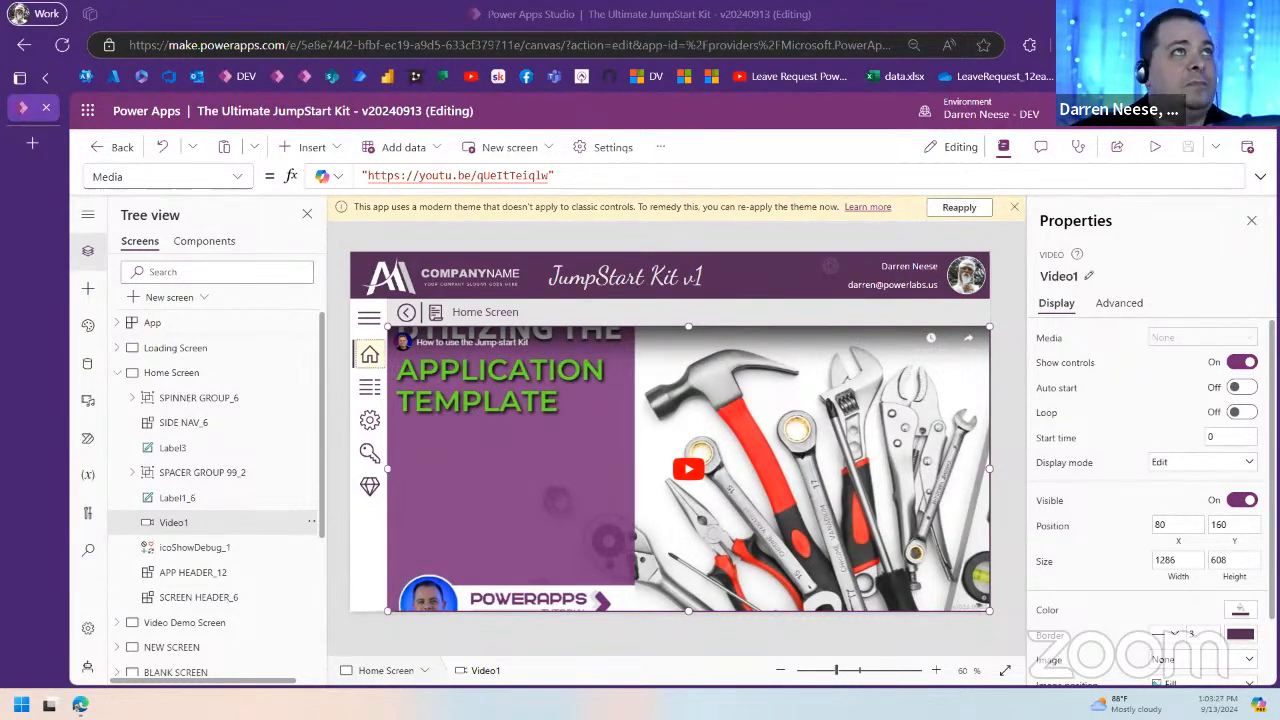
Step: Open the Tech Workshops community on Skool in a new browser tab and go to the 2024 Workshops course in its classroom
click(33, 143)
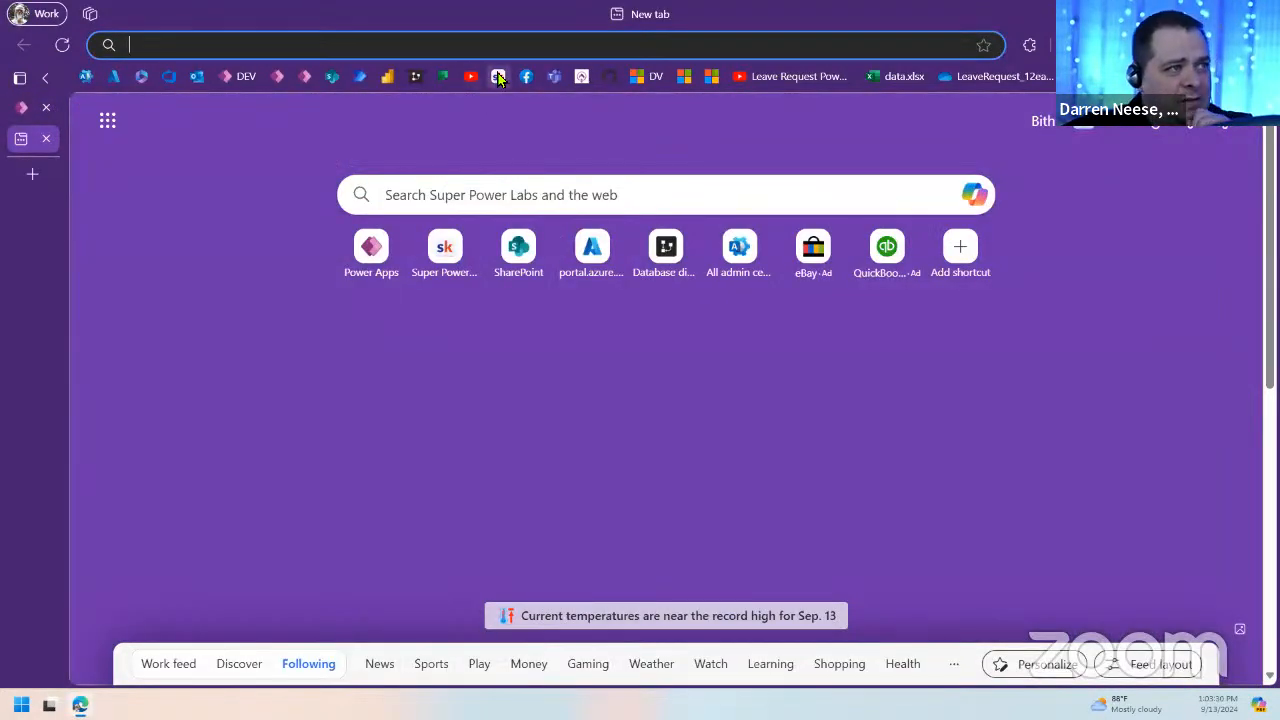
click(498, 76)
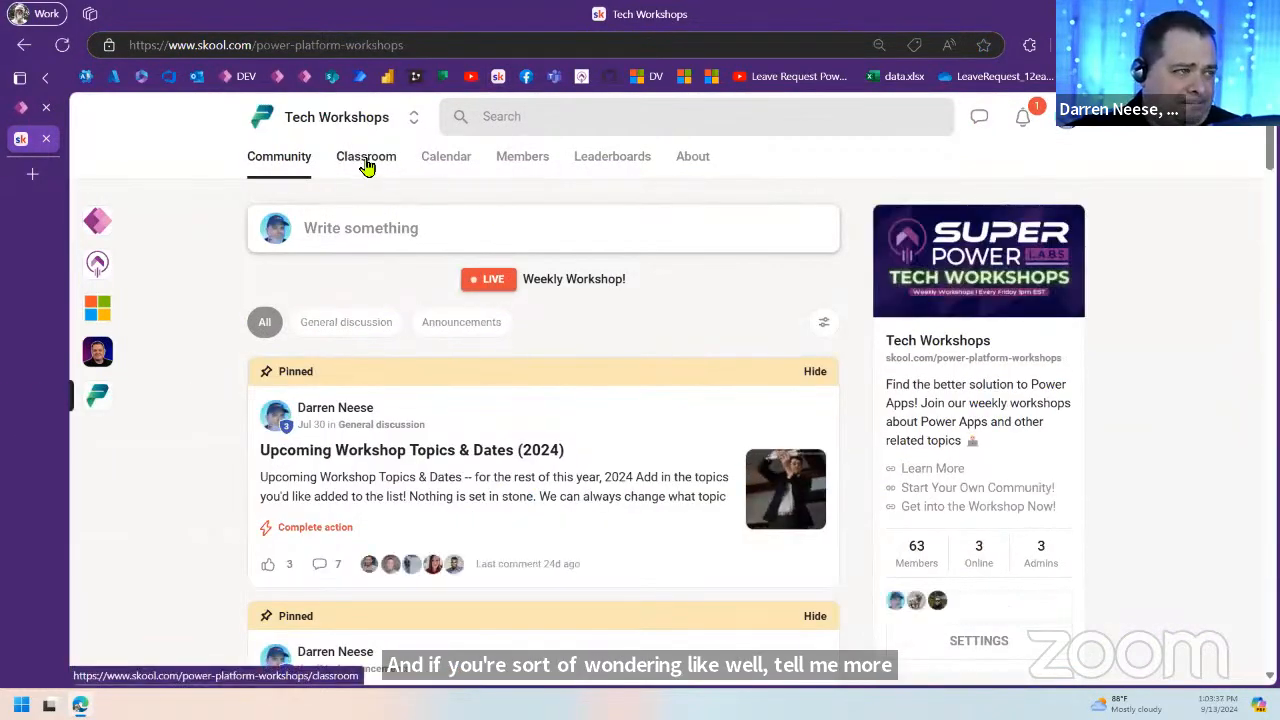
click(367, 165)
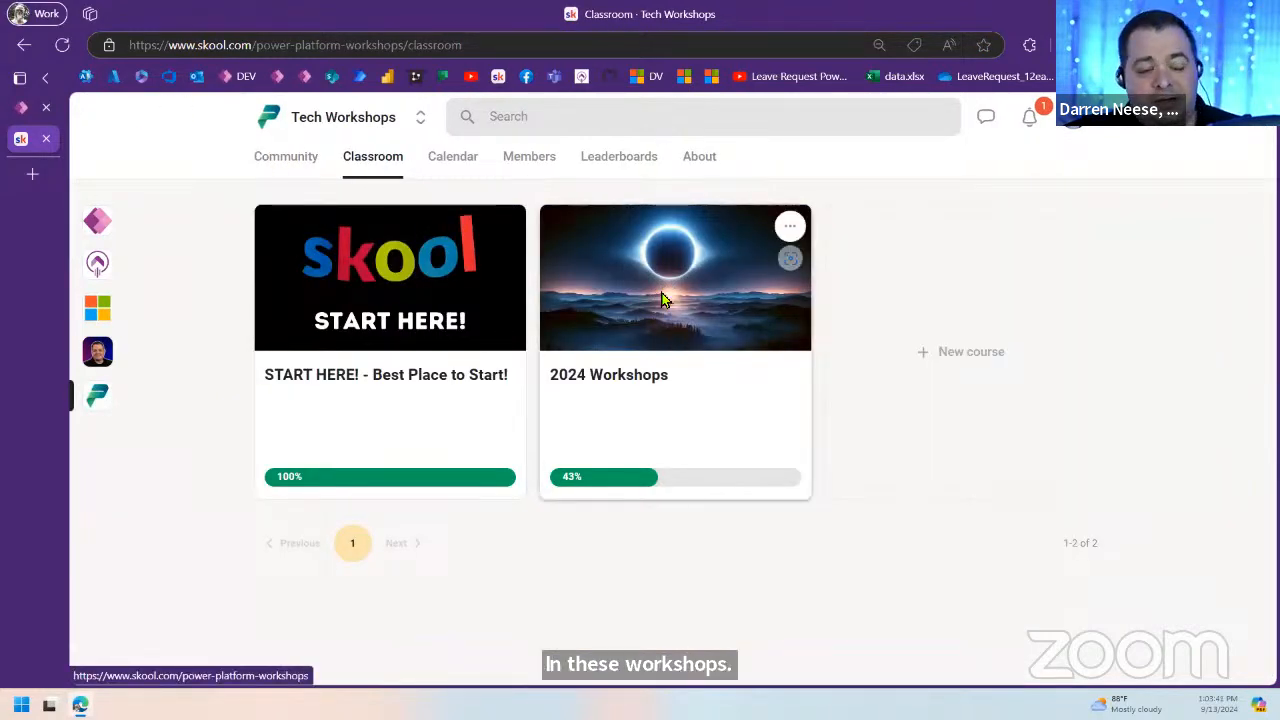
click(664, 298)
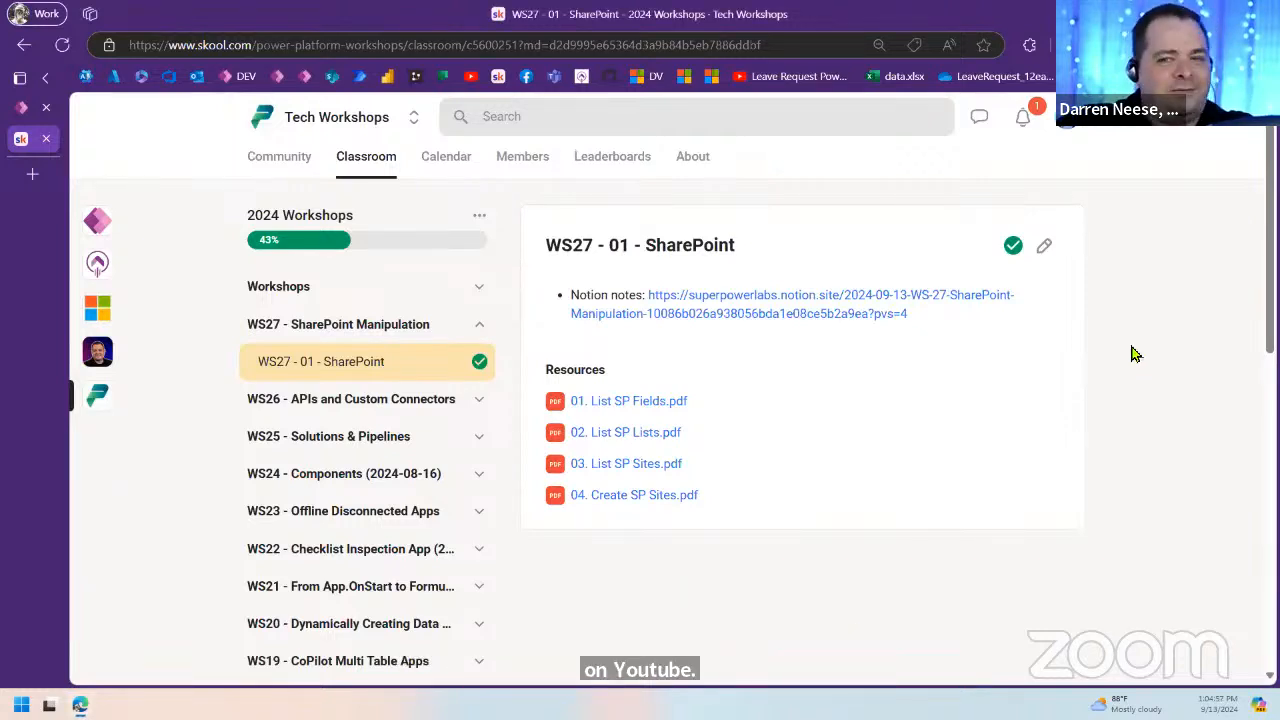
triple_click(178, 495)
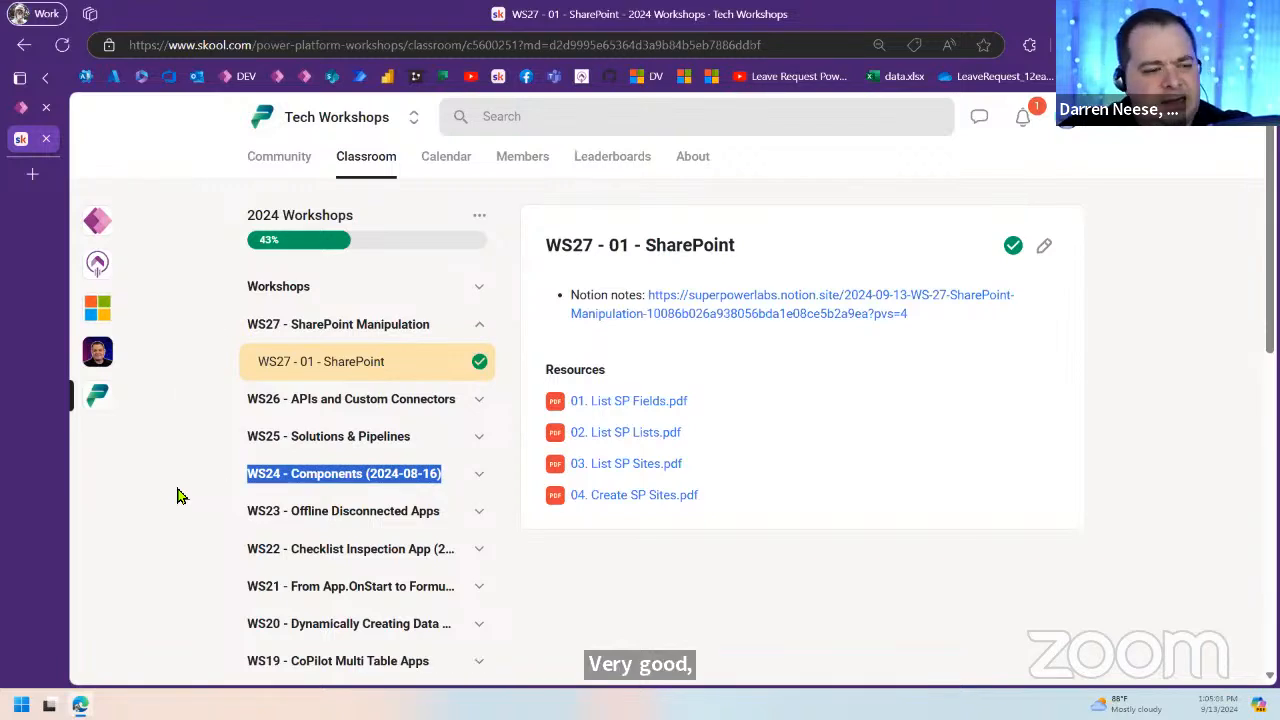
scroll(178, 495, down, 1)
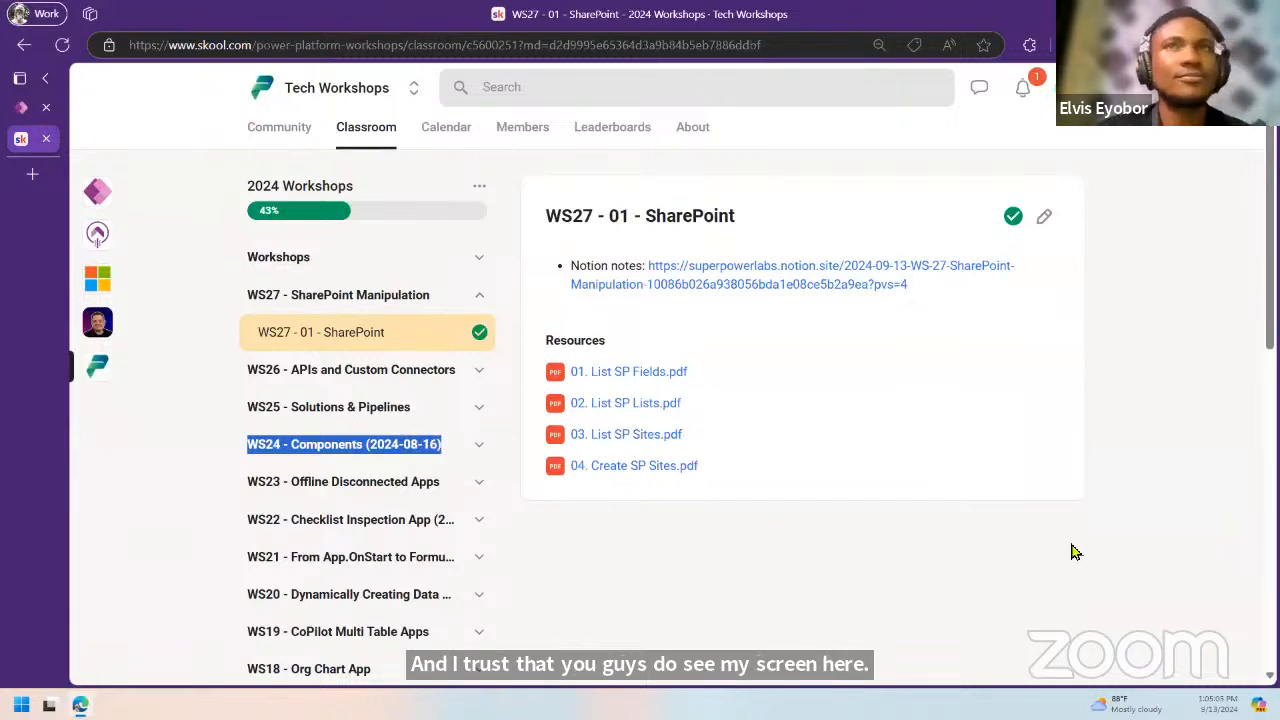
click(967, 341)
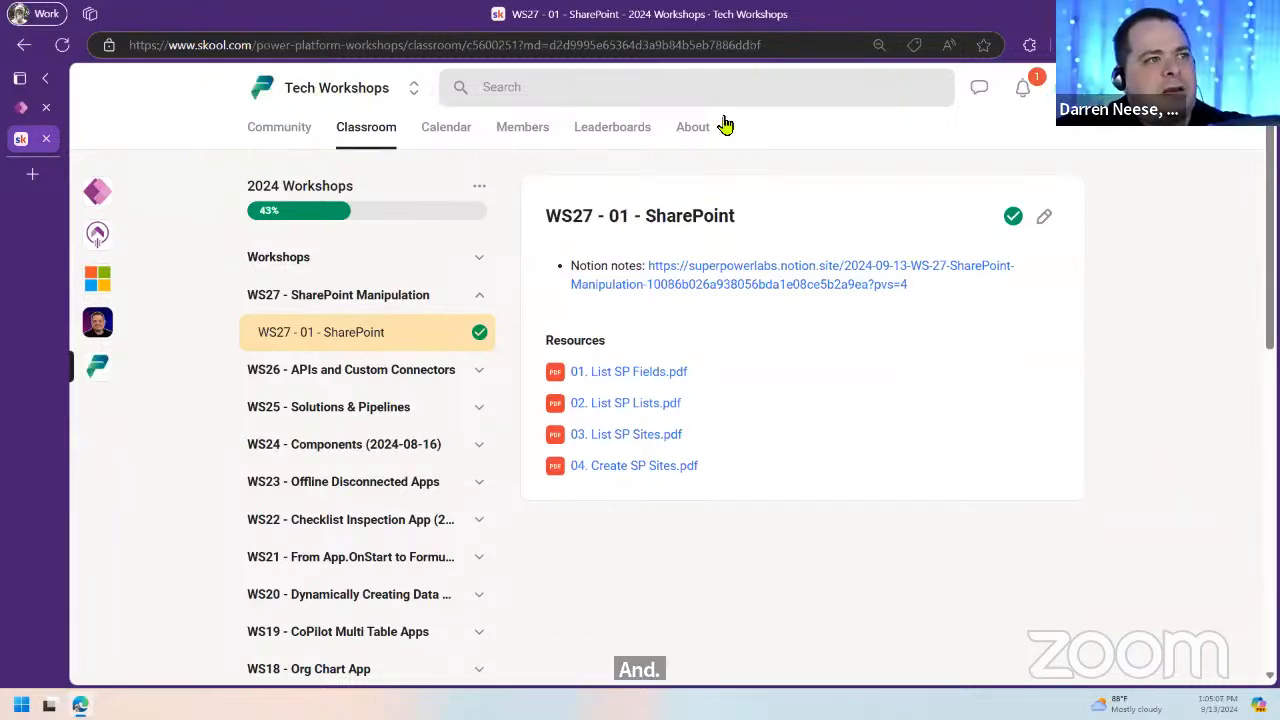
click(806, 45)
click(1094, 346)
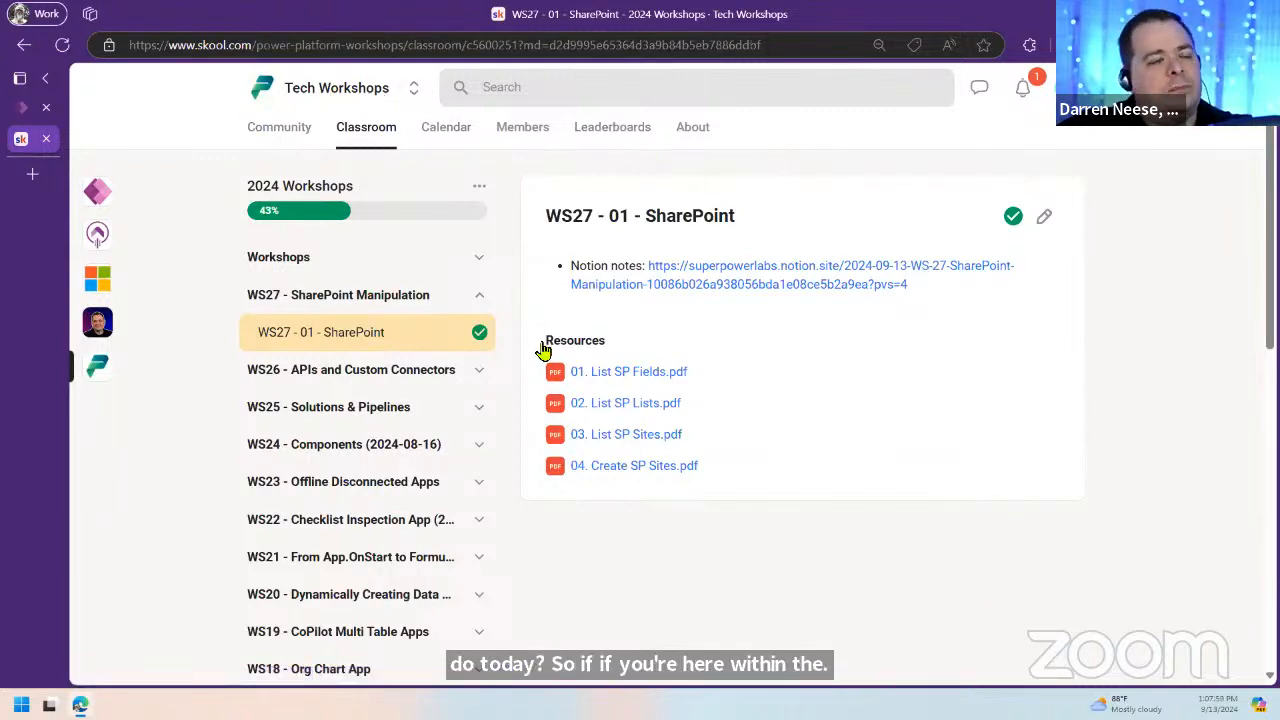
drag(629, 270, 592, 268)
click(886, 538)
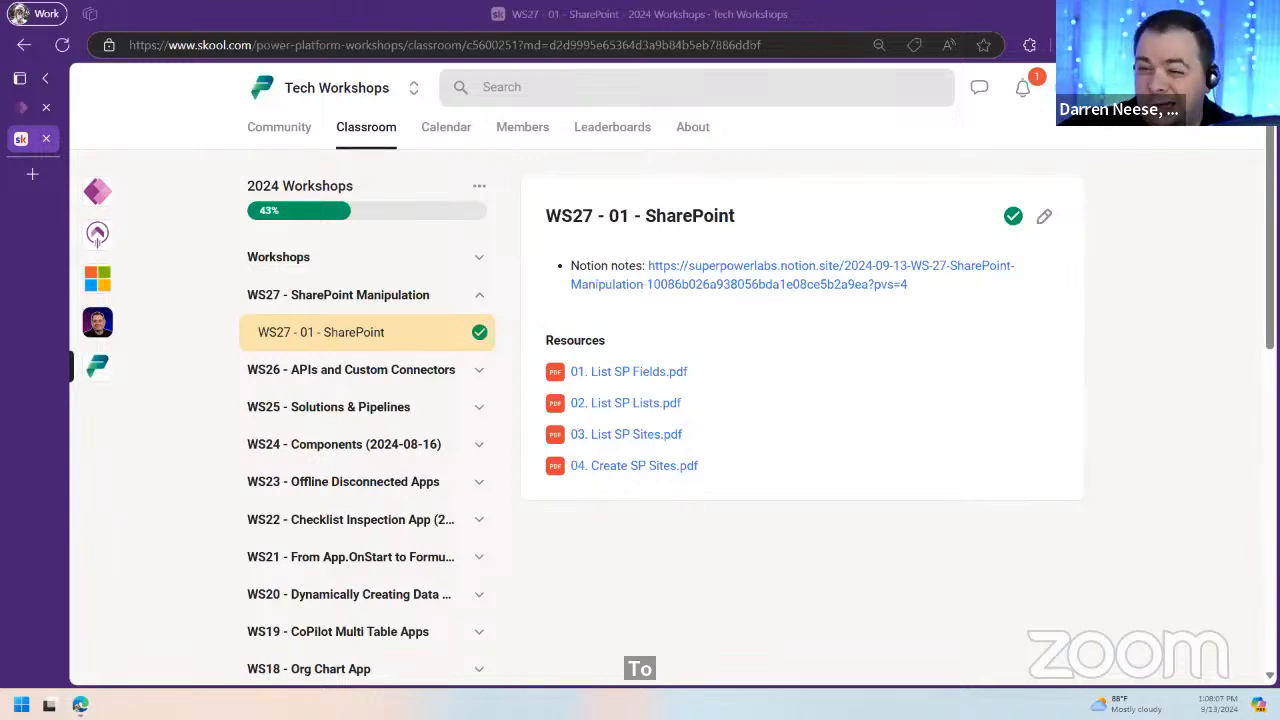
click(1140, 308)
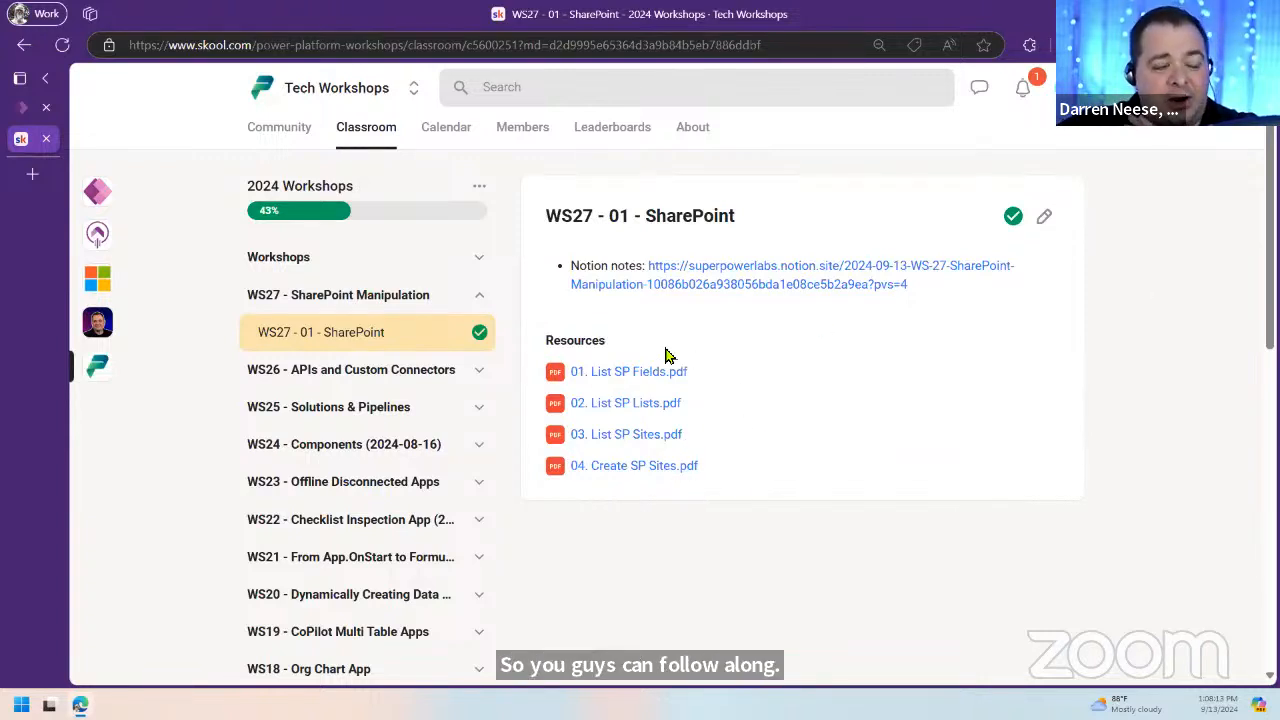
drag(557, 340, 632, 342)
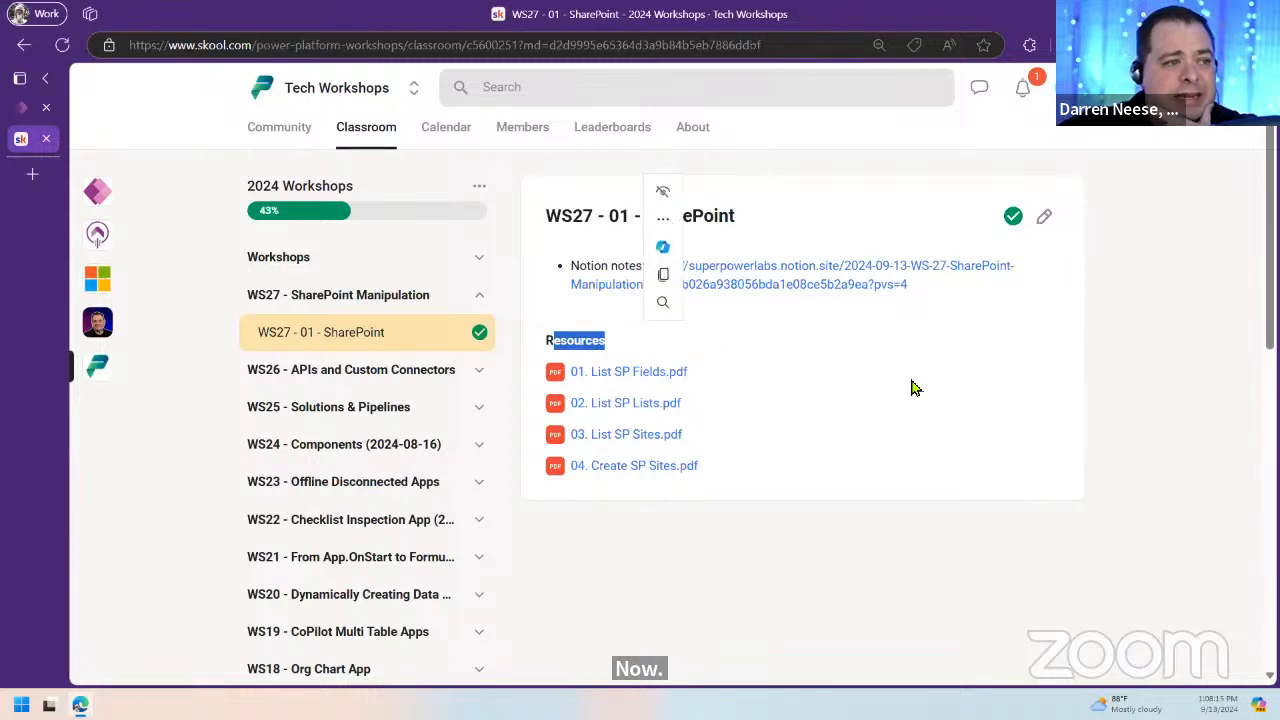
click(991, 523)
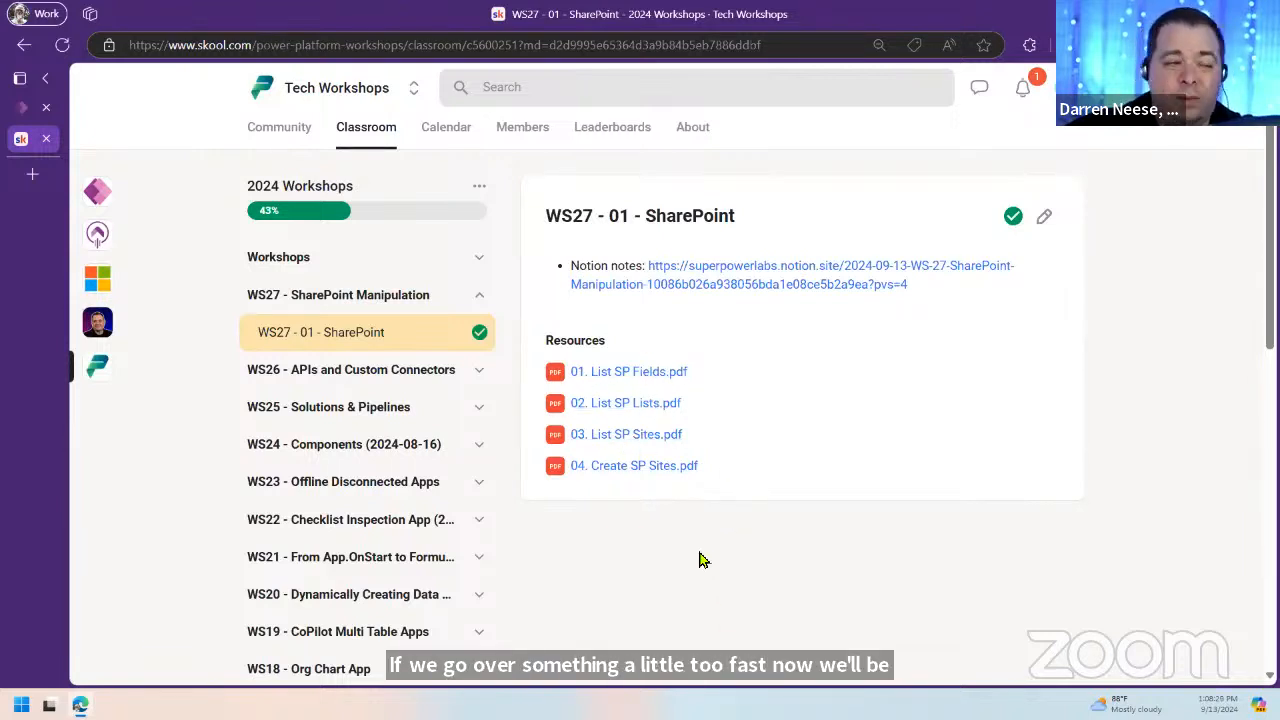
Step: Open the resource 01. List SP Fields.pdf and read through its step-by-step guide to the end
click(637, 375)
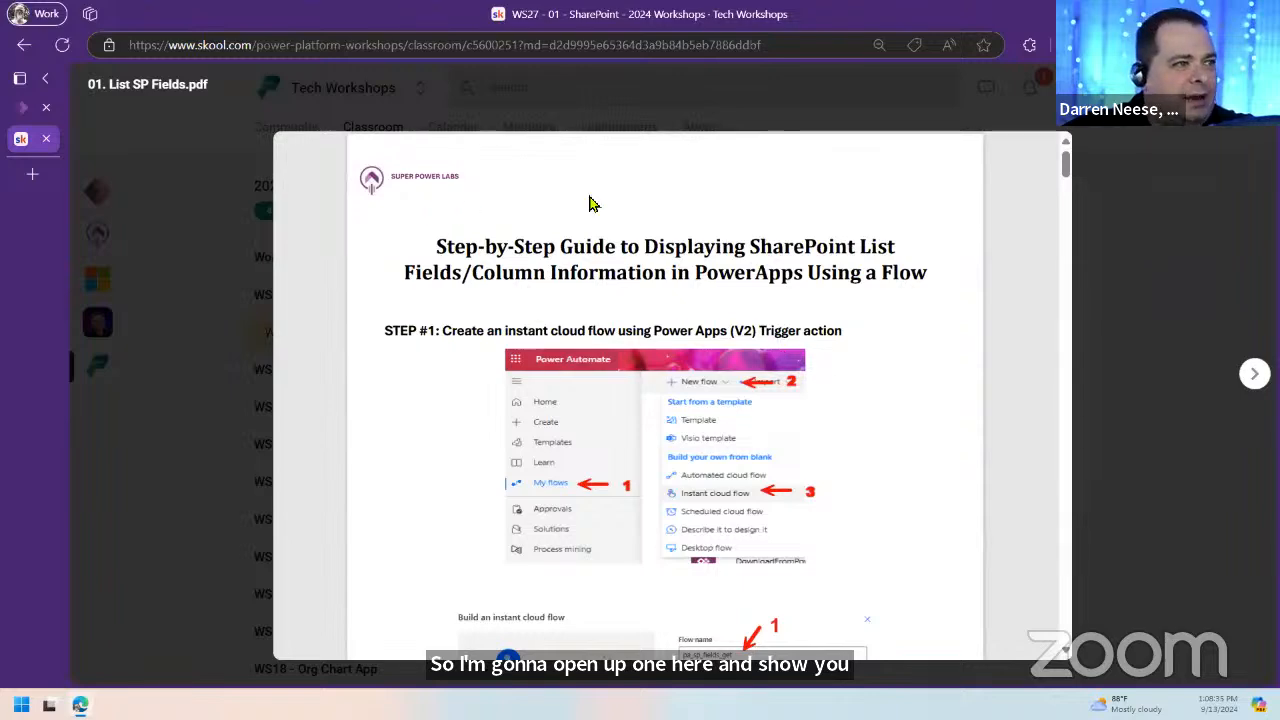
scroll(932, 369, up, 3)
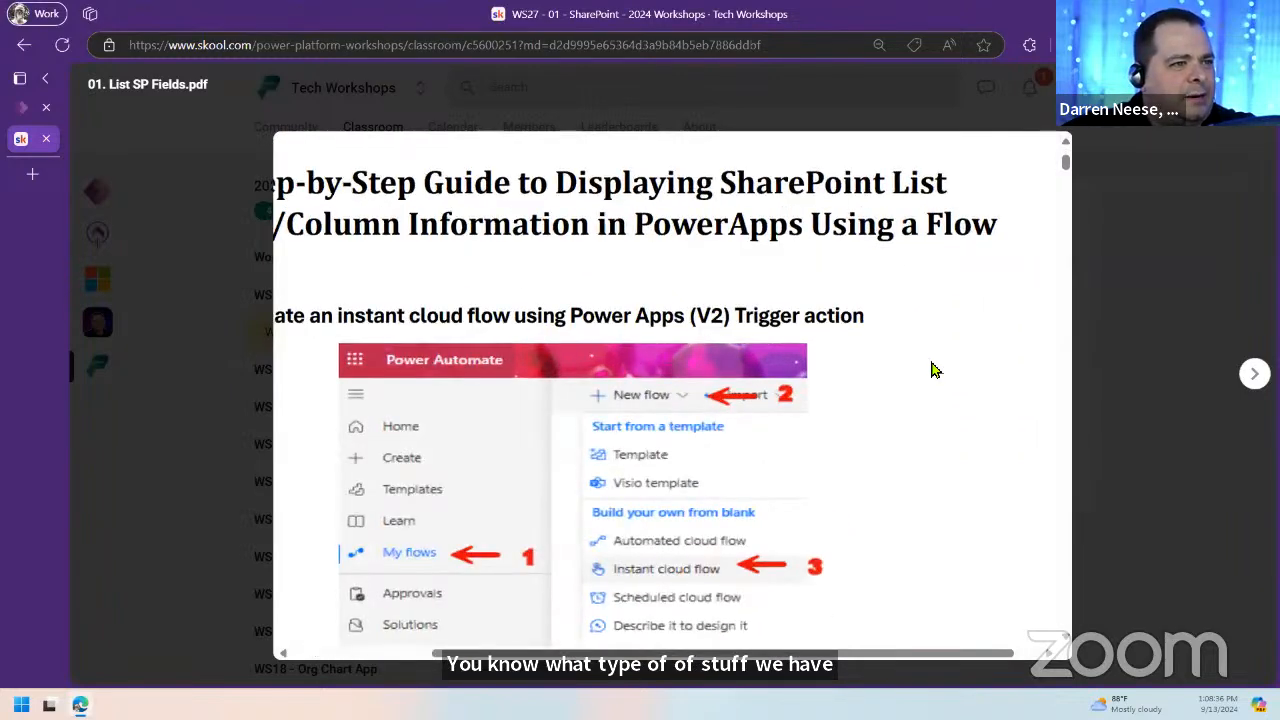
scroll(933, 367, down, 3)
scroll(947, 371, up, 1)
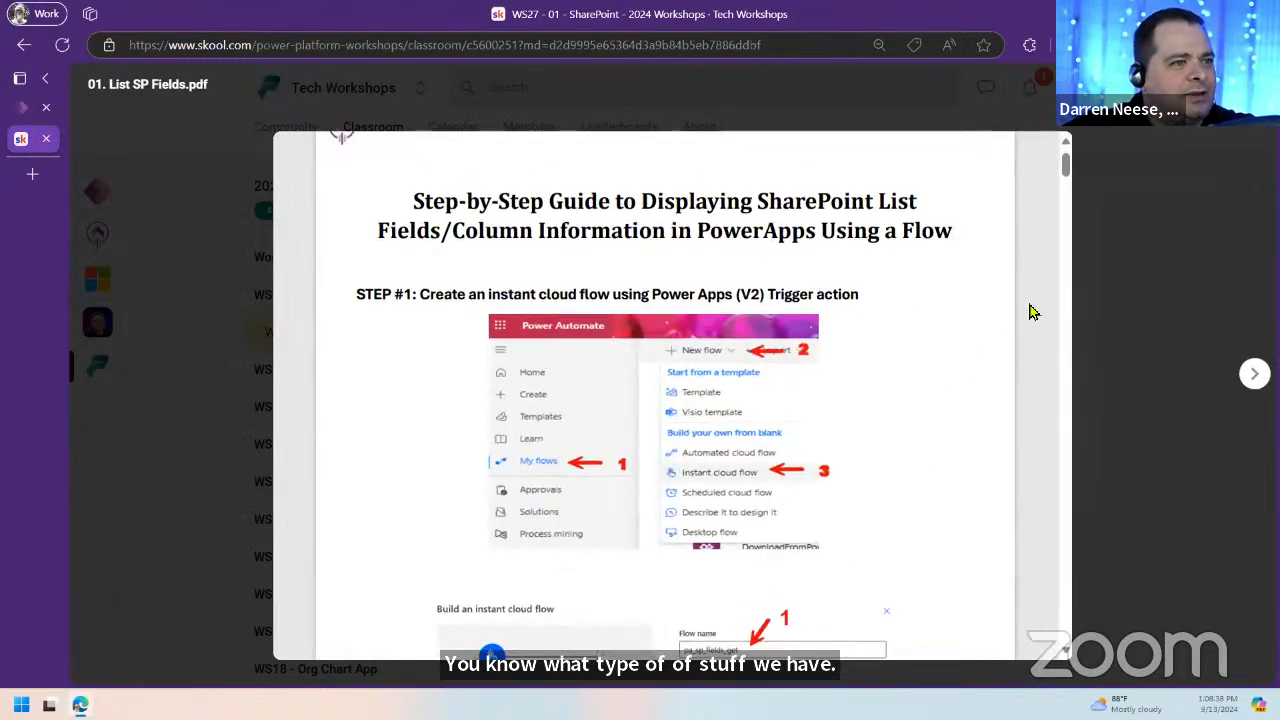
scroll(929, 423, down, 1)
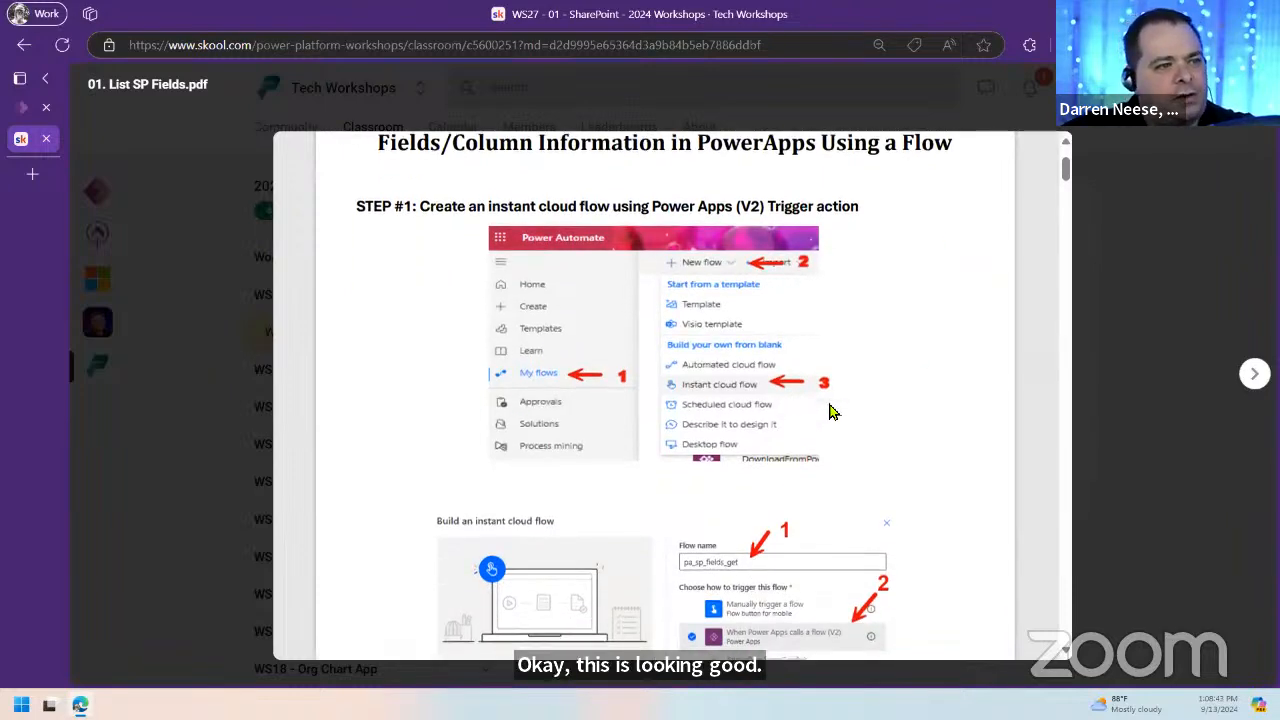
scroll(833, 411, down, 4)
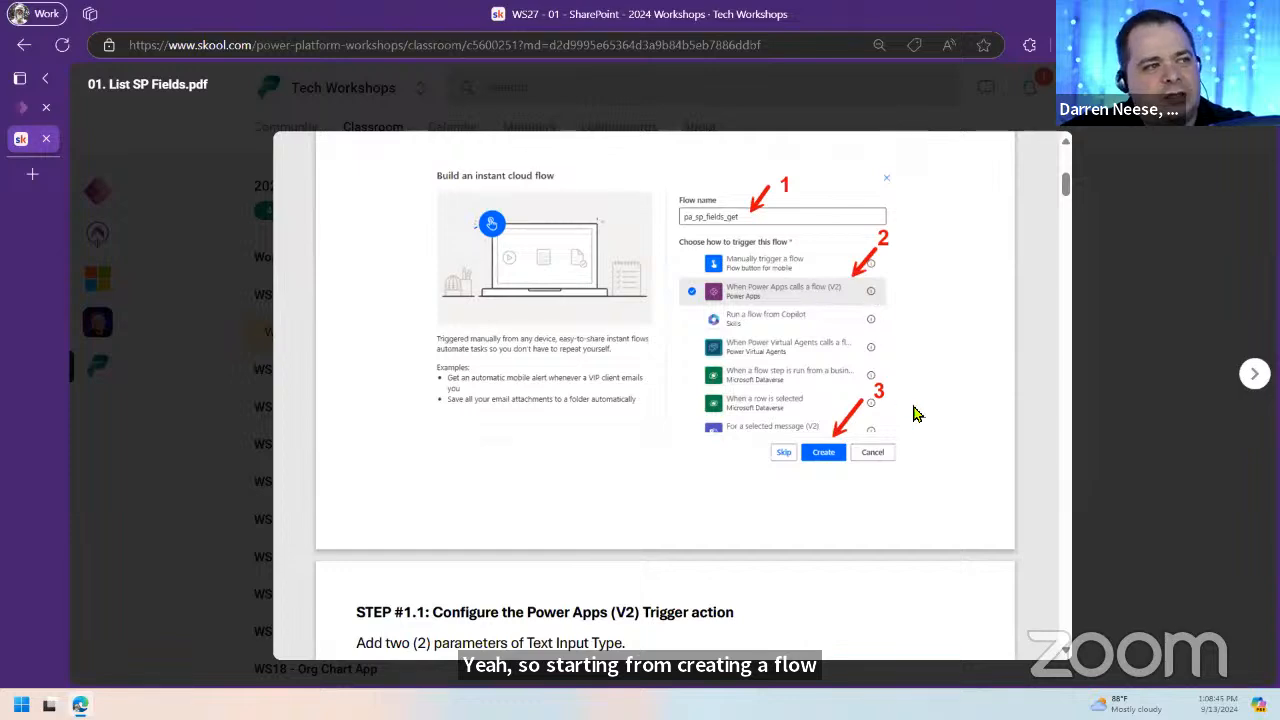
scroll(918, 413, down, 5)
scroll(854, 437, down, 1)
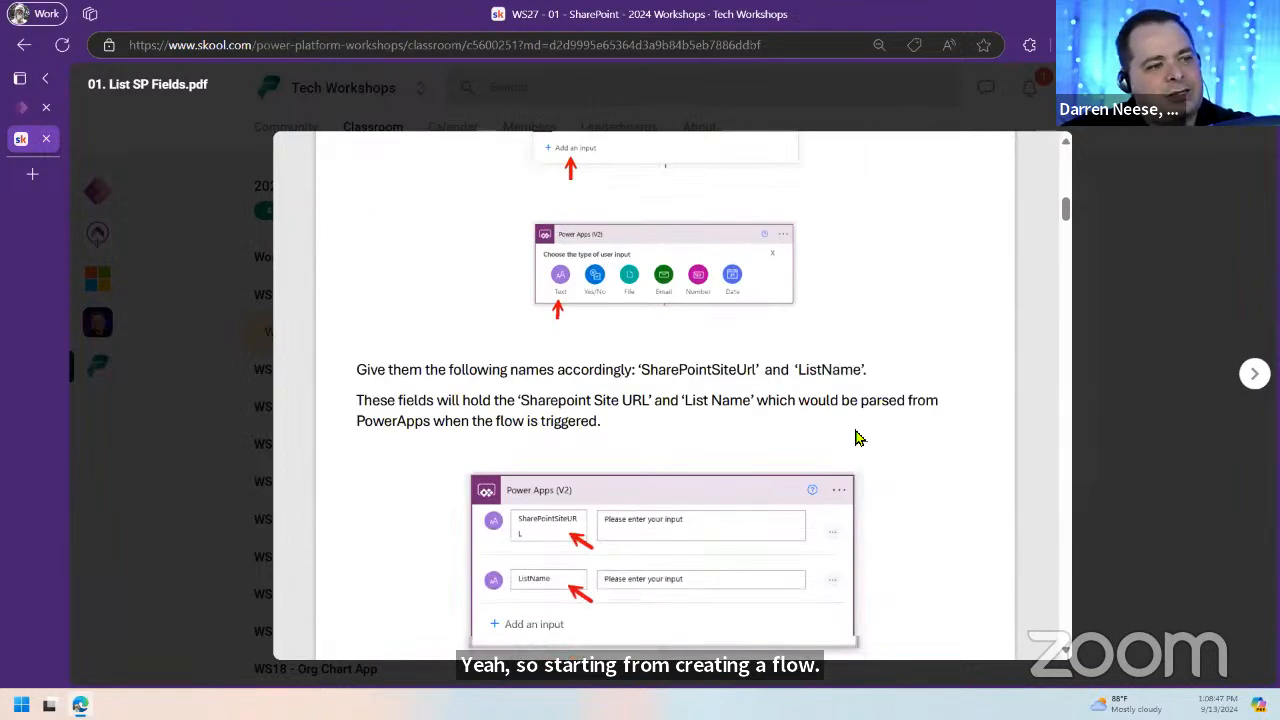
scroll(855, 437, down, 12)
scroll(855, 440, down, 15)
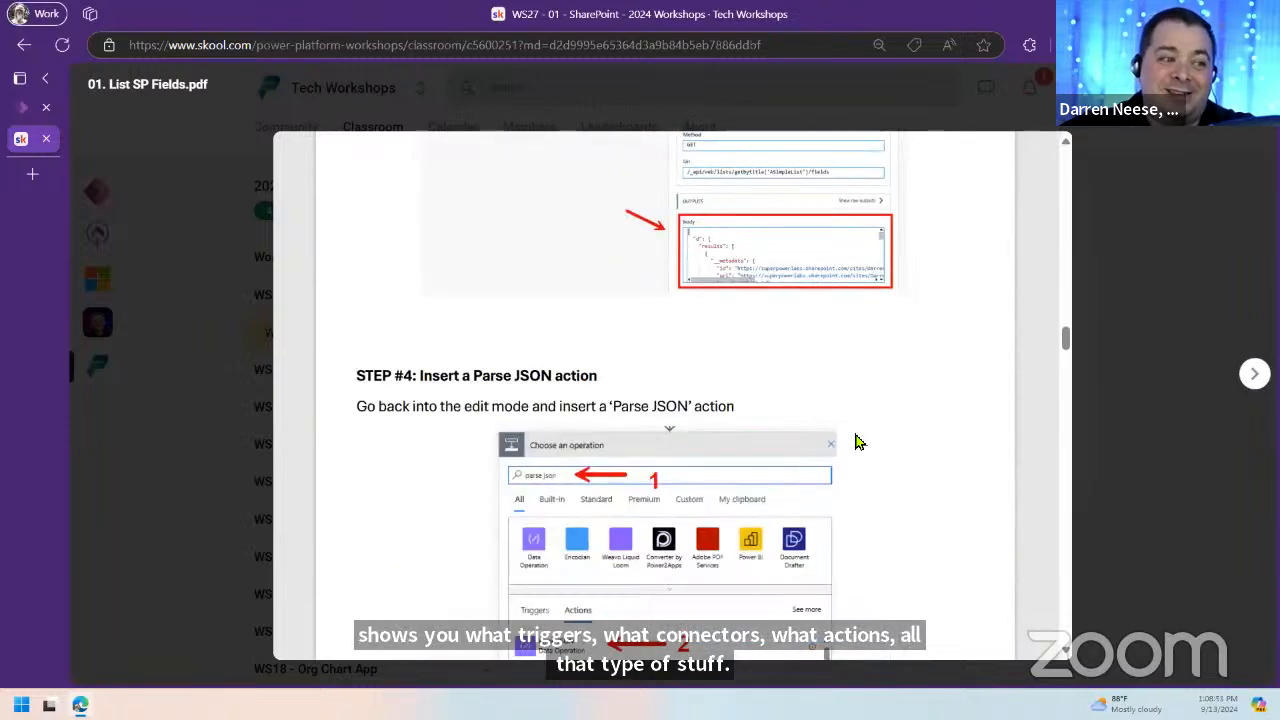
scroll(855, 440, down, 15)
scroll(857, 437, down, 15)
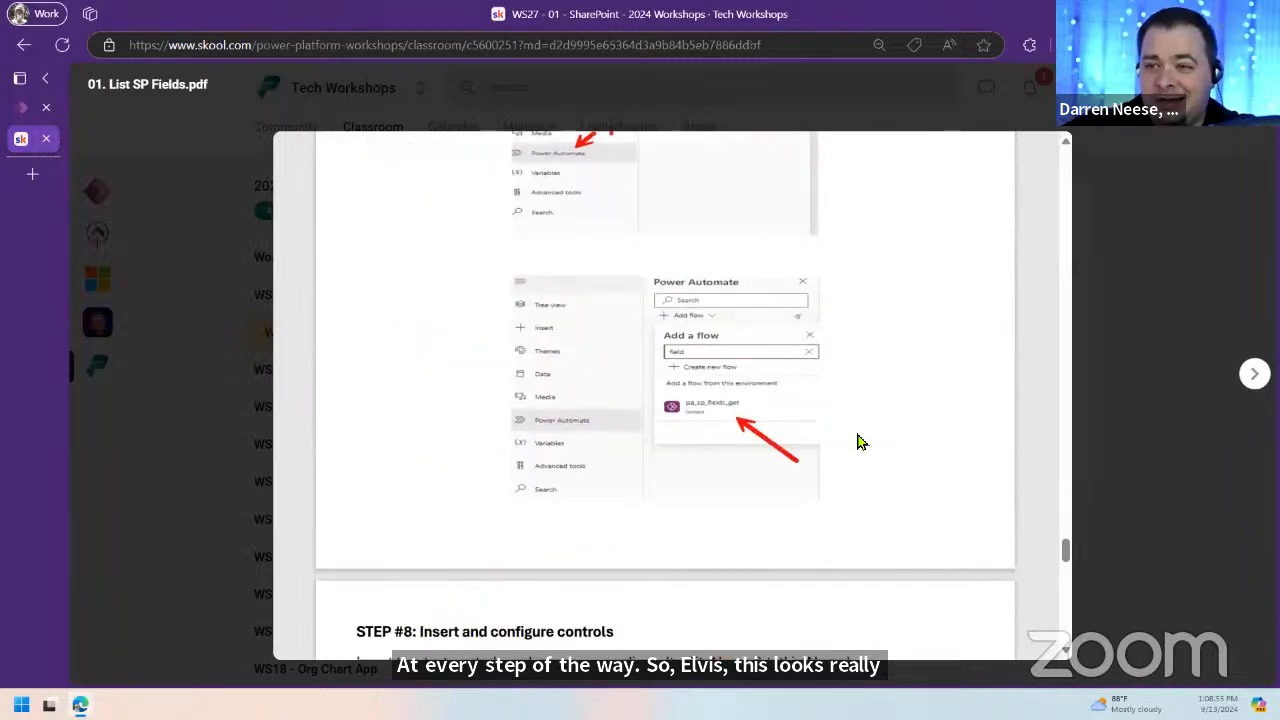
scroll(894, 450, down, 10)
scroll(894, 451, down, 4)
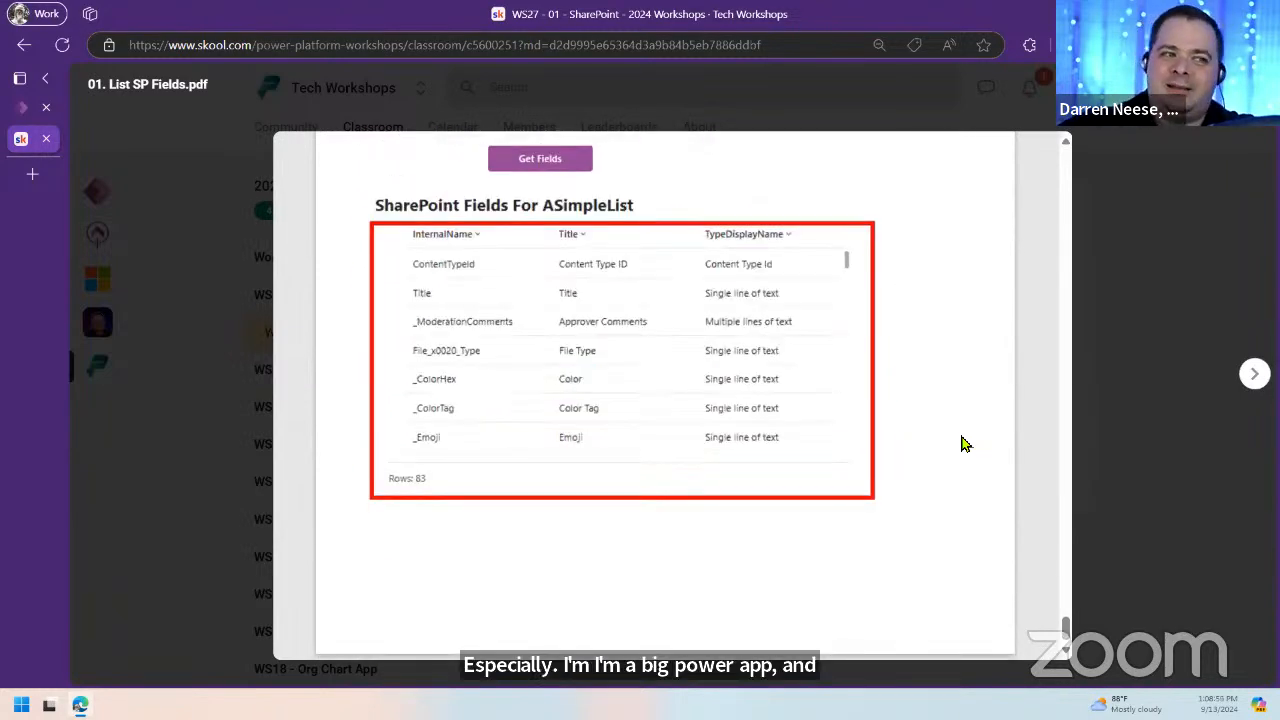
Step: Skim the List SP Fields guide back to its title page and close the document
scroll(951, 477, up, 10)
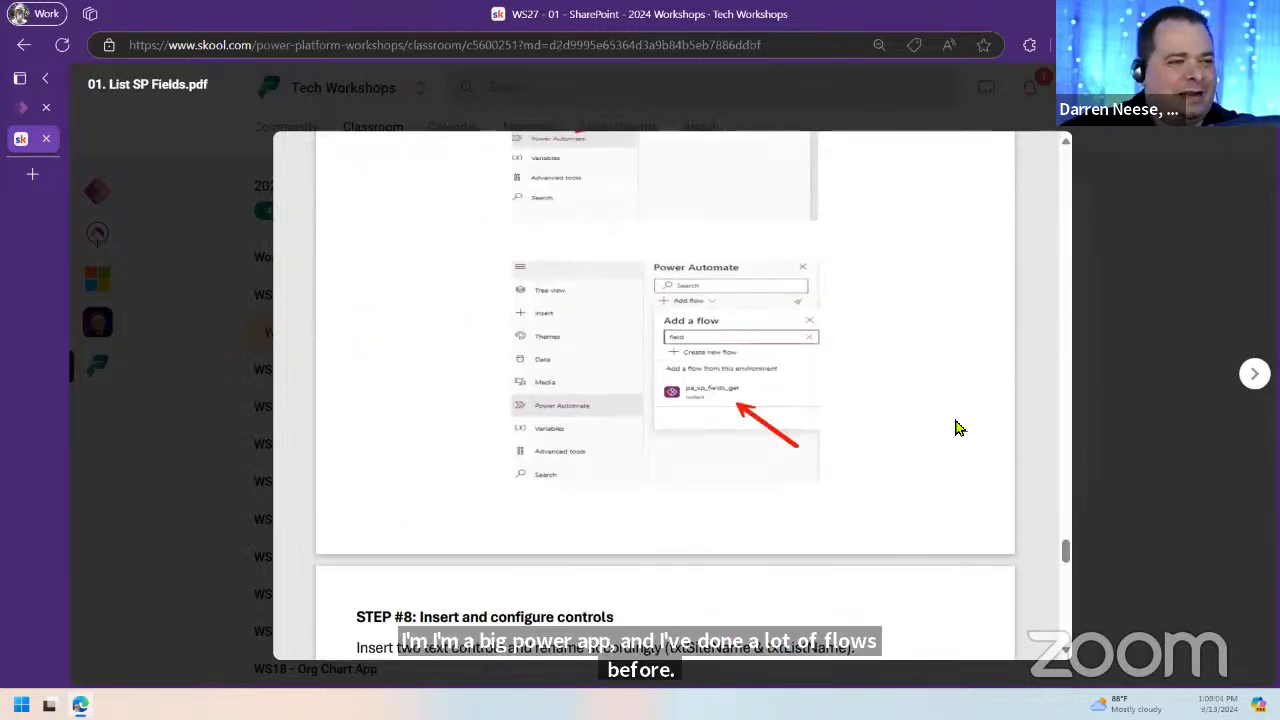
scroll(966, 428, up, 10)
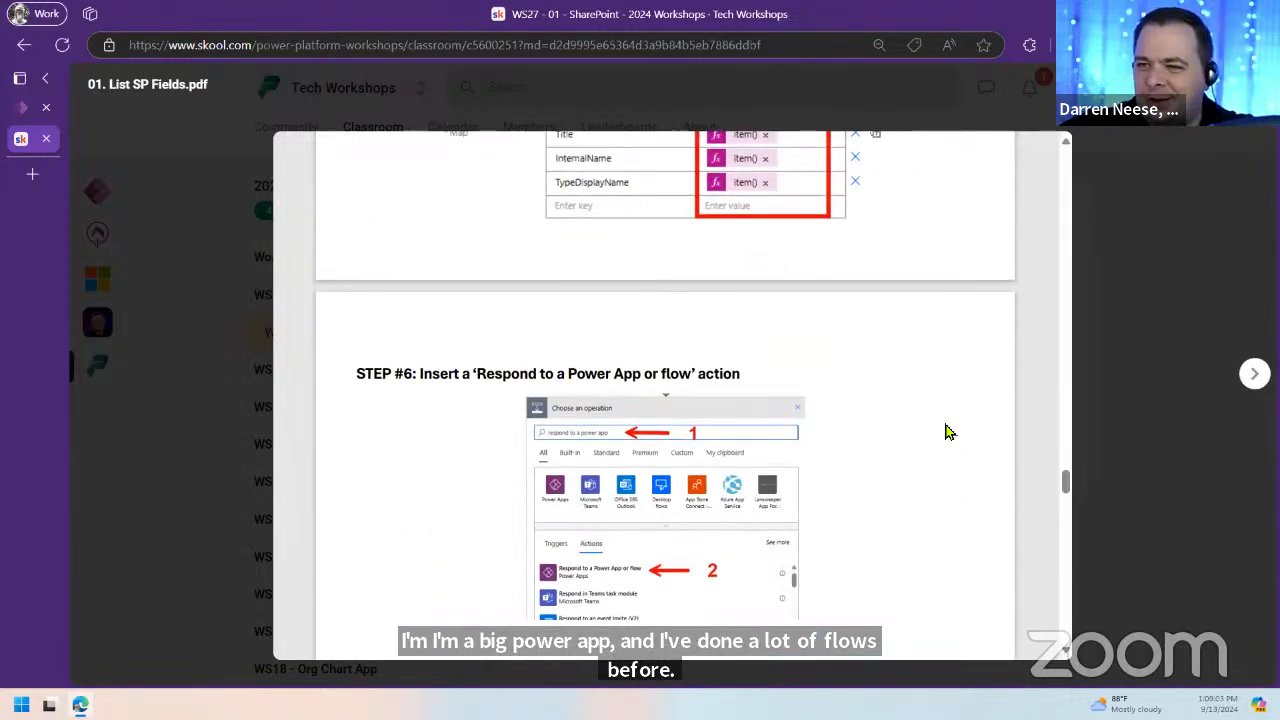
scroll(886, 428, up, 5)
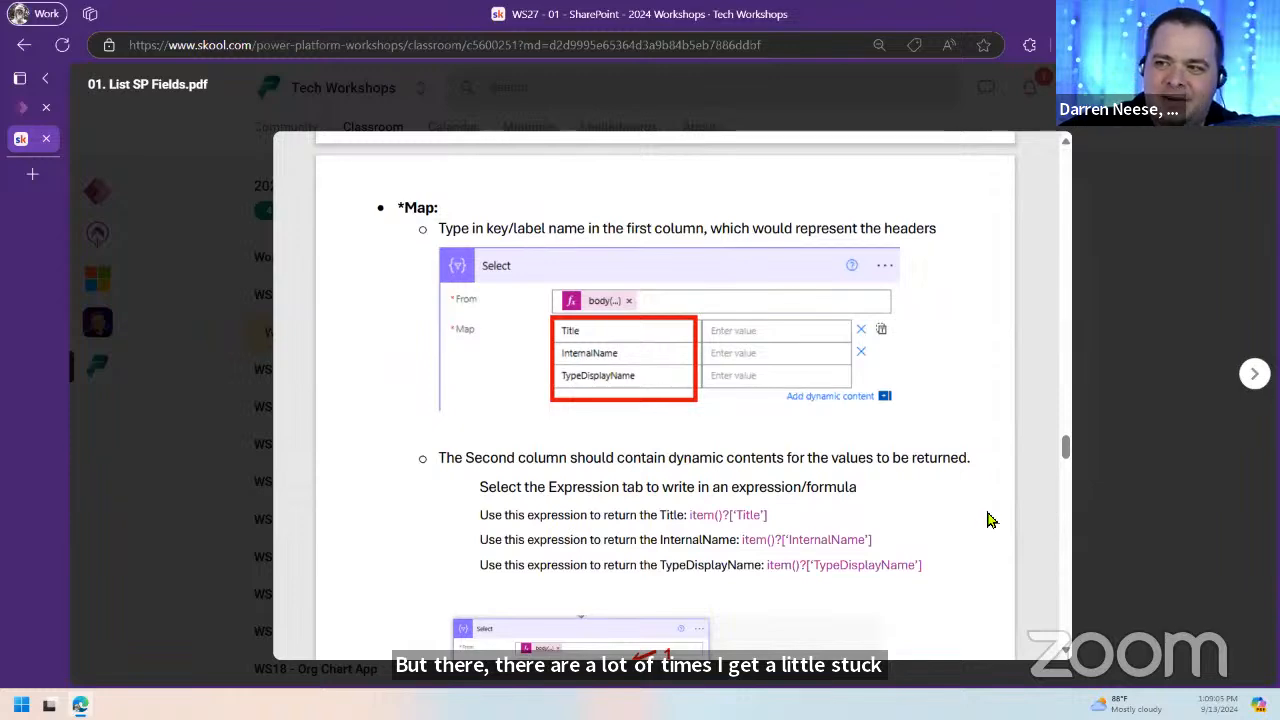
drag(1066, 446, 1068, 157)
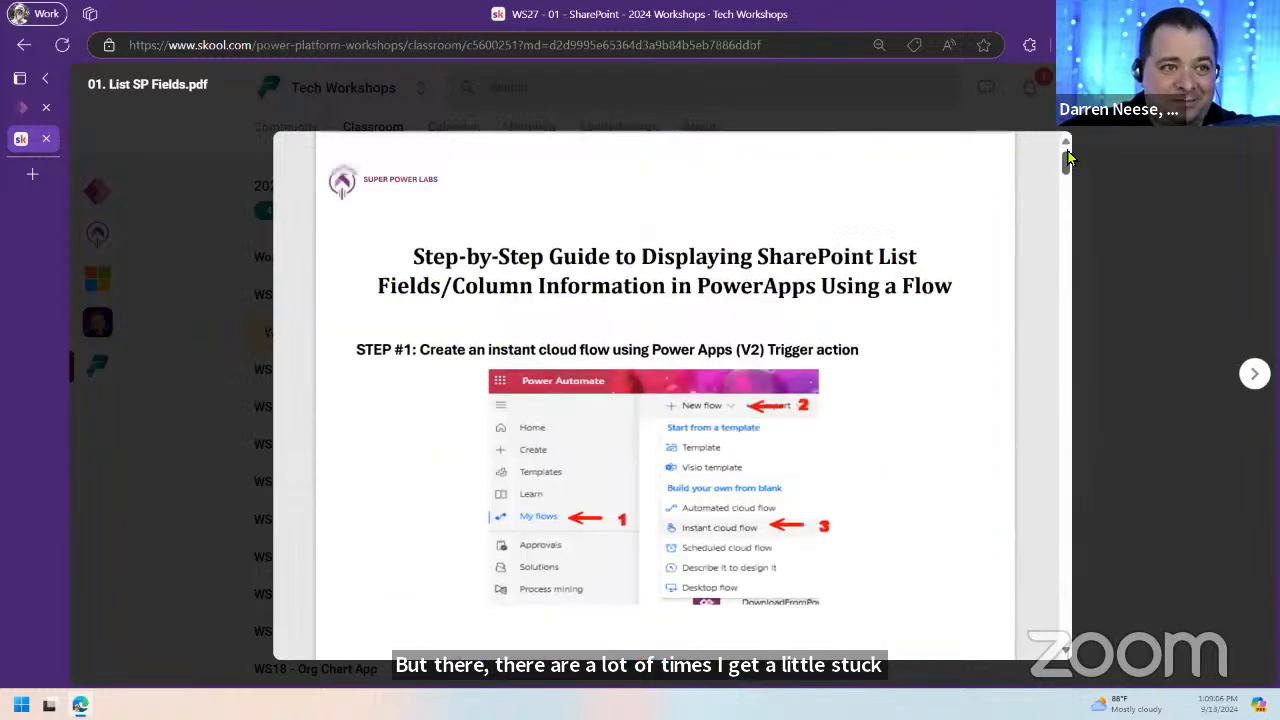
click(1166, 314)
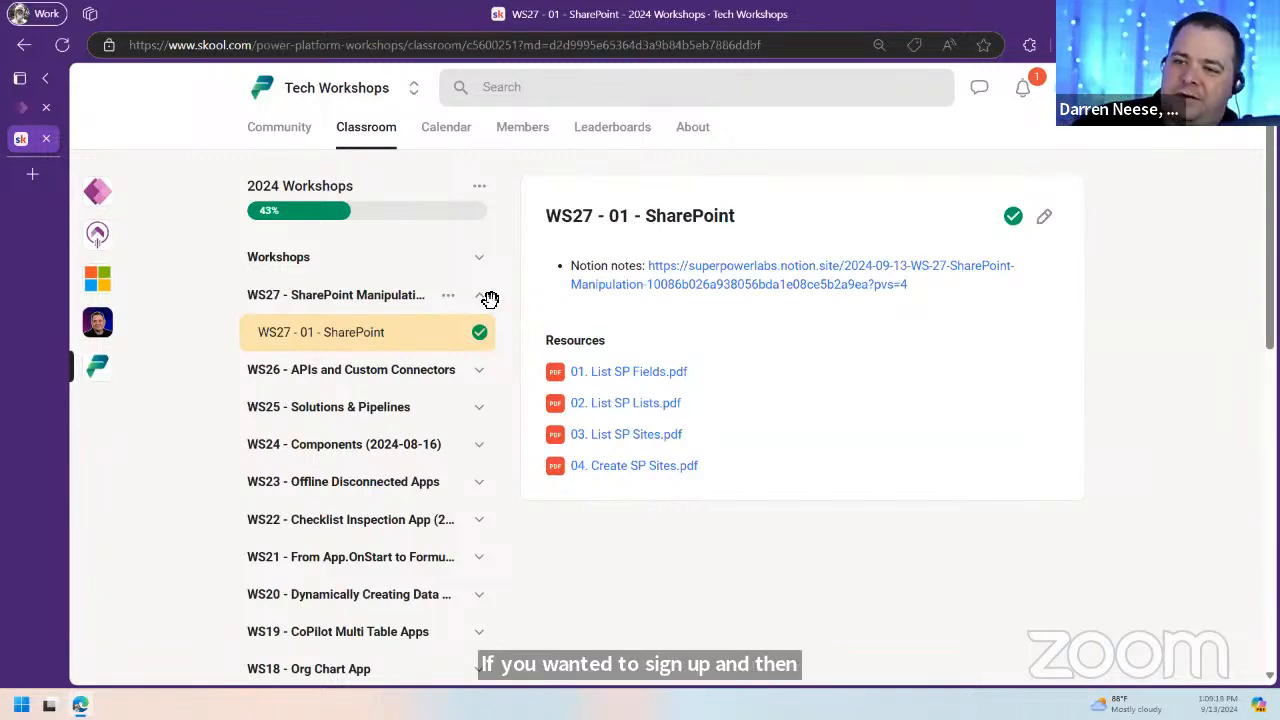
Step: Look through the 2024 Workshops section list from WS27 back to the earlier workshops, briefly checking WS20
scroll(440, 400, down, 3)
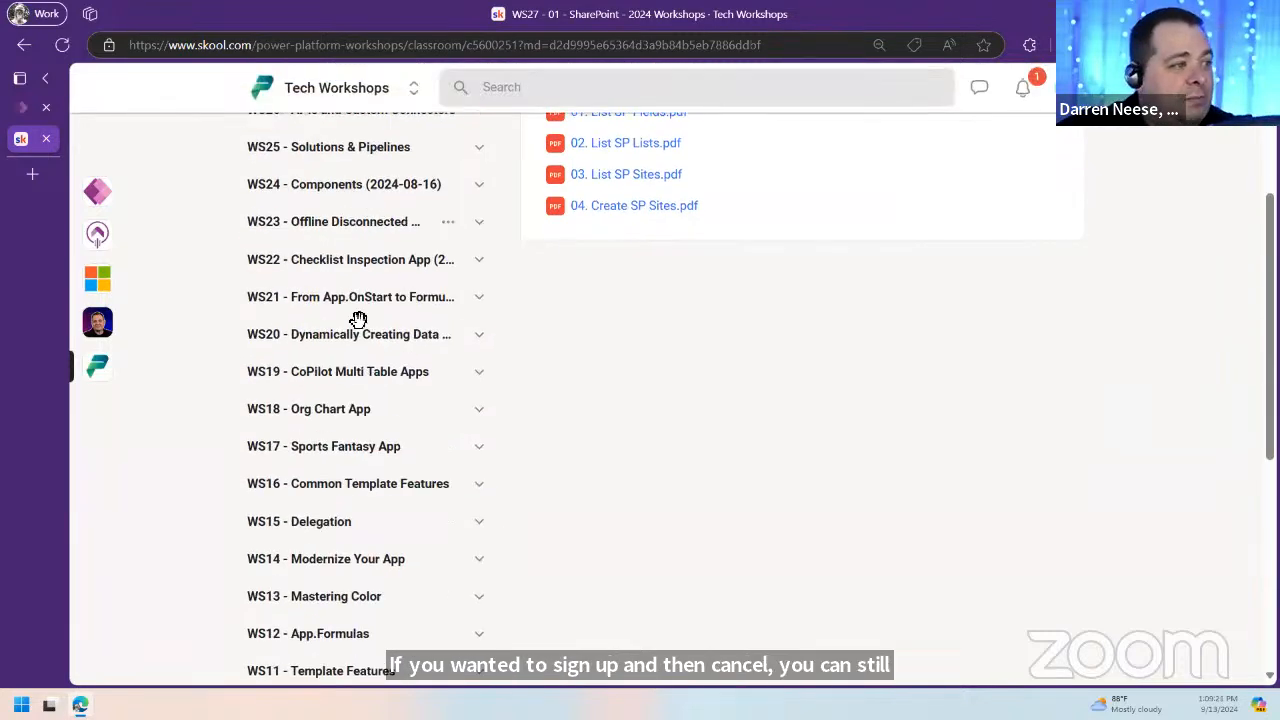
scroll(570, 445, up, 3)
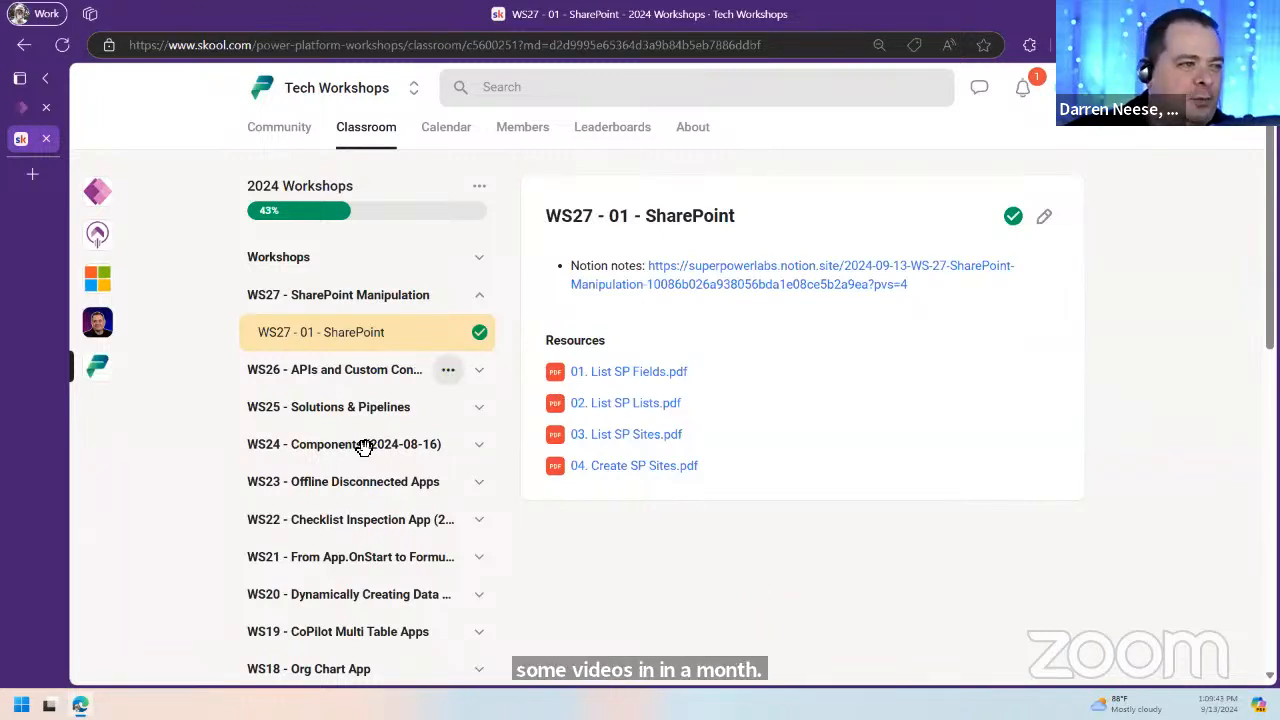
scroll(650, 545, down, 3)
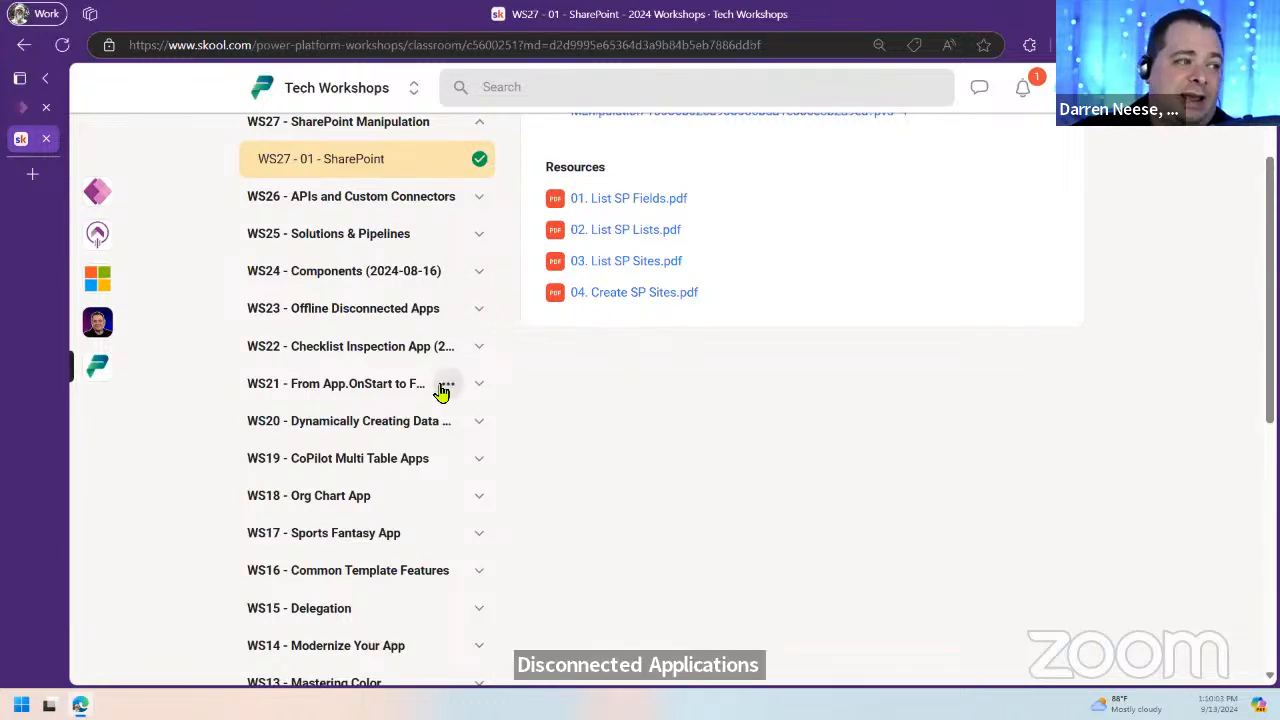
scroll(562, 473, down, 2)
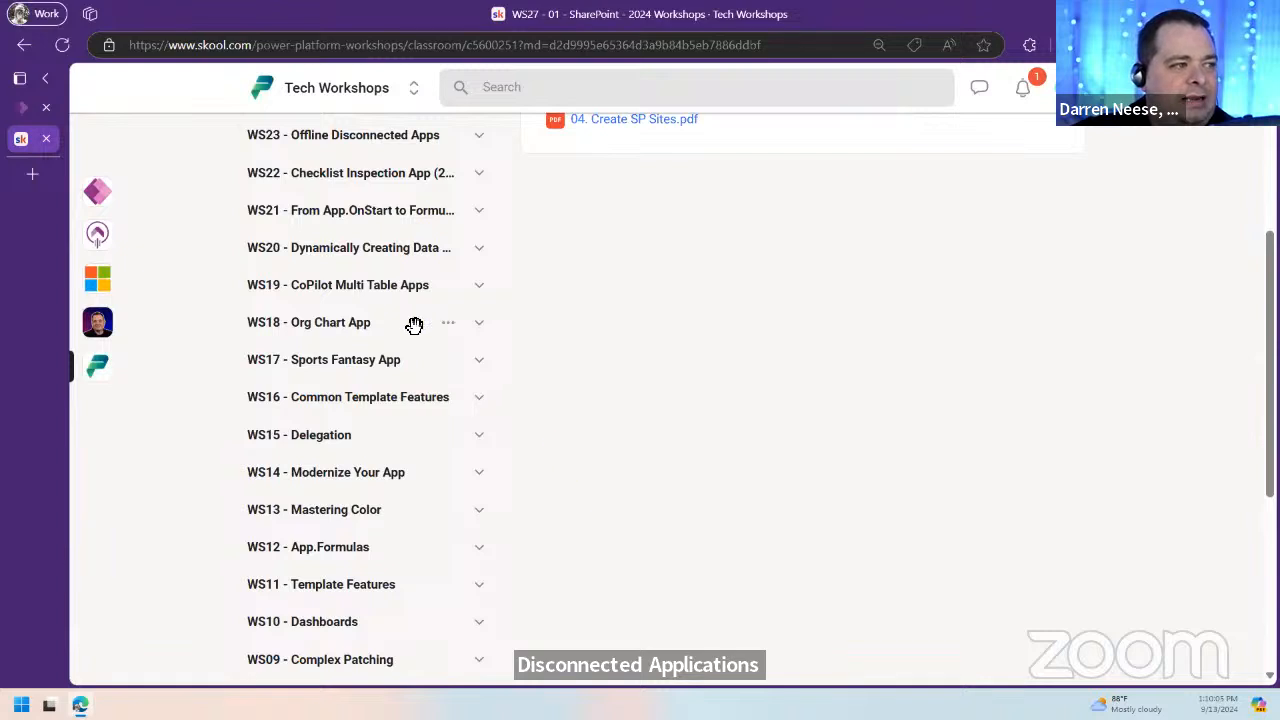
click(488, 249)
click(489, 249)
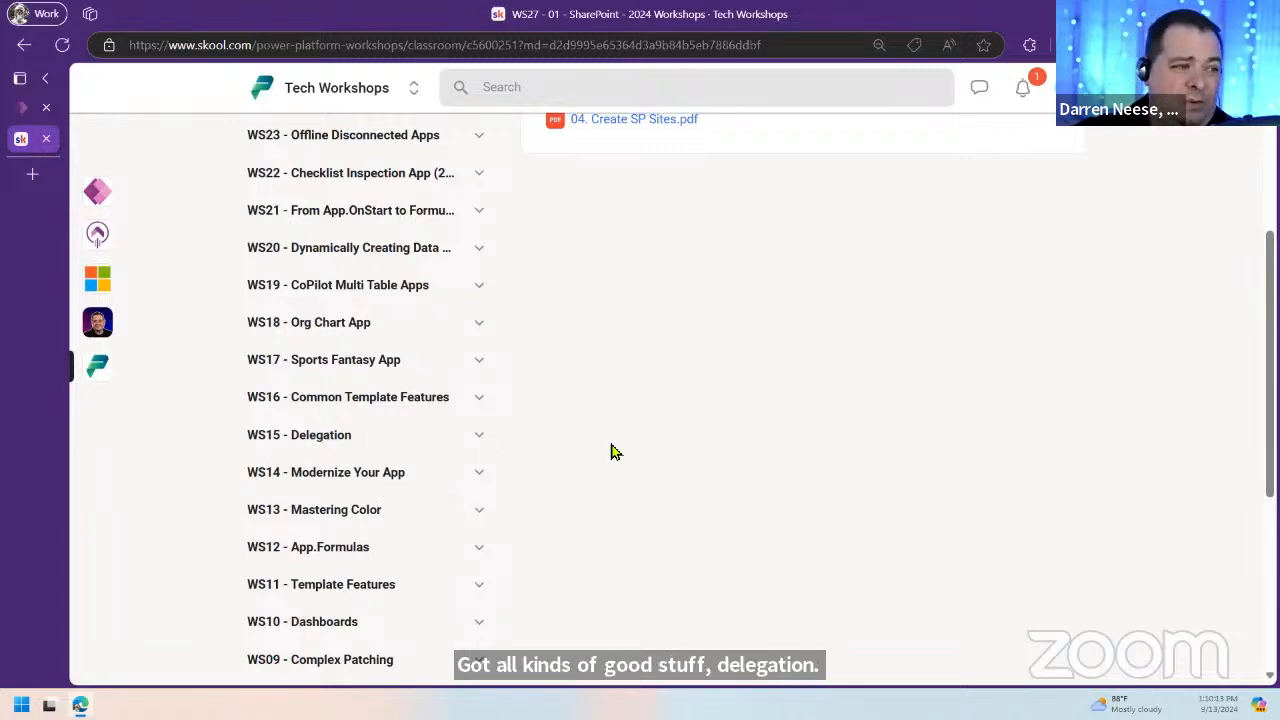
Step: Collapse the WS06 - Collections and WS05 - Power Apps Basics sections in the course outline
scroll(663, 514, down, 3)
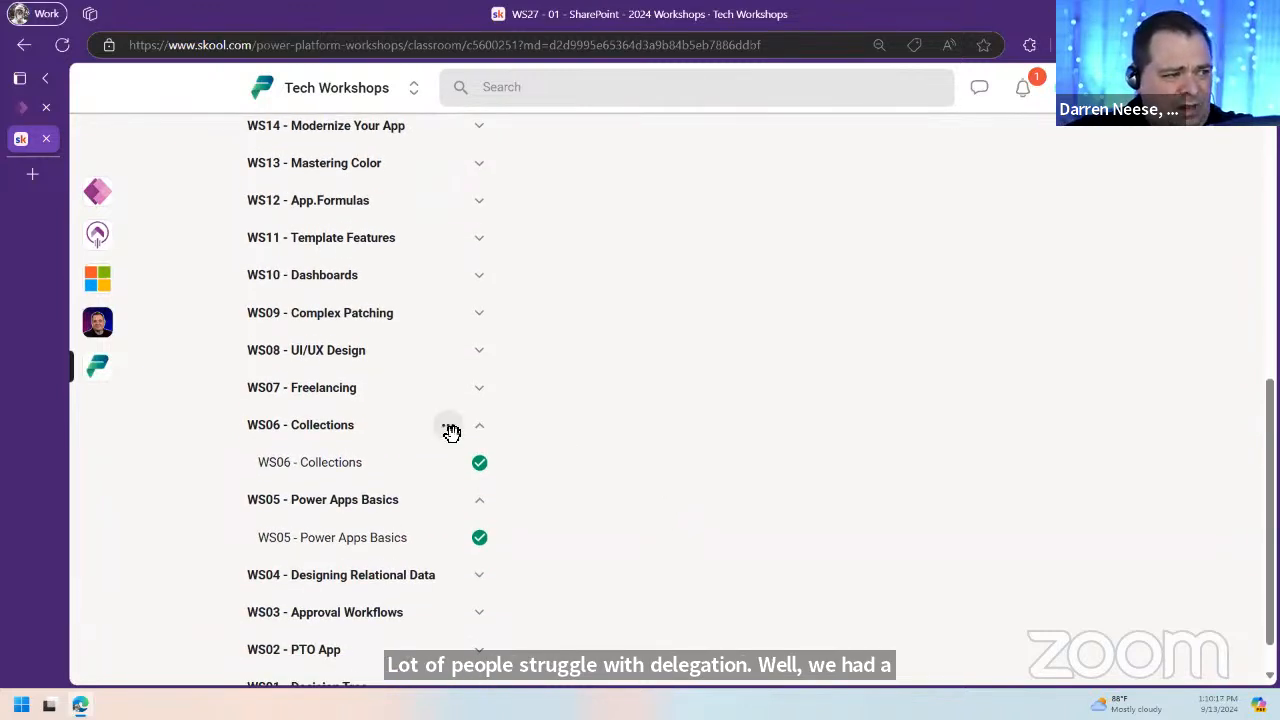
click(486, 429)
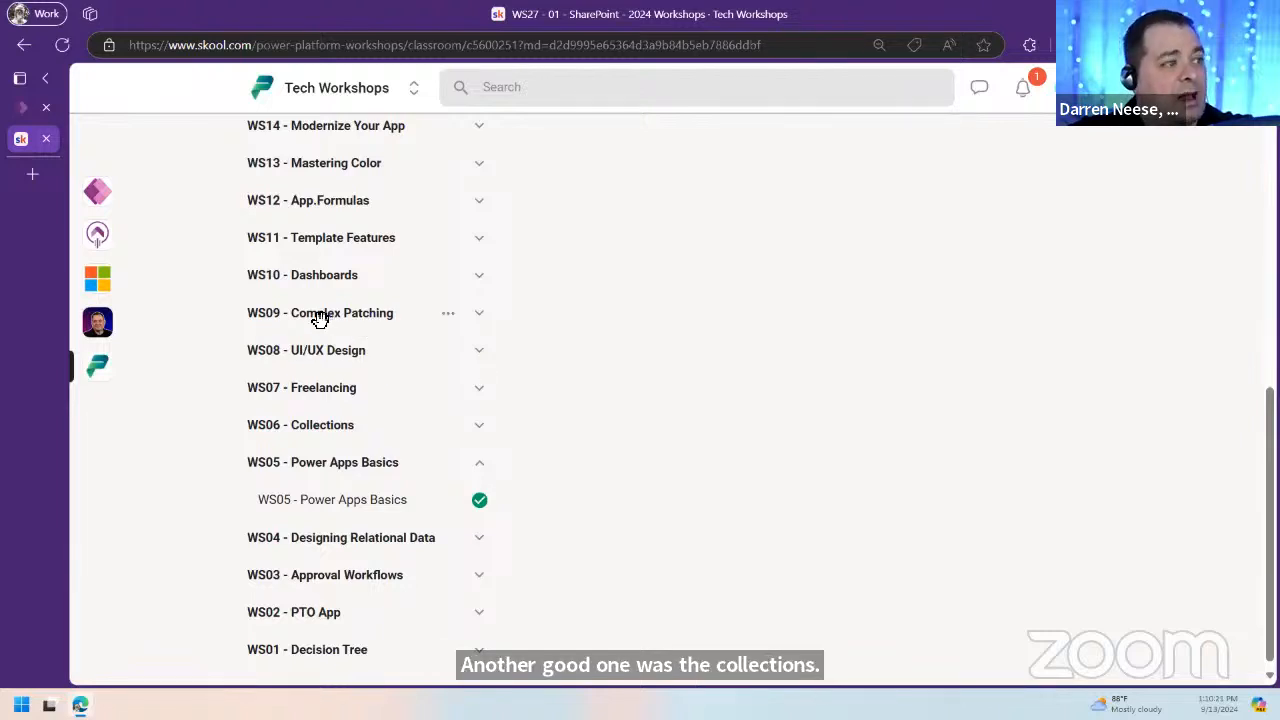
click(489, 464)
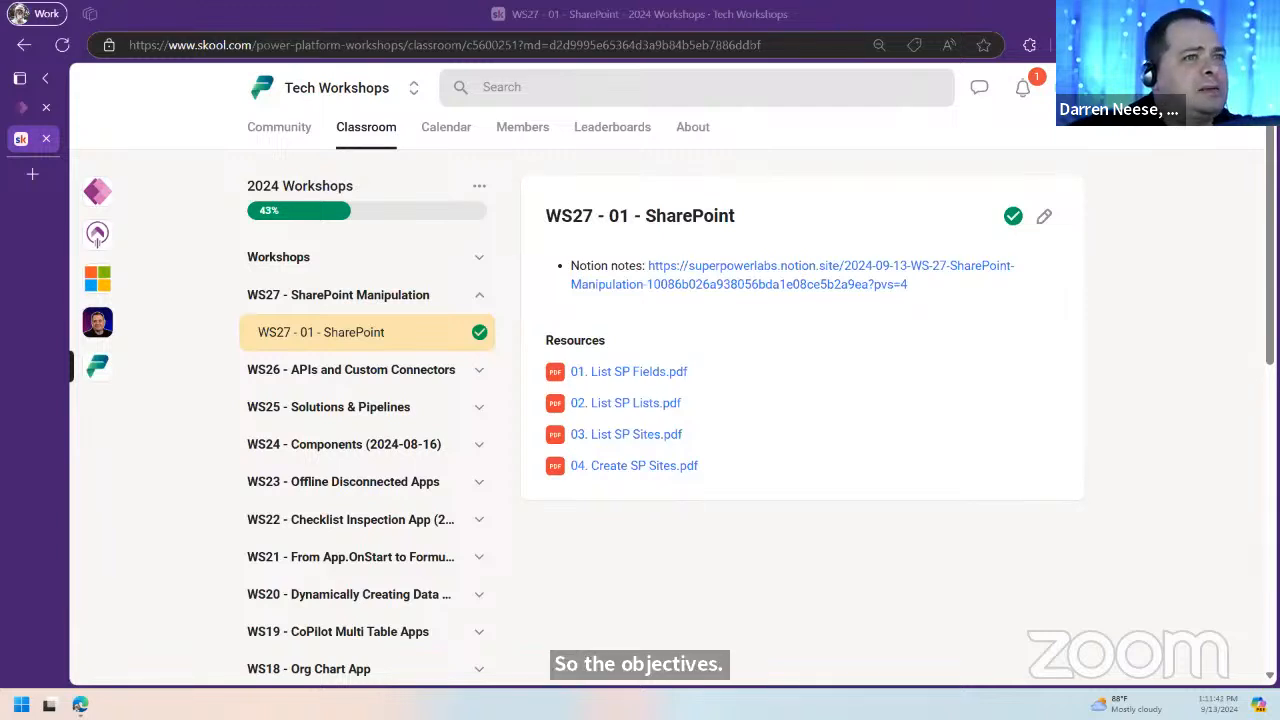
Step: Switch to the browser window holding the Notion notes for WS 27: SharePoint Manipulation and show the Intro & Overview section
drag(1279, 150, 976, 160)
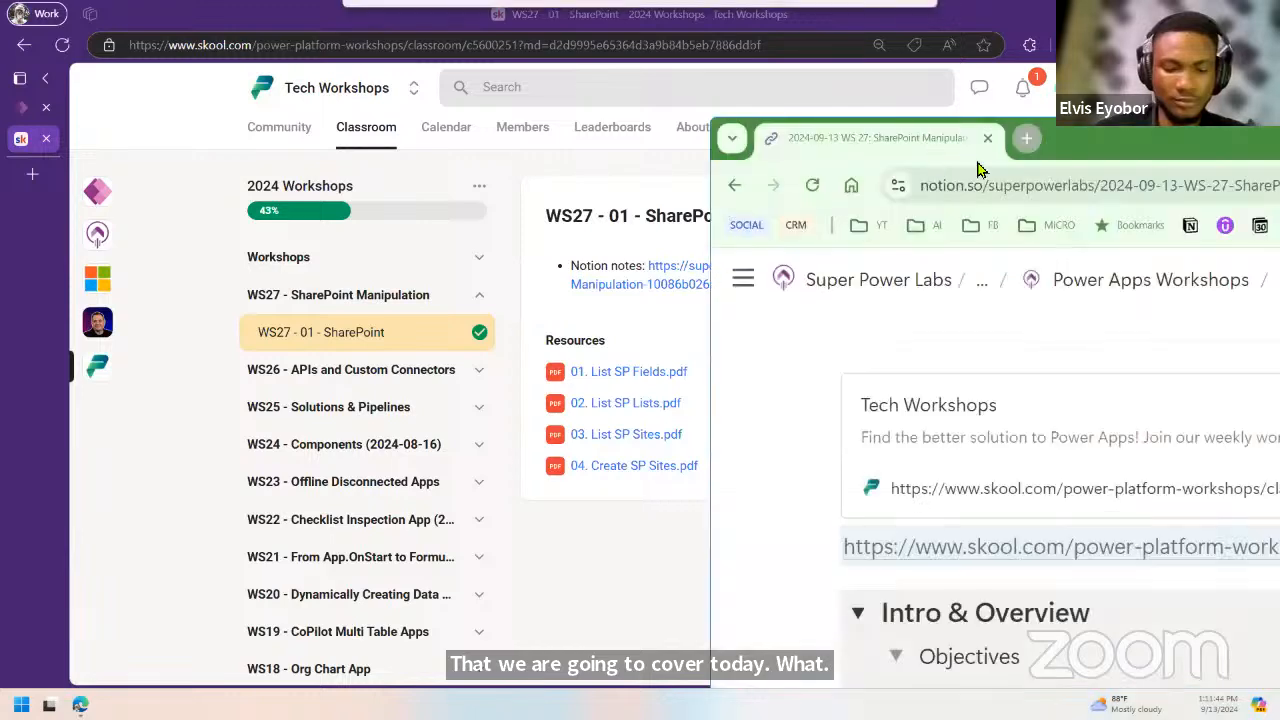
double_click(1073, 141)
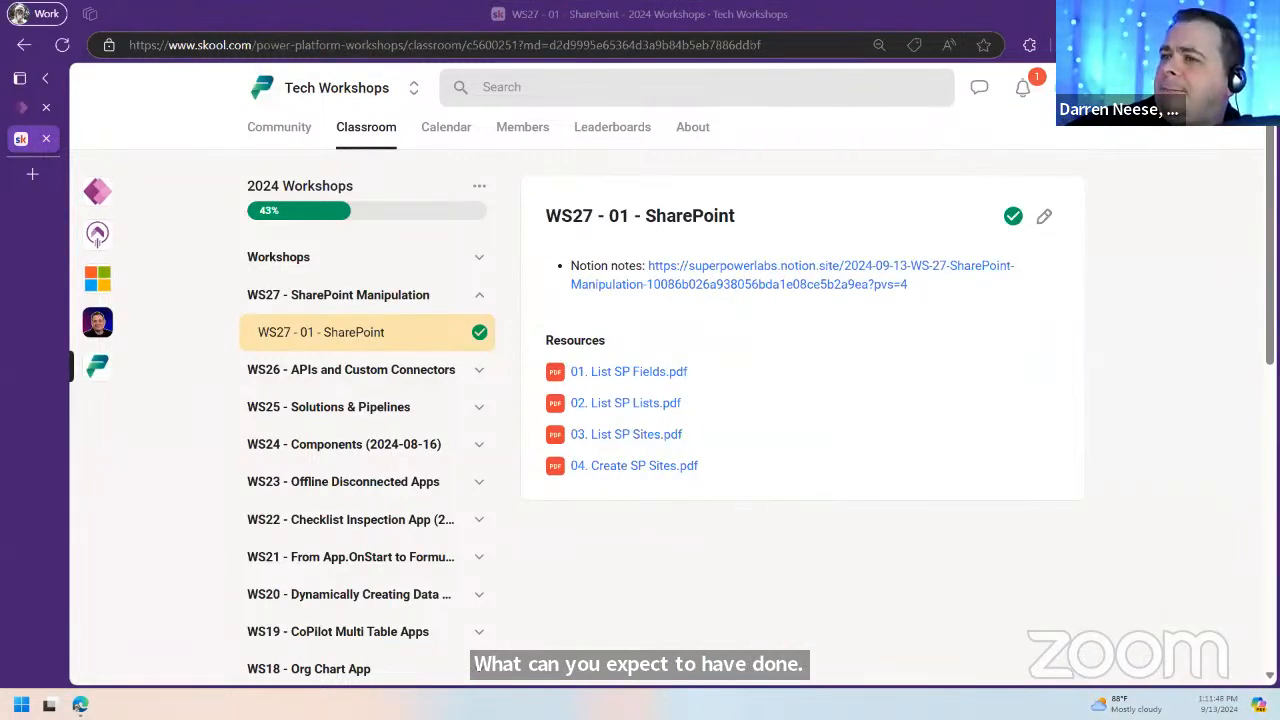
key(alt+Tab)
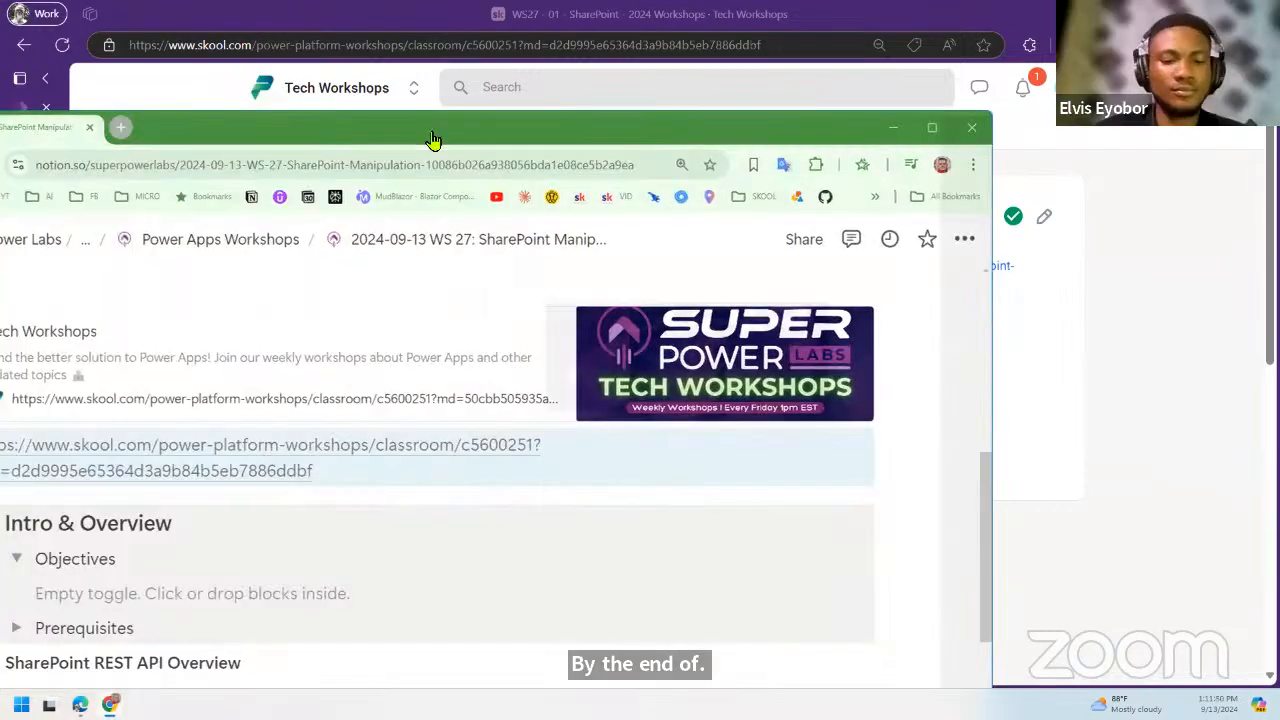
scroll(435, 138, down, 3)
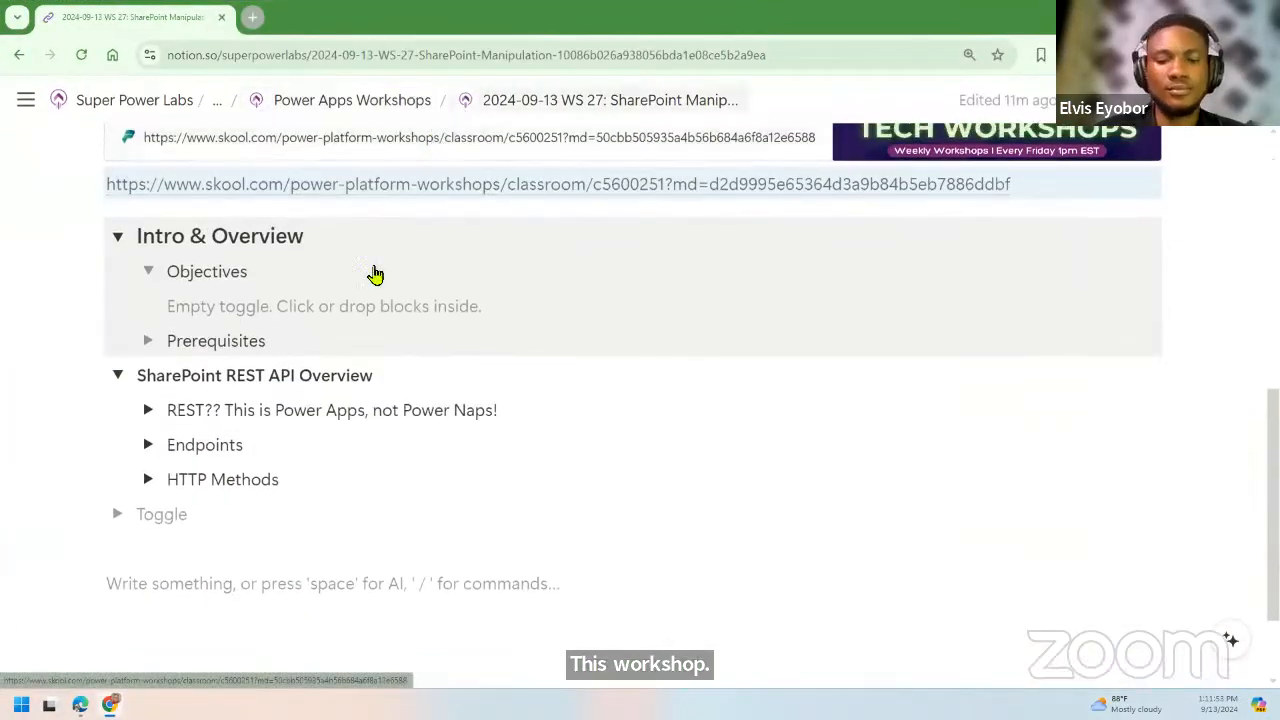
Step: Add the bullet "Create UI that allows users to" inside the empty Objectives toggle
click(302, 303)
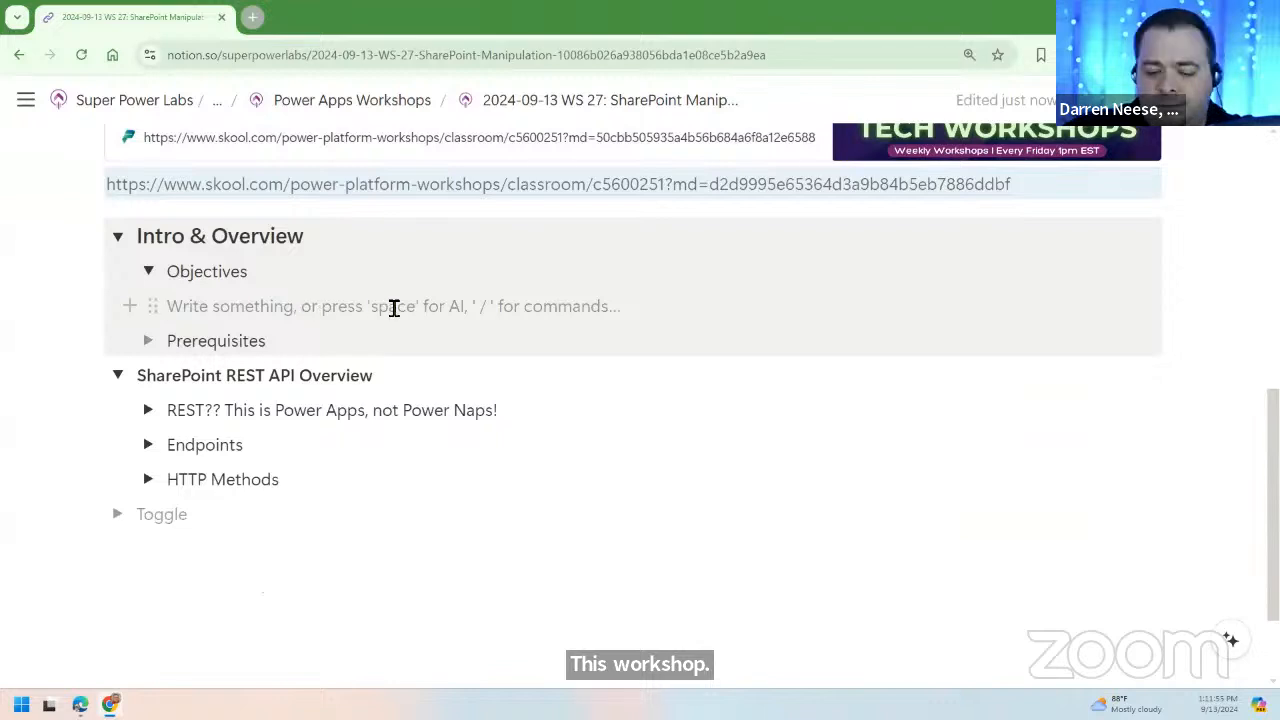
text(- )
text(Create )
text(UI)
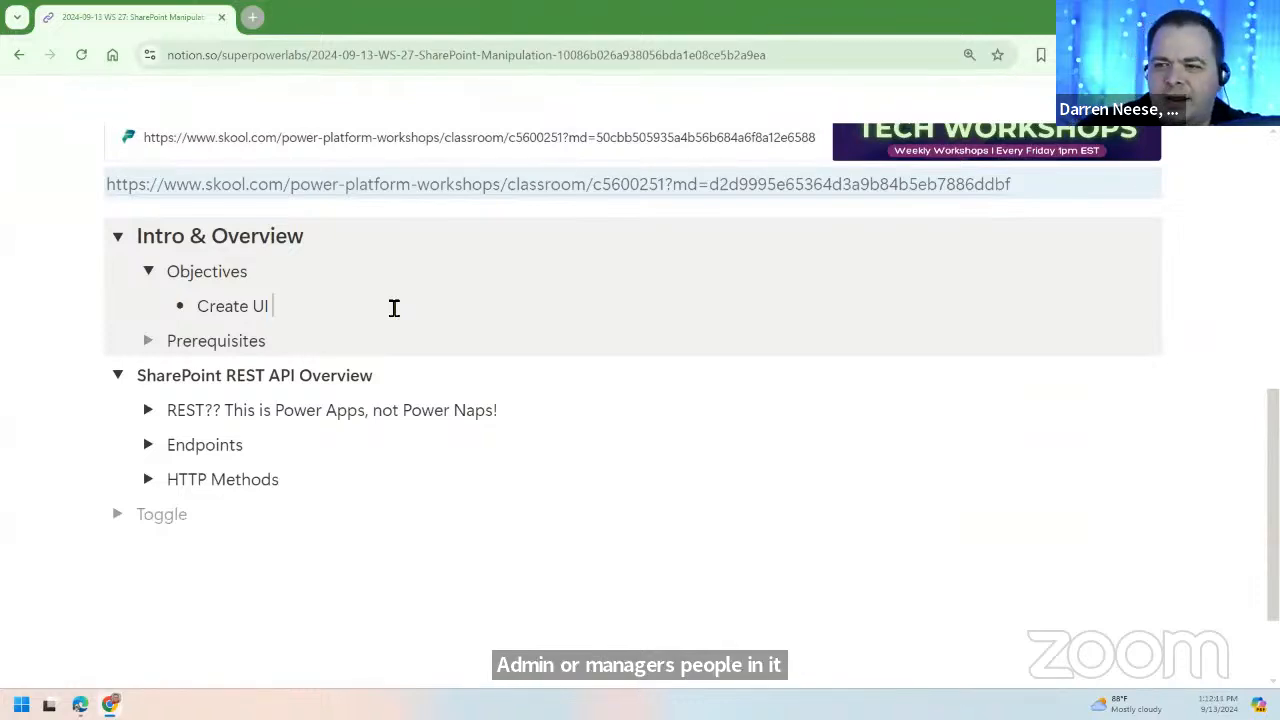
text(that allow)
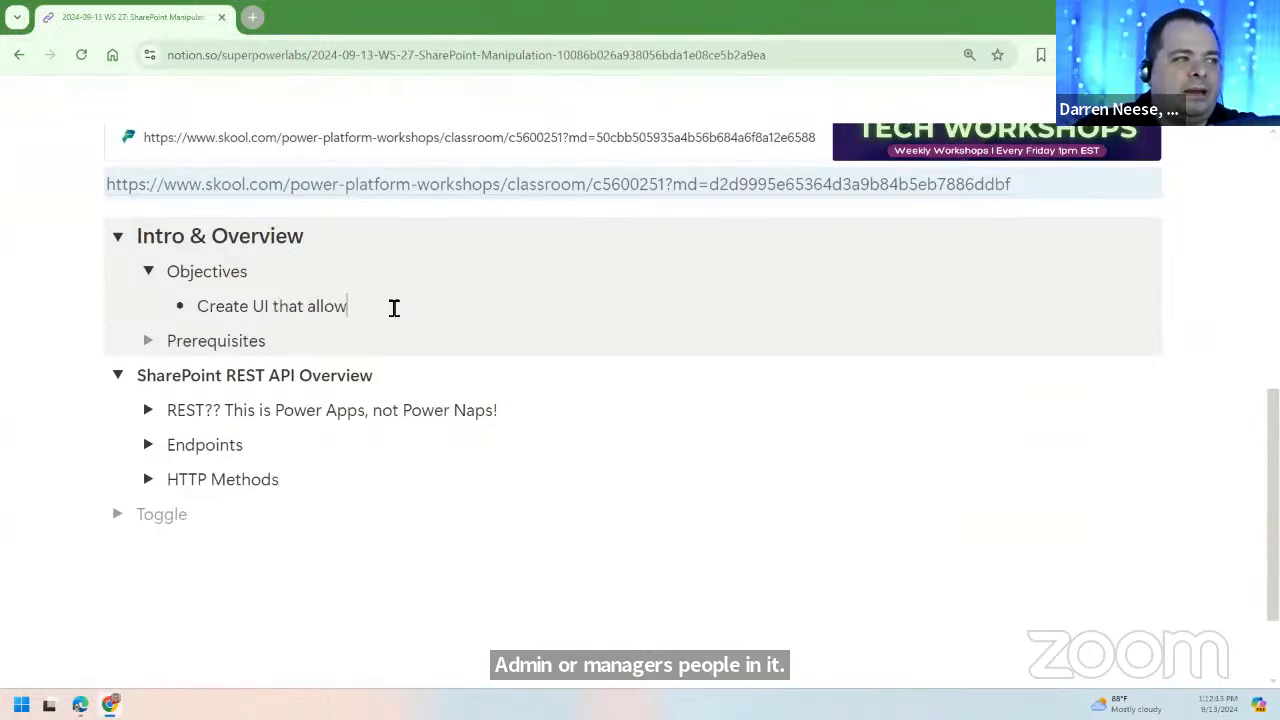
text(s user)
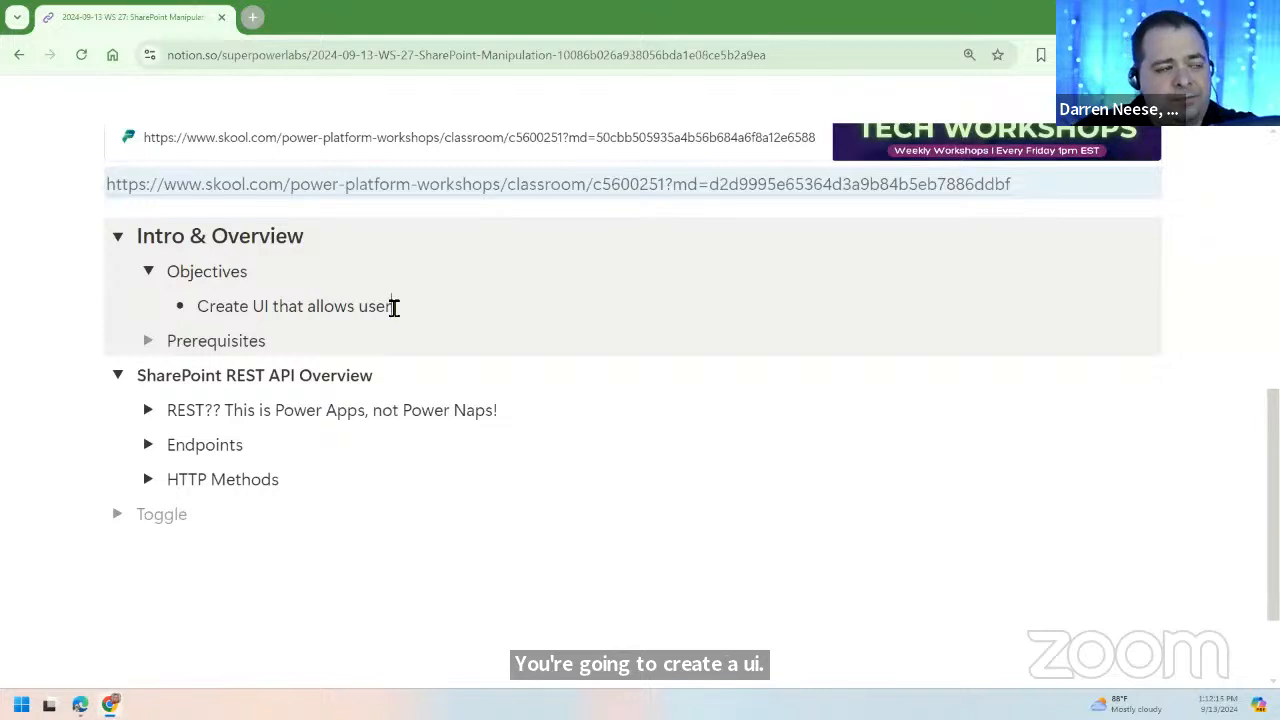
text(s to)
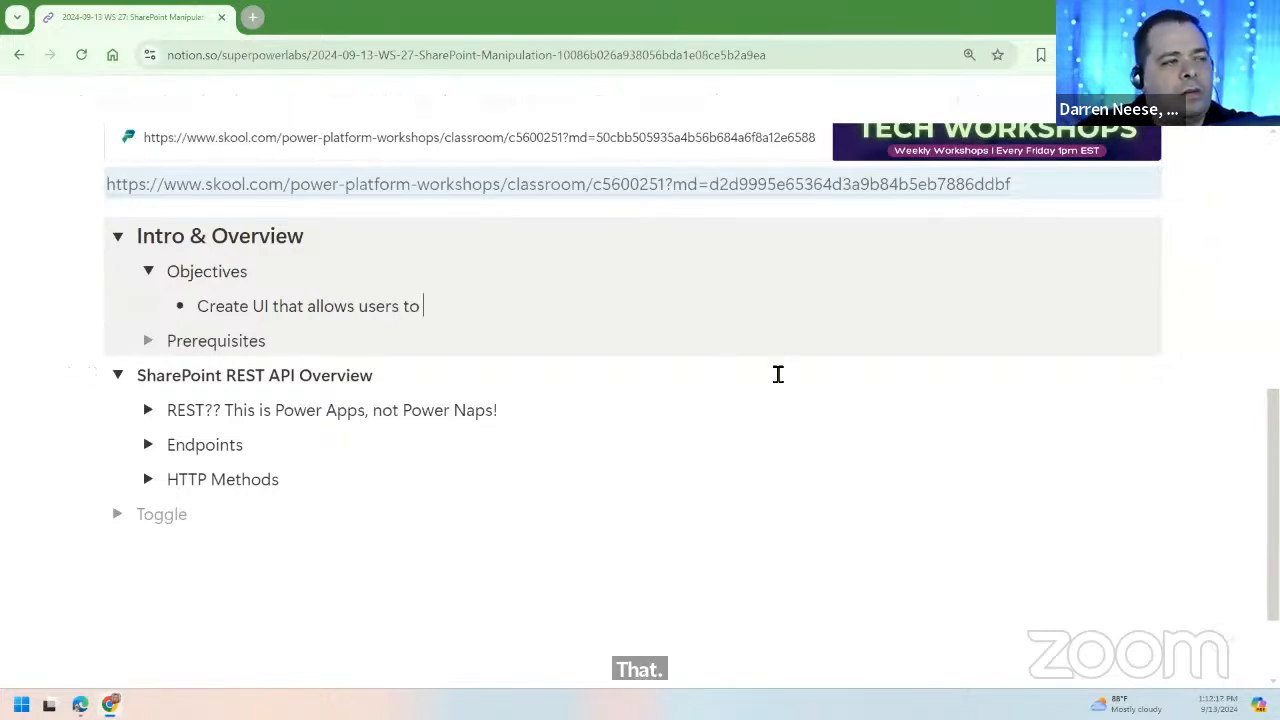
Step: Add a nested bullet reading "Create SharePoint Sites" under "Create UI that allows users to"
key(Return)
key(Tab)
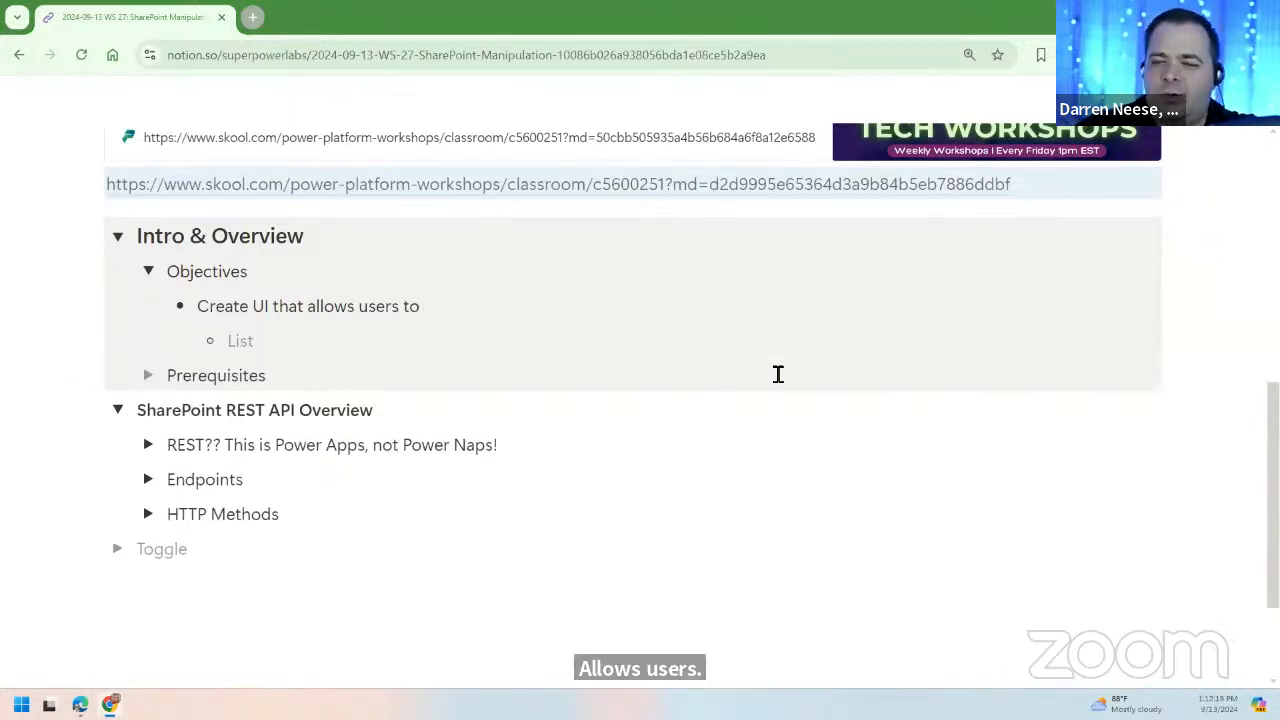
text(Create)
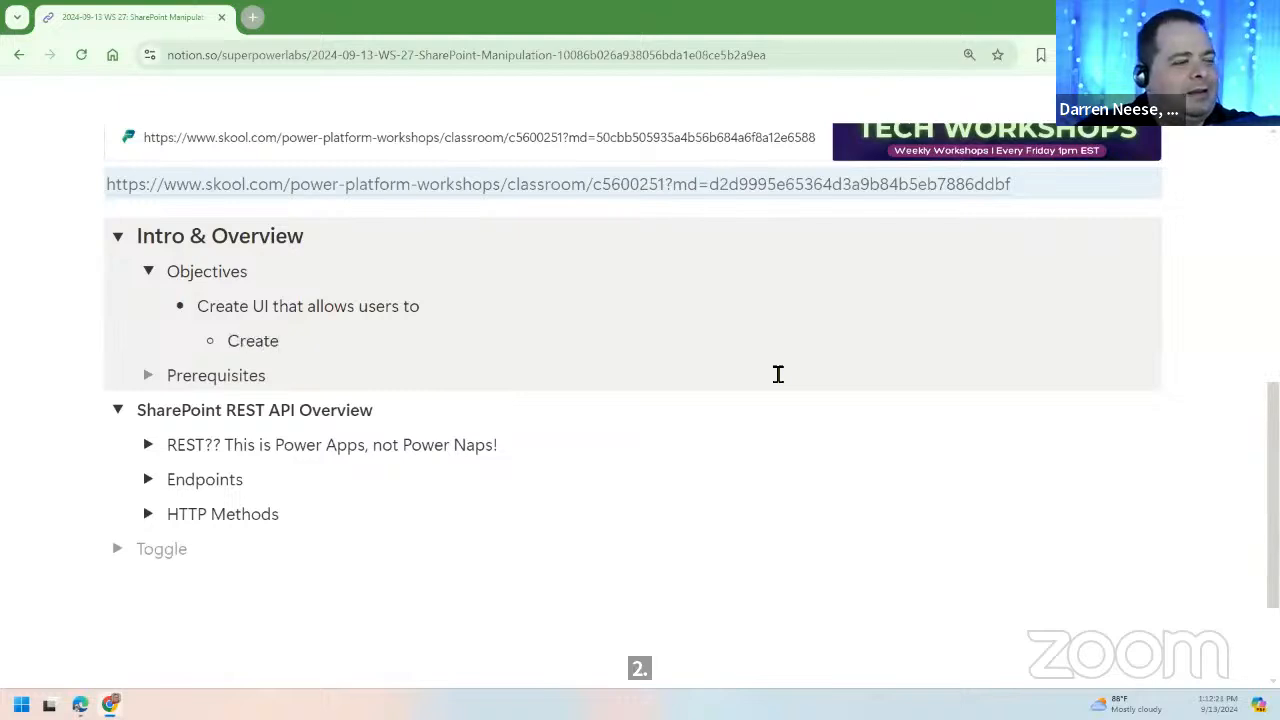
text( SharePoint Sites)
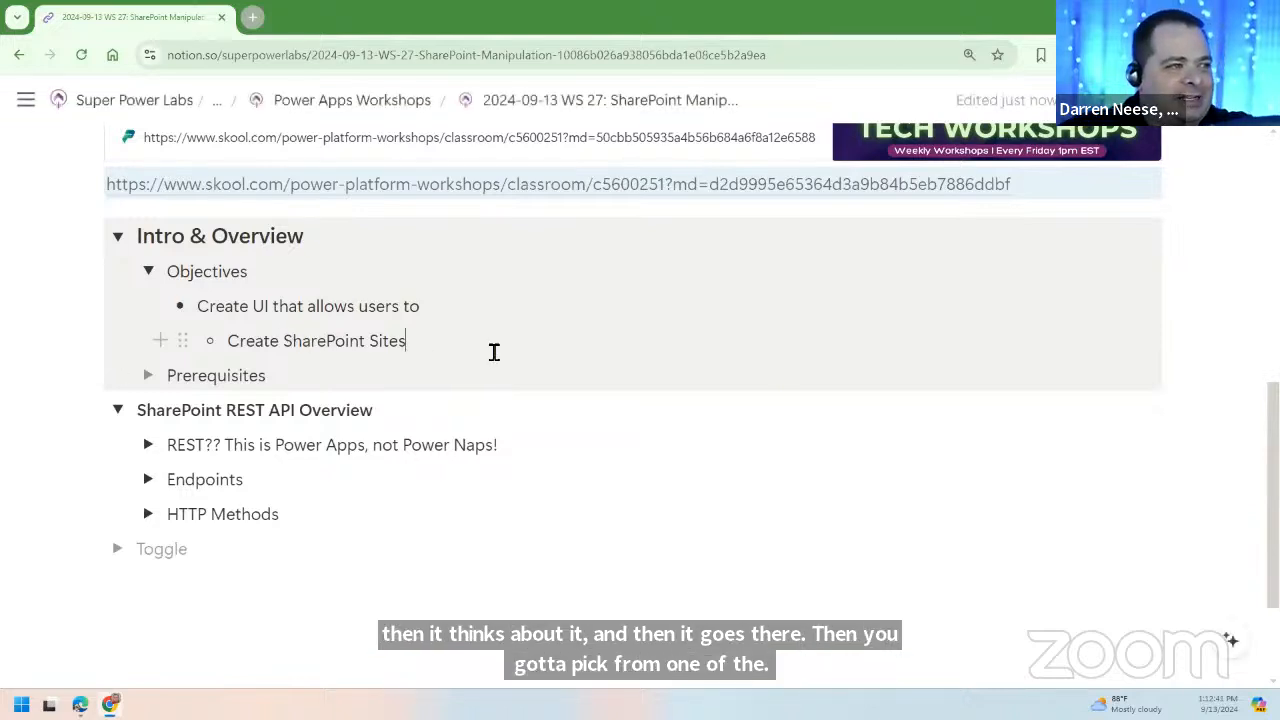
Step: Replace the text of the nested bullet "Create SharePoint Sites" with "Sites"
drag(231, 341, 458, 341)
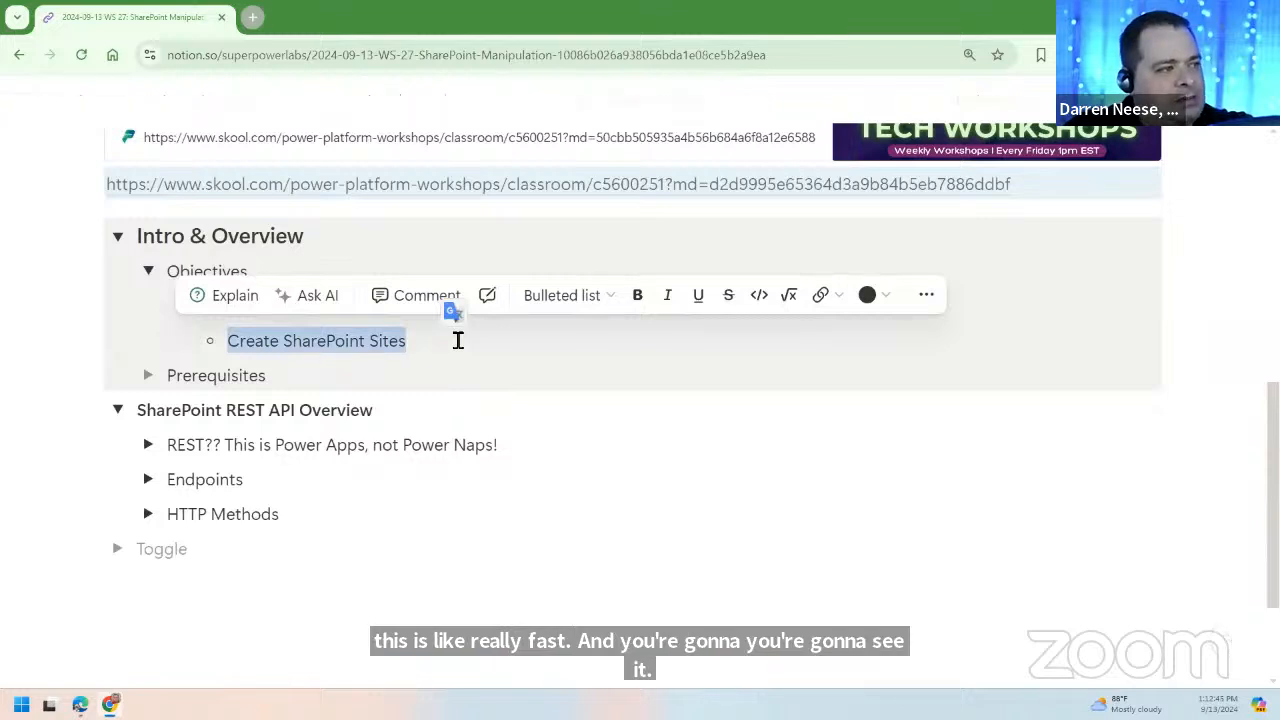
text(Sha)
key(BackSpace)
key(BackSpace)
key(BackSpace)
key(BackSpace)
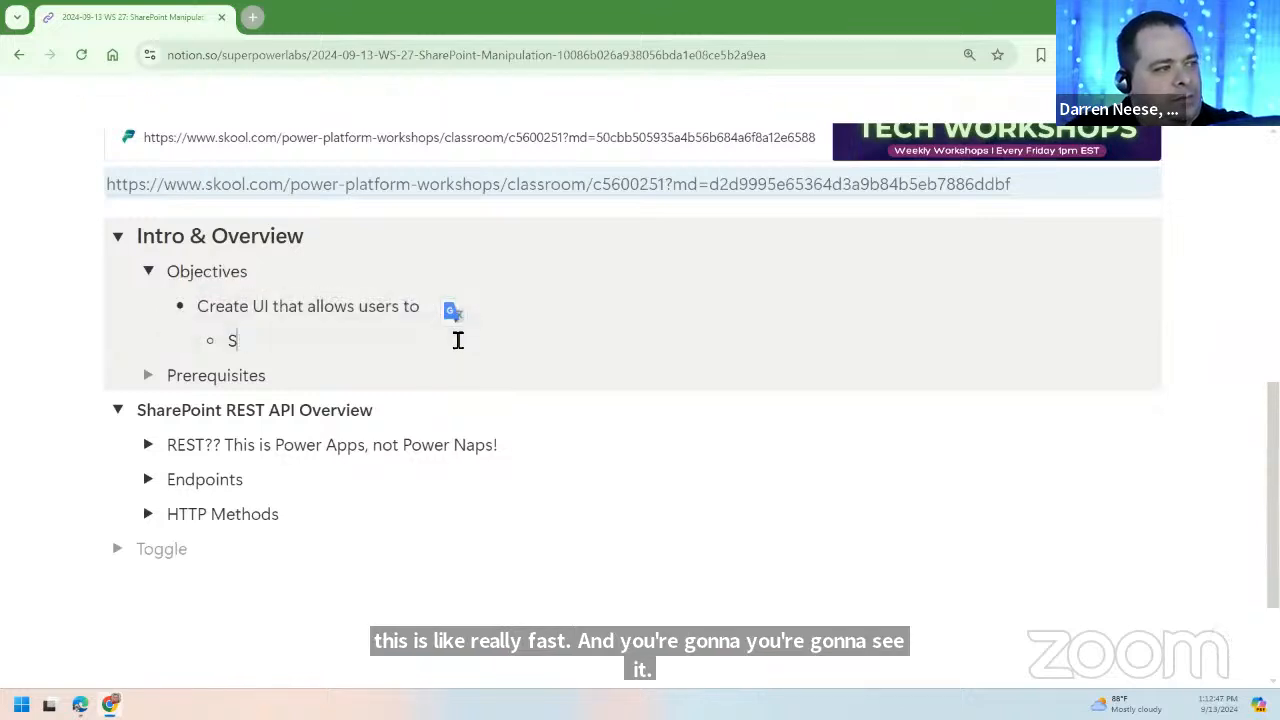
text(ites)
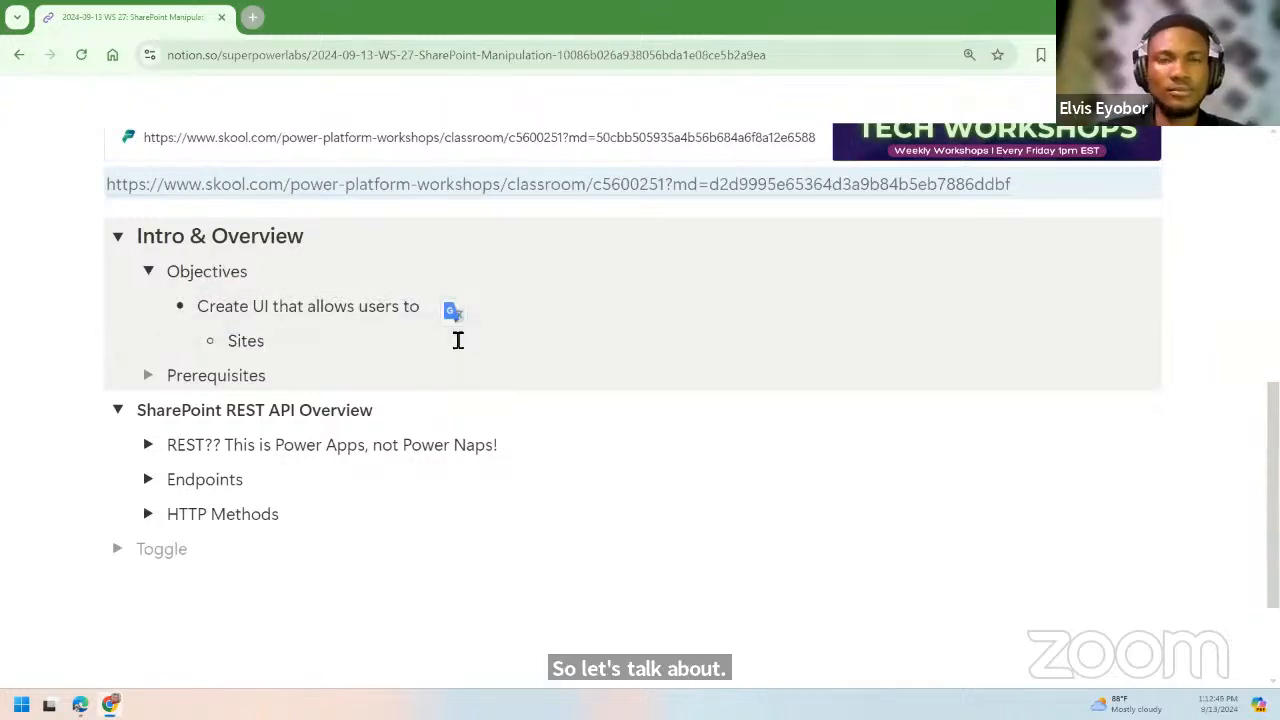
Step: Add the bullets "Lists" and "Fields" below "Sites" at the same level
key(Return)
text(Lists)
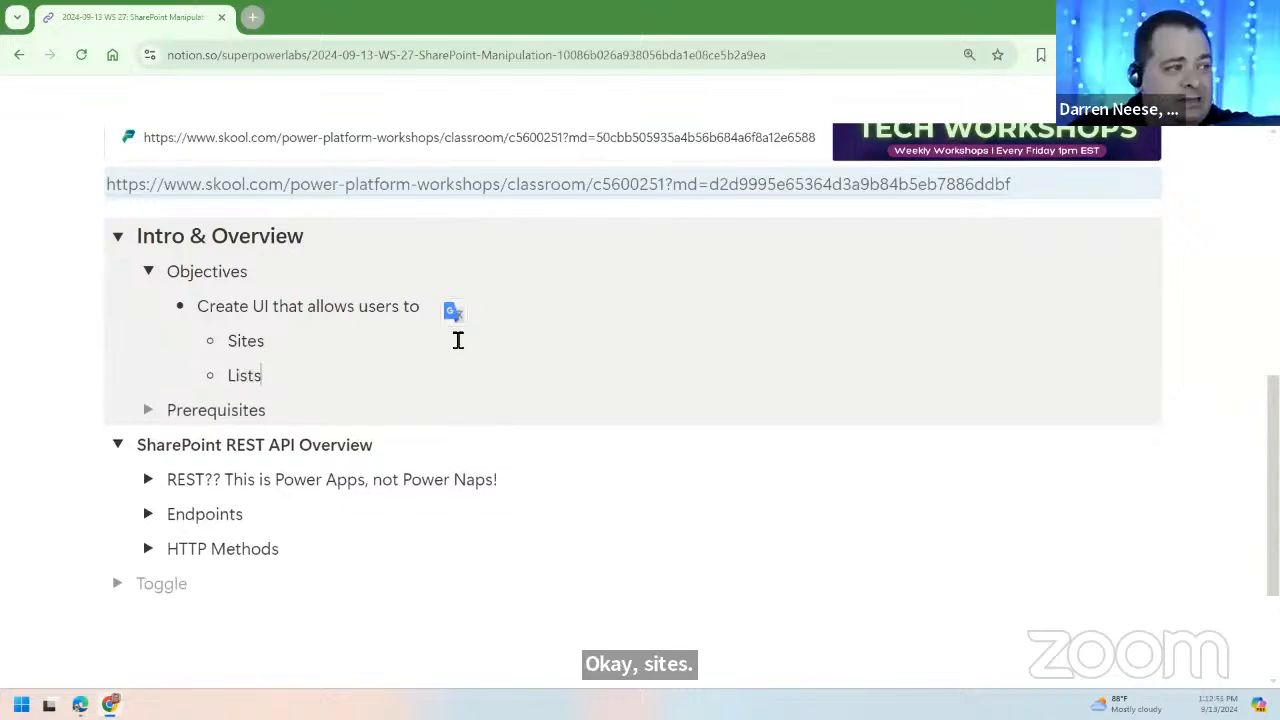
key(Return)
text(Fields)
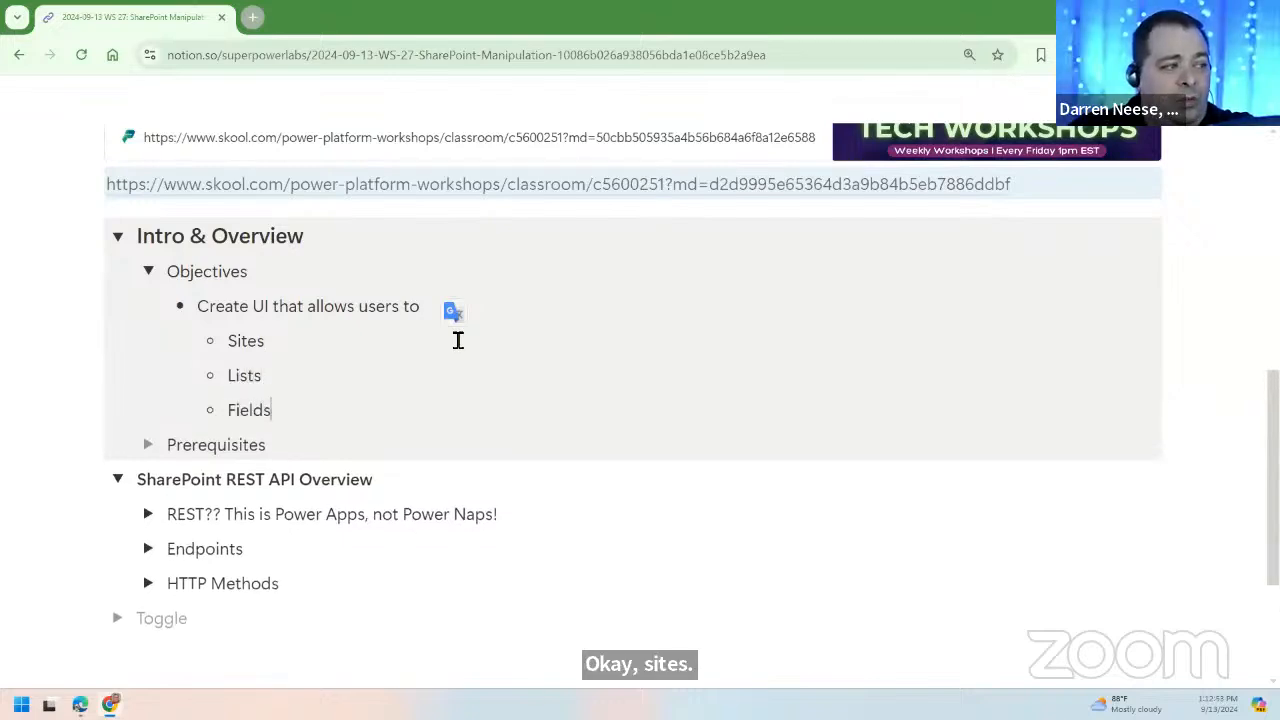
key(Up)
key(Up)
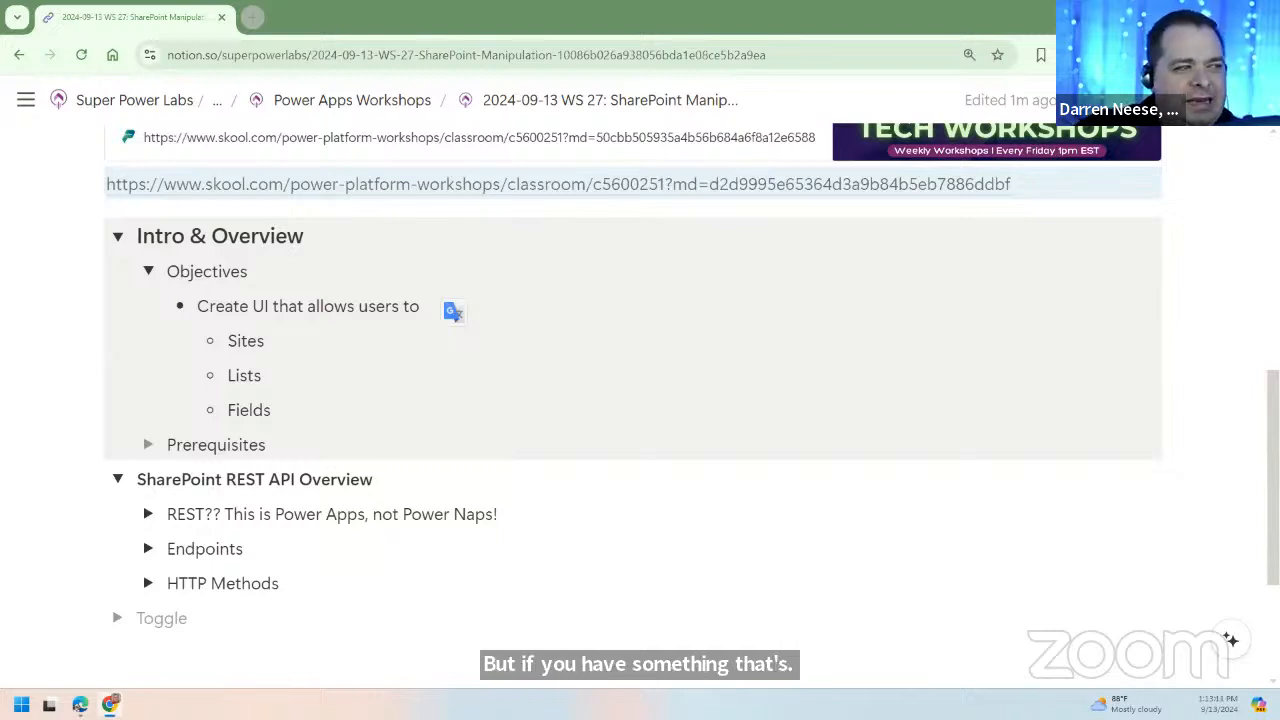
Step: Add a nested bullet "List all sites in a tenant" under "Sites"
click(306, 346)
key(Return)
key(Tab)
text(List)
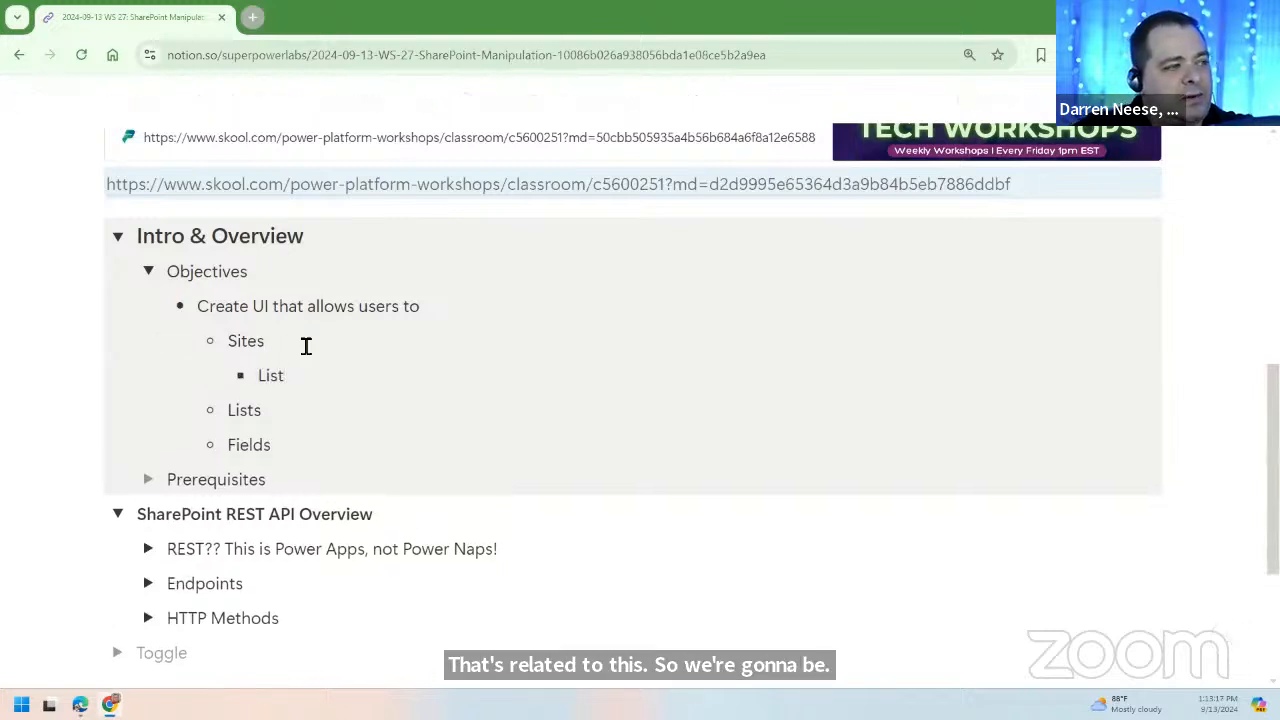
text( all sitesa)
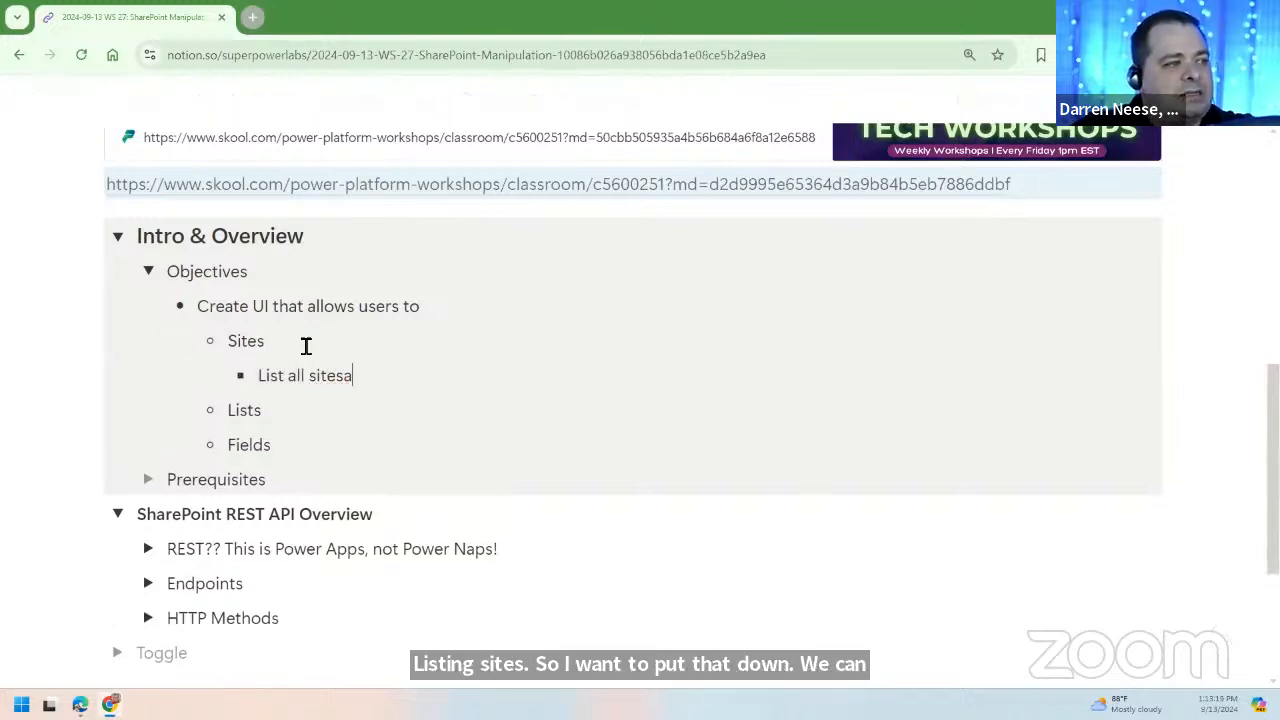
key(BackSpace)
key(BackSpace)
text(s in a tenant)
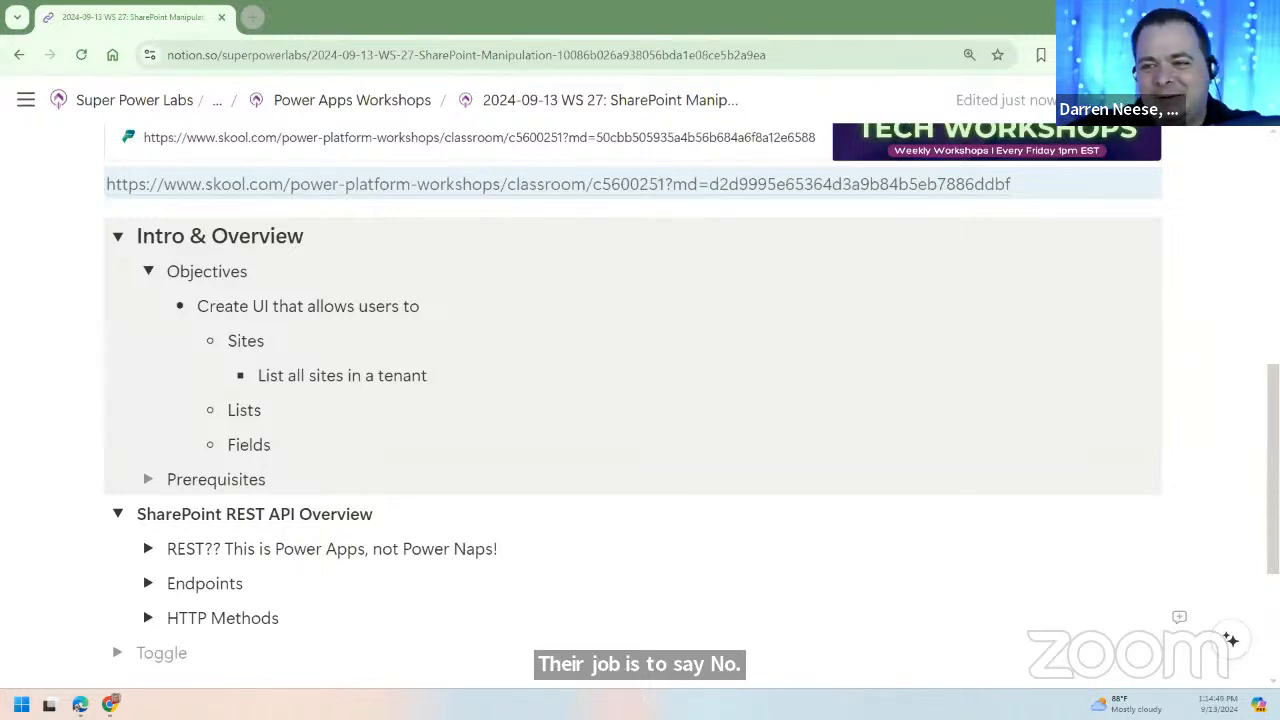
Step: Add the bullet "Create sites" below "List all sites in a tenant"
click(508, 376)
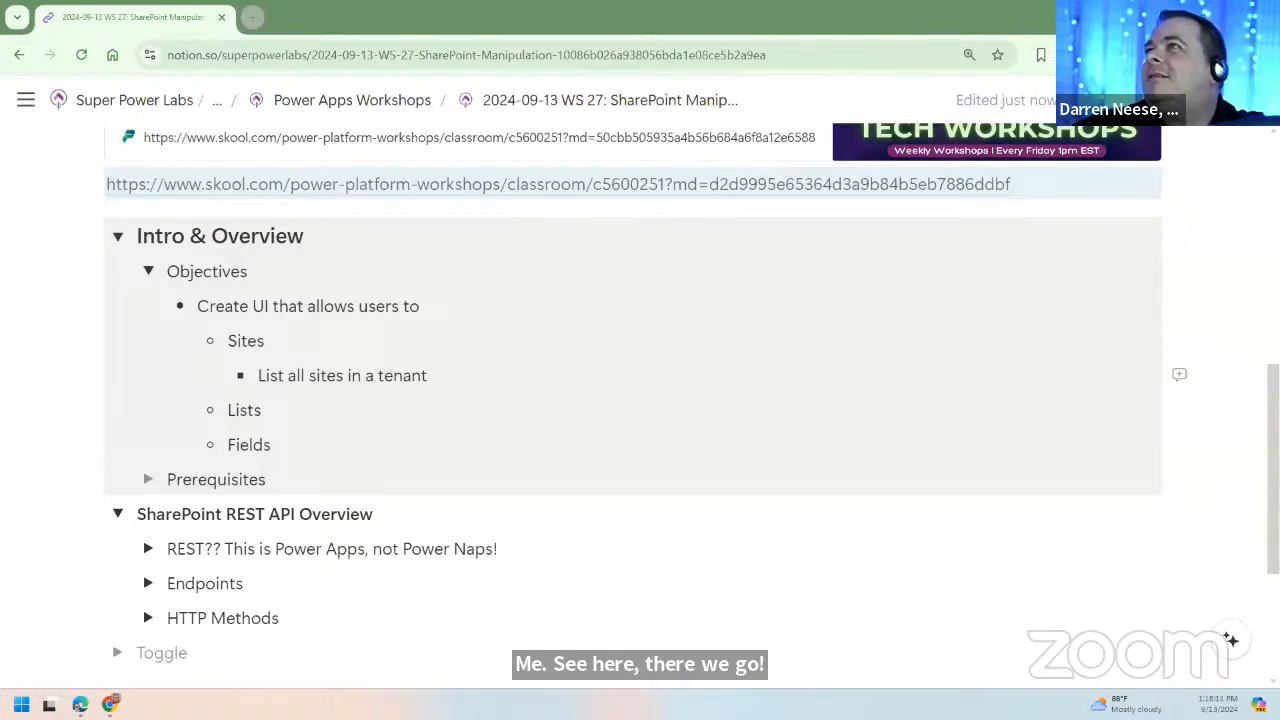
drag(262, 378, 349, 375)
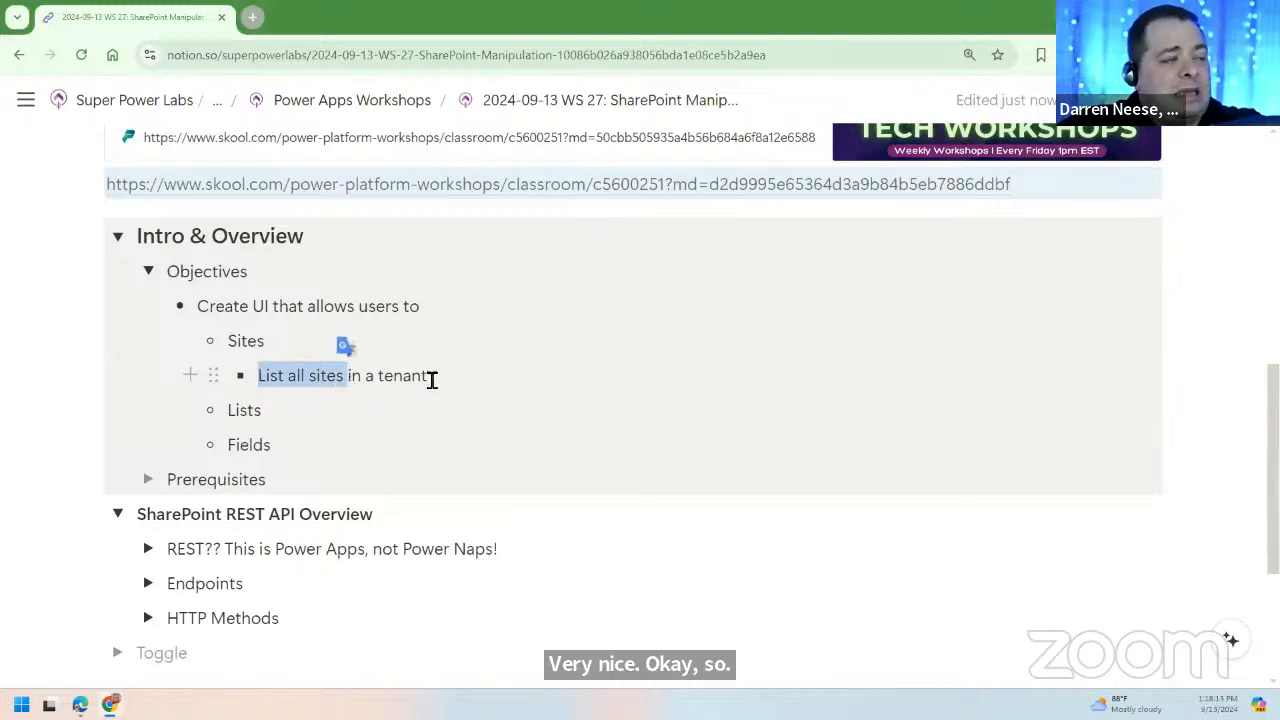
click(462, 380)
key(Return)
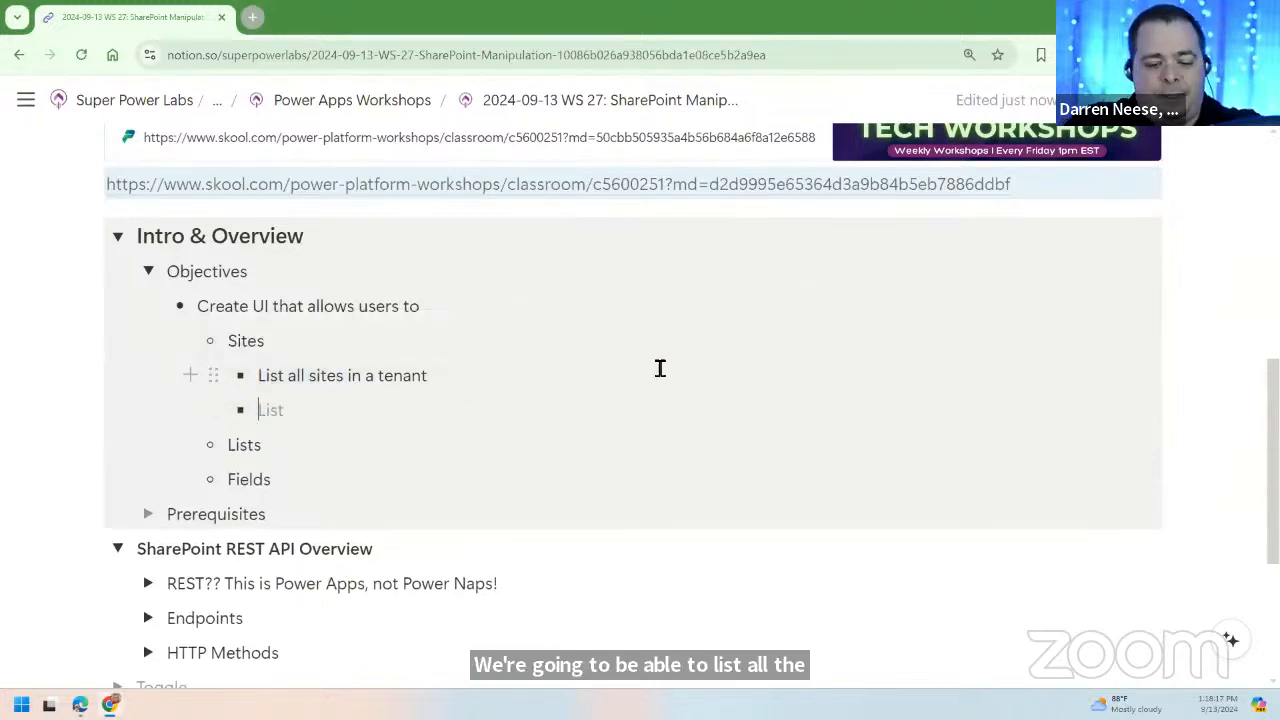
text(Create)
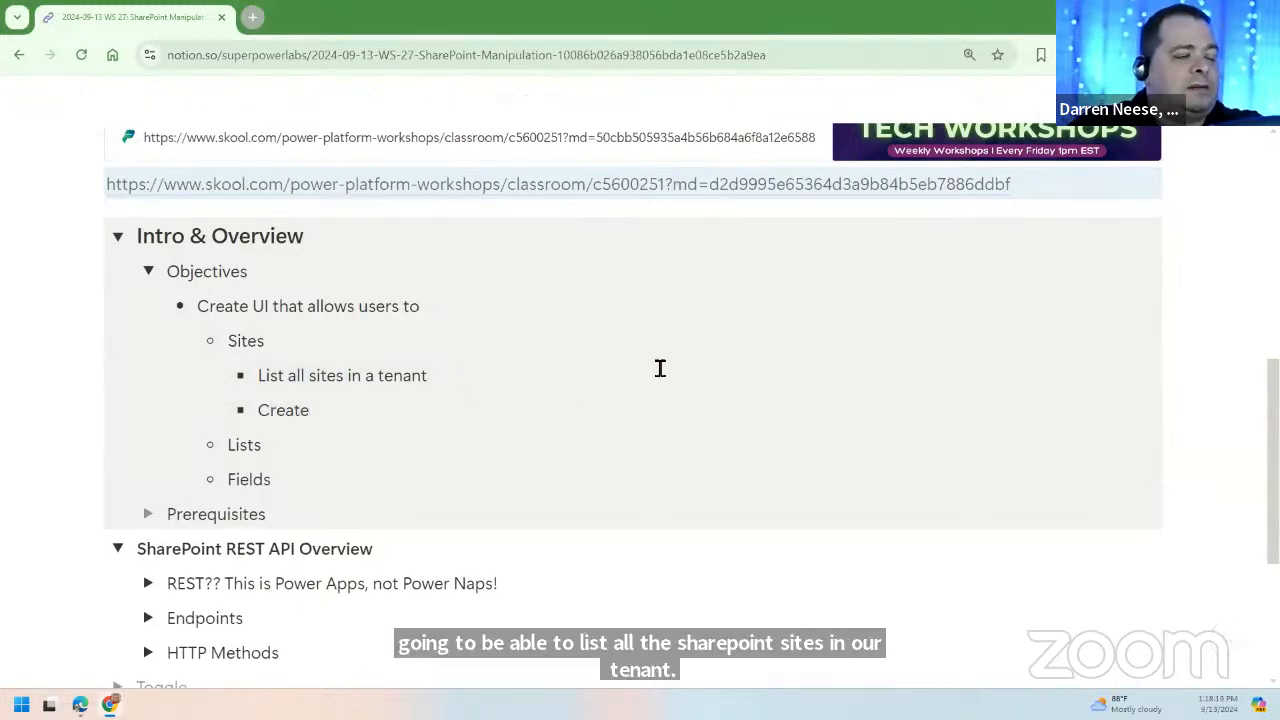
text( stie)
key(BackSpace)
key(BackSpace)
key(BackSpace)
key(BackSpace)
text(sites)
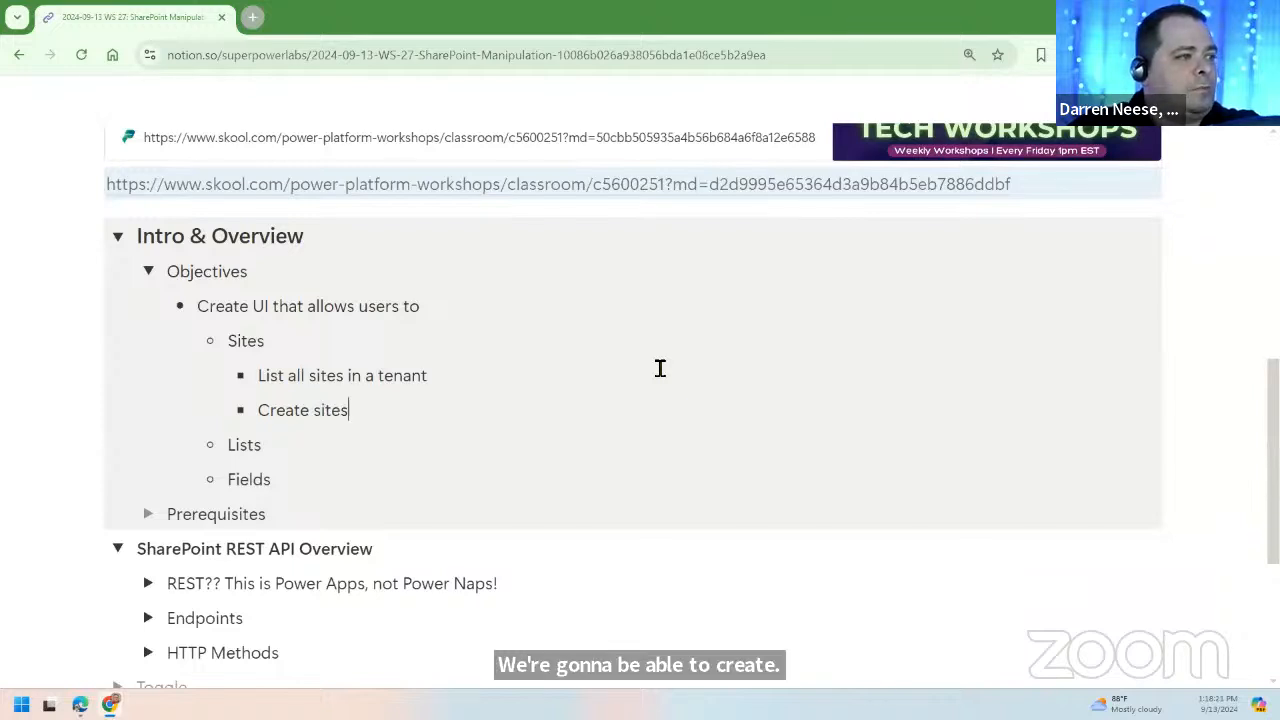
Step: Add the nested bullets "List" and "Create" under "Lists"
click(342, 437)
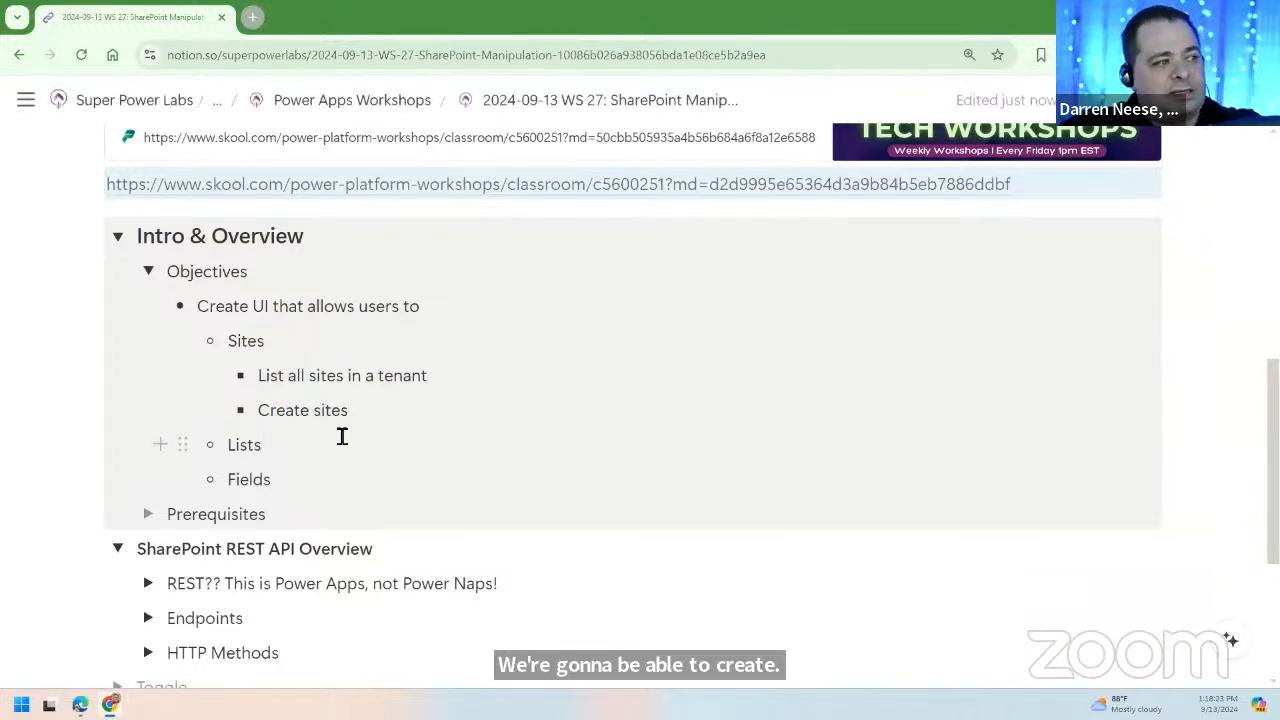
key(Return)
key(Tab)
text(List)
key(Return)
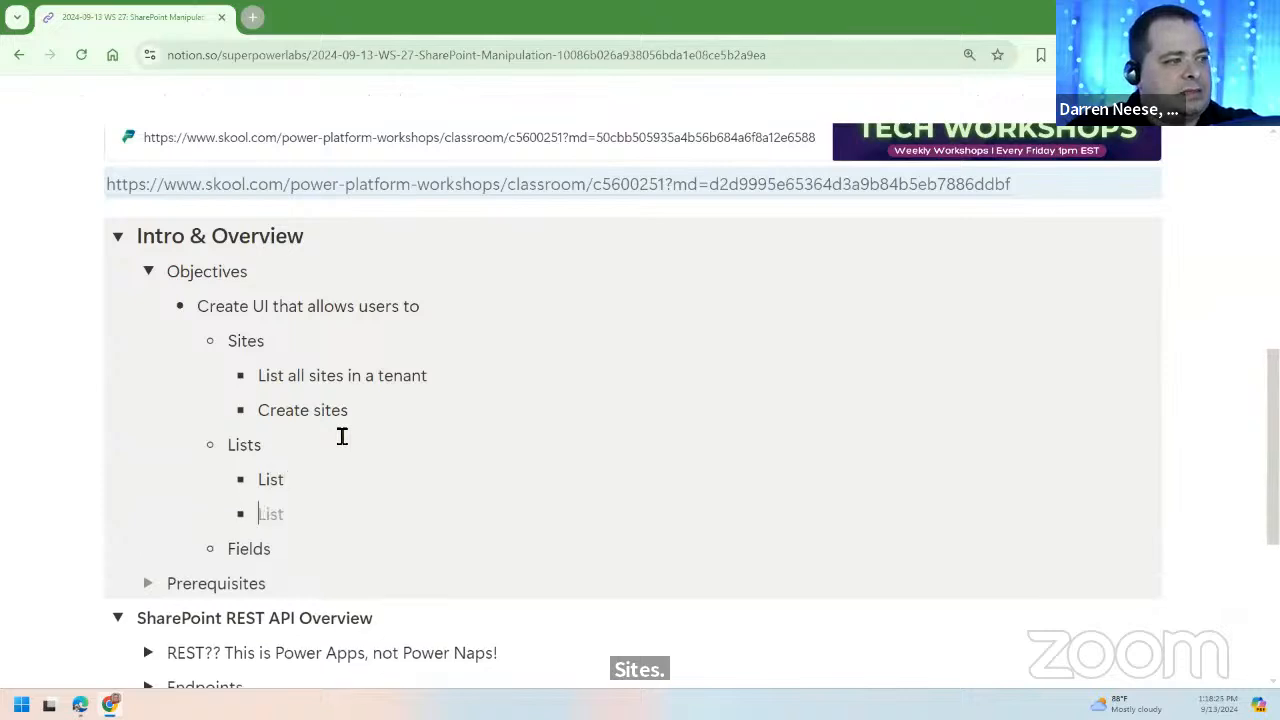
text(Create)
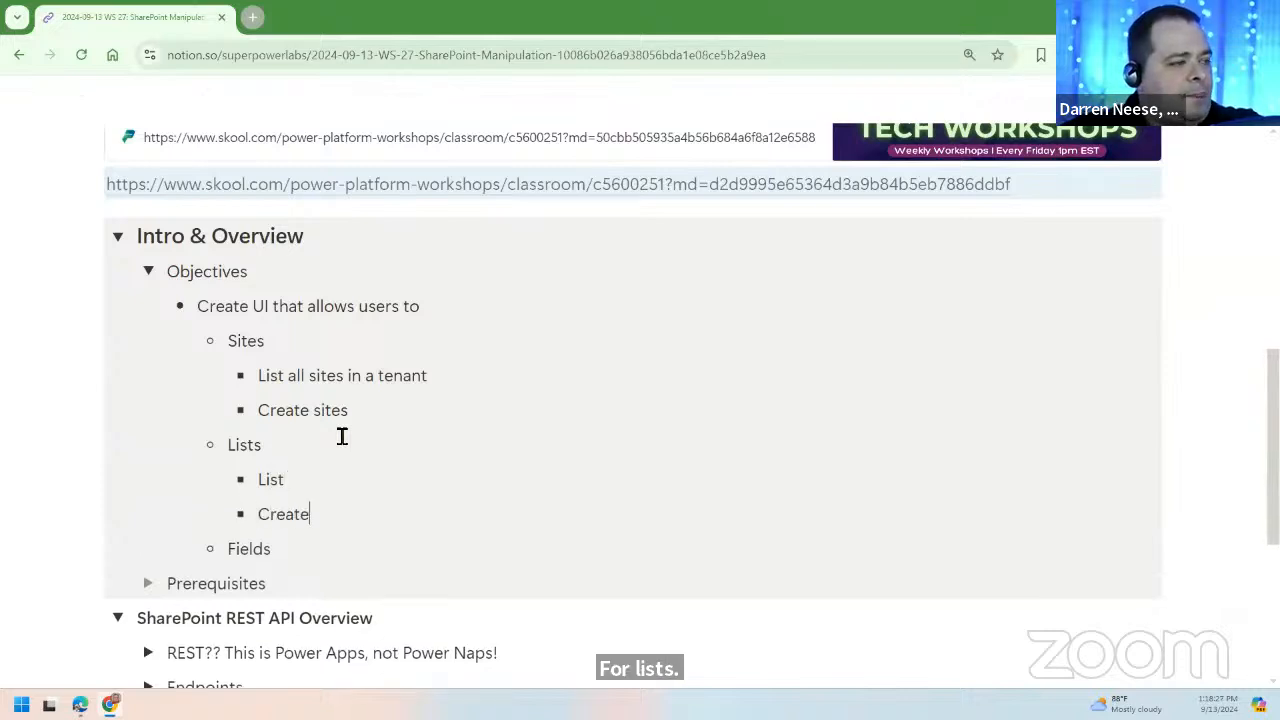
Step: Add the bullet "Delete" below "Create sites" in the Sites group
key(Up)
key(Up)
key(Up)
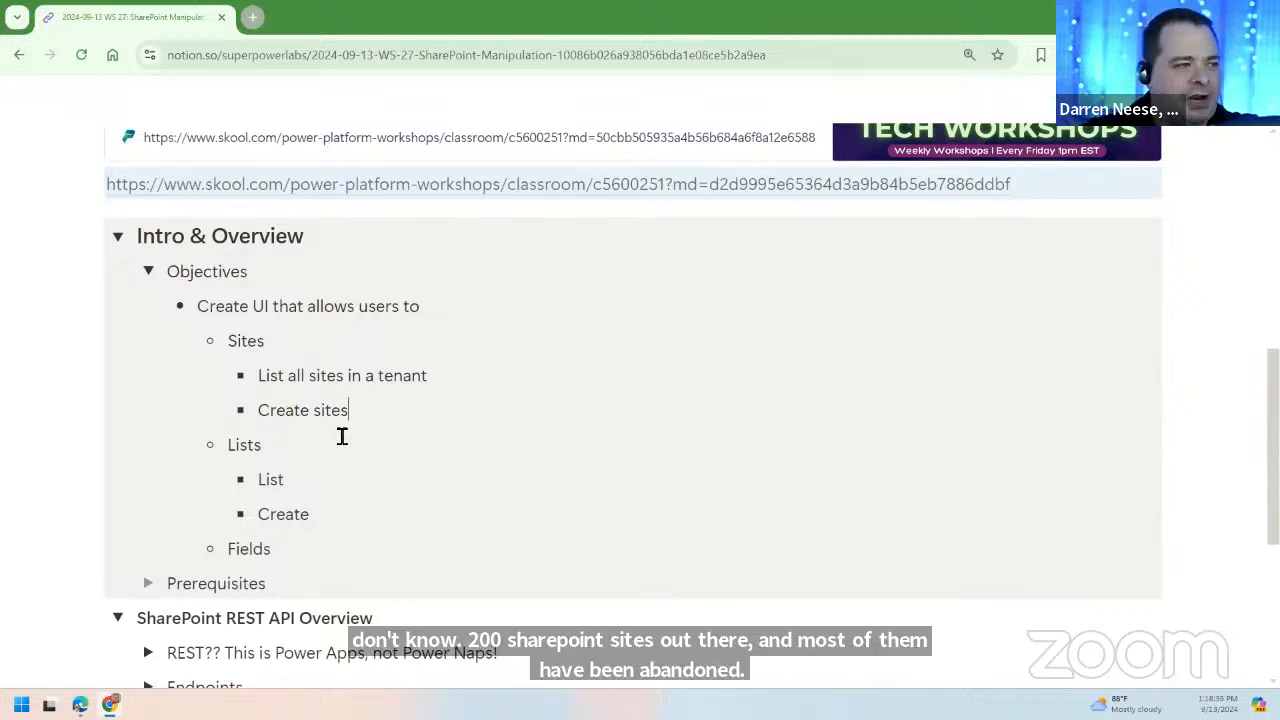
key(Return)
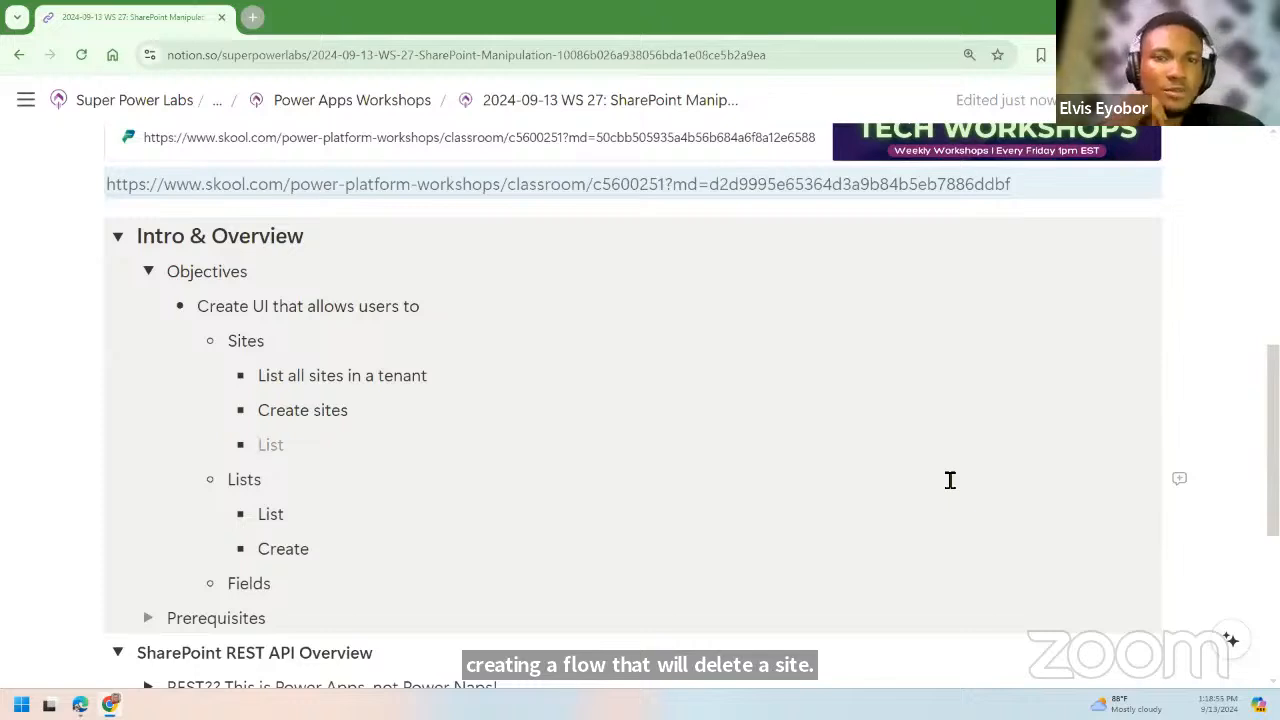
text(Delete)
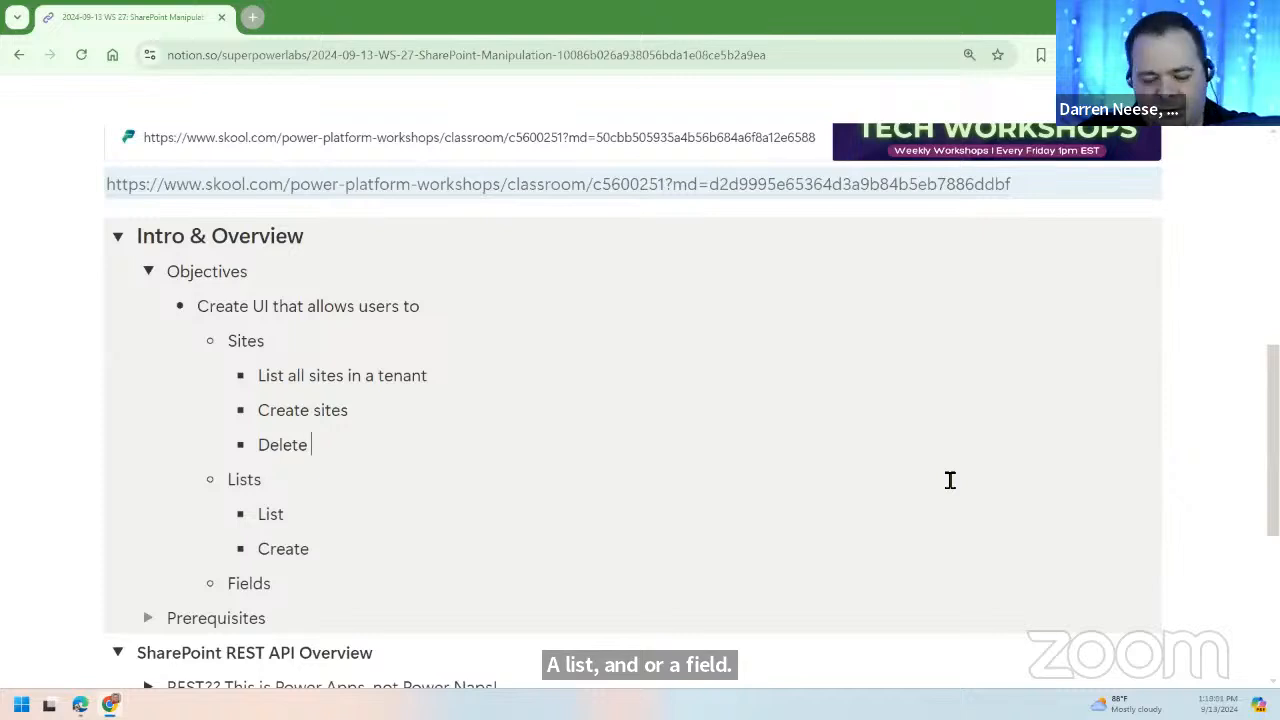
Step: Add the bullet "Delete" below "Create" in the Lists group
key(Down)
key(Down)
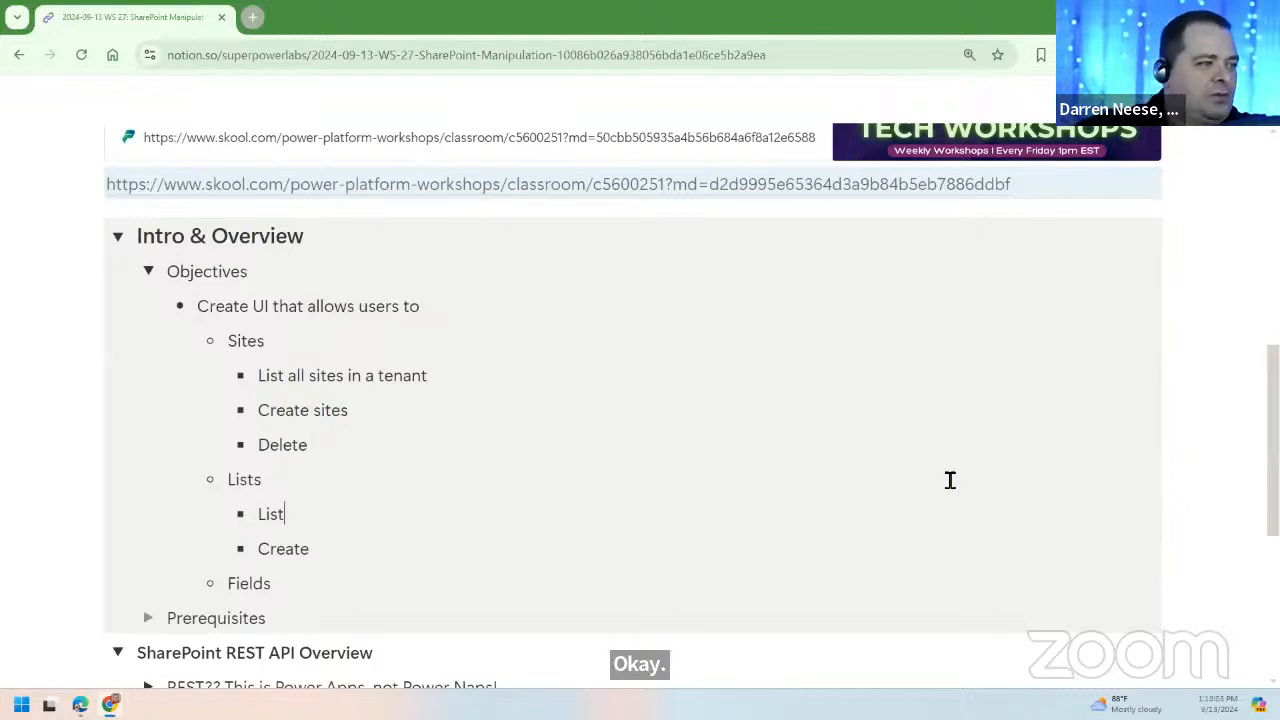
key(Down)
key(Return)
text(Delete)
Step: Add the nested bullets "List", "Create" and "Delete" under "Fields"
key(Down)
key(Return)
key(Tab)
text(List)
key(Return)
text(Create)
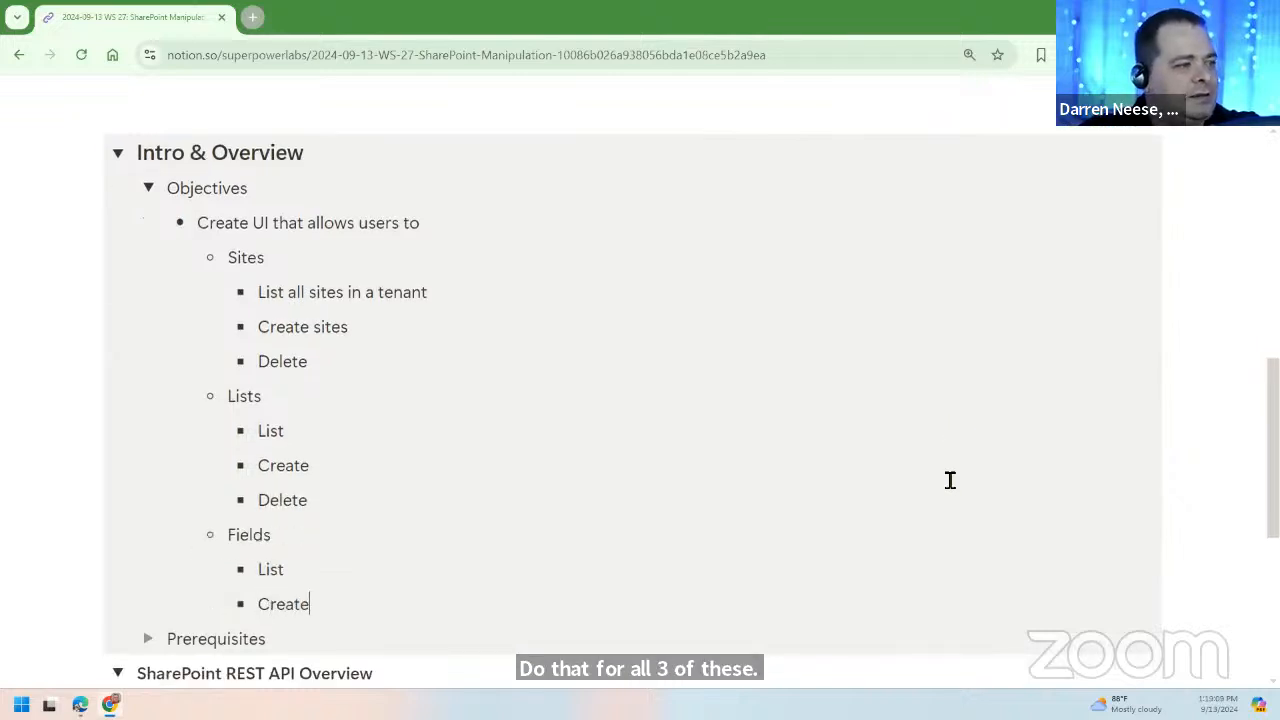
key(Return)
text(C)
key(BackSpace)
text(Delete)
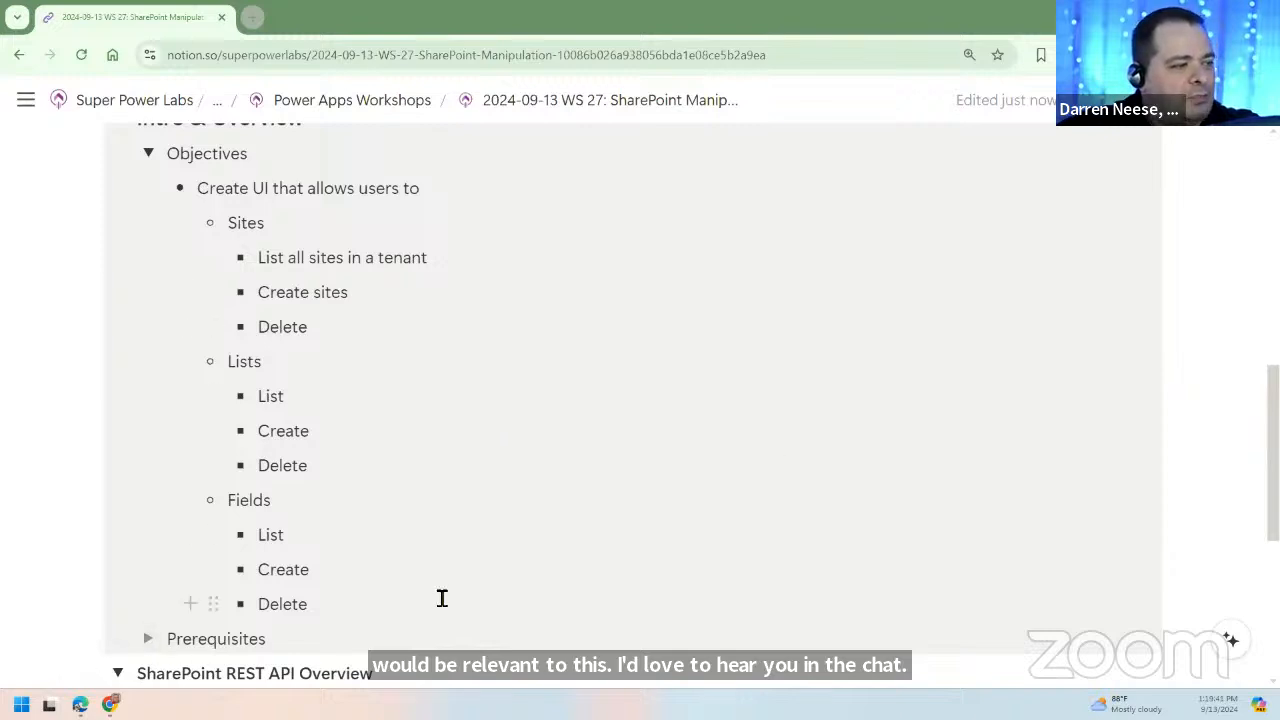
Step: Expand the Prerequisites toggle and add the bullet "SharePoint permissions" inside it
scroll(443, 597, down, 3)
click(148, 382)
click(306, 422)
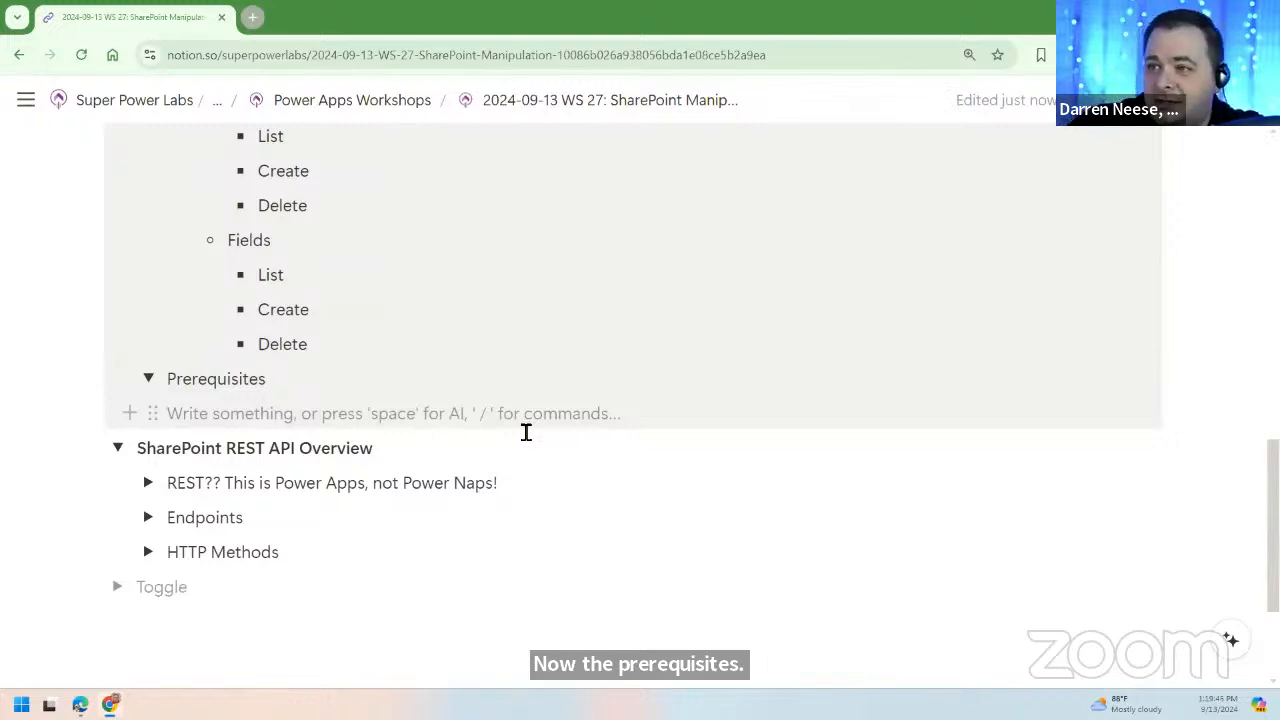
text(- )
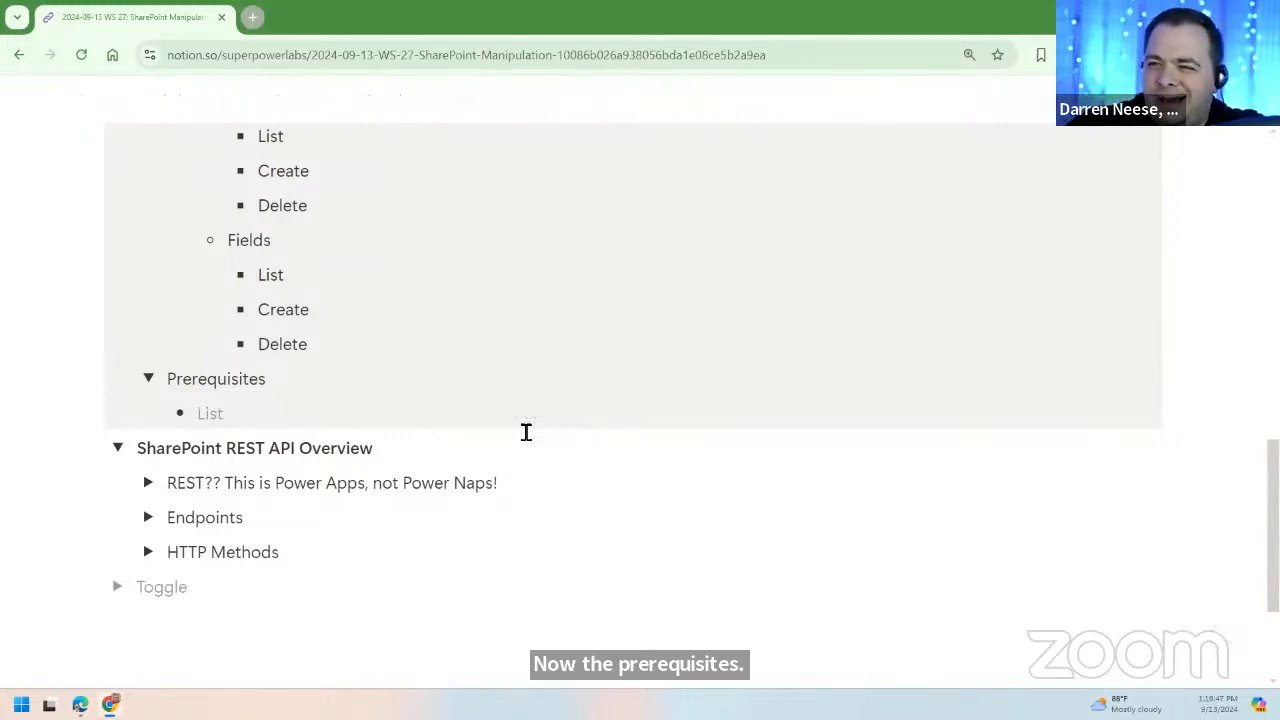
text(SharePoin)
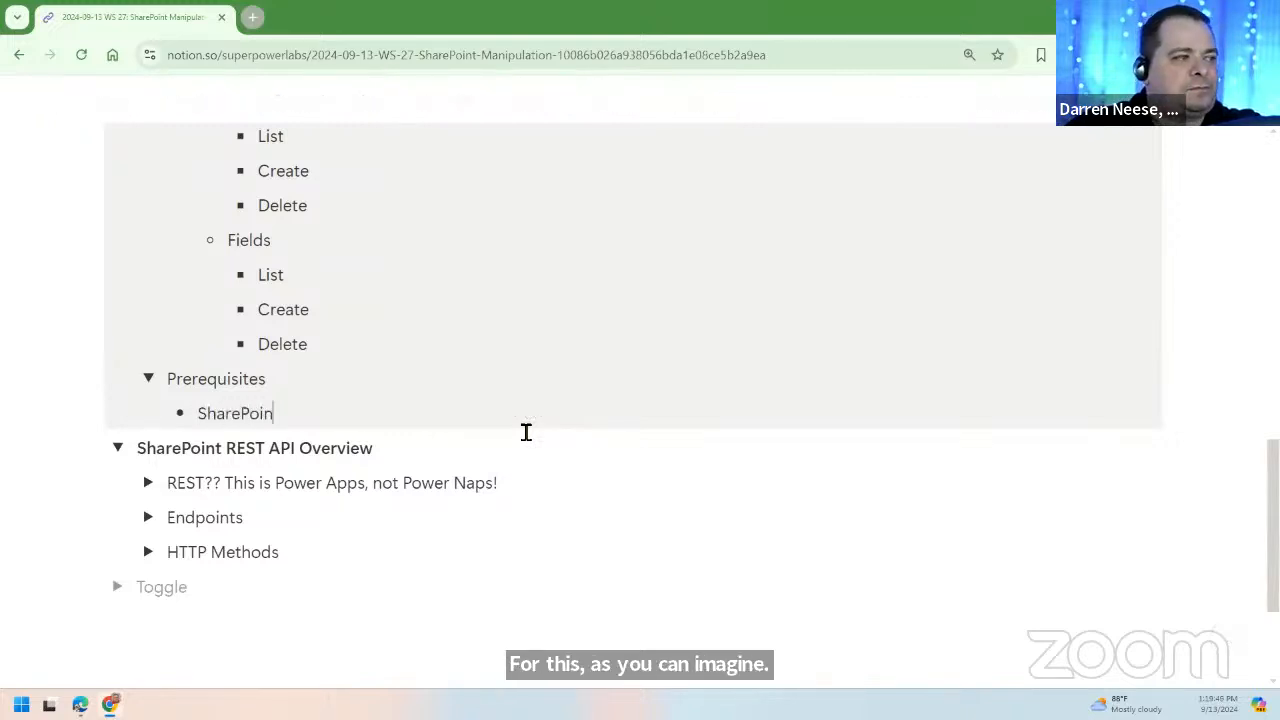
text(t permissions)
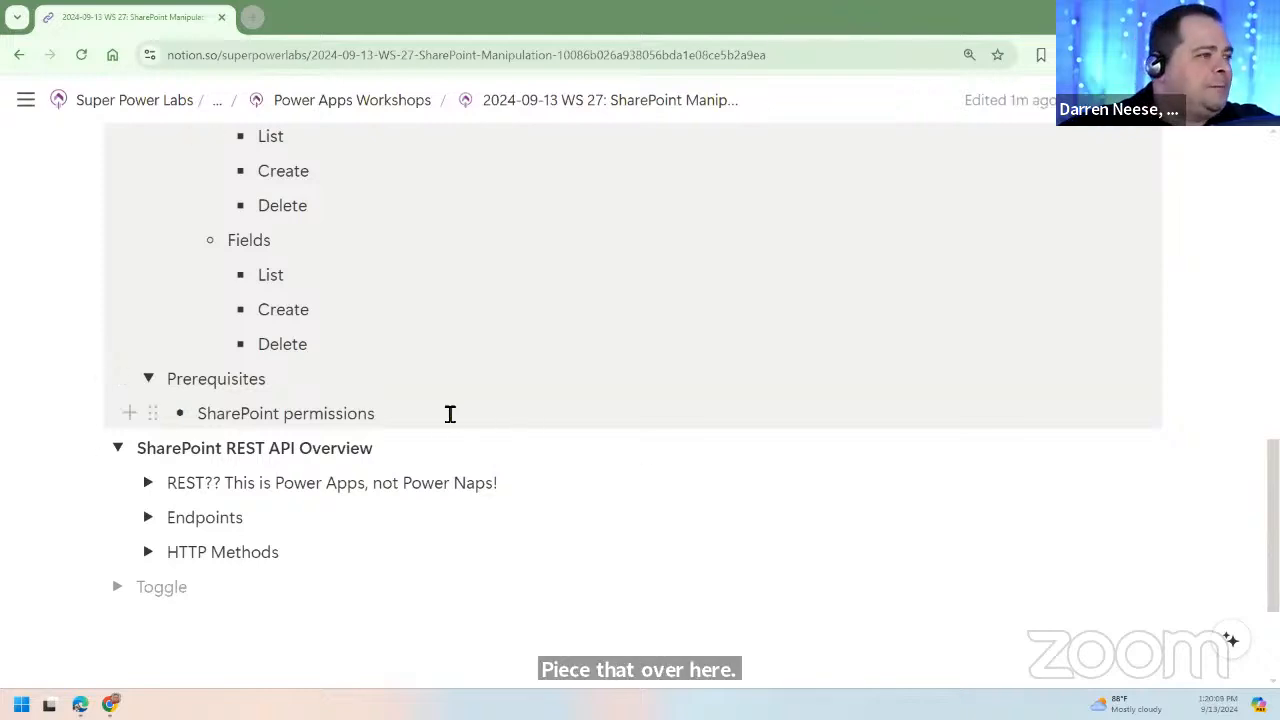
click(446, 414)
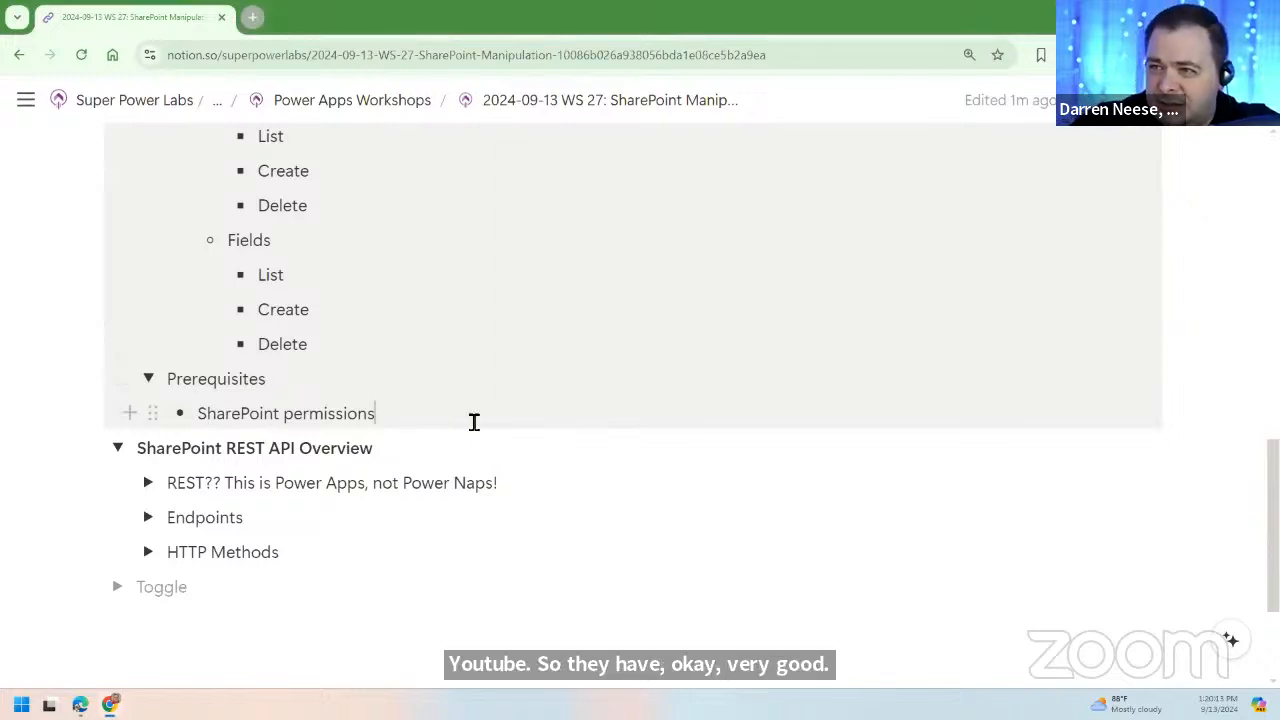
Step: Add the bullet "Recommended to have your own tenant ($7/month)" below "SharePoint permissions"
key(Return)
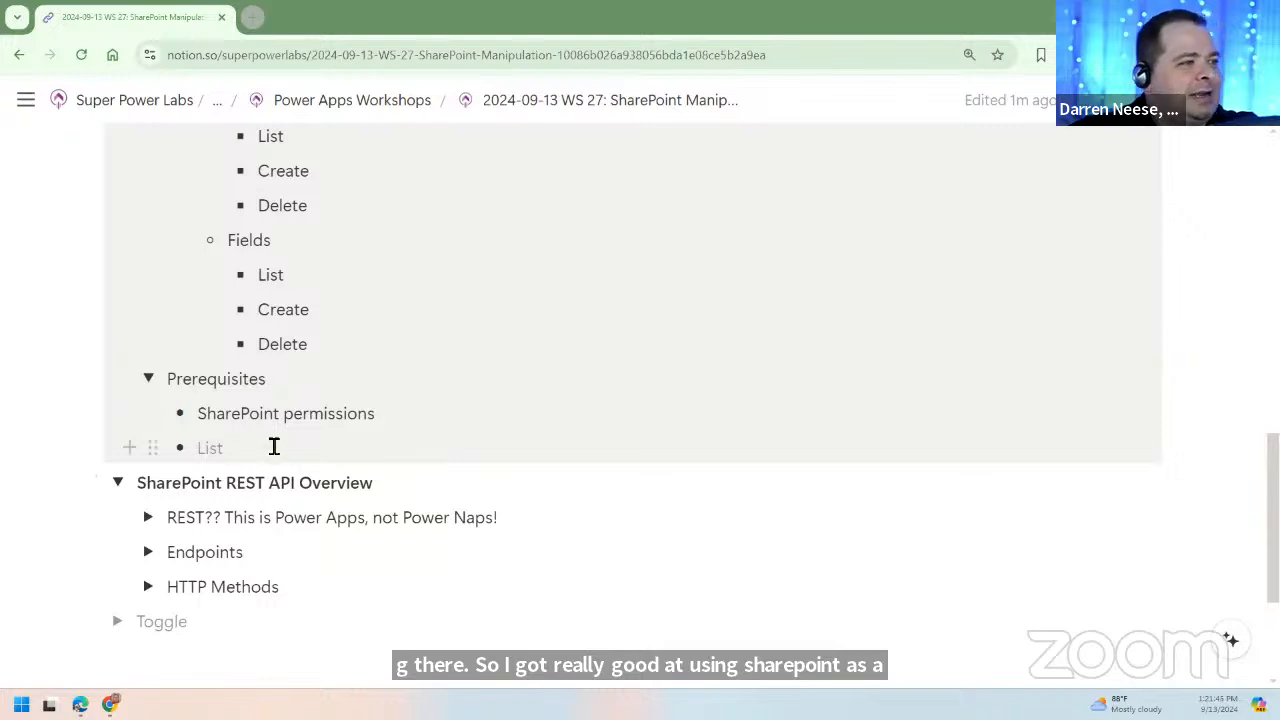
click(276, 447)
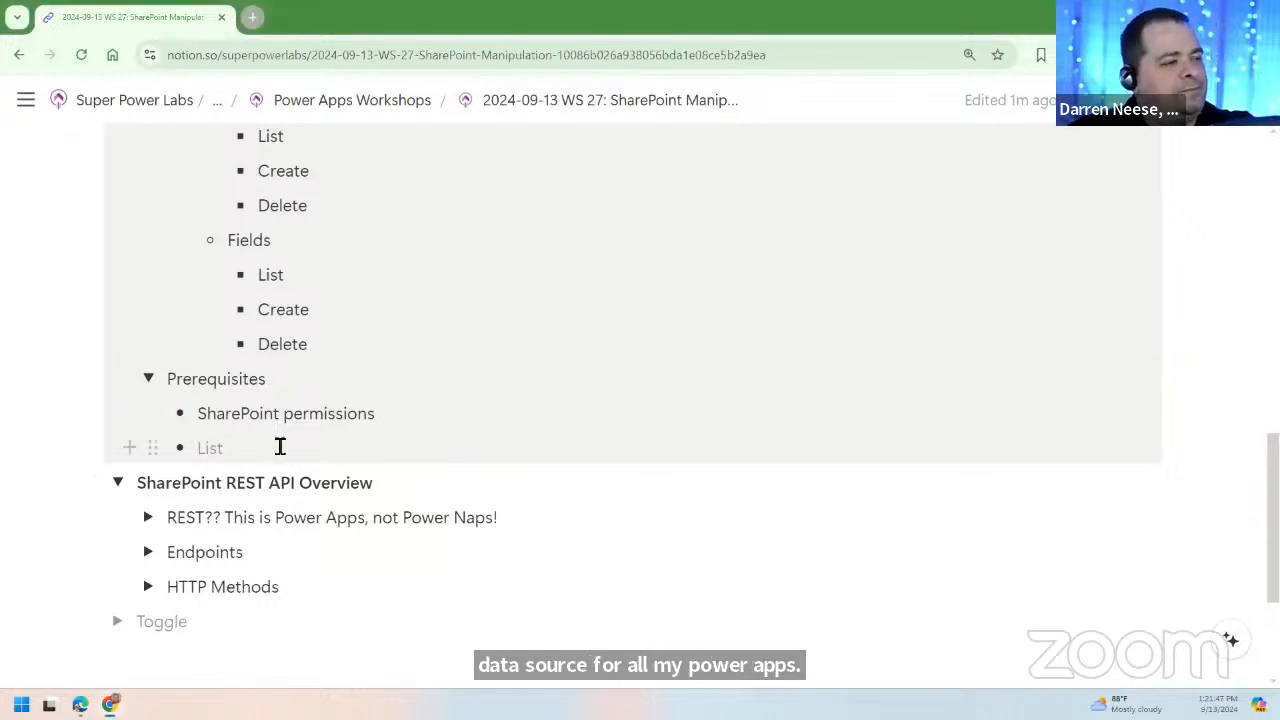
text(Recommended to have your own tenant )
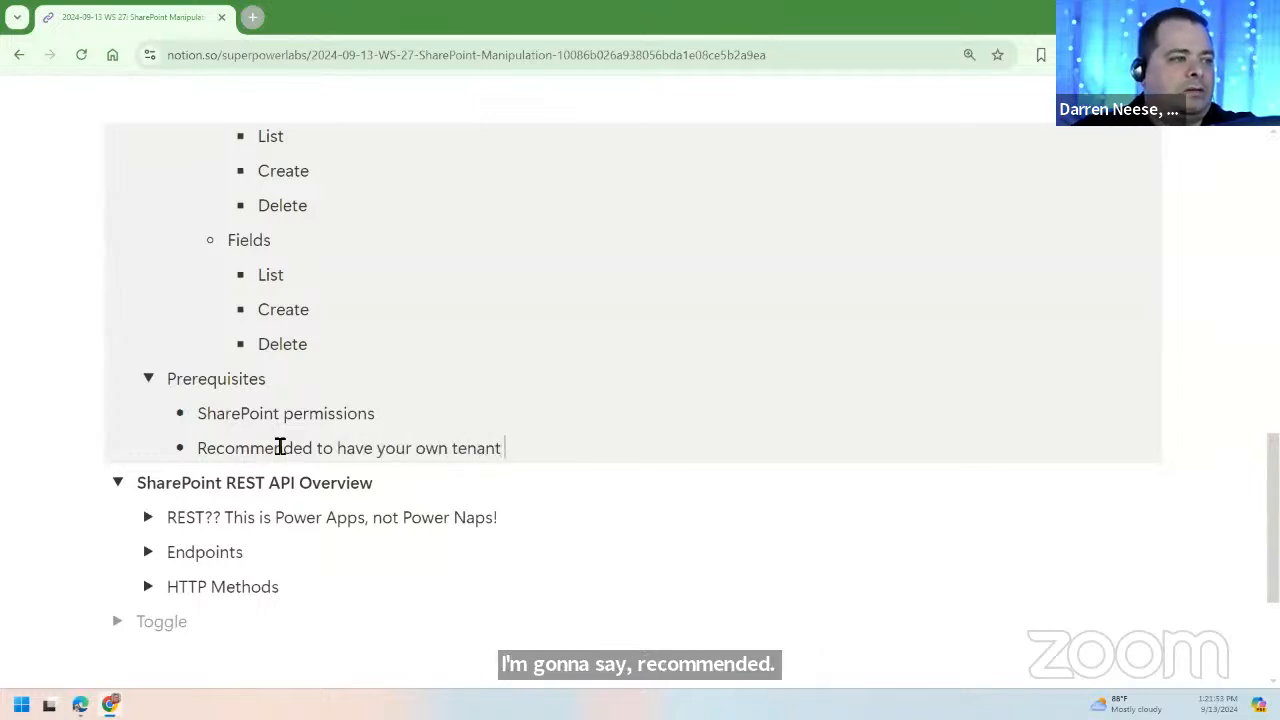
text(($7/month)
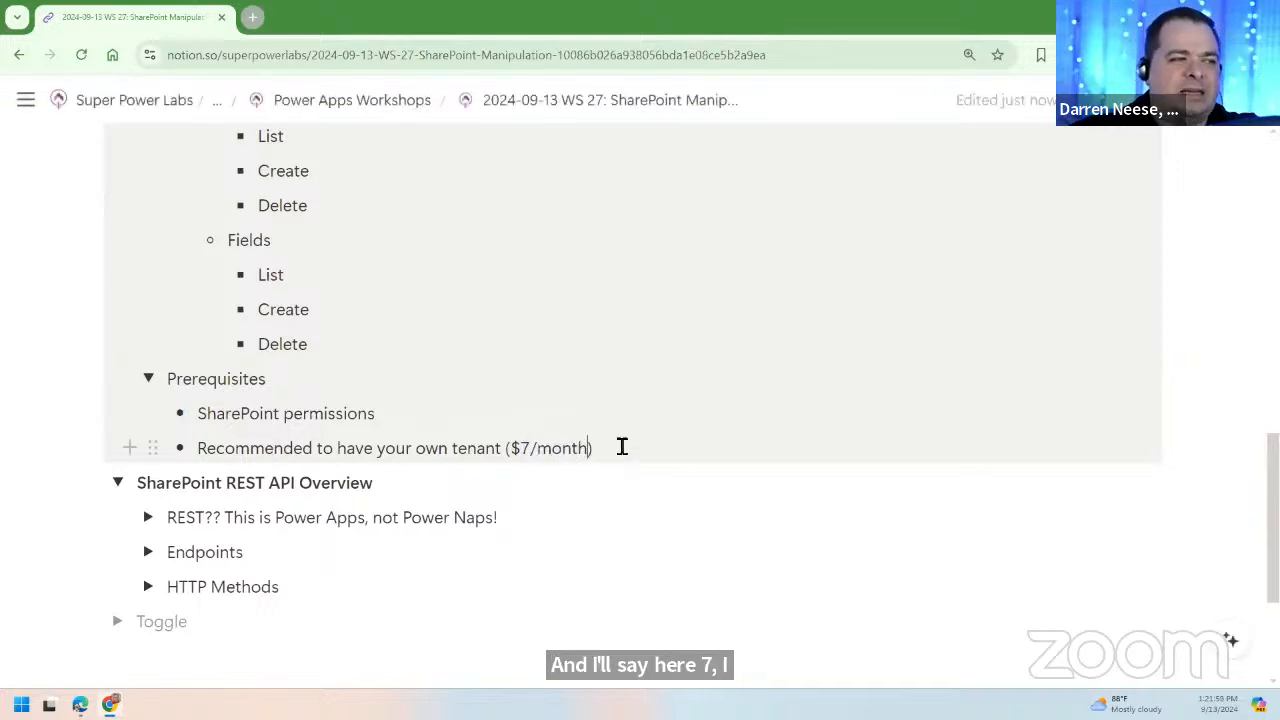
click(656, 448)
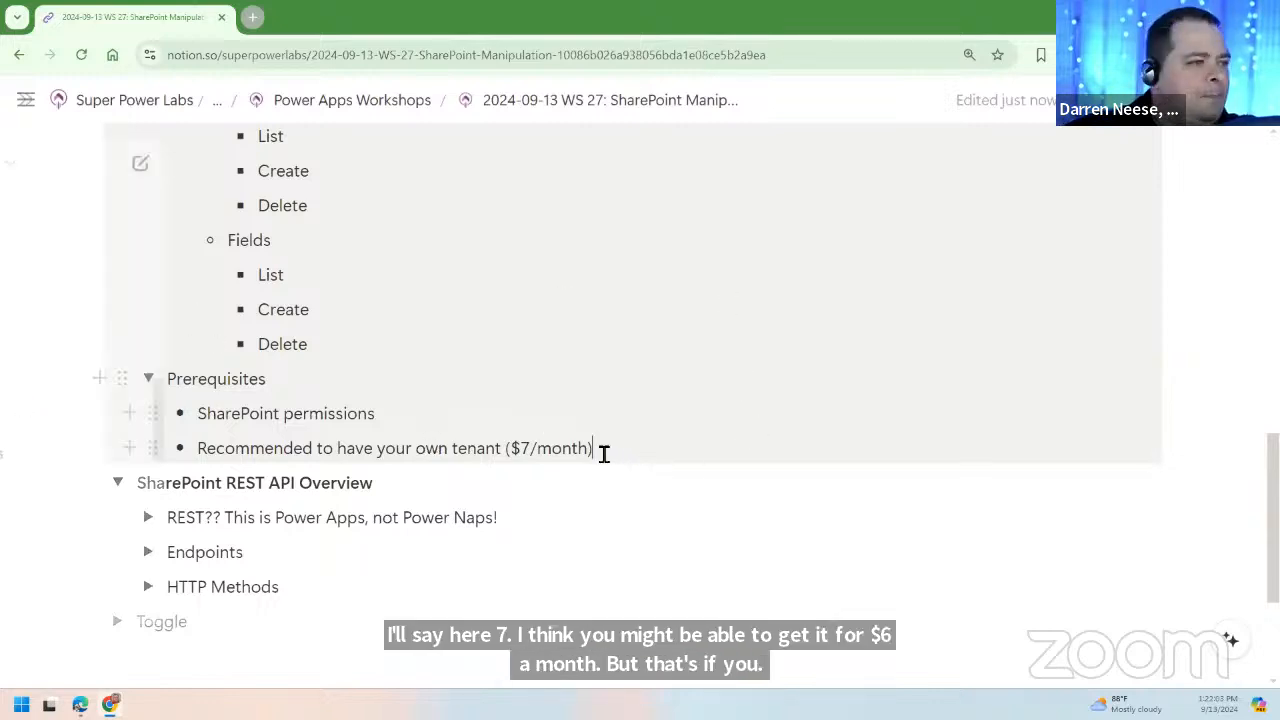
click(696, 450)
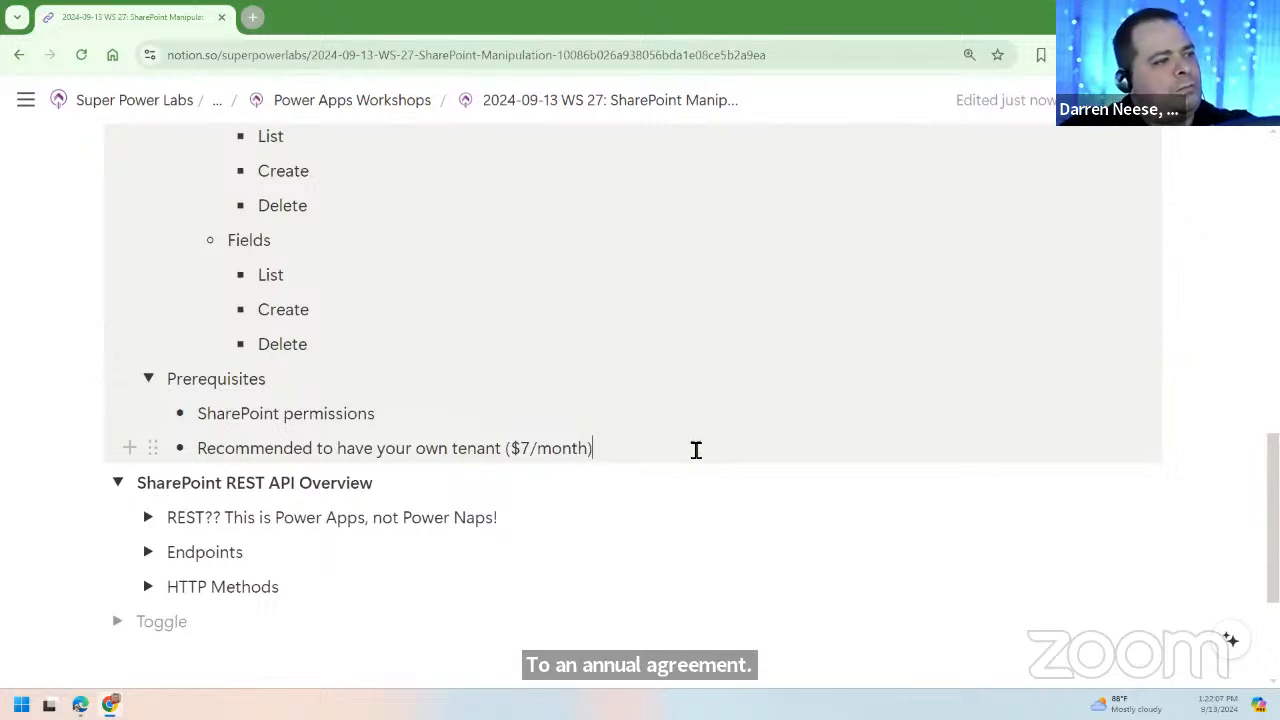
Step: Add the bullets "Power Automate" and "Power Apps" to the end of the Prerequisites list
key(Return)
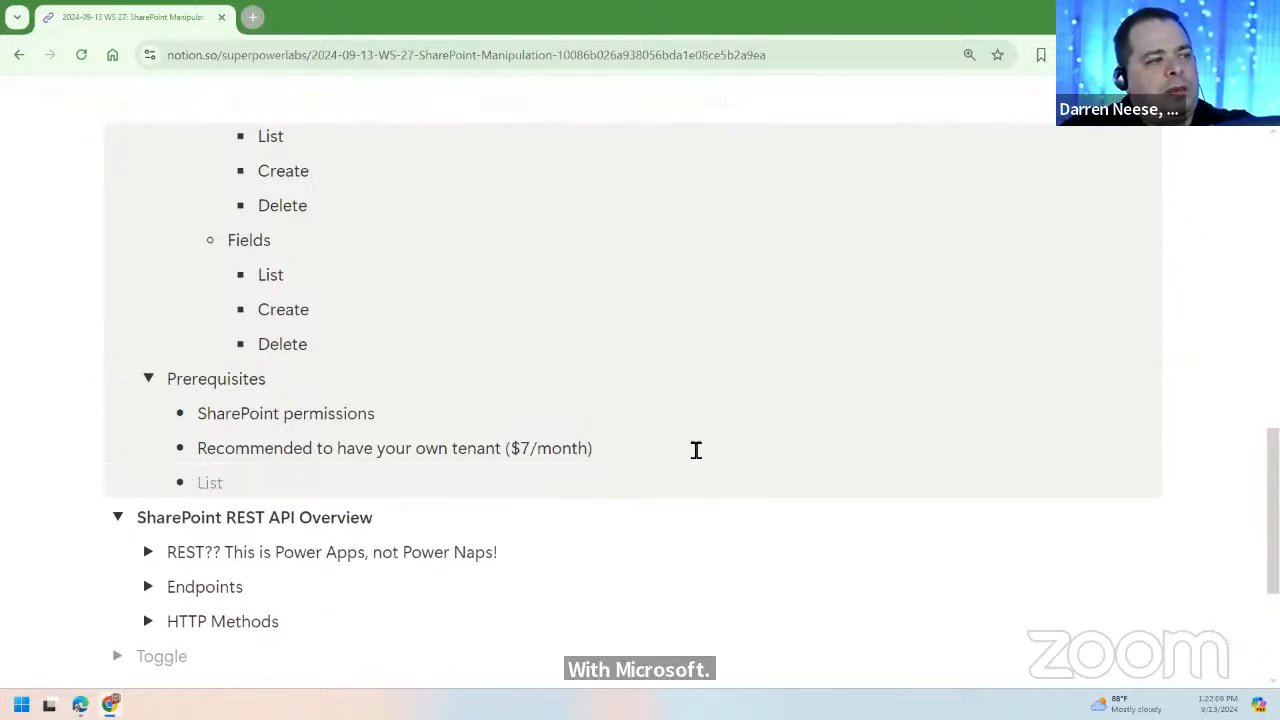
text(Power Automate)
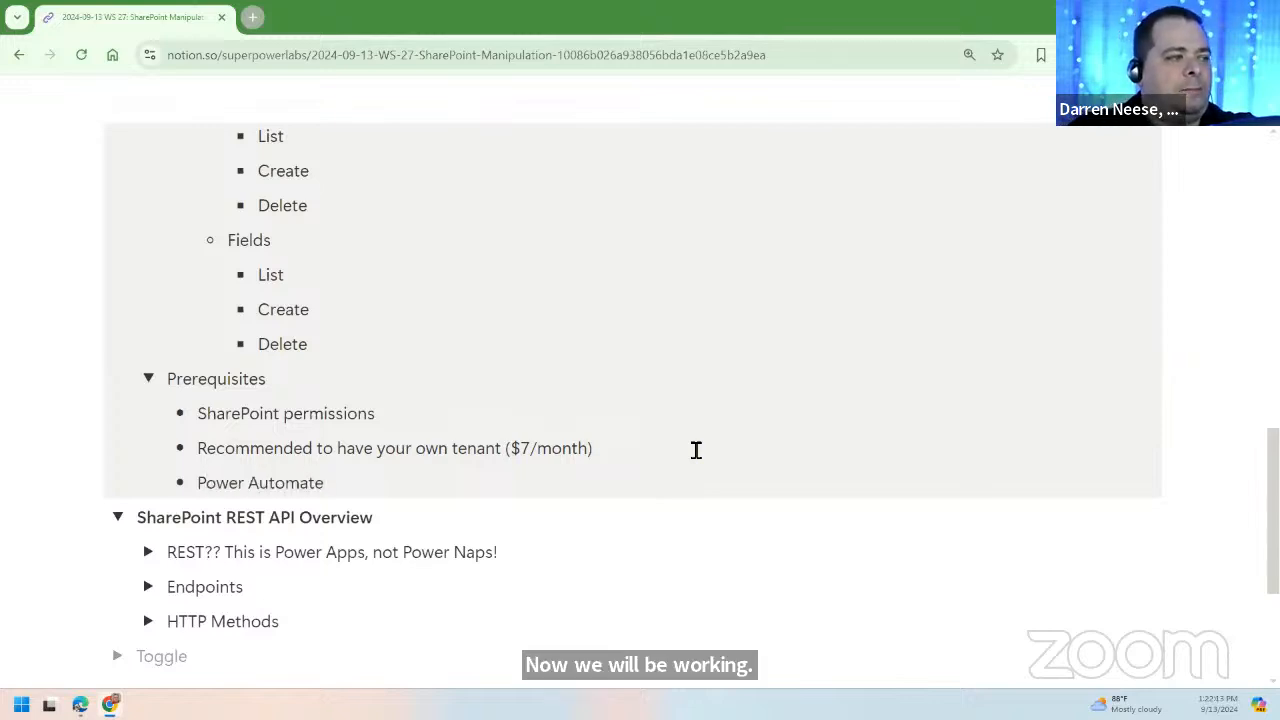
key(Return)
text(Power )
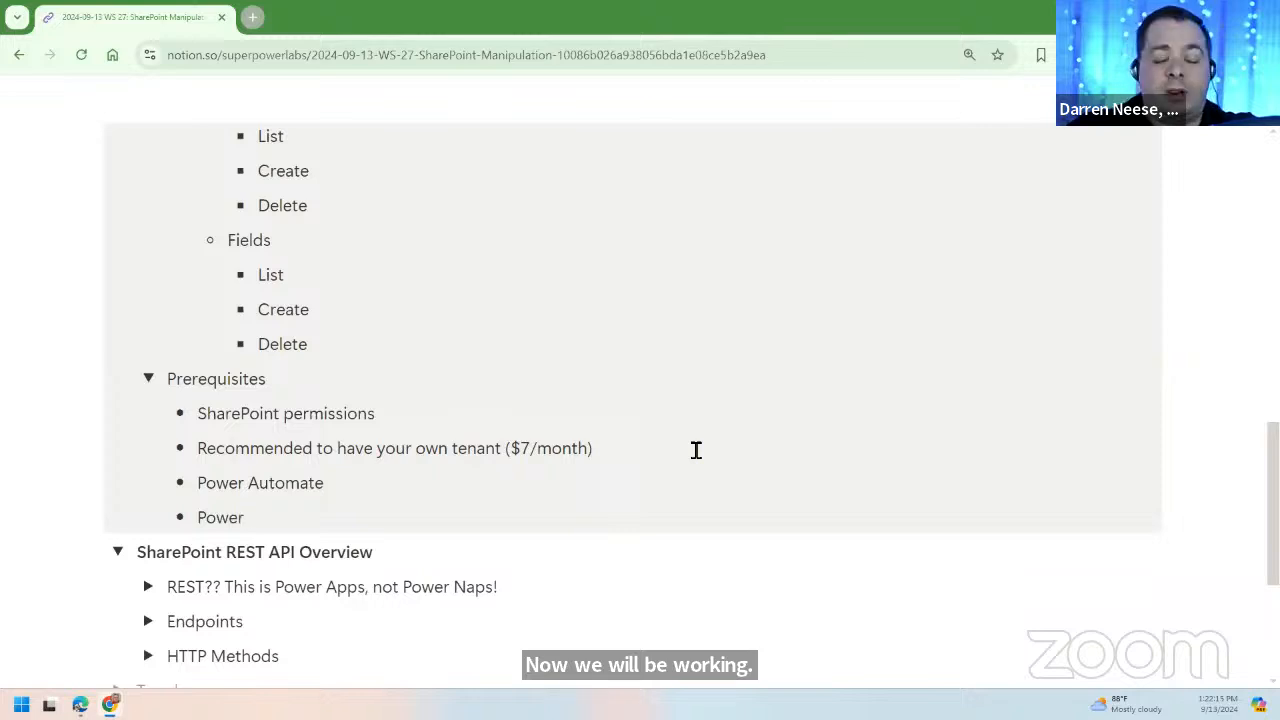
text(AZpp)
key(BackSpace)
key(BackSpace)
key(BackSpace)
text(pps)
Step: Review the Prerequisites bullets from "SharePoint permissions" to "Power Apps", highlighting them as they are discussed
drag(351, 523, 203, 488)
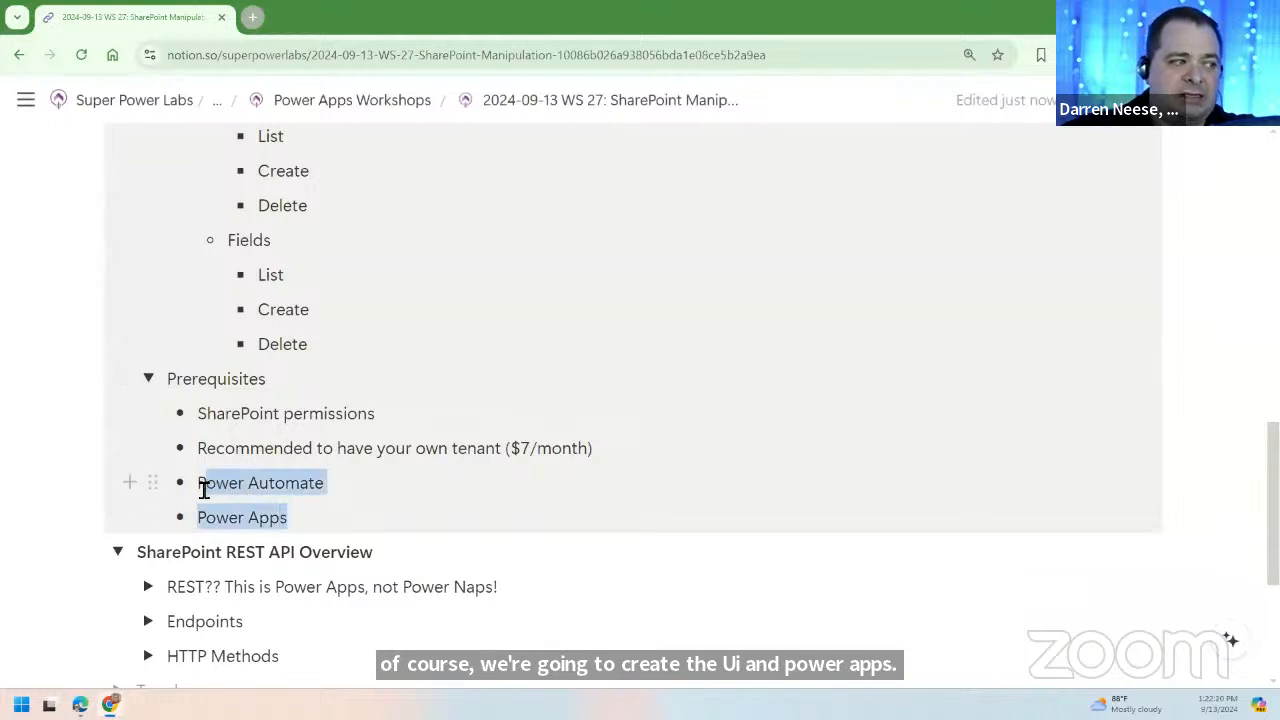
click(362, 512)
drag(326, 517, 203, 420)
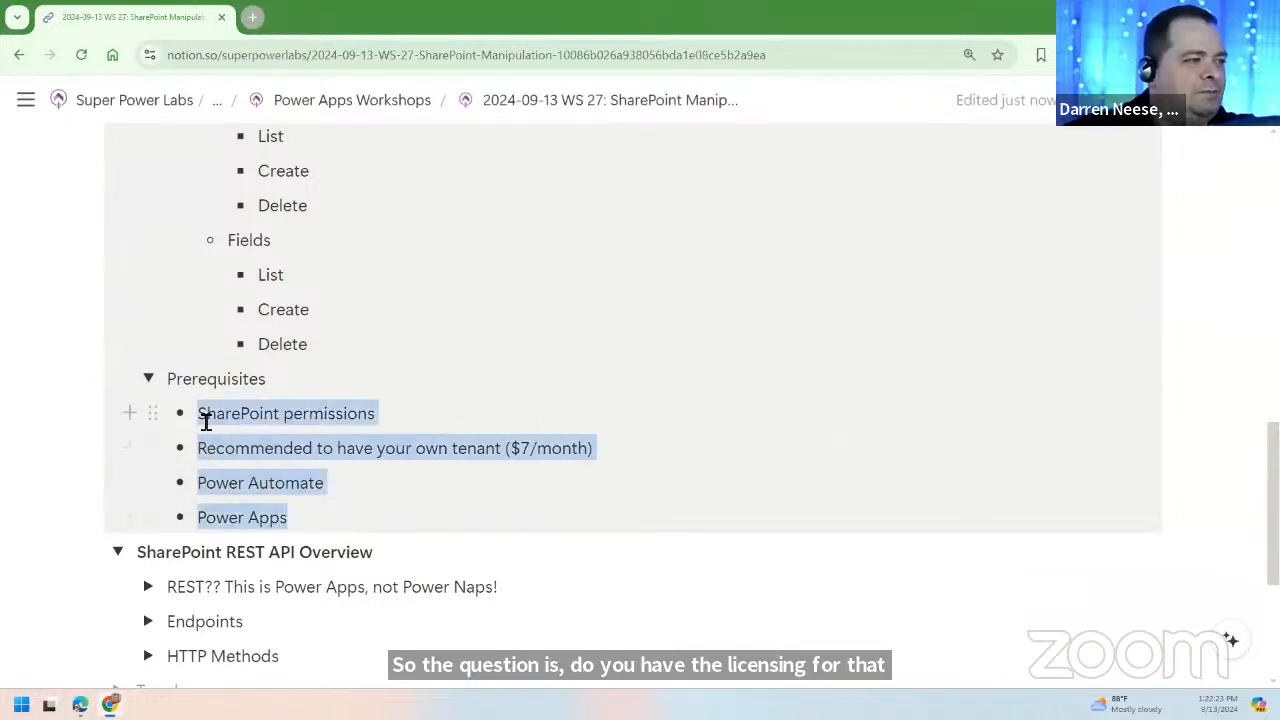
click(523, 487)
click(360, 526)
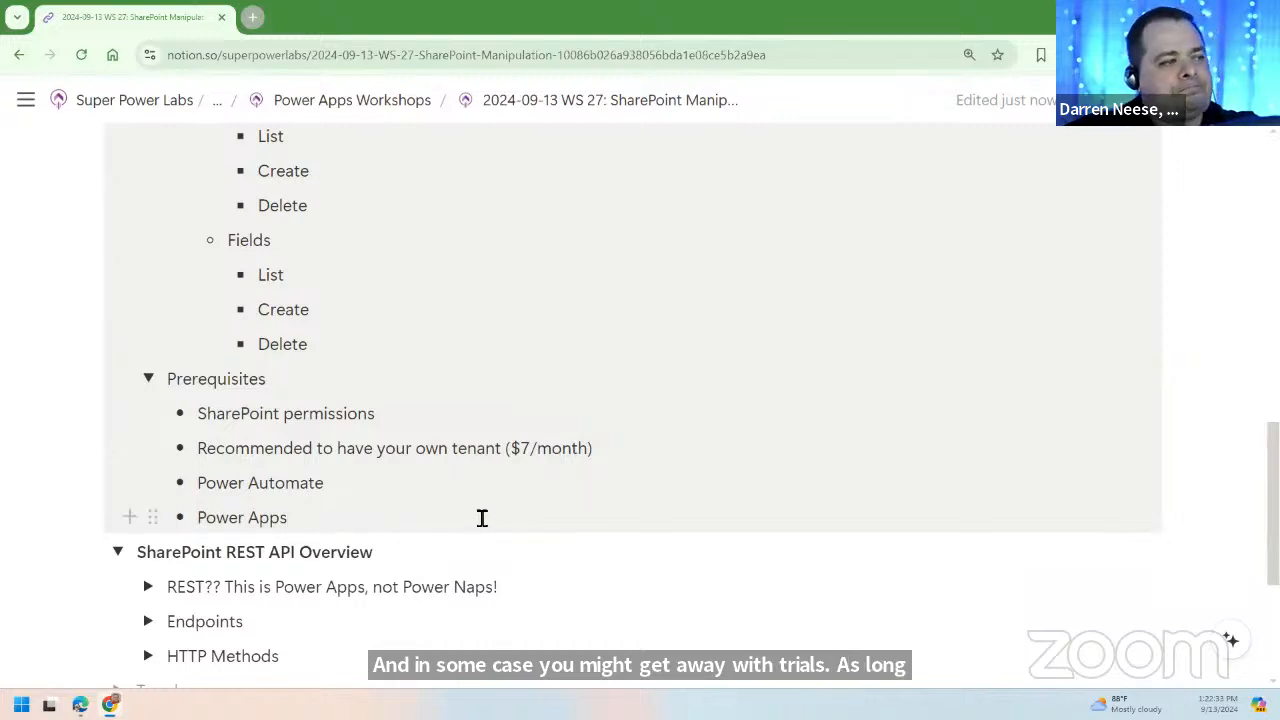
scroll(480, 517, down, 2)
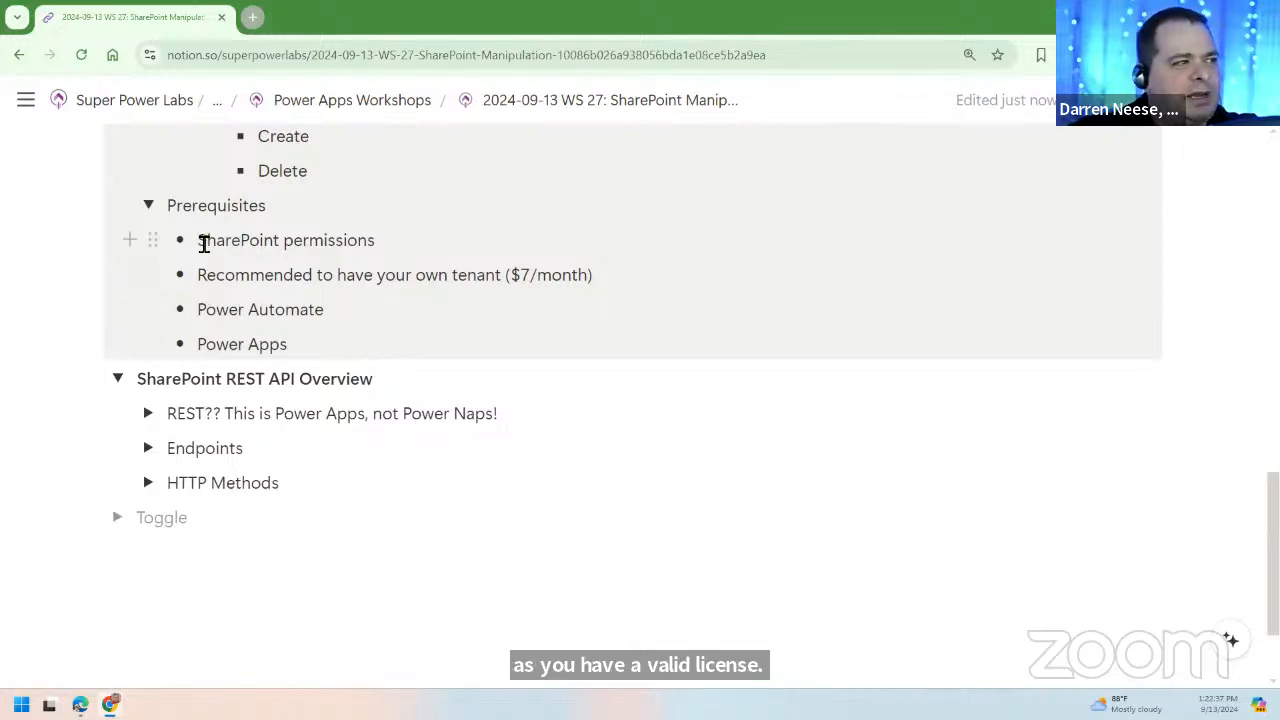
drag(200, 240, 289, 350)
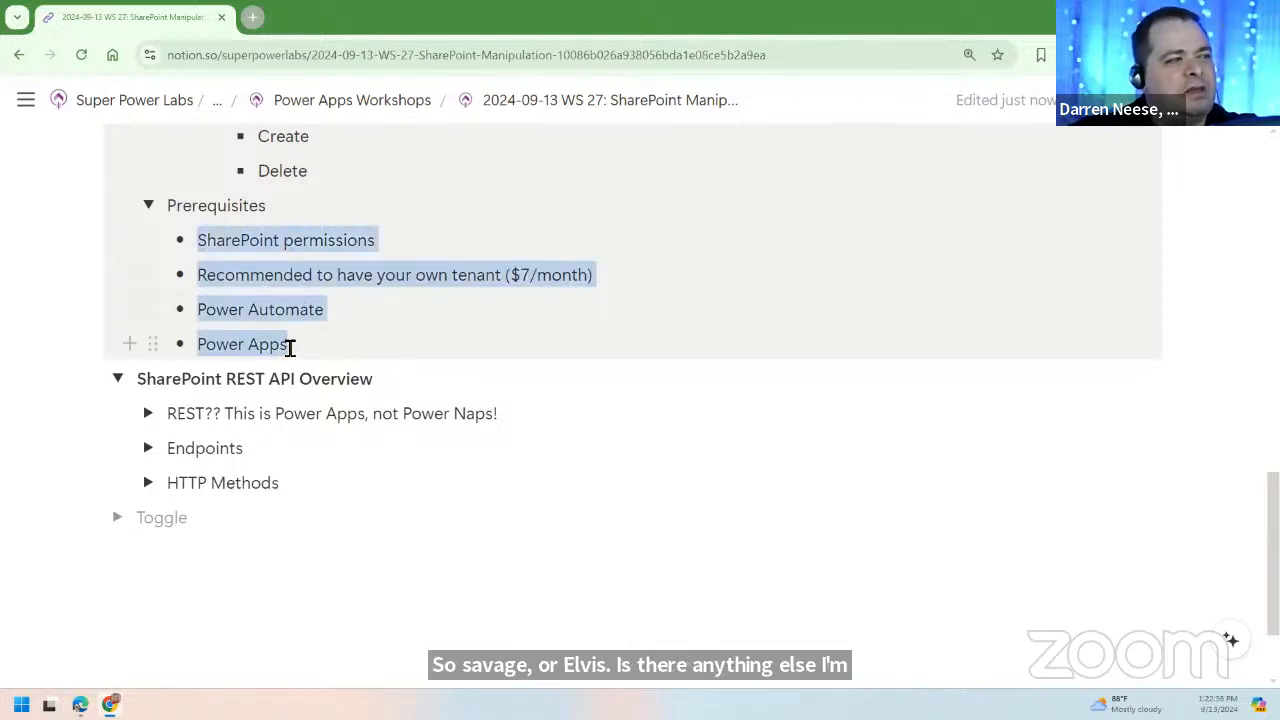
click(356, 348)
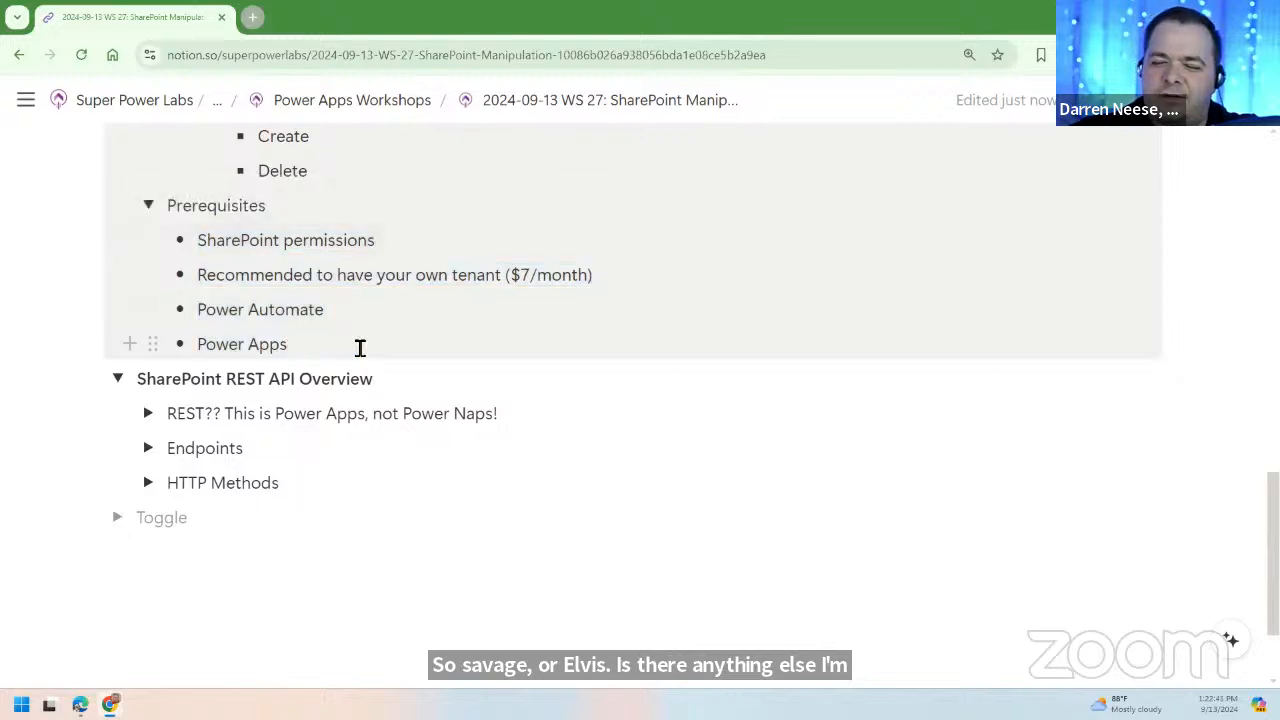
click(200, 241)
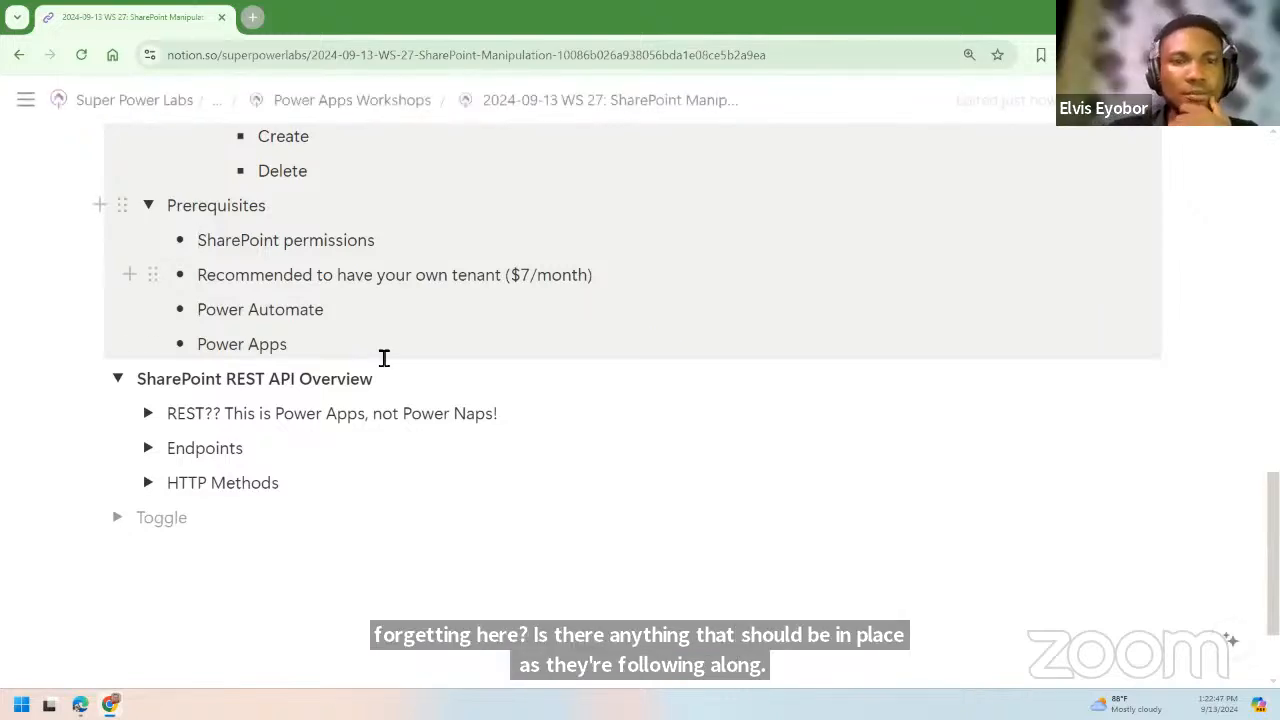
Step: Add an empty, unindented text line between the Intro & Overview section and the SharePoint REST API Overview toggle
key(Return)
key(shift+Tab)
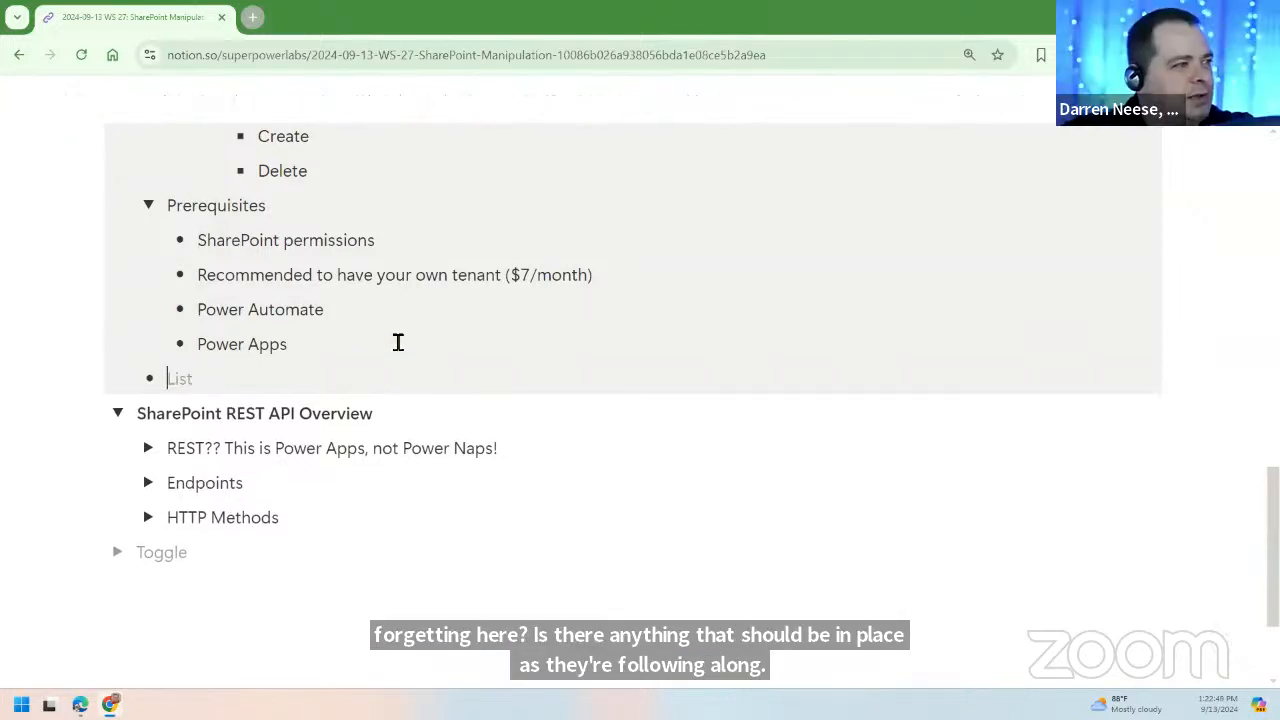
key(shift+Tab)
key(BackSpace)
Step: Collapse the Objectives and Prerequisites toggles under Intro & Overview
scroll(409, 320, up, 5)
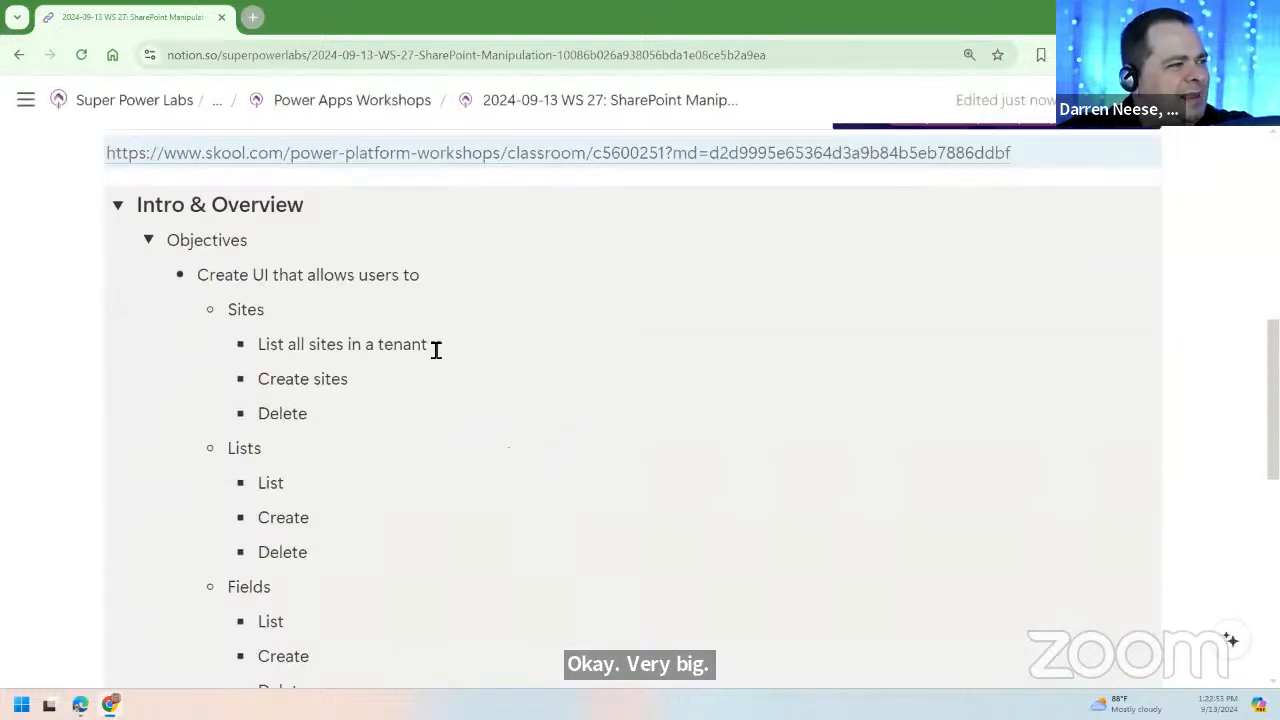
click(148, 242)
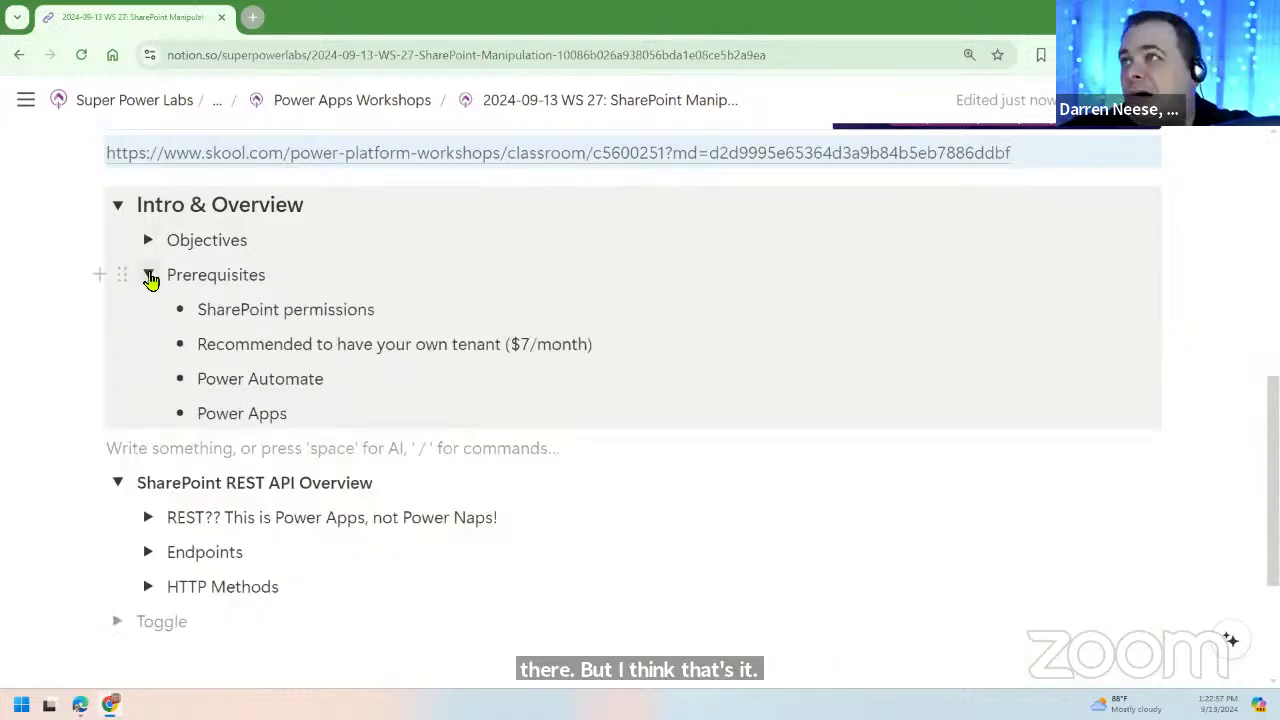
click(148, 276)
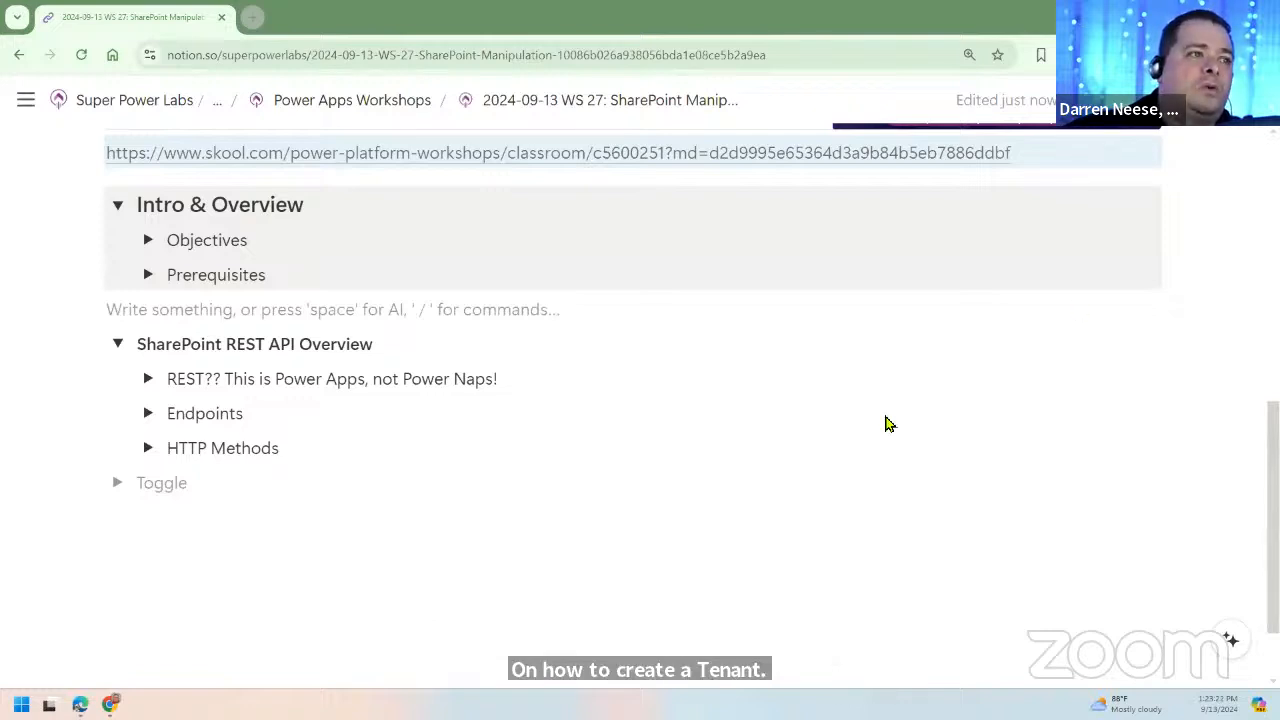
Step: Switch to Skool, show the Microsoft Tenant Setup course in The Microsoft Stack's classroom, and select the web address of its community page
click(586, 34)
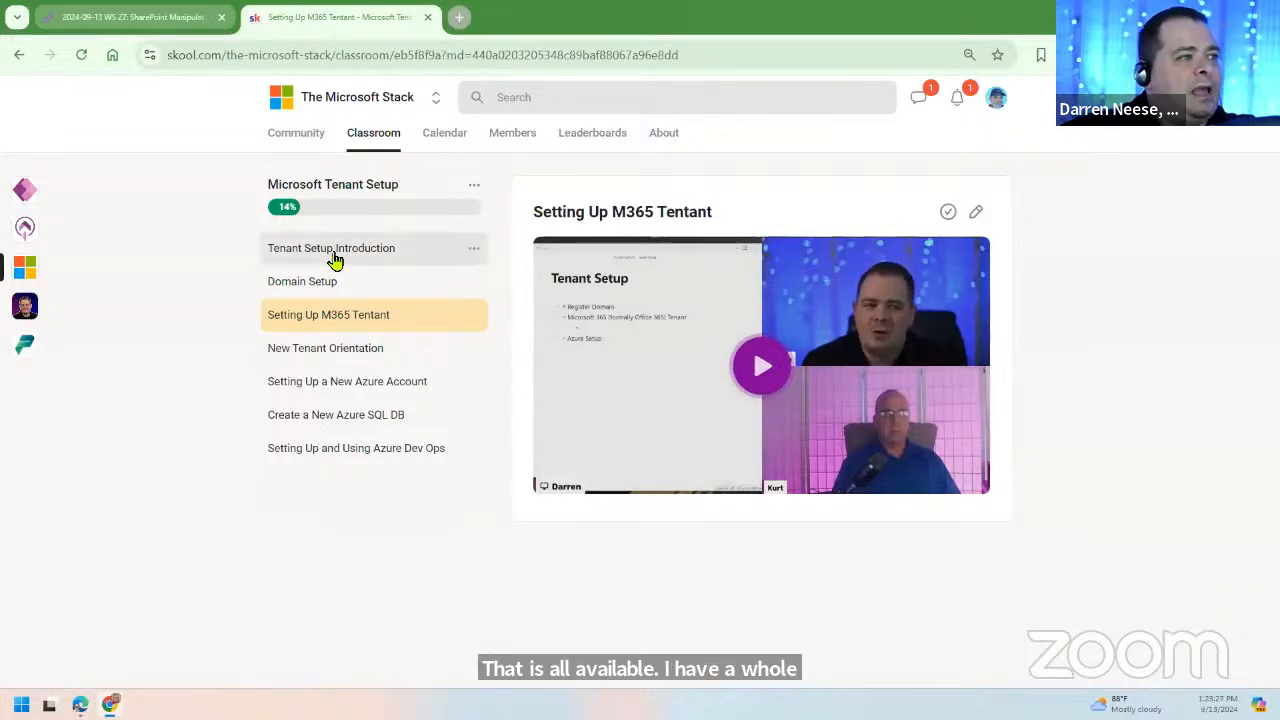
click(386, 136)
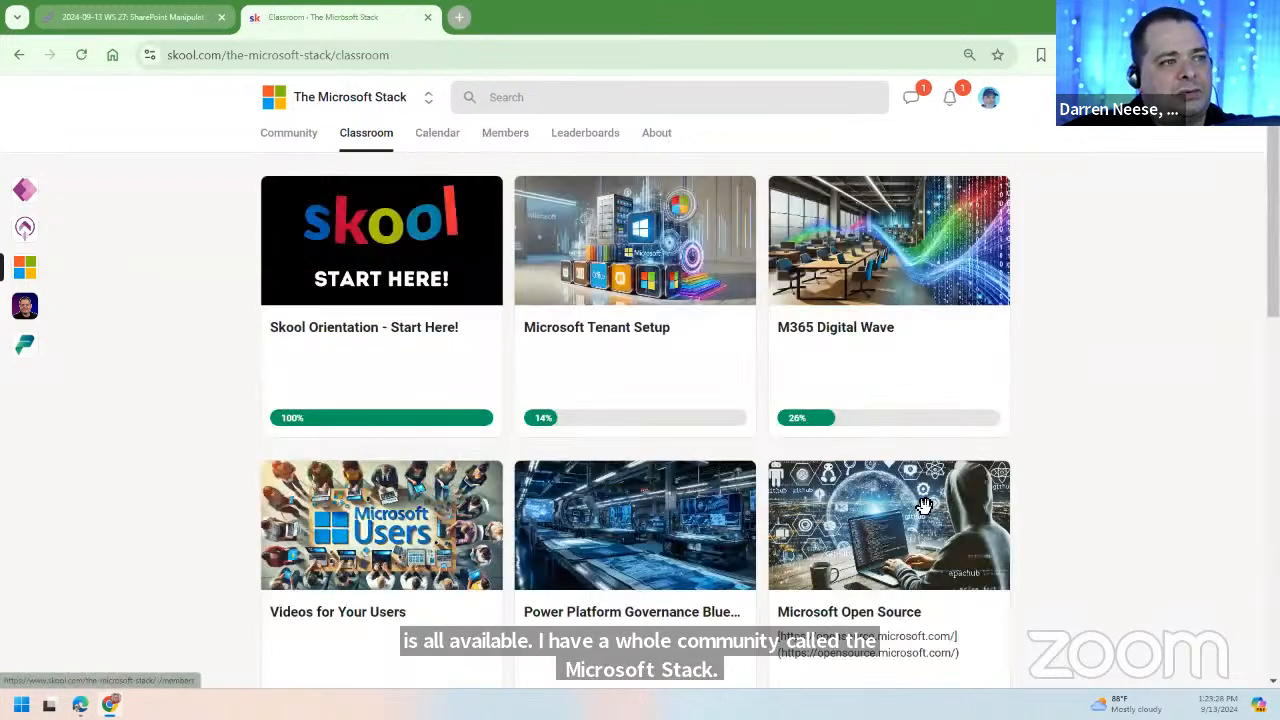
click(651, 259)
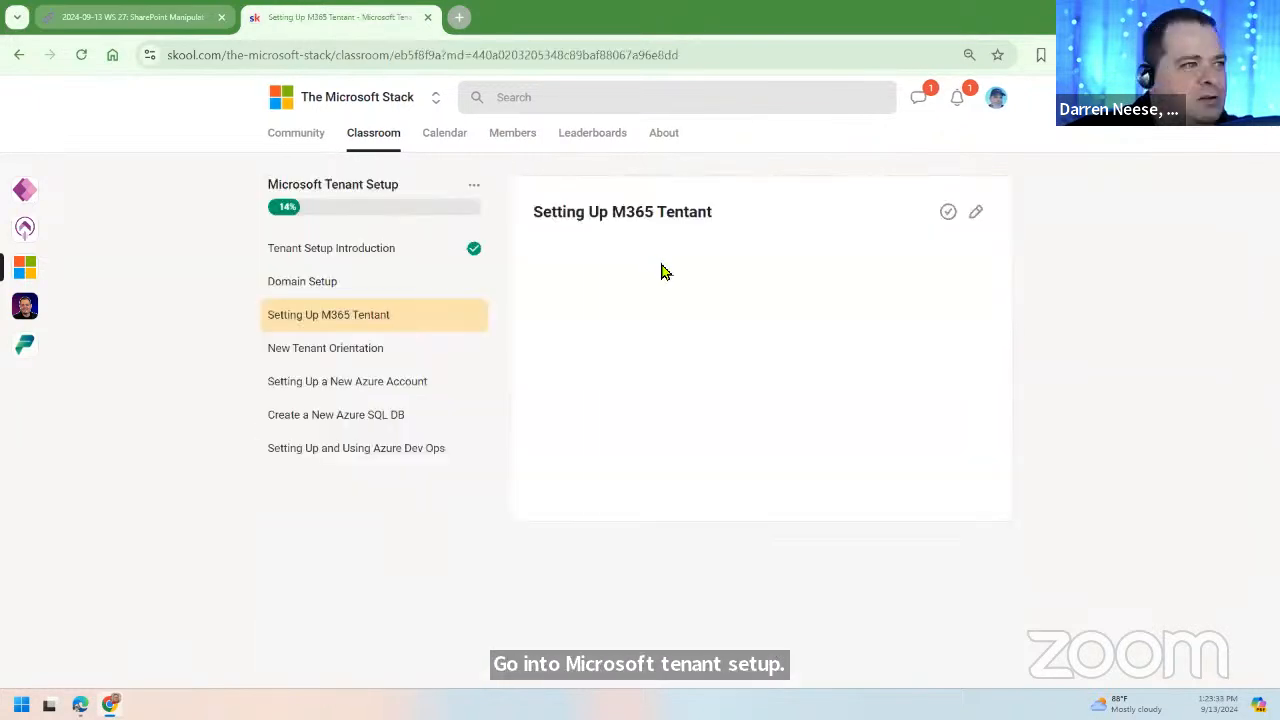
click(295, 139)
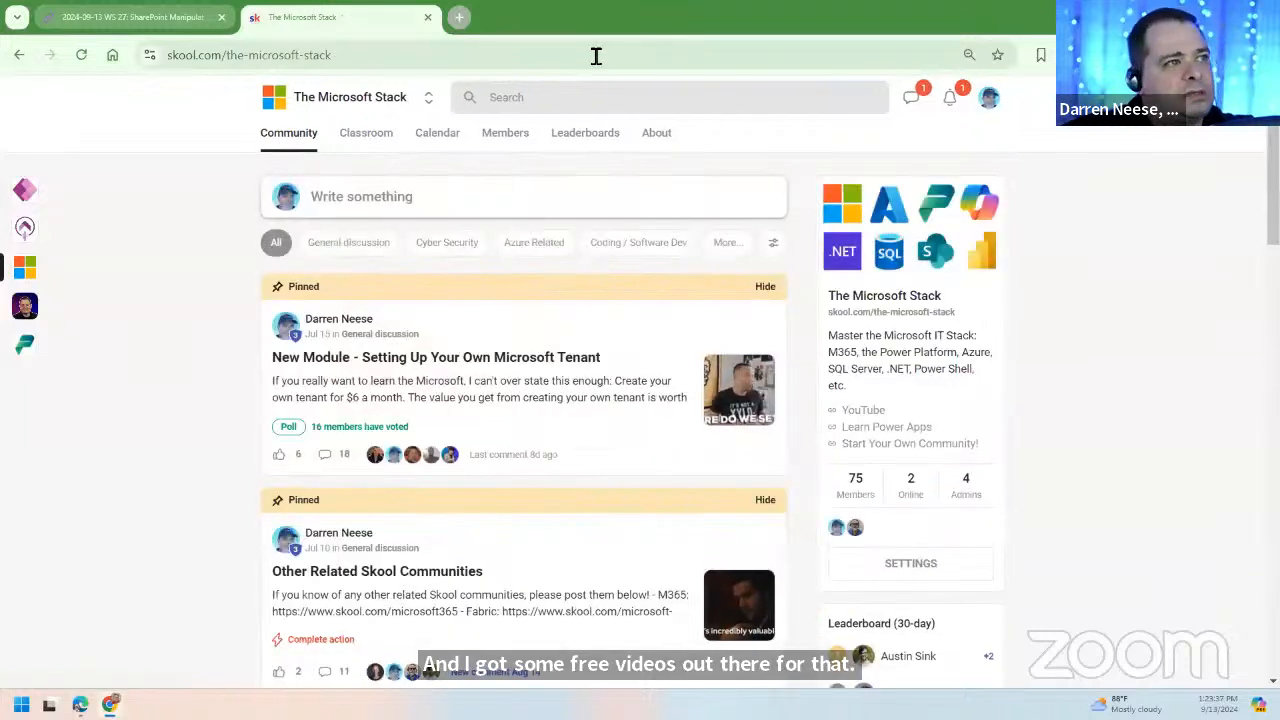
click(594, 54)
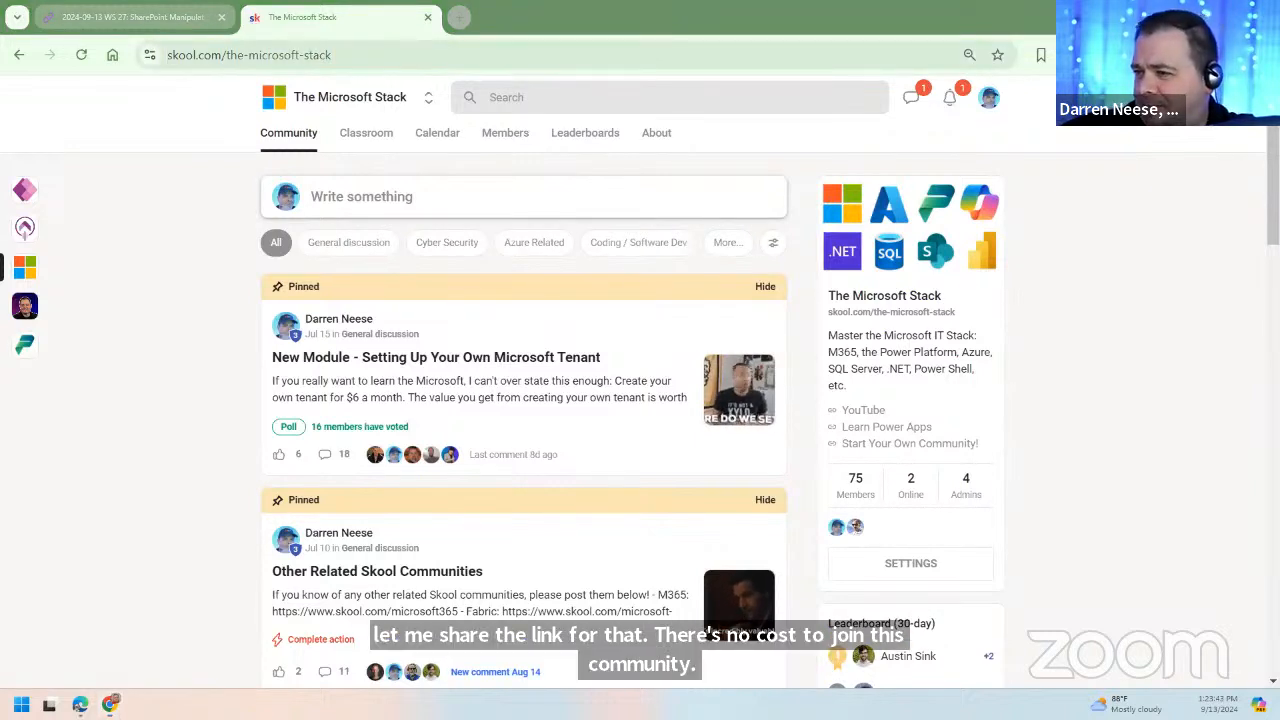
Step: Switch back to the Notion workshop notes and examine the SharePoint REST API Overview heading and its "REST??" toggle title
click(134, 18)
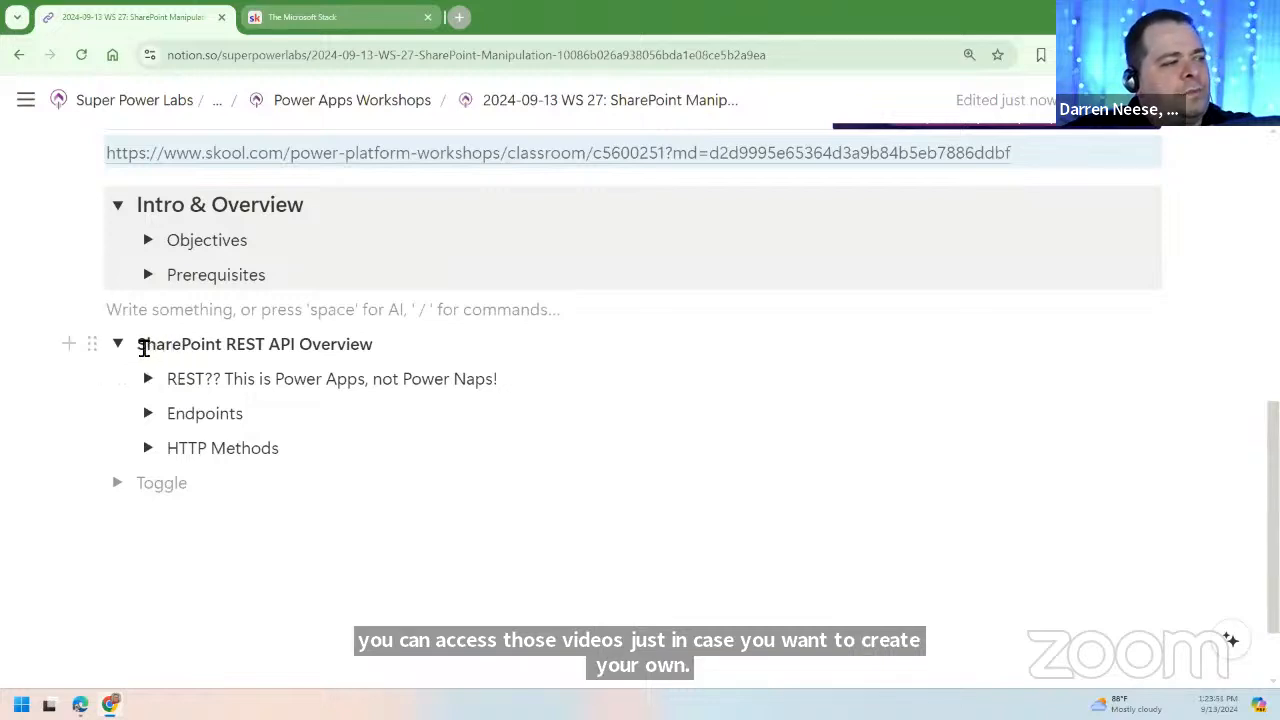
drag(143, 346, 370, 349)
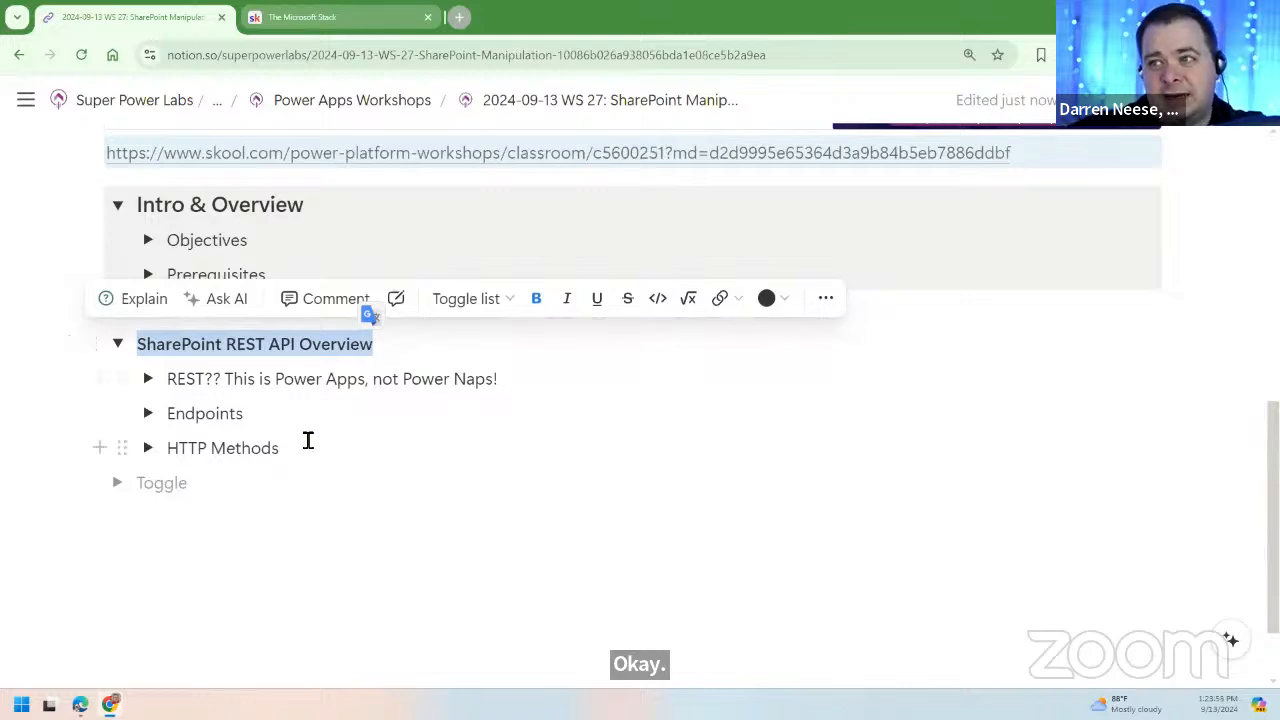
click(268, 378)
drag(150, 347, 374, 346)
click(480, 382)
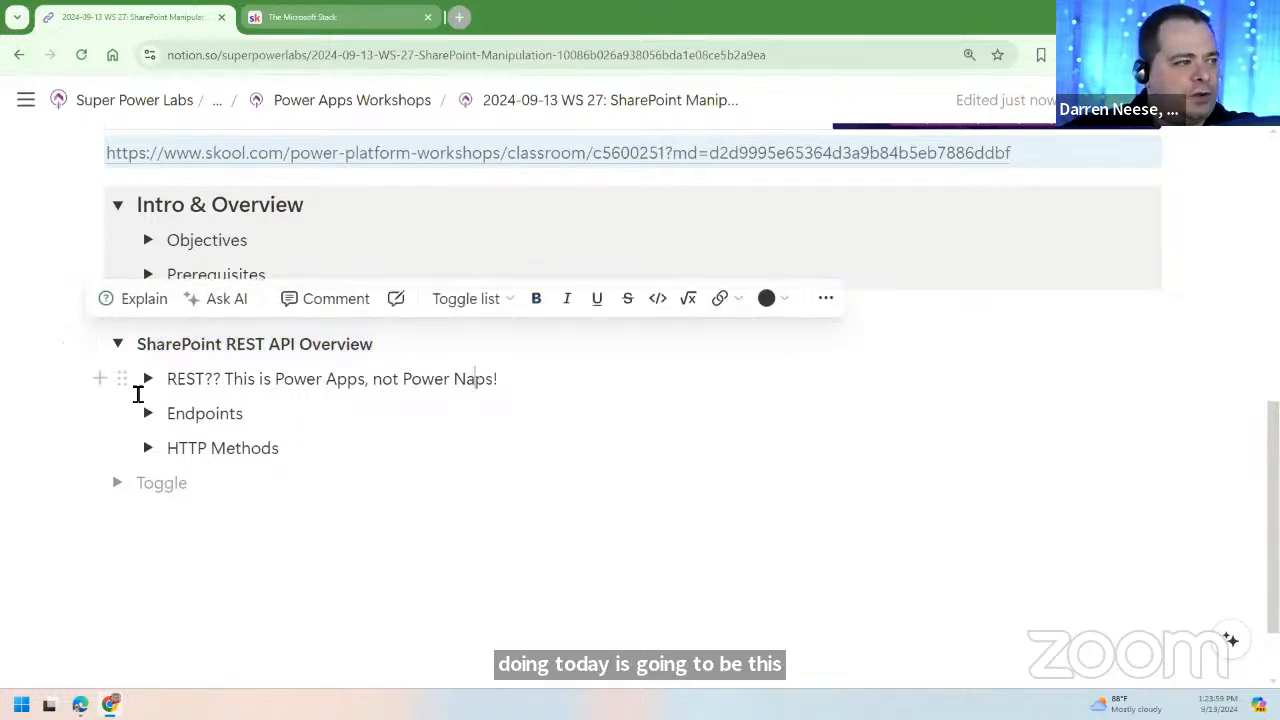
drag(228, 344, 272, 345)
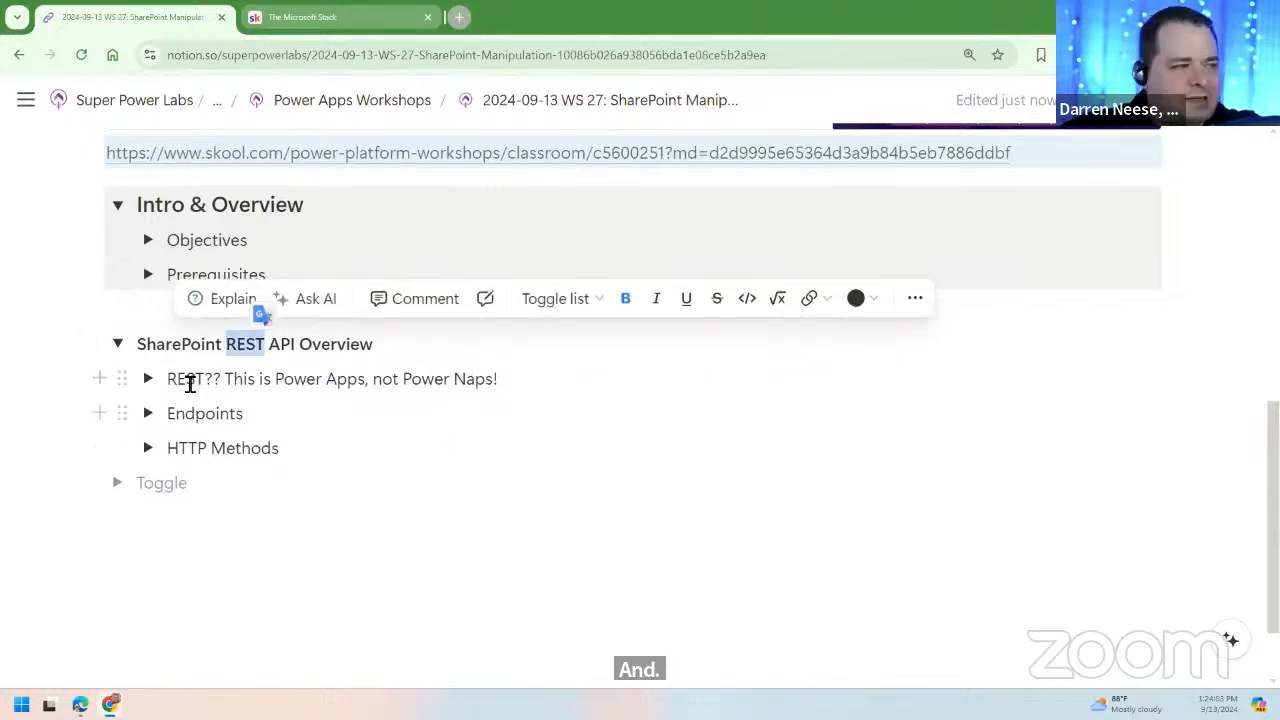
click(430, 380)
drag(531, 386, 257, 380)
click(516, 389)
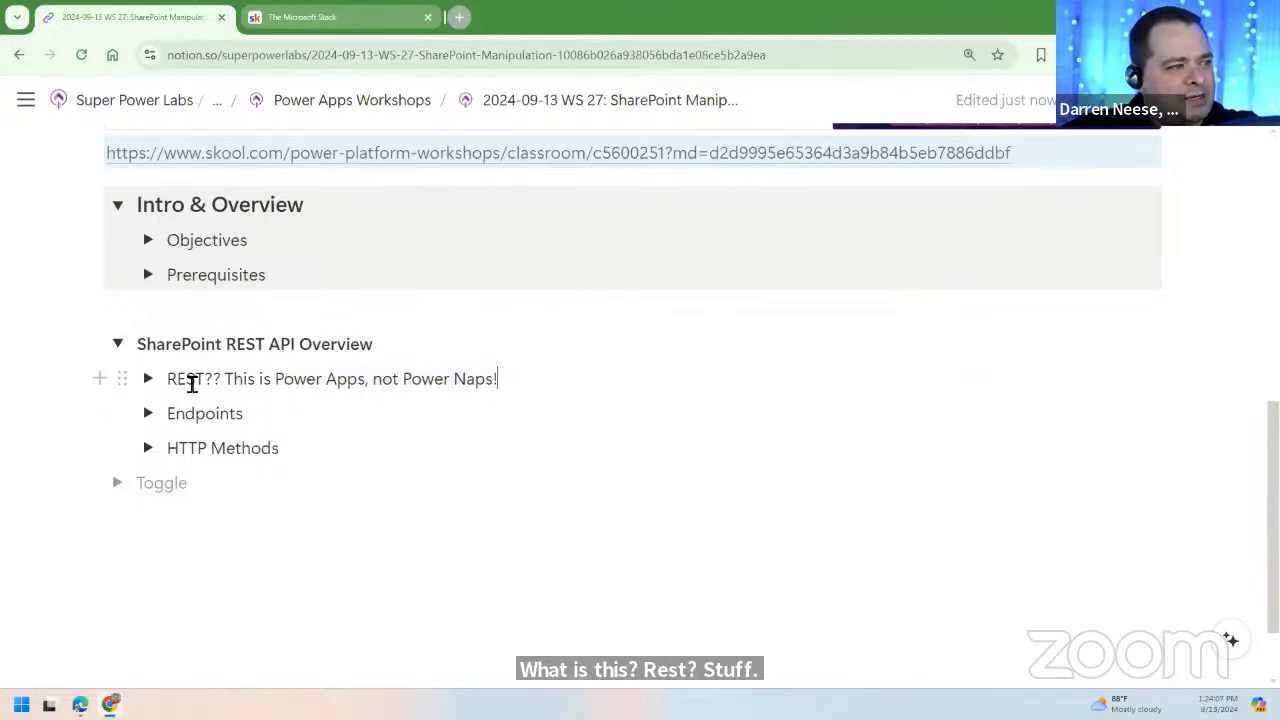
Step: Highlight the word REST in the "REST?? This is Power Apps, not Power Naps!" toggle title
double_click(179, 383)
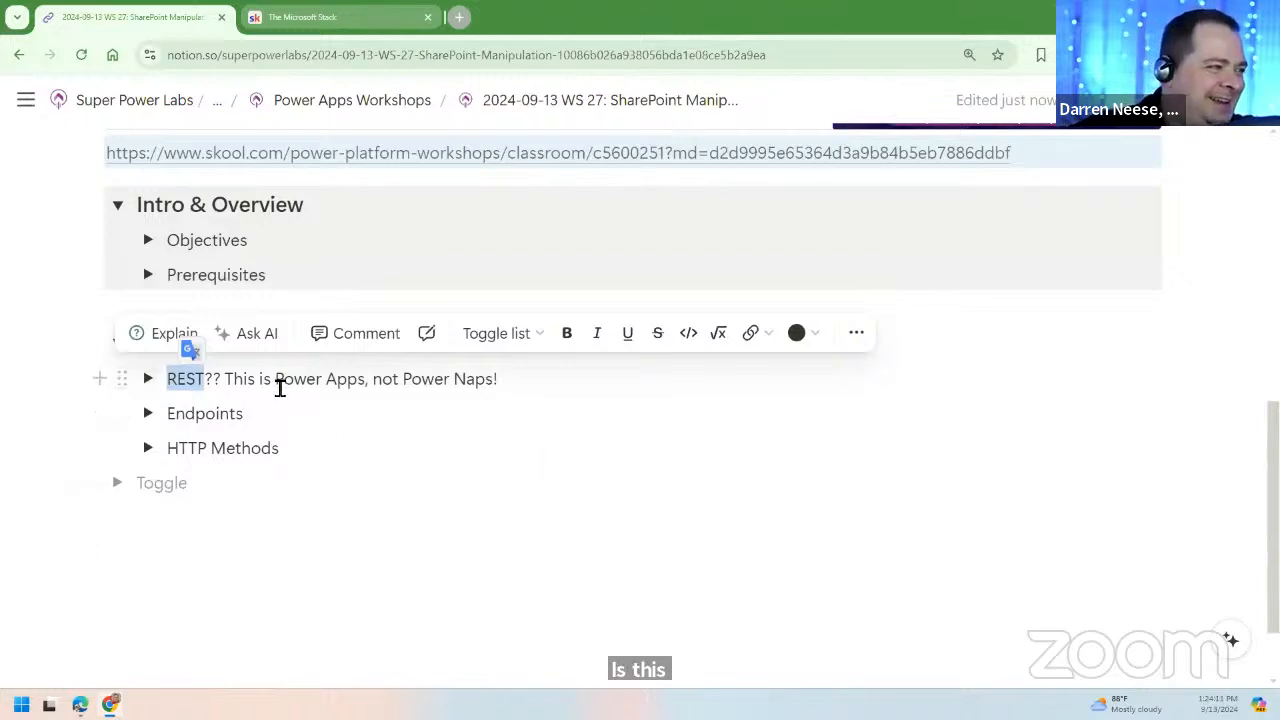
click(276, 381)
click(472, 380)
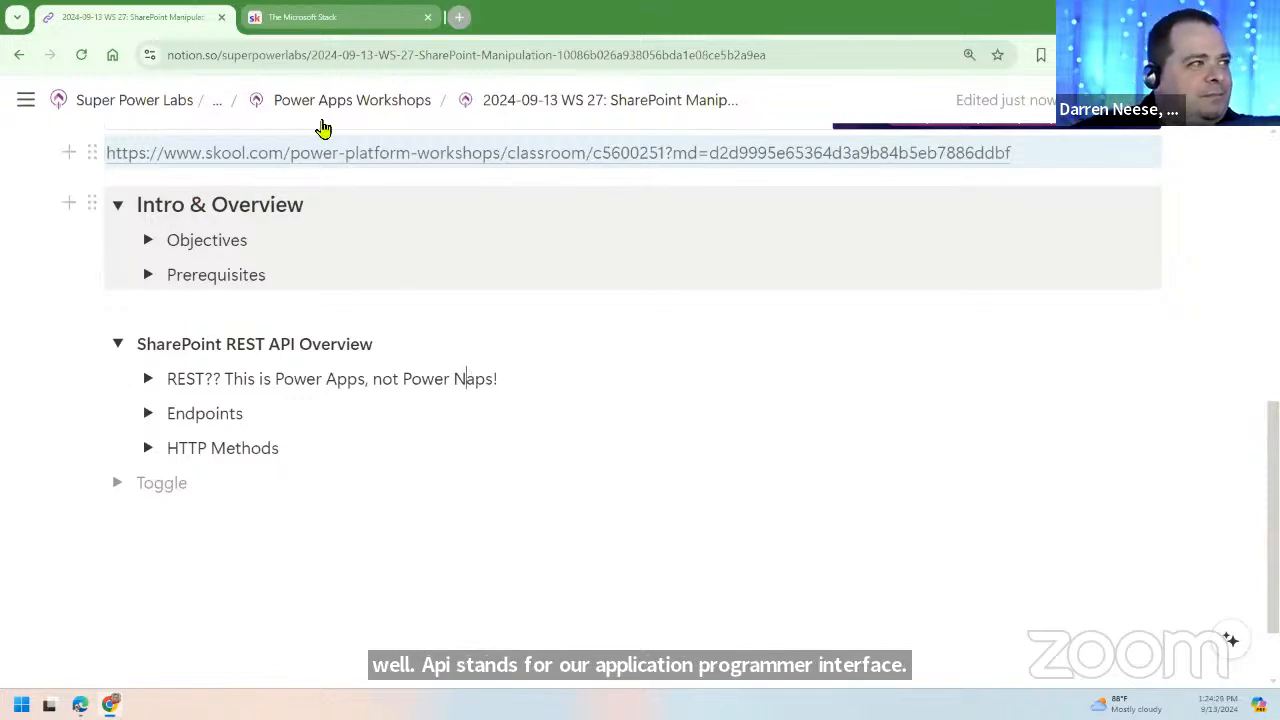
Step: Open the parent Power Apps Workshops page in a new tab and locate the WS 26: APIs & Custom Connectors entry
click(380, 105)
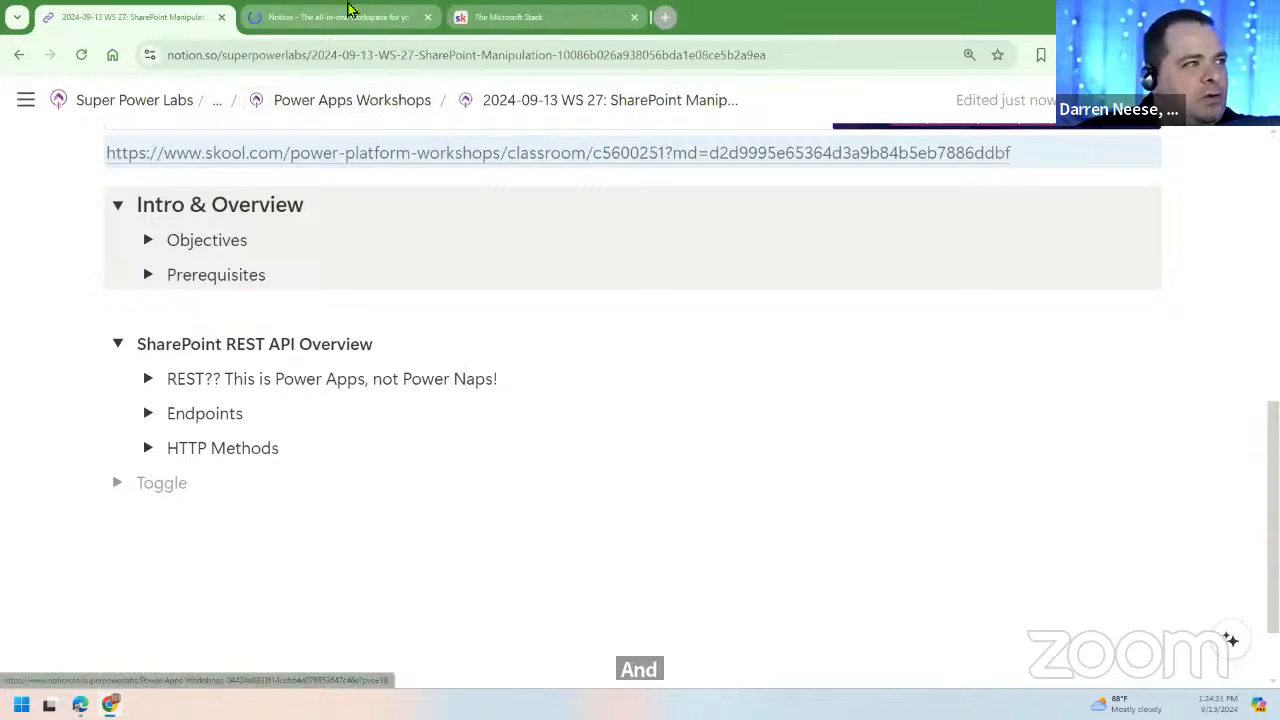
click(763, 212)
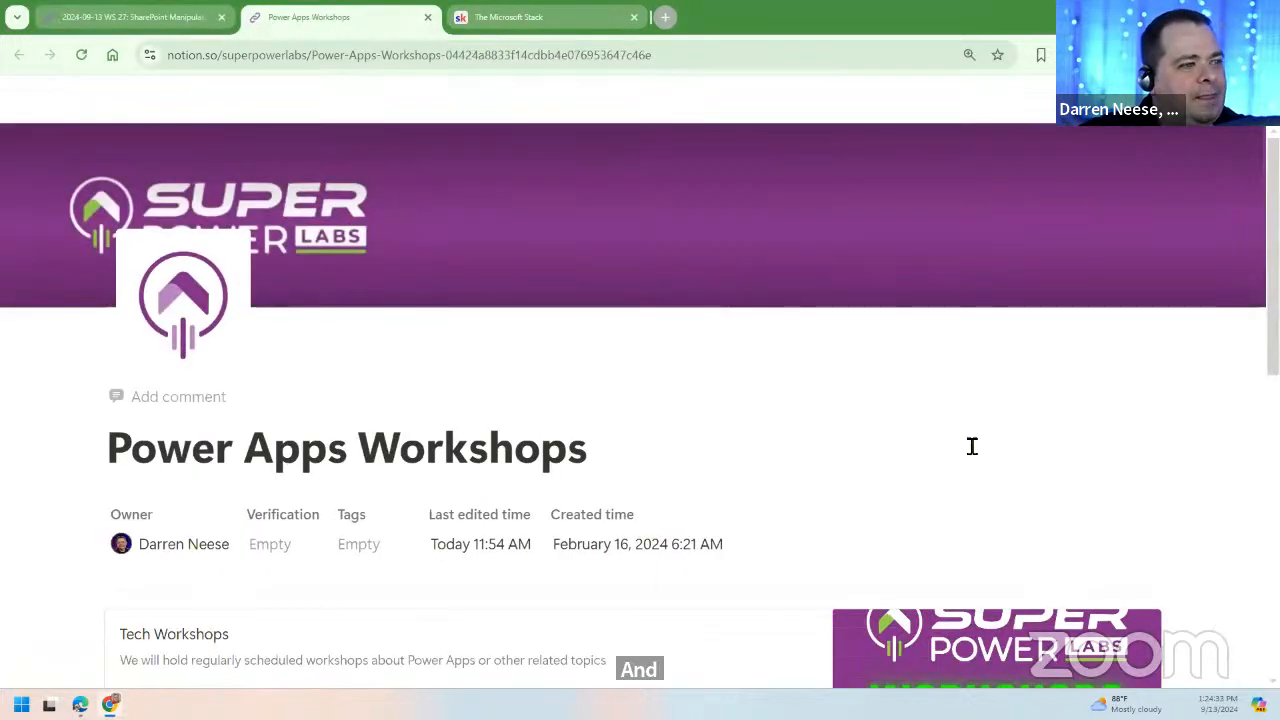
scroll(709, 497, down, 9)
scroll(700, 492, down, 5)
scroll(497, 449, up, 3)
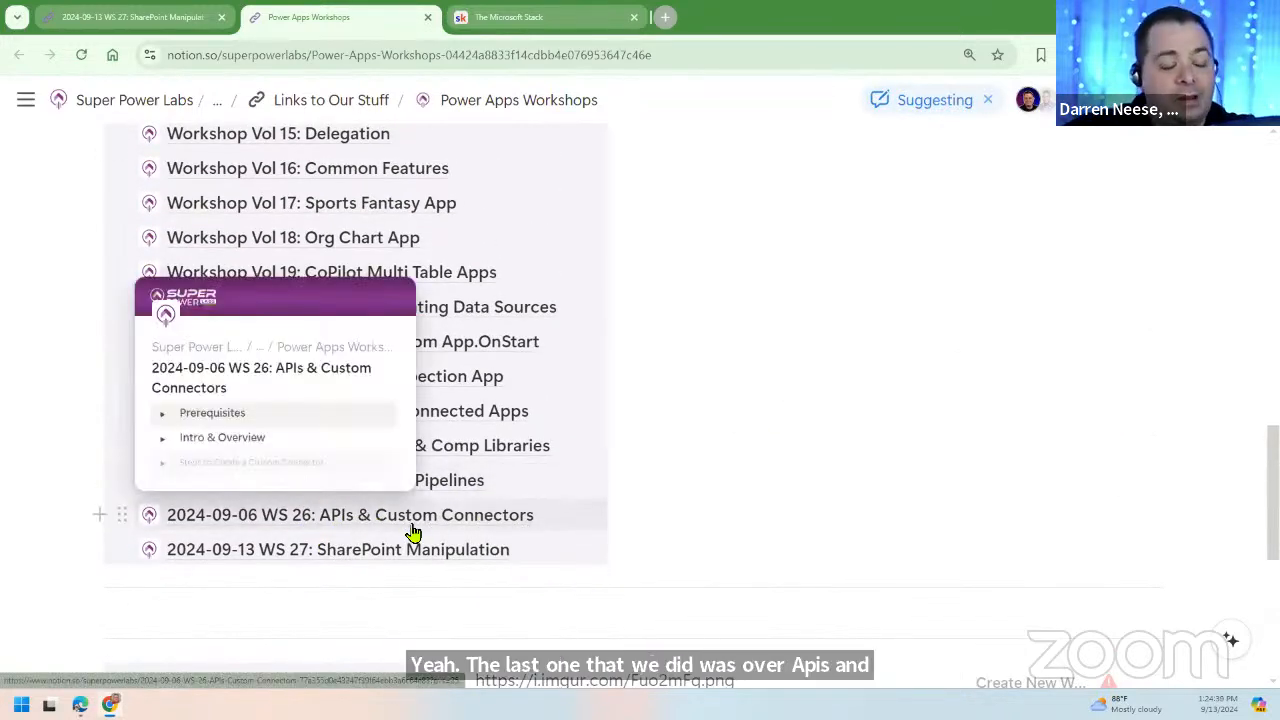
Step: Return to the WS 27 notes, expand the "REST??" toggle and highlight "Representational State Transfer" in its nested line
click(118, 18)
click(148, 379)
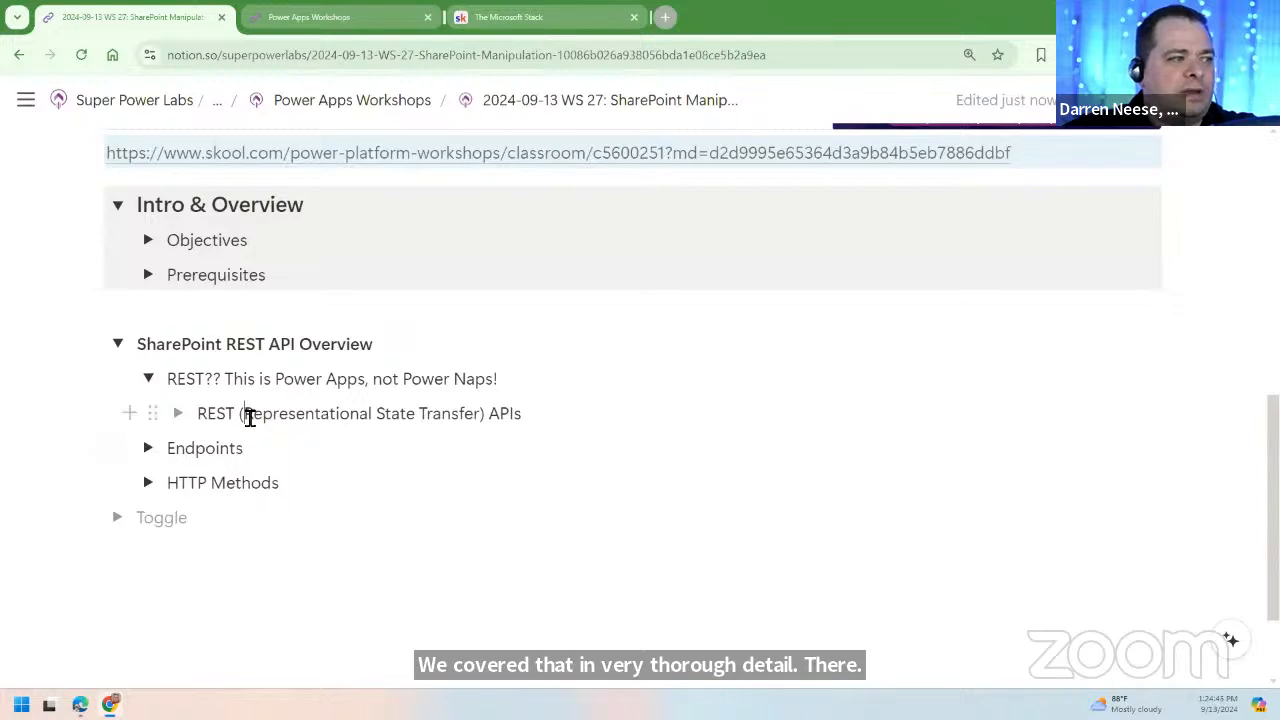
drag(253, 416, 482, 414)
click(589, 420)
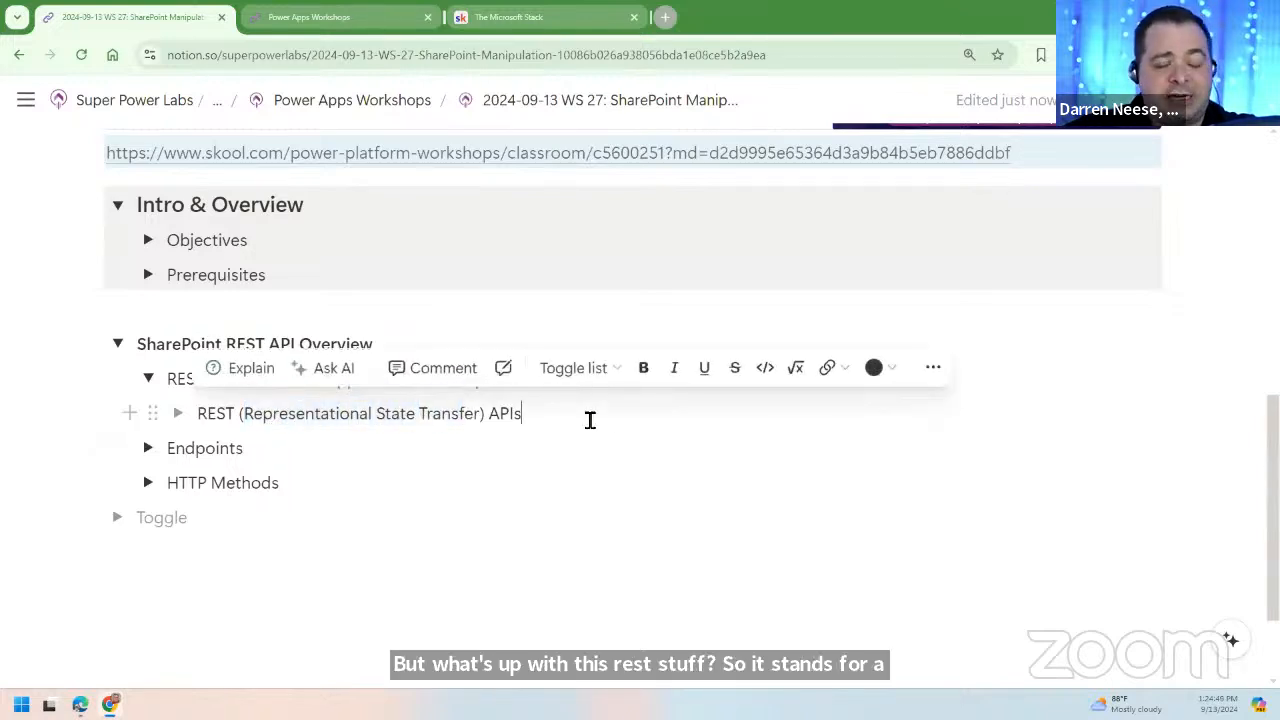
click(176, 416)
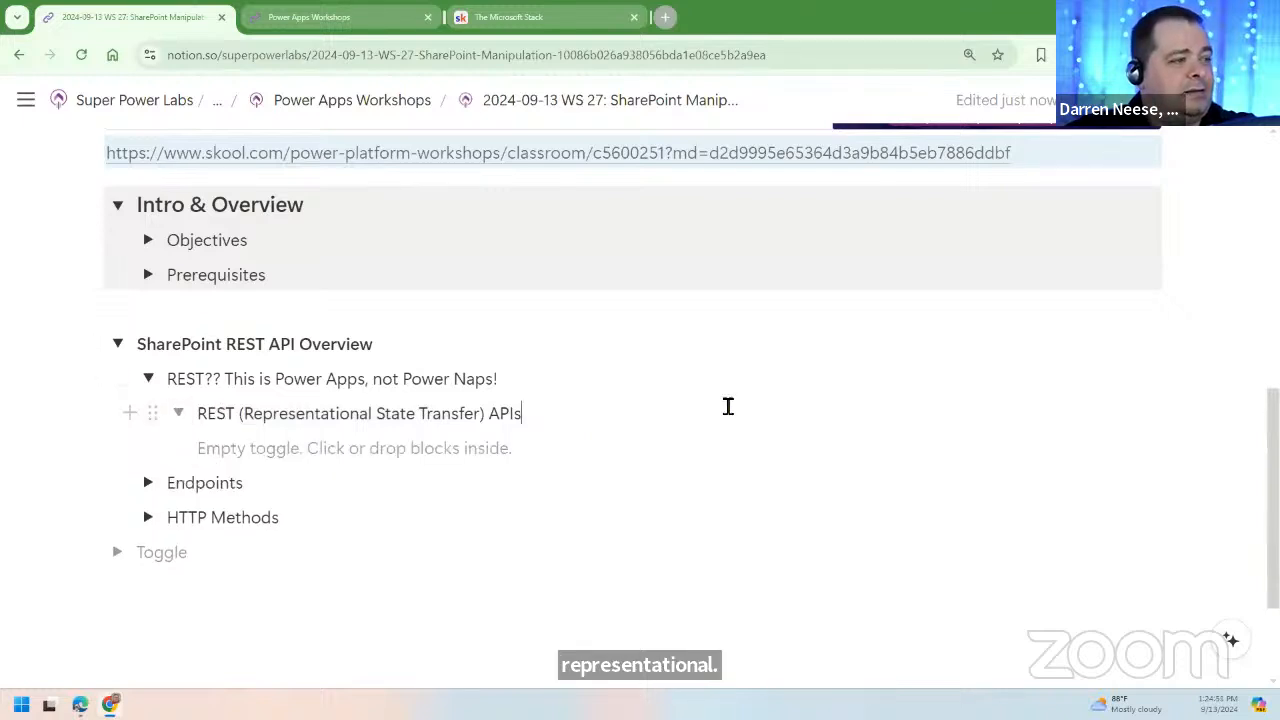
click(178, 413)
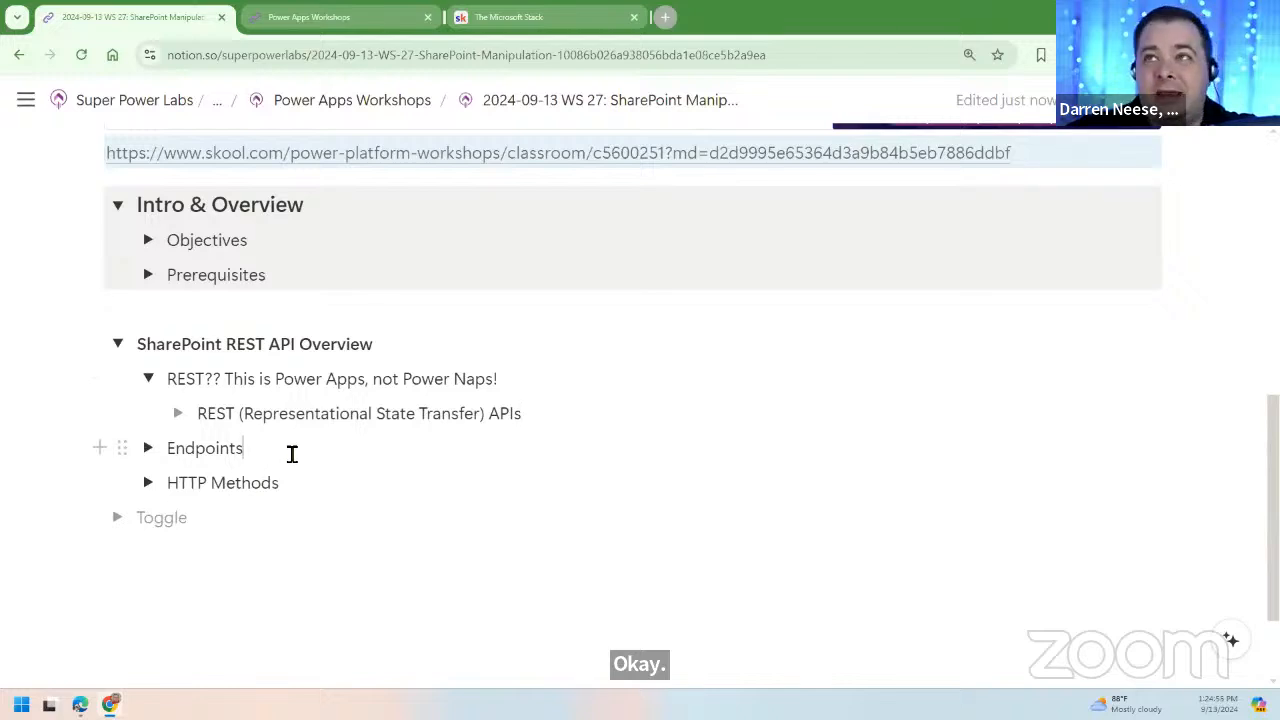
Step: Expand the HTTP Methods toggle under SharePoint REST API Overview and highlight the word HTTP in its title
click(243, 448)
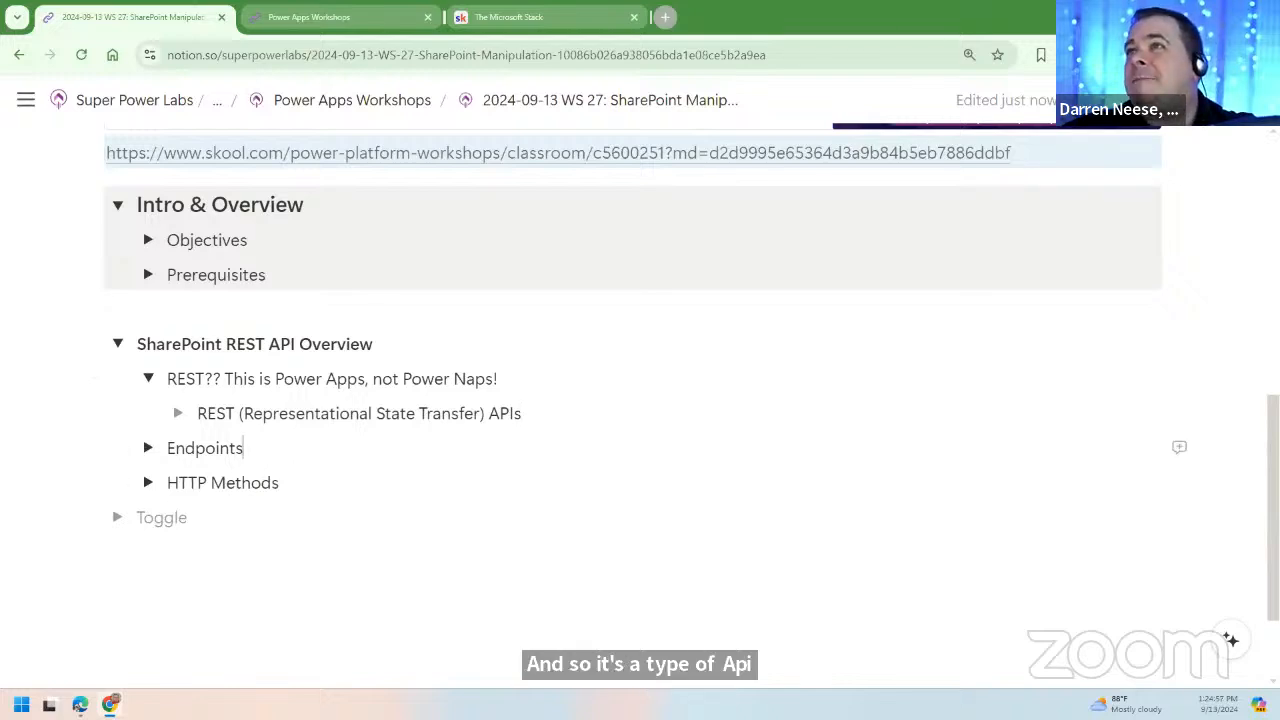
key(alt+Tab)
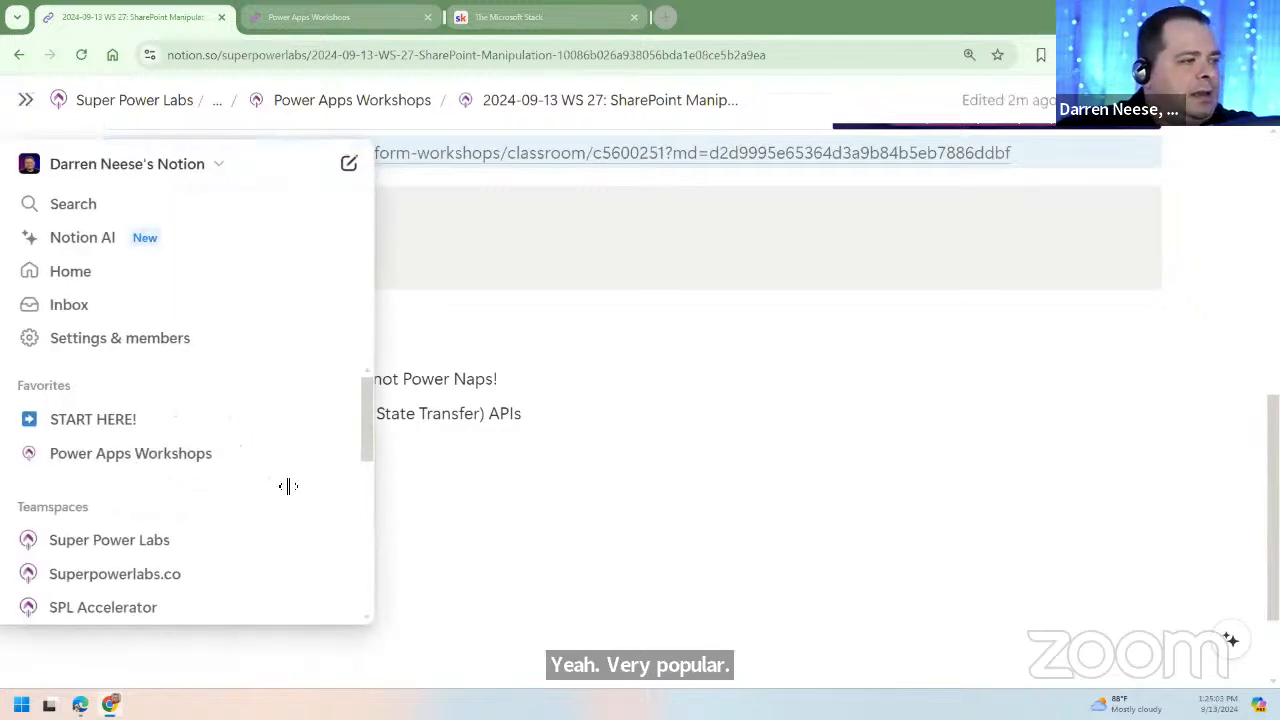
click(470, 460)
click(352, 490)
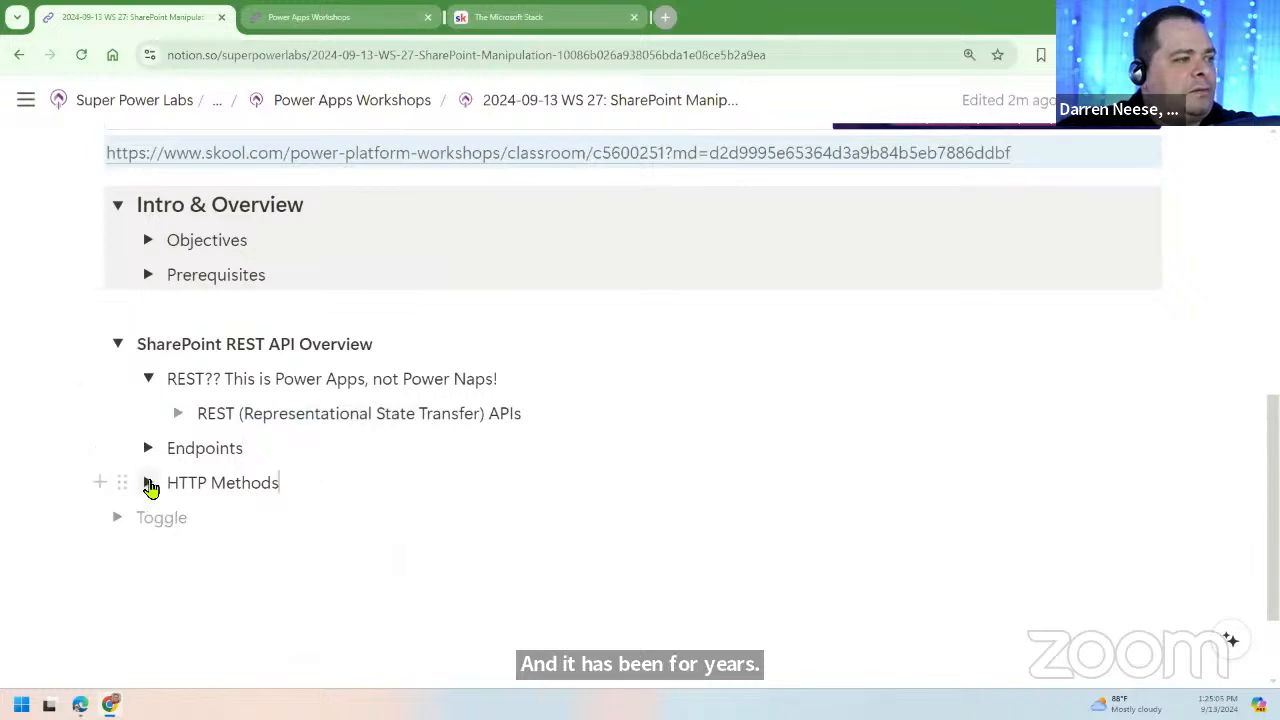
click(150, 484)
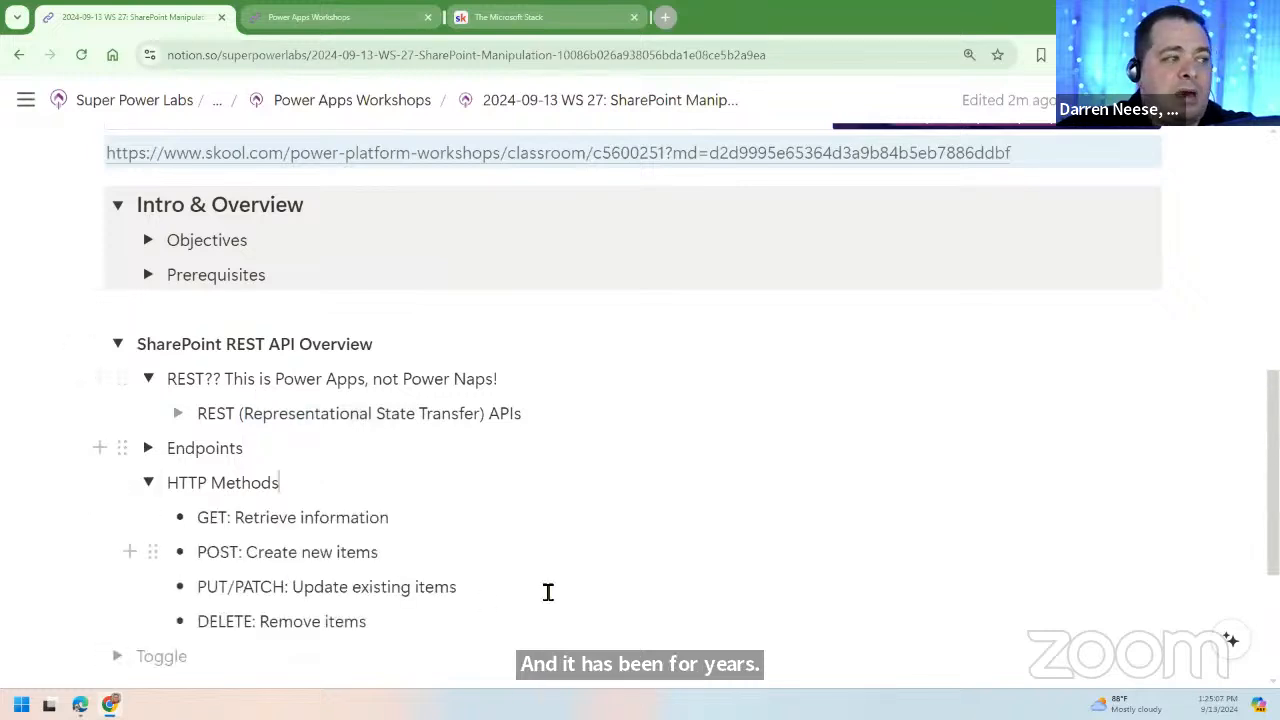
scroll(606, 545, down, 2)
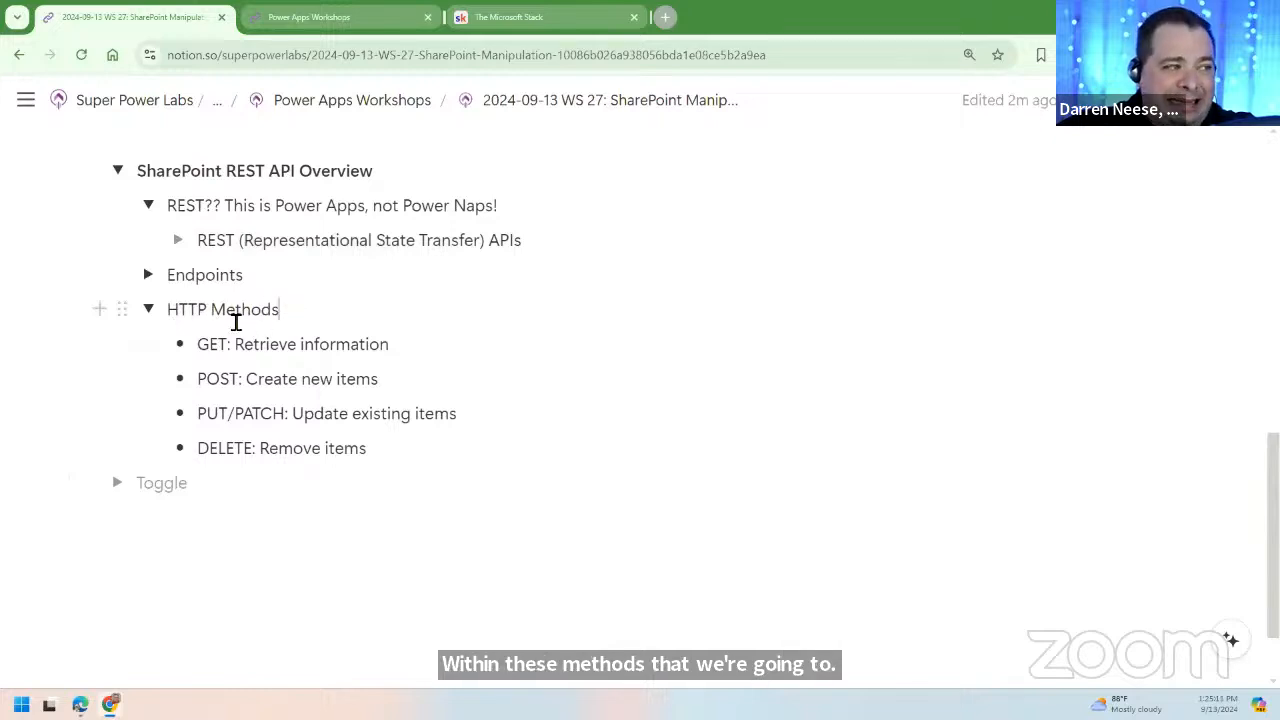
drag(208, 312, 172, 312)
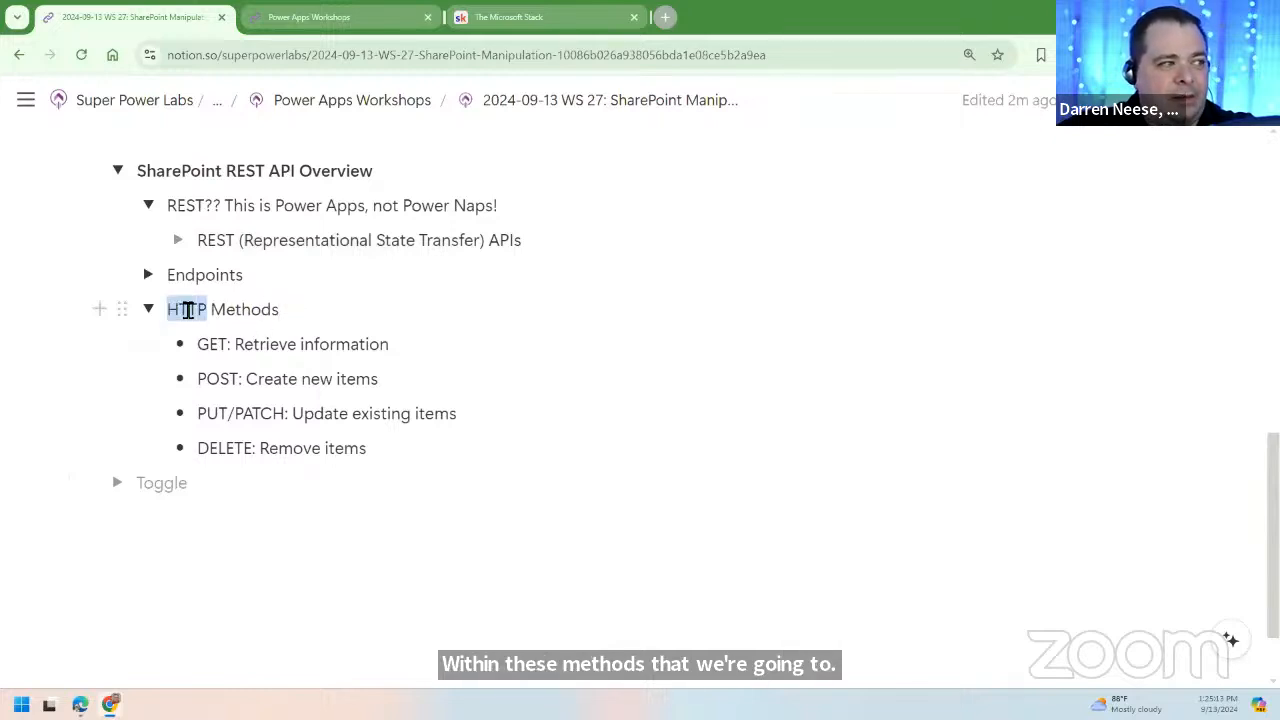
click(187, 311)
drag(210, 310, 182, 311)
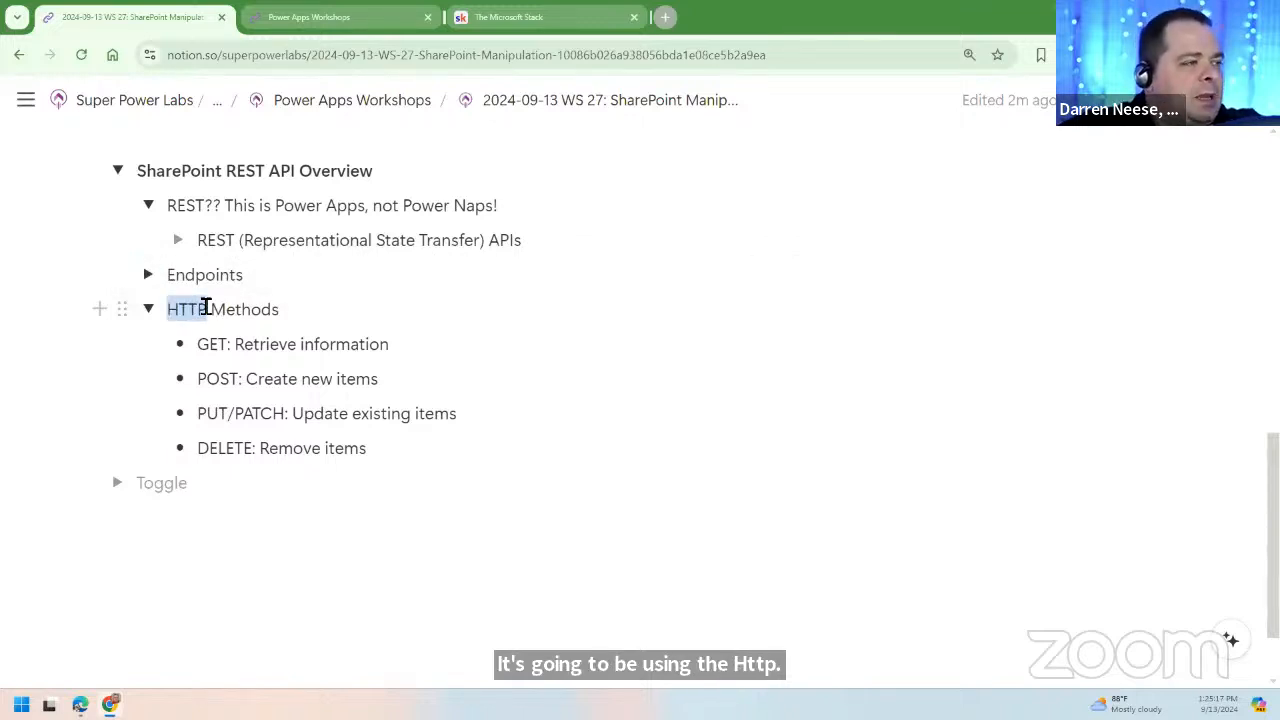
click(297, 308)
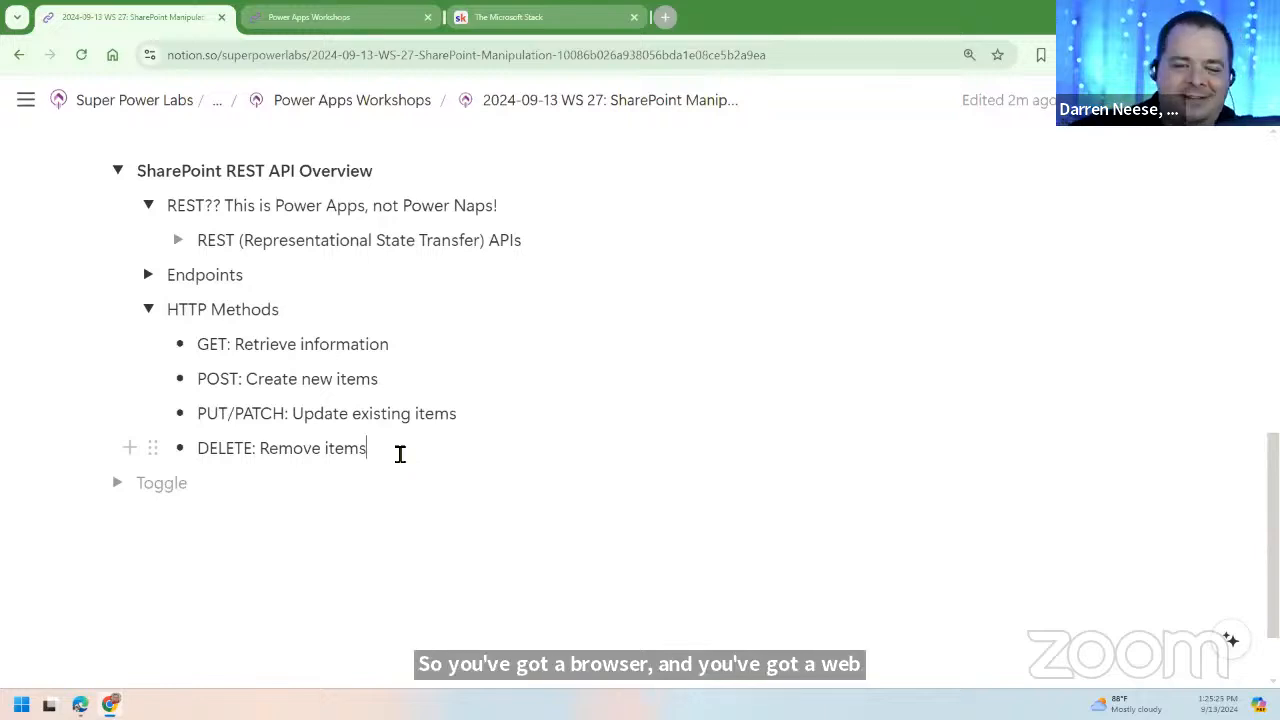
Step: Go through the HTTP Methods list, highlighting the PUT/PATCH, GET and POST entries
double_click(215, 349)
click(281, 384)
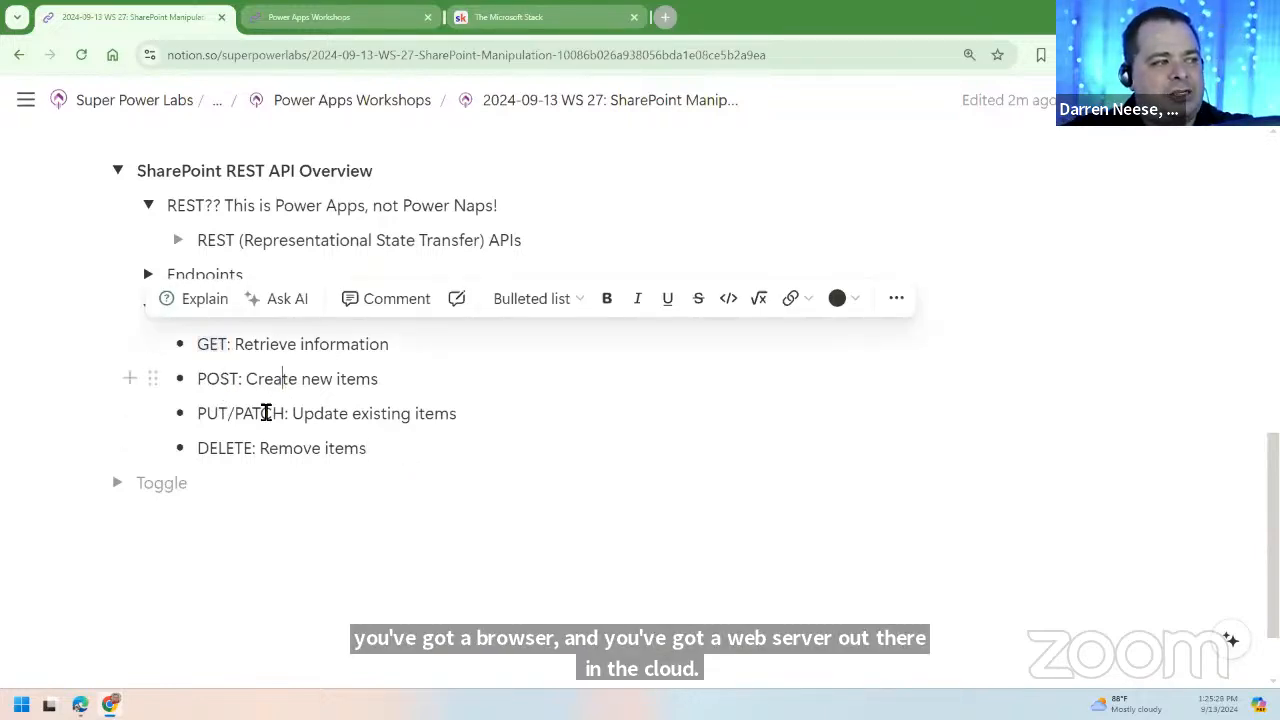
drag(203, 418, 290, 420)
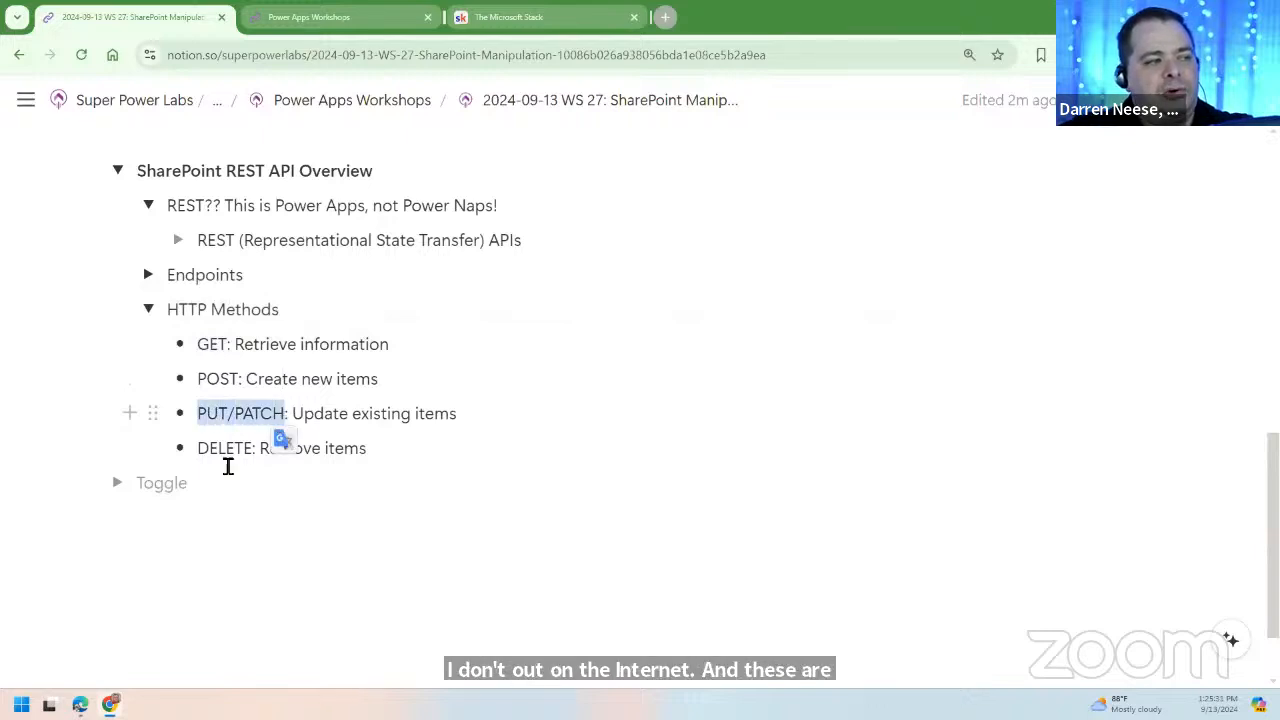
click(406, 452)
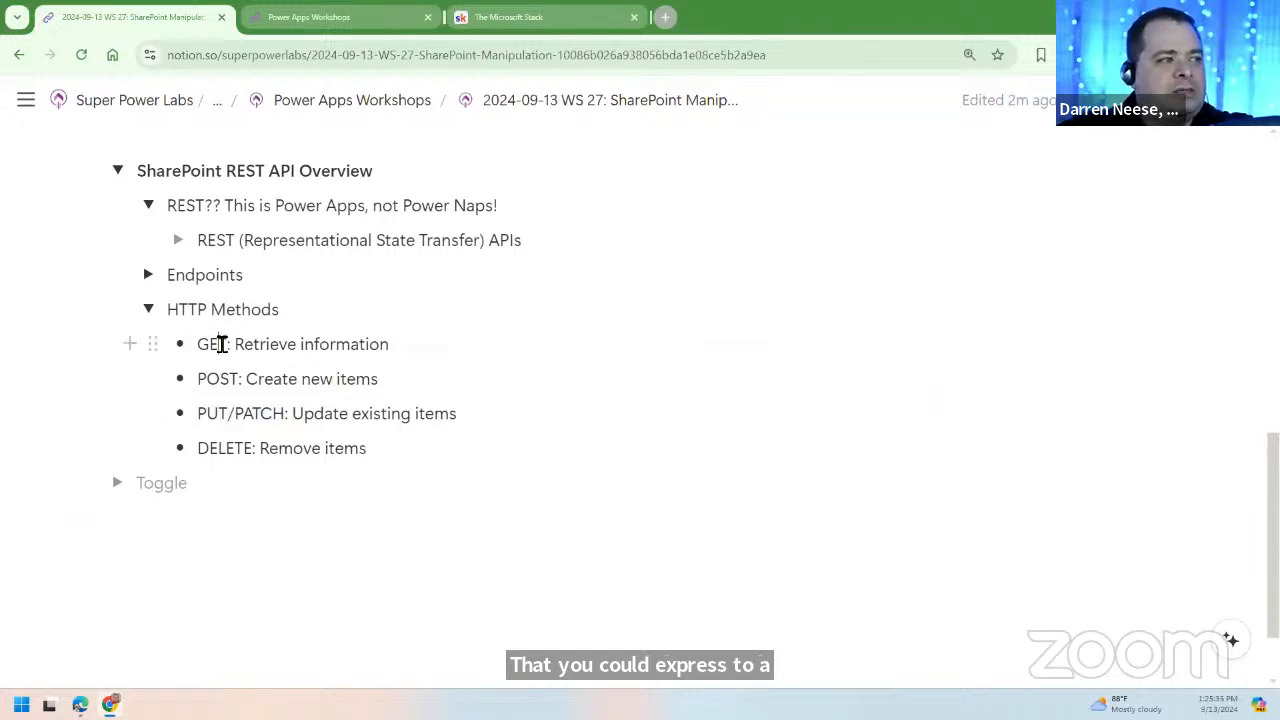
double_click(222, 344)
click(406, 346)
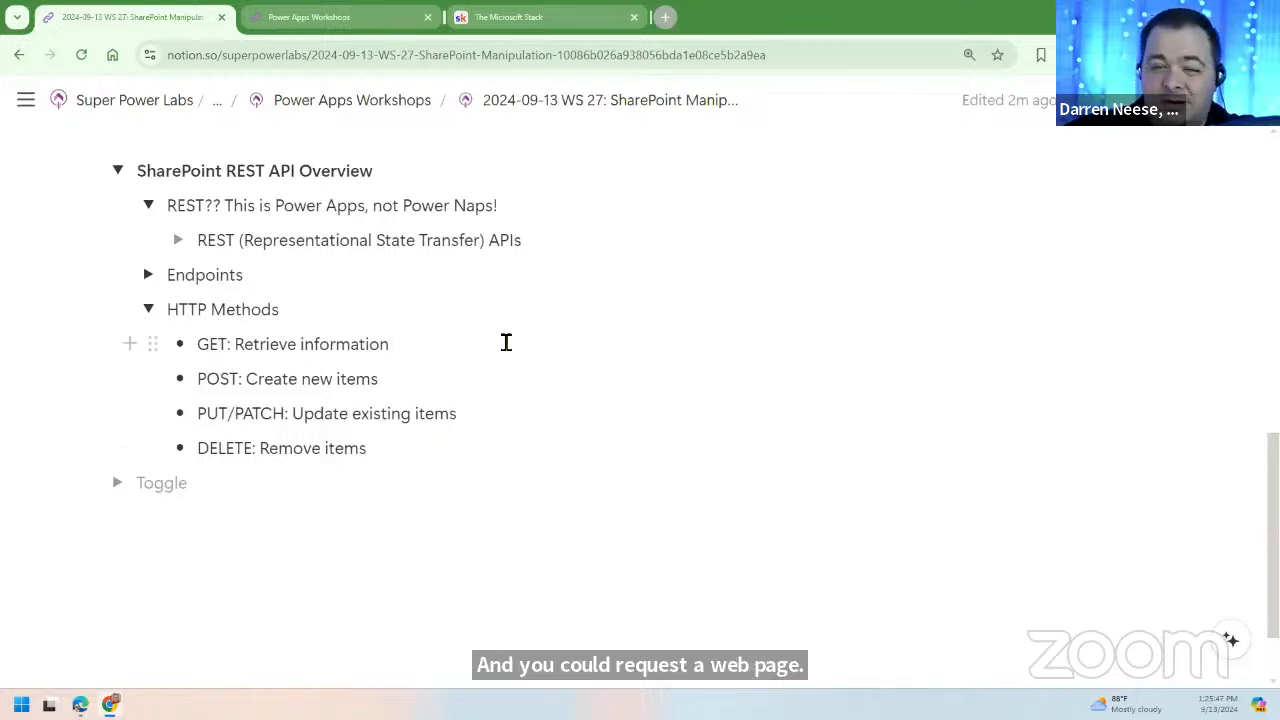
drag(207, 380, 382, 388)
click(419, 384)
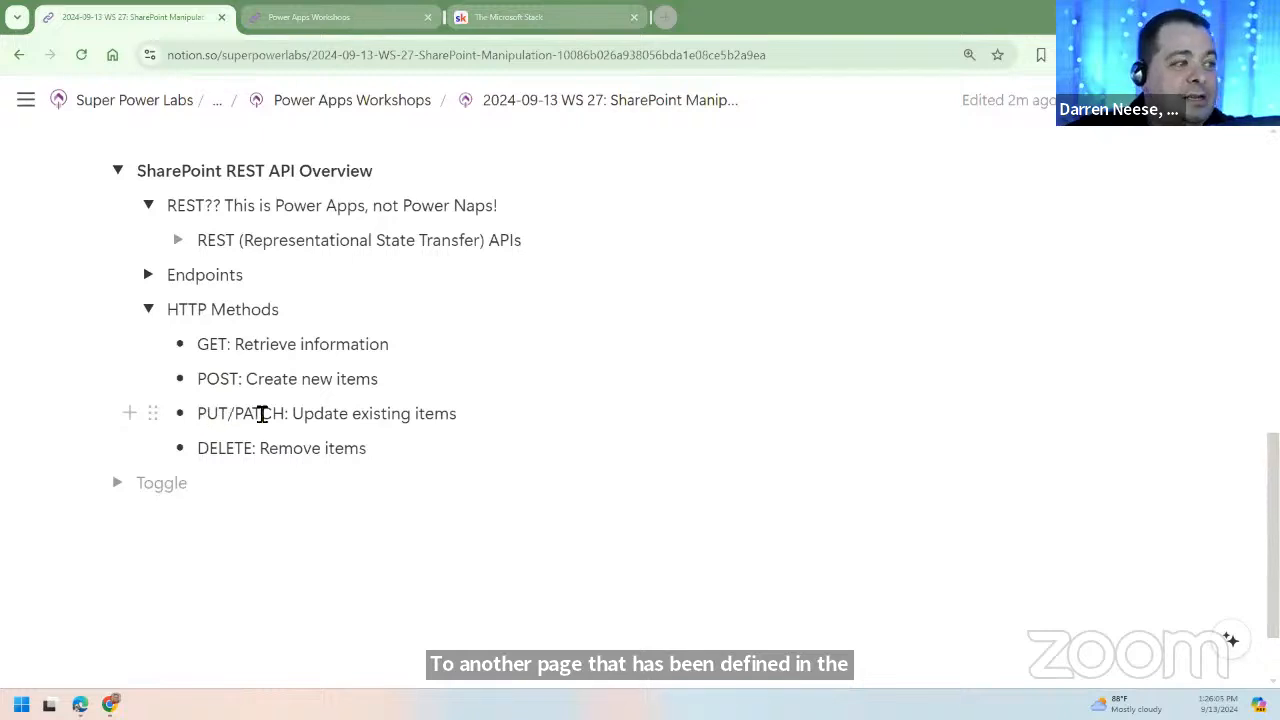
Step: Highlight PATCH, its description "Update existing items" and the DELETE method in the HTTP Methods list
double_click(262, 413)
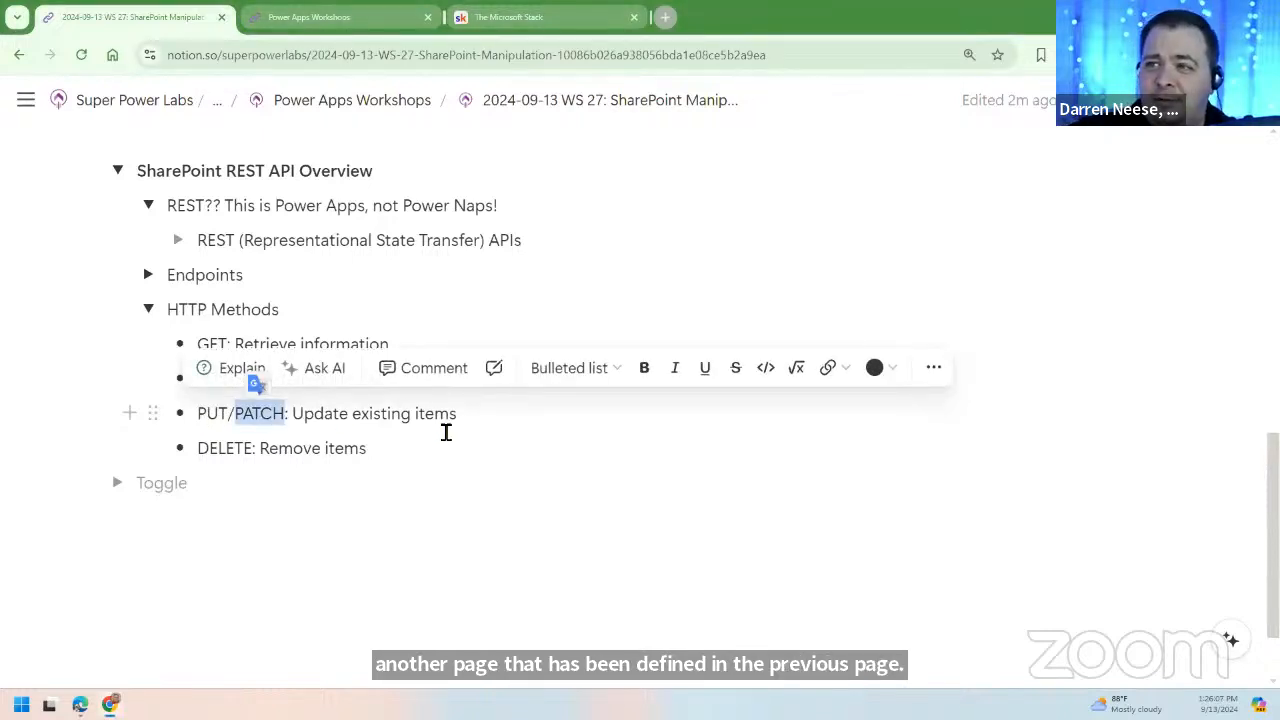
click(516, 413)
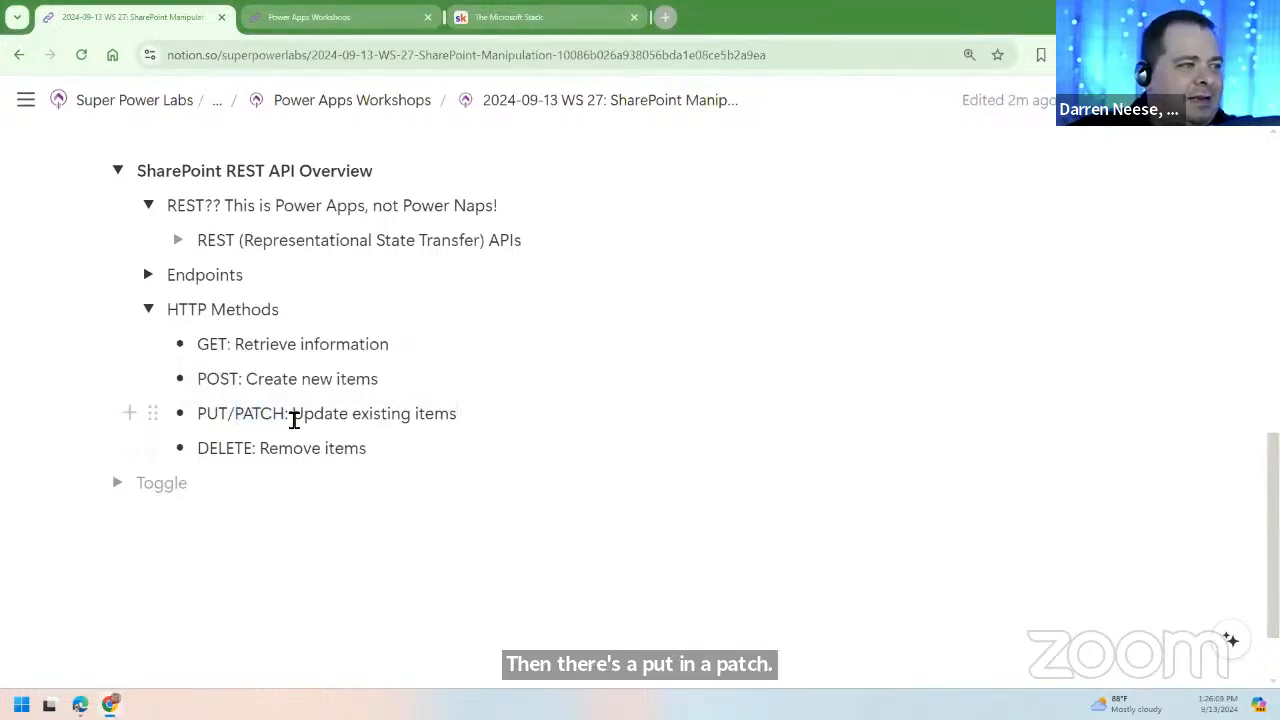
drag(296, 416, 466, 416)
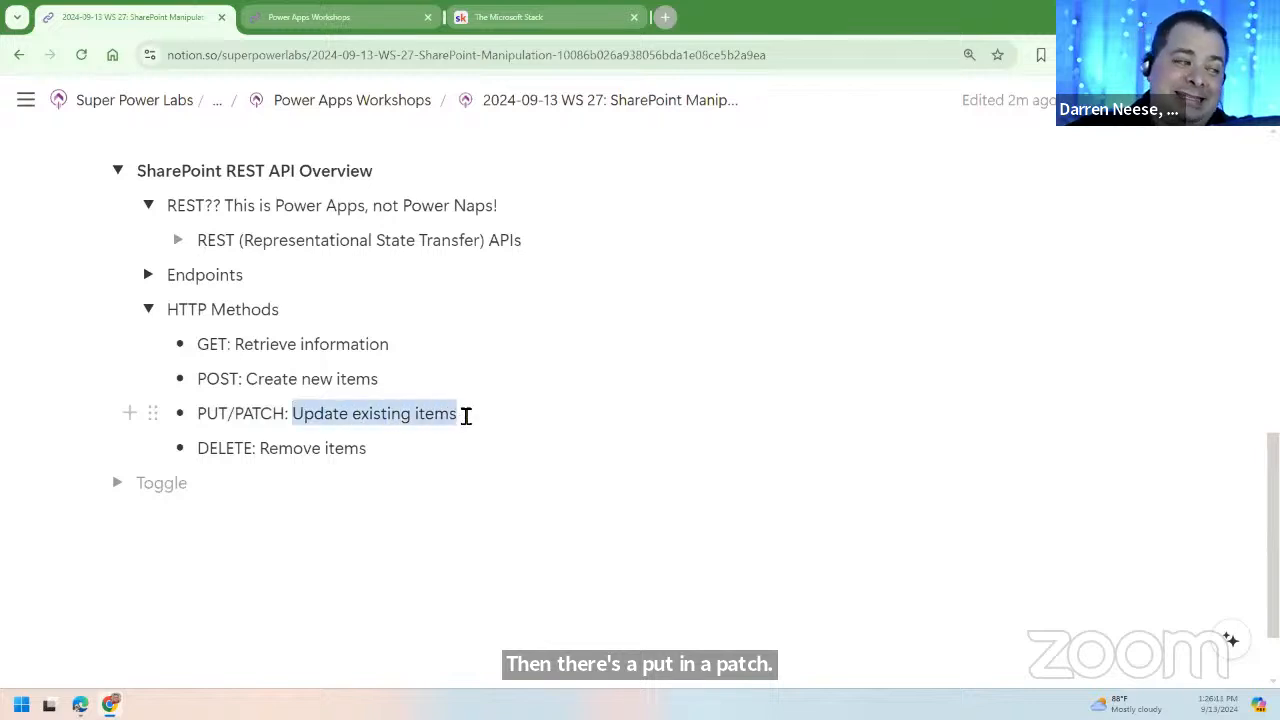
click(466, 438)
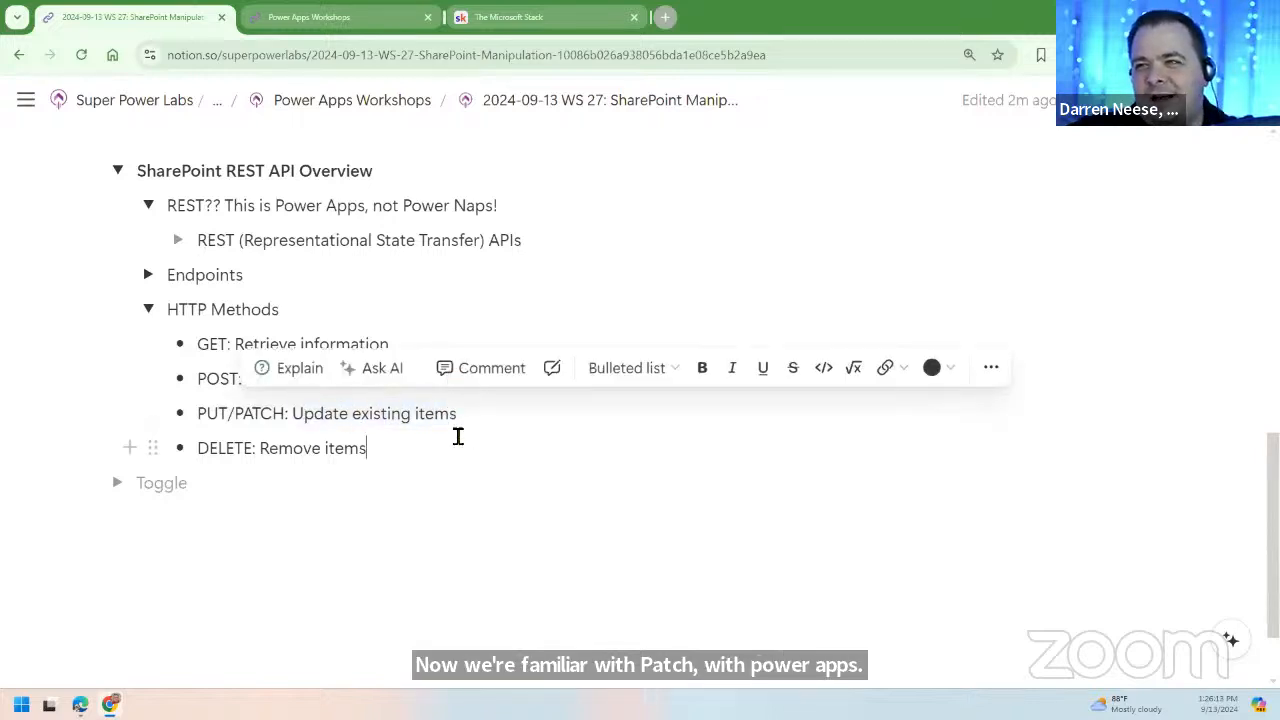
drag(235, 413, 278, 415)
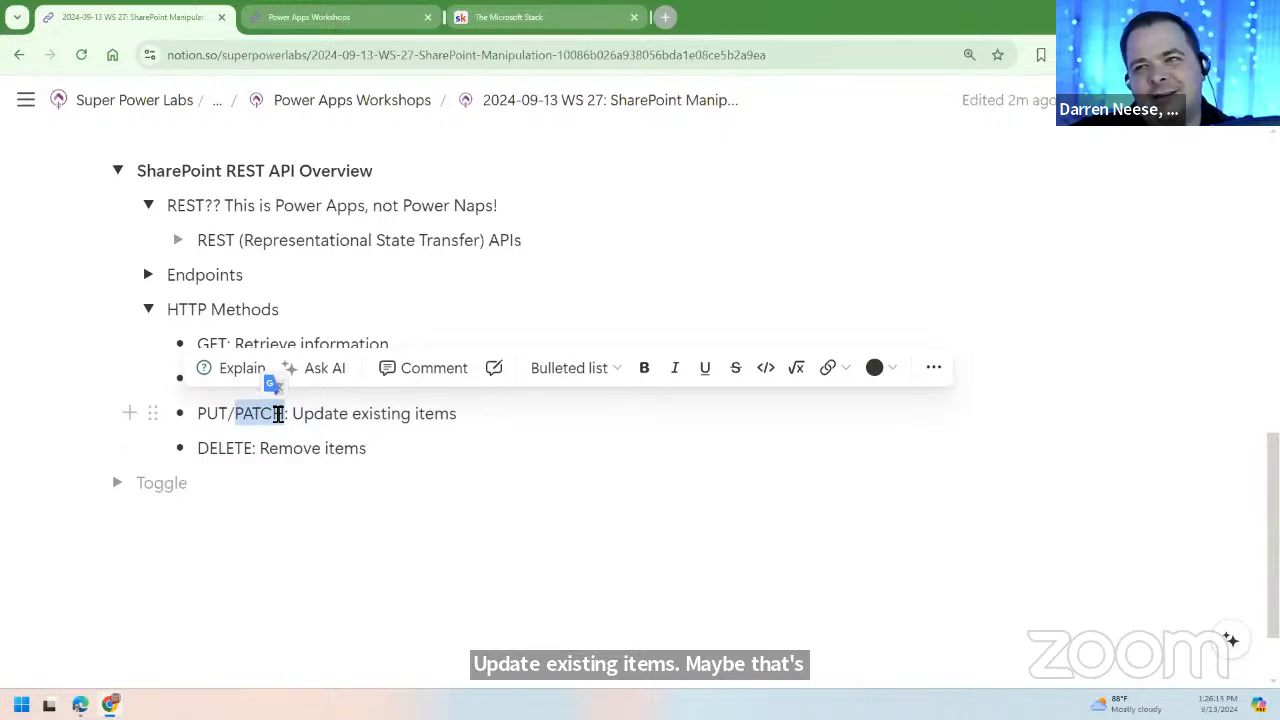
double_click(231, 449)
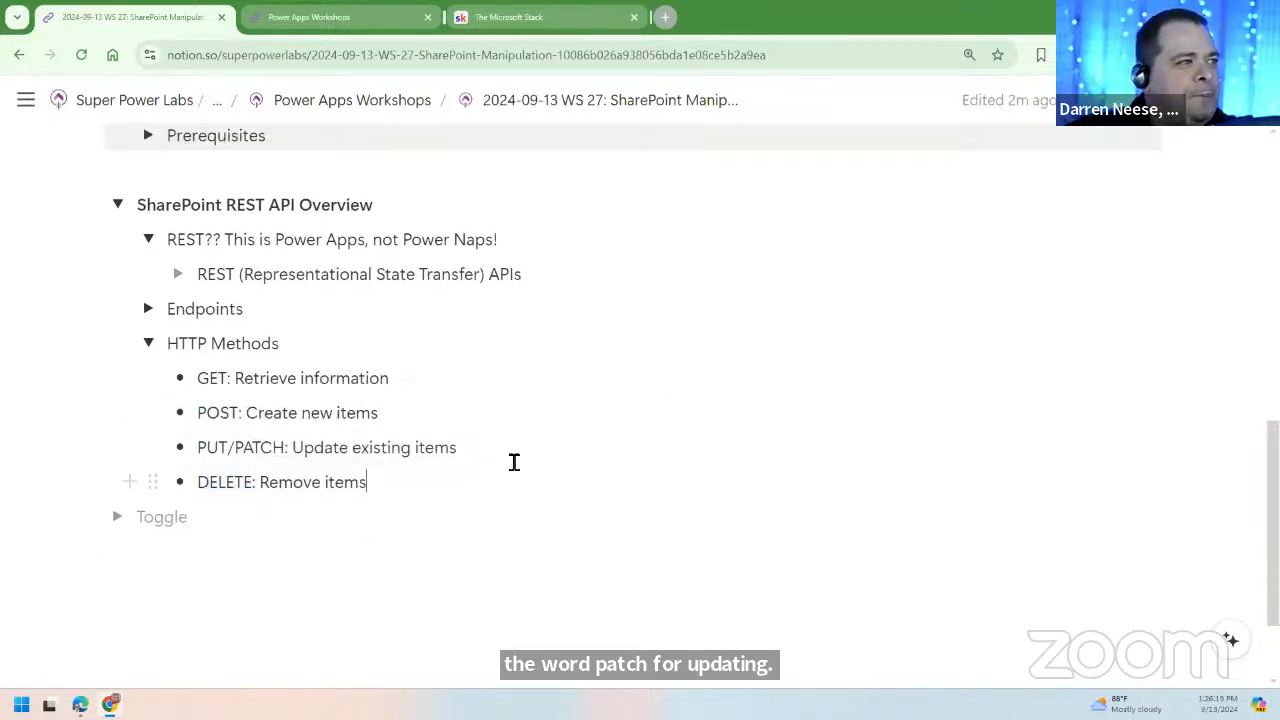
scroll(514, 462, up, 2)
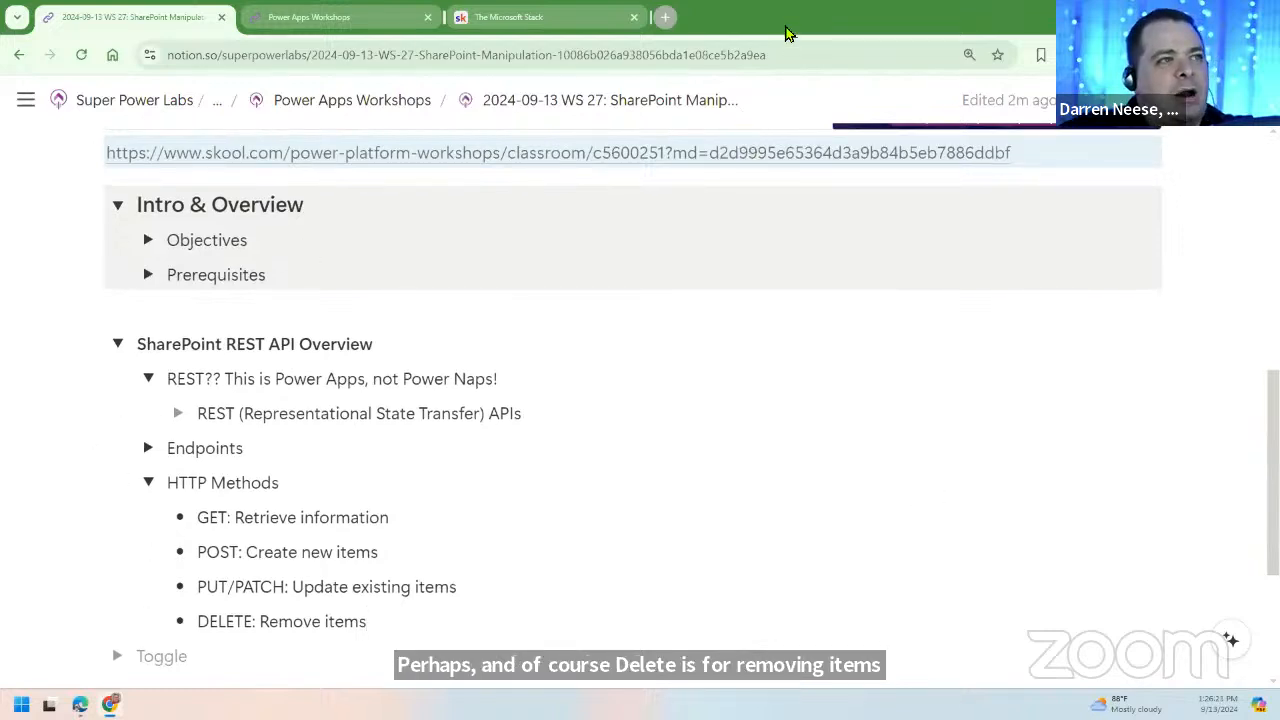
Step: Switch to the Work browser window, show the JumpStart Kit app in Power Apps Studio, and open the Power Apps Apps page in a new tab
key(alt+Tab)
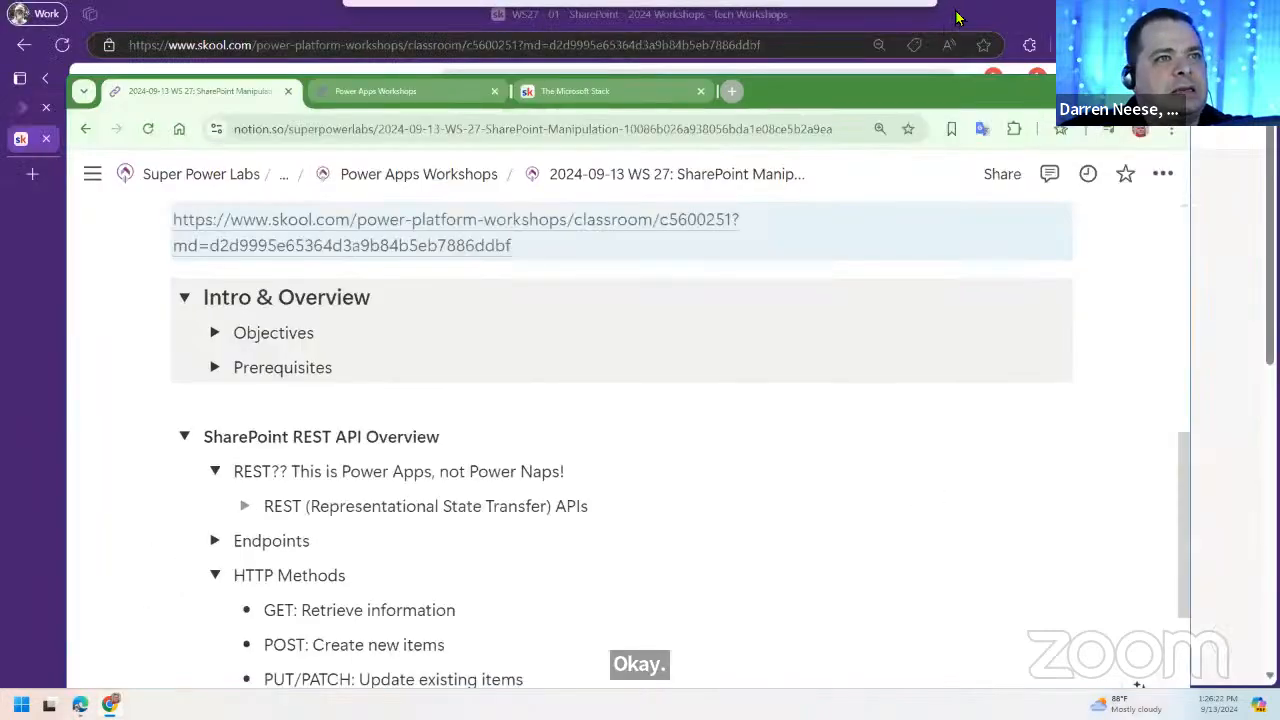
click(20, 110)
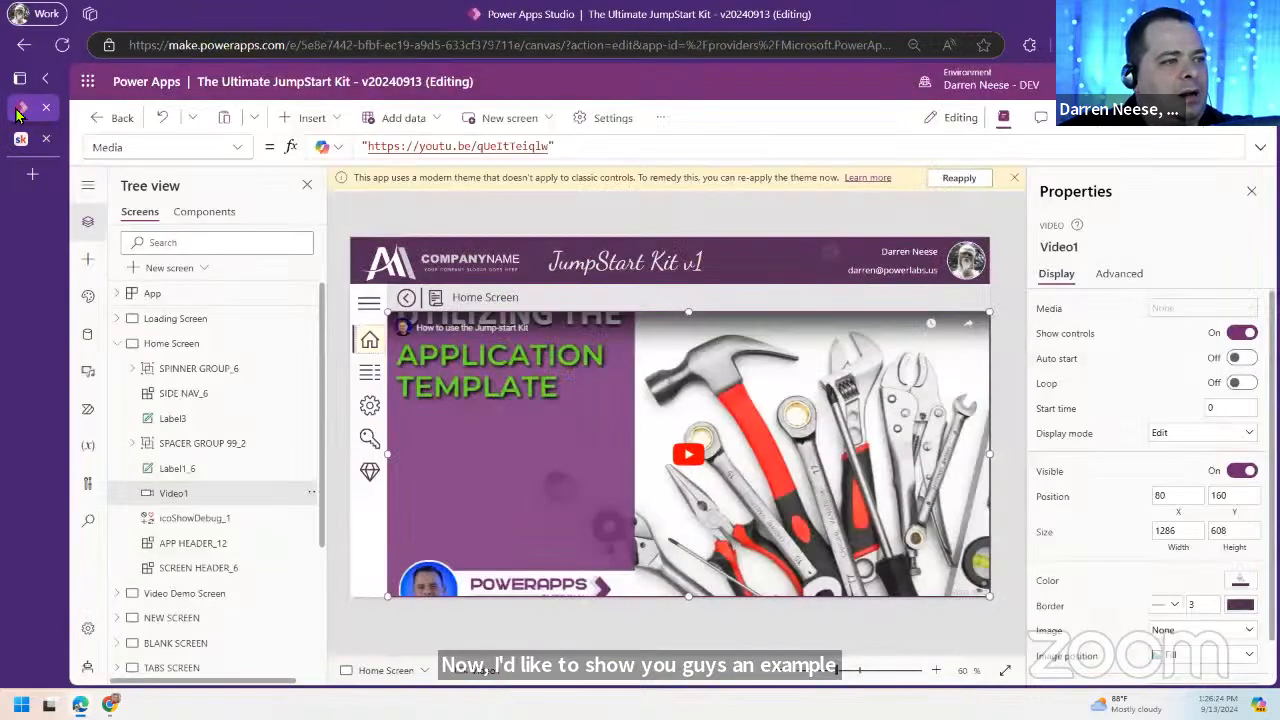
click(32, 174)
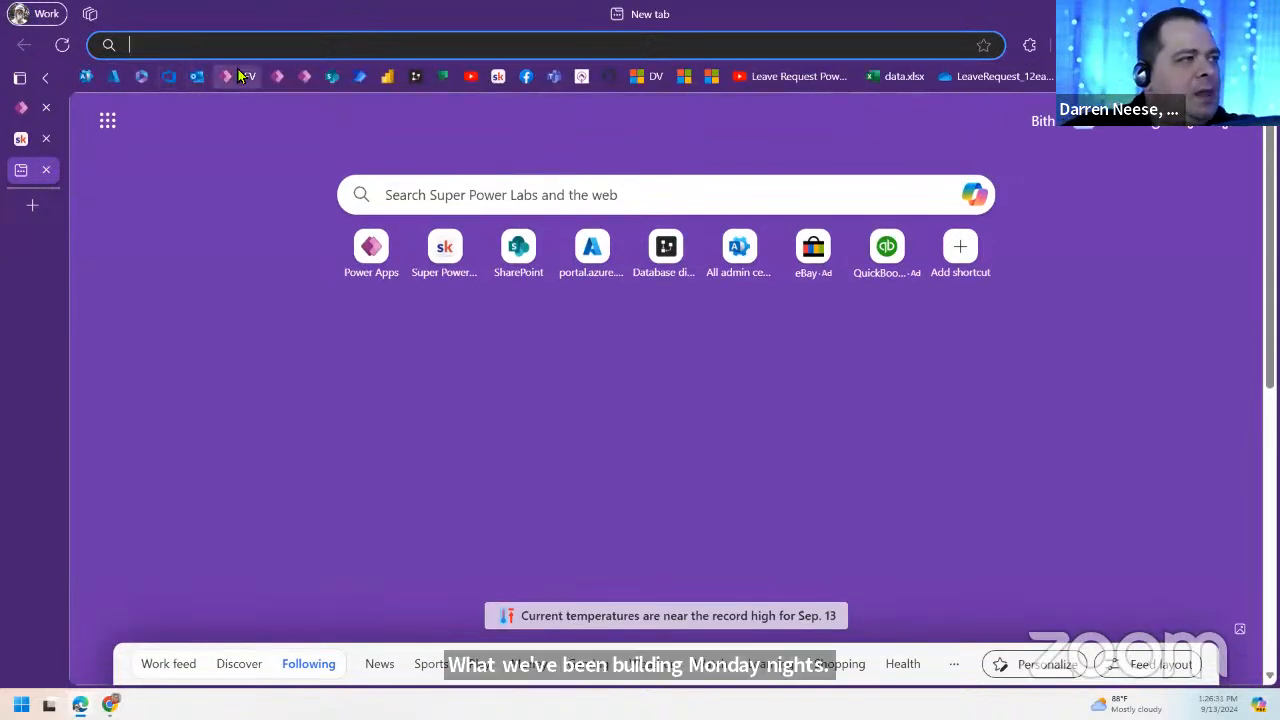
click(240, 76)
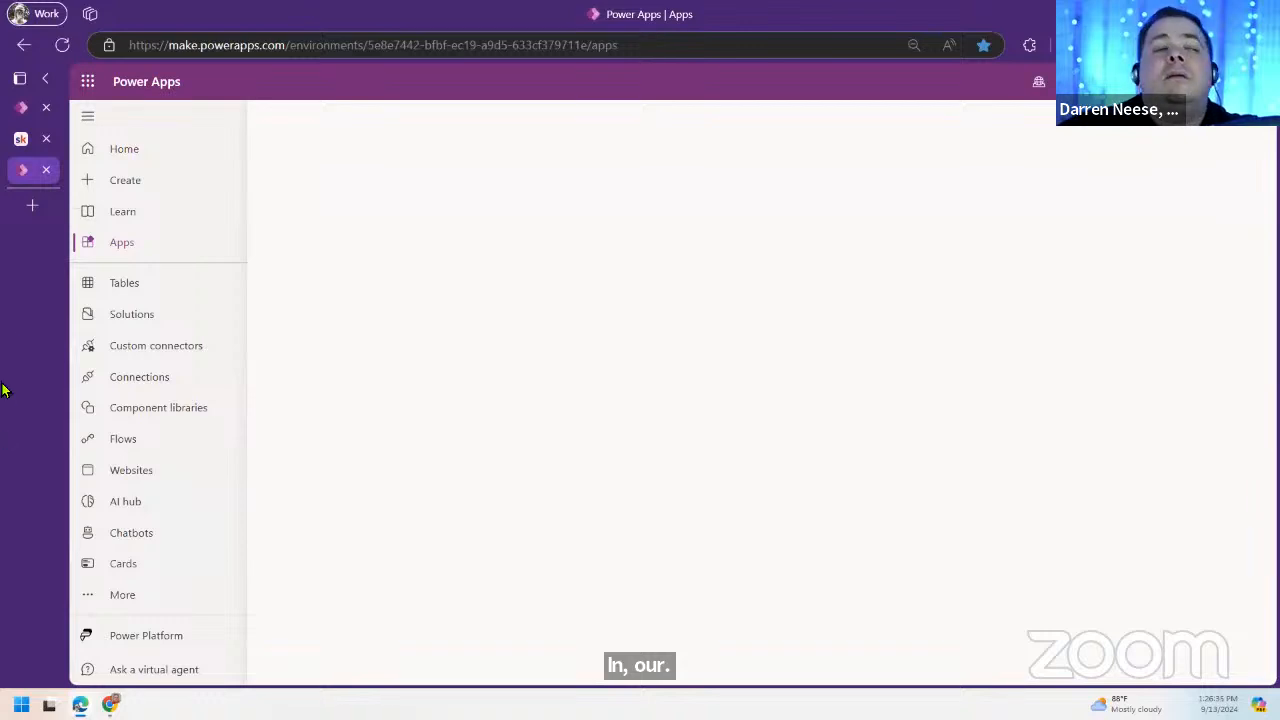
Step: Switch to Skool and open the Power Apps Templates community page
click(21, 138)
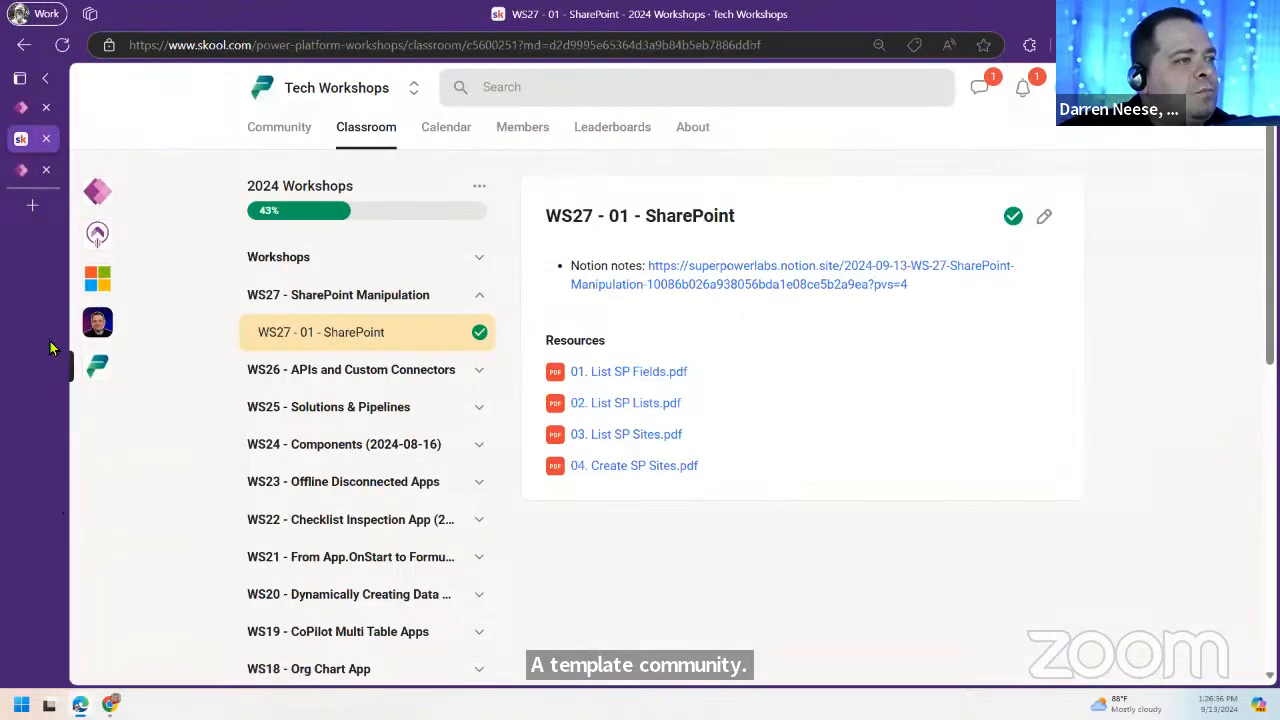
click(109, 326)
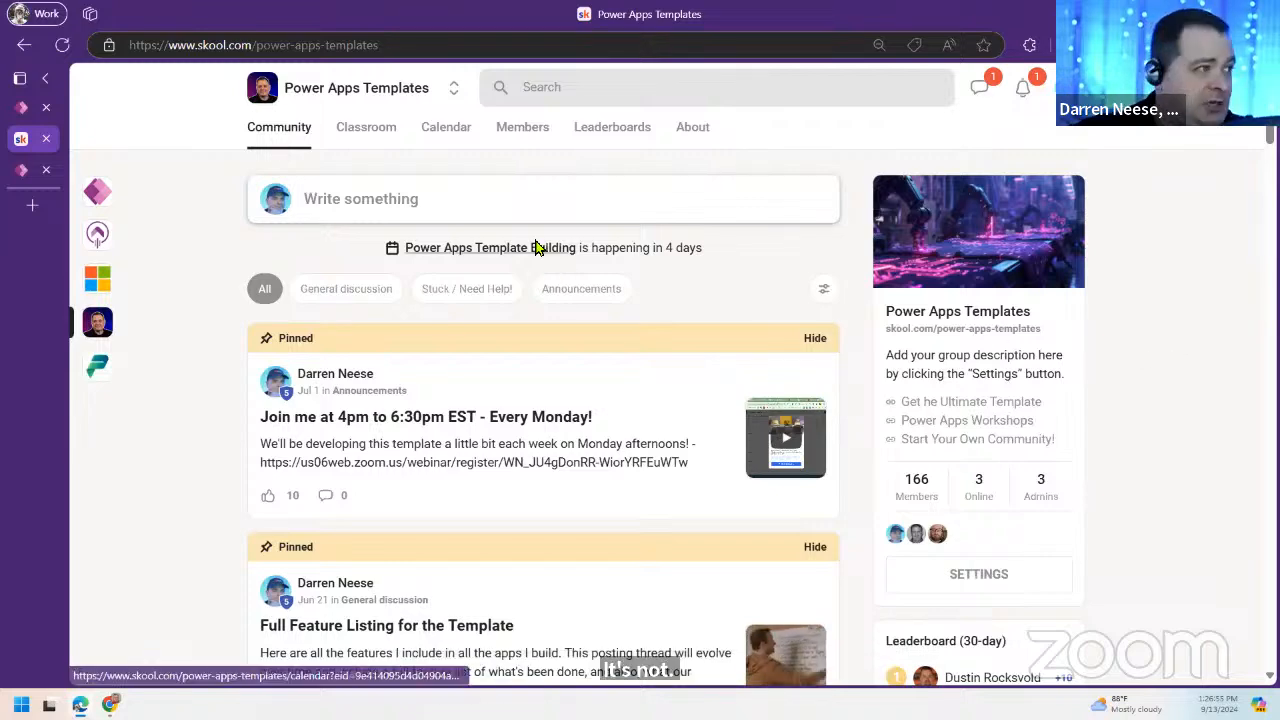
Step: Switch to the Ultimate JumpStart Kit app in Power Apps Studio, collapse Home Screen and view NEW SCREEN, BLANK SCREEN and TABS SCREEN
click(22, 110)
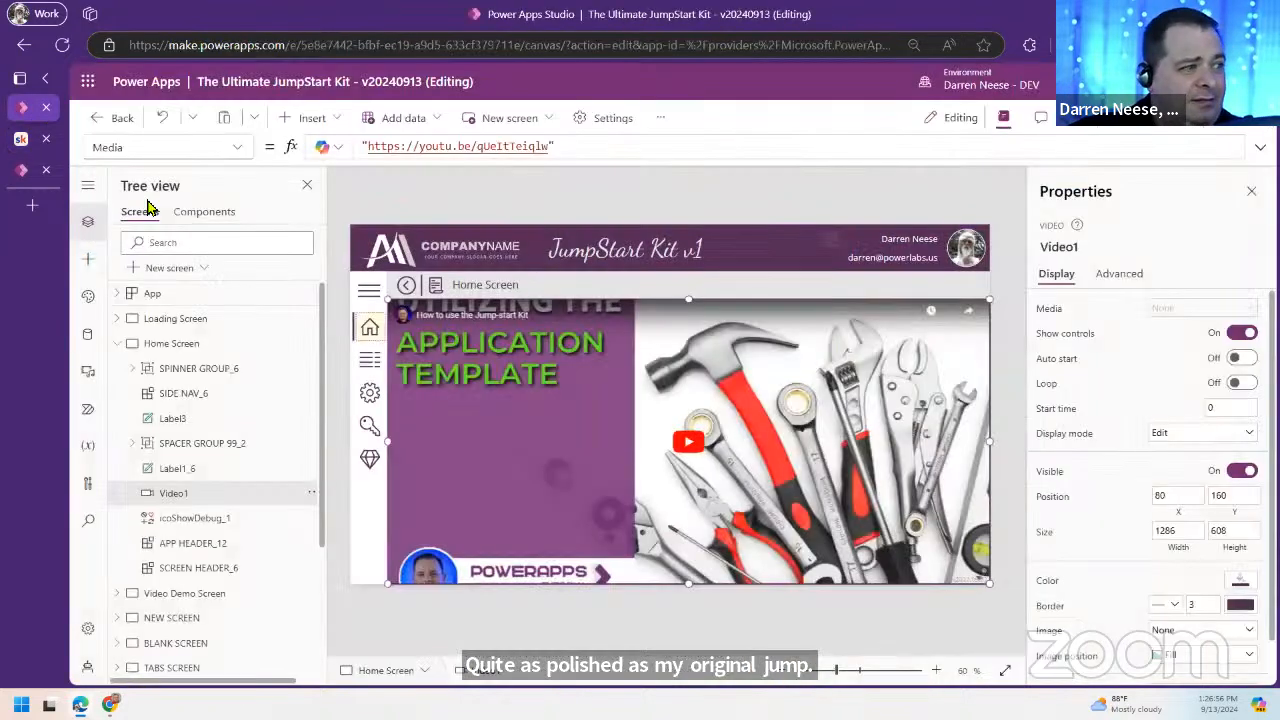
click(117, 345)
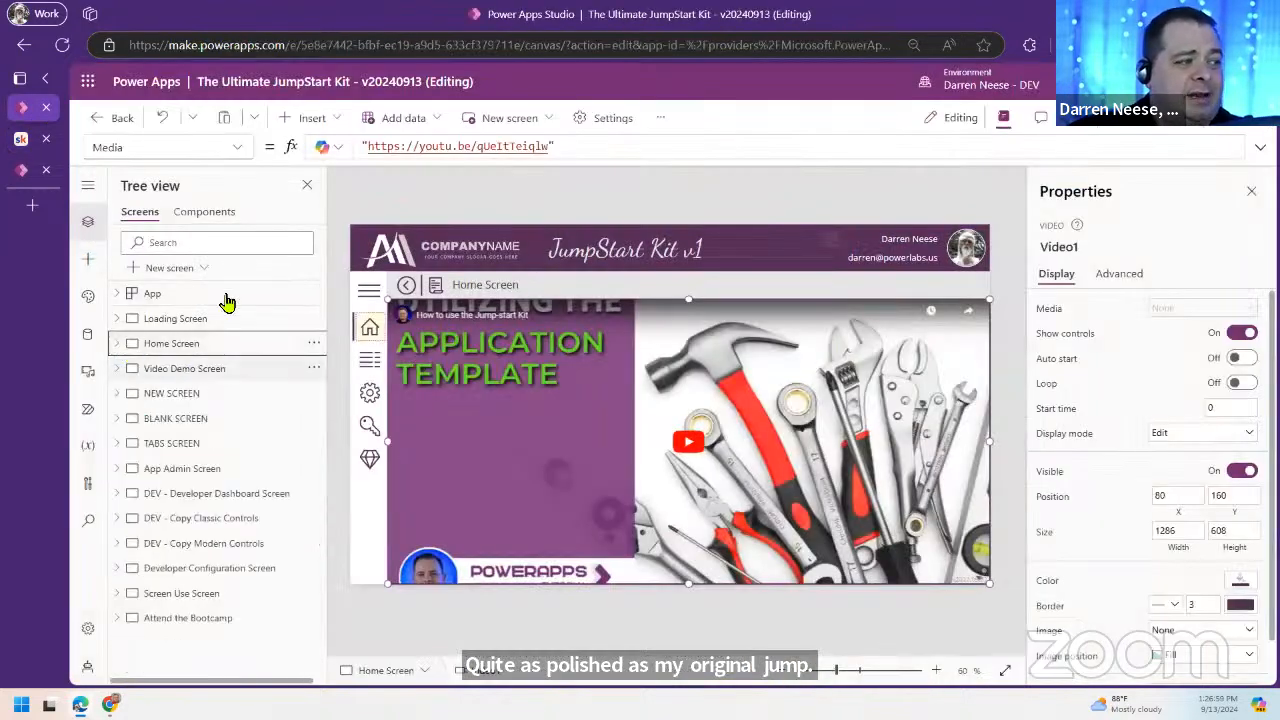
click(234, 394)
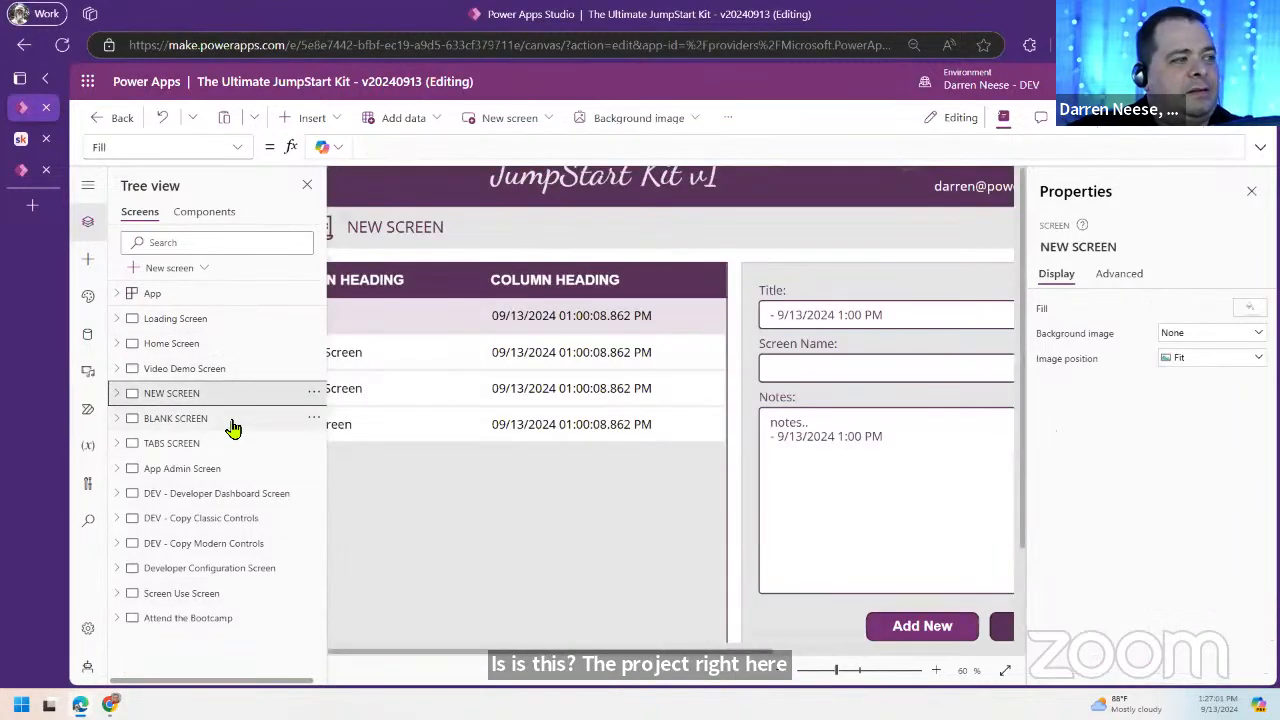
click(232, 428)
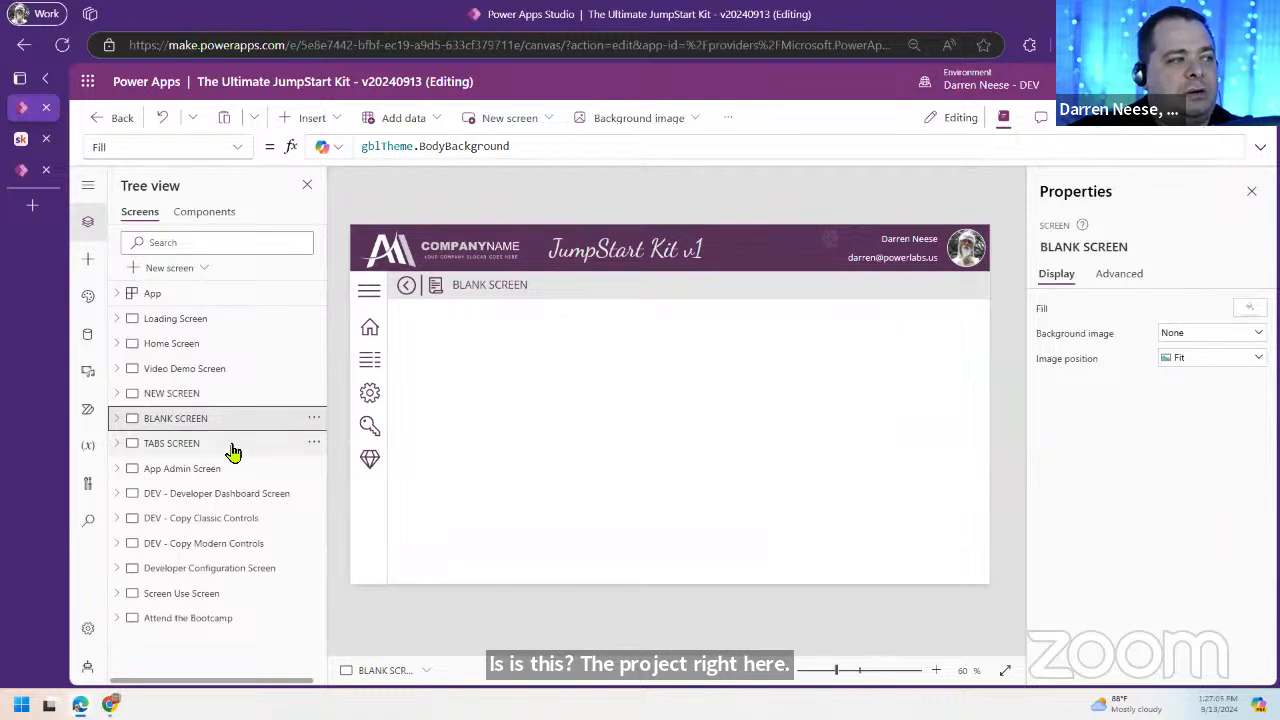
click(232, 450)
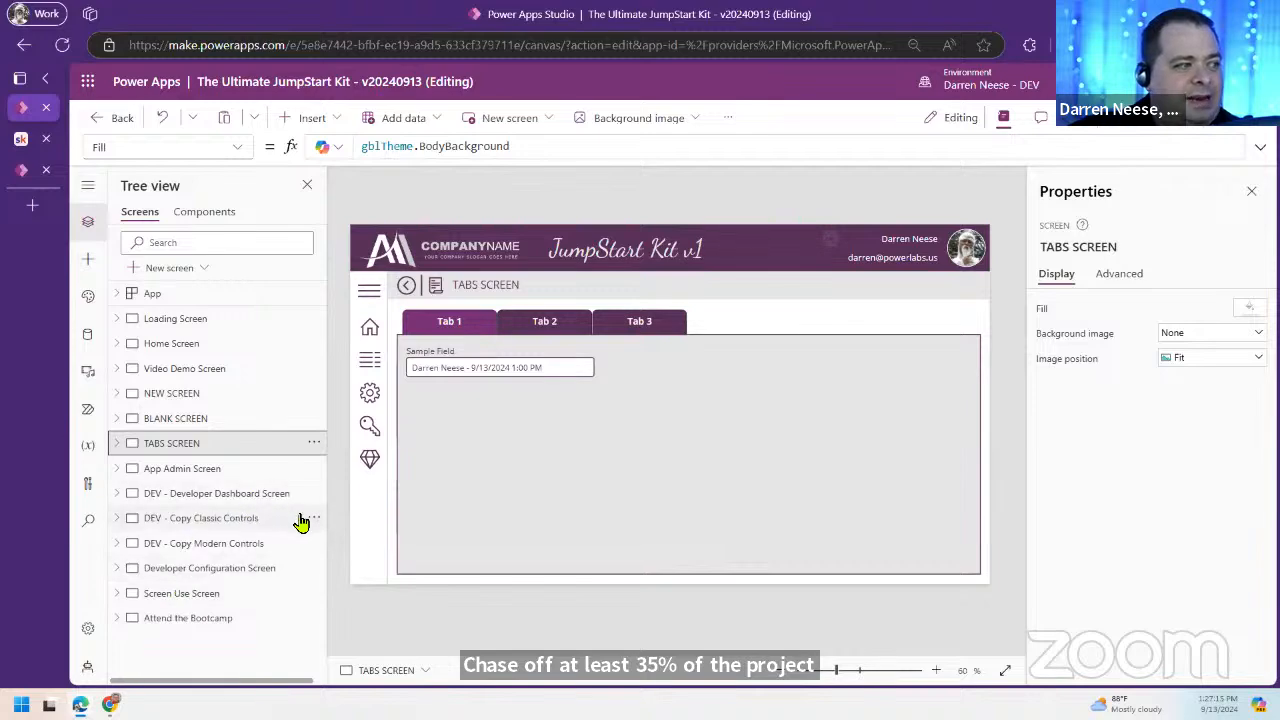
Step: Preview the DEV - Copy Classic Controls screen and apply the Dashboard, Orange & Blue and Blue themes in turn
click(237, 522)
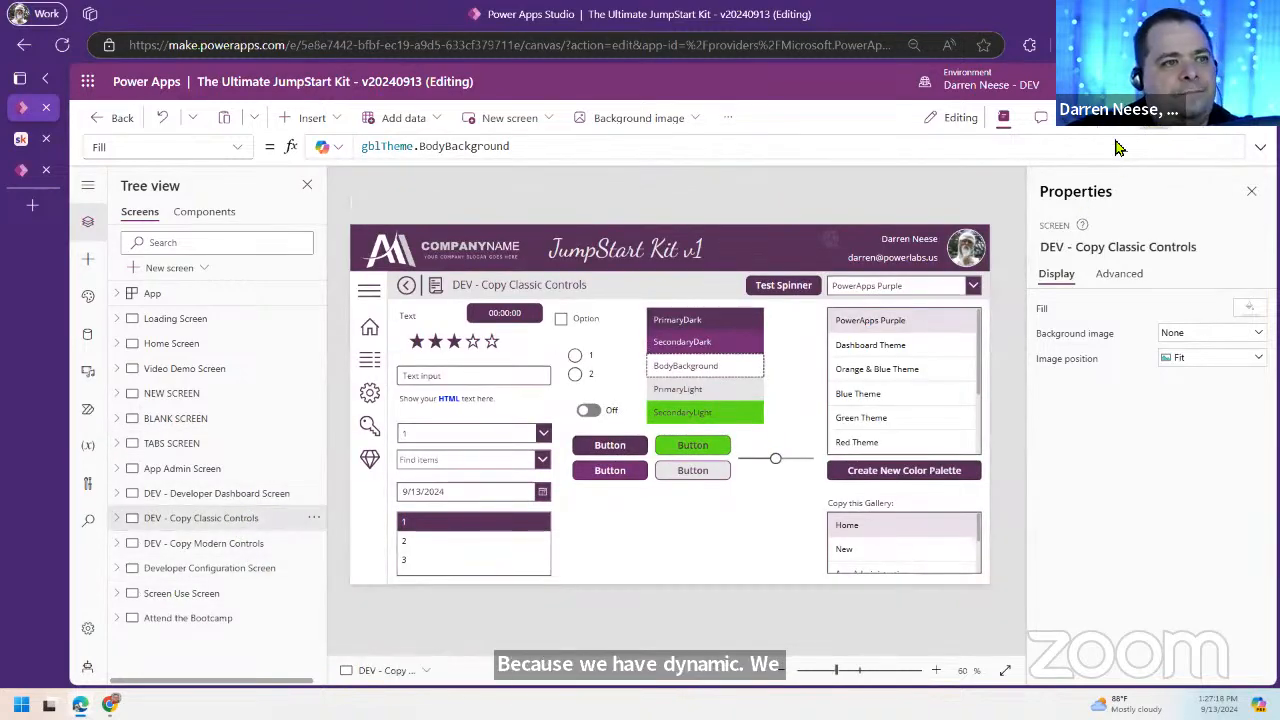
click(1155, 125)
click(1022, 316)
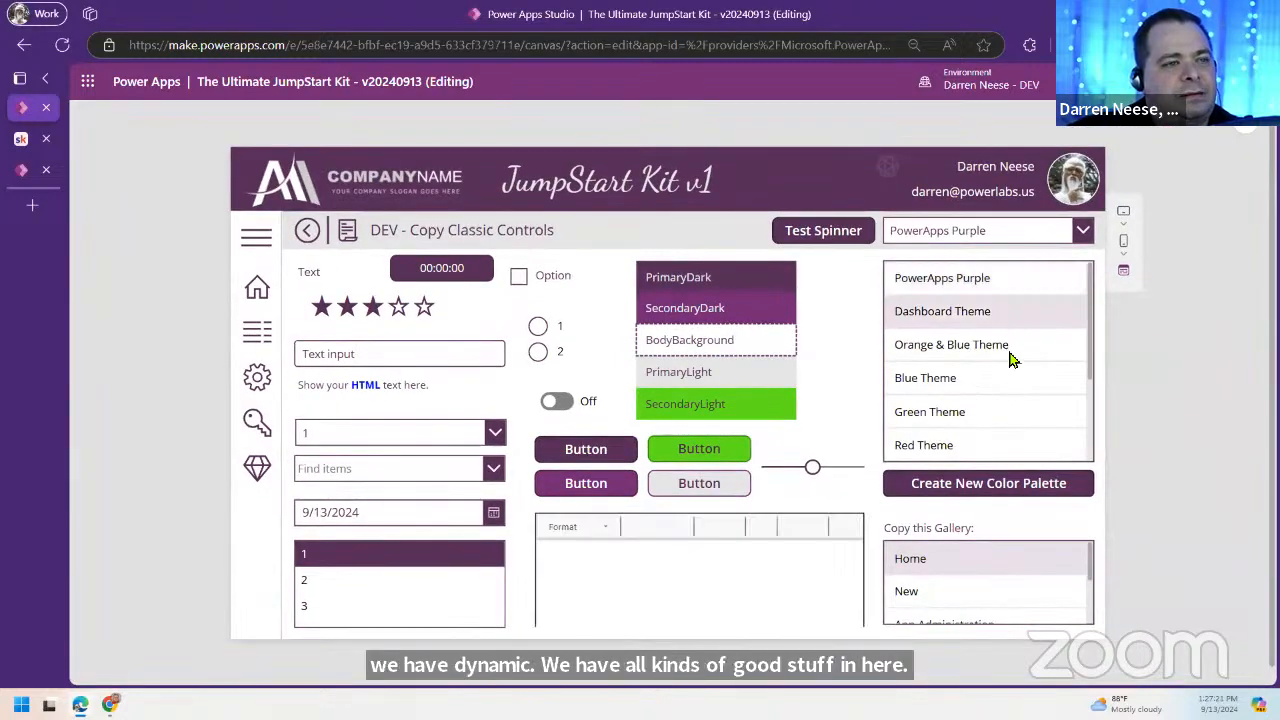
click(1008, 350)
click(1010, 390)
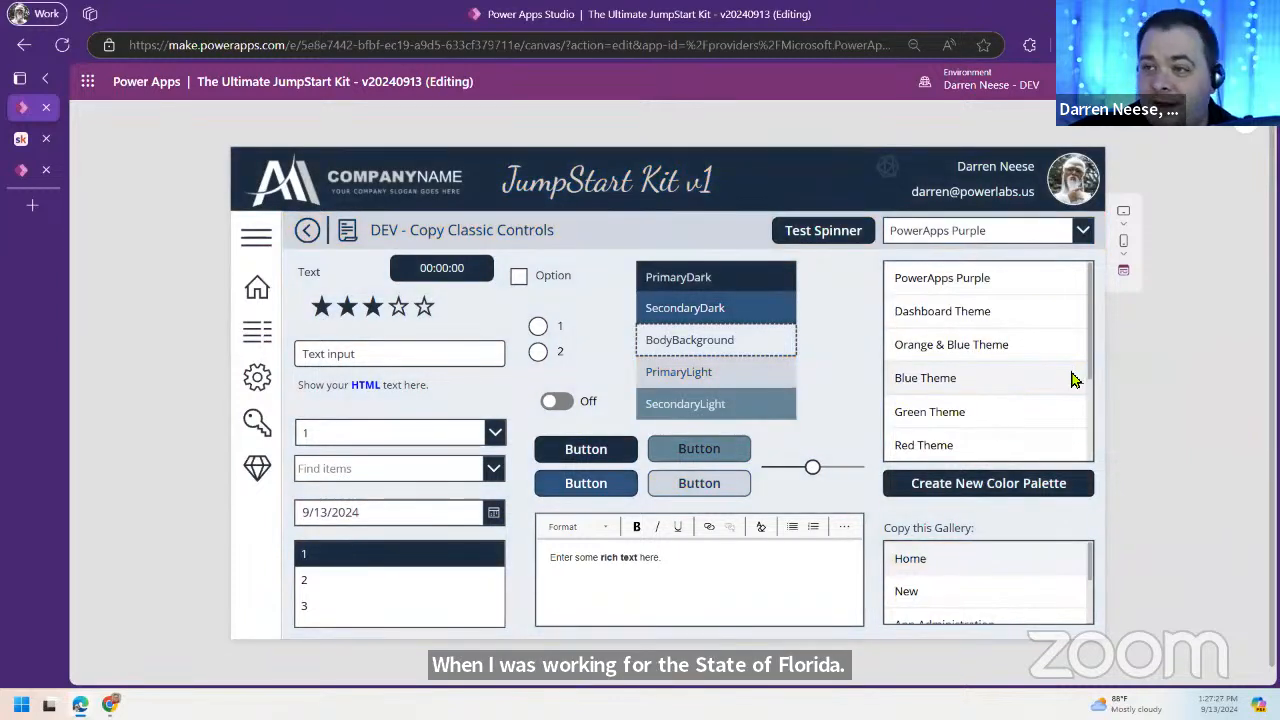
Step: Demonstrate the Green, Red, Earth, Pond, Light and Office themes one after another in the app preview
scroll(1090, 401, down, 2)
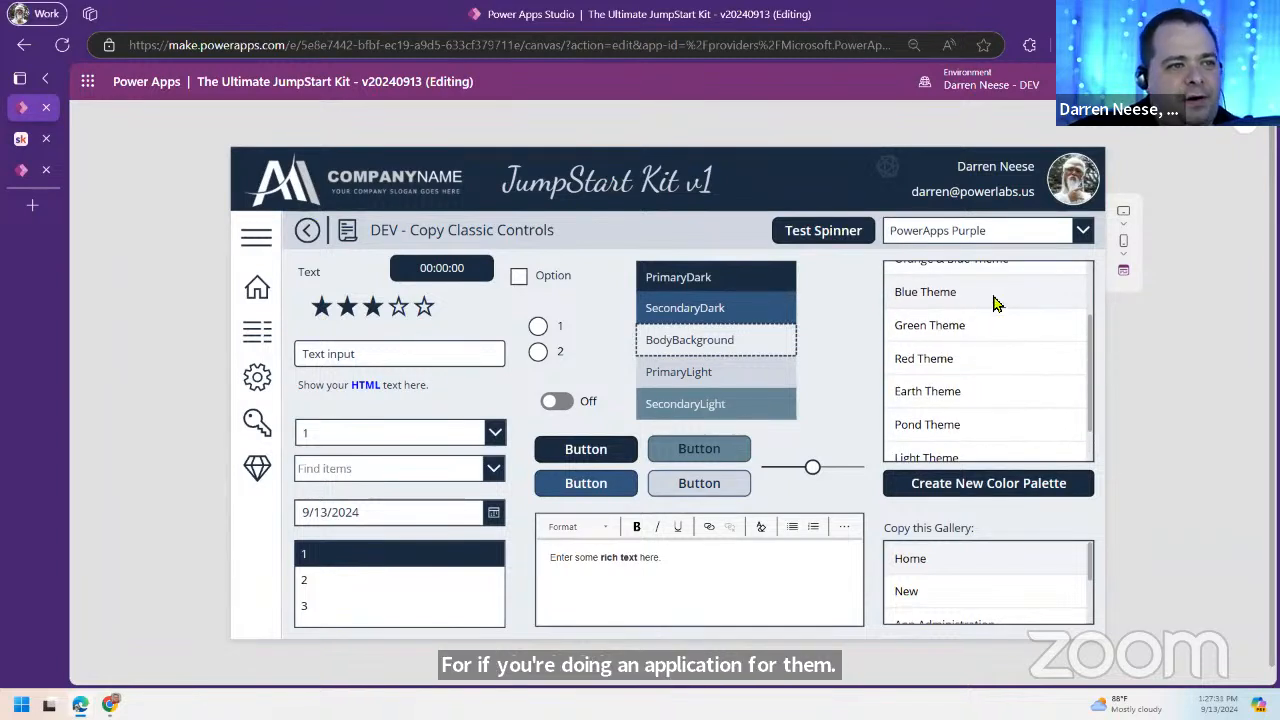
click(993, 327)
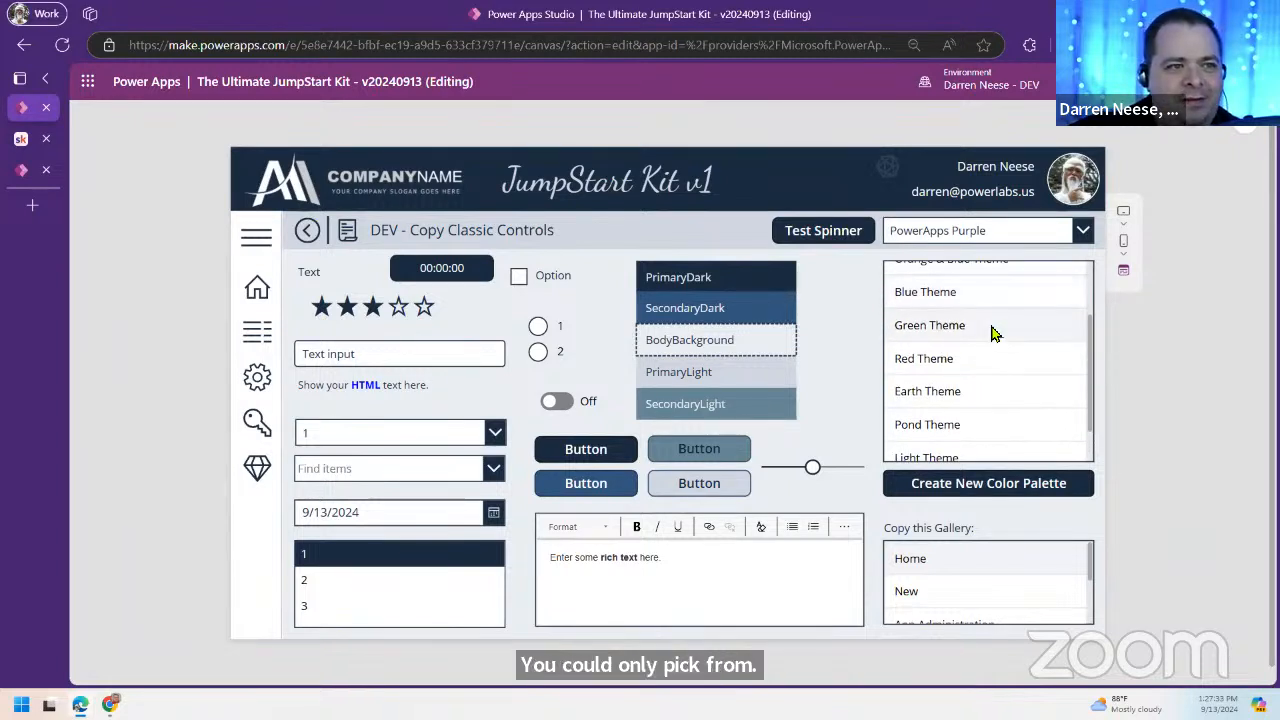
click(1007, 368)
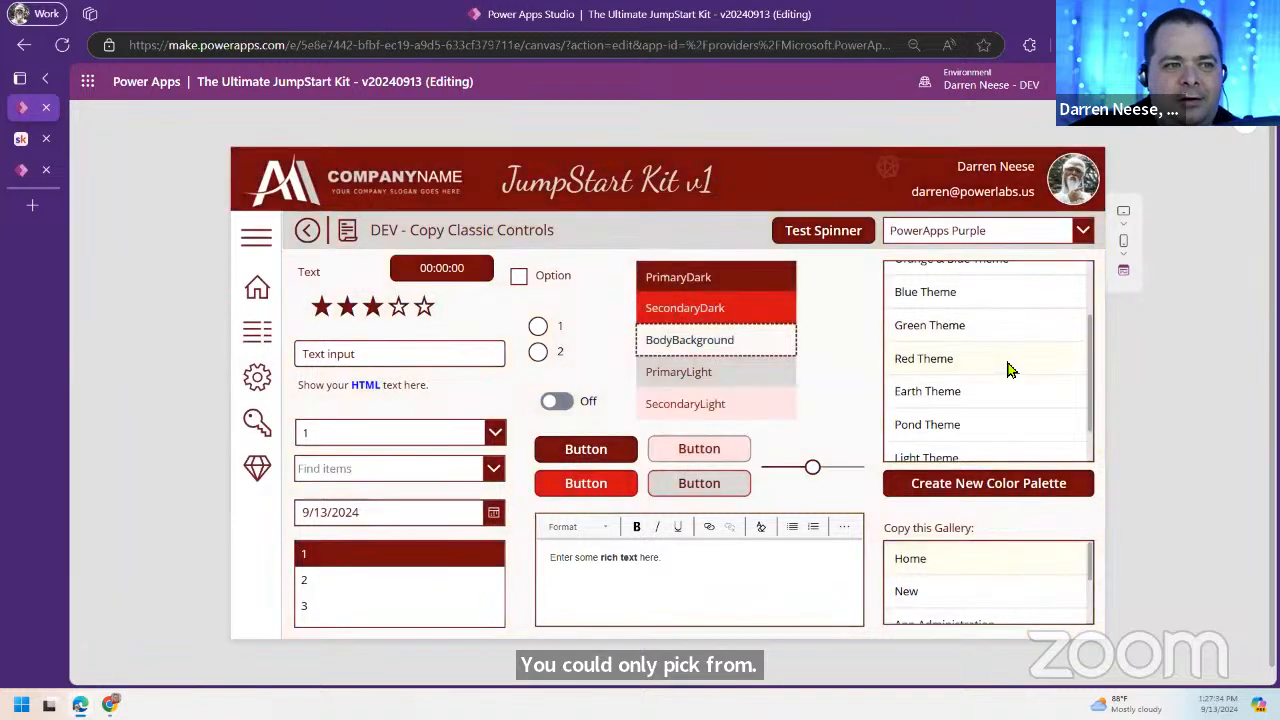
click(1006, 400)
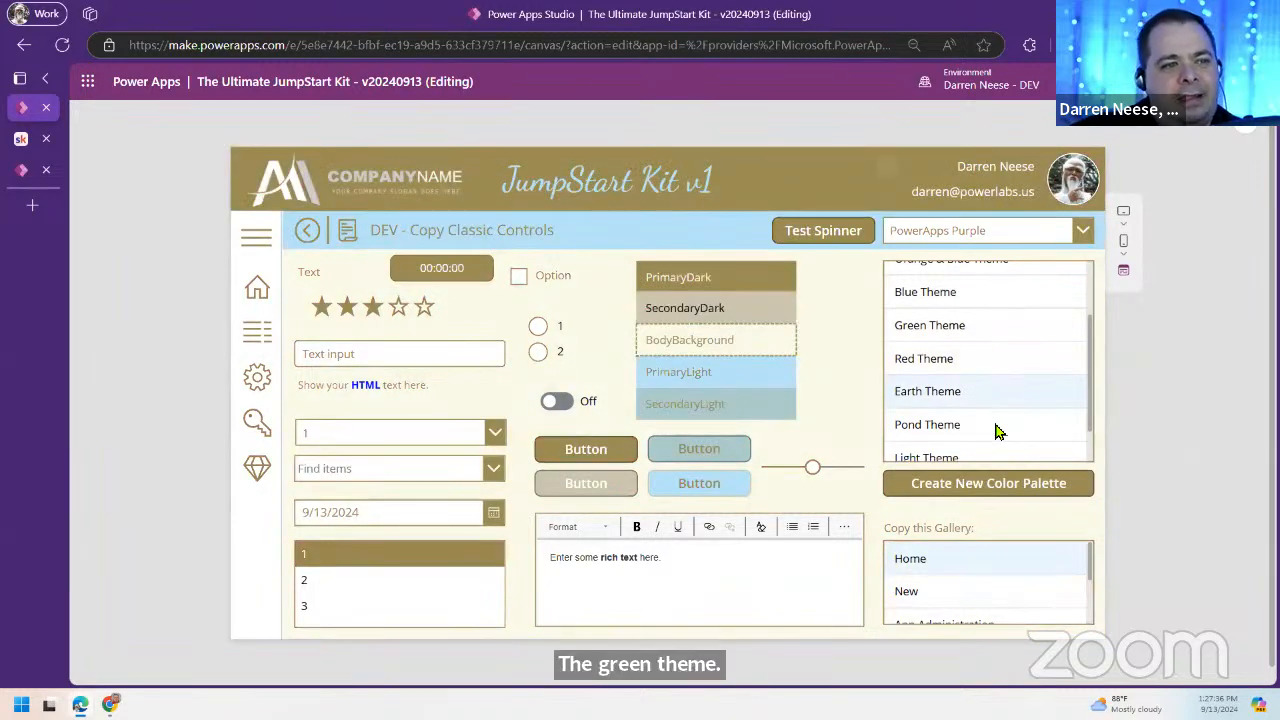
click(996, 432)
click(1001, 457)
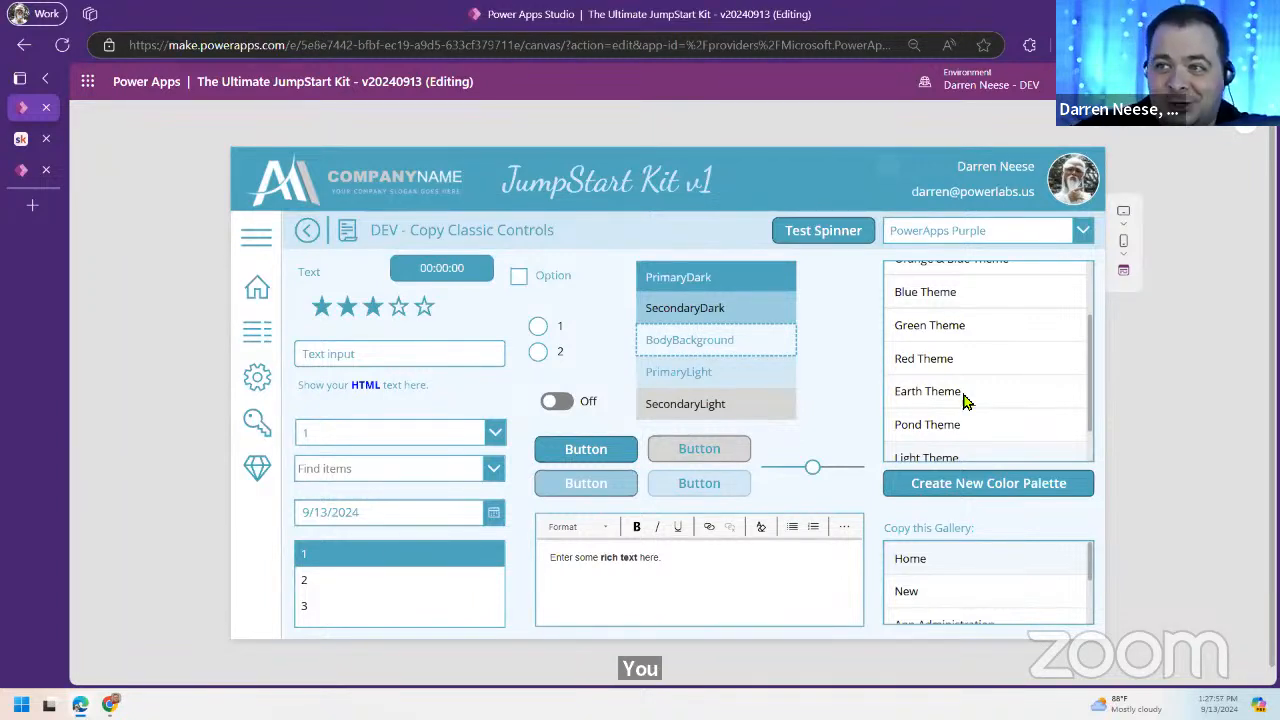
scroll(1063, 406, down, 1)
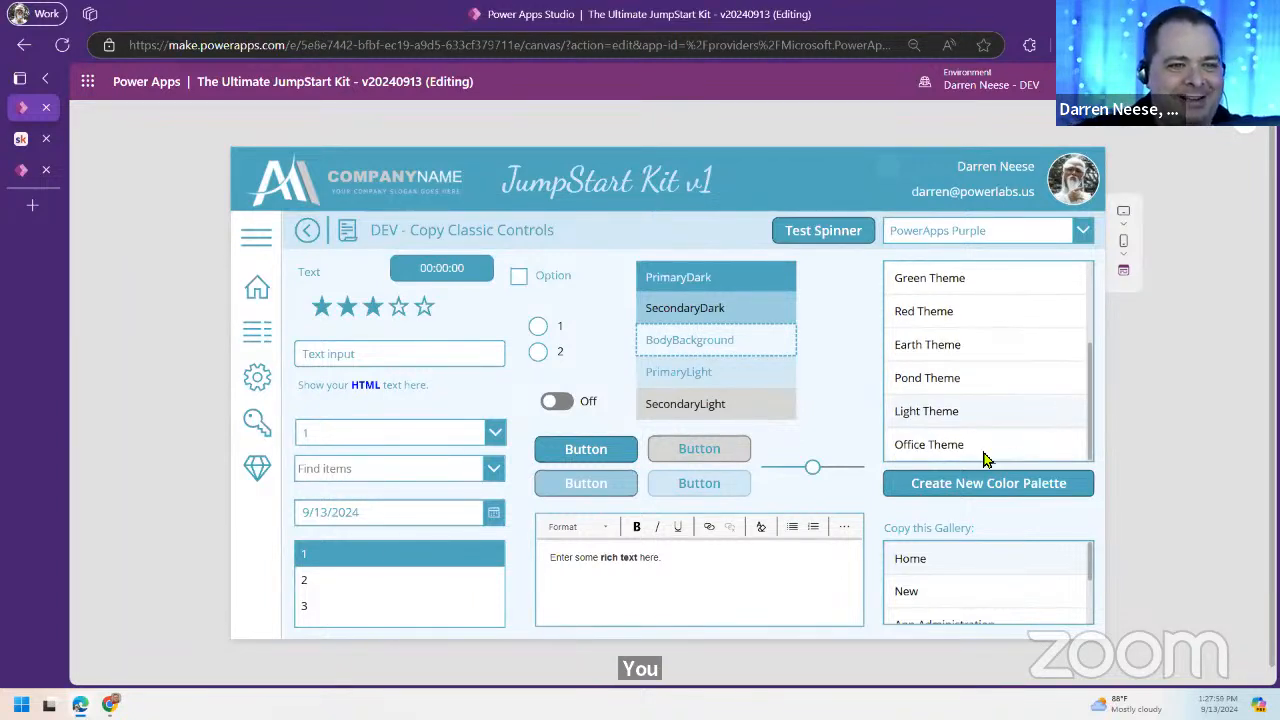
click(985, 448)
Step: Apply the Dashboard, Orange & Blue and PowerApps Purple themes in turn, finishing with the Blue Theme
scroll(1022, 405, up, 3)
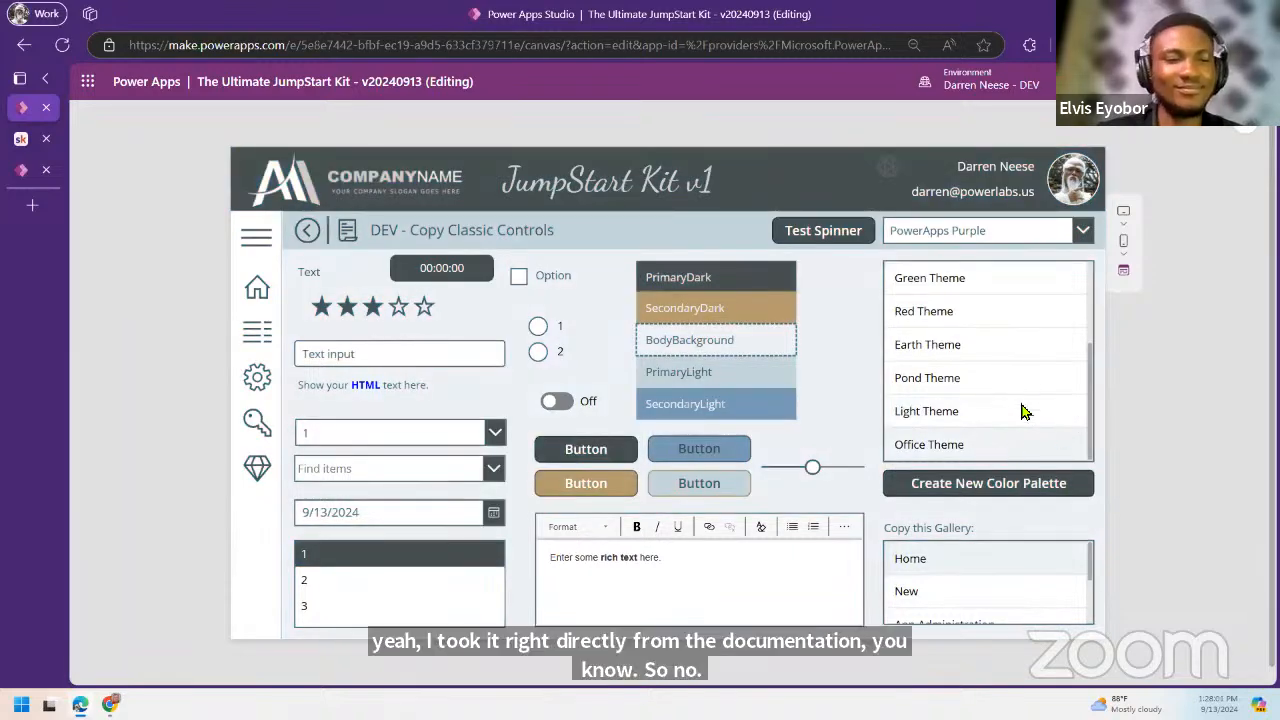
click(997, 312)
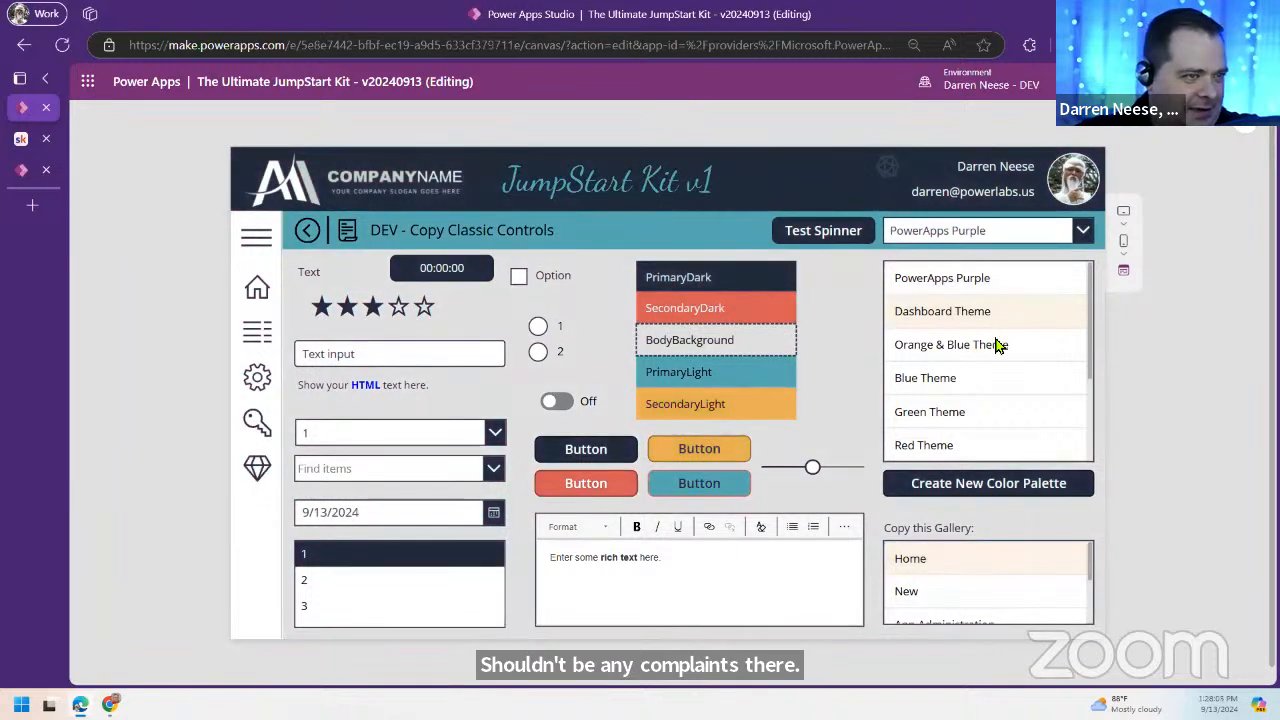
click(1000, 347)
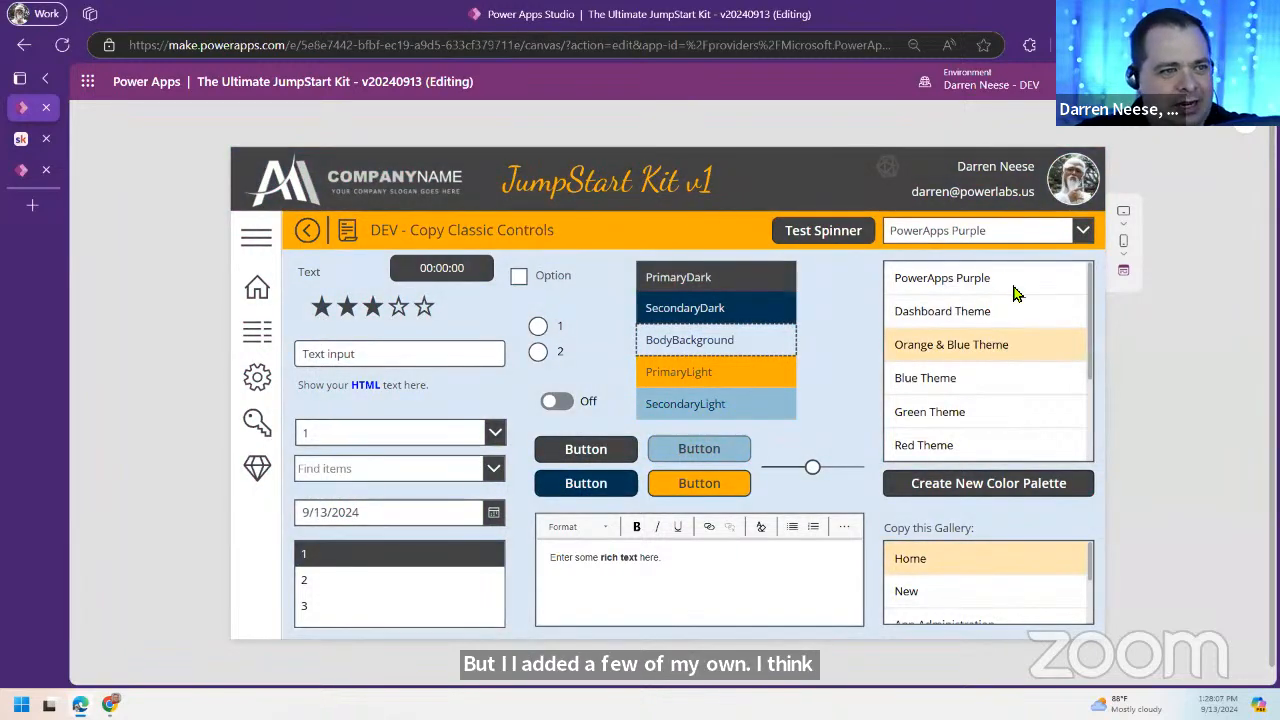
click(1008, 289)
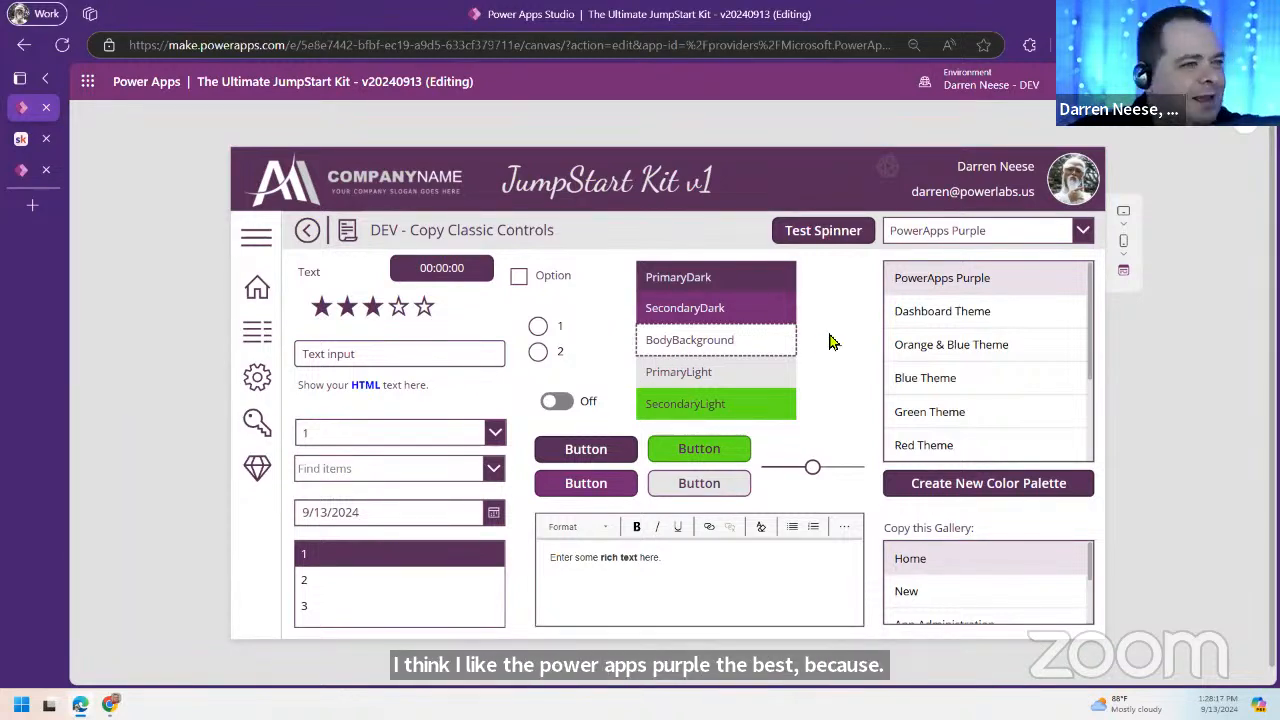
click(968, 377)
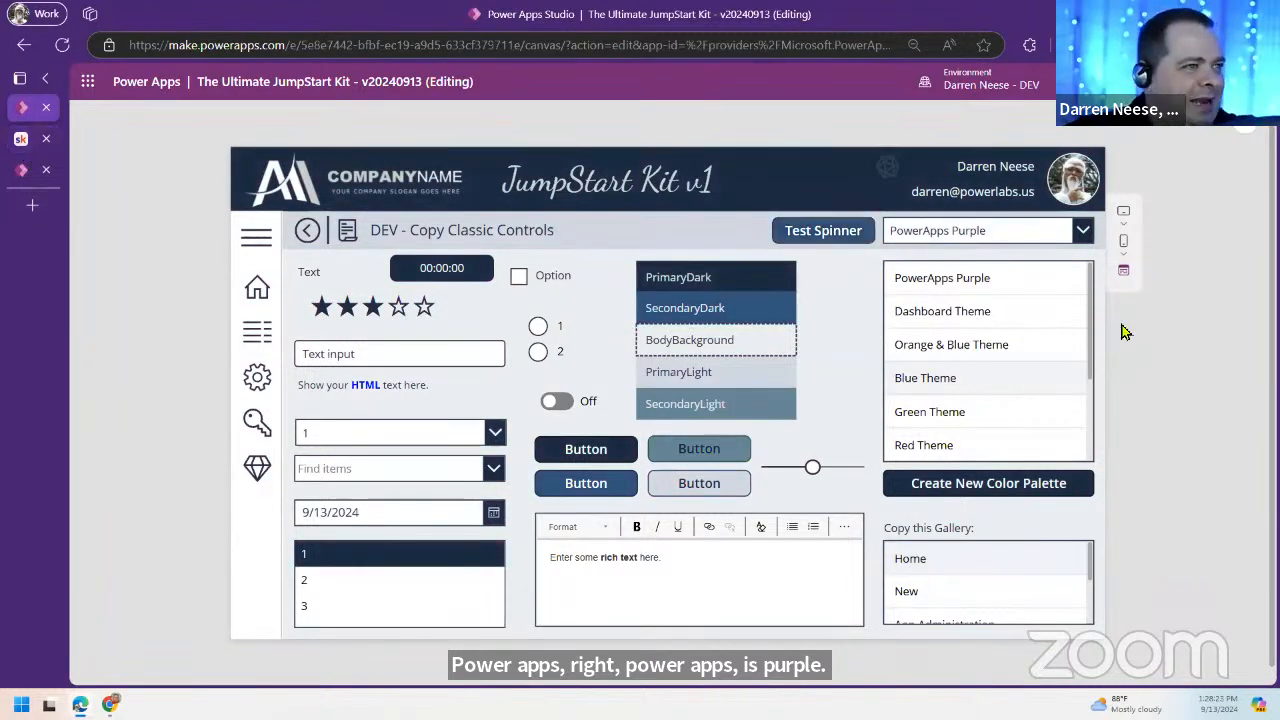
Step: Open the UltimatePowerAppsTemplate app for editing from the Power Apps Apps page
click(23, 172)
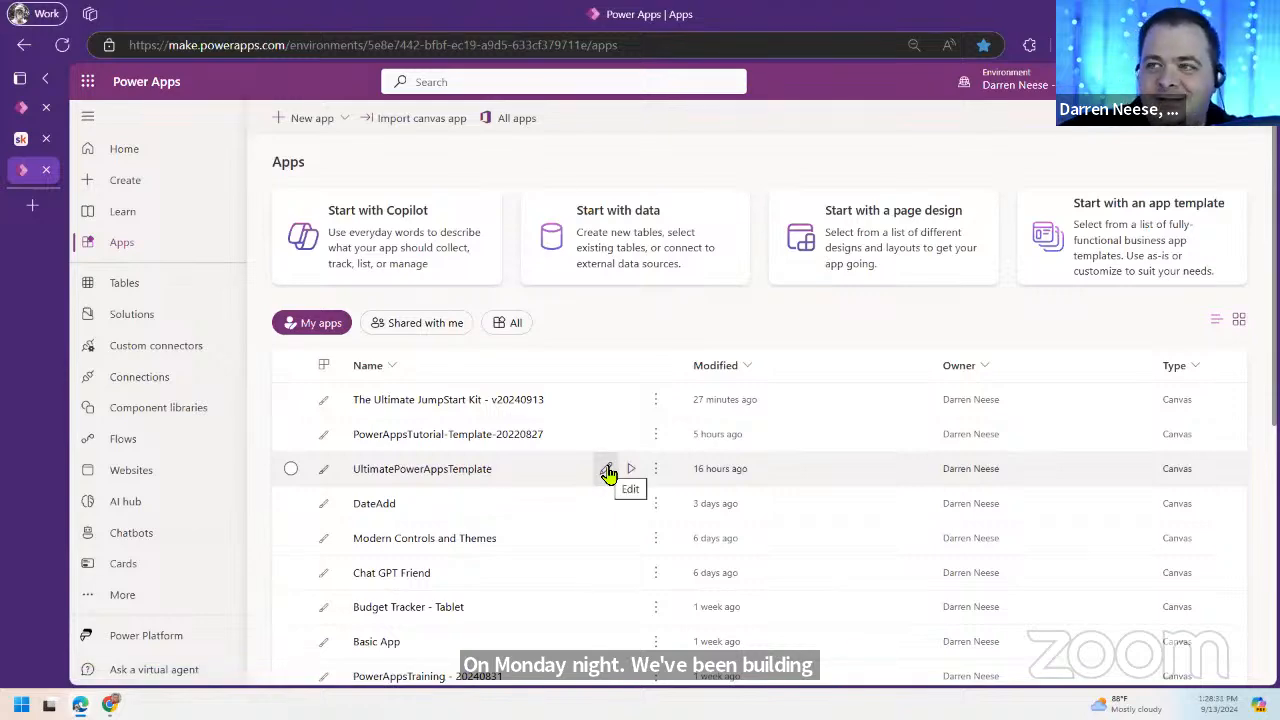
click(608, 472)
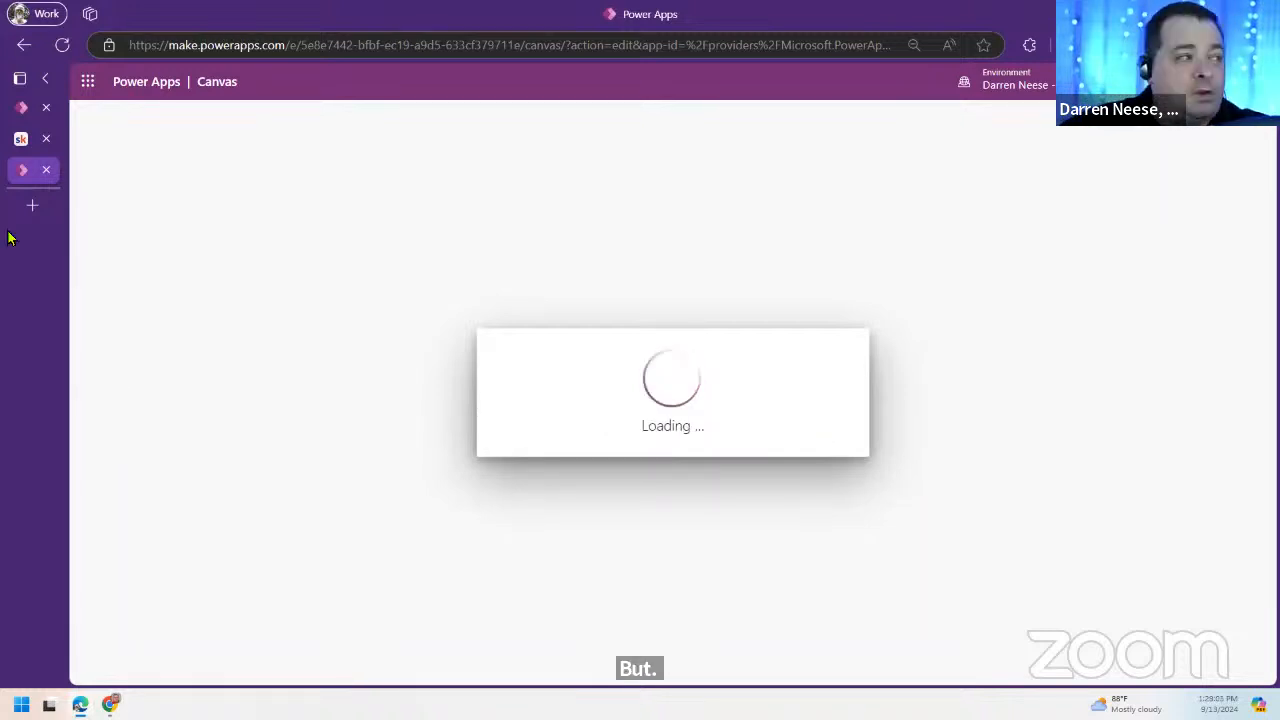
Step: Switch to the Power Apps Templates community in Skool and select its web address
click(21, 138)
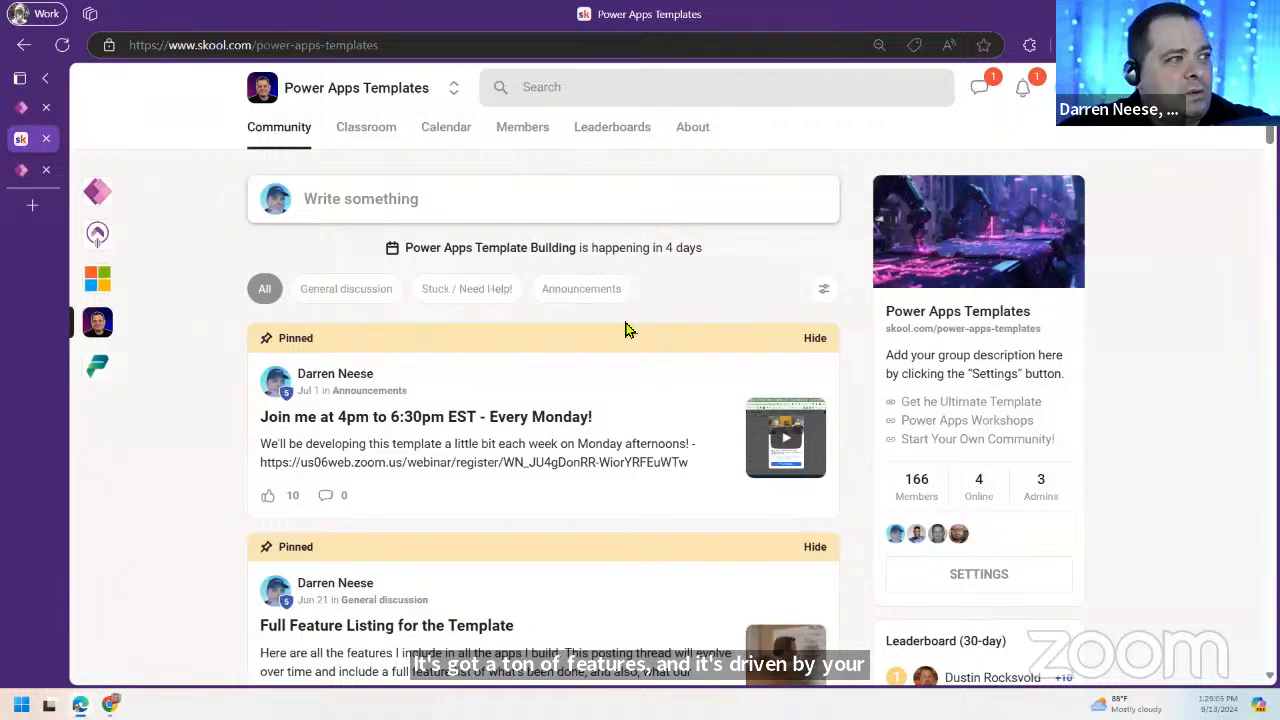
click(418, 45)
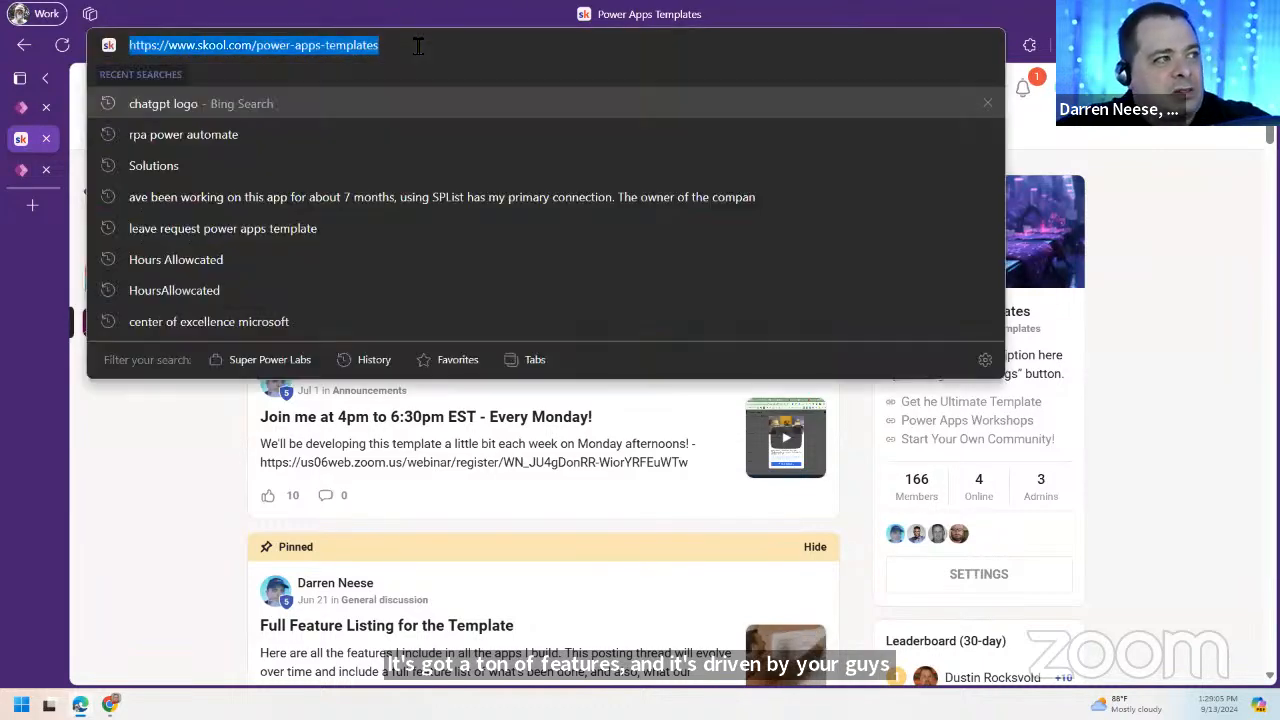
click(1221, 432)
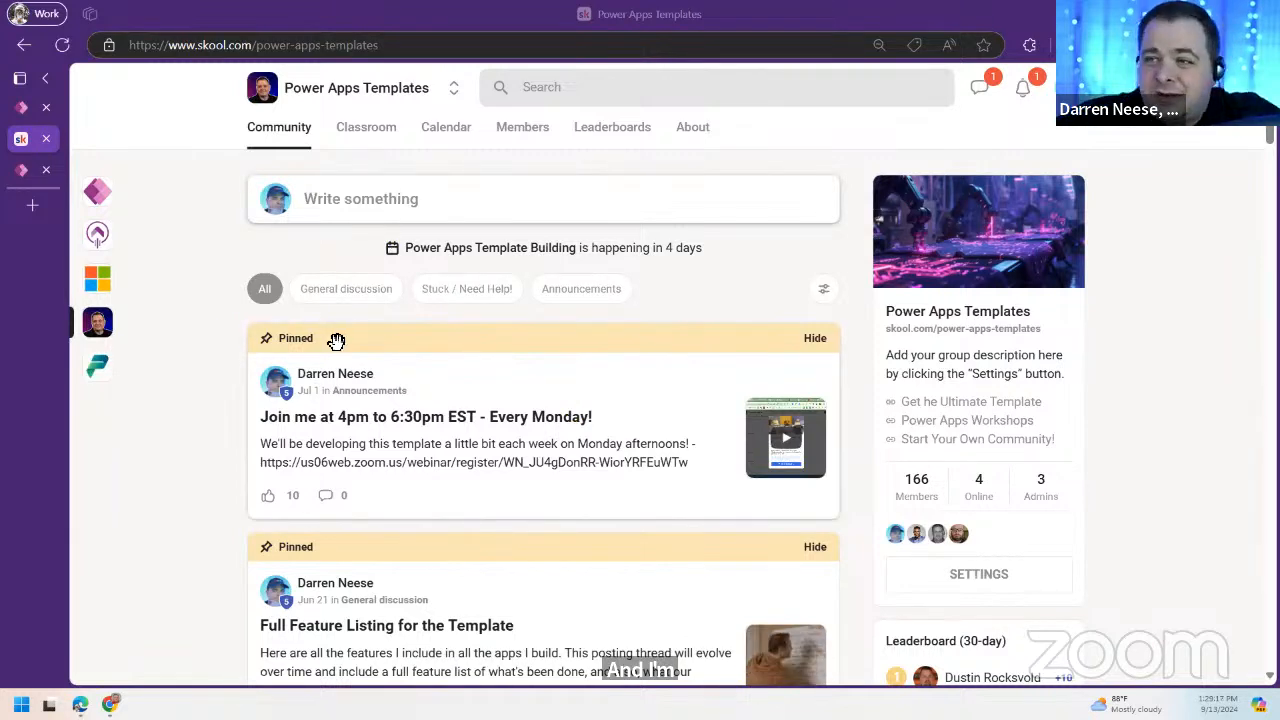
Step: Open Resources & Downloads in the Classroom and highlight the 2024-09-09 1.0.0.22.zip file in the resource list
click(380, 129)
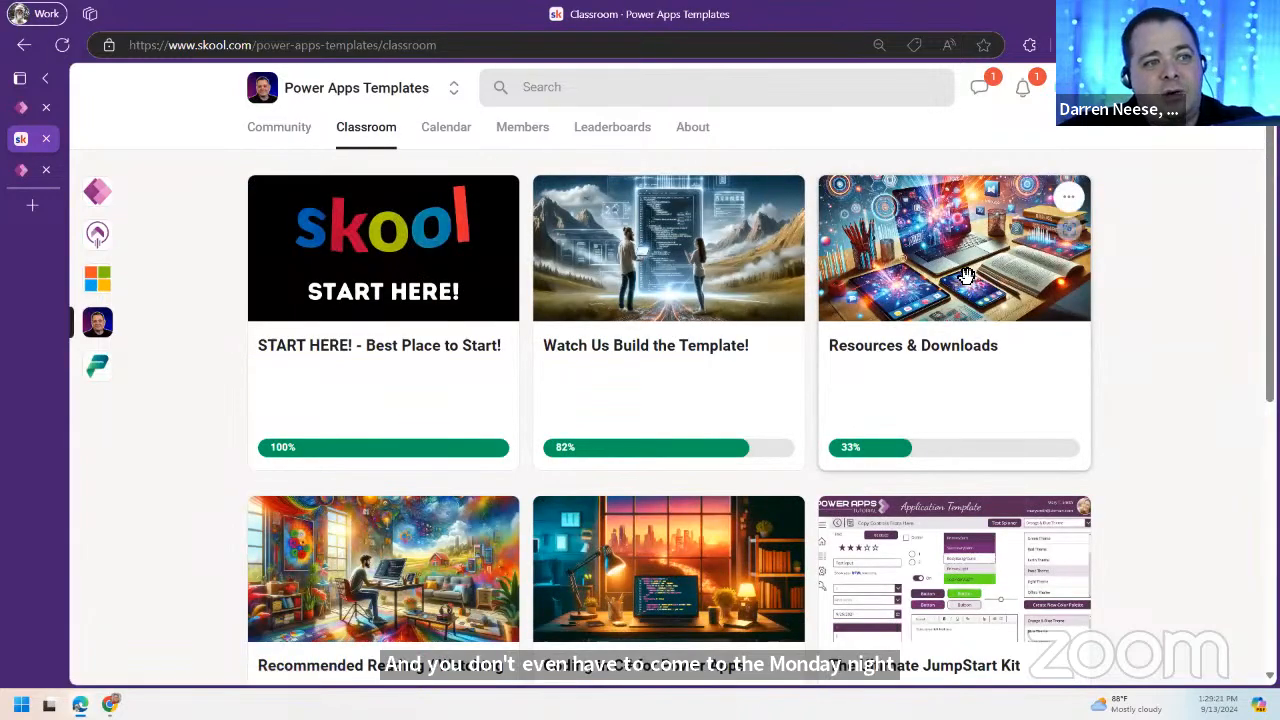
click(964, 280)
scroll(583, 623, down, 3)
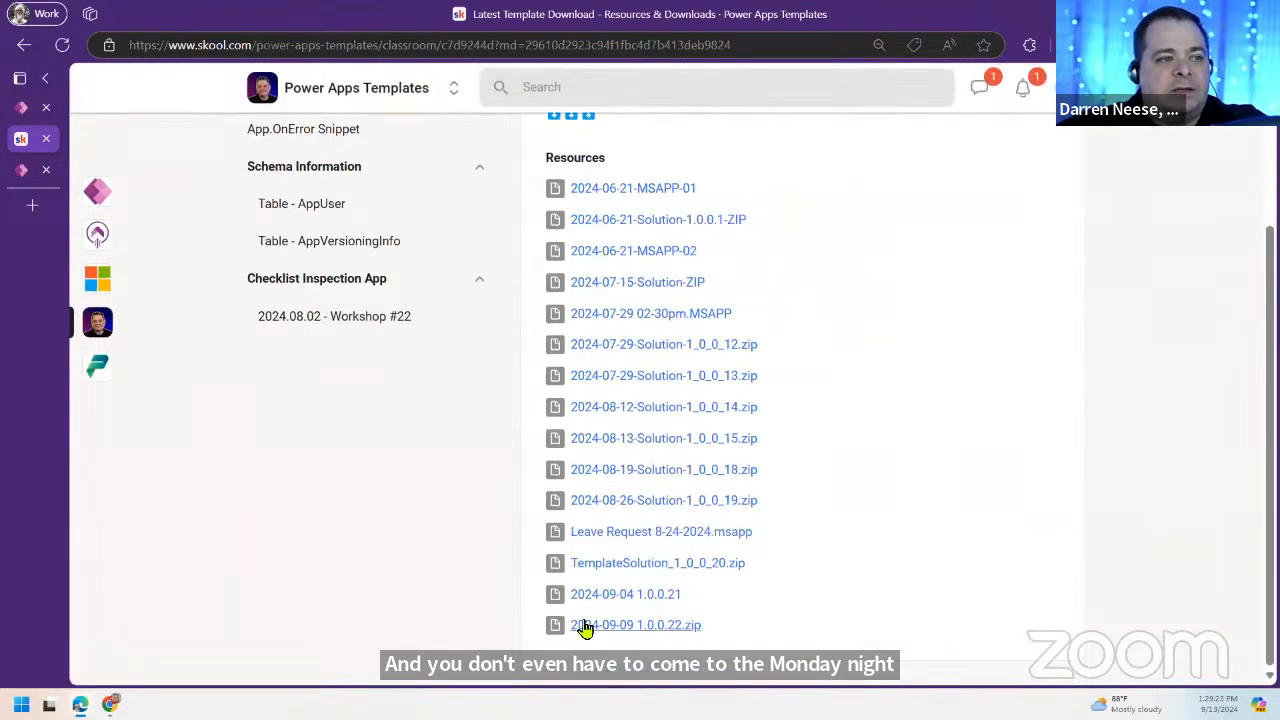
drag(708, 633, 571, 640)
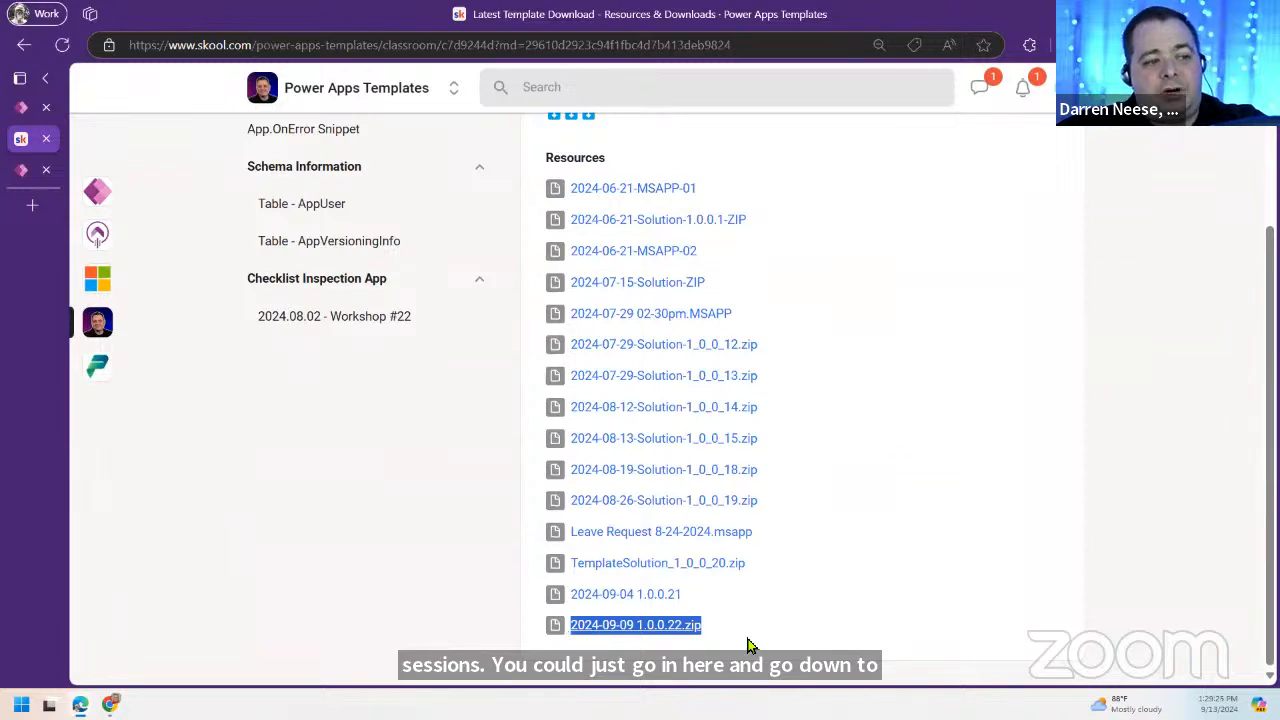
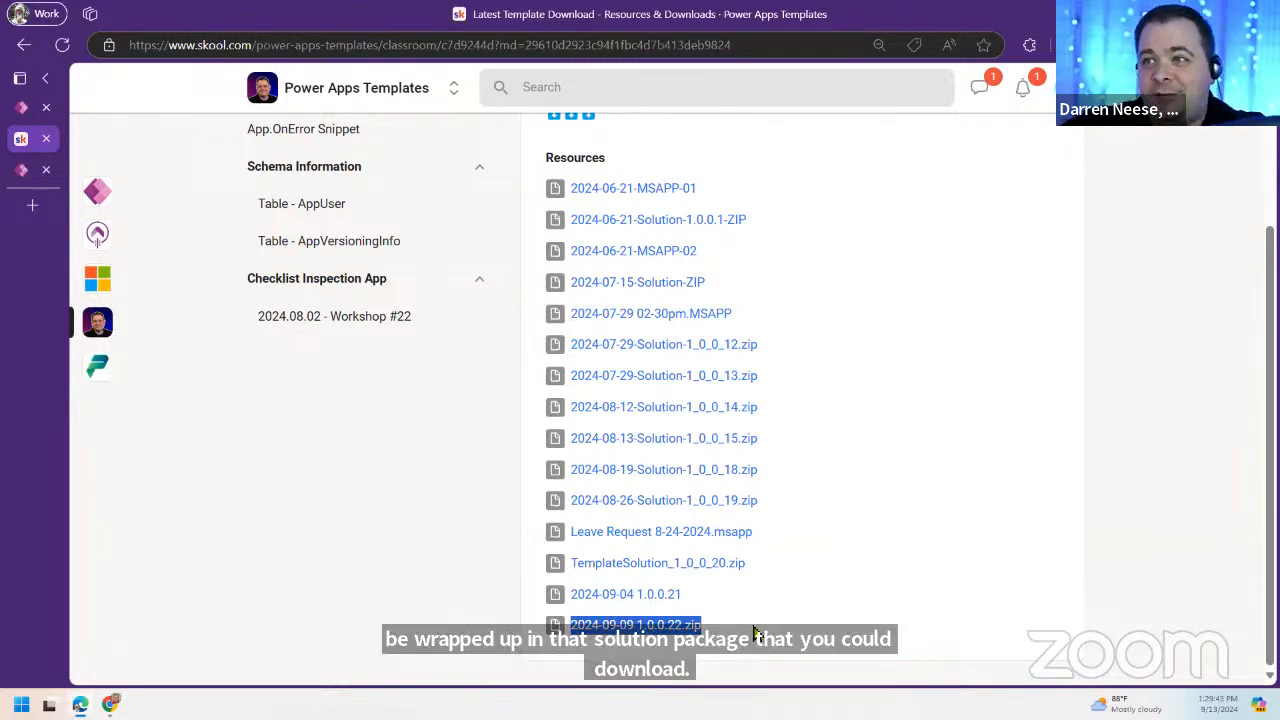
click(1087, 372)
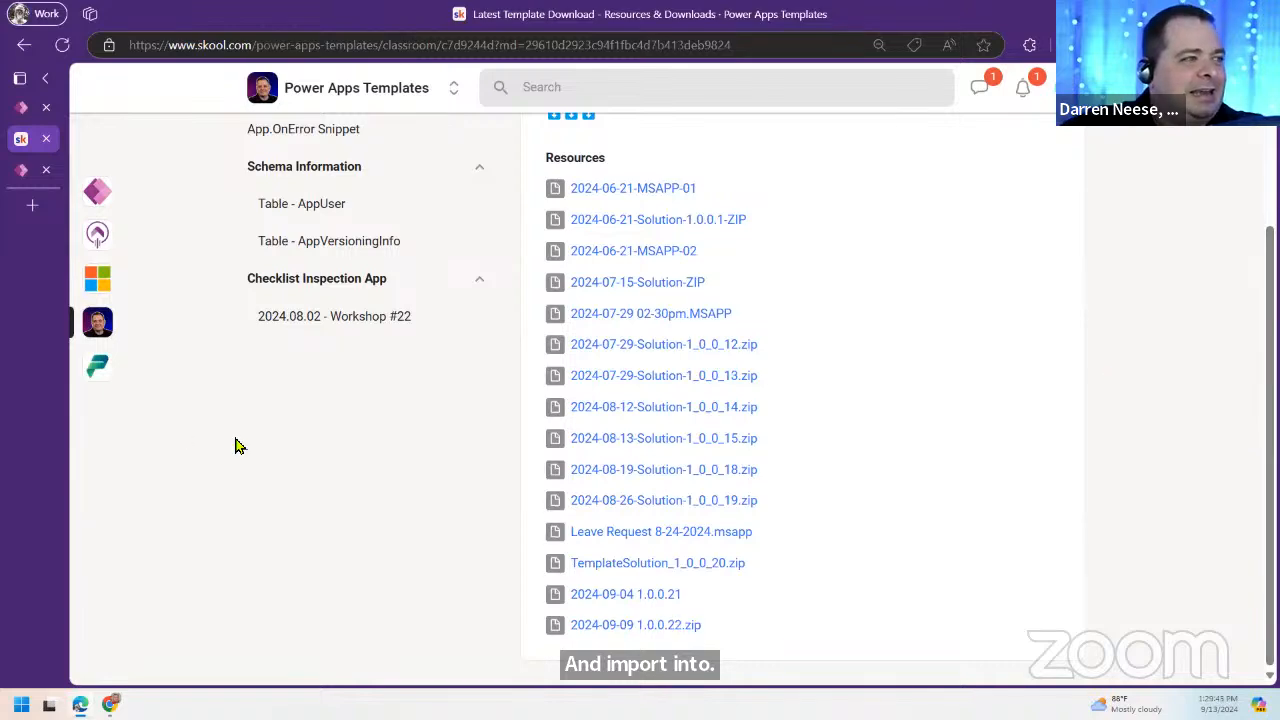
Step: Return to the Community page and open the pinned post Full Feature Listing for the Template
scroll(253, 444, up, 3)
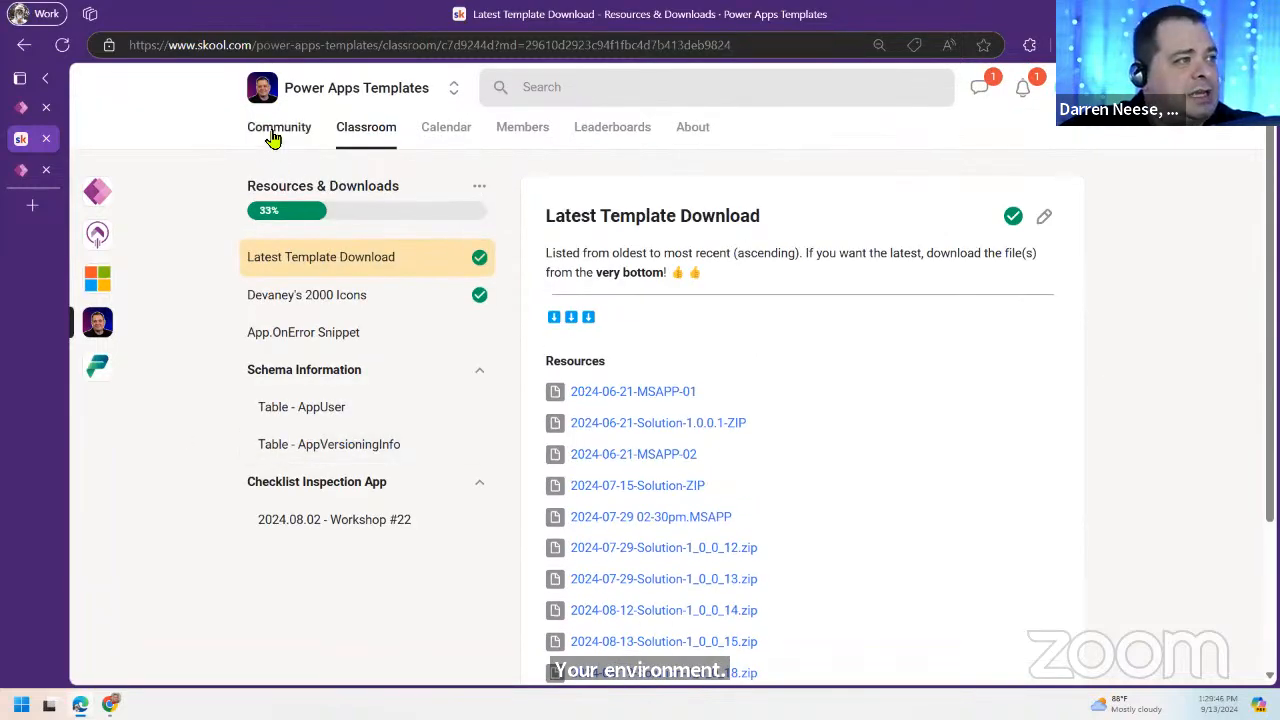
click(268, 136)
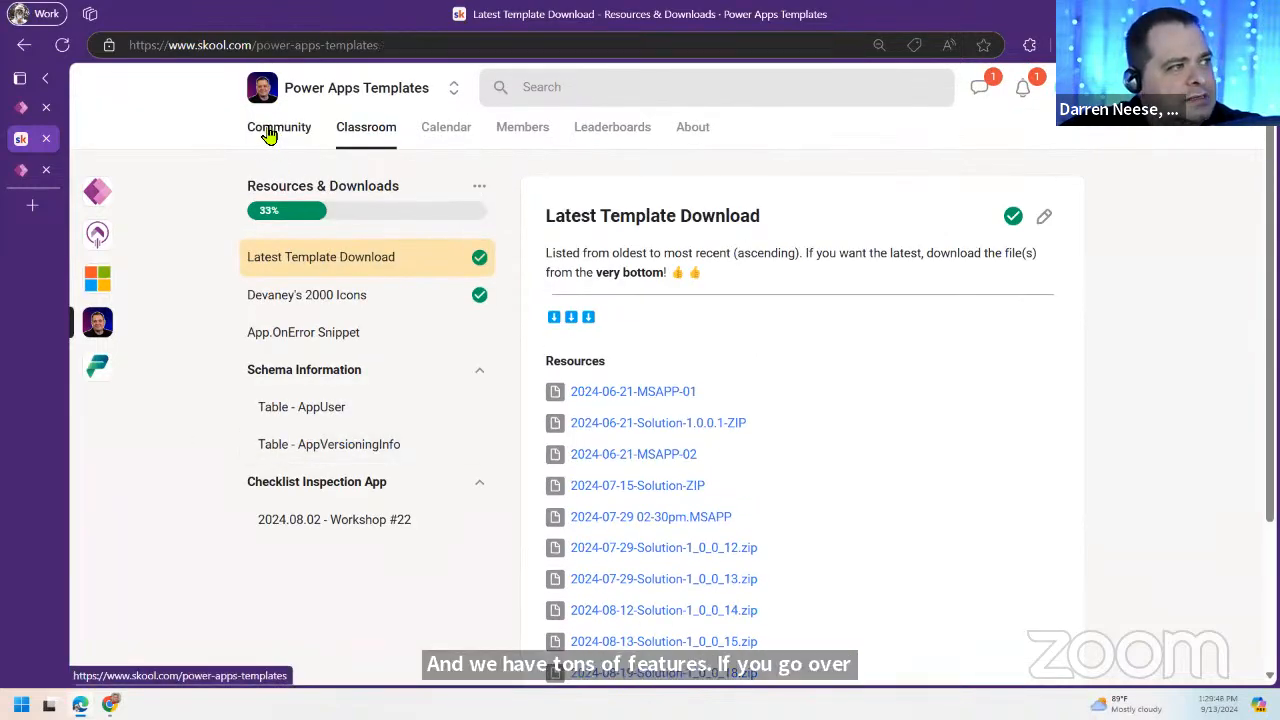
scroll(540, 350, down, 3)
scroll(521, 372, down, 1)
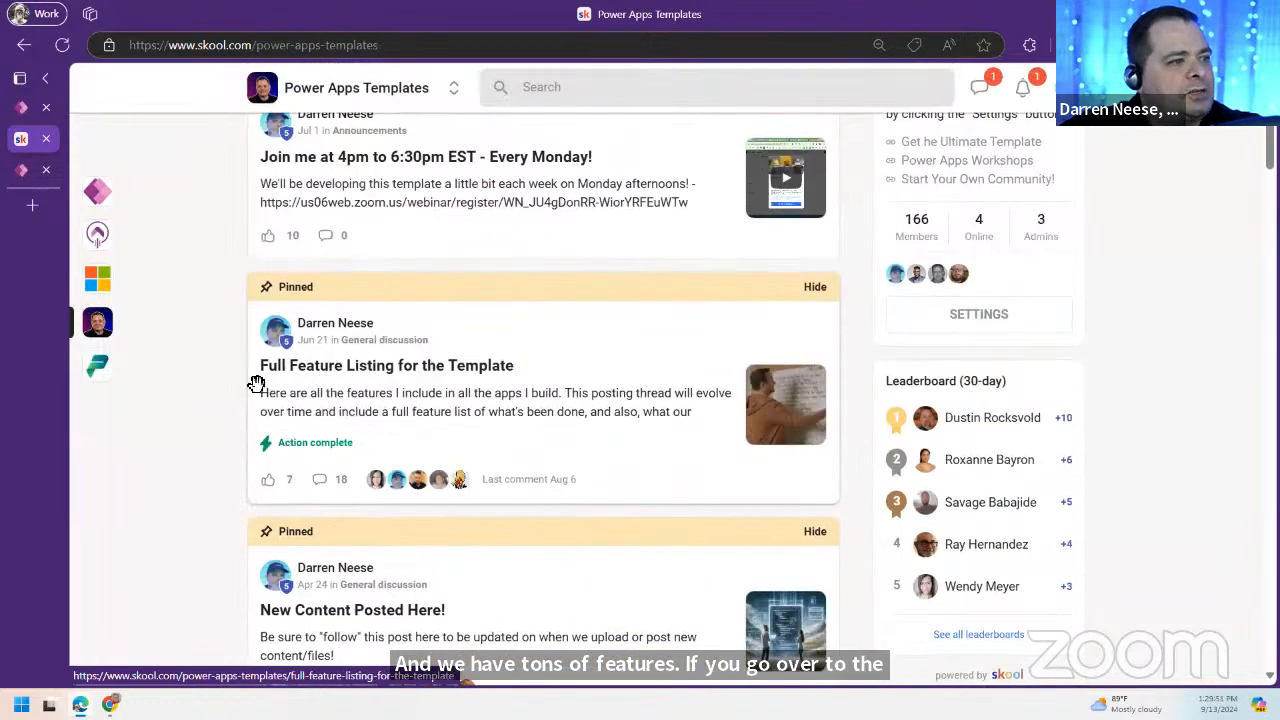
click(551, 384)
click(480, 371)
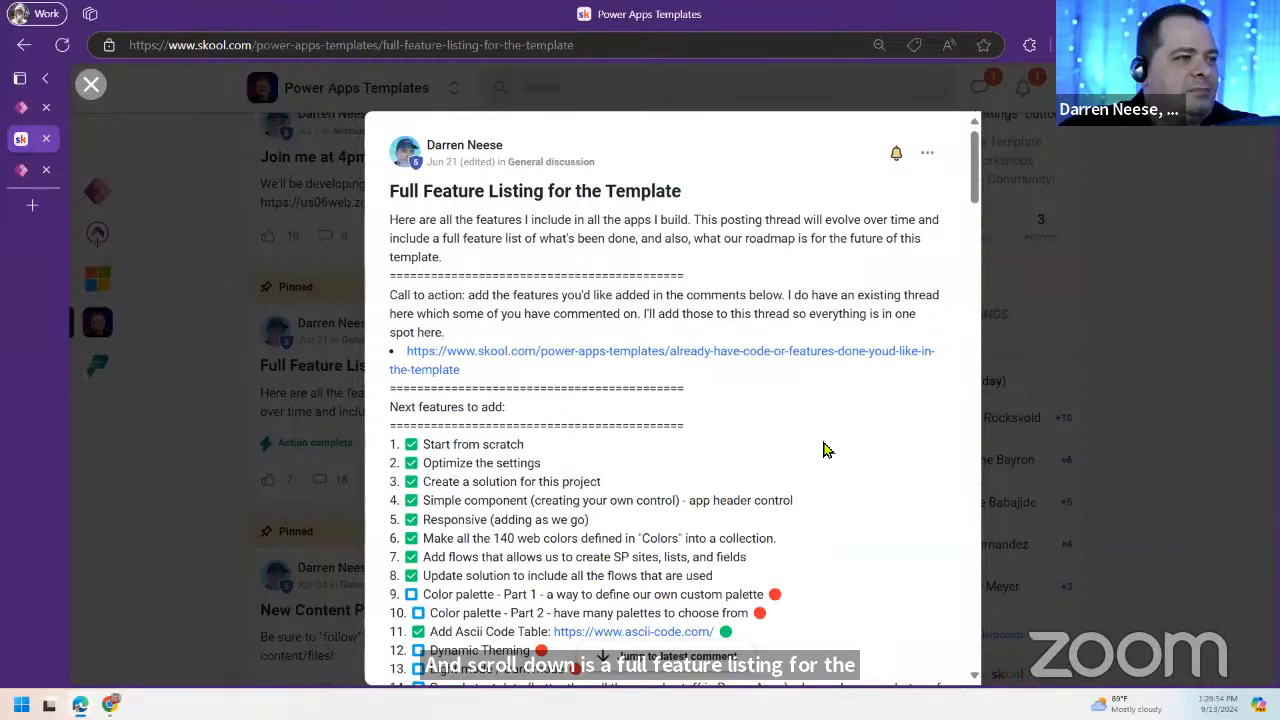
Step: Look through the next features to add and the Ultimate JumpStart Kit features listed in the post
scroll(826, 440, down, 5)
drag(866, 397, 619, 398)
click(668, 427)
scroll(786, 341, down, 10)
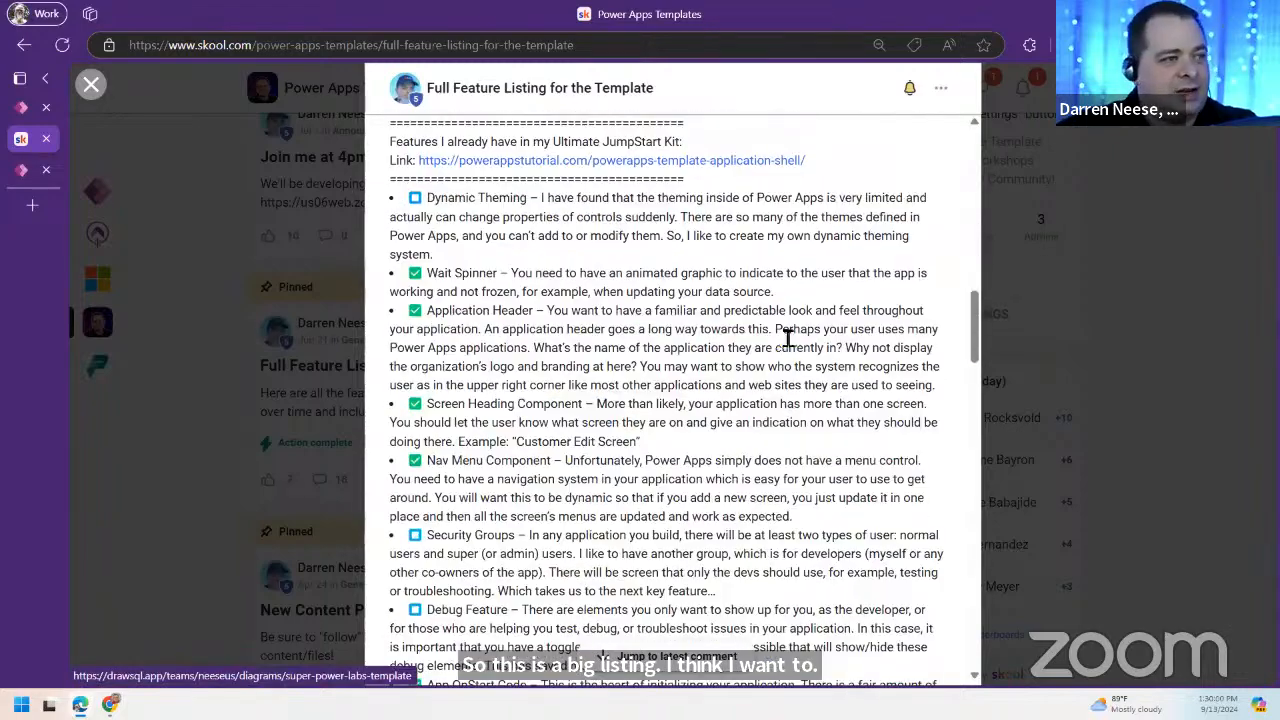
scroll(786, 339, down, 4)
scroll(789, 331, up, 5)
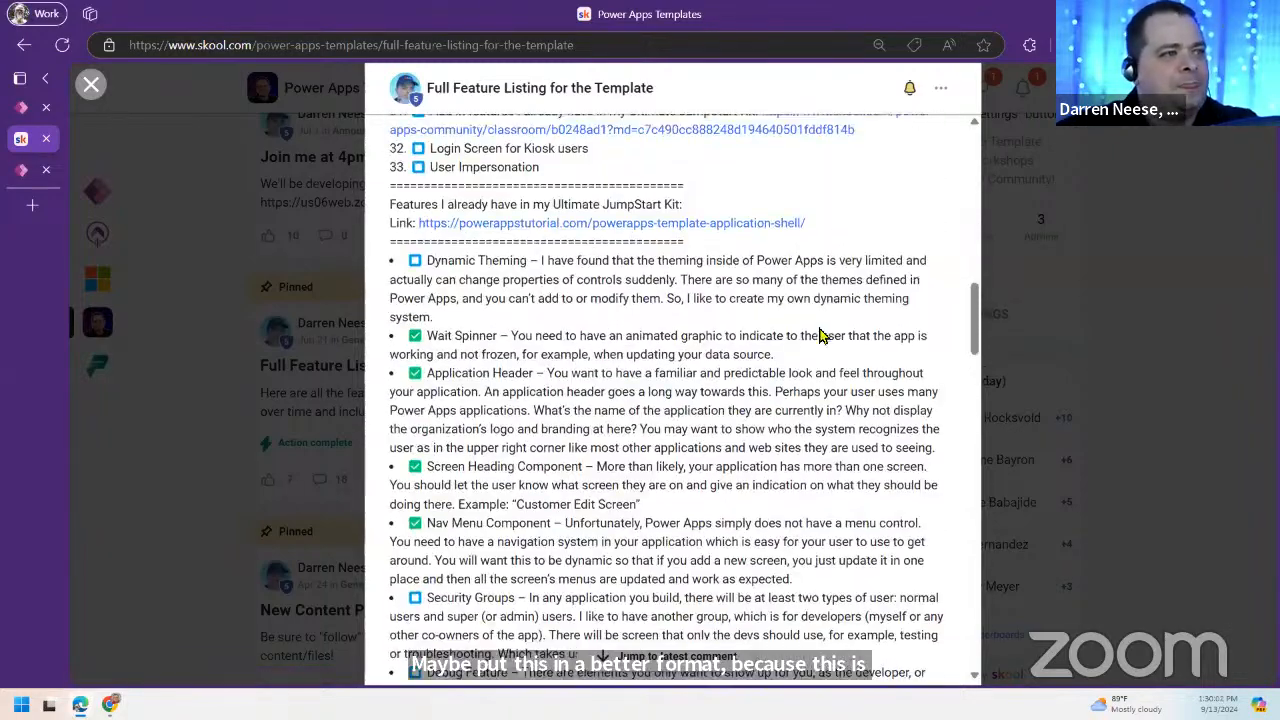
Step: Examine the Ultimate JumpStart Kit feature descriptions from Dynamic Theming through Deep Linking, and return to the post's next features to add
drag(622, 262, 828, 620)
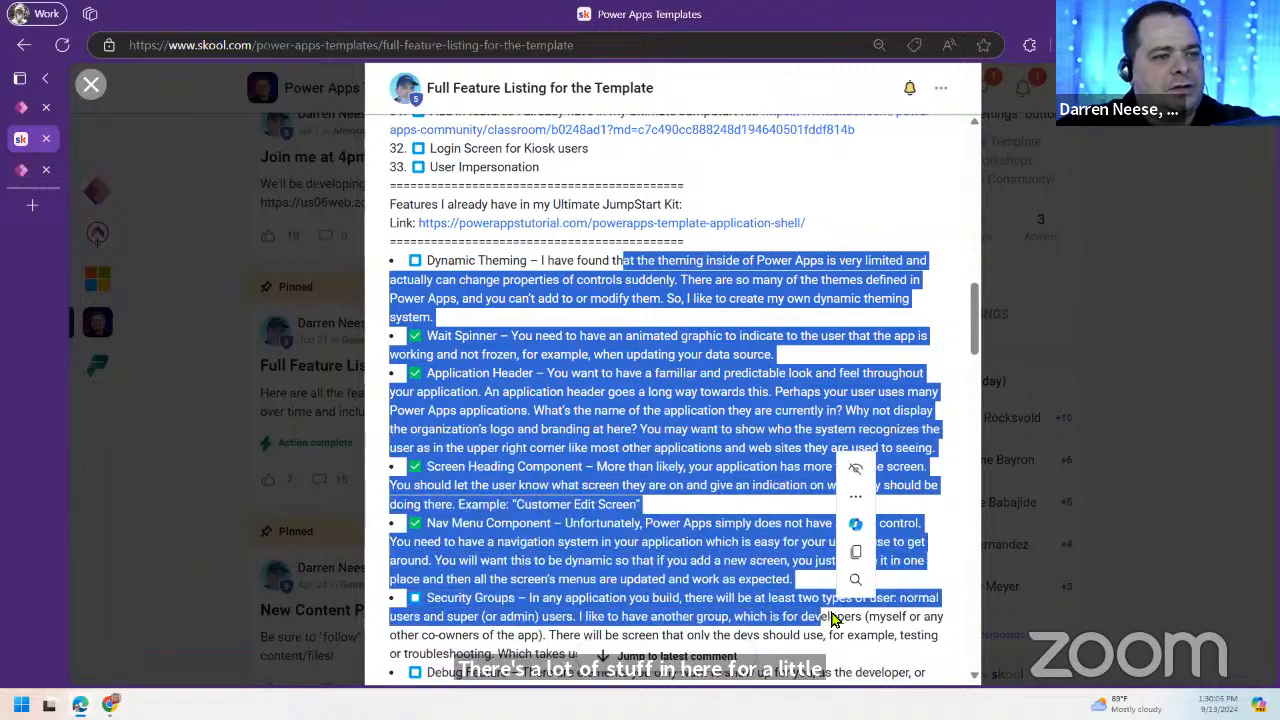
click(900, 625)
scroll(900, 625, down, 3)
drag(607, 206, 838, 558)
click(882, 576)
scroll(880, 574, down, 4)
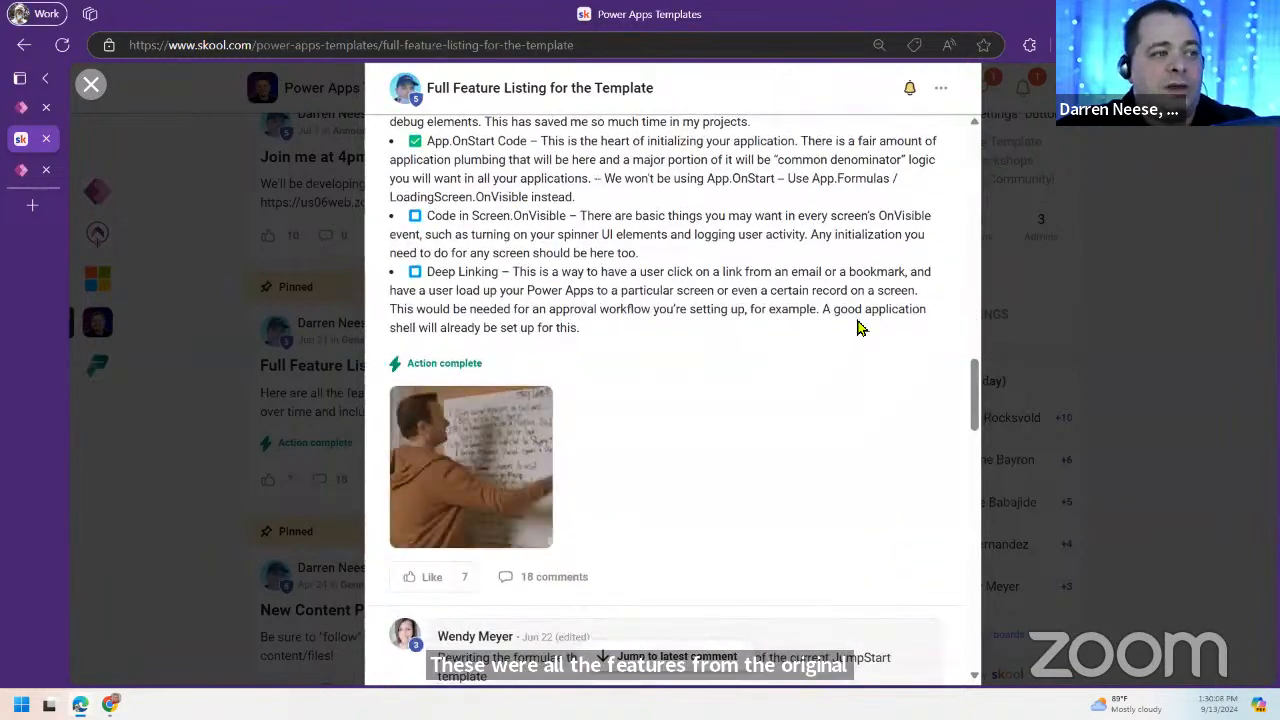
drag(843, 320, 814, 257)
scroll(814, 257, up, 10)
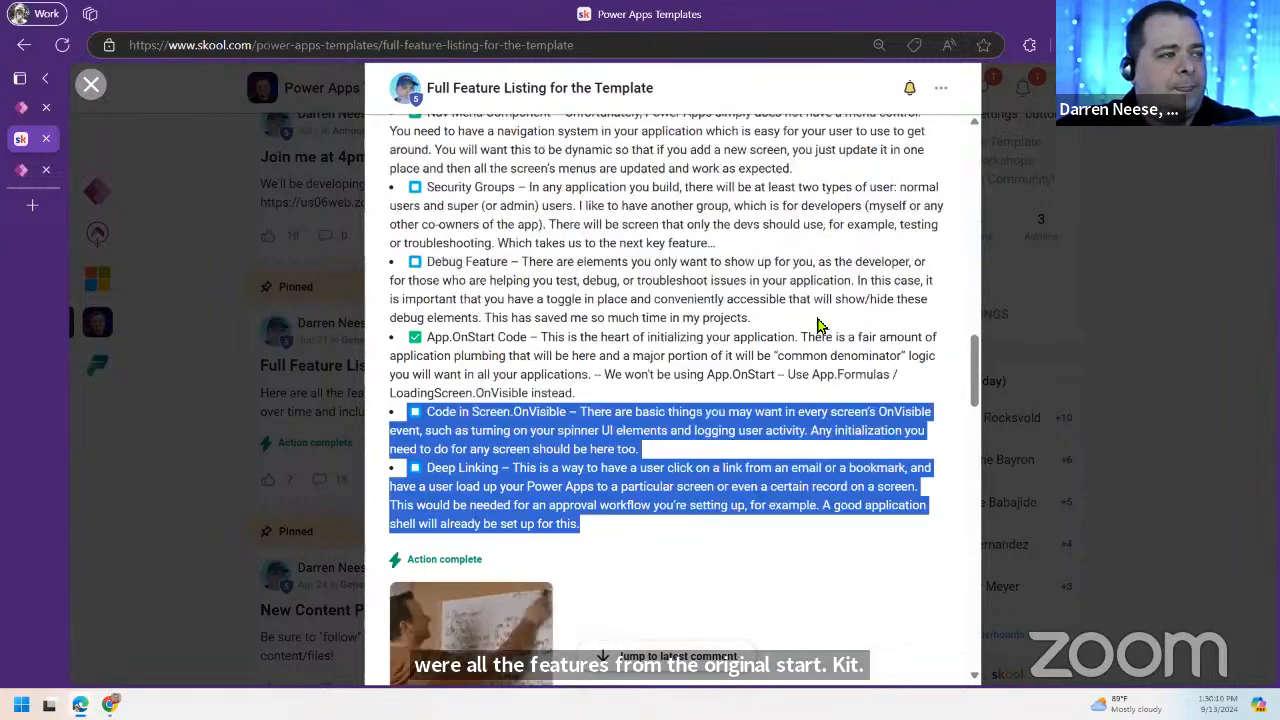
scroll(820, 329, up, 10)
scroll(590, 350, down, 1)
drag(722, 384, 728, 395)
click(848, 303)
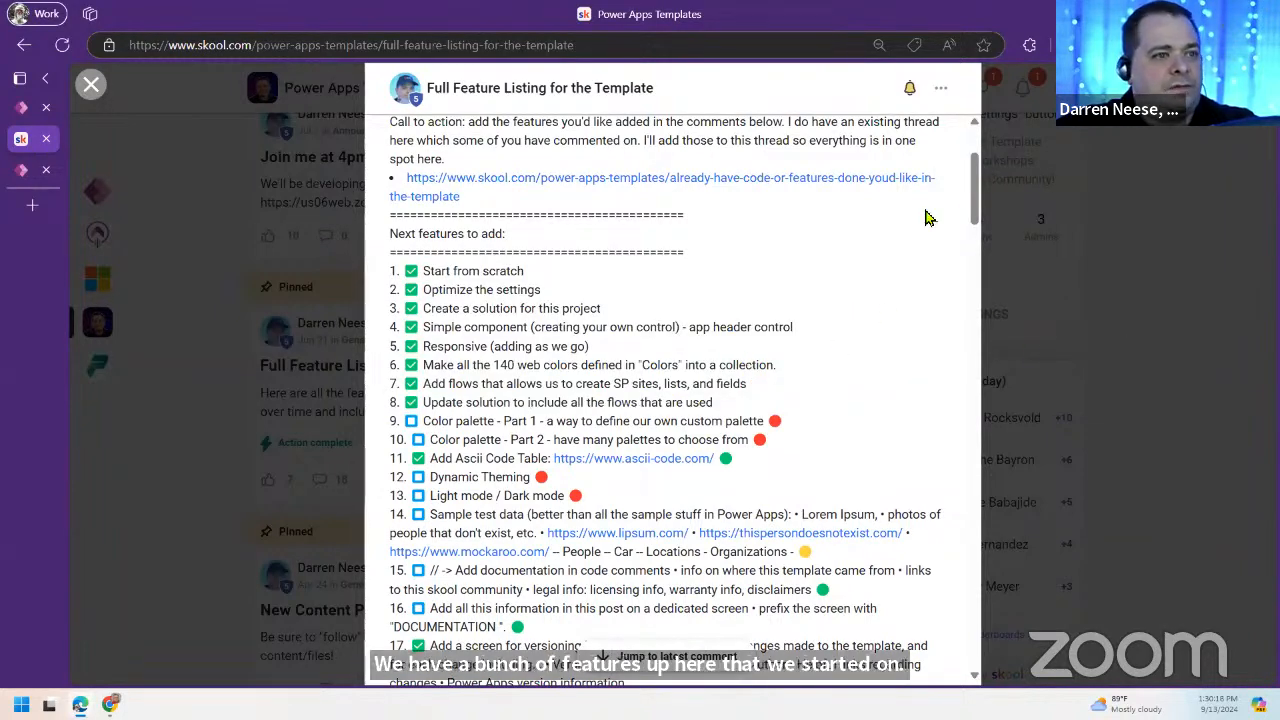
Step: Look through the members' comments on the feature post, close it and browse the community feed
drag(976, 177, 1130, 482)
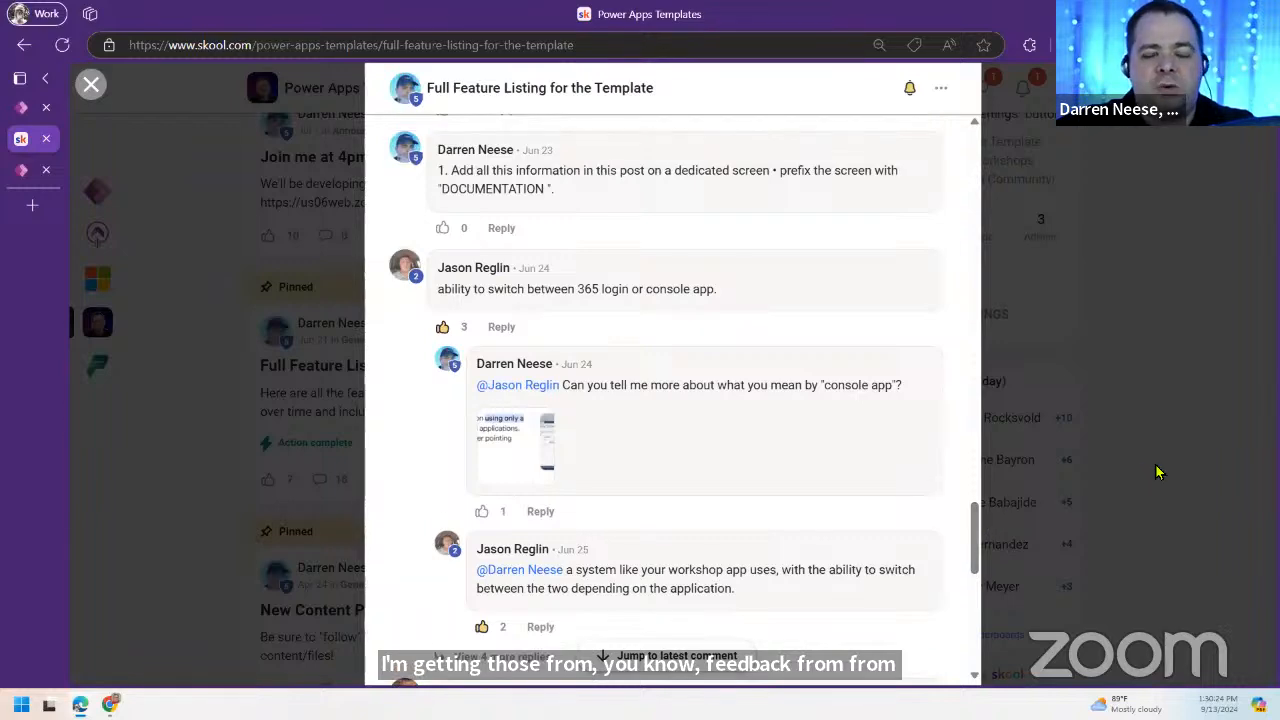
click(1148, 474)
scroll(449, 413, down, 3)
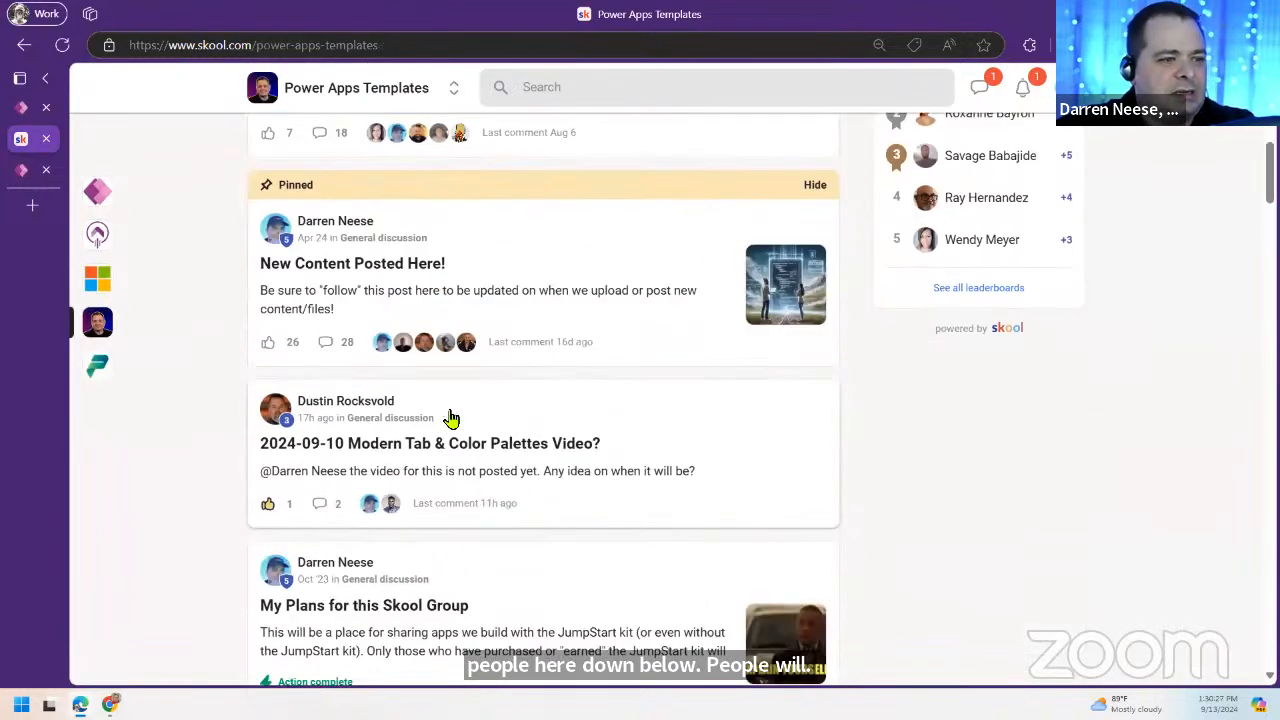
scroll(320, 366, down, 2)
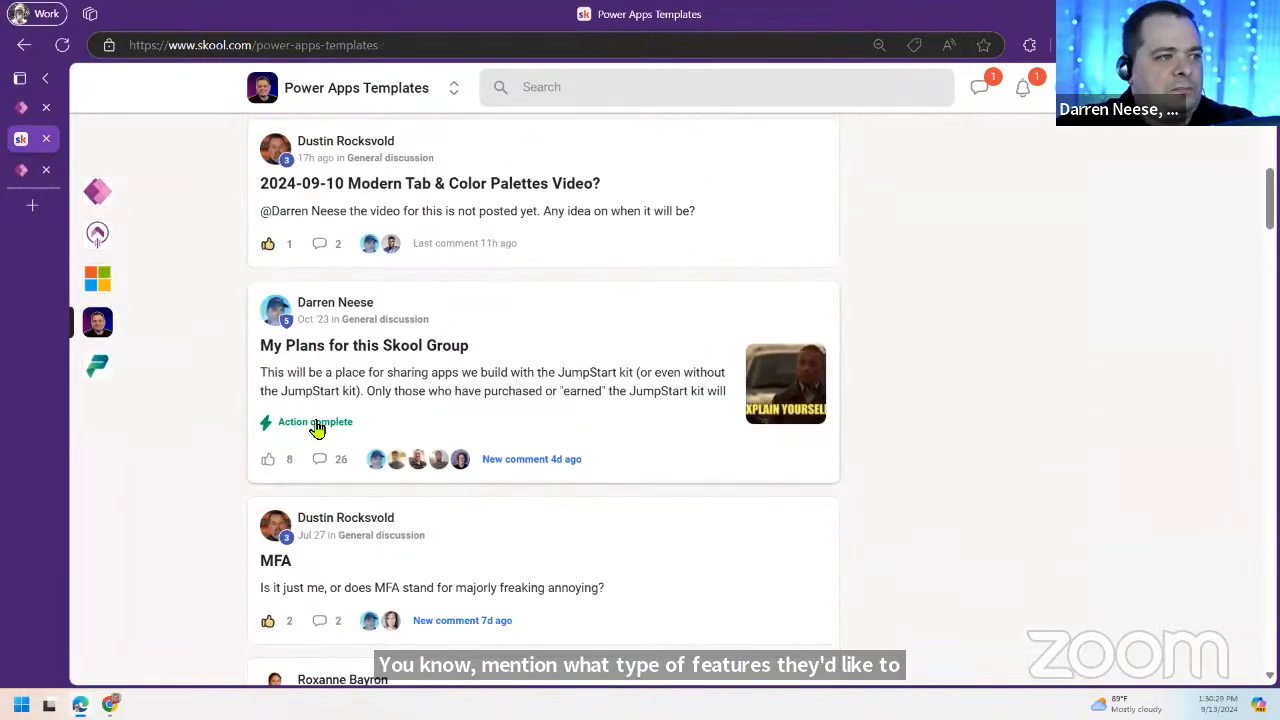
scroll(1036, 496, up, 10)
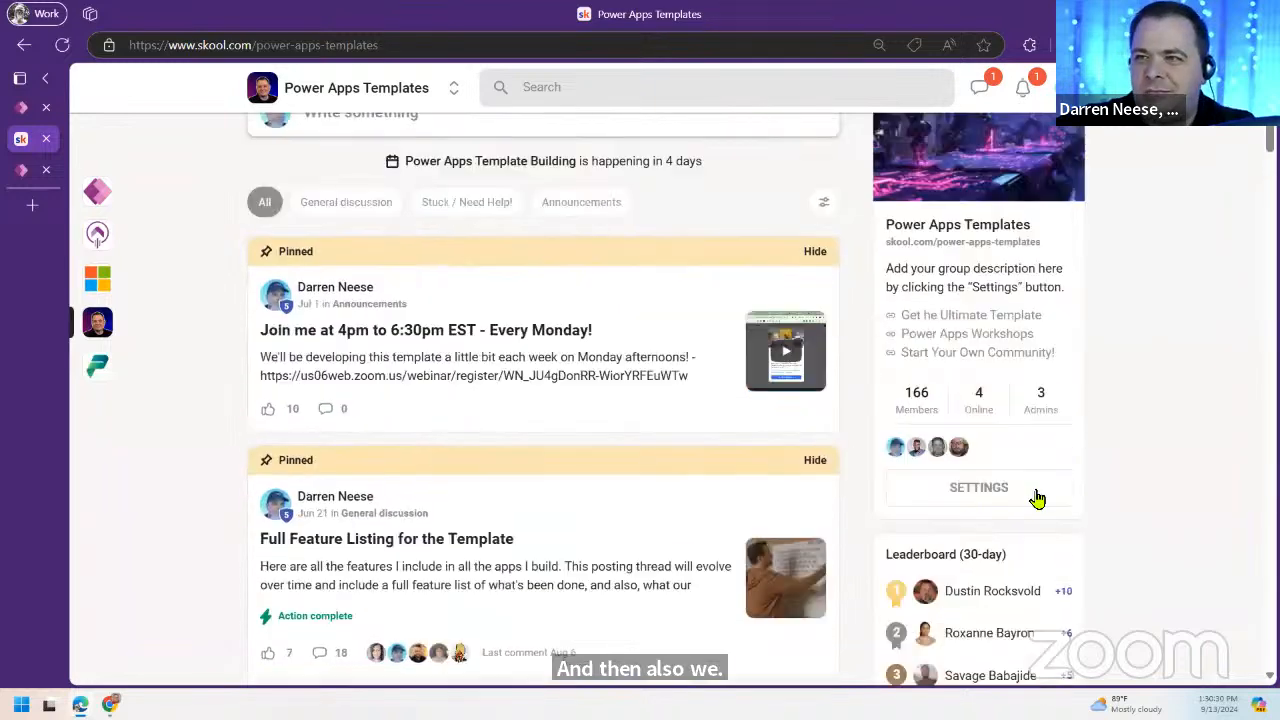
Step: Switch to the UltimatePowerAppsTemplate app in Power Apps Studio, collapse Loading Screen and preview the DEV - SHAREPOINT screen
mouse_move(23, 111)
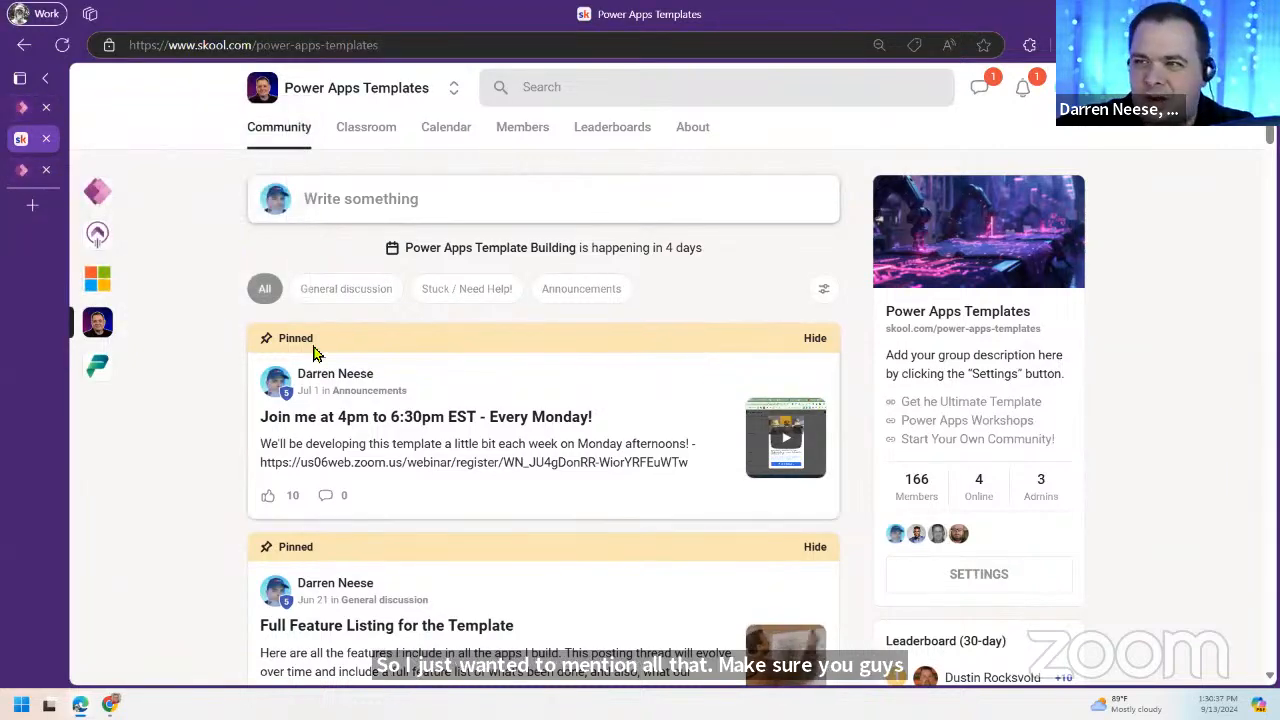
click(21, 172)
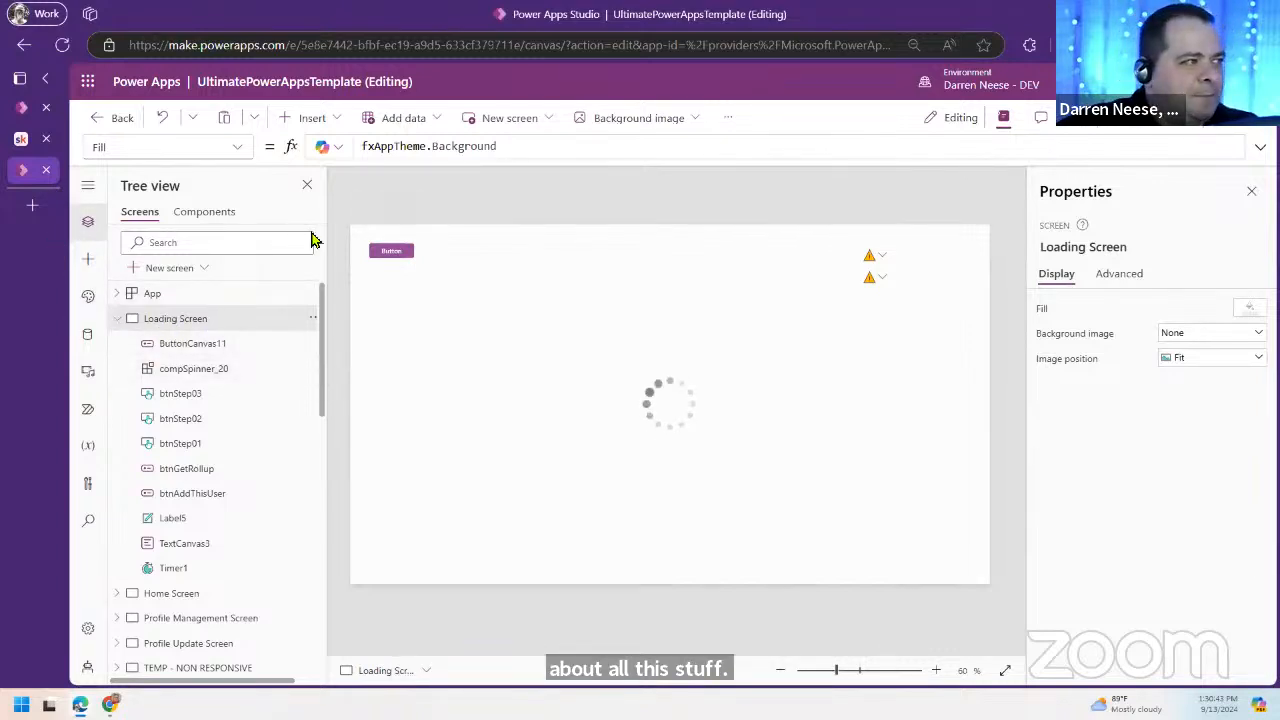
click(116, 318)
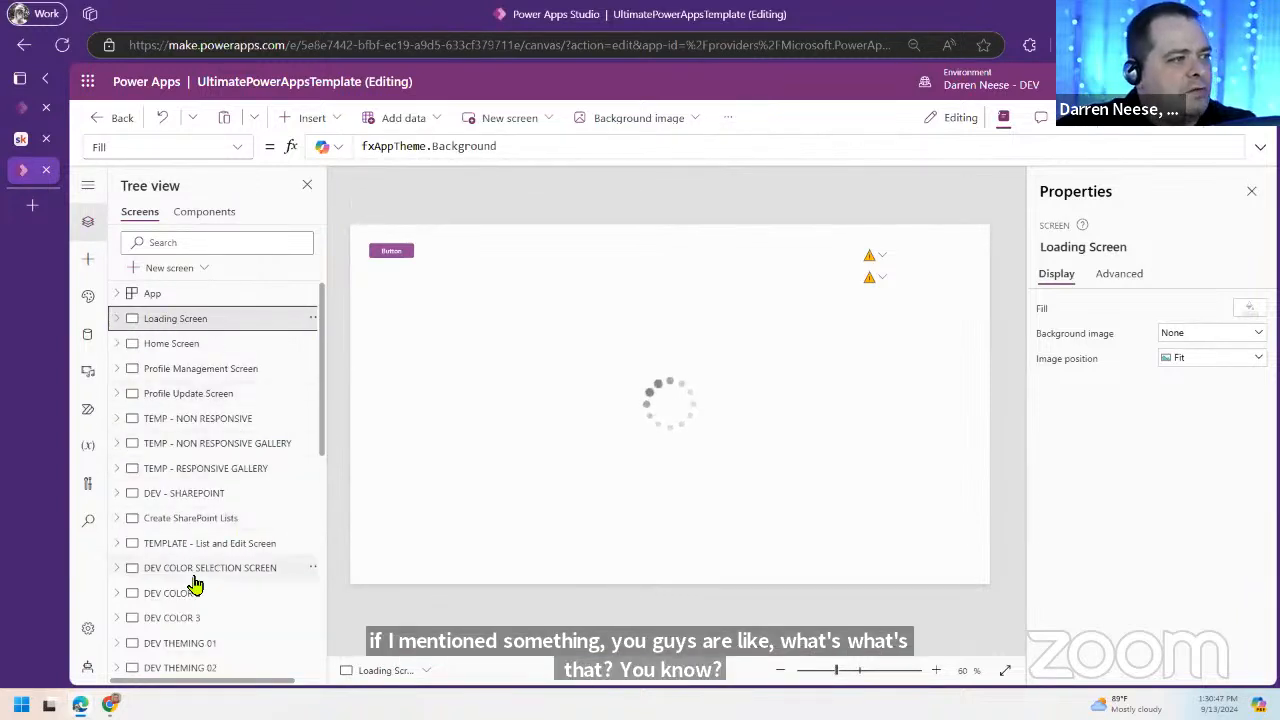
click(211, 501)
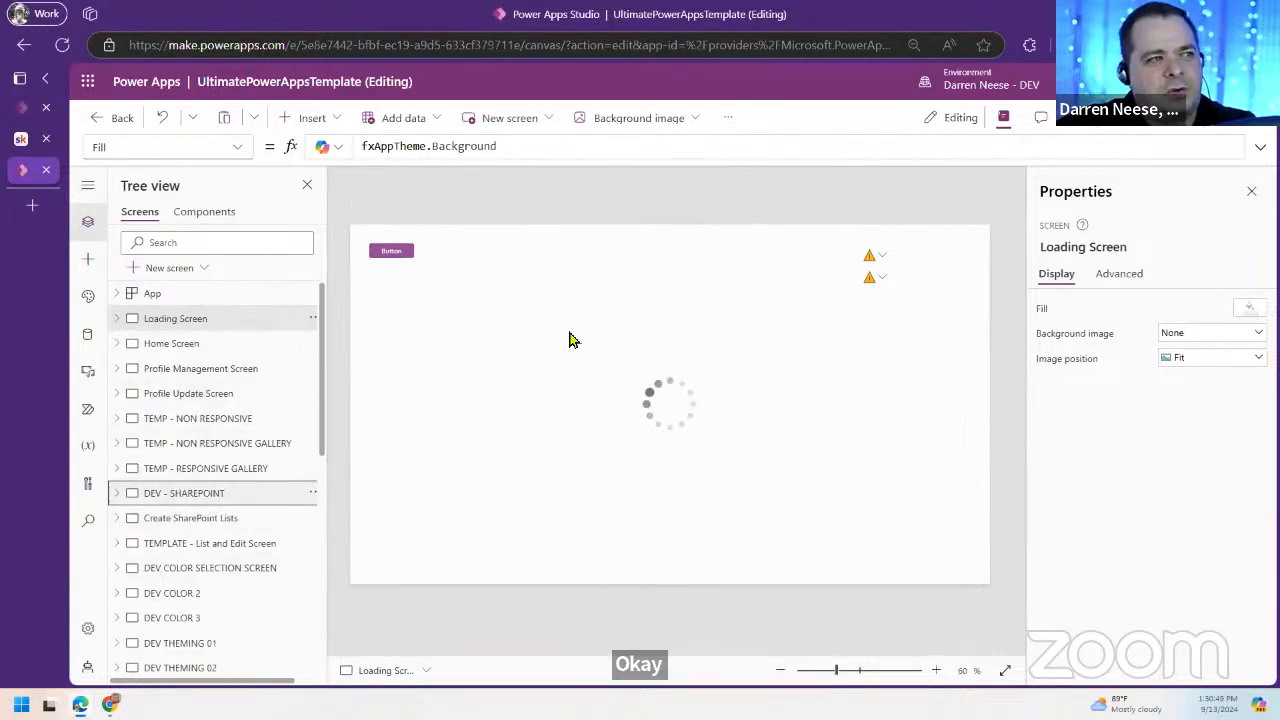
click(1157, 128)
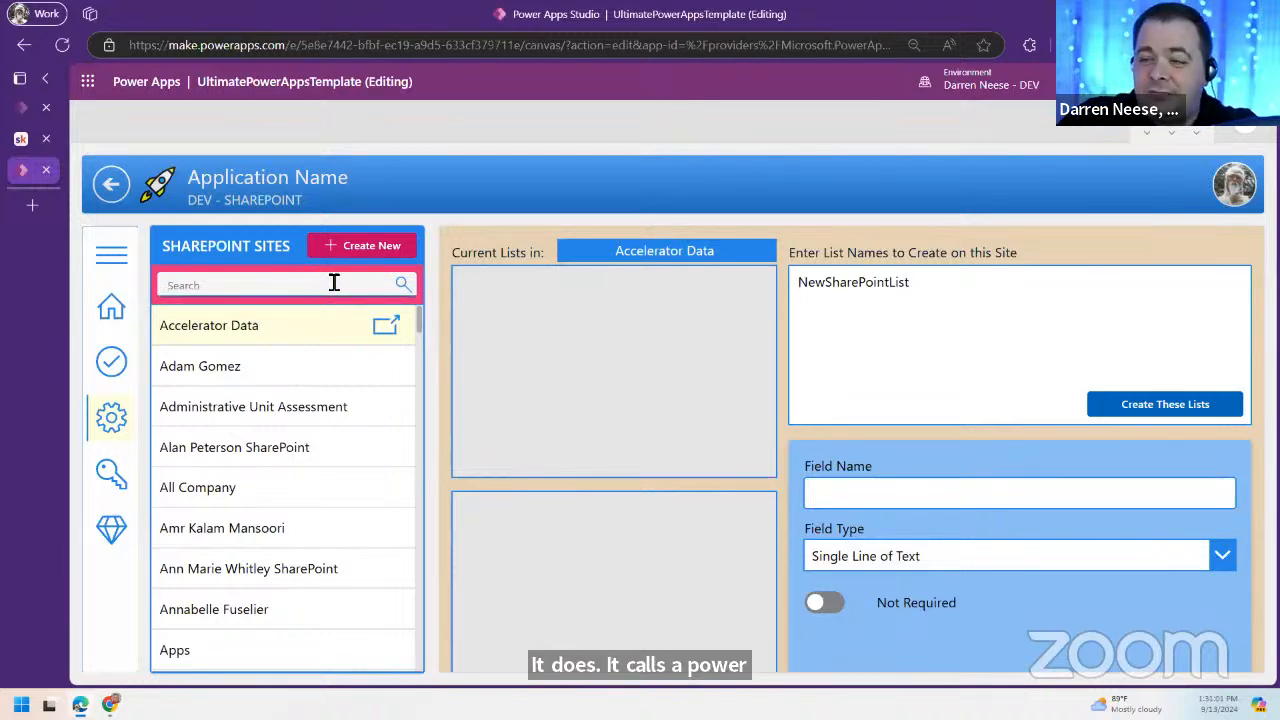
Step: Search the SharePoint sites for the owner's first name, select the site with that name numbered 01 and open it in SharePoint
text(darren)
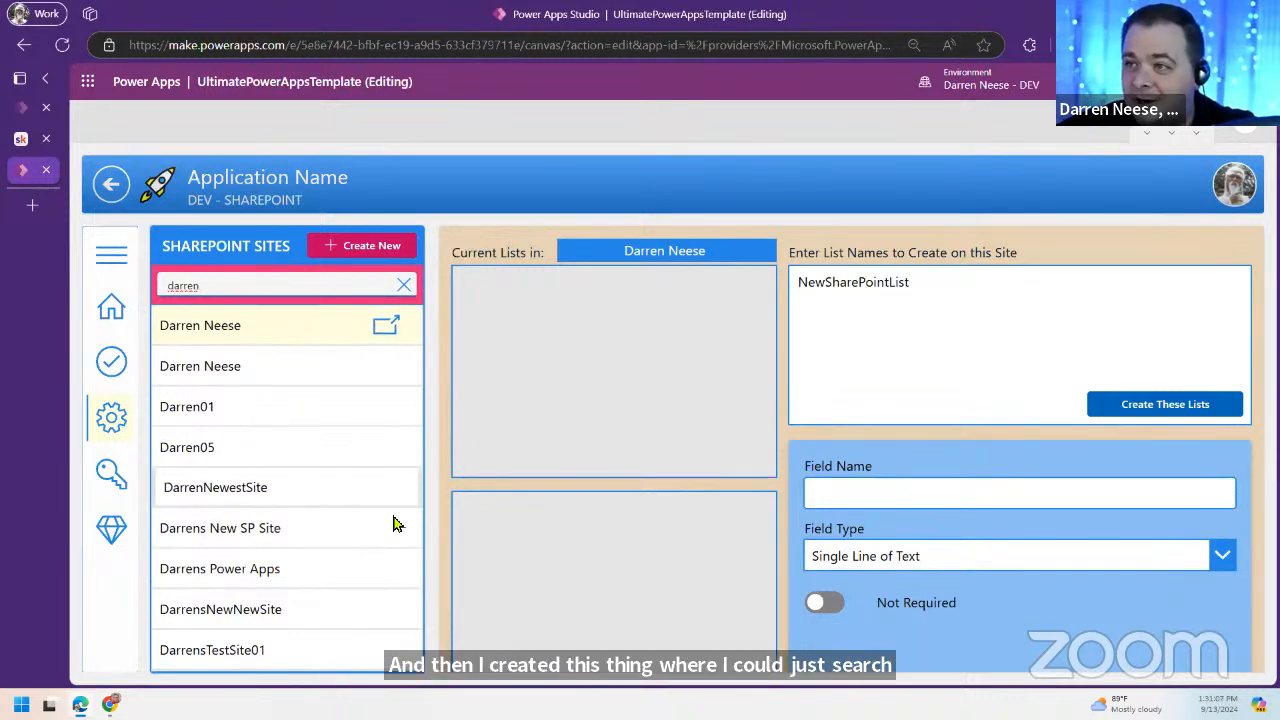
click(279, 408)
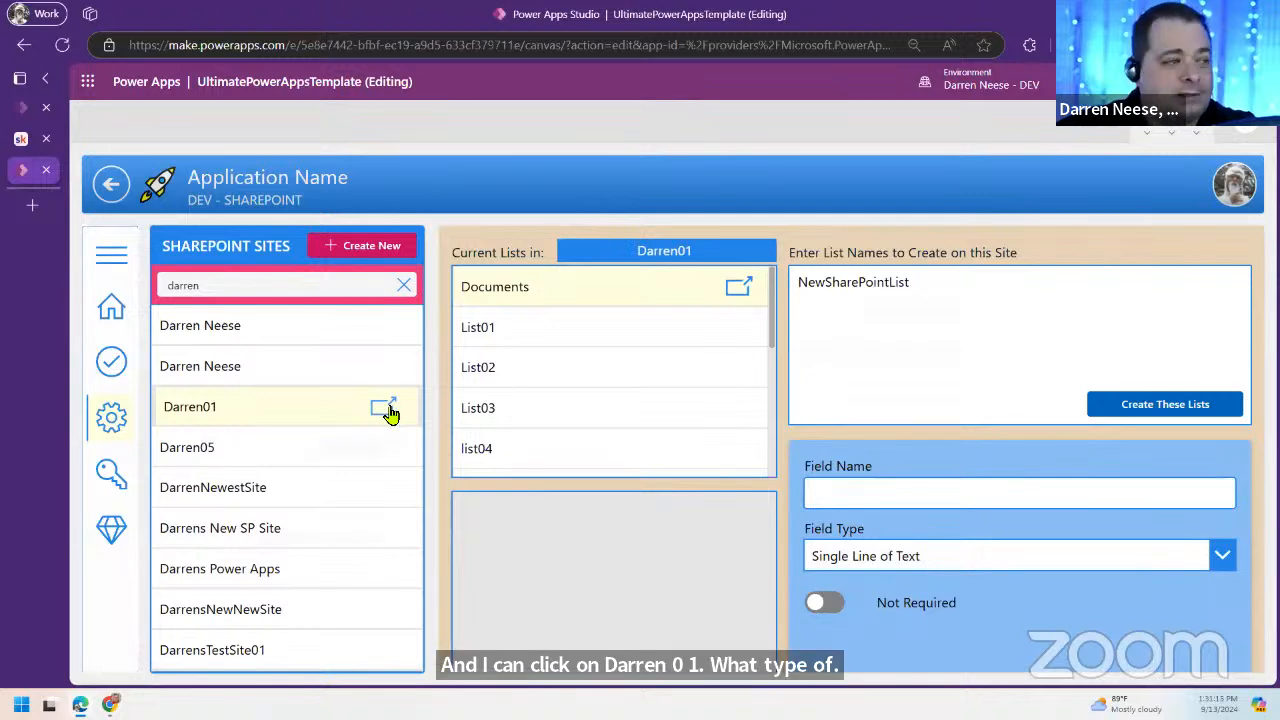
click(386, 410)
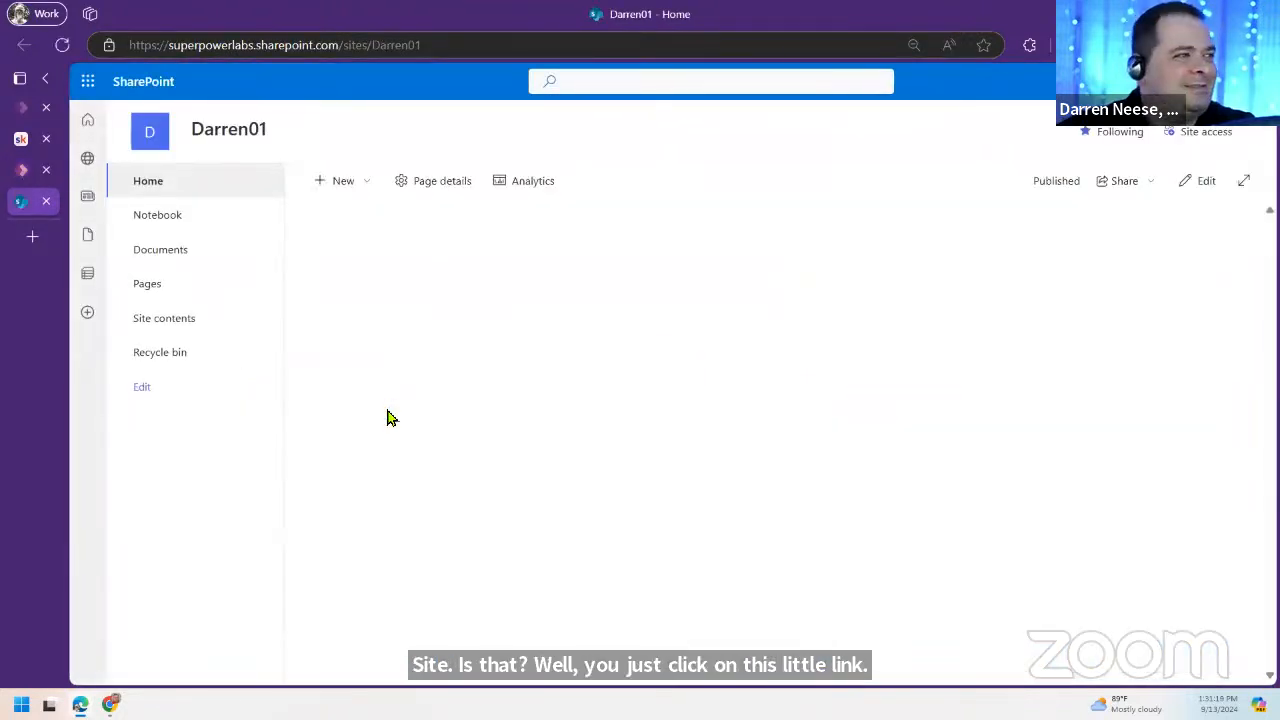
Step: Open the SharePoint site's contents and look through its lists and libraries
mouse_move(20, 172)
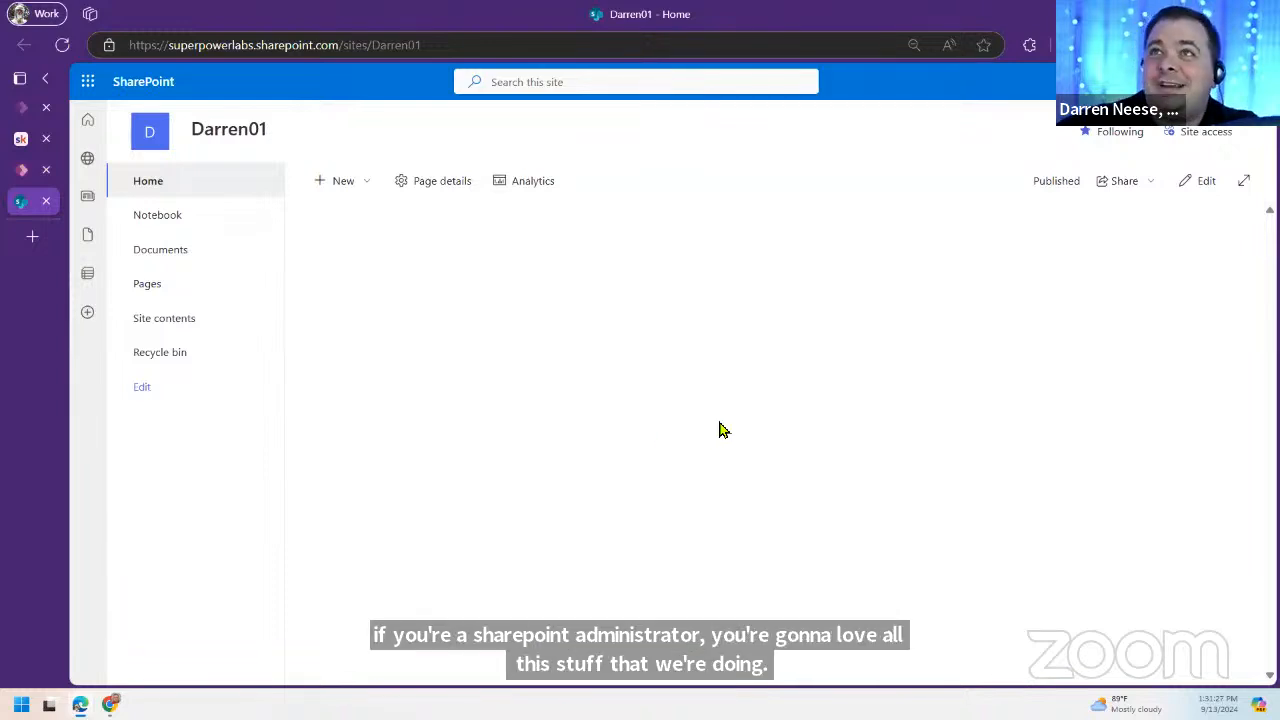
click(172, 330)
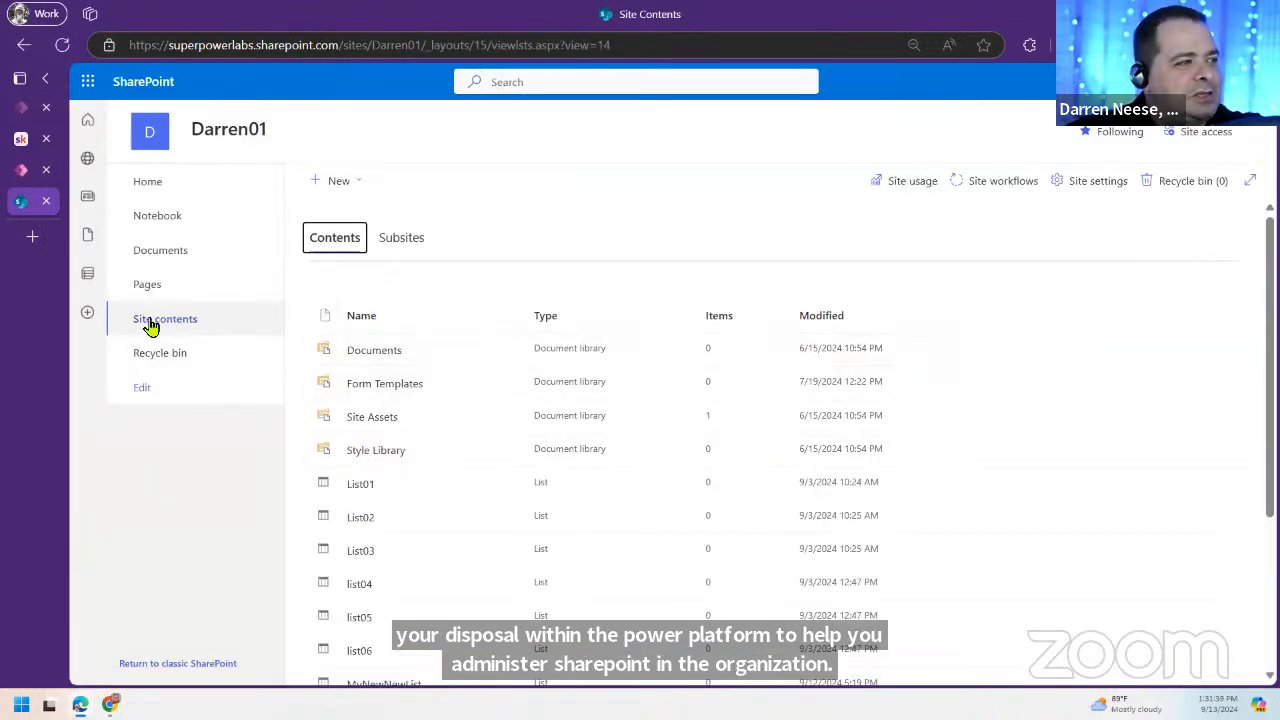
scroll(720, 350, down, 3)
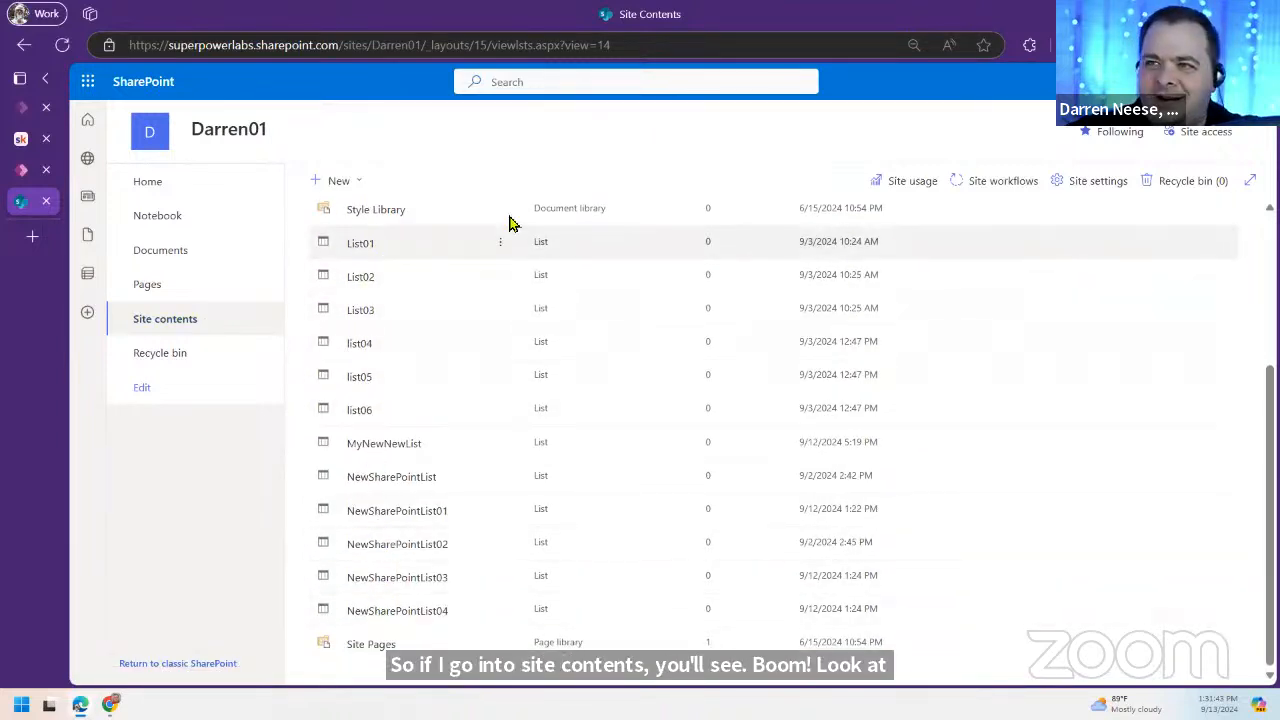
Step: Return to the template app preview and set its display to Canvas size
click(22, 170)
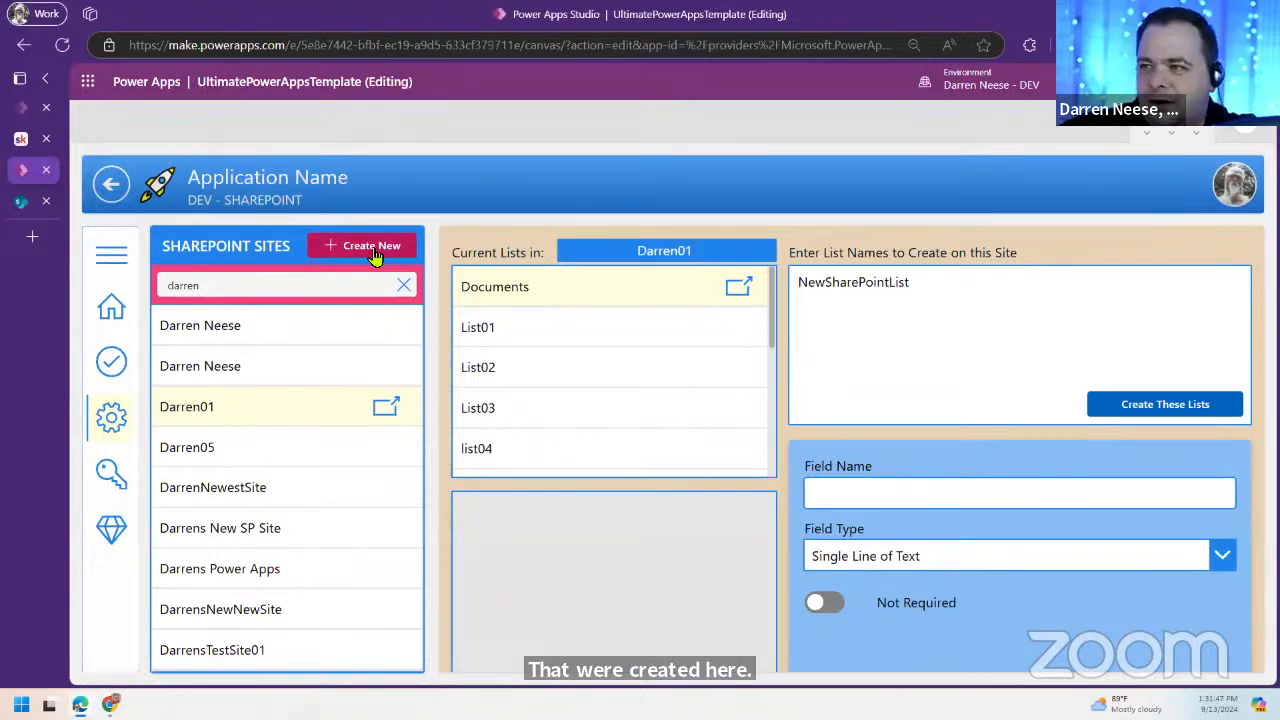
click(1197, 133)
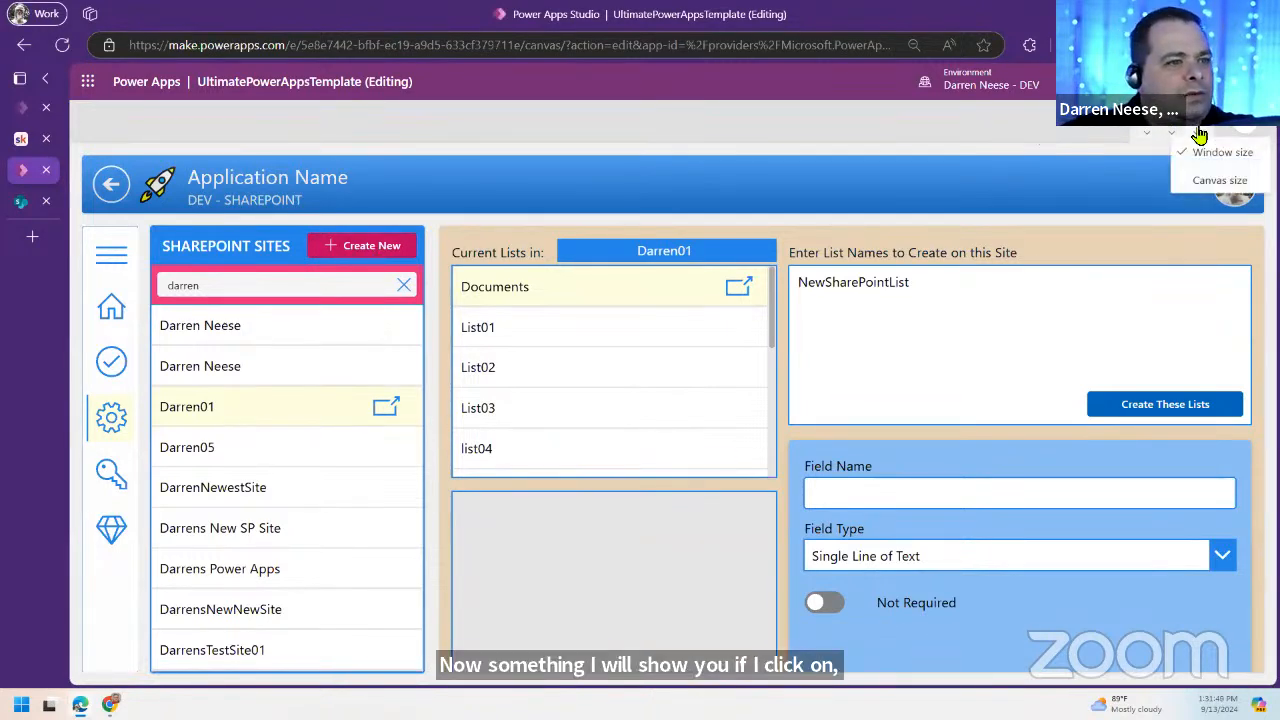
click(1219, 181)
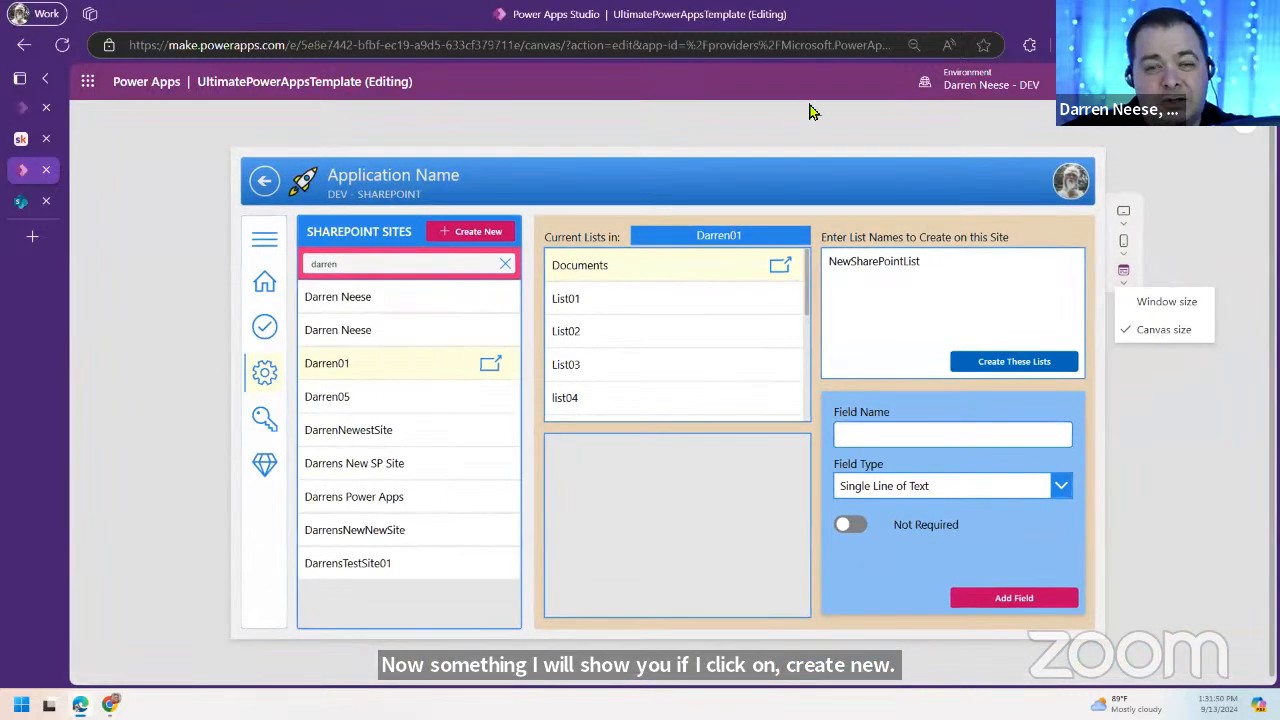
click(748, 135)
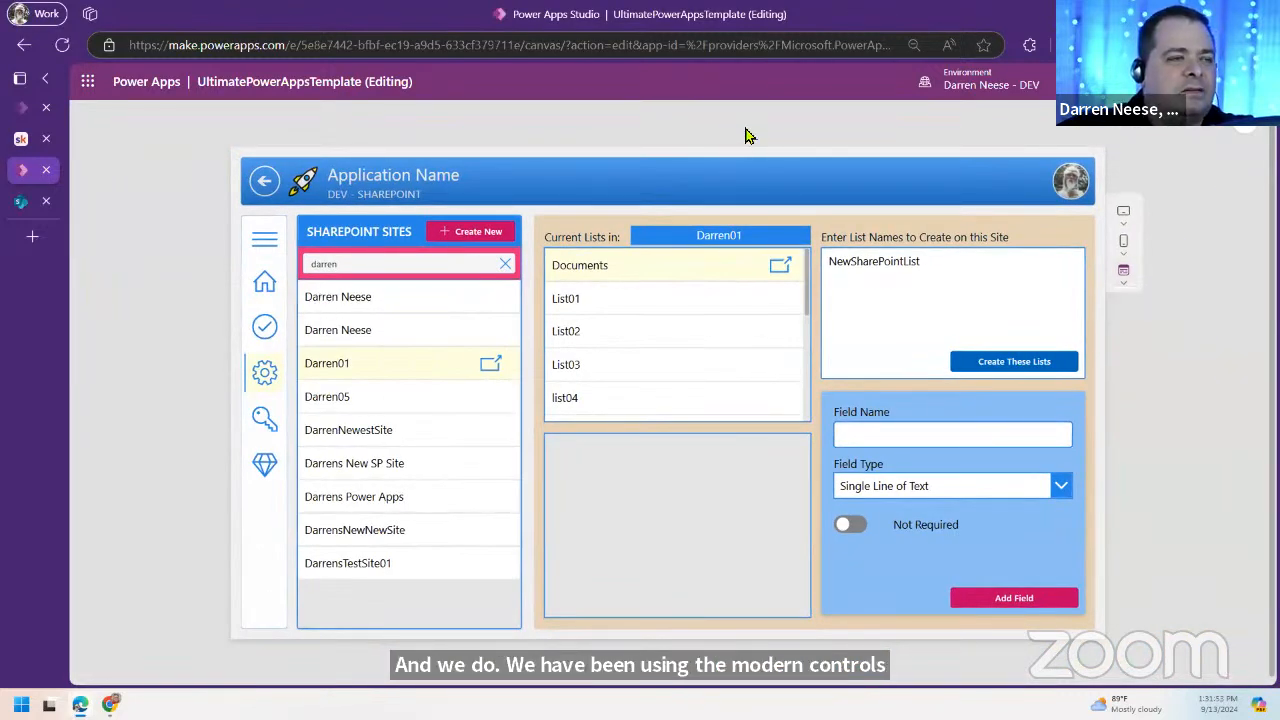
Step: Open the form for creating a new SharePoint site and highlight its Owner Email and Root URL values
click(476, 240)
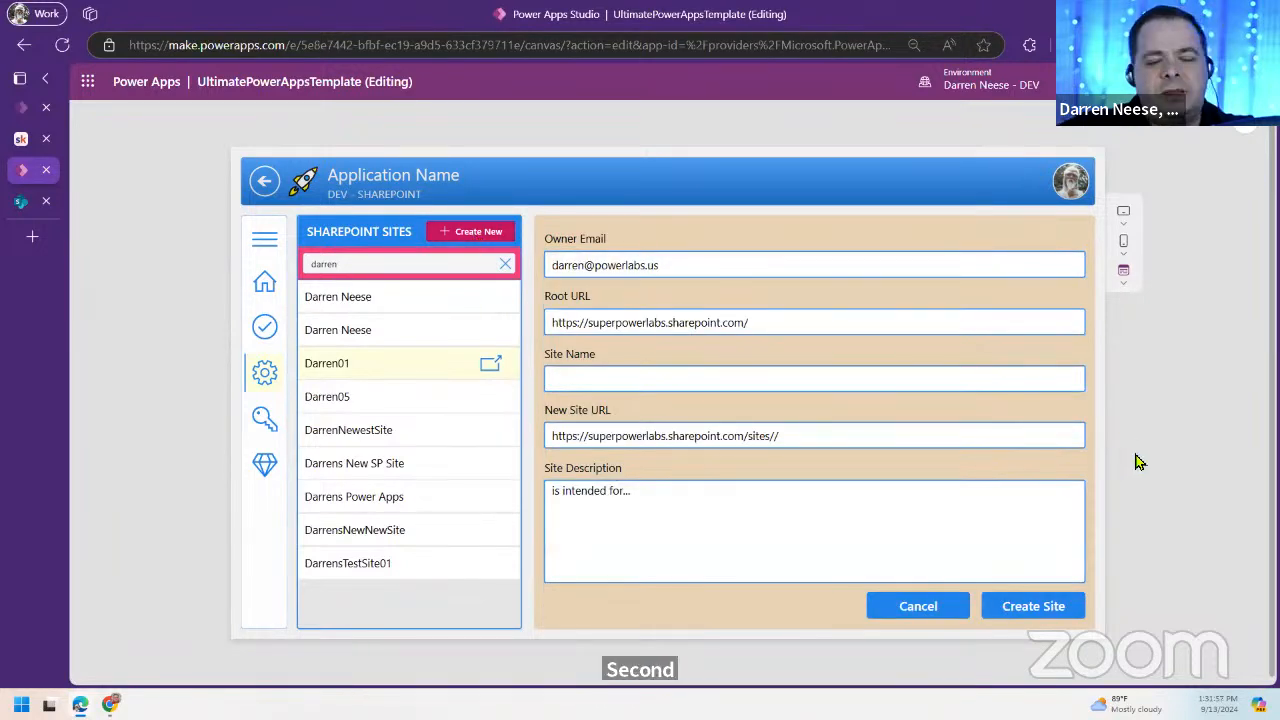
drag(669, 266, 532, 273)
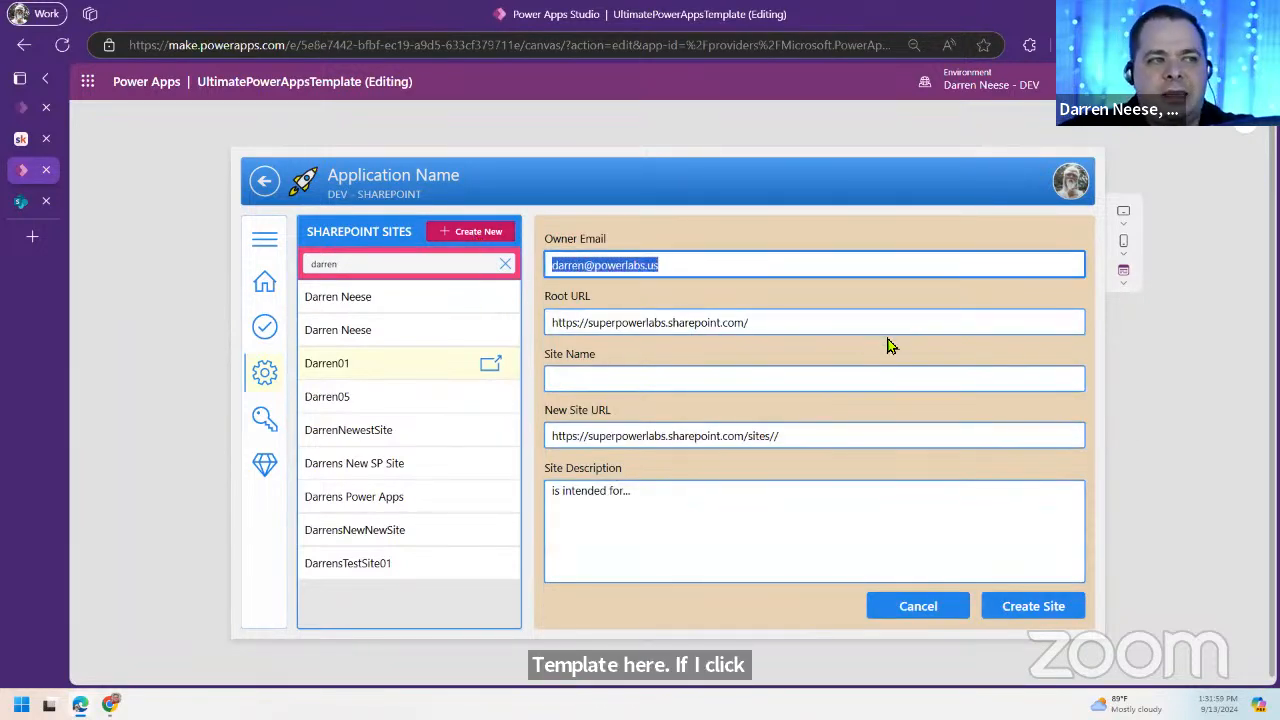
click(696, 266)
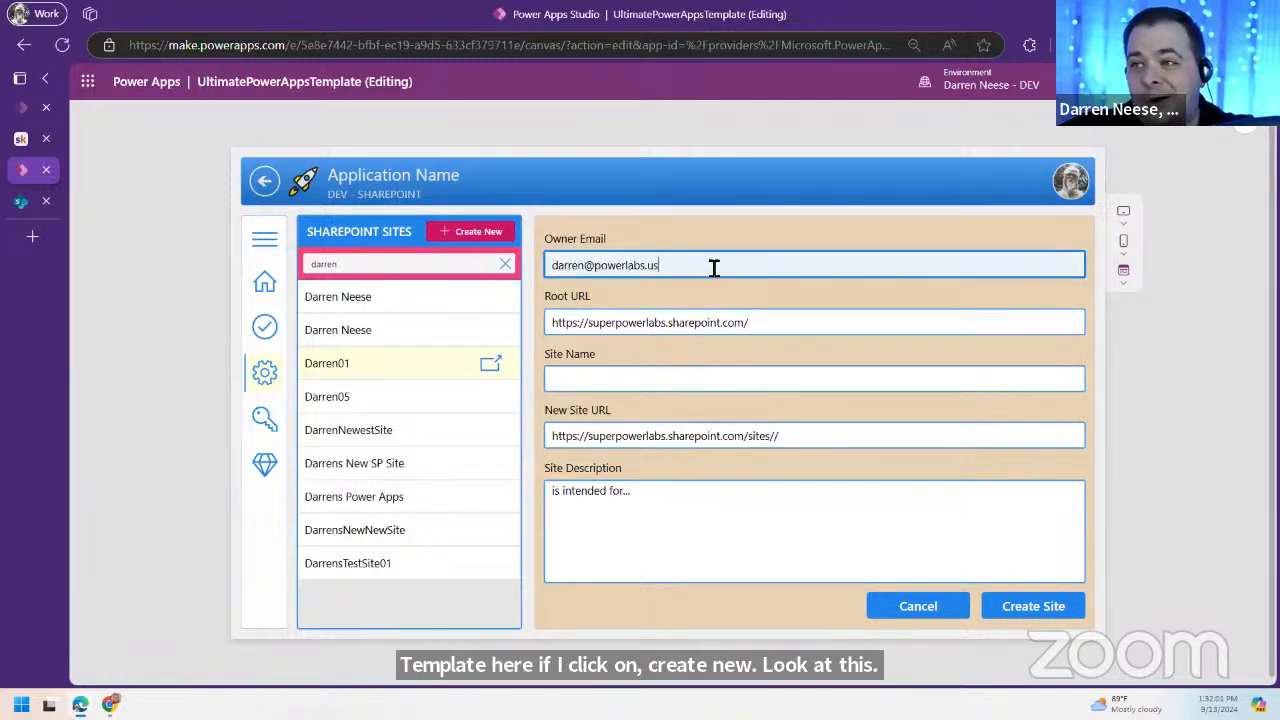
mouse_move(552, 324)
mouse_down()
mouse_move(778, 328)
mouse_move(549, 328)
mouse_up()
click(669, 326)
click(689, 329)
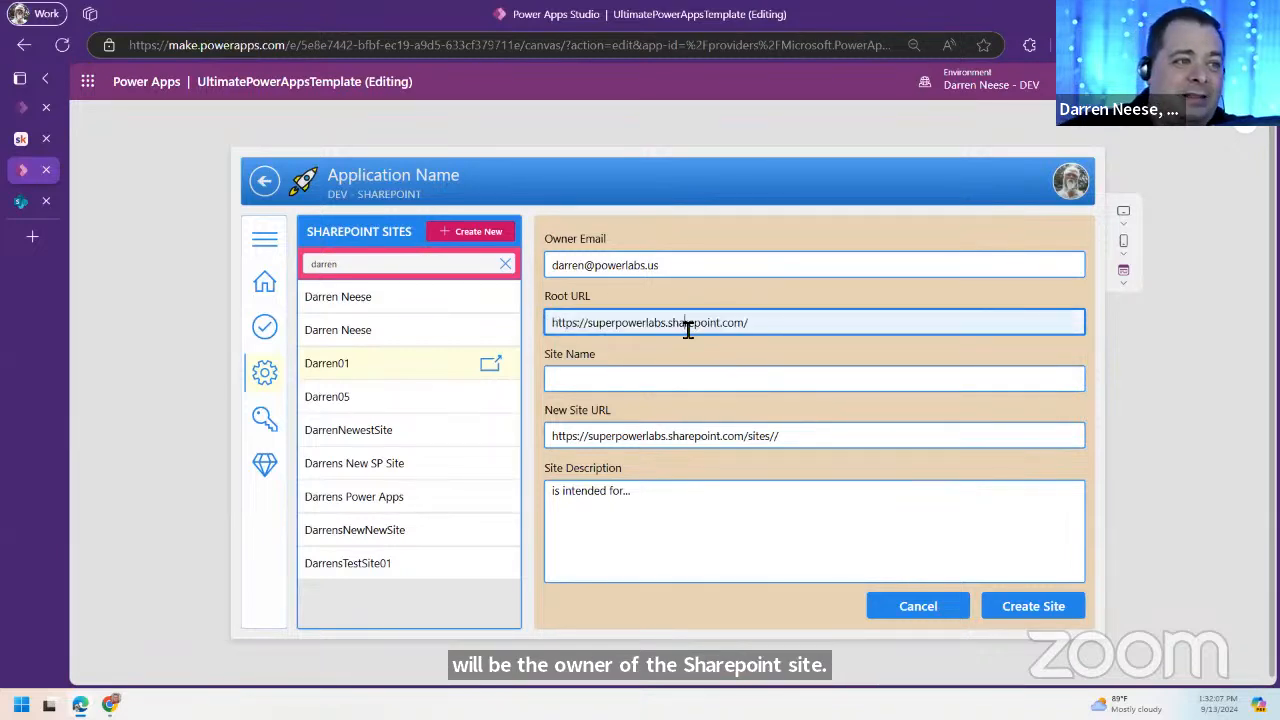
drag(774, 334, 553, 329)
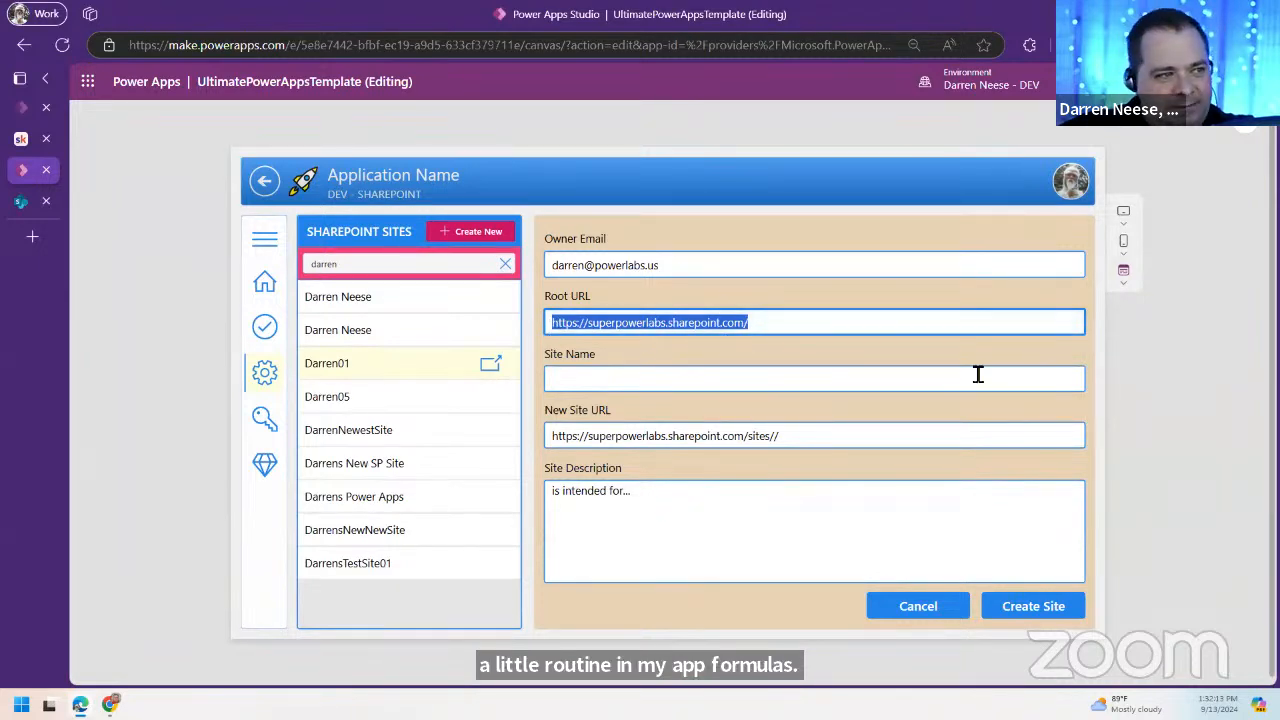
Step: Enter the site name as the owner's first name with an added s, followed by SharePoint Workshop
click(788, 380)
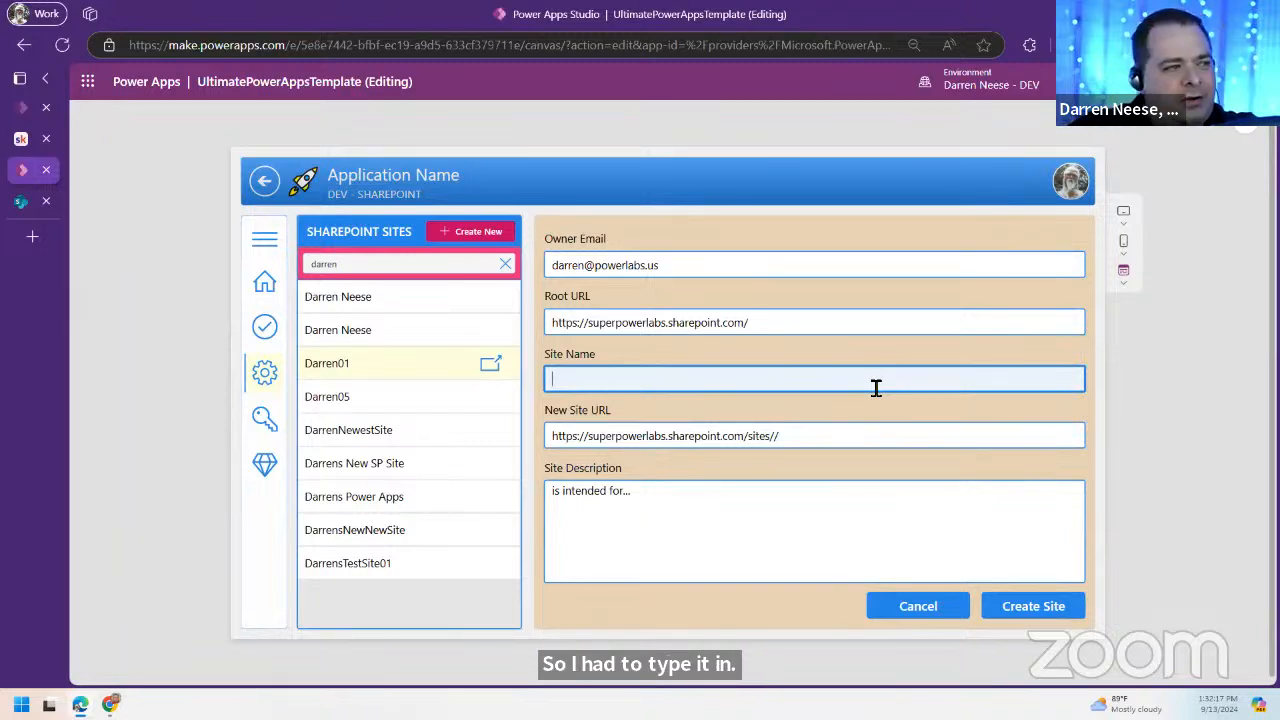
text(SharePoint)
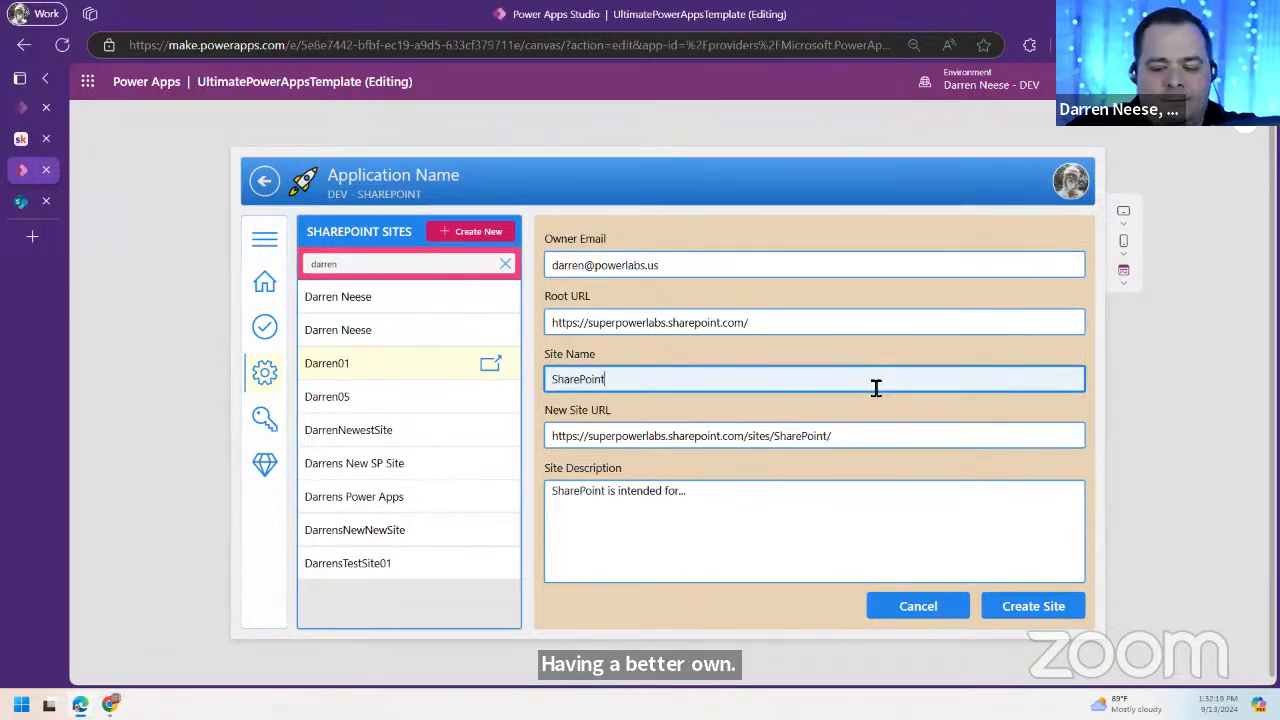
text(Darren)
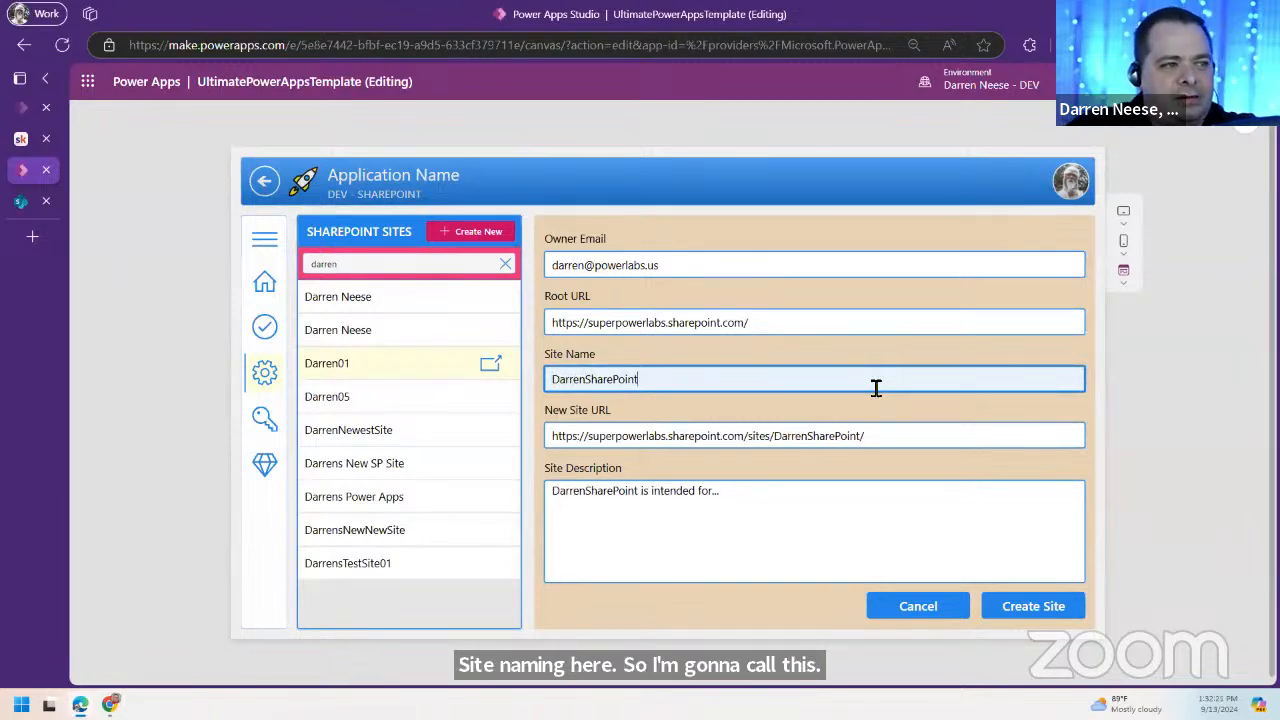
text(s)
text( Workshop)
key(Tab)
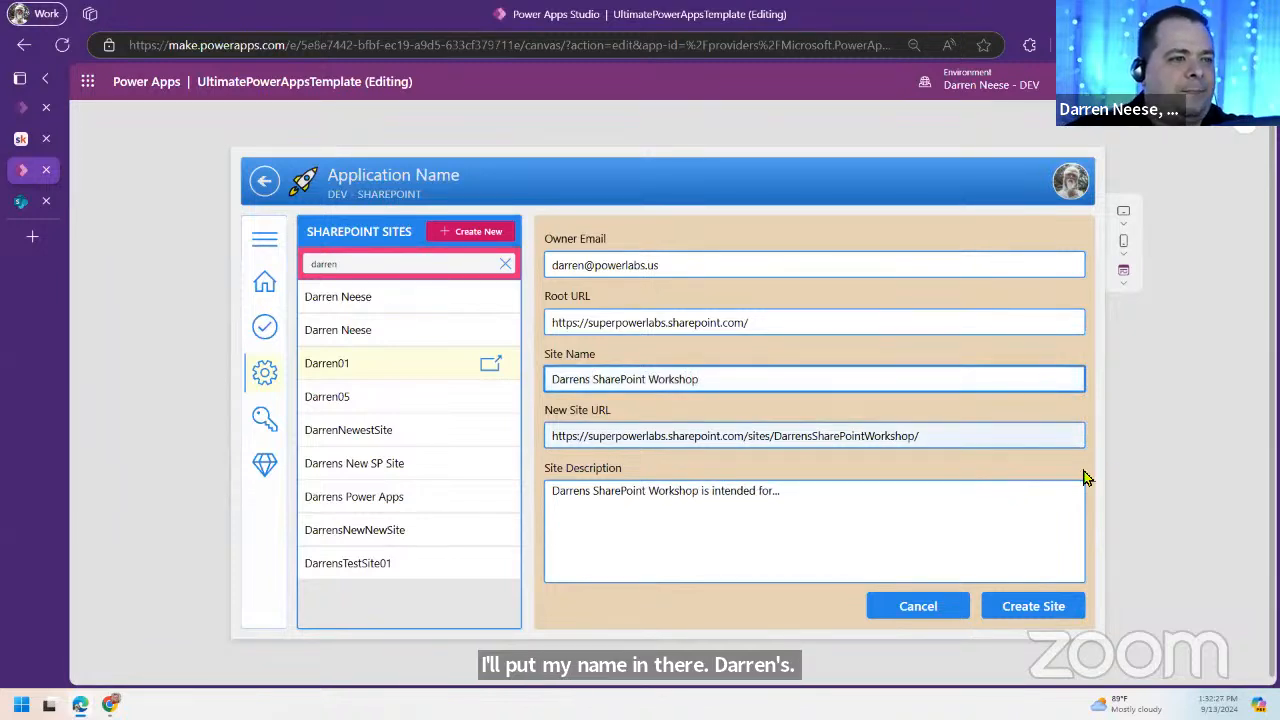
Step: Test the generated New Site URL in the browser and return to the new site form's Site Description
drag(606, 437, 928, 433)
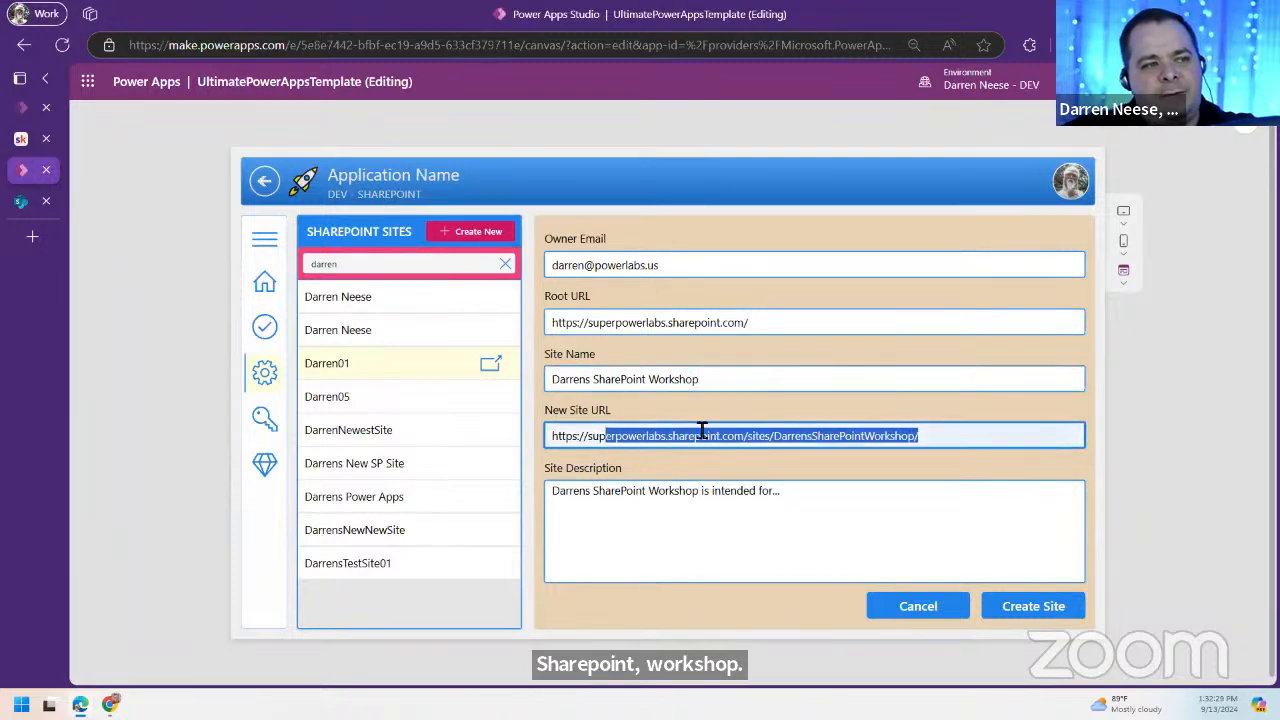
drag(574, 409, 635, 411)
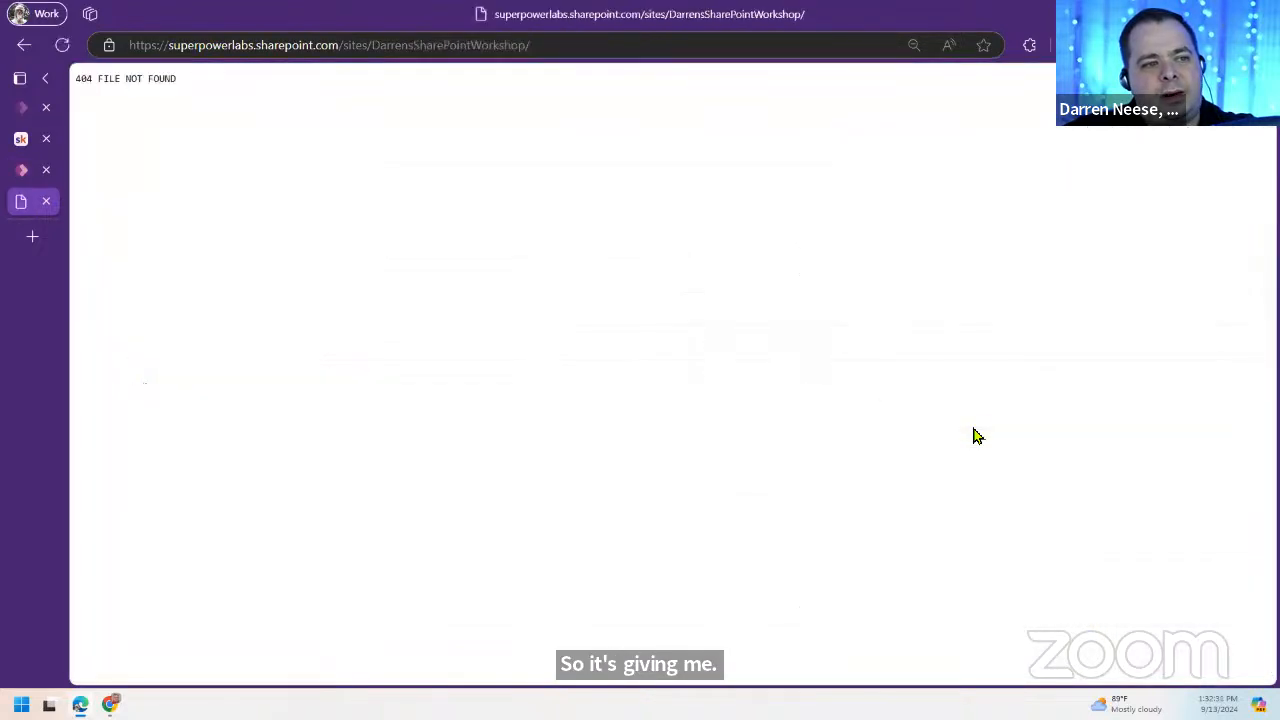
click(21, 171)
click(672, 505)
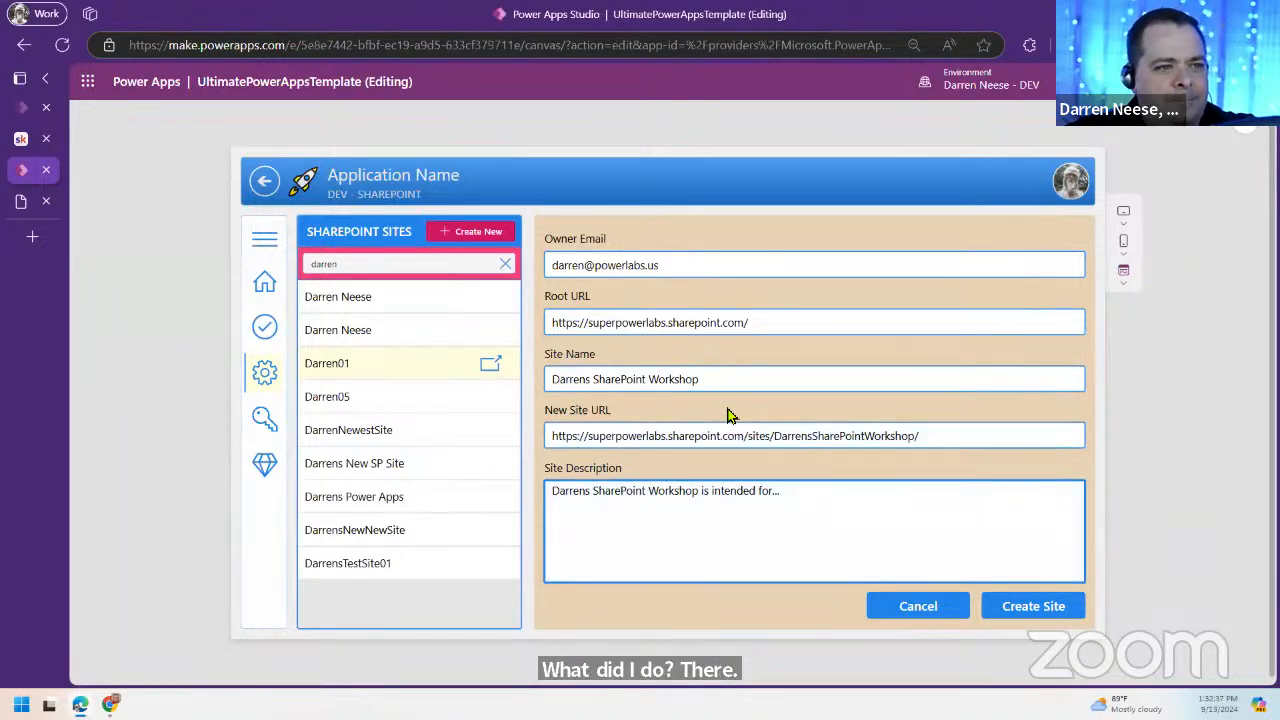
Step: Leave the app preview and comment out the Launch formula in the OnSelect property of the New Site URL label
key(Escape)
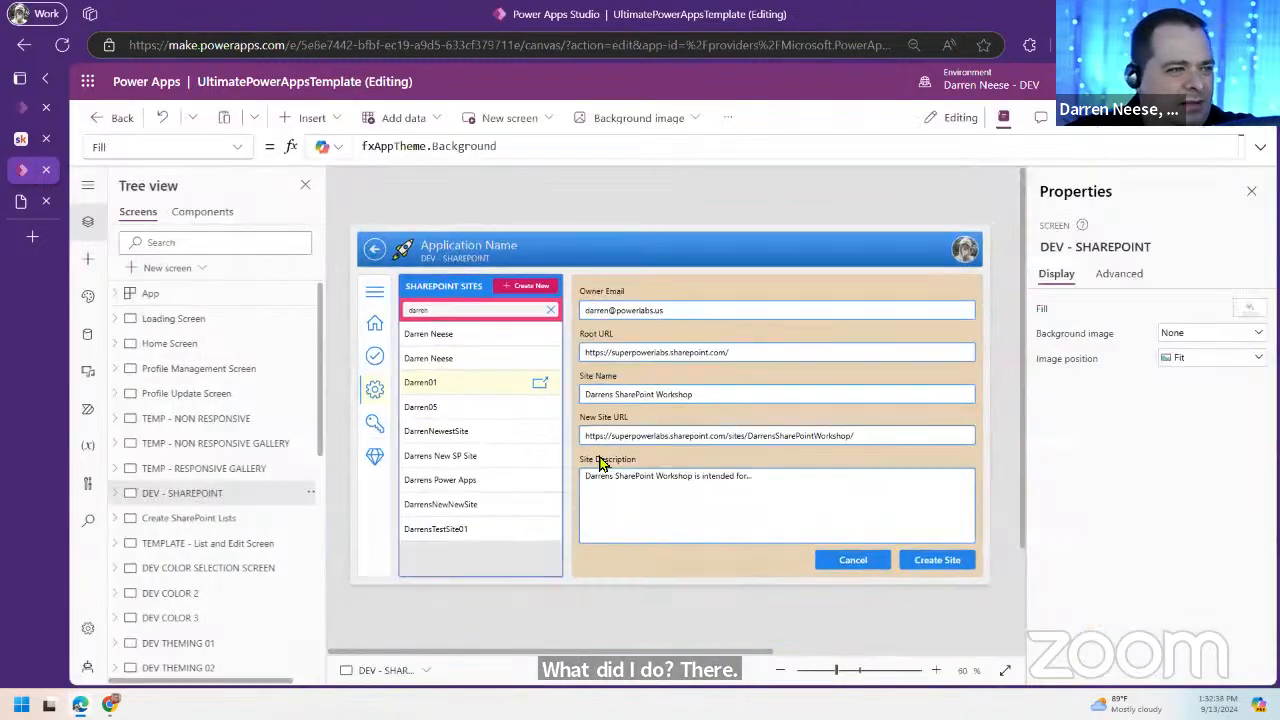
click(652, 420)
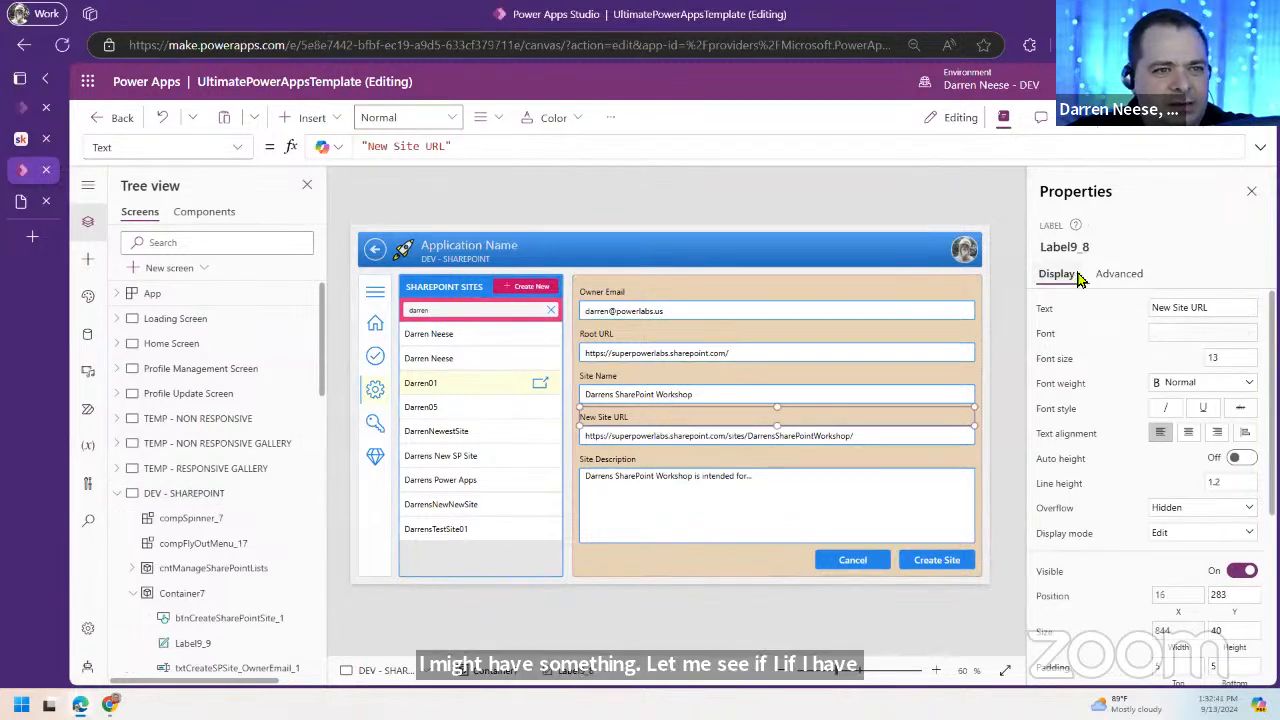
click(1119, 273)
click(1062, 376)
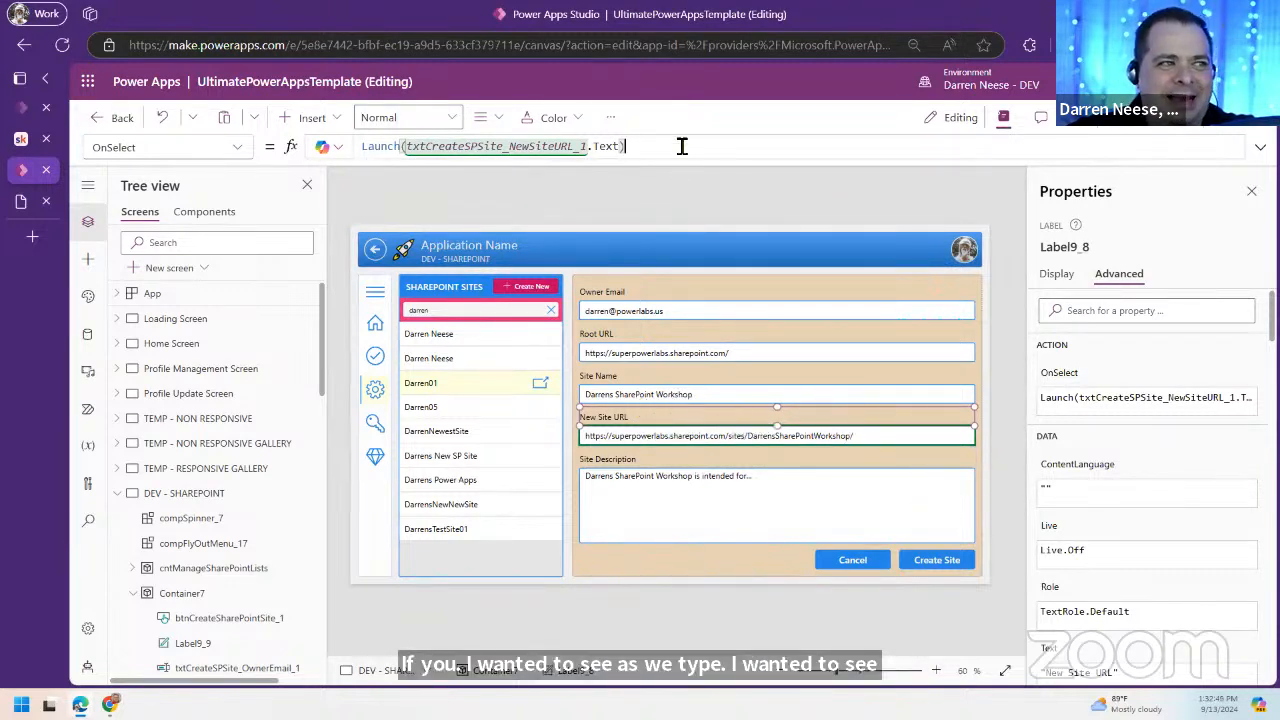
key(Home)
text(//)
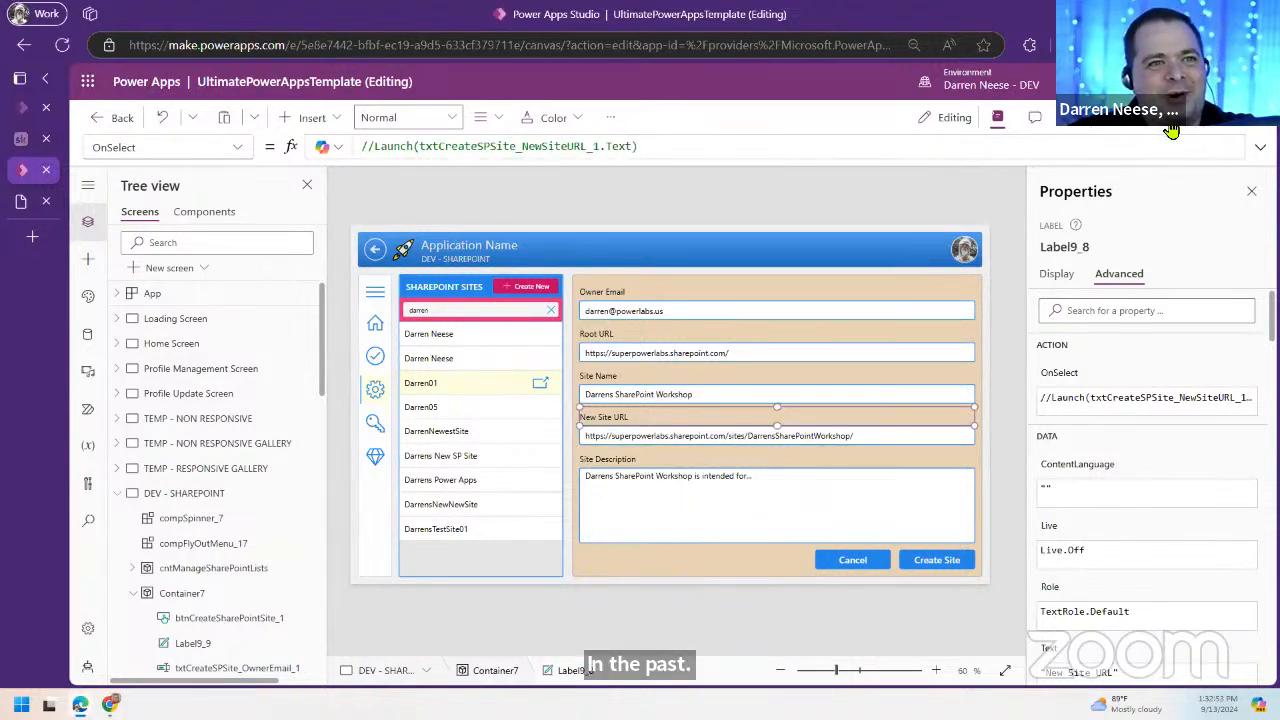
Step: Preview the app again, append "the workshop" to the Site Description and create the SharePoint site
key(F5)
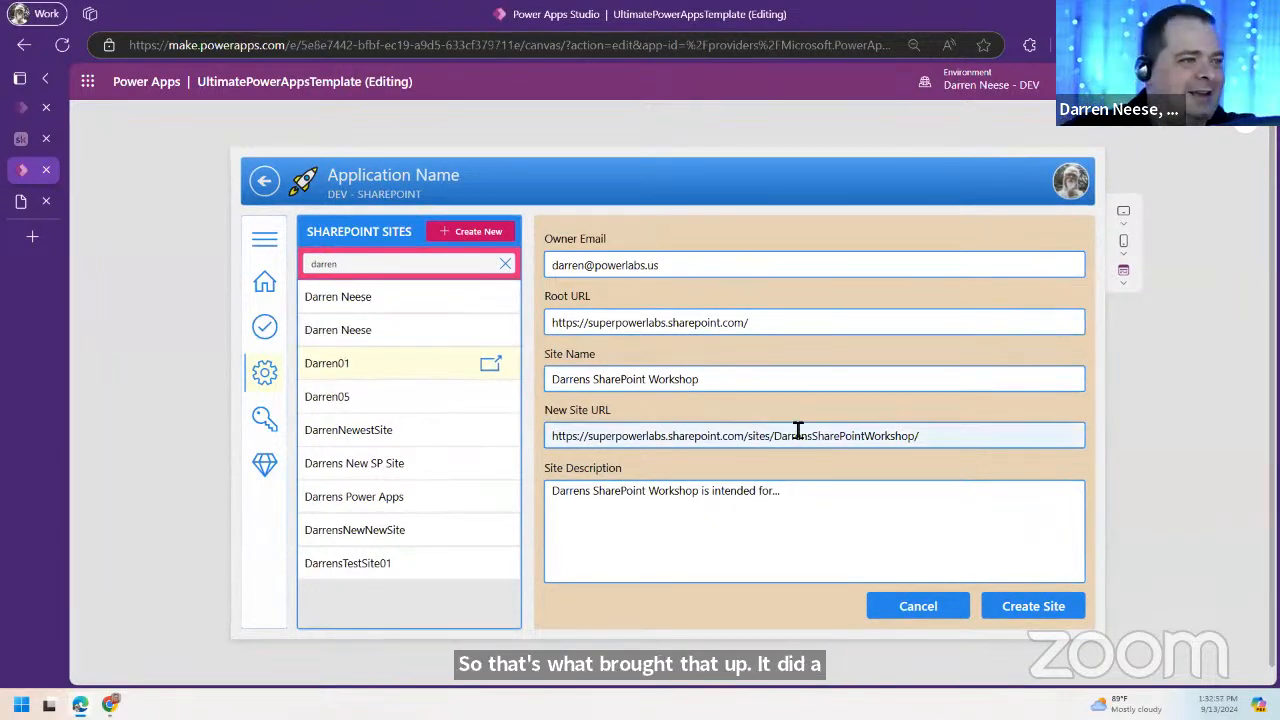
click(762, 372)
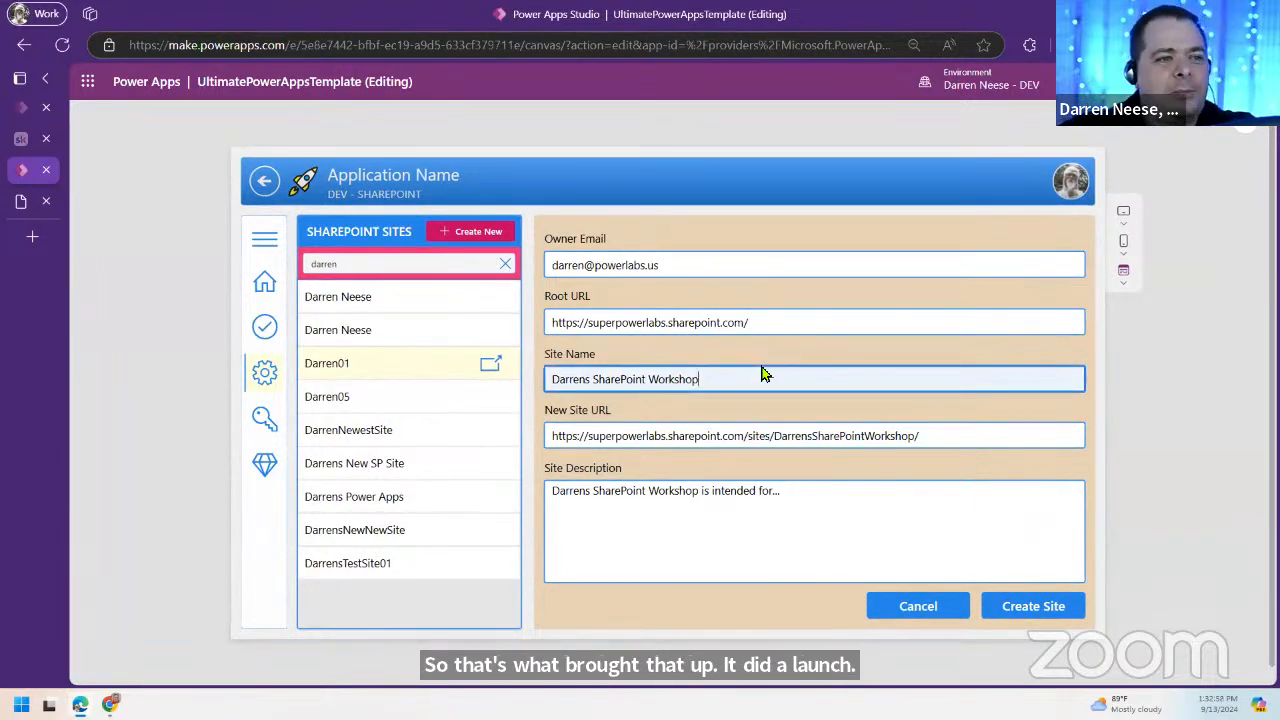
click(996, 446)
click(962, 534)
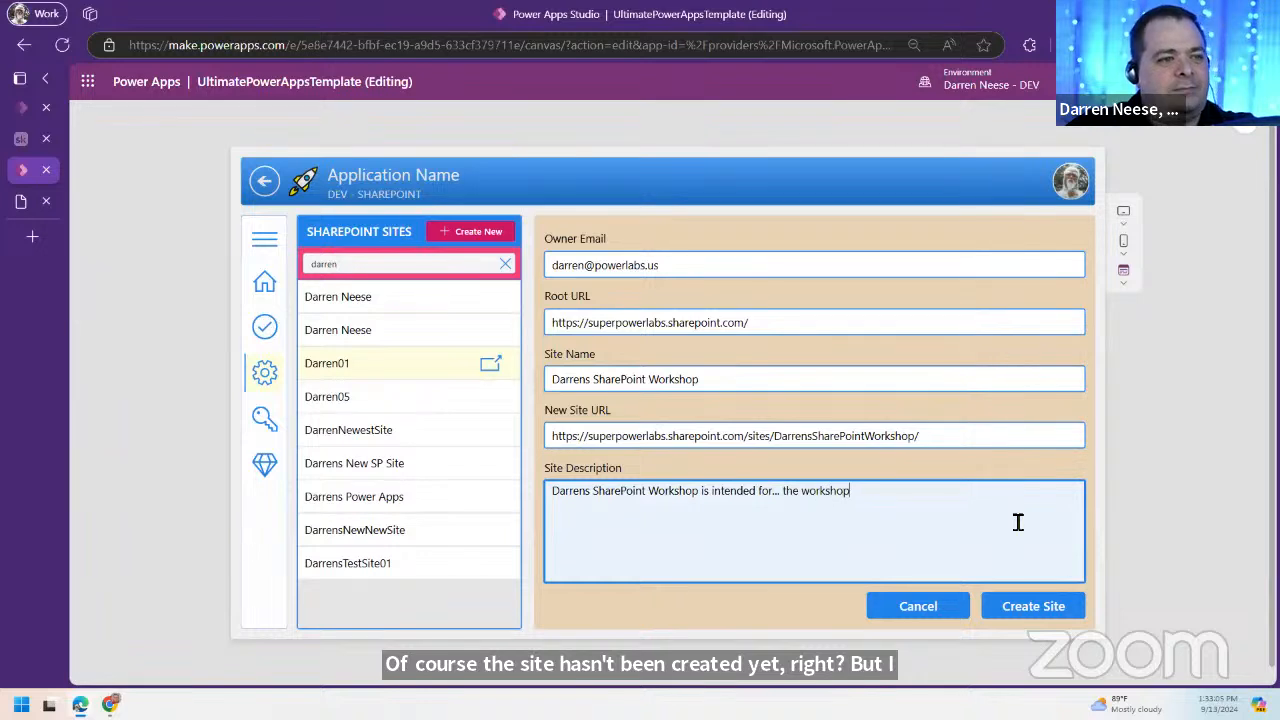
click(1047, 607)
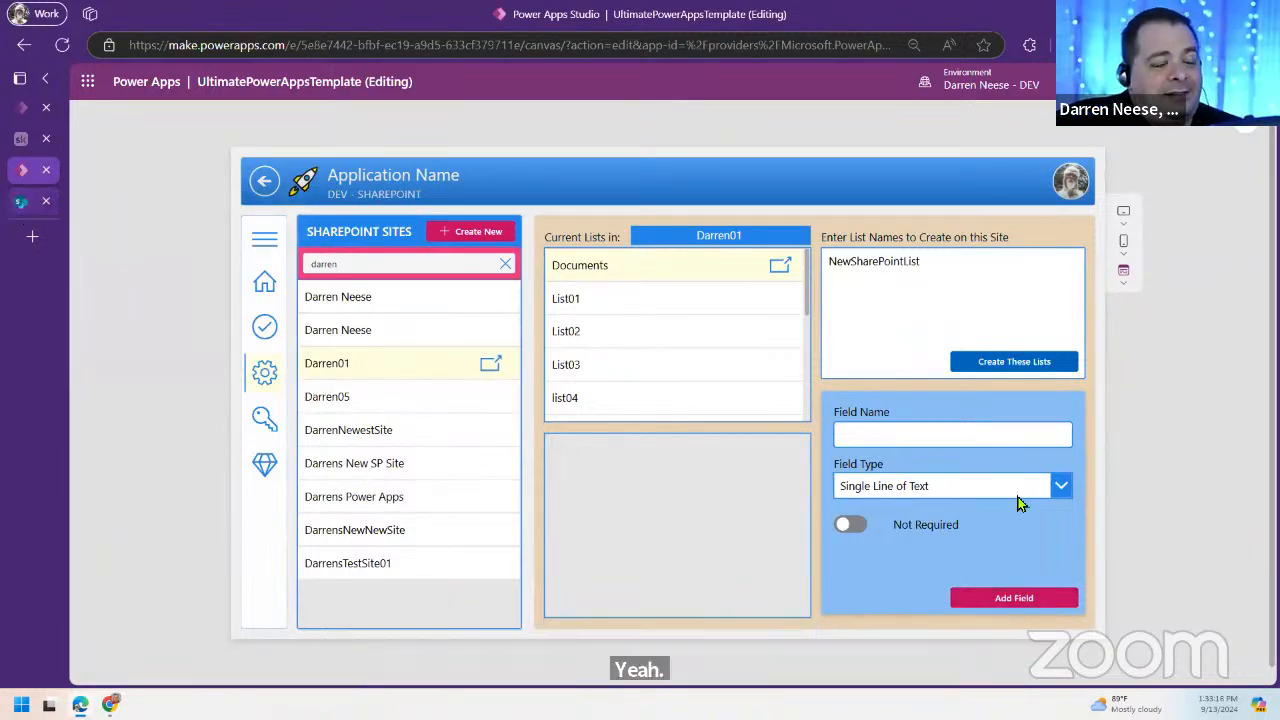
Step: Open the newly created workshop site, dismiss its template prompt and Next steps pane, and examine its home page and site contents
click(20, 203)
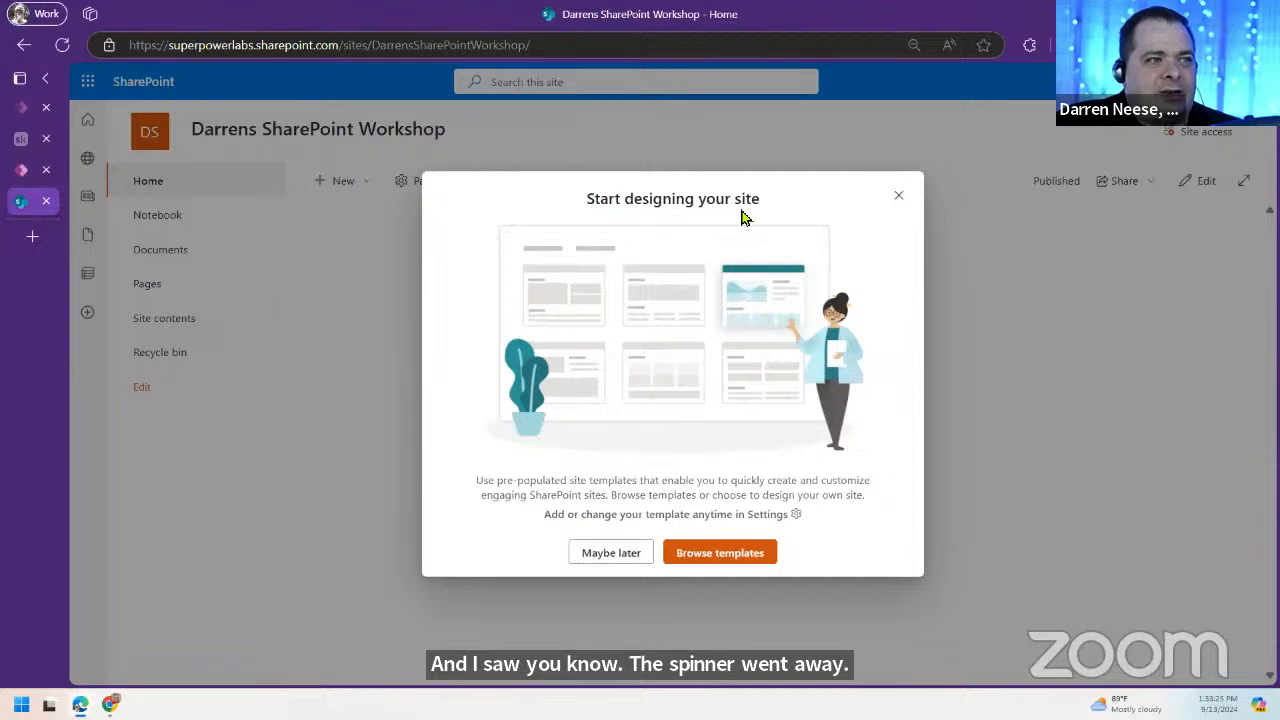
click(900, 196)
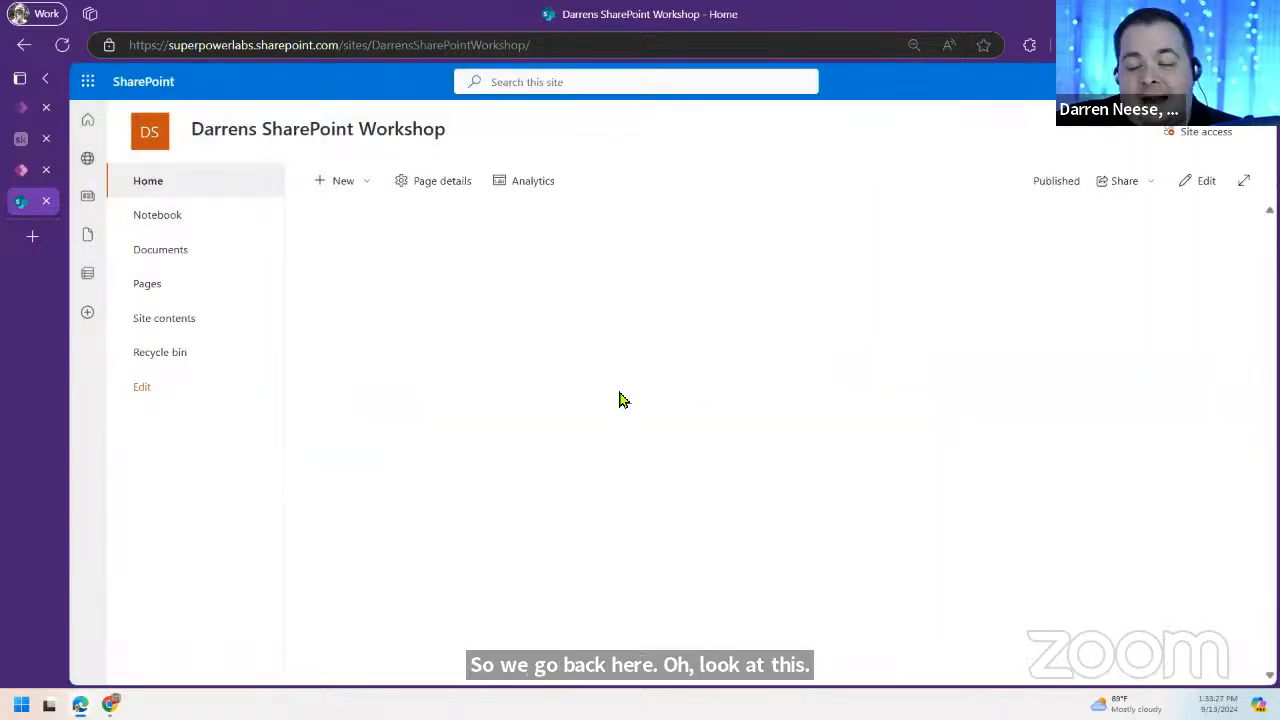
click(180, 327)
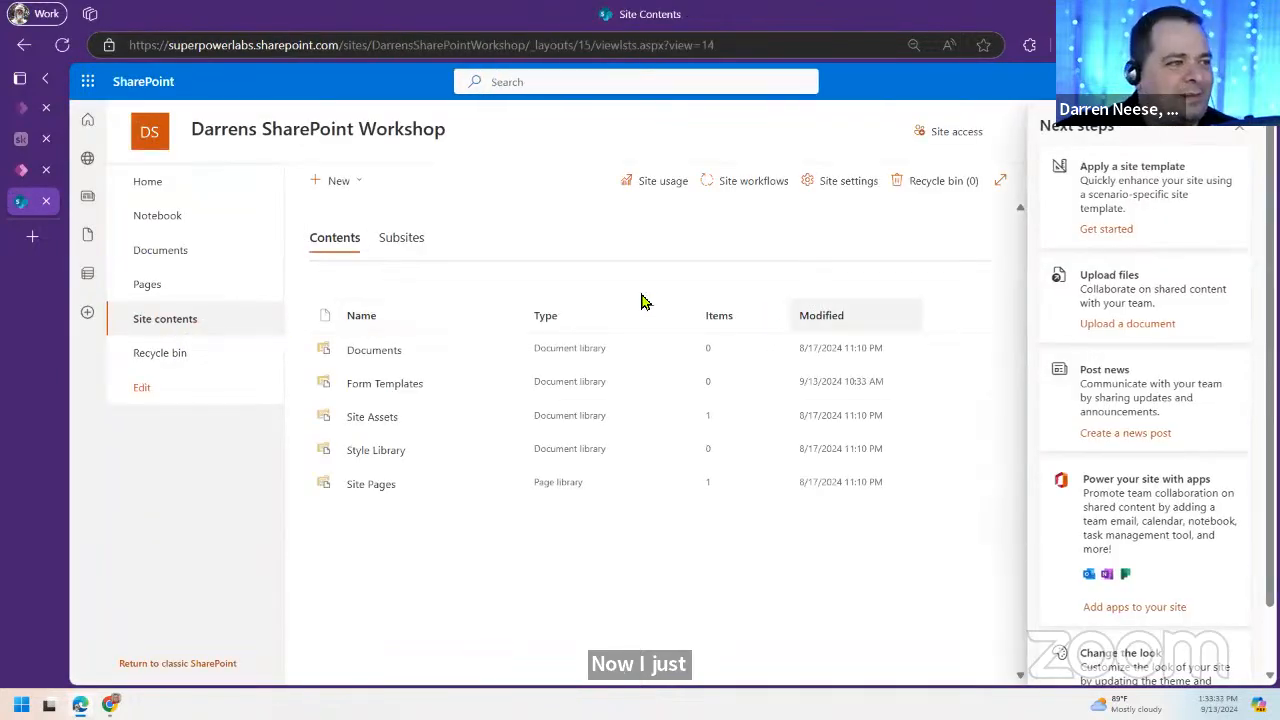
click(1240, 128)
click(150, 185)
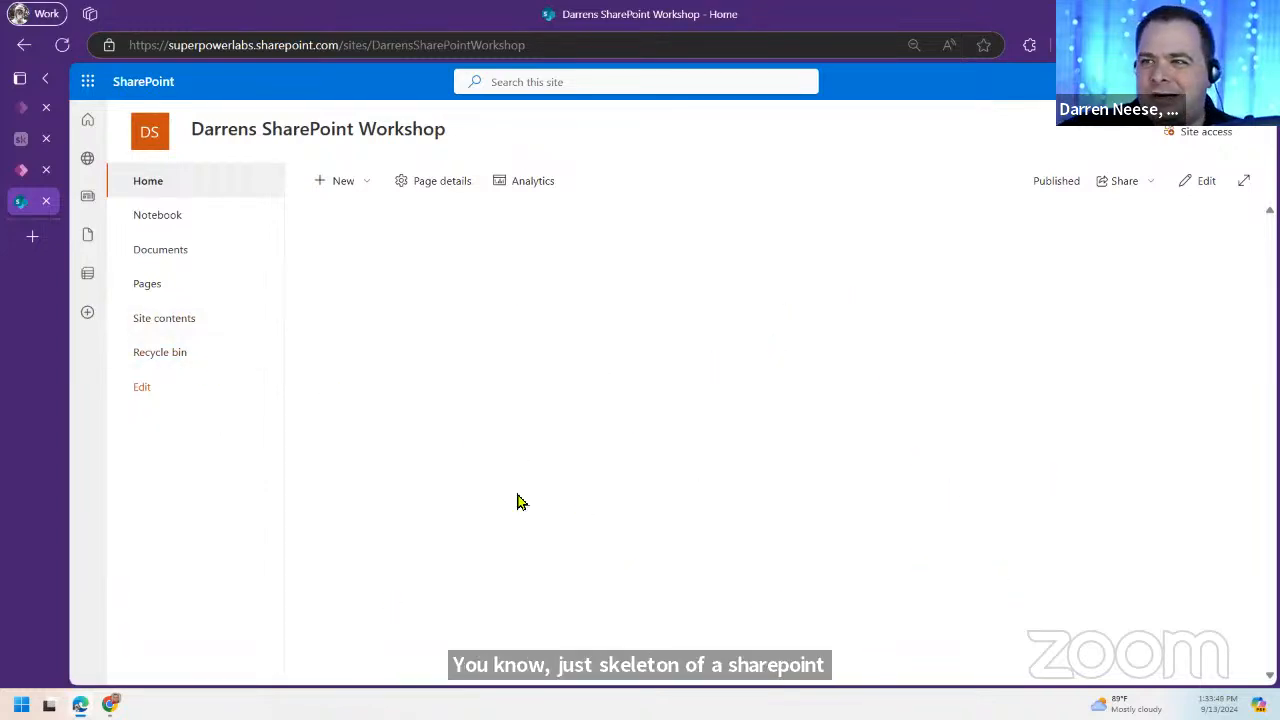
click(168, 320)
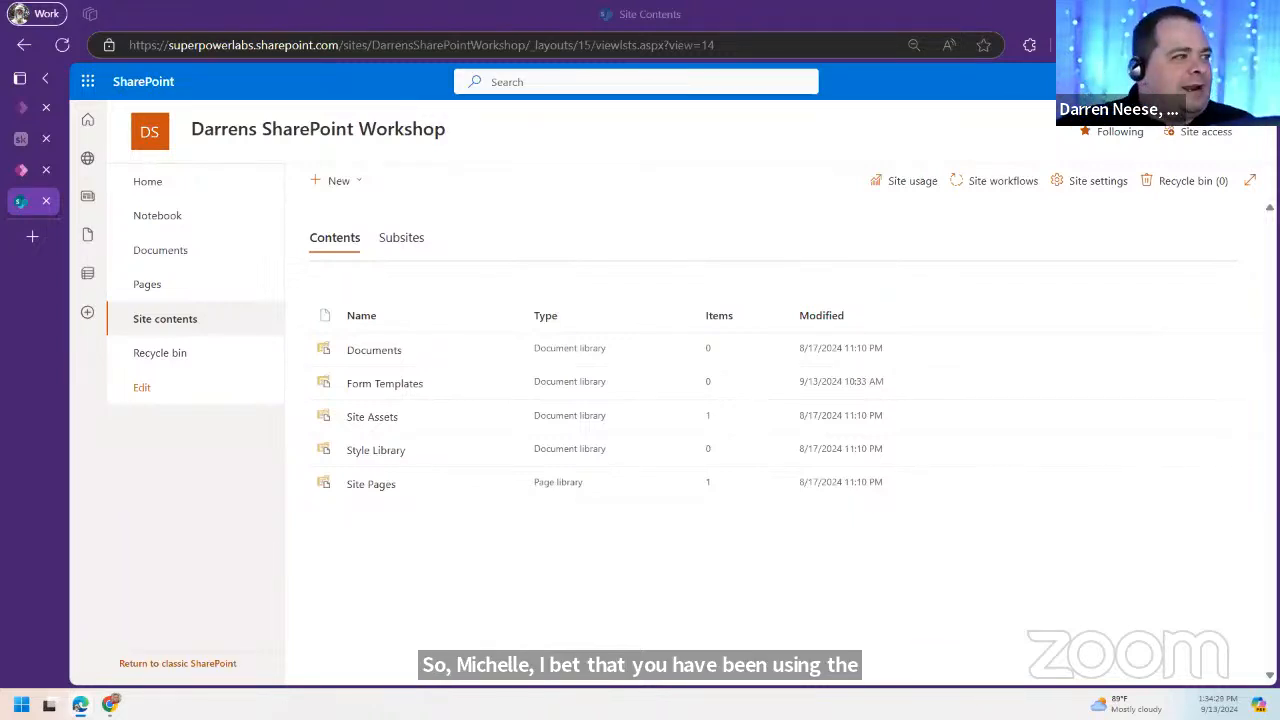
Step: Open the SharePoint start page in a new browser tab and start creating a site of the Team site type
click(13, 172)
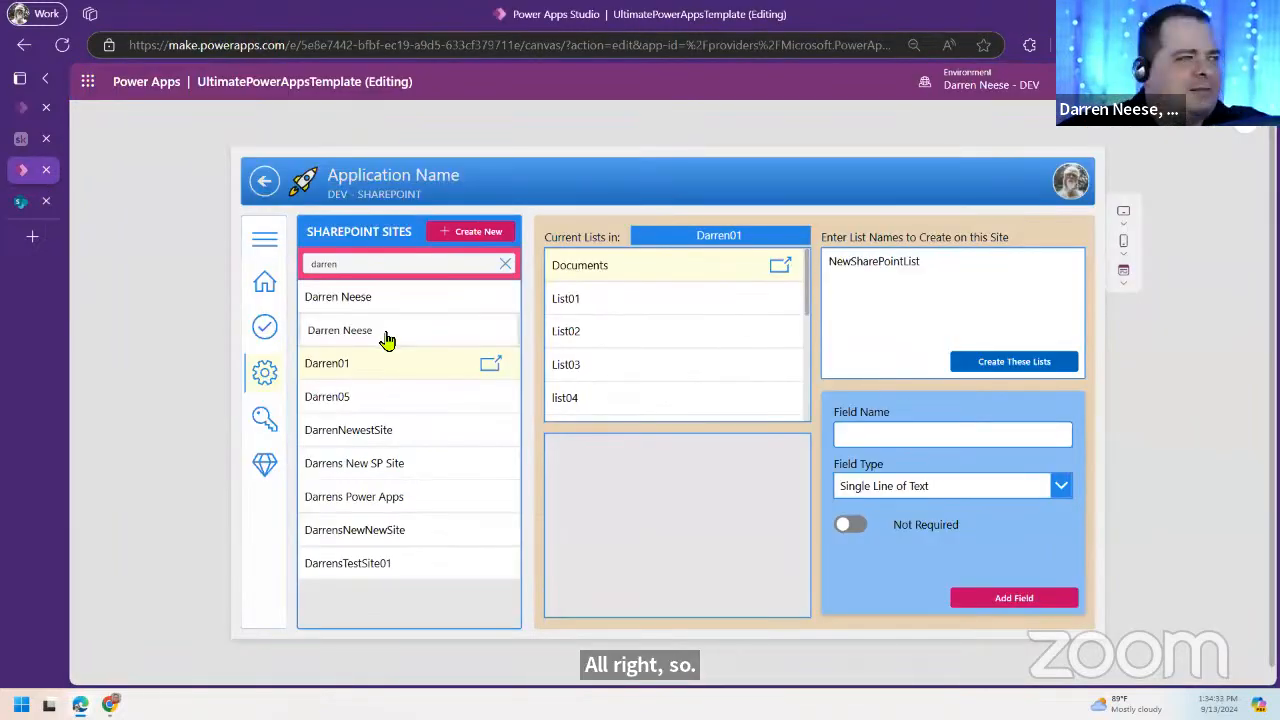
key(ctrl+shift+b)
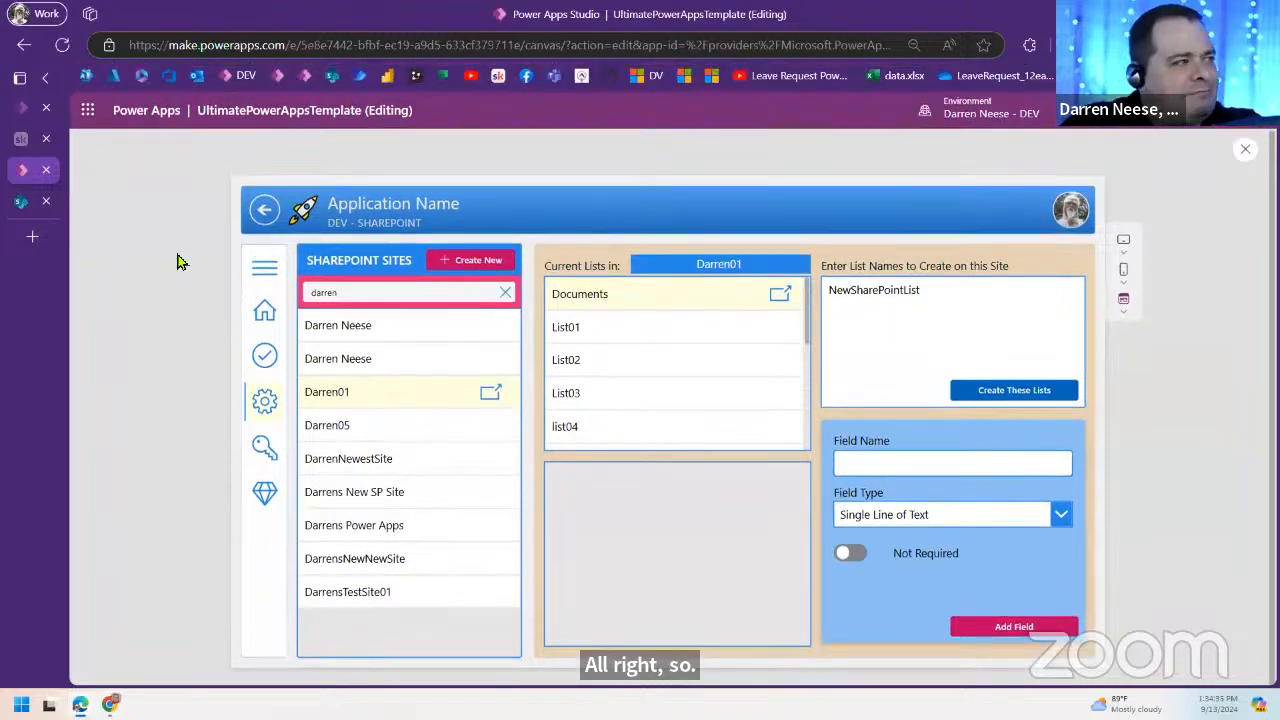
click(32, 240)
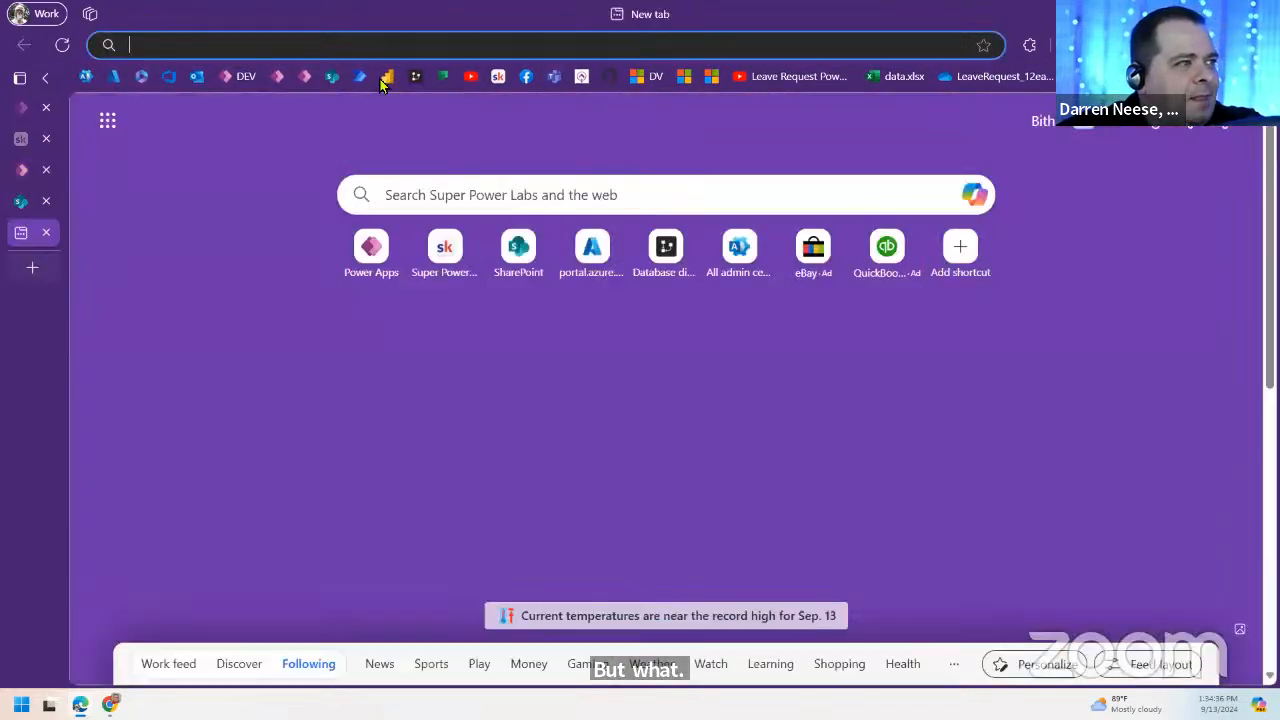
click(331, 77)
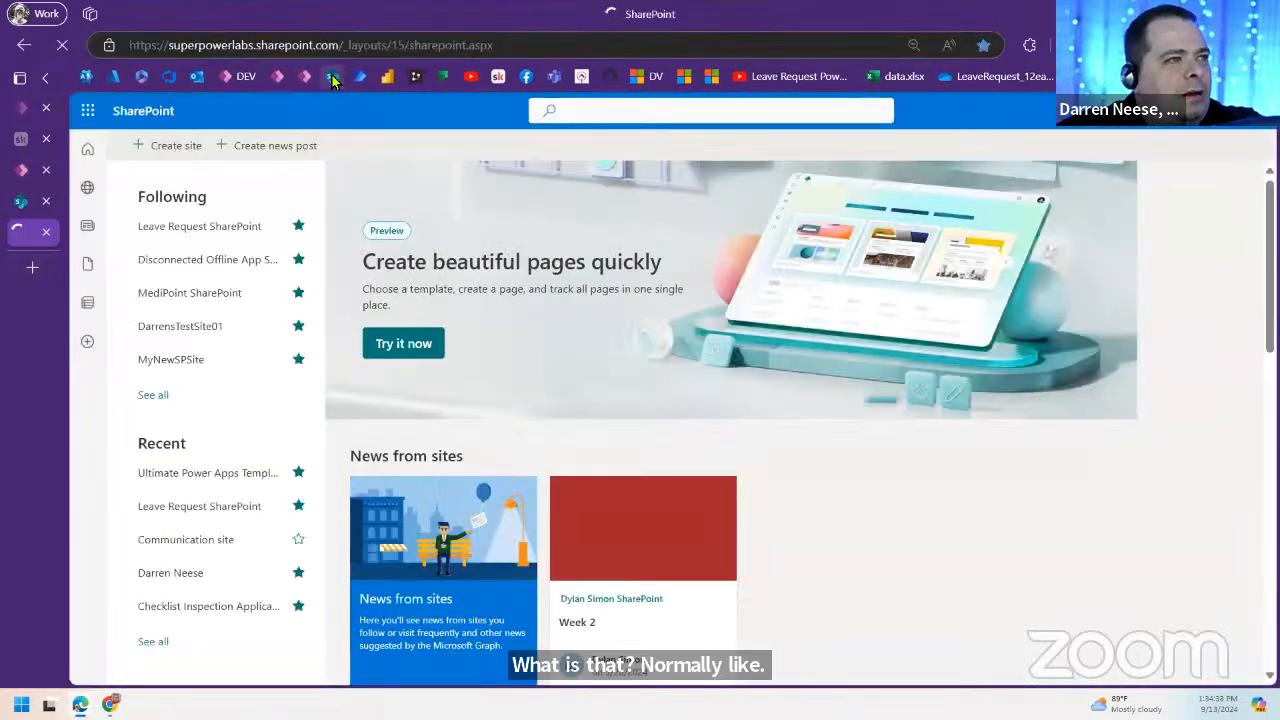
click(168, 146)
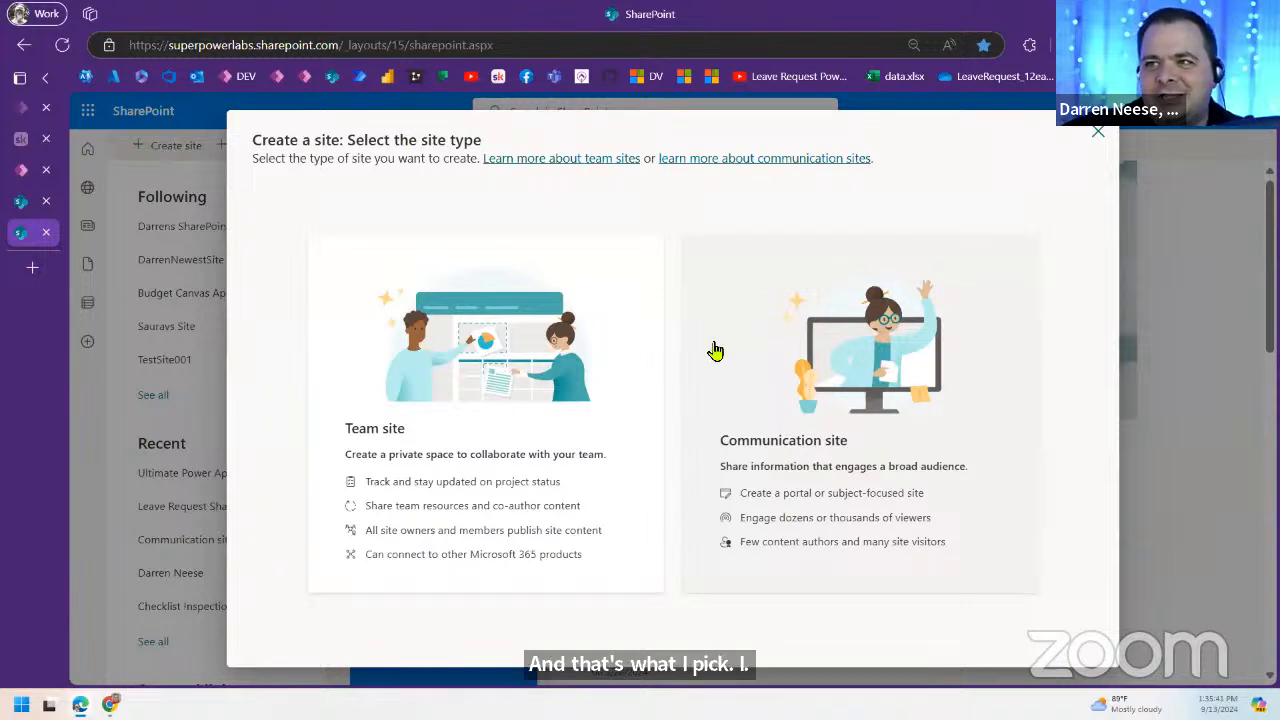
click(506, 352)
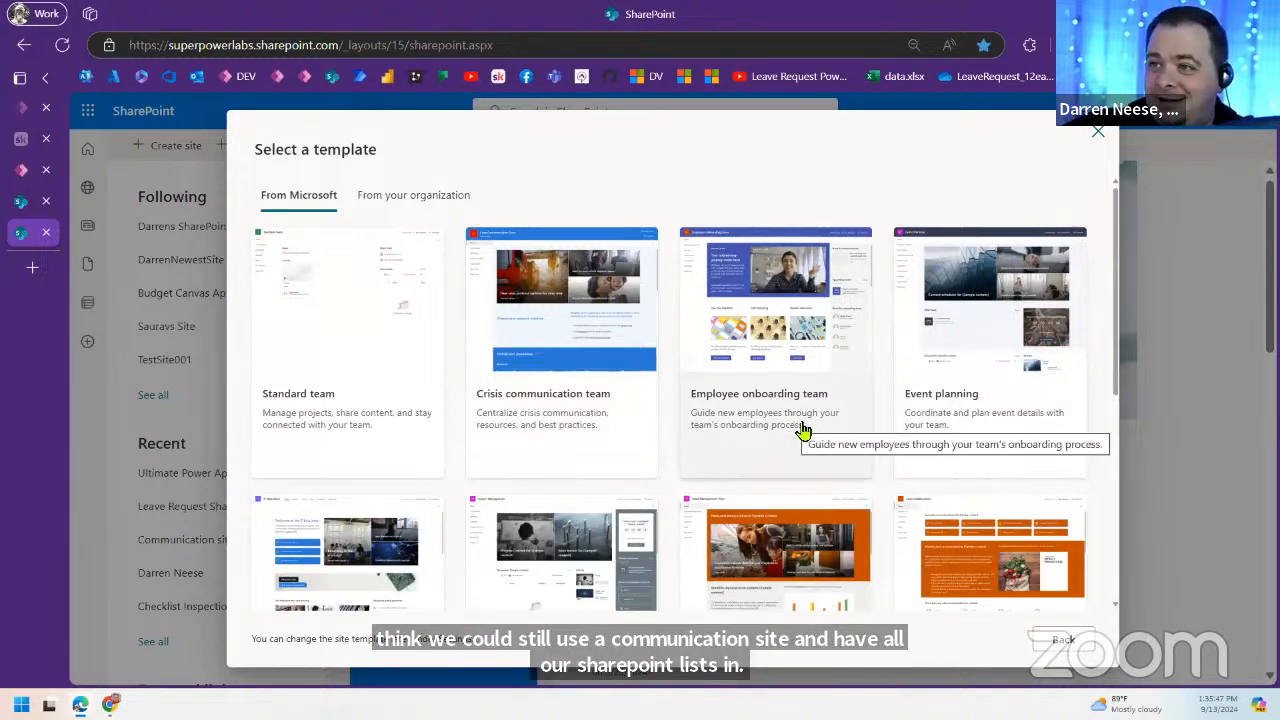
Step: Browse the Microsoft team site templates and use the Standard team template
scroll(793, 430, down, 3)
scroll(793, 432, down, 2)
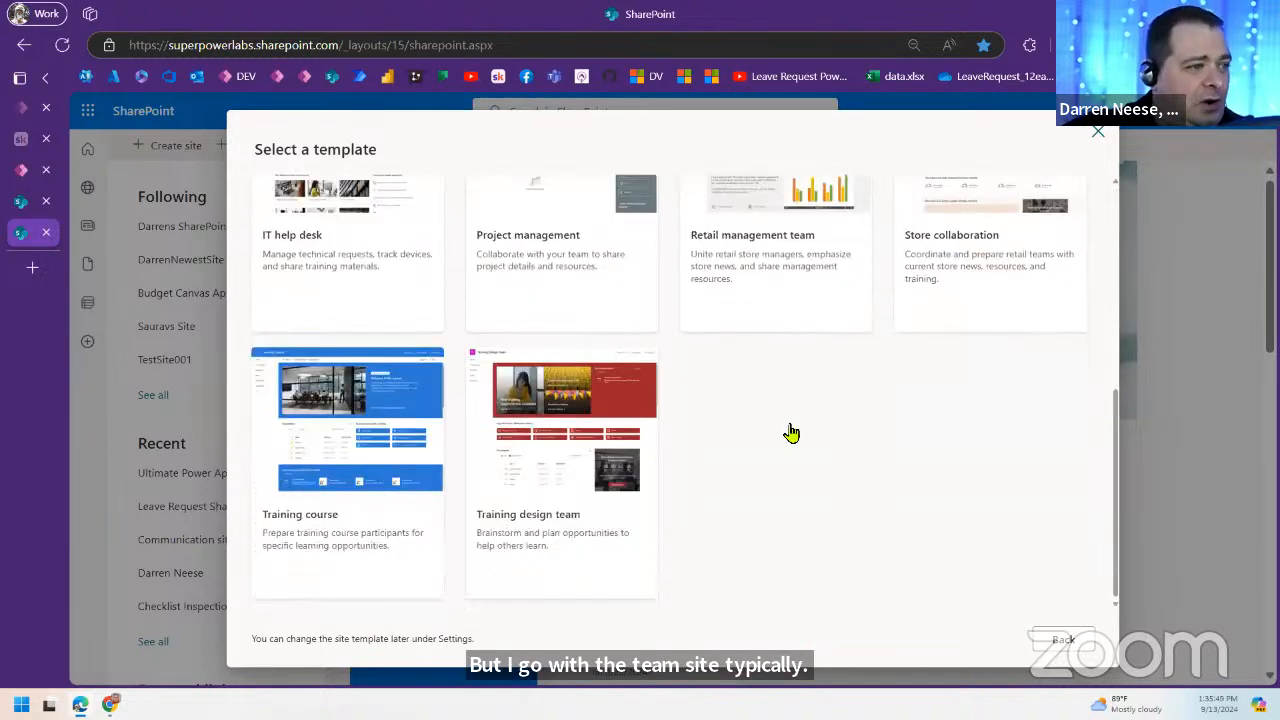
scroll(793, 432, up, 5)
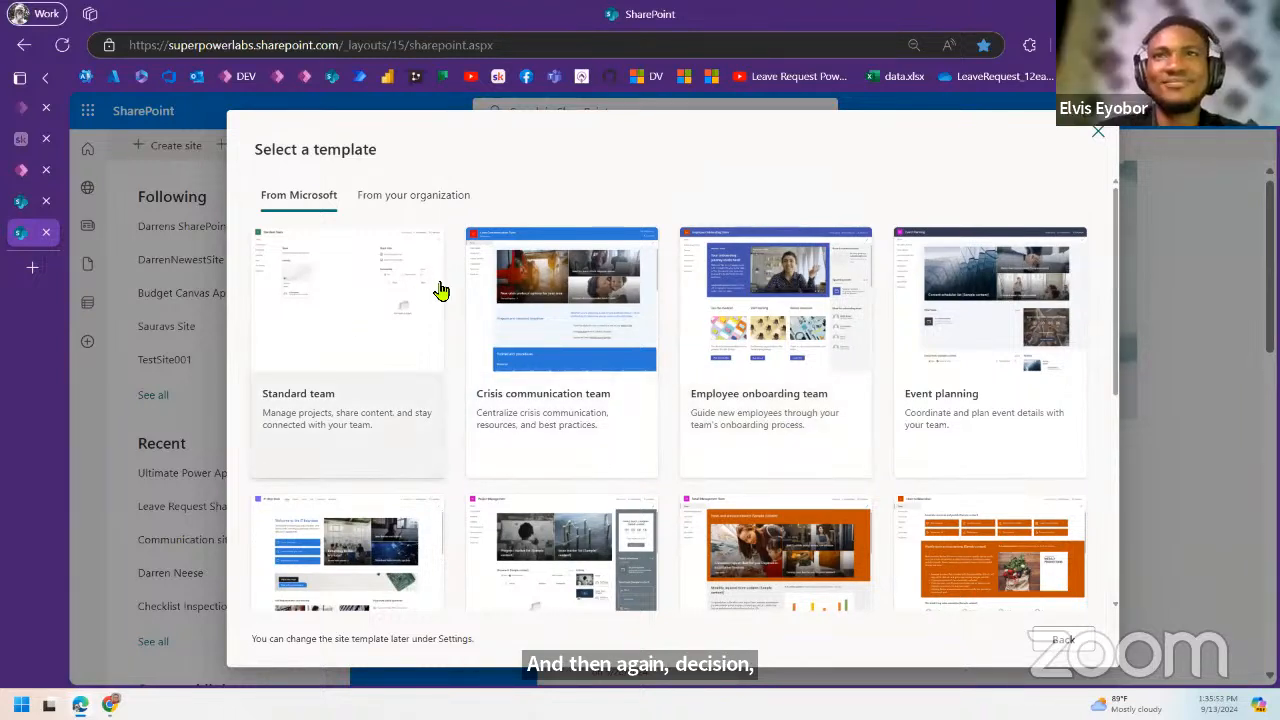
click(336, 290)
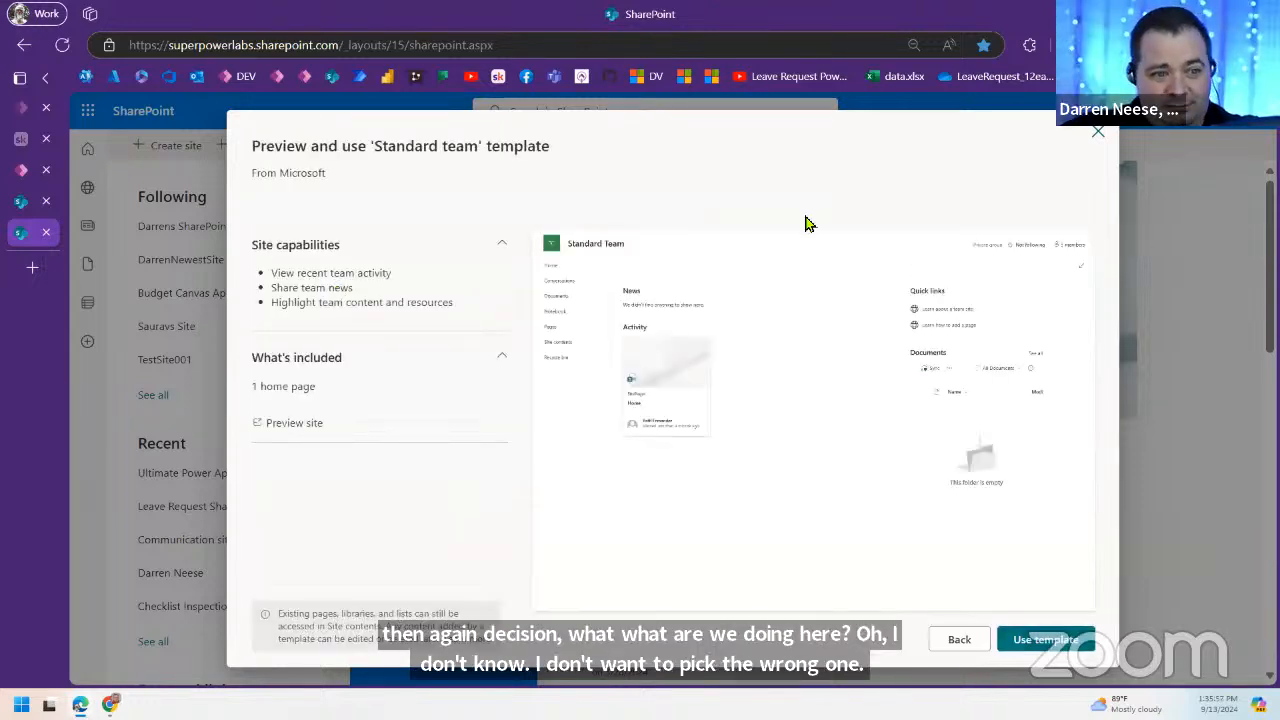
click(1064, 648)
Step: Name the site with the owner's first name plus an s, followed by Manual Site, with spaces between the words
click(870, 418)
text(Darren)
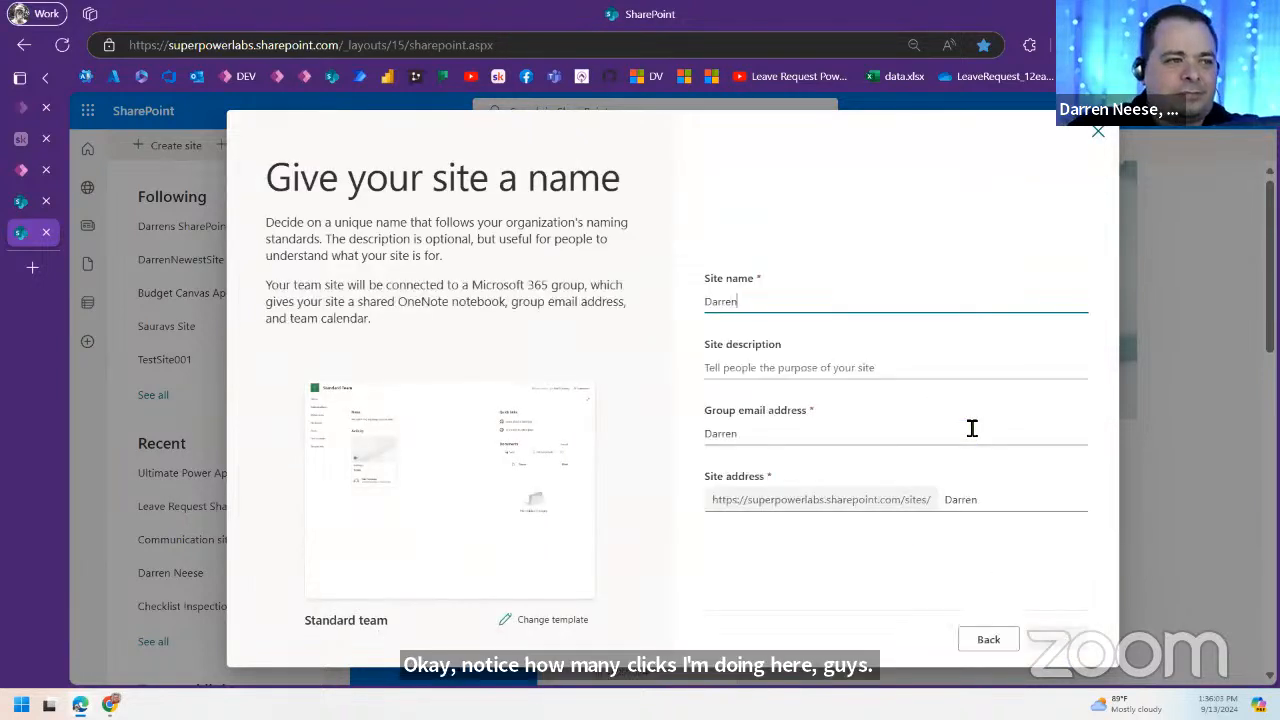
text(sManualSite)
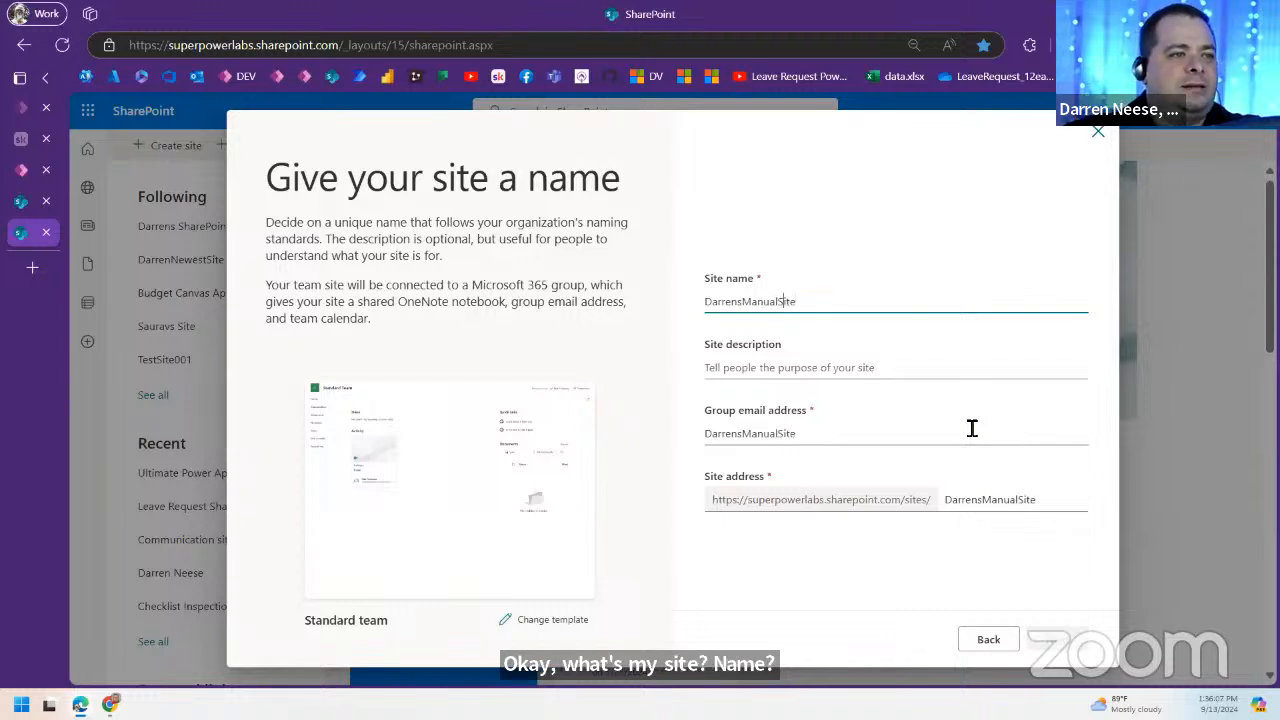
key(Left)
key(Left)
key(Left)
key(Left)
key(Left)
key(Left)
key(Left)
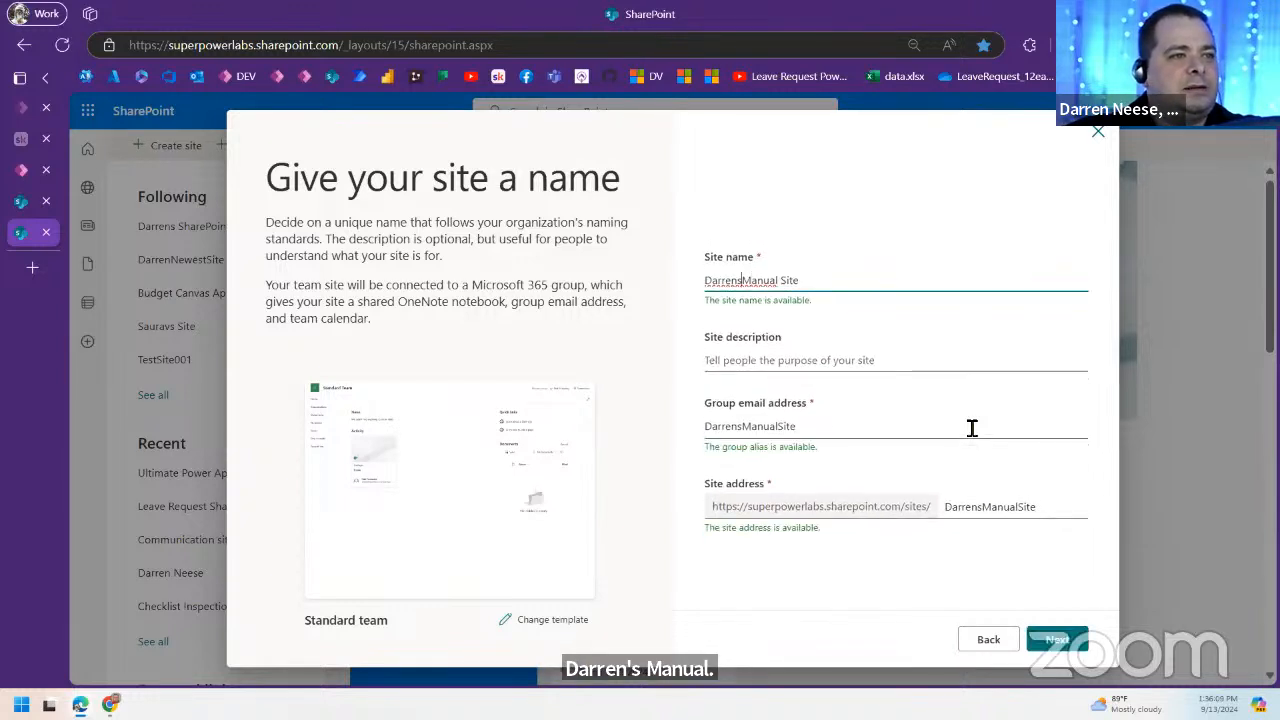
Step: Point out the site description, group email address and site address fields, and continue to the language and privacy options
click(817, 369)
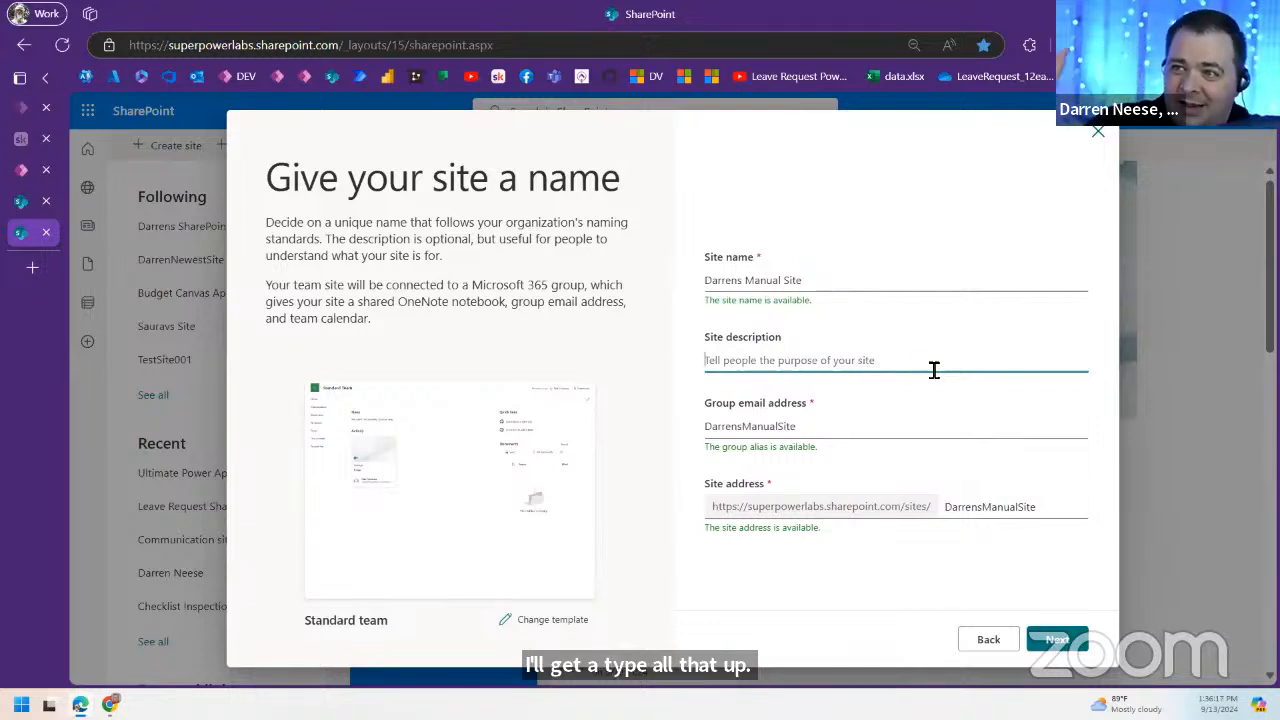
click(863, 441)
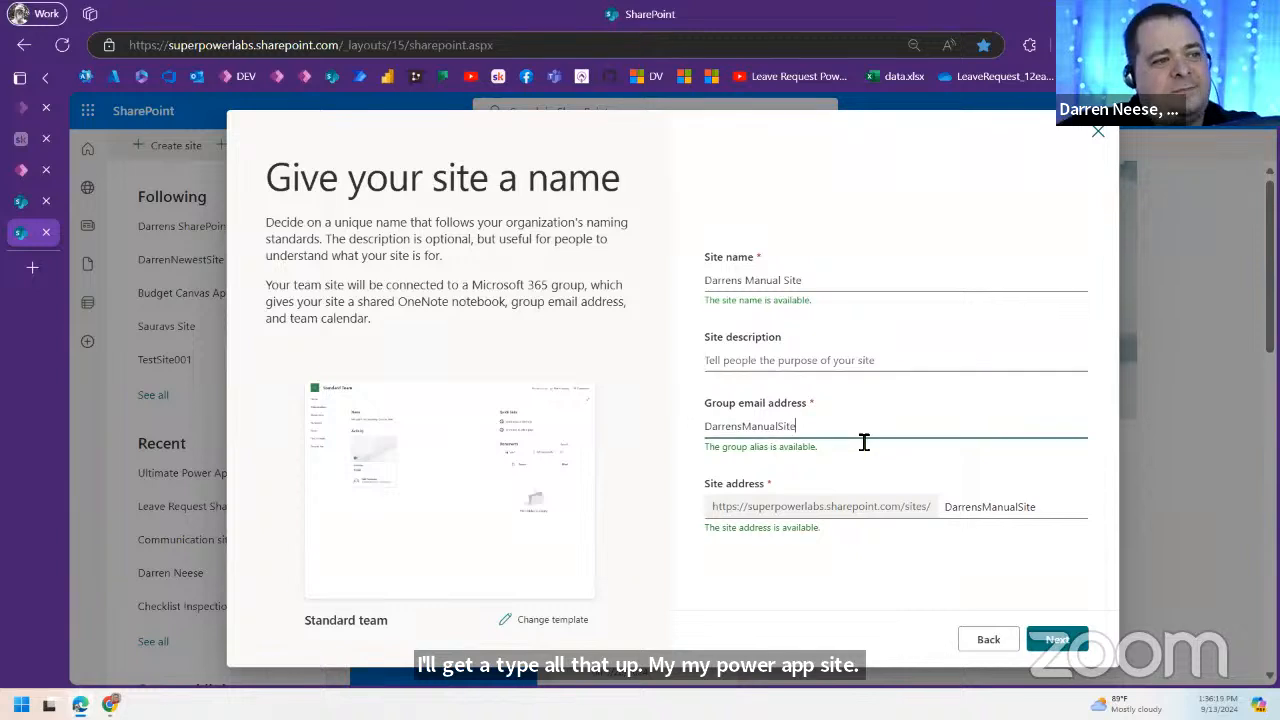
double_click(975, 508)
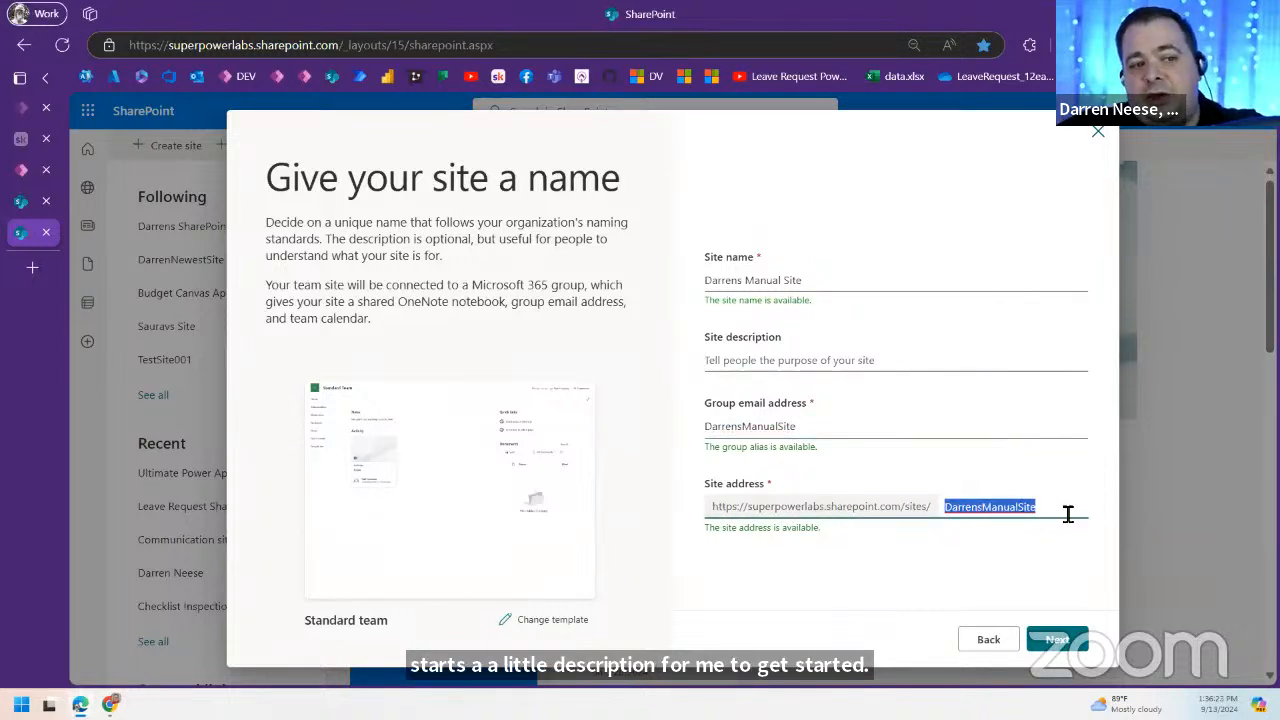
click(1058, 641)
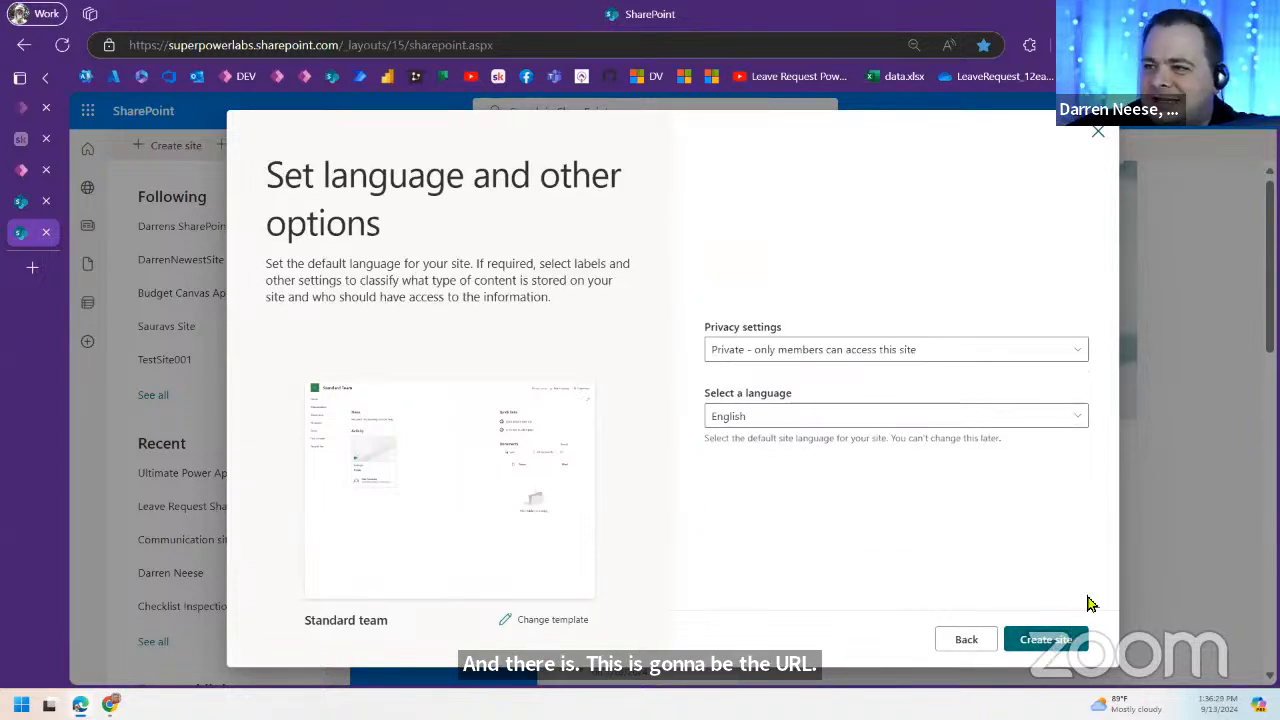
Step: Set the privacy to "Public - anyone in the organization can access this site" and create the site
click(1005, 358)
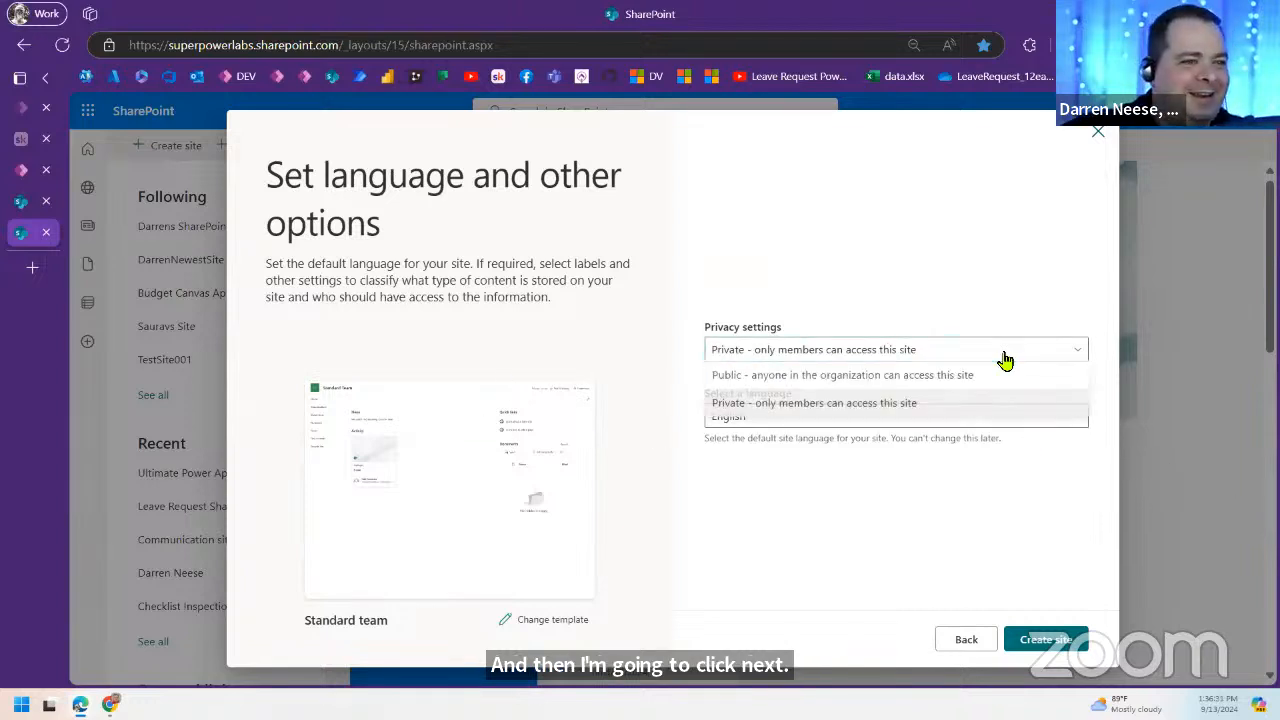
click(823, 380)
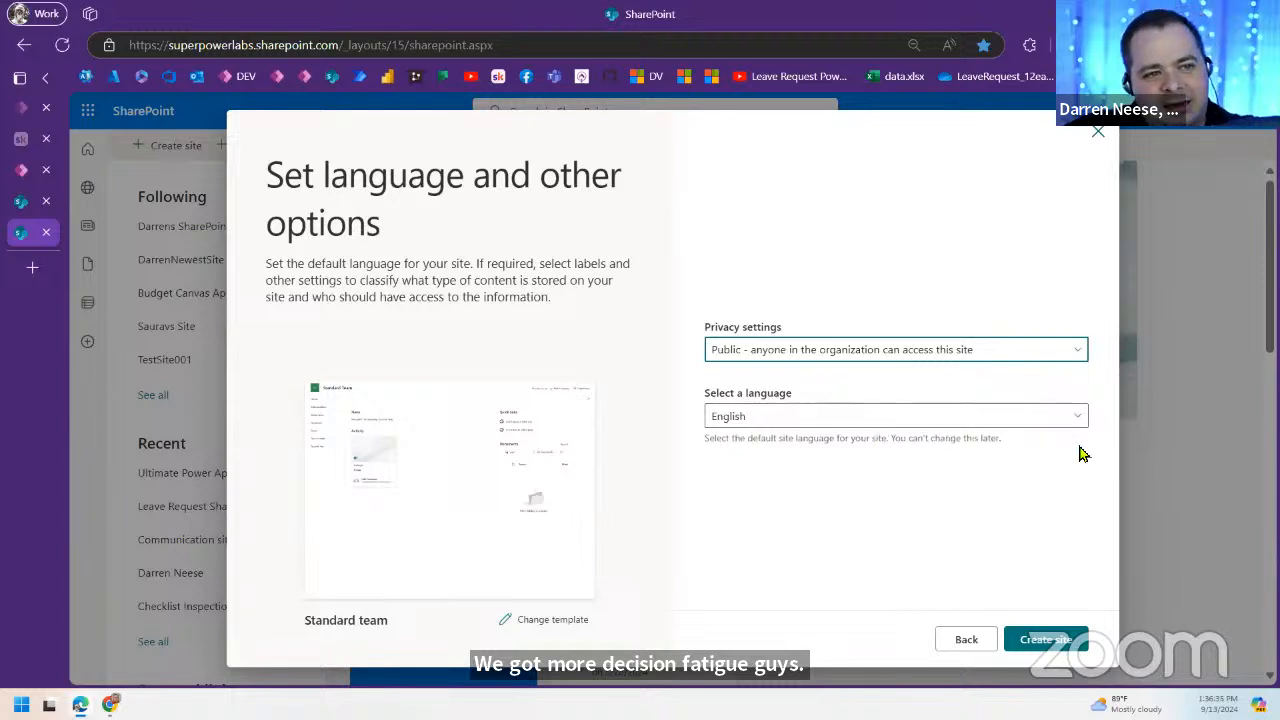
click(1055, 642)
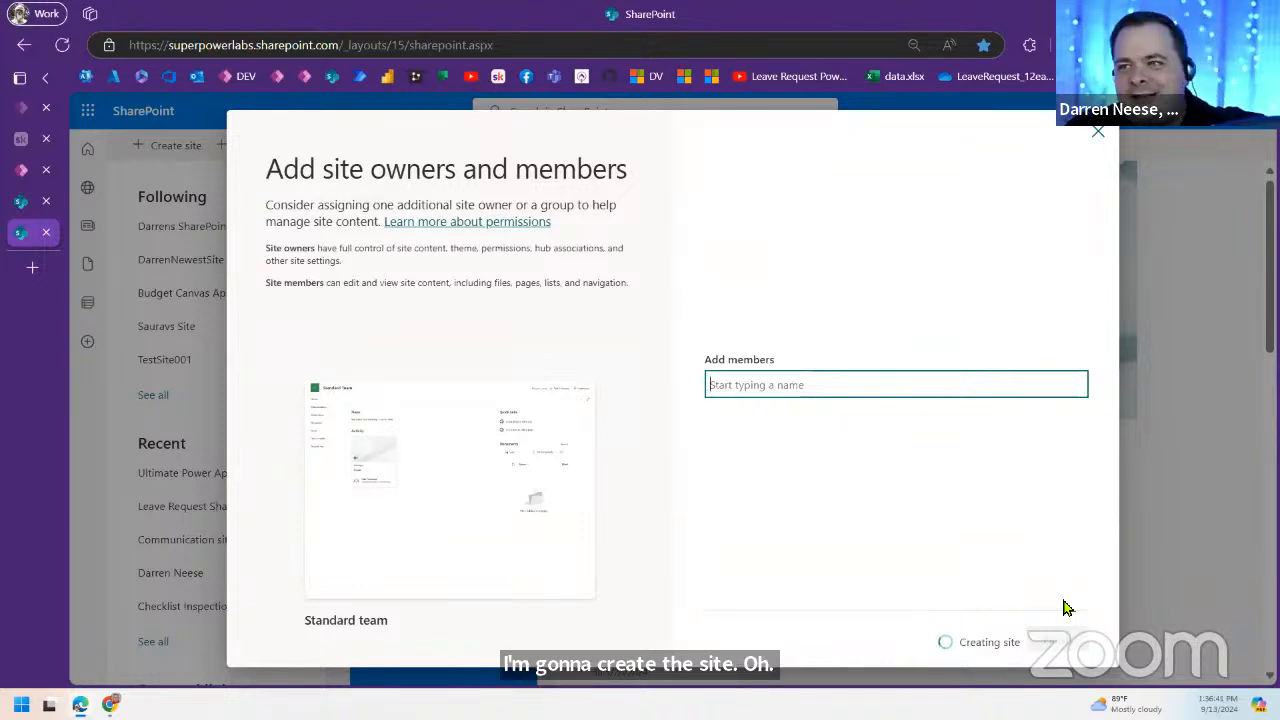
Step: Add the presenter's account to the site members and assign it the Owner role
text(darren)
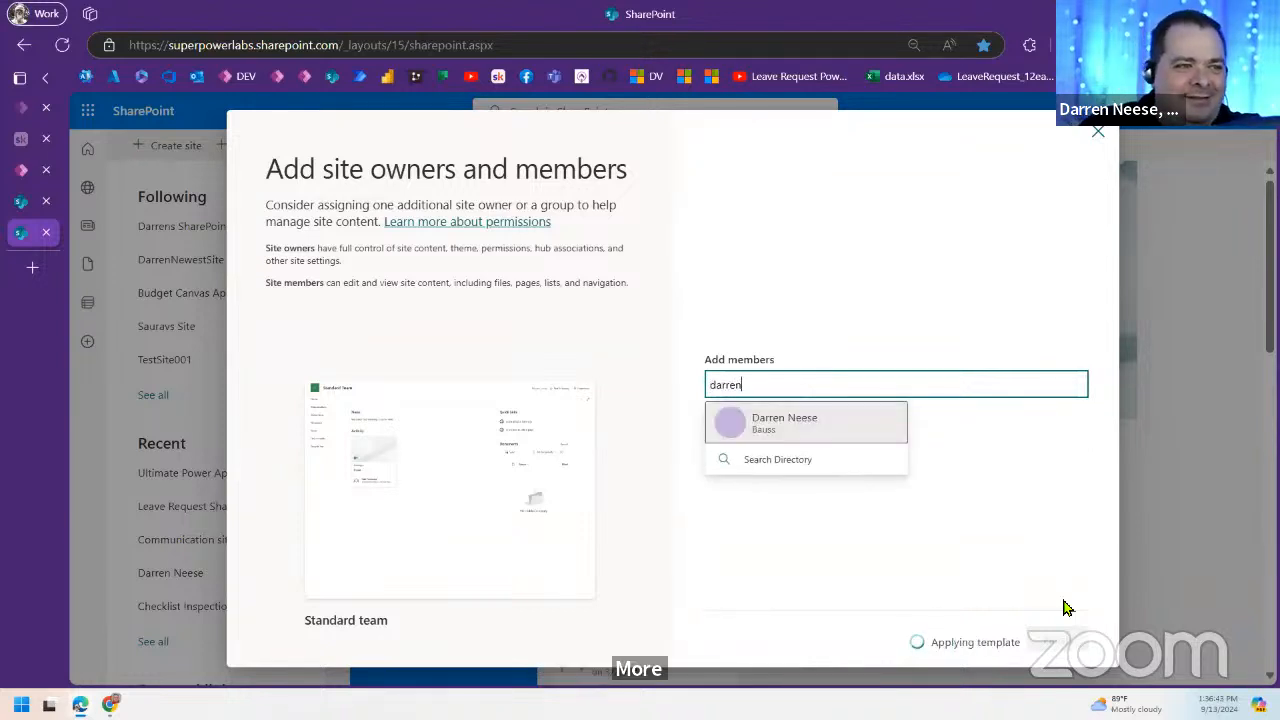
click(800, 432)
click(782, 434)
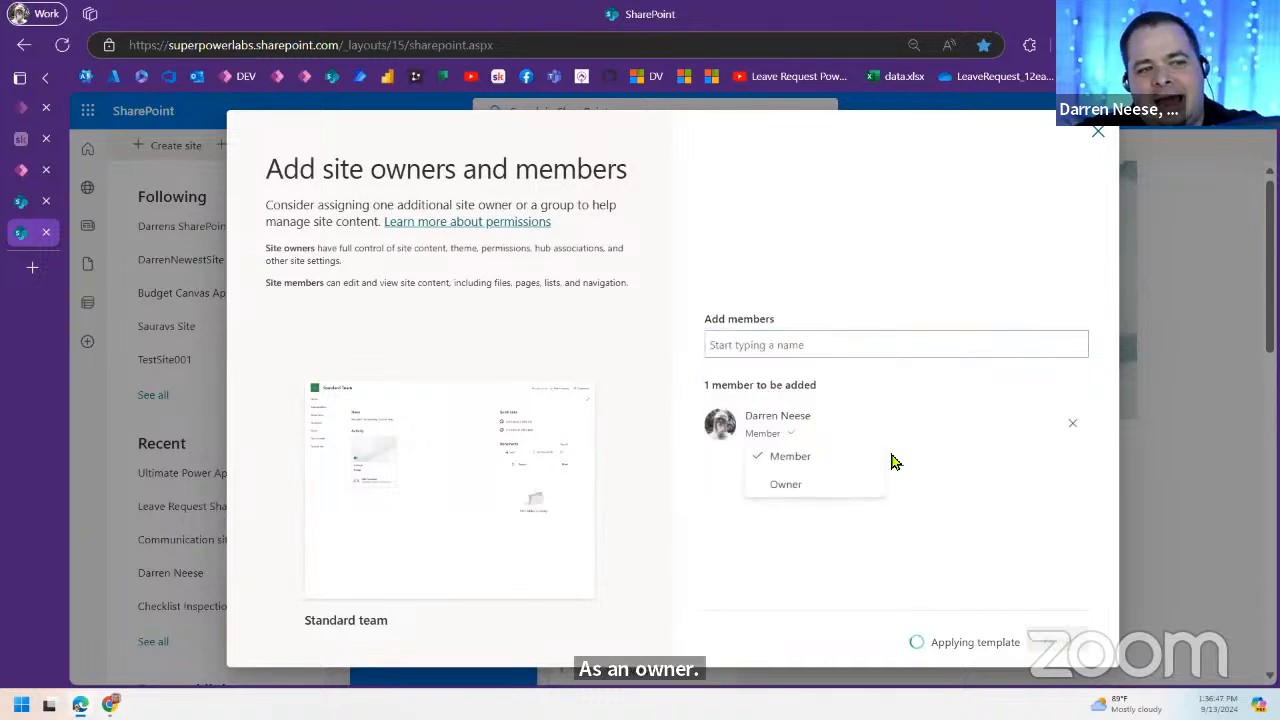
click(806, 496)
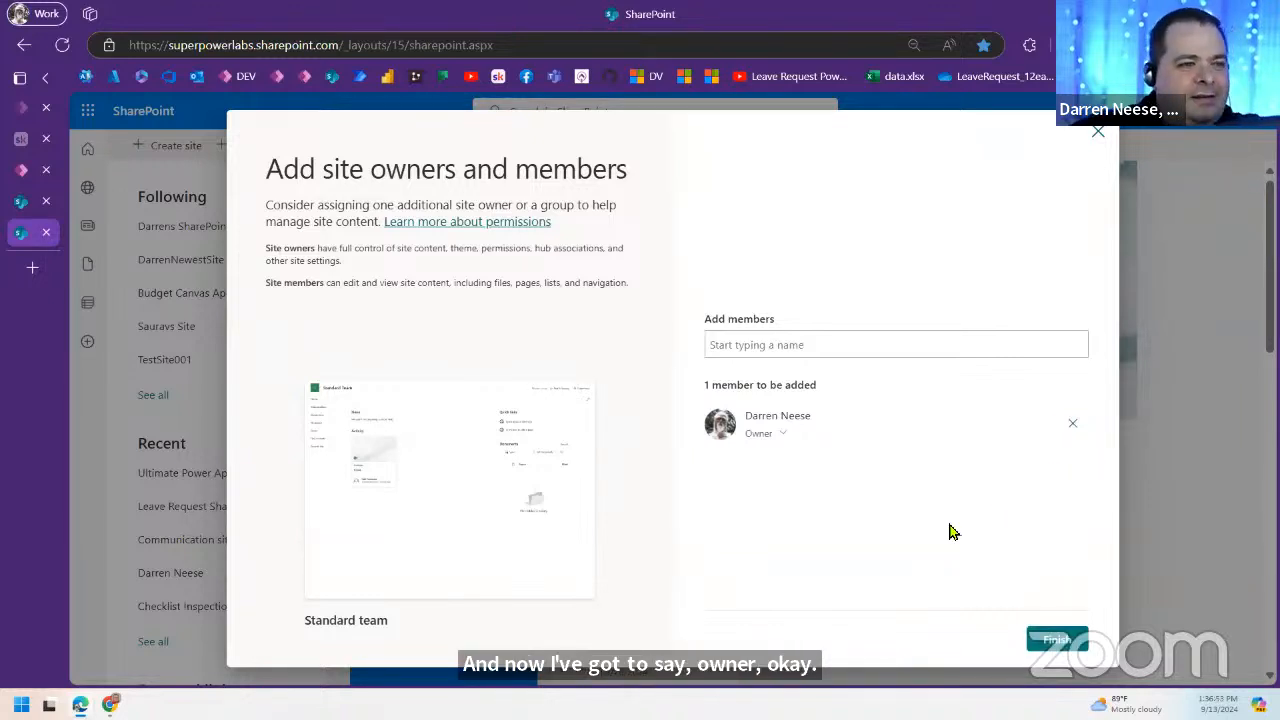
Step: Finish adding owners and members to complete the manual team site
click(1057, 640)
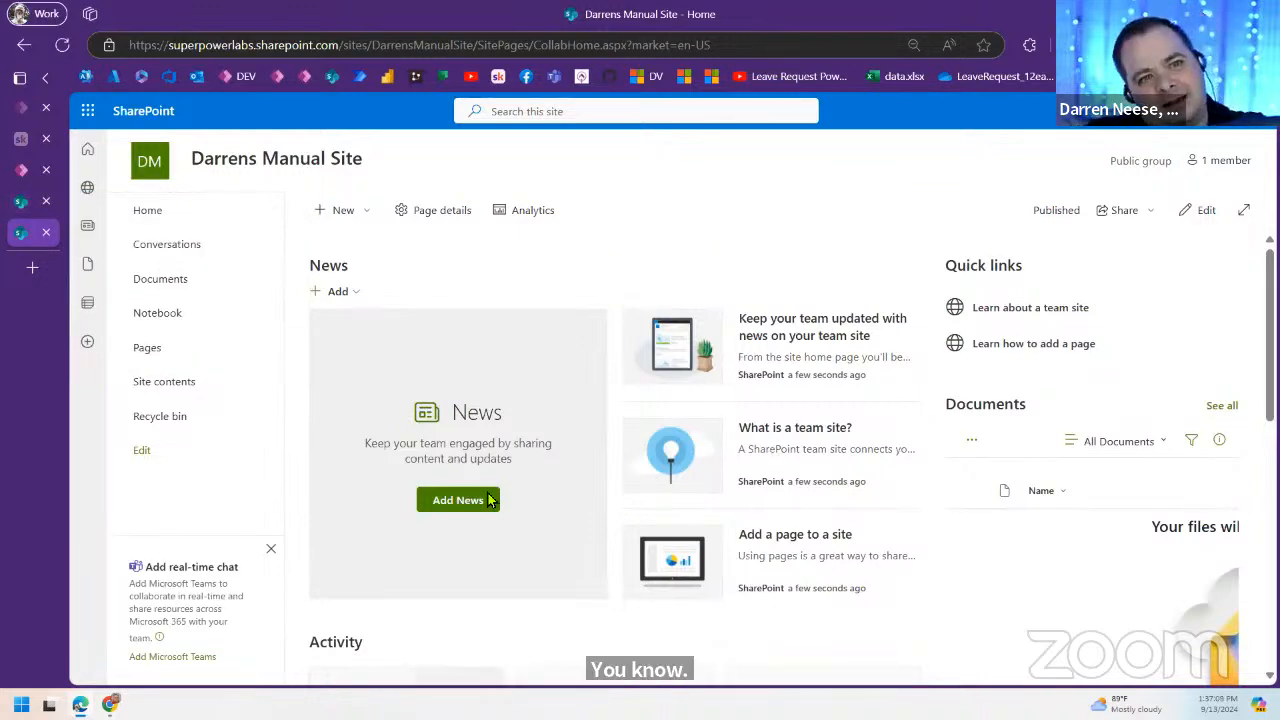
Step: Review the template app's new-site form as a comparison with the manual process, then cancel without creating a site
click(26, 174)
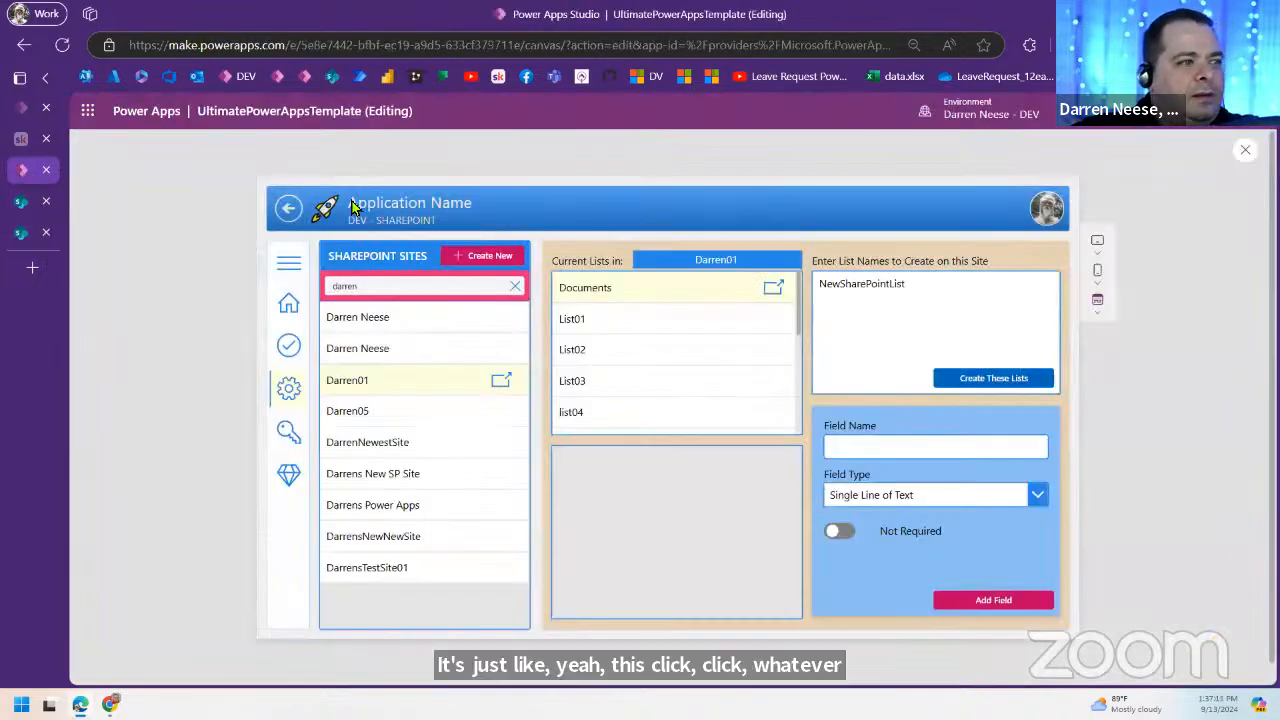
click(480, 258)
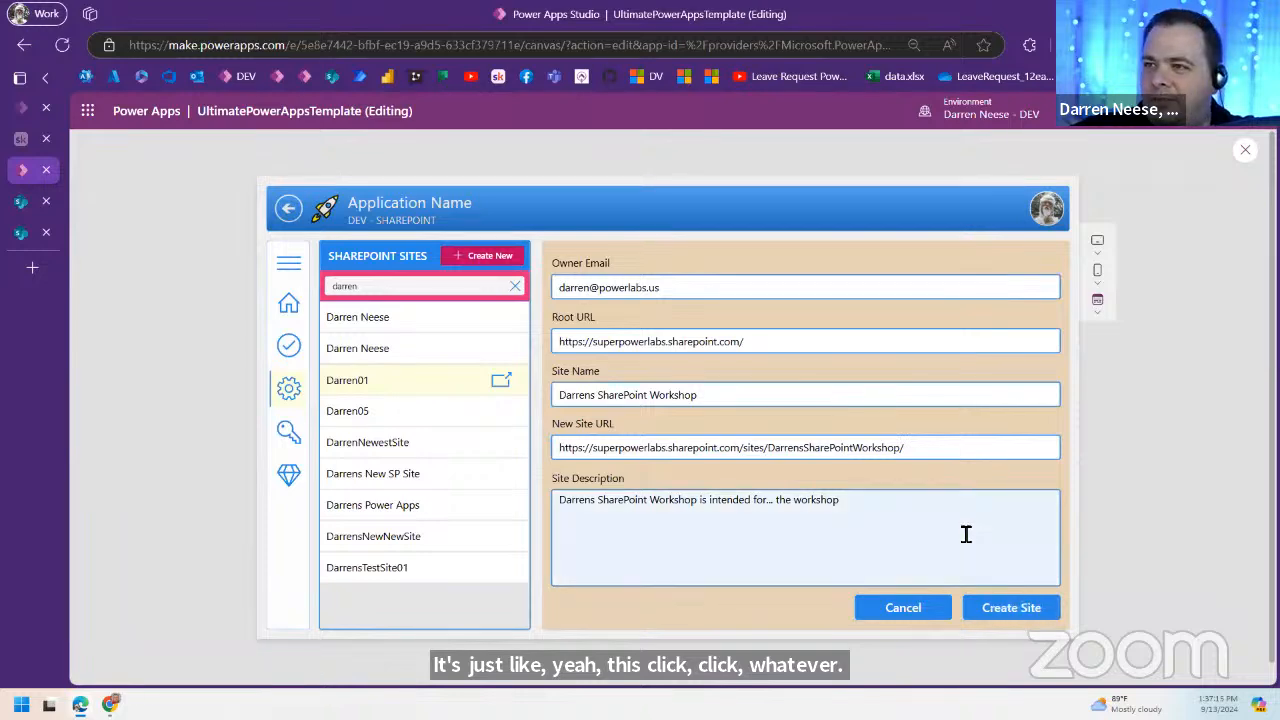
click(18, 203)
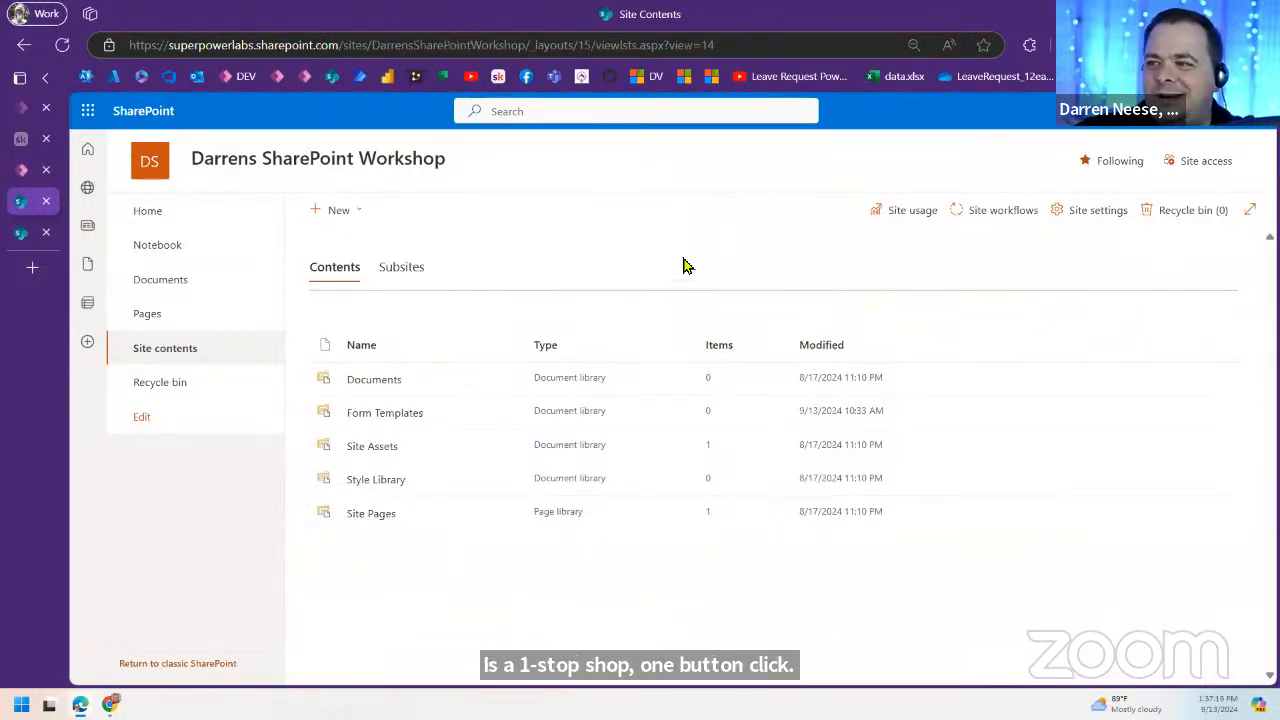
click(19, 170)
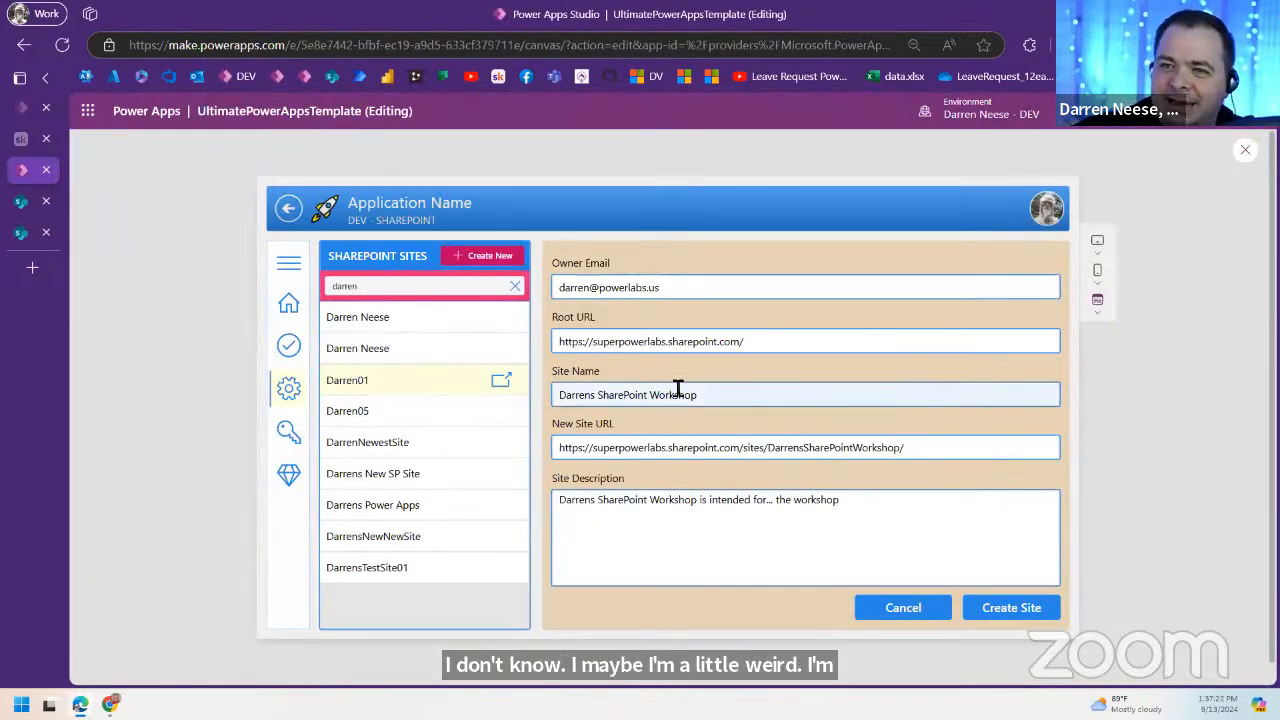
click(808, 354)
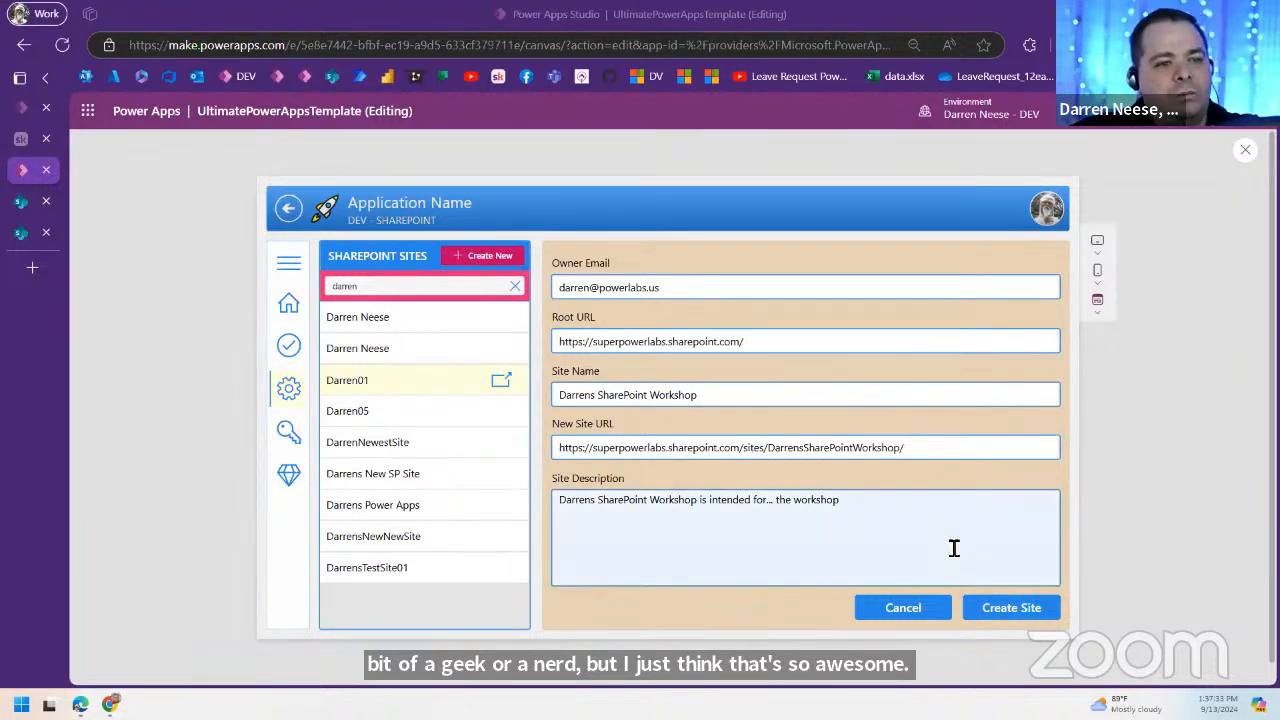
click(903, 609)
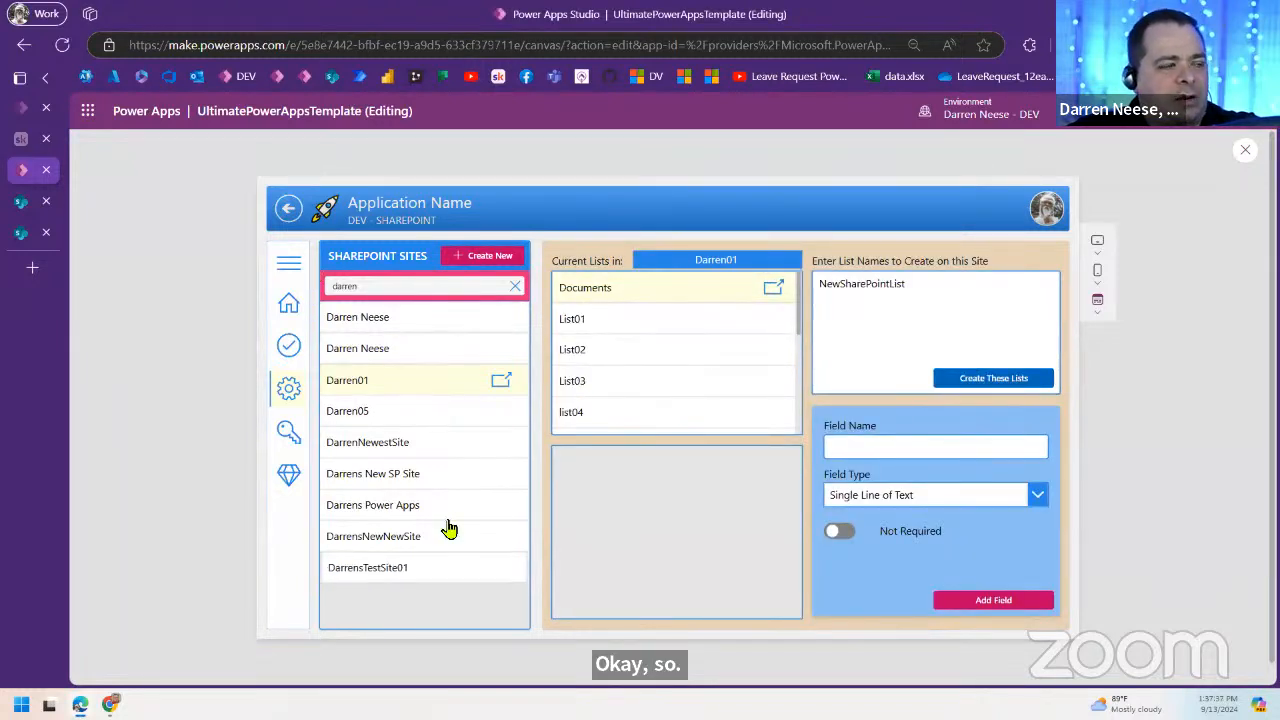
Step: Reload the app's DEV - SHAREPOINT screen in preview and show the lists of the site whose name ends in 05
click(290, 306)
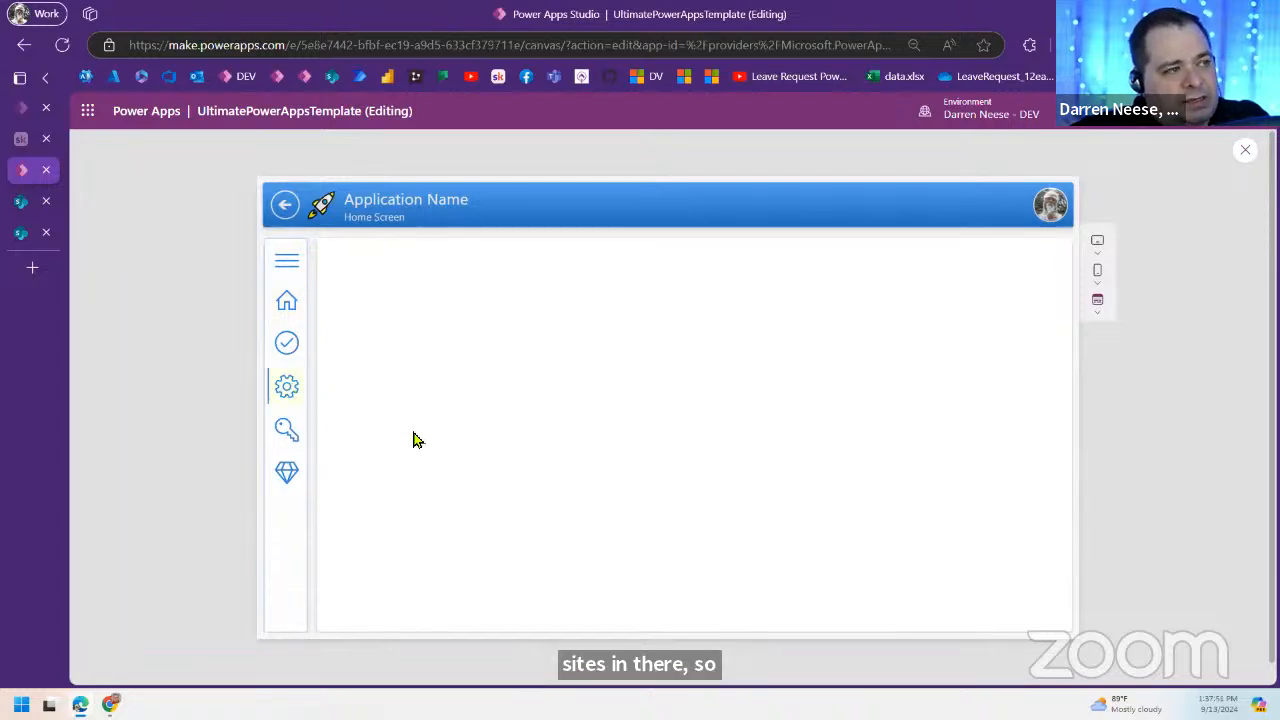
click(1244, 153)
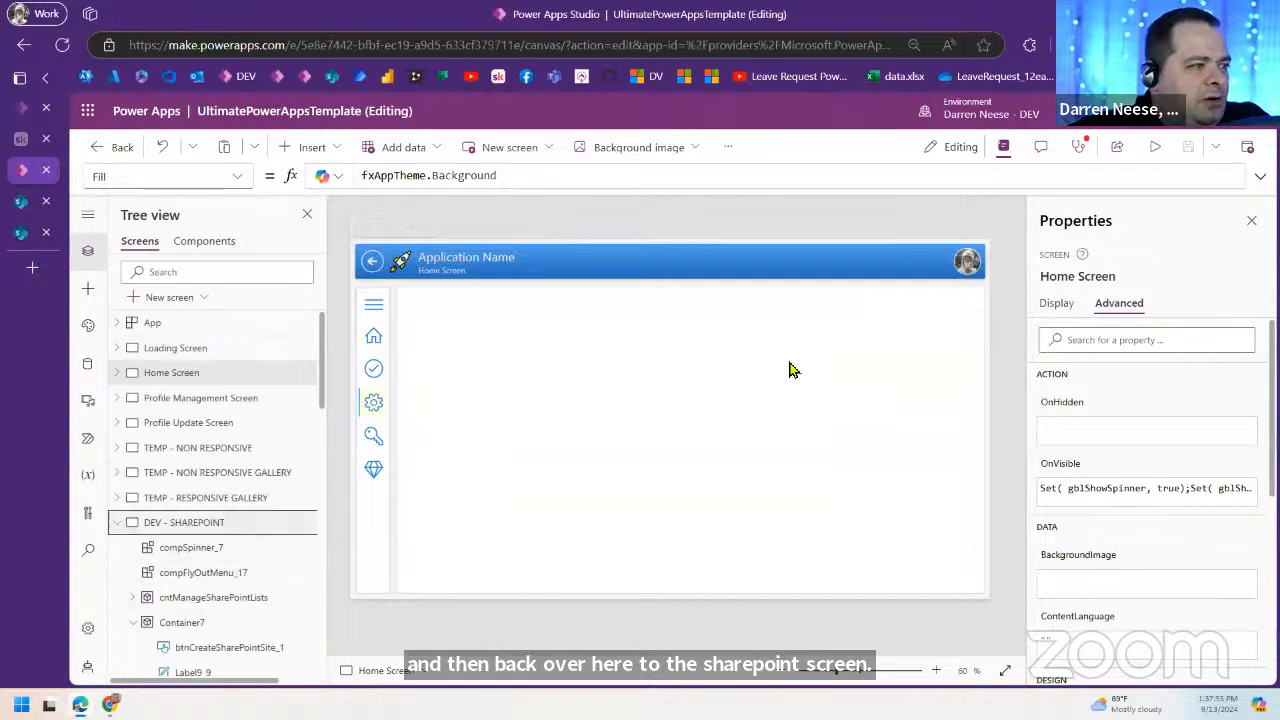
click(1154, 150)
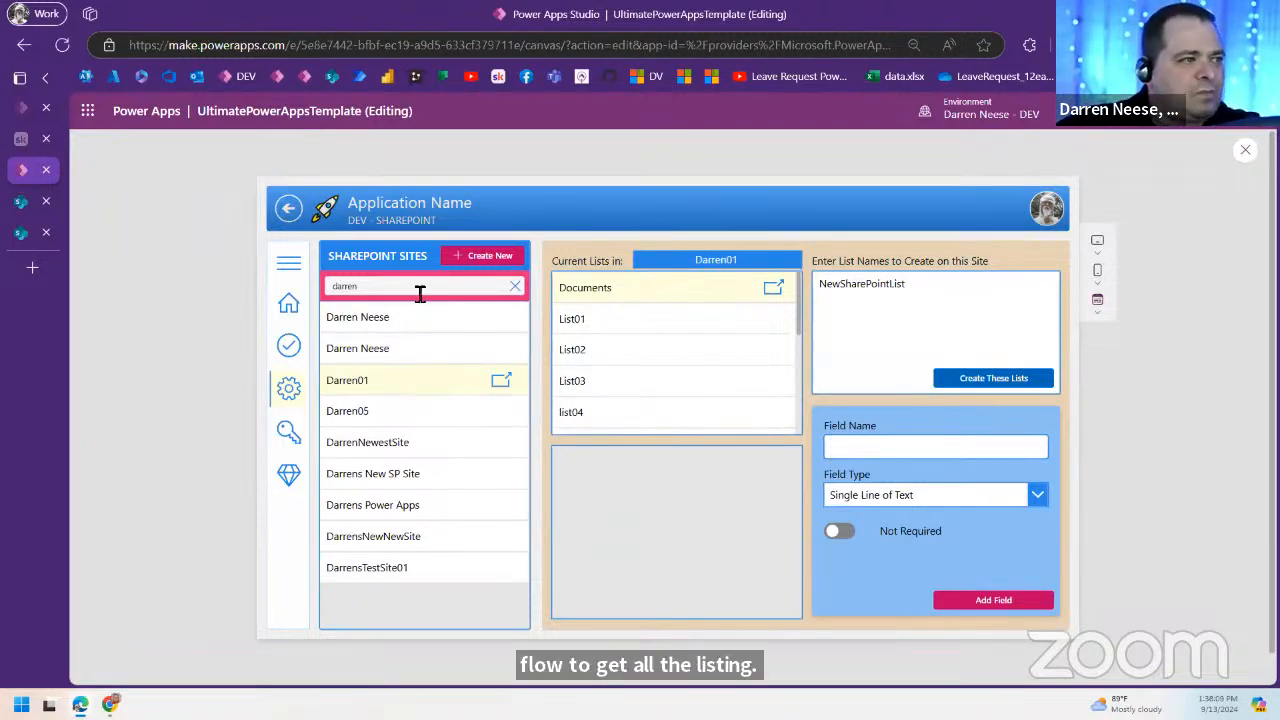
click(419, 412)
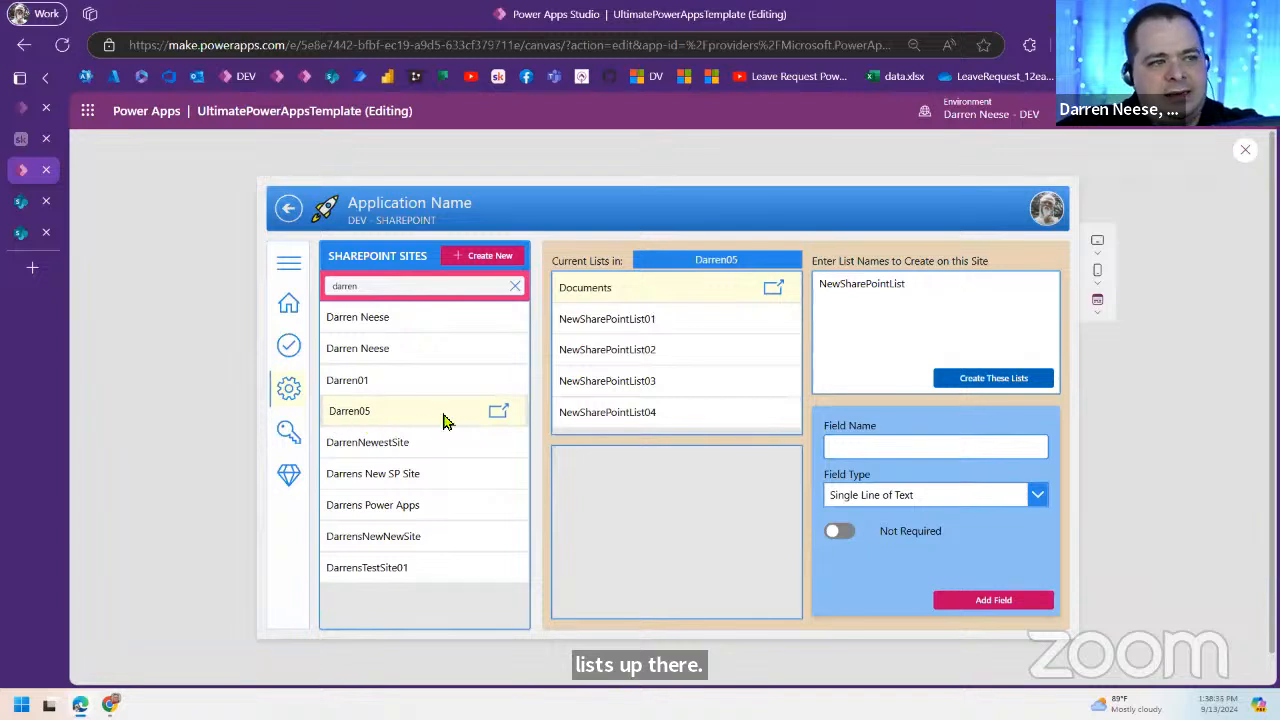
click(966, 281)
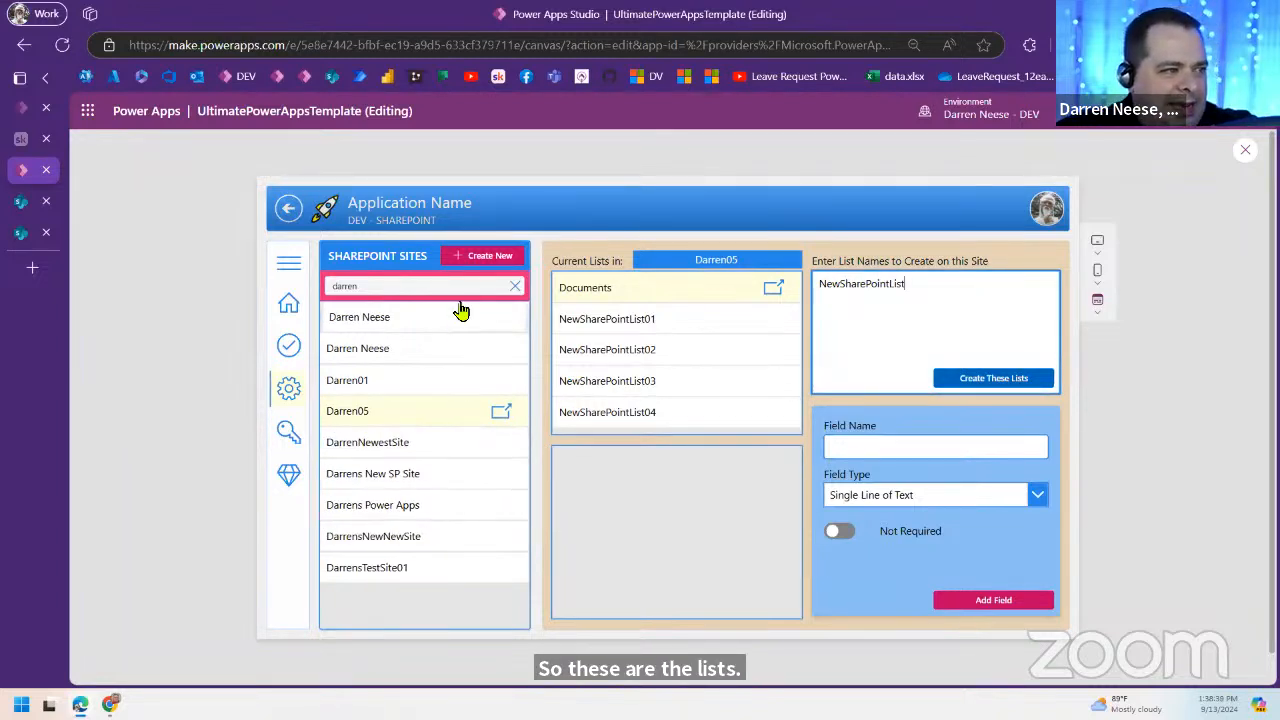
Step: Filter the app's SharePoint sites by "workshop" and select the "Power Apps Workshops-Workshops Here" site
click(22, 204)
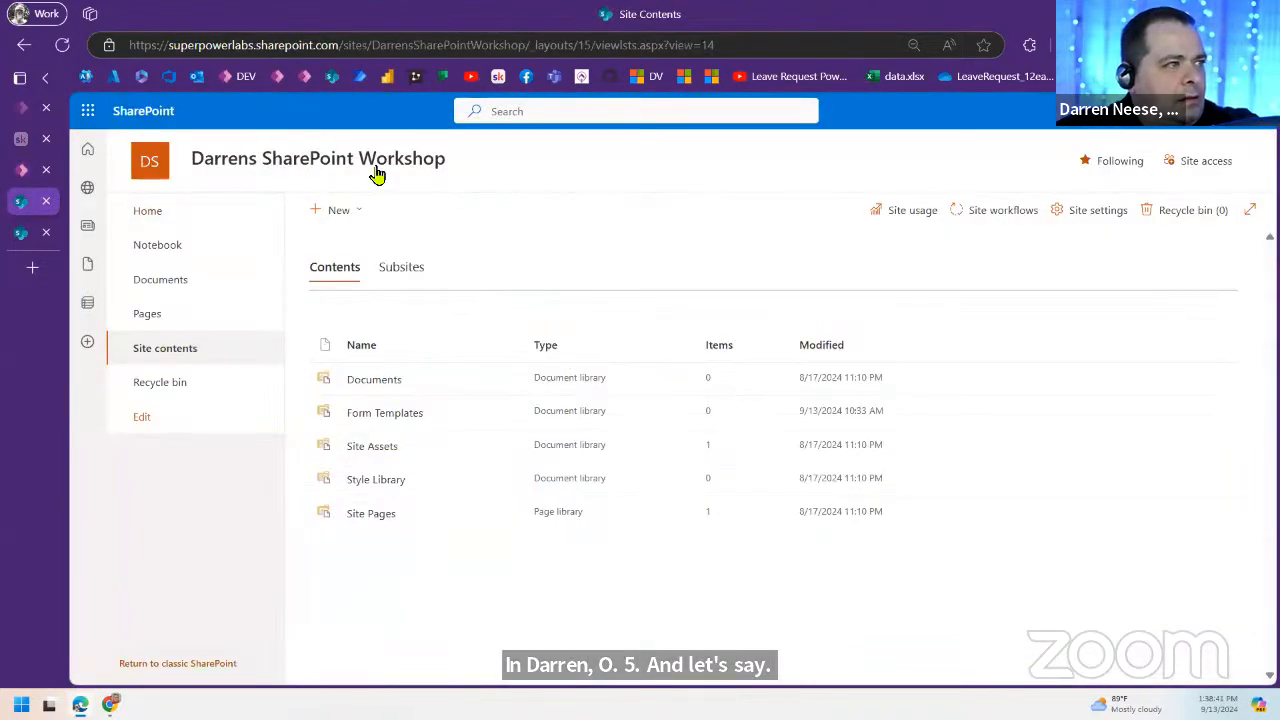
click(22, 170)
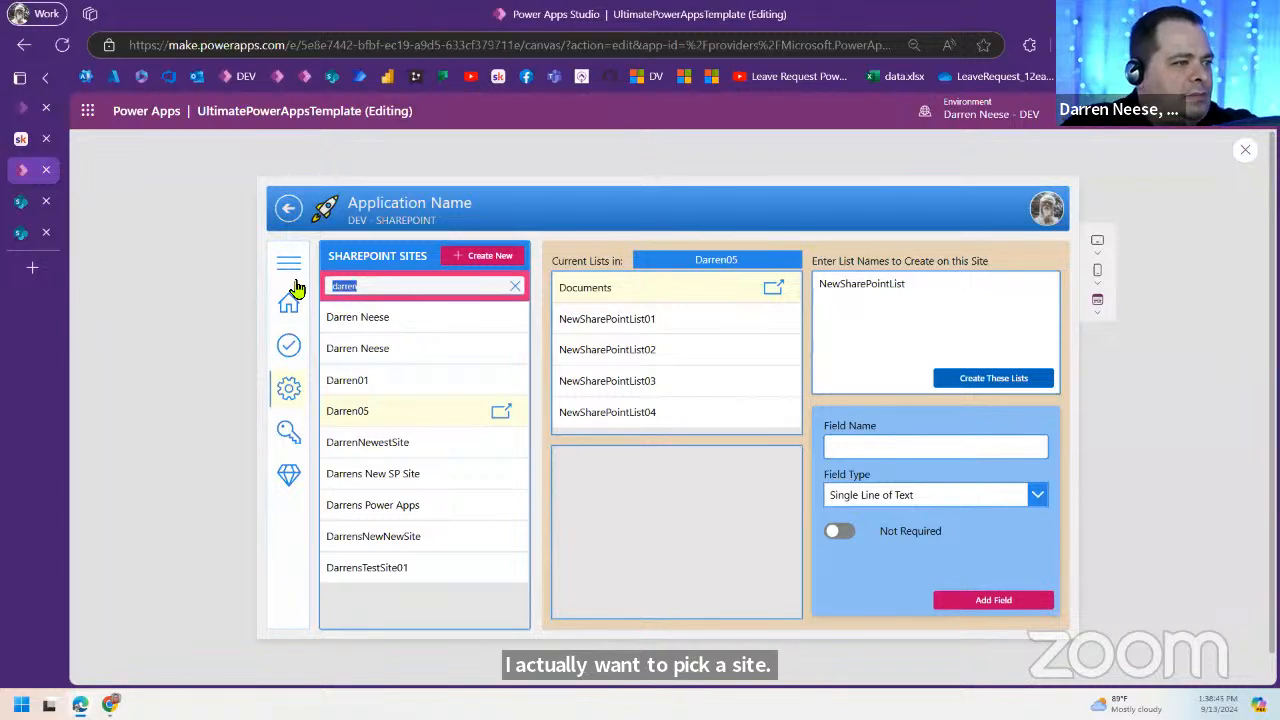
text(workshop)
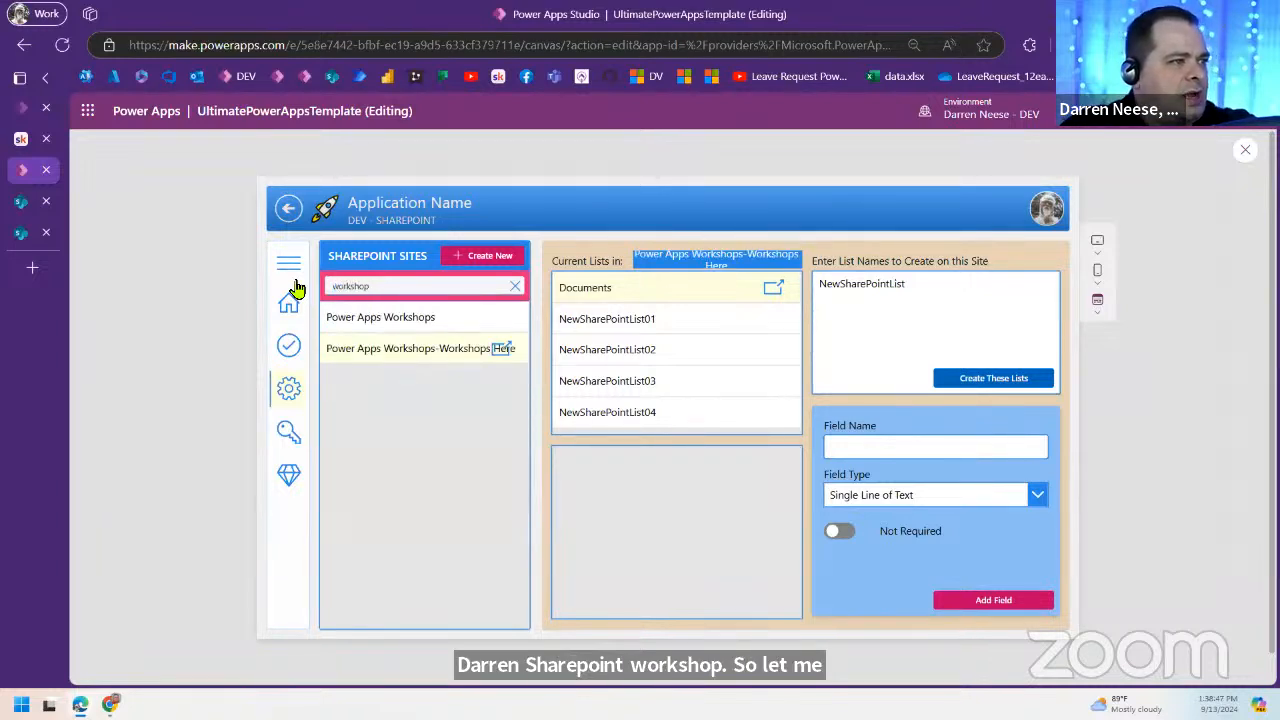
click(434, 322)
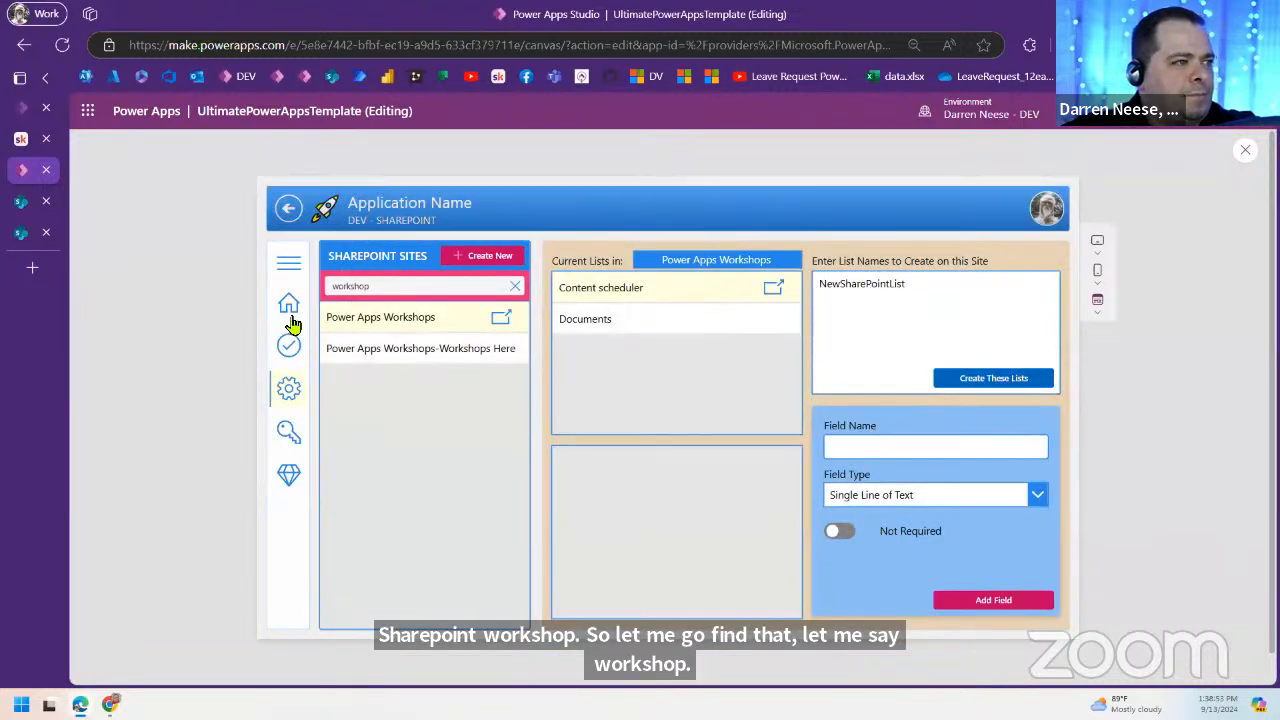
click(420, 352)
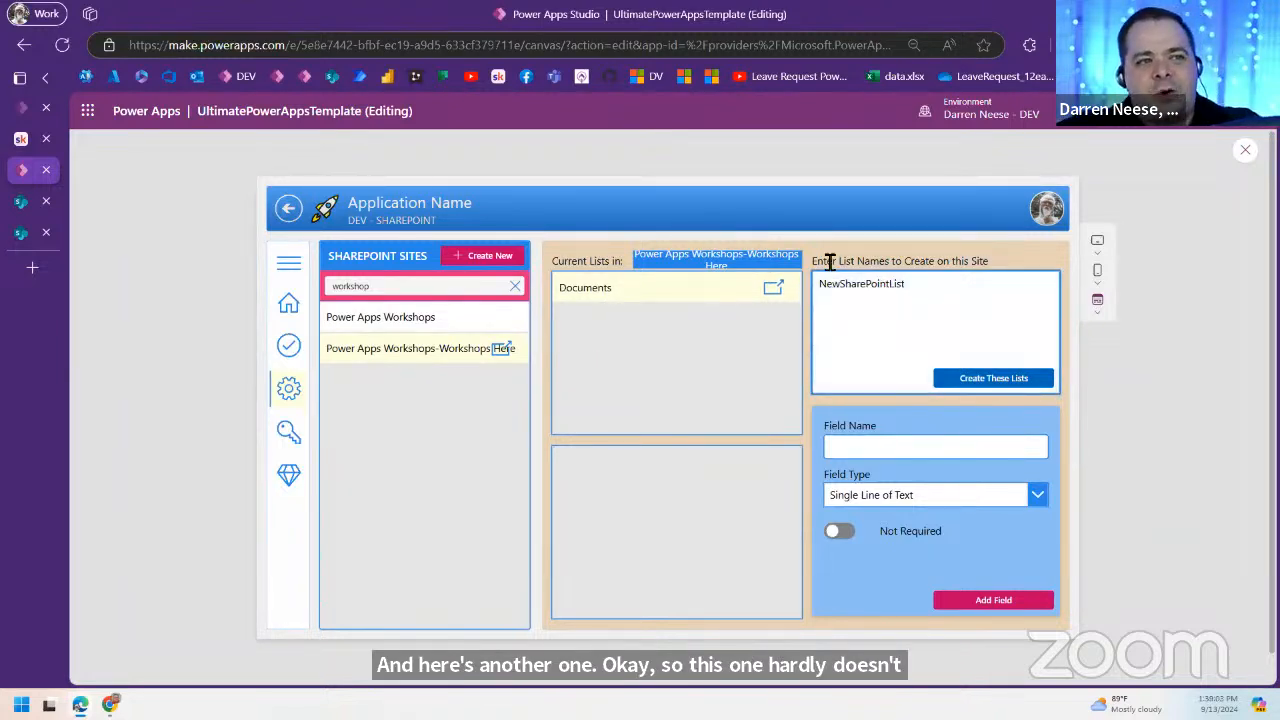
Step: Enter the list names NewSharePointList01 through NewSharePointList05 on separate lines for the selected site
drag(829, 261, 987, 266)
click(990, 310)
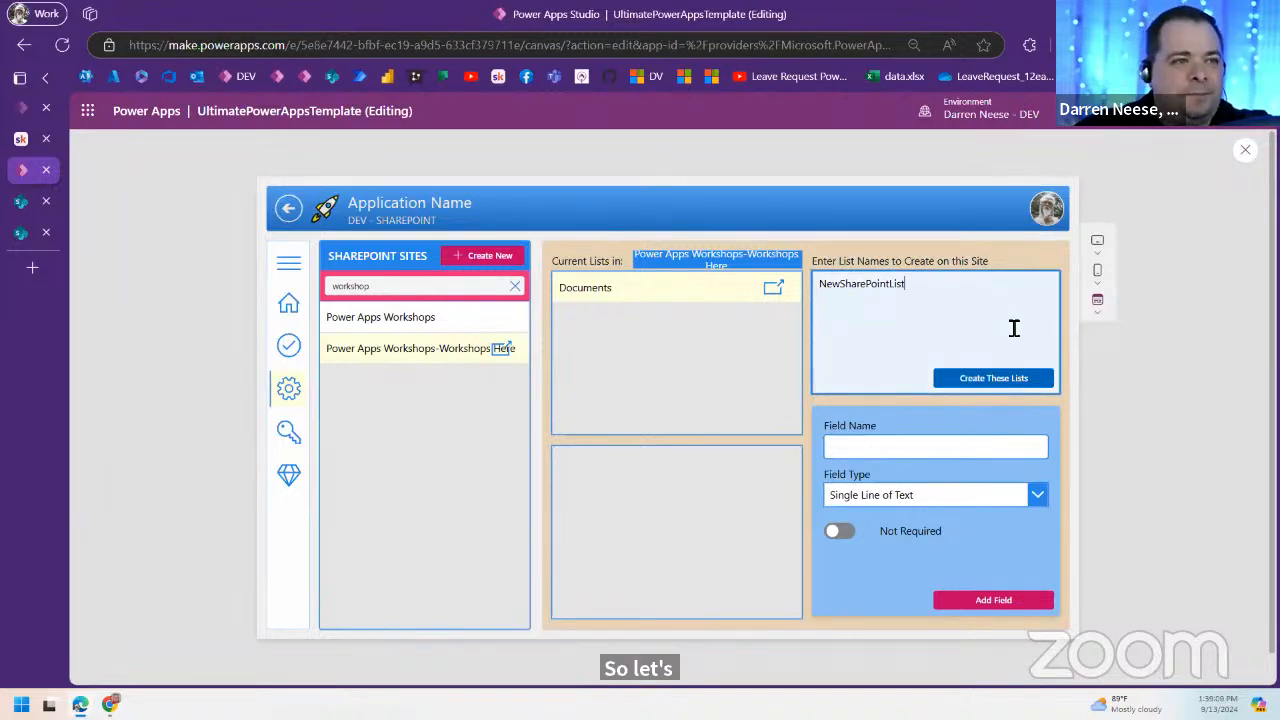
key(shift+Home)
key(End)
text(NewSharePointList01)
key(BackSpace)
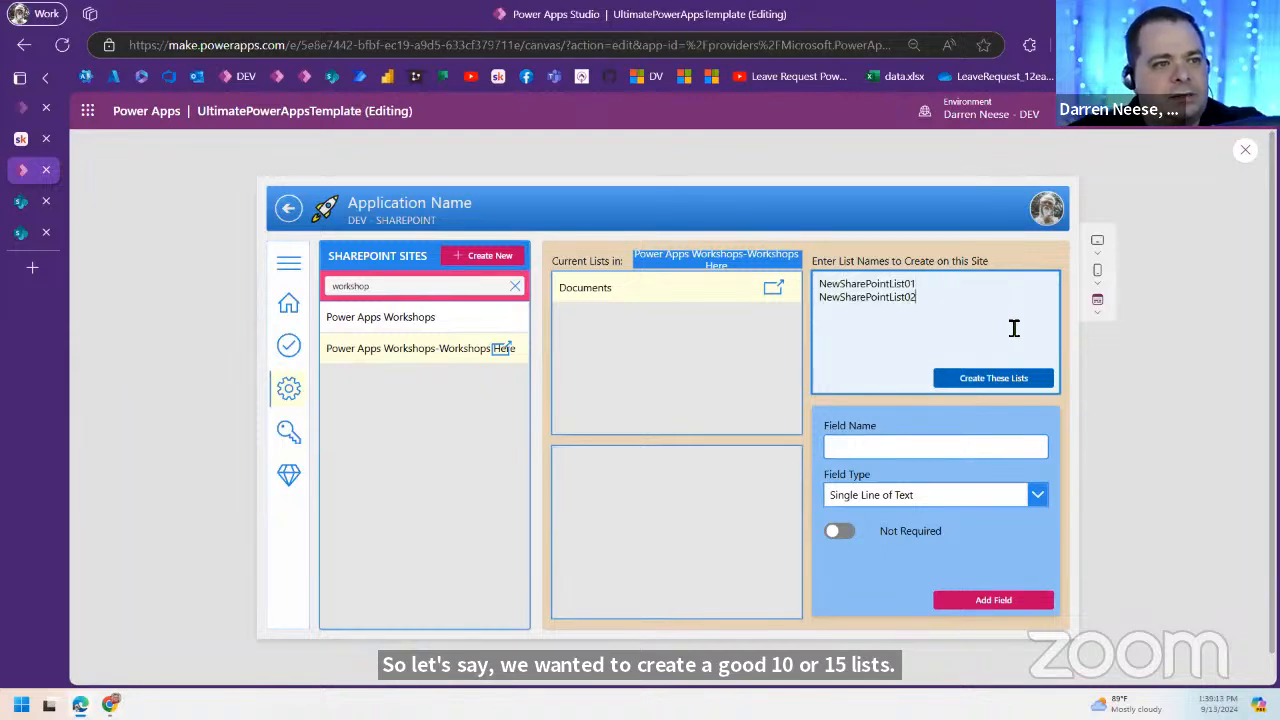
key(Return)
text(NewSharePointList01)
key(BackSpace)
text(NewSharePointList01)
key(BackSpace)
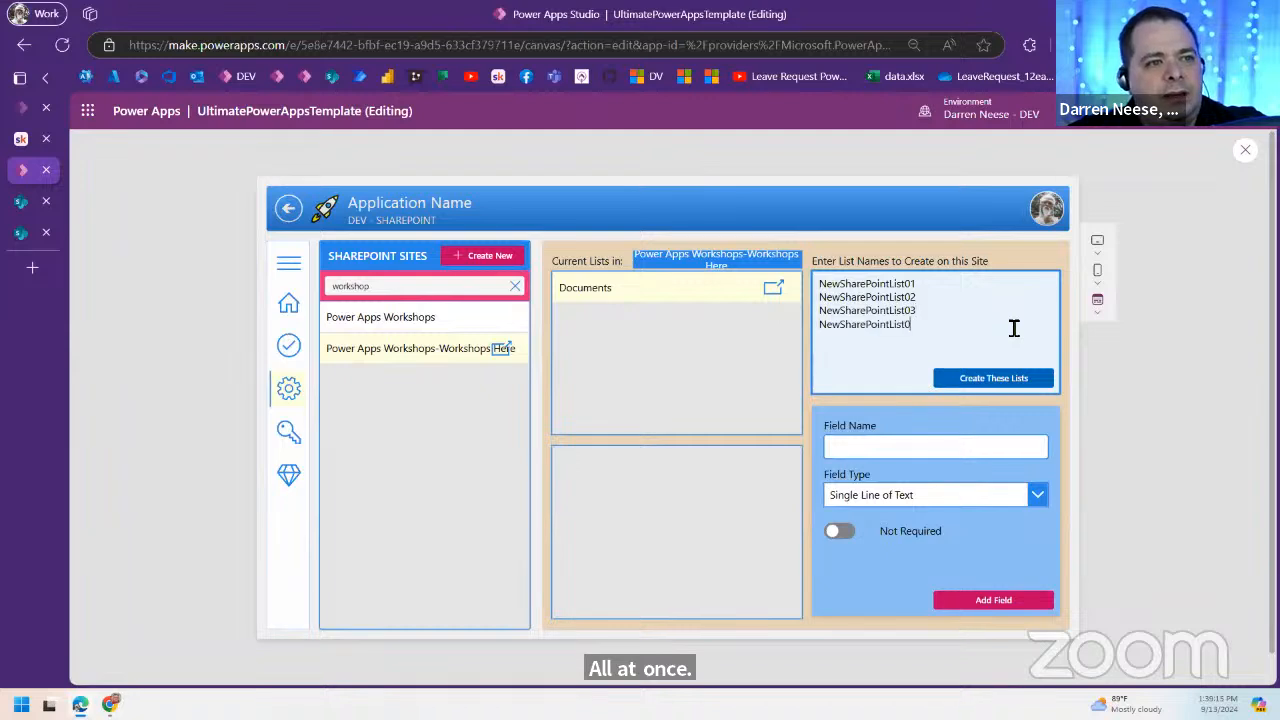
key(Return)
text(NewSharePointList01)
key(BackSpace)
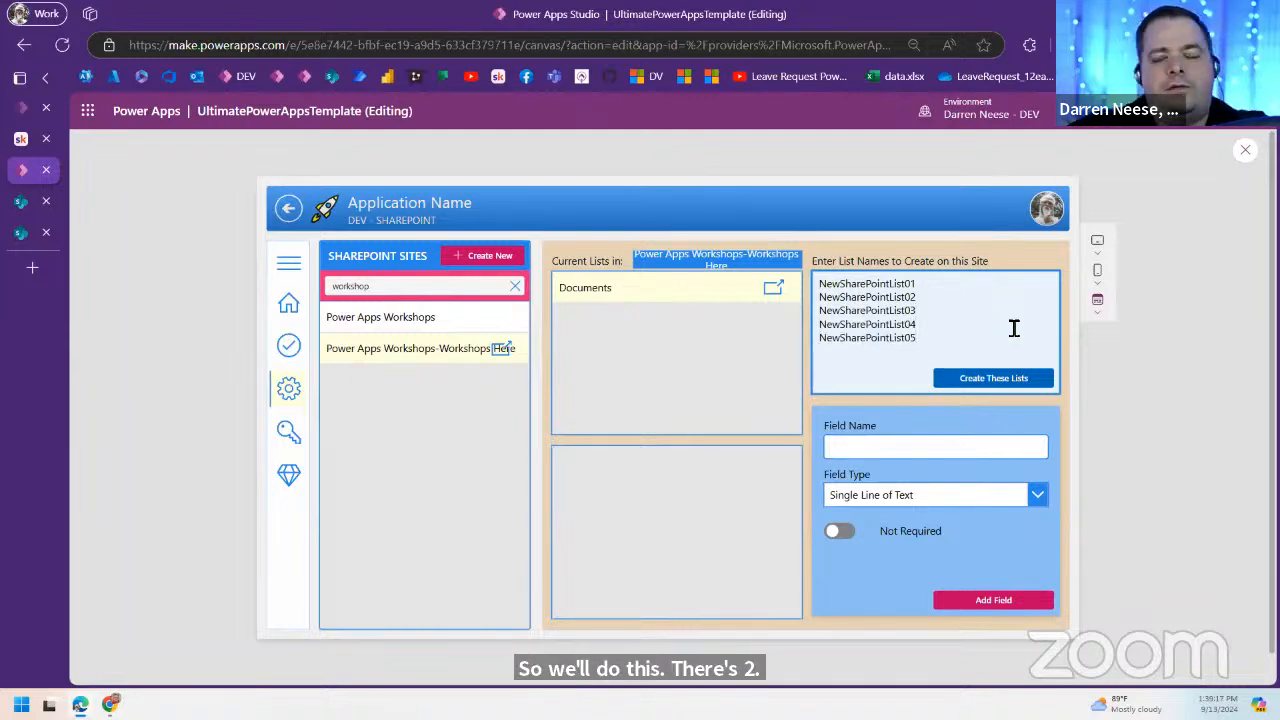
Step: Highlight the five entered list names and create these lists on the selected site
key(ctrl+a)
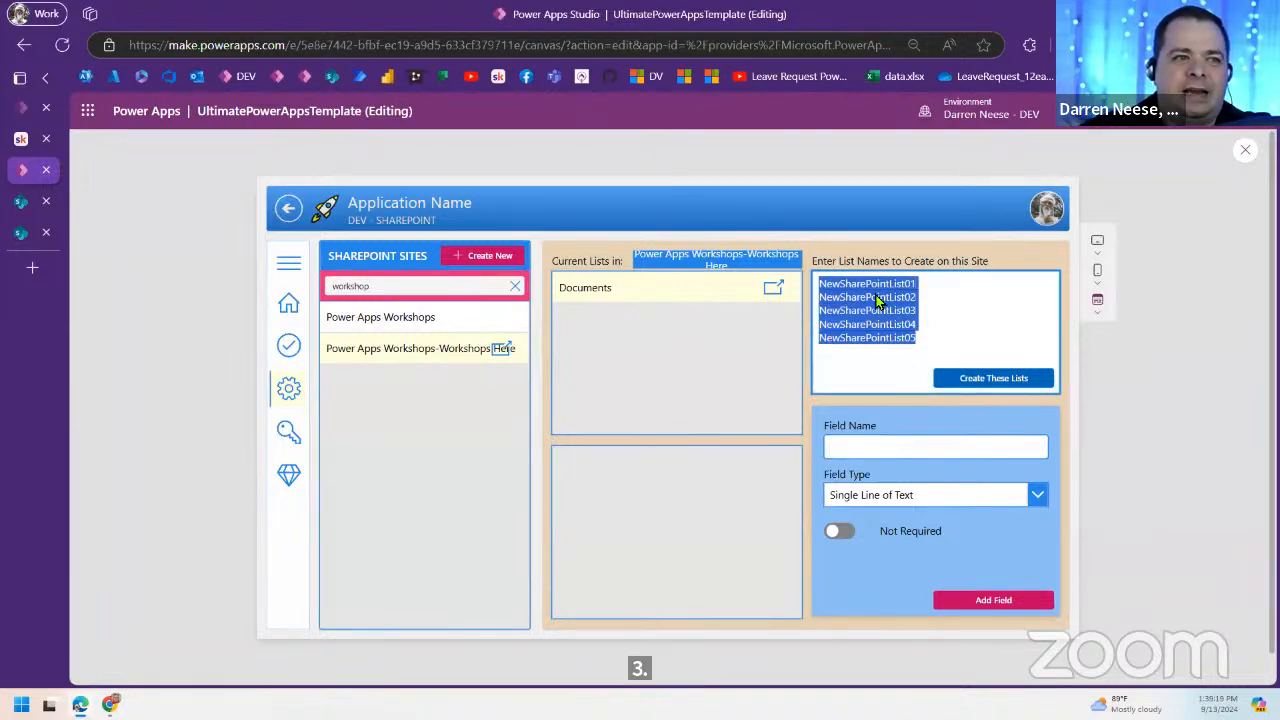
click(942, 340)
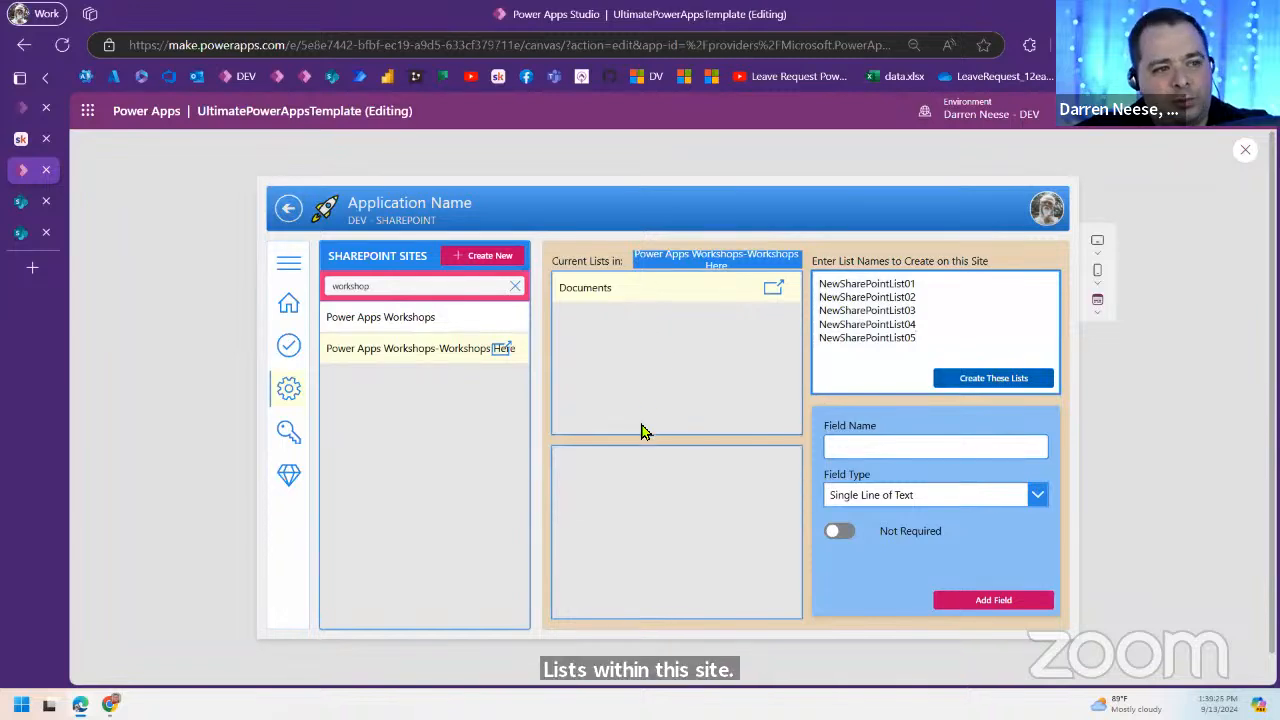
click(1020, 385)
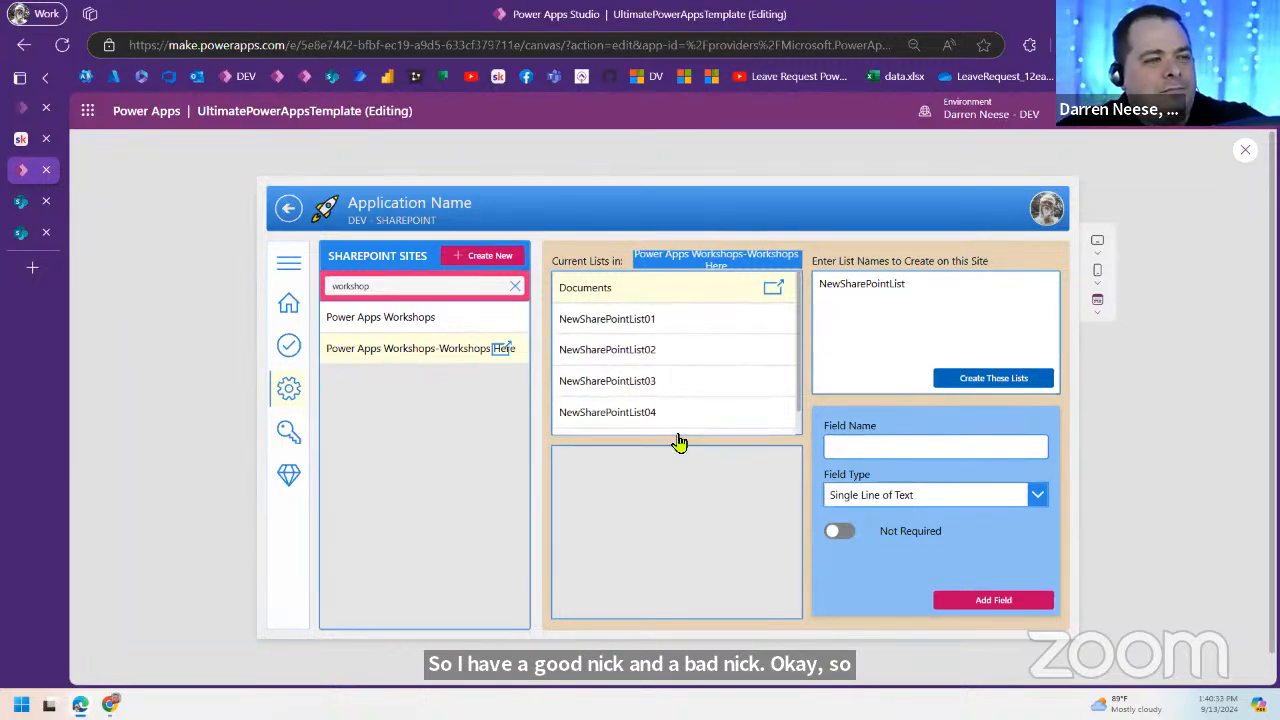
Step: Open the Power Apps Workshops-Workshops Here site in SharePoint and check its site contents for the new lists
click(503, 351)
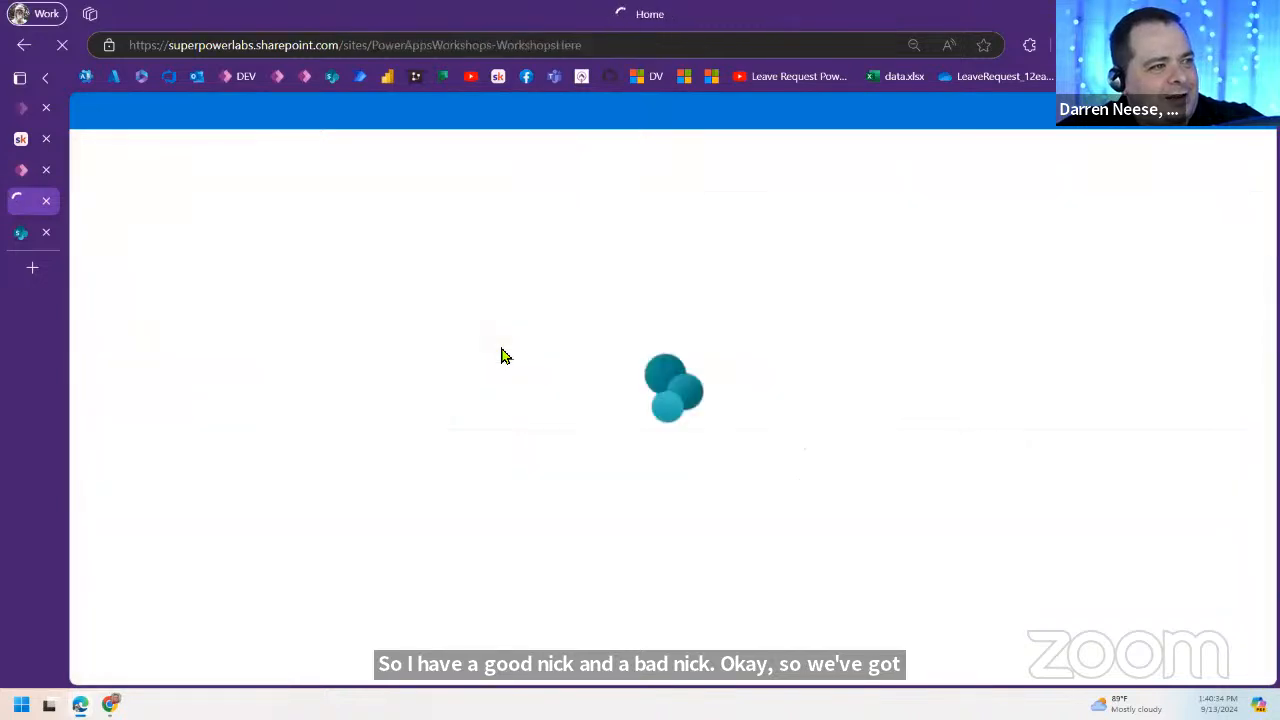
click(186, 355)
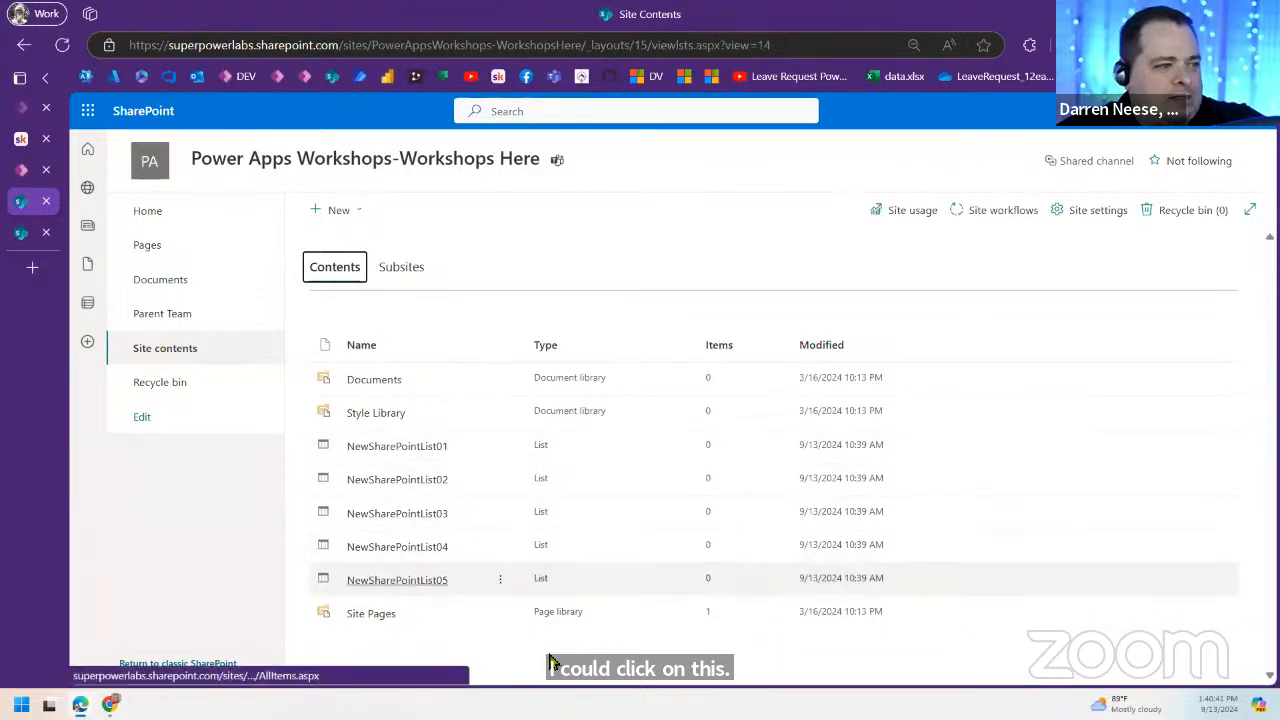
click(828, 669)
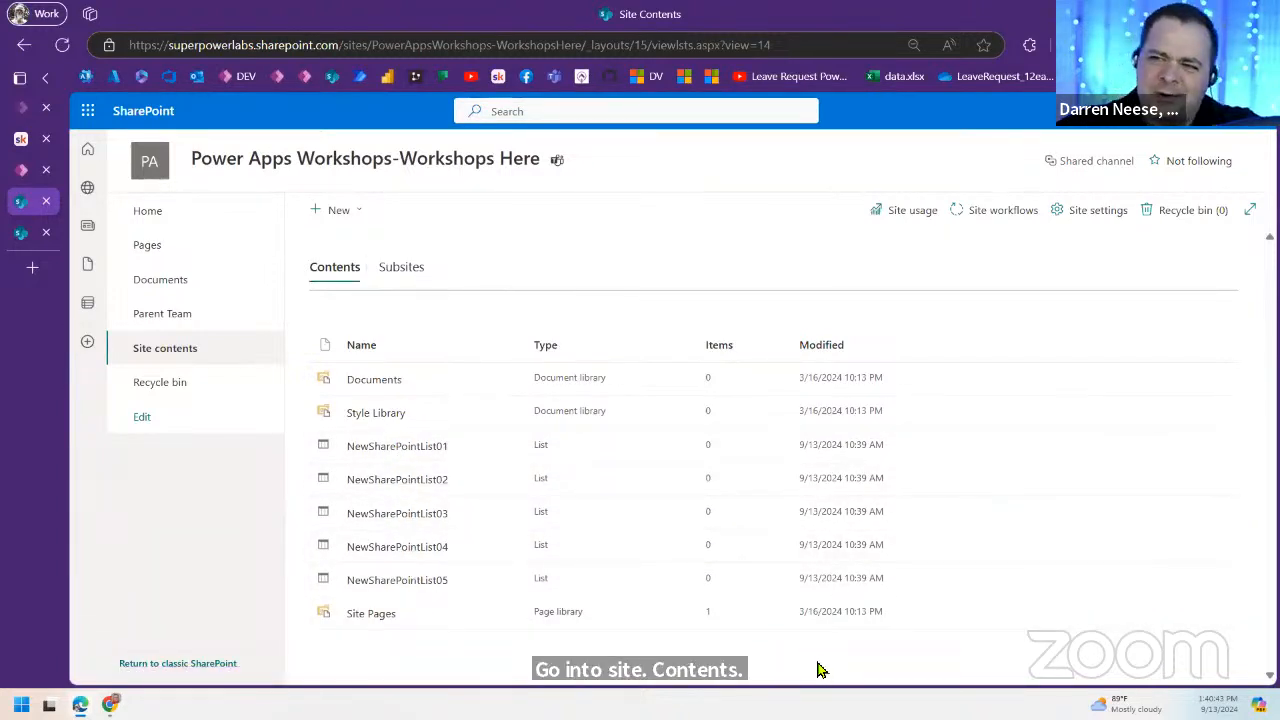
Step: Manually create a blank list named MyNewList on this site, without showing it in site navigation
click(358, 216)
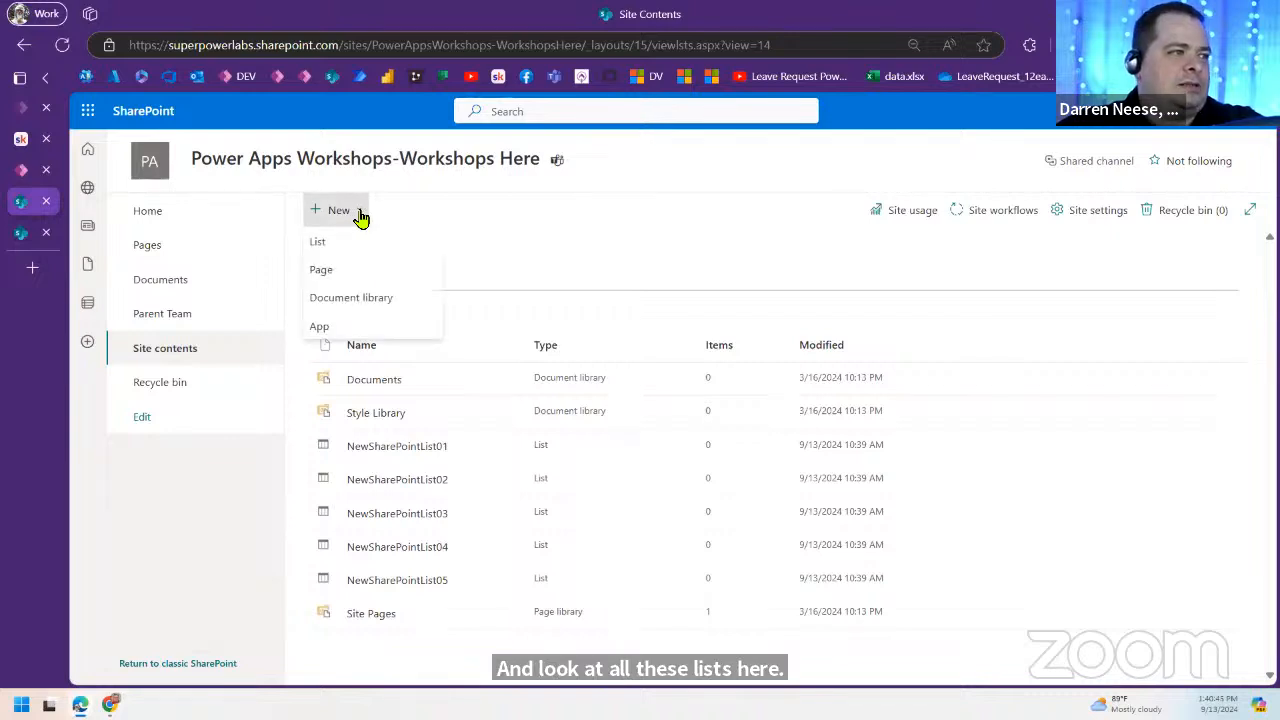
click(365, 248)
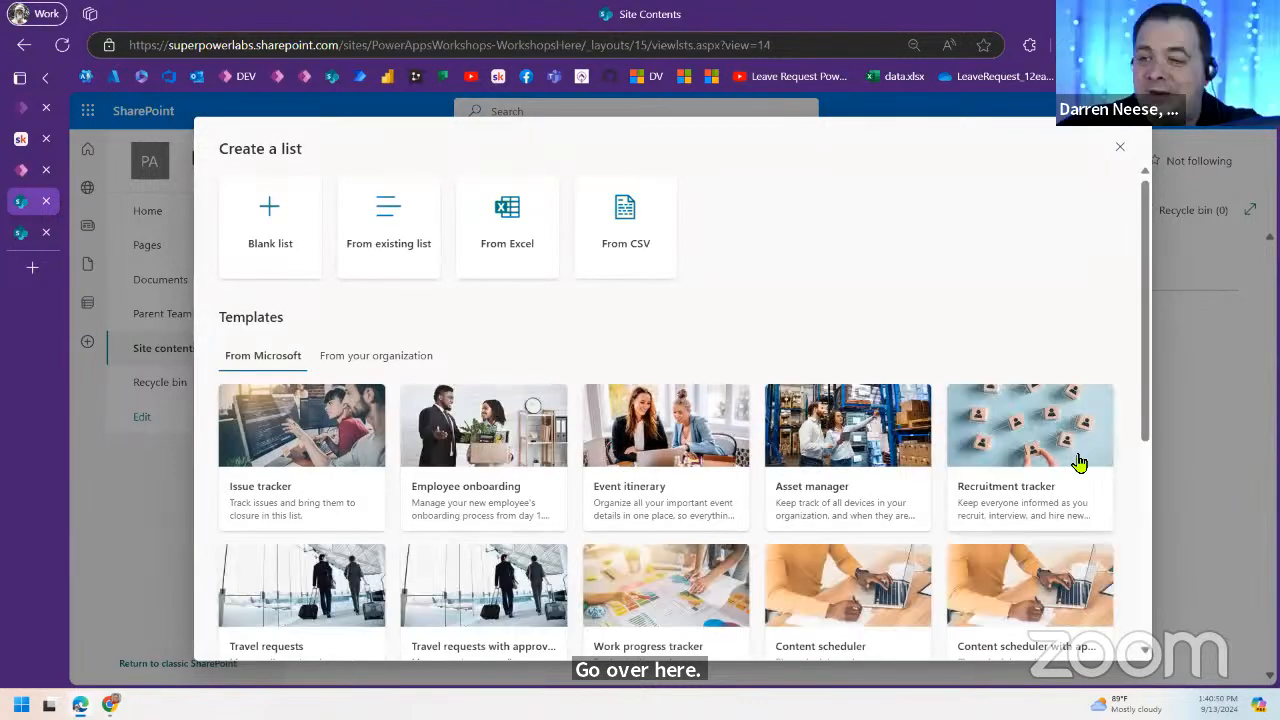
click(270, 214)
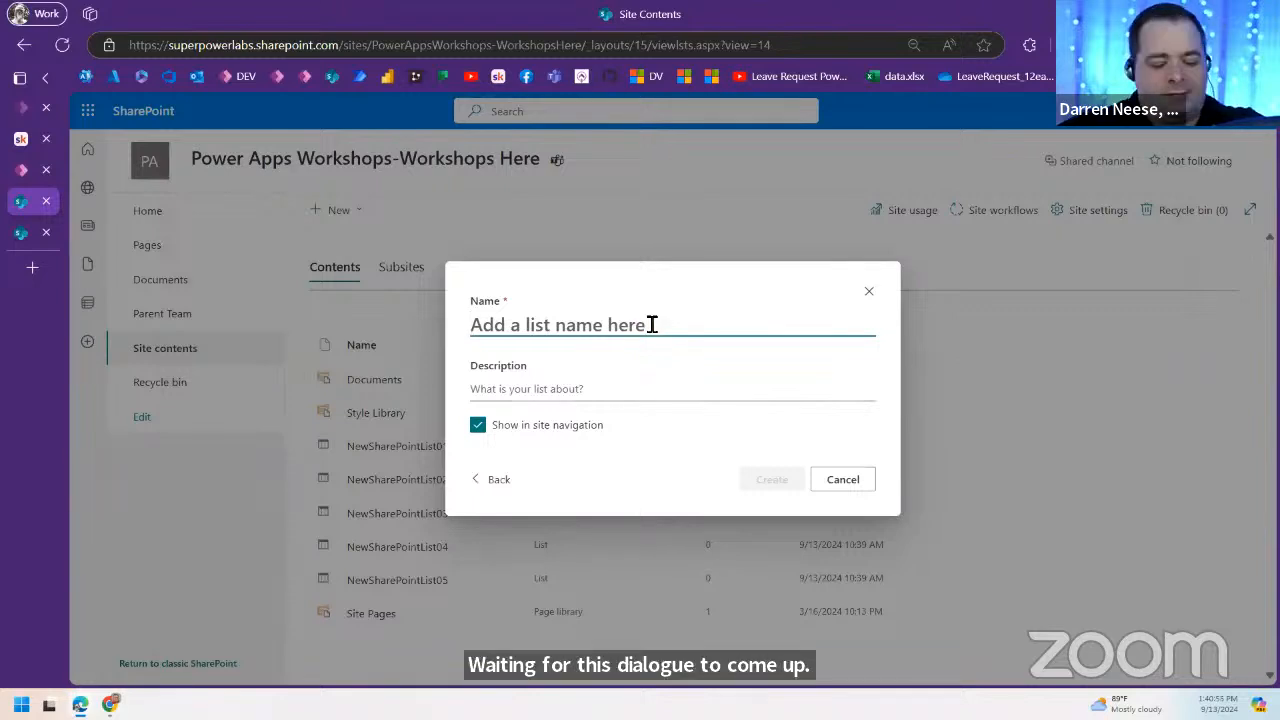
text(MyNewList)
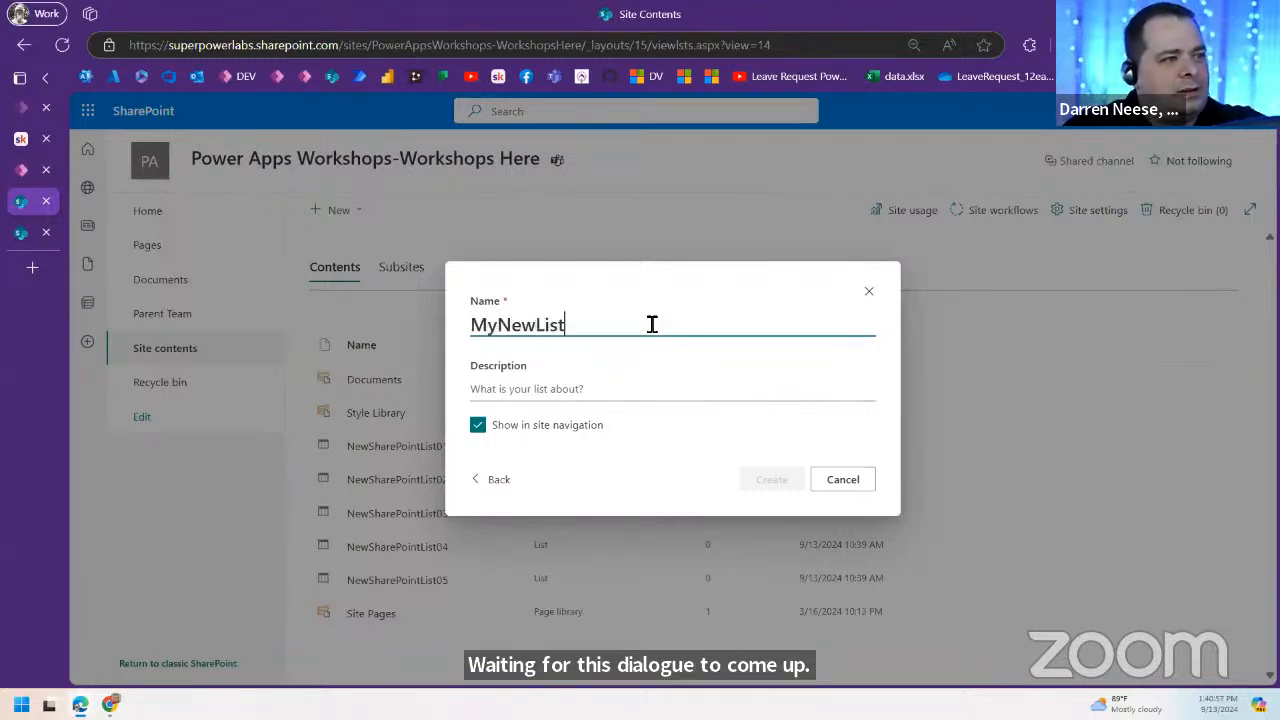
click(481, 432)
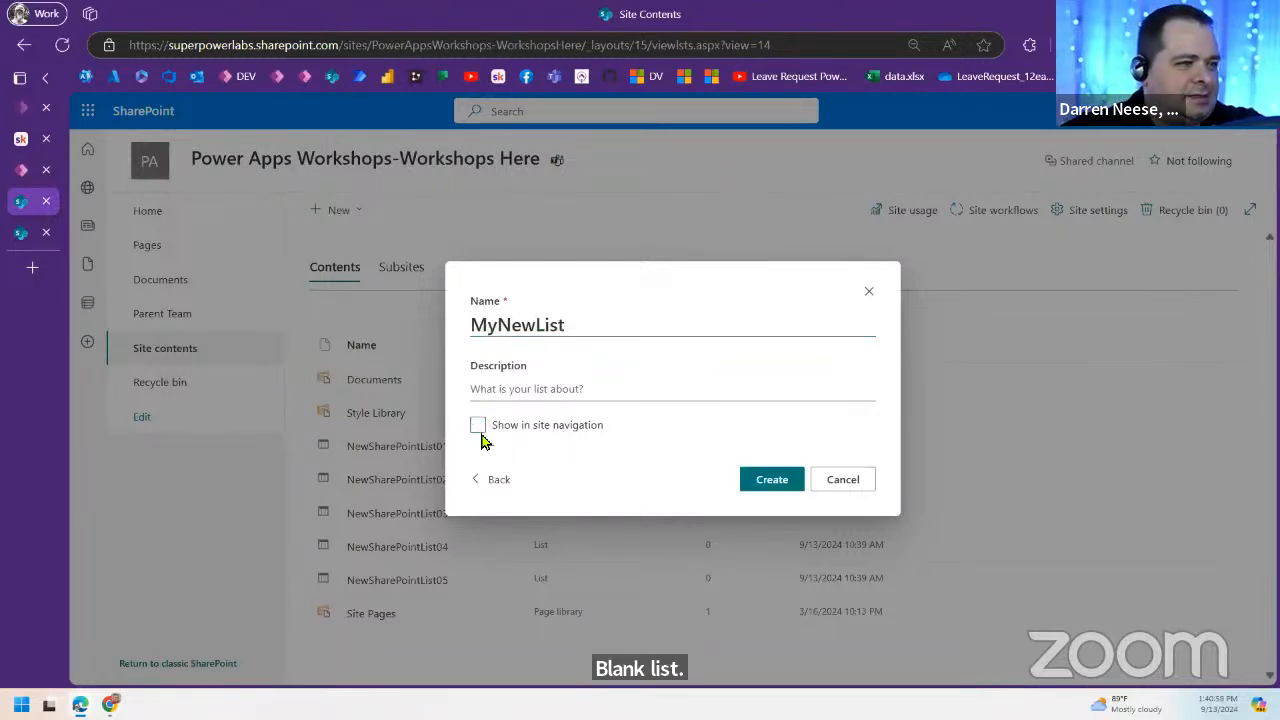
click(772, 483)
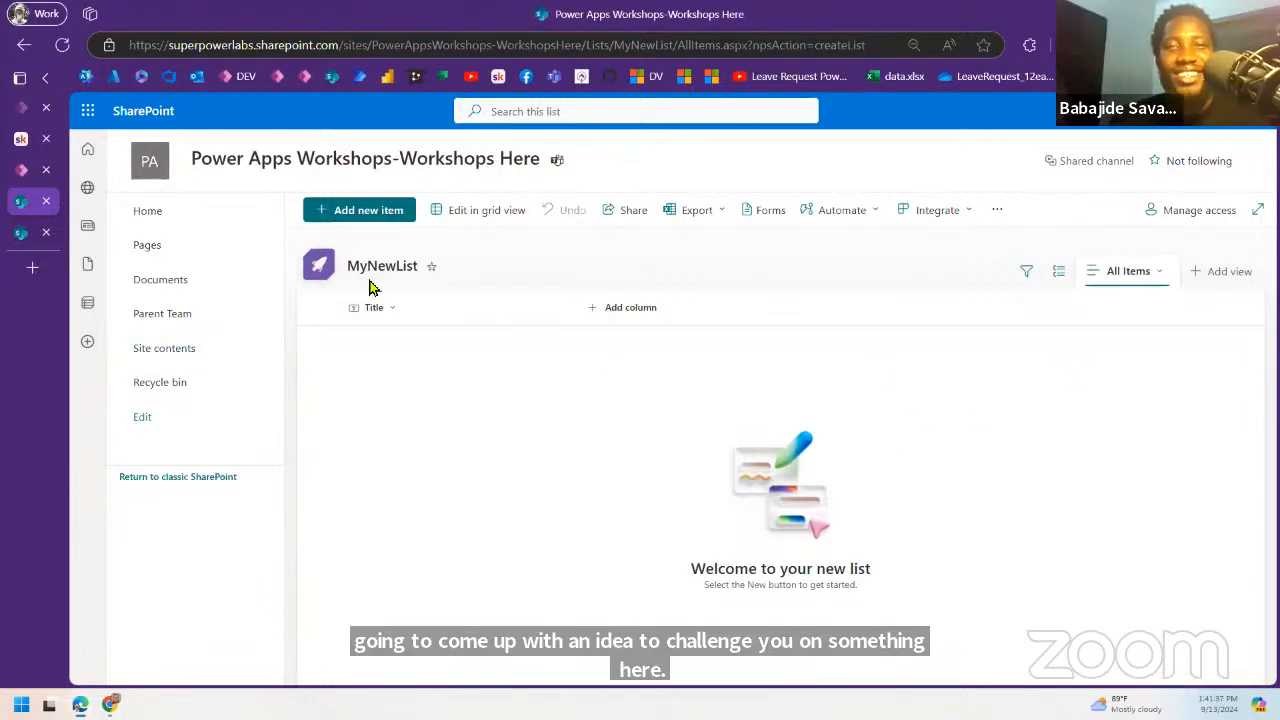
click(625, 312)
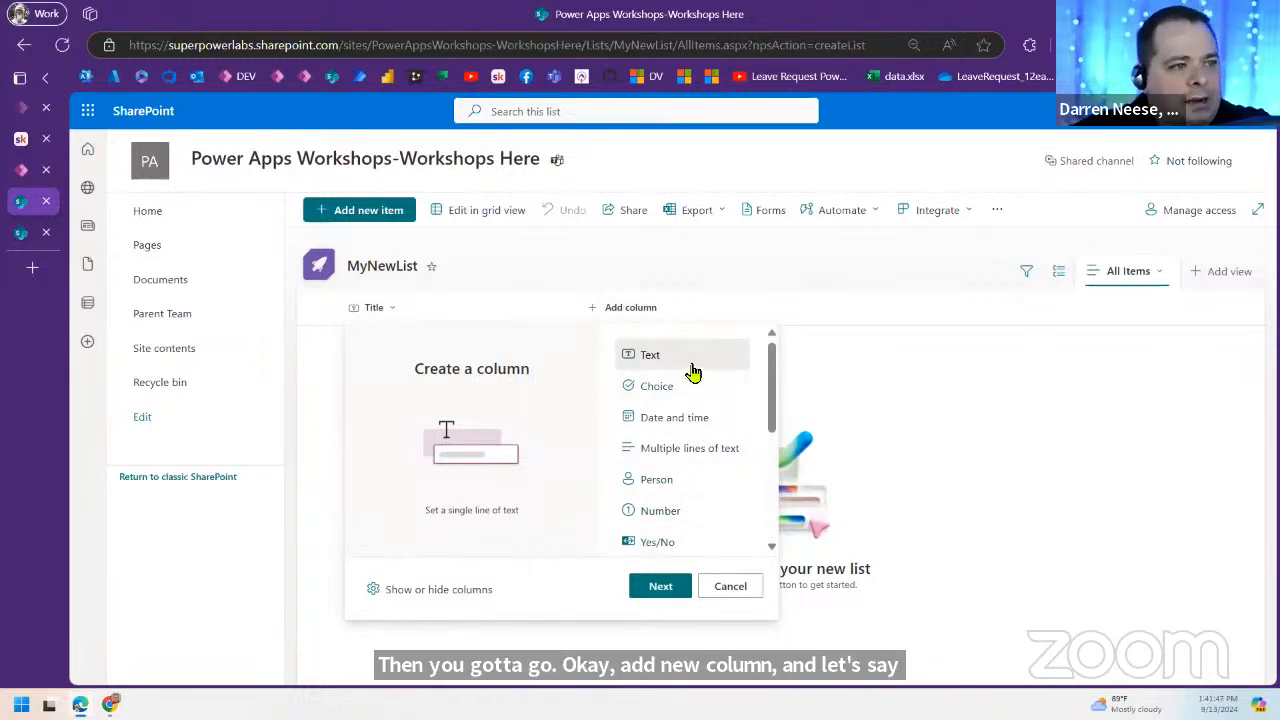
click(651, 361)
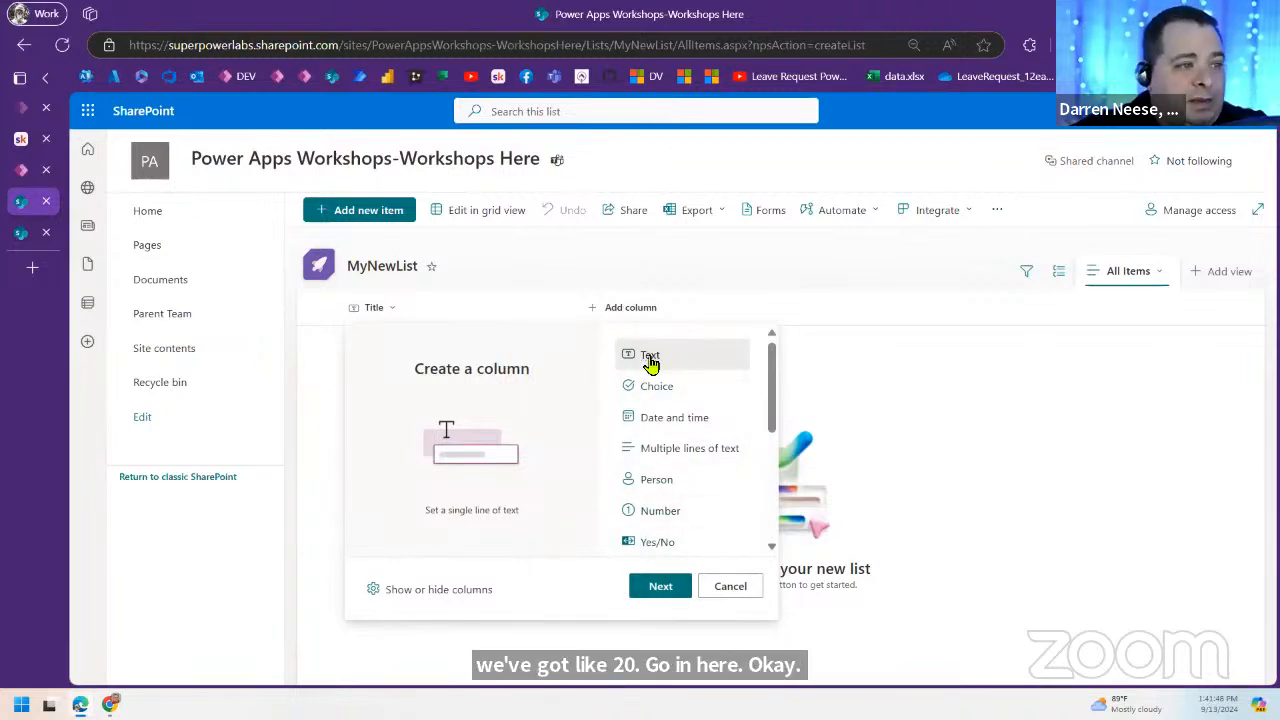
click(662, 588)
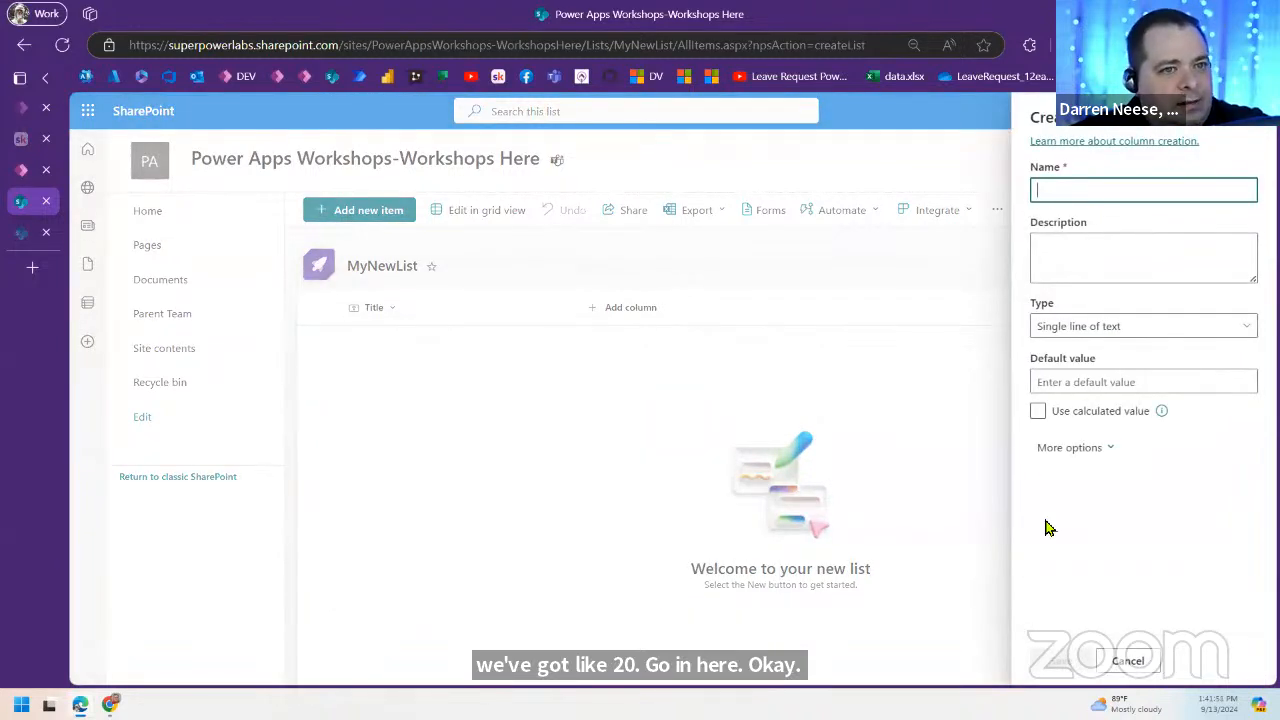
click(1127, 660)
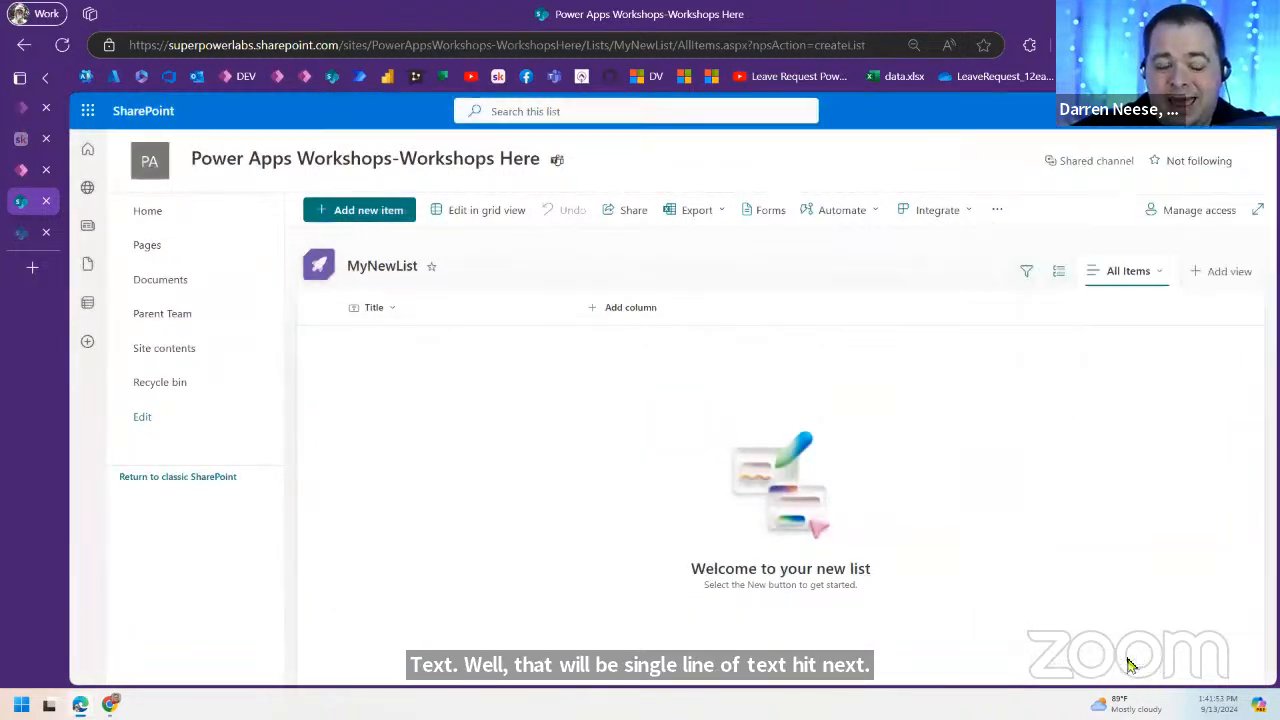
Step: Create a single line of text column named asdfasdf through MyNewList's list settings, and return to the list
click(1185, 123)
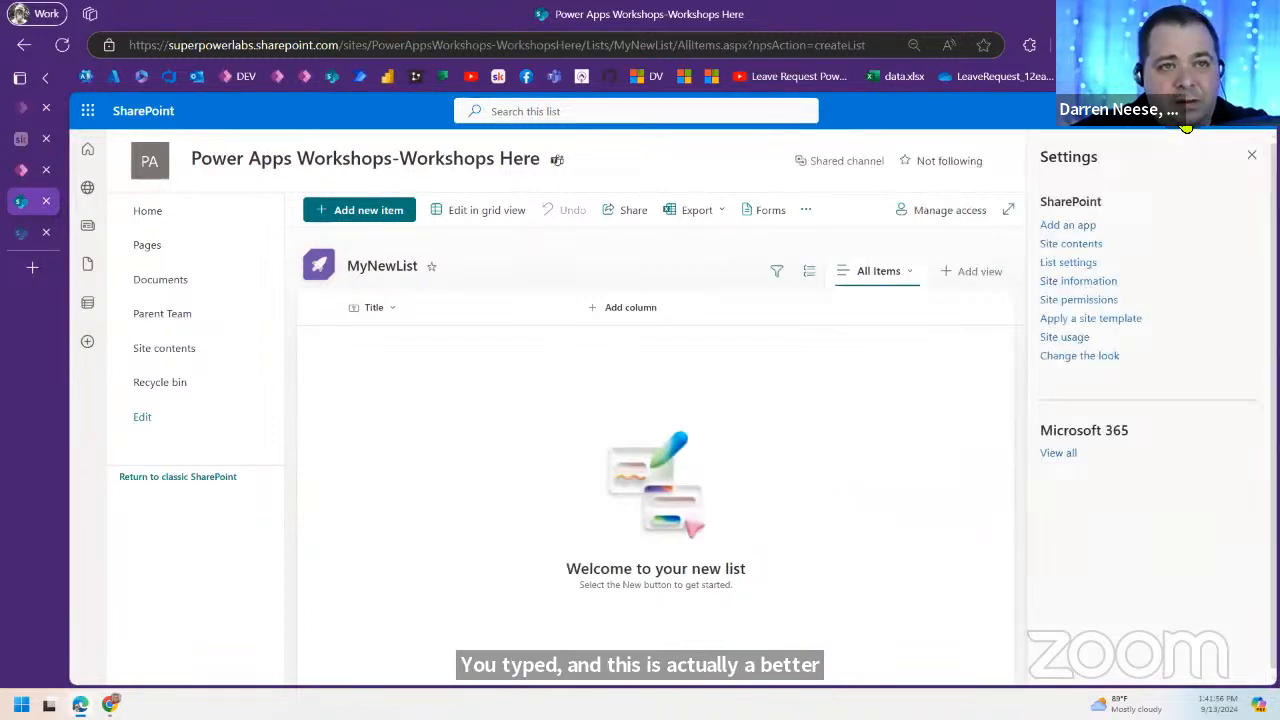
click(1072, 264)
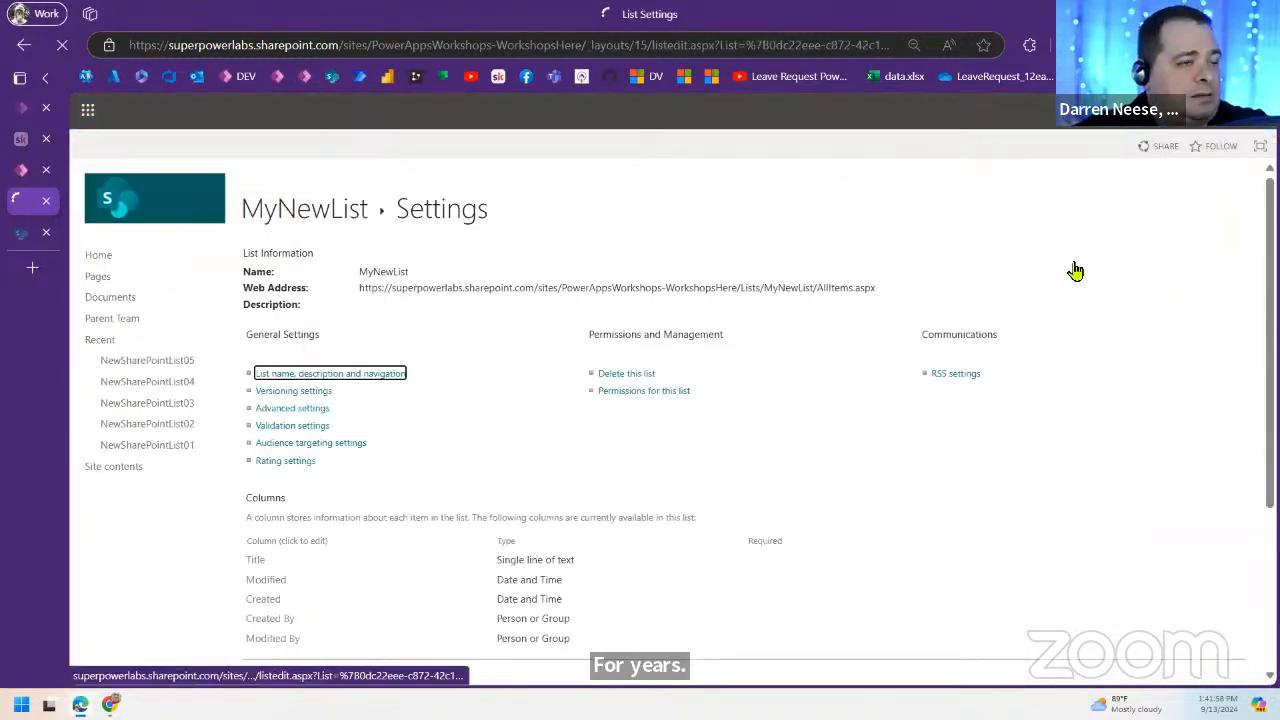
scroll(960, 465, down, 3)
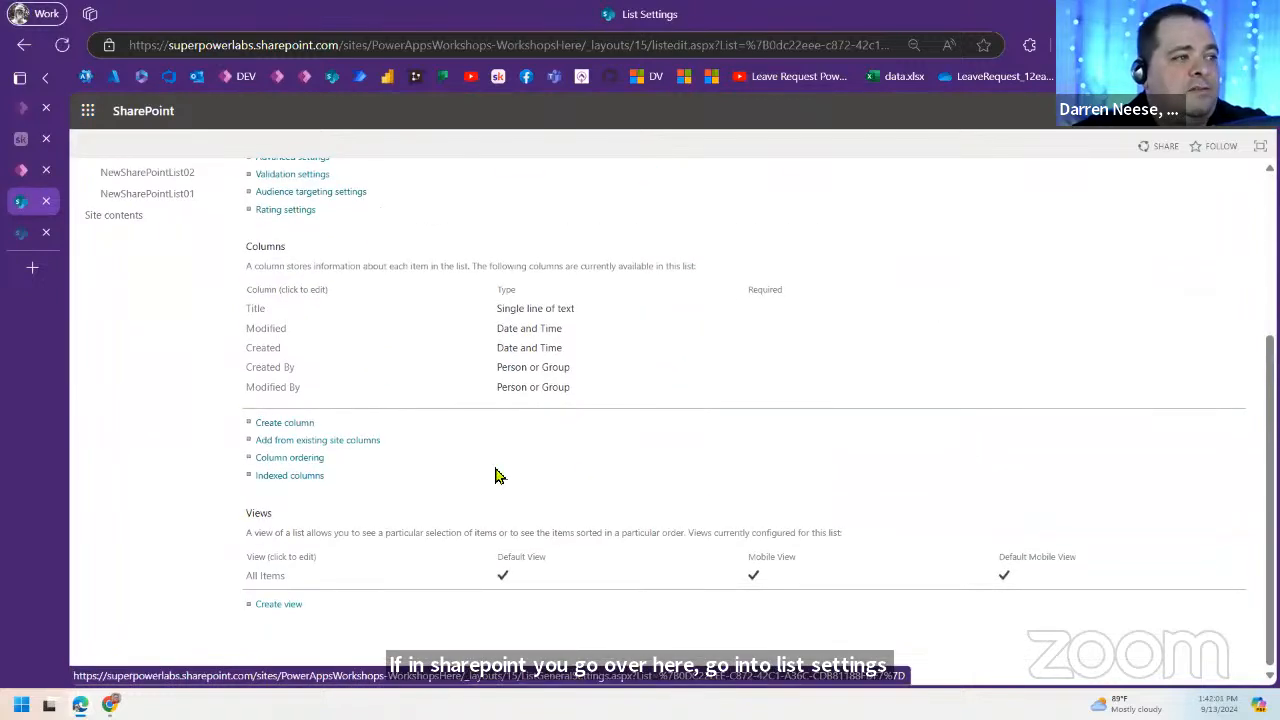
click(284, 425)
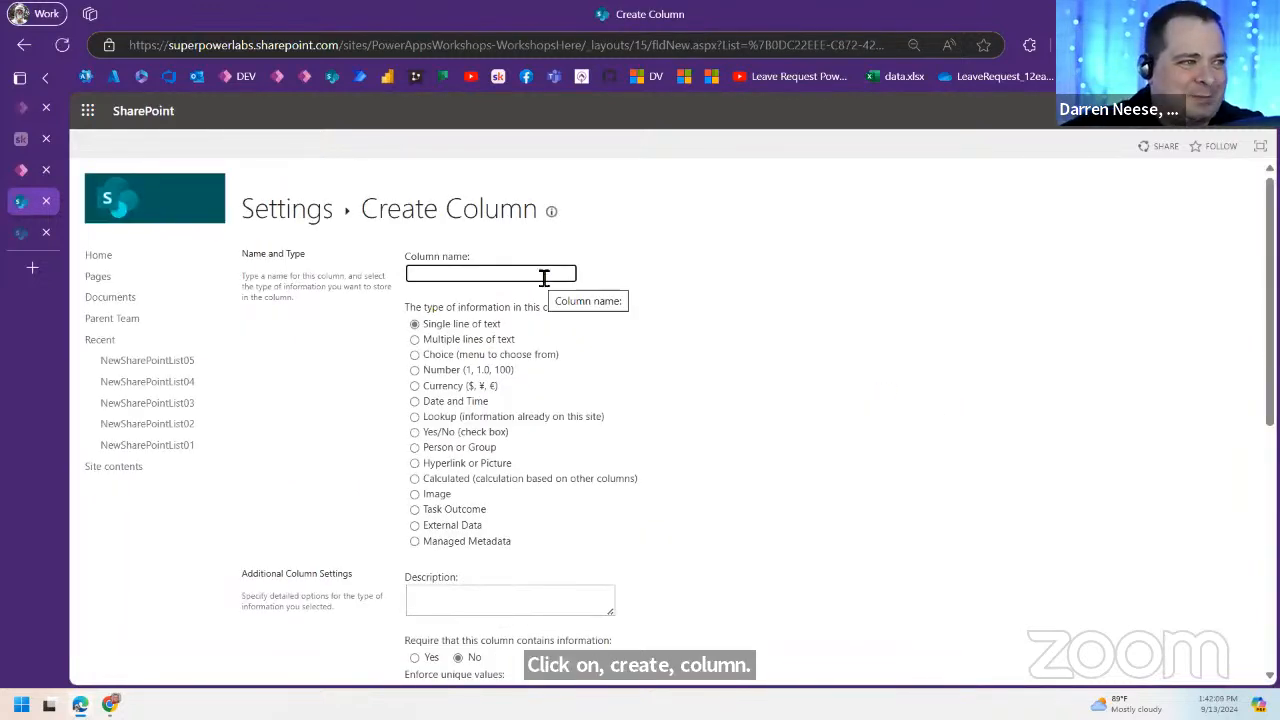
text(asdfasdf)
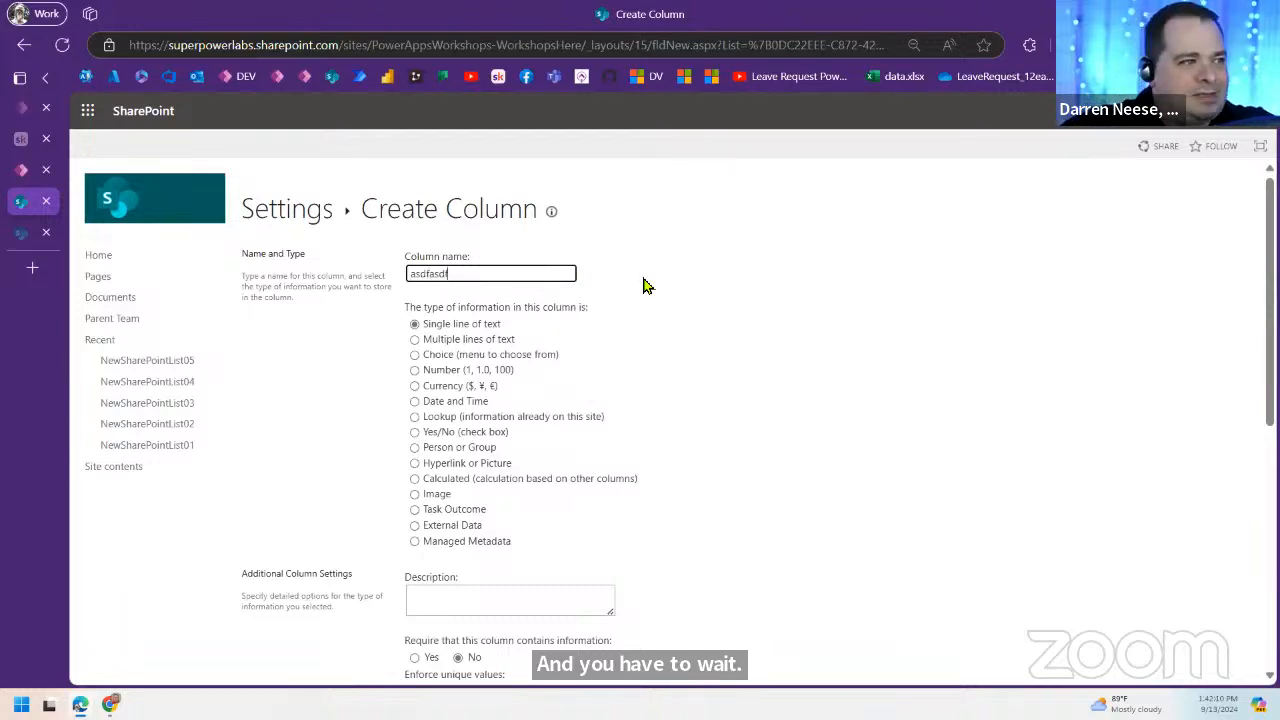
scroll(505, 416, down, 5)
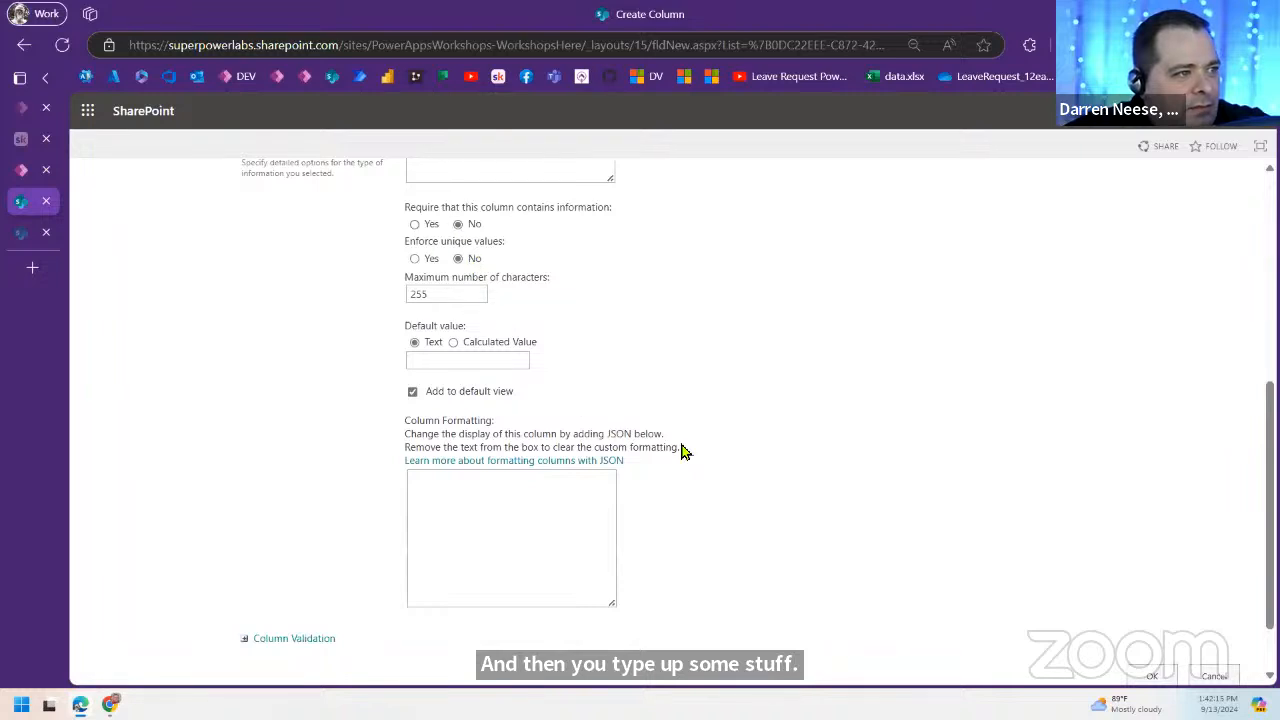
scroll(900, 510, down, 1)
click(1150, 603)
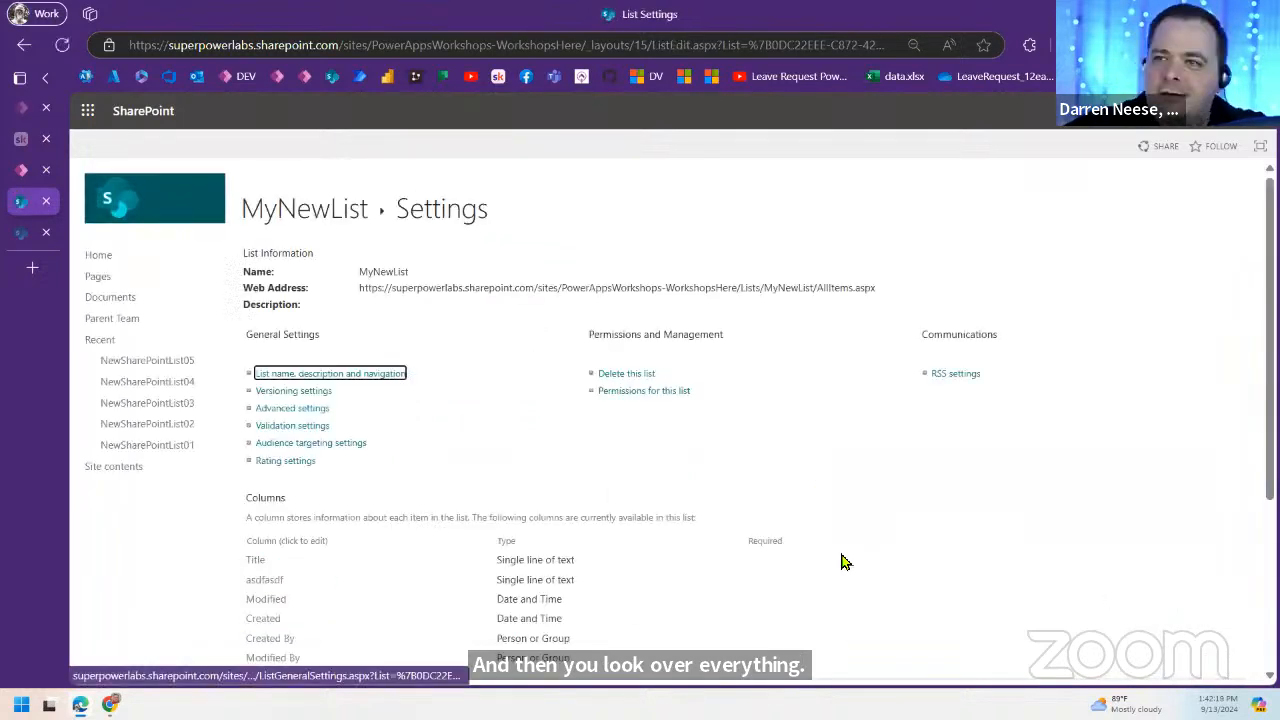
scroll(460, 498, down, 3)
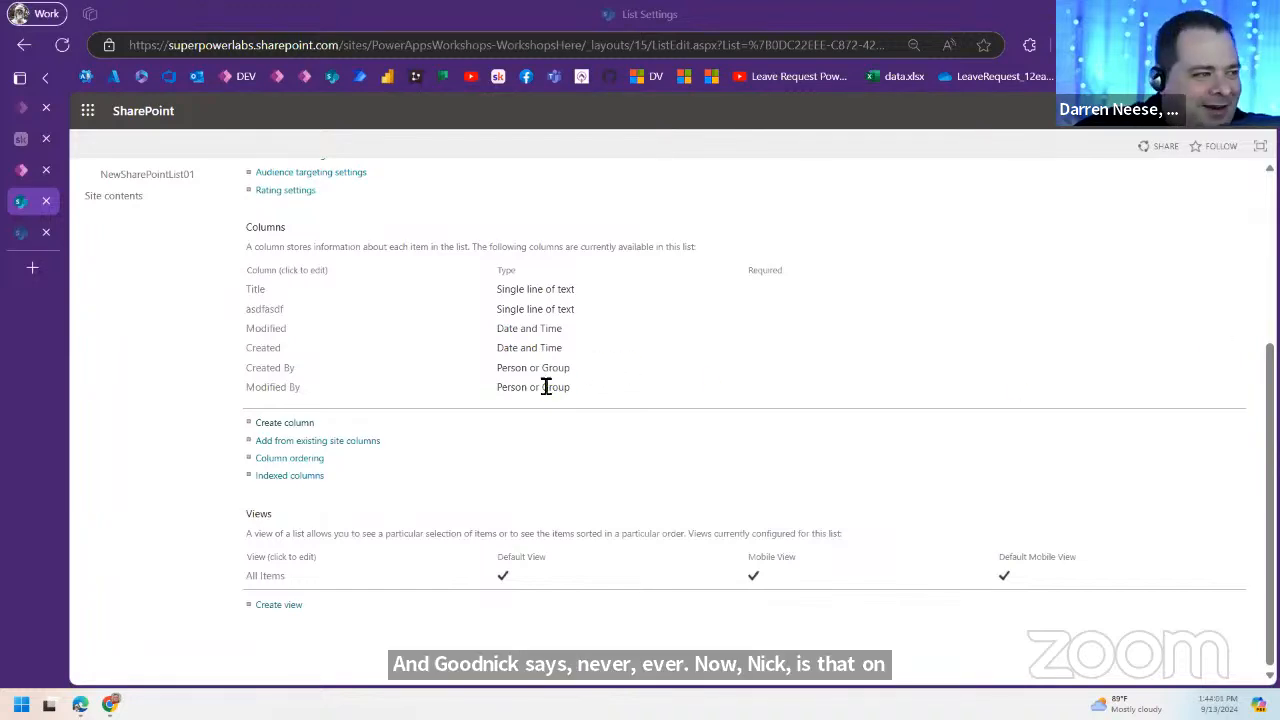
scroll(600, 400, up, 3)
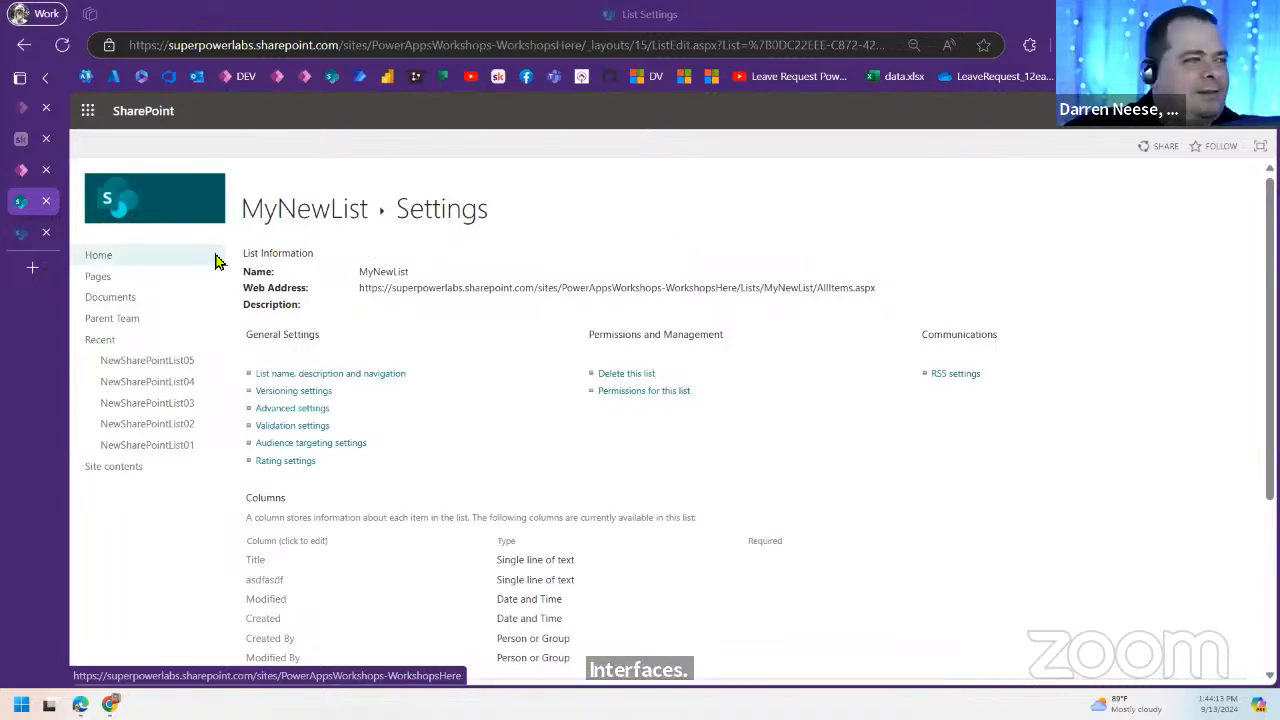
click(298, 213)
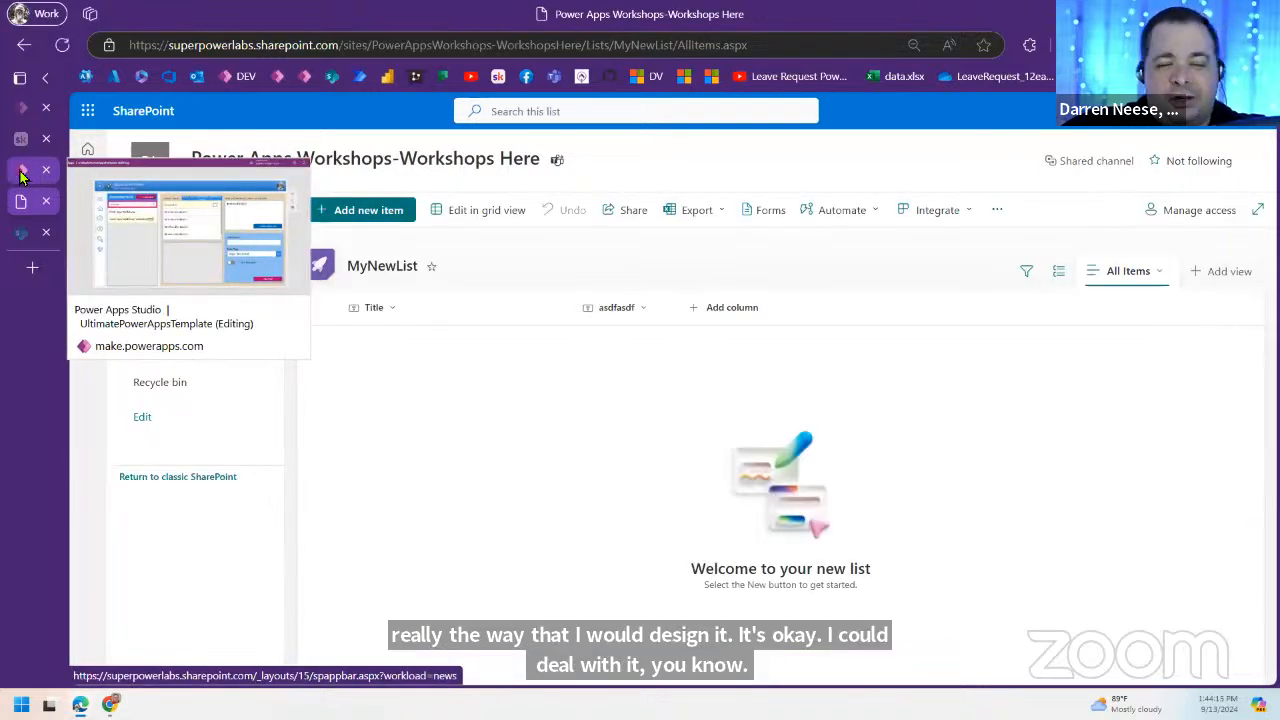
Step: Switch to UltimatePowerAppsTemplate in Power Apps Studio and reload the Power Apps Workshops-Workshops Here lists by selecting the other site and reselecting this one
click(36, 172)
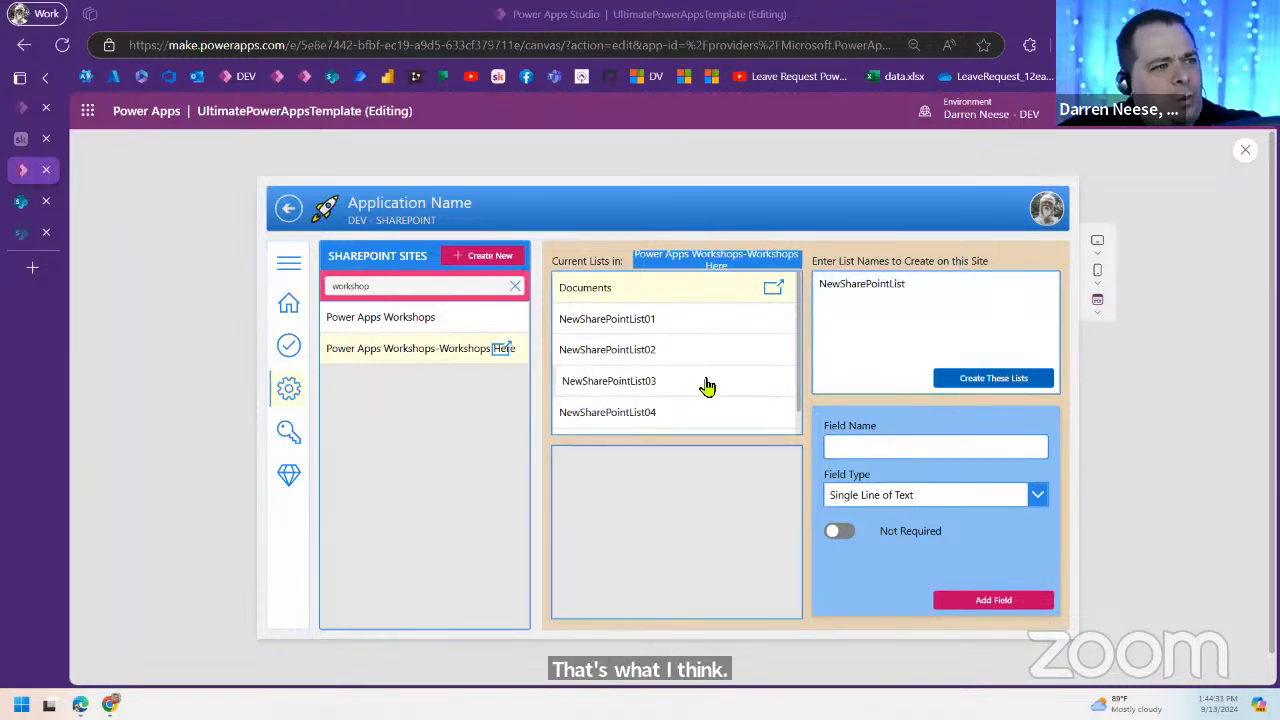
scroll(750, 392, down, 1)
scroll(750, 392, up, 1)
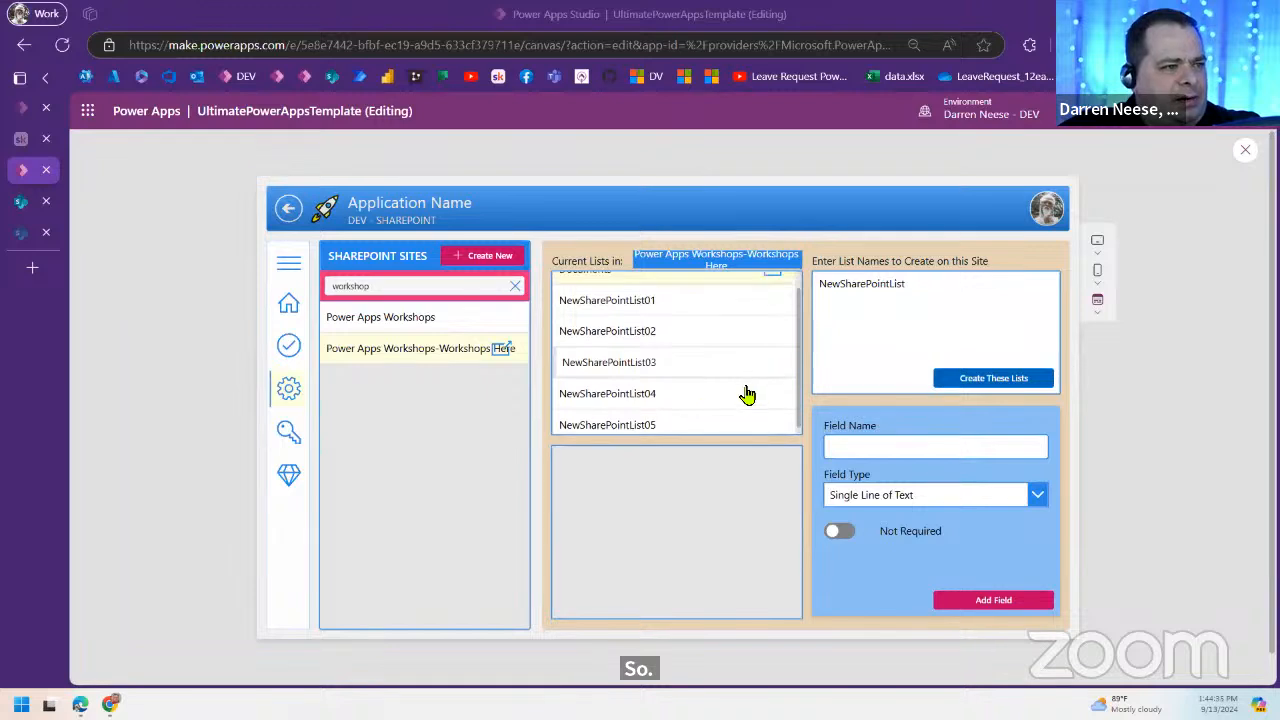
click(403, 322)
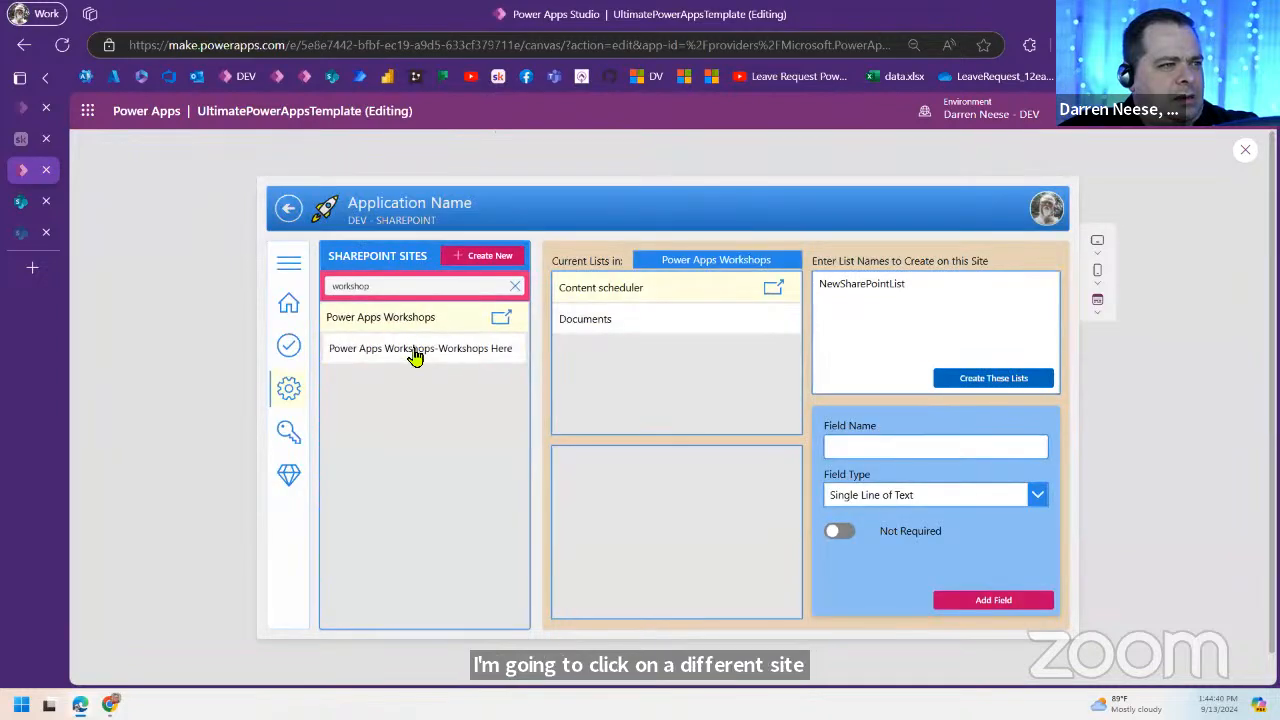
click(414, 356)
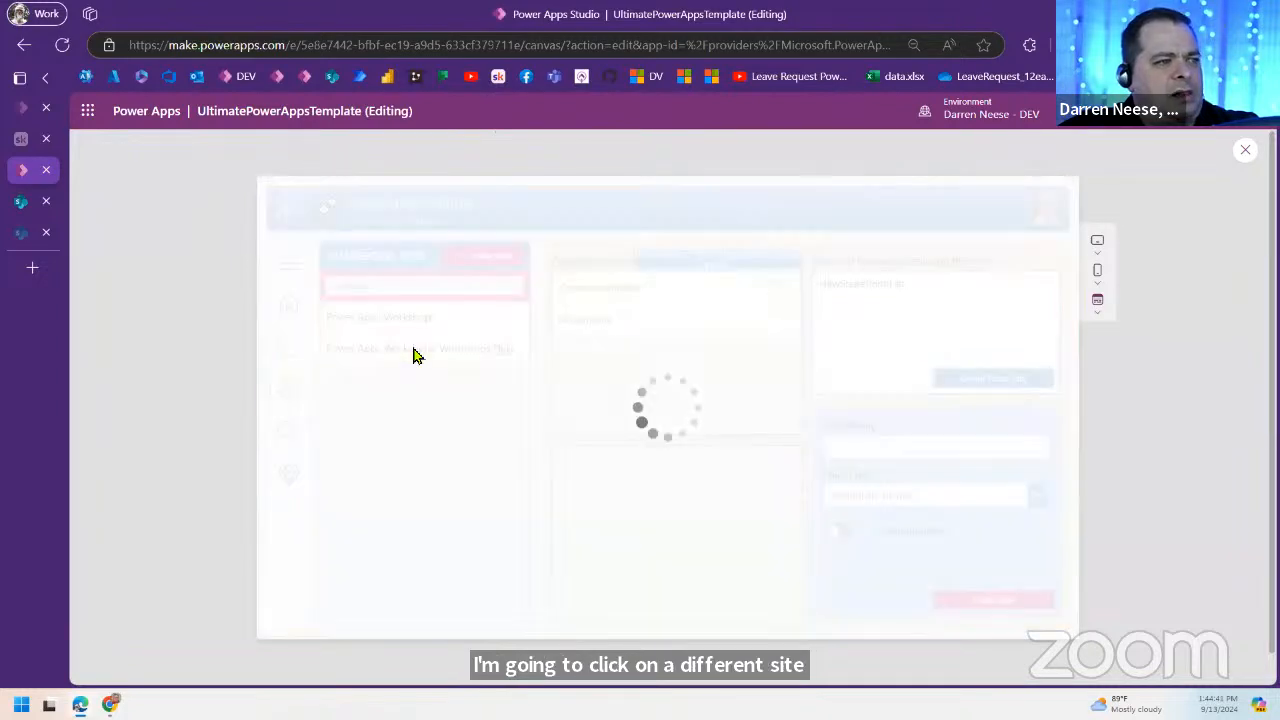
scroll(725, 372, down, 2)
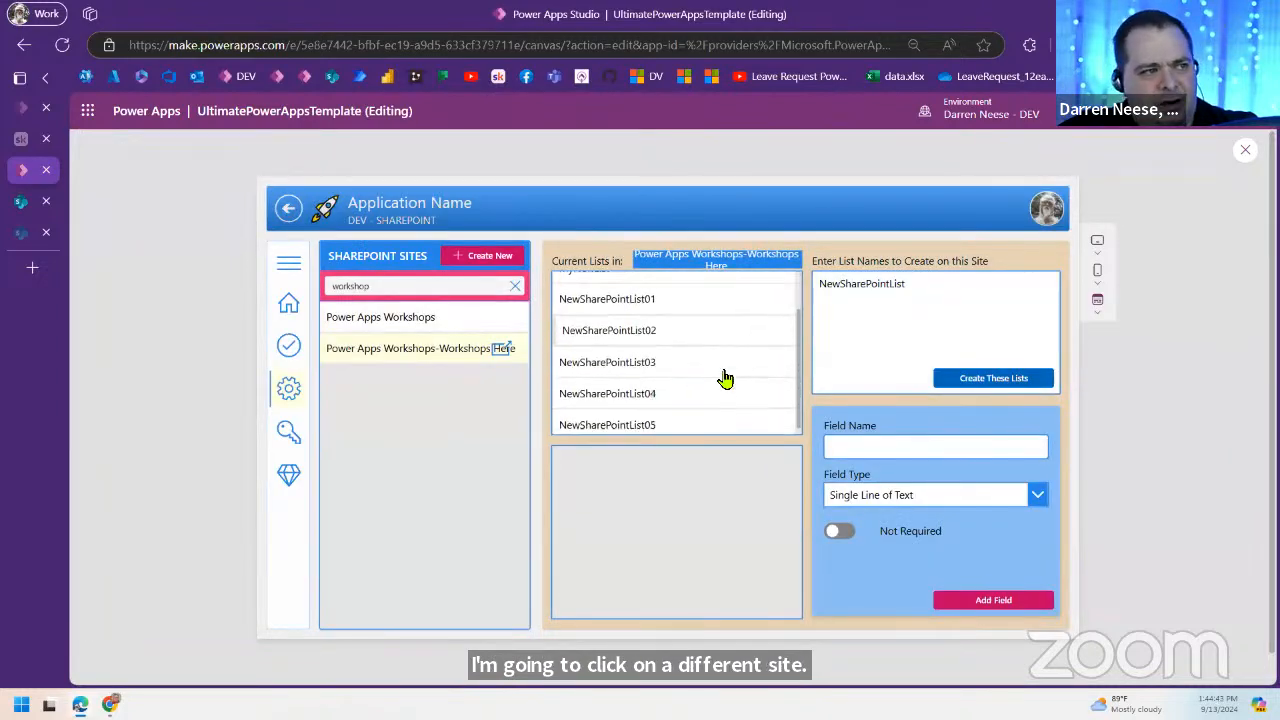
Step: Check the manual list's name in SharePoint, and find the asdfasdf field under MyNewList in the template app
click(22, 205)
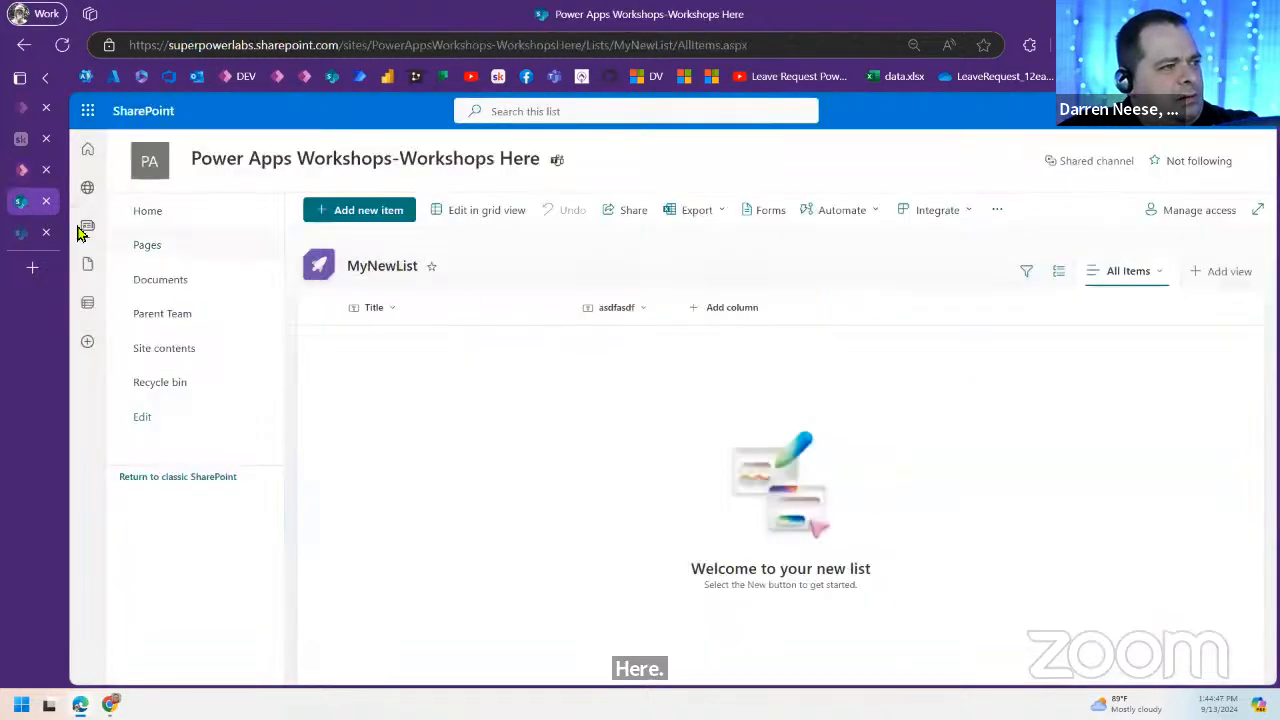
click(20, 178)
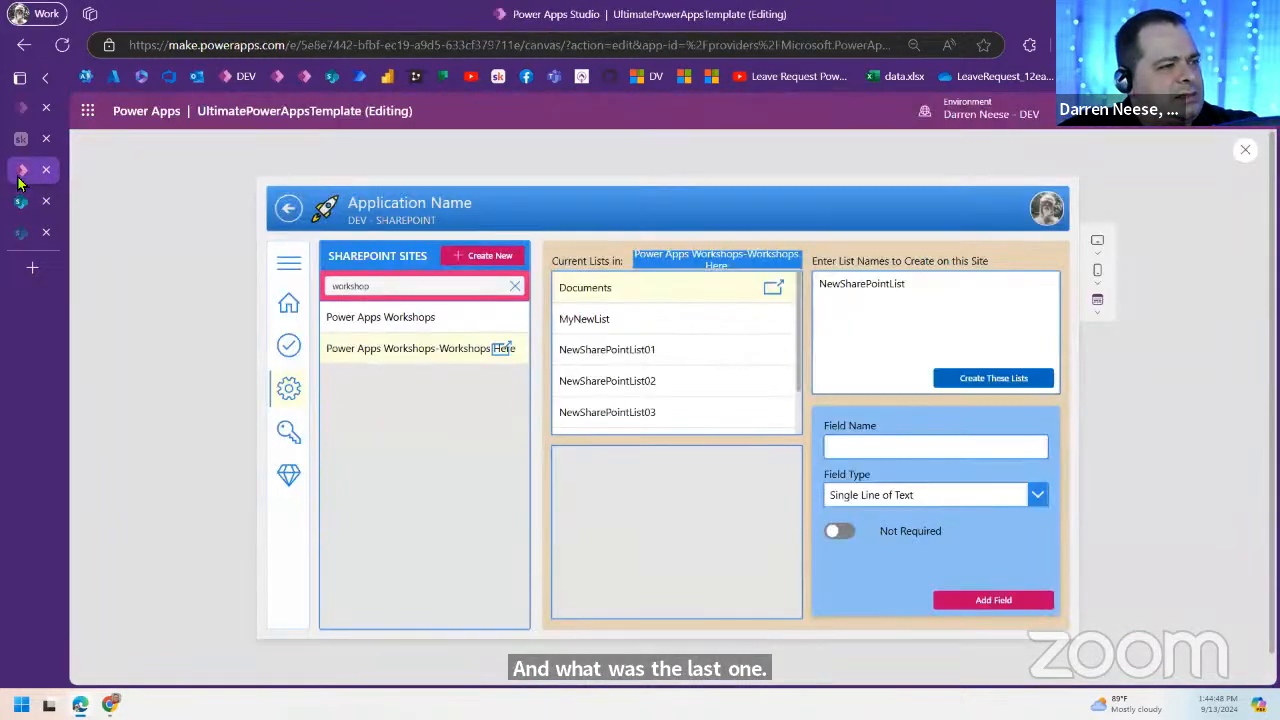
click(626, 316)
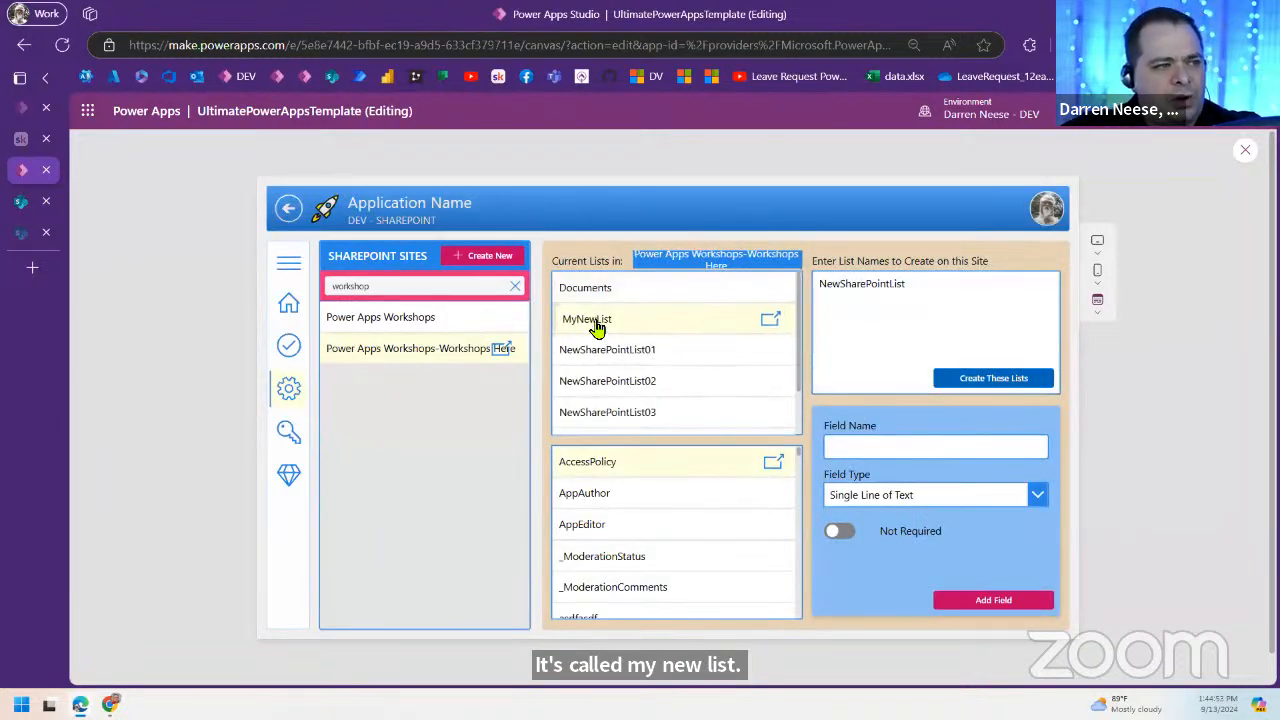
scroll(751, 526, down, 1)
scroll(751, 526, down, 2)
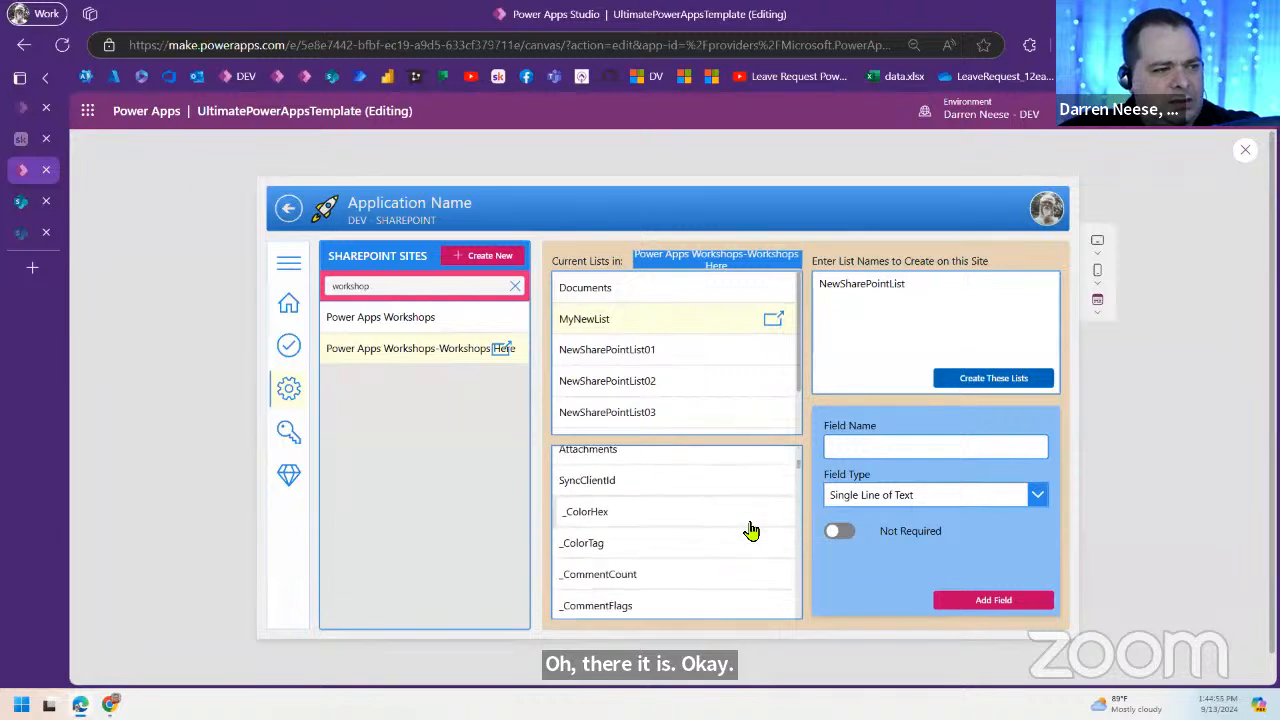
scroll(750, 529, up, 3)
click(652, 560)
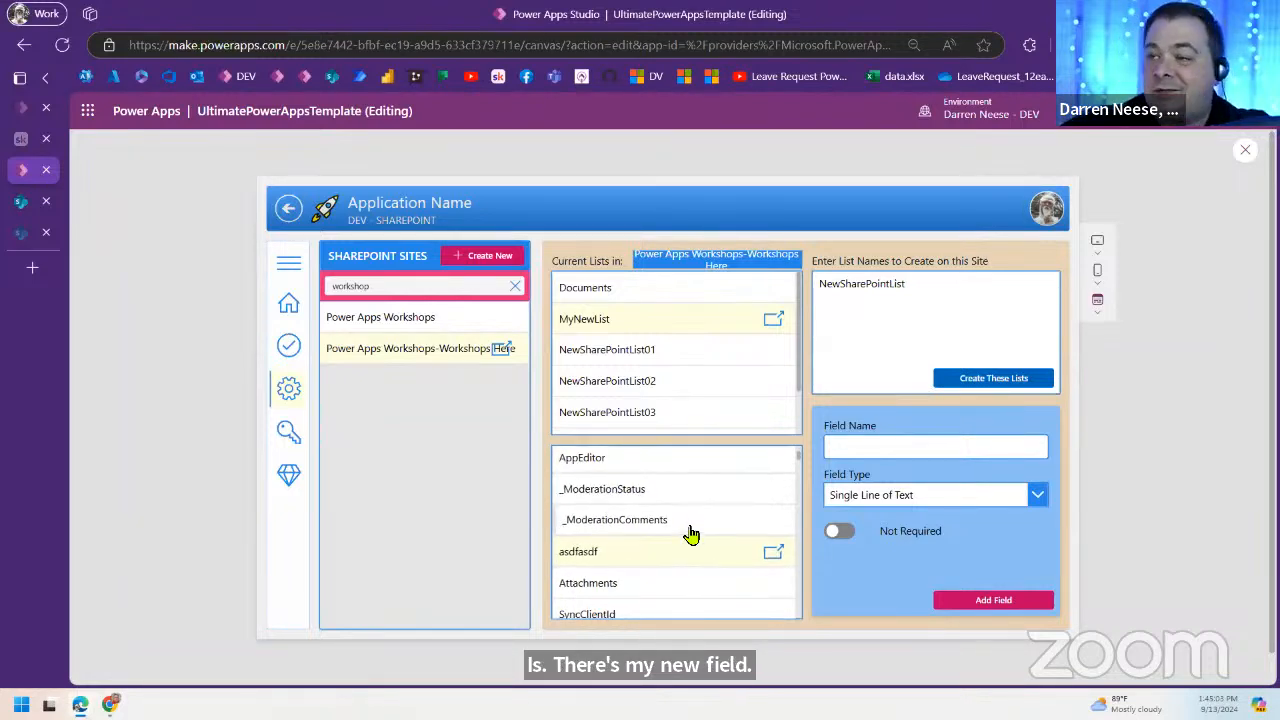
Step: Return to MyNewList in SharePoint and show the ID column in the view, placed ahead of Title
click(20, 203)
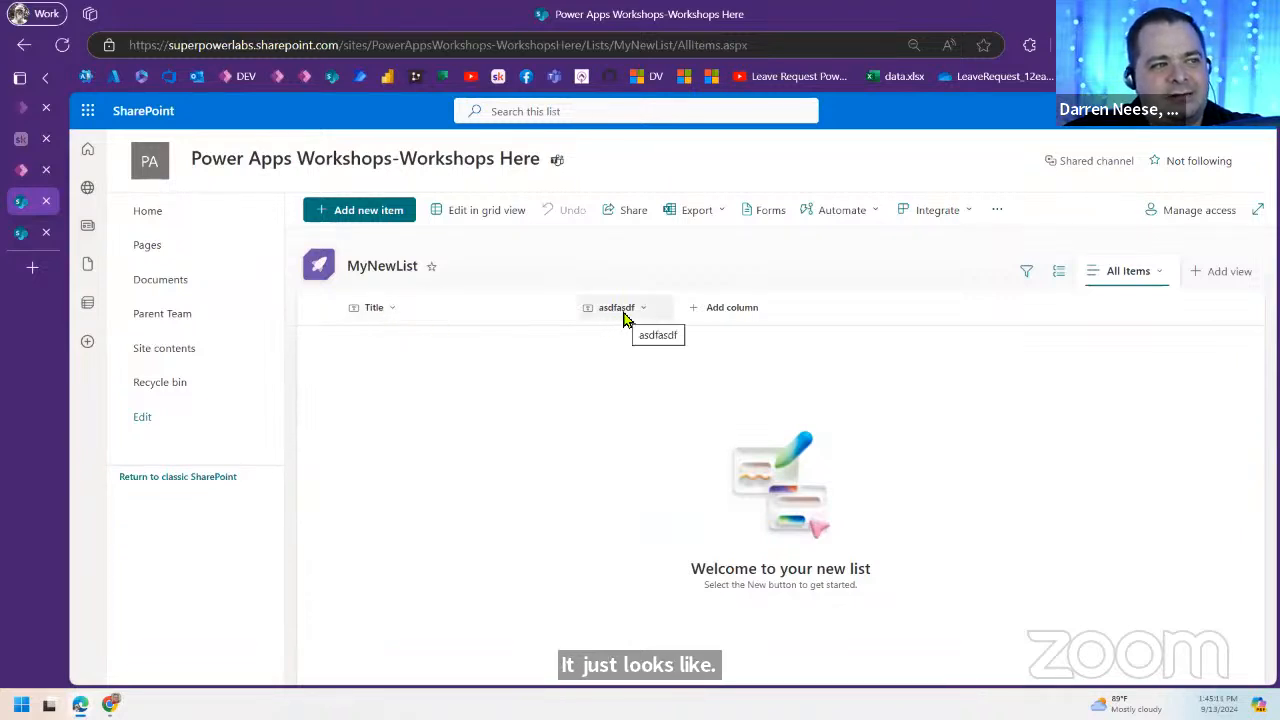
click(713, 312)
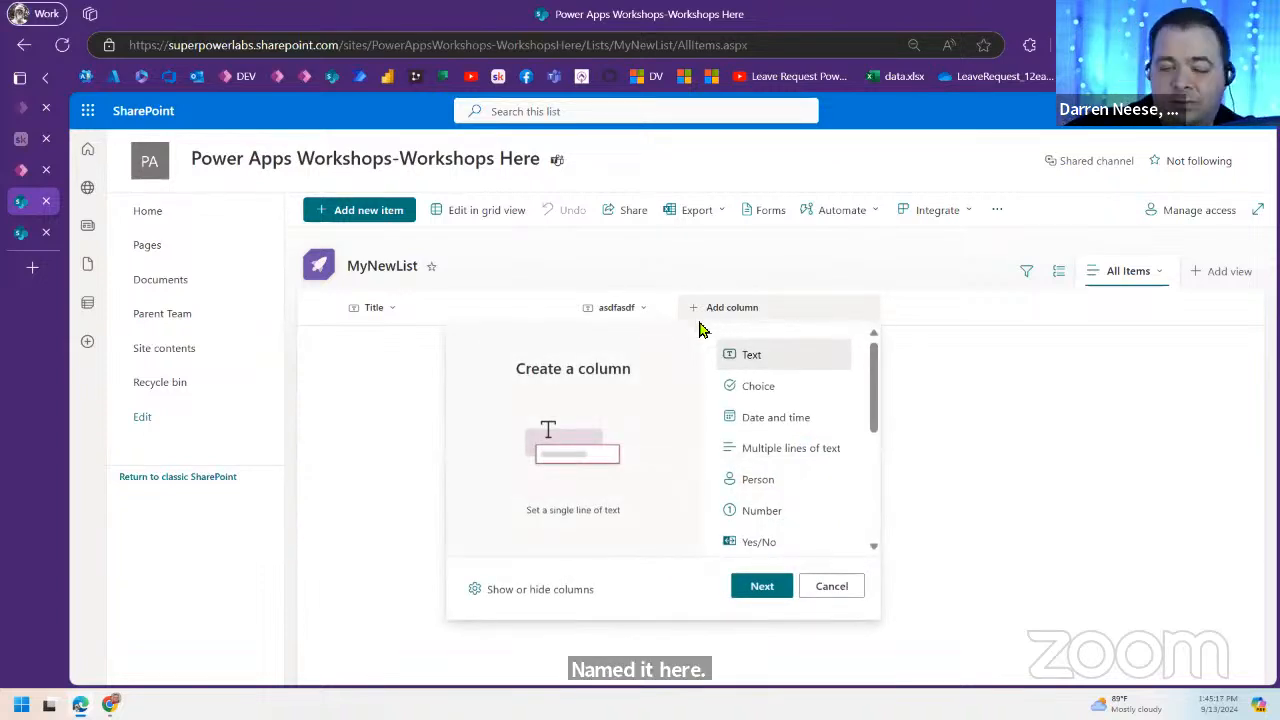
click(533, 597)
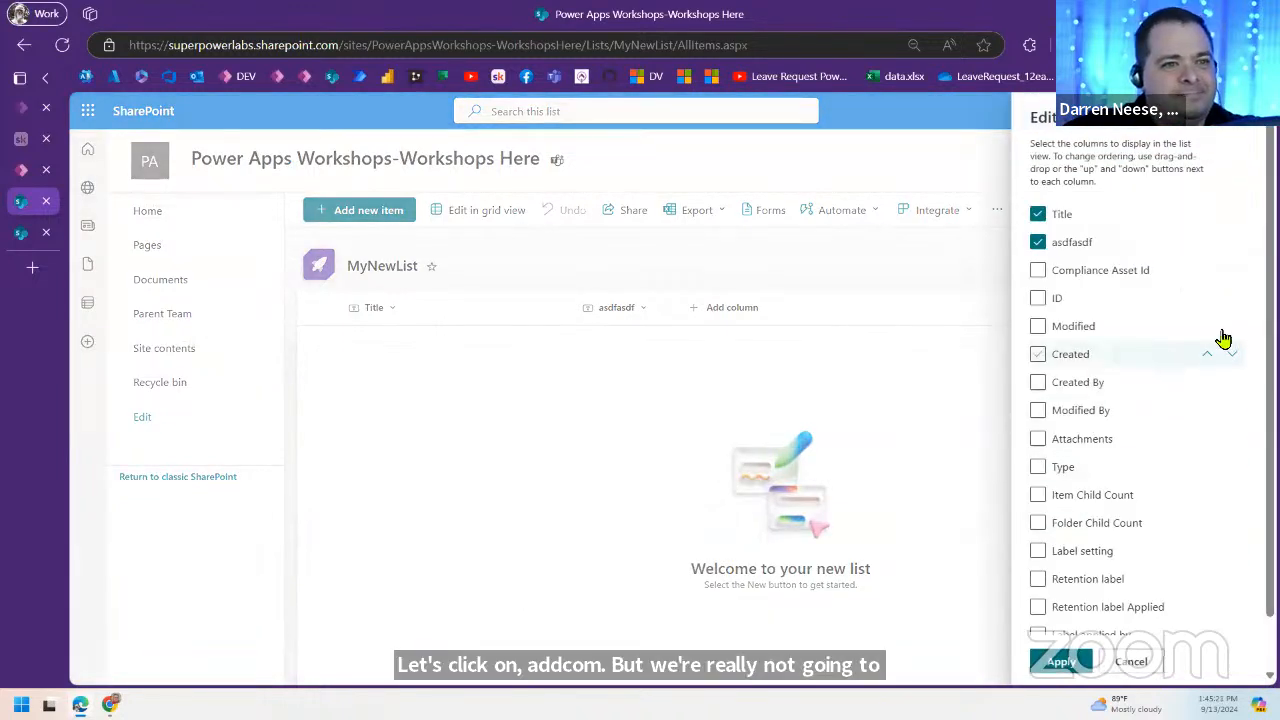
scroll(1189, 337, down, 1)
scroll(1168, 465, up, 1)
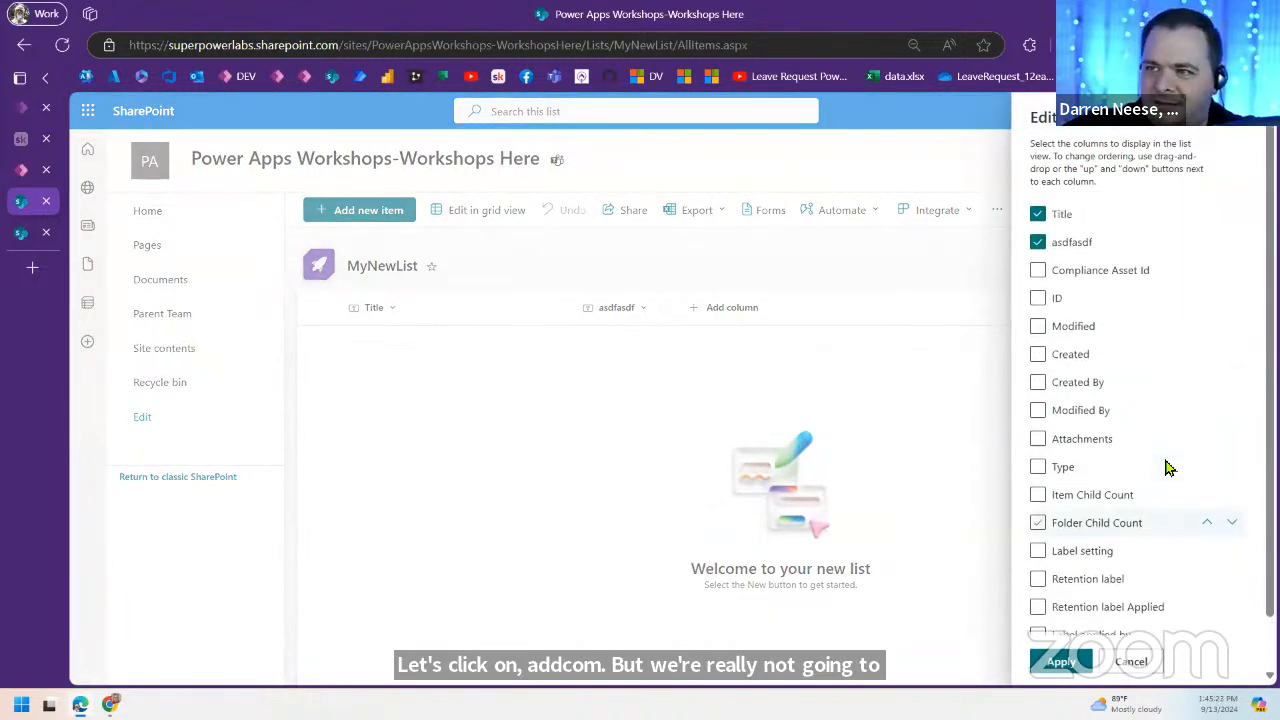
click(1039, 300)
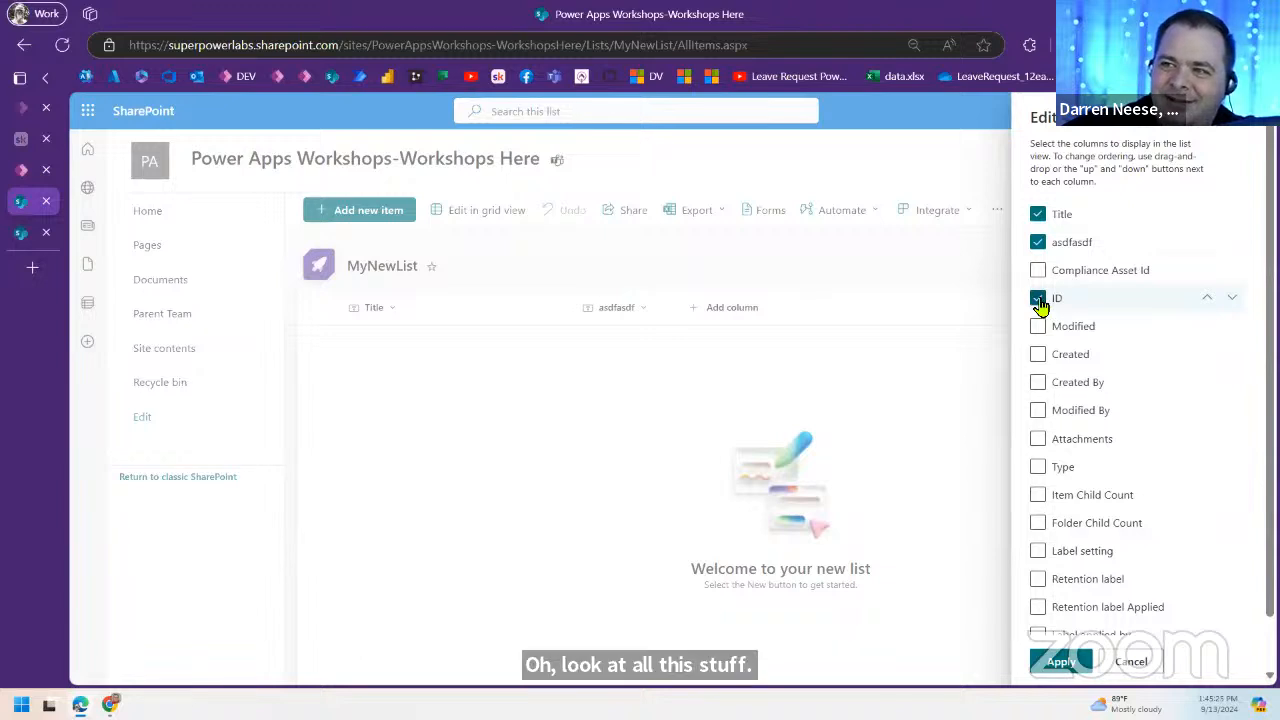
drag(1090, 300, 1095, 227)
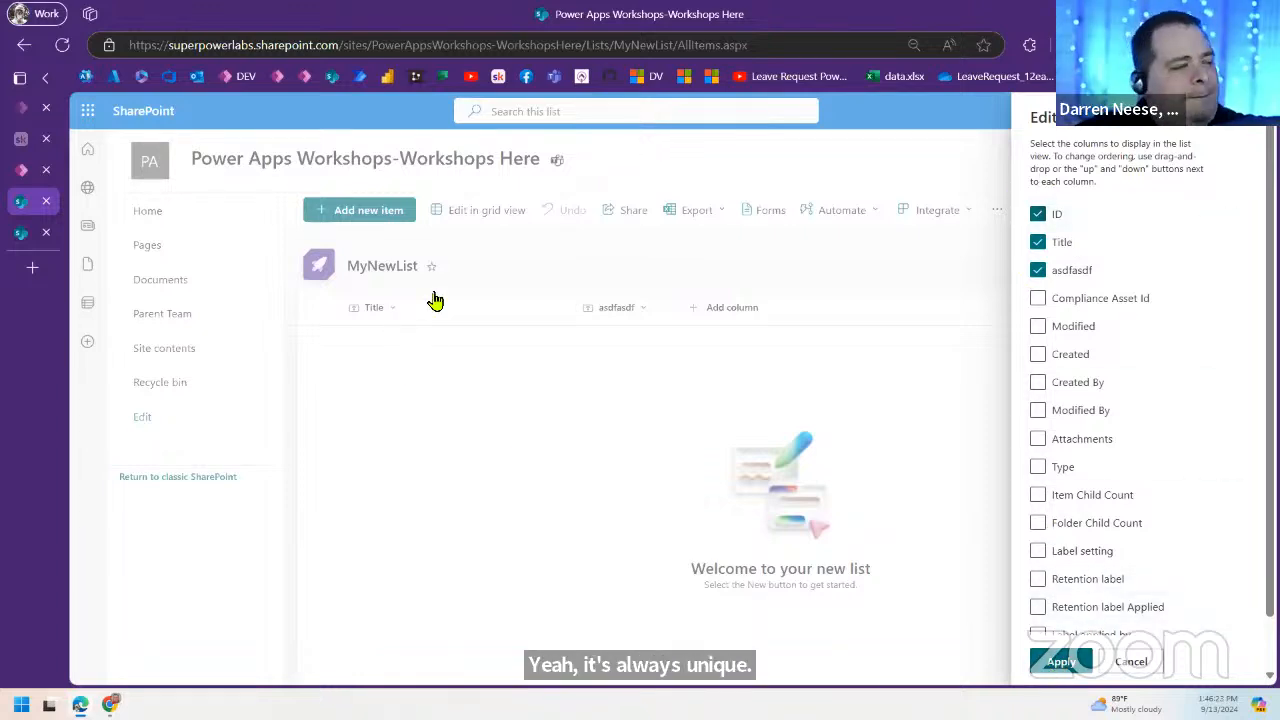
click(1062, 664)
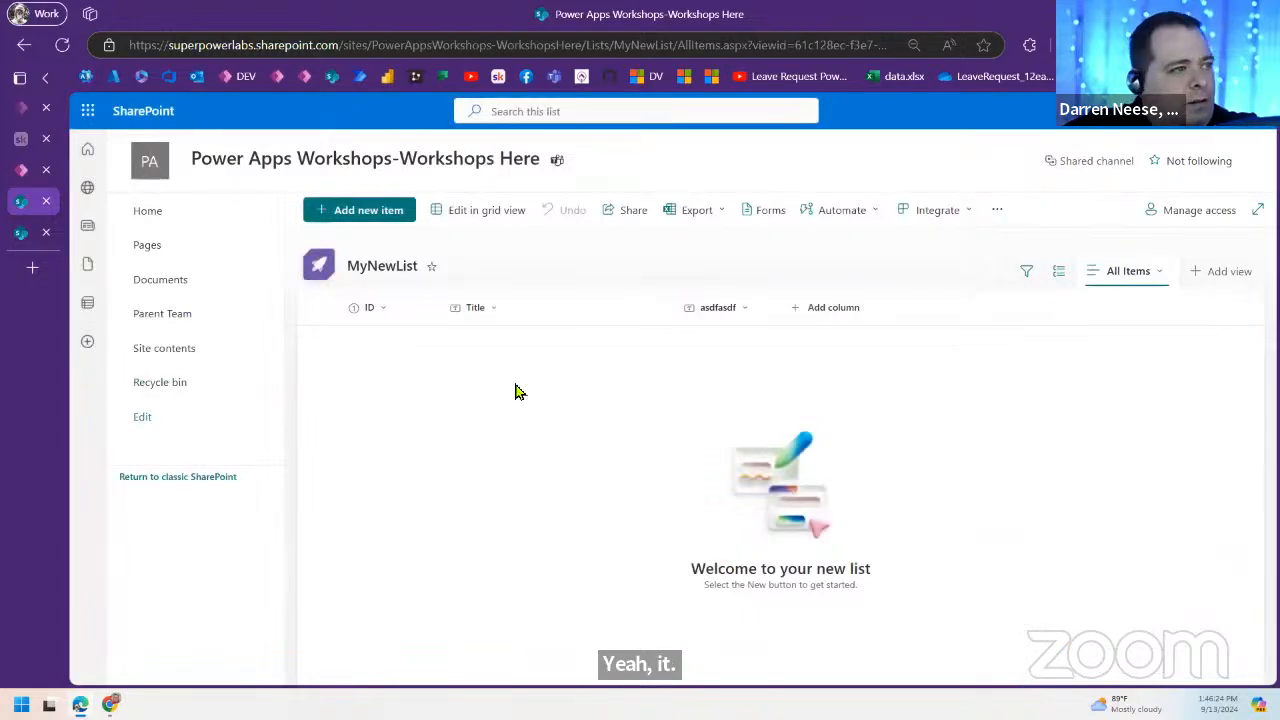
Step: Add a list item titled aaa to MyNewList, leaving the asdfasdf field blank
click(363, 209)
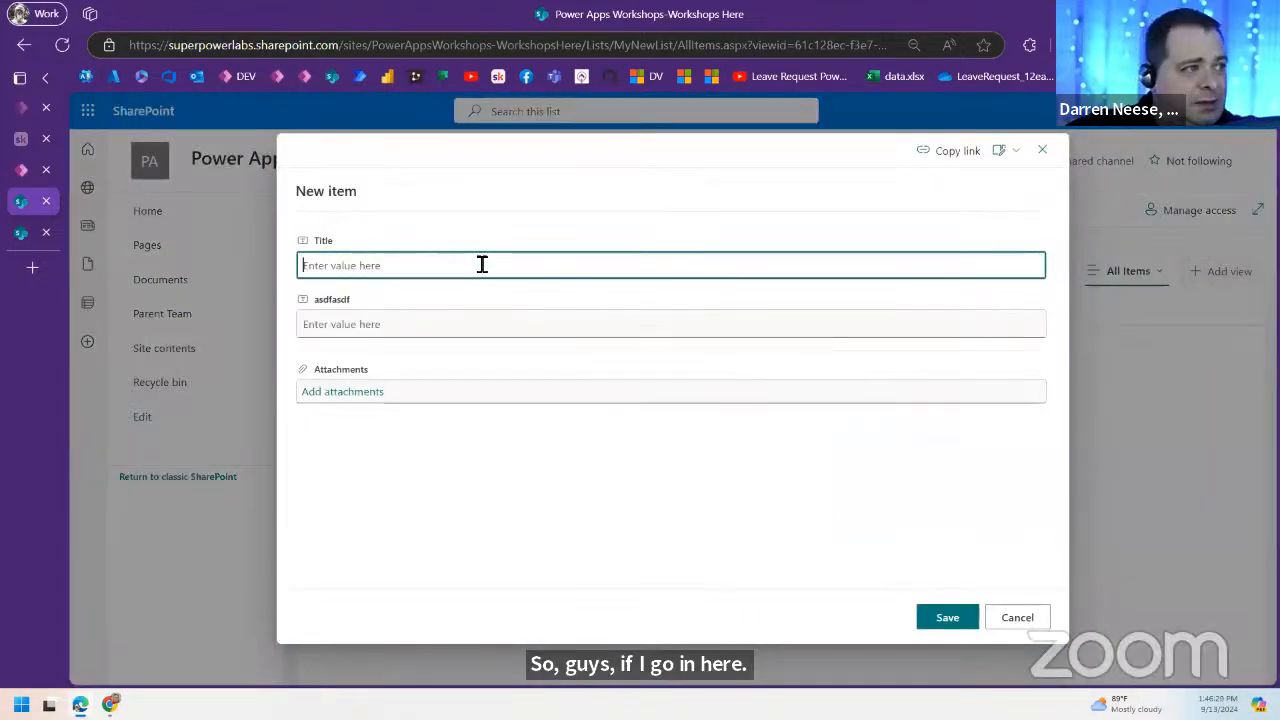
text(aaa)
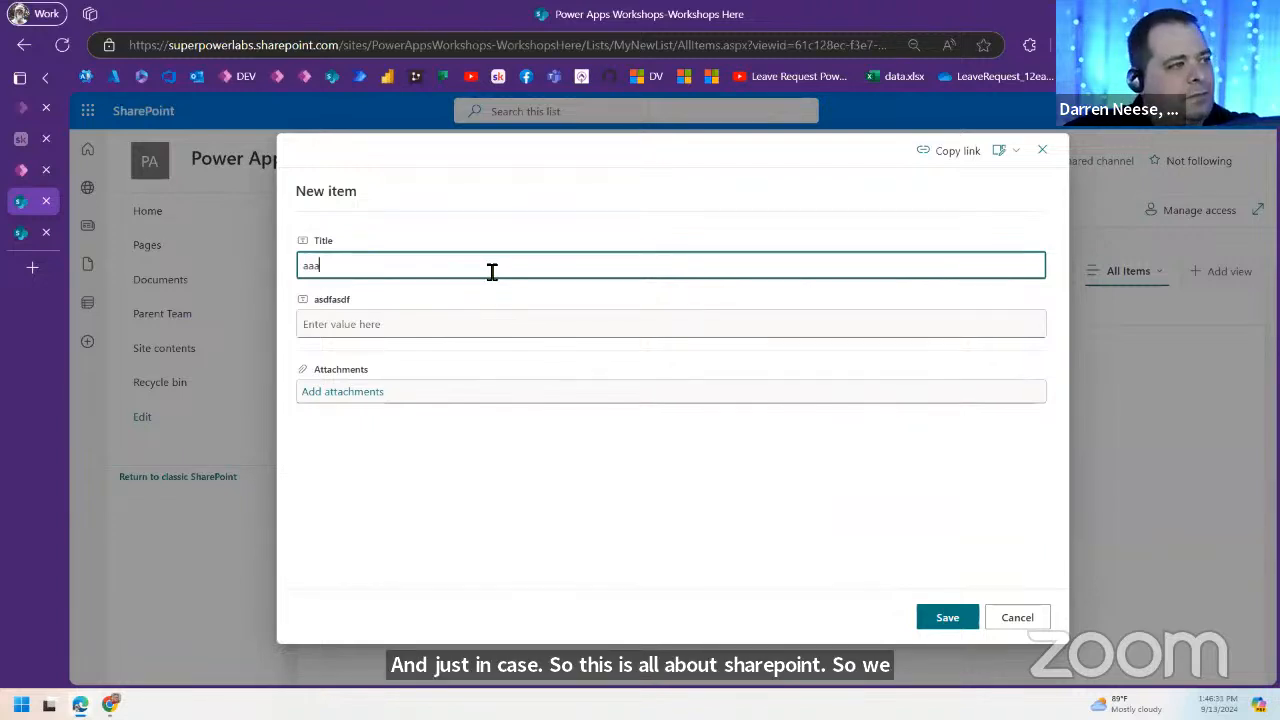
click(476, 326)
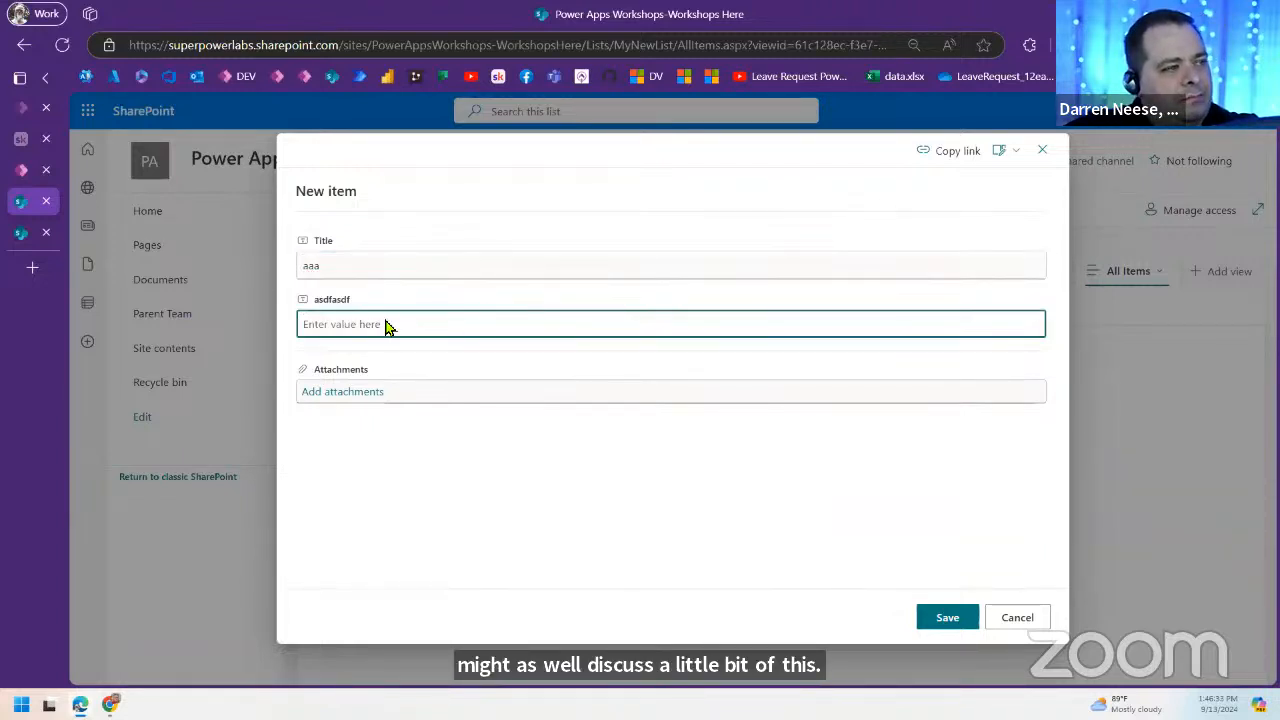
click(948, 618)
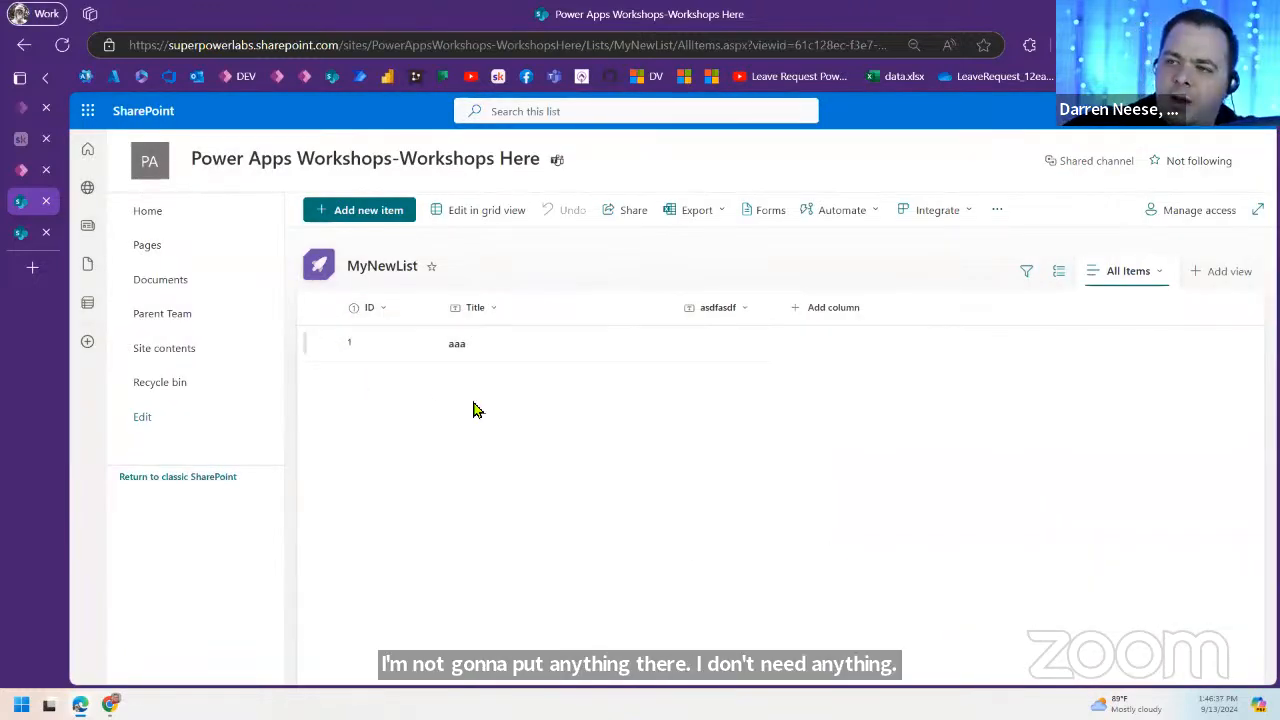
Step: Add two more items to MyNewList, titled bb and ccc, leaving the asdfasdf field blank
click(346, 220)
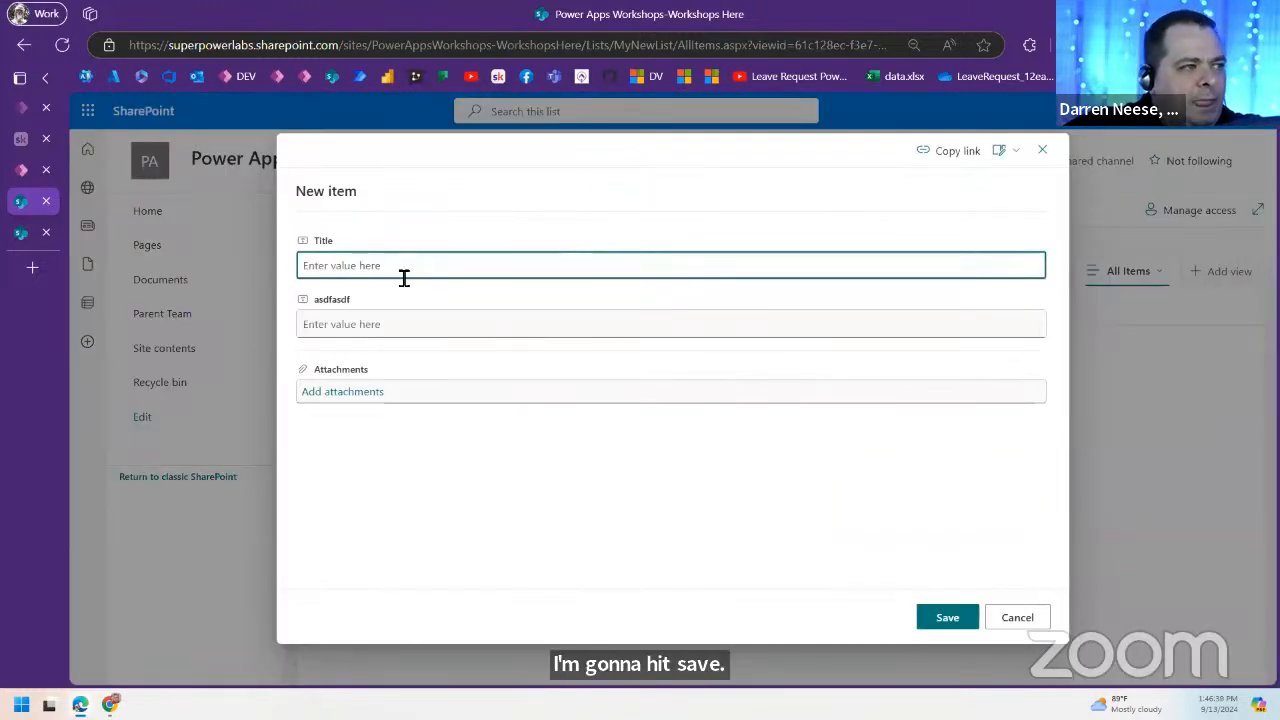
text(bb)
click(948, 618)
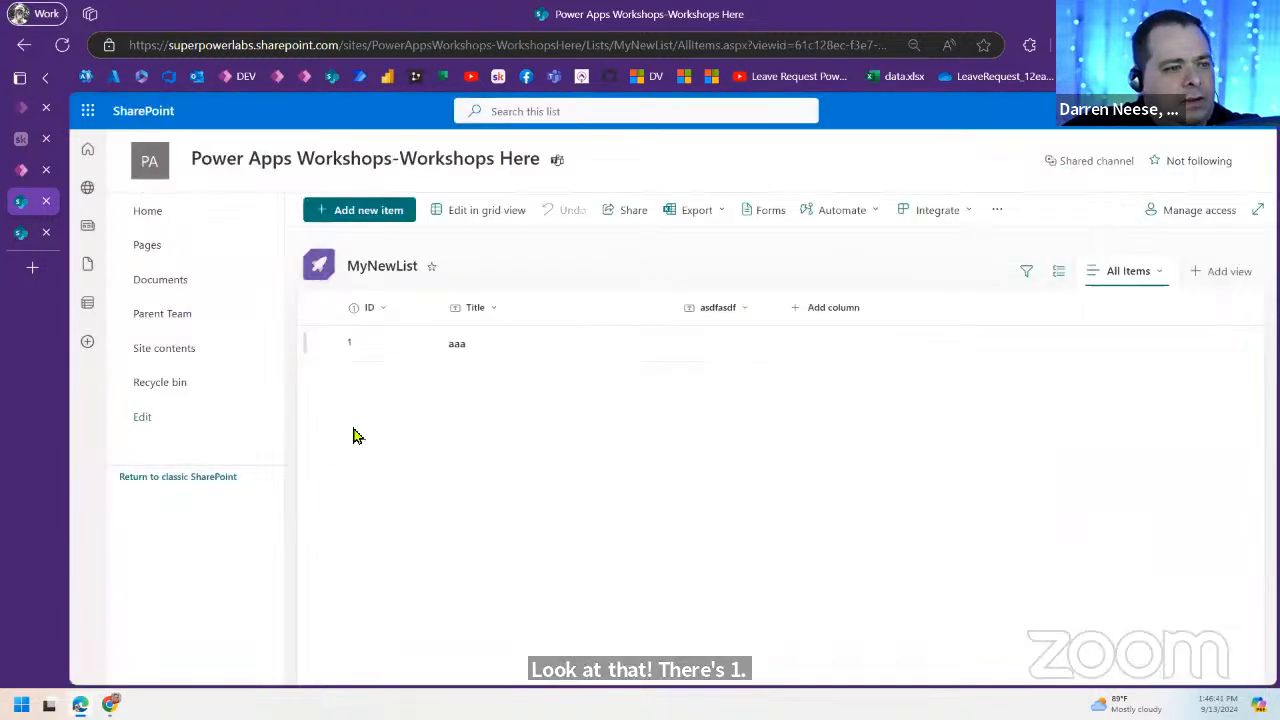
click(374, 206)
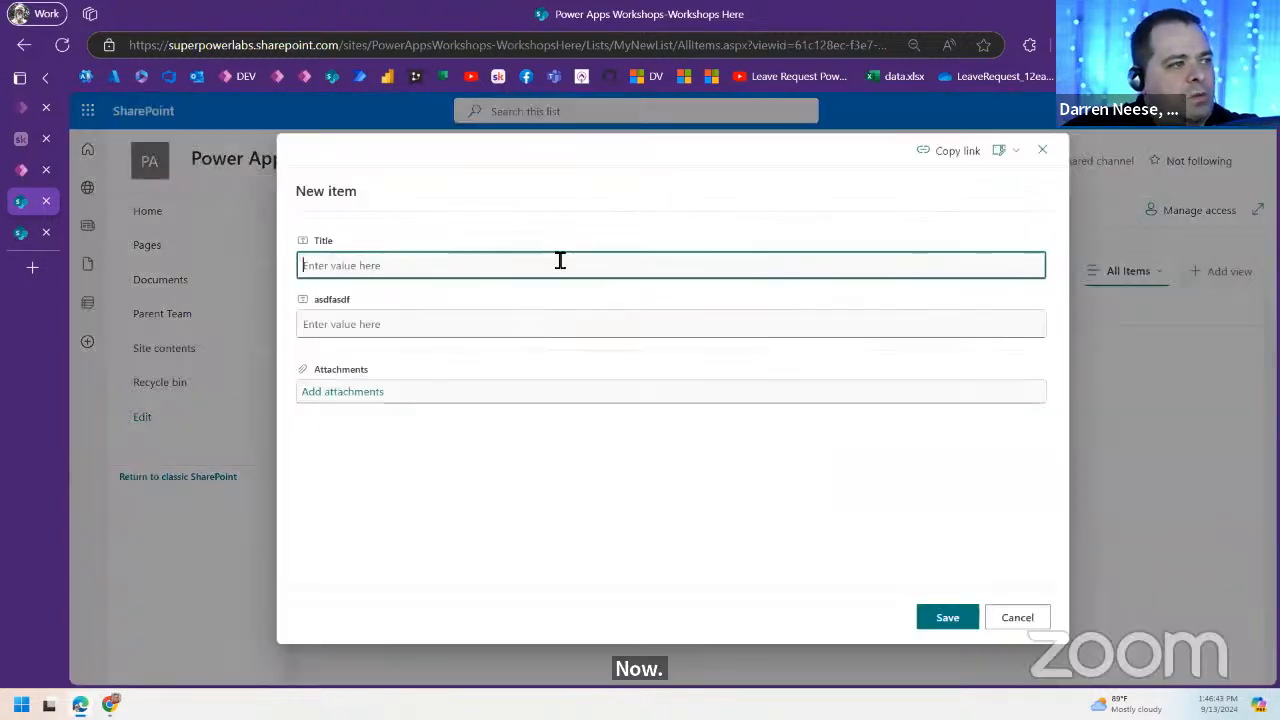
text(ccc)
click(950, 616)
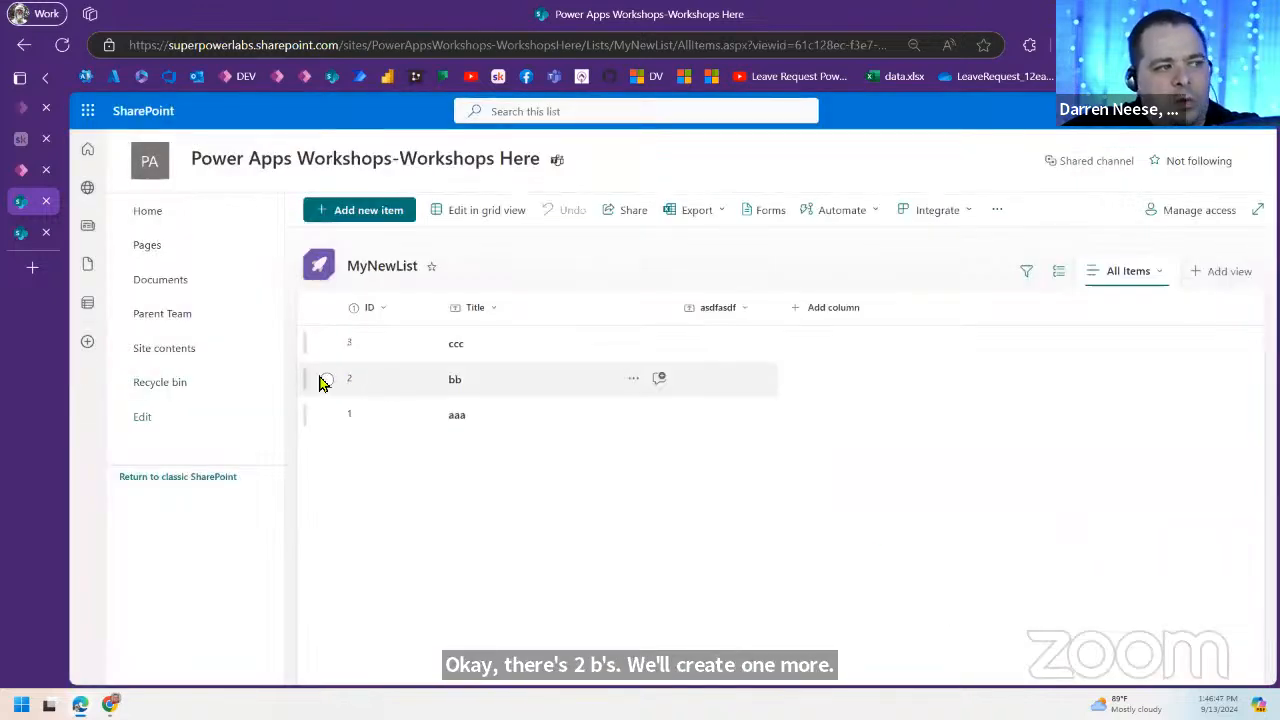
Step: Delete the bb item from MyNewList
click(327, 381)
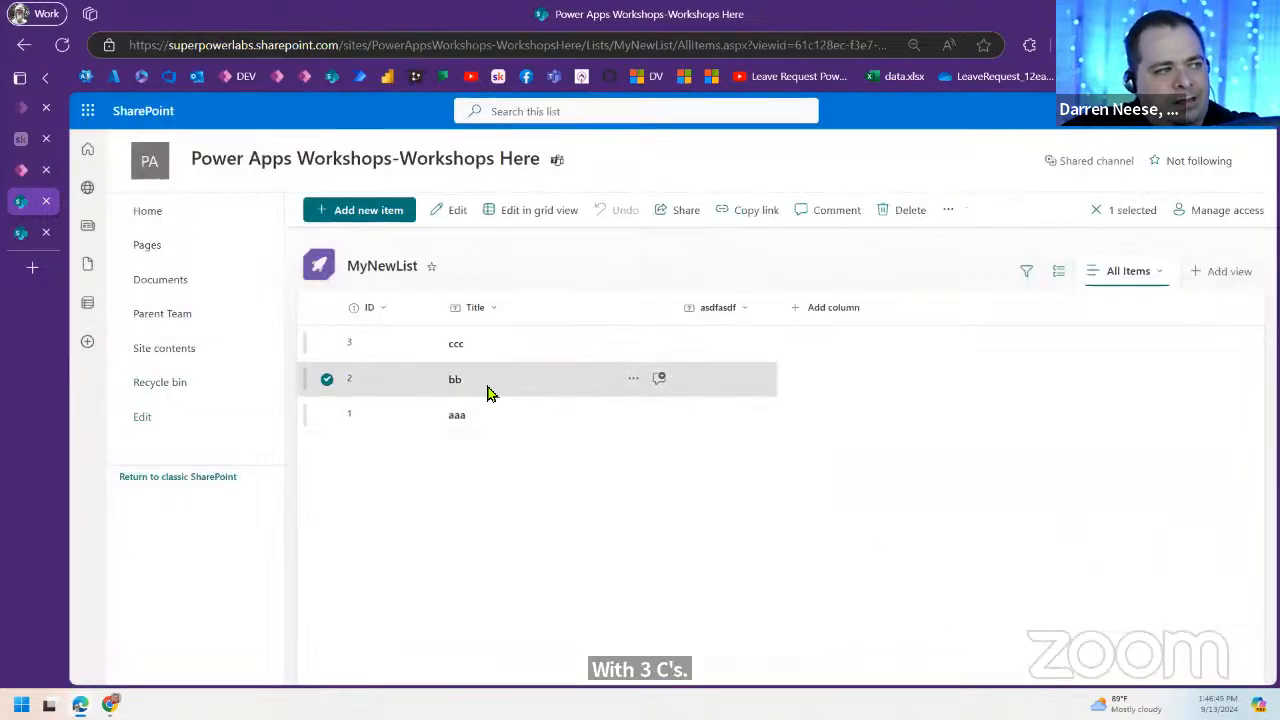
click(911, 217)
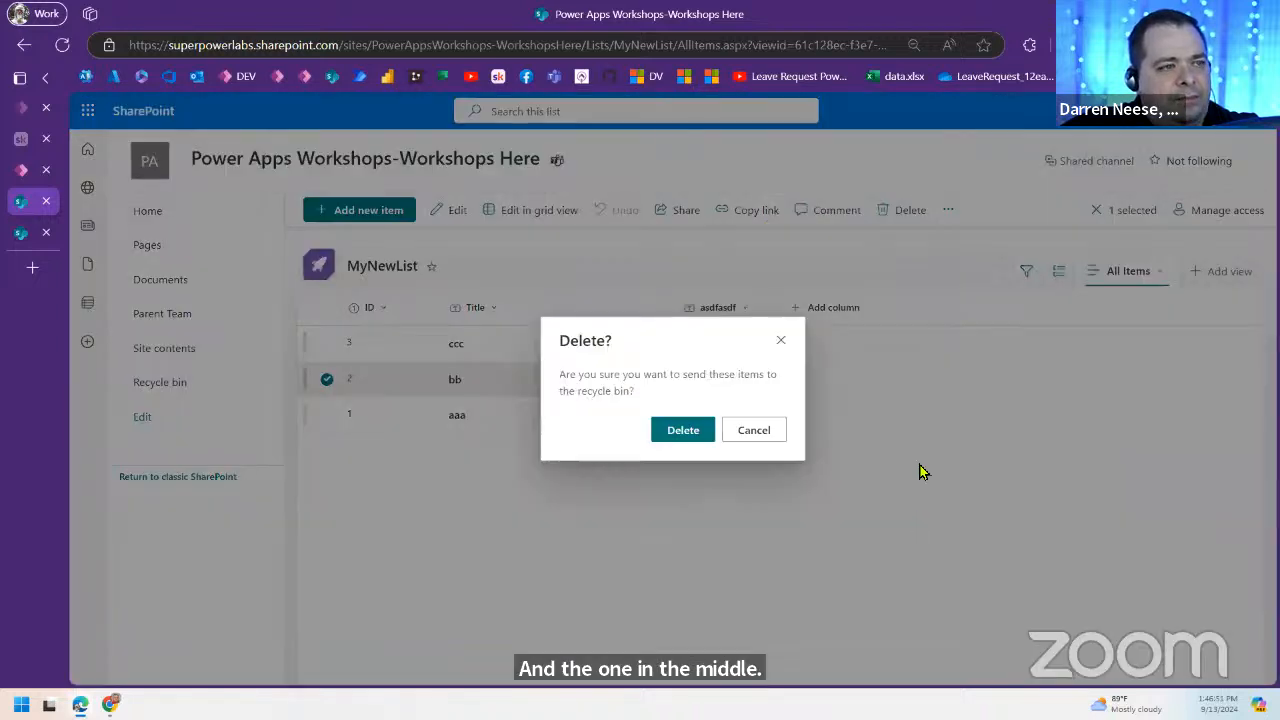
click(684, 433)
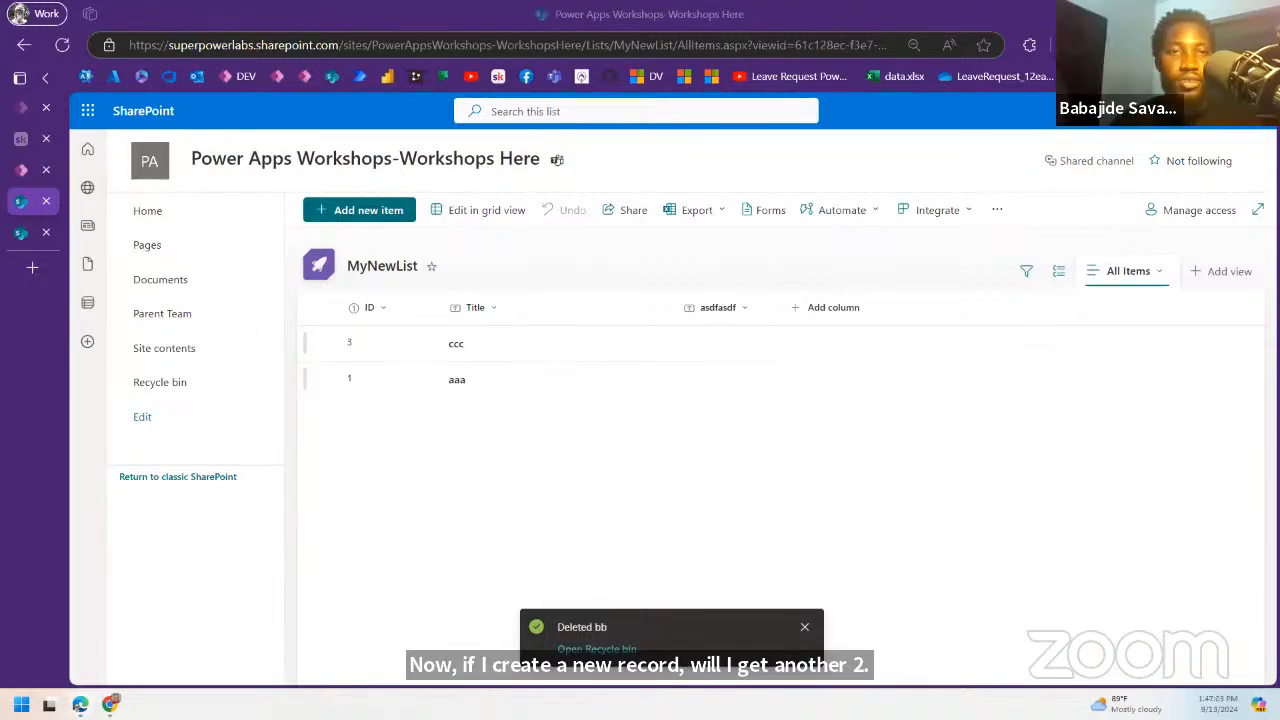
Step: Add a list item titled ddd to MyNewList and sort the view by ID in ascending order
click(363, 212)
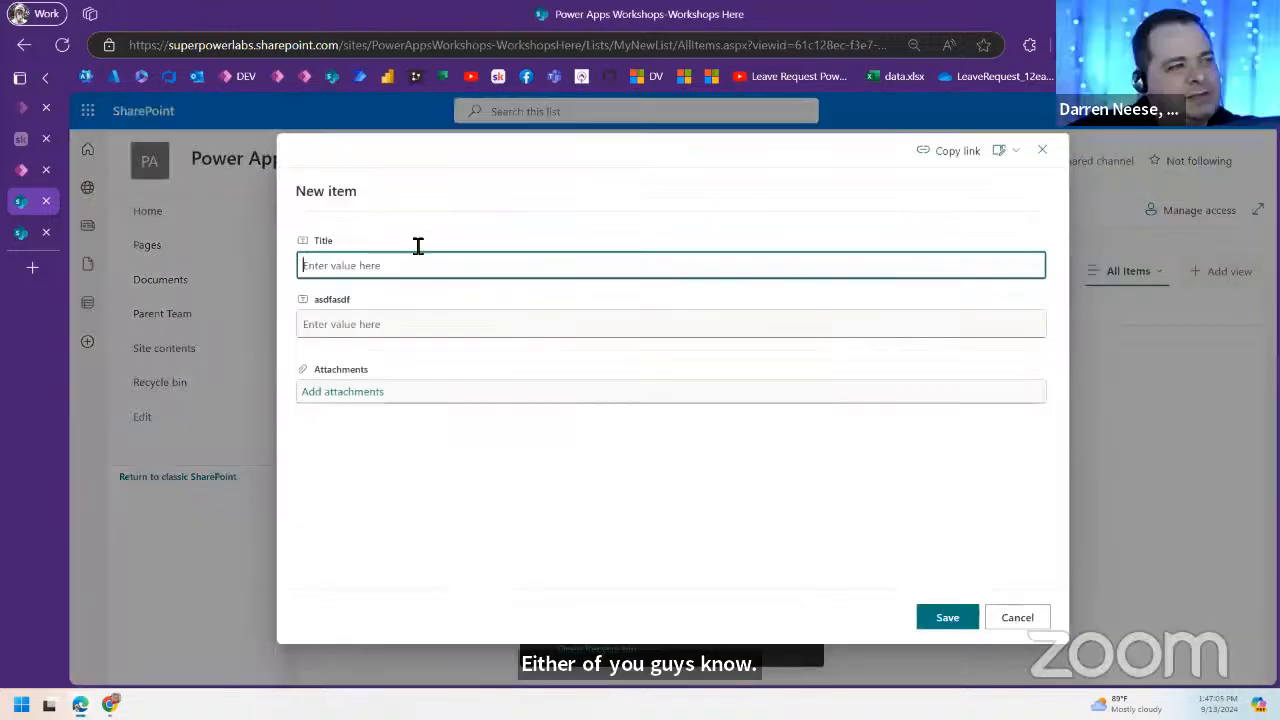
text(ddd)
click(962, 618)
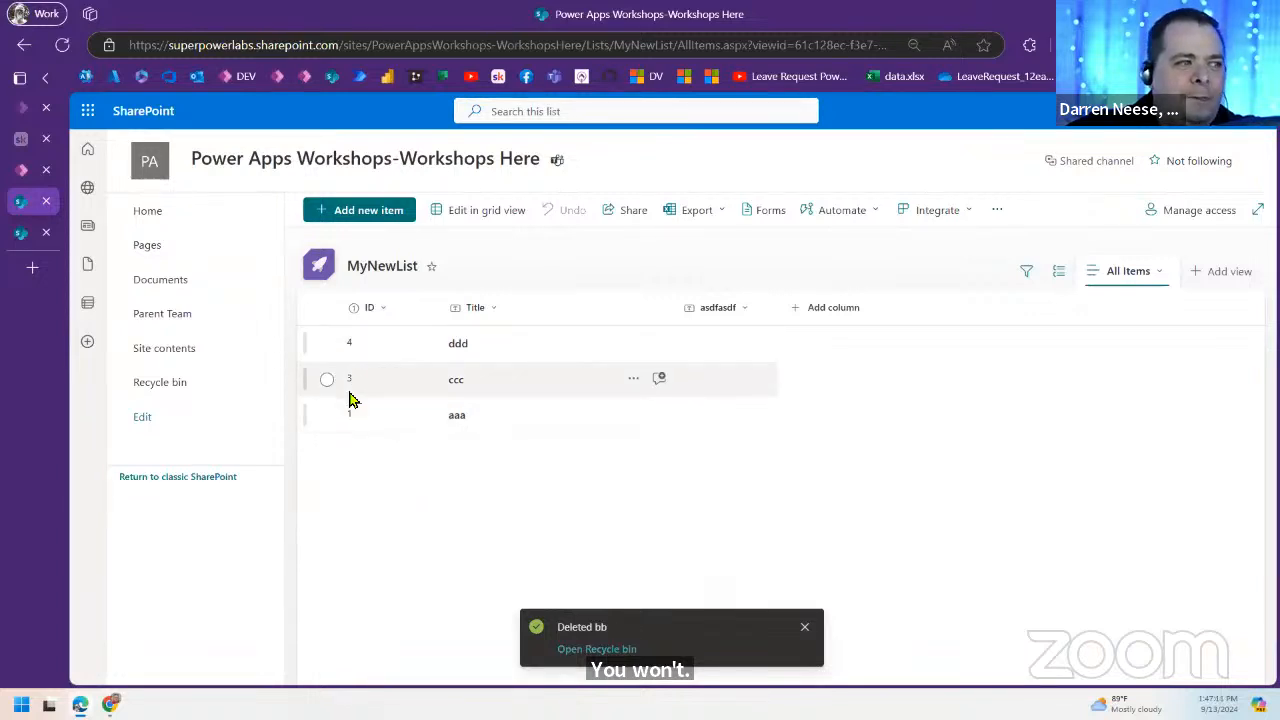
click(368, 309)
click(425, 340)
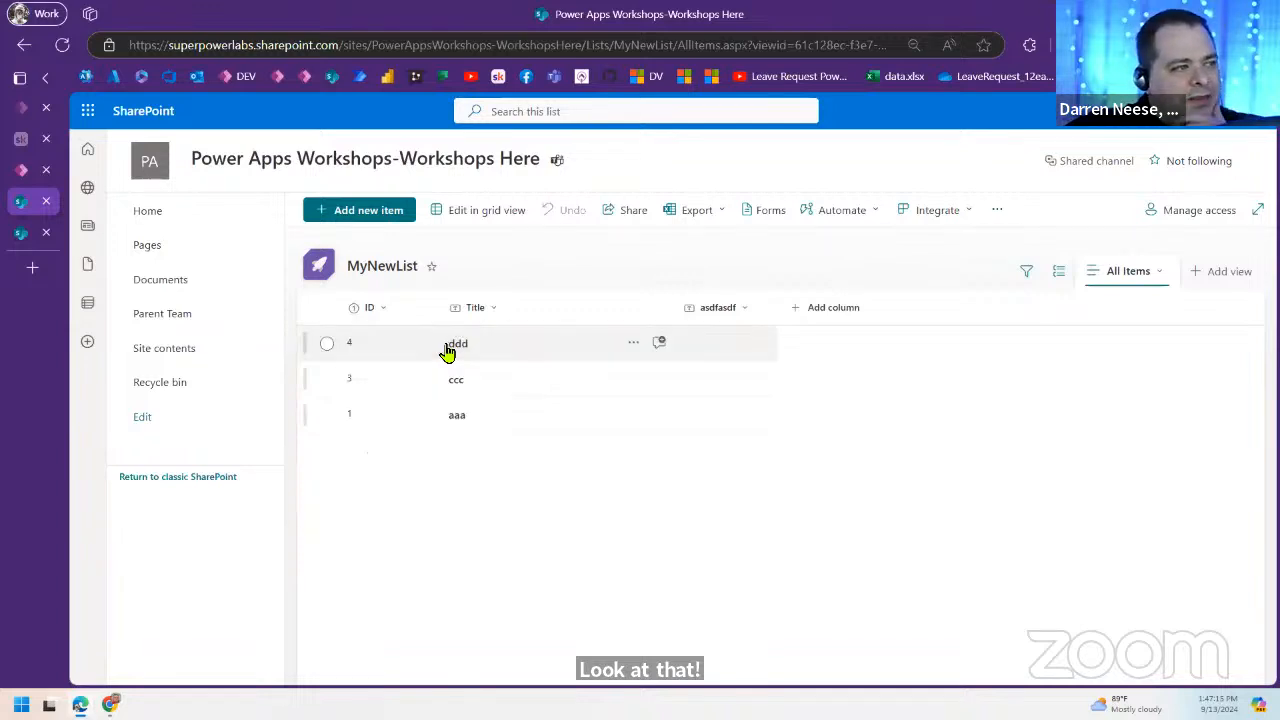
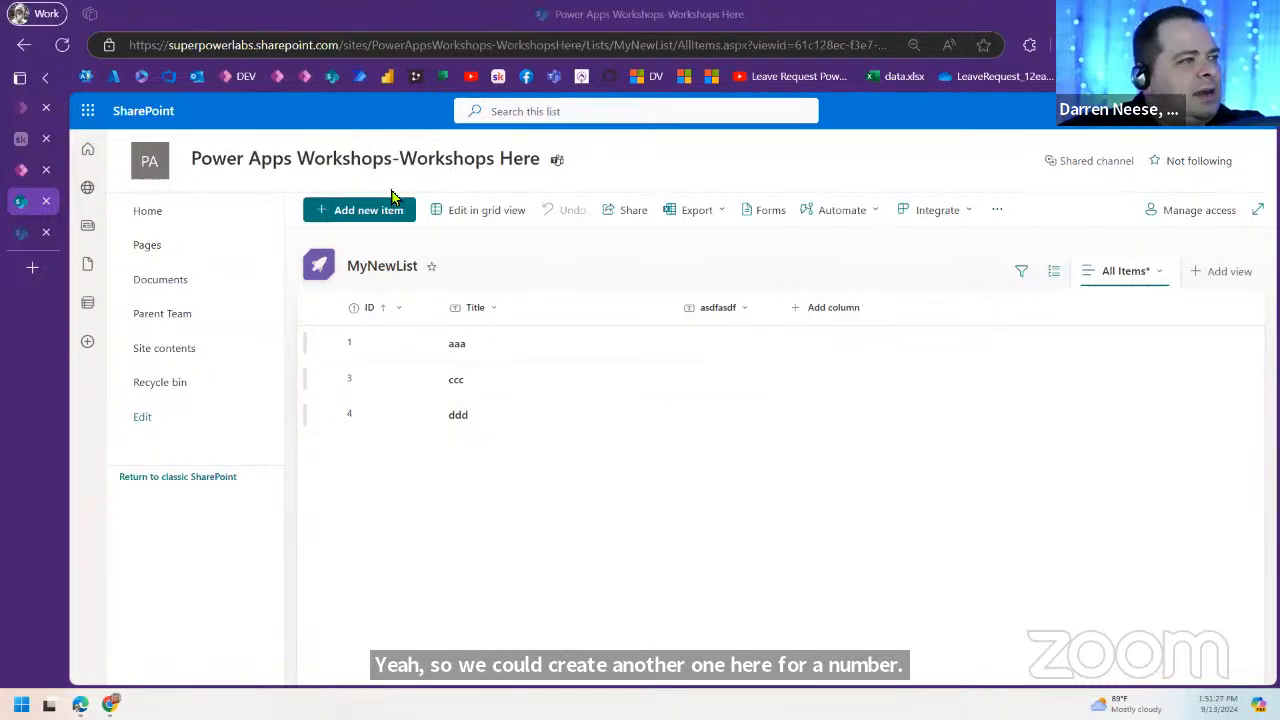
Step: Switch to UltimatePowerAppsTemplate in Power Apps Studio and enter ANewList as the name of a new field for MyNewList
click(24, 171)
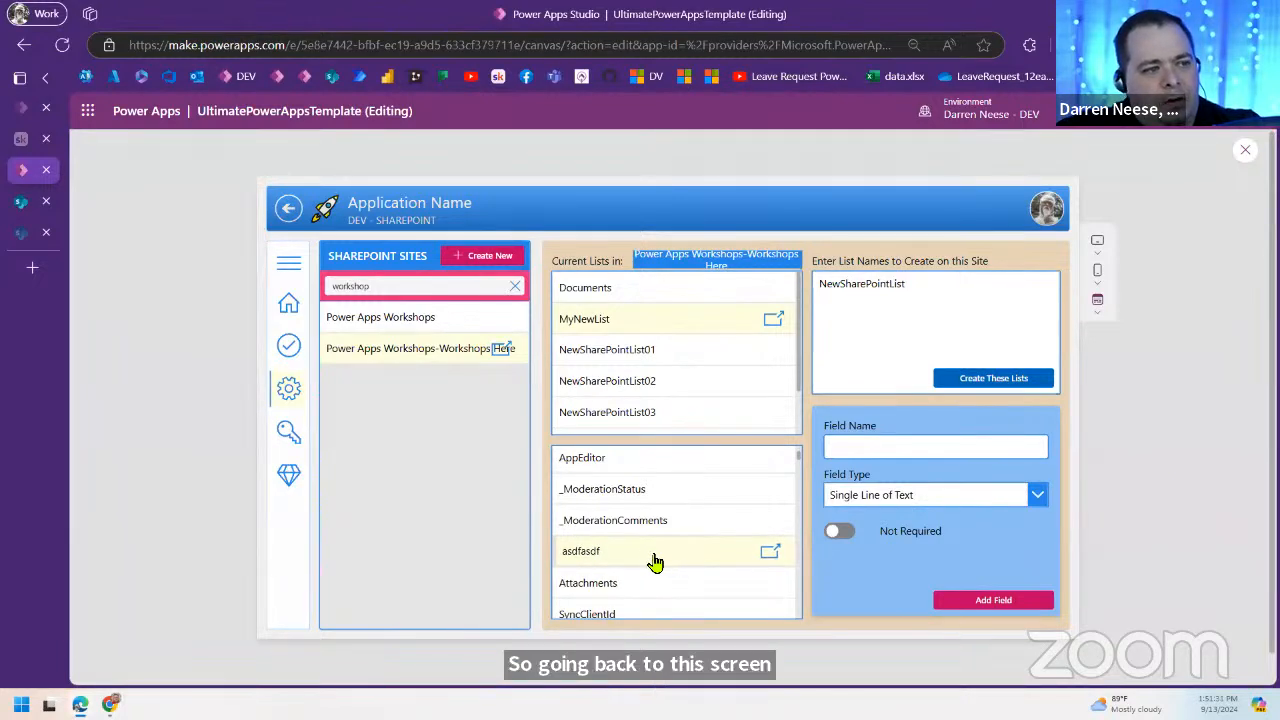
click(617, 323)
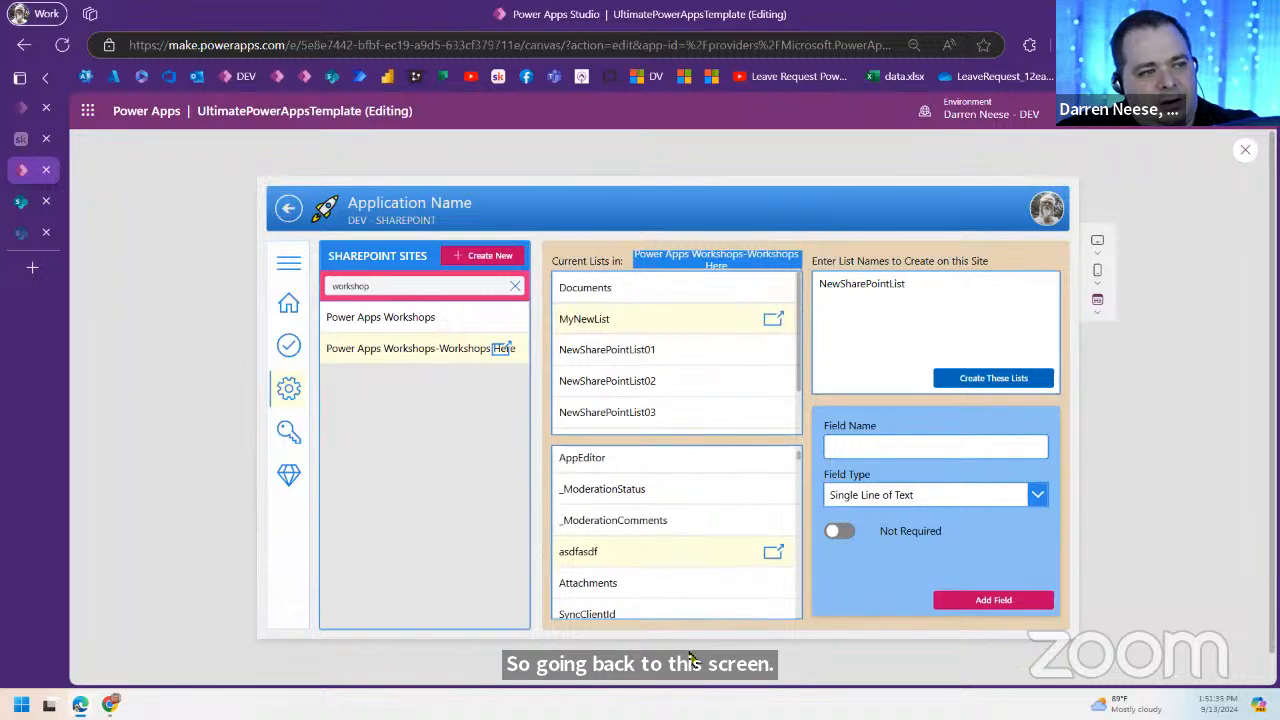
click(896, 449)
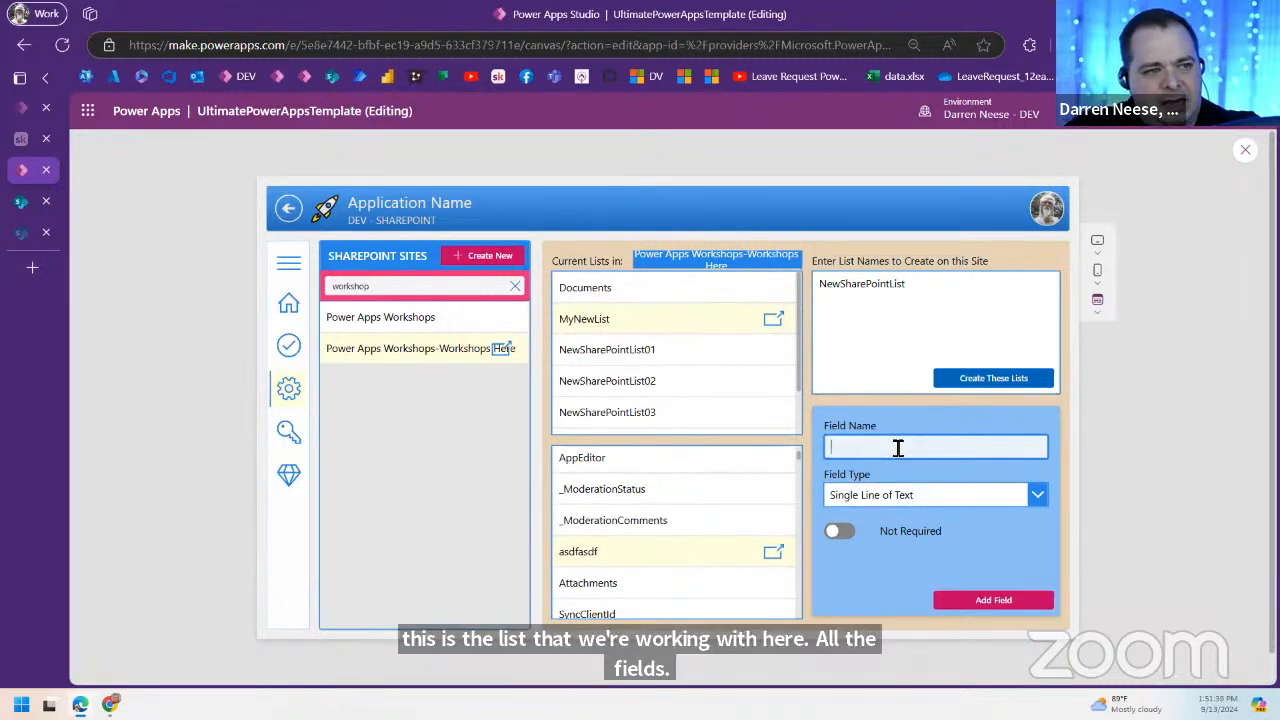
text(A)
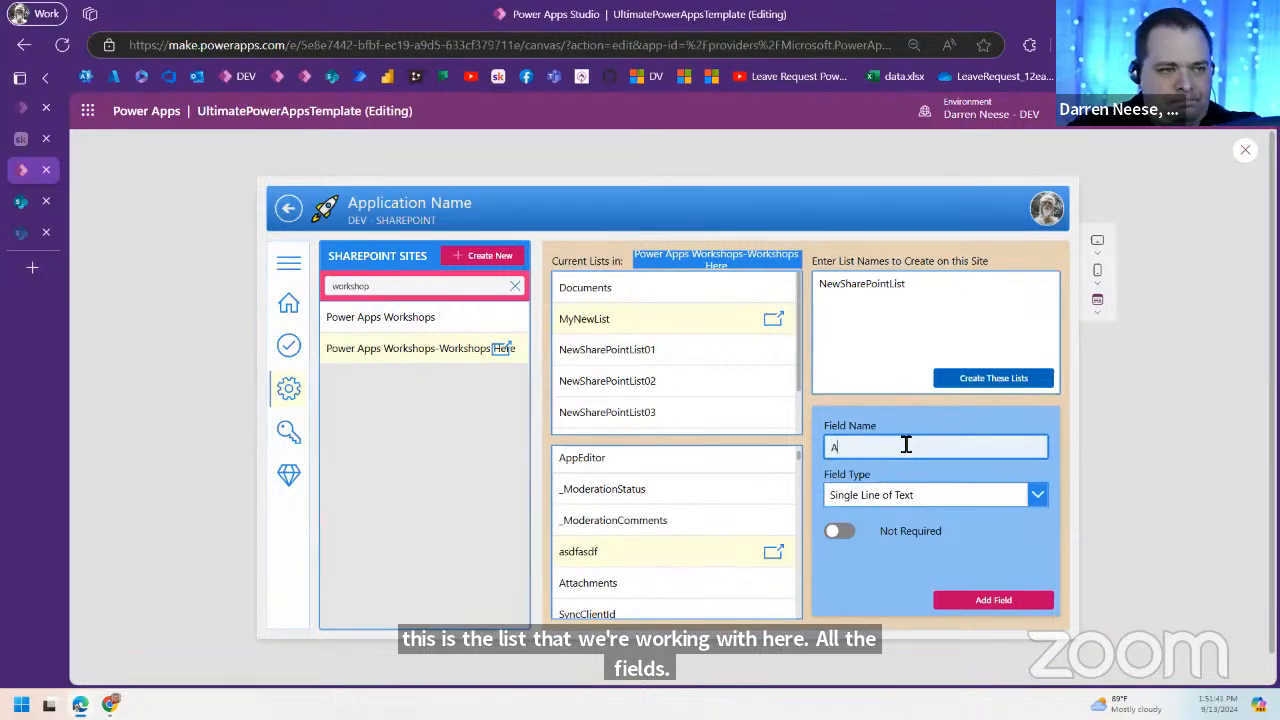
text(N)
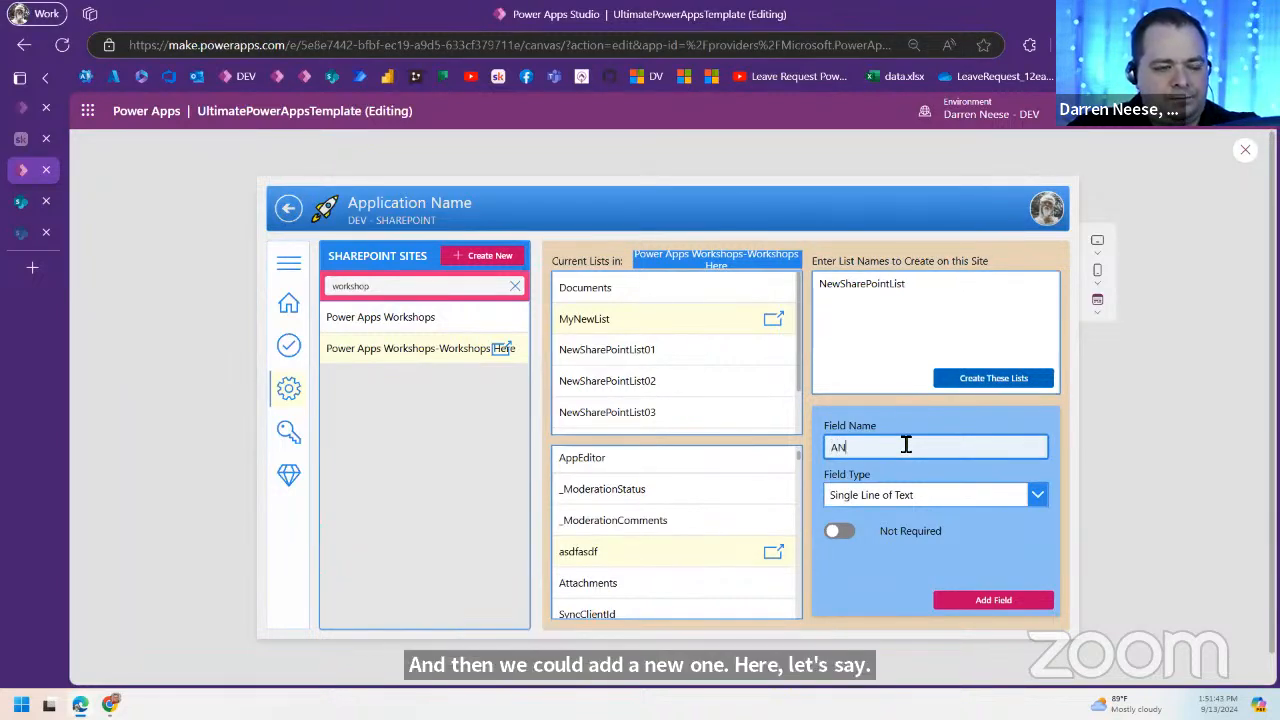
text(ewList)
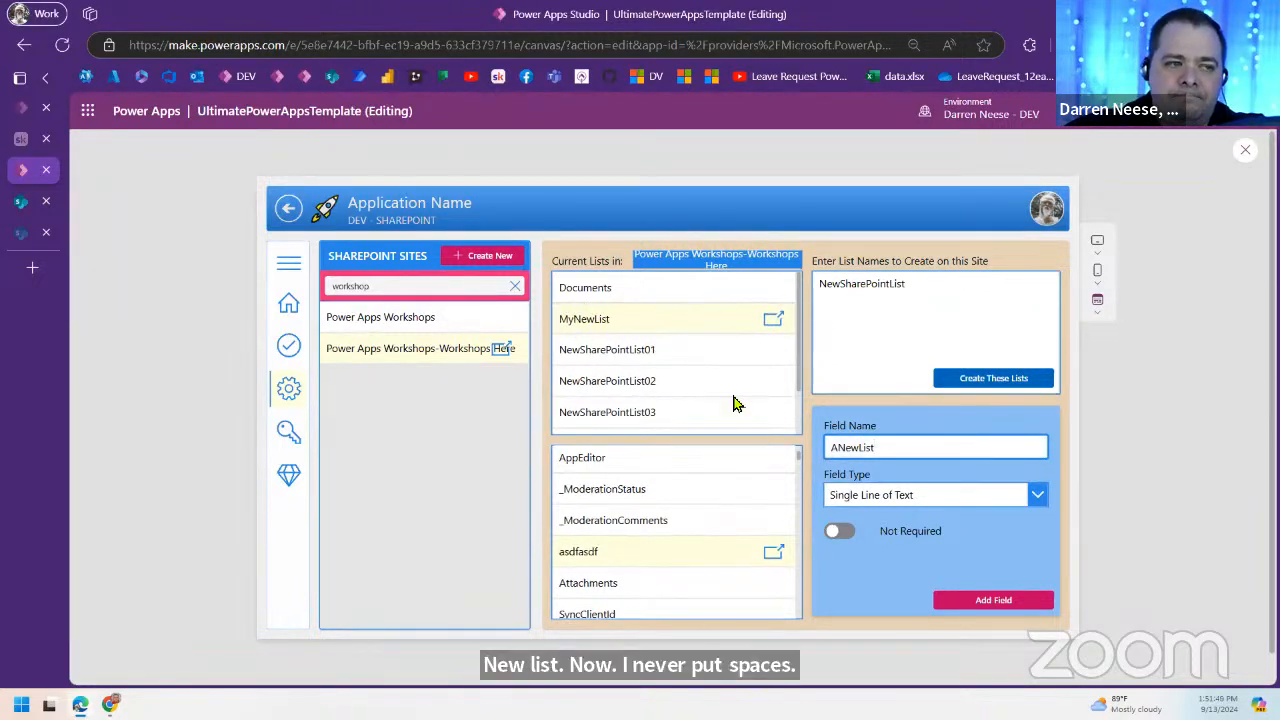
Step: Point out the spaceless ANewList field name and examine the field types the template app offers
double_click(865, 447)
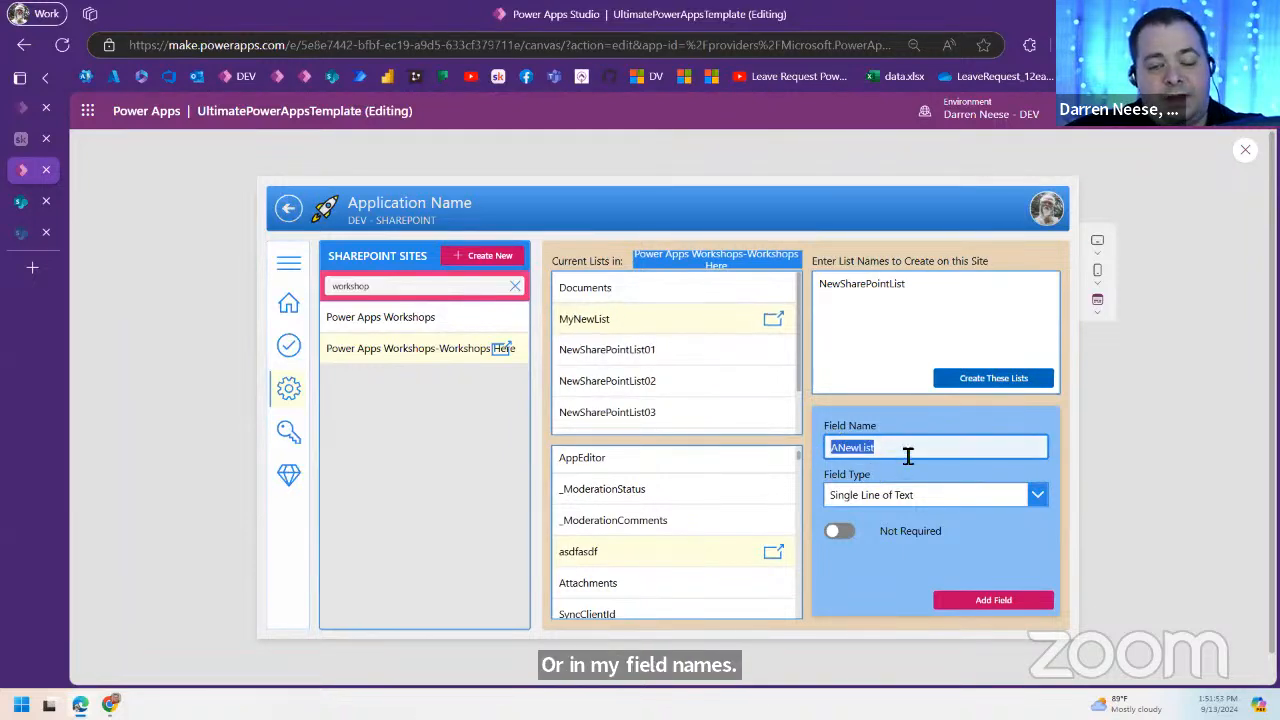
click(906, 453)
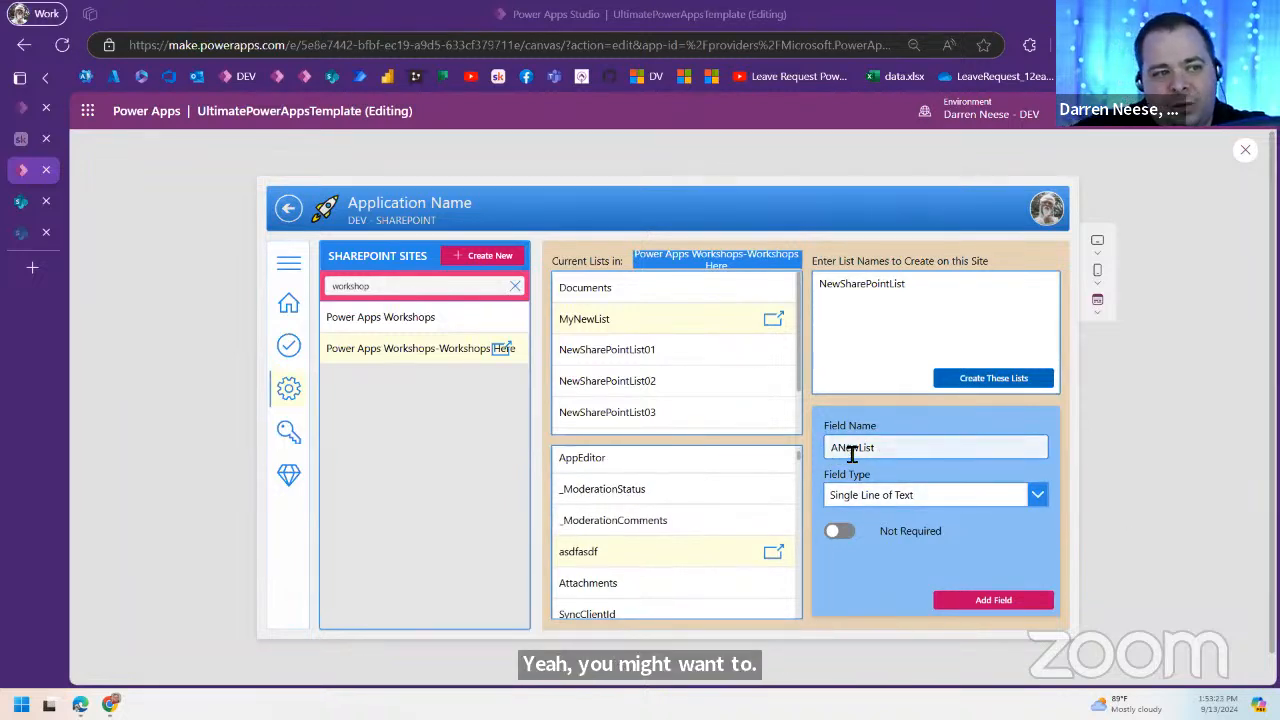
drag(846, 447, 916, 449)
click(1038, 494)
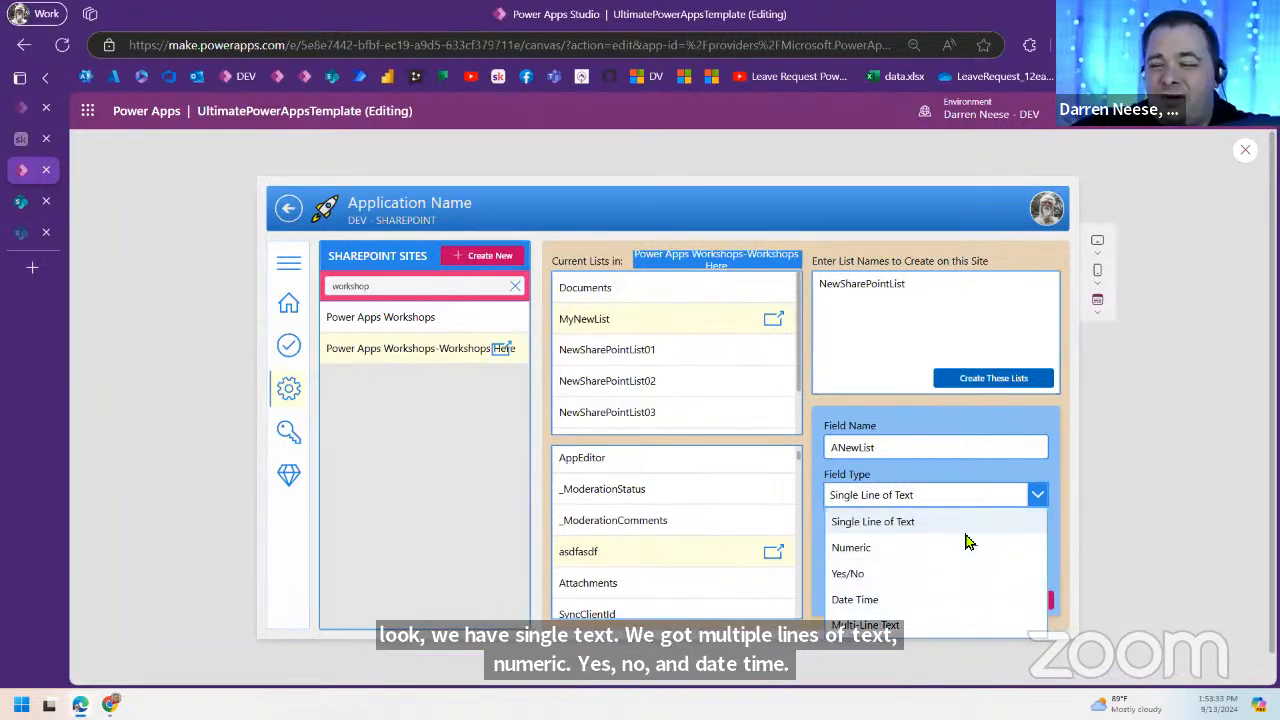
Step: Return to MyNewList in SharePoint, start adding a column and examine the column types on offer
click(24, 203)
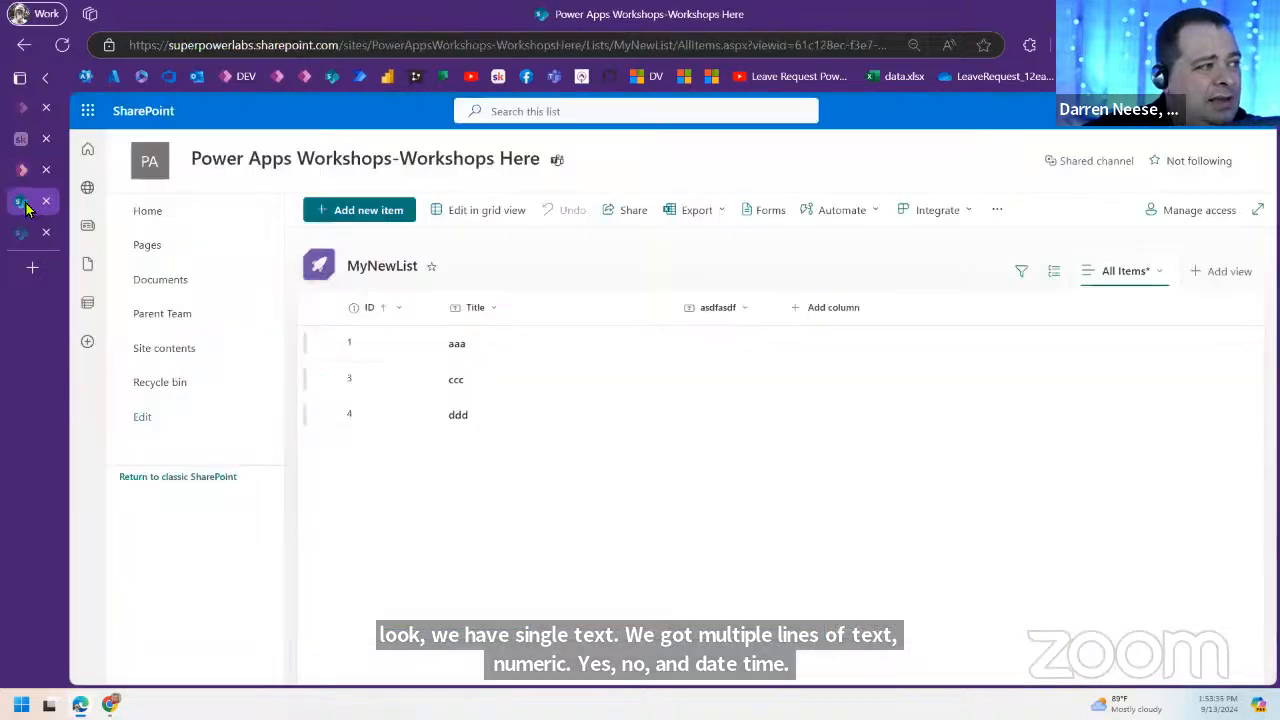
click(818, 312)
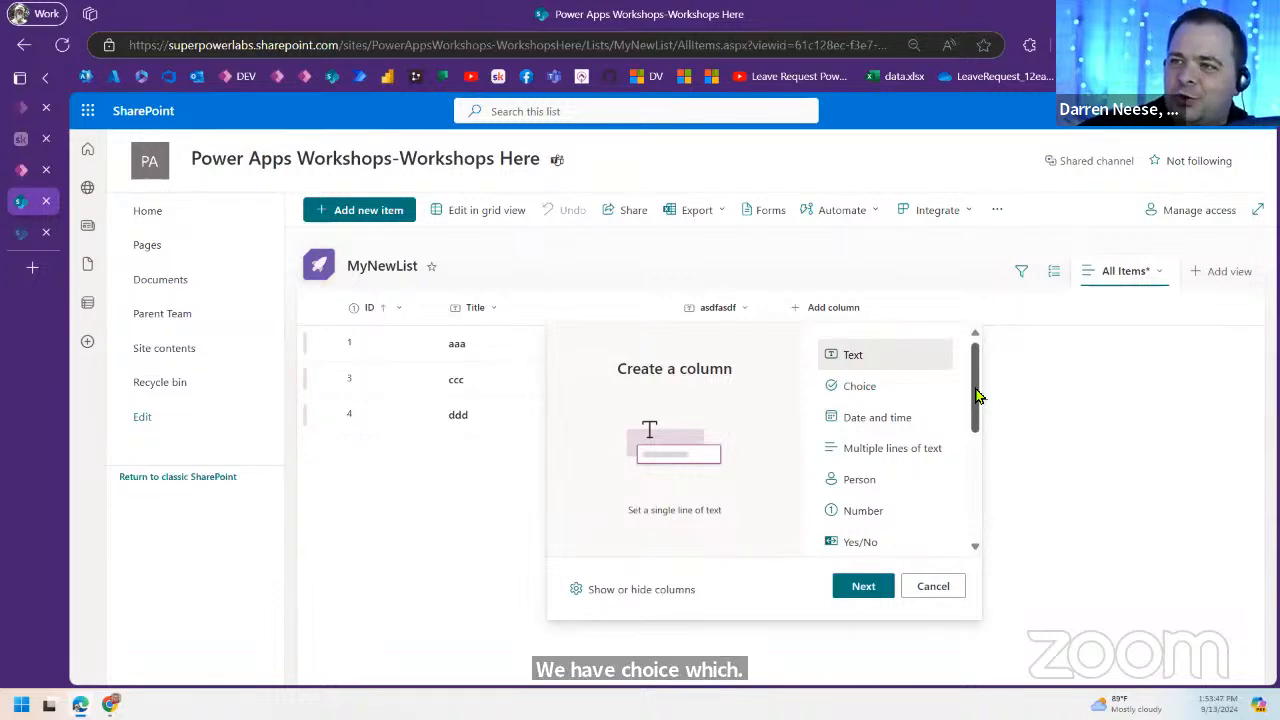
scroll(978, 395, down, 1)
scroll(978, 395, up, 1)
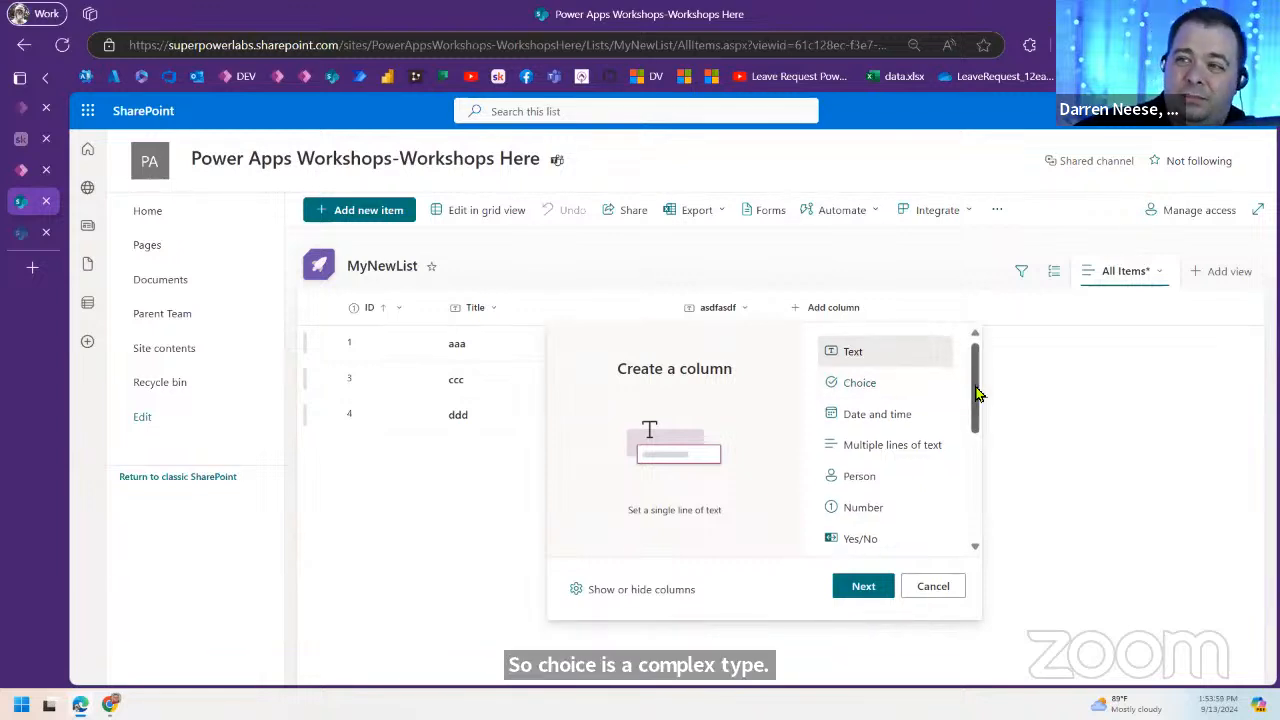
scroll(980, 405, down, 1)
scroll(980, 408, down, 2)
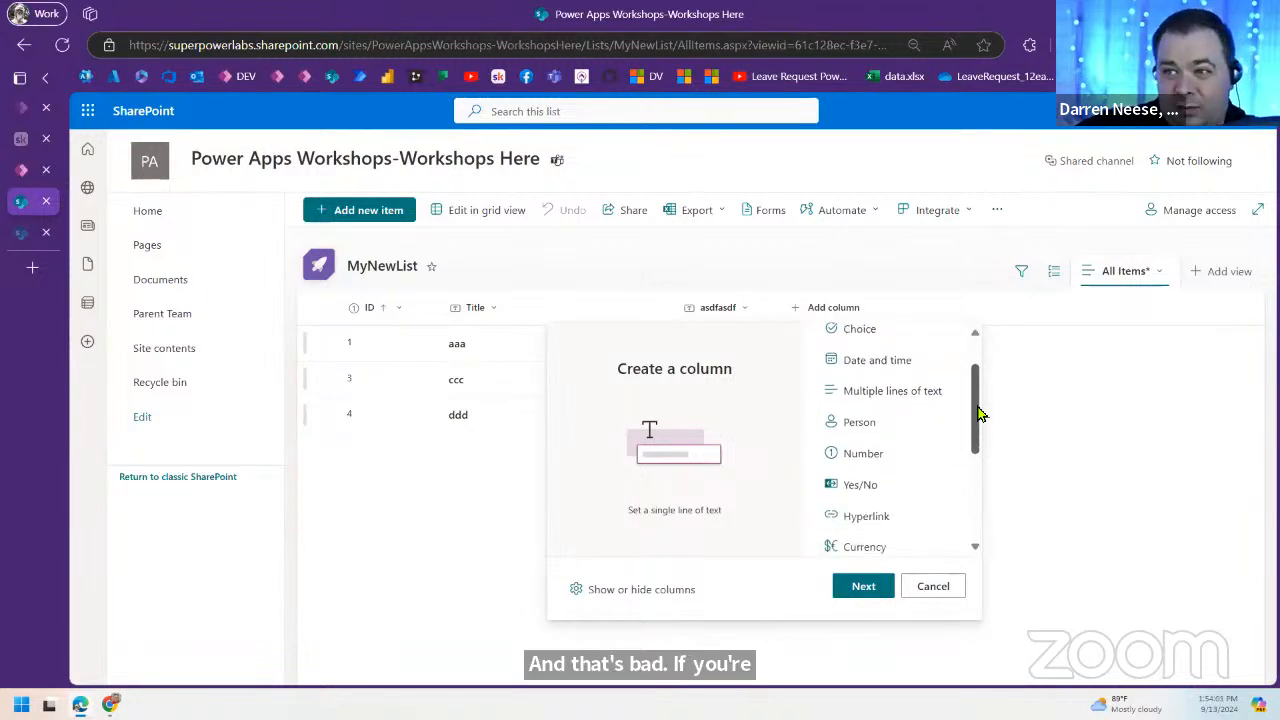
scroll(980, 413, down, 1)
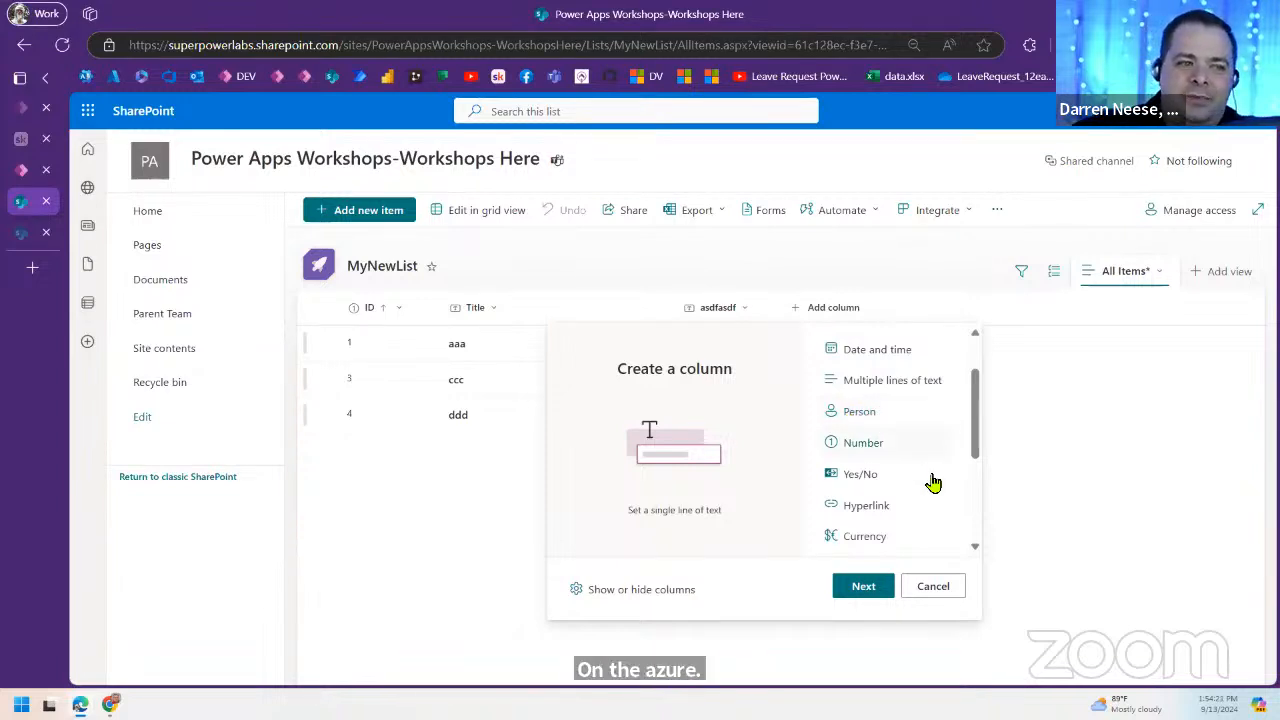
drag(975, 417, 978, 440)
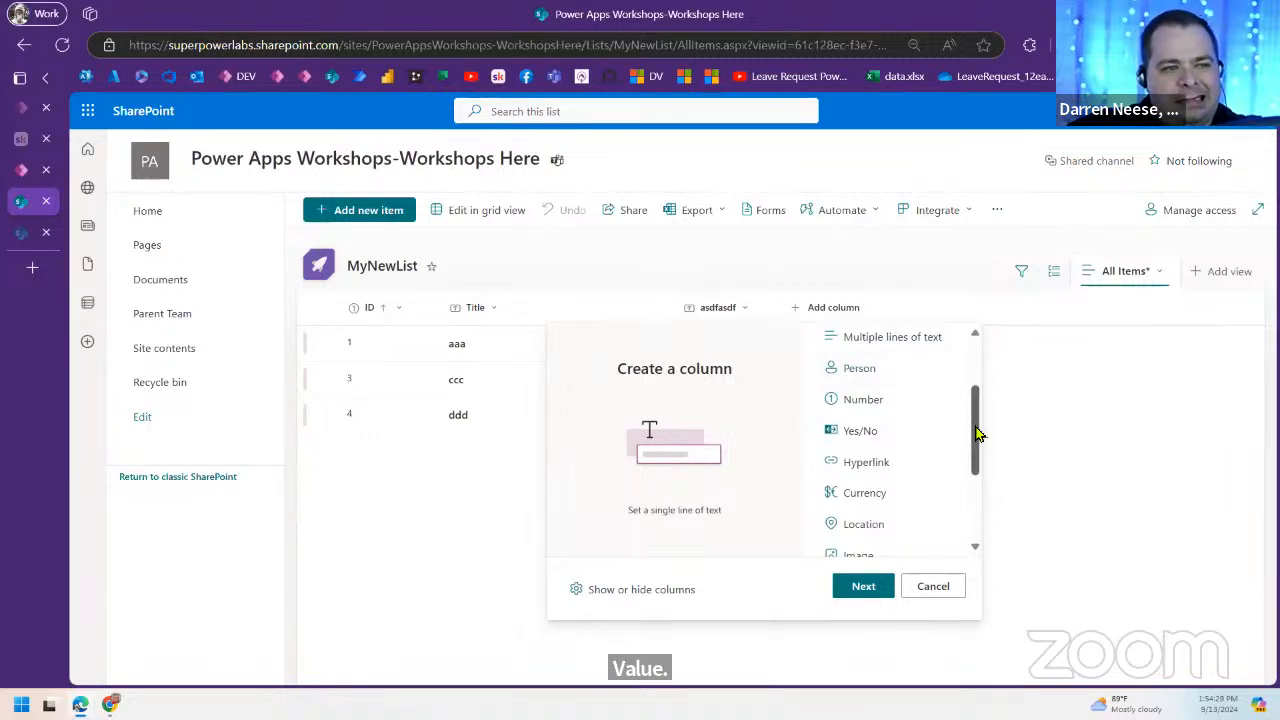
scroll(978, 437, down, 1)
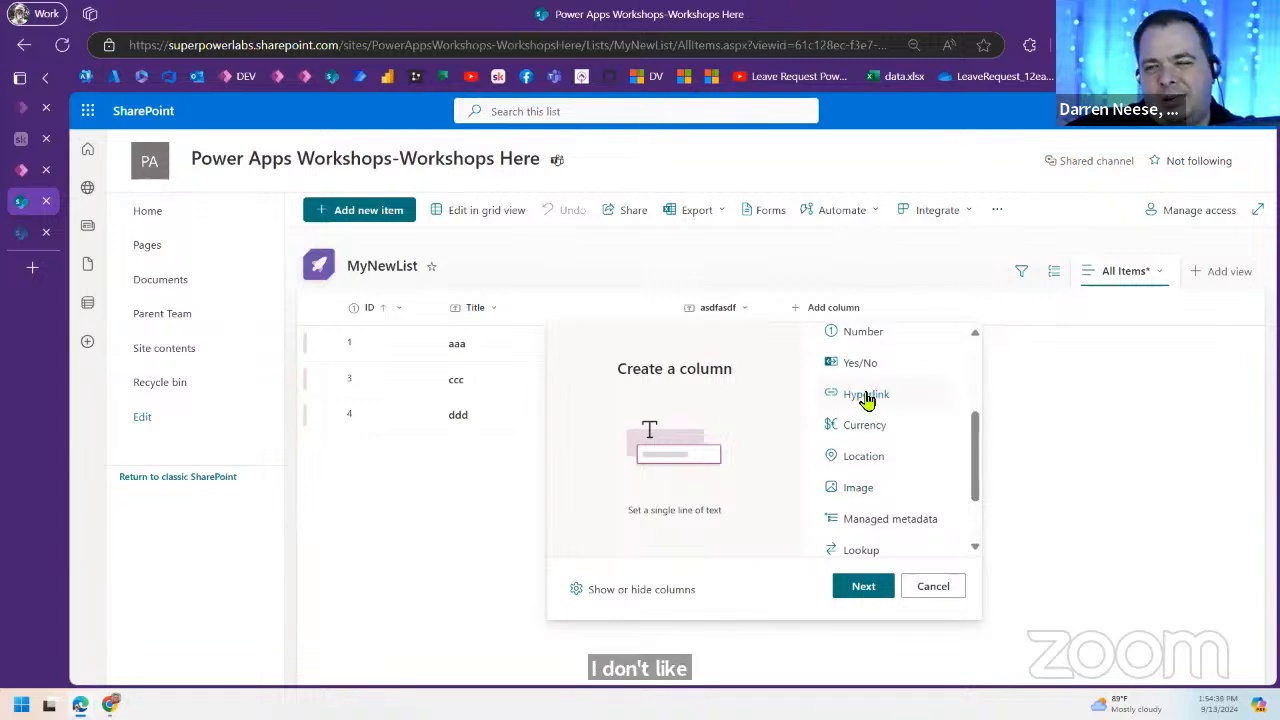
Step: Choose Image as the new column's type to preview it, and examine the remaining types such as Managed metadata and Lookup
click(889, 490)
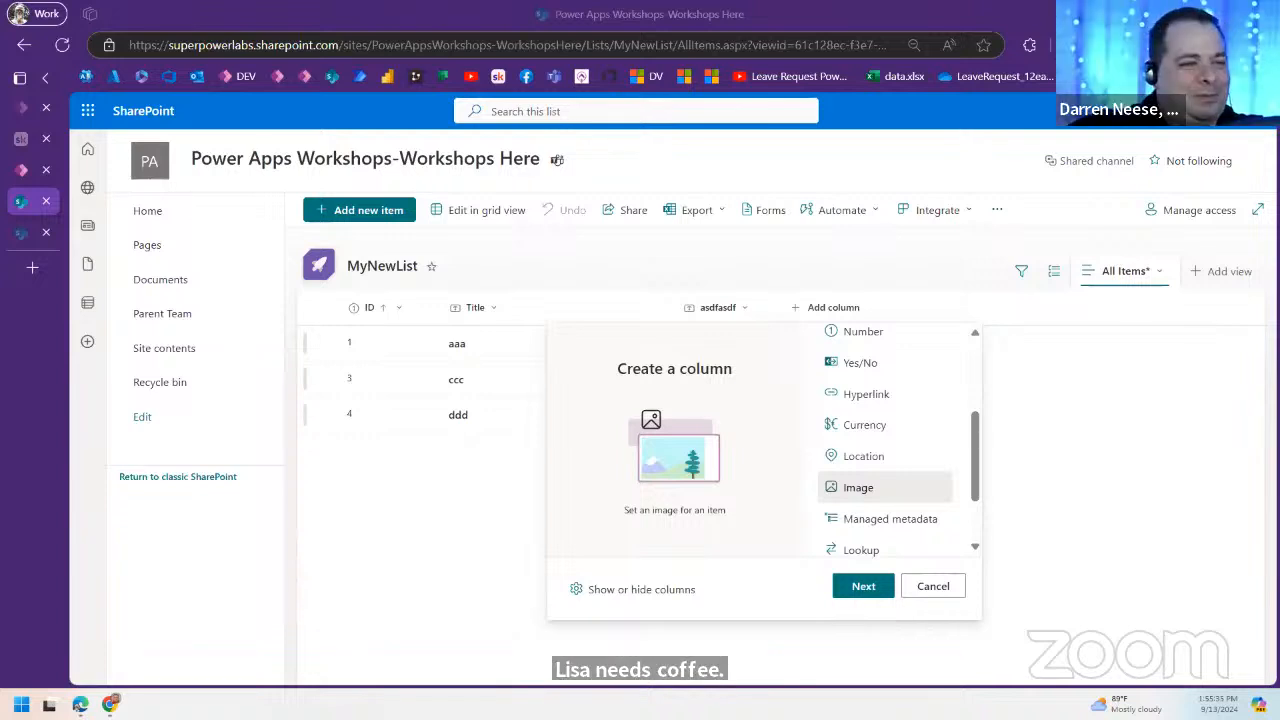
mouse_move(977, 486)
mouse_down()
mouse_move(977, 529)
mouse_move(977, 486)
mouse_up()
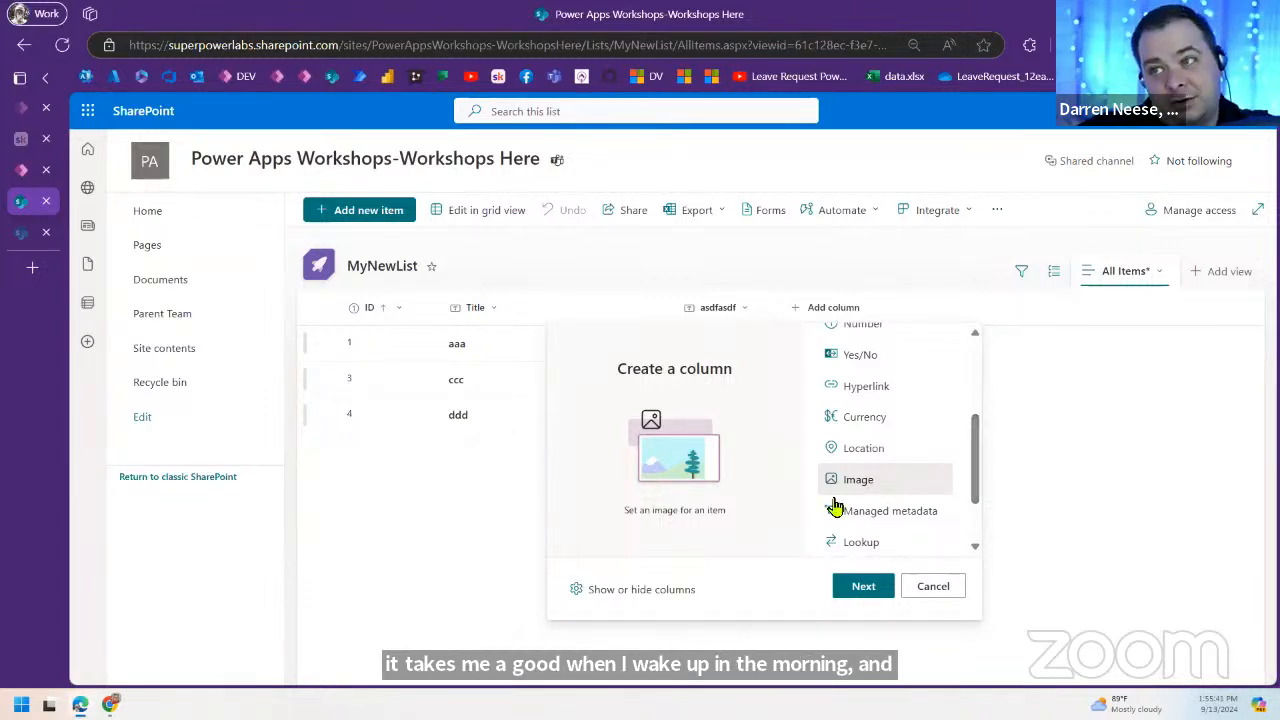
drag(977, 463, 974, 491)
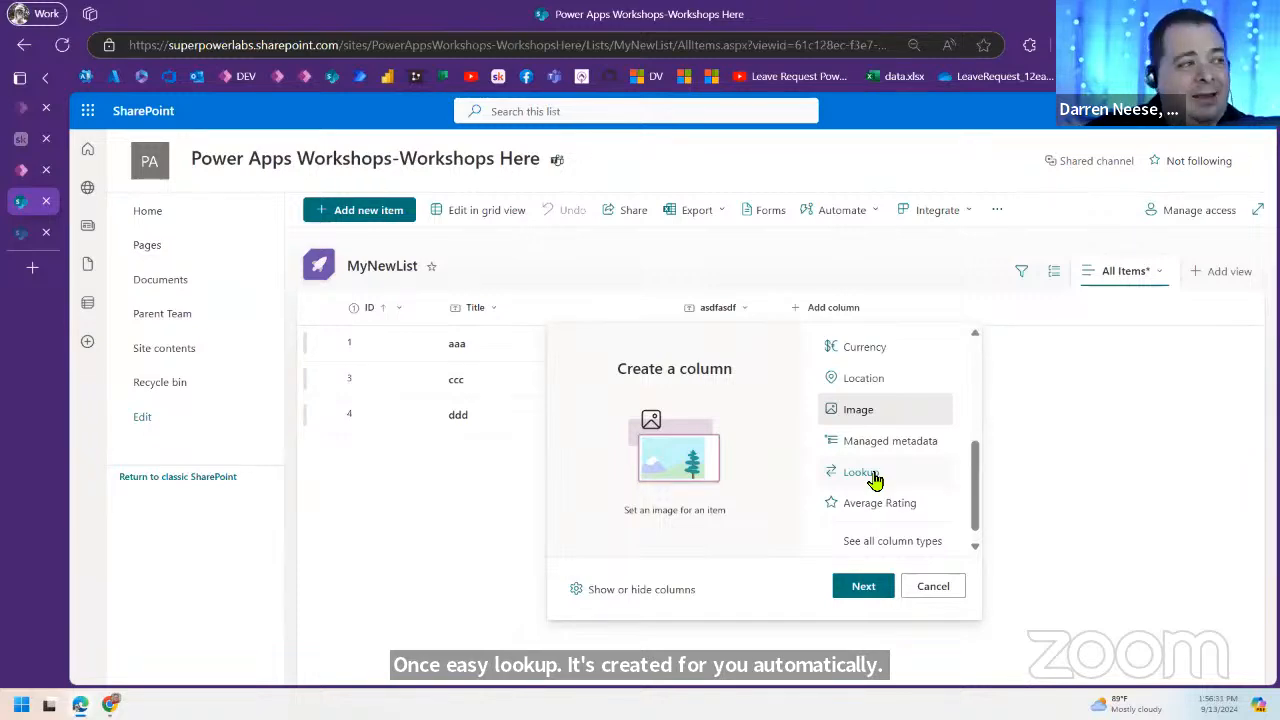
Step: Switch to the Learn Power Apps community on Skool, open the pinned free workshop announcement and examine its poll topics
click(24, 140)
click(101, 225)
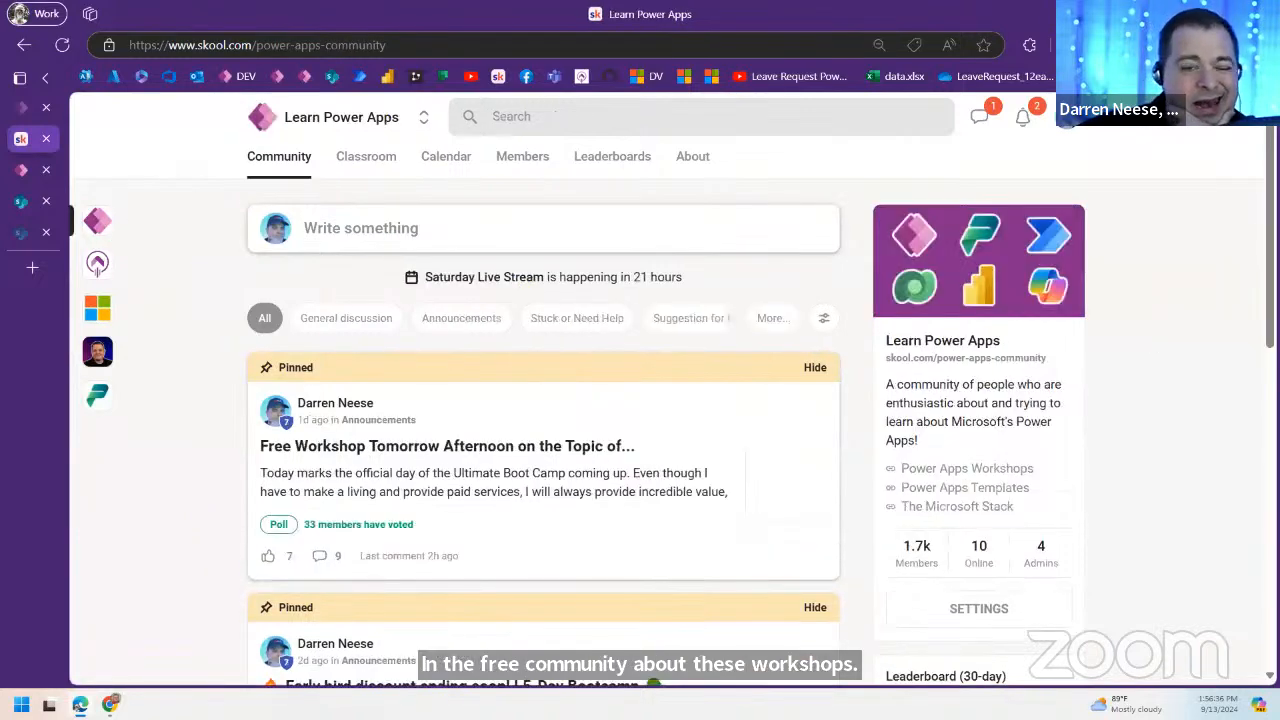
scroll(463, 423, down, 2)
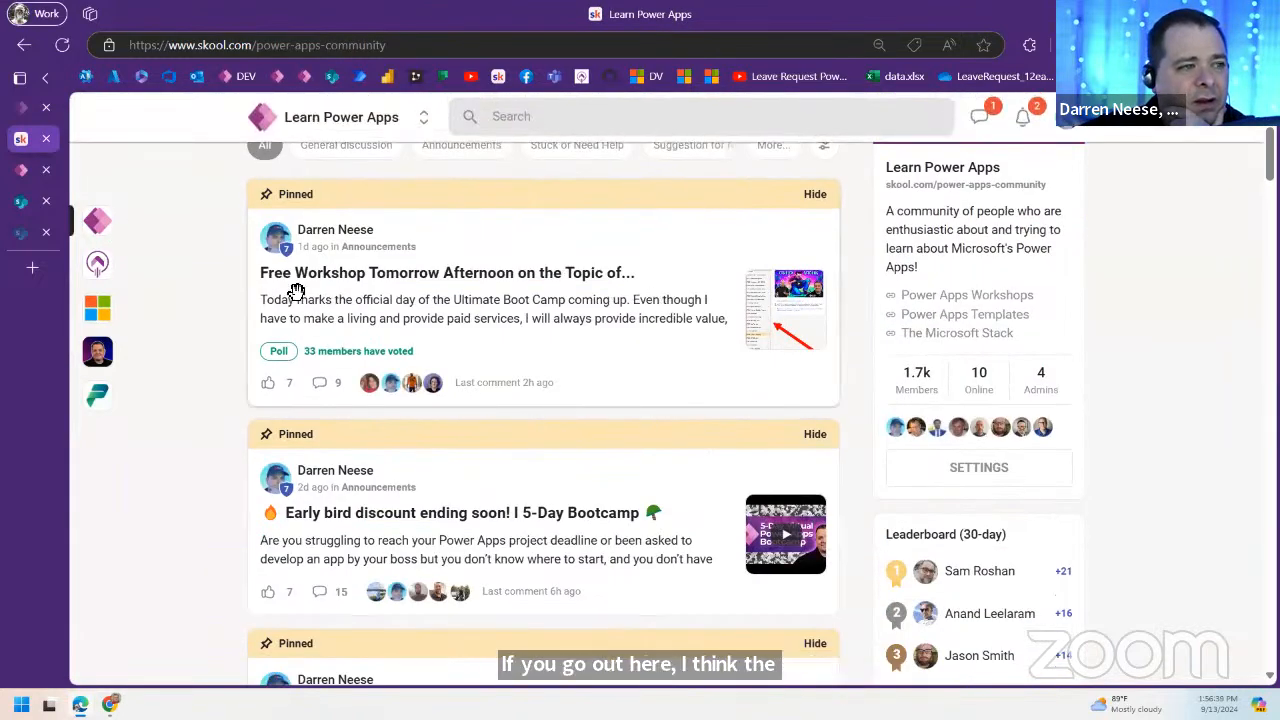
click(504, 316)
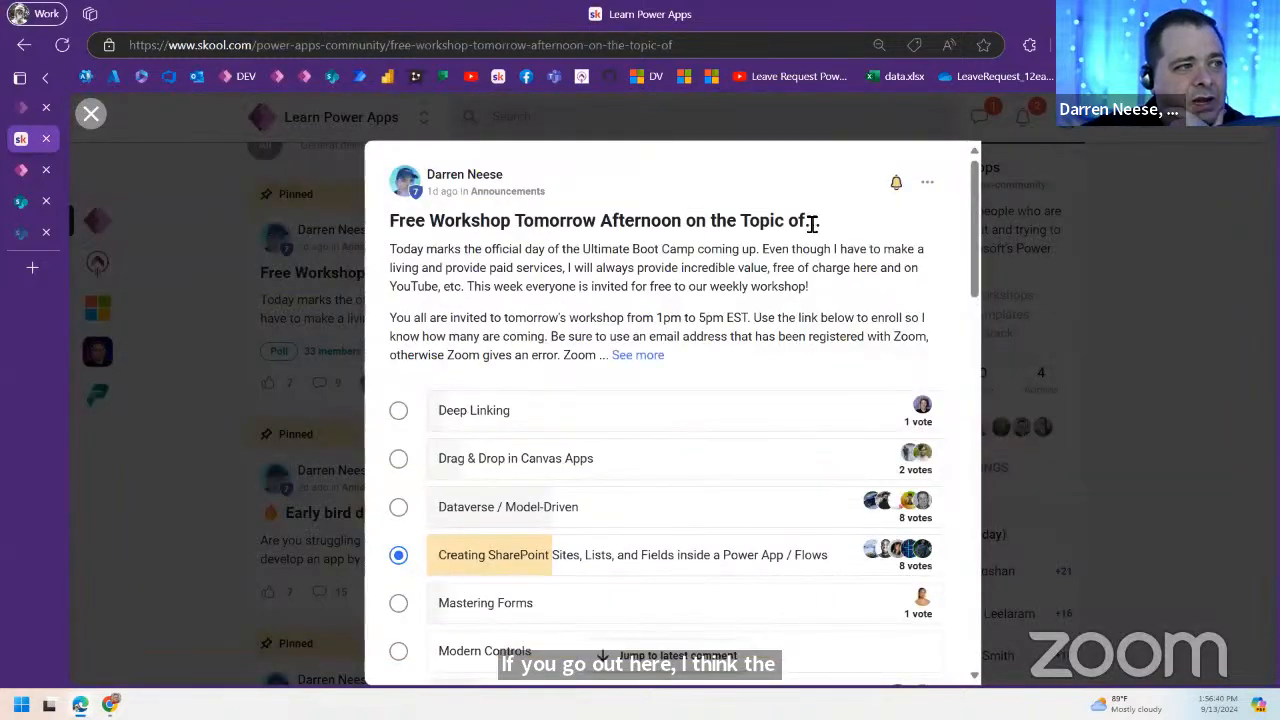
drag(534, 222, 822, 222)
click(663, 354)
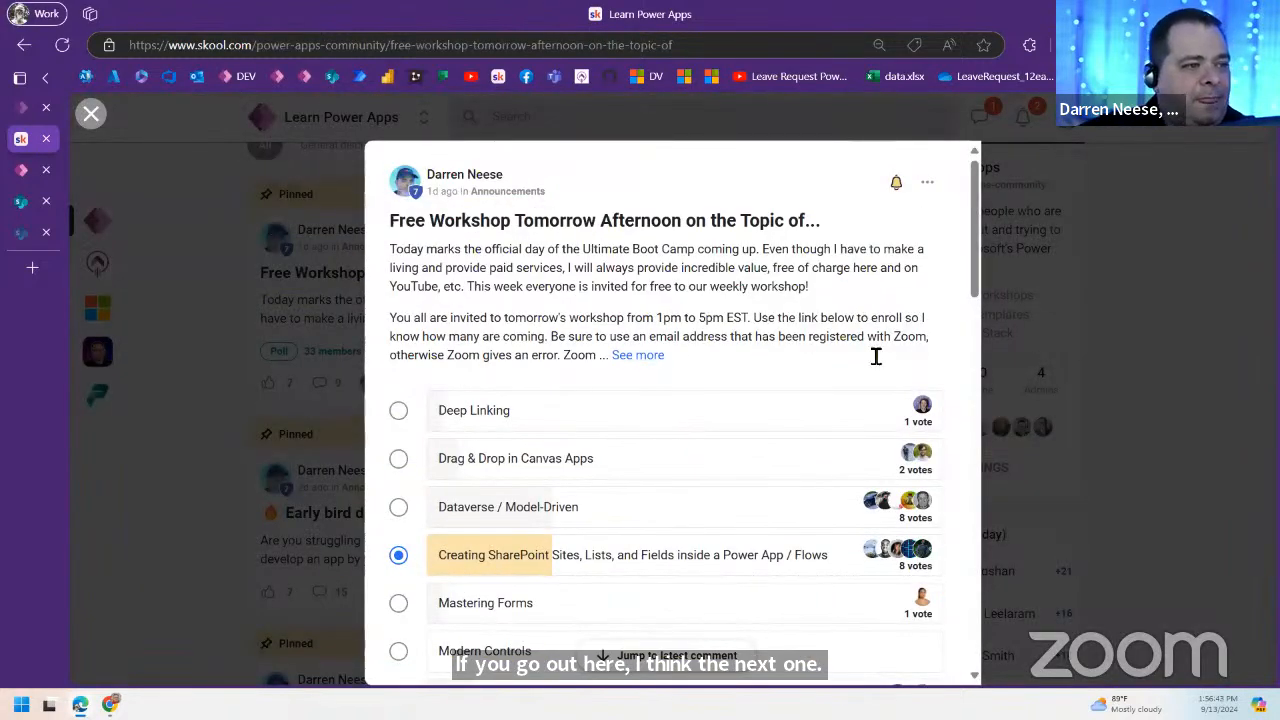
scroll(880, 350, down, 2)
scroll(866, 556, down, 1)
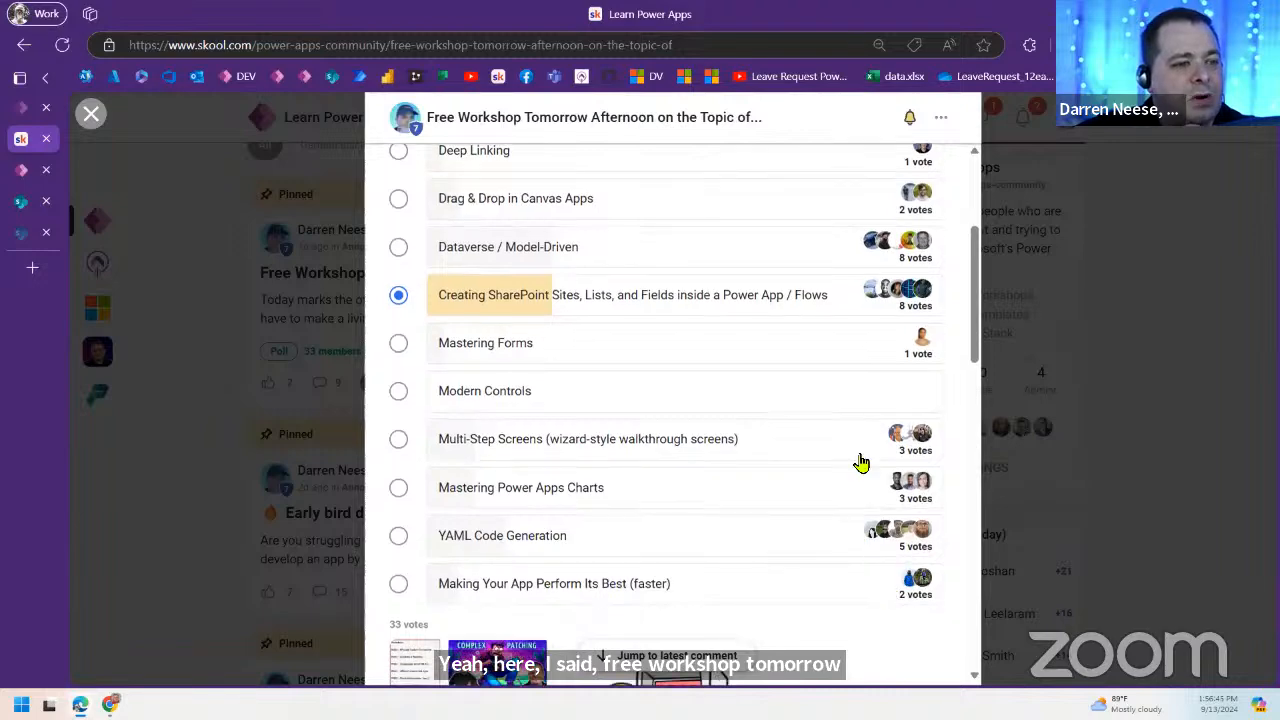
Step: Examine the workshop poll's topics and how the votes are spread, from Deep Linking to Making Your App Perform Its Best
scroll(830, 414, up, 1)
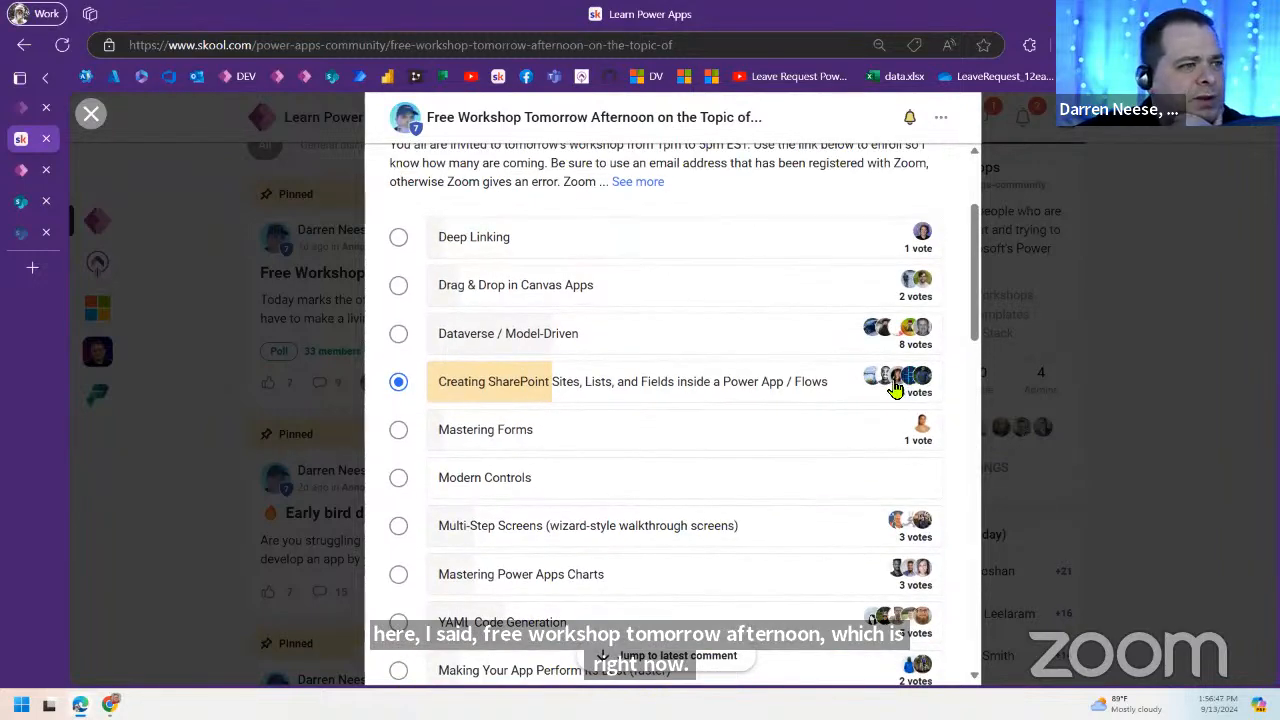
scroll(871, 420, down, 2)
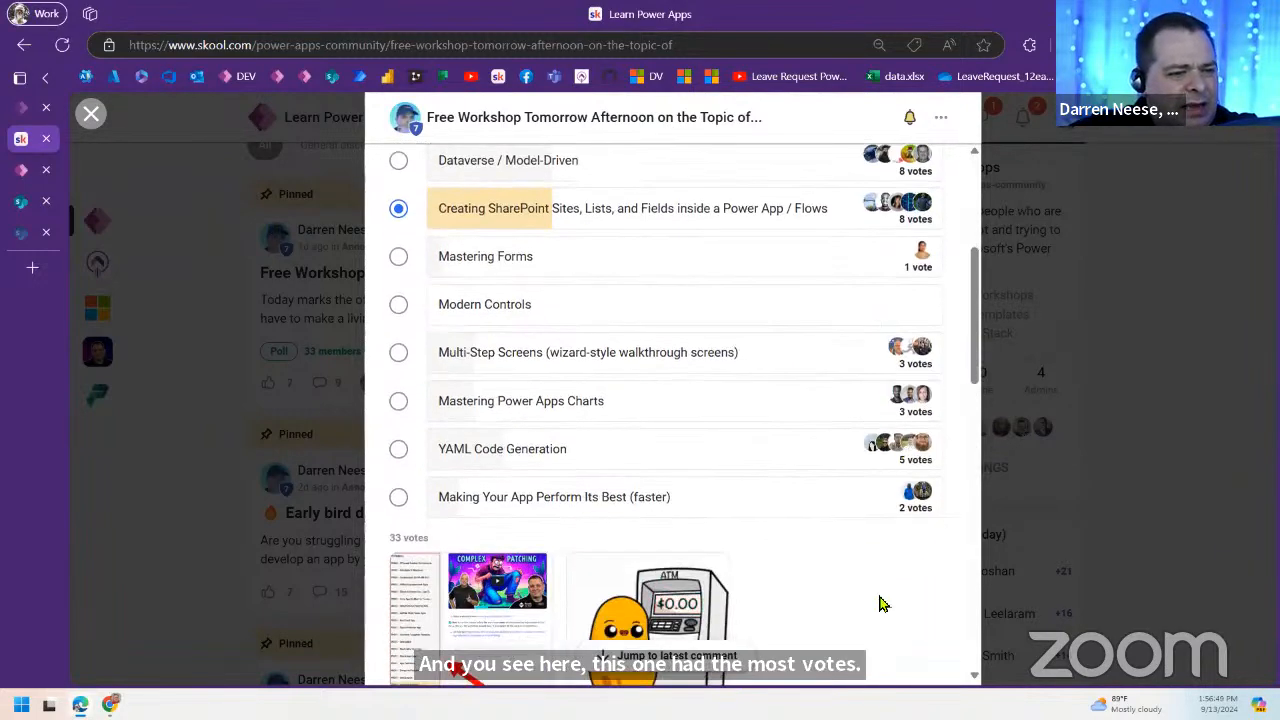
scroll(872, 585, up, 2)
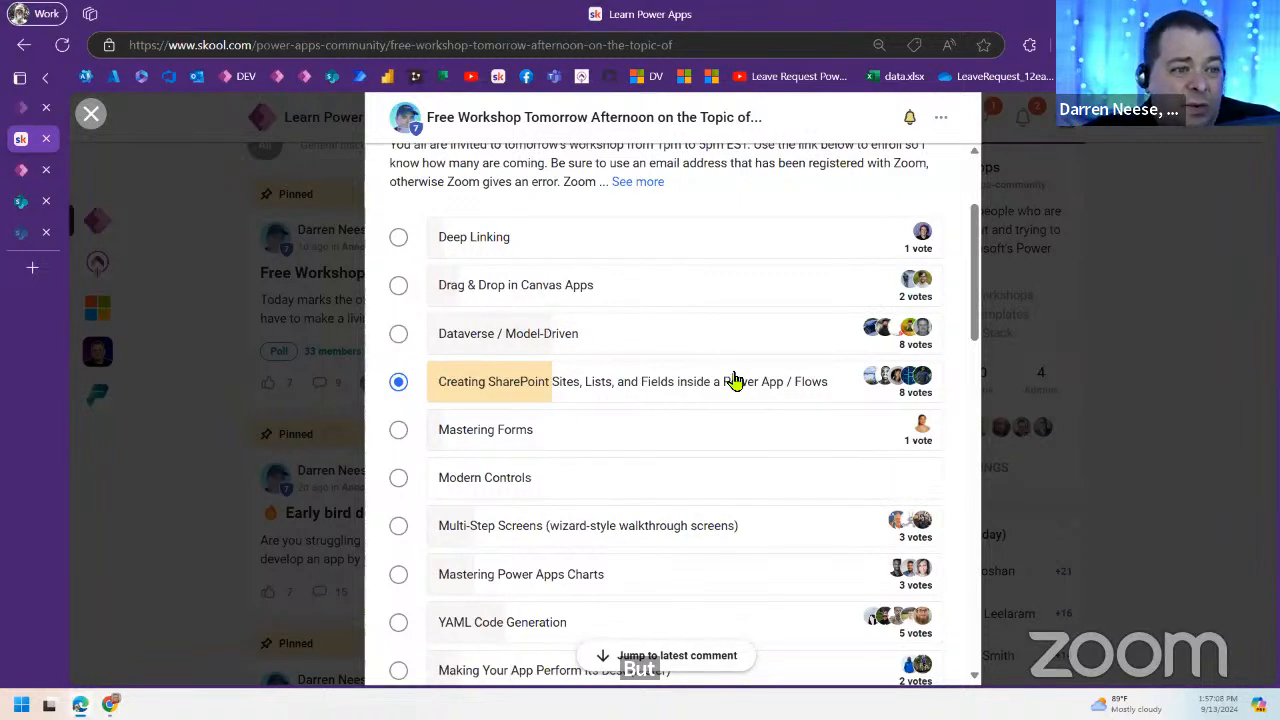
scroll(694, 391, down, 3)
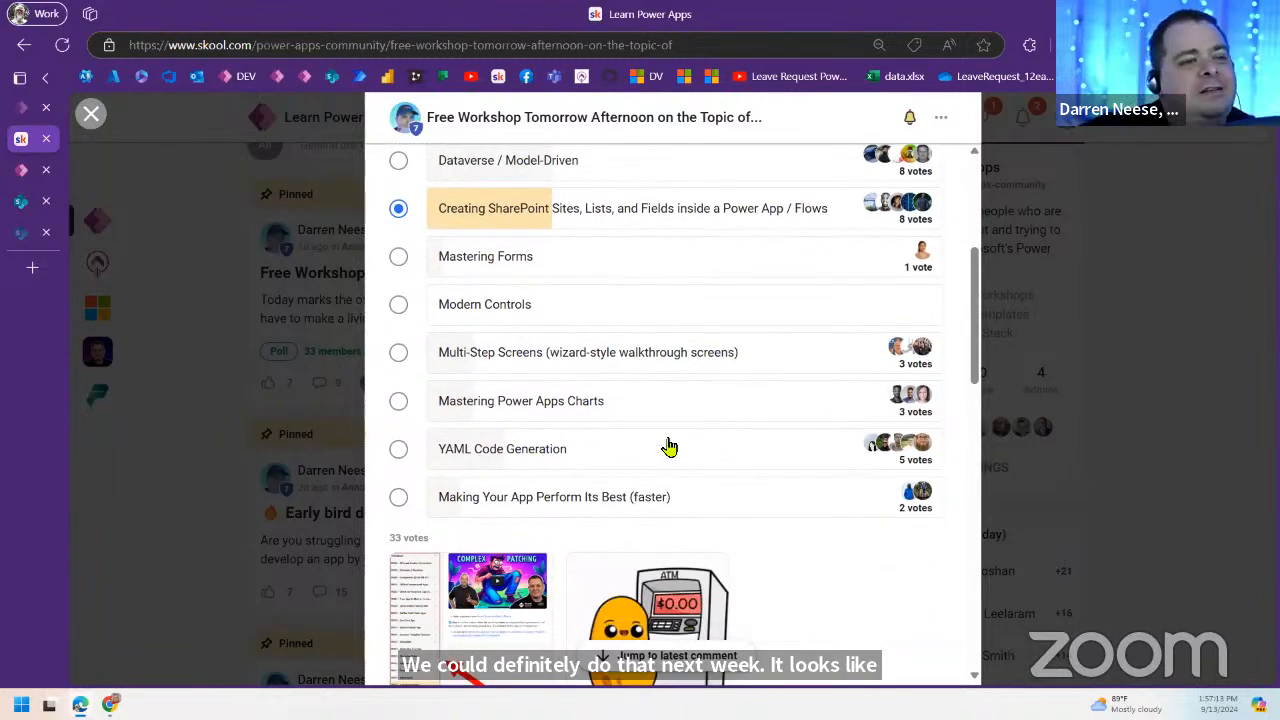
scroll(916, 330, up, 3)
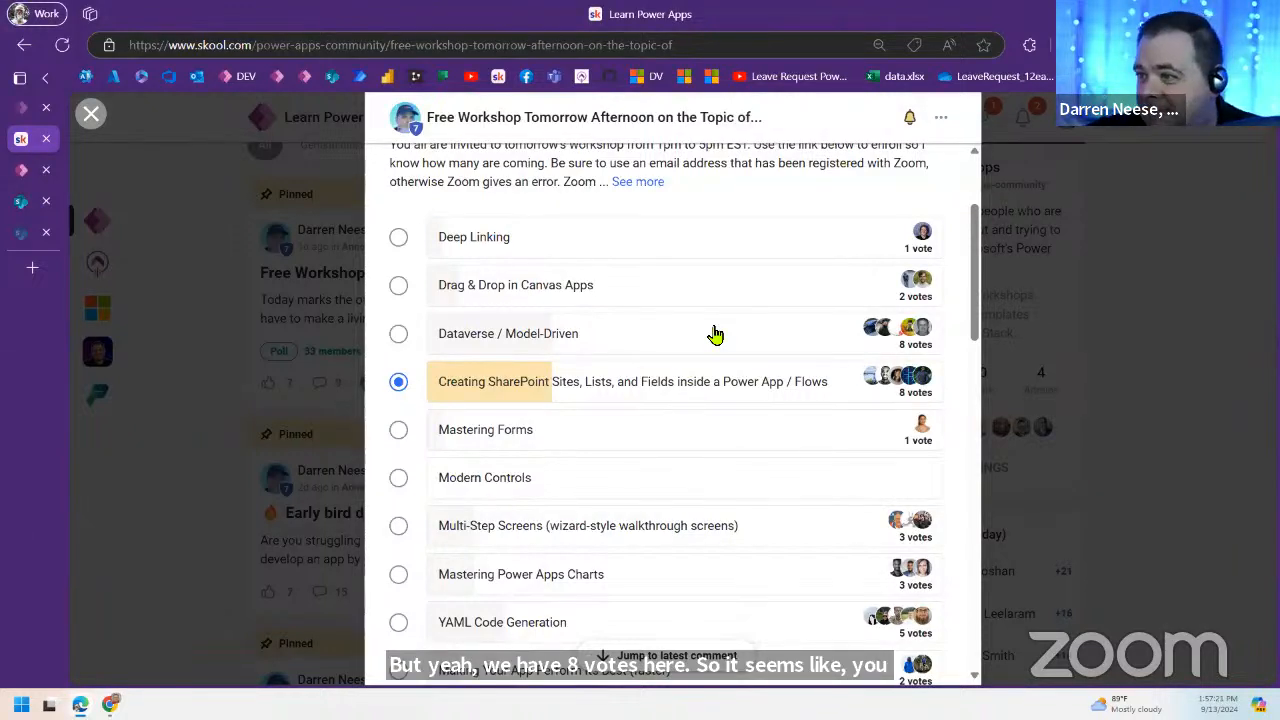
scroll(843, 506, down, 1)
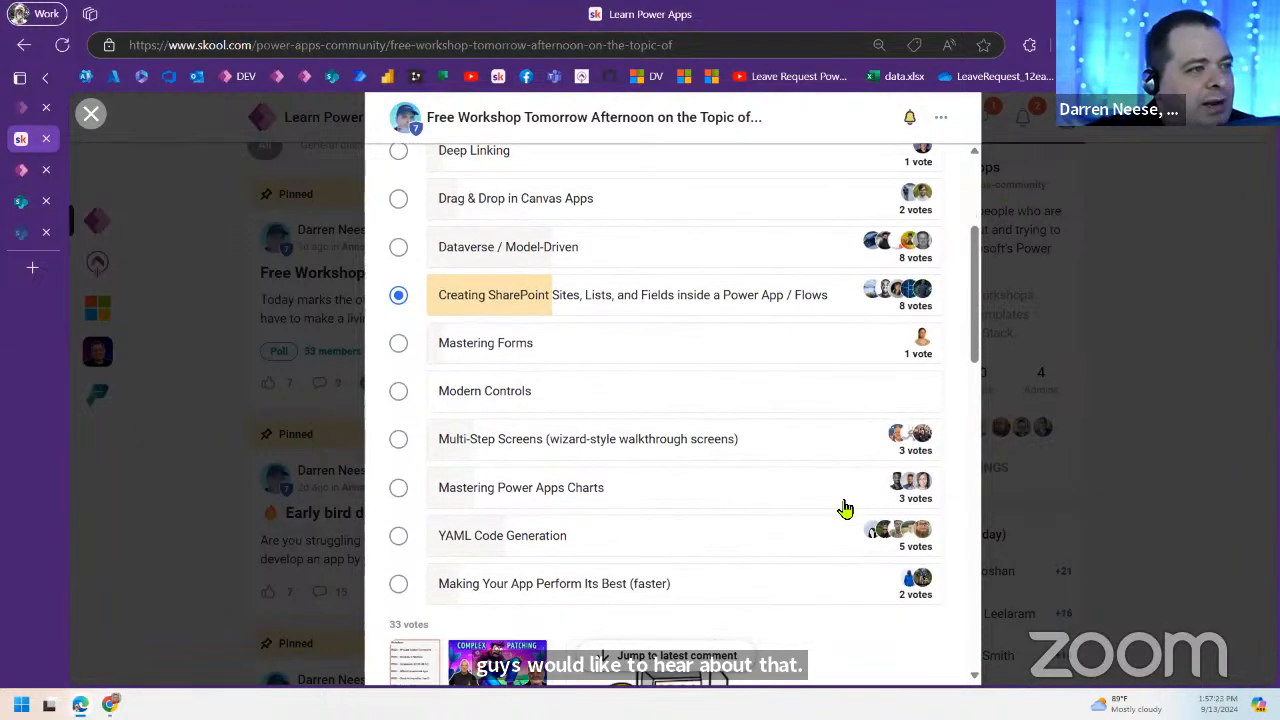
scroll(754, 489, down, 2)
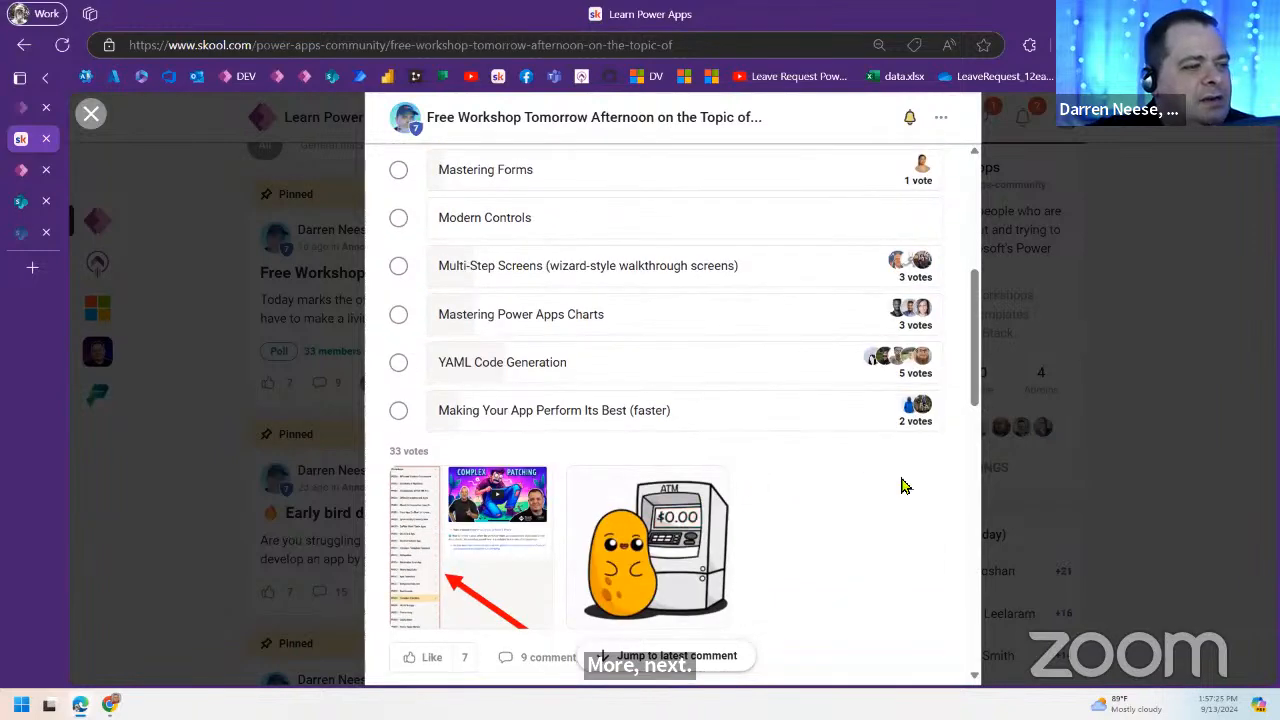
scroll(829, 486, up, 3)
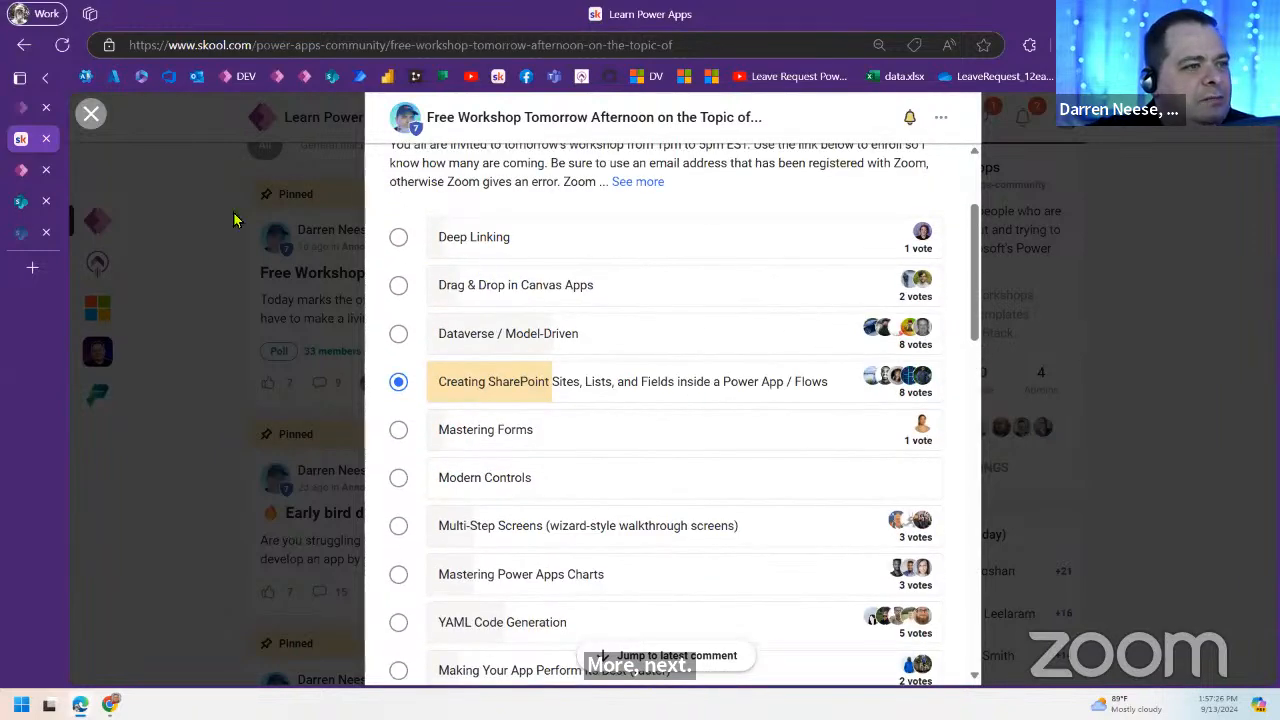
Step: Switch back to the UltimatePowerAppsTemplate app in Power Apps Studio and review the field types available for a new field
click(25, 172)
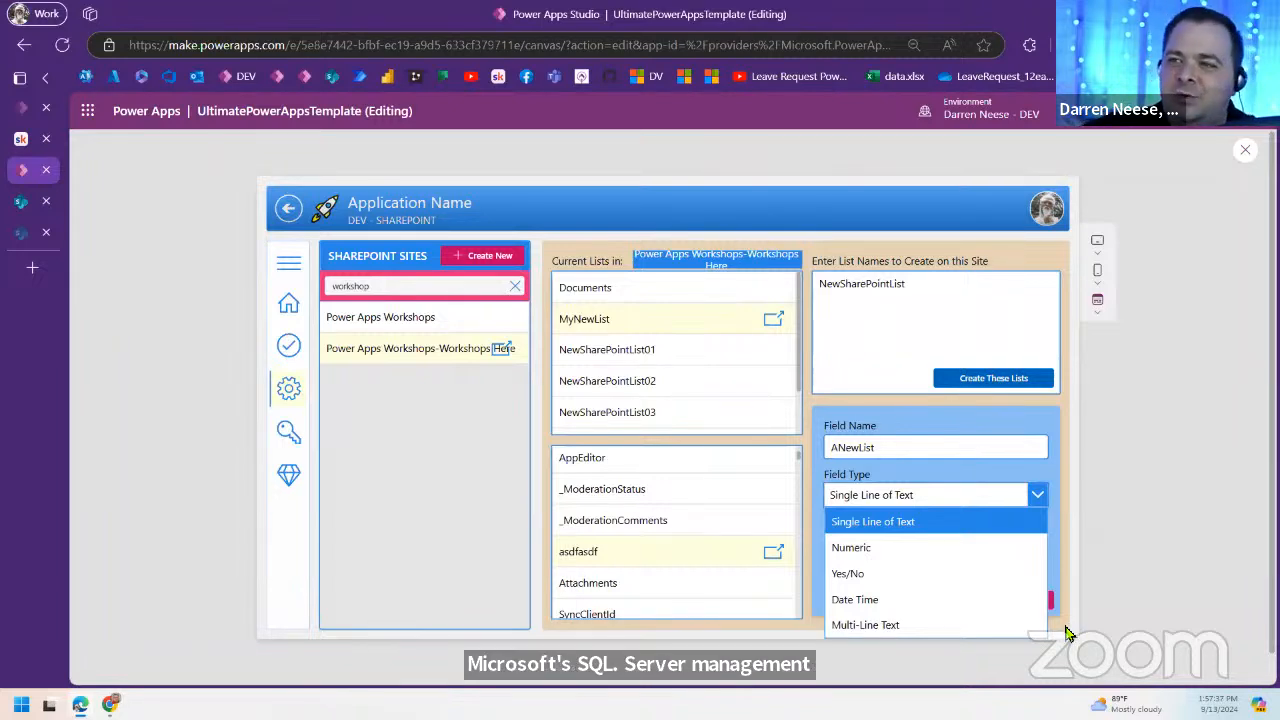
click(1158, 556)
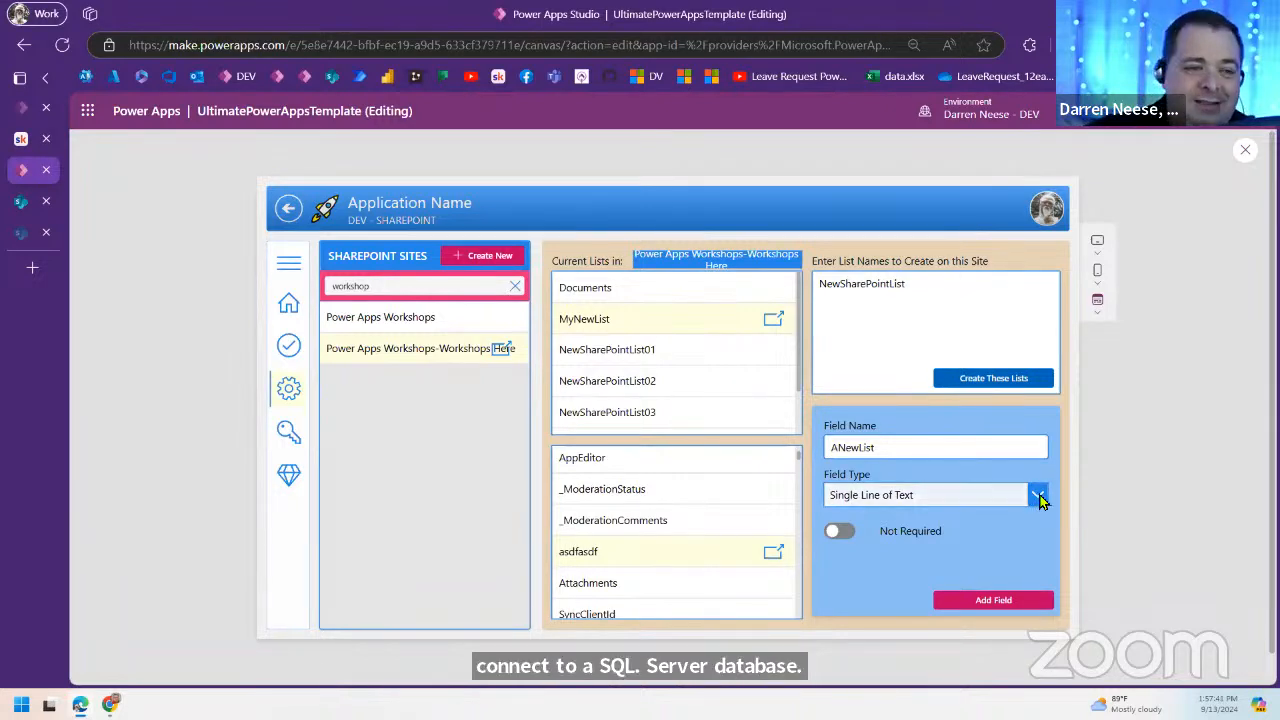
click(1038, 496)
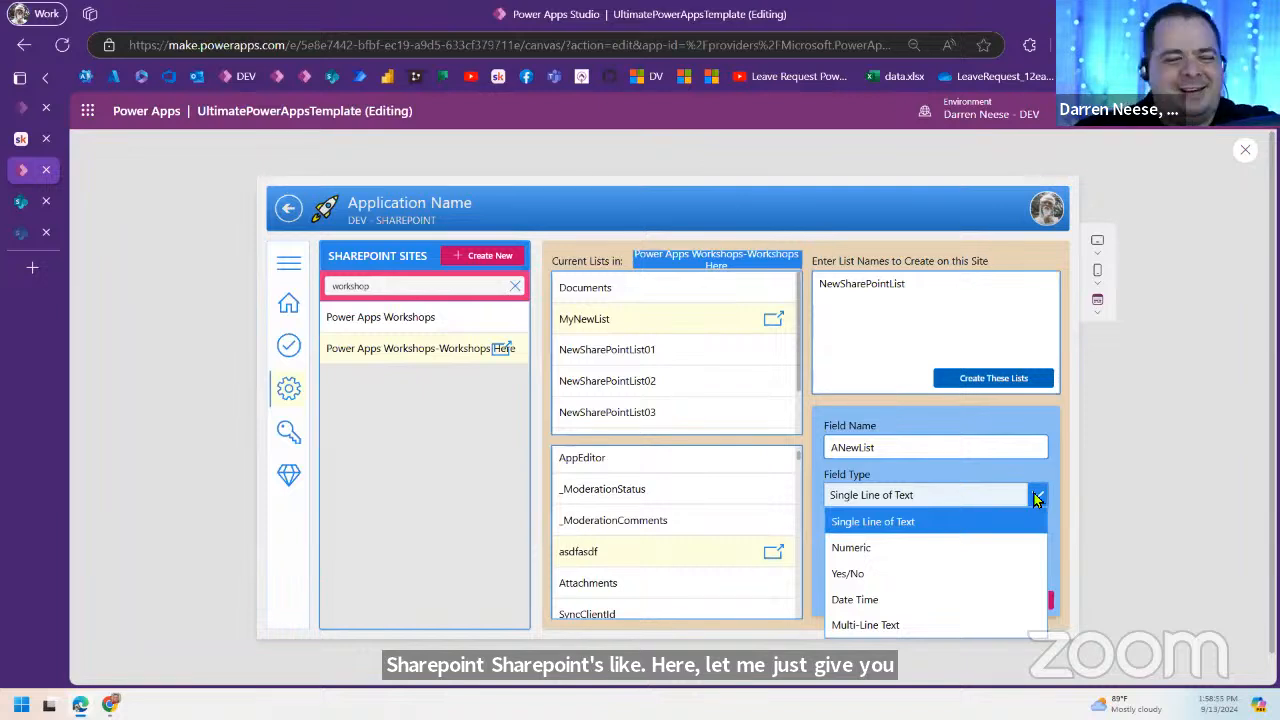
click(1030, 428)
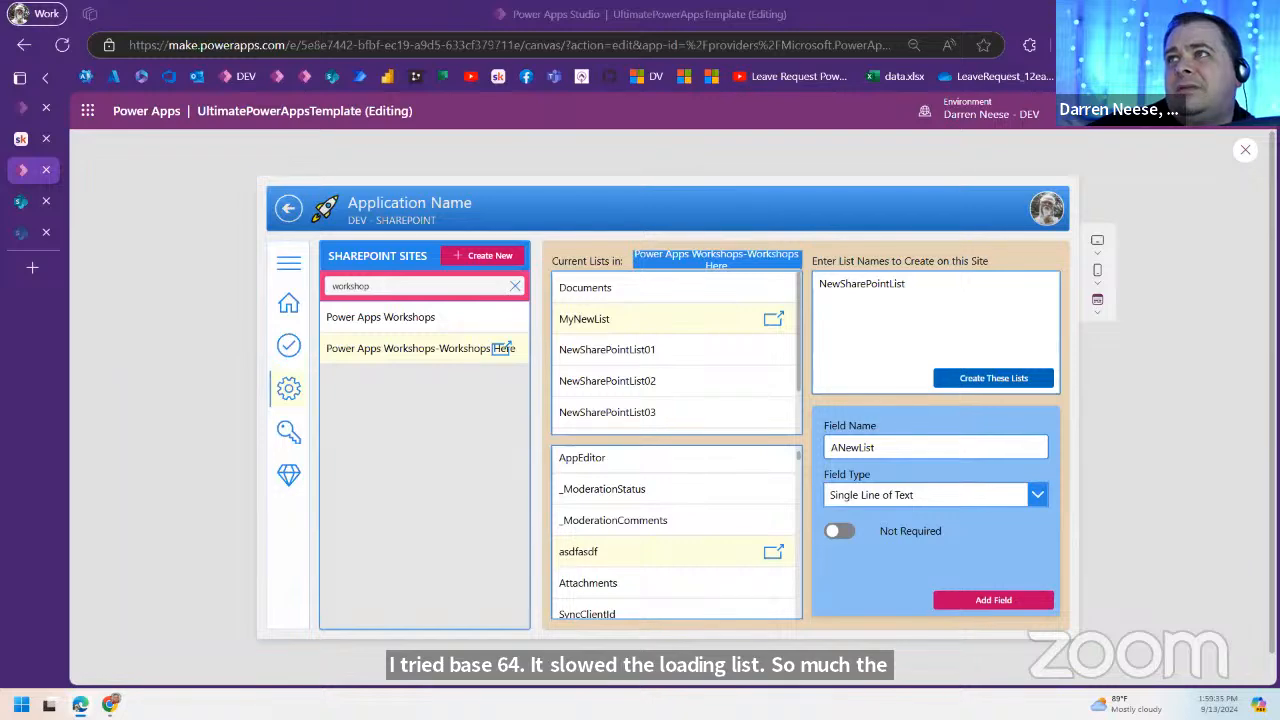
Step: Return to MyNewList in SharePoint, cancel the new column and hide the asdfasdf column from the view
click(46, 203)
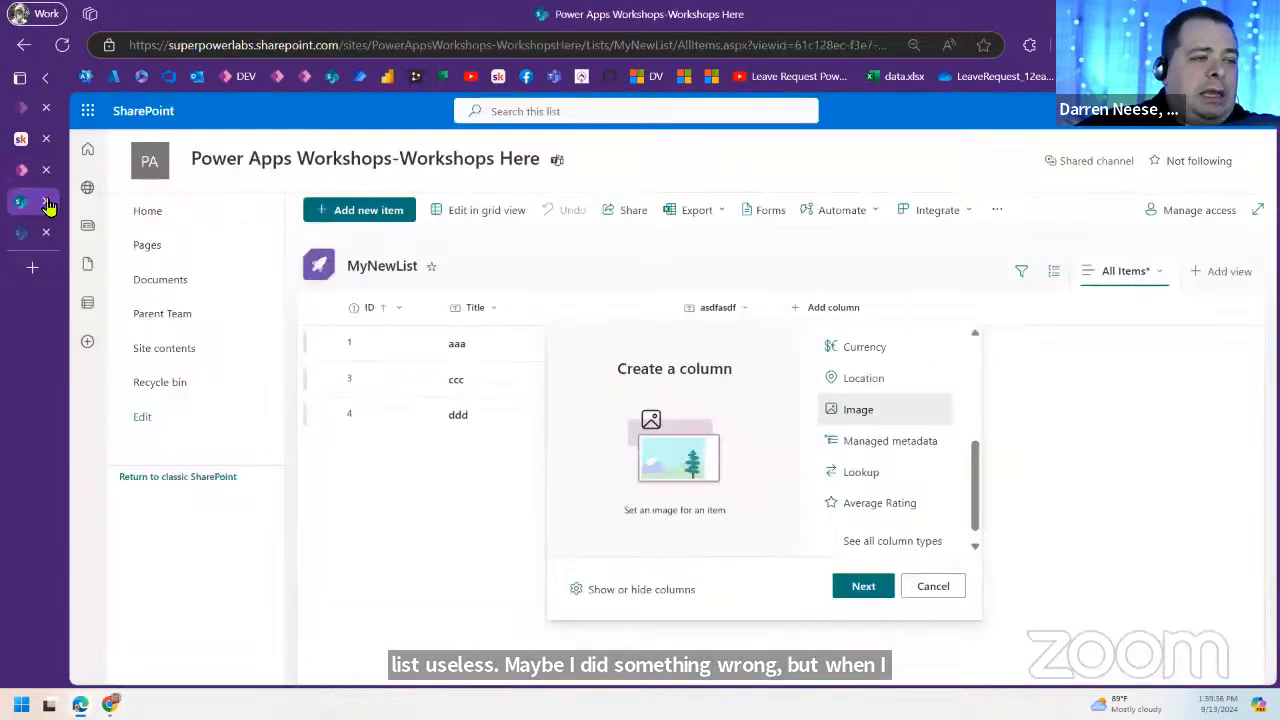
click(934, 589)
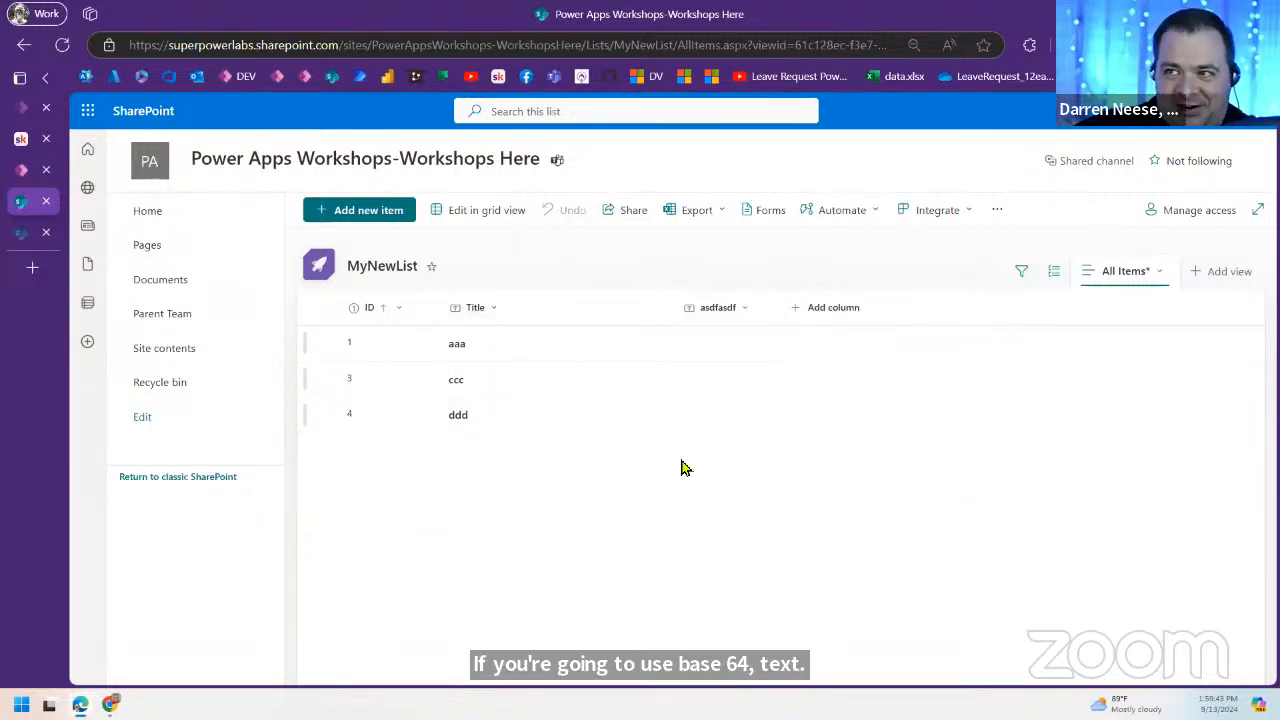
click(728, 310)
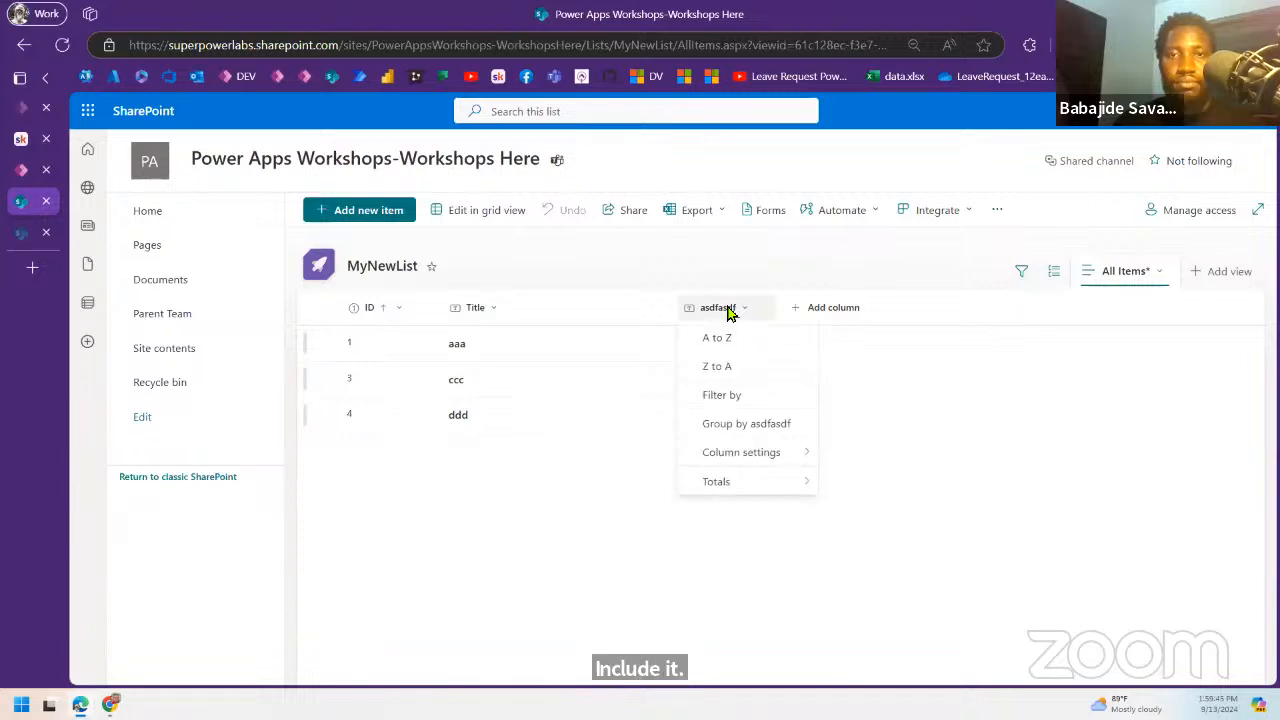
mouse_move(770, 458)
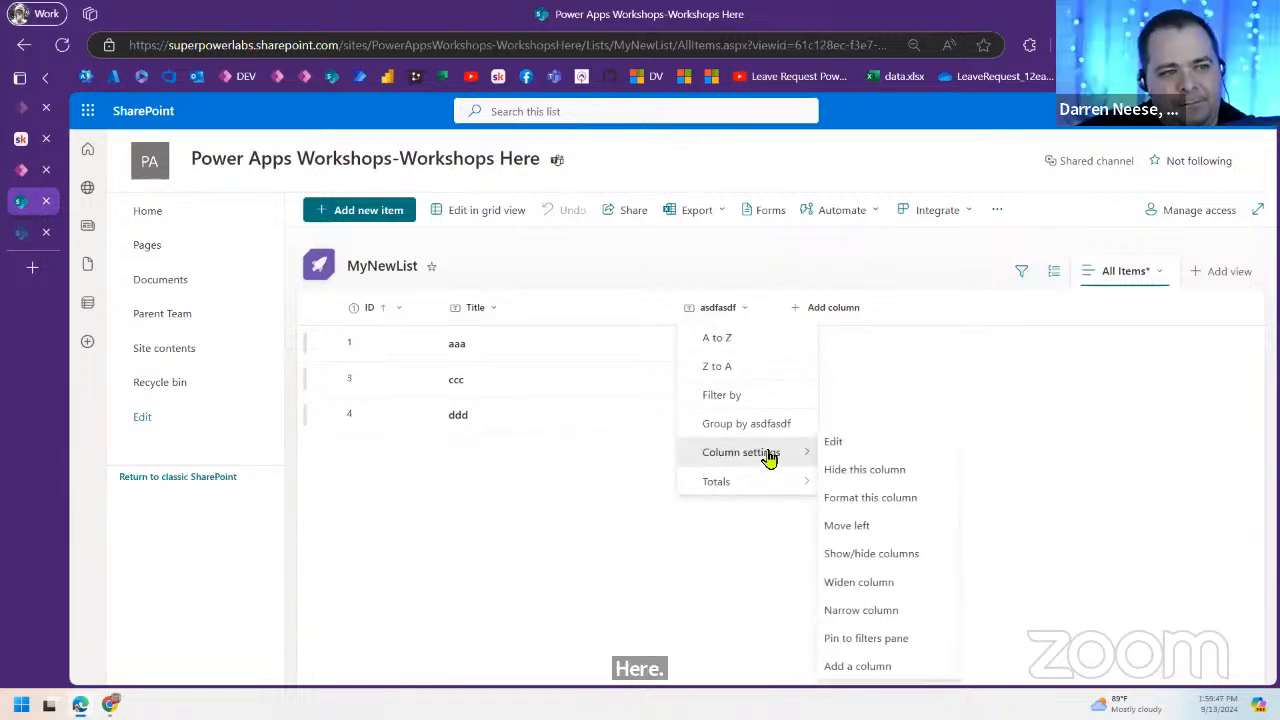
click(891, 478)
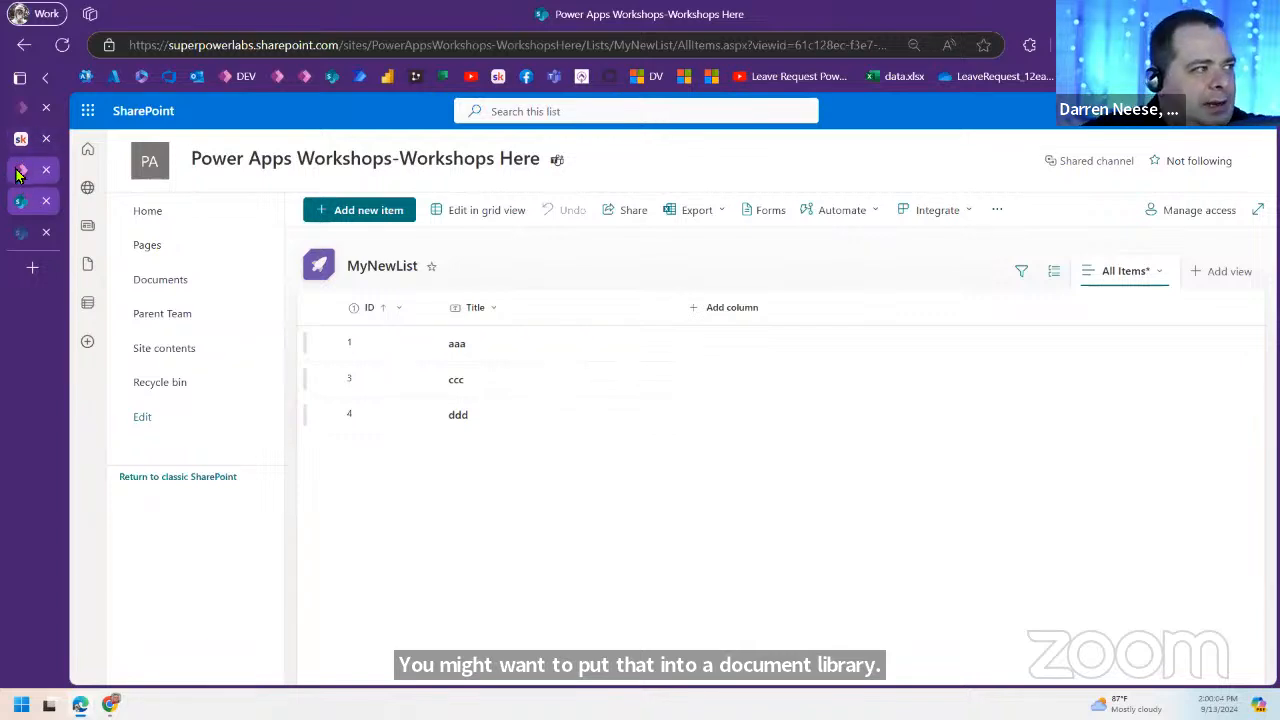
Step: Switch back to the UltimatePowerAppsTemplate app and select the entire field name text of the new field
mouse_move(17, 176)
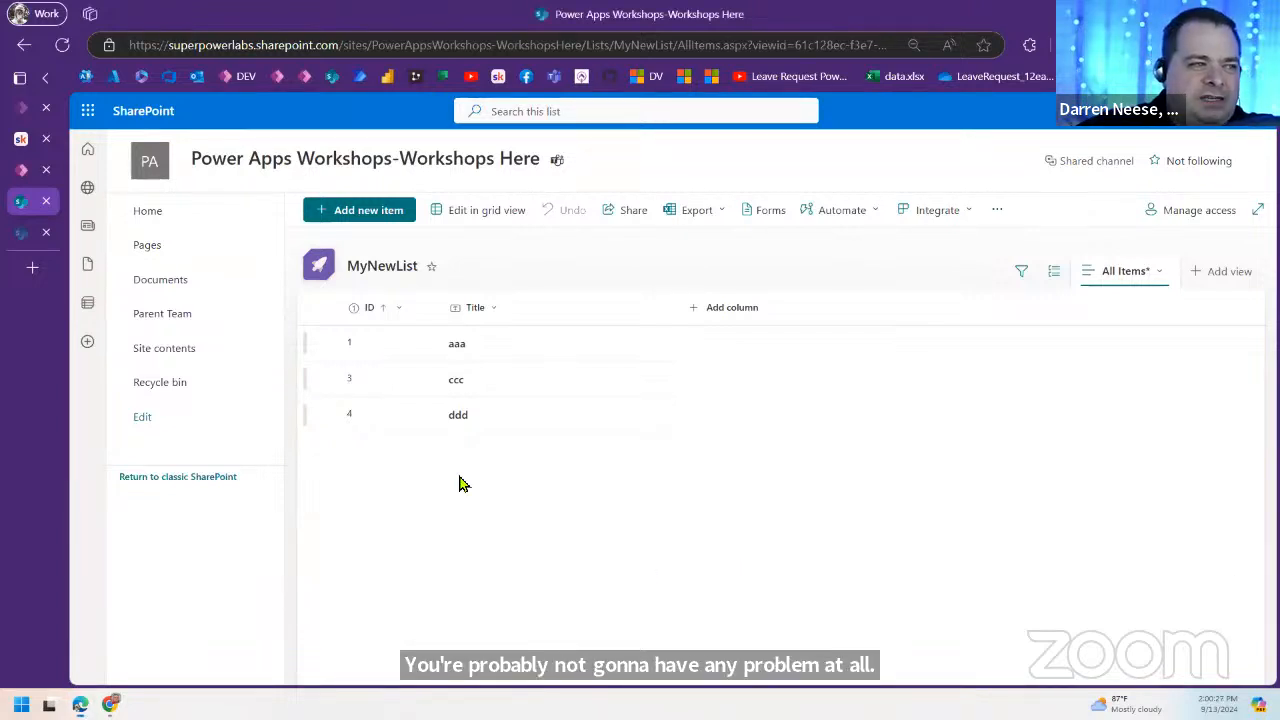
click(19, 171)
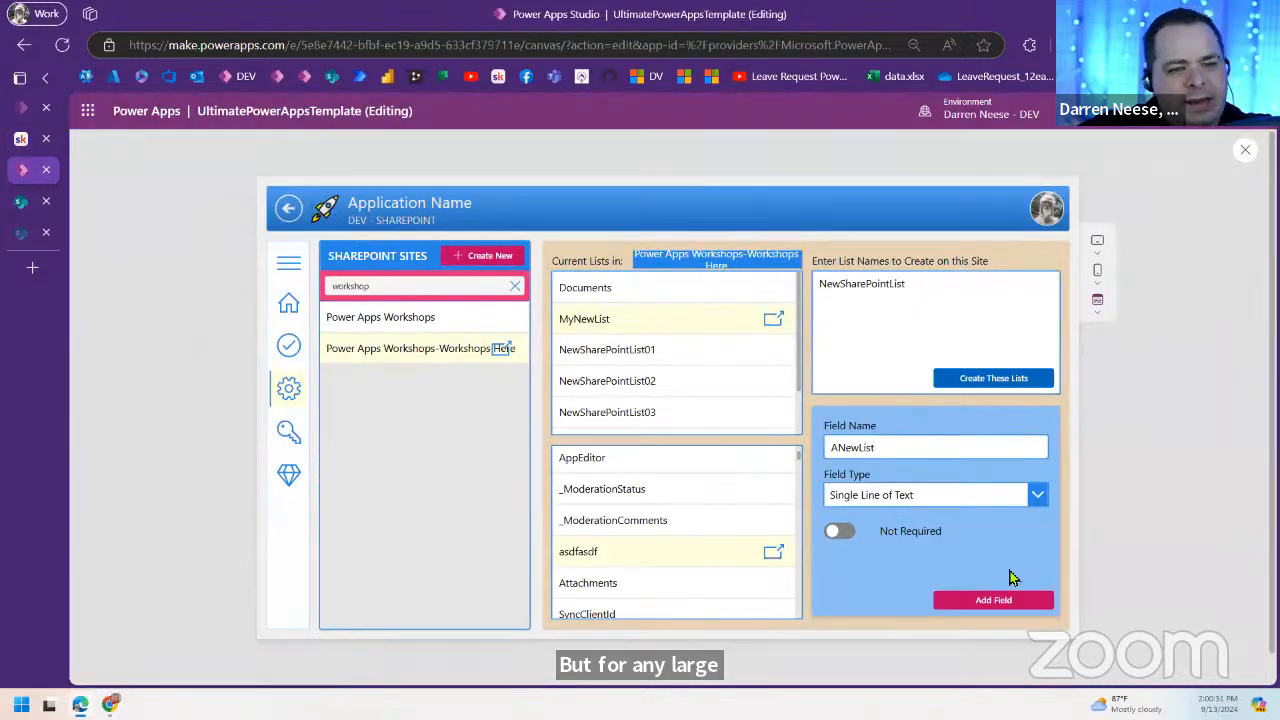
drag(931, 451, 743, 449)
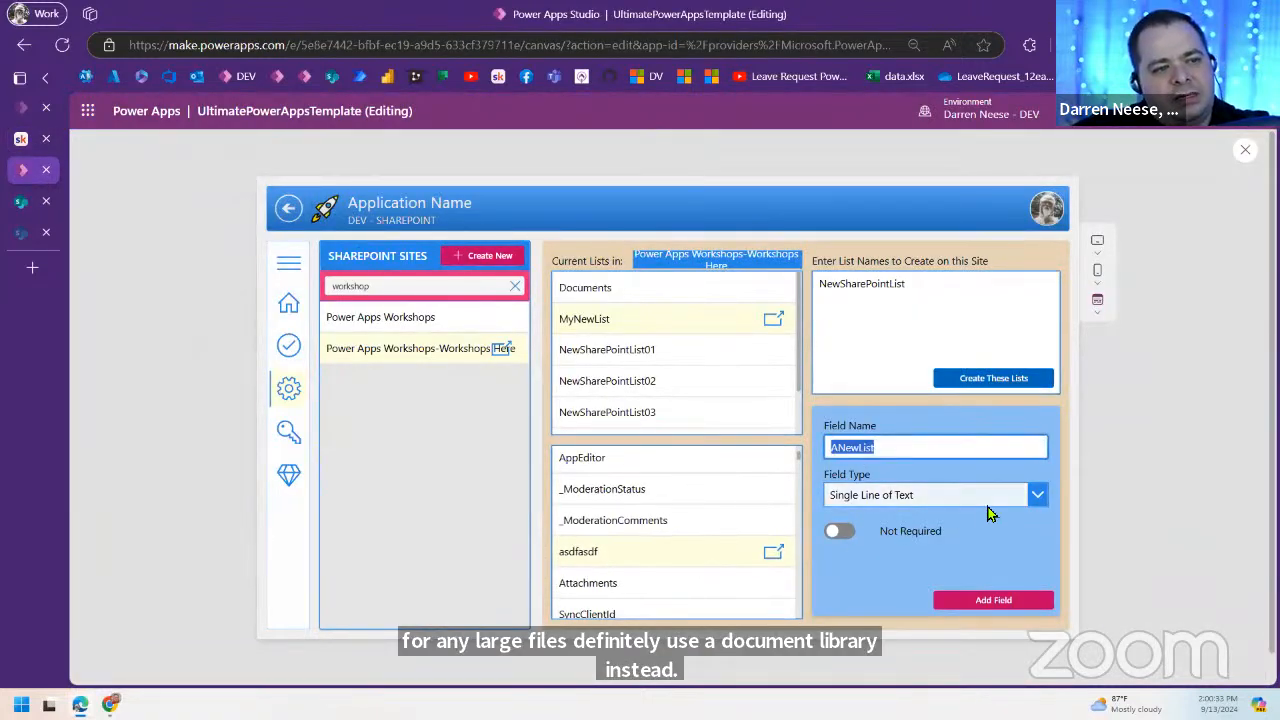
Step: Add an optional Single Line of Text field named ANewList to MyNewList
click(839, 531)
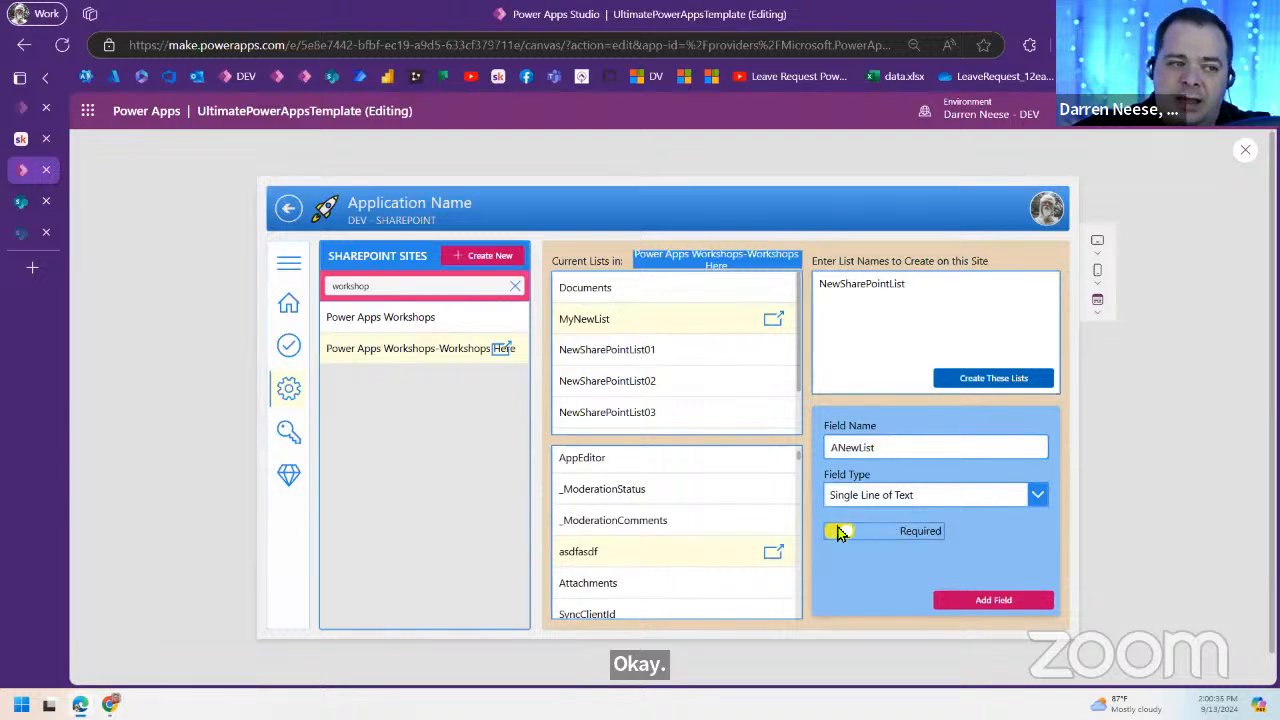
click(839, 531)
click(1002, 603)
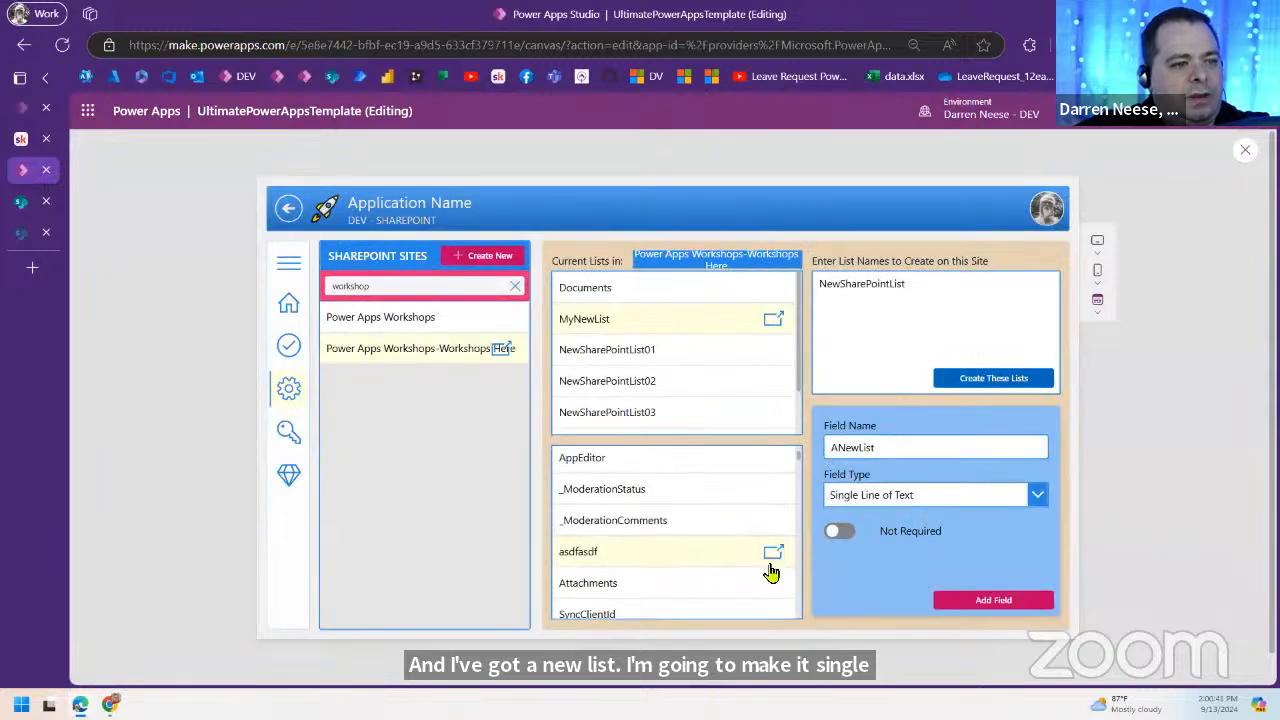
Step: Look for the ANewList field in MyNewList and NewSharePointList01, and check the open SharePoint pages
scroll(674, 533, down, 3)
scroll(674, 535, down, 10)
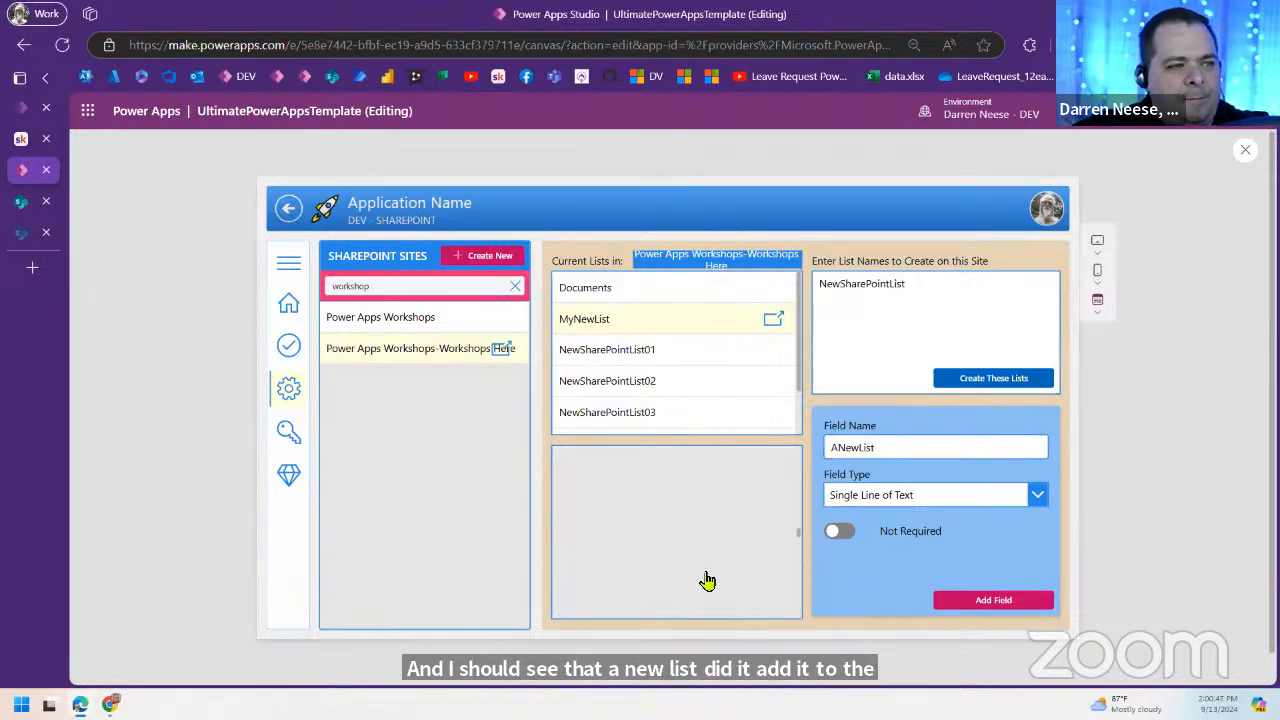
click(688, 360)
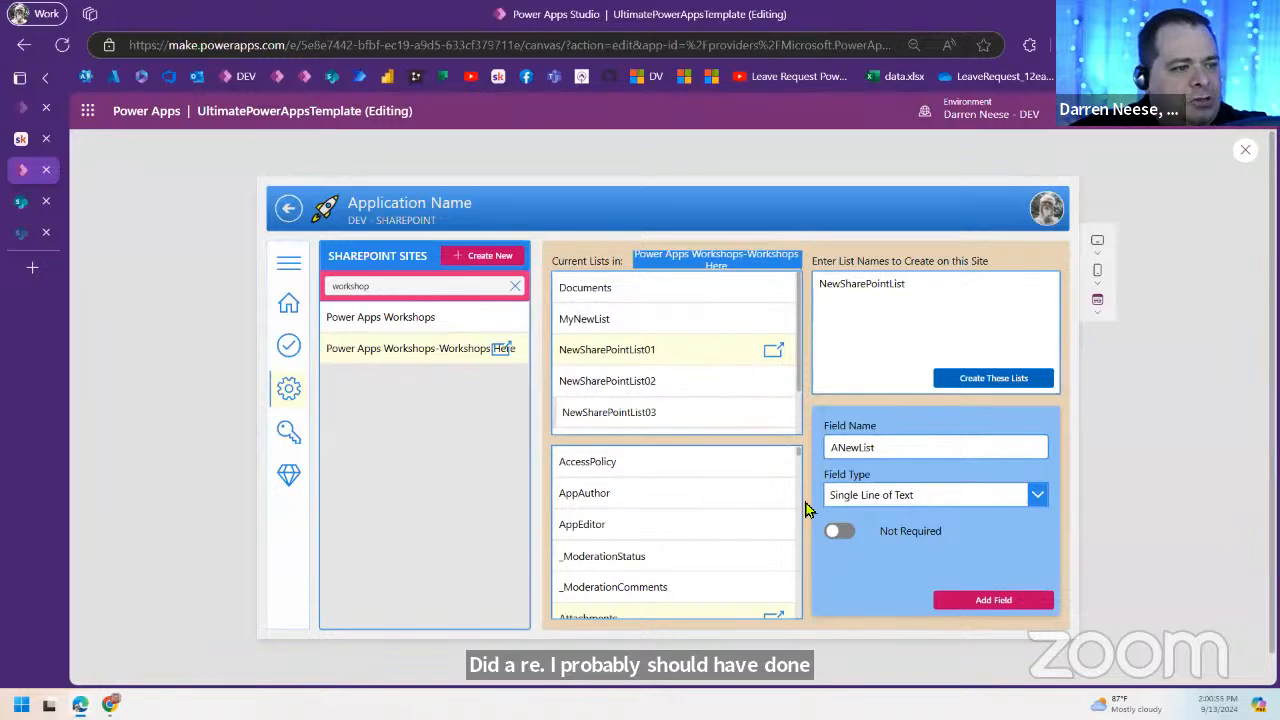
click(18, 203)
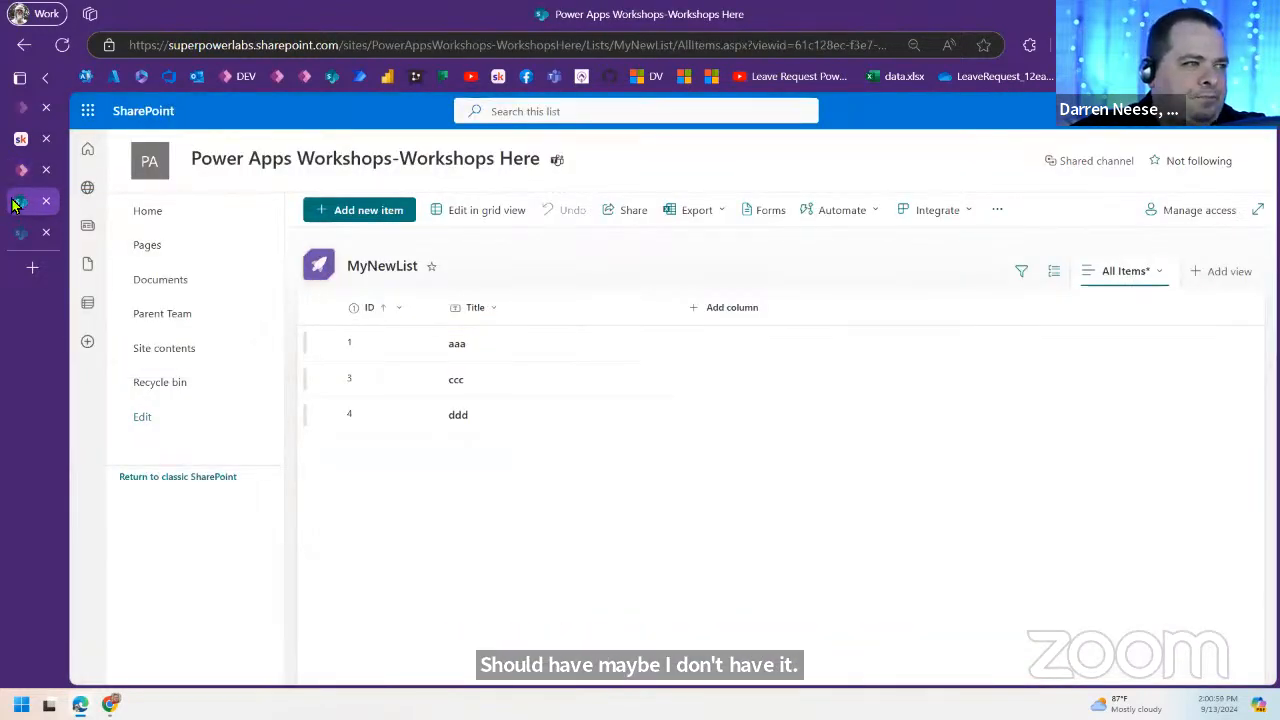
click(20, 234)
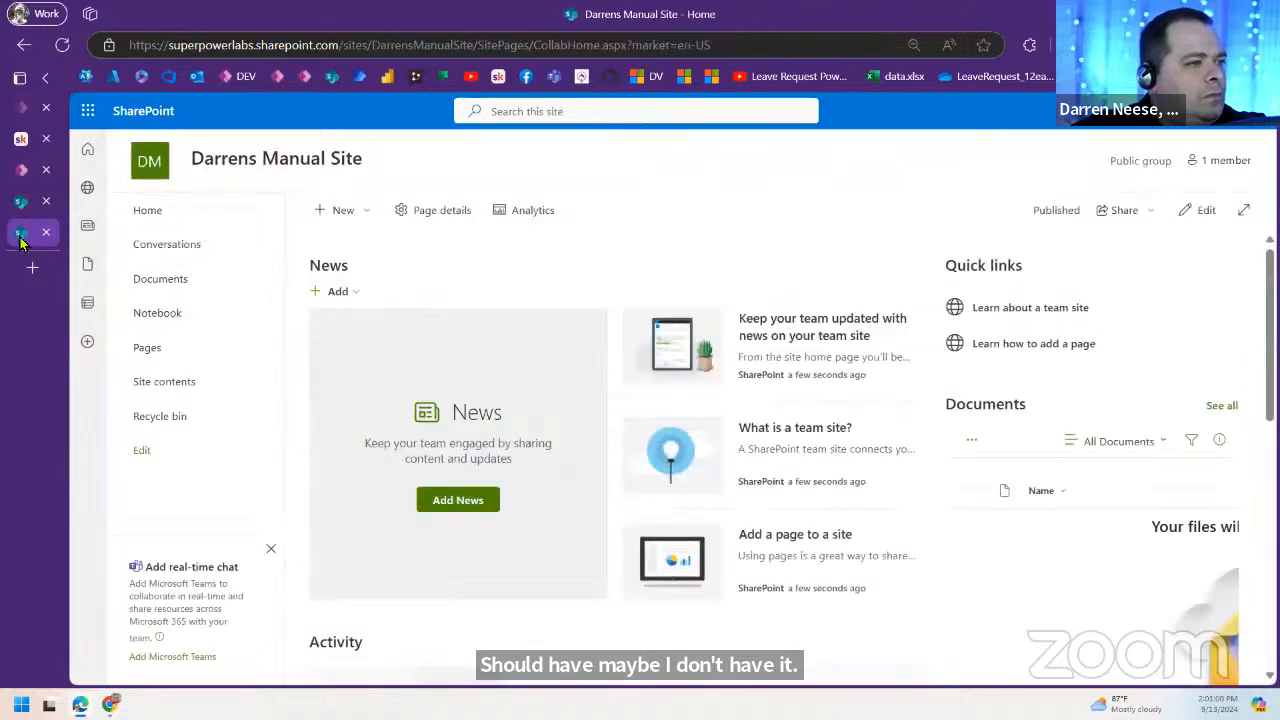
click(22, 170)
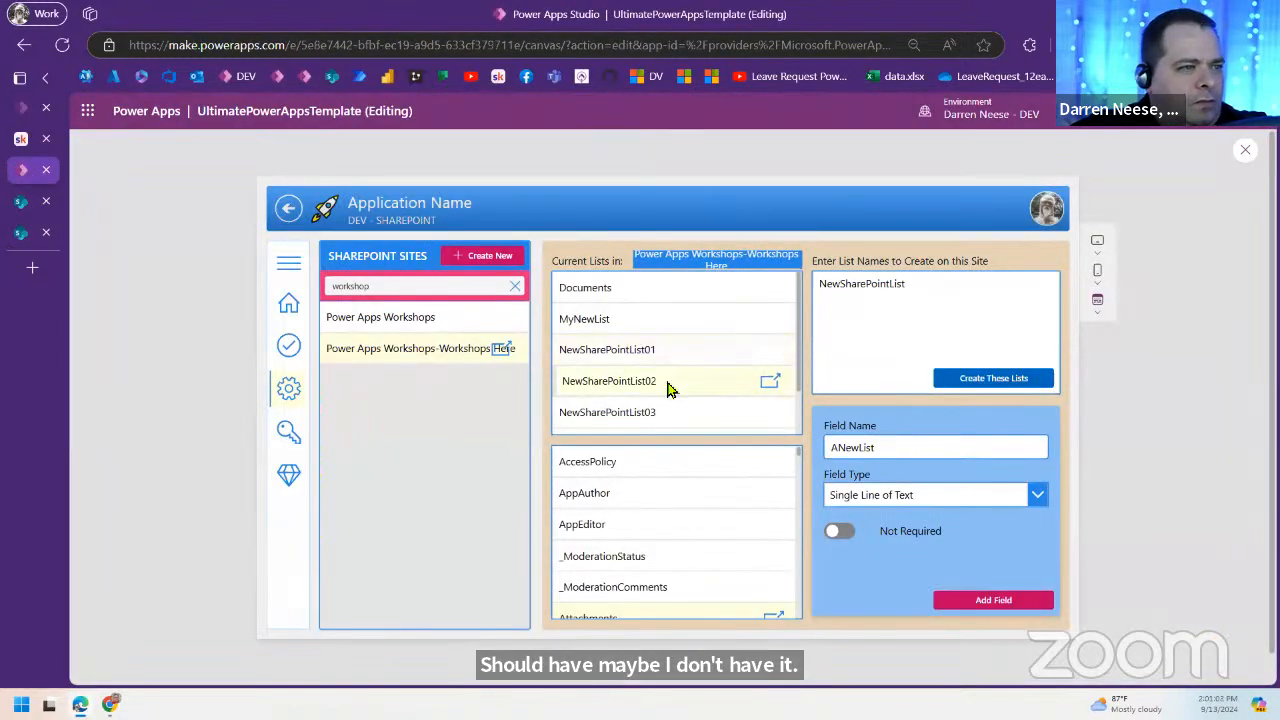
Step: Look through the fields of NewSharePointList02 for ANewList and check the MyNewList page in SharePoint
click(745, 389)
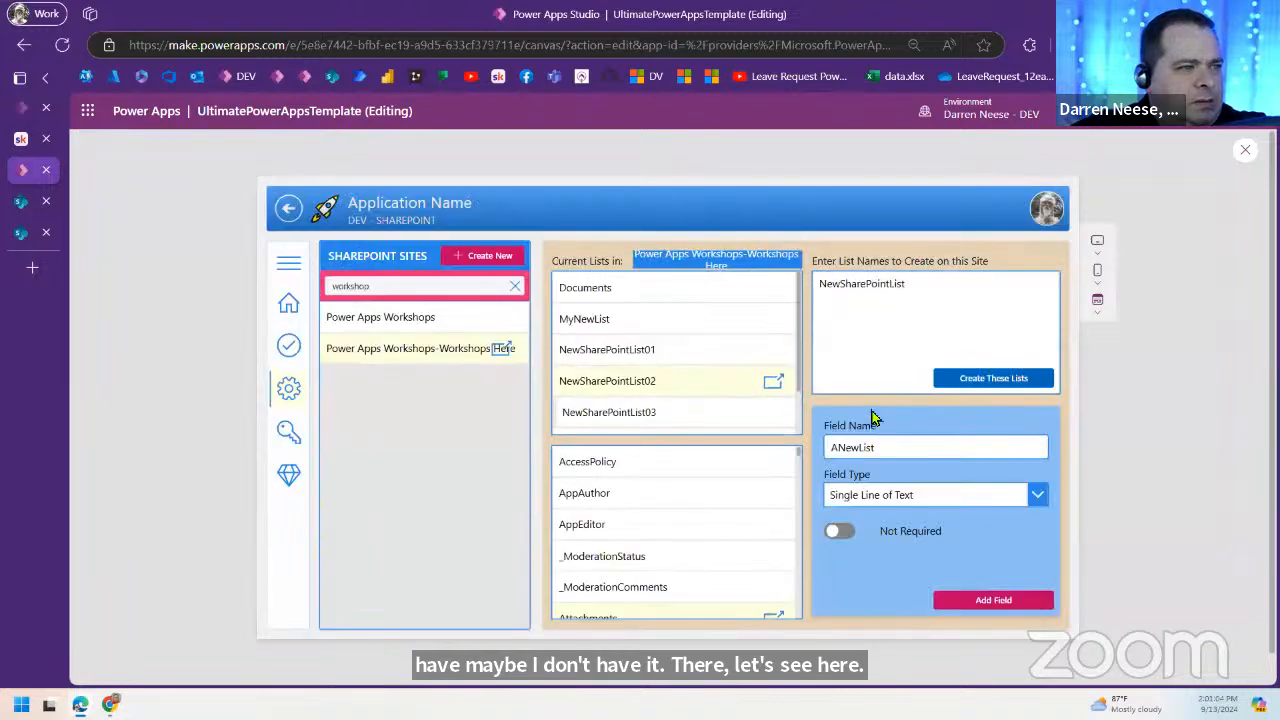
scroll(729, 551, down, 2)
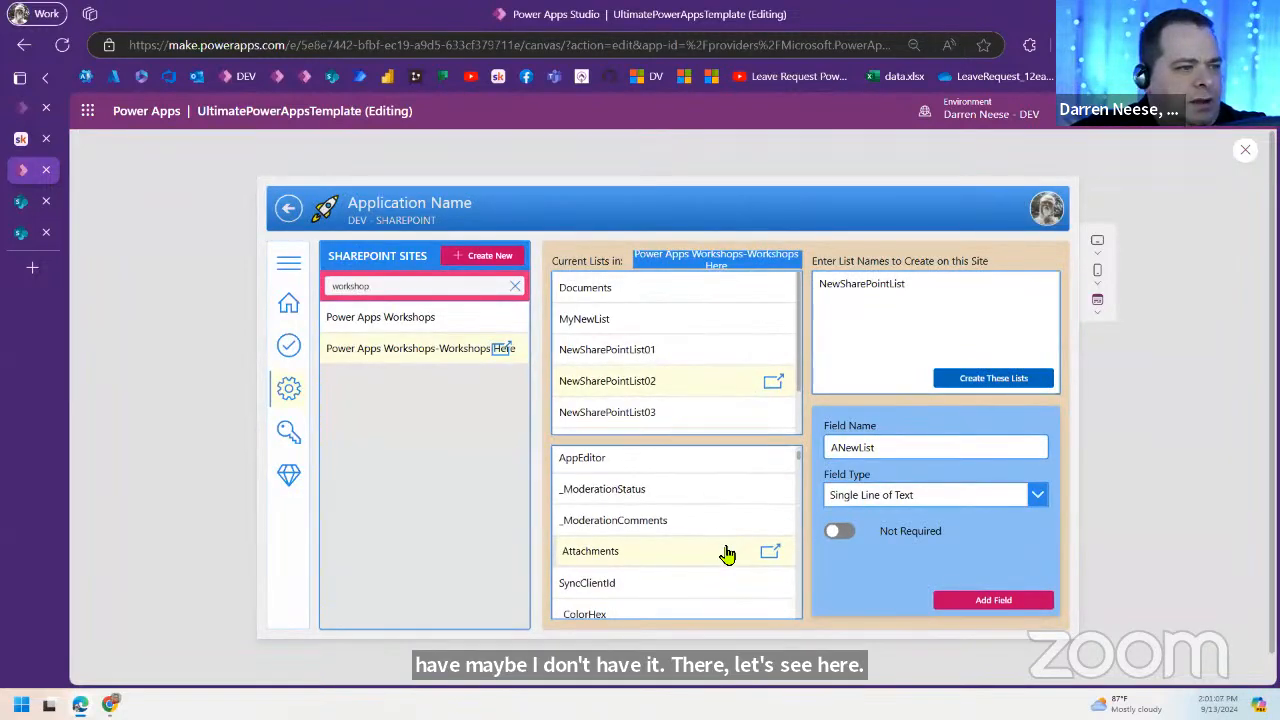
scroll(727, 554, down, 10)
scroll(722, 557, down, 3)
scroll(726, 517, down, 2)
scroll(727, 518, down, 6)
scroll(727, 518, down, 8)
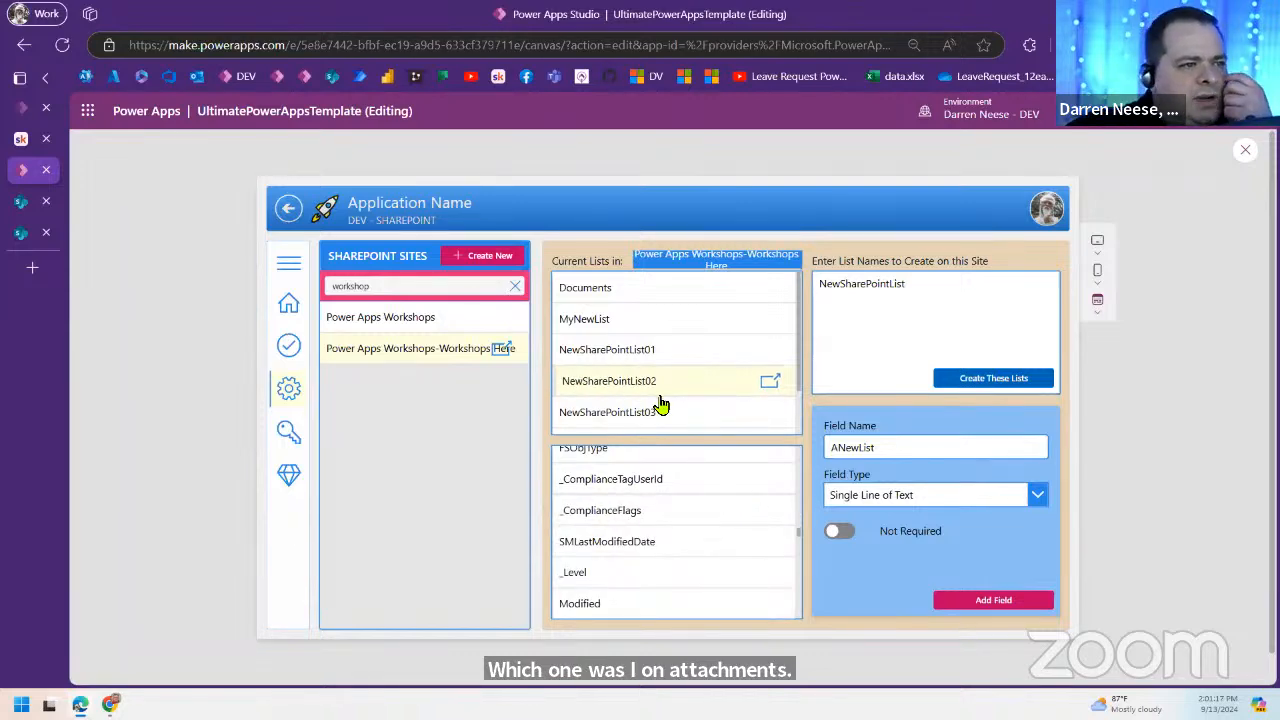
click(22, 204)
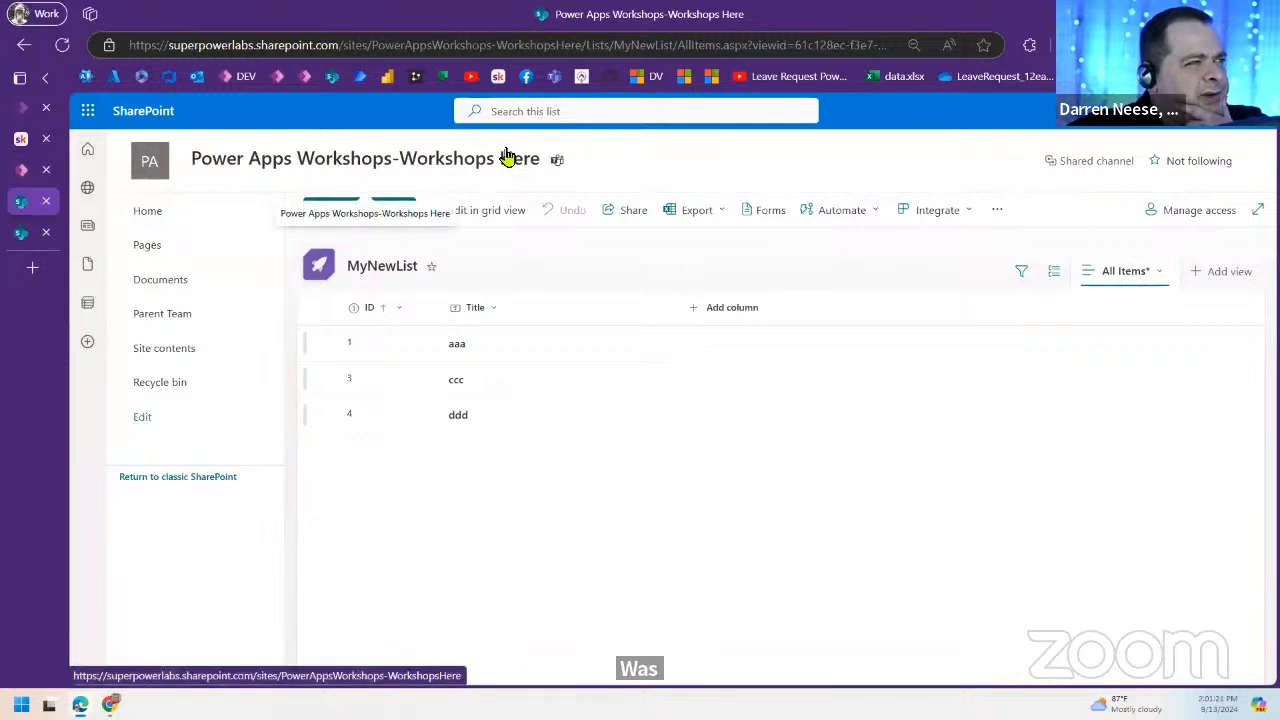
click(22, 172)
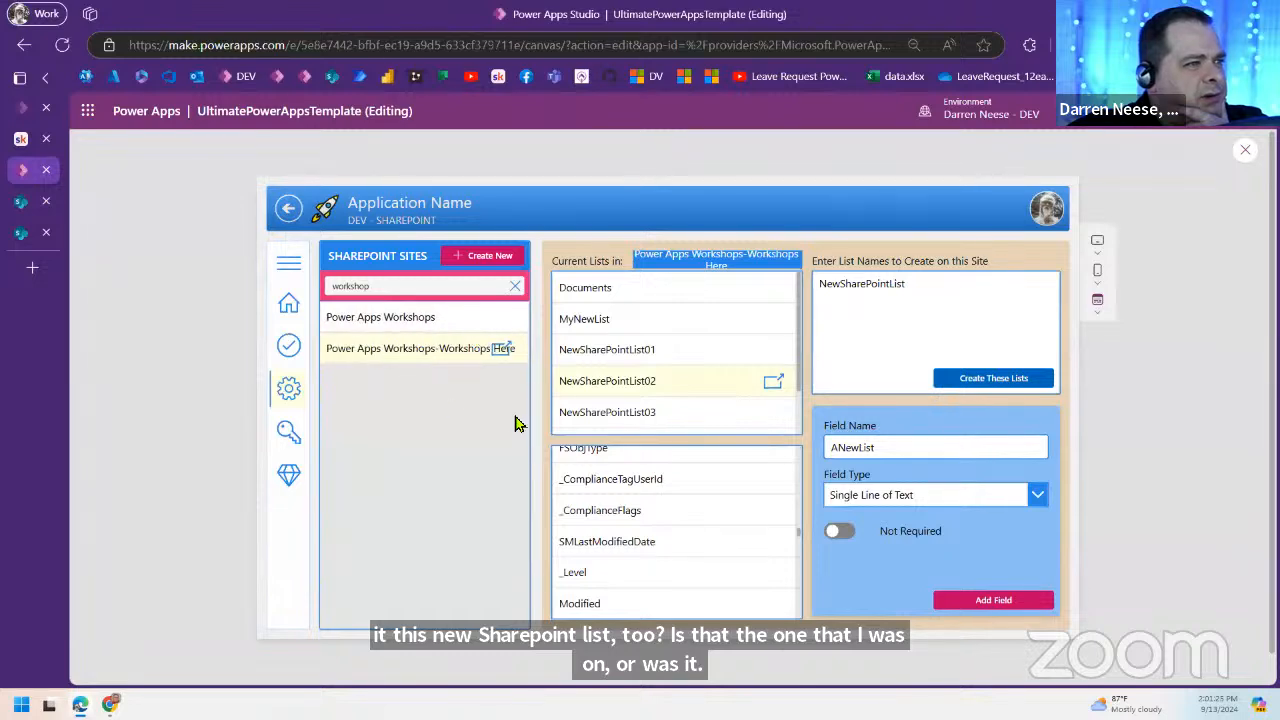
Step: Select the ANewList field under MyNewList in the app and view the MyNewList list from the SharePoint site contents
click(634, 320)
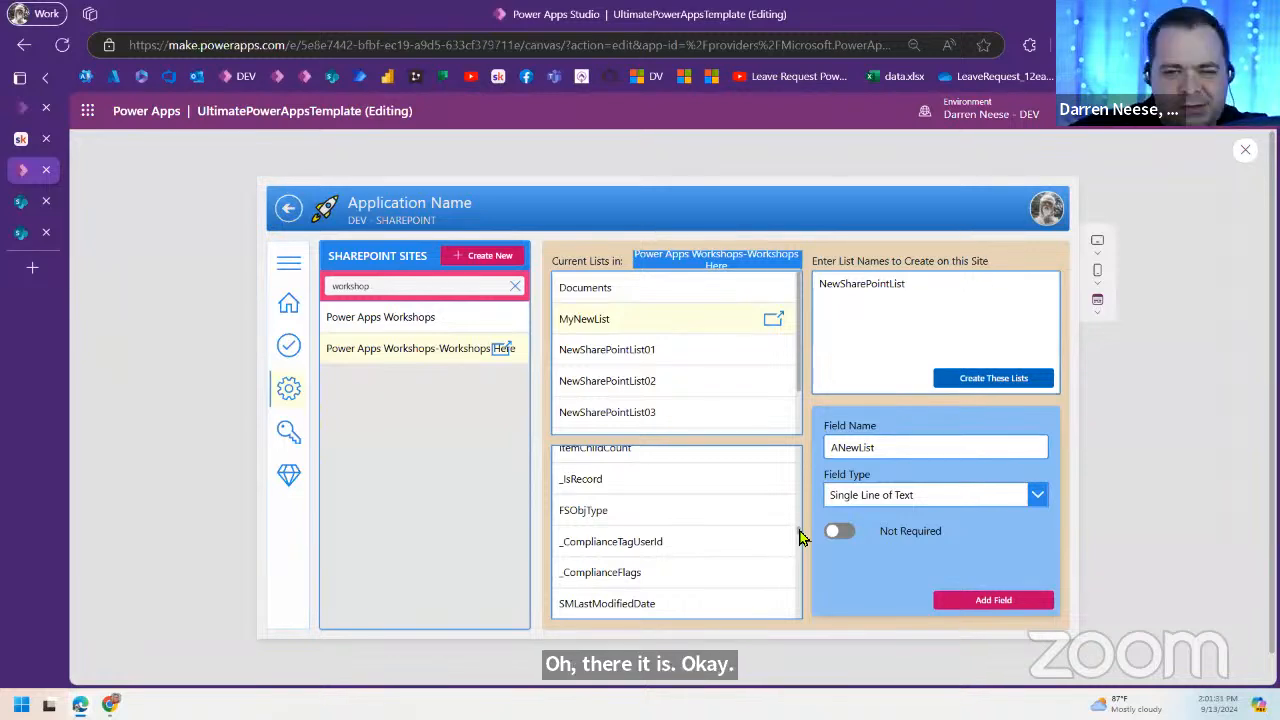
scroll(800, 476, up, 10)
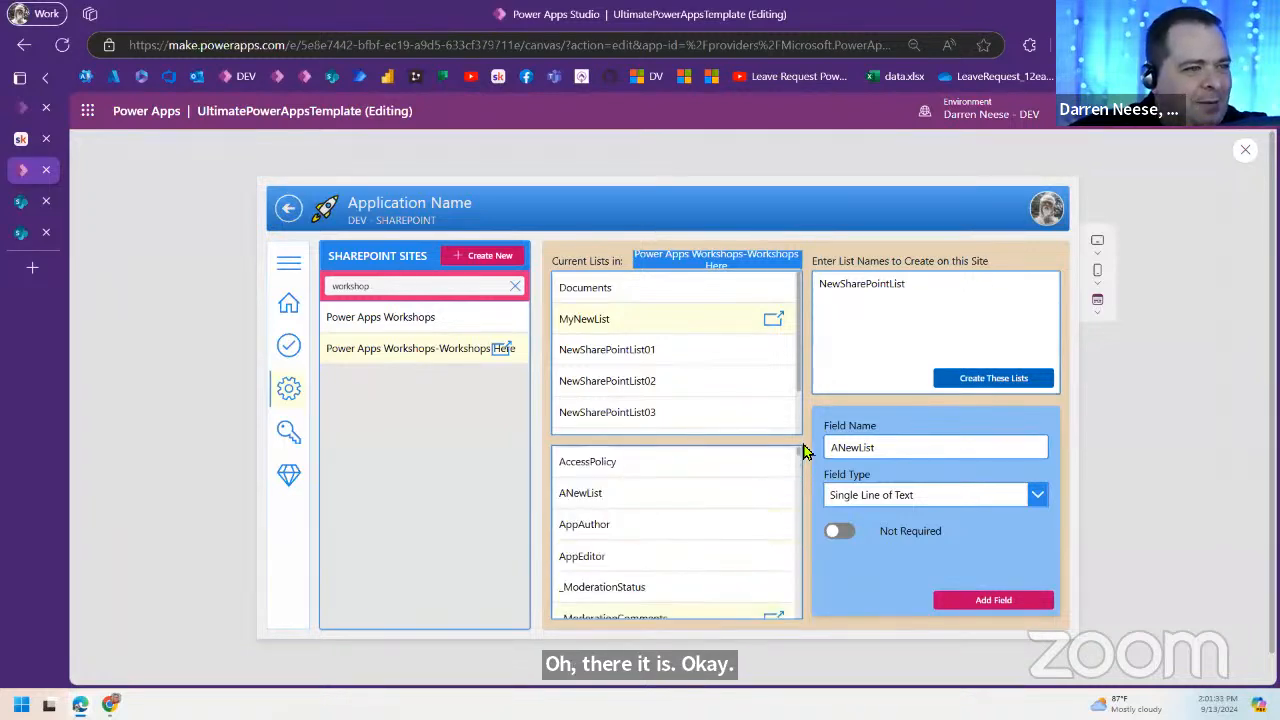
click(645, 503)
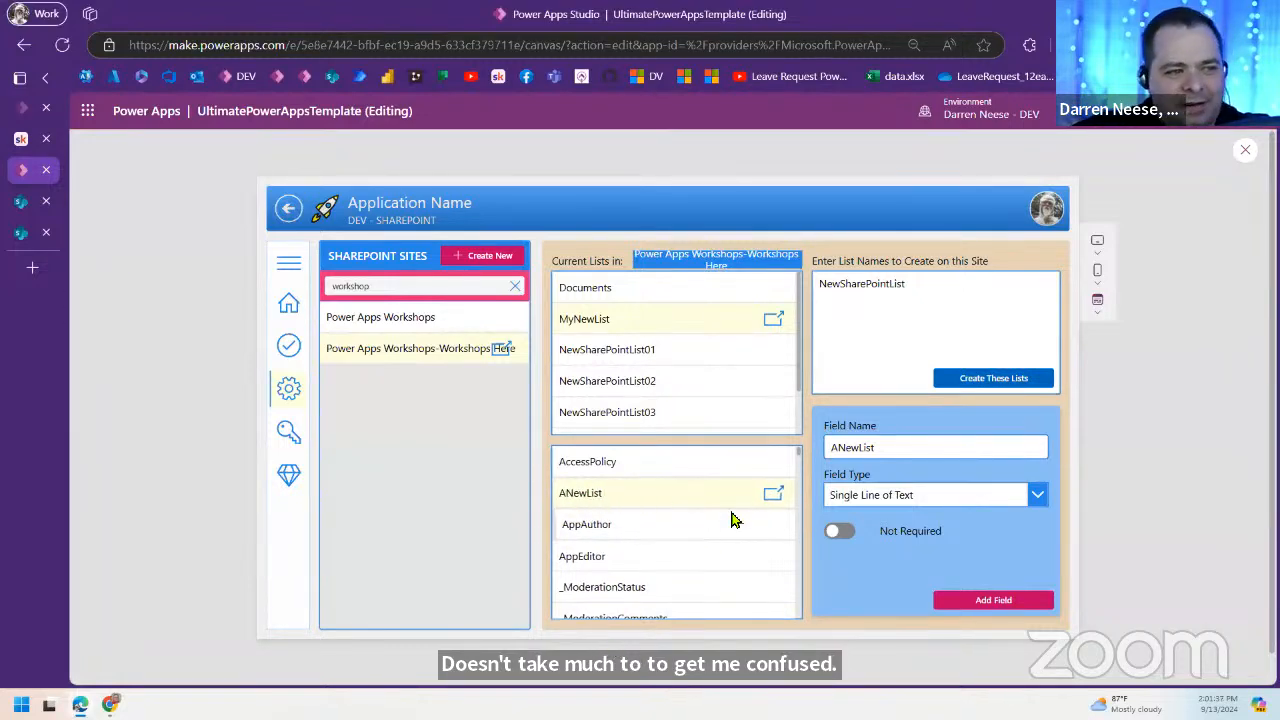
click(773, 500)
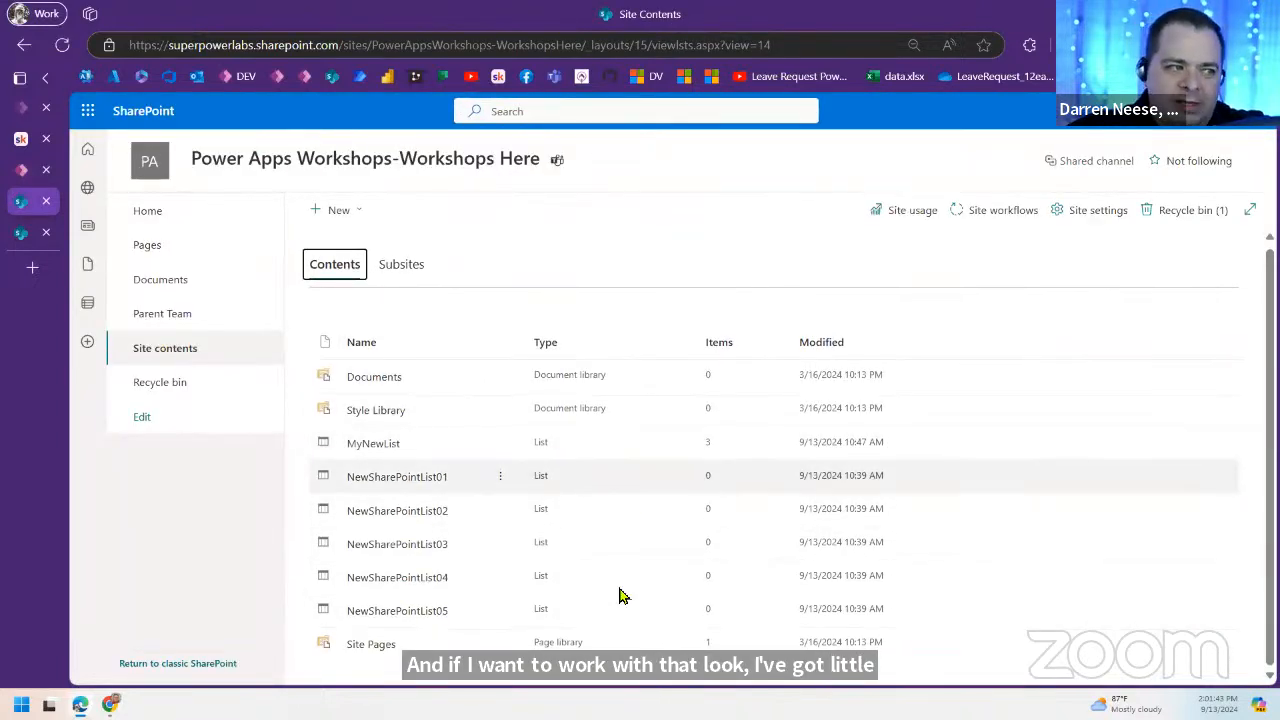
click(374, 444)
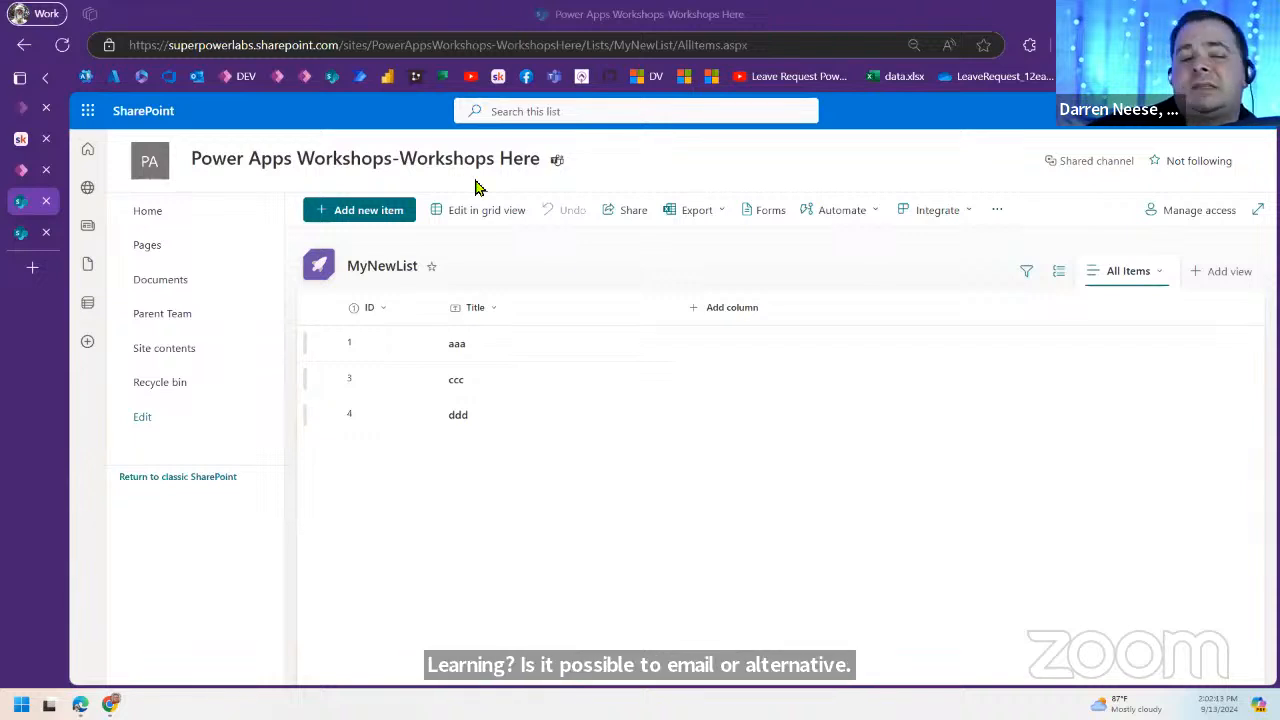
Step: Switch to the Learn Power Apps community on Skool, open a blank new post and discard it
click(30, 142)
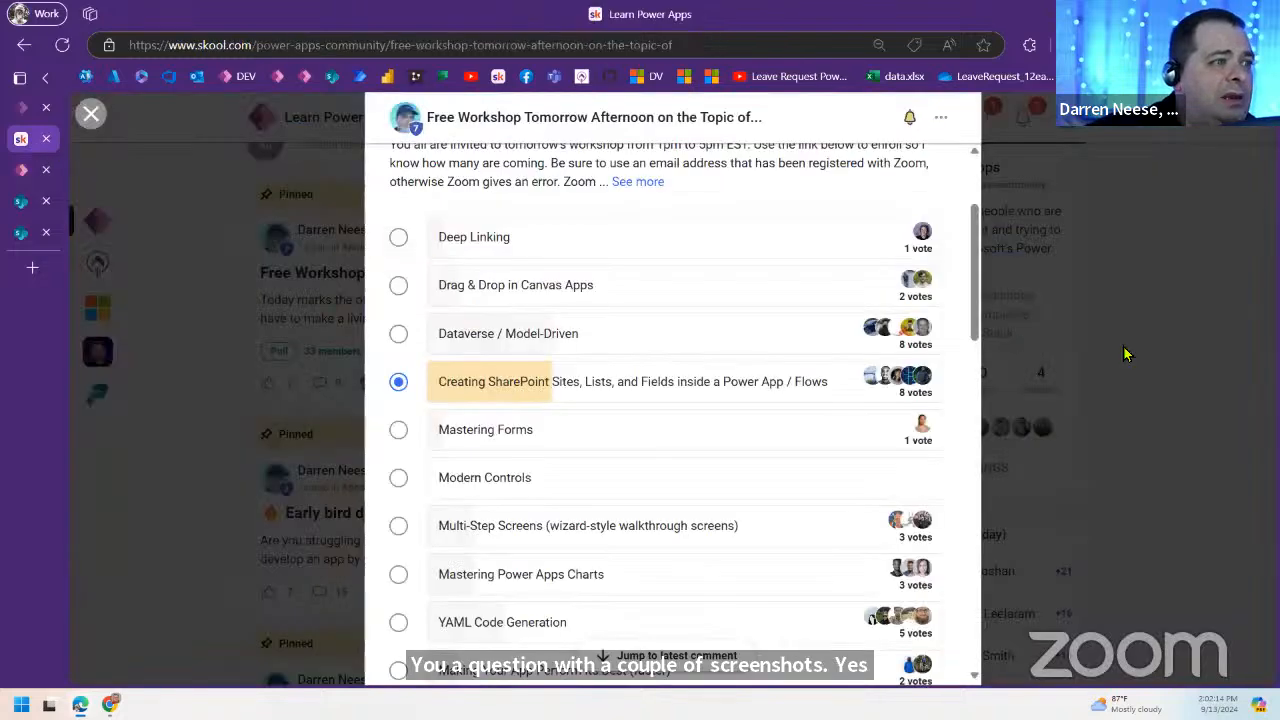
click(1163, 291)
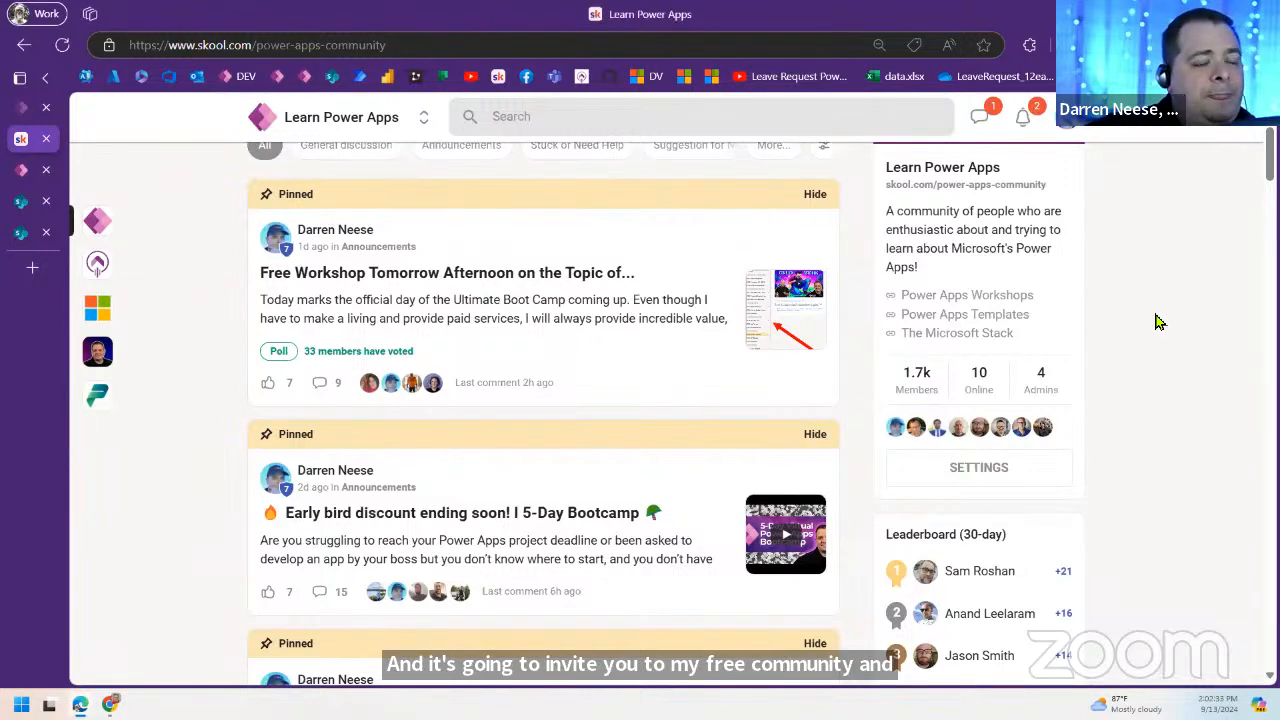
scroll(1147, 330, up, 2)
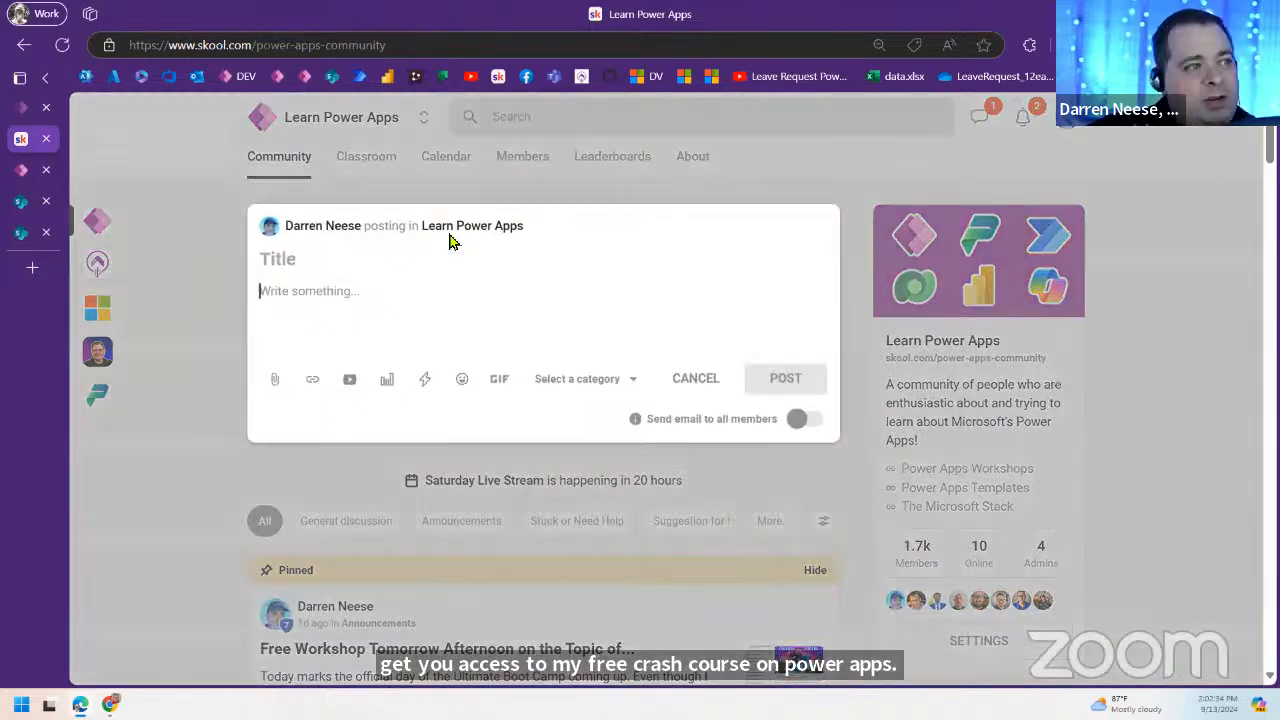
click(452, 242)
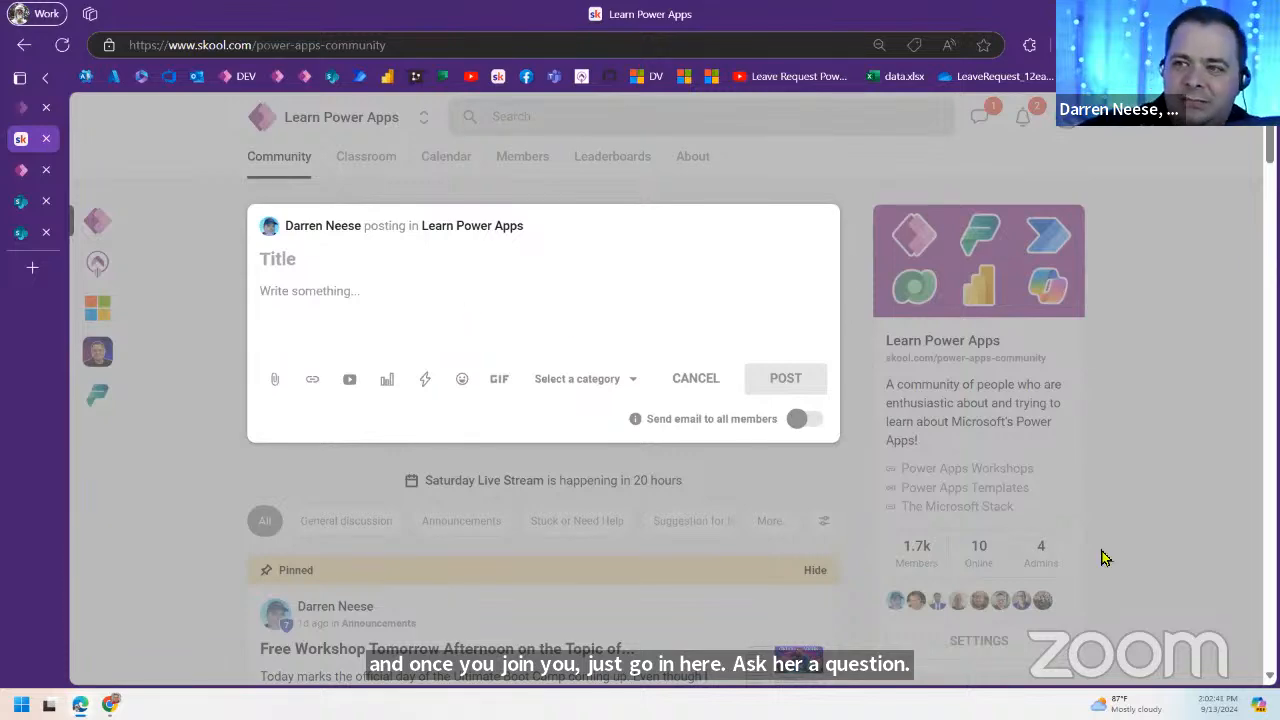
click(1093, 370)
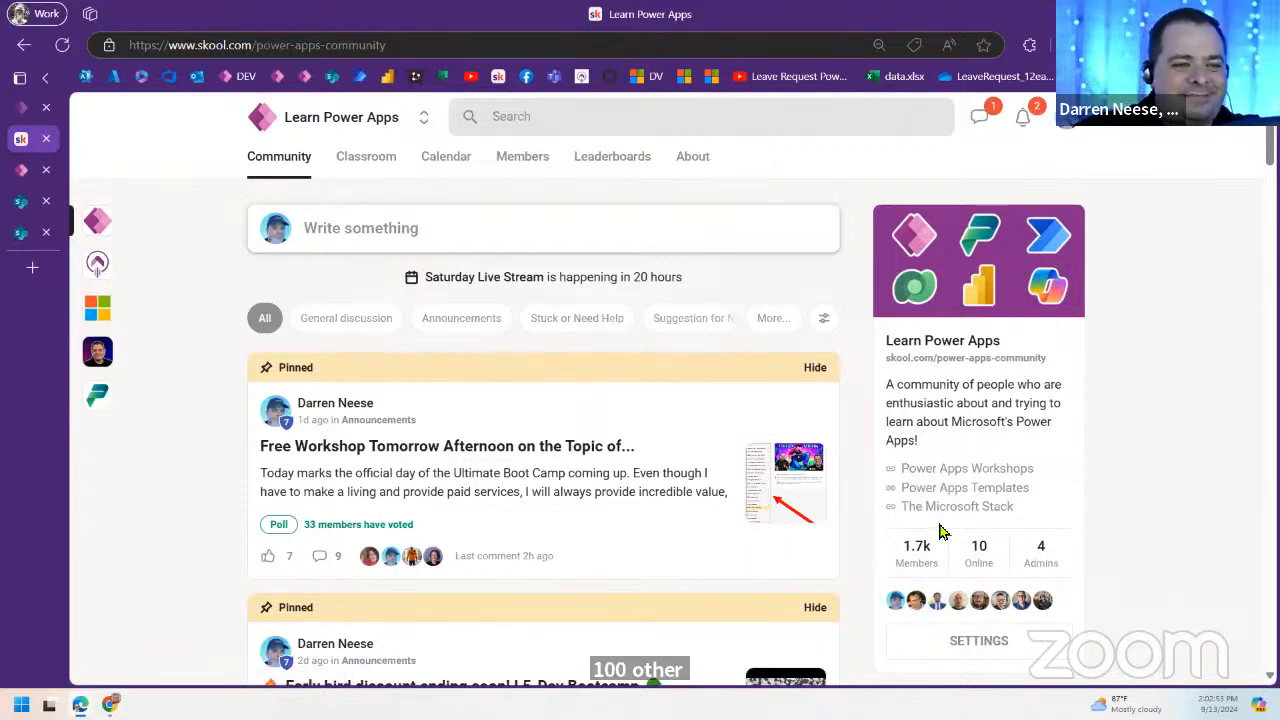
Step: Return to Power Apps Studio, exit the app preview and collapse the DEV - SHAREPOINT screen in the tree view
click(22, 170)
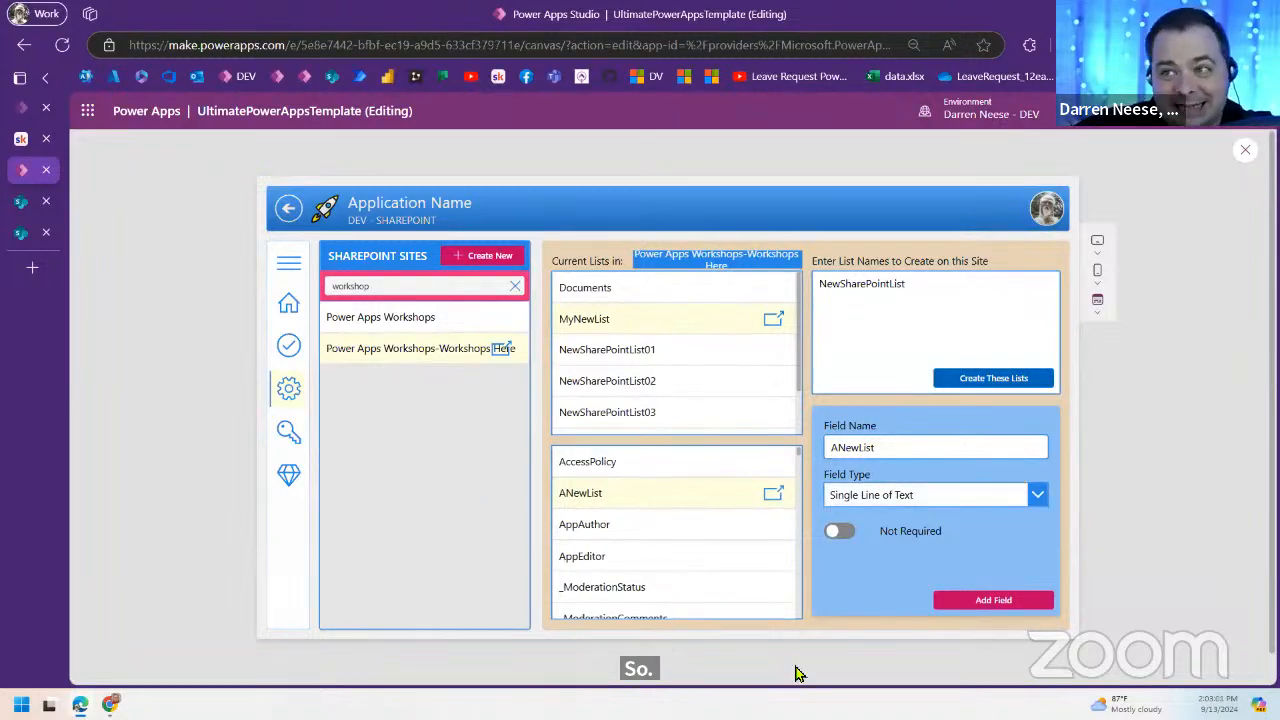
click(1245, 155)
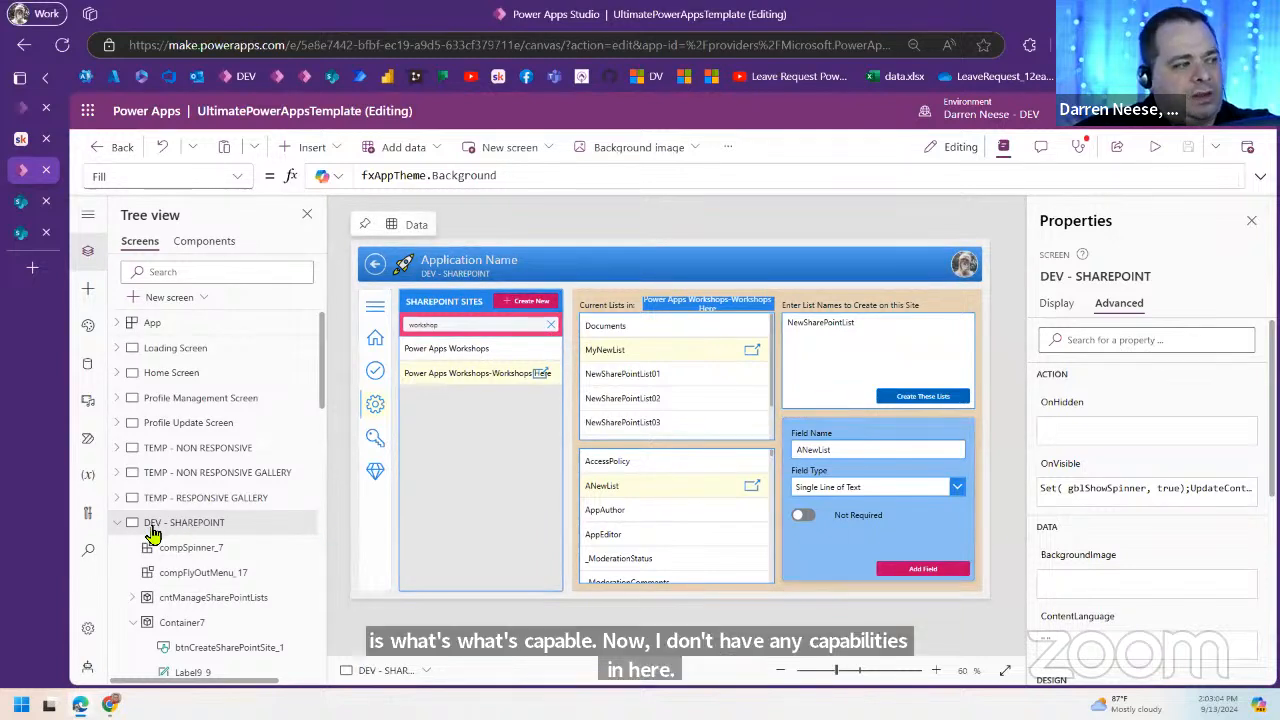
click(118, 523)
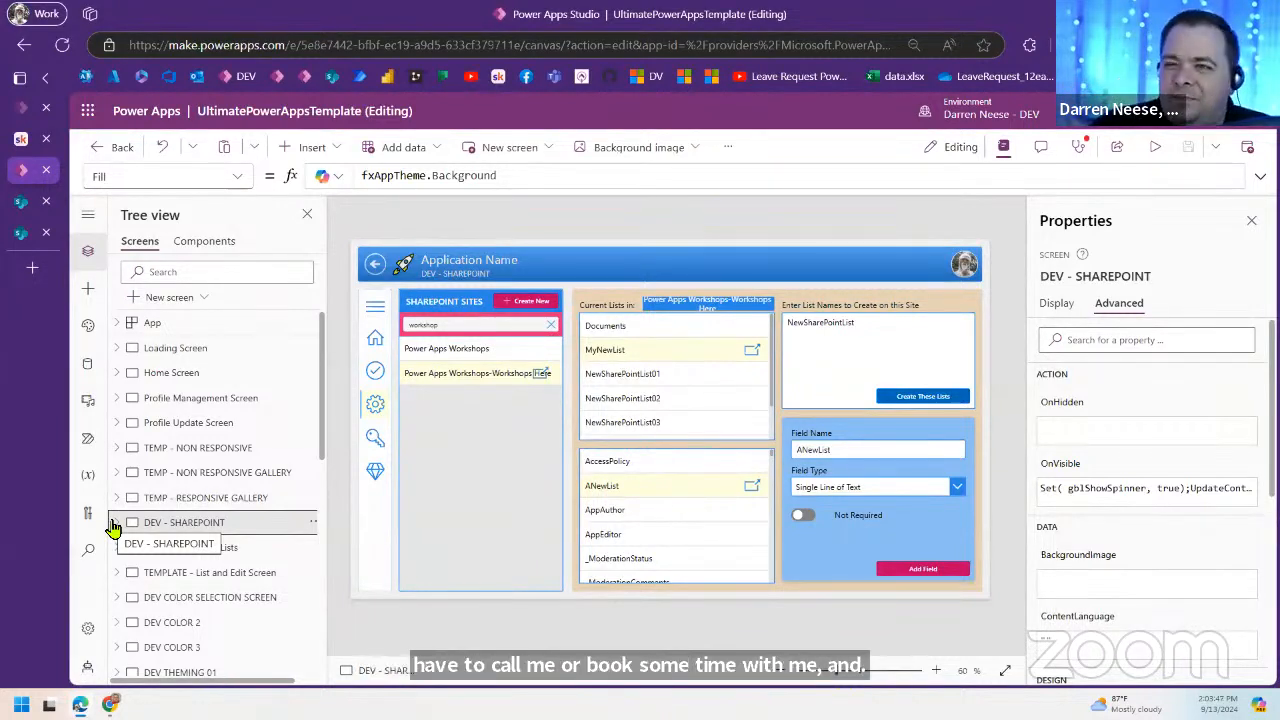
click(114, 525)
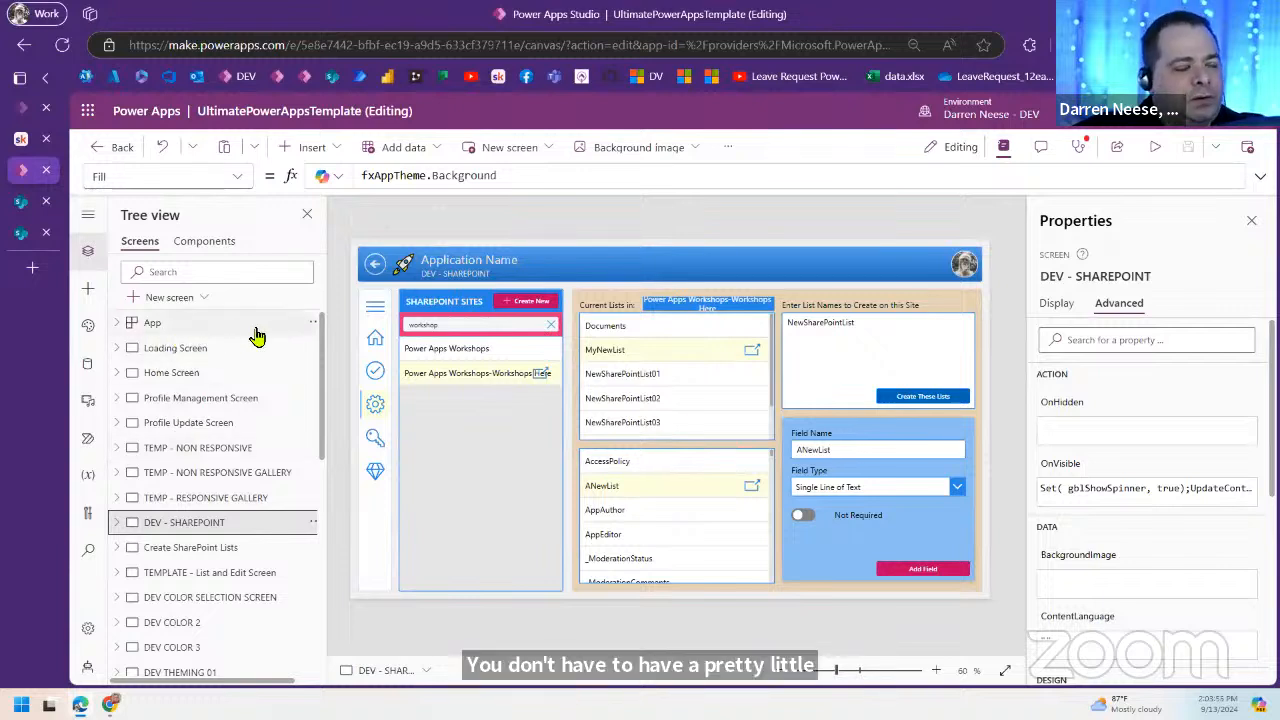
Step: Review the list of properties available on the App object
click(253, 331)
click(230, 178)
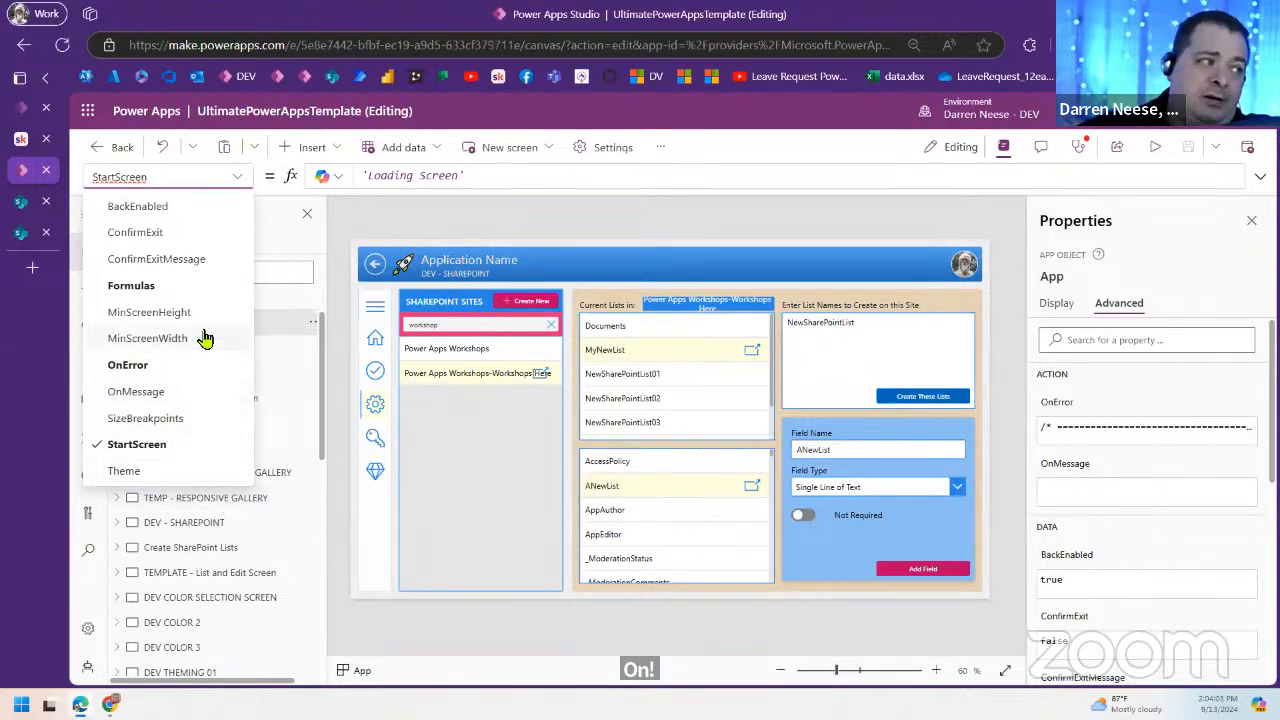
click(647, 216)
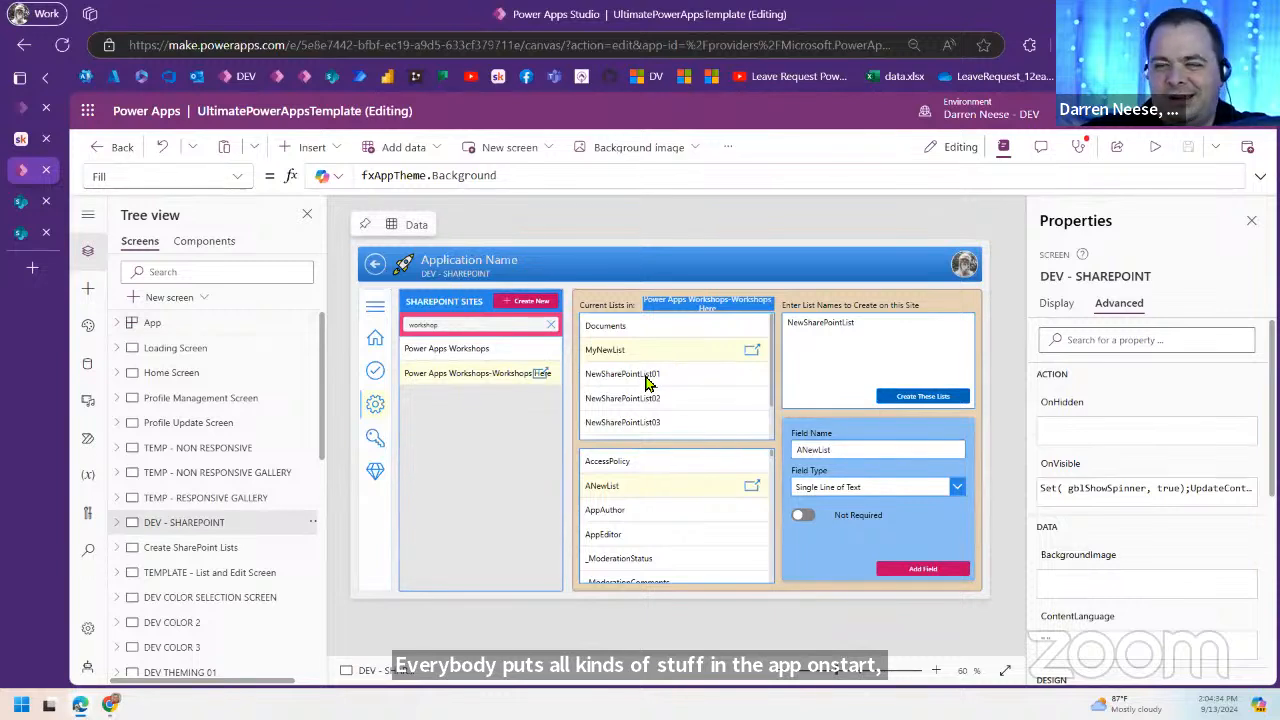
Step: Examine the App object's Formulas property in an enlarged formula bar, from its table of contents to the end
click(171, 323)
click(235, 183)
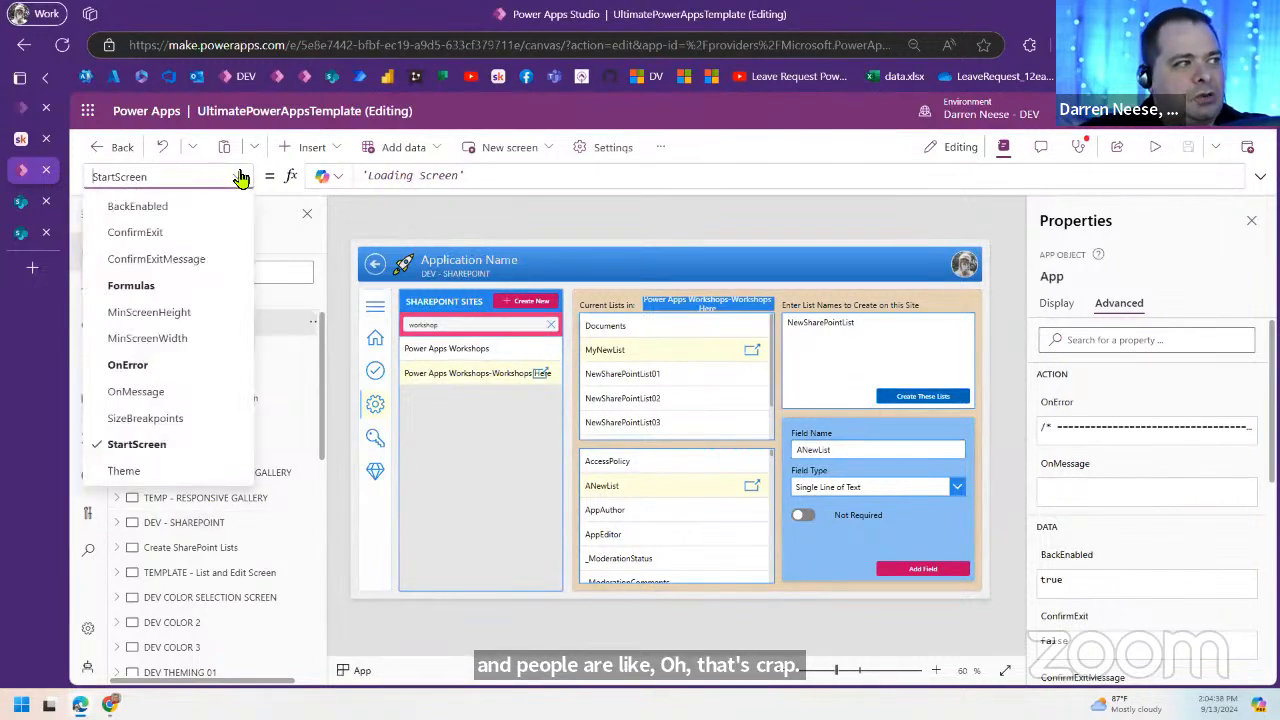
click(185, 289)
click(1260, 176)
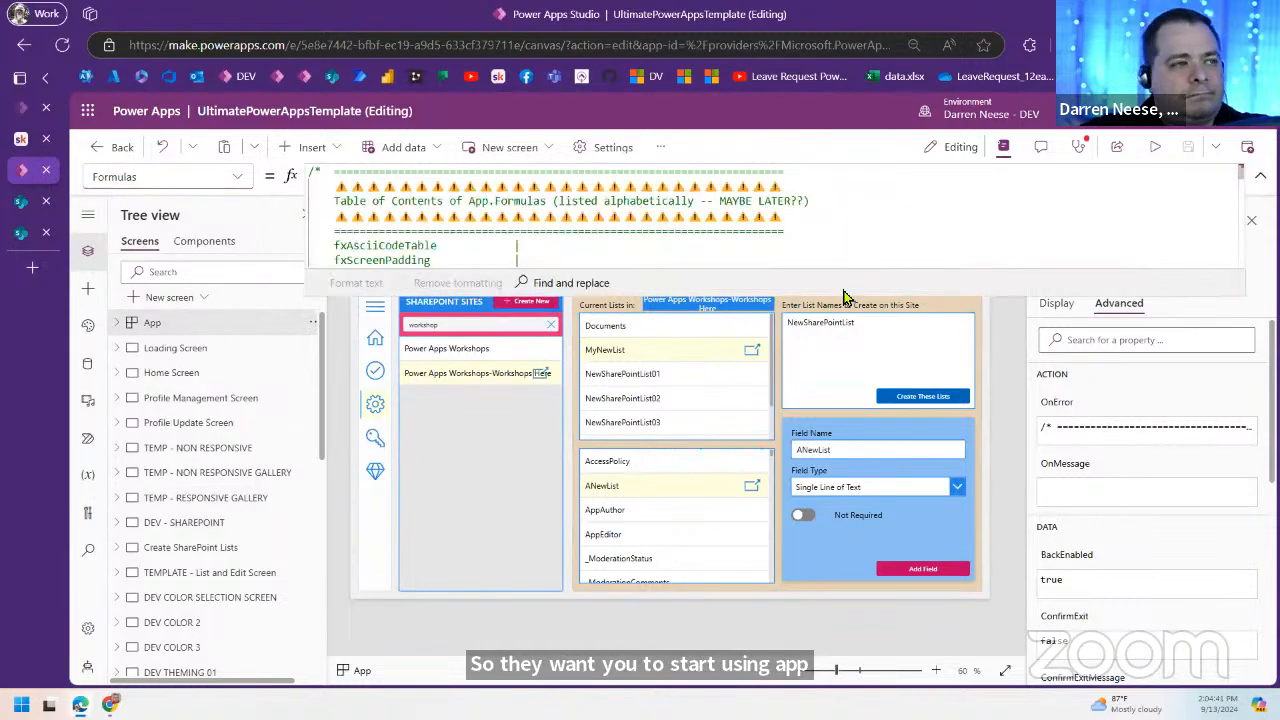
drag(876, 291, 862, 530)
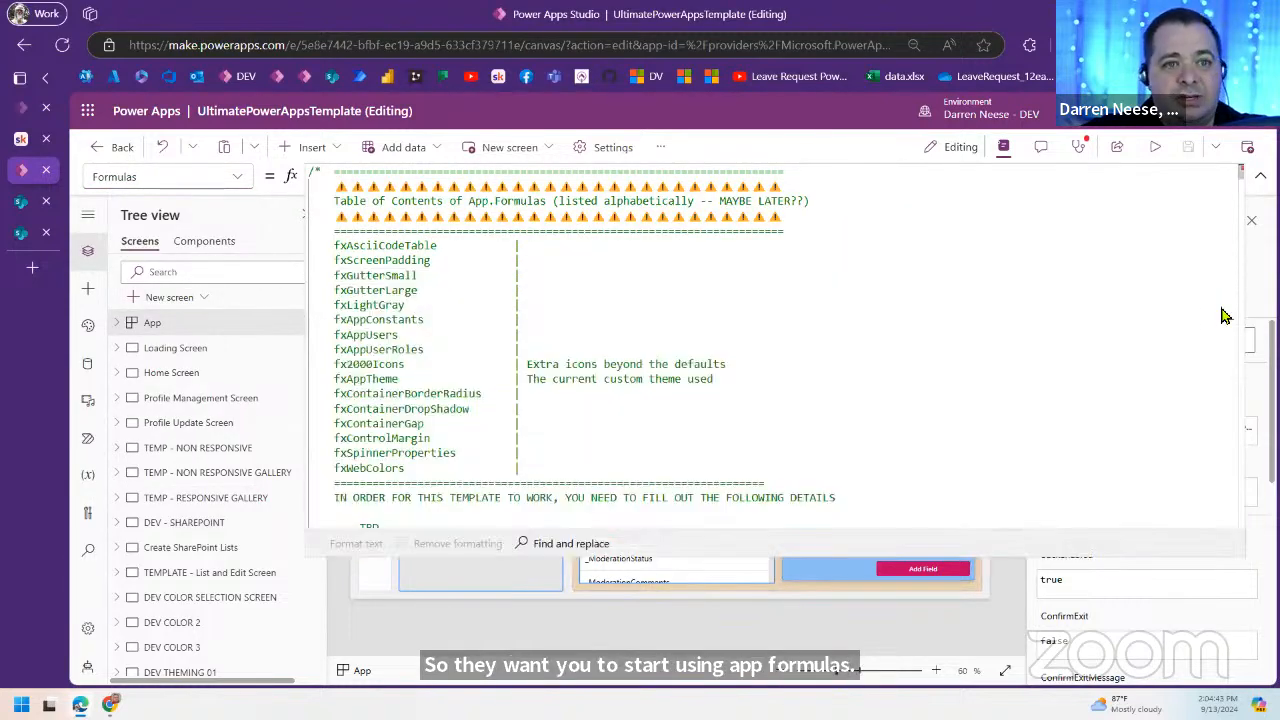
drag(1240, 178, 1240, 530)
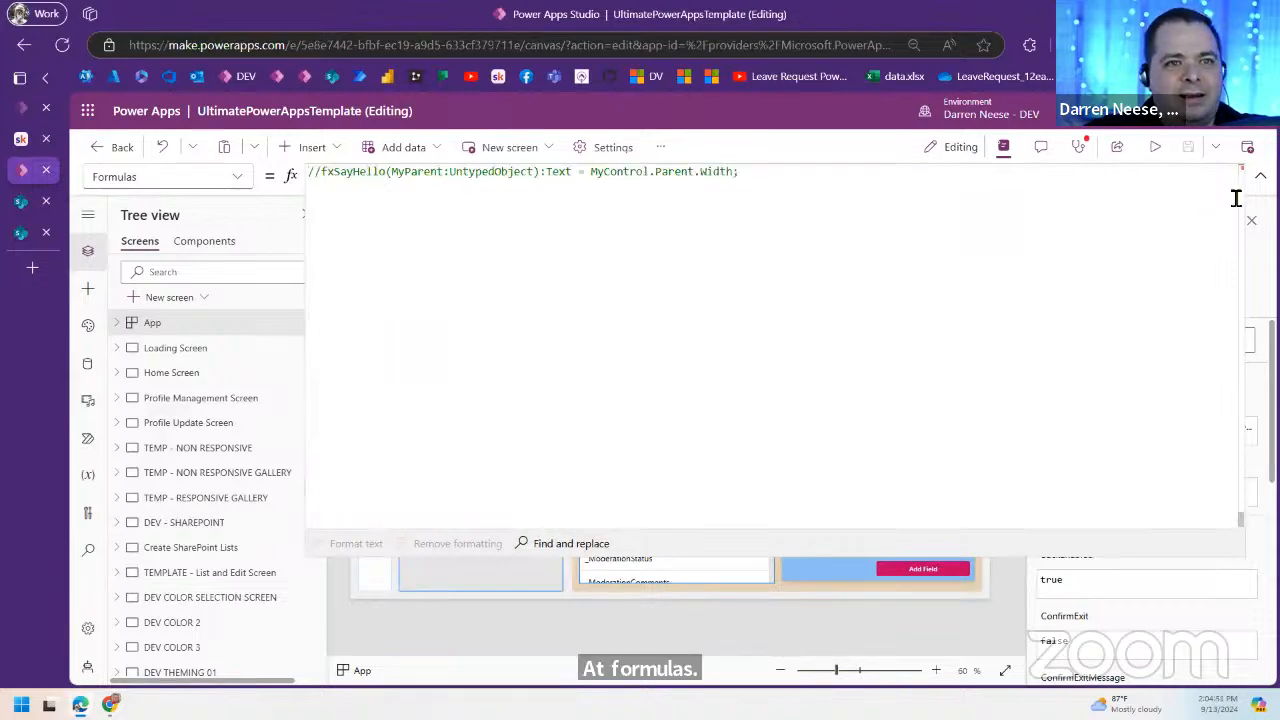
click(1260, 176)
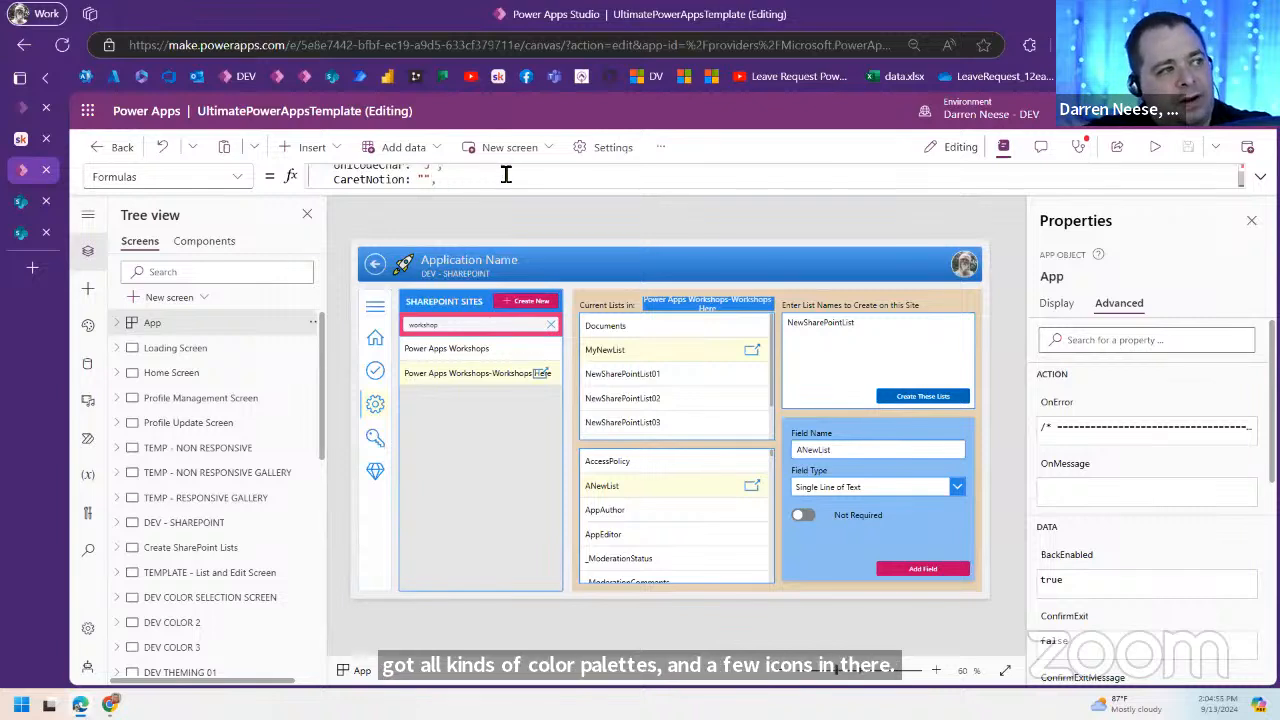
Step: Display the App object's OnError property in an enlarged formula bar, starting at its beginning
click(176, 352)
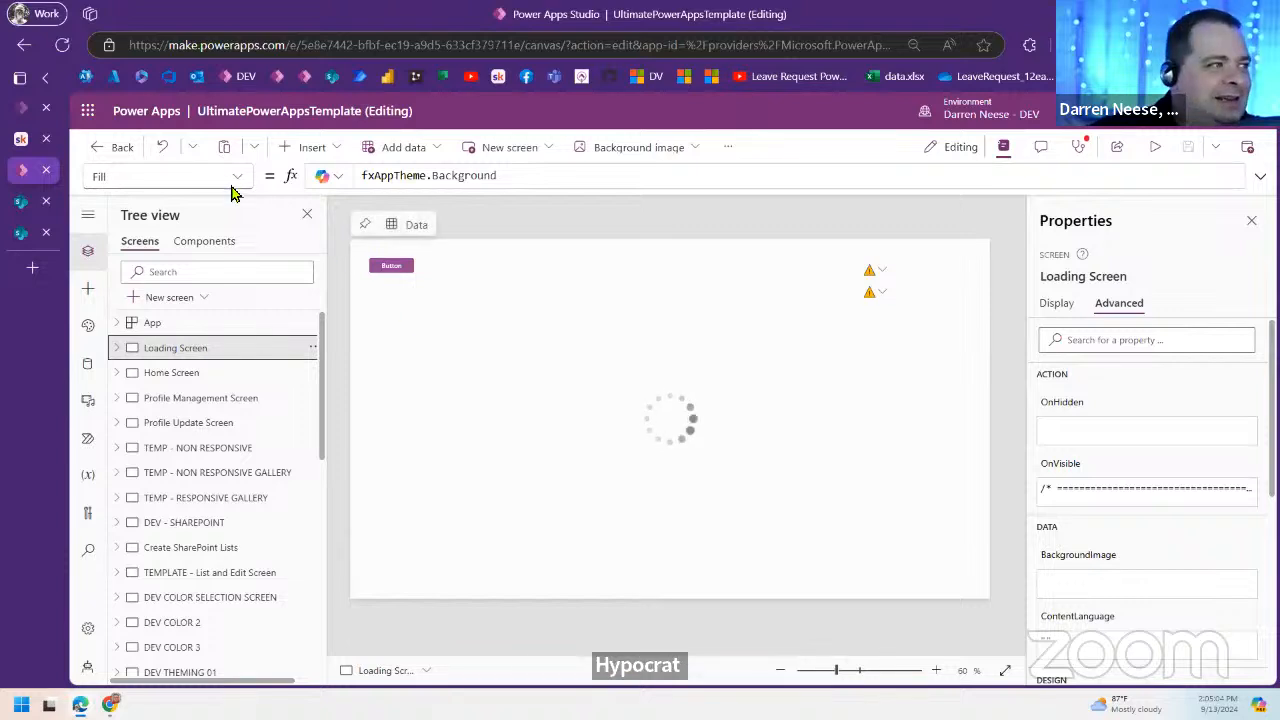
click(200, 324)
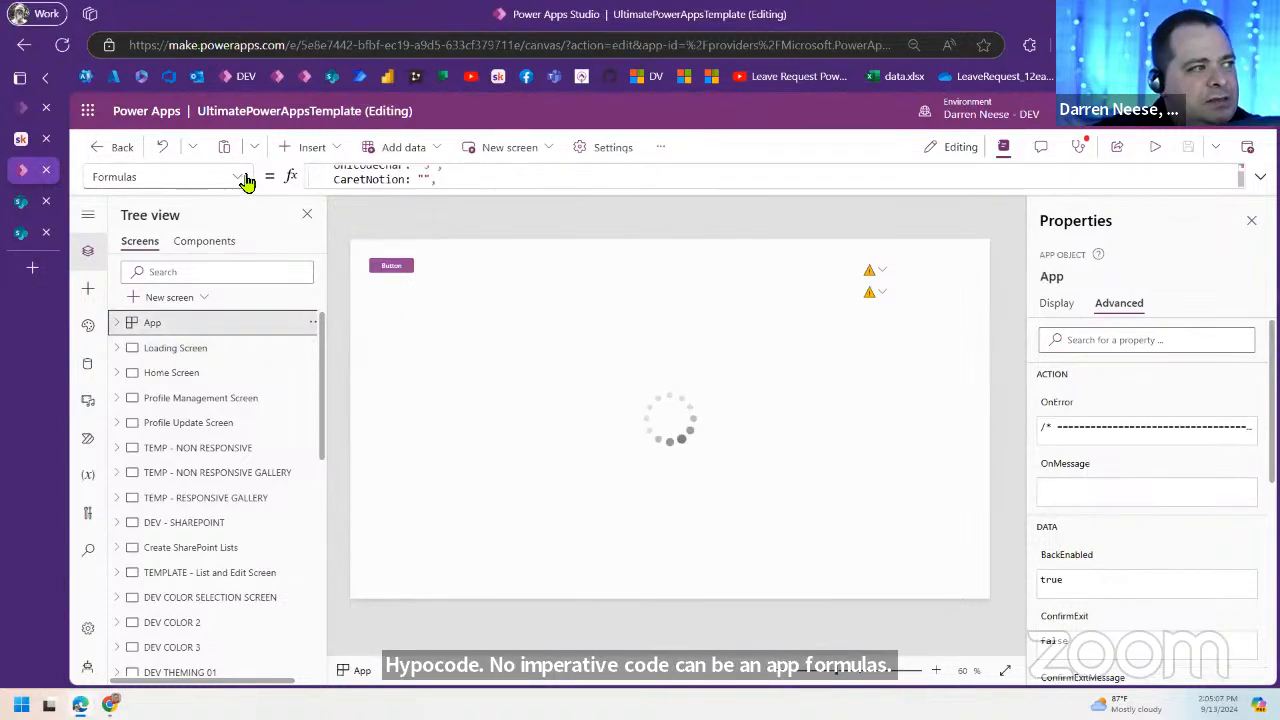
click(238, 176)
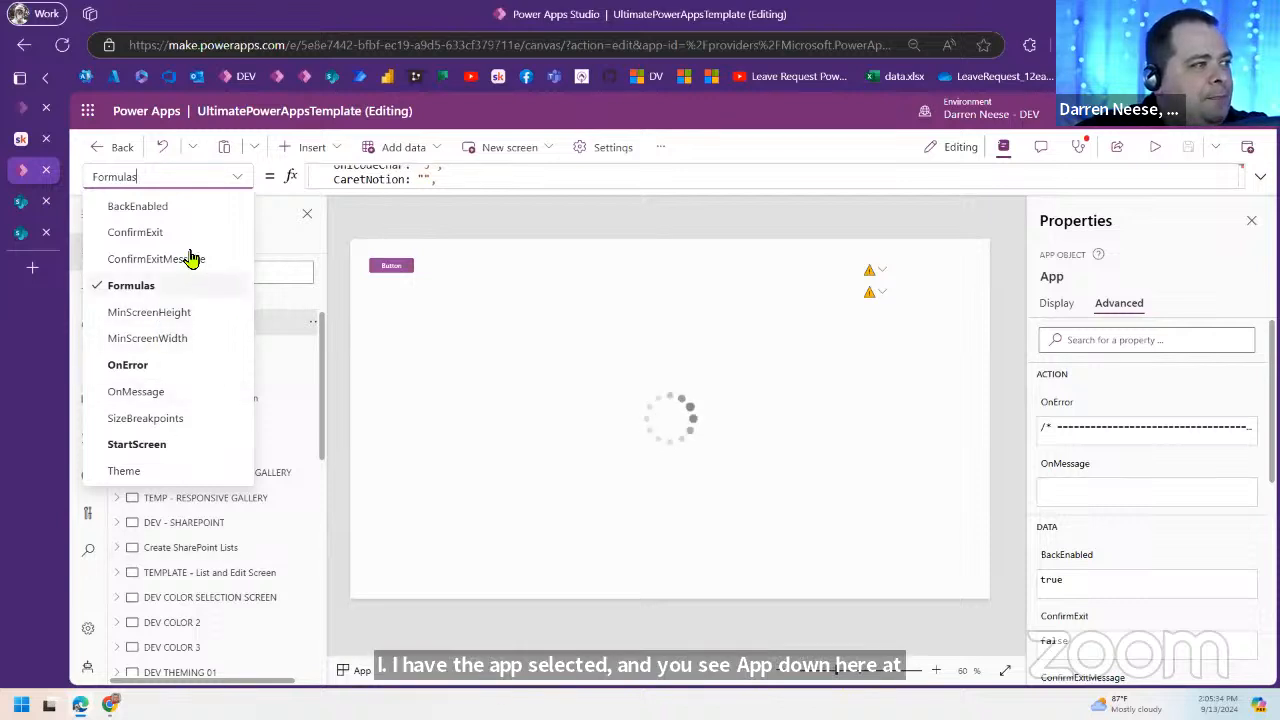
click(168, 366)
click(1258, 176)
scroll(914, 400, up, 5)
scroll(958, 420, up, 10)
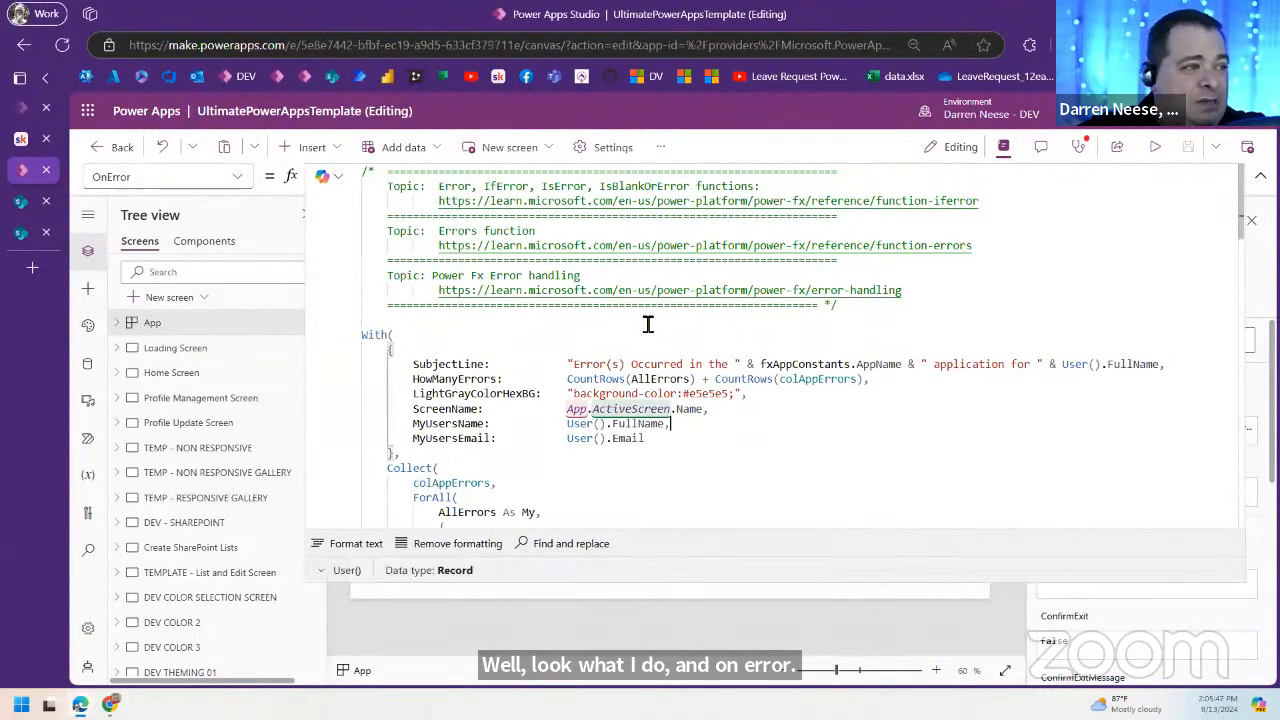
Step: Examine the OnError formula from the error collection to the HTML email body, and shrink the formula bar back
click(971, 469)
scroll(971, 469, down, 8)
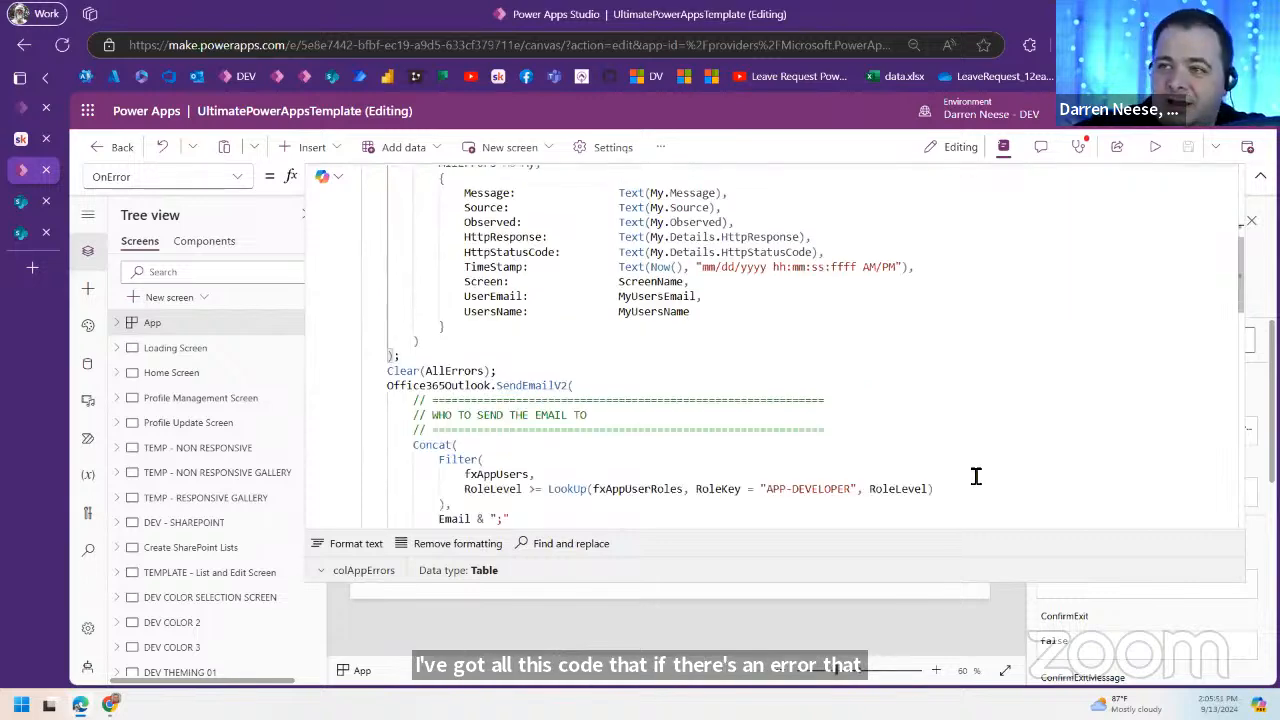
scroll(976, 476, down, 4)
click(528, 352)
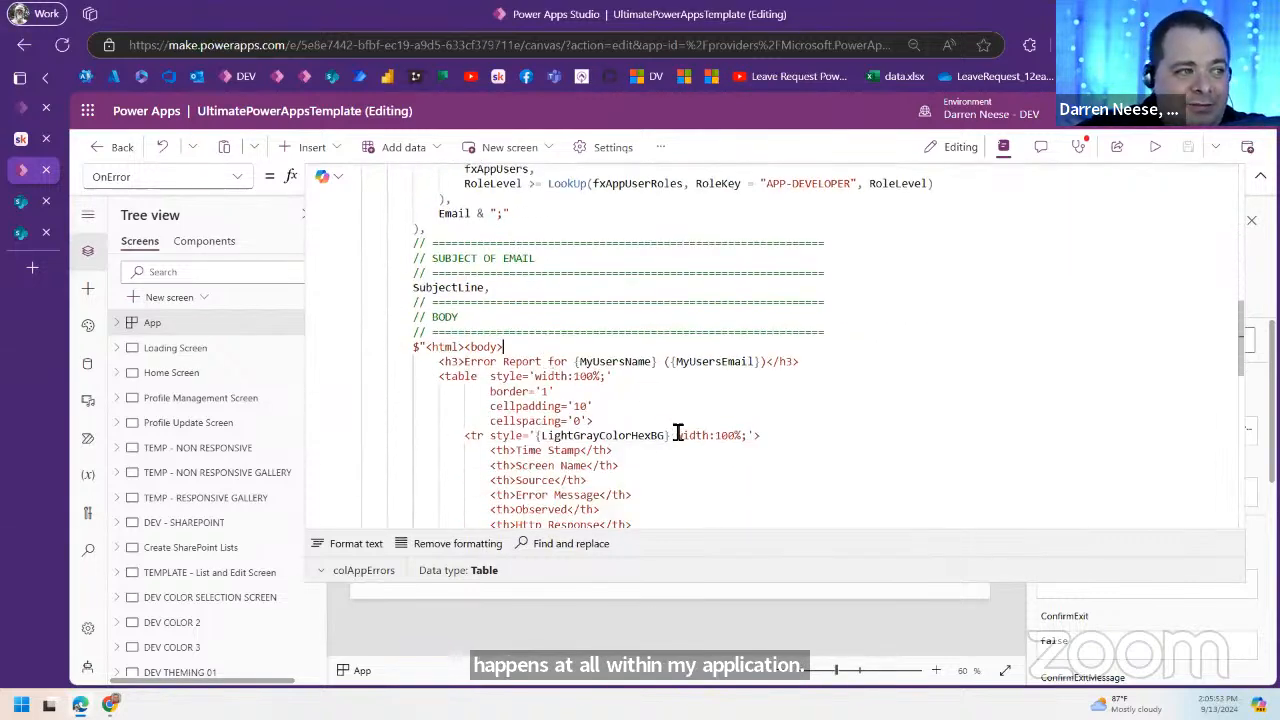
scroll(774, 500, down, 10)
scroll(774, 496, up, 20)
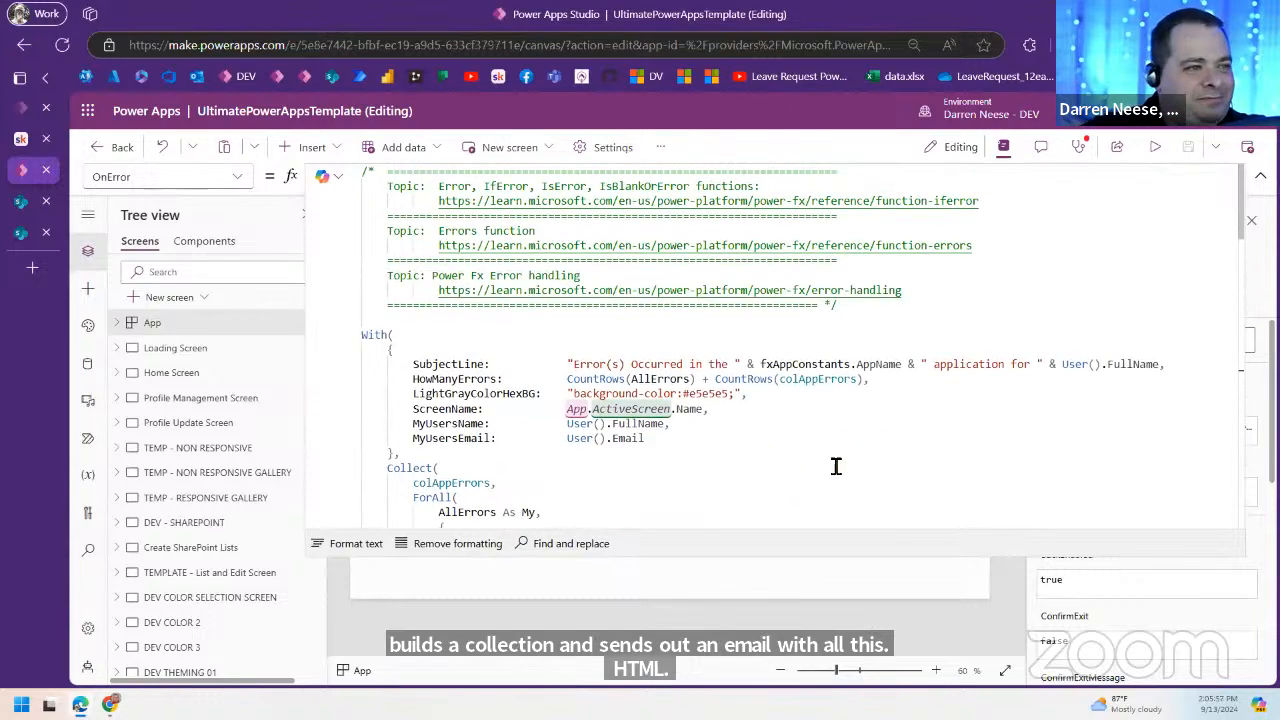
click(1259, 176)
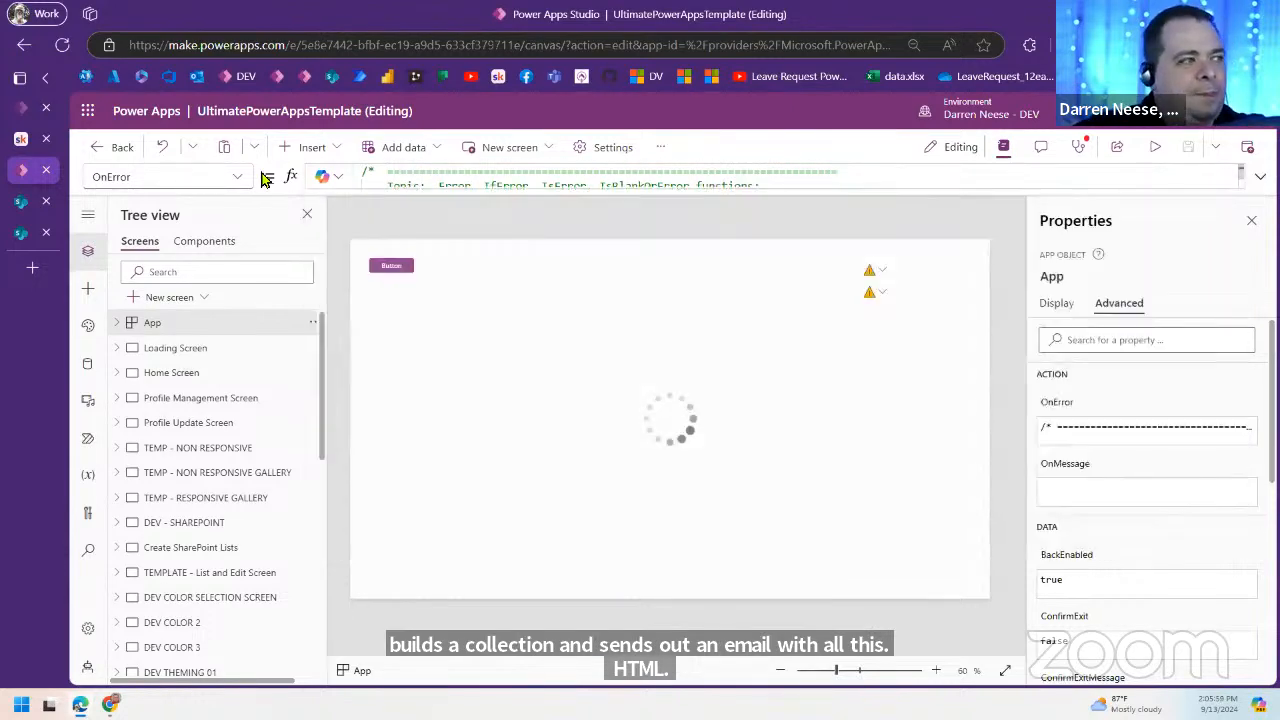
Step: Review the App object's property list and the controls contained in the Loading Screen
click(236, 177)
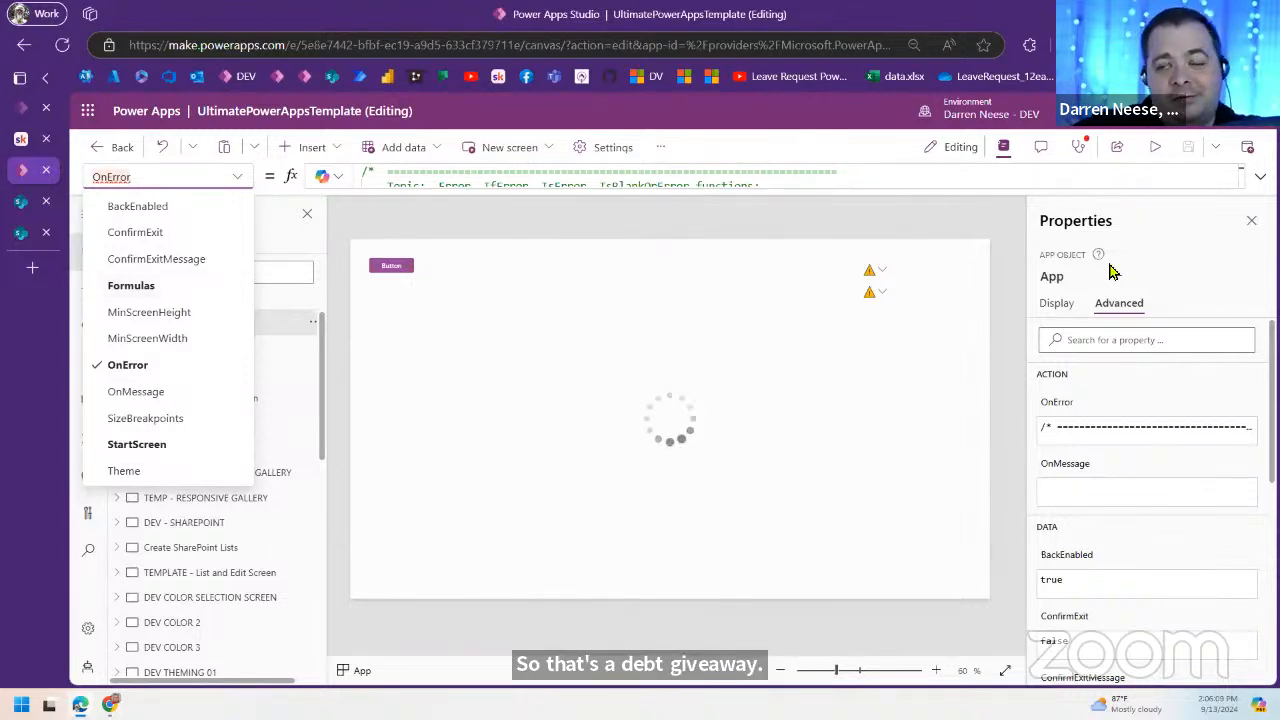
click(248, 186)
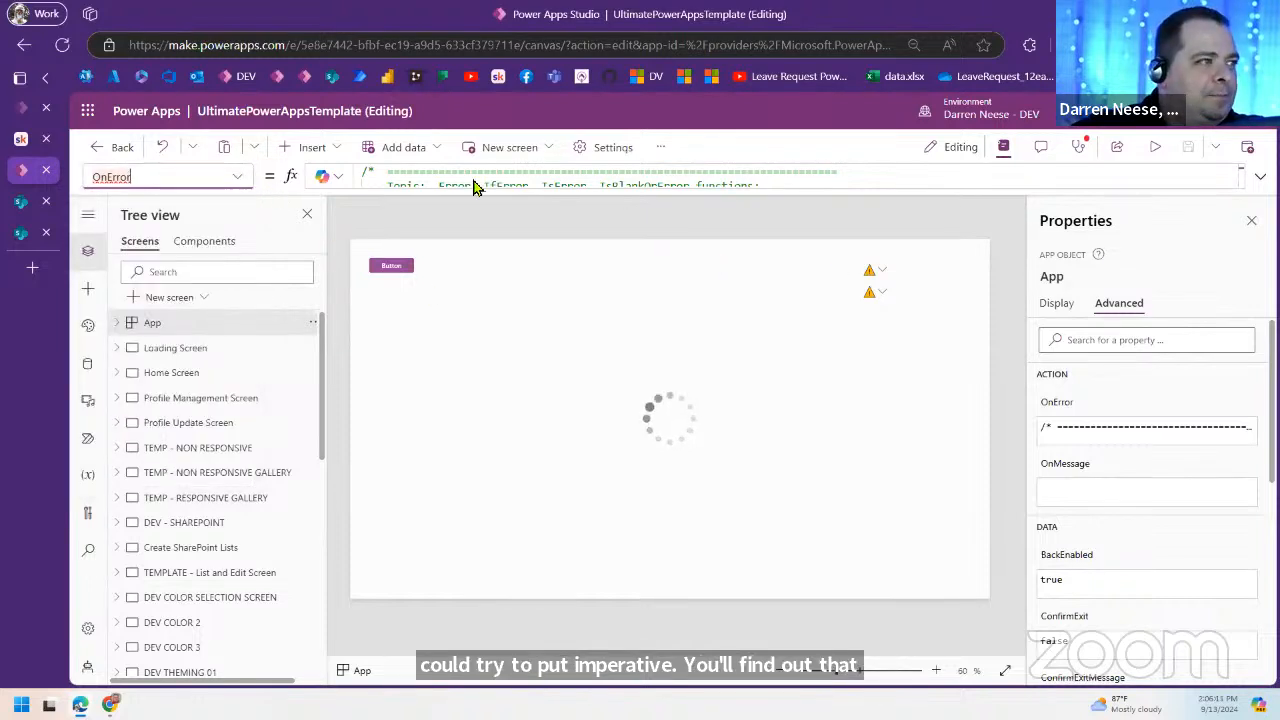
click(193, 350)
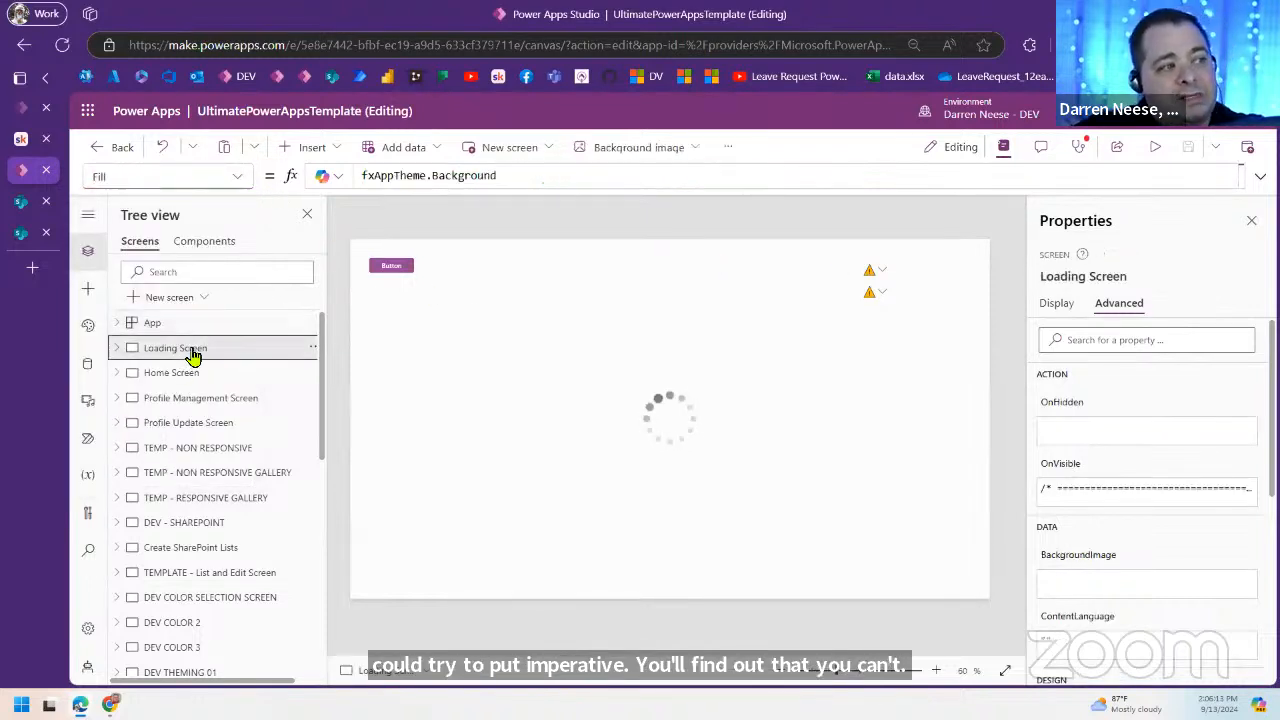
click(117, 348)
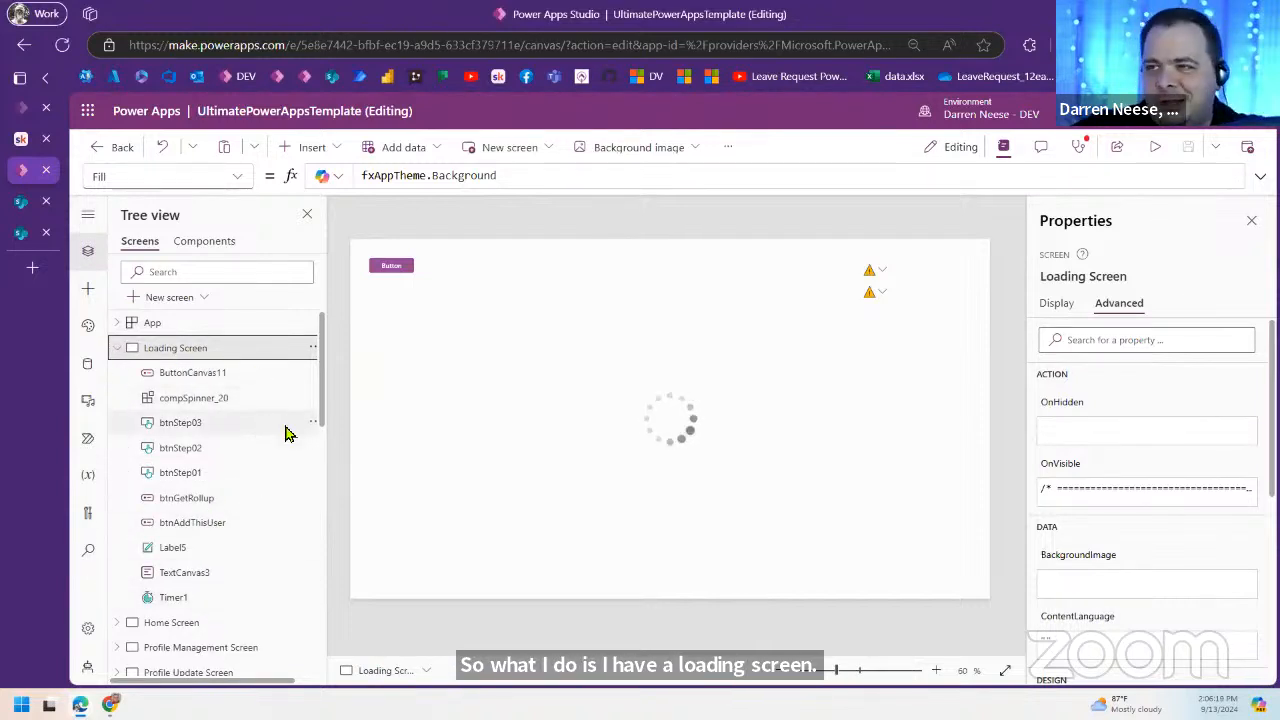
click(114, 352)
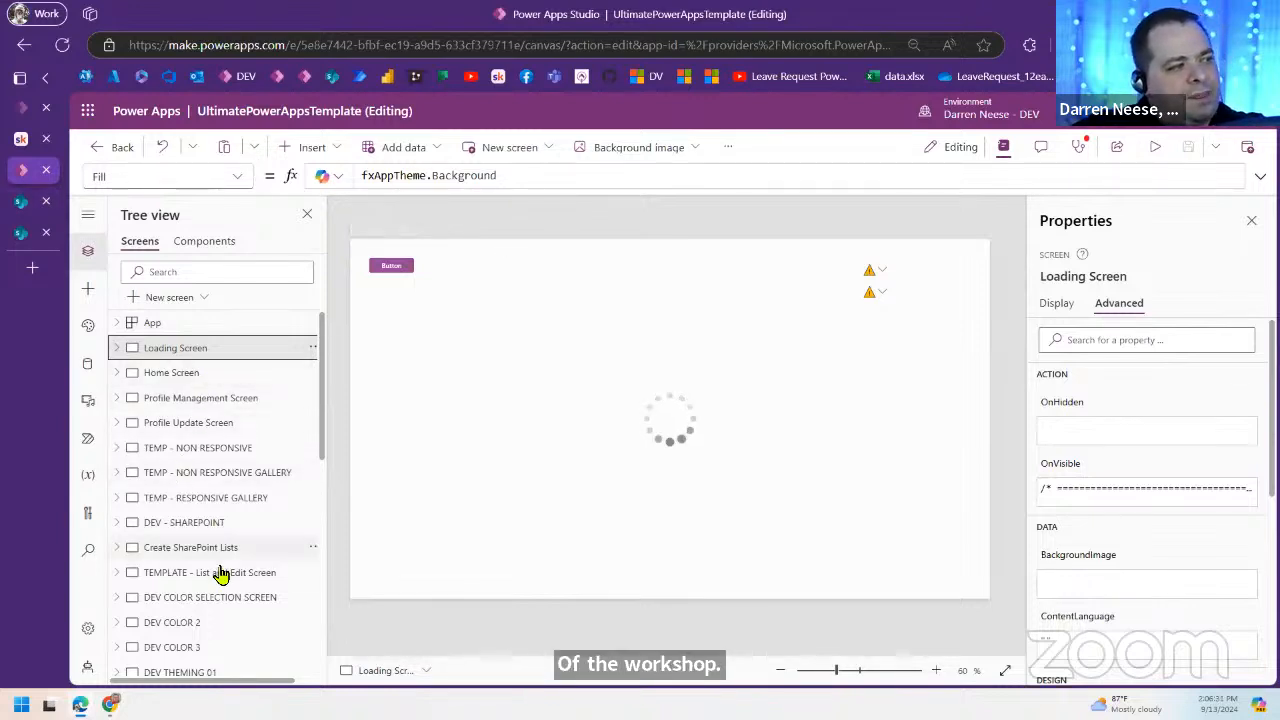
Step: Switch to The Ultimate JumpStart Kit app, exit its preview and open the Home Screen for editing
mouse_move(20, 143)
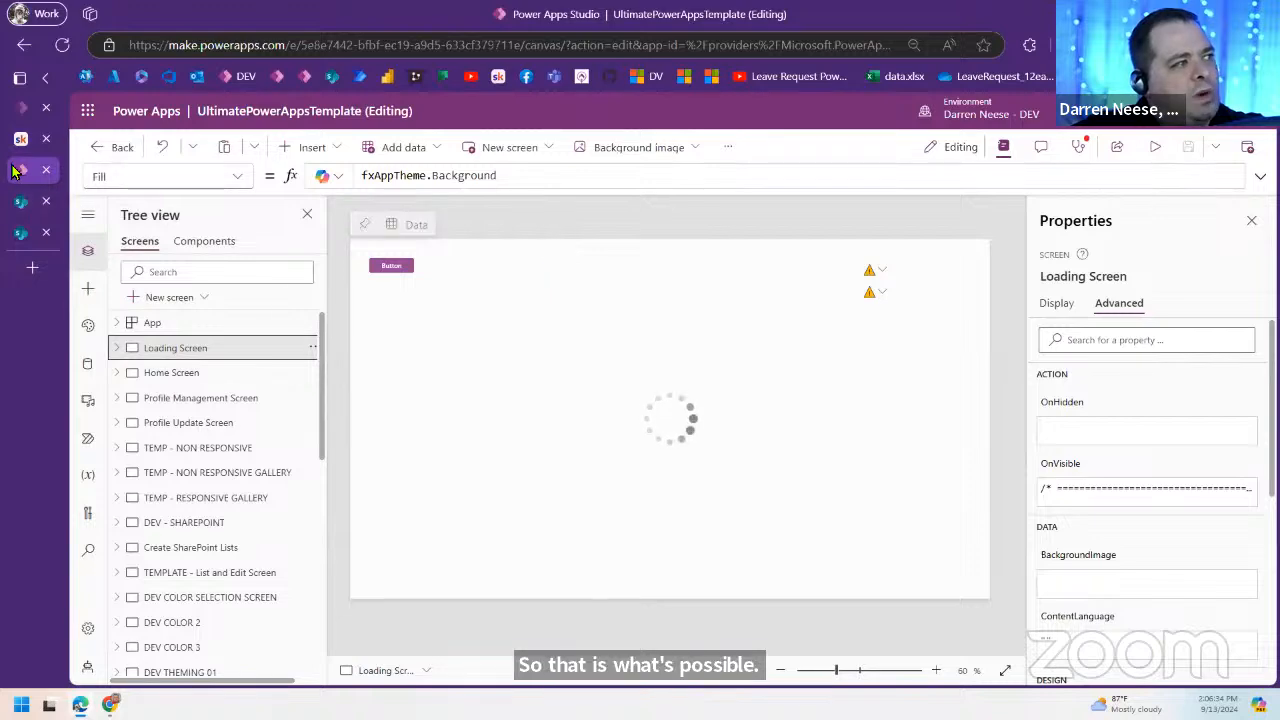
click(22, 107)
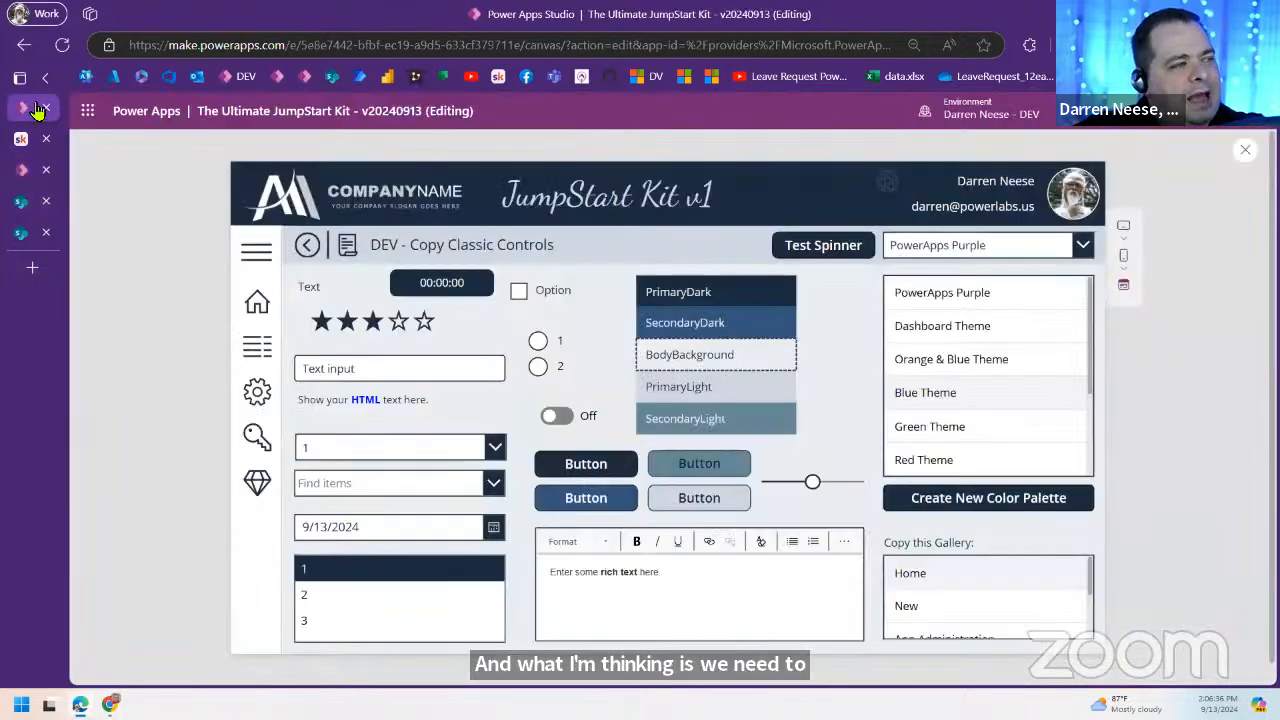
click(1245, 150)
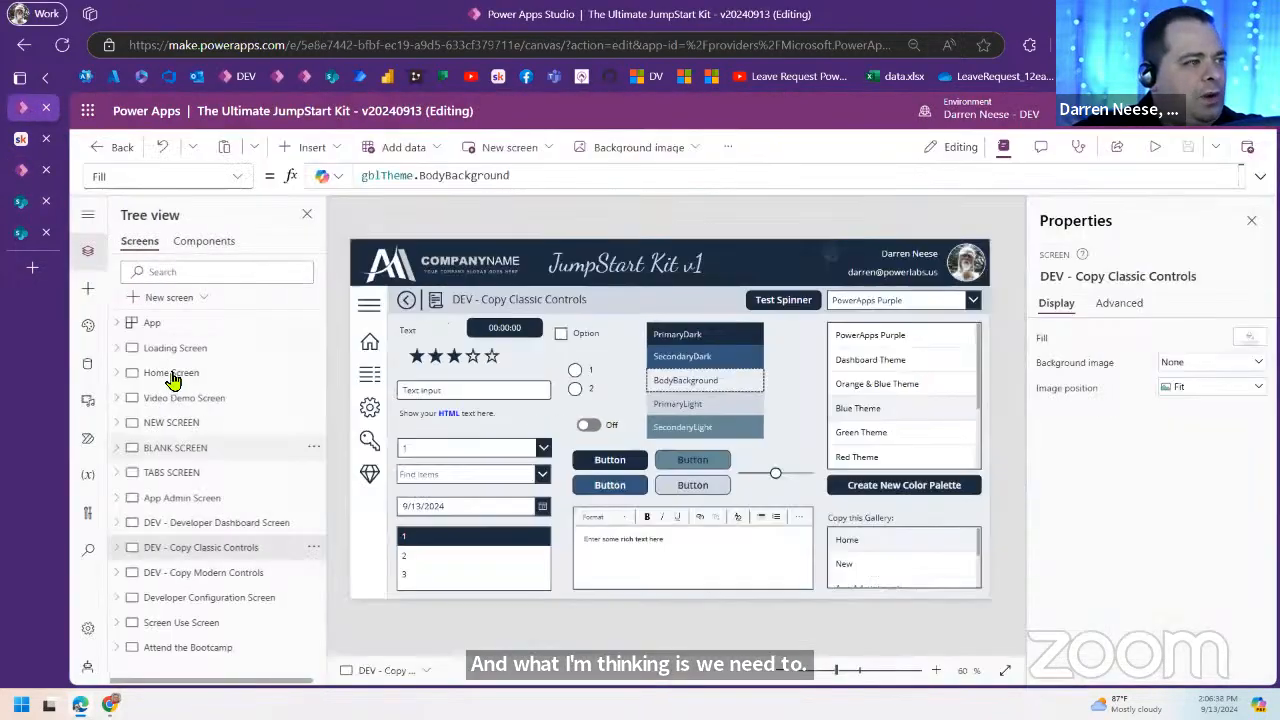
click(183, 373)
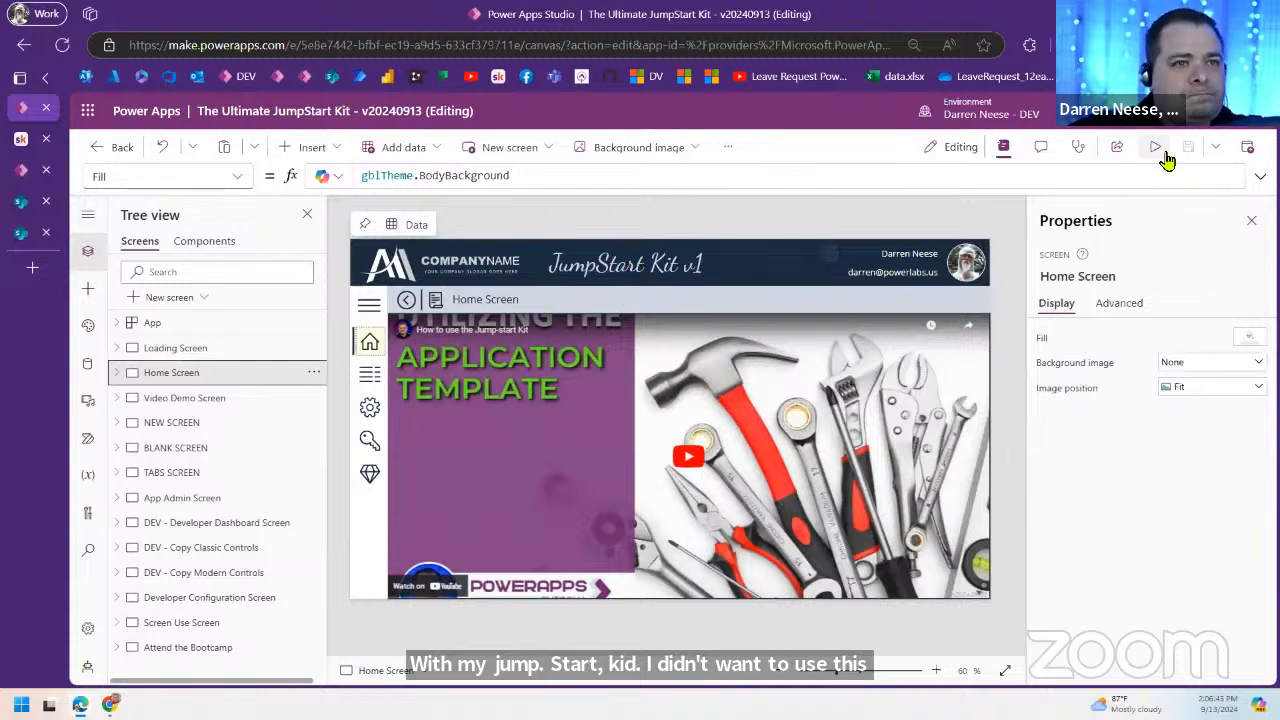
Step: Save a copy of the app under the name "SharePoint JumpStart 20240913"
click(1216, 148)
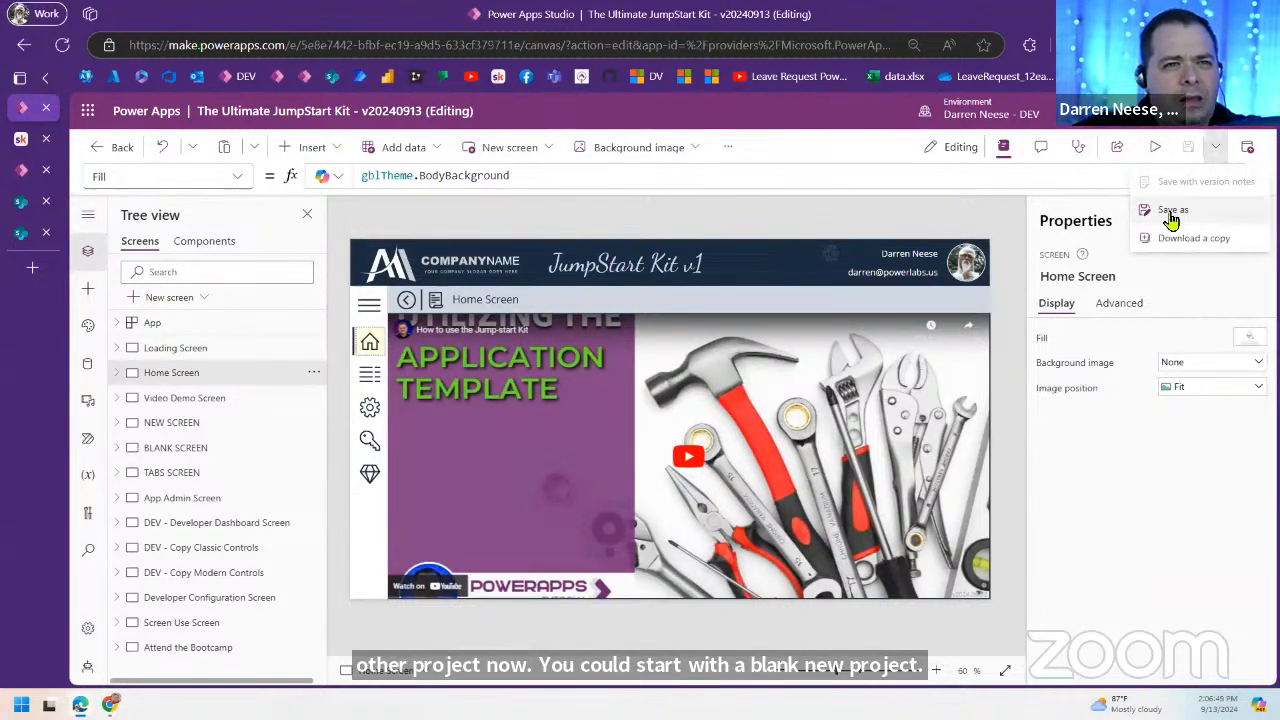
click(1214, 212)
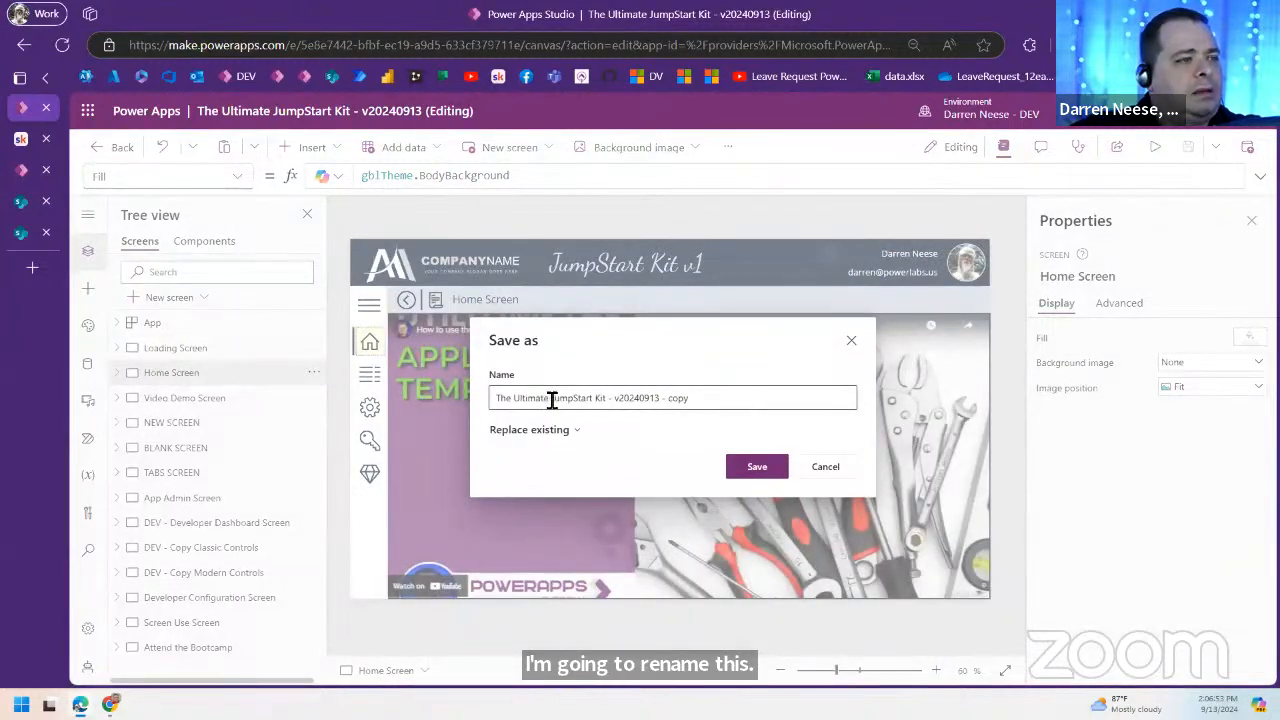
drag(553, 398, 495, 396)
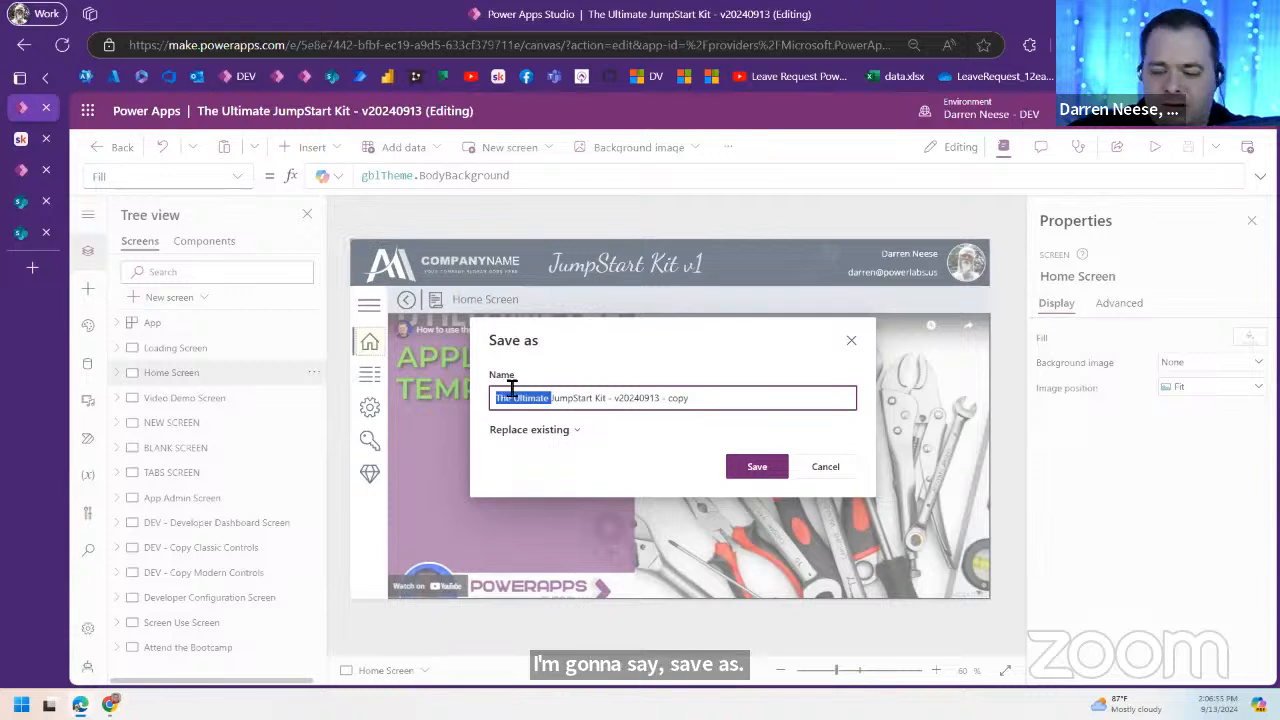
key(BackSpace)
text(SharePoin)
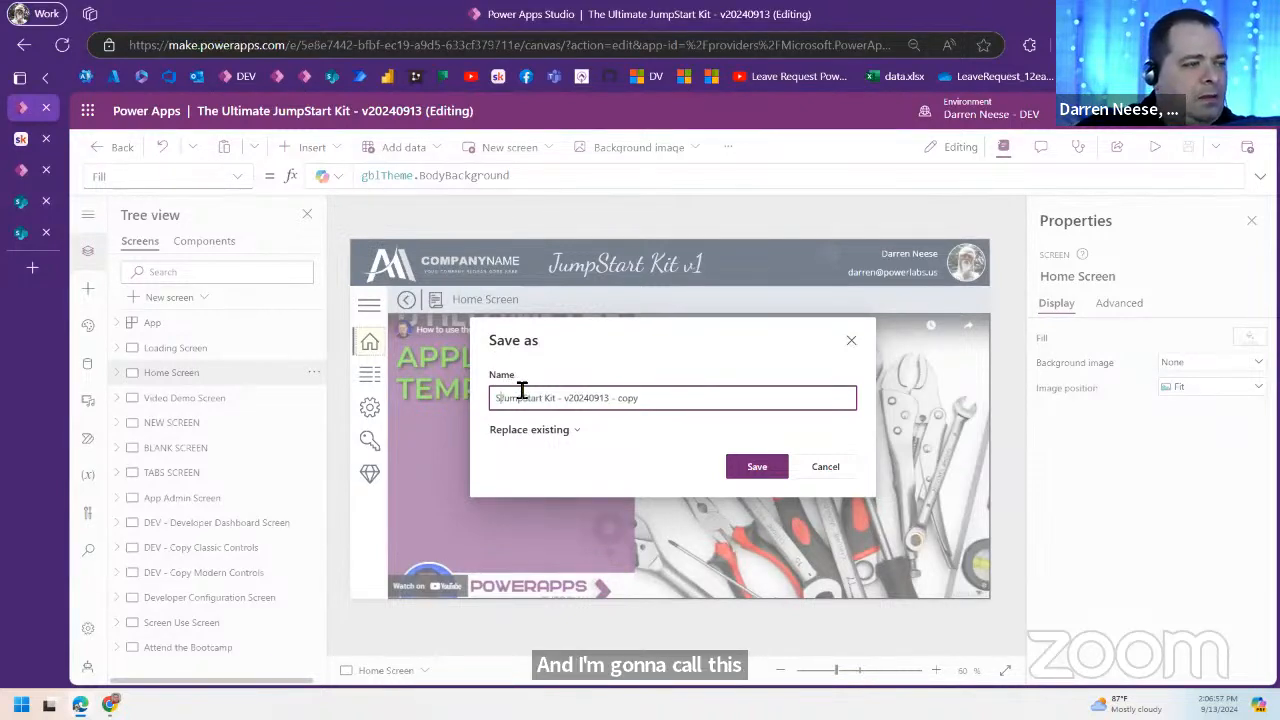
text(nt)
key(BackSpace)
key(BackSpace)
key(BackSpace)
text(nt)
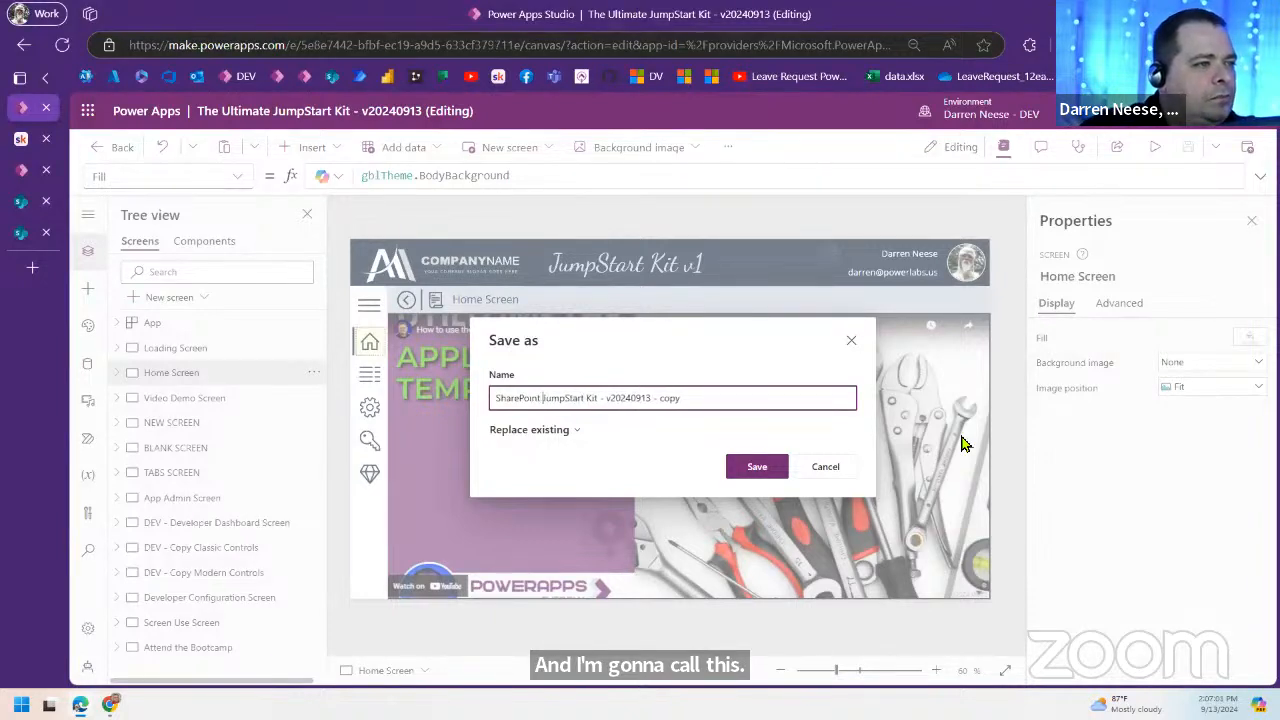
key(shift+End)
key(Delete)
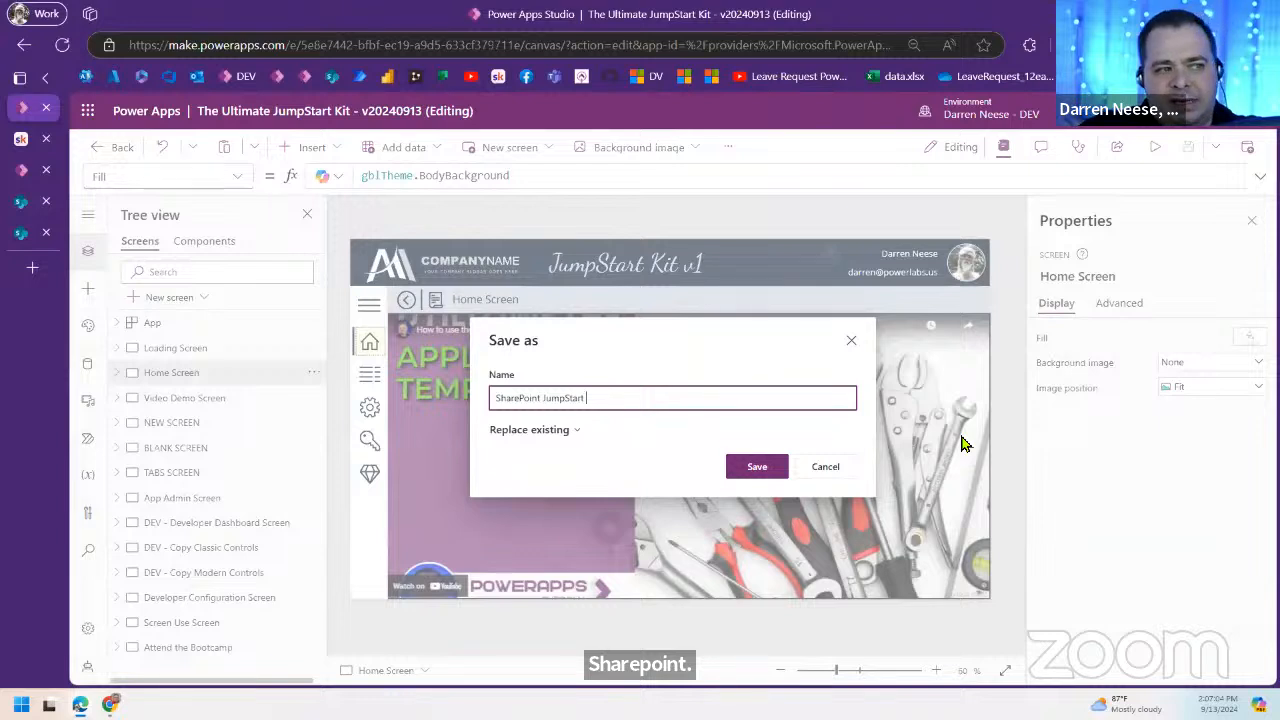
text(20)
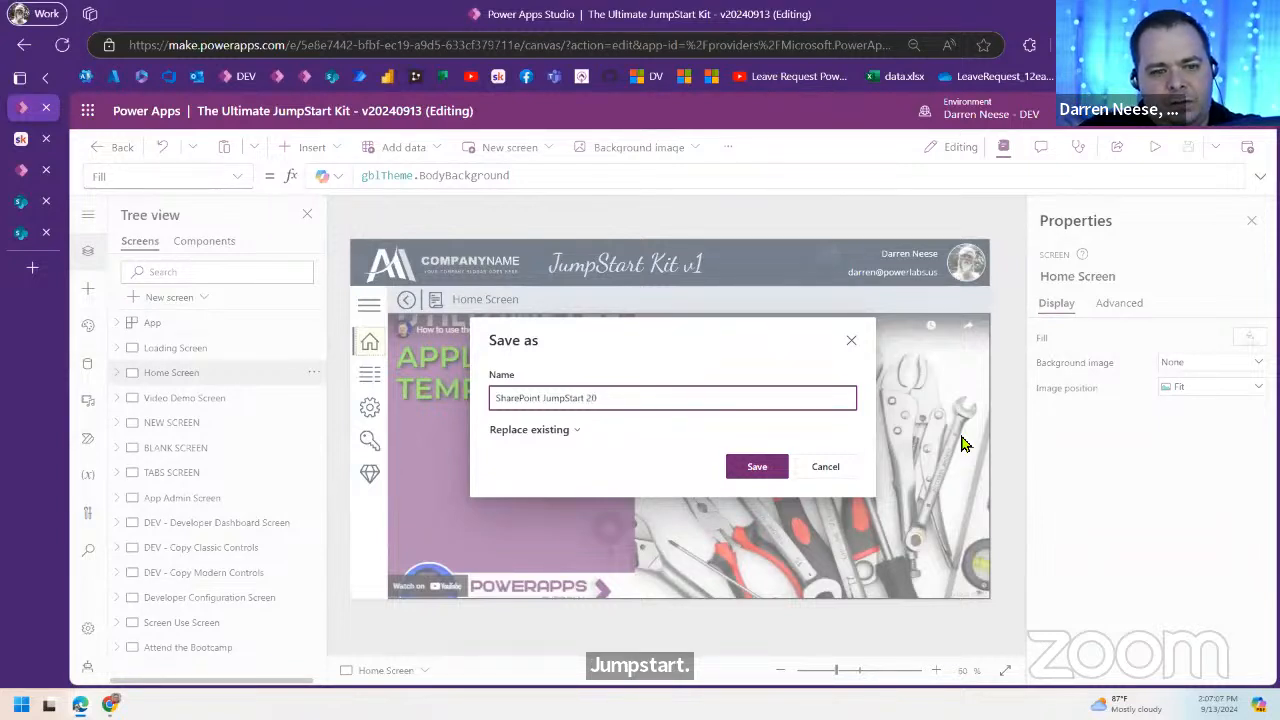
text(240913)
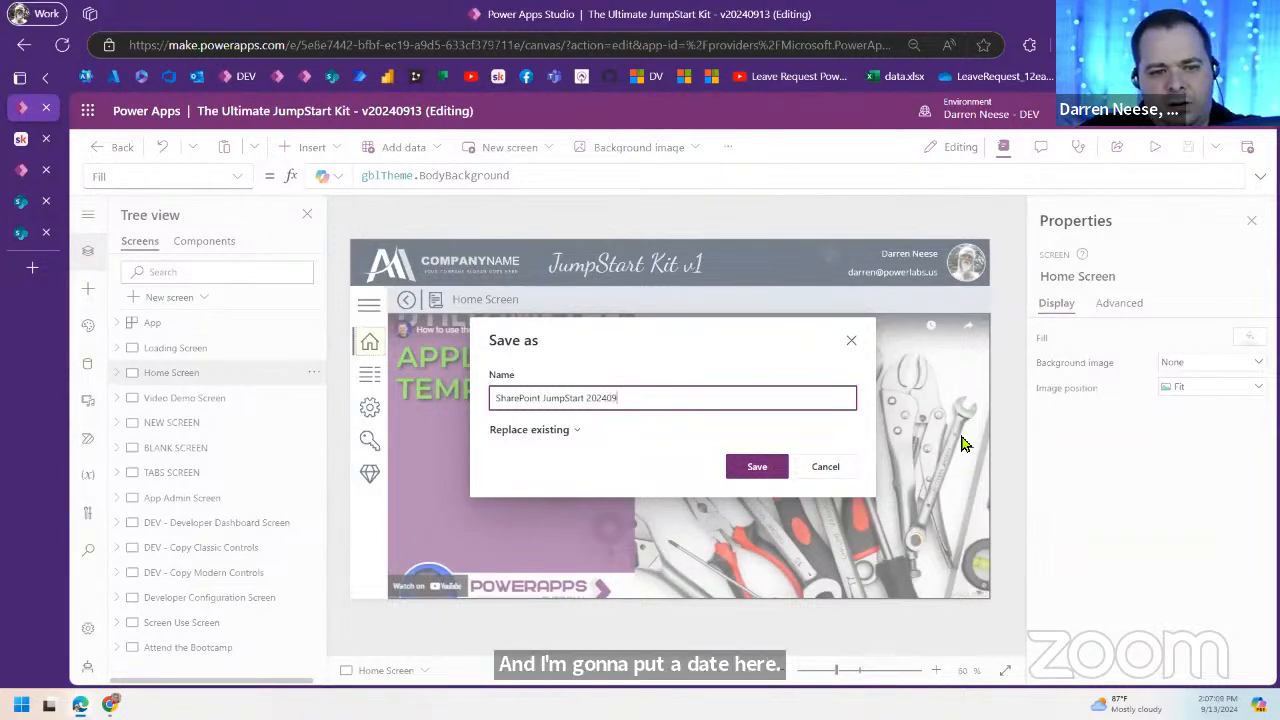
click(757, 467)
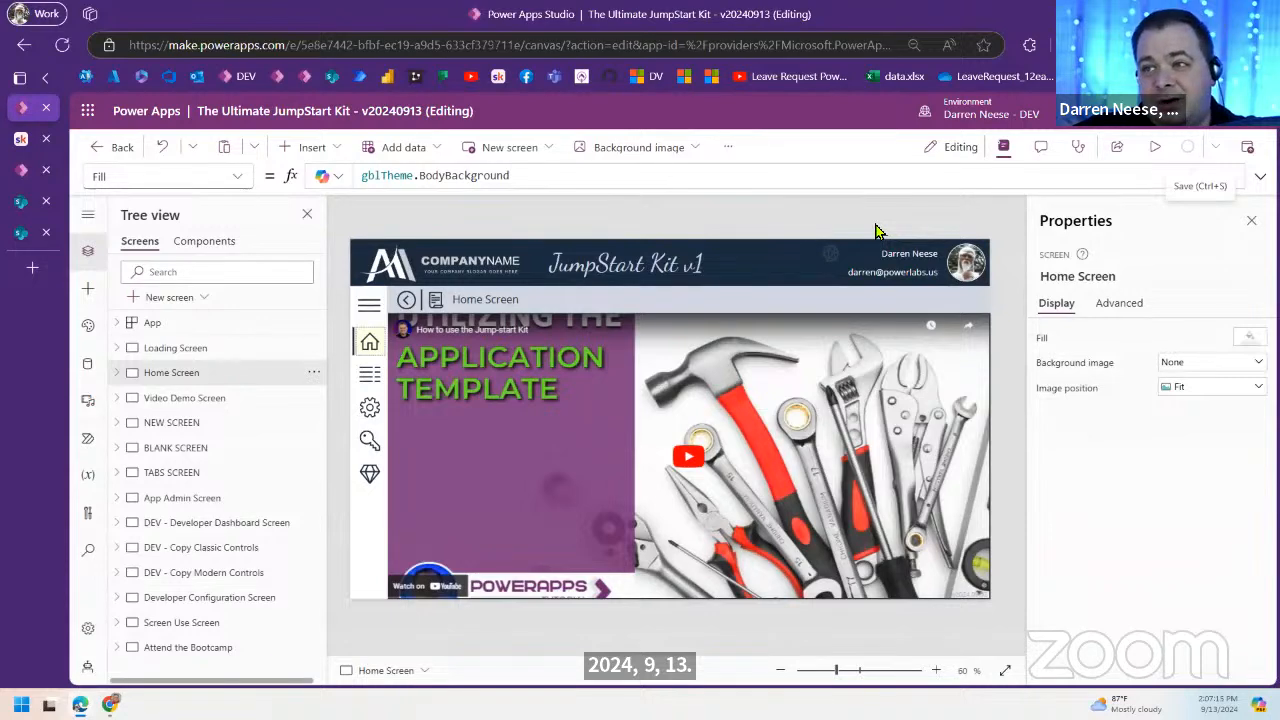
Step: Delete the how-to video from the Home Screen, save the app and collapse the screen in the tree view
click(850, 398)
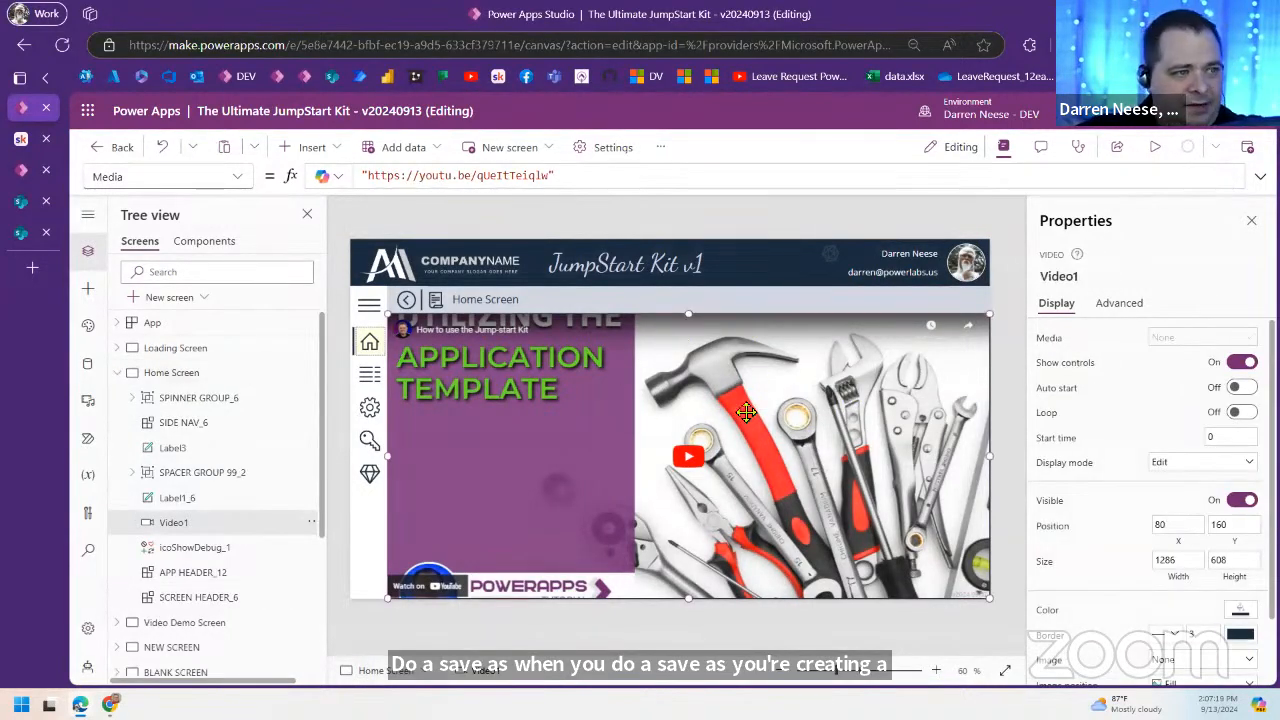
key(Delete)
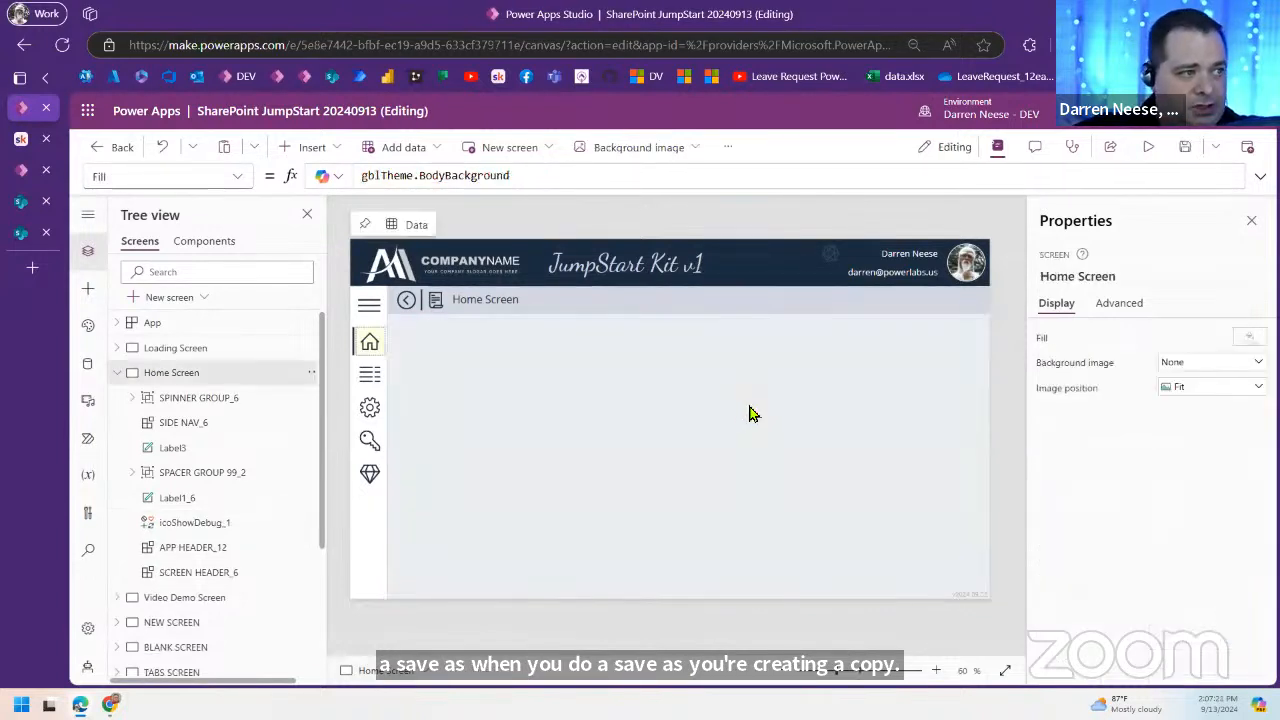
click(1188, 148)
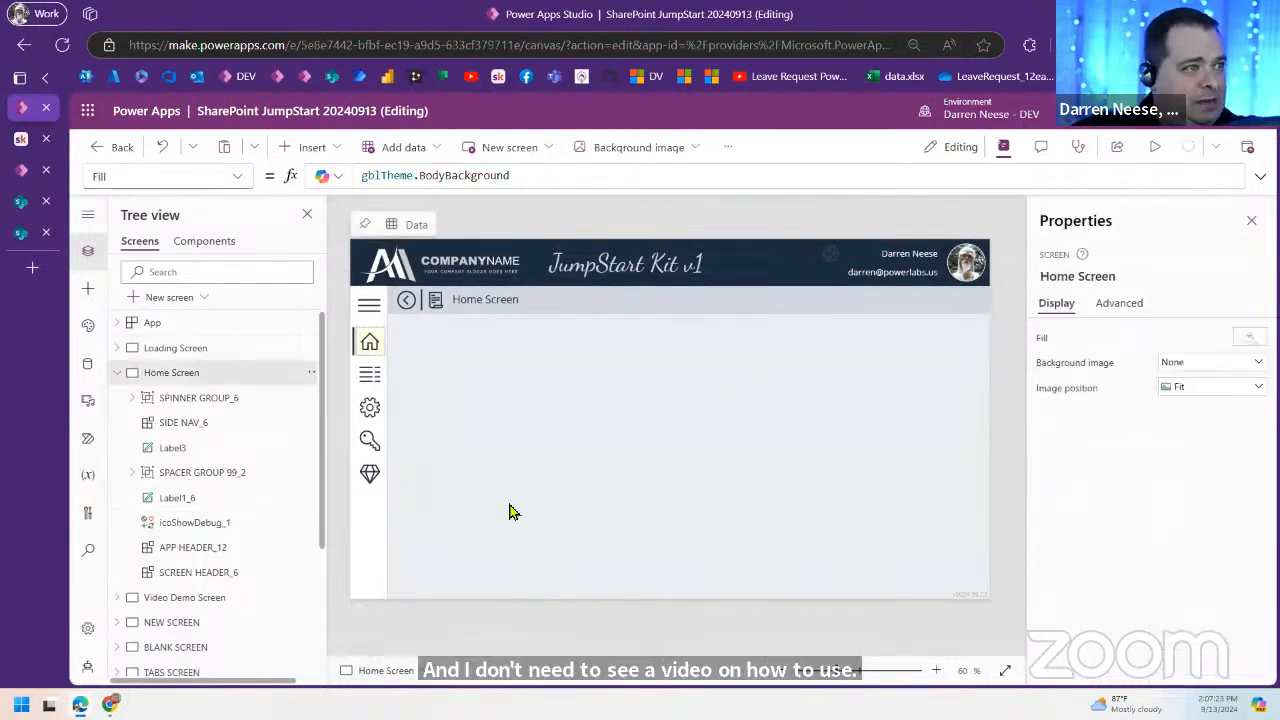
click(116, 374)
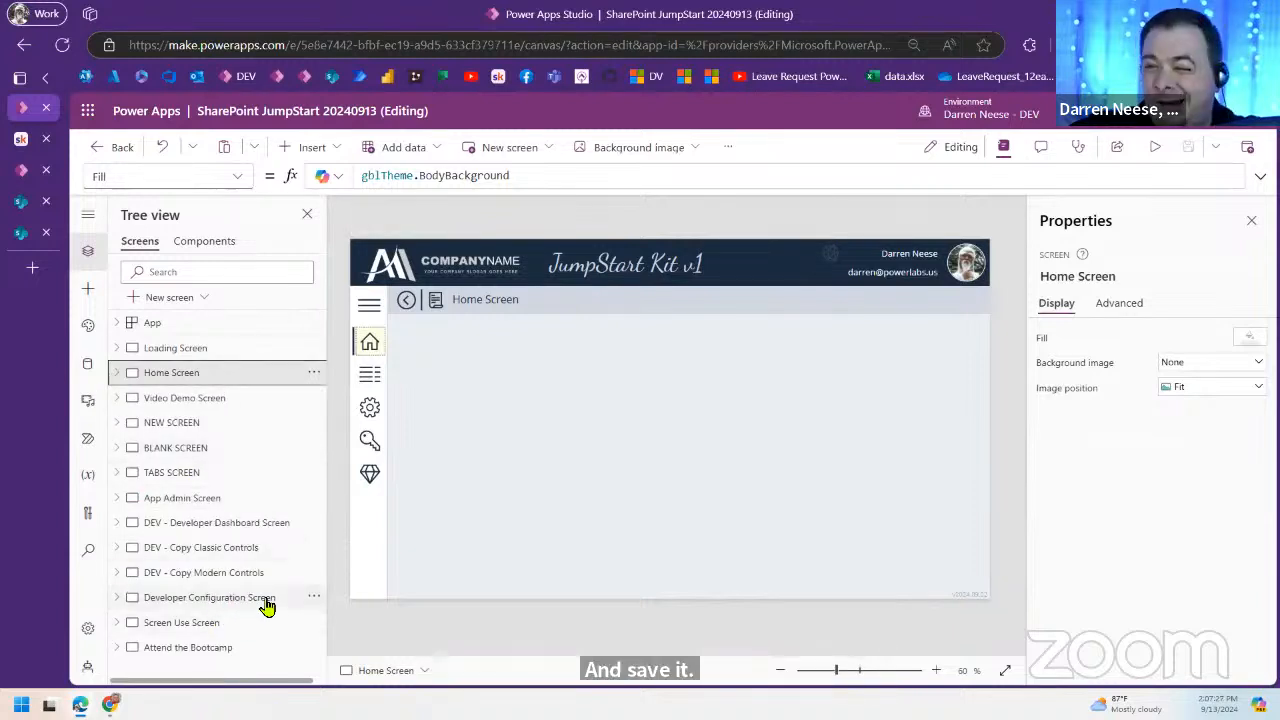
Step: Preview the DEV - Copy Classic Controls screen and try the PowerApps Purple, Orange & Blue, Blue and Earth color themes
click(246, 549)
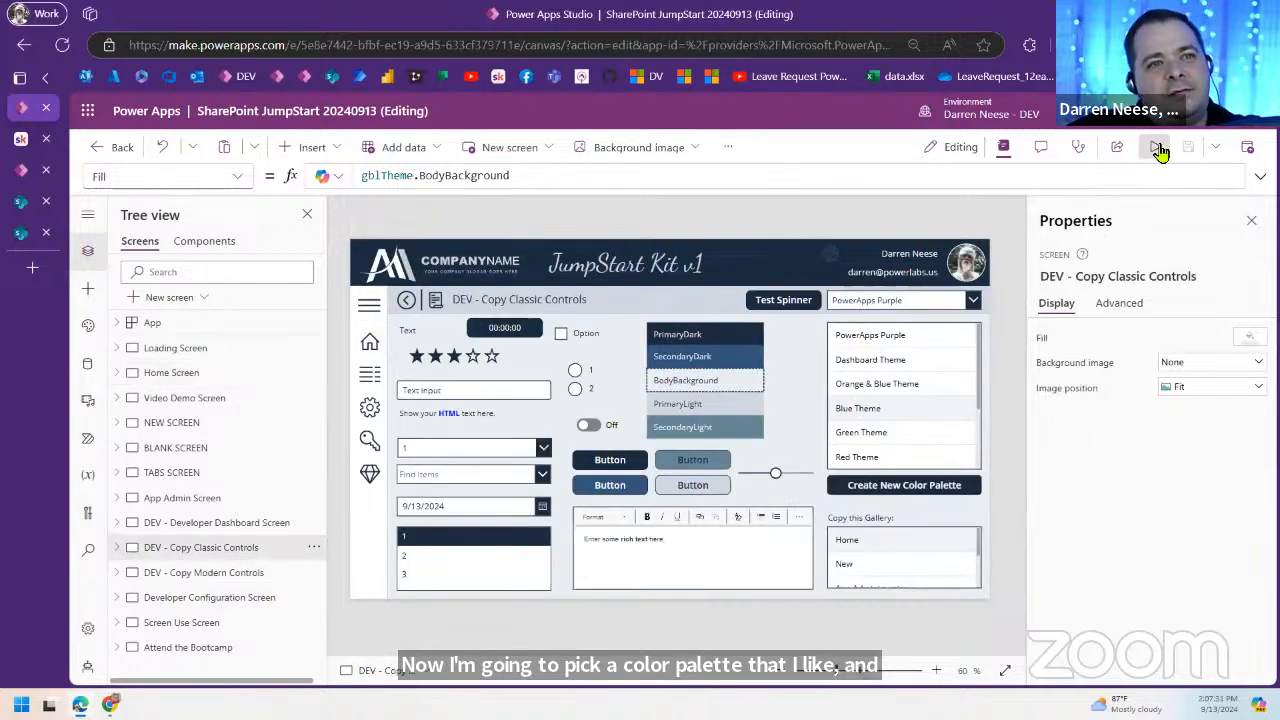
click(1155, 148)
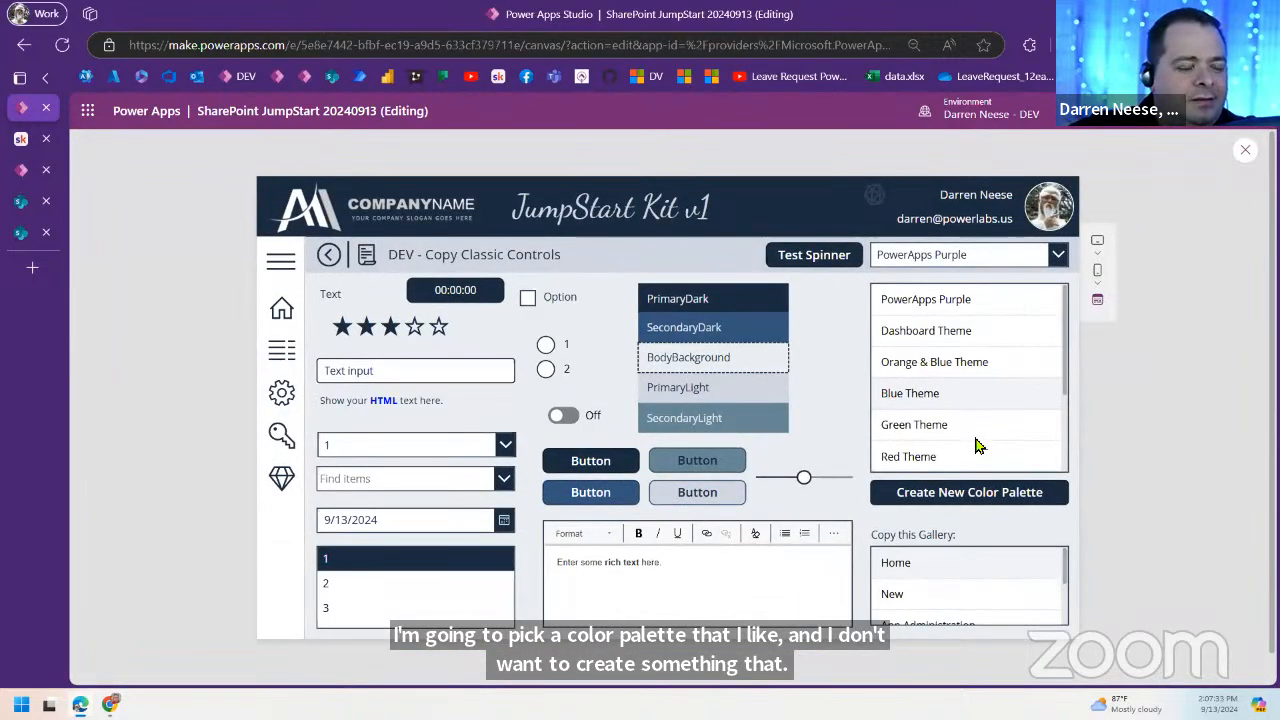
click(958, 301)
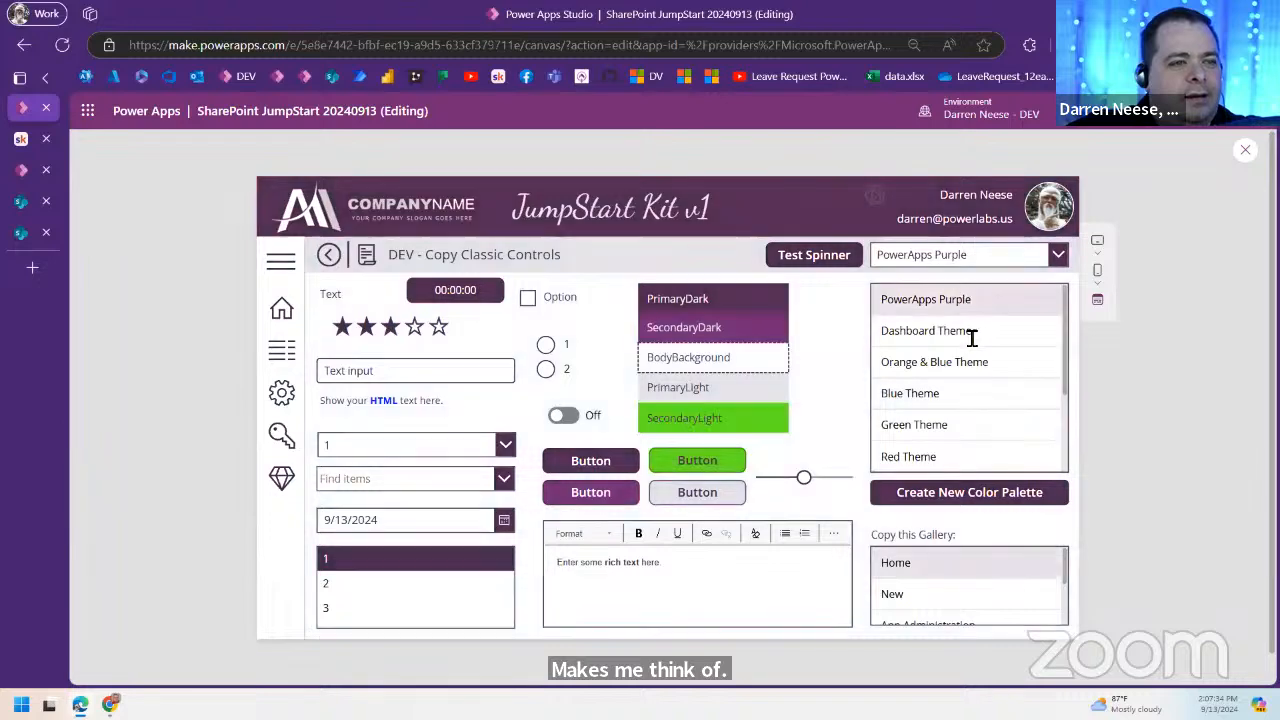
click(988, 366)
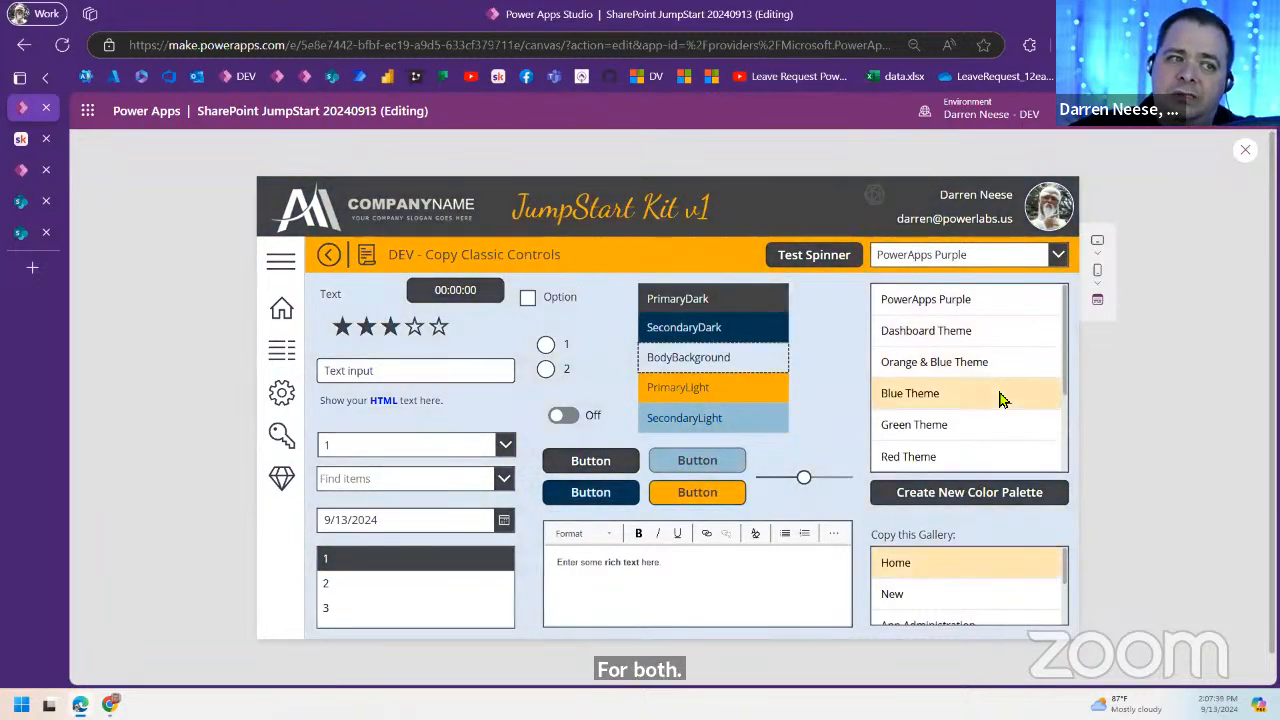
click(1004, 398)
scroll(1004, 400, down, 2)
click(975, 390)
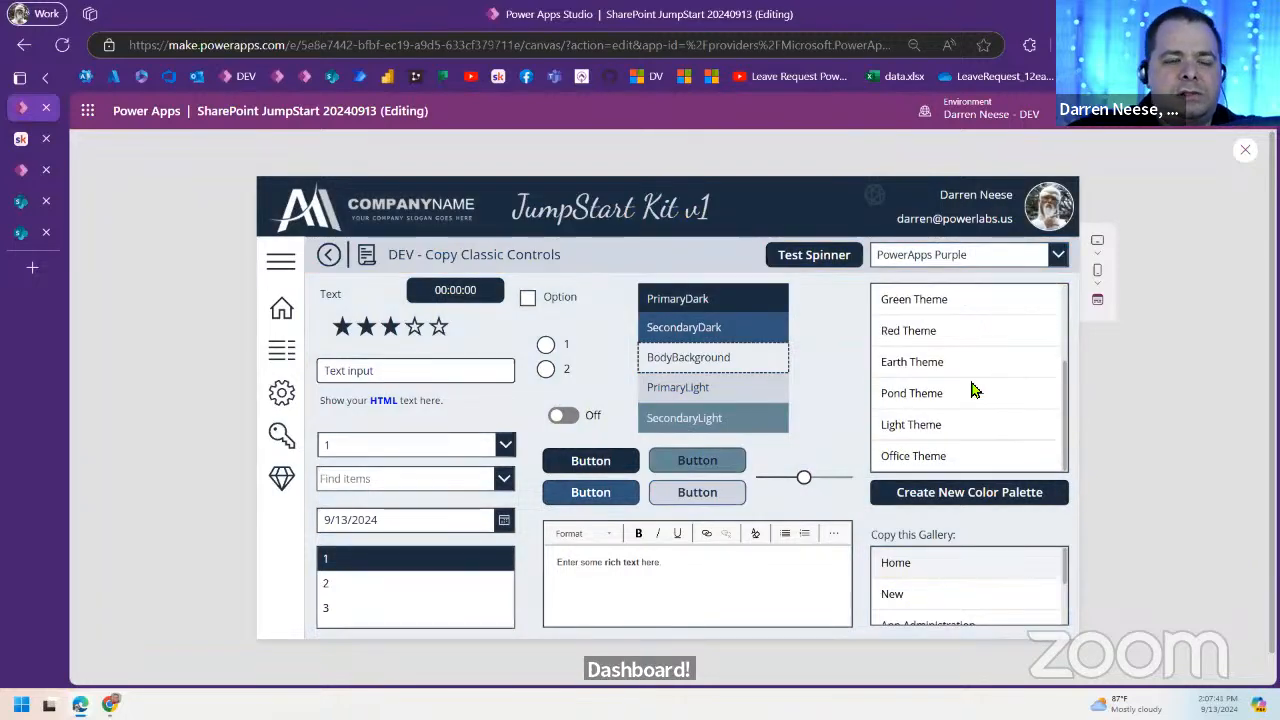
click(980, 363)
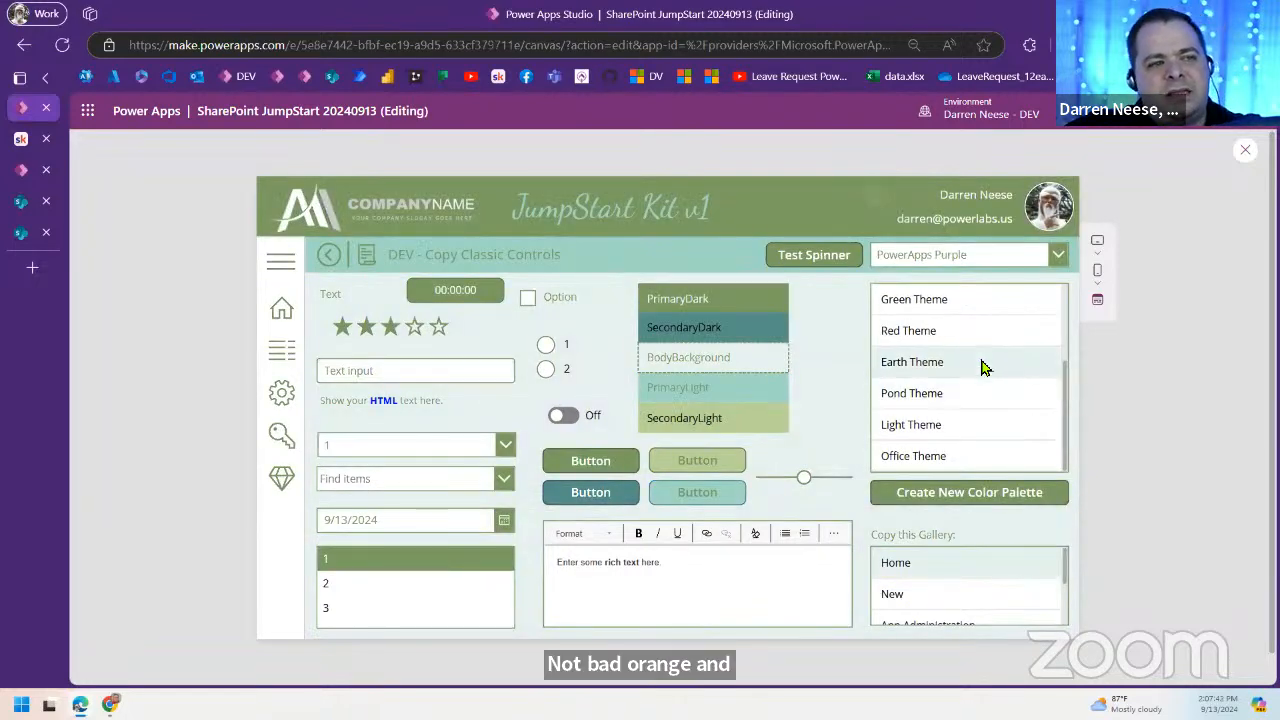
Step: Compare the Light and Office themes, keep Light Theme applied, and exit the preview on the Home Screen
click(968, 430)
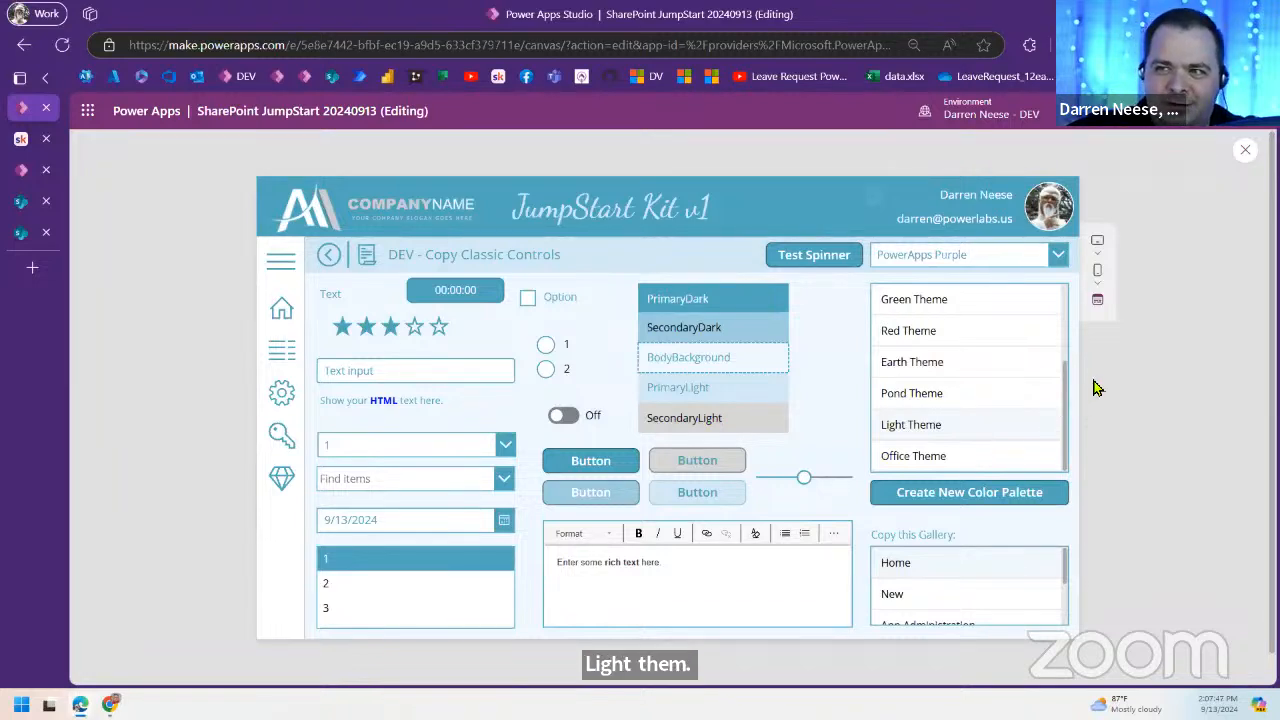
scroll(1068, 388, up, 3)
scroll(1066, 414, down, 3)
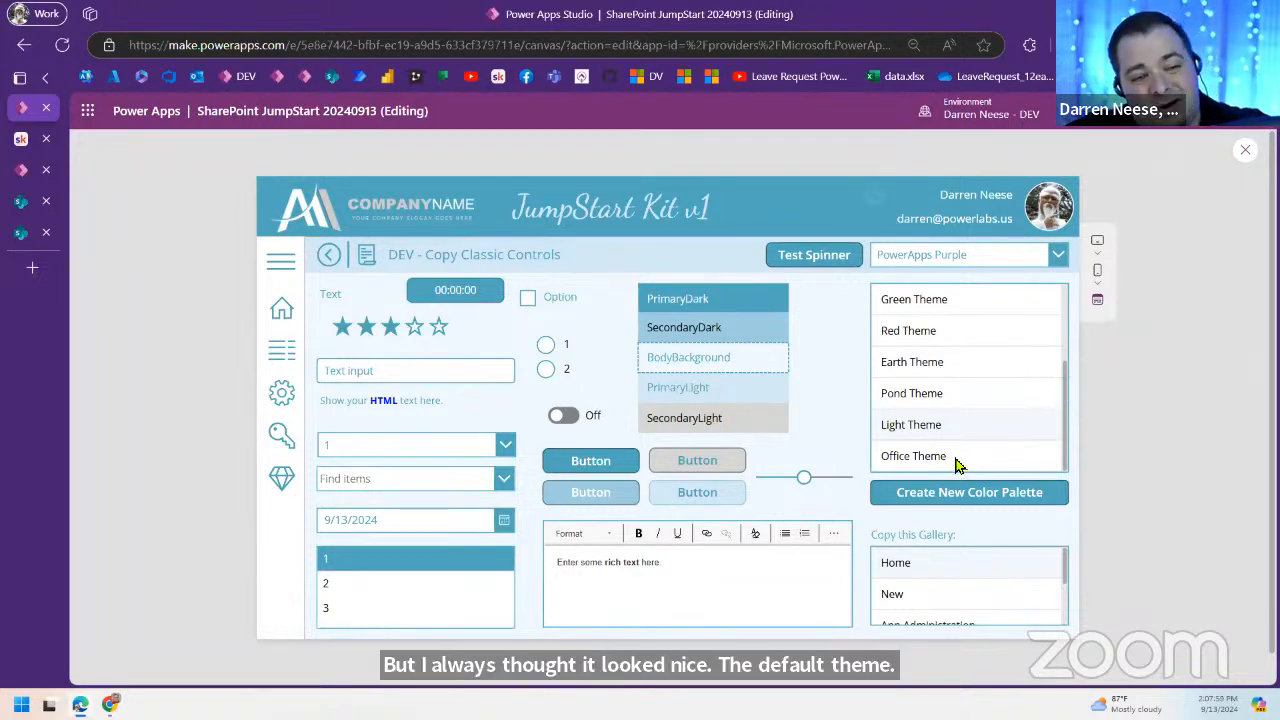
click(955, 462)
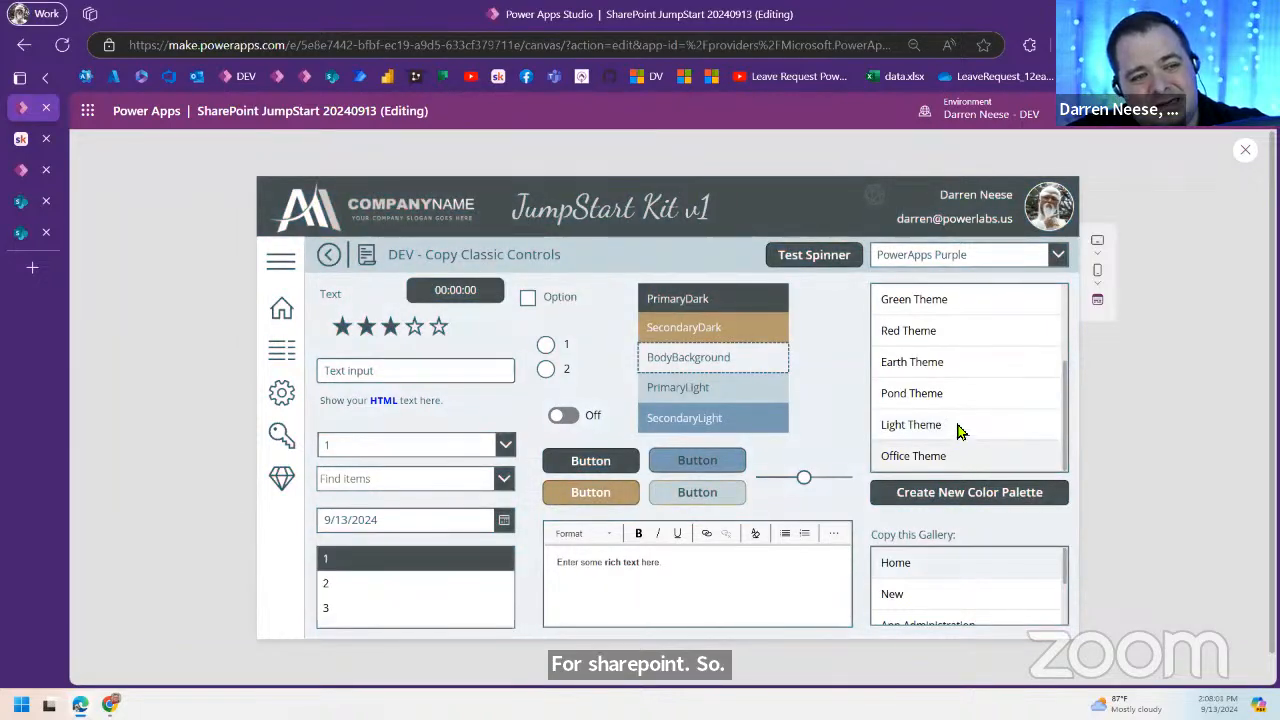
click(957, 432)
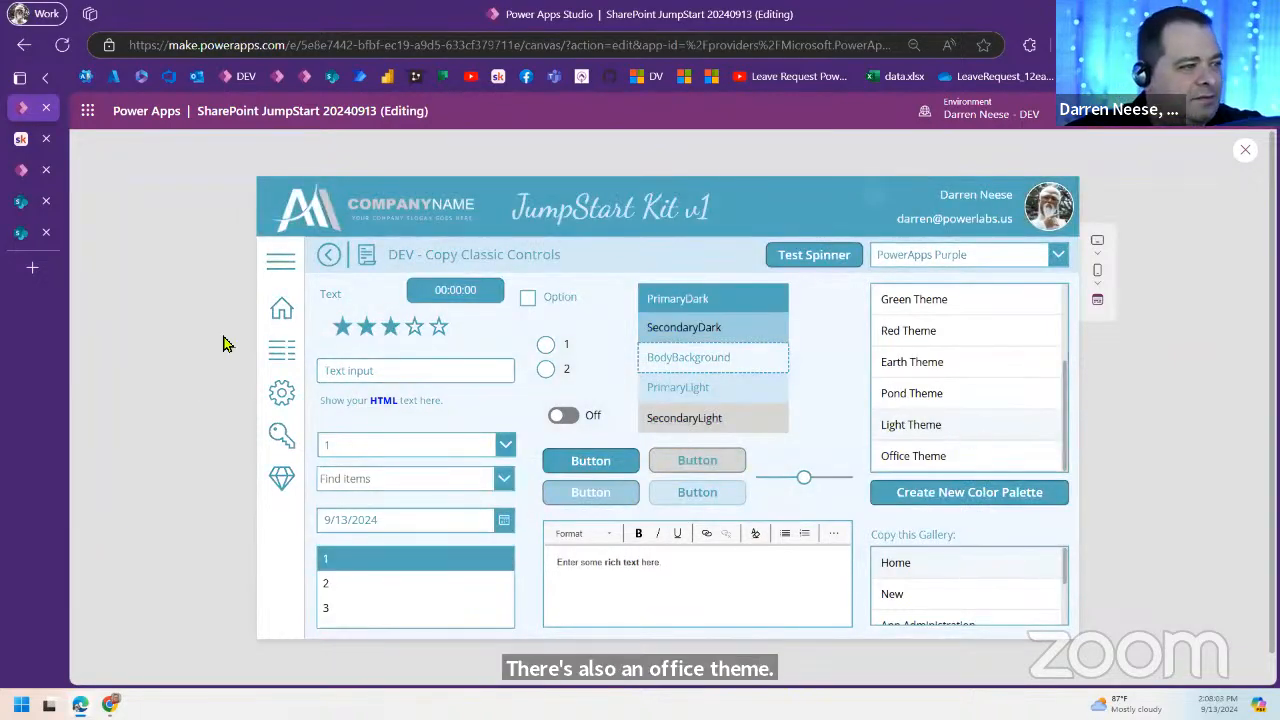
click(793, 213)
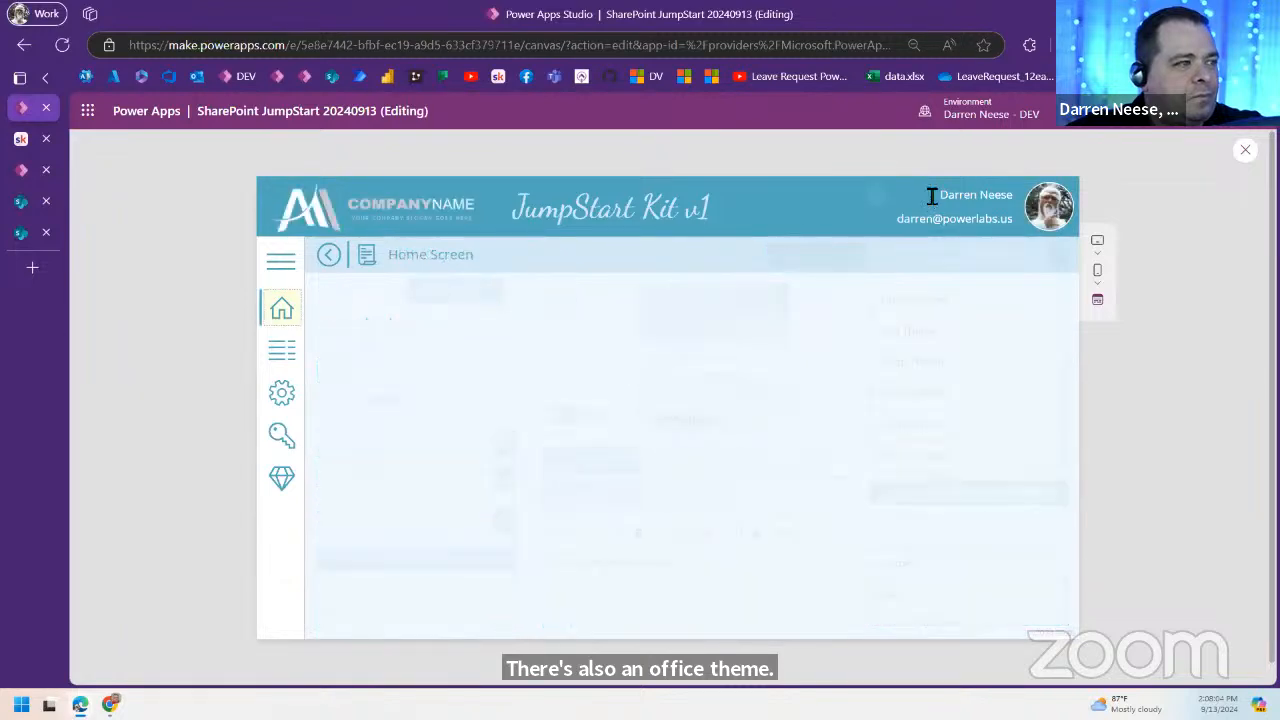
click(1246, 152)
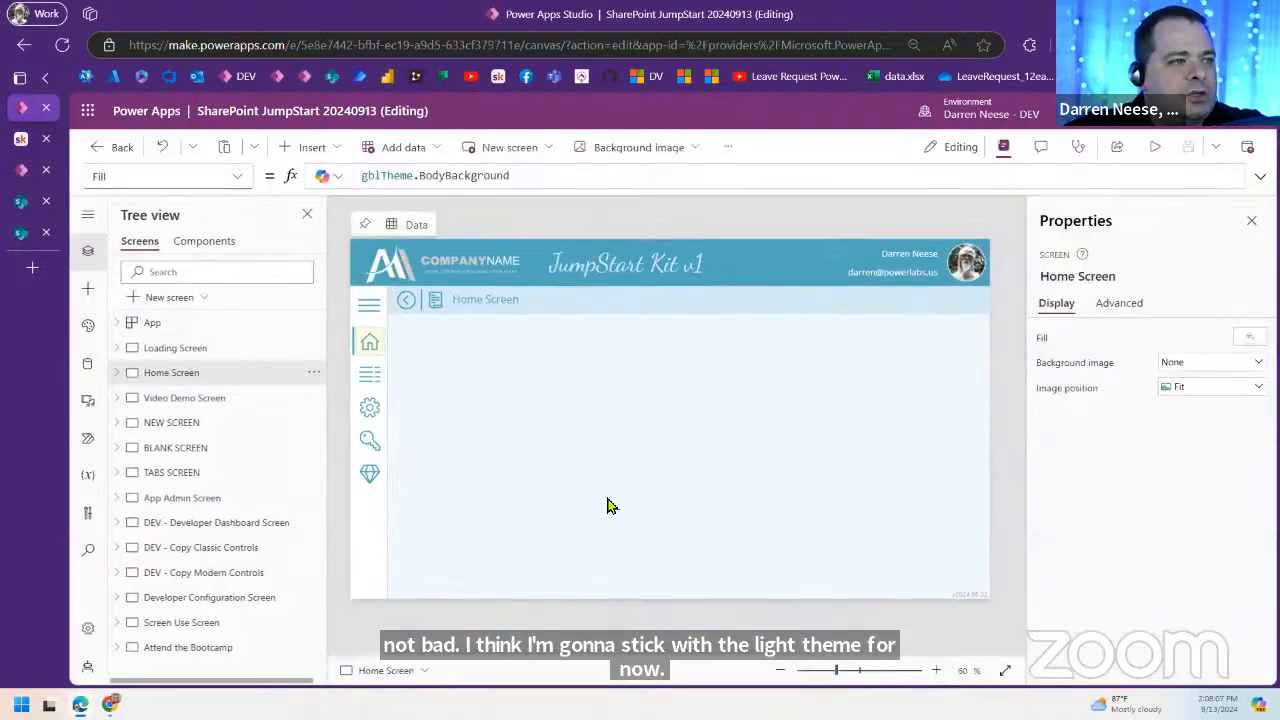
Step: Check the app's data sources and Power Automate flows, and return to the screen tree
click(94, 214)
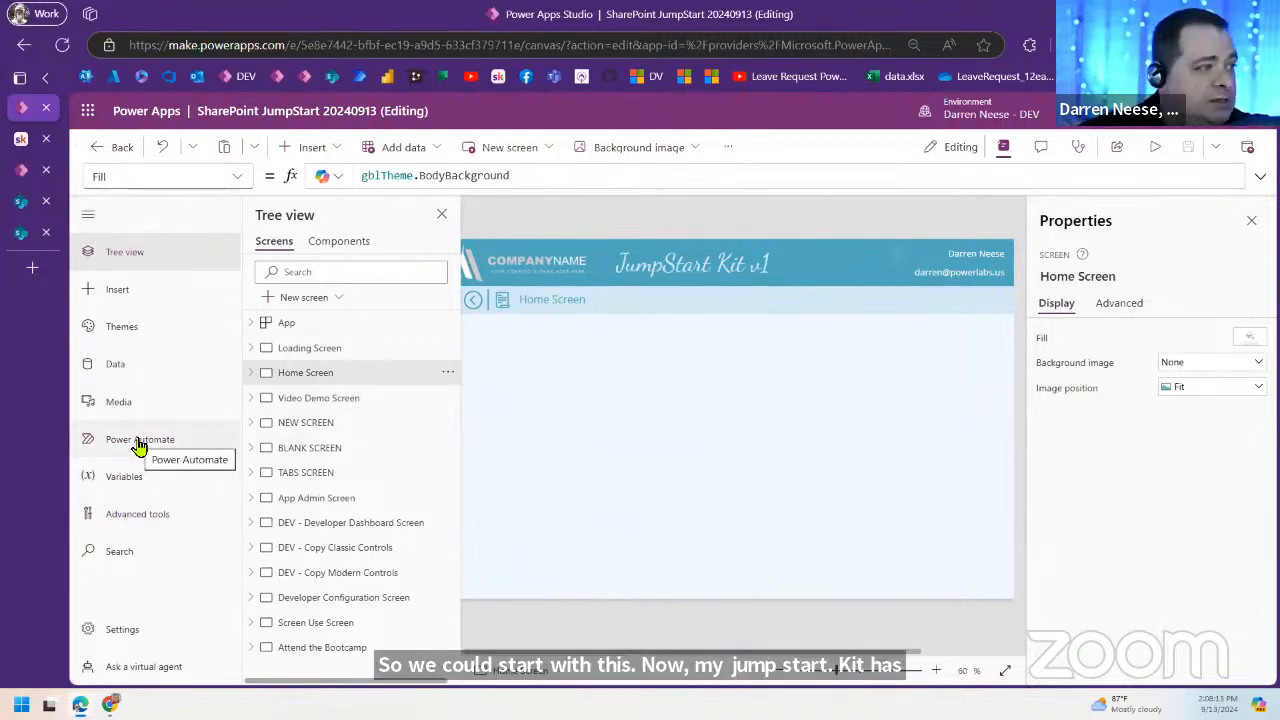
click(132, 370)
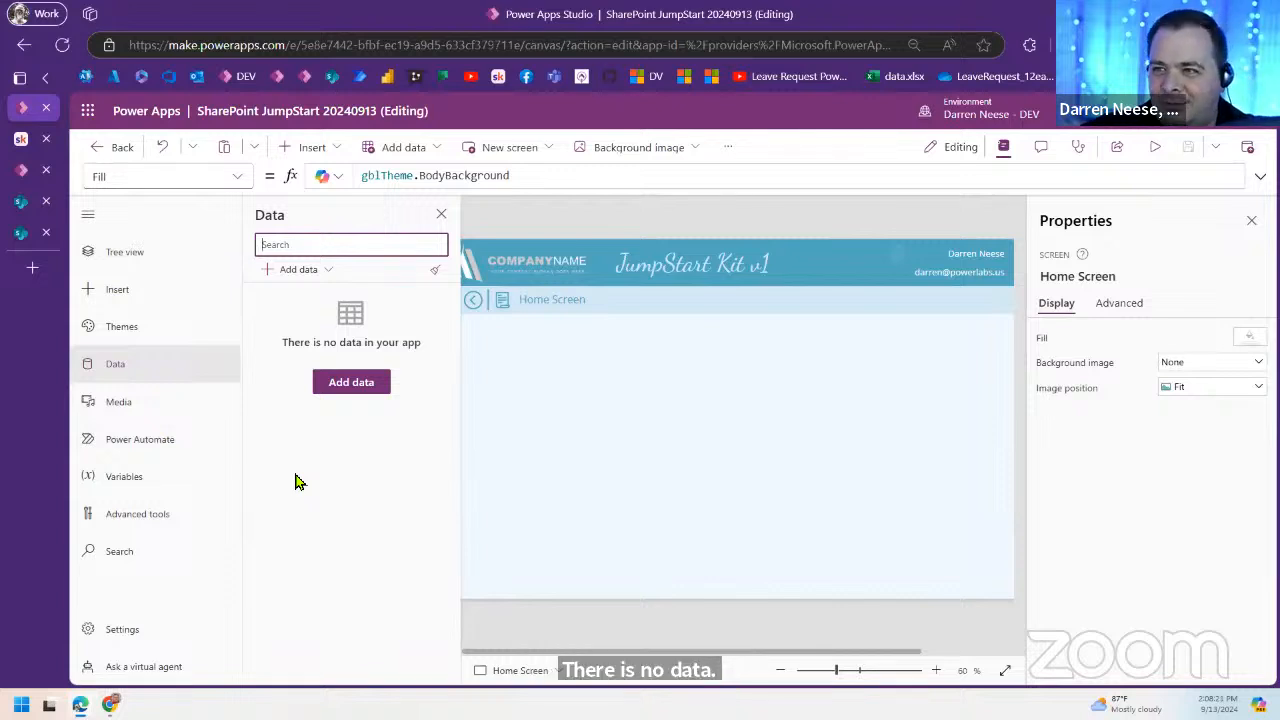
click(165, 447)
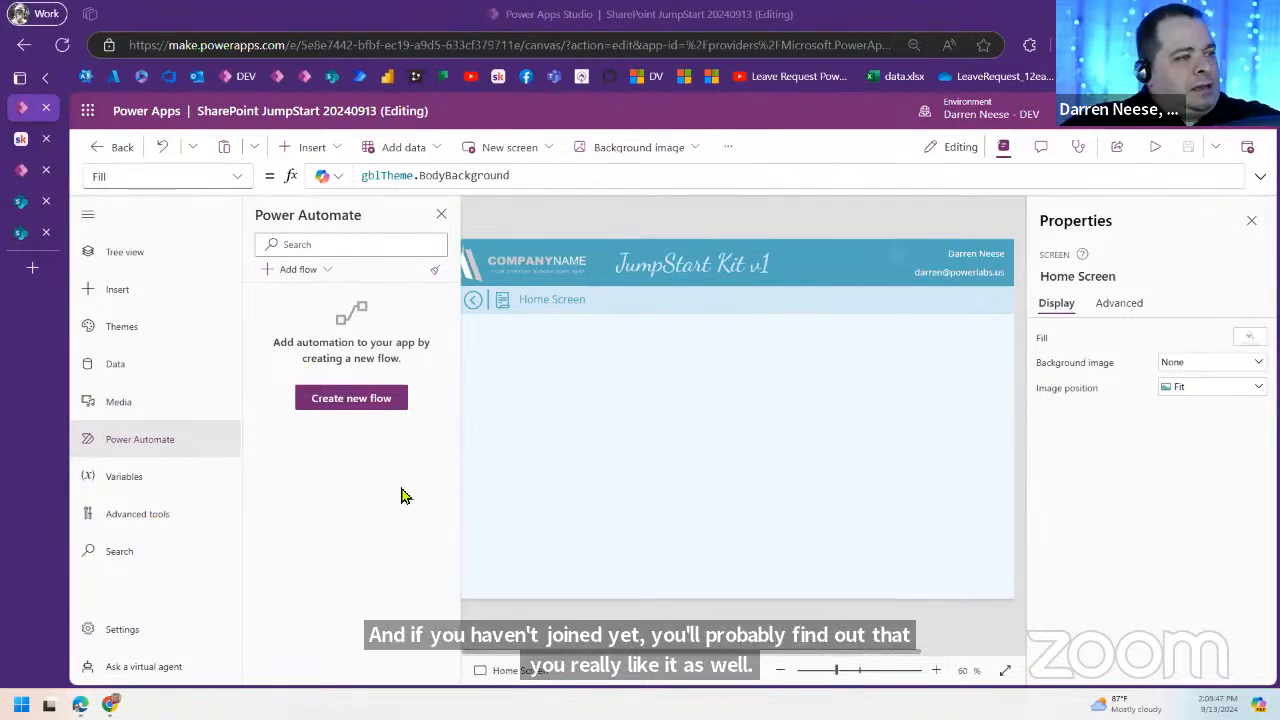
click(441, 214)
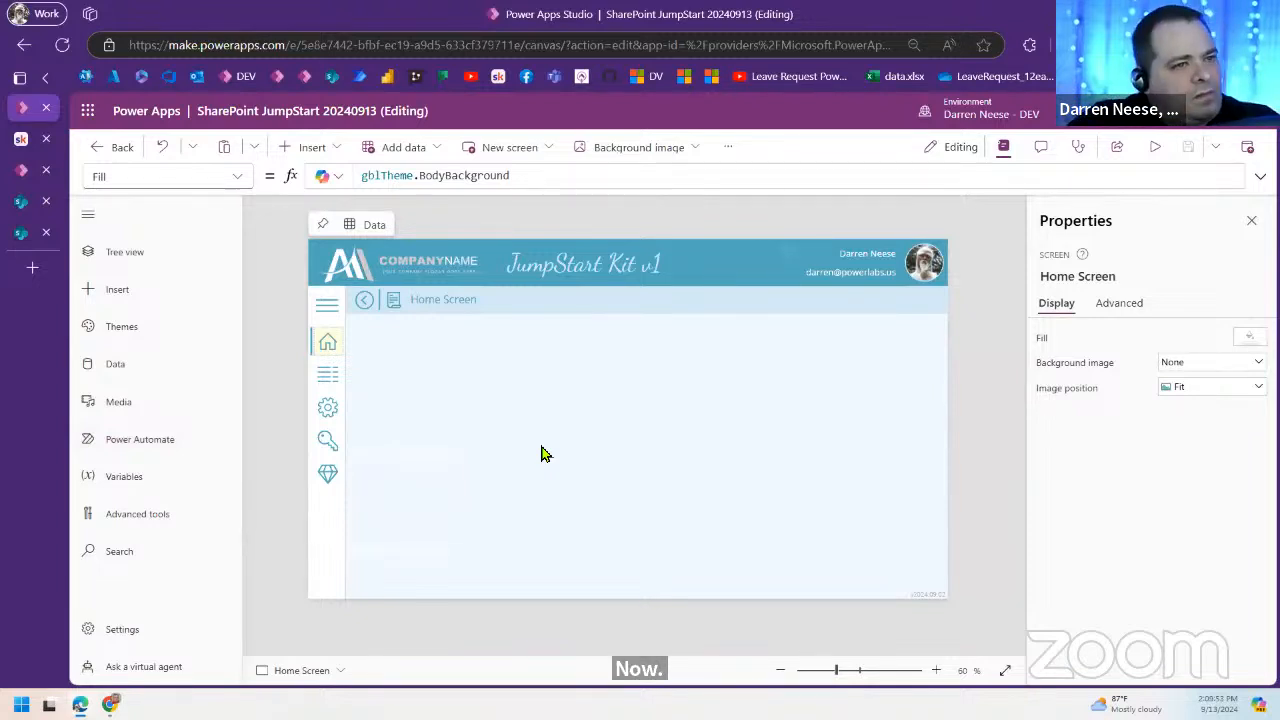
click(87, 215)
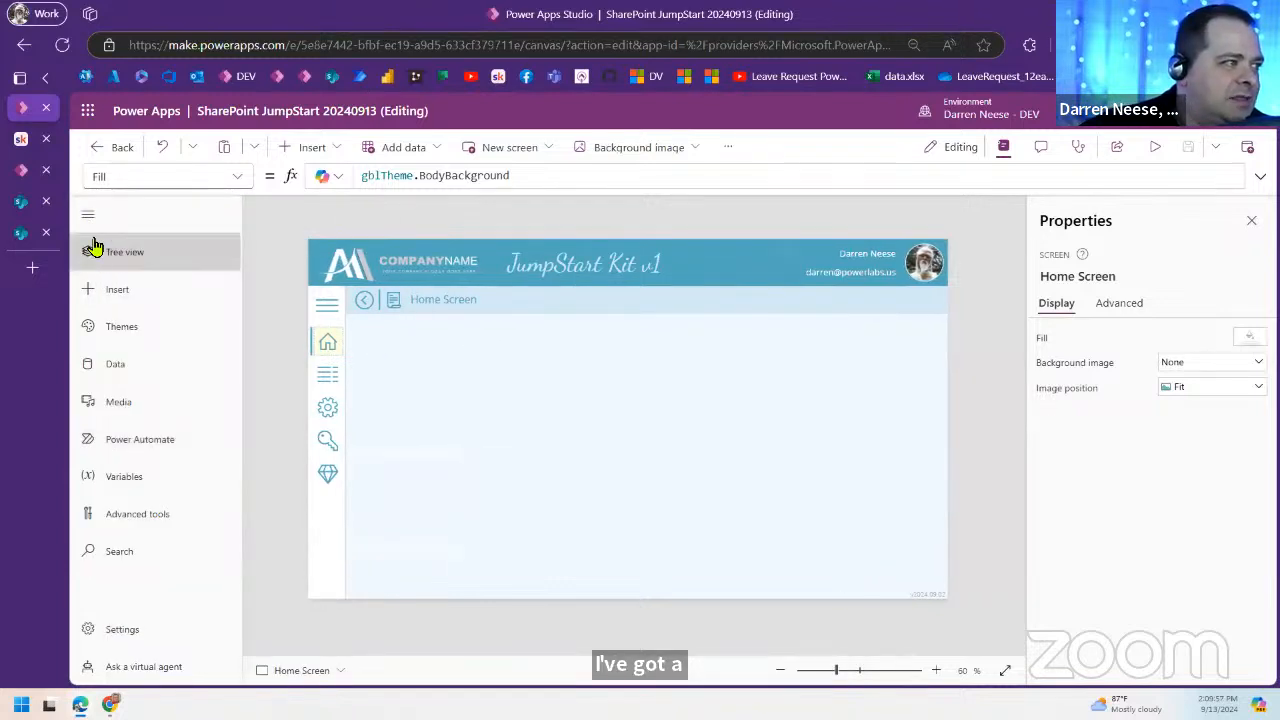
click(89, 250)
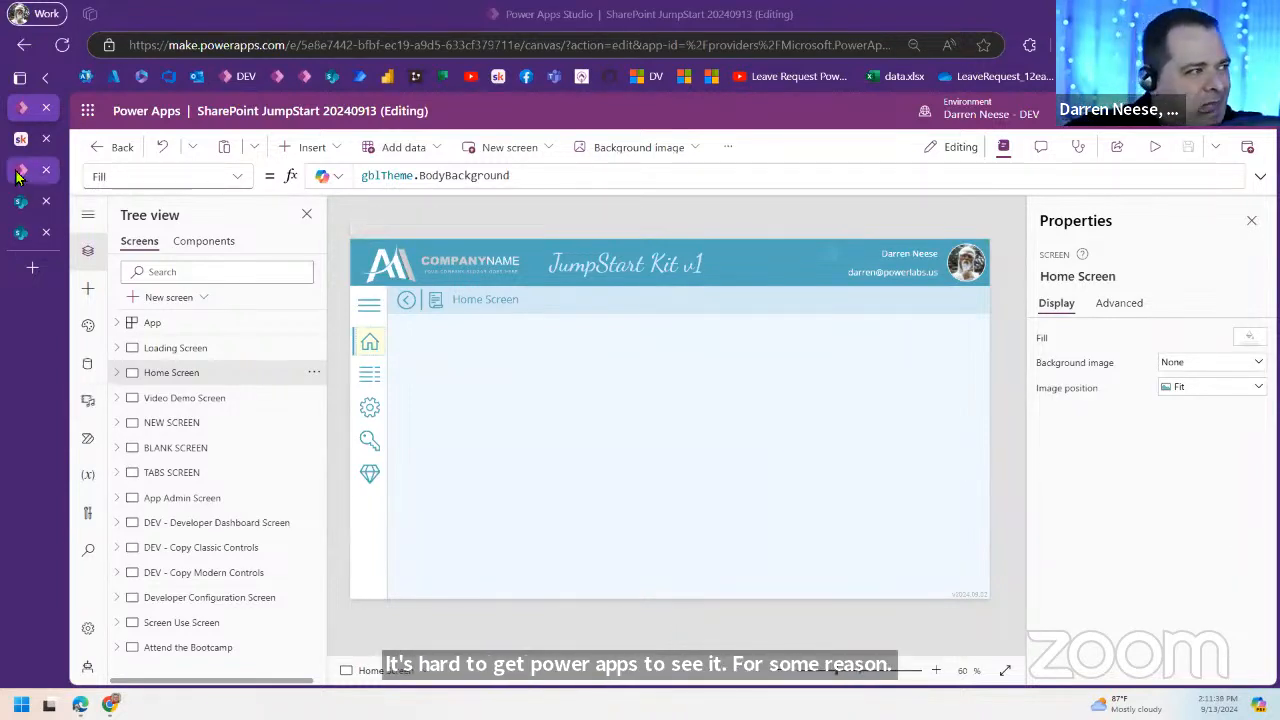
Step: Open the DEV environment's Solutions page in a browser tab placed directly after the app's tab and start a new solution
click(31, 275)
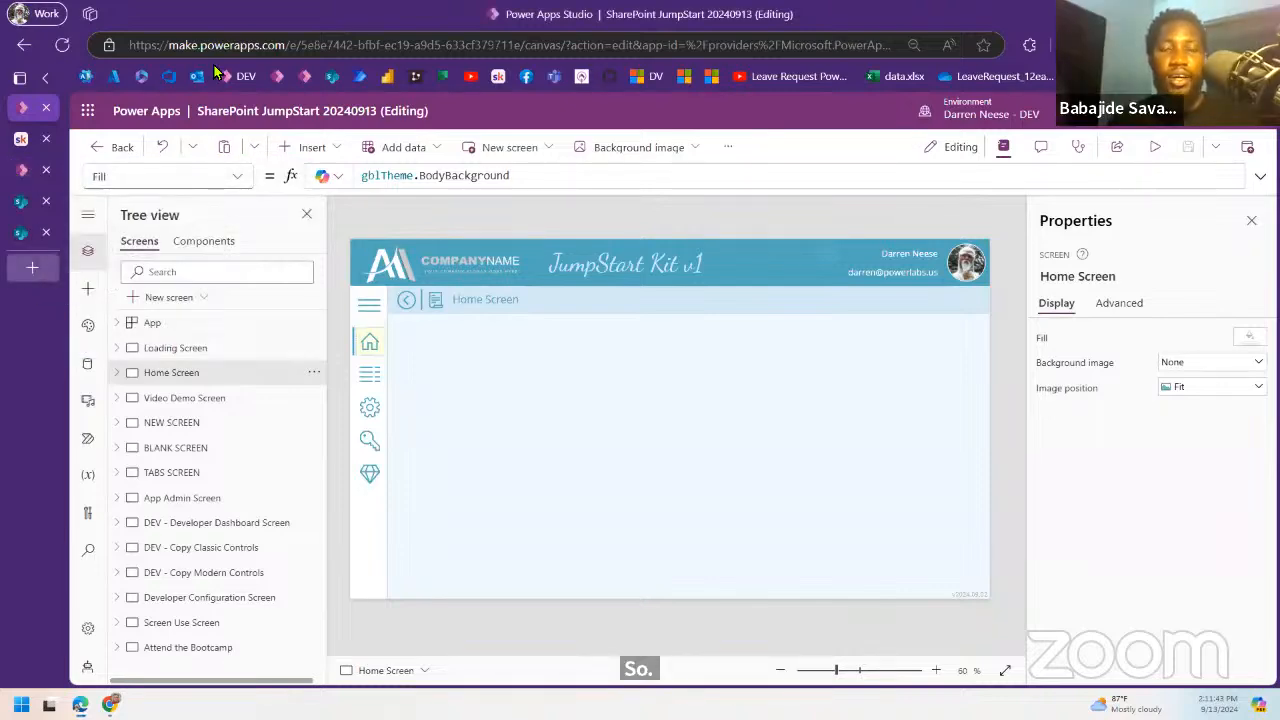
click(230, 76)
drag(24, 272, 28, 145)
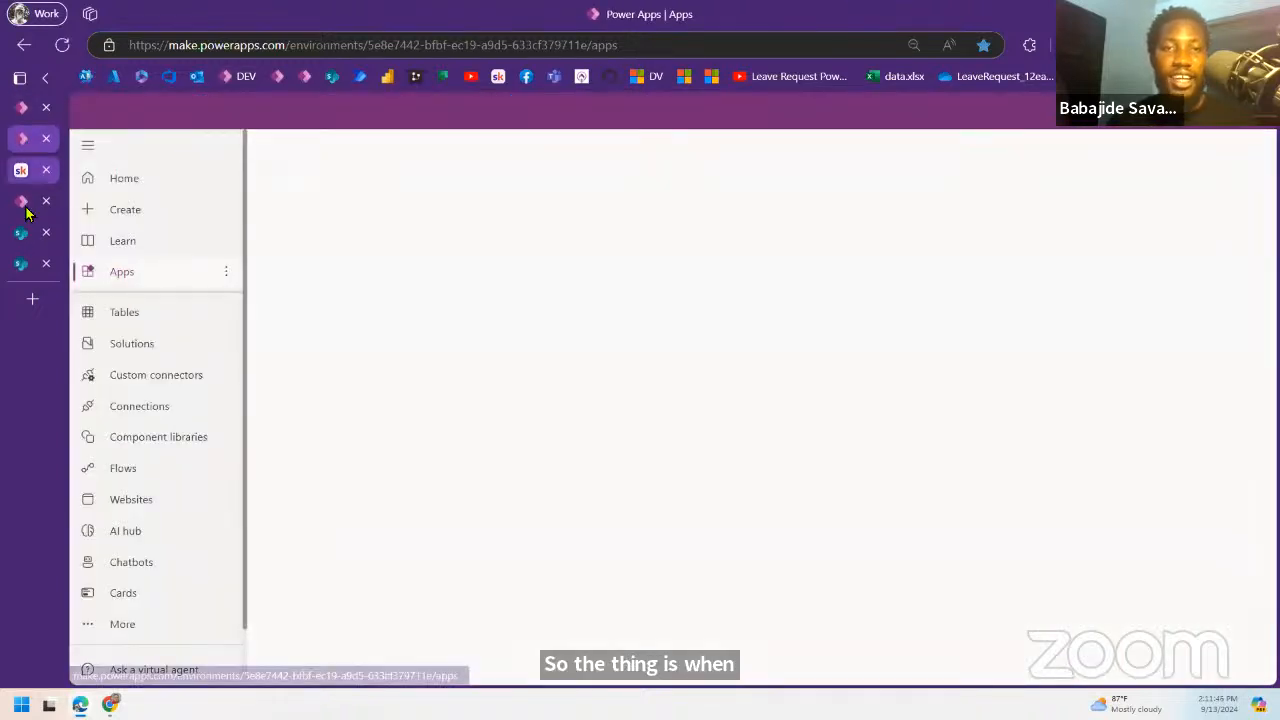
mouse_move(31, 208)
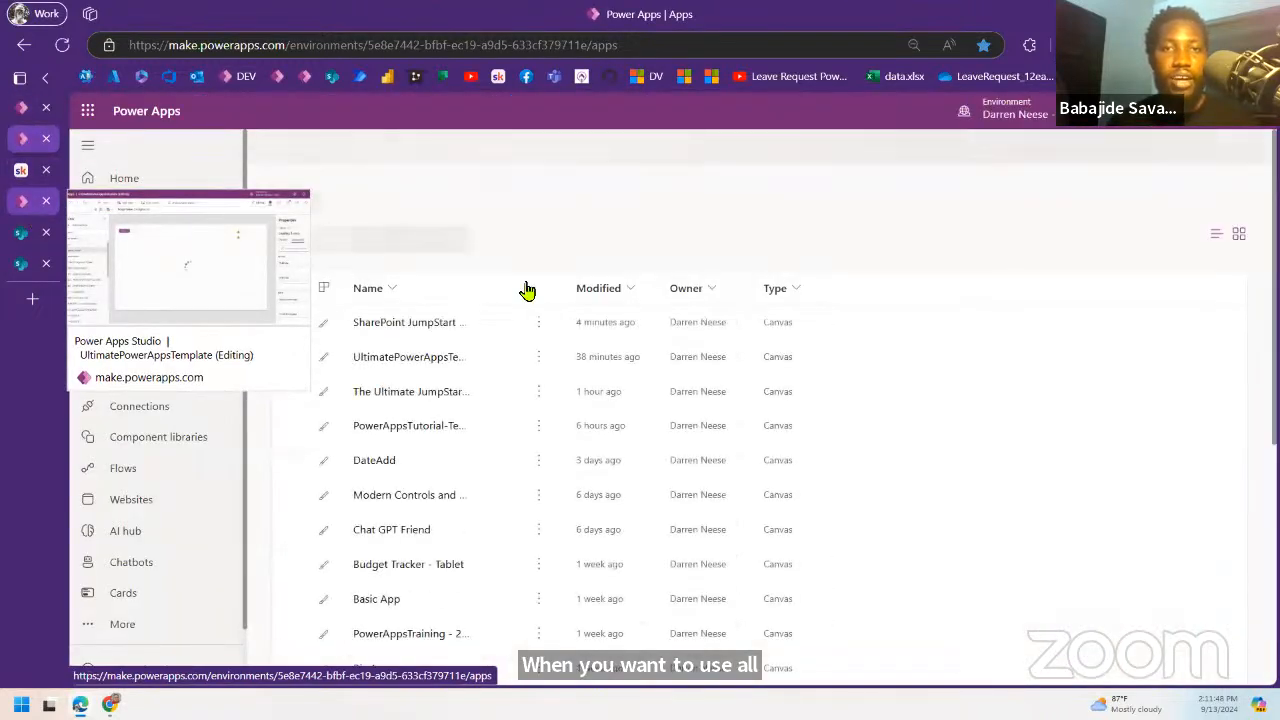
click(165, 354)
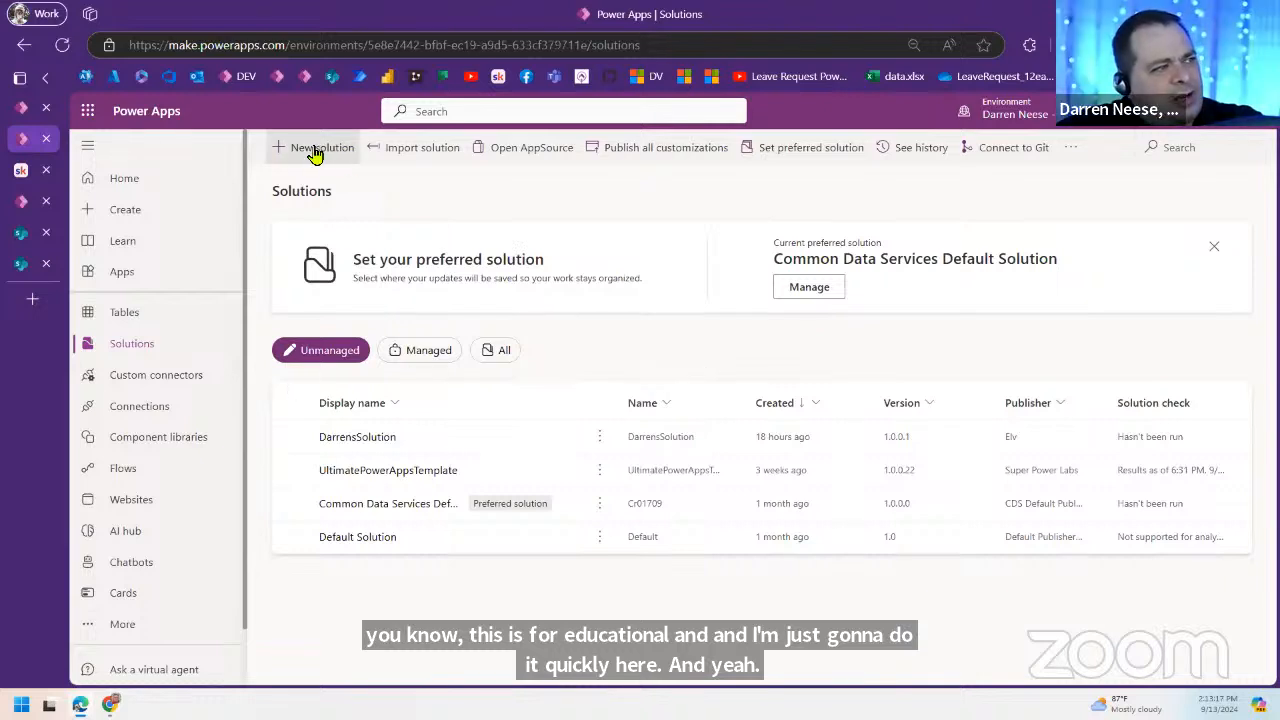
click(21, 114)
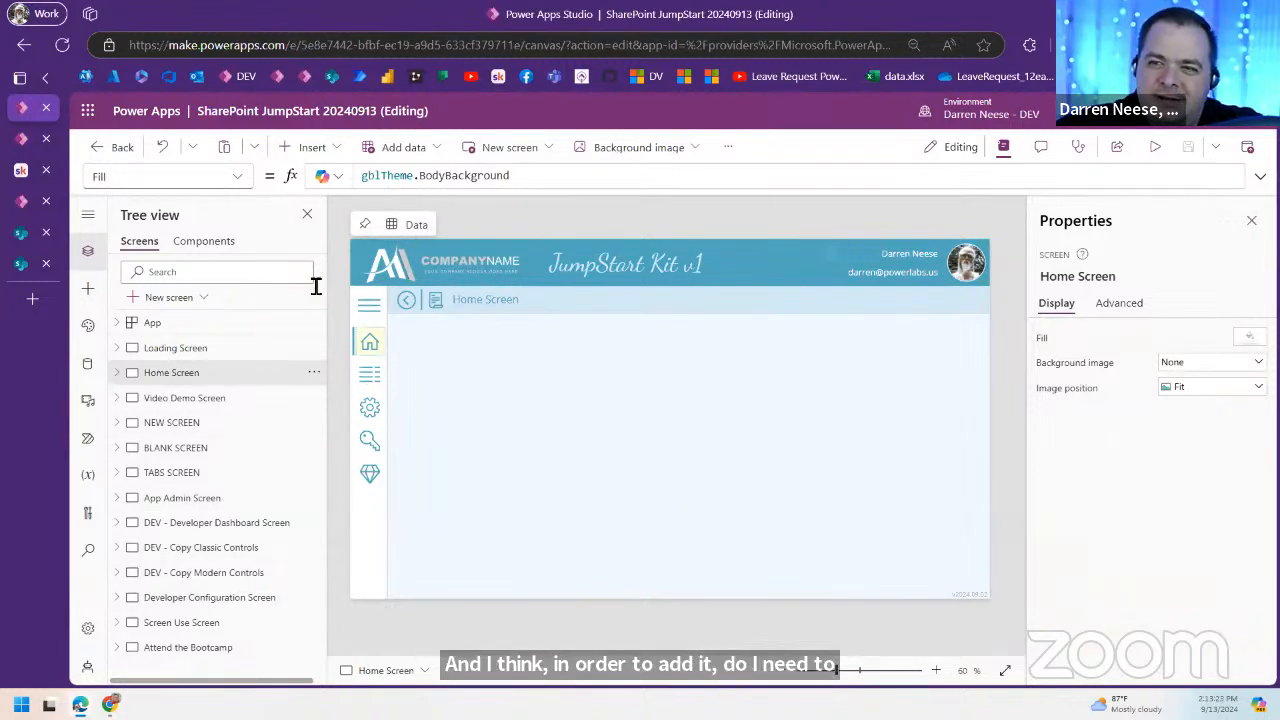
click(23, 140)
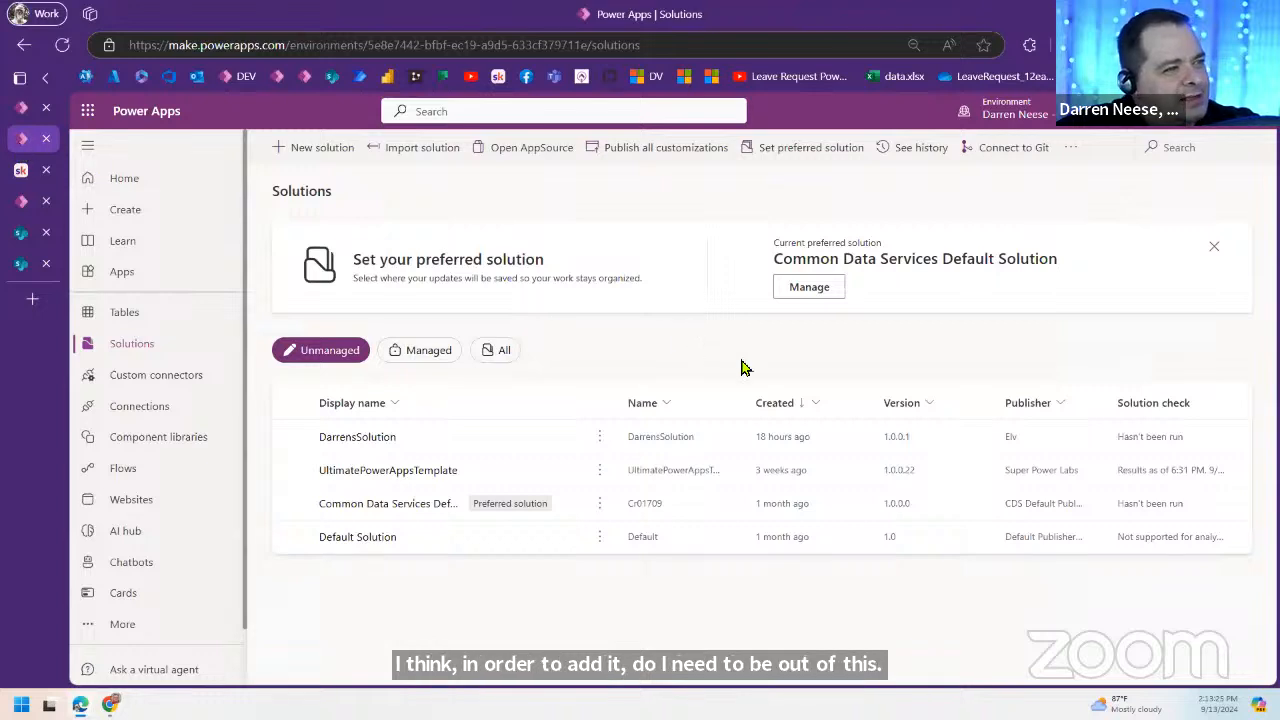
click(318, 150)
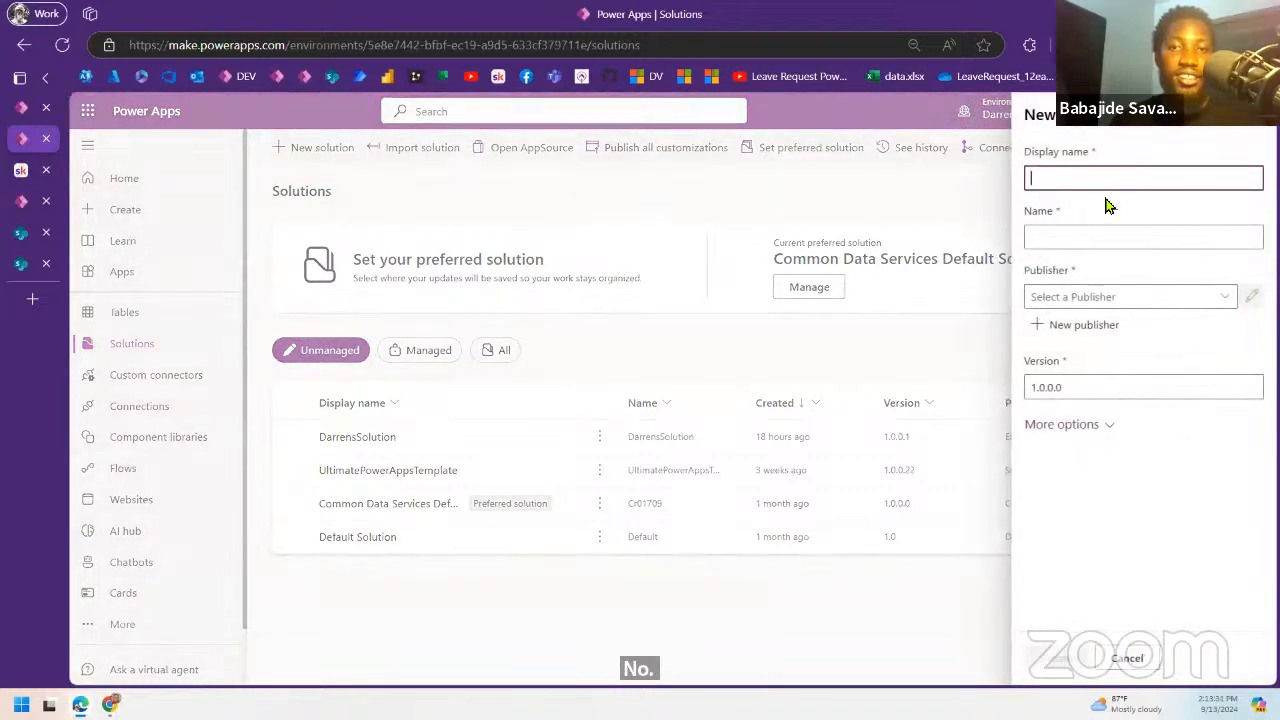
Step: Switch to Skool and look up the SharePoint workshop's number in the Tech Workshops 2024 Workshops course
click(22, 172)
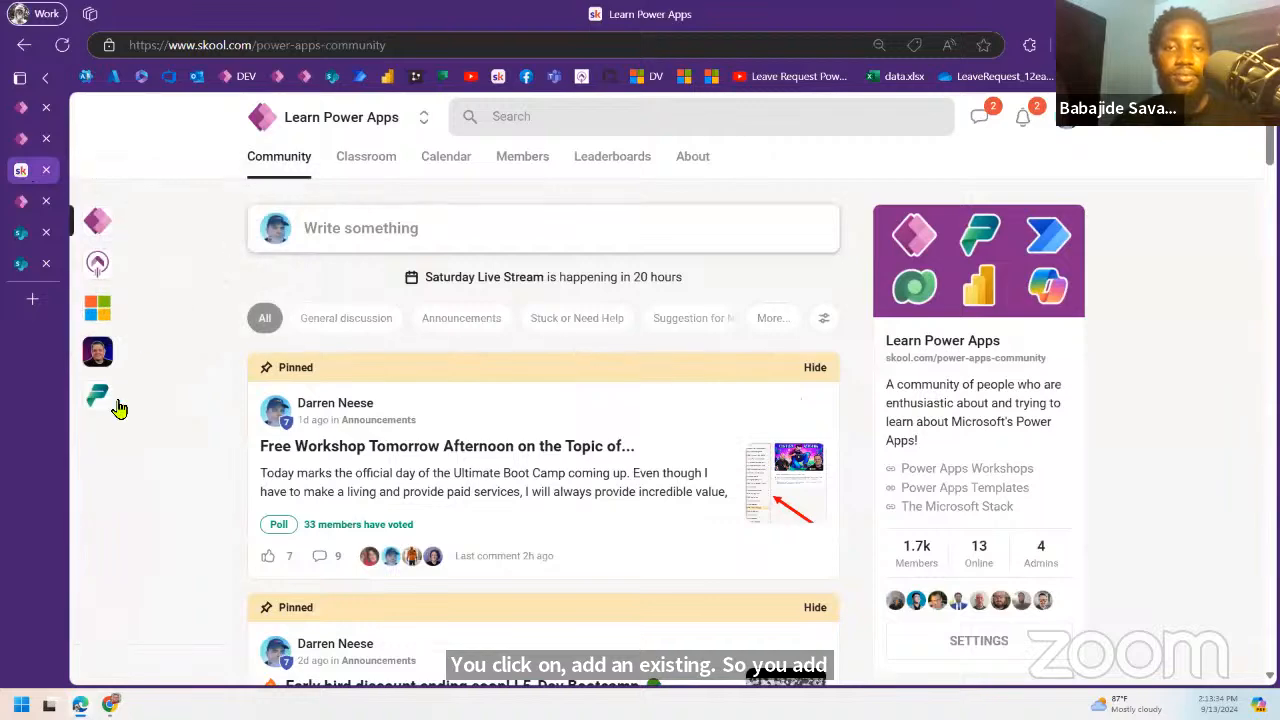
click(368, 166)
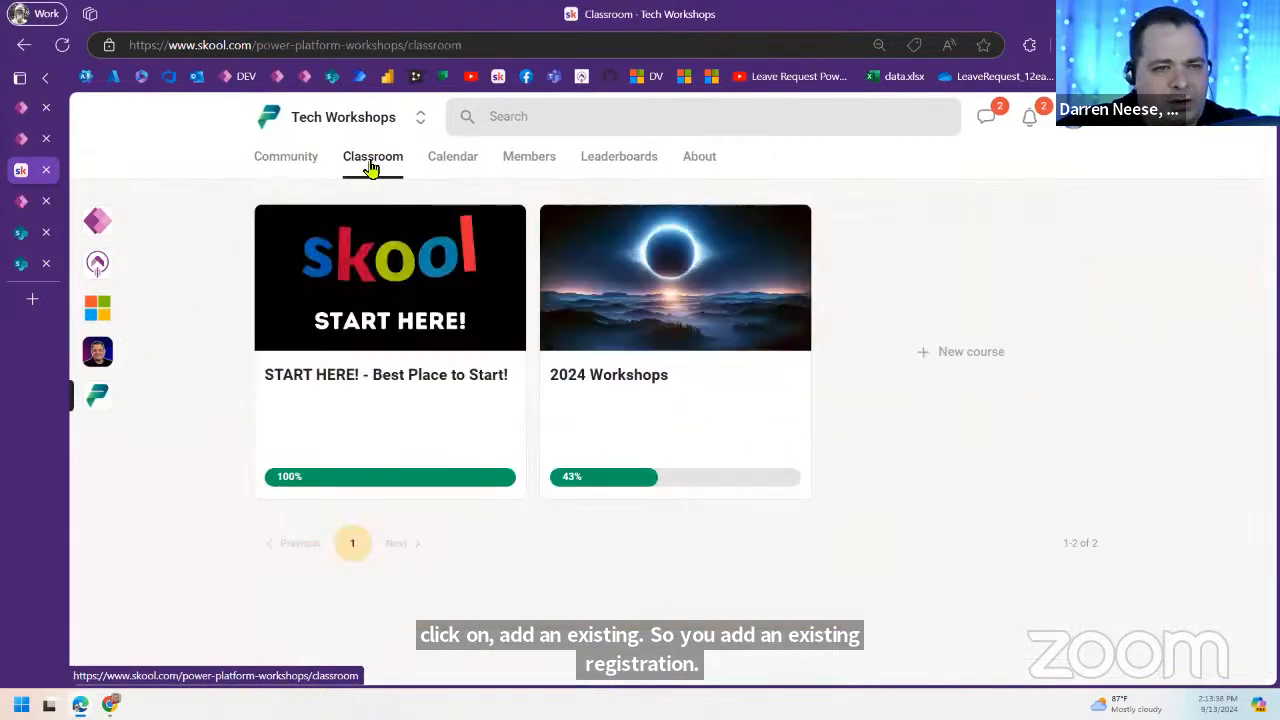
click(669, 318)
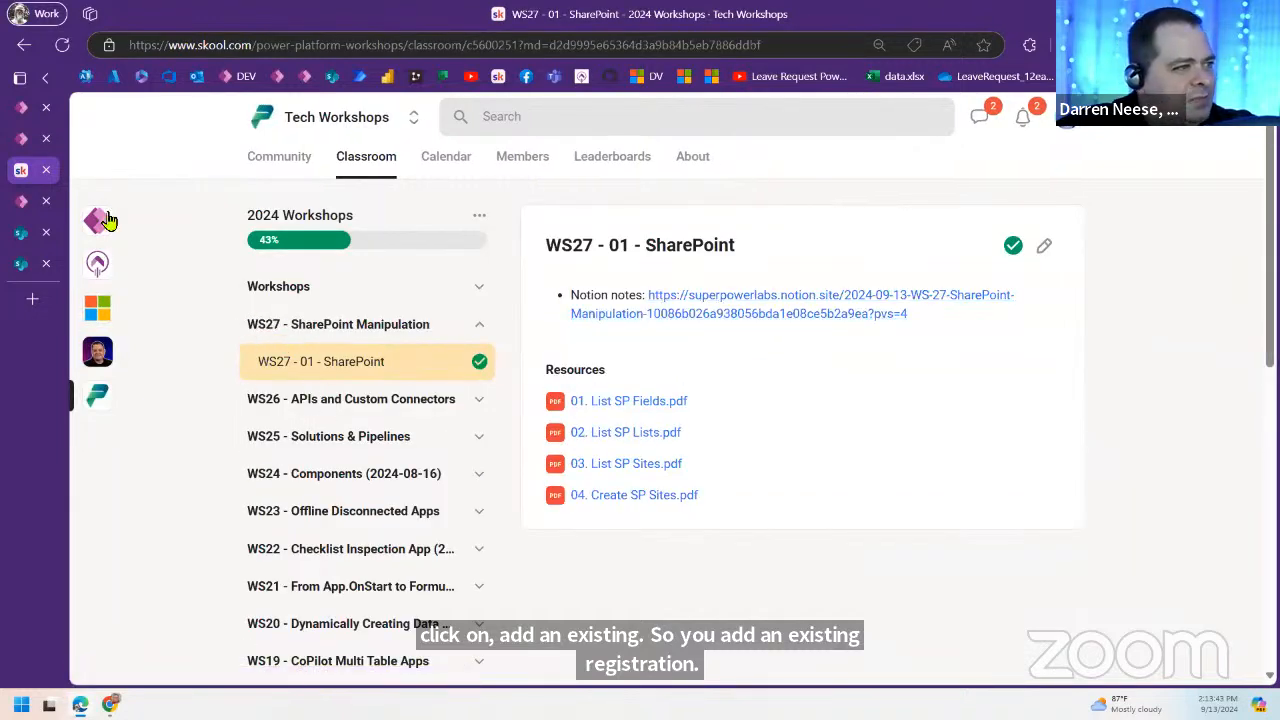
Step: Return to the new solution form in Power Apps and enter "WS27 SharePoint Admin" as the display name
click(22, 138)
click(1082, 178)
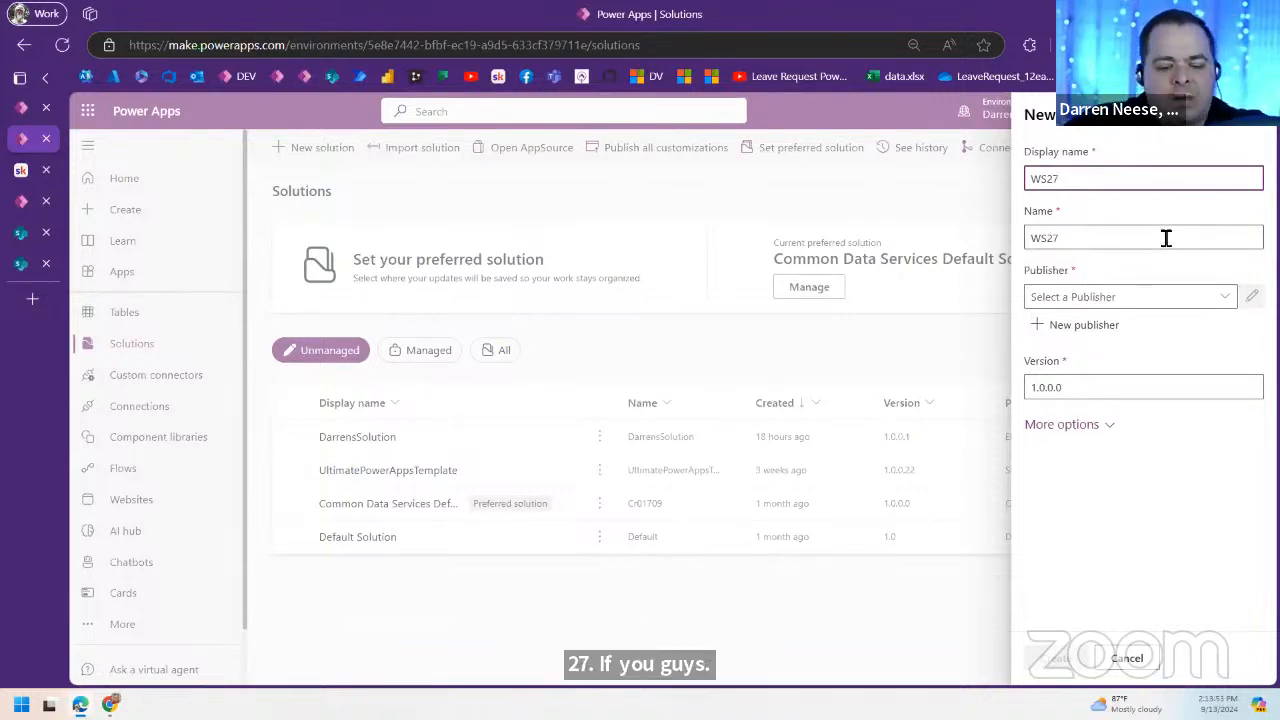
text(sHARE)
key(BackSpace)
key(BackSpace)
key(BackSpace)
key(BackSpace)
key(BackSpace)
text(SharePoint Admin)
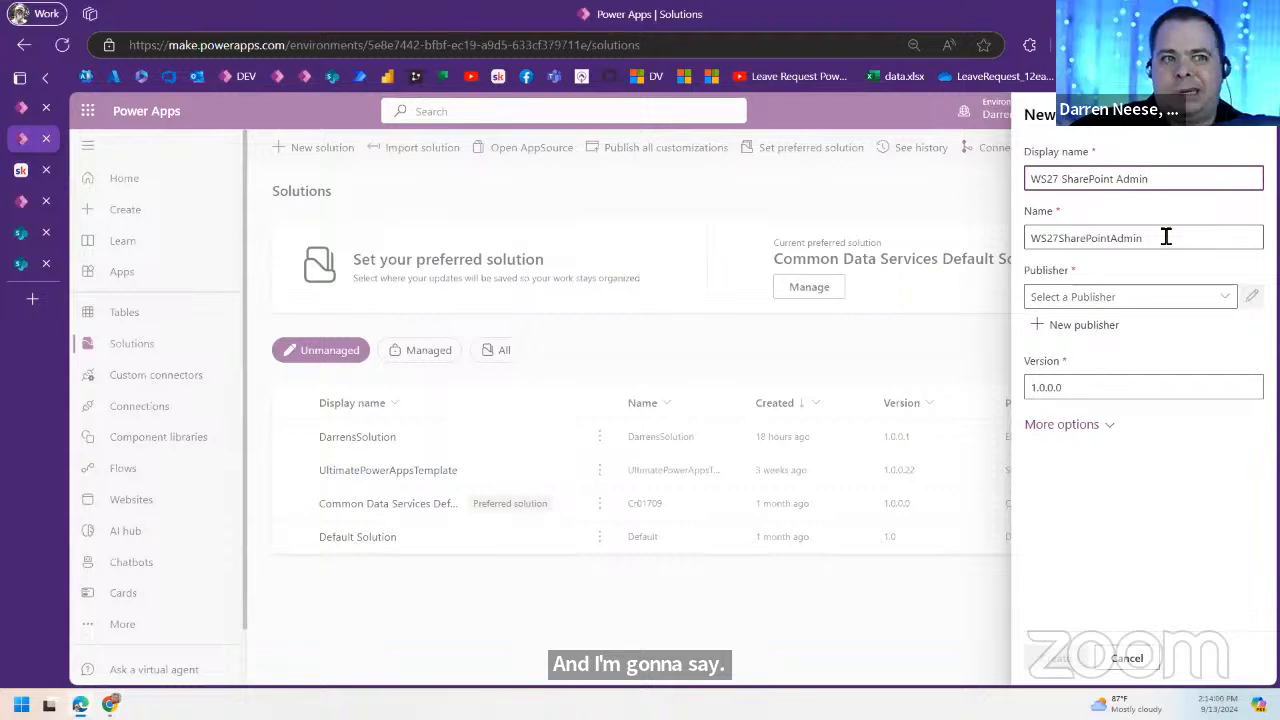
Step: Choose Super Power Labs (SuperPowerLabs) as the publisher of the new solution
click(1226, 297)
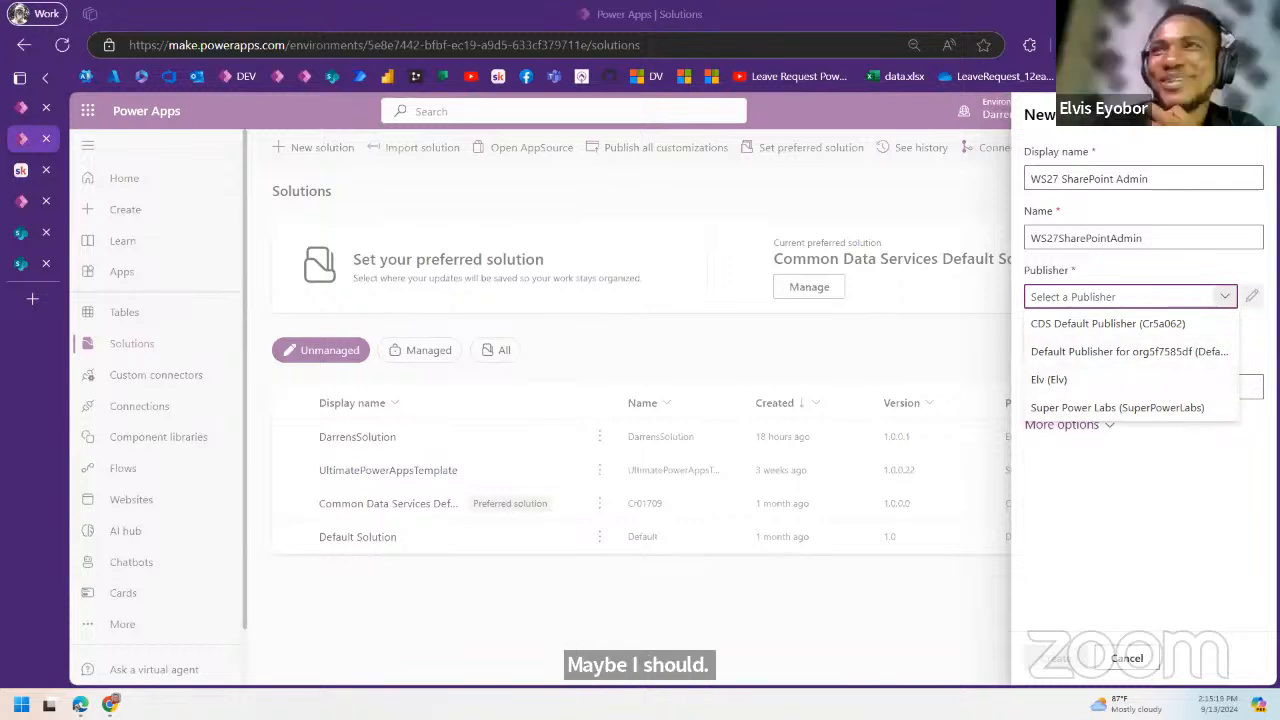
click(1178, 408)
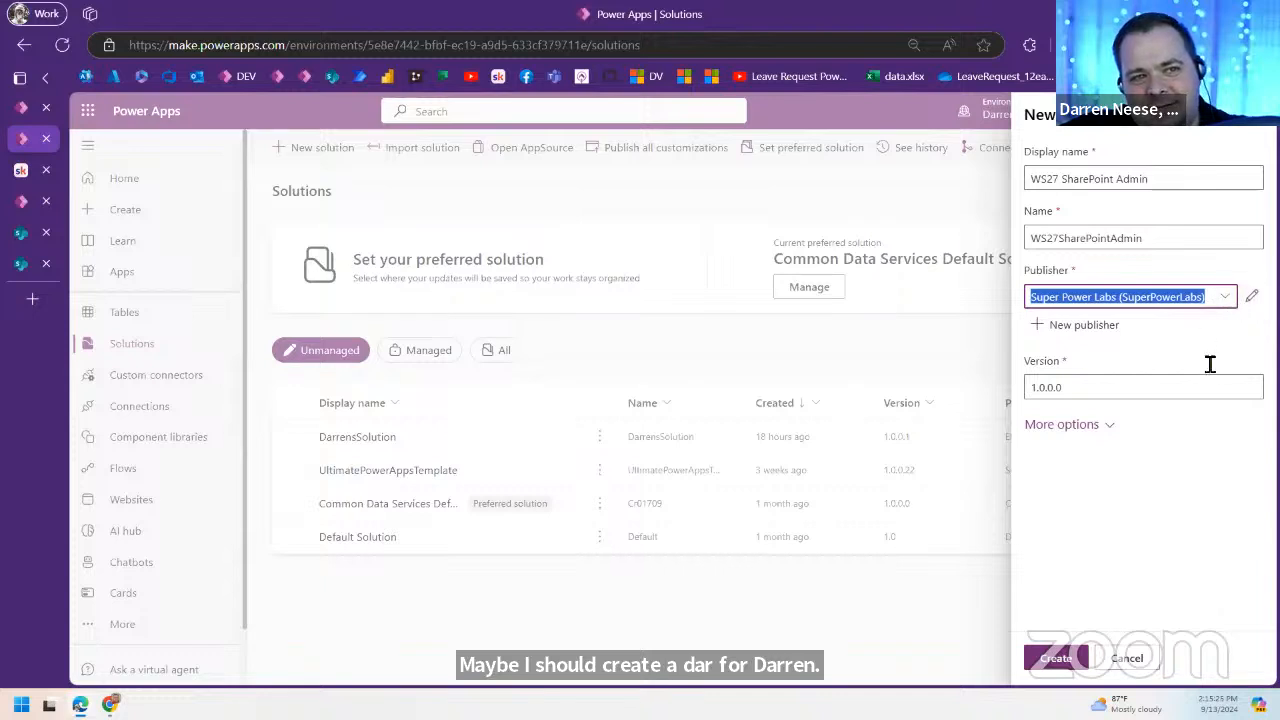
click(1236, 300)
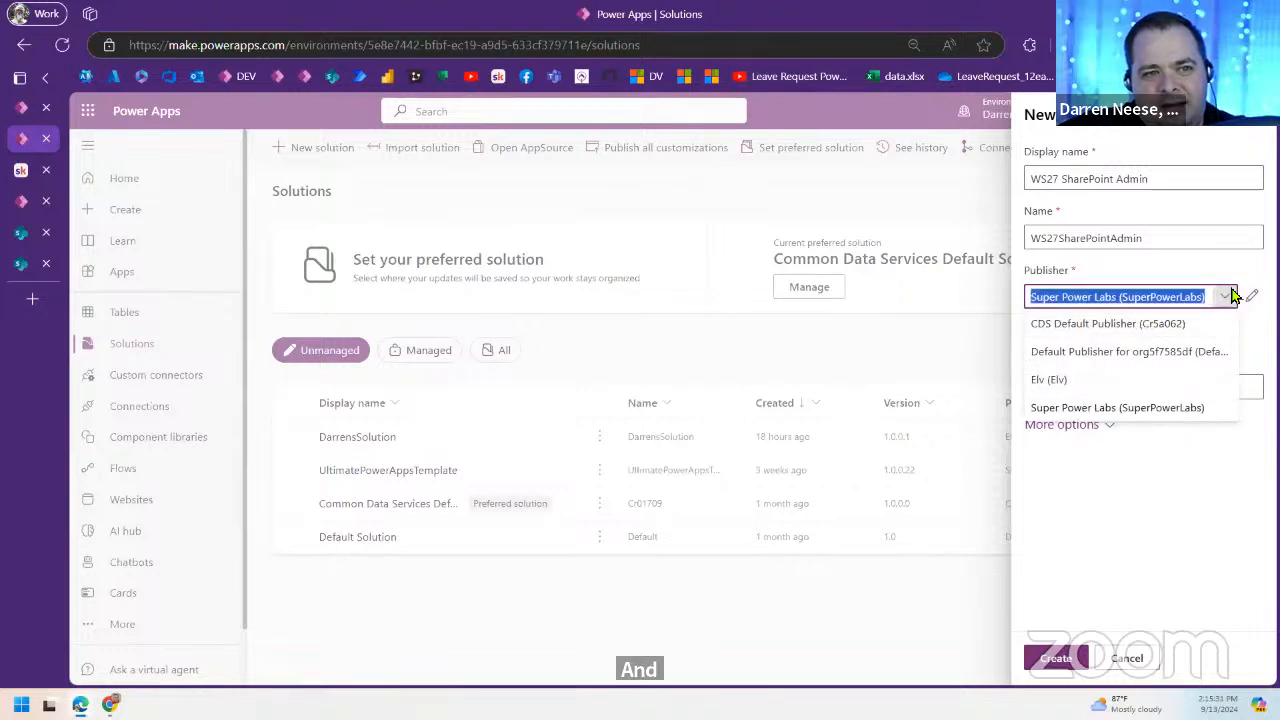
click(1130, 297)
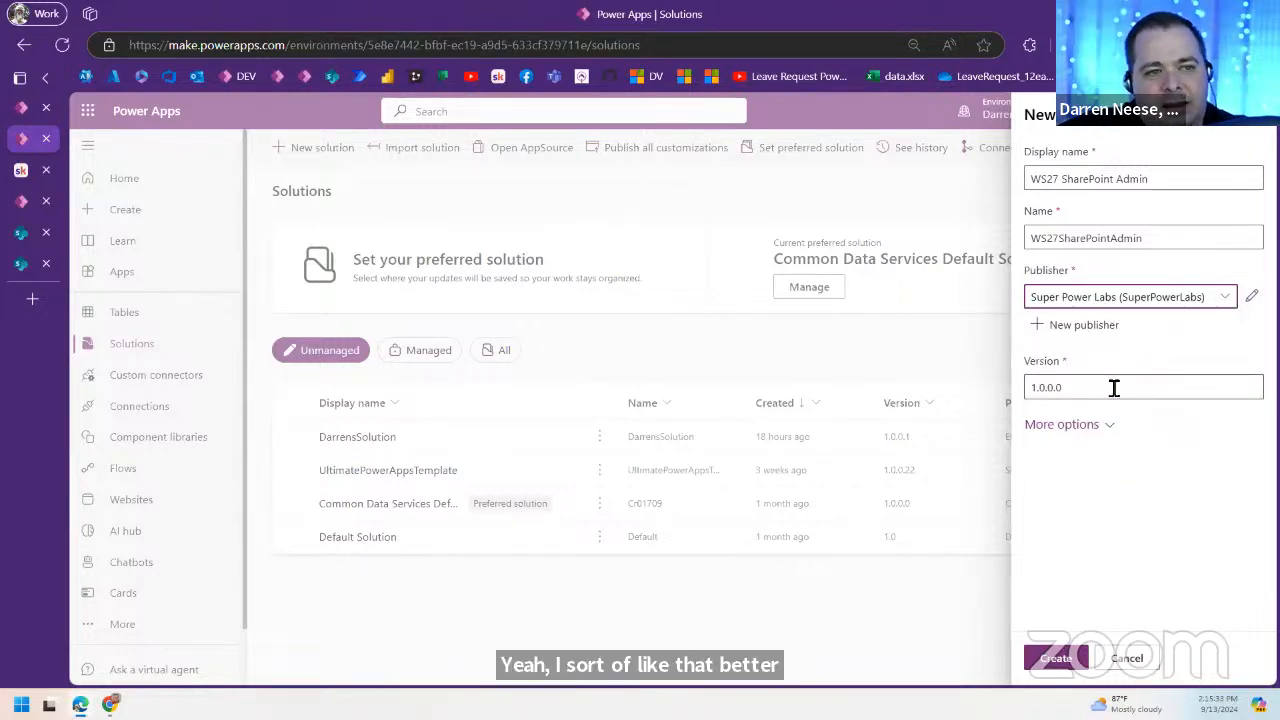
Step: Review the version and the additional options, keep version 1.0.0.0, and create the solution
drag(1111, 389, 1000, 392)
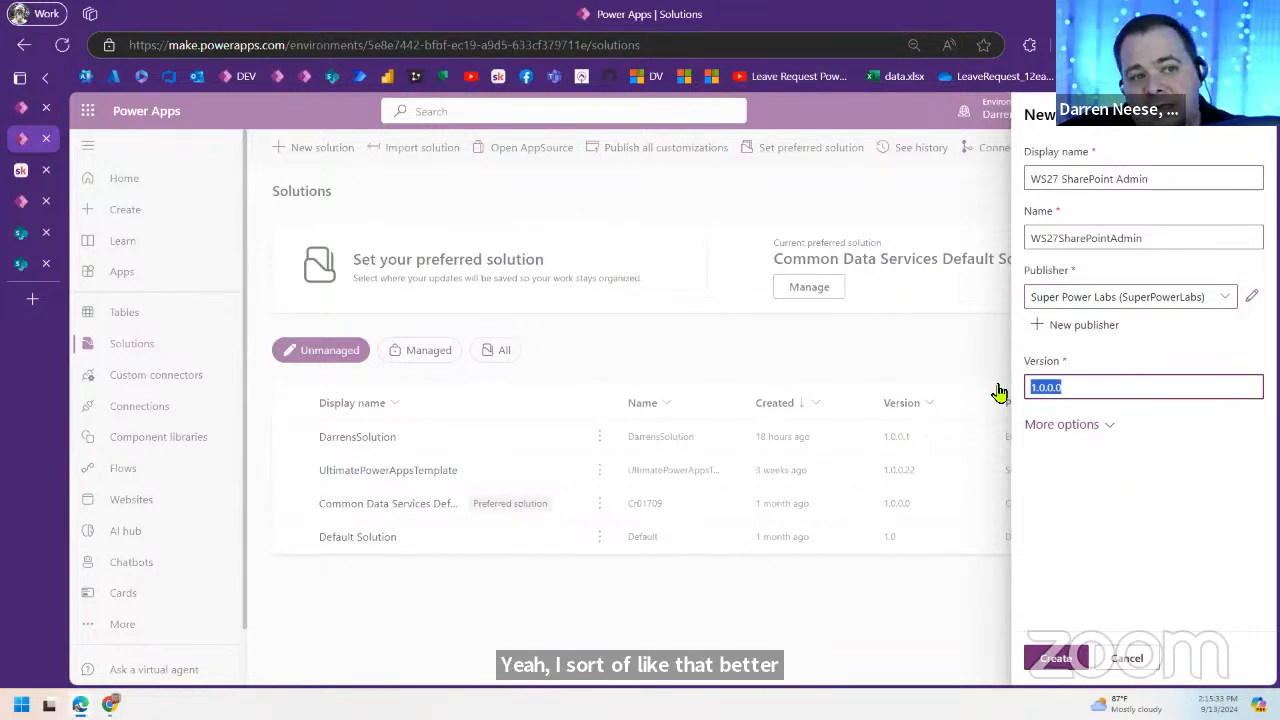
click(1107, 427)
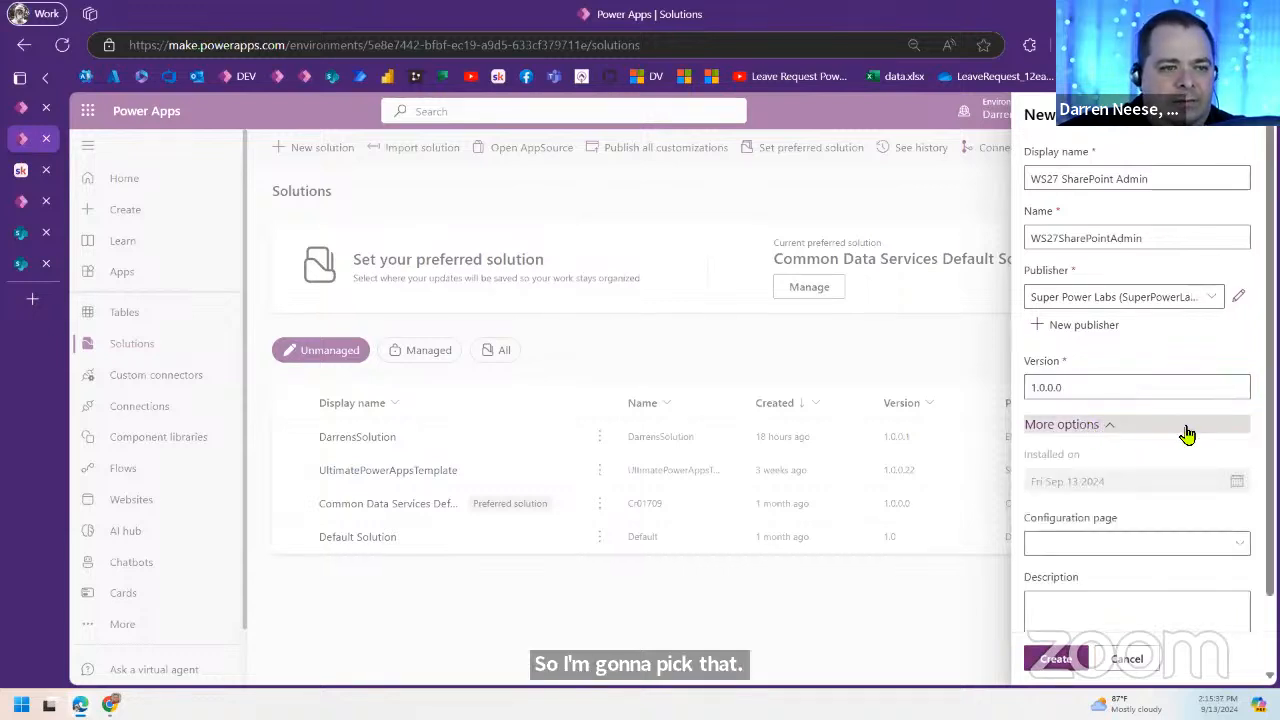
scroll(1200, 500, down, 1)
scroll(1152, 450, up, 1)
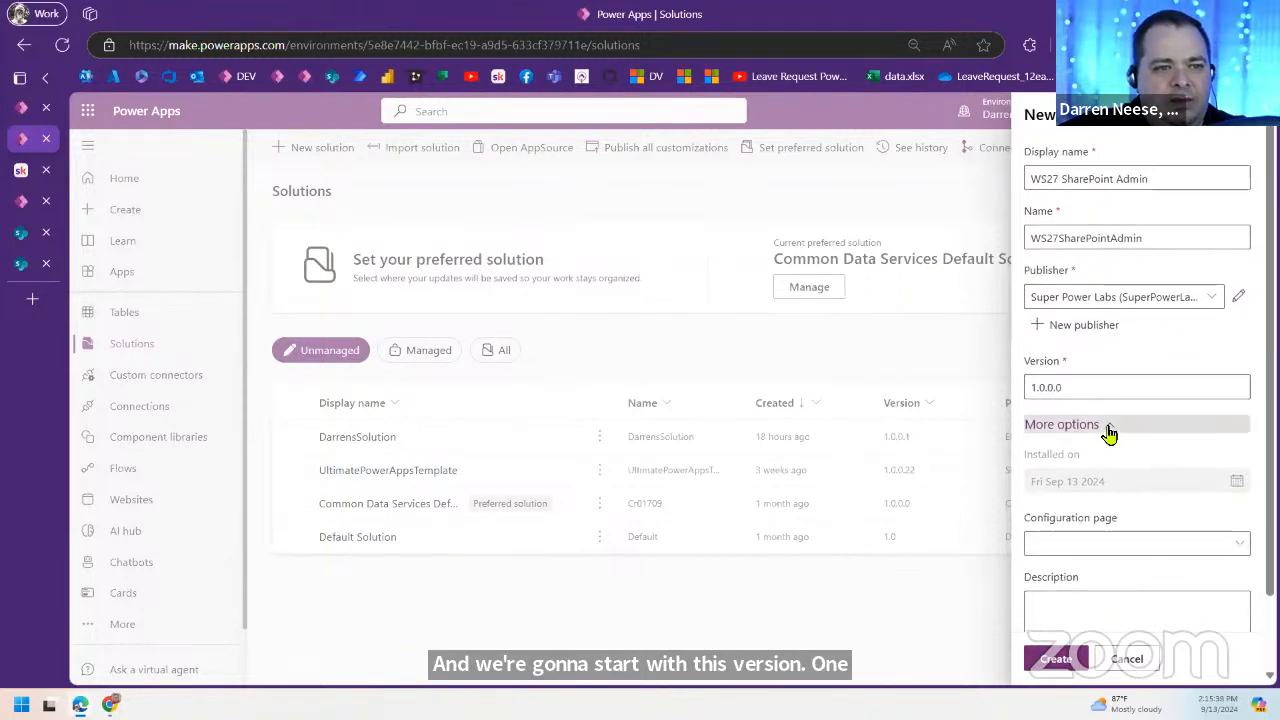
click(1109, 434)
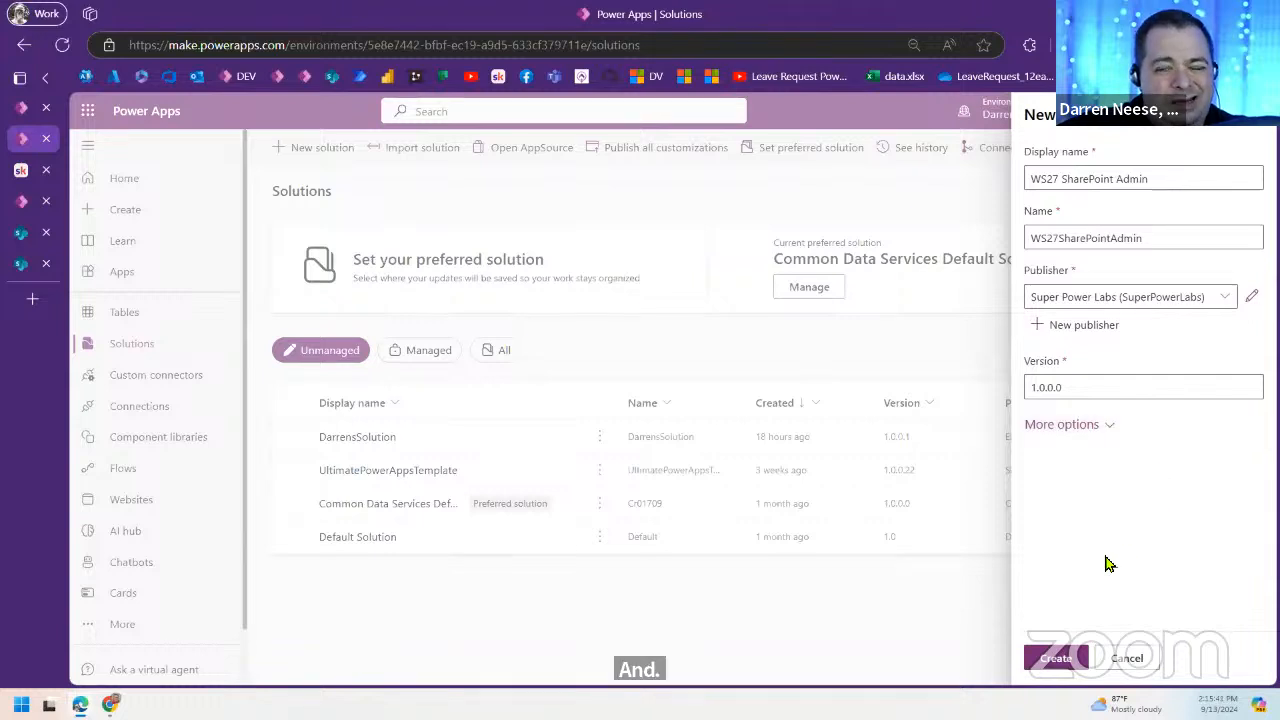
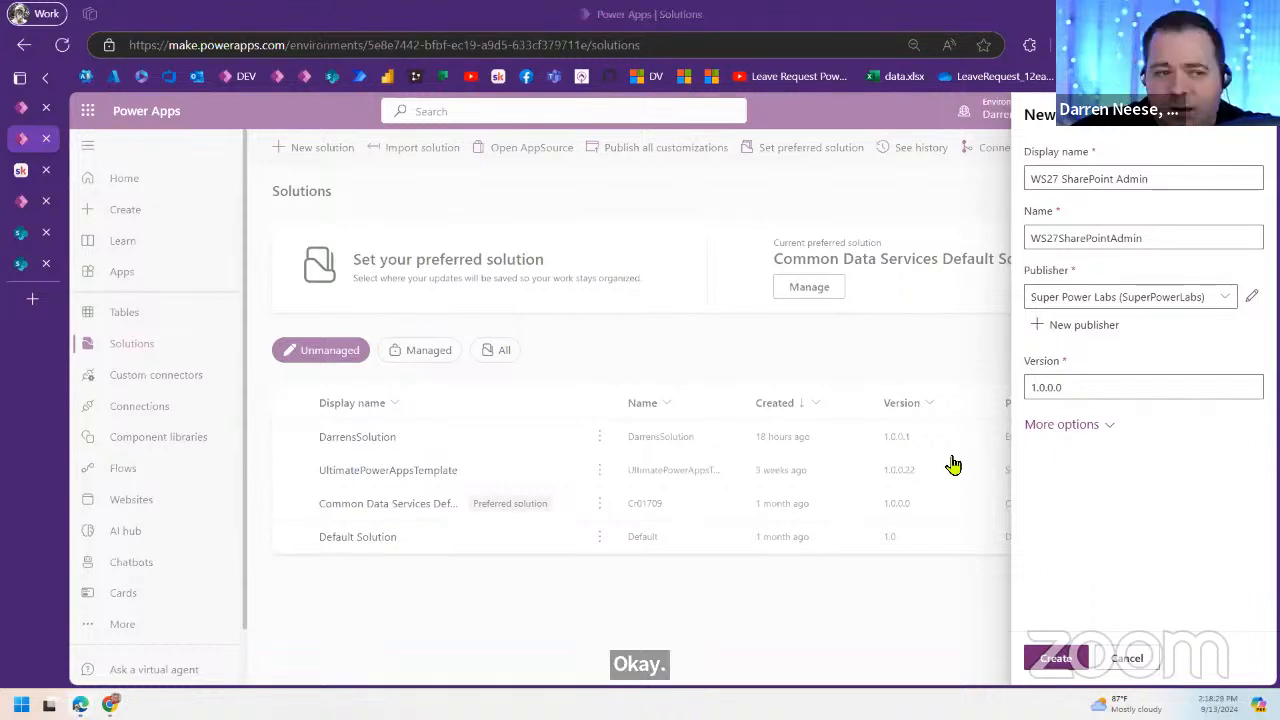
click(1057, 659)
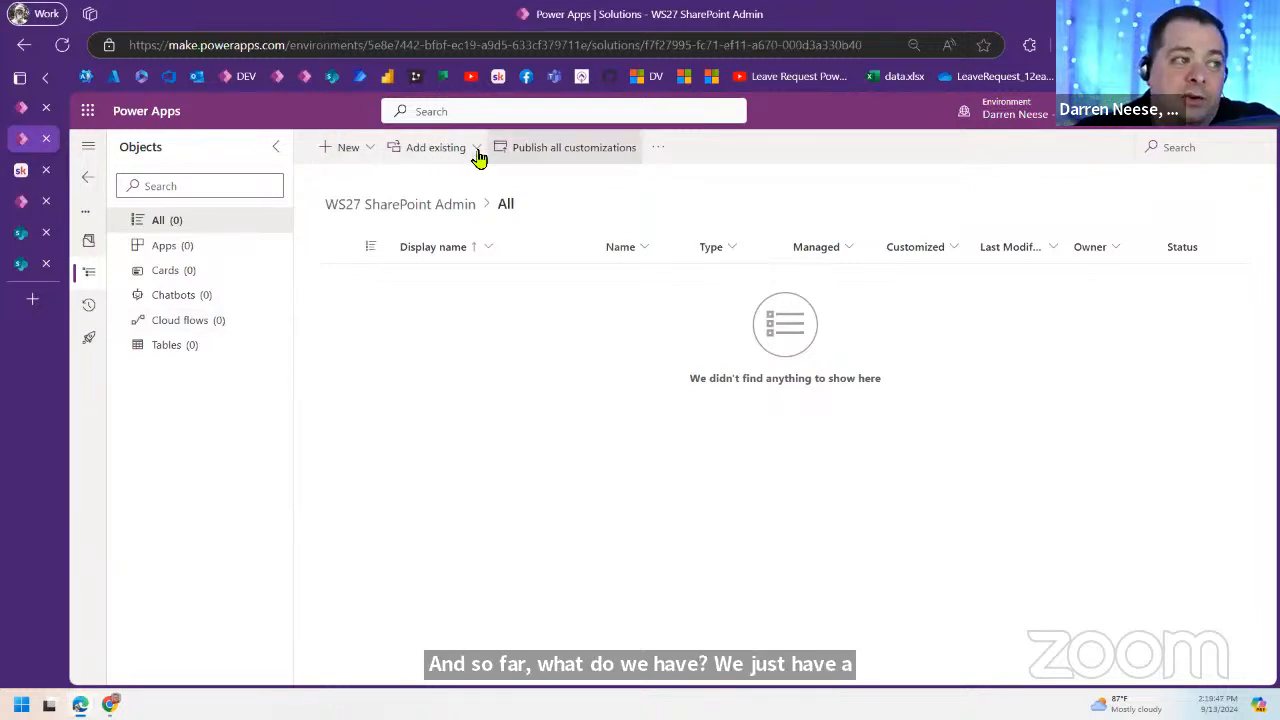
Step: Start adding an existing canvas app to the solution and list the apps outside Dataverse
click(345, 150)
click(343, 147)
click(440, 150)
mouse_move(445, 238)
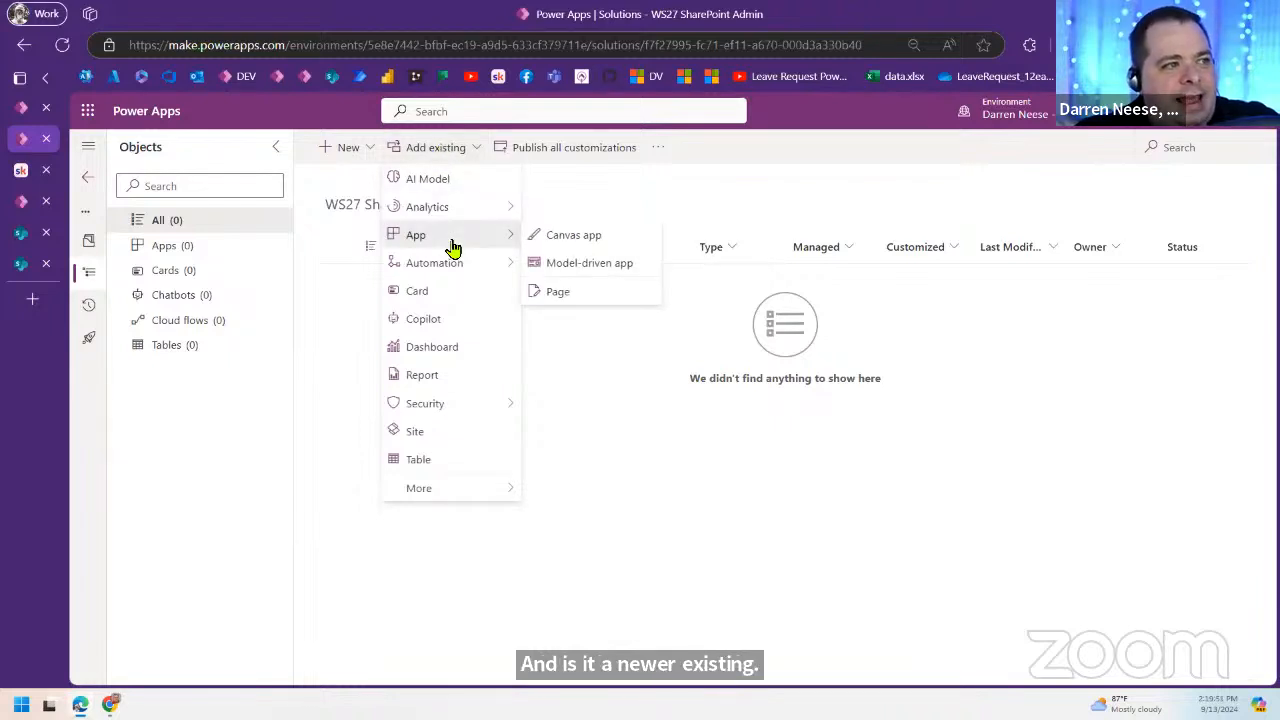
click(573, 238)
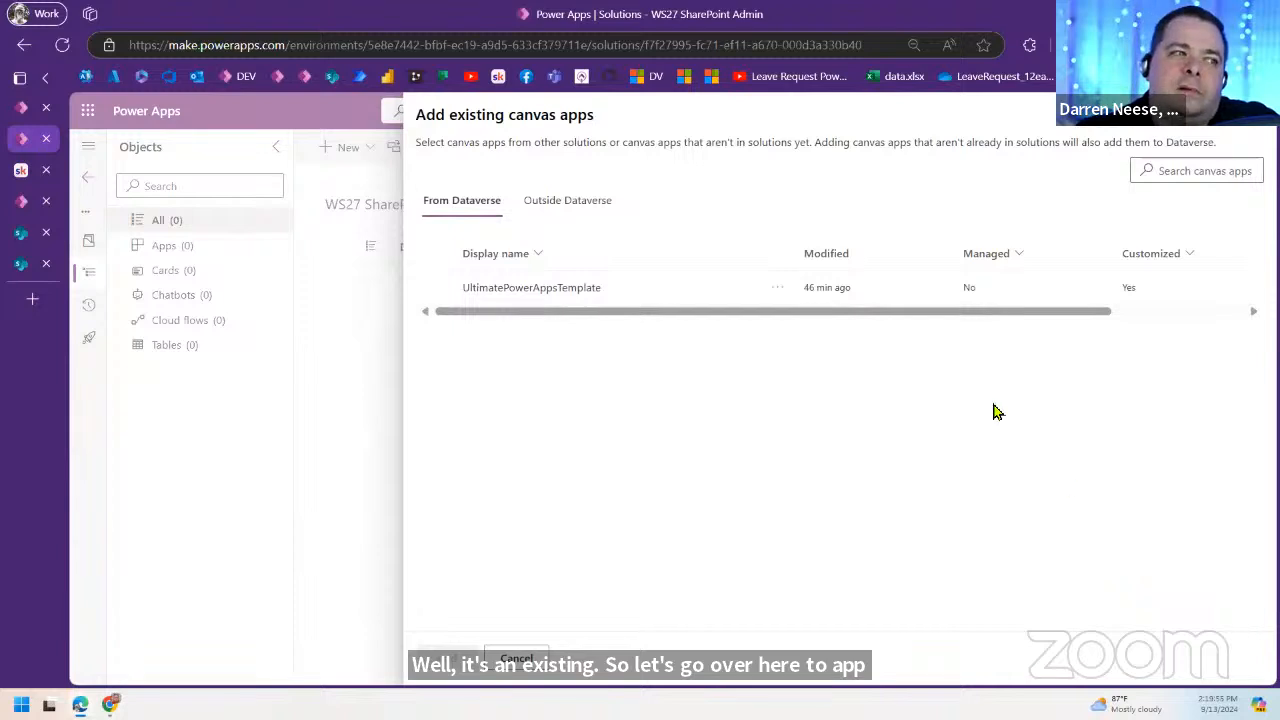
click(578, 200)
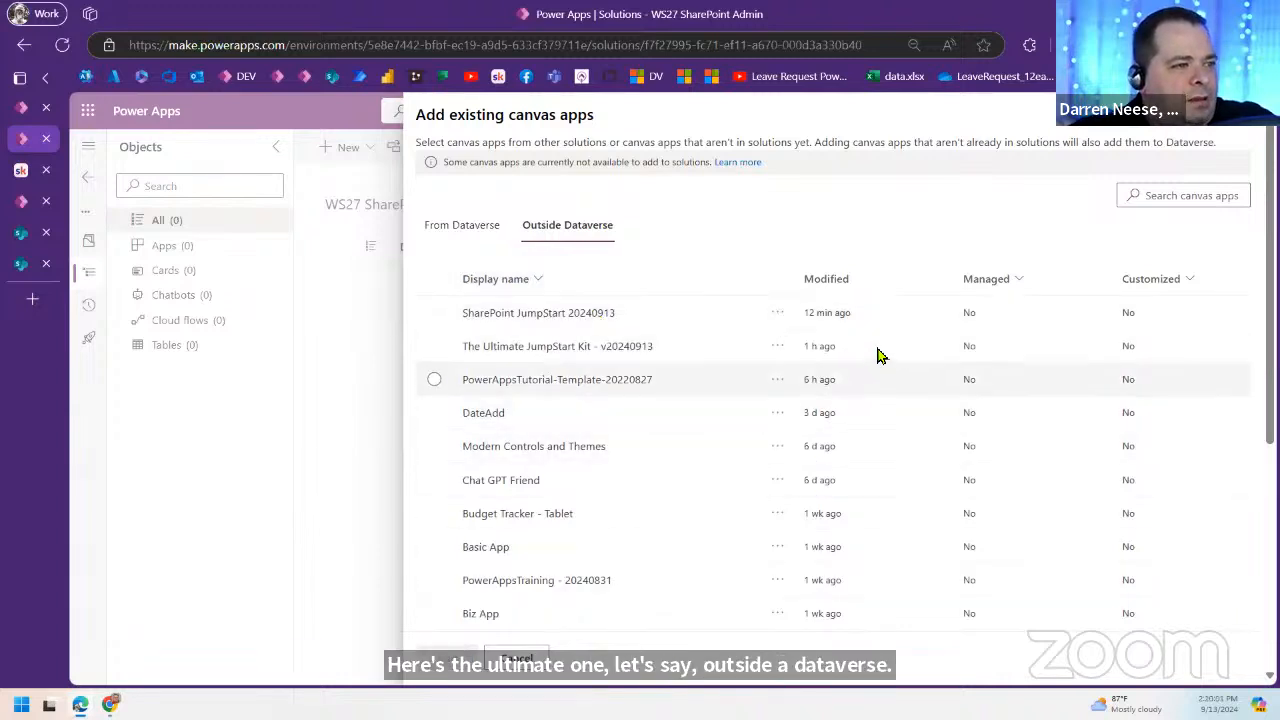
Step: Try to add the SharePoint JumpStart 20240913 canvas app while it is still open in the editor
click(560, 322)
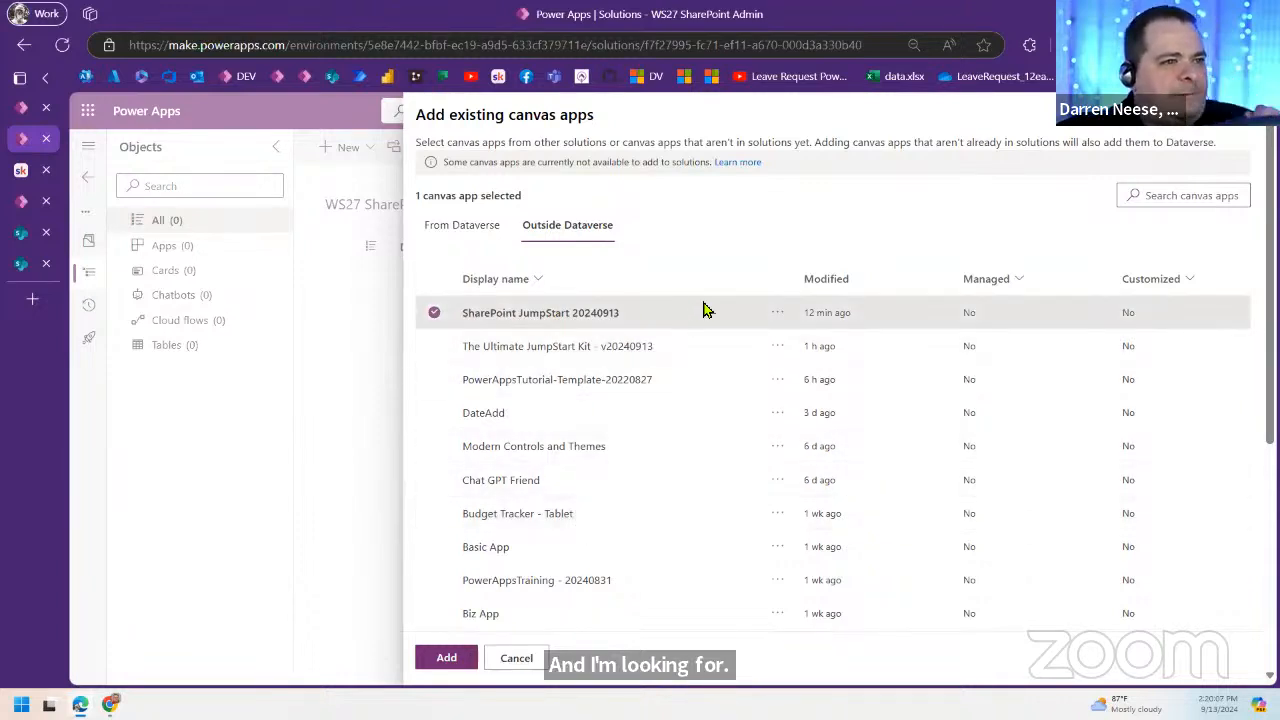
click(447, 658)
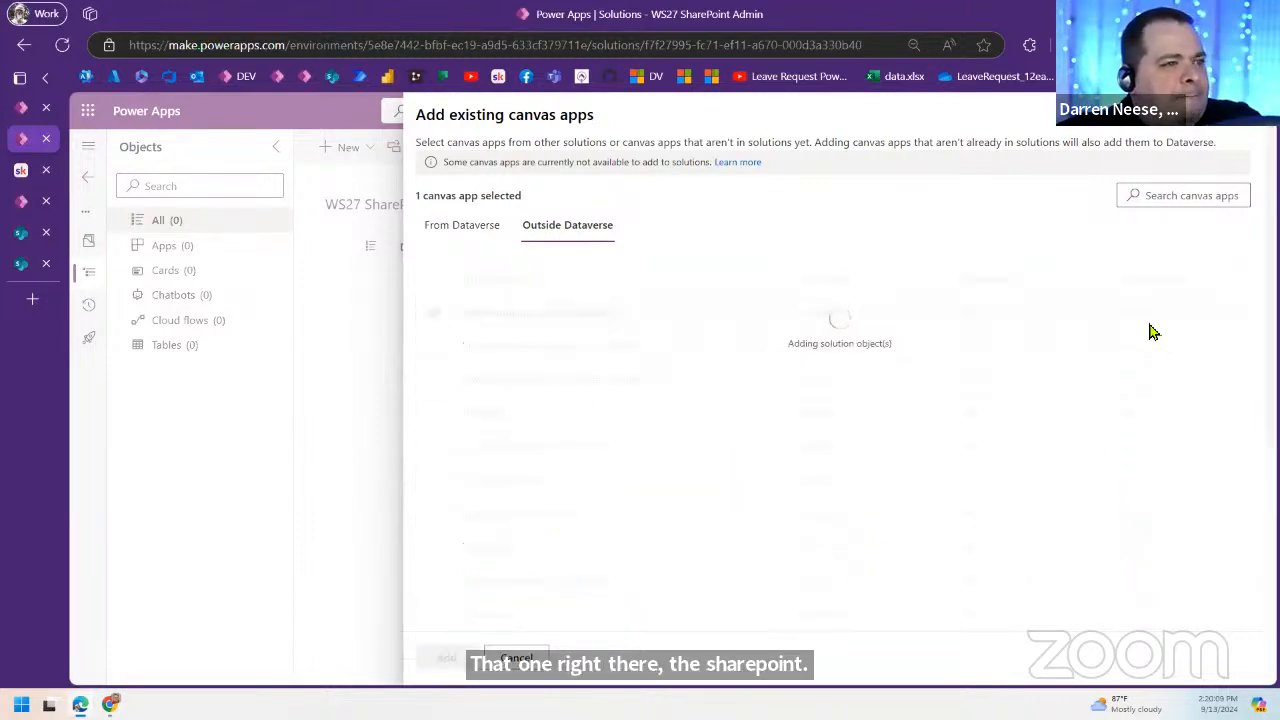
drag(535, 262, 855, 268)
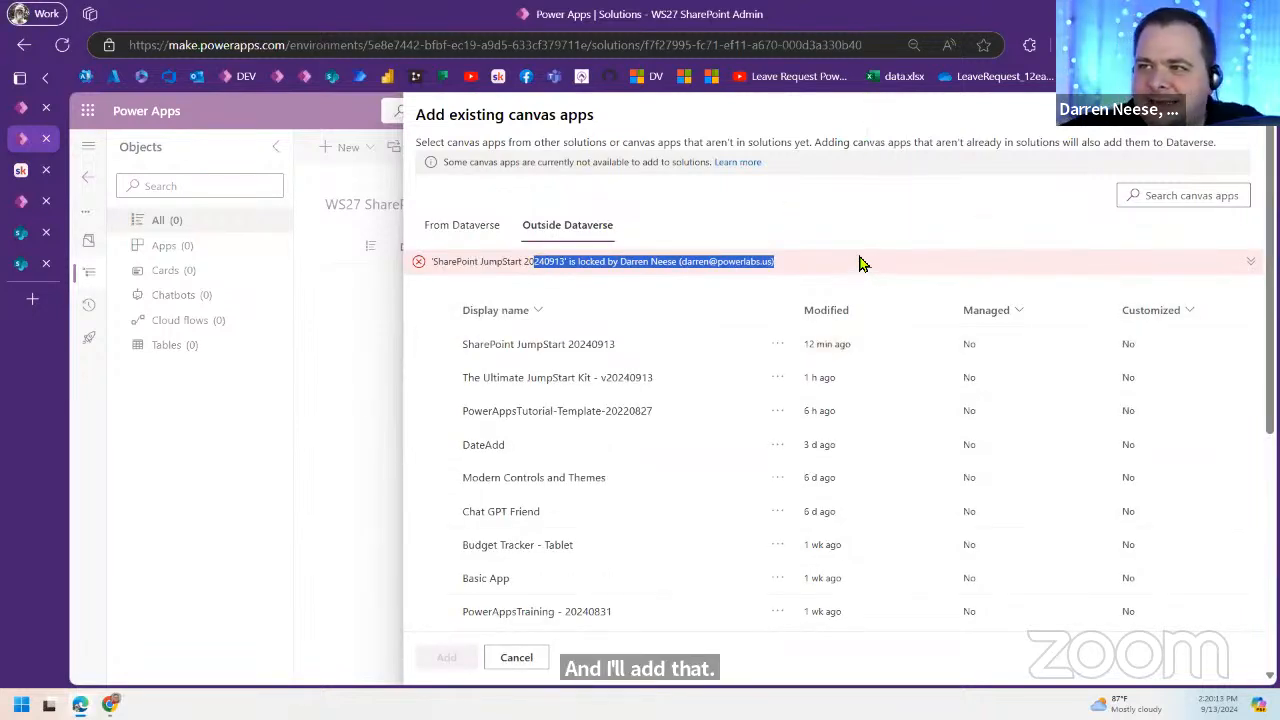
Step: Switch to the SharePoint JumpStart 20240913 app's editor tab and leave the app
click(15, 113)
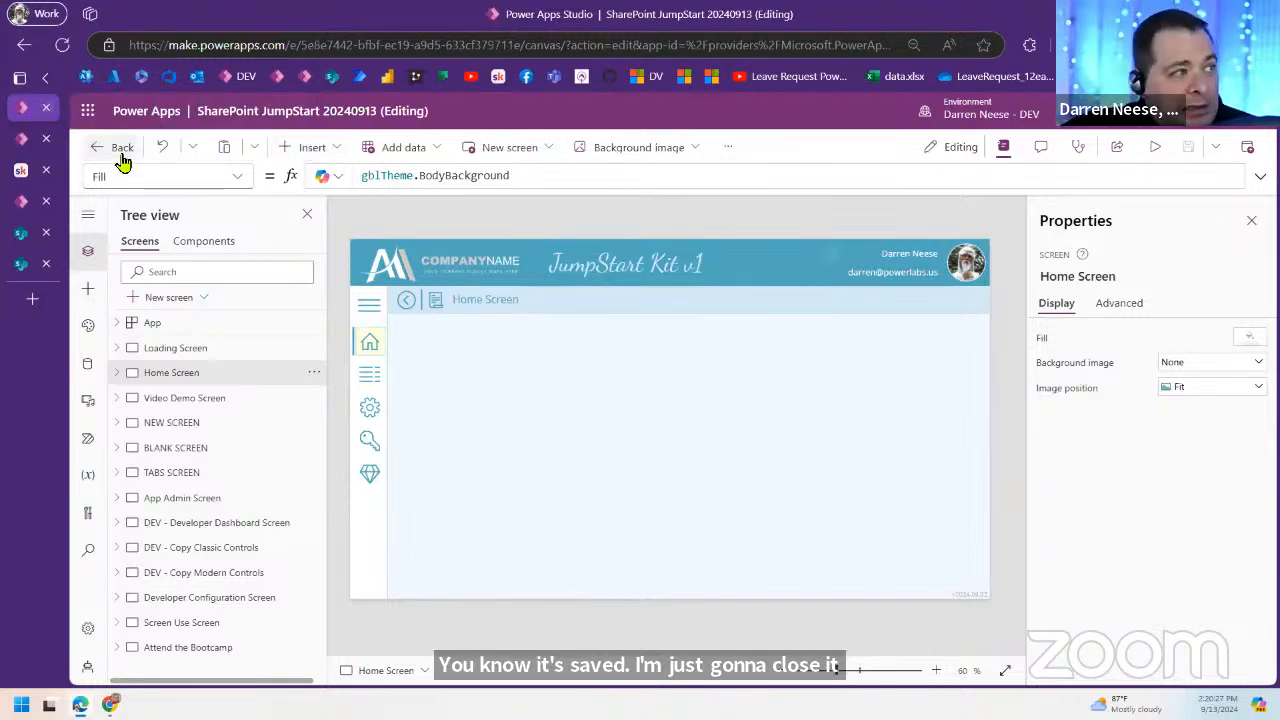
click(115, 149)
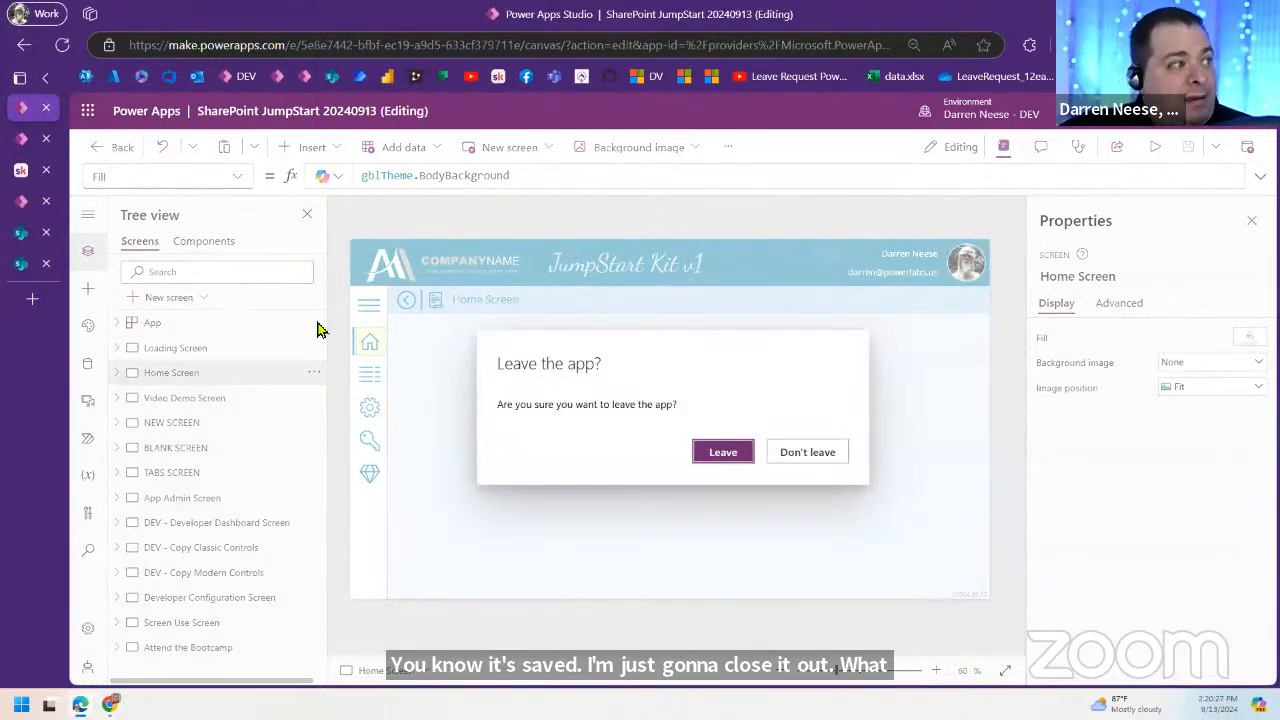
click(720, 455)
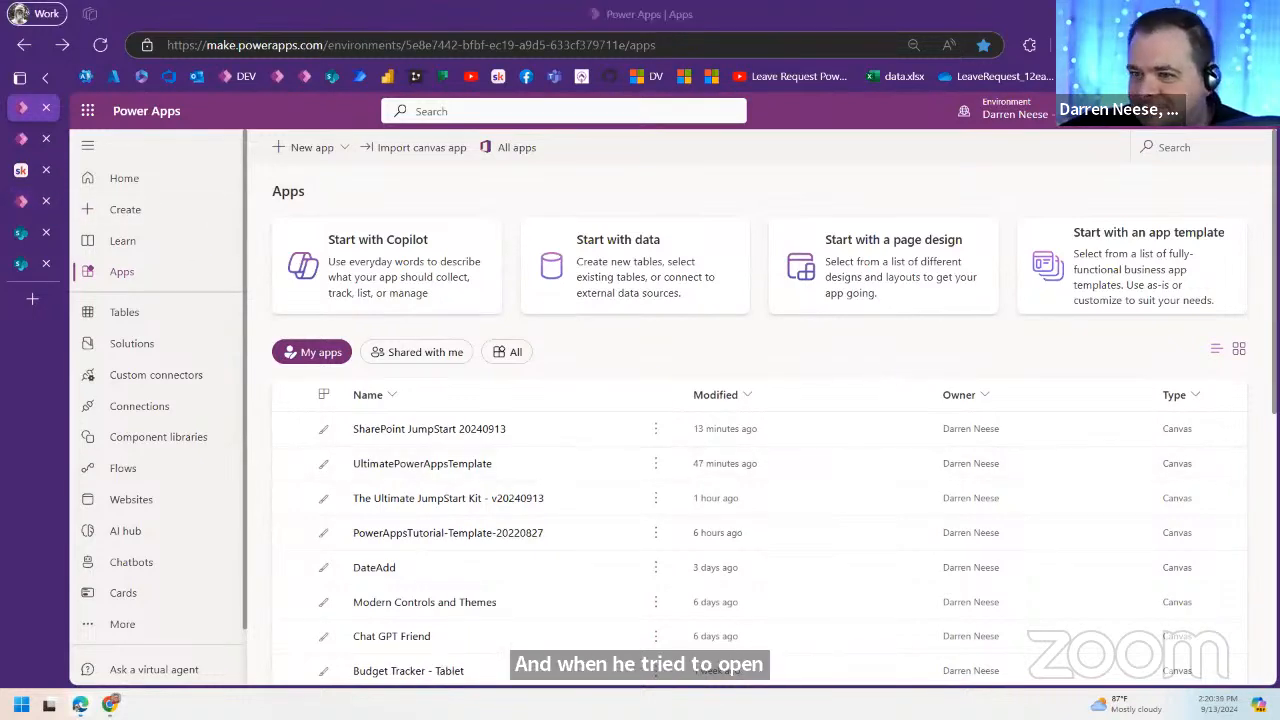
Step: Return to the solution and add the SharePoint JumpStart 20240913 canvas app from outside Dataverse
click(21, 140)
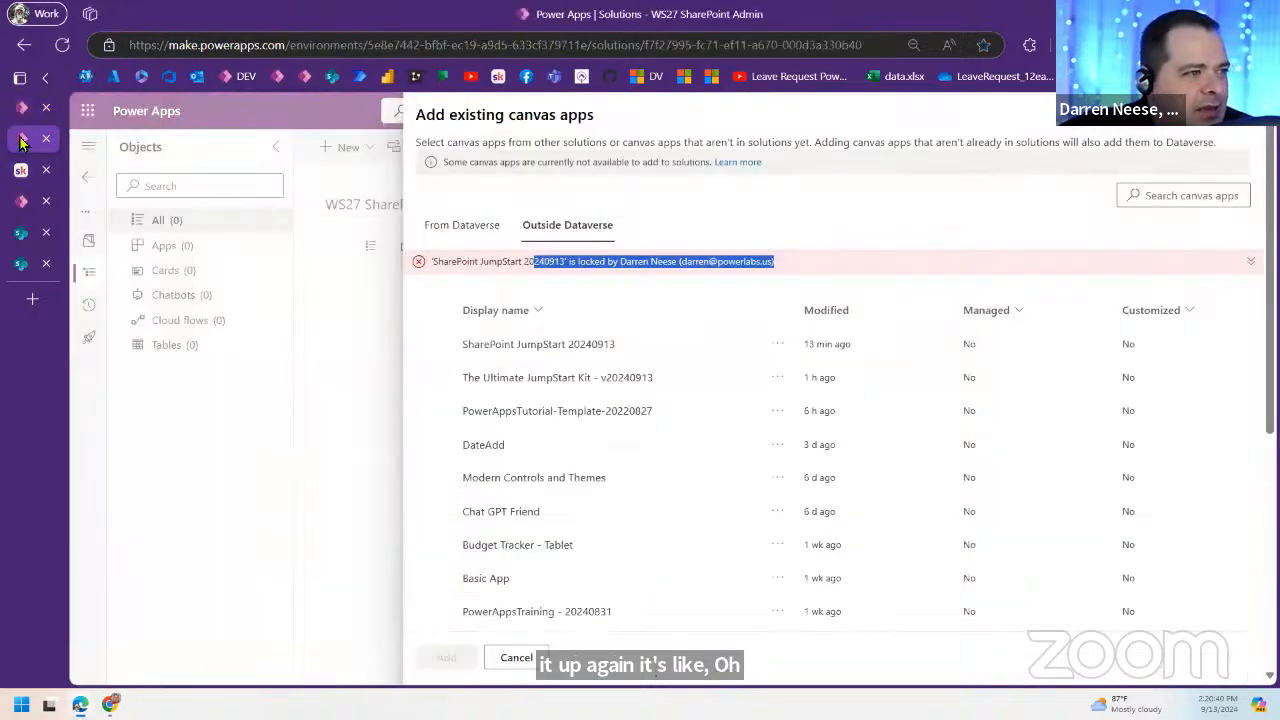
click(558, 347)
click(452, 660)
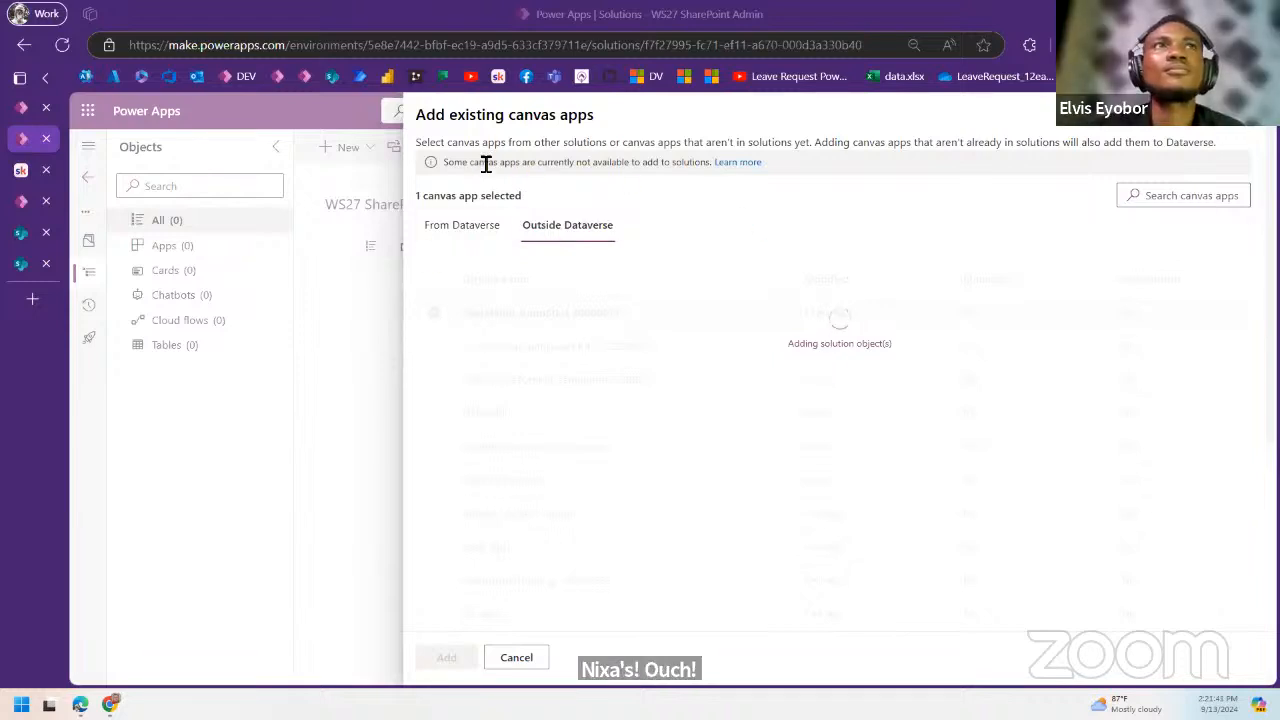
drag(655, 166, 455, 162)
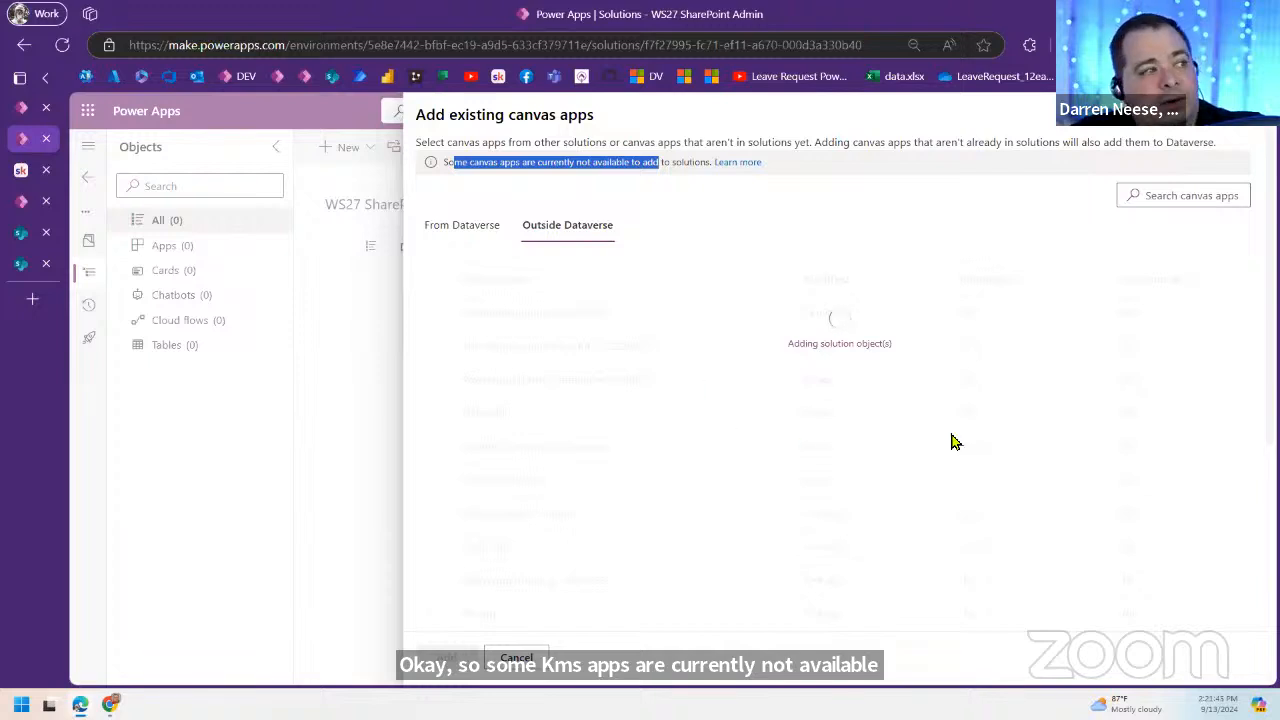
click(24, 108)
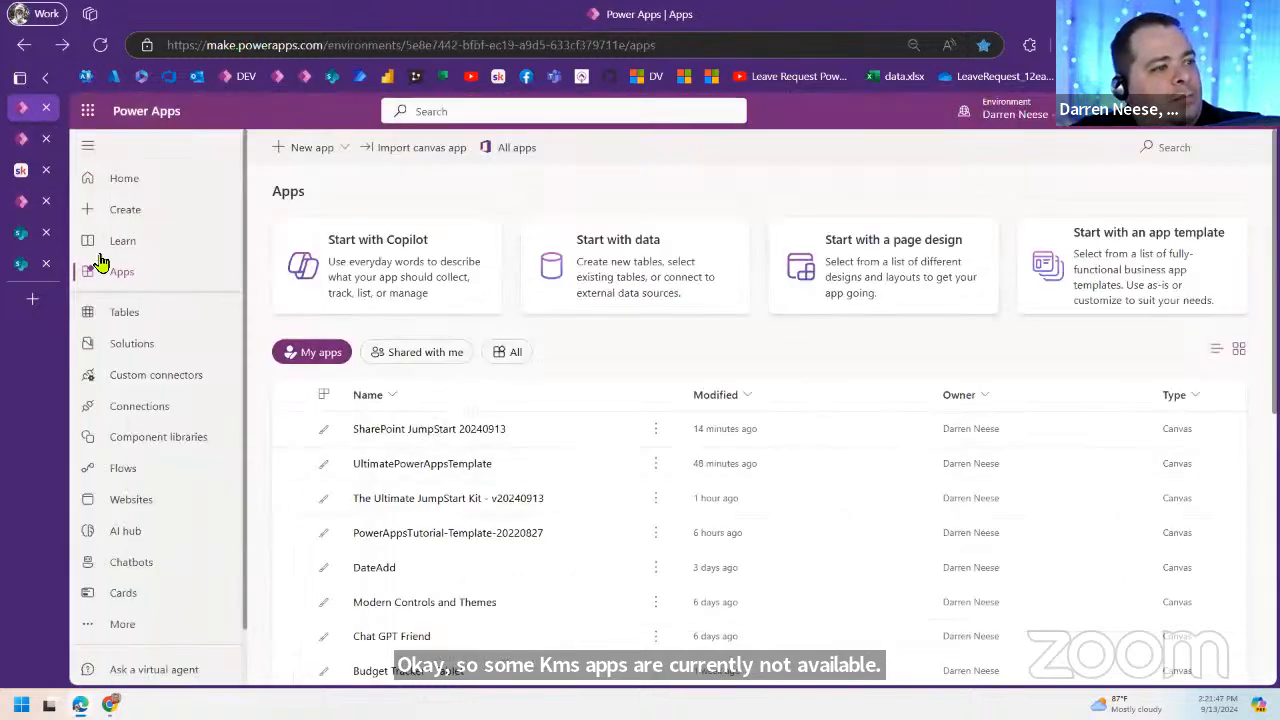
click(24, 139)
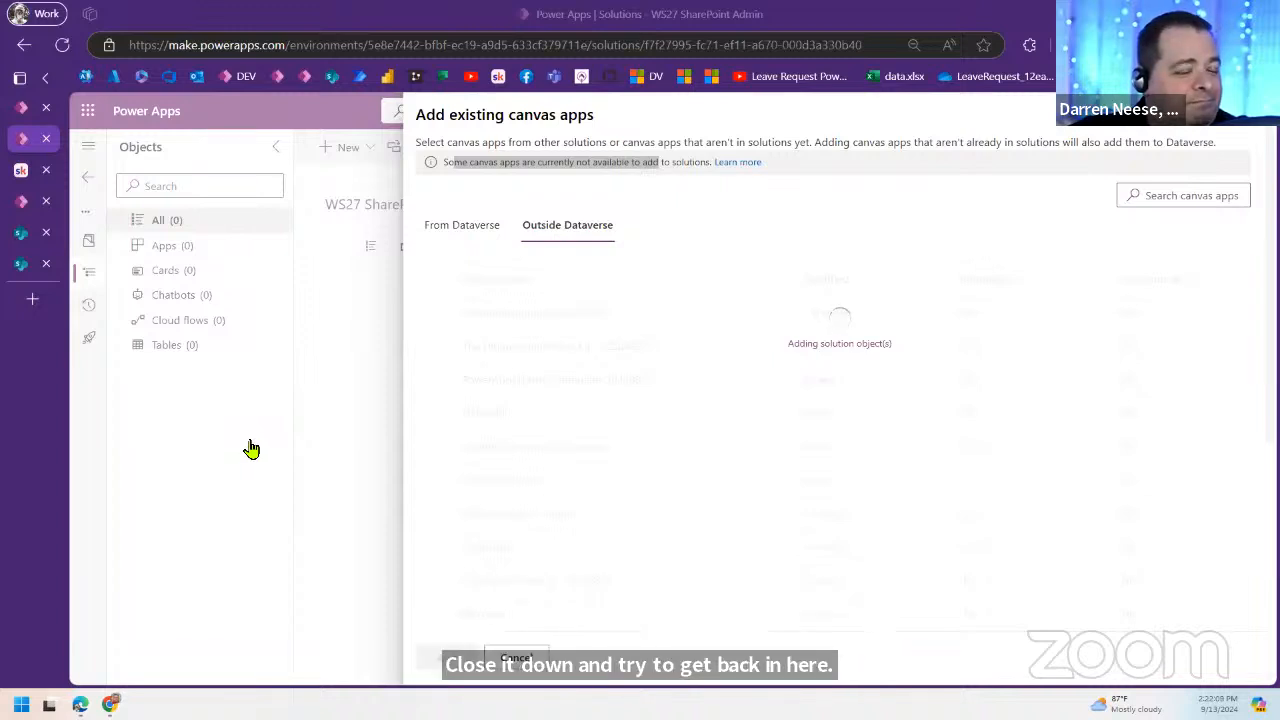
Step: Close the canvas app selection and reload the solution page to check whether the app is listed
click(1243, 125)
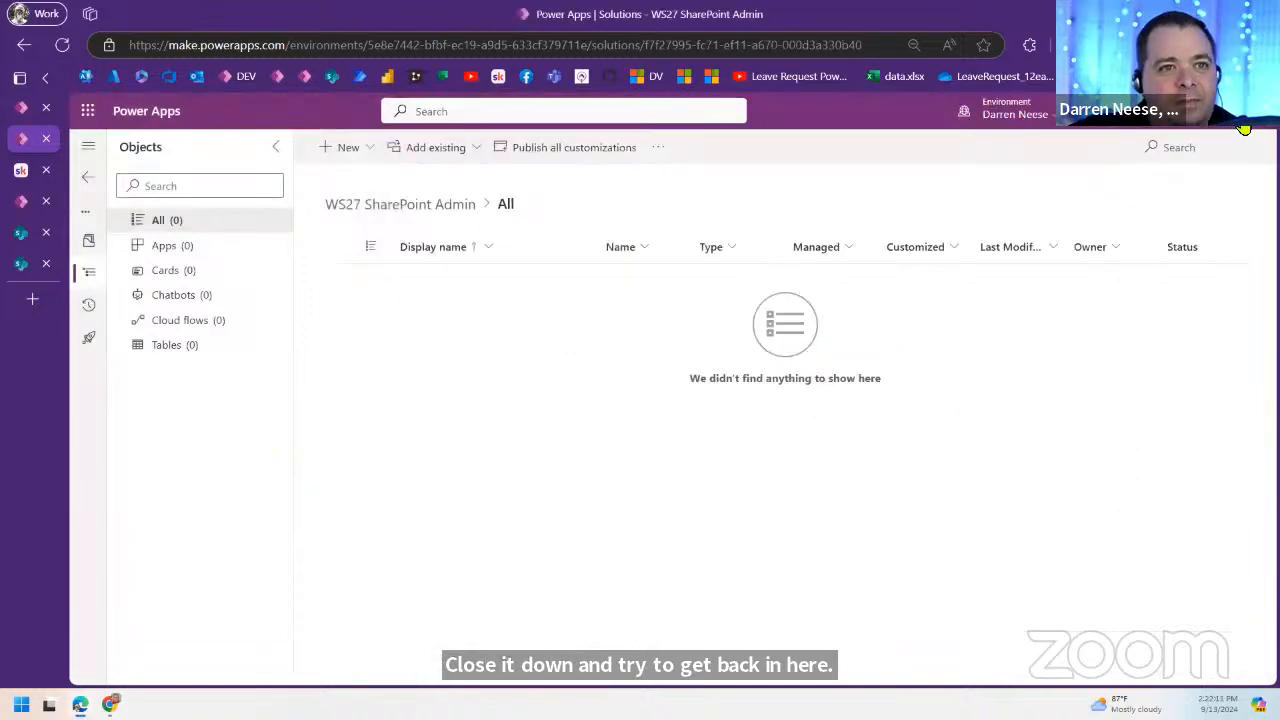
click(430, 150)
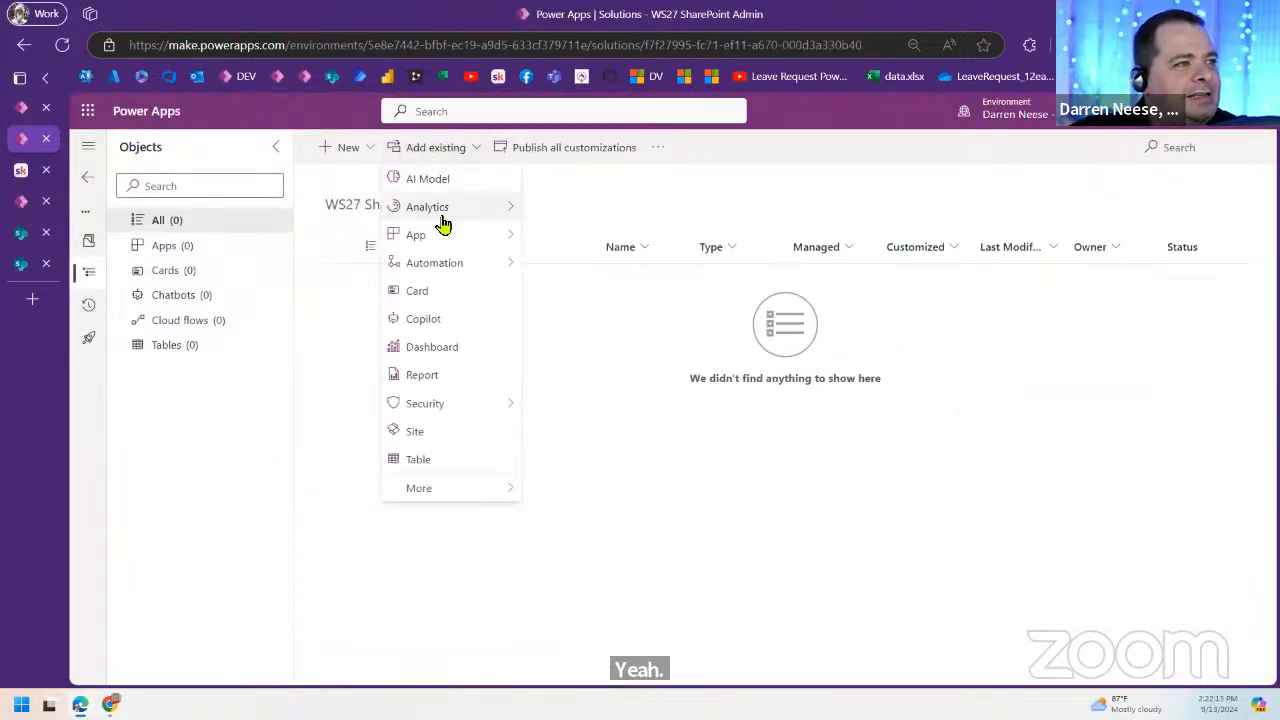
click(577, 246)
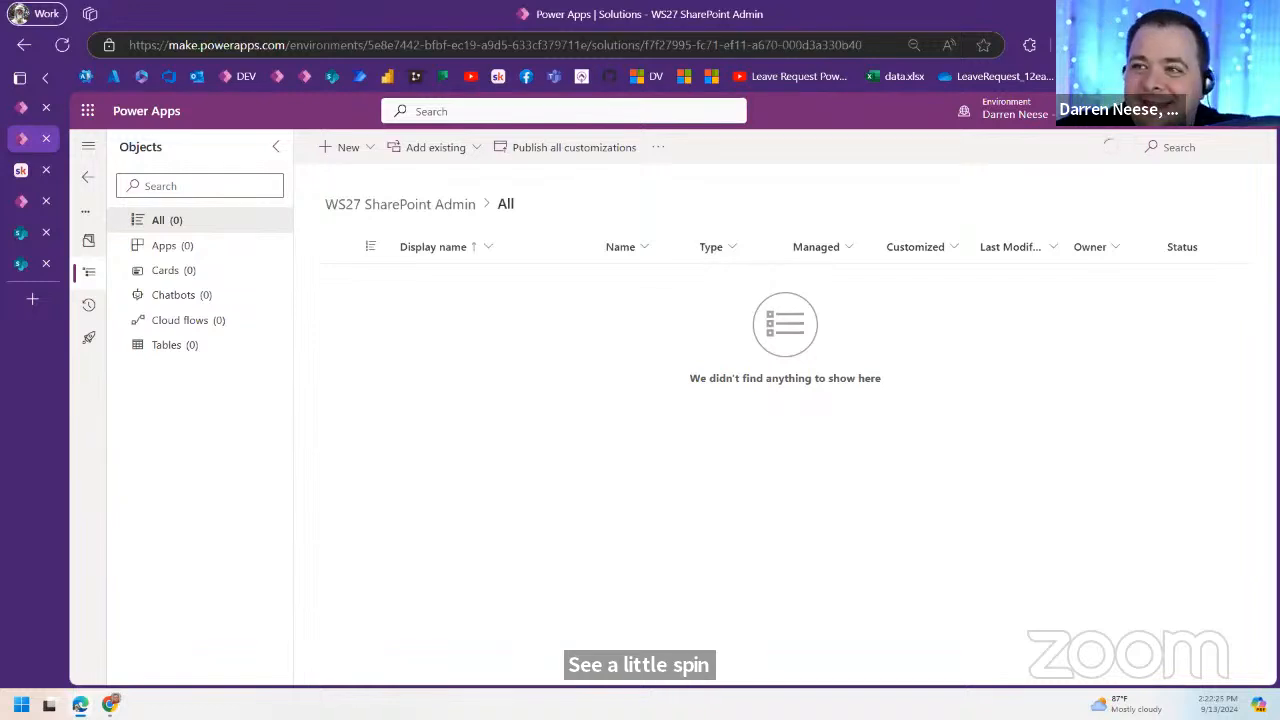
click(62, 45)
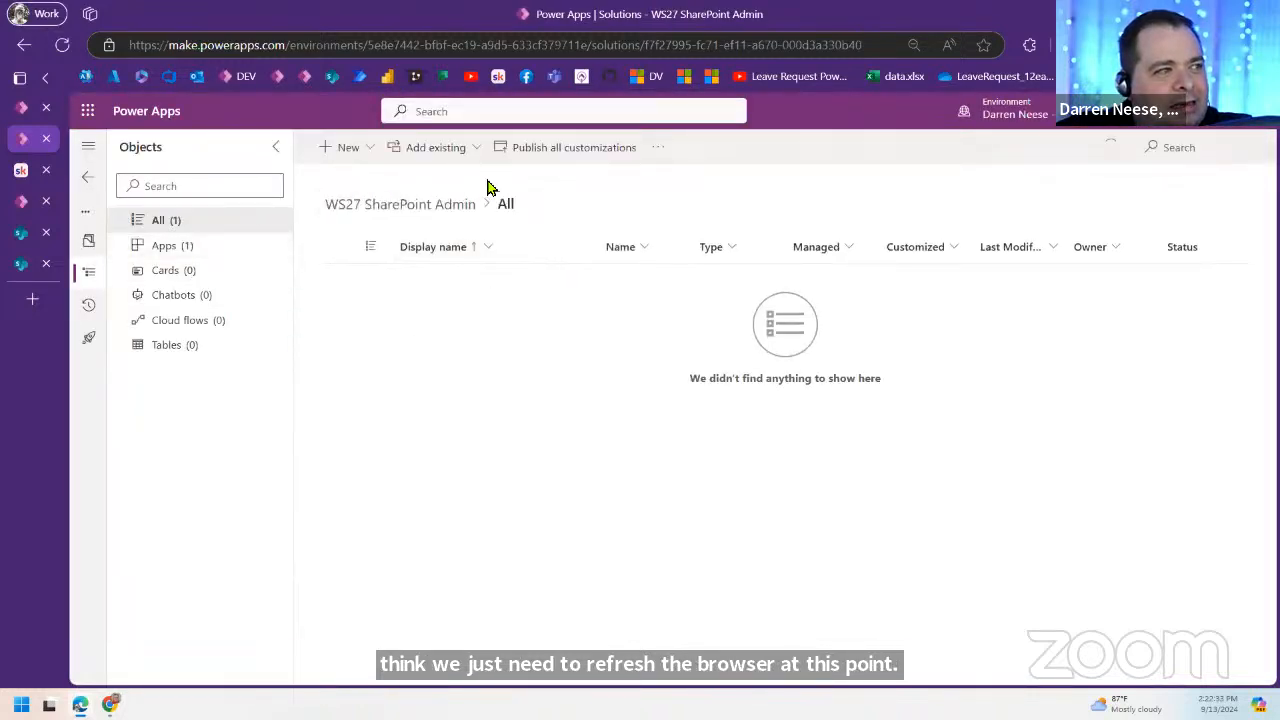
click(456, 148)
mouse_move(455, 214)
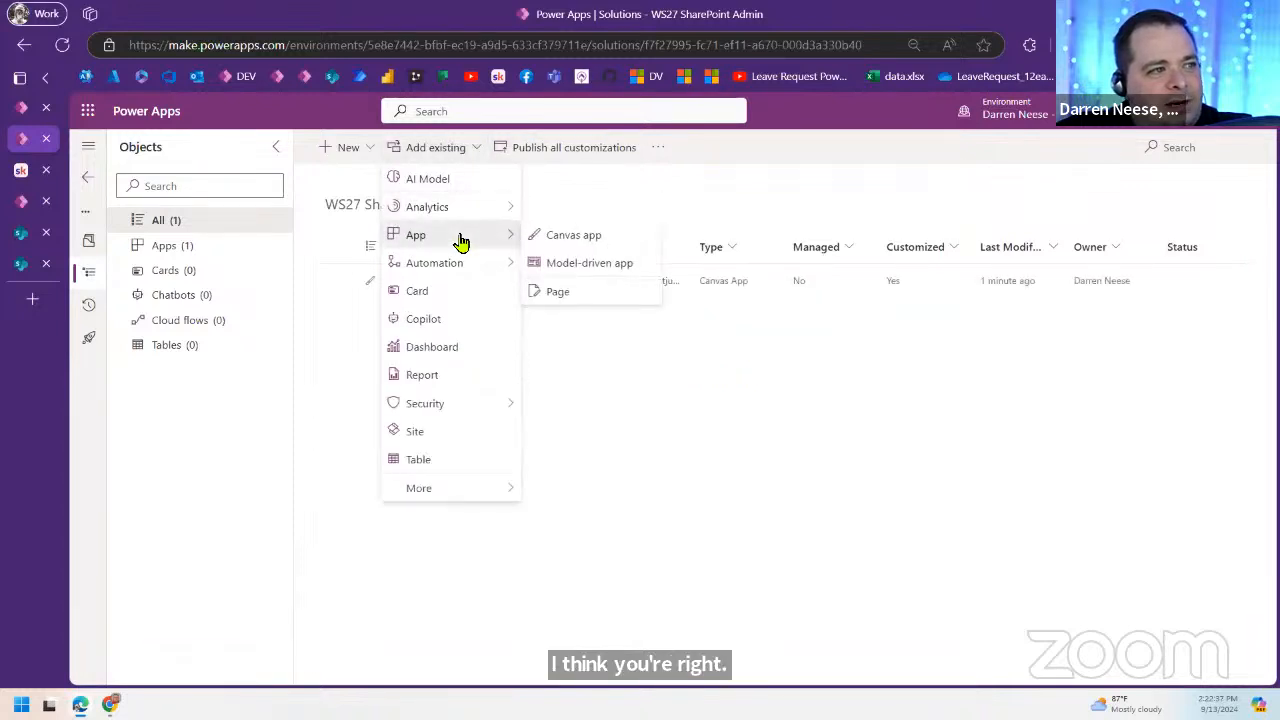
click(1030, 458)
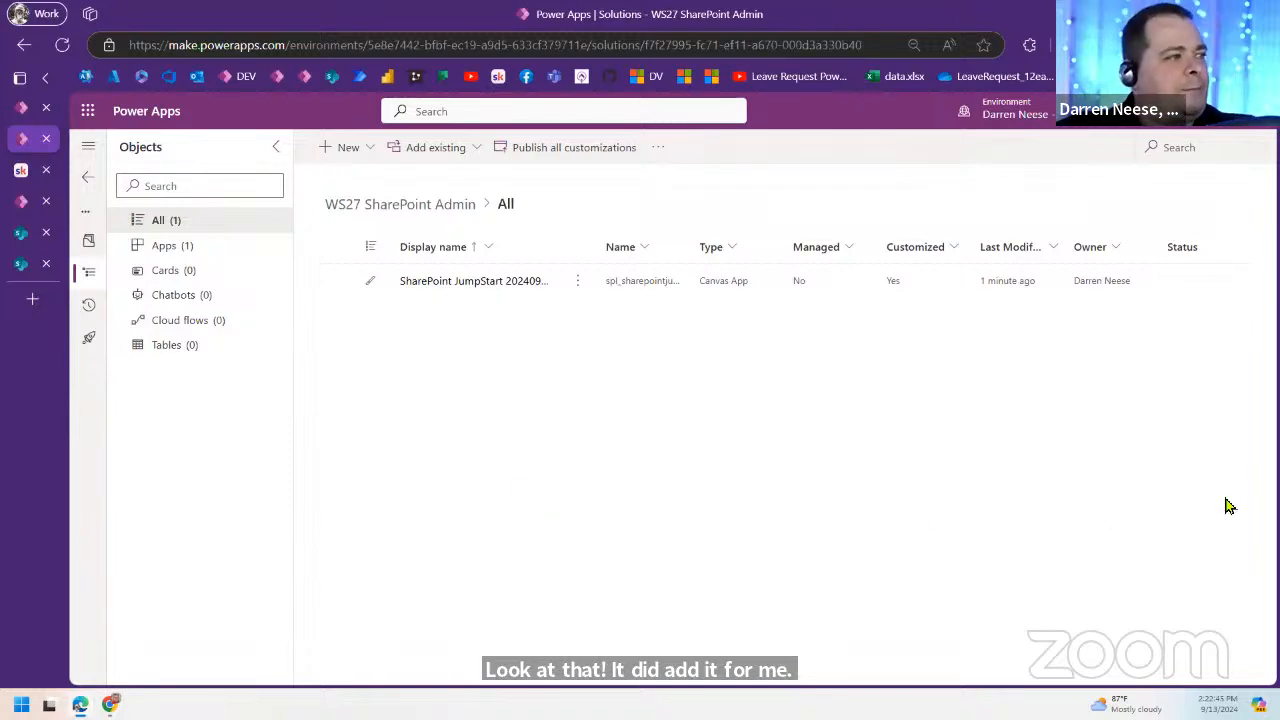
Step: Open the SharePoint JumpStart 20240913 app for editing from the Apps list
click(24, 111)
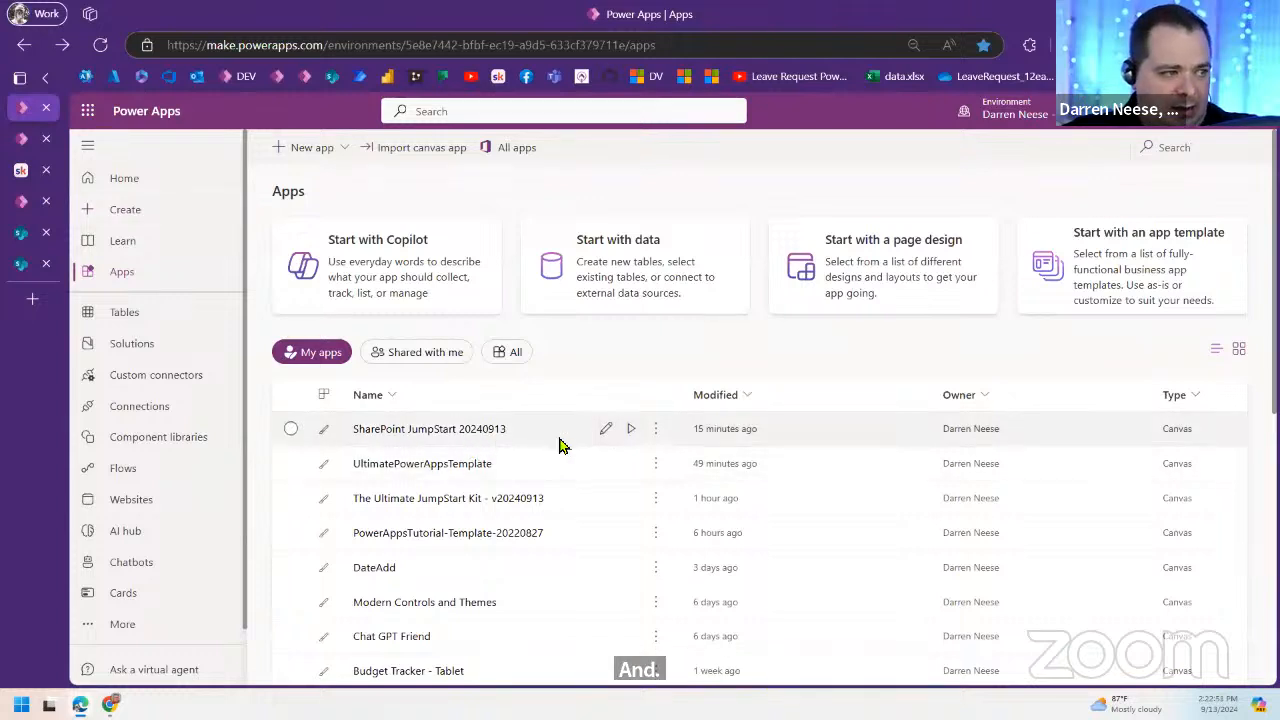
click(607, 431)
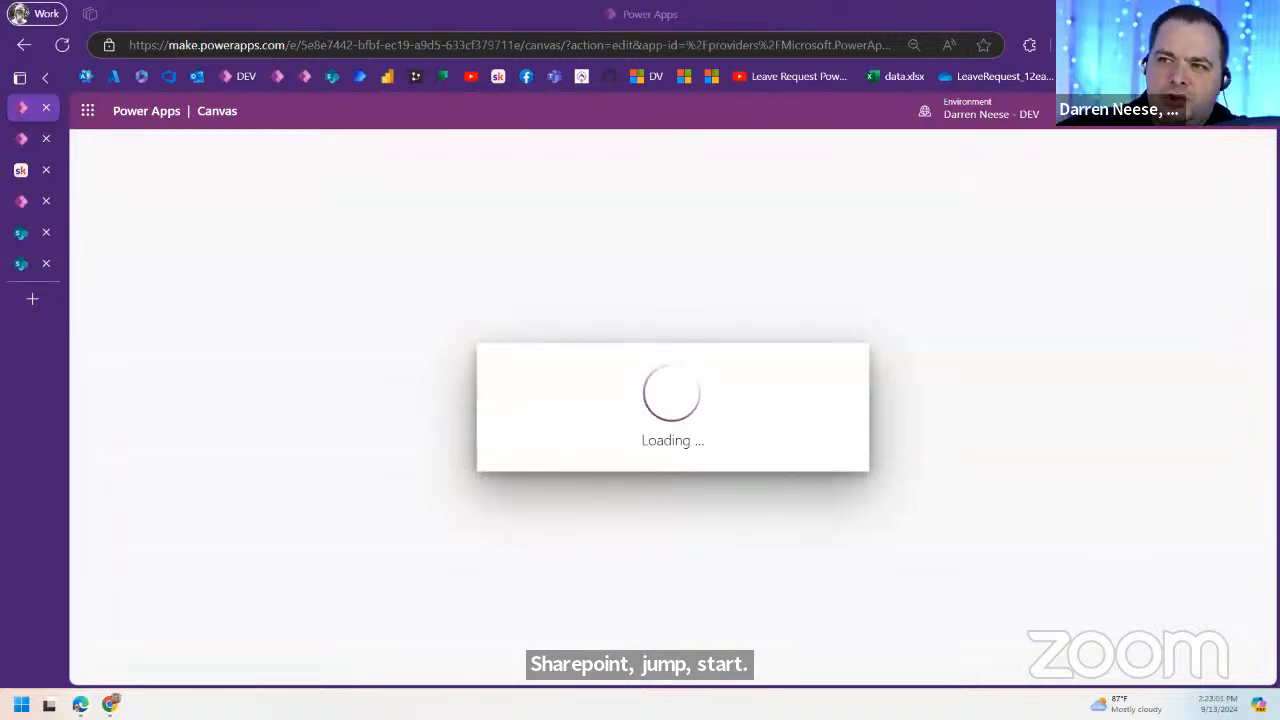
Step: Return to the WS27 SharePoint Admin solution and look through the types of cloud flow that can be created there
click(18, 139)
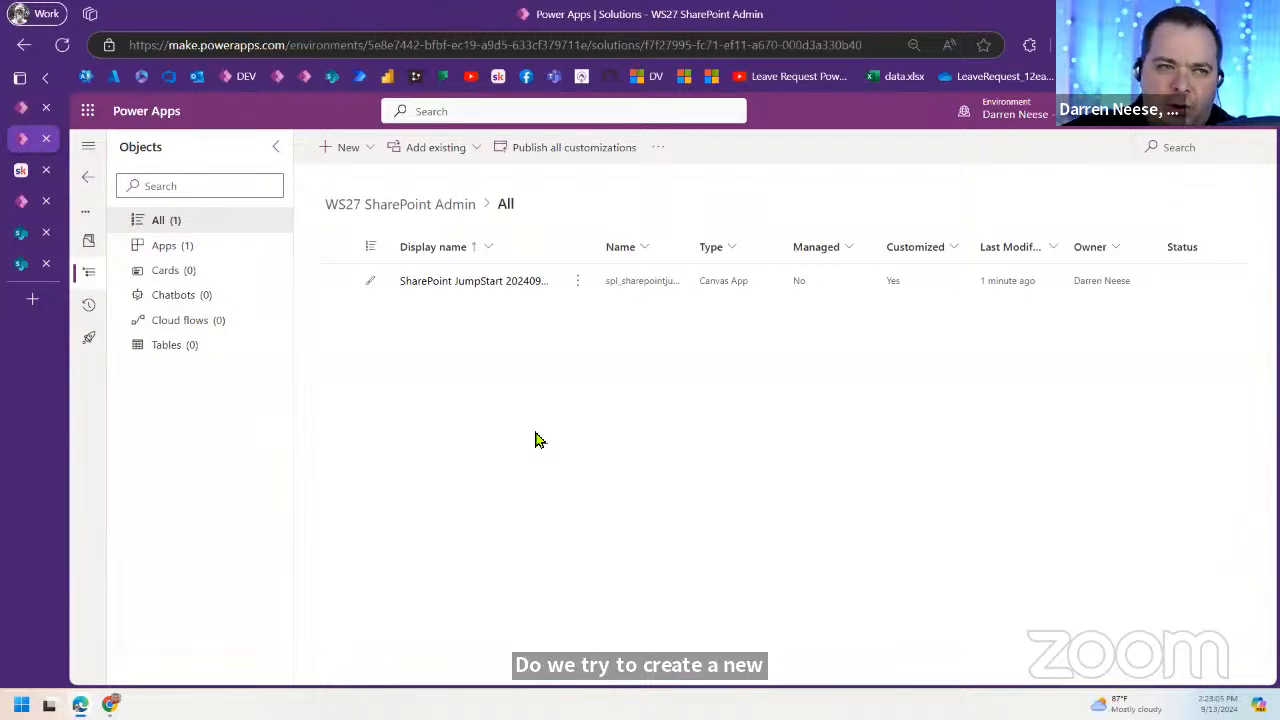
click(368, 158)
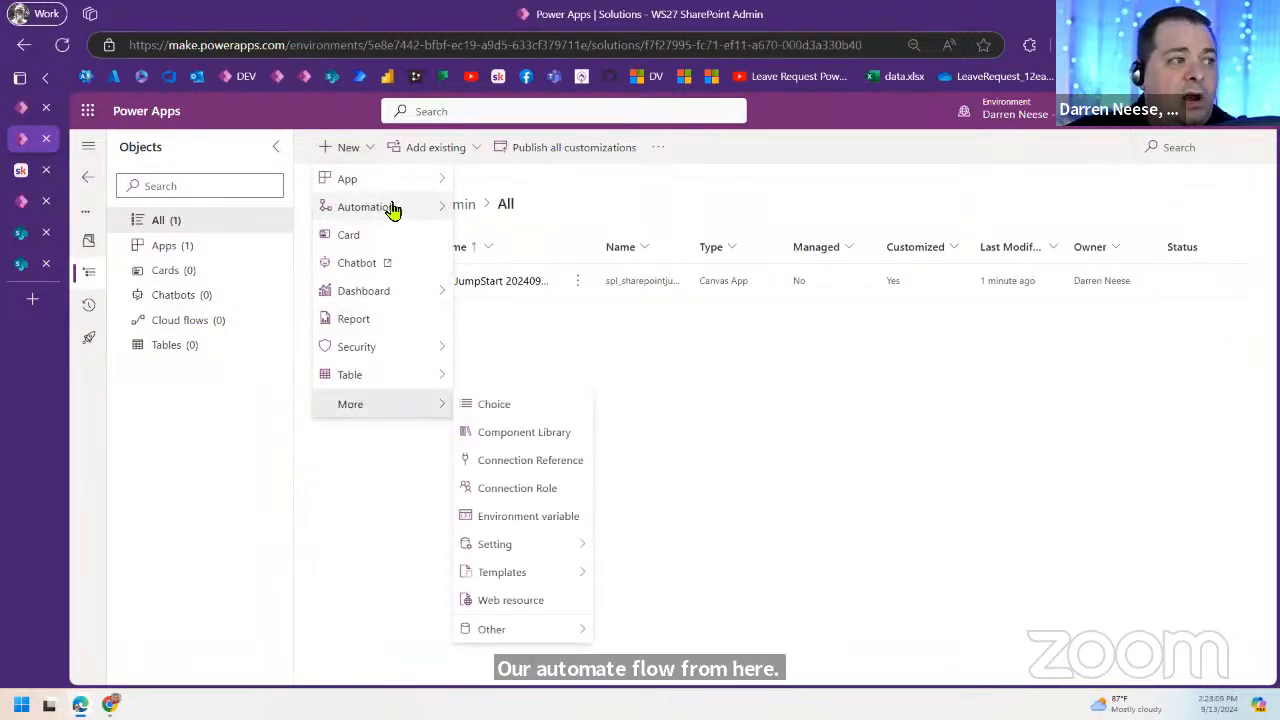
mouse_move(391, 209)
mouse_move(553, 216)
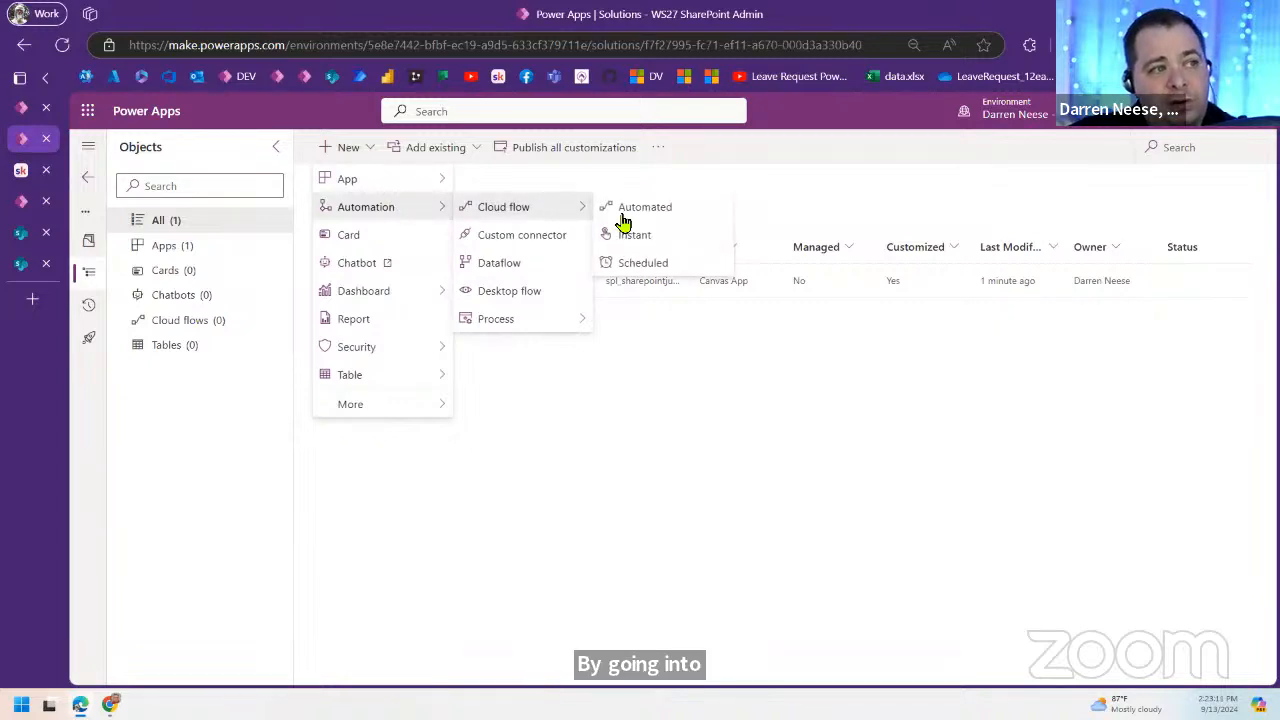
Step: In the SharePoint JumpStart 20240913 editor, dismiss the modern theme notice and browse the existing Power Automate flows available to add
click(23, 108)
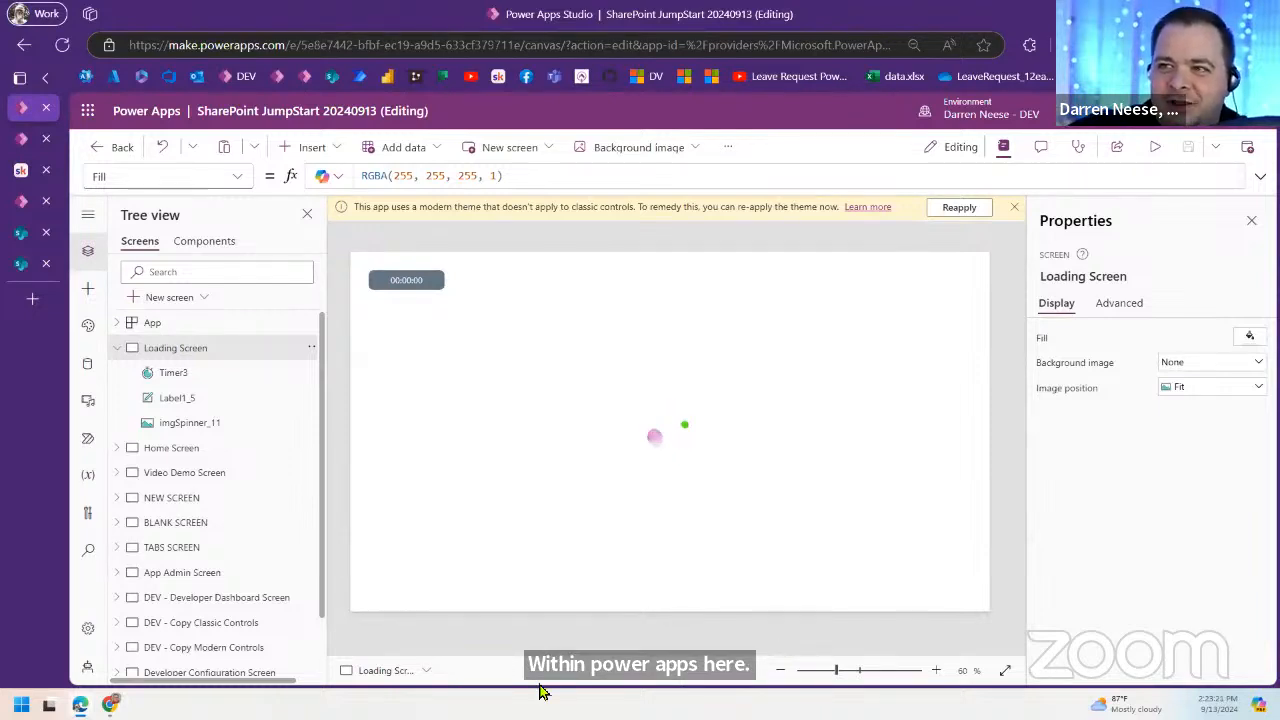
click(1014, 207)
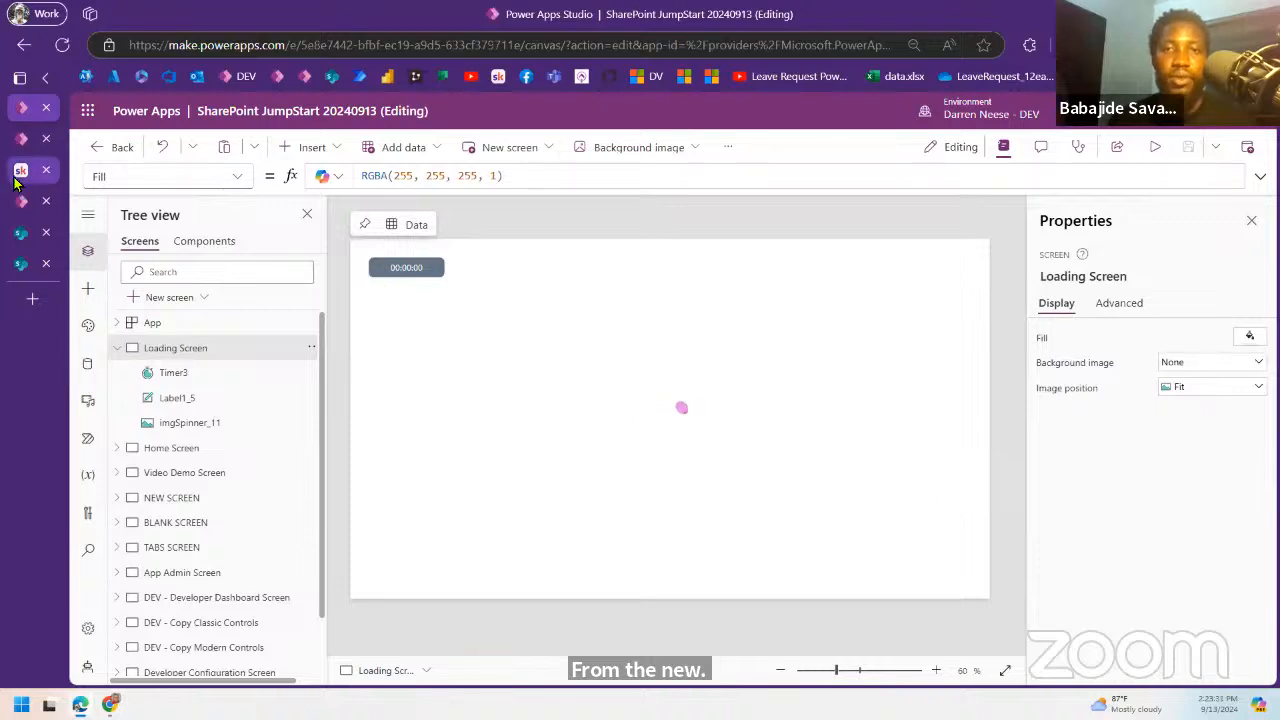
click(89, 440)
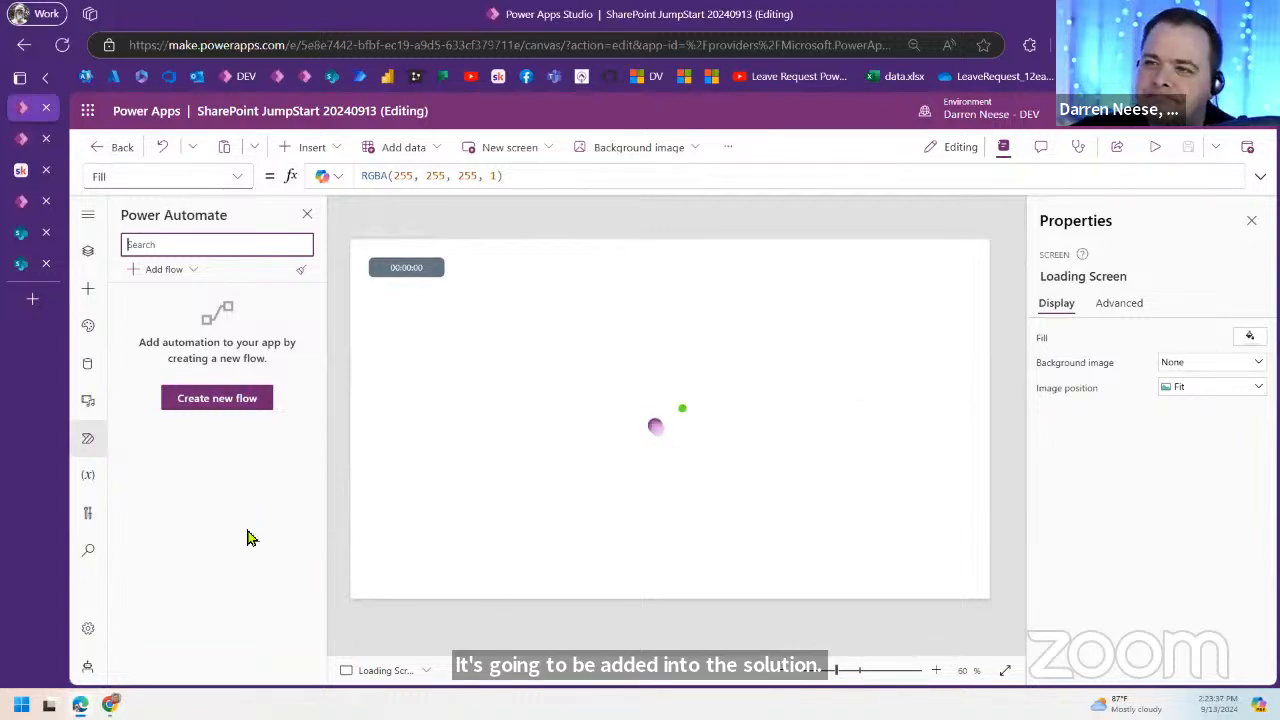
click(176, 272)
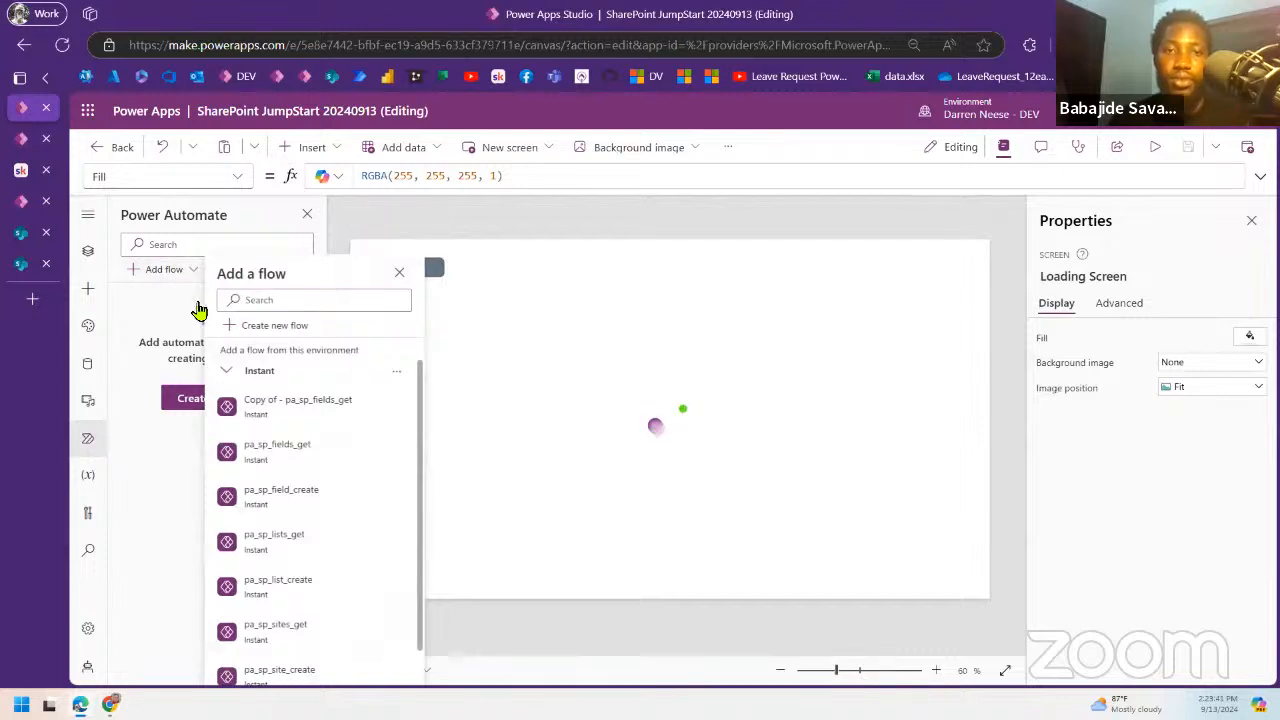
click(141, 526)
Step: Glance at the UltimatePowerAppsTemplate editor and revisit the solution's options for creating a cloud flow
click(22, 205)
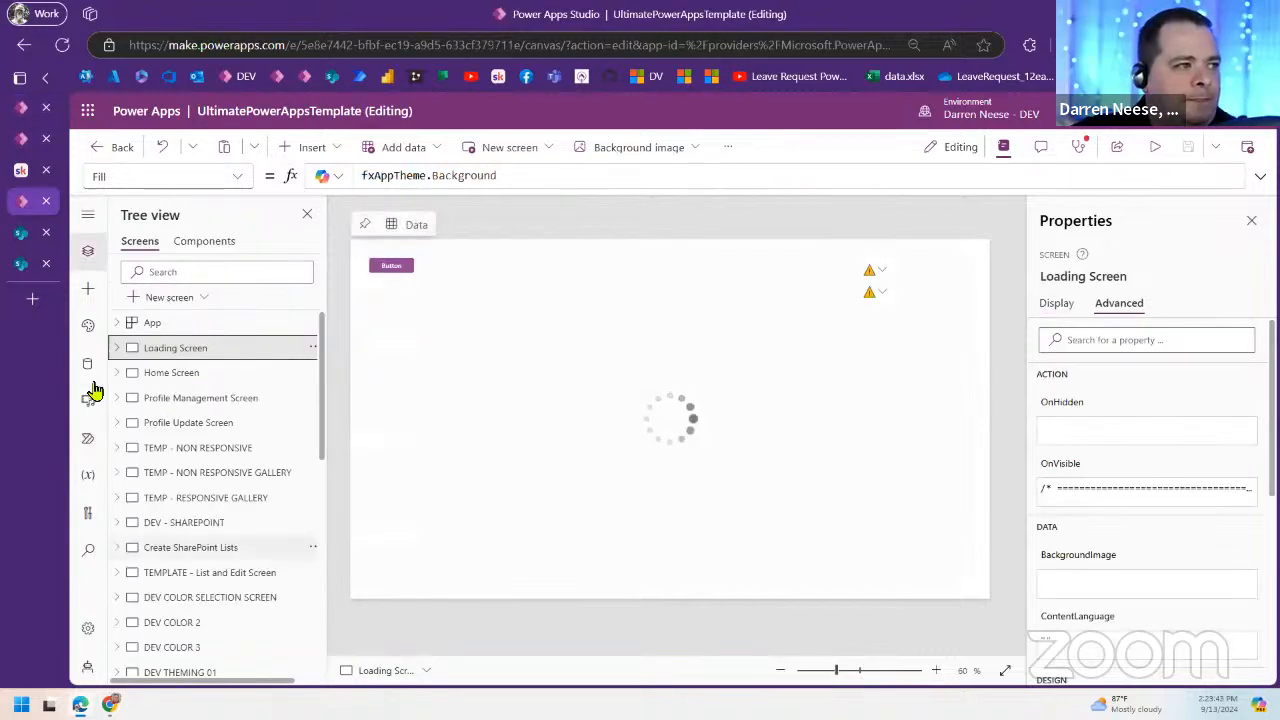
click(22, 138)
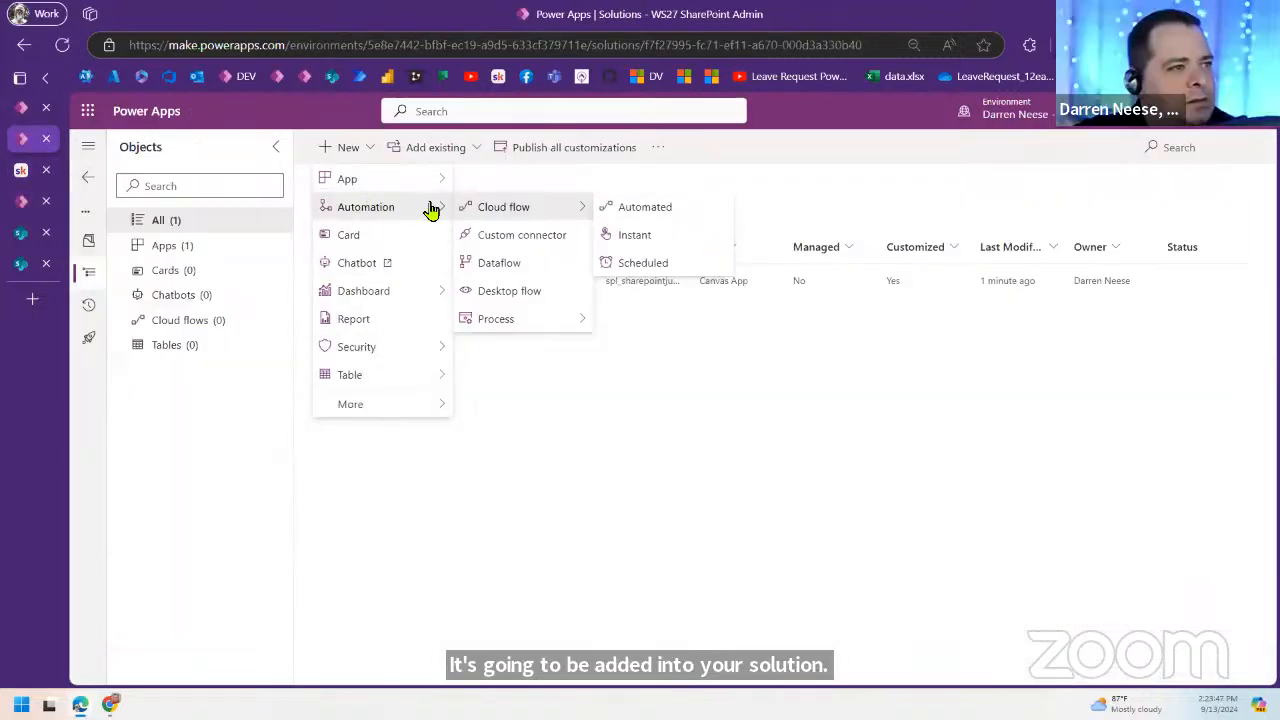
right_click(533, 207)
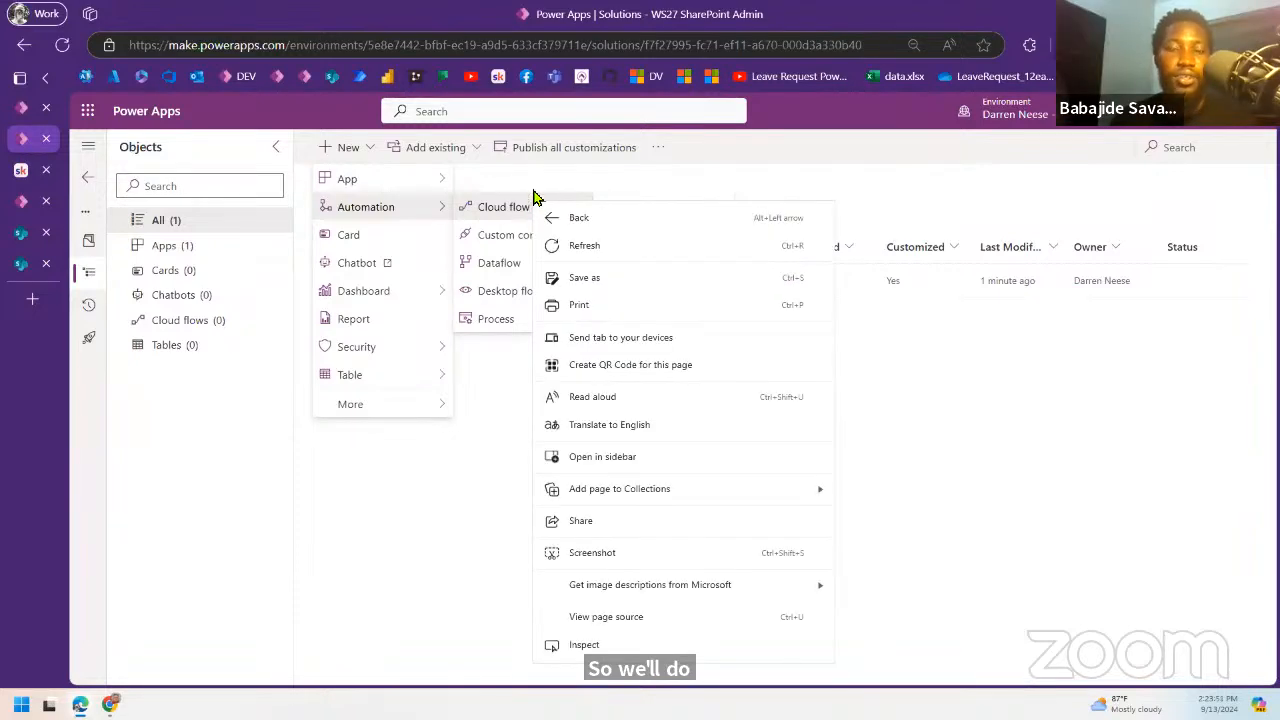
key(Escape)
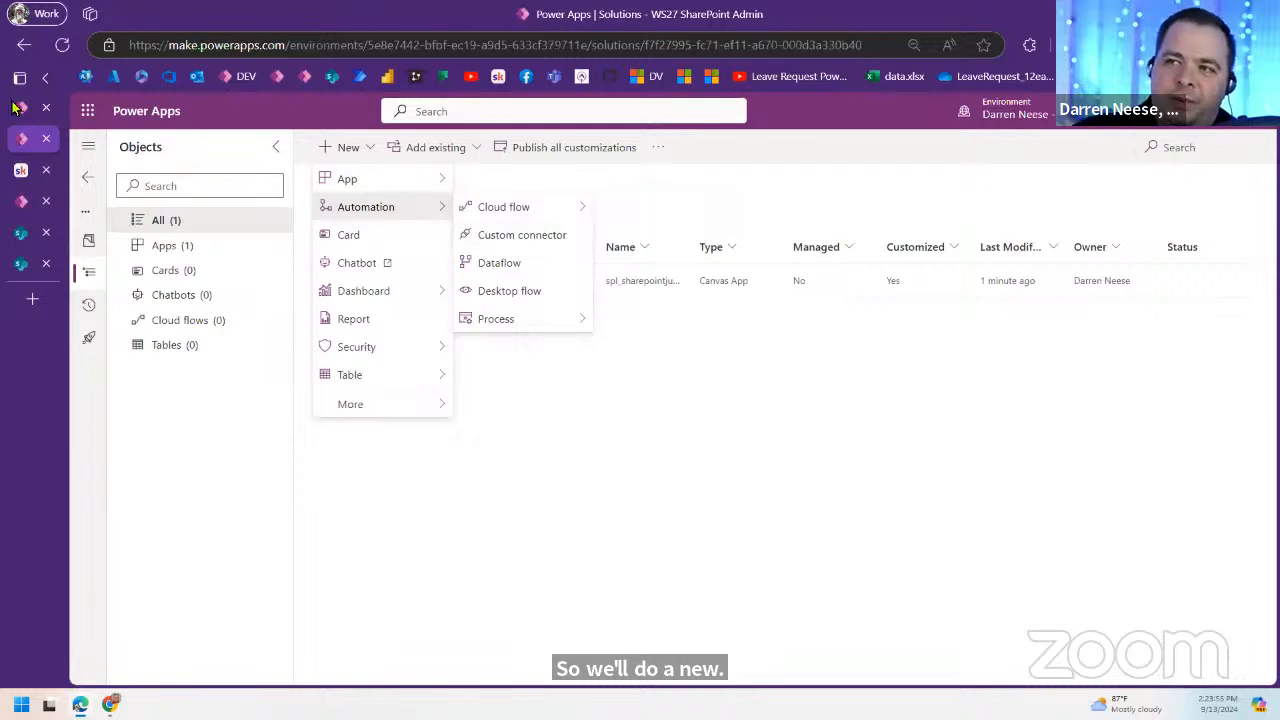
mouse_move(17, 112)
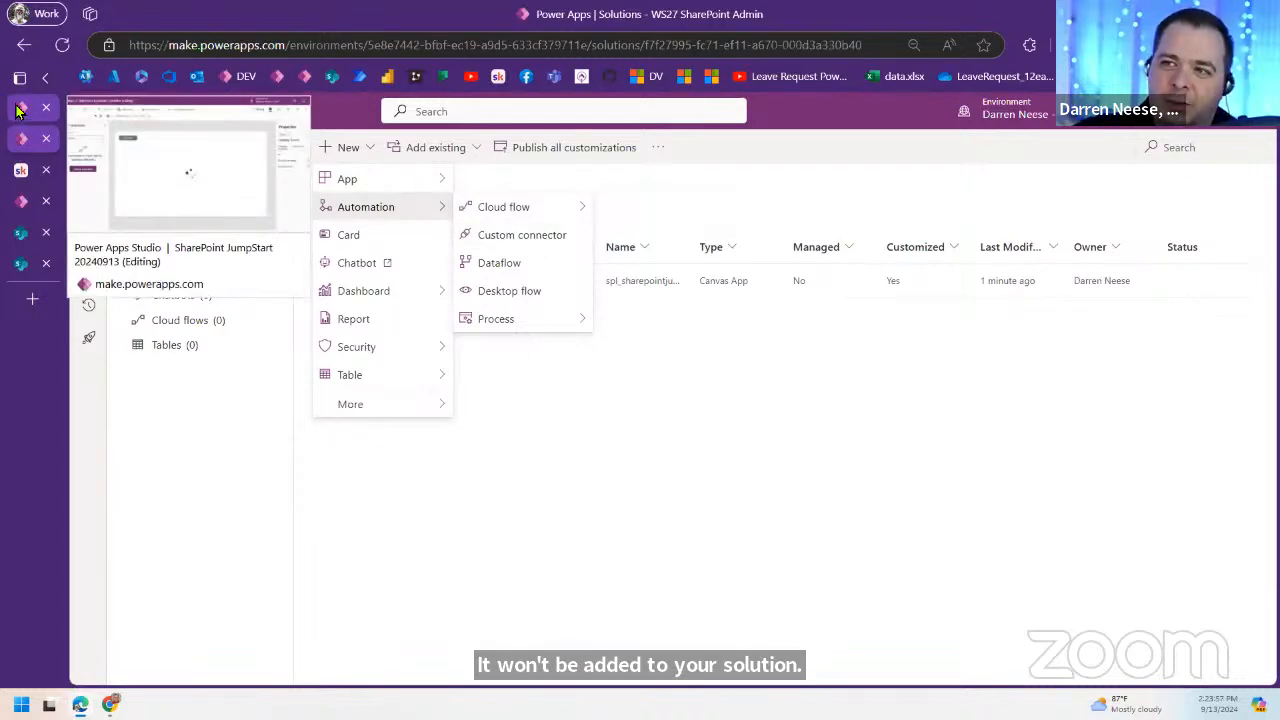
Step: Create a new flow from blank inside the SharePoint JumpStart 20240913 app and expand its Power Apps (V2) trigger
click(20, 108)
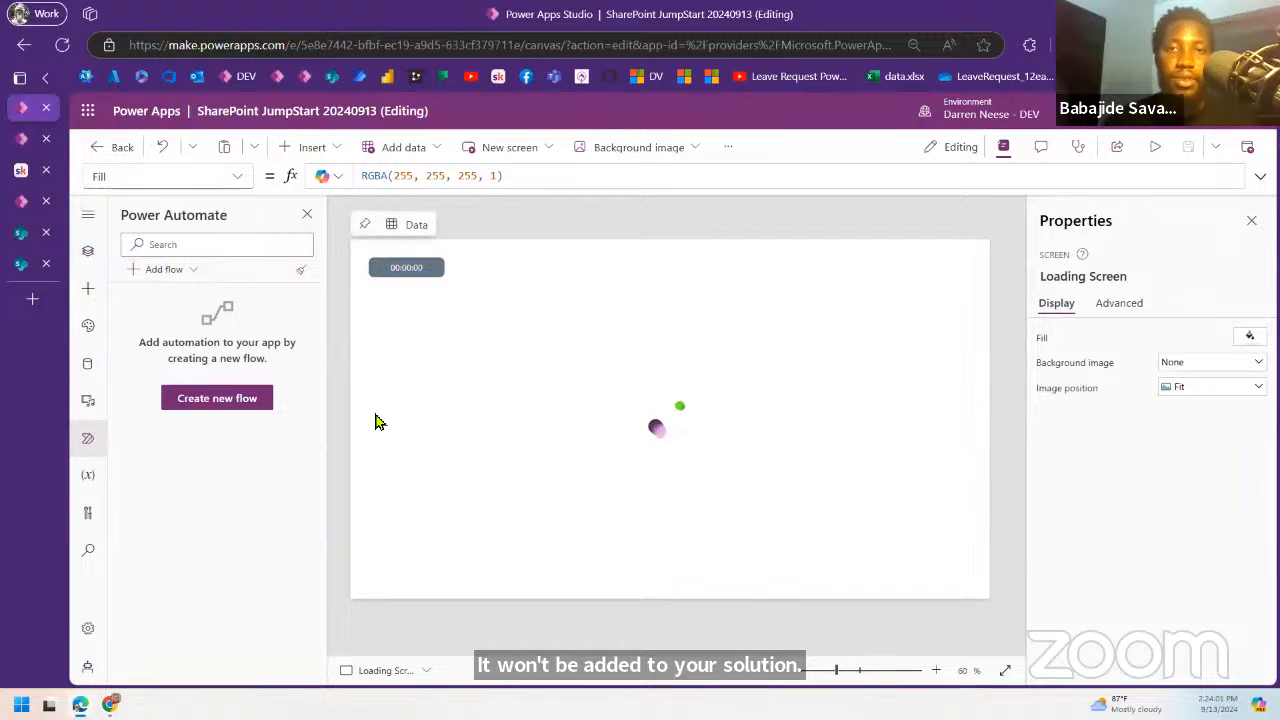
click(266, 404)
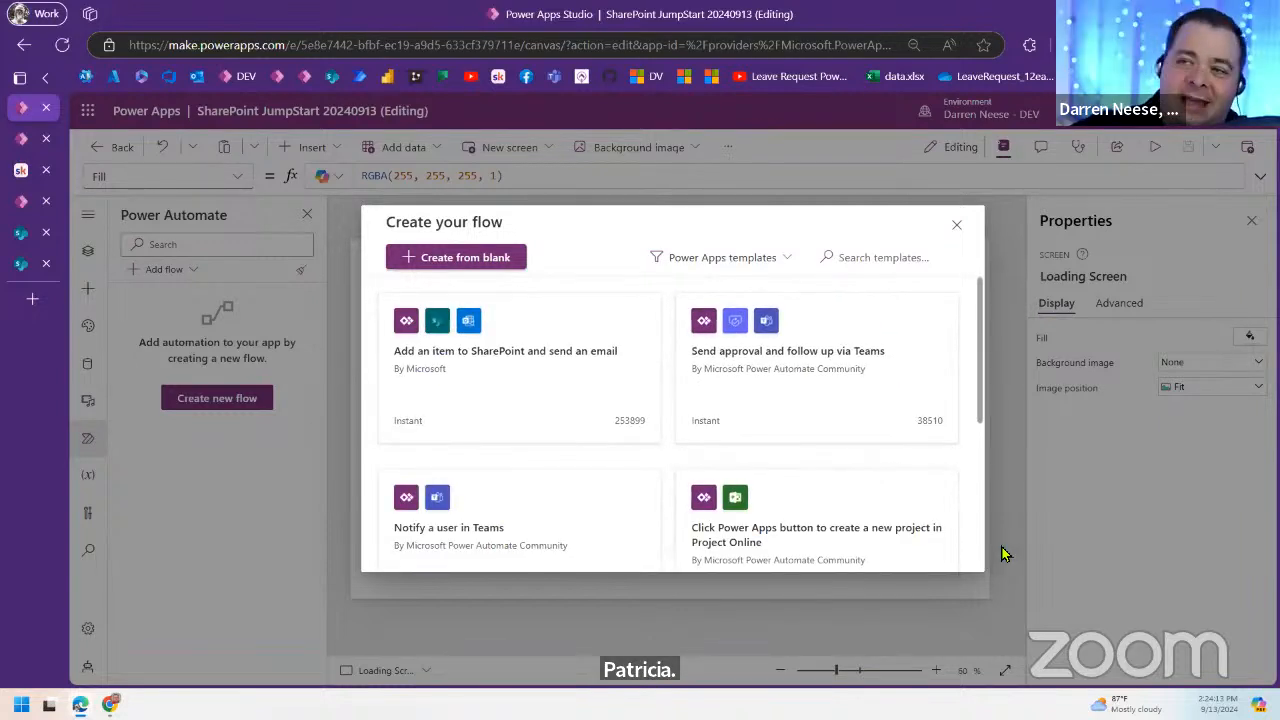
click(468, 262)
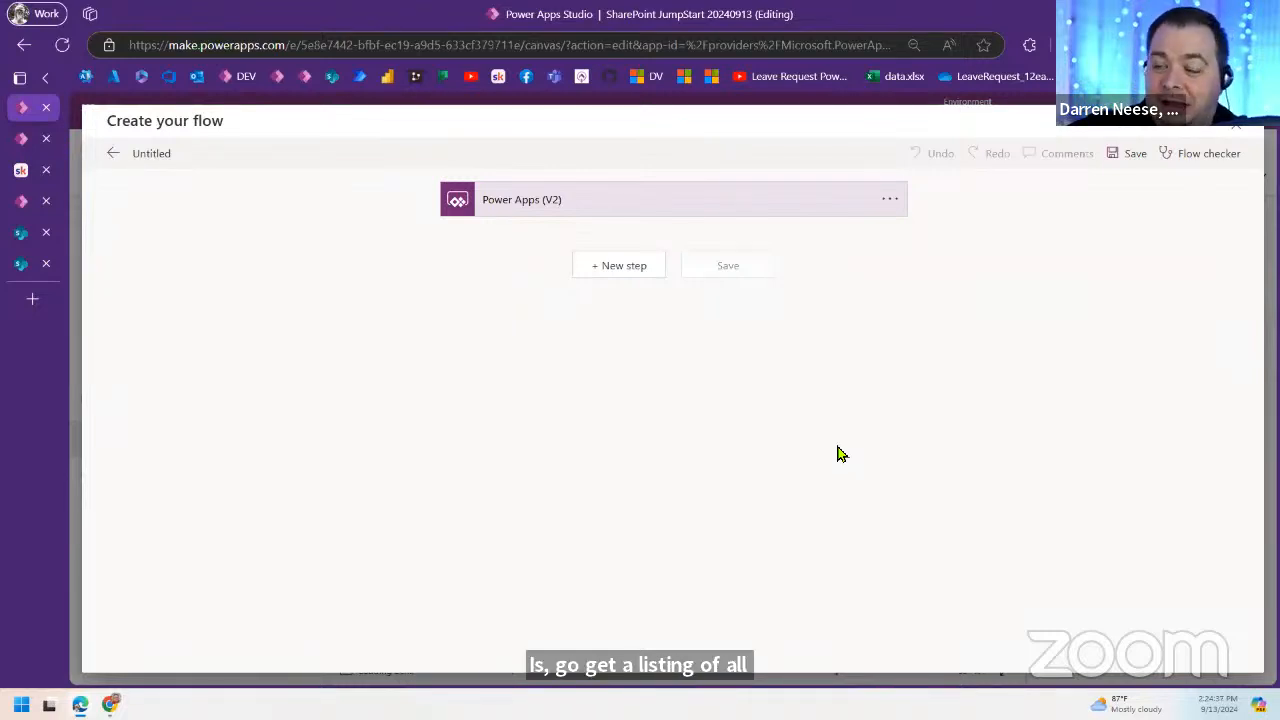
click(671, 204)
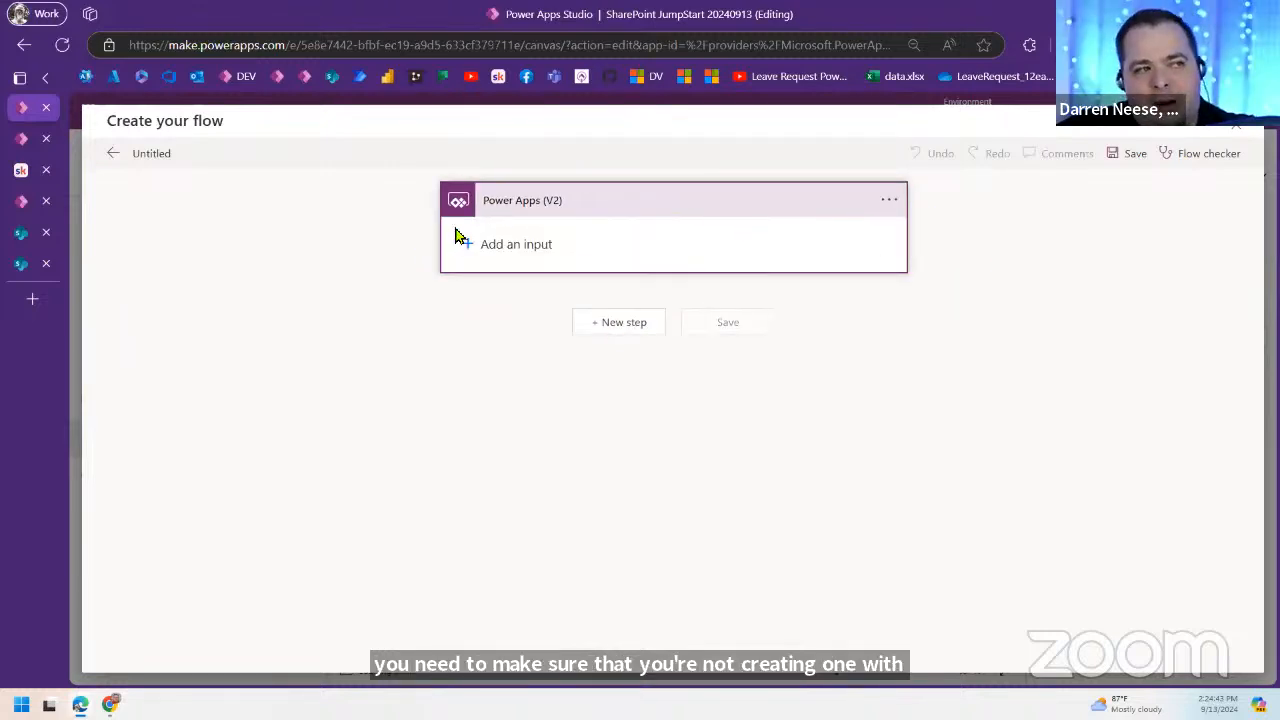
Step: Start a new step in the flow, search the connectors for "sharePoint" and open the SharePoint connector's actions
click(640, 330)
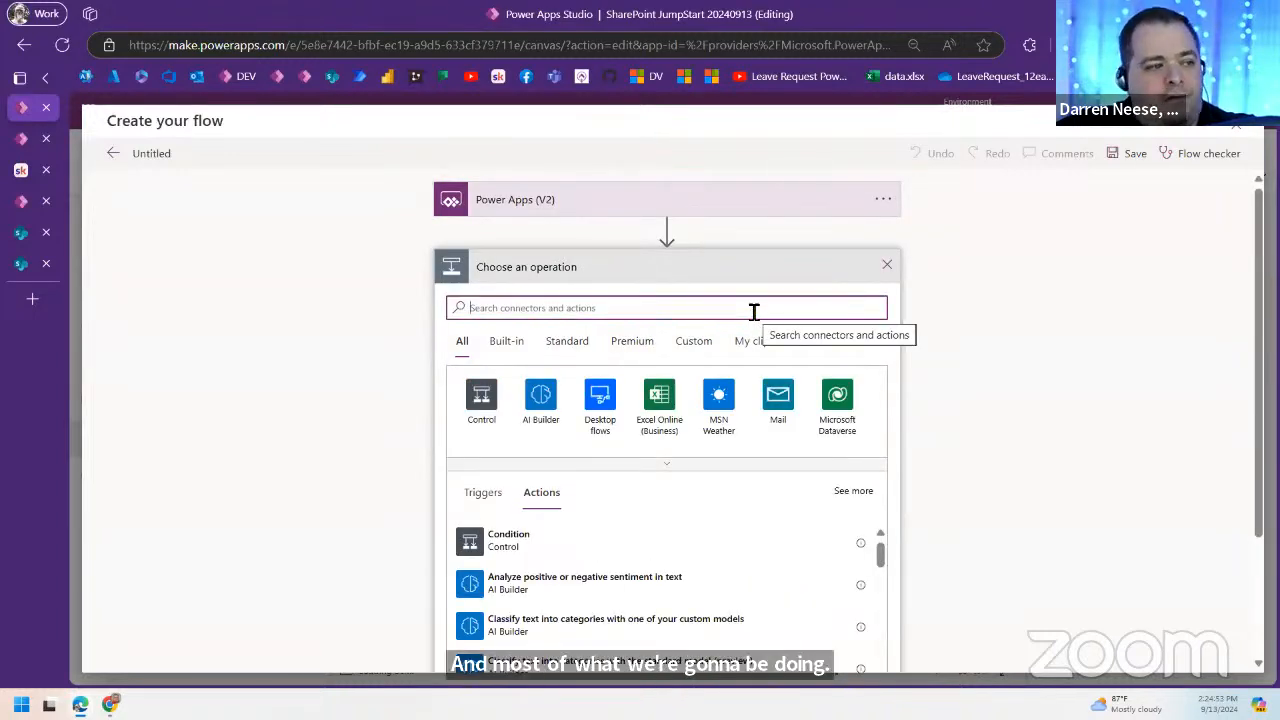
text(sharePoint)
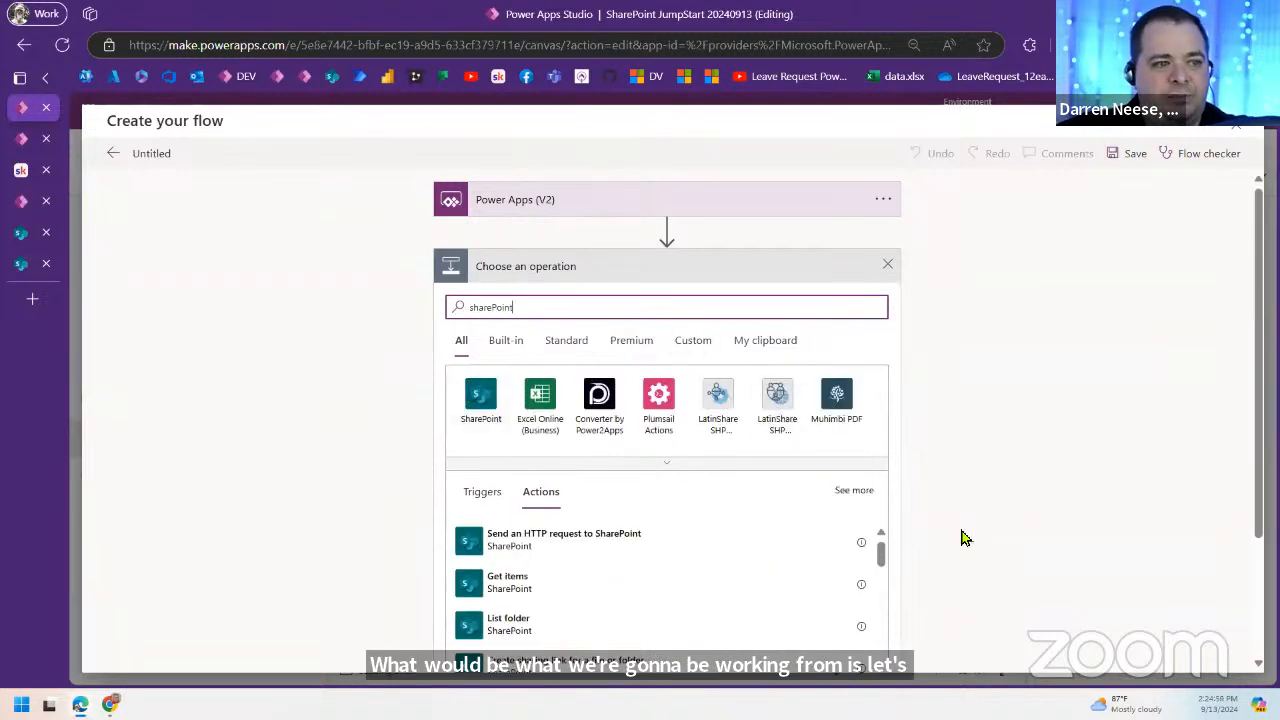
scroll(972, 533, down, 2)
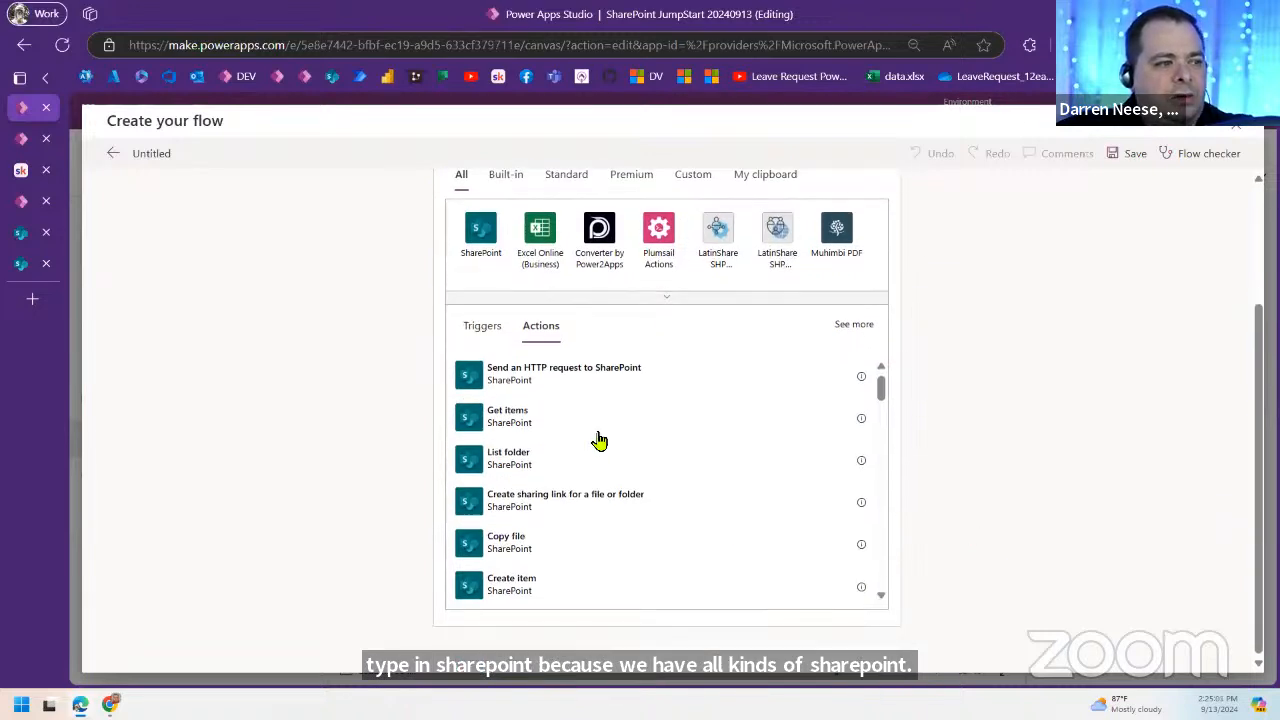
click(487, 240)
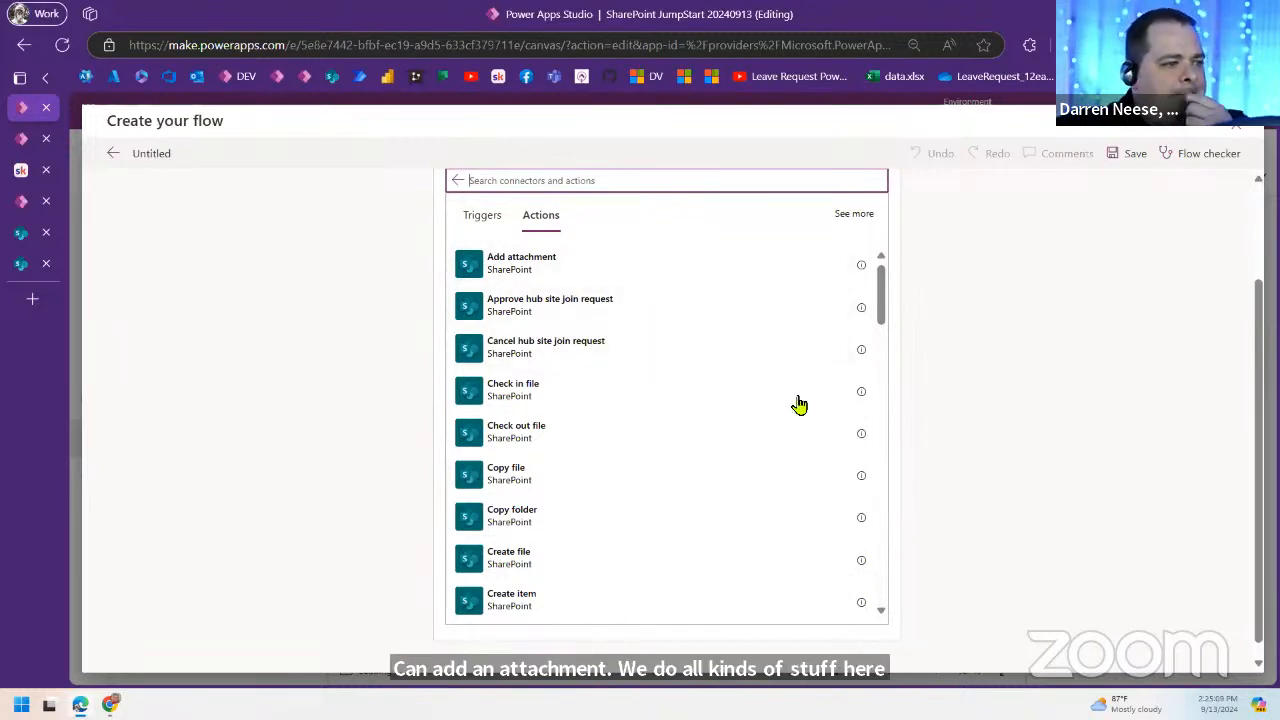
Step: Look through the SharePoint actions, filter them by "http" and add Send an HTTP request to SharePoint to the flow
drag(884, 304, 882, 417)
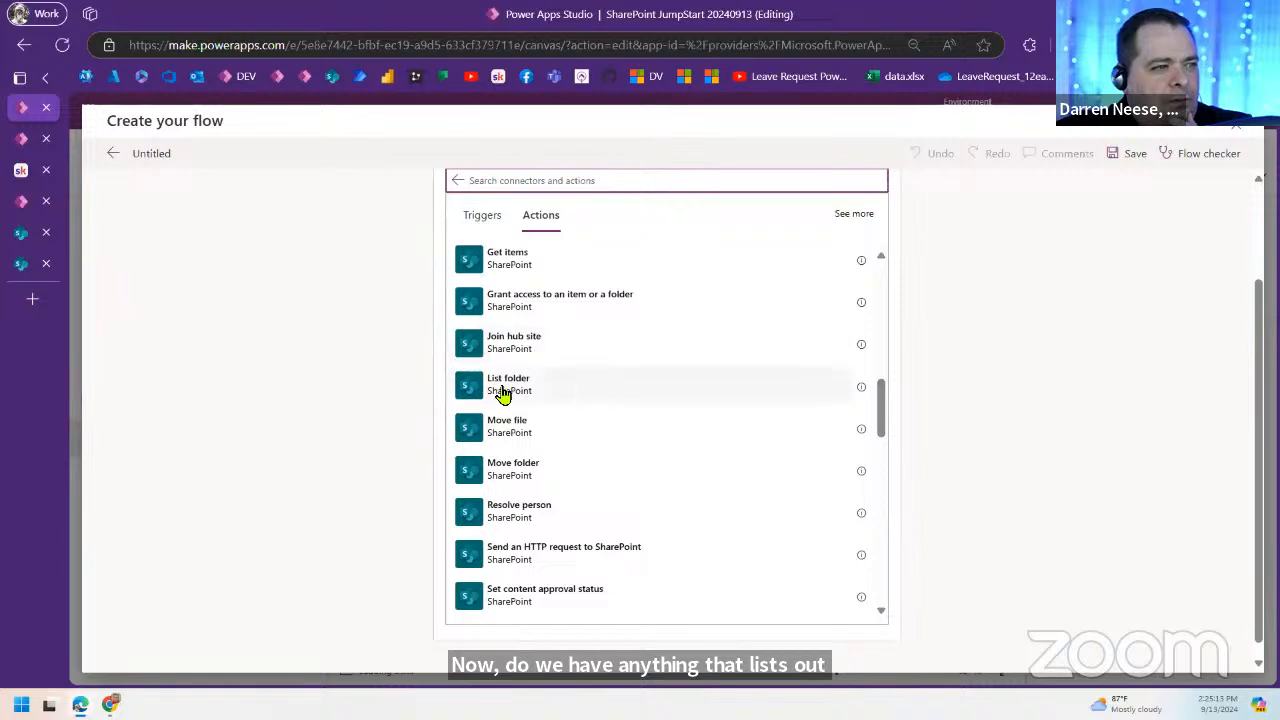
drag(883, 426, 893, 381)
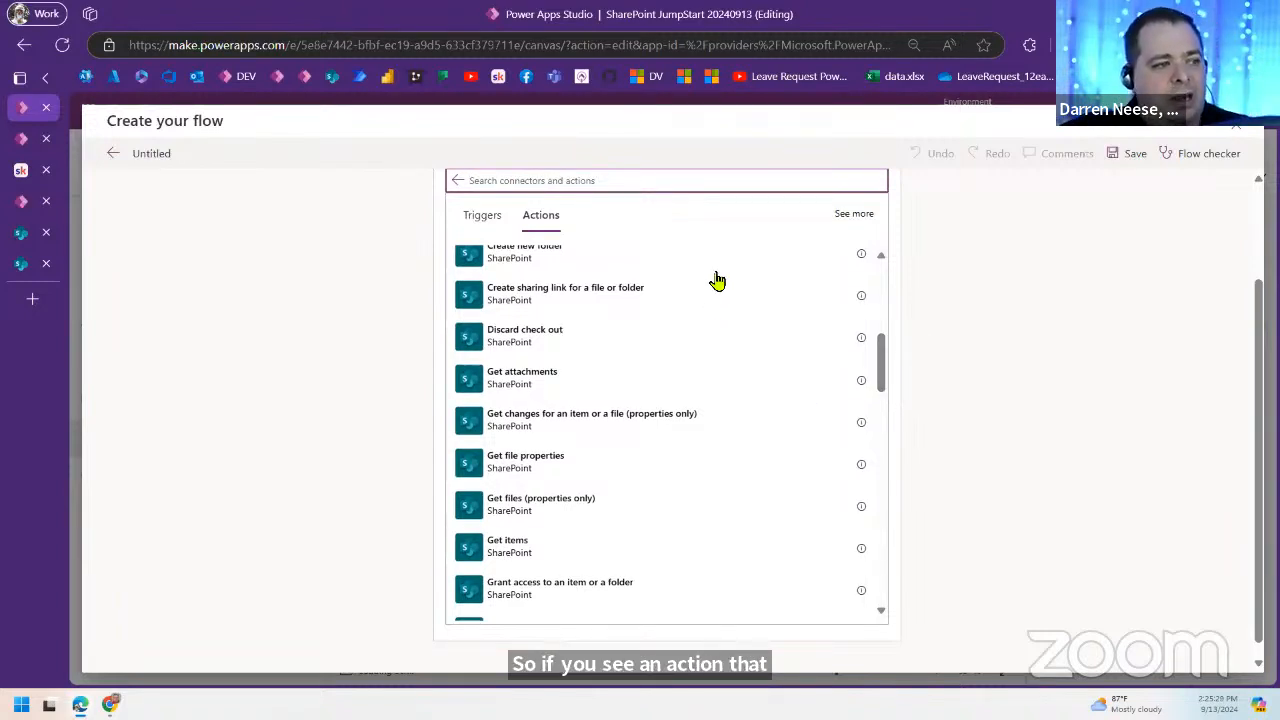
scroll(726, 522, down, 10)
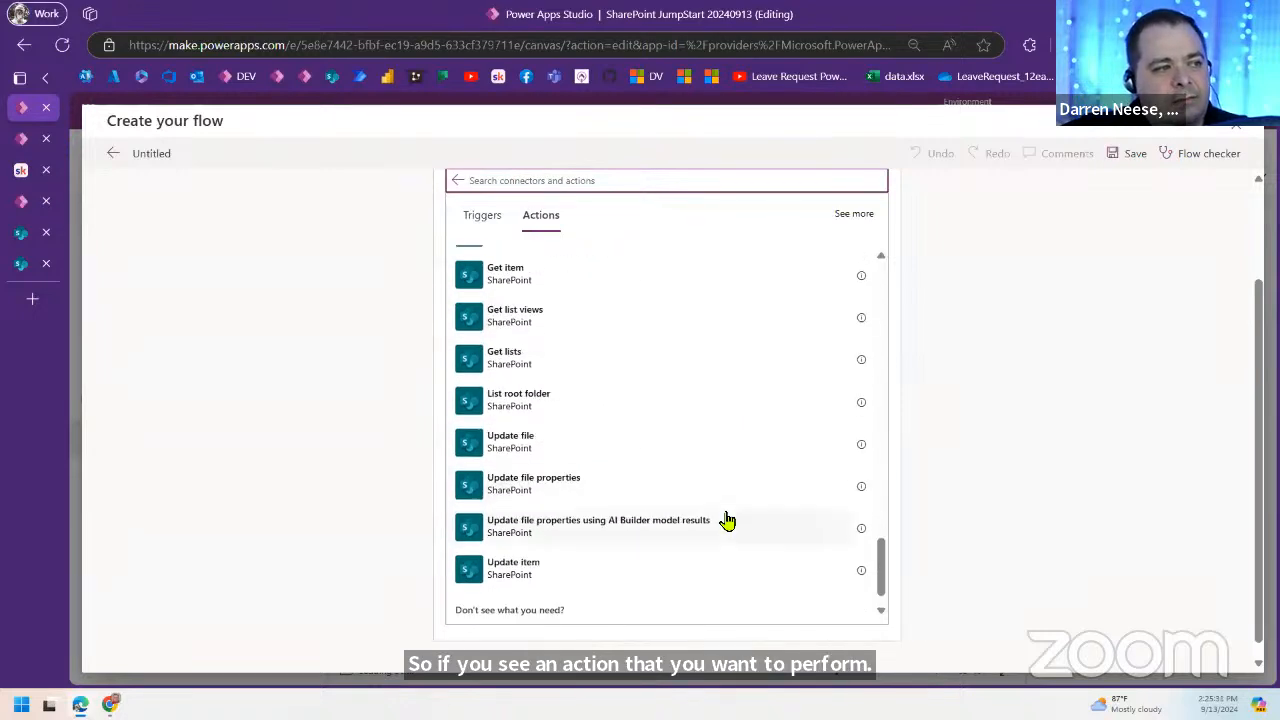
scroll(745, 528, down, 1)
drag(883, 586, 894, 249)
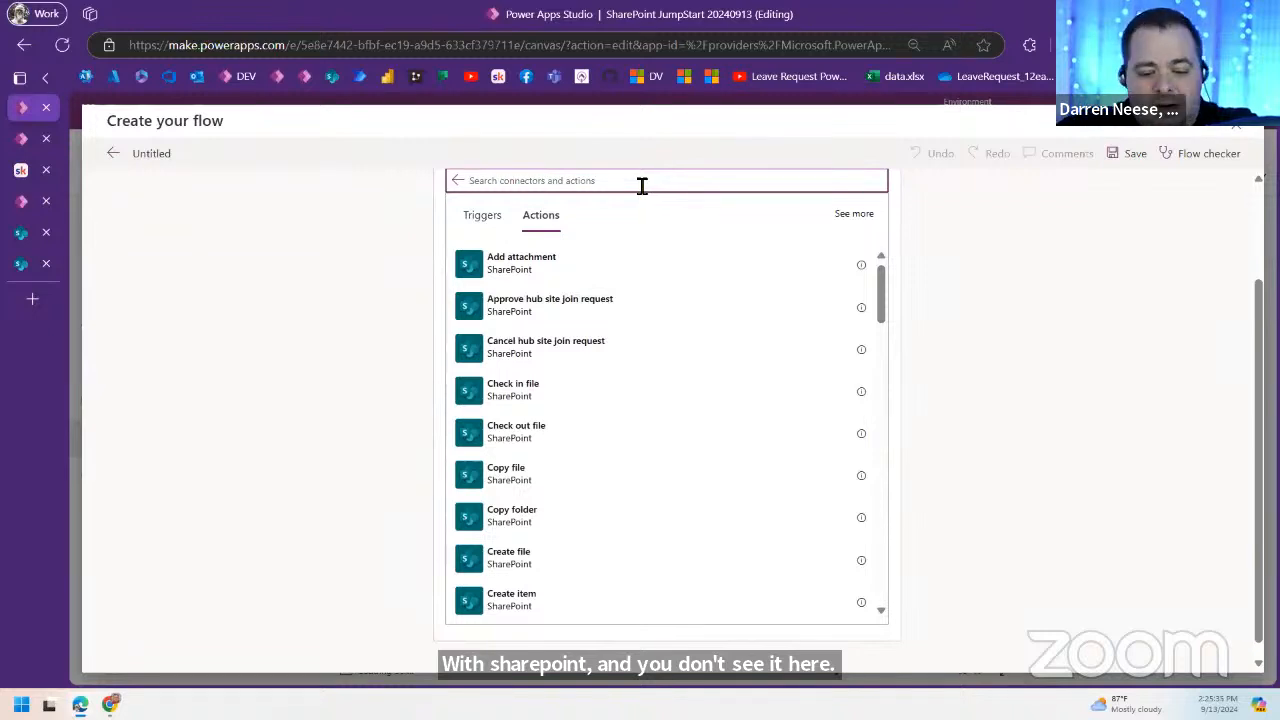
text(http)
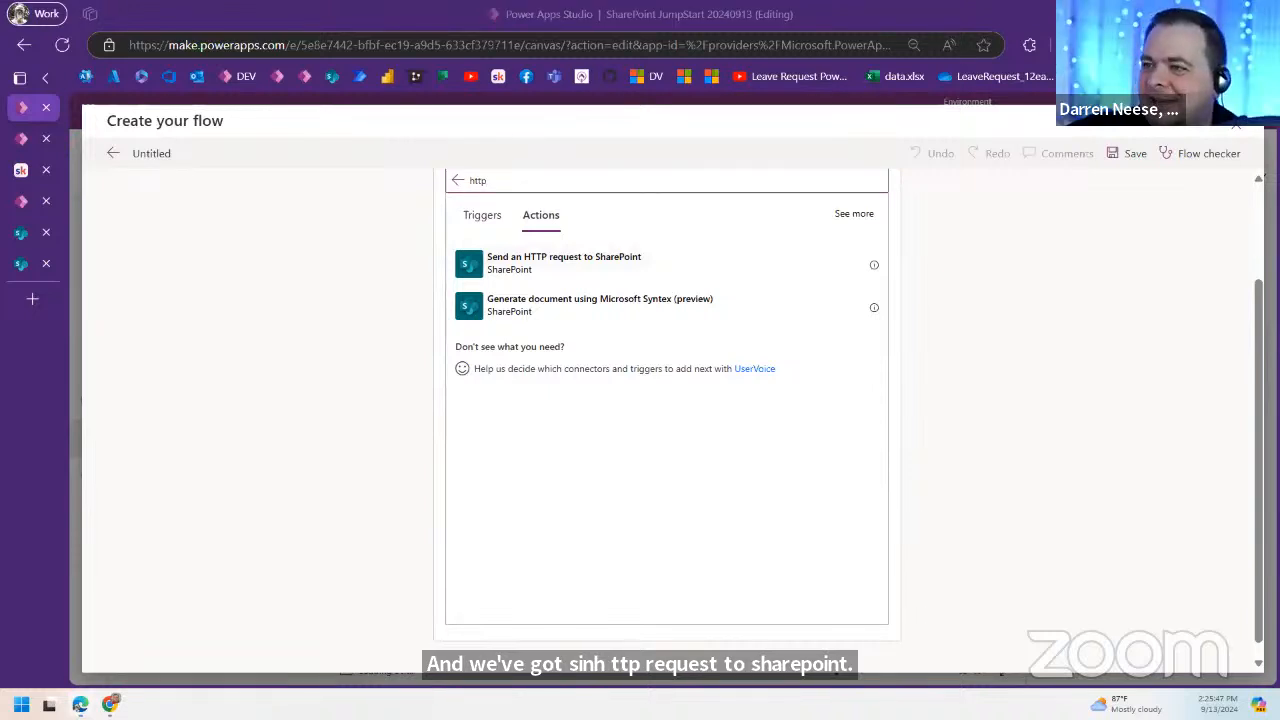
click(598, 265)
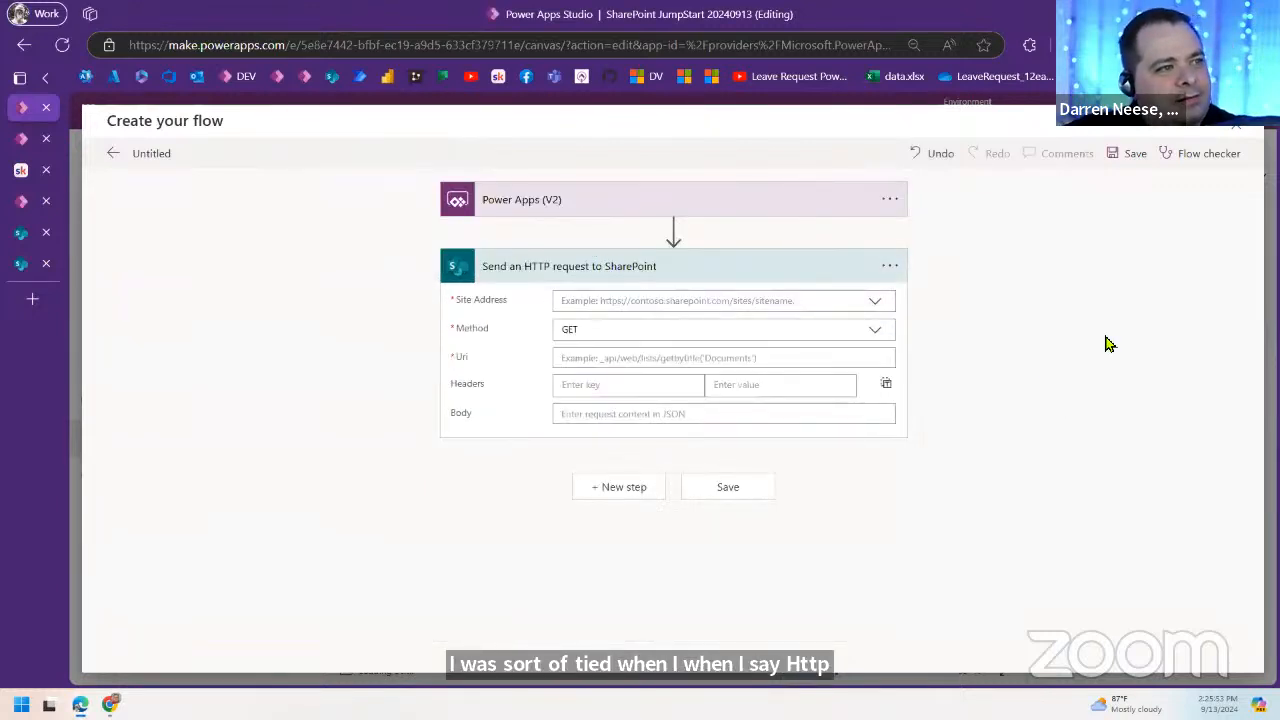
Step: Expand the Power Apps (V2) trigger and look through the sites offered as the HTTP request's Site Address
click(690, 208)
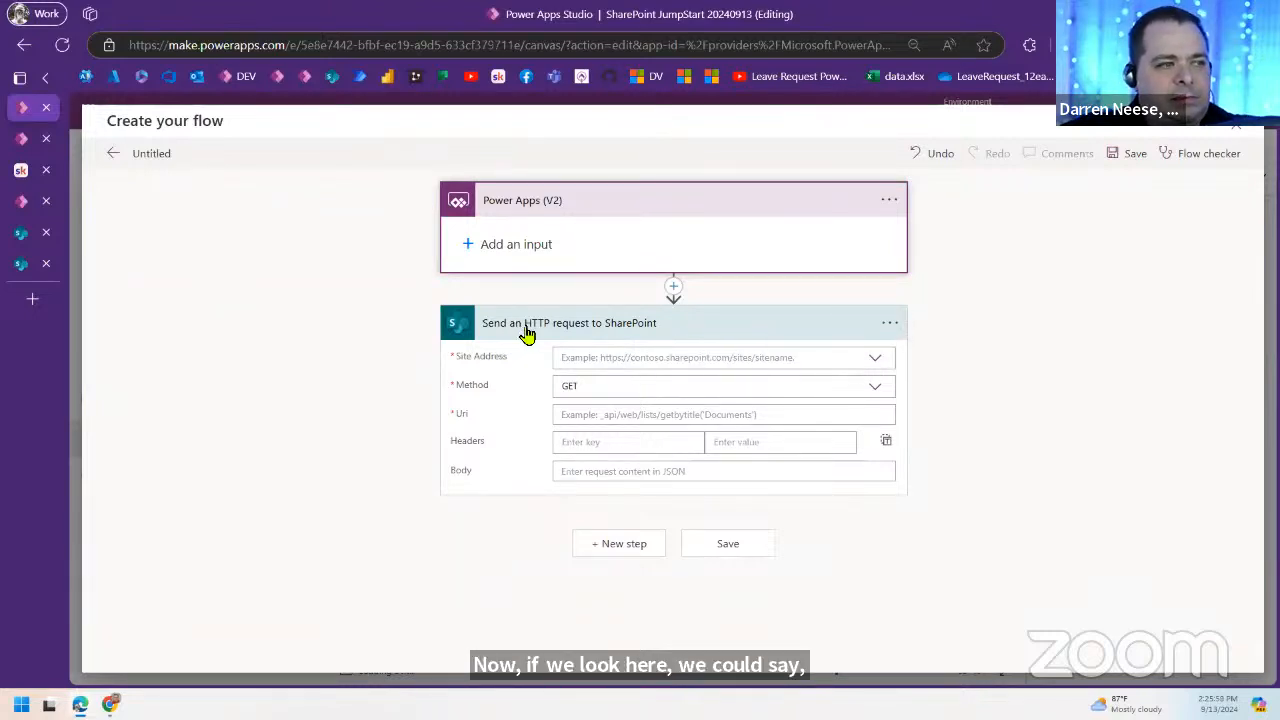
click(876, 362)
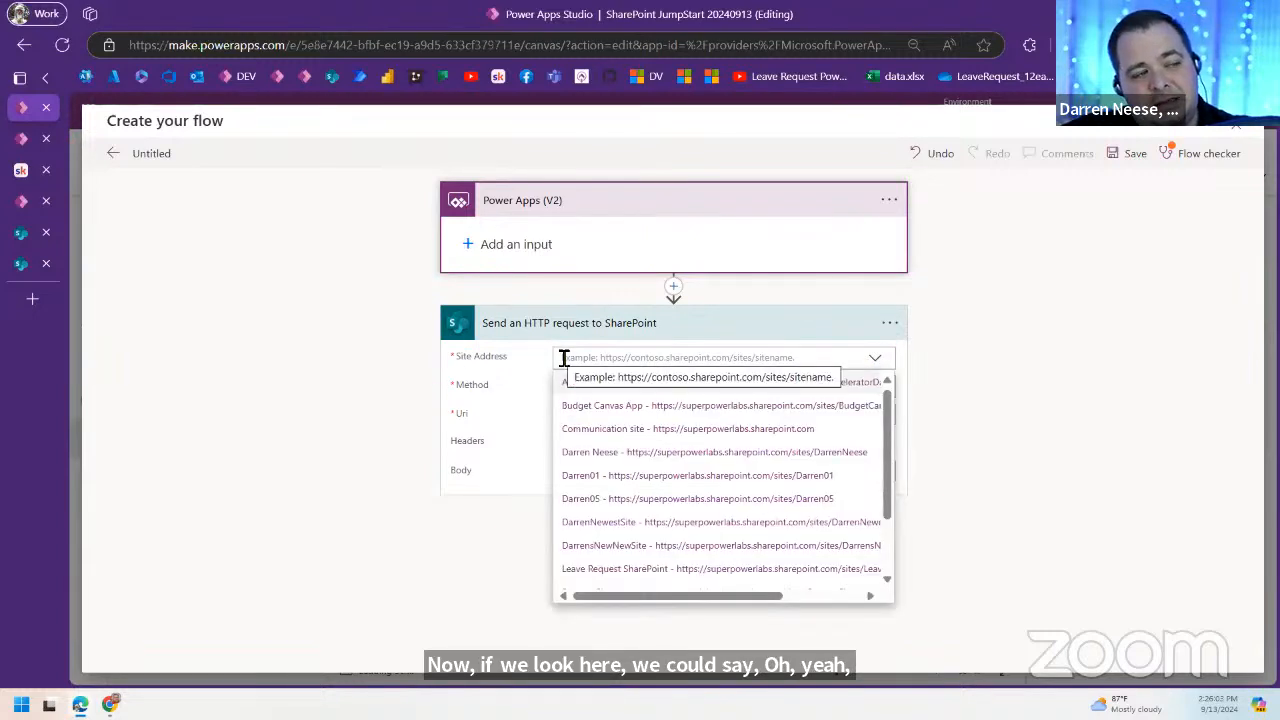
scroll(743, 500, down, 1)
scroll(737, 500, up, 1)
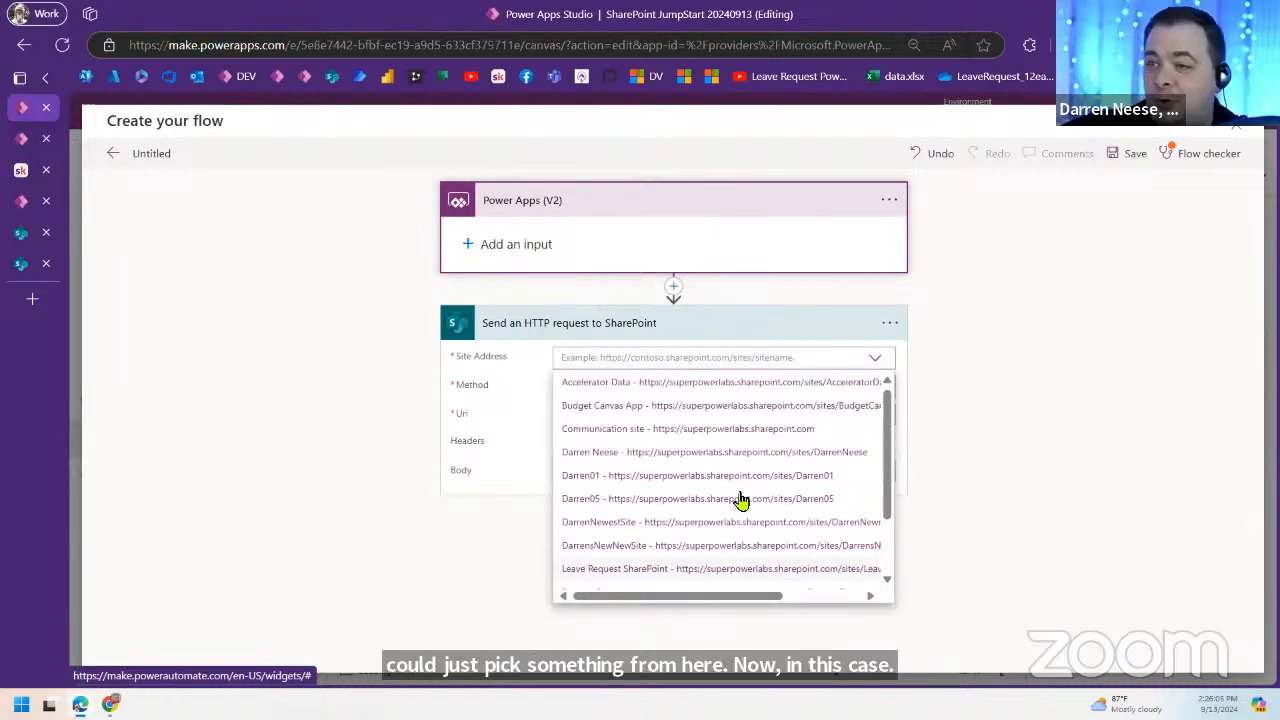
click(880, 360)
click(749, 361)
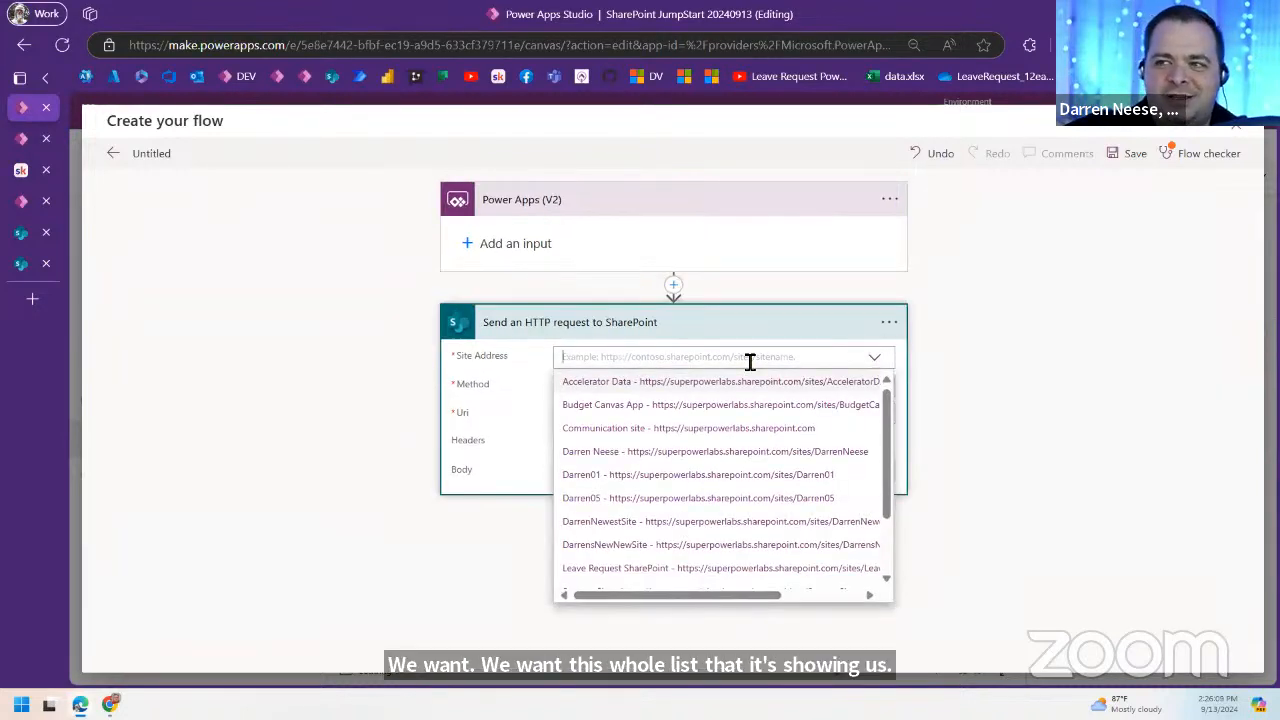
click(22, 233)
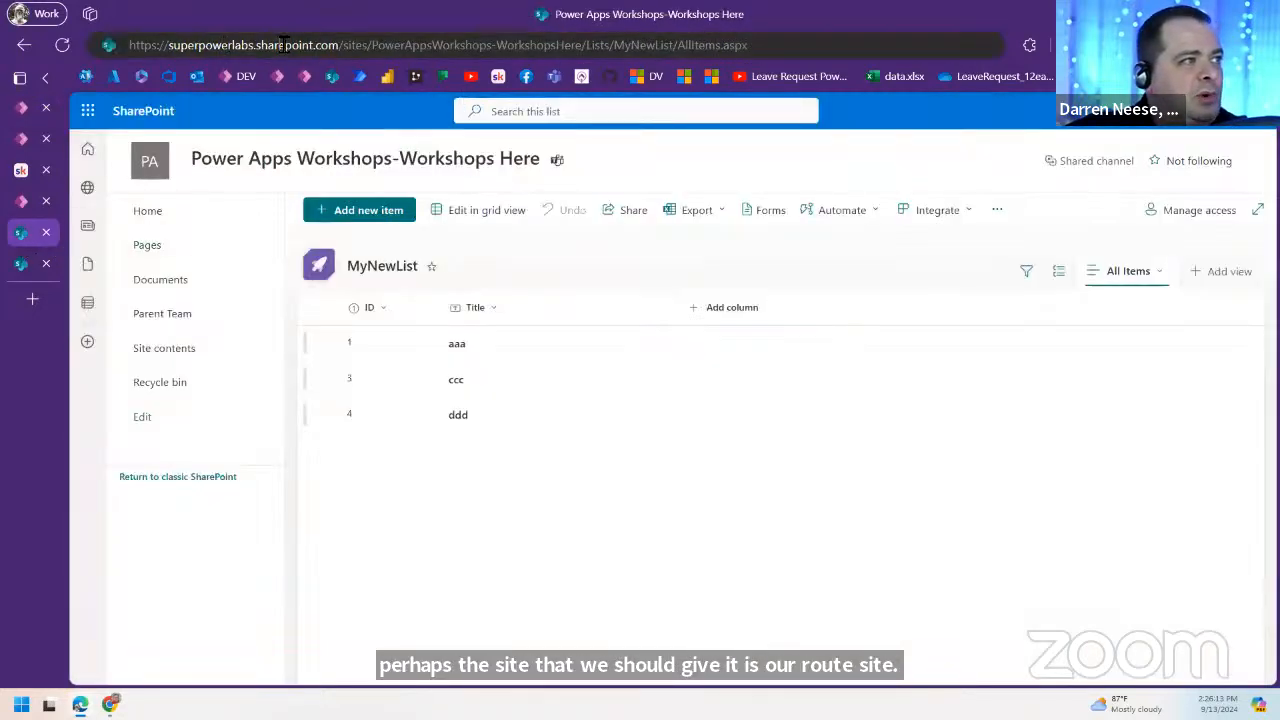
click(340, 47)
click(340, 47)
drag(257, 46, 342, 47)
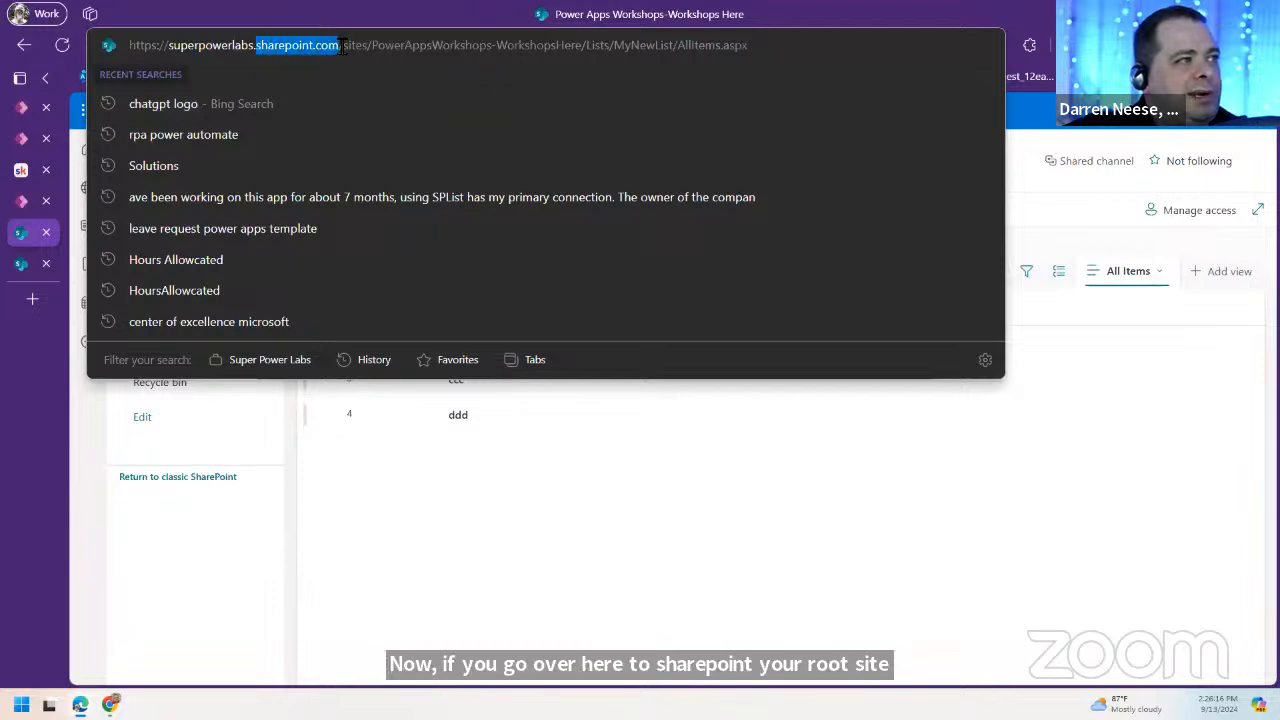
click(235, 45)
drag(257, 46, 128, 46)
drag(342, 46, 109, 40)
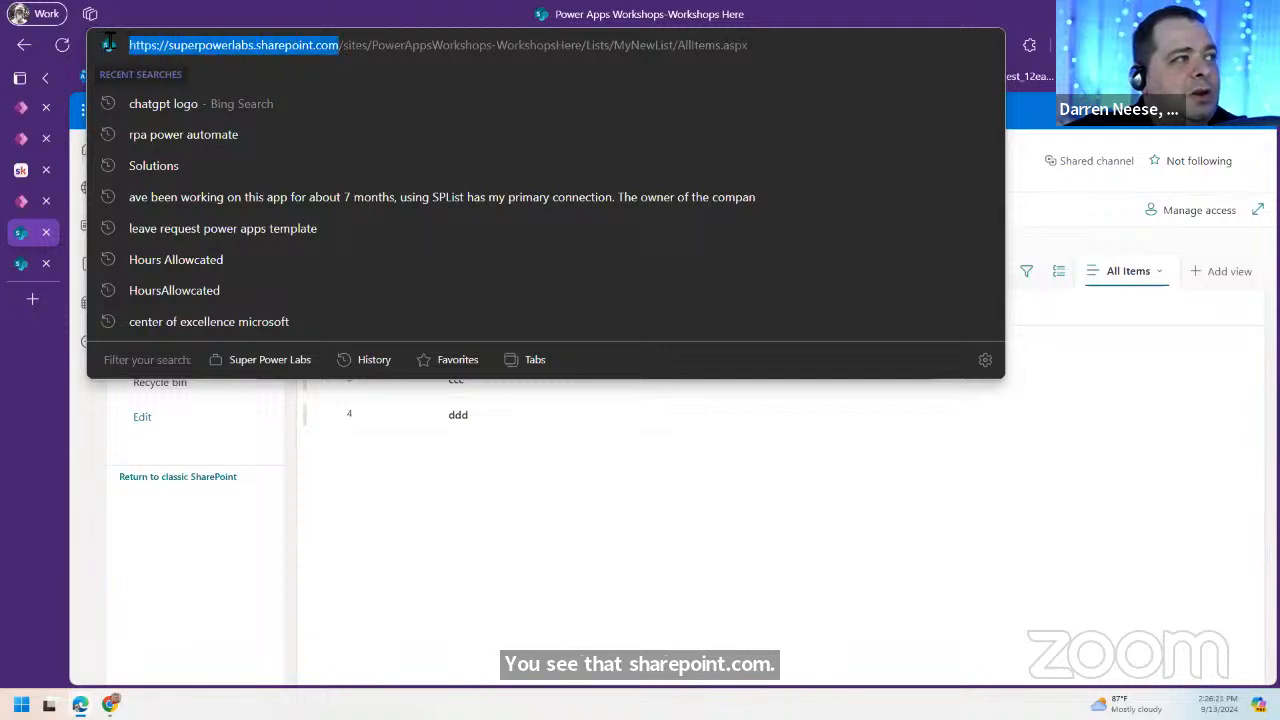
click(740, 514)
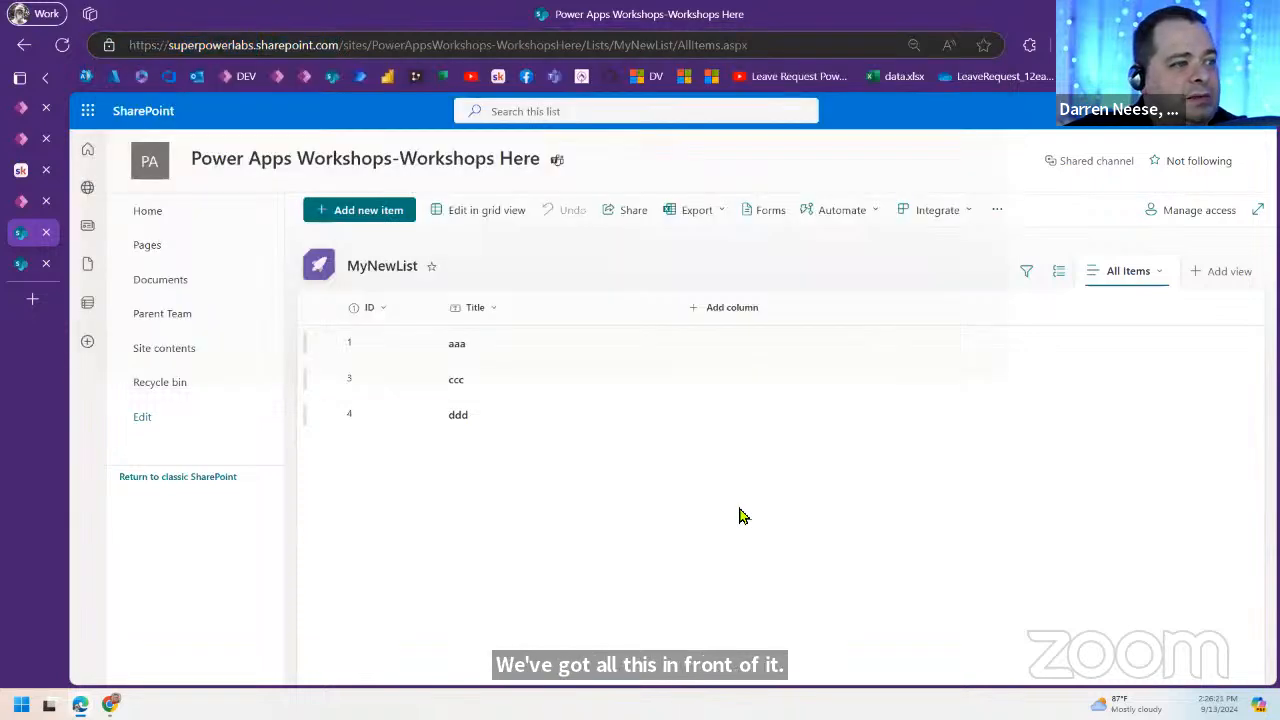
click(23, 108)
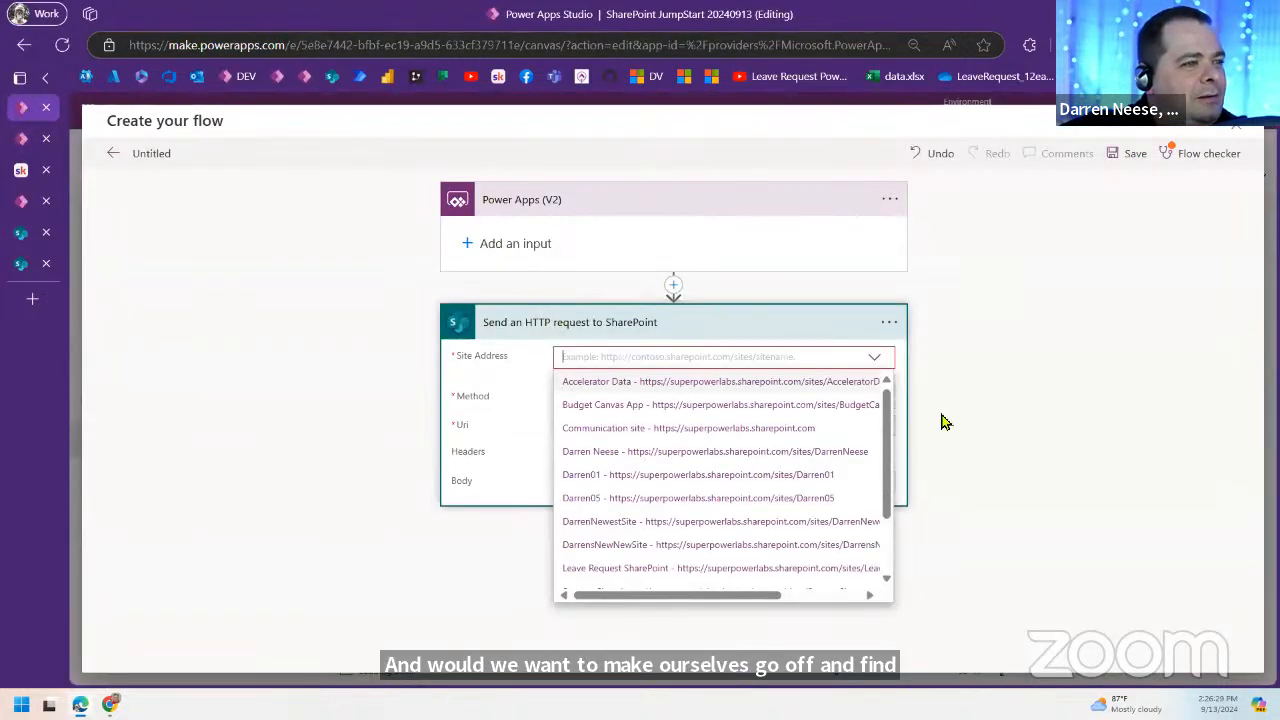
Step: Close the site list and add a text input named "Root SharePoint Site" to the Power Apps (V2) trigger
click(975, 350)
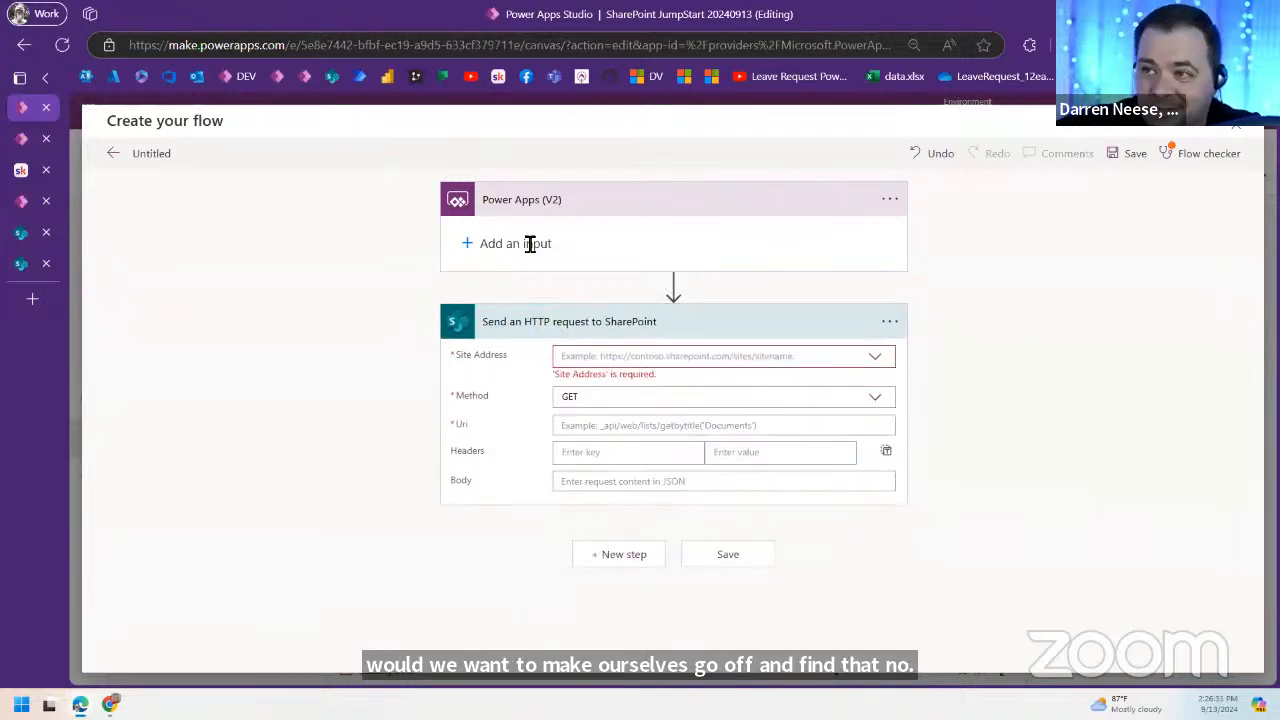
click(570, 358)
click(478, 243)
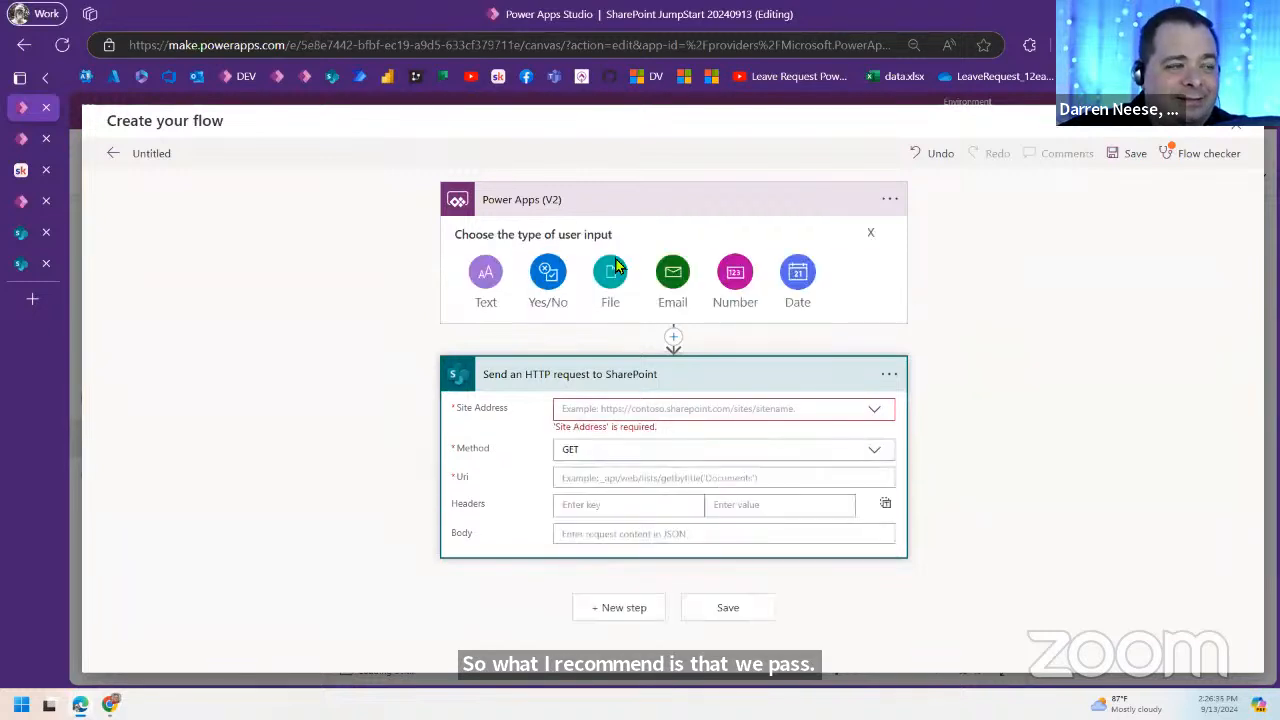
click(486, 274)
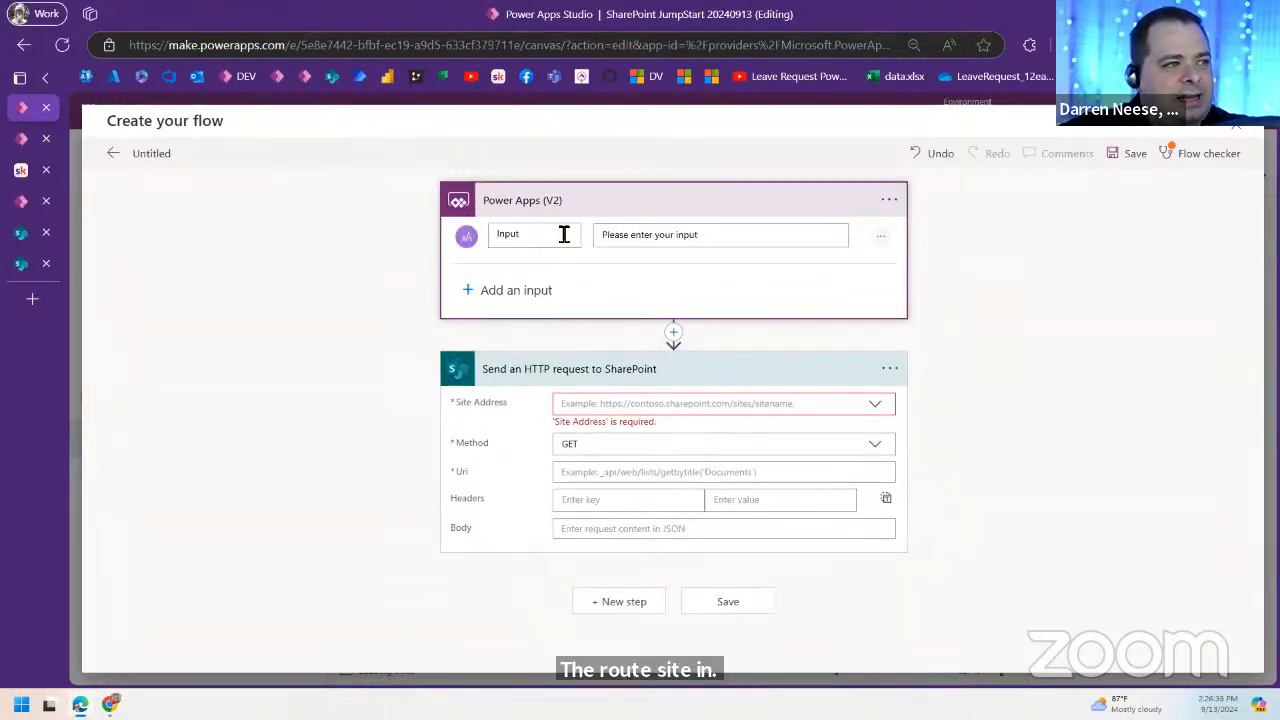
drag(564, 234, 459, 231)
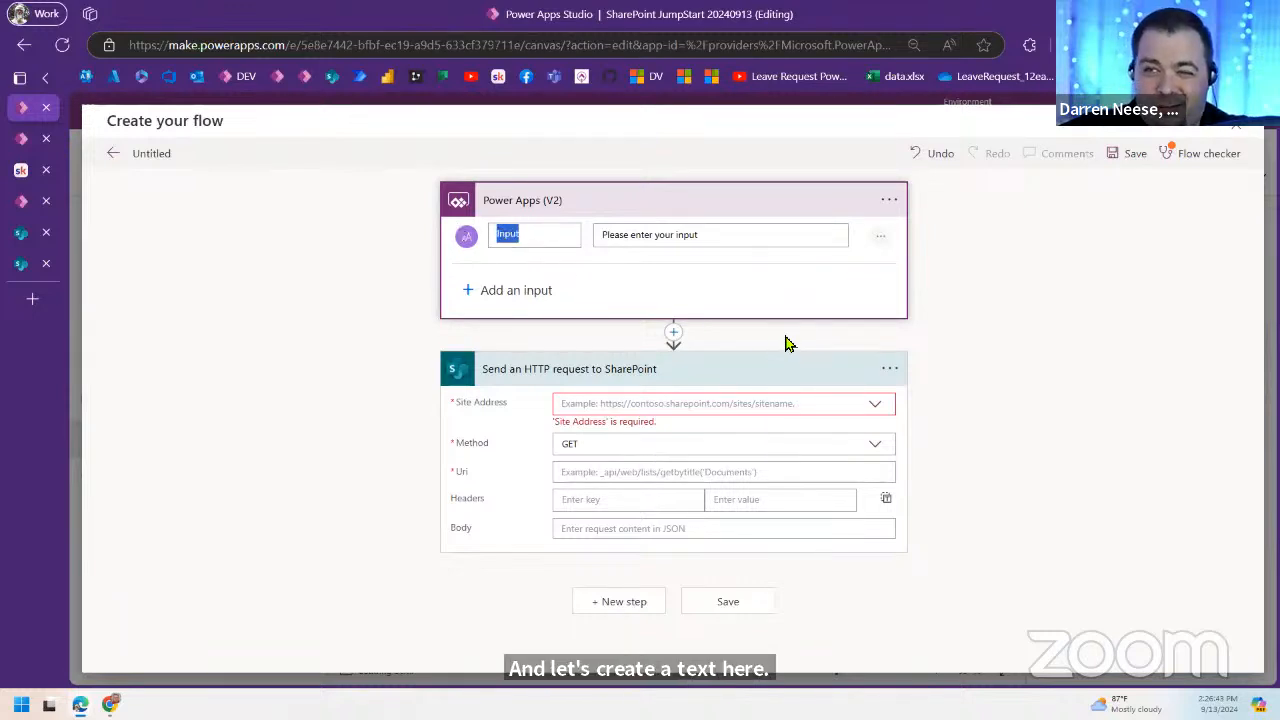
text(R)
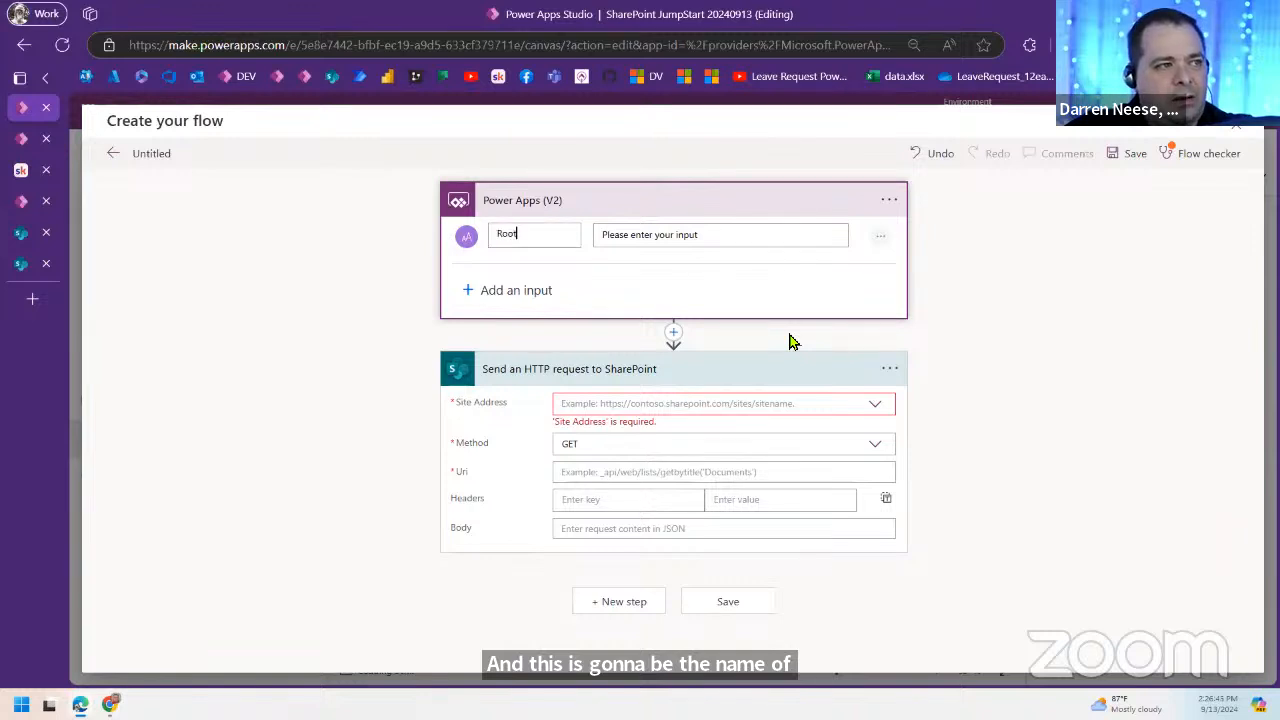
text(oot Share)
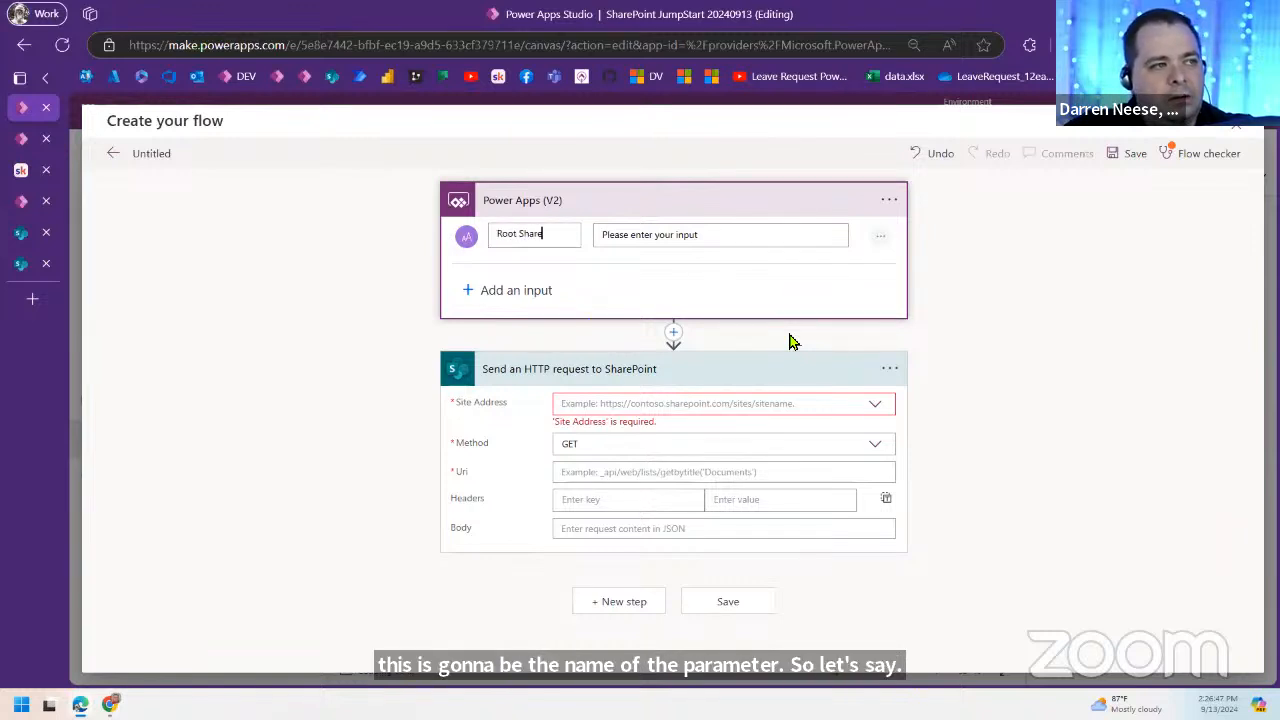
text(Point Site)
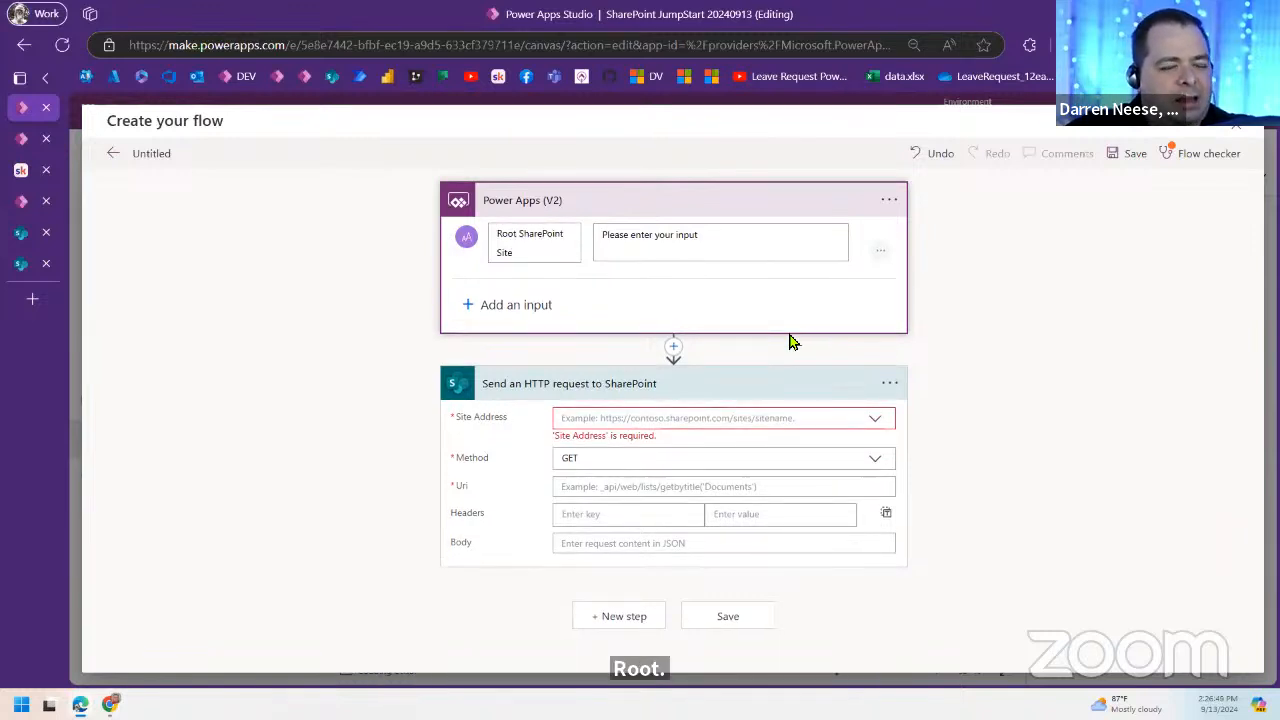
Step: Remove the spaces from the trigger's text input name so it reads RootSharePointSite
key(Up)
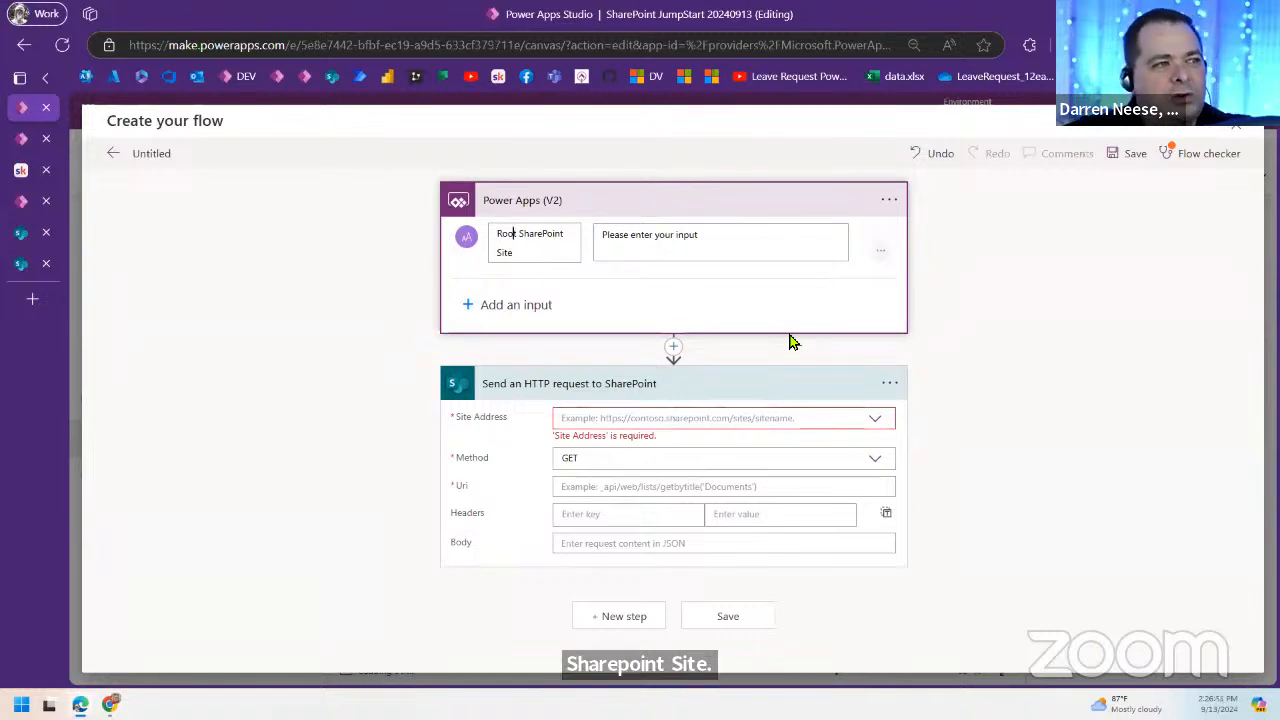
key(Left)
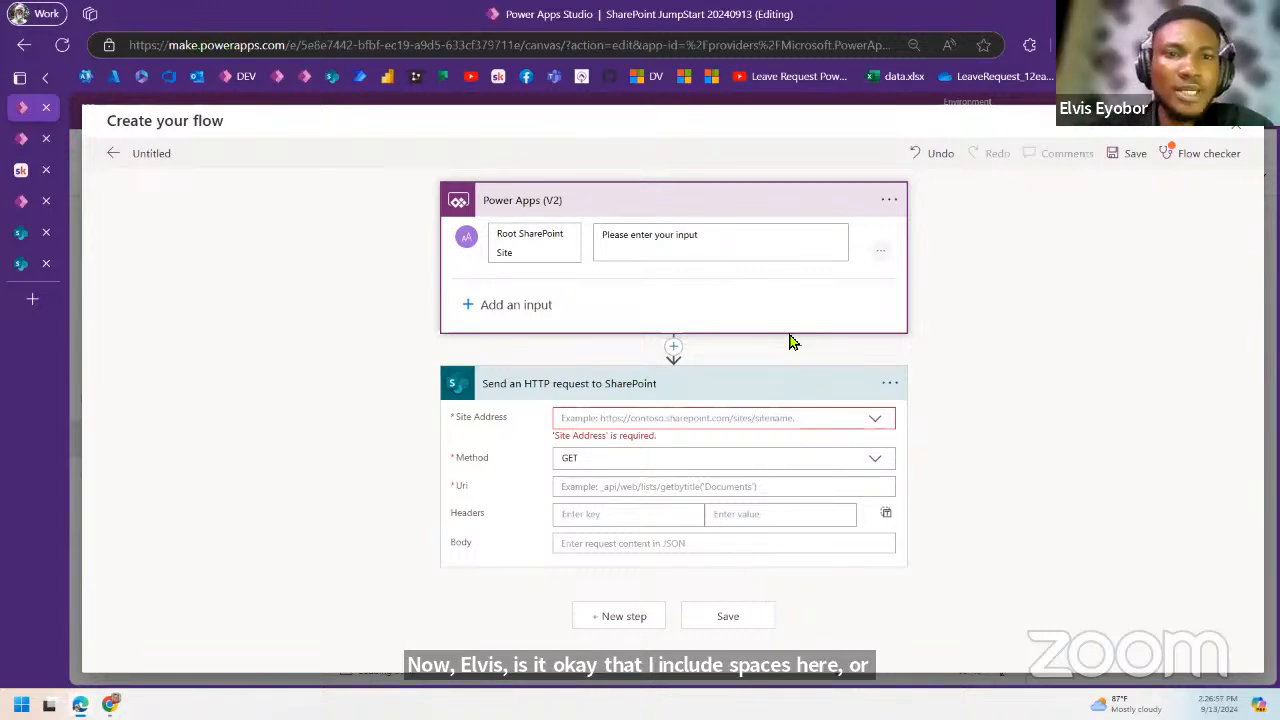
key(BackSpace)
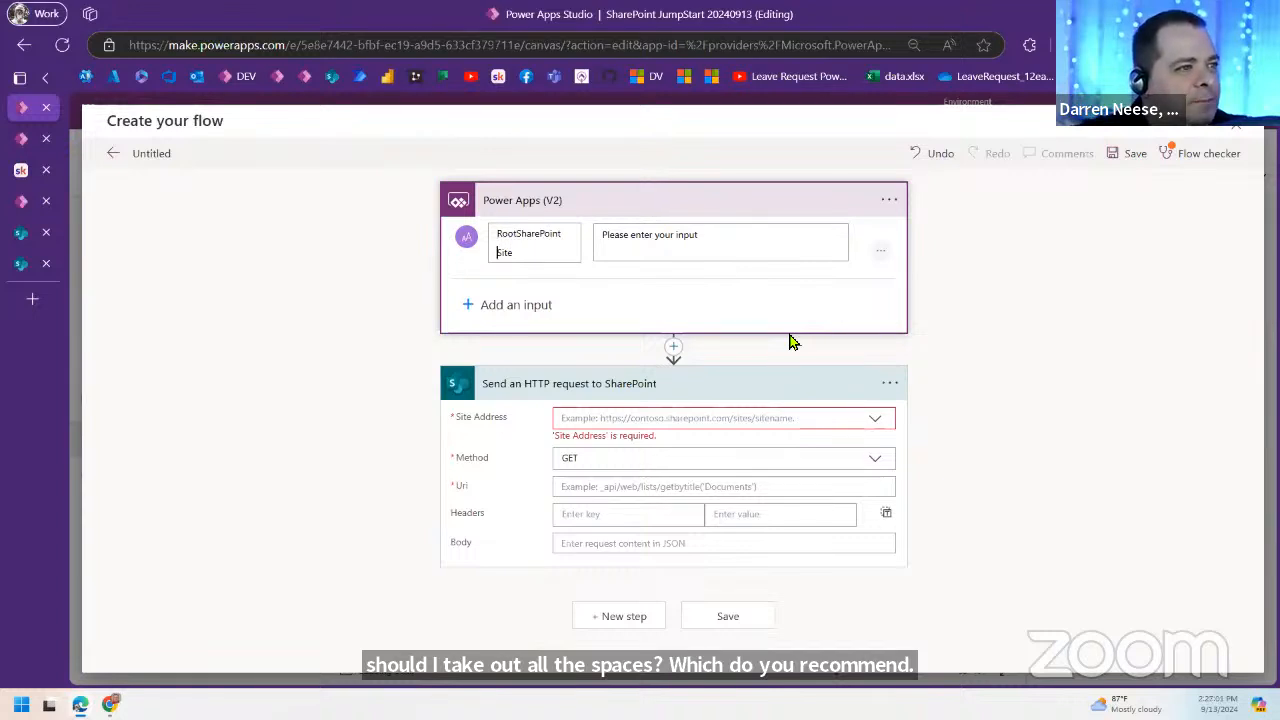
key(BackSpace)
click(742, 243)
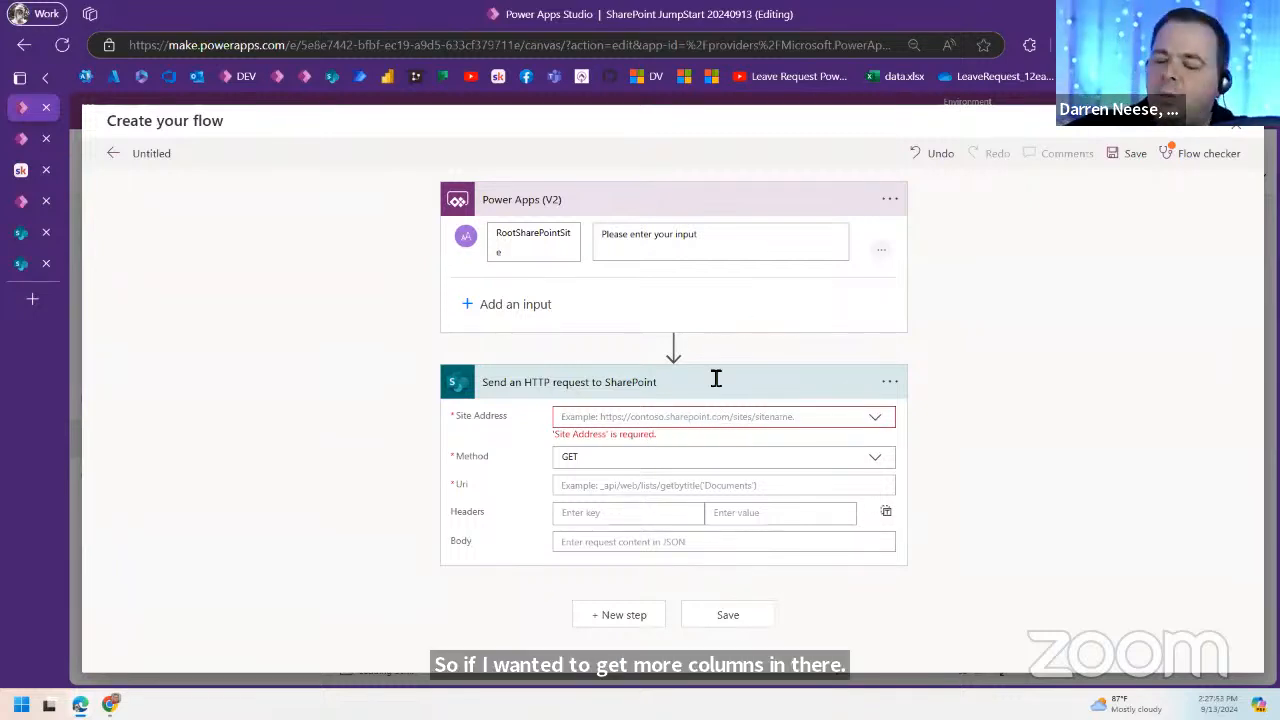
Step: Set the HTTP request's Site Address to a custom value using the trigger's RootSharePointSite dynamic content
click(702, 416)
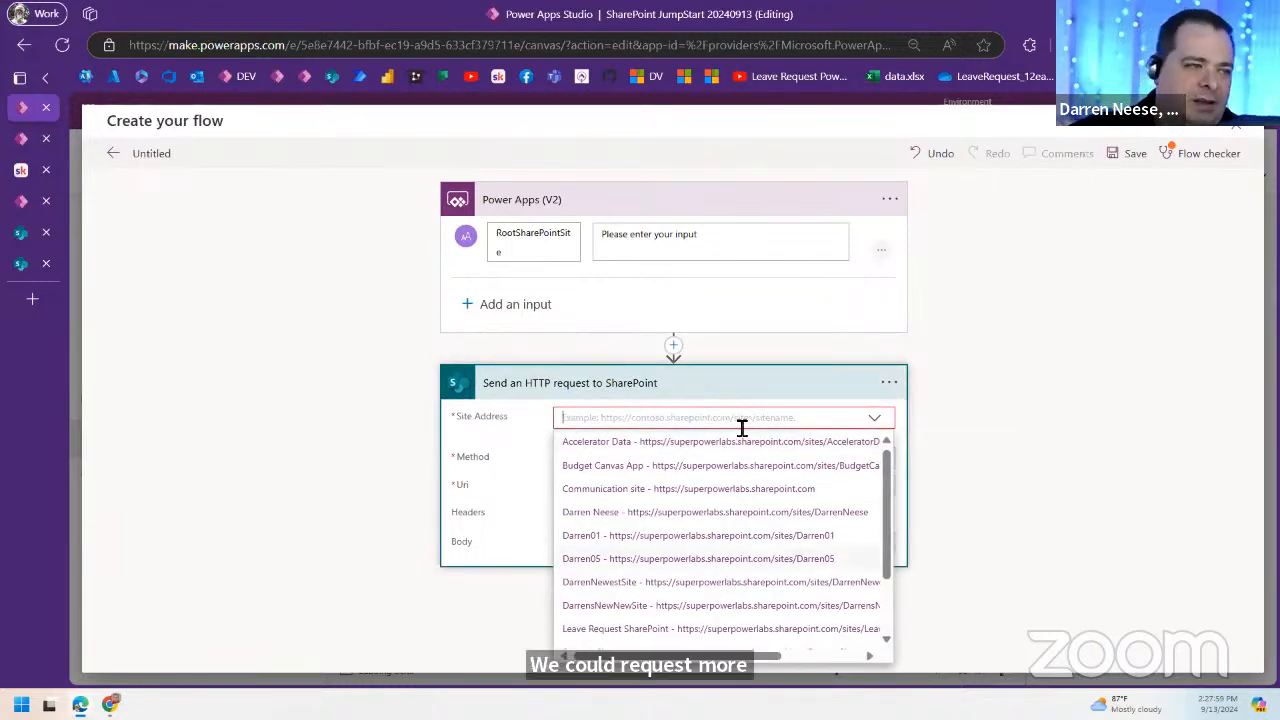
scroll(797, 545, down, 2)
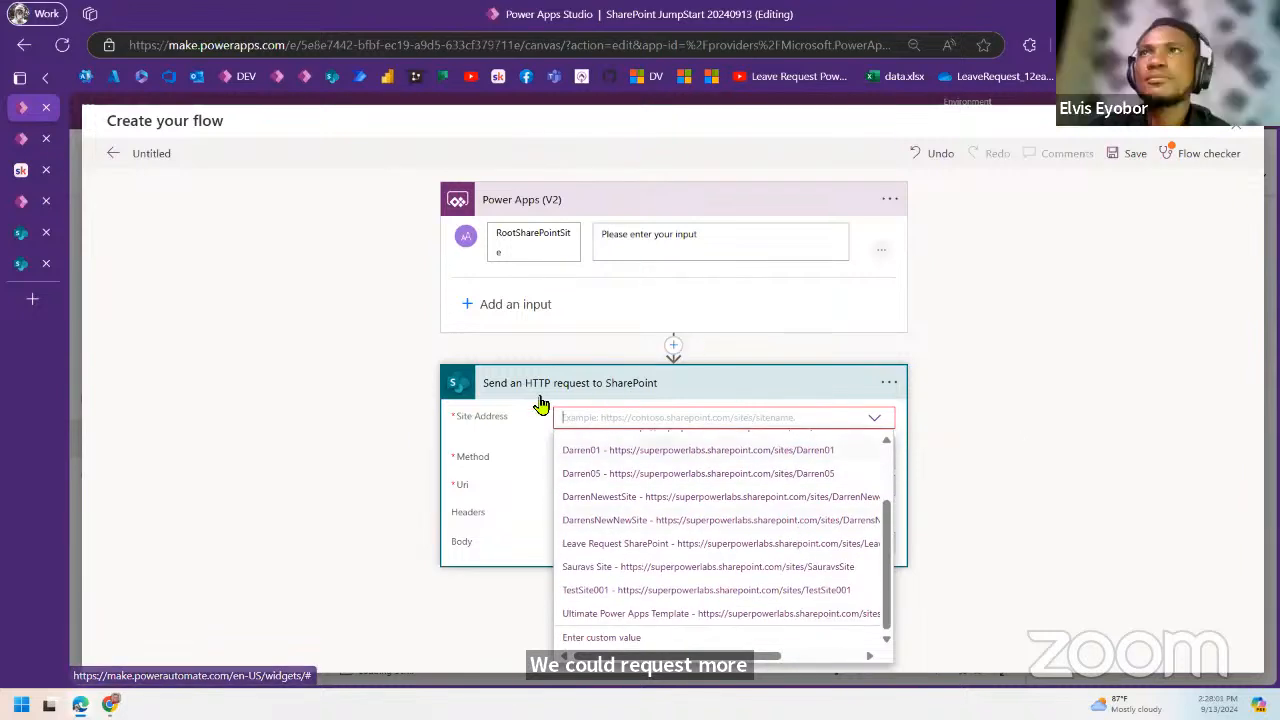
click(627, 648)
scroll(1100, 497, down, 2)
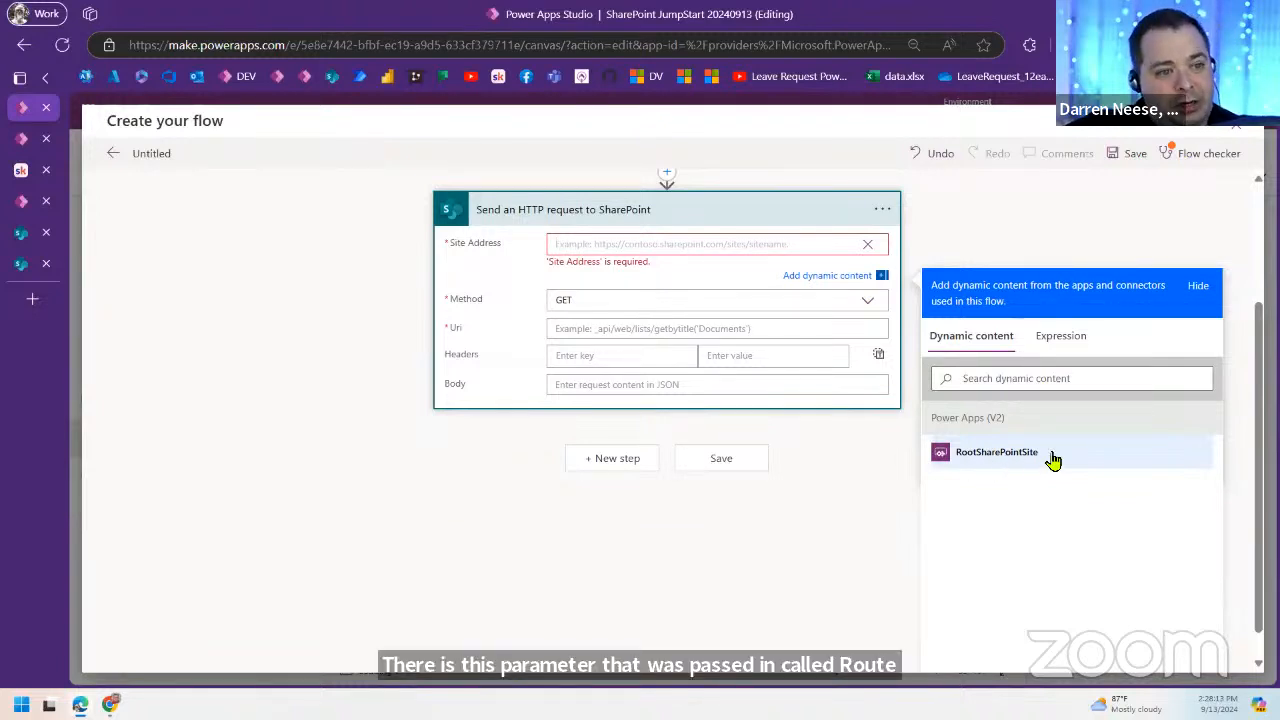
click(1016, 453)
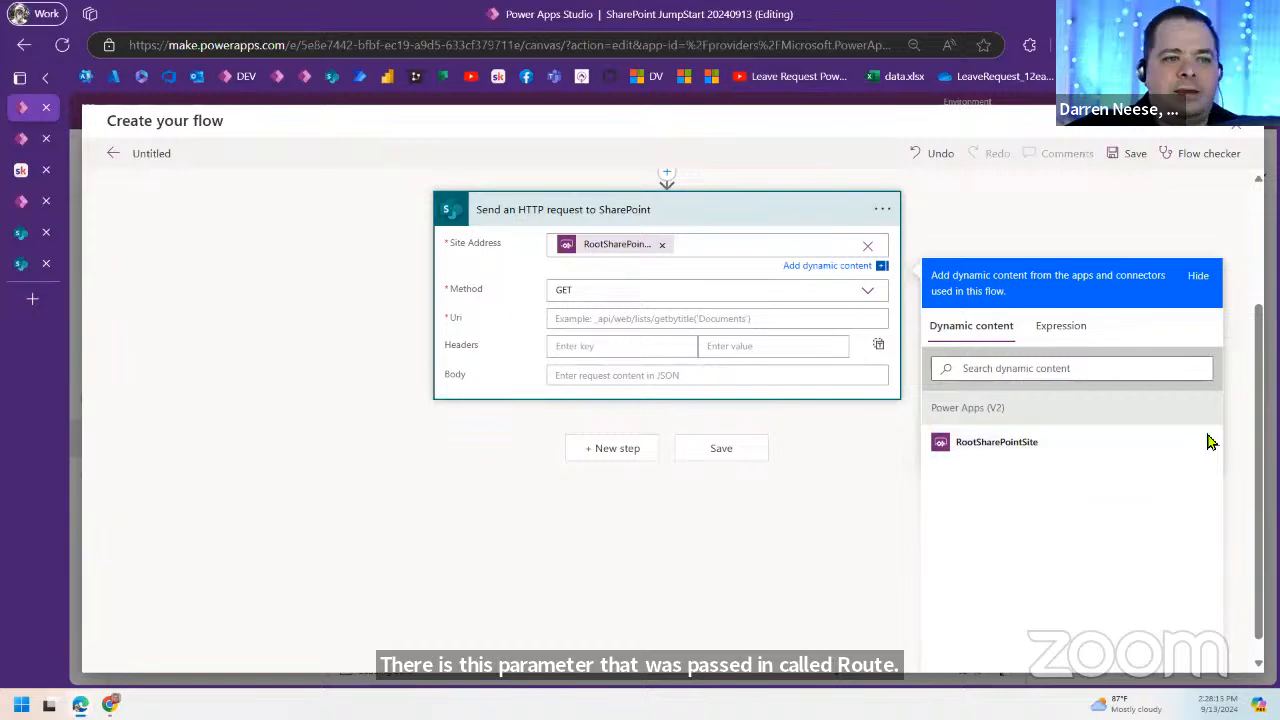
click(1167, 229)
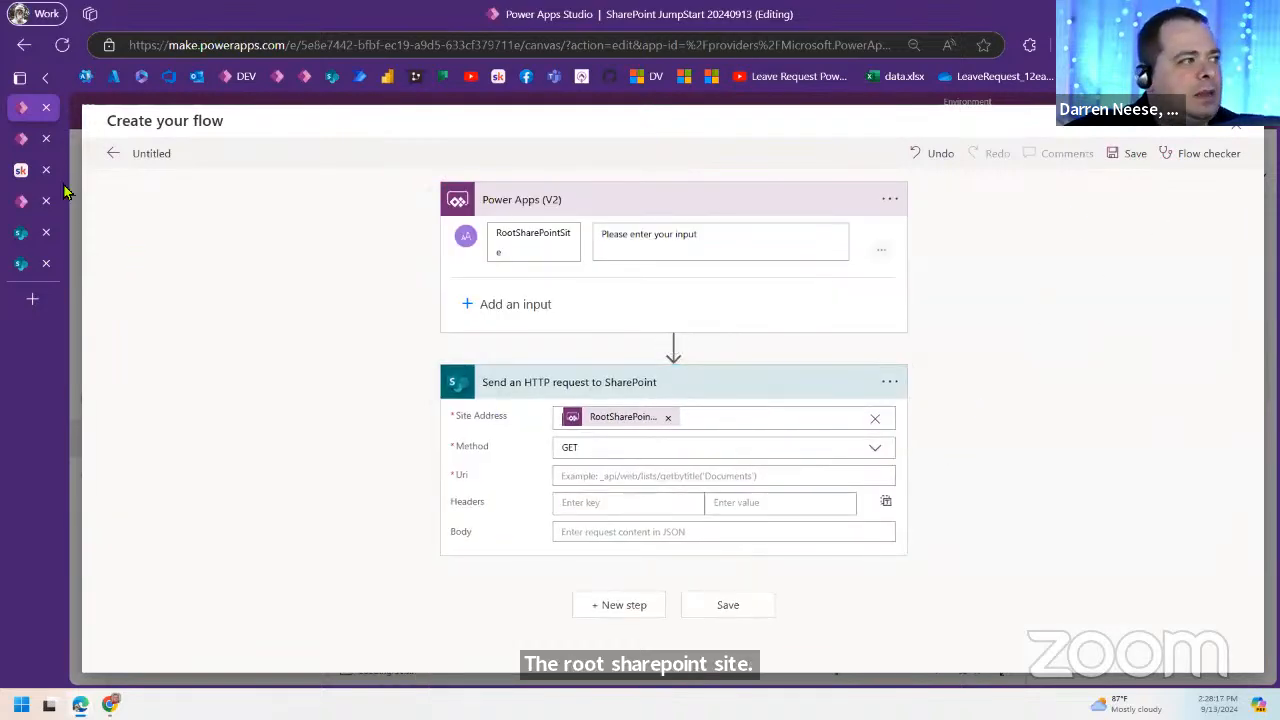
Step: Switch to the Skool classroom, open "03. List SP Sites.pdf" from the WS27 - 01 - SharePoint lesson and go to its beginning
click(24, 172)
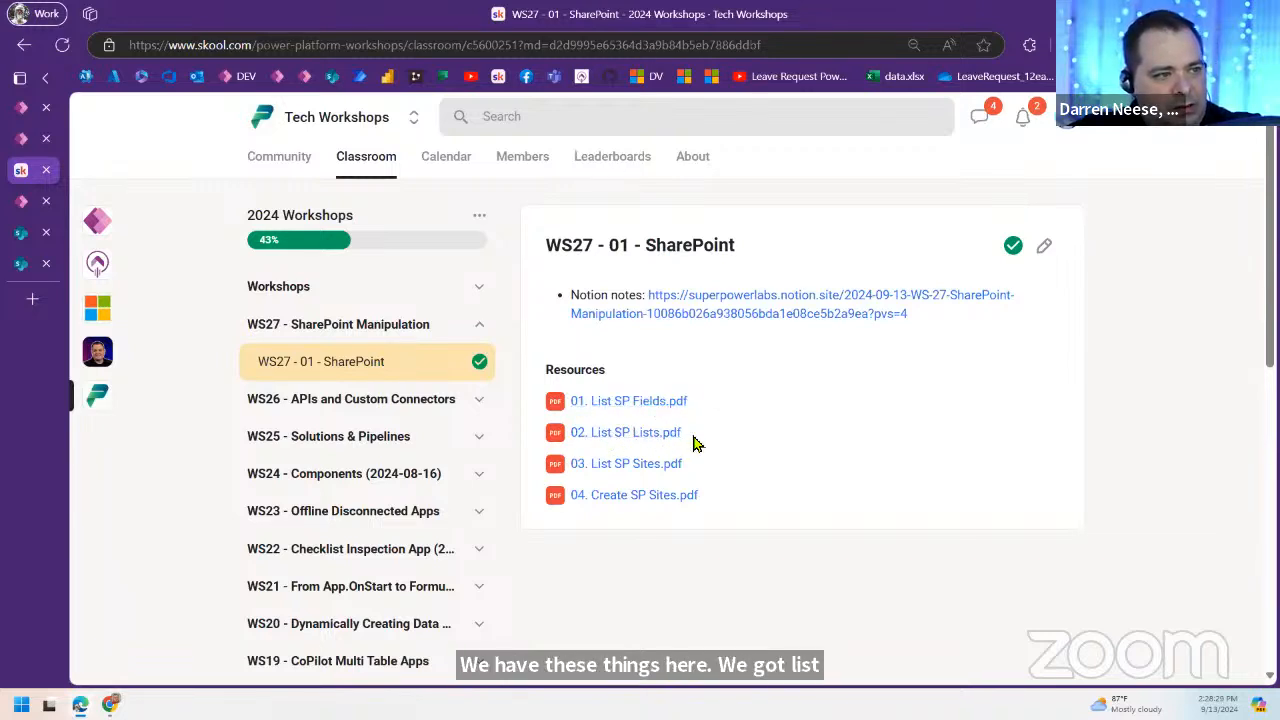
click(640, 471)
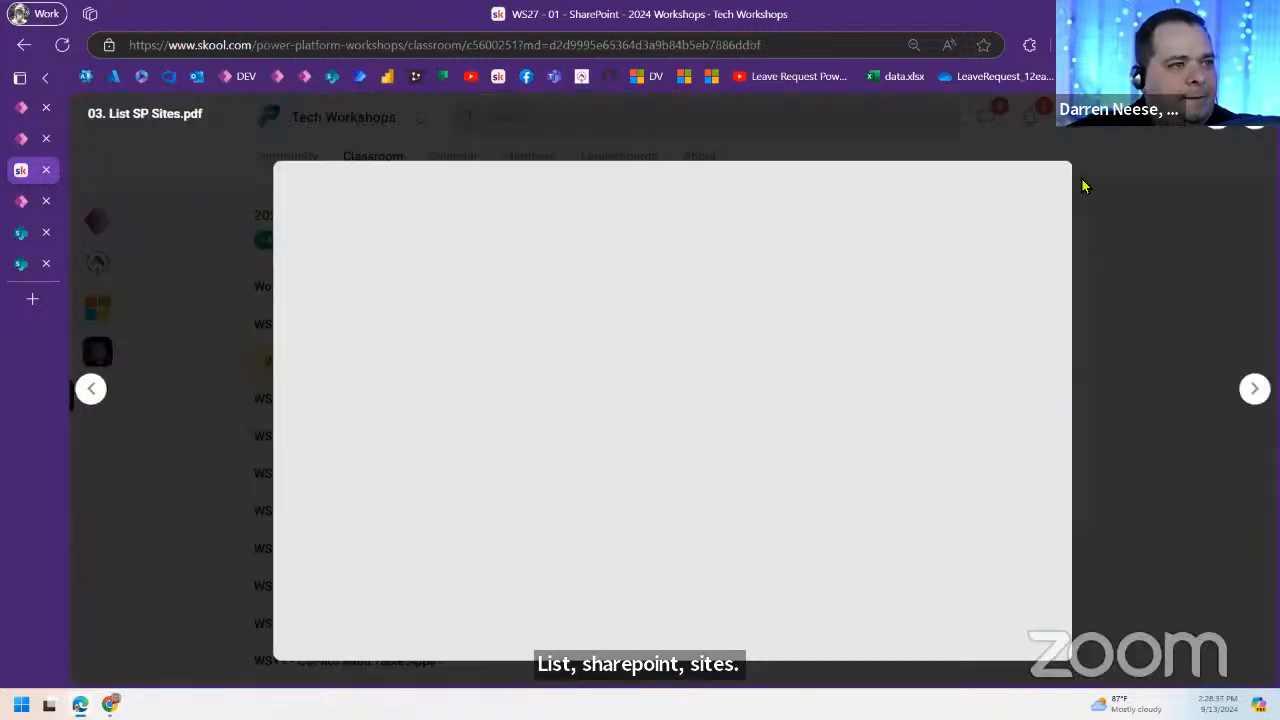
scroll(930, 436, up, 5)
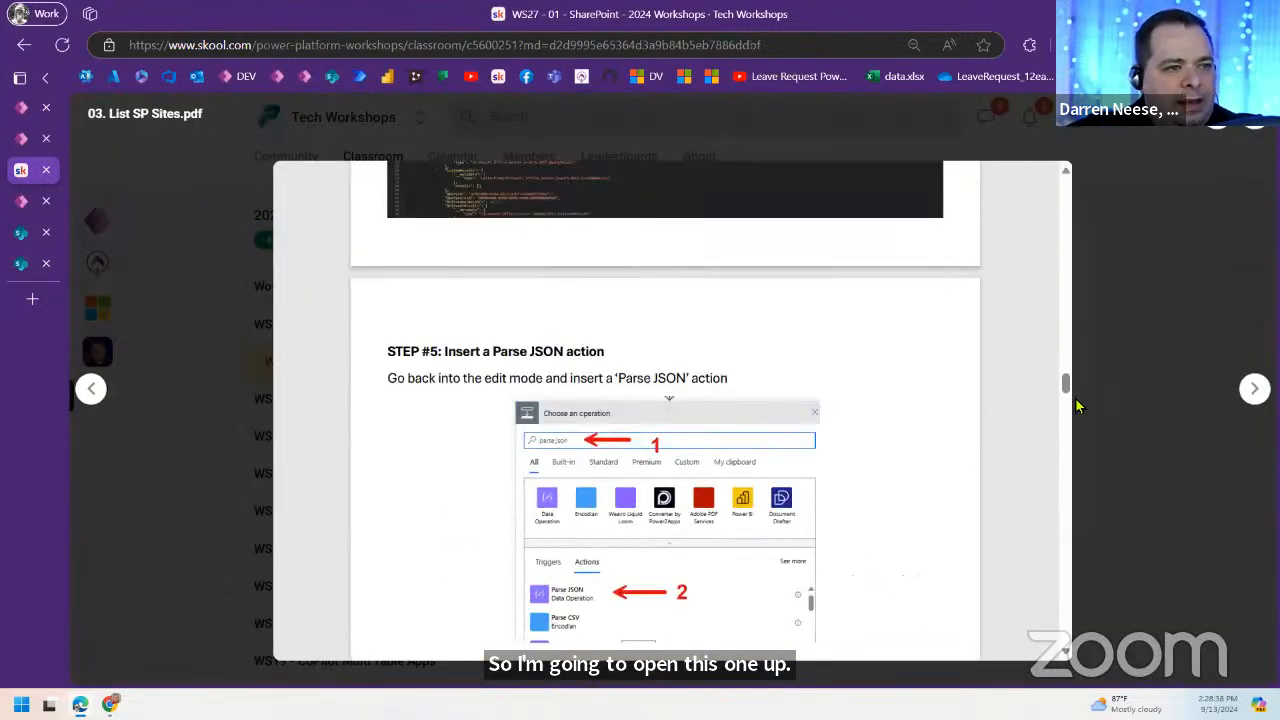
drag(1066, 385, 1062, 178)
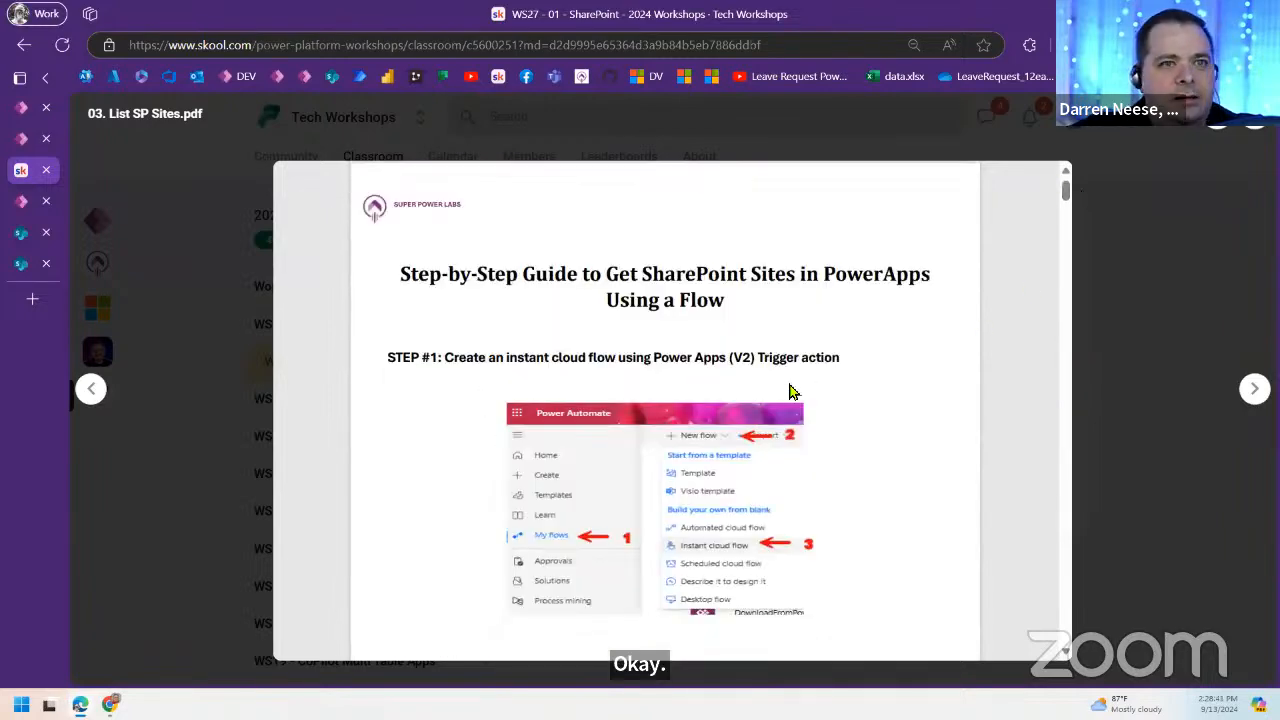
scroll(784, 394, up, 3)
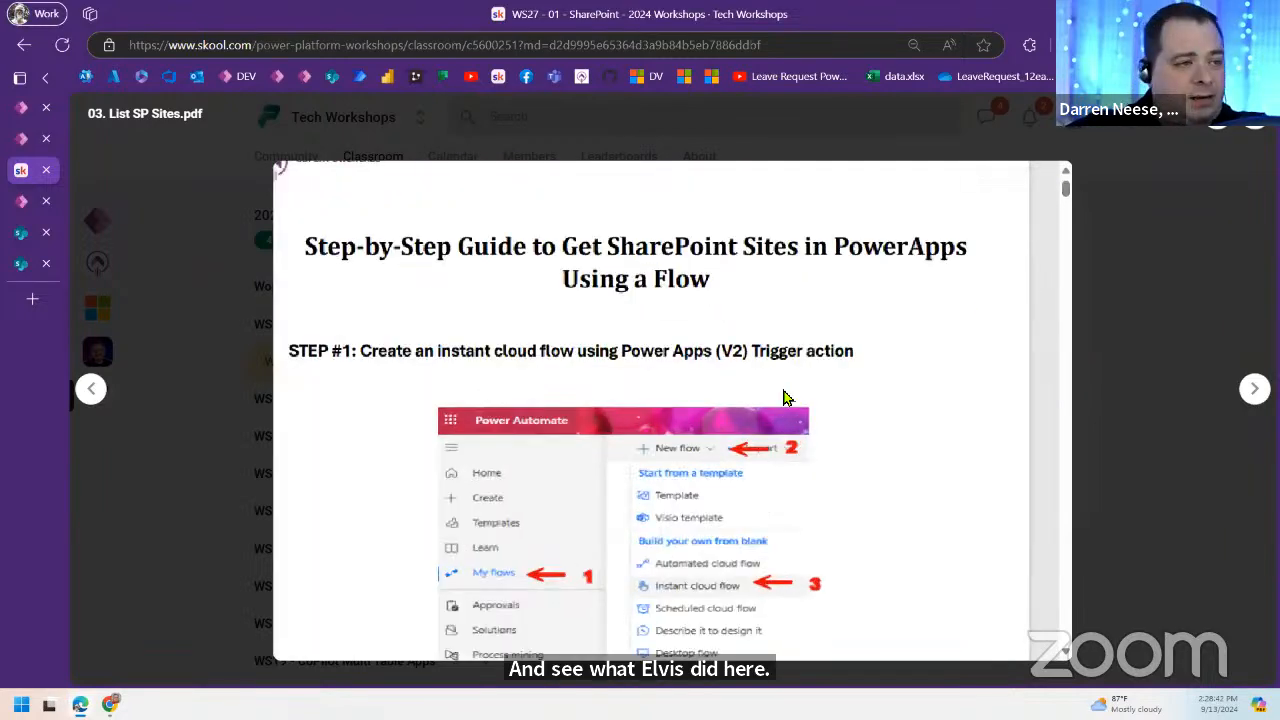
Step: Read the guide's instructions for creating the instant cloud flow and configuring the Power Apps (V2) trigger's text input
scroll(784, 400, down, 5)
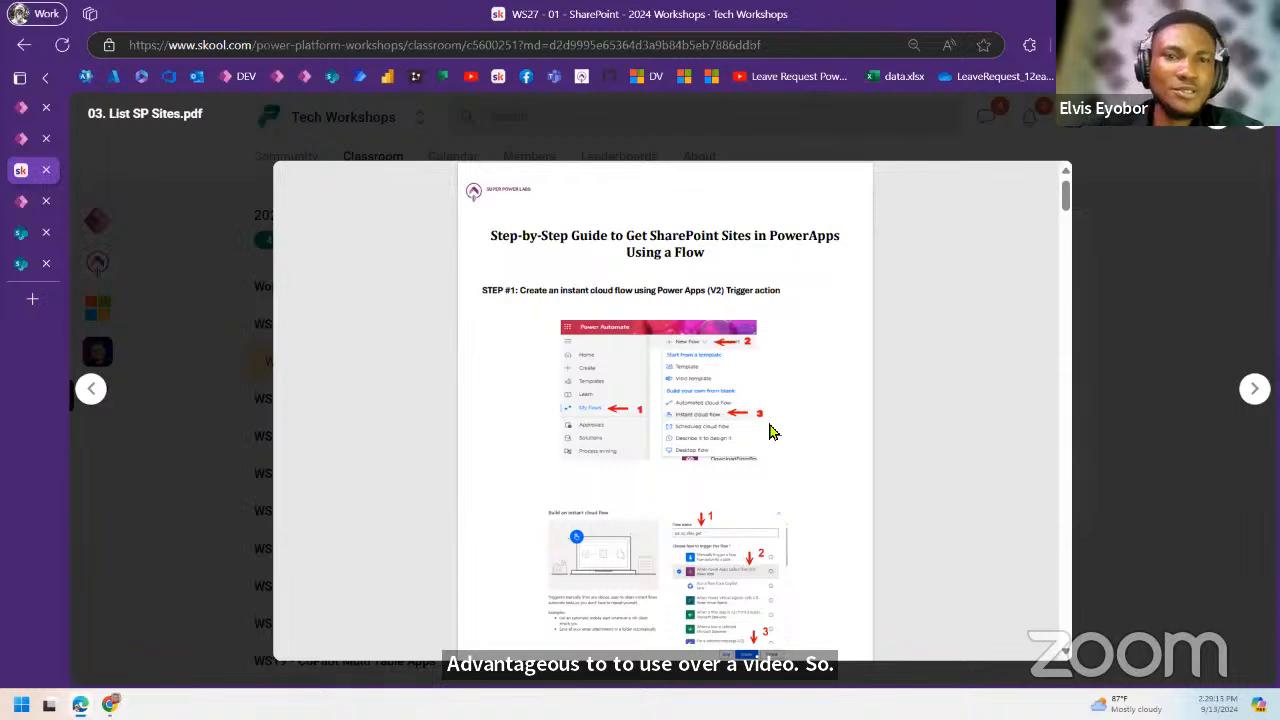
scroll(778, 430, up, 4)
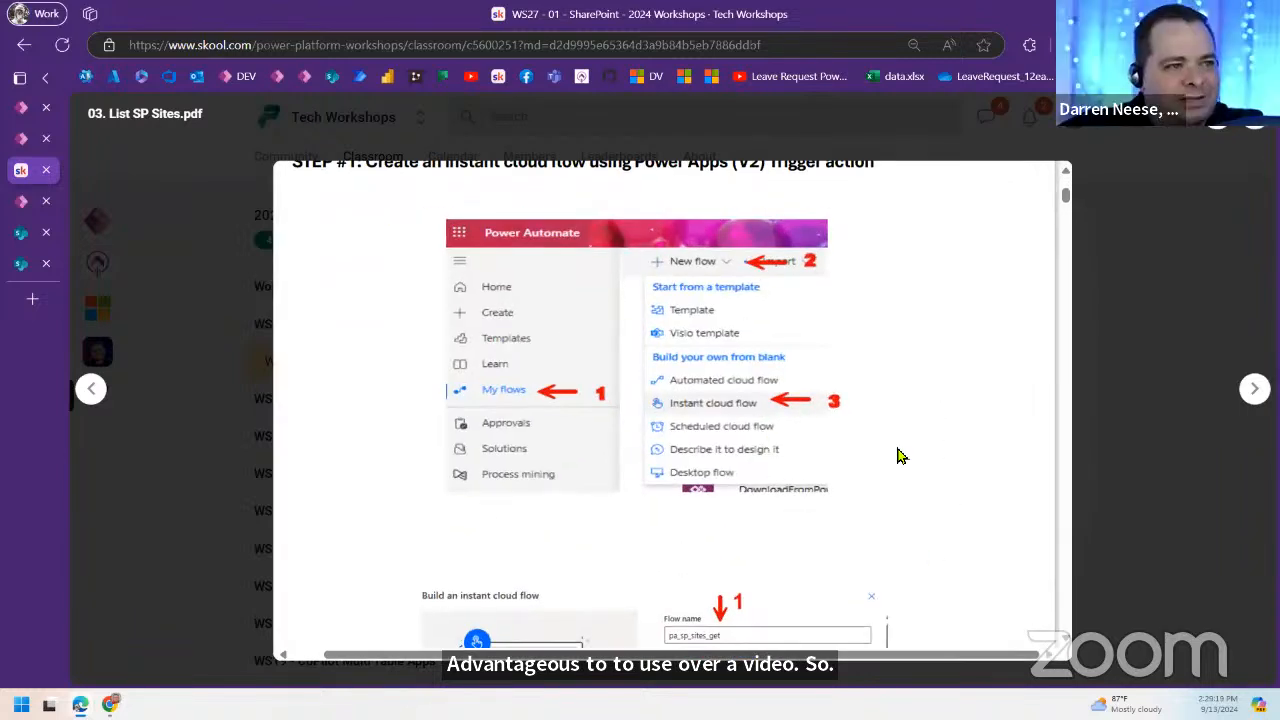
scroll(940, 522, down, 3)
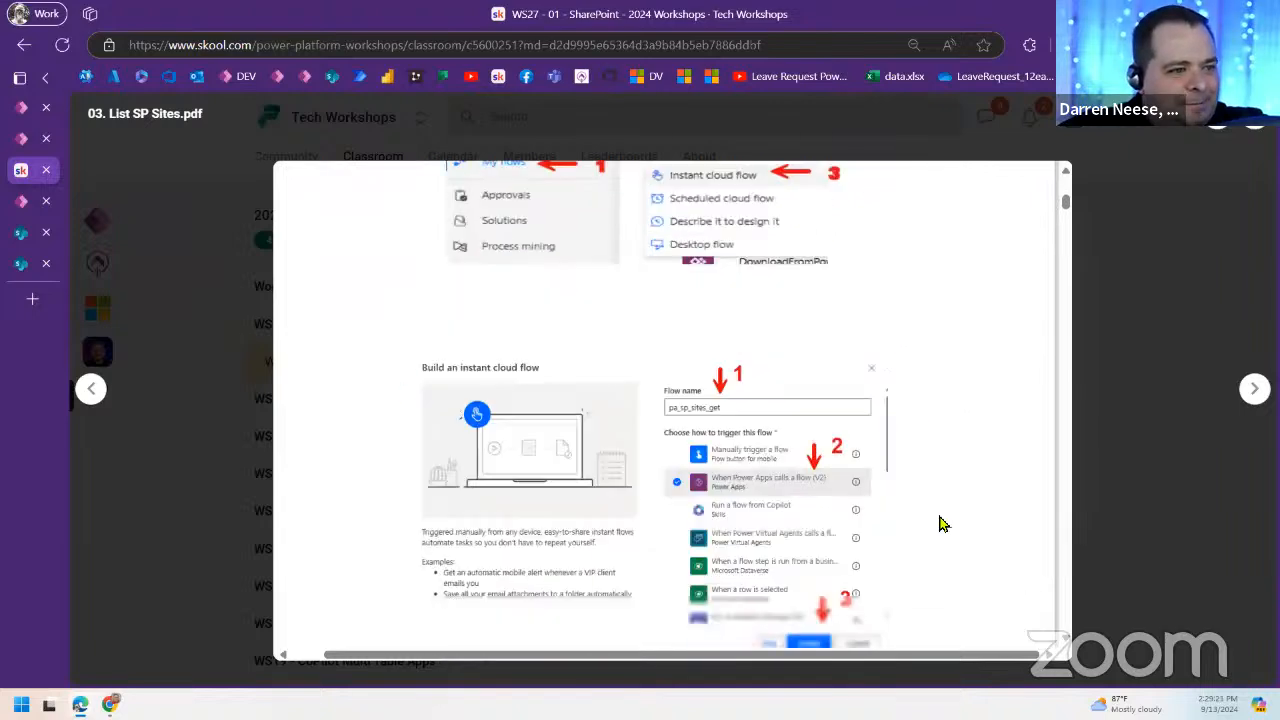
scroll(940, 522, down, 8)
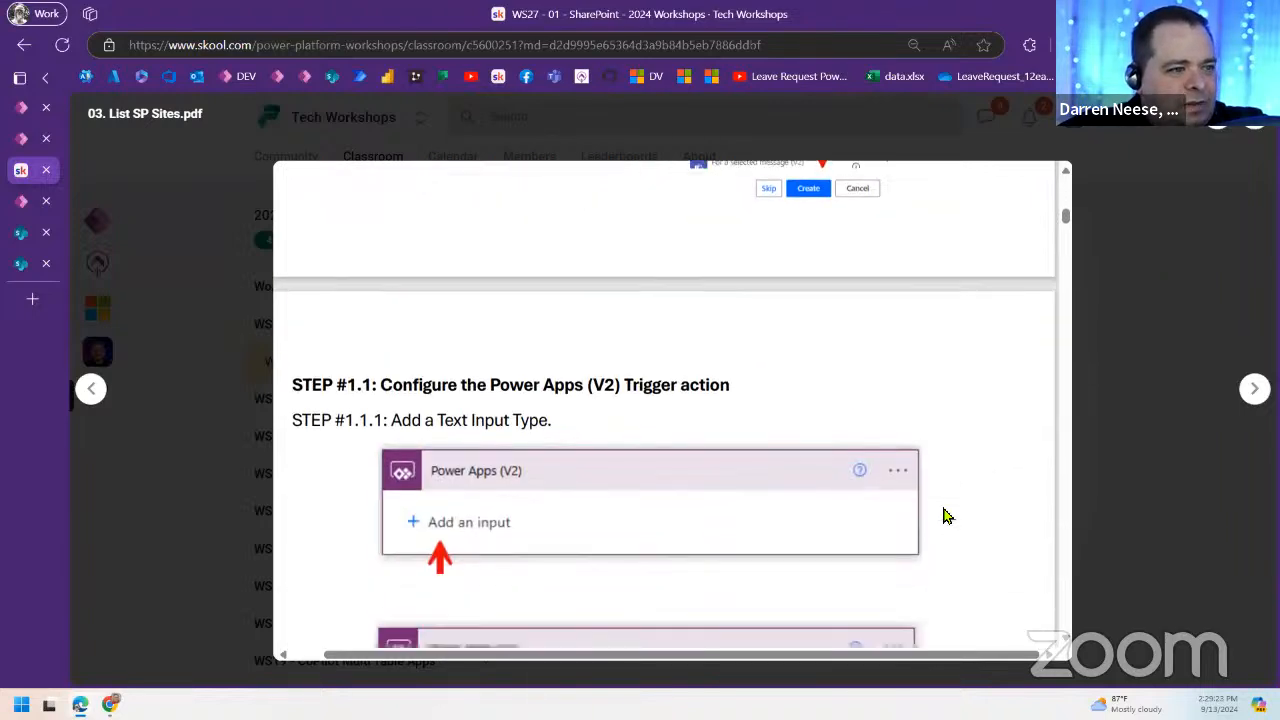
scroll(945, 515, down, 3)
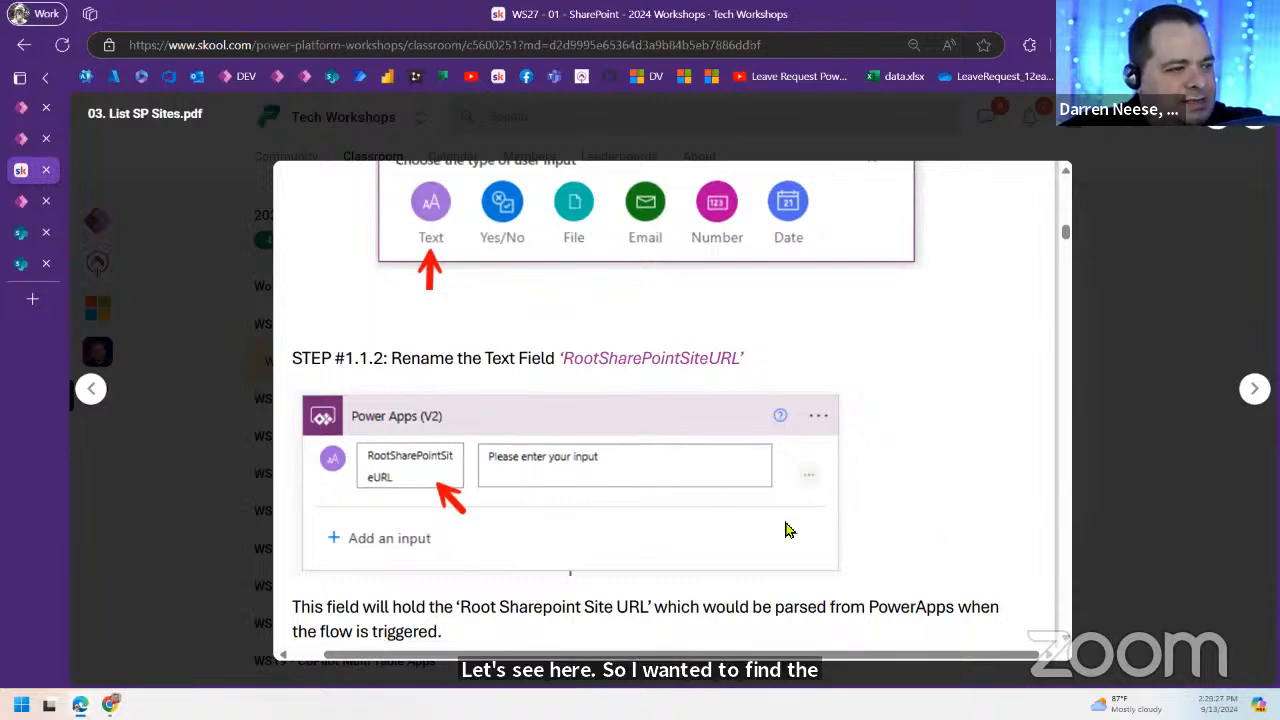
scroll(791, 531, down, 3)
scroll(791, 534, up, 3)
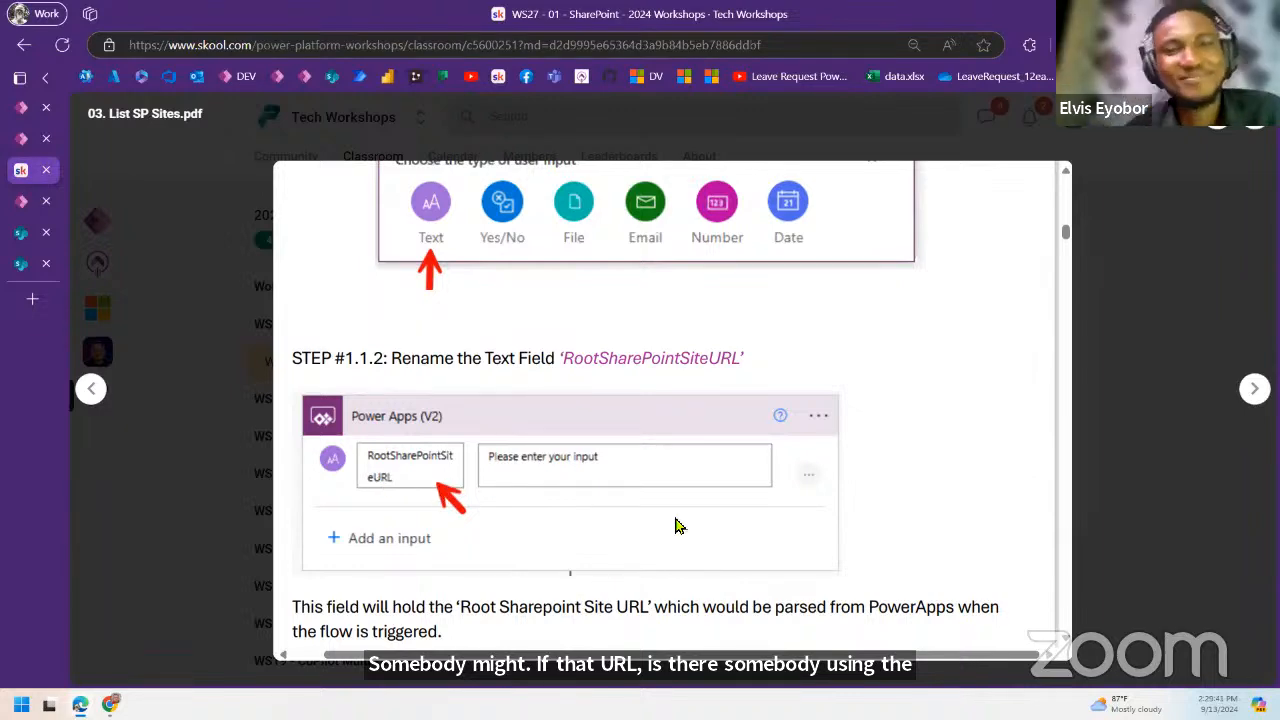
Step: Read the guide's instructions for configuring Send an HTTP request to SharePoint, covering its Site Address, Method, Uri and Headers
scroll(677, 523, down, 5)
scroll(677, 523, down, 4)
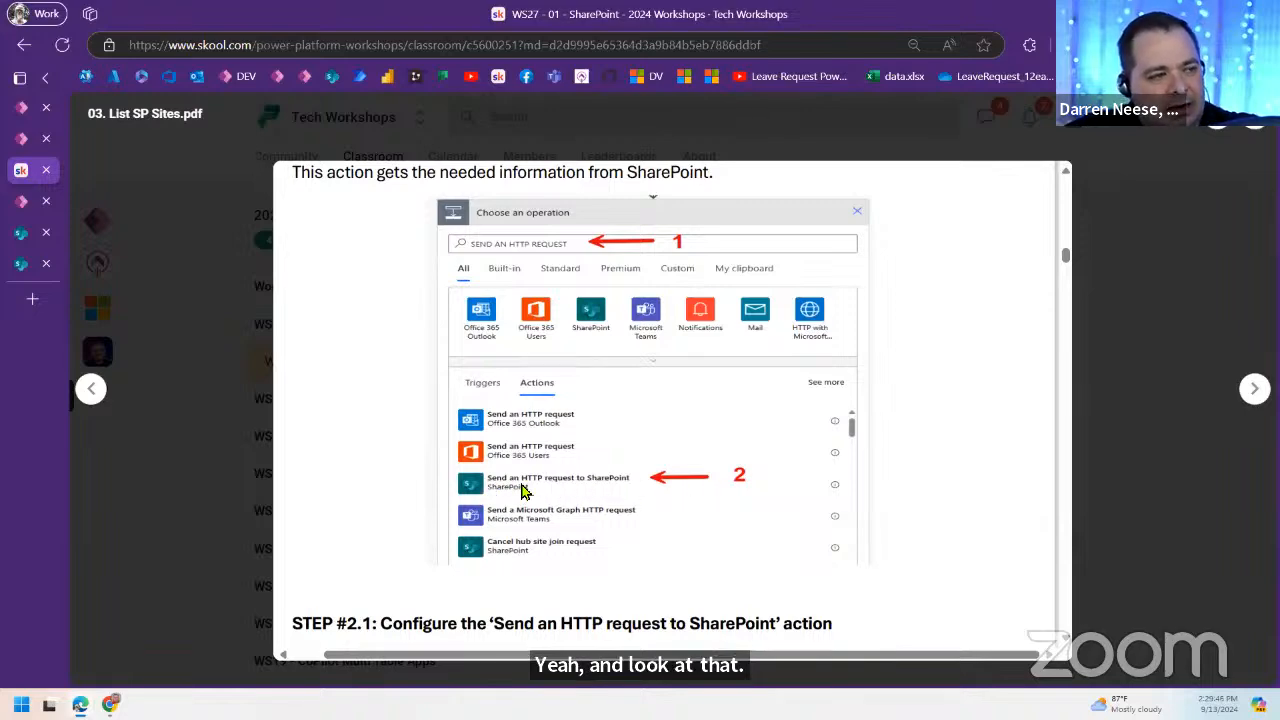
scroll(863, 540, down, 1)
scroll(863, 540, down, 3)
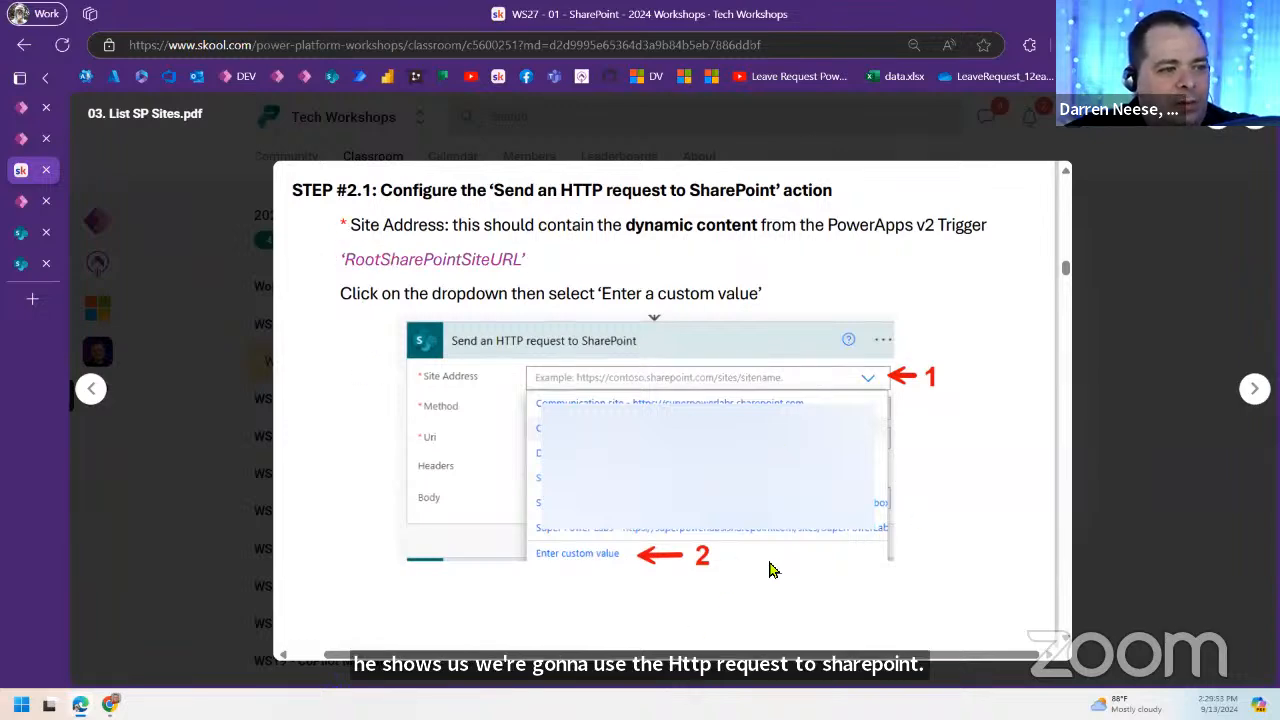
scroll(765, 568, down, 4)
scroll(771, 569, down, 2)
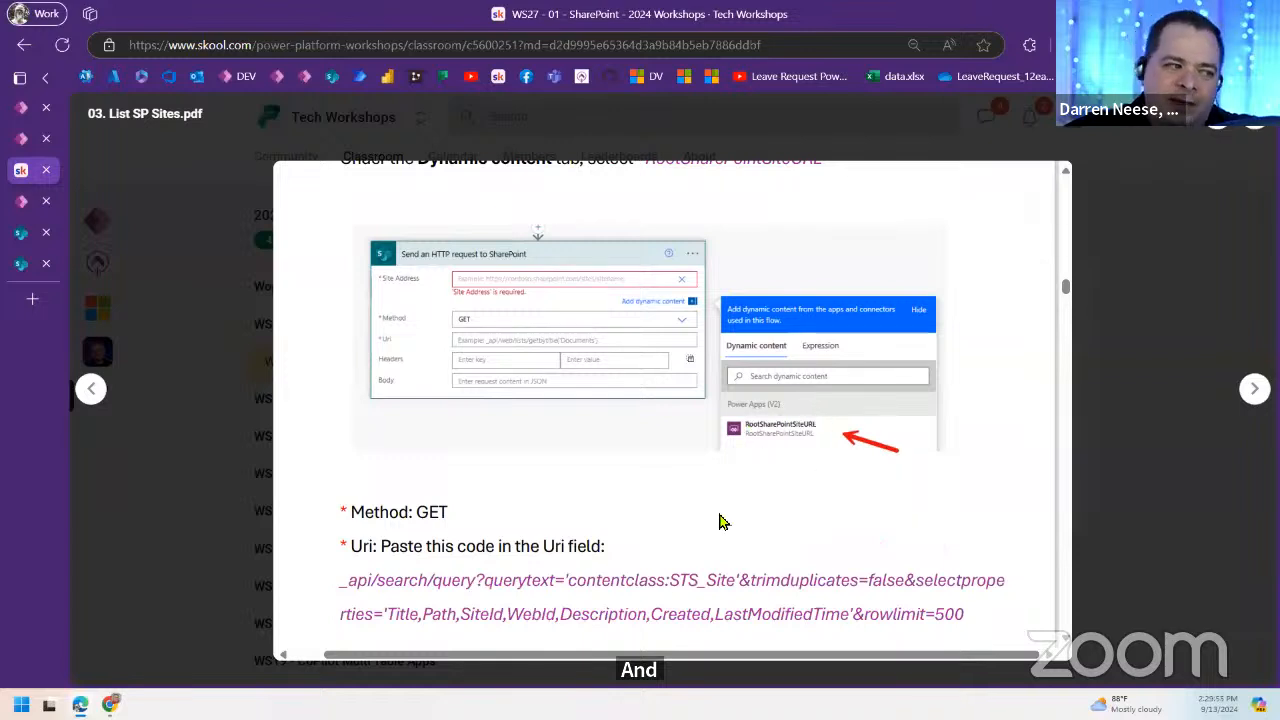
scroll(676, 505, down, 2)
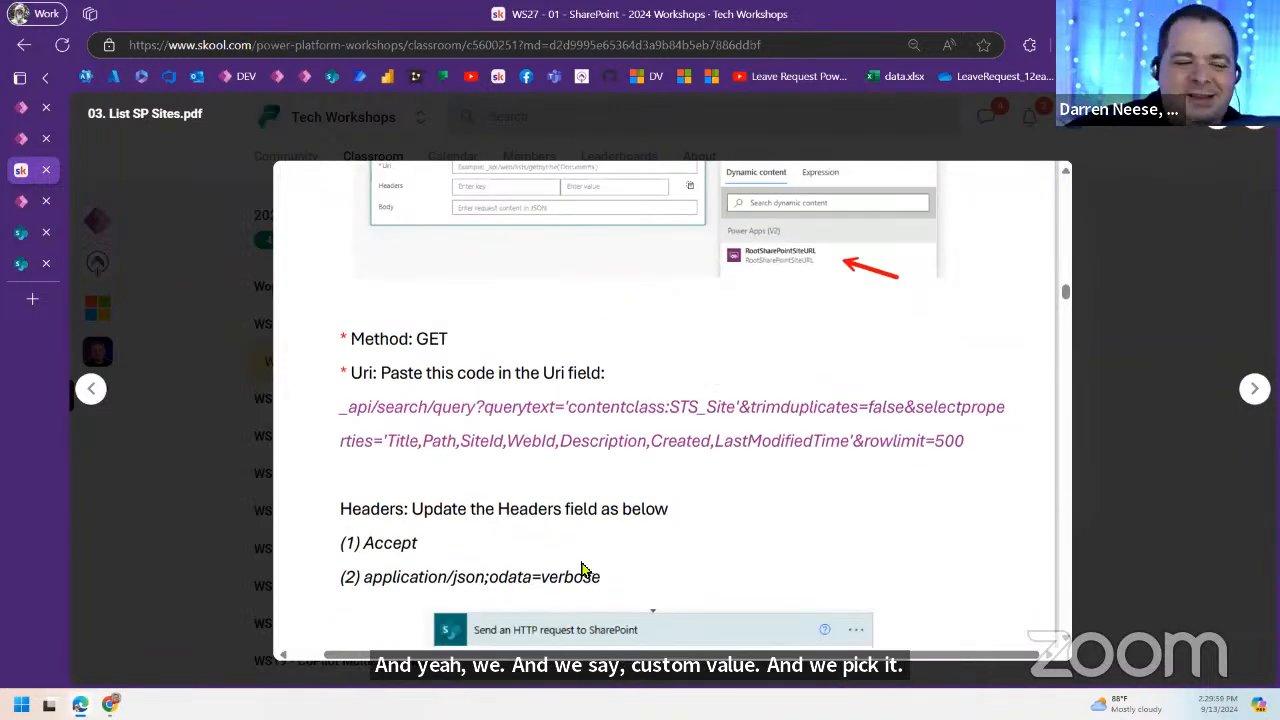
Step: Return to the flow being created, check the HTTP request's fields and switch to the WS27 SharePoint Admin solution
click(22, 107)
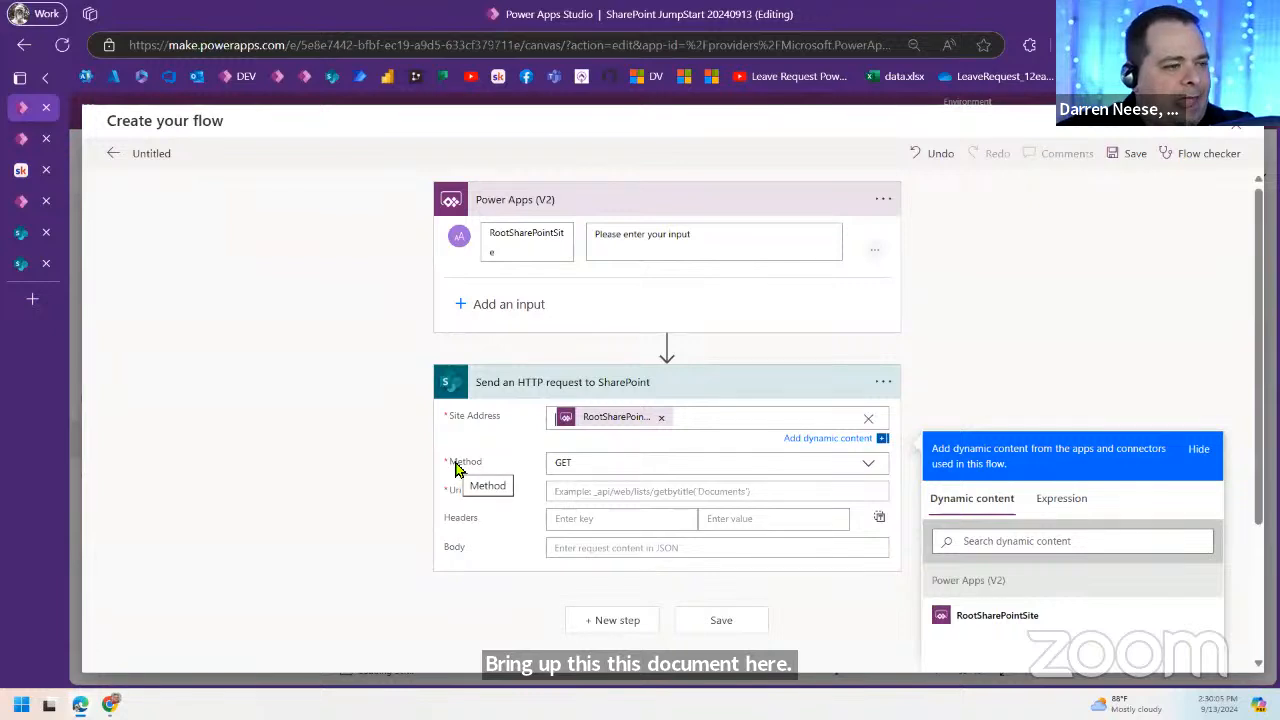
scroll(1037, 414, down, 2)
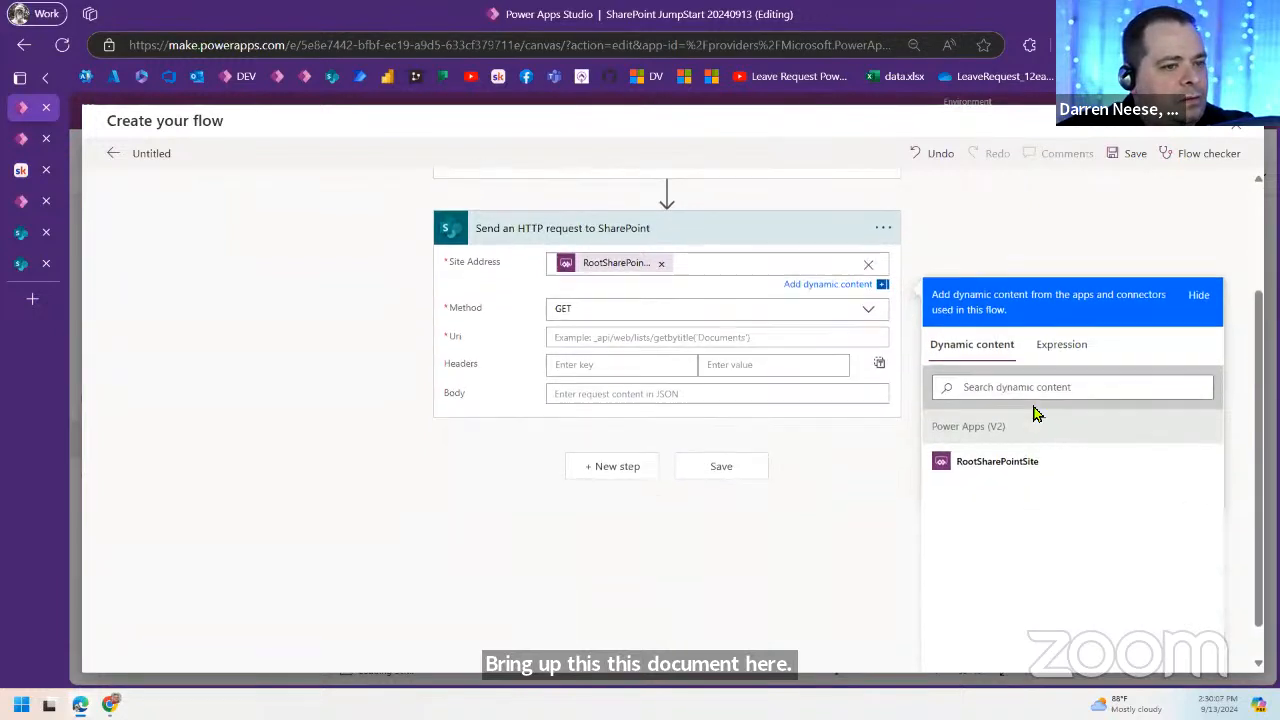
scroll(430, 400, up, 2)
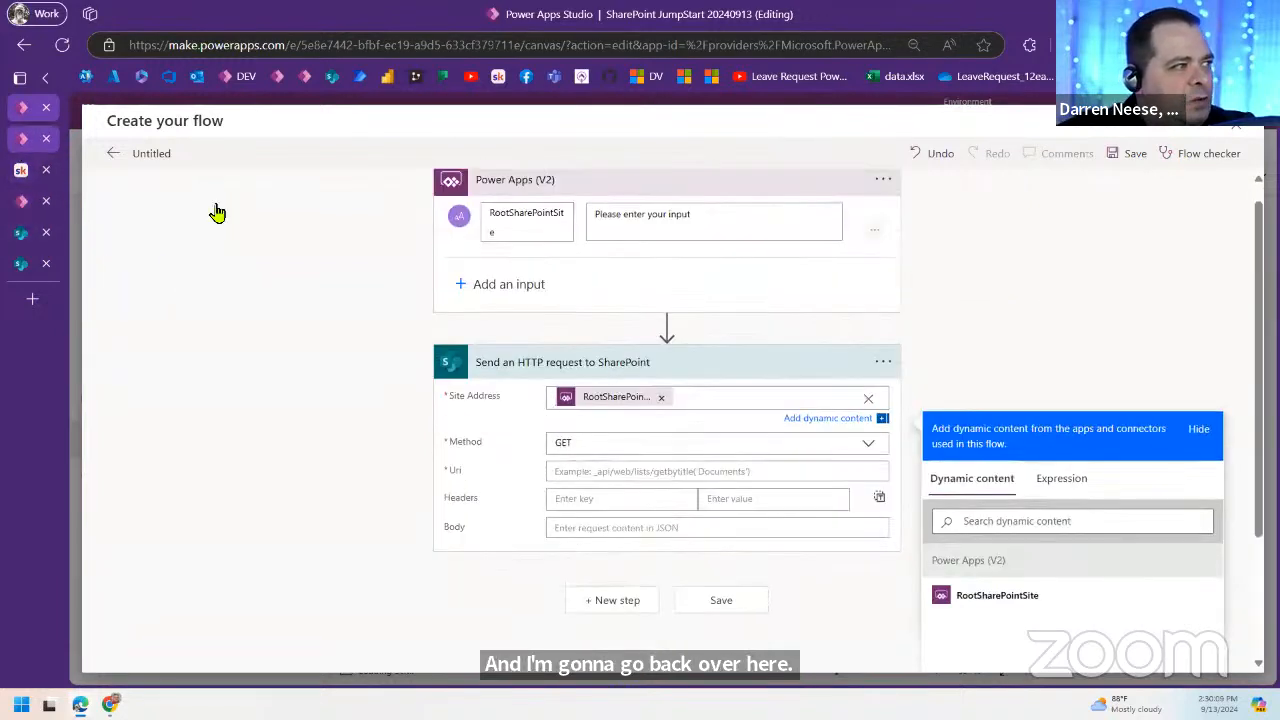
click(22, 139)
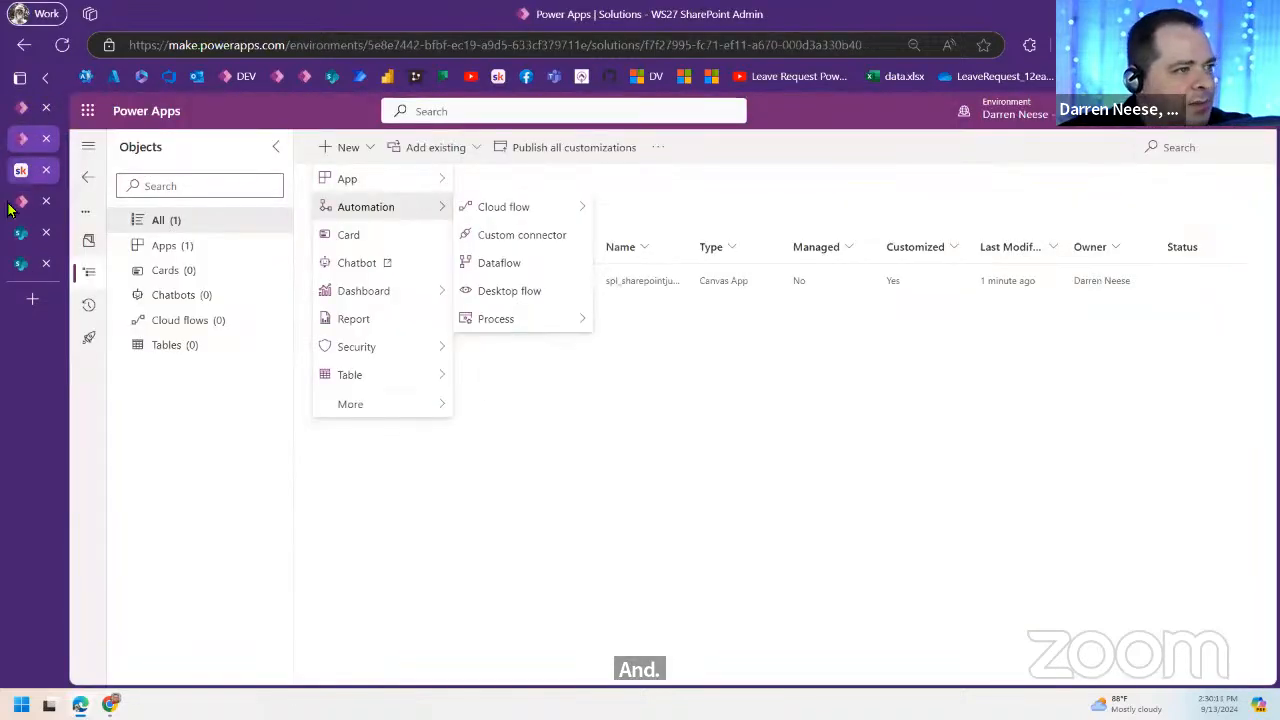
Step: Return to the List SP Sites guide and read its Method and Uri instructions for the HTTP request
click(21, 170)
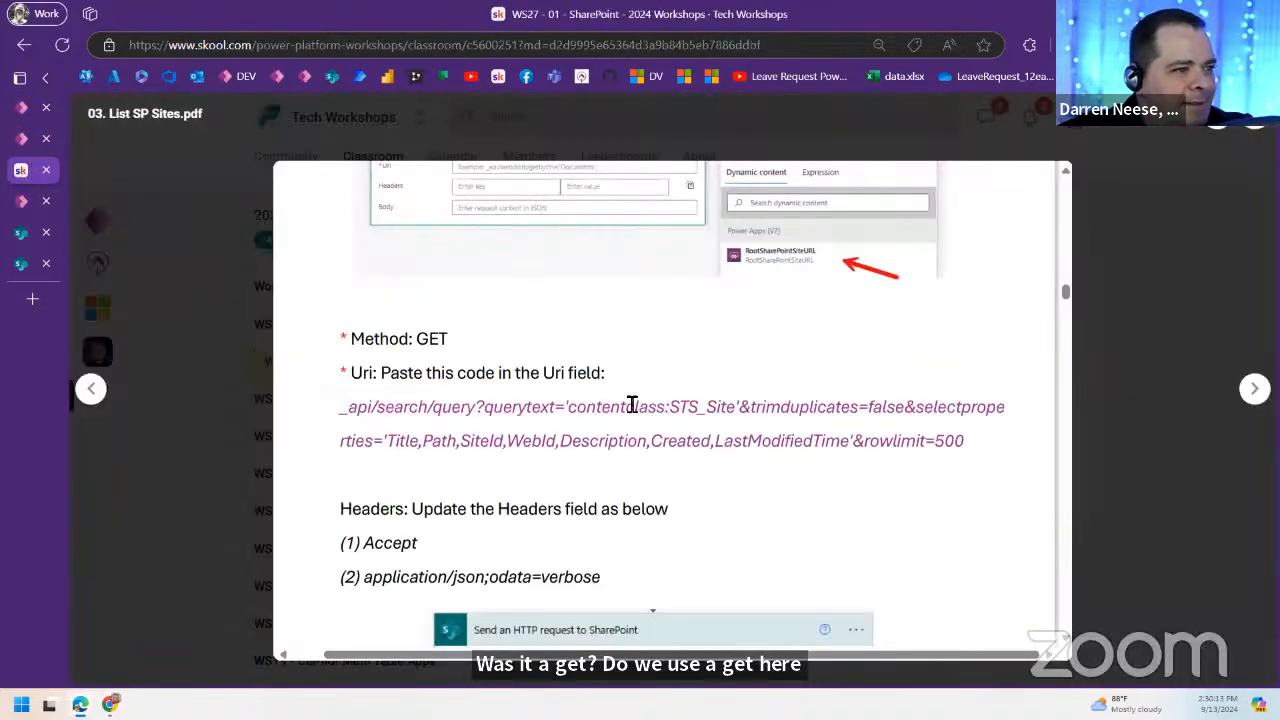
double_click(432, 339)
click(371, 374)
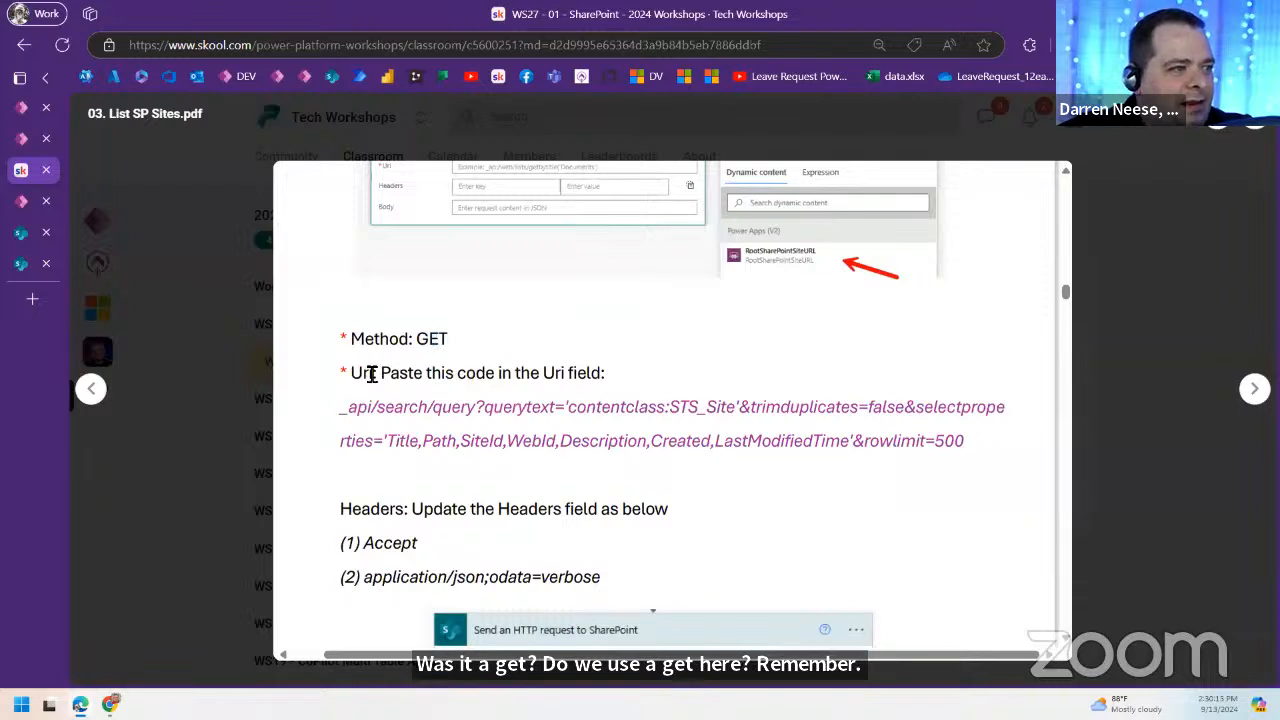
drag(371, 374, 651, 371)
click(368, 382)
double_click(362, 375)
click(369, 376)
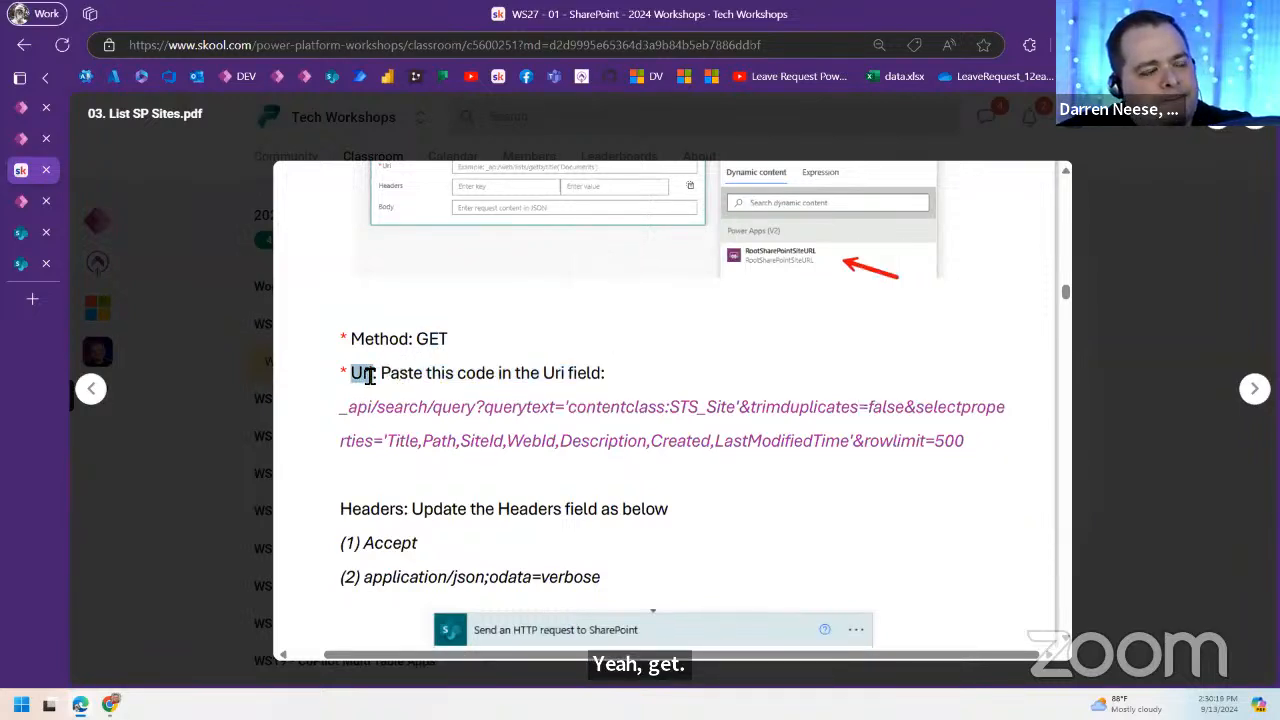
double_click(369, 376)
drag(372, 511, 586, 511)
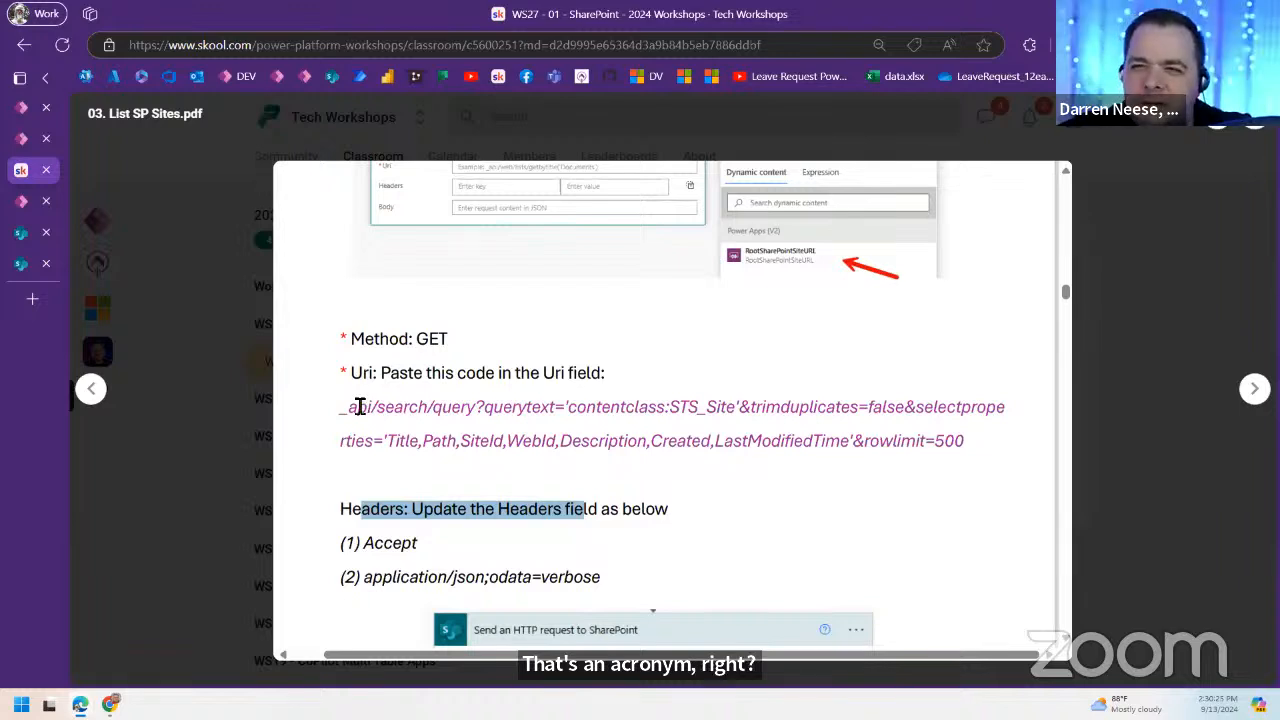
click(366, 379)
double_click(366, 379)
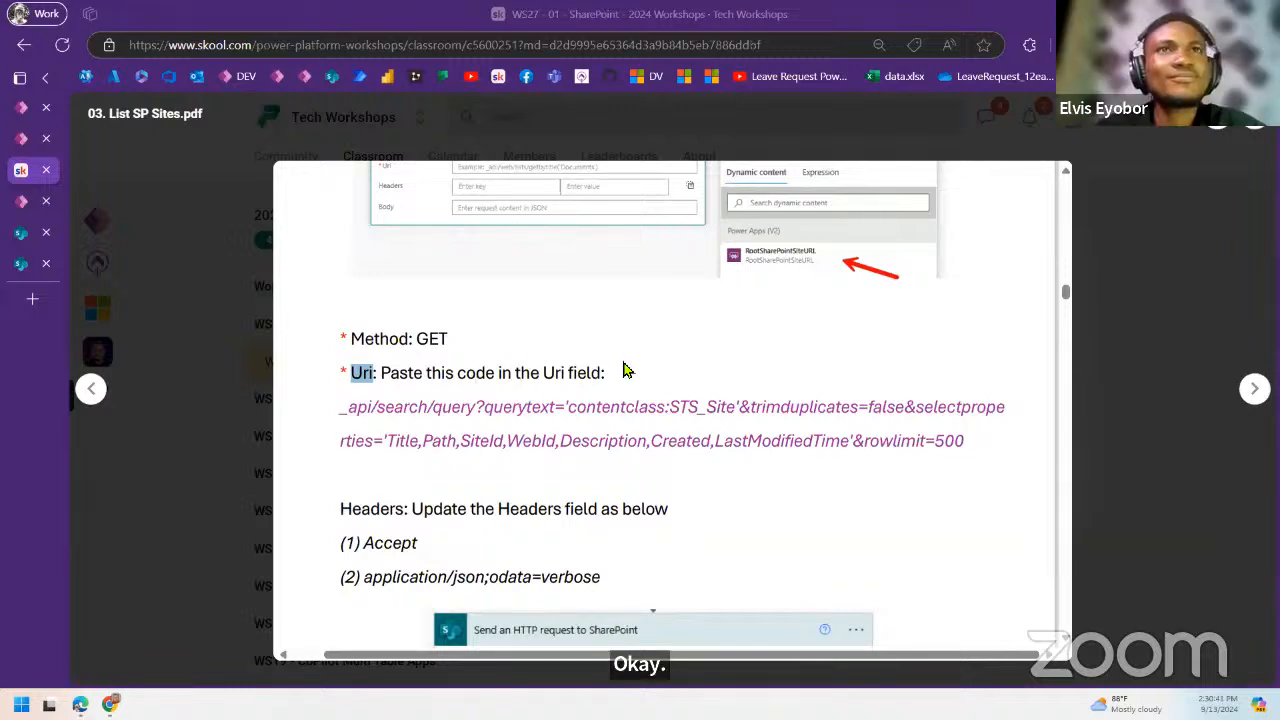
click(556, 376)
drag(388, 377, 626, 378)
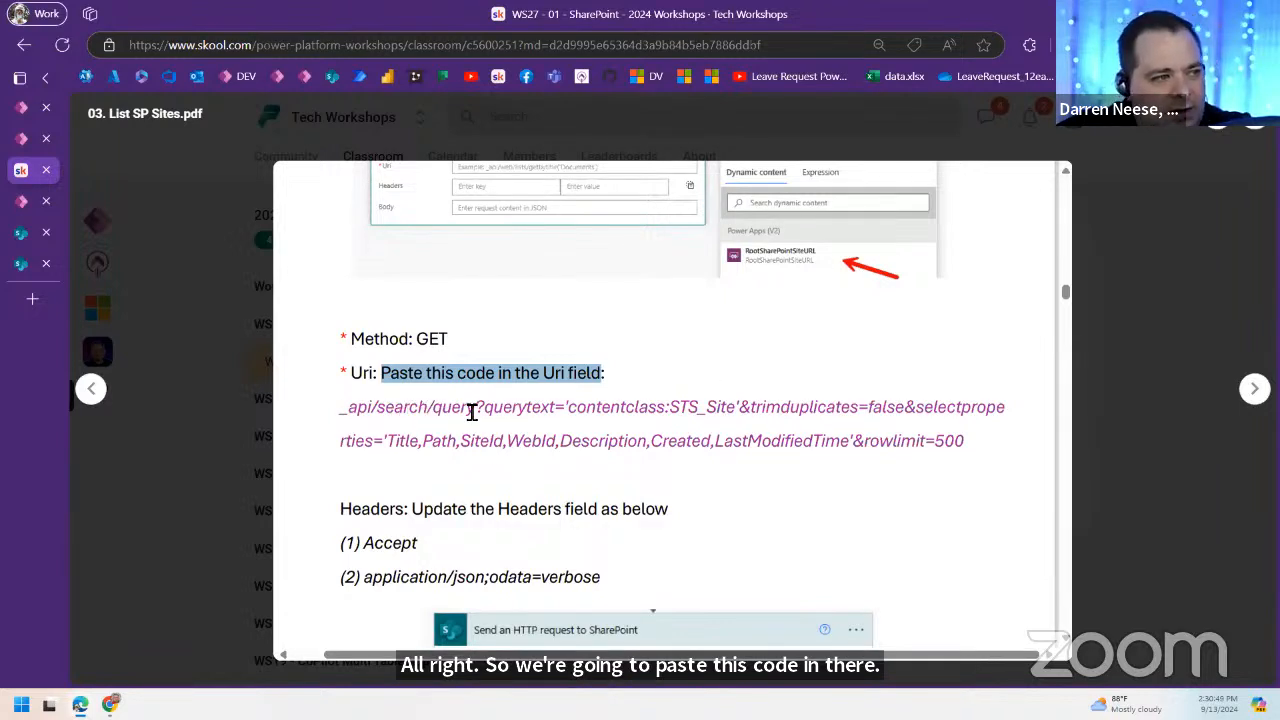
Step: Examine the parts of the guide's Uri query: the question mark, querytext, content class, selected properties and row limit
drag(490, 413, 489, 410)
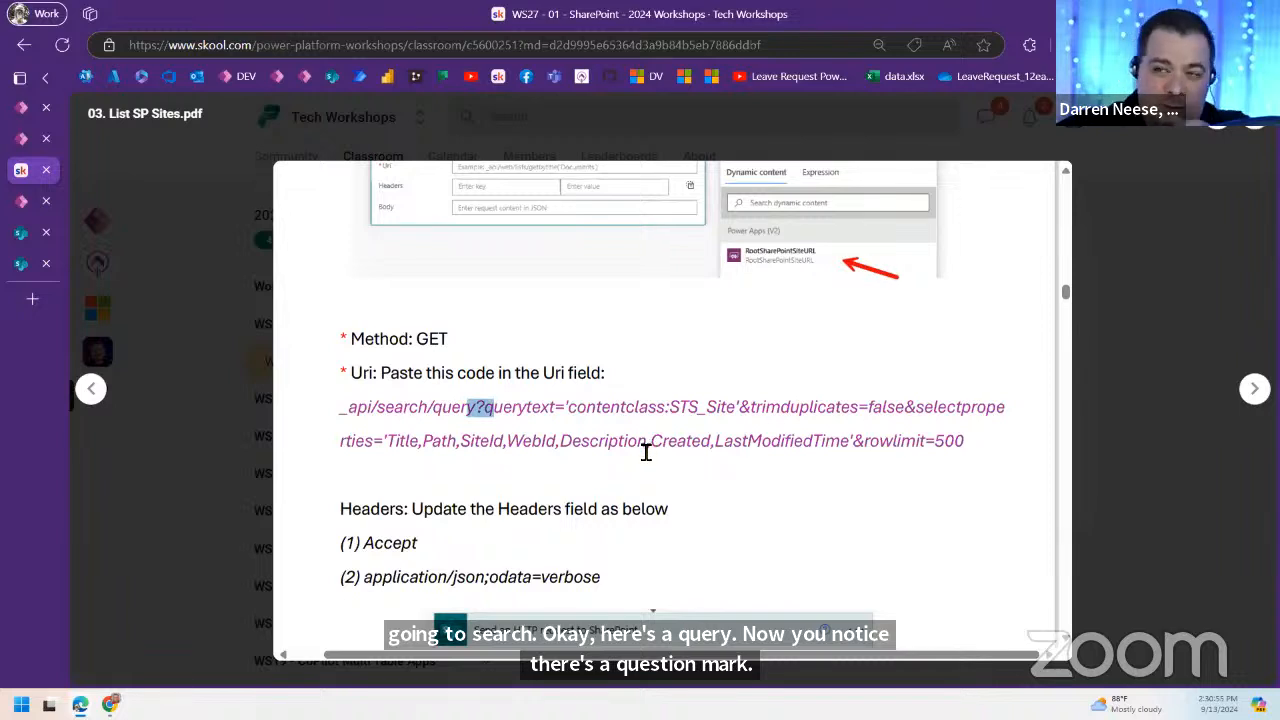
click(490, 413)
drag(478, 411, 516, 413)
click(492, 413)
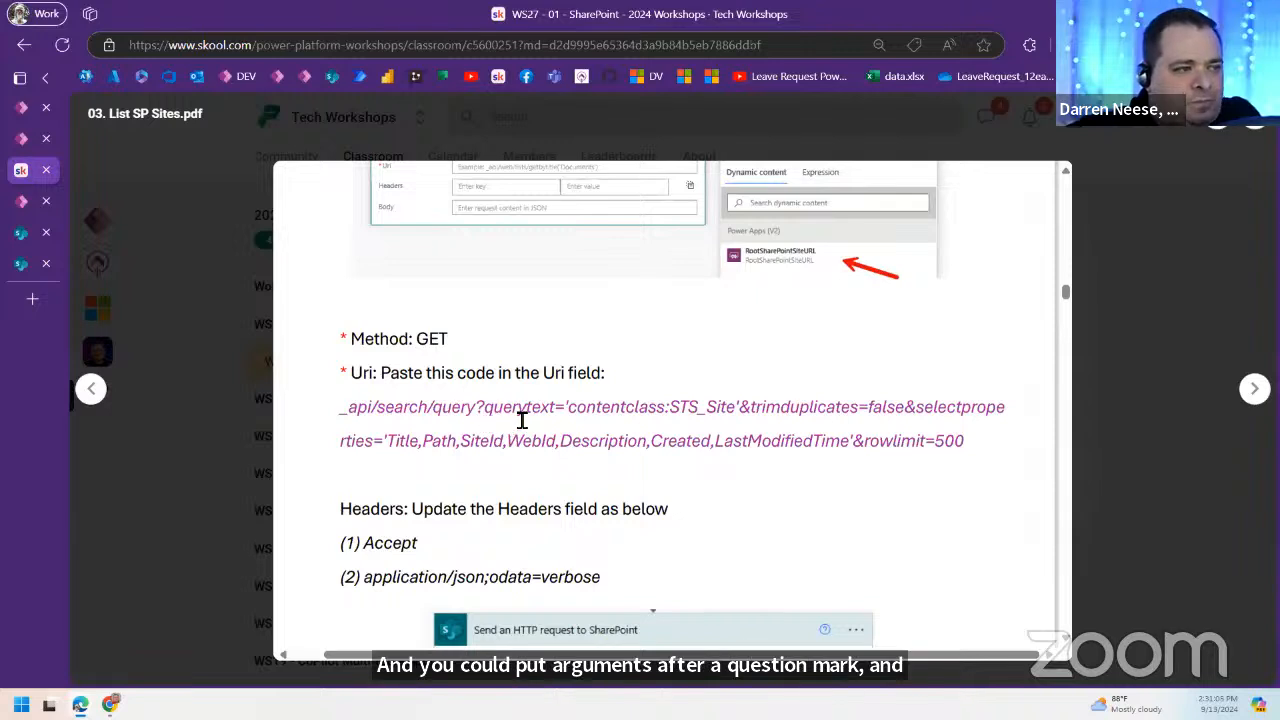
double_click(540, 414)
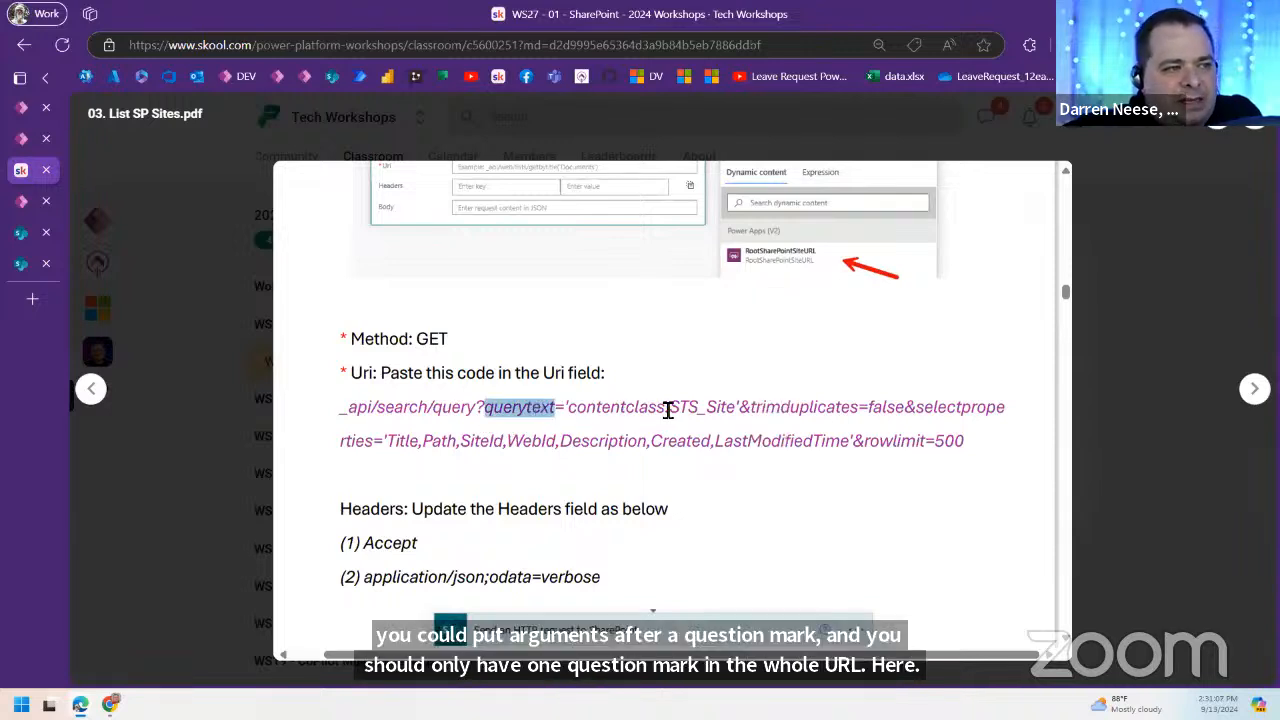
drag(736, 410, 569, 414)
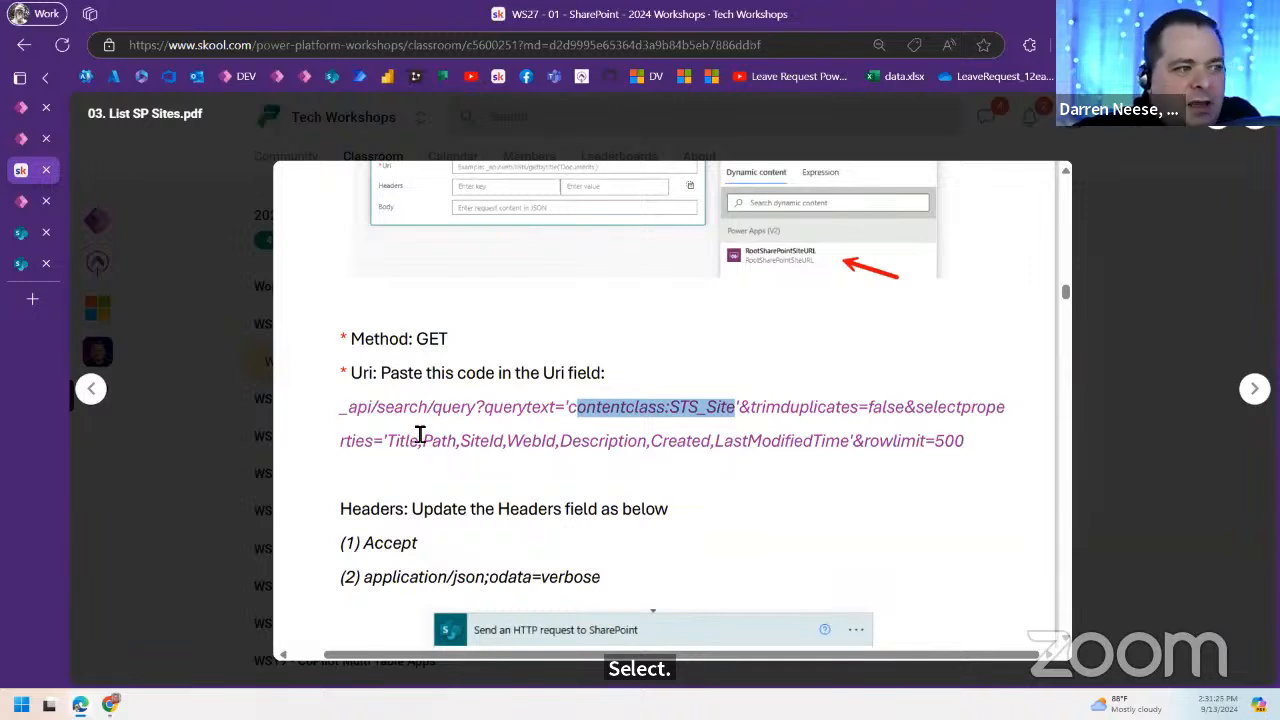
drag(386, 443, 851, 443)
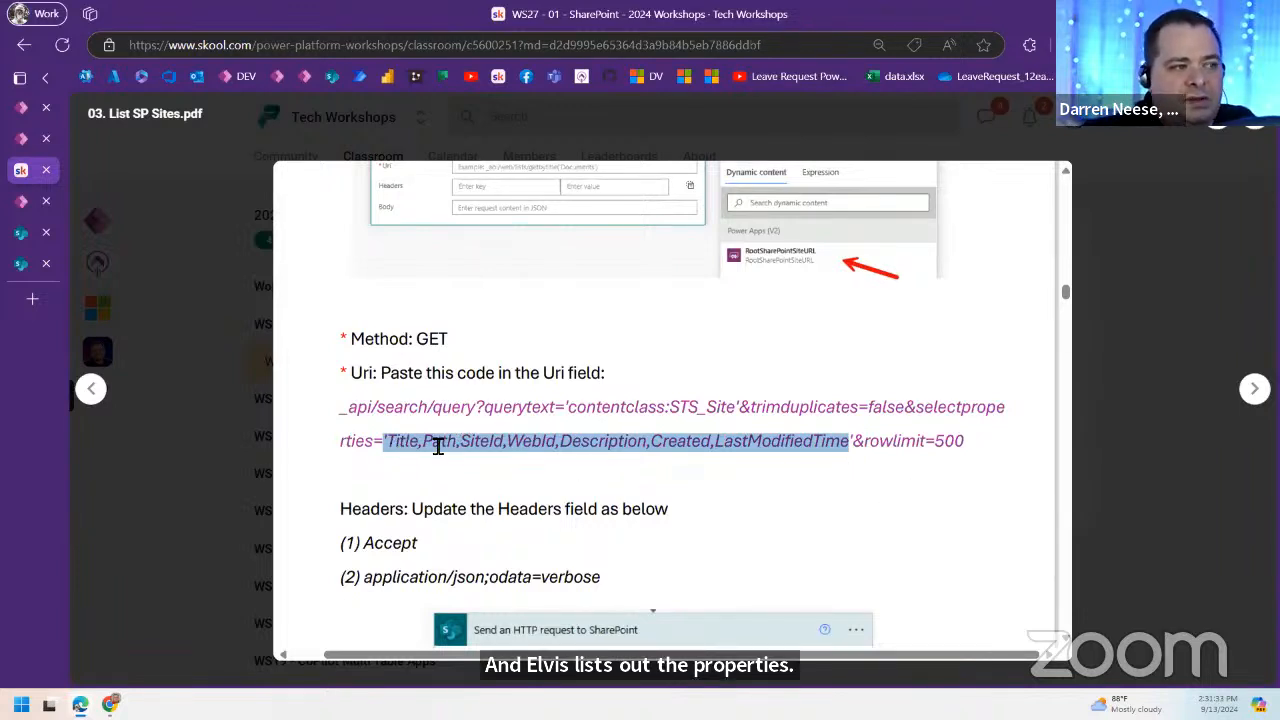
drag(854, 443, 980, 447)
double_click(900, 446)
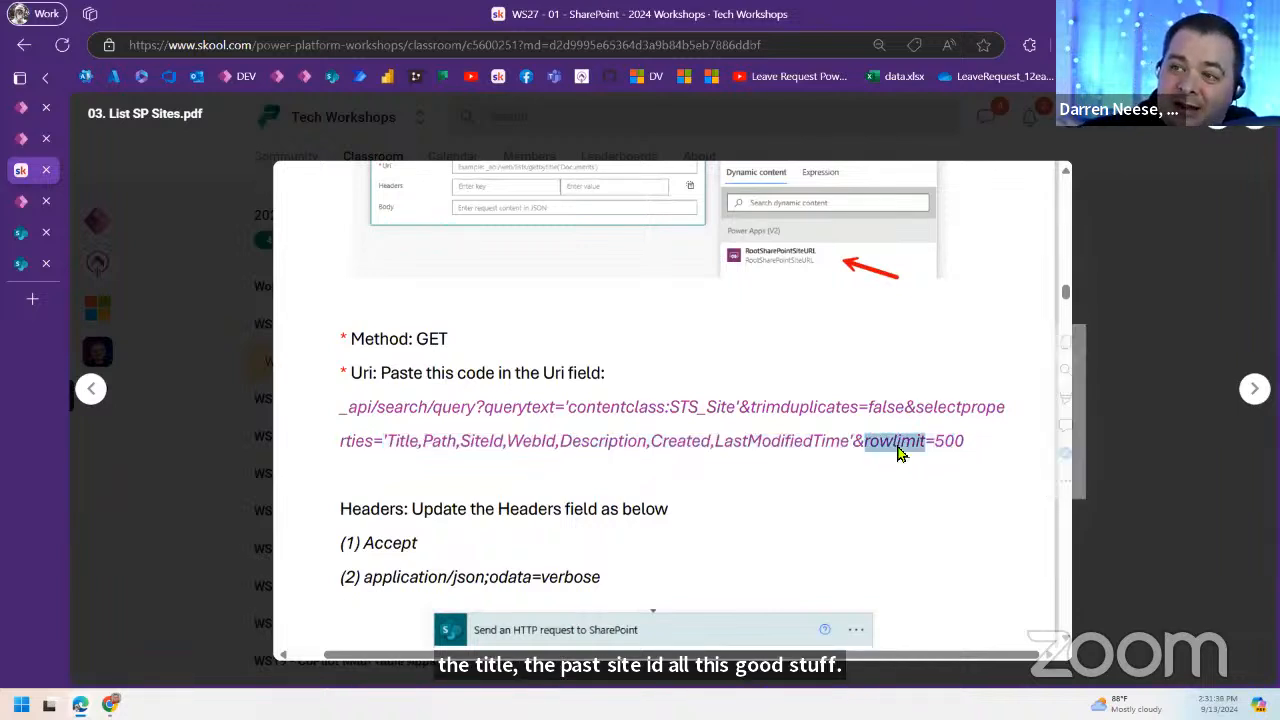
click(822, 446)
Step: Copy the guide's complete two-line Uri code, from _api/search/query through rowlimit=500
drag(972, 448, 342, 420)
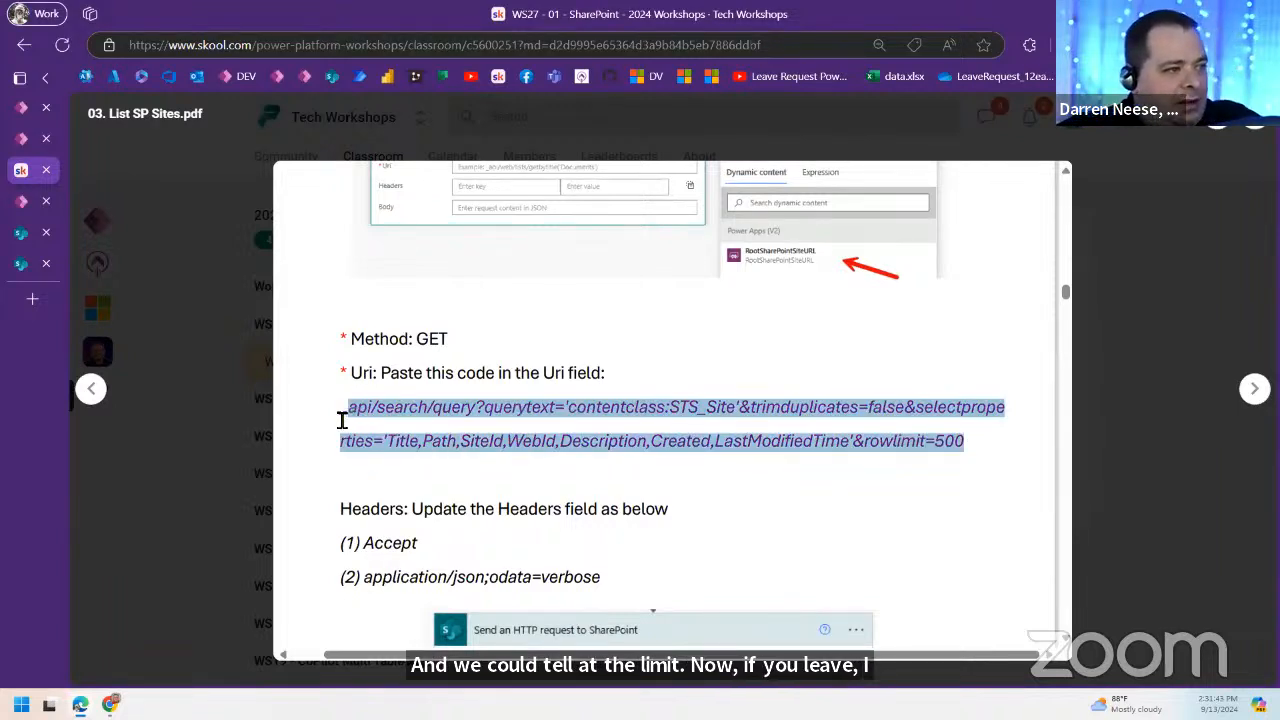
click(348, 414)
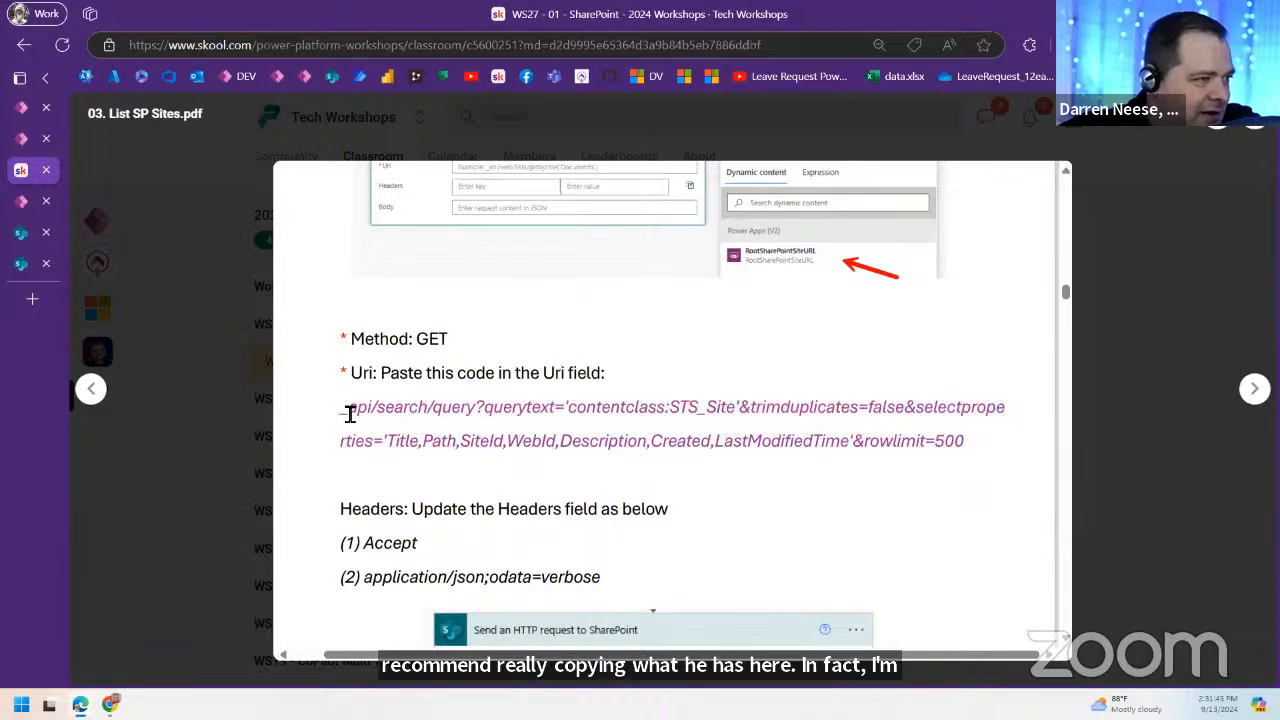
drag(349, 410, 957, 448)
click(957, 448)
drag(341, 412, 998, 412)
drag(1012, 468, 972, 446)
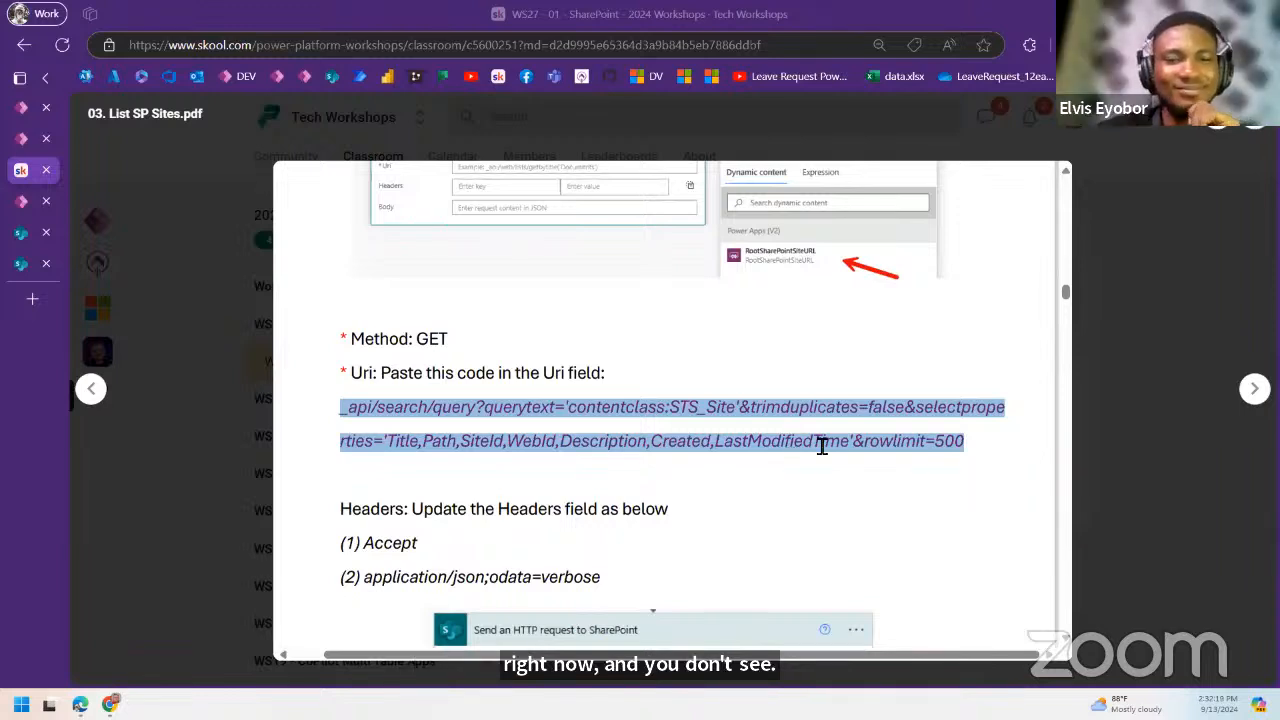
Step: In the flow being created, set the HTTP request's Uri to _api/search/query?querytext='contentclass:STS_Site'&trimduplicates=false&selectproperties='Title,Path,SiteId,WebId,Description,Created,LastModifiedTime'&rowlimit=500
click(18, 110)
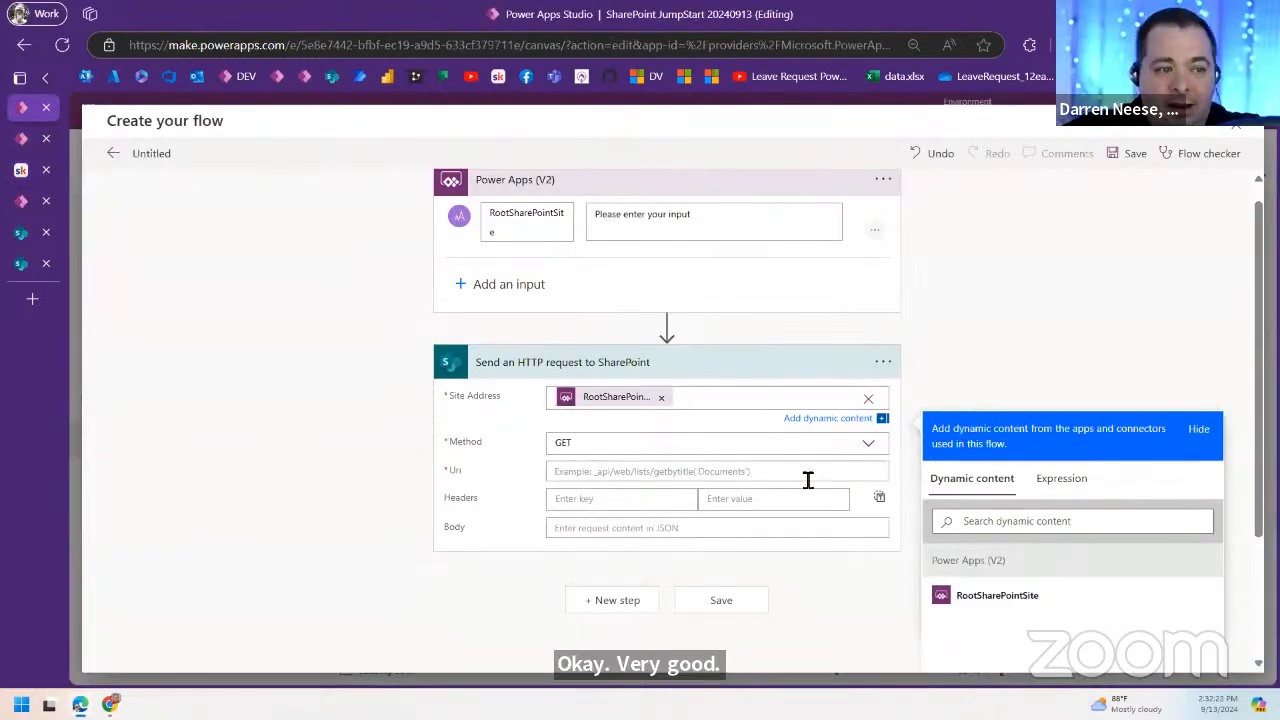
key(ctrl+plus)
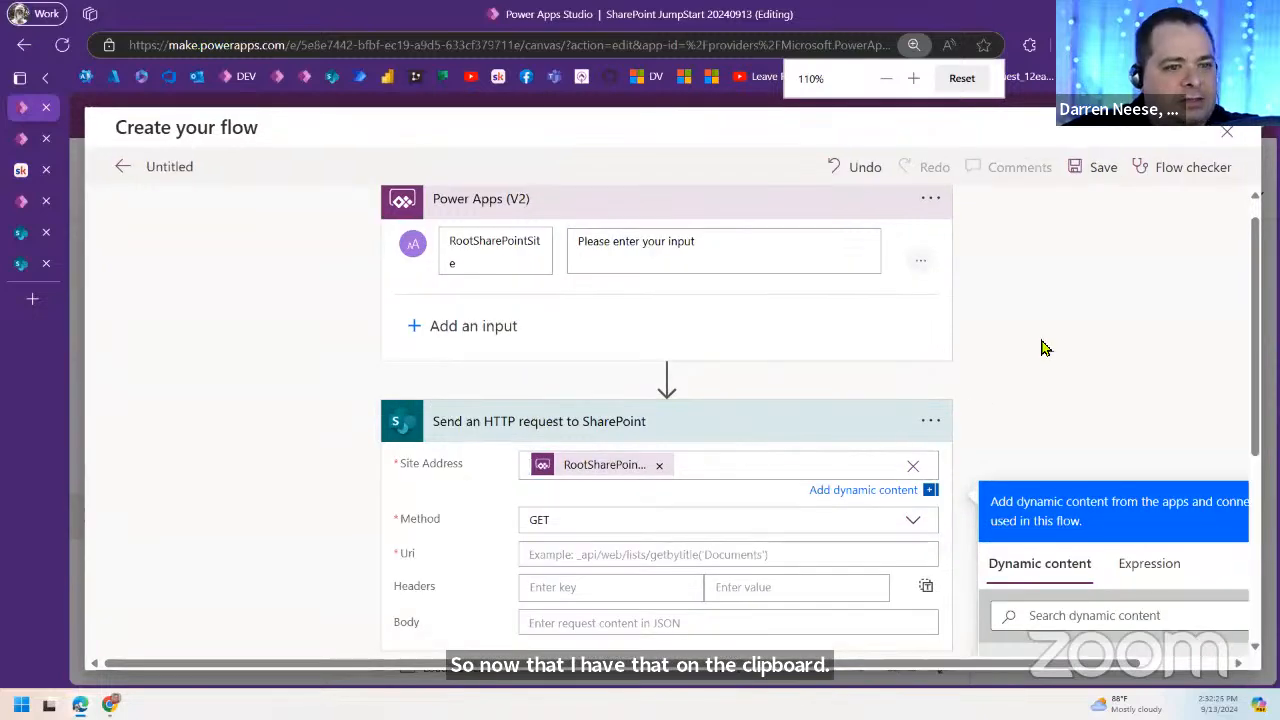
scroll(1043, 347, down, 2)
click(625, 297)
text(_api/search/query?querytext='contentclass:STS_Site'&trimduplicates=false&selectproperties='Title,Path,SiteId,WebId,Description,Created,LastModifiedTime'&rowlimit=500)
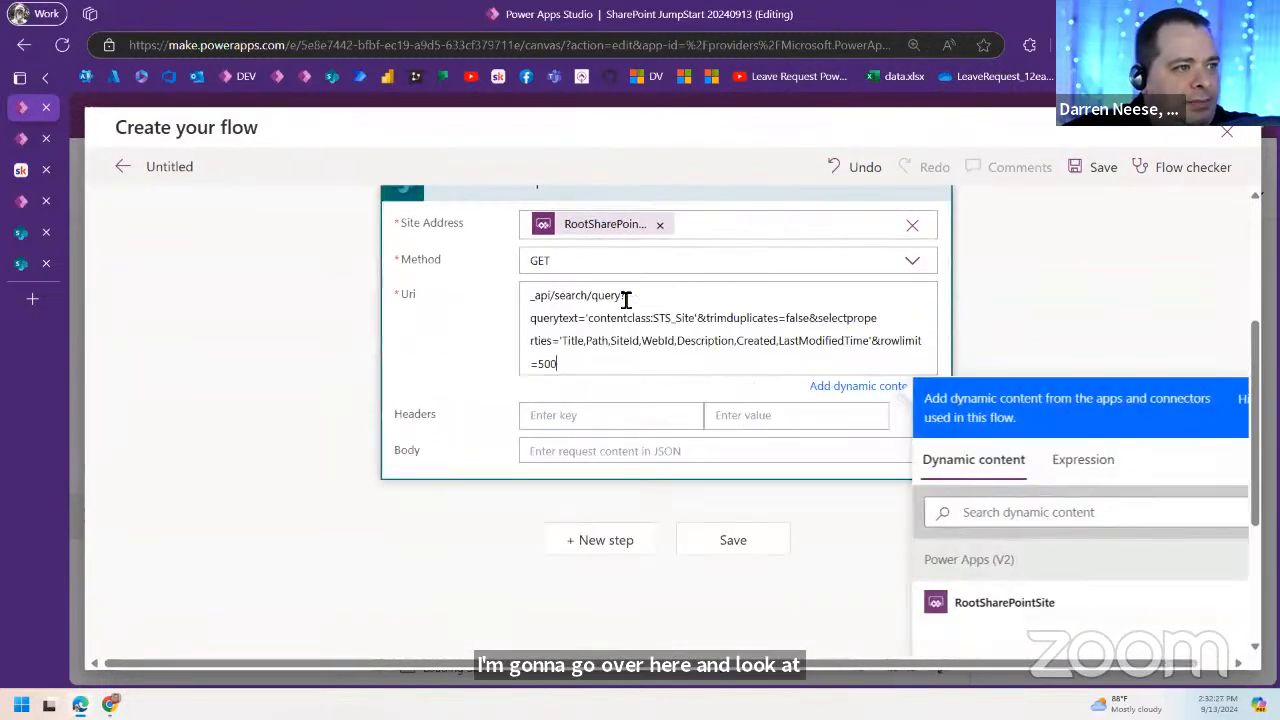
drag(541, 368, 600, 363)
text(500)
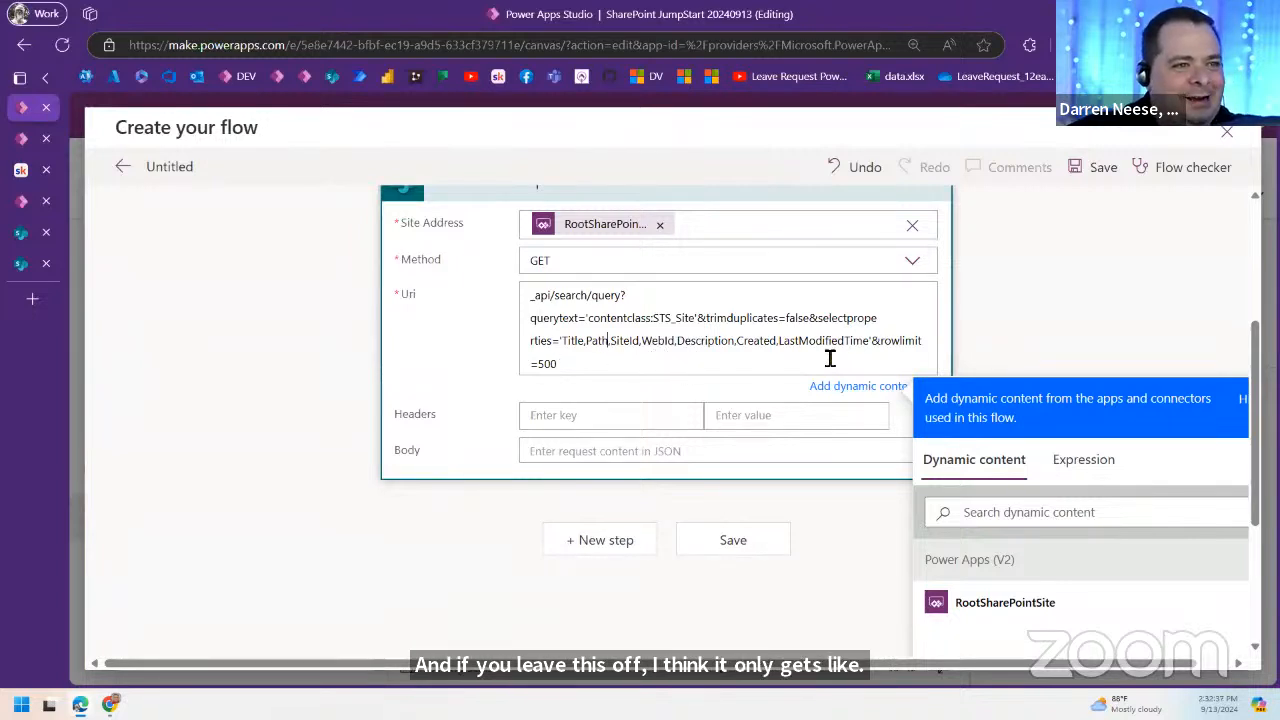
Step: Review the HTTP request's Uri query and its rowlimit argument, and hide the dynamic content suggestions
drag(873, 342, 922, 360)
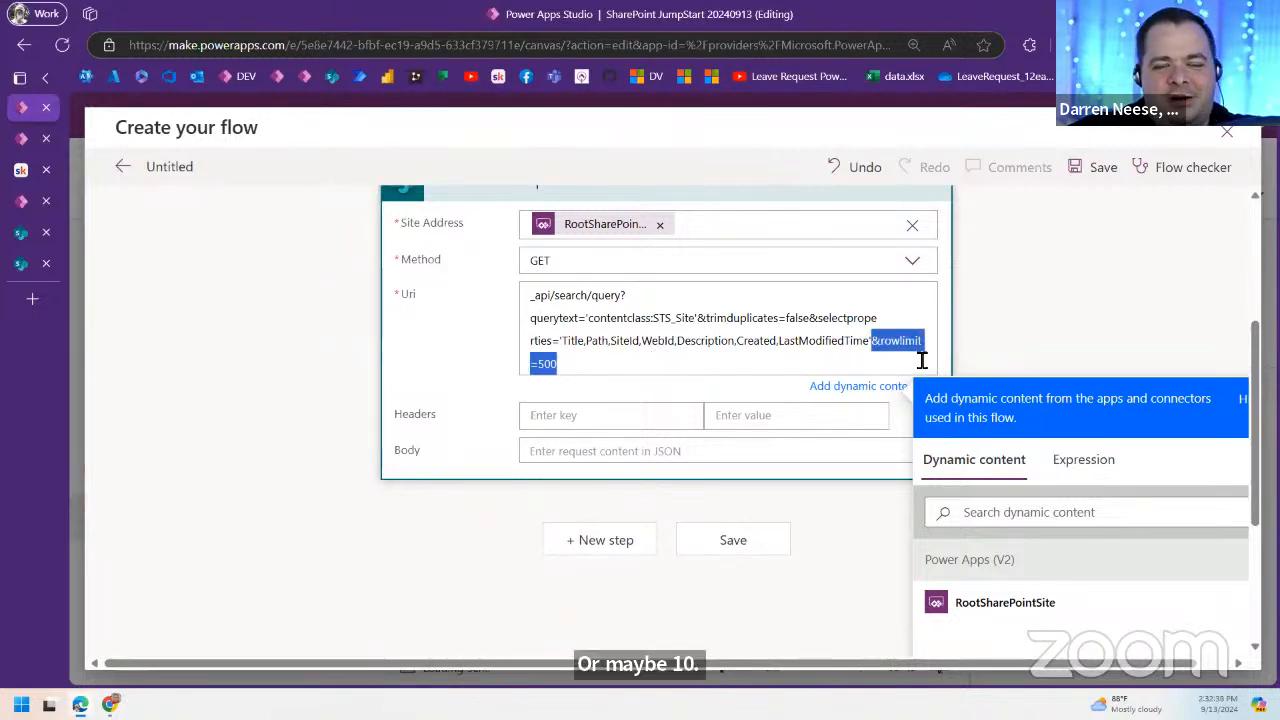
click(587, 298)
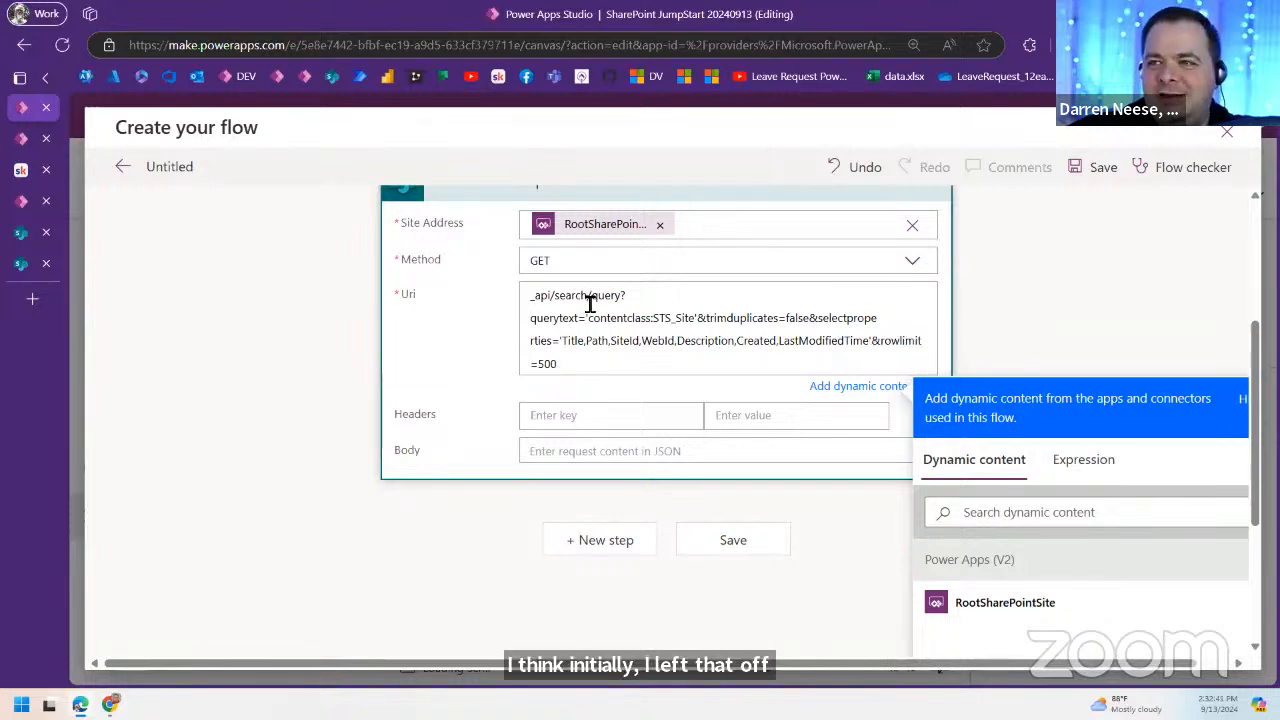
drag(558, 363, 520, 298)
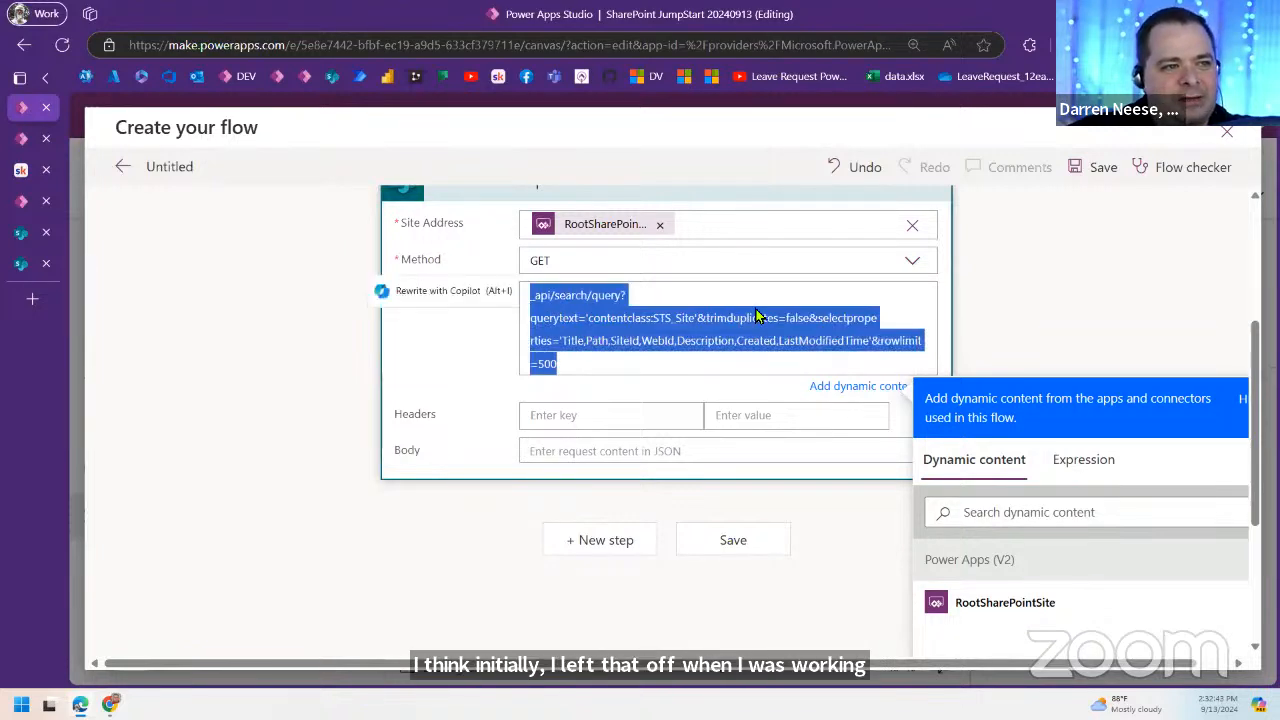
click(630, 360)
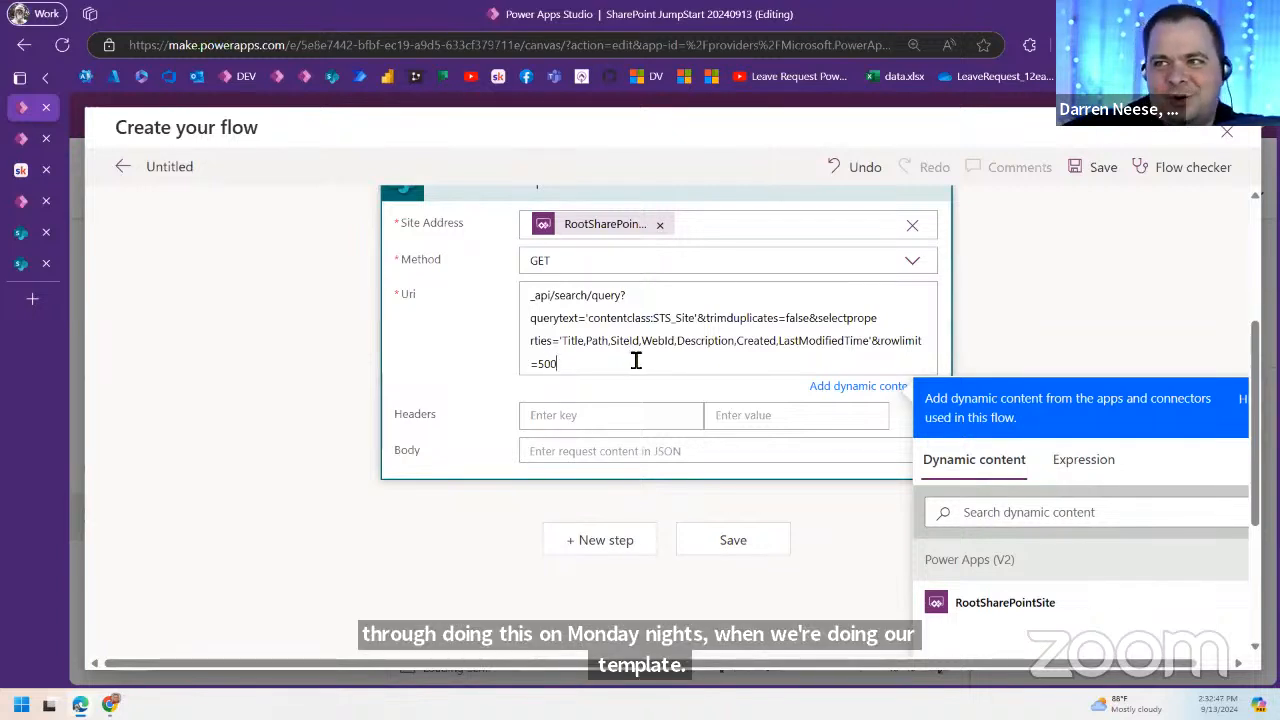
key(ctrl+a)
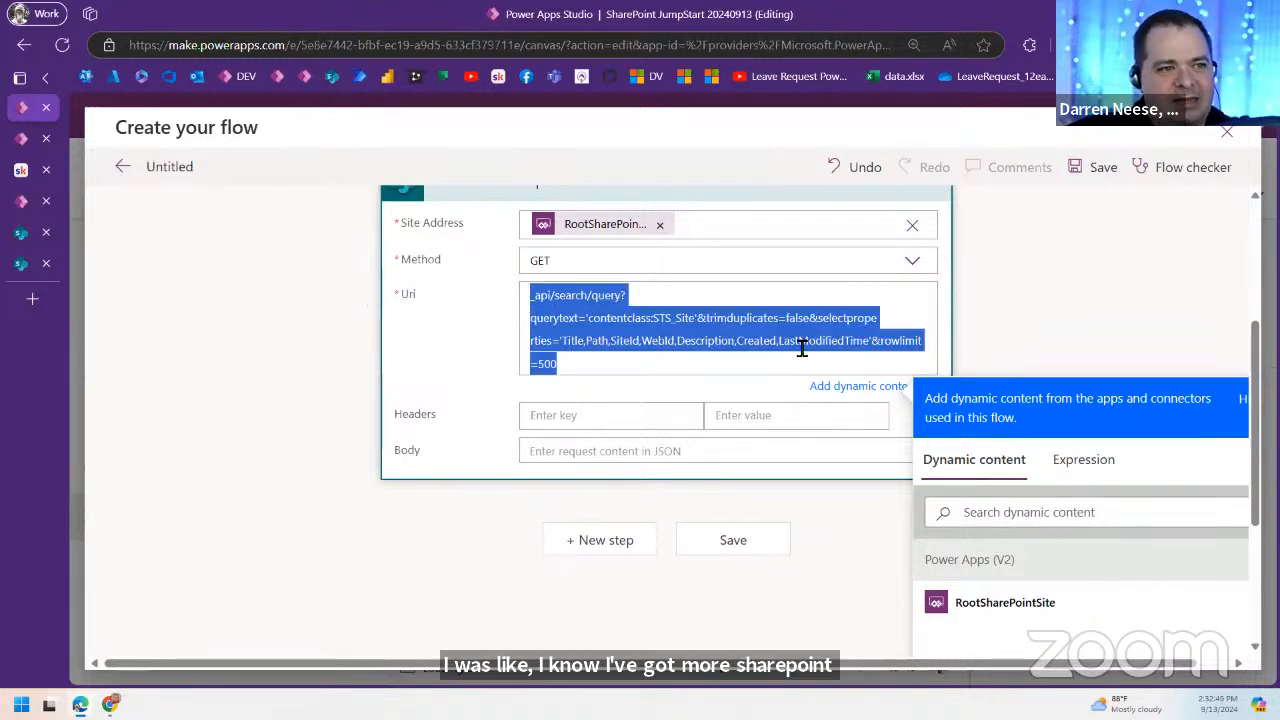
click(638, 361)
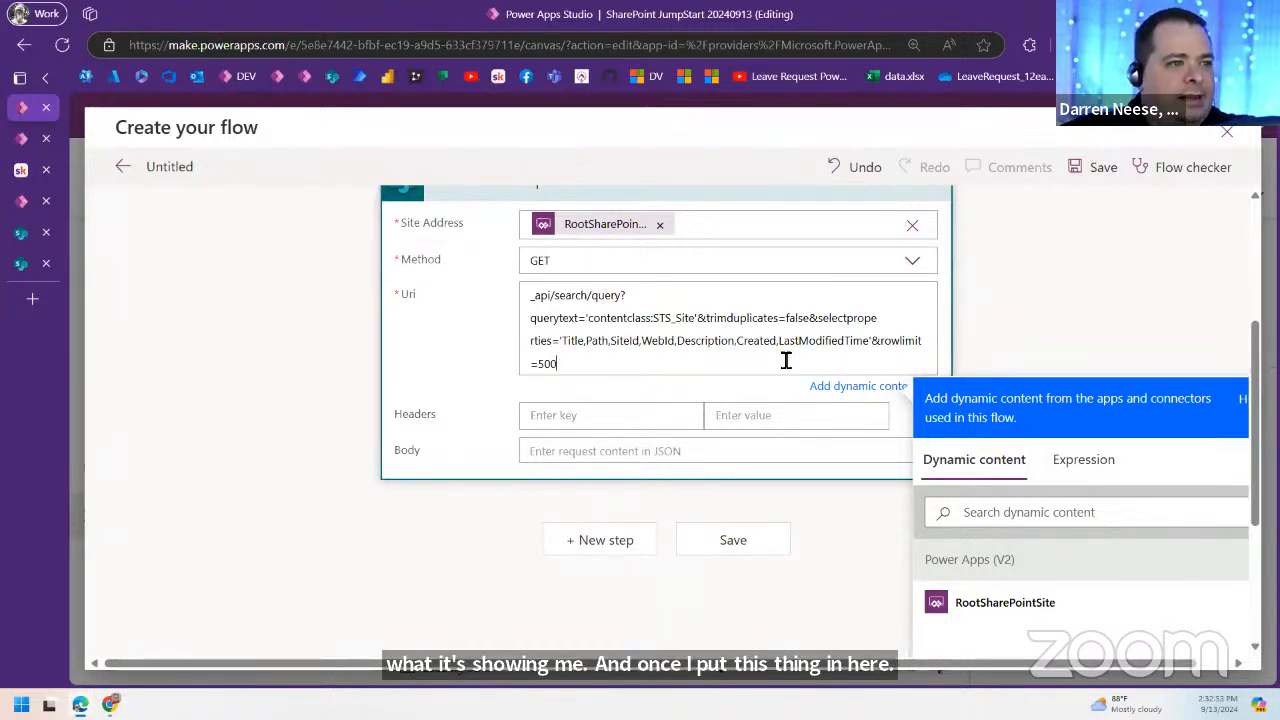
click(1243, 403)
click(837, 466)
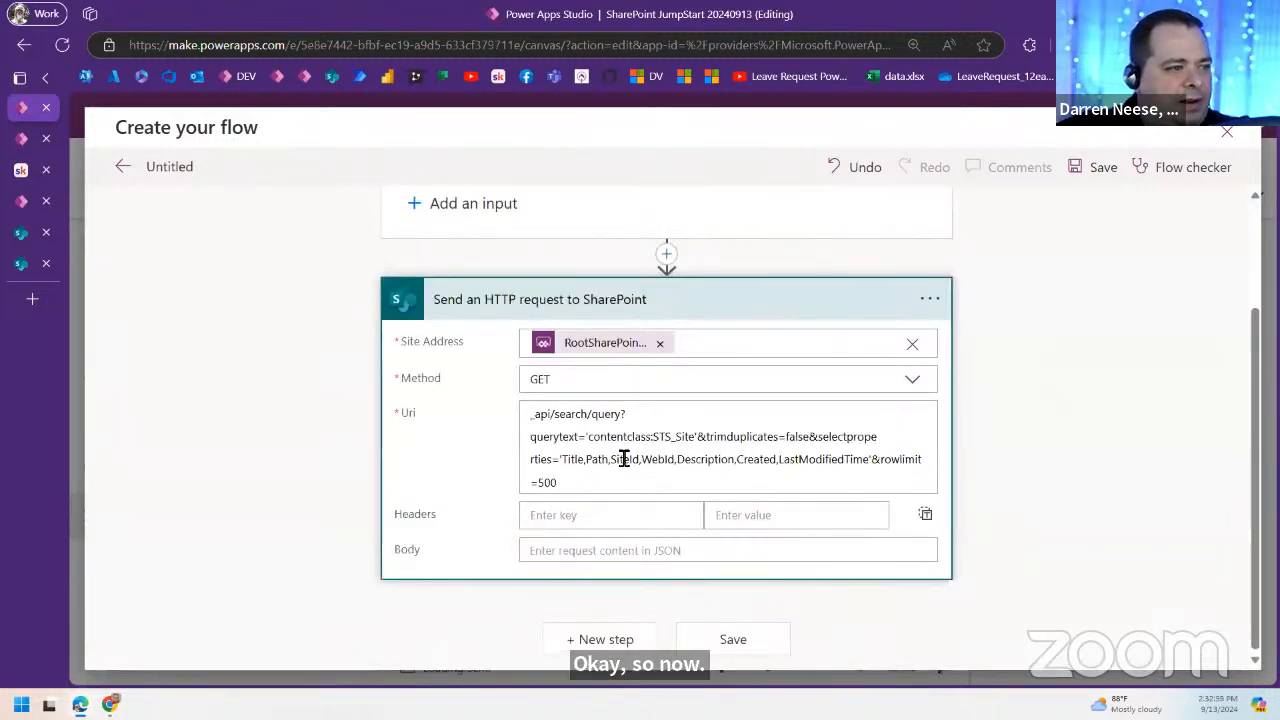
Step: Go back to the guide's Headers instructions and copy Accept and application/json;odata=verbose as separate clipboard entries
click(20, 140)
click(24, 203)
click(21, 170)
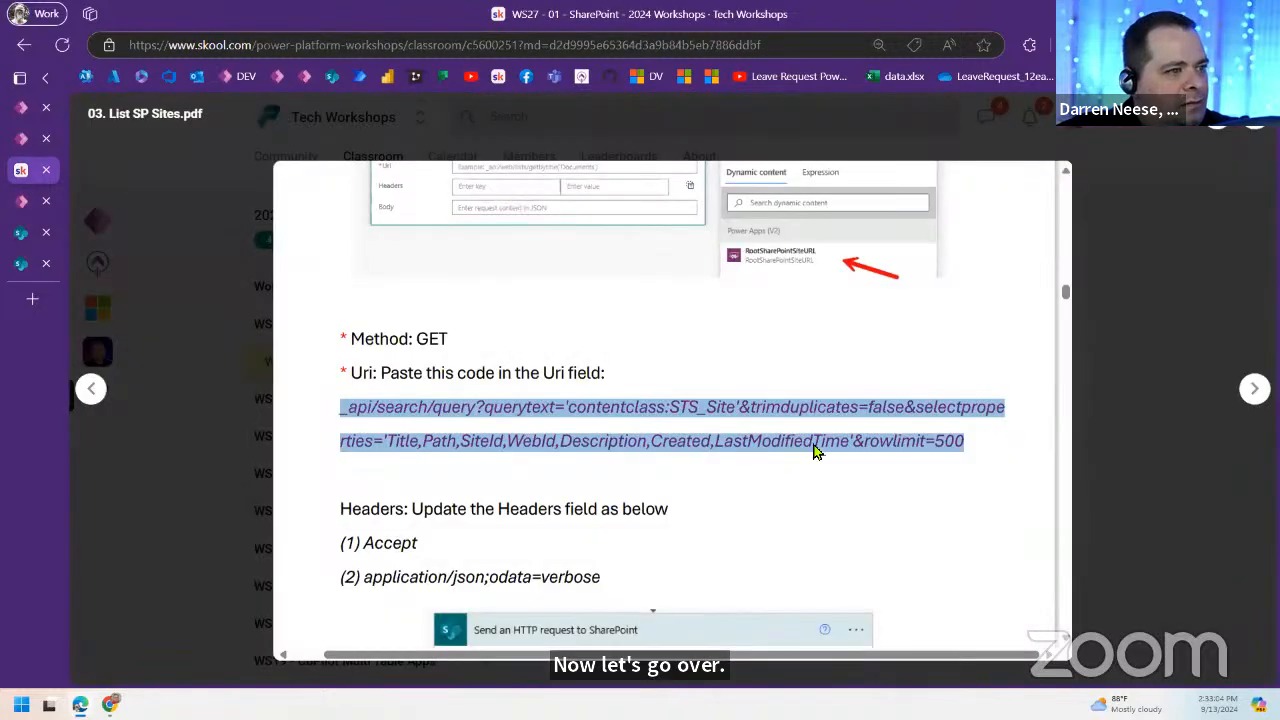
scroll(795, 470, down, 3)
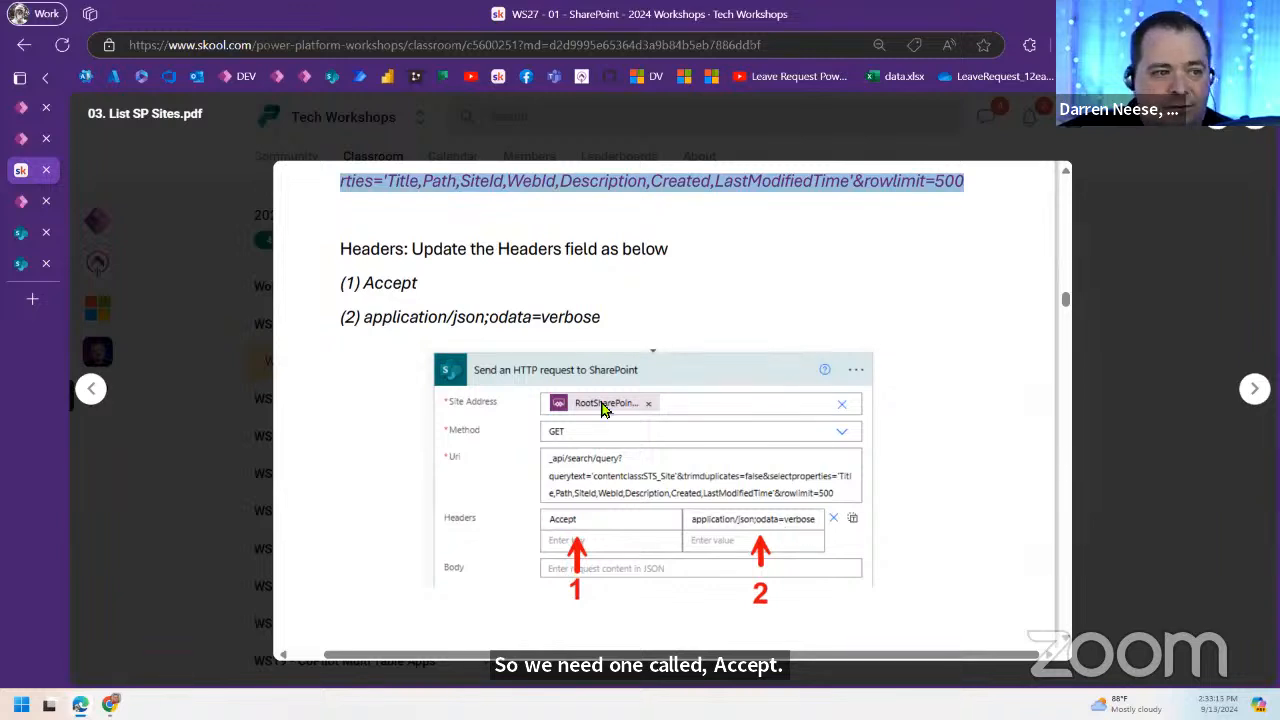
double_click(391, 284)
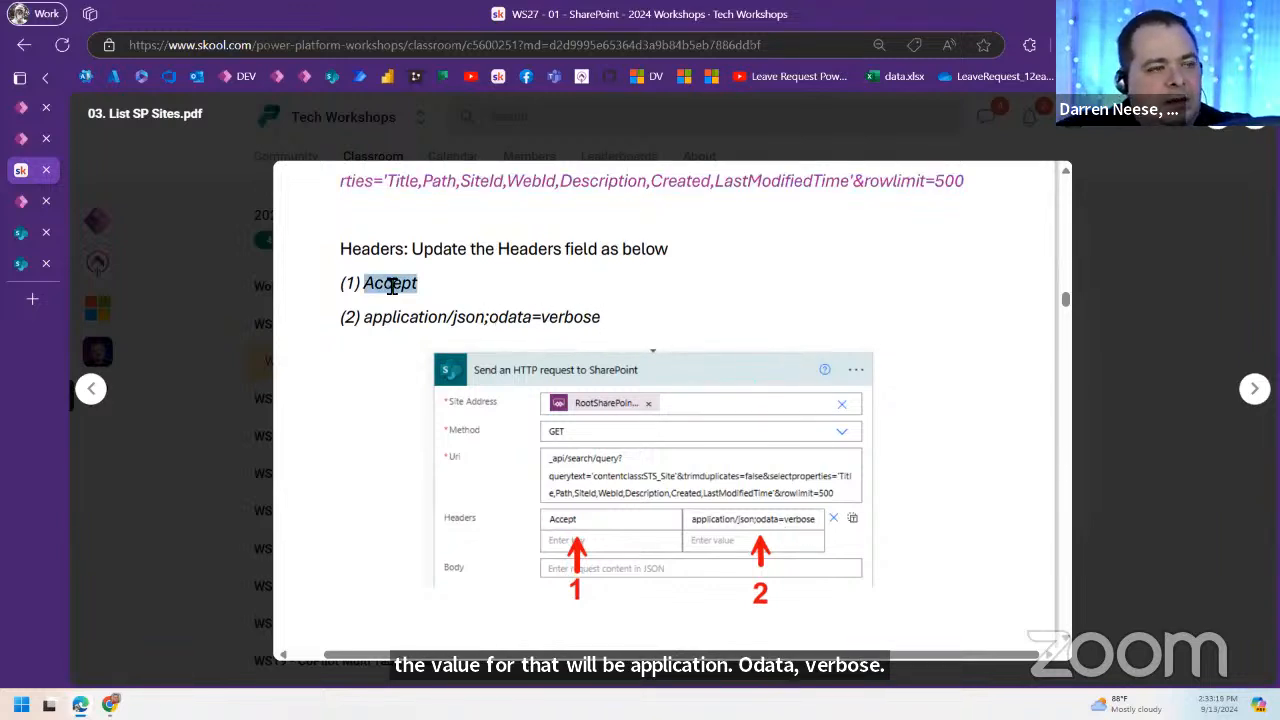
drag(365, 318, 608, 323)
key(super+c)
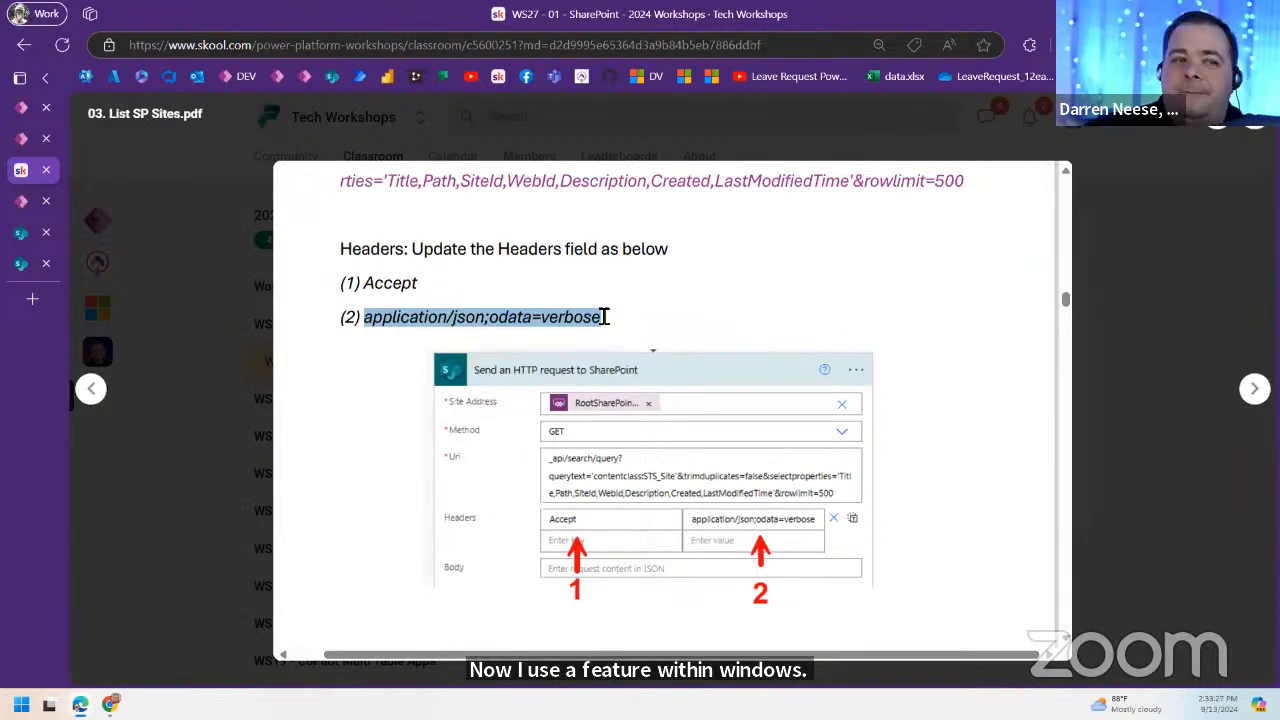
Step: In the flow being created, add an HTTP request header with key Accept and value application/json;odata=verbose from the clipboard history
click(22, 110)
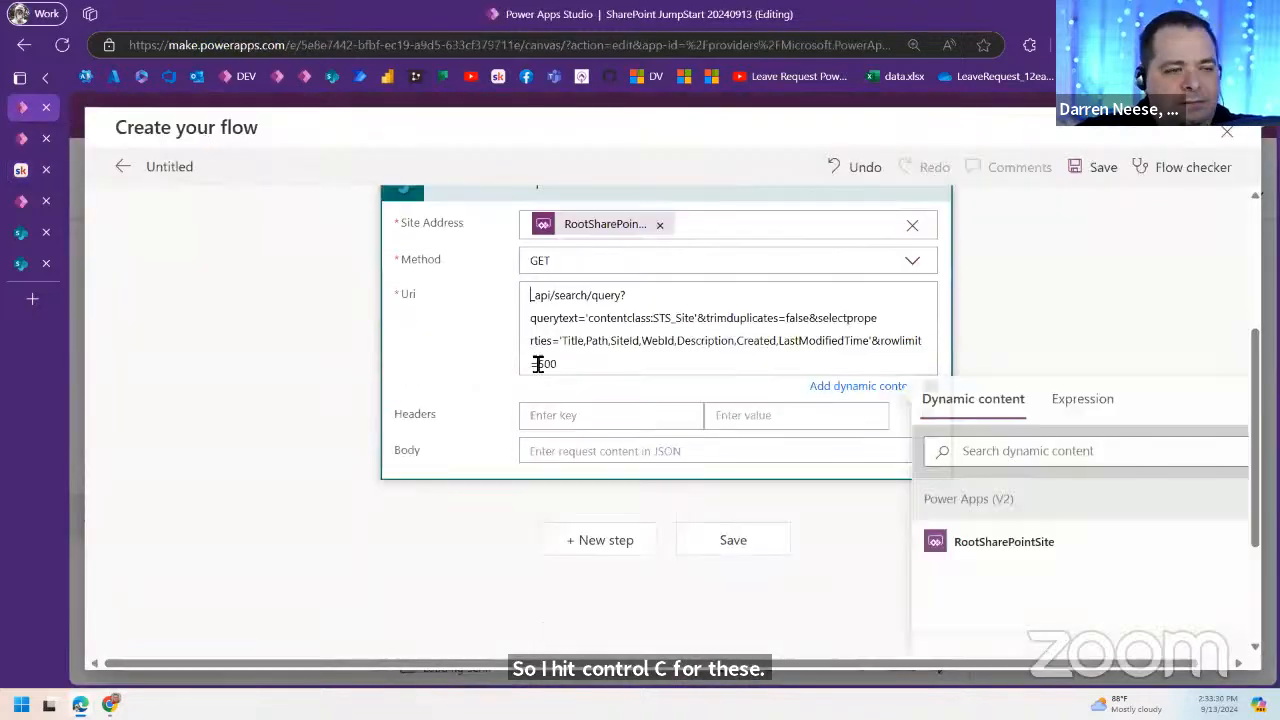
click(585, 414)
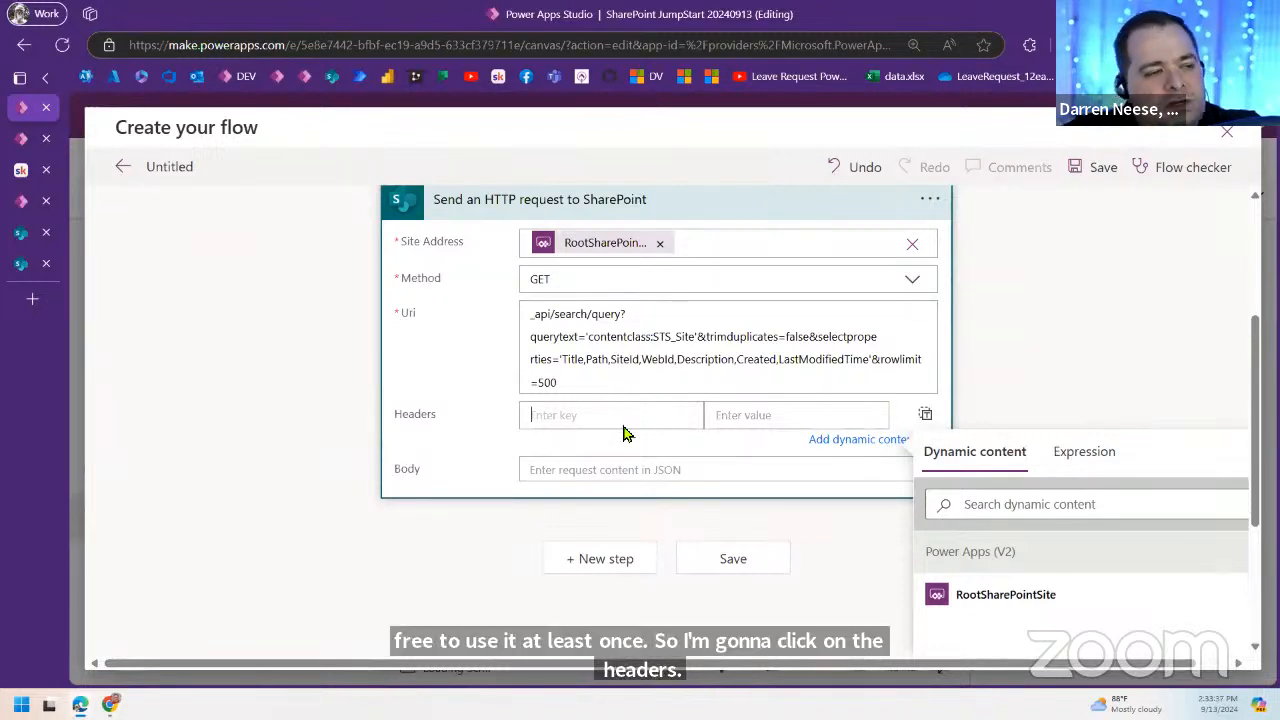
key(super+v)
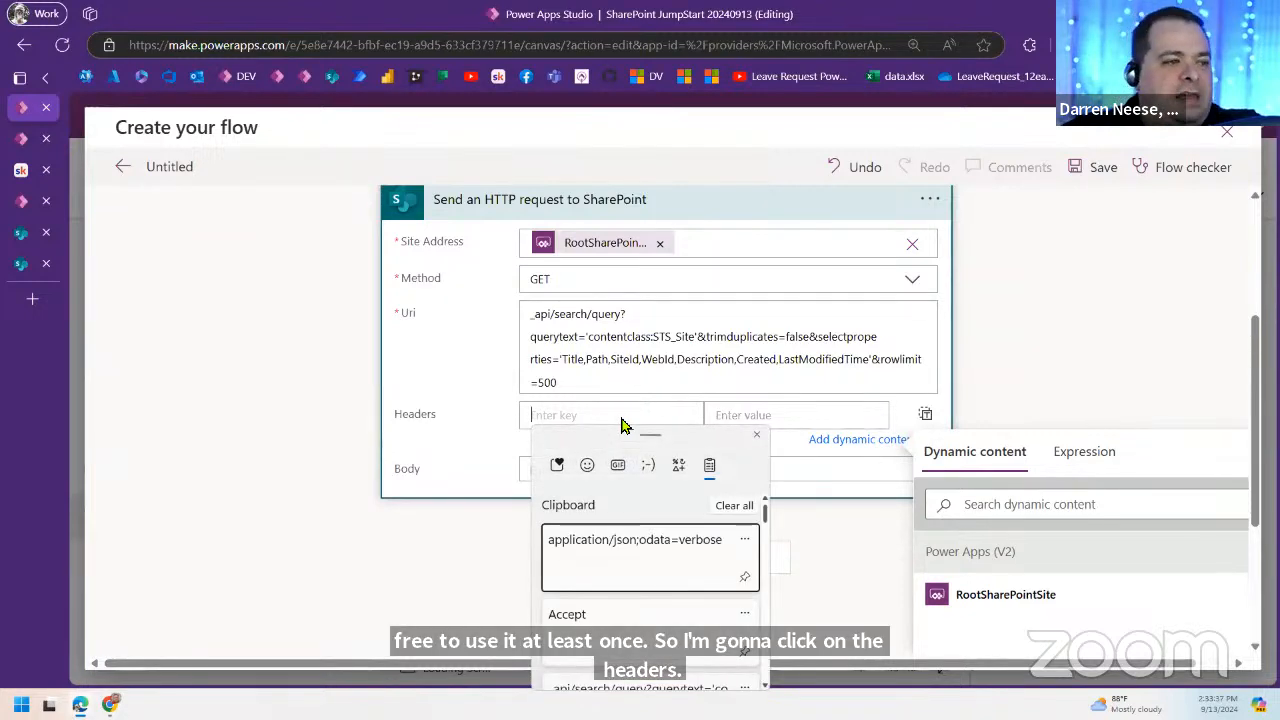
click(586, 630)
click(777, 417)
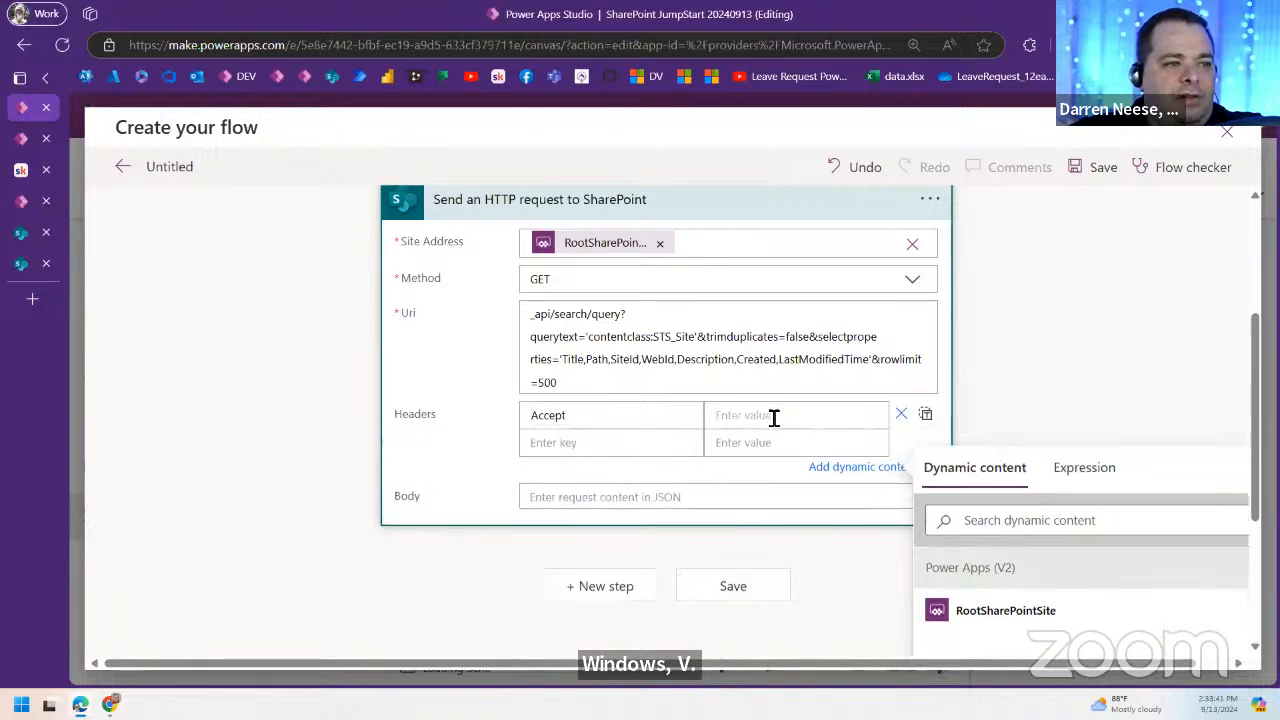
key(super+v)
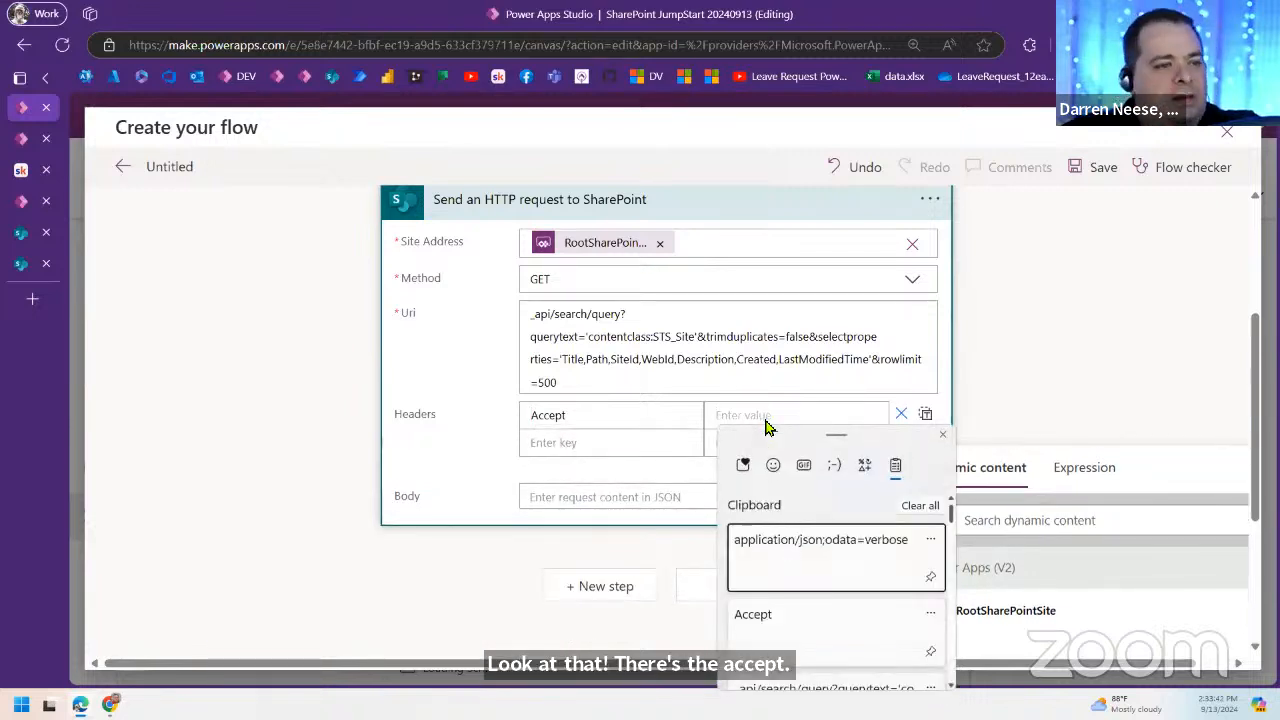
click(818, 551)
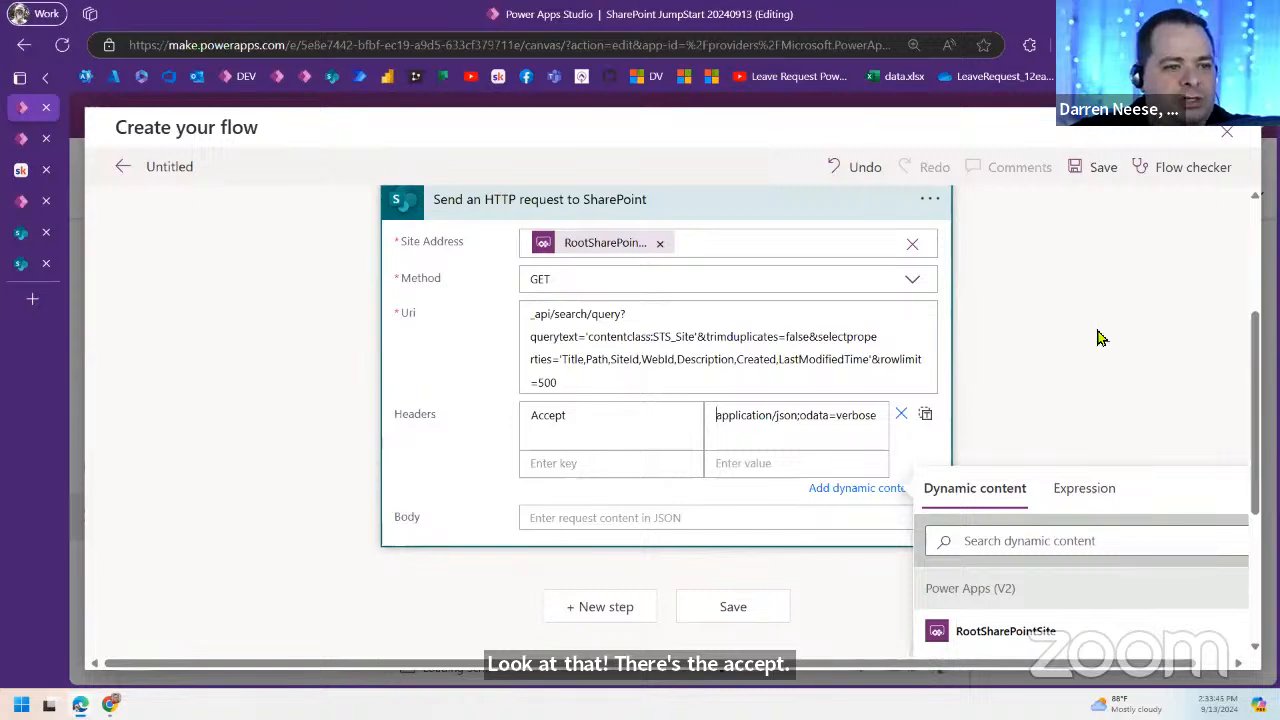
Step: Read the guide's STEP #3 on saving and testing the flow, including the Test Flow screenshot with the Manually option
click(21, 170)
scroll(757, 420, down, 5)
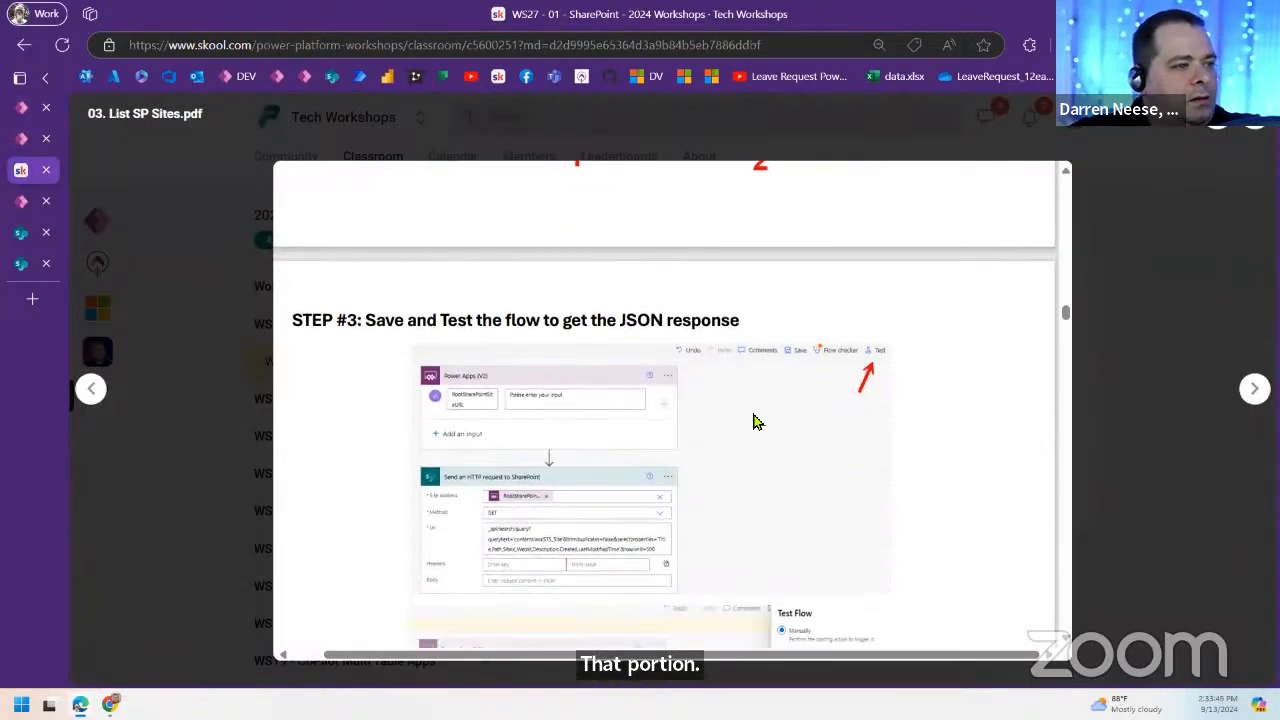
scroll(757, 422, down, 1)
drag(368, 236, 530, 237)
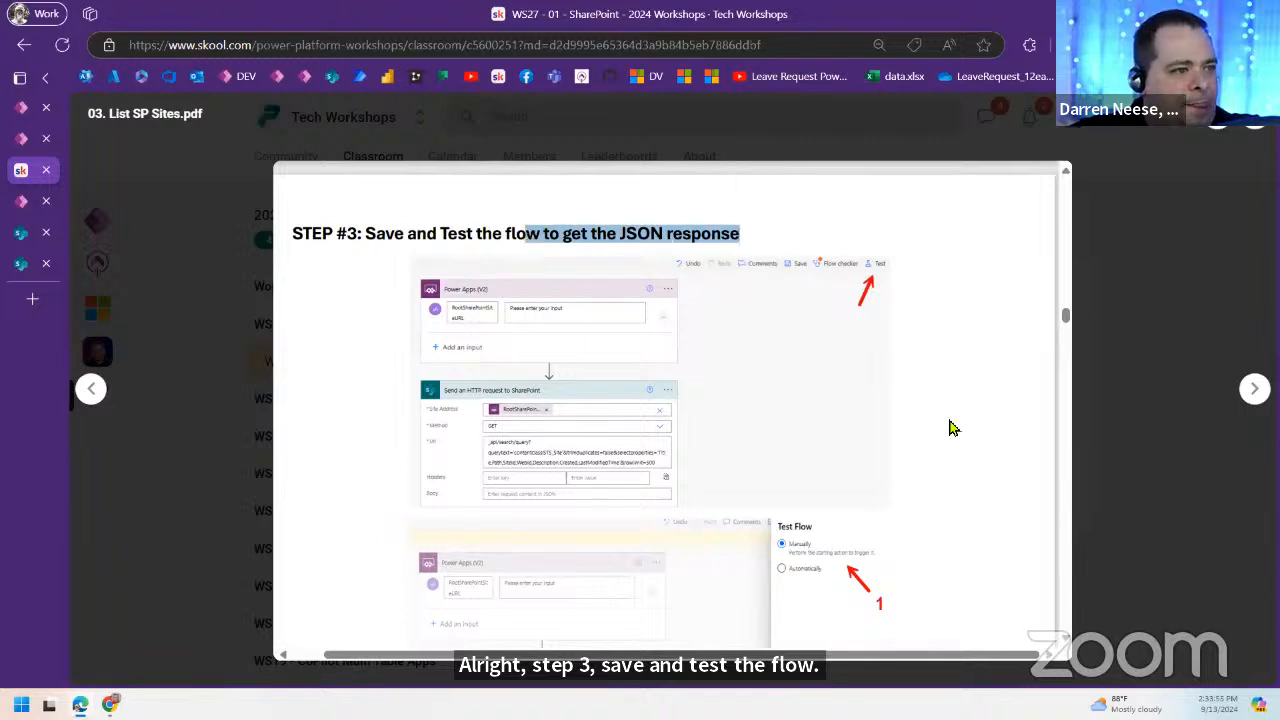
scroll(951, 428, down, 1)
scroll(854, 434, up, 1)
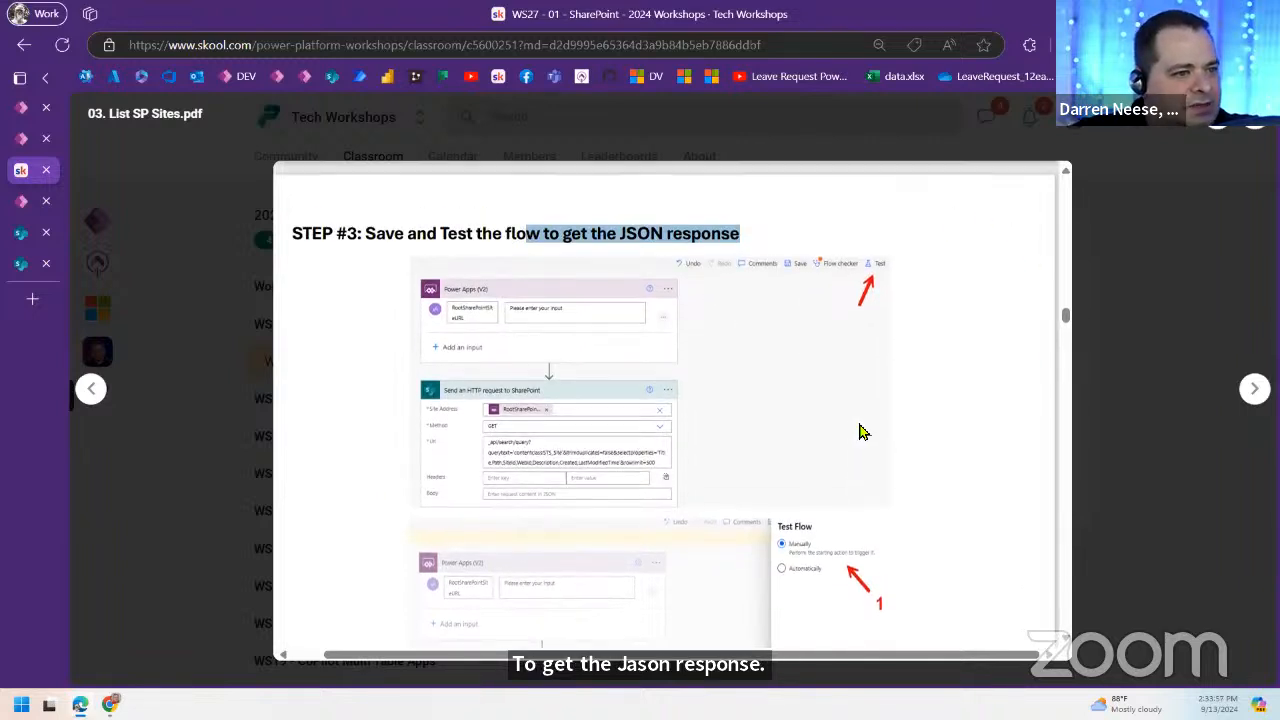
scroll(880, 421, up, 1)
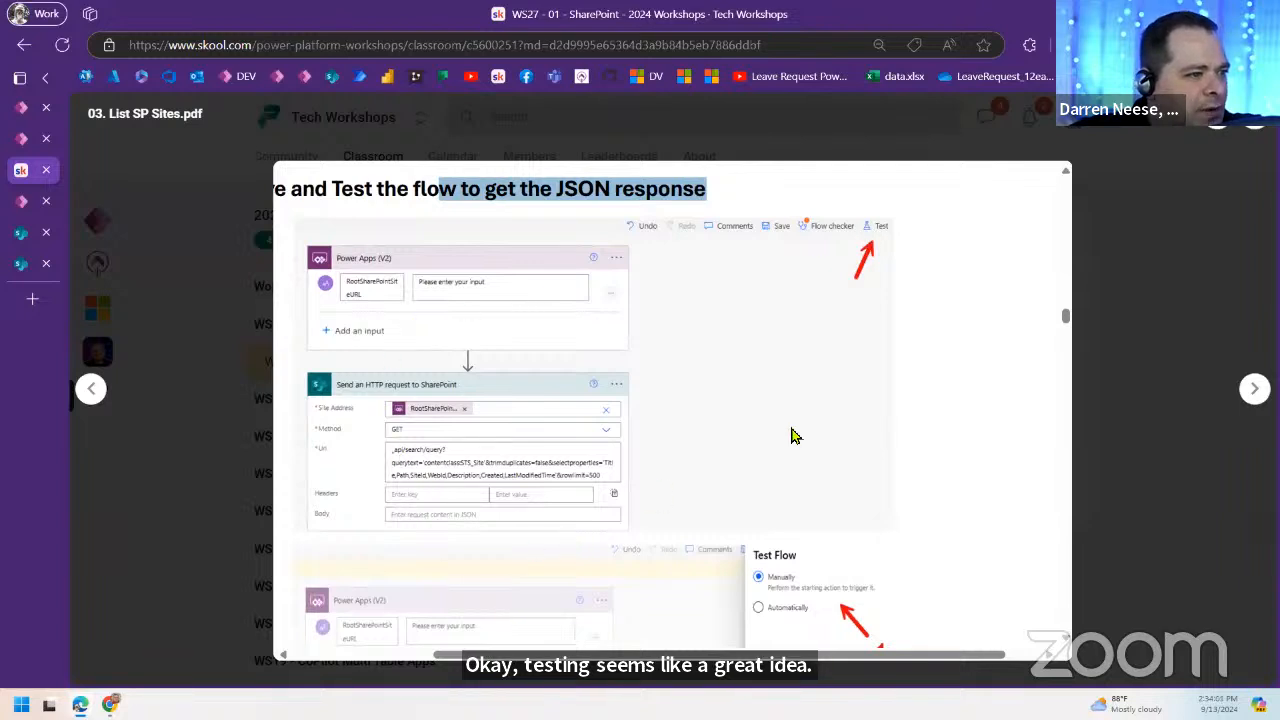
scroll(791, 435, down, 2)
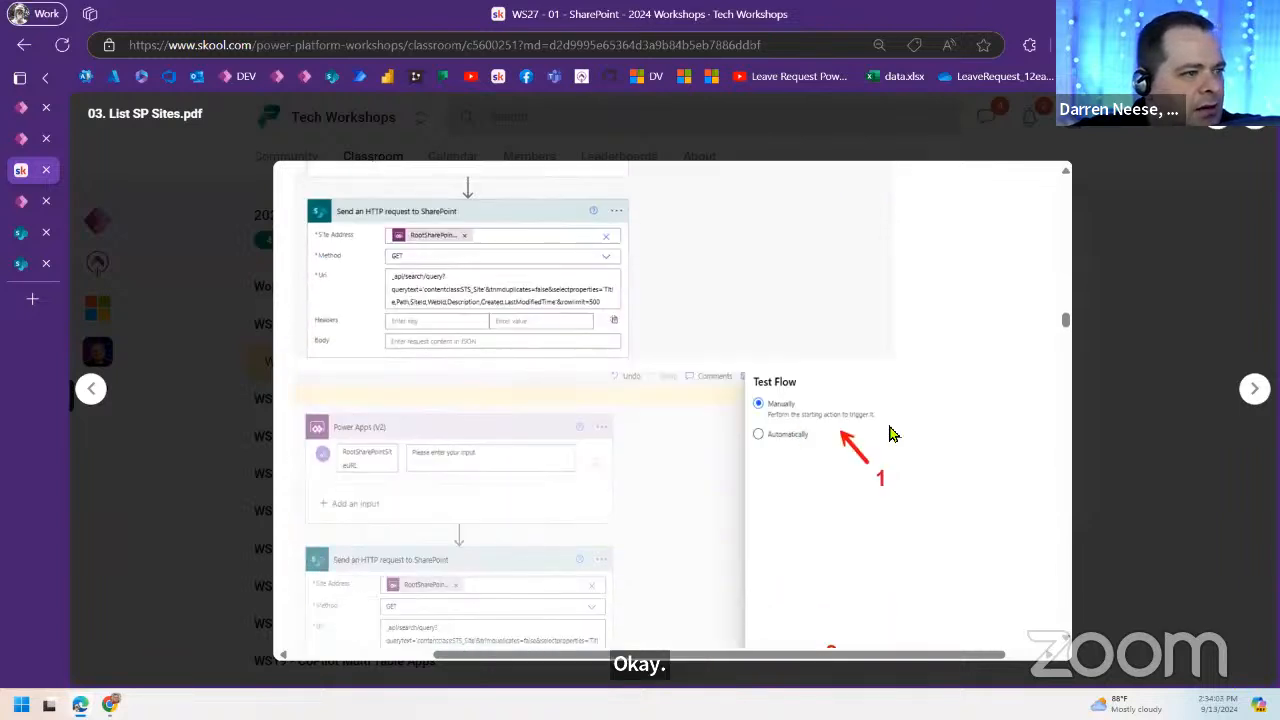
scroll(891, 430, up, 2)
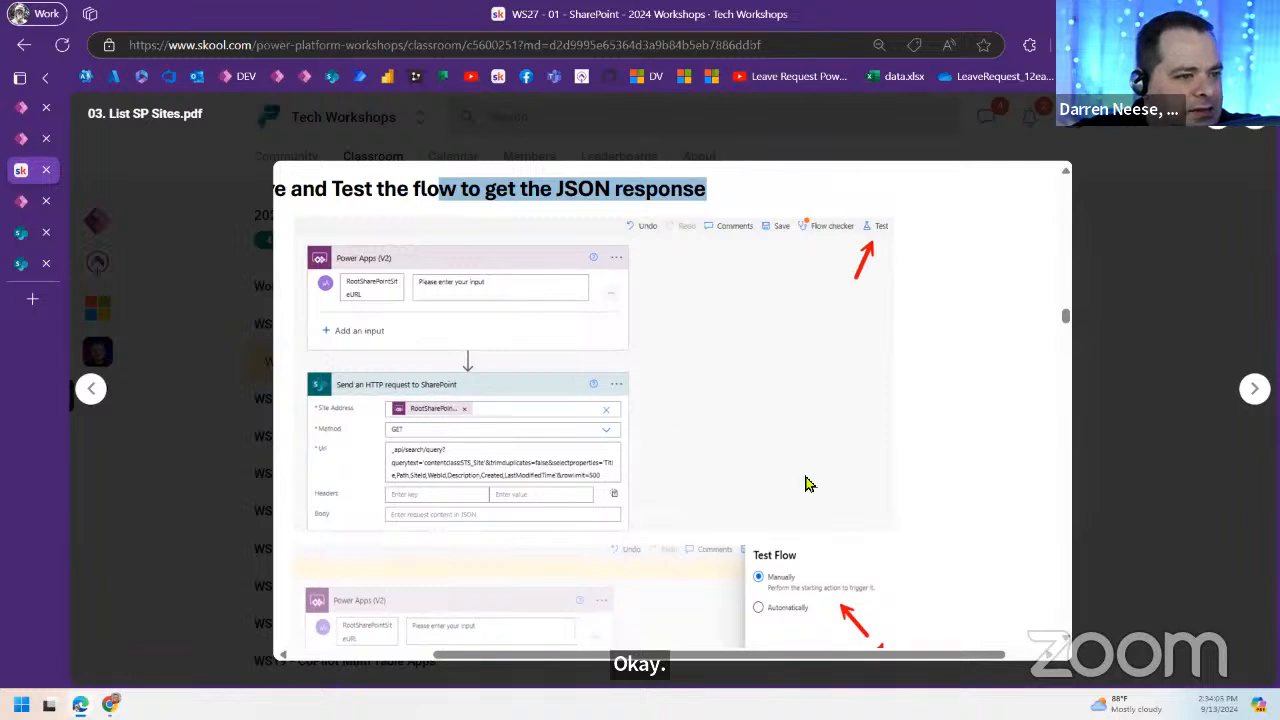
mouse_move(18, 113)
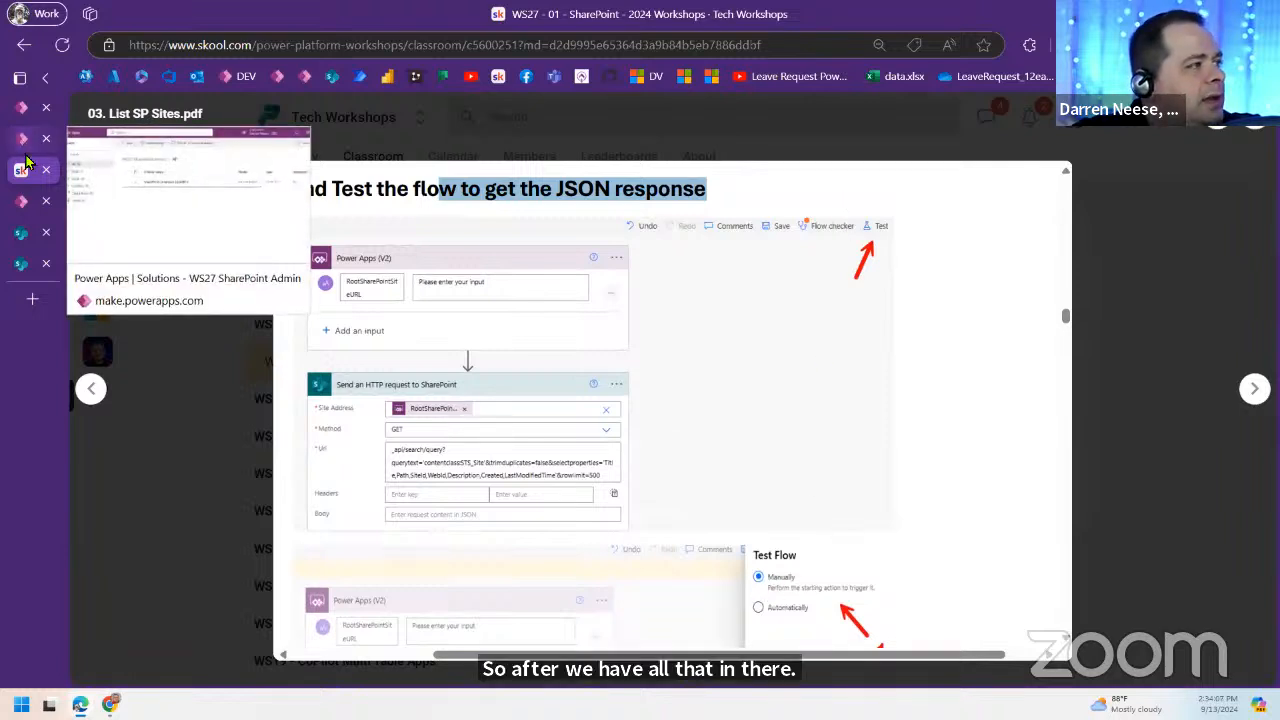
mouse_move(18, 143)
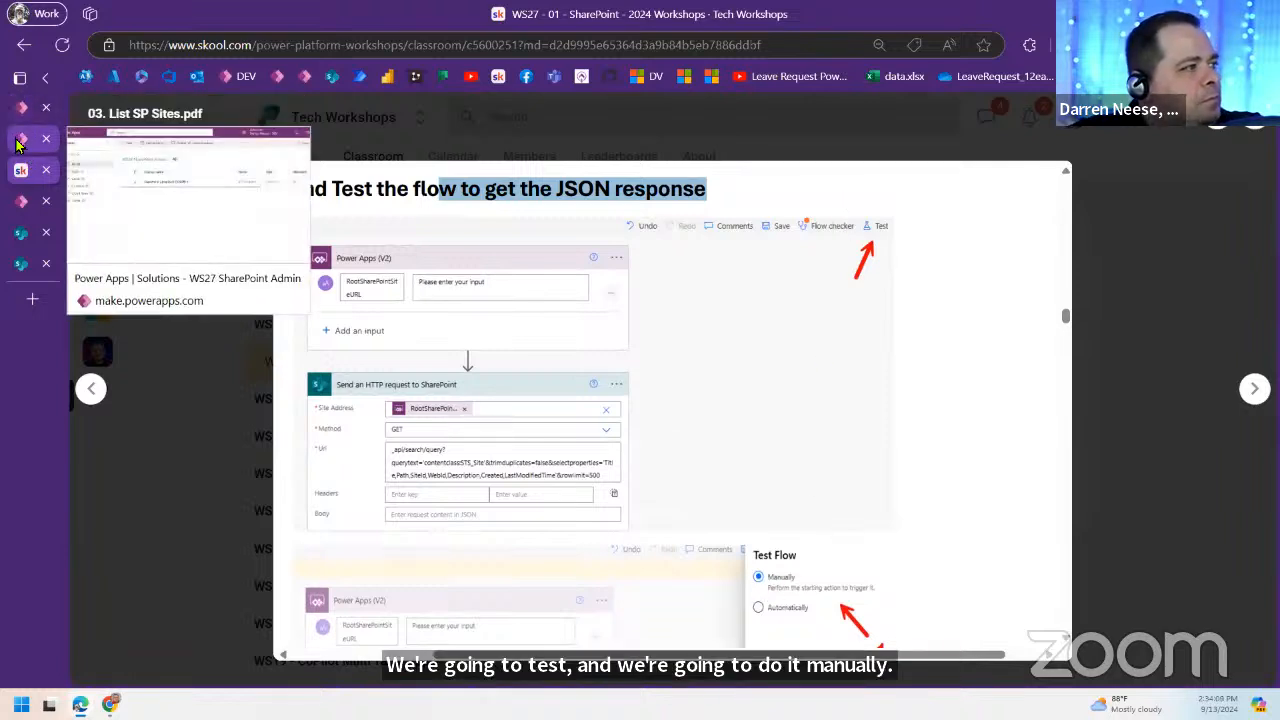
click(17, 238)
click(320, 45)
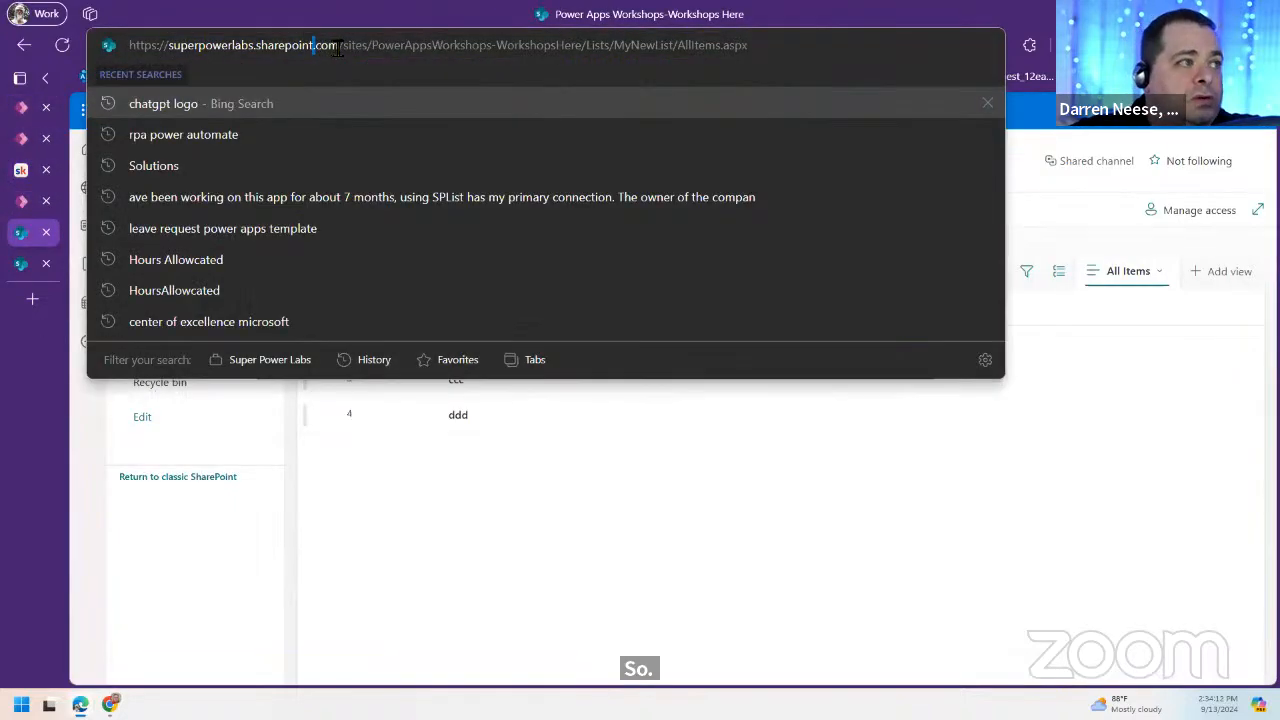
double_click(255, 45)
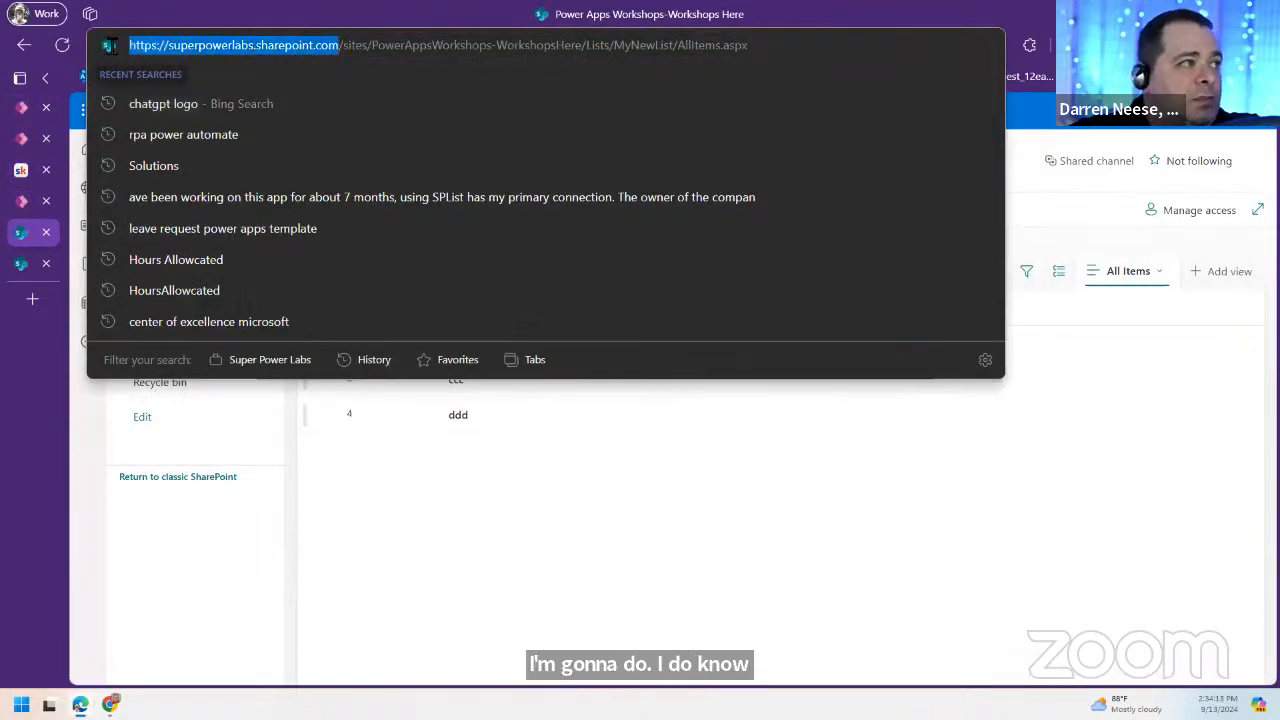
Step: Go back to the flow being created in Power Apps Studio, save it, and check its details in the app's flow list
click(24, 113)
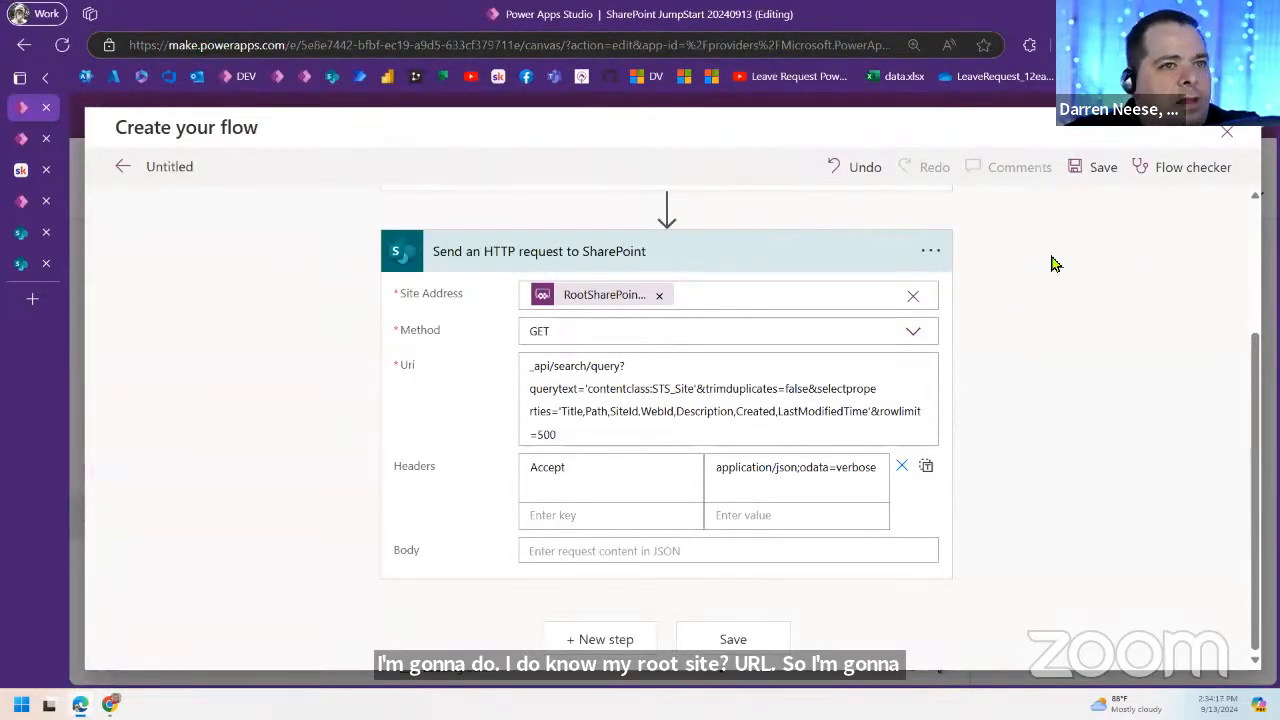
click(1097, 175)
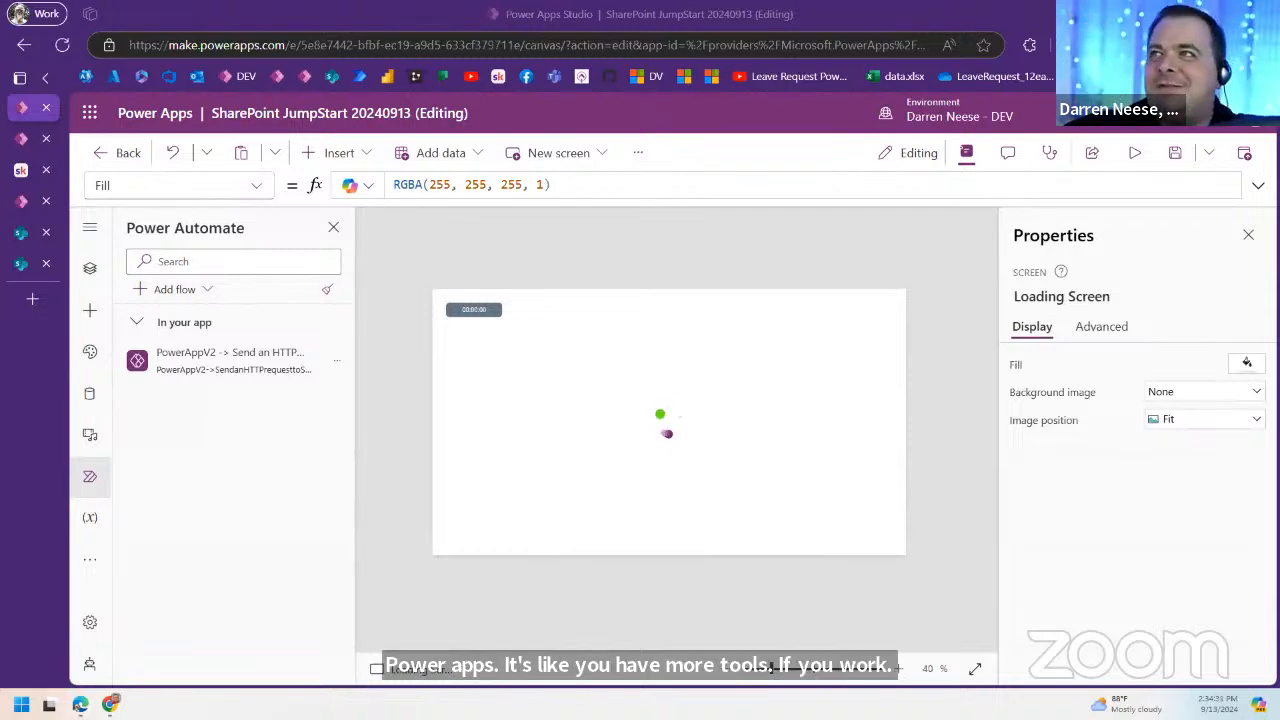
mouse_move(171, 368)
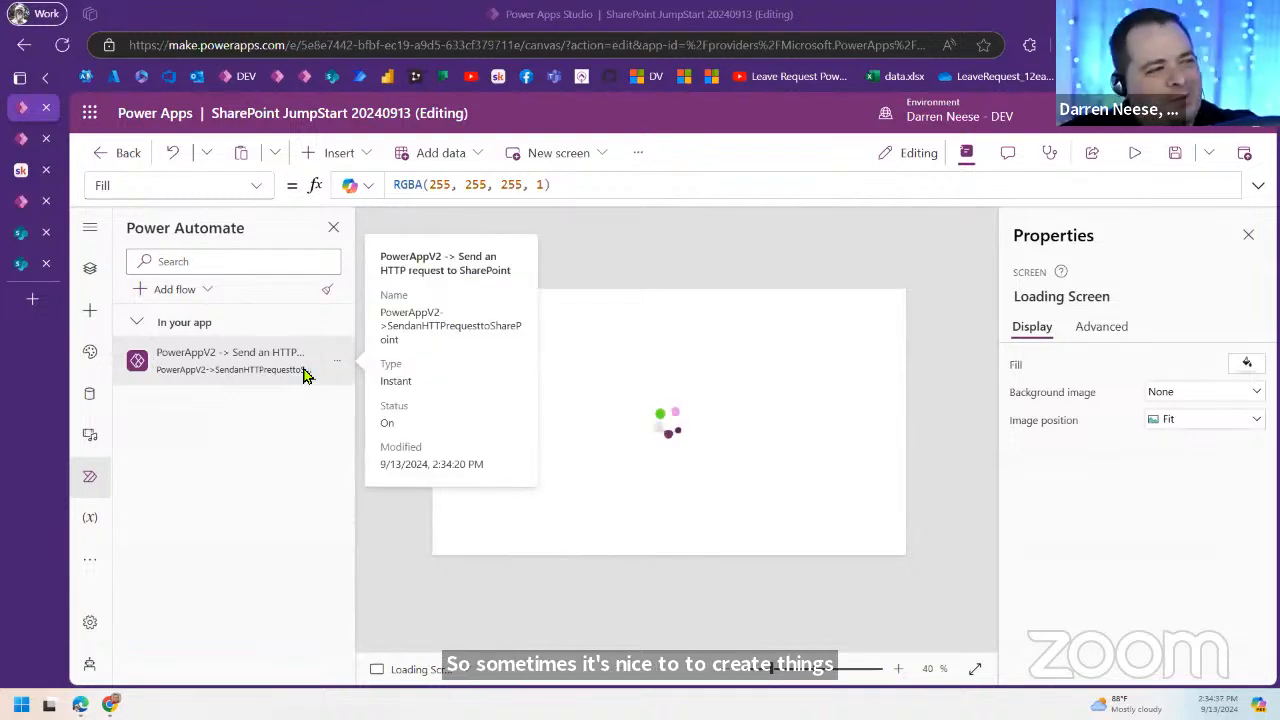
Step: Look at the environment's flows available to add, the refresh option for them, and the saved flow's further options
click(180, 290)
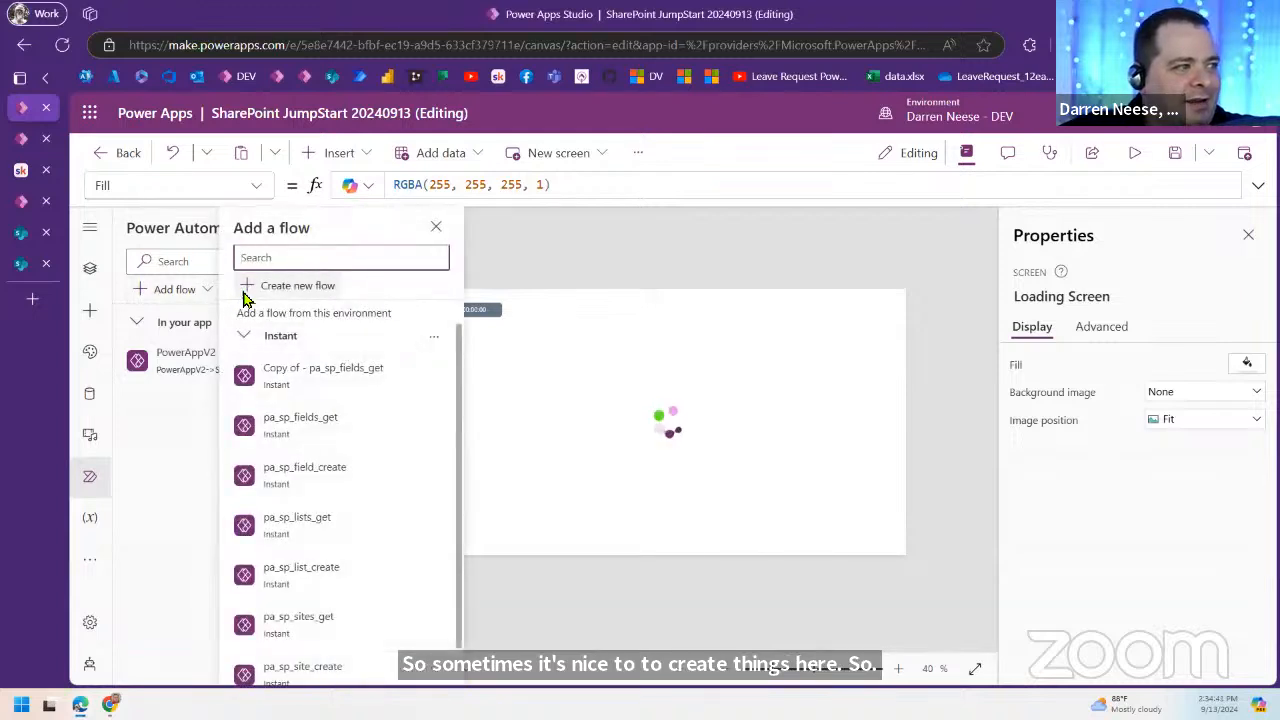
click(441, 343)
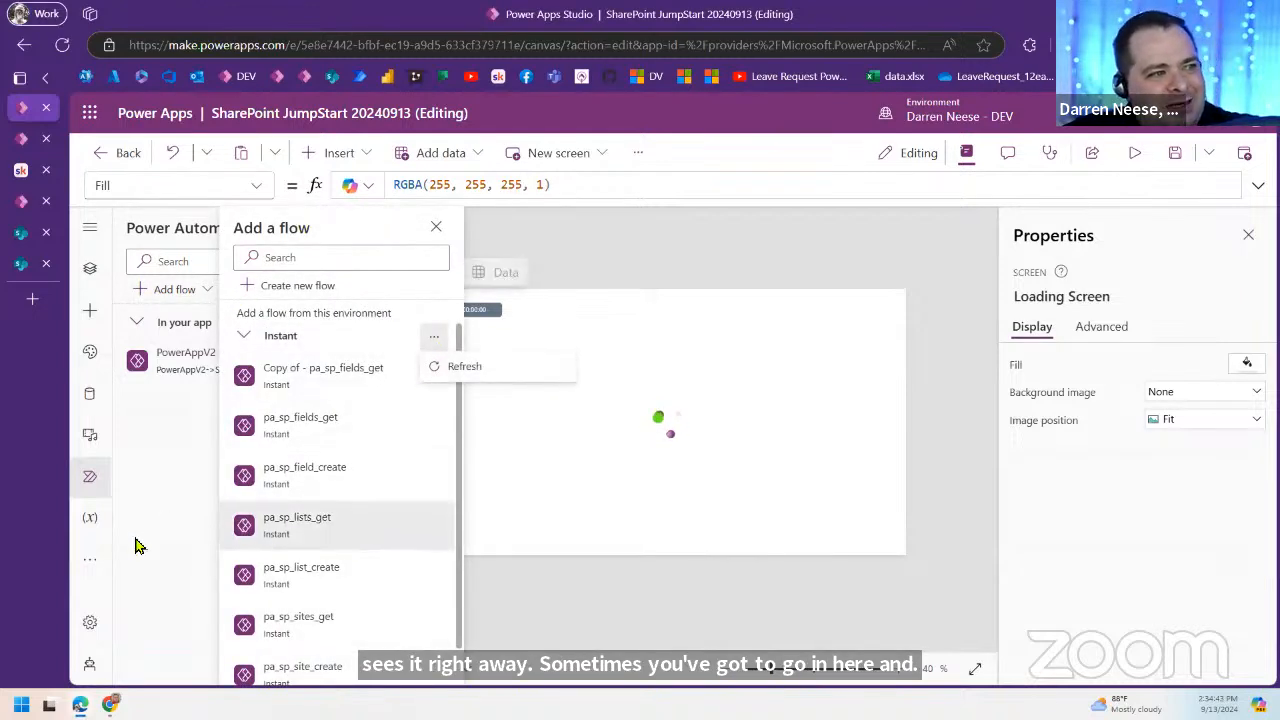
click(157, 486)
click(336, 362)
click(241, 482)
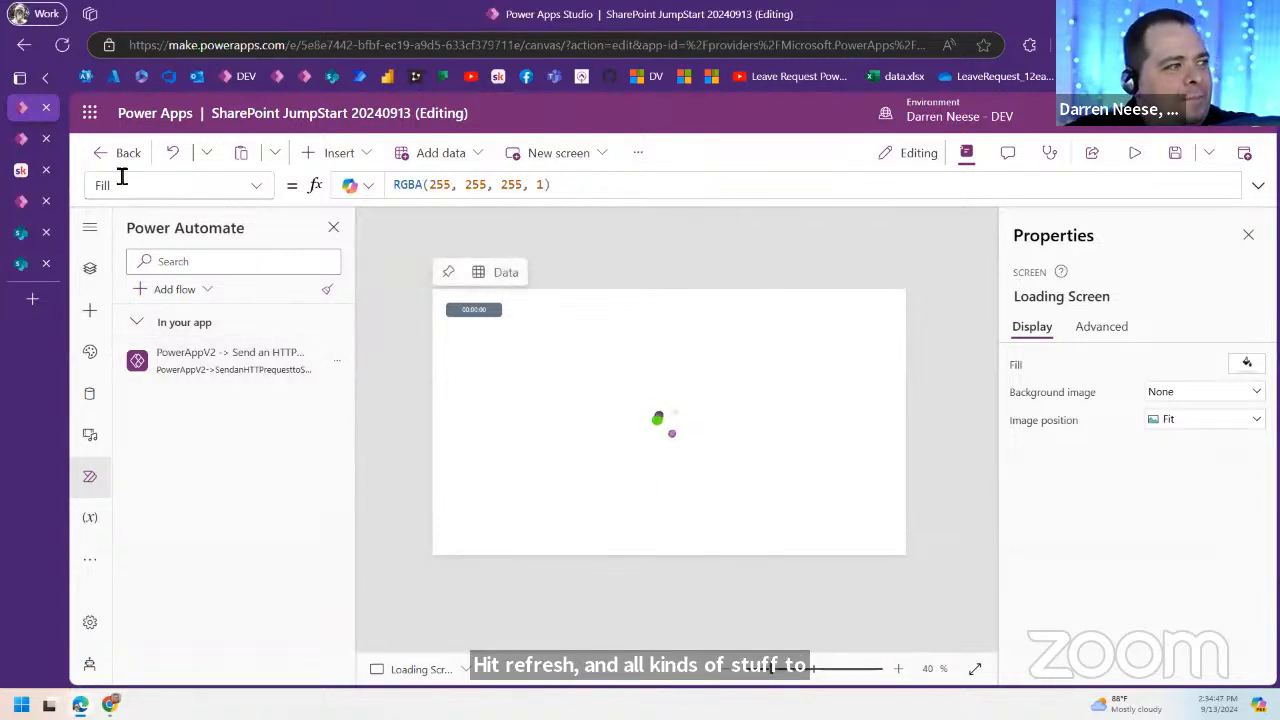
Step: Open Power Automate in a separate browser tab and open the newly saved PowerAppV2 -> Send an HTTP request to SharePoint flow for editing
click(91, 116)
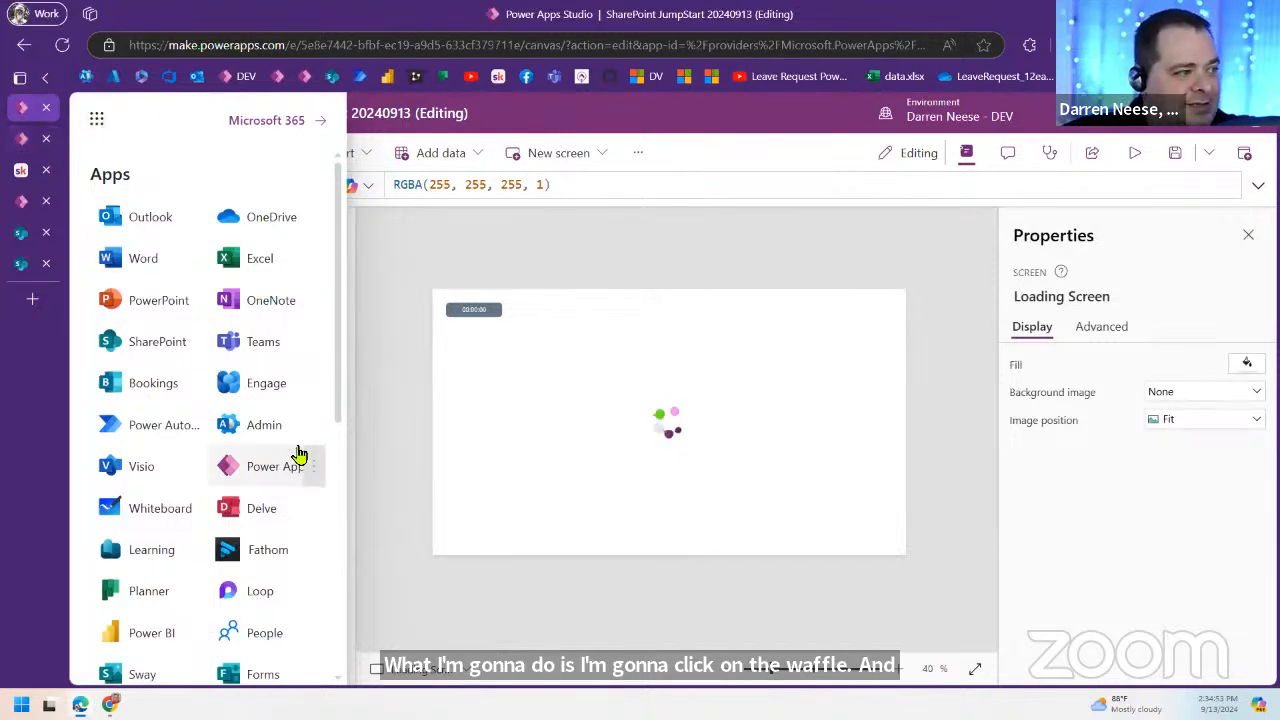
middle_click(155, 430)
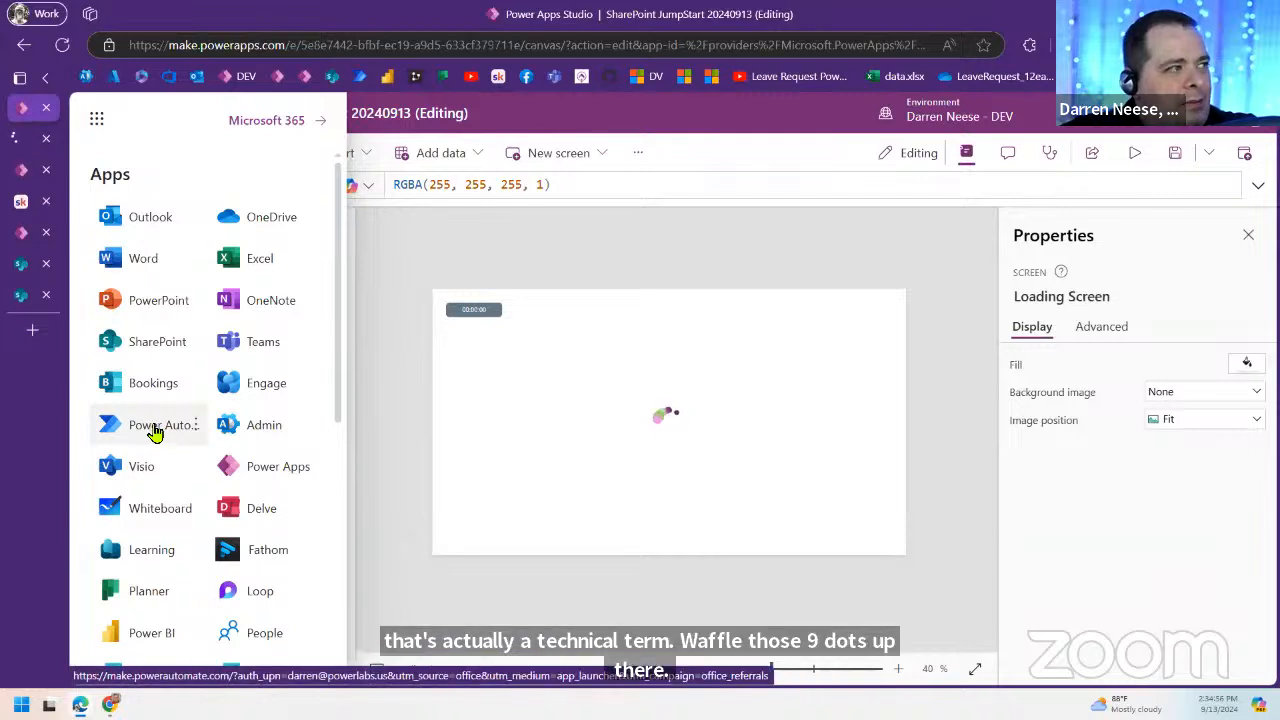
click(18, 139)
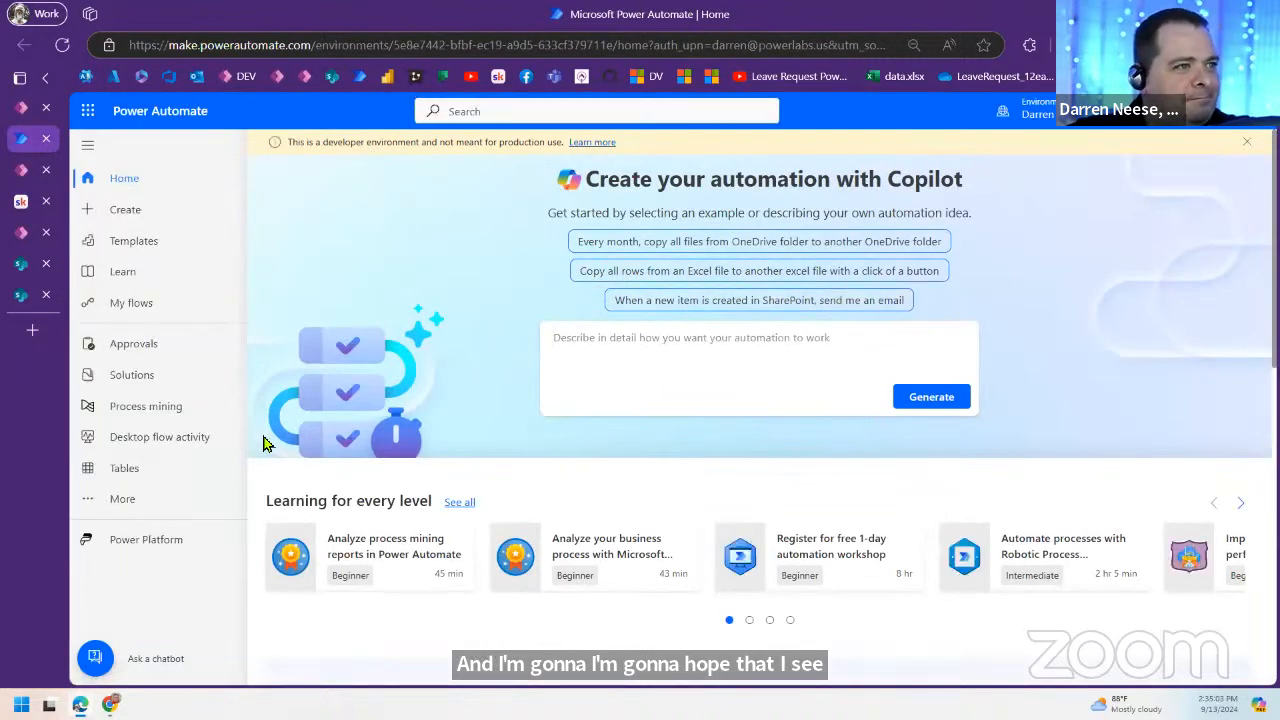
click(172, 308)
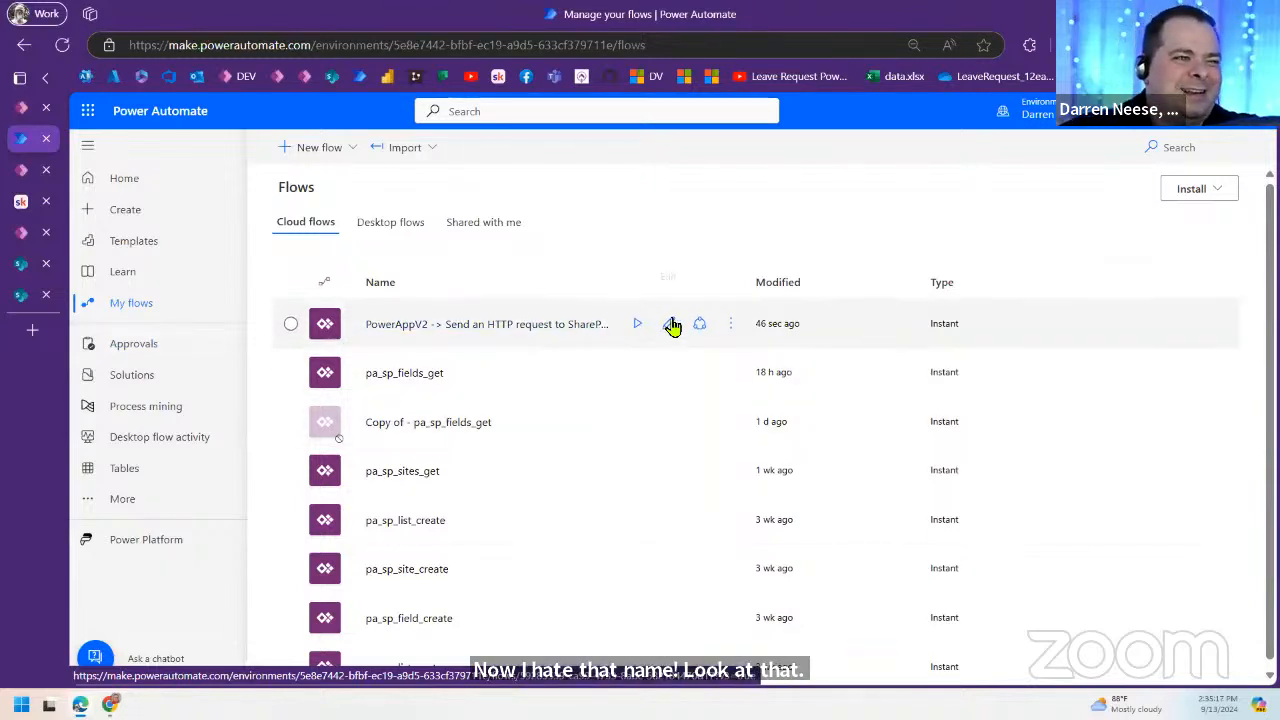
click(669, 323)
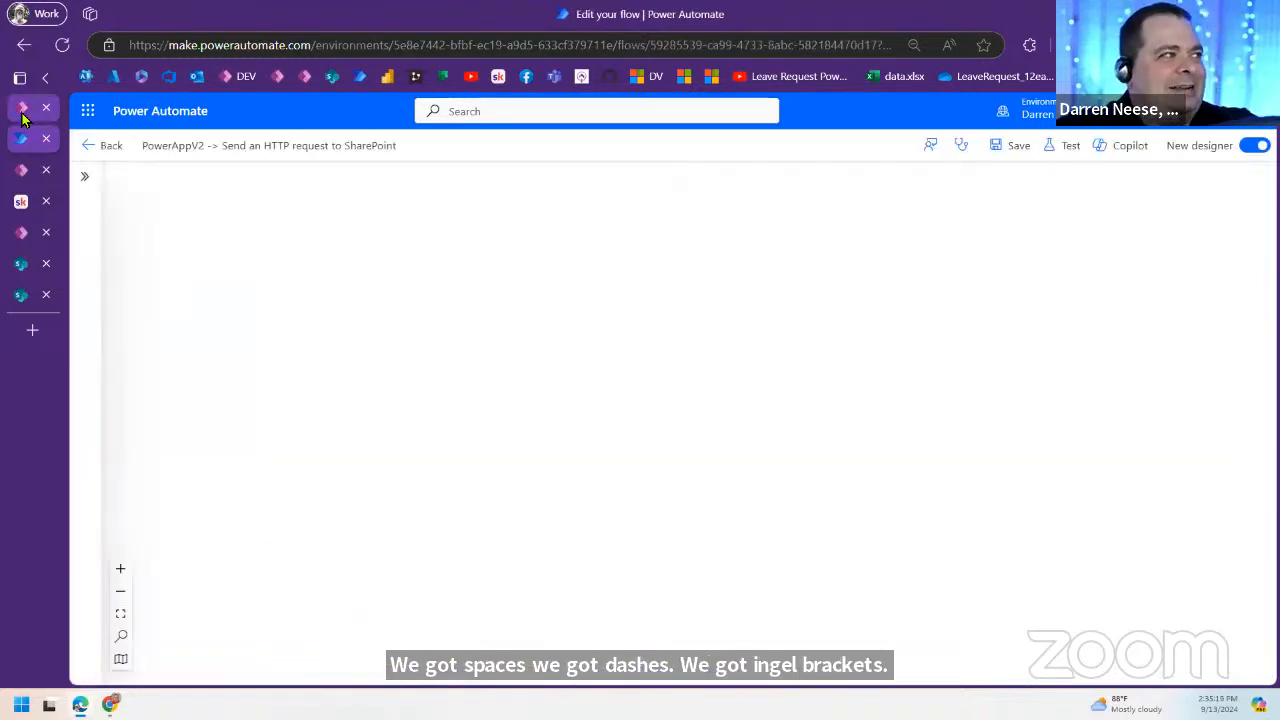
Step: Close the app launcher left open in Power Apps Studio and return to the flow's editor in Power Automate
click(21, 108)
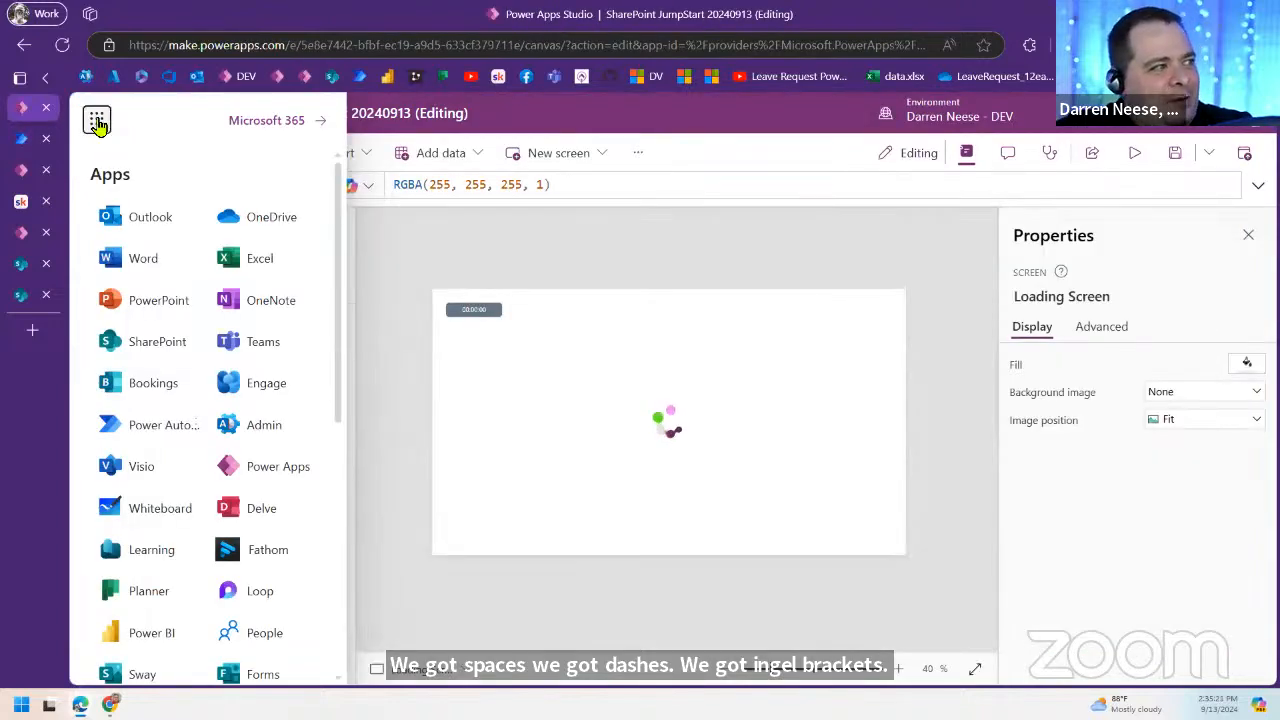
click(96, 120)
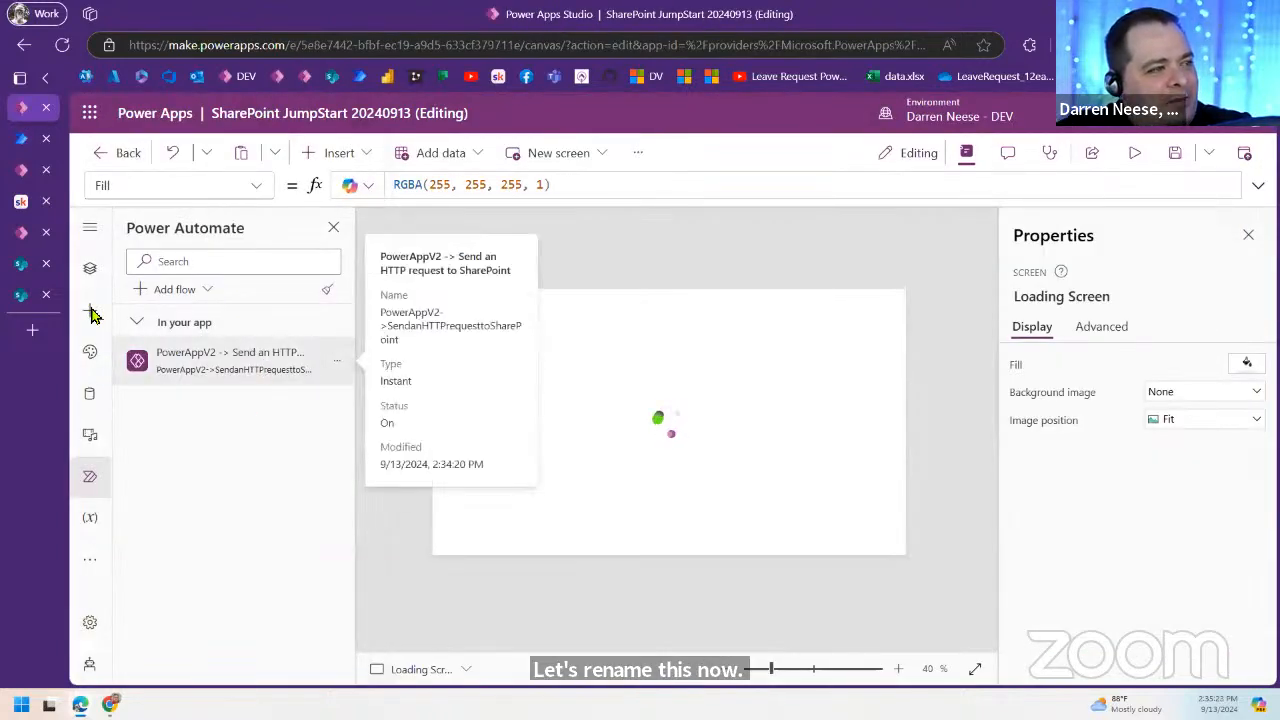
click(21, 139)
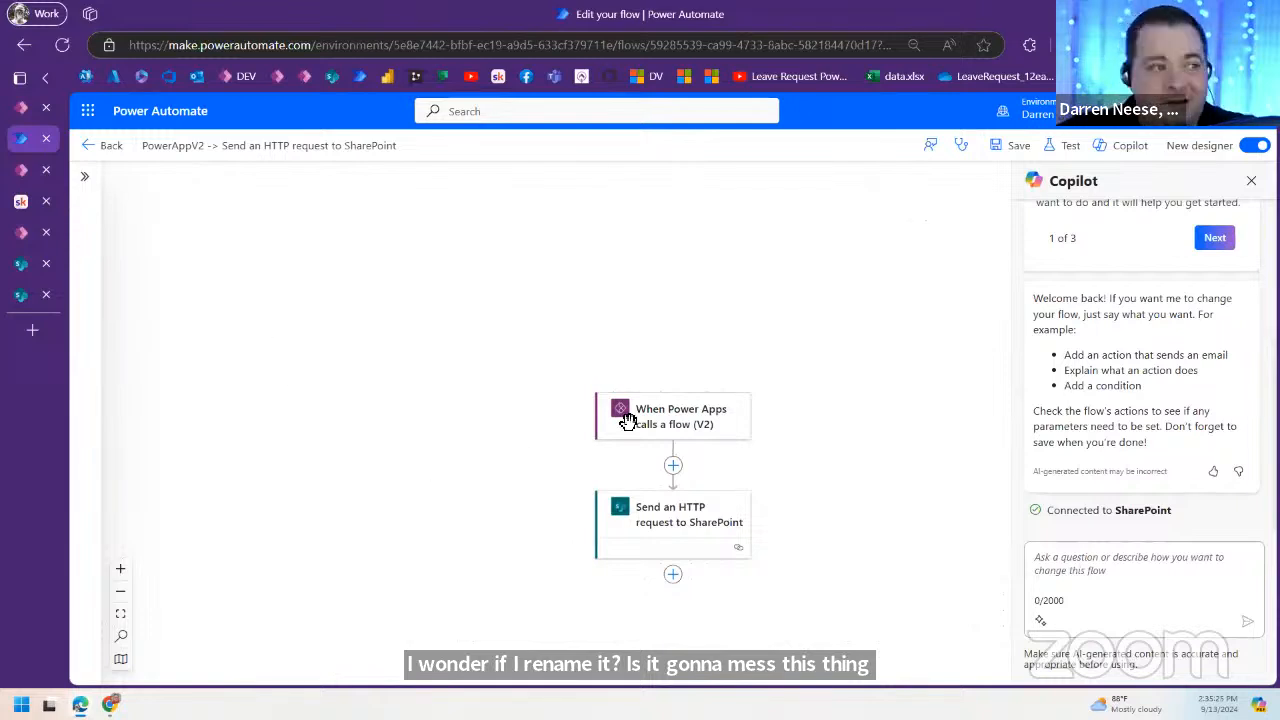
Step: Rename the flow as PowerApps_SharePoint_Sites_List in the new designer
click(312, 152)
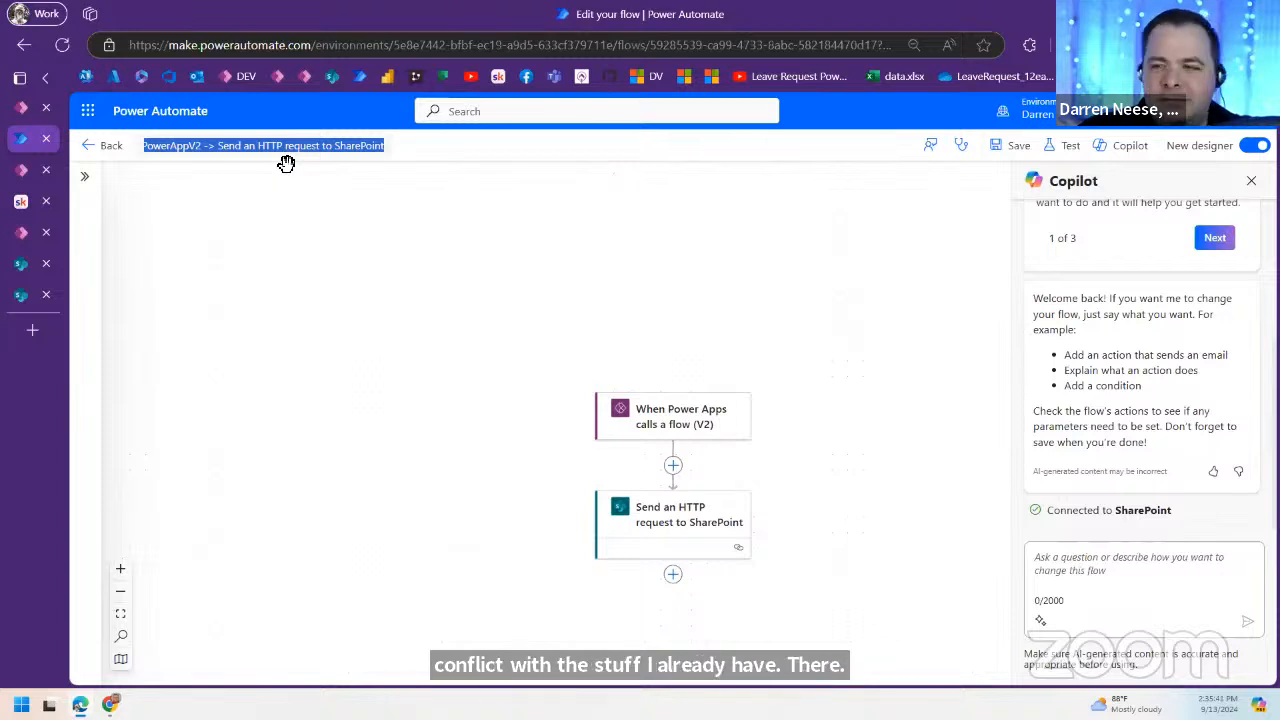
text(pa)
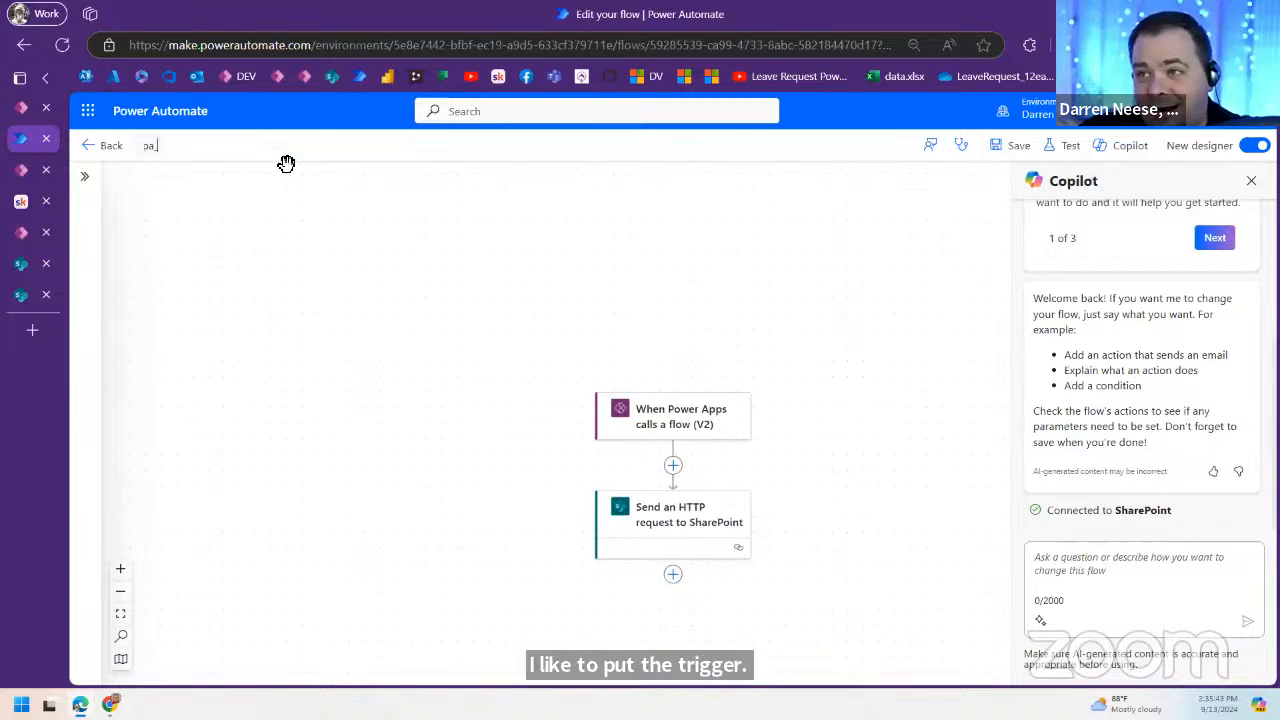
key(BackSpace)
text(PowerApps_)
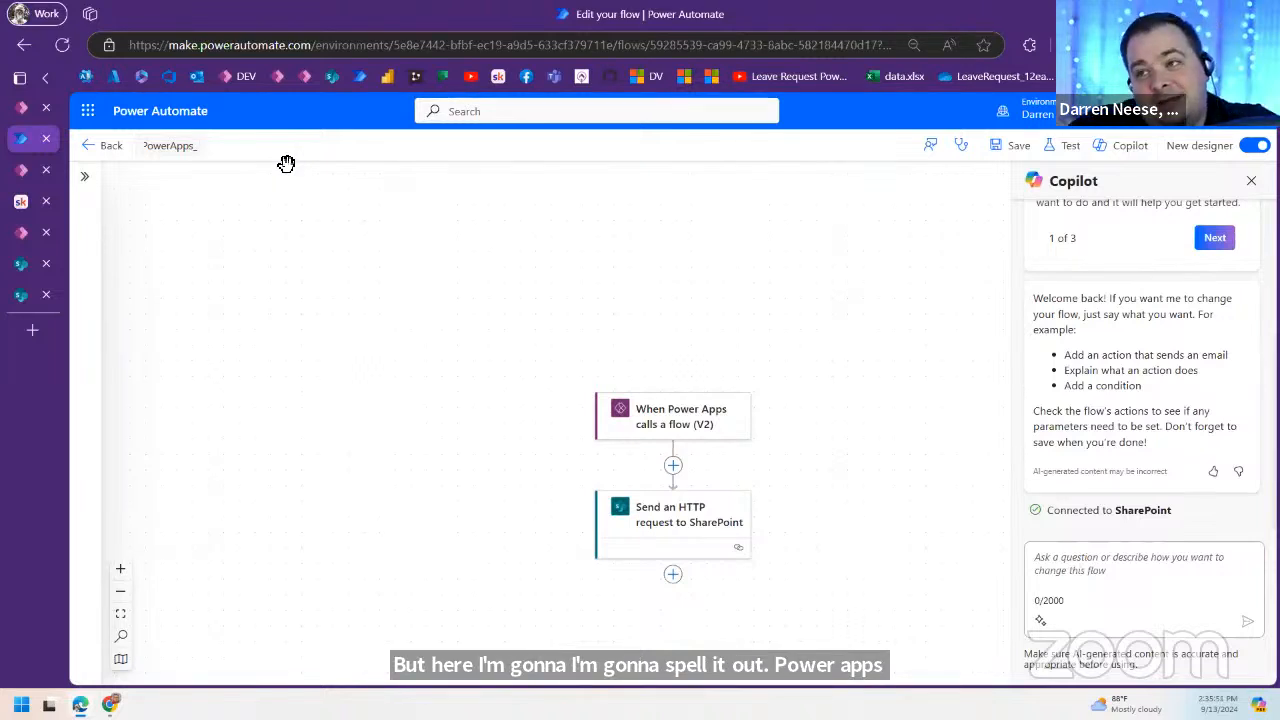
text(SharePoint)
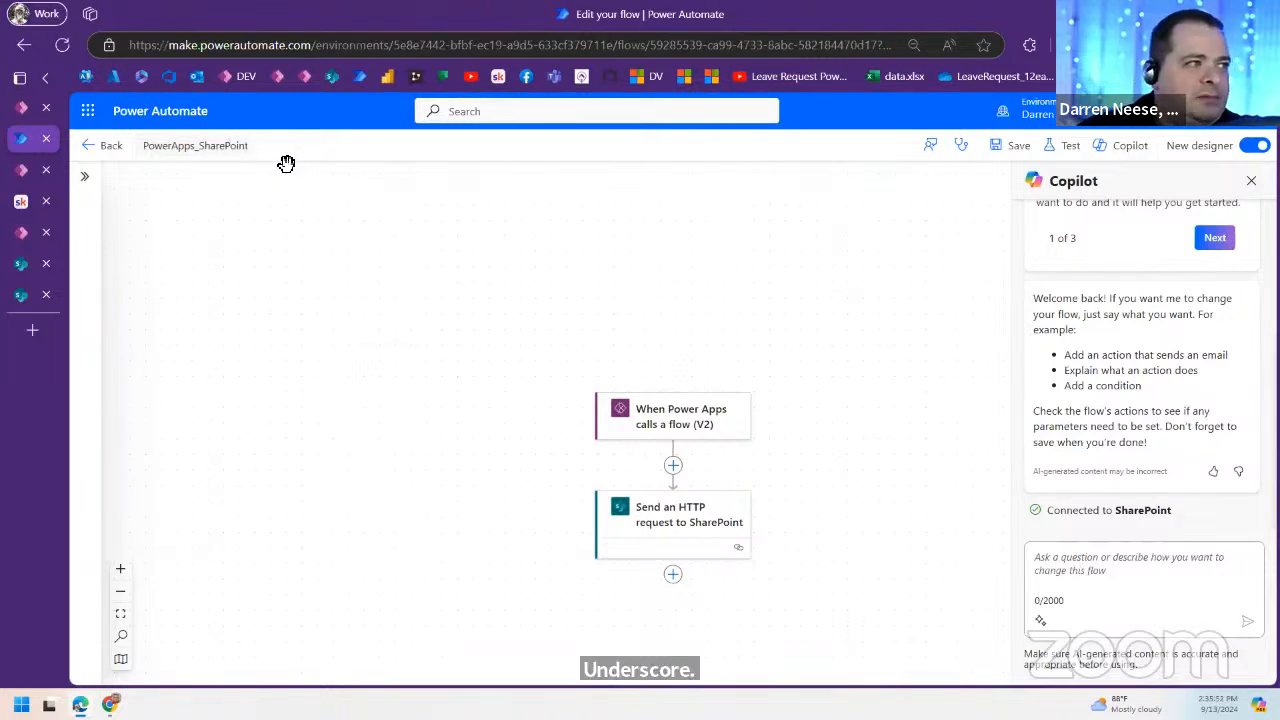
text(_)
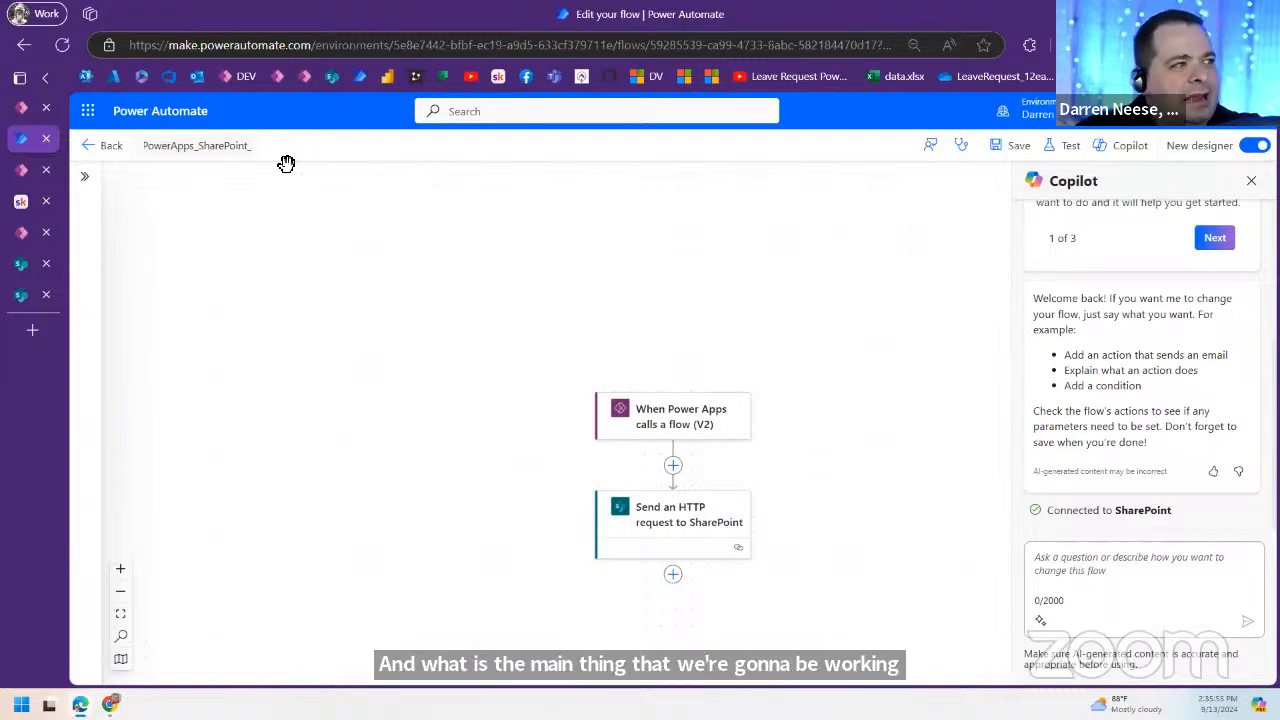
text(Site)
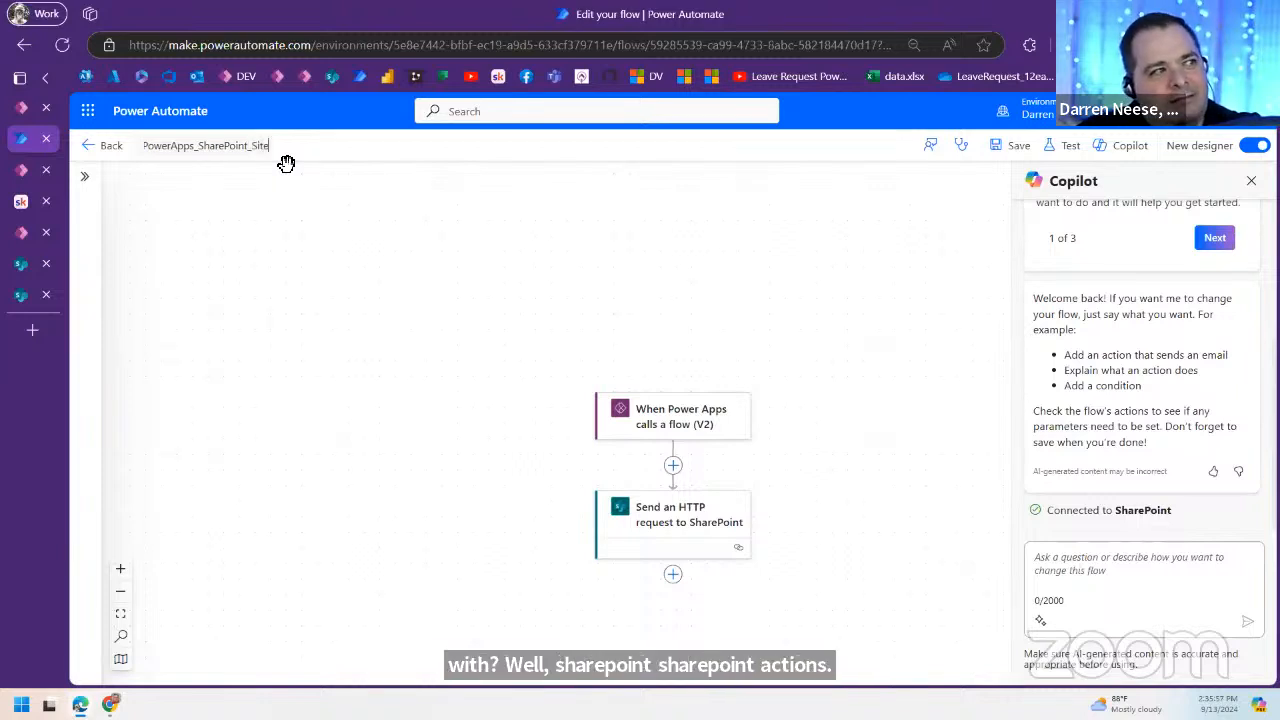
text(s_List)
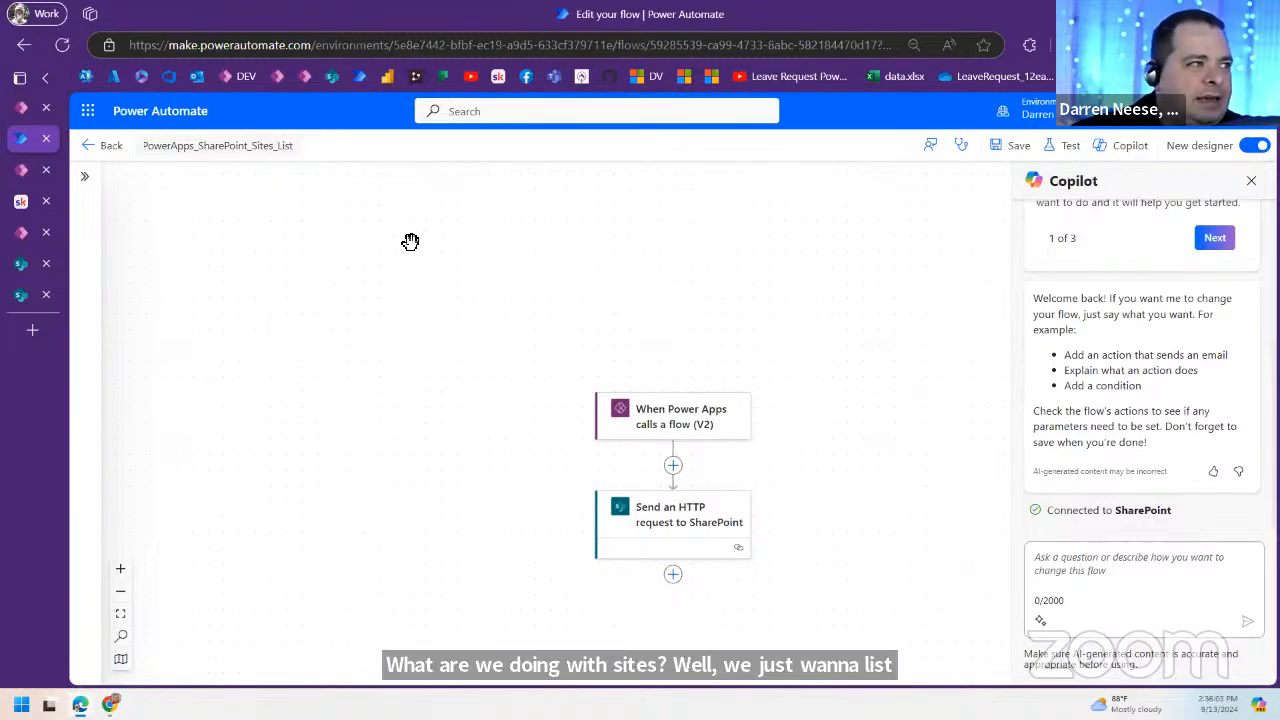
click(358, 398)
drag(453, 408, 520, 375)
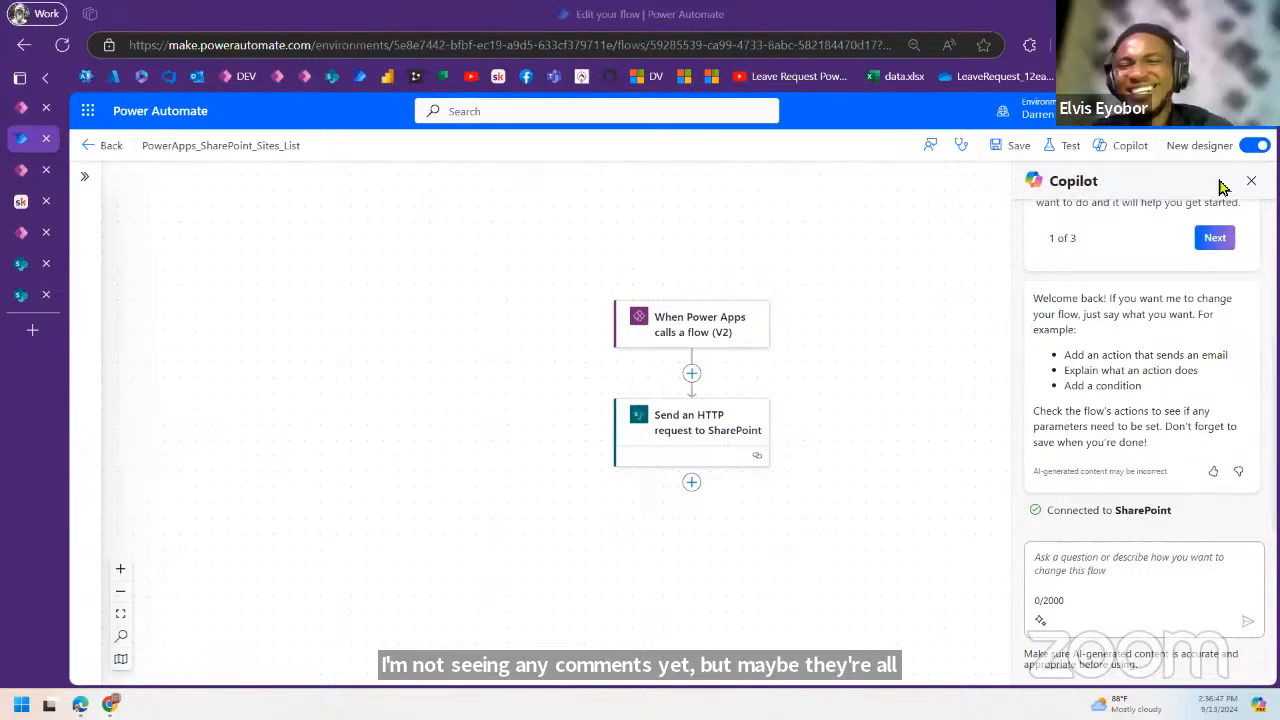
Step: Close Copilot and switch the flow from the new designer to the classic designer
click(1250, 182)
drag(892, 440, 840, 403)
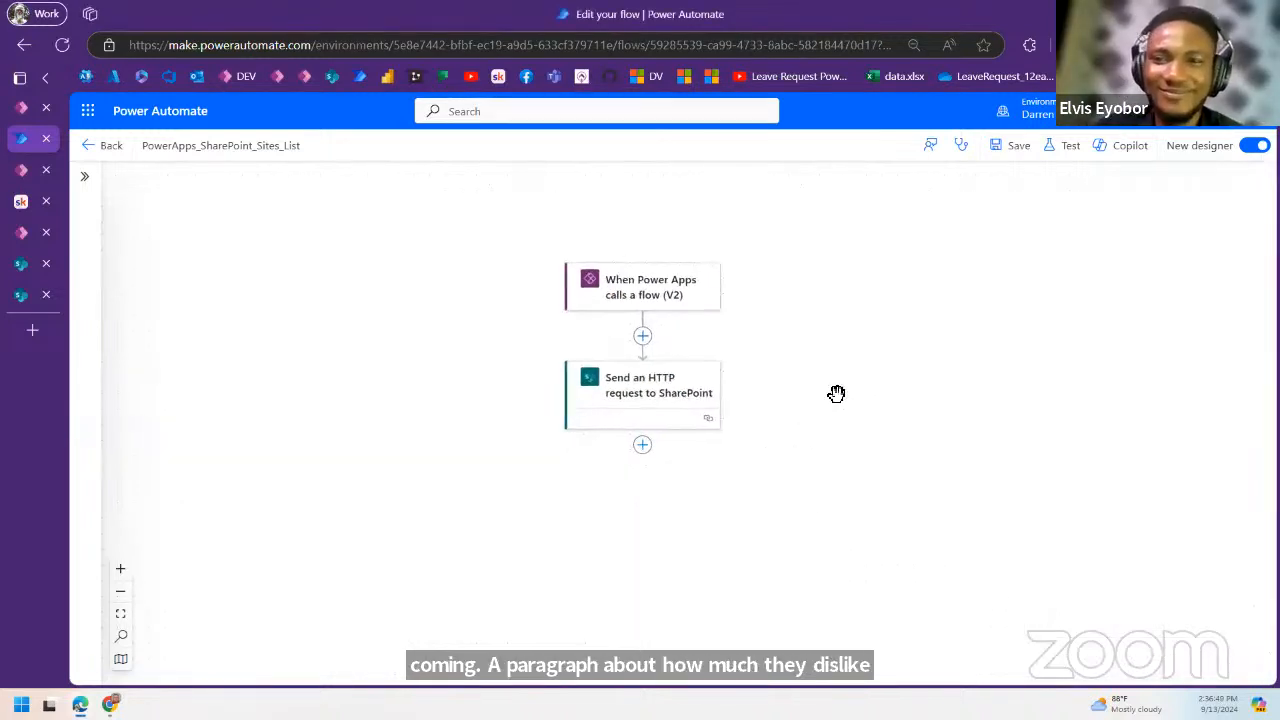
scroll(857, 377, up, 2)
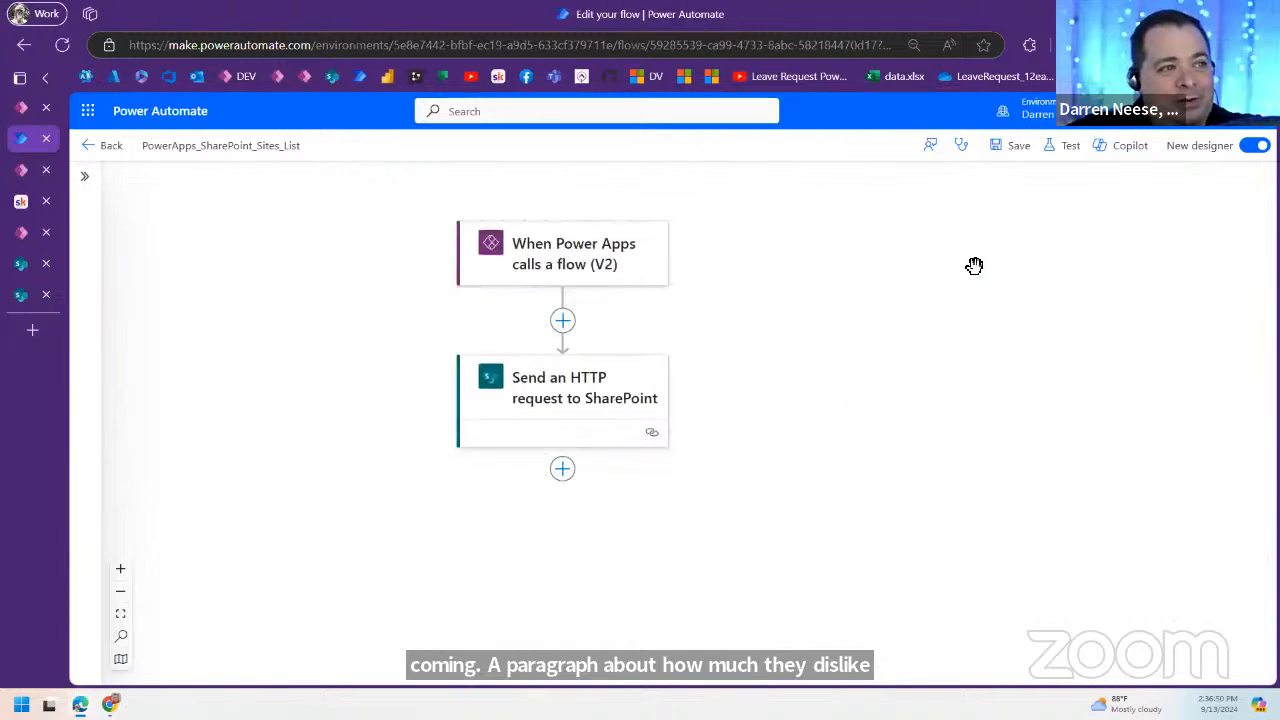
click(1252, 147)
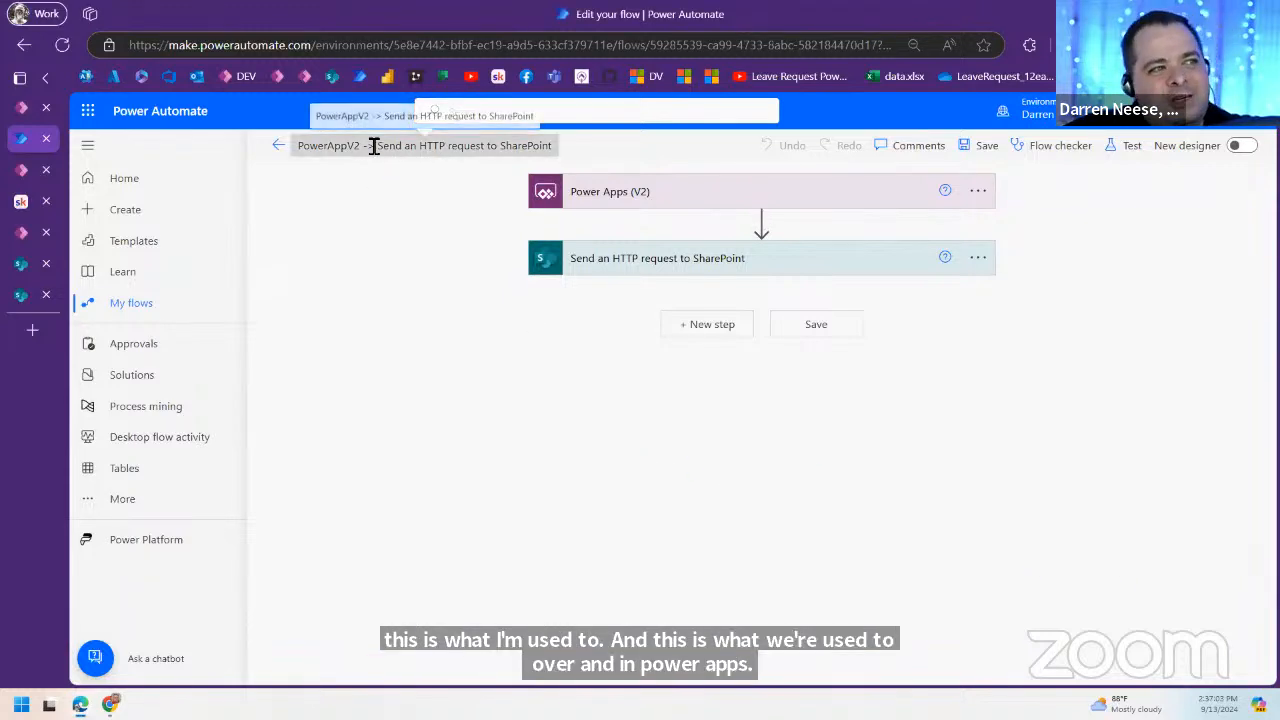
Step: Name the flow PowerApps_SharePoint_Sites_List in the classic designer and save it
click(460, 150)
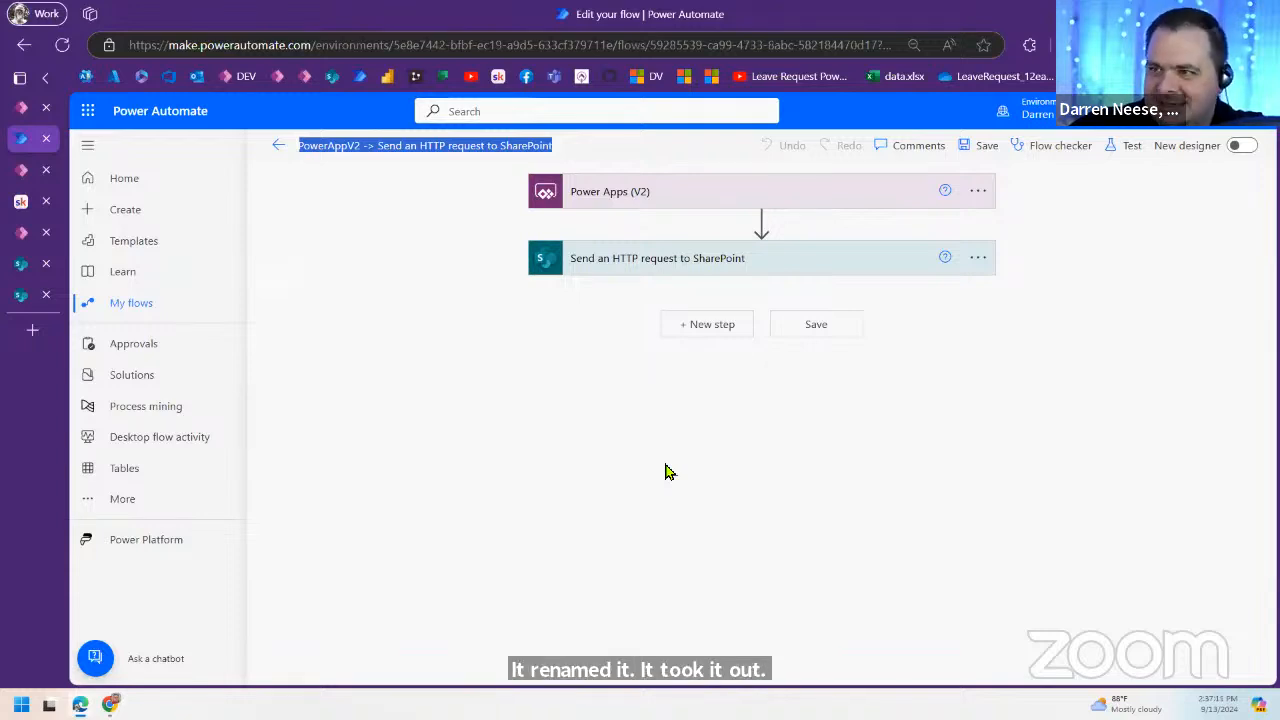
text(PowerApps_SharePoin)
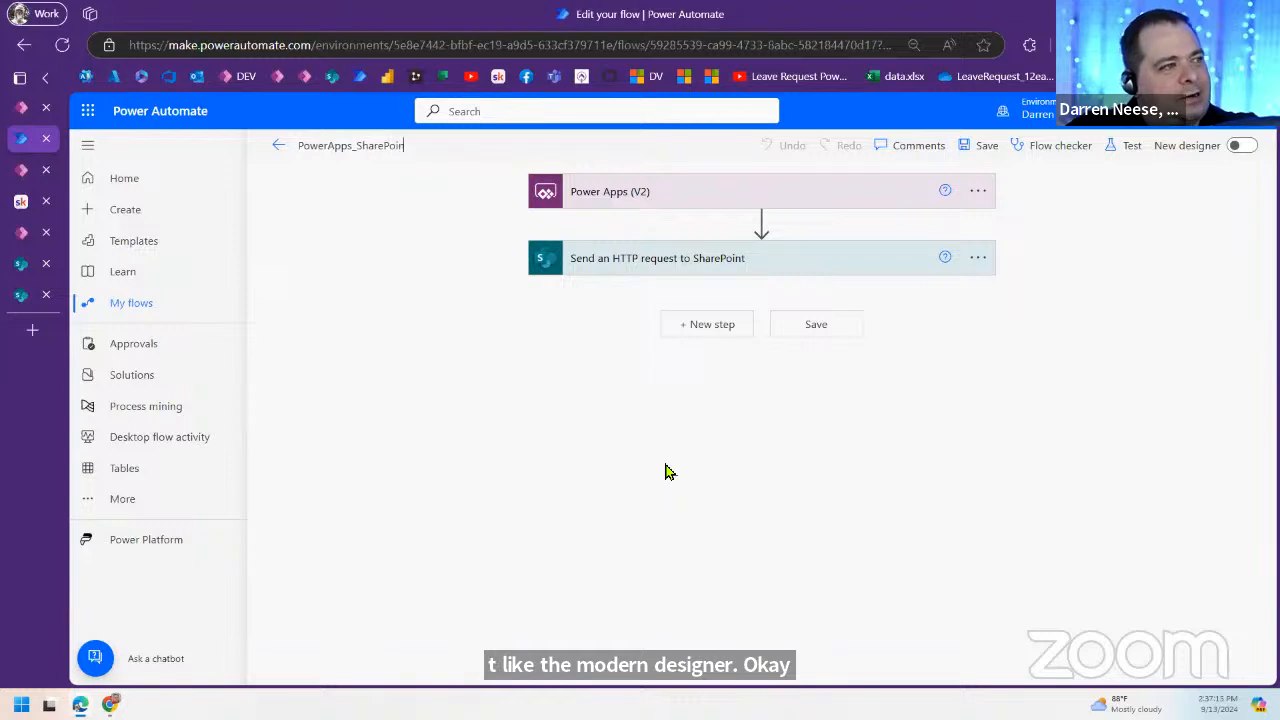
text(t_Sites_List)
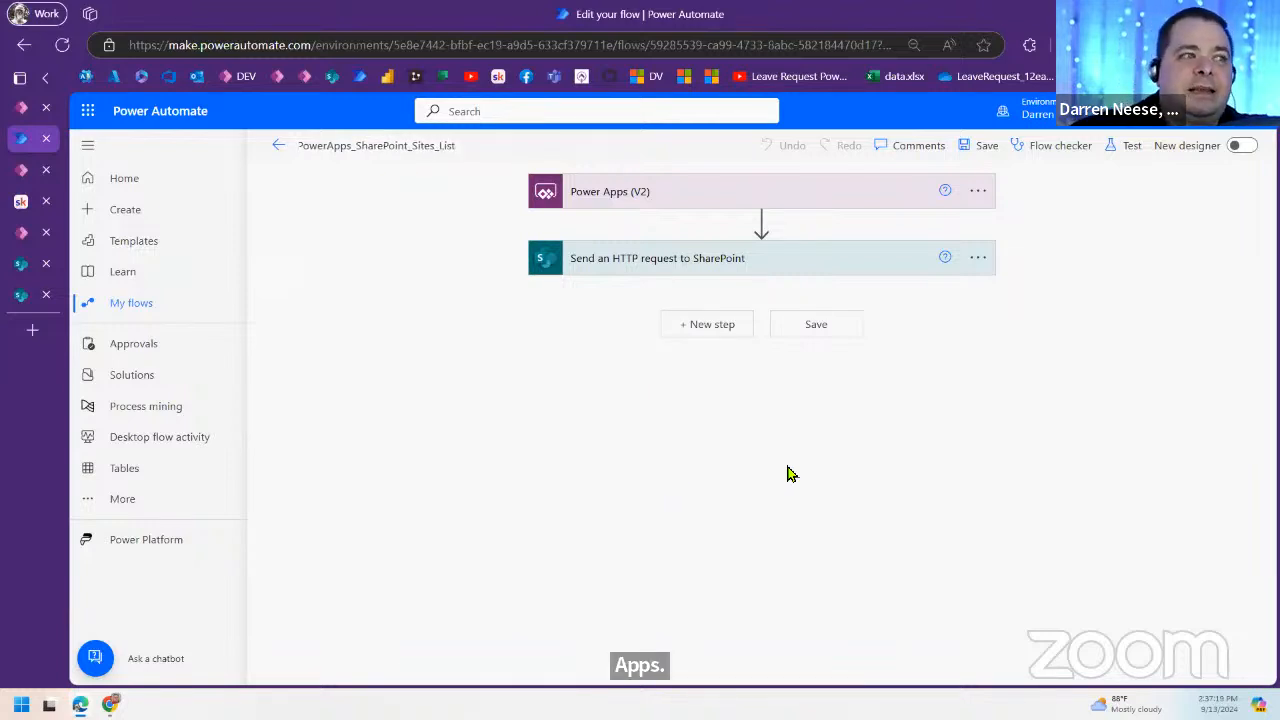
click(982, 146)
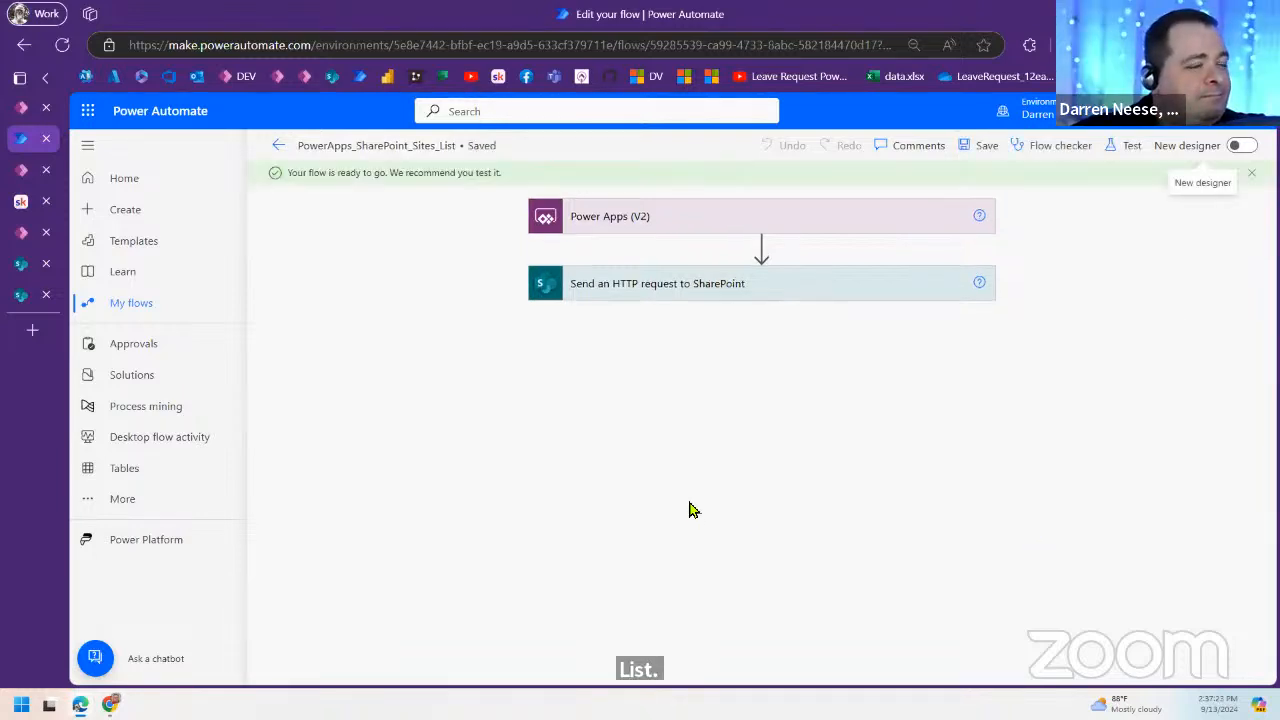
click(1120, 148)
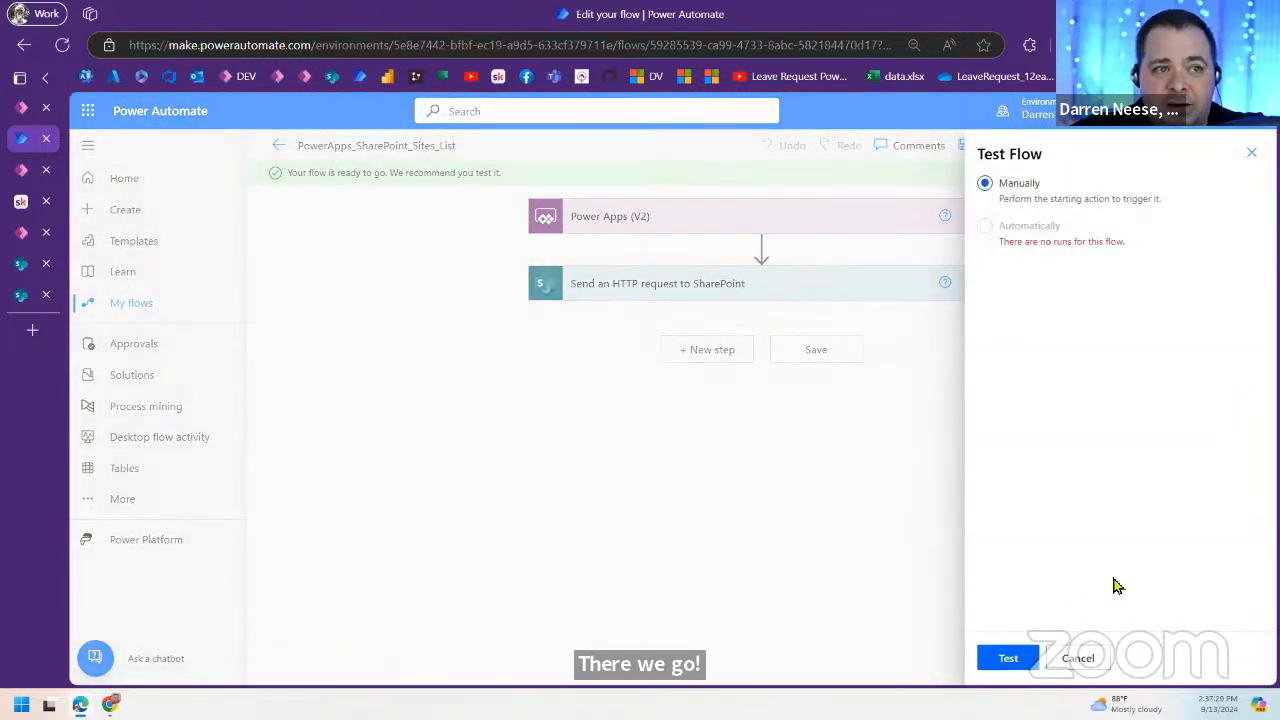
click(1016, 659)
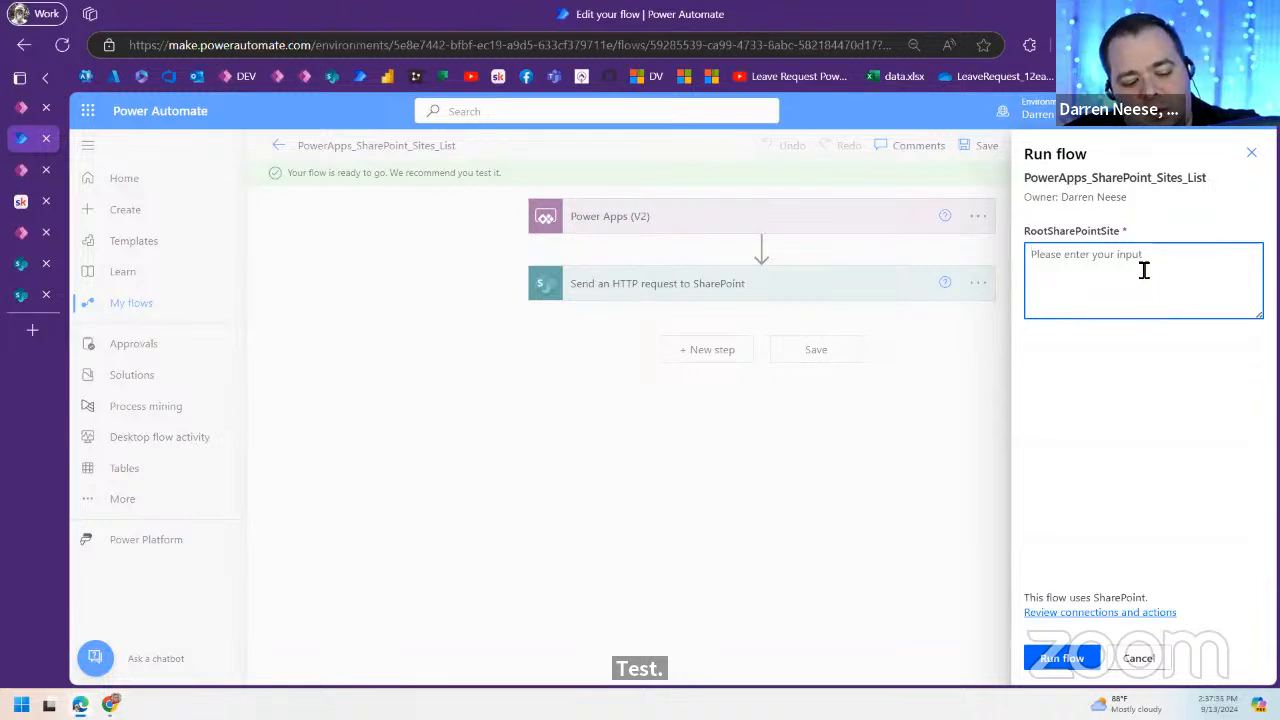
key(super+v)
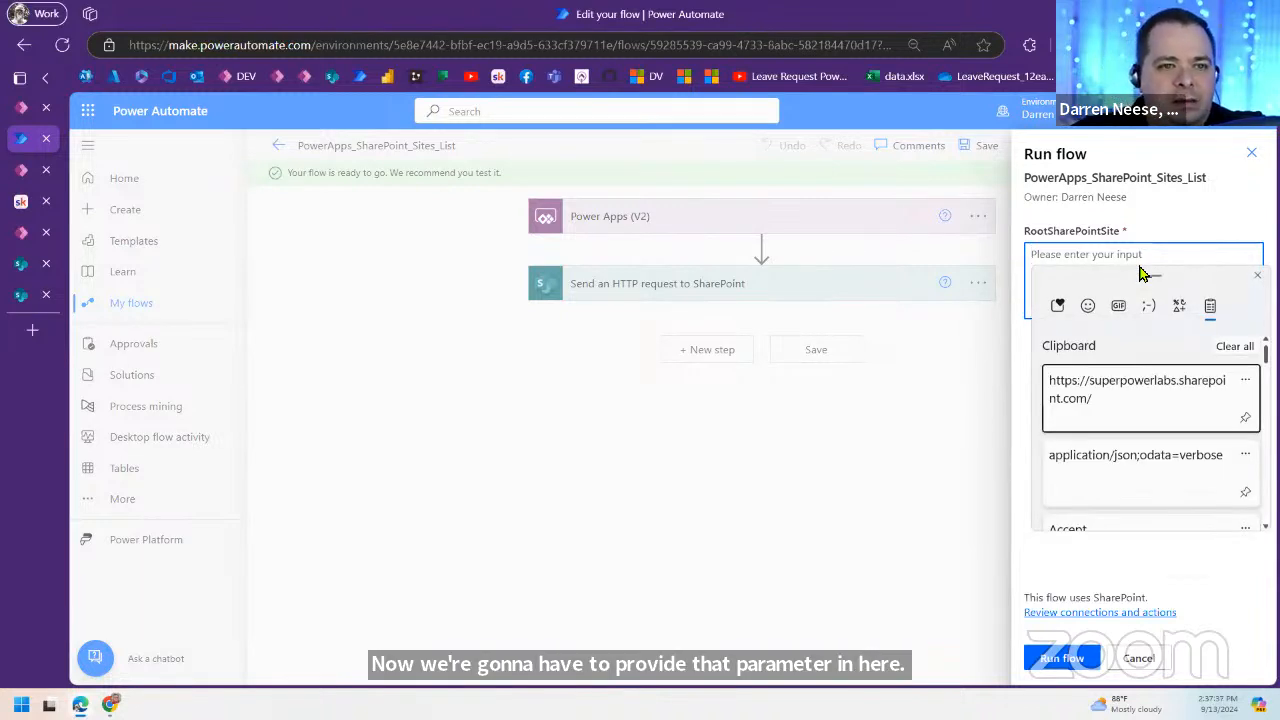
click(1122, 398)
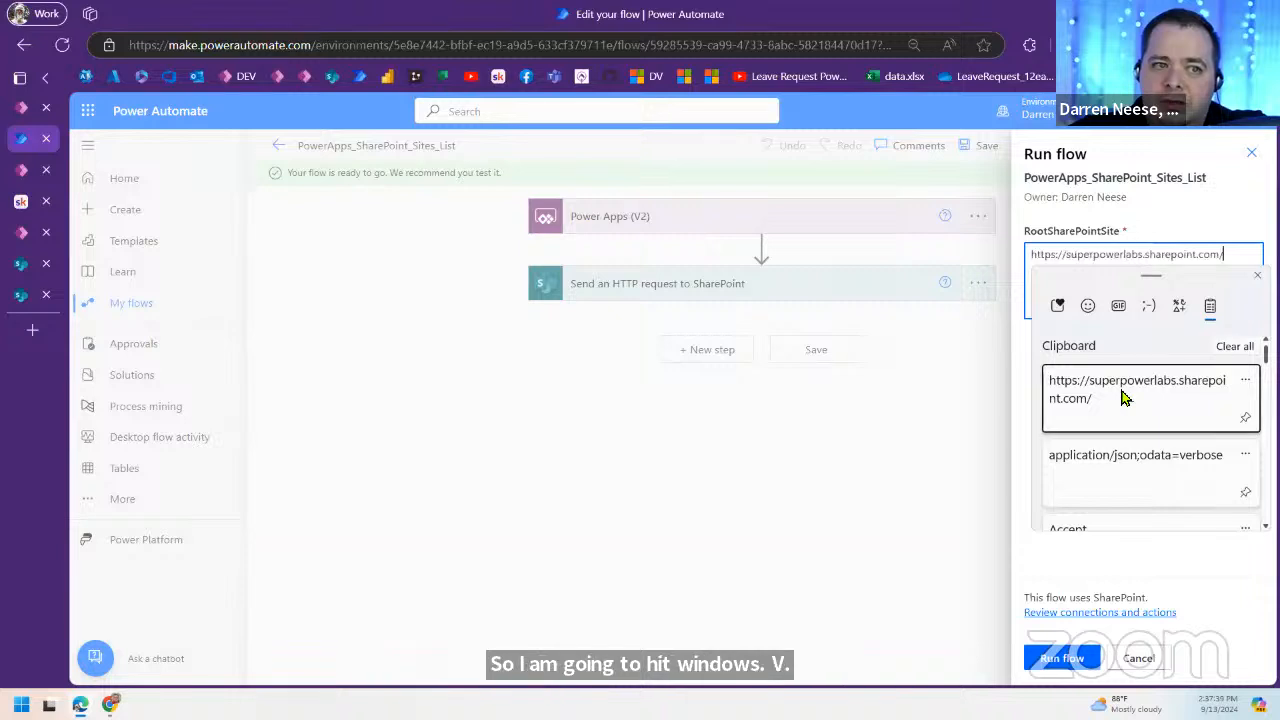
click(1055, 665)
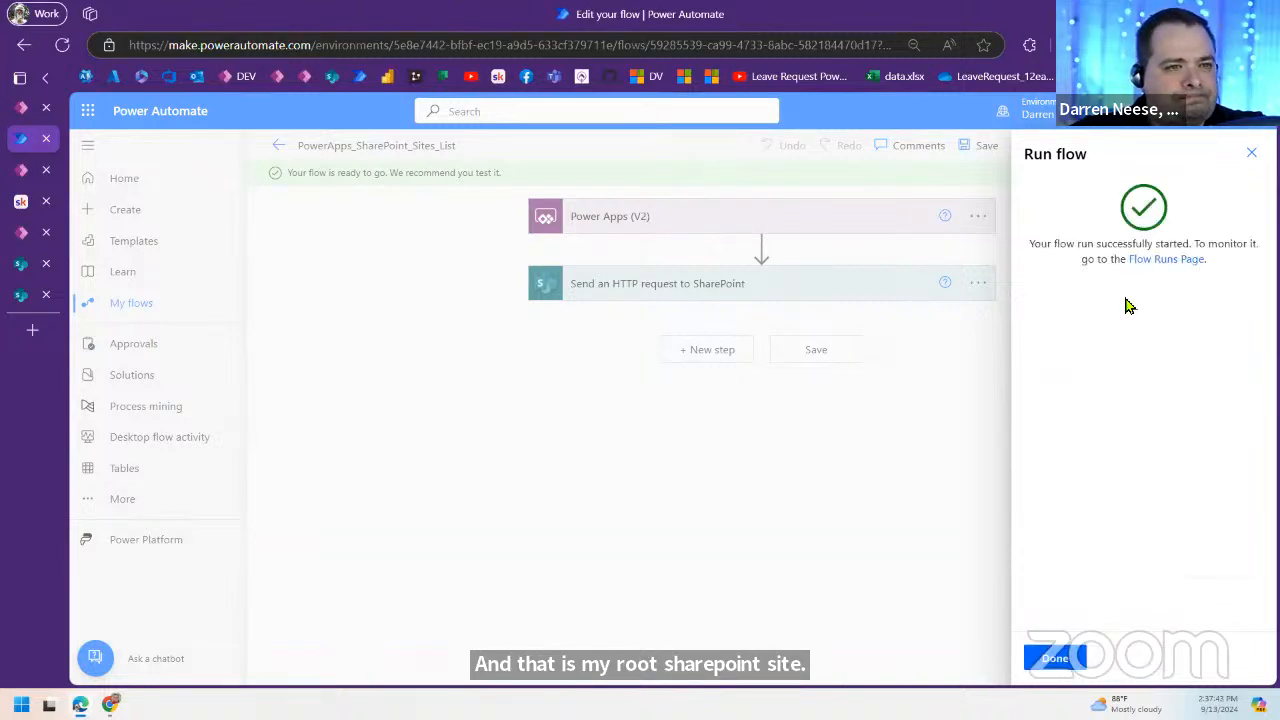
click(1056, 660)
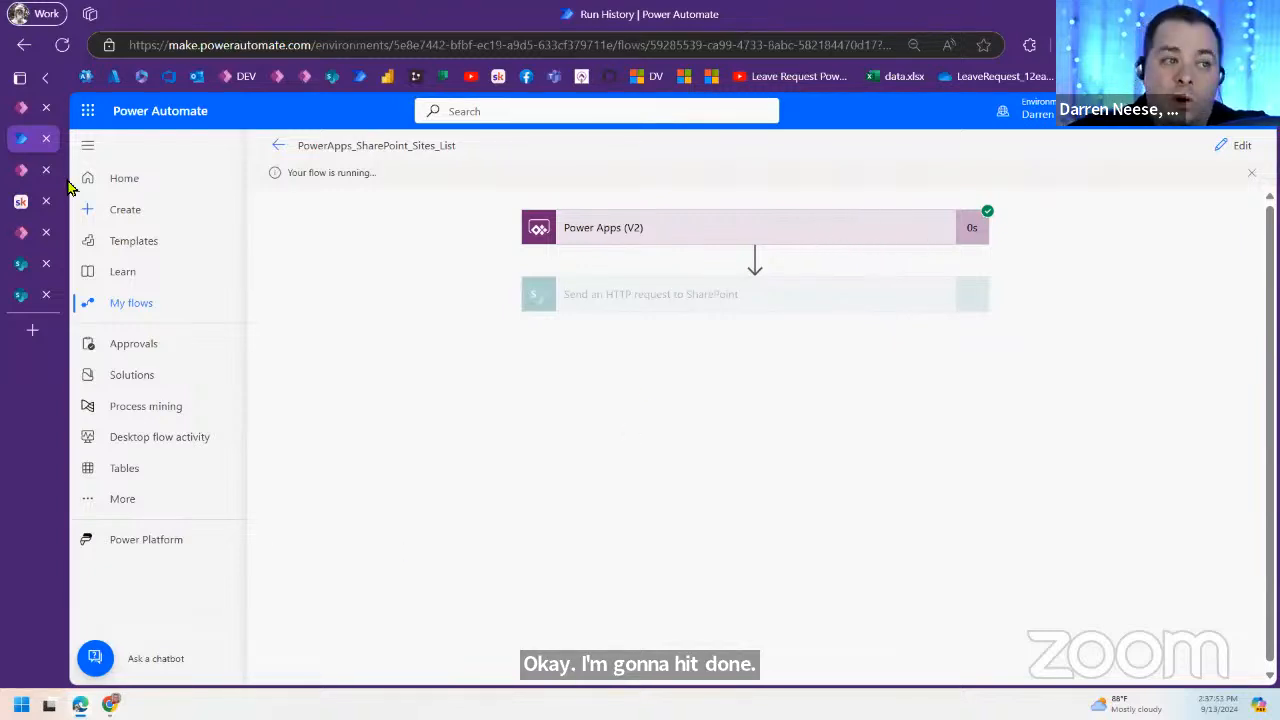
Step: Switch to the Skool workshop guide 03. List SP Sites.pdf and read Step 4 on copying the JSON response of the HTTP request action
click(21, 201)
scroll(820, 471, down, 5)
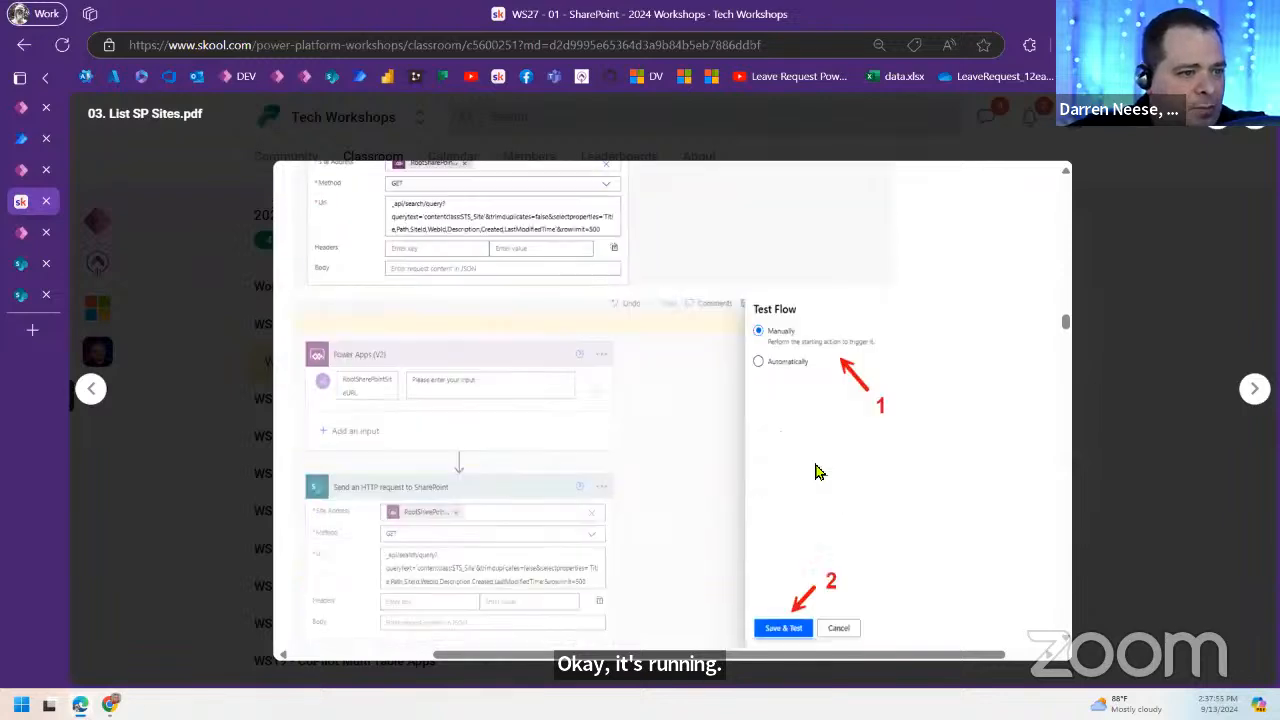
scroll(850, 425, down, 3)
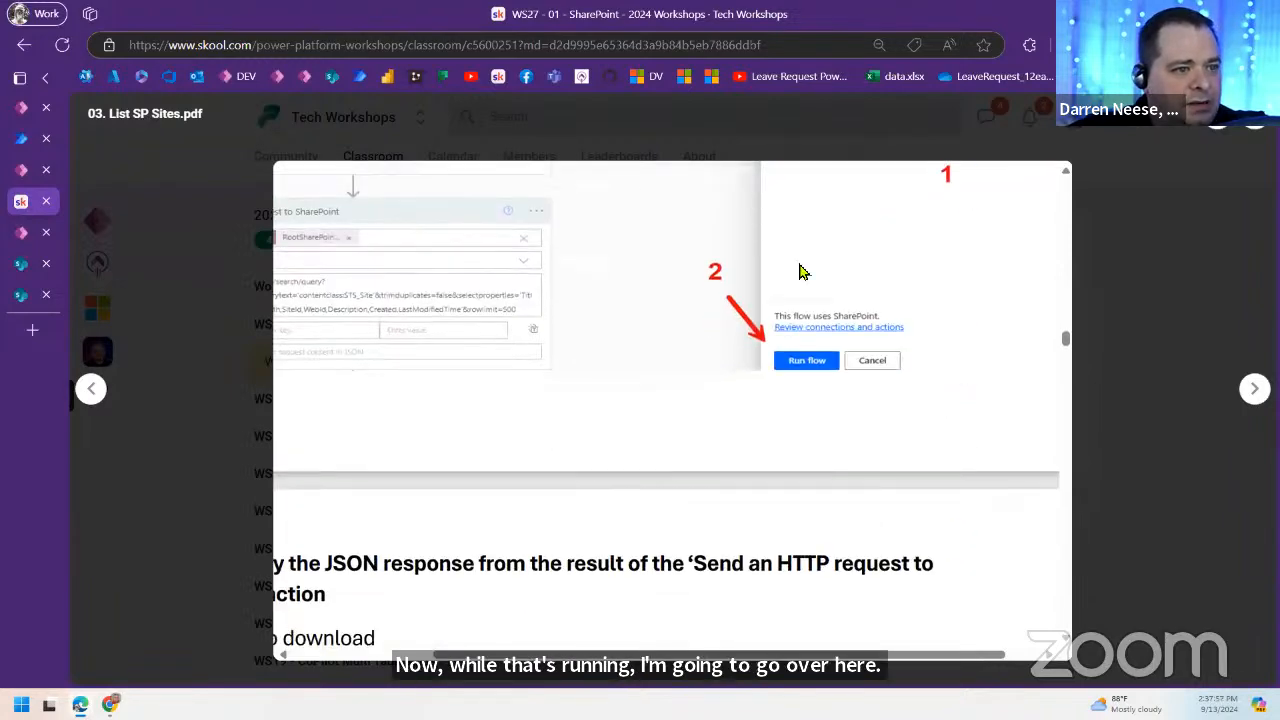
scroll(777, 451, down, 5)
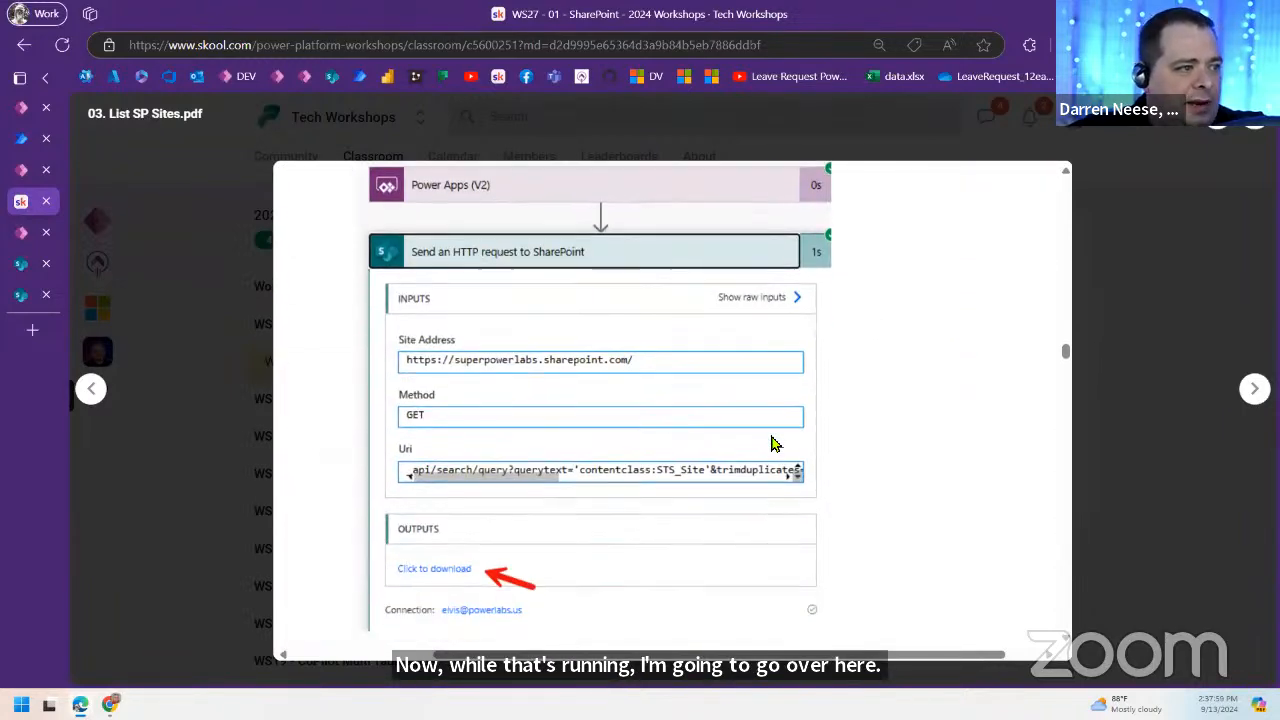
scroll(777, 442, up, 2)
drag(746, 662, 645, 657)
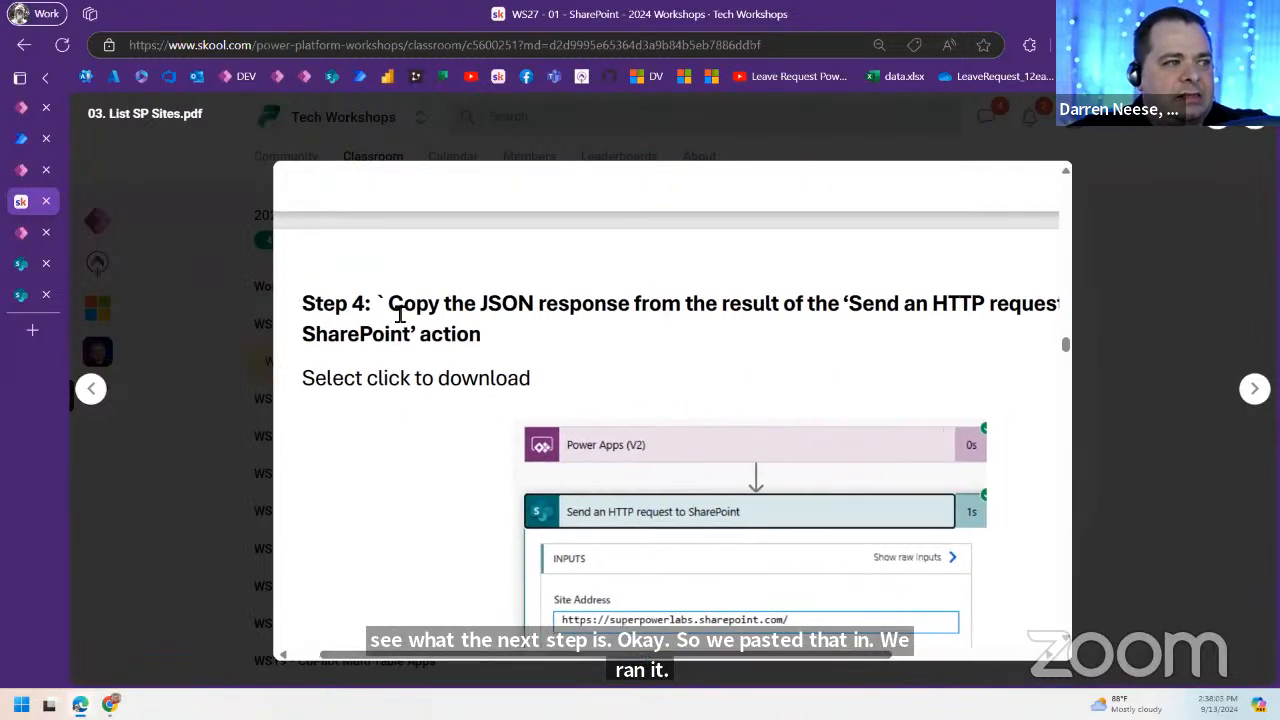
drag(985, 304, 525, 306)
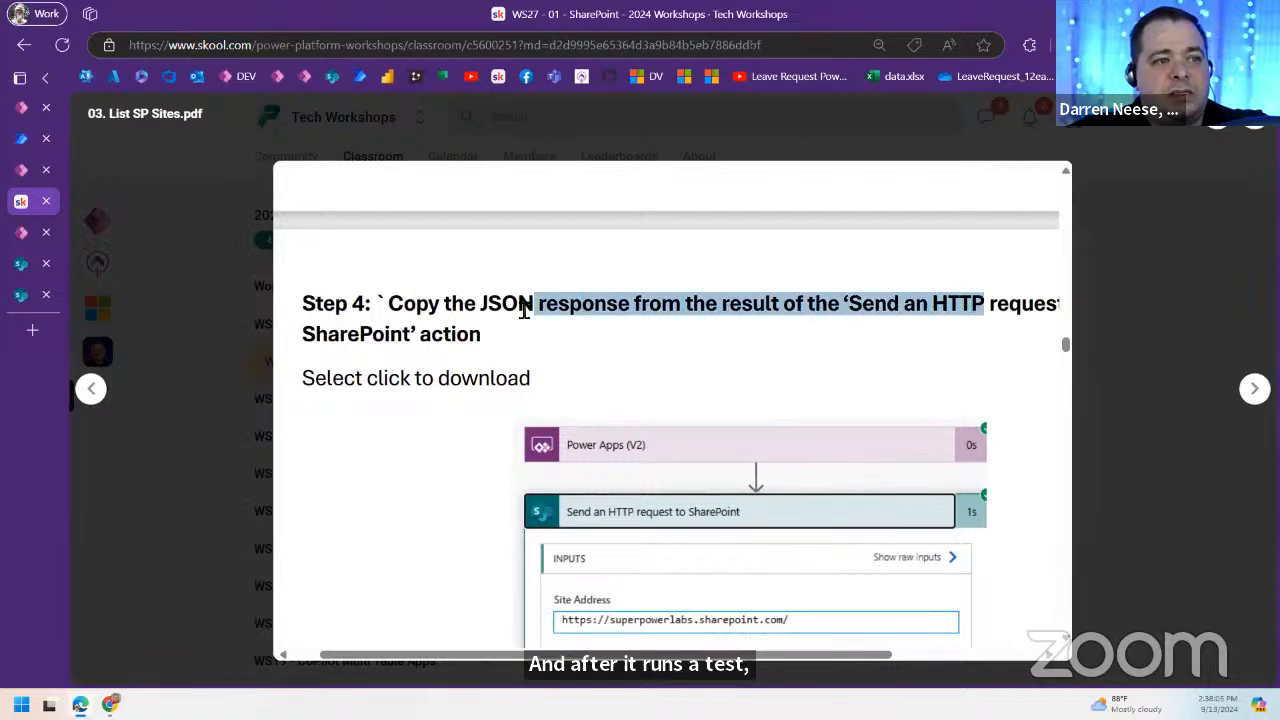
drag(833, 657, 807, 655)
scroll(785, 430, down, 2)
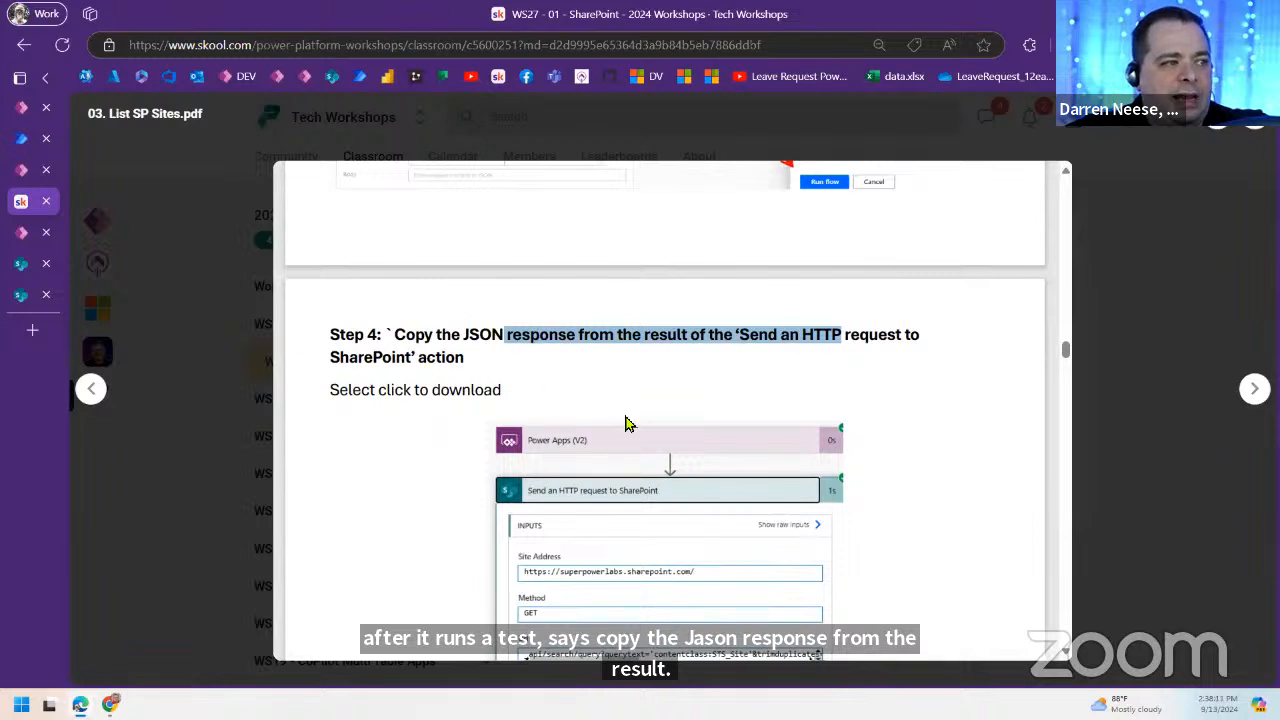
scroll(625, 425, down, 2)
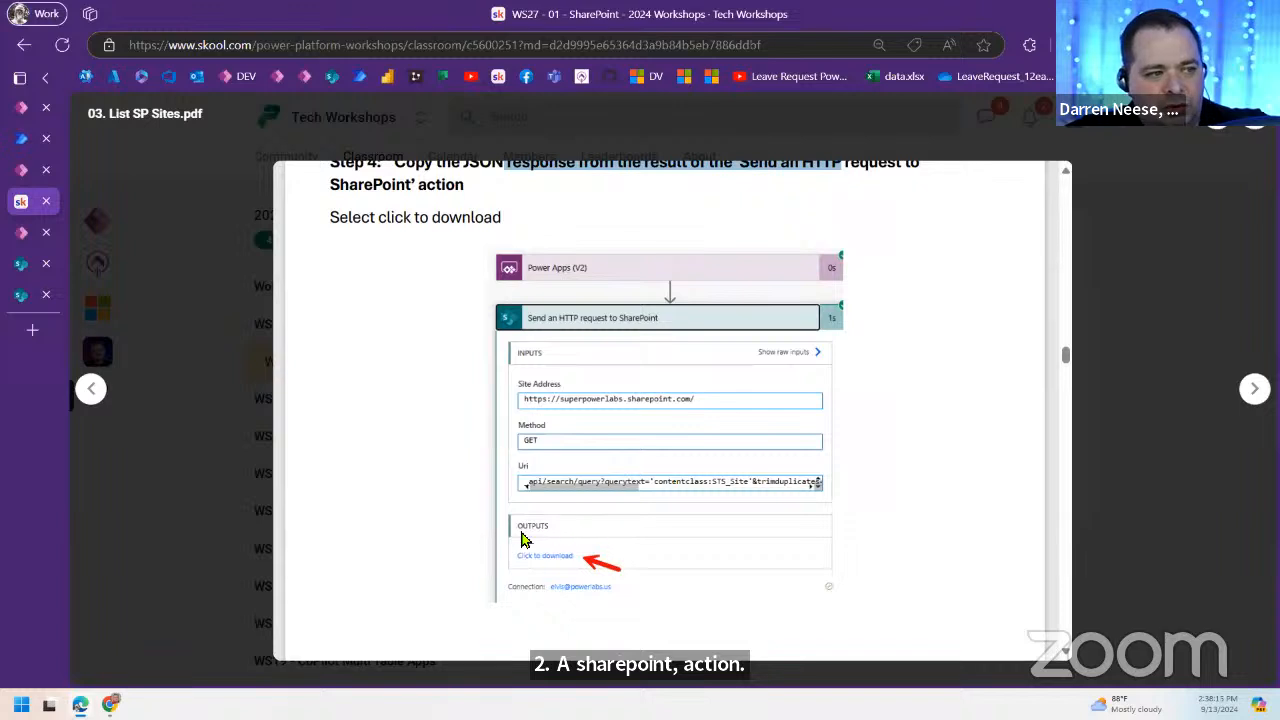
Step: Return to Power Automate and check the progress of the flow's test run
click(22, 139)
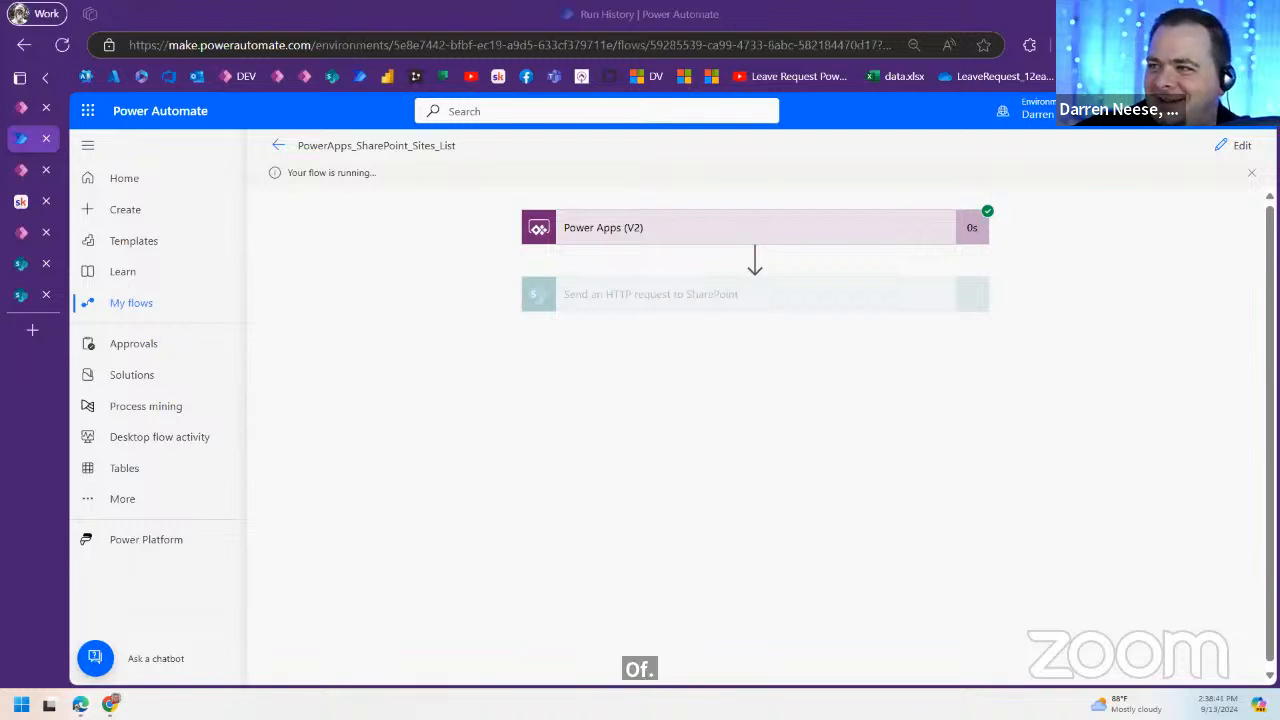
drag(307, 172, 391, 174)
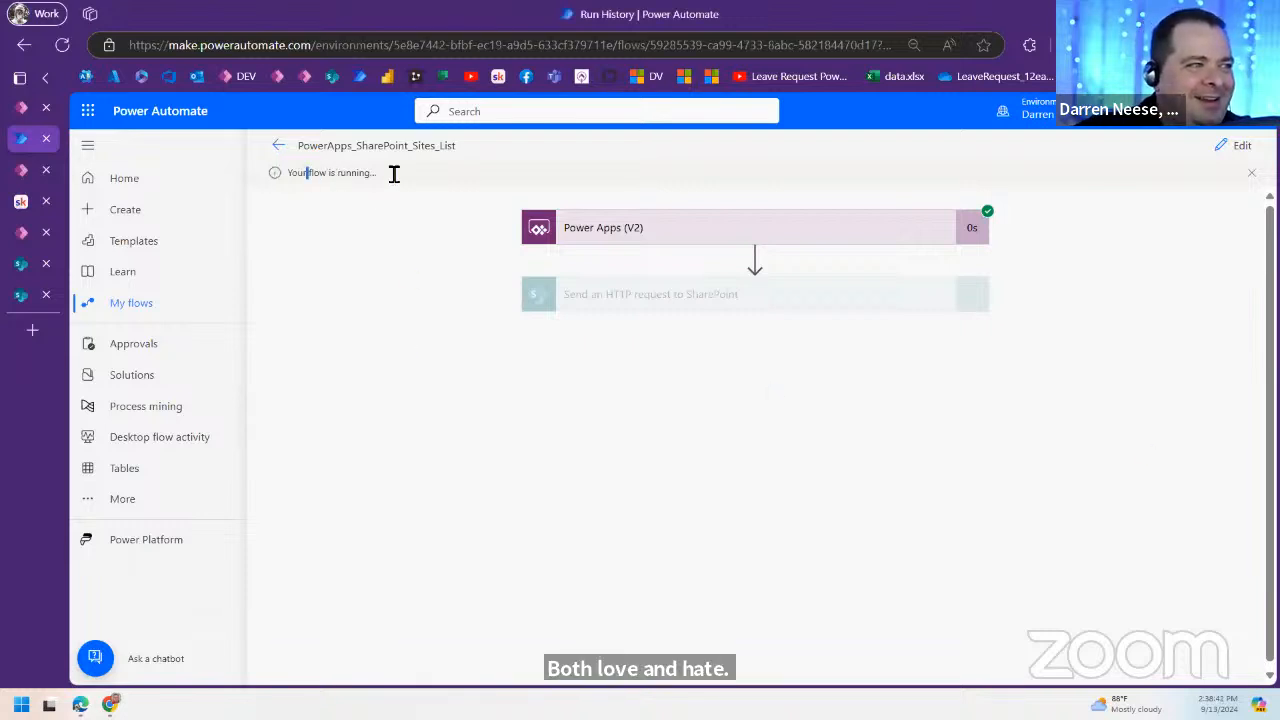
click(405, 372)
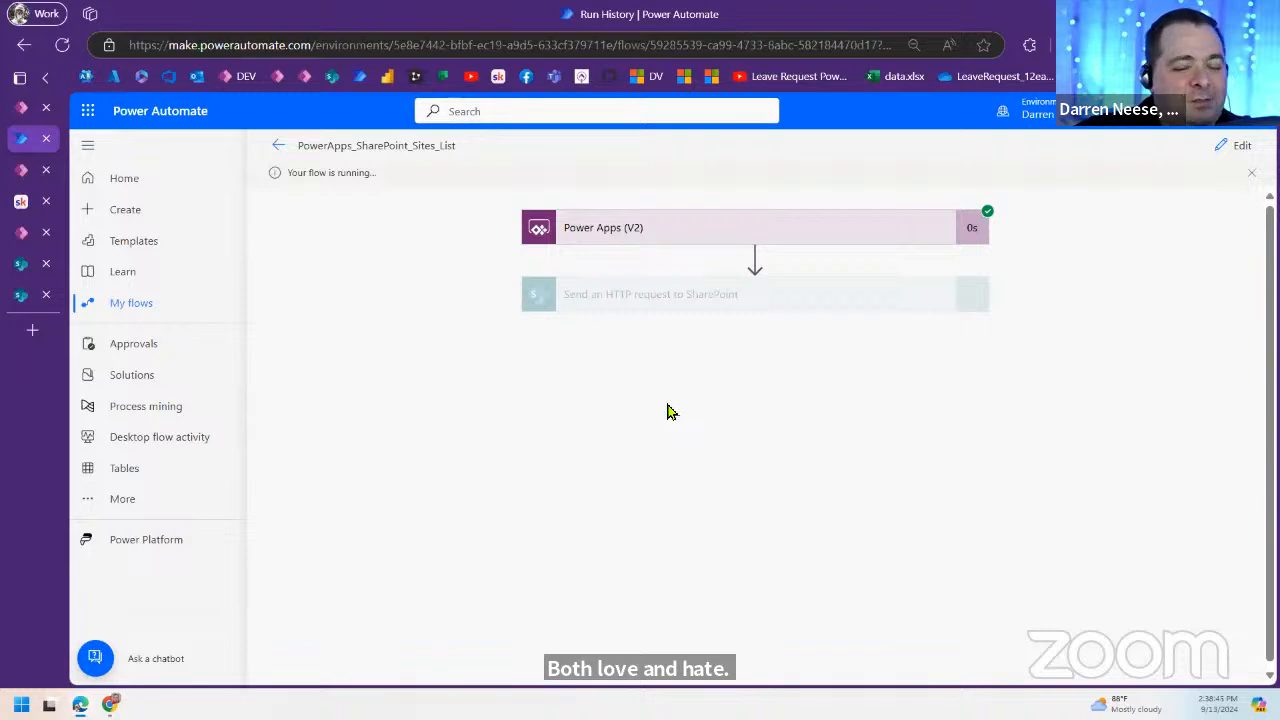
drag(375, 172, 321, 174)
click(435, 361)
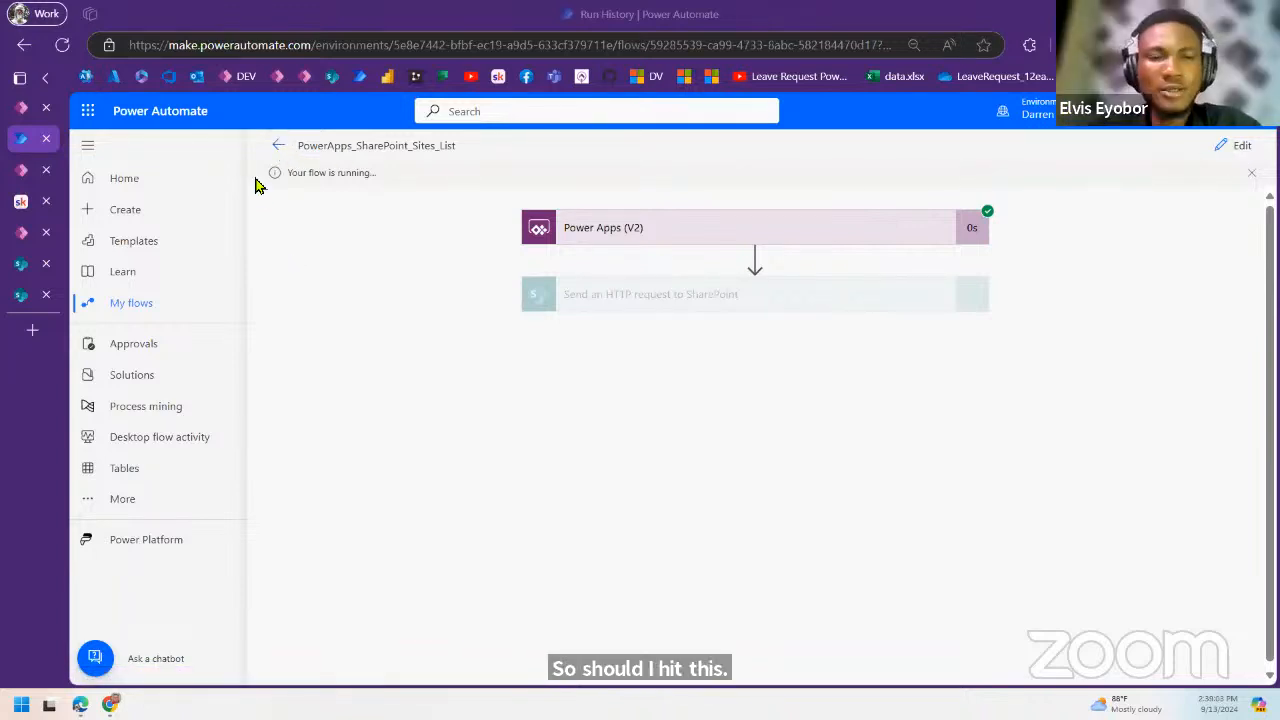
Step: Open the flow's details page and check the test run's duration and status in the 28-day run history
click(298, 158)
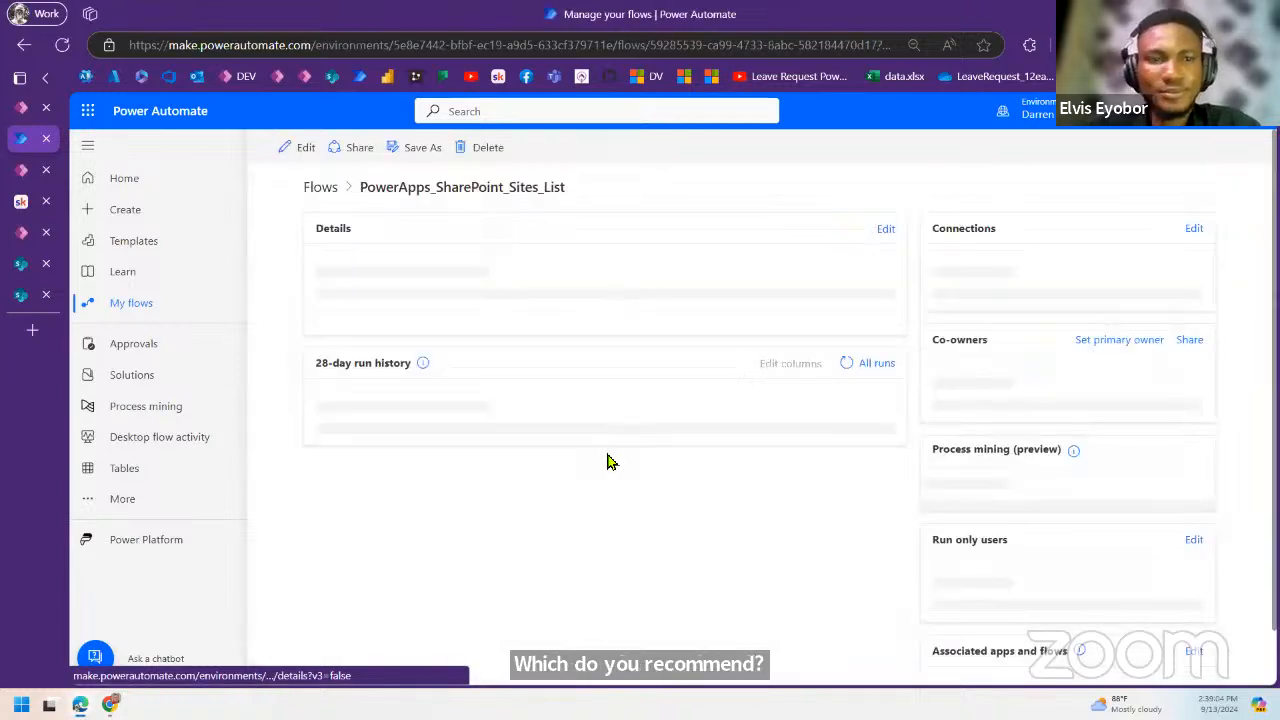
scroll(741, 466, down, 1)
drag(866, 560, 655, 562)
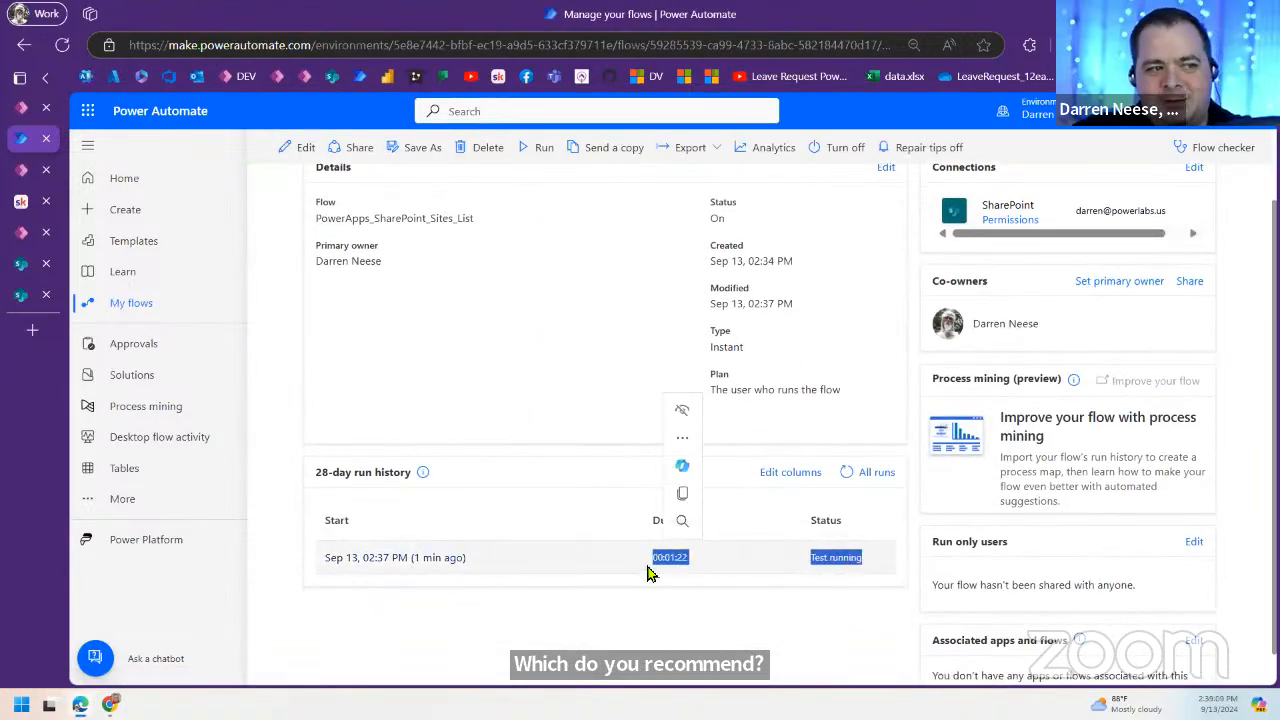
click(677, 637)
scroll(875, 440, up, 1)
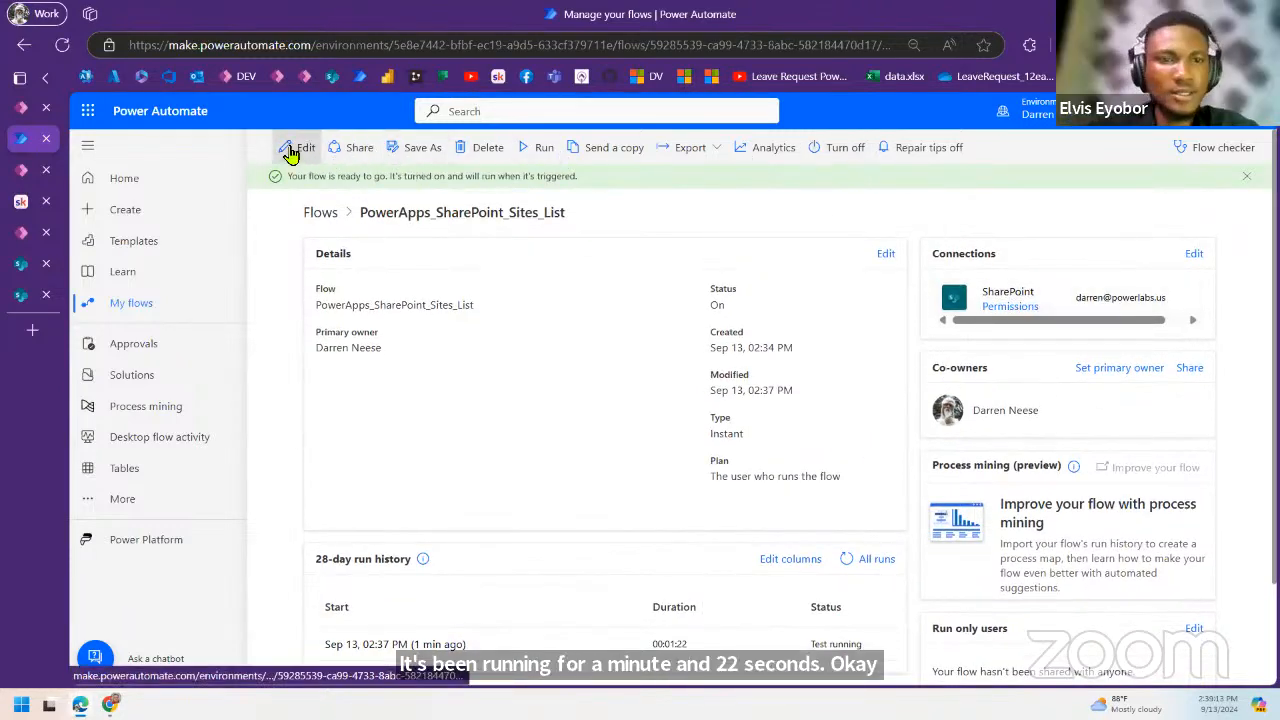
click(62, 47)
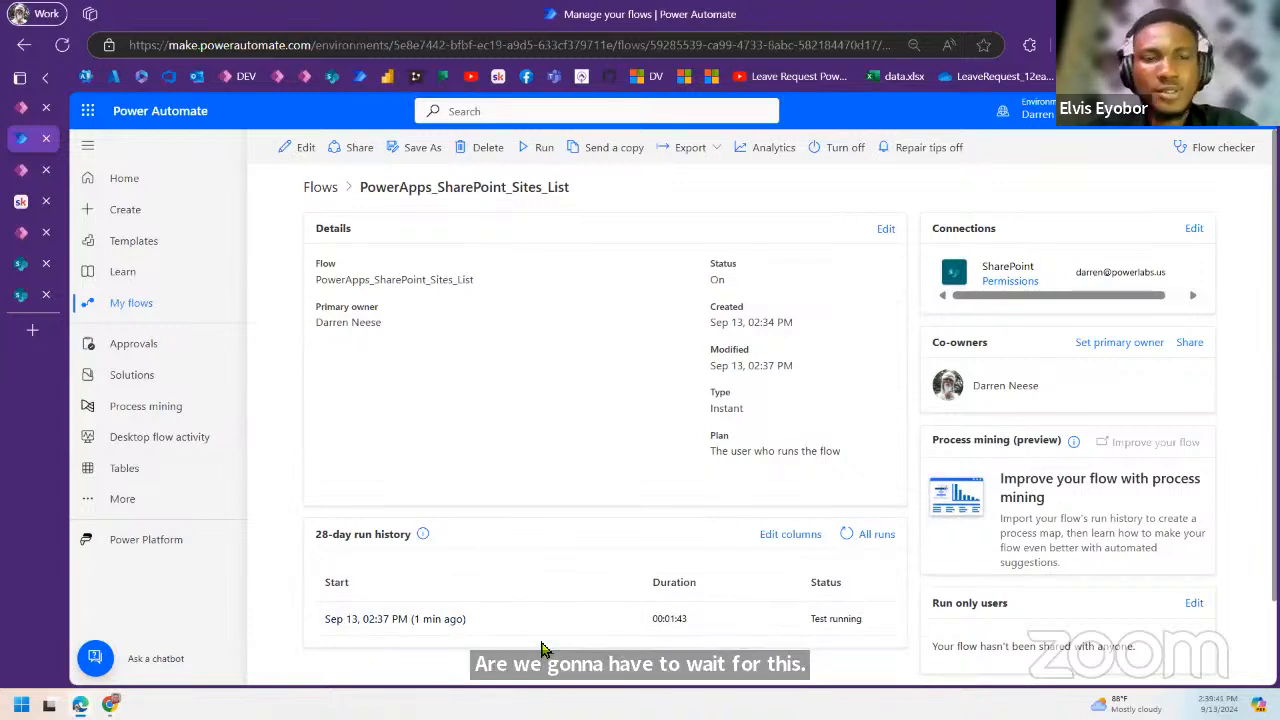
click(297, 150)
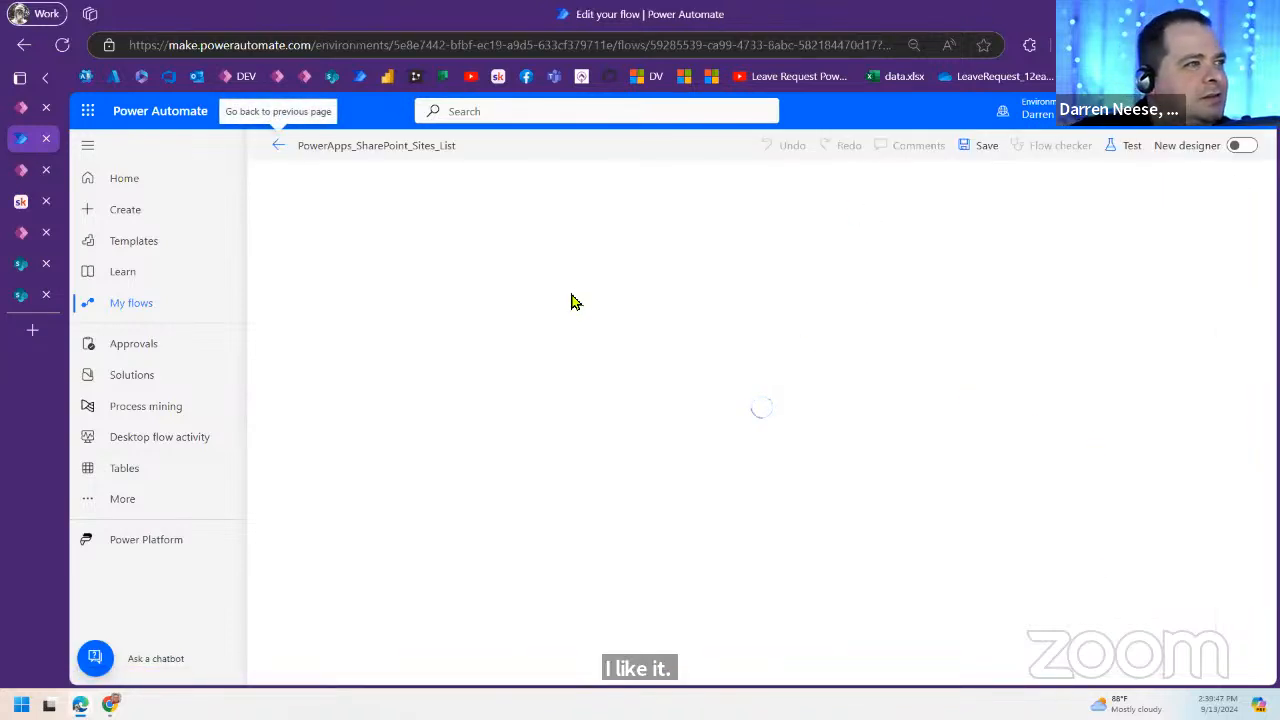
click(1129, 148)
click(1027, 187)
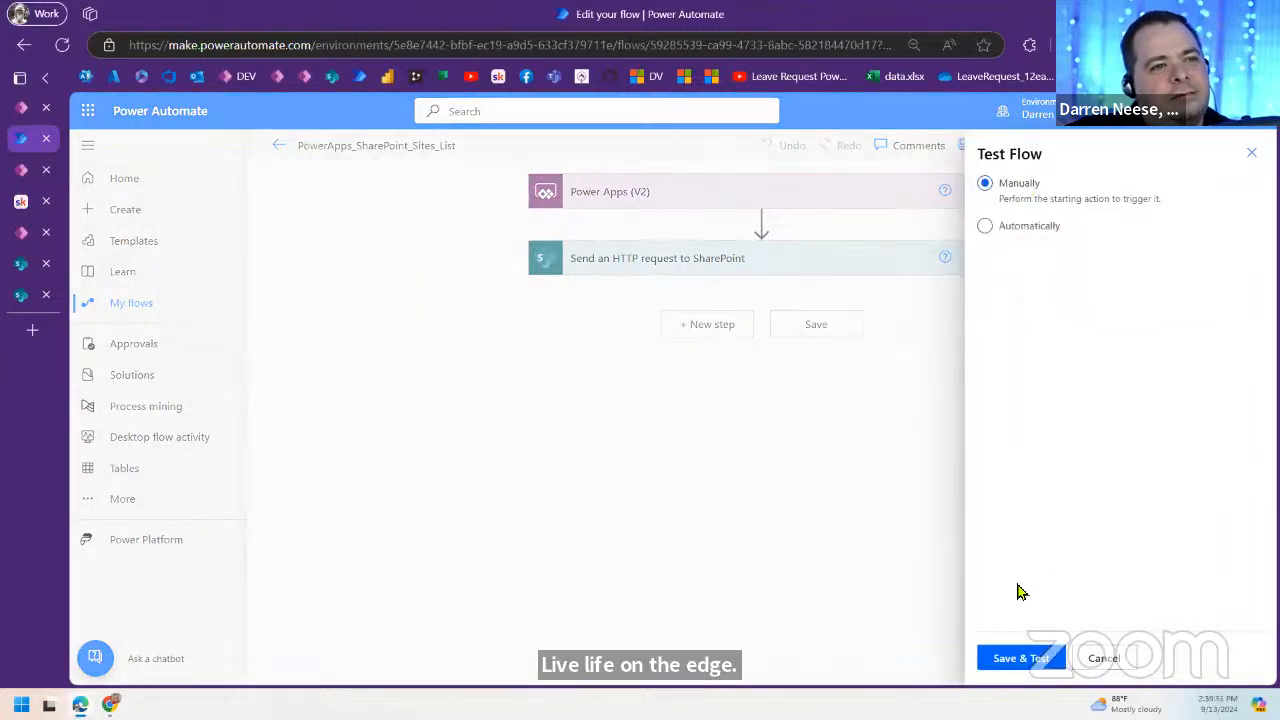
click(986, 226)
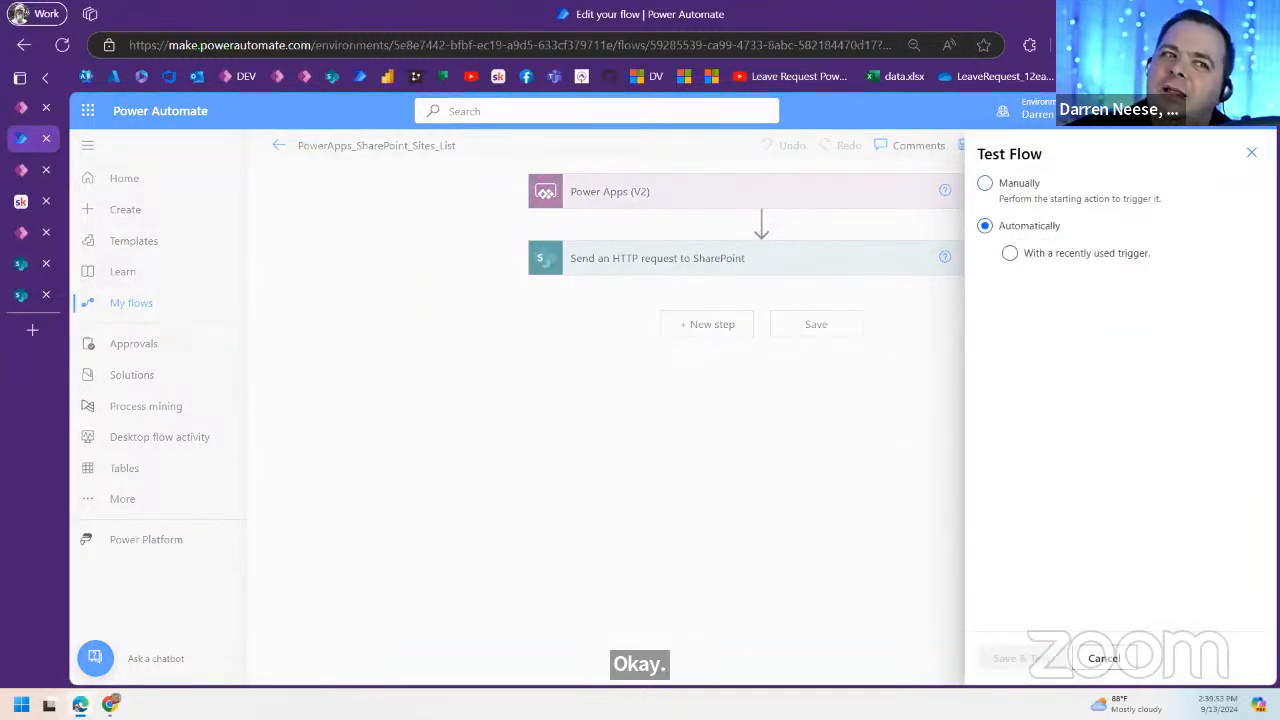
click(1095, 262)
click(1044, 186)
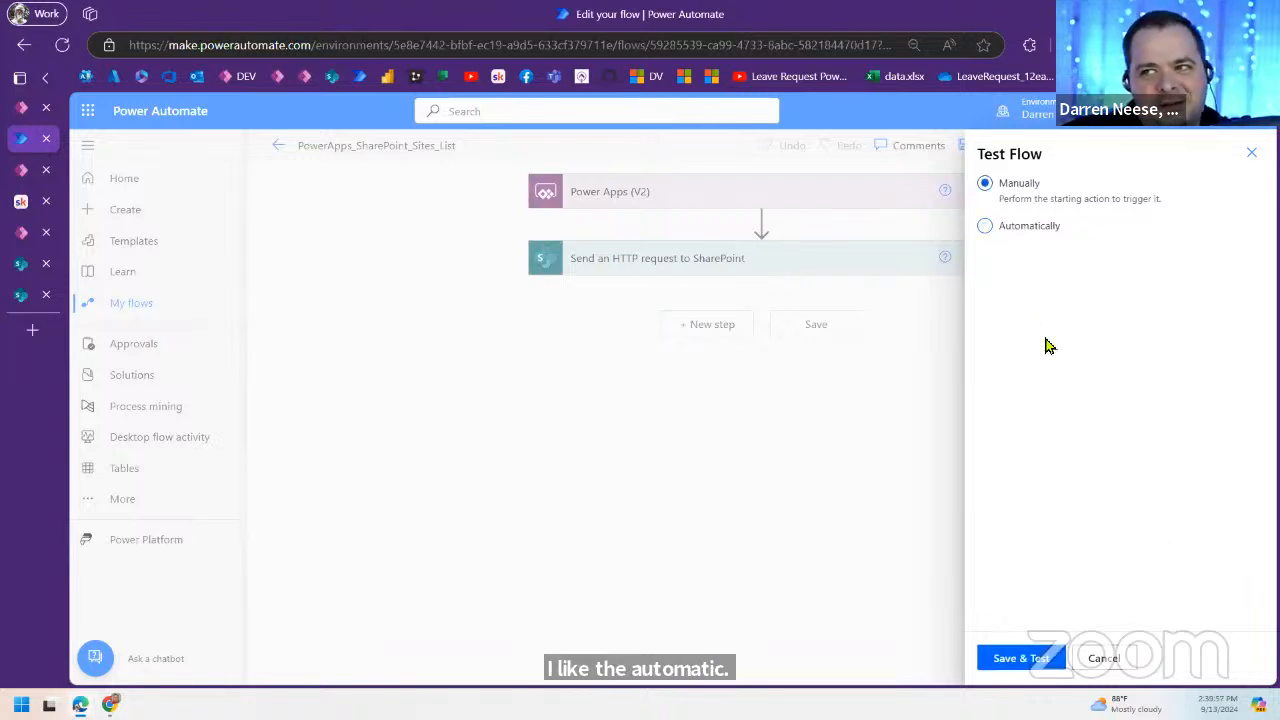
click(1038, 668)
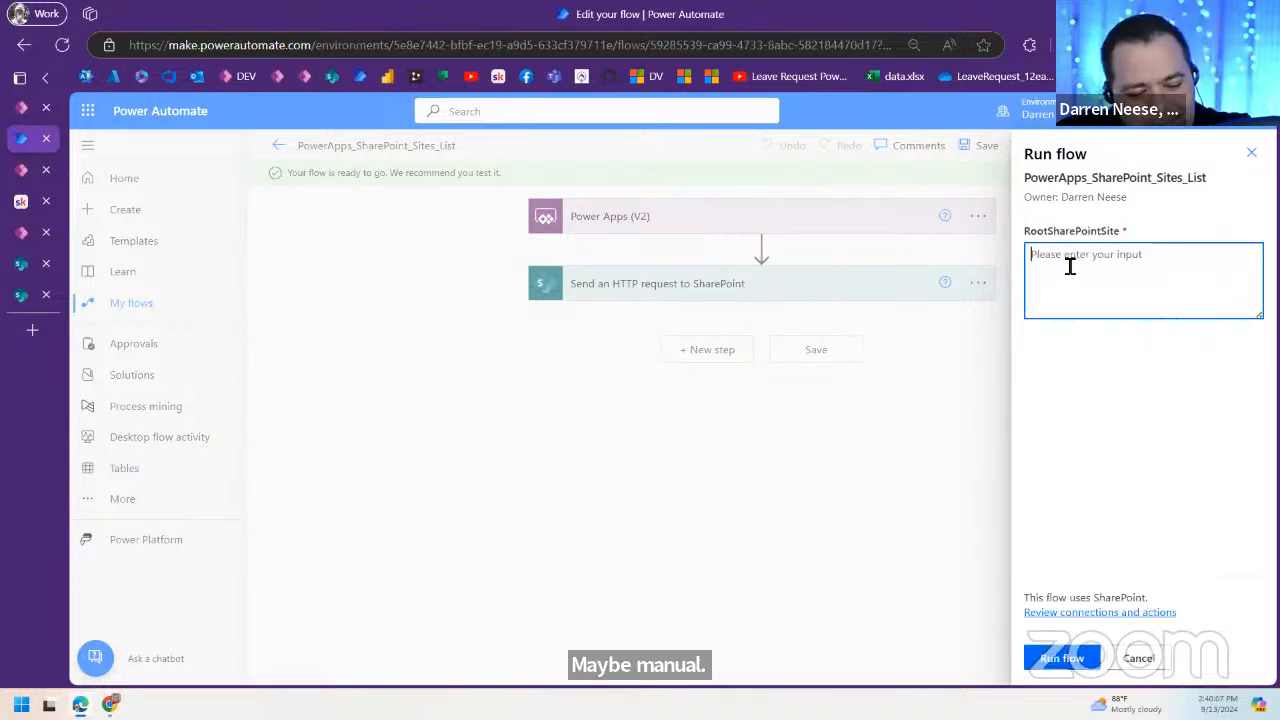
key(super+v)
click(1160, 410)
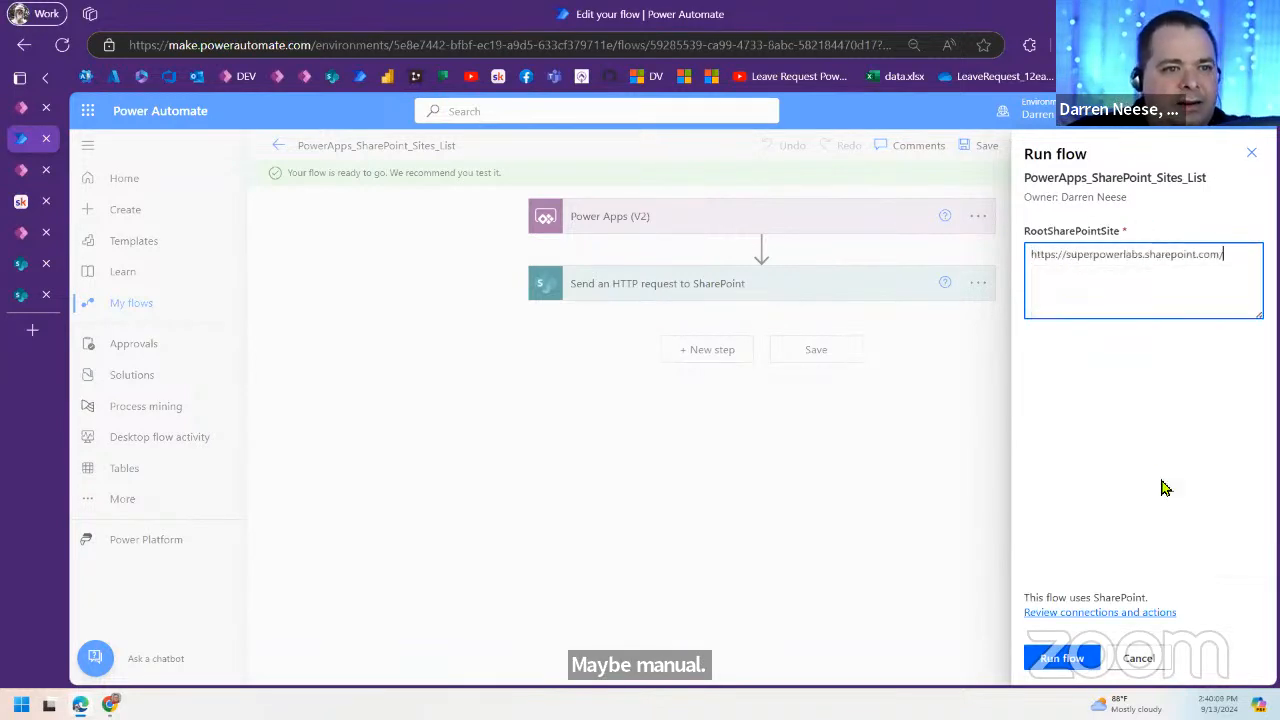
click(1058, 660)
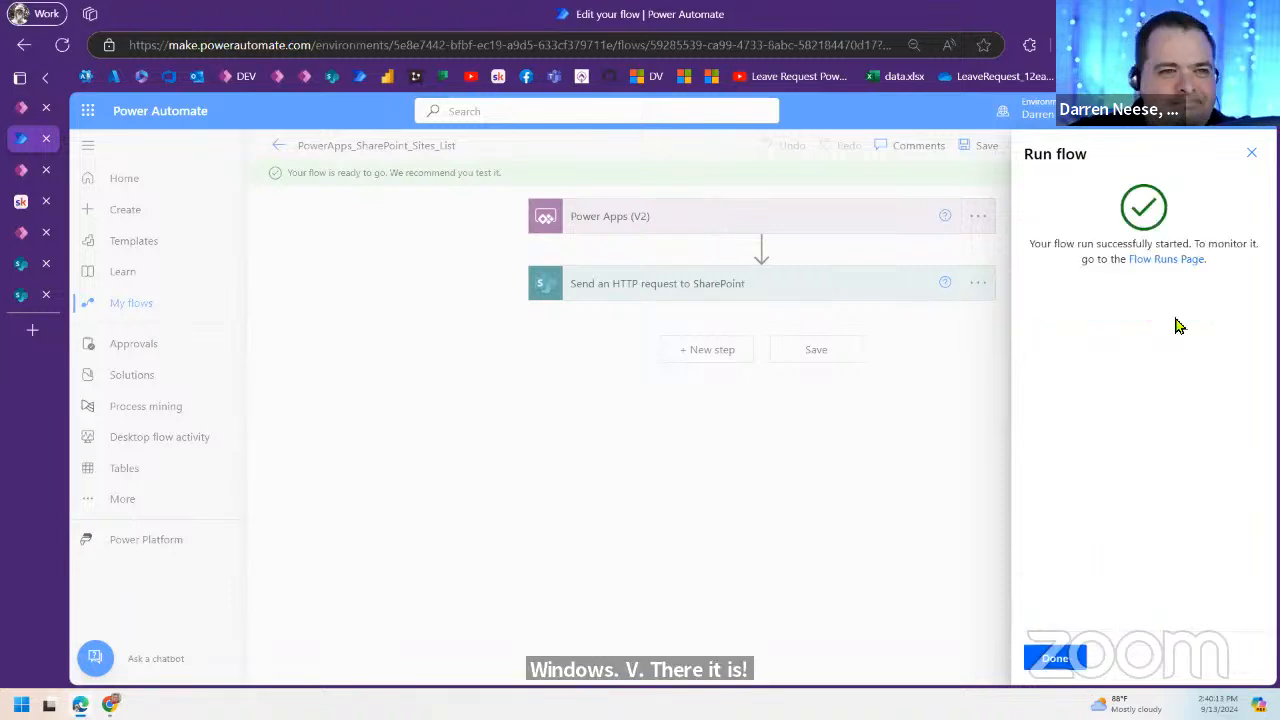
click(1055, 660)
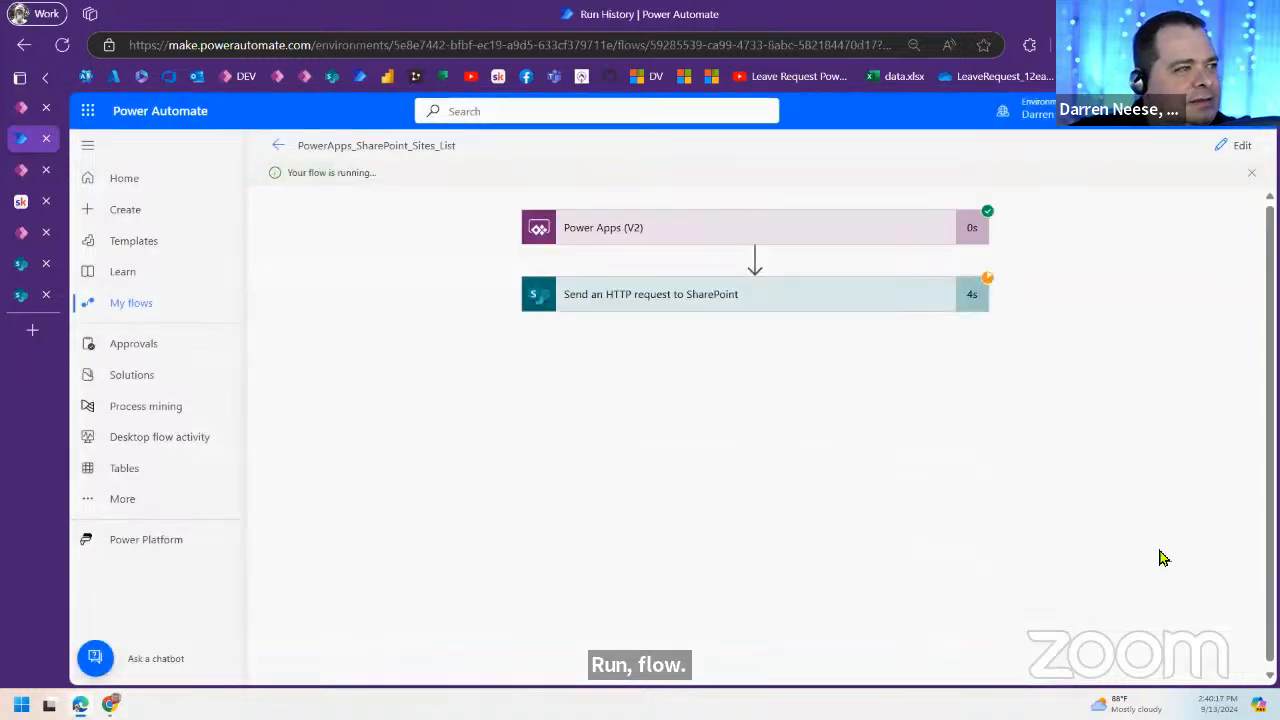
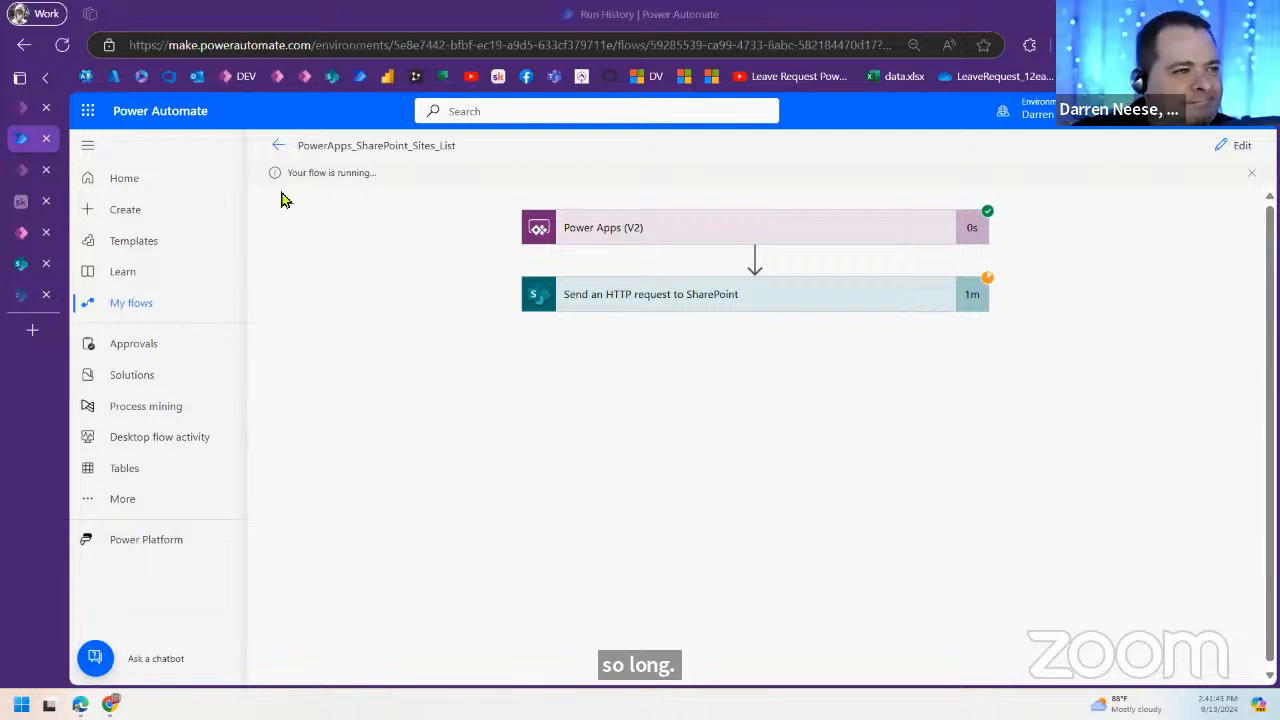
Step: Return to the flow's details page and check both test runs in the 28-day run history
click(281, 148)
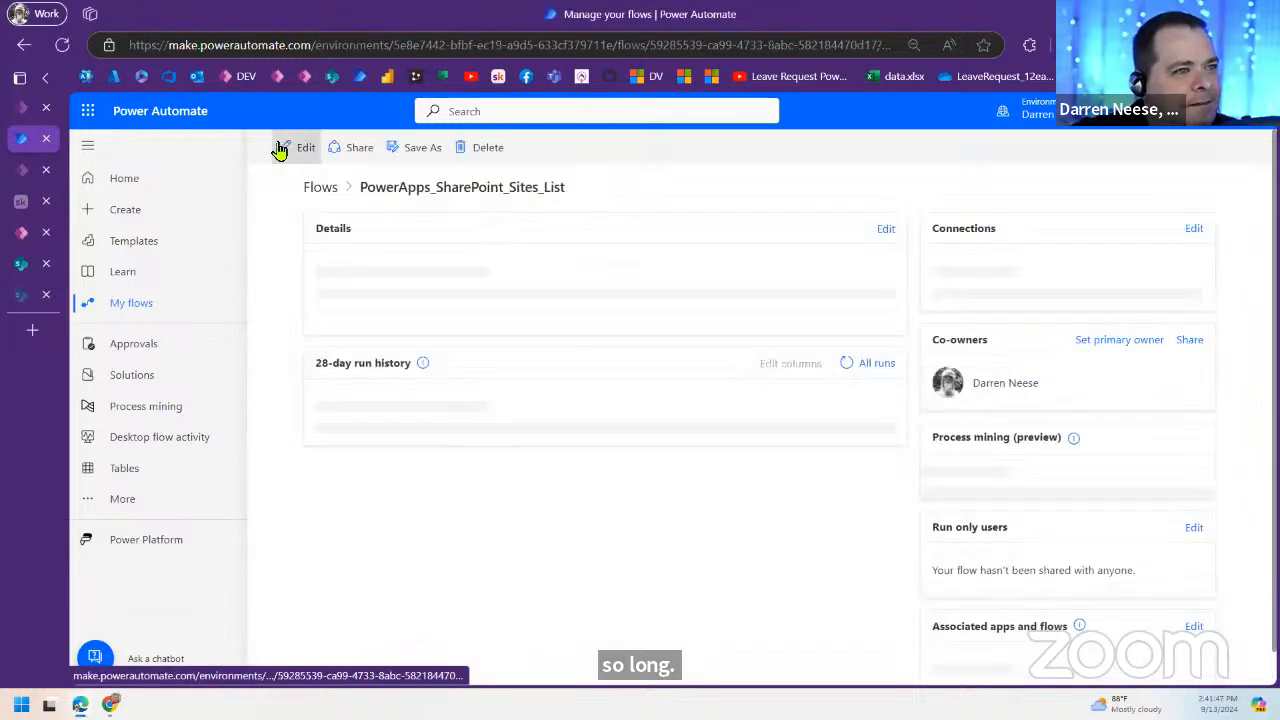
scroll(503, 403, down, 1)
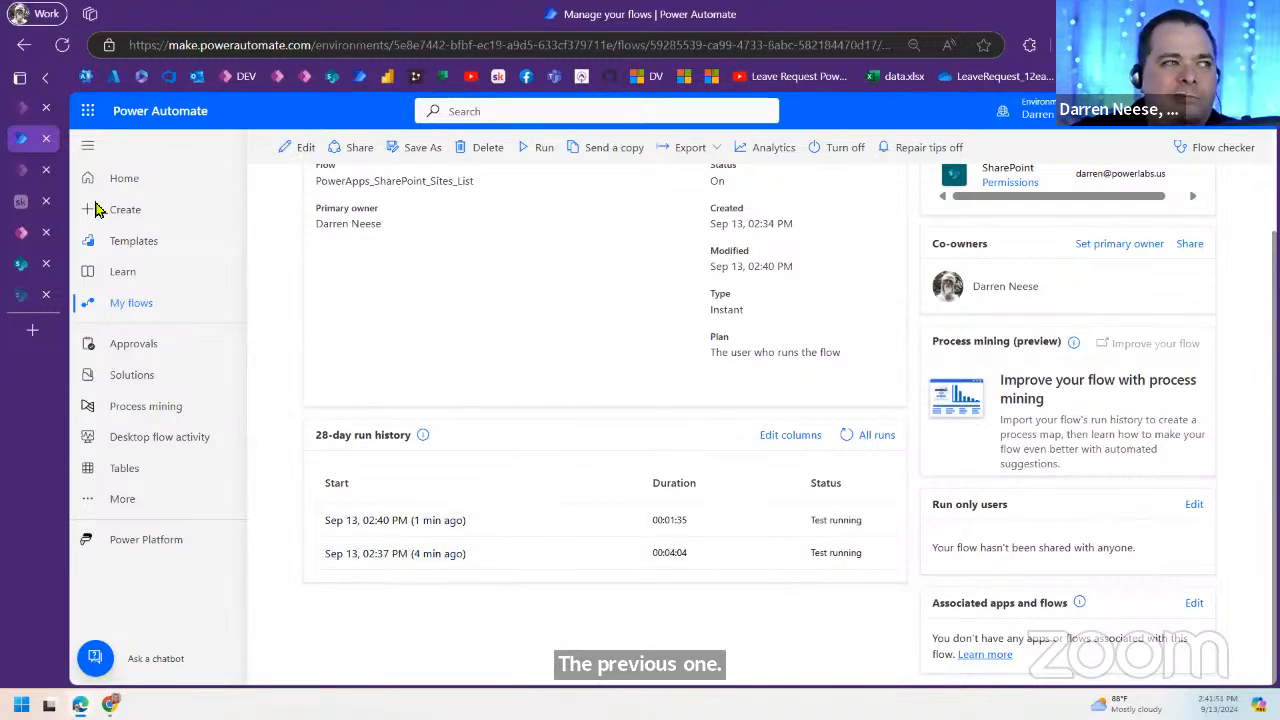
Step: Switch to Power Apps Studio, save the SharePoint JumpStart 20240913 app and leave the app editor
click(22, 107)
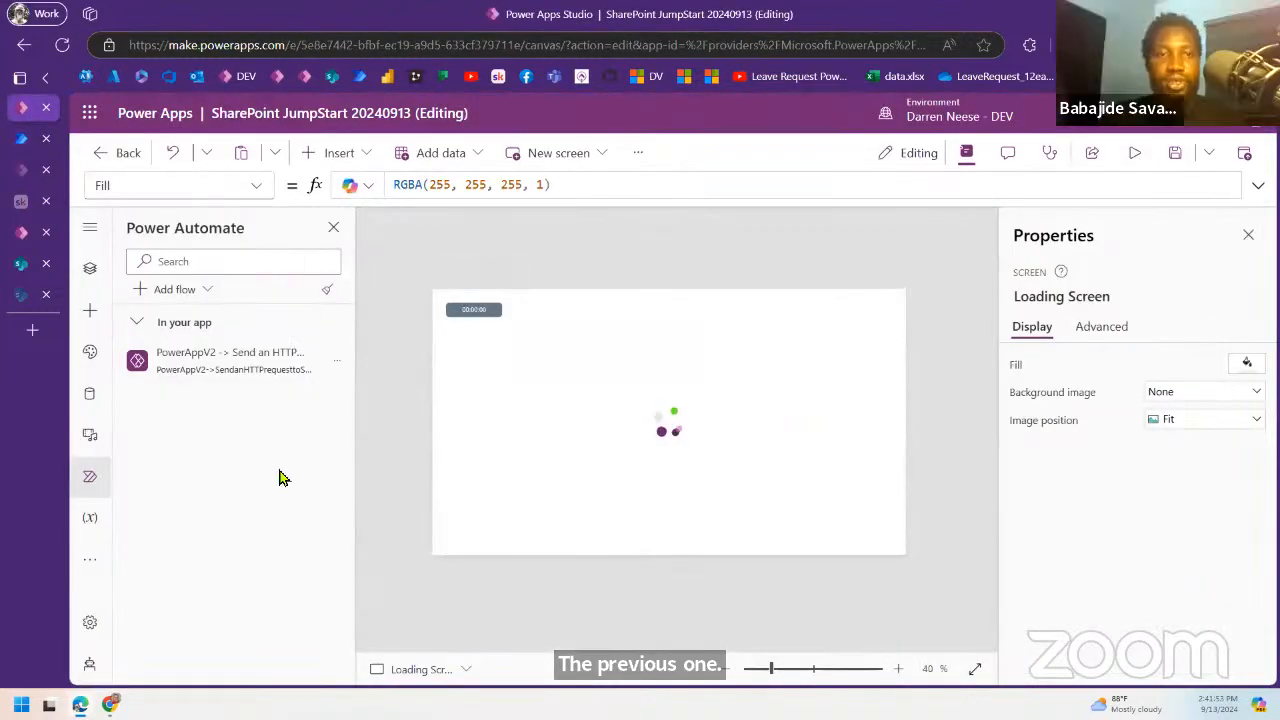
click(1177, 153)
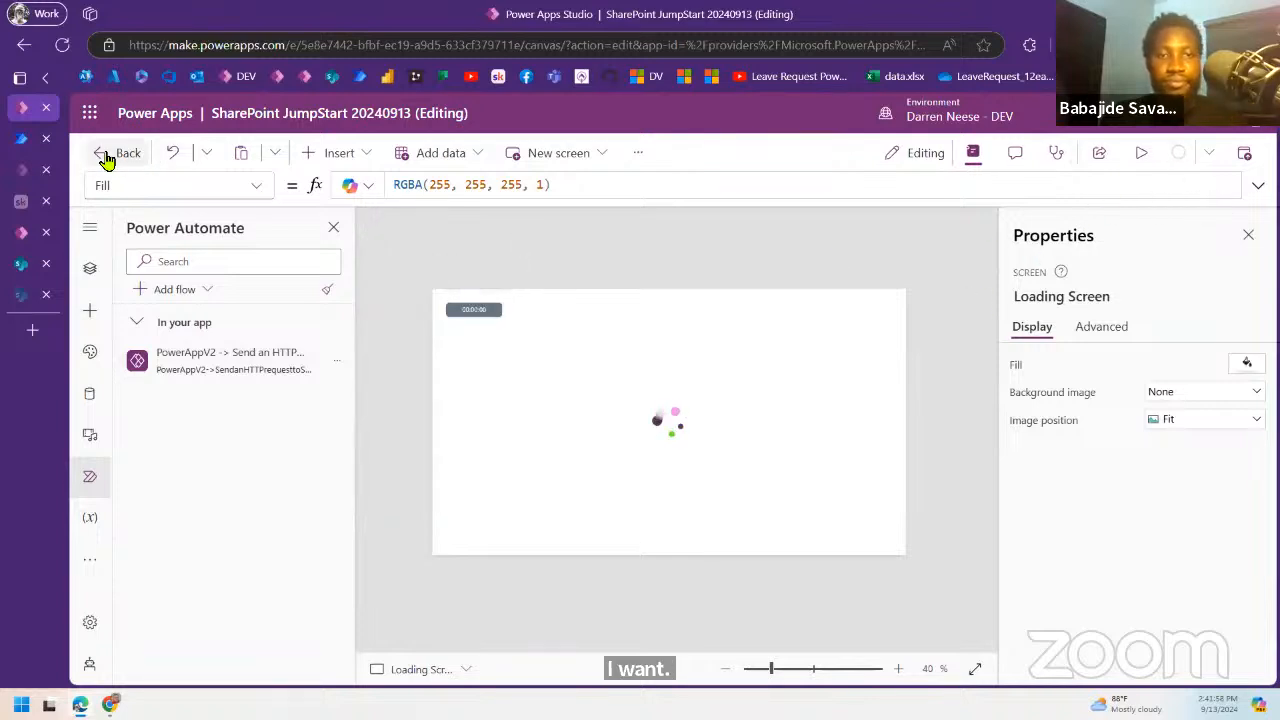
click(22, 138)
click(22, 107)
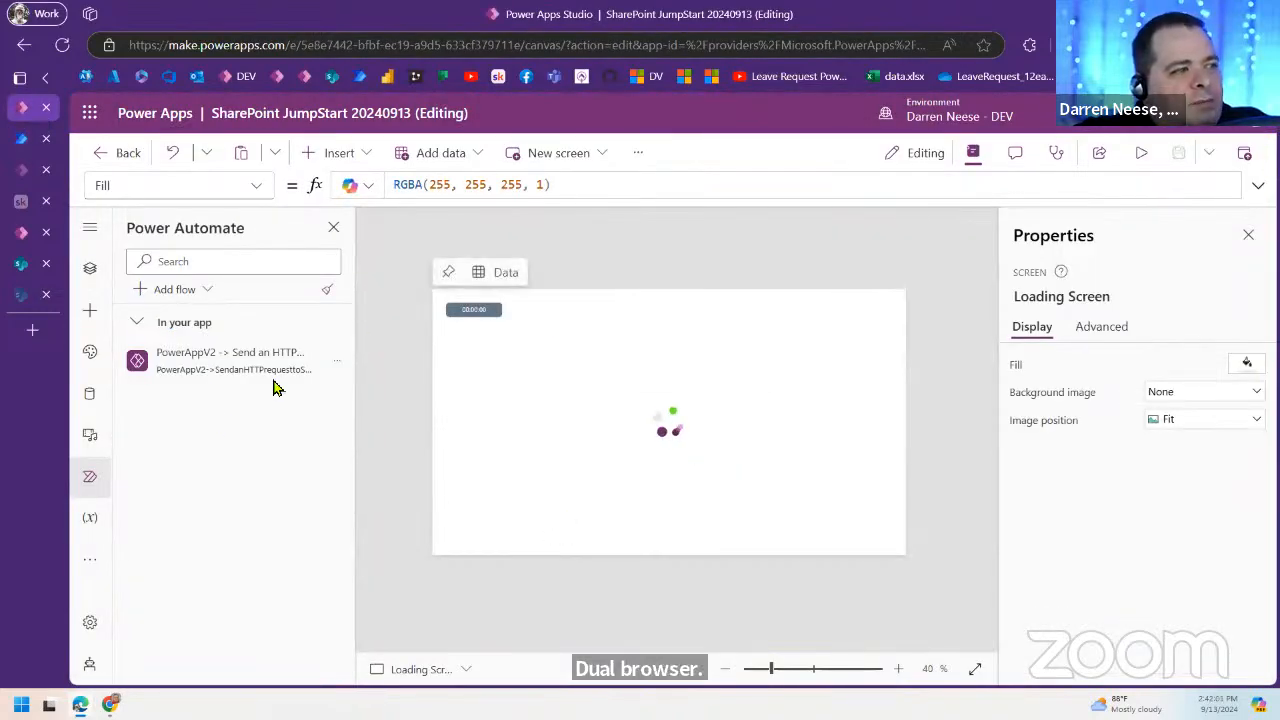
click(126, 152)
click(729, 460)
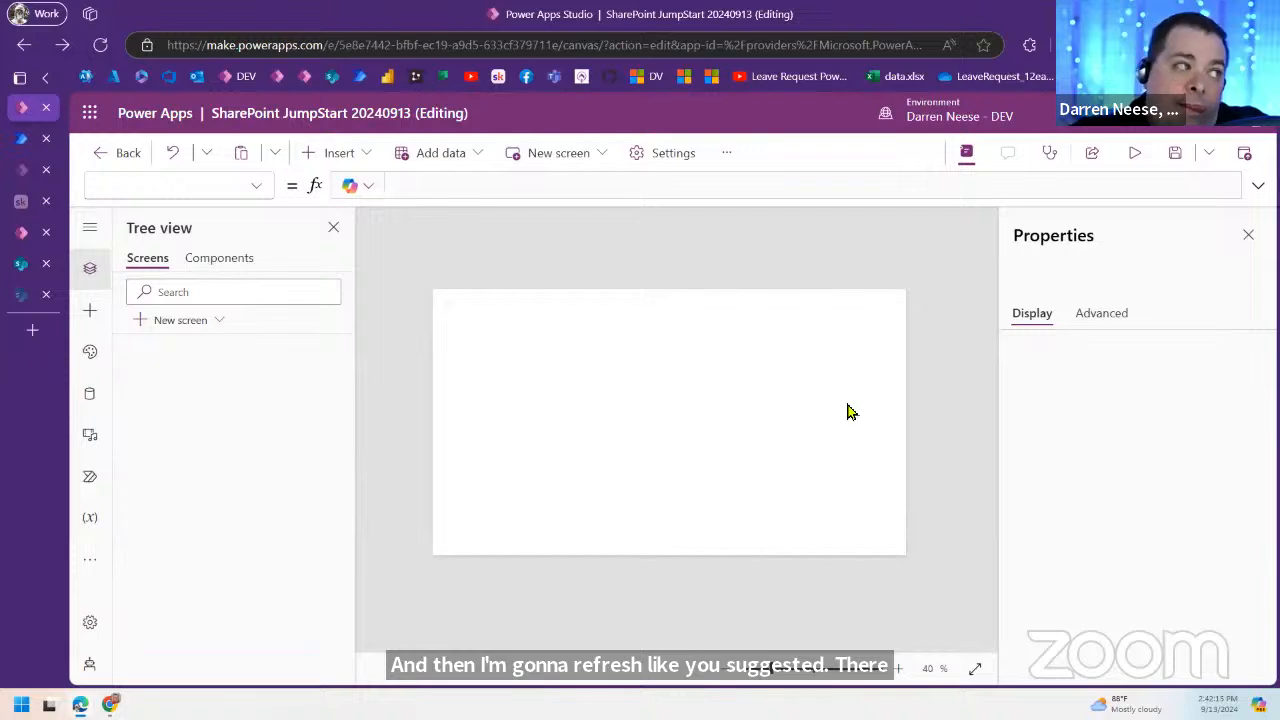
click(120, 158)
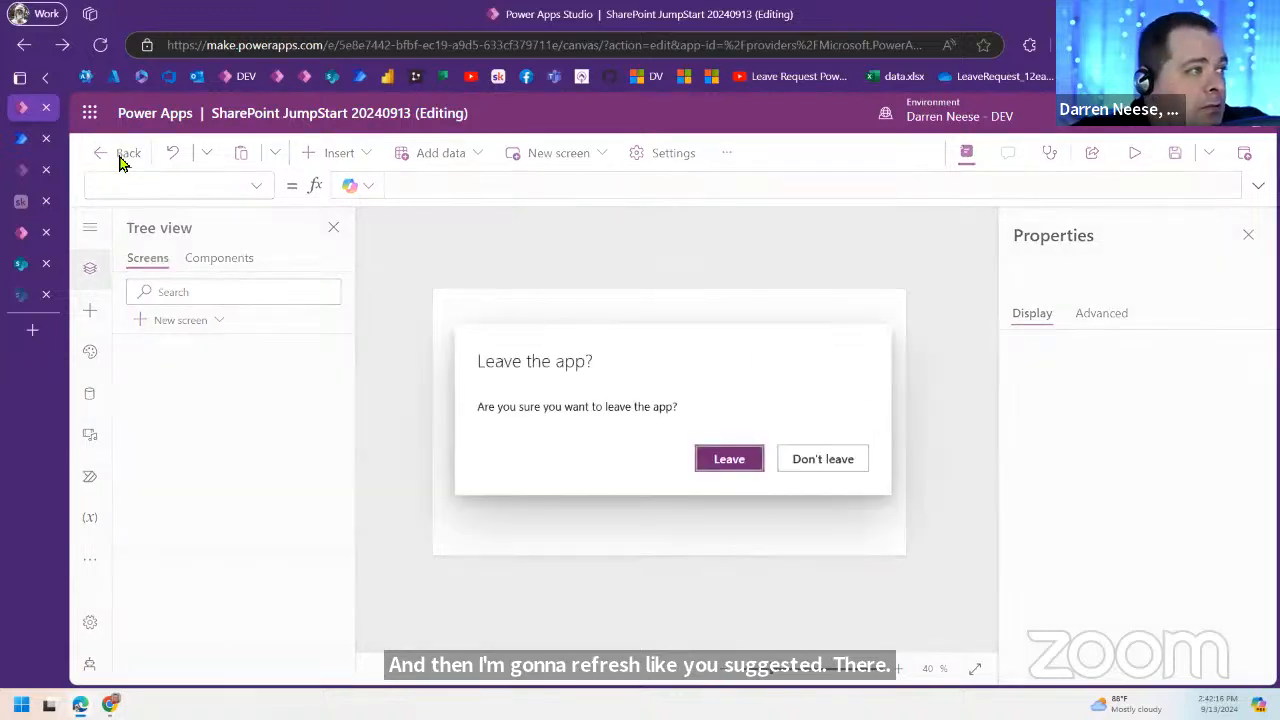
click(731, 465)
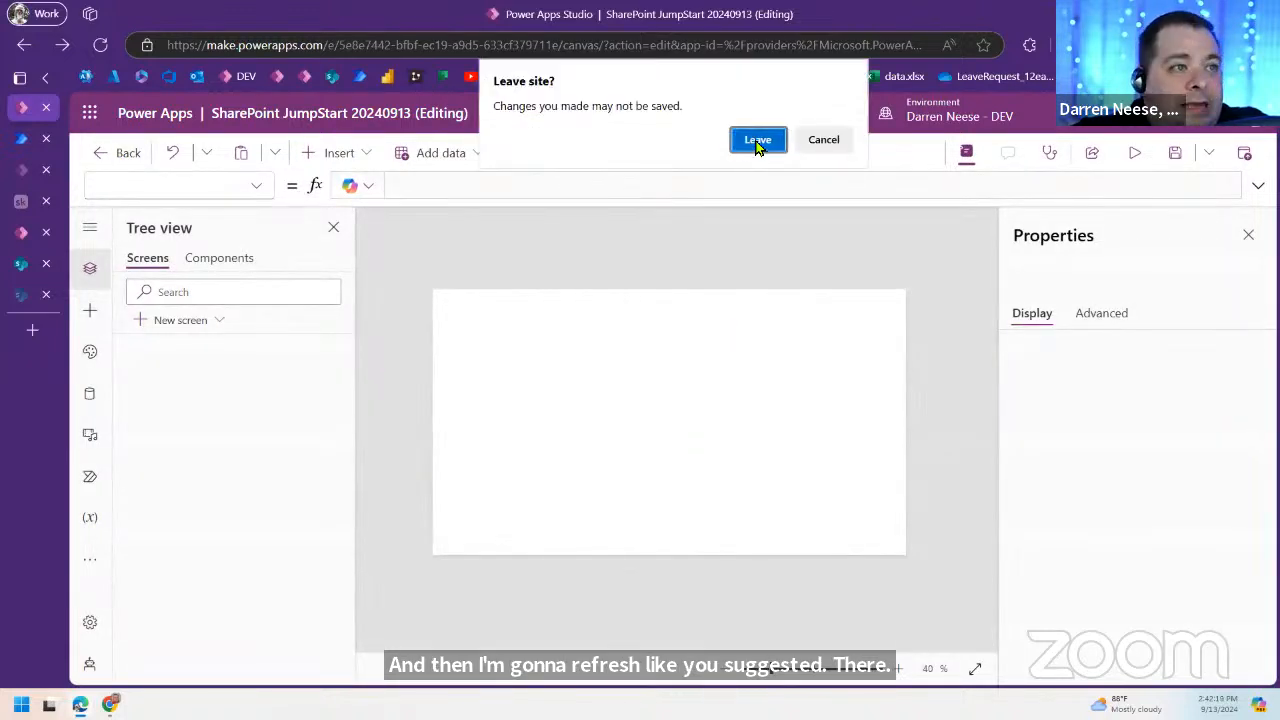
click(757, 141)
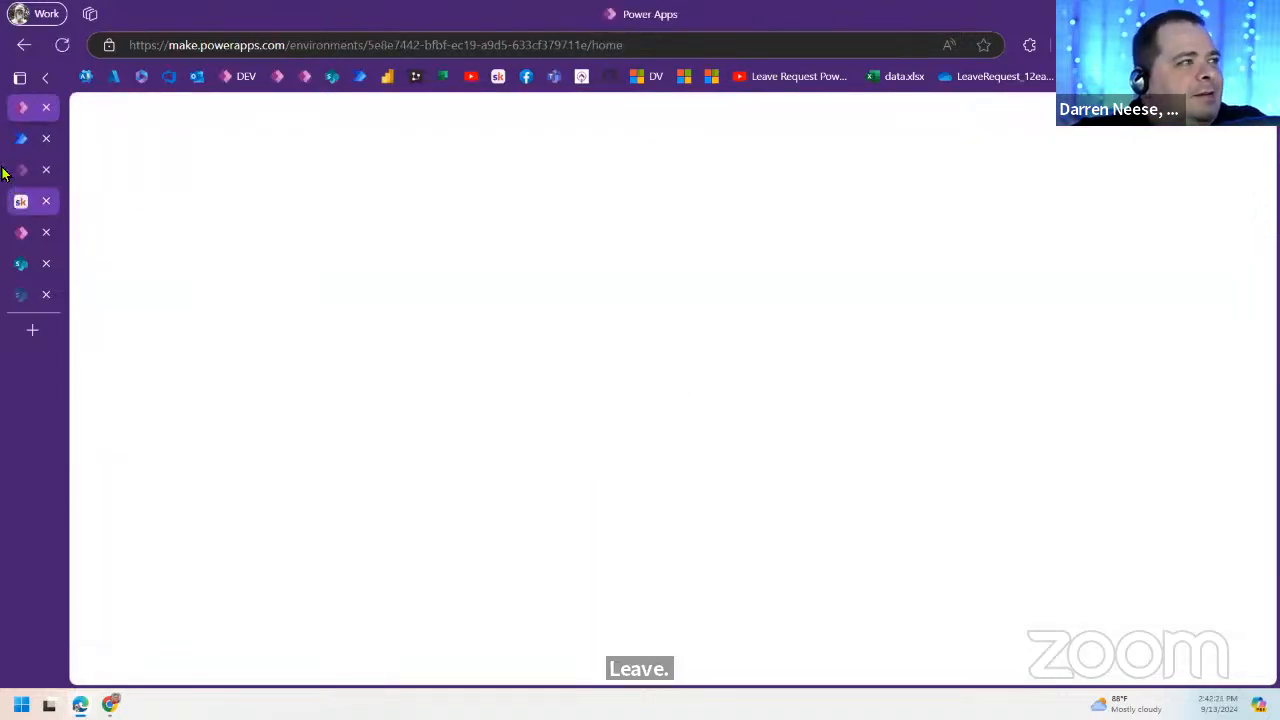
Step: Switch back to Power Automate and refresh the flow's run history to check the status of the test runs
click(24, 141)
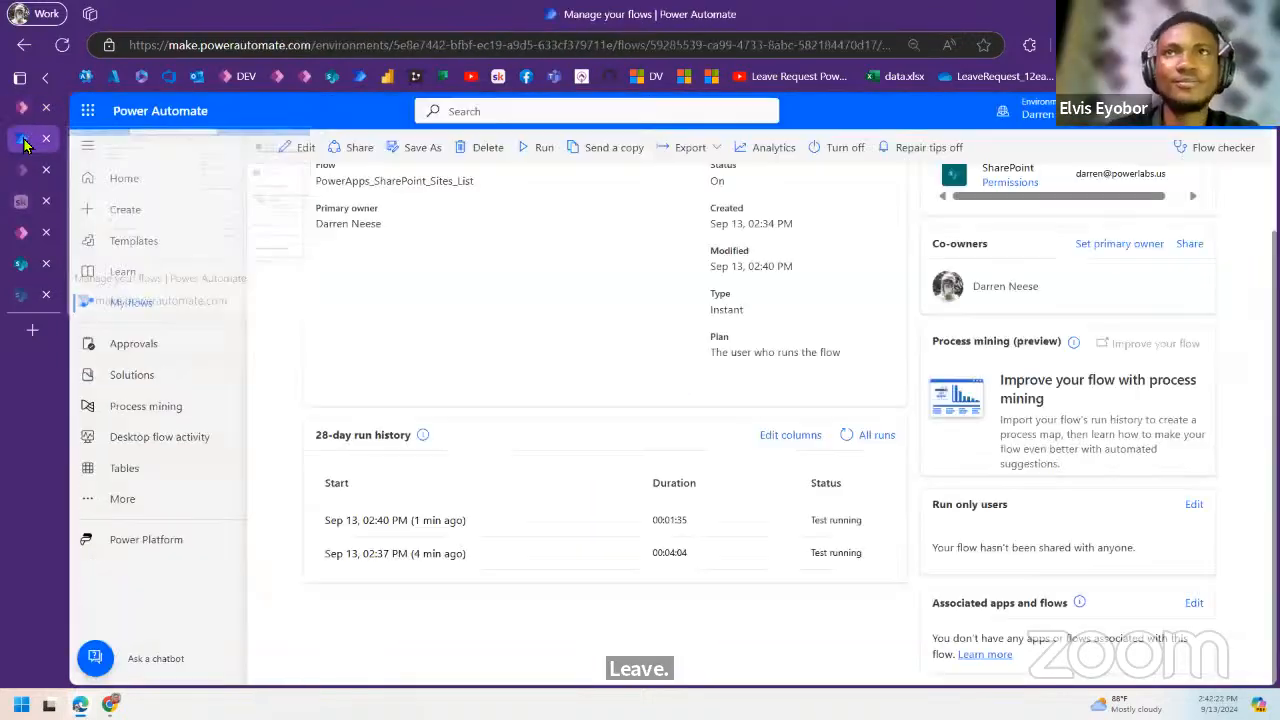
click(63, 45)
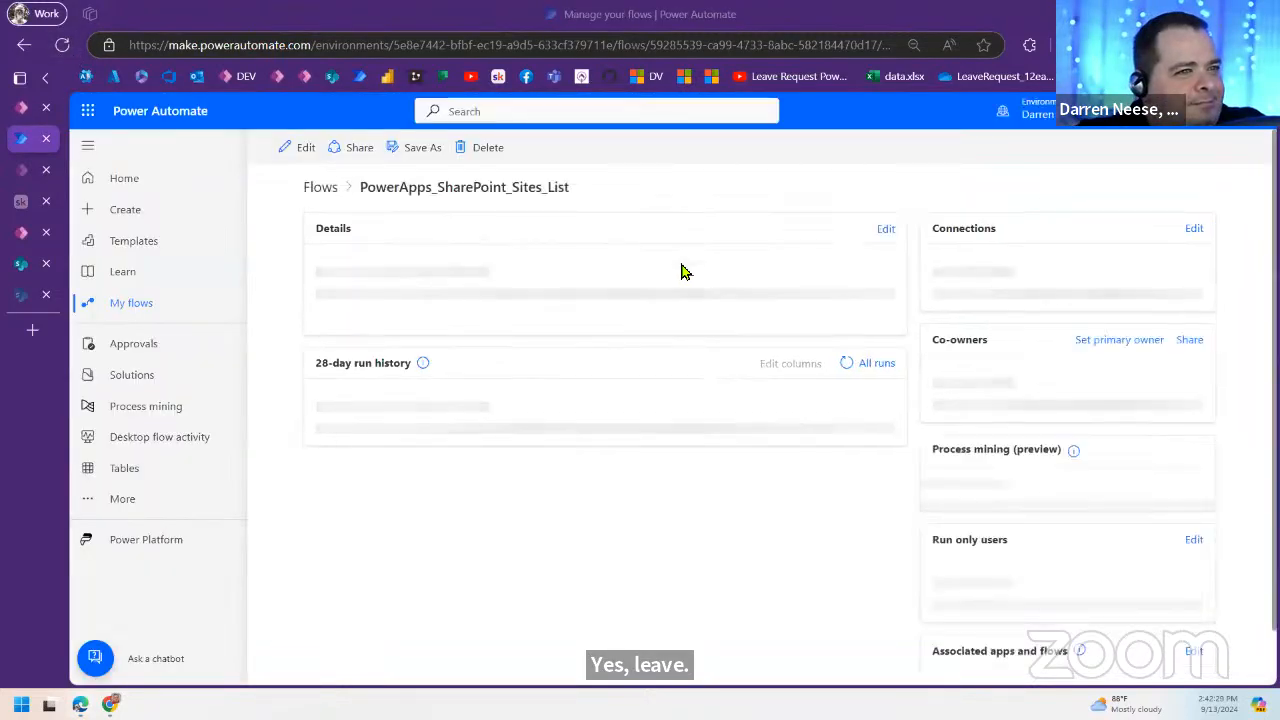
scroll(800, 450, down, 1)
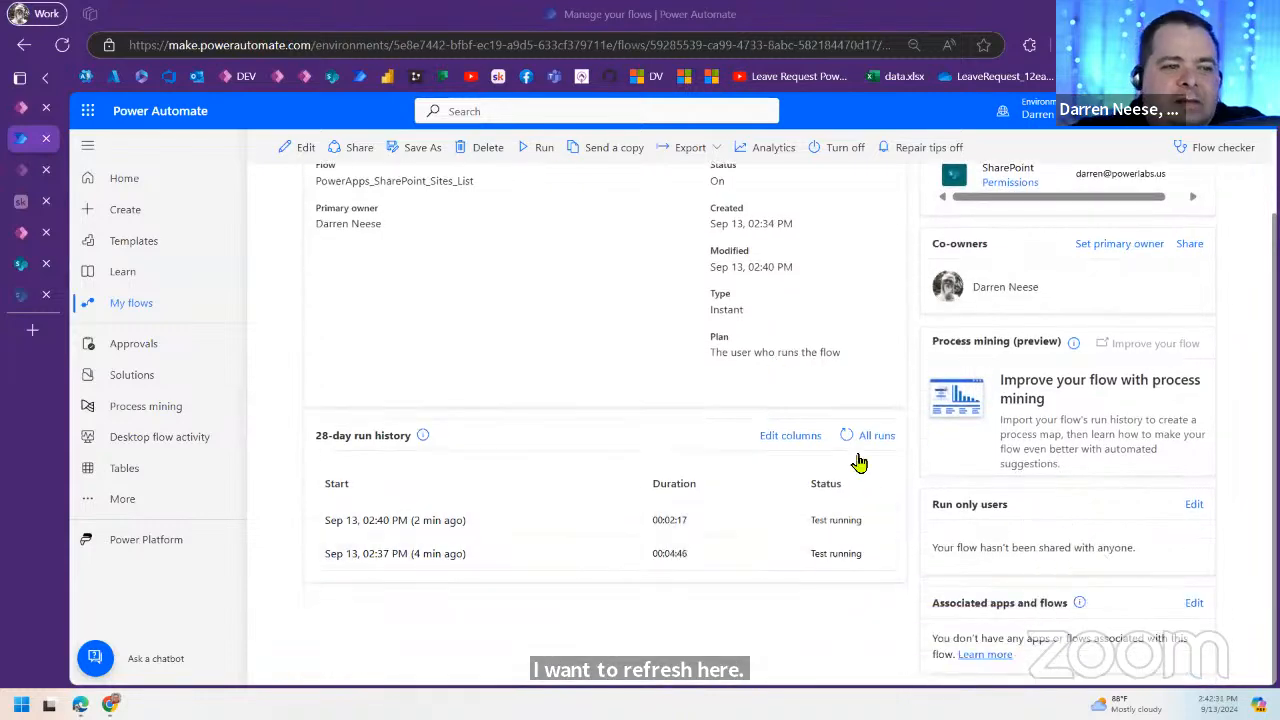
click(846, 434)
scroll(818, 595, down, 1)
scroll(820, 590, down, 1)
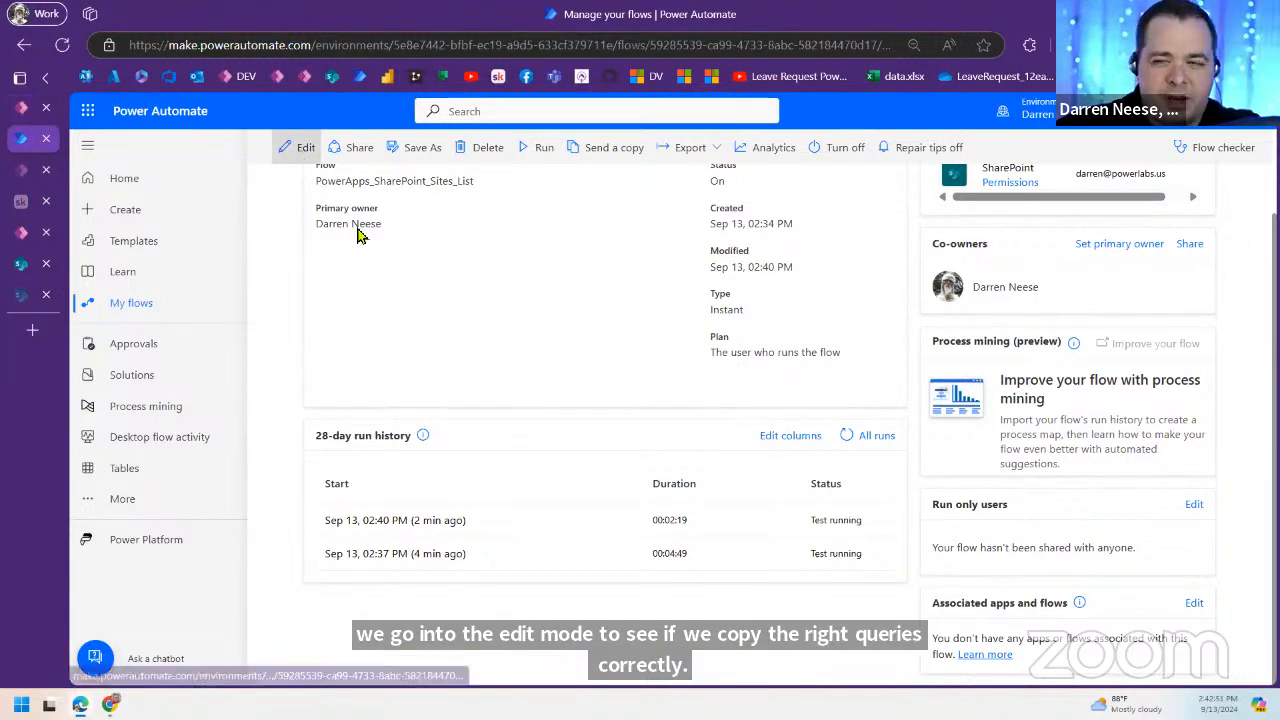
Step: Open the flow for editing and review the site address, method, Uri and headers of the Send an HTTP request to SharePoint action
click(305, 148)
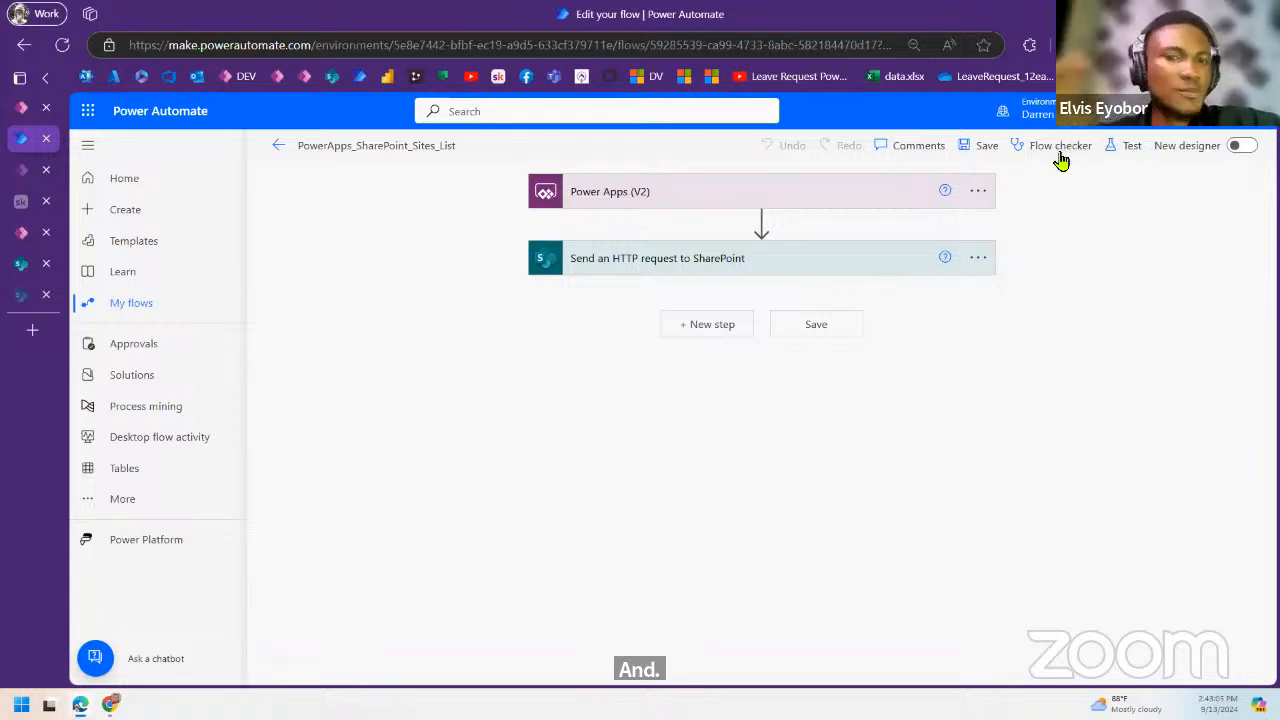
click(829, 258)
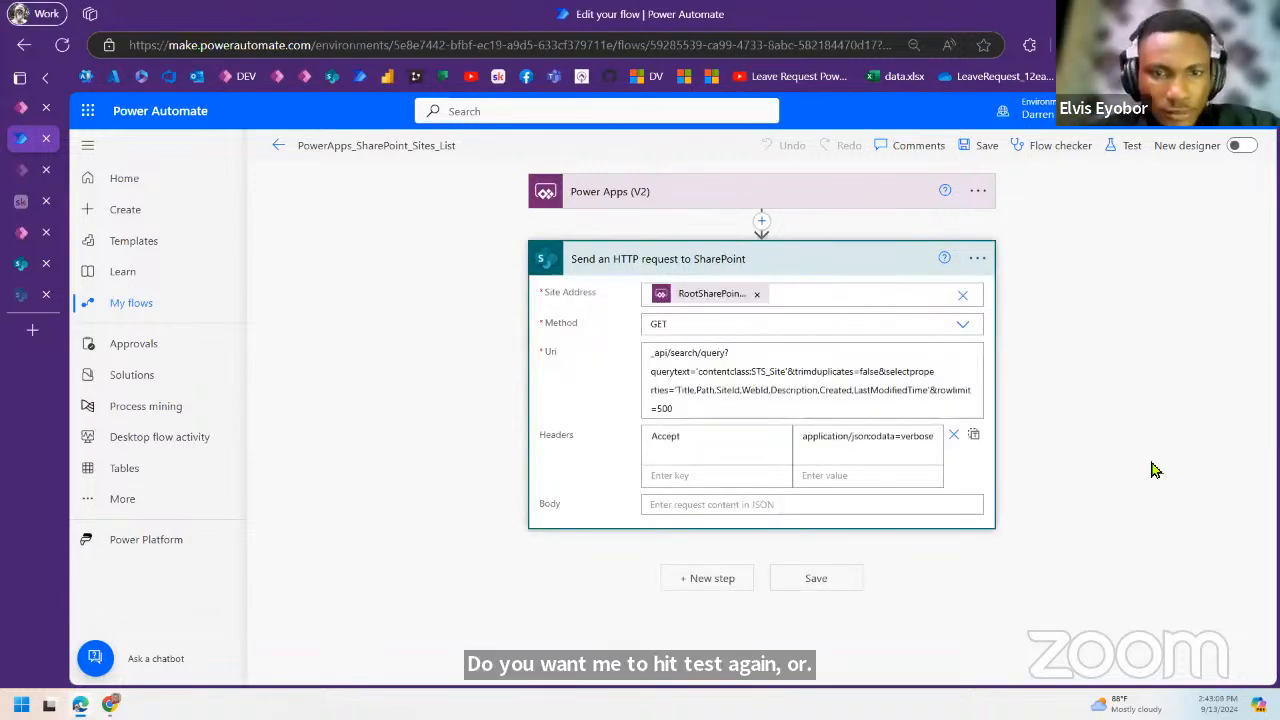
click(843, 412)
click(1147, 345)
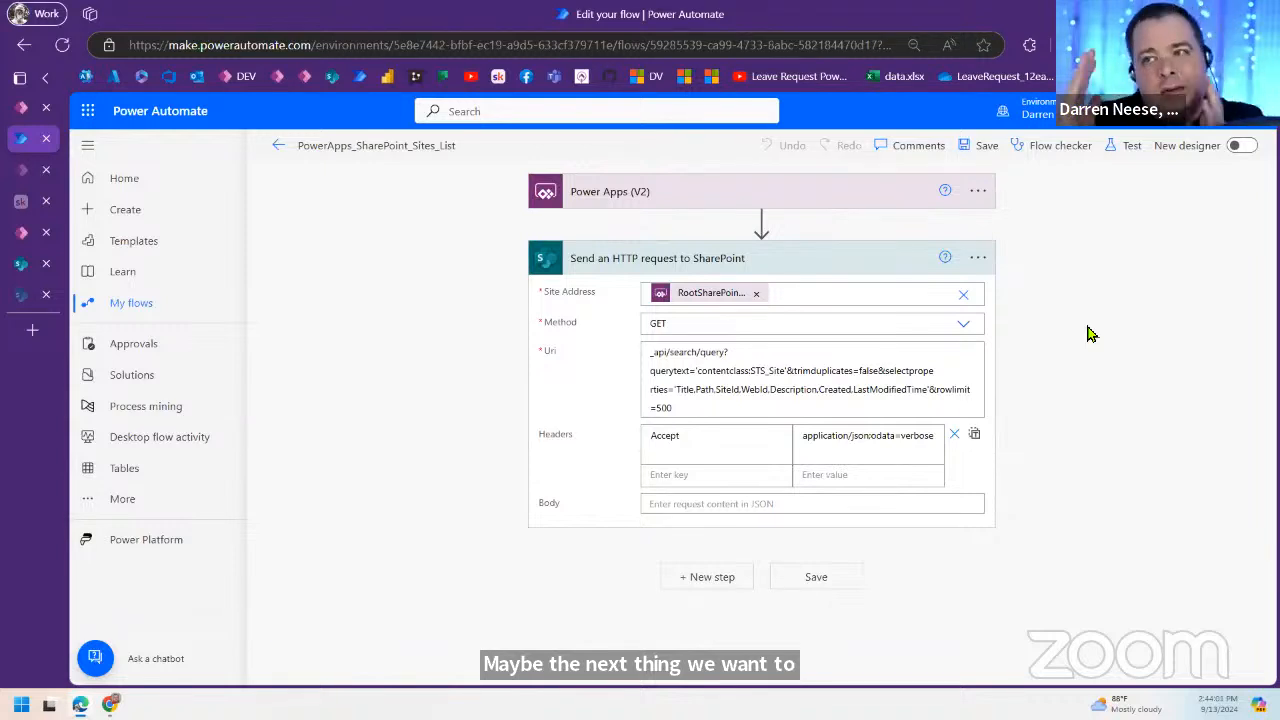
Step: Save the flow and return to its details page to check the run history
click(279, 146)
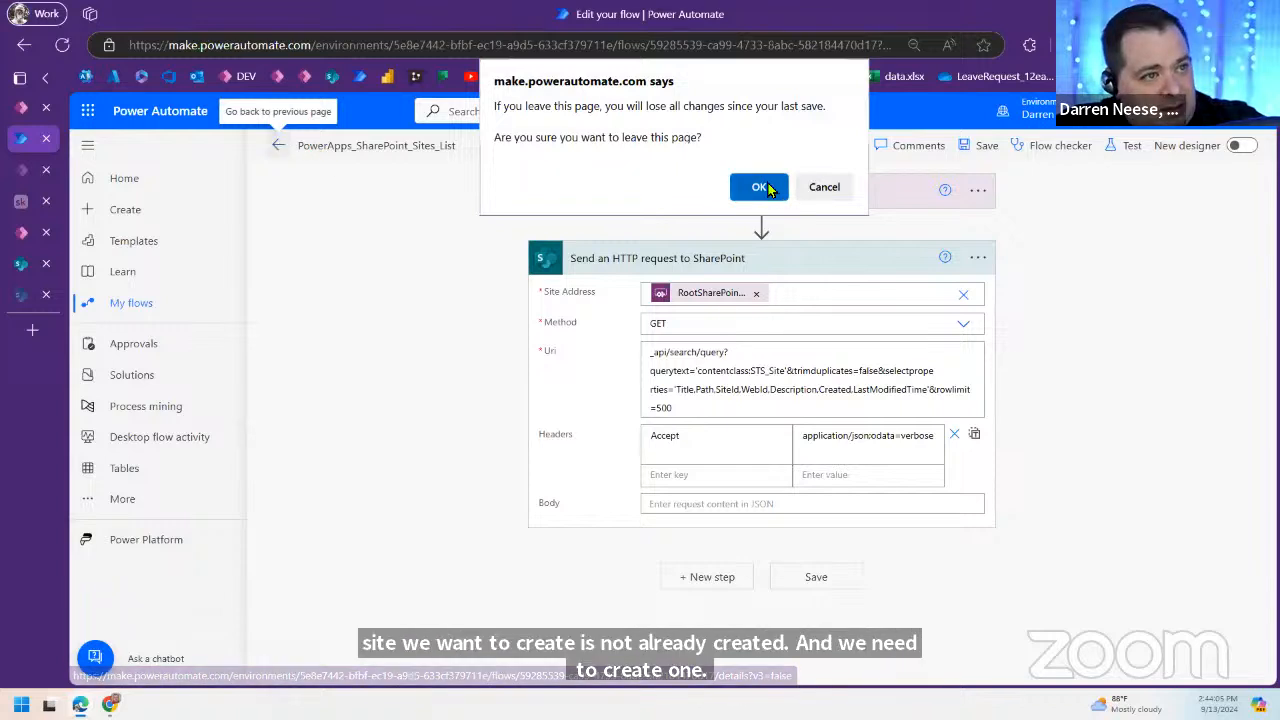
click(855, 195)
click(987, 145)
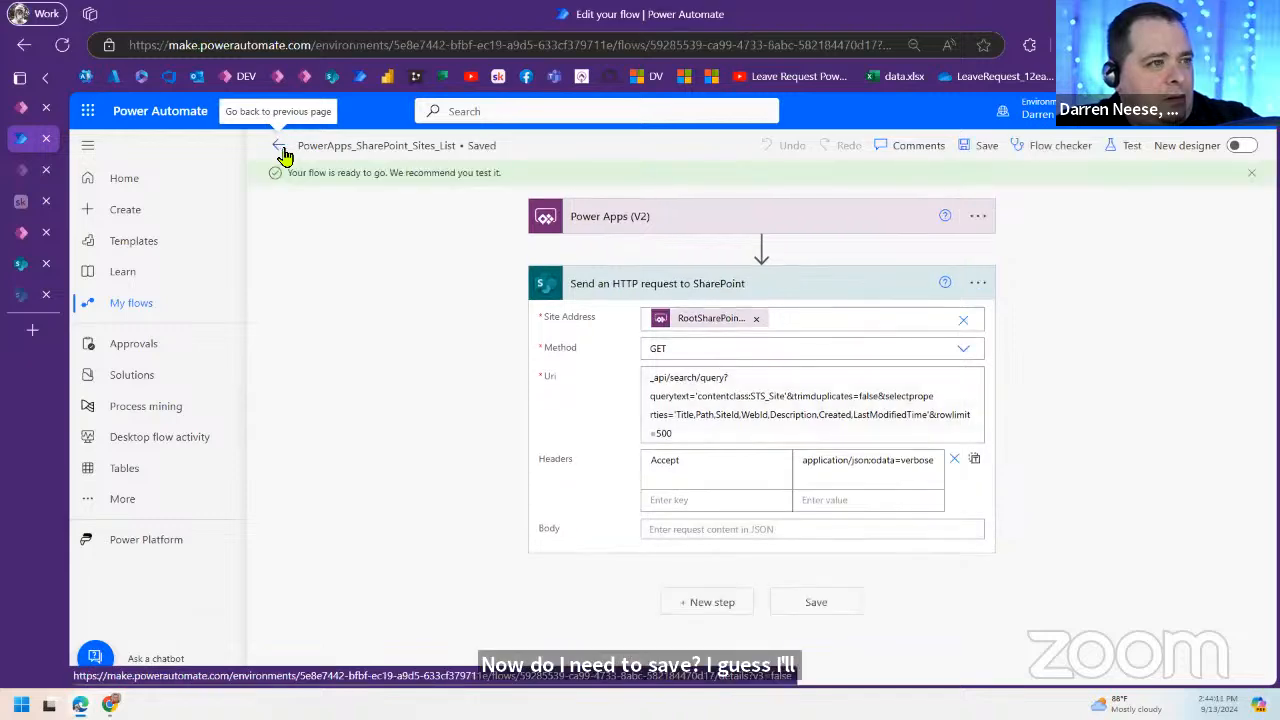
click(278, 147)
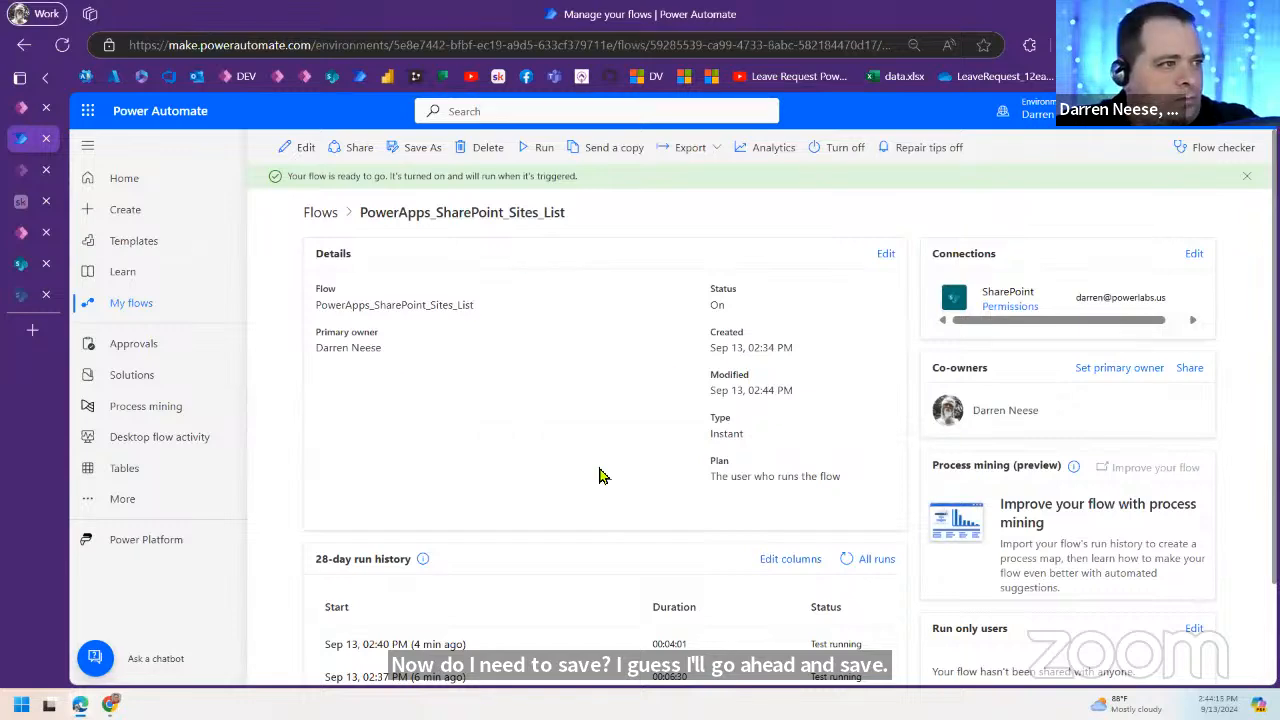
scroll(600, 477, down, 2)
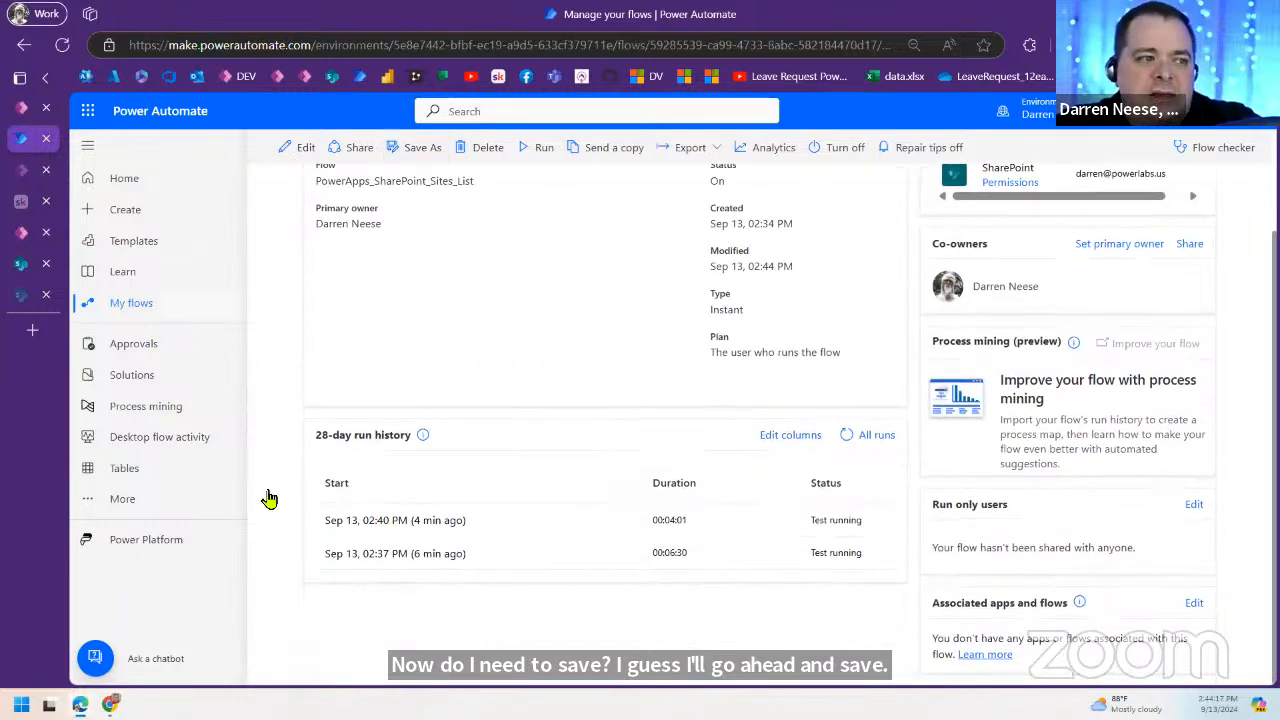
Step: Duplicate the browser tab showing the PowerApps_SharePoint_Sites_List flow details
right_click(14, 143)
click(615, 320)
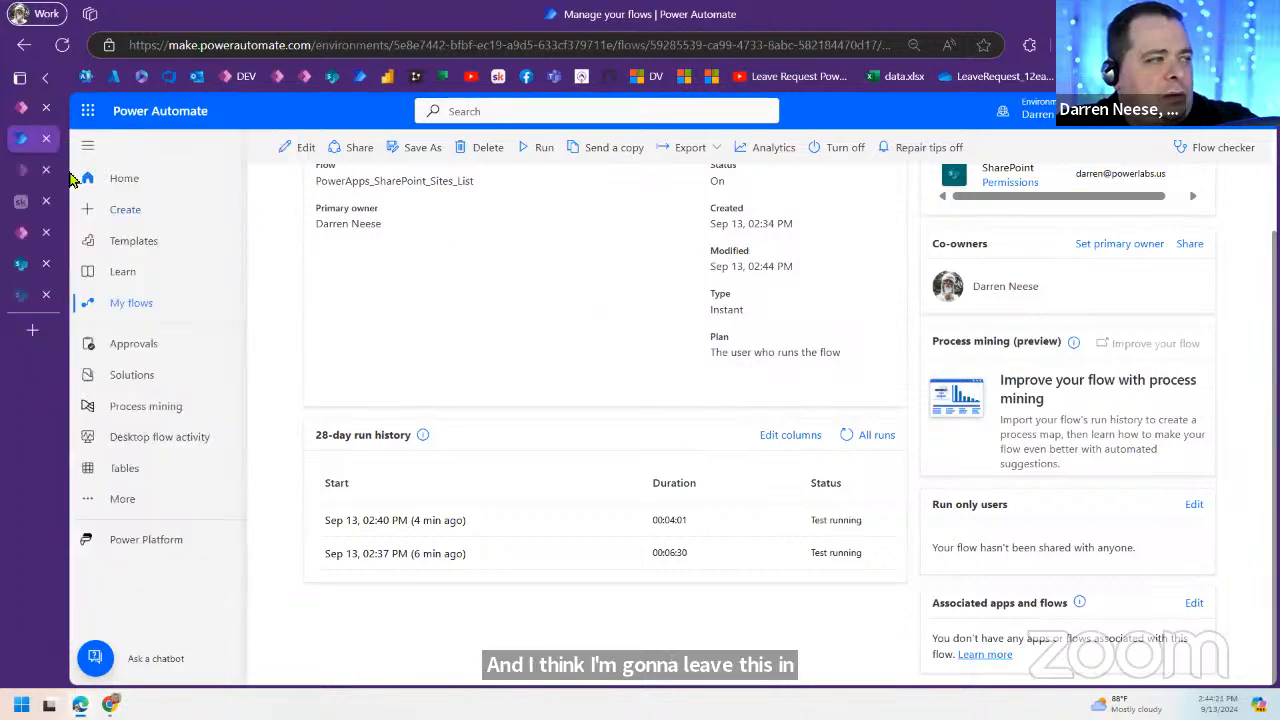
right_click(16, 143)
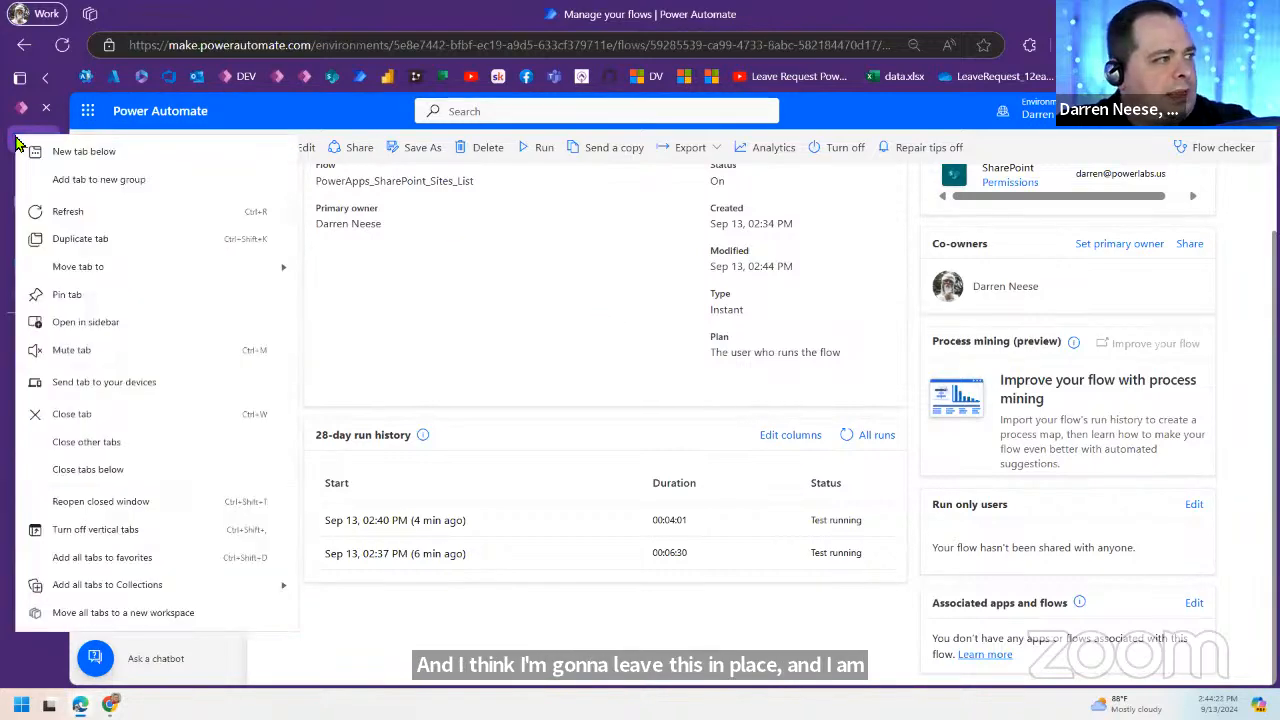
click(94, 240)
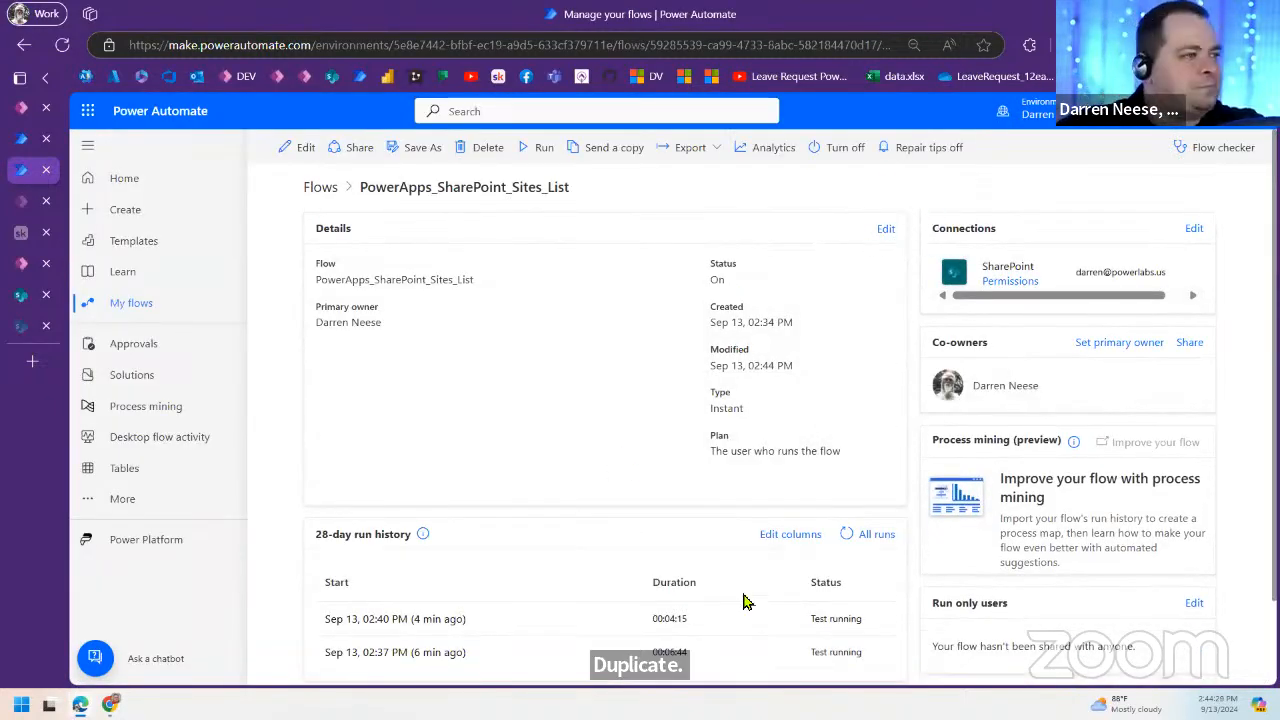
click(131, 304)
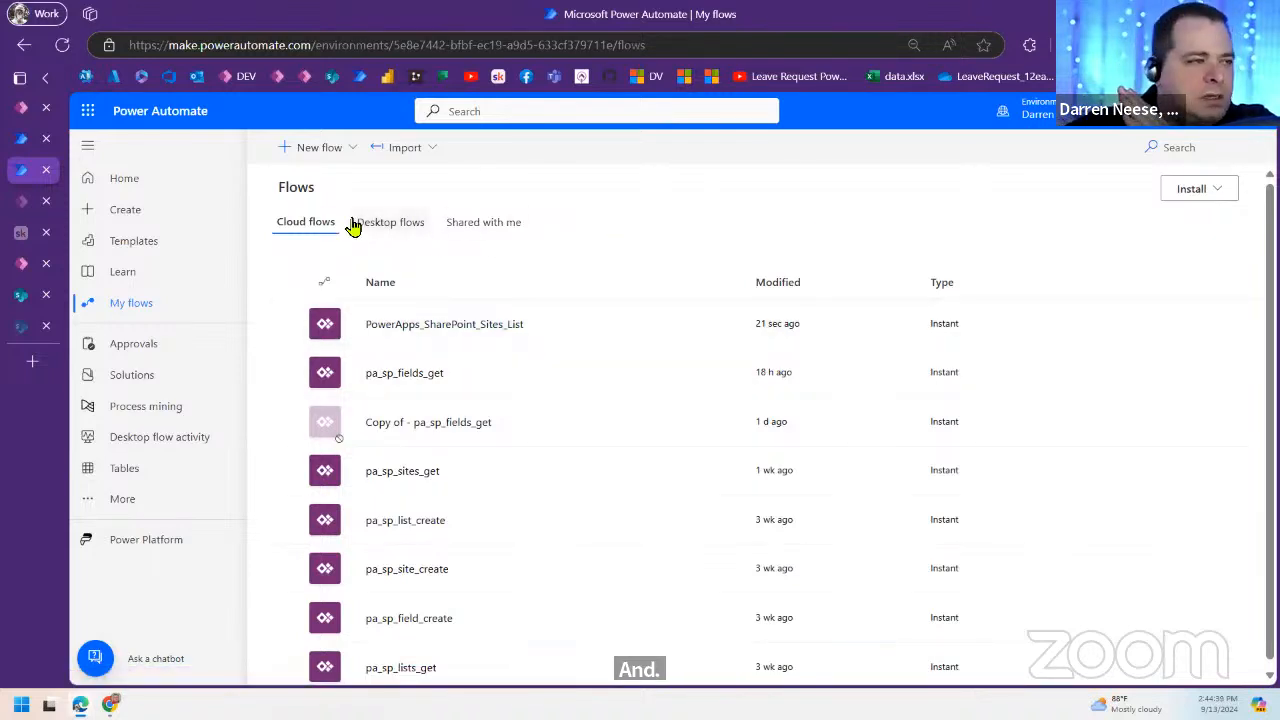
click(335, 148)
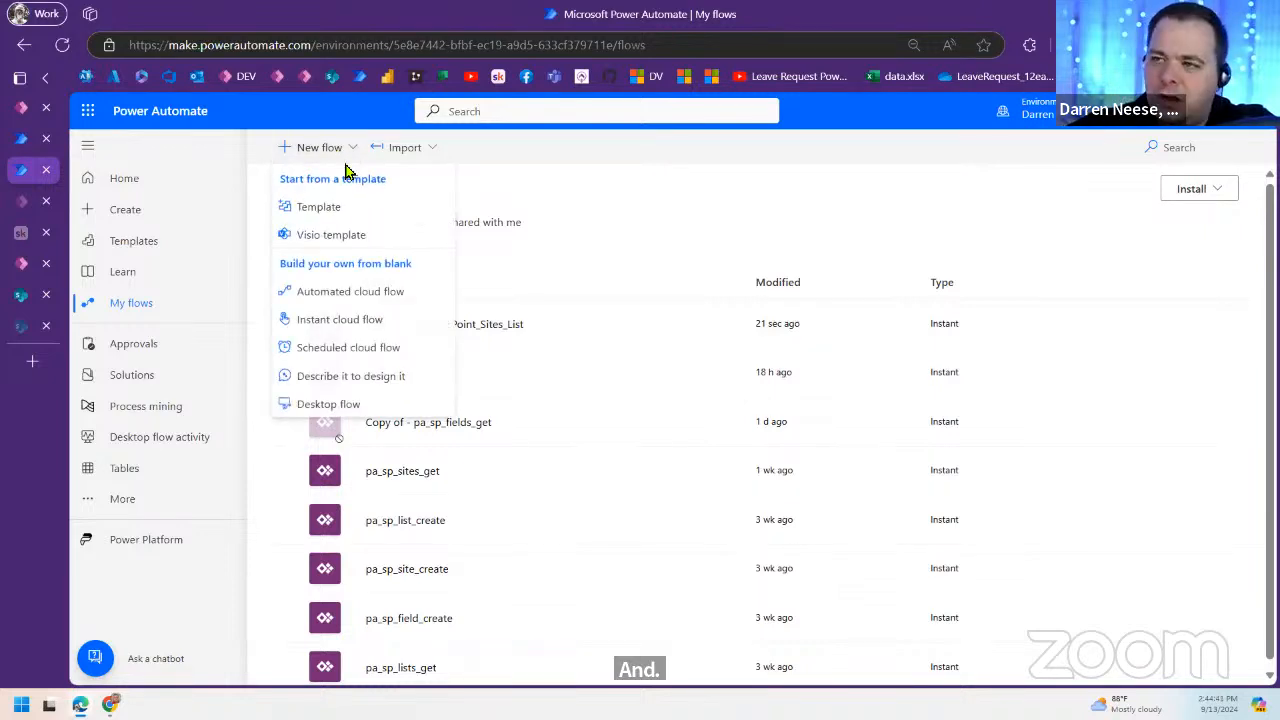
click(812, 180)
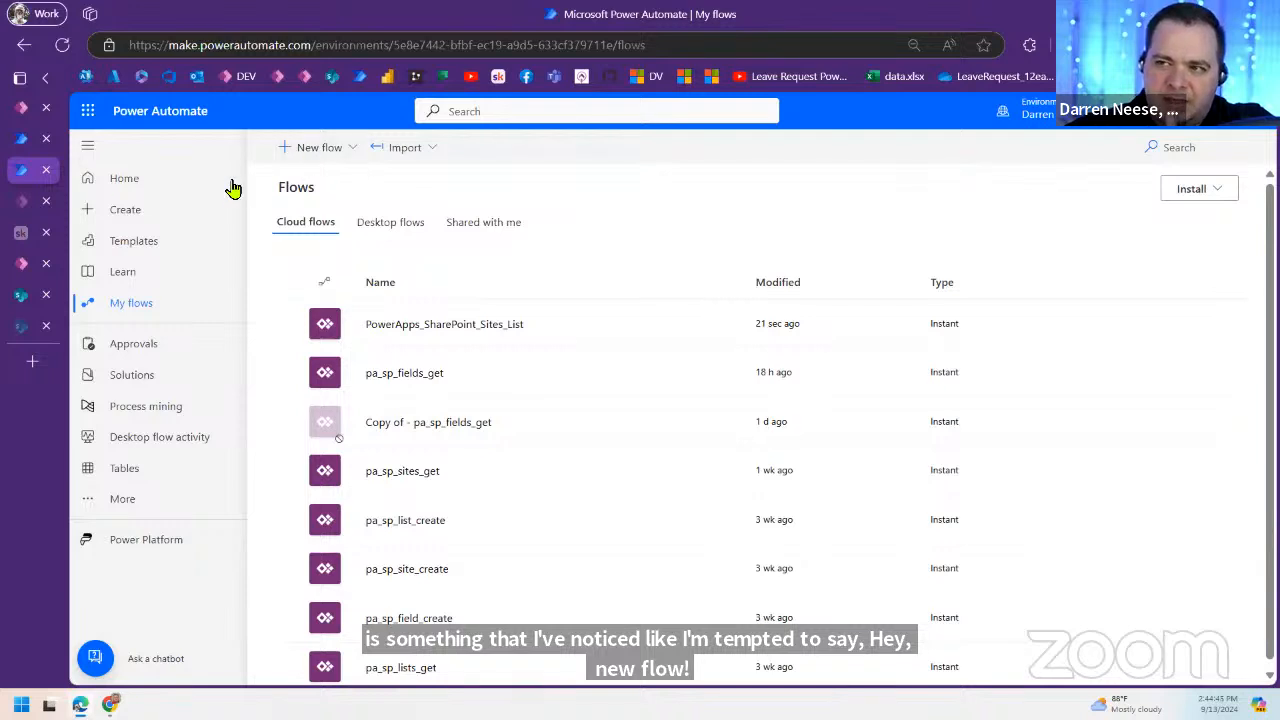
Step: Switch to the Power Apps home page and open the SharePoint JumpStart 20240913 app for editing
mouse_move(25, 117)
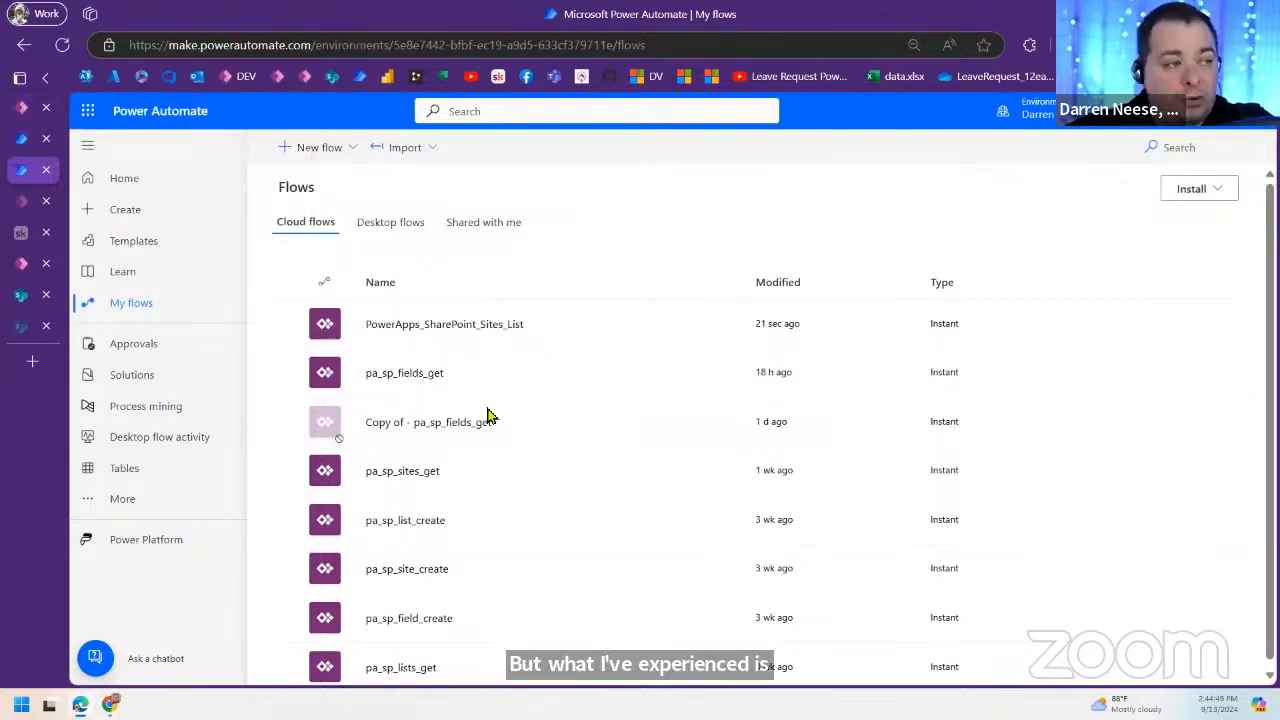
click(22, 112)
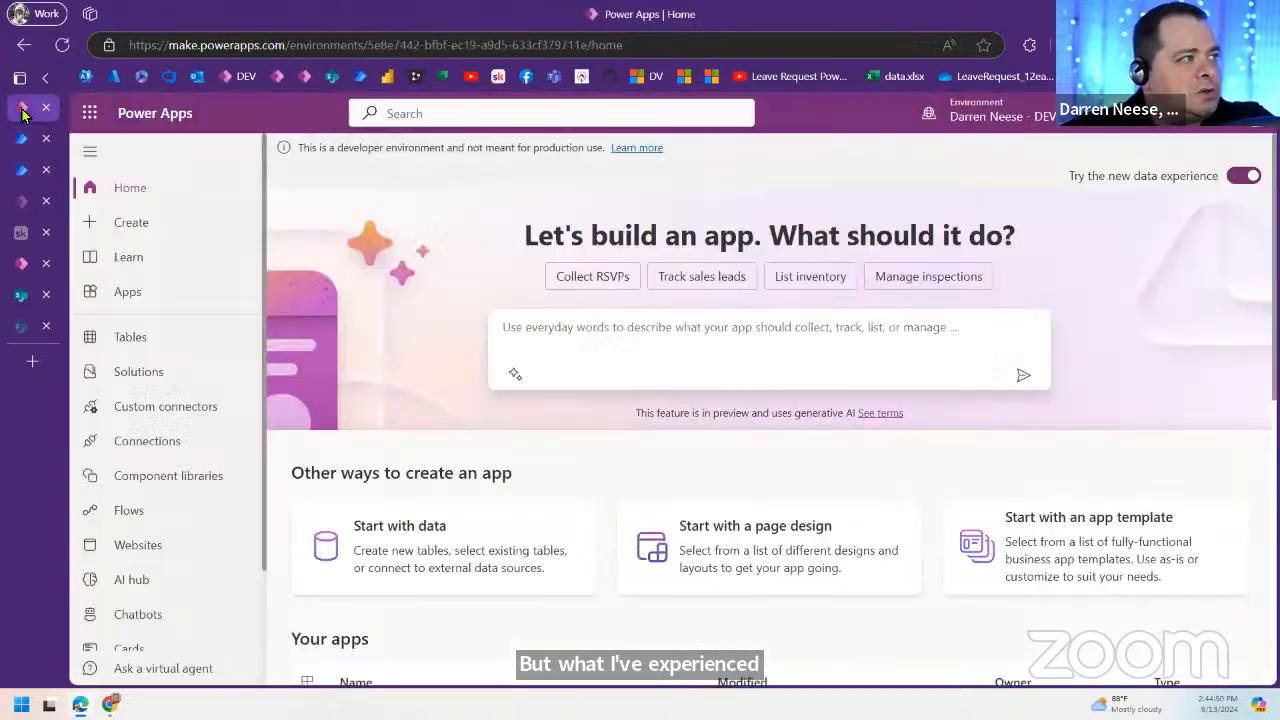
scroll(729, 549, down, 3)
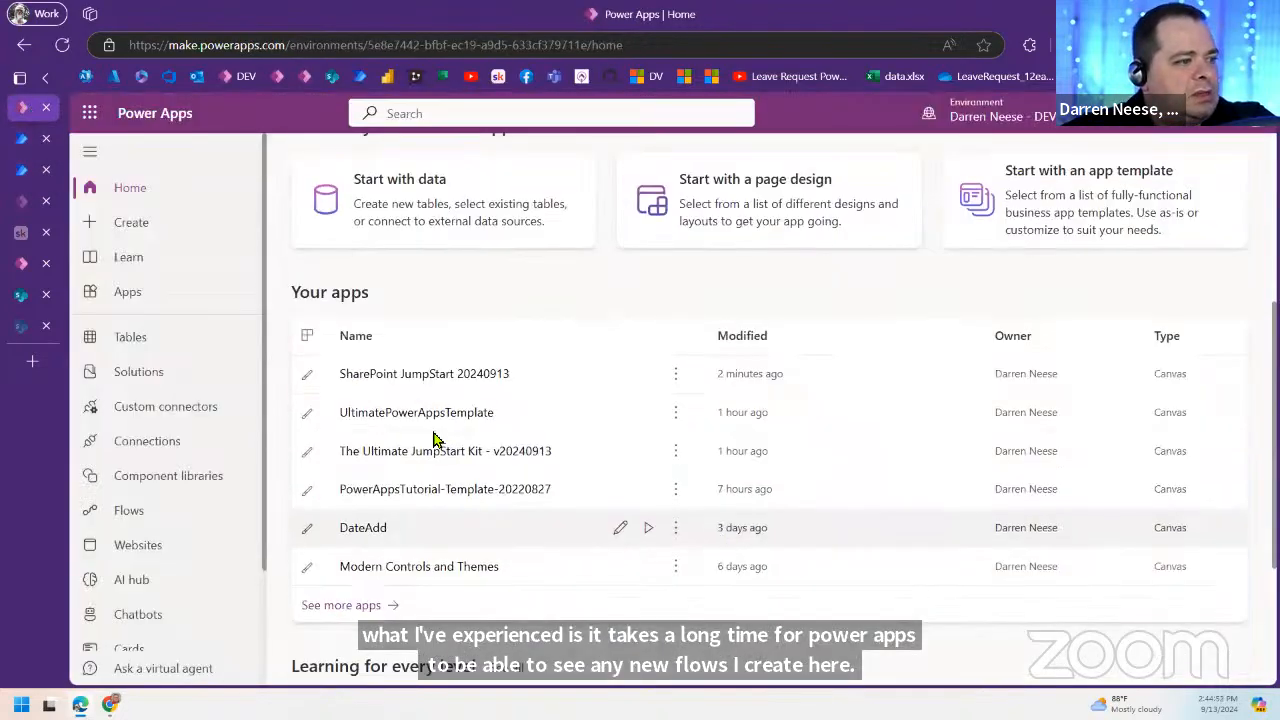
click(621, 376)
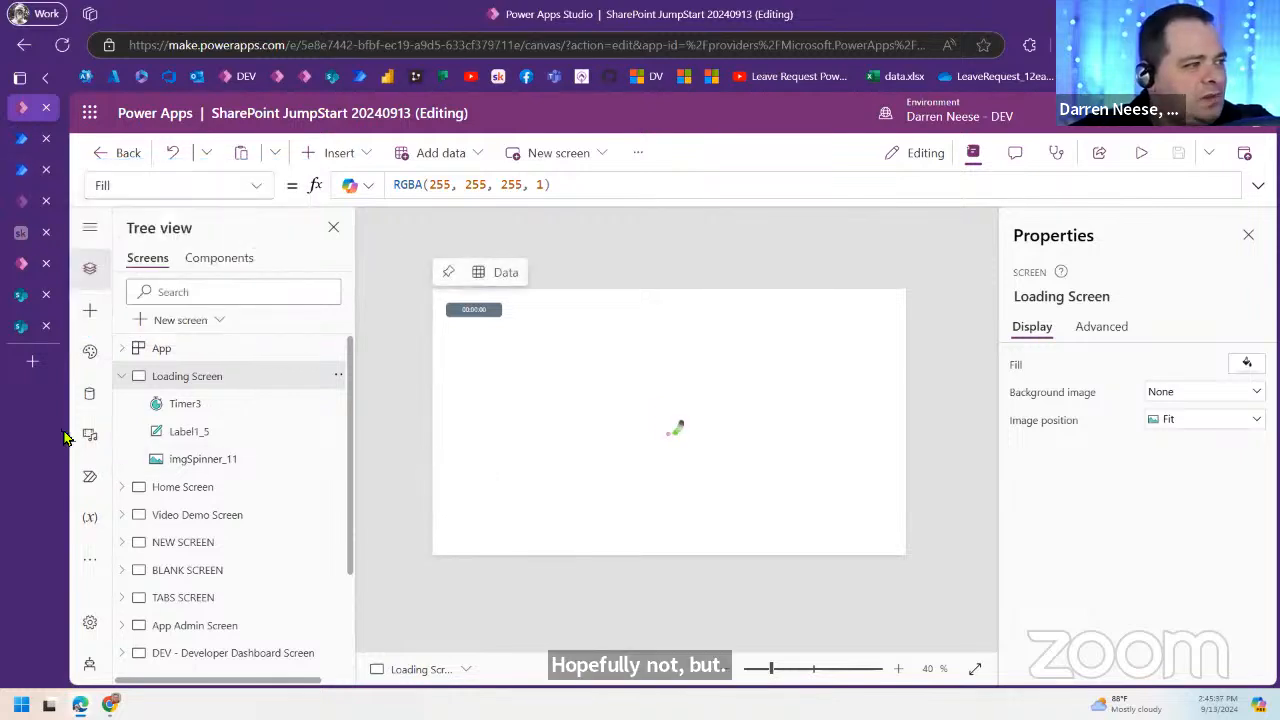
Step: Try to refresh the PowerApps_SharePoint_Sites_List flow in the app, and remove that flow from the app
click(91, 482)
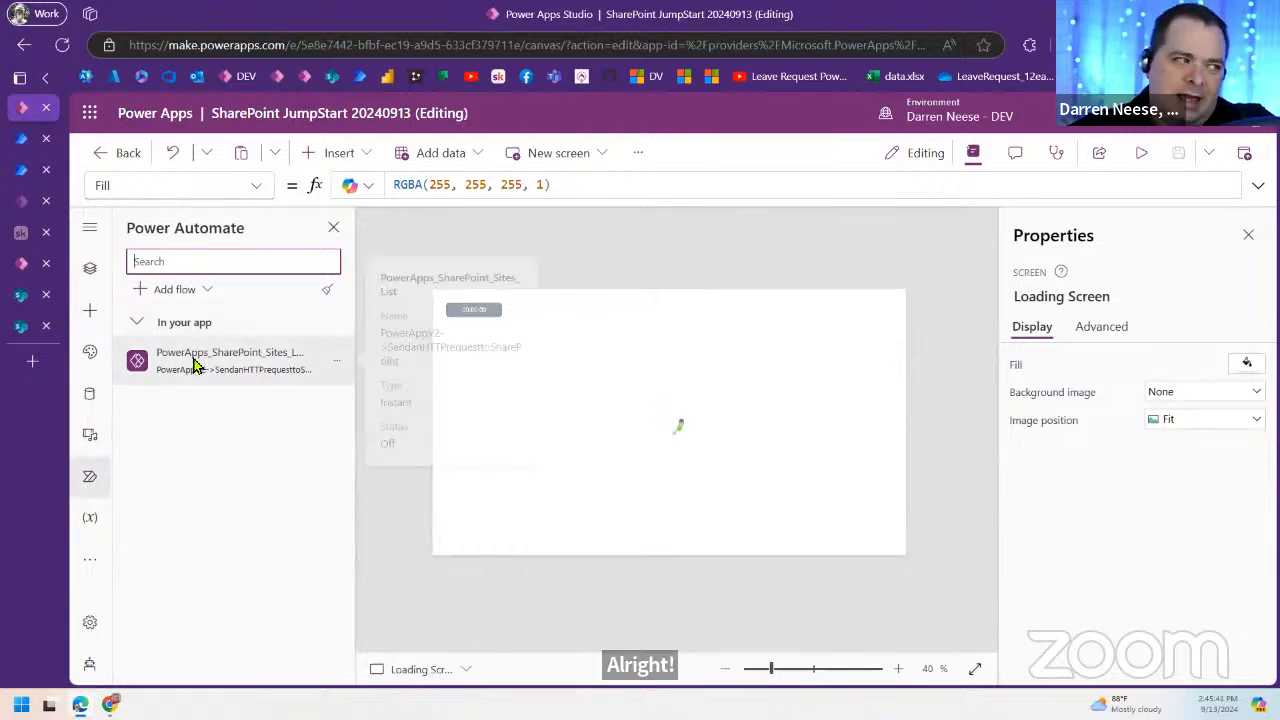
click(335, 363)
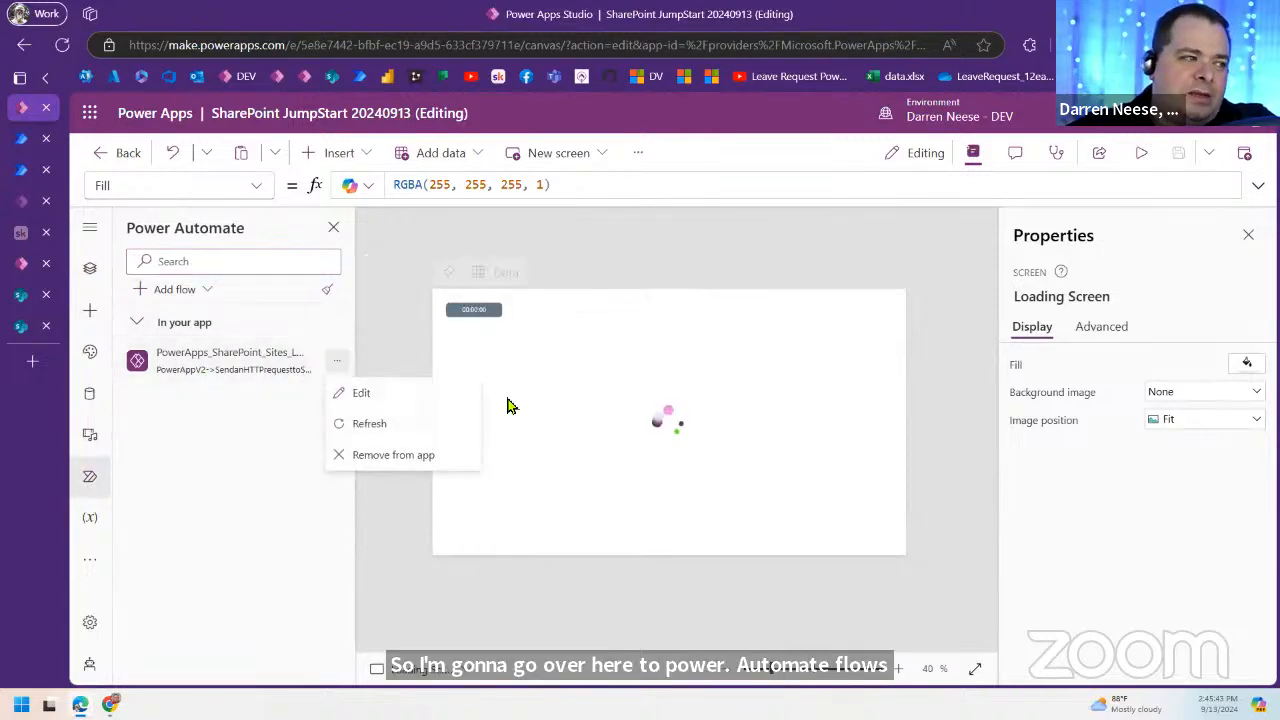
click(423, 437)
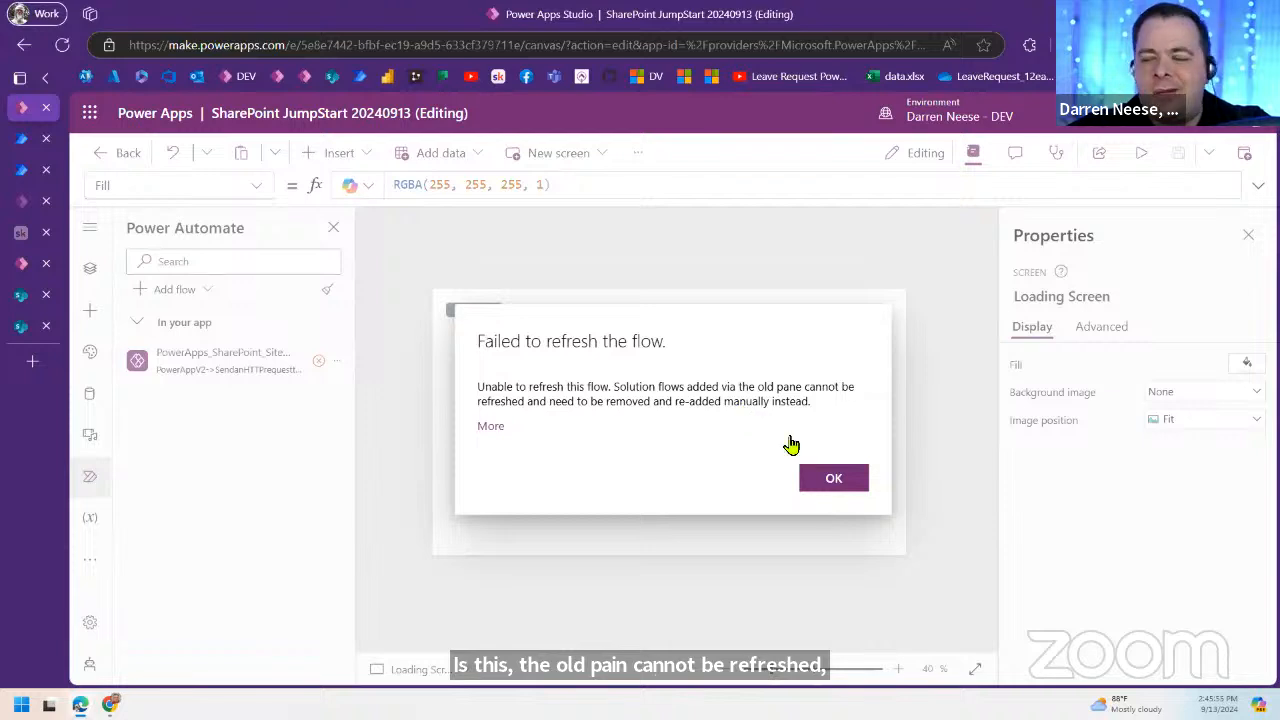
click(833, 478)
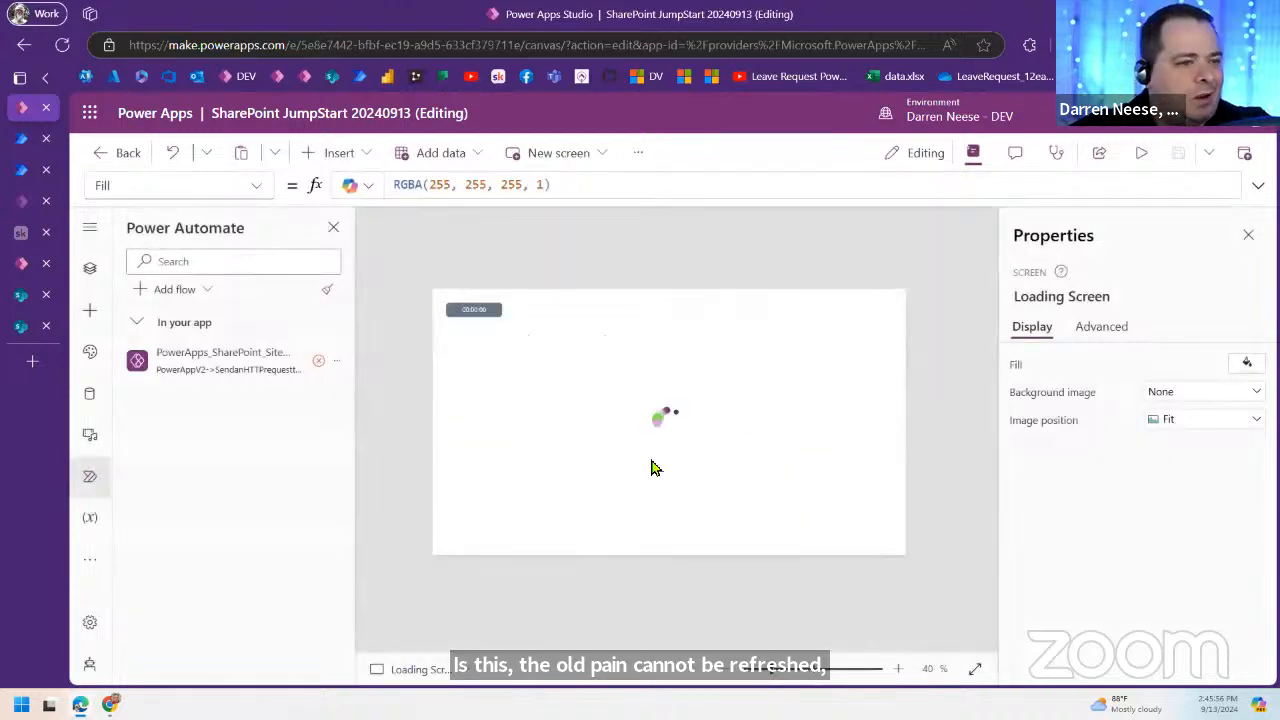
click(337, 362)
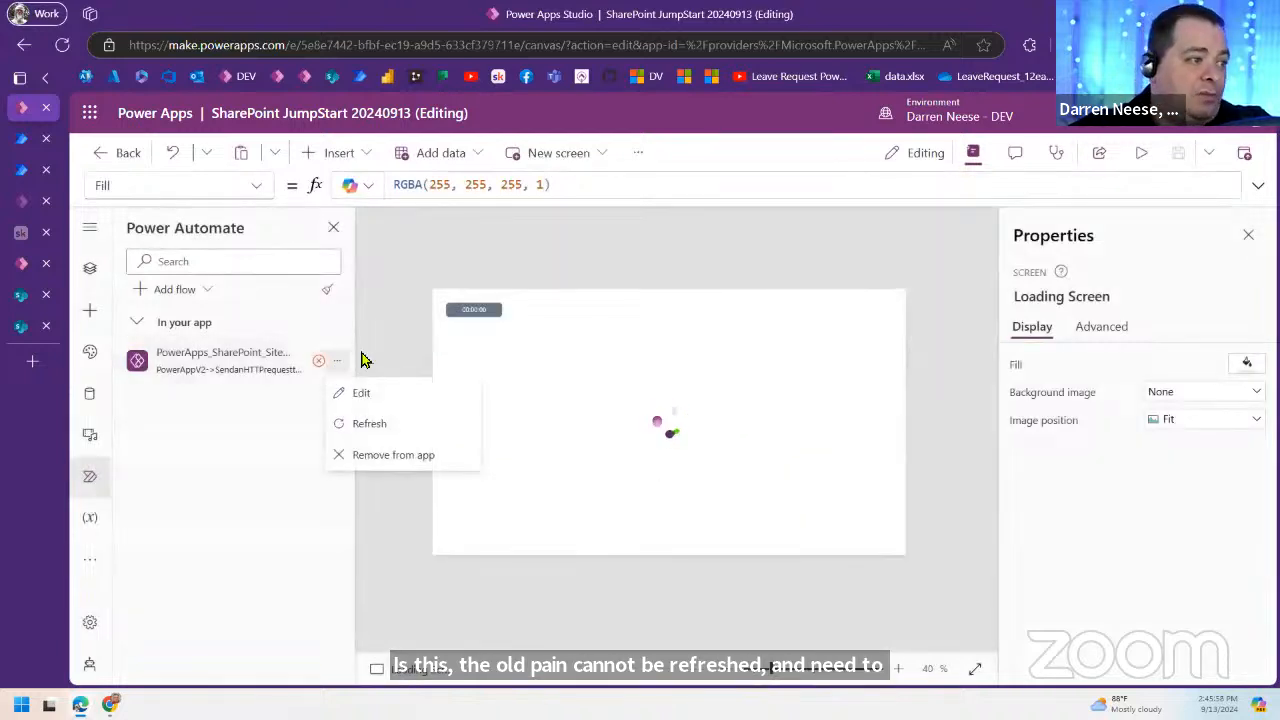
click(402, 457)
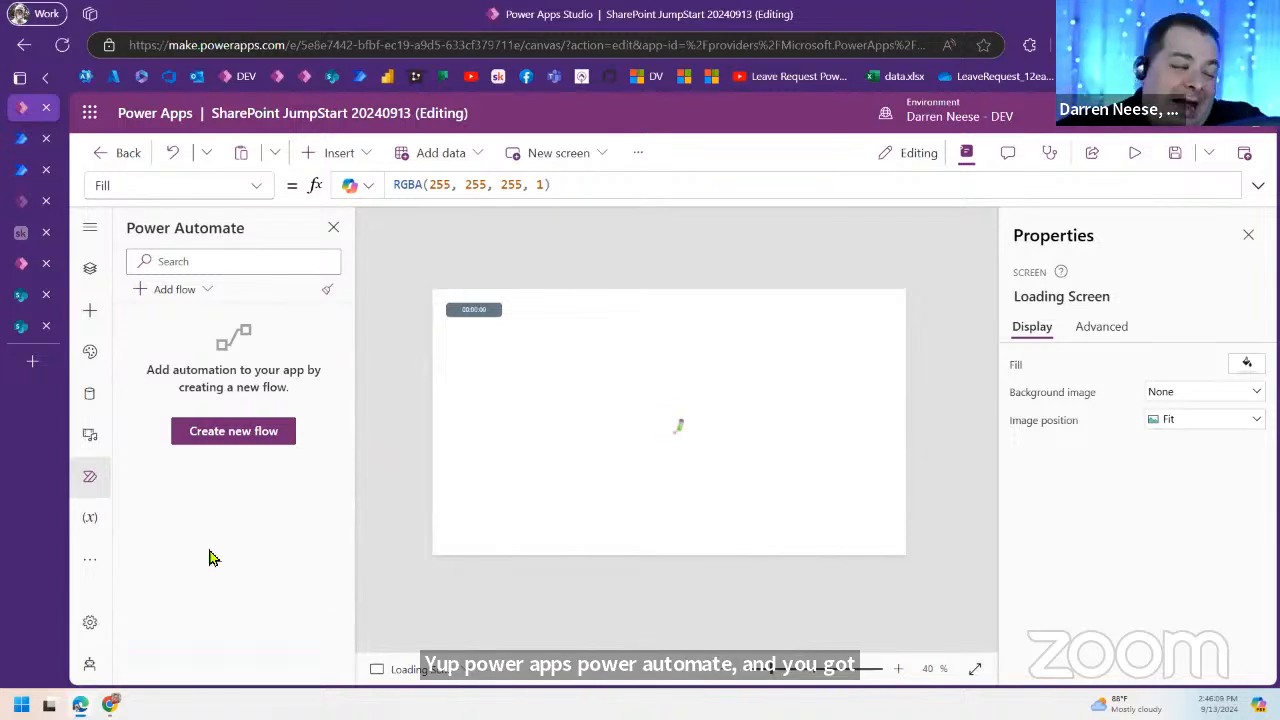
Step: Refresh the list of instant flows that can be added to the app and look through it for the site-listing flow
mouse_move(18, 218)
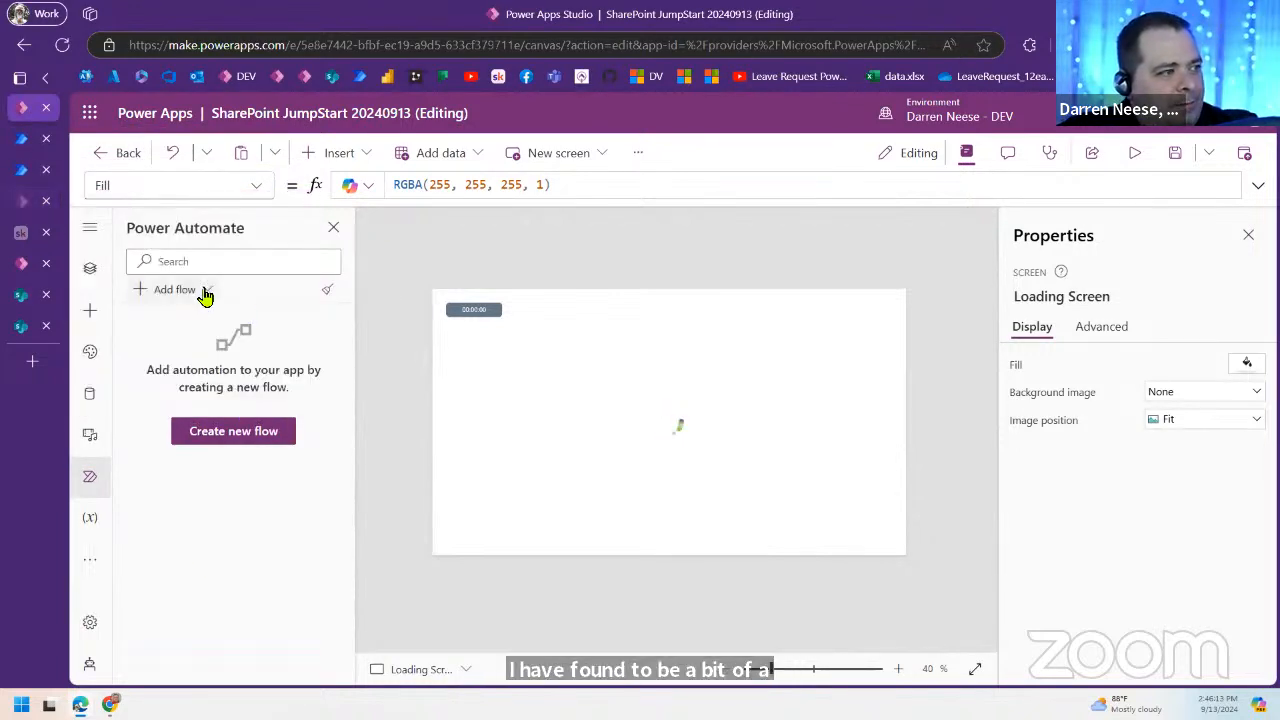
click(203, 292)
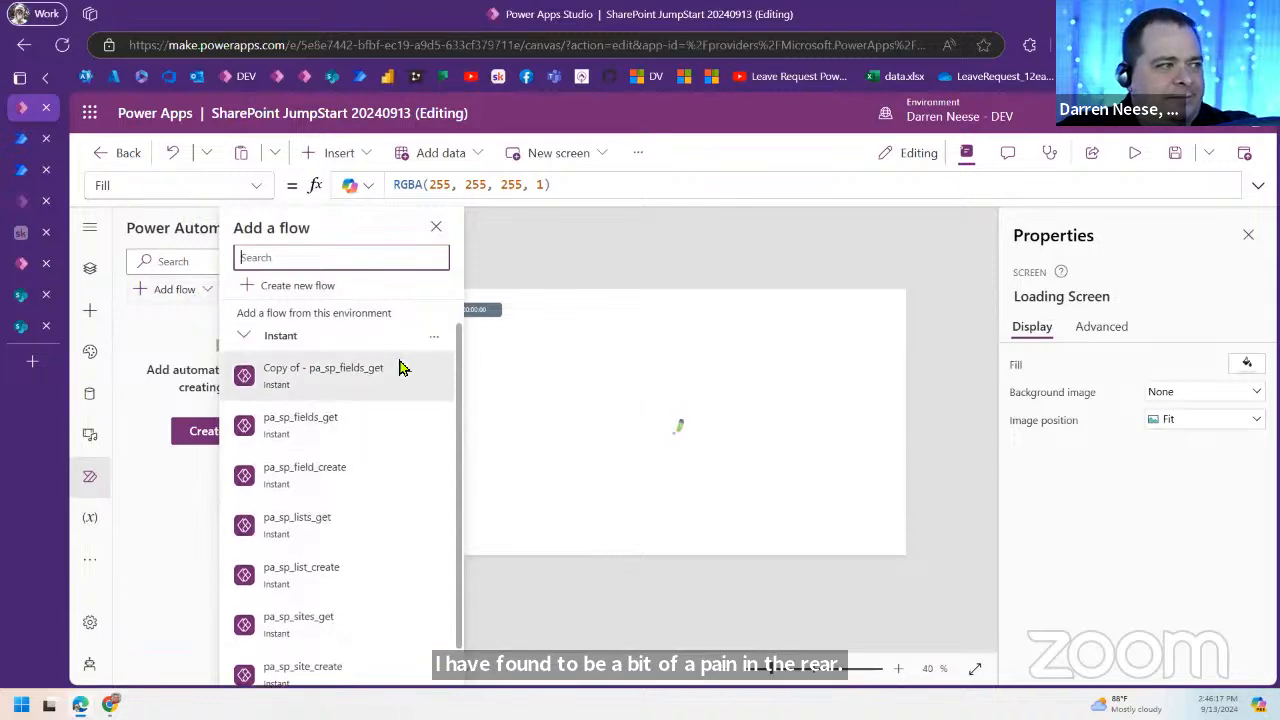
click(434, 336)
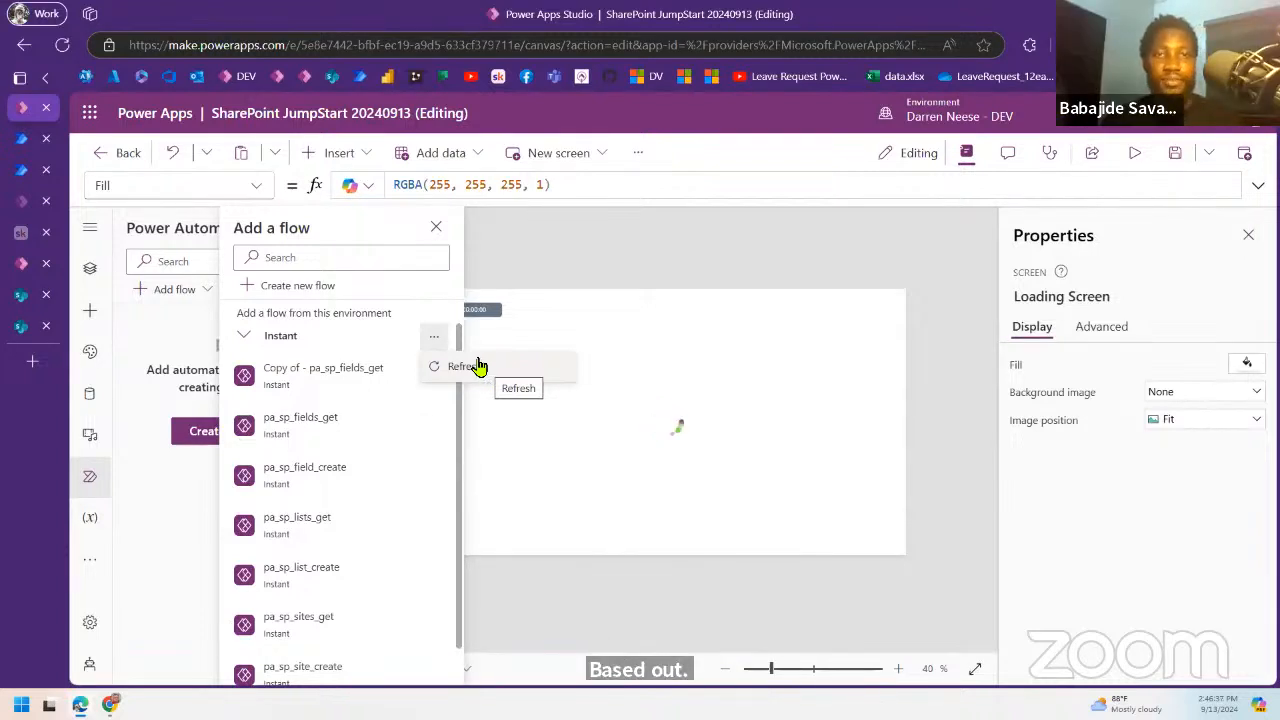
click(466, 368)
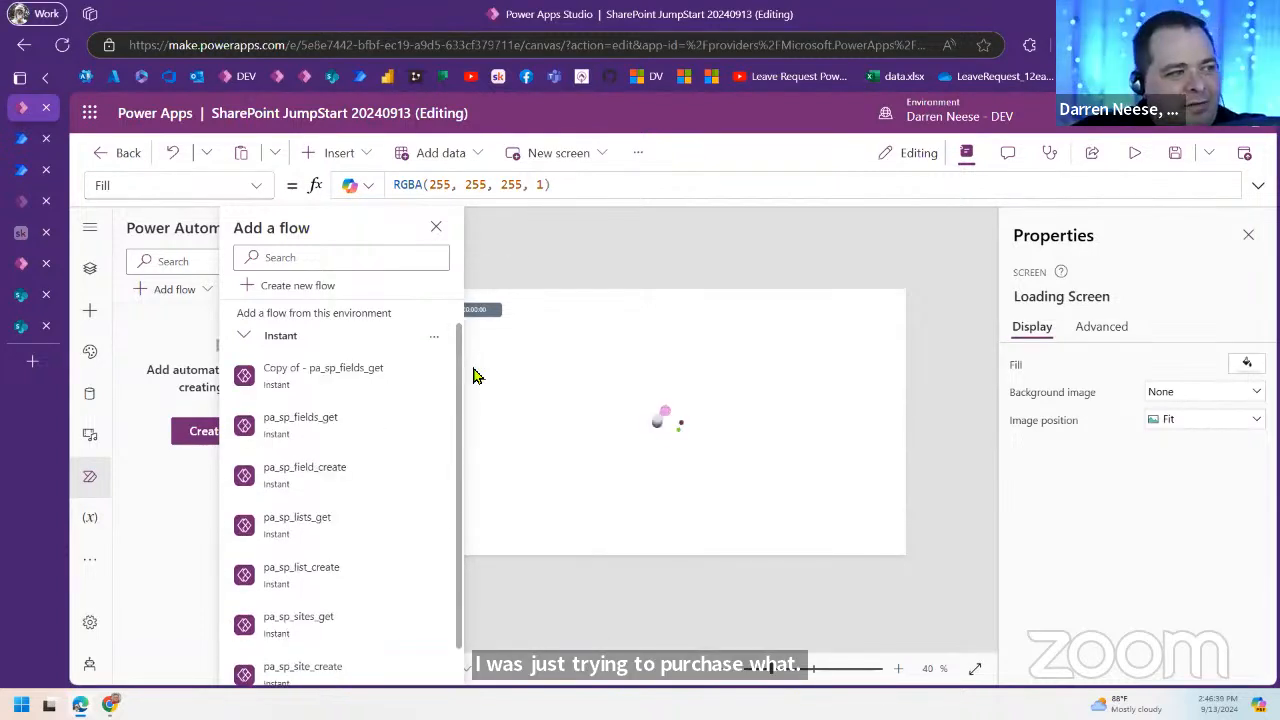
scroll(420, 437, down, 2)
scroll(421, 438, up, 1)
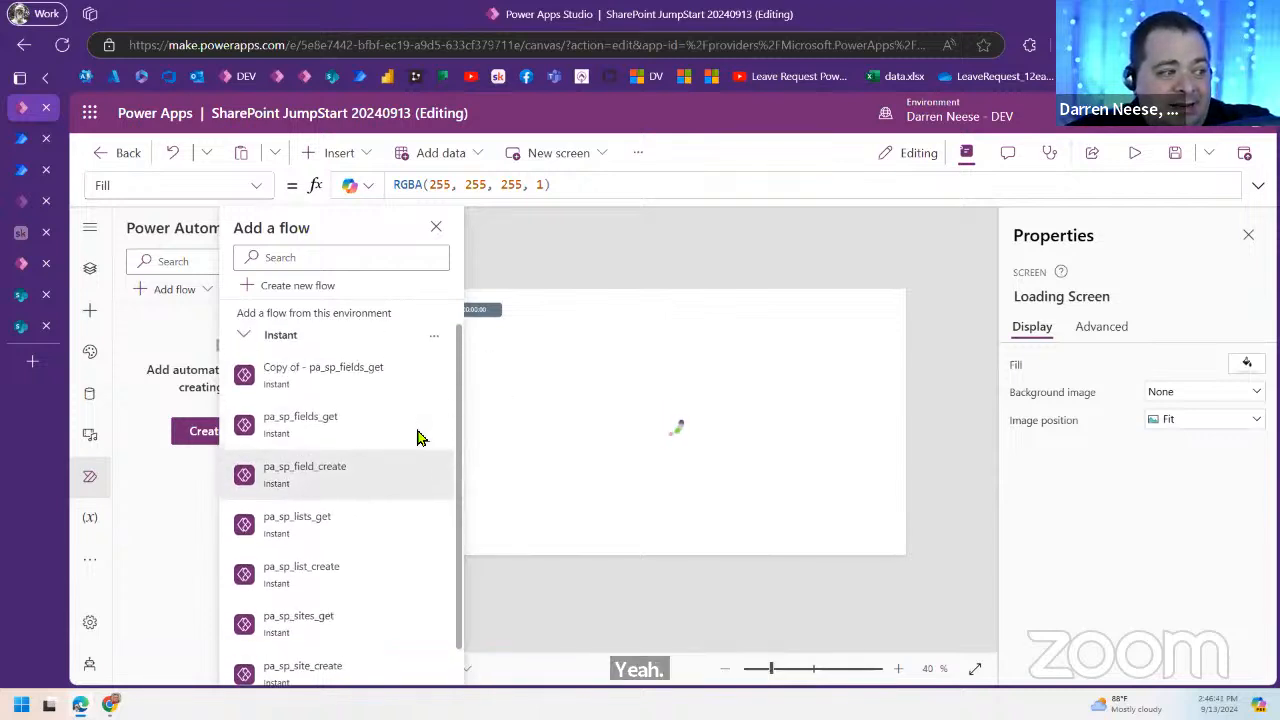
click(436, 227)
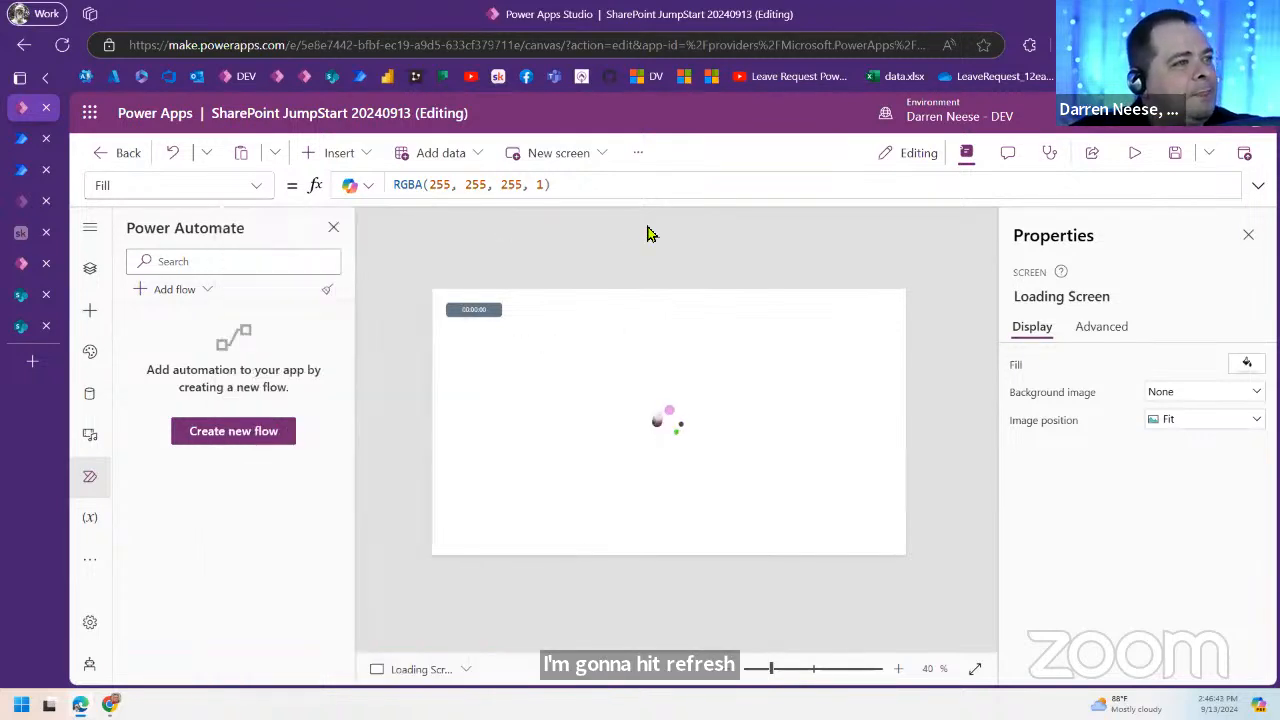
Step: Leave the app editor and switch to the WS27 SharePoint Admin solution
click(128, 155)
click(740, 465)
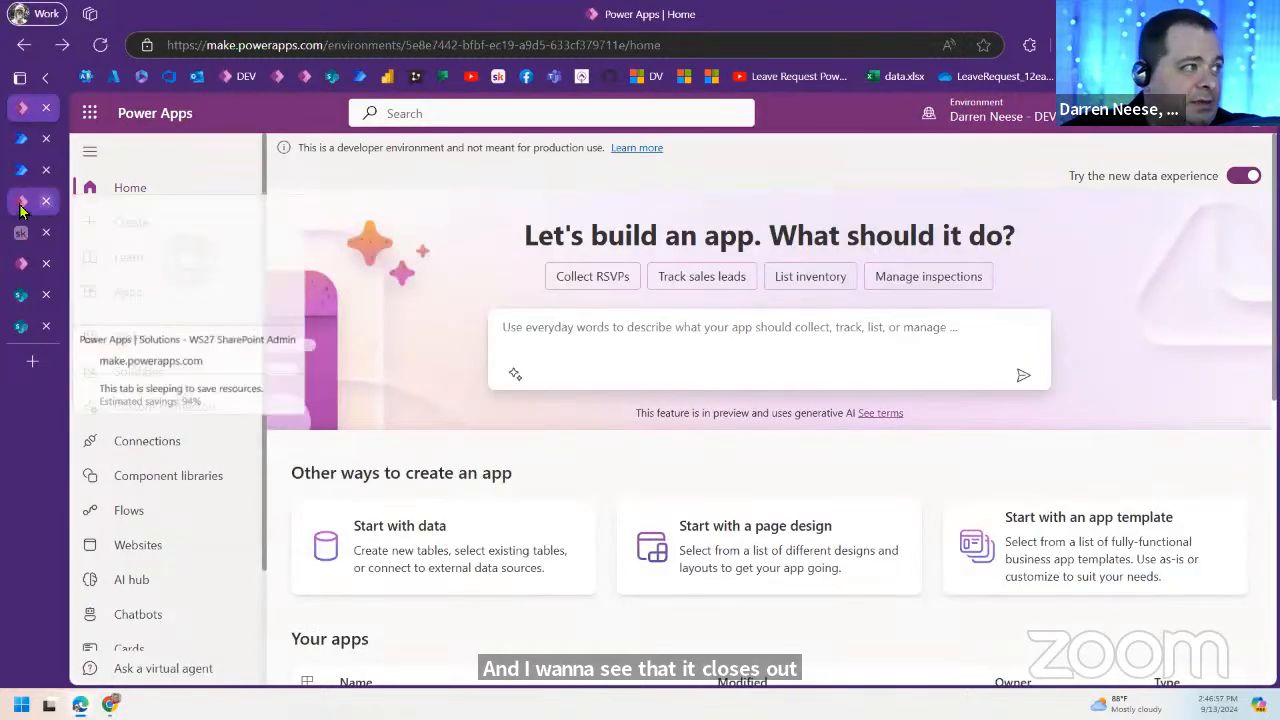
click(20, 204)
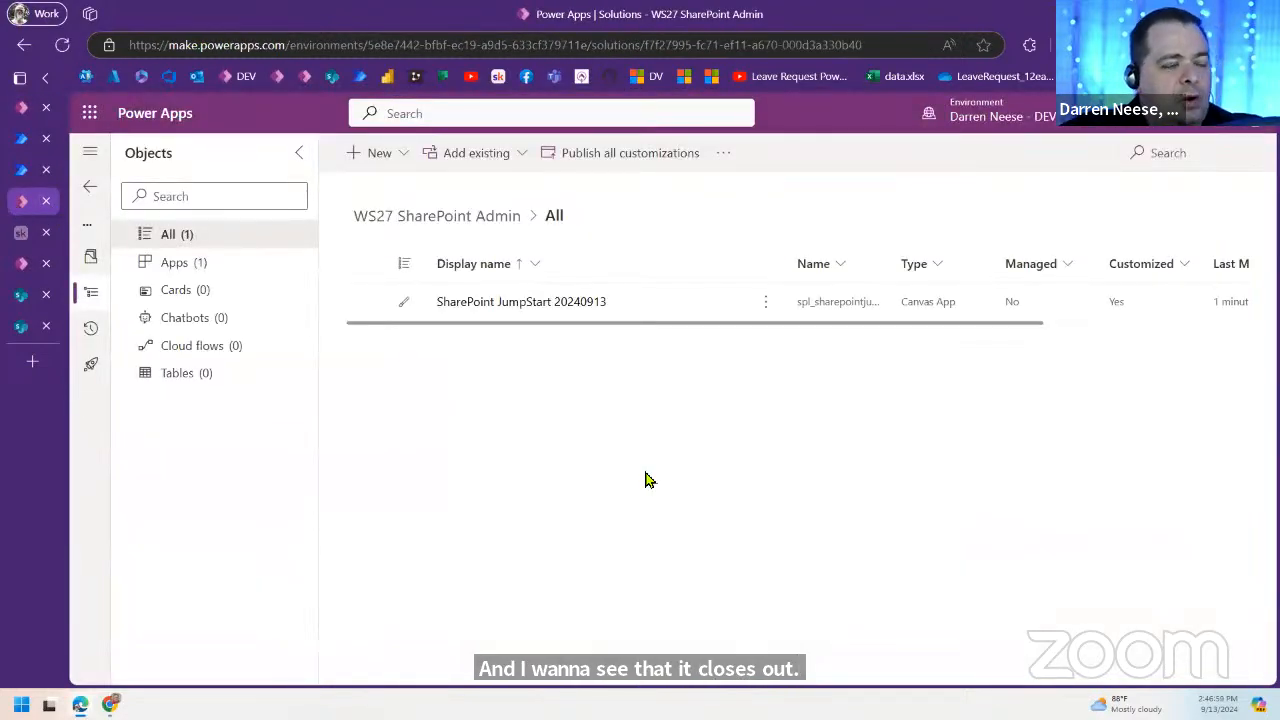
Step: Try to add the existing cloud flow PowerApps_SharePoint_Sites_List from outside Dataverse to the WS27 SharePoint Admin solution
click(476, 155)
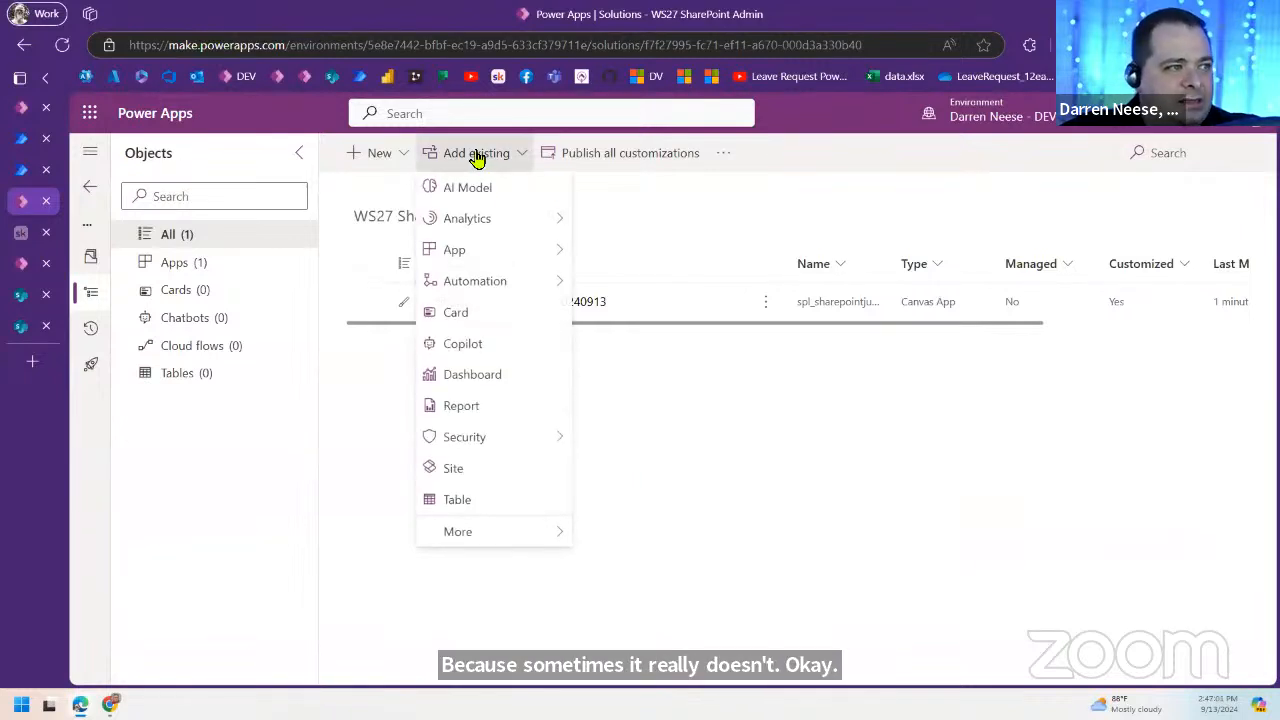
mouse_move(540, 286)
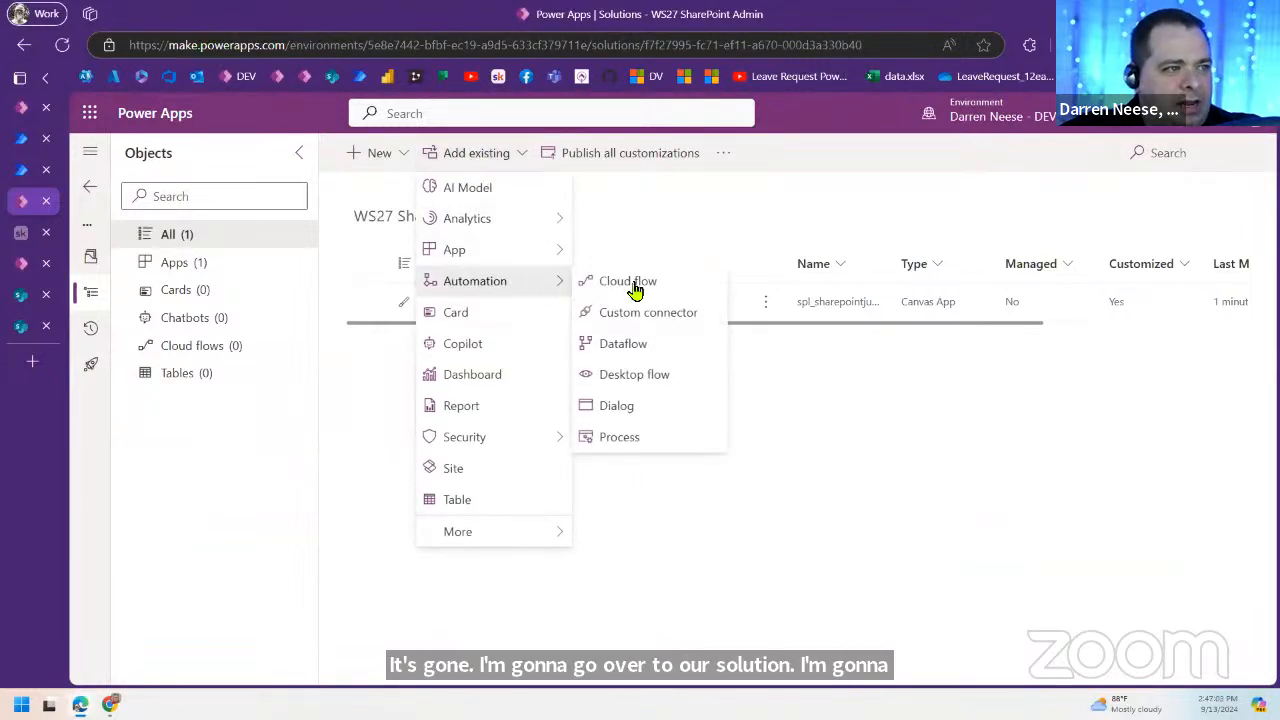
click(584, 288)
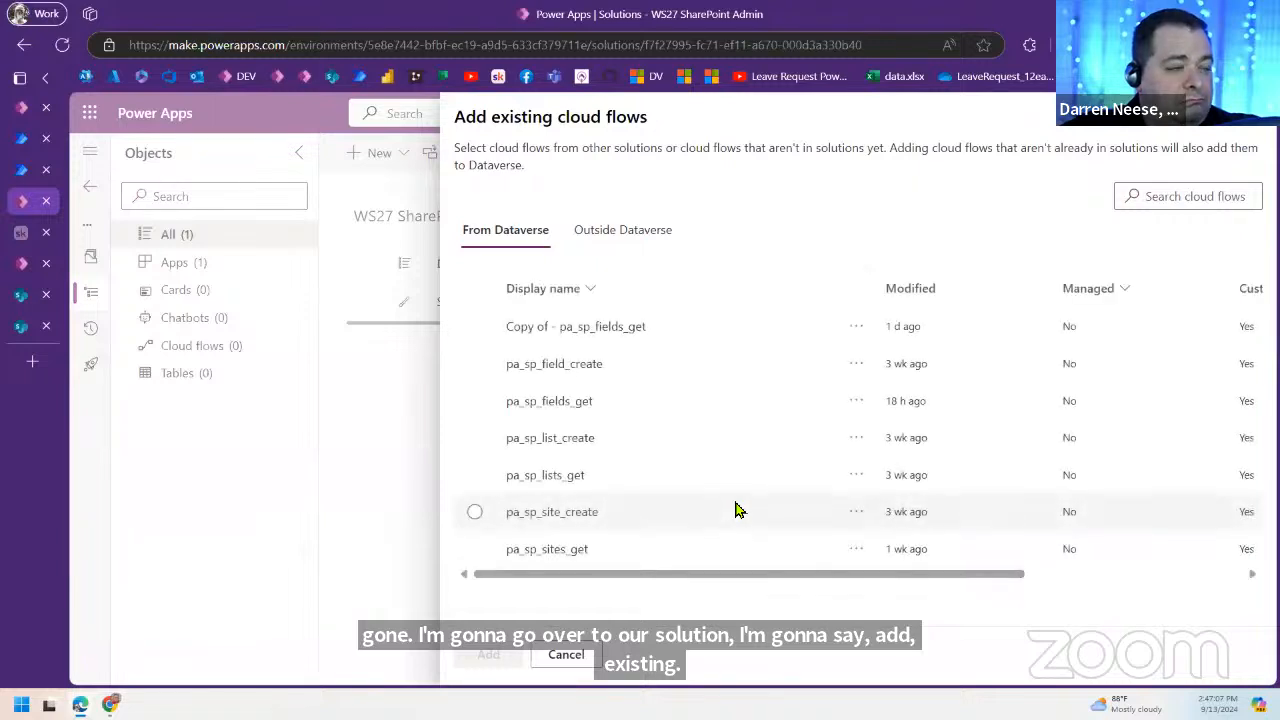
click(640, 230)
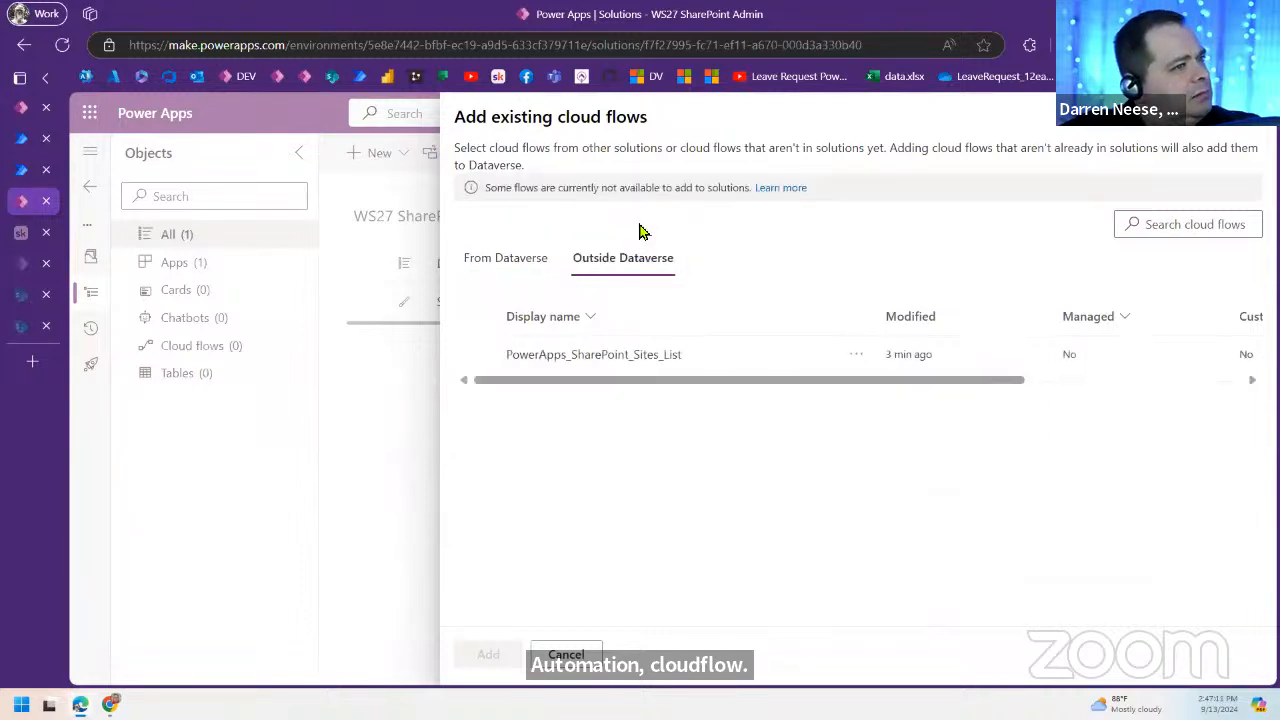
click(474, 355)
click(489, 656)
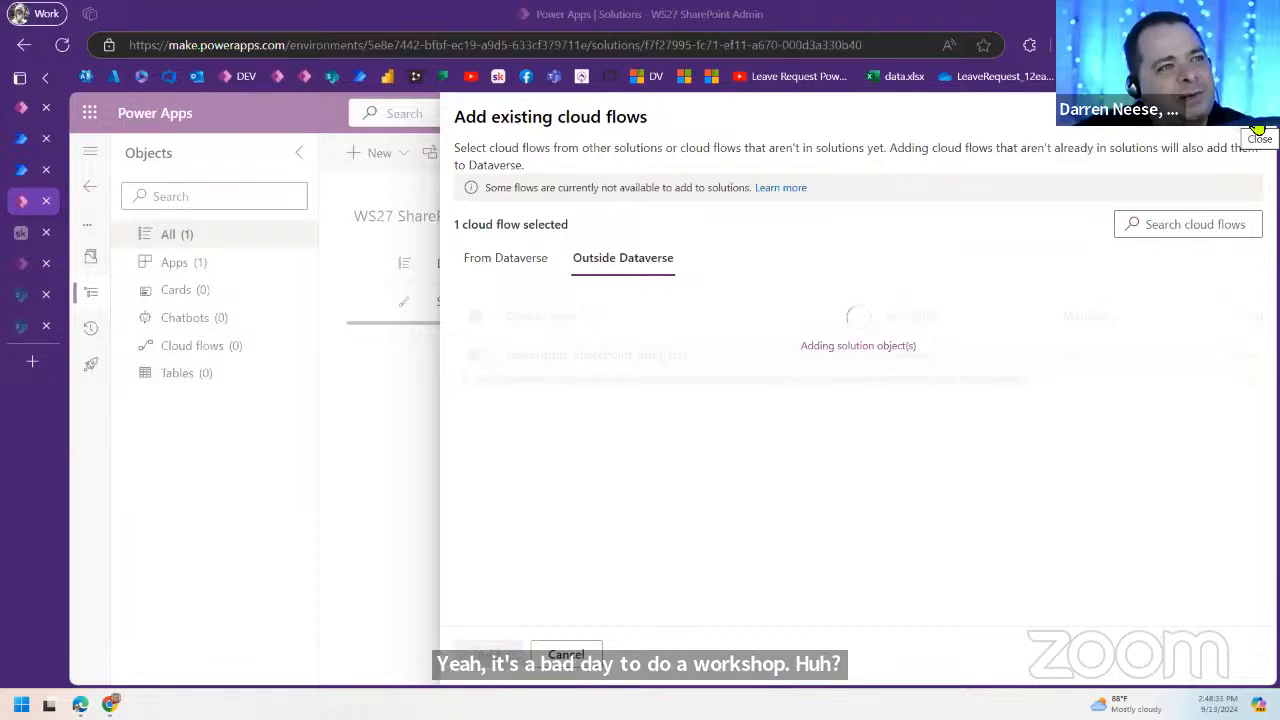
Step: Close the pending flow addition, reload the solution page and check the solution's cloud flows
click(1259, 132)
click(62, 45)
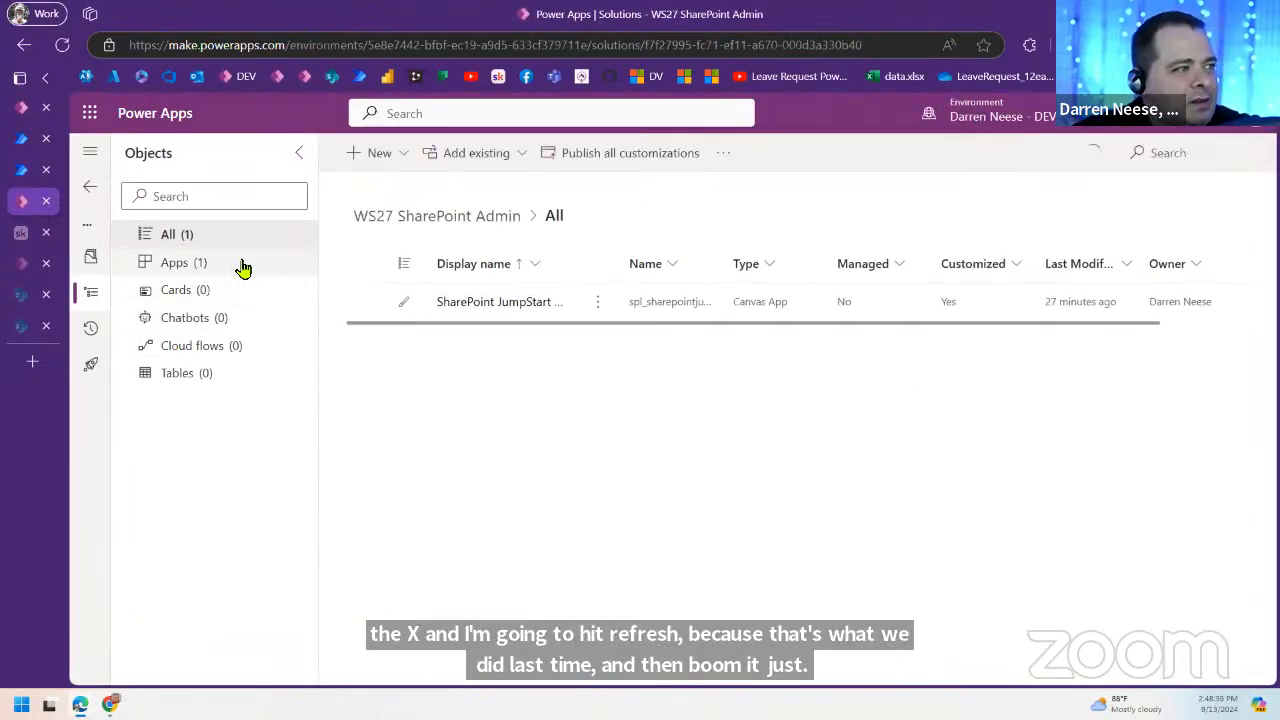
click(215, 350)
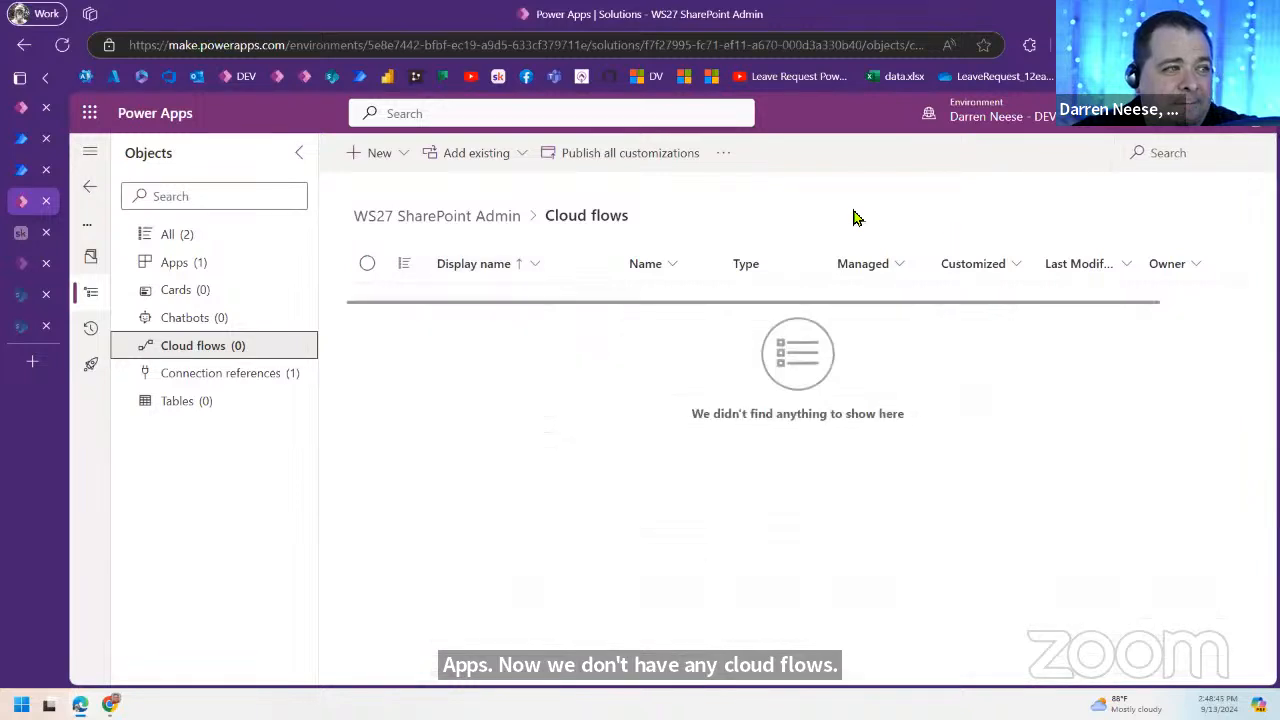
Step: Add the existing PowerApps_SharePoint_Sites_List cloud flow from outside Dataverse to the solution again
click(497, 155)
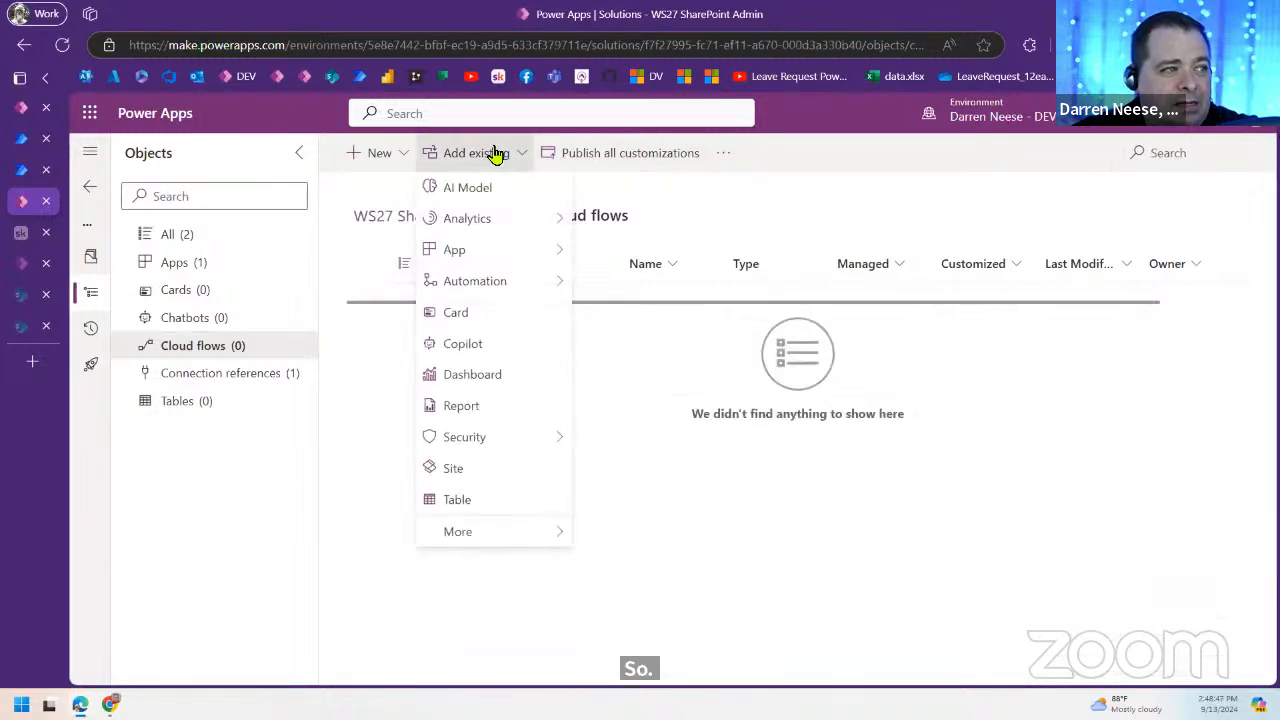
mouse_move(514, 284)
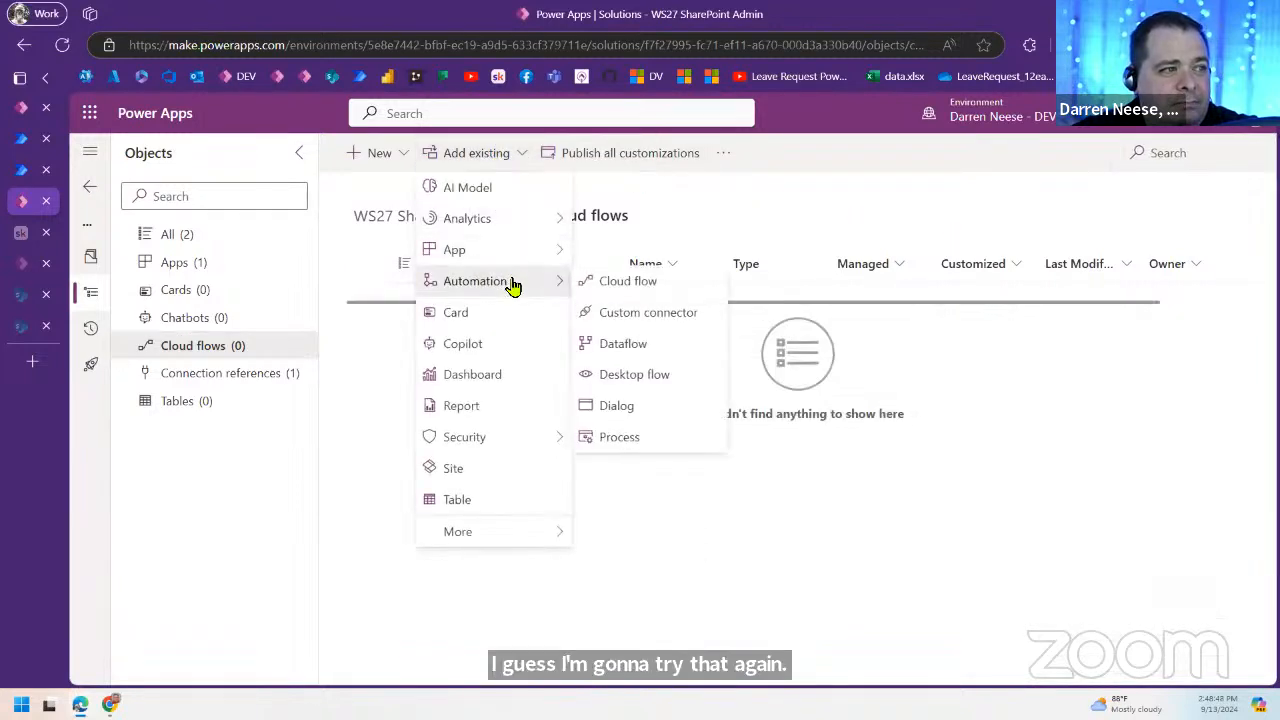
click(681, 289)
click(643, 236)
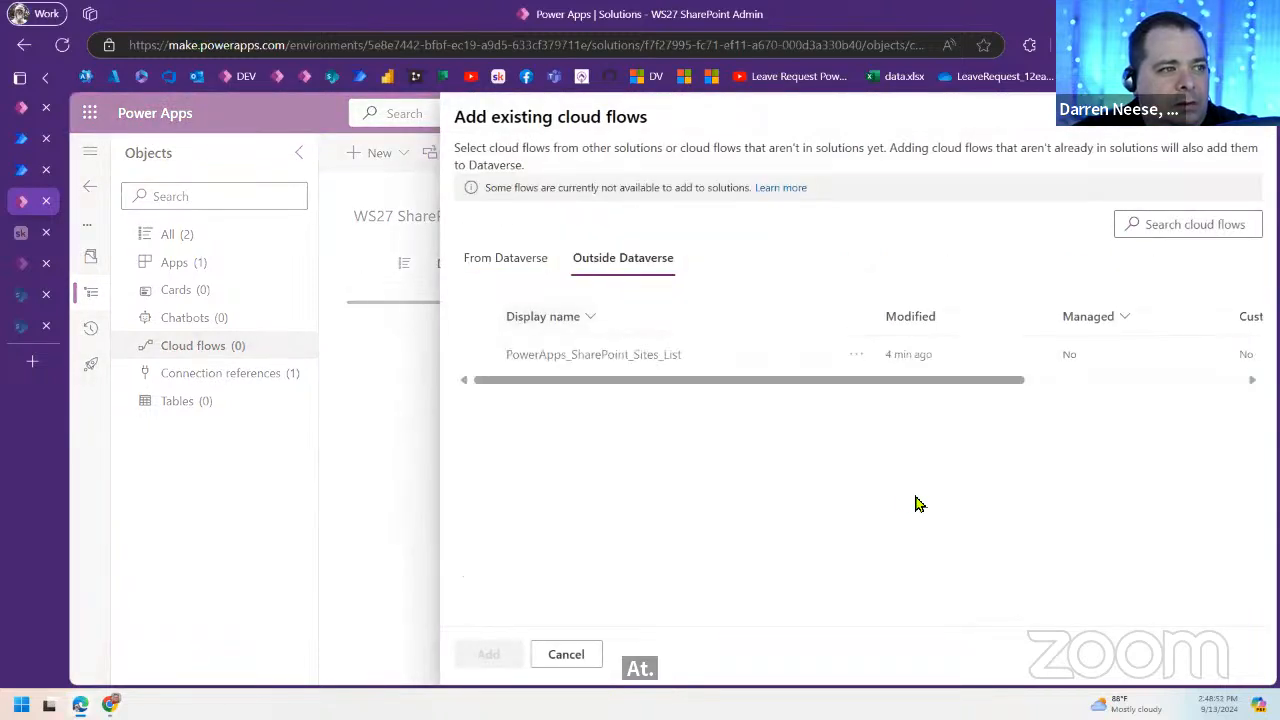
click(475, 355)
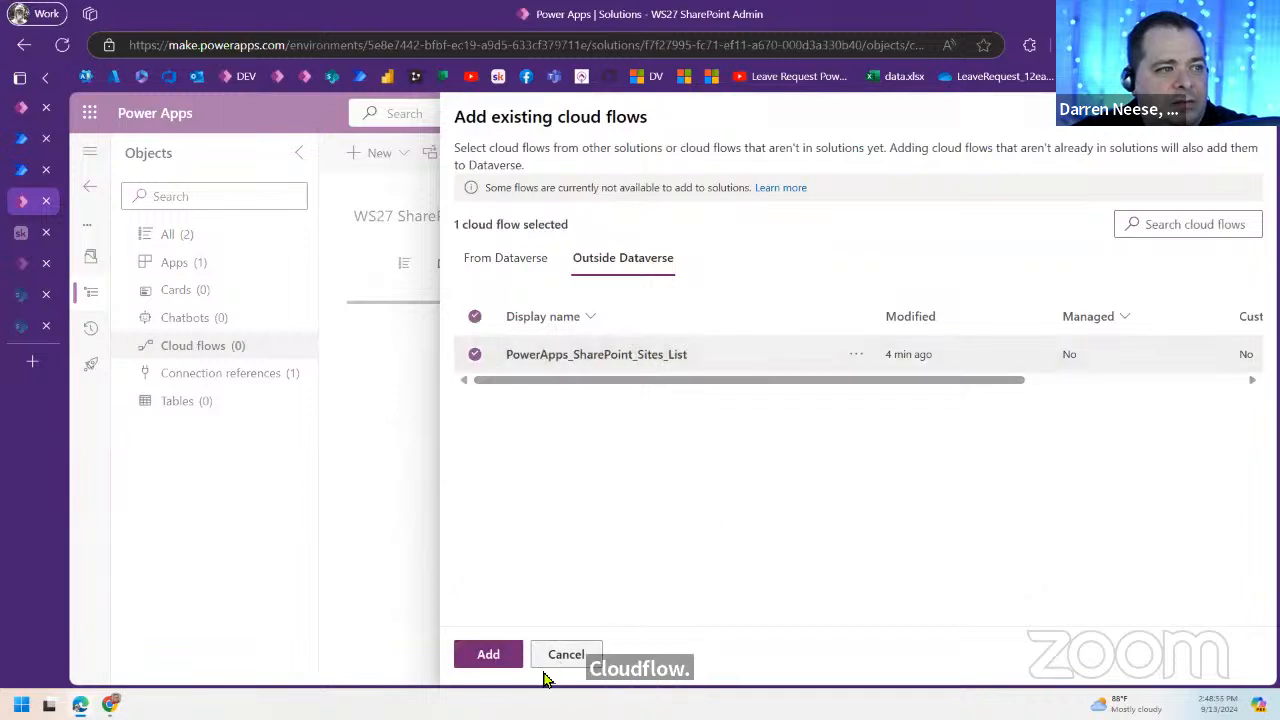
click(489, 658)
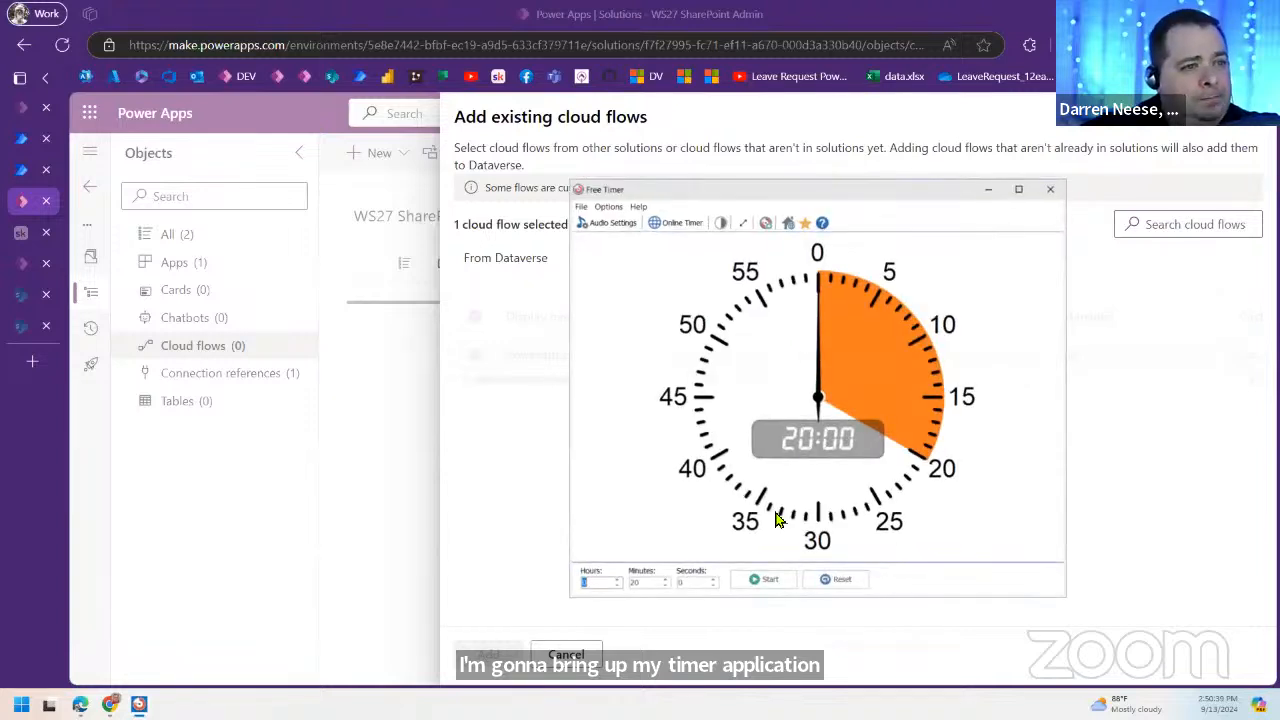
Step: Maximize the Free Timer window and start the 20-minute countdown
double_click(930, 191)
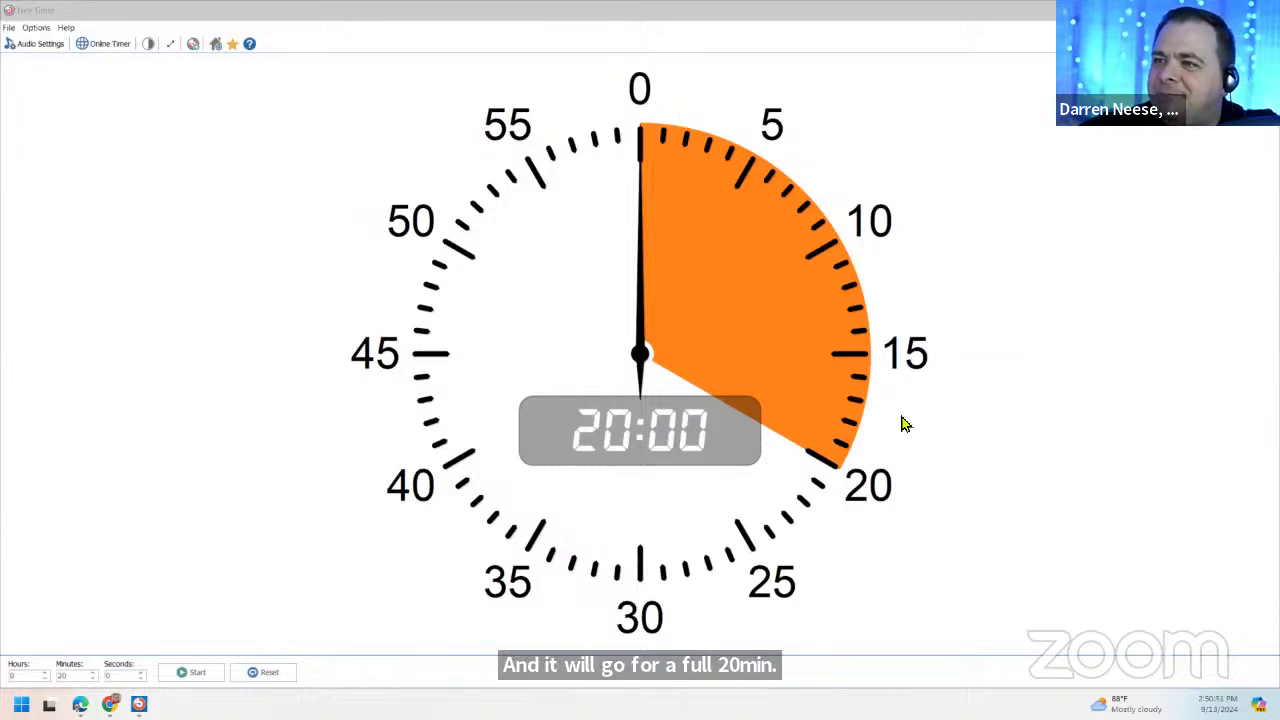
click(208, 677)
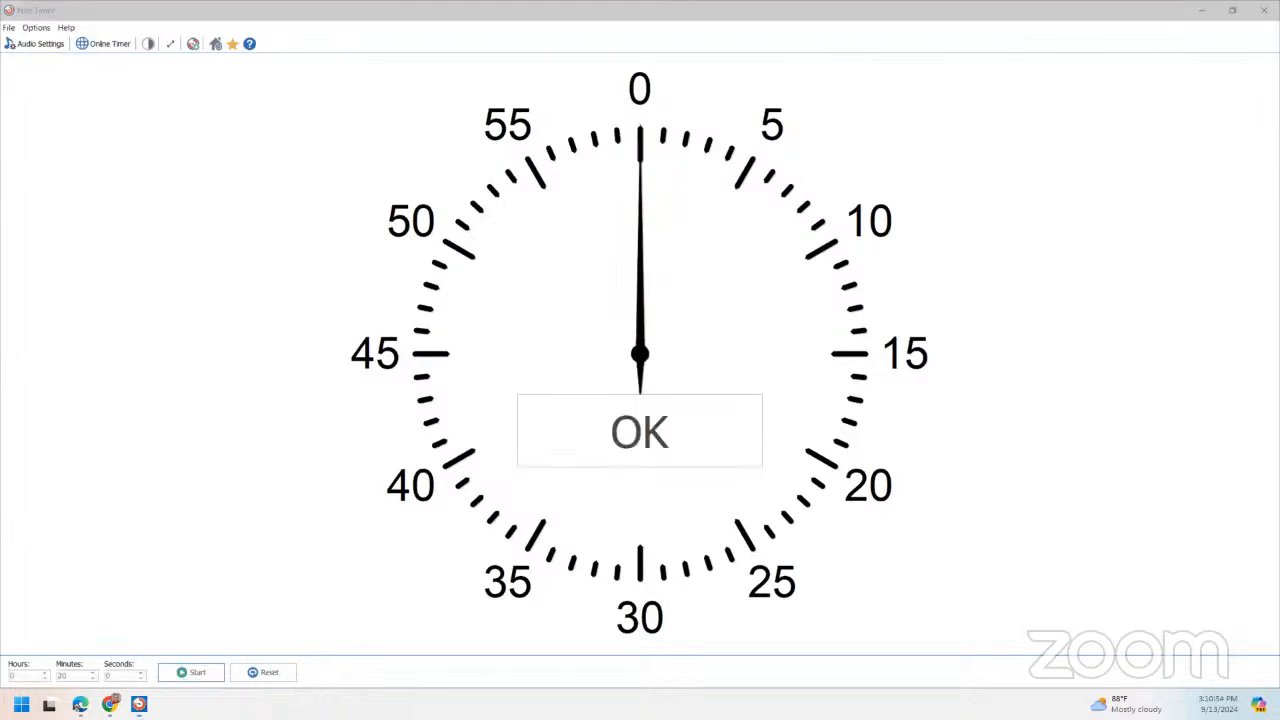
Step: Dismiss the finished countdown alert, restore the Free Timer window to its smaller size and close it
click(651, 443)
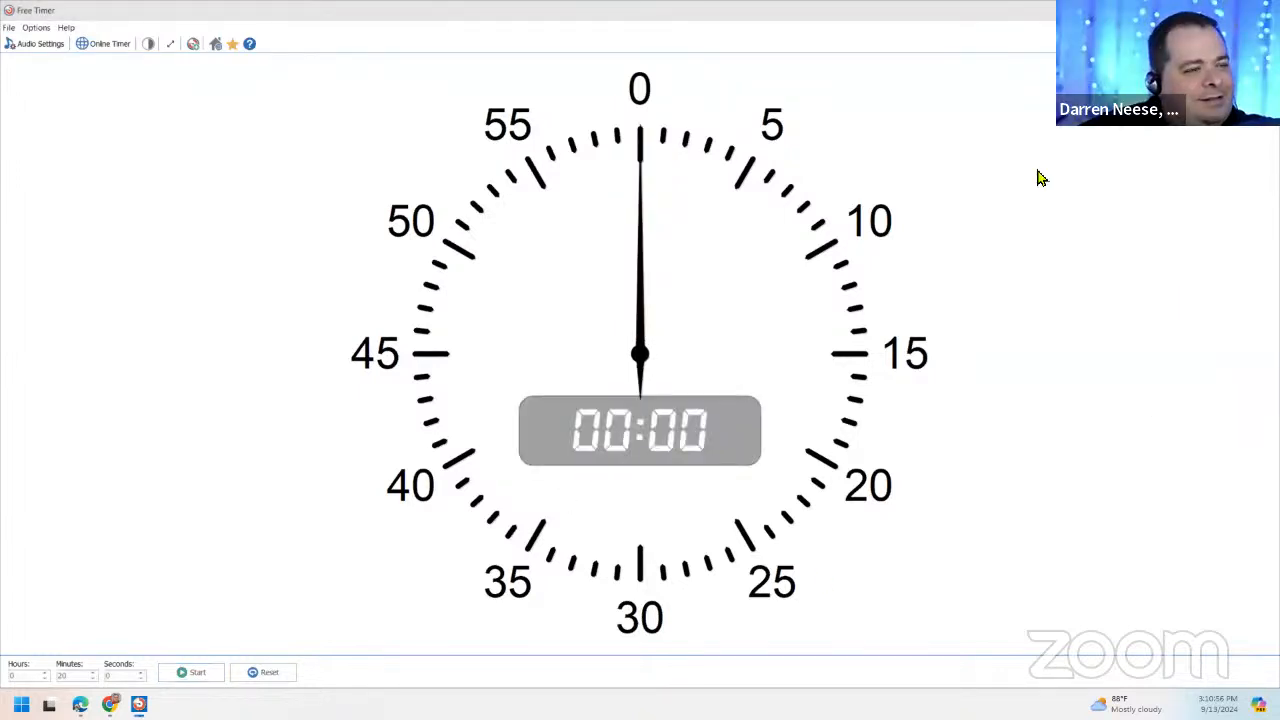
click(1233, 10)
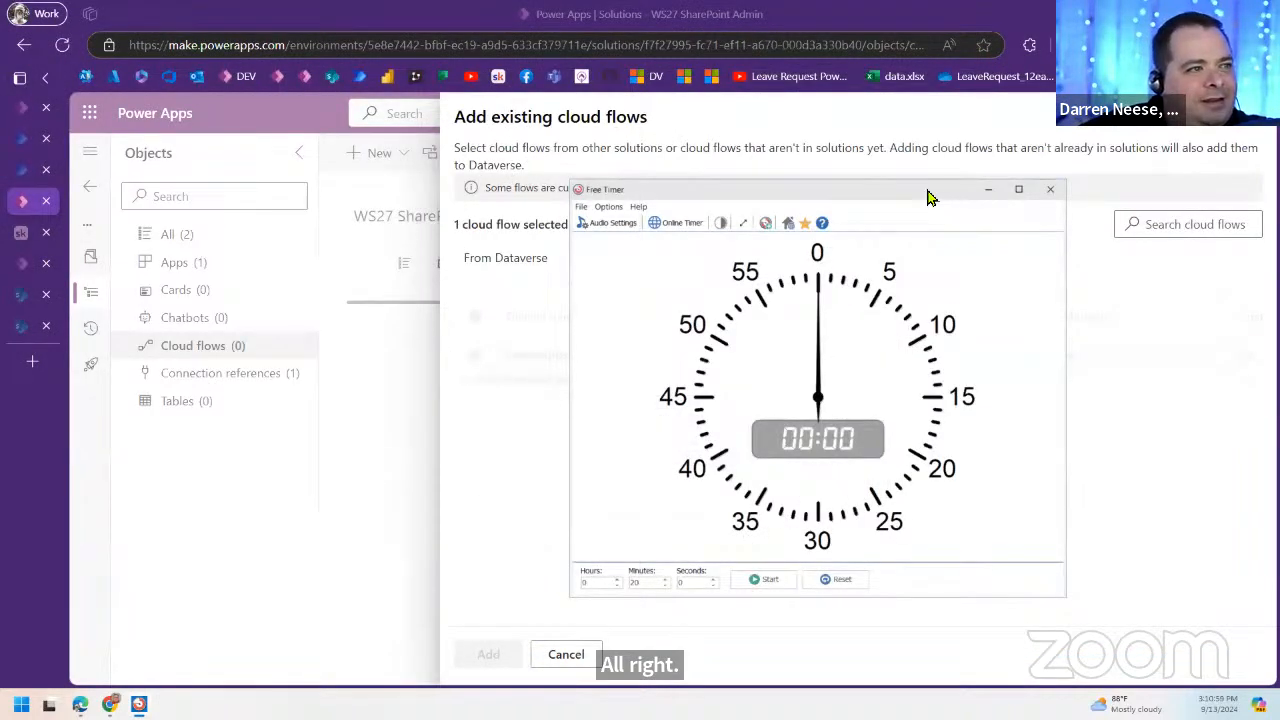
drag(927, 197, 622, 197)
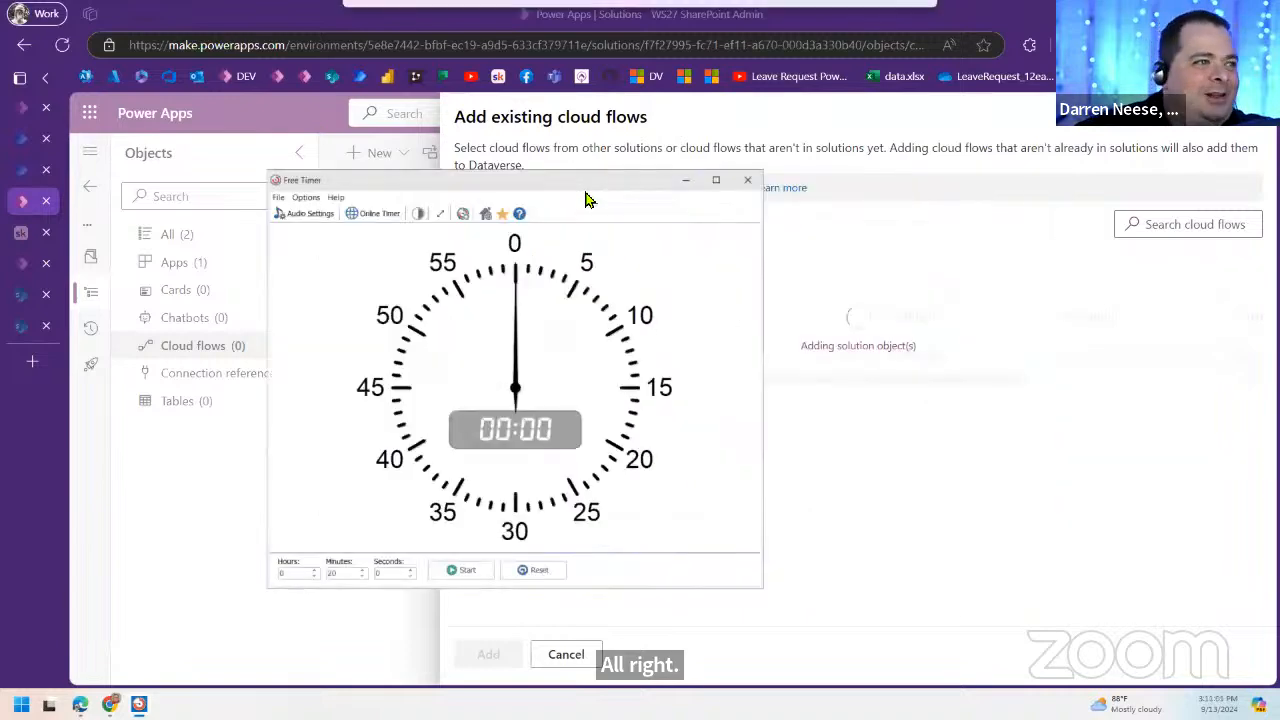
click(746, 183)
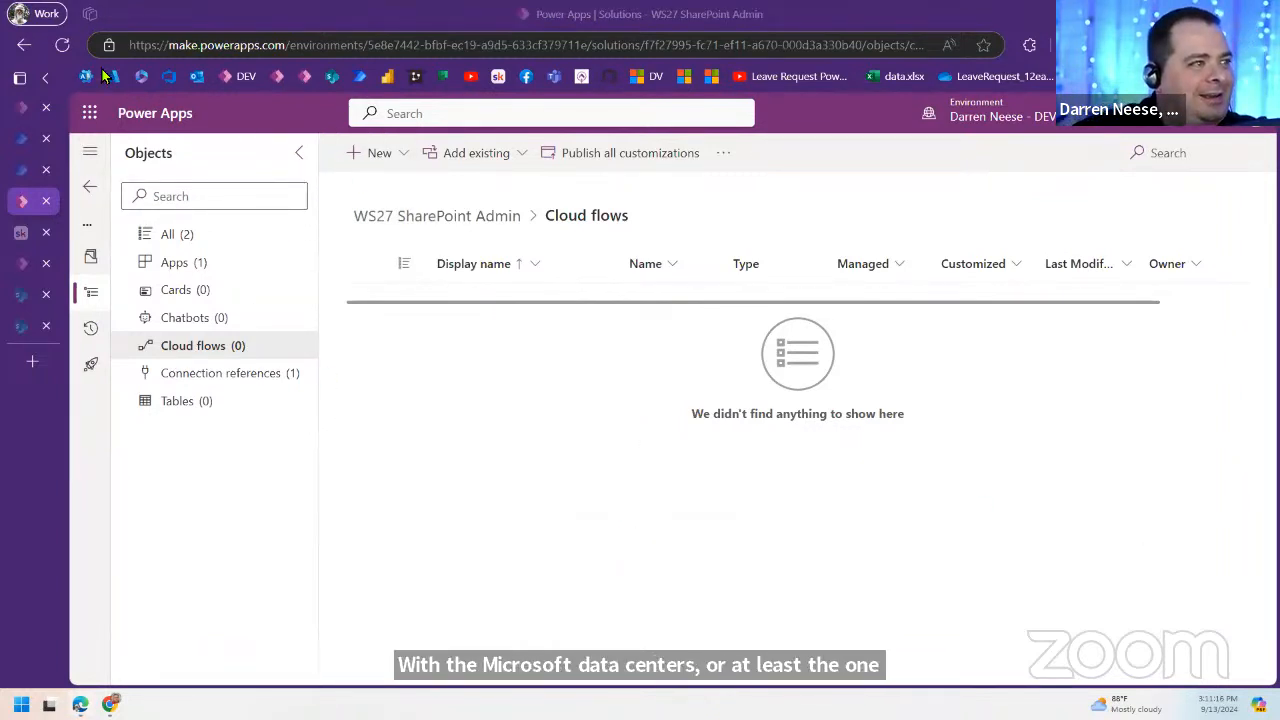
Step: Reload the solution's cloud flows page, and open the SharePoint JumpStart 20240913 app for editing from the Power Apps home page
click(62, 45)
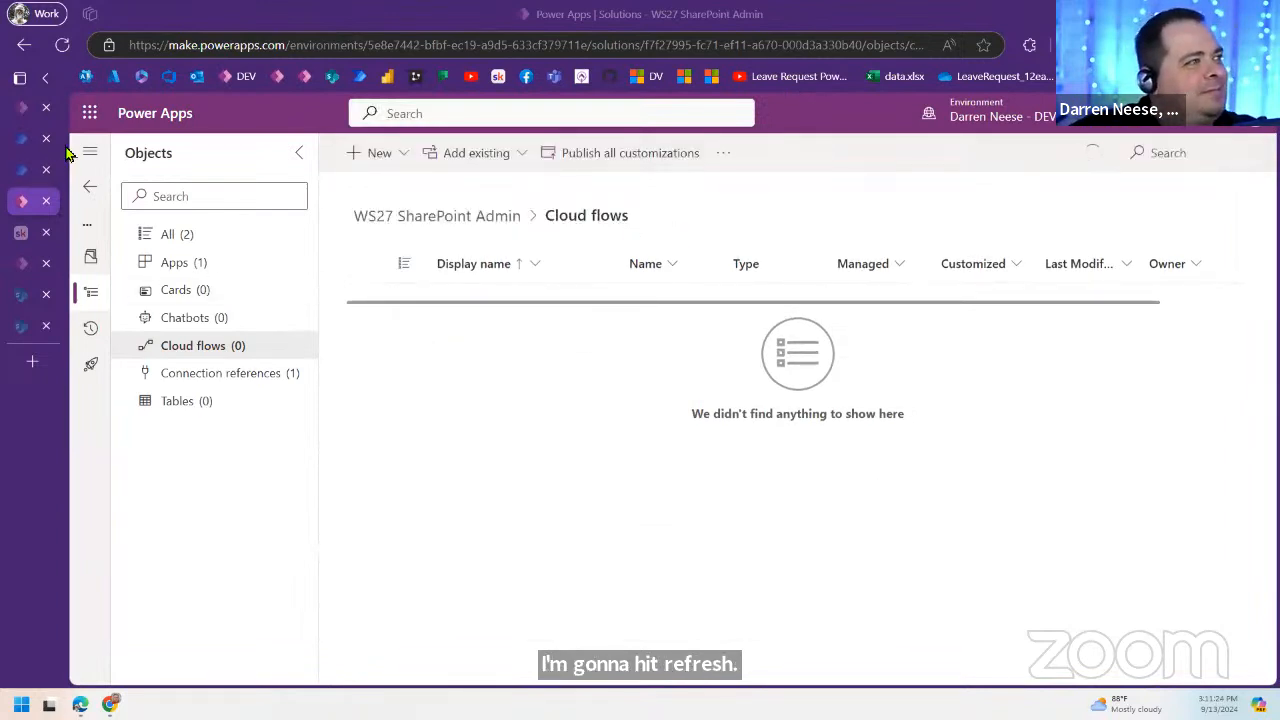
click(20, 107)
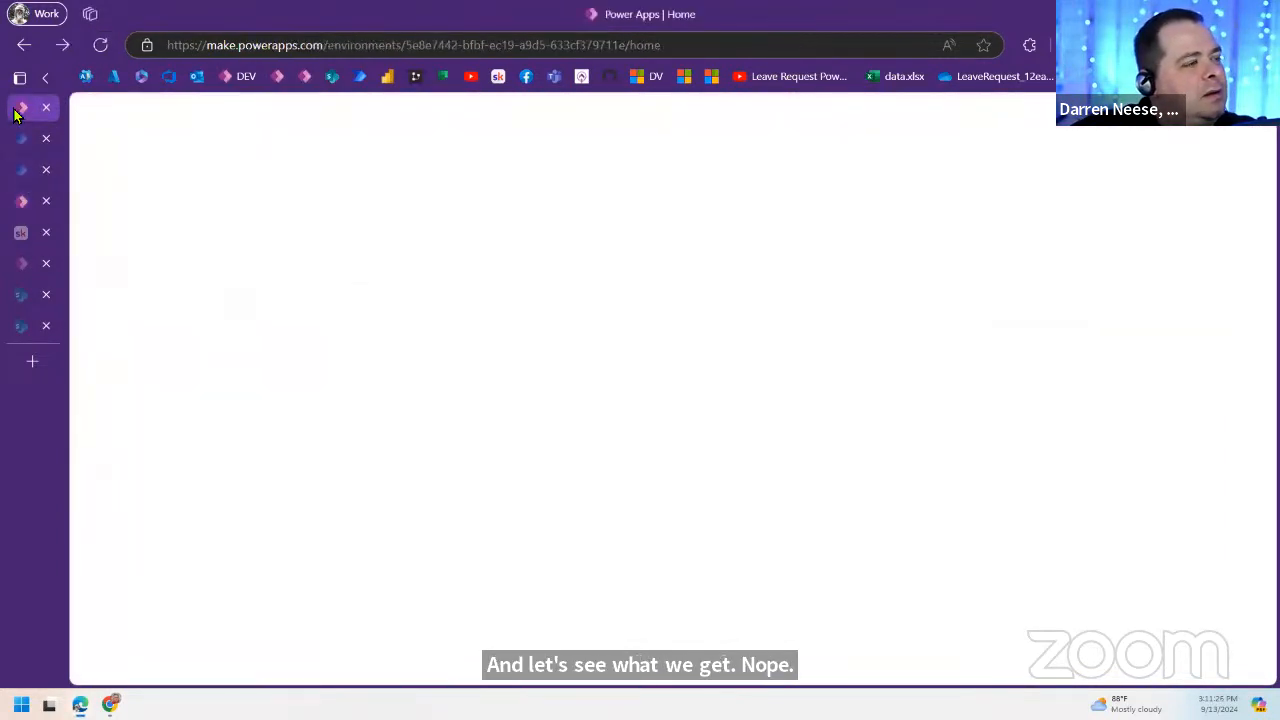
scroll(371, 423, down, 3)
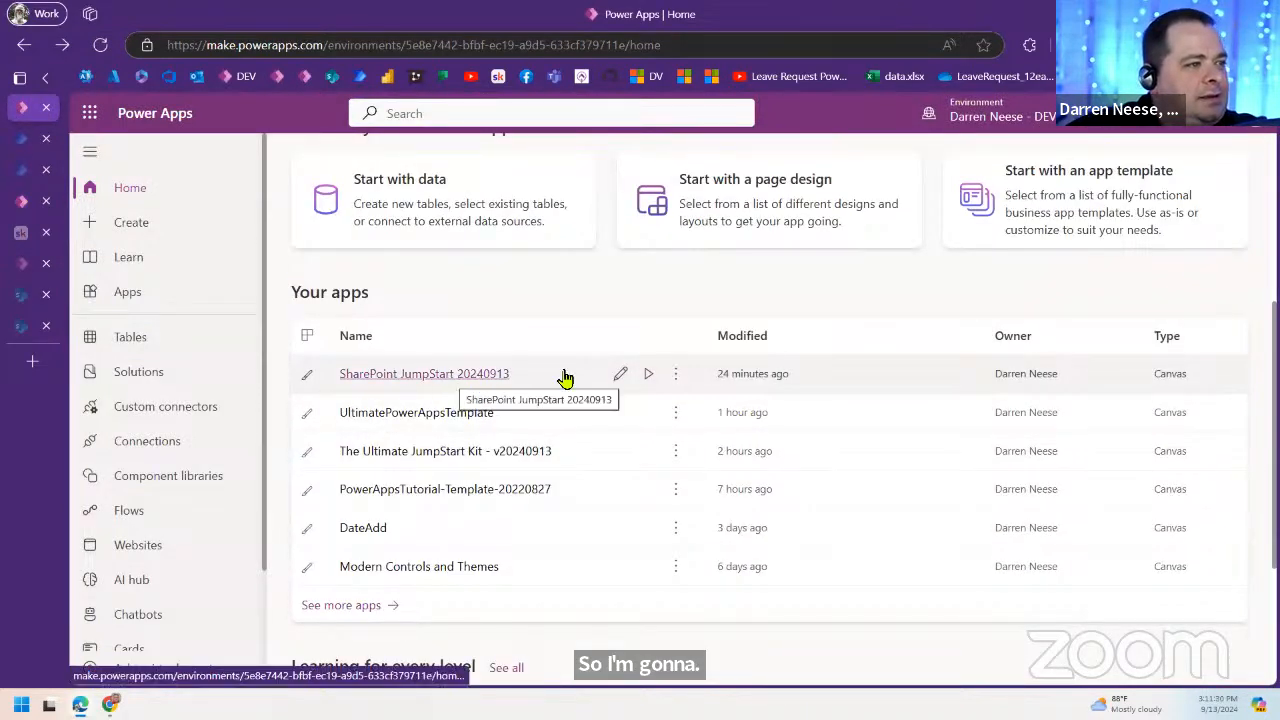
click(620, 376)
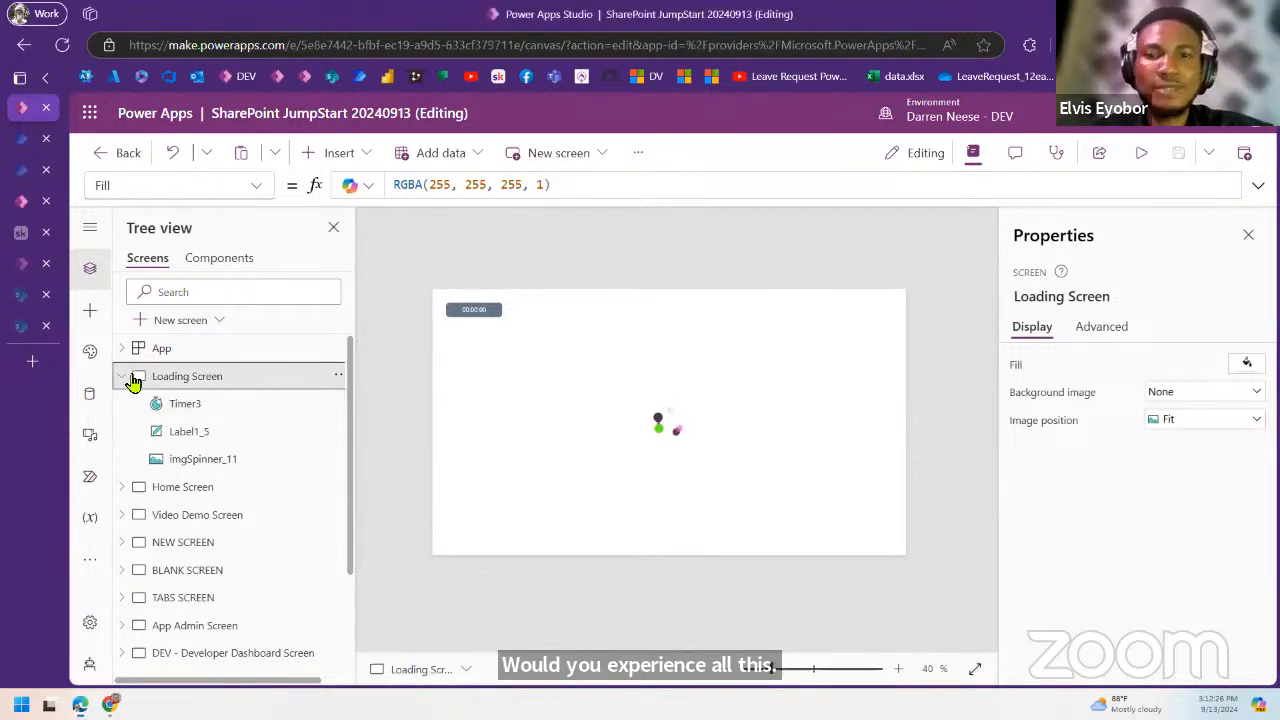
Step: Look over the app's Power Automate flows, and check the run history of the PowerApps_SharePoint_Sites_List flow in Power Automate
click(89, 228)
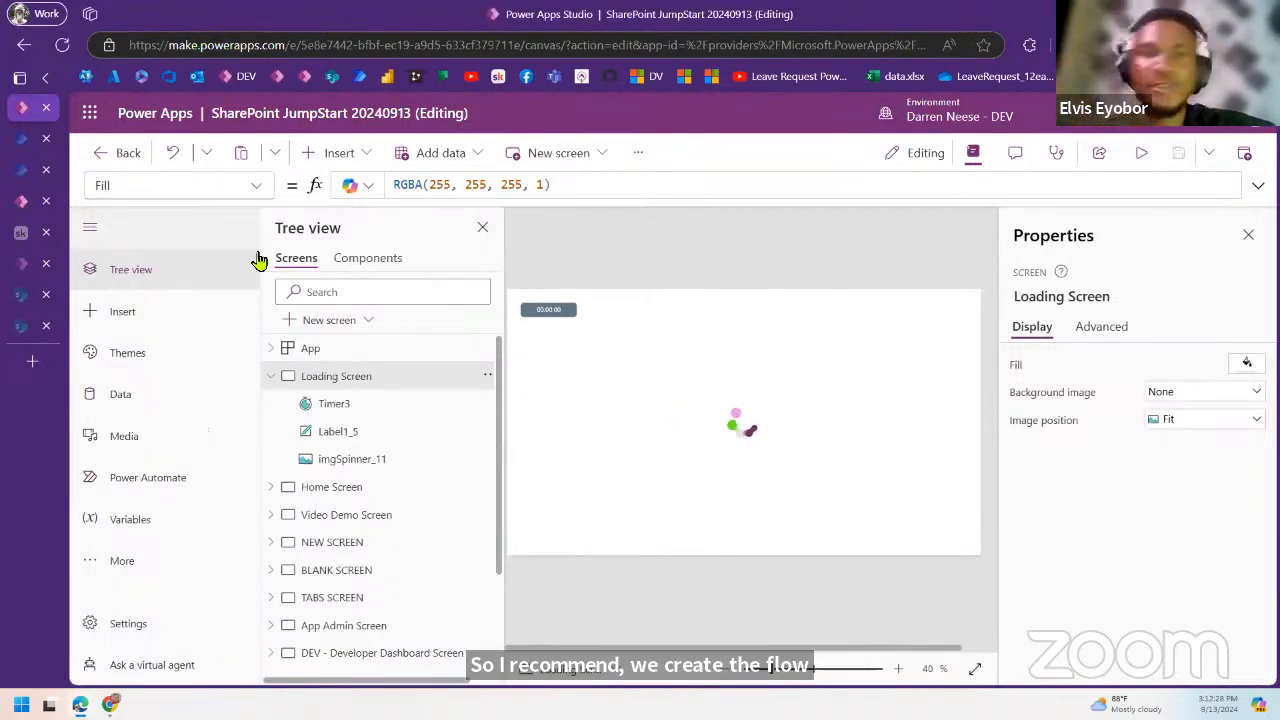
click(168, 486)
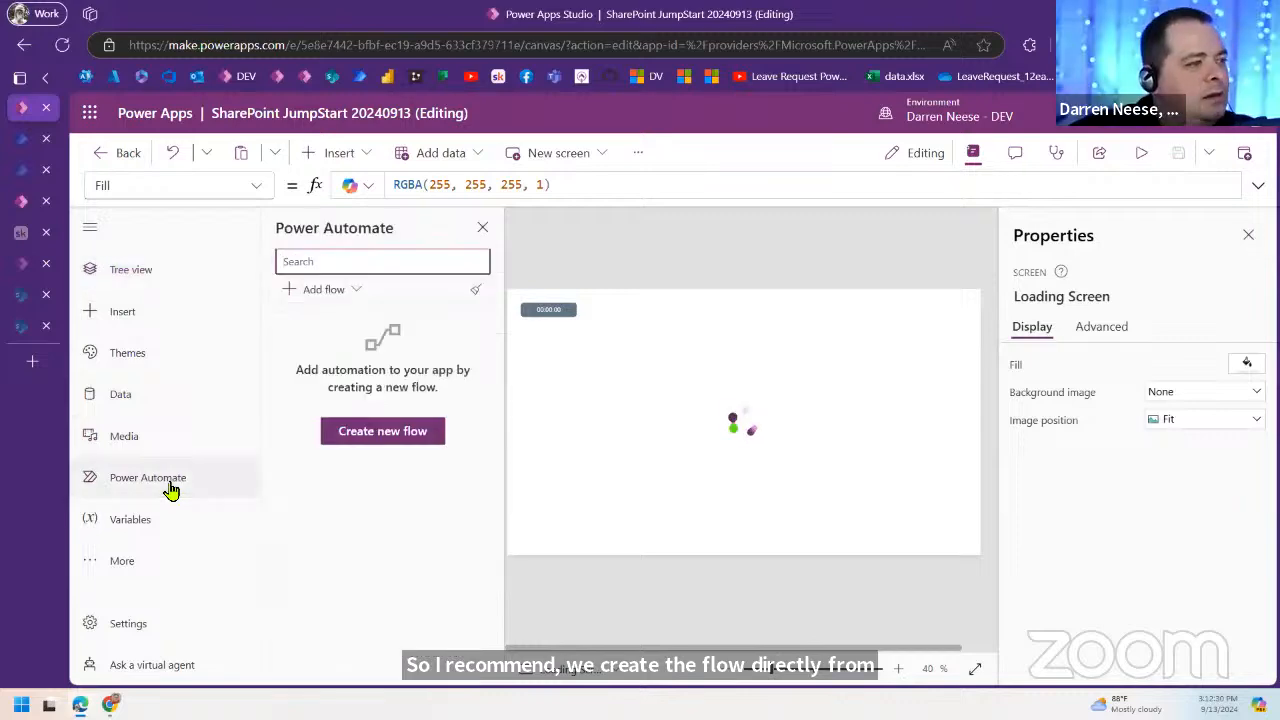
click(20, 138)
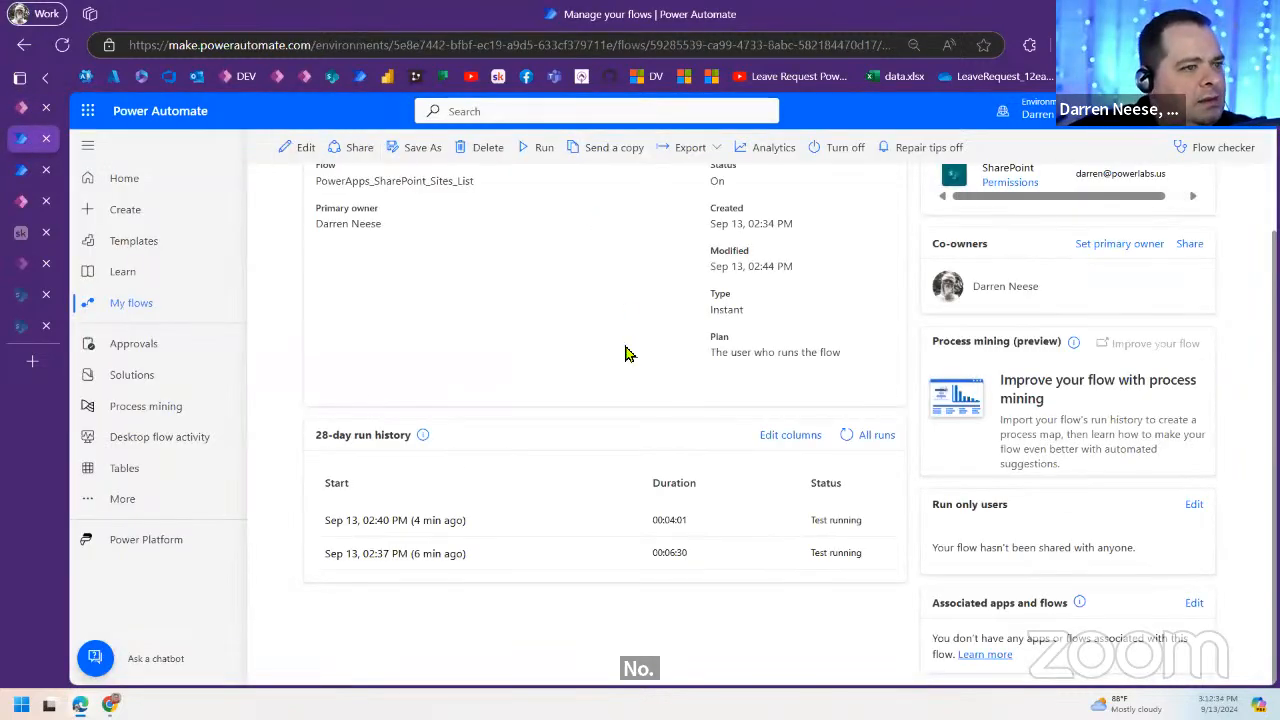
click(846, 436)
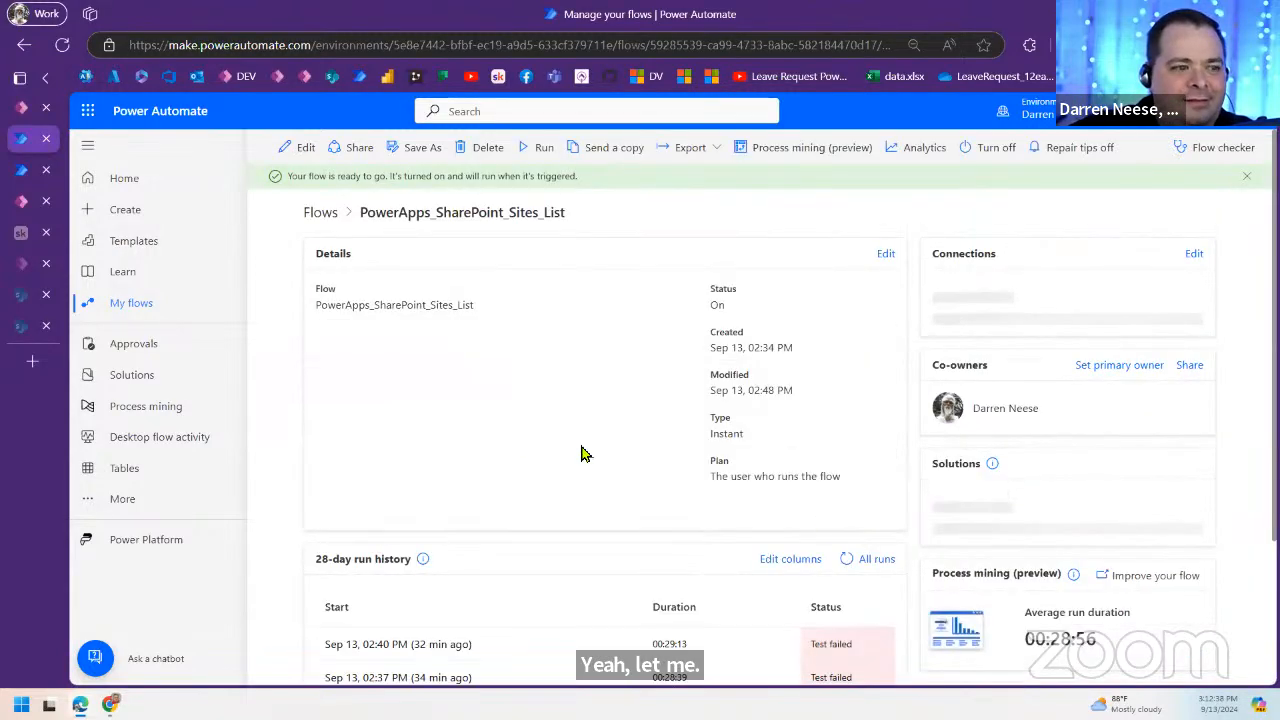
scroll(585, 454, down, 2)
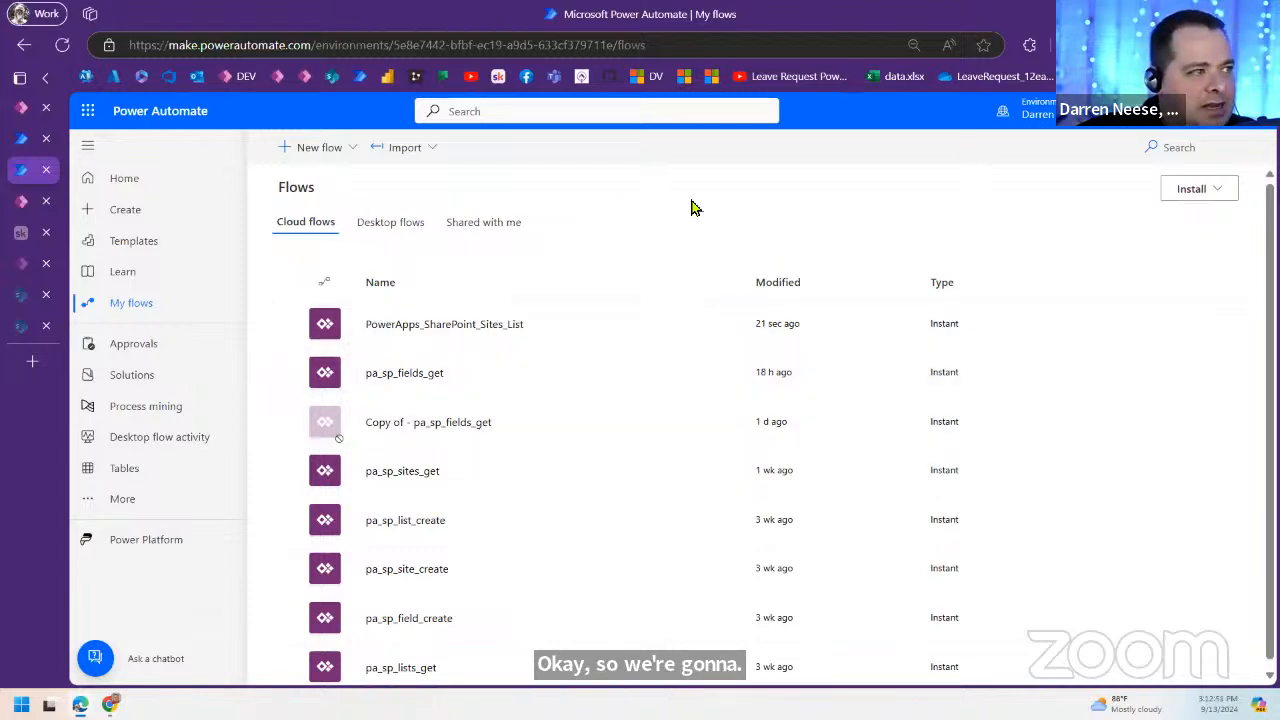
click(28, 141)
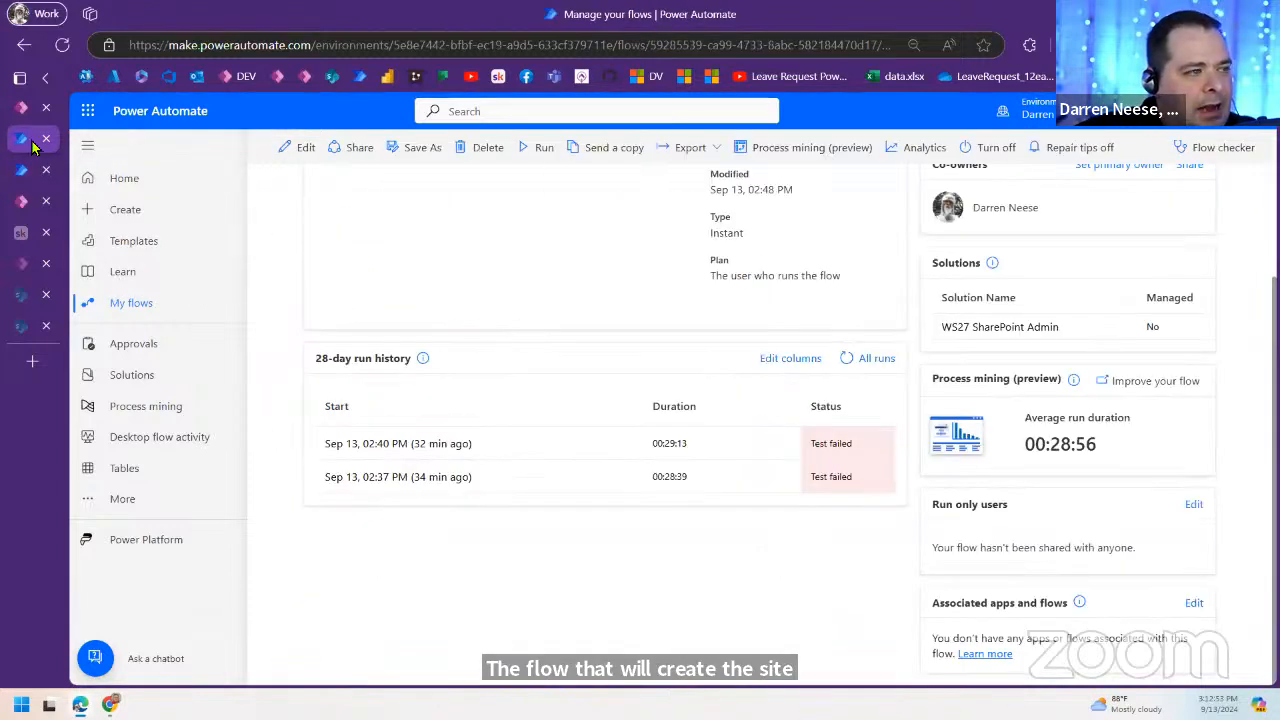
scroll(723, 491, up, 2)
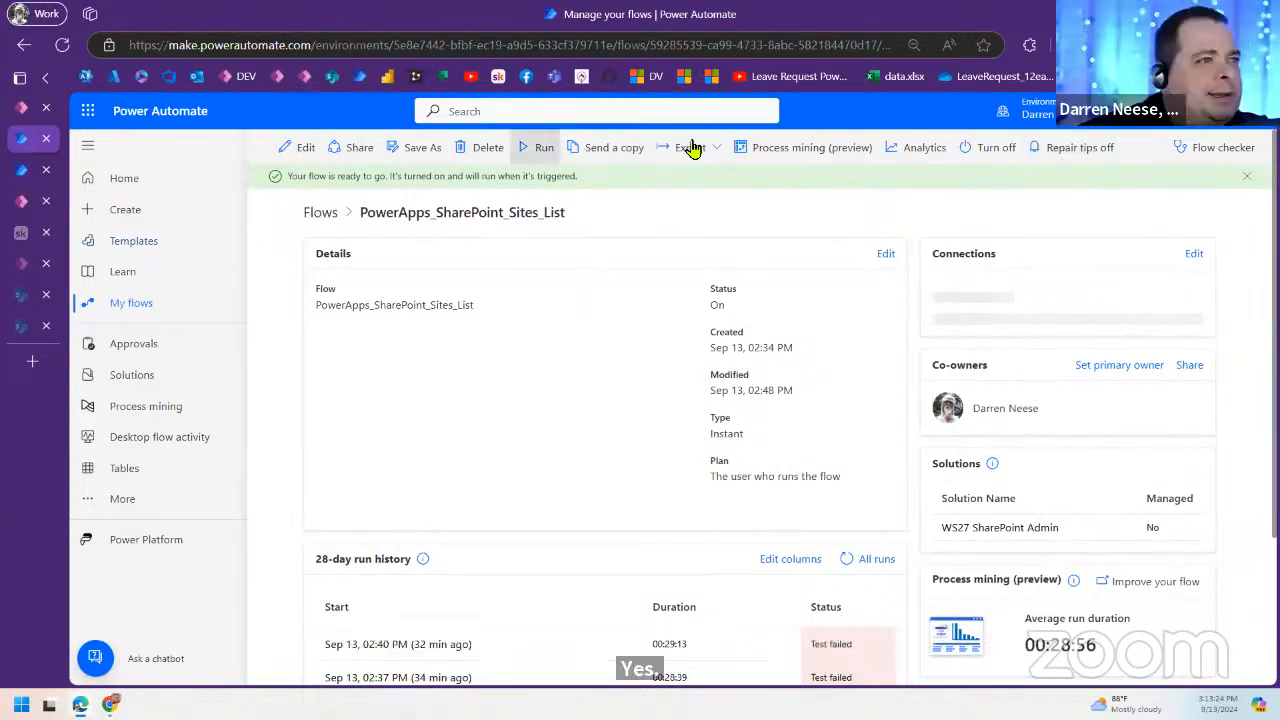
Step: Start a new instant cloud flow from the flows list, using the trigger "When Power Apps calls a flow (V2)"
click(331, 216)
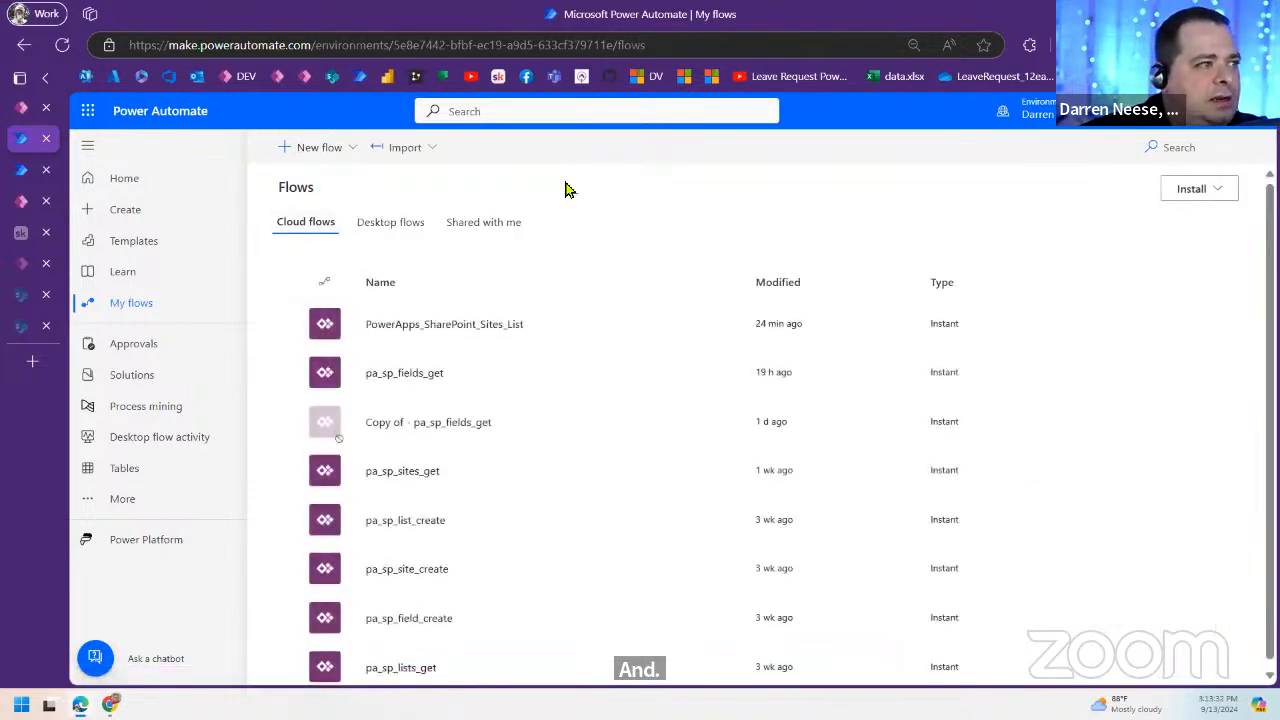
click(343, 152)
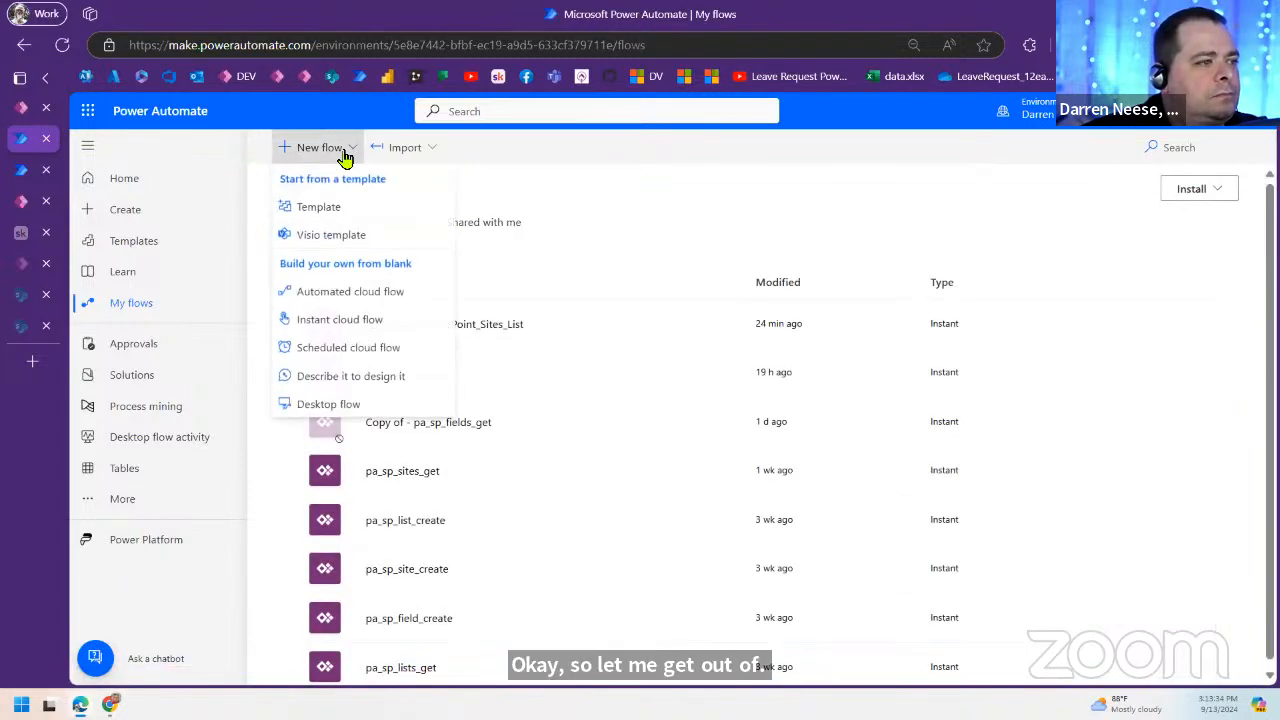
click(410, 330)
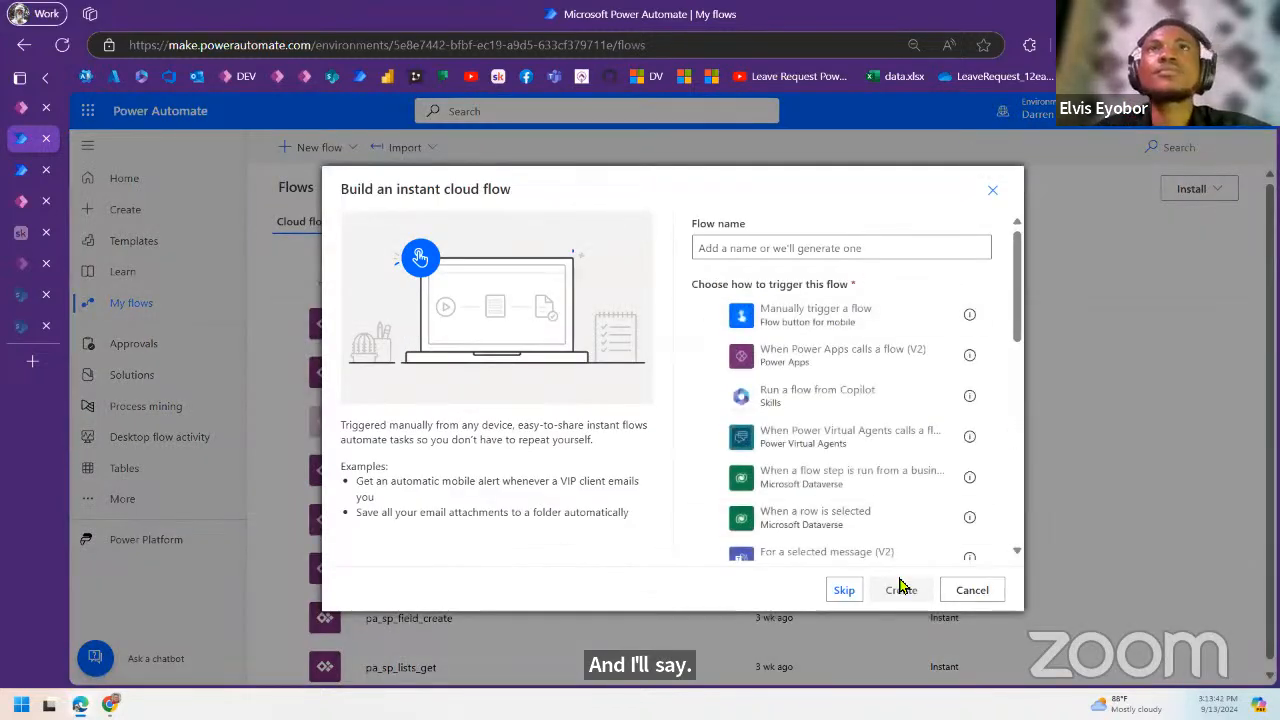
click(858, 356)
Step: Name the instant cloud flow PA_SP_SiteListing and create it
click(822, 248)
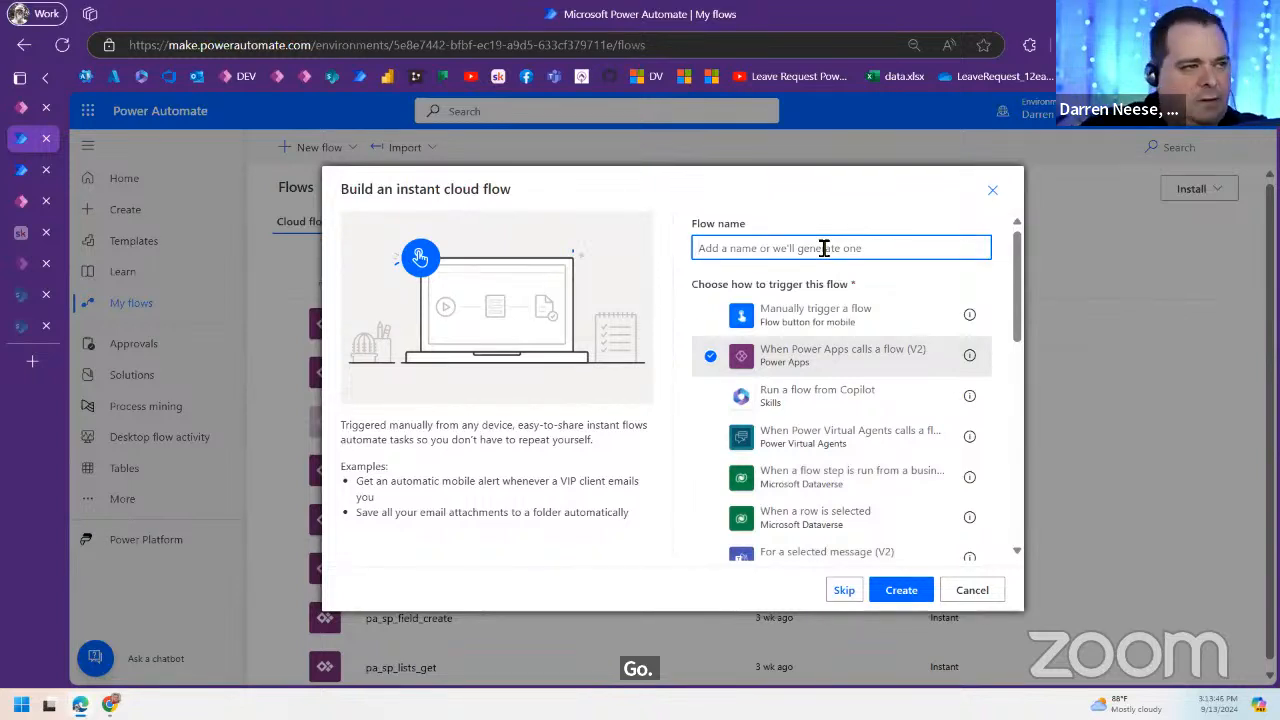
text(Power)
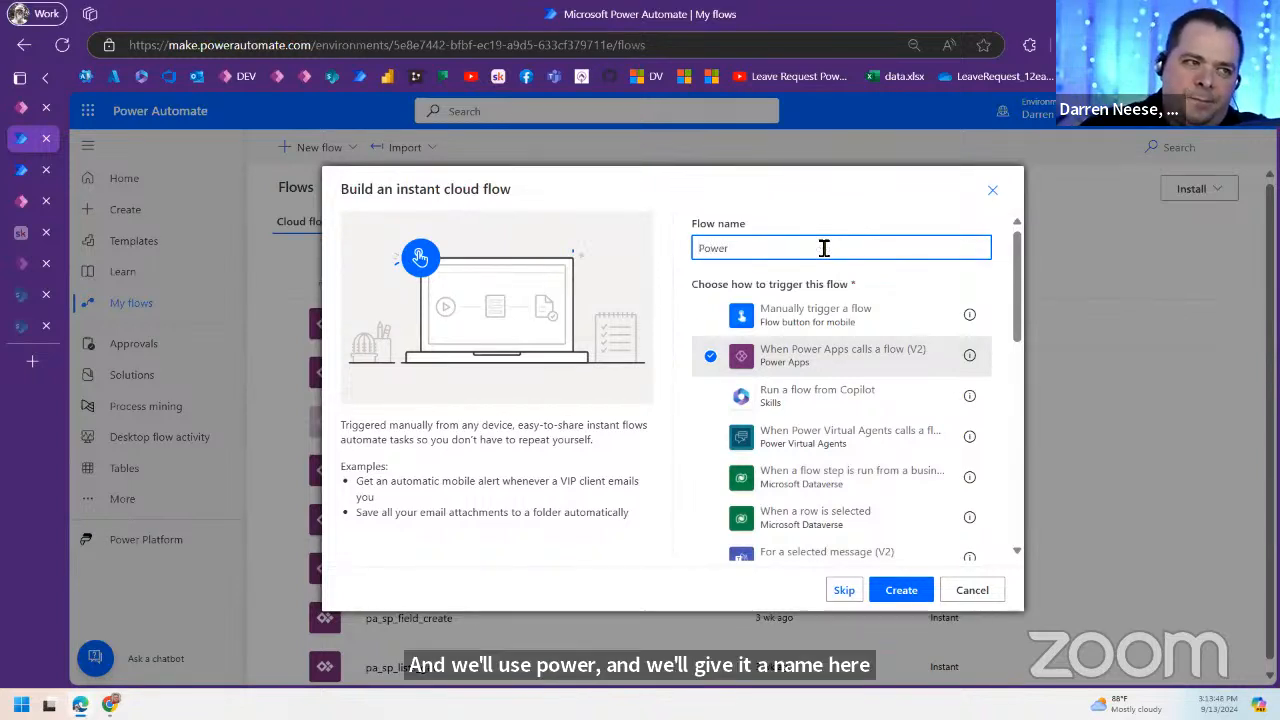
key(ctrl+a)
text(PA)
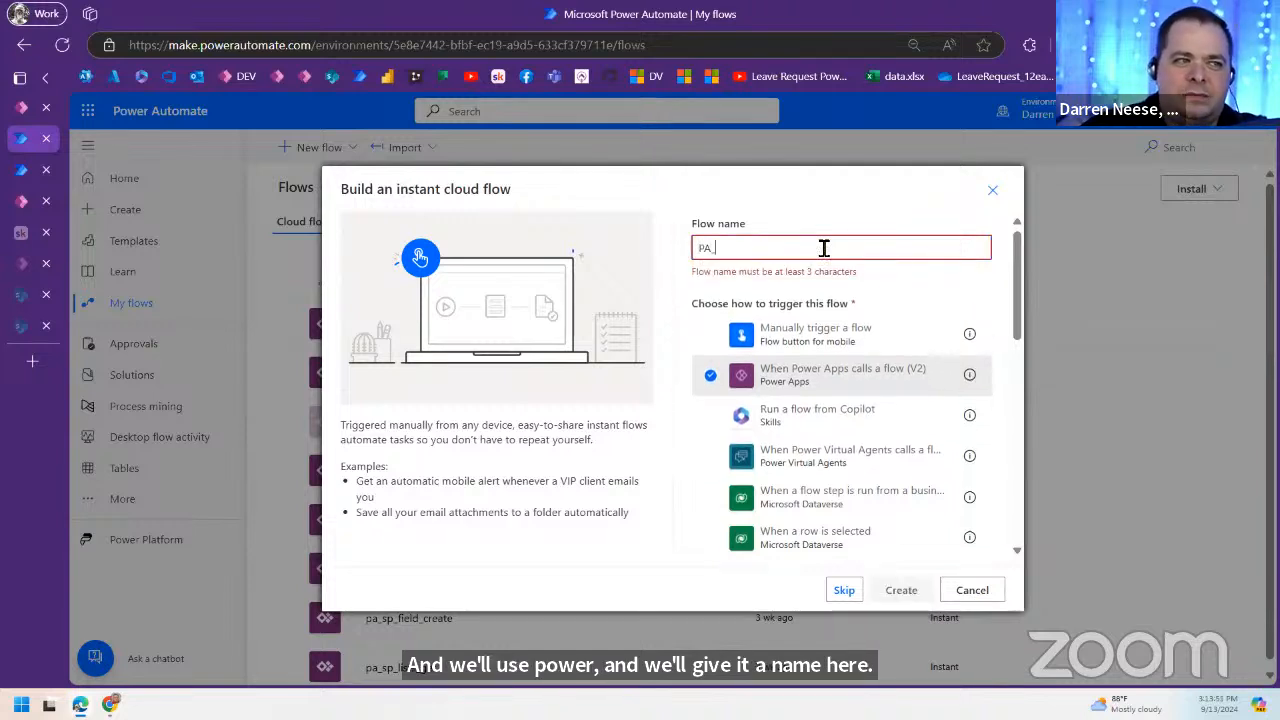
text(_SP_)
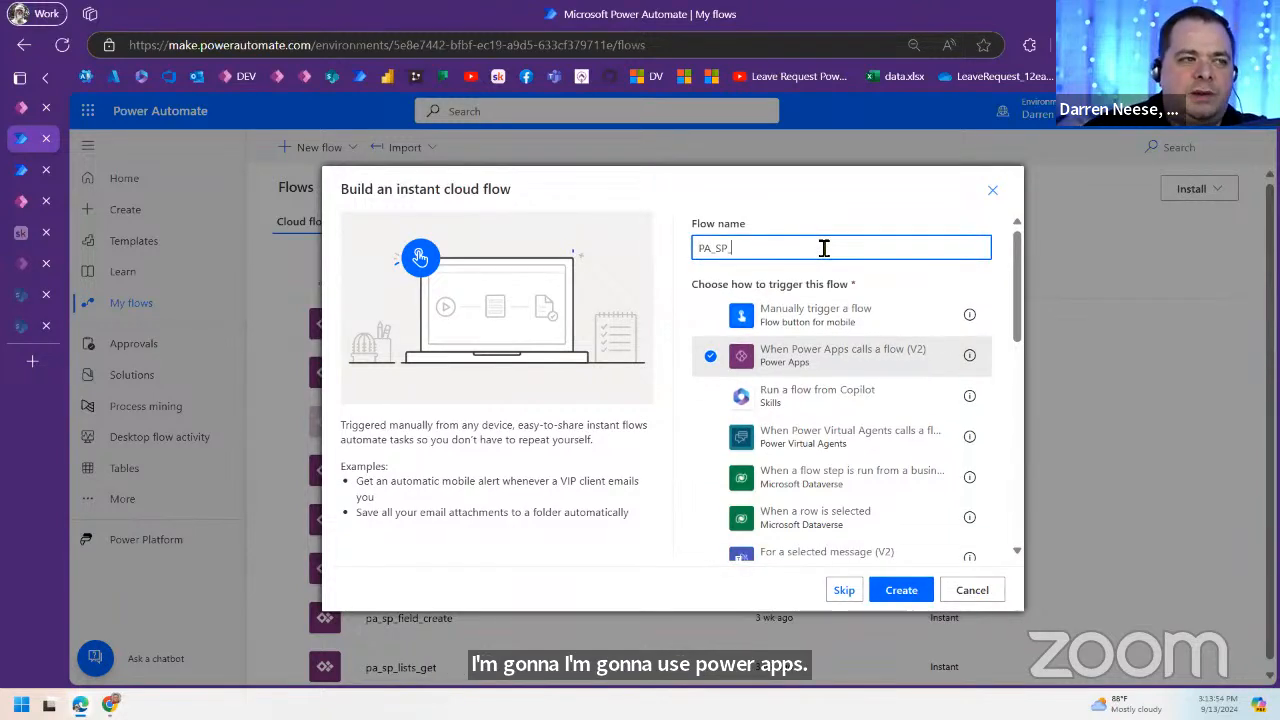
text(SiteListing)
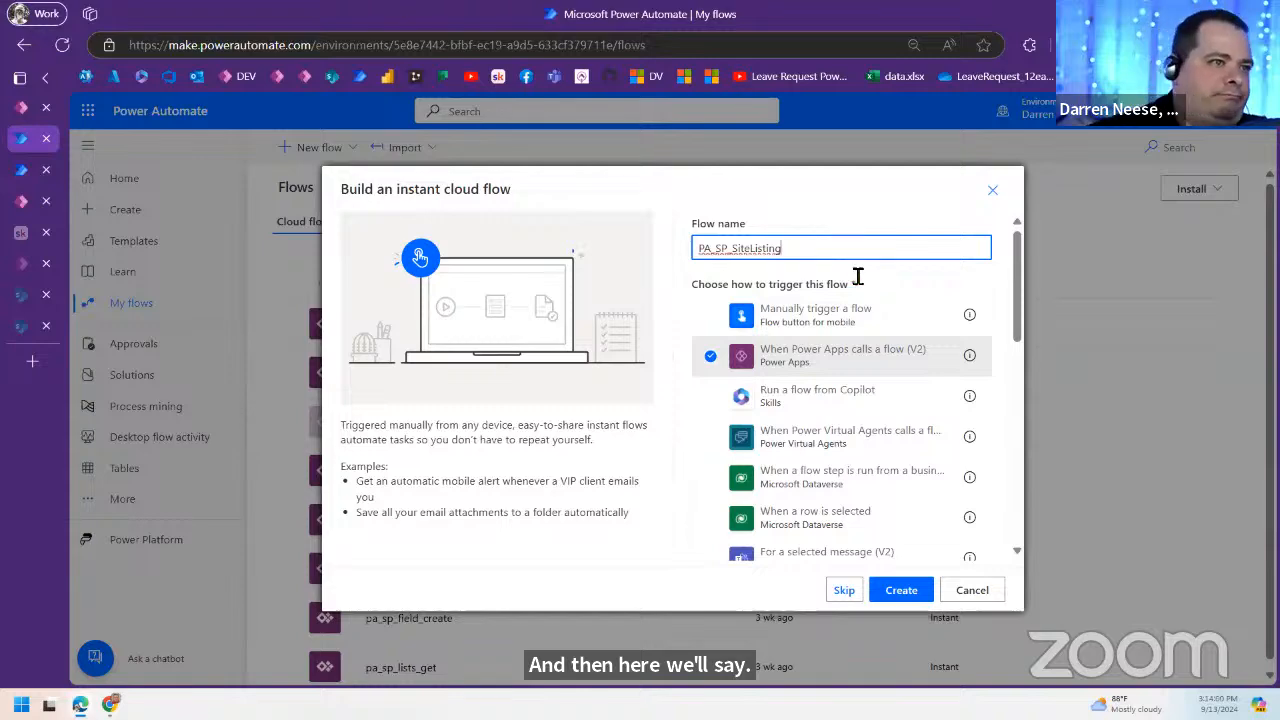
click(917, 597)
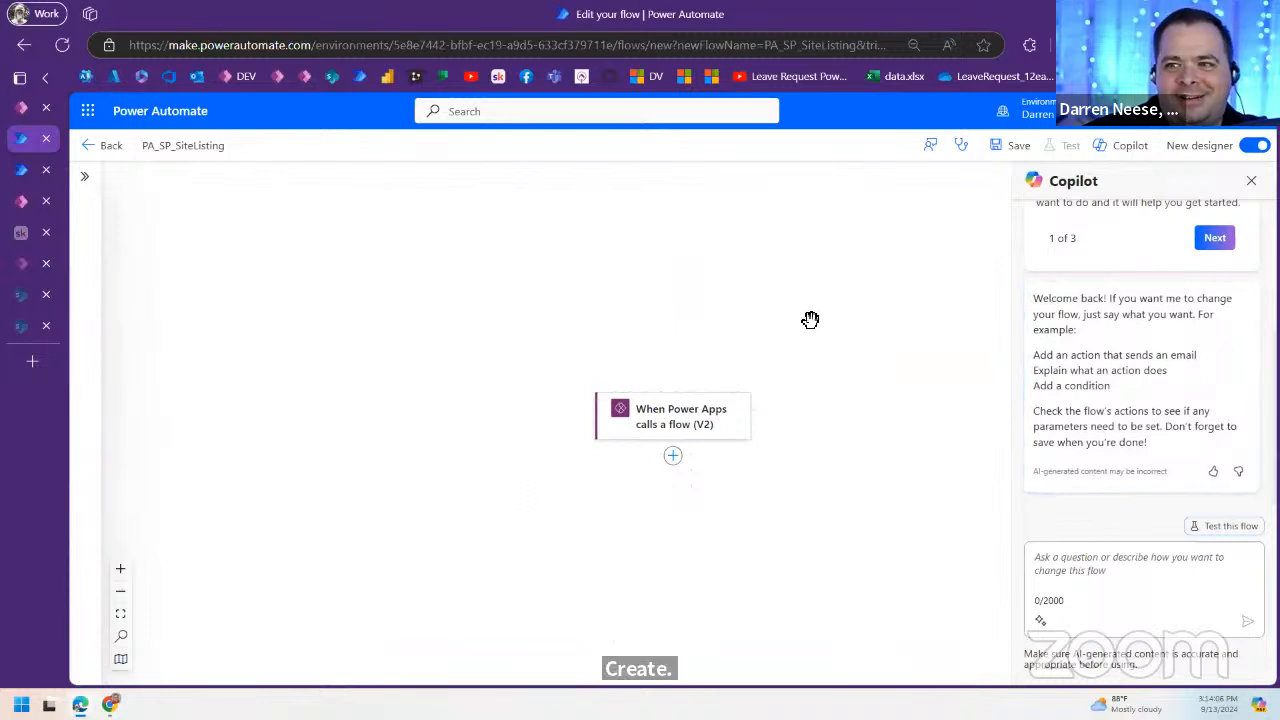
Step: Try to save the flow without the Copilot pane, and switch from the new designer to the classic one
click(1251, 181)
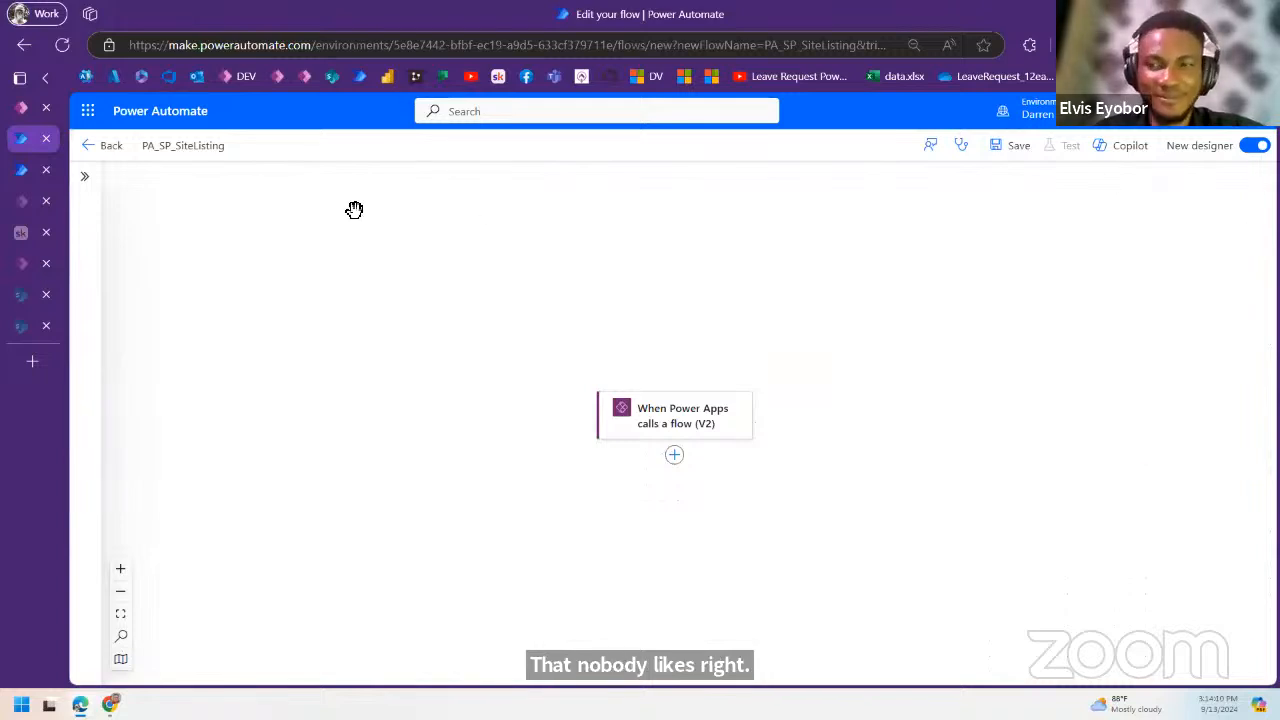
click(1008, 152)
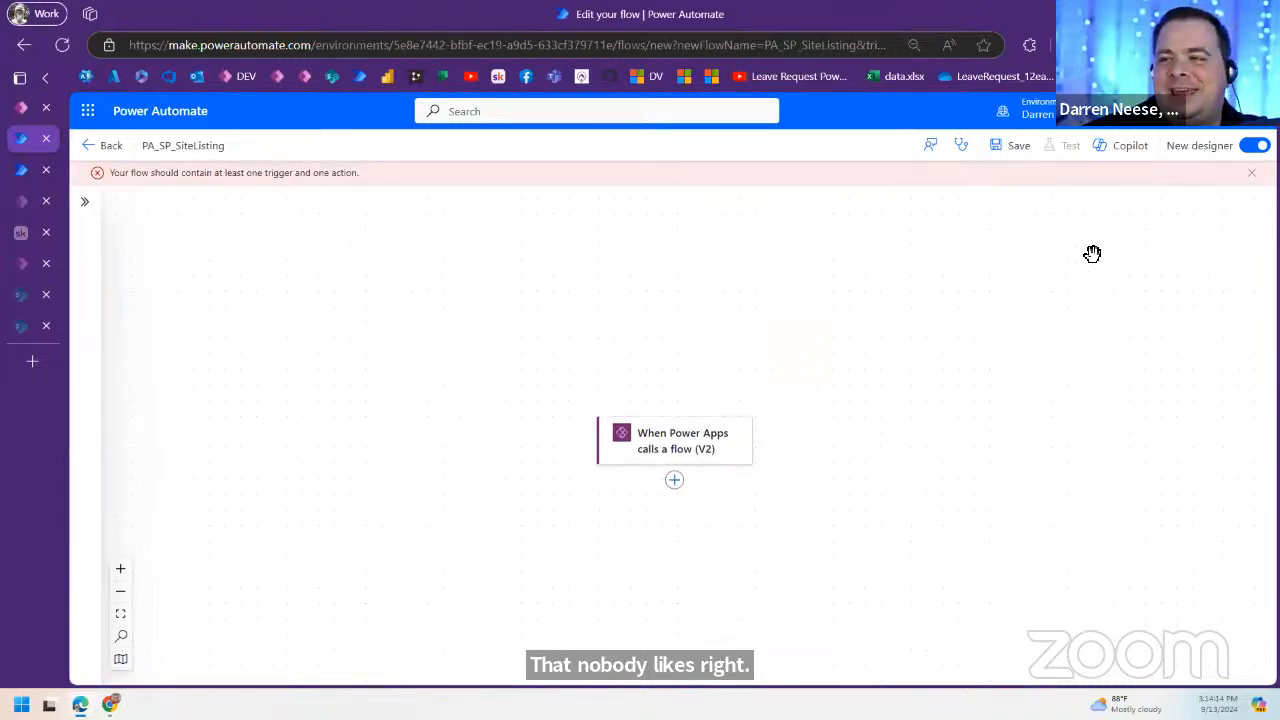
double_click(223, 146)
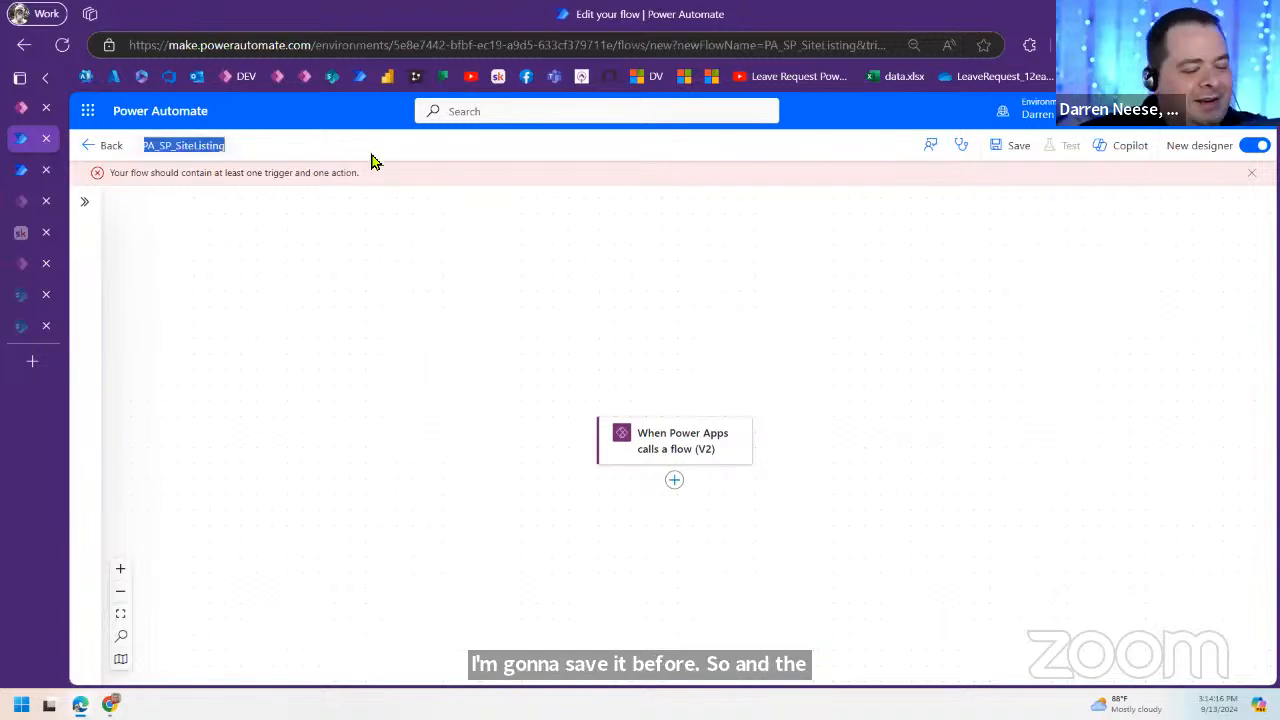
click(1252, 150)
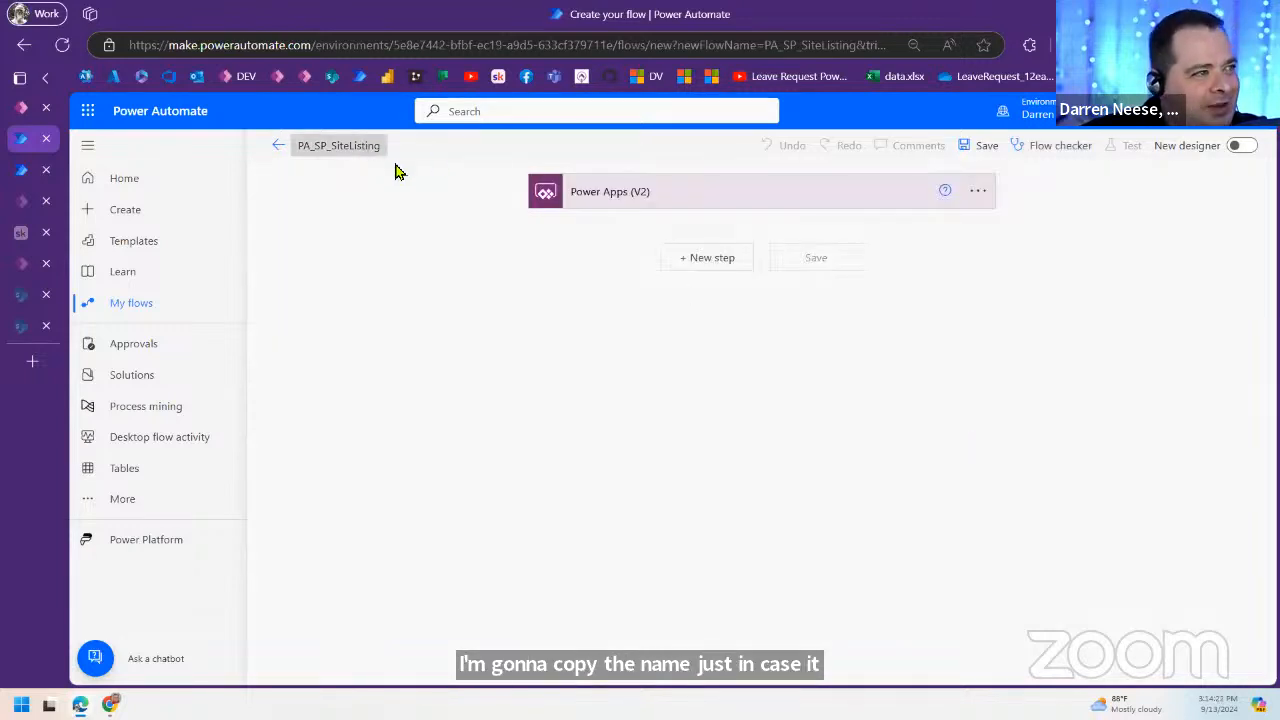
Step: Add a text input named RootSharePointURL to the Power Apps (V2) trigger
click(779, 191)
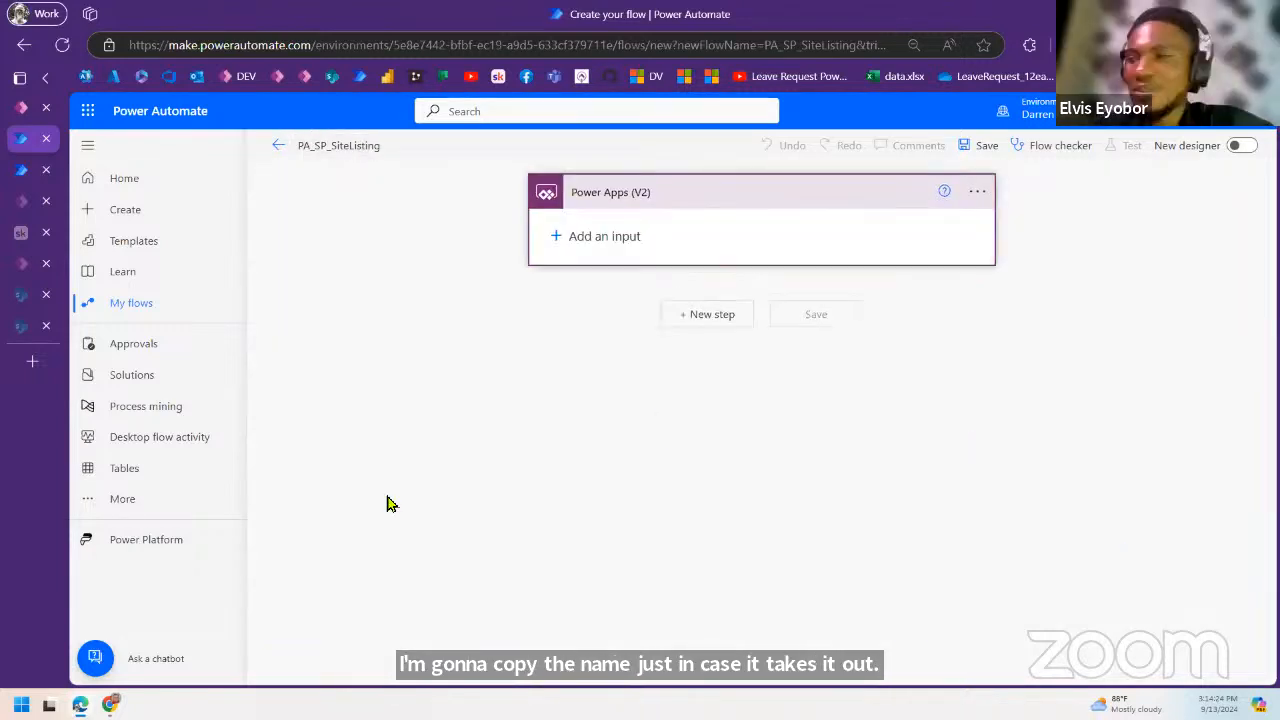
click(609, 236)
click(572, 268)
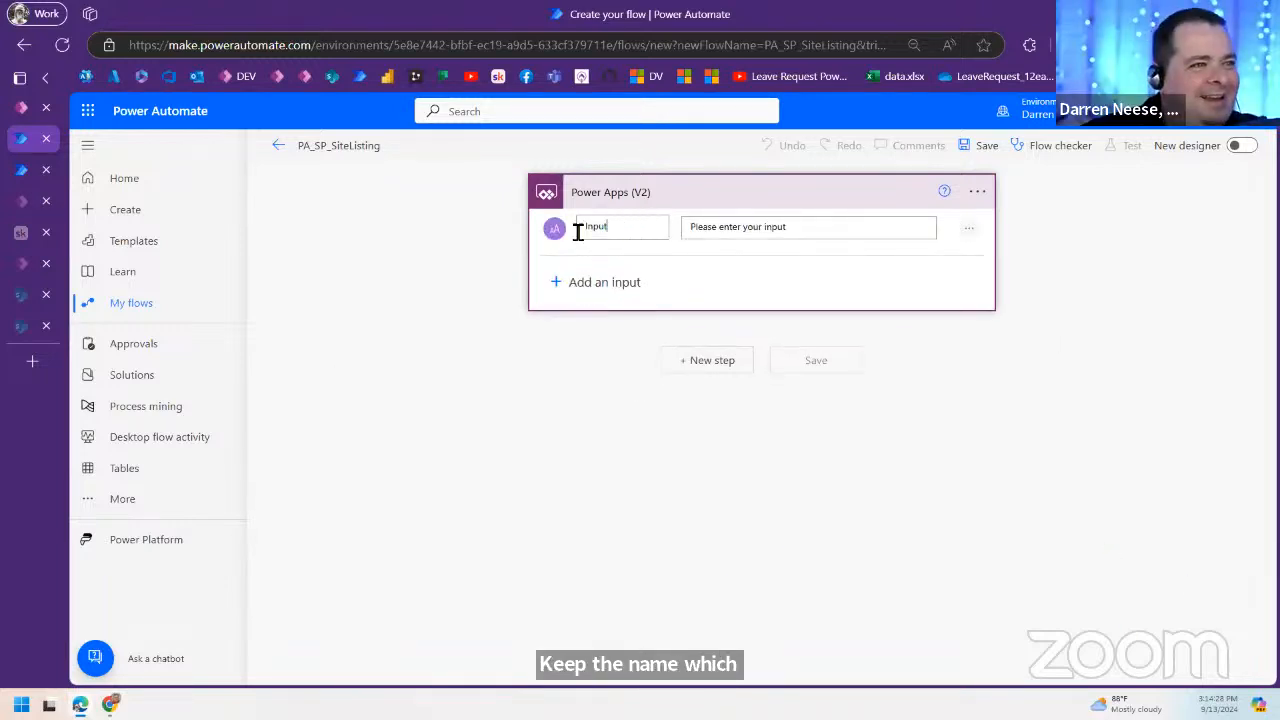
drag(626, 226, 565, 228)
text(R)
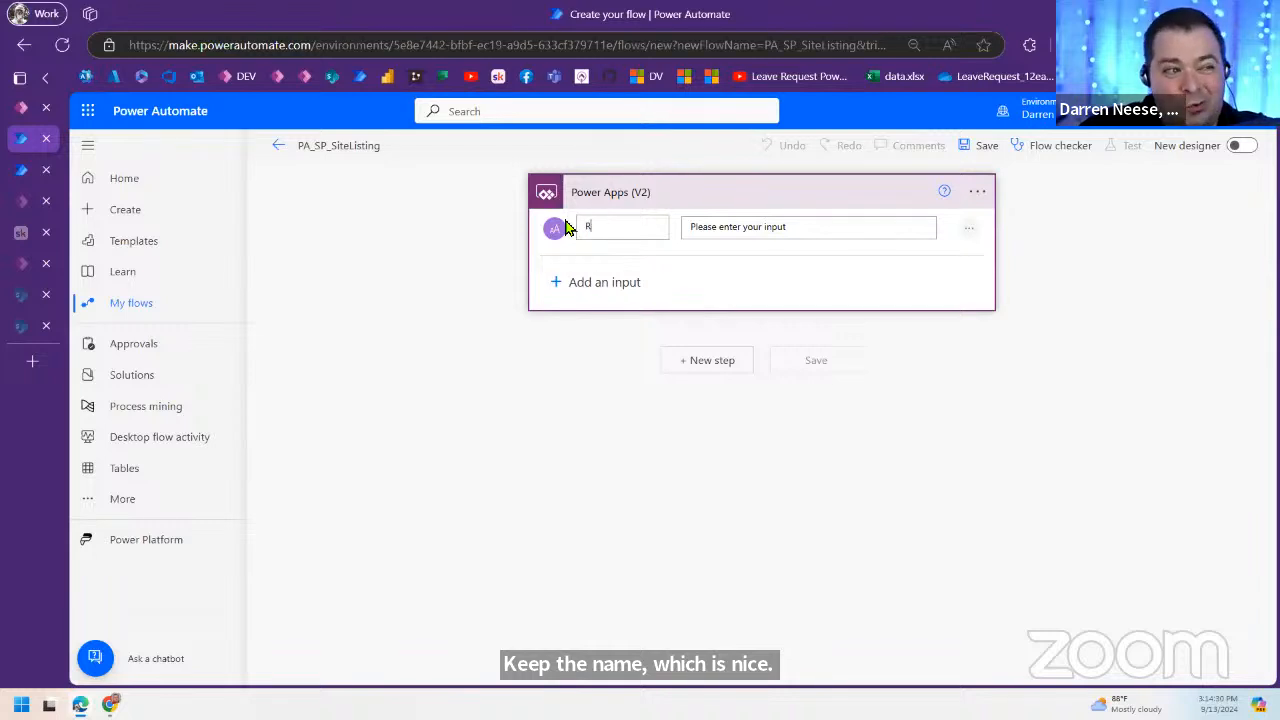
text(ootSharePo)
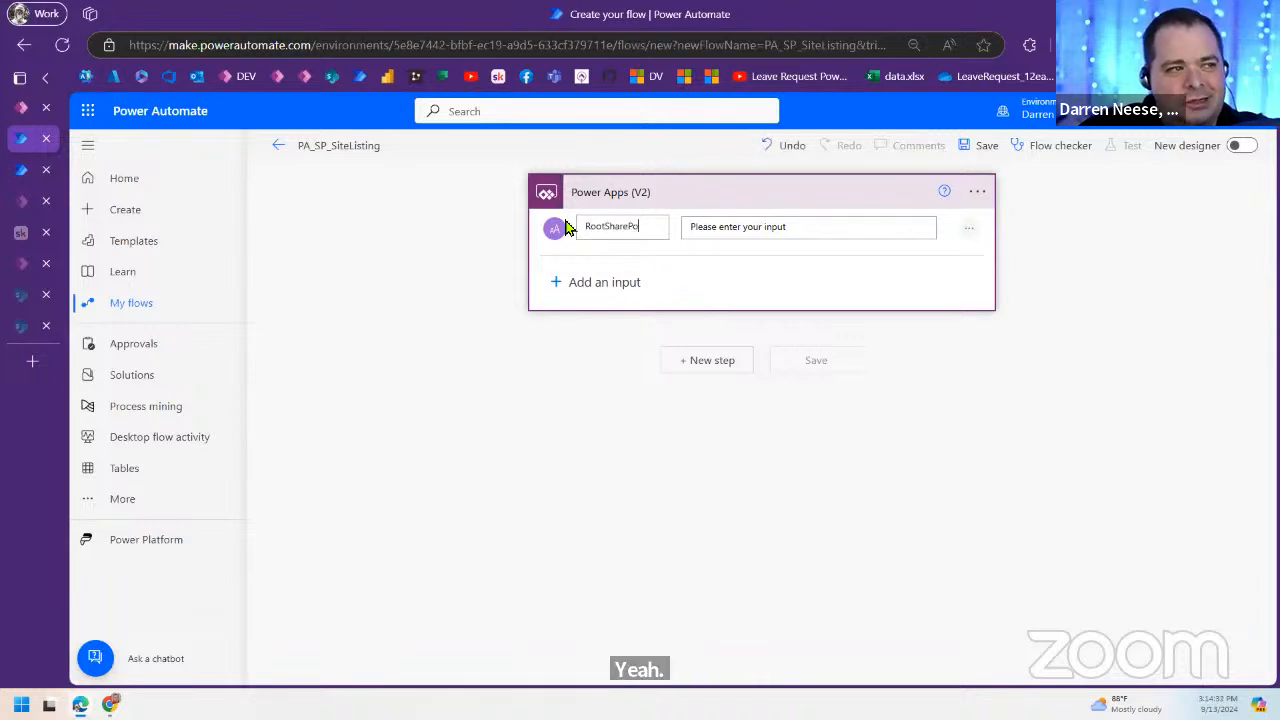
text(intURL)
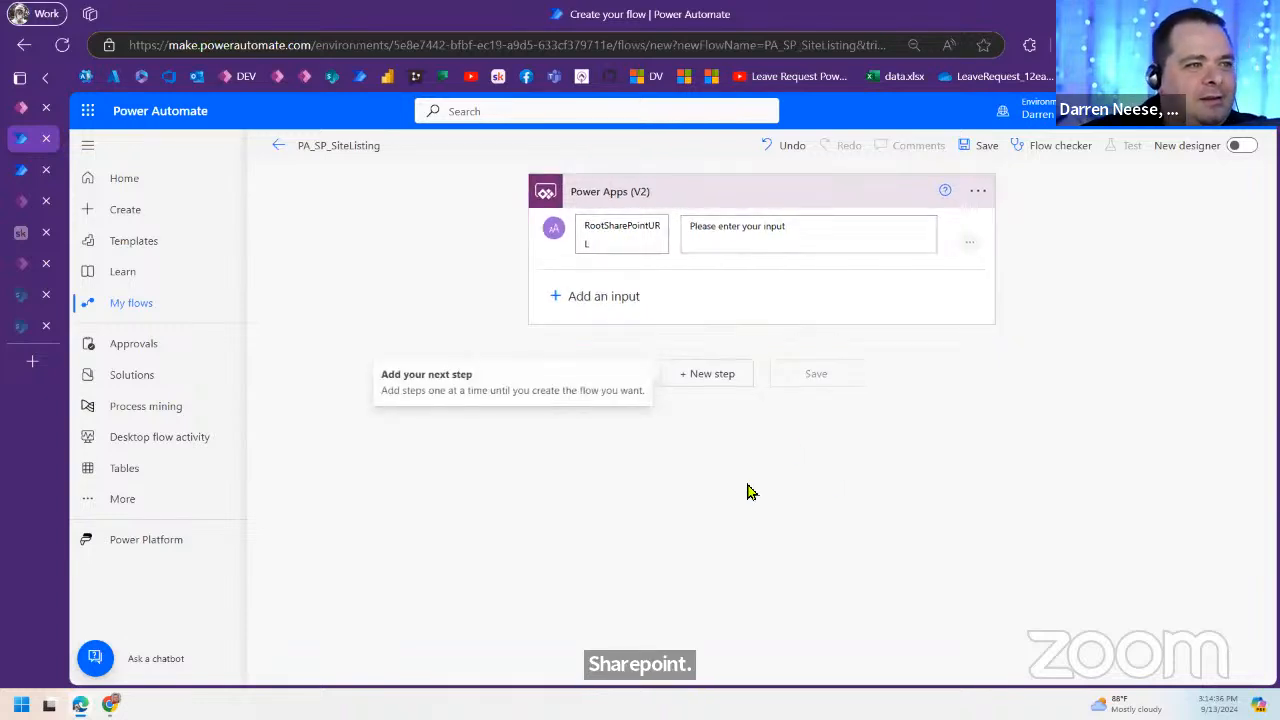
Step: Search for http operations and add a "Send an HTTP request to SharePoint" action after the trigger
click(714, 384)
click(731, 298)
text(htt)
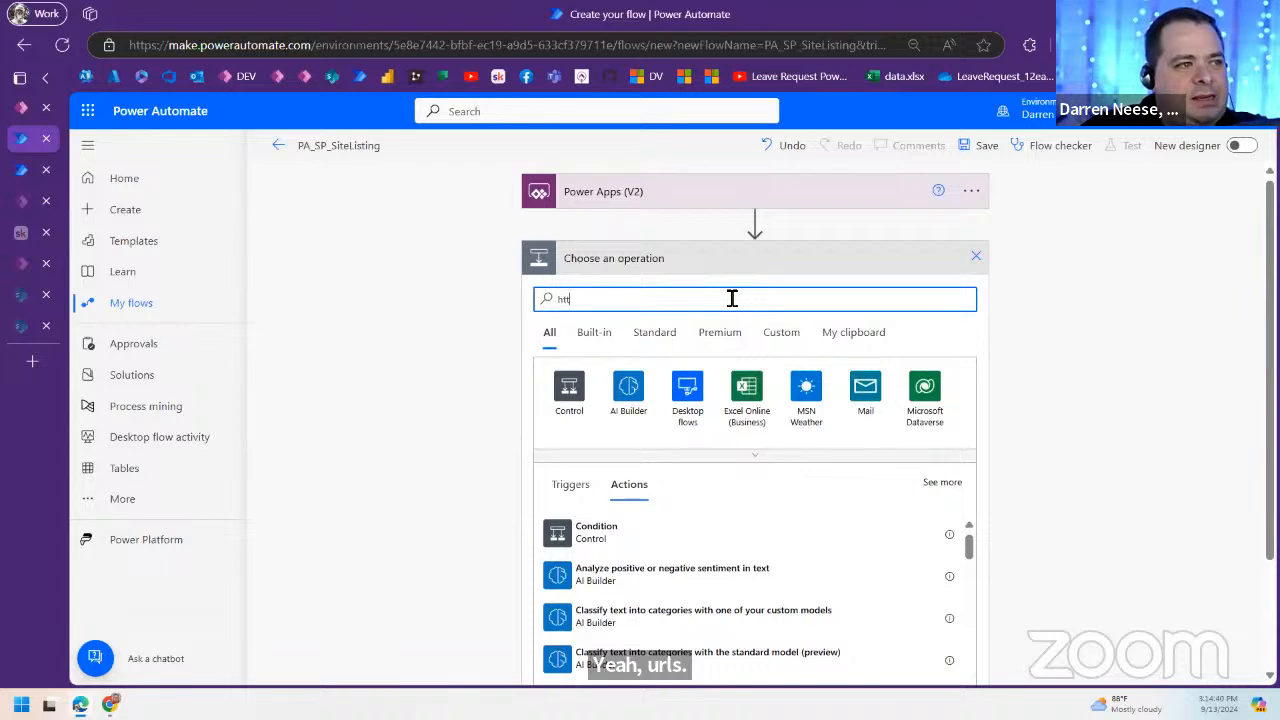
text(p)
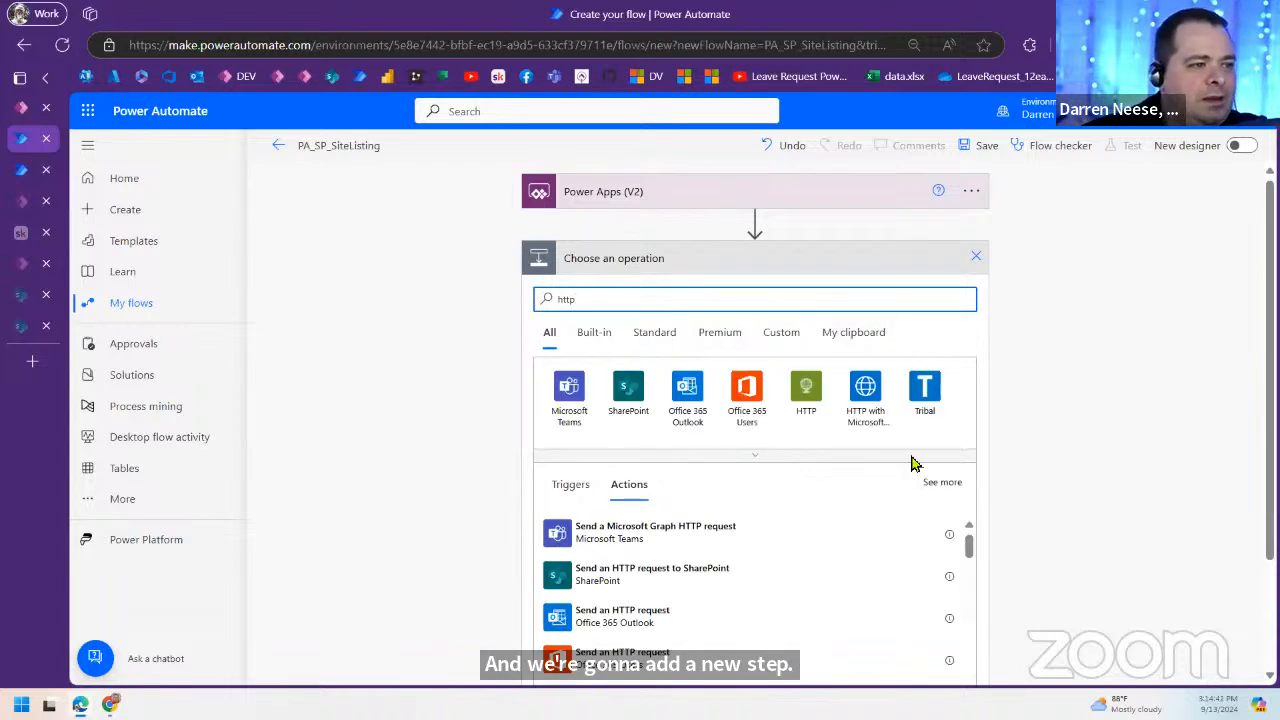
click(655, 578)
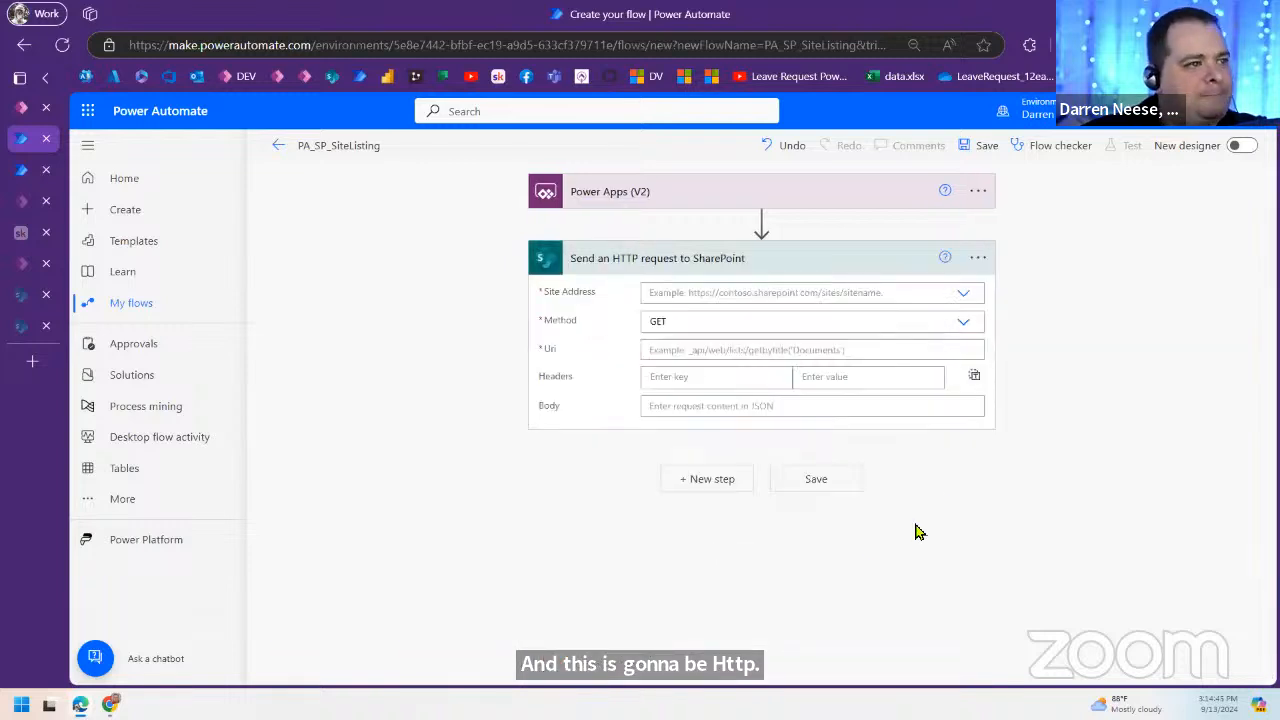
Step: Set the HTTP request's Site Address to a custom value with the trigger's RootSharePointURL dynamic content
click(967, 295)
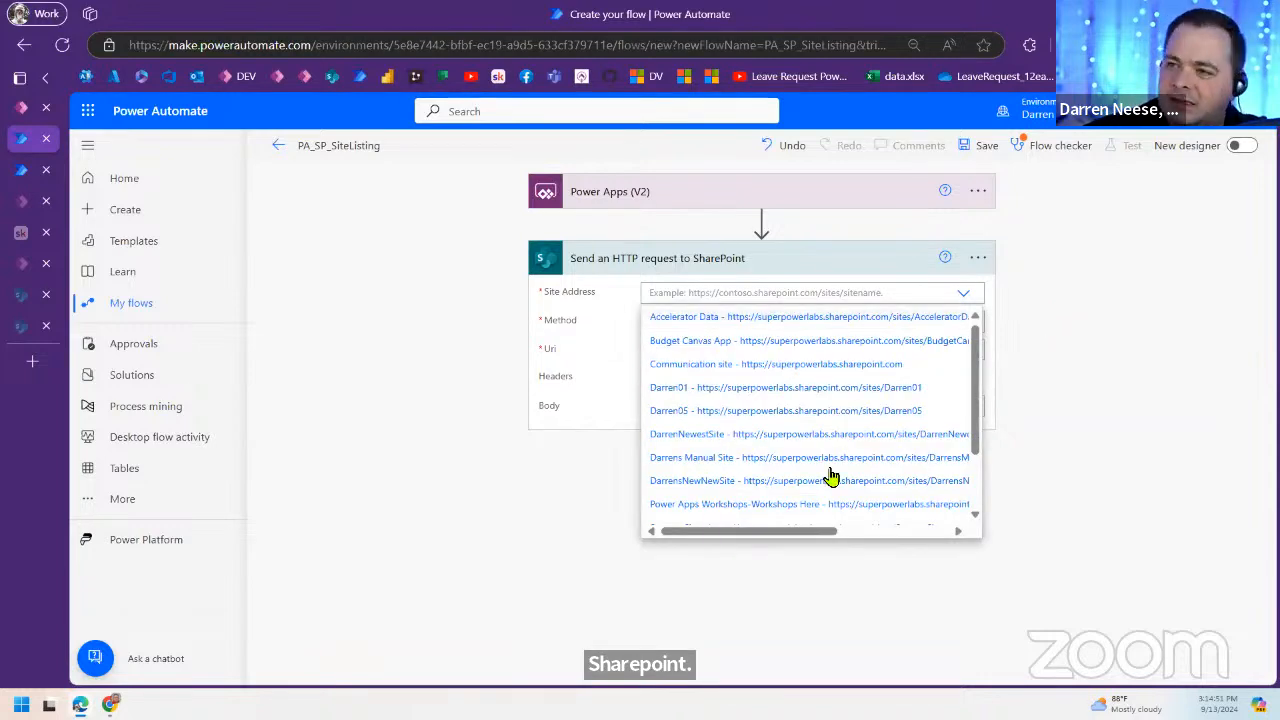
scroll(766, 480, down, 2)
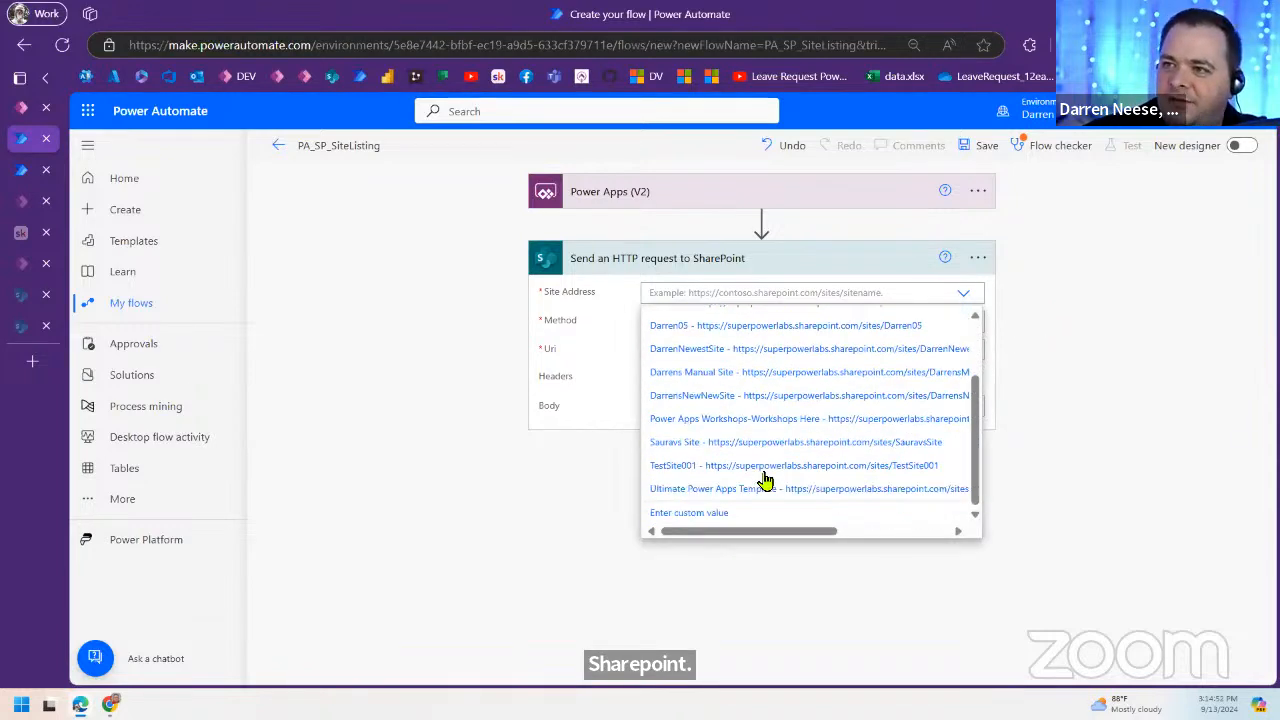
click(708, 515)
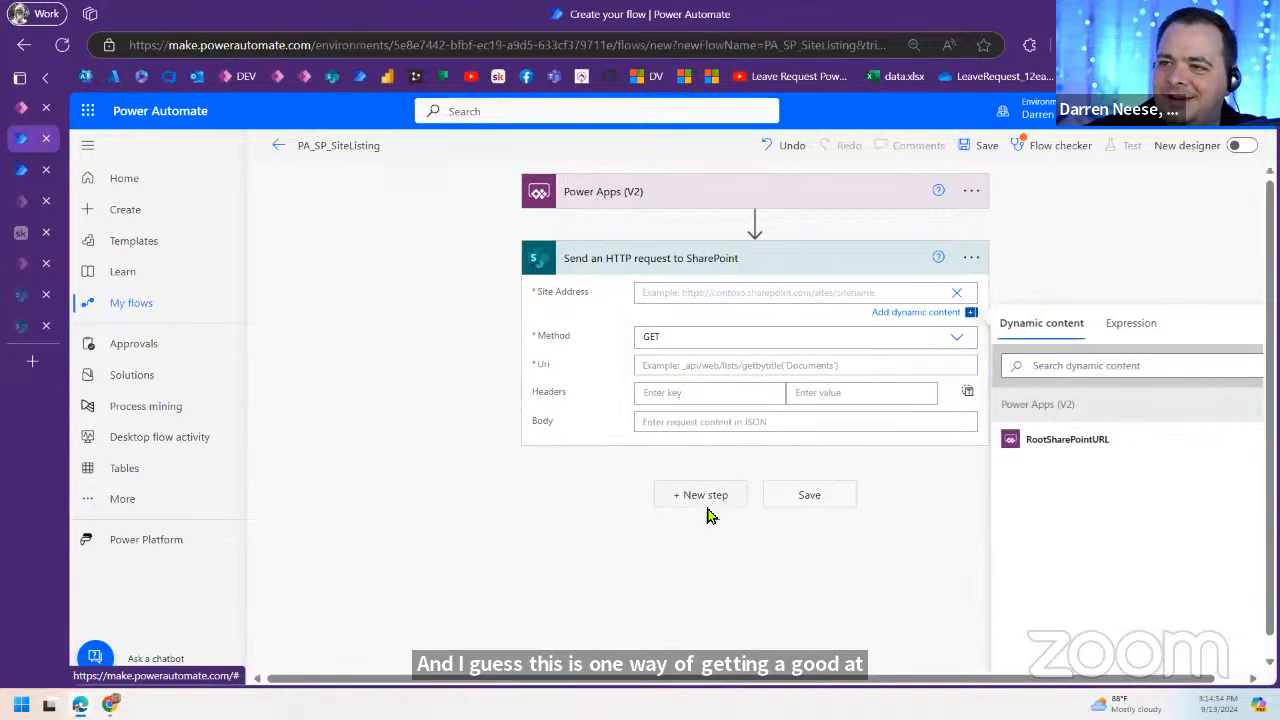
click(1057, 445)
click(731, 594)
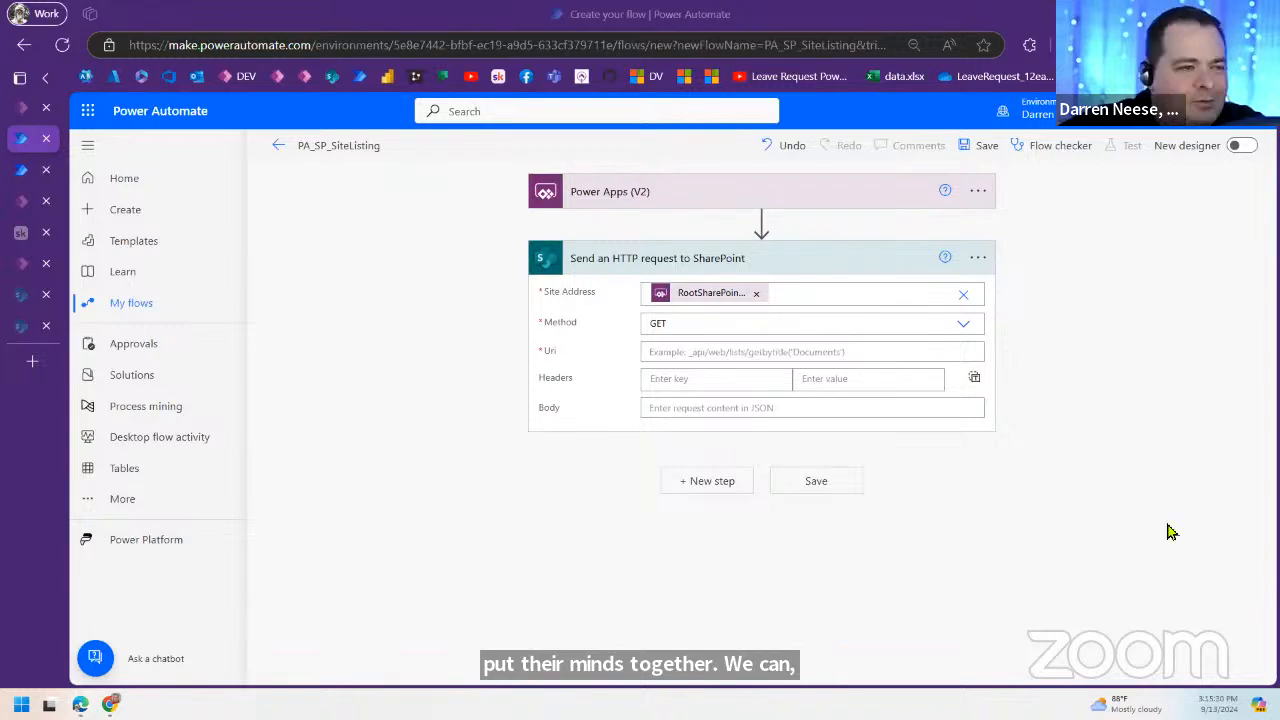
click(948, 537)
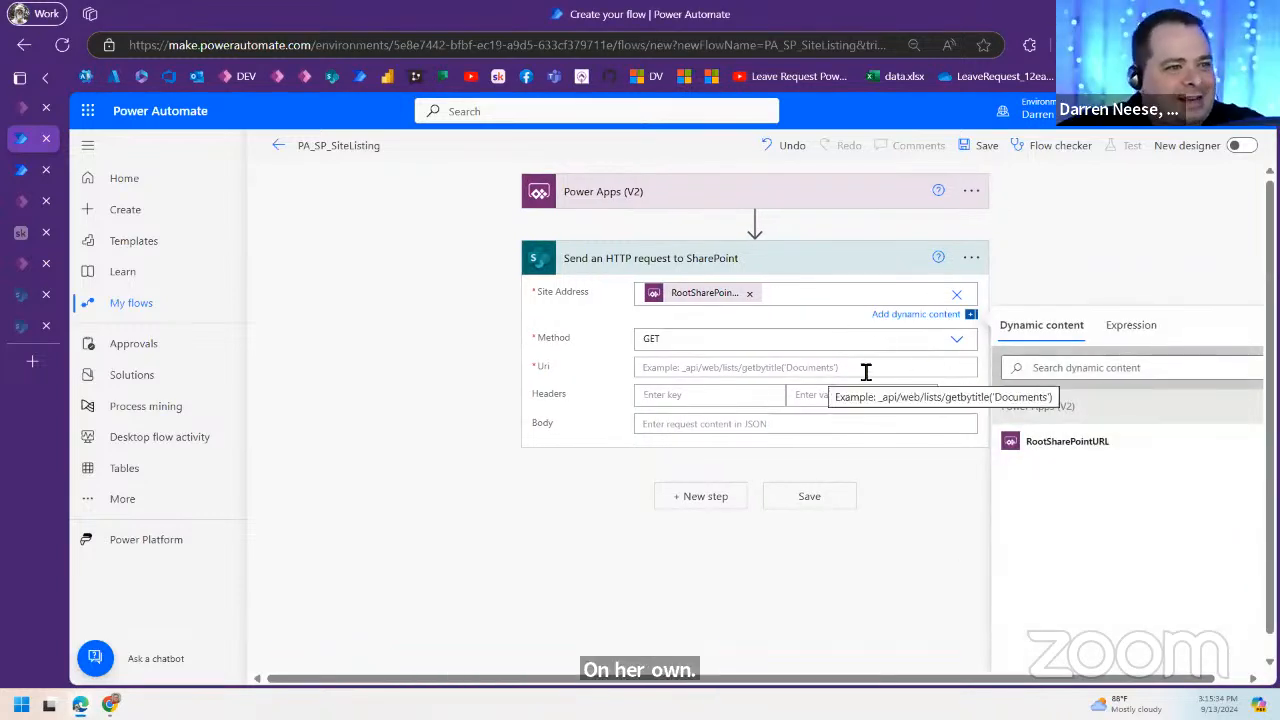
Step: Copy the query from the List SP Sites PDF into the HTTP request's Uri: _api/search/query?querytext='contentclass:STS_Site'&trimduplicates=false&selectproperties='Title,Path,SiteId,WebId,Description,Created,LastModifiedTime'&rowlimit=500
click(694, 368)
click(20, 233)
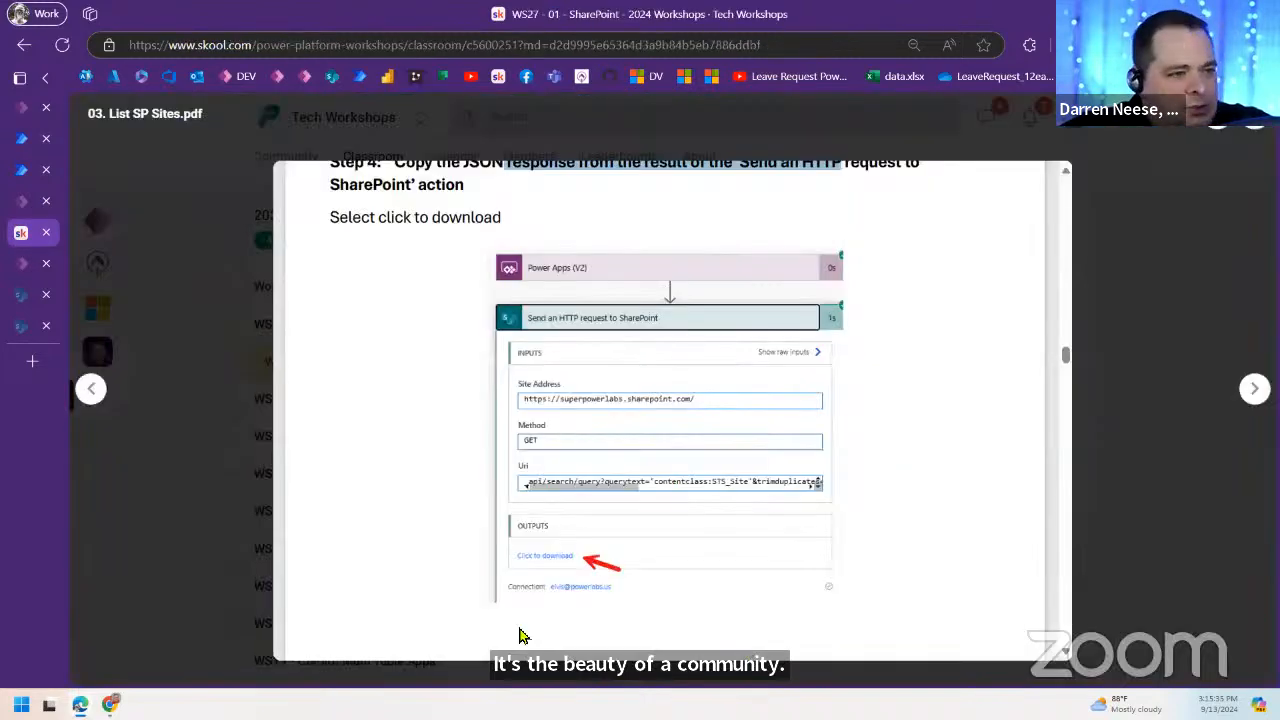
scroll(885, 398, up, 5)
scroll(883, 394, up, 6)
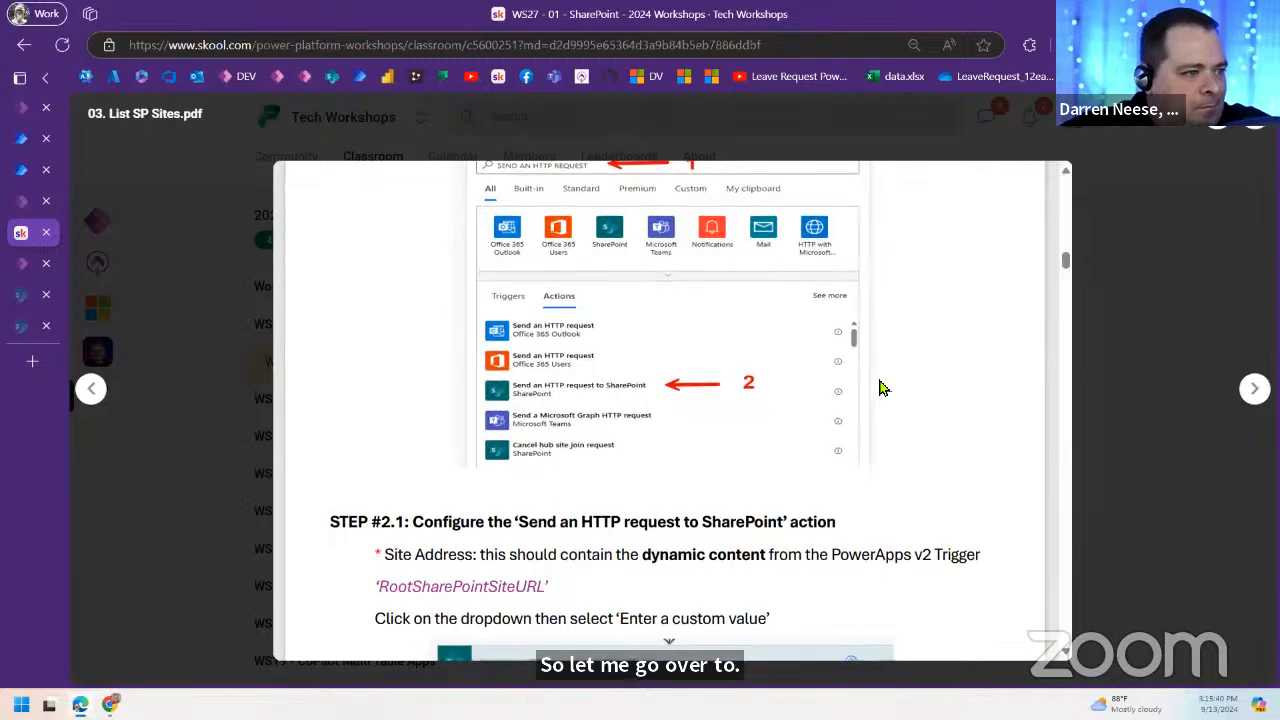
scroll(879, 388, down, 6)
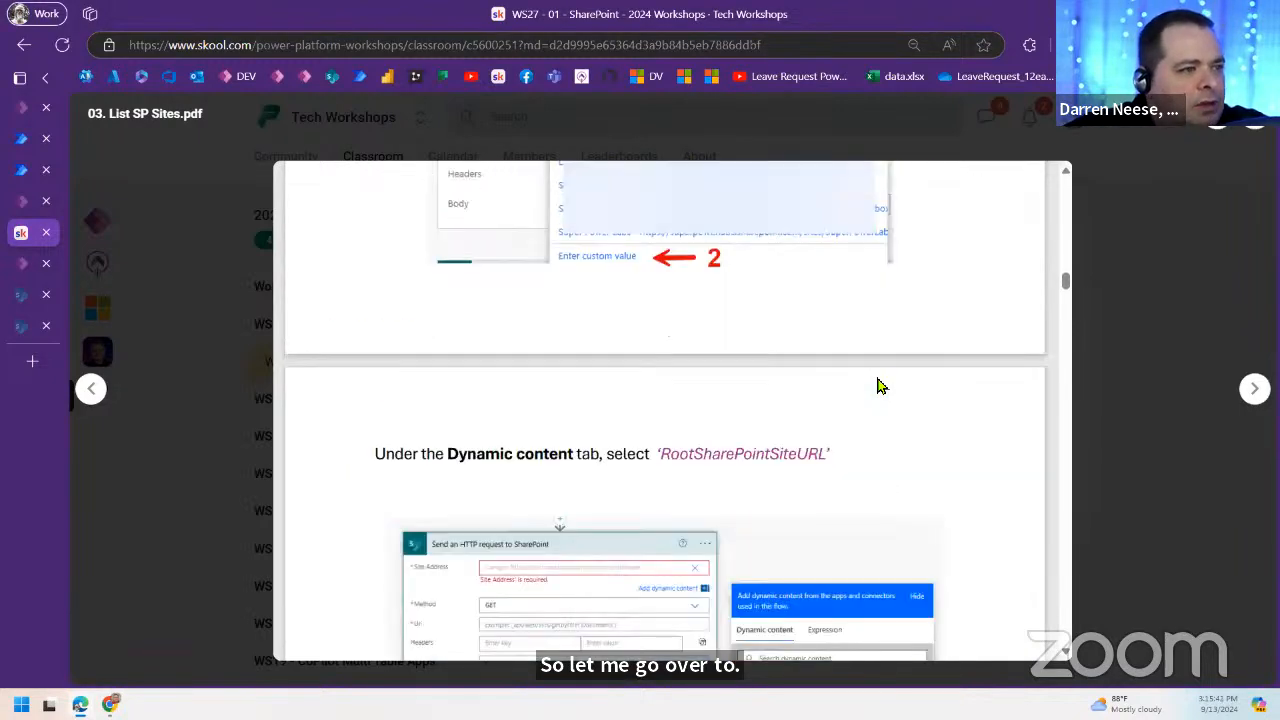
scroll(879, 386, up, 2)
drag(957, 451, 340, 424)
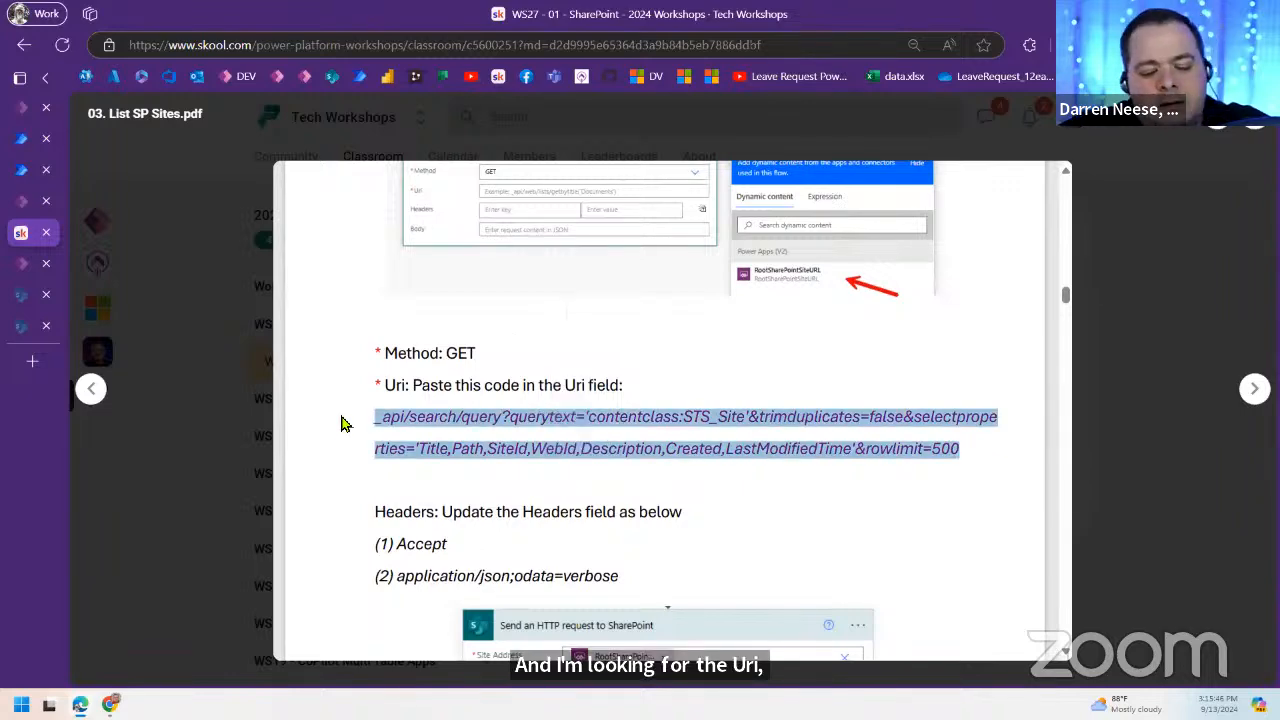
click(22, 170)
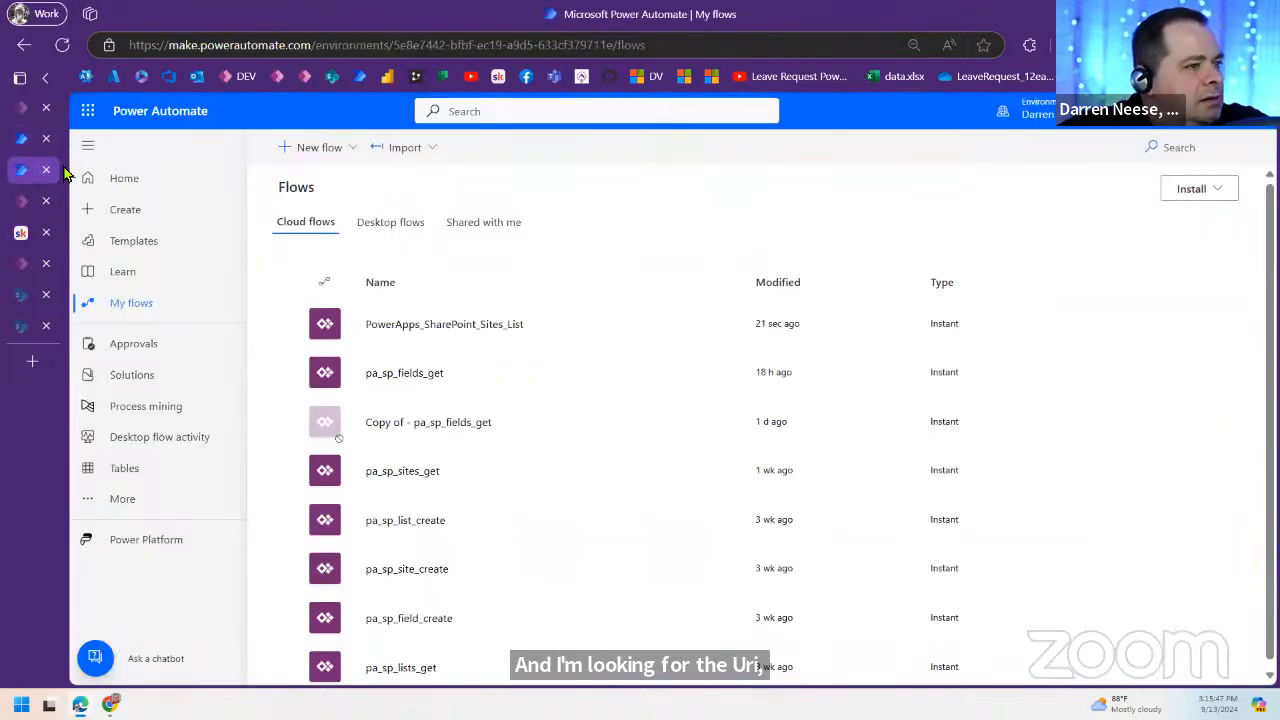
click(22, 138)
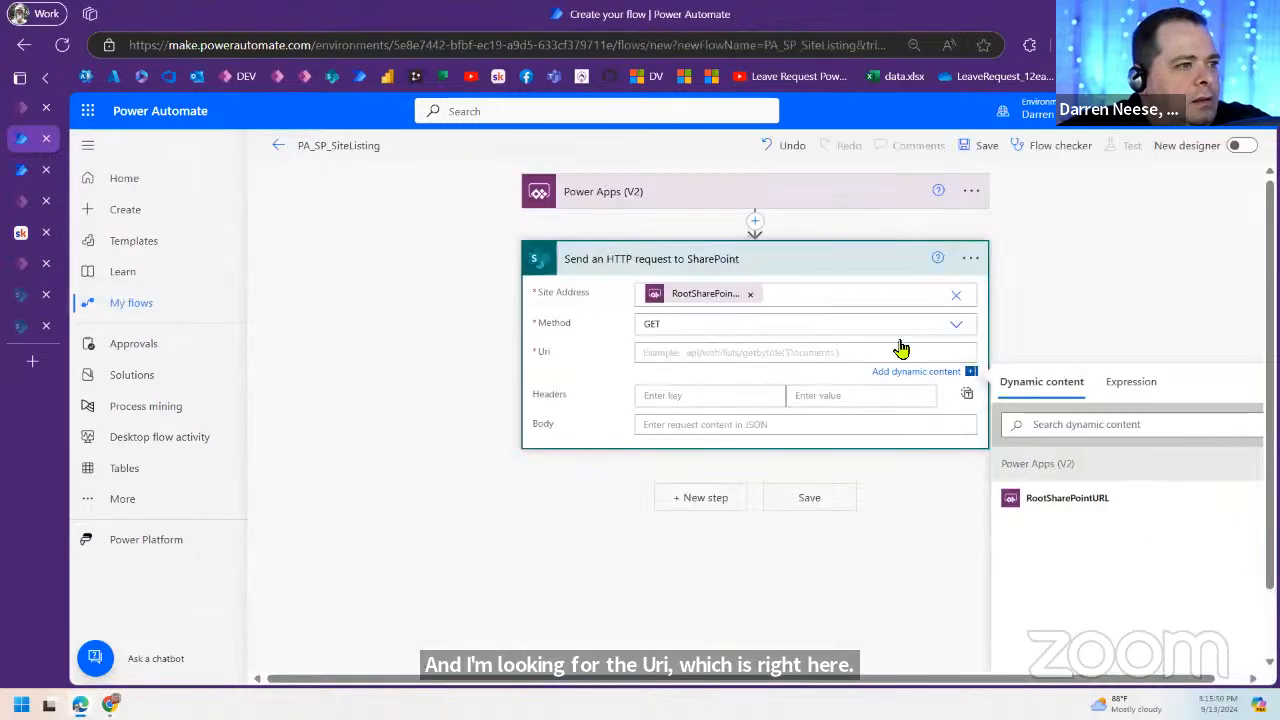
text(_api/search/query?querytext='contentclass:STS_Site'&trimduplicates=false&selectproperties='Title,Path,SiteId,WebId,Description,Created,LastModifiedTime'&rowlimit=500)
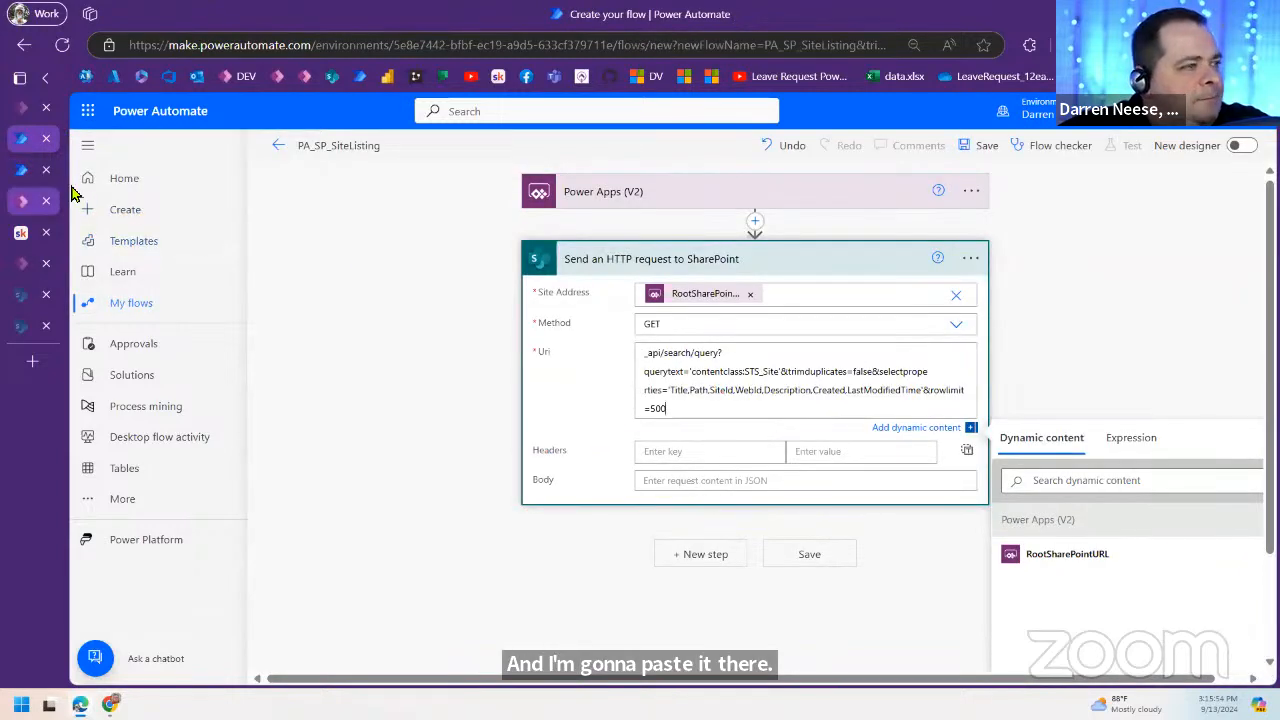
Step: Copy the header key Accept from the workshop PDF into the HTTP request's Headers, and close the extra My flows browser page
click(20, 234)
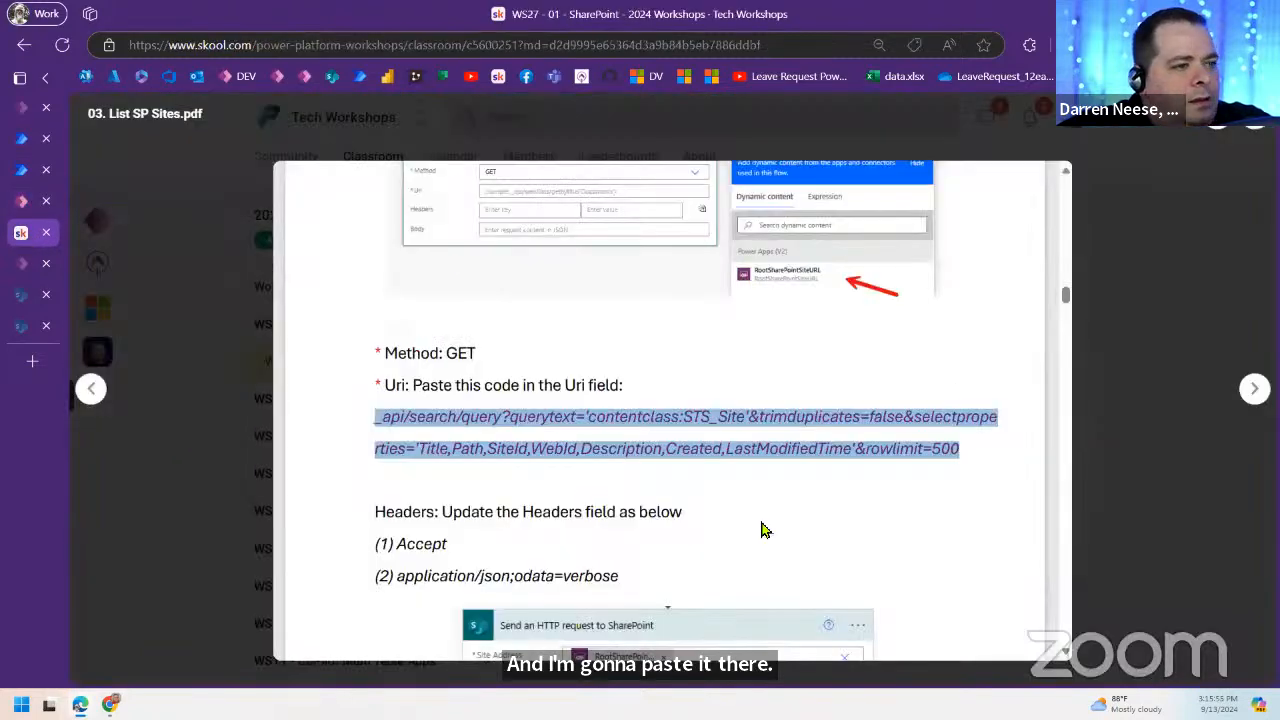
scroll(763, 526, down, 5)
scroll(735, 505, up, 1)
double_click(409, 286)
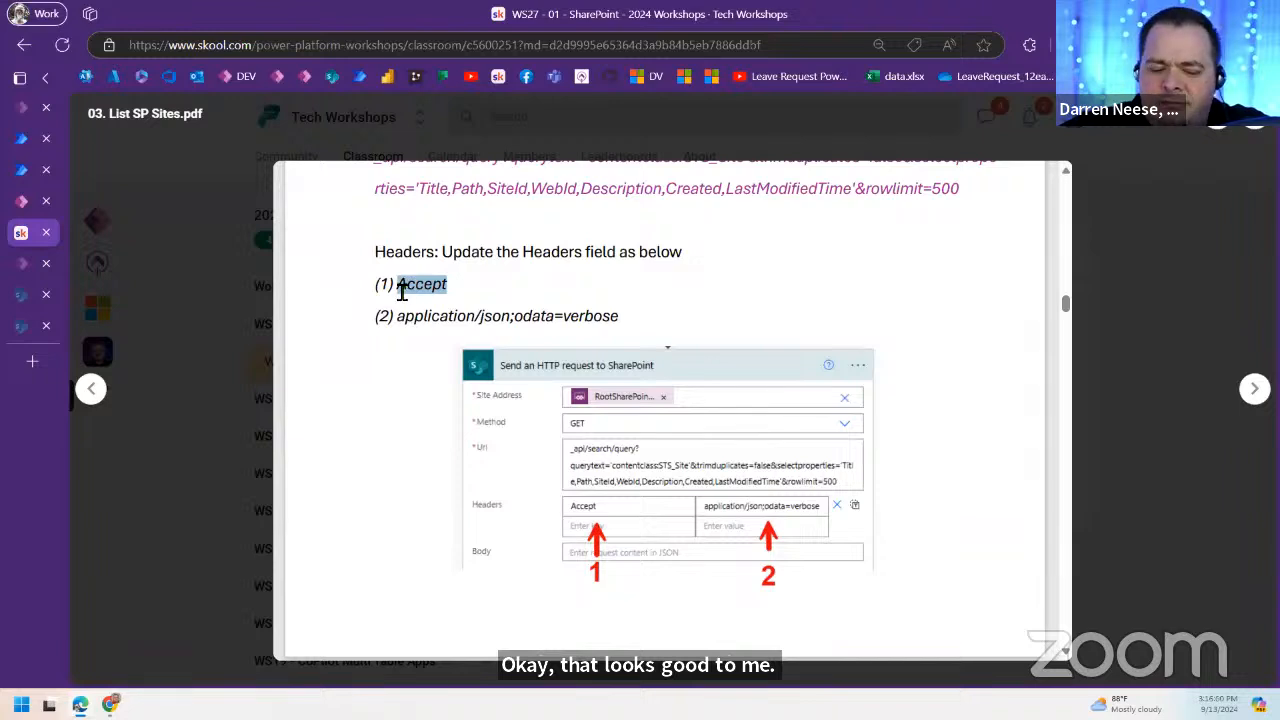
click(22, 170)
middle_click(22, 145)
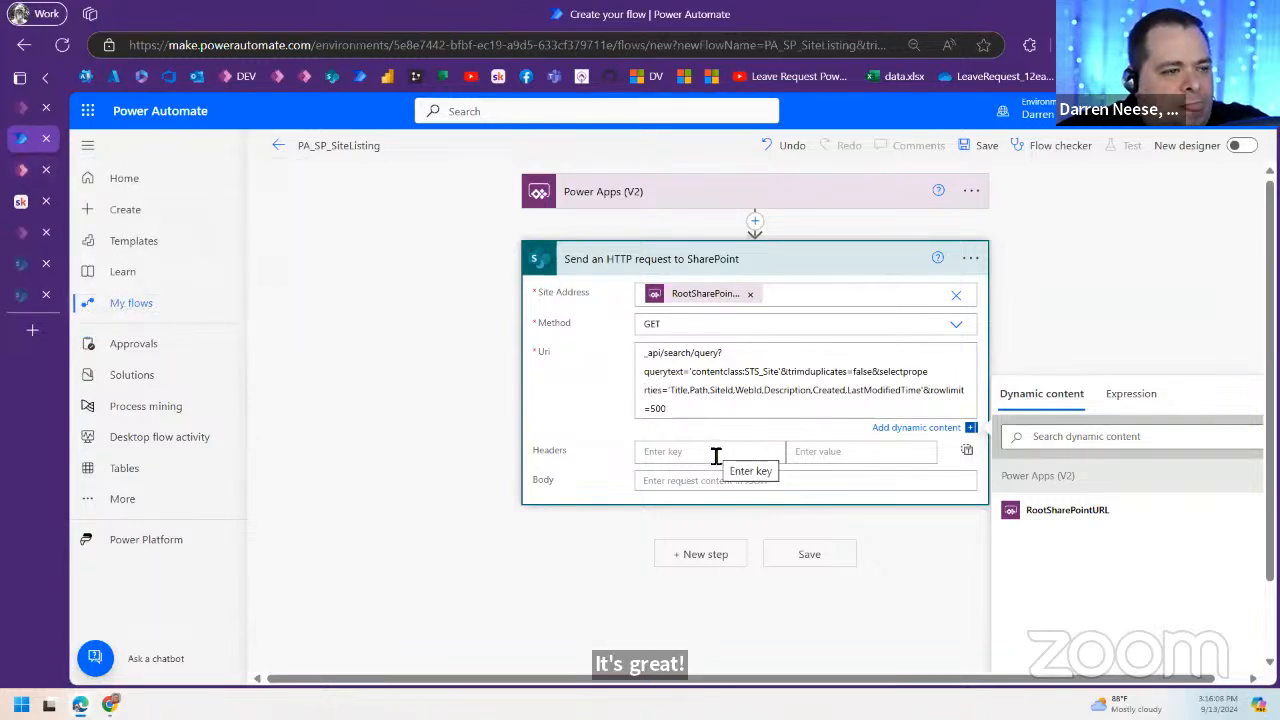
click(20, 203)
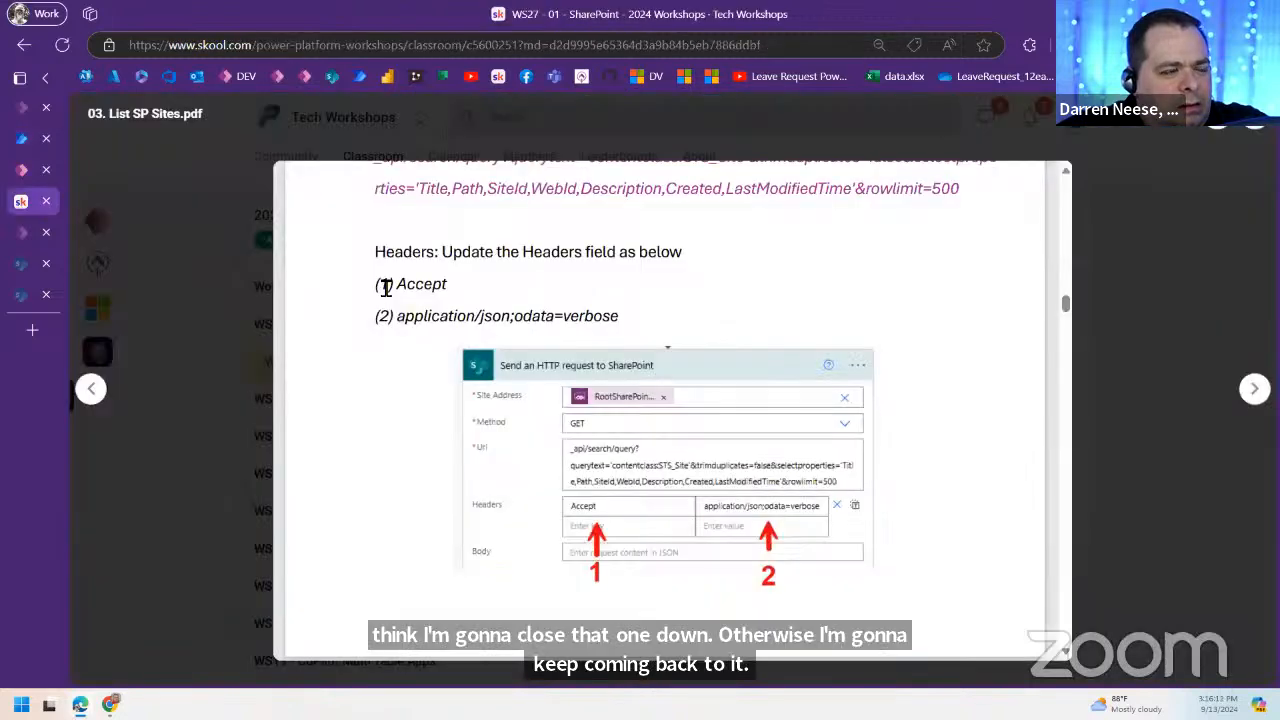
click(22, 140)
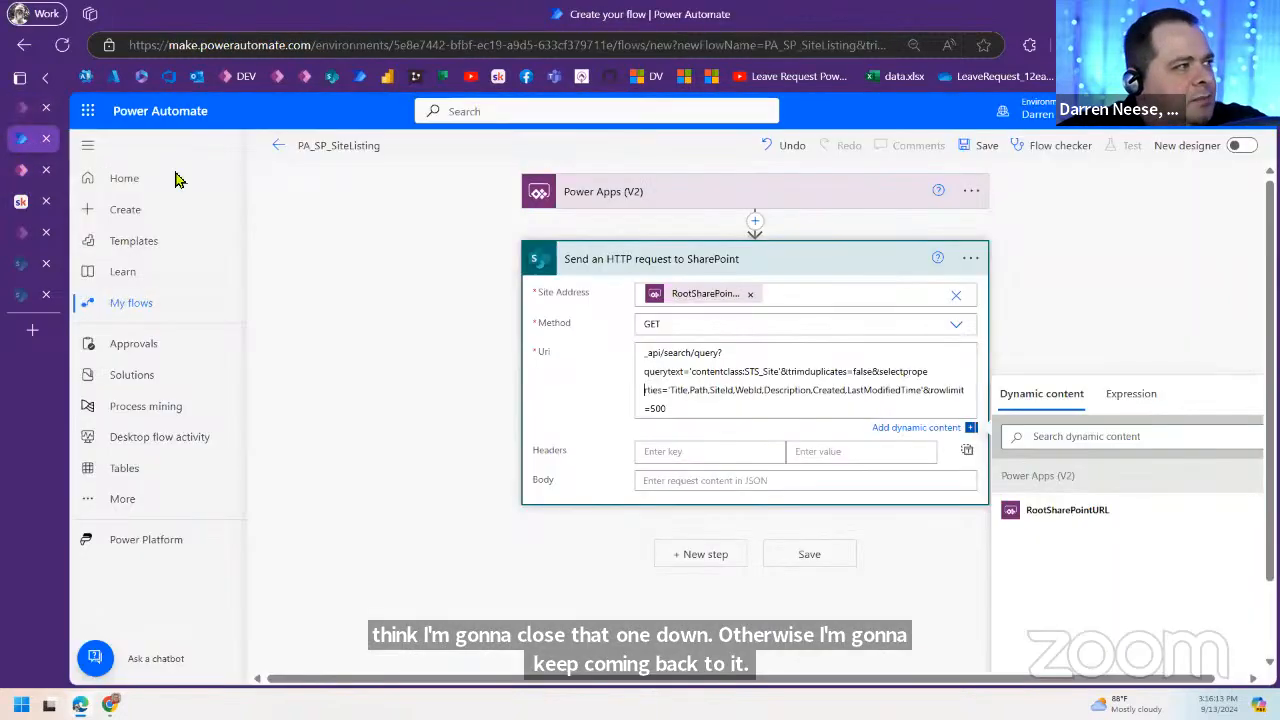
click(691, 451)
text(Accept)
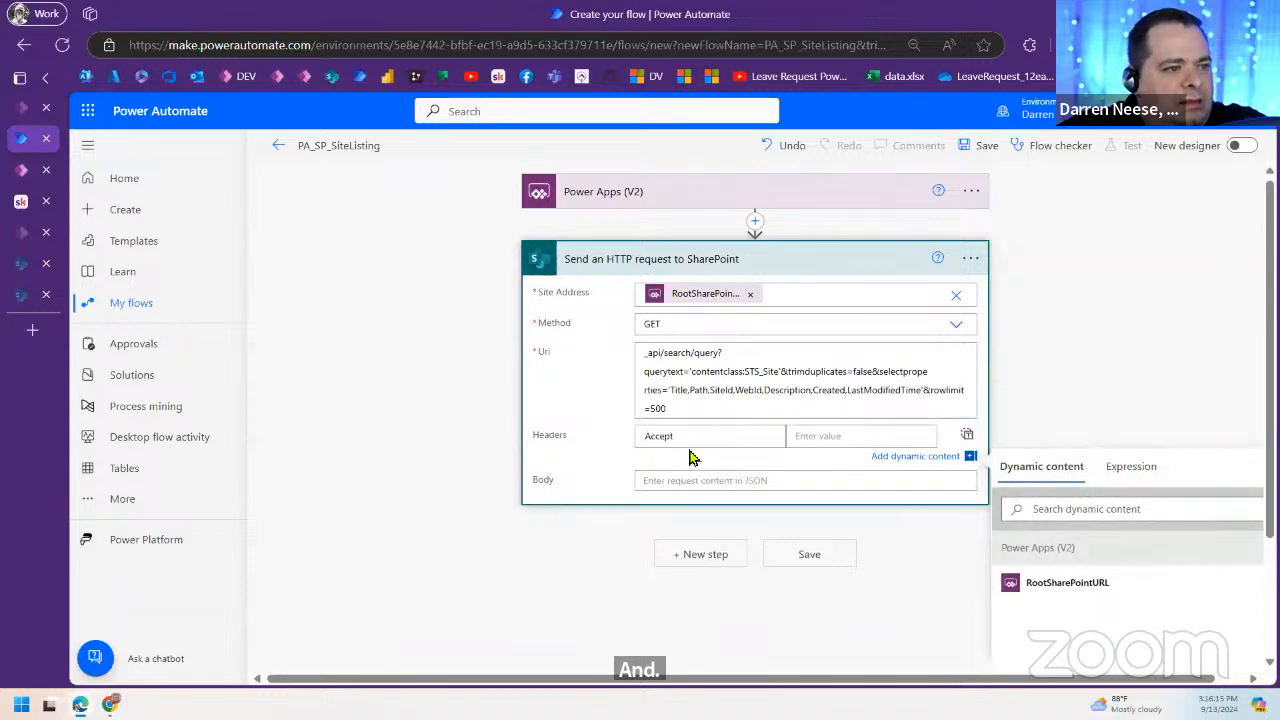
Step: Set the Accept header's value to application/json;odata=verbose, copied from the workshop PDF
click(21, 202)
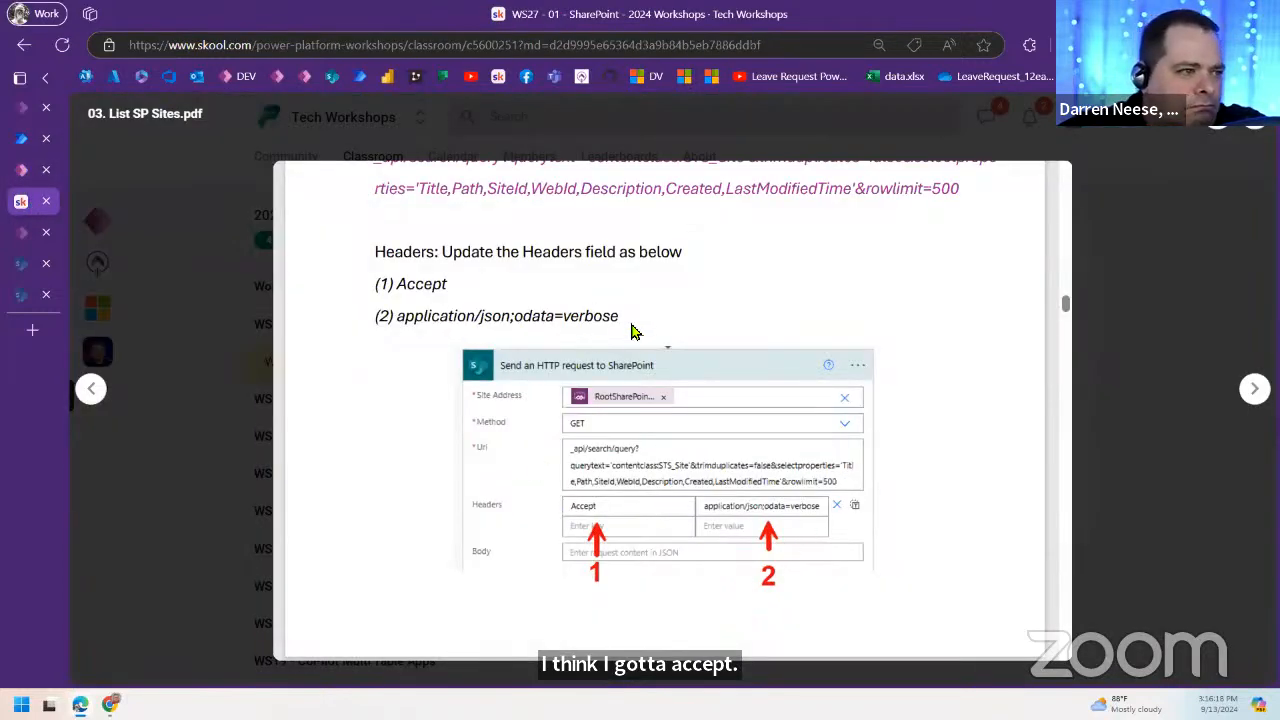
drag(403, 320, 620, 320)
key(ctrl+c)
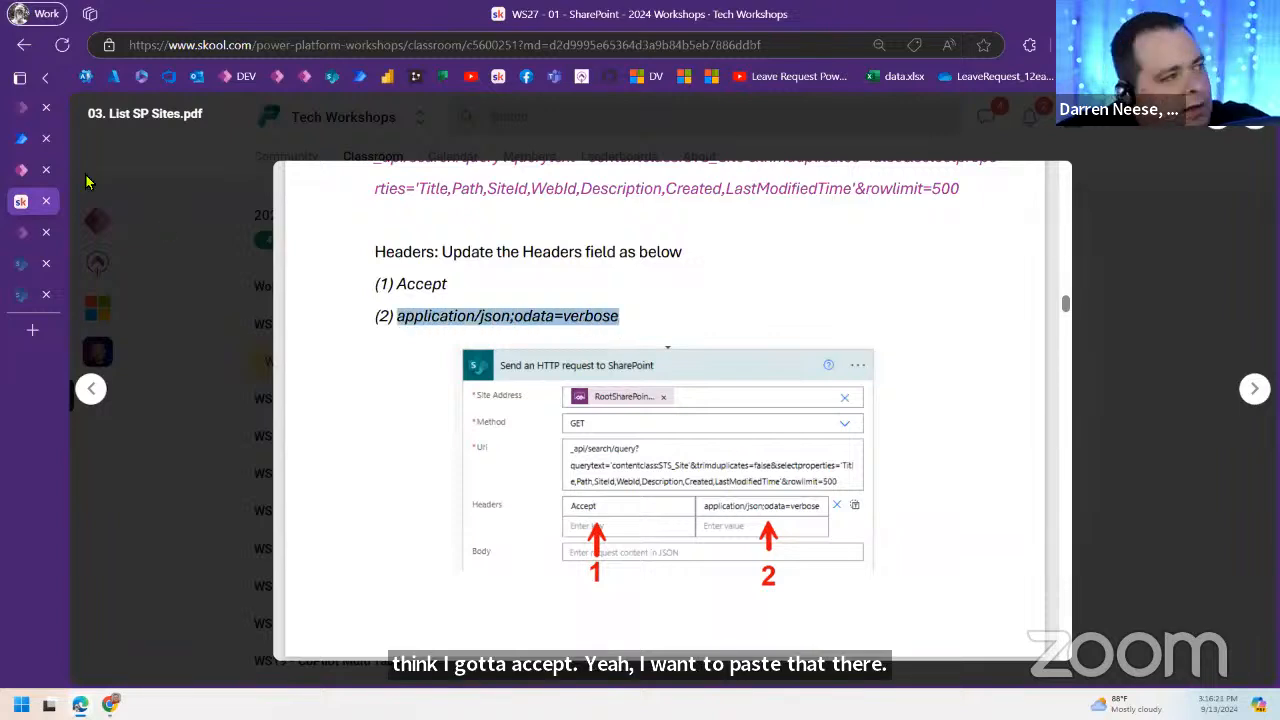
click(22, 138)
click(866, 444)
key(ctrl+v)
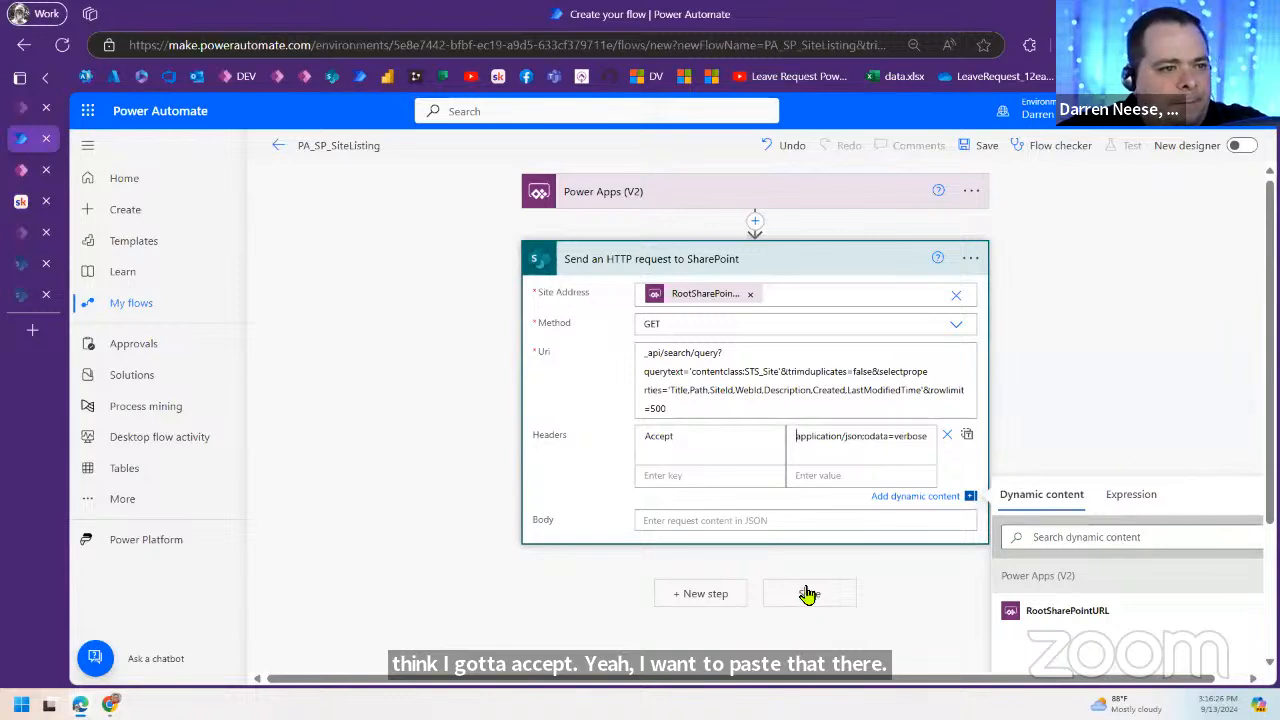
click(1080, 352)
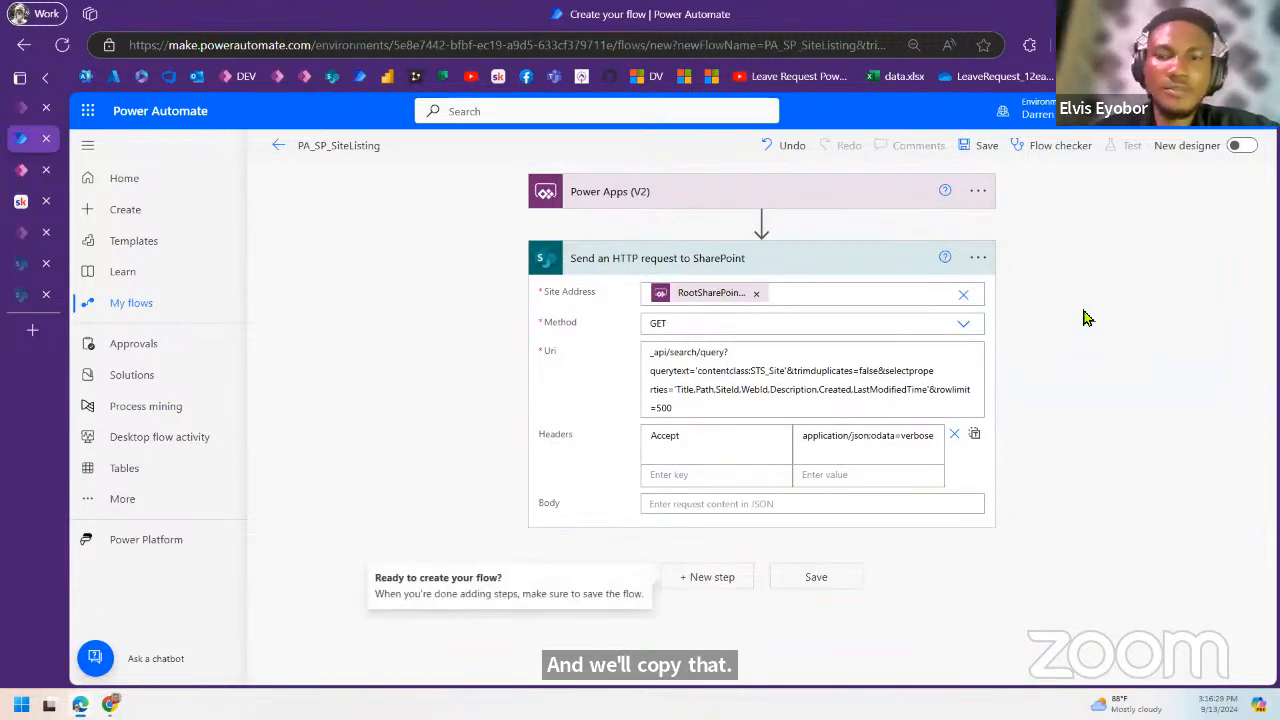
Step: Save the PA_SP_SiteListing flow and choose to test it manually
click(966, 150)
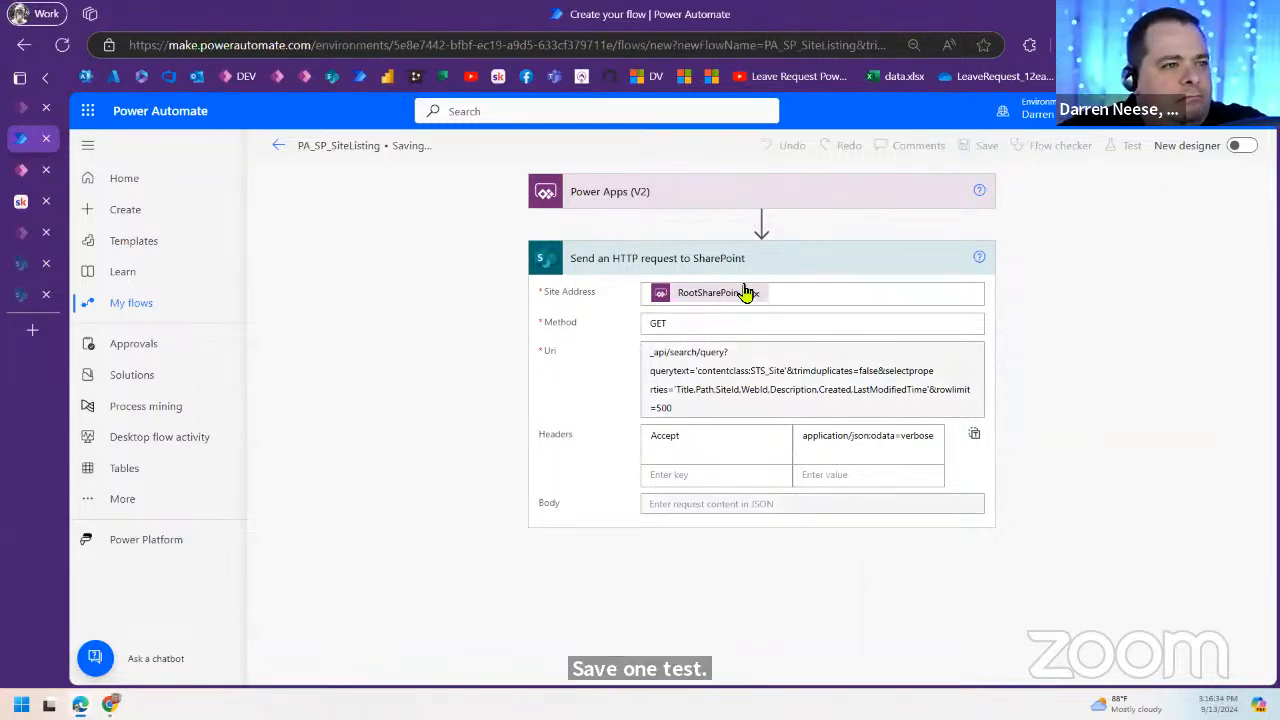
click(1123, 145)
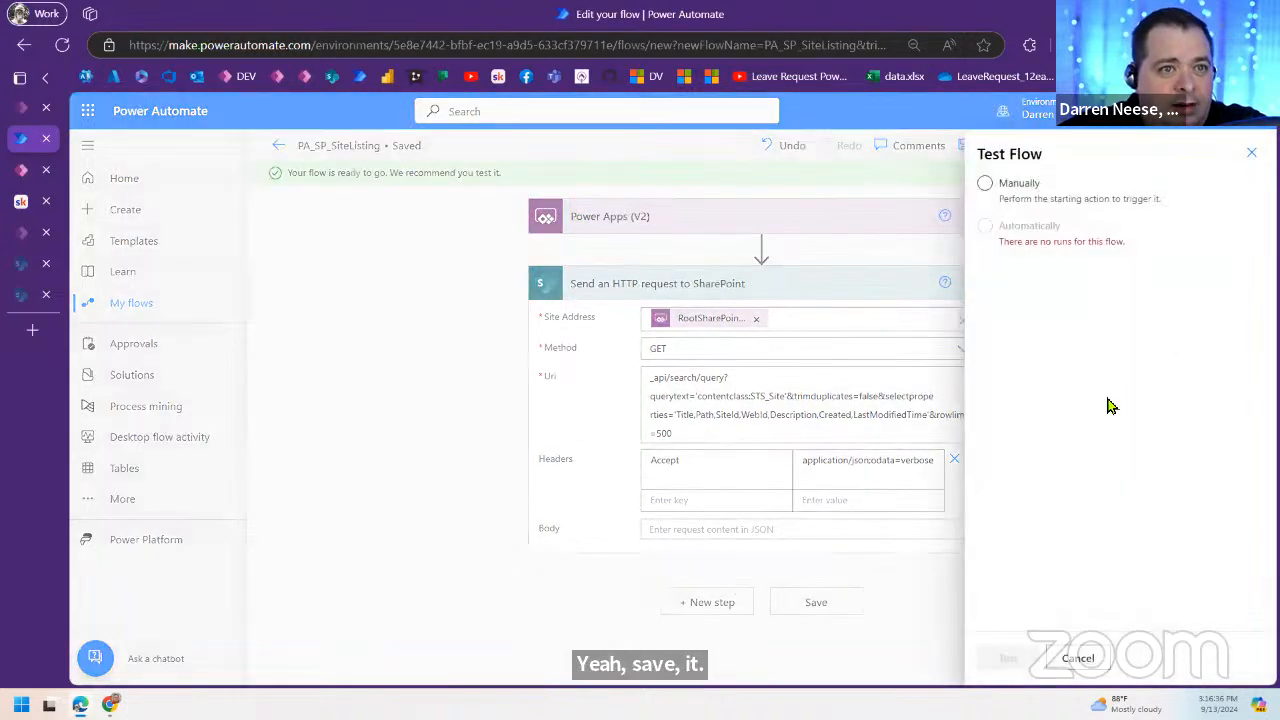
click(1017, 181)
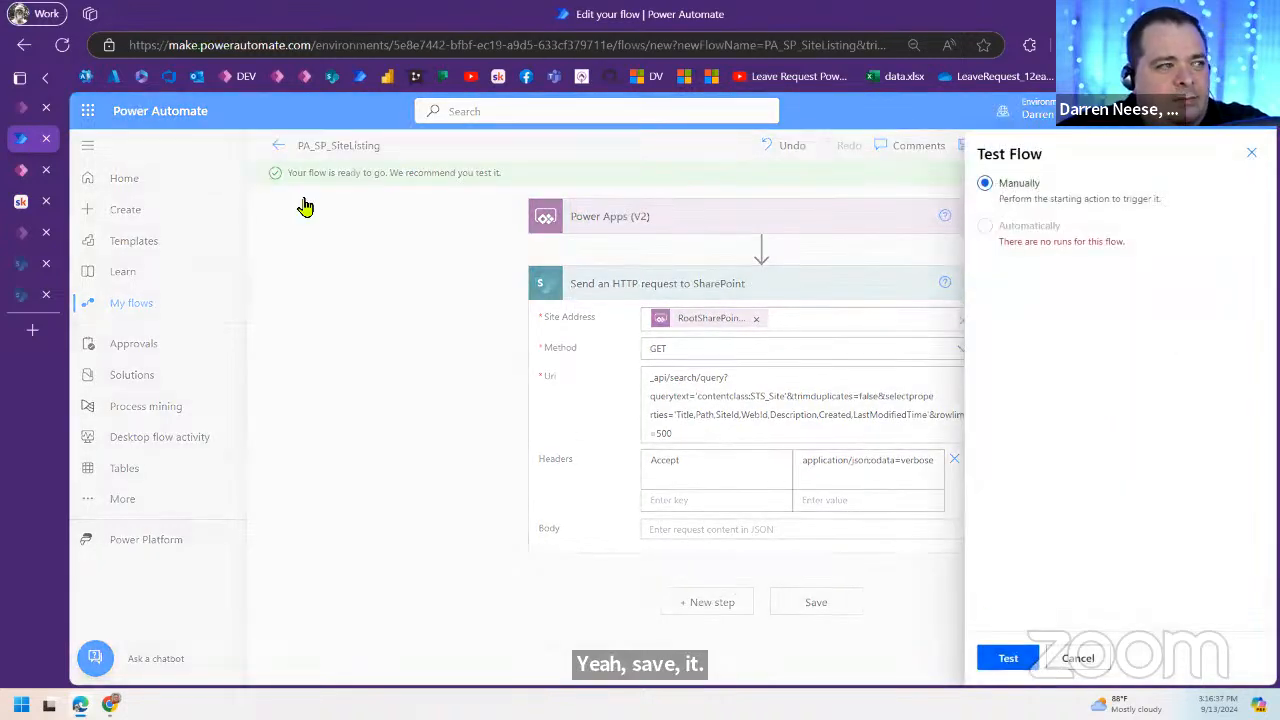
right_click(304, 45)
click(372, 240)
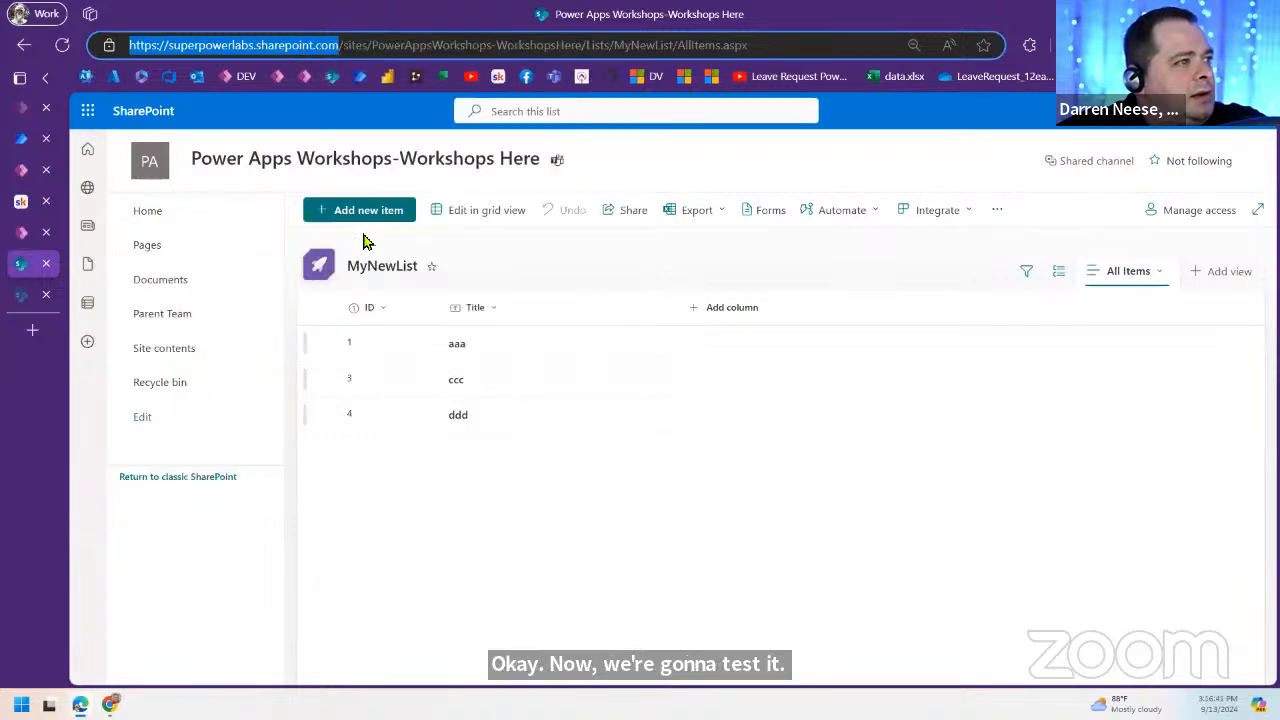
click(34, 140)
click(1012, 660)
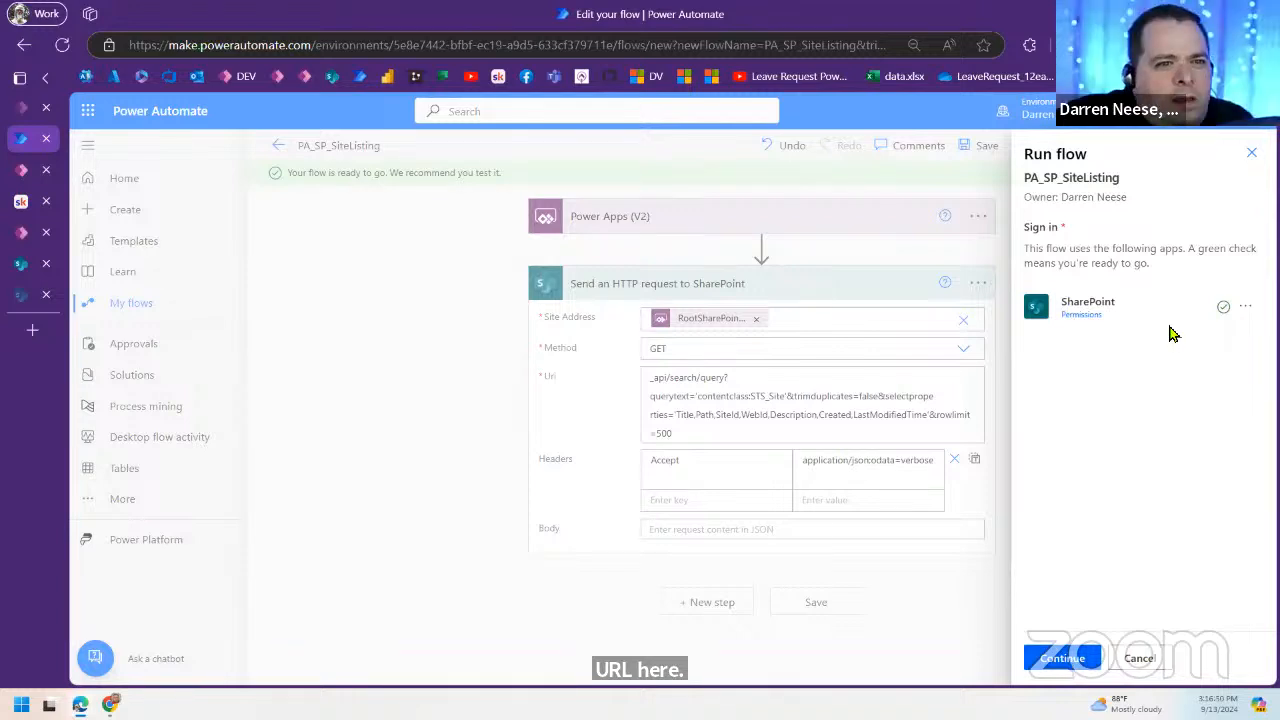
Step: Review the SharePoint connection used by the test run and continue to the flow's input
drag(1060, 252, 1160, 270)
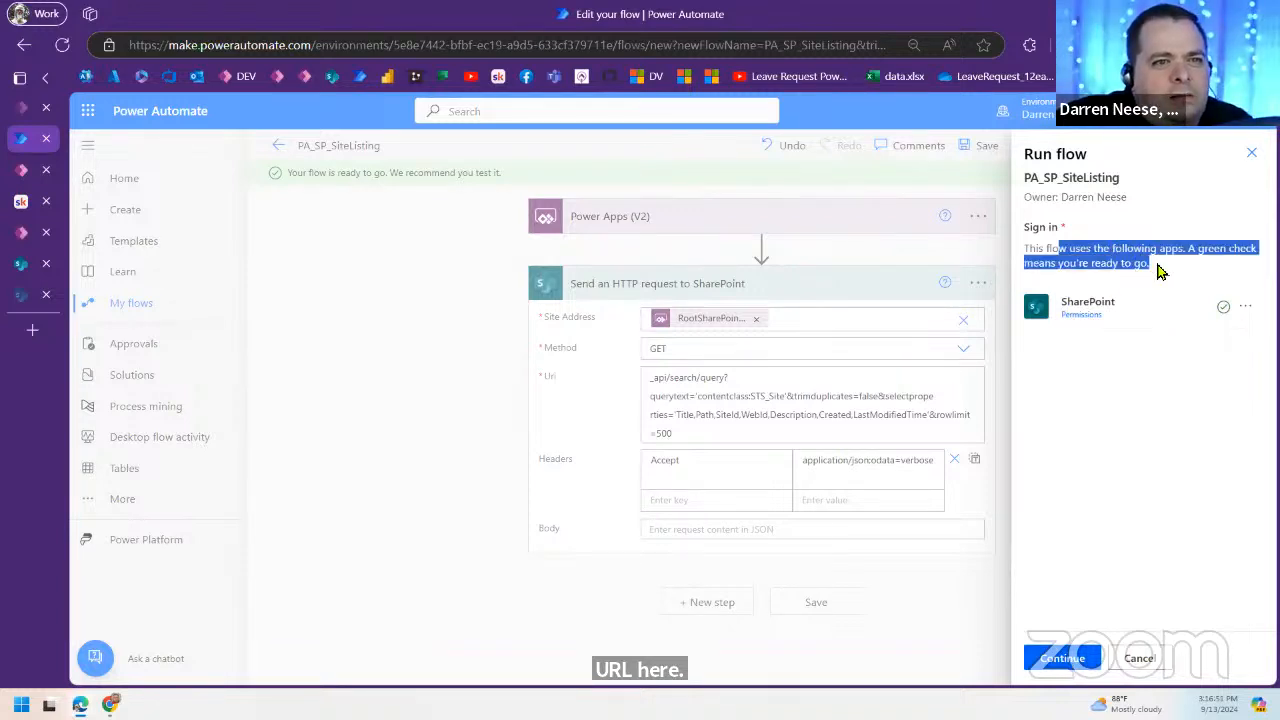
click(1245, 312)
click(1191, 514)
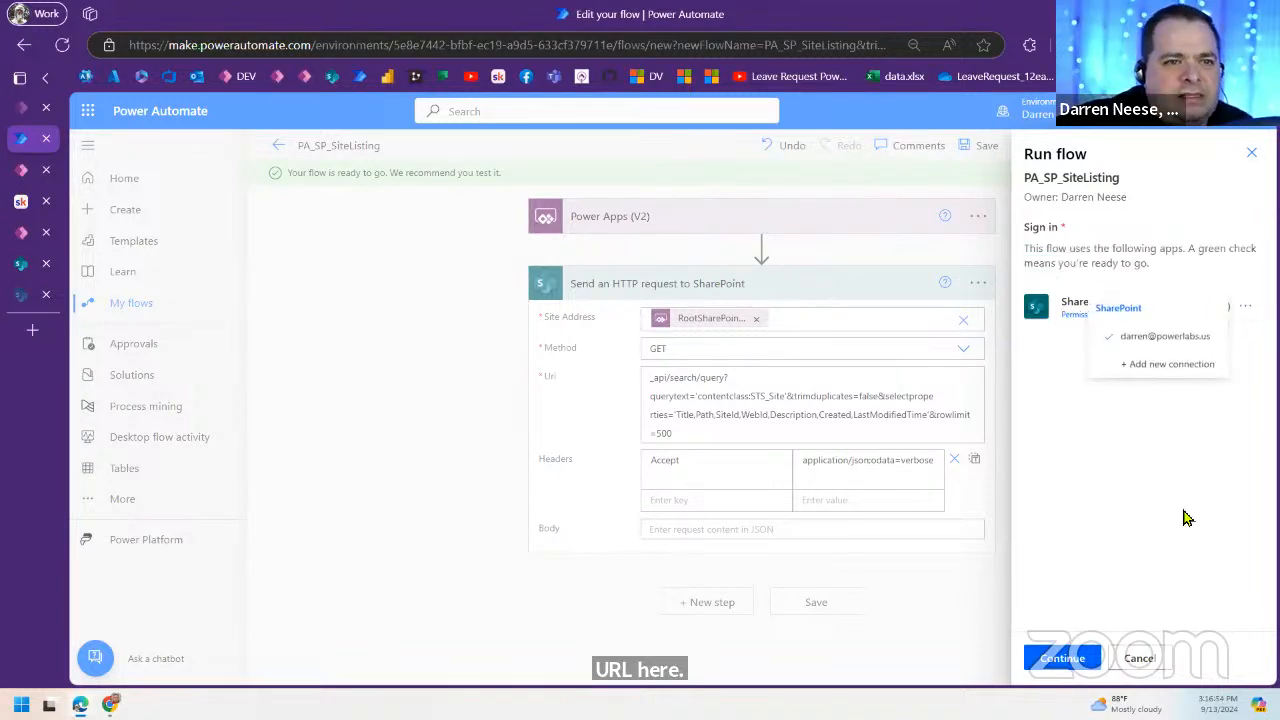
click(1065, 660)
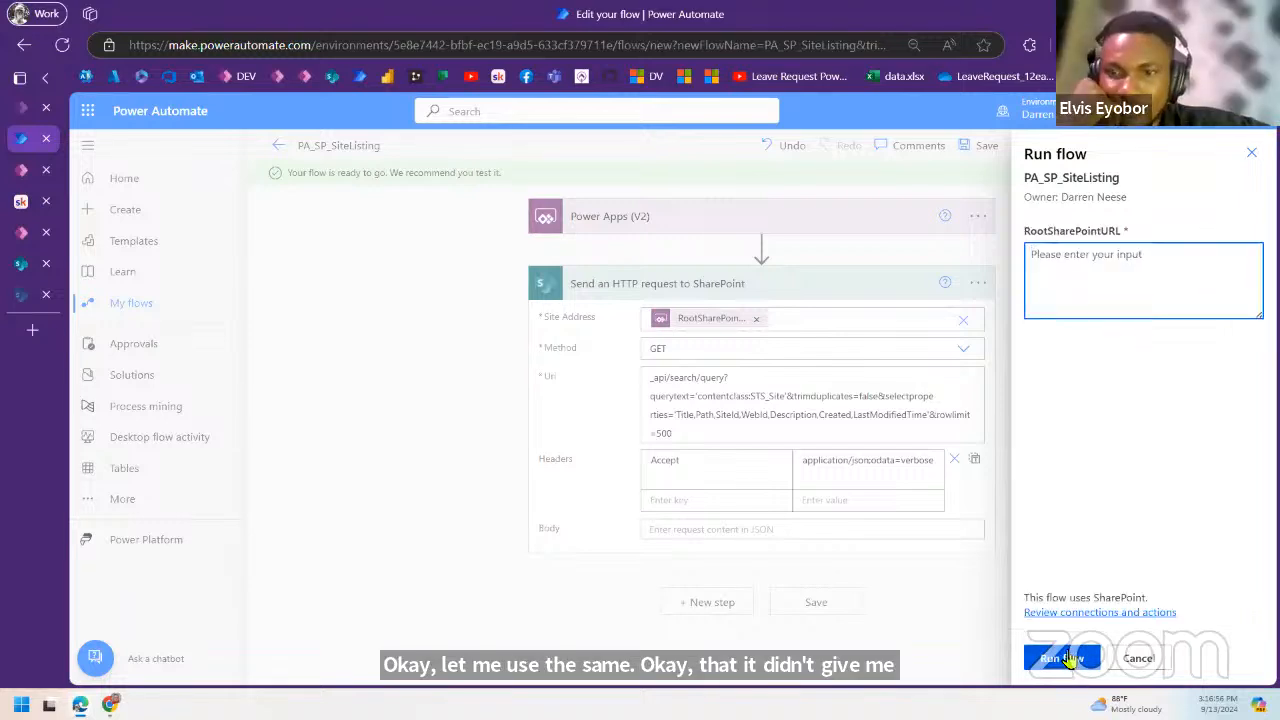
click(1110, 282)
key(ctrl+v)
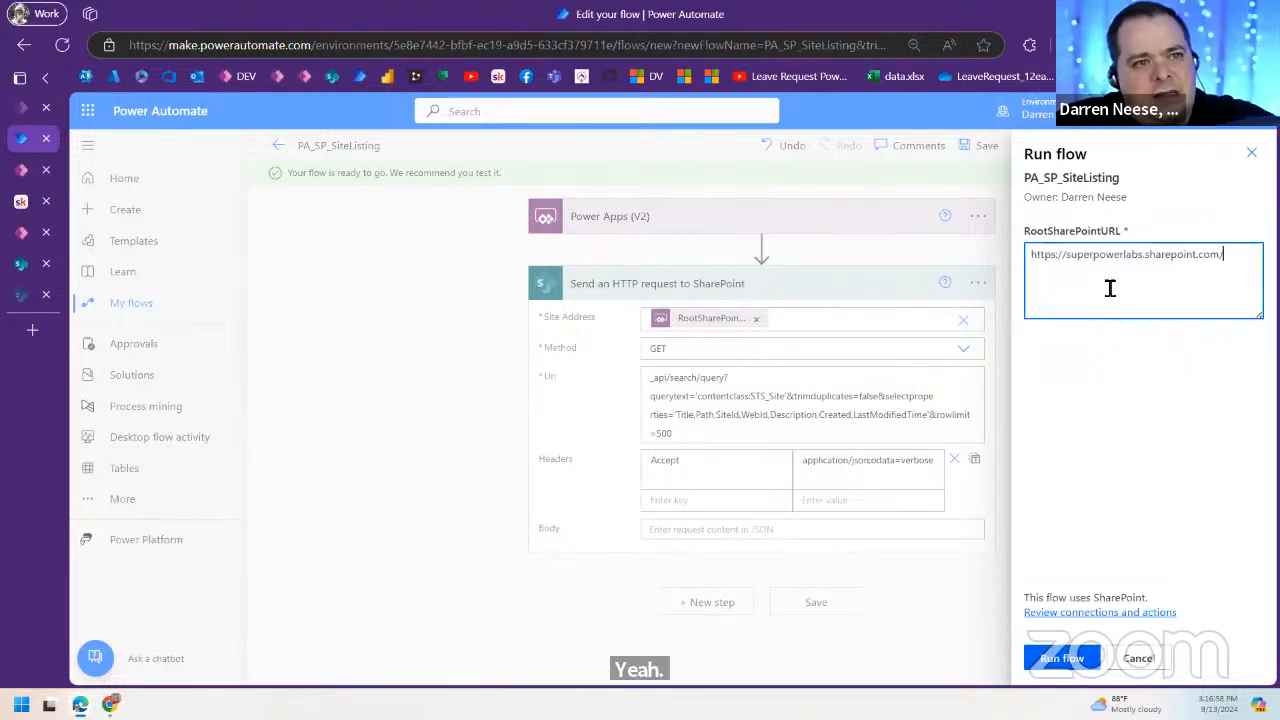
click(1074, 660)
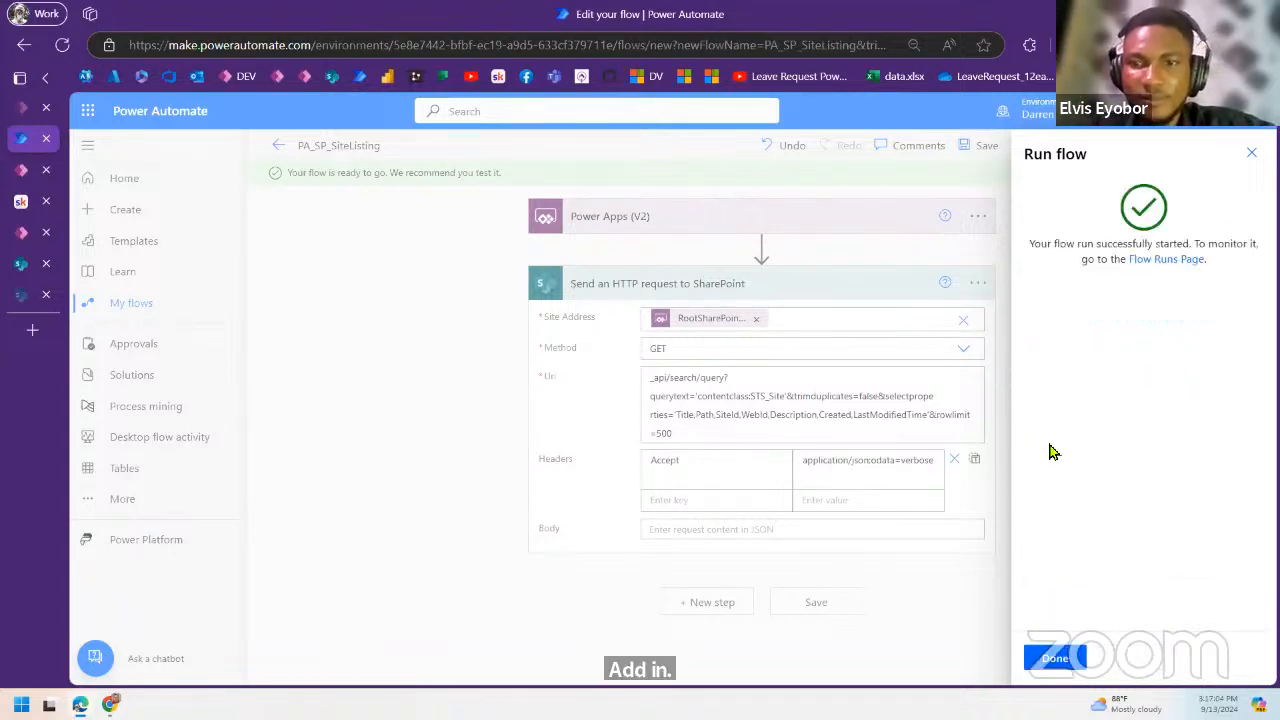
click(1060, 657)
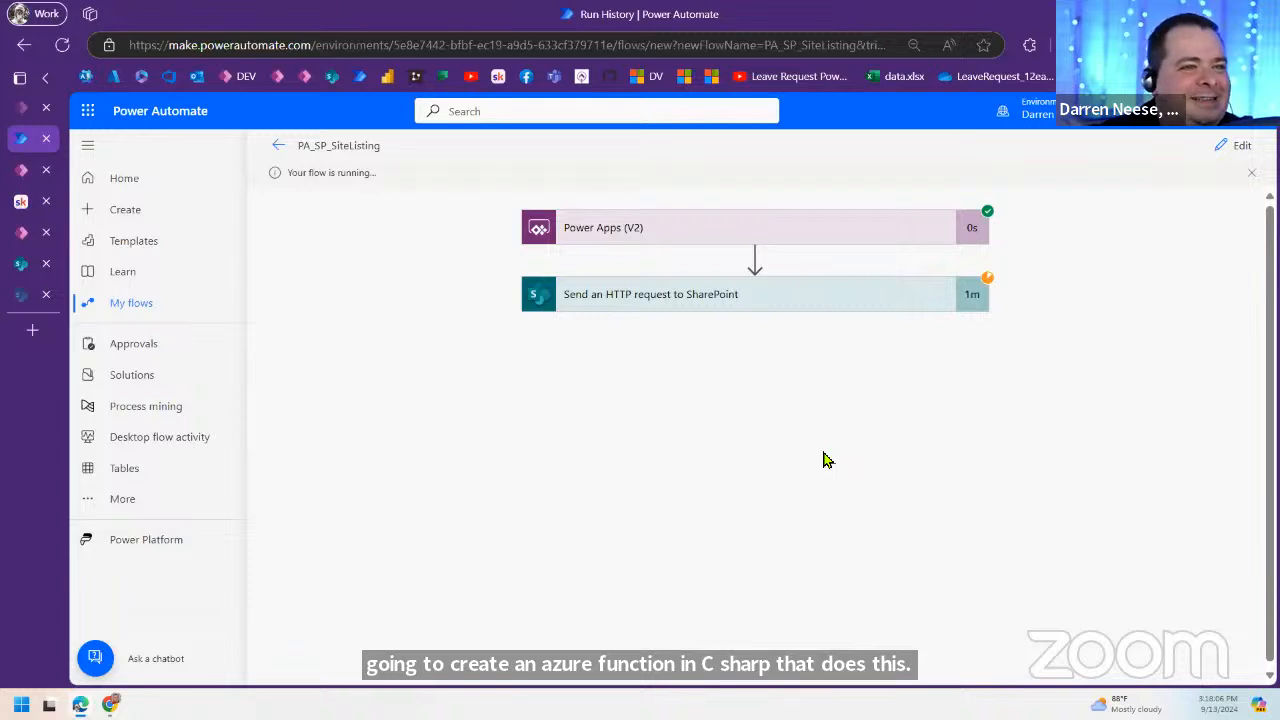
Step: Open the flow's details page and refresh its 28-day run history to check the test run
click(278, 146)
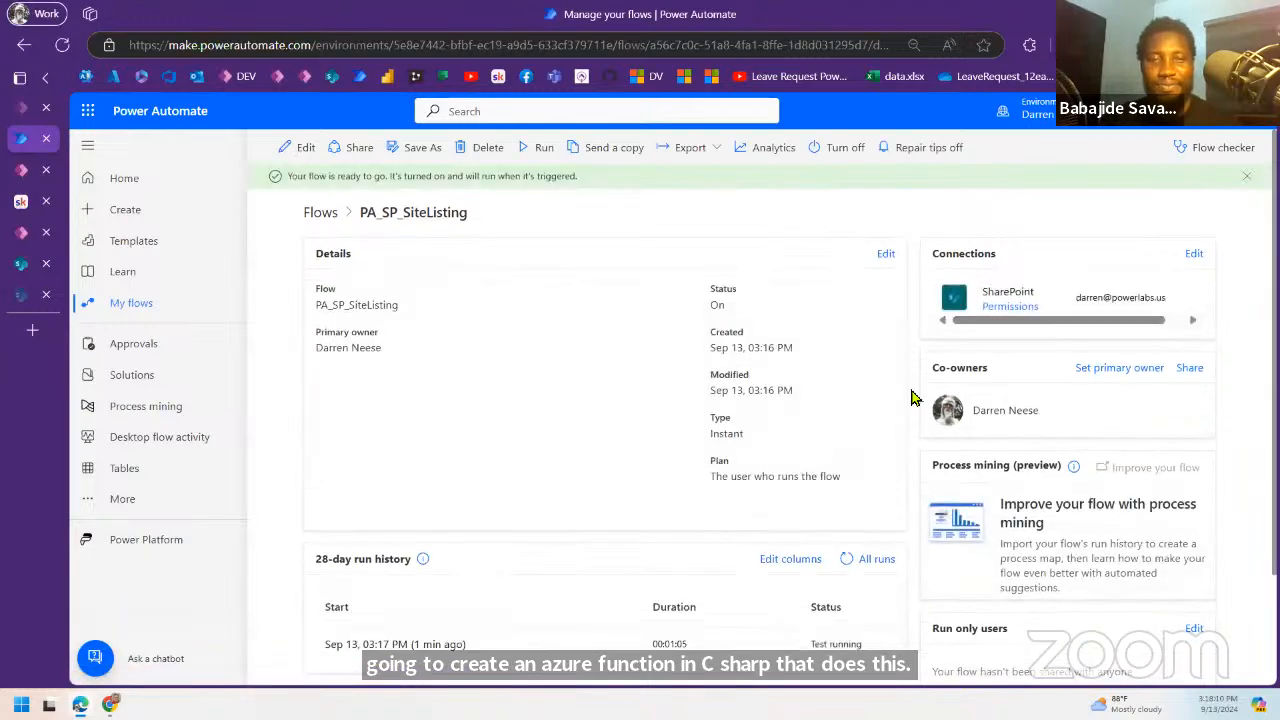
scroll(800, 414, down, 2)
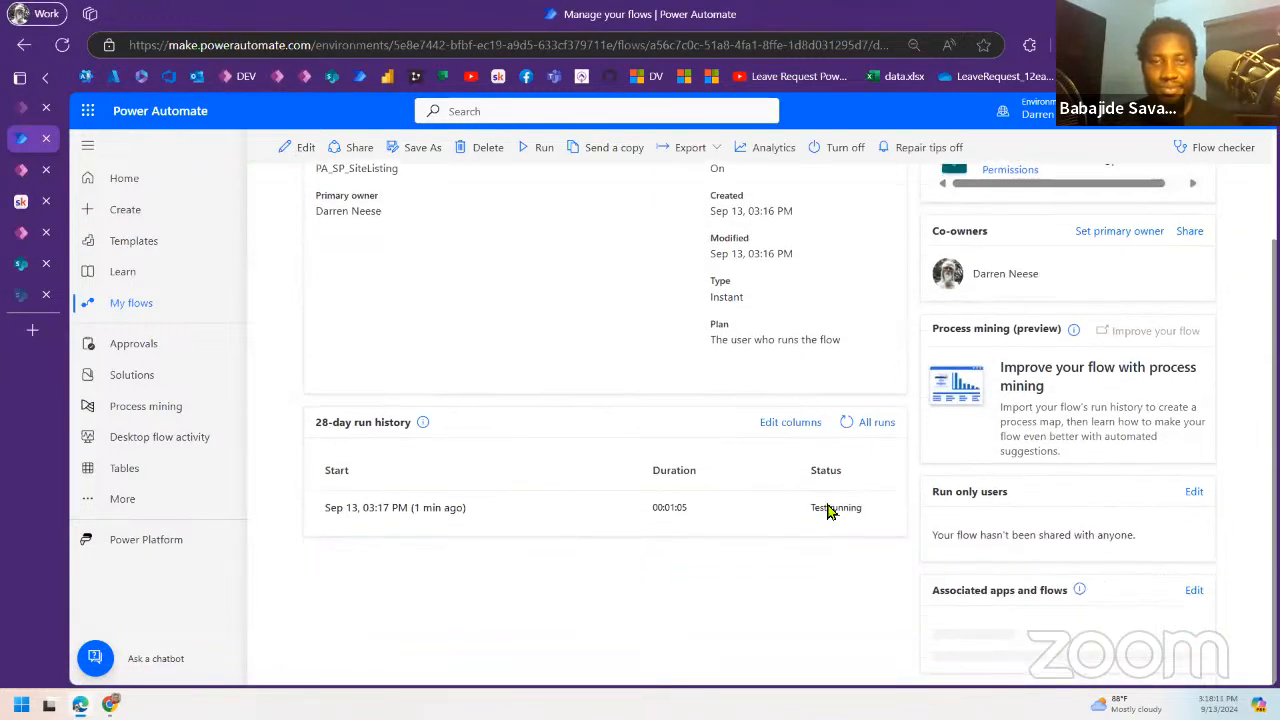
click(846, 435)
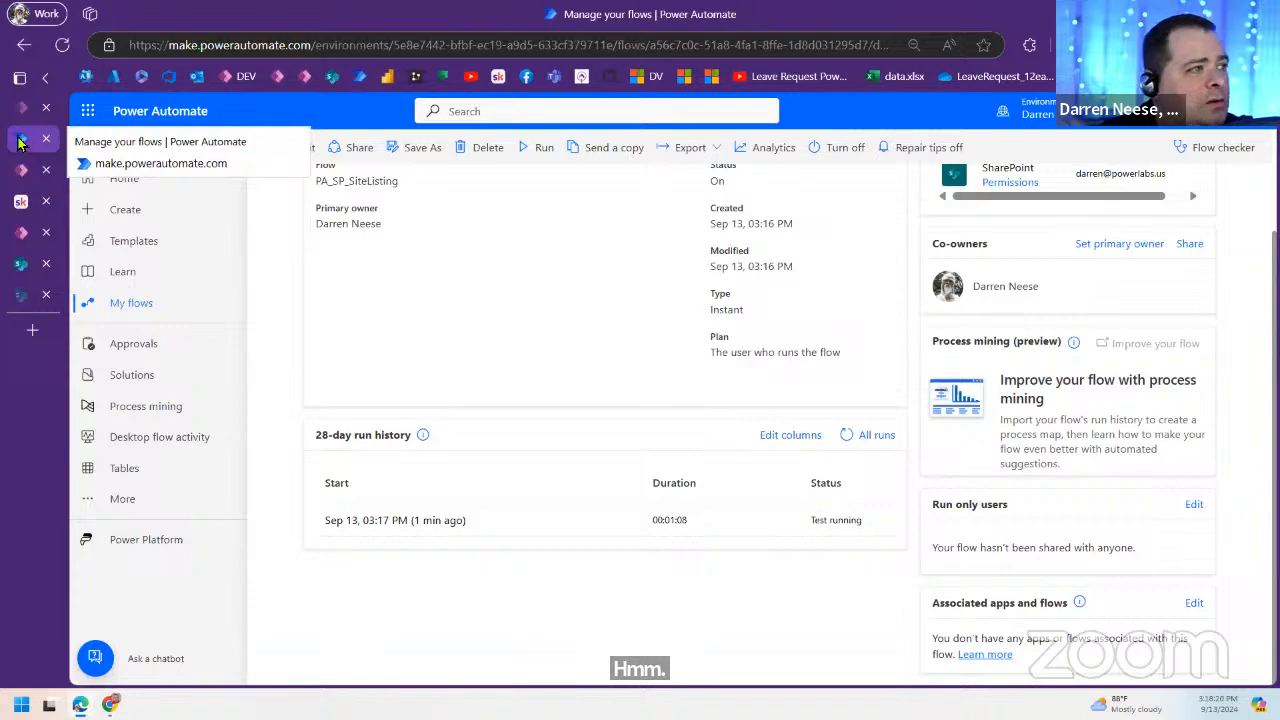
Step: From My flows in a new browser tab, create an instant cloud flow named PA_SP_Site_Create with the When Power Apps calls a flow (V2) trigger
middle_click(123, 305)
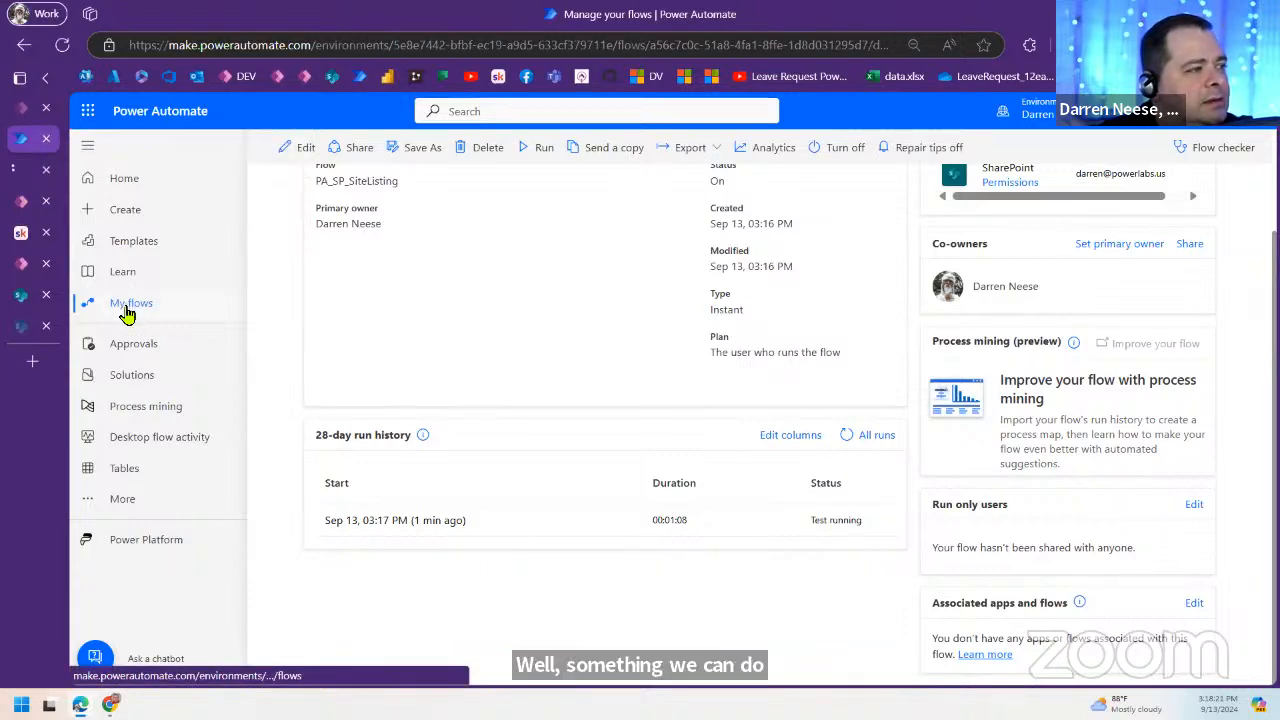
click(22, 171)
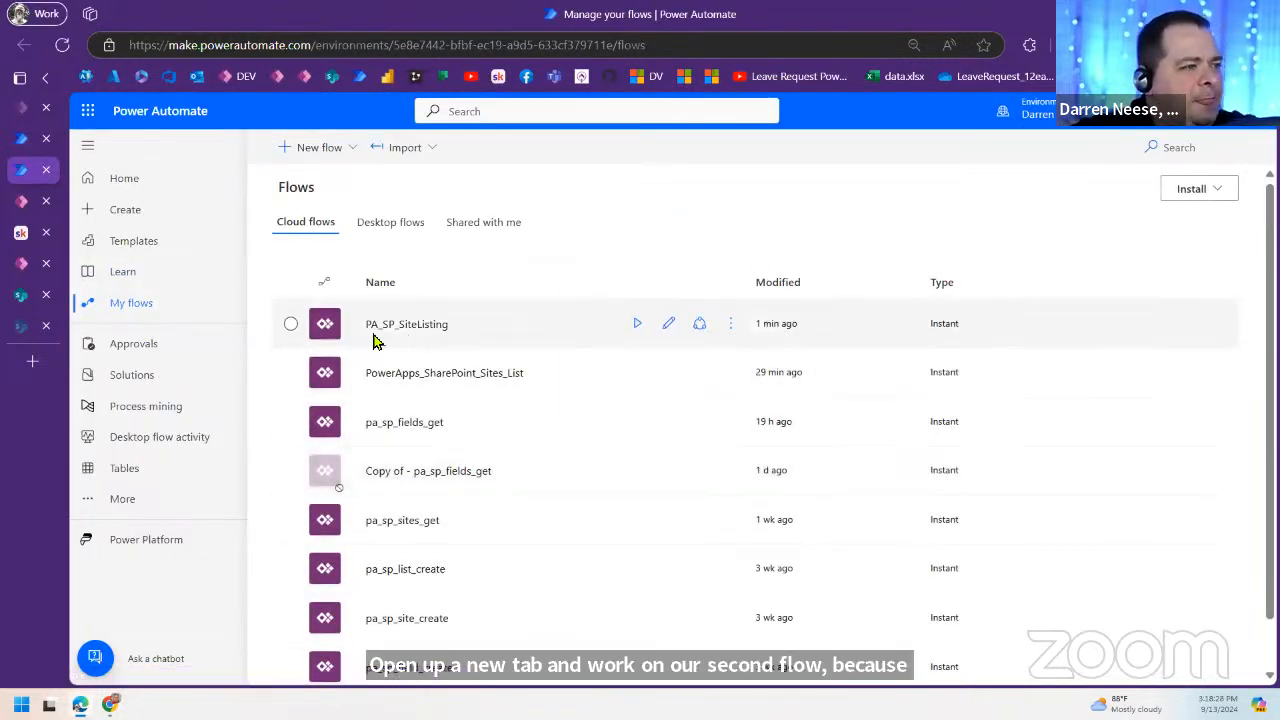
click(322, 150)
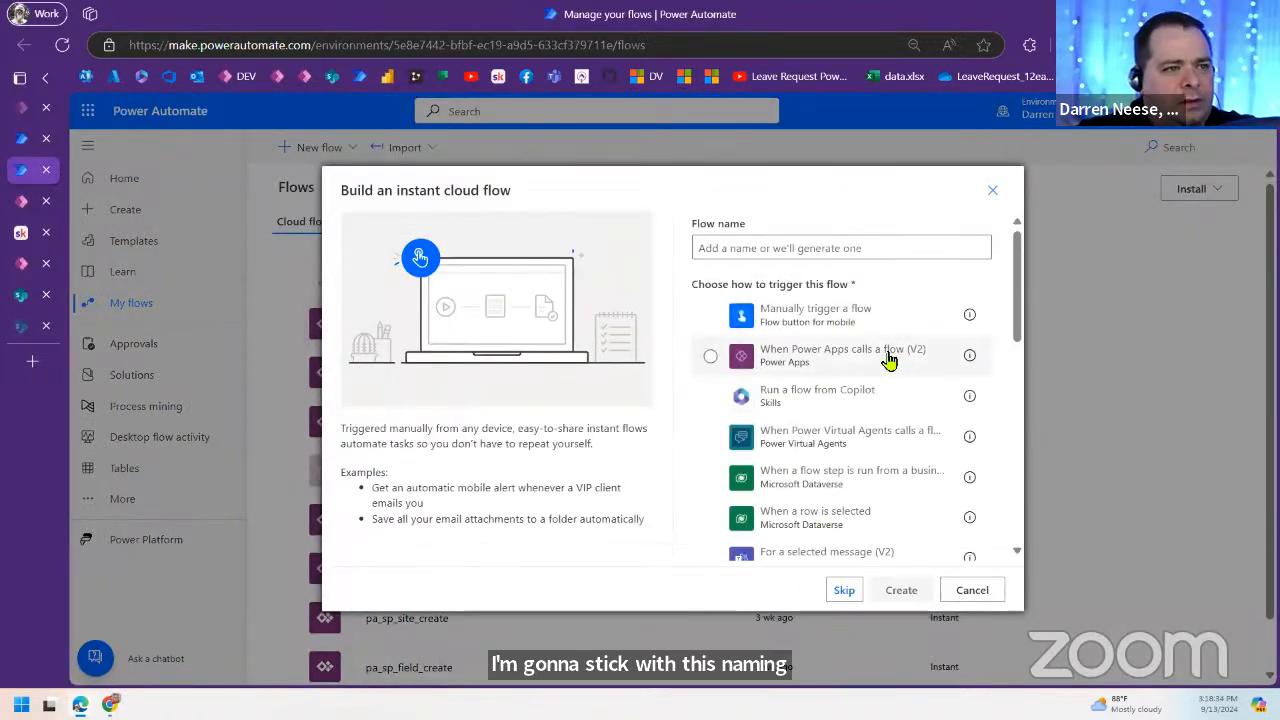
click(886, 357)
click(864, 248)
text(PA_S)
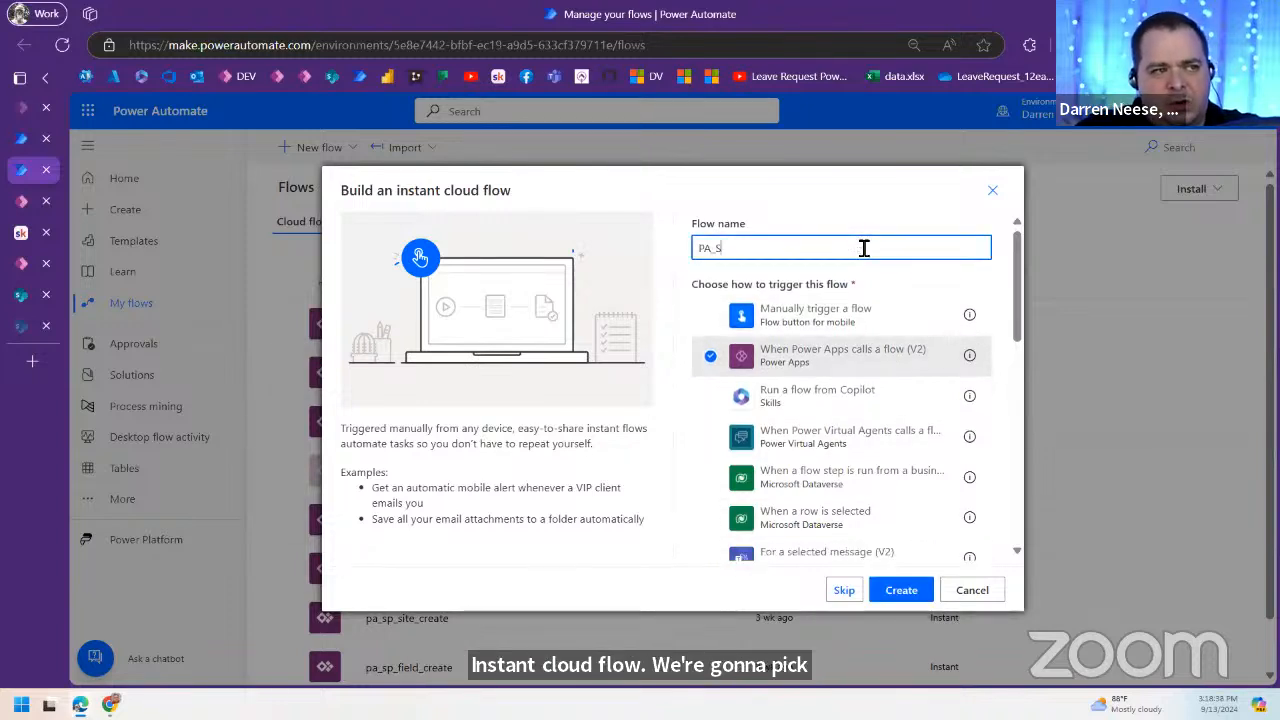
text(P_)
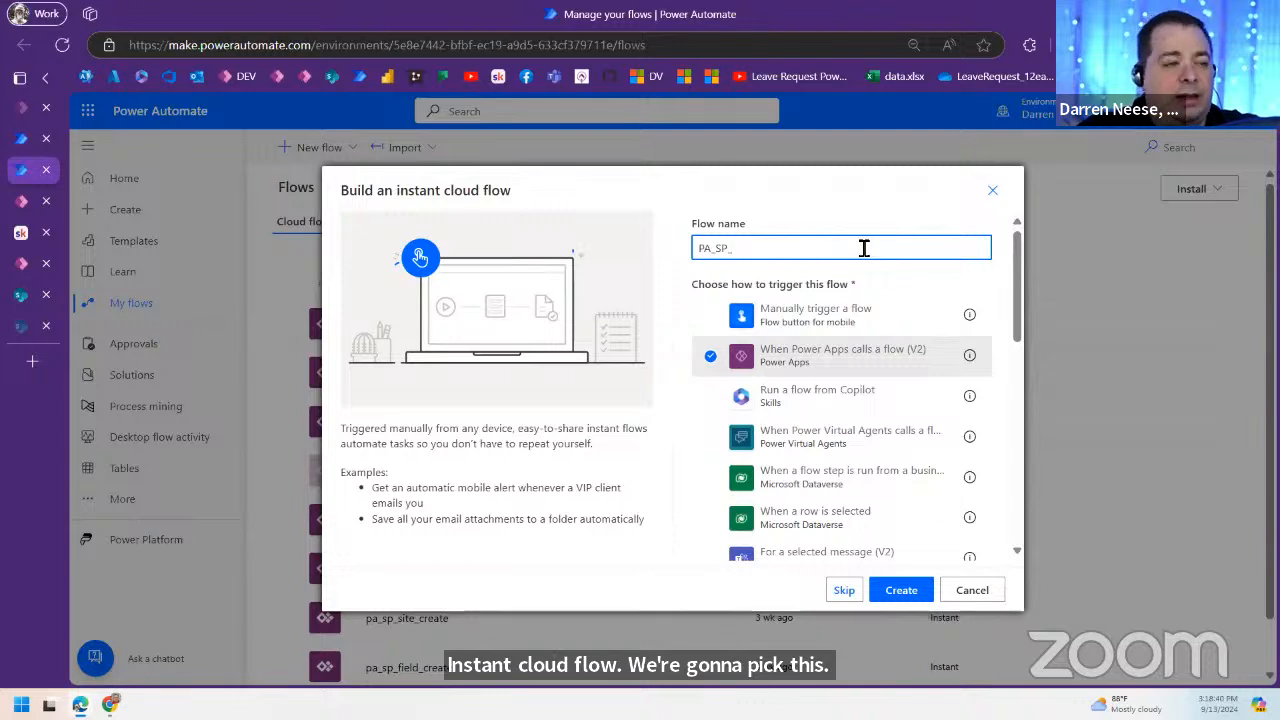
text(Create)
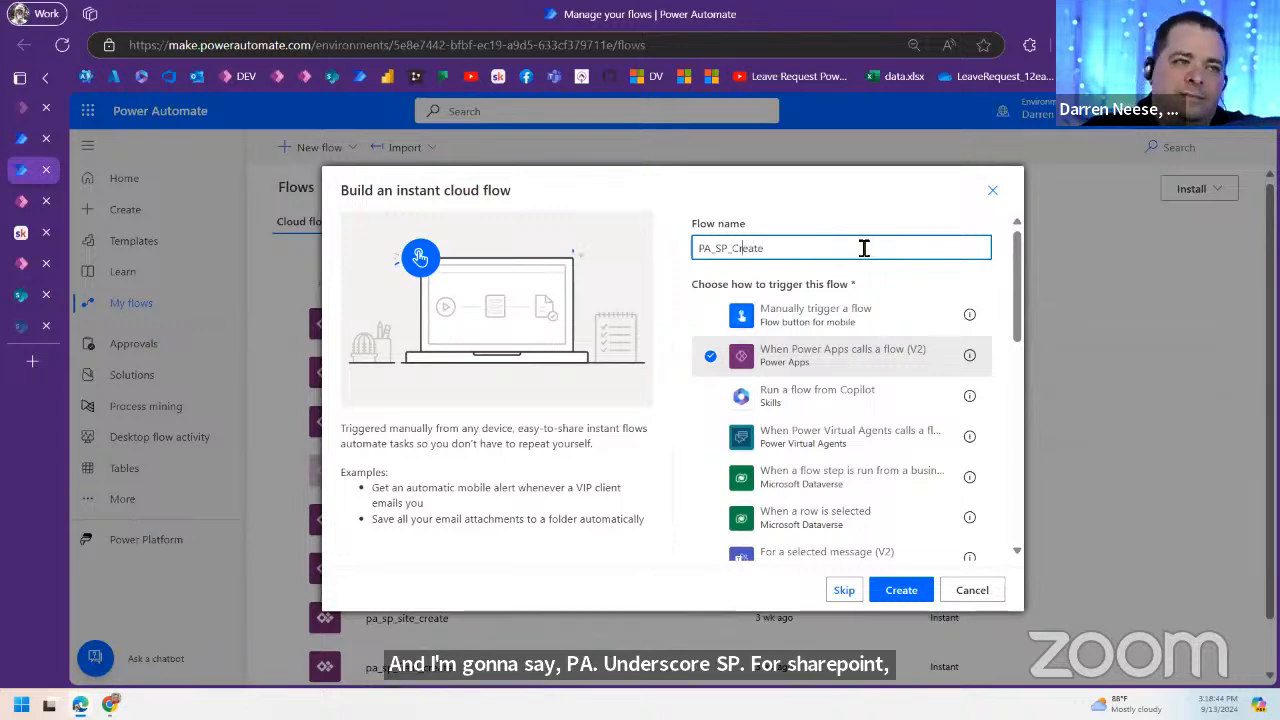
key(Left)
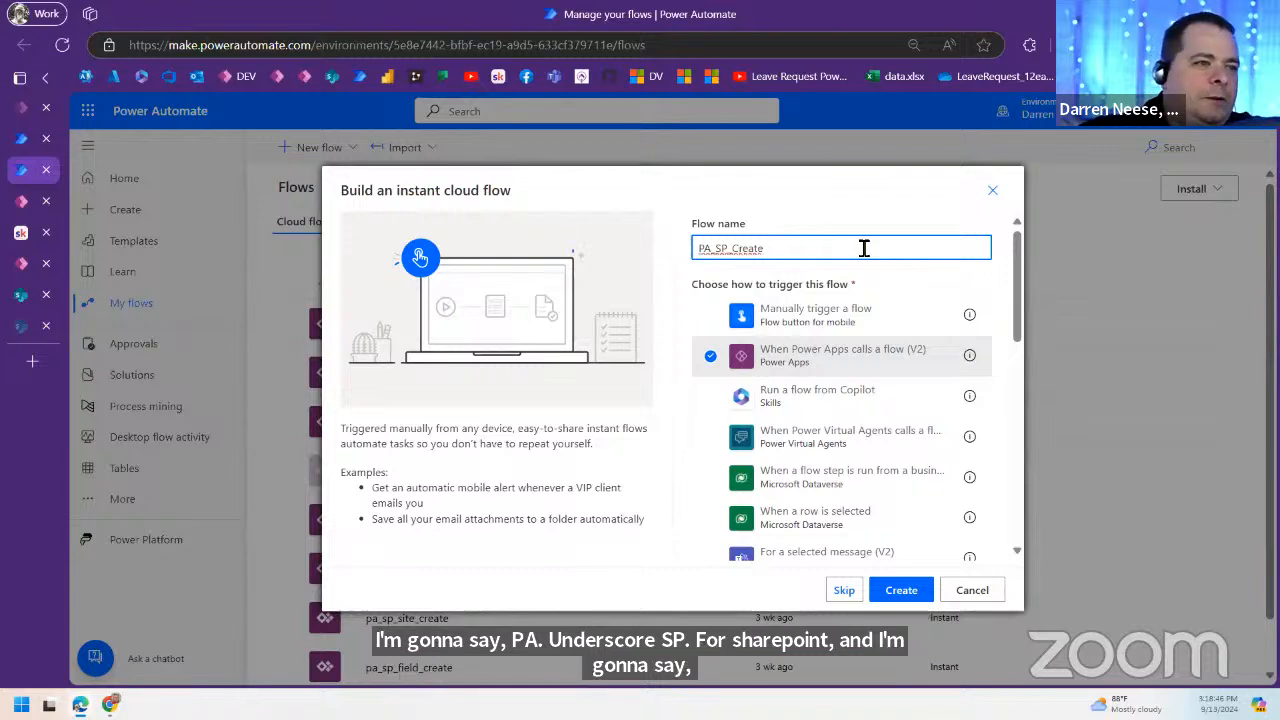
text(Site)
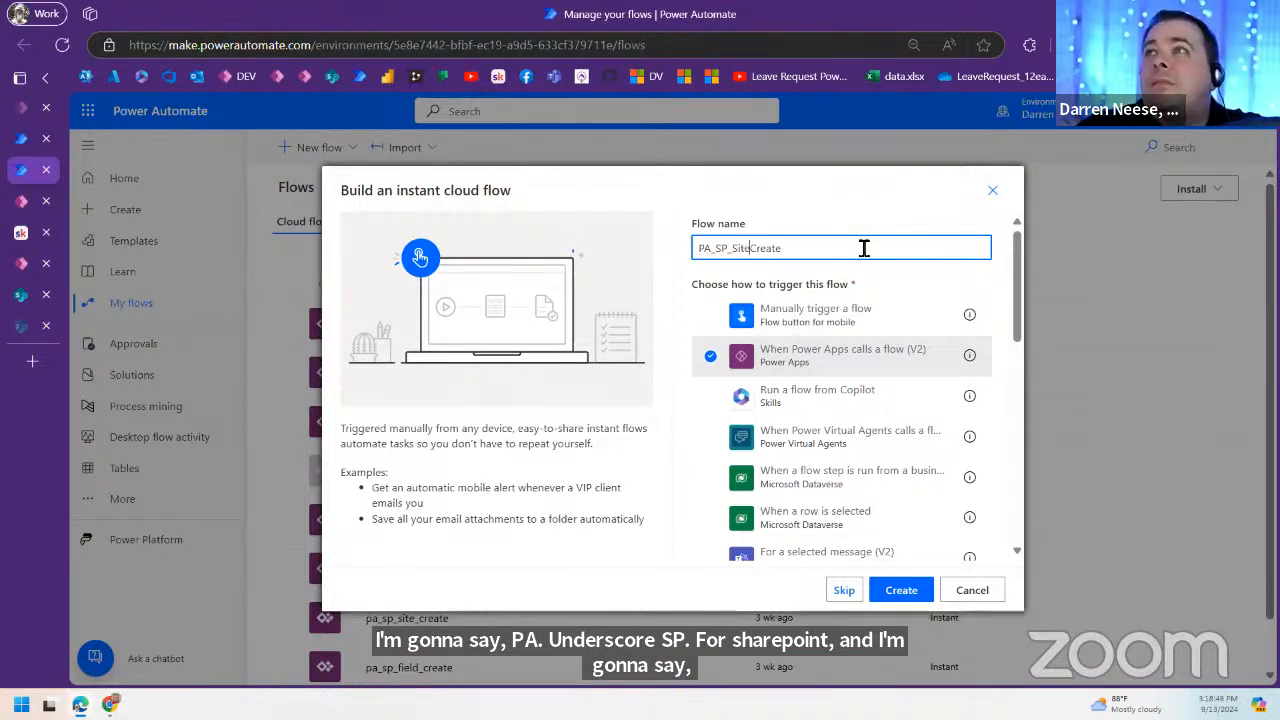
text(_)
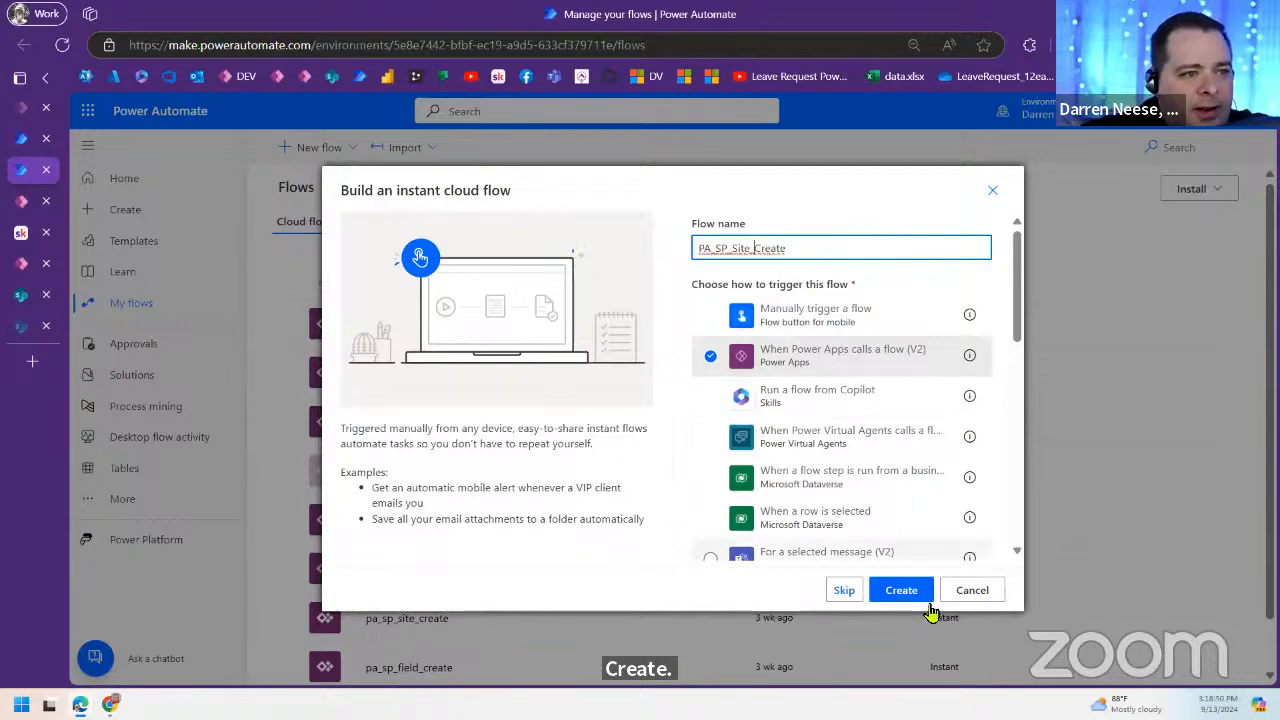
click(906, 591)
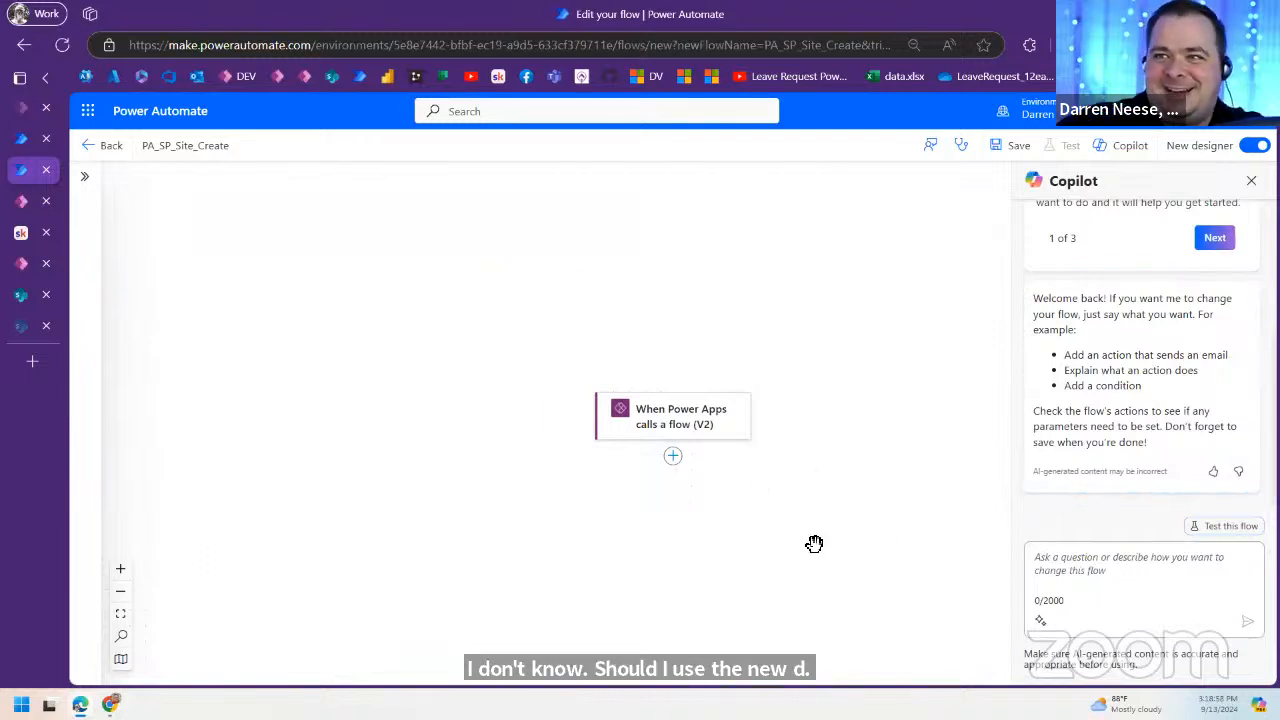
Step: Close the Copilot pane and switch the flow from the new designer to the classic designer
drag(886, 414, 872, 306)
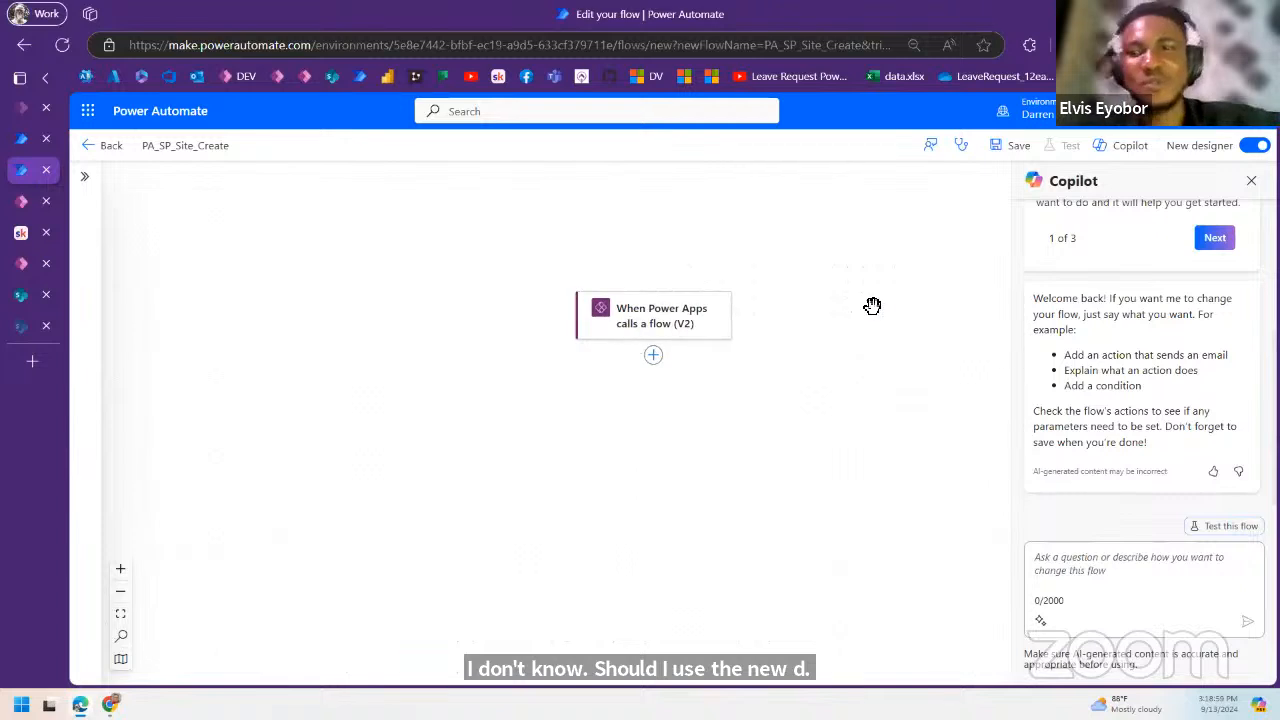
click(1250, 180)
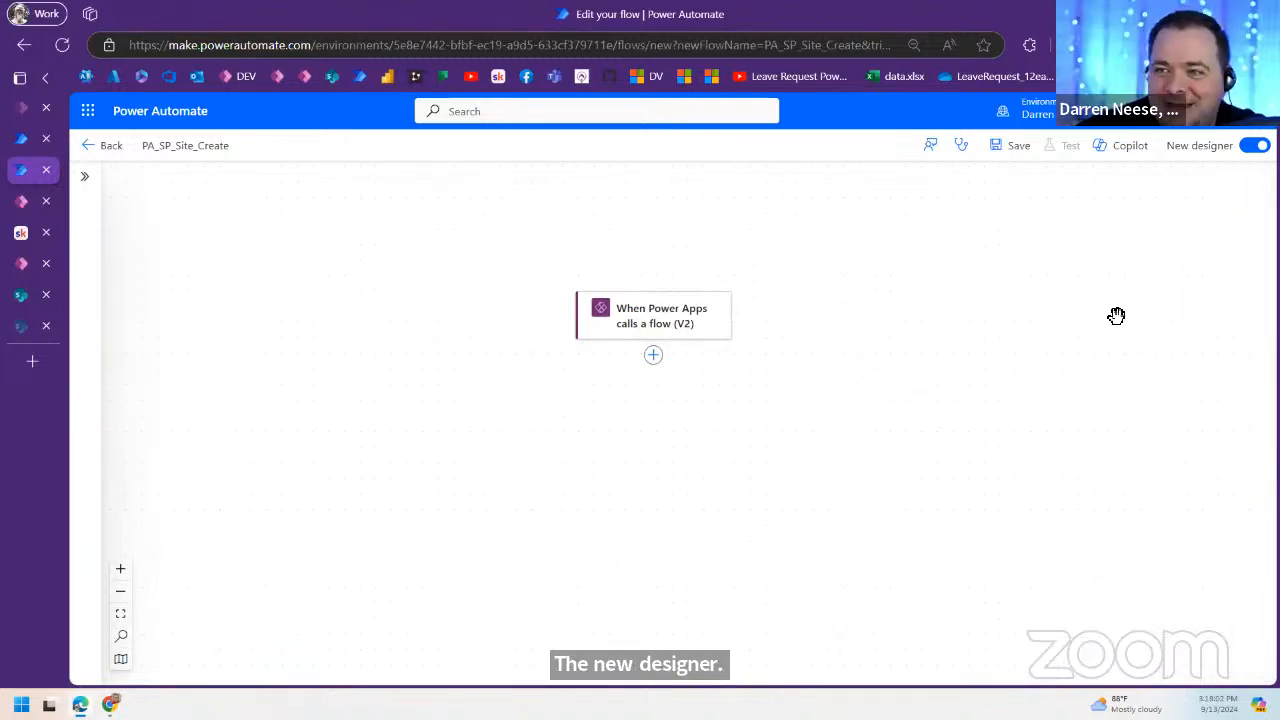
double_click(196, 145)
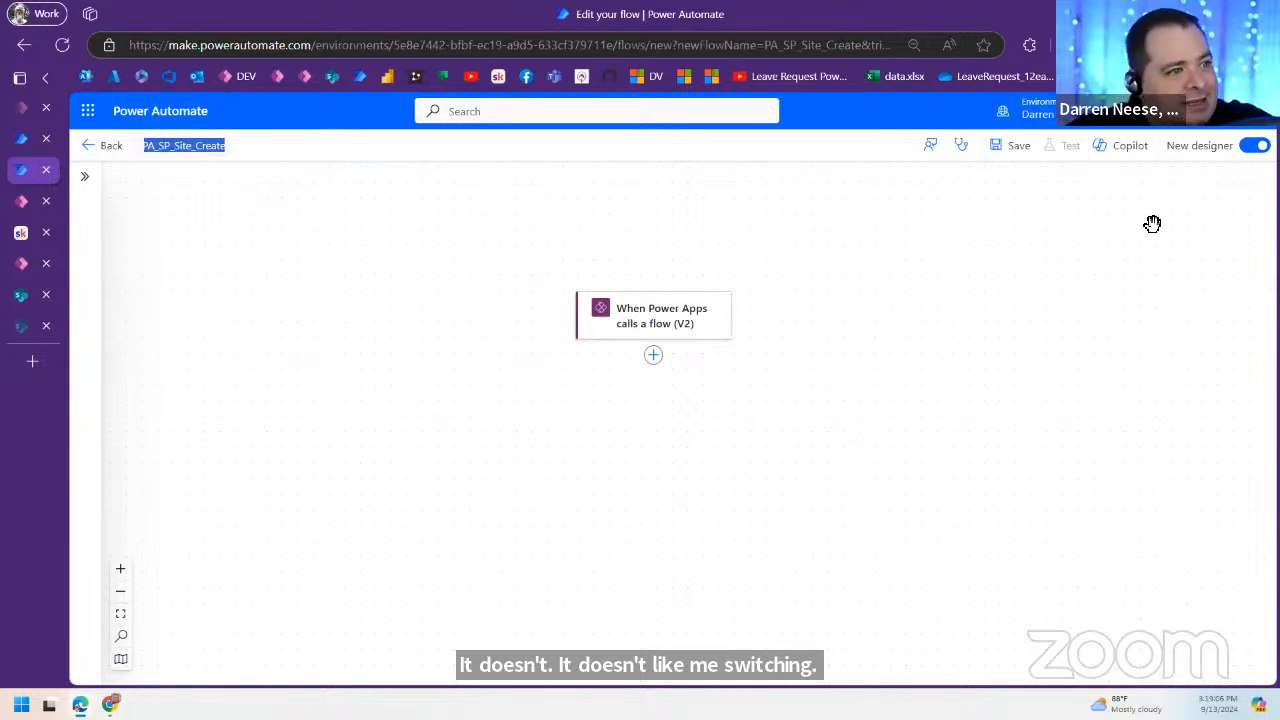
click(1251, 148)
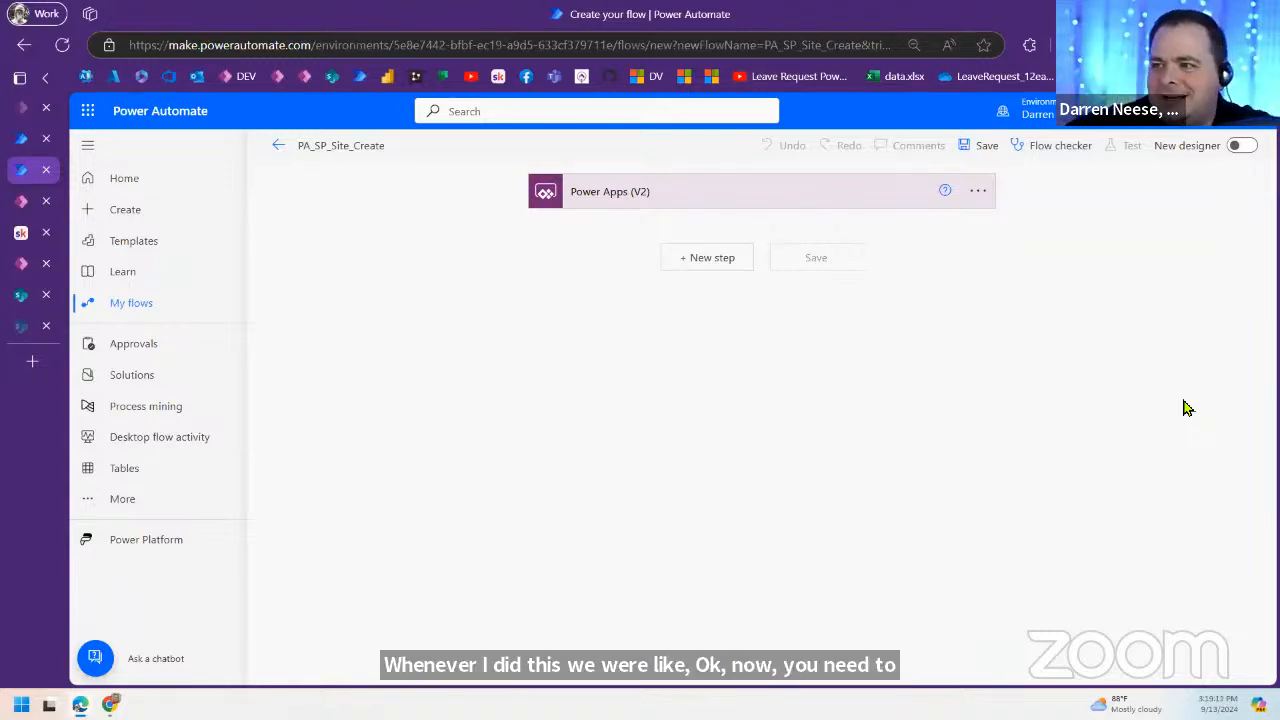
Step: Add SharePoint's Send an HTTP request to SharePoint action after the Power Apps (V2) trigger and dismiss the SharePoint tip
click(706, 205)
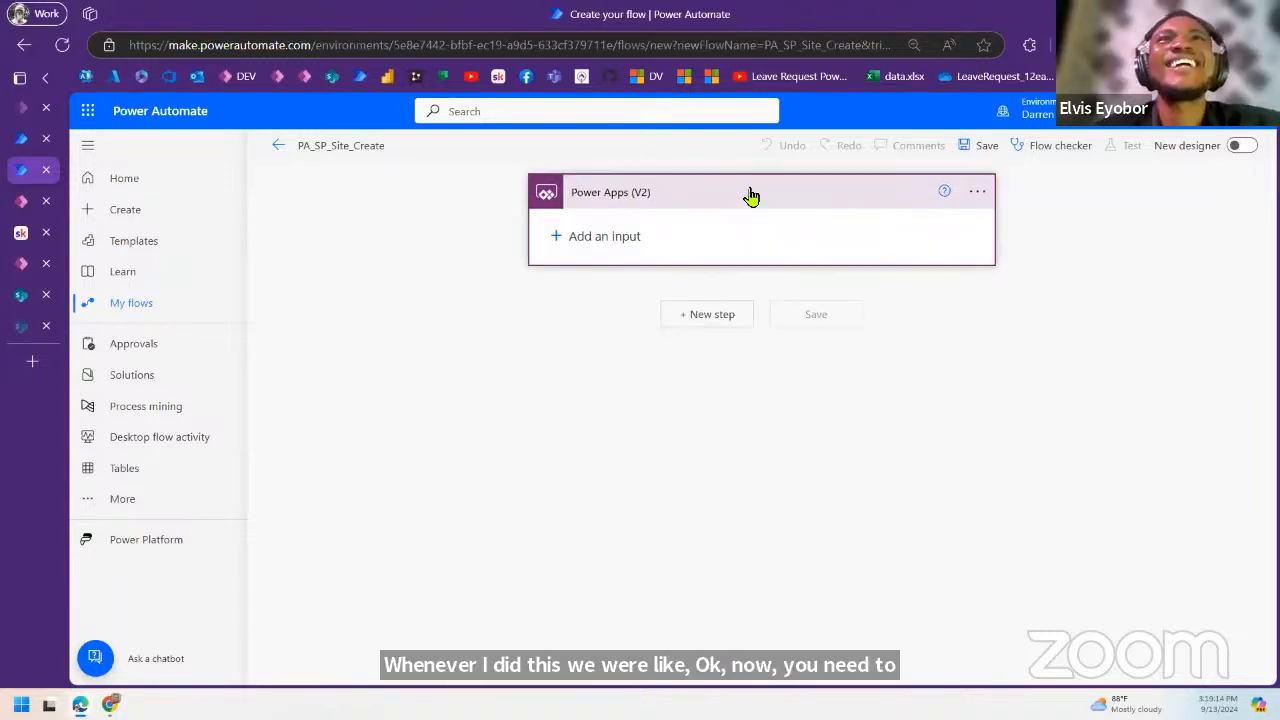
click(594, 238)
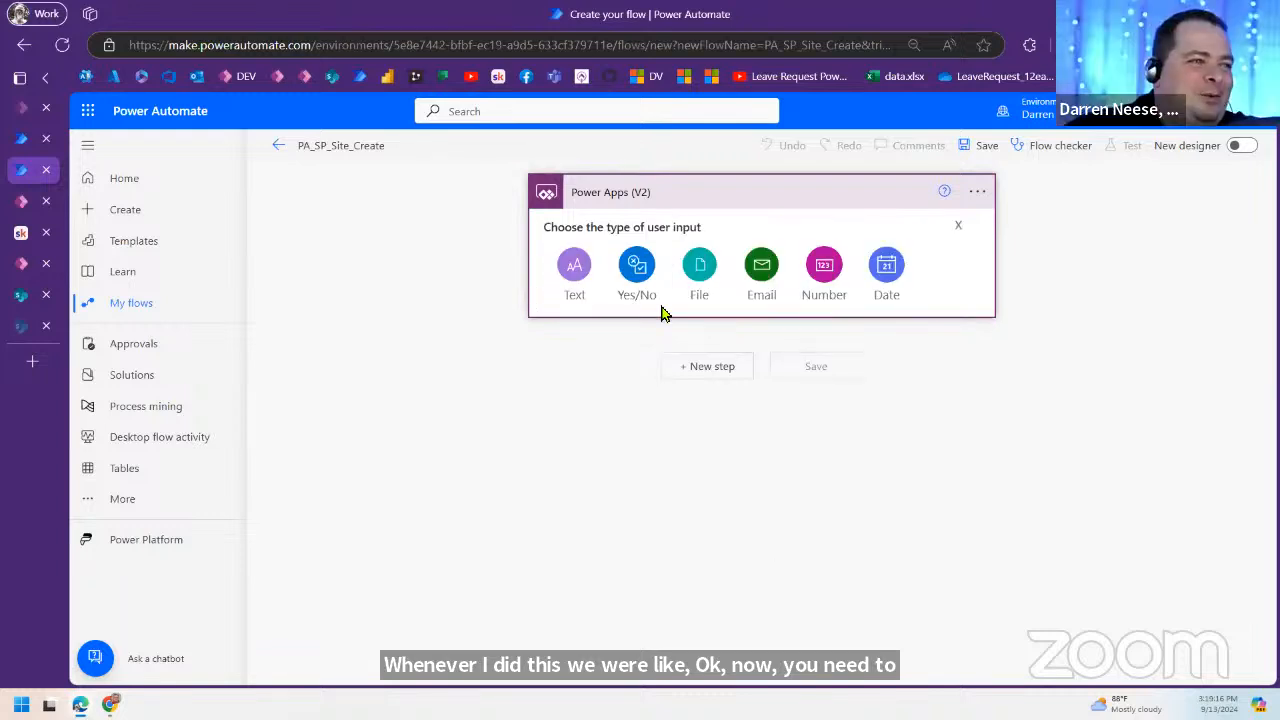
click(707, 367)
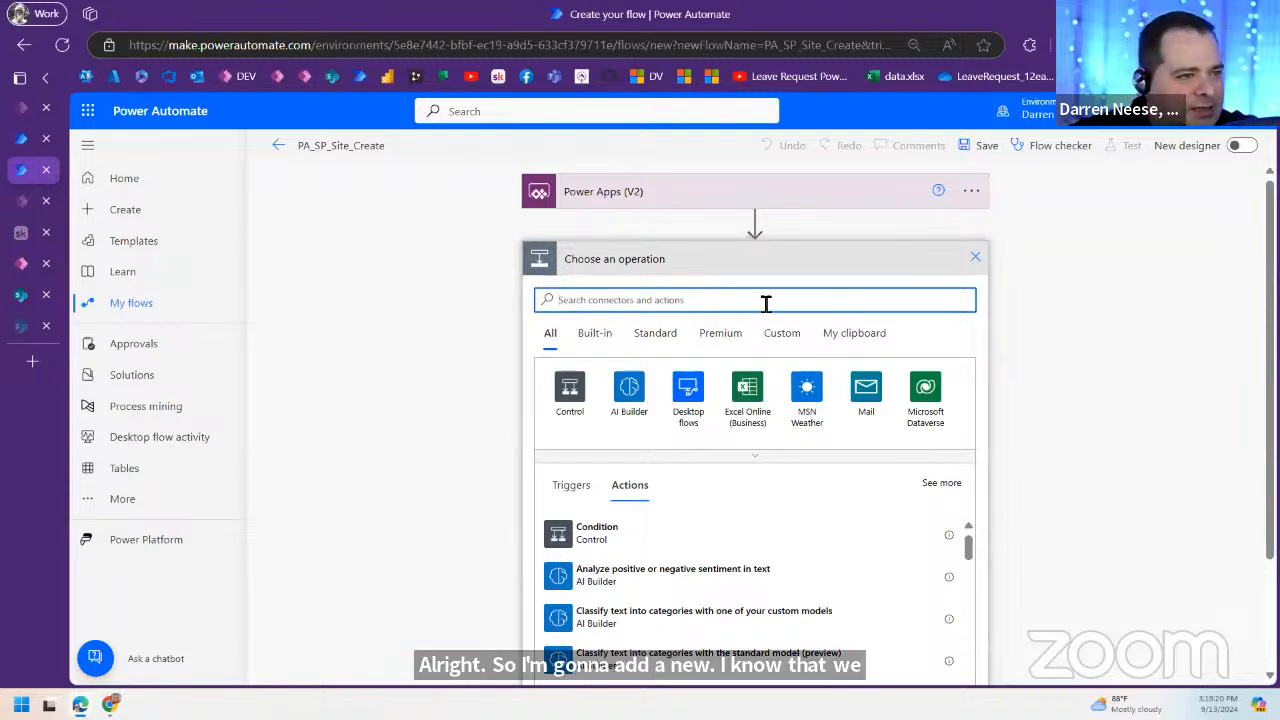
text(http)
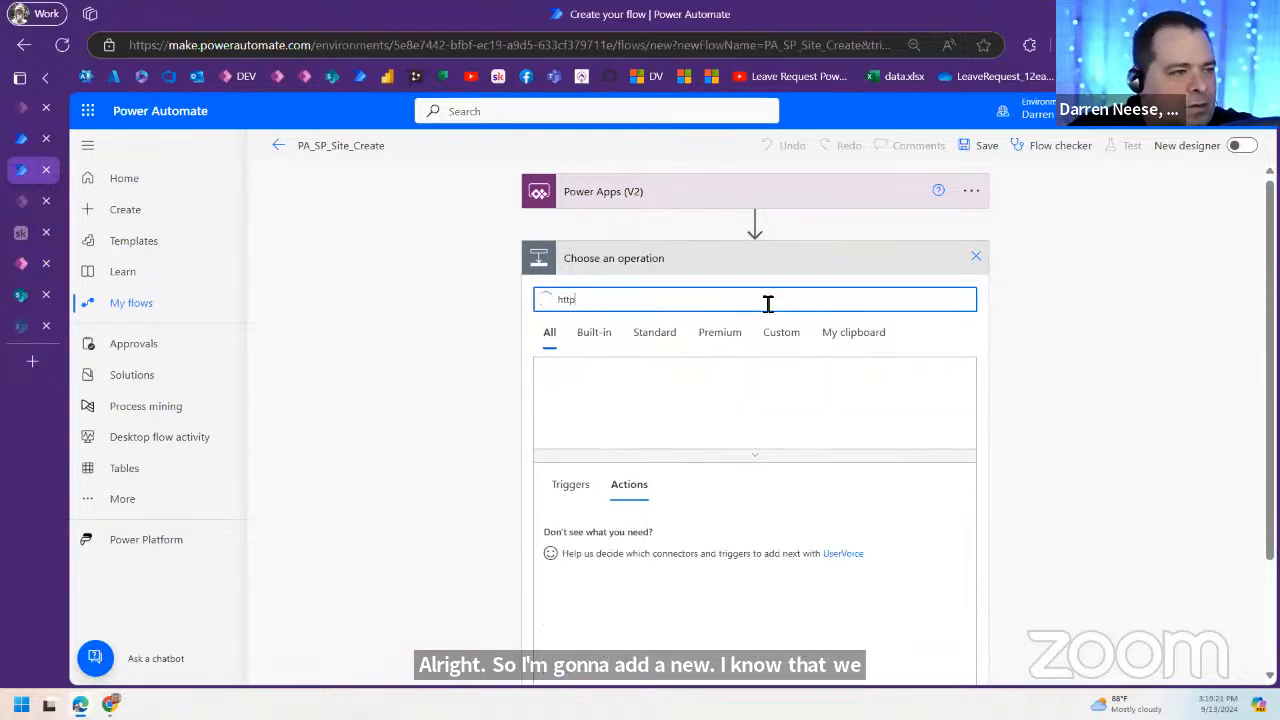
click(640, 398)
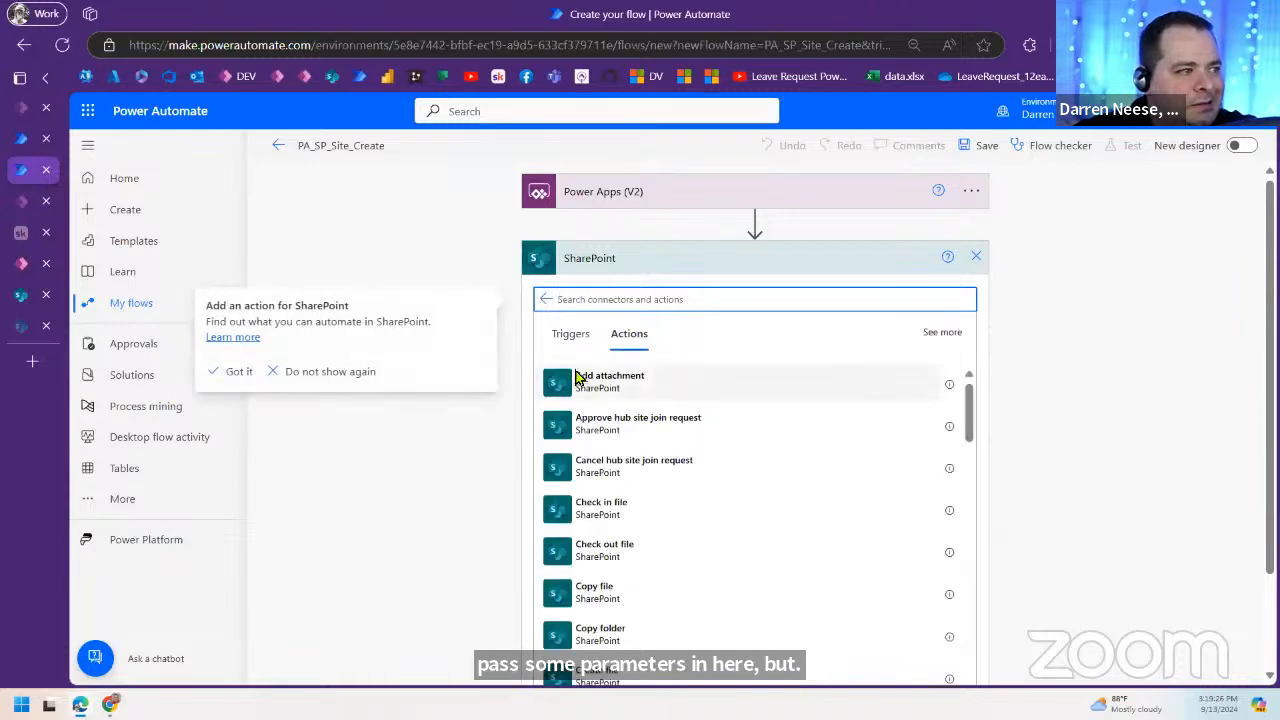
click(326, 375)
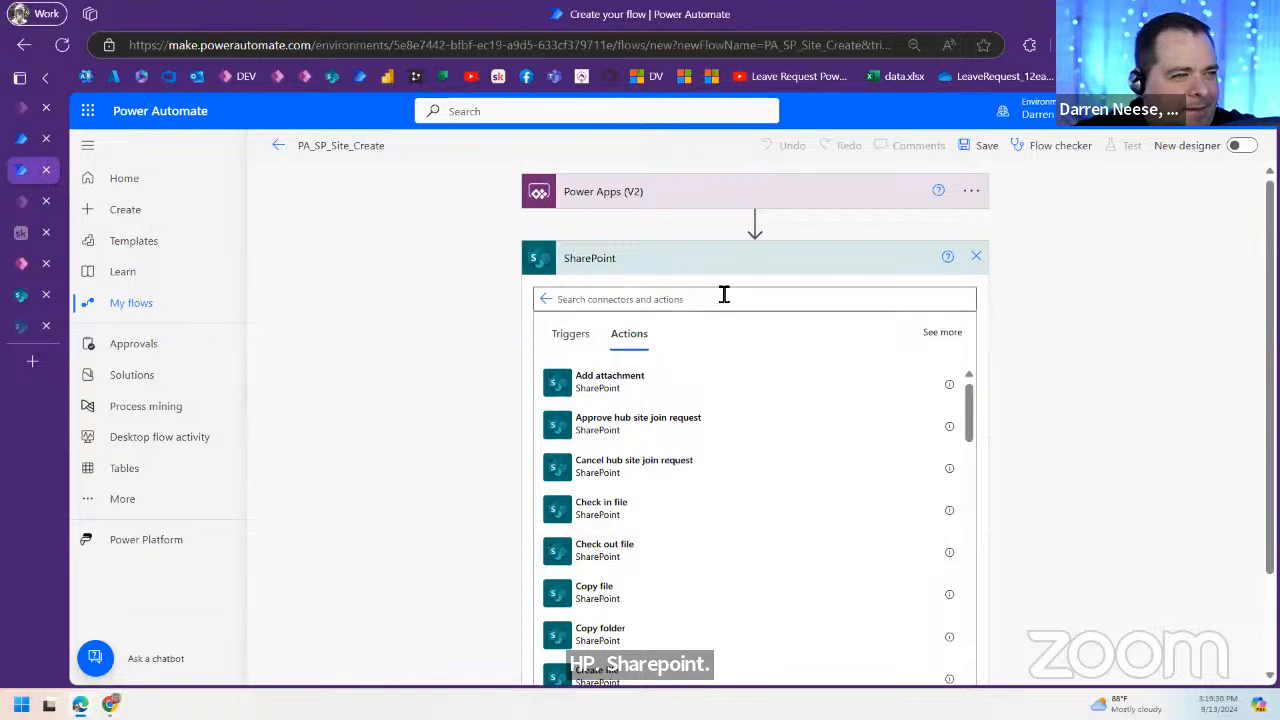
text(http)
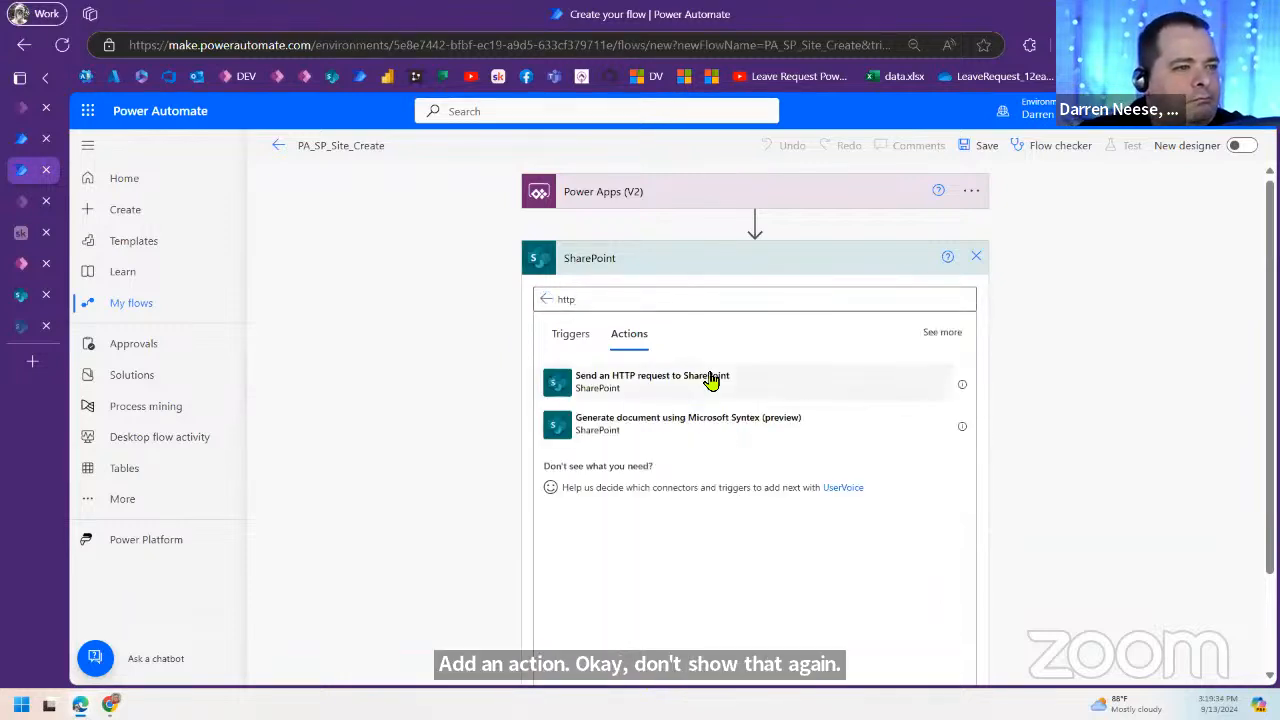
click(710, 378)
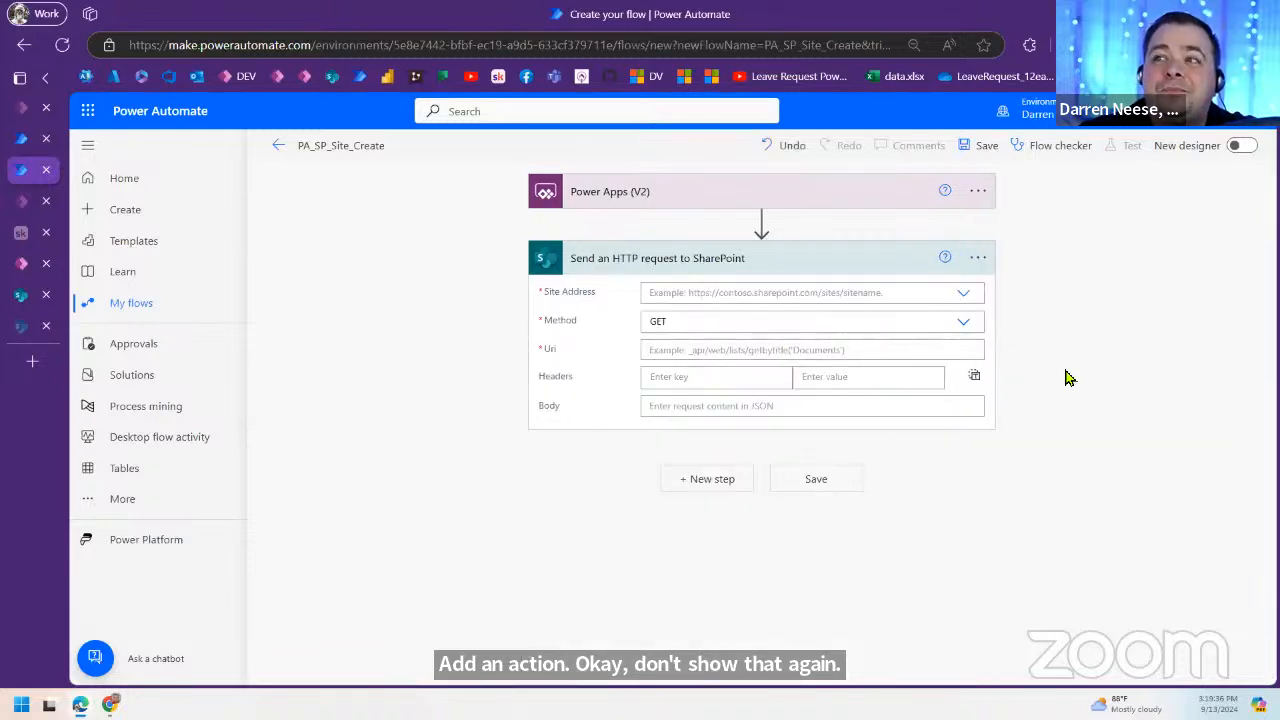
Step: Allow a custom Site Address in the HTTP request and add a text input named SharePointRootURL to the Power Apps (V2) trigger
click(965, 295)
click(714, 343)
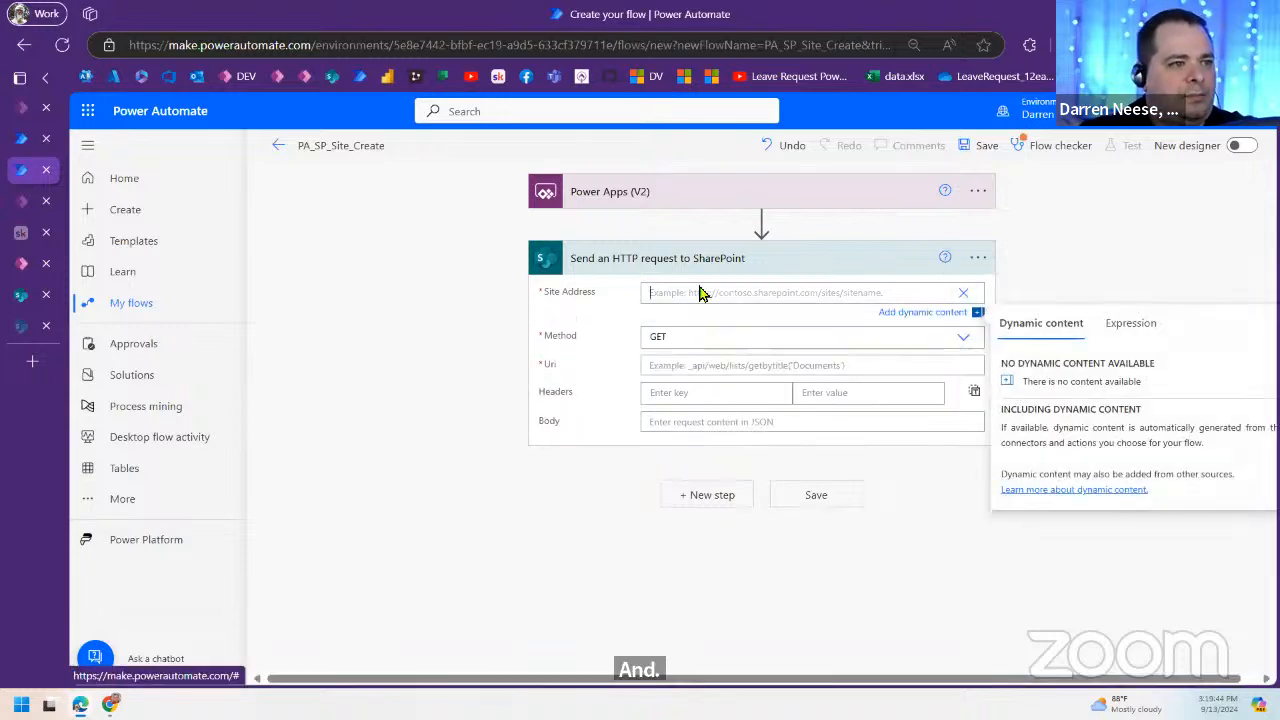
click(703, 194)
click(606, 243)
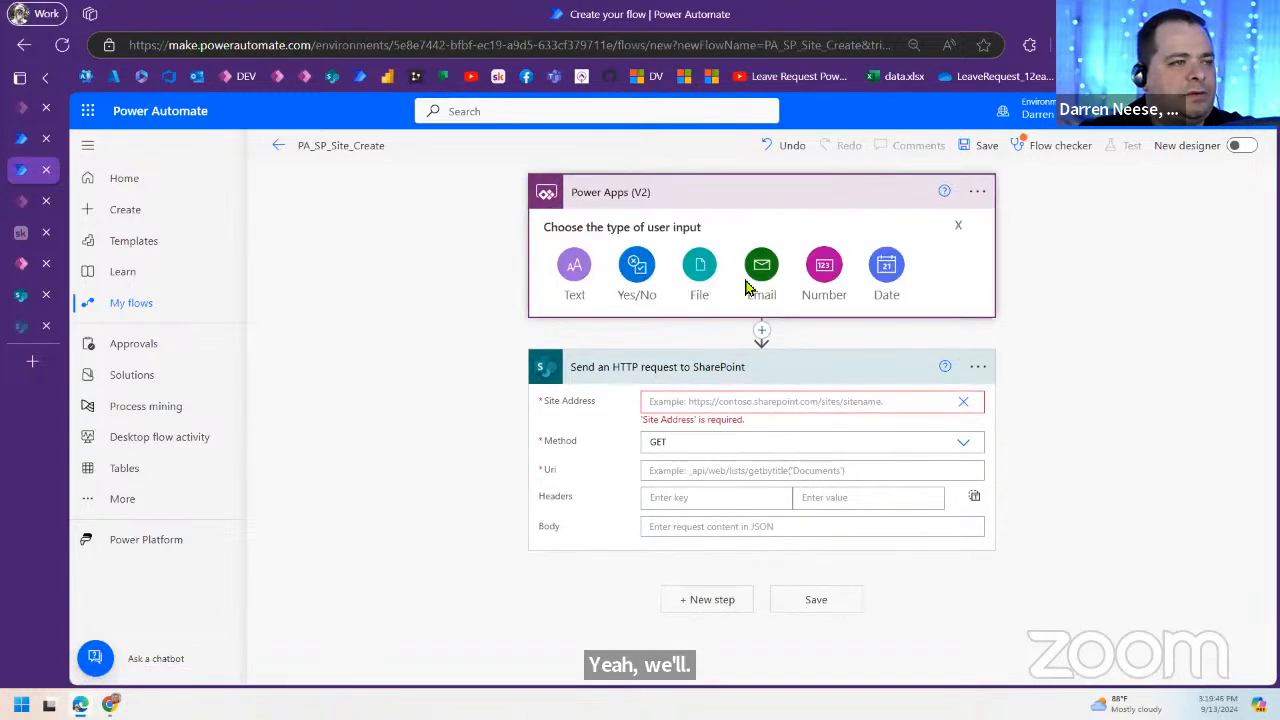
click(568, 266)
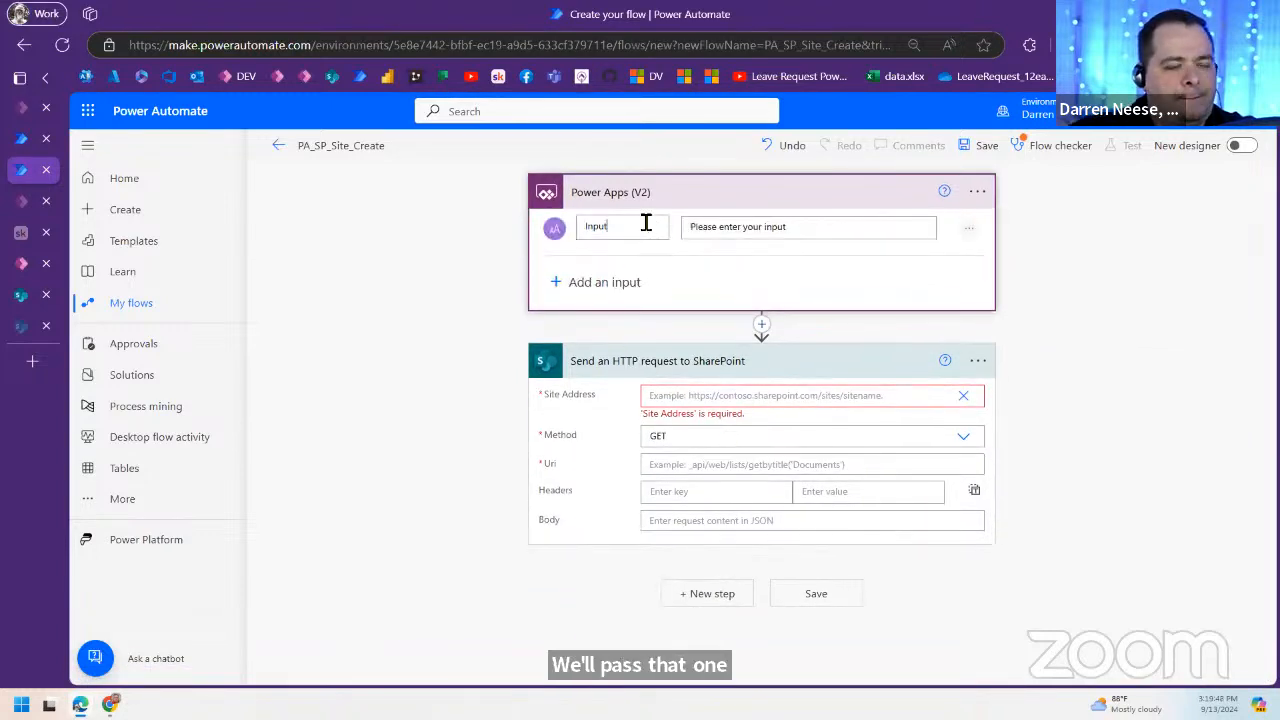
click(646, 223)
text(SharePo)
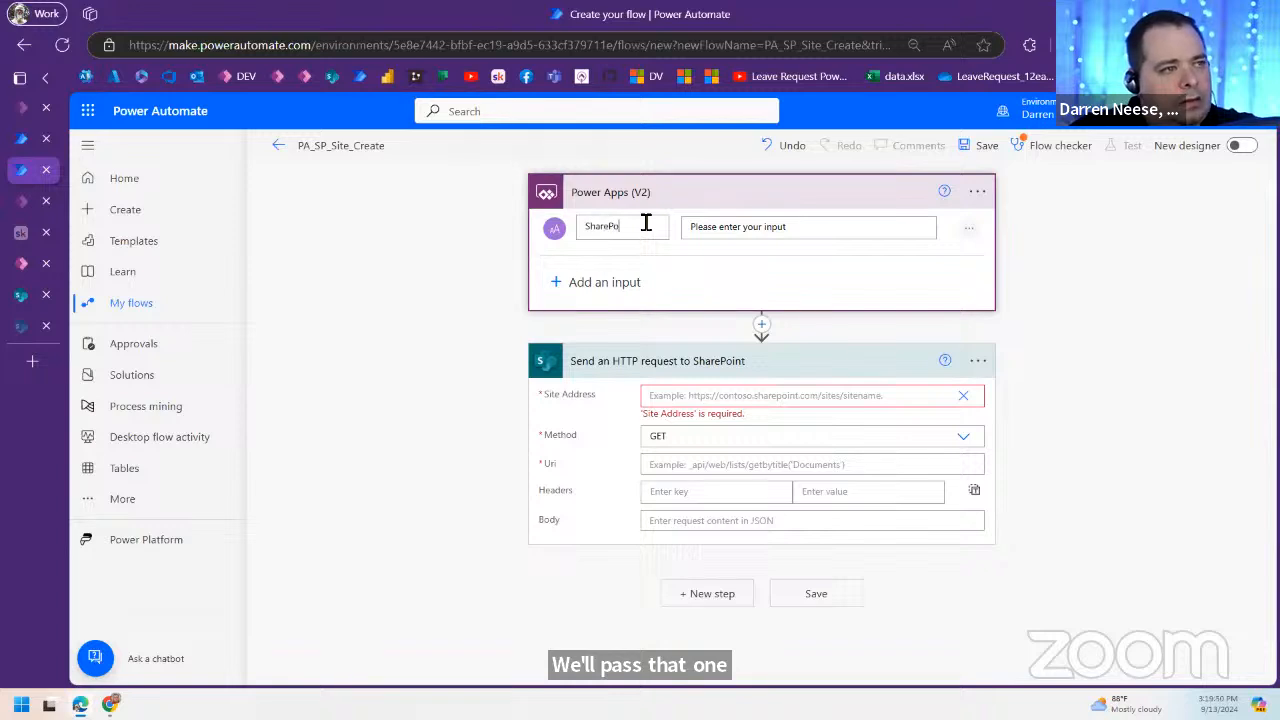
text(intRootURL)
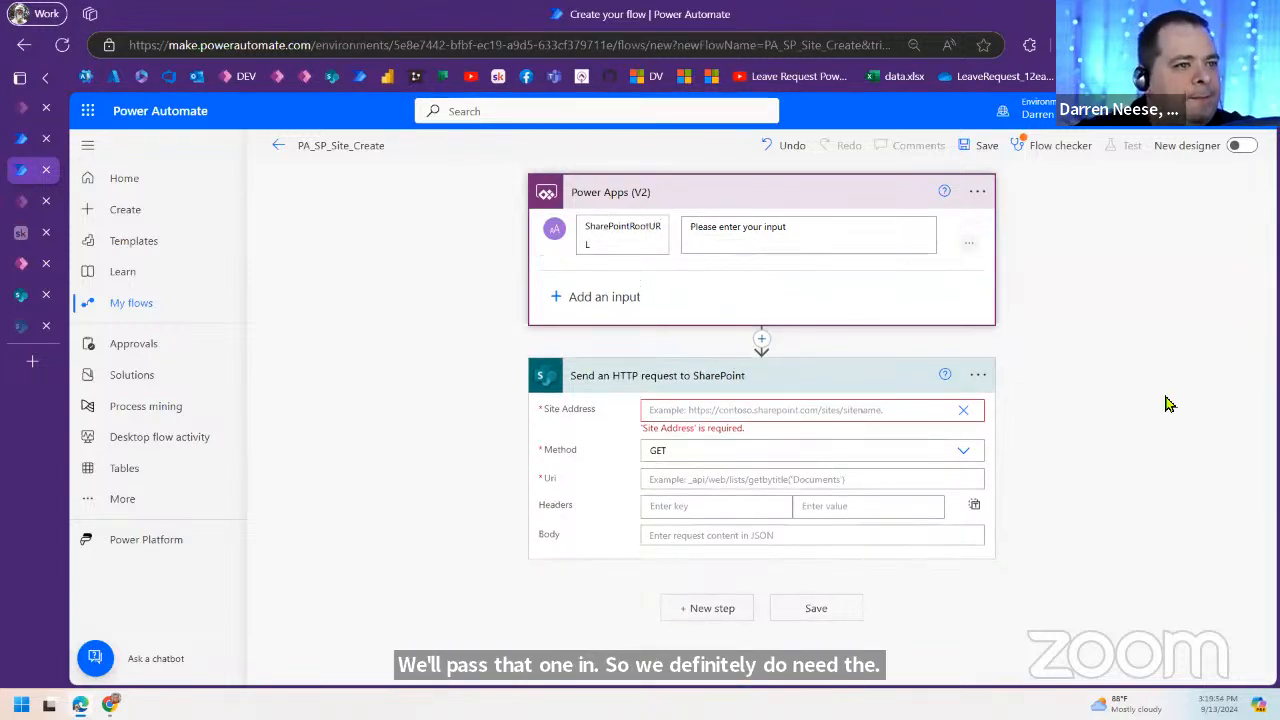
Step: Set the HTTP request's Site Address to the SharePointRootURL dynamic content and its Method to POST
click(786, 409)
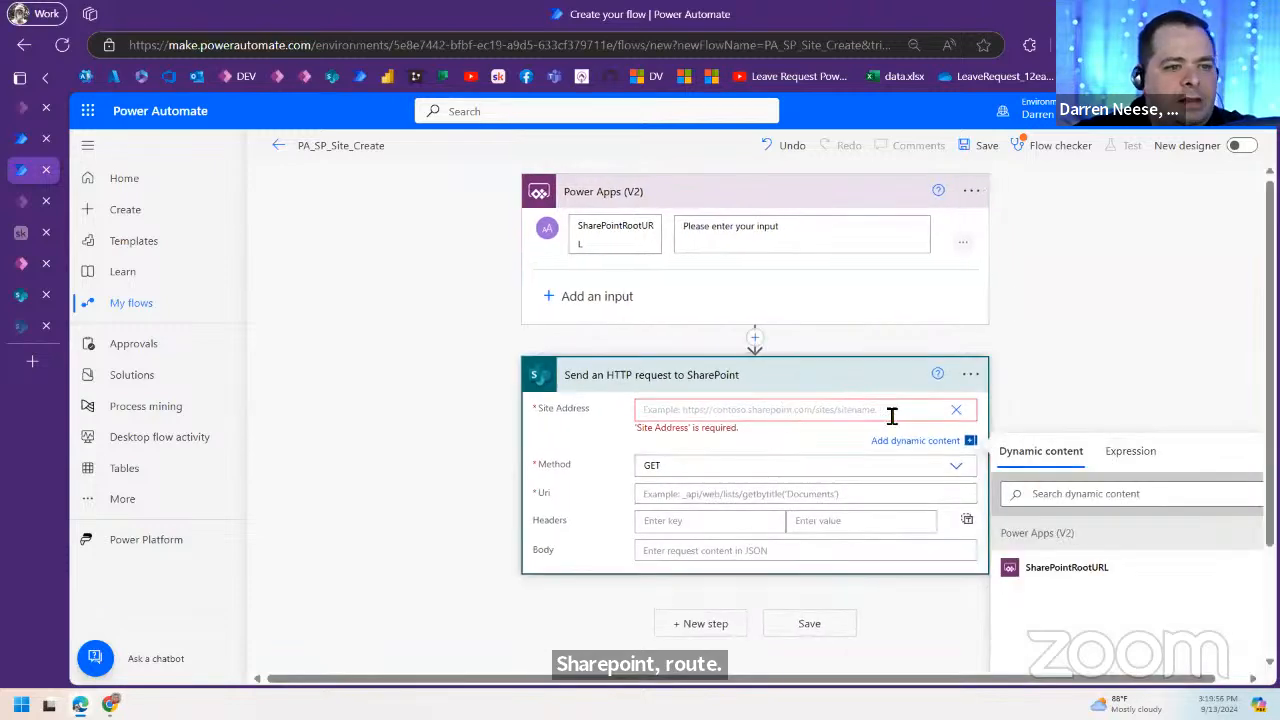
click(1075, 570)
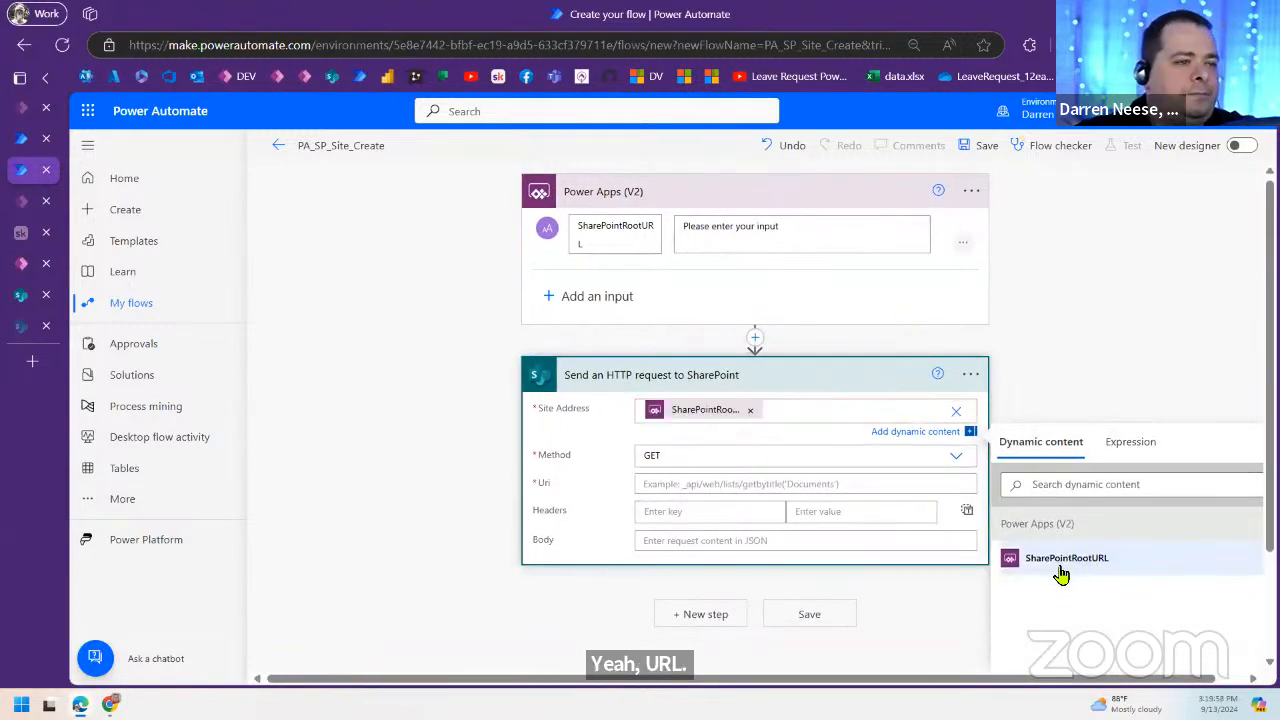
click(514, 470)
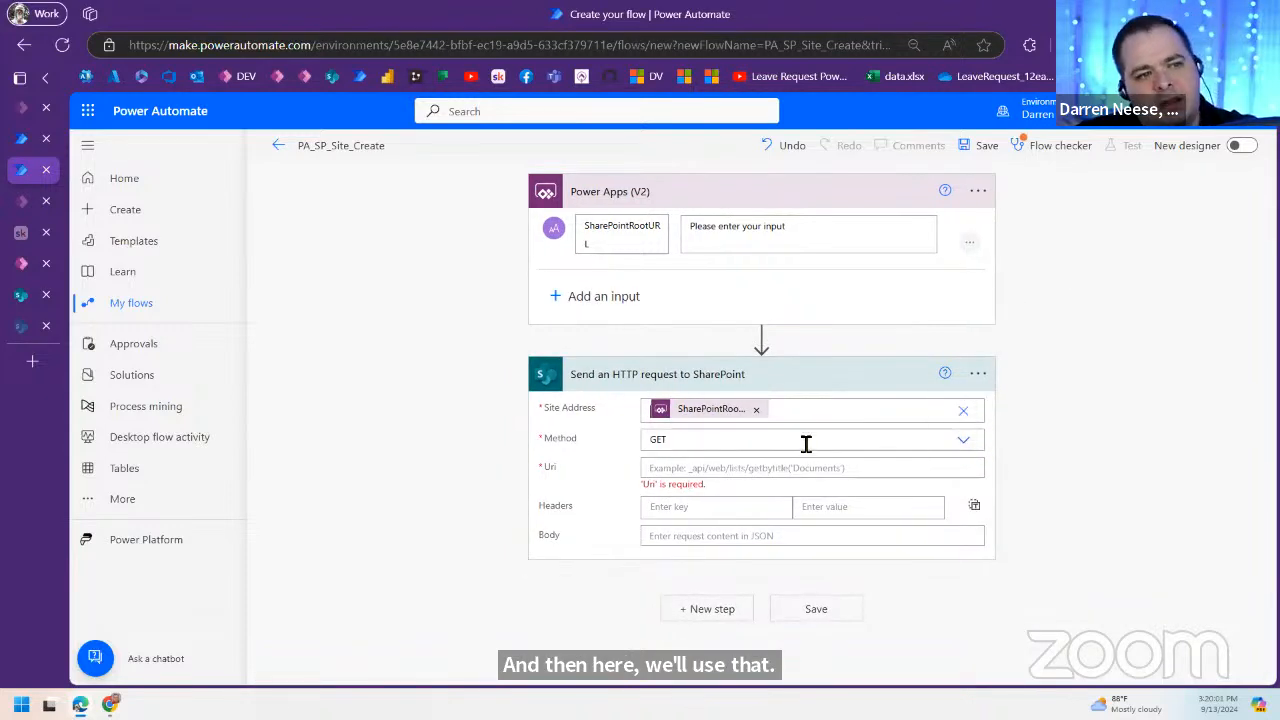
click(966, 444)
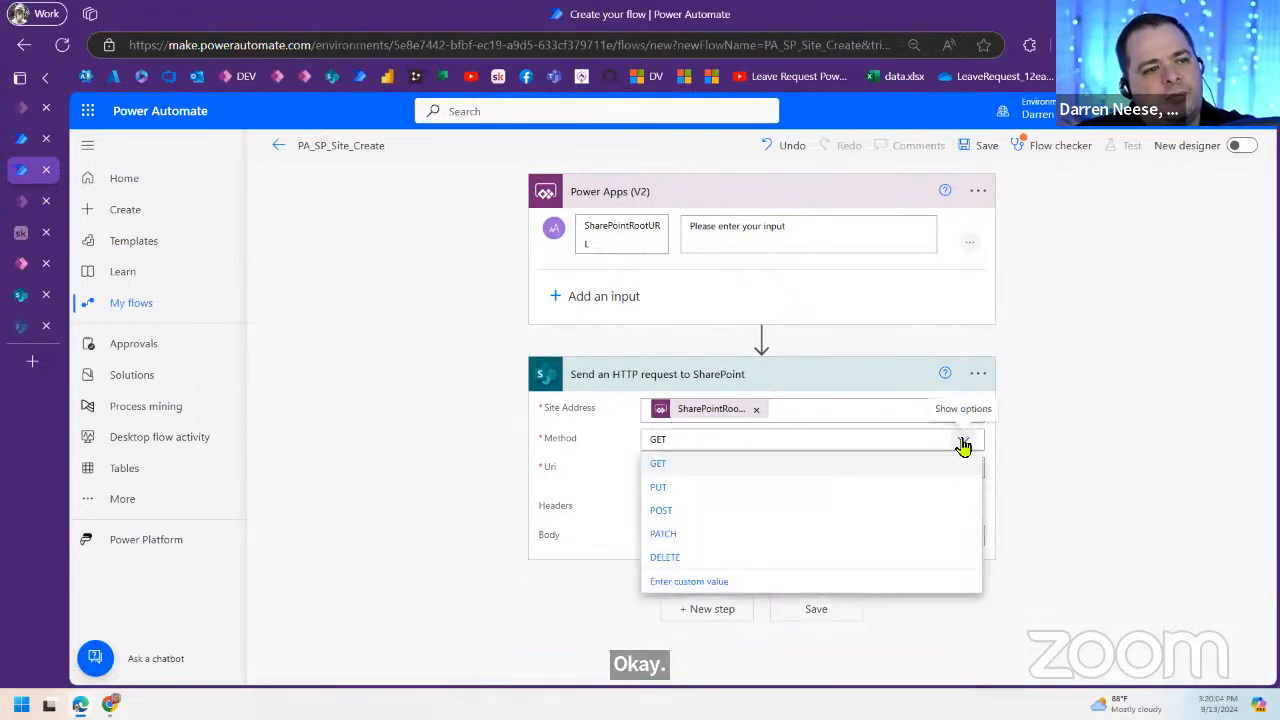
click(675, 512)
Step: Open 04. Create SP Sites.pdf on the Skool workshop page and find the names required for the Power Apps (V2) trigger inputs
click(21, 232)
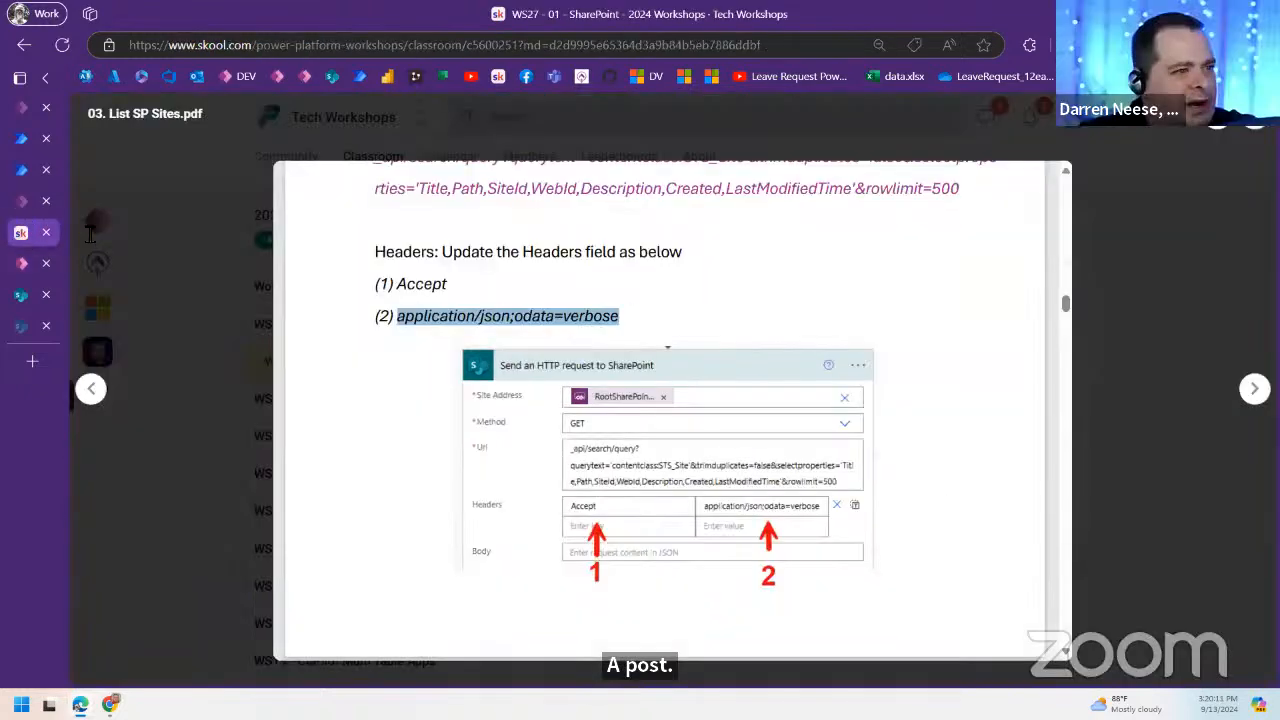
click(1184, 240)
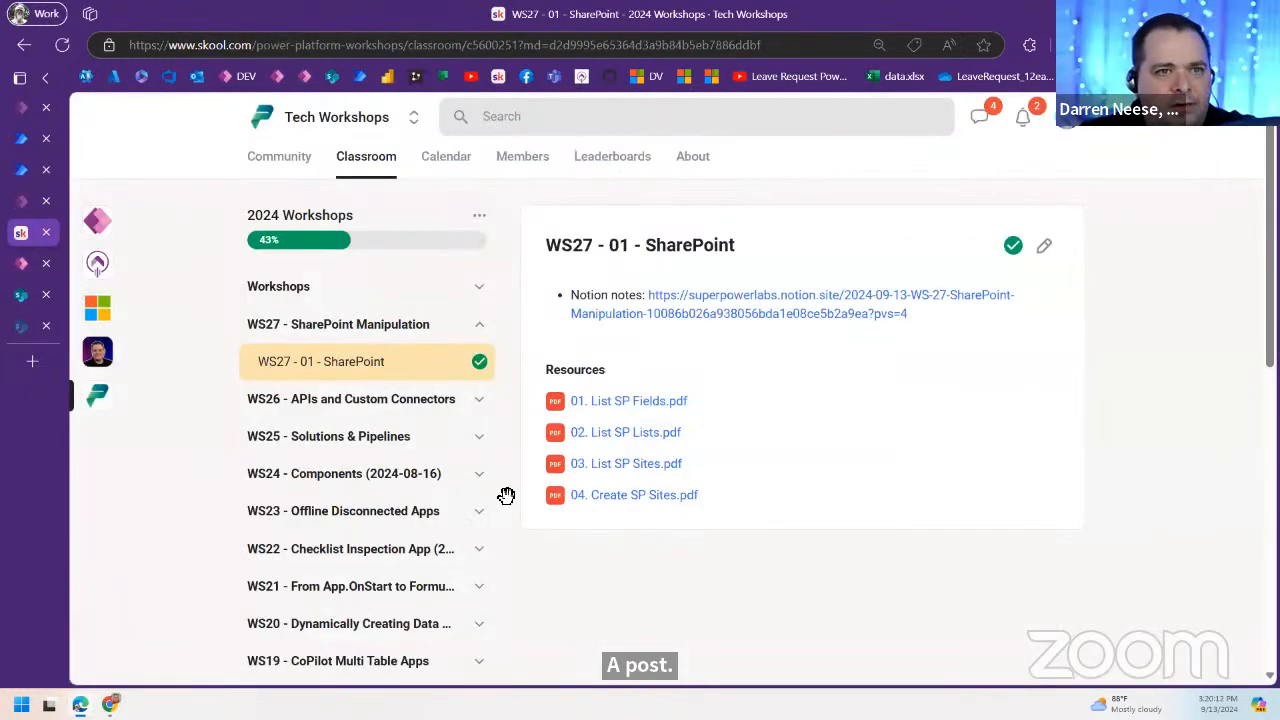
click(636, 497)
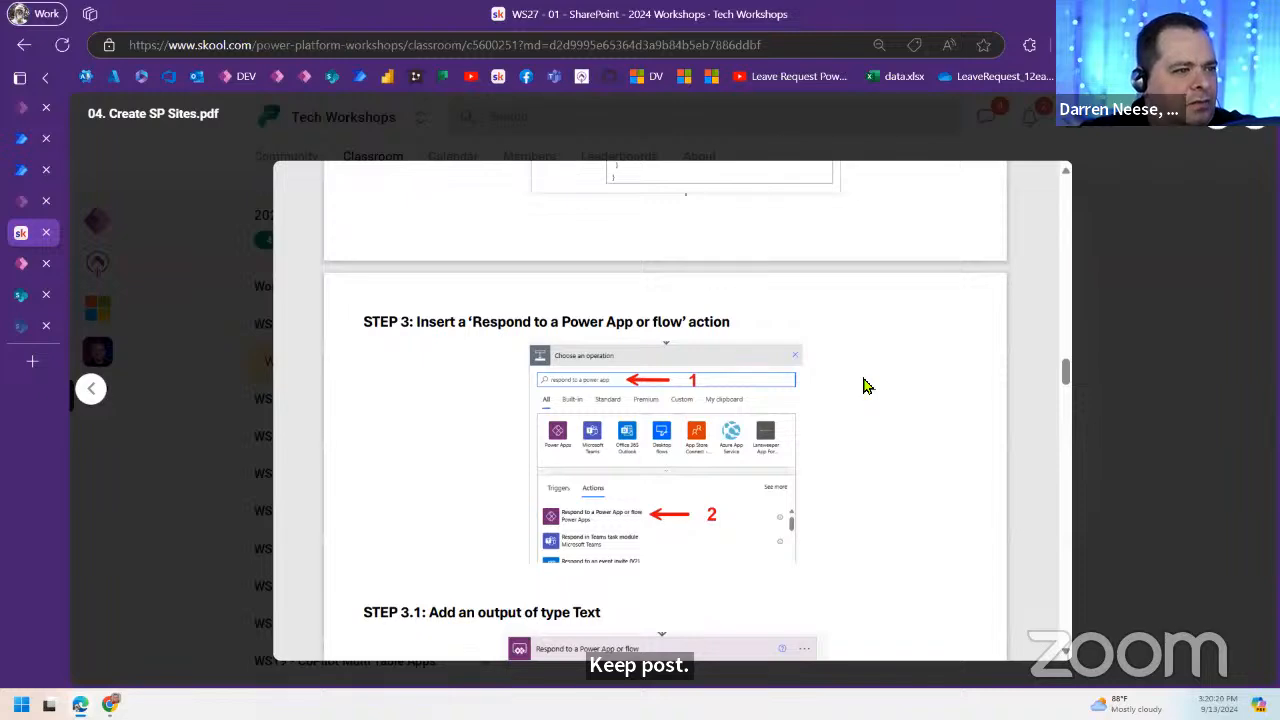
scroll(866, 386, down, 5)
scroll(866, 386, down, 5)
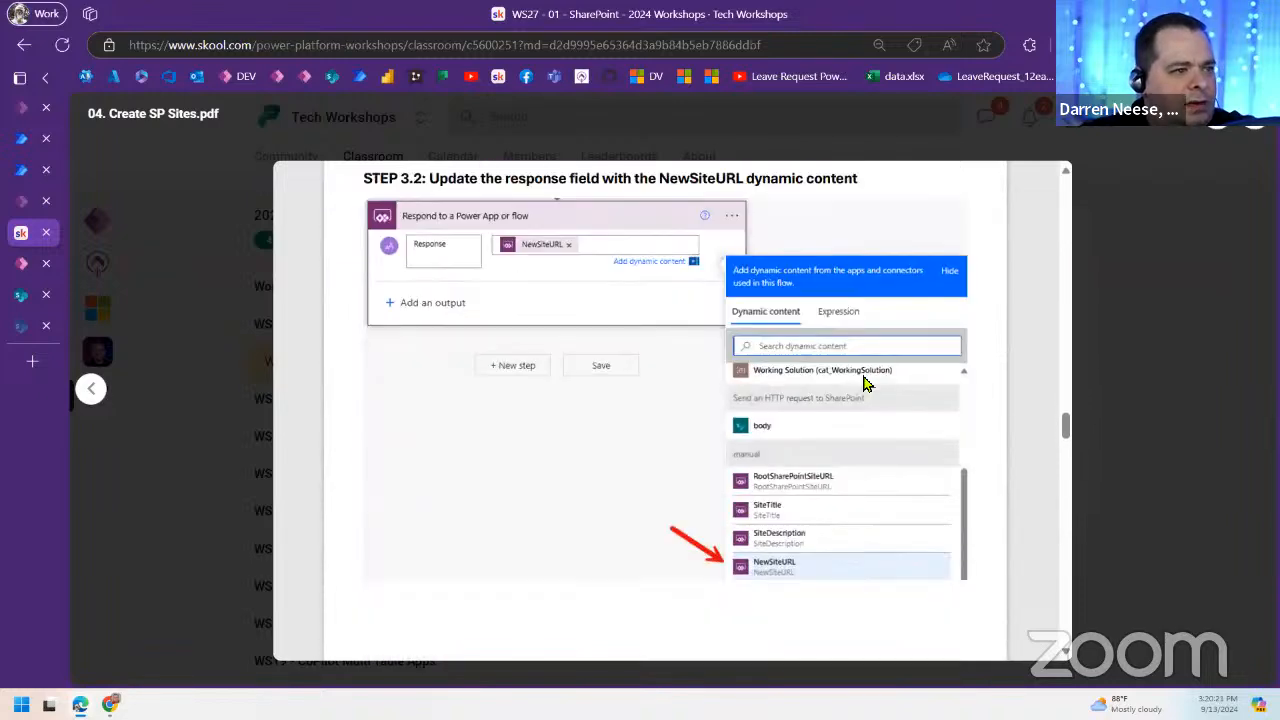
scroll(878, 443, up, 15)
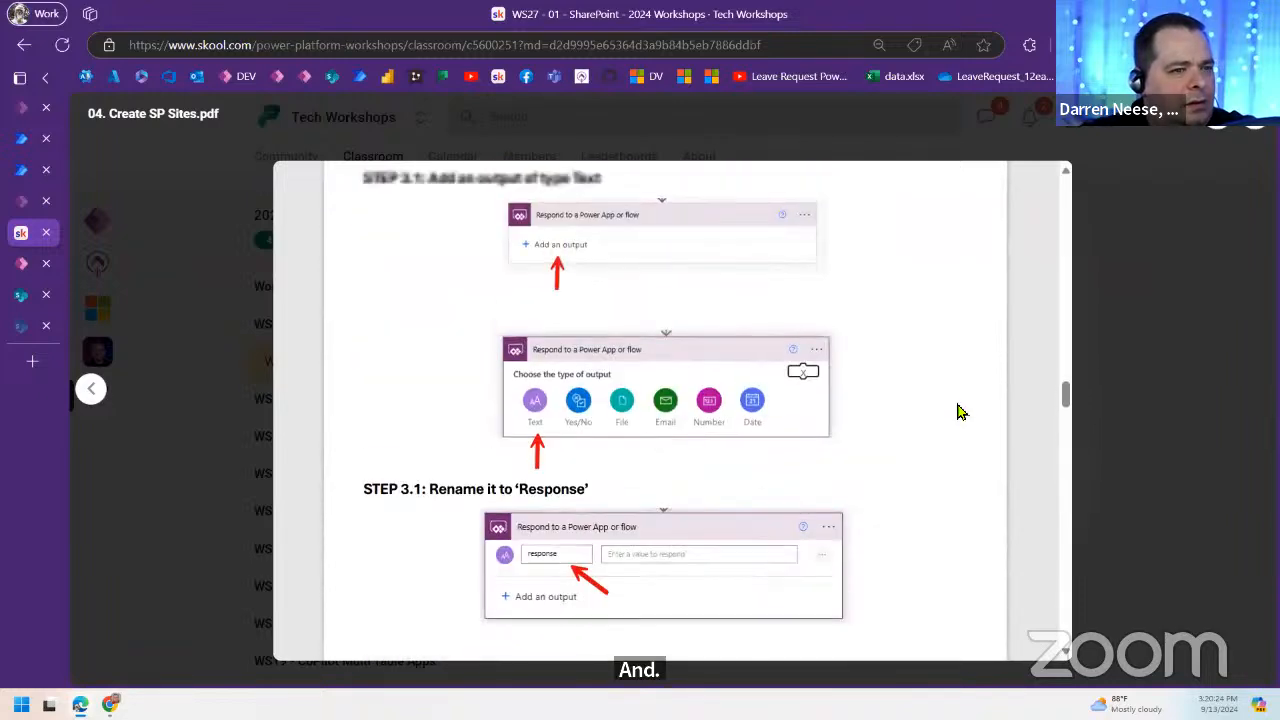
scroll(980, 390, up, 10)
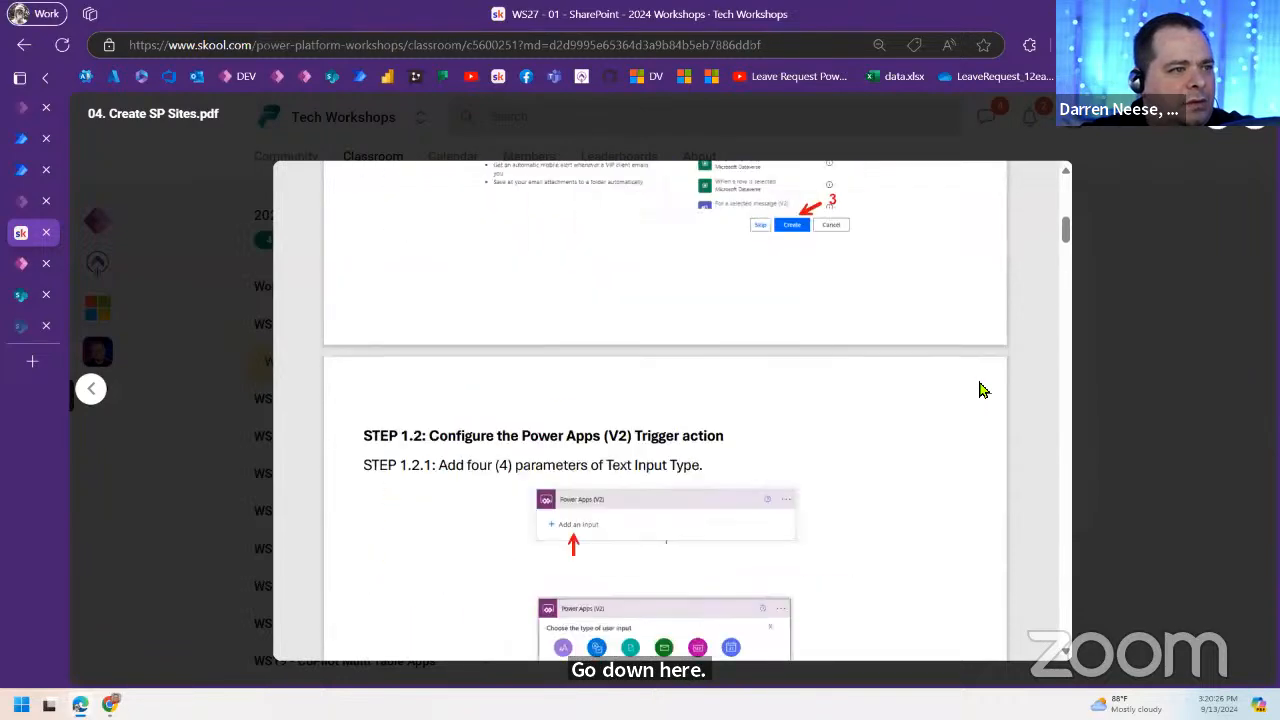
scroll(980, 388, down, 5)
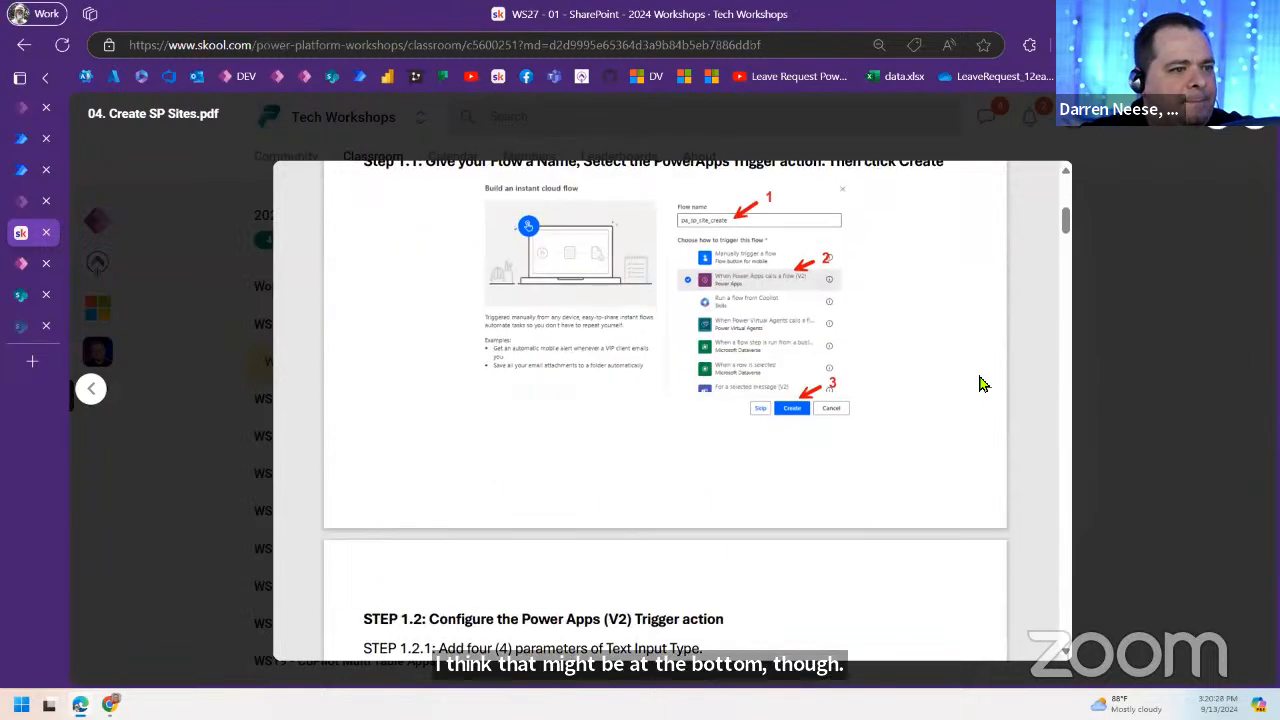
scroll(980, 386, down, 5)
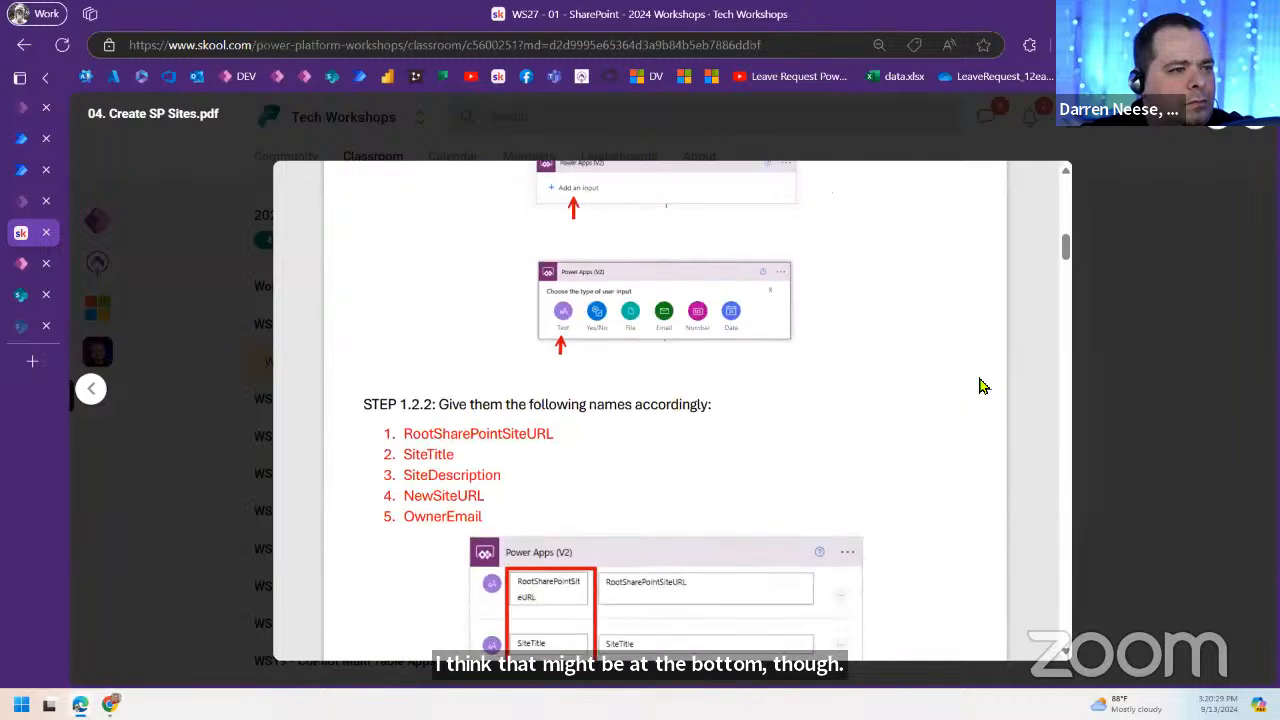
scroll(978, 386, up, 2)
scroll(977, 387, down, 3)
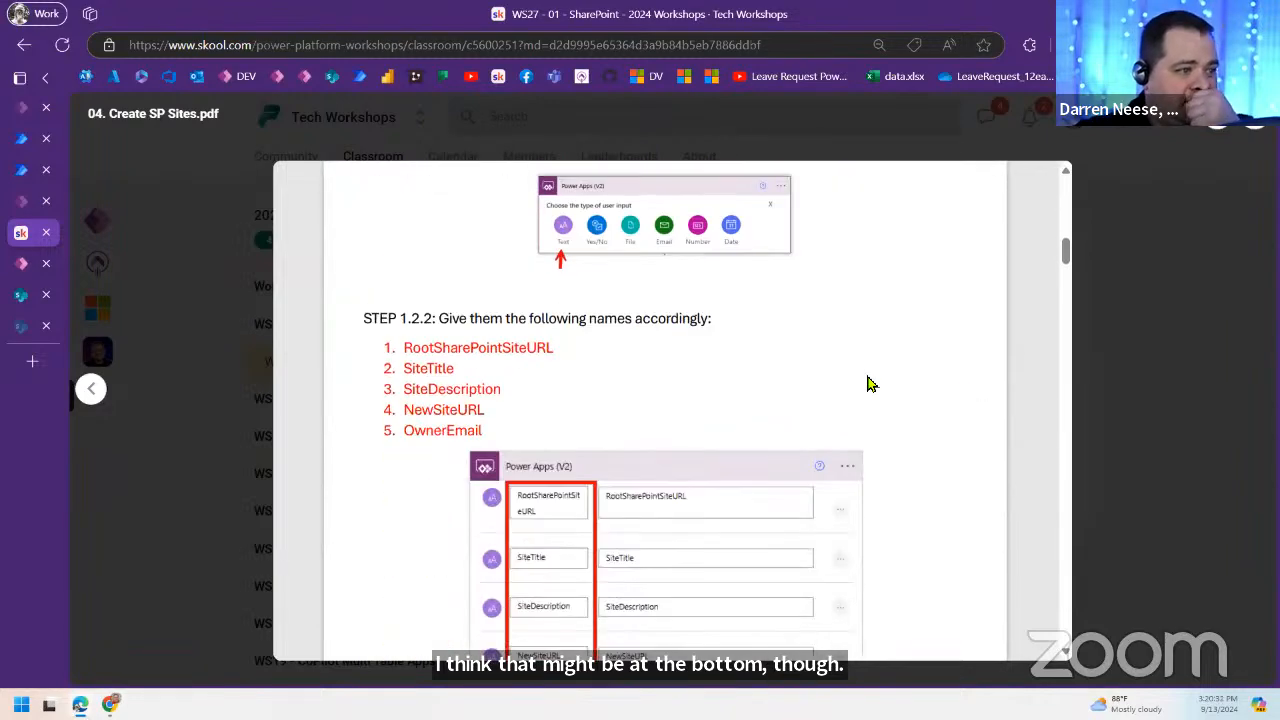
double_click(478, 348)
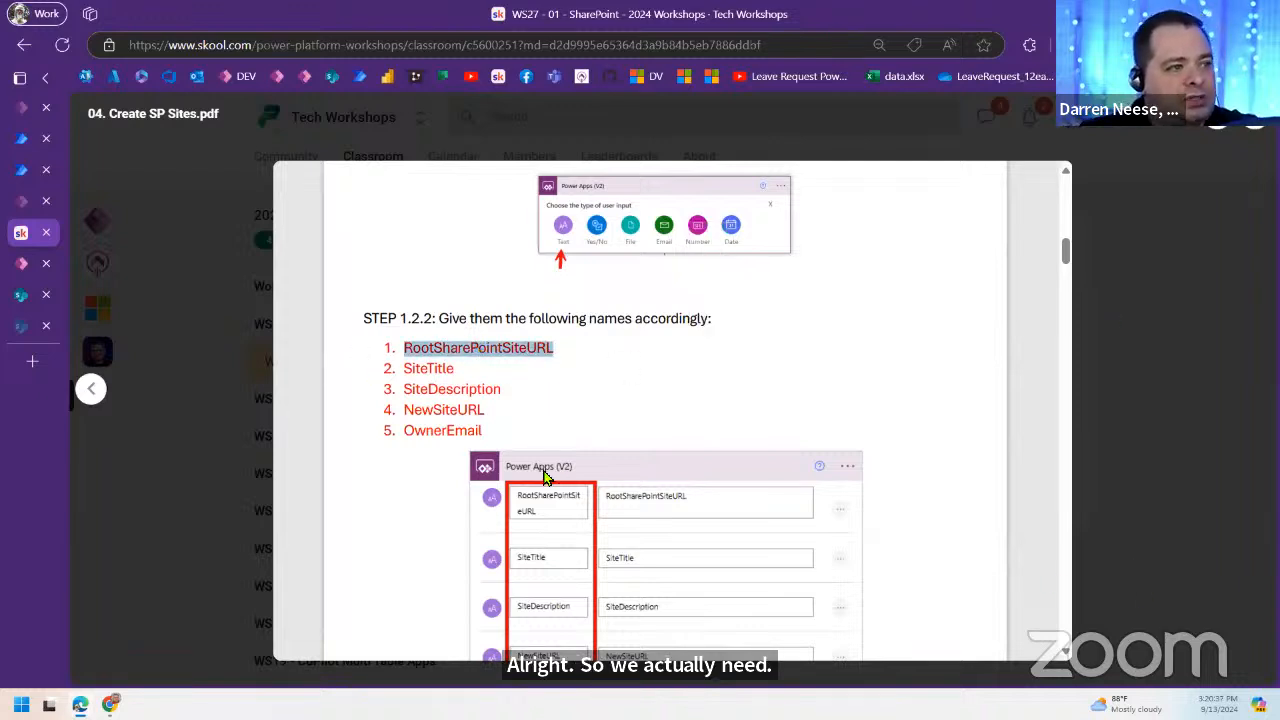
Step: Copy SiteTitle from the PDF and add a text input with that name to the Power Apps (V2) trigger in Power Automate
double_click(433, 369)
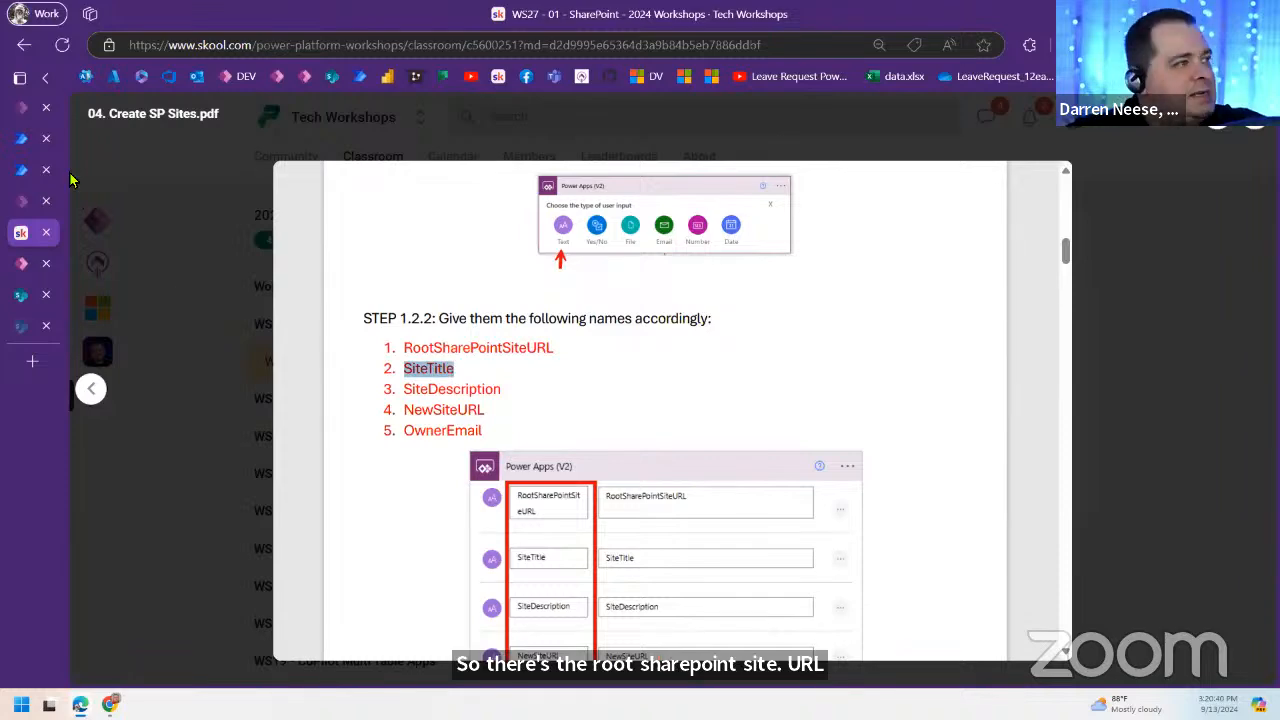
click(22, 169)
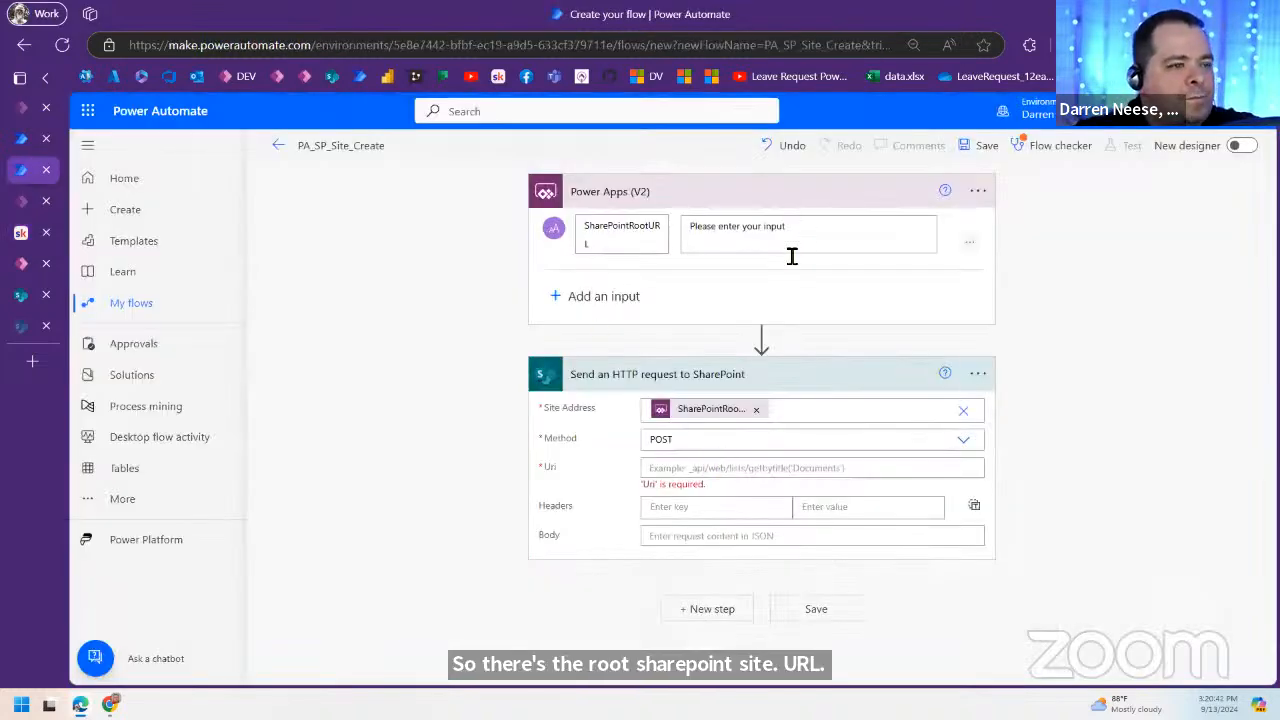
click(585, 296)
click(563, 330)
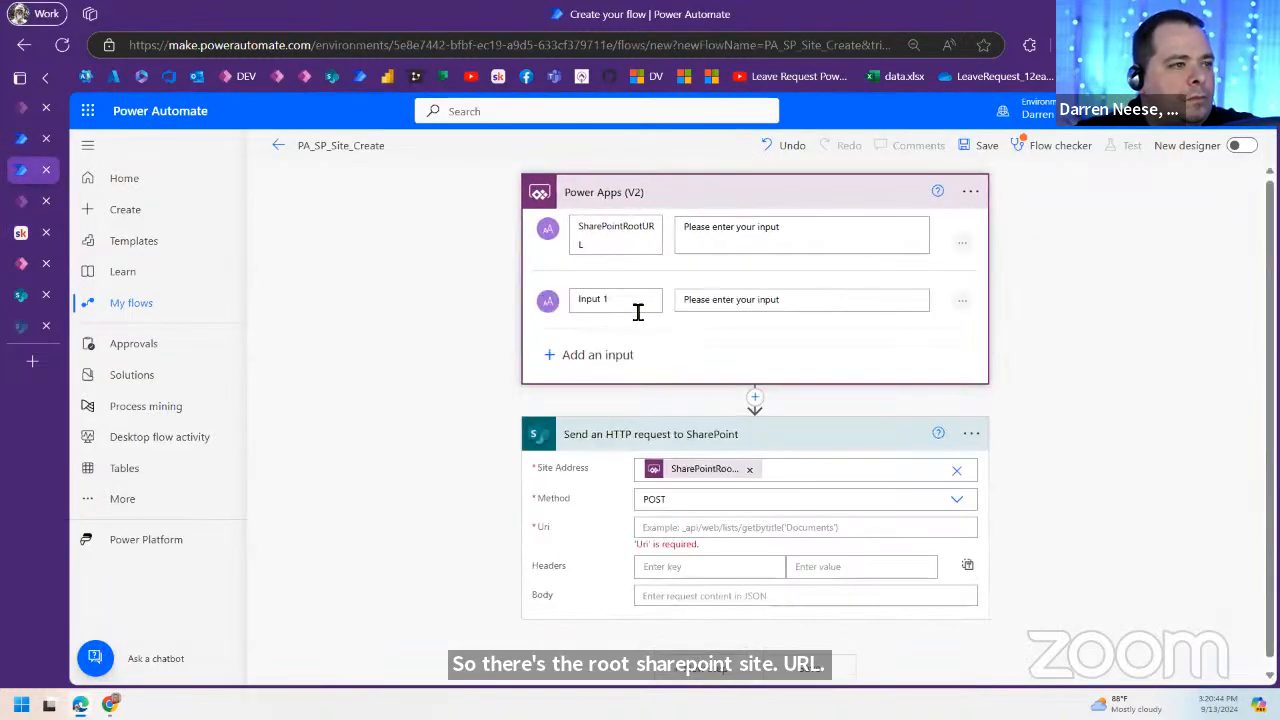
drag(626, 300, 543, 300)
text(SiteTitle)
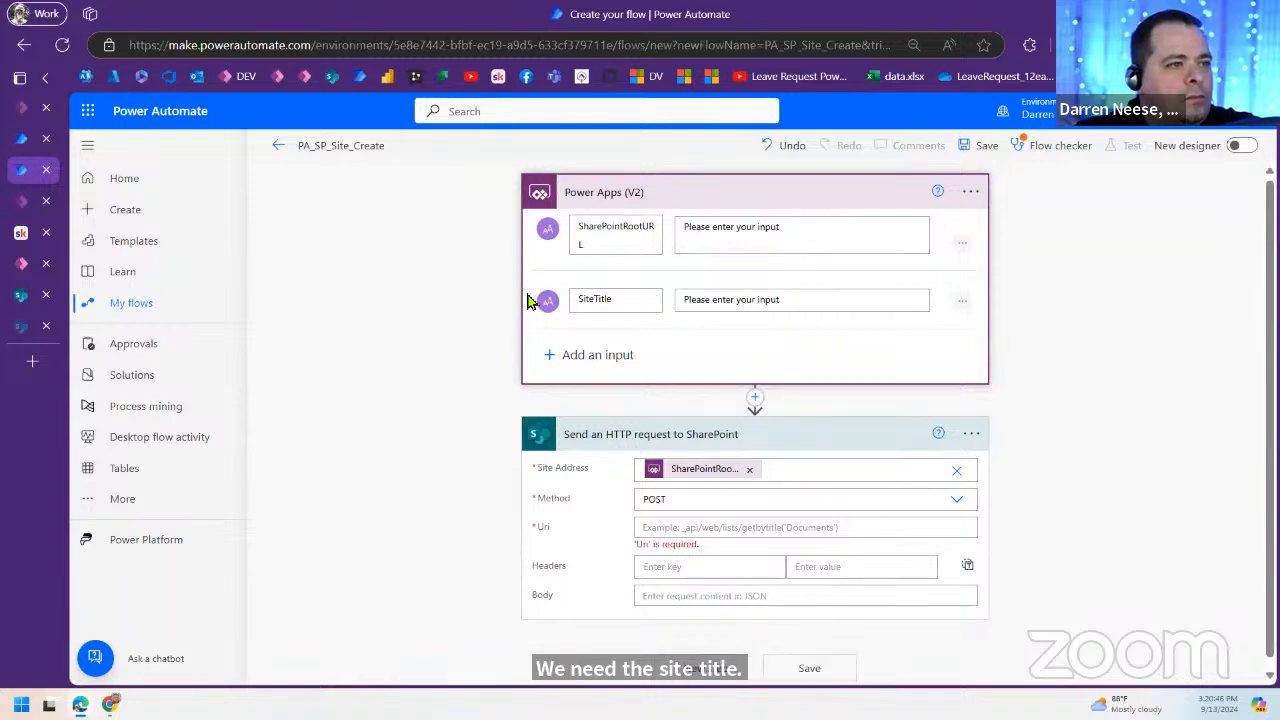
Step: Add another text input to the Power Apps (V2) trigger and name it SiteDescription, copying the name from the Skool PDF
click(595, 354)
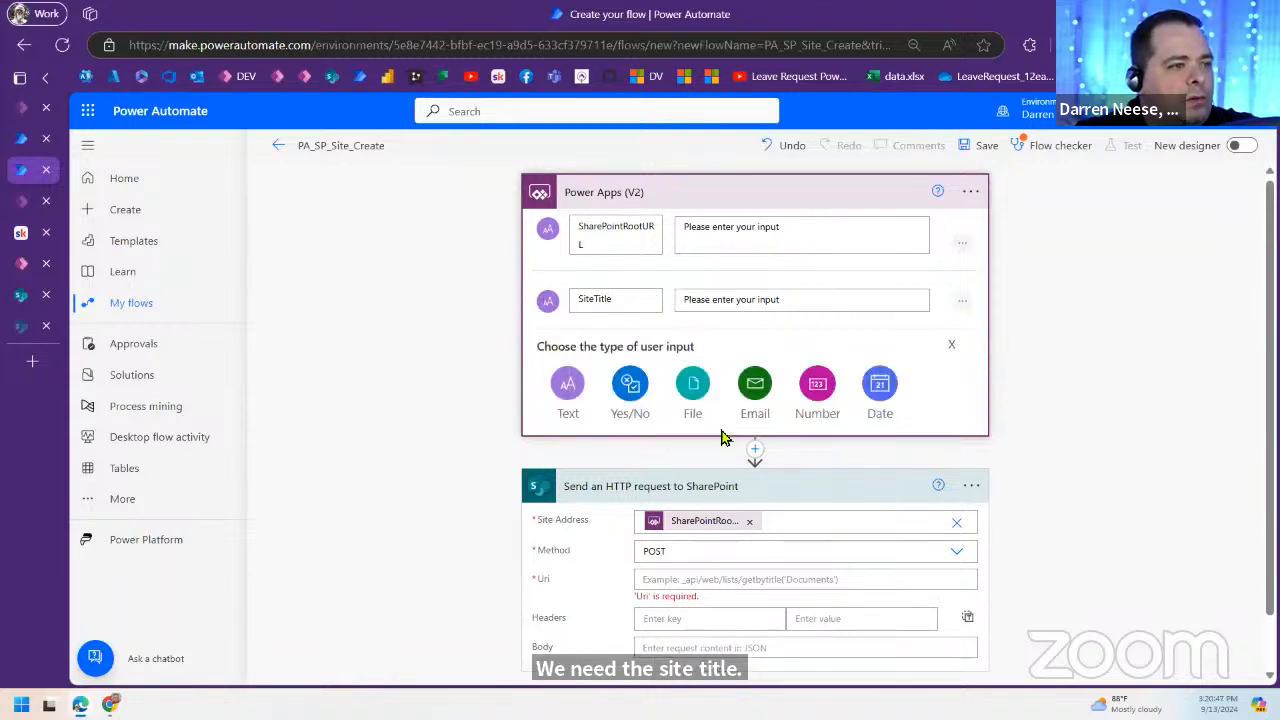
click(567, 386)
click(21, 233)
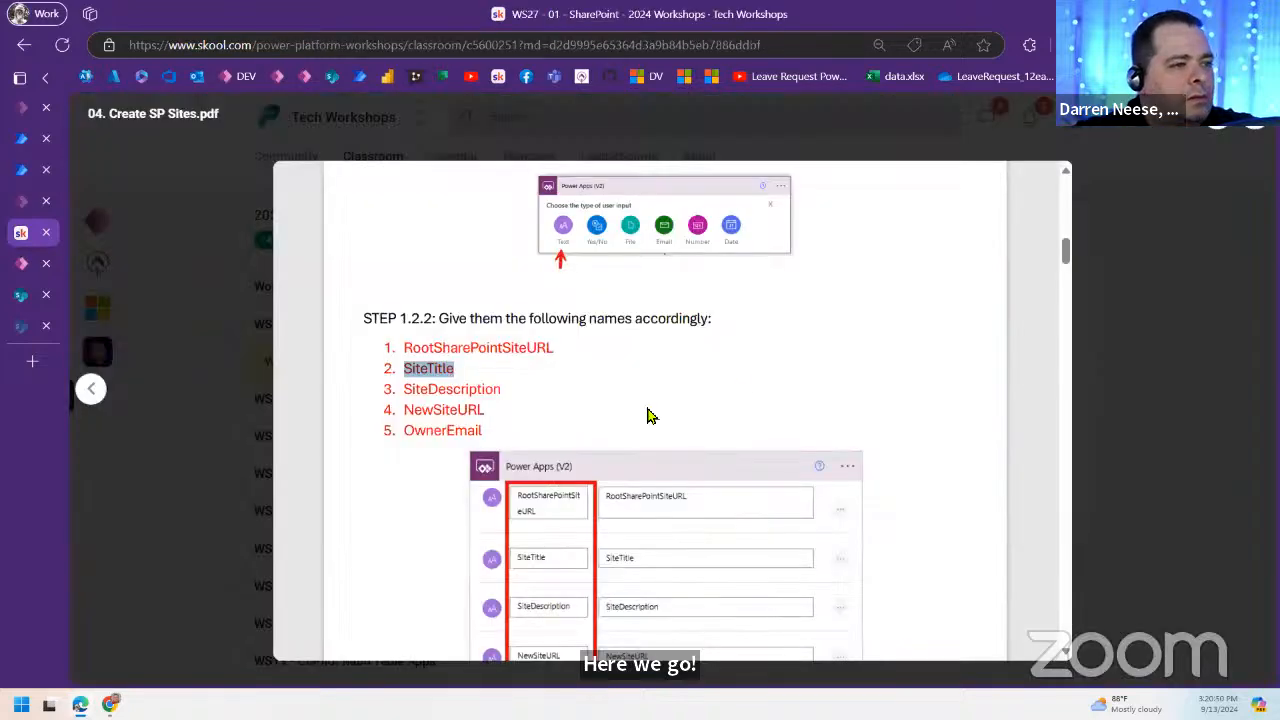
double_click(460, 392)
key(ctrl+c)
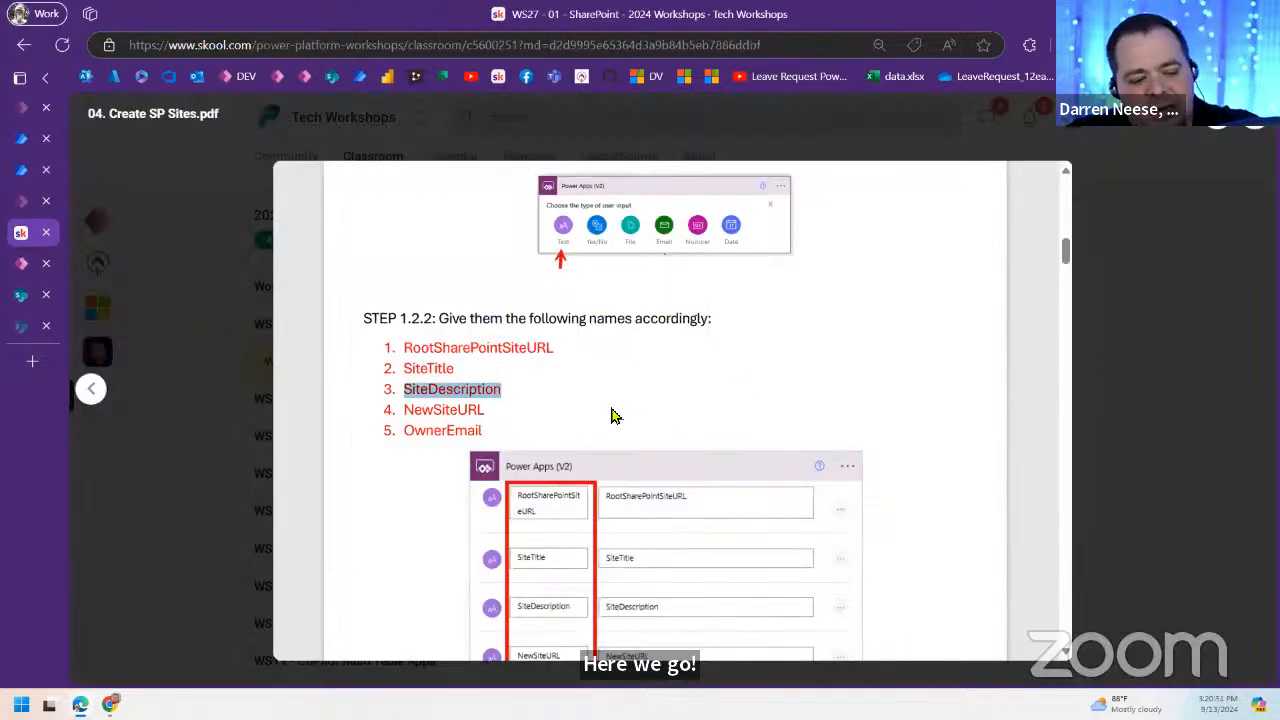
click(21, 170)
drag(620, 358, 603, 360)
key(ctrl+v)
Step: Add a fourth text input to the Power Apps (V2) trigger and name it NewSiteURL, copied from the Skool PDF
click(560, 428)
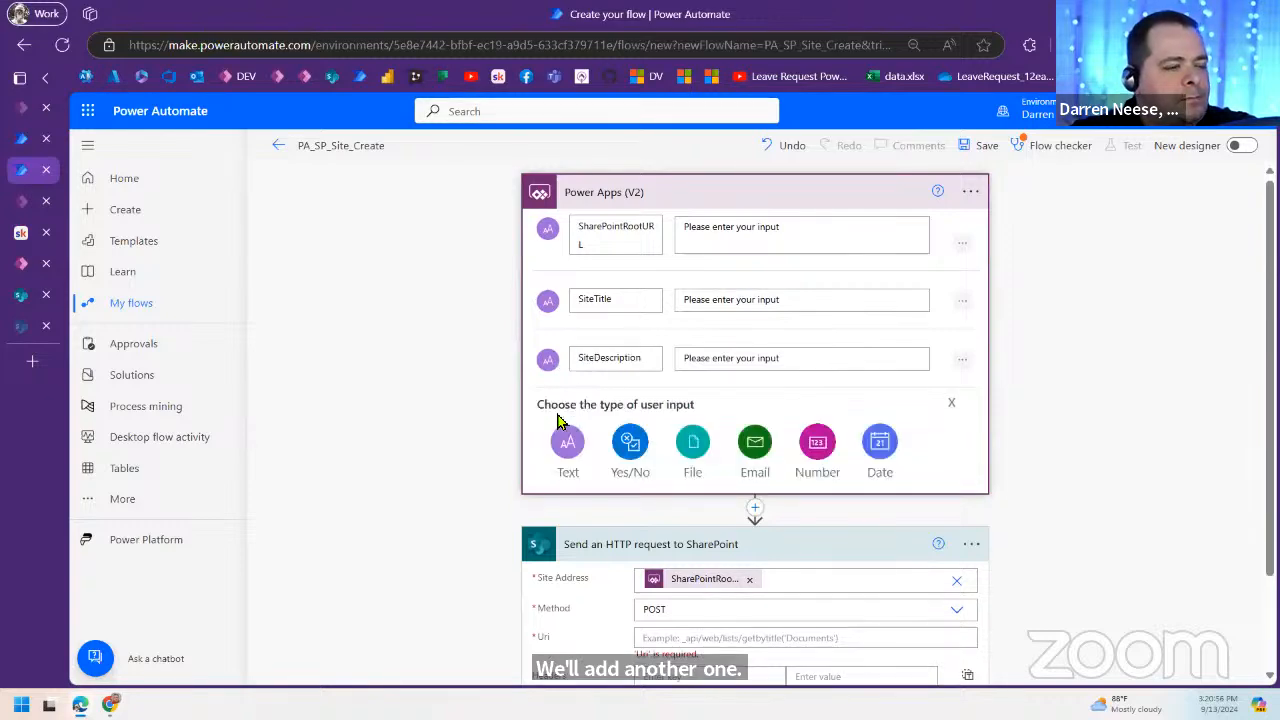
click(563, 445)
click(21, 233)
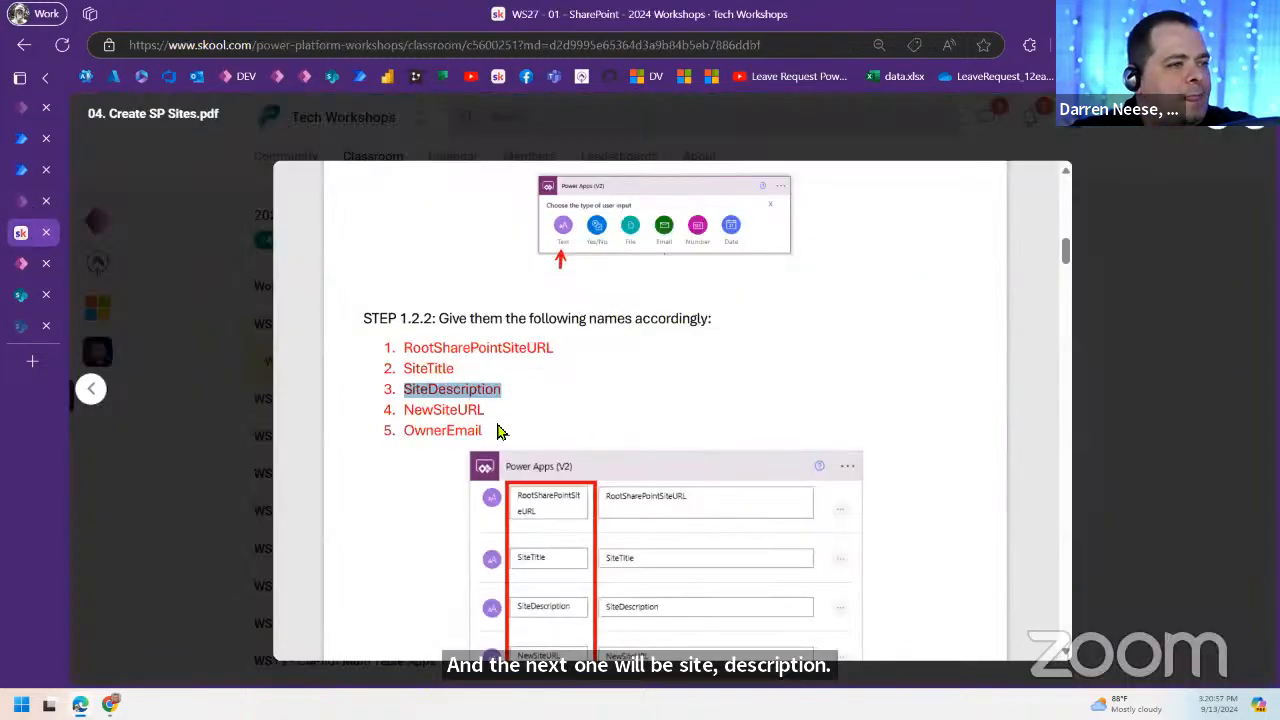
double_click(444, 410)
key(ctrl+c)
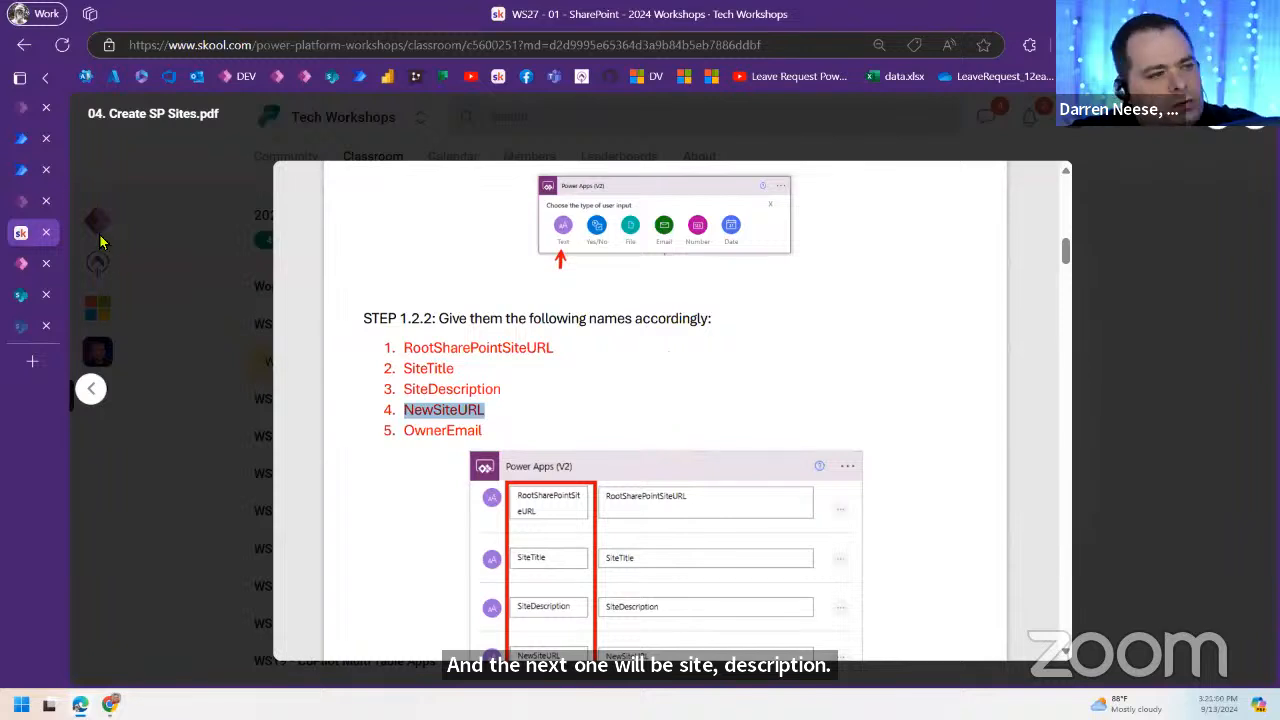
click(21, 170)
click(626, 423)
key(ctrl+a)
key(ctrl+v)
Step: Add a fifth text input to the Power Apps (V2) trigger and name it OwnerEmail, copied from the Skool PDF
click(549, 472)
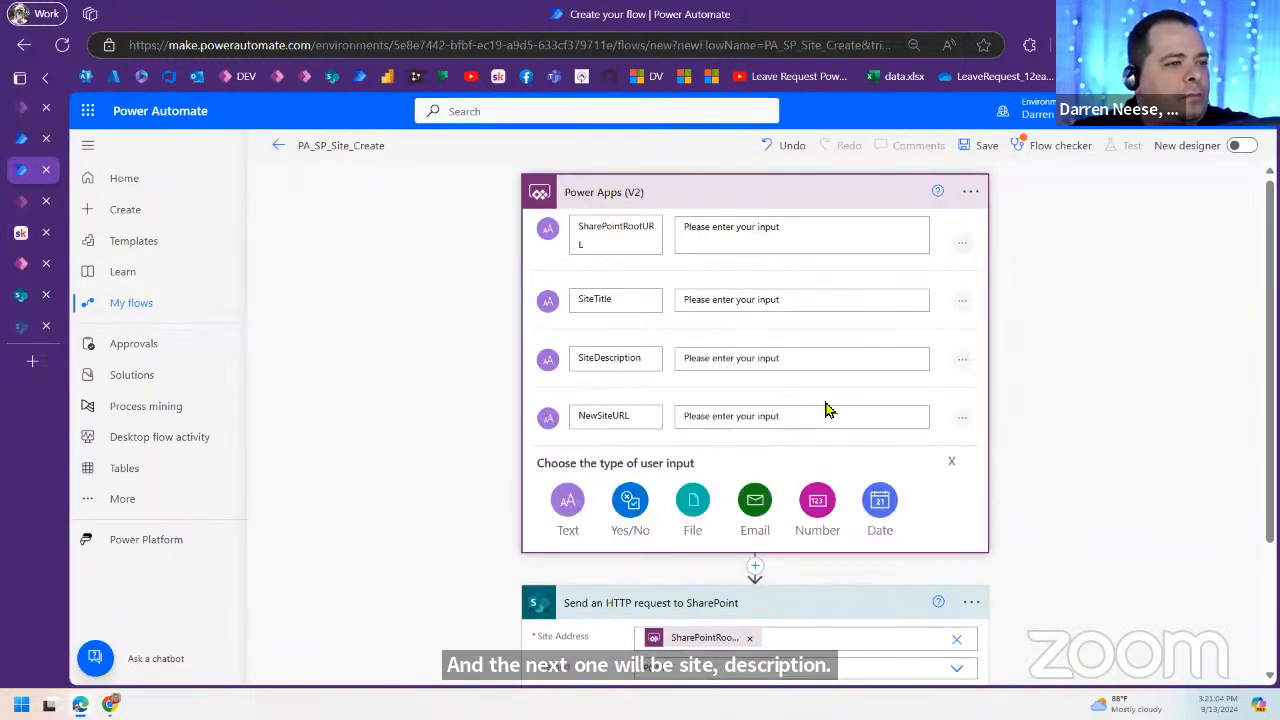
scroll(826, 408, down, 3)
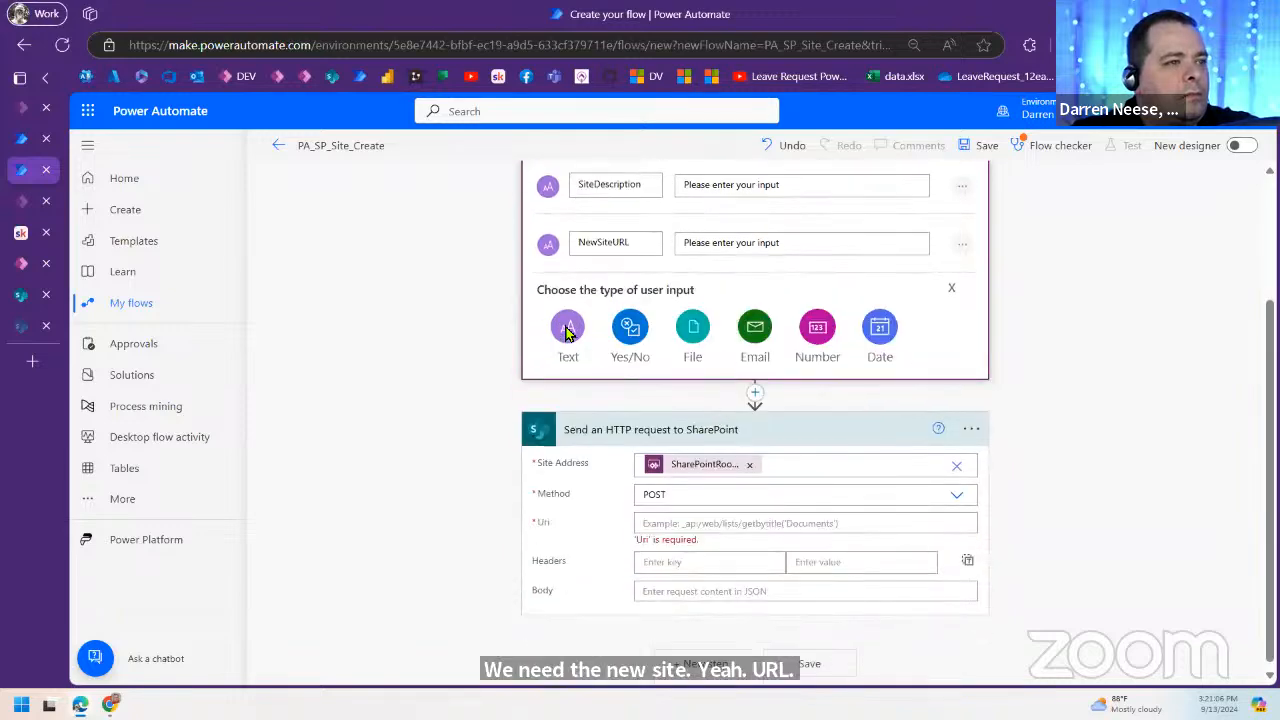
click(567, 333)
click(21, 232)
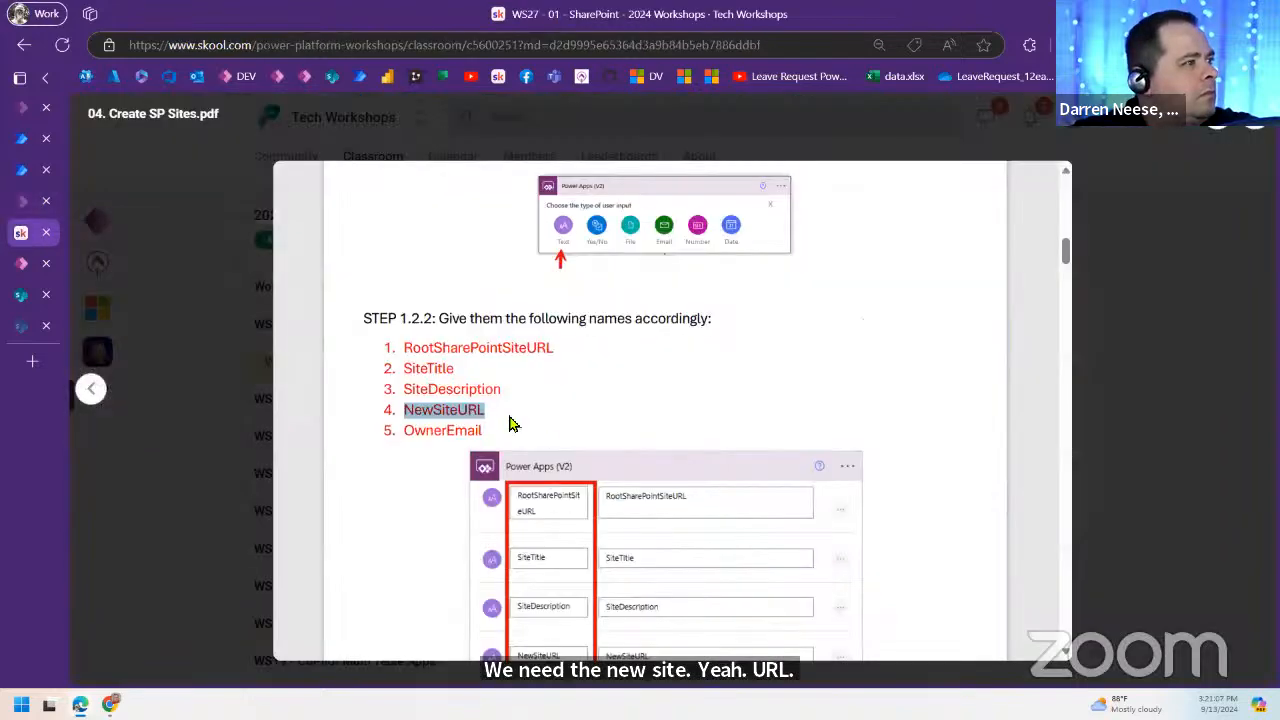
double_click(446, 432)
key(ctrl+c)
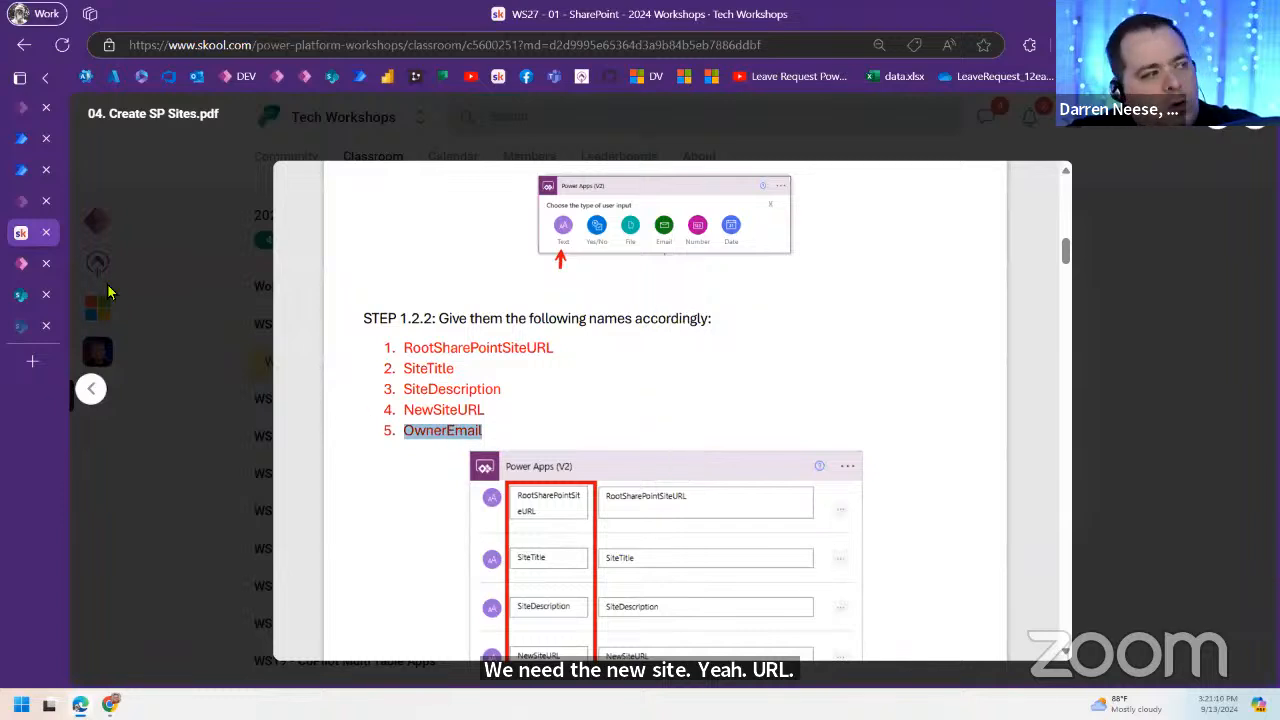
click(21, 170)
drag(648, 349, 548, 348)
key(ctrl+v)
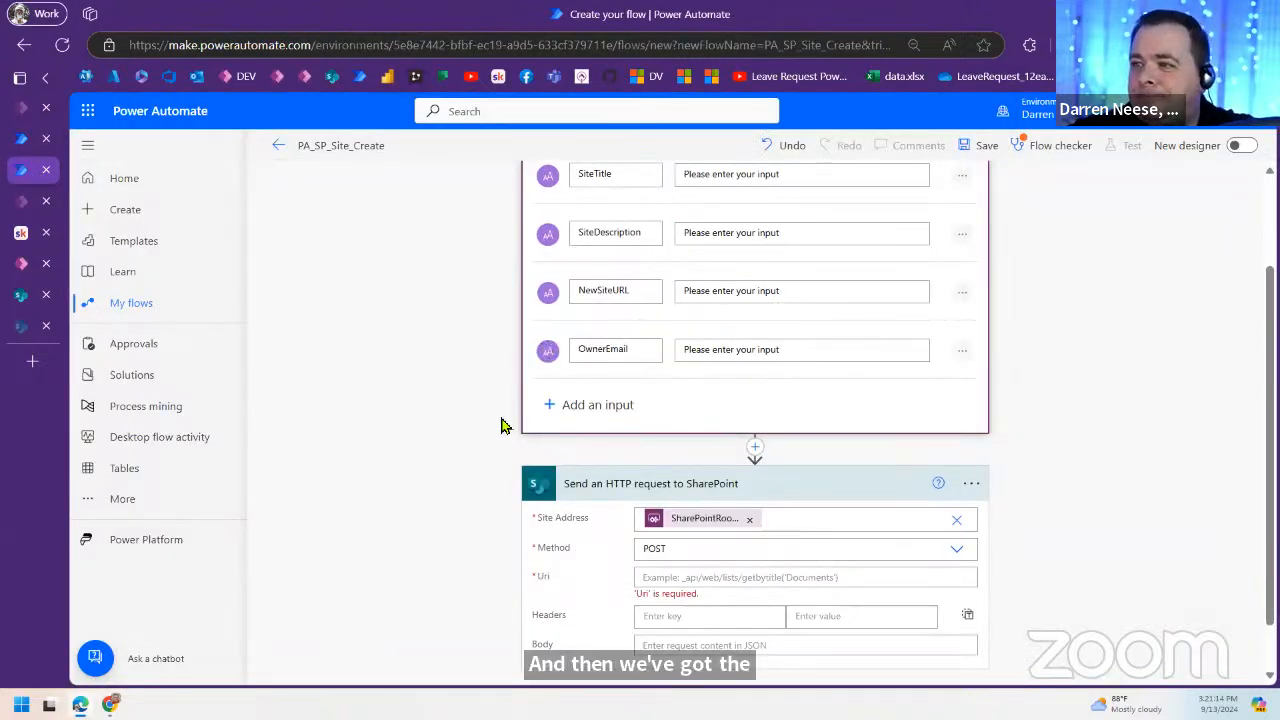
scroll(837, 429, up, 3)
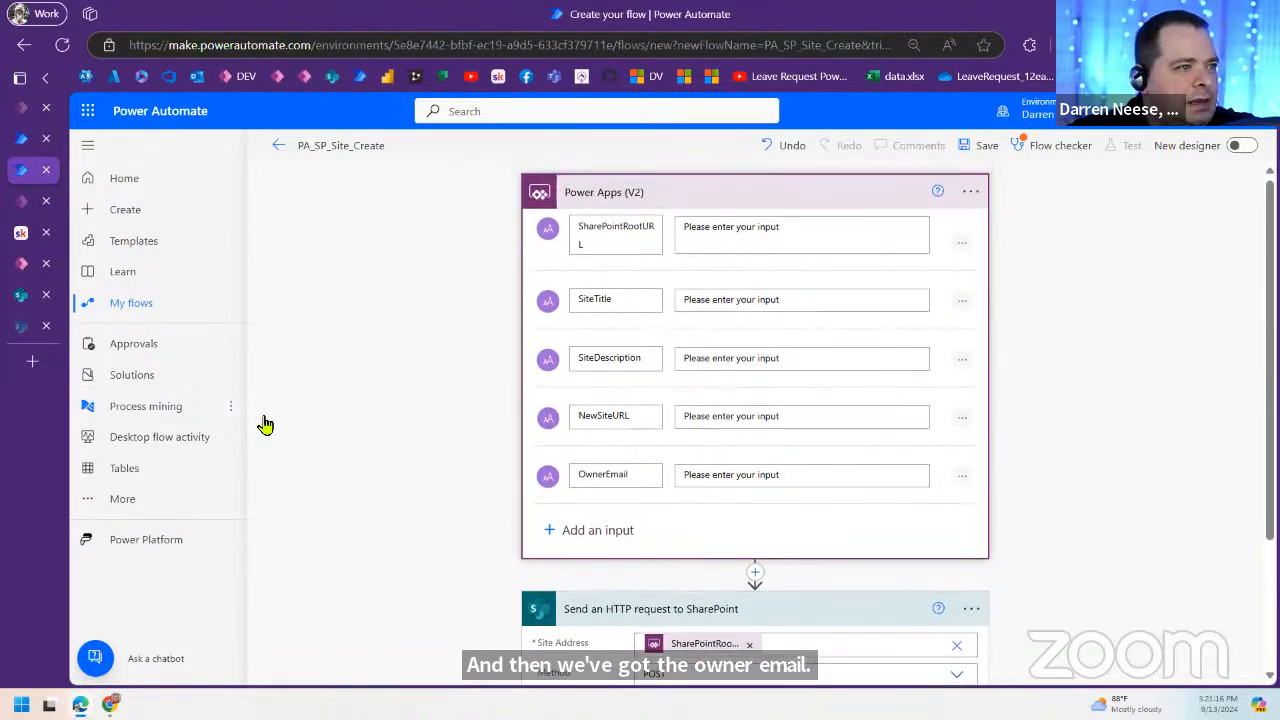
Step: Return to the Skool PDF and examine the Method, Uri, Headers and Body specified for the HTTP request to SharePoint
click(21, 232)
scroll(686, 457, down, 2)
scroll(696, 457, down, 5)
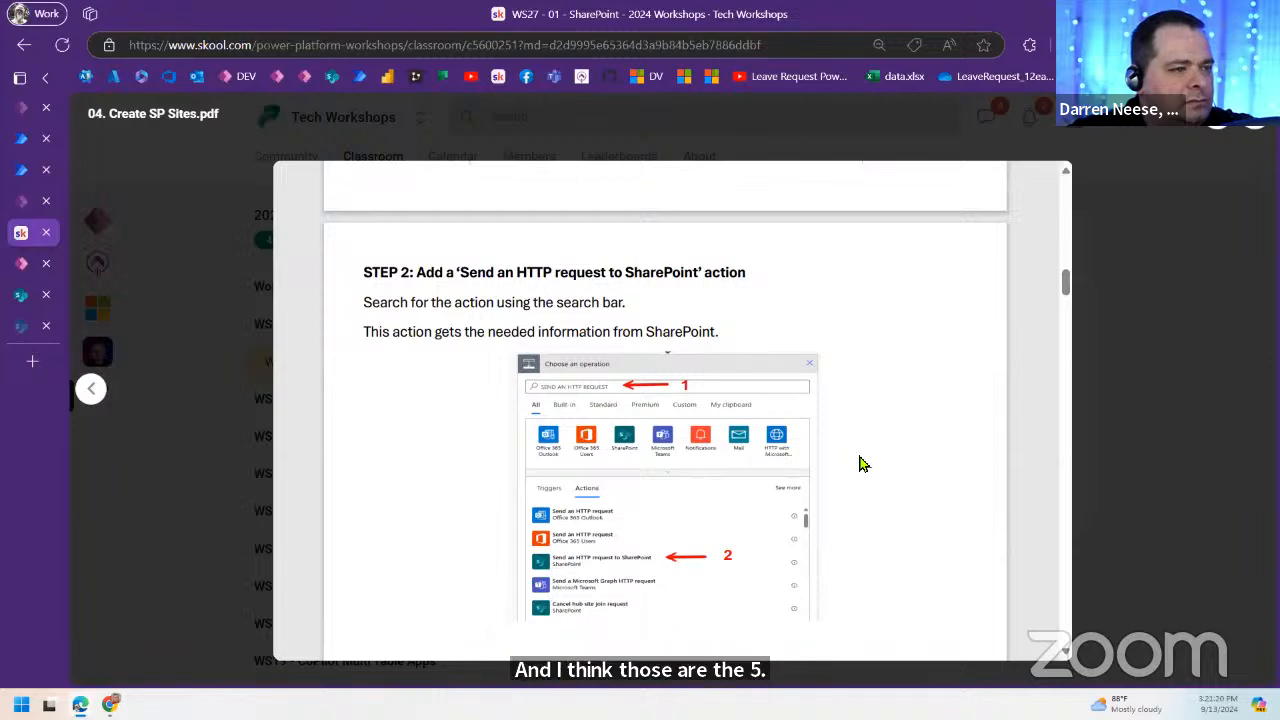
scroll(860, 460, down, 5)
scroll(868, 453, down, 2)
scroll(868, 455, down, 5)
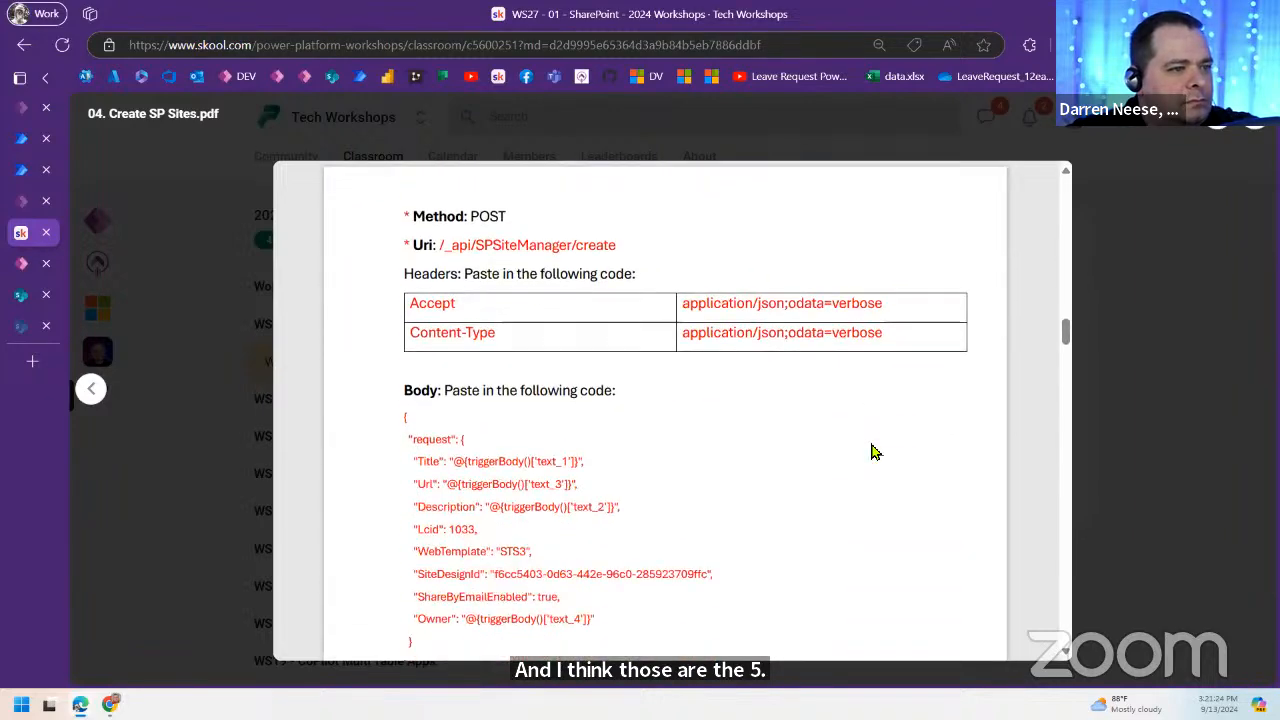
double_click(492, 222)
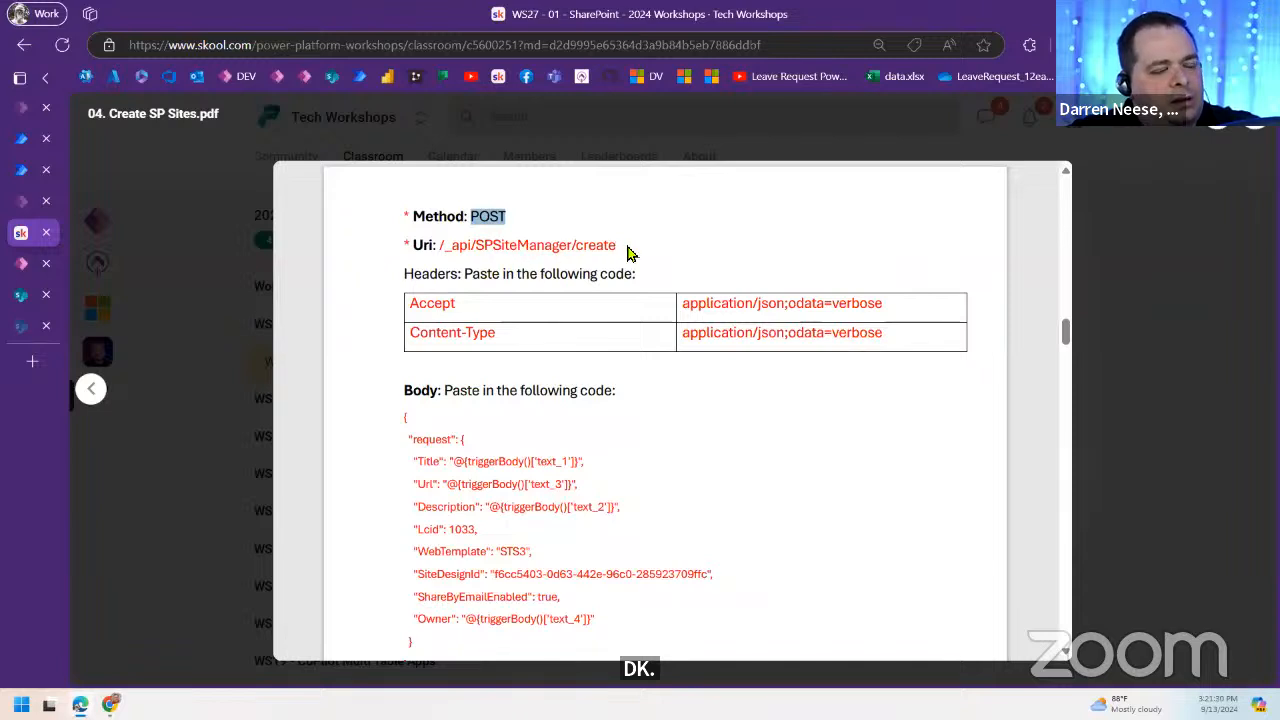
drag(621, 247, 443, 246)
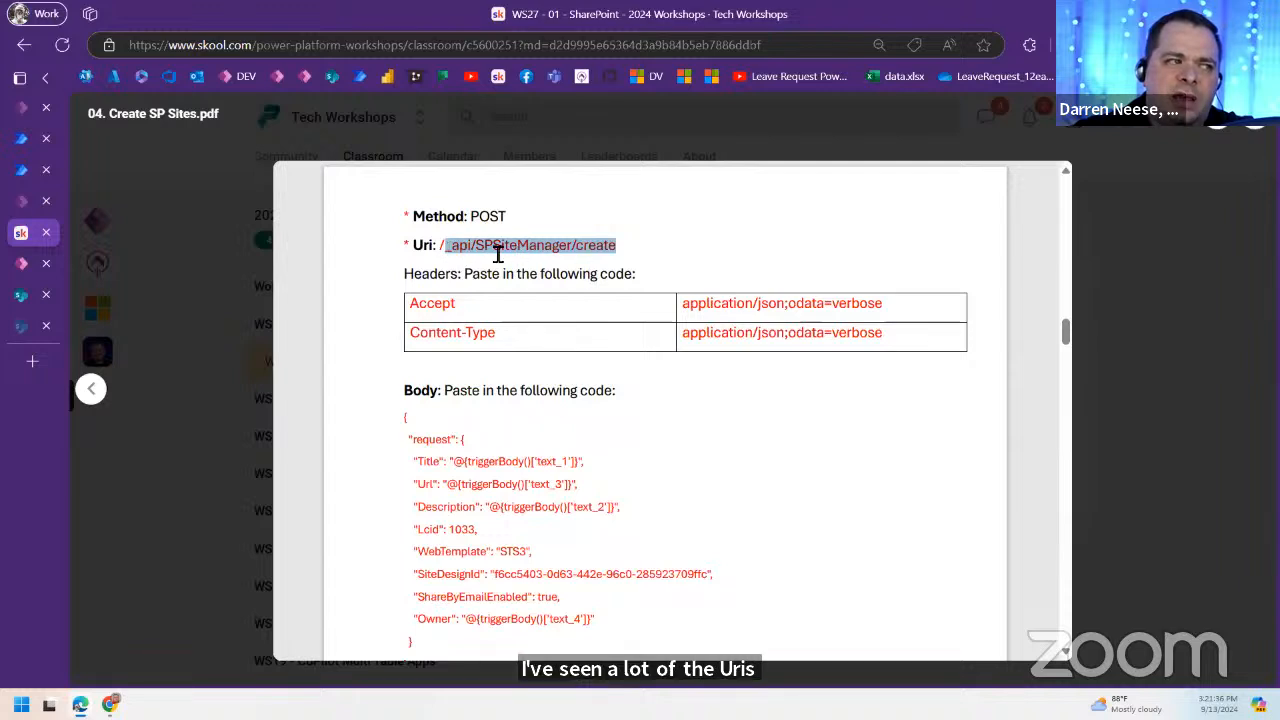
drag(440, 247, 476, 247)
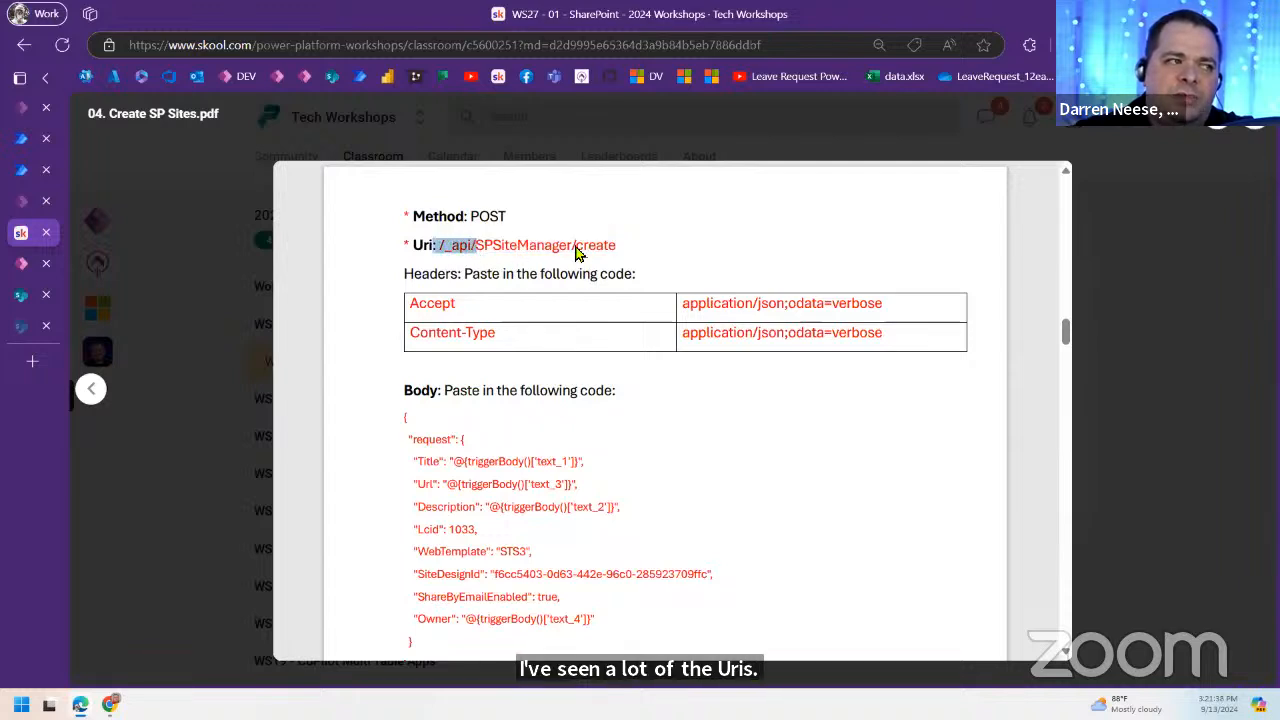
Step: Copy /_api/SPSiteManager/create from the PDF and enter it as the Uri of the flow's HTTP request to SharePoint
drag(608, 250, 446, 250)
key(ctrl+c)
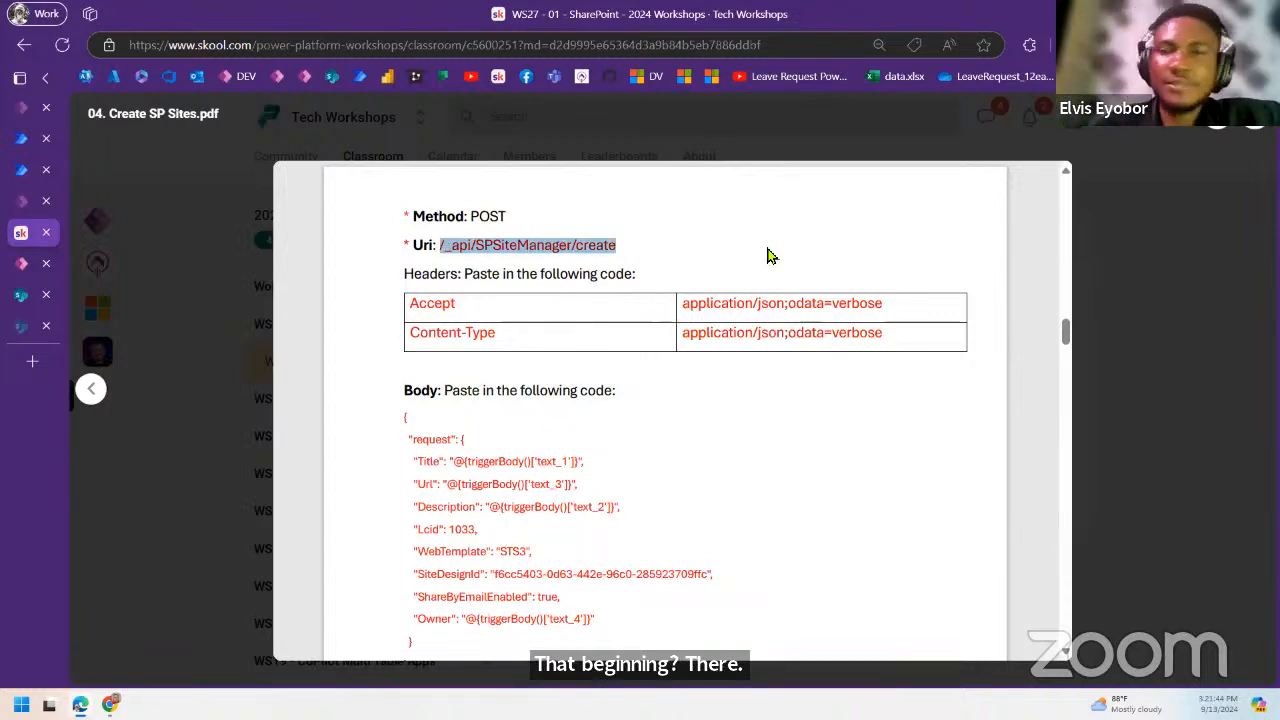
click(24, 169)
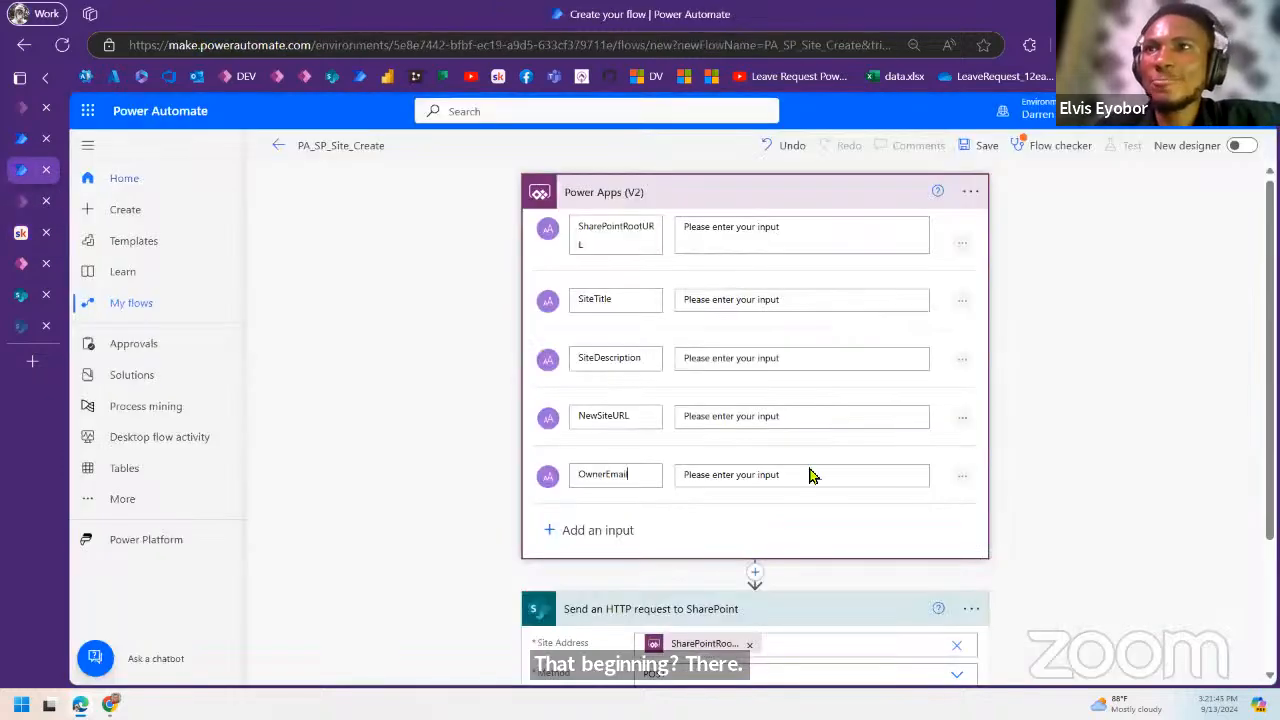
scroll(813, 500, down, 2)
click(774, 521)
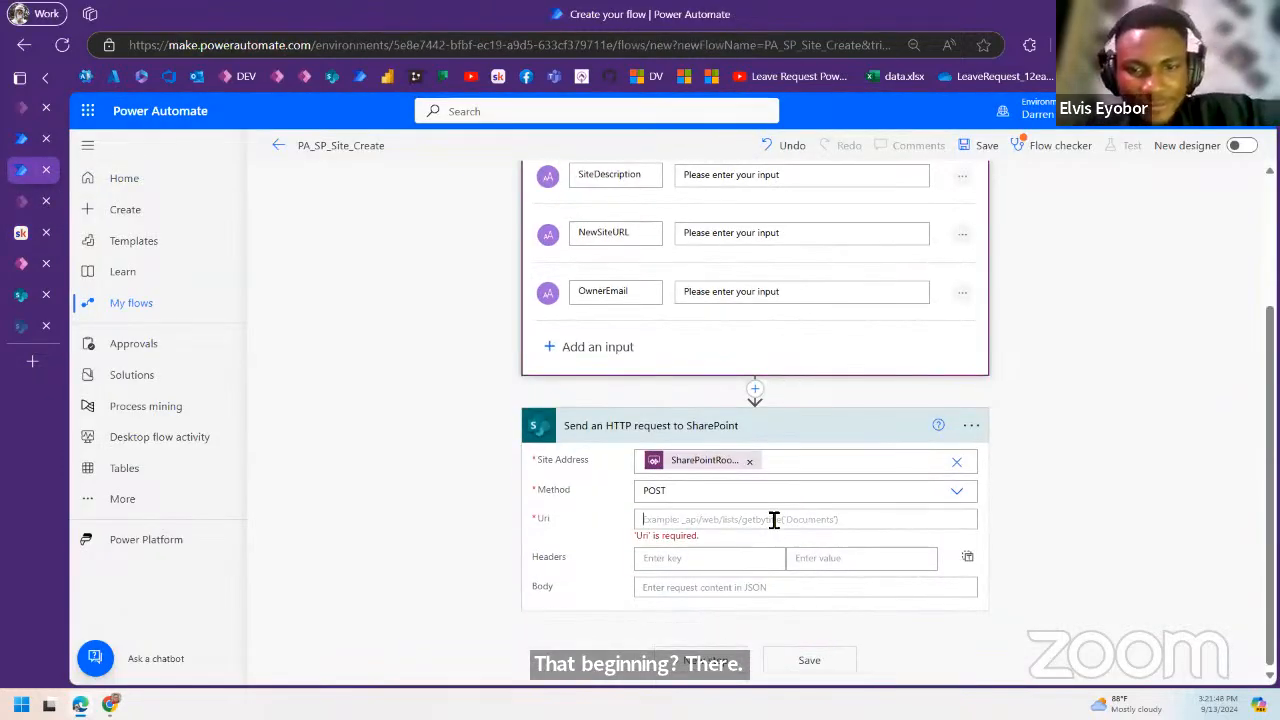
key(ctrl+v)
scroll(1013, 474, down, 3)
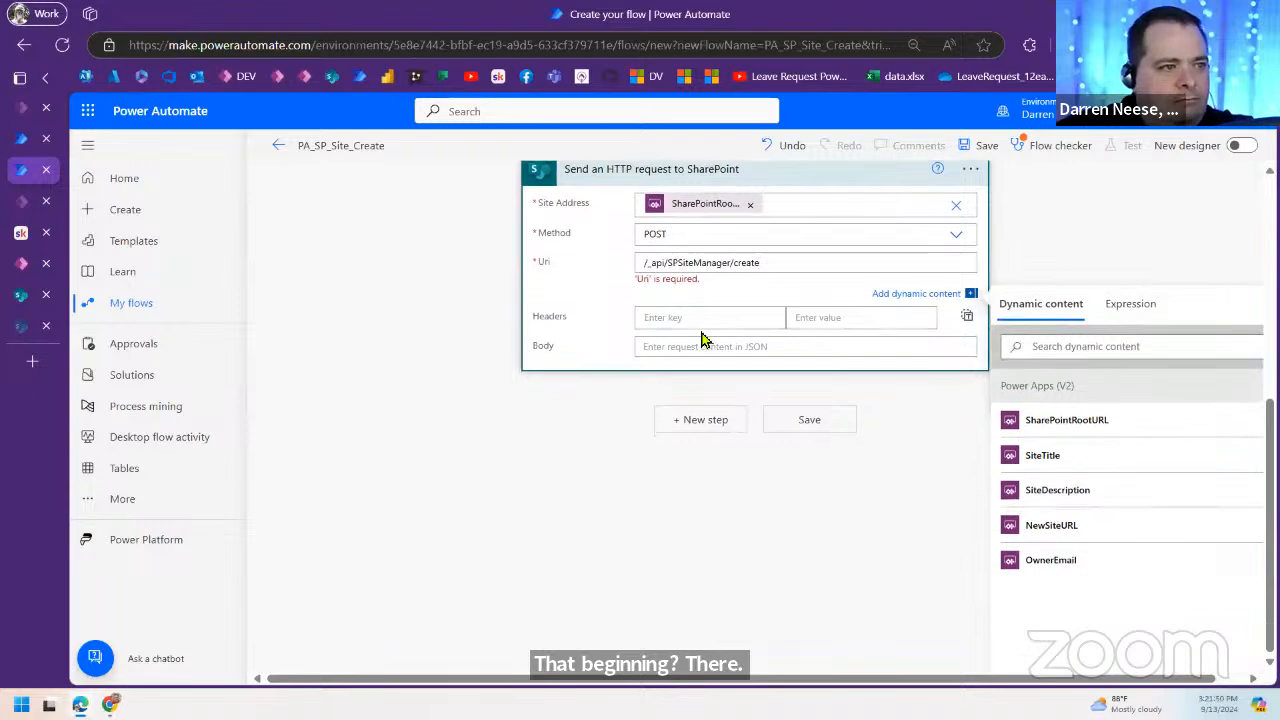
Step: Return to the Skool PDF and copy Accept, application/json;odata=verbose and Content-Type from the Headers table to the clipboard history
click(24, 233)
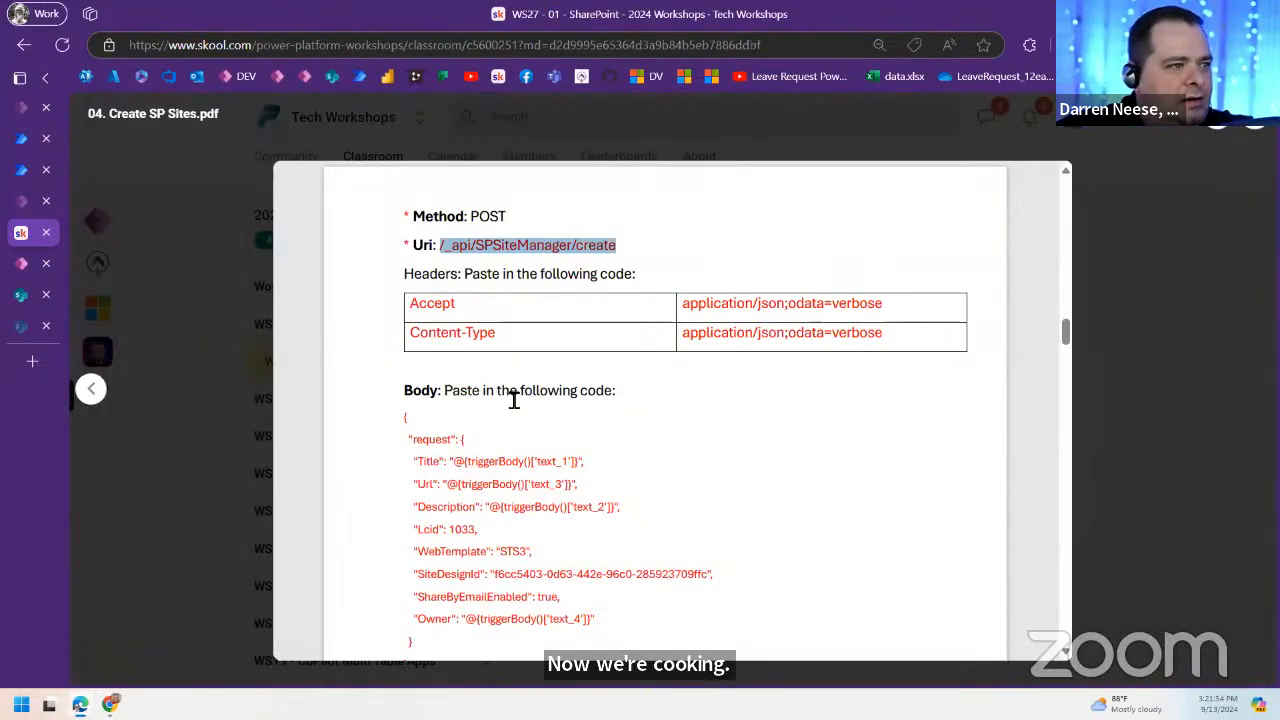
double_click(436, 305)
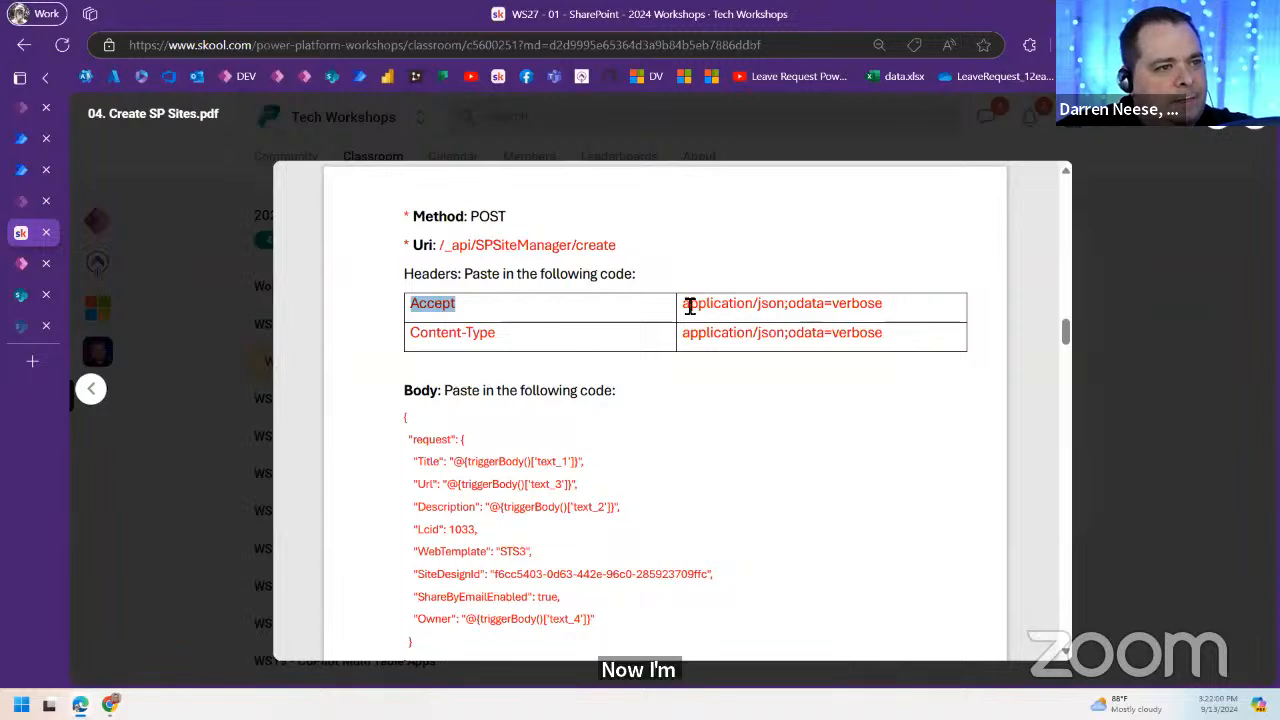
drag(686, 307, 883, 309)
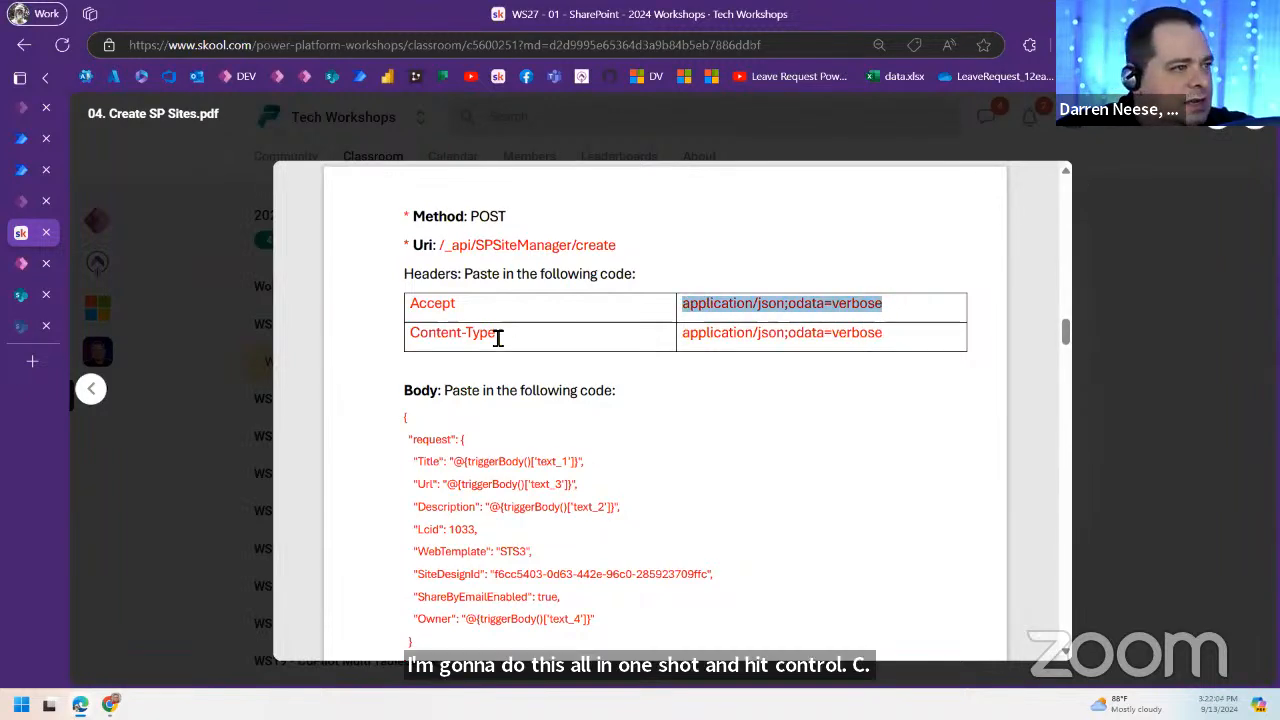
drag(500, 334, 401, 334)
key(super+c)
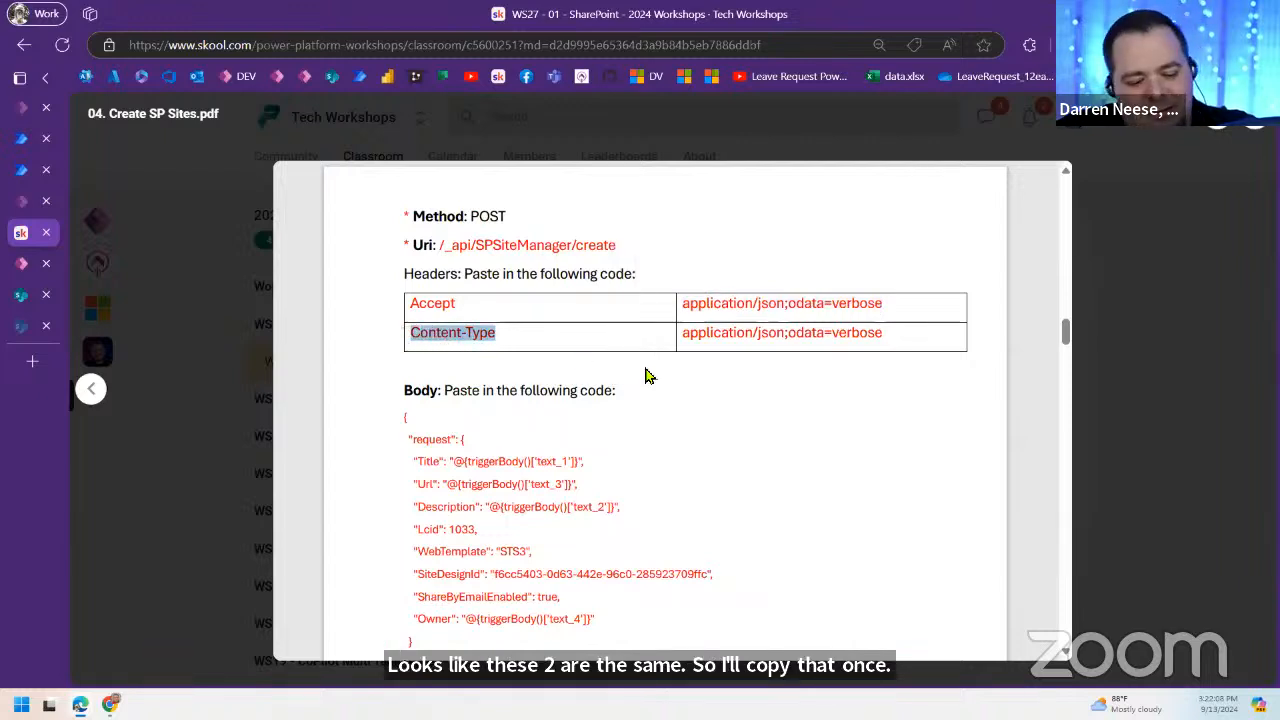
Step: Switch back to the PA_SP_Site_Create flow and enter Accept as the first header key of the HTTP request to SharePoint
click(32, 170)
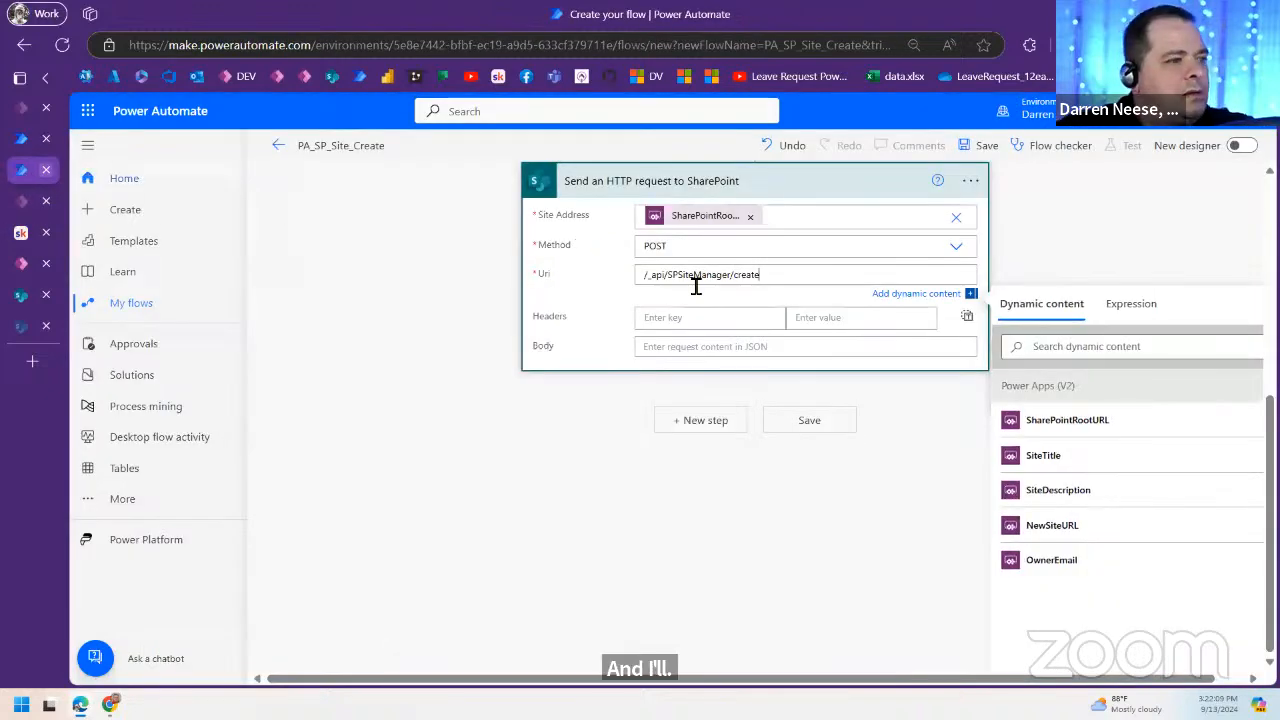
click(707, 327)
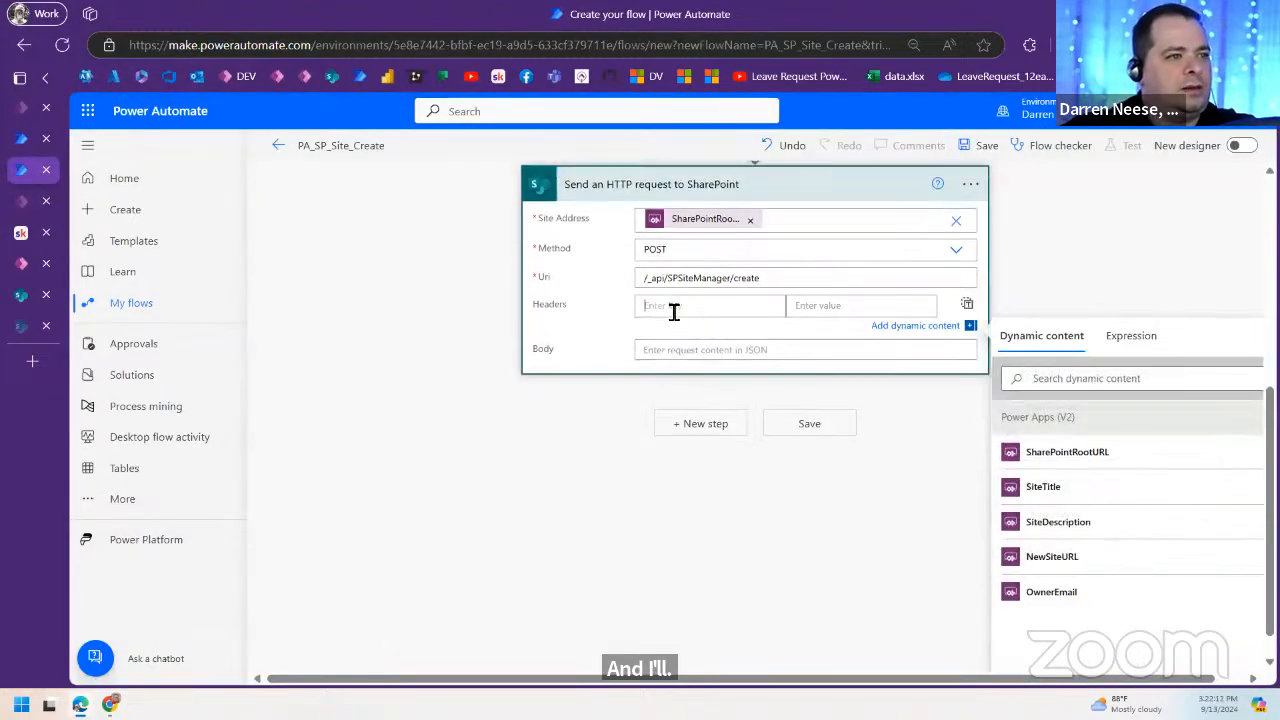
key(super+v)
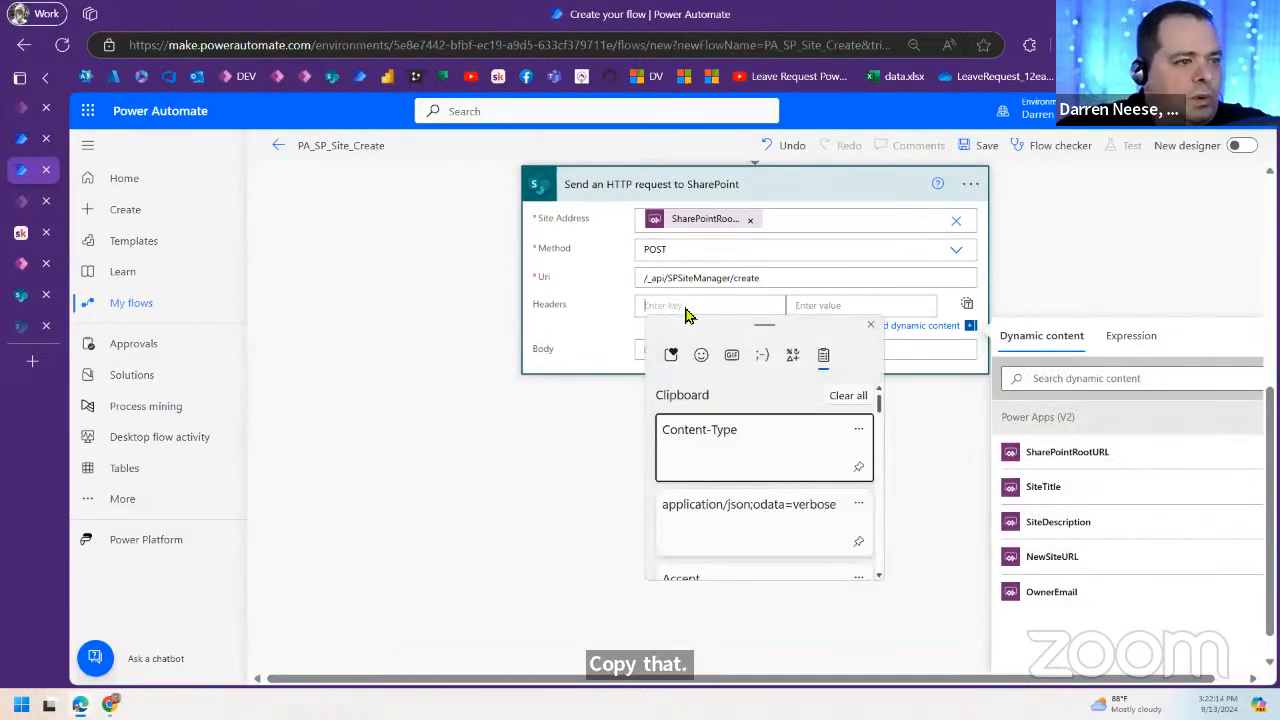
scroll(770, 495, down, 1)
click(742, 562)
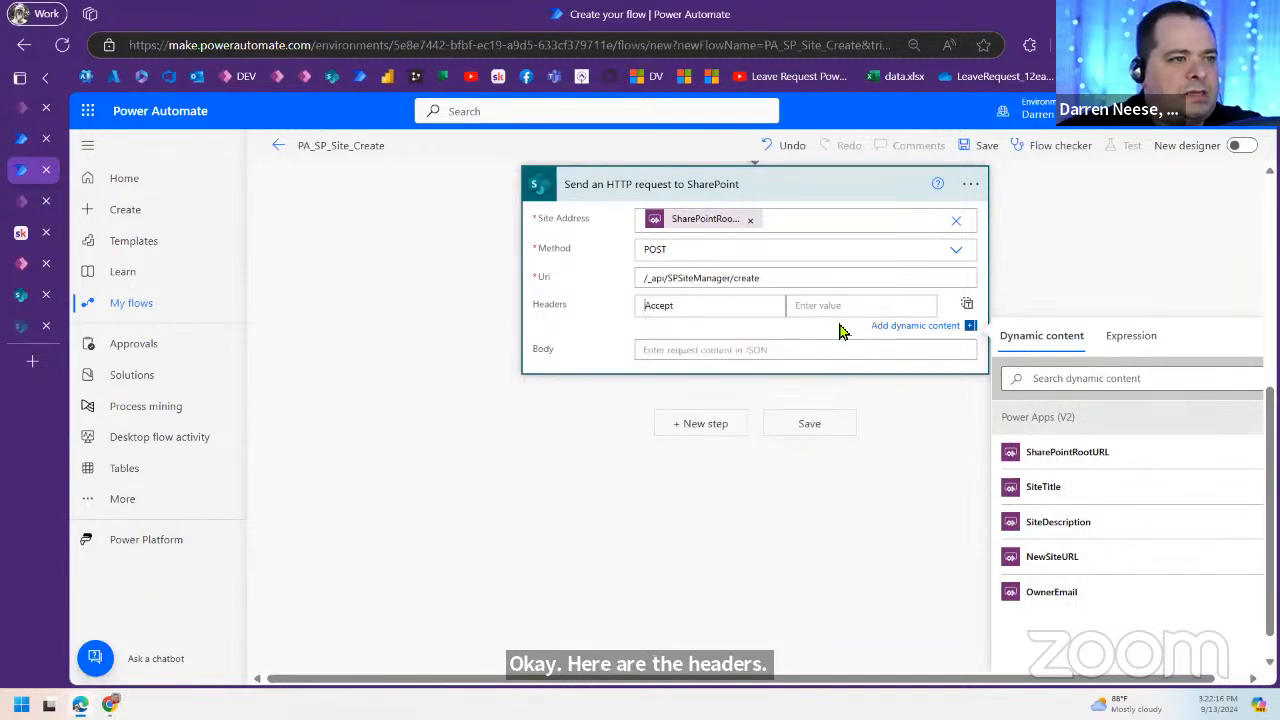
Step: Check the text mode of the headers and set the Accept header's value to application/json;odata=verbose
click(846, 305)
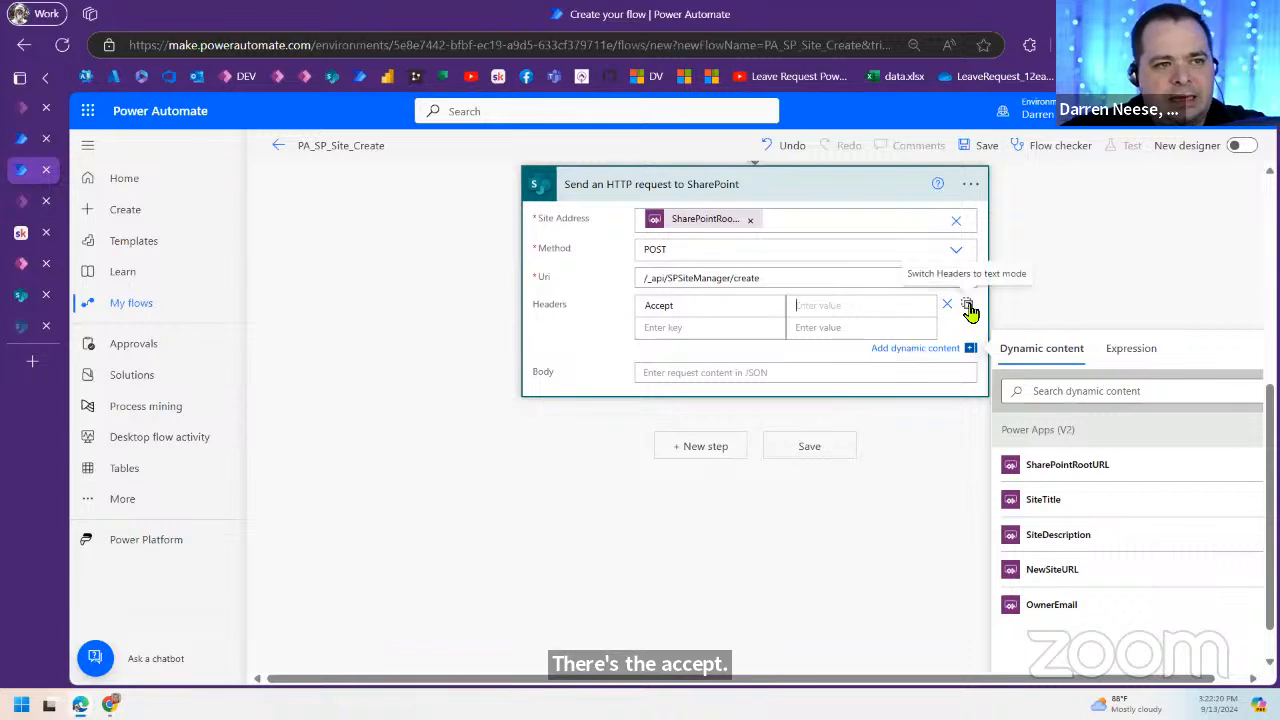
click(967, 306)
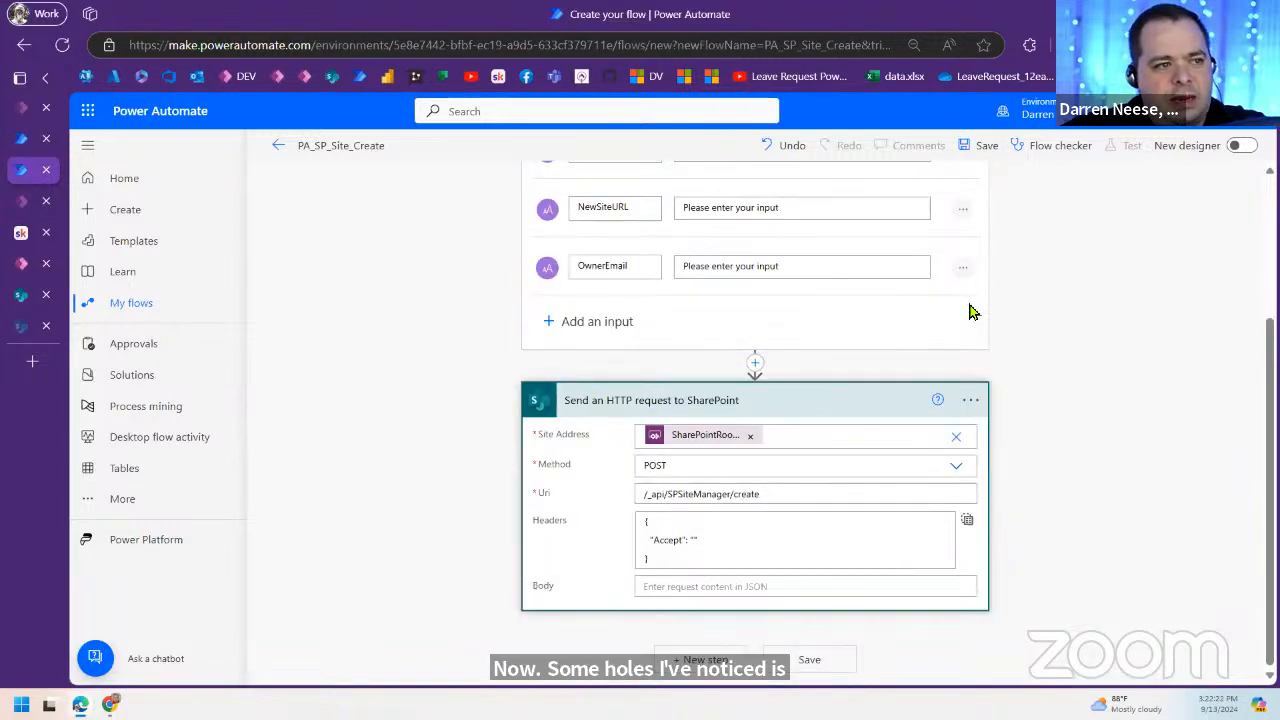
click(967, 523)
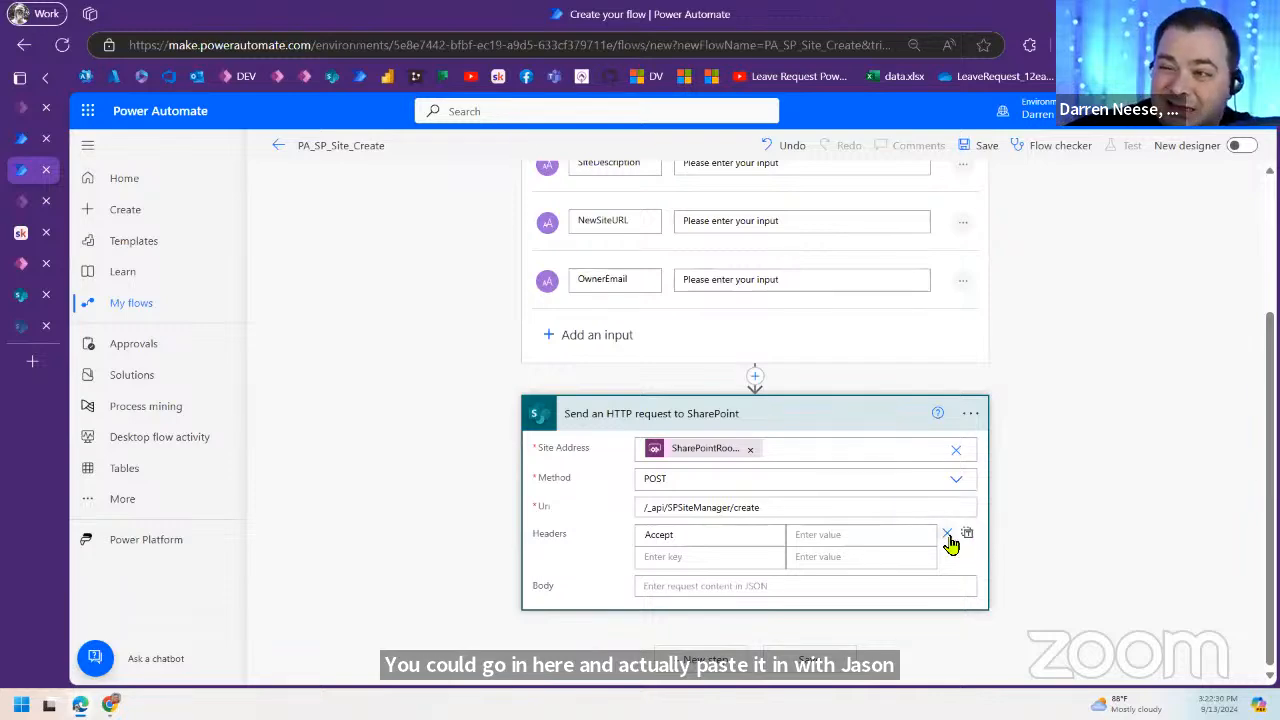
click(874, 548)
scroll(880, 520, down, 3)
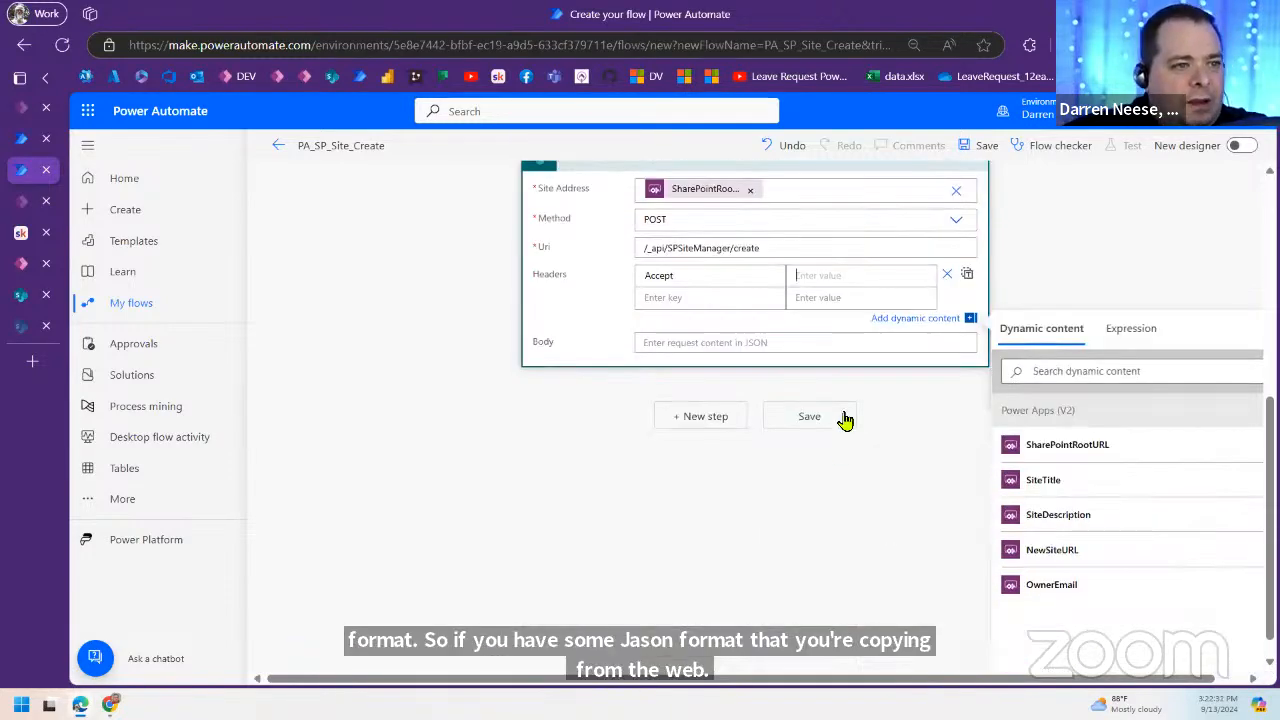
key(super+v)
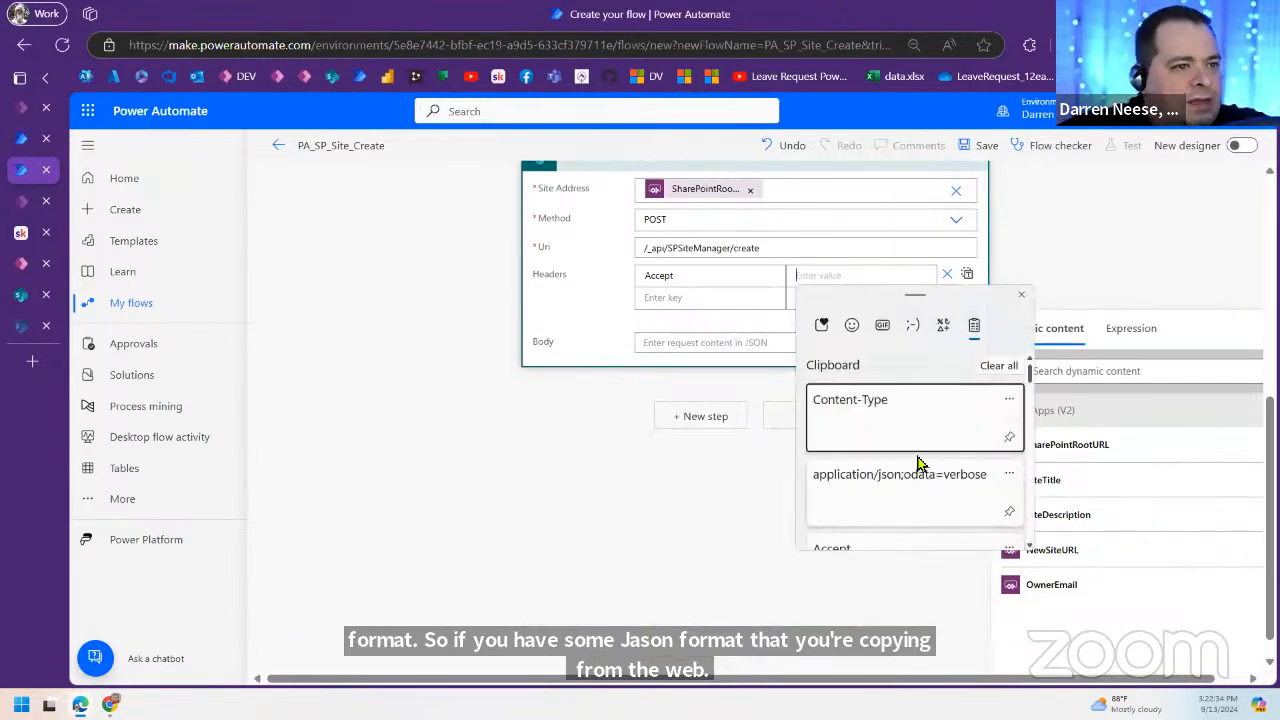
click(897, 494)
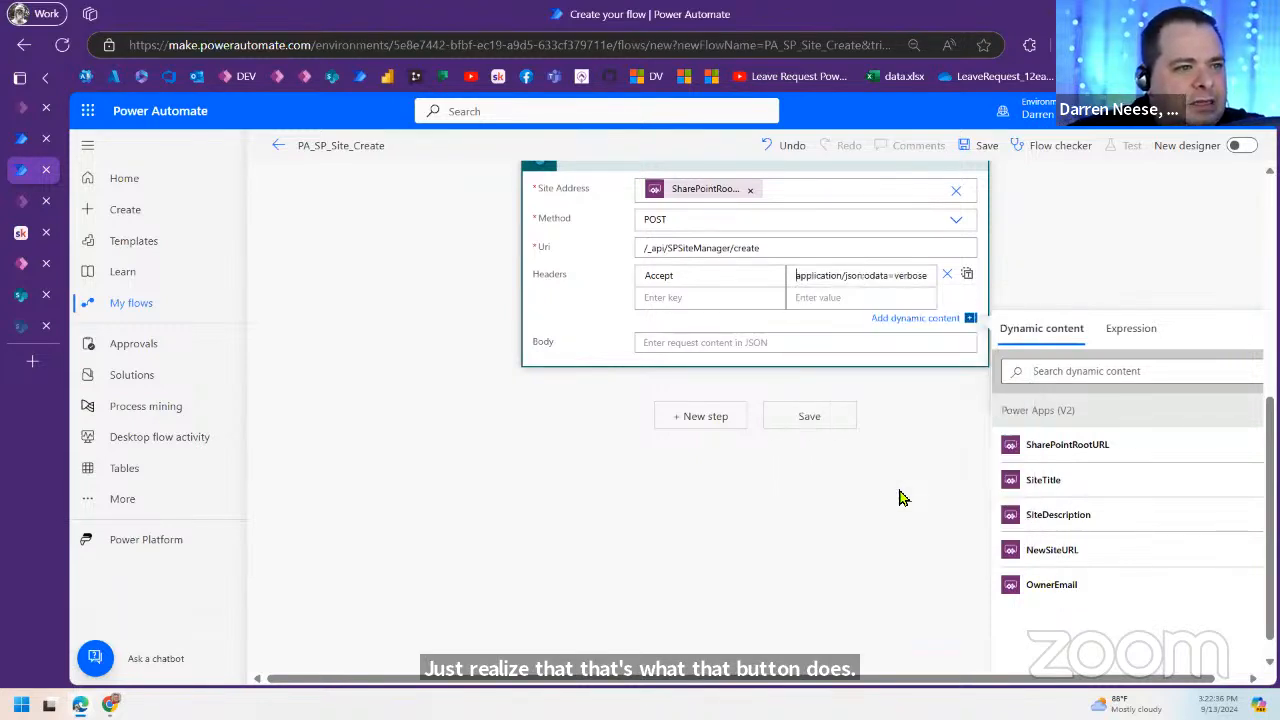
Step: Add a second header to the HTTP request with key Content-Type and value application/json;odata=verbose
click(740, 299)
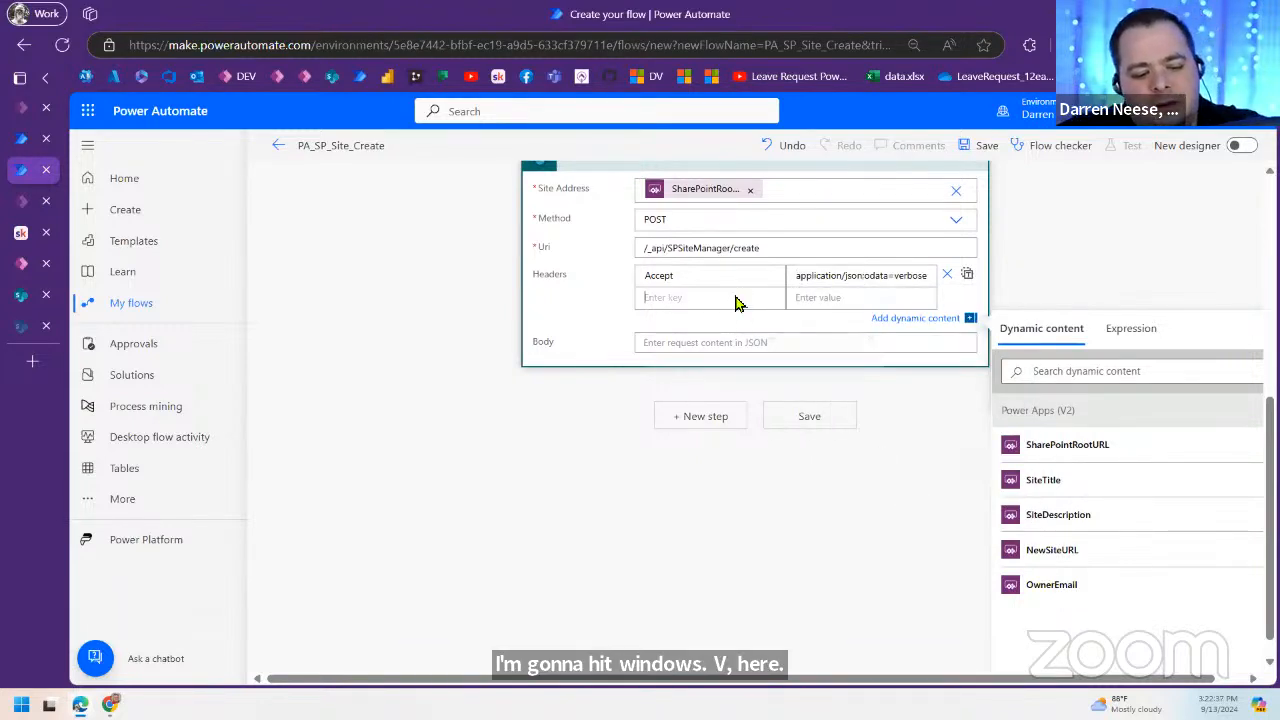
key(super+v)
click(751, 435)
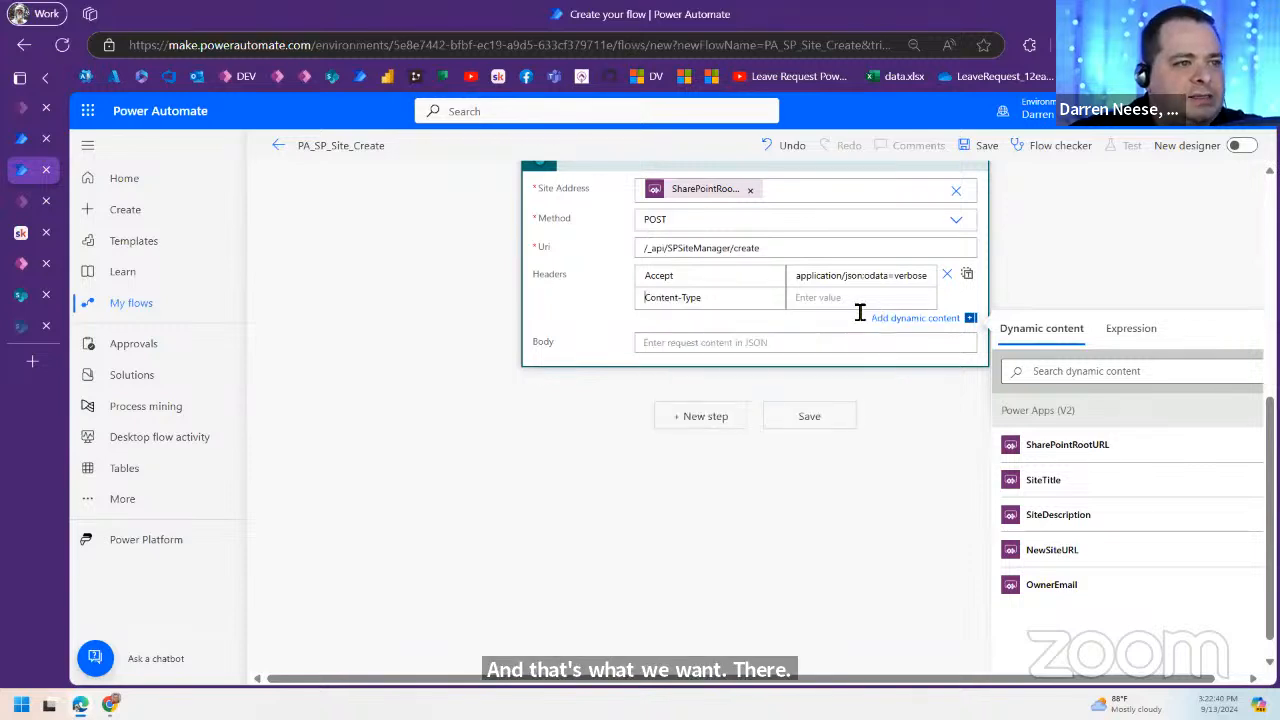
click(861, 305)
key(super+v)
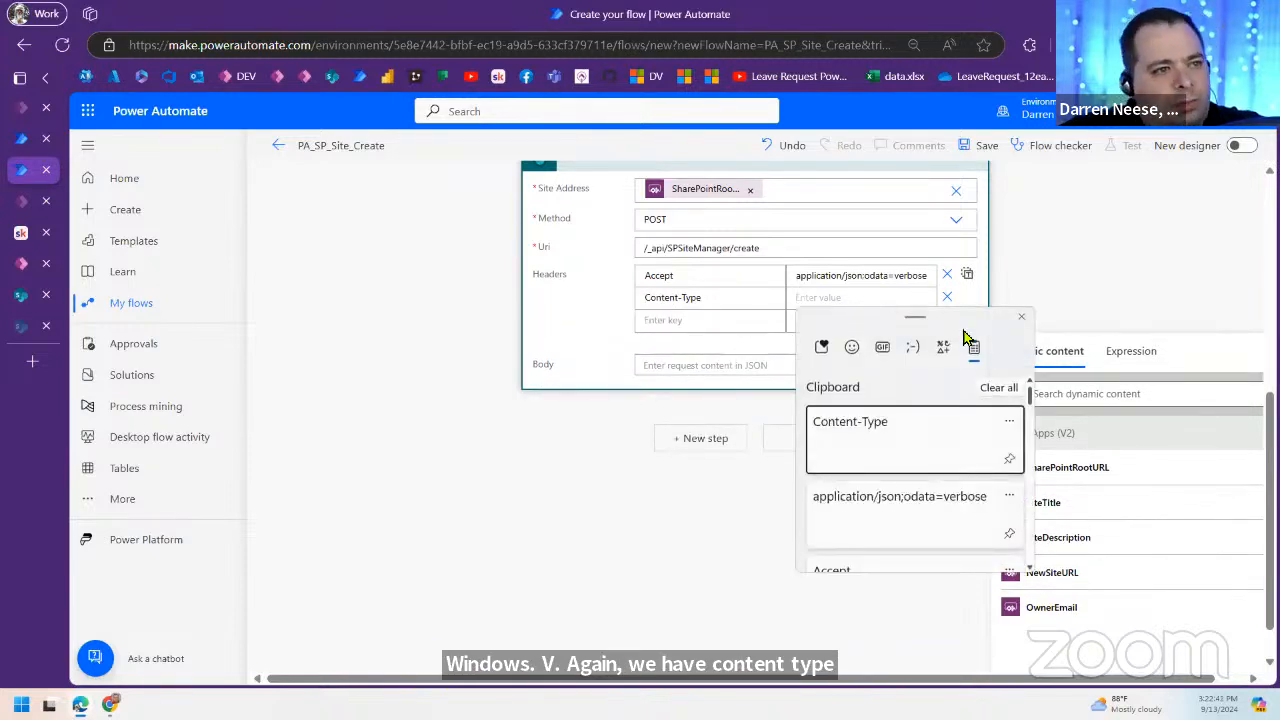
click(910, 512)
click(588, 311)
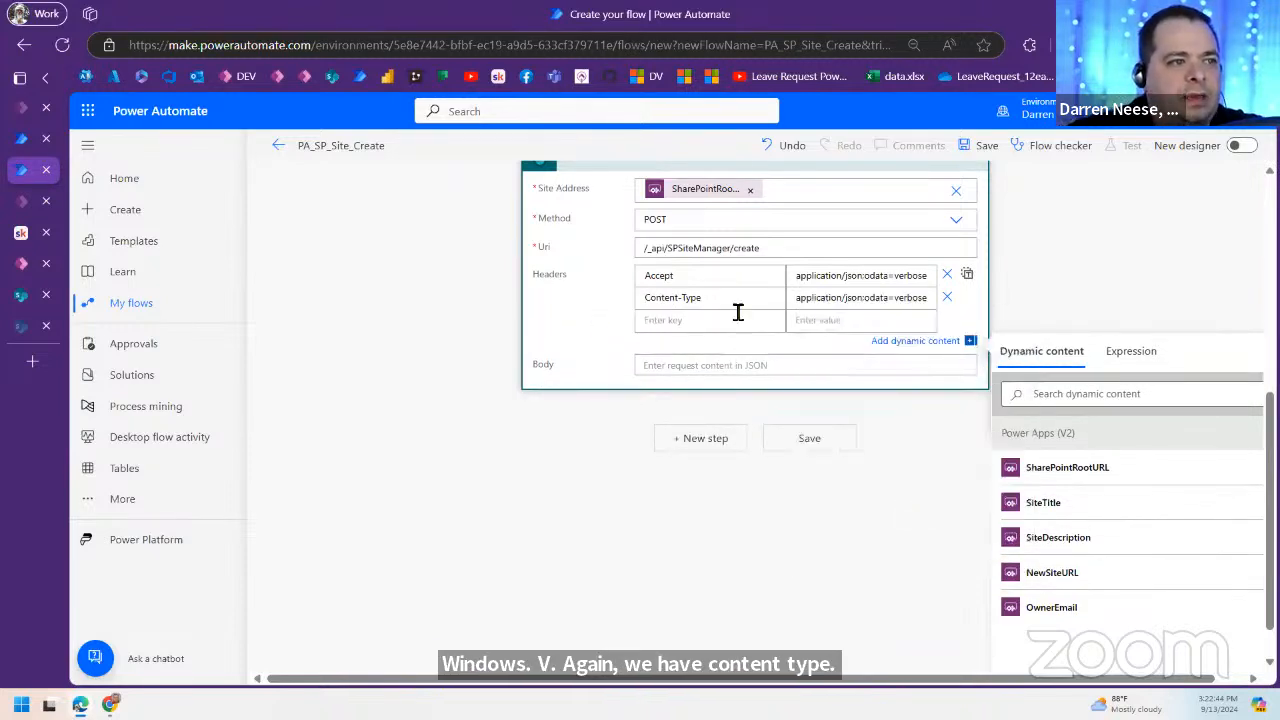
Step: Examine both request headers as JSON in text mode and return them to the key-value view
click(968, 513)
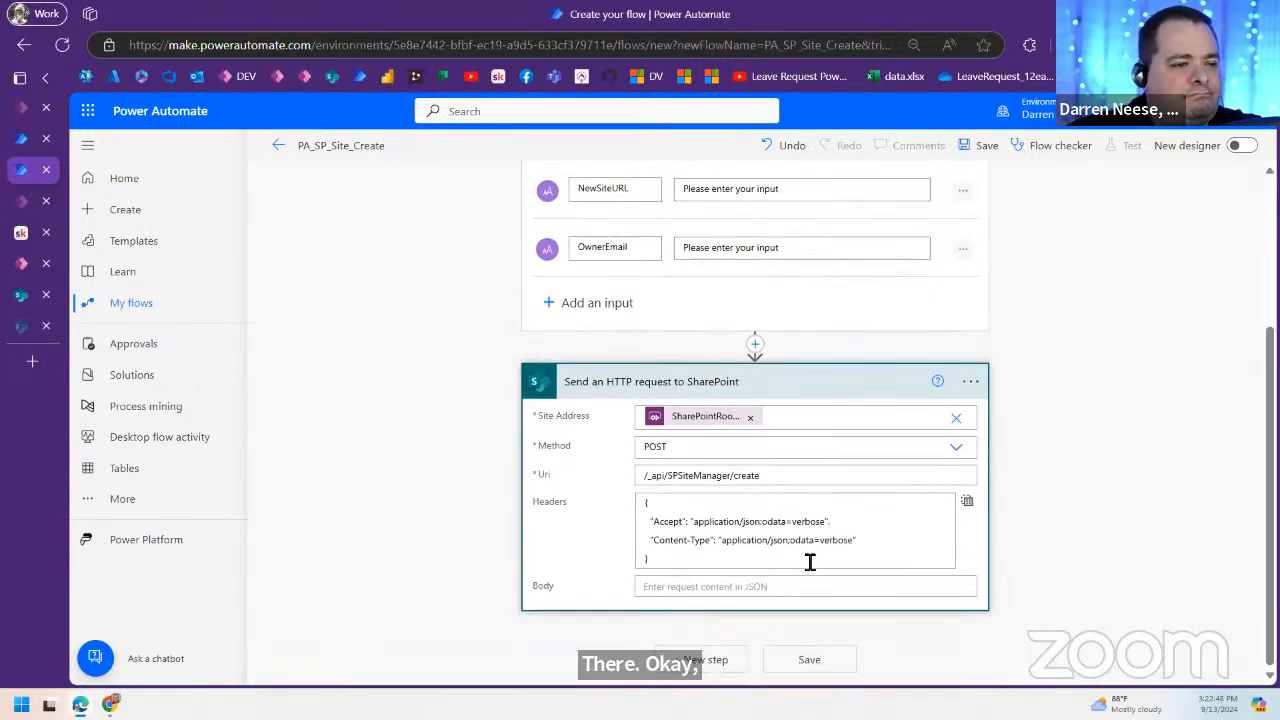
drag(809, 566, 650, 500)
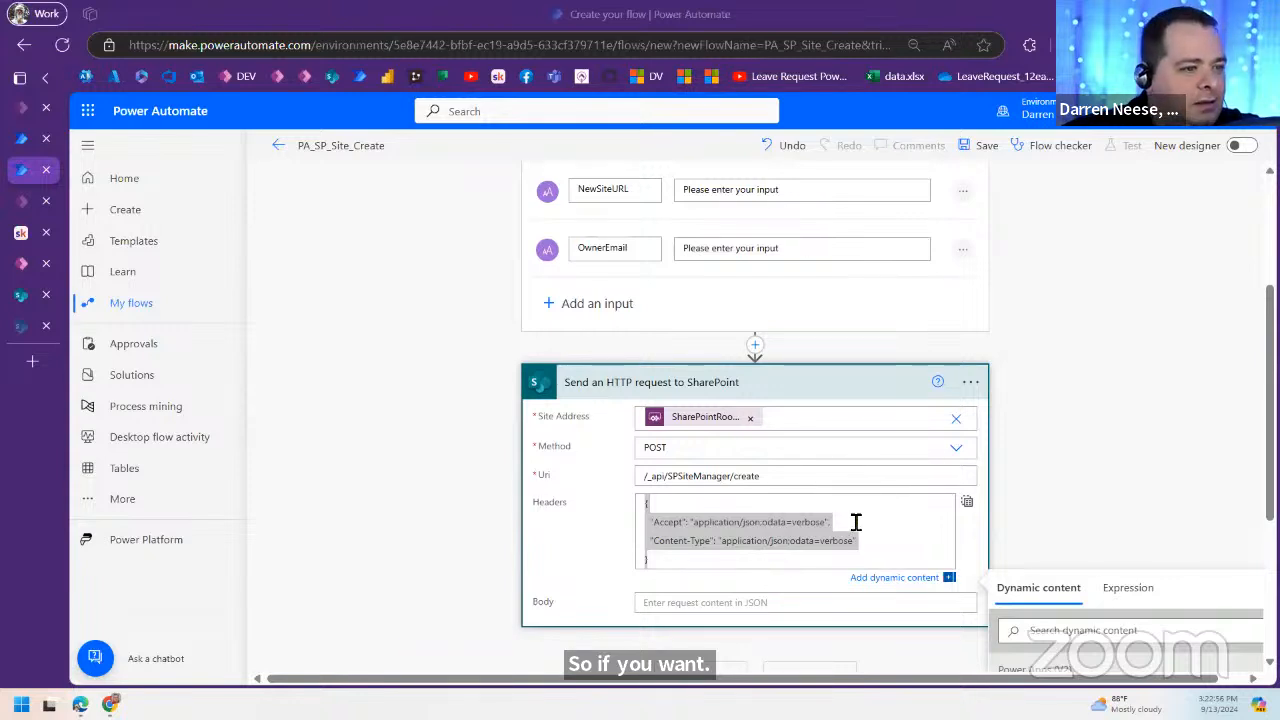
click(969, 508)
click(968, 505)
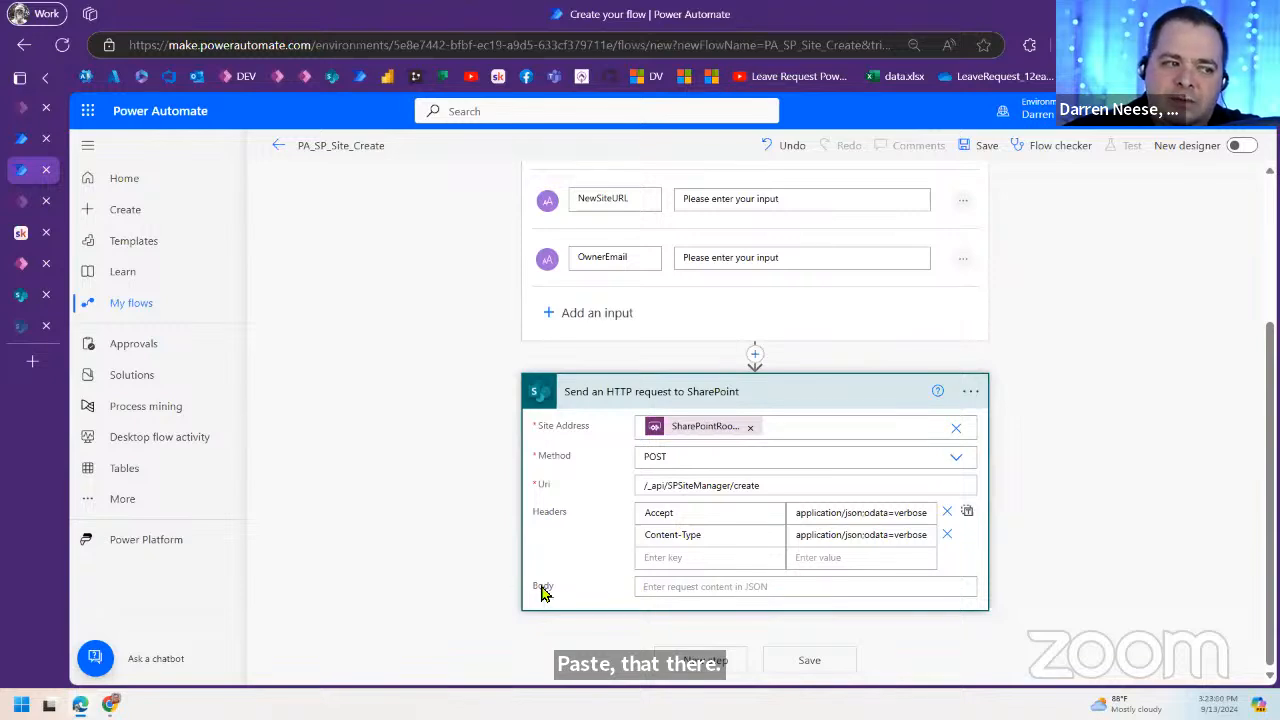
Step: Place the cursor in the request's Body field and return to the Skool PDF to examine the JSON code specified for the Body
click(782, 589)
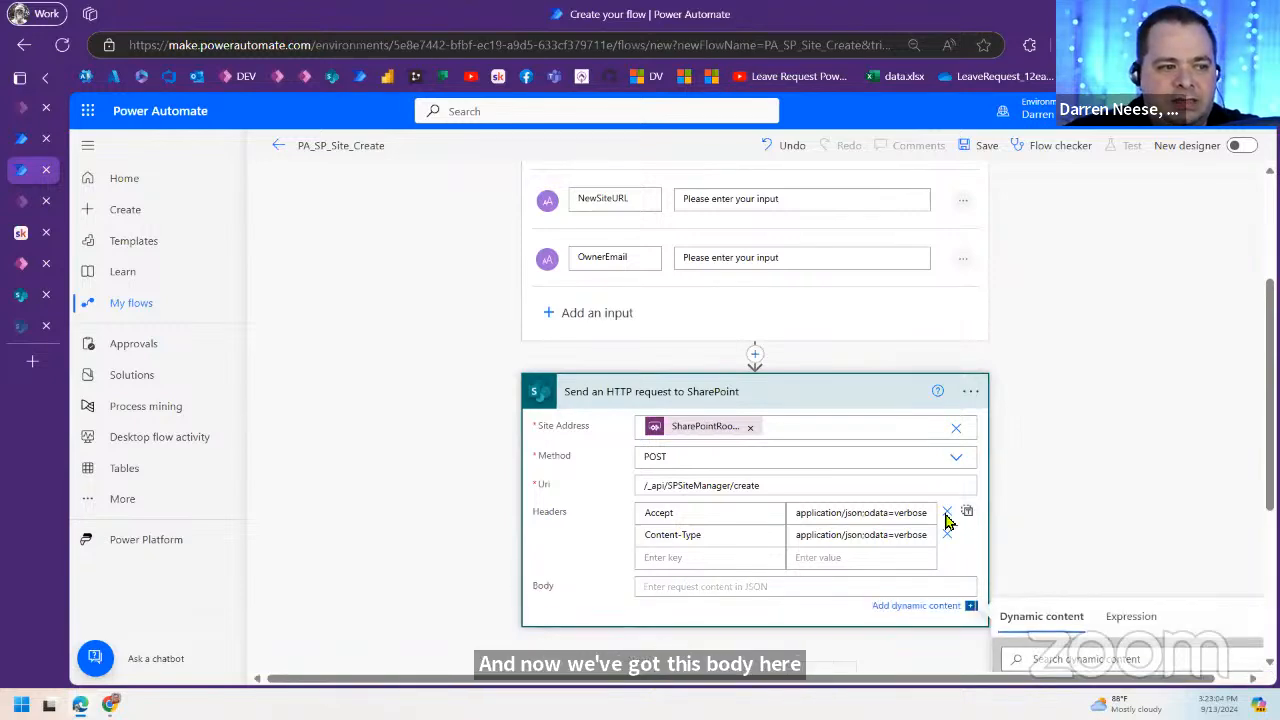
scroll(946, 520, down, 2)
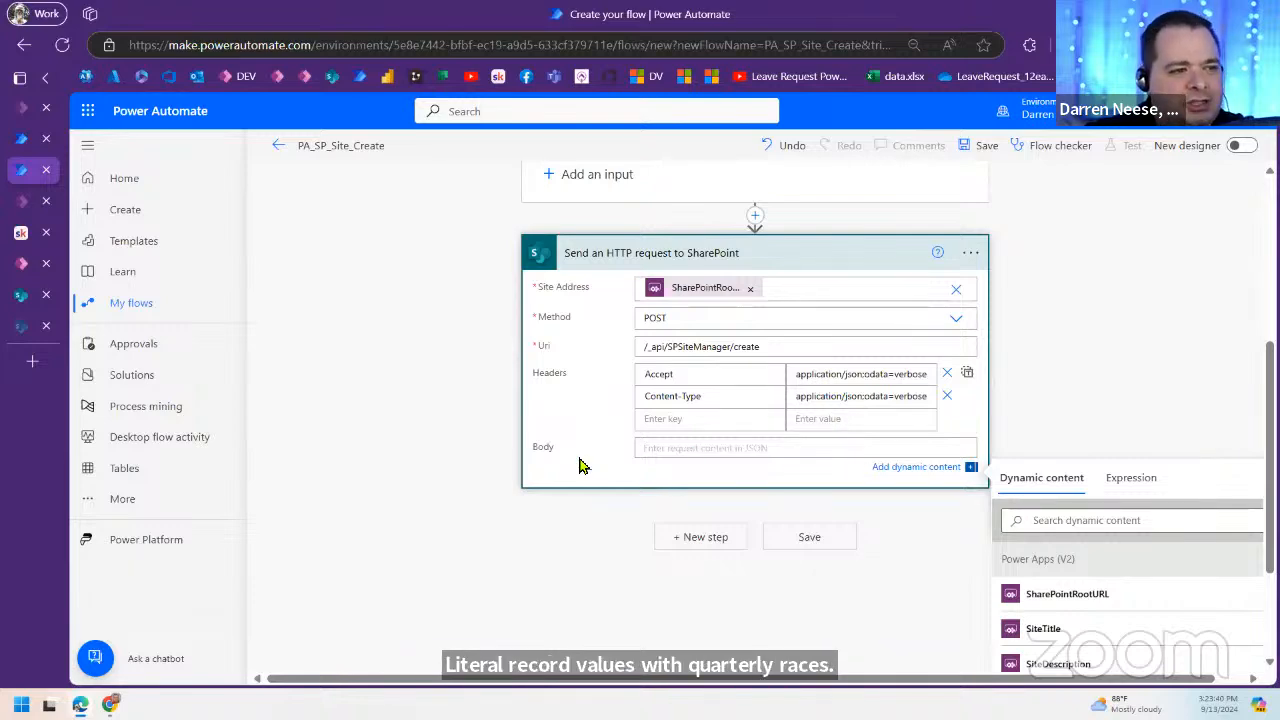
click(20, 232)
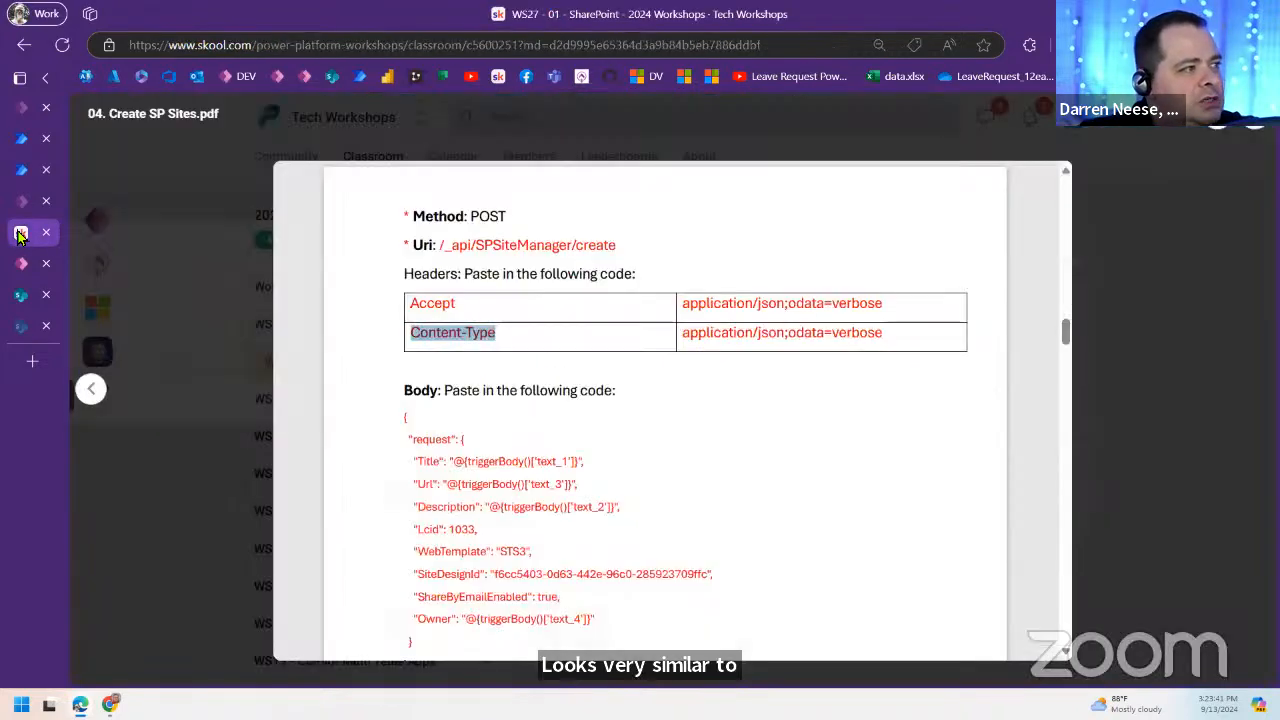
scroll(660, 484, down, 1)
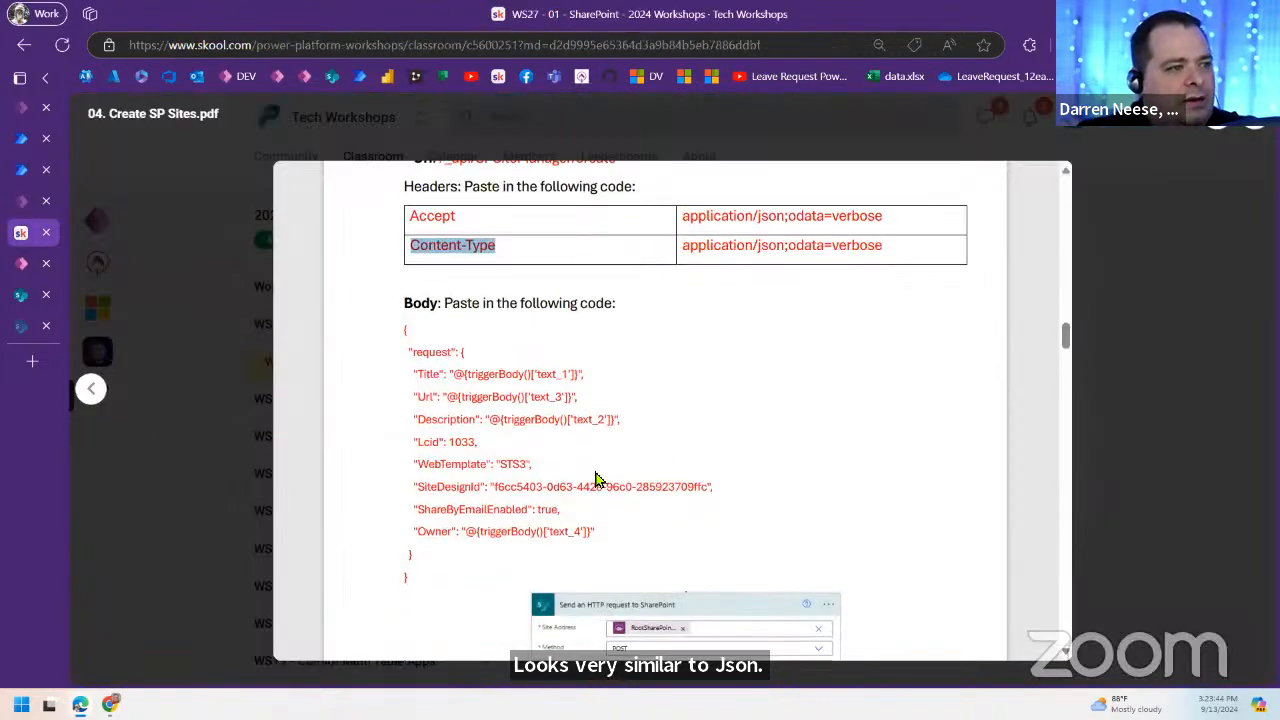
scroll(748, 414, up, 1)
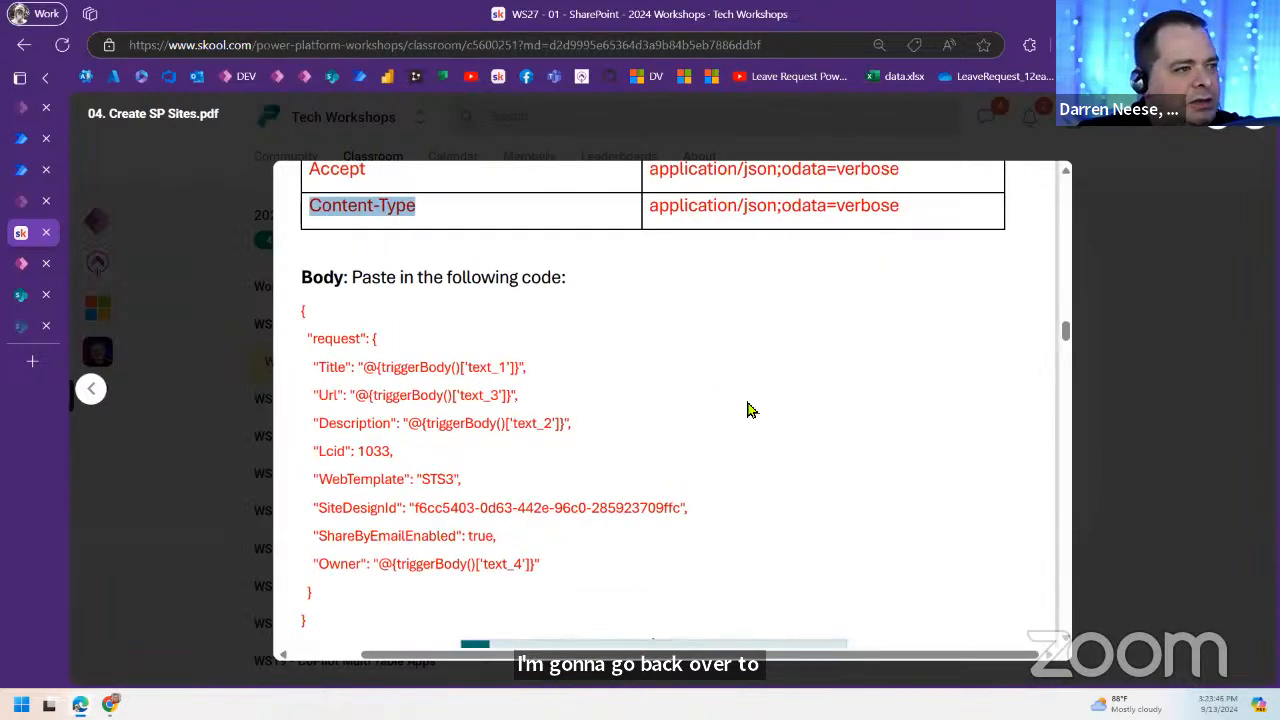
drag(316, 368, 559, 386)
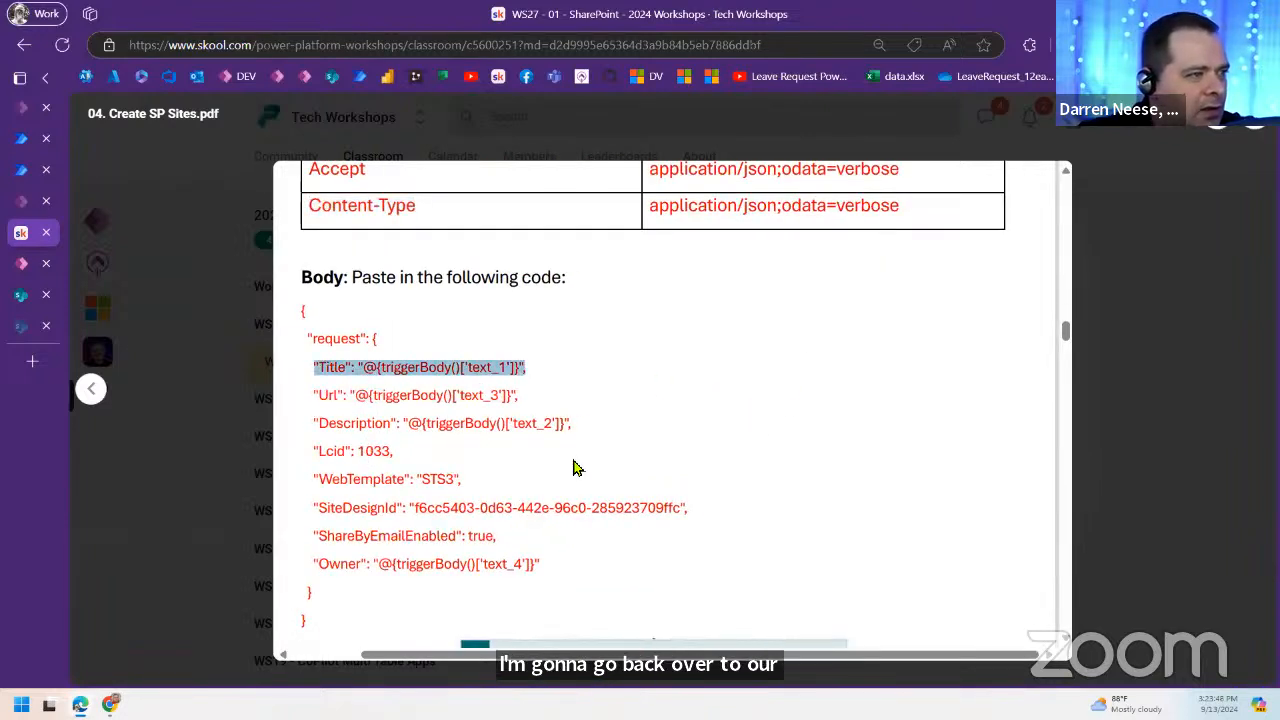
scroll(560, 480, left, 2)
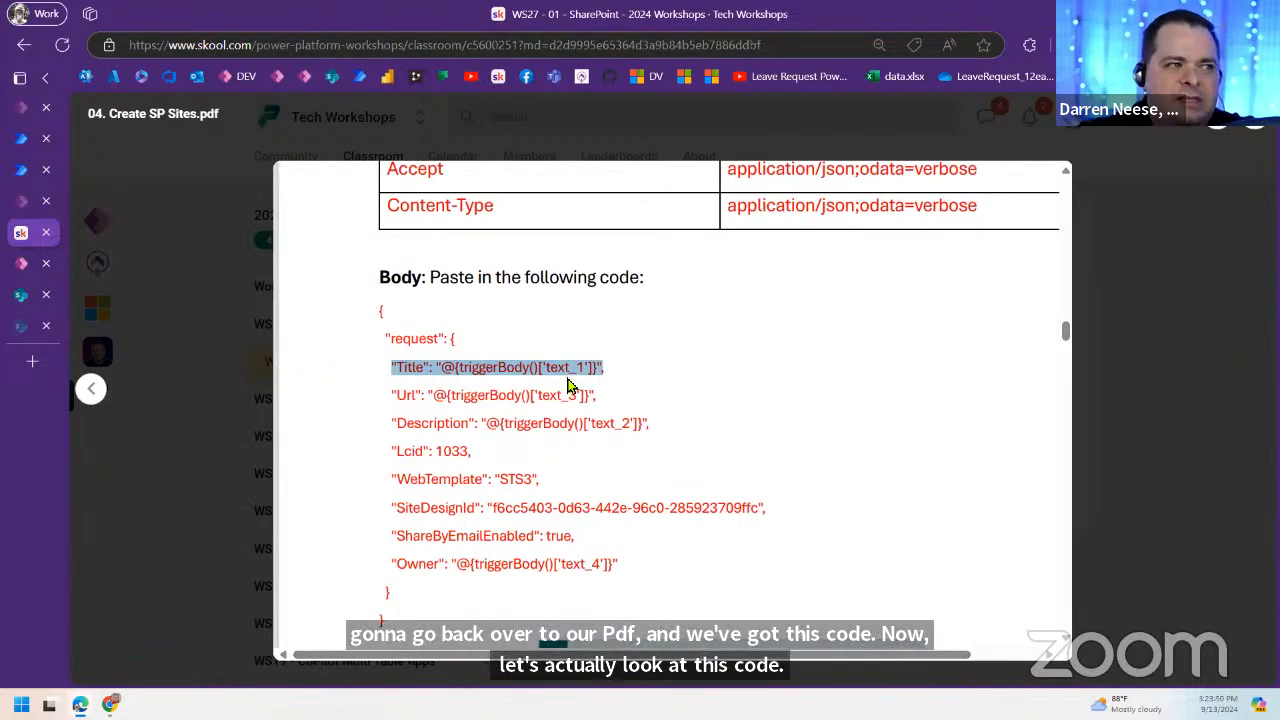
drag(432, 280, 630, 284)
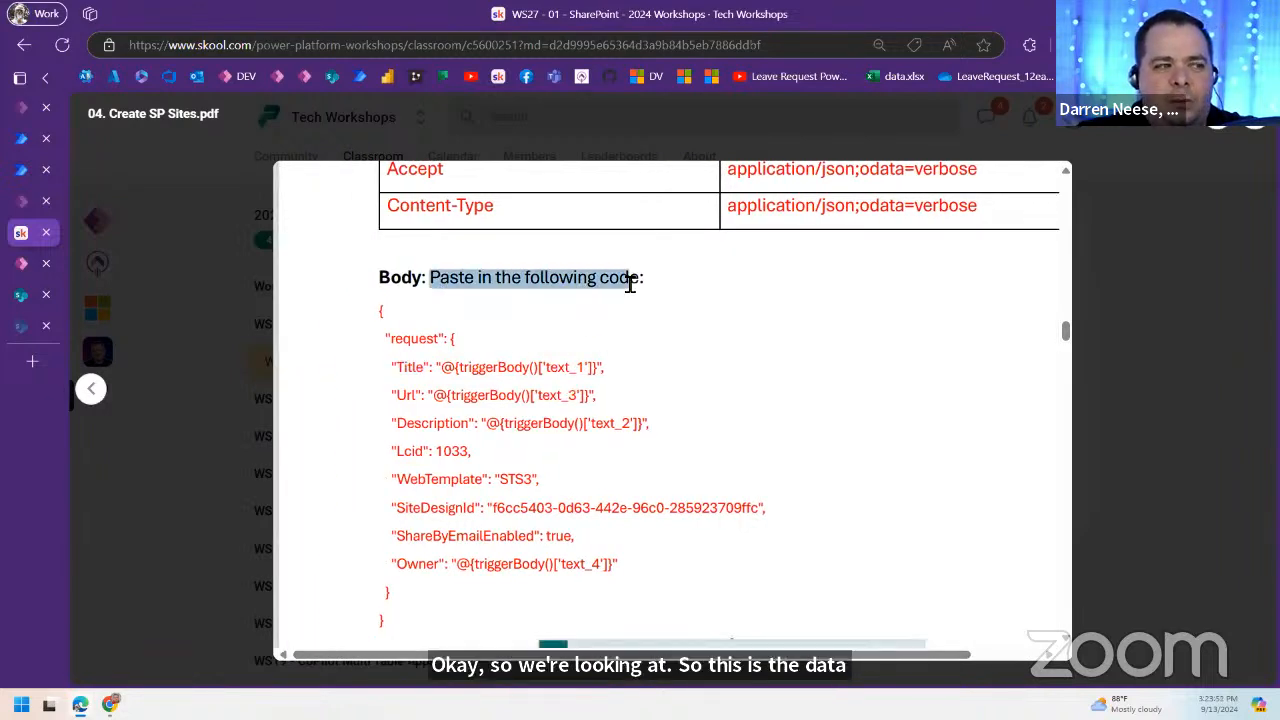
click(603, 557)
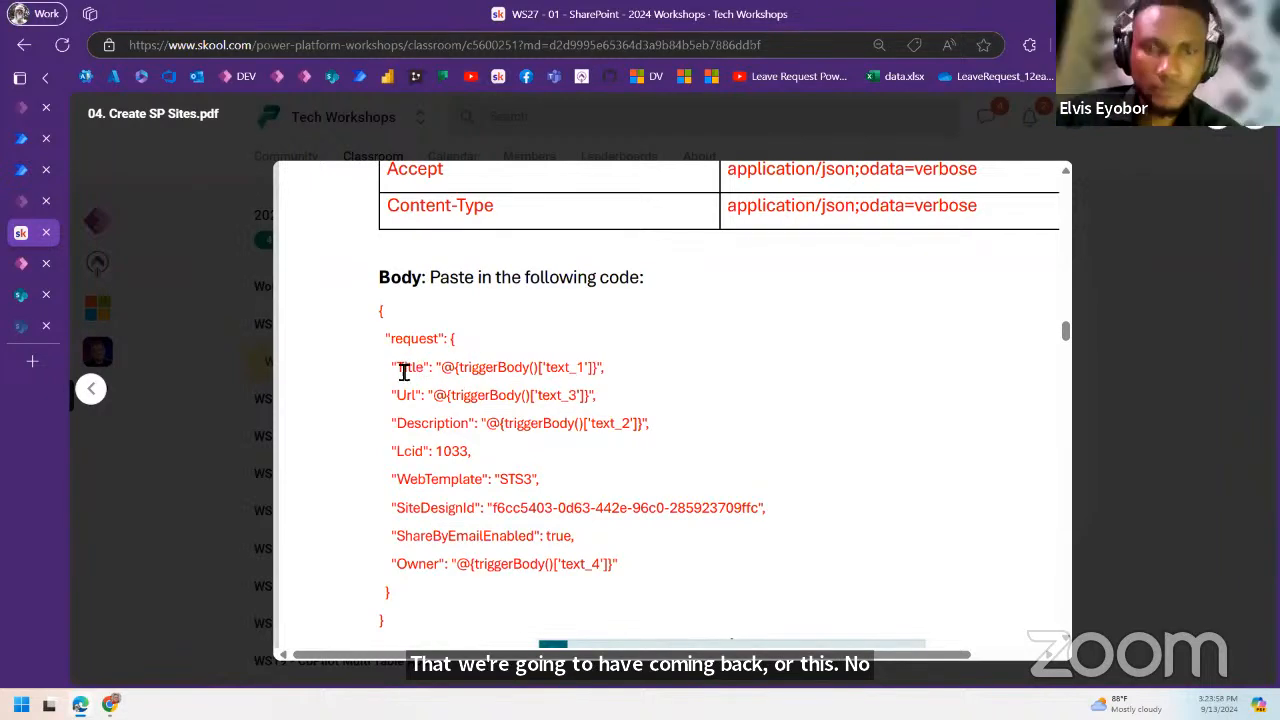
drag(399, 370, 430, 373)
drag(603, 372, 470, 370)
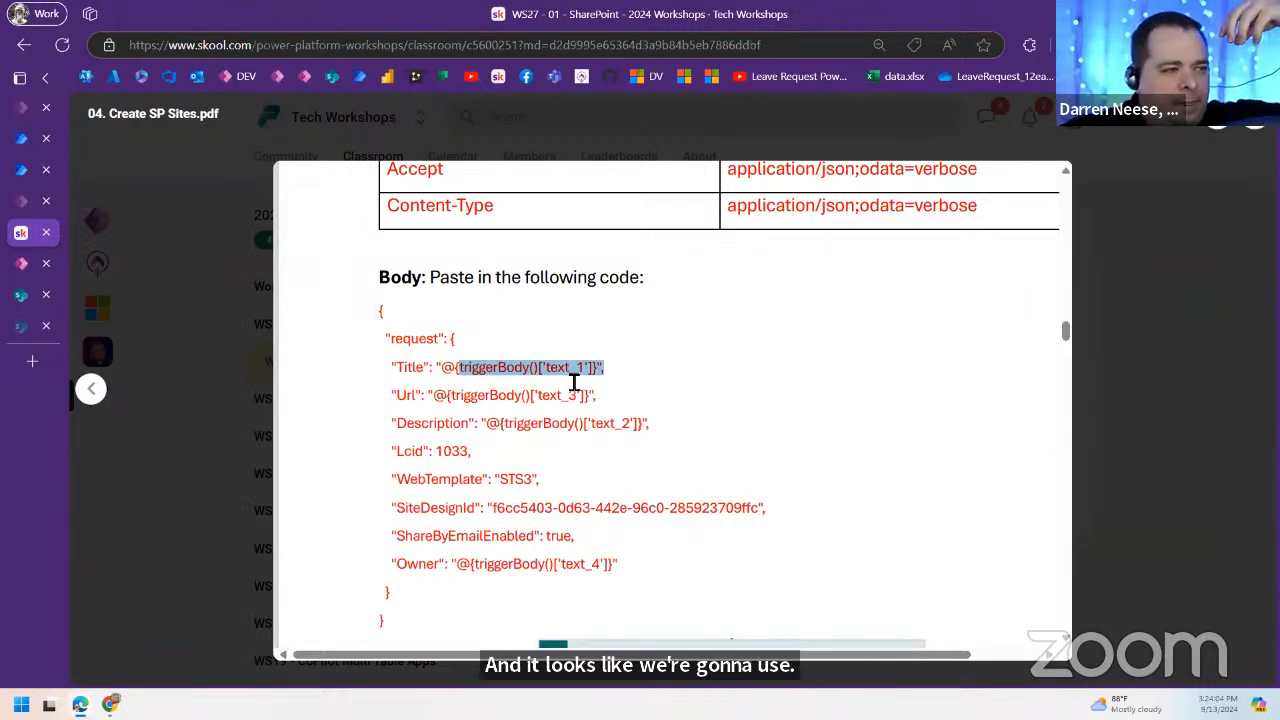
drag(488, 370, 602, 370)
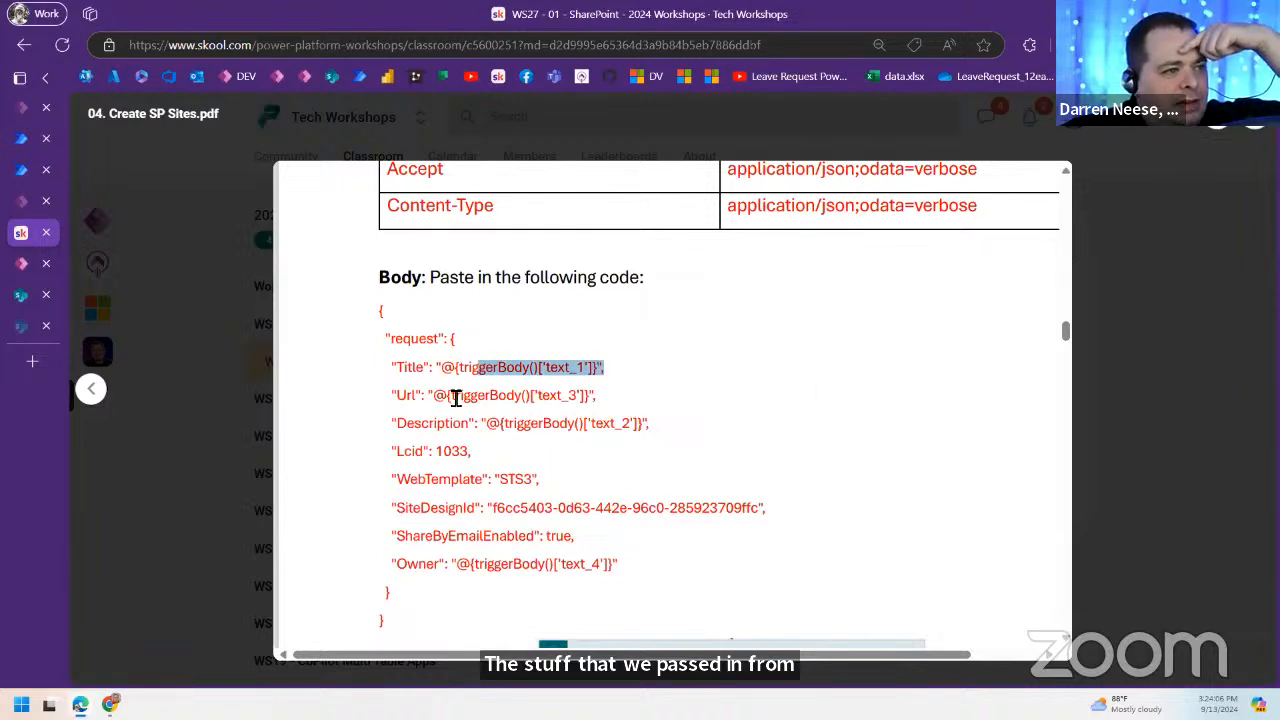
drag(495, 397, 595, 397)
drag(500, 423, 604, 424)
scroll(470, 517, down, 2)
scroll(391, 534, up, 1)
Step: Copy the complete JSON request code from the PDF and paste it into the Body of the flow's HTTP request to SharePoint
drag(391, 534, 380, 222)
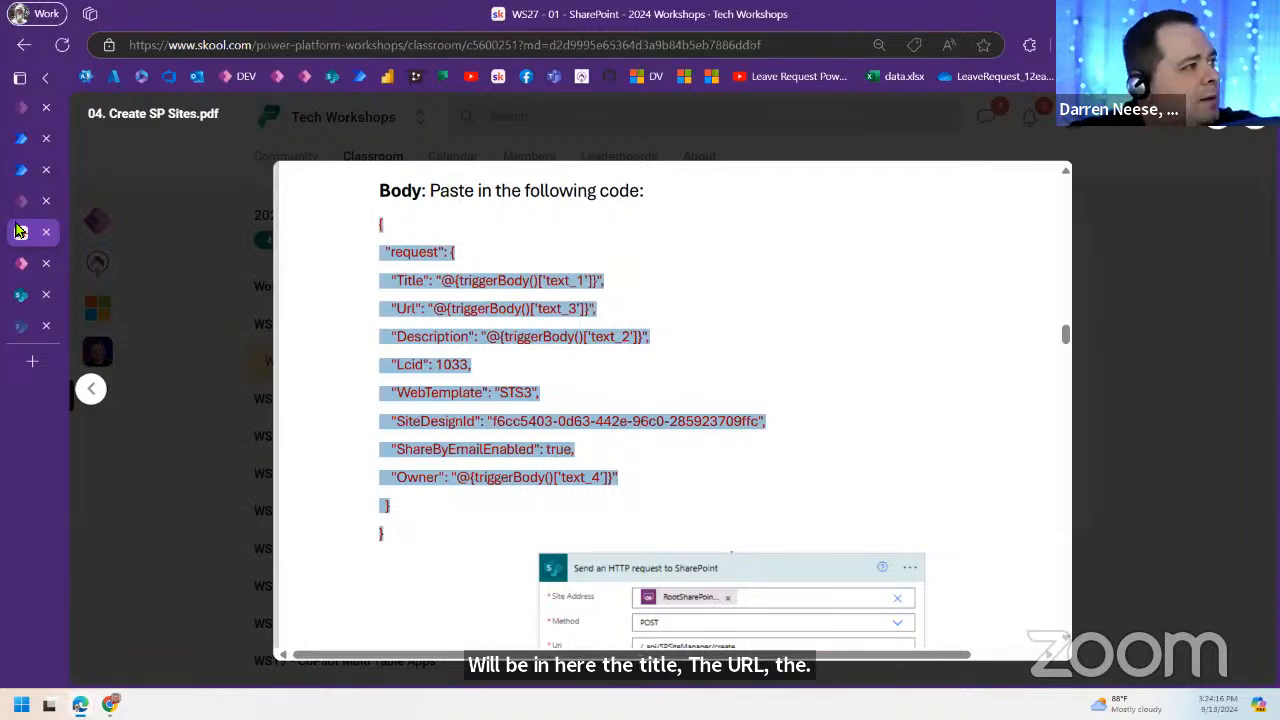
click(21, 170)
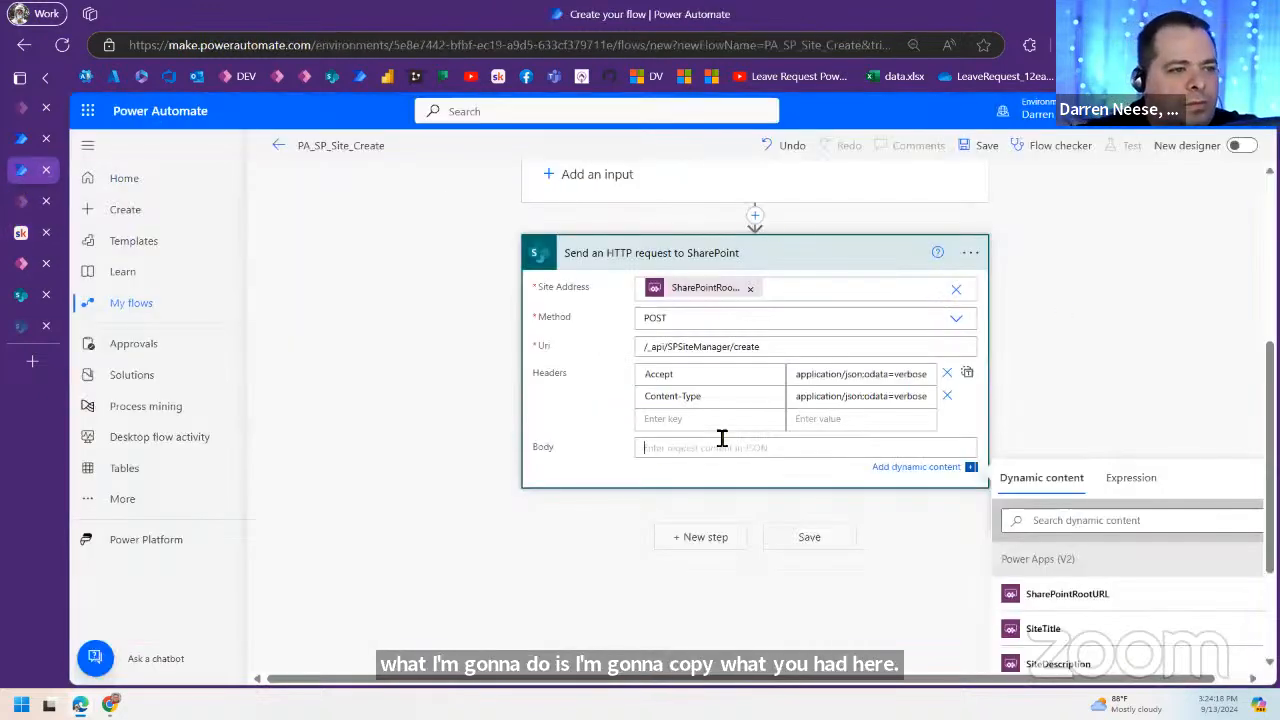
key(ctrl+v)
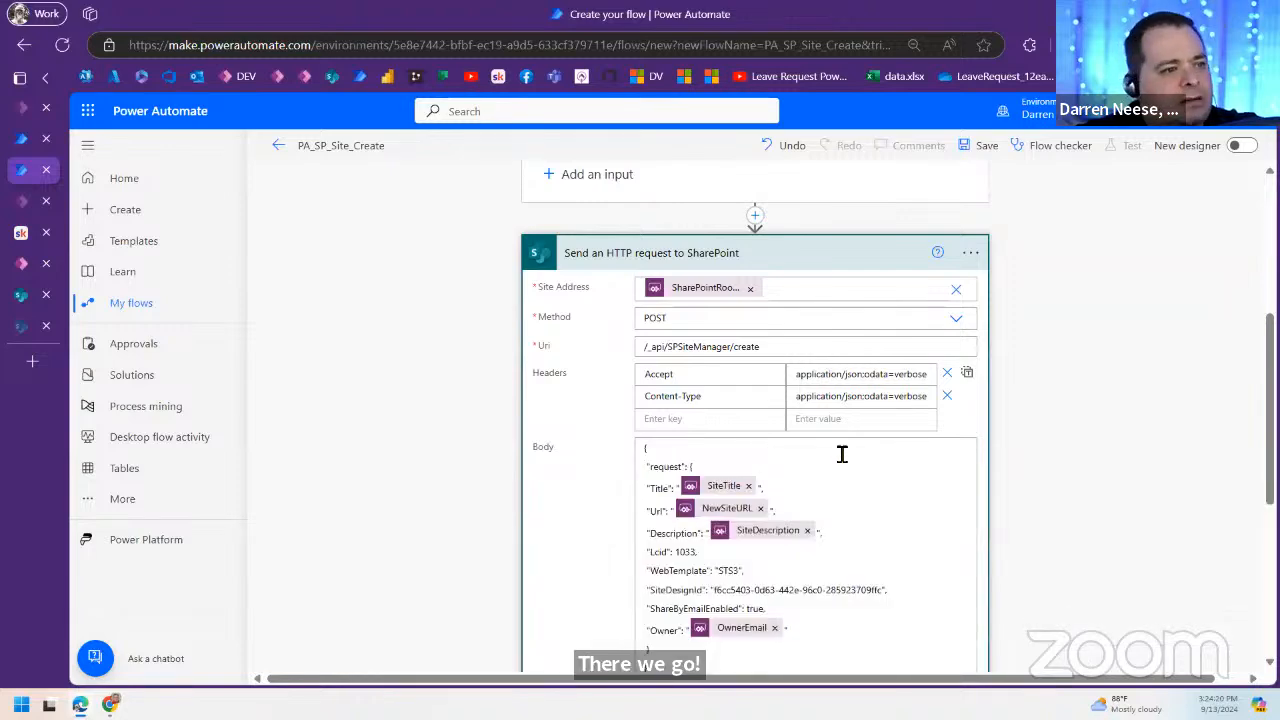
Step: Compare the pasted request Body with the JSON code in the Skool PDF and read the PDF's STEP 3 instruction
scroll(944, 468, down, 2)
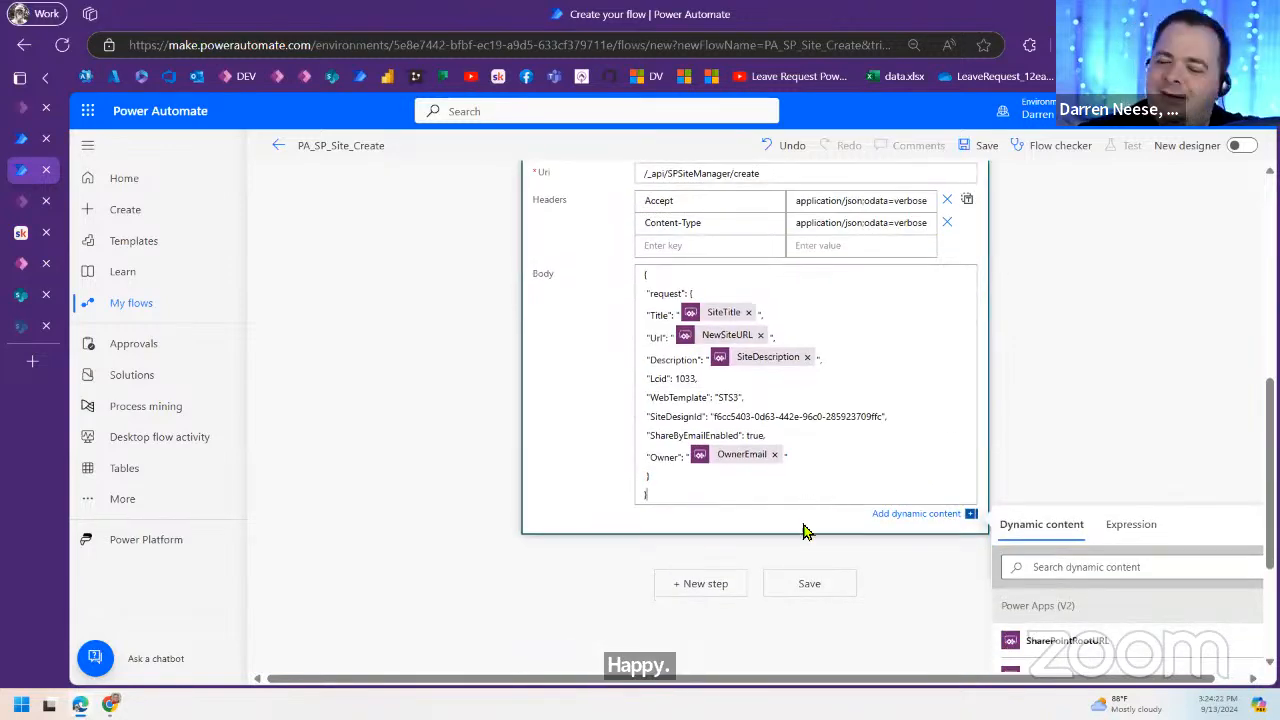
scroll(846, 446, up, 3)
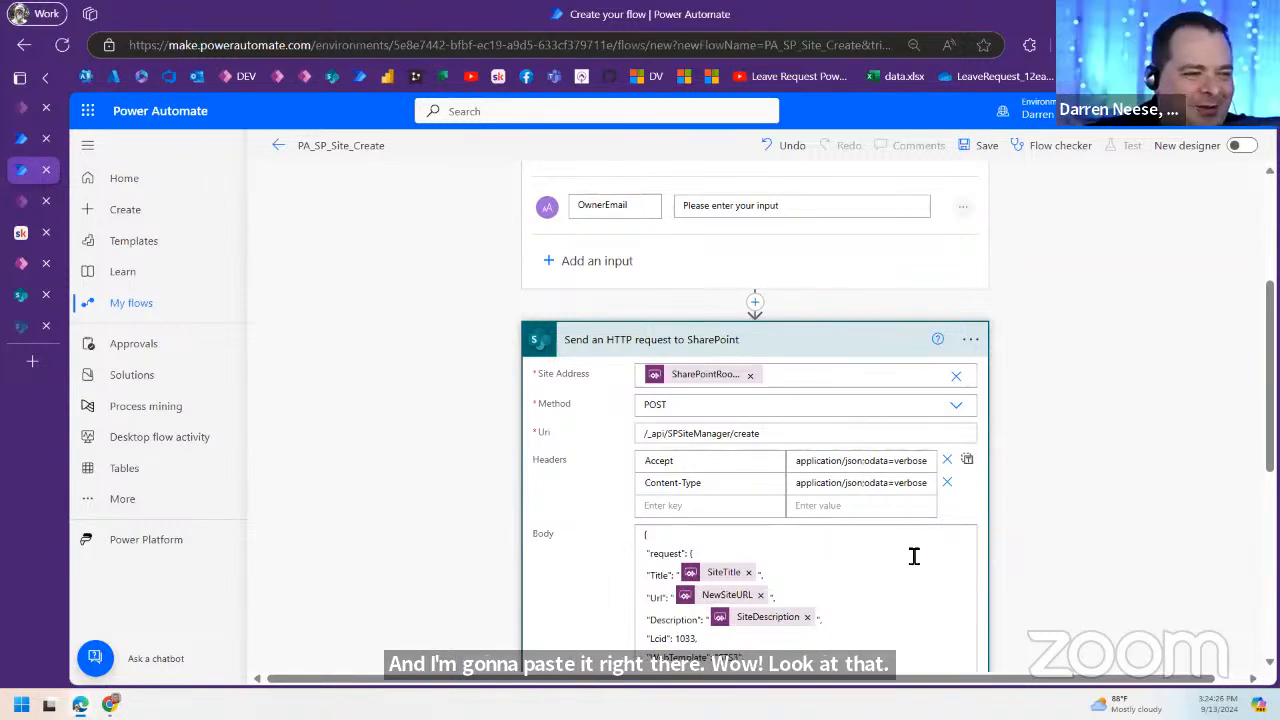
scroll(900, 583, down, 2)
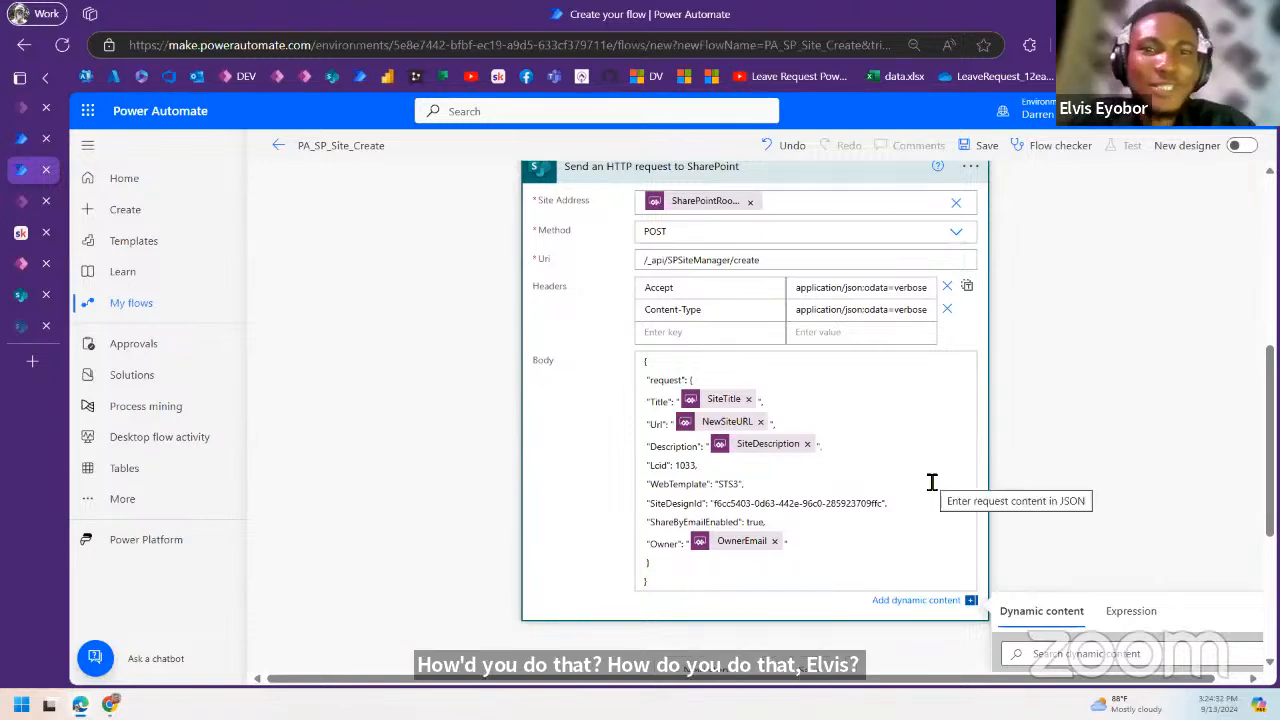
click(22, 234)
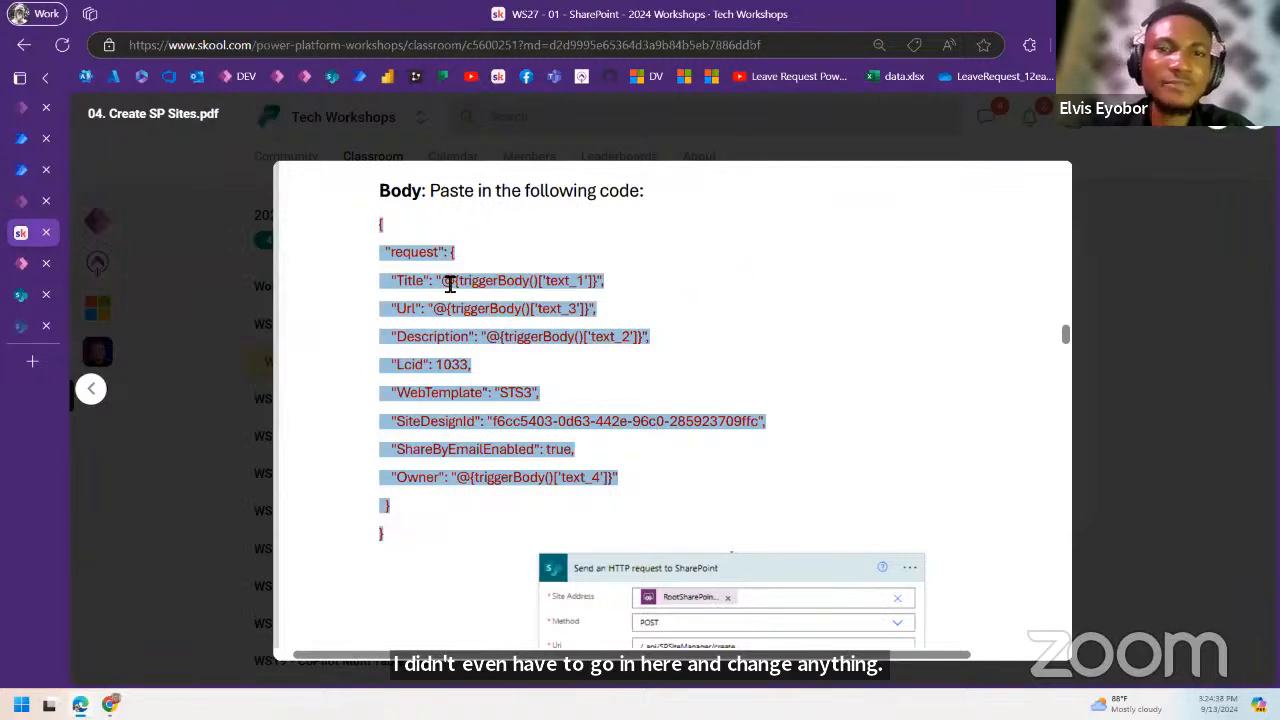
click(606, 326)
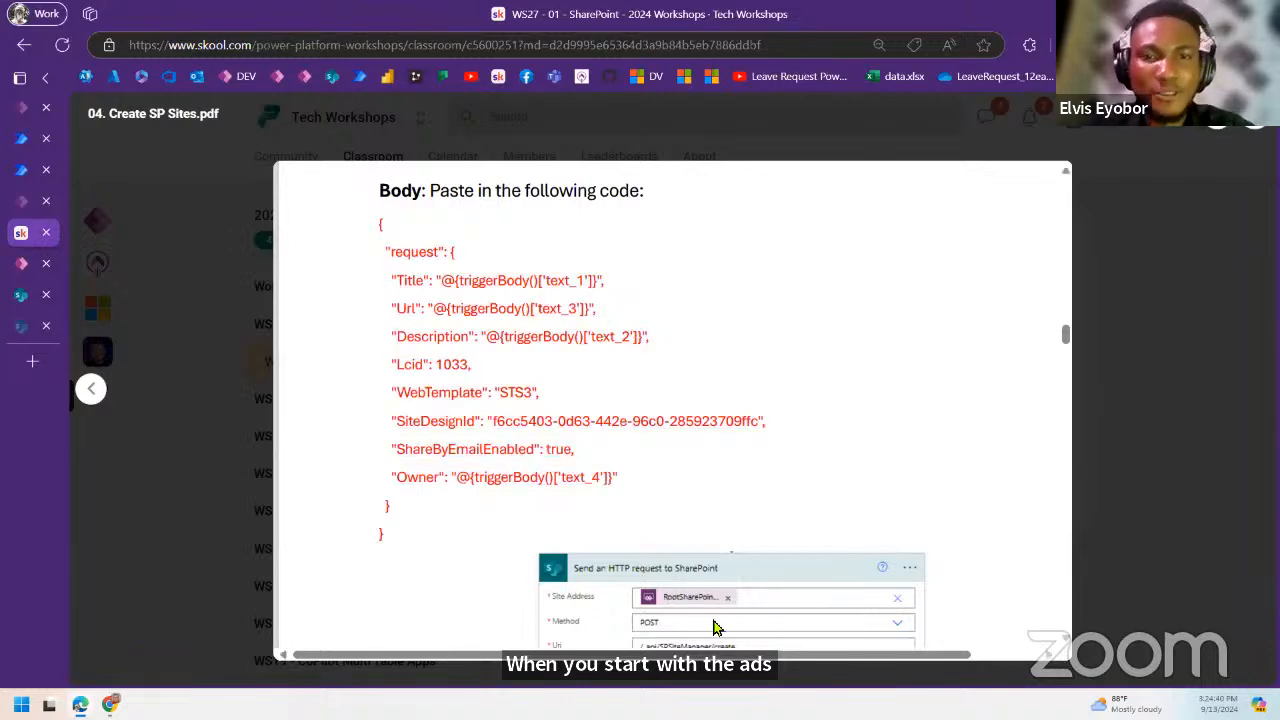
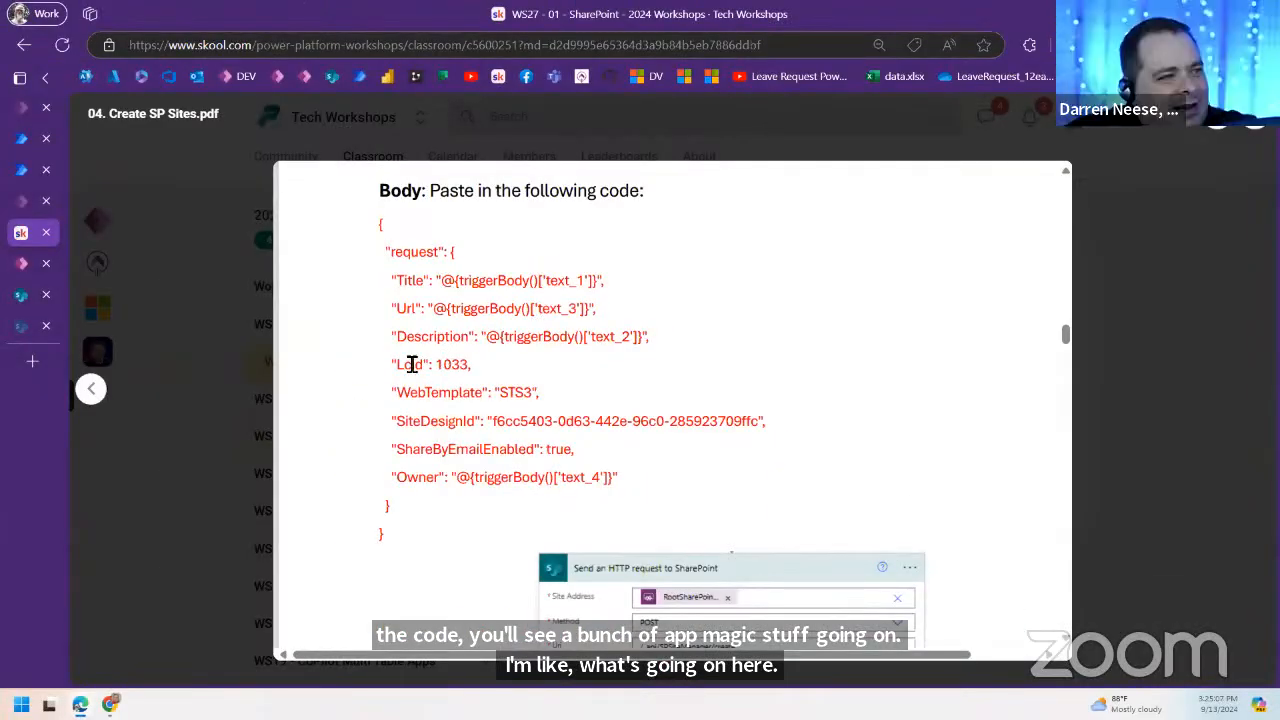
double_click(232, 396)
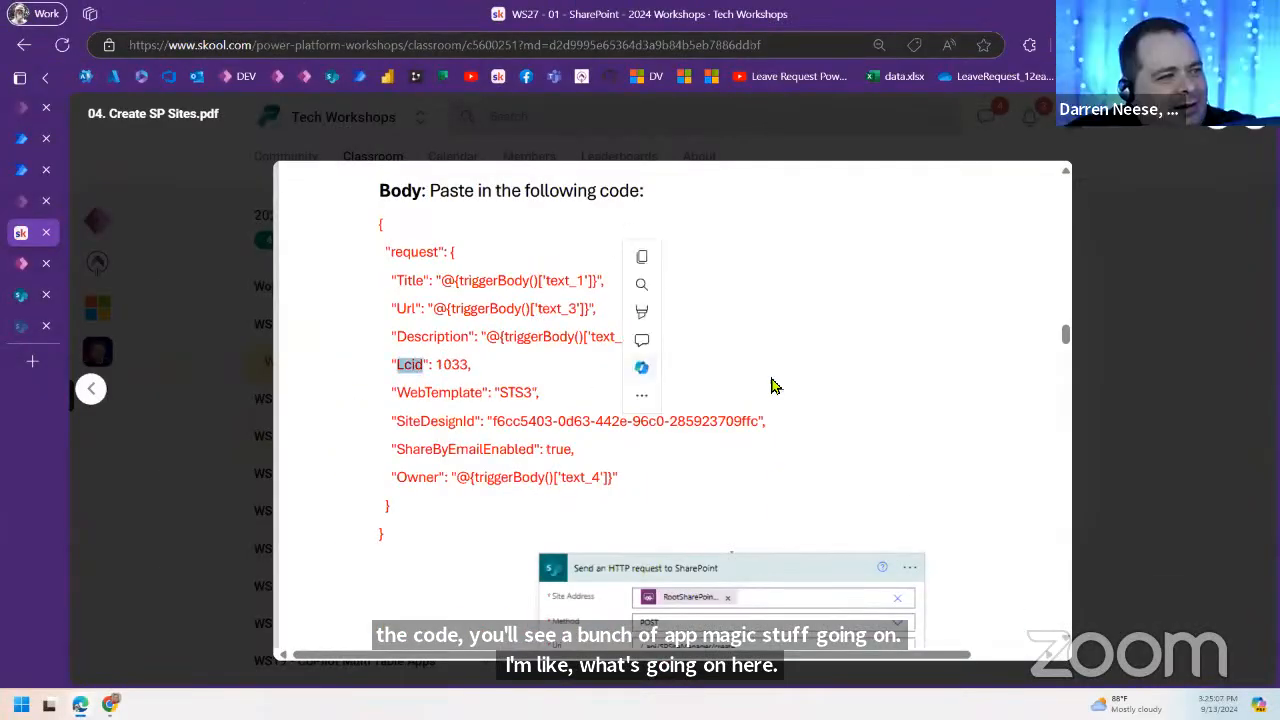
click(879, 406)
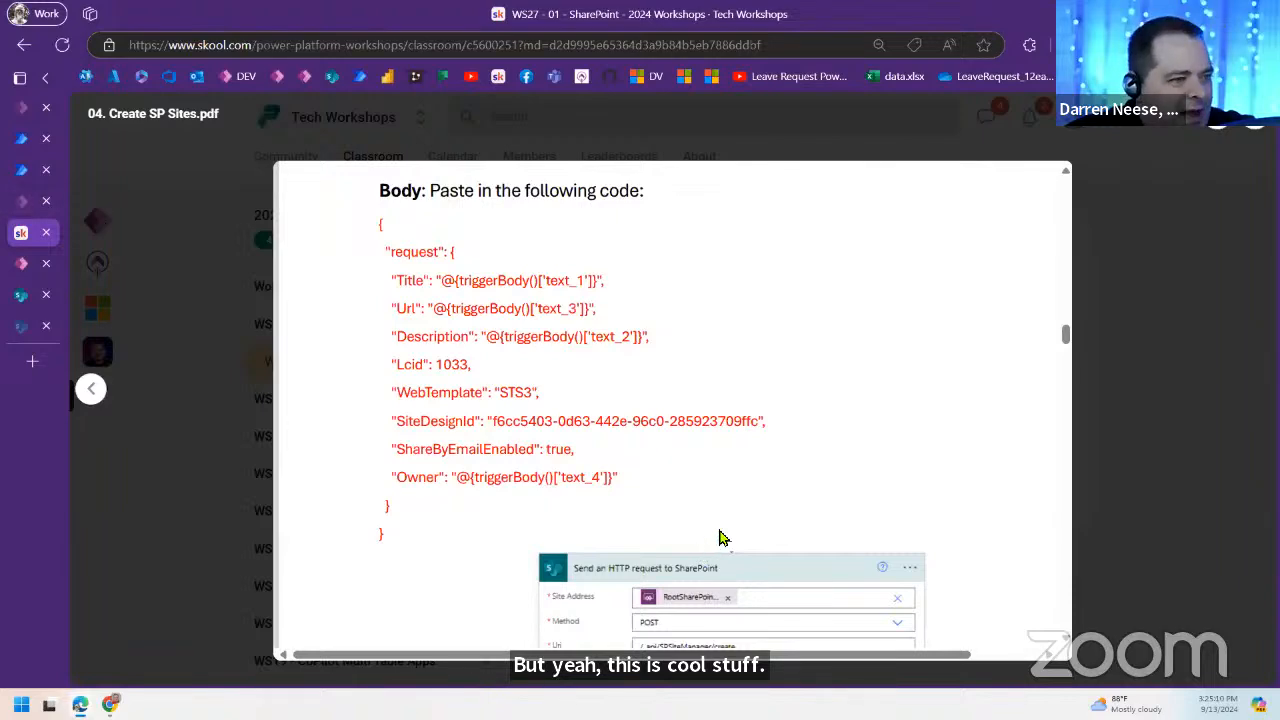
scroll(723, 534, down, 5)
scroll(900, 480, down, 5)
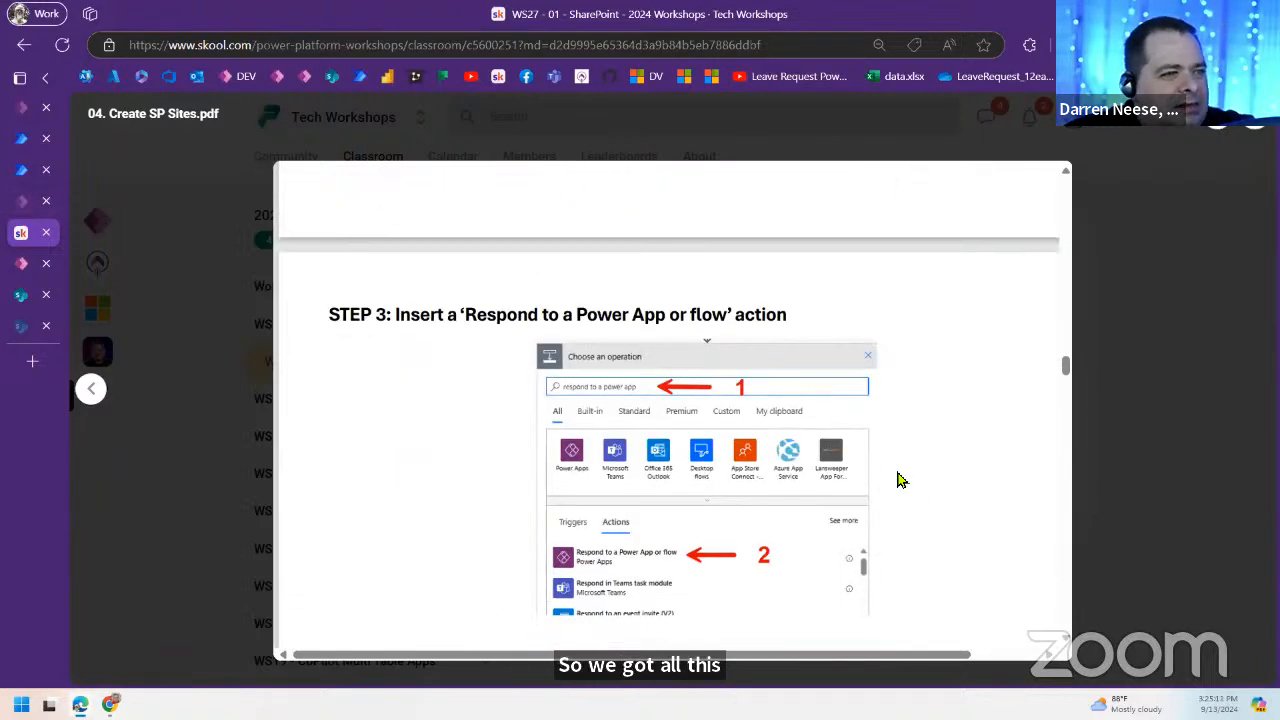
scroll(780, 420, down, 1)
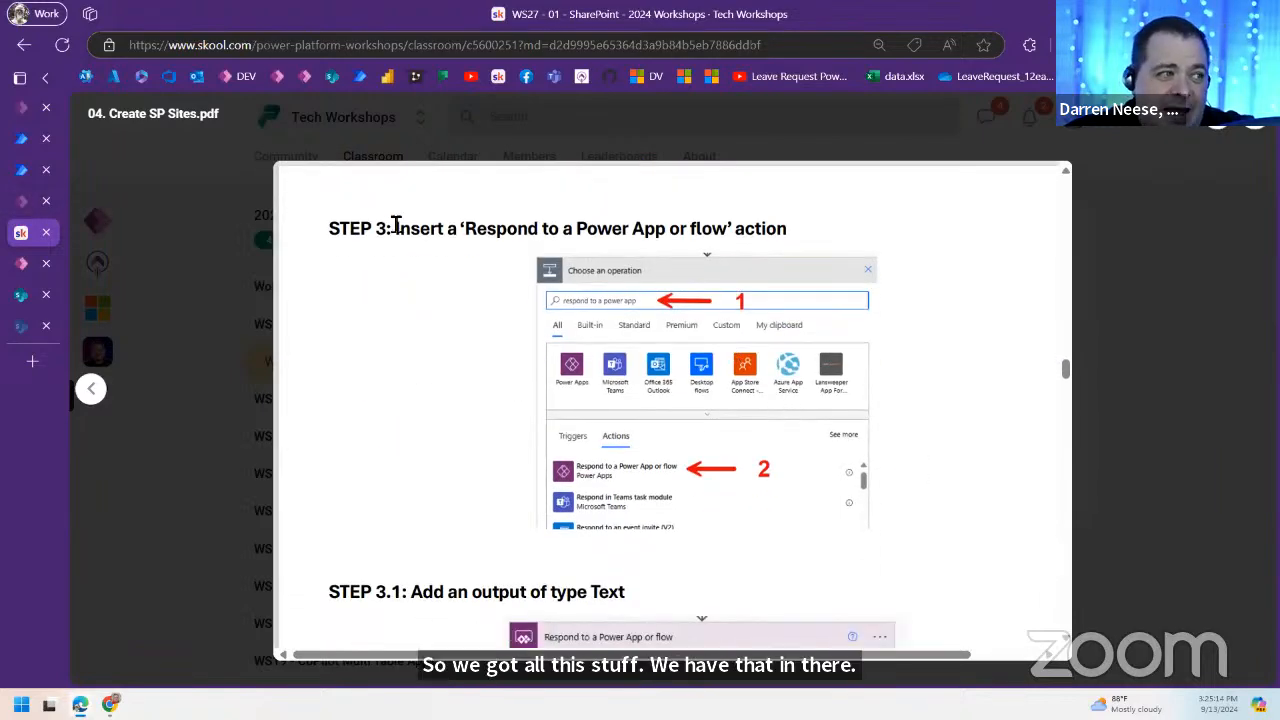
drag(407, 230, 837, 223)
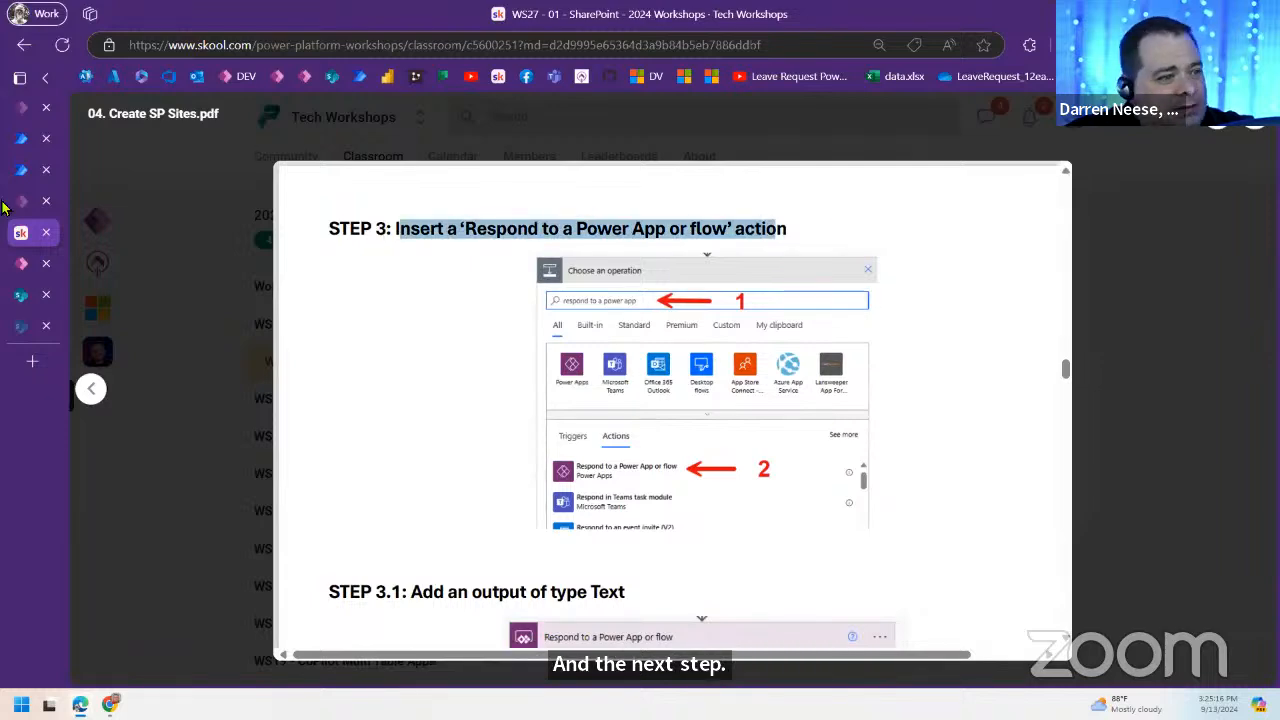
Step: Return to the PA_SP_Site_Create flow, save it, and collapse its HTTP request action and Power Apps (V2) trigger
click(21, 170)
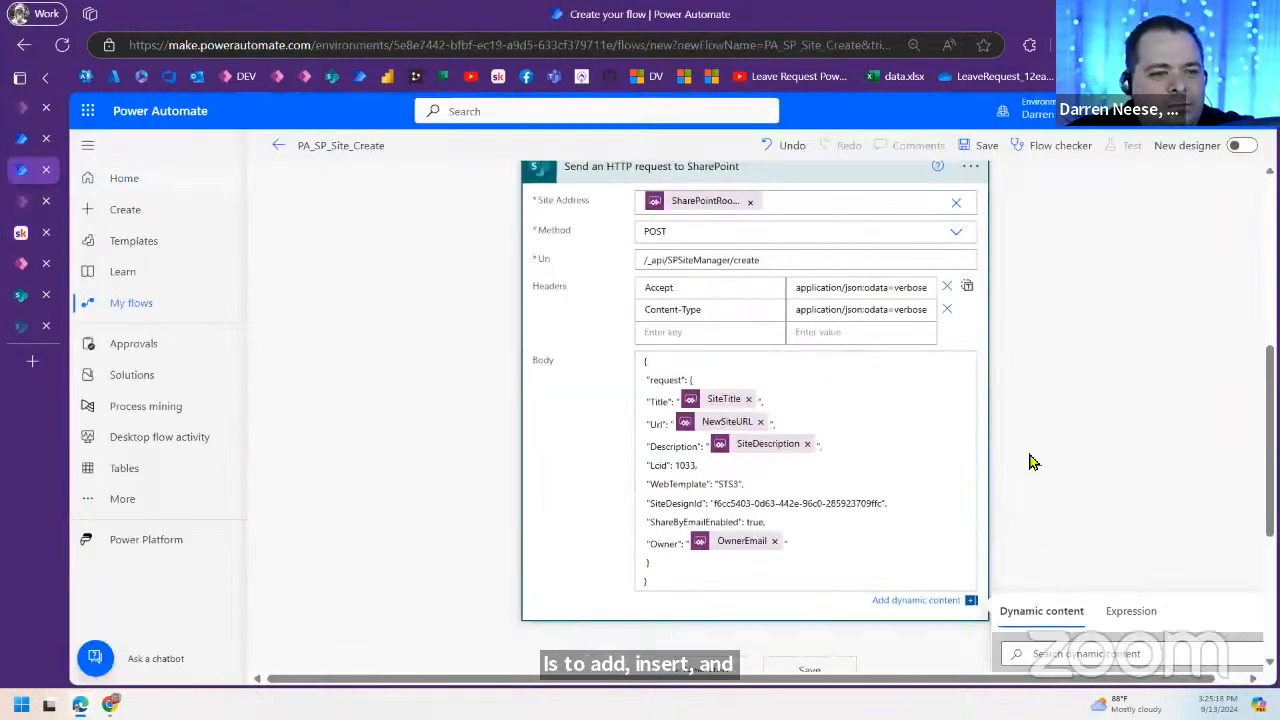
click(815, 659)
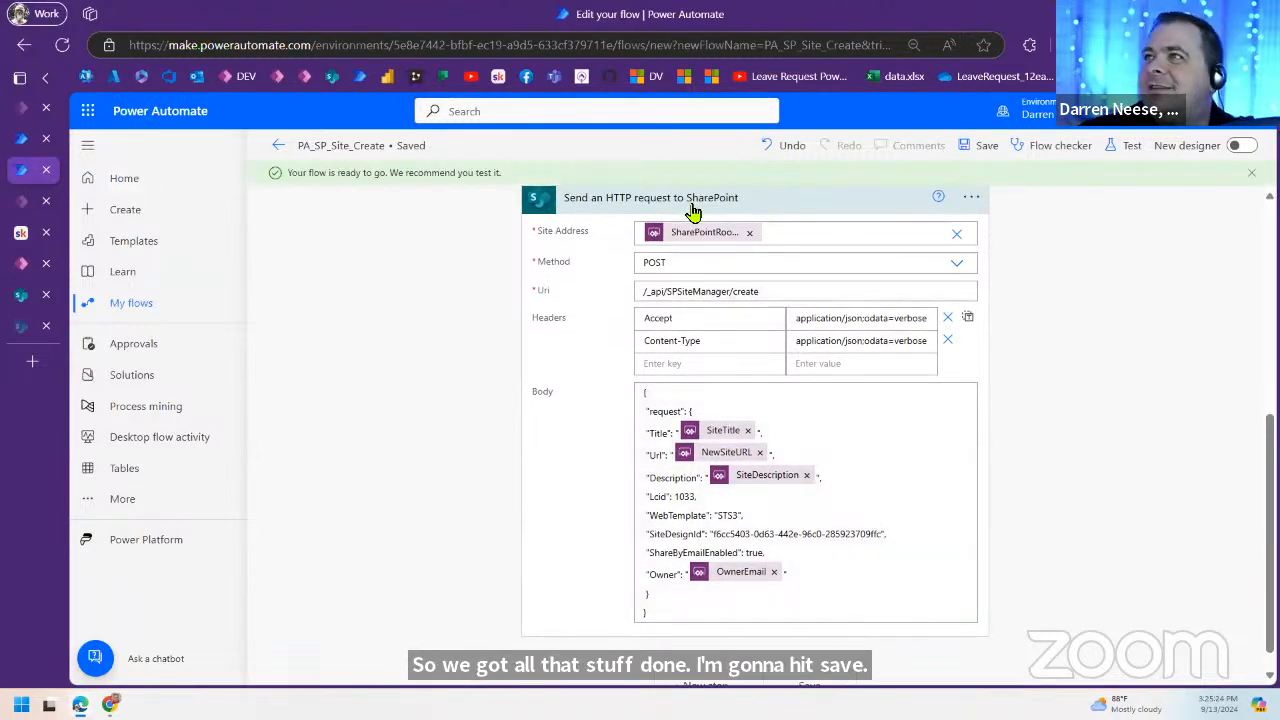
click(800, 205)
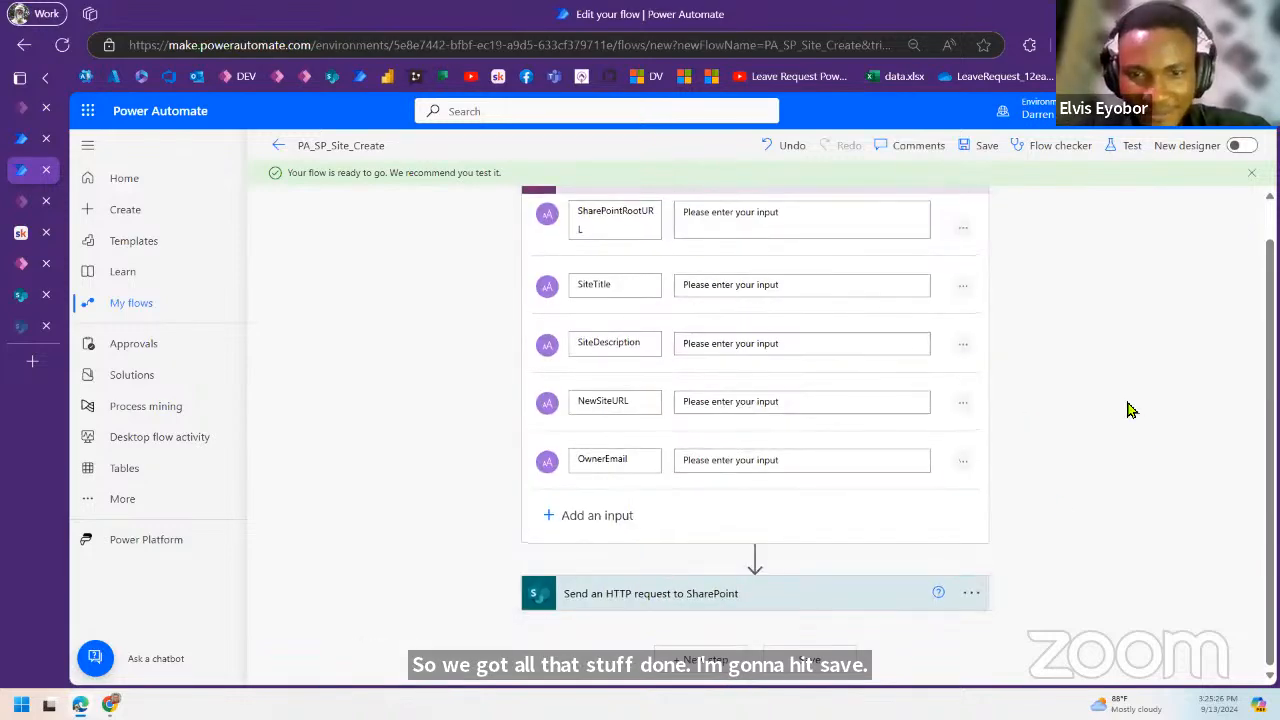
click(665, 215)
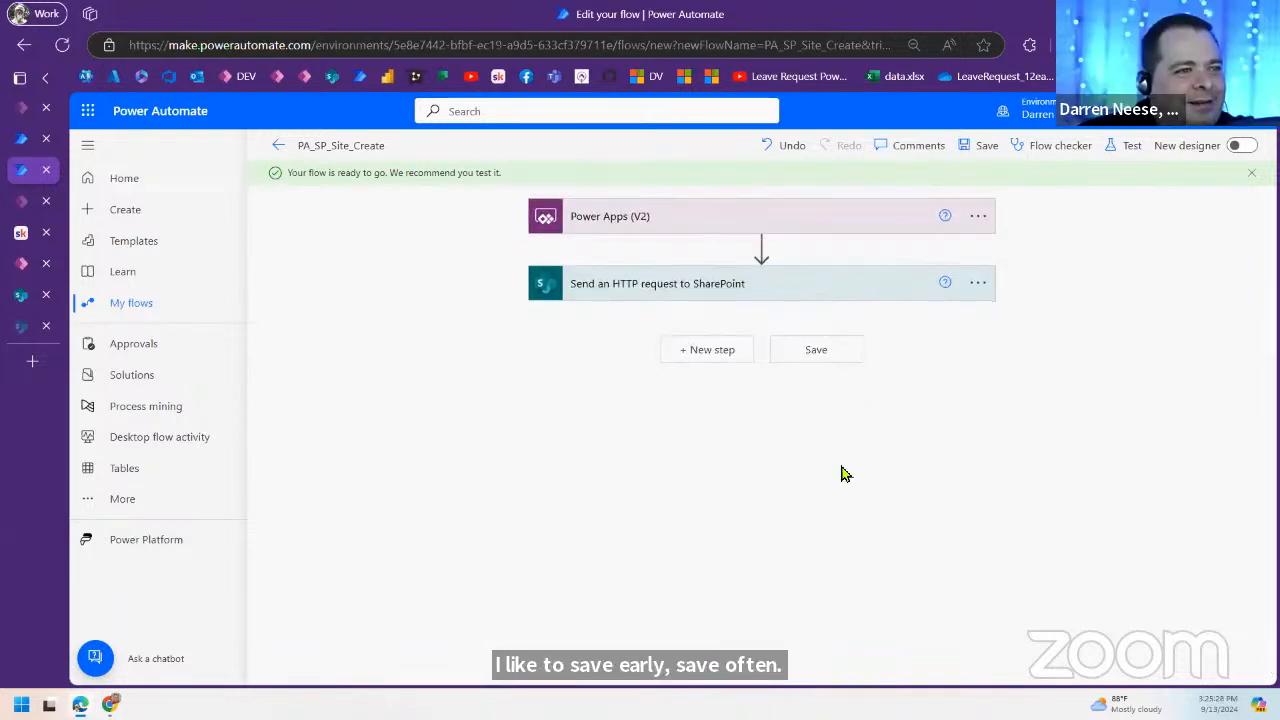
Step: Search the operations for Power Apps and add a 'Respond to a Power App or flow' action after the HTTP request
click(706, 351)
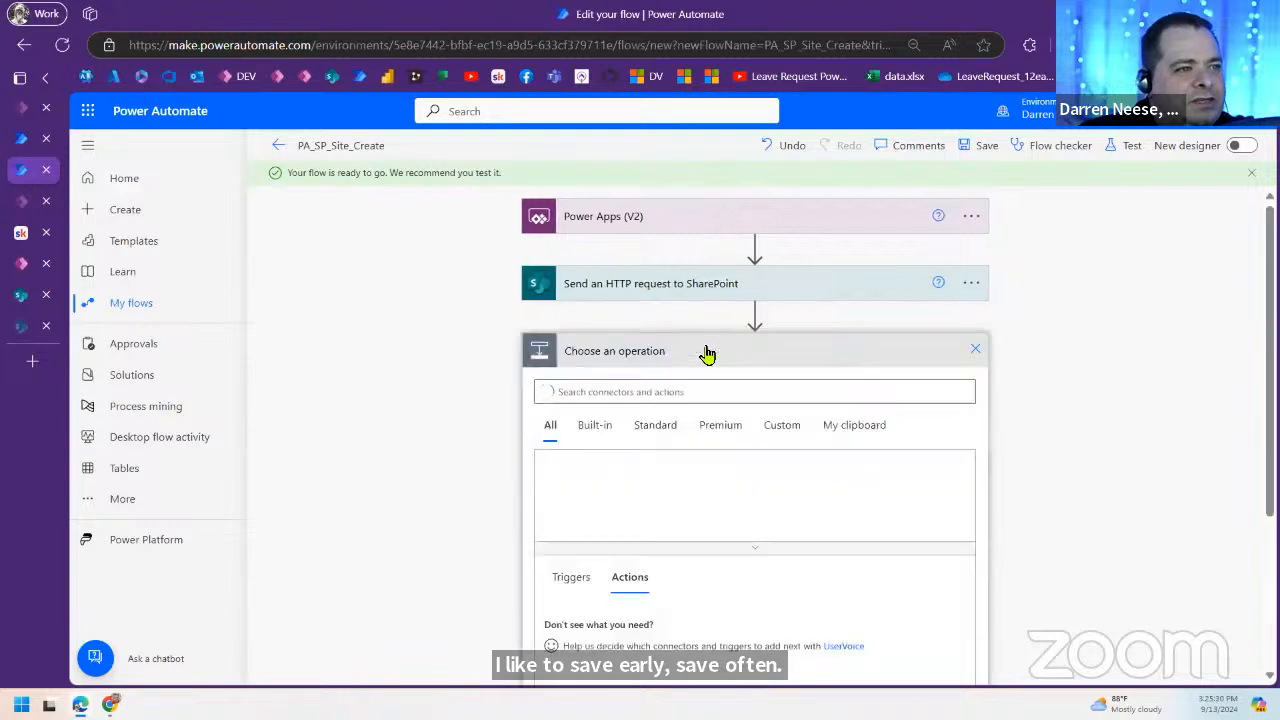
text(pOWER aPPS)
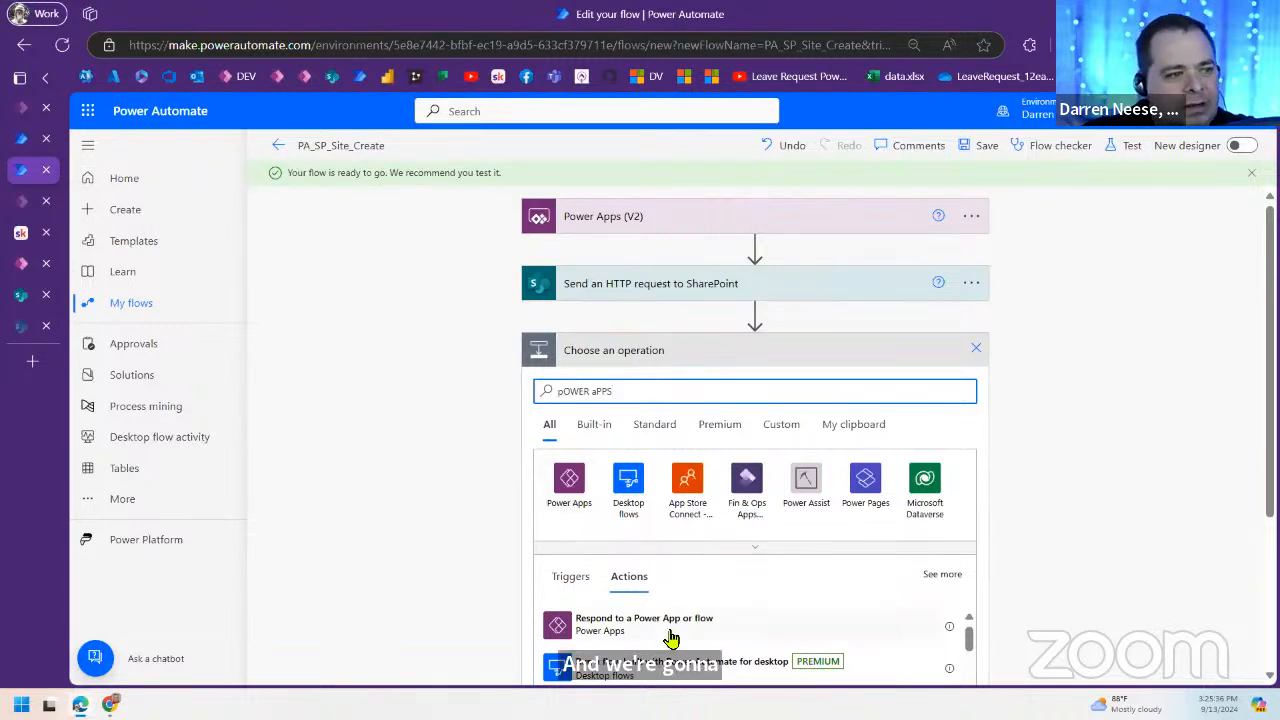
scroll(683, 627, down, 3)
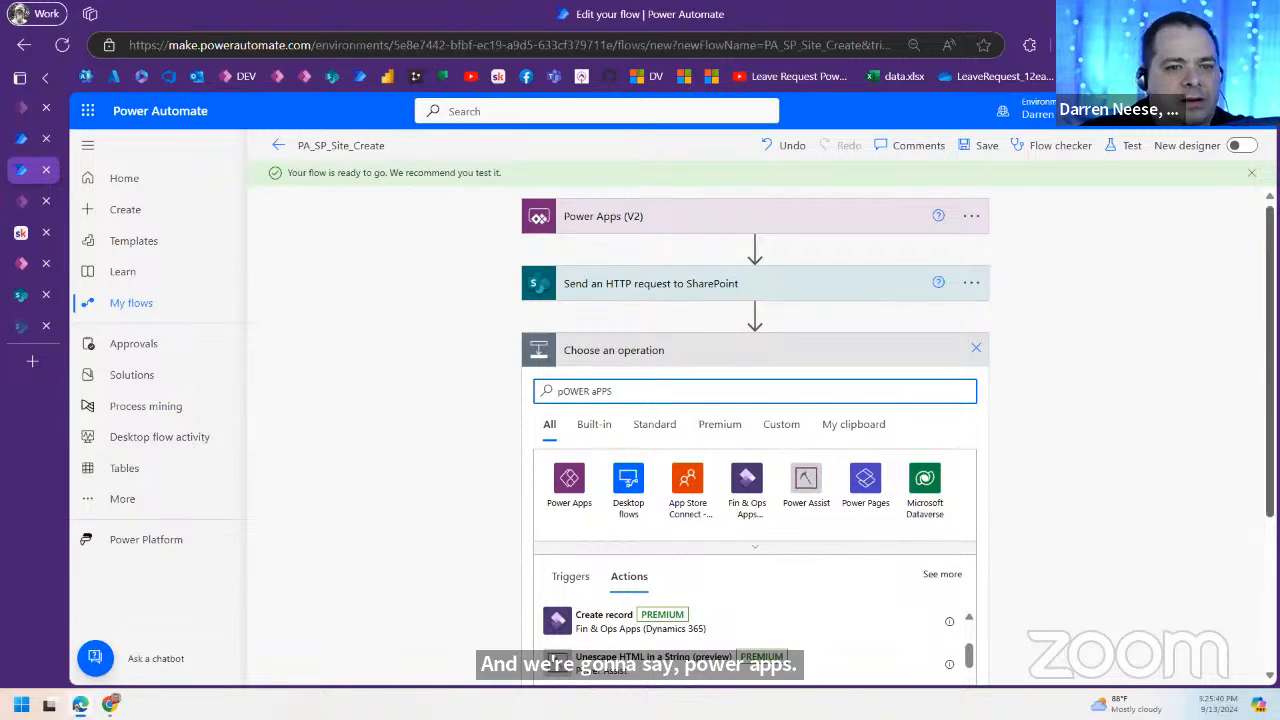
scroll(1078, 558, down, 3)
drag(966, 420, 969, 397)
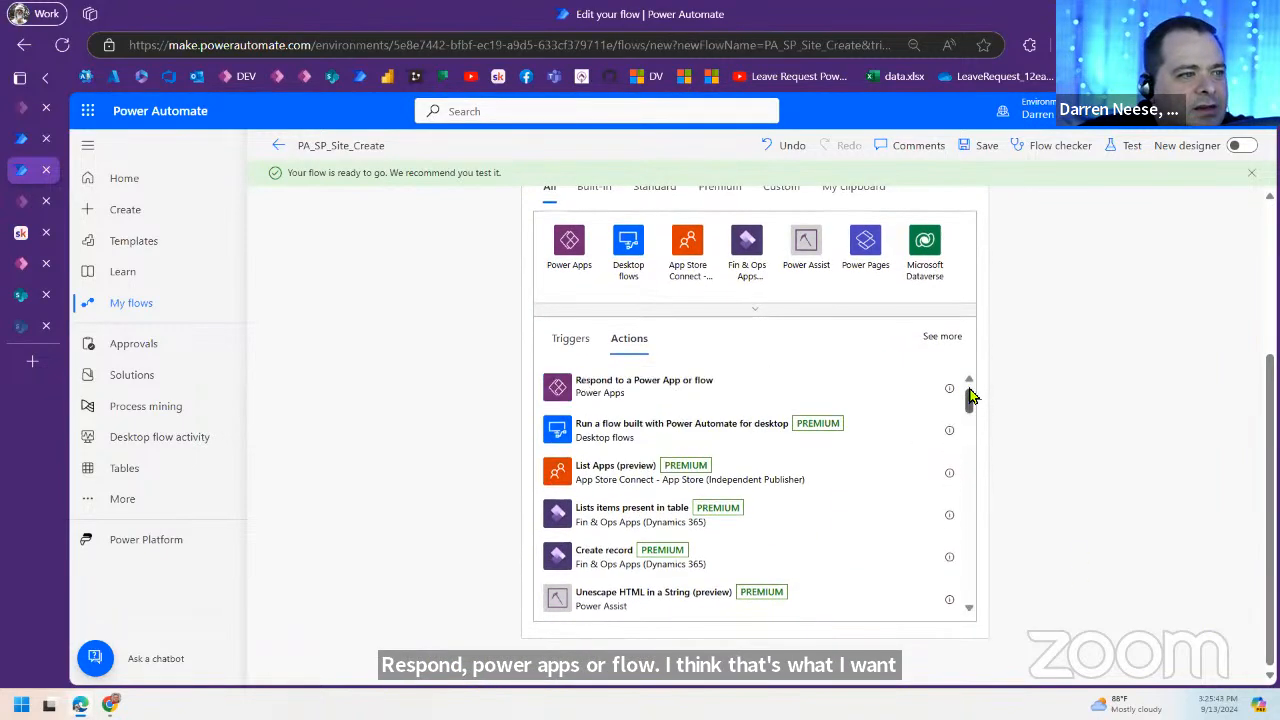
click(649, 396)
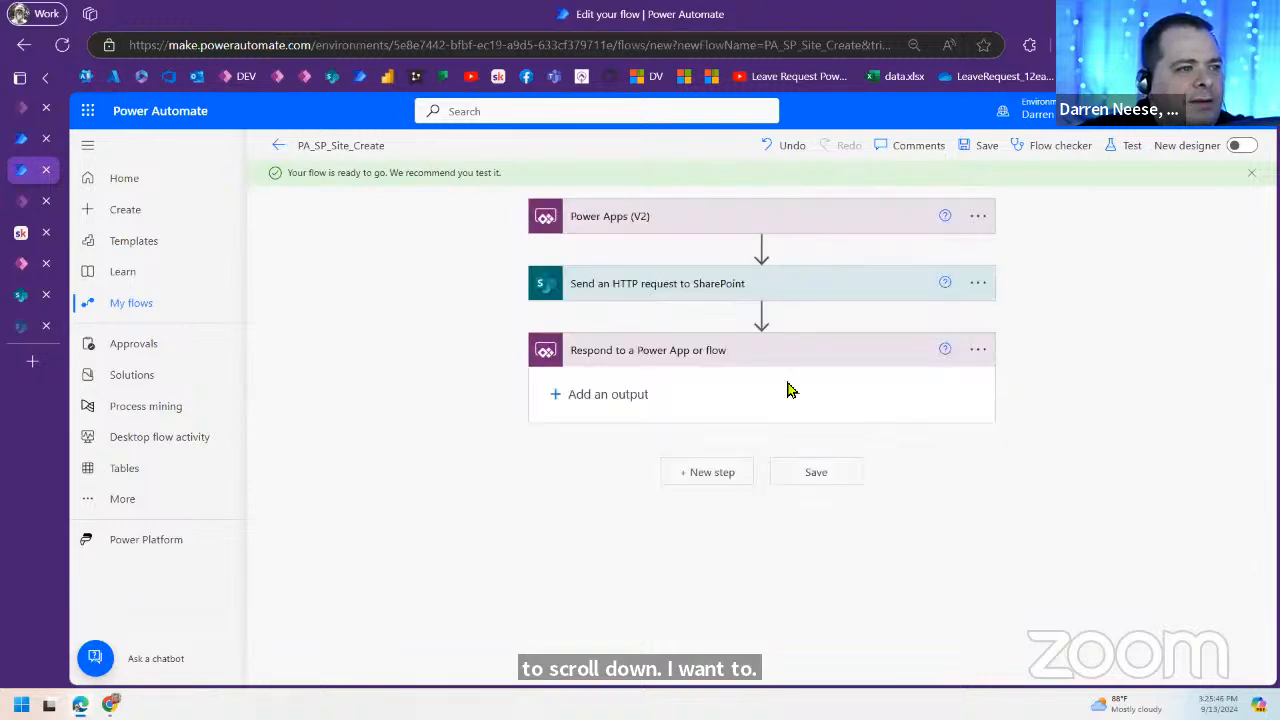
Step: Read the PDF's STEP 3.1 instructions for adding a Text output and copy the output name Response from them
click(20, 233)
scroll(967, 435, down, 3)
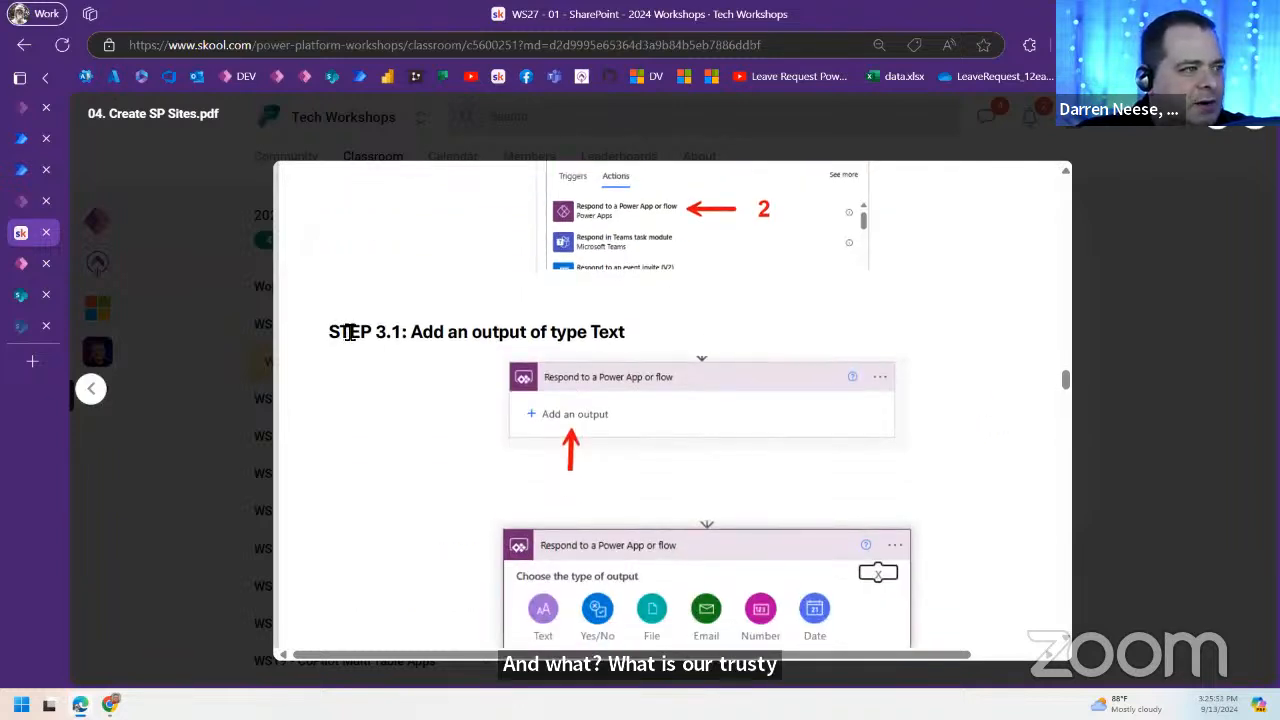
drag(340, 332, 628, 332)
scroll(950, 467, down, 2)
scroll(577, 444, down, 2)
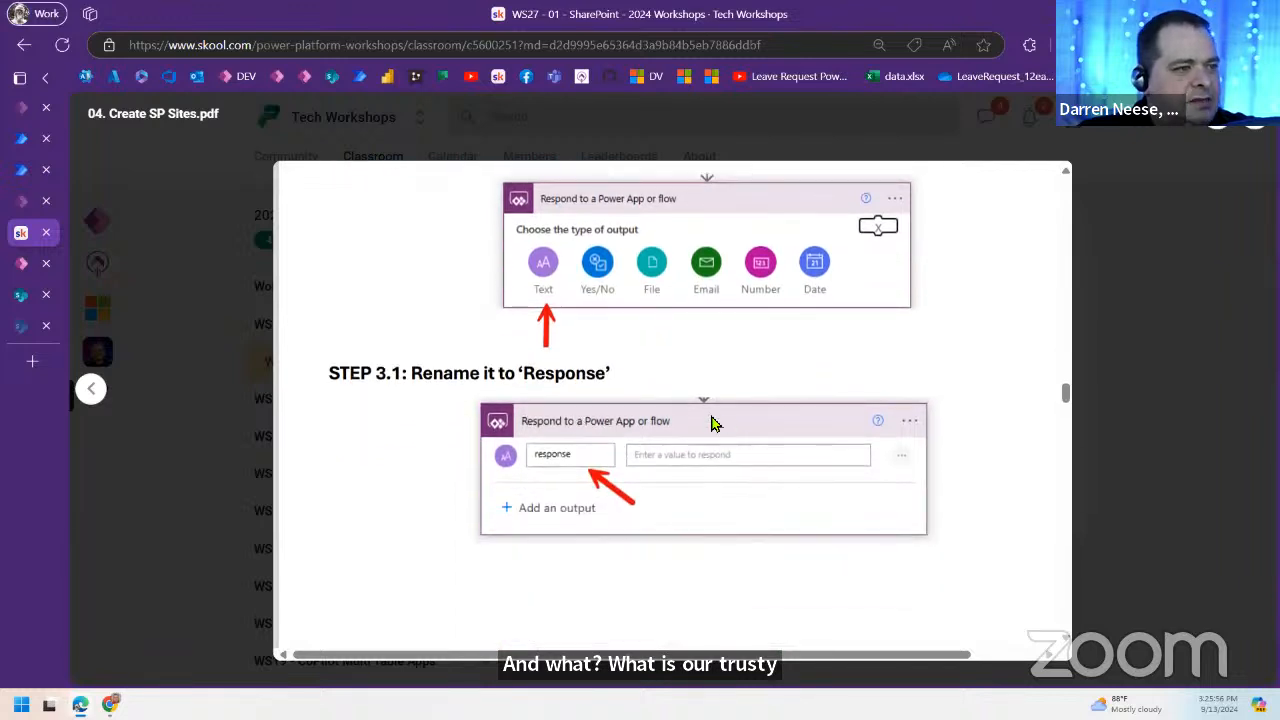
double_click(563, 375)
key(ctrl+c)
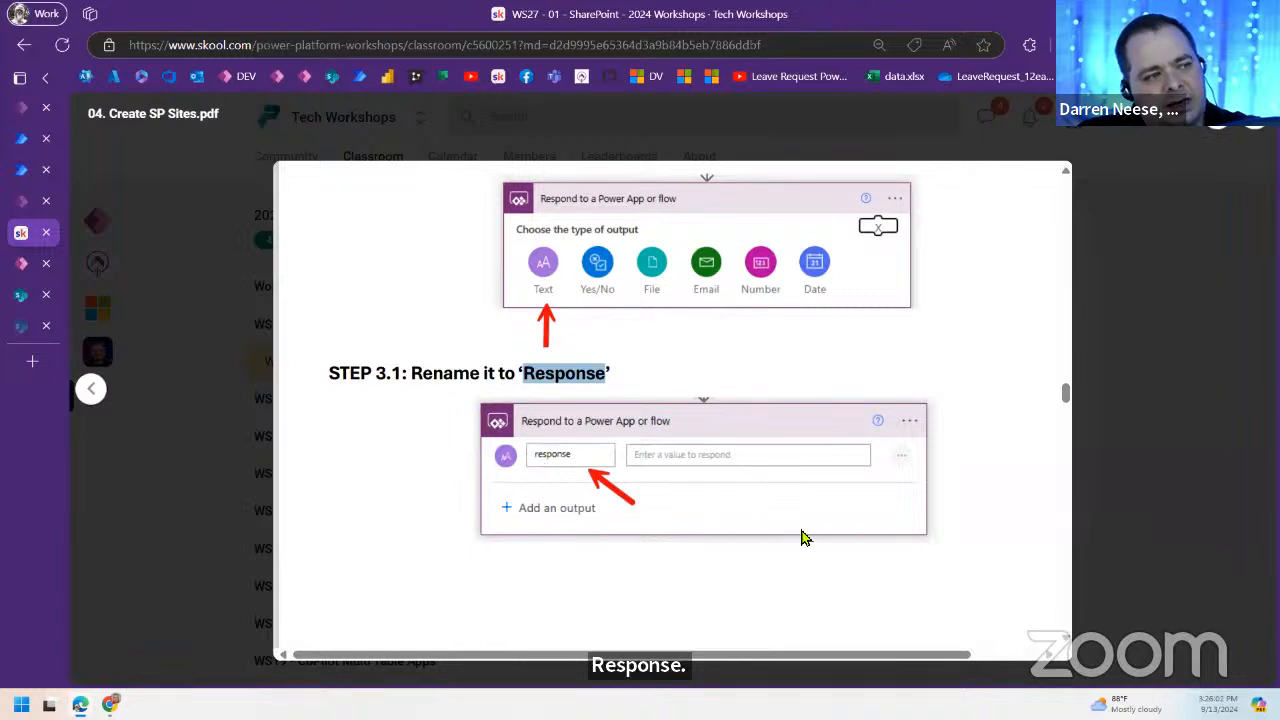
scroll(806, 537, down, 1)
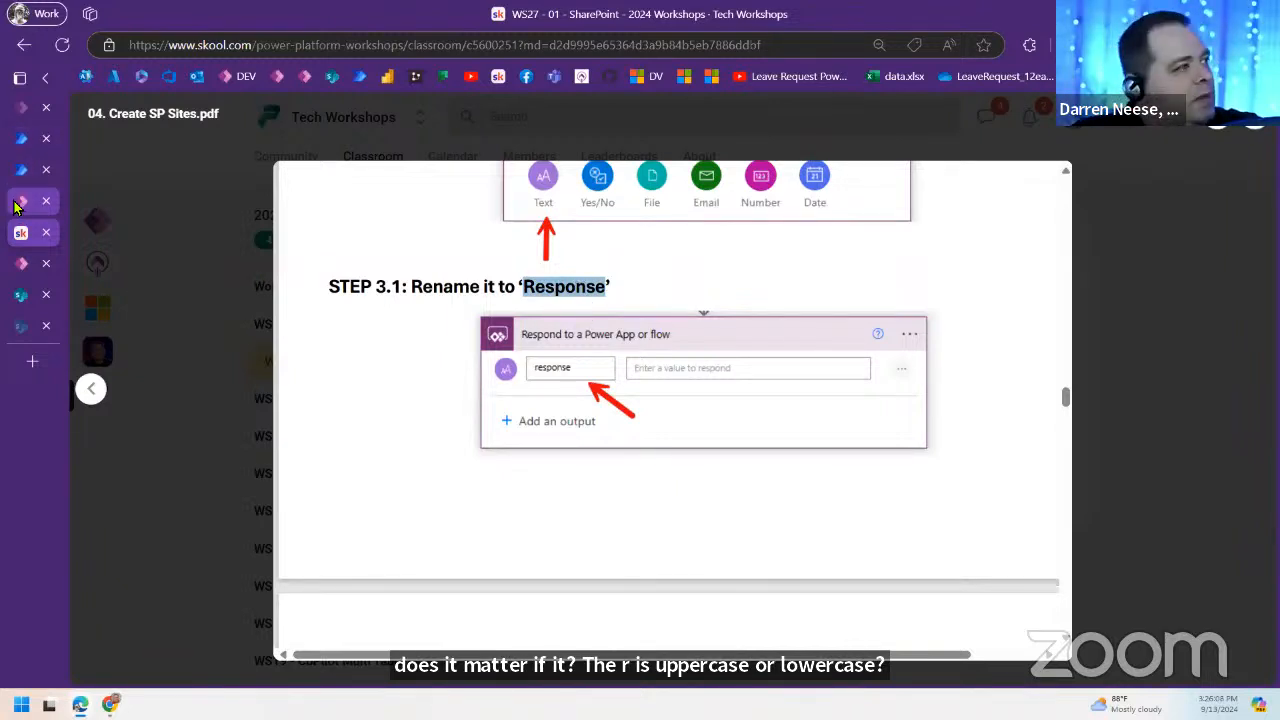
Step: Add a Text output to the 'Respond to a Power App or flow' action and name it response, with a lowercase r
click(21, 170)
click(567, 396)
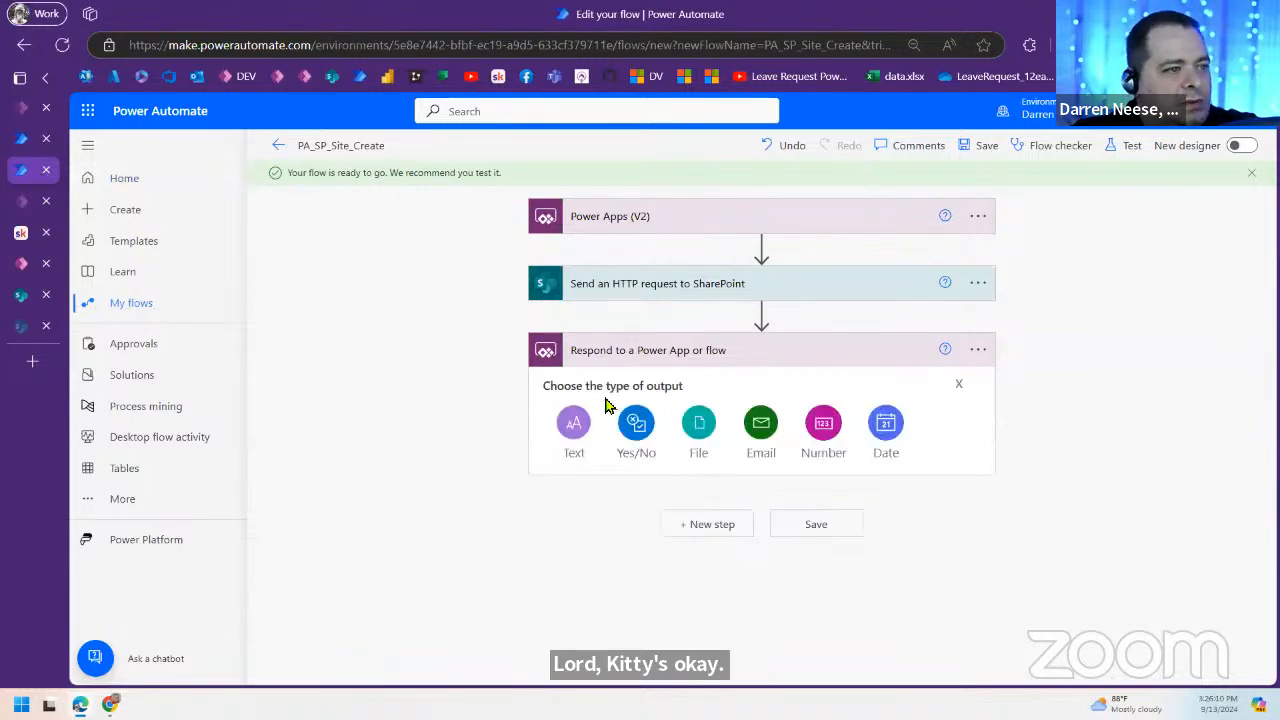
click(578, 432)
click(650, 388)
key(ctrl+v)
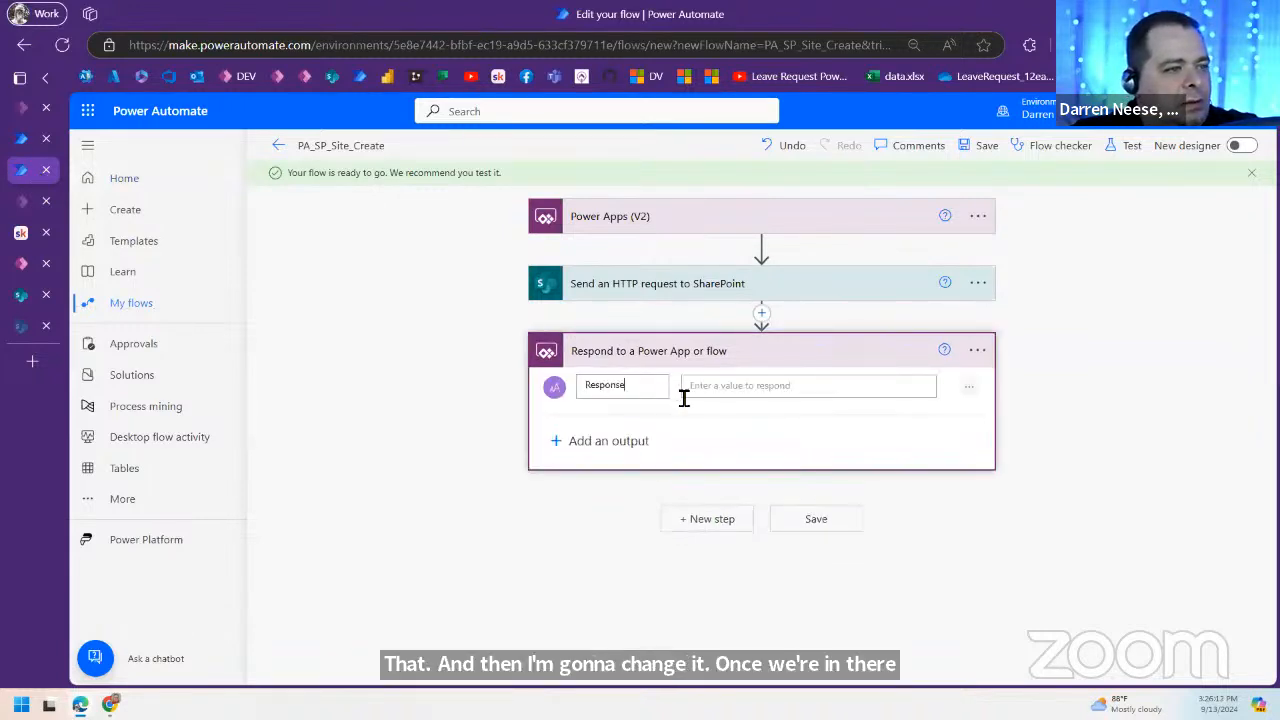
key(Left)
key(Left)
key(Left)
key(Left)
key(Left)
key(Left)
key(Left)
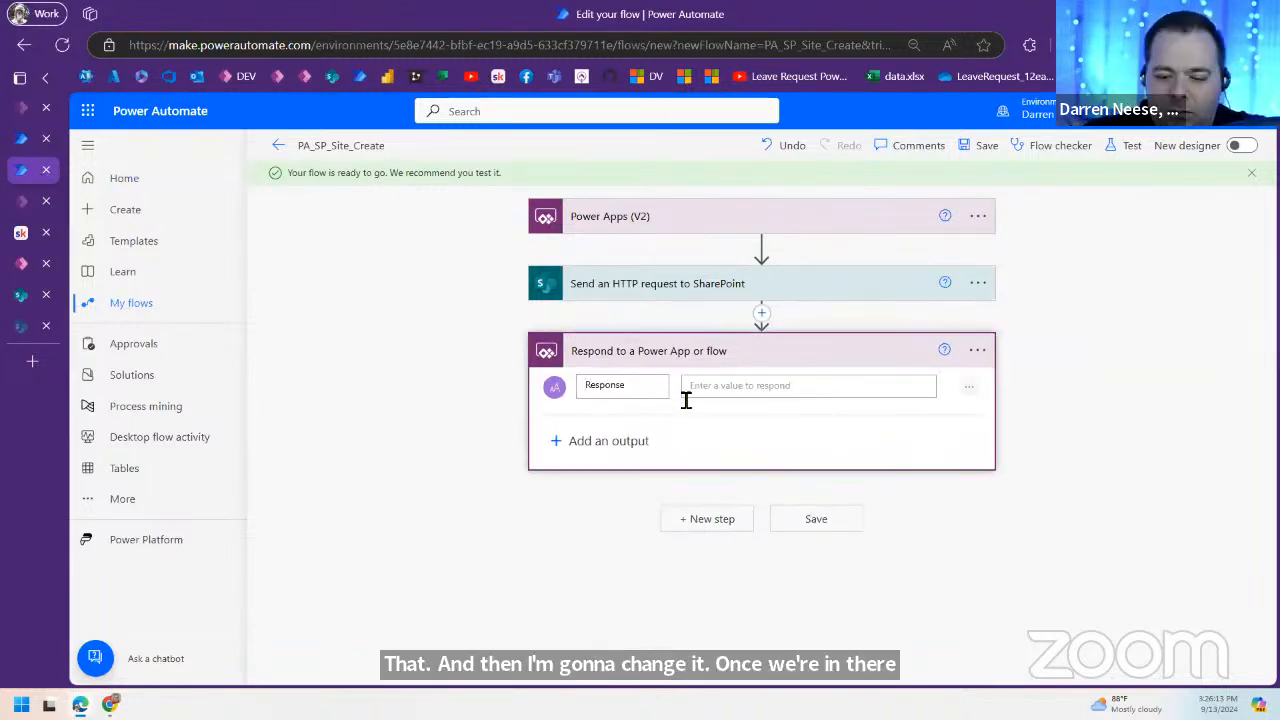
Step: Examine STEP 3.2 in the PDF for the dynamic content required in the response output
click(22, 232)
scroll(790, 420, down, 2)
scroll(801, 432, down, 2)
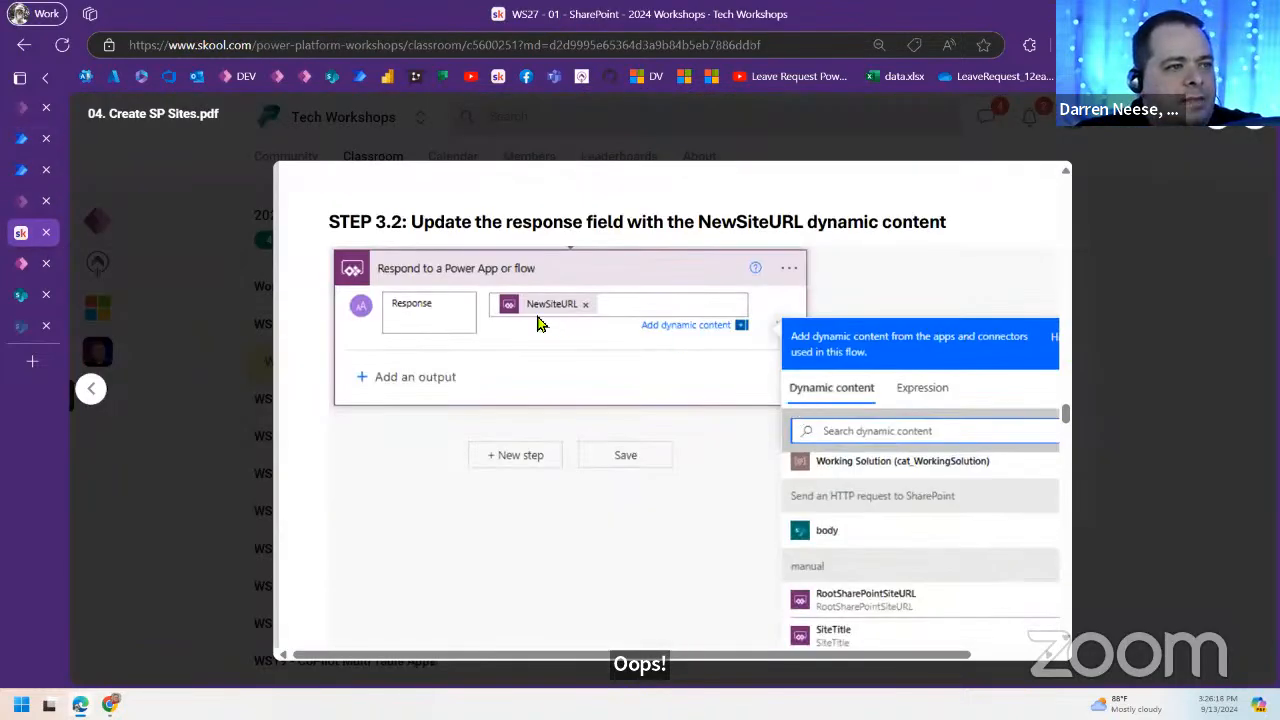
scroll(876, 451, down, 1)
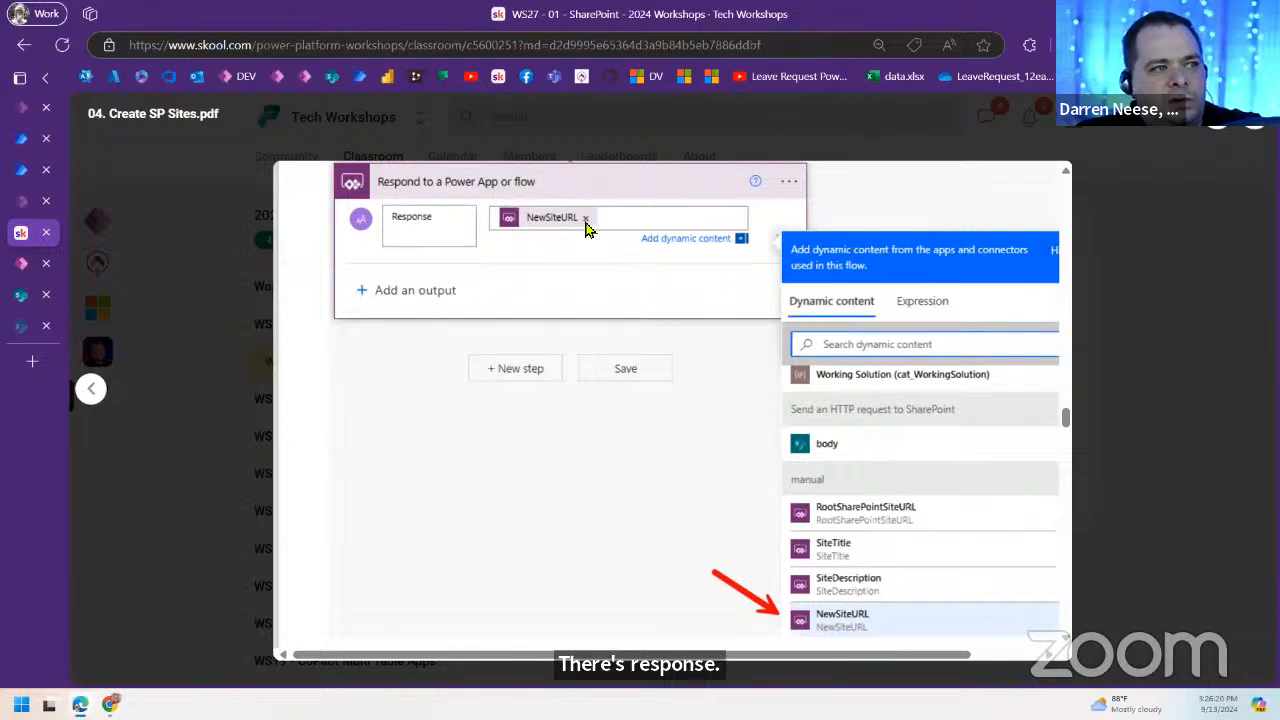
scroll(890, 507, down, 2)
scroll(890, 507, up, 3)
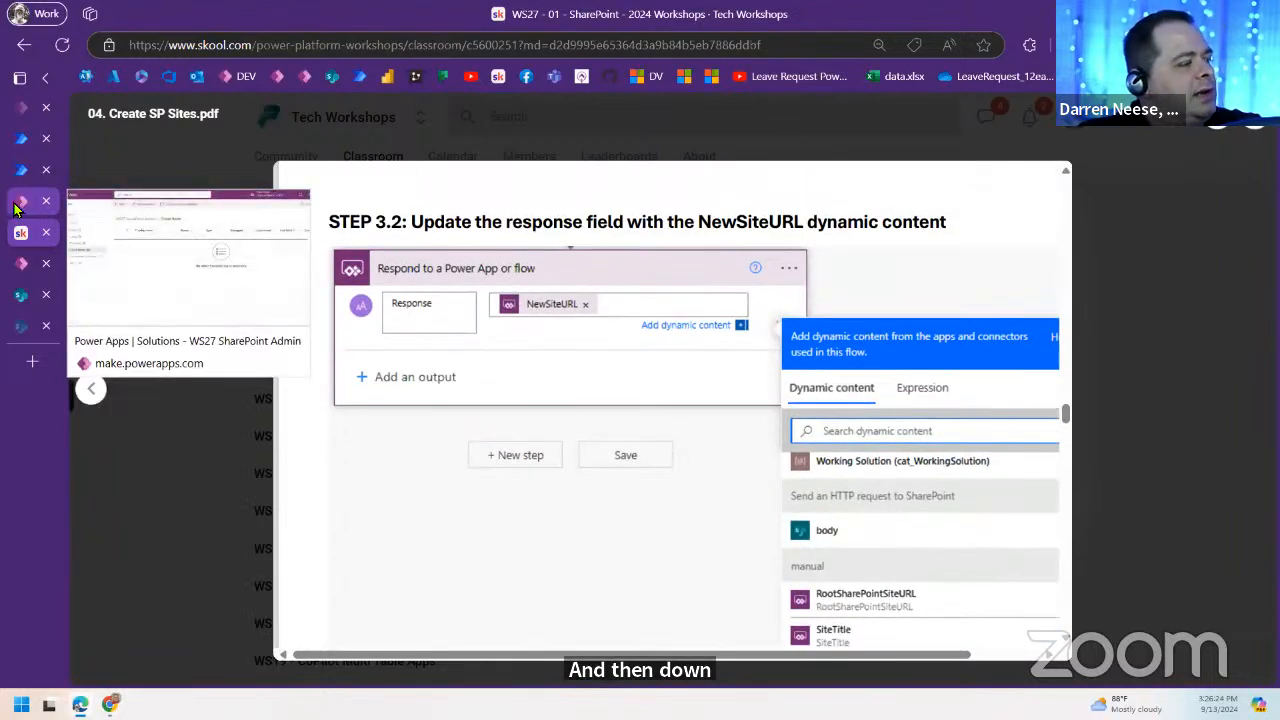
Step: Set the response output's value to the NewSiteURL dynamic content and save the PA_SP_Site_Create flow
click(20, 171)
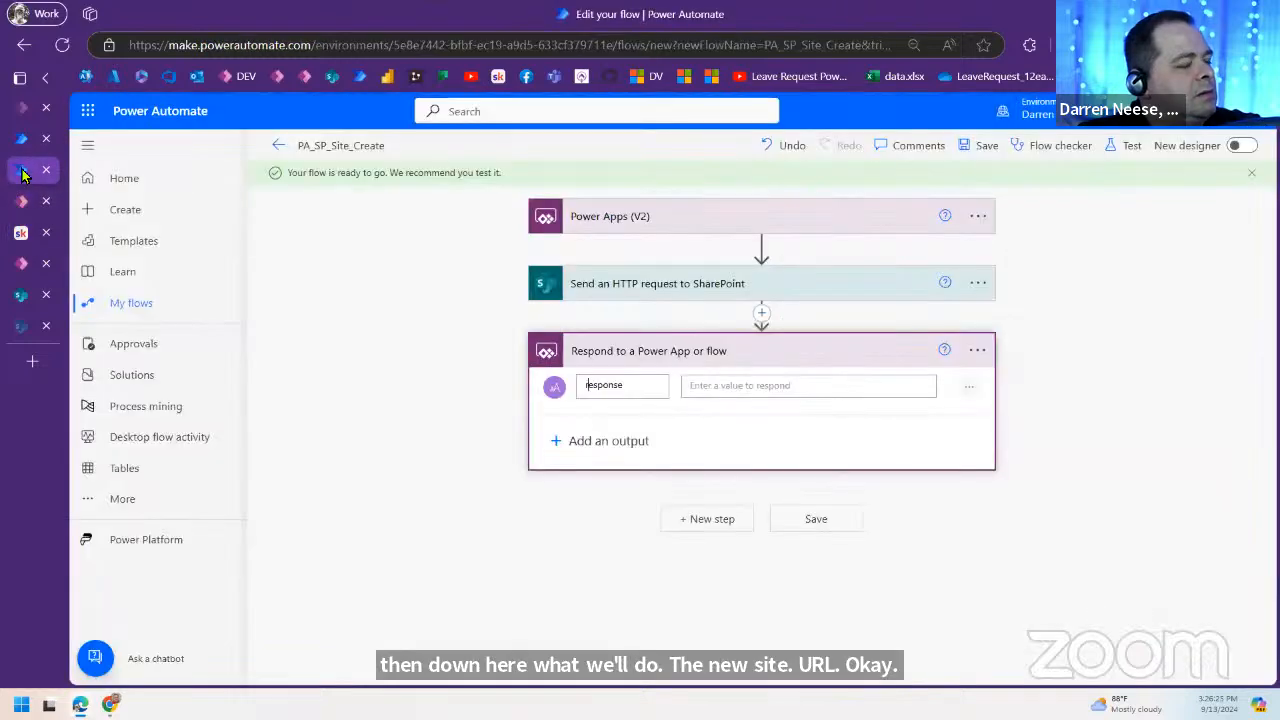
click(793, 391)
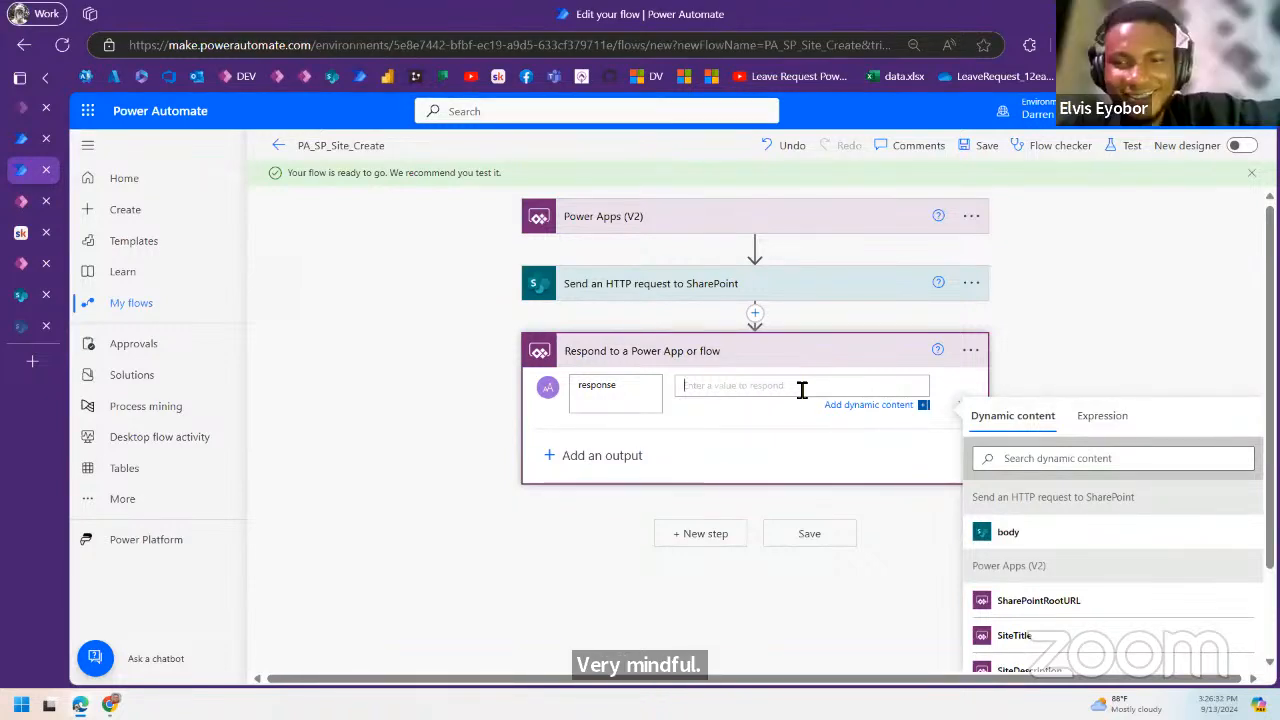
scroll(1057, 408, down, 1)
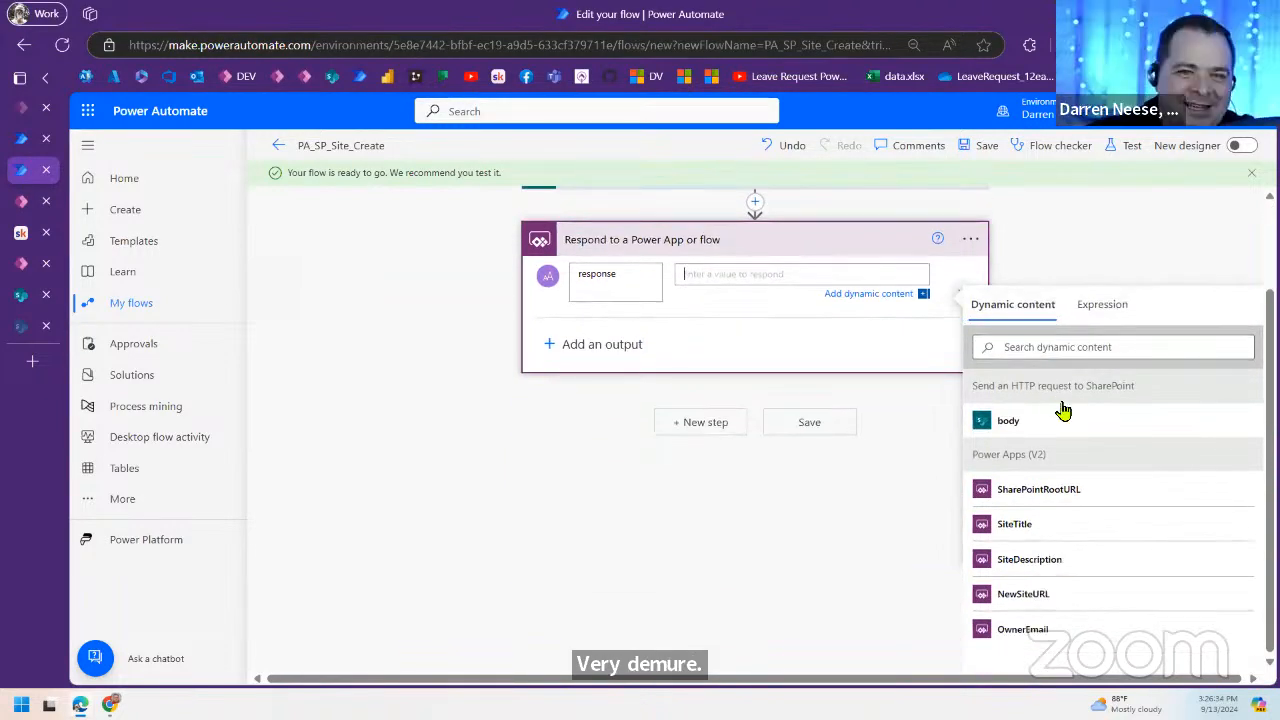
click(1062, 596)
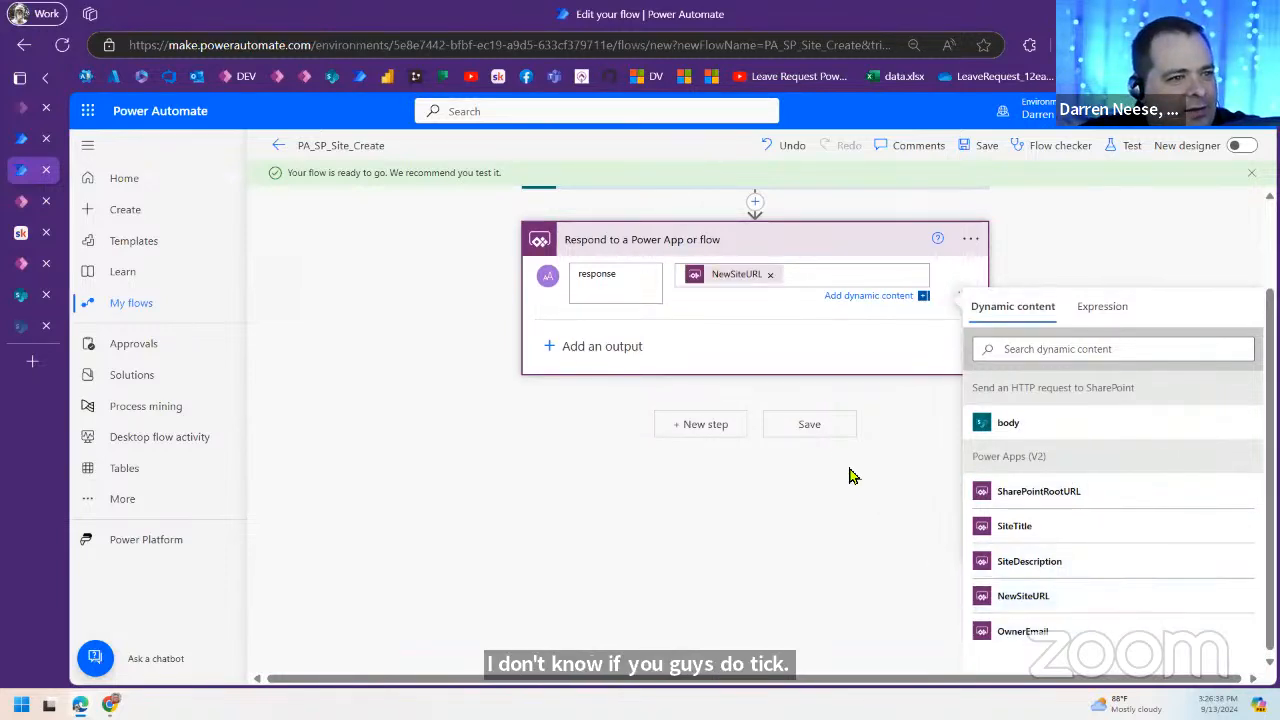
click(822, 438)
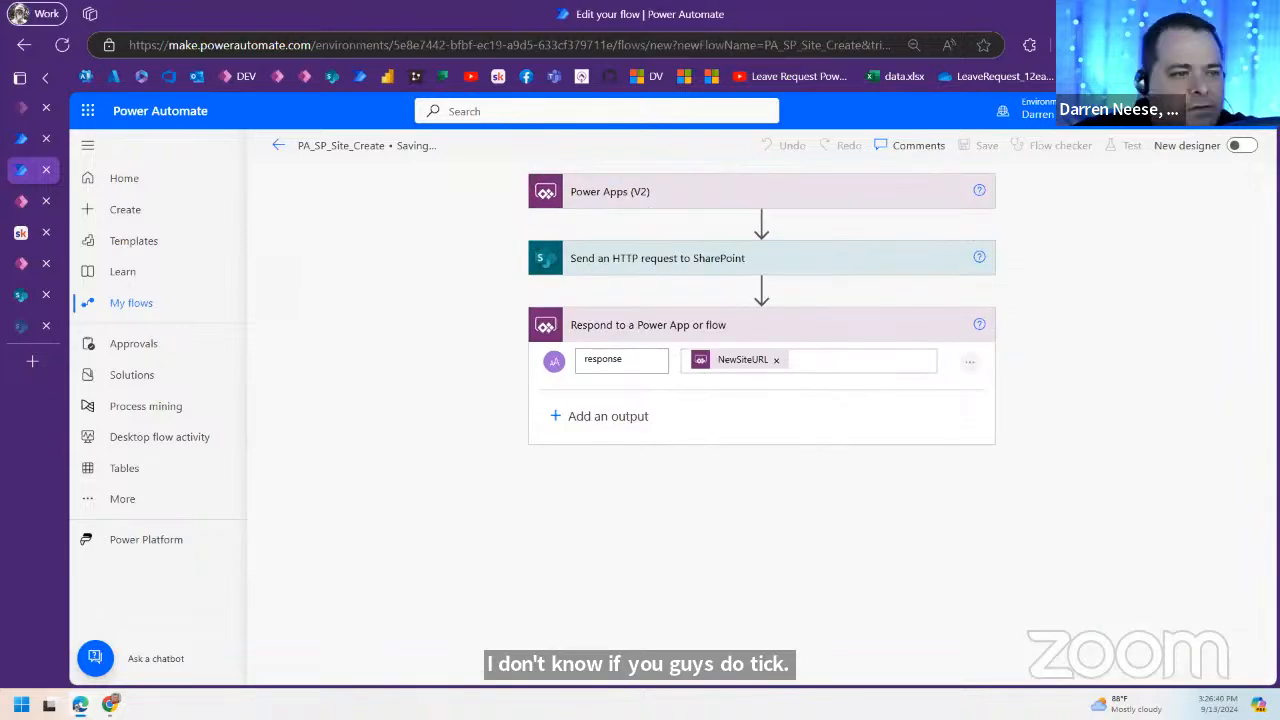
Step: Switch to the workshop PDF and review the entire flow overview and STEP 4 on connecting the flow to PowerApps
click(21, 232)
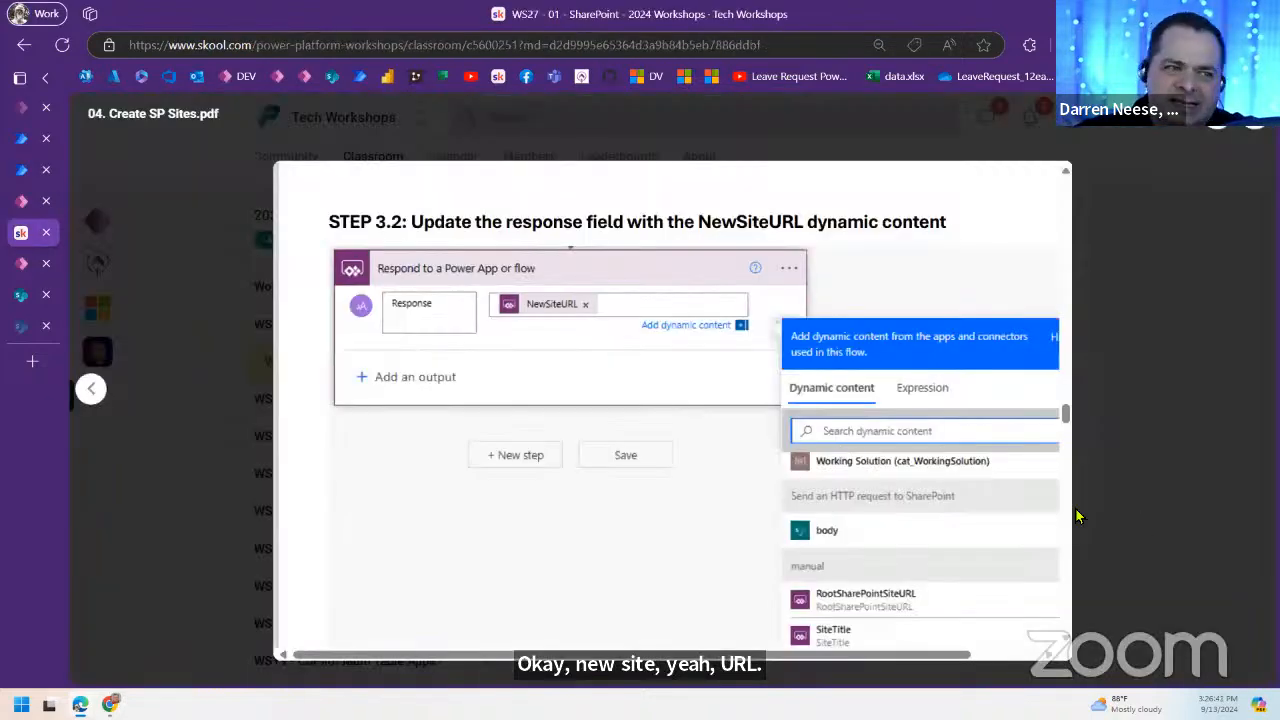
scroll(726, 472, down, 10)
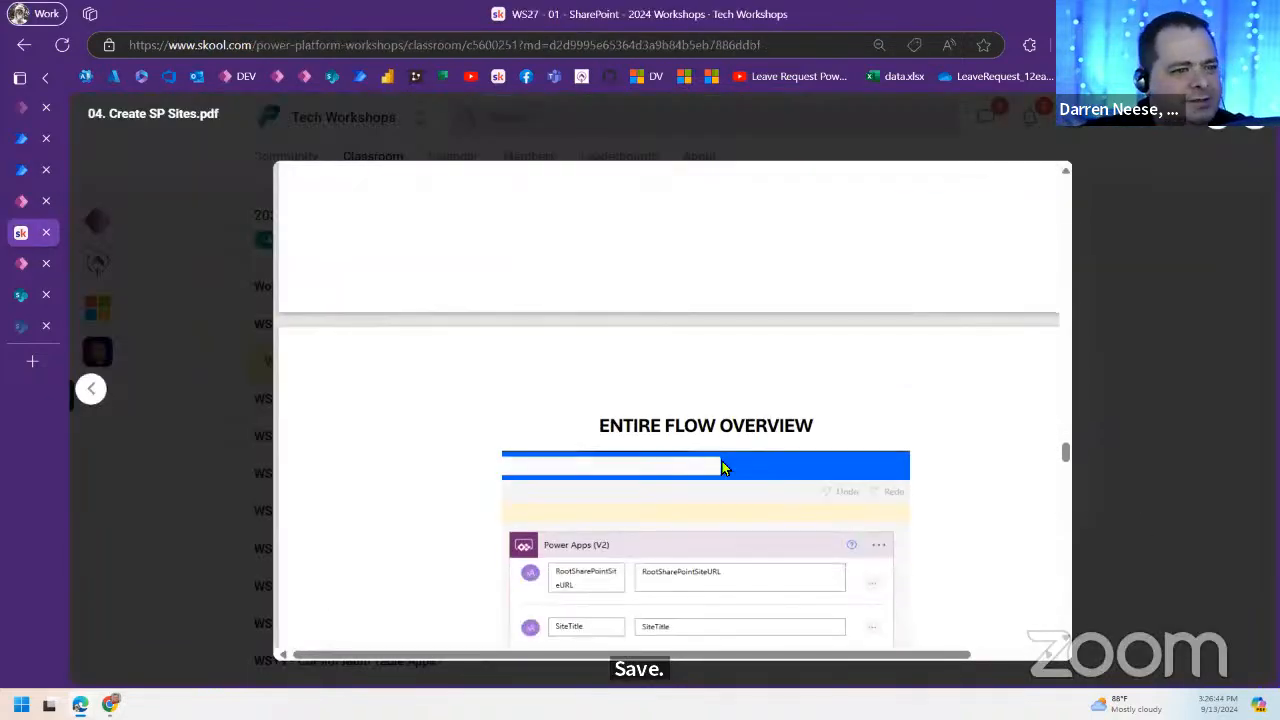
scroll(724, 465, down, 10)
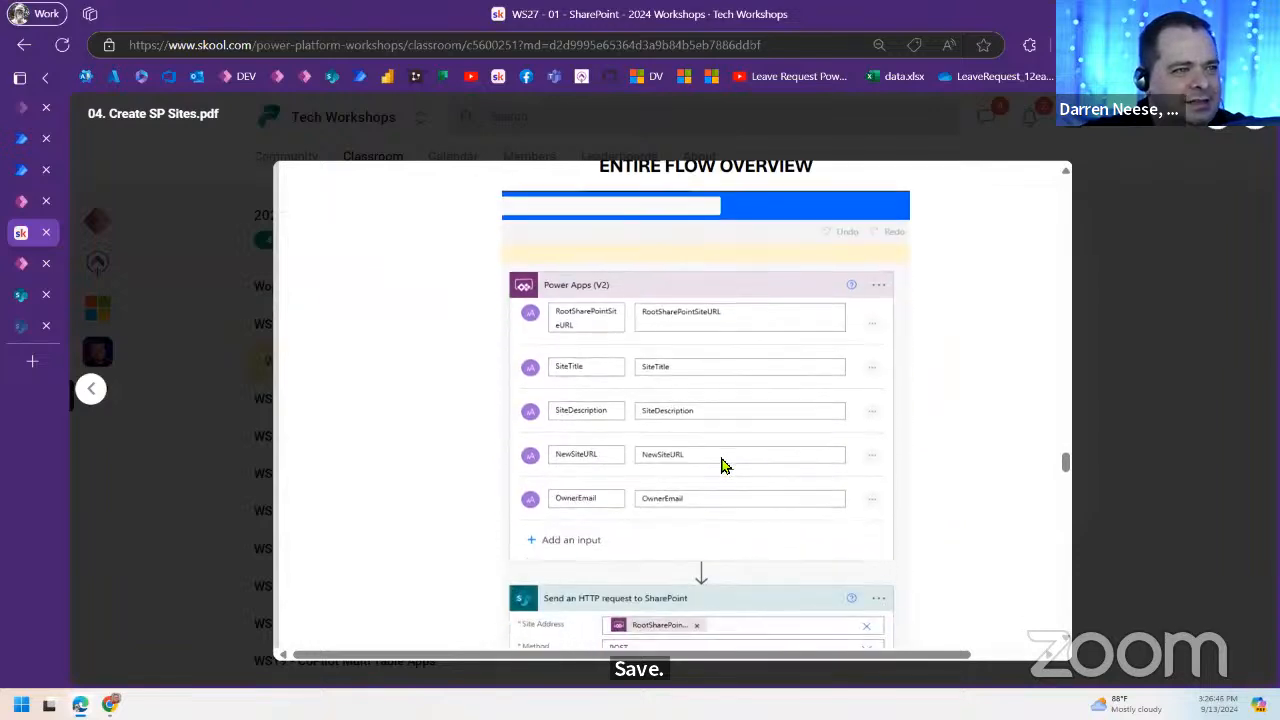
scroll(726, 467, down, 5)
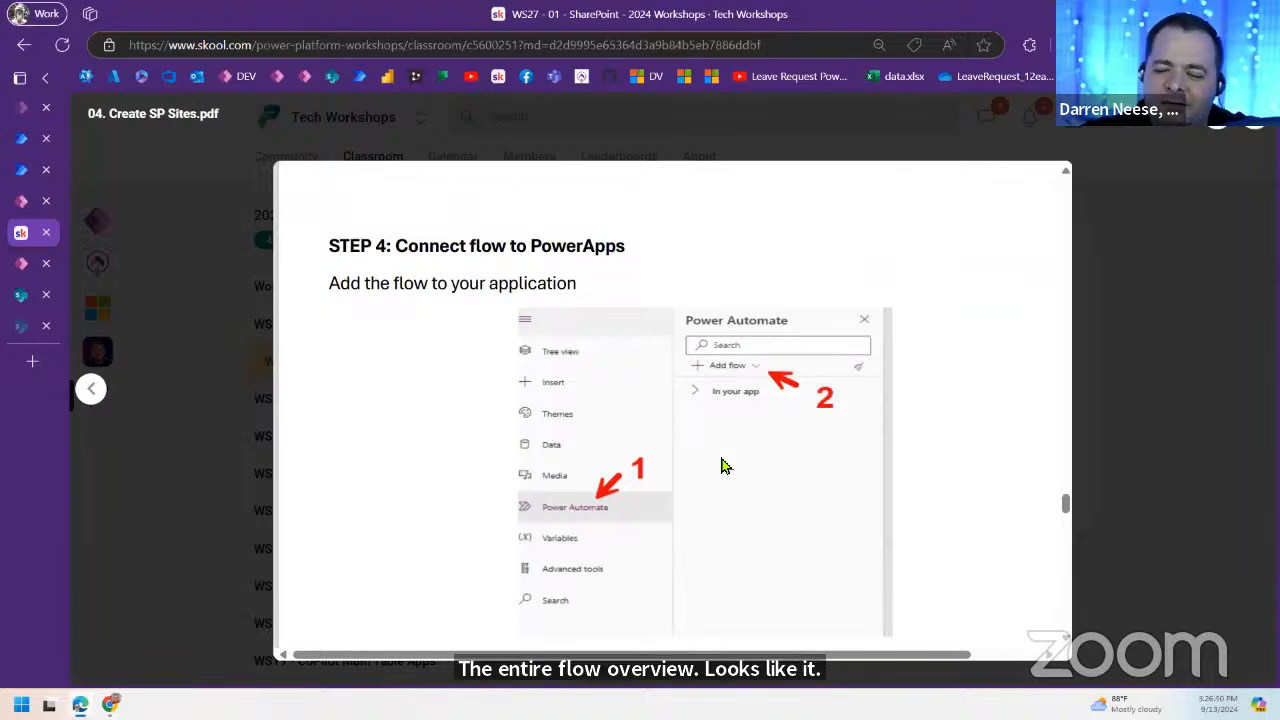
Step: Read STEP 4.1 in the PDF for the text input and button controls and the OnSelect code that trigger the flow
scroll(726, 465, down, 6)
scroll(727, 461, down, 5)
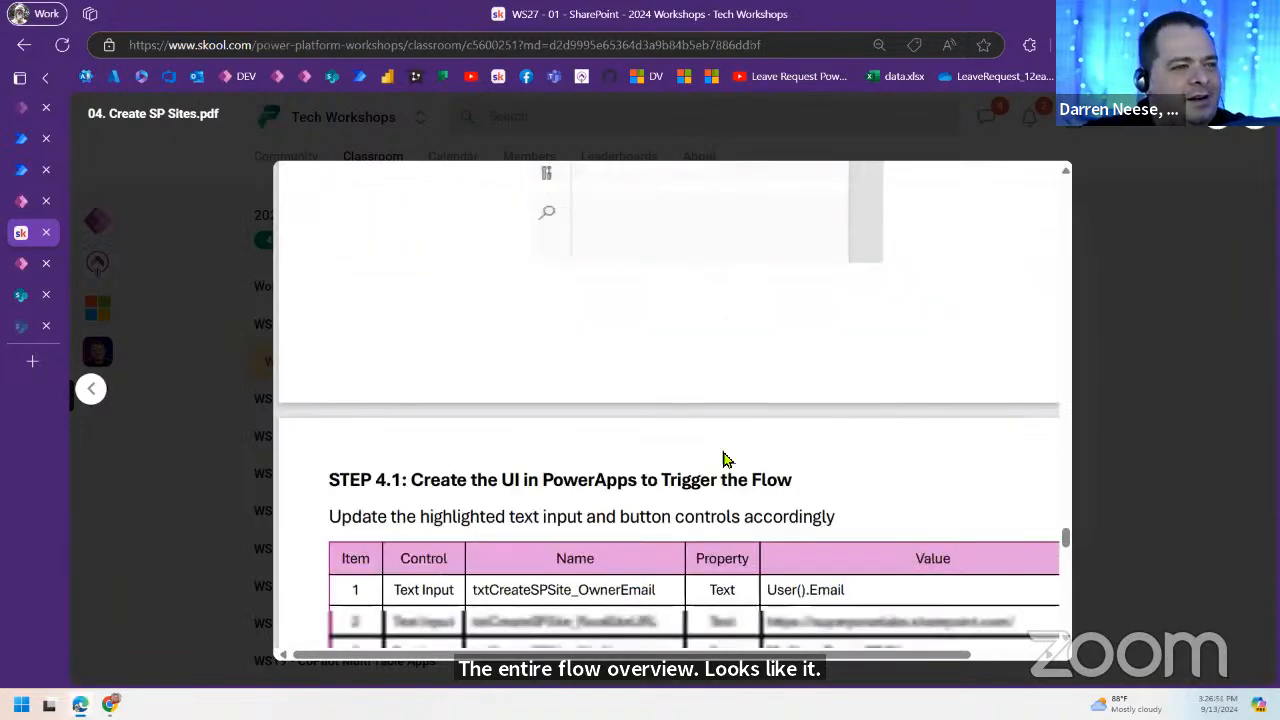
scroll(726, 456, up, 2)
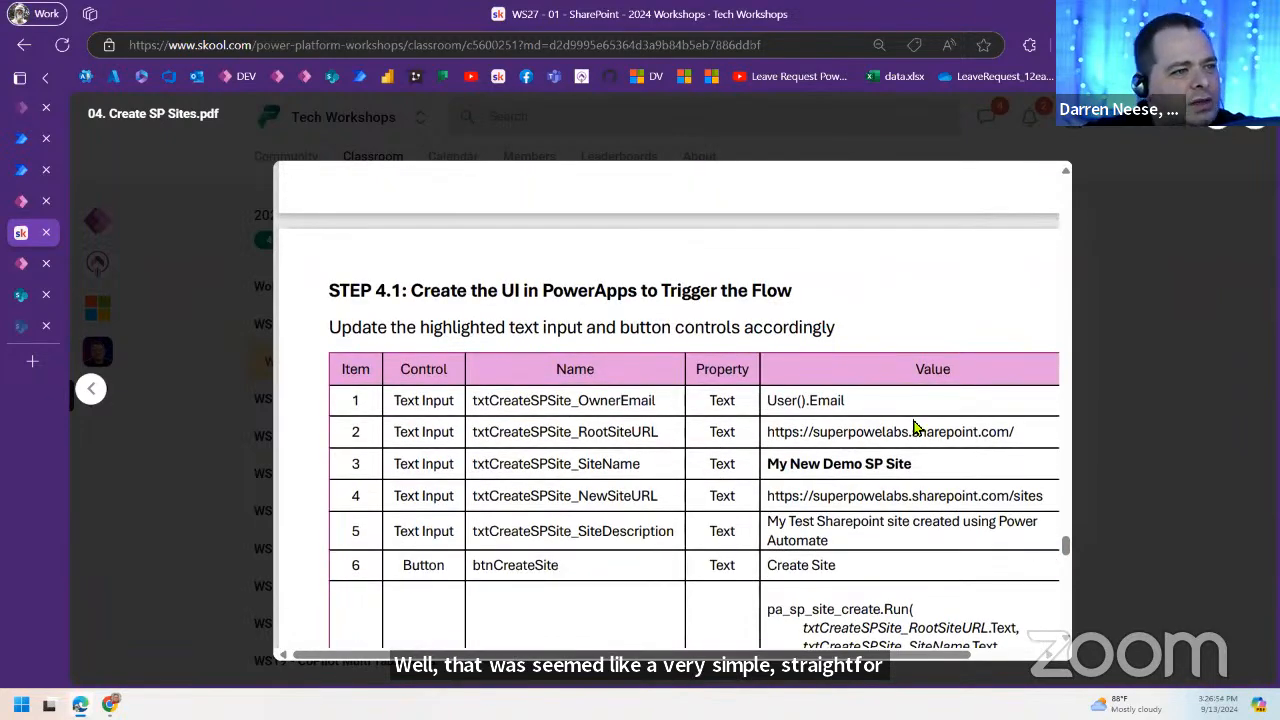
drag(411, 290, 795, 291)
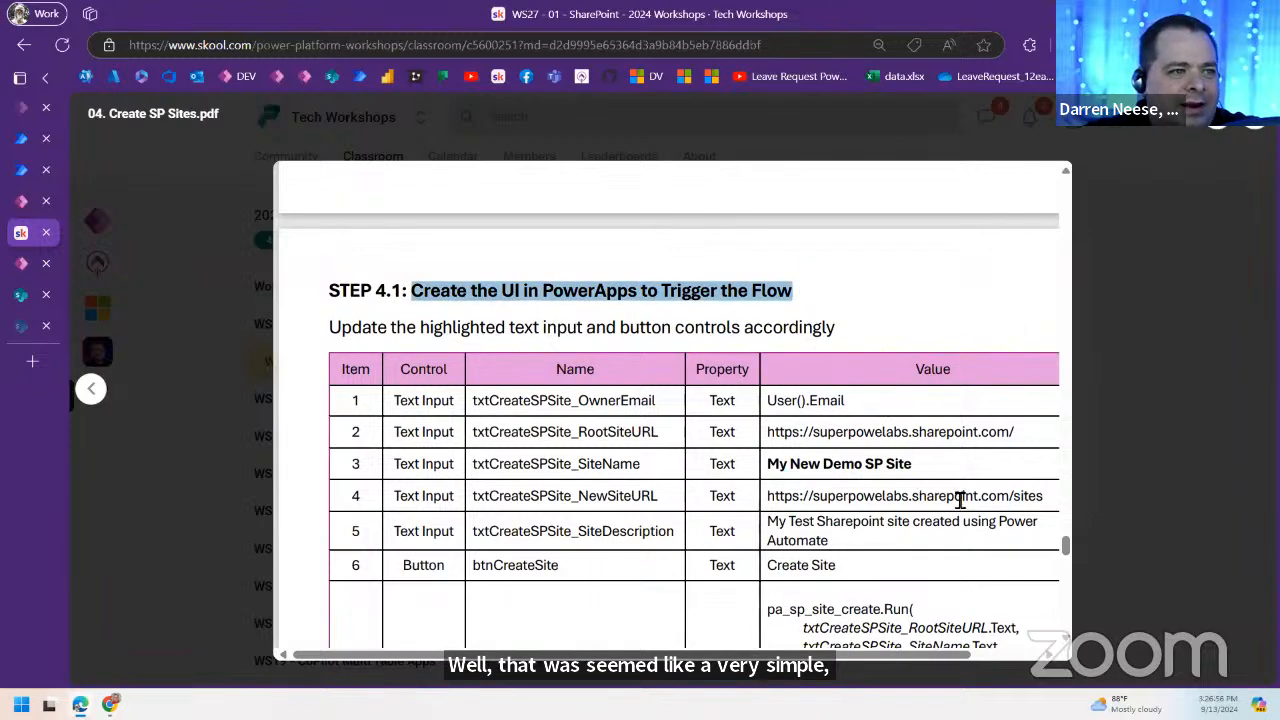
scroll(810, 517, down, 3)
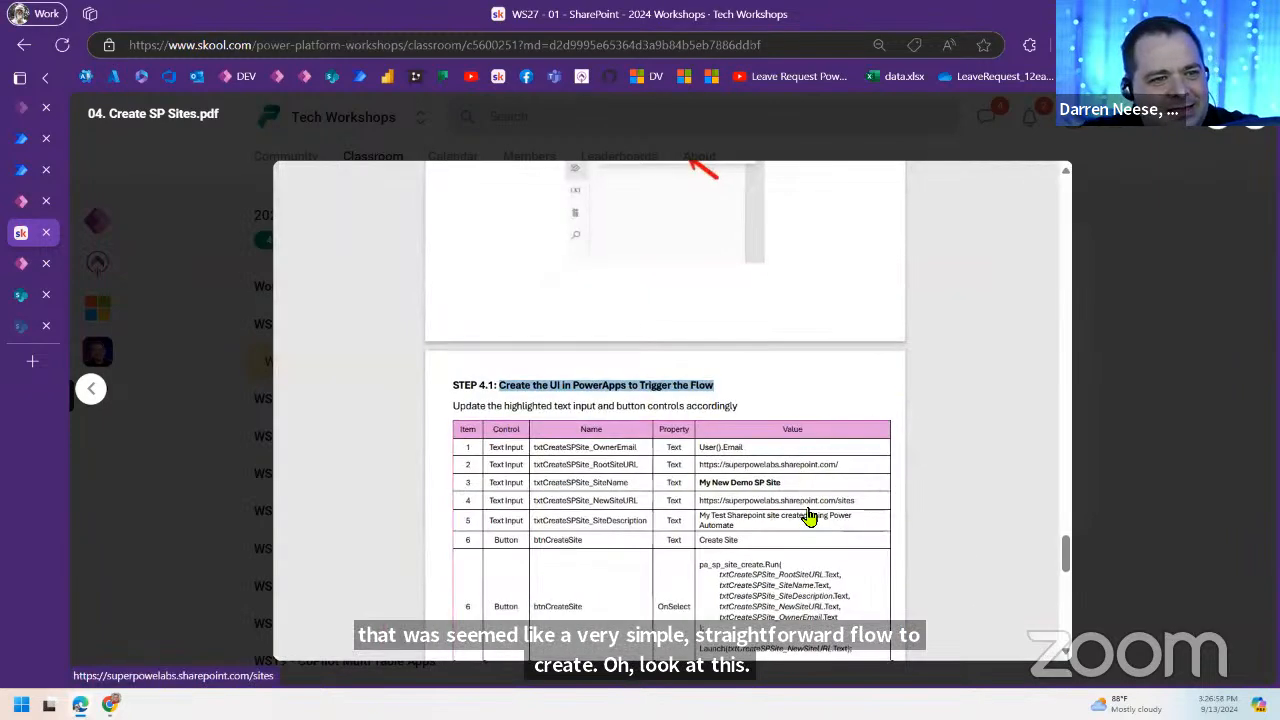
scroll(1005, 518, down, 3)
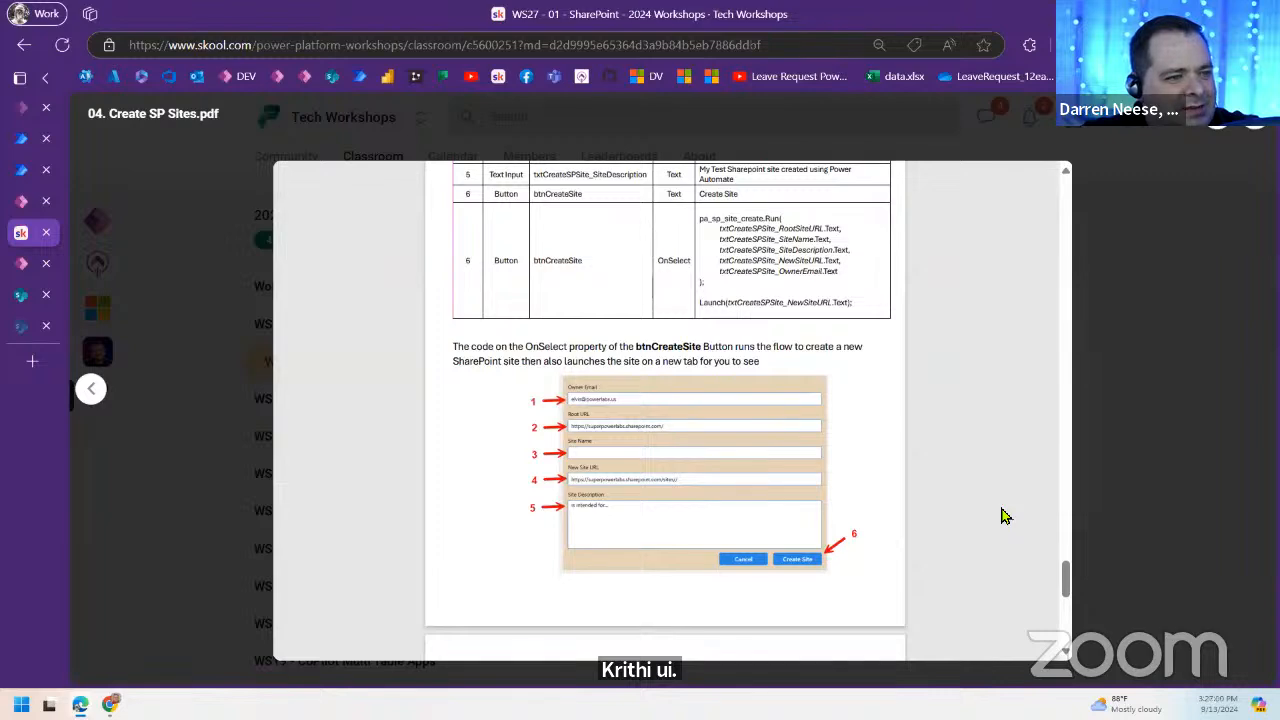
scroll(908, 471, up, 2)
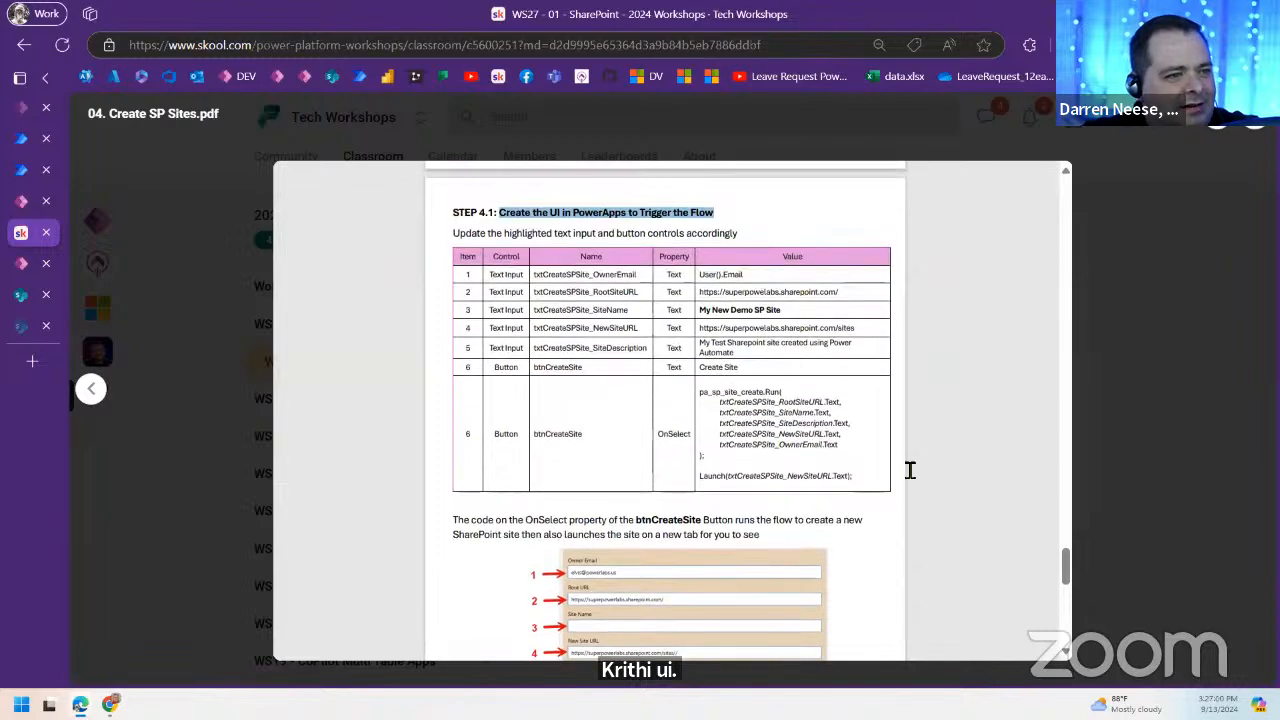
Step: Collapse the 'Respond to a Power App or flow' action, save PA_SP_Site_Create again and return to its details page
click(22, 107)
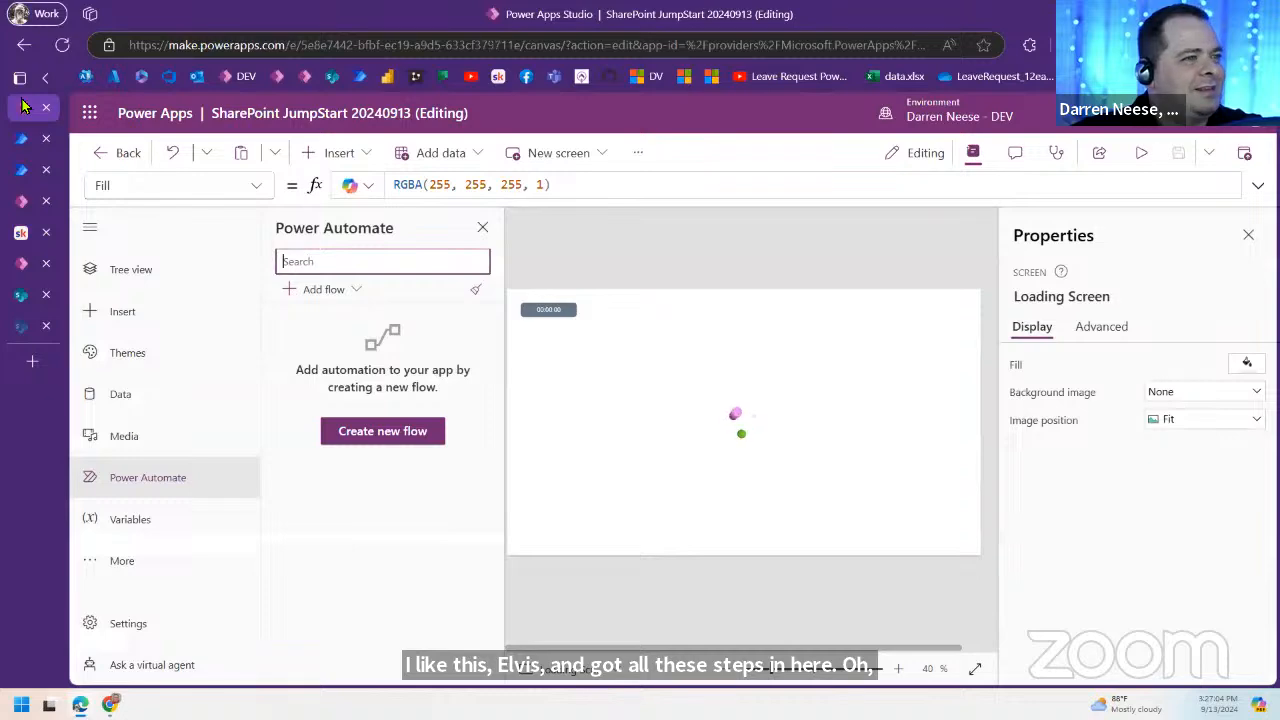
click(16, 171)
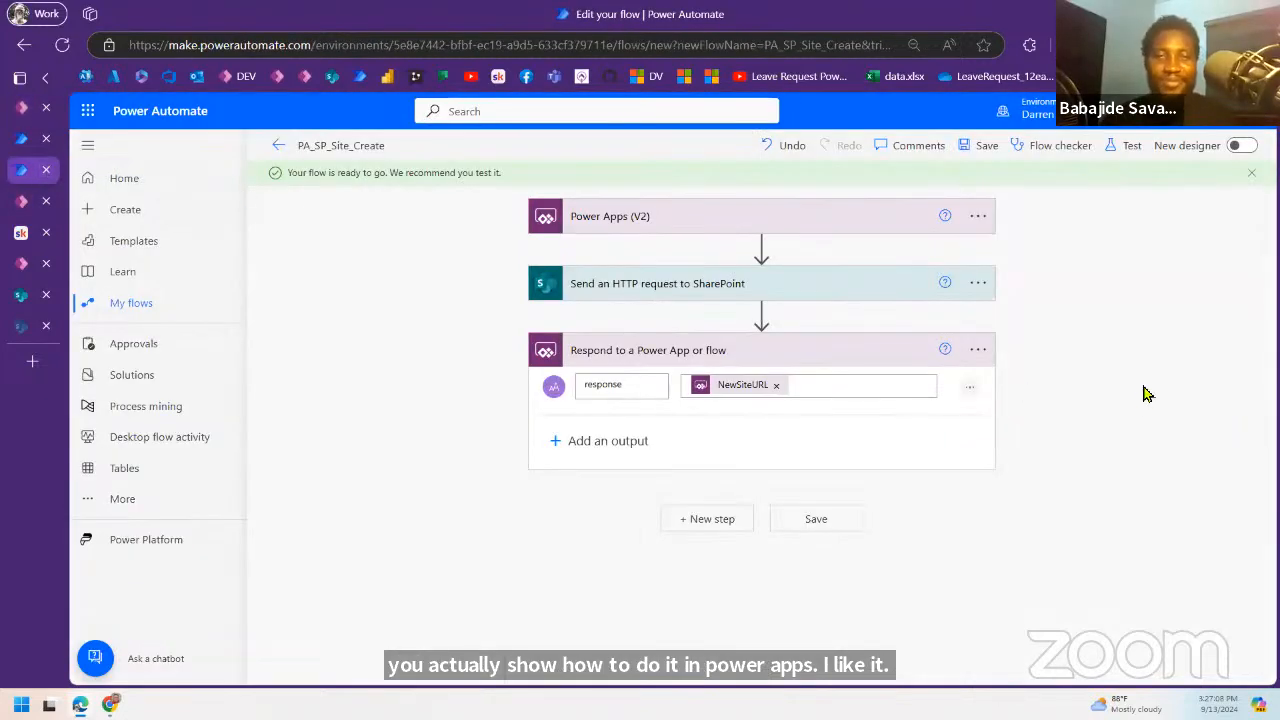
click(758, 349)
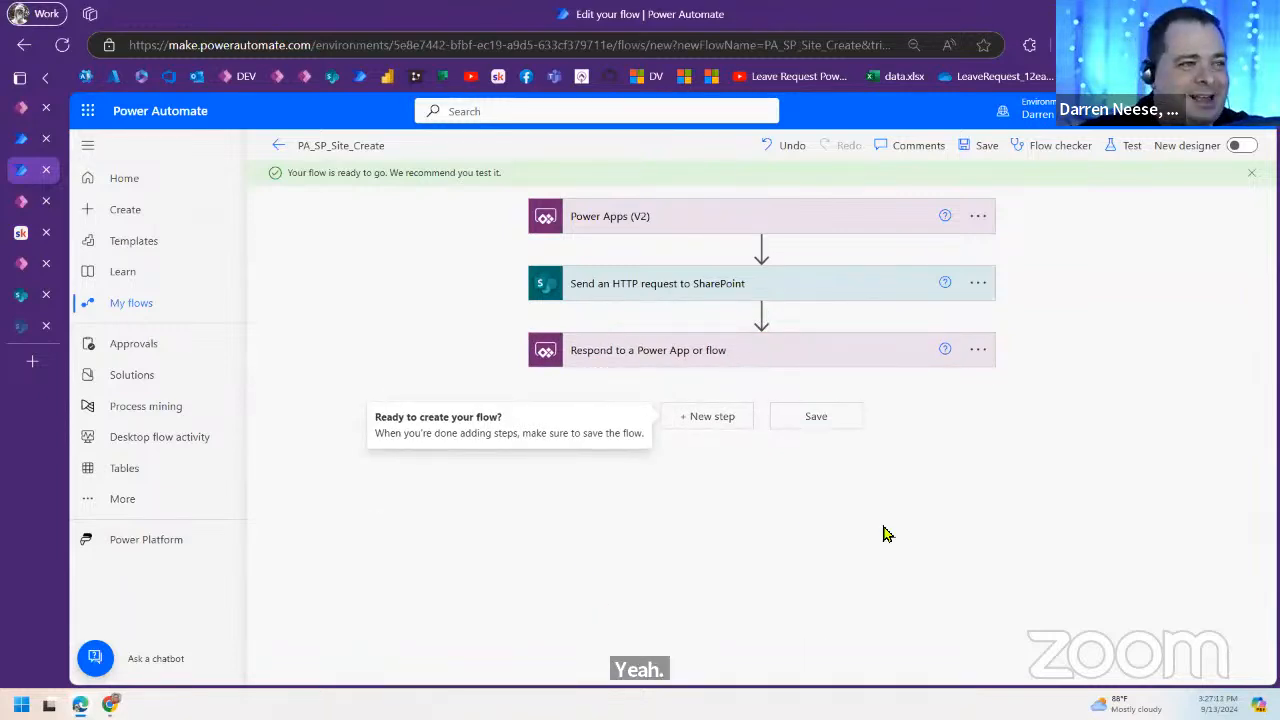
click(830, 420)
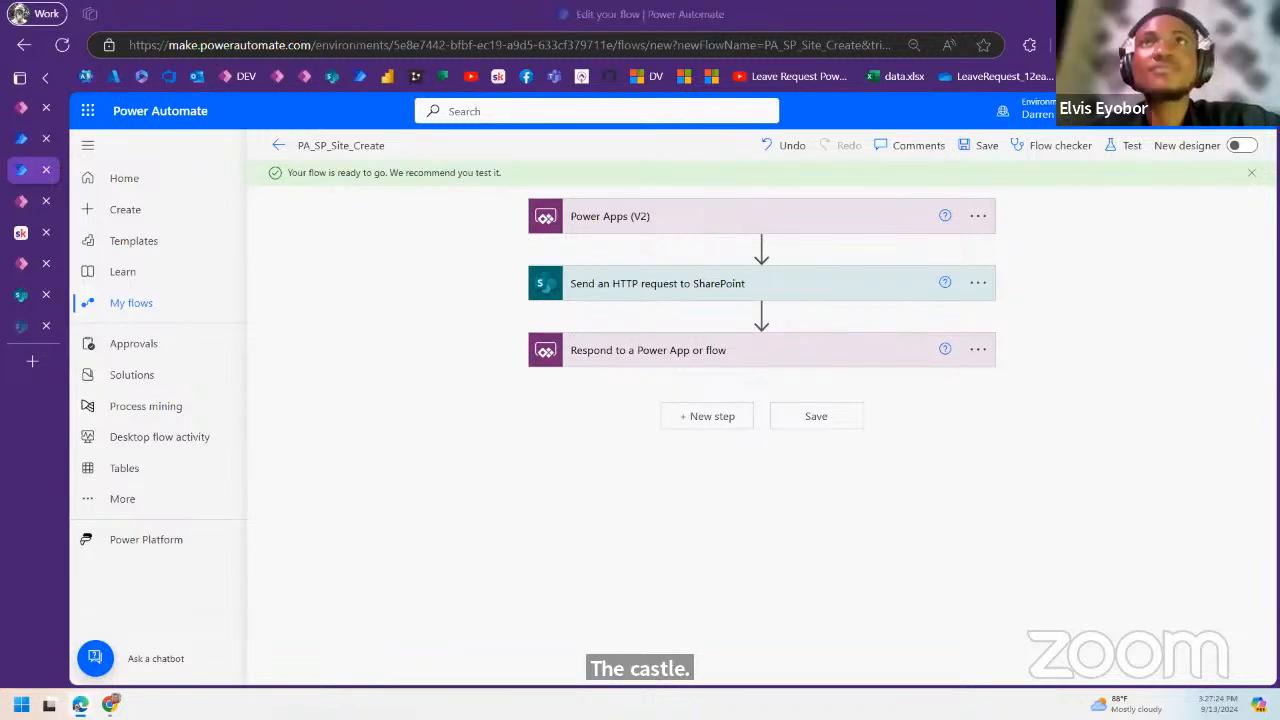
click(282, 147)
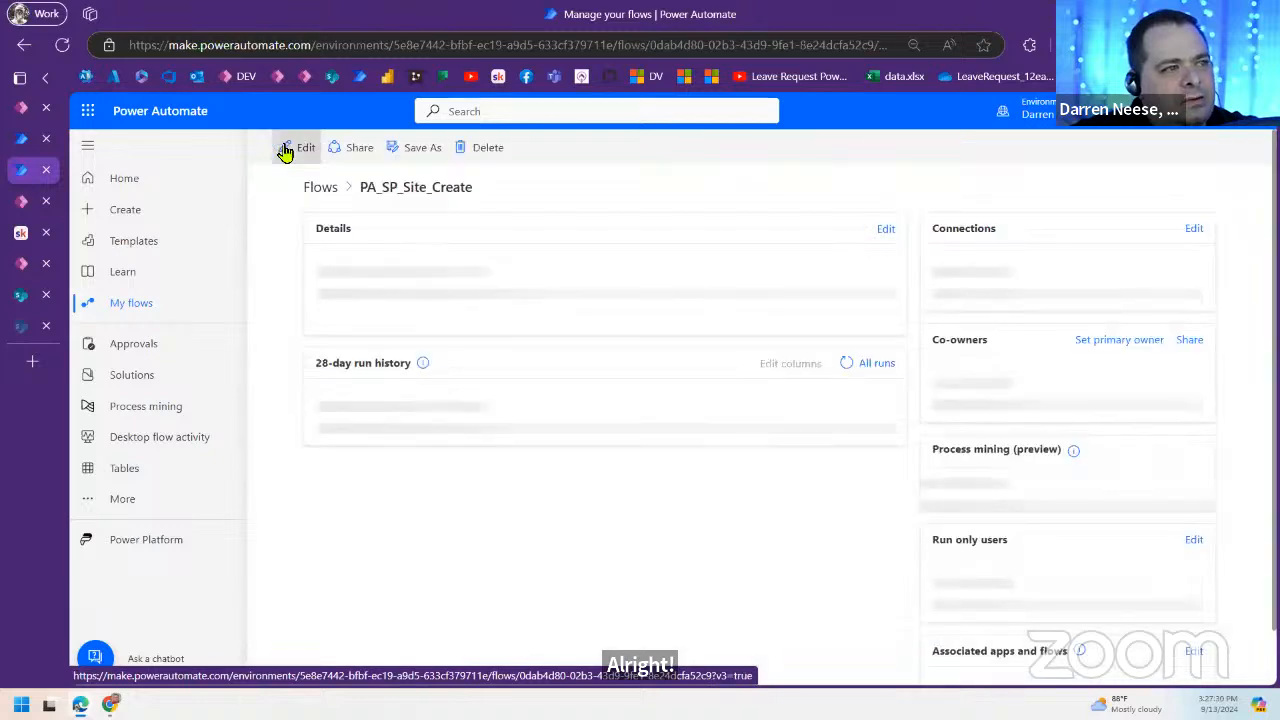
Step: Refresh the PA_SP_SiteListing flow's 28-day run history and check the status of its test run
click(20, 139)
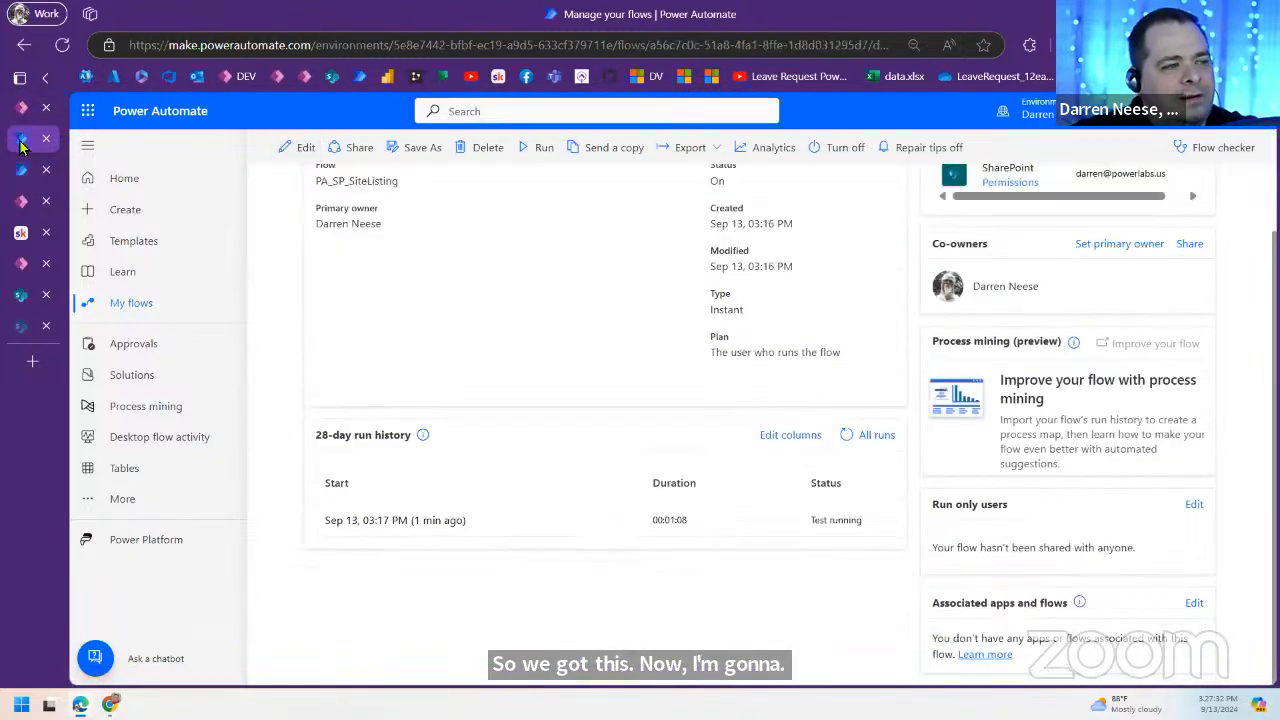
click(845, 436)
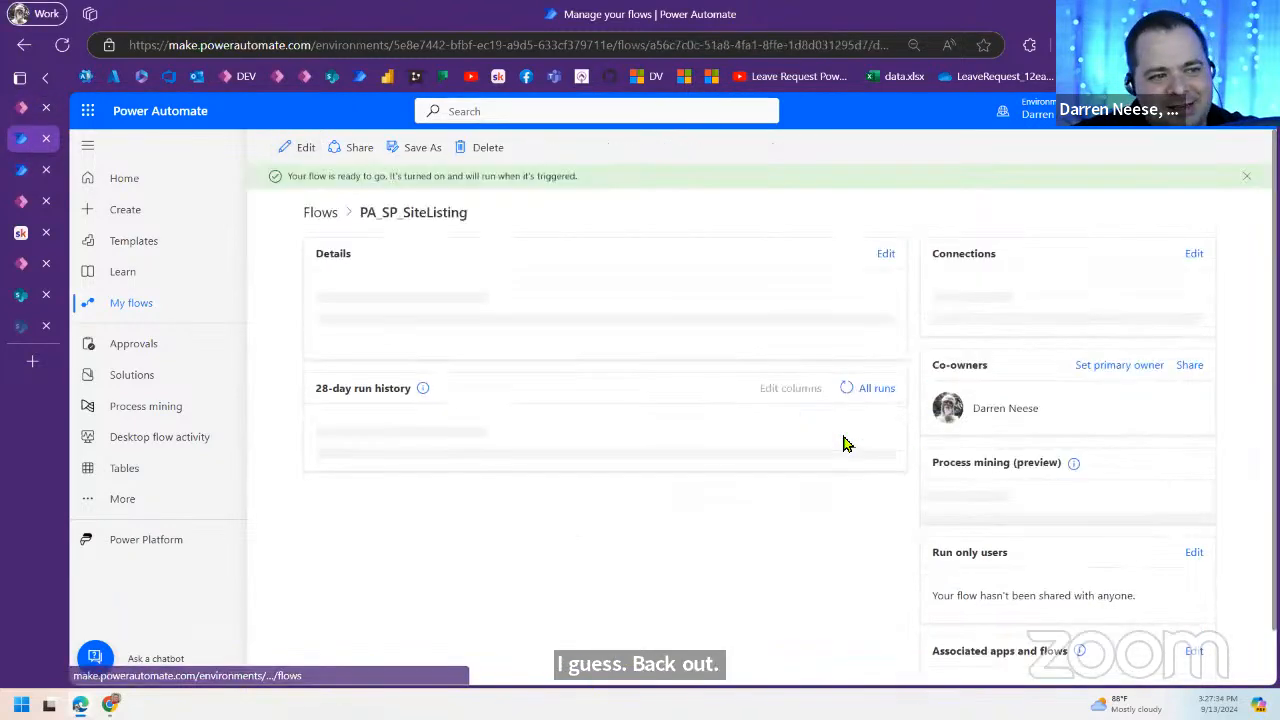
scroll(843, 441, down, 2)
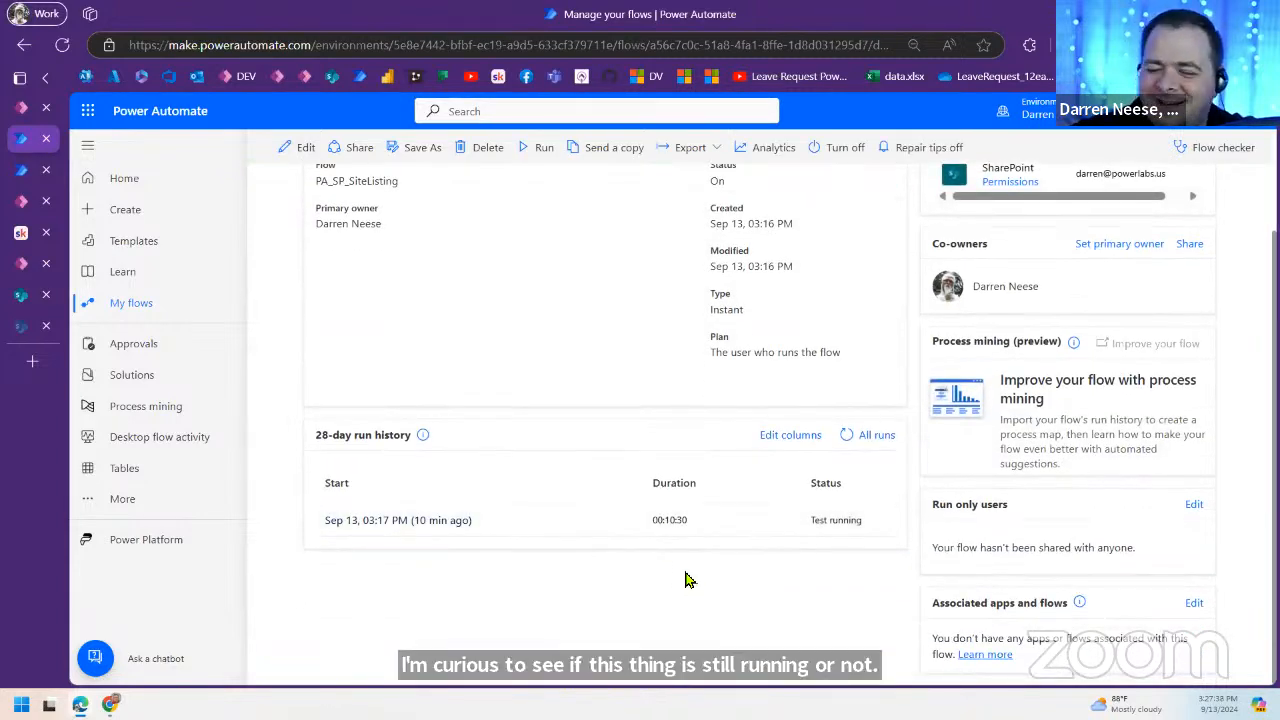
Step: In the SharePoint JumpStart app, refresh the environment's flows available to add and look through them for the newly created flows
click(24, 108)
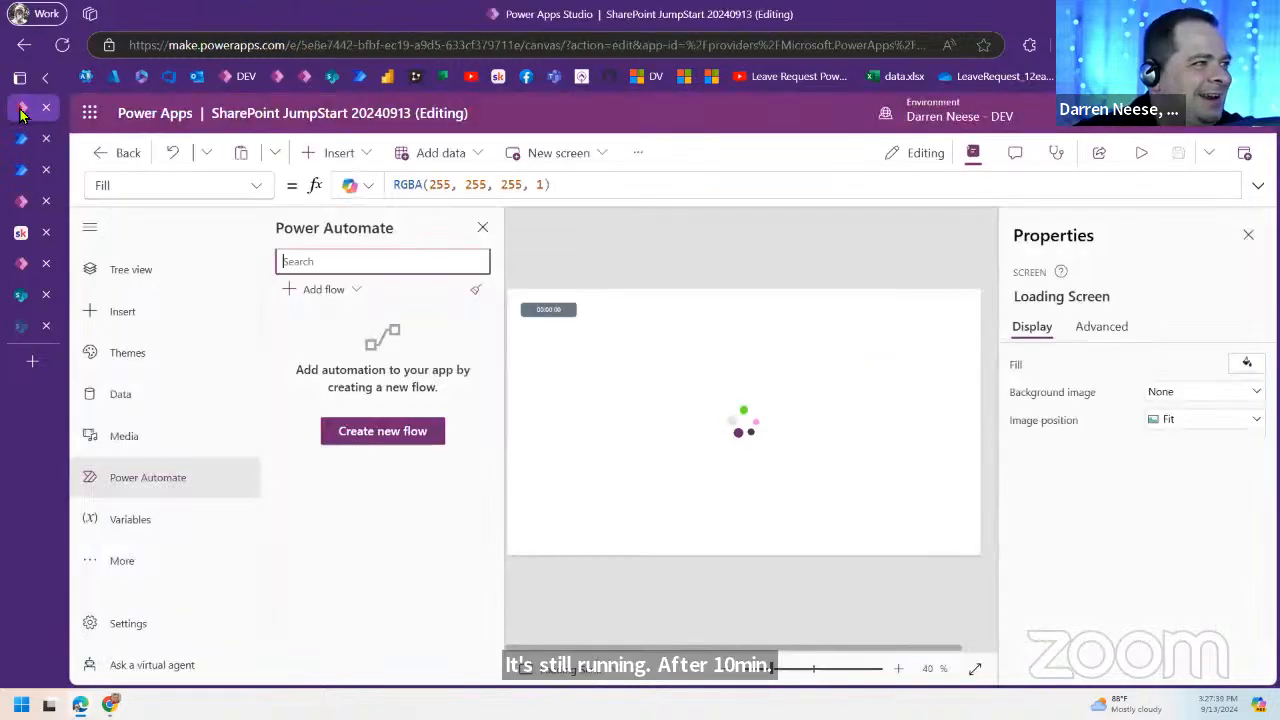
click(338, 292)
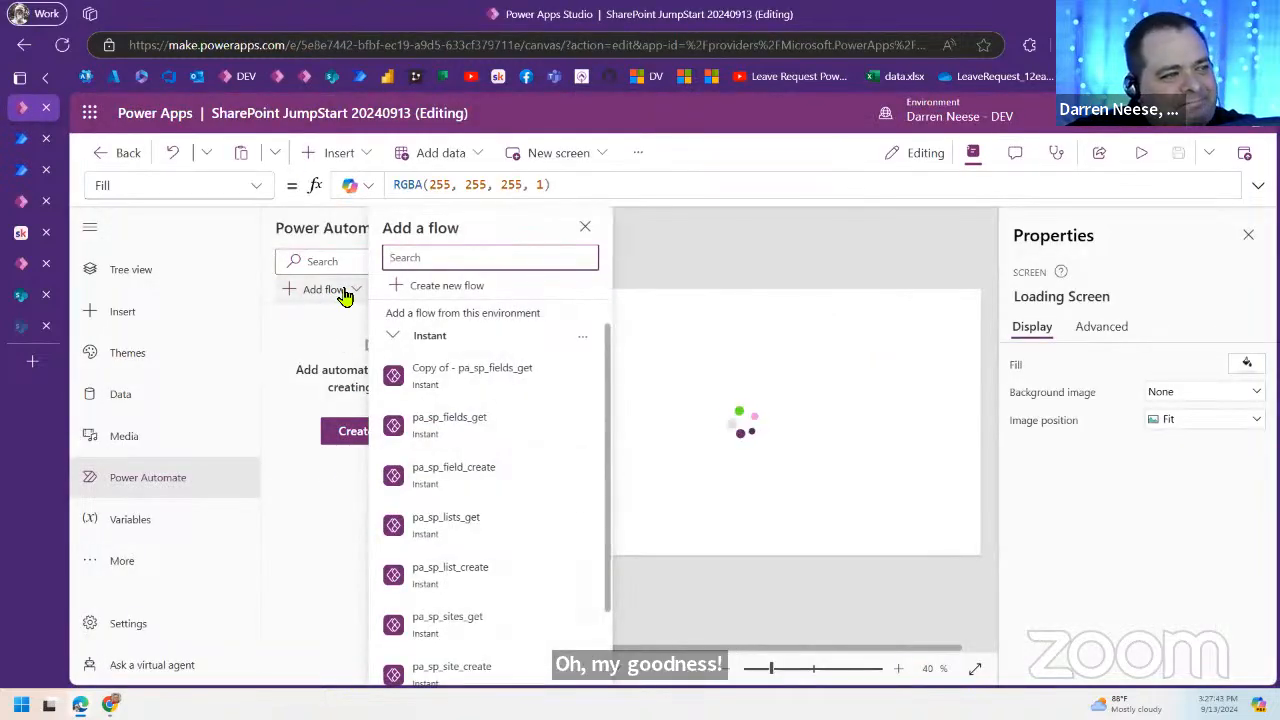
click(584, 338)
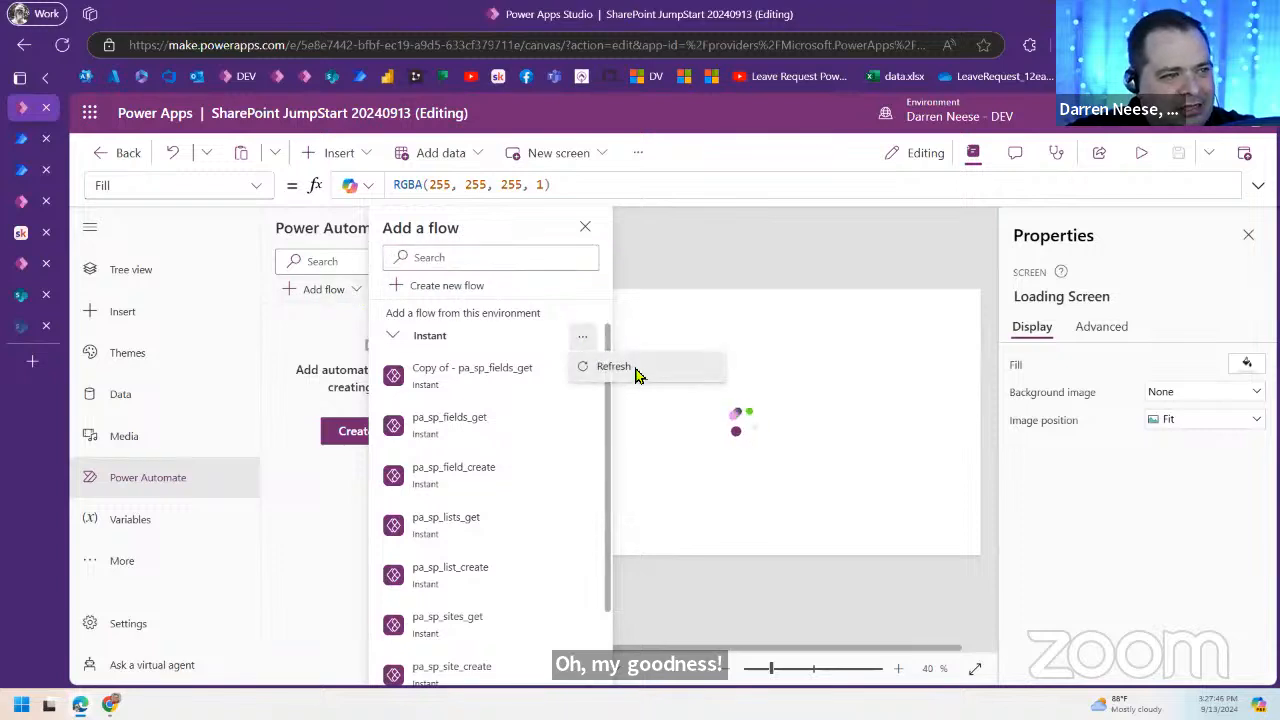
click(614, 367)
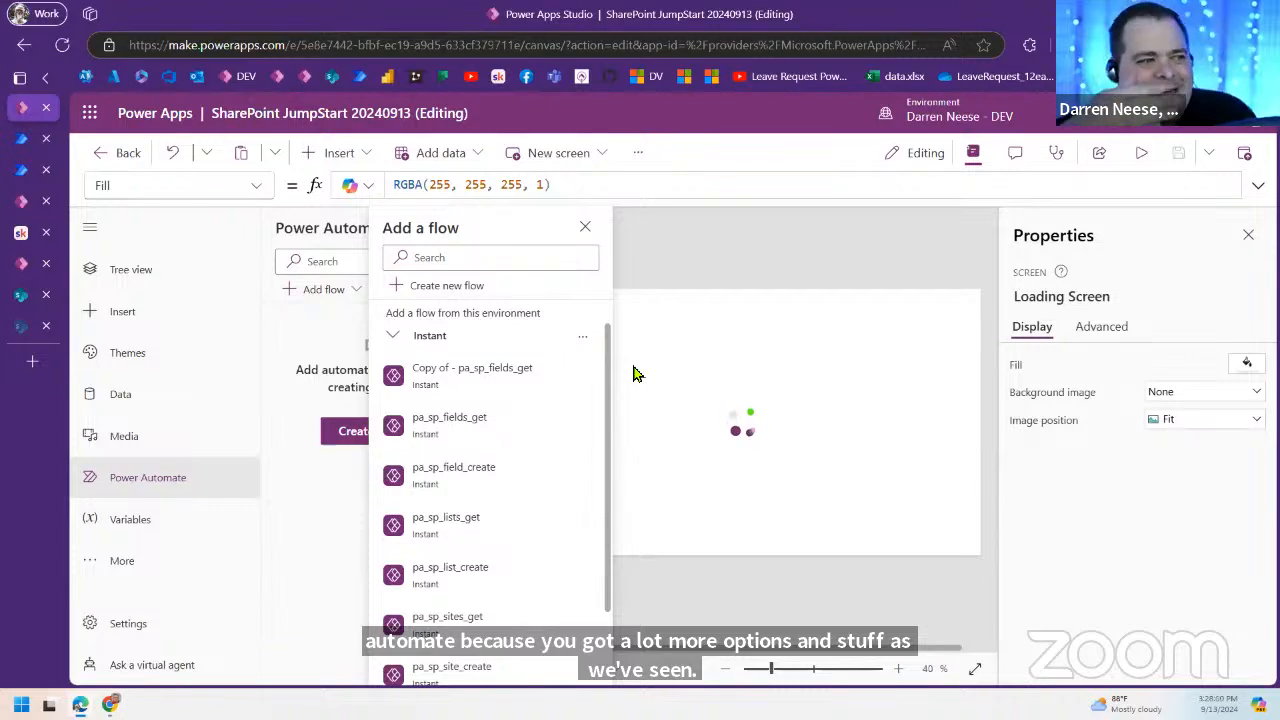
scroll(440, 434, down, 2)
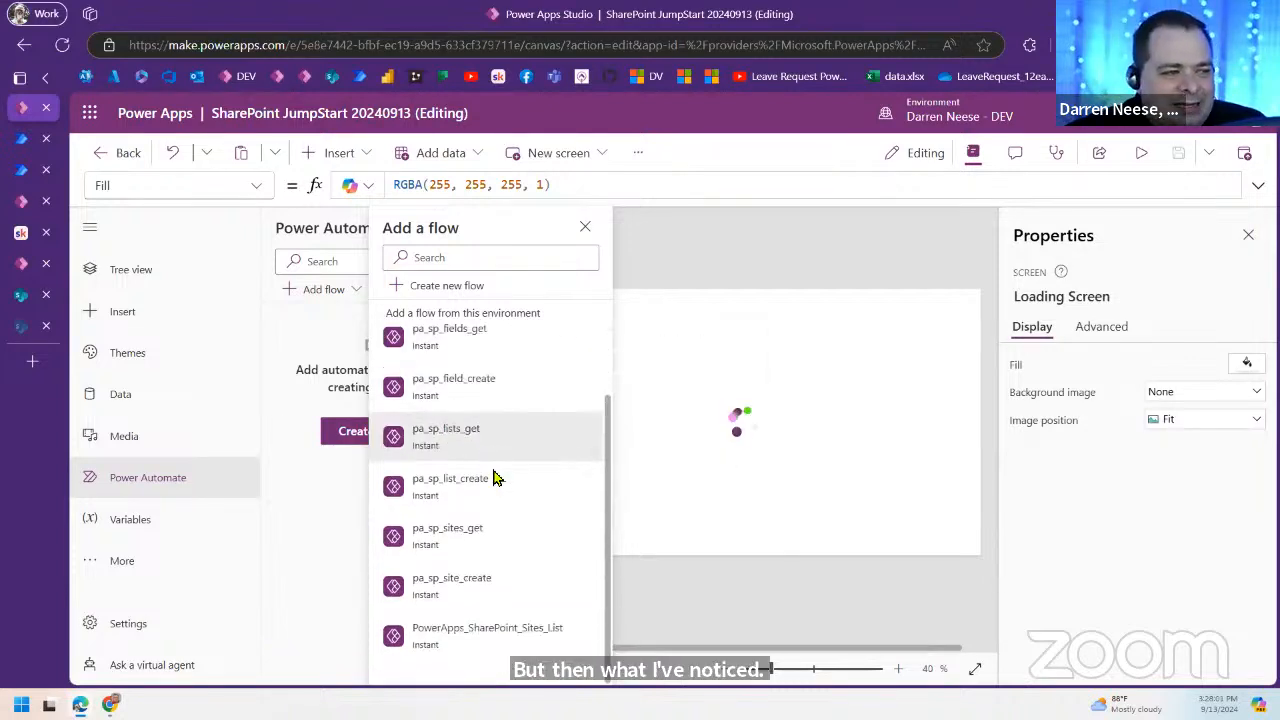
mouse_move(509, 643)
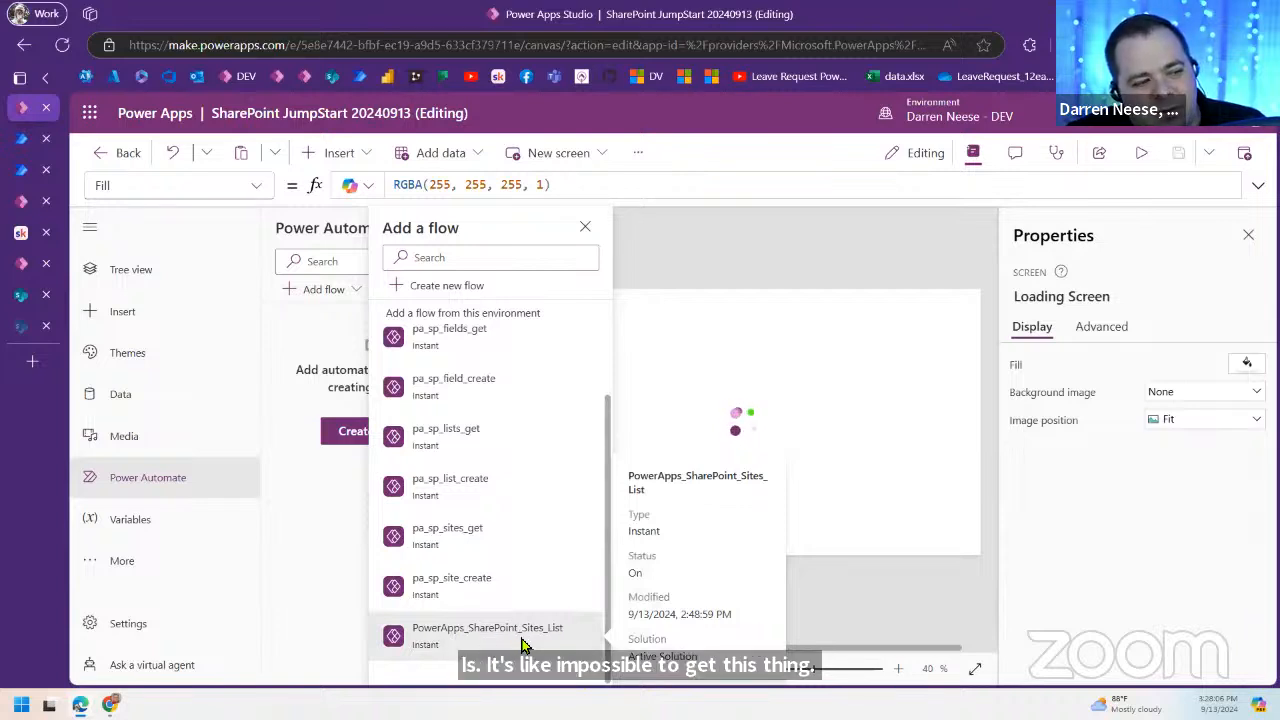
scroll(491, 509, up, 3)
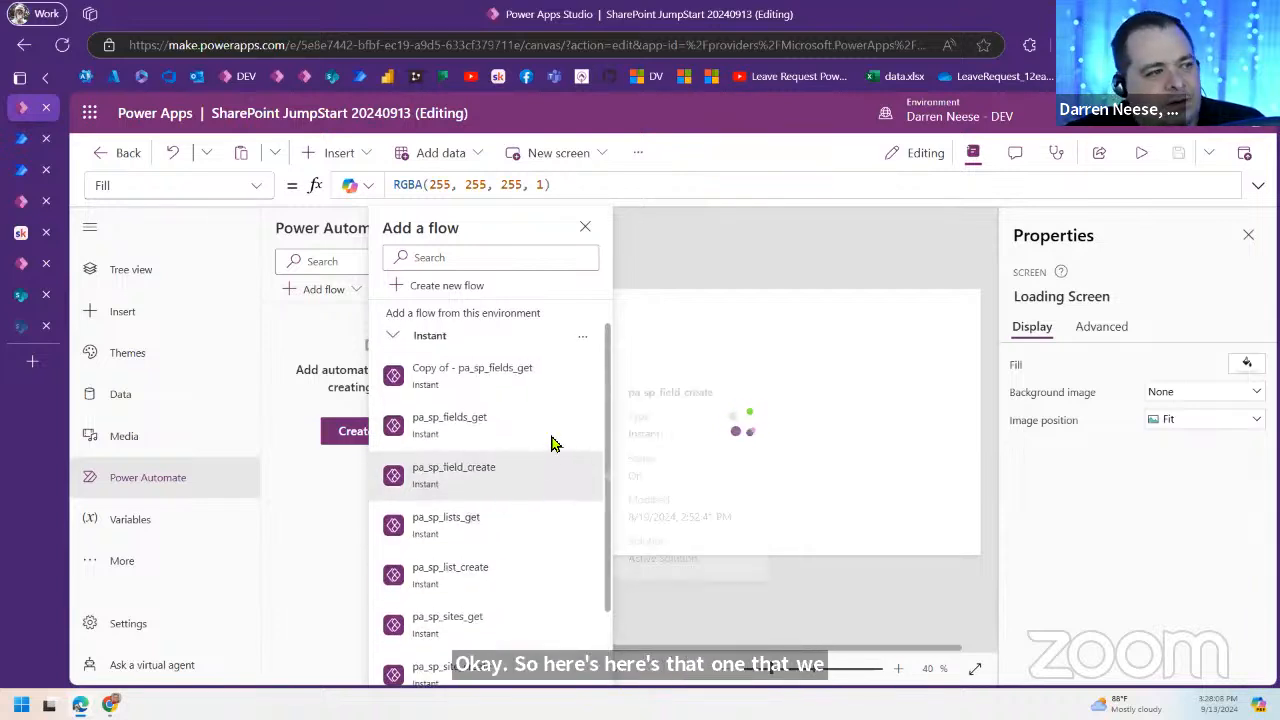
Step: Check the new flow's name in Power Automate, compare it with the flows offered in the Power Apps app, and close the list
click(21, 170)
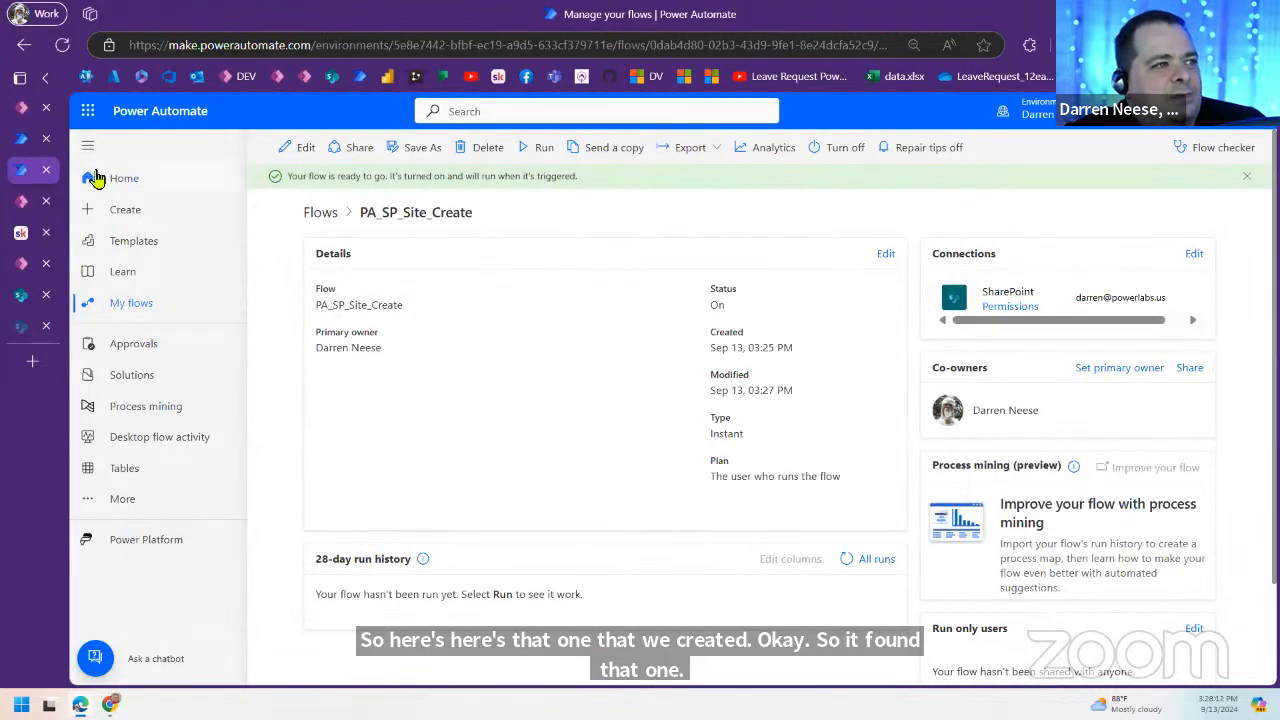
click(21, 108)
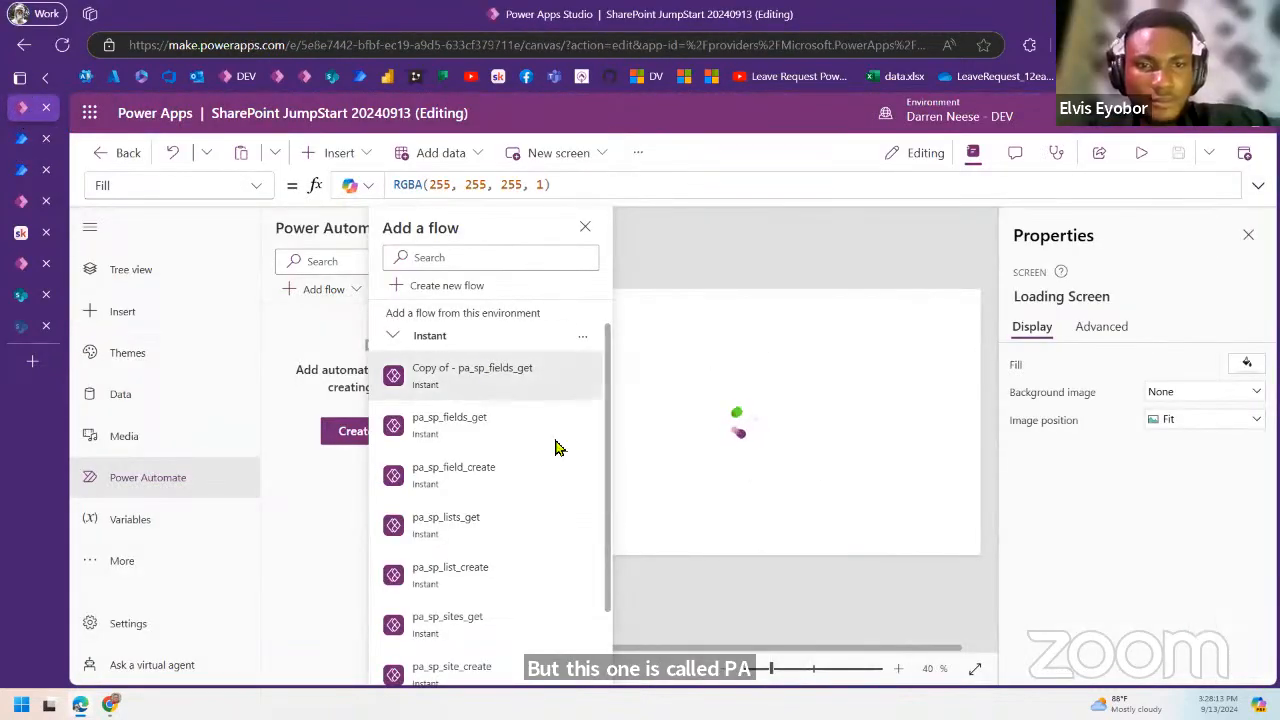
scroll(555, 447, down, 3)
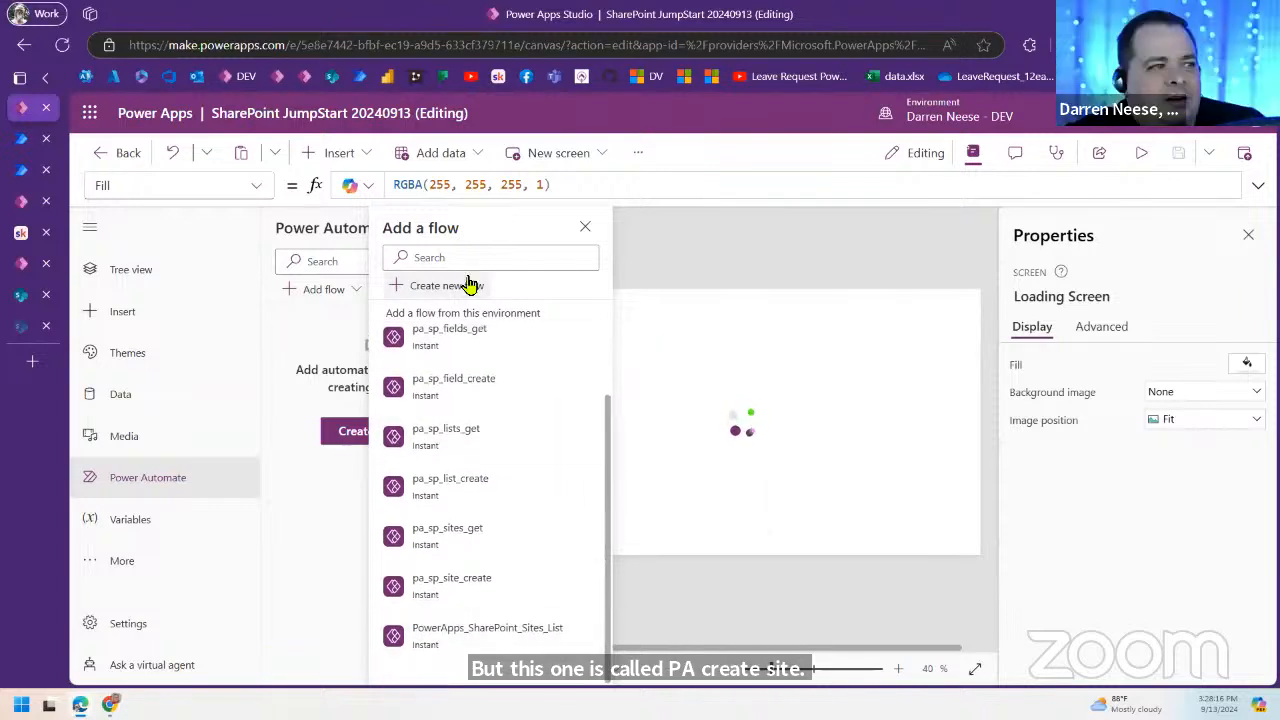
click(586, 228)
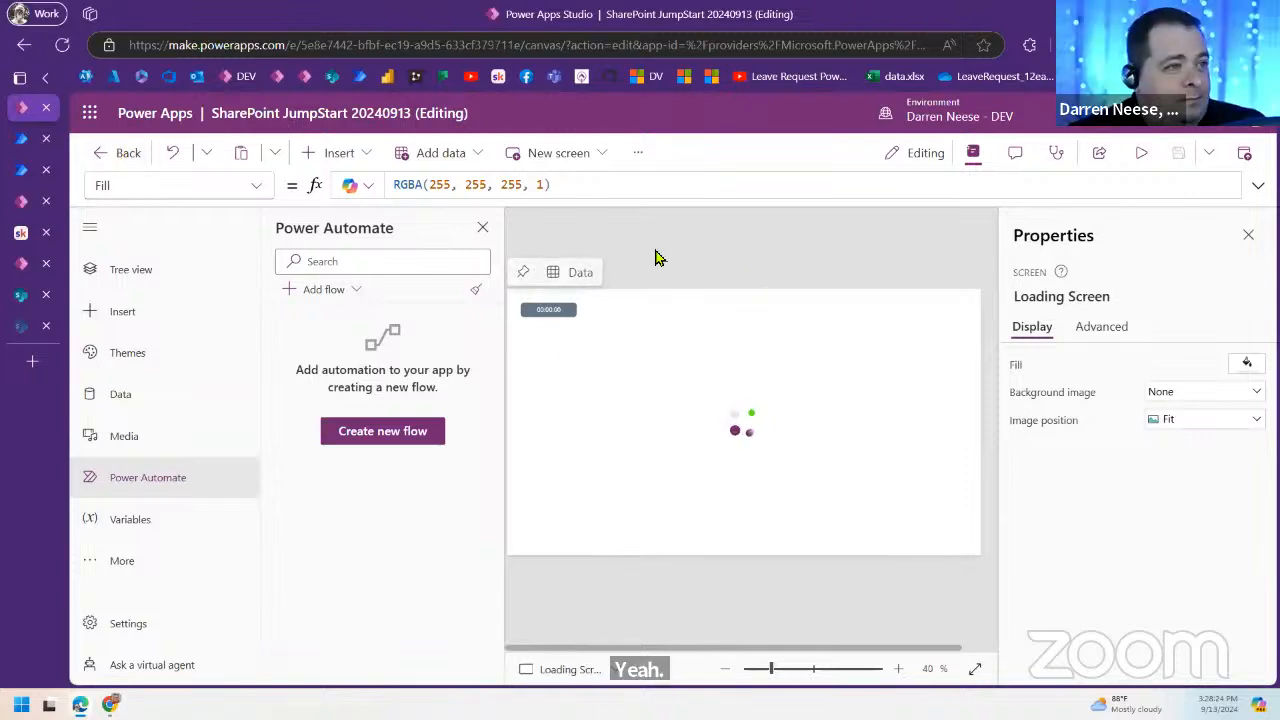
Step: Reopen and refresh the app's list of flows to add, and search it again for PA_SP_Site_Create
click(323, 289)
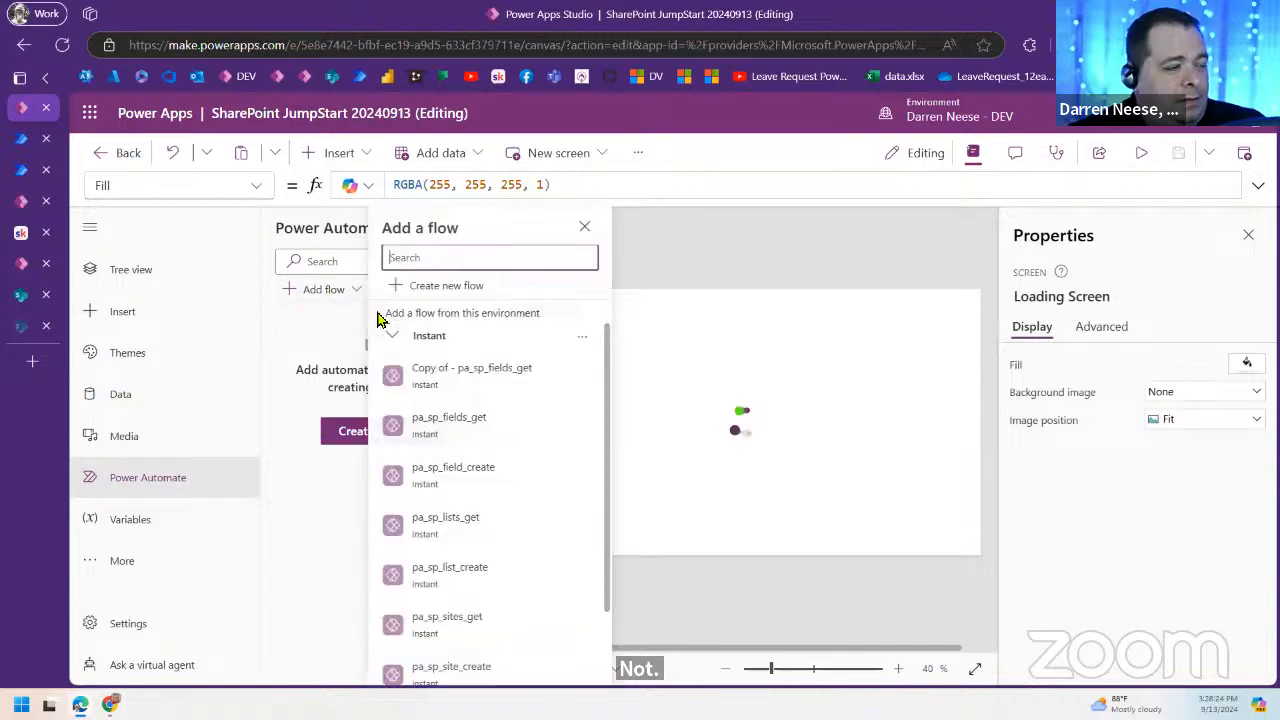
click(585, 338)
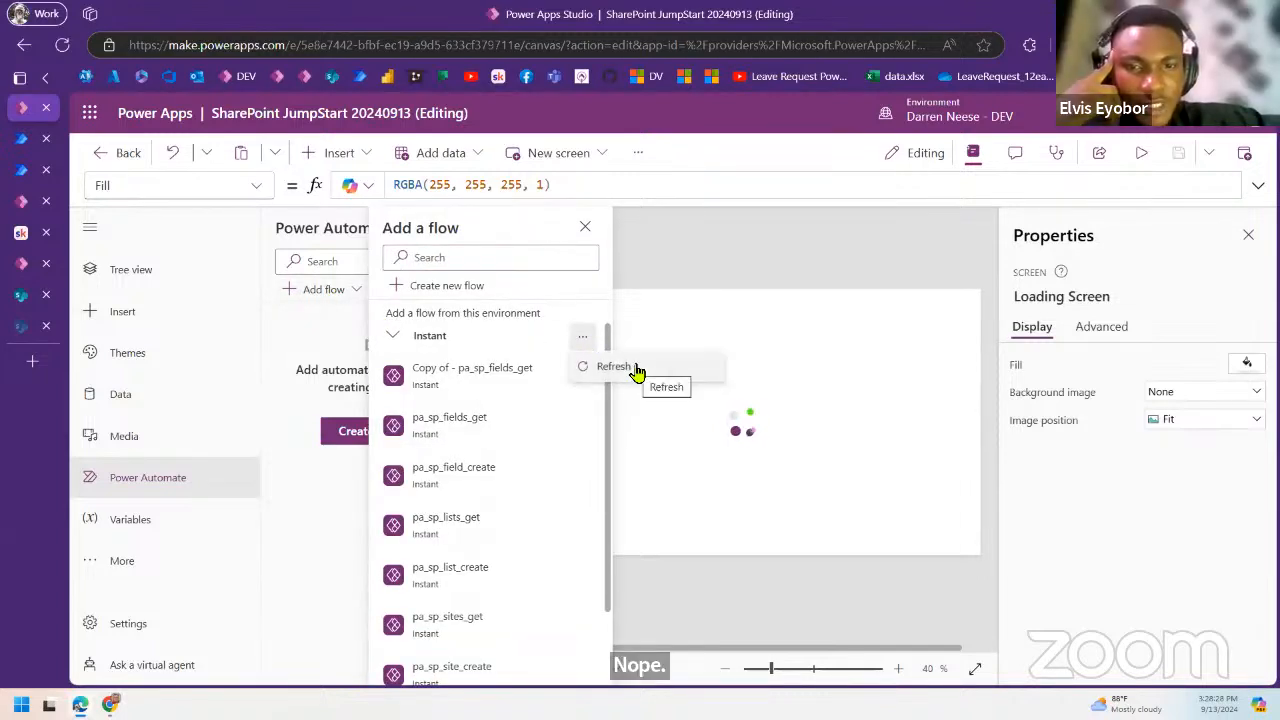
click(614, 367)
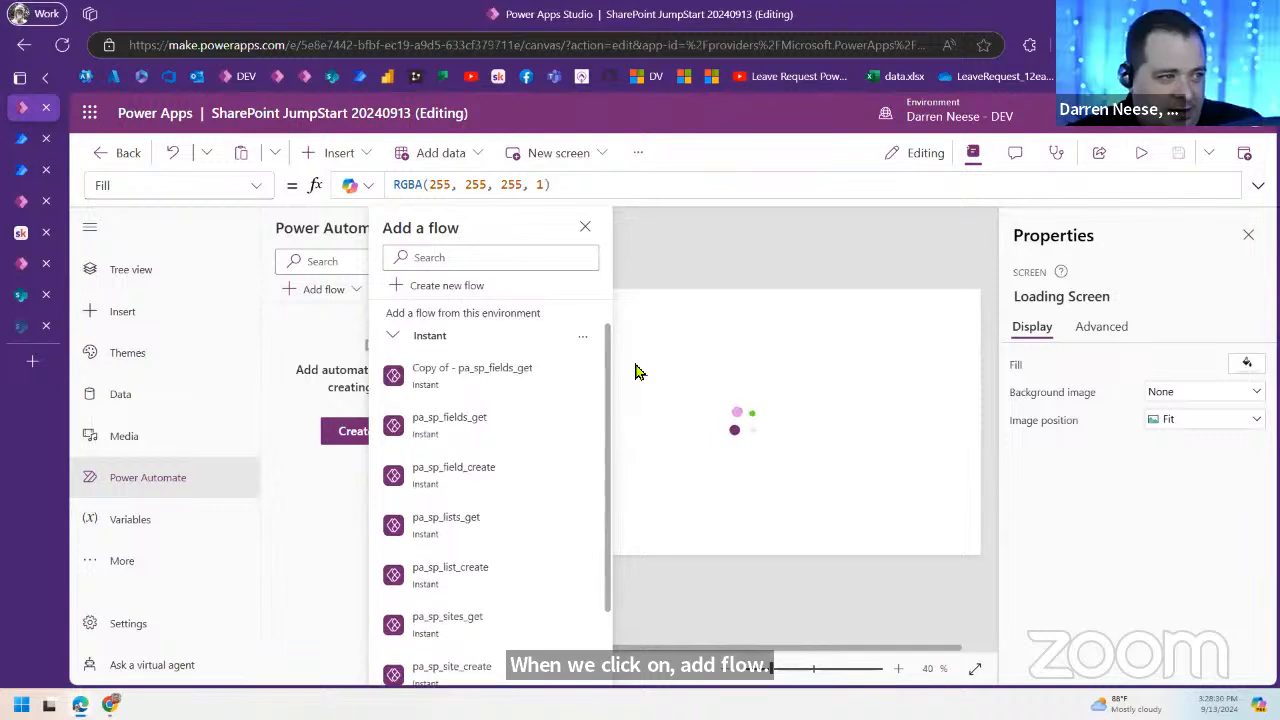
scroll(512, 418, down, 2)
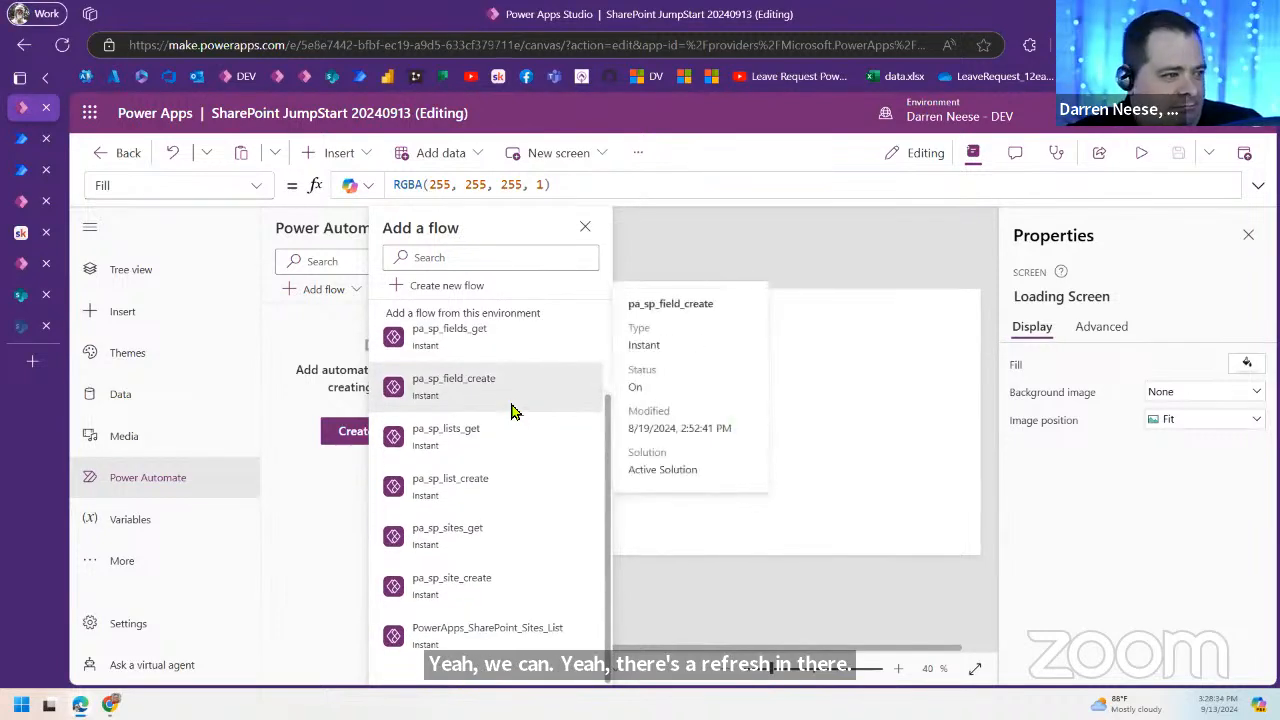
scroll(512, 412, up, 2)
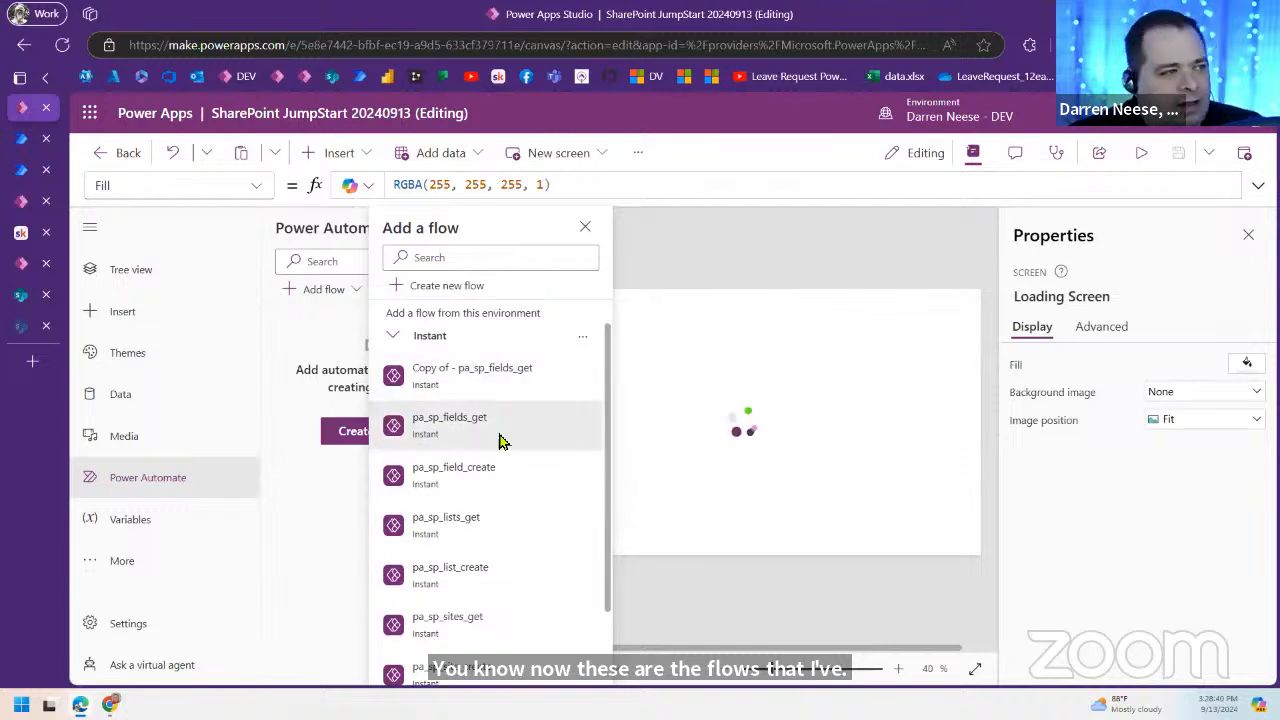
scroll(512, 520, down, 2)
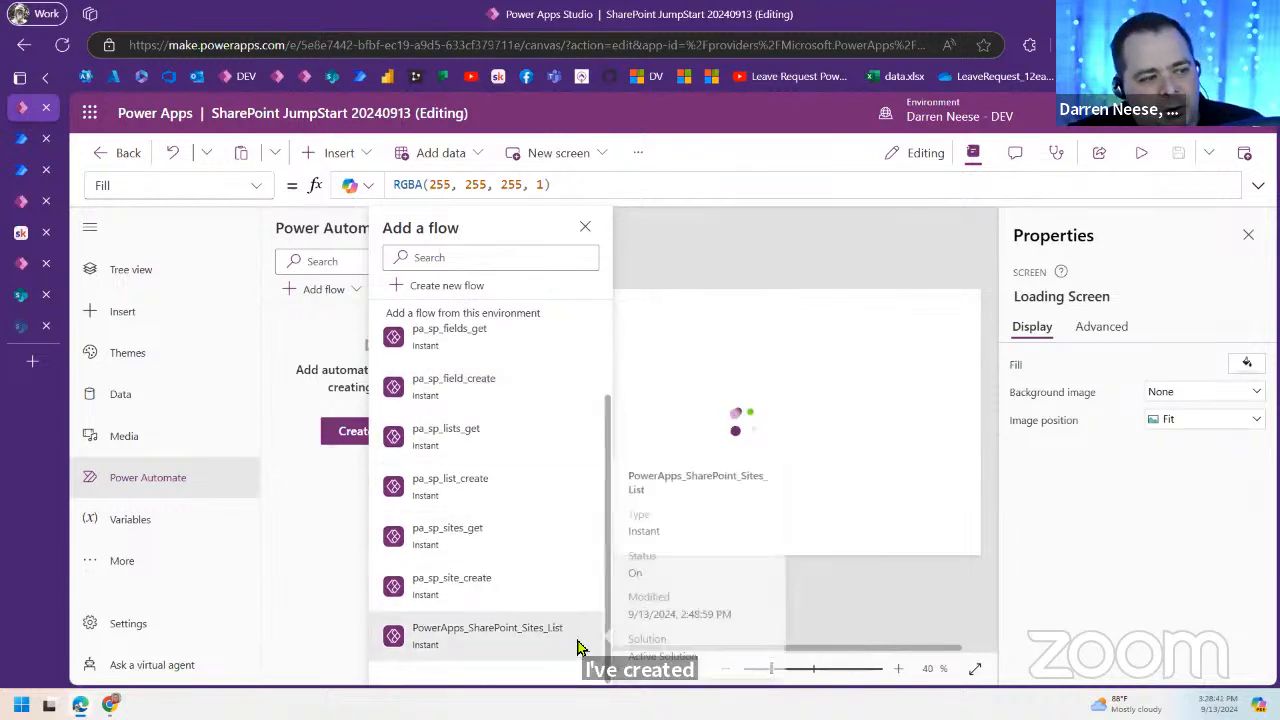
Step: Refresh the instant flows available to add to the app and look through them for the new ones
scroll(514, 471, up, 2)
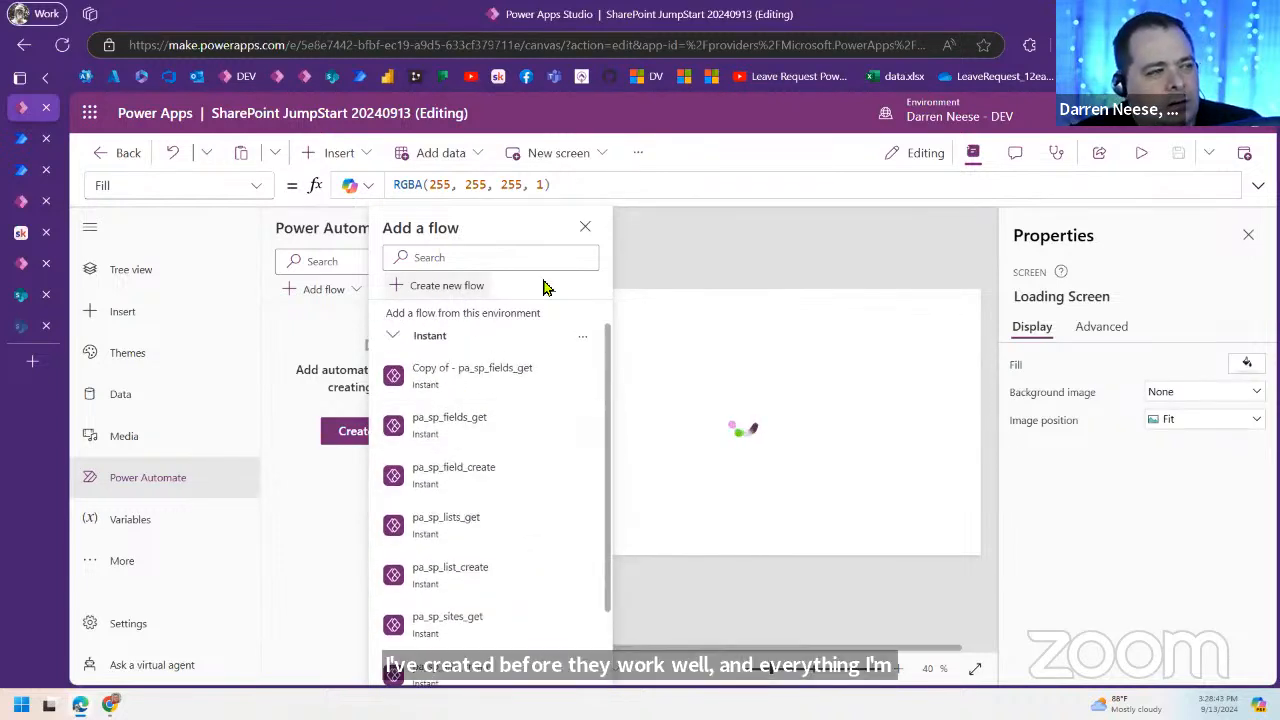
click(584, 337)
click(612, 367)
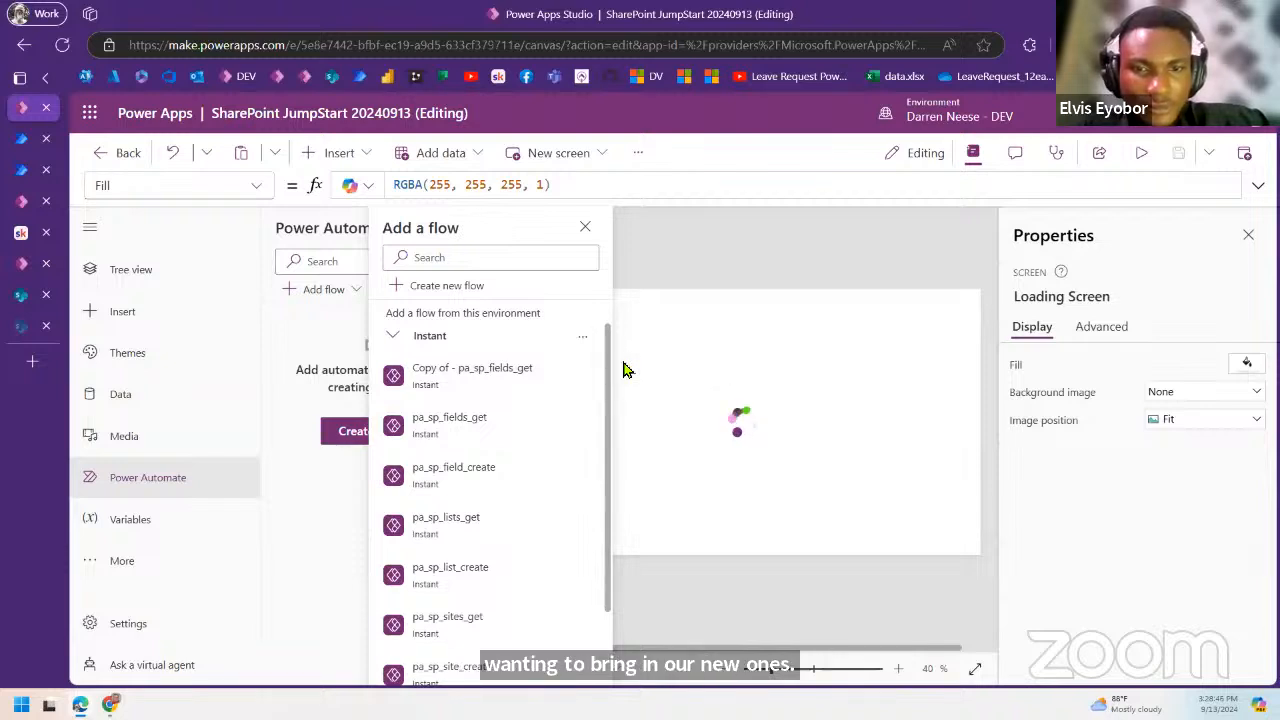
scroll(574, 488, down, 2)
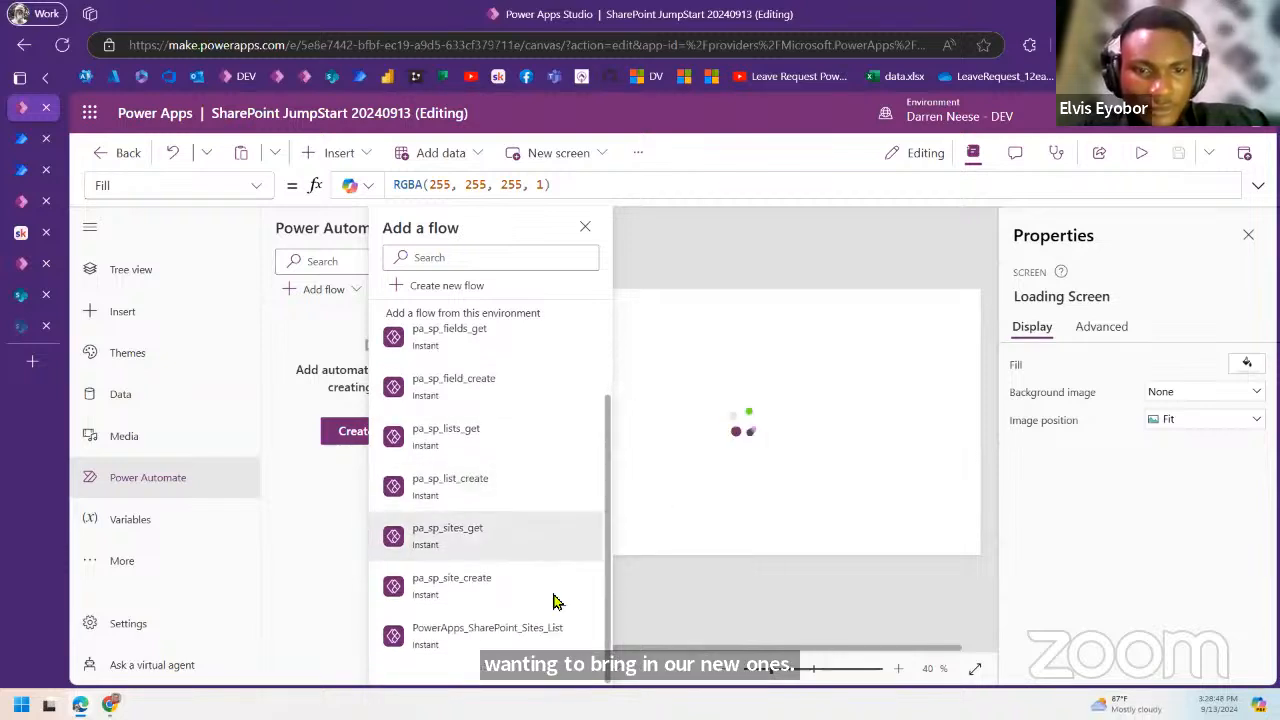
Step: Copy the flow name PA_SP_Site_Create from the Power Automate flow list and search the Power Apps app's available flows for it
click(22, 170)
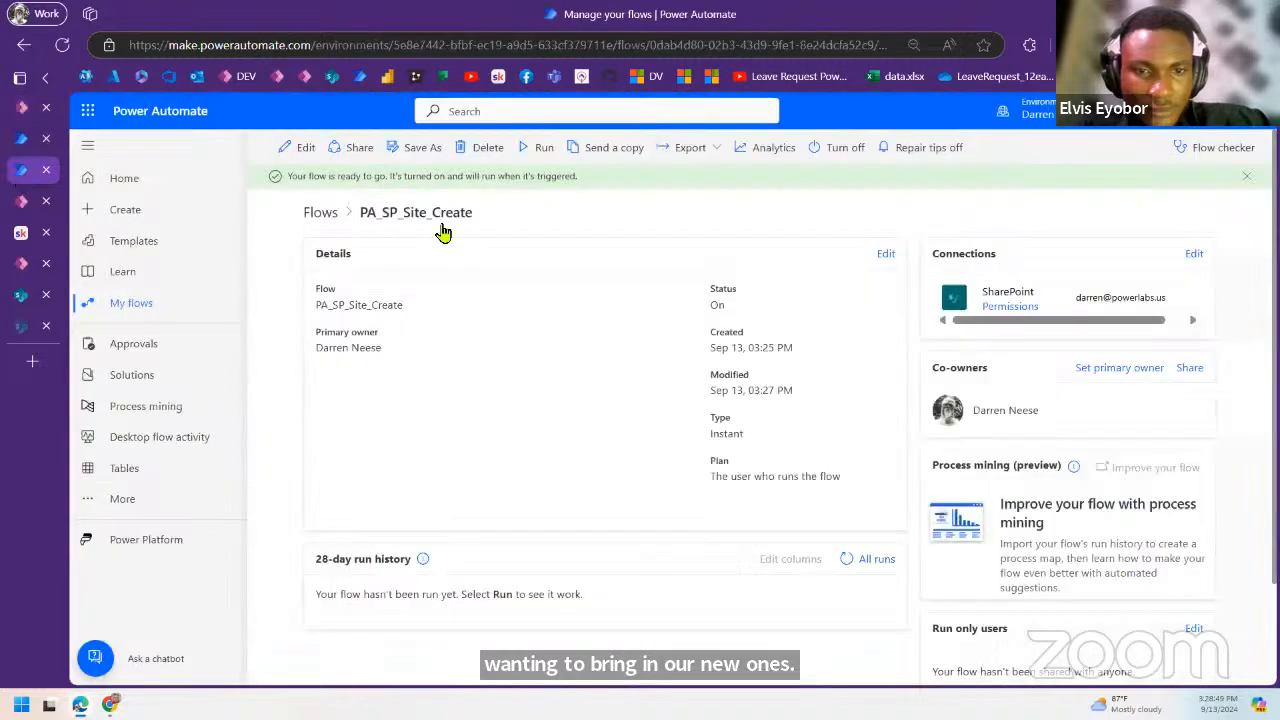
click(322, 212)
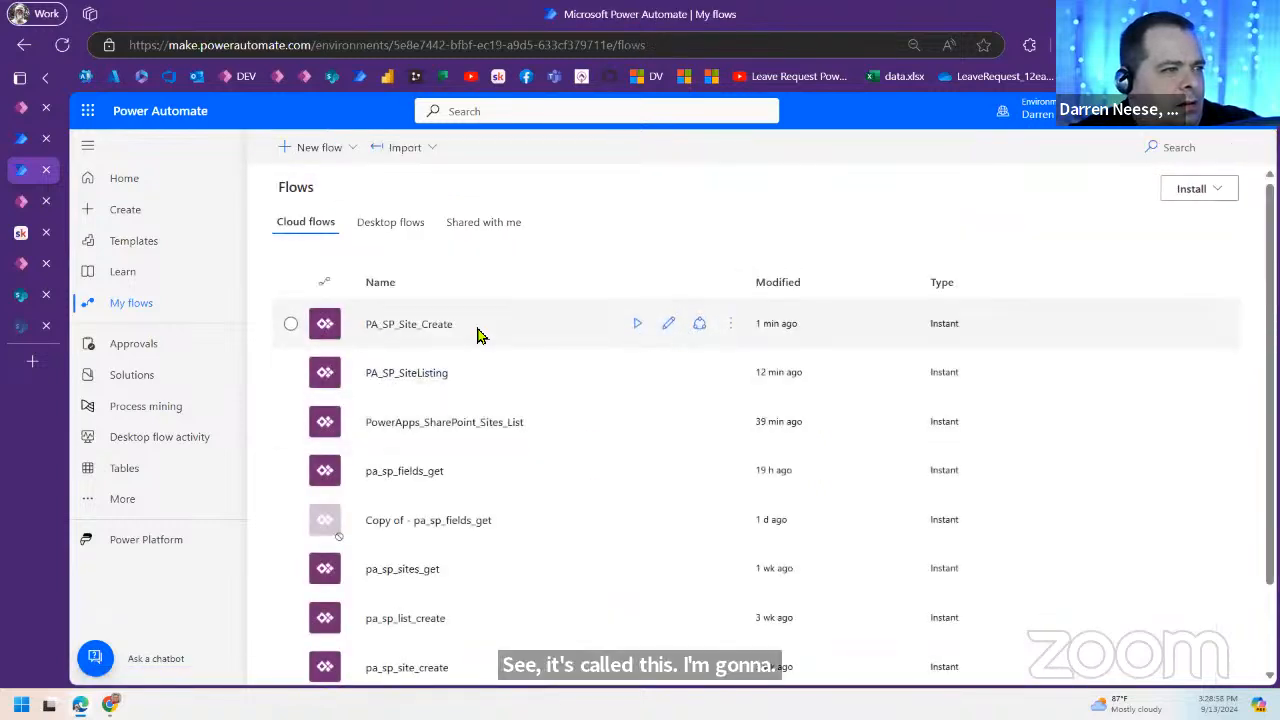
drag(476, 331, 347, 329)
key(ctrl+c)
click(21, 107)
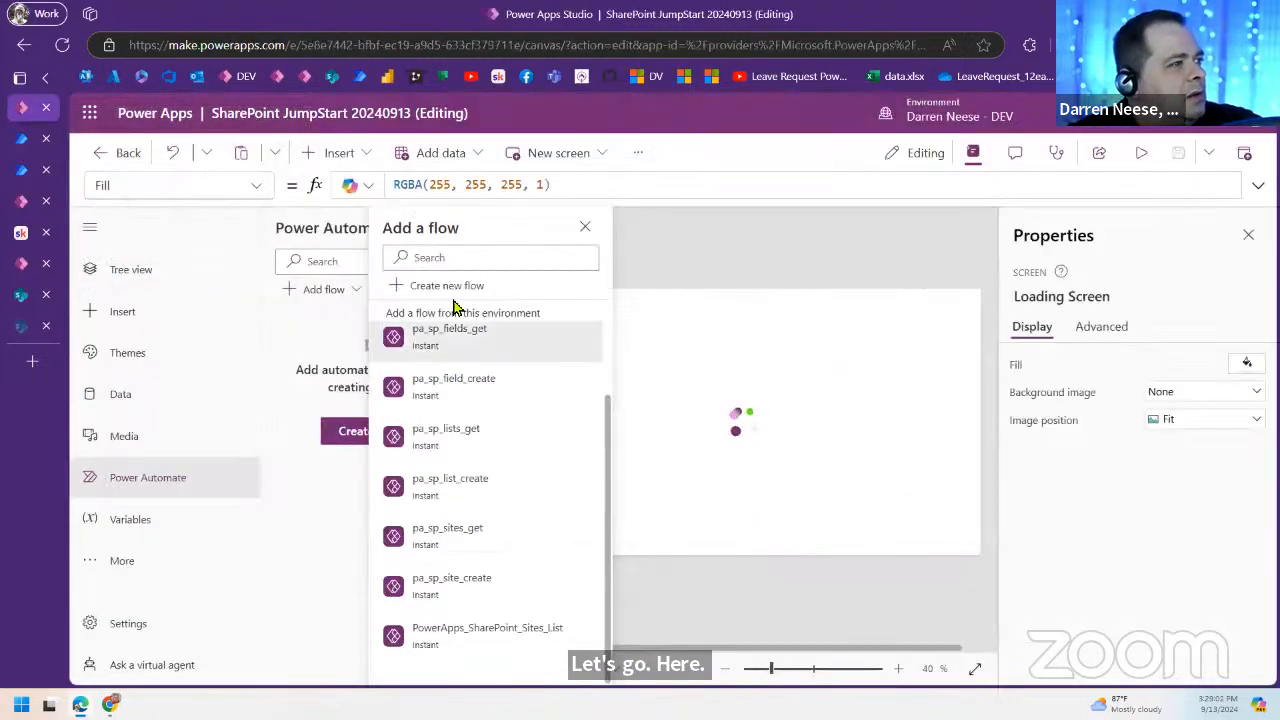
key(ctrl+v)
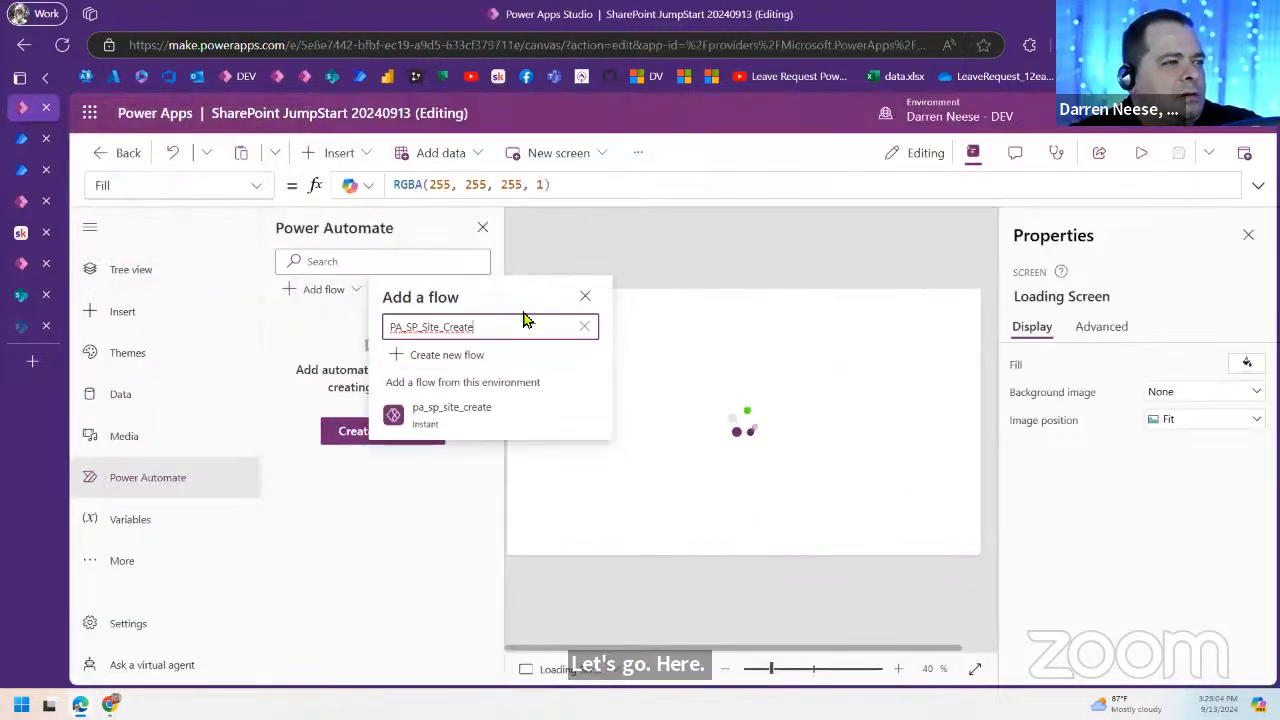
mouse_move(462, 428)
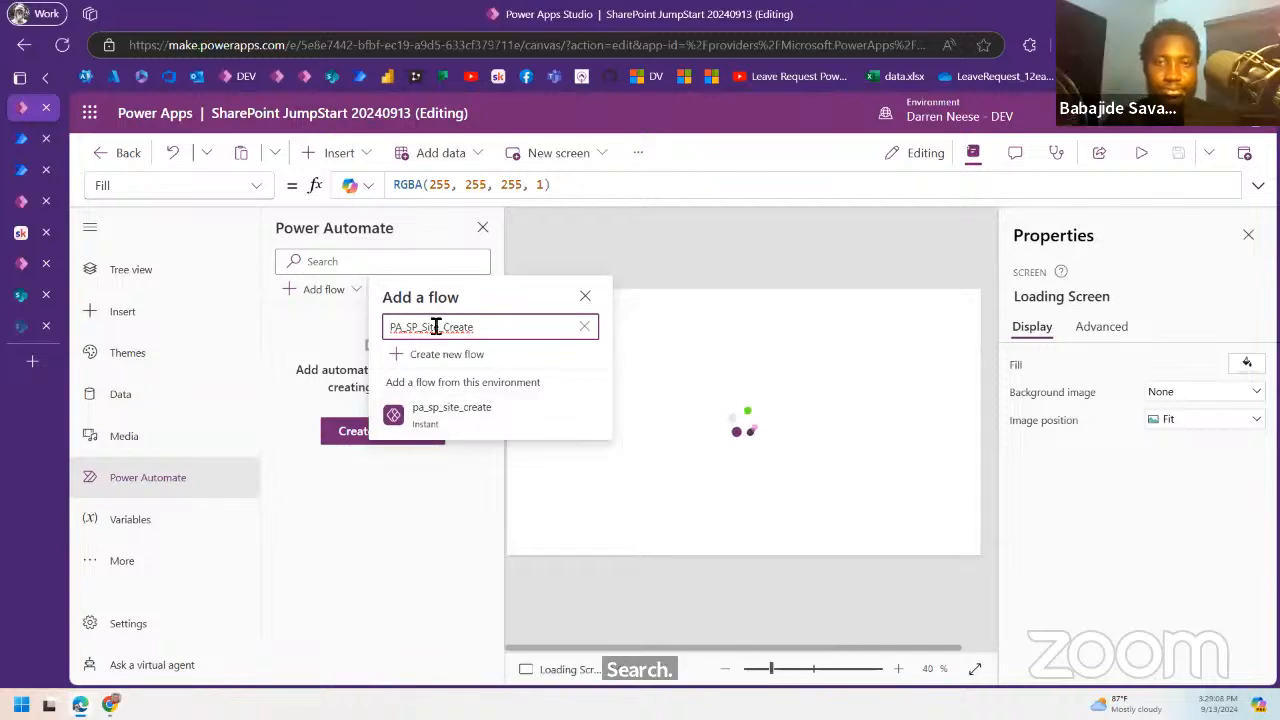
Step: Open the PA_SP_Site_Create flow for editing in Power Automate and try to rename it in the designer
mouse_move(20, 172)
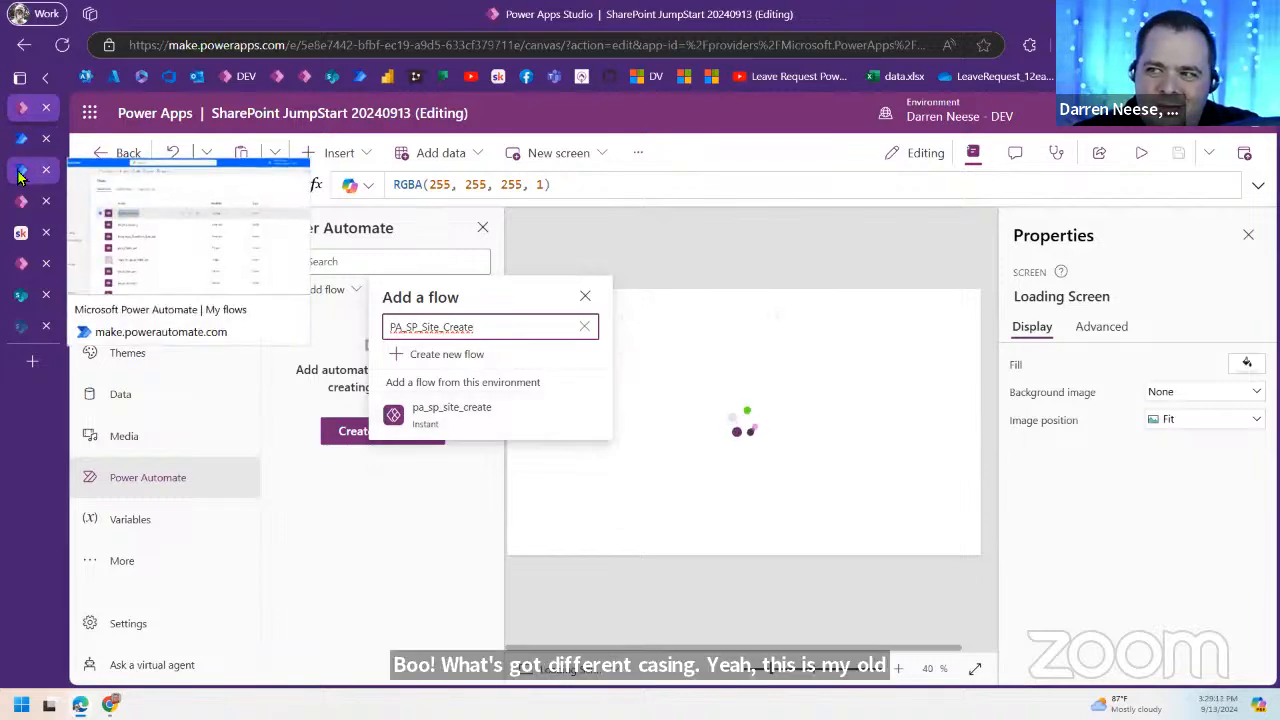
click(20, 172)
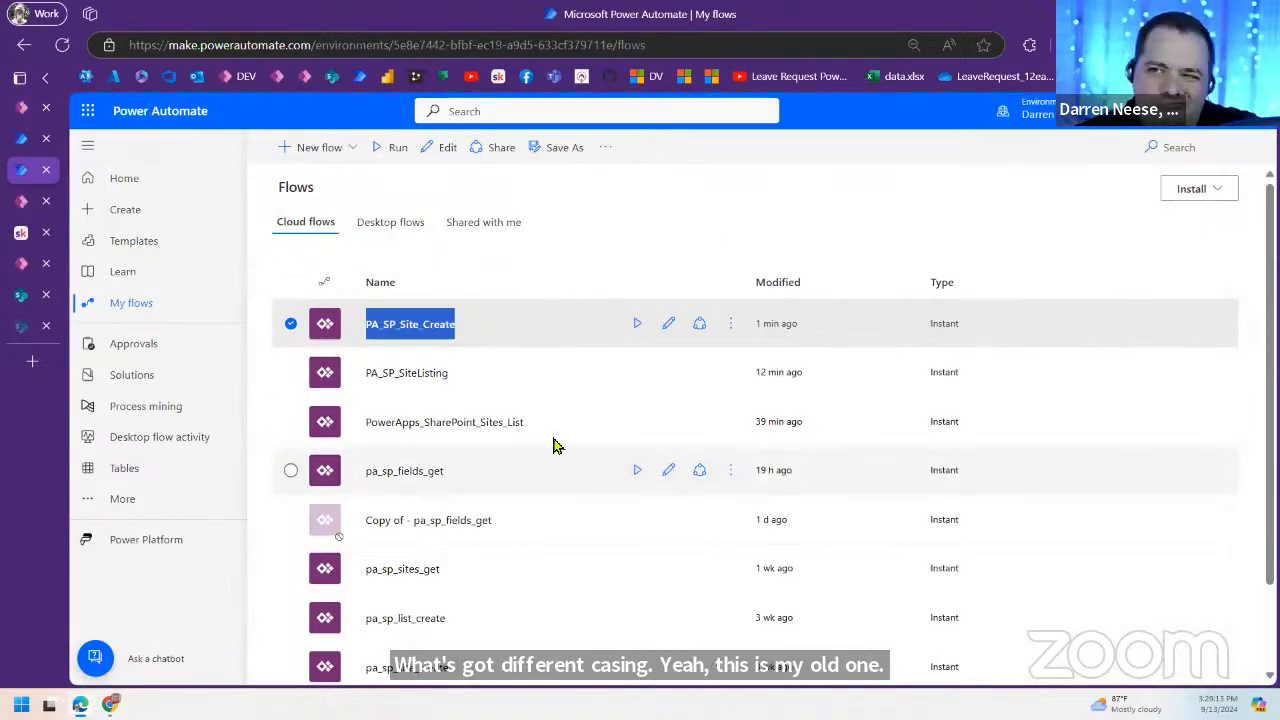
click(668, 323)
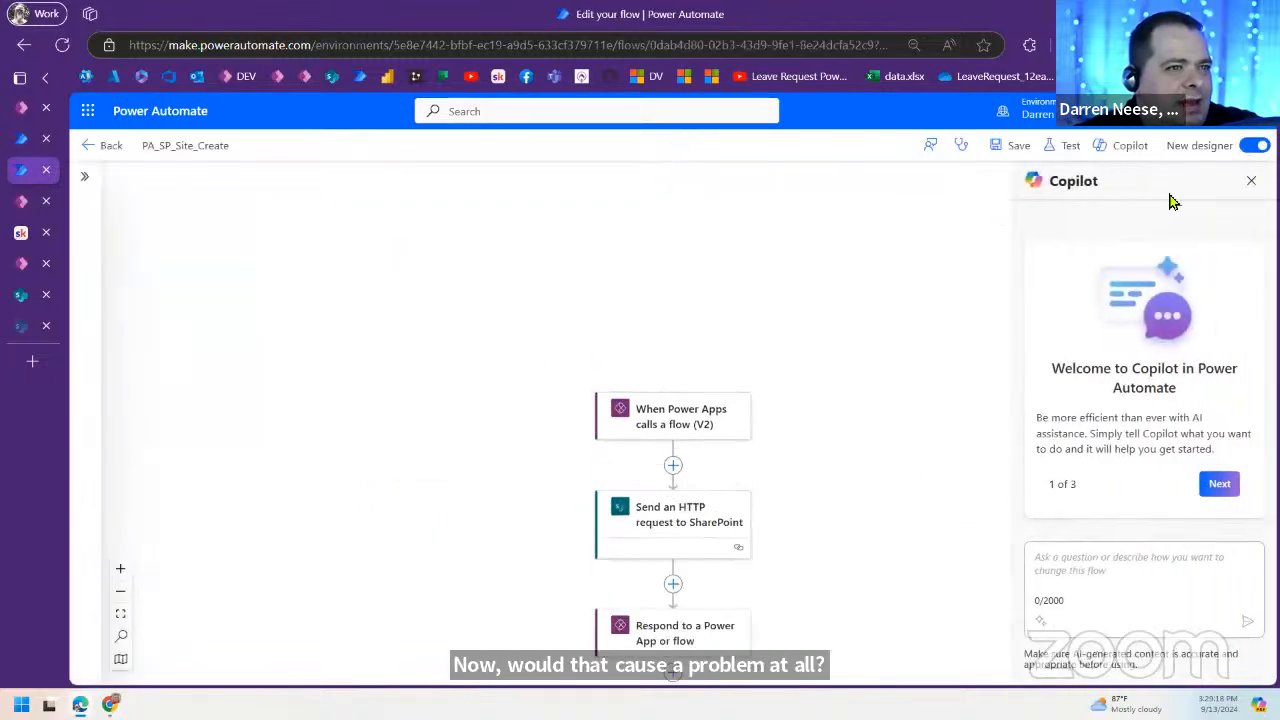
click(233, 148)
click(400, 196)
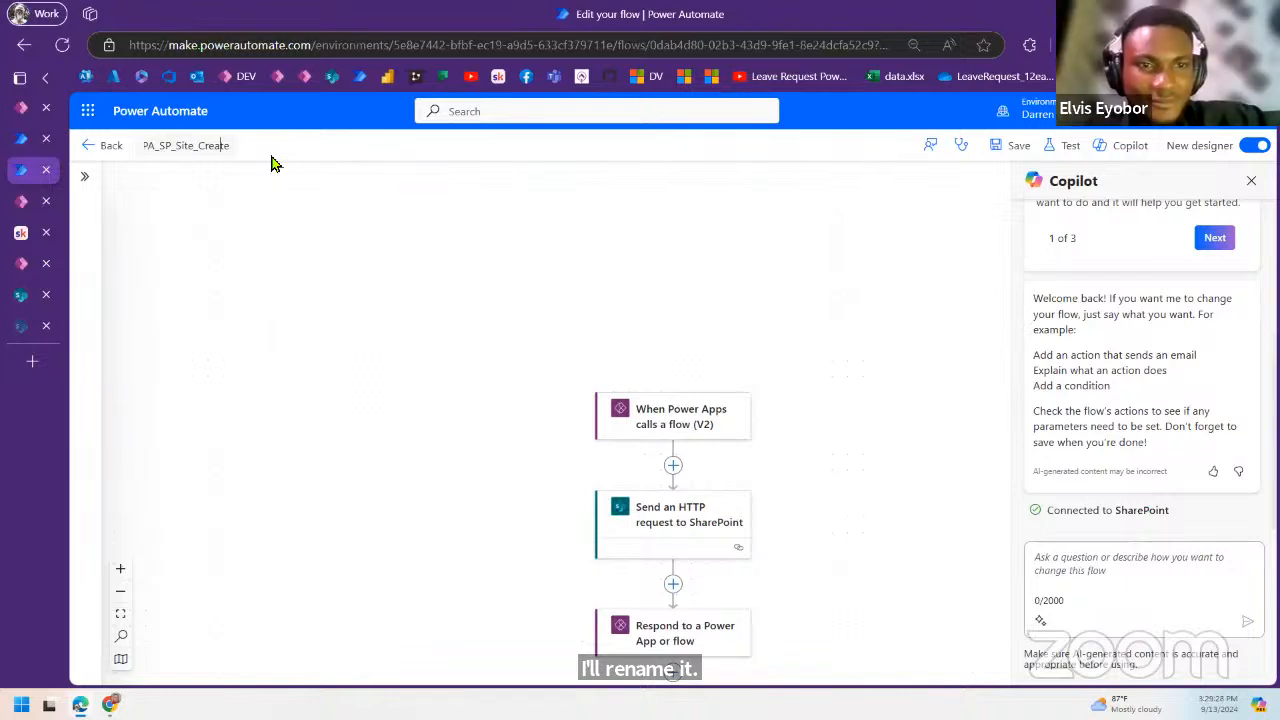
key(Left)
key(Left)
key(Left)
key(Left)
key(Left)
key(Left)
key(Left)
key(Left)
key(Left)
key(Left)
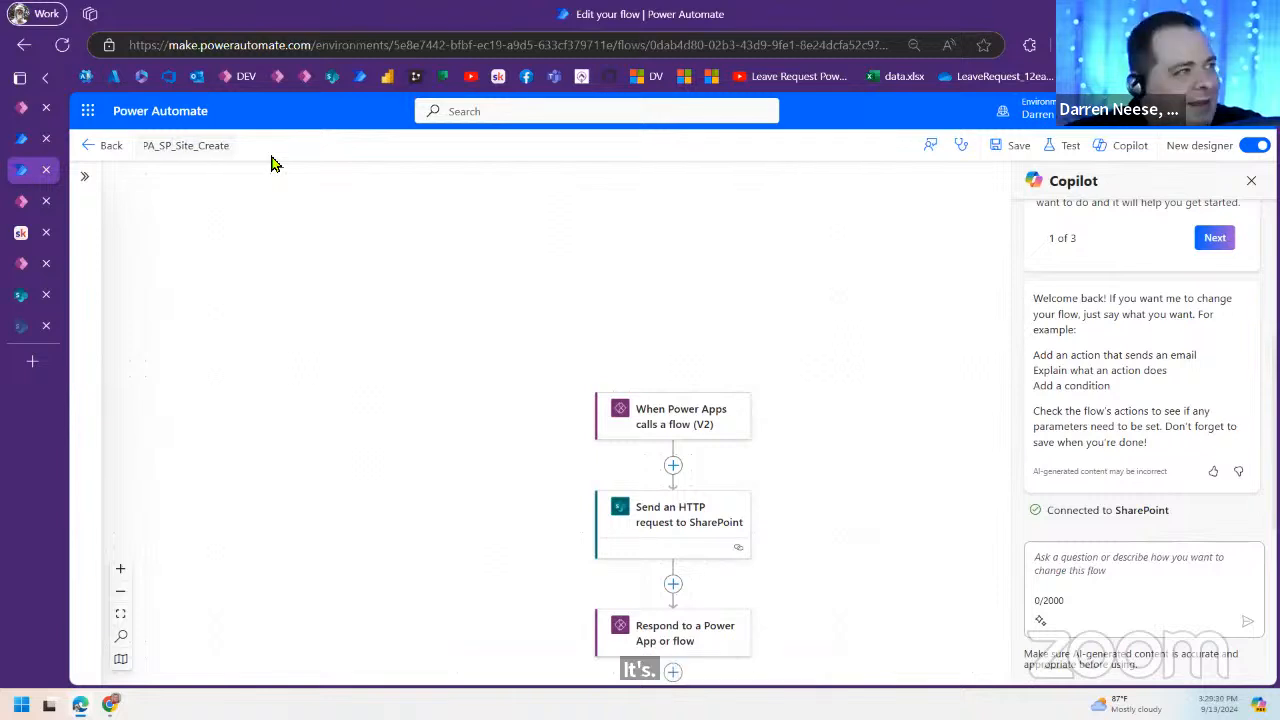
click(197, 149)
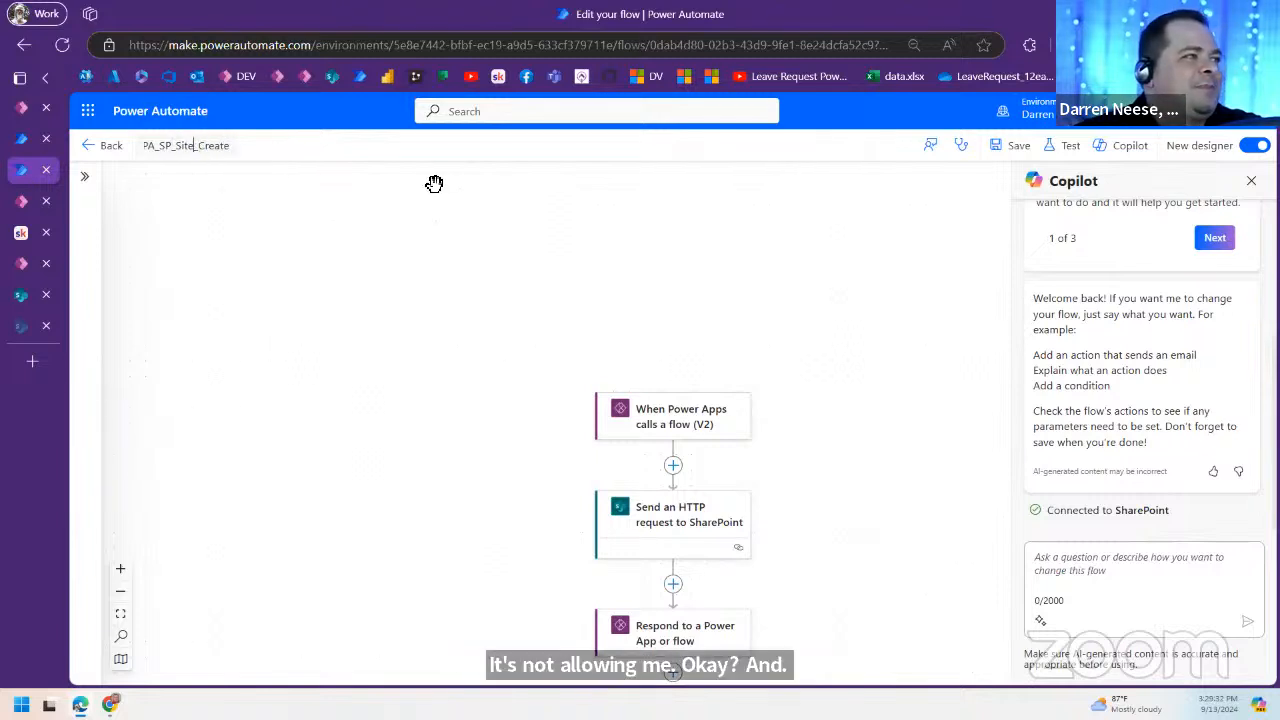
click(97, 147)
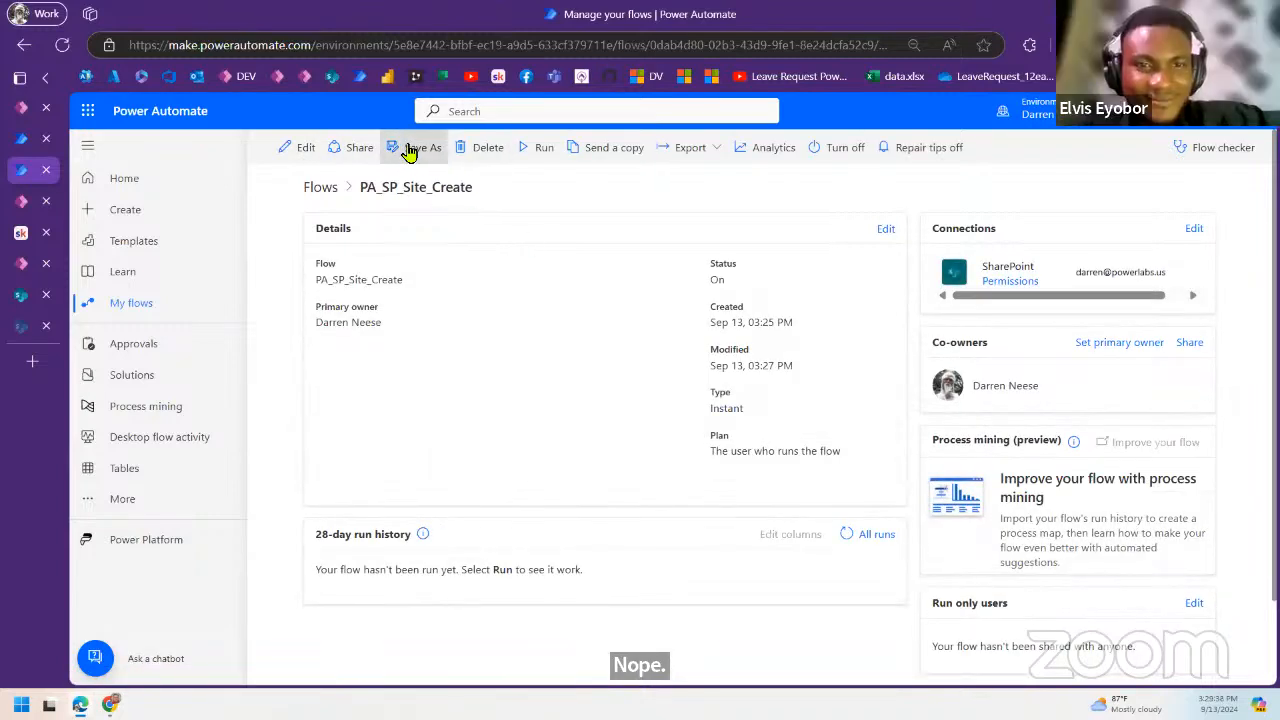
Step: Save a copy of the PA_SP_Site_Create flow under the name PA_SP_Site_Create2
click(408, 150)
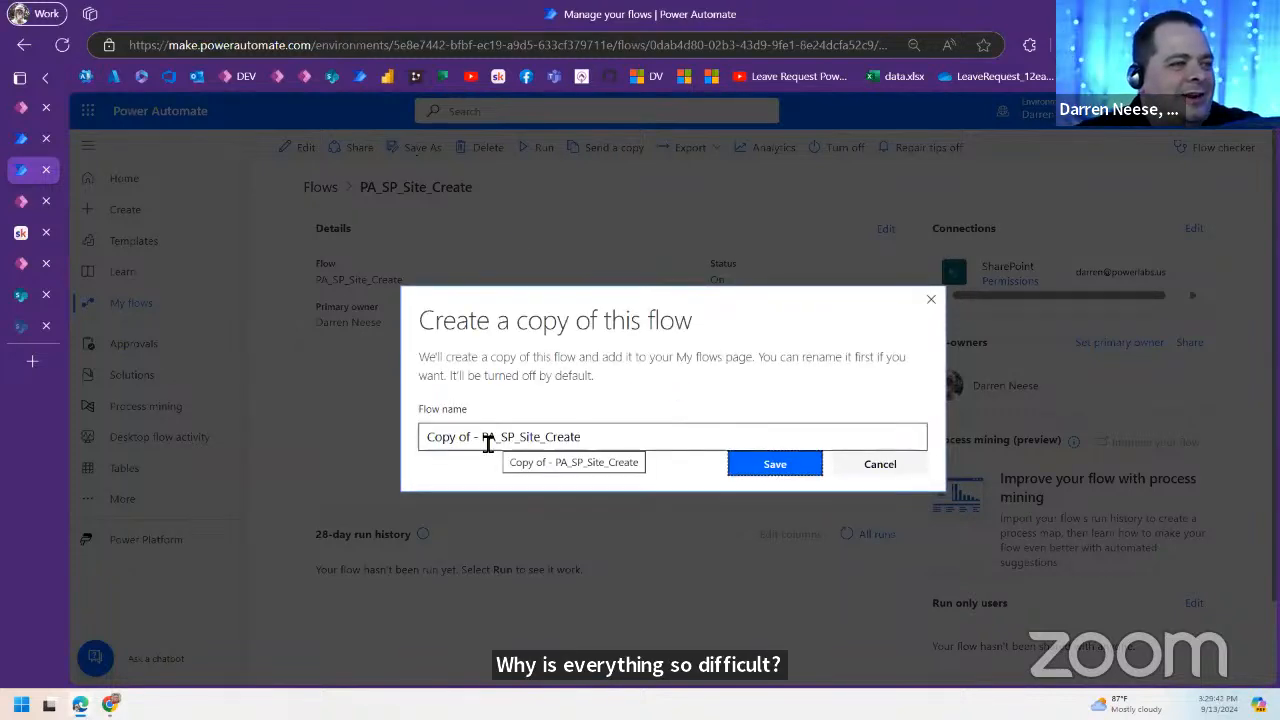
drag(484, 441, 403, 443)
key(BackSpace)
key(End)
text(2)
click(772, 460)
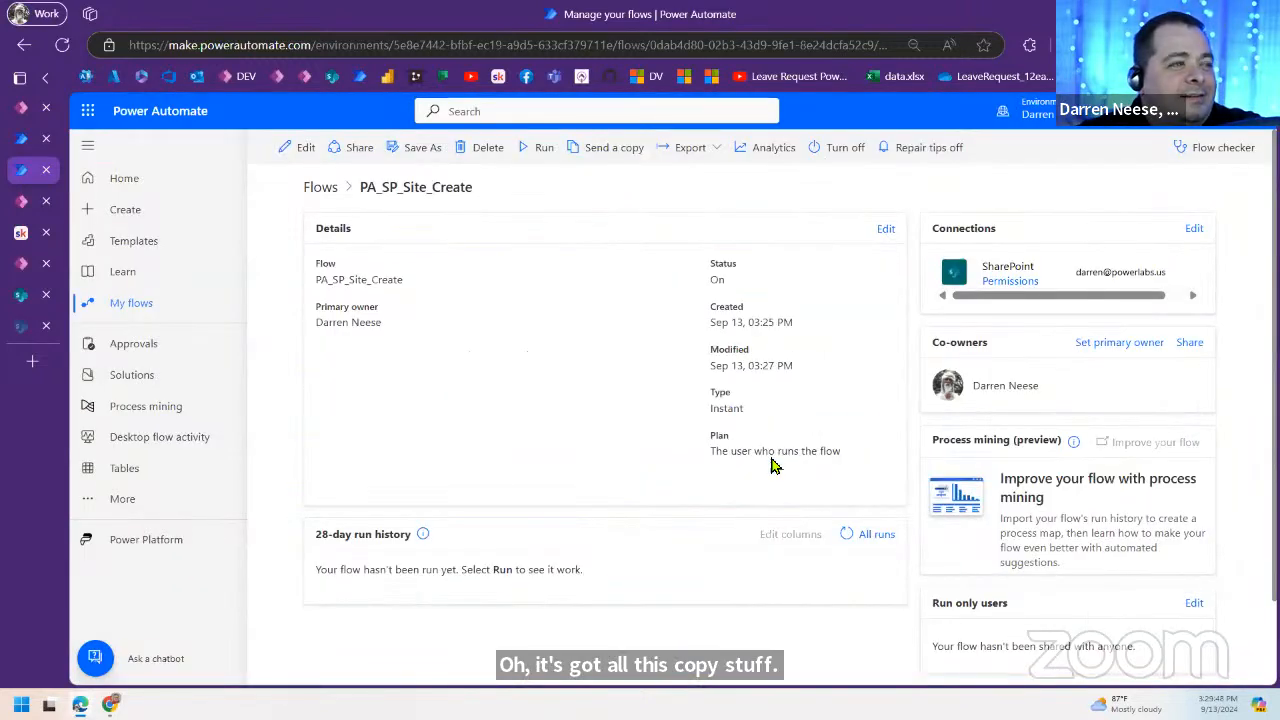
Step: In the flow list, turn off PA_SP_Site_Create and turn on PA_SP_Site_Create2
click(316, 189)
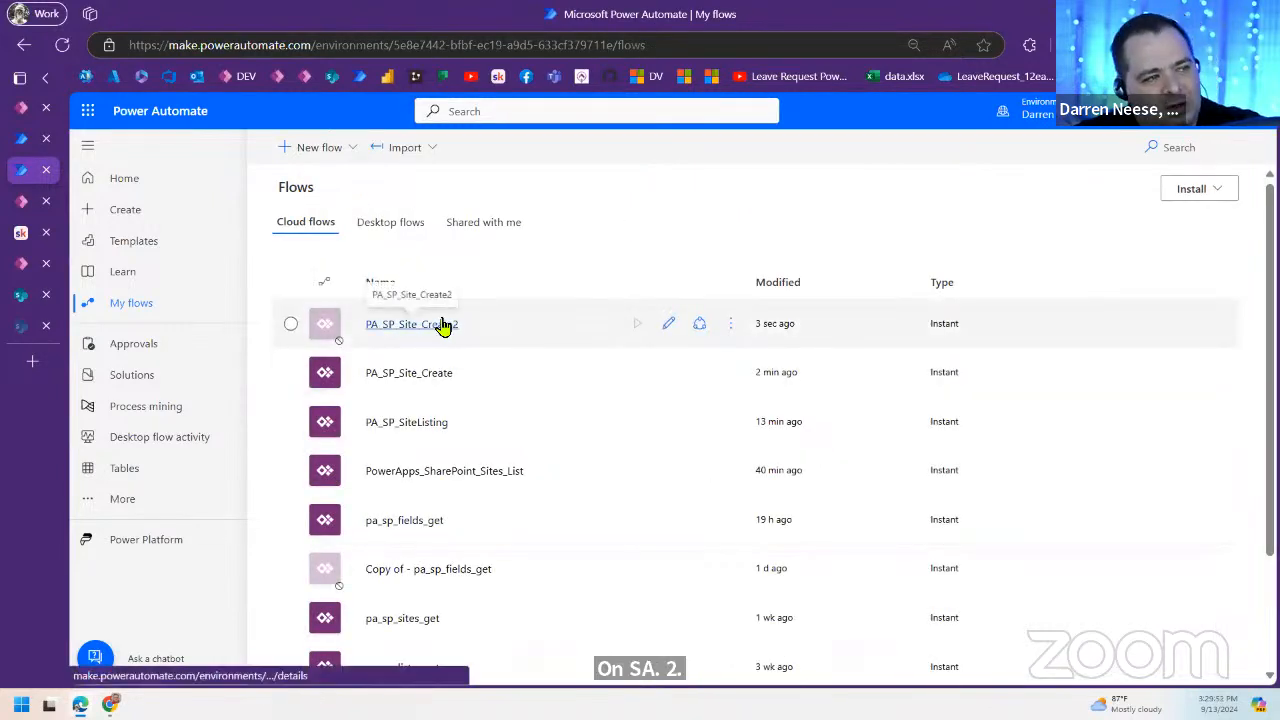
mouse_move(434, 400)
click(733, 375)
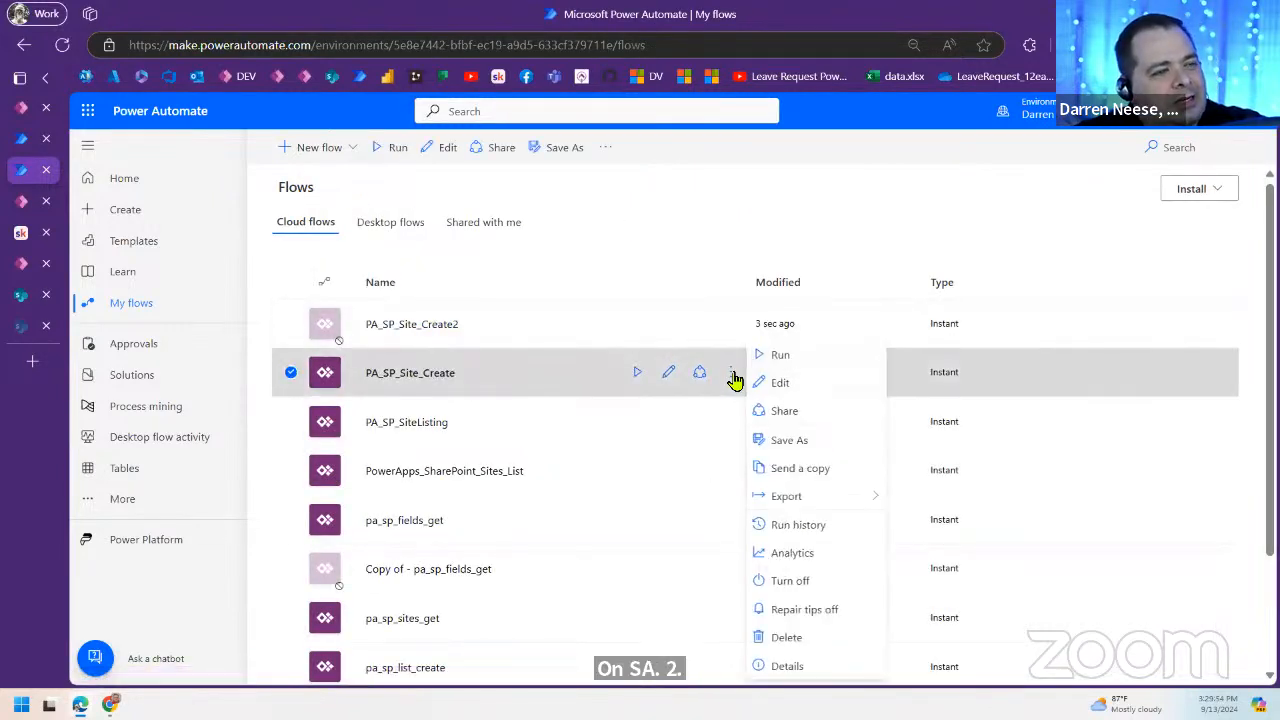
click(818, 586)
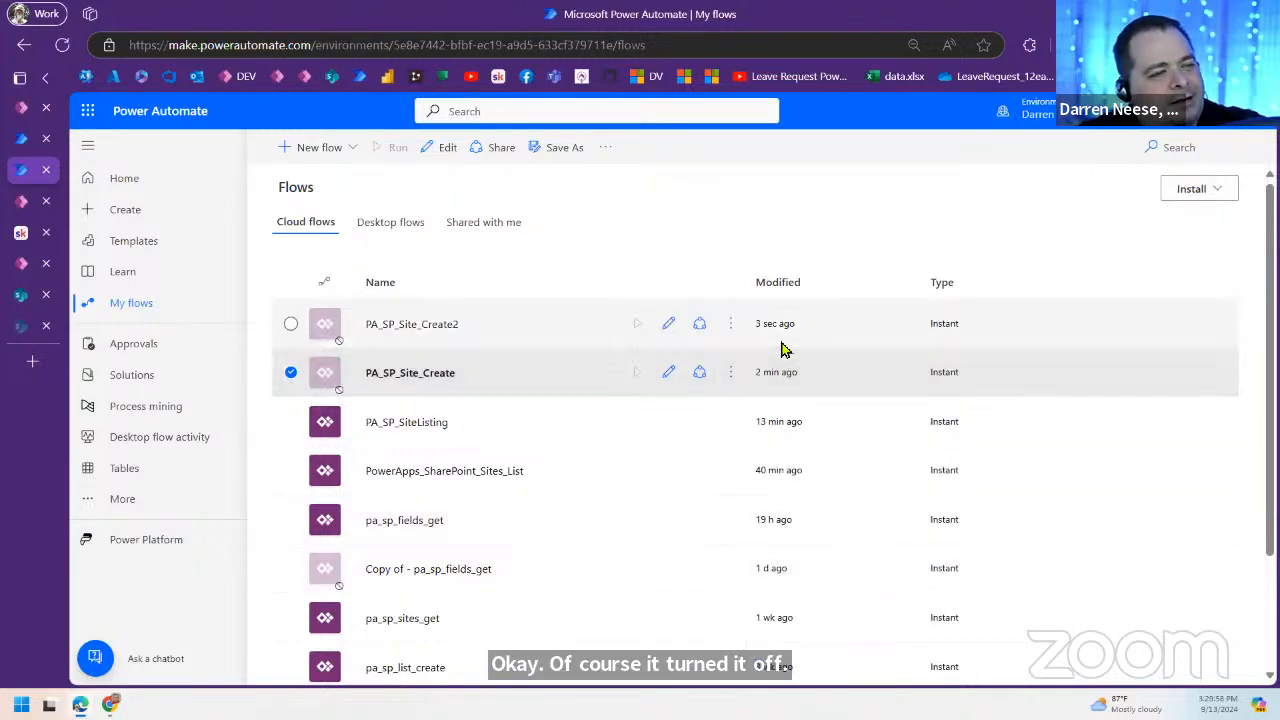
click(729, 326)
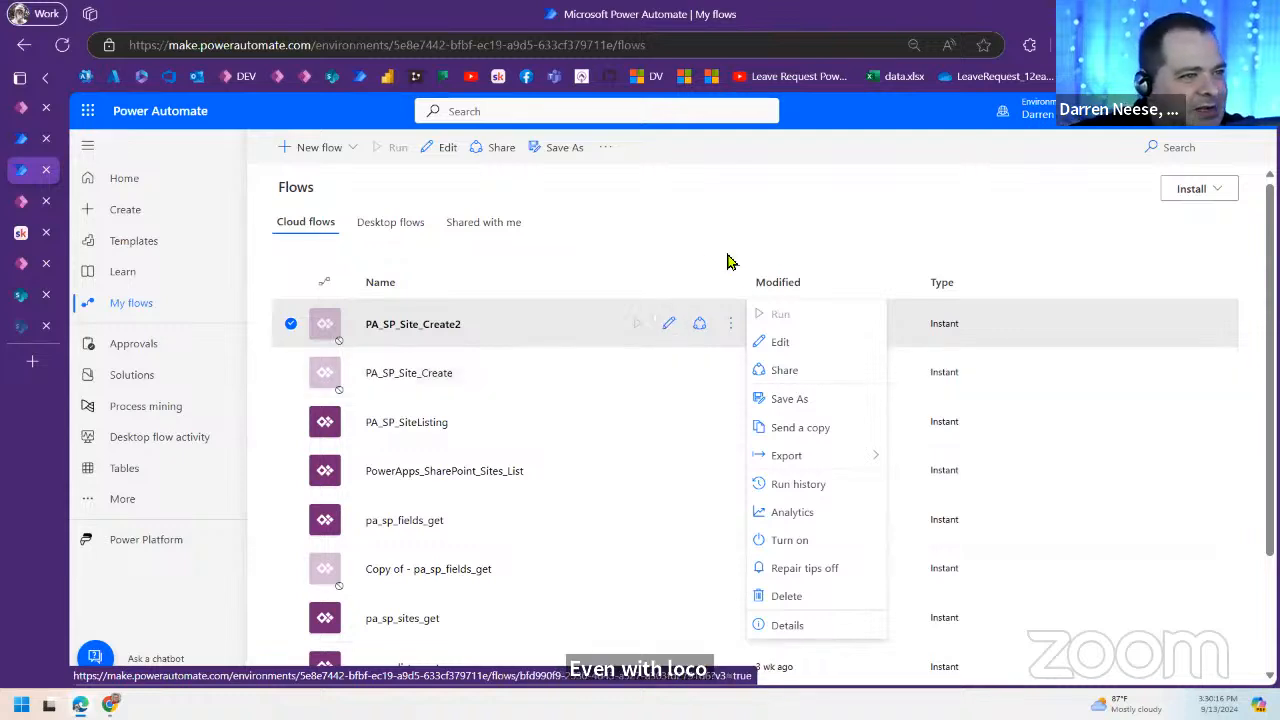
click(731, 328)
click(731, 328)
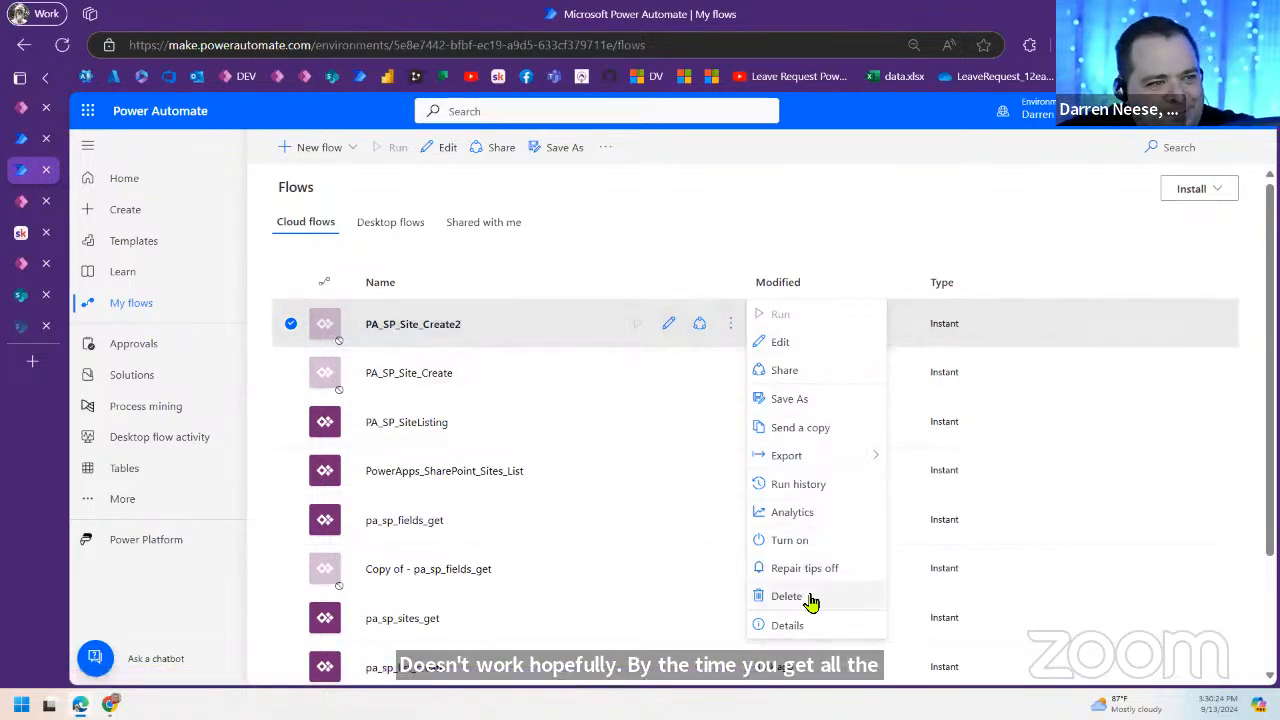
click(831, 543)
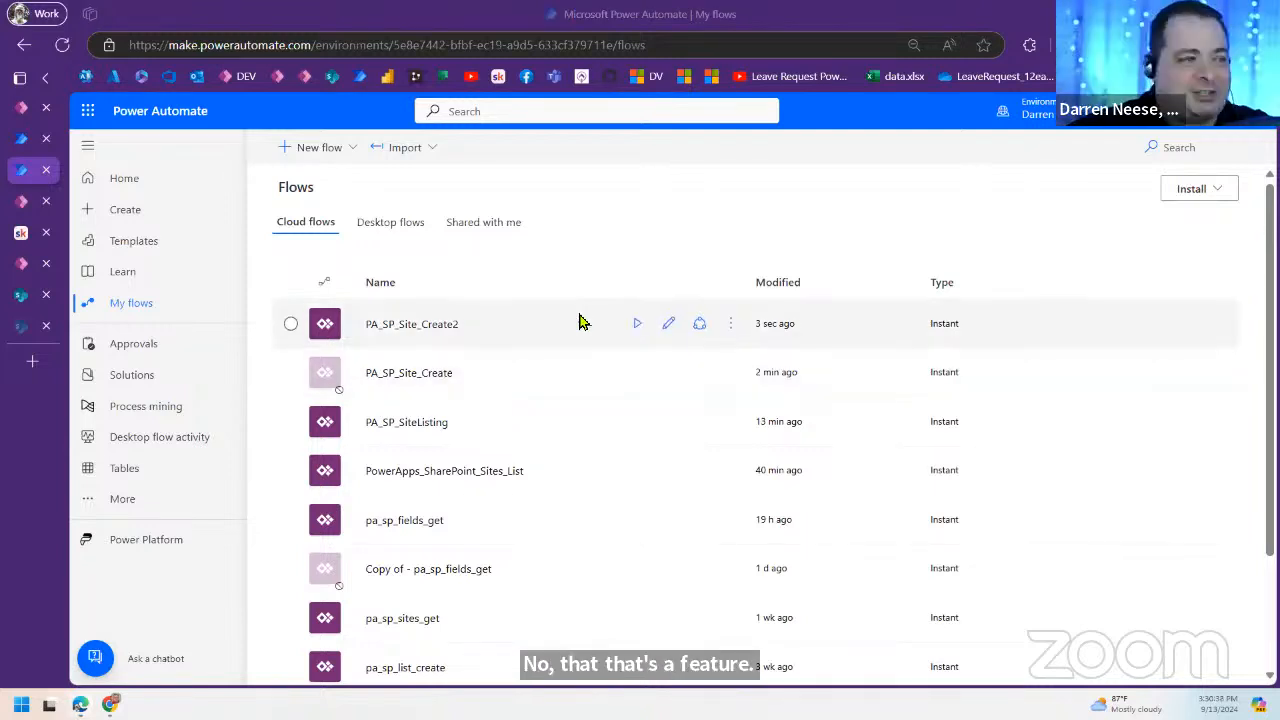
Step: In the Power Apps app, clear the flow search, refresh the list of available flows, check it and close it
click(30, 110)
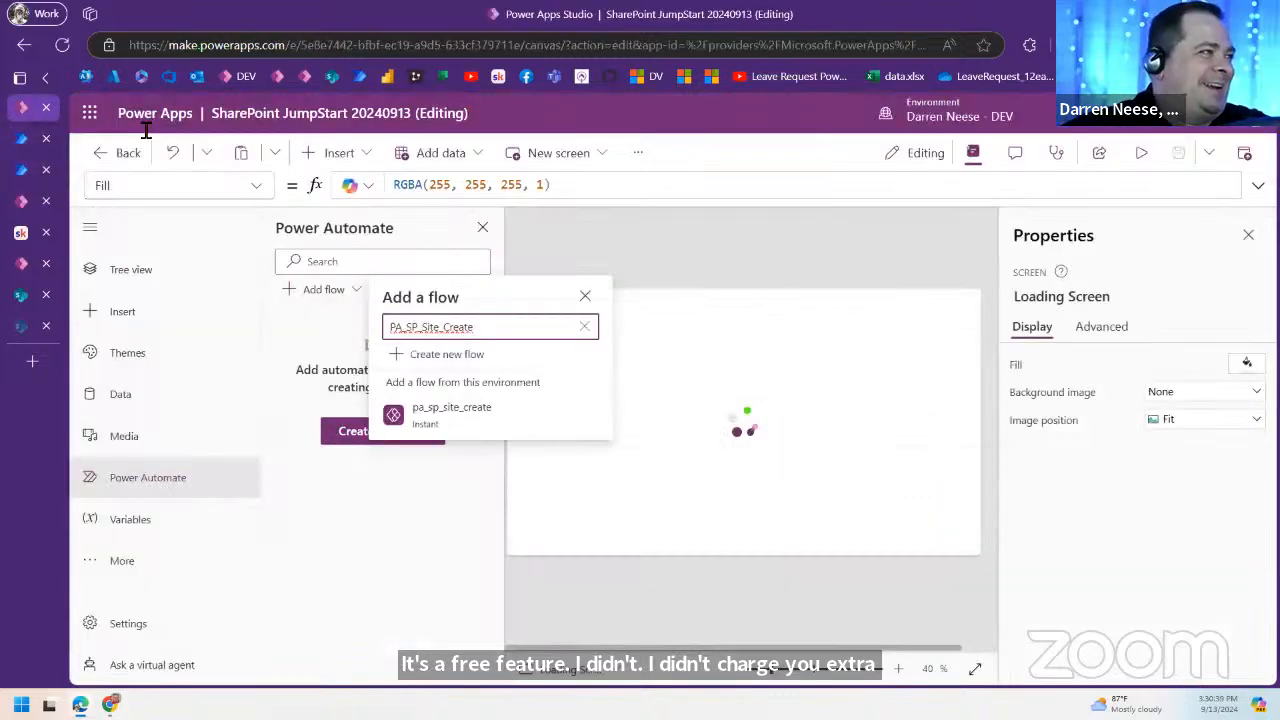
click(586, 330)
click(586, 345)
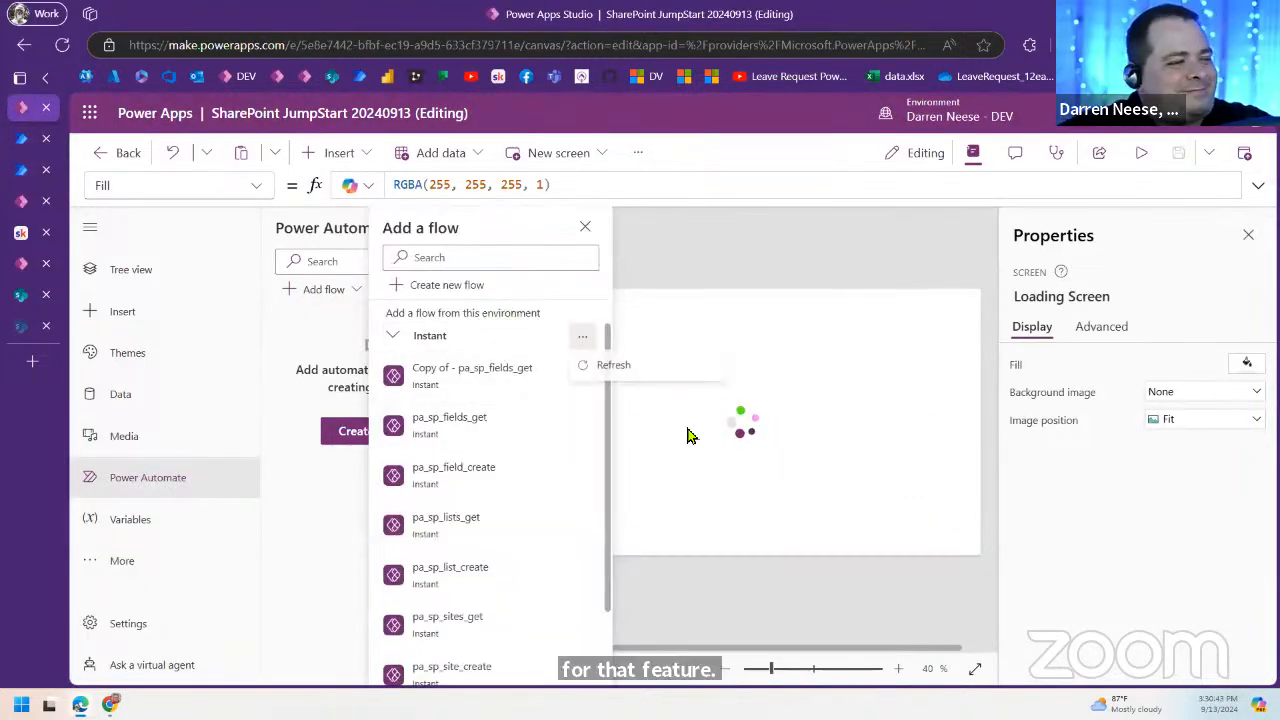
click(625, 370)
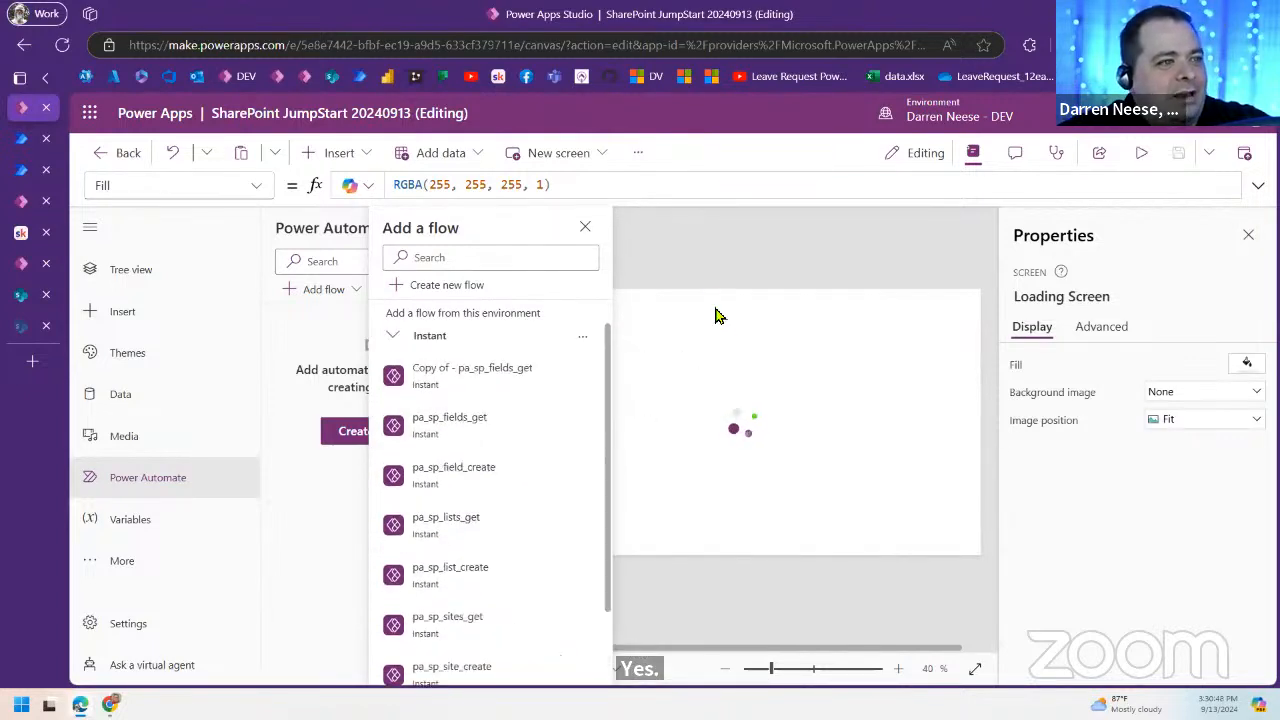
click(712, 250)
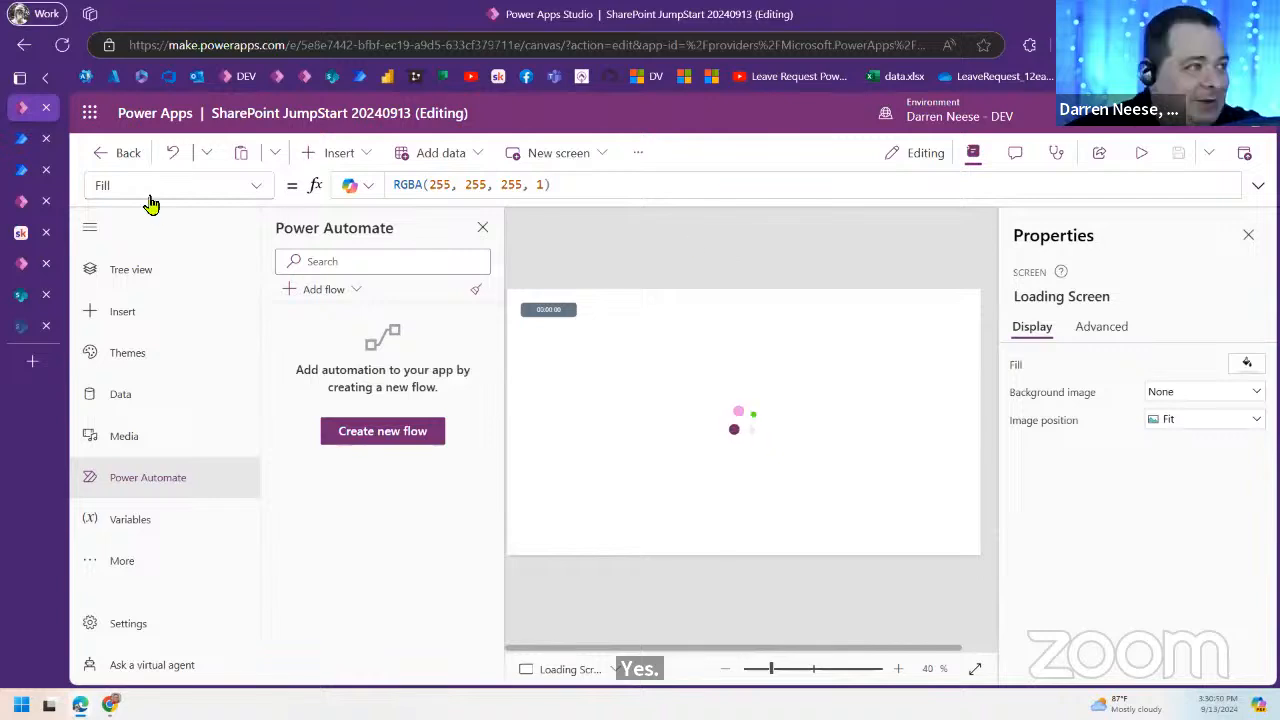
Step: Leave the app and reopen SharePoint JumpStart 20240913 for editing from the Power Apps home page
click(120, 160)
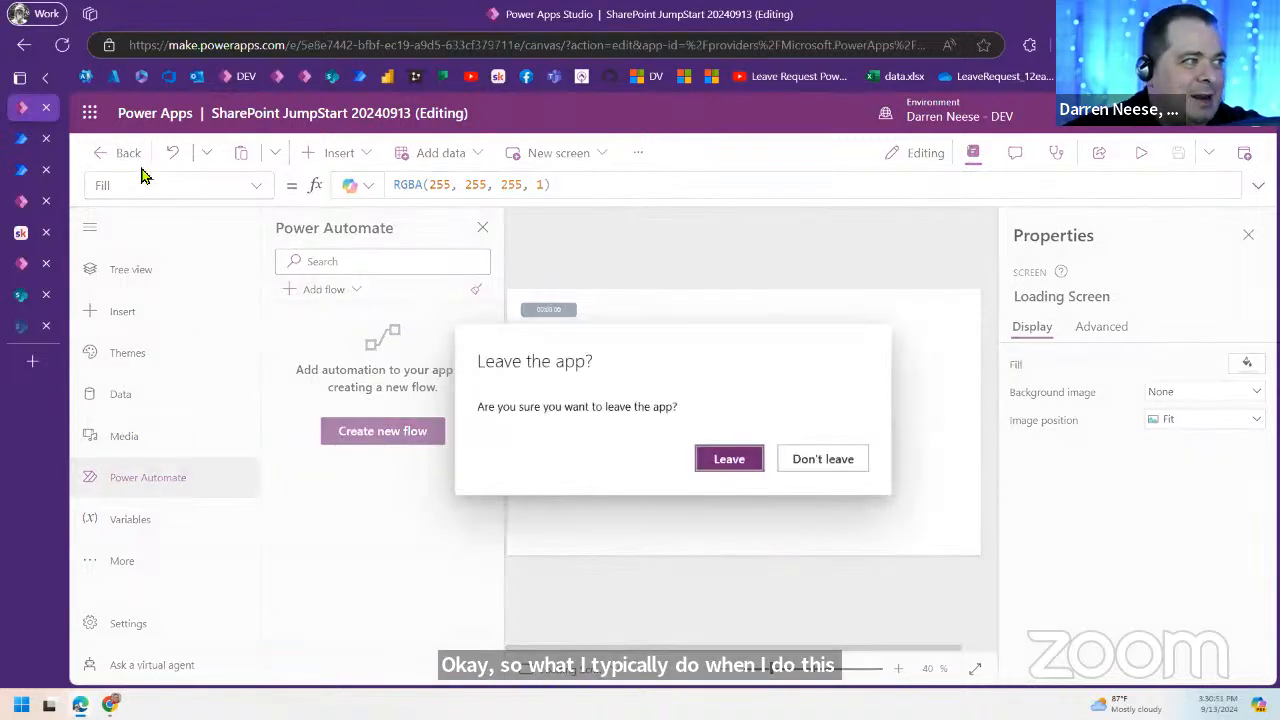
click(716, 461)
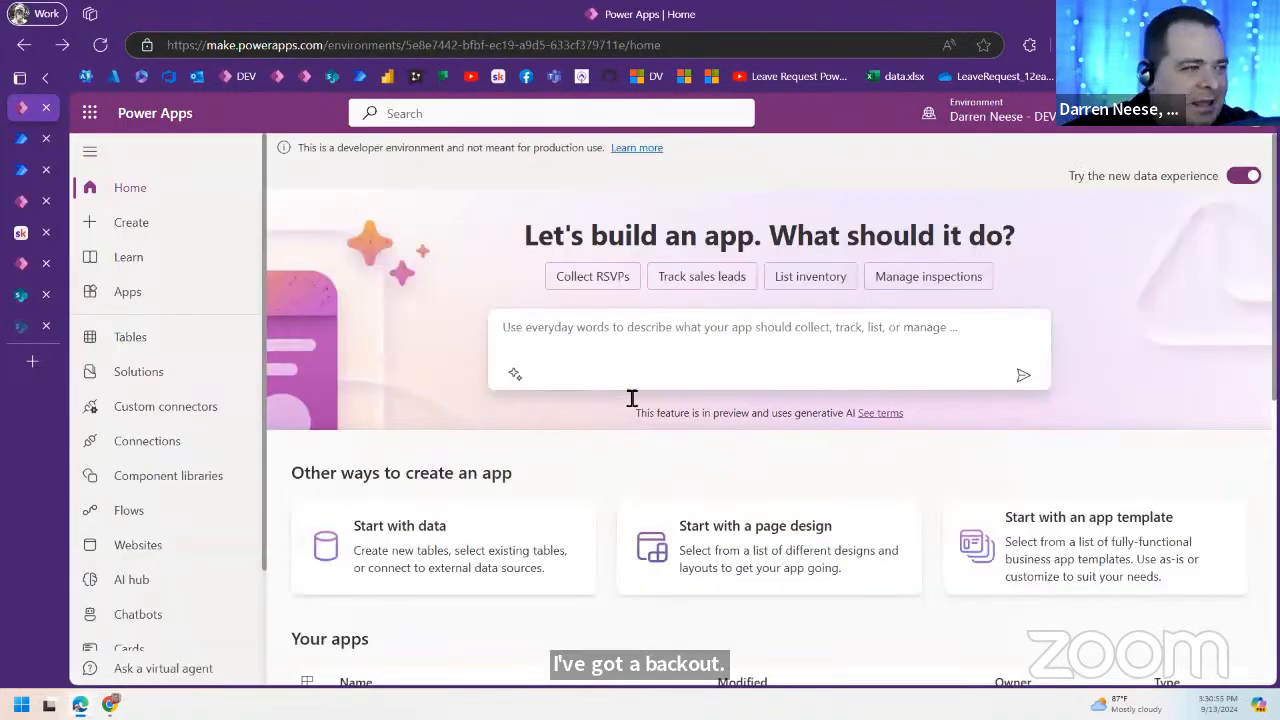
scroll(829, 463, down, 3)
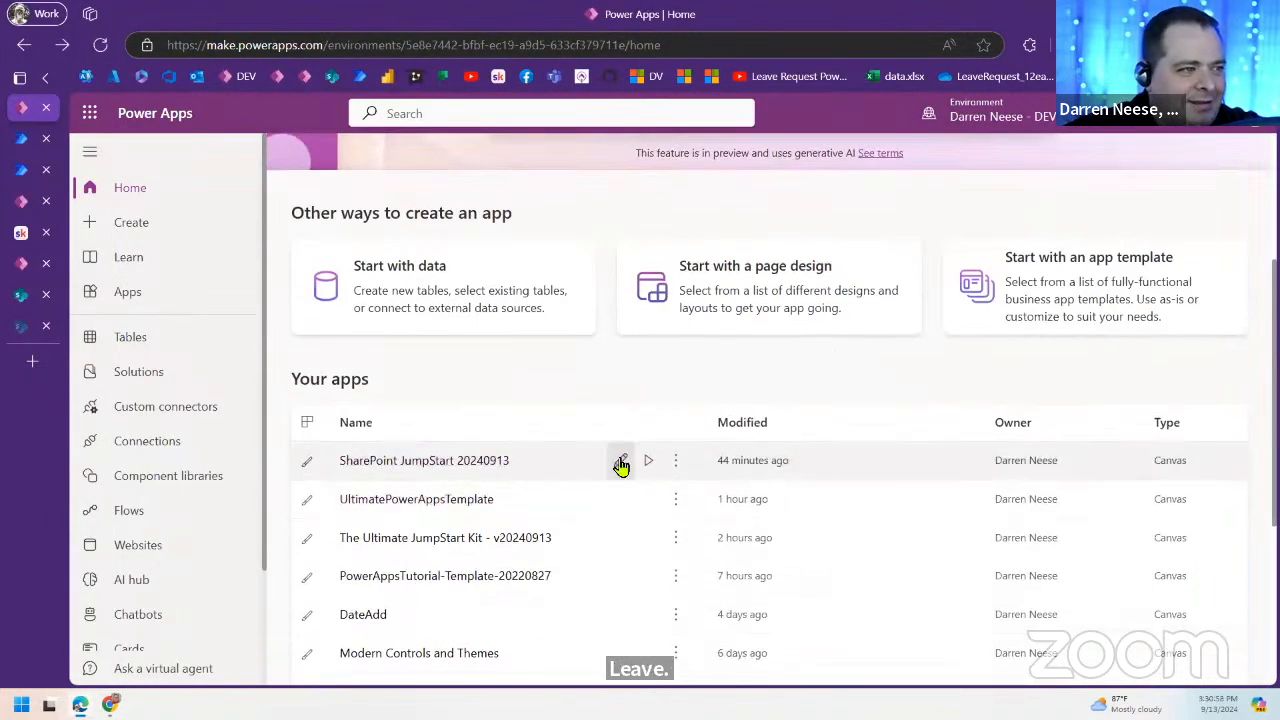
click(620, 460)
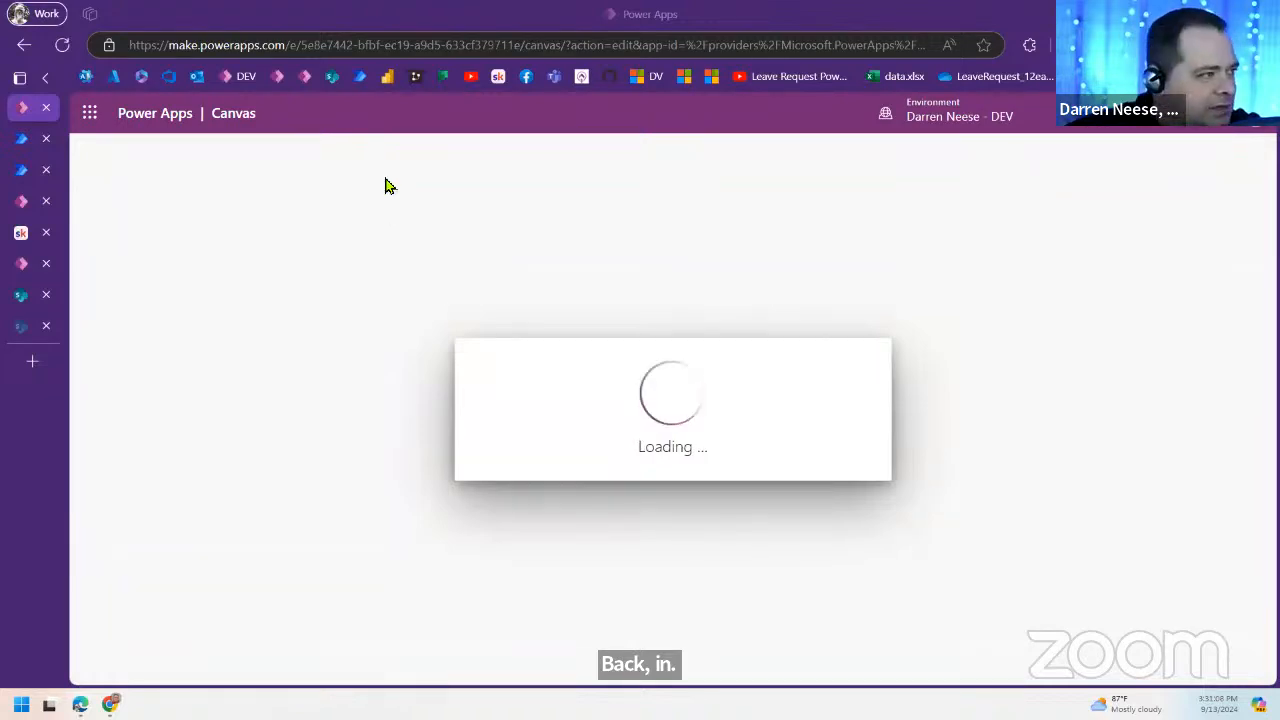
Step: Switch to Skool, close the open PDF and open the pinned free workshop post in the Learn Power Apps community
click(22, 233)
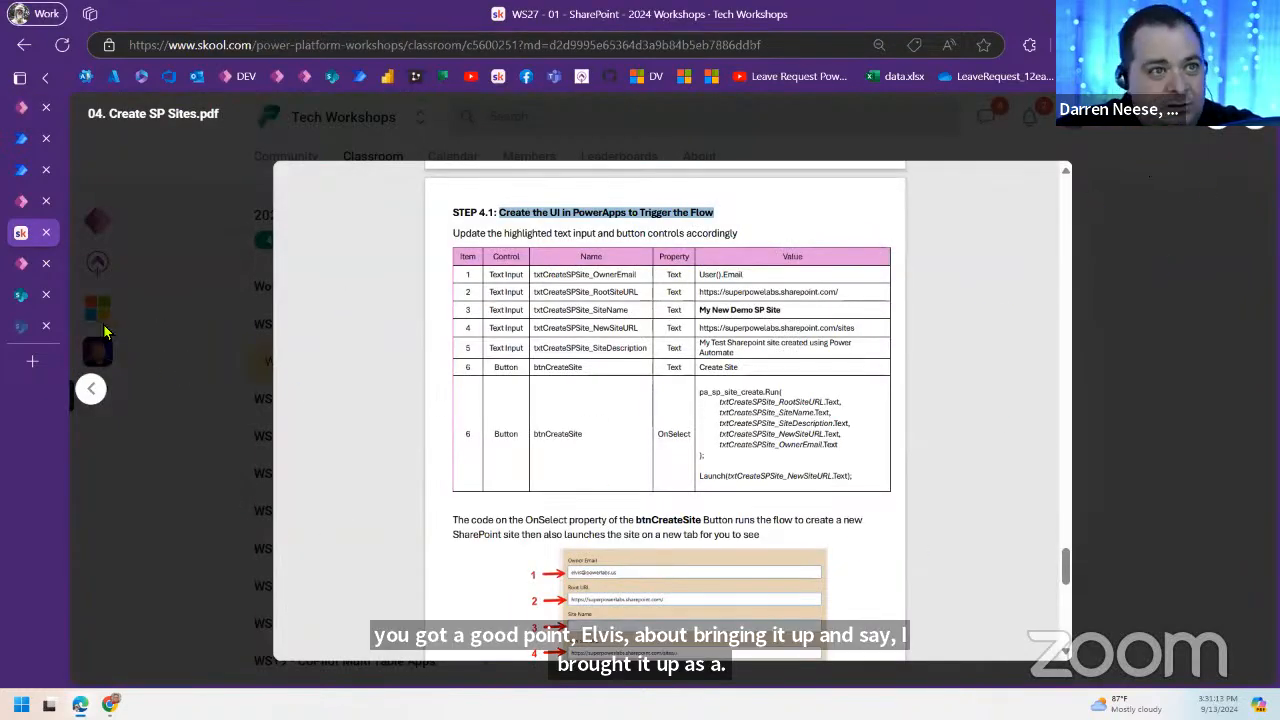
click(1178, 309)
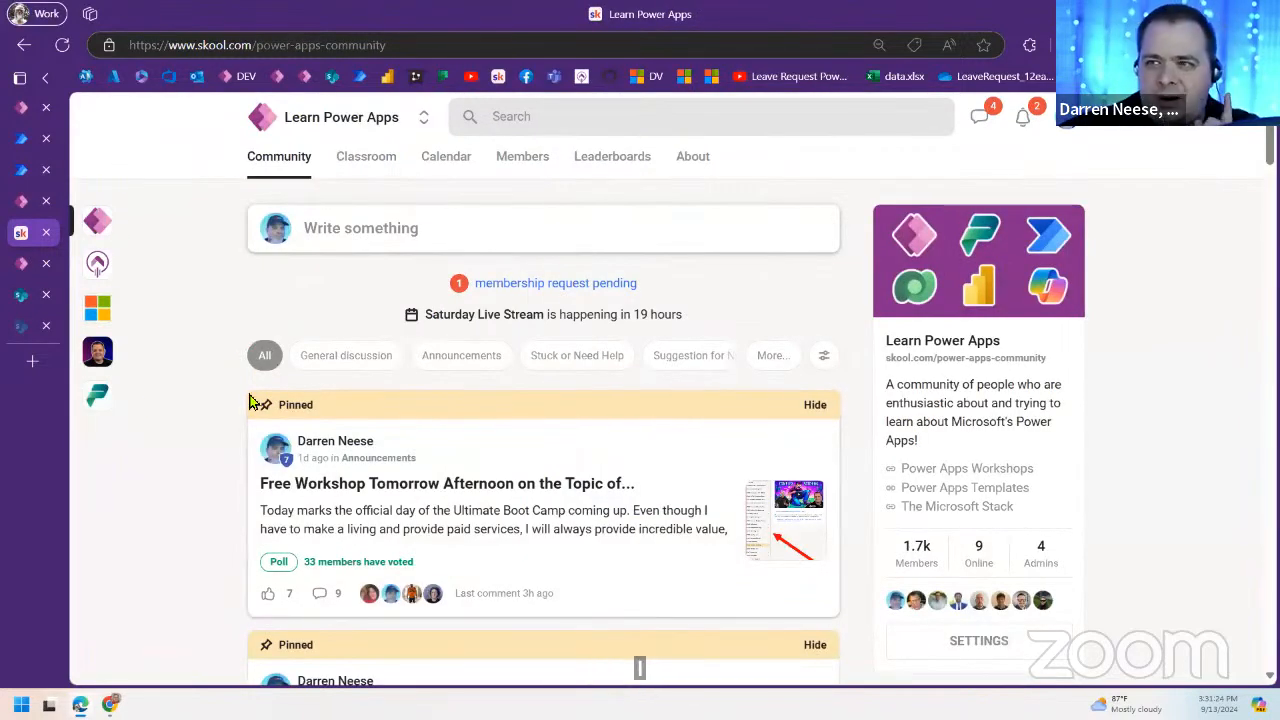
scroll(503, 474, down, 5)
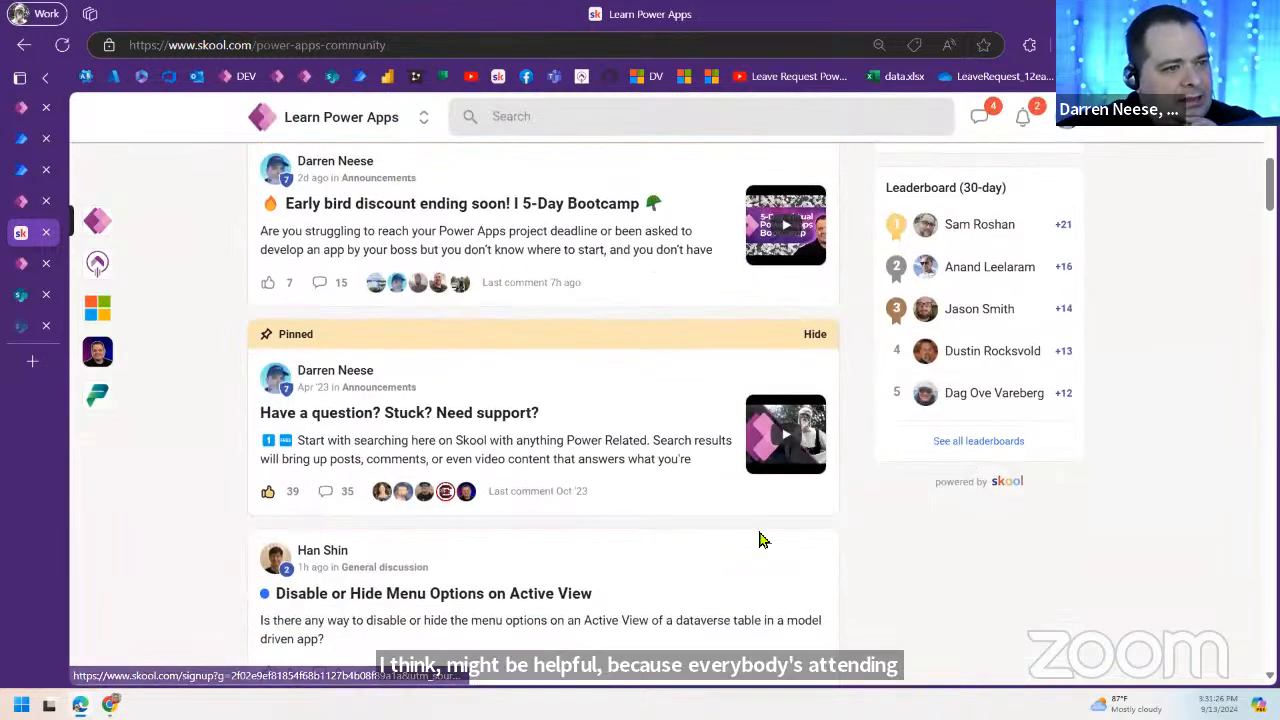
scroll(762, 541, up, 5)
scroll(668, 532, down, 1)
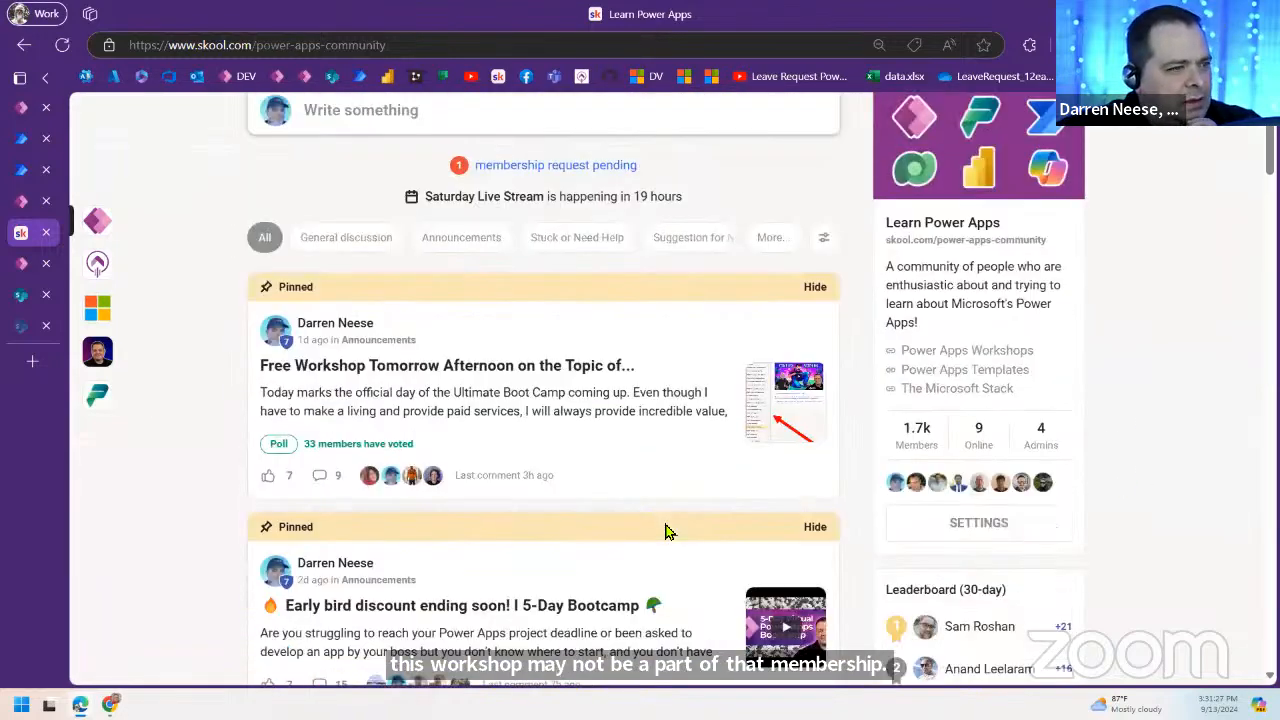
click(563, 343)
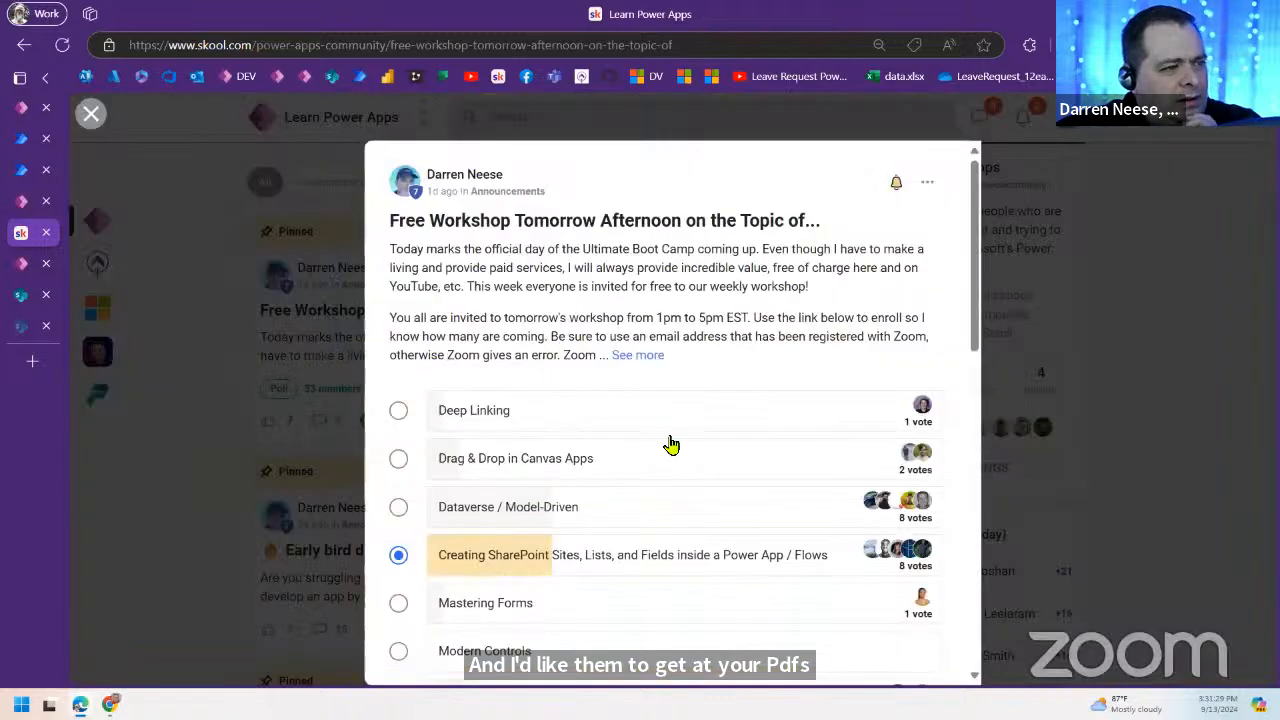
Step: Read the full text of the free workshop post along with its poll and comments, and check the post's options
scroll(671, 440, down, 15)
scroll(712, 468, up, 6)
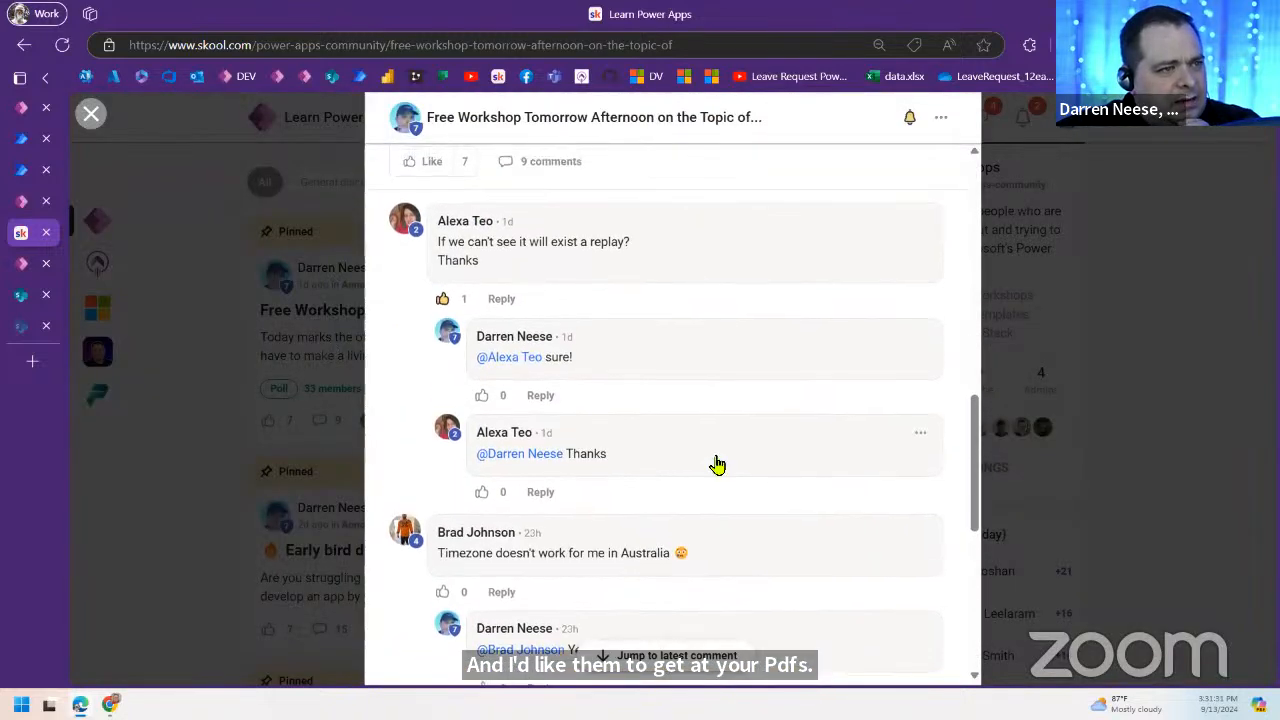
scroll(716, 460, up, 10)
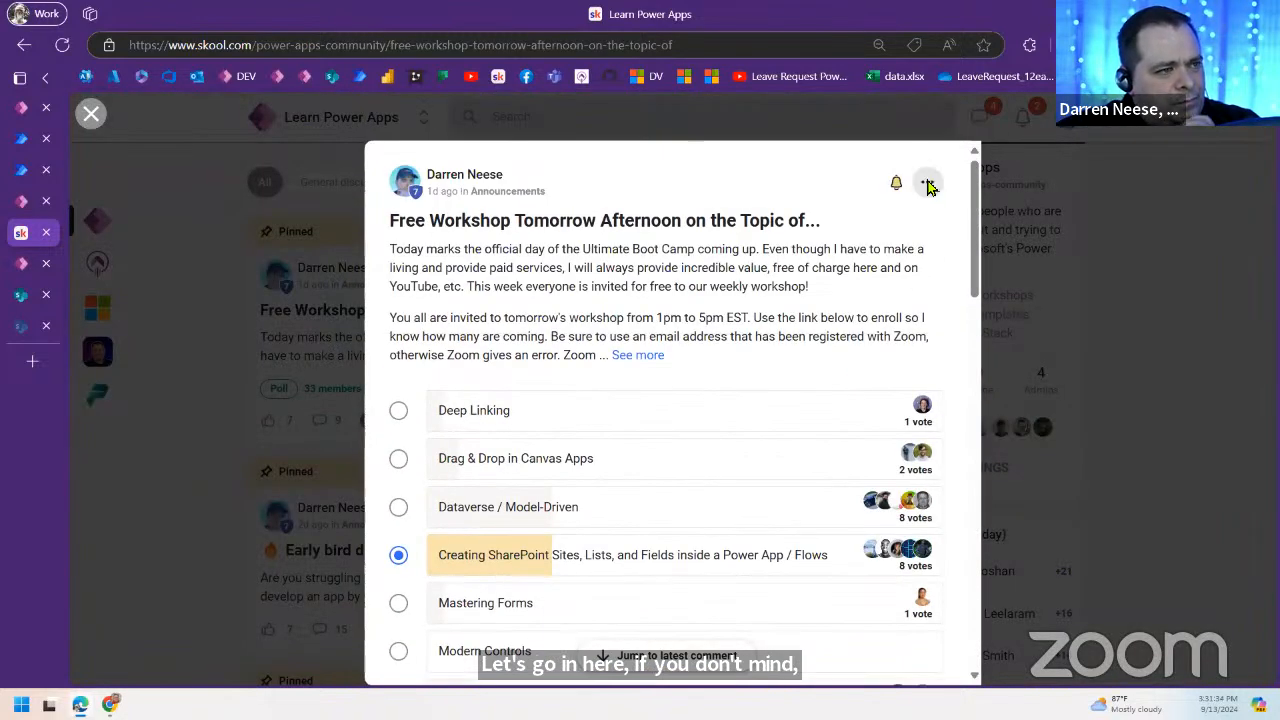
click(927, 184)
click(652, 318)
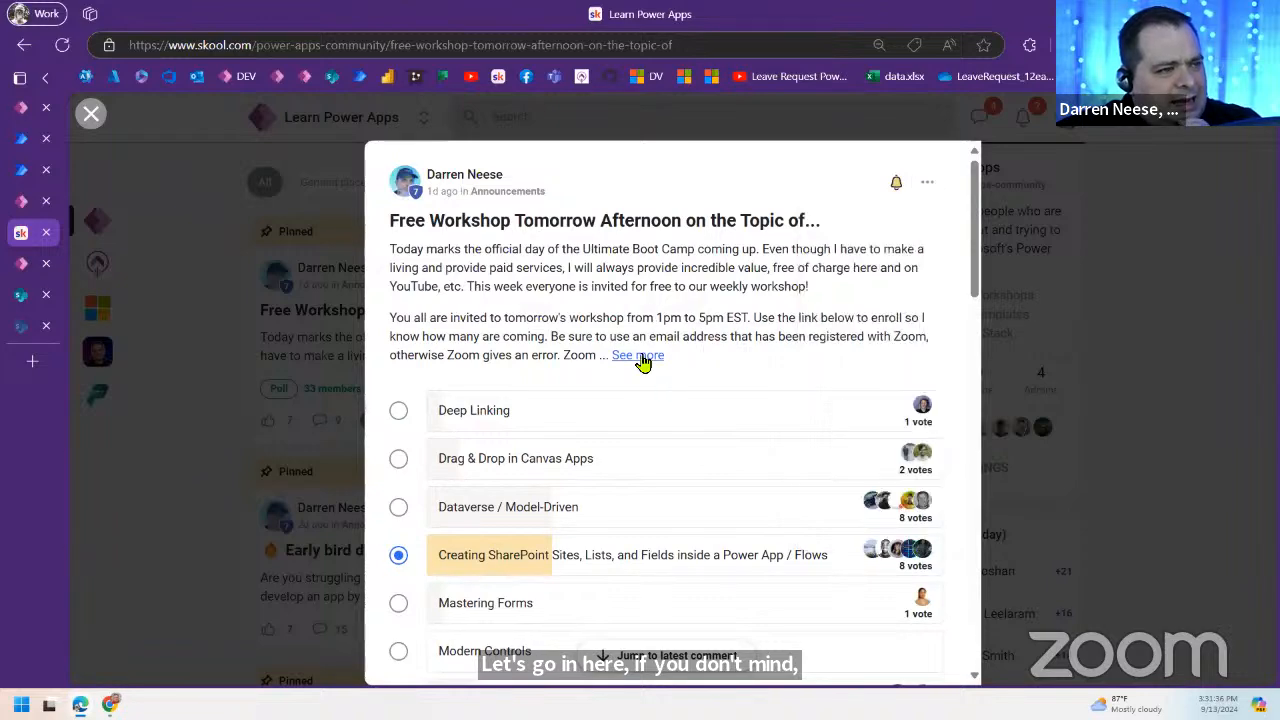
click(640, 358)
scroll(752, 422, down, 10)
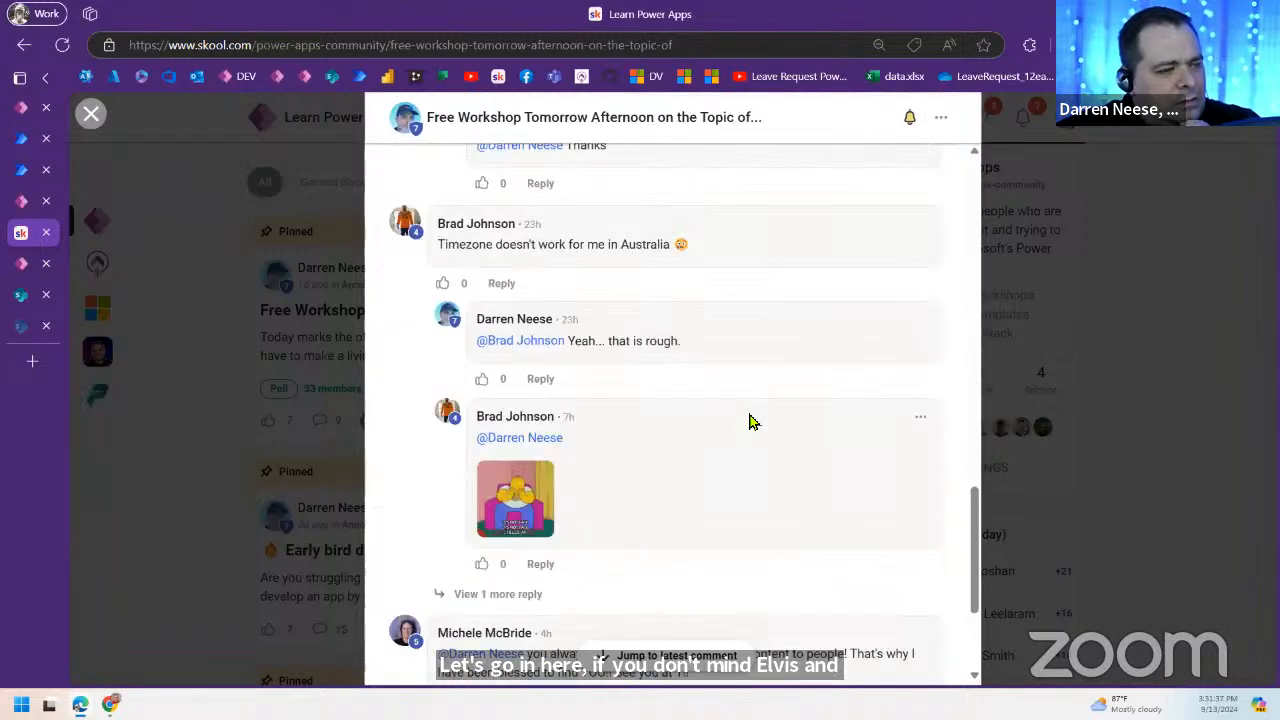
scroll(752, 422, down, 3)
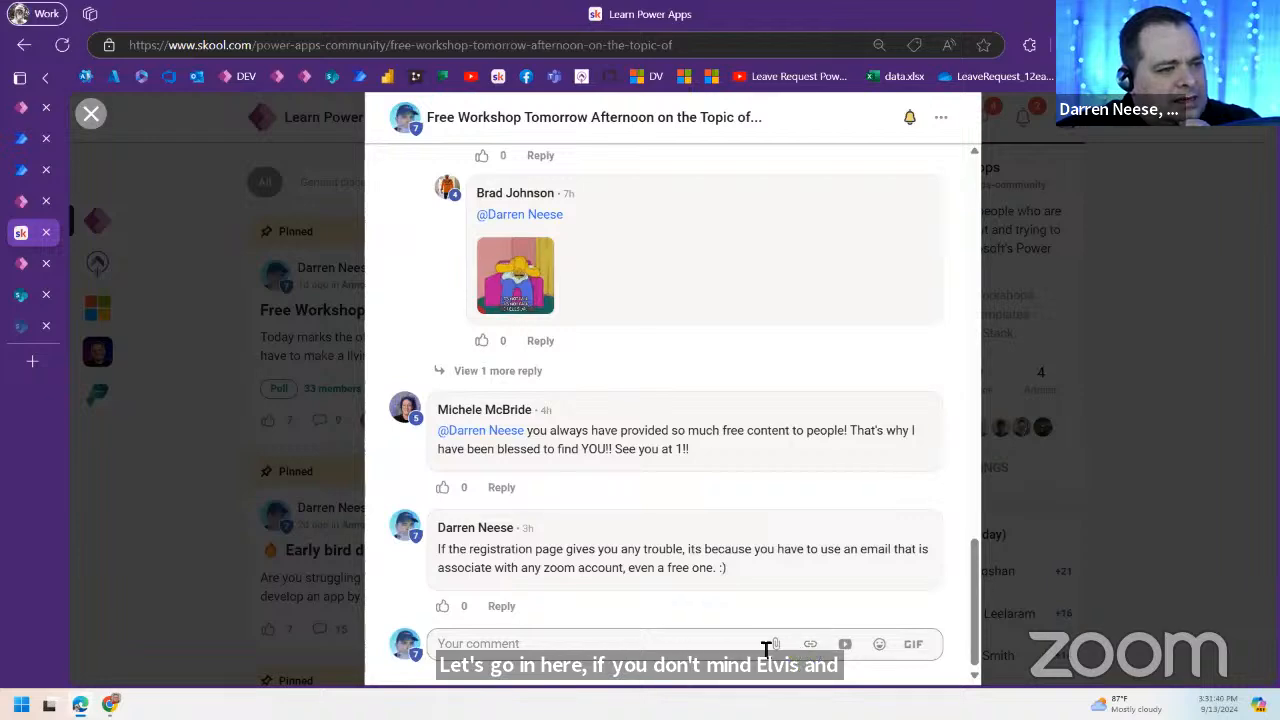
scroll(860, 517, up, 10)
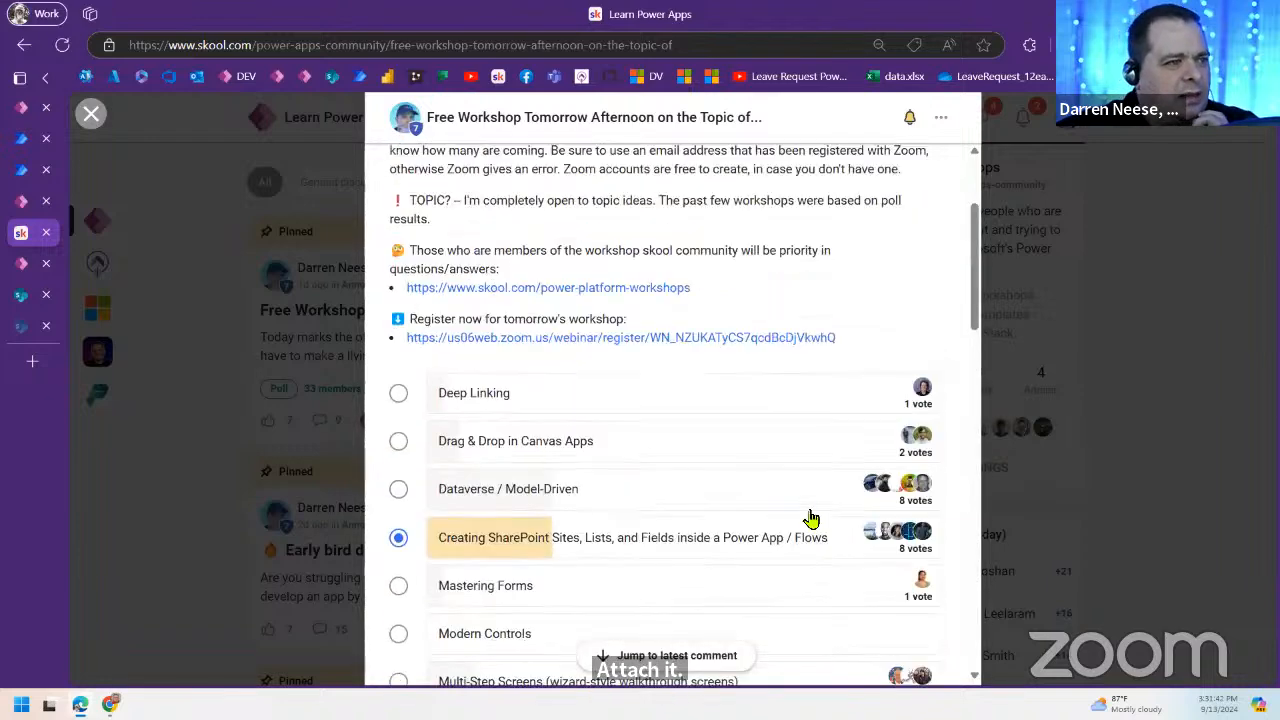
scroll(811, 519, up, 3)
drag(534, 267, 913, 403)
click(1162, 376)
Step: Return to the SharePoint JumpStart app, refresh the list of flows available to add and look for PA_SP_Site_Create2
click(18, 170)
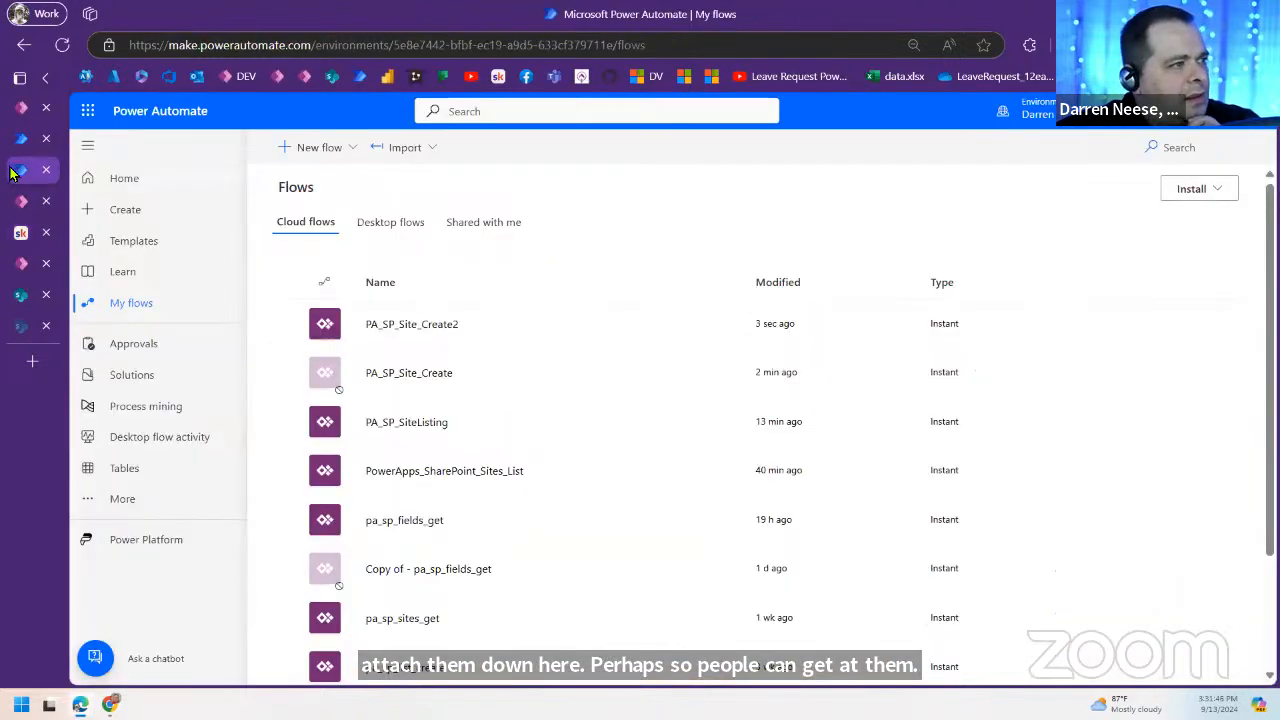
click(22, 107)
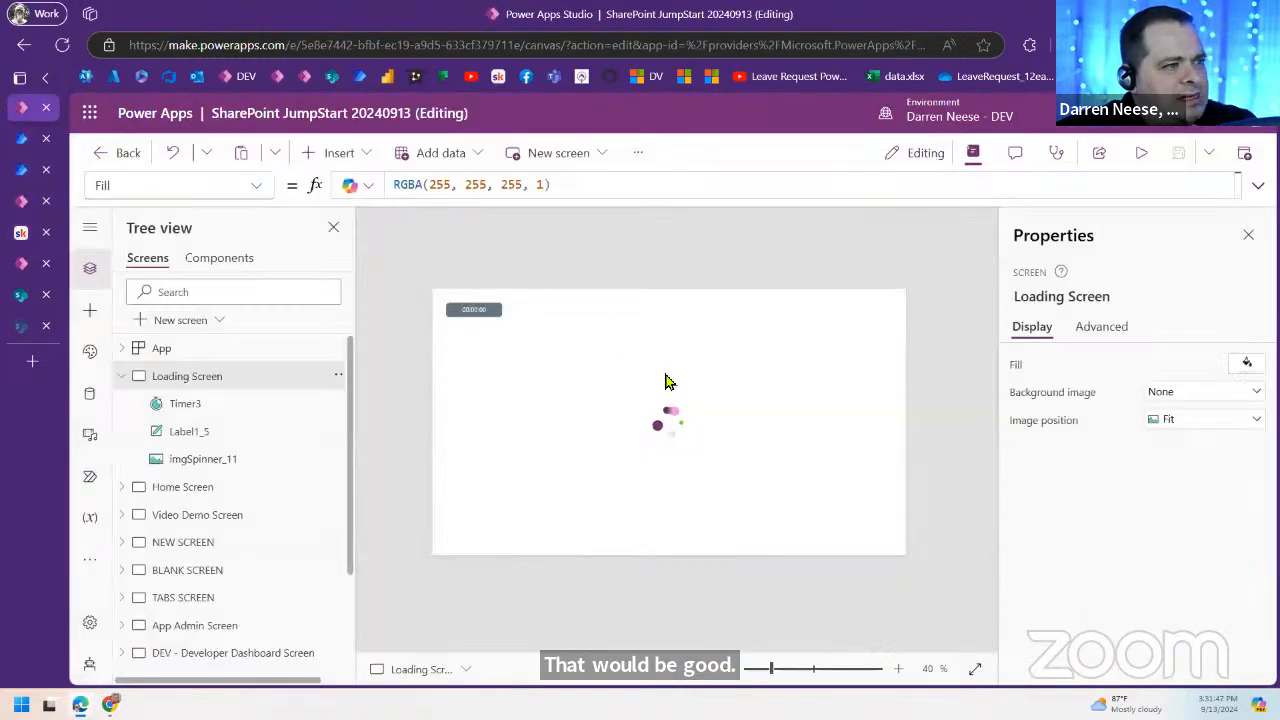
click(90, 476)
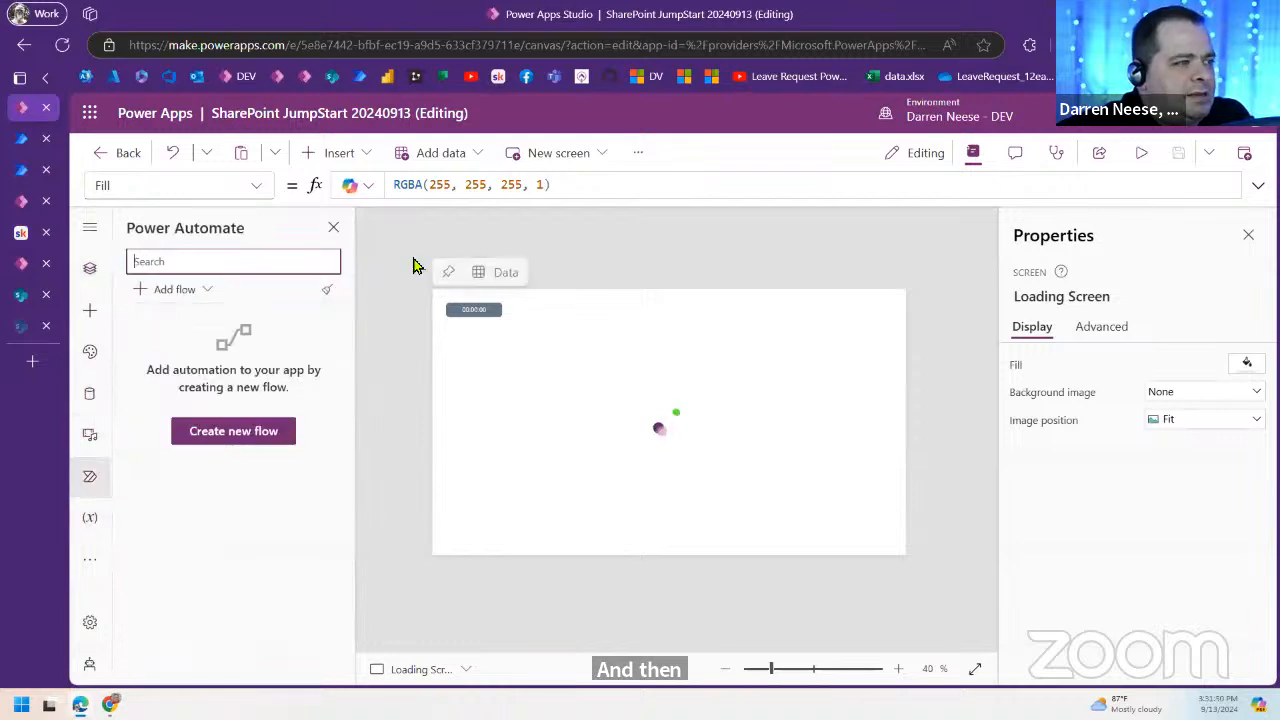
click(182, 289)
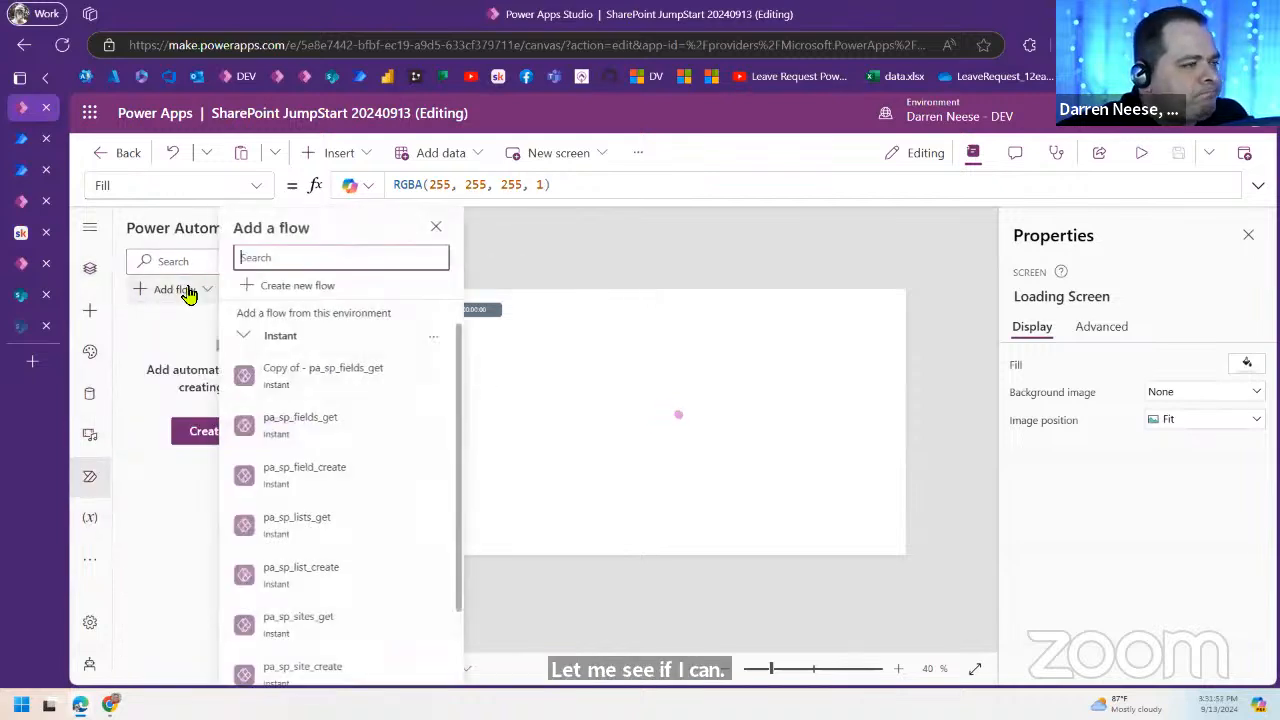
click(433, 336)
click(486, 372)
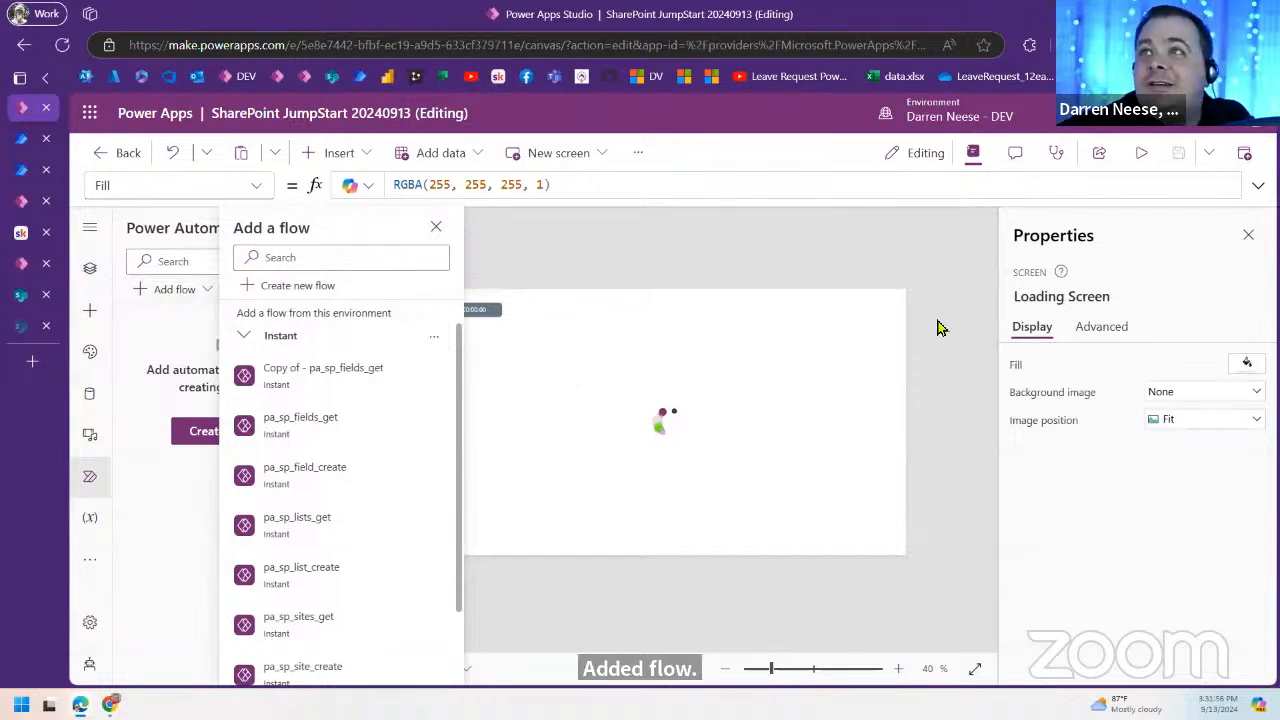
scroll(404, 408, down, 2)
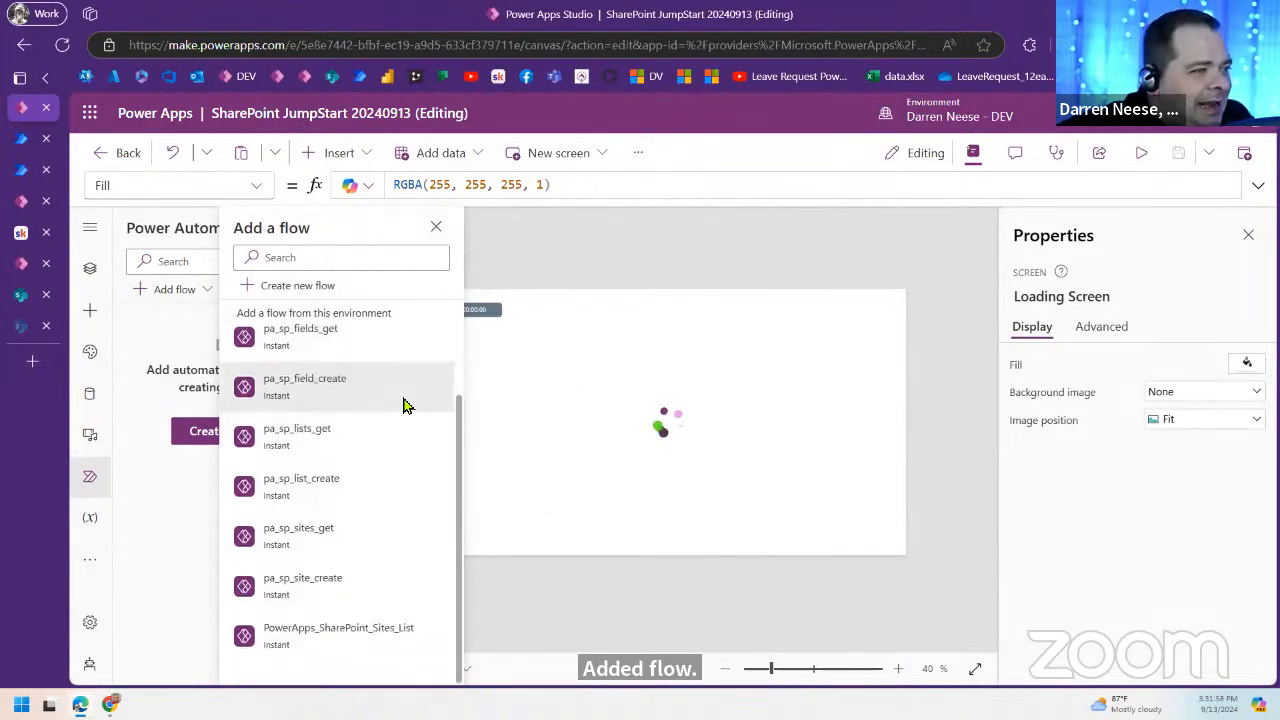
scroll(346, 535, up, 2)
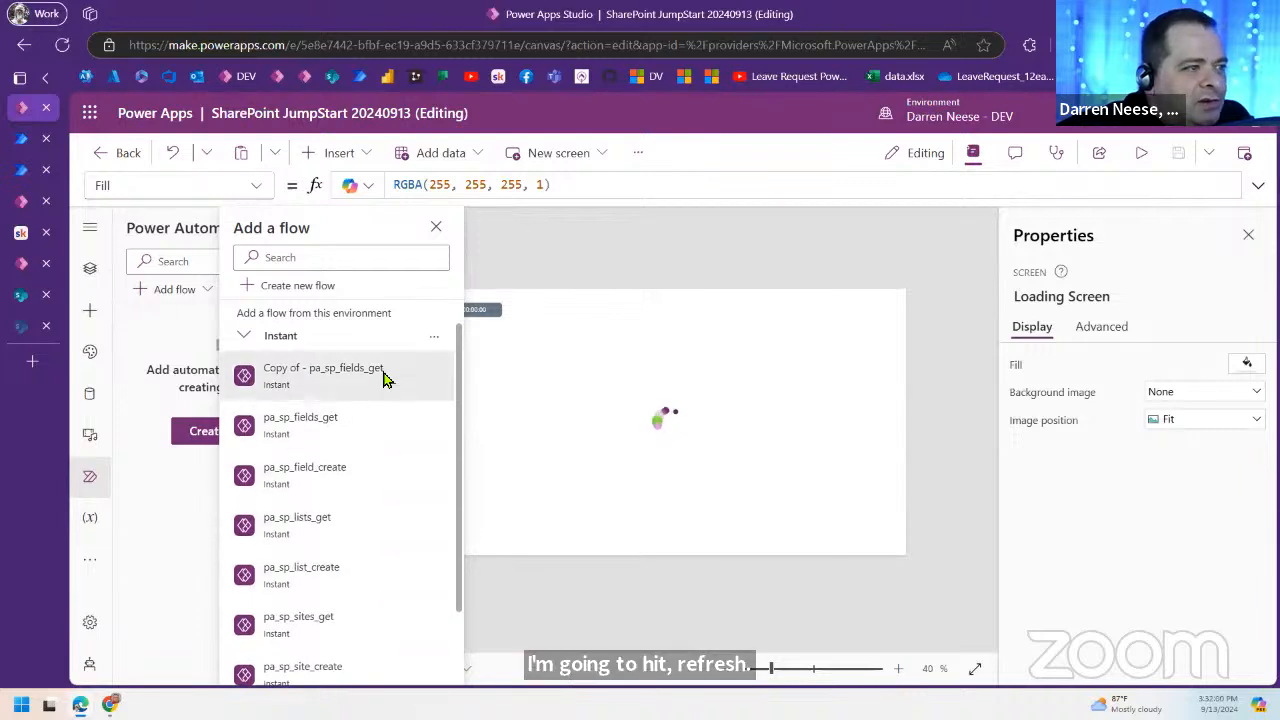
mouse_move(387, 378)
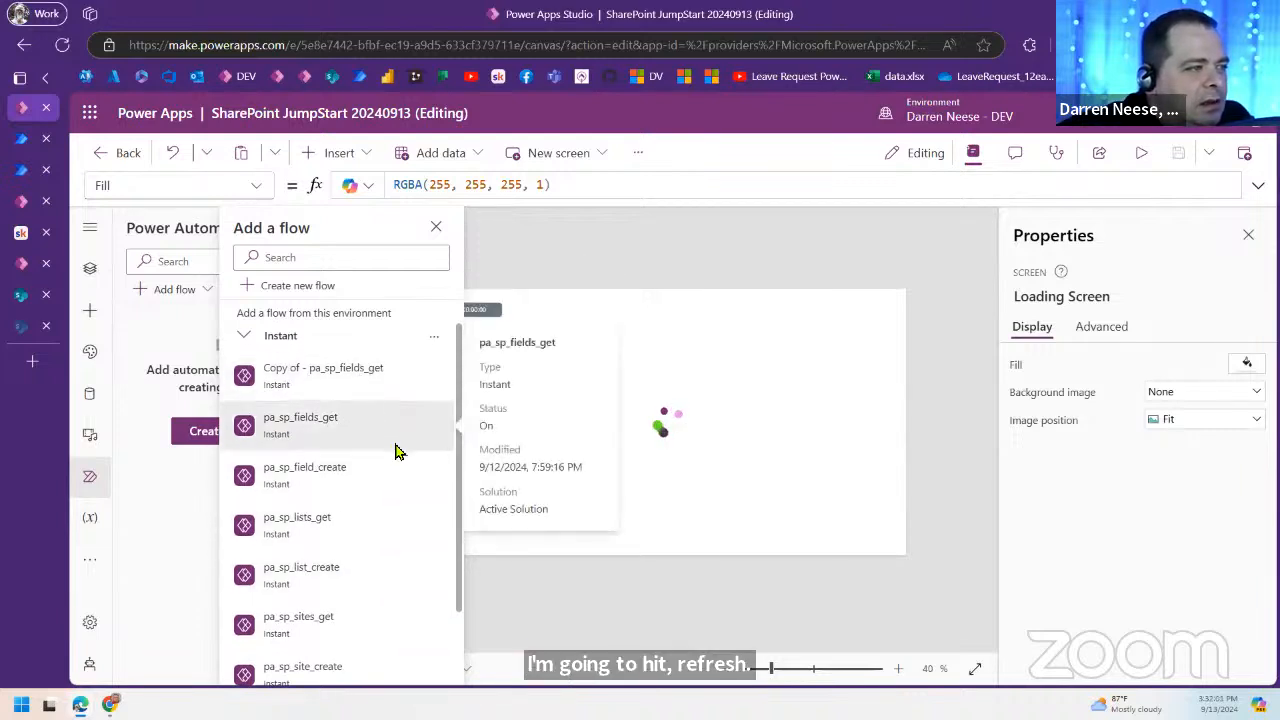
scroll(400, 459, down, 2)
mouse_move(420, 655)
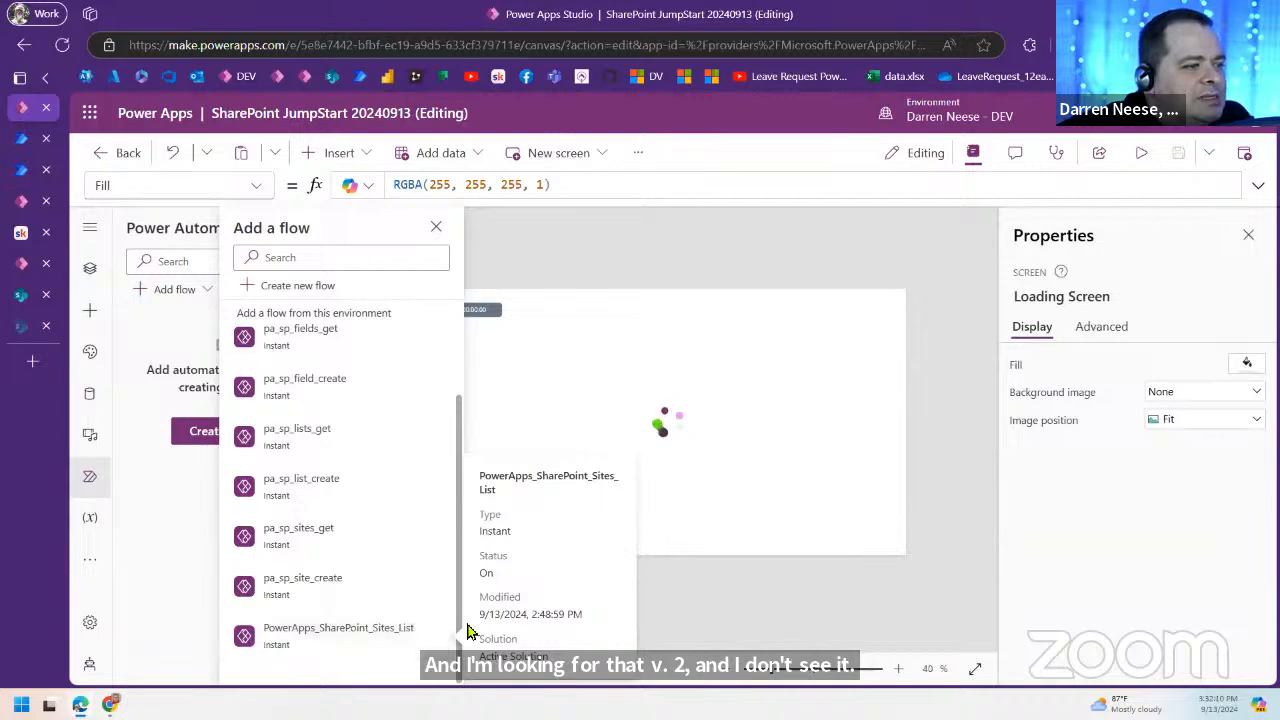
Step: Check the selected environment in Power Automate without changing it, and return to the SharePoint JumpStart app
click(24, 172)
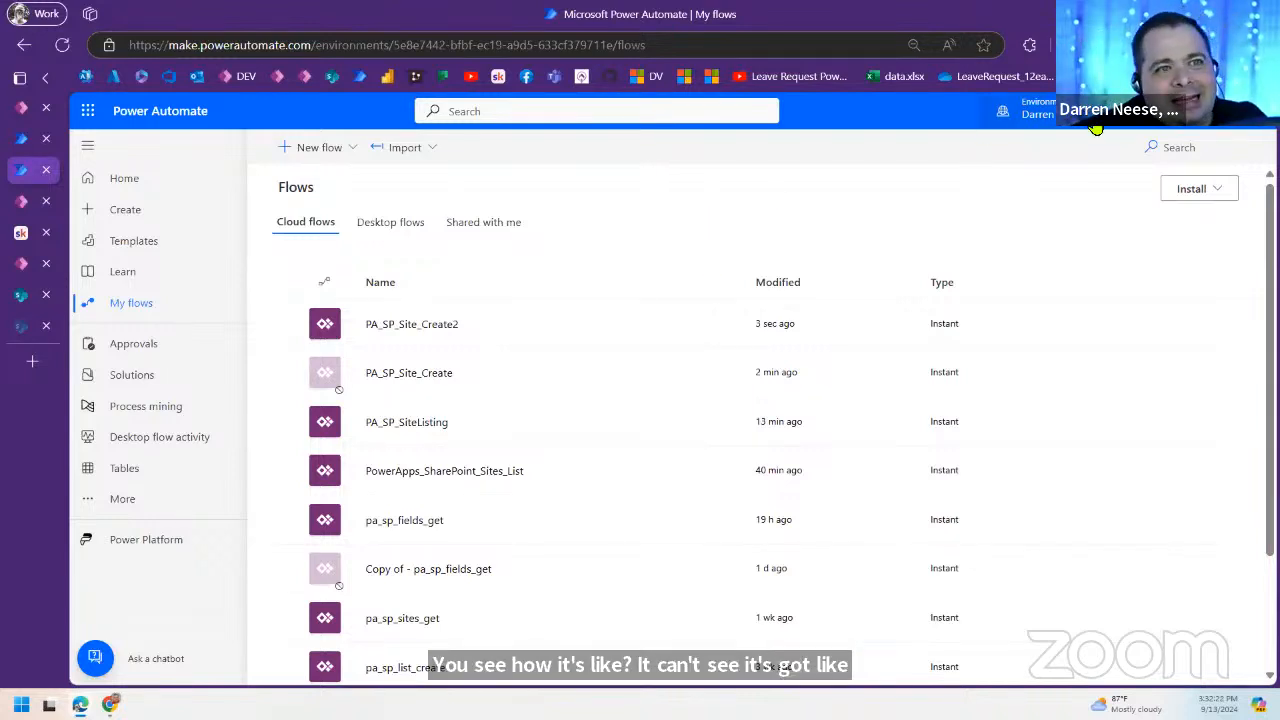
click(1030, 110)
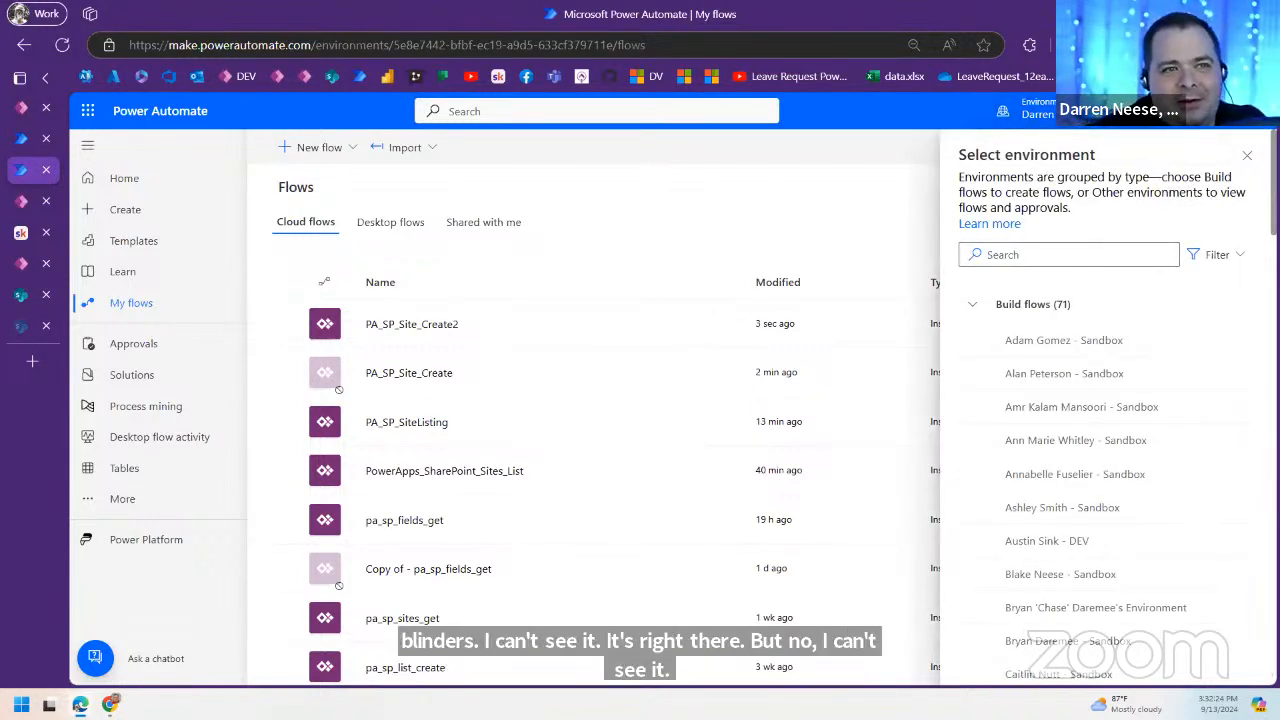
click(1249, 157)
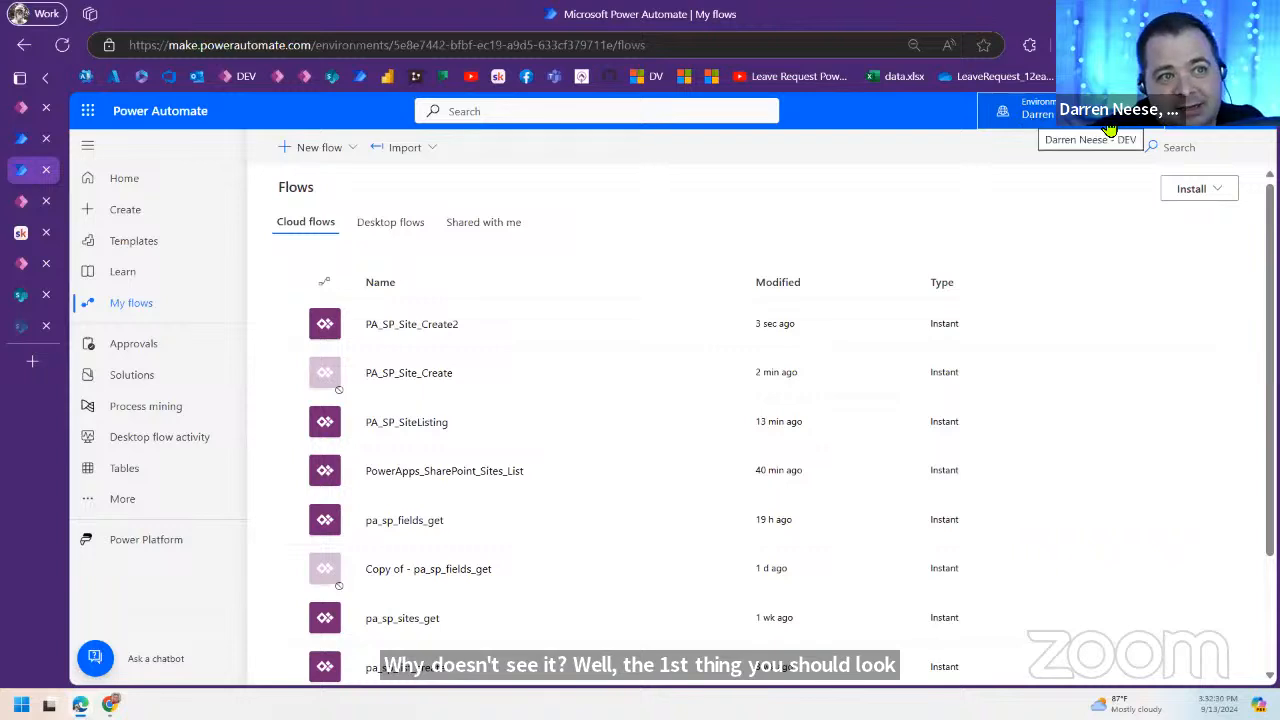
click(22, 107)
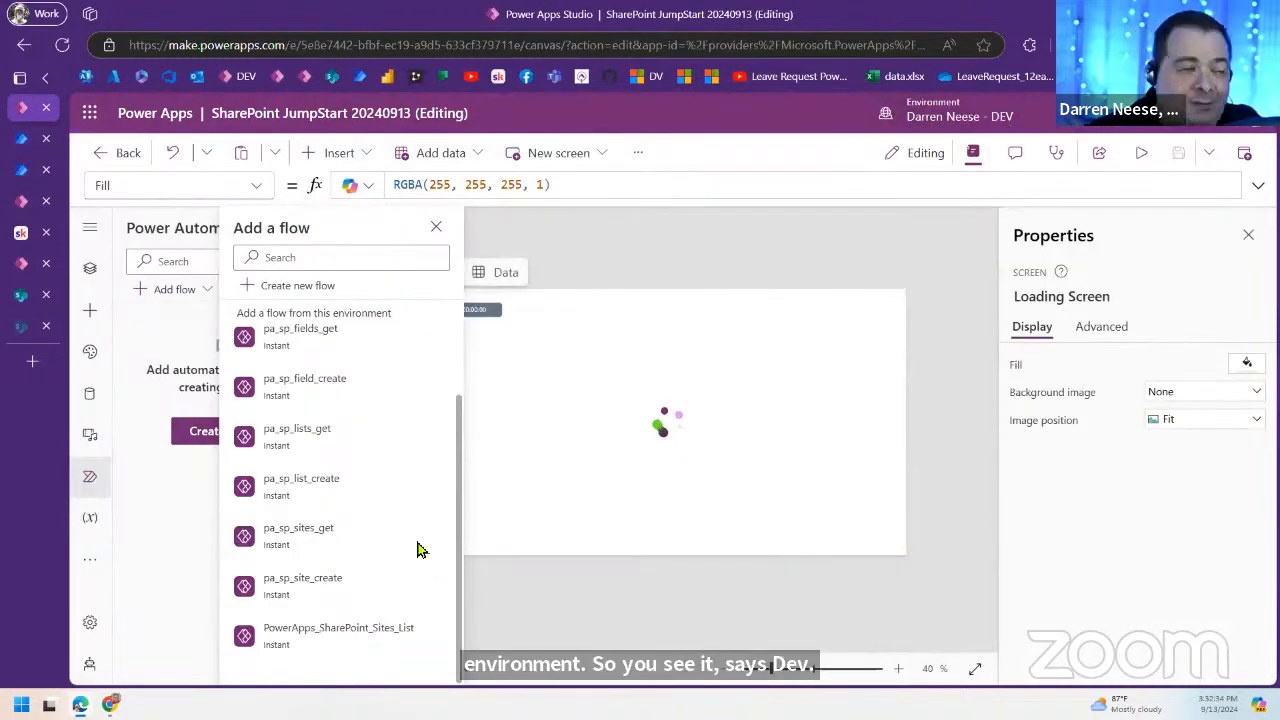
Step: Close the list of available flows and leave the SharePoint JumpStart app
click(436, 228)
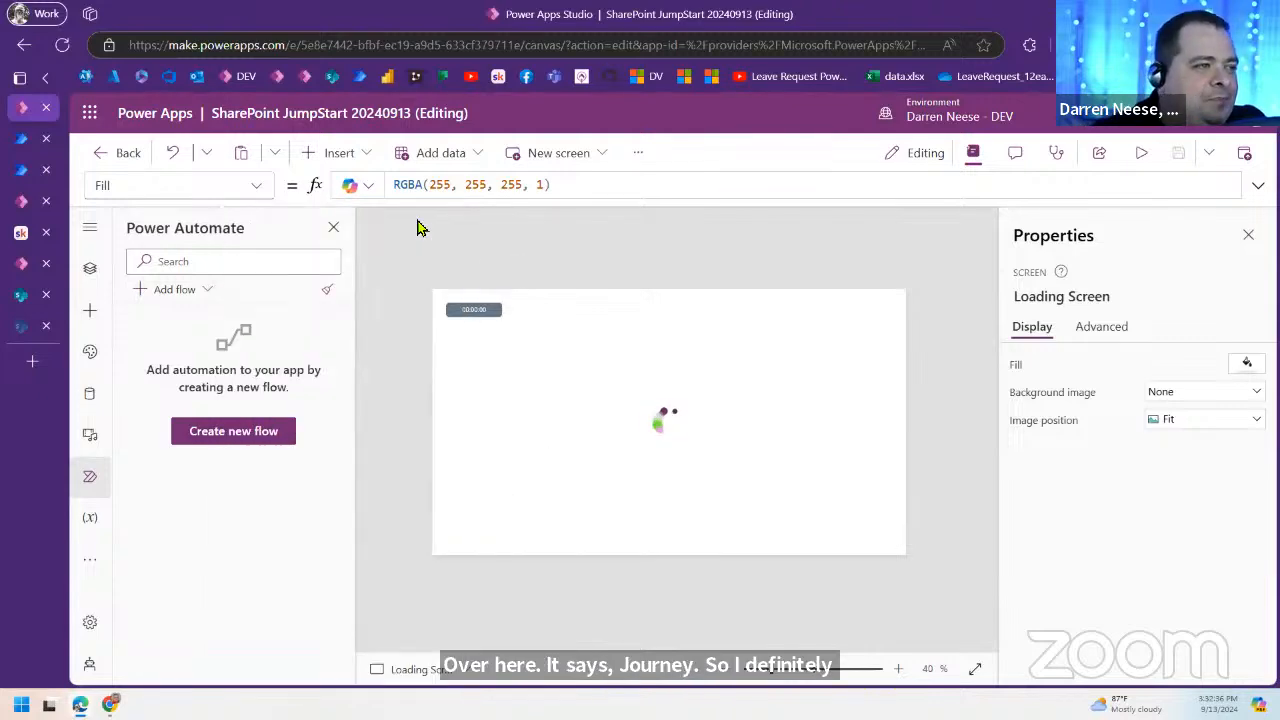
click(127, 155)
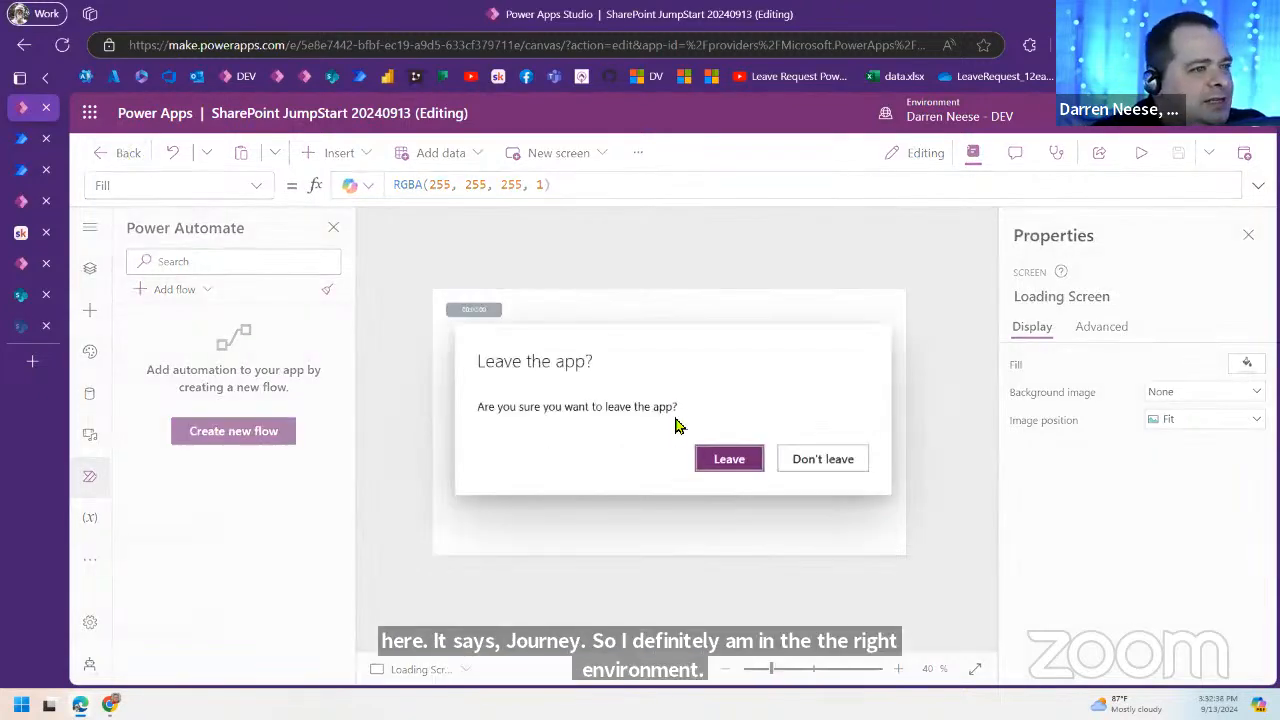
click(741, 465)
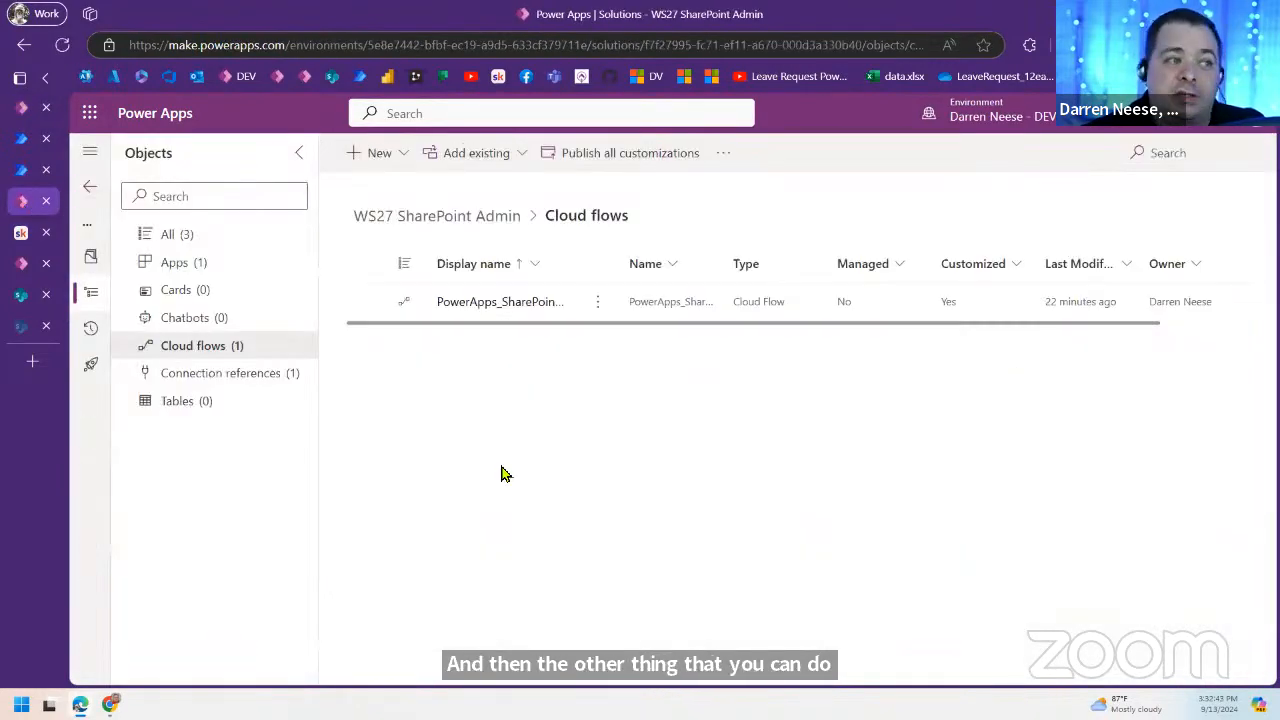
Step: Add the existing cloud flows PA_SP_Site_Create2, PA_SP_Site_Create and PA_SP_SiteListing from outside Dataverse to the WS27 SharePoint Admin solution
click(478, 153)
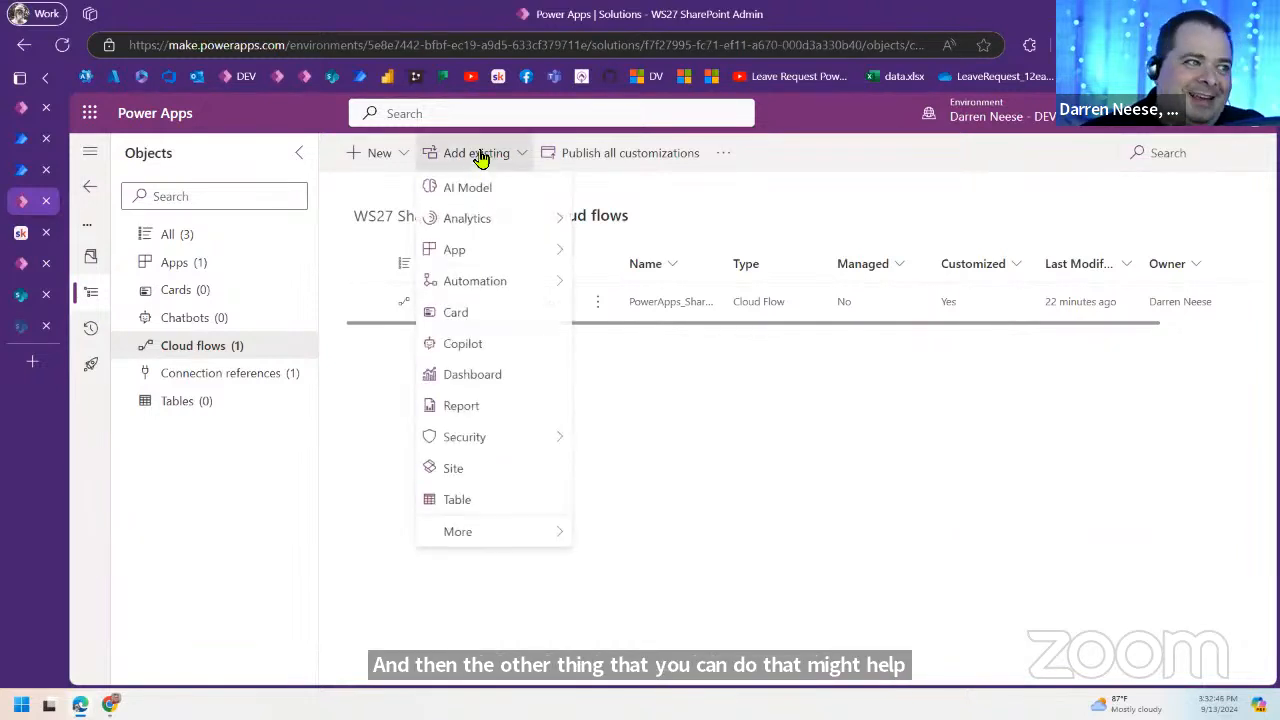
mouse_move(525, 287)
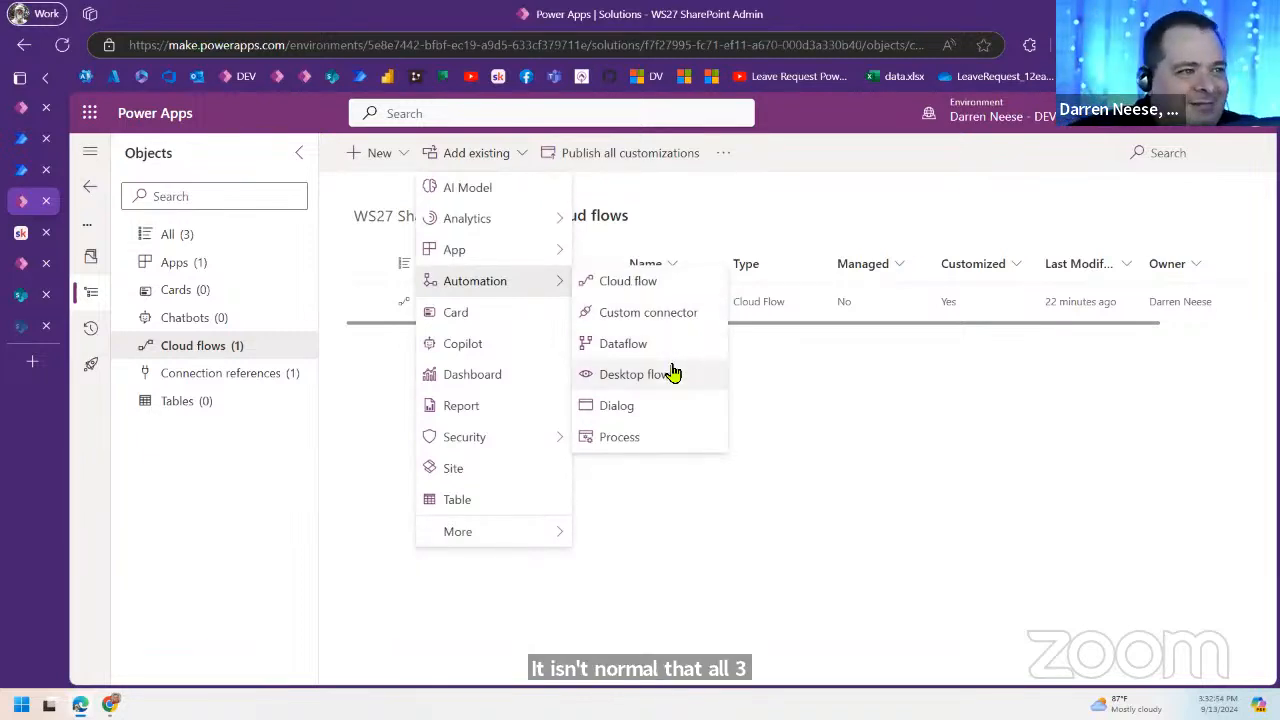
click(651, 291)
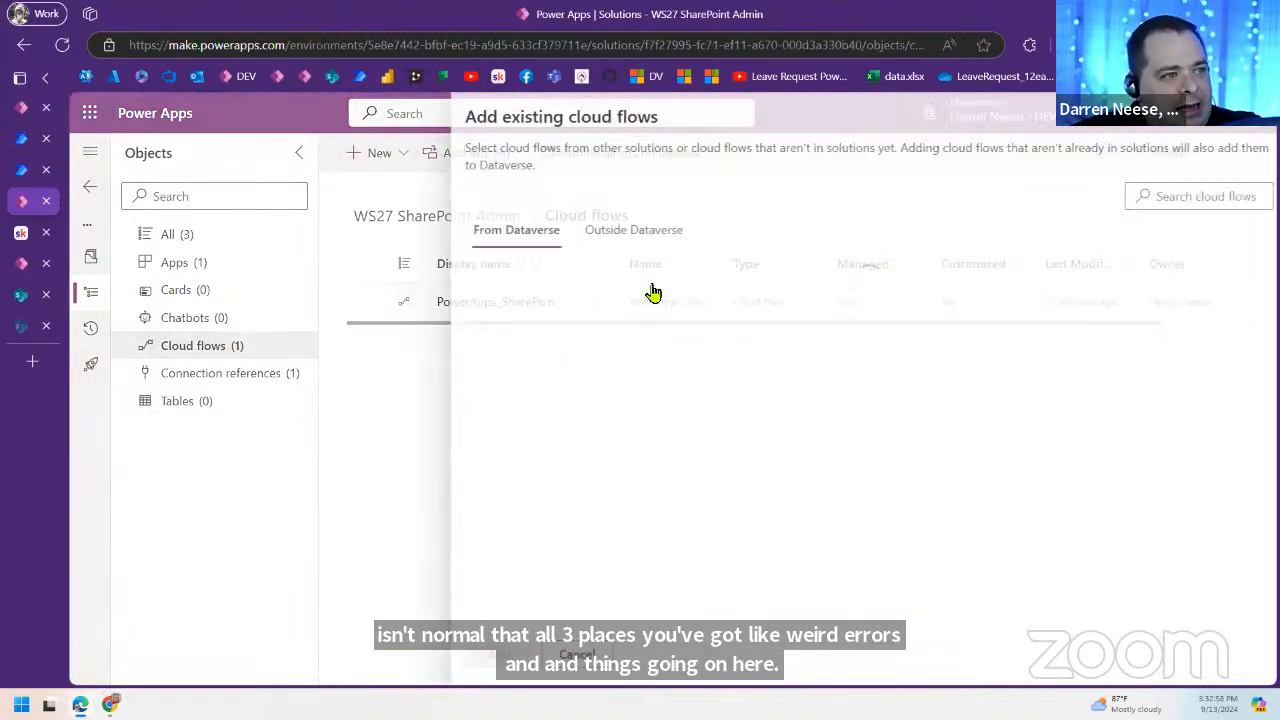
click(634, 232)
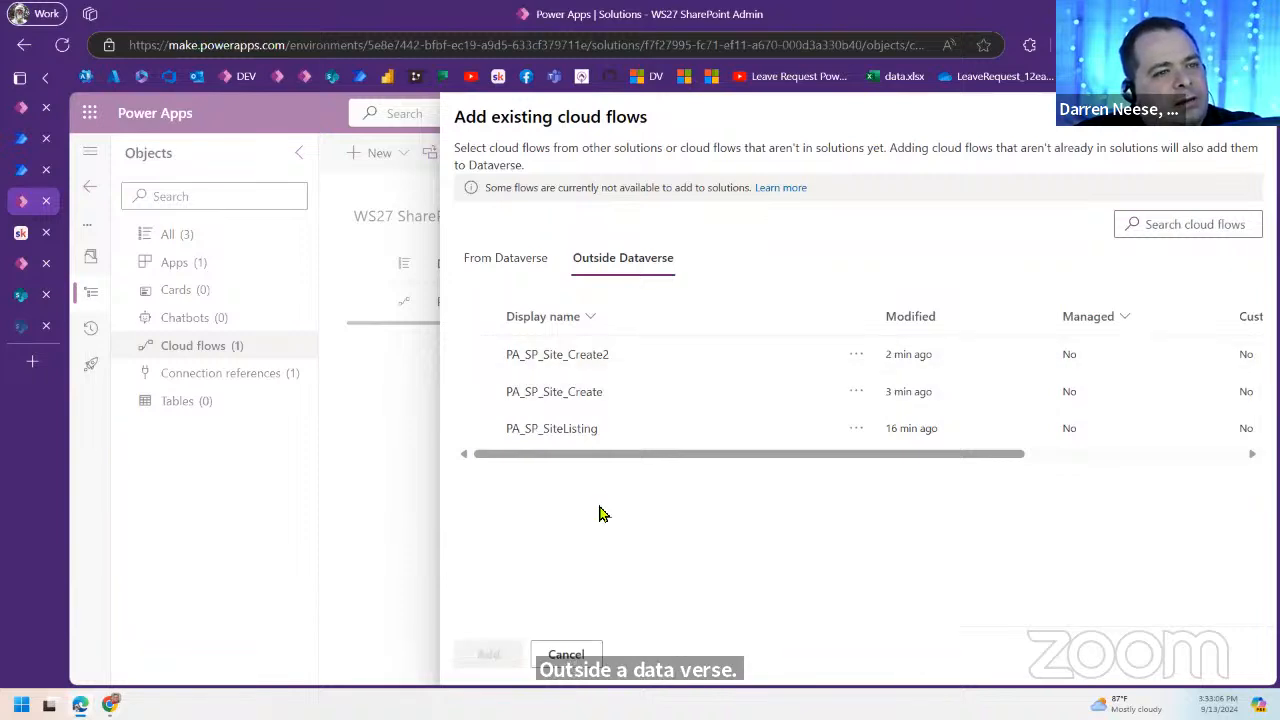
click(475, 354)
click(475, 391)
click(475, 428)
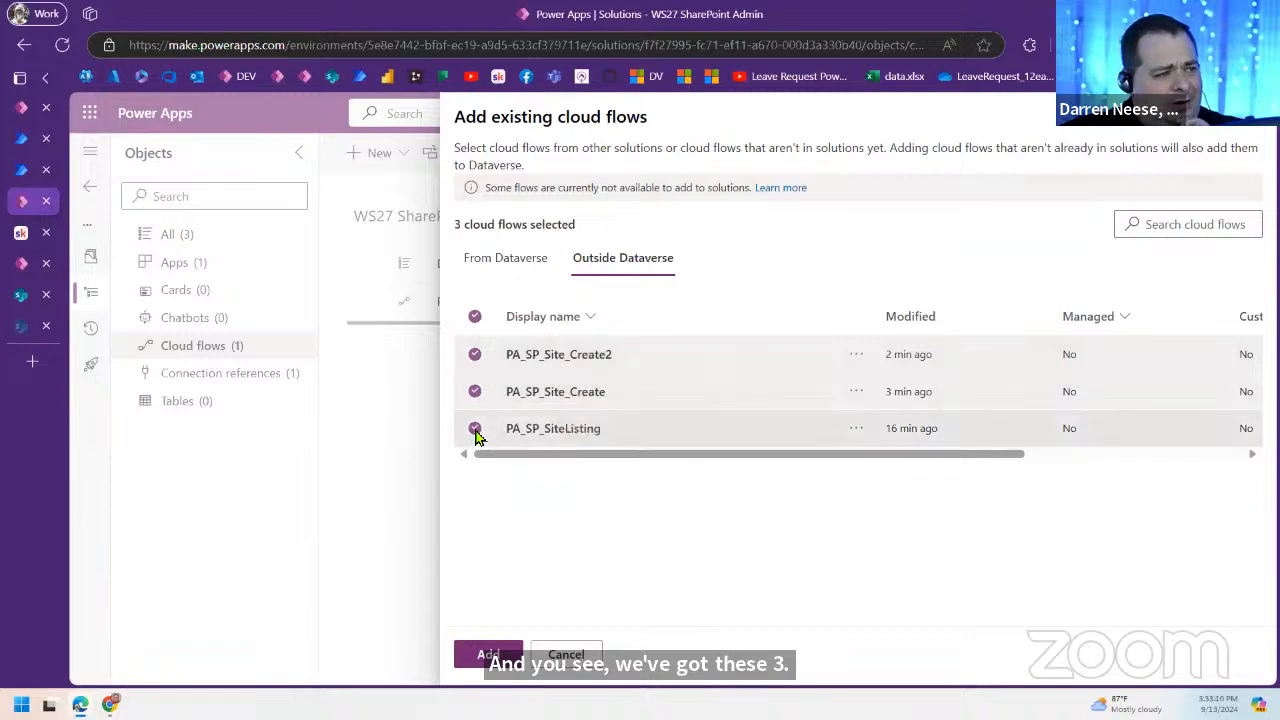
click(489, 654)
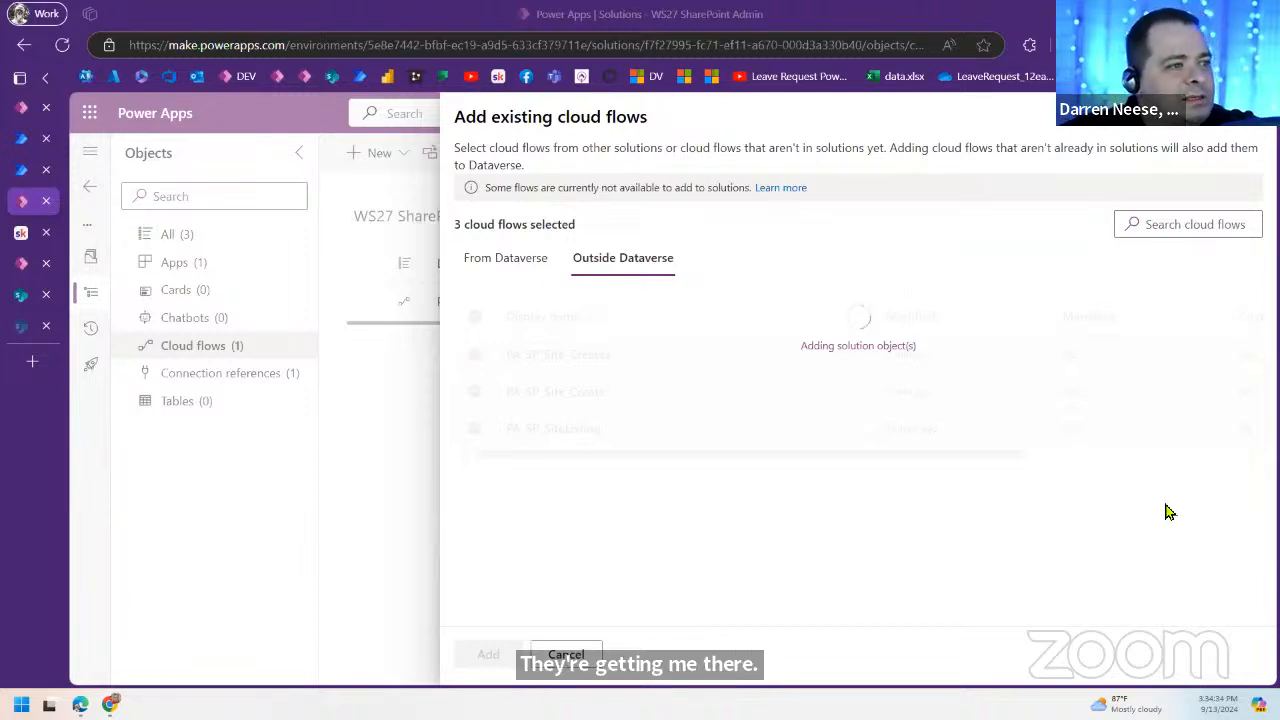
Step: Switch to Power Automate and check the details and refreshed run history of the PA_SP_SiteListing flow
click(23, 110)
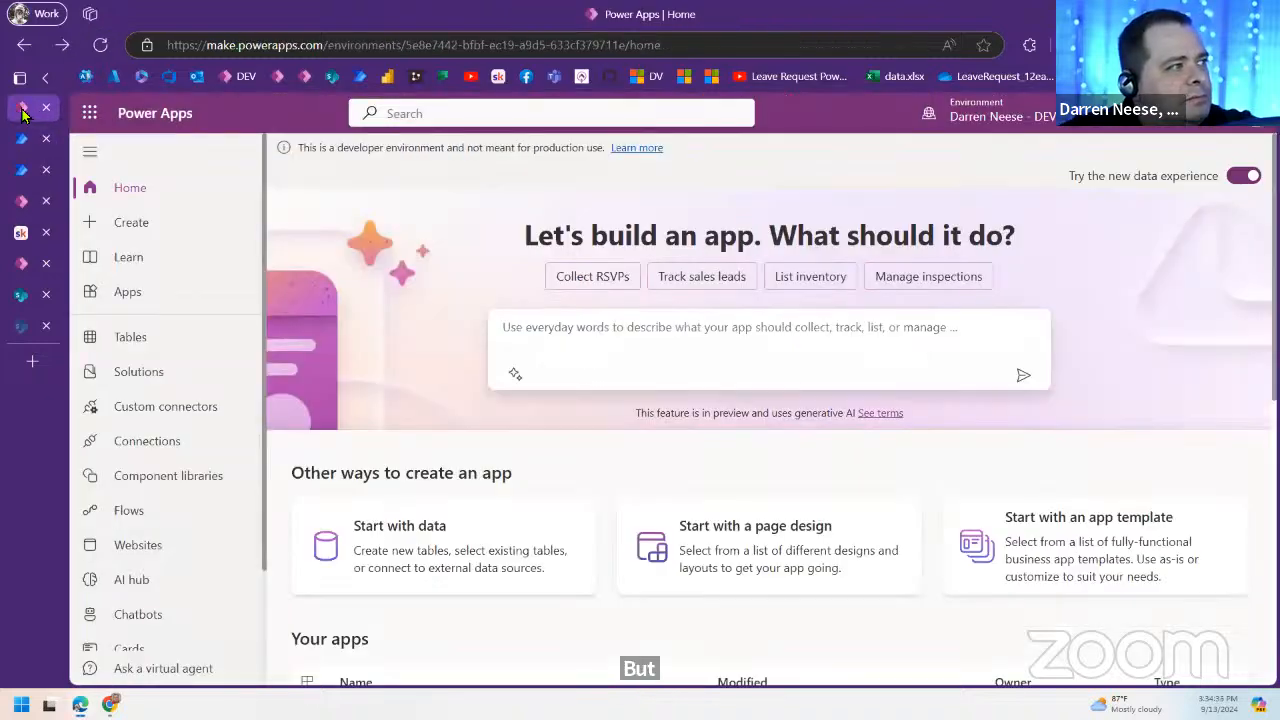
click(19, 169)
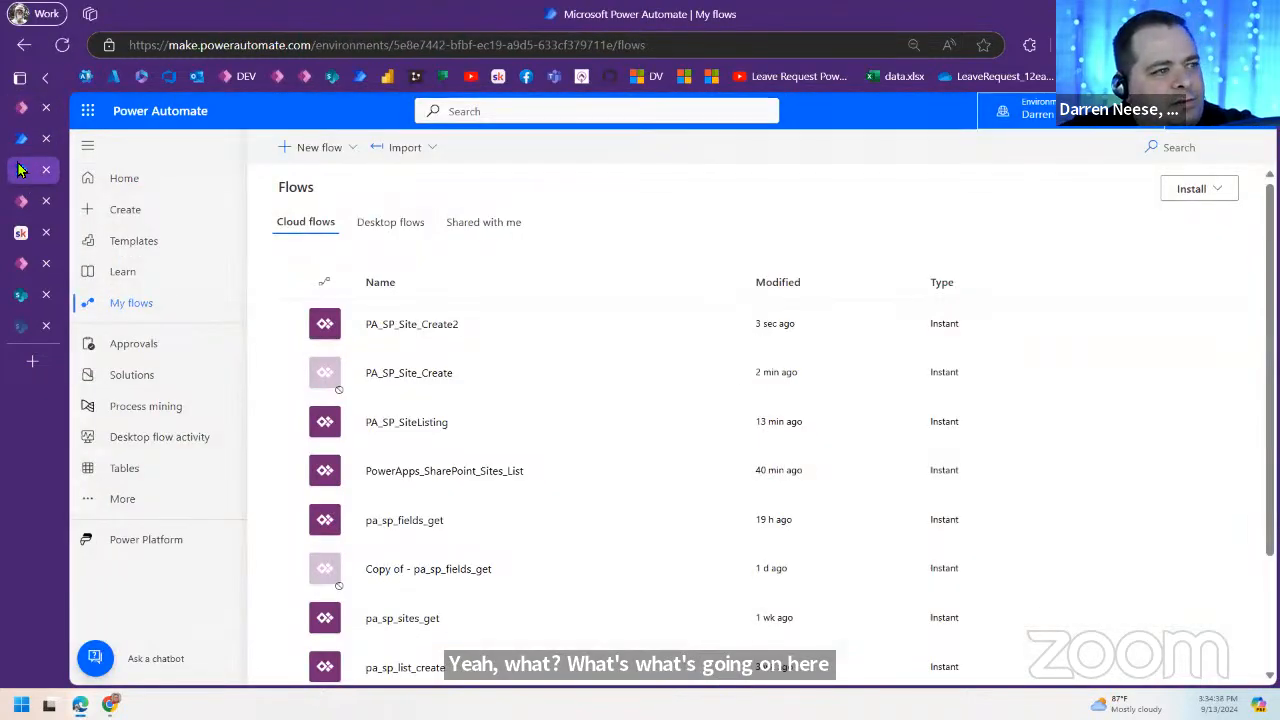
click(21, 139)
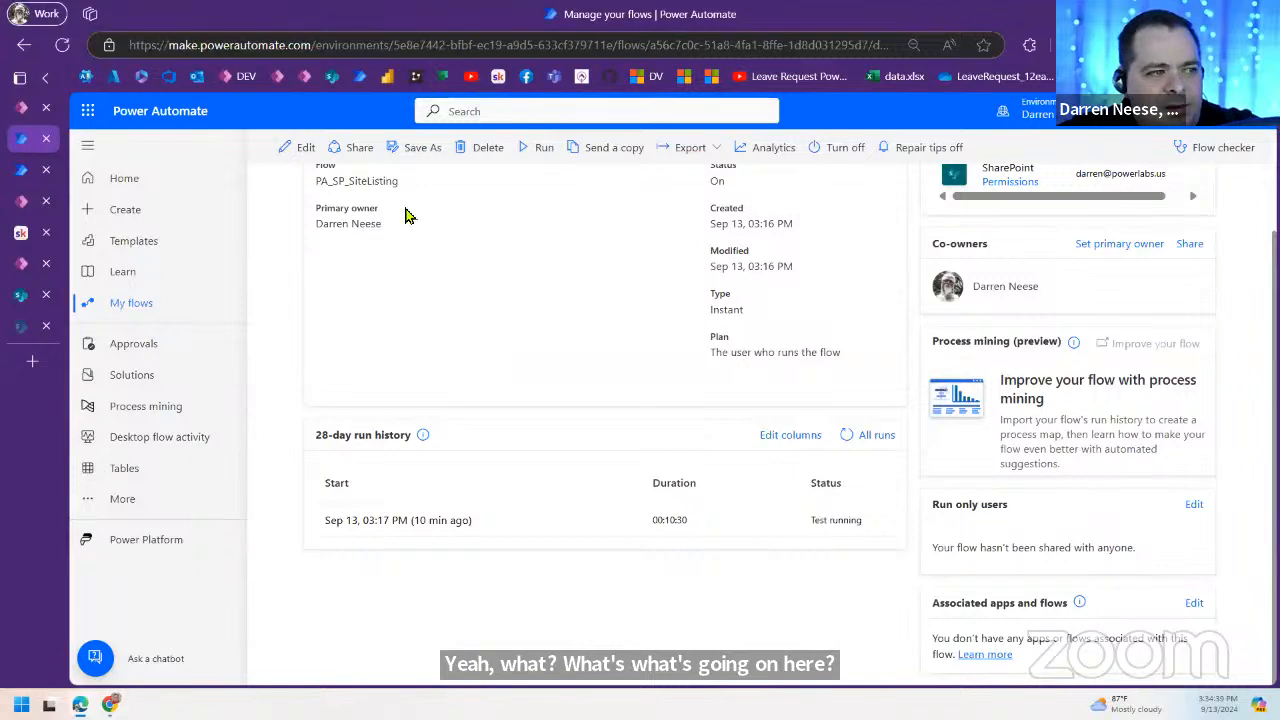
click(847, 437)
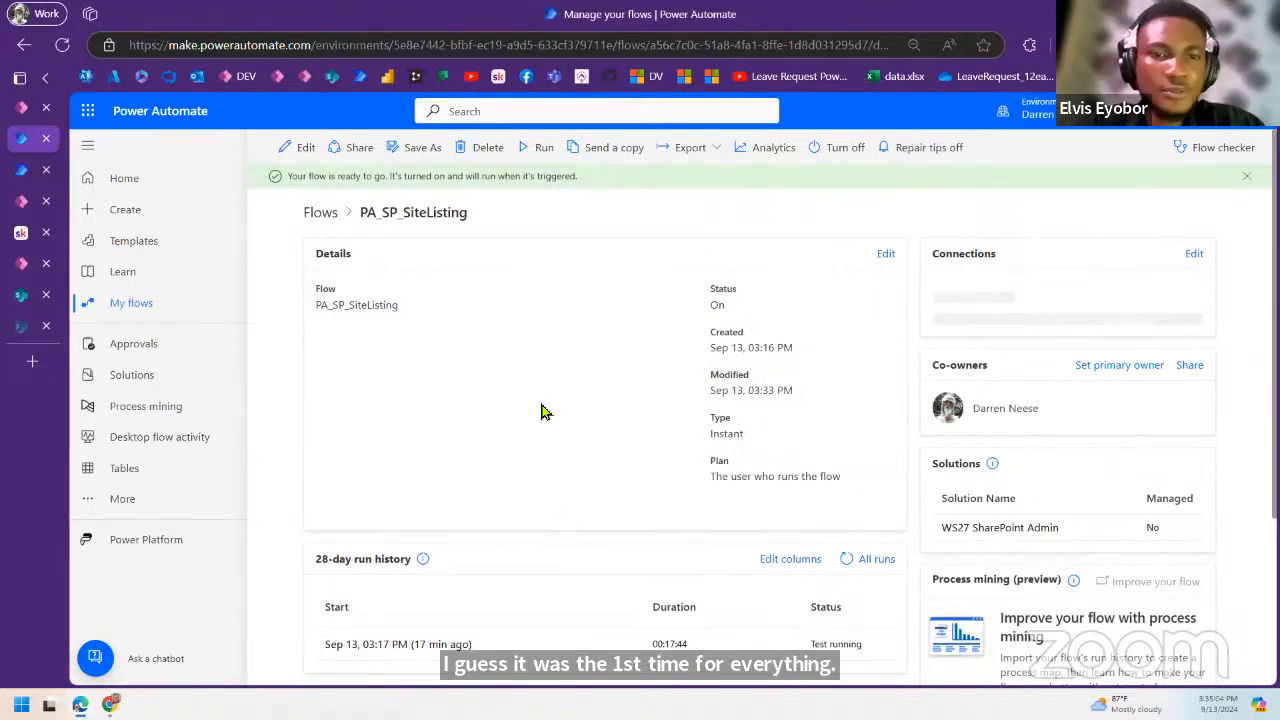
scroll(829, 596, down, 3)
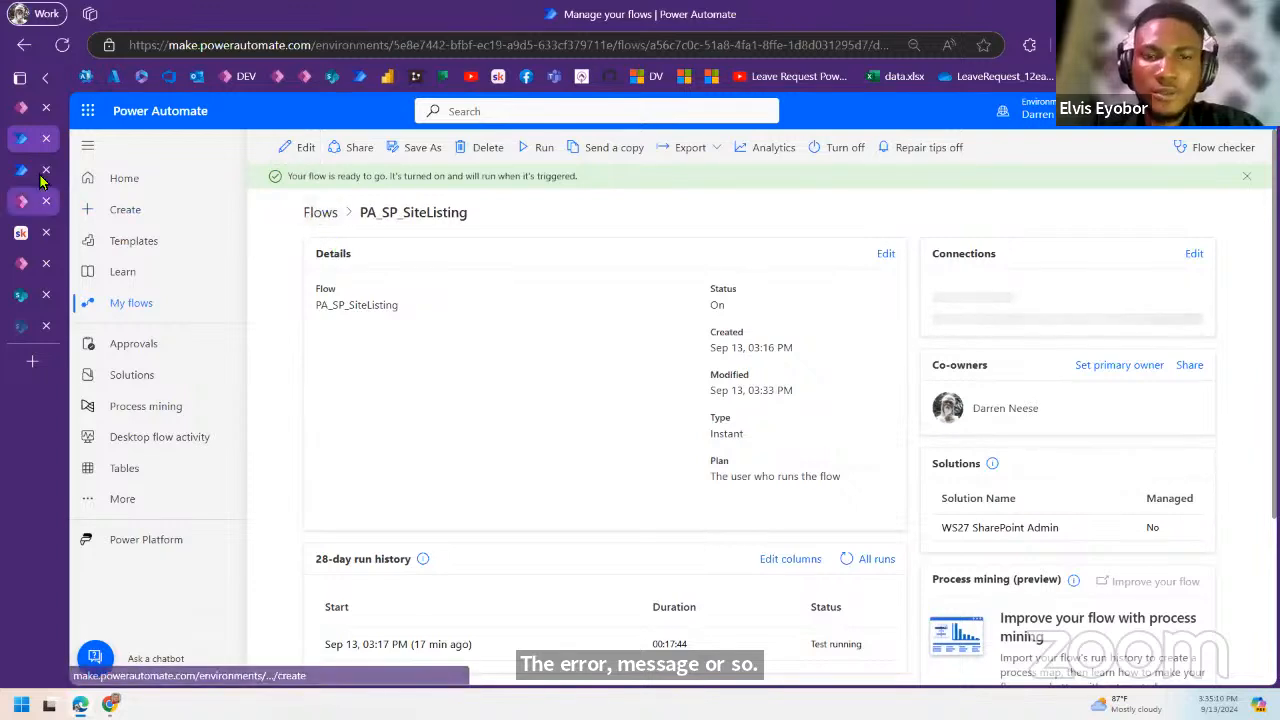
Step: Return to the flow list and view the details and 28-day run history of the PowerApps_SharePoint_Sites_List flow
click(322, 214)
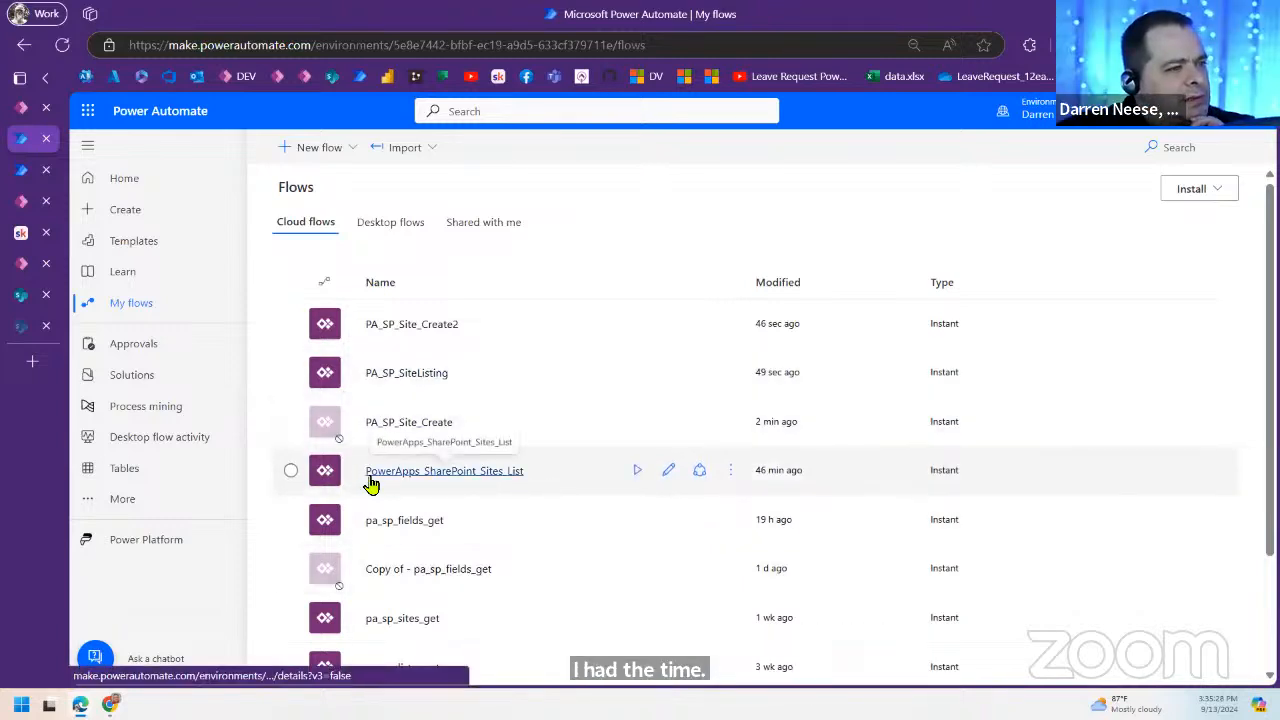
drag(811, 480, 757, 477)
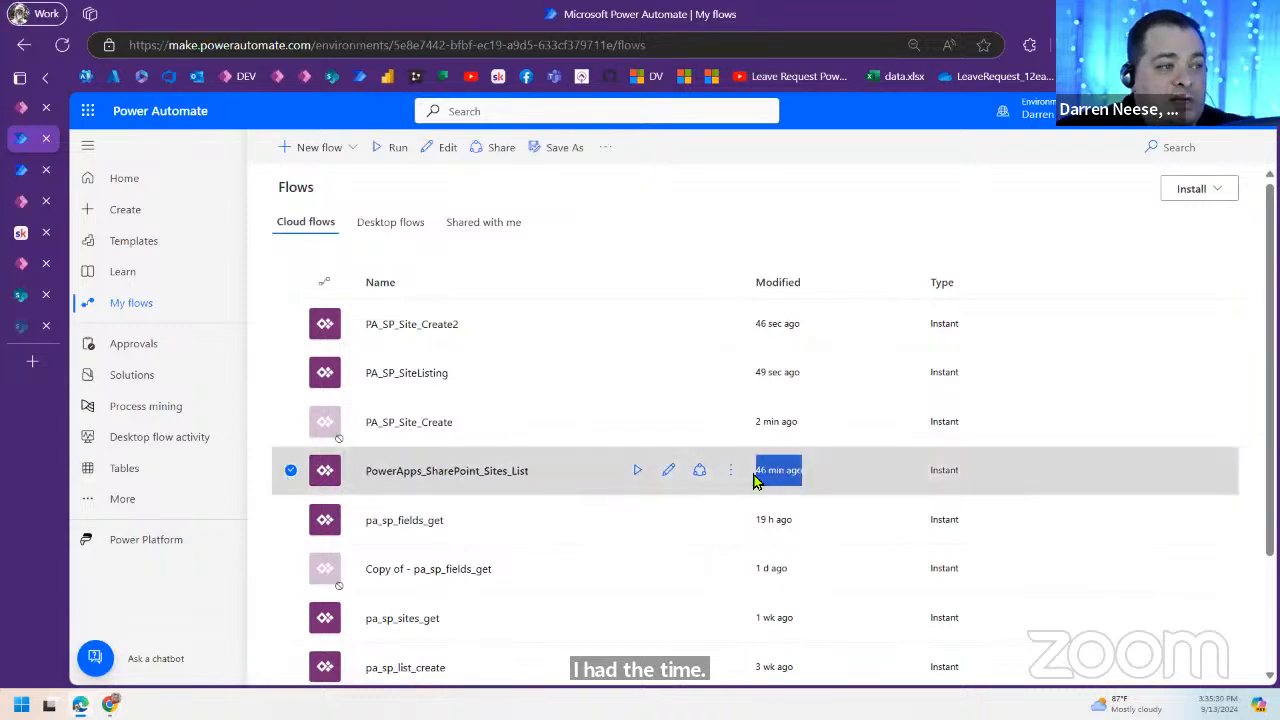
click(670, 471)
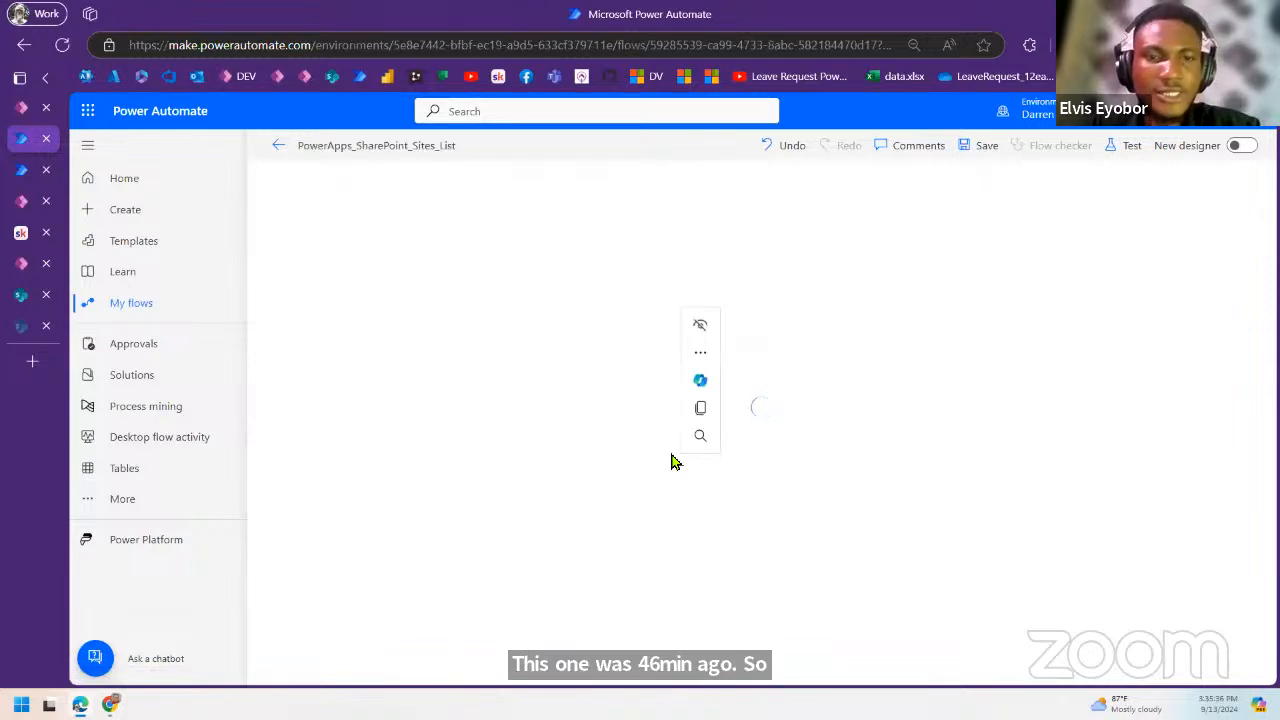
click(275, 148)
click(756, 187)
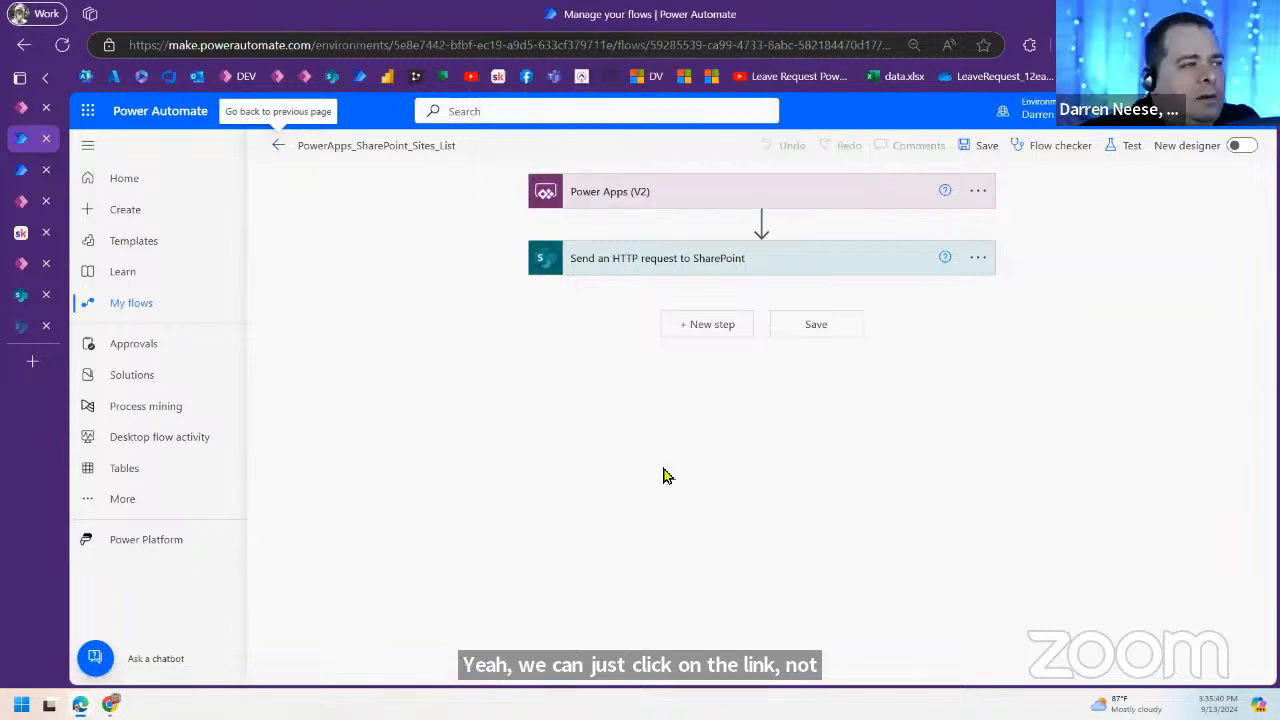
scroll(609, 440, down, 2)
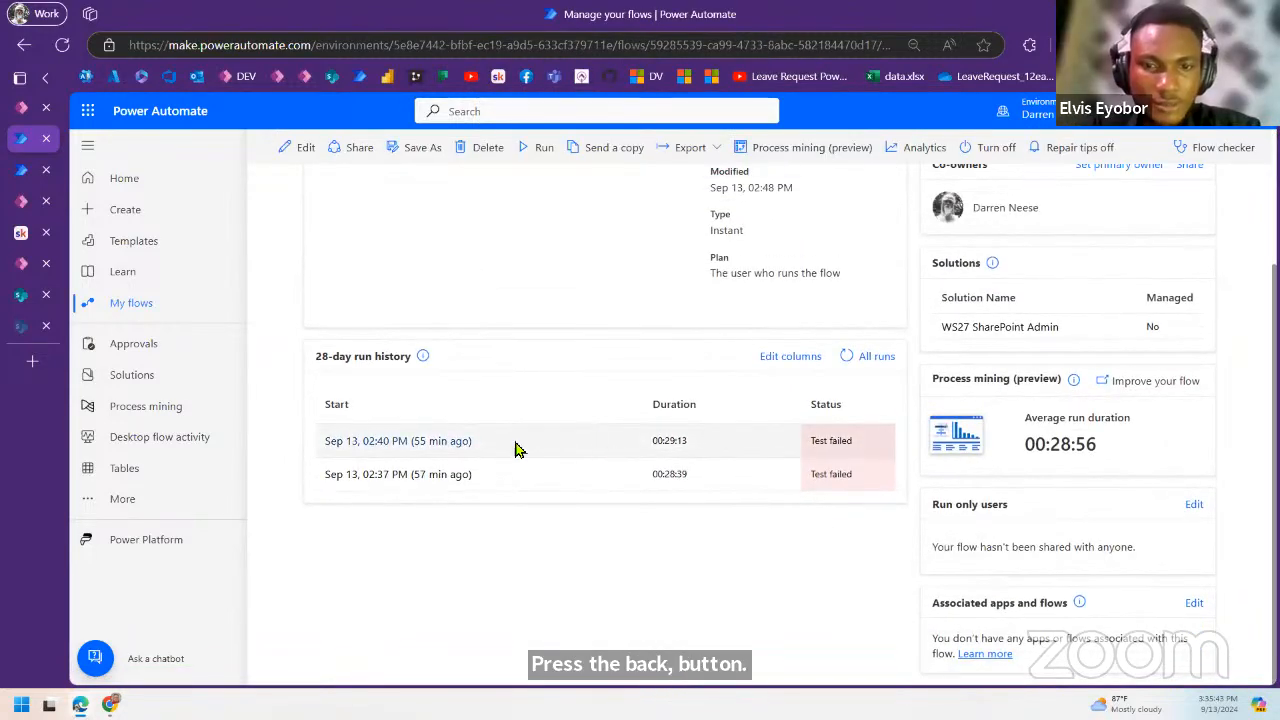
Step: Open the Sep 13, 02:40 PM run and examine the inputs and outputs of its Send an HTTP request to SharePoint action
click(453, 453)
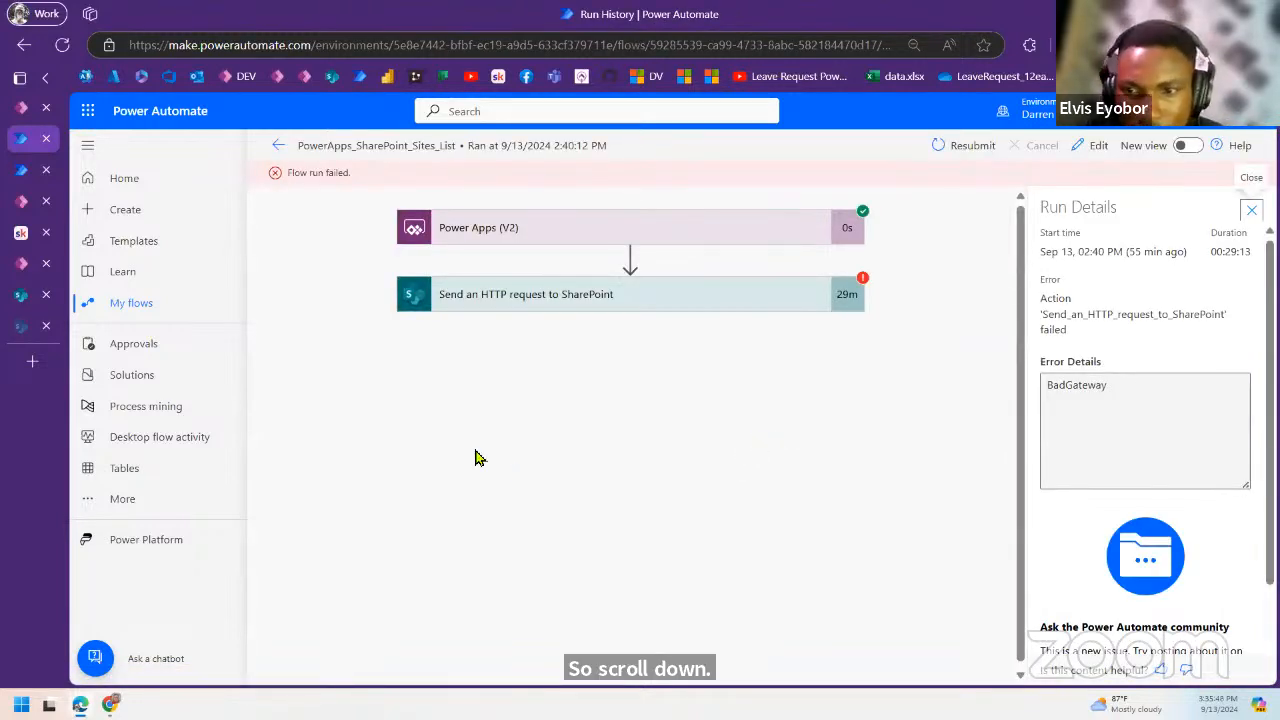
click(686, 294)
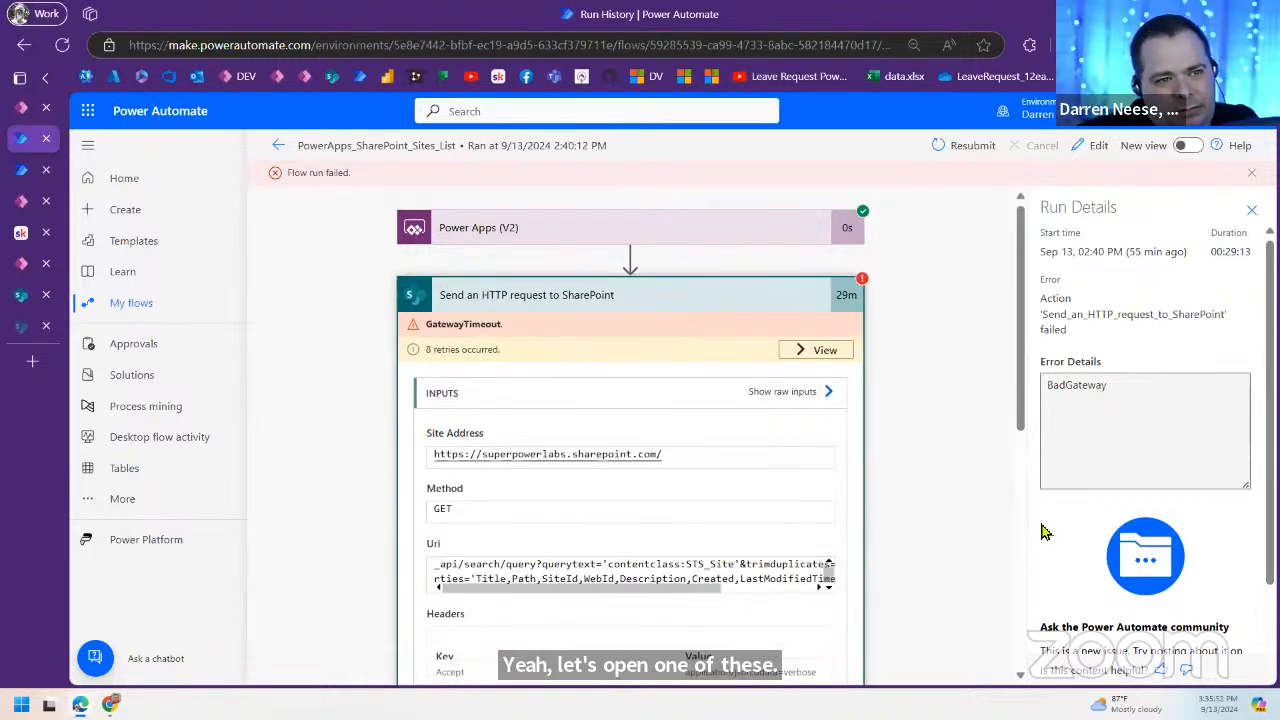
drag(1022, 372, 1031, 607)
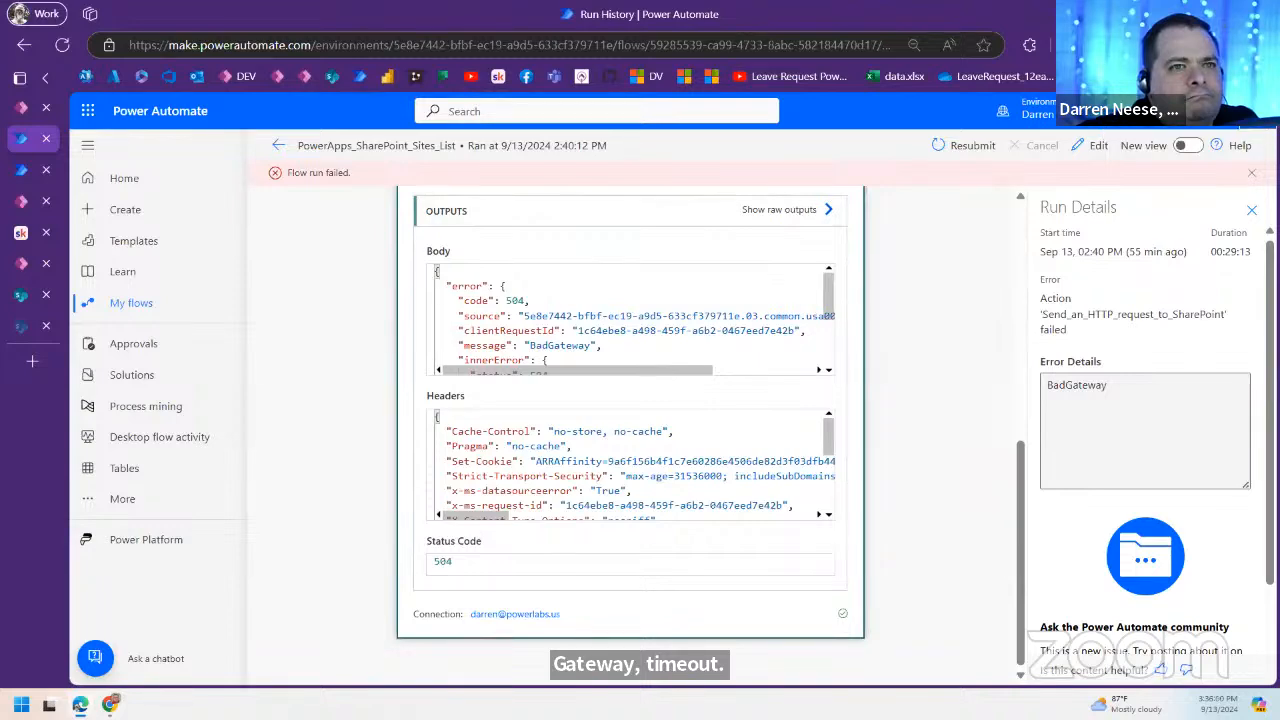
click(1257, 111)
click(1257, 111)
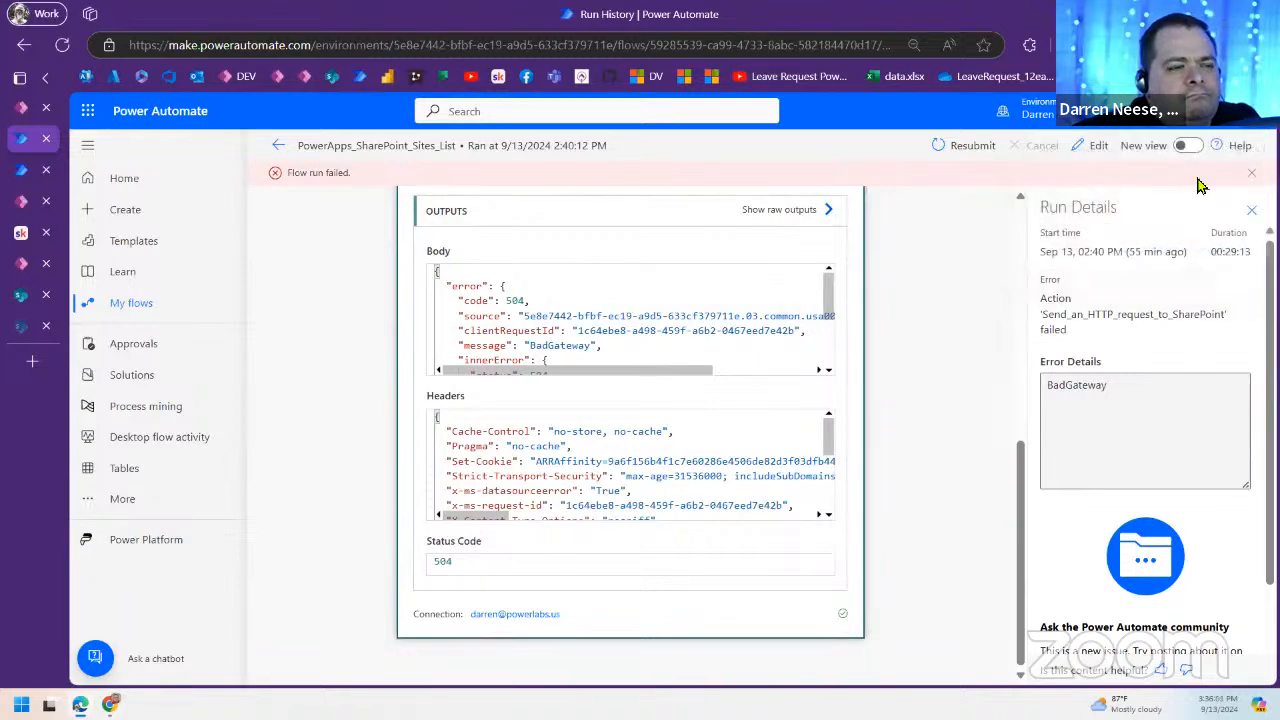
drag(829, 453, 841, 413)
drag(830, 298, 834, 261)
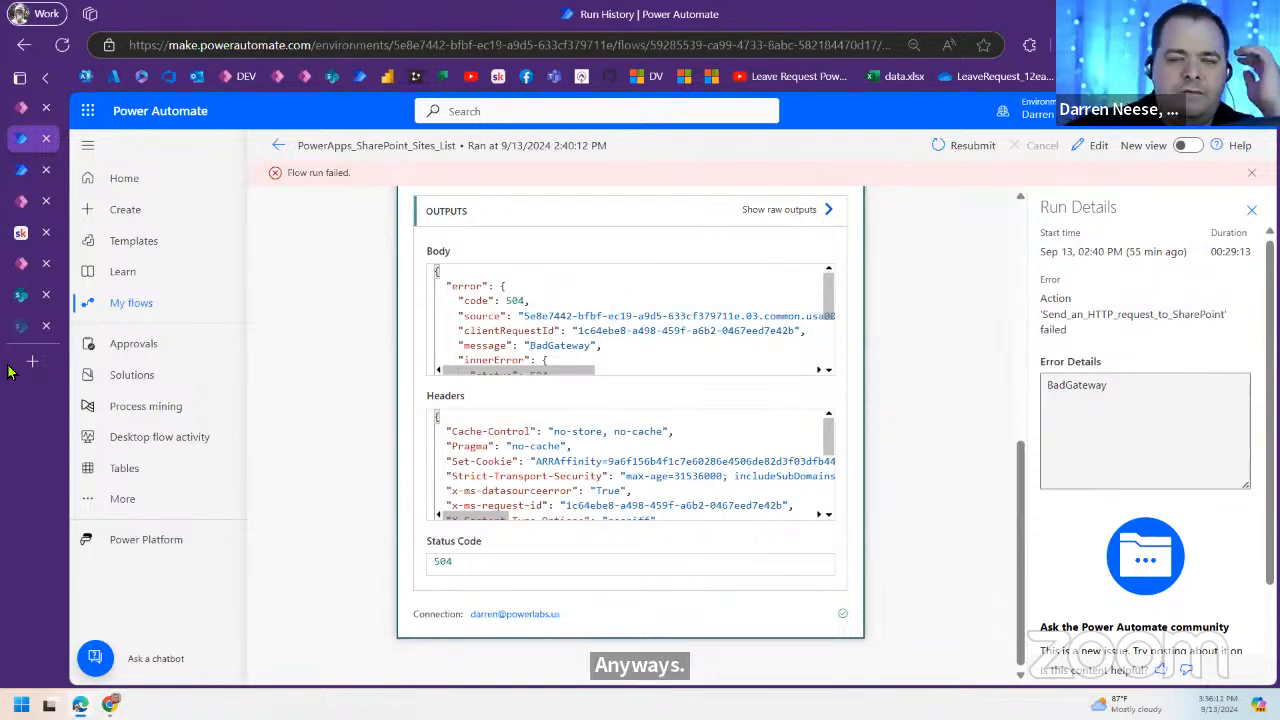
Step: Switch to the Learn Power Apps community on Skool and look through the pinned Free Workshop post and its comments for the workshop documents
mouse_move(14, 118)
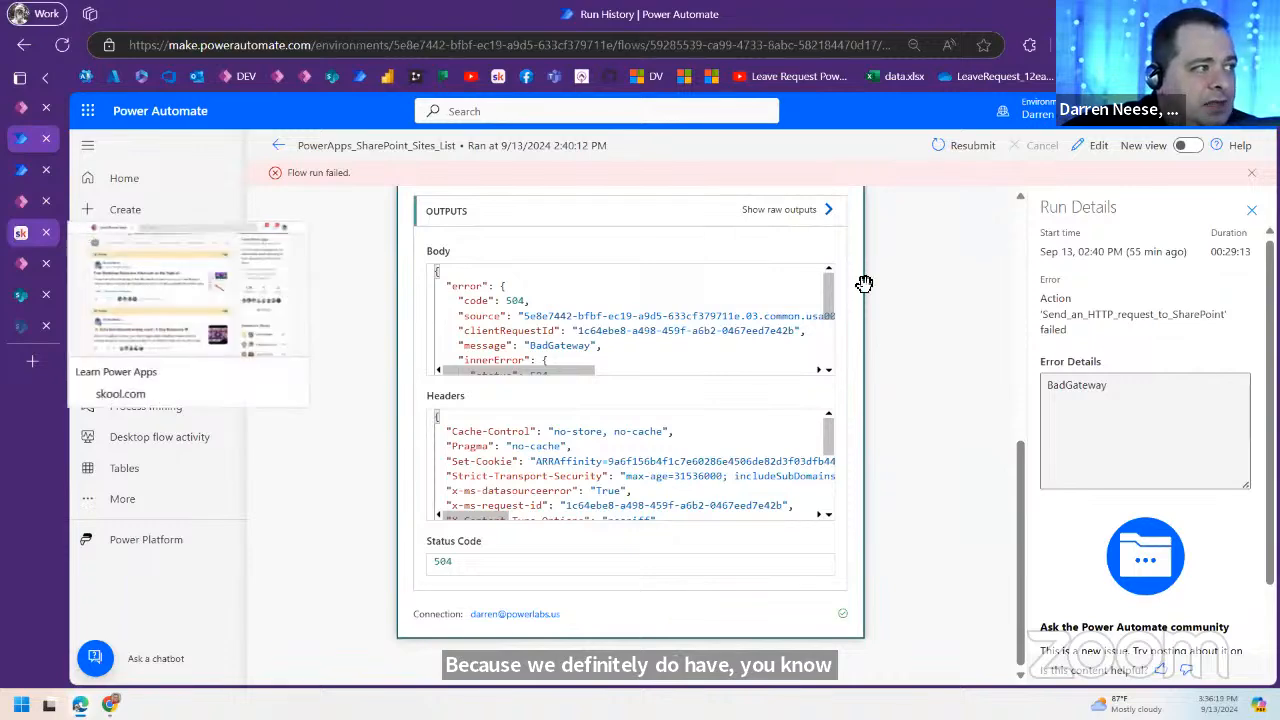
click(21, 232)
click(492, 337)
scroll(737, 477, down, 15)
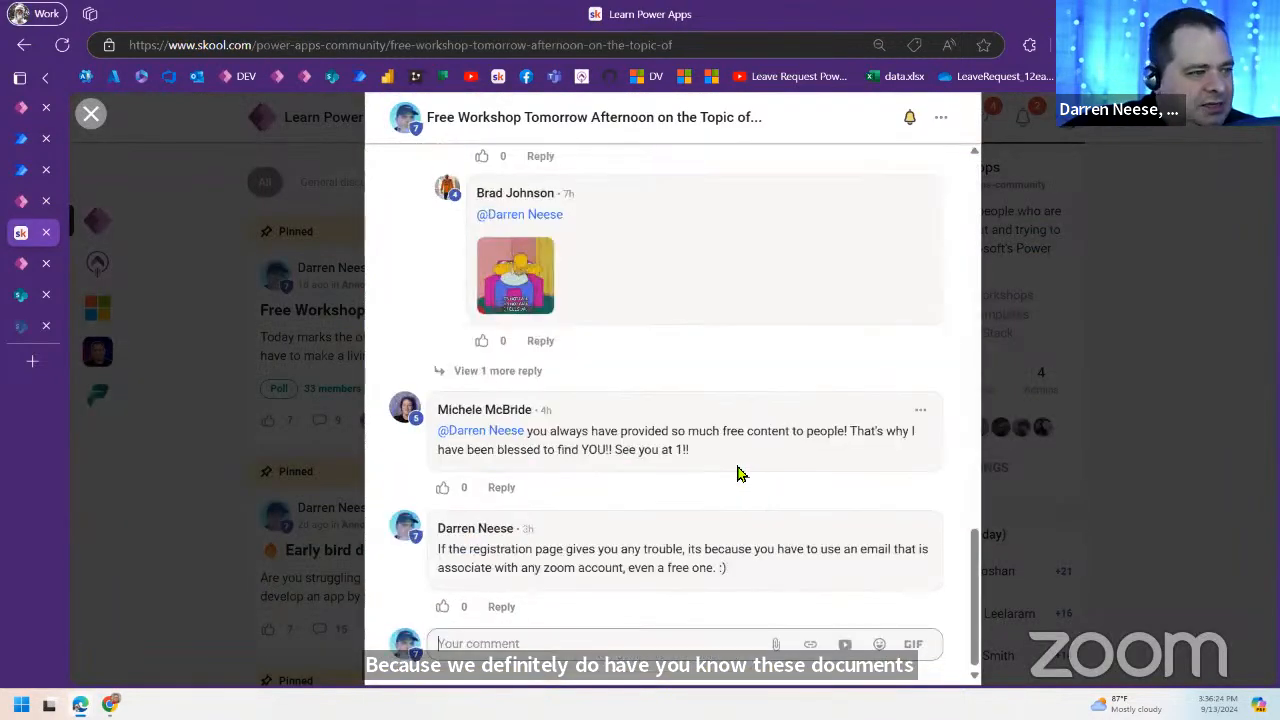
scroll(770, 480, up, 15)
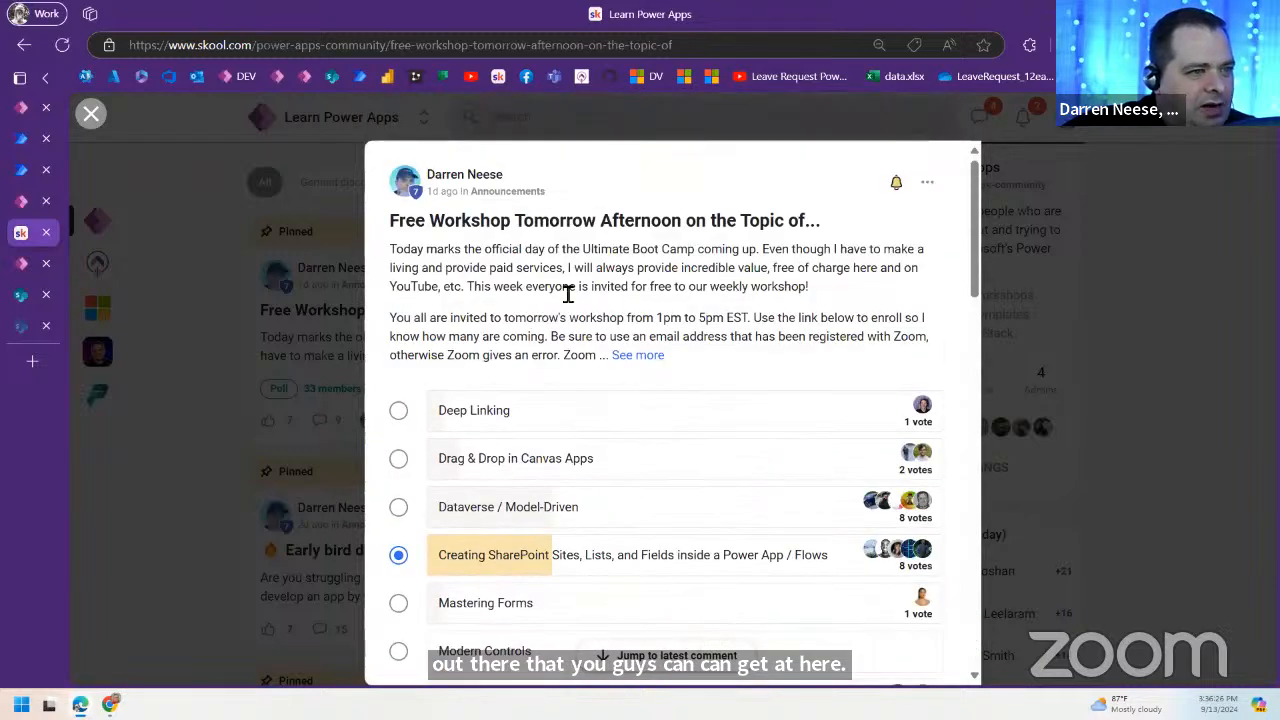
drag(800, 315, 900, 430)
scroll(1155, 445, down, 5)
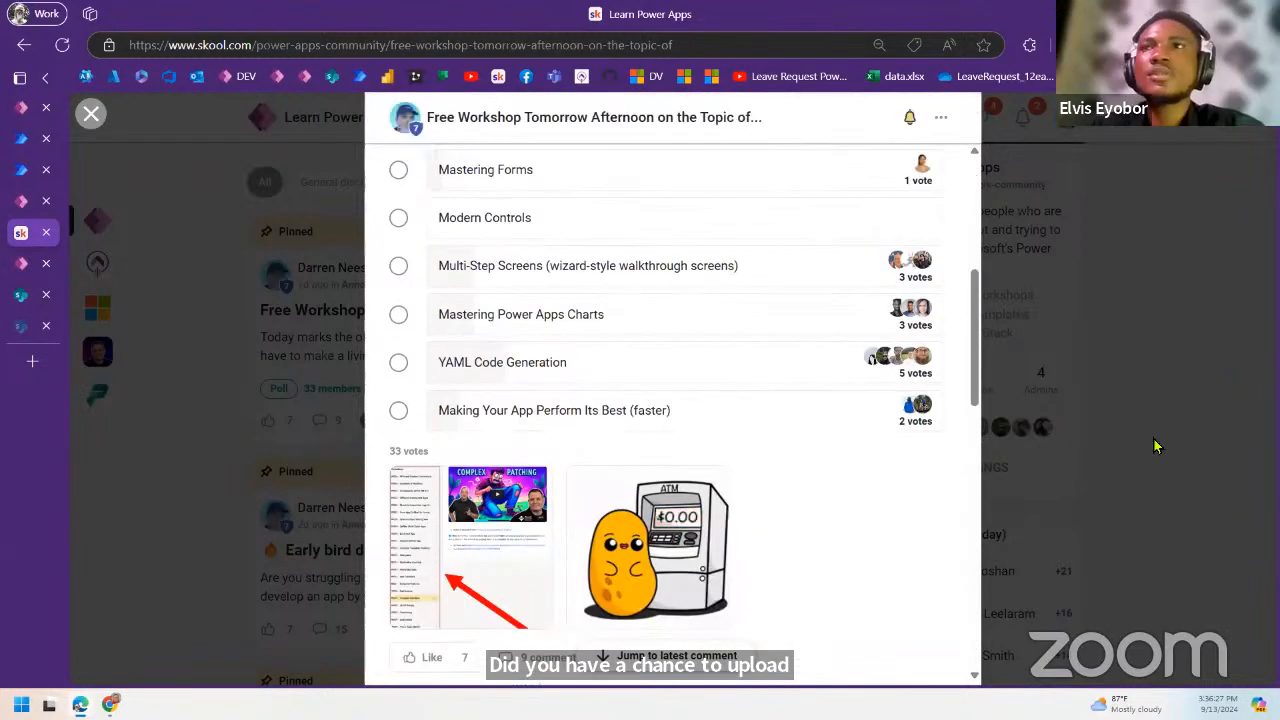
click(1150, 447)
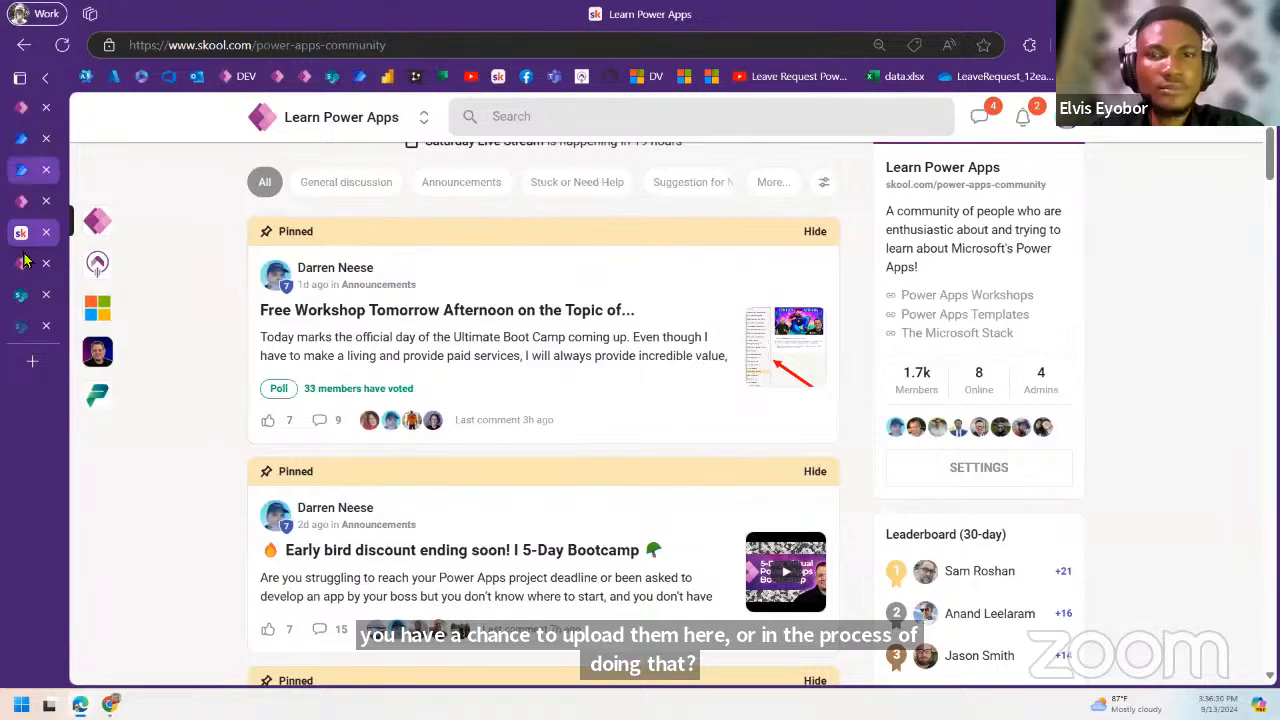
click(592, 342)
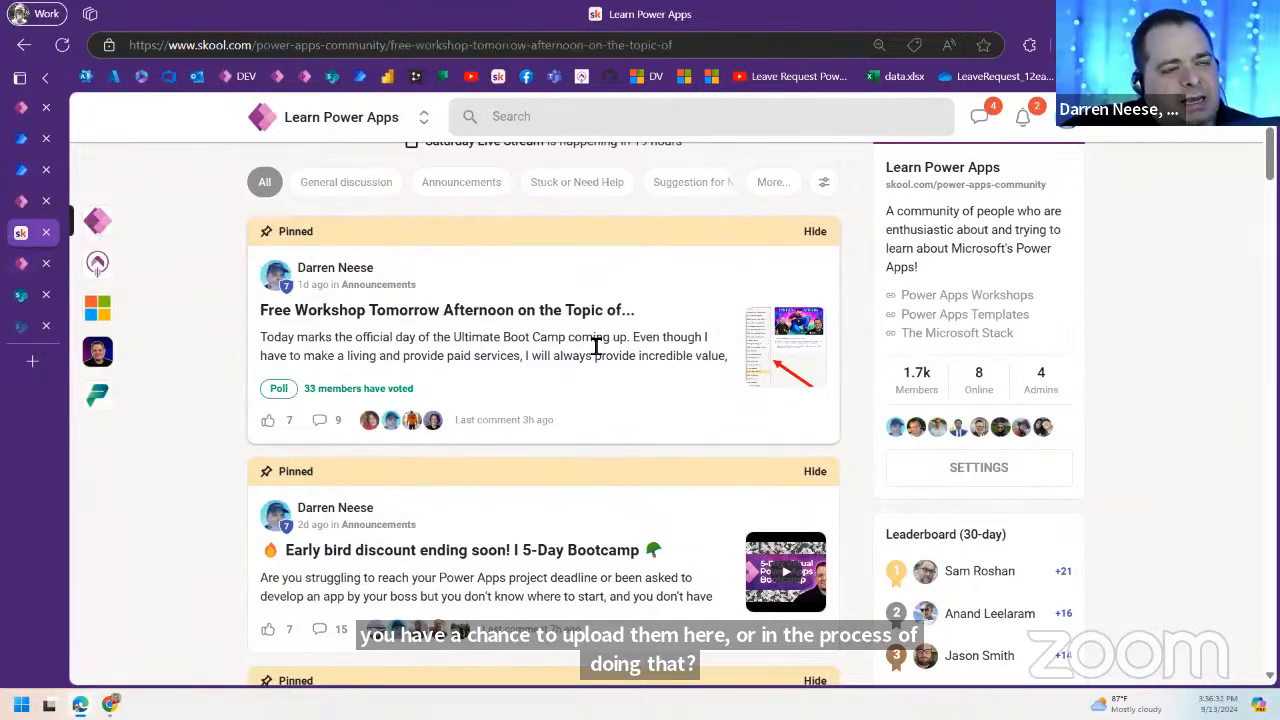
scroll(837, 503, down, 15)
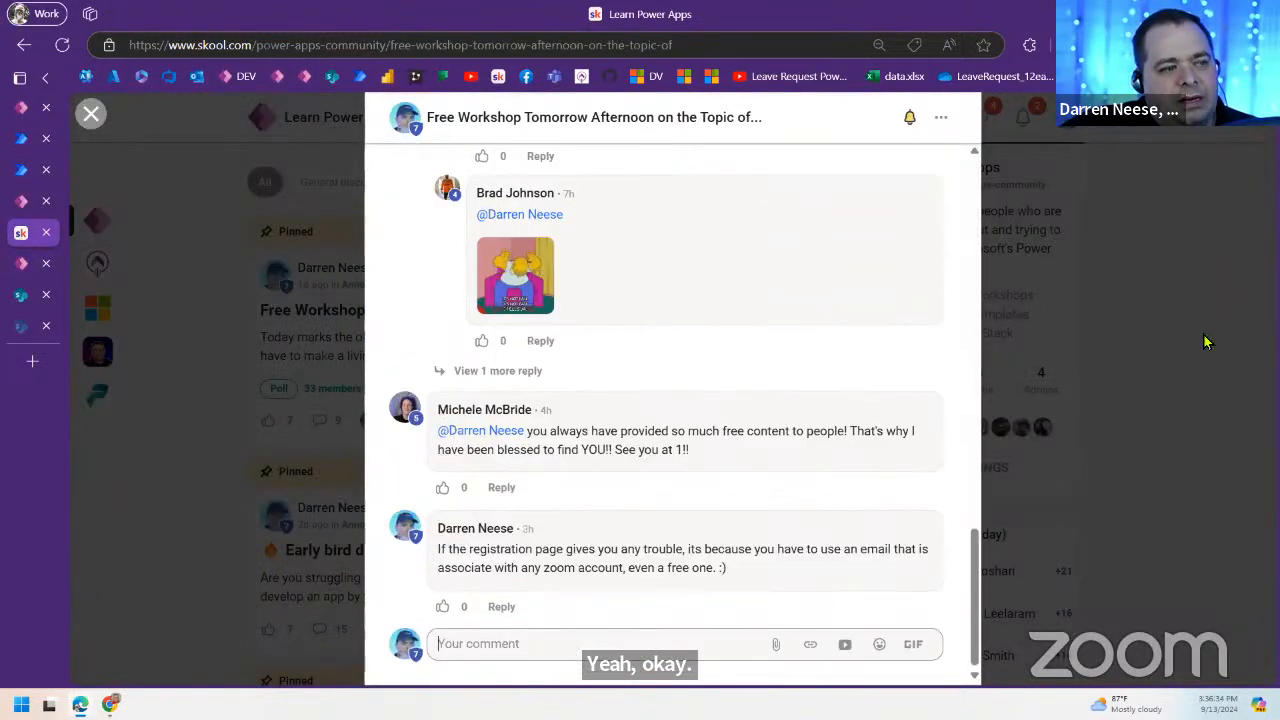
click(1103, 312)
Step: Return to the Power Apps home page and open the SharePoint JumpStart 20240913 app for editing
click(21, 170)
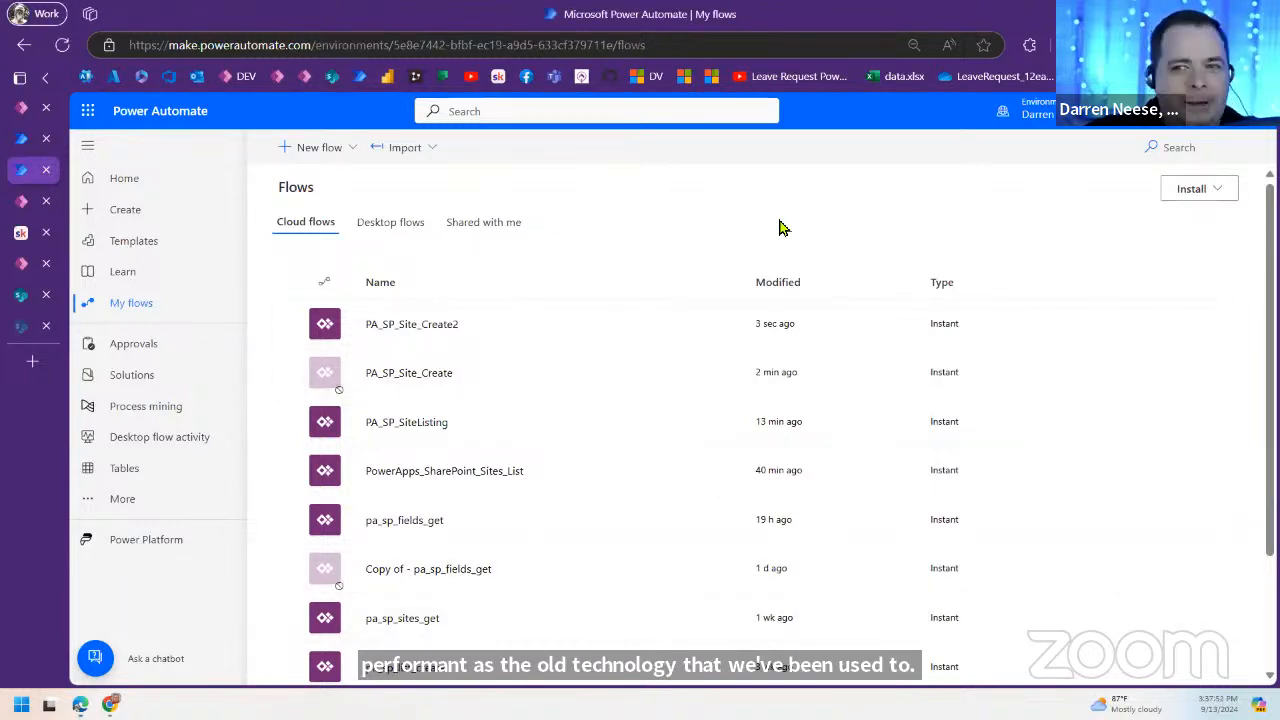
click(27, 114)
scroll(520, 465, down, 3)
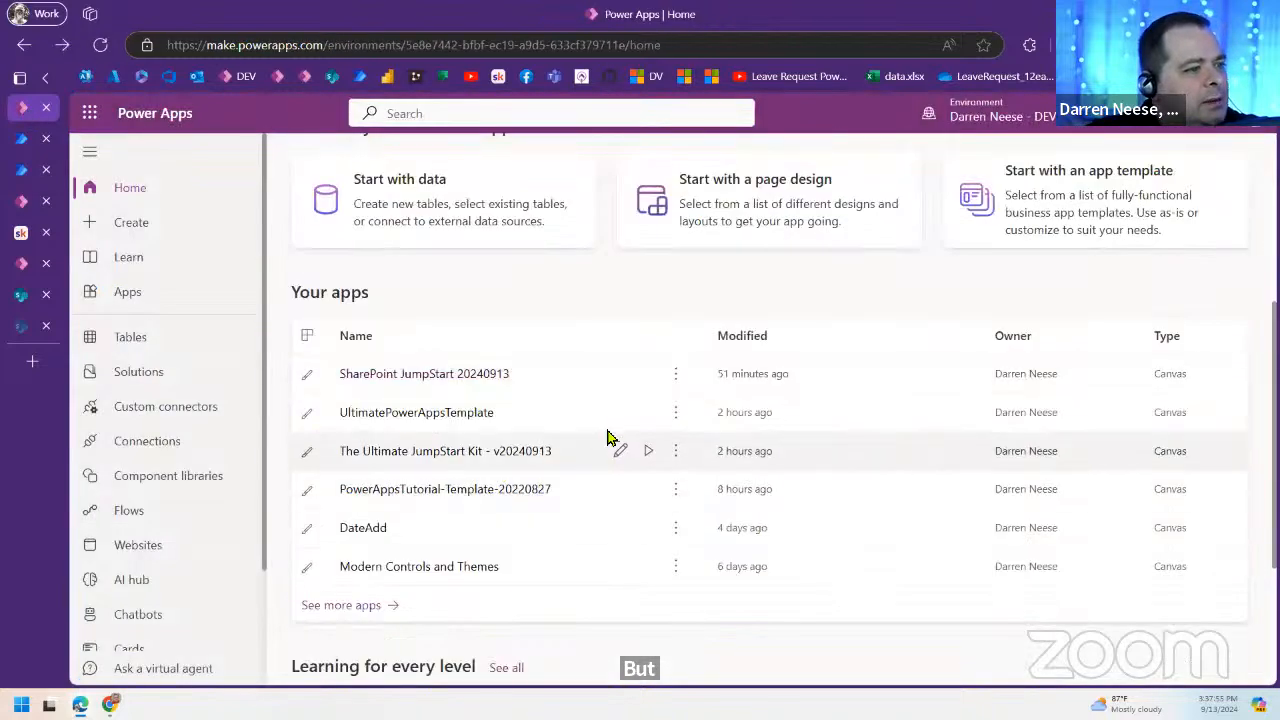
click(620, 373)
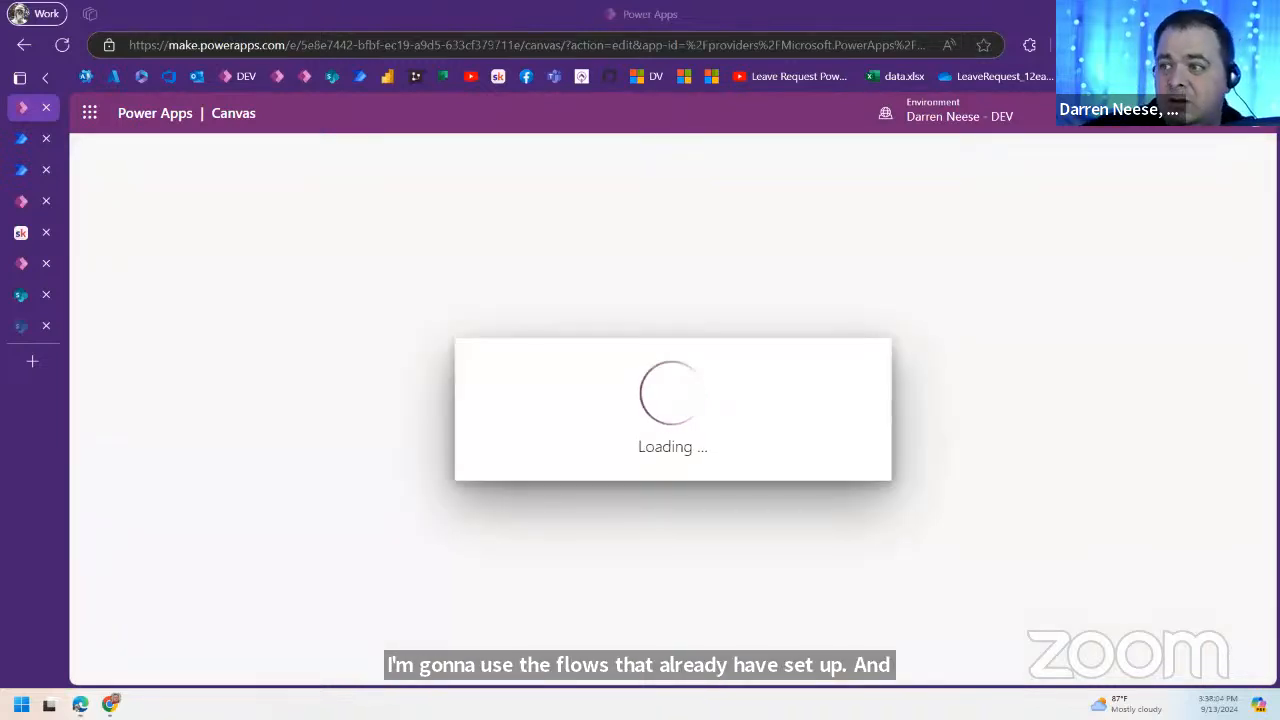
Step: Reopen the pinned Free Workshop post on Skool, select its web address, and close the post
click(20, 232)
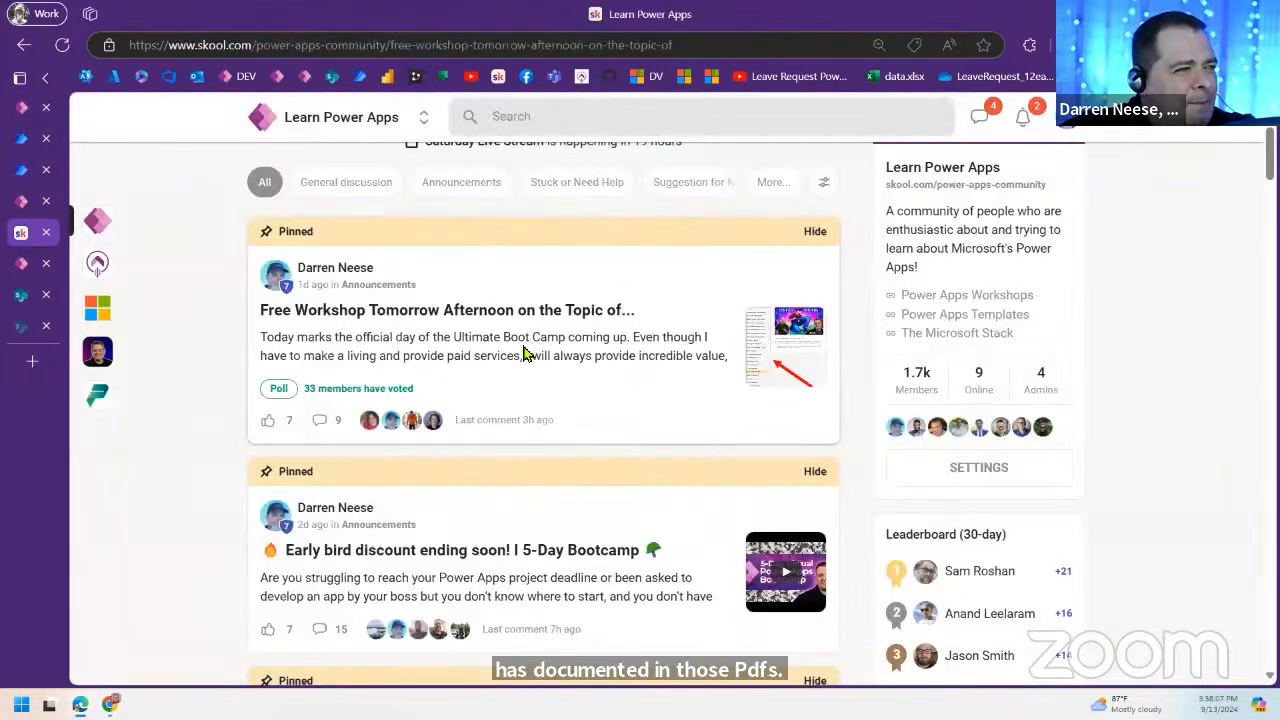
click(522, 352)
click(714, 45)
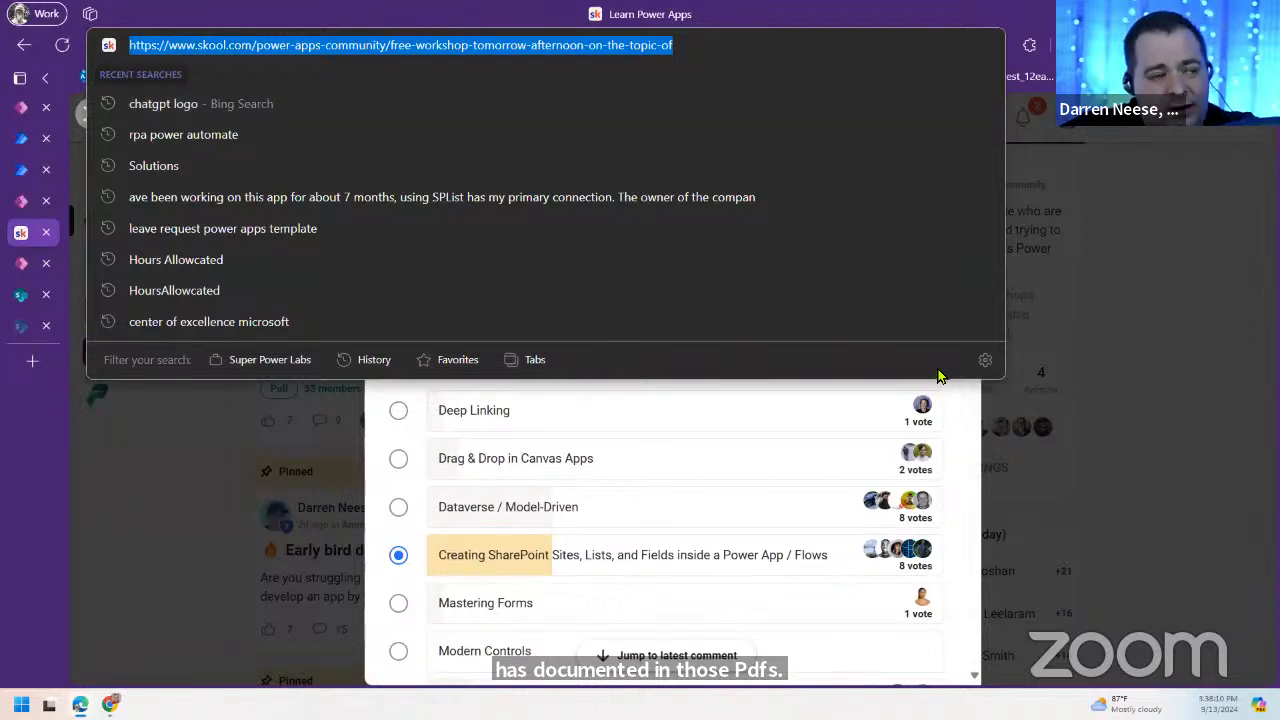
click(1130, 460)
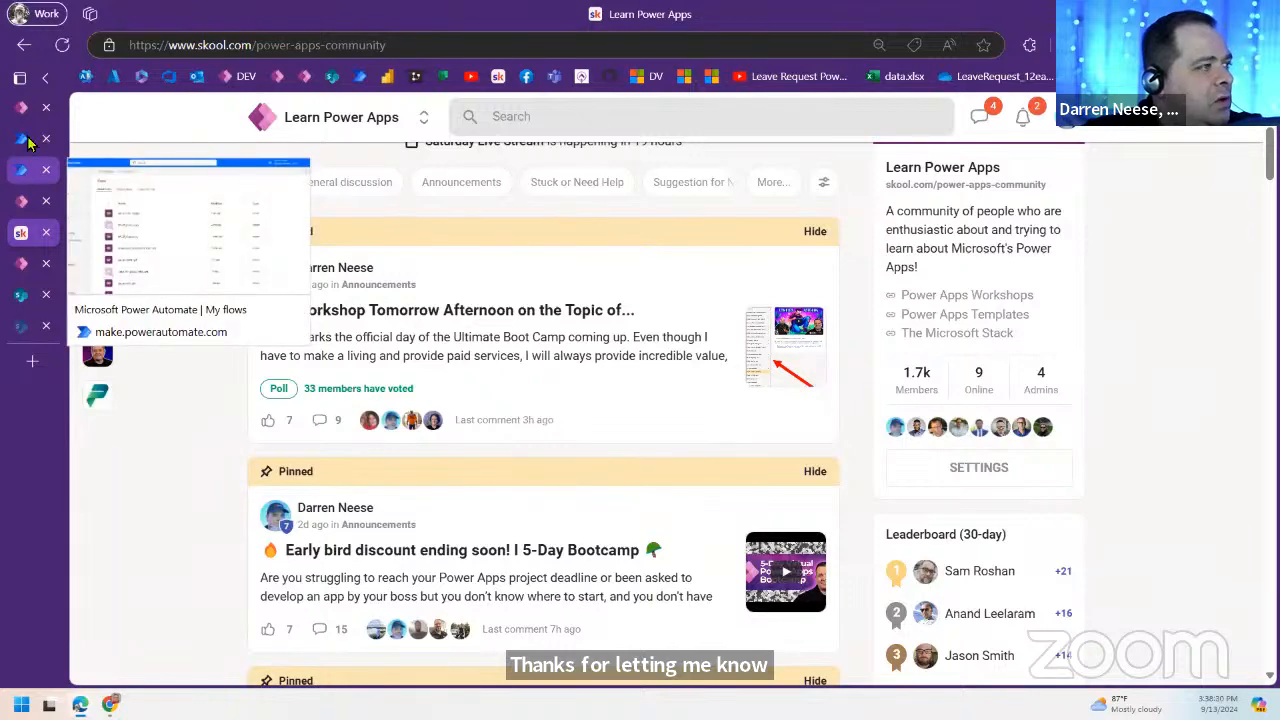
Step: In the SharePoint JumpStart app, check PA_SP_SiteListing and PA_SP_Site_Create among the flows available to add, and return to the WS27 SharePoint Admin solution
click(22, 107)
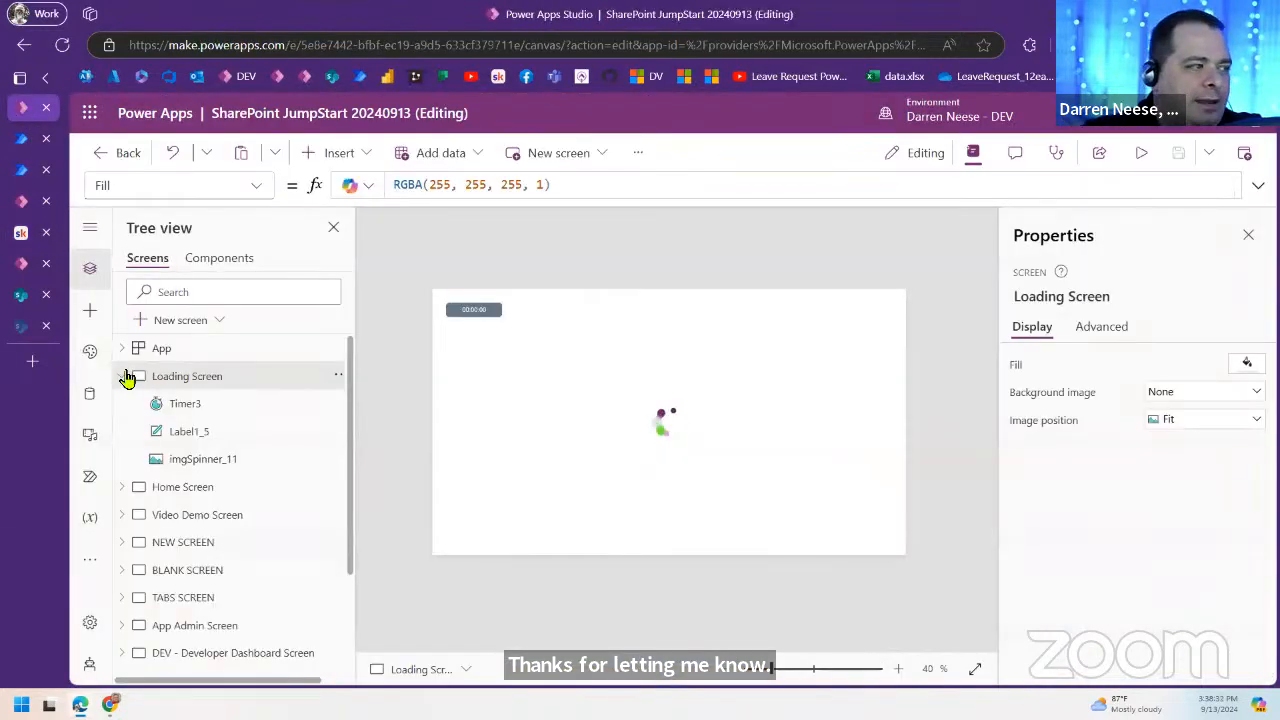
click(123, 376)
click(89, 477)
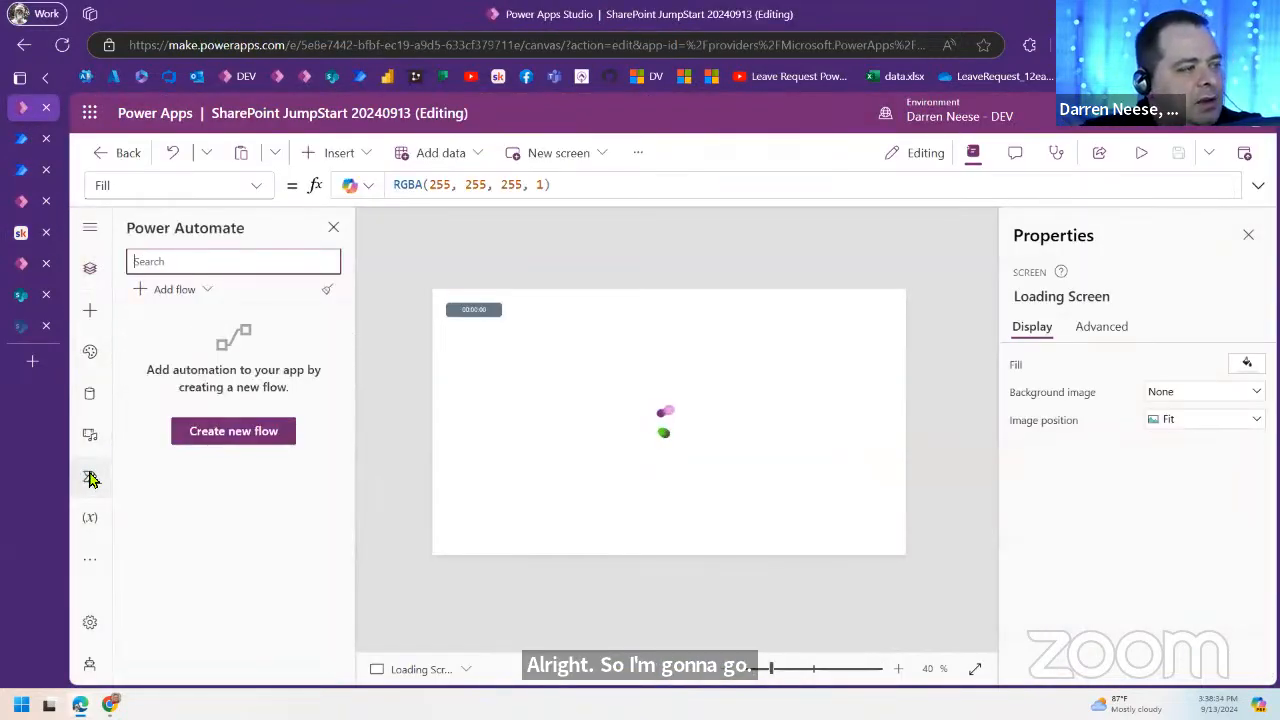
click(188, 289)
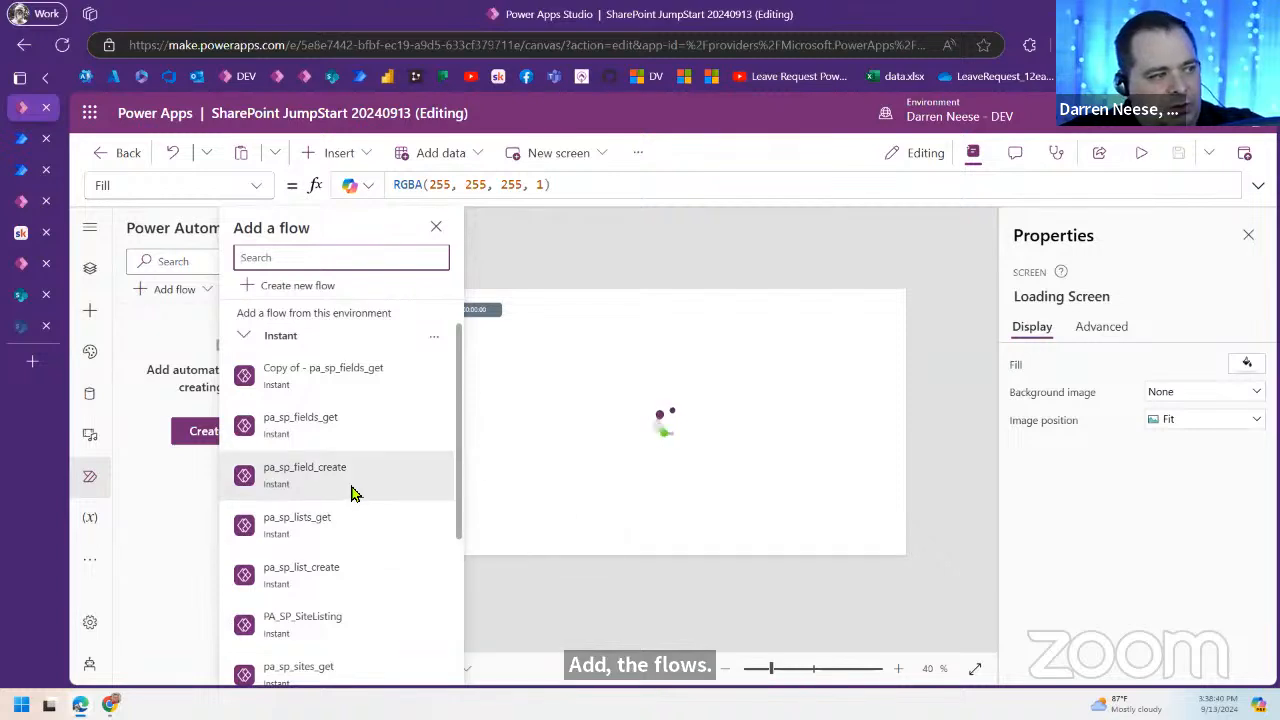
scroll(355, 625, down, 2)
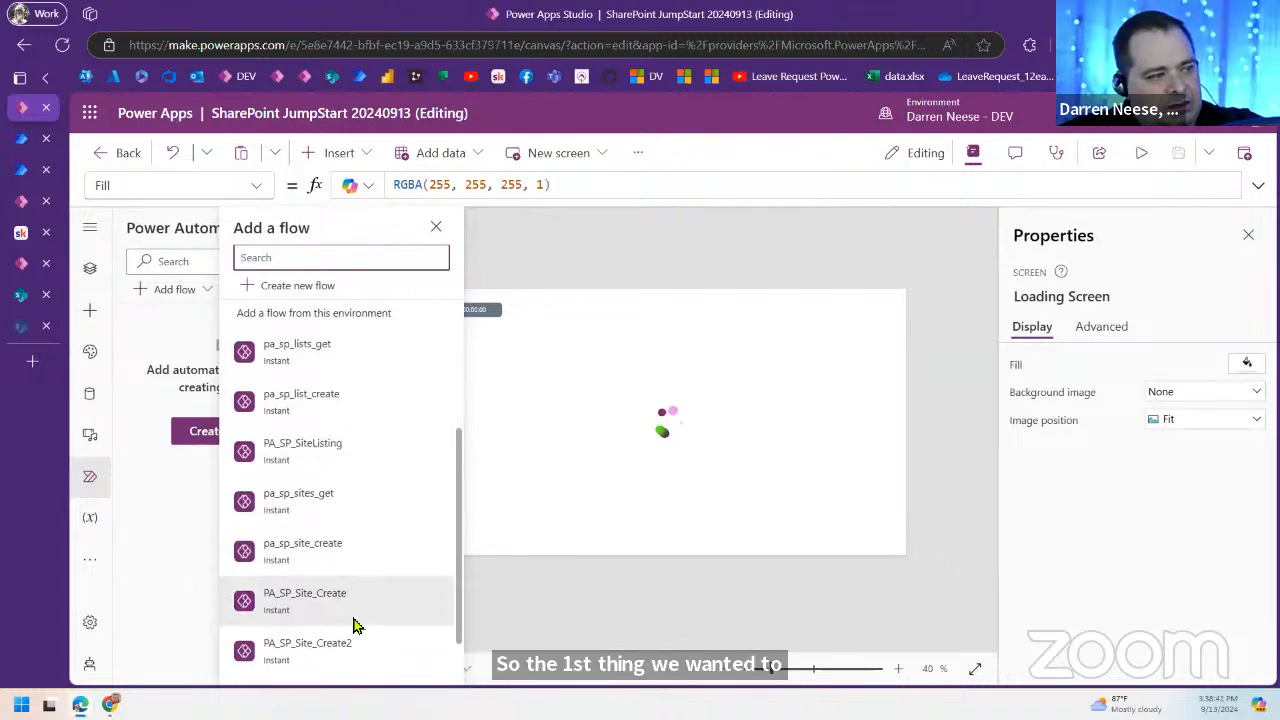
mouse_move(262, 462)
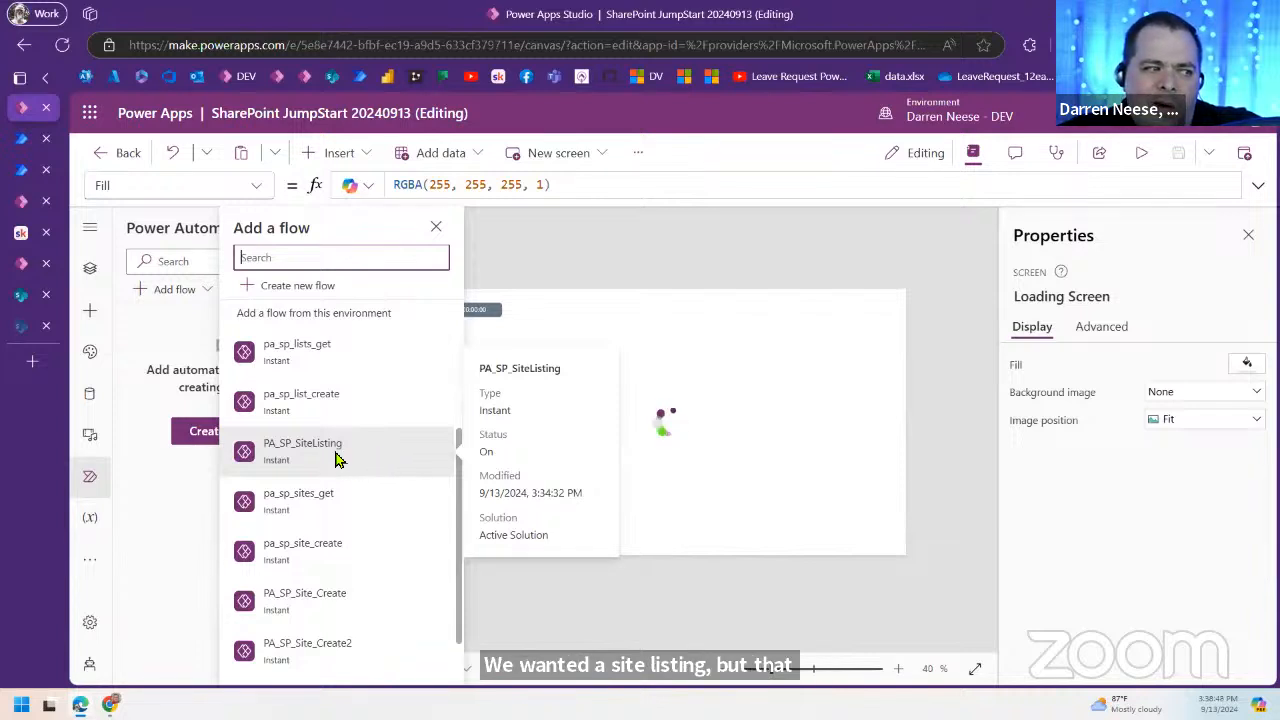
mouse_move(338, 626)
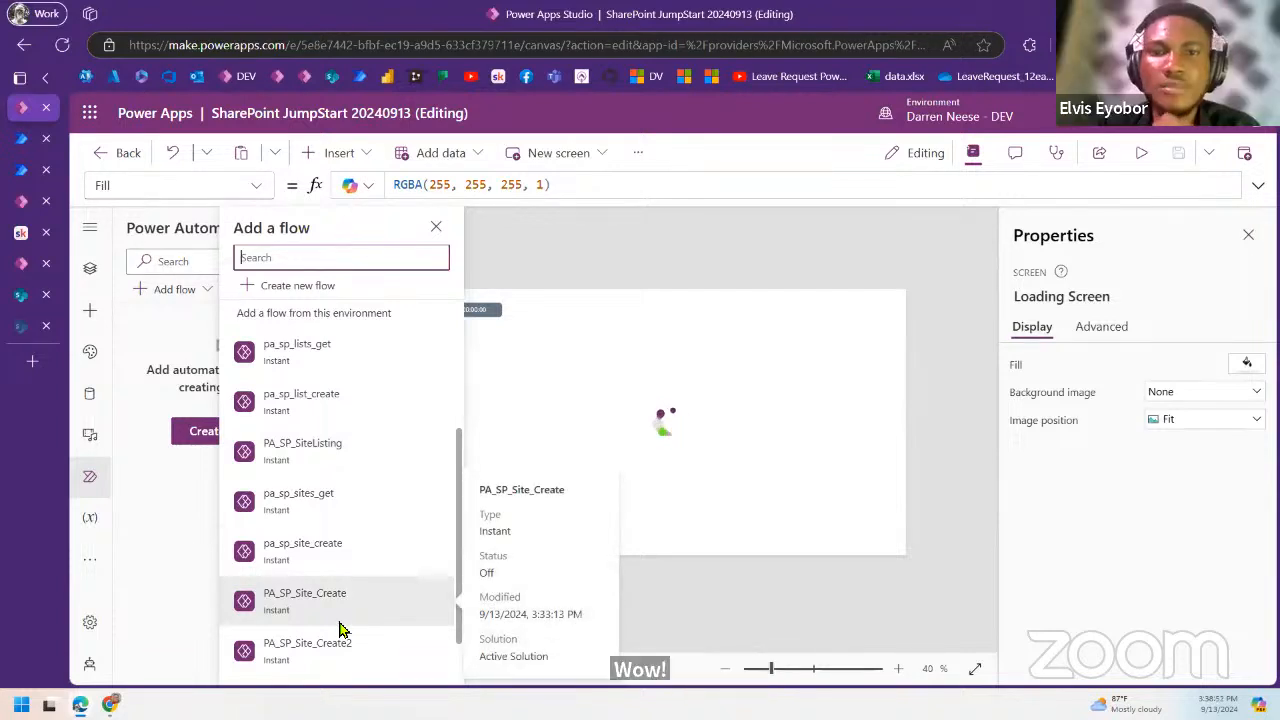
click(26, 204)
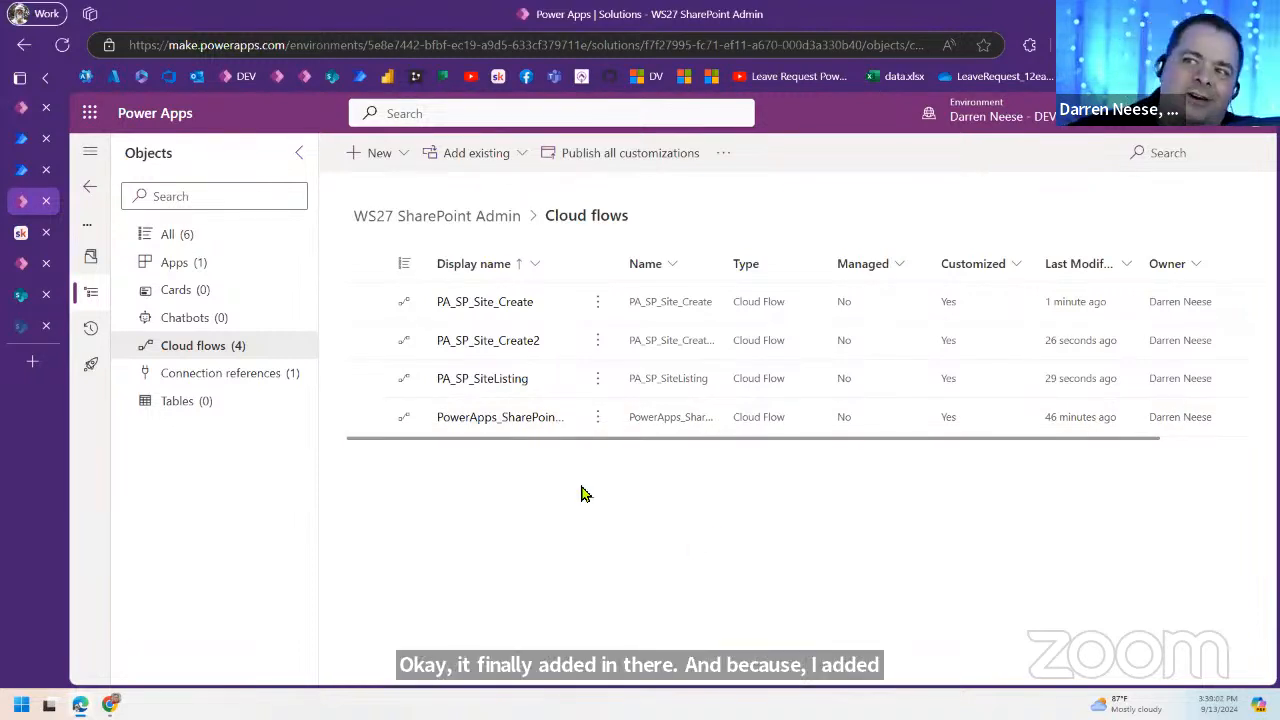
Step: Return to the SharePoint JumpStart 20240913 app and add the PowerApps_SharePoint_Sites_List flow to it
click(24, 112)
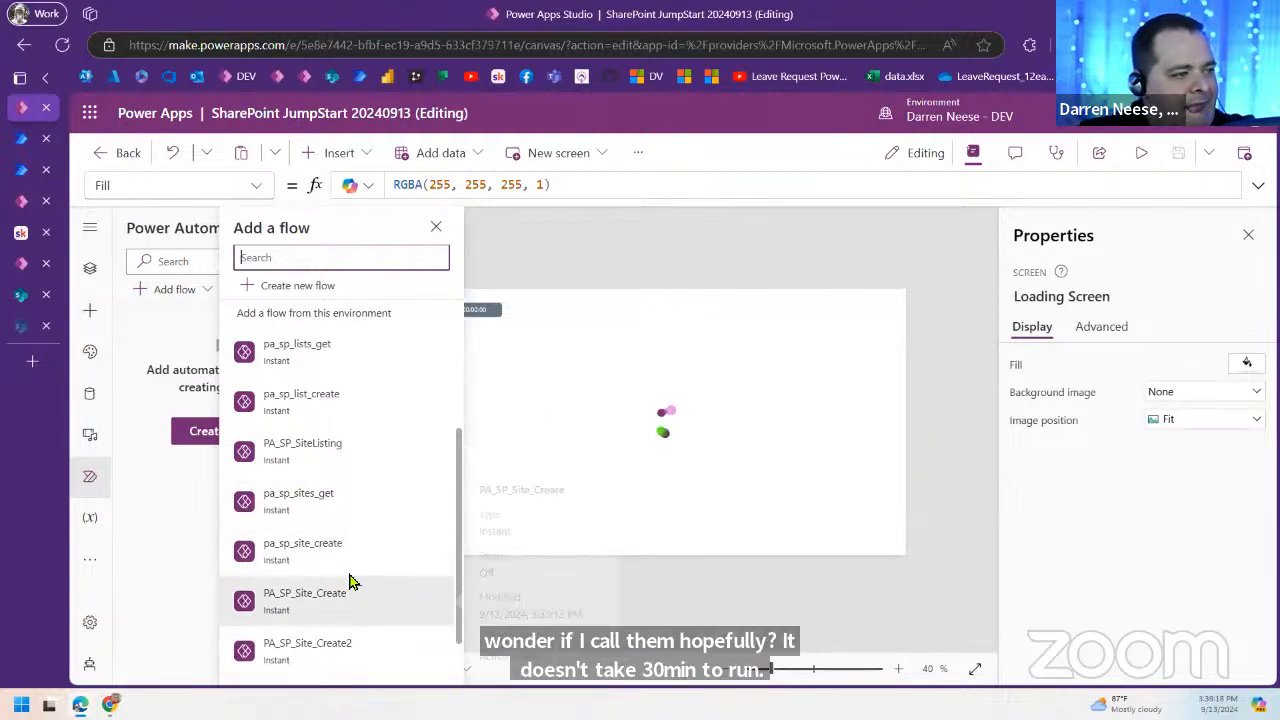
scroll(350, 557, up, 3)
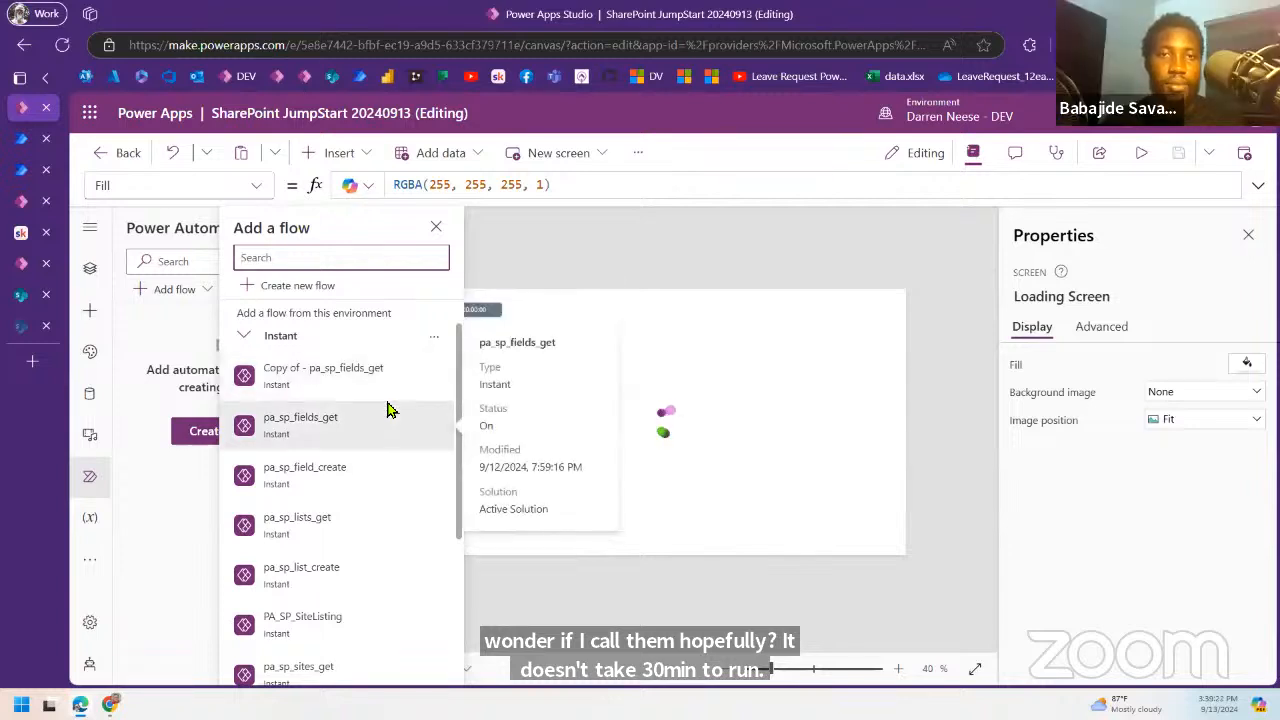
drag(457, 423, 466, 594)
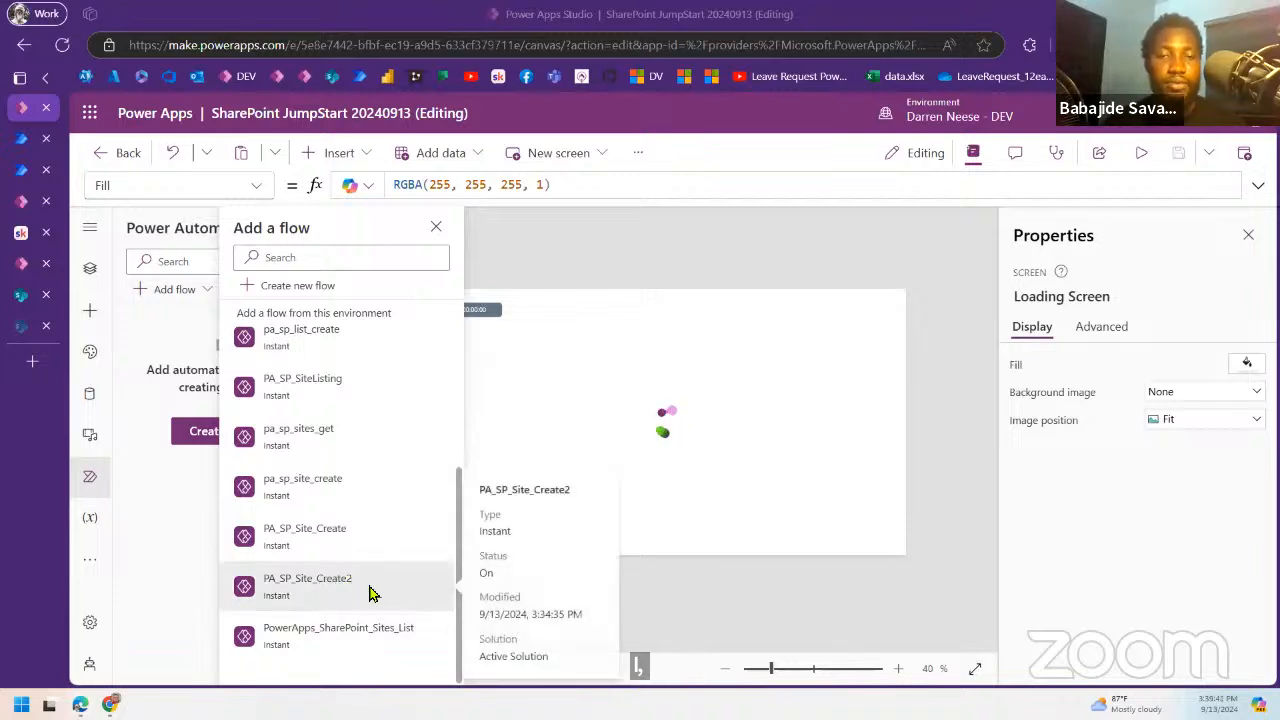
click(390, 640)
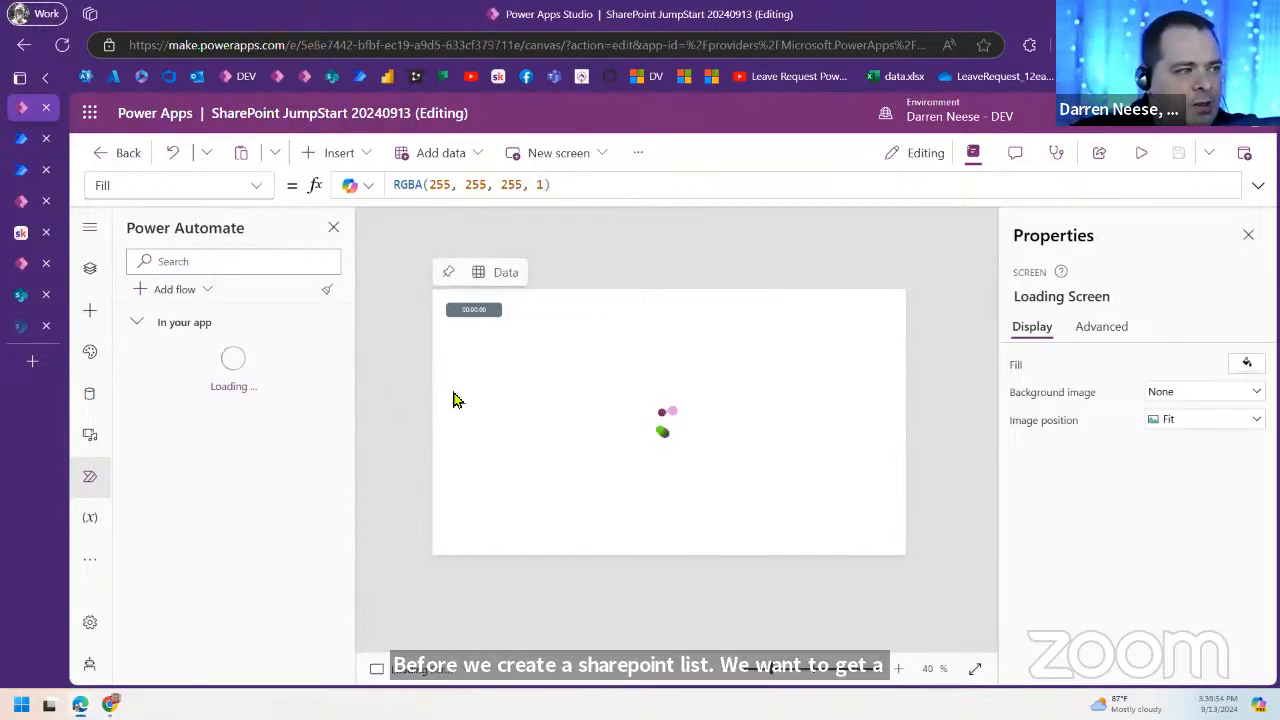
mouse_move(255, 373)
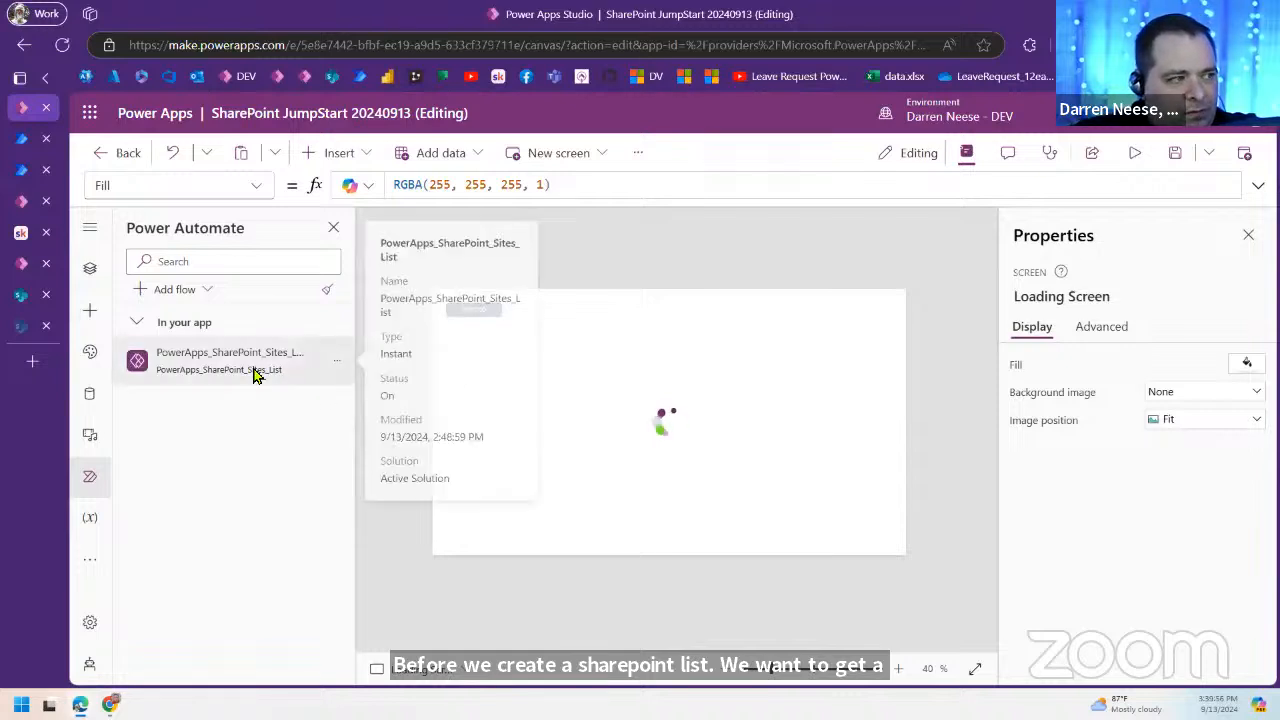
Step: Duplicate the BLANK SCREEN in the app's screen tree
click(90, 270)
scroll(228, 538, down, 2)
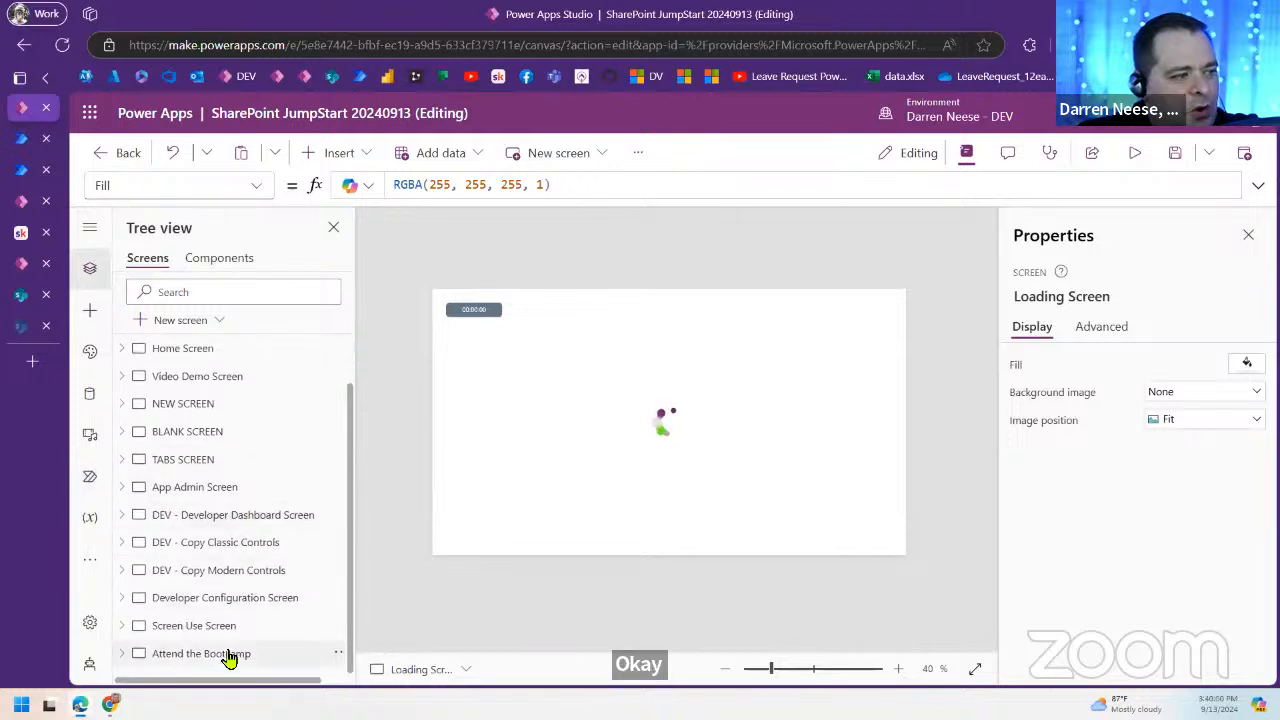
click(226, 434)
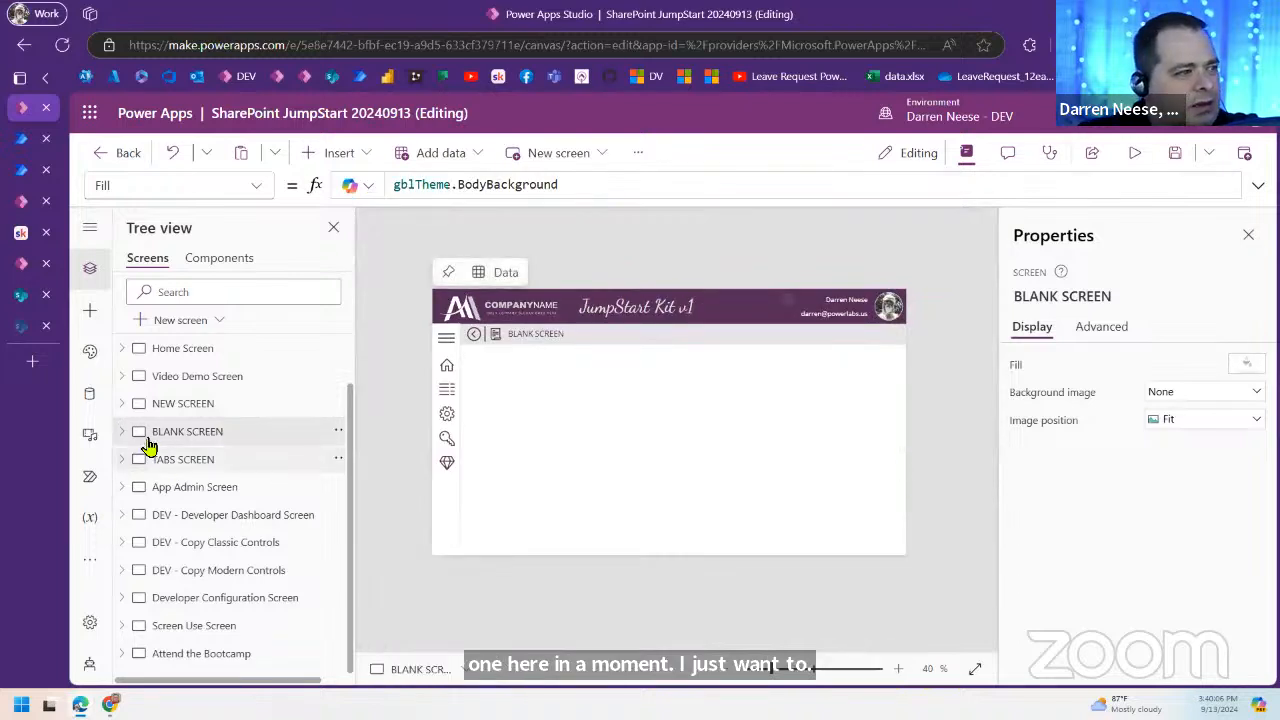
click(337, 438)
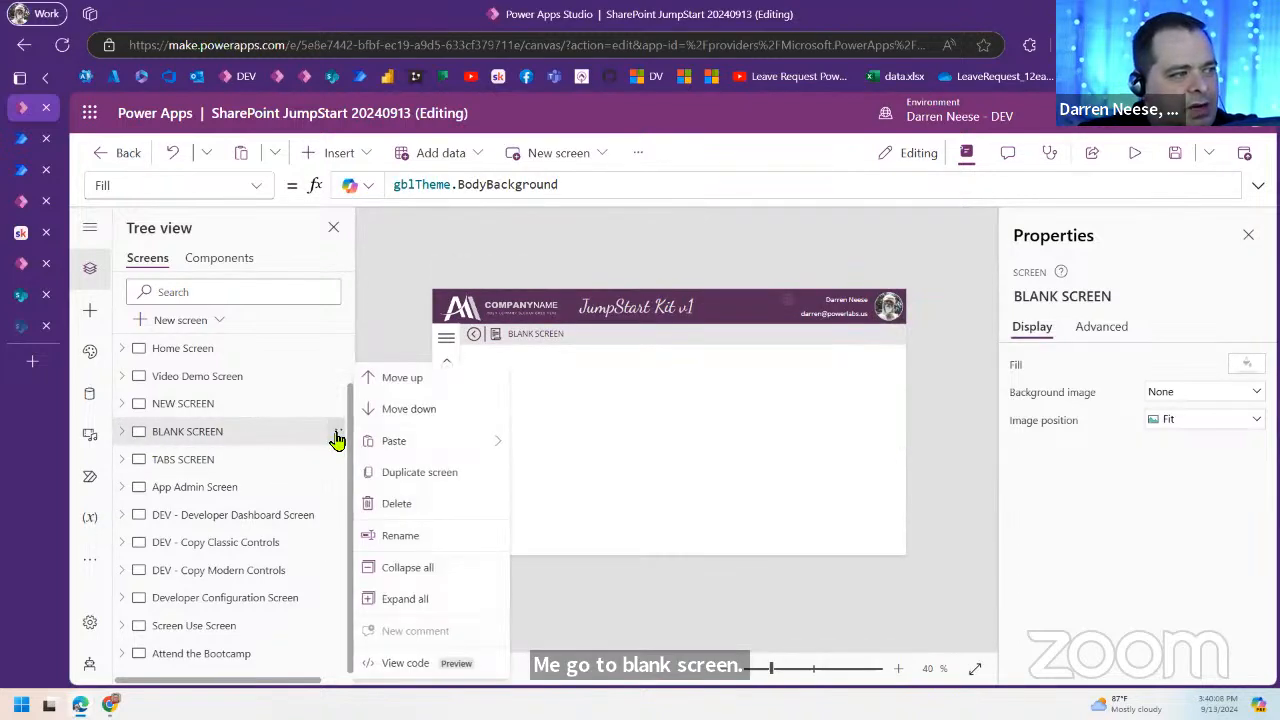
click(447, 481)
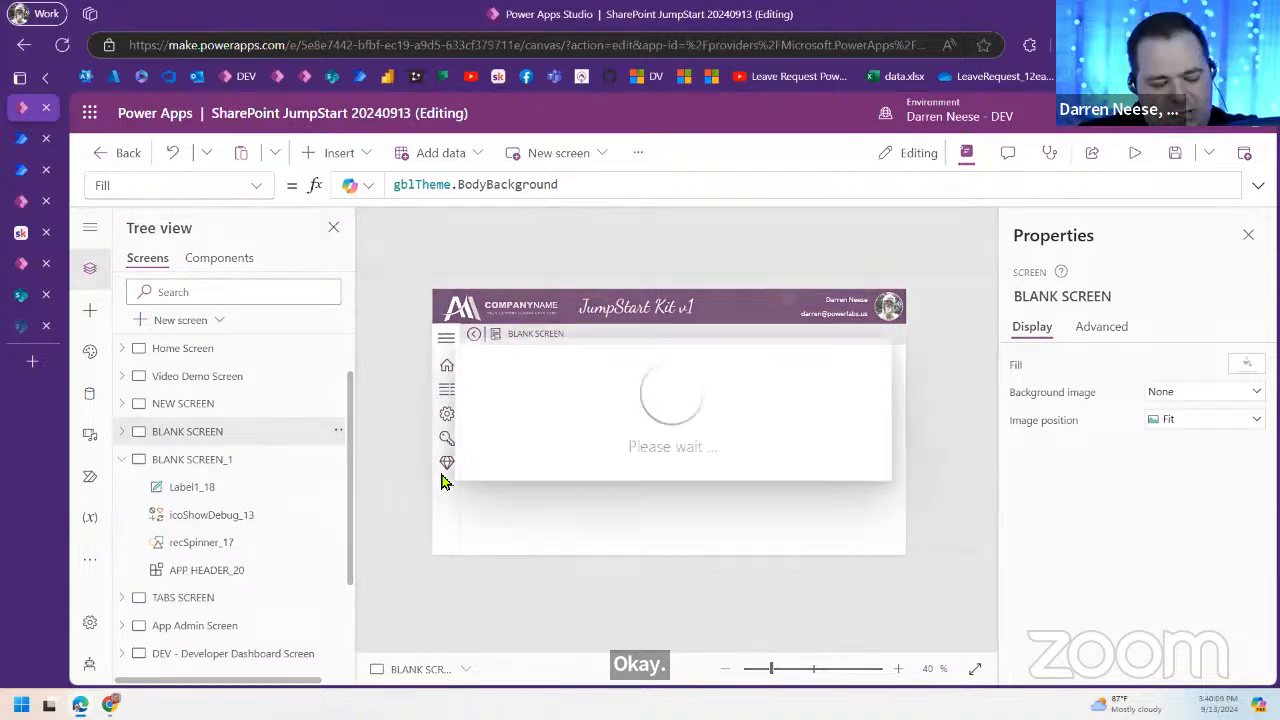
Step: Rename the duplicated blank screen as List SharePoint Sites Screen, refresh its header title, and collapse its controls in the tree
click(214, 463)
click(1090, 298)
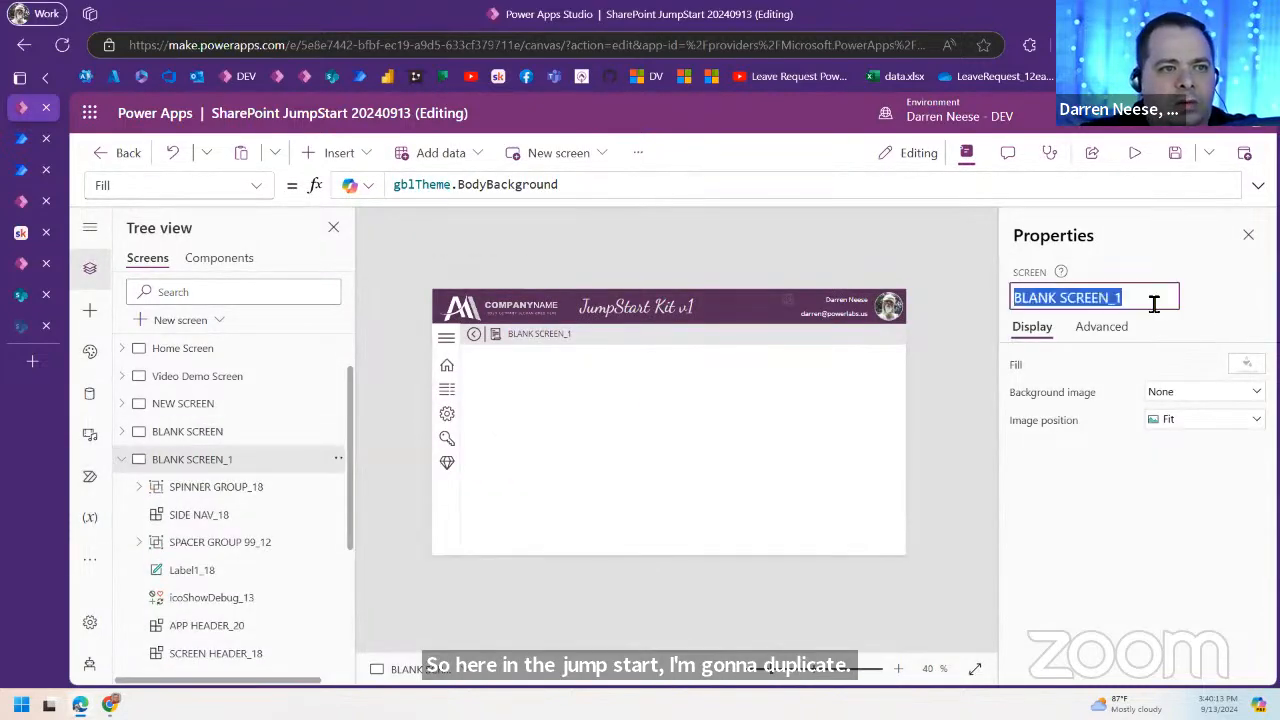
text(L)
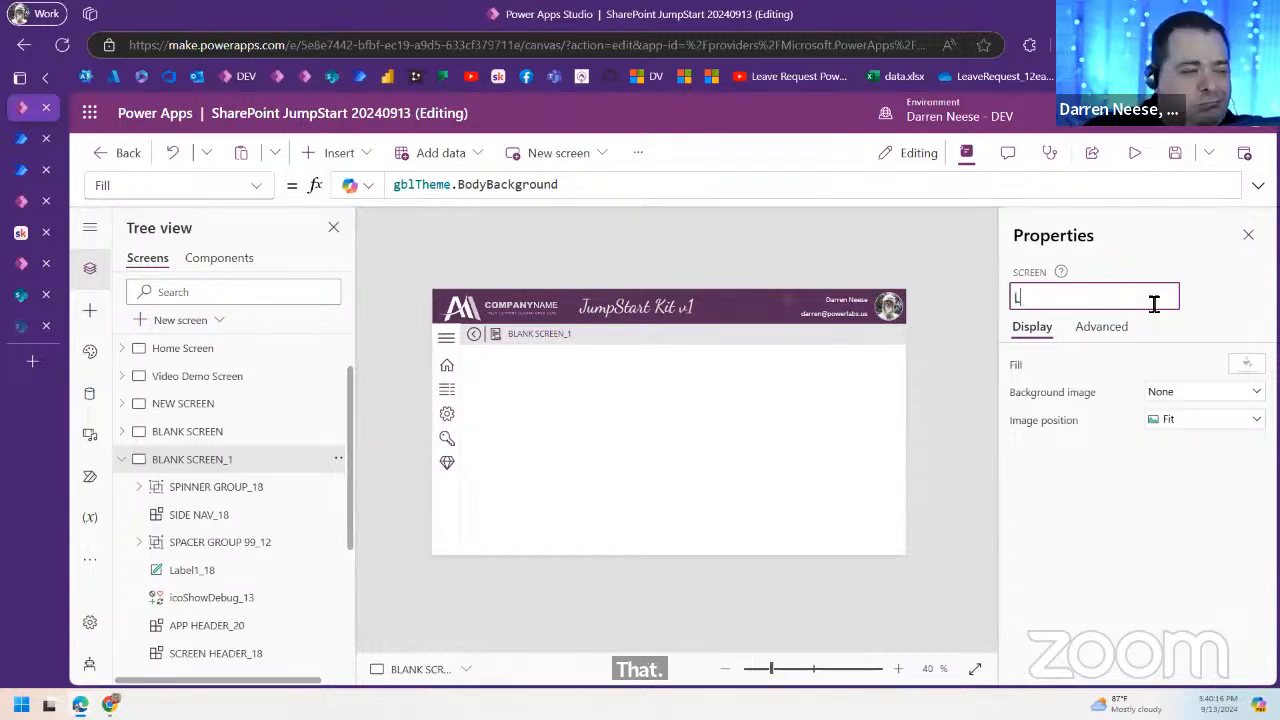
text(ist SharePoint )
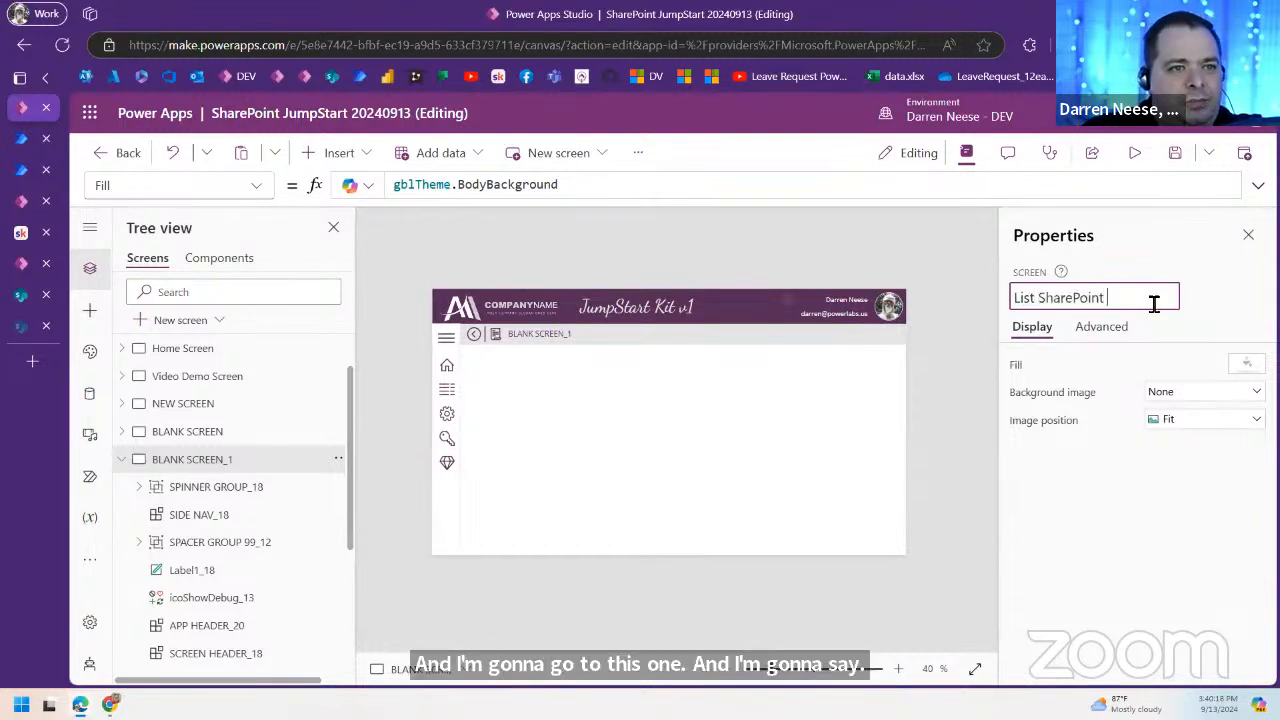
text(Sites Screen)
key(Return)
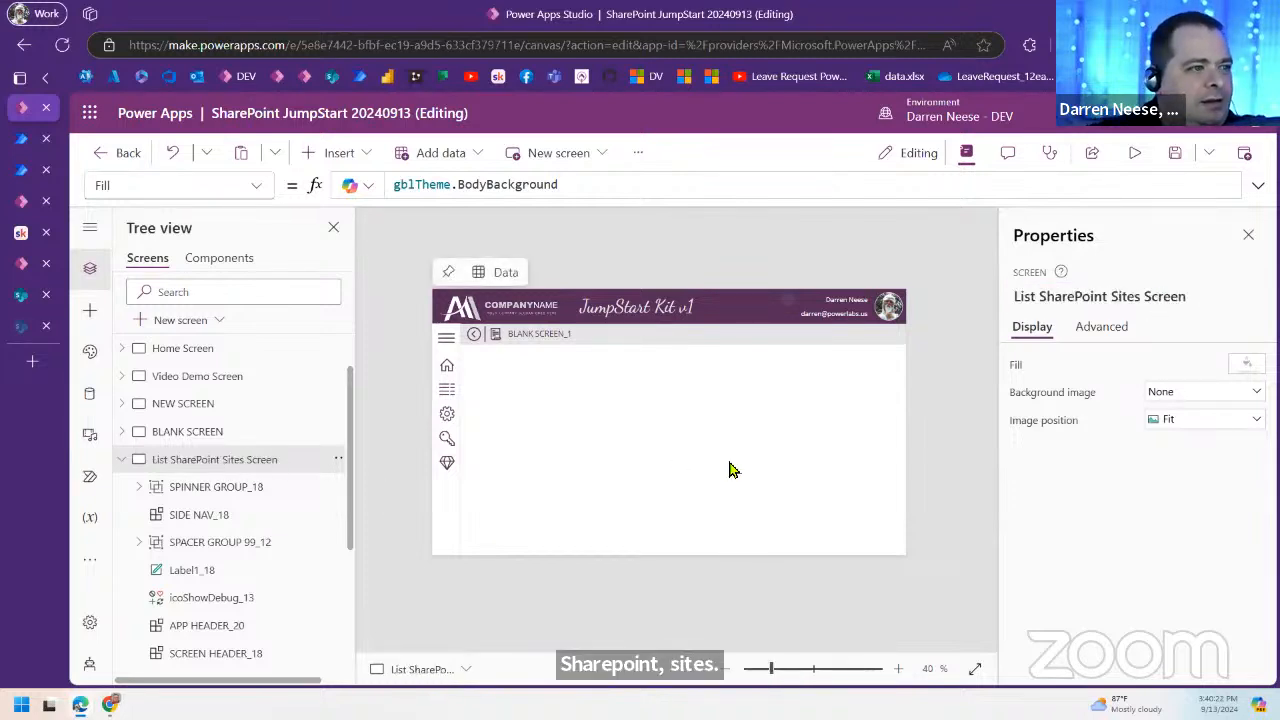
click(213, 434)
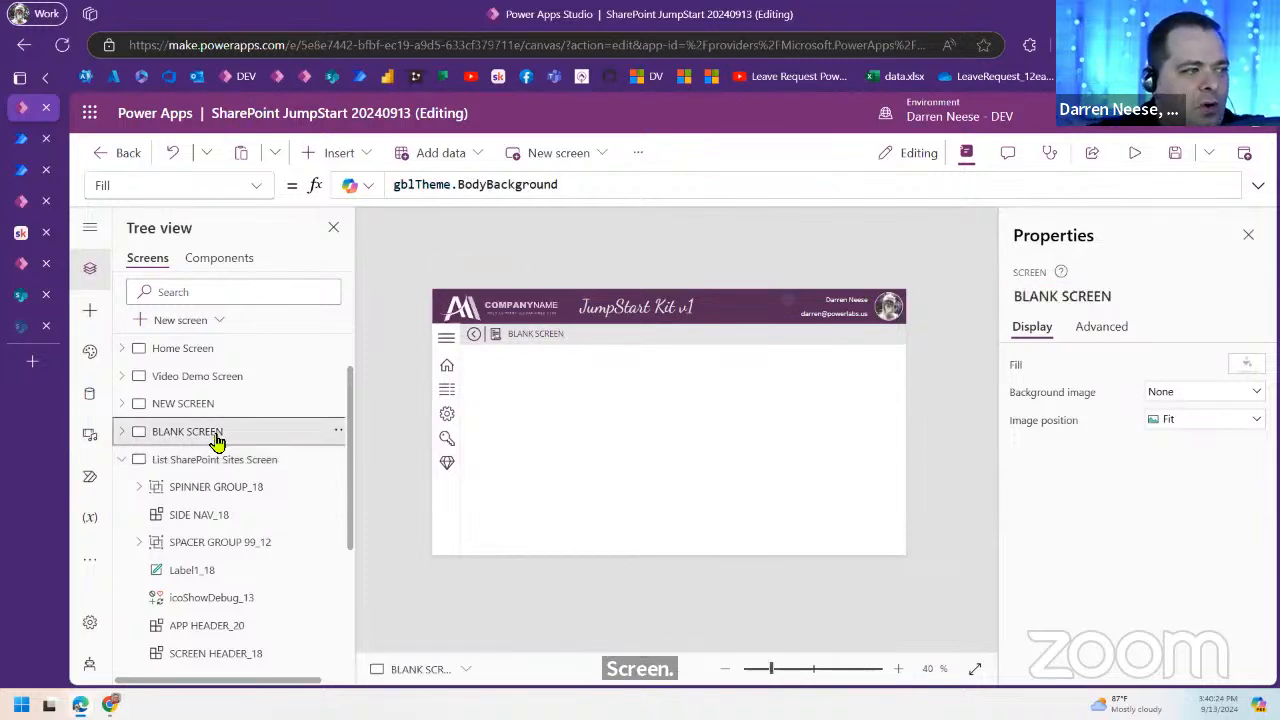
click(229, 464)
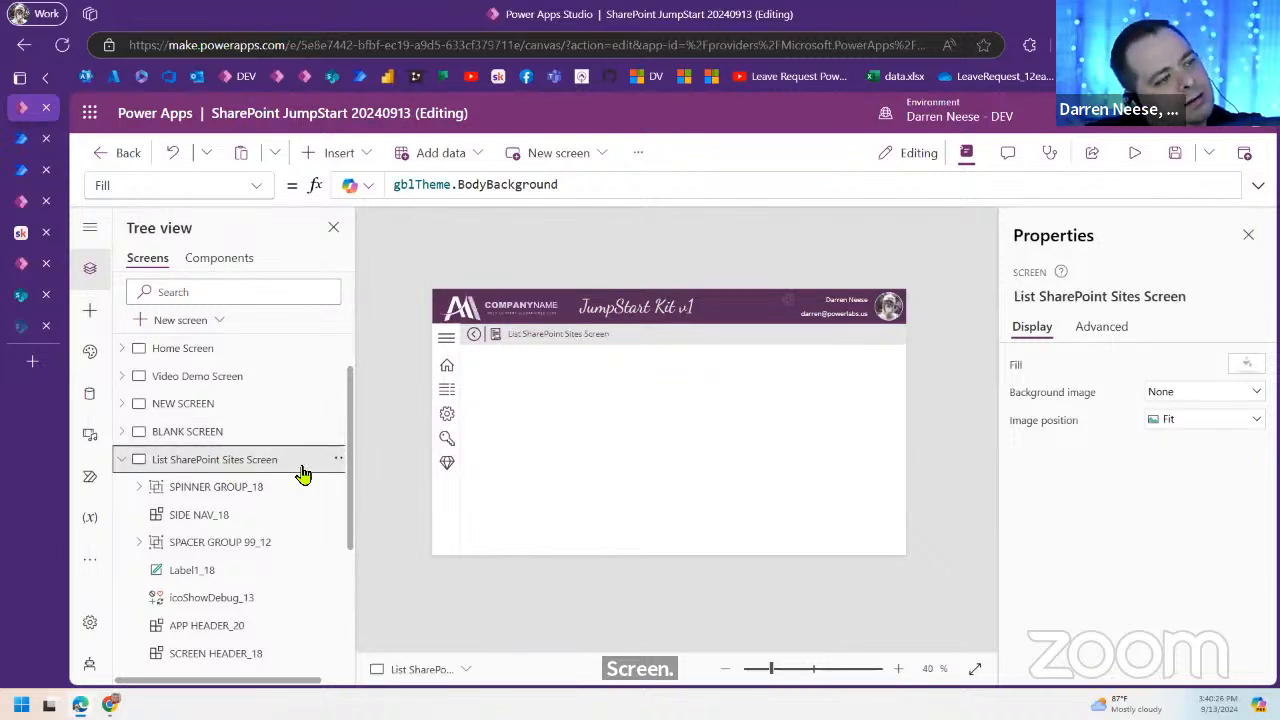
click(782, 679)
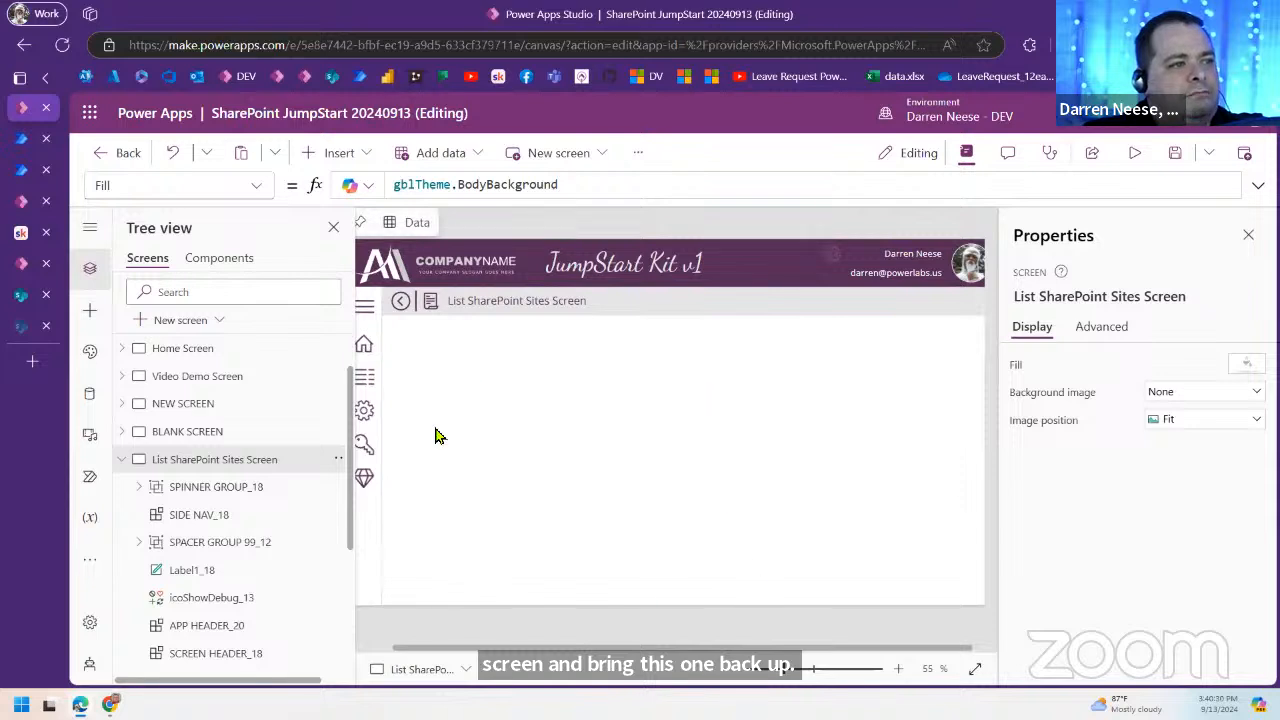
click(121, 460)
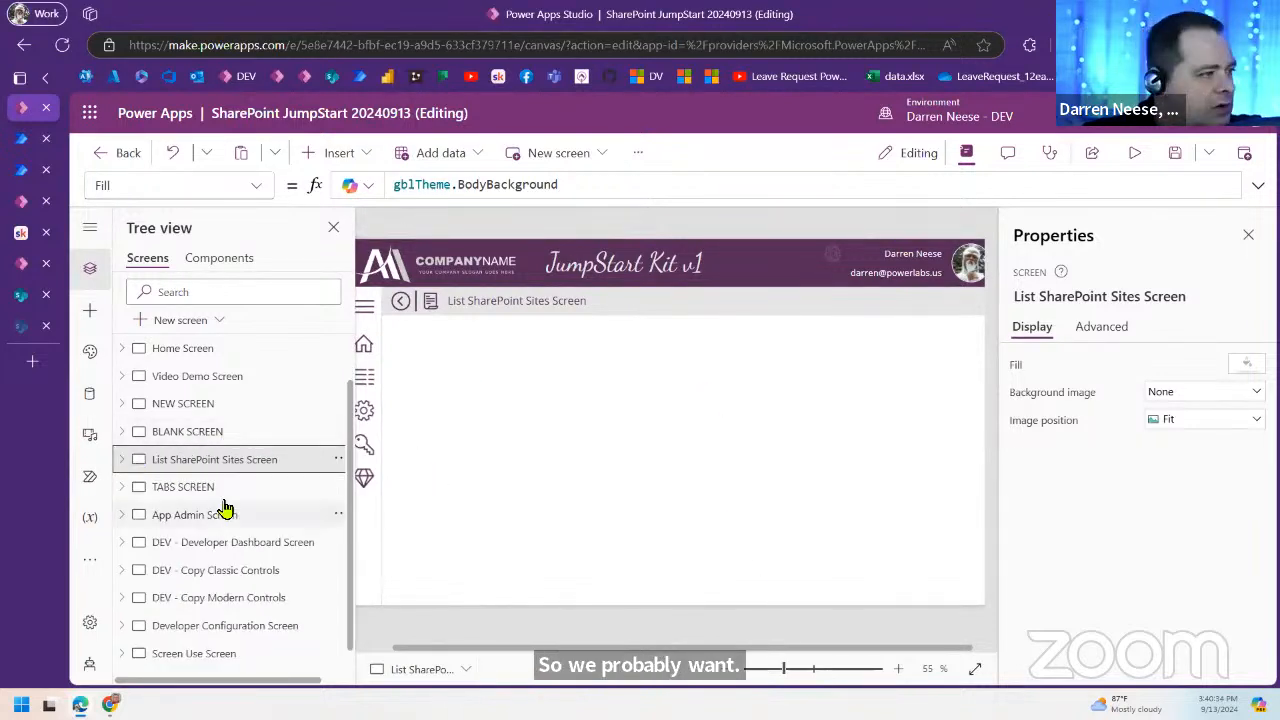
Step: Copy the galNewScreenListing gallery from NEW SCREEN and paste it onto List SharePoint Sites Screen
click(208, 408)
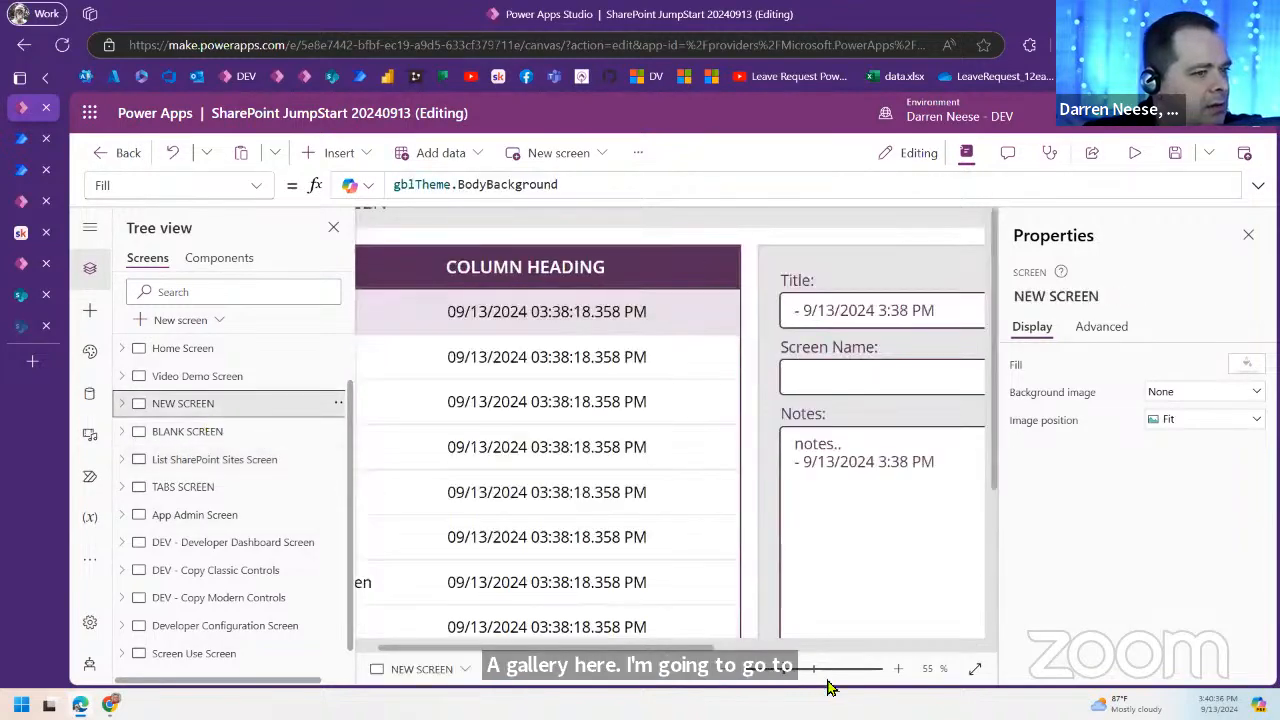
click(780, 670)
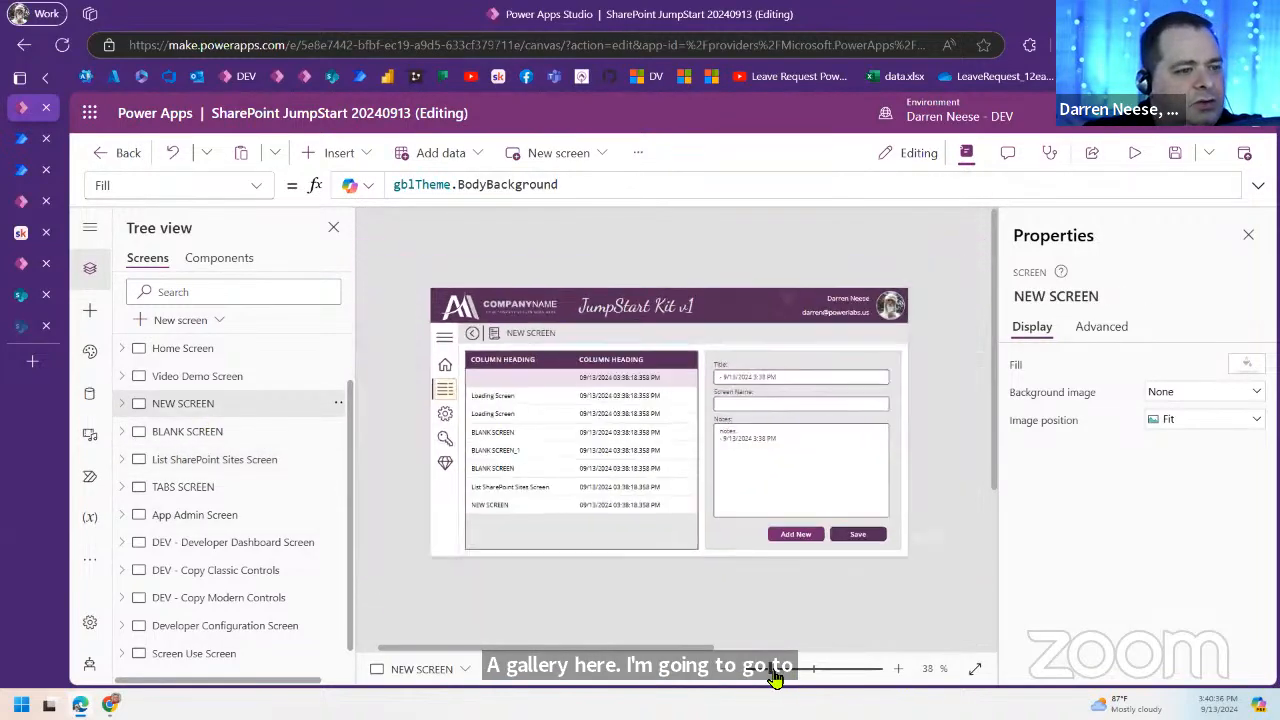
click(601, 478)
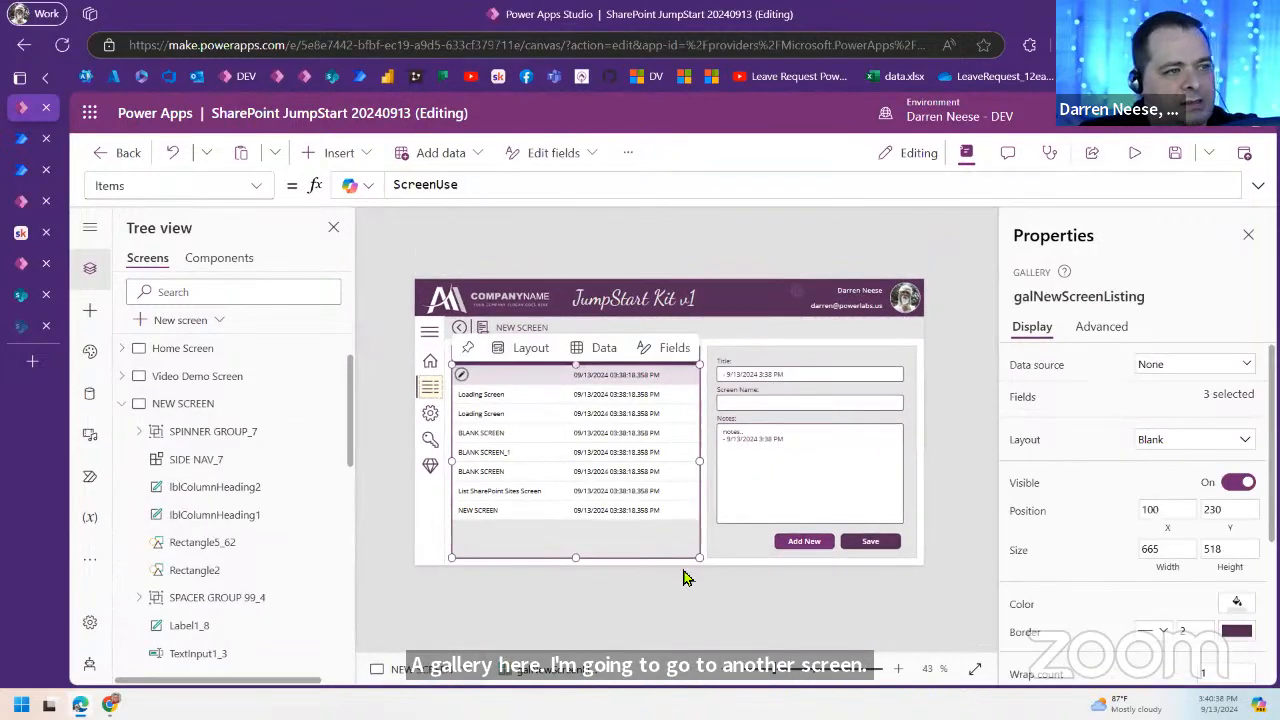
click(125, 407)
click(250, 460)
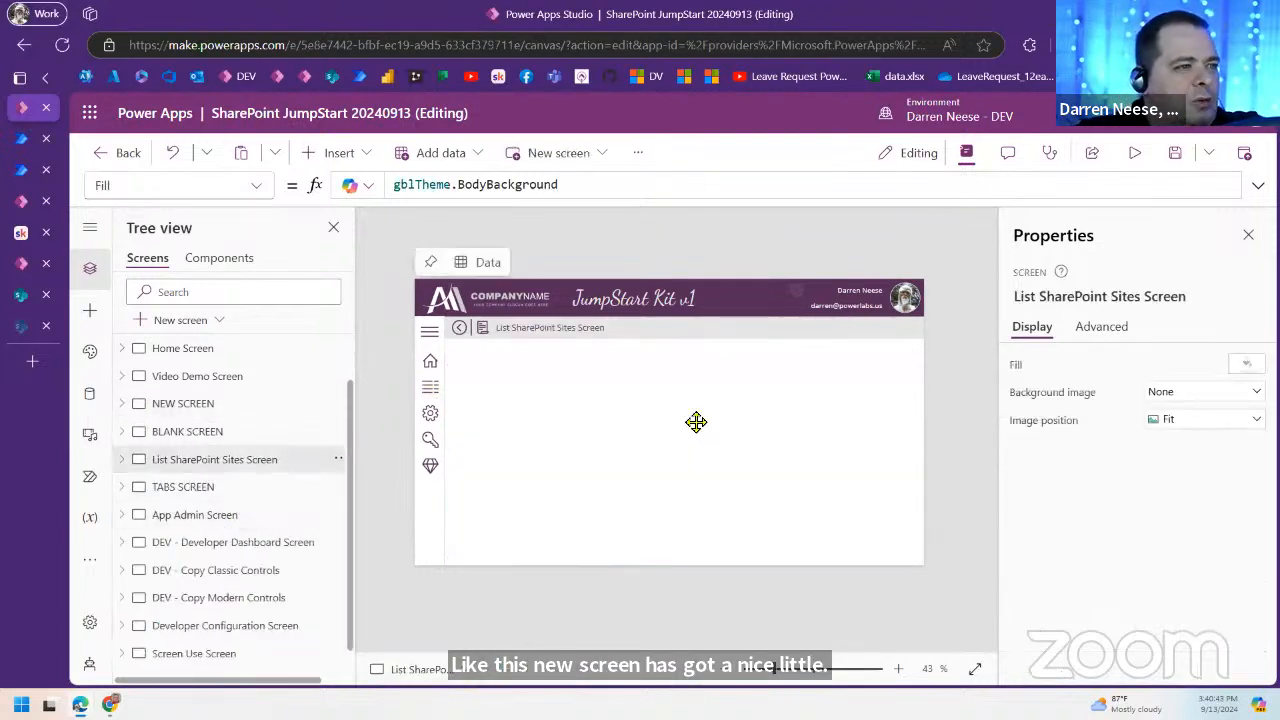
key(ctrl+v)
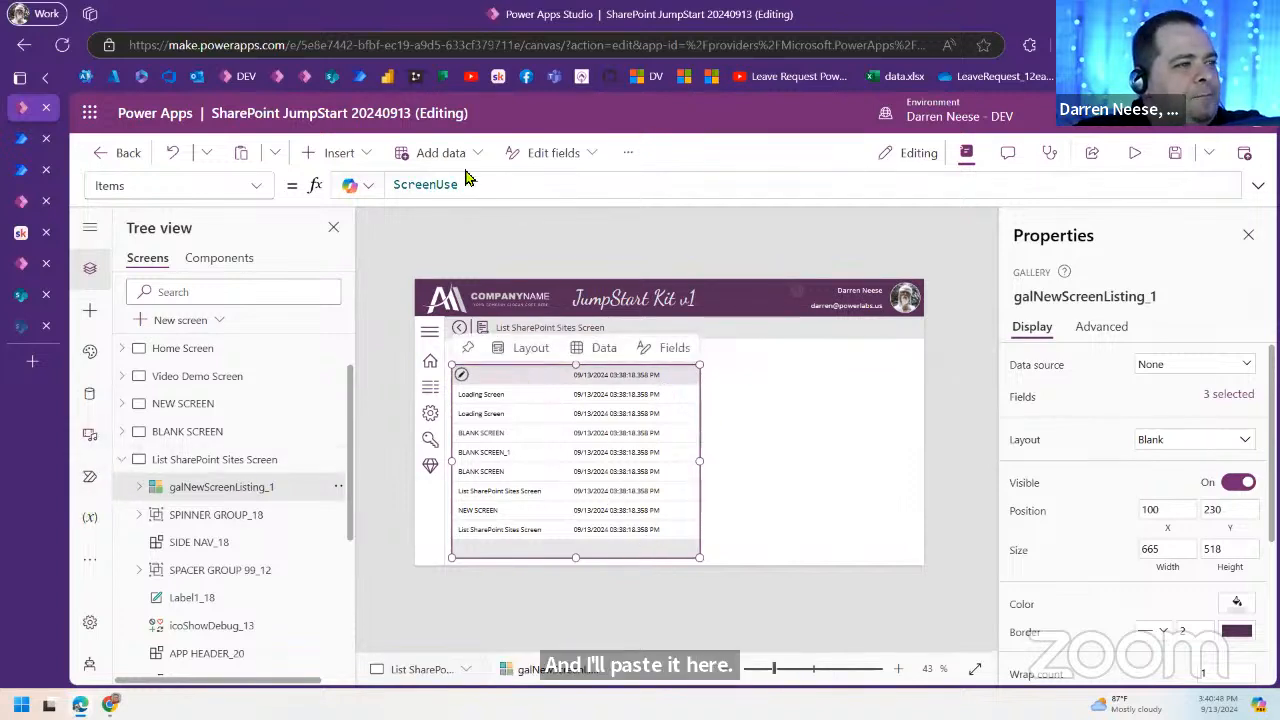
Step: Open the OnVisible formula of List SharePoint Sites Screen and enlarge the formula area to show the whole code
click(237, 465)
click(1090, 330)
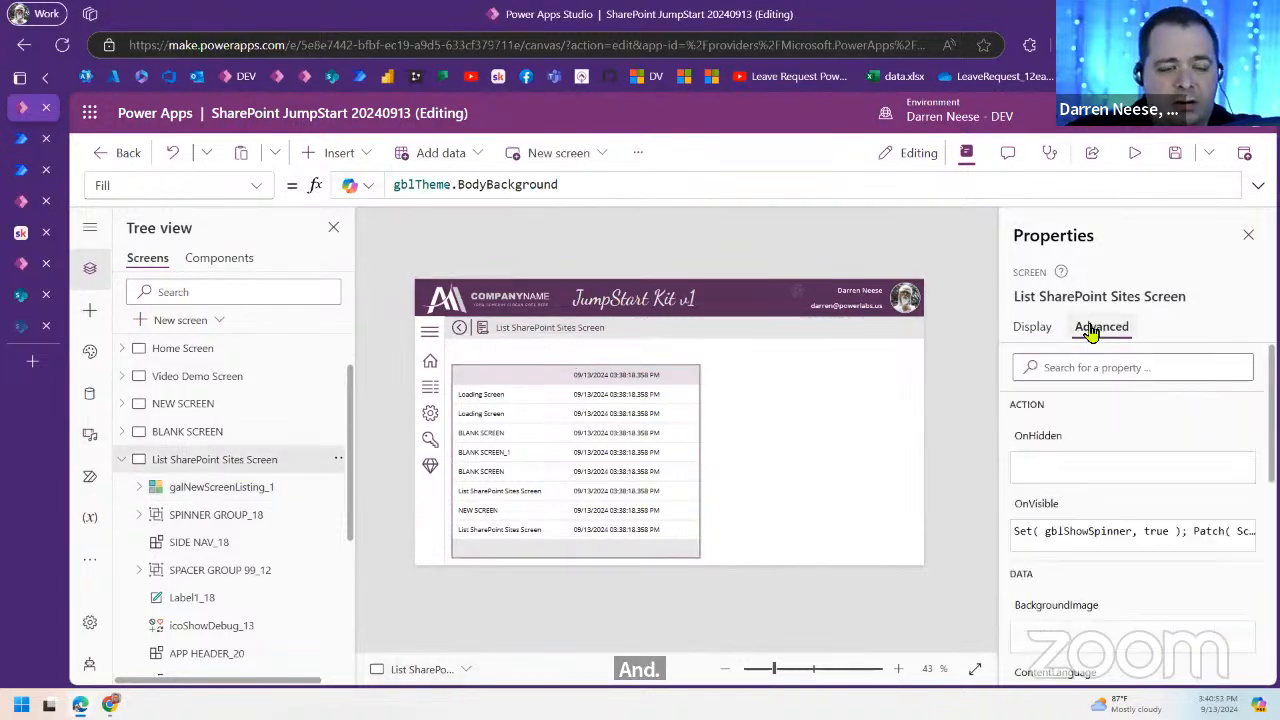
click(1046, 505)
click(1258, 185)
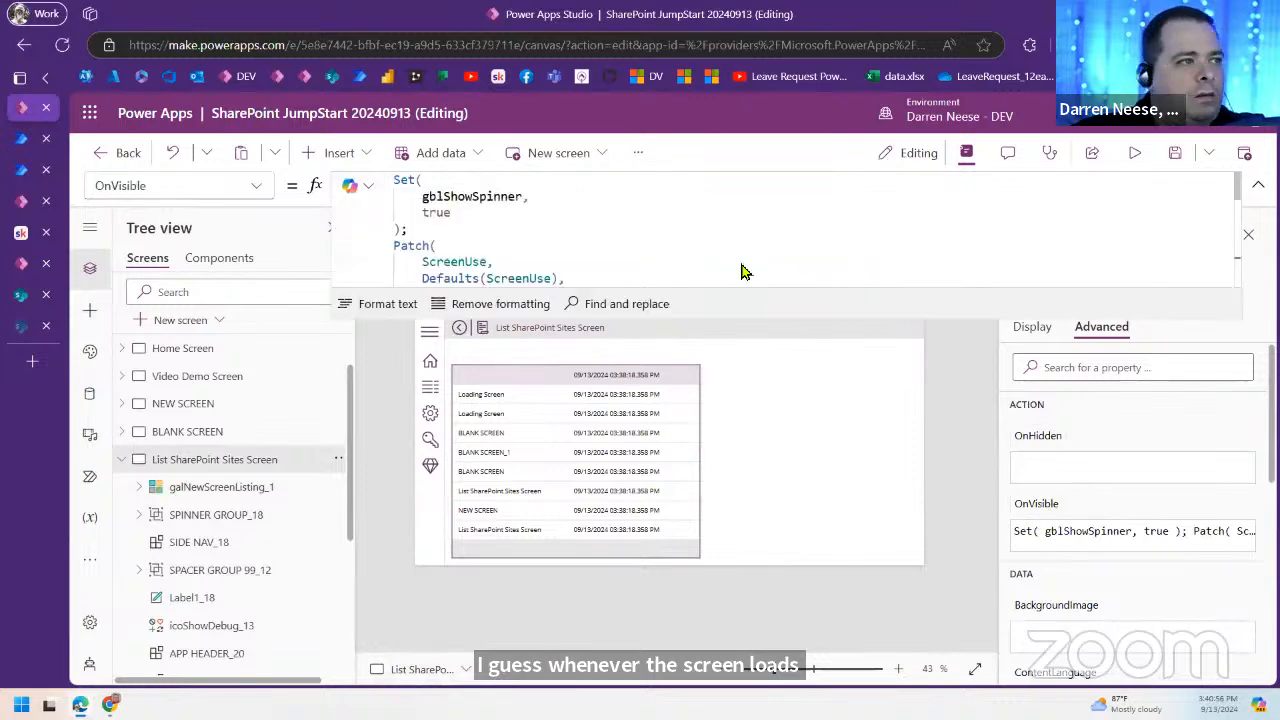
drag(900, 320, 918, 580)
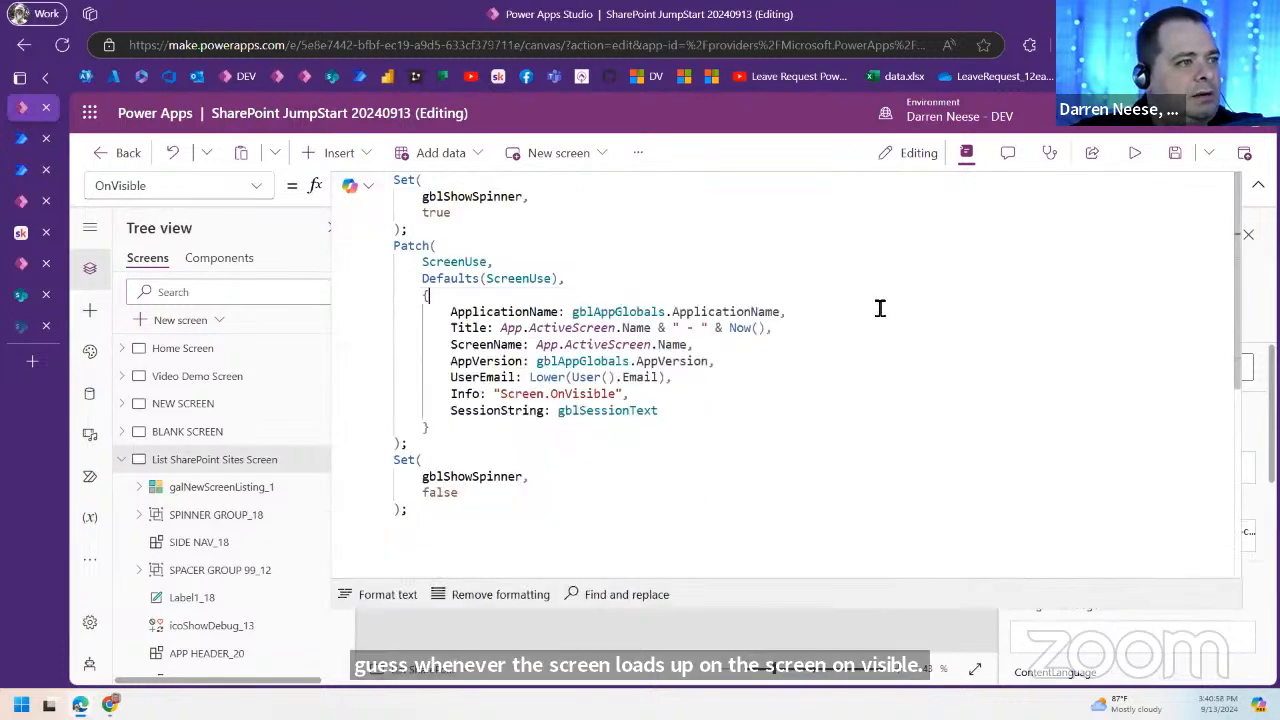
Step: Examine the Patch statement that logs screen visits to ScreenUse, and place the cursor after the first Set(gblShowSpinner, true) statement
click(544, 450)
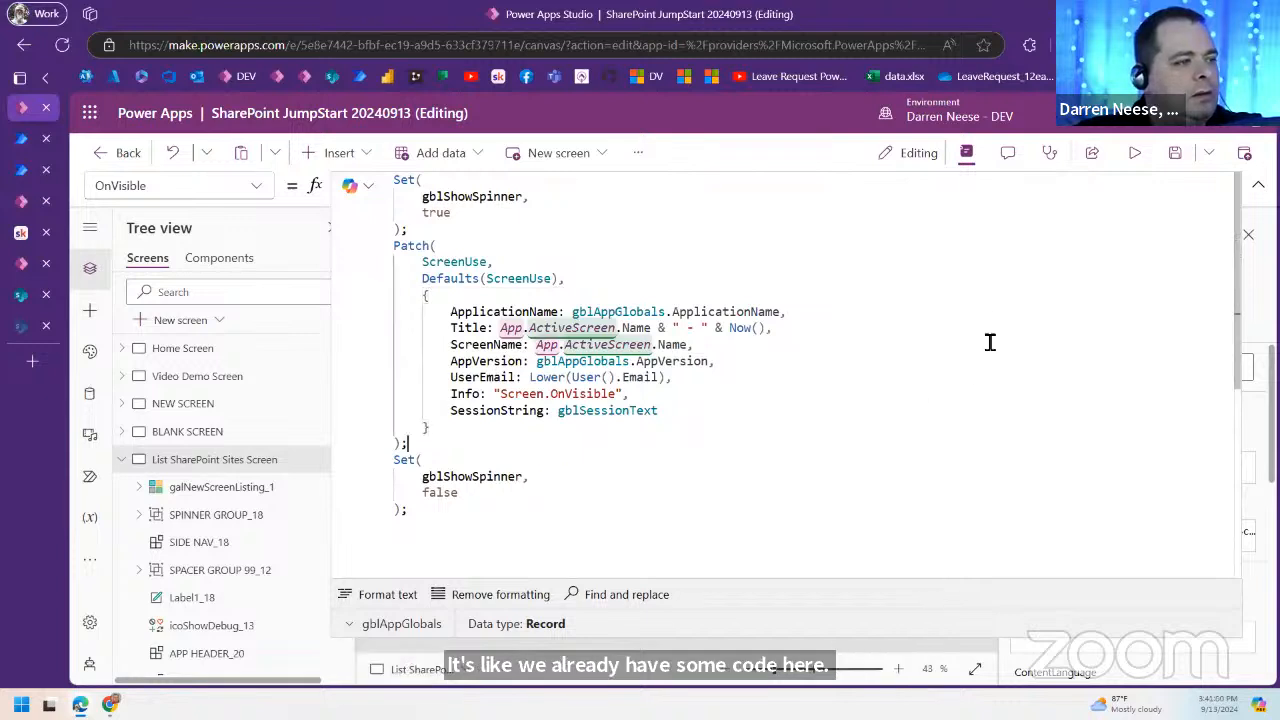
shift+click(393, 246)
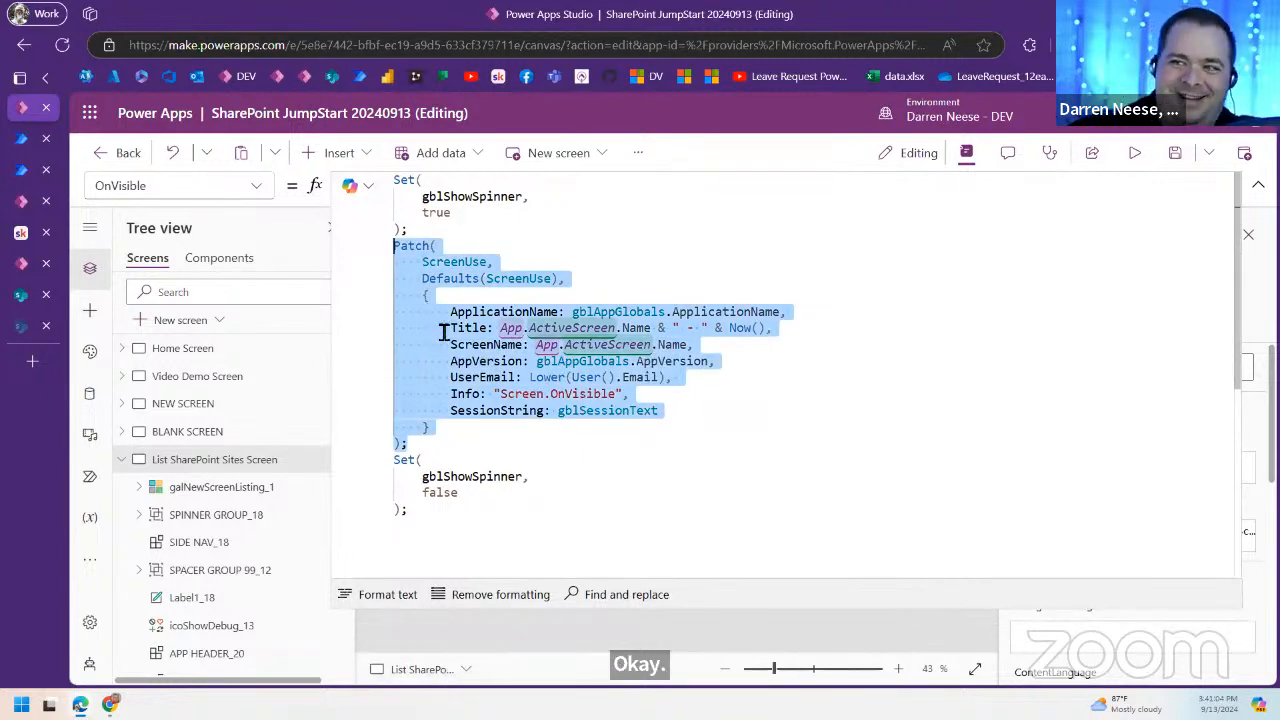
click(584, 246)
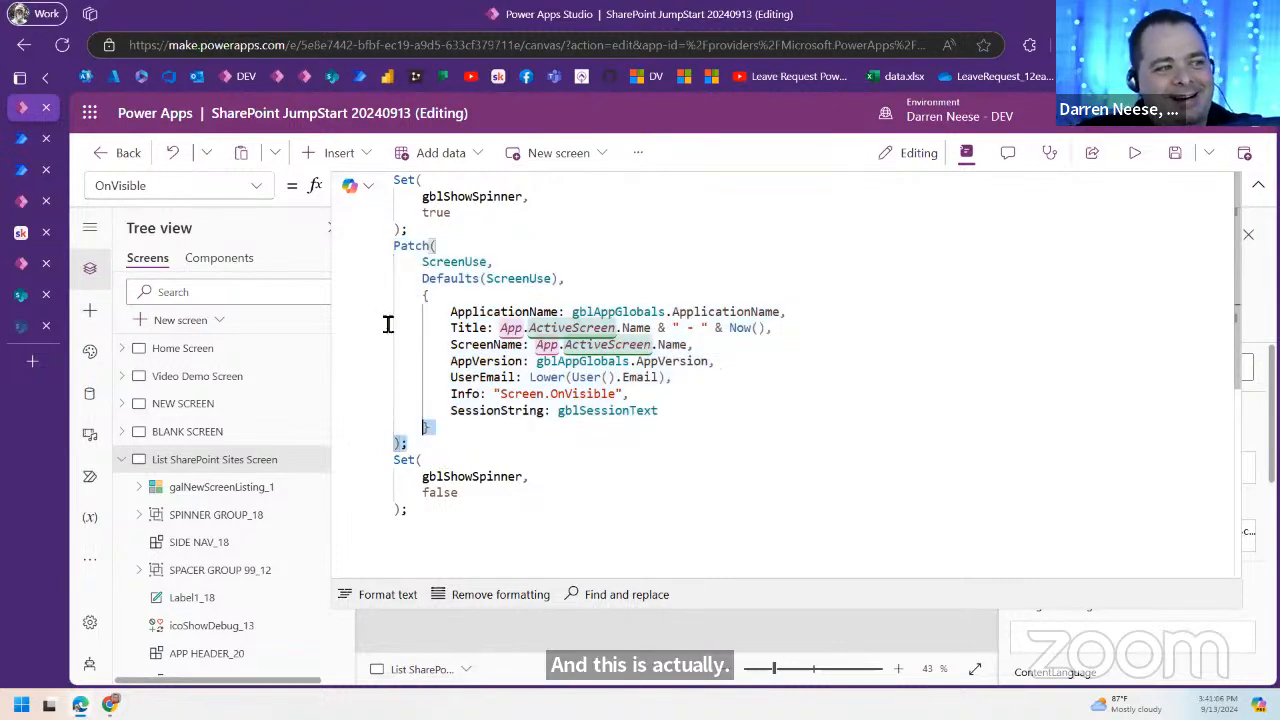
shift+click(373, 248)
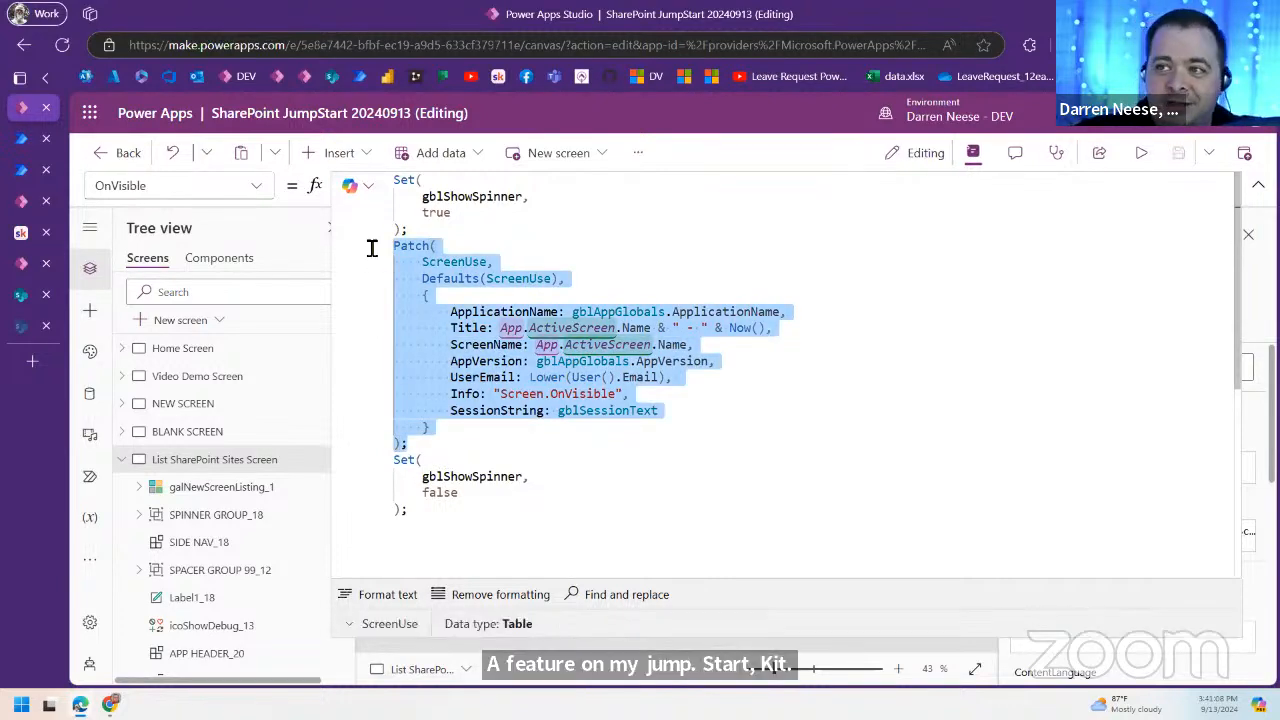
click(646, 266)
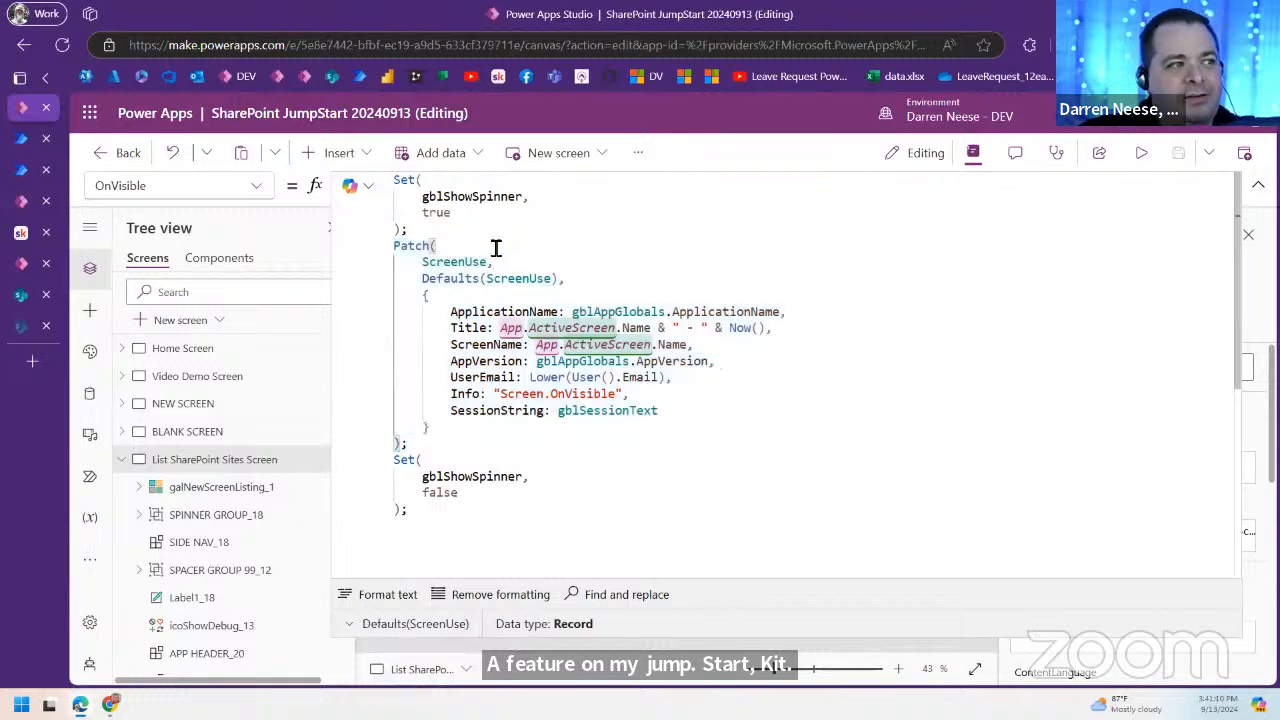
double_click(466, 264)
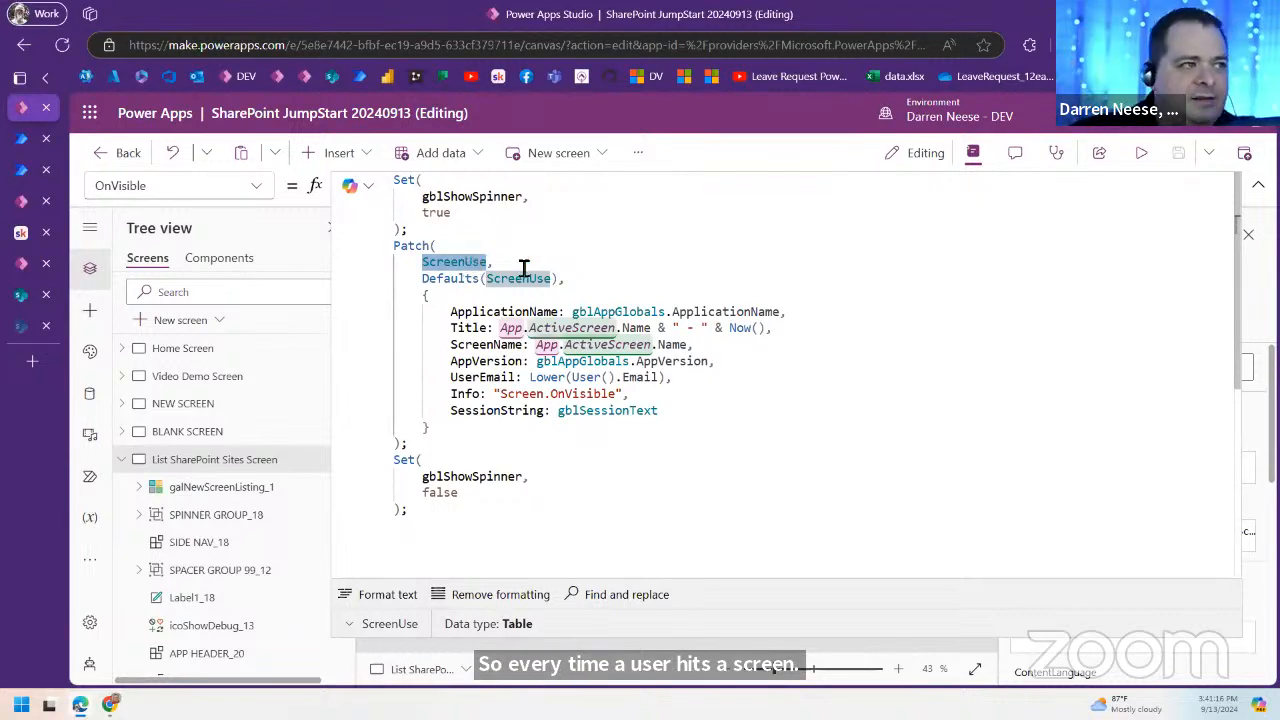
click(709, 294)
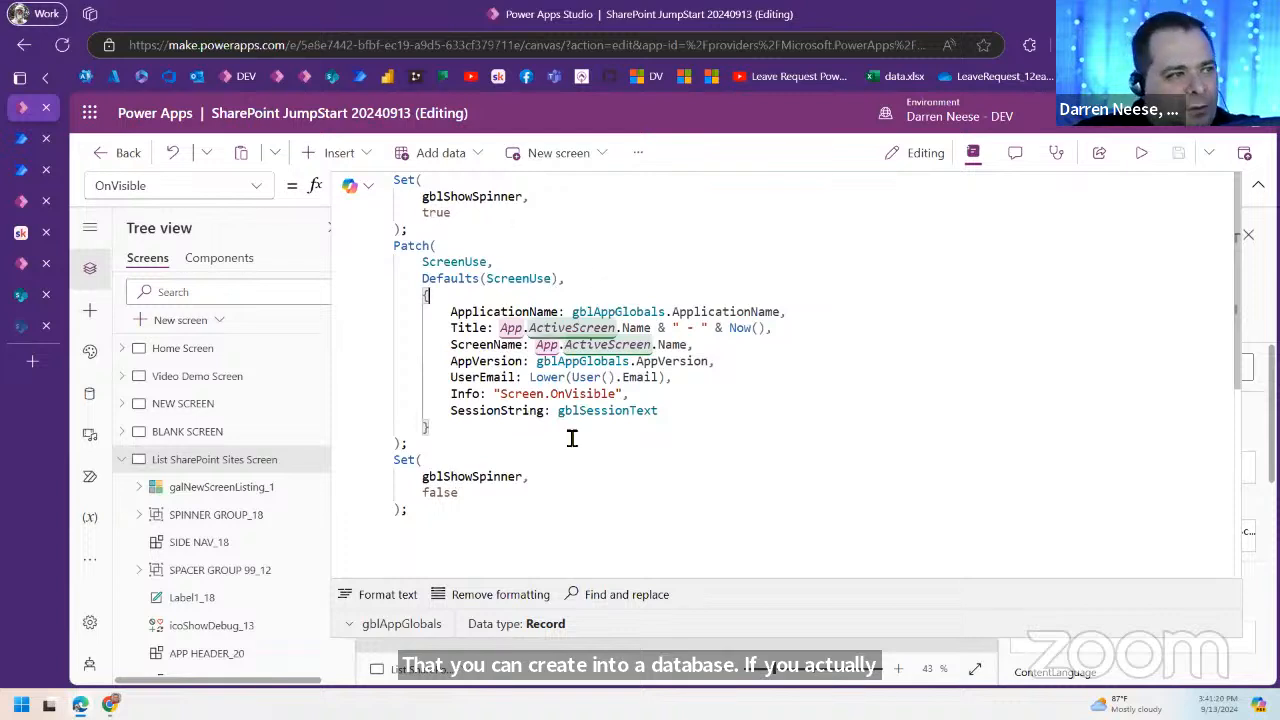
click(526, 231)
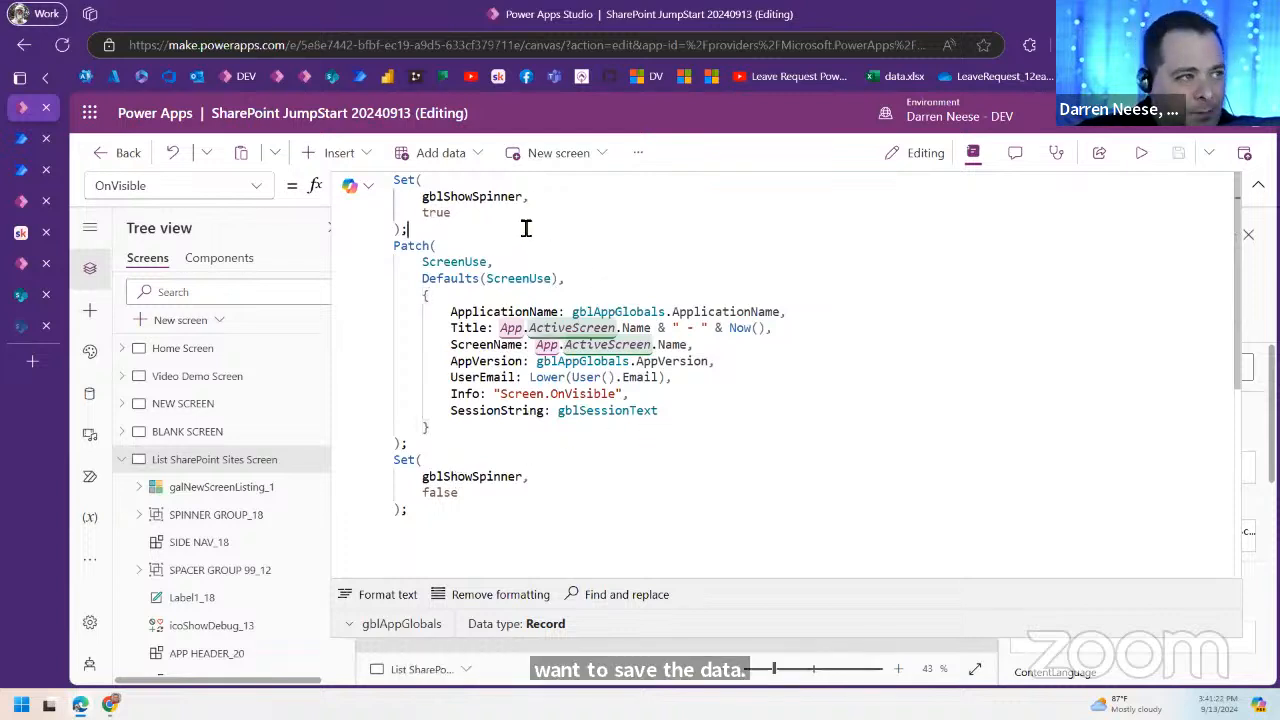
Step: Insert the flow call PowerApps_SharePoint_Sites_List.Run() between the first Set and the Patch in the screen's OnVisible formula
key(Return)
key(Return)
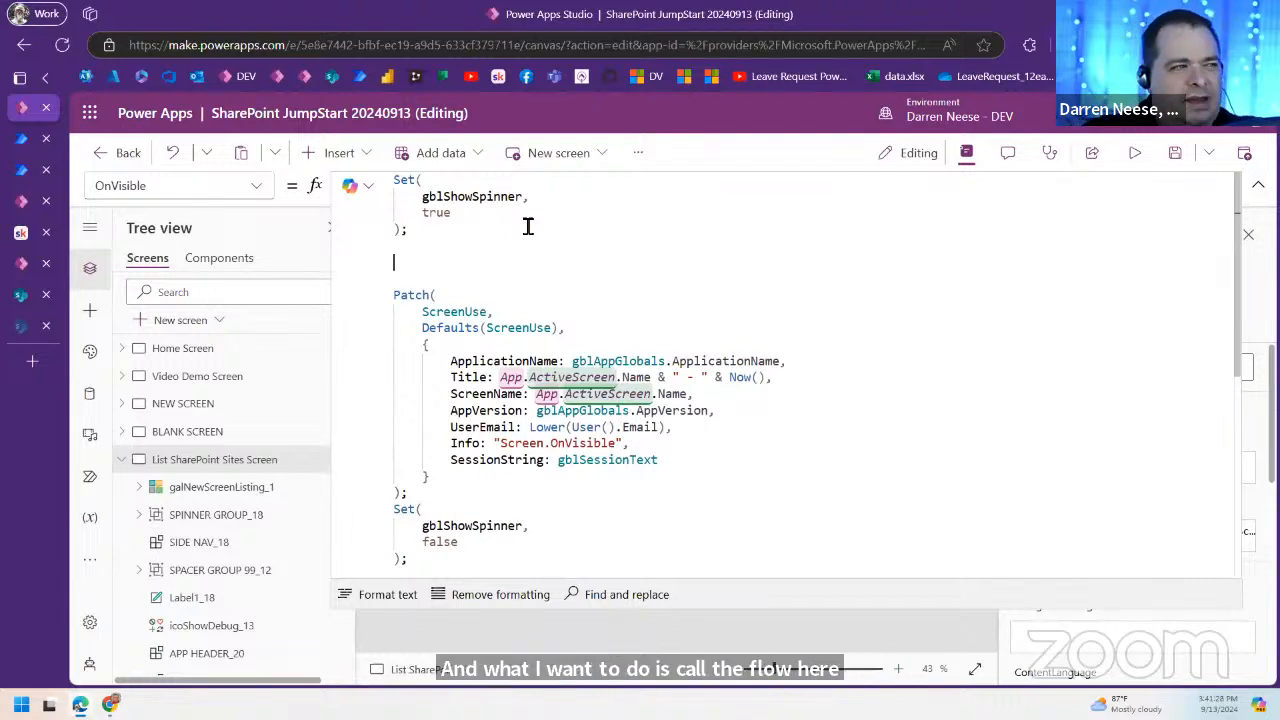
text(PA)
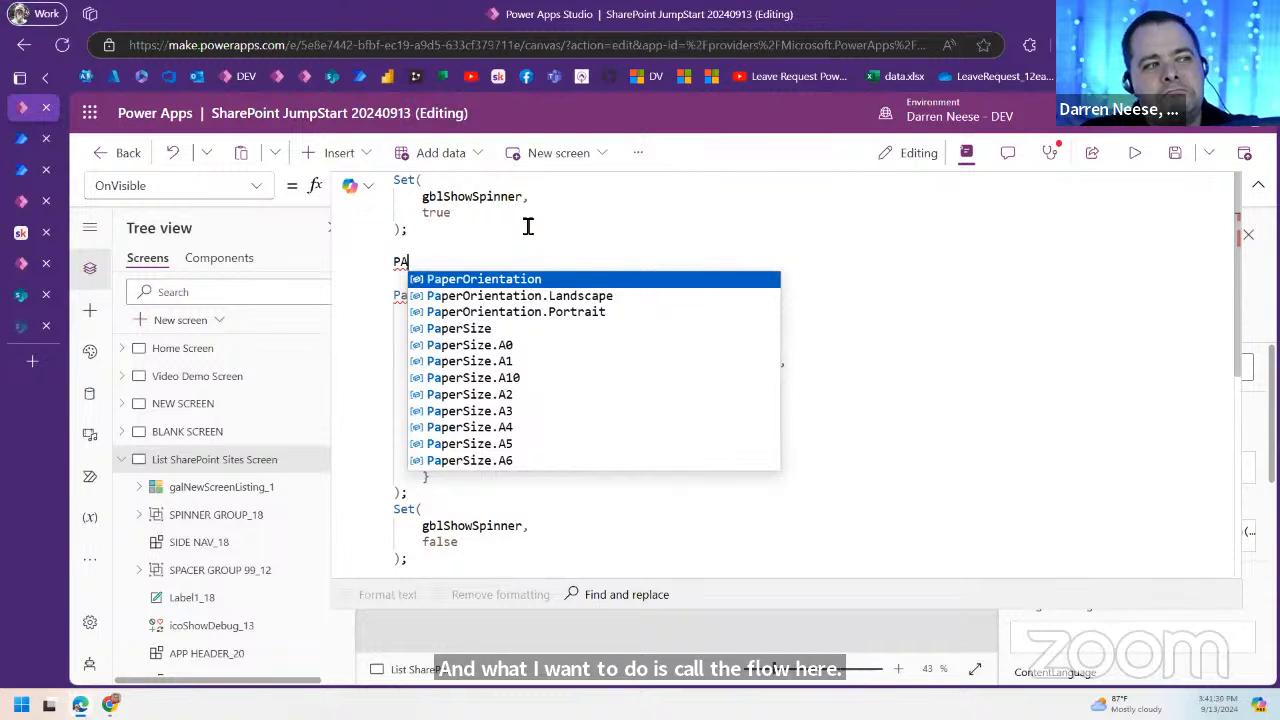
text(_)
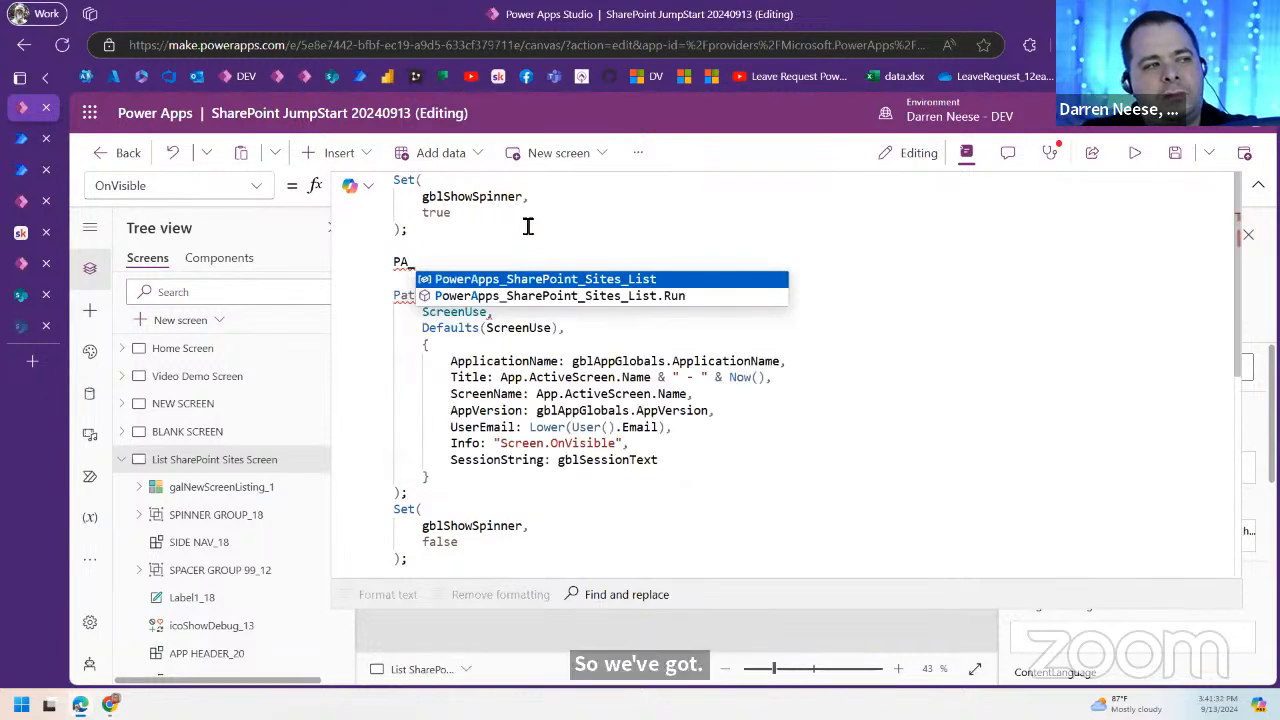
click(624, 297)
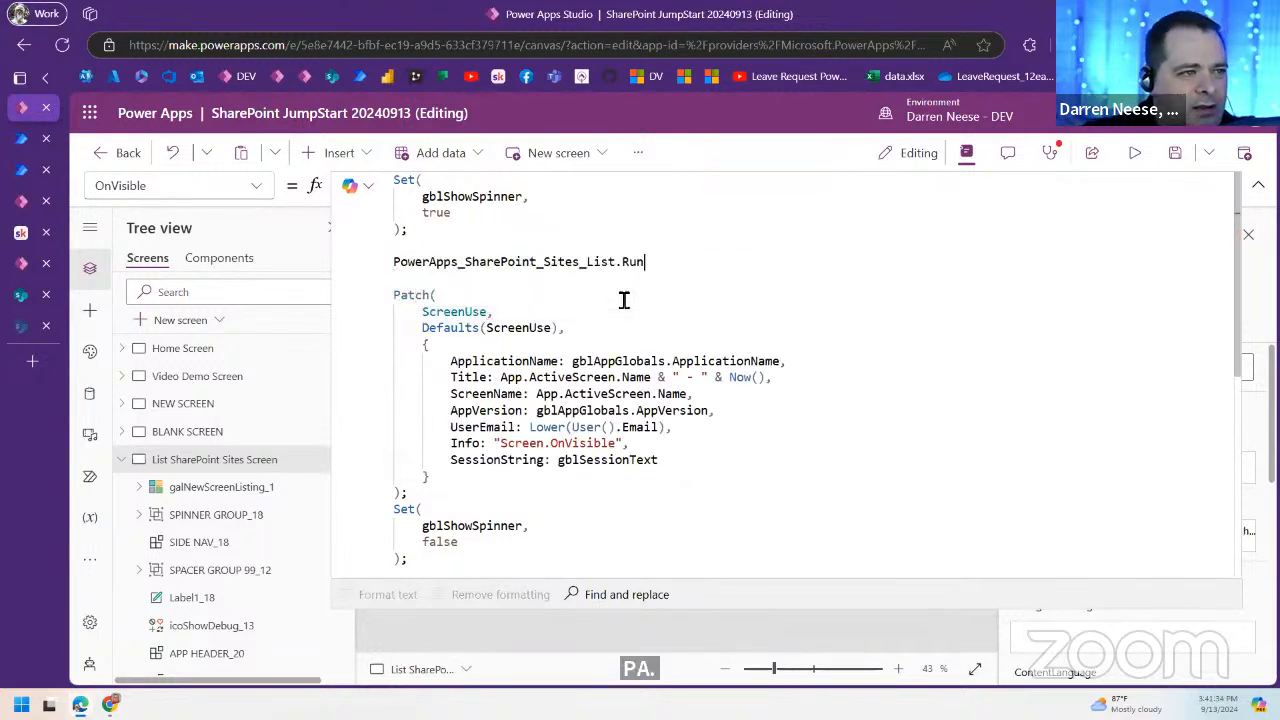
text(()
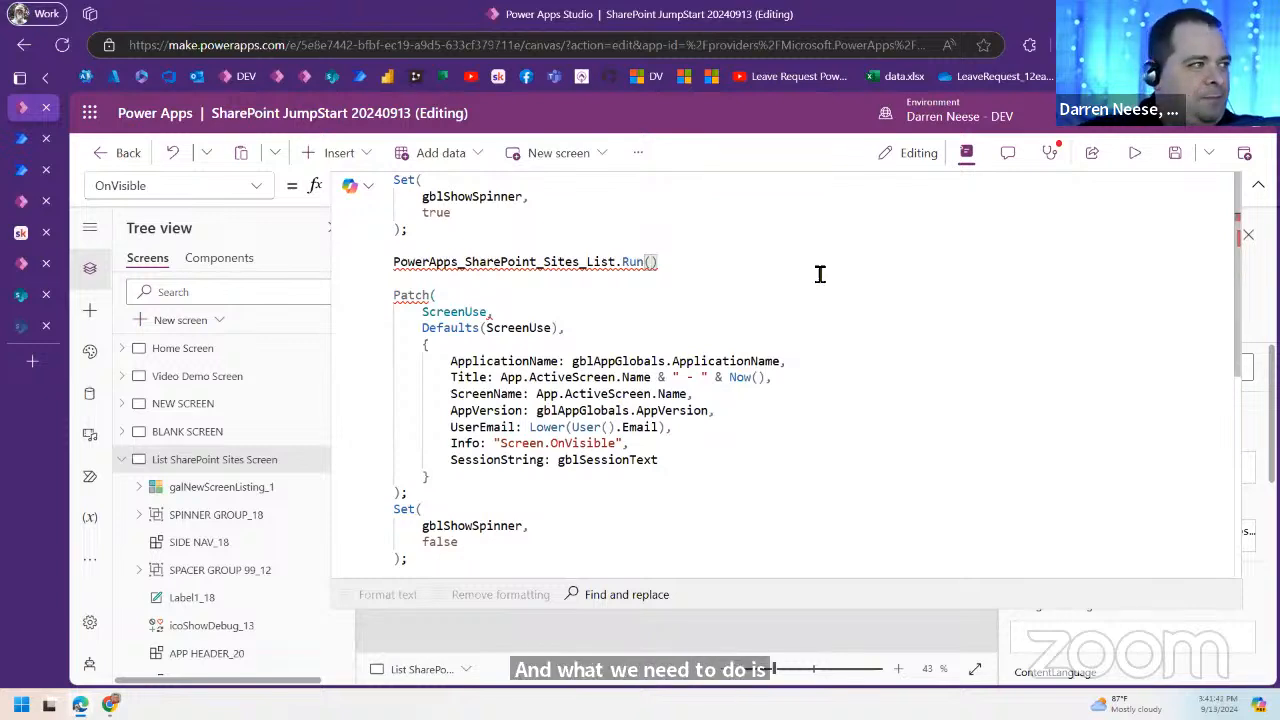
click(792, 299)
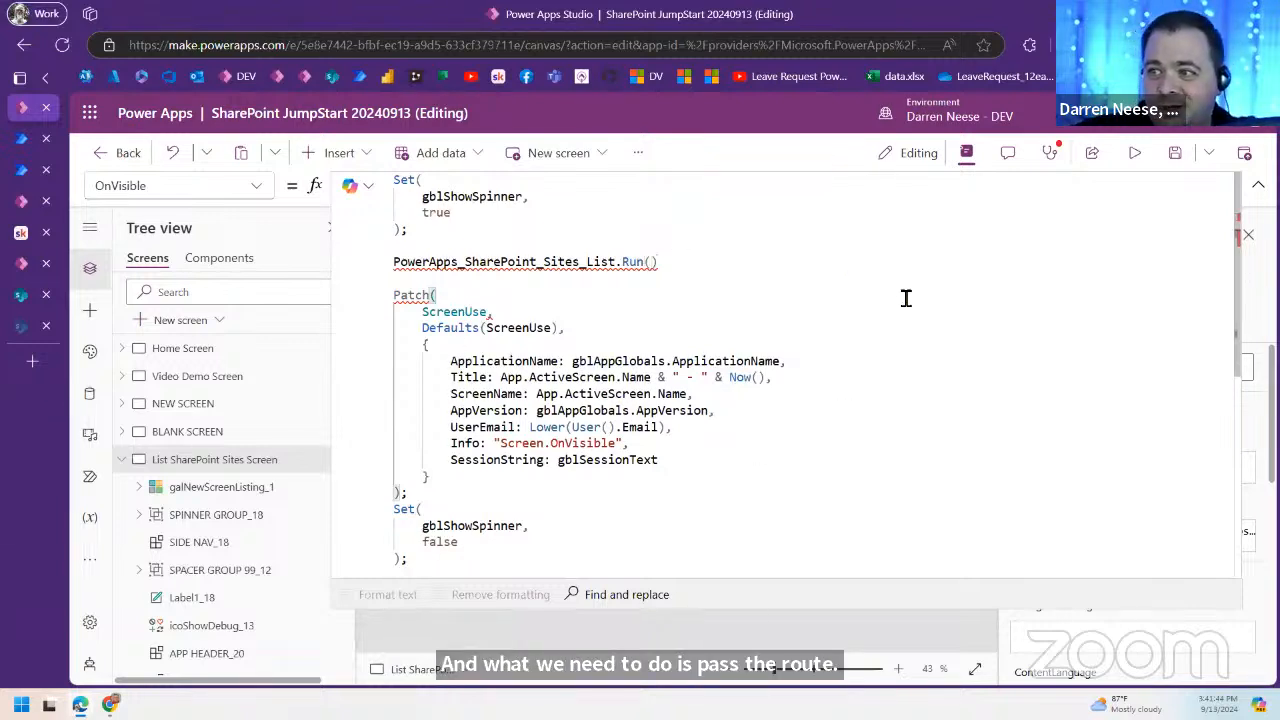
Step: Open the PowerFxSnippets repository on GitHub in a new browser tab and copy the code of App.Formulas/fxRootSharePointURL.yaml
click(33, 366)
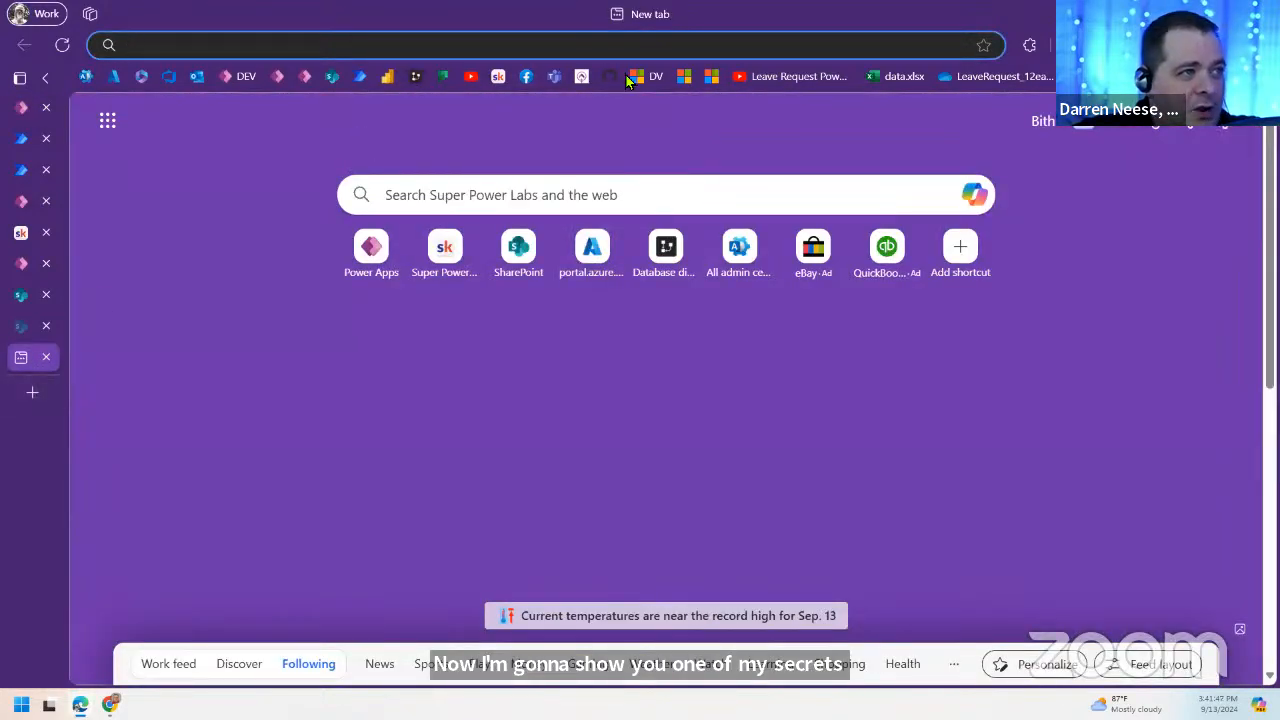
click(609, 77)
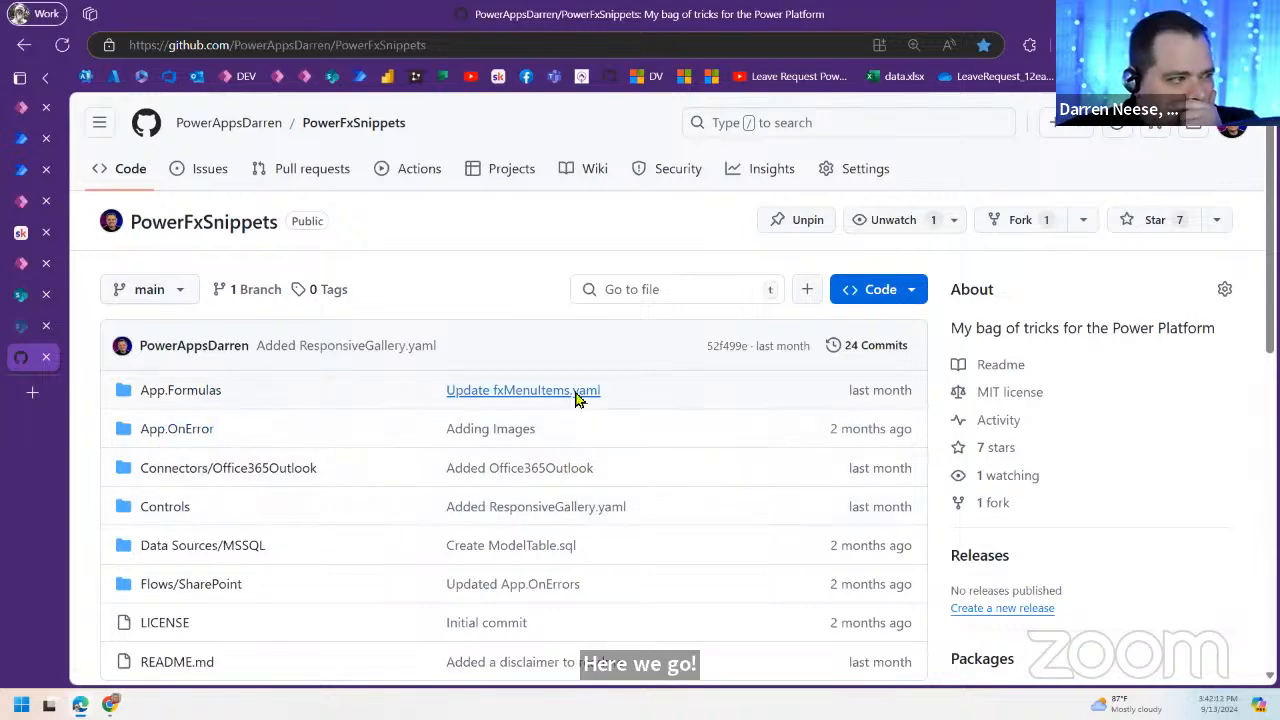
scroll(460, 512, down, 1)
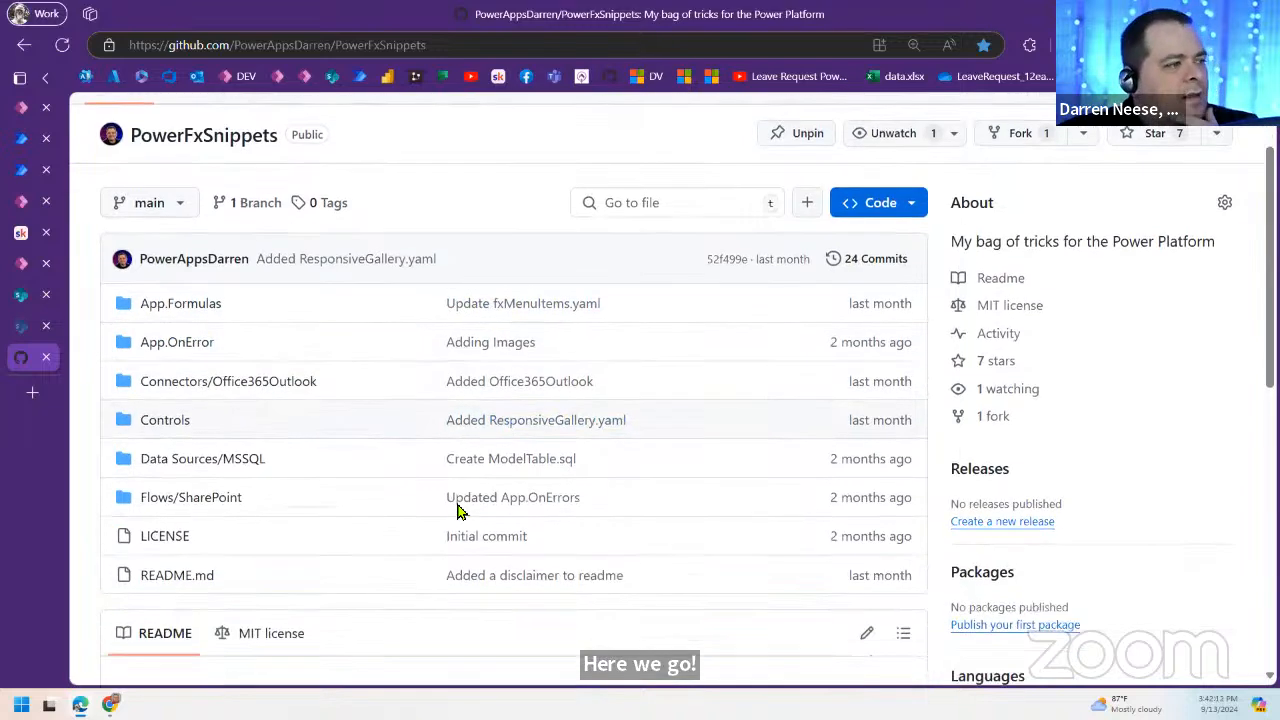
click(182, 305)
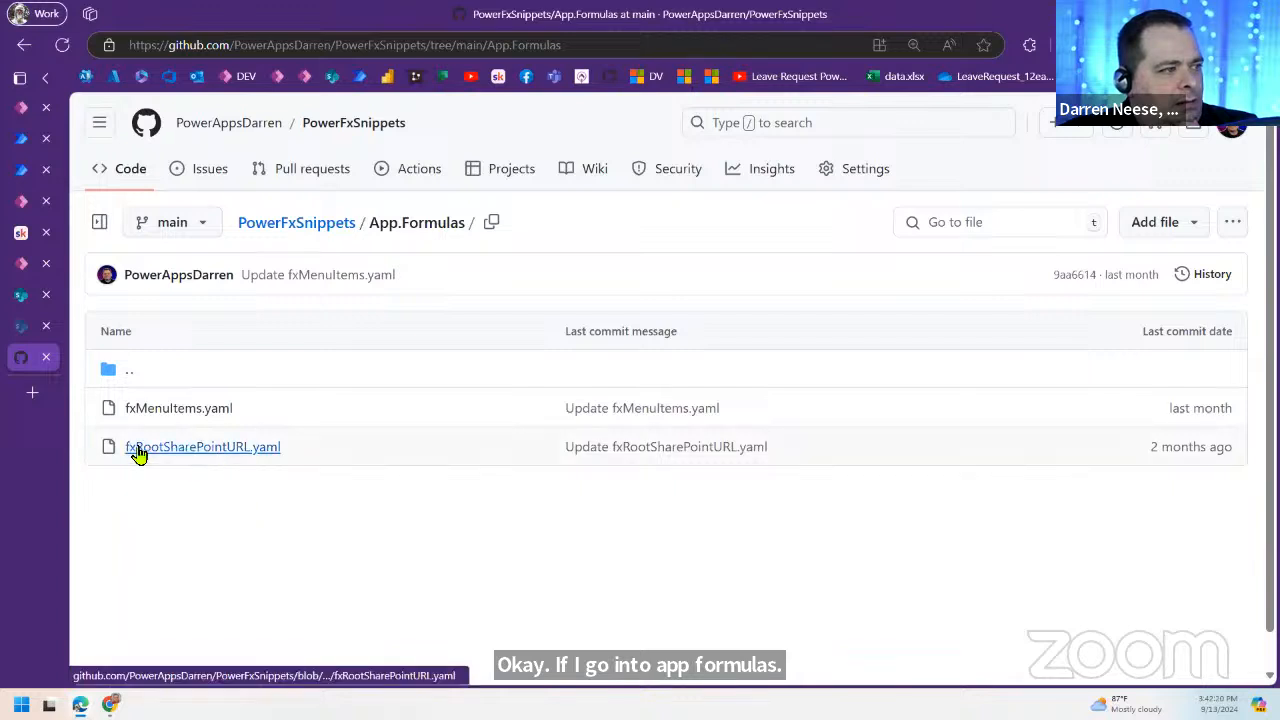
click(229, 453)
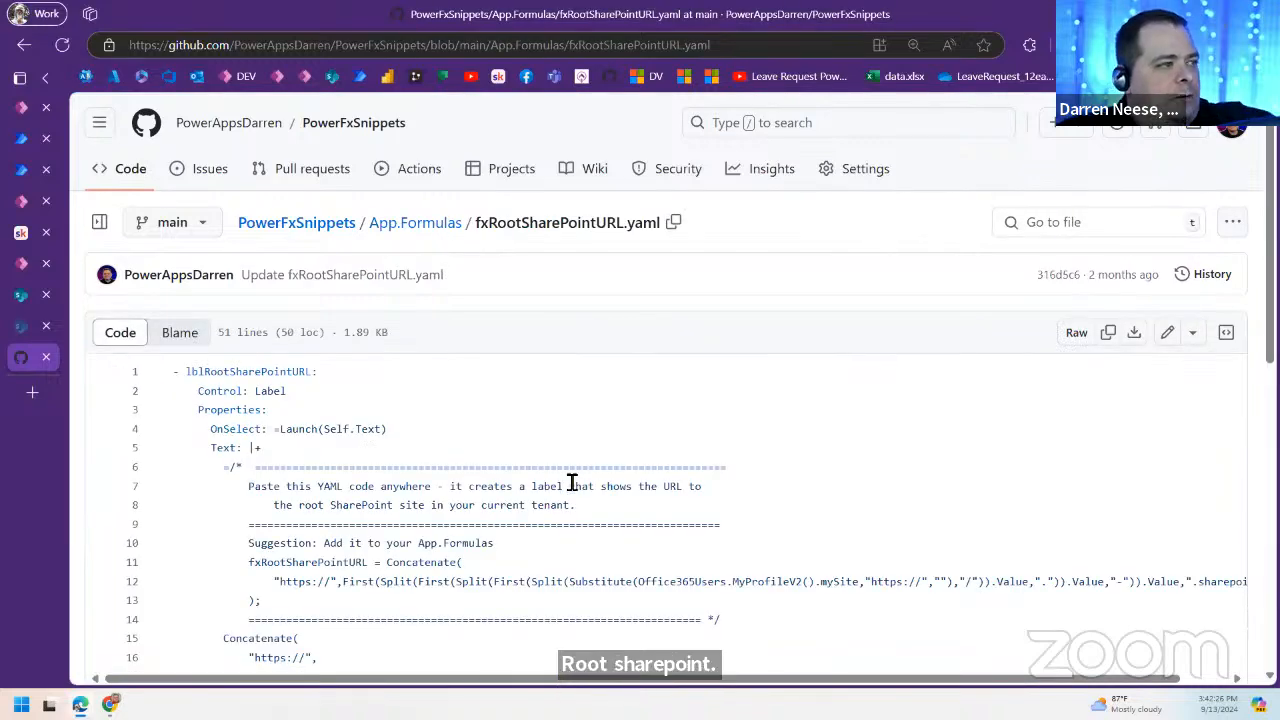
scroll(571, 483, down, 6)
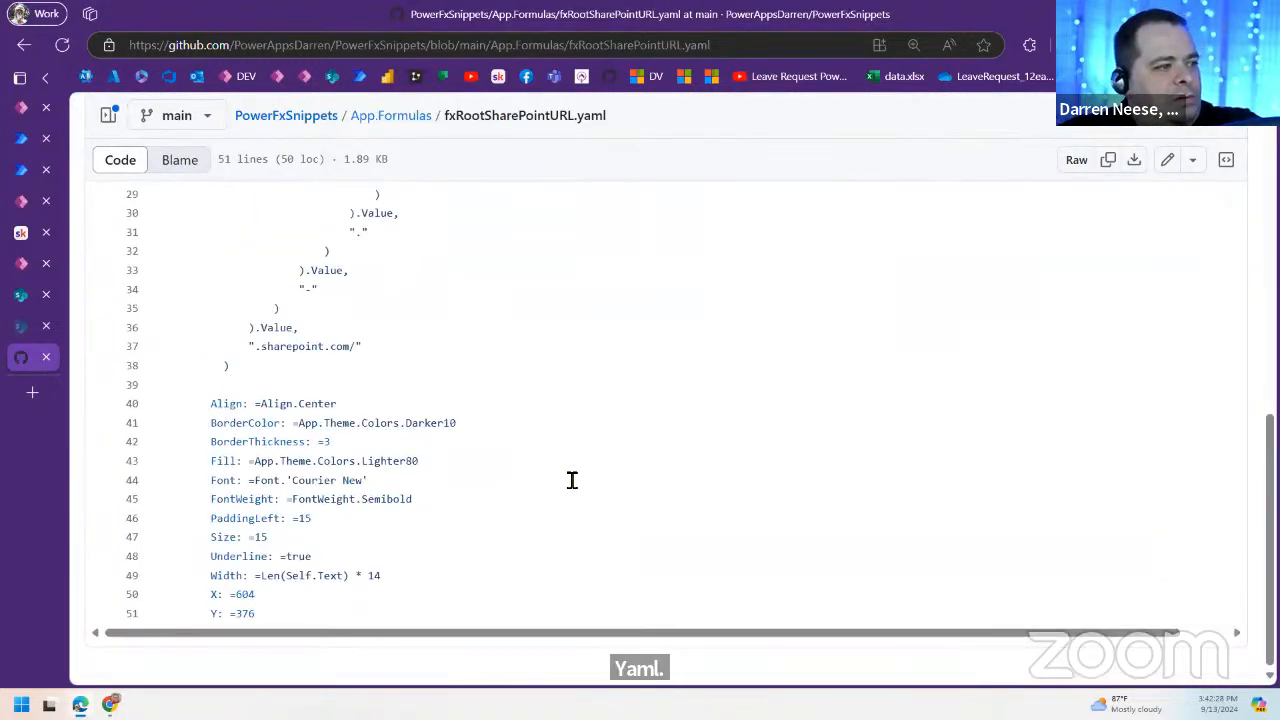
scroll(571, 477, up, 6)
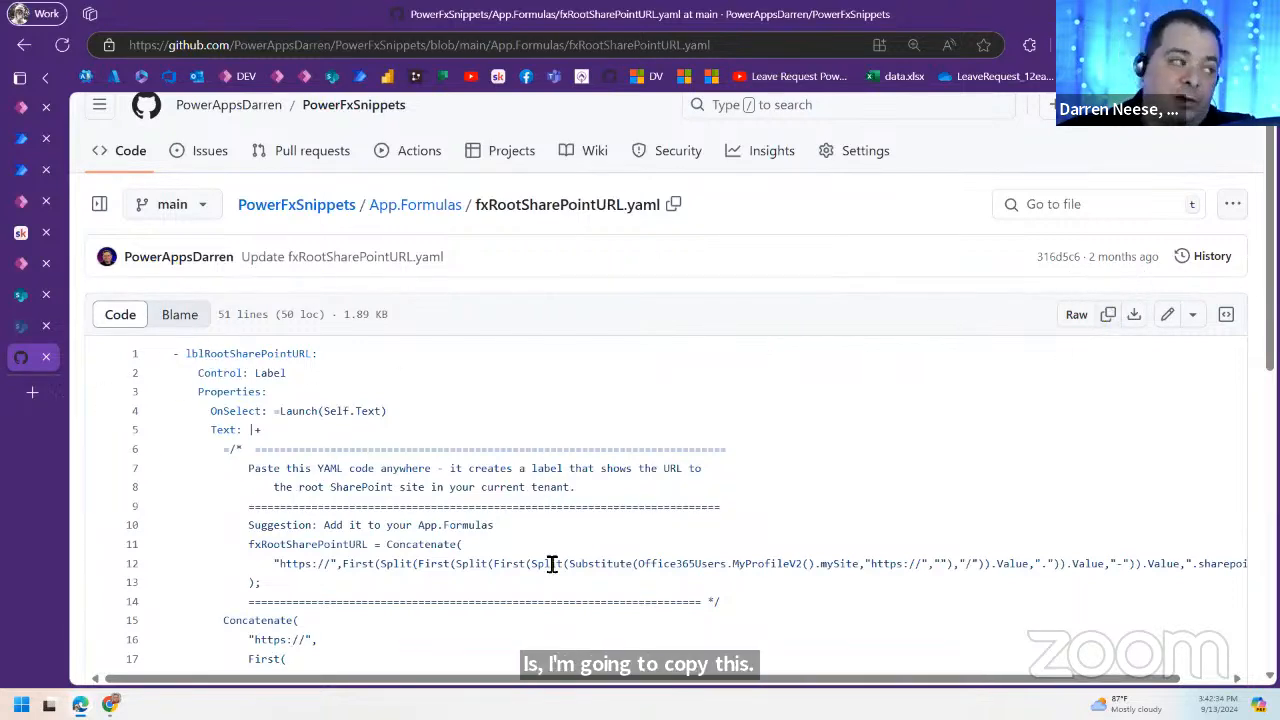
Step: Switch back to Power Apps Studio and paste the copied YAML code as a label onto the List SharePoint Sites Screen
click(20, 110)
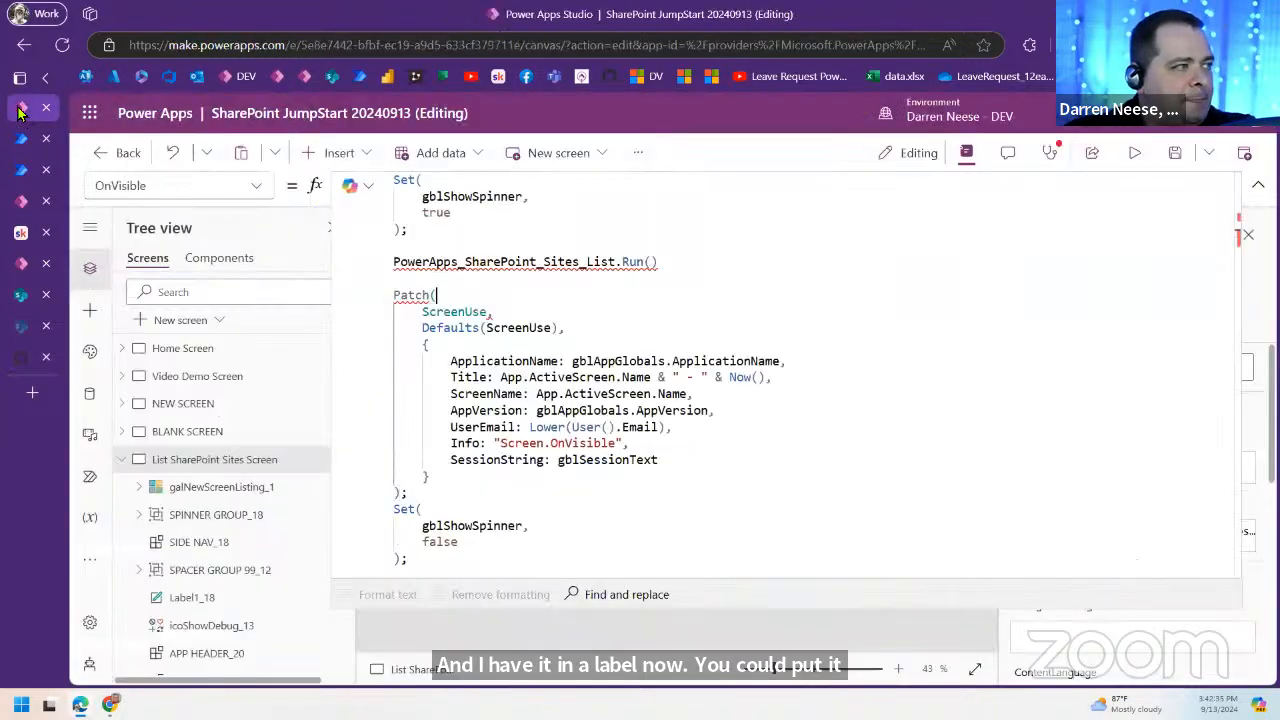
click(1256, 186)
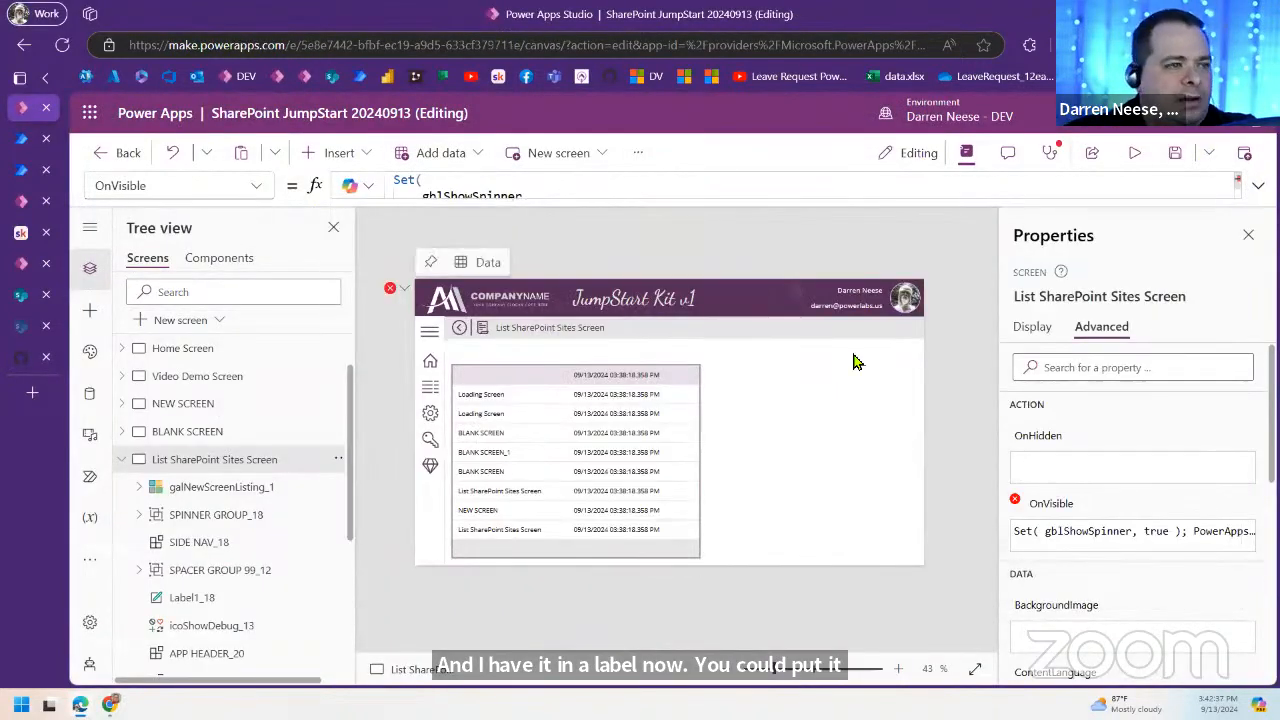
right_click(808, 385)
mouse_move(900, 396)
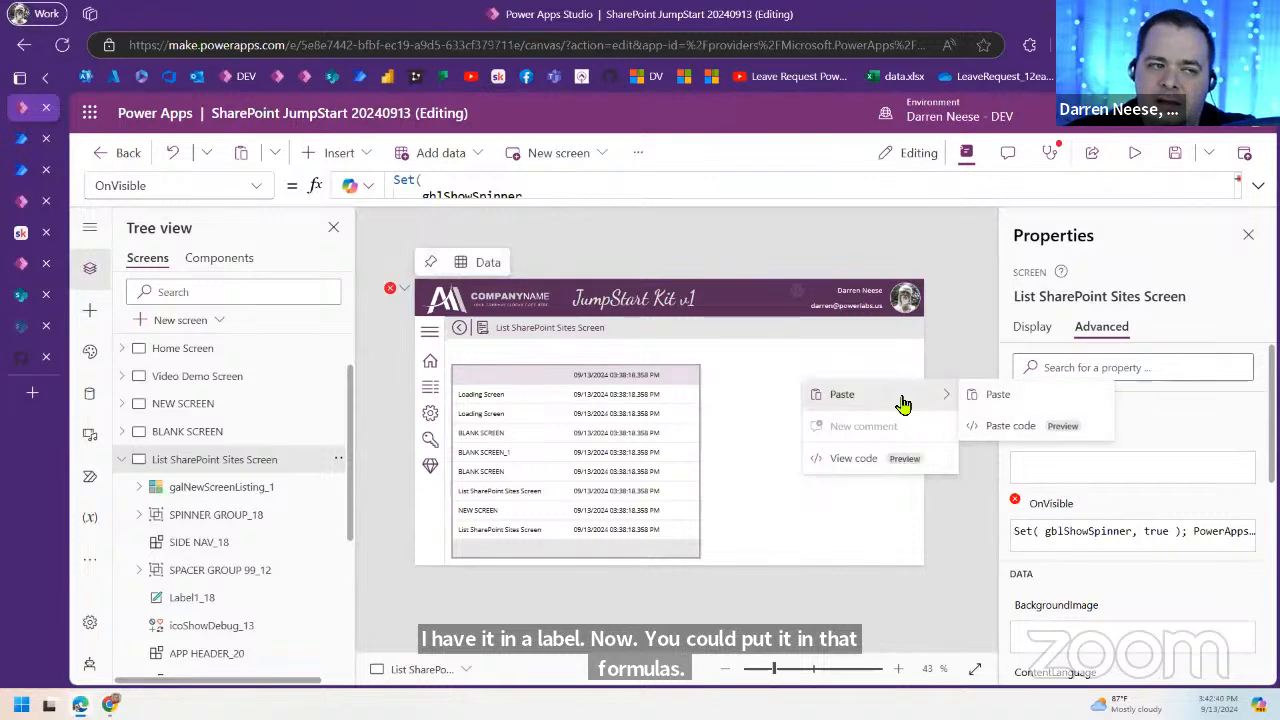
click(1040, 430)
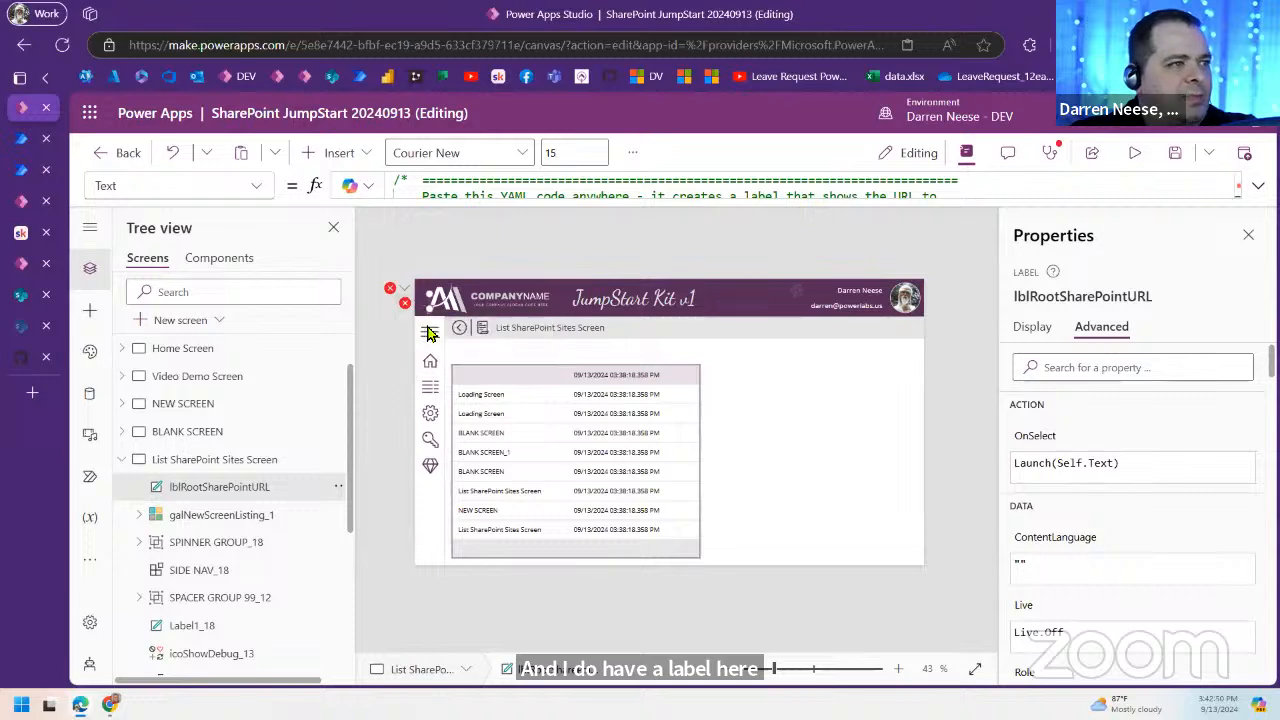
Step: Examine the Text formula of lblRootSharePointURL, especially its Office365Users.MyProfileV2().mySite reference and the nested Split and First calls
click(1258, 185)
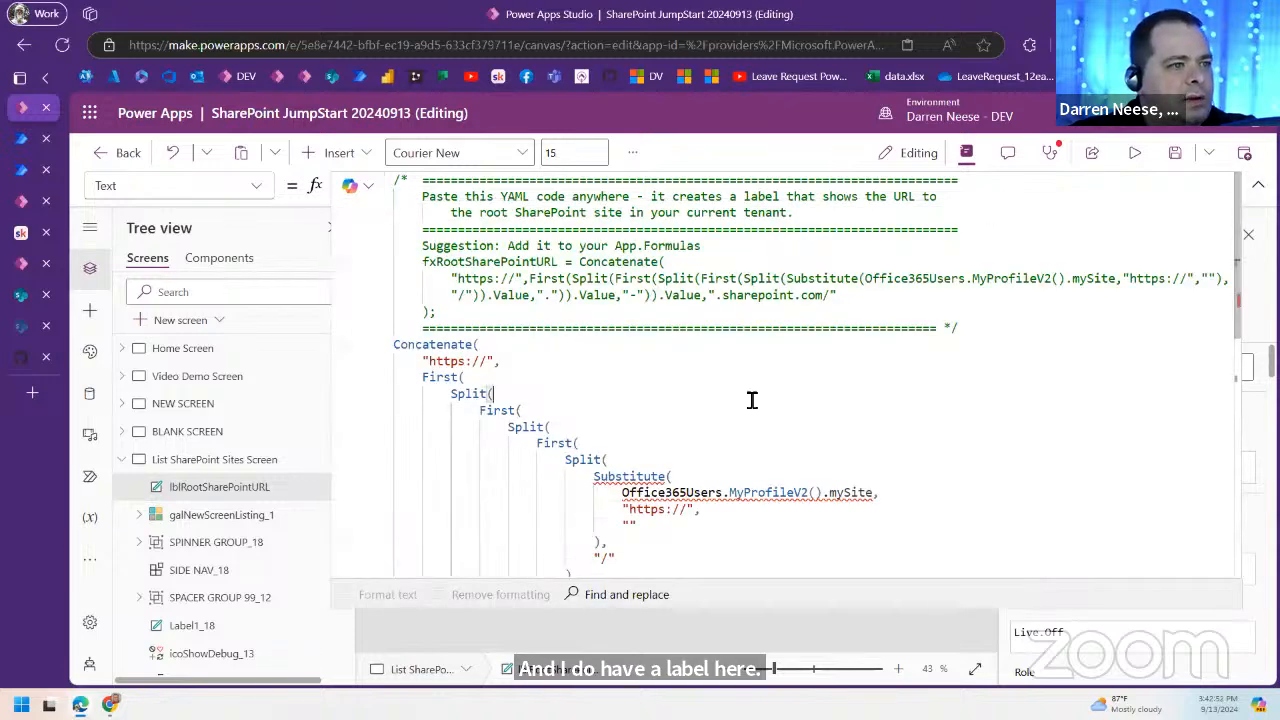
scroll(1020, 474, down, 3)
click(829, 500)
scroll(843, 503, down, 3)
scroll(857, 491, up, 3)
double_click(670, 362)
drag(910, 363, 590, 370)
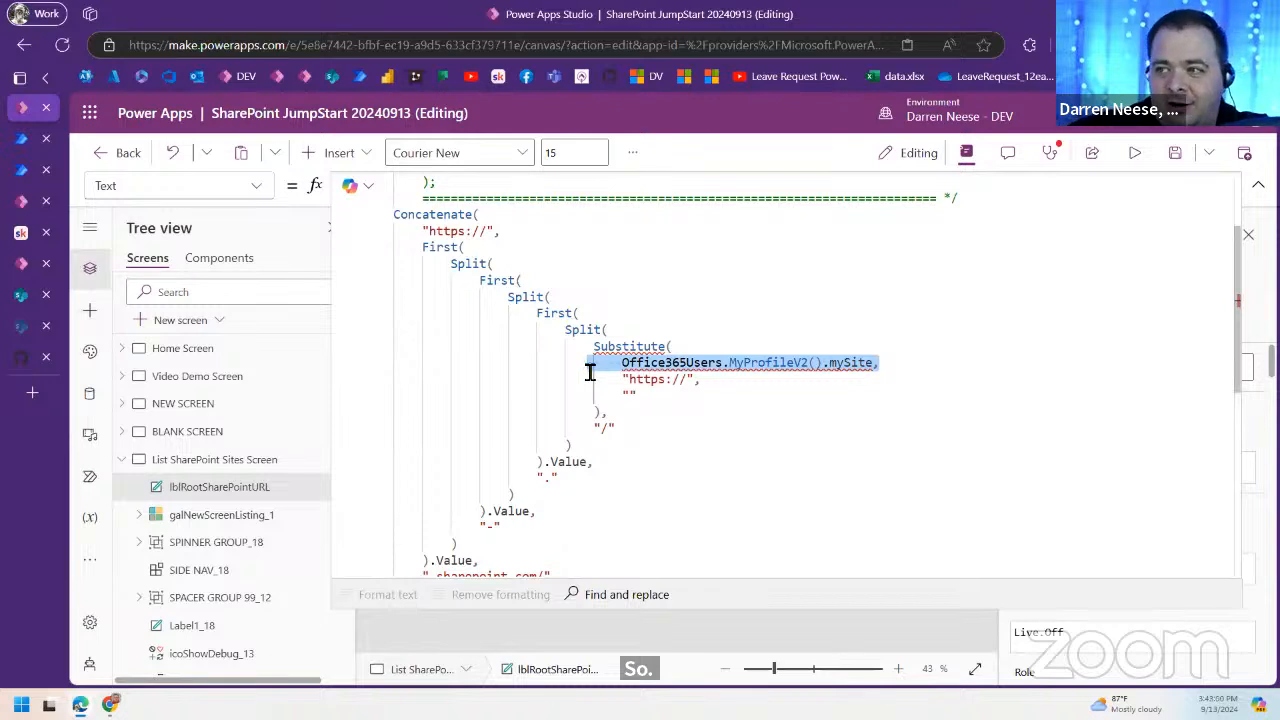
click(712, 510)
scroll(514, 390, down, 2)
drag(424, 363, 591, 363)
click(538, 498)
scroll(754, 350, up, 5)
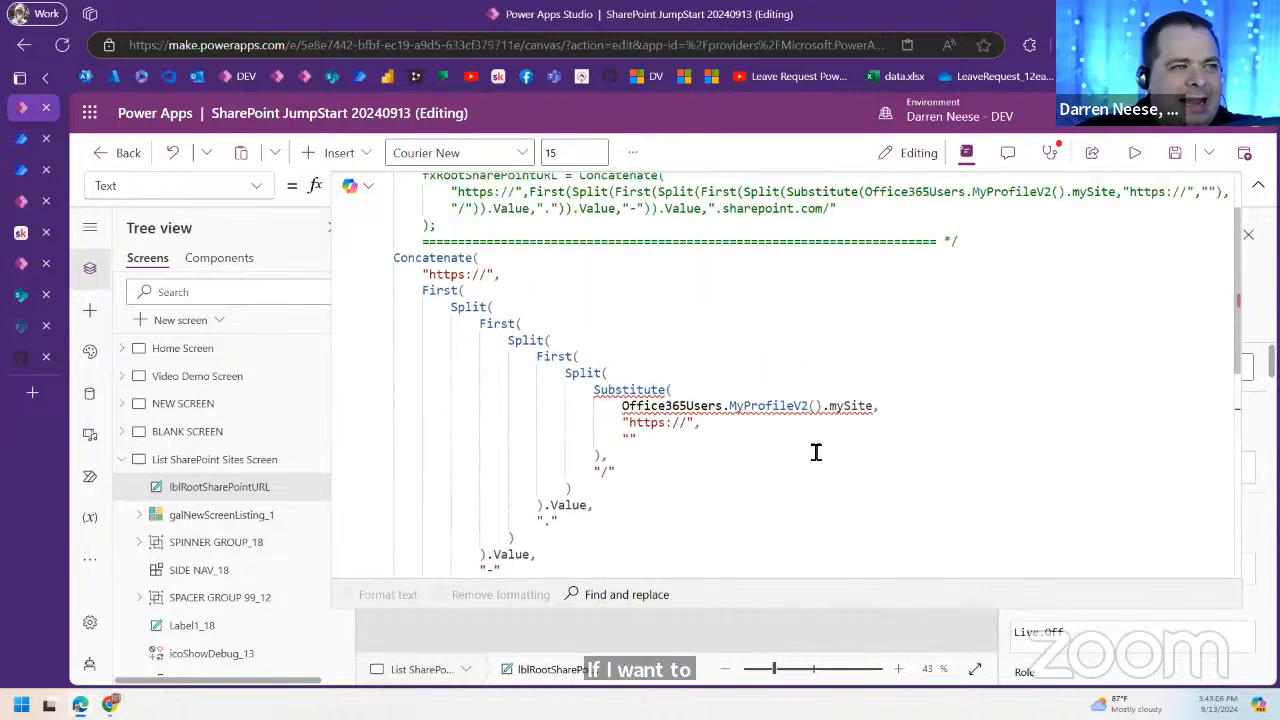
double_click(660, 406)
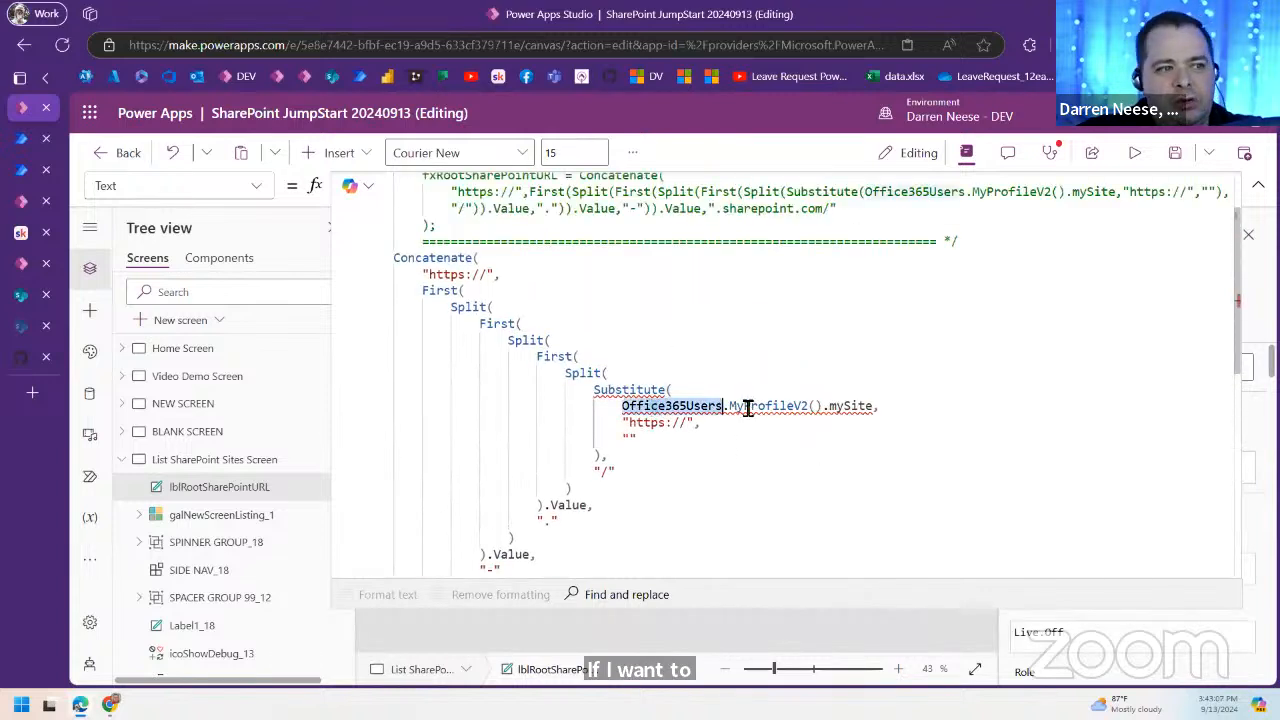
click(777, 446)
Step: Add the Office 365 Users connector using the existing connection, and move the root SharePoint URL label into the blank area beside the gallery
click(92, 400)
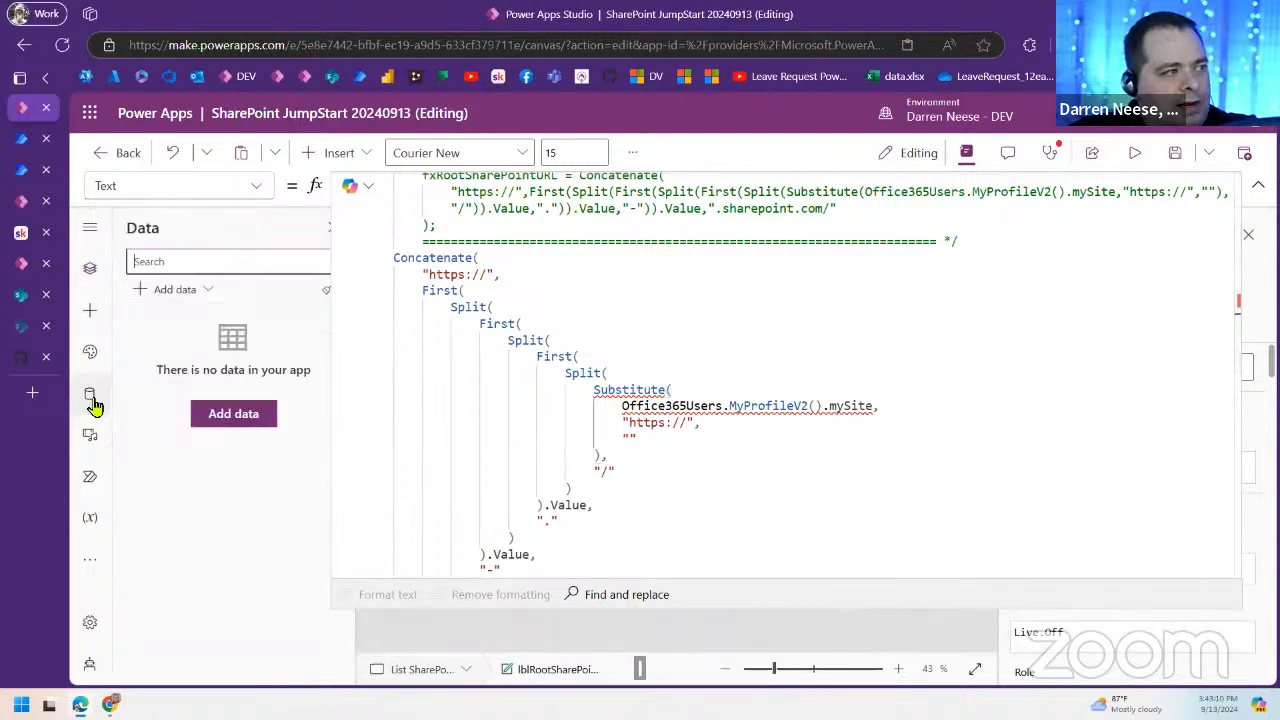
click(1258, 187)
click(175, 289)
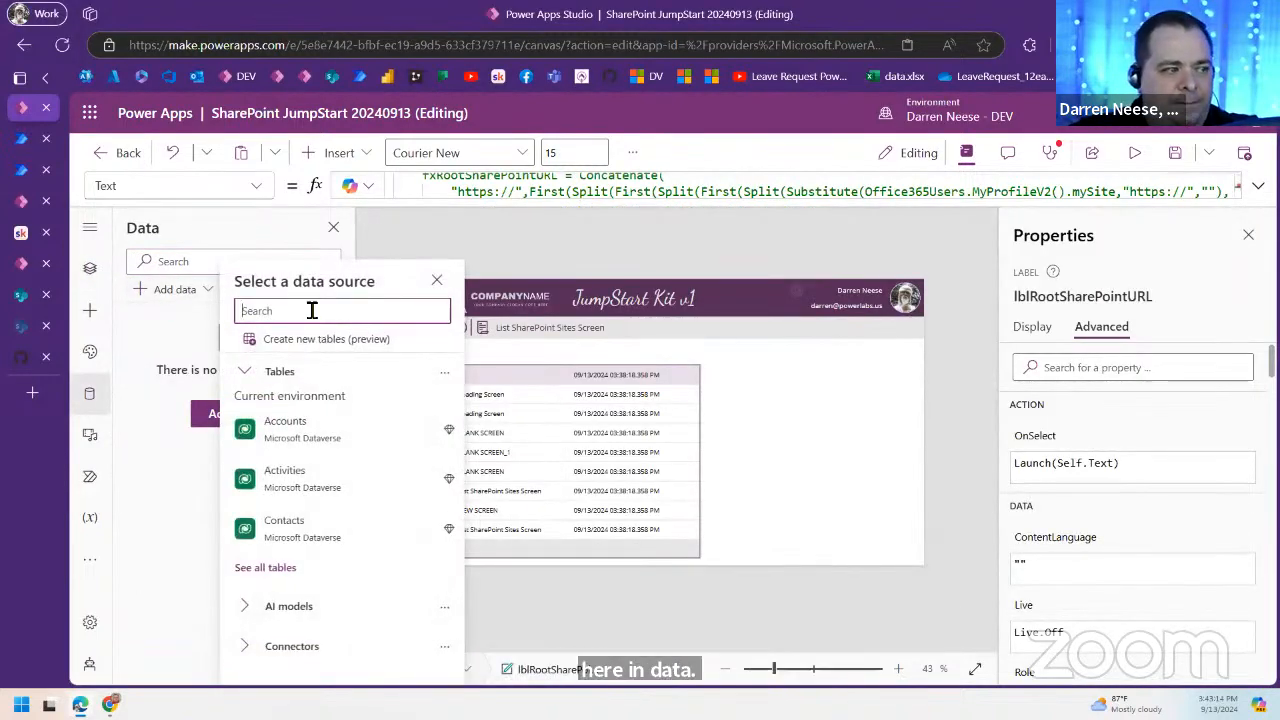
click(246, 371)
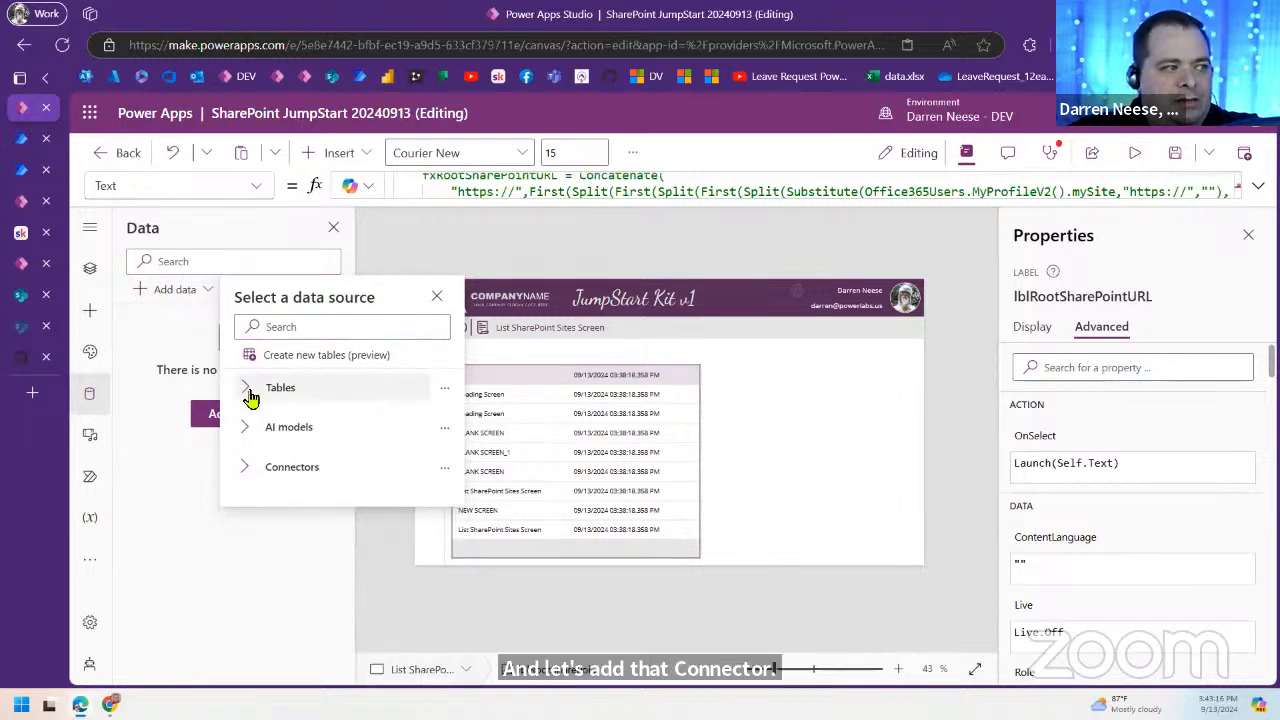
click(246, 467)
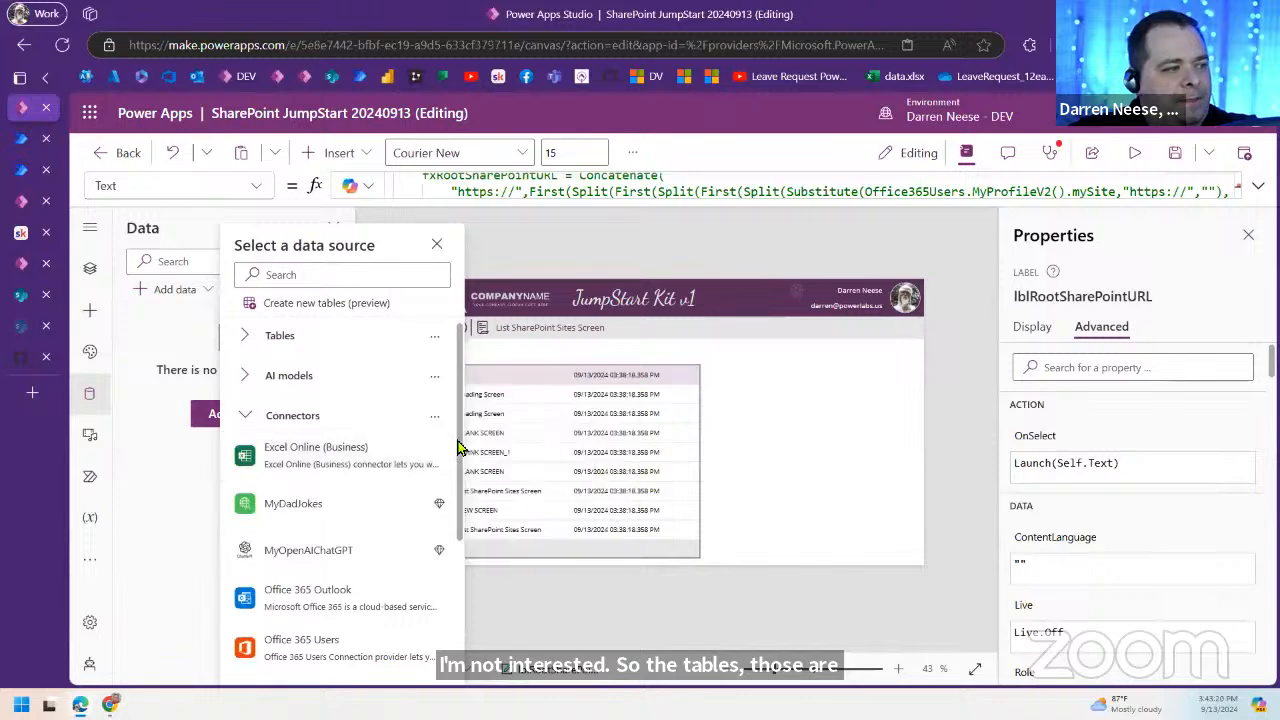
mouse_move(345, 510)
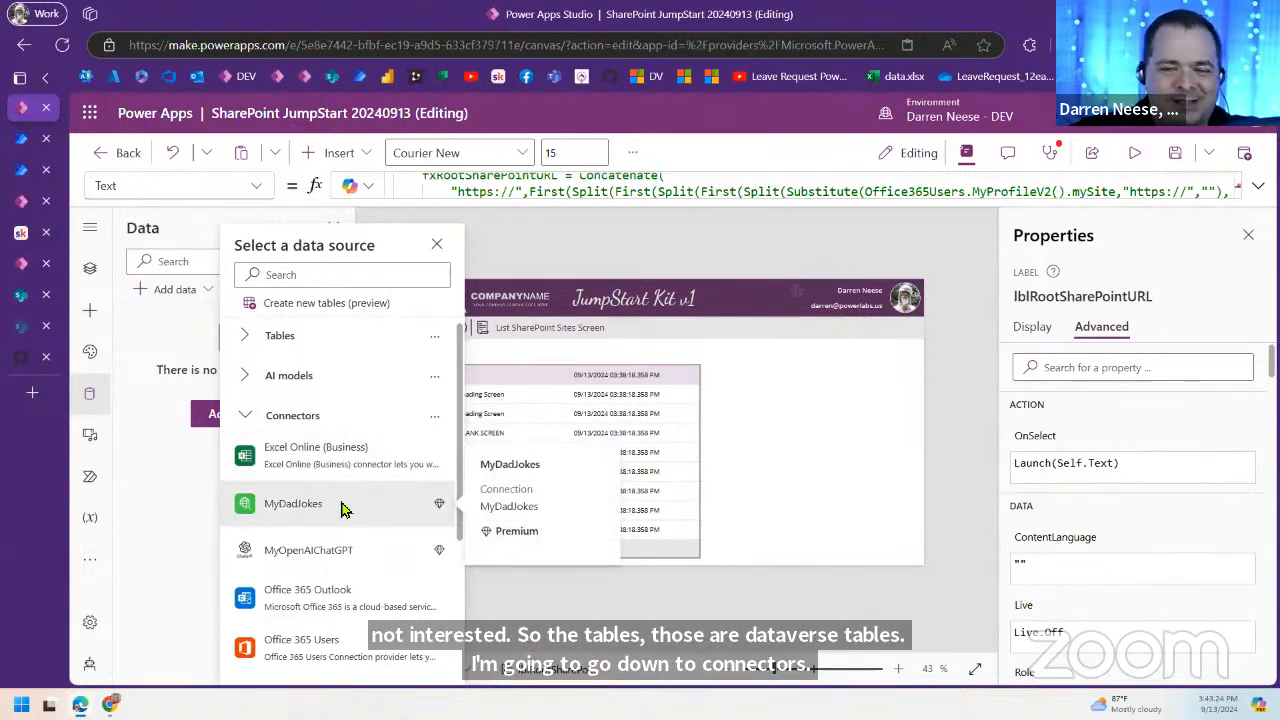
scroll(341, 510, down, 3)
scroll(386, 529, up, 2)
scroll(390, 525, down, 1)
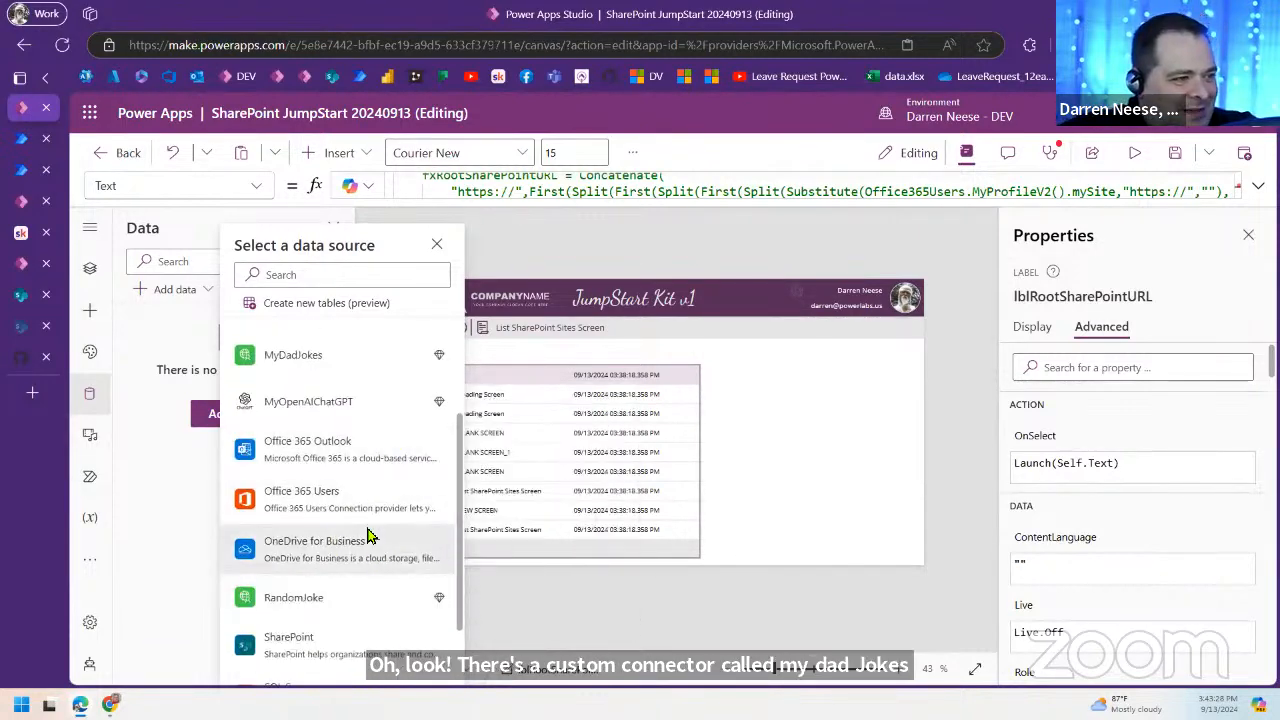
mouse_move(303, 510)
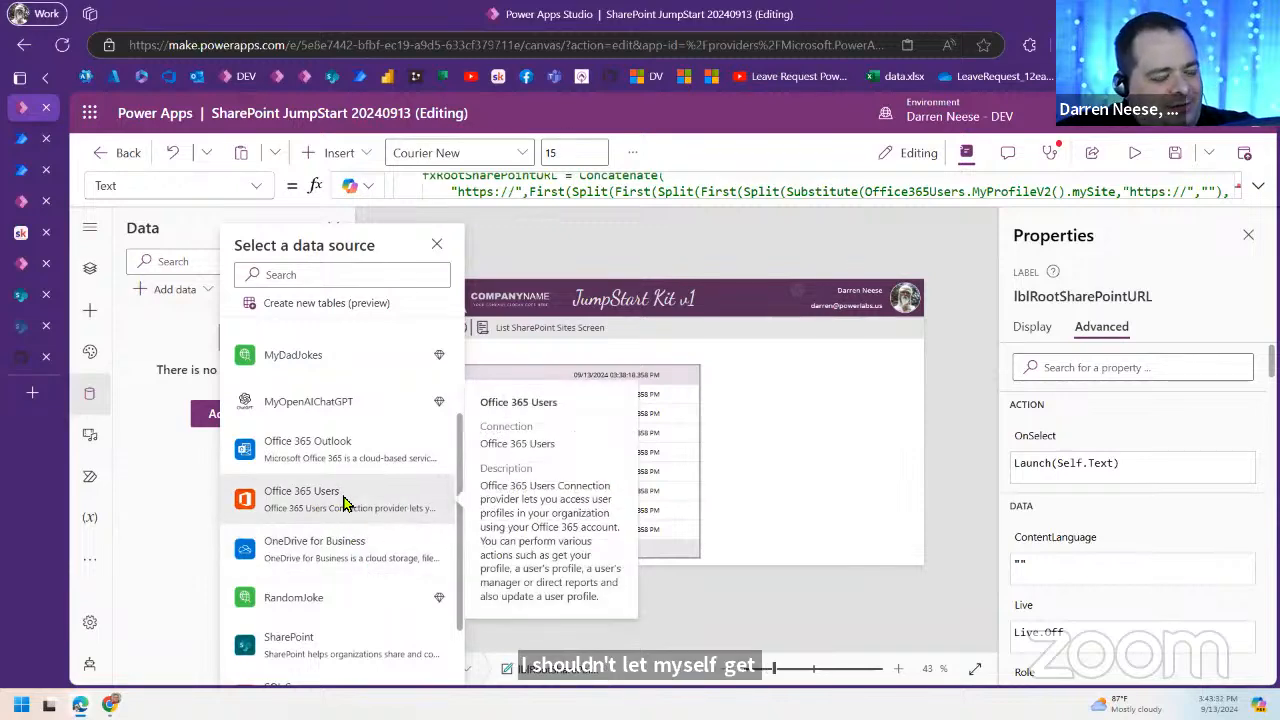
click(343, 503)
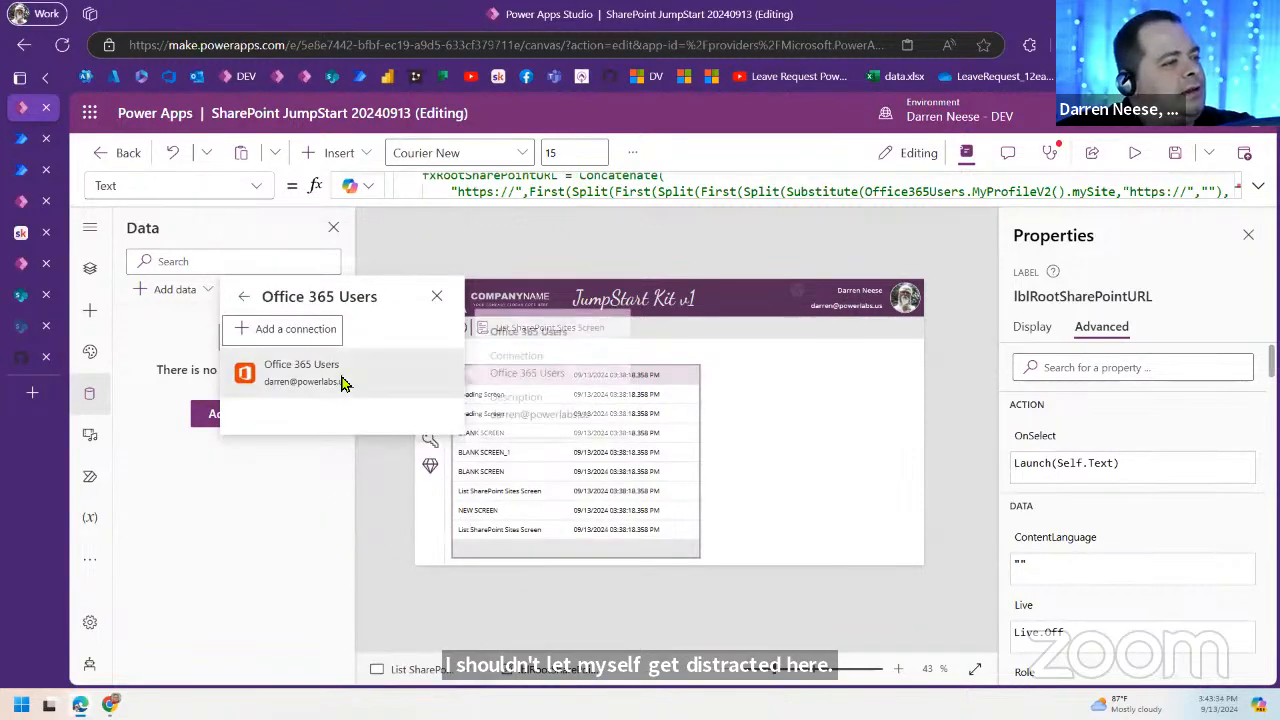
click(342, 380)
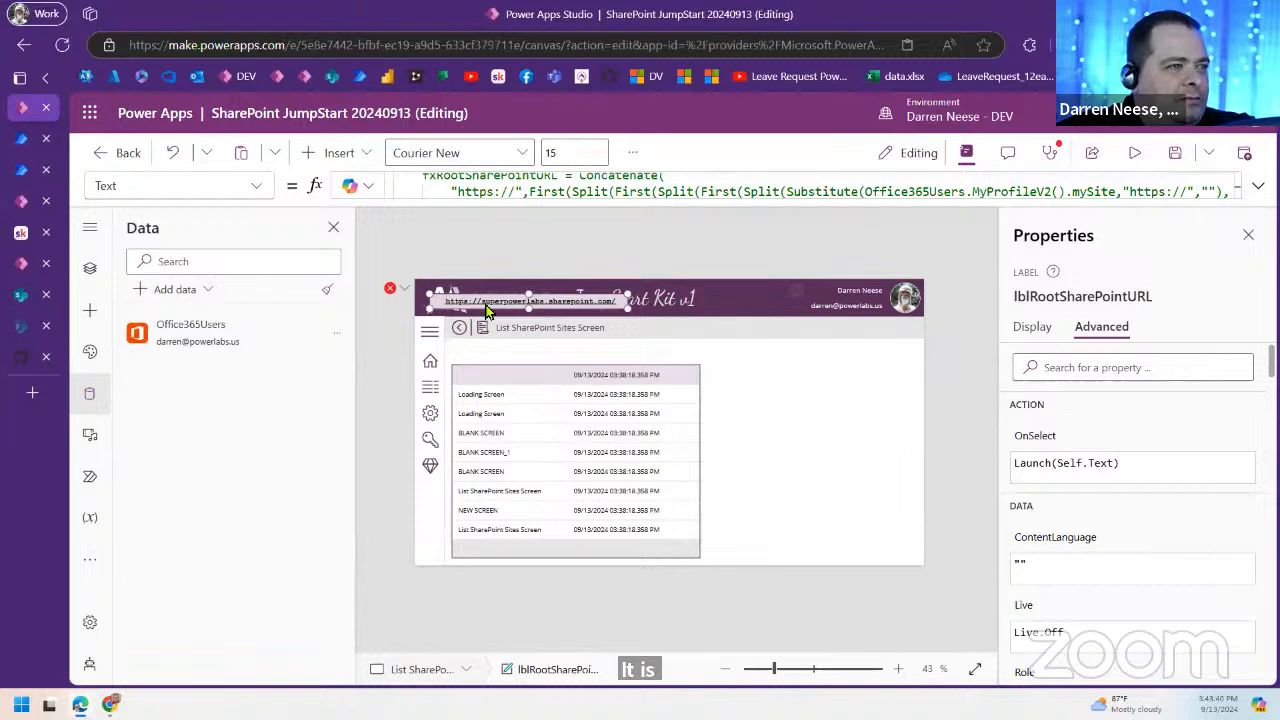
drag(575, 300, 857, 345)
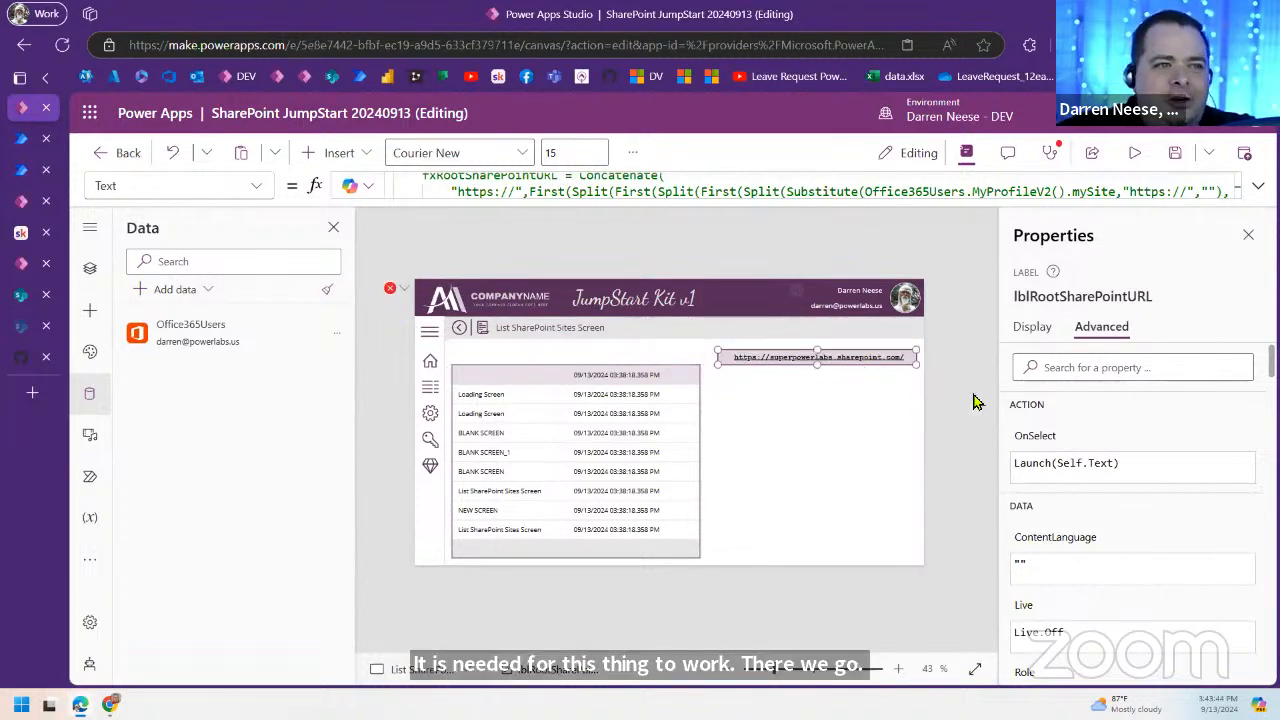
Step: Copy the web address of the fxRootSharePointURL.yaml page on GitHub and return to the SharePoint JumpStart app in Power Apps Studio
click(21, 357)
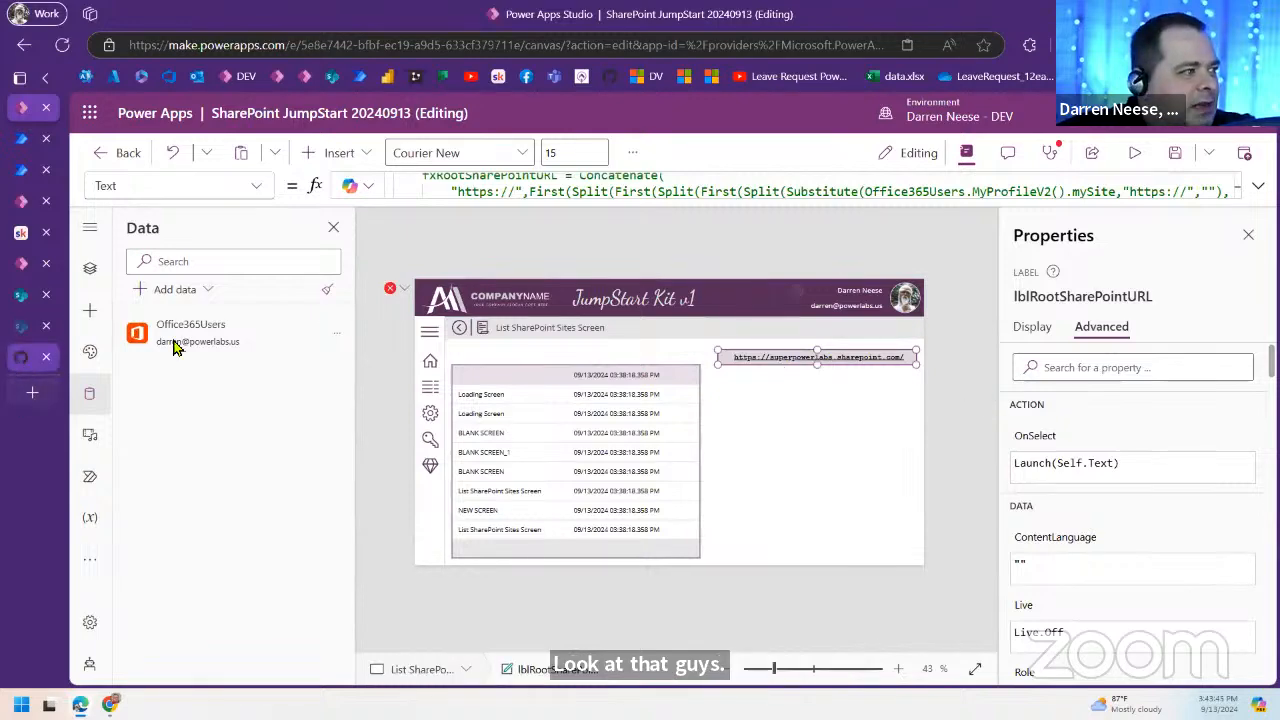
click(738, 47)
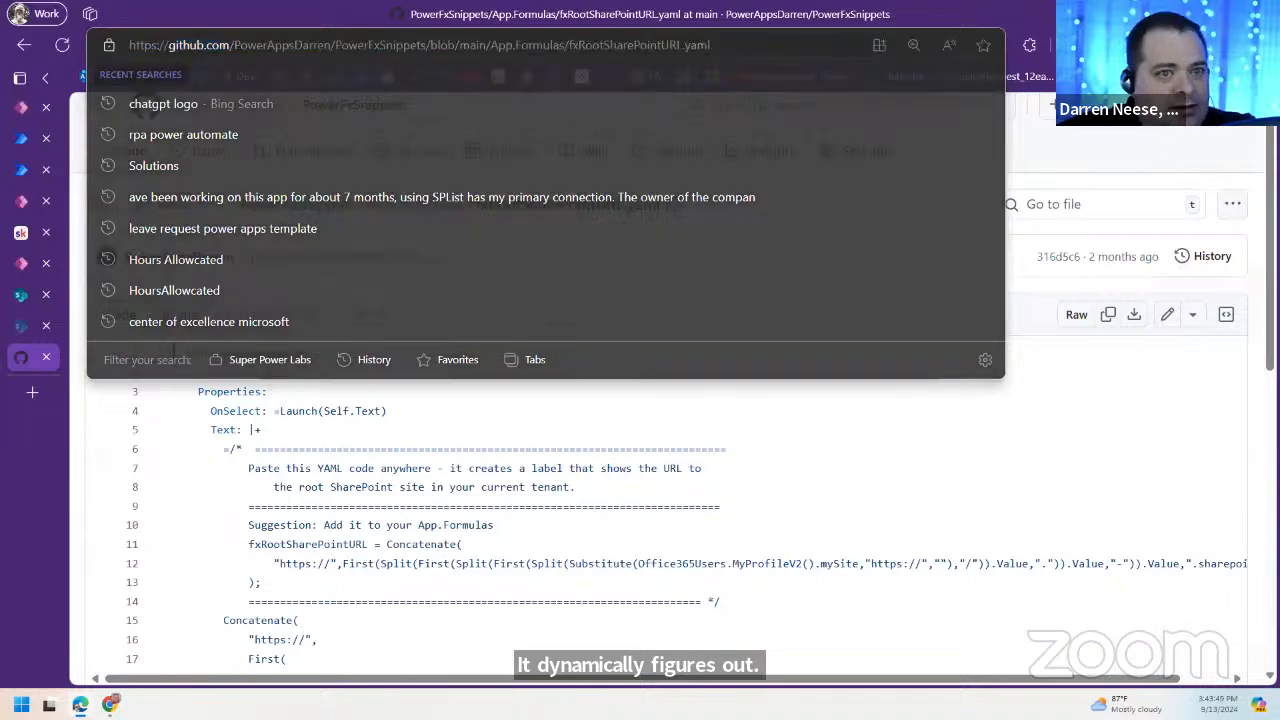
click(708, 468)
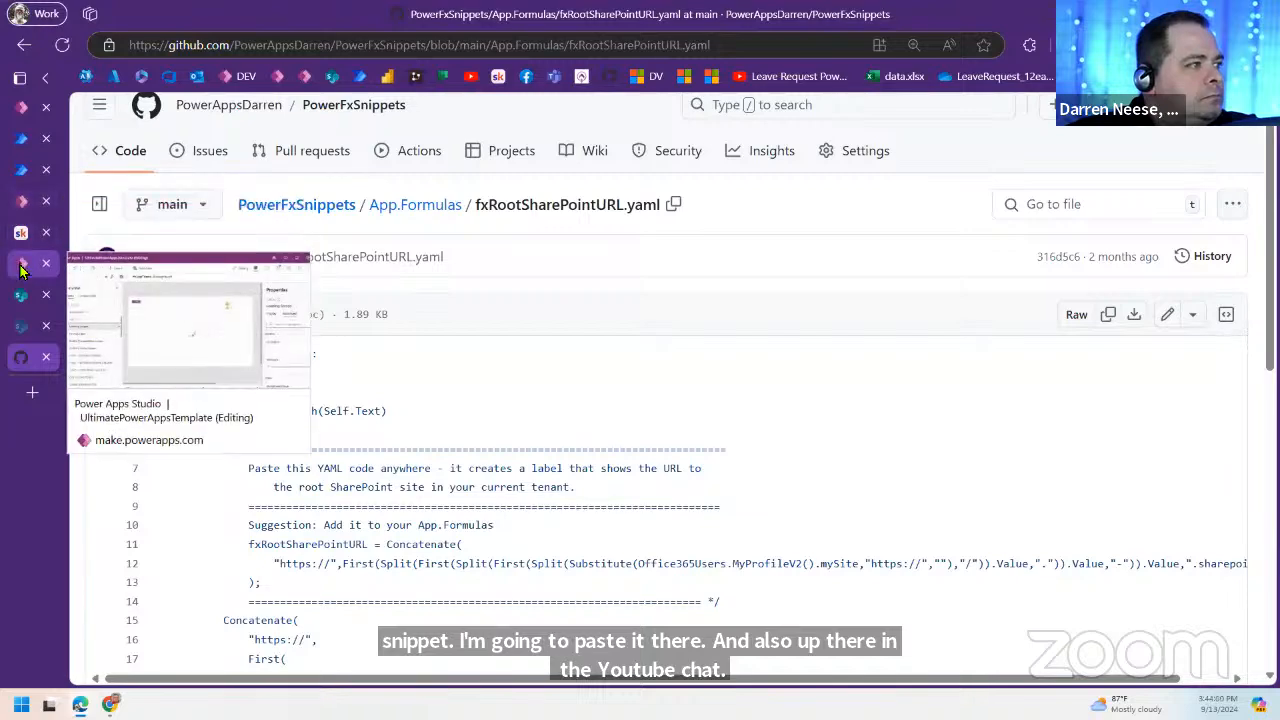
click(22, 107)
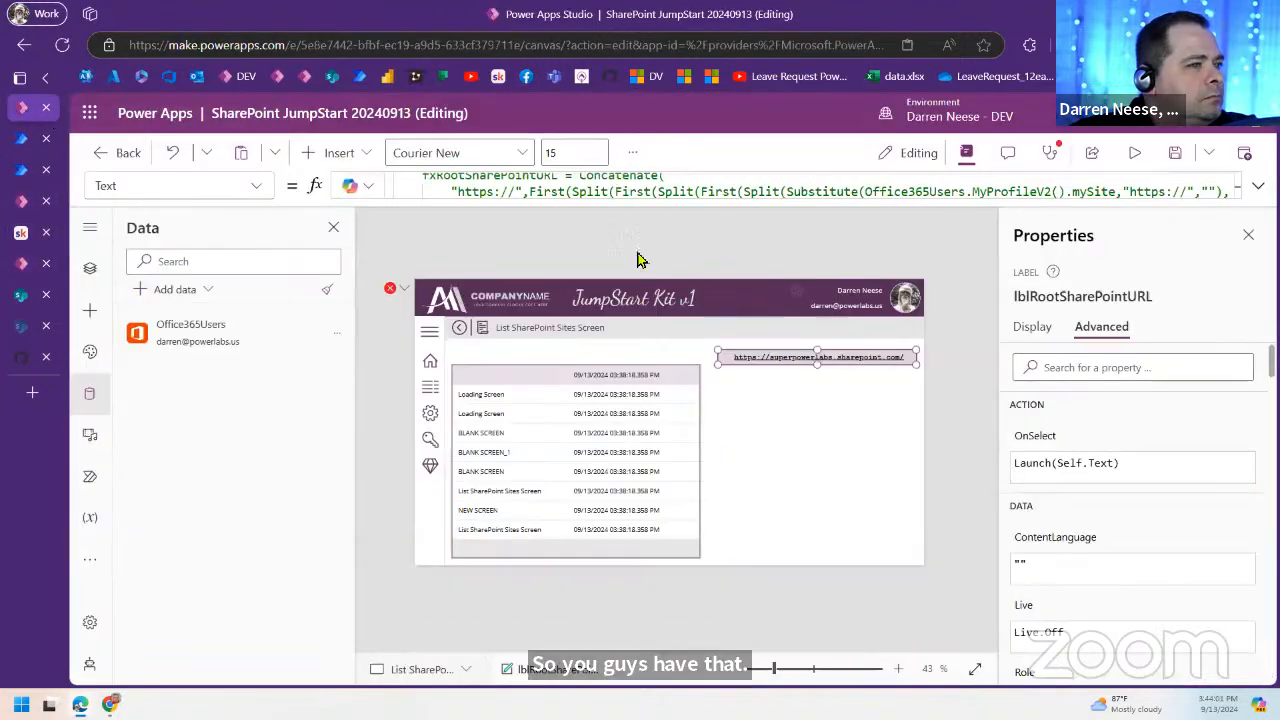
Step: Move the root SharePoint URL label into the screen's title bar and set its Visible property to gblShowDebugging
drag(866, 357, 862, 327)
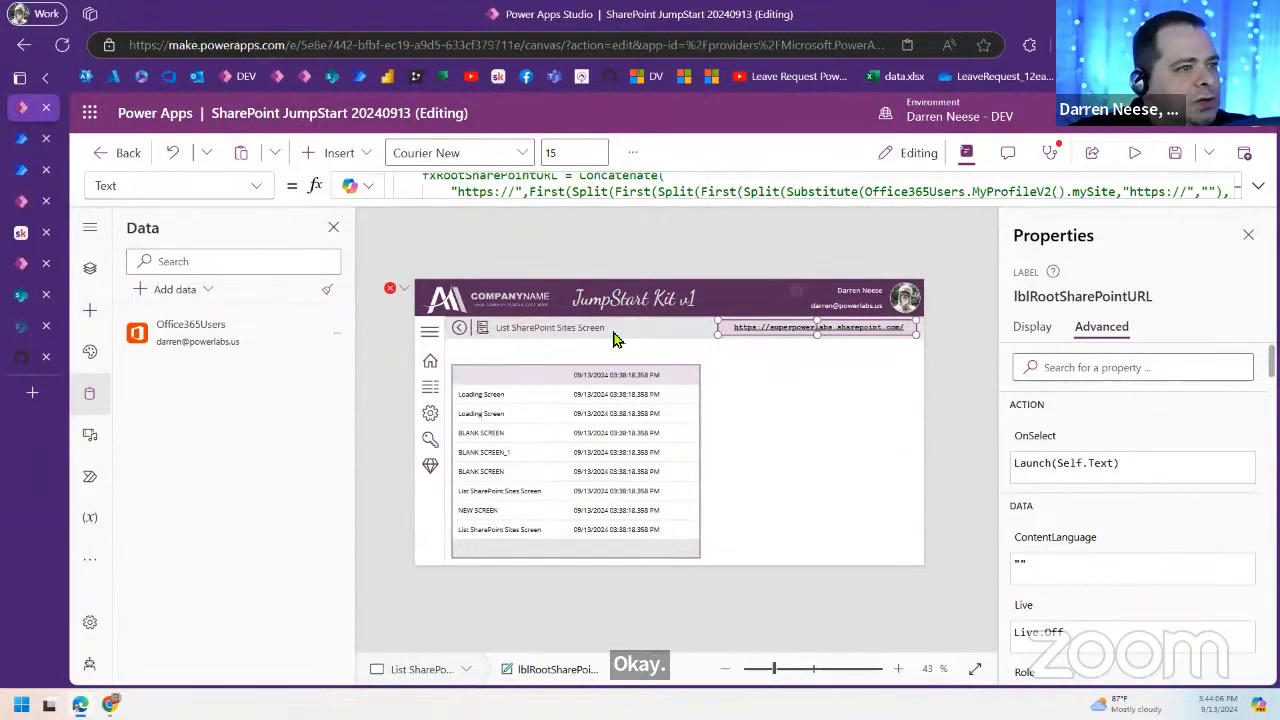
click(258, 187)
scroll(214, 400, down, 3)
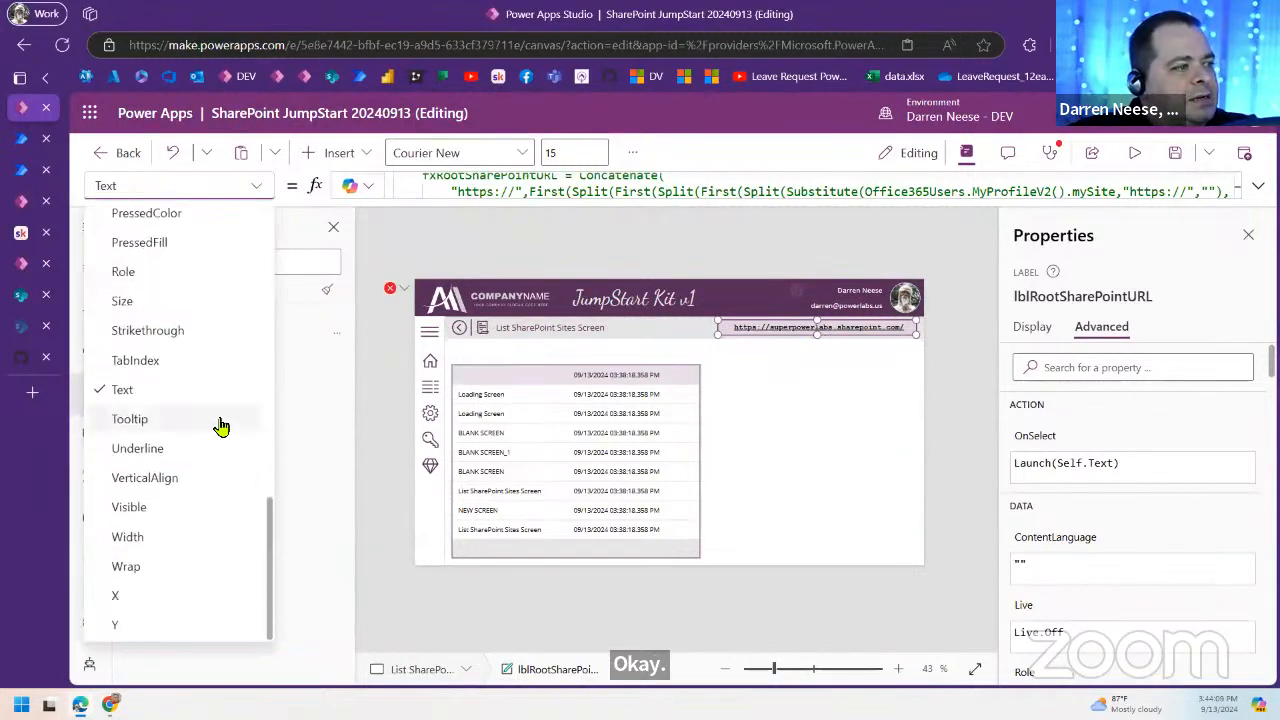
click(151, 515)
drag(478, 192, 346, 179)
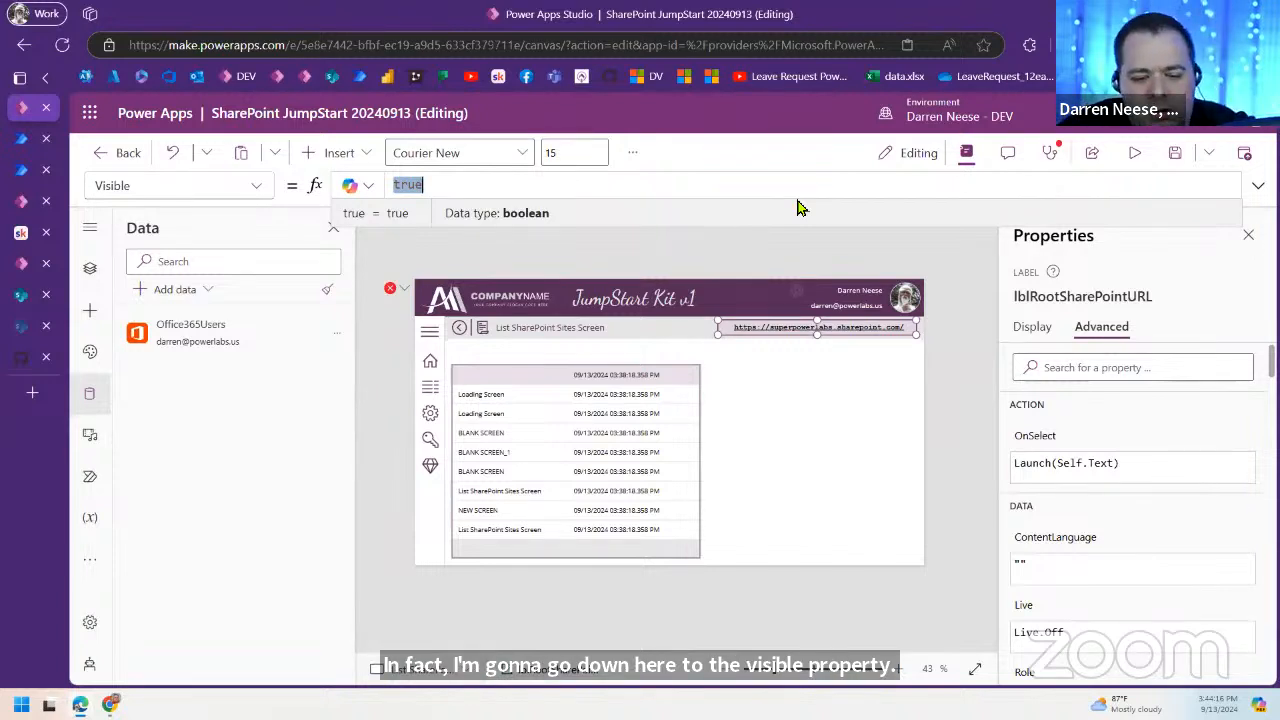
text(gbl)
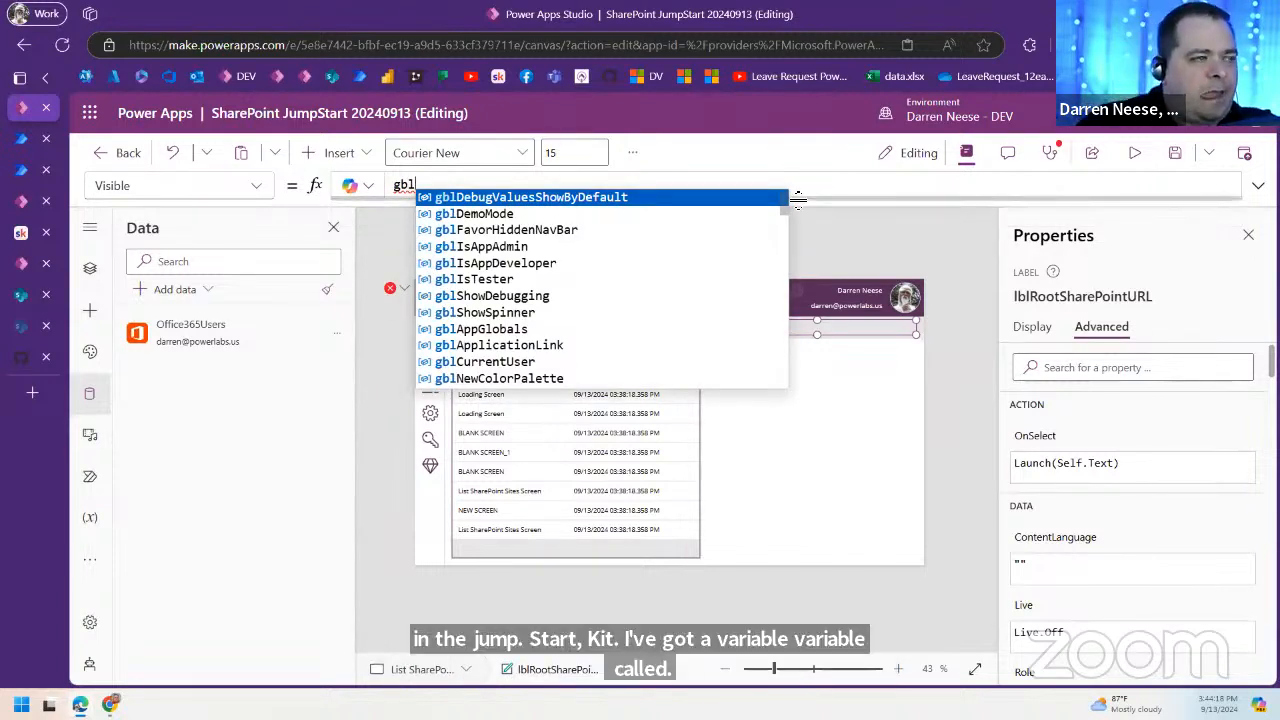
text(Show)
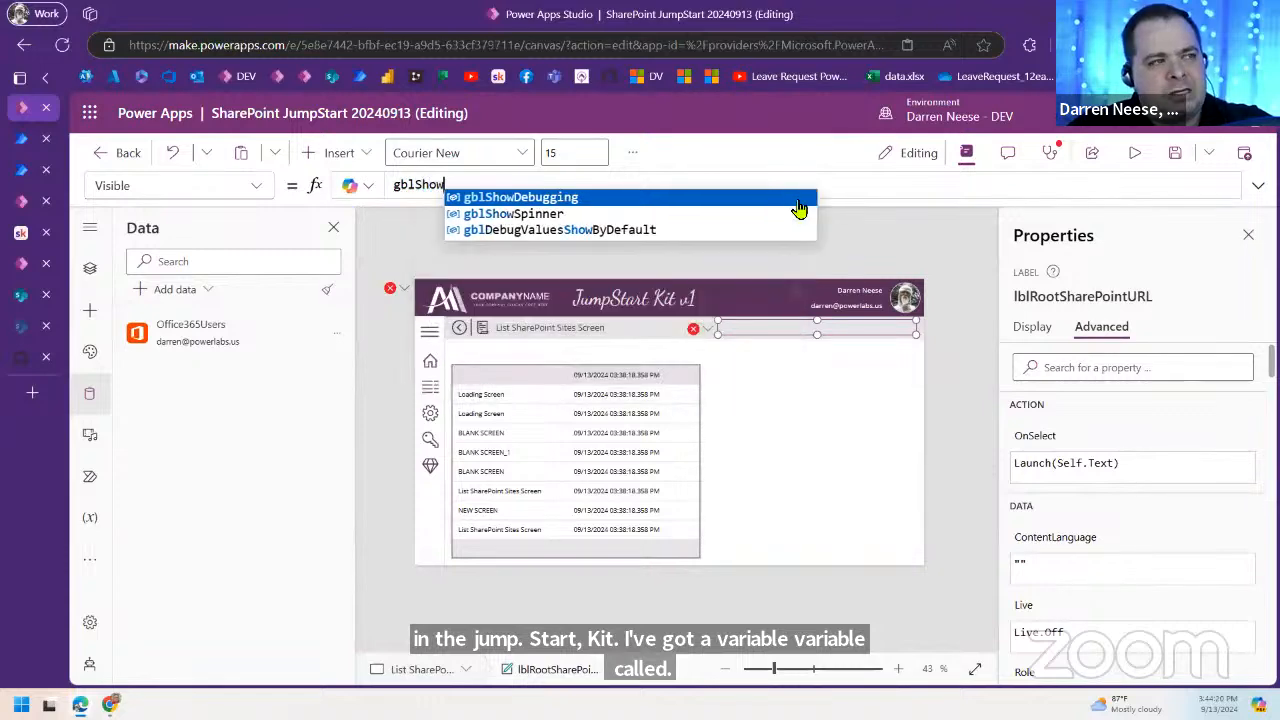
click(798, 201)
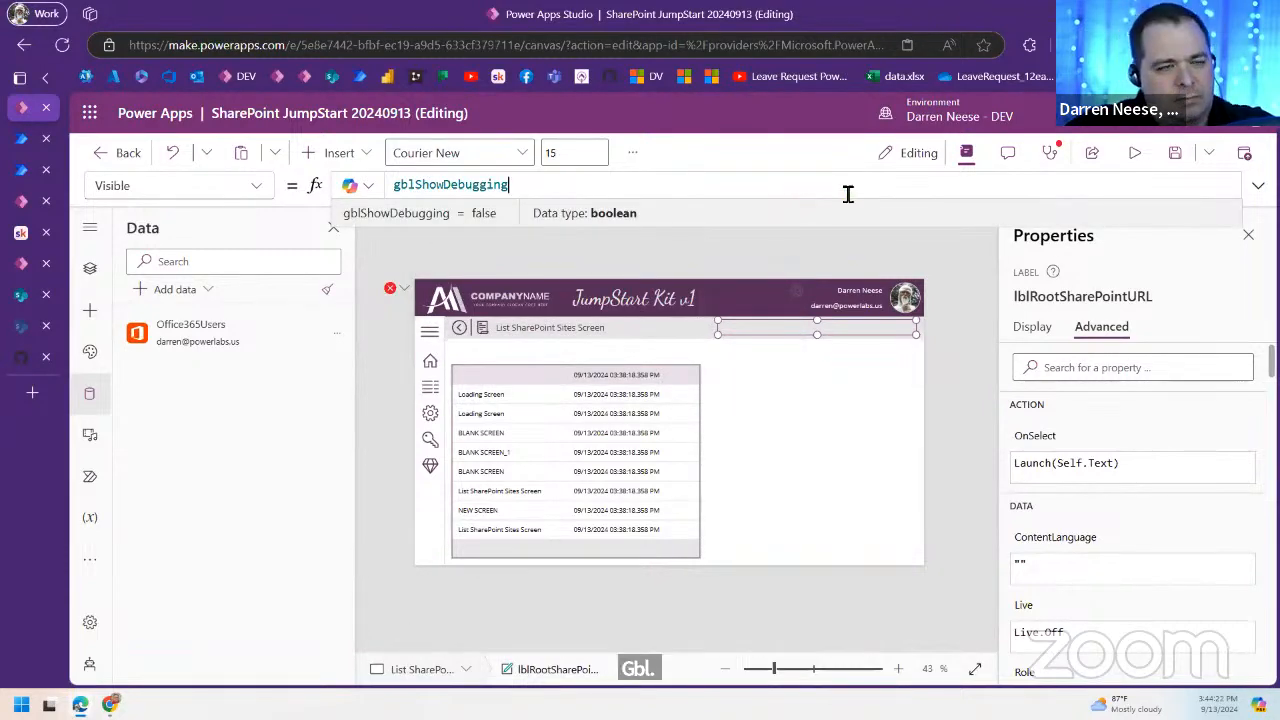
Step: Preview the app with debugging turned on to check the root SharePoint URL label, and return to editing
click(1143, 158)
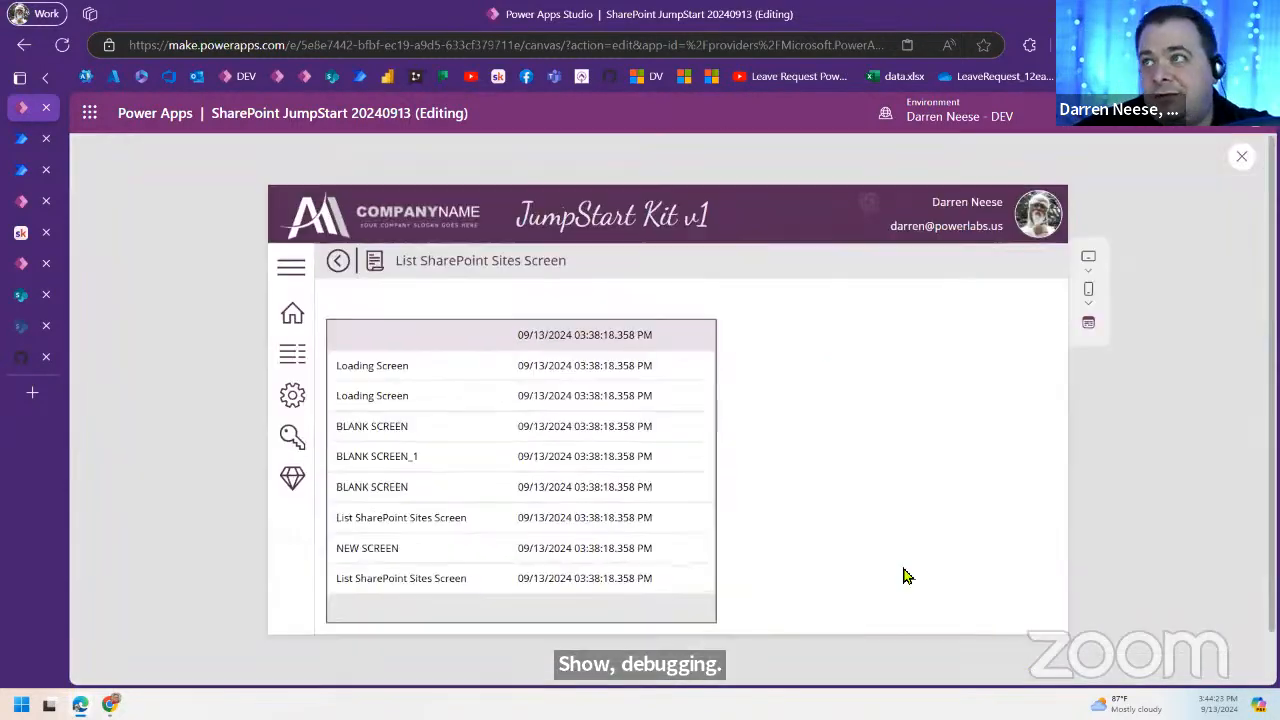
click(866, 203)
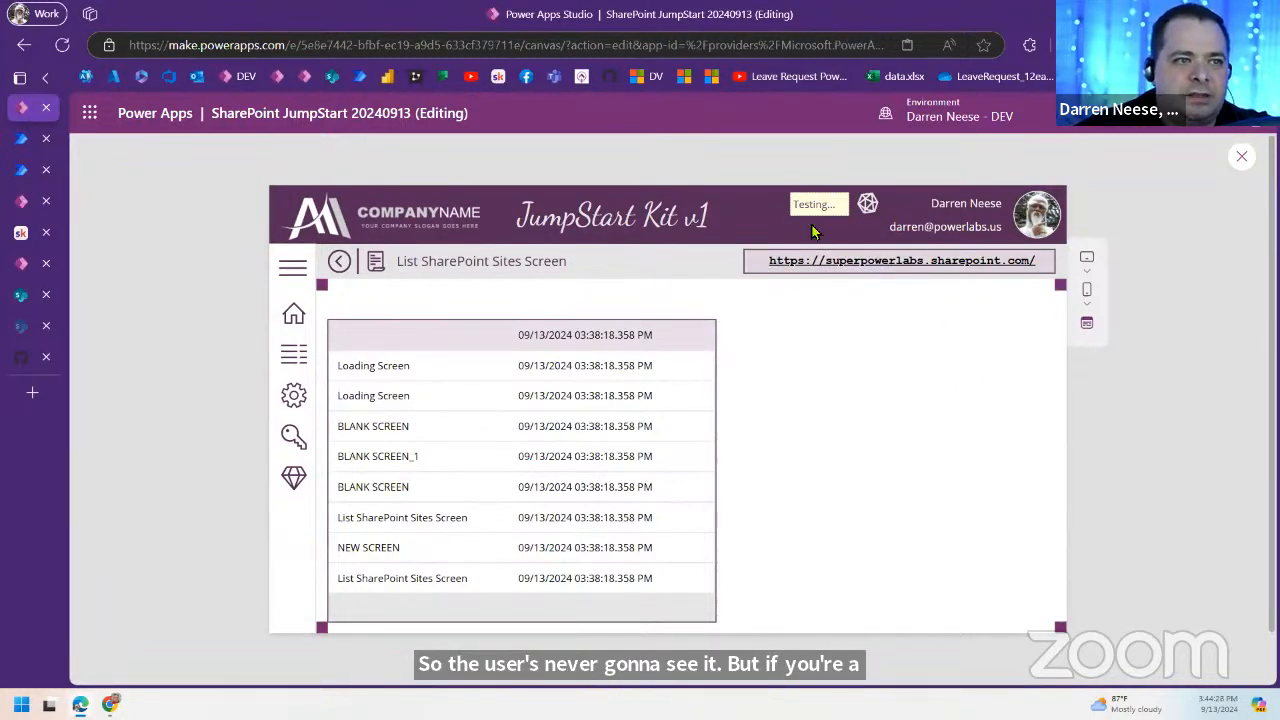
click(1242, 160)
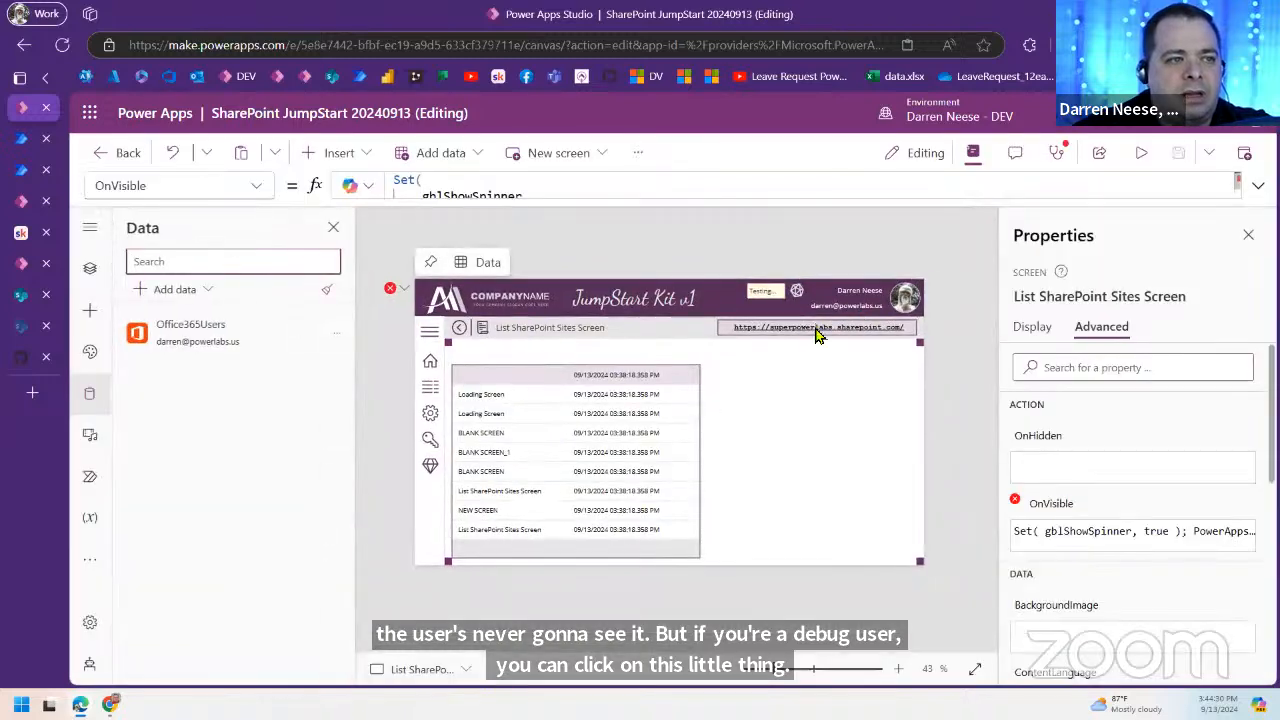
Step: Copy the control name of the root SharePoint URL label and switch the app's debugging display off
click(817, 330)
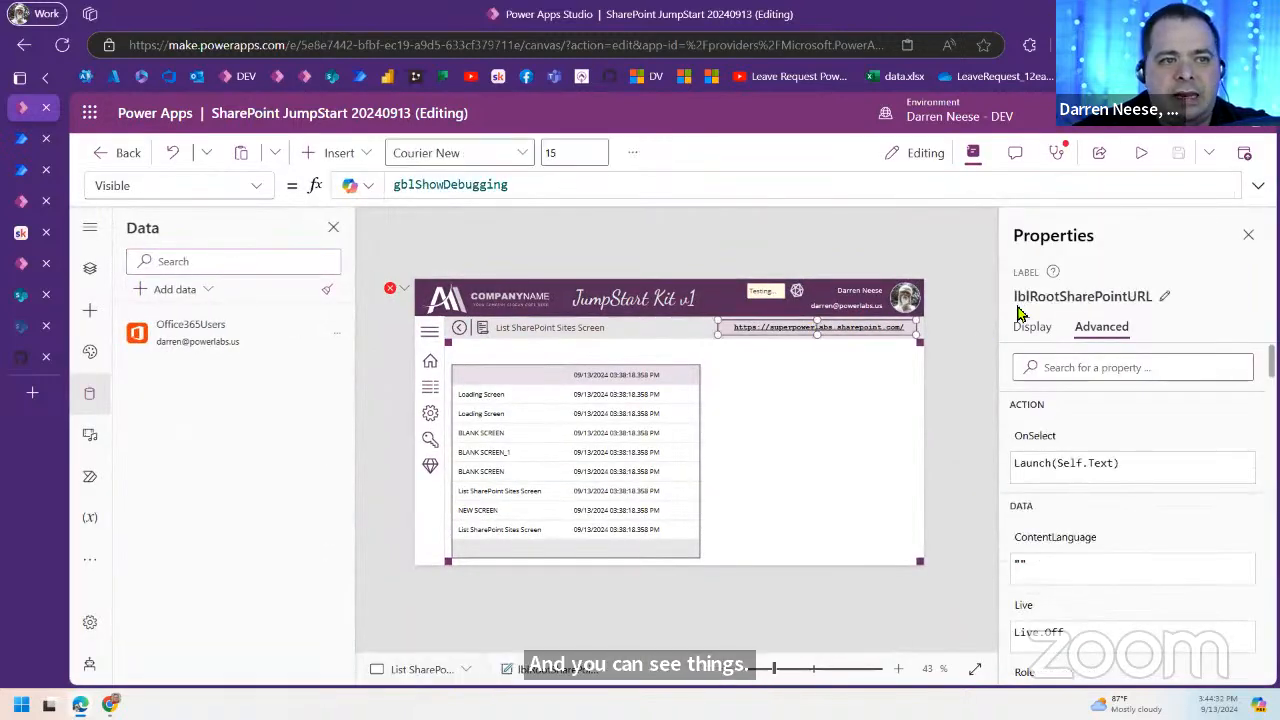
click(1097, 298)
key(ctrl+c)
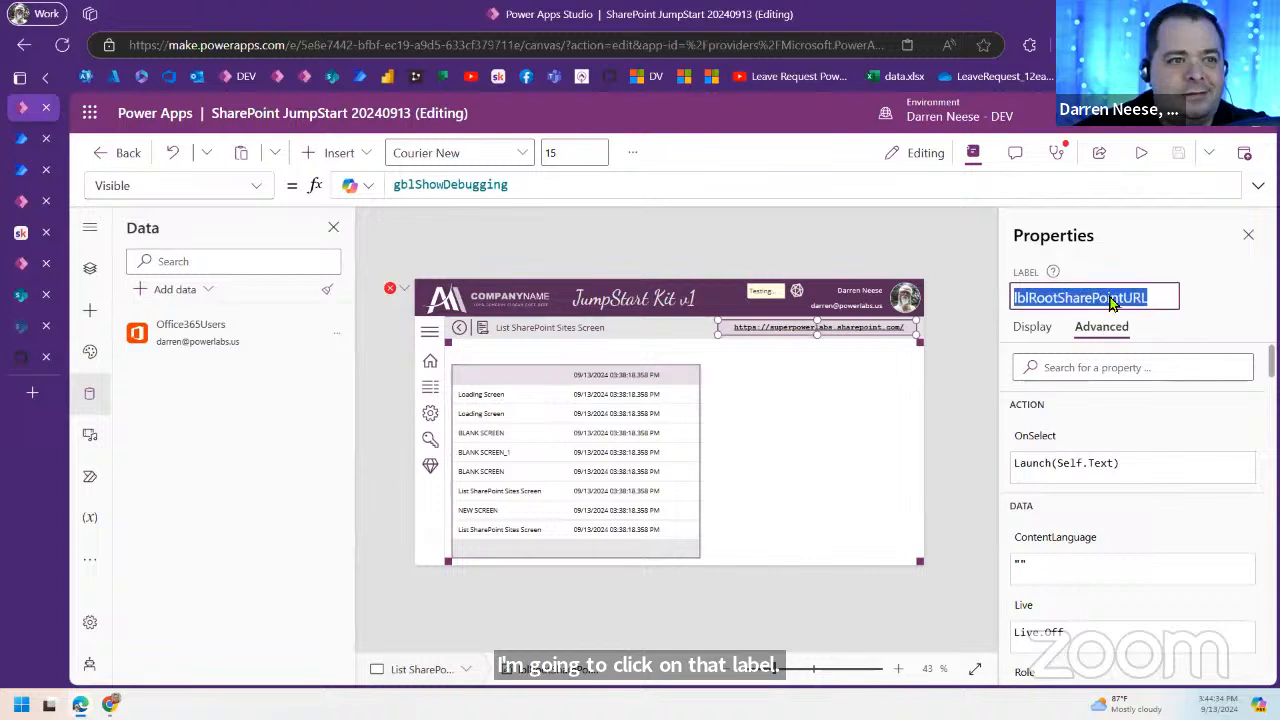
alt+click(797, 293)
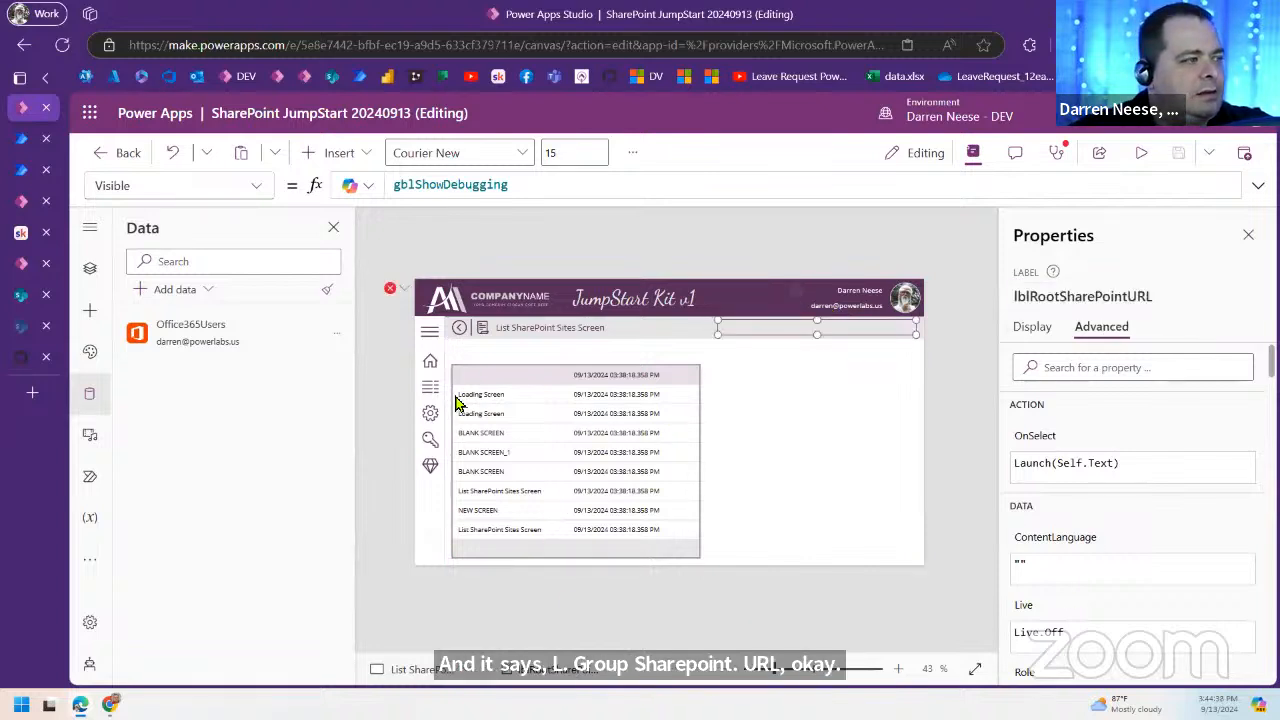
Step: In the screen's OnVisible formula, pass lblRootSharePointURL.Text to PowerApps_SharePoint_Sites_List.Run and end the statement with a semicolon
click(400, 290)
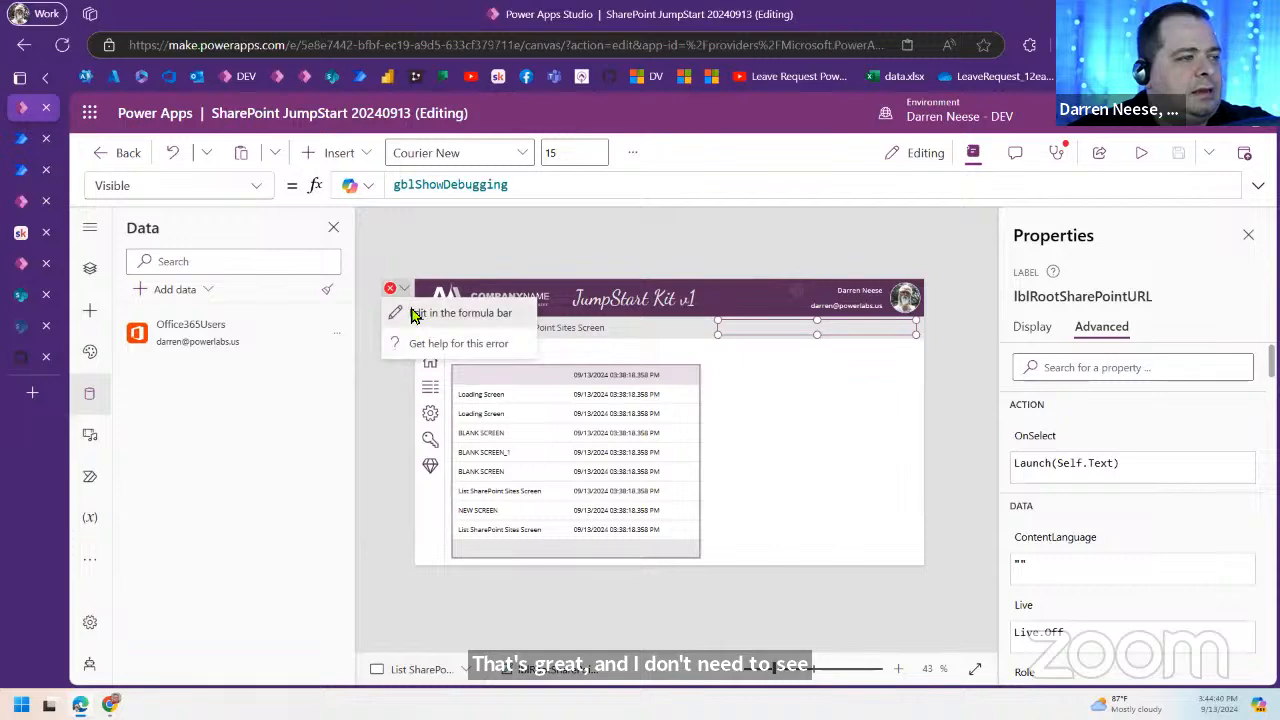
click(415, 313)
click(1257, 185)
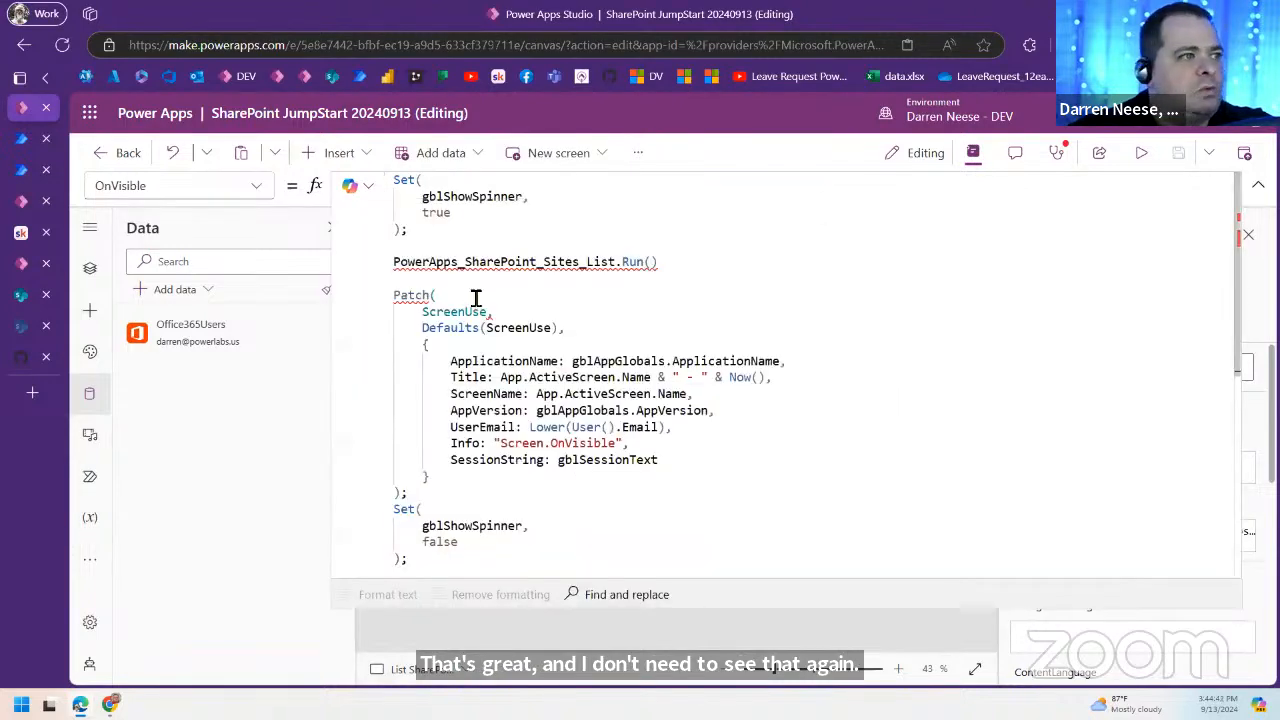
click(476, 298)
click(679, 268)
text(;)
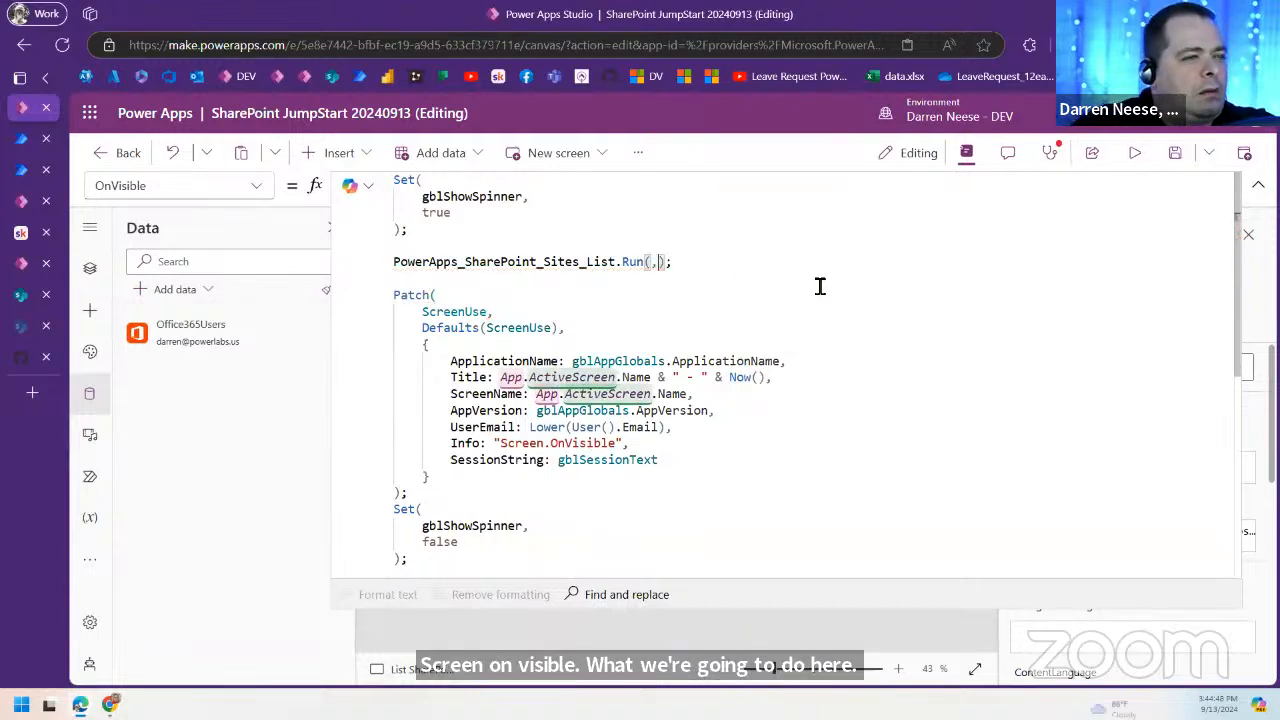
key(ctrl+v)
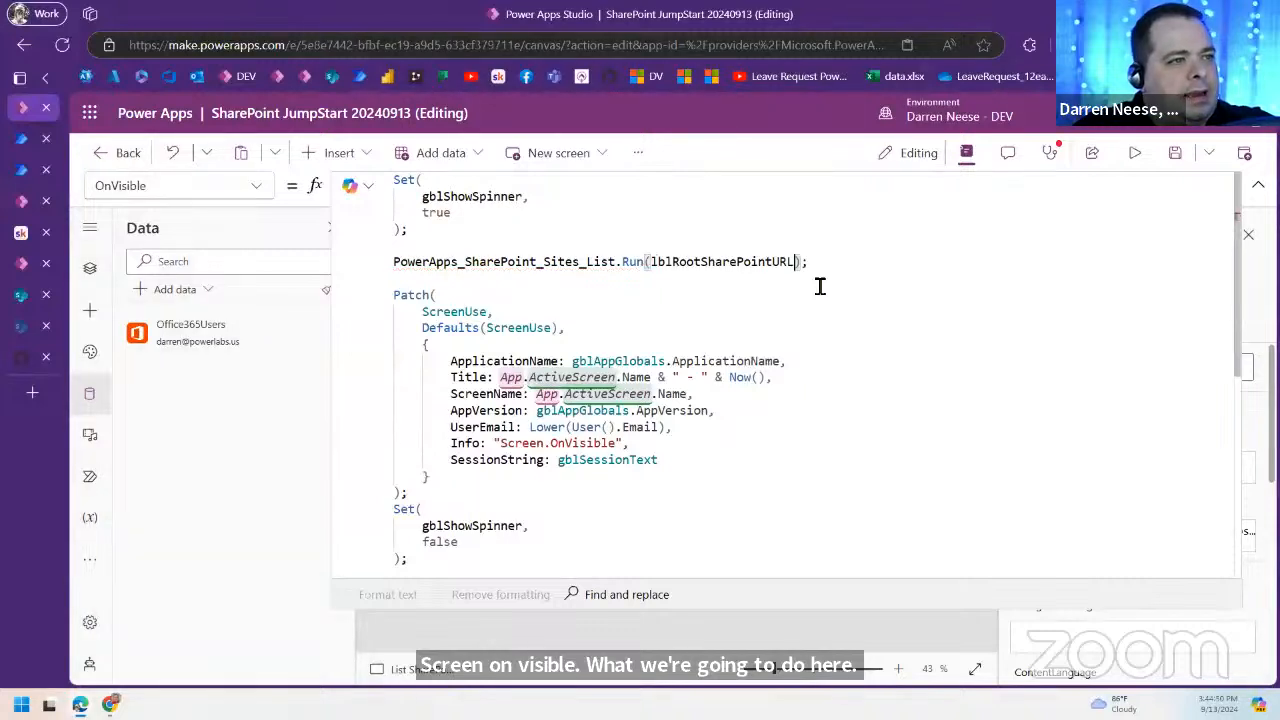
text(.)
click(818, 282)
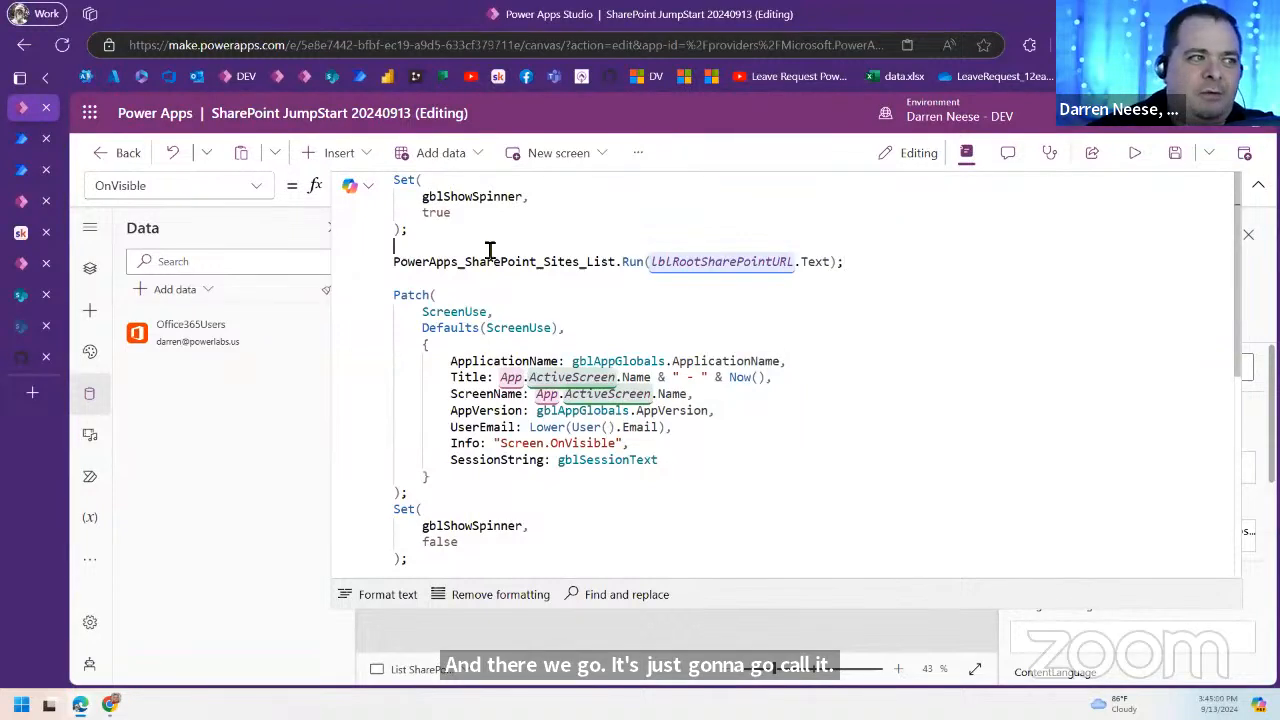
Step: Begin an UpdateContext record in front of the flow call, assigning its result to a context variable named locSPSites
key(Return)
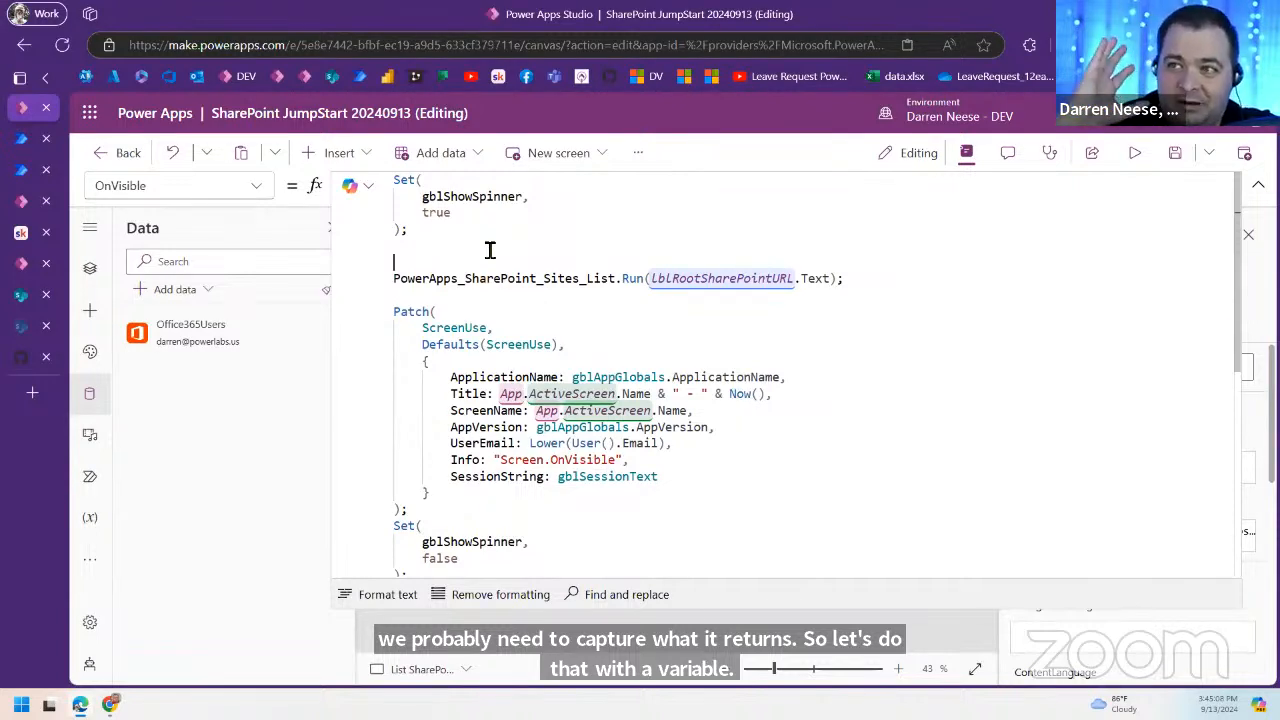
text(Update)
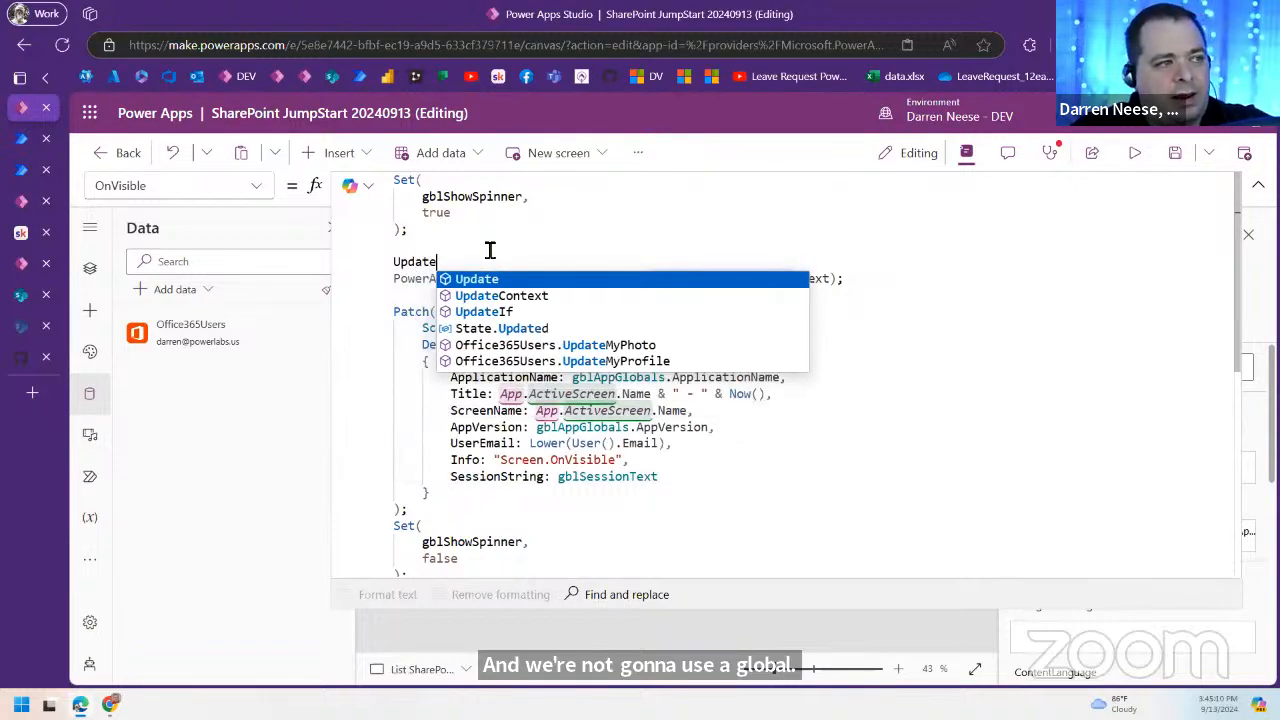
key(Down)
key(Tab)
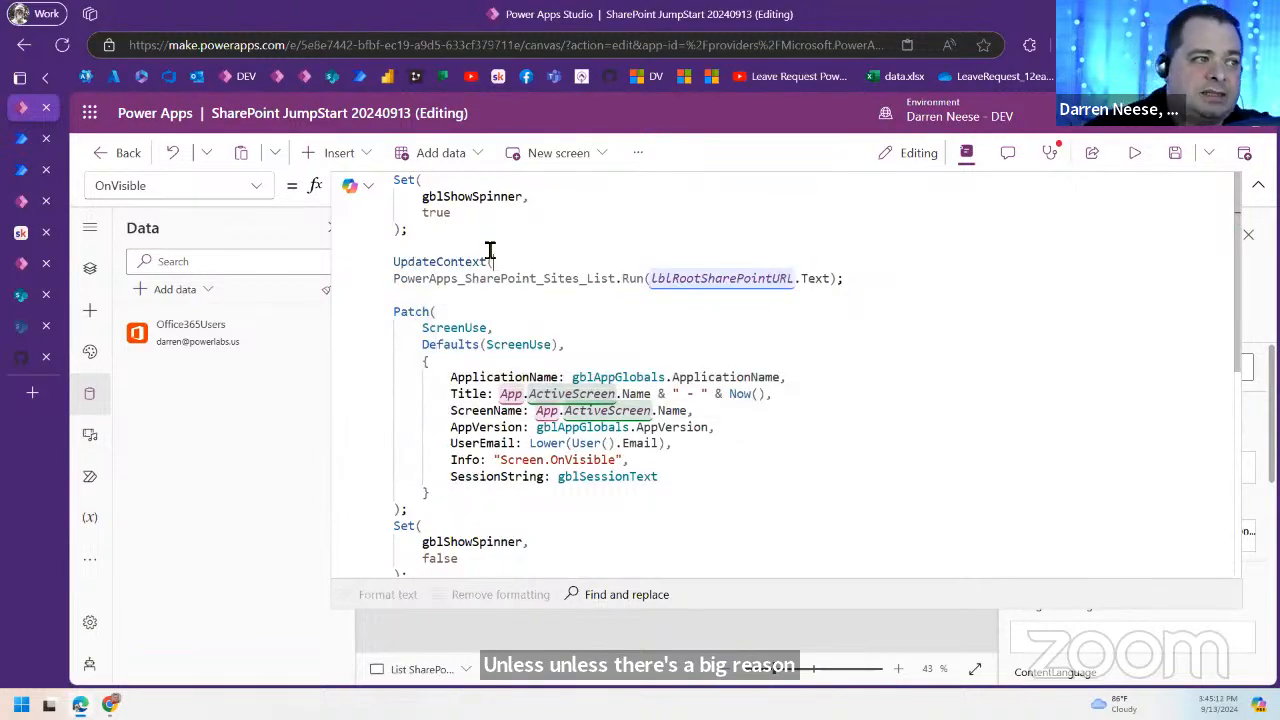
text(()
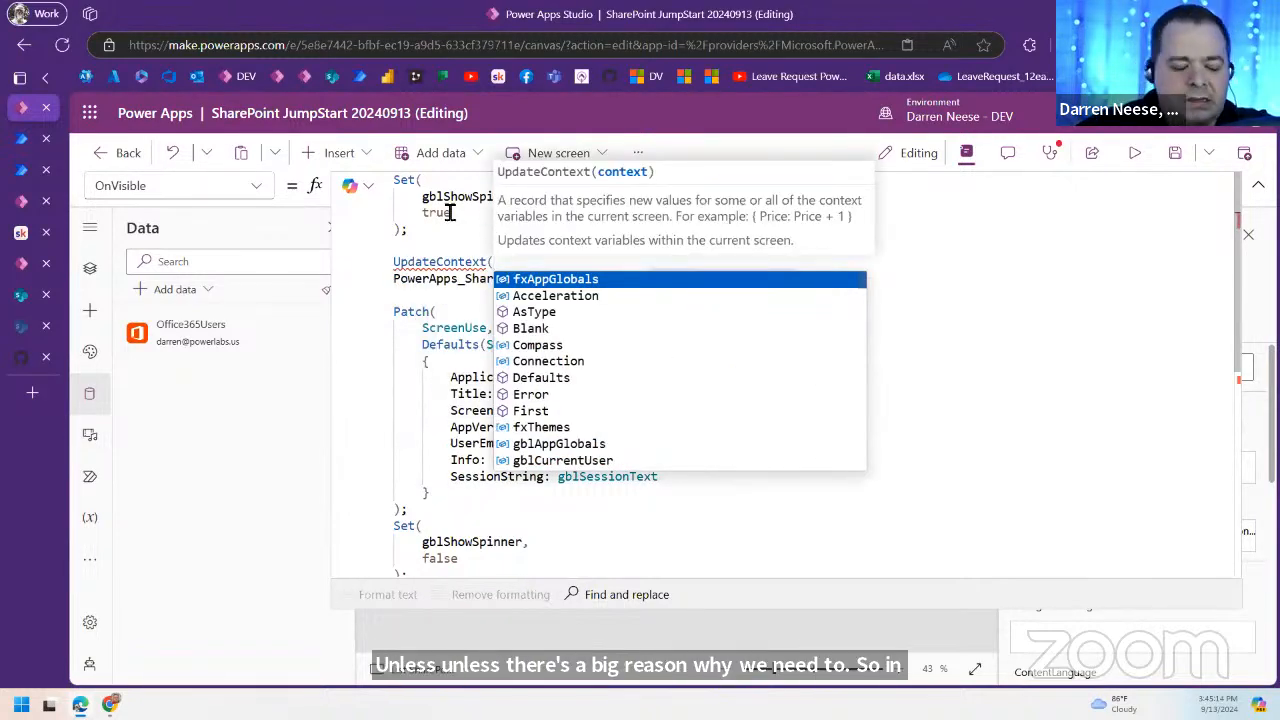
text({)
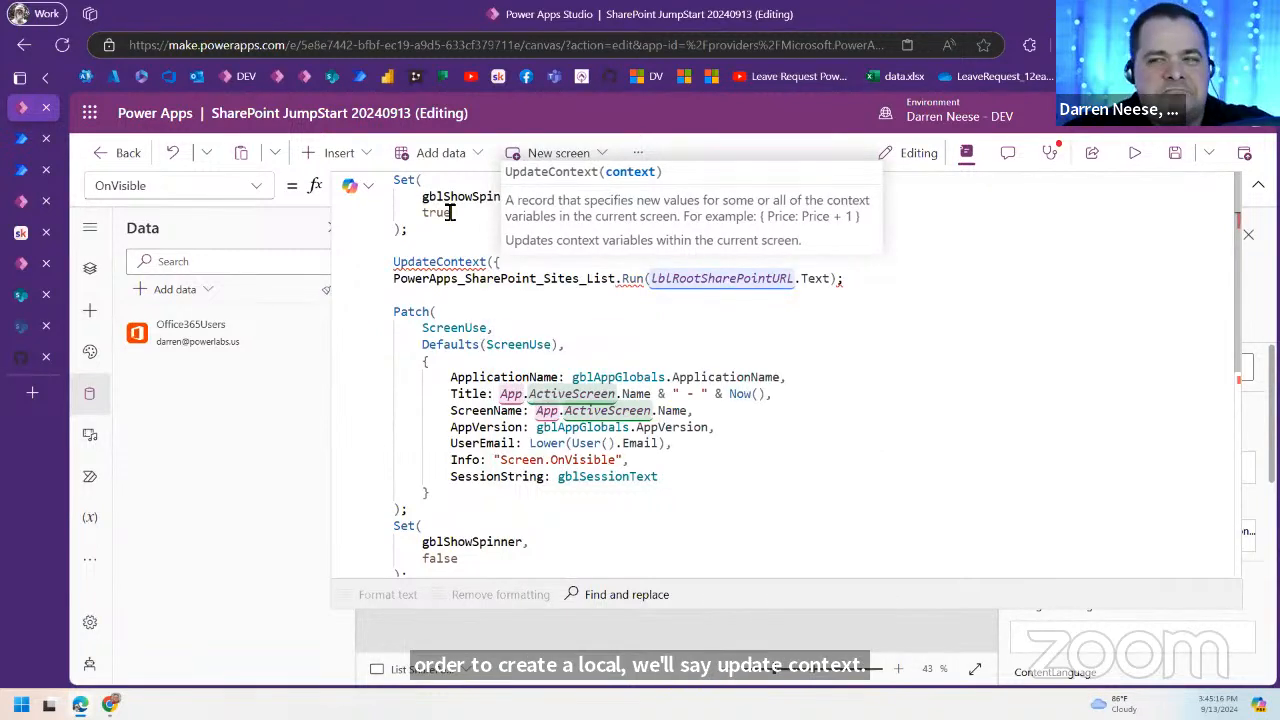
text(locS)
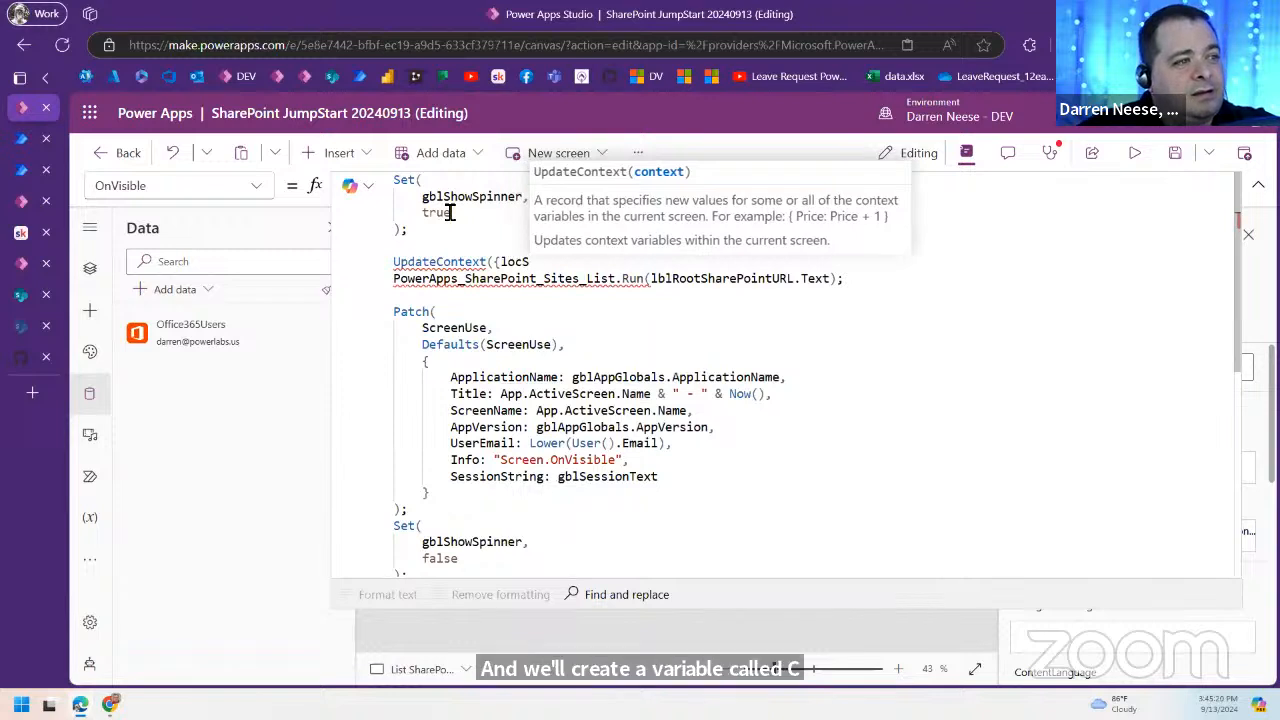
text(PSites)
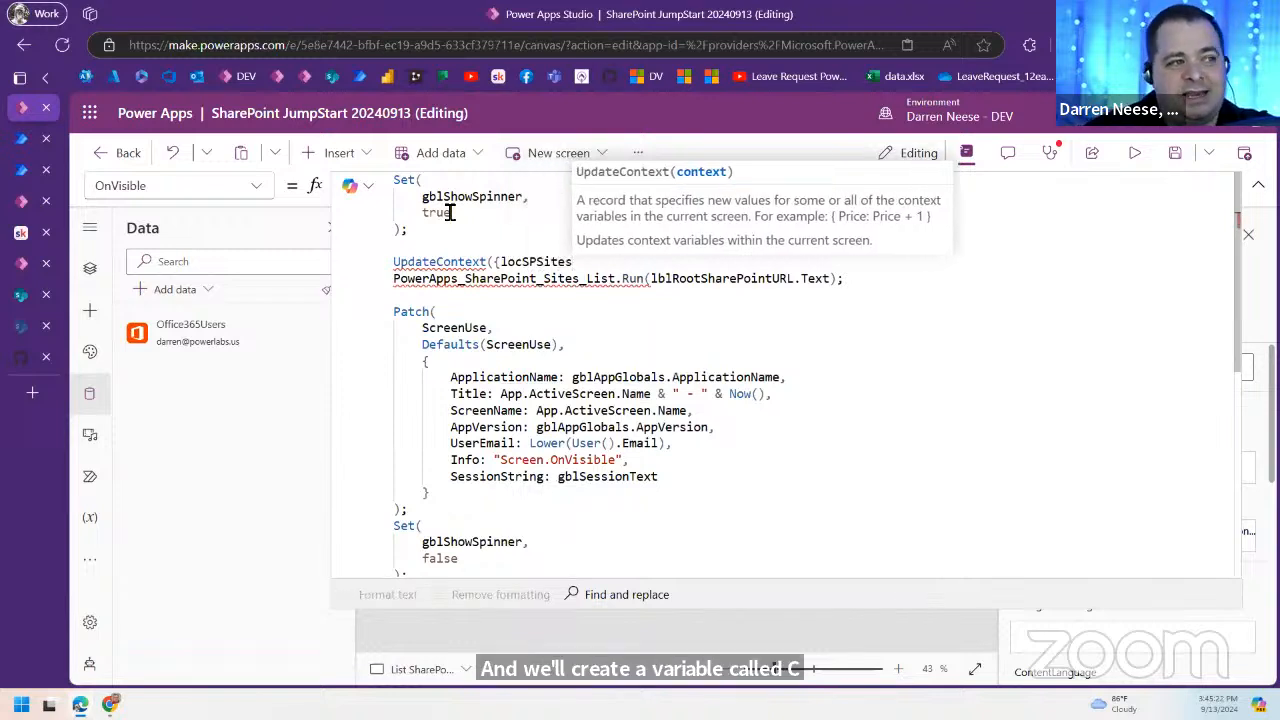
text(:)
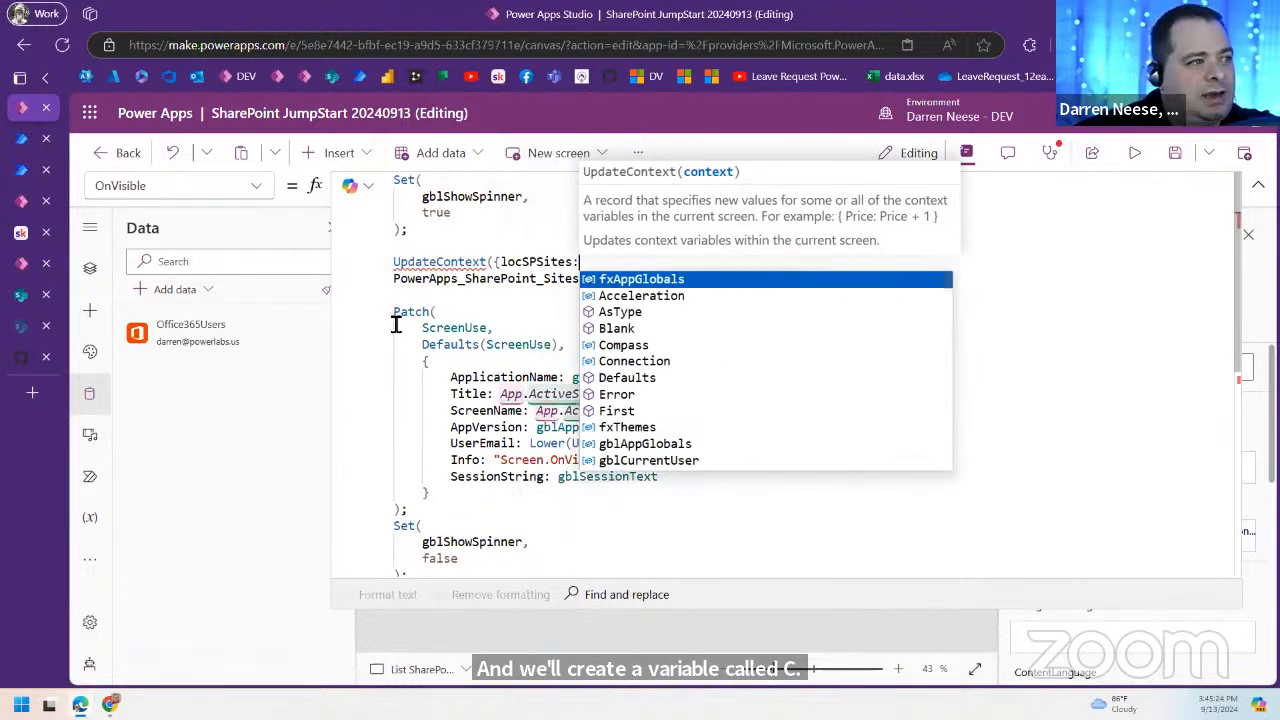
Step: Put the UpdateContext record's opening brace, the locSPSites field and the flow call on separate indented lines
click(478, 296)
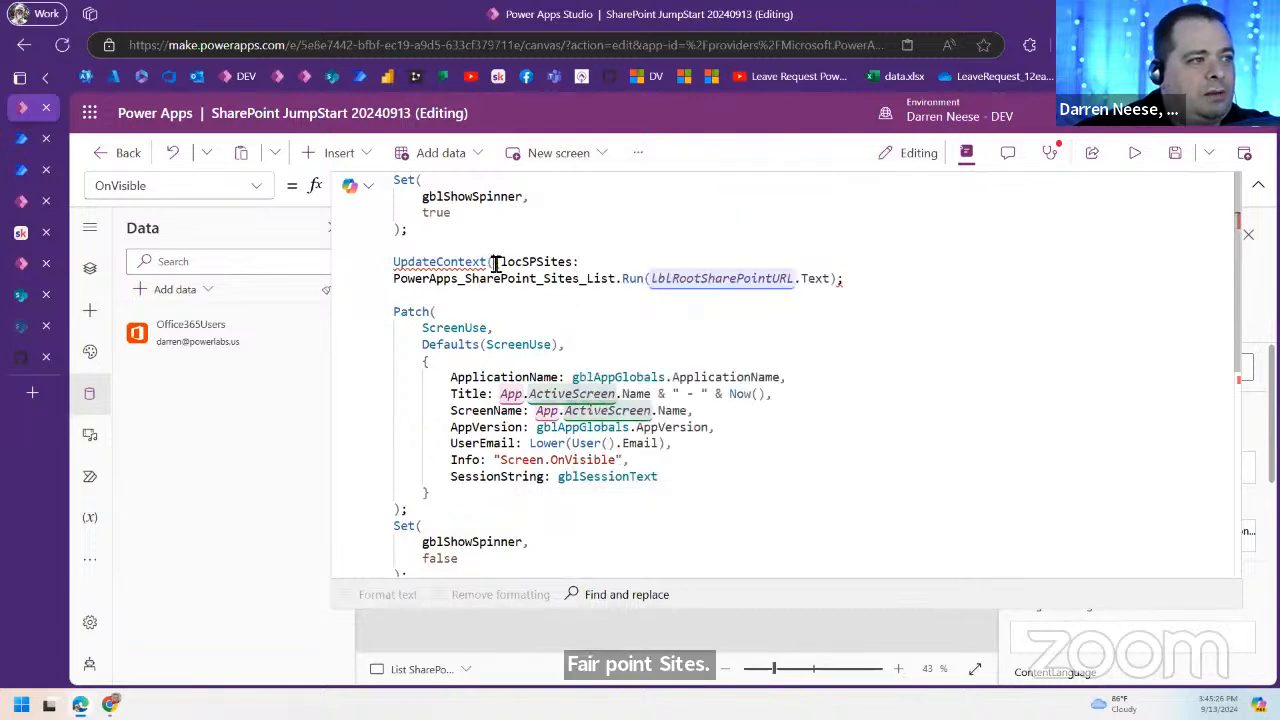
key(Return)
key(Right)
key(Return)
key(Down)
key(Home)
key(Tab)
key(Tab)
key(Tab)
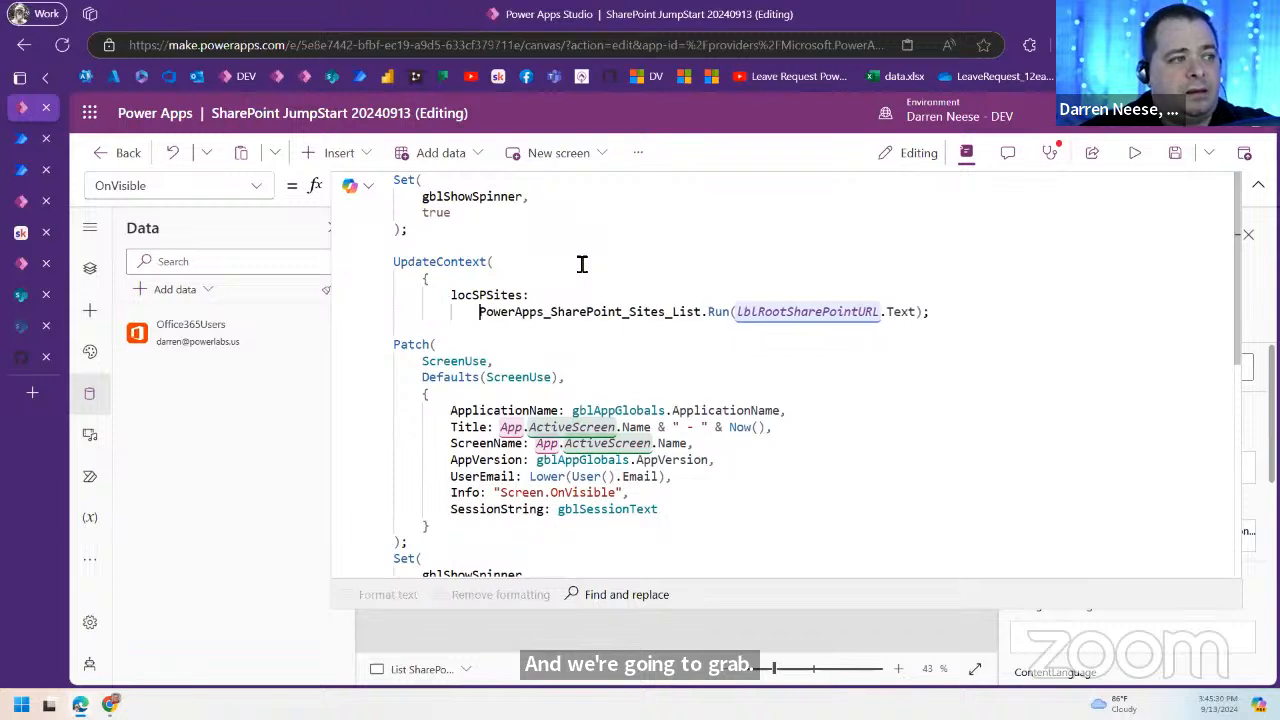
Step: Place the lblRootSharePointURL.Text argument on its own line between the parentheses of the Run call
key(Right)
key(ctrl+shift+Right)
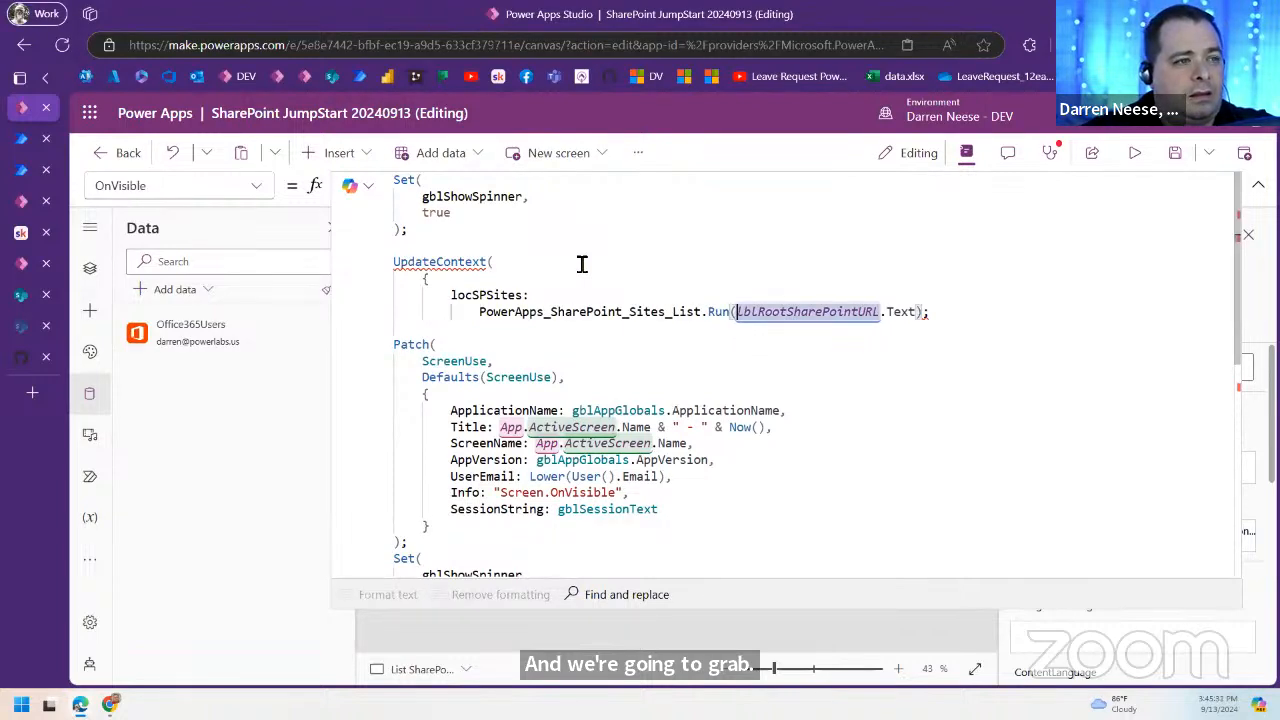
key(Return)
key(End)
key(Left)
key(Left)
key(Return)
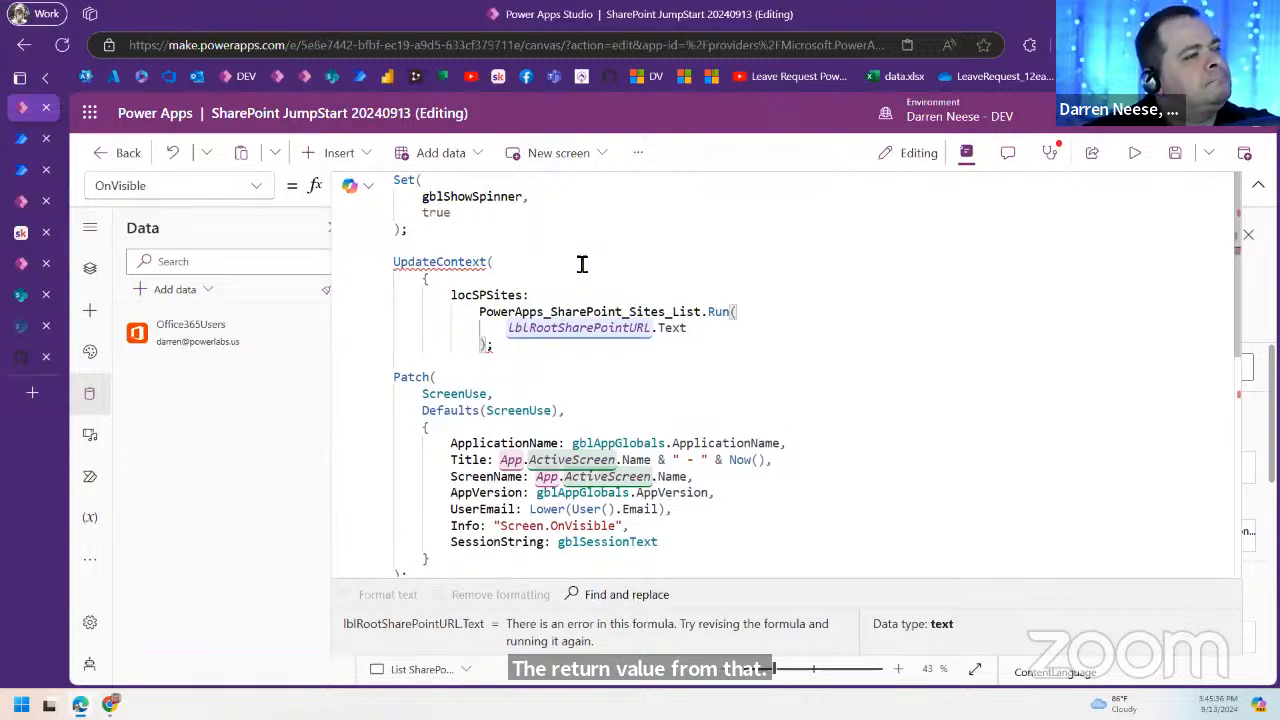
Step: Remove the semicolon after the Run call and close the UpdateContext record and statement on separate lines, ending with a semicolon
key(BackSpace)
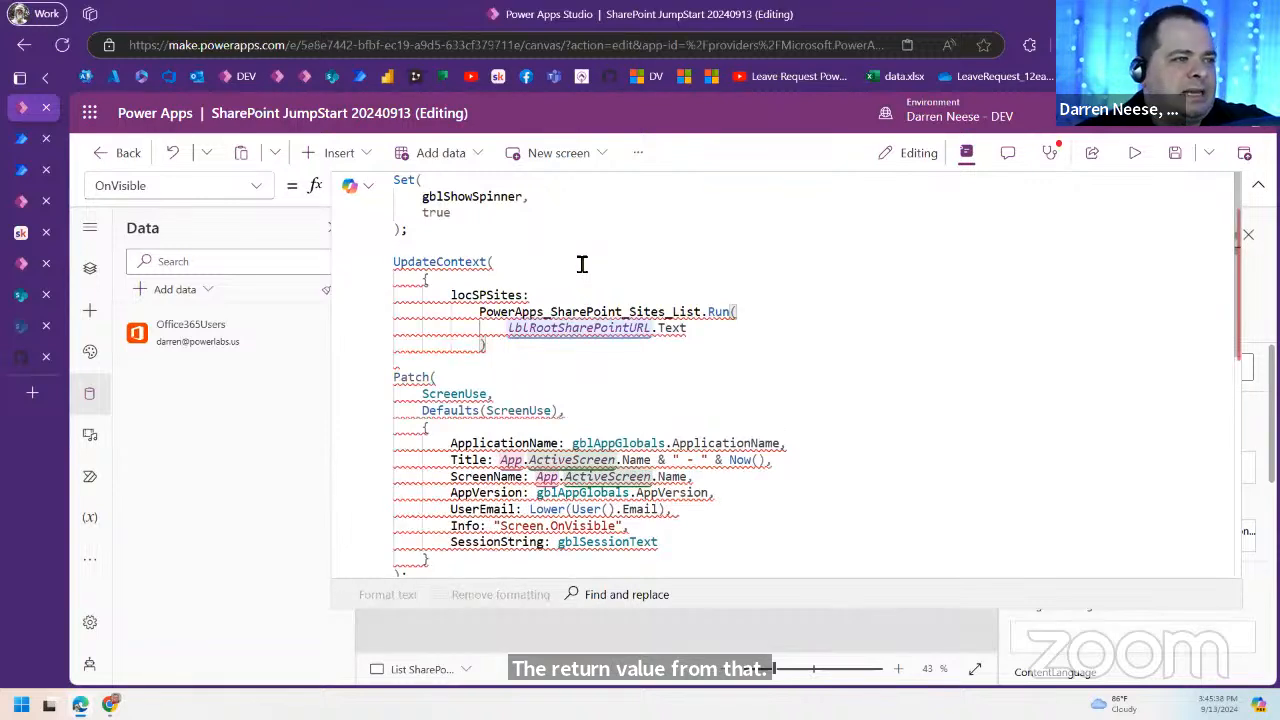
key(Return)
text(})
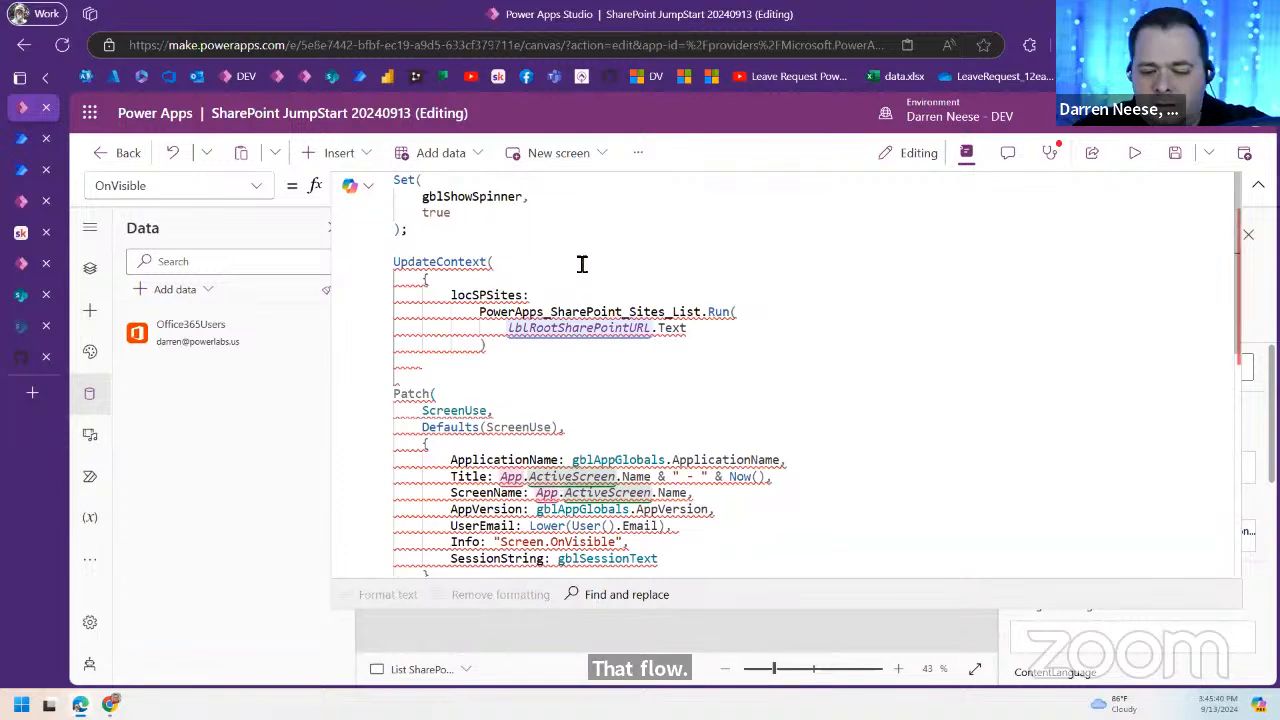
key(Return)
text();)
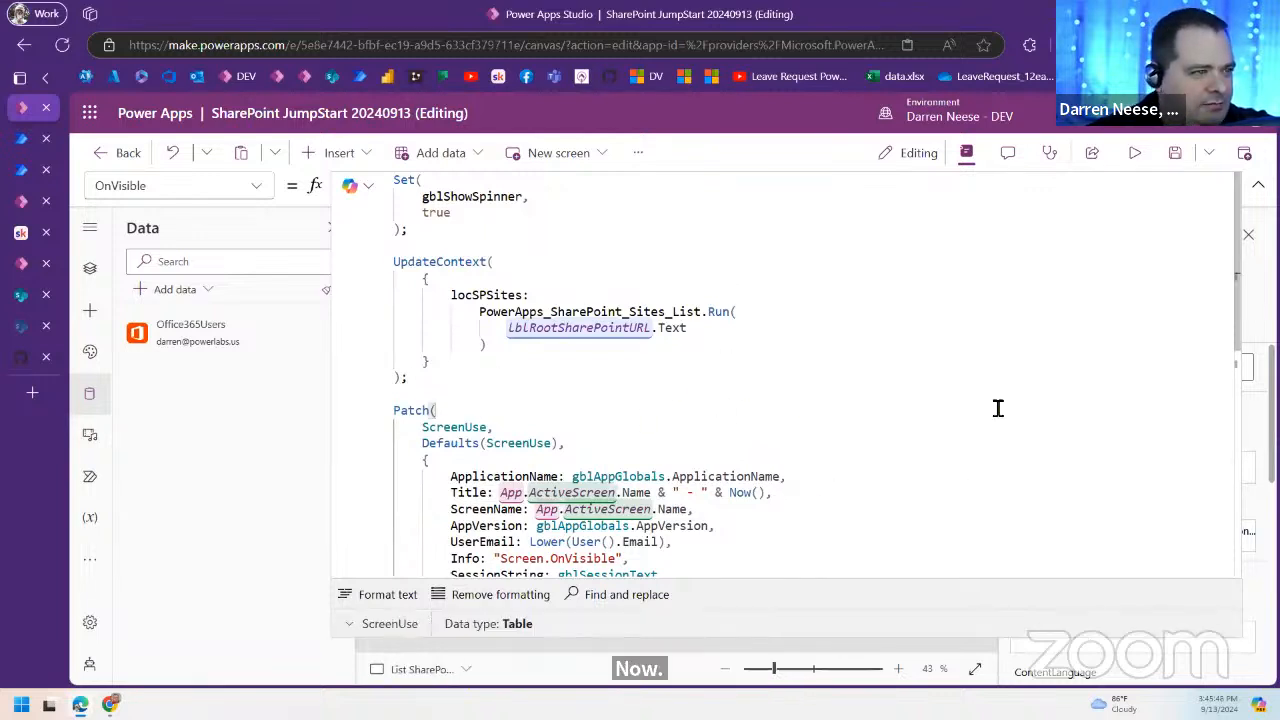
Step: Show the app's screen tree, select the locSPSites variable name in the OnVisible formula, and collapse the expanded formula editor
click(89, 268)
click(773, 326)
double_click(490, 295)
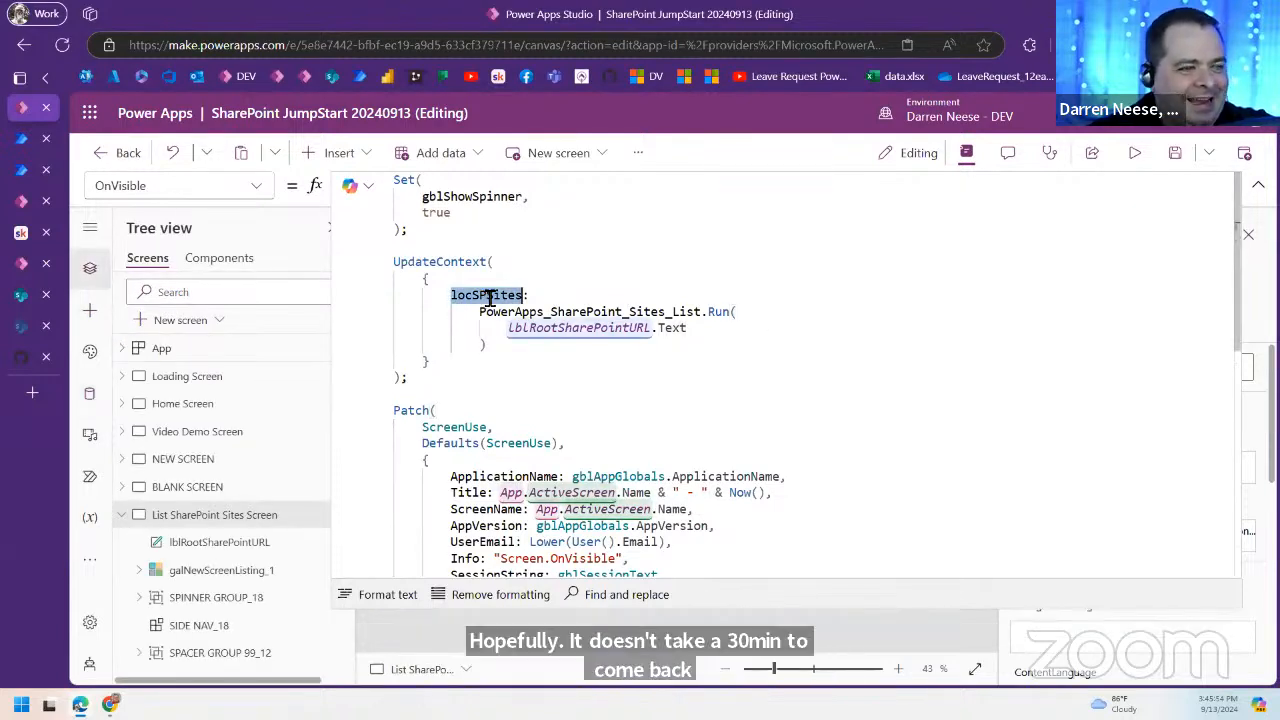
click(1258, 185)
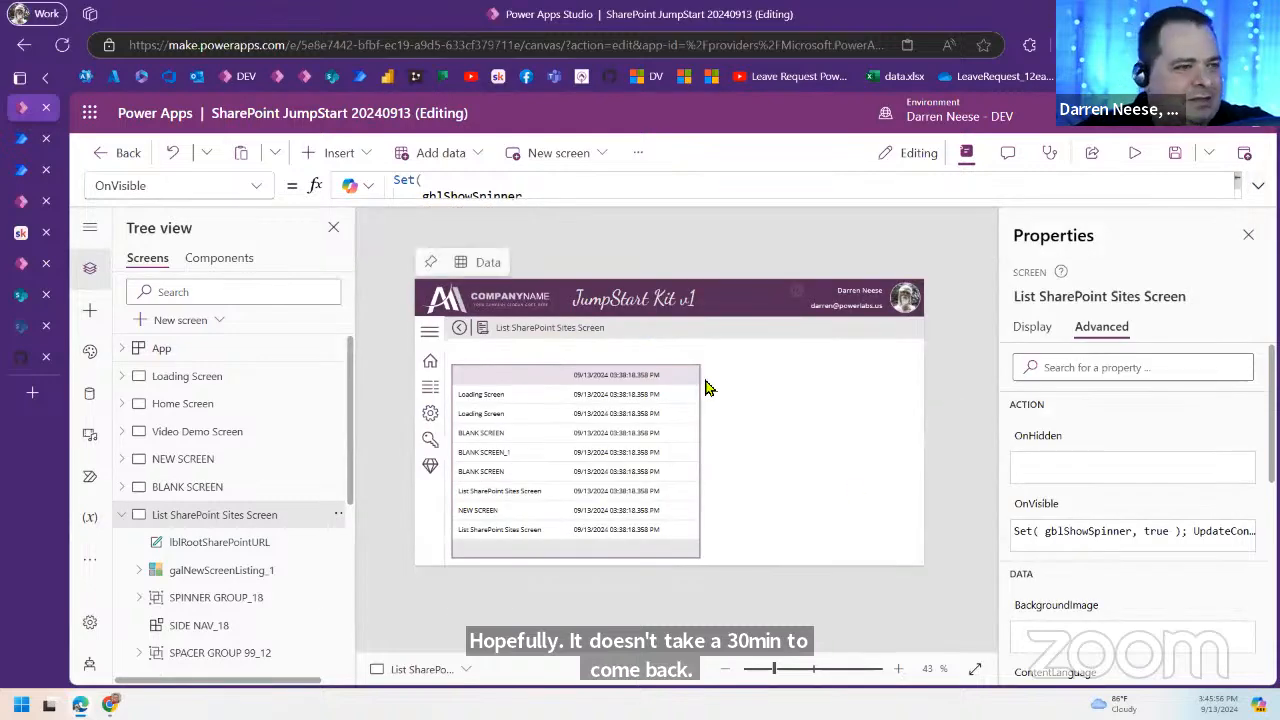
Step: Insert a text label on the List SharePoint Sites Screen and place it in the empty area beside the gallery
click(339, 152)
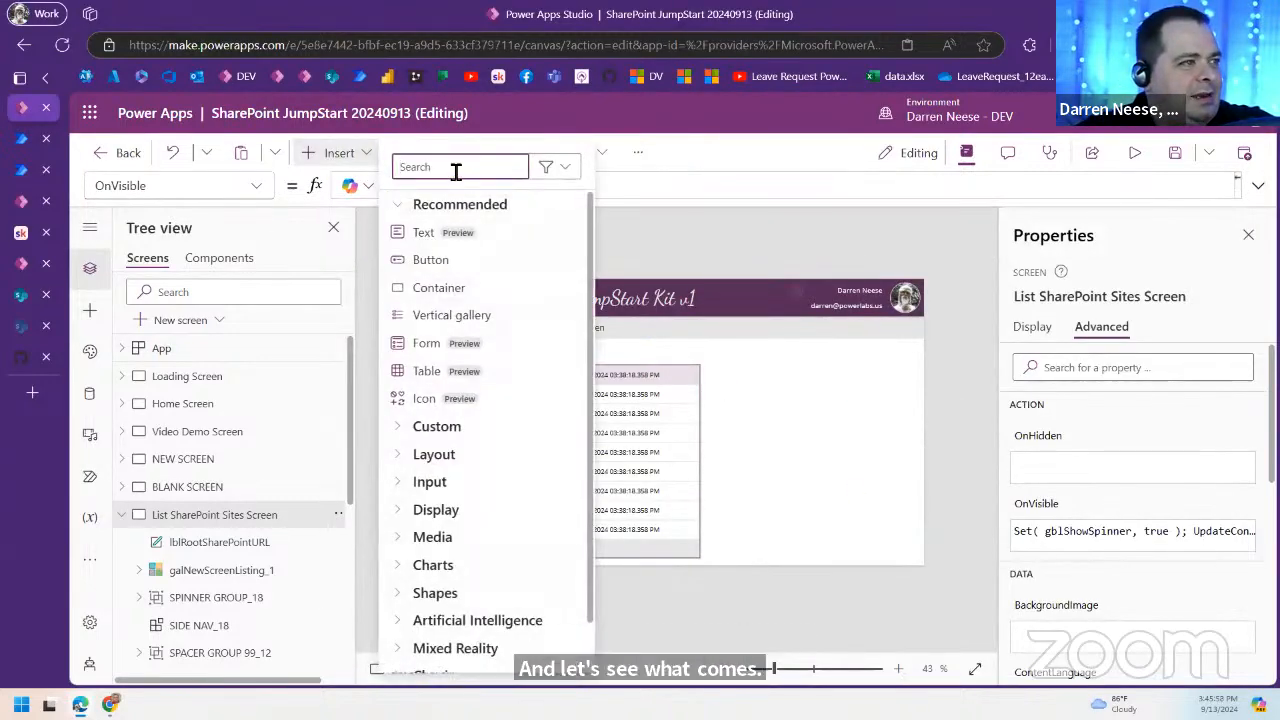
text(label)
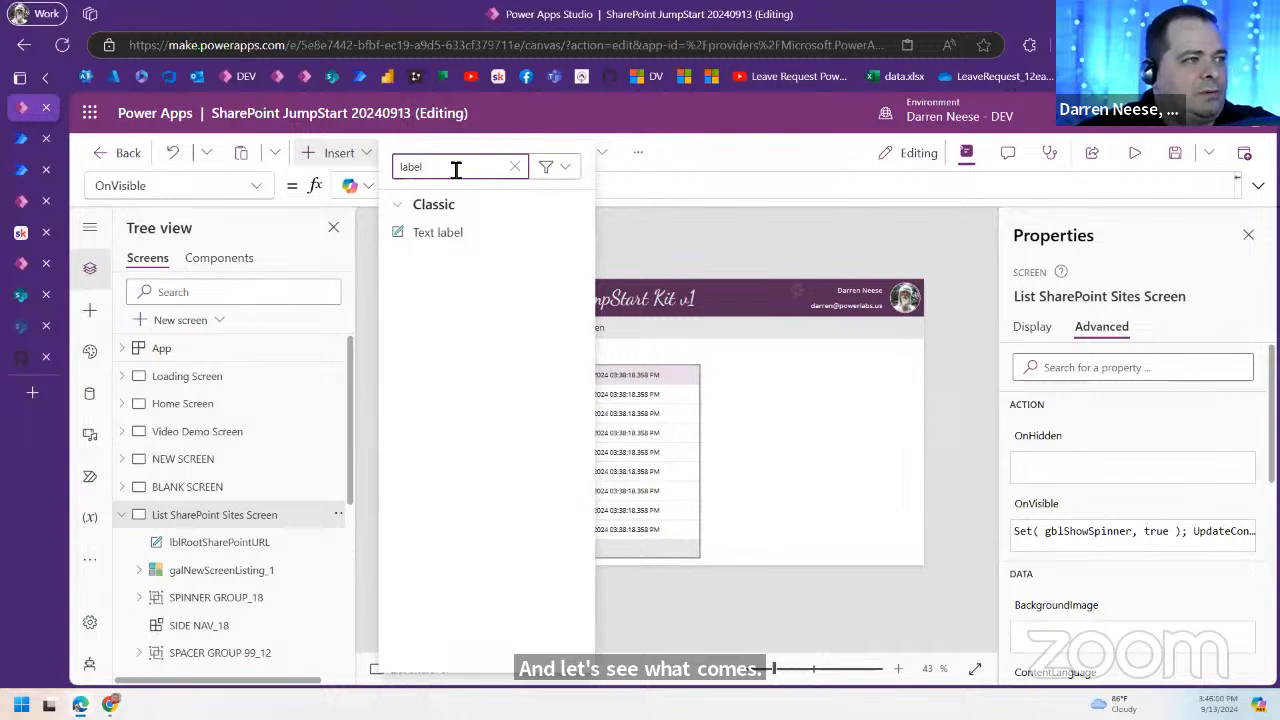
click(478, 233)
drag(457, 303, 794, 404)
drag(764, 380, 740, 360)
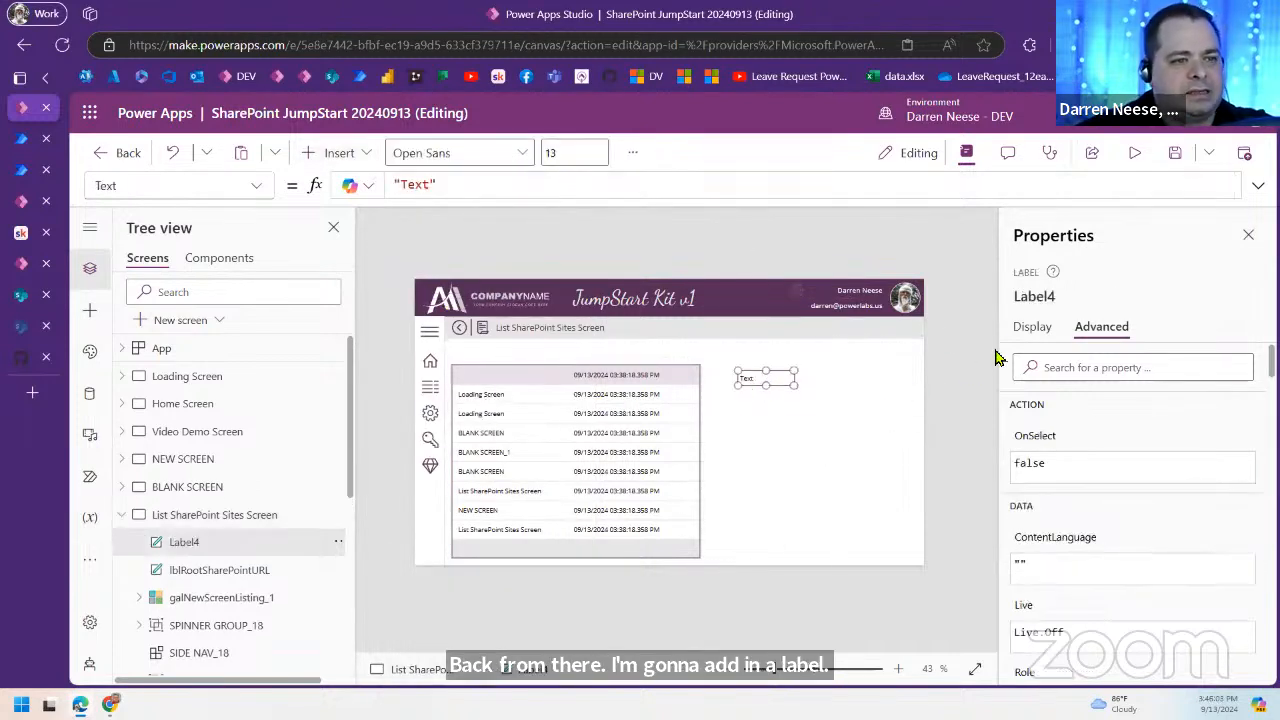
Step: Give the new label a border thickness of 2 and enlarge it to about 366 wide by 330 high
scroll(1183, 515, down, 5)
click(1185, 533)
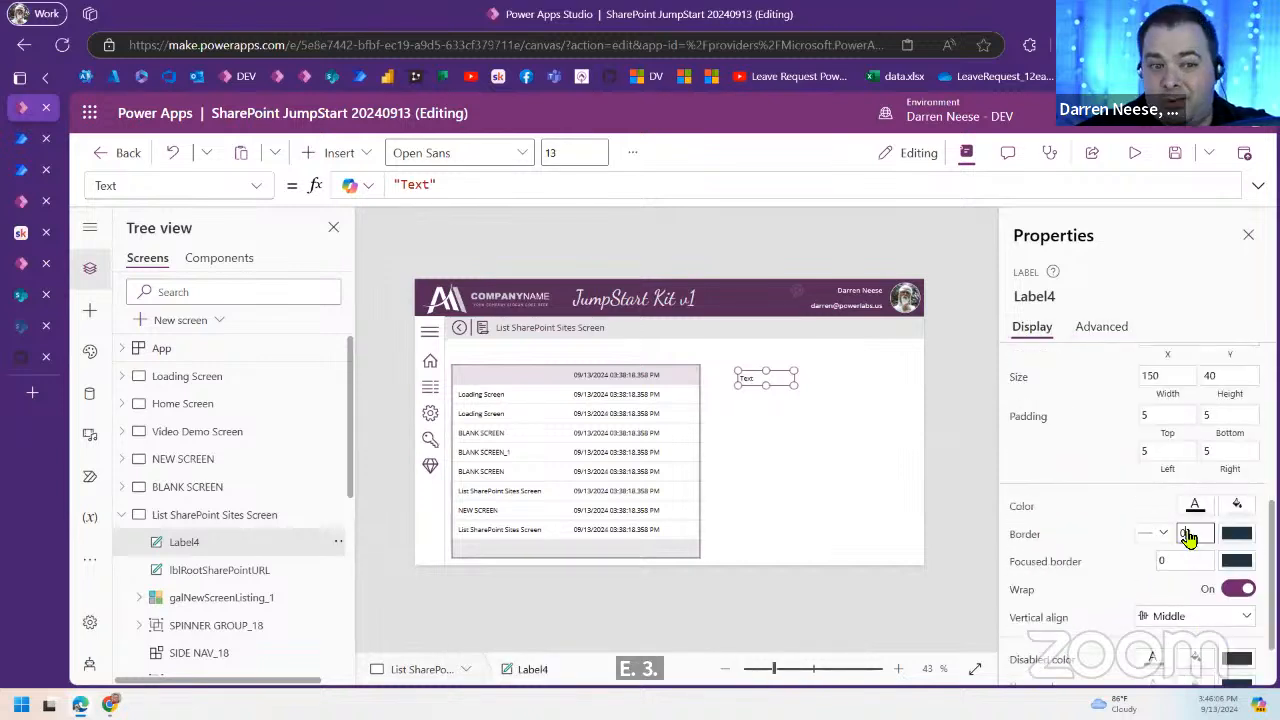
text(2)
drag(797, 387, 876, 492)
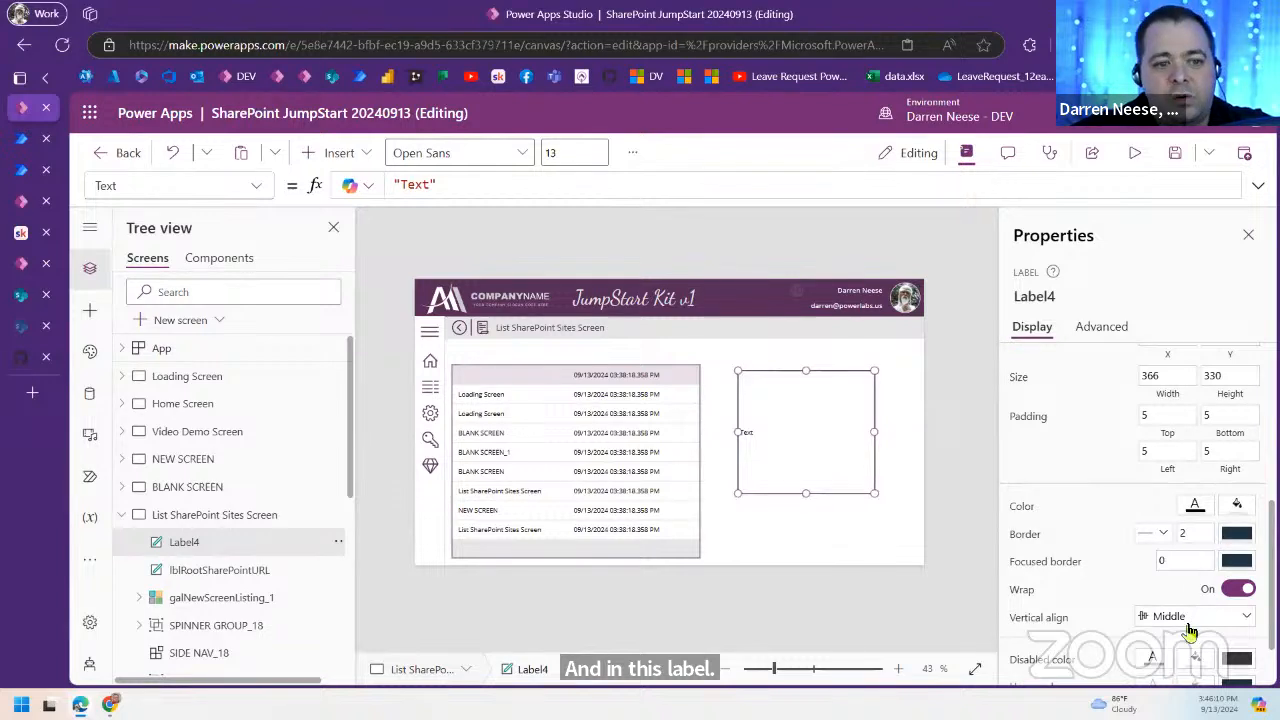
Step: Fill the label with light orange and move it closer to the gallery, to about X 802, Y 230
click(1240, 512)
click(1121, 436)
drag(802, 433, 770, 415)
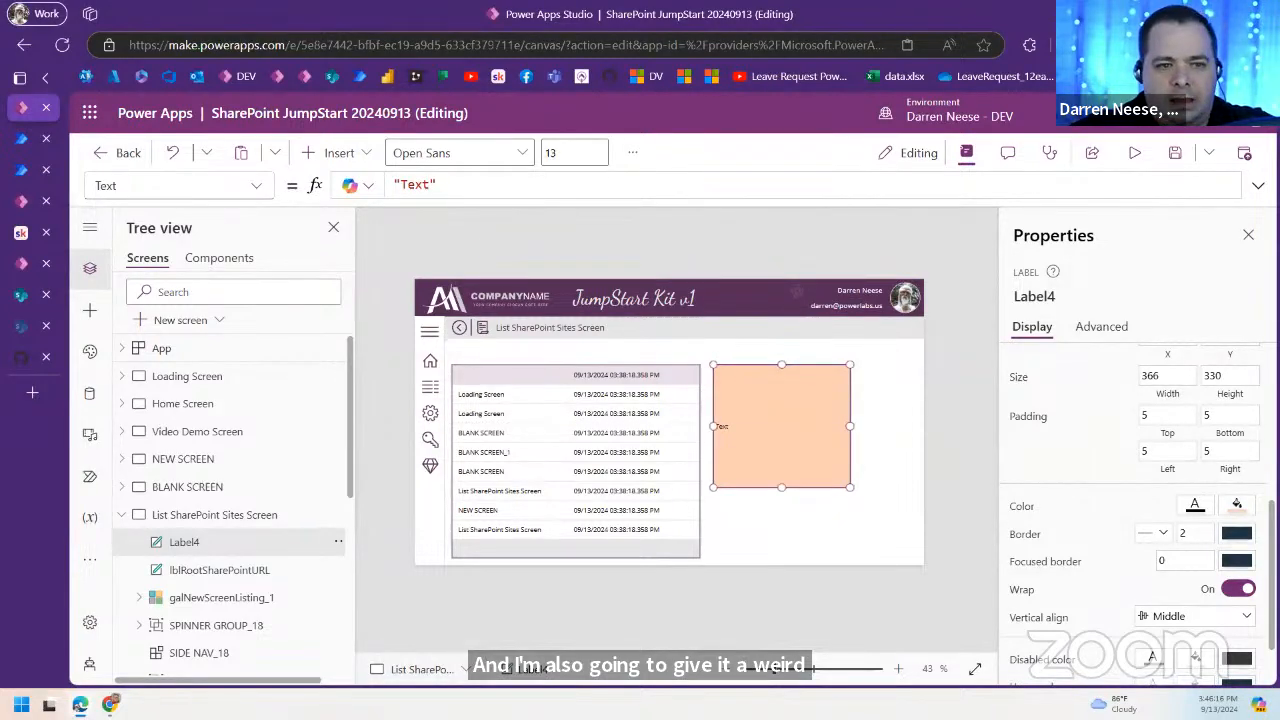
Step: Set the label's overflow to Scroll
scroll(1197, 620, down, 2)
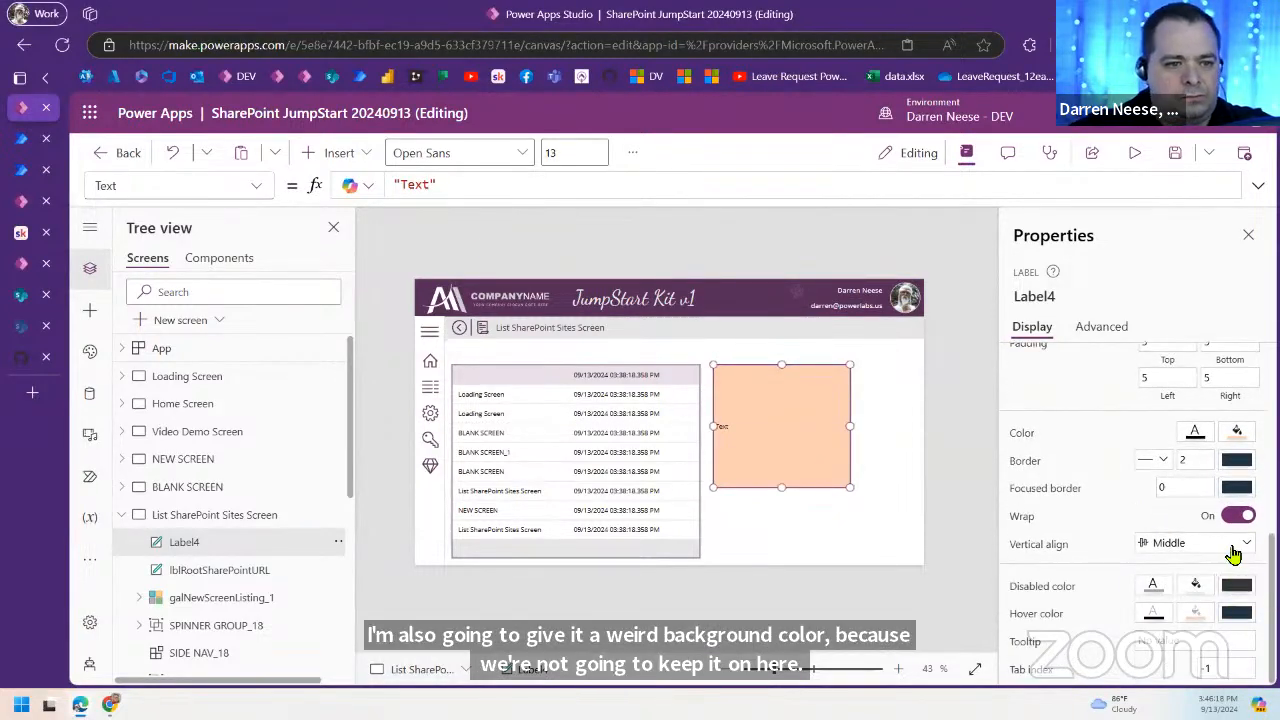
scroll(1120, 528, up, 6)
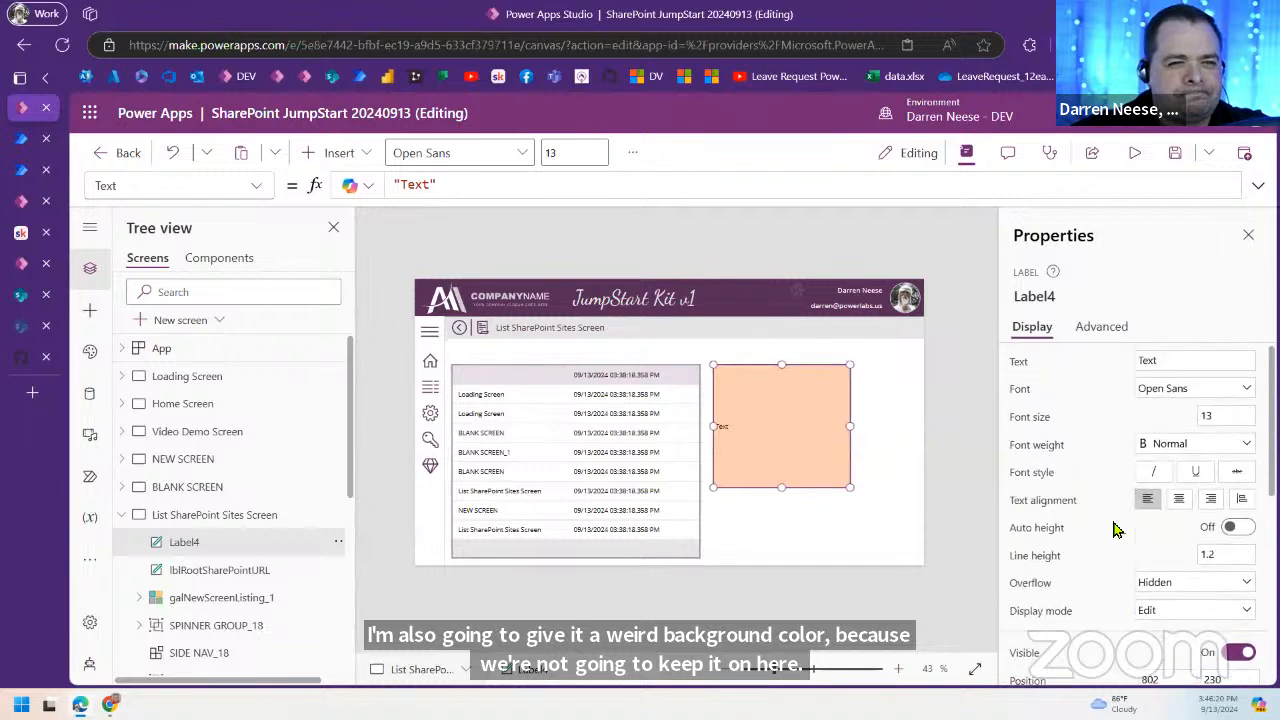
click(1240, 587)
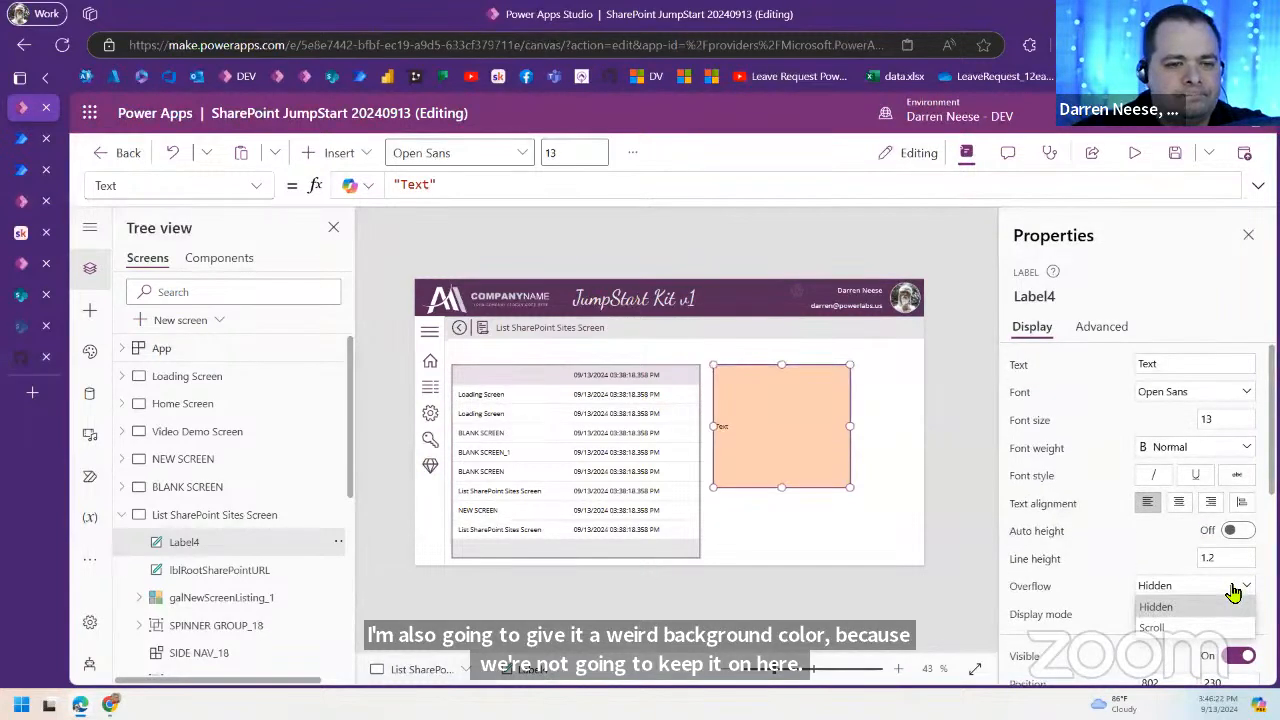
click(1182, 628)
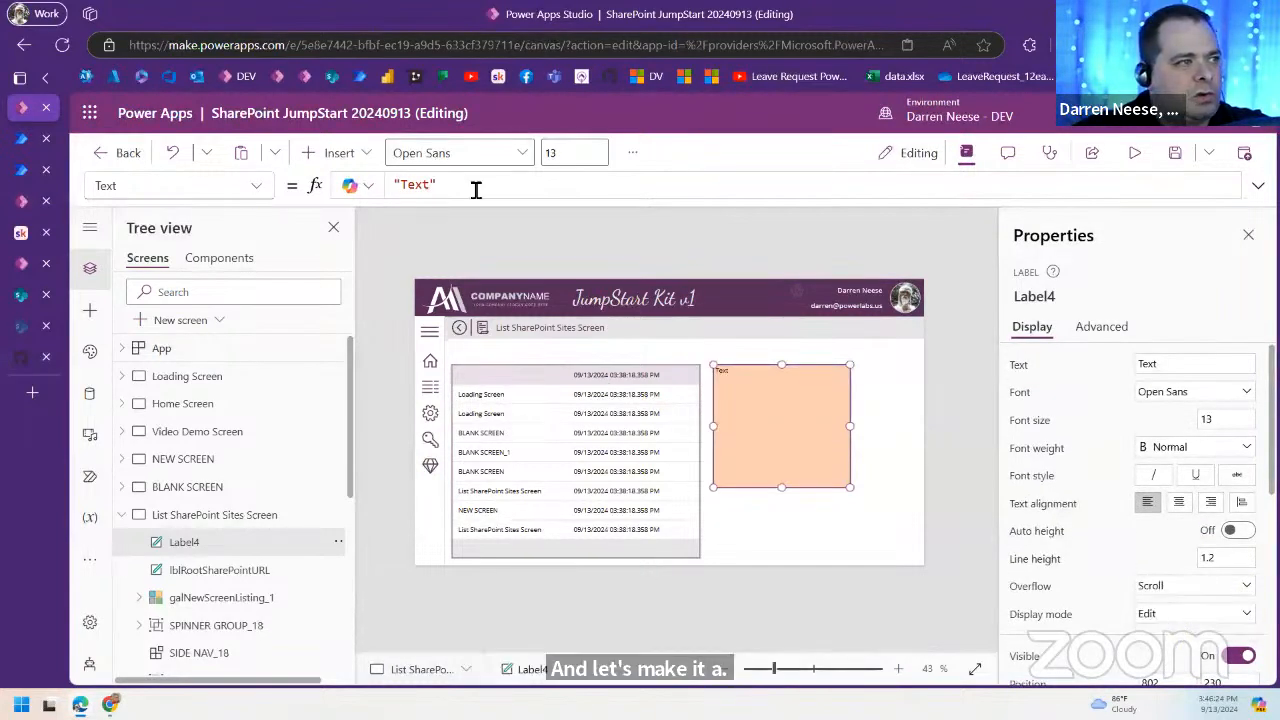
Step: Replace the label's Text formula with the locSPSites variable
click(420, 185)
double_click(413, 187)
drag(440, 185, 386, 191)
text(locSPSites)
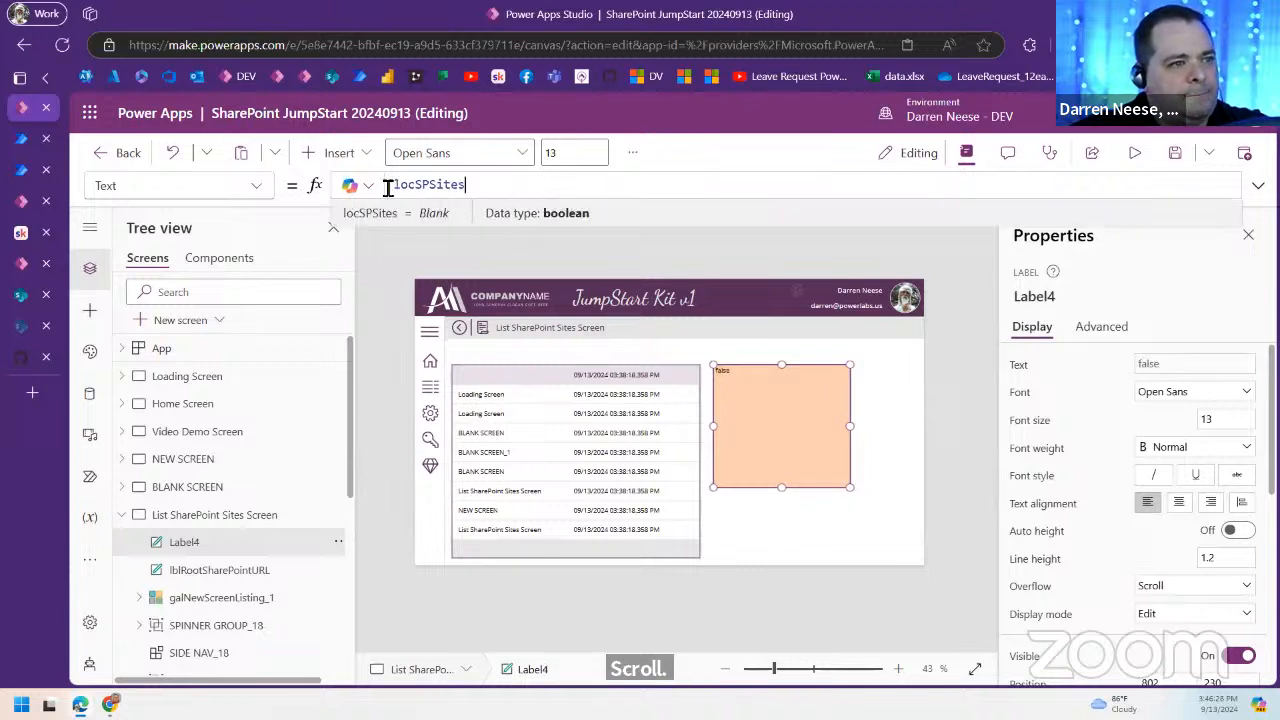
click(785, 428)
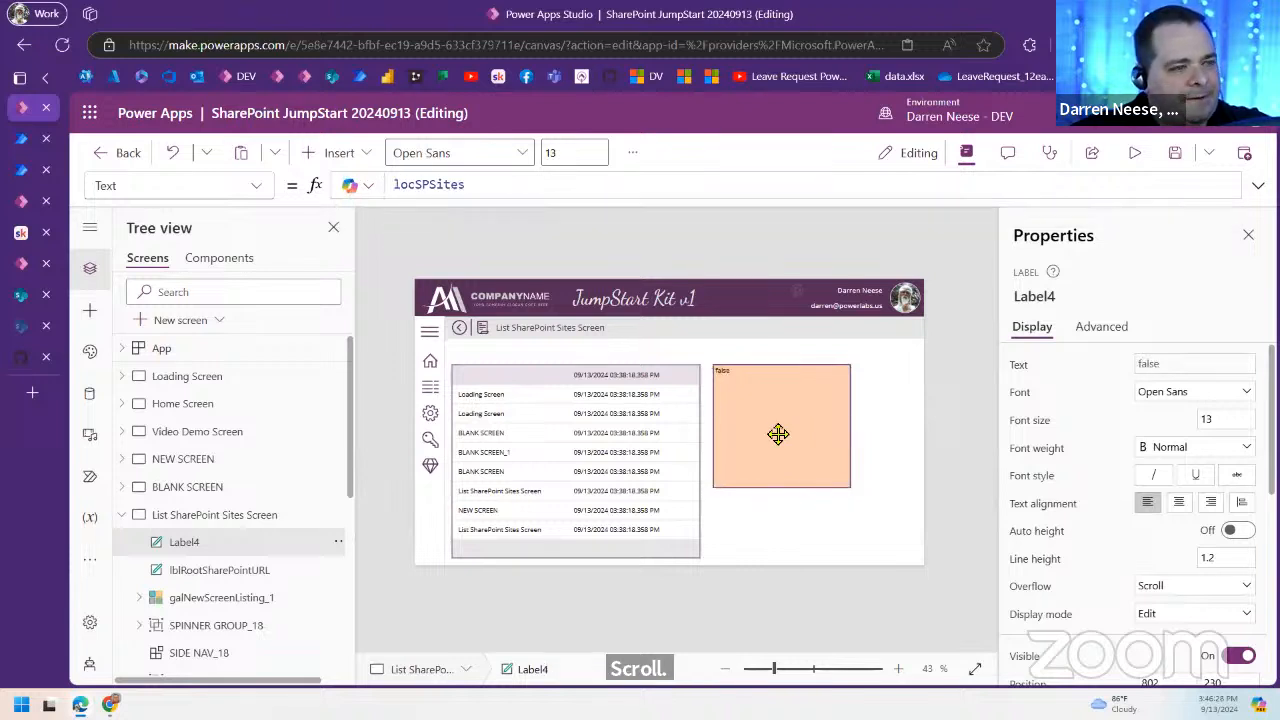
Step: Visit BLANK SCREEN and return to the List SharePoint Sites Screen to trigger its OnVisible, and enlarge the orange label
click(221, 490)
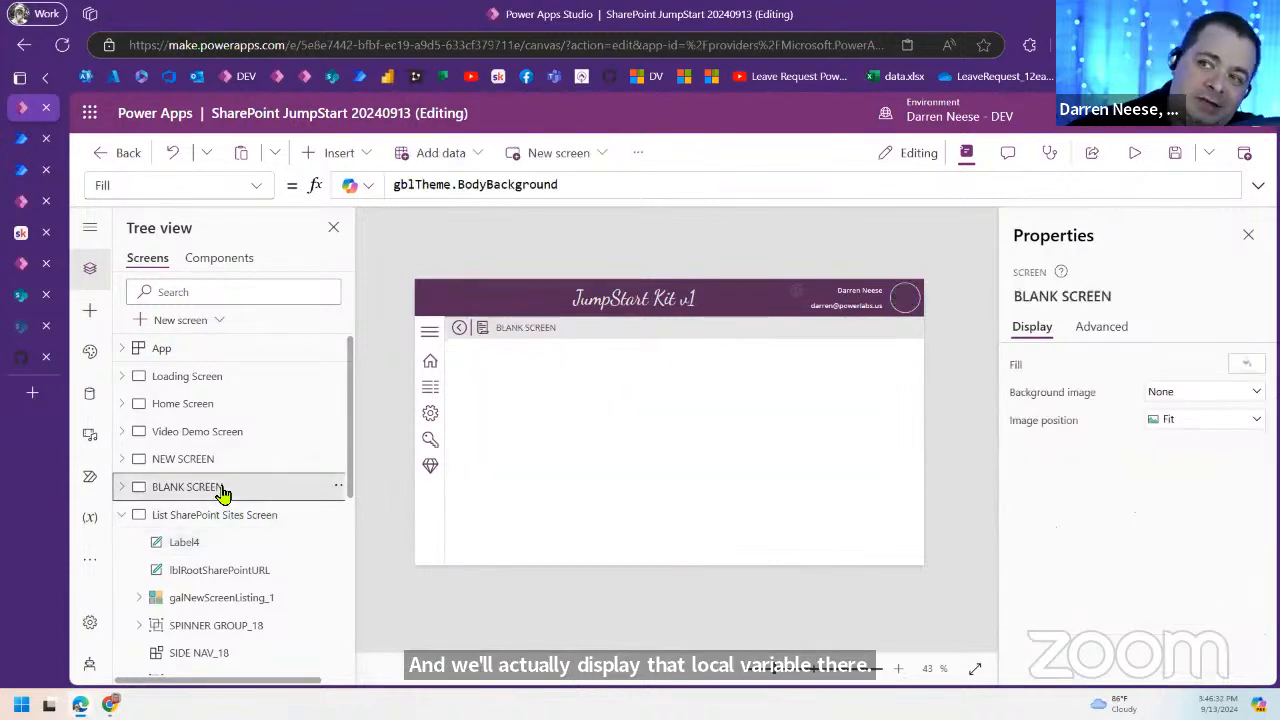
click(257, 517)
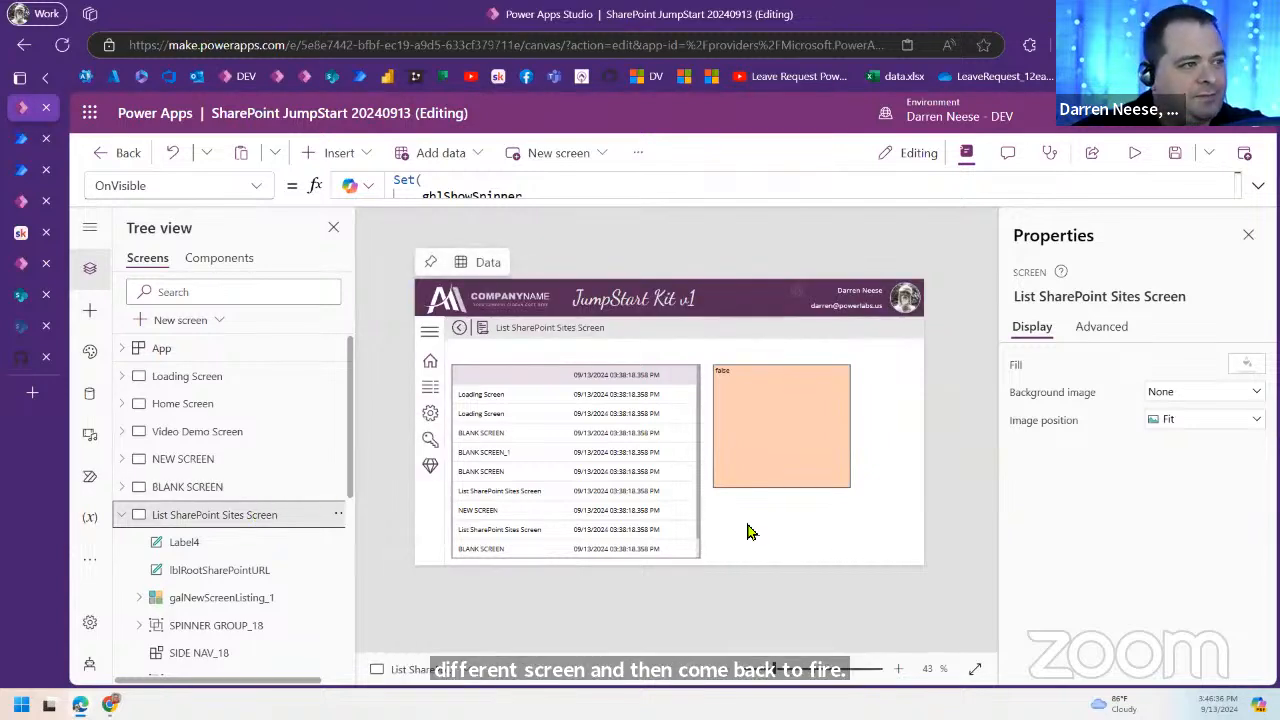
click(776, 433)
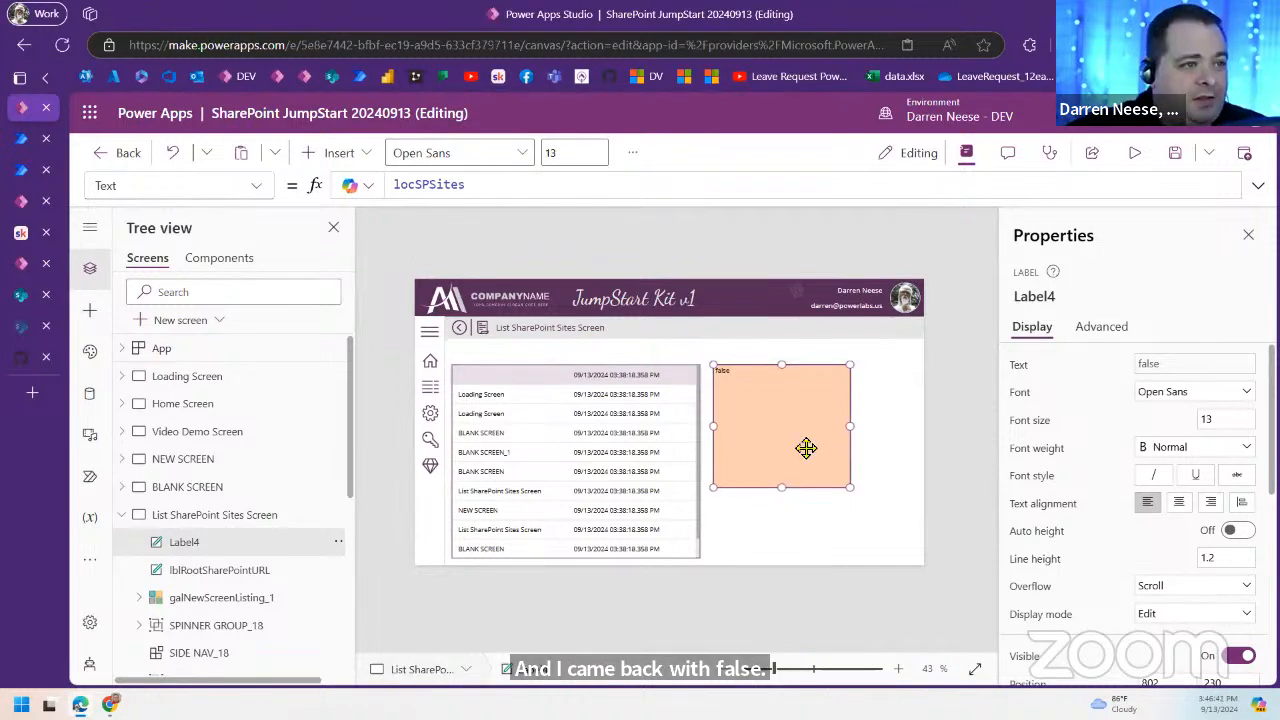
drag(852, 492, 886, 534)
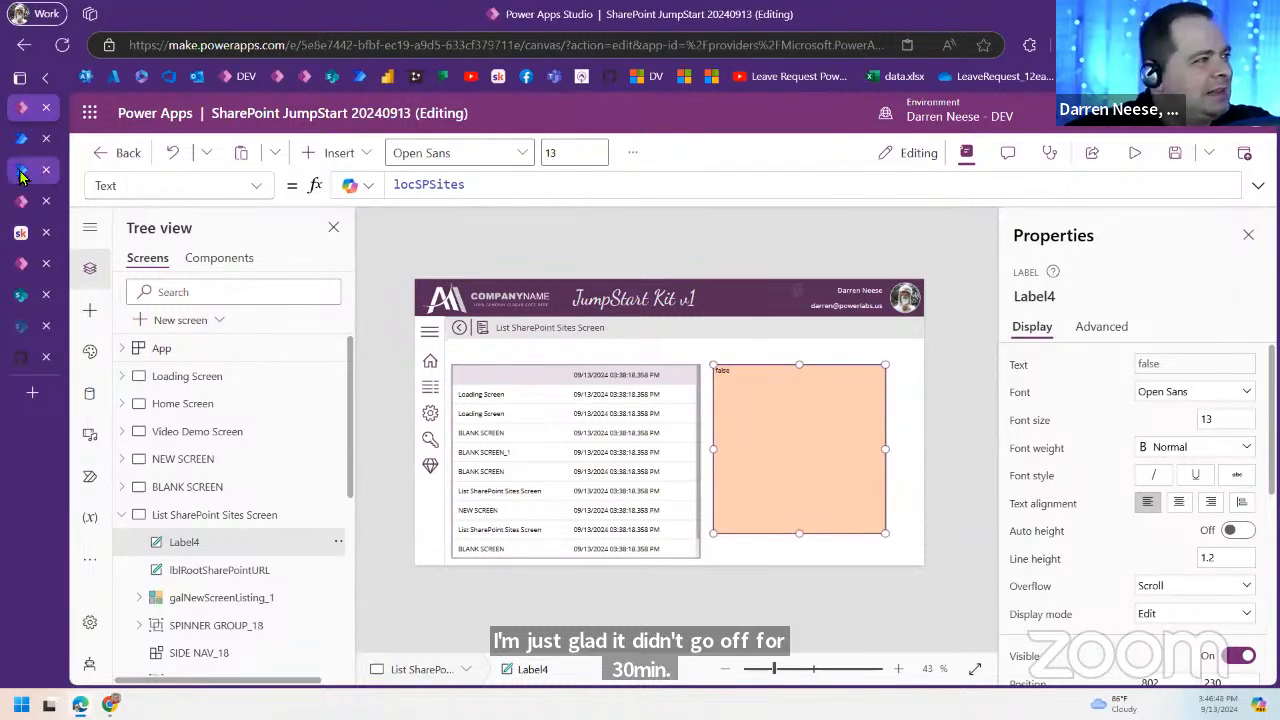
Step: Examine the List SharePoint Sites Screen's OnVisible formula in the expanded editor, checking the locSPSites assignment and the flow call
mouse_move(22, 174)
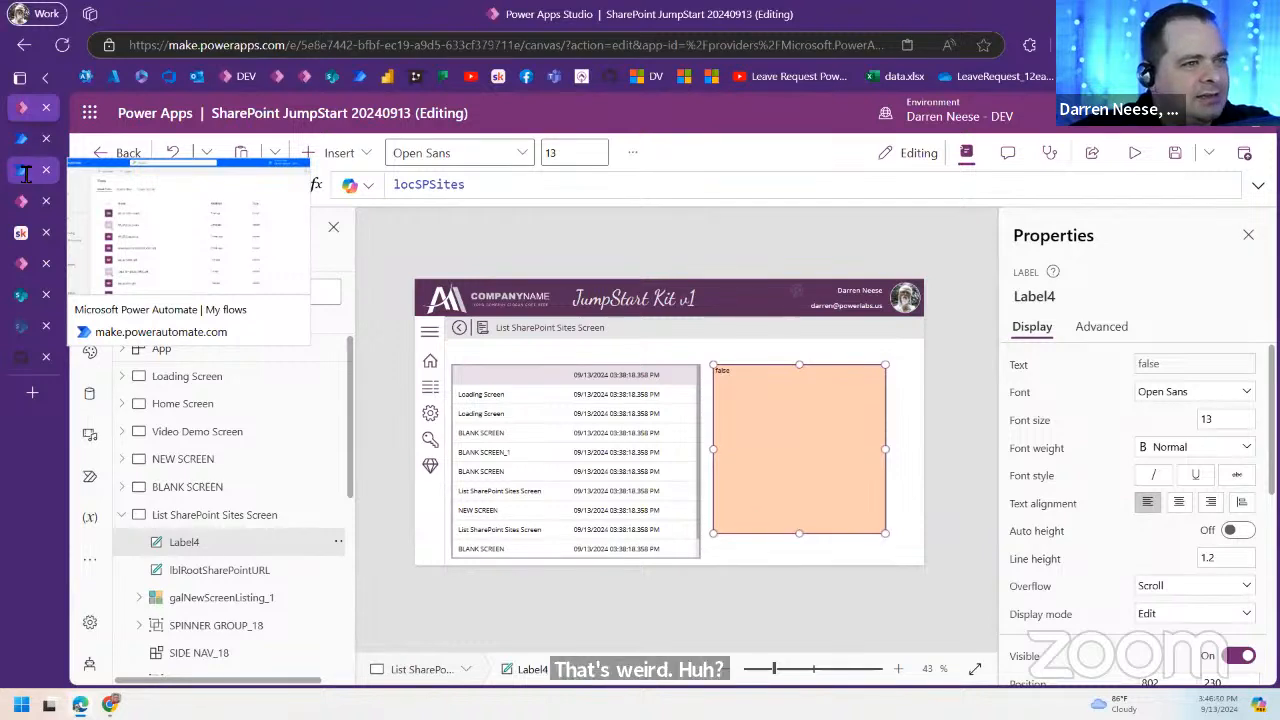
click(258, 518)
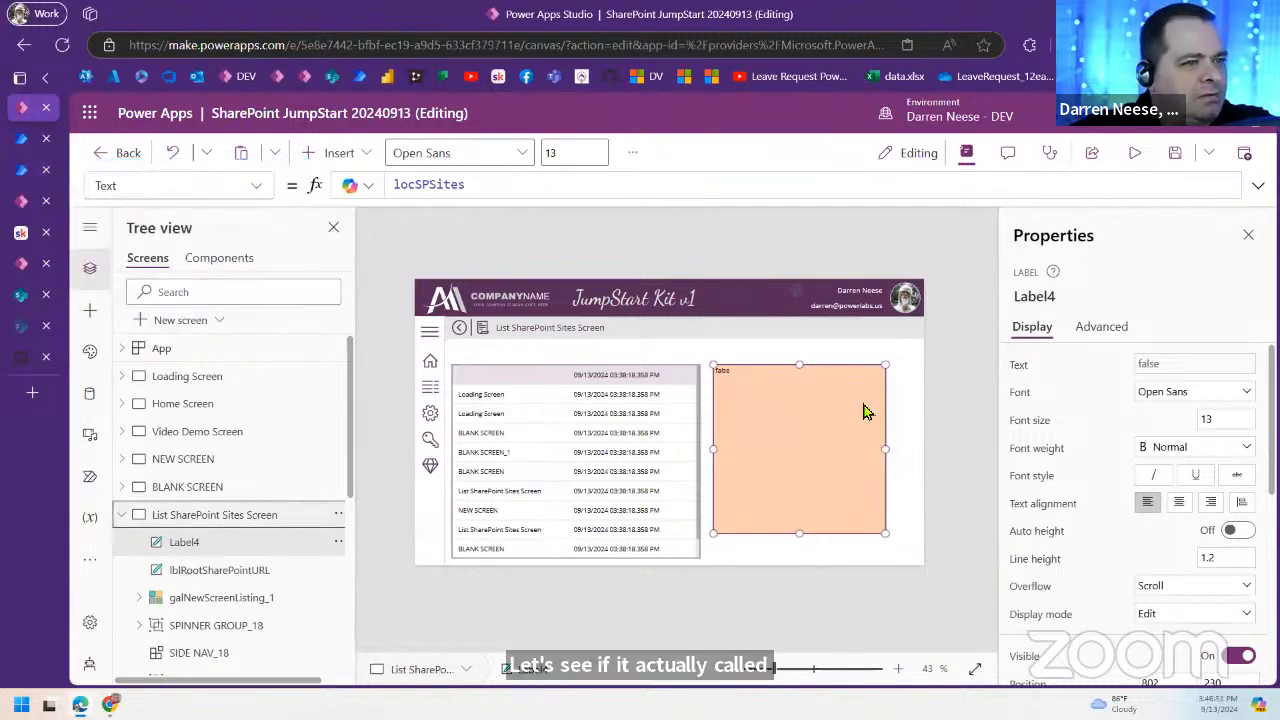
click(1118, 337)
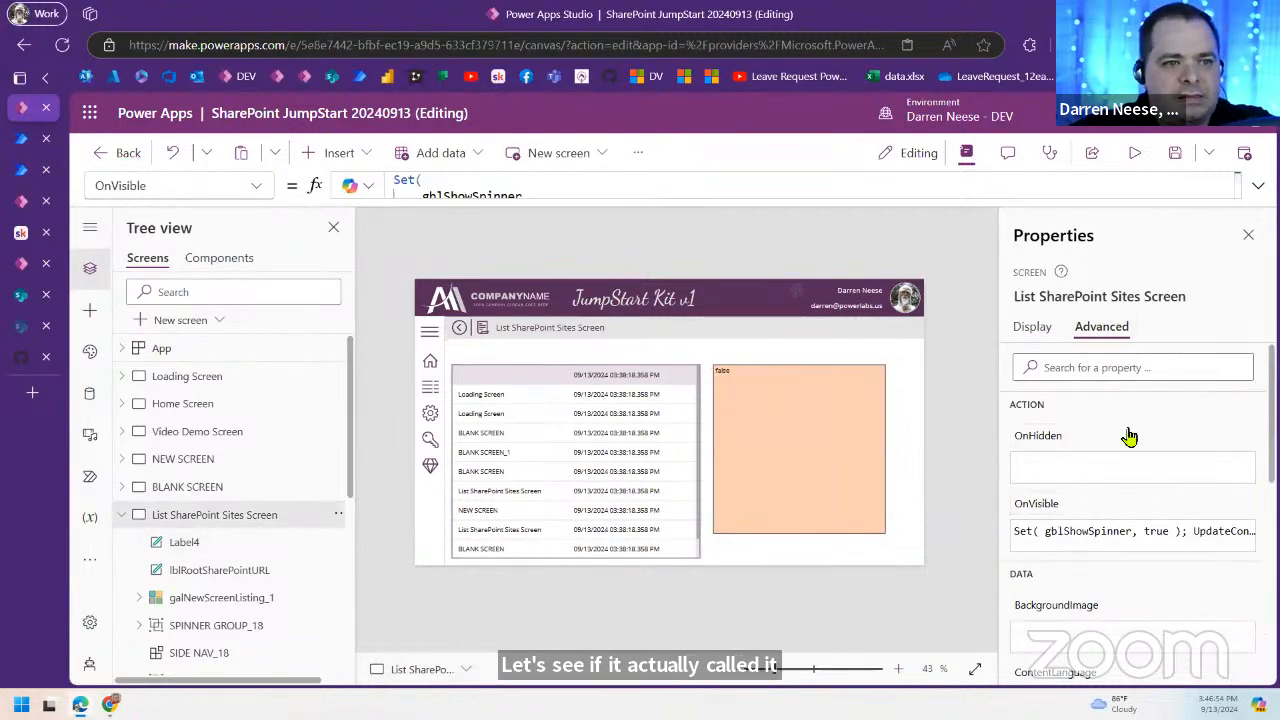
click(1257, 185)
double_click(500, 297)
drag(791, 607, 798, 470)
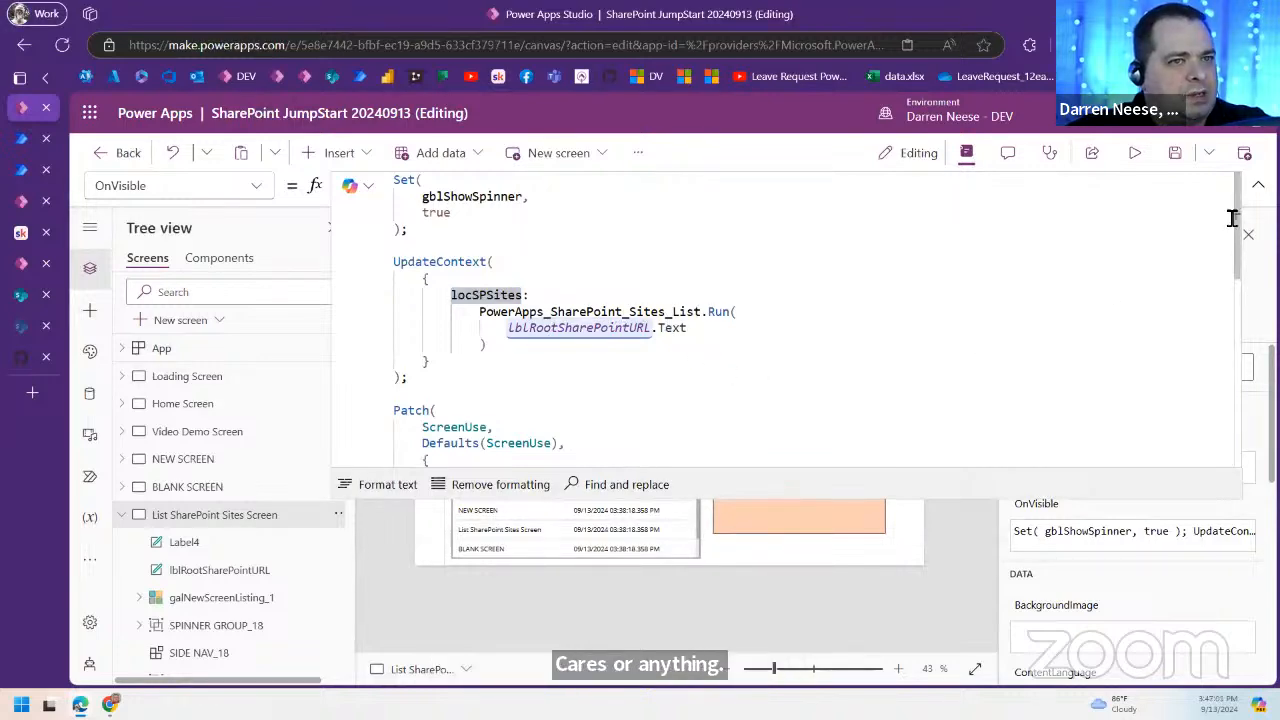
Step: Switch to Power Automate and open the latest run of the PowerApps_SharePoint_Sites_List flow from its run history
click(28, 170)
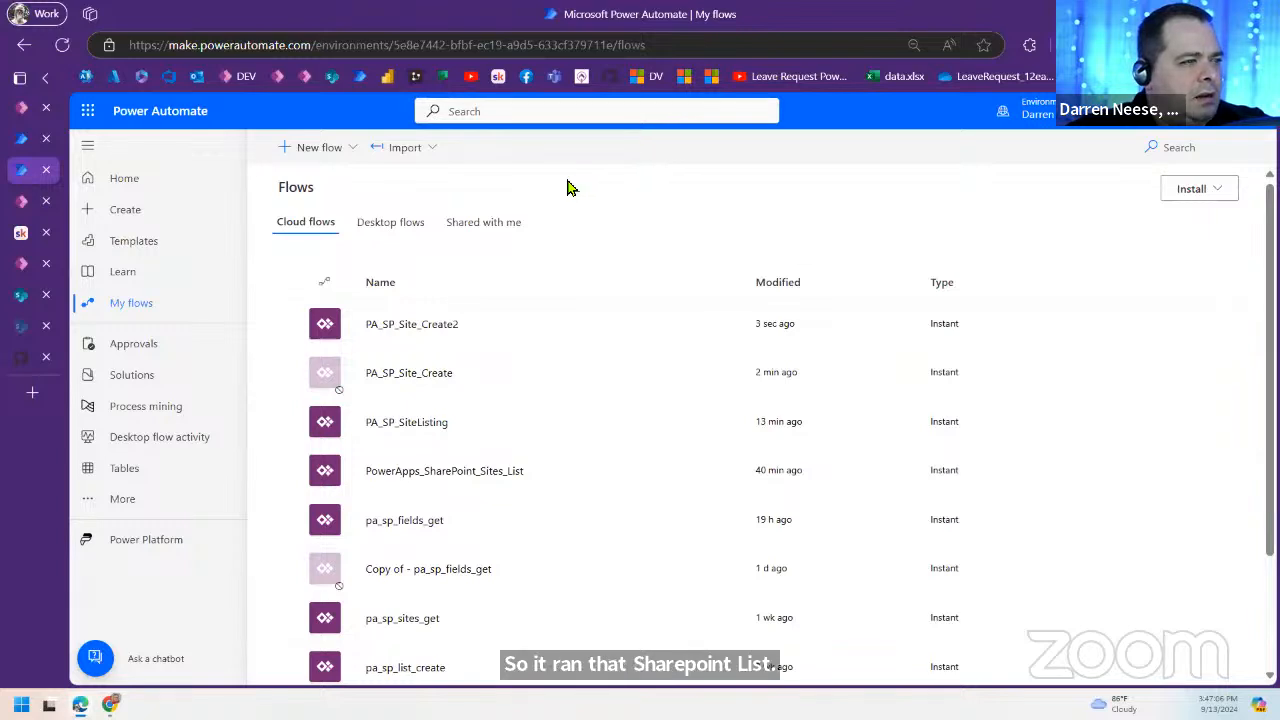
click(425, 474)
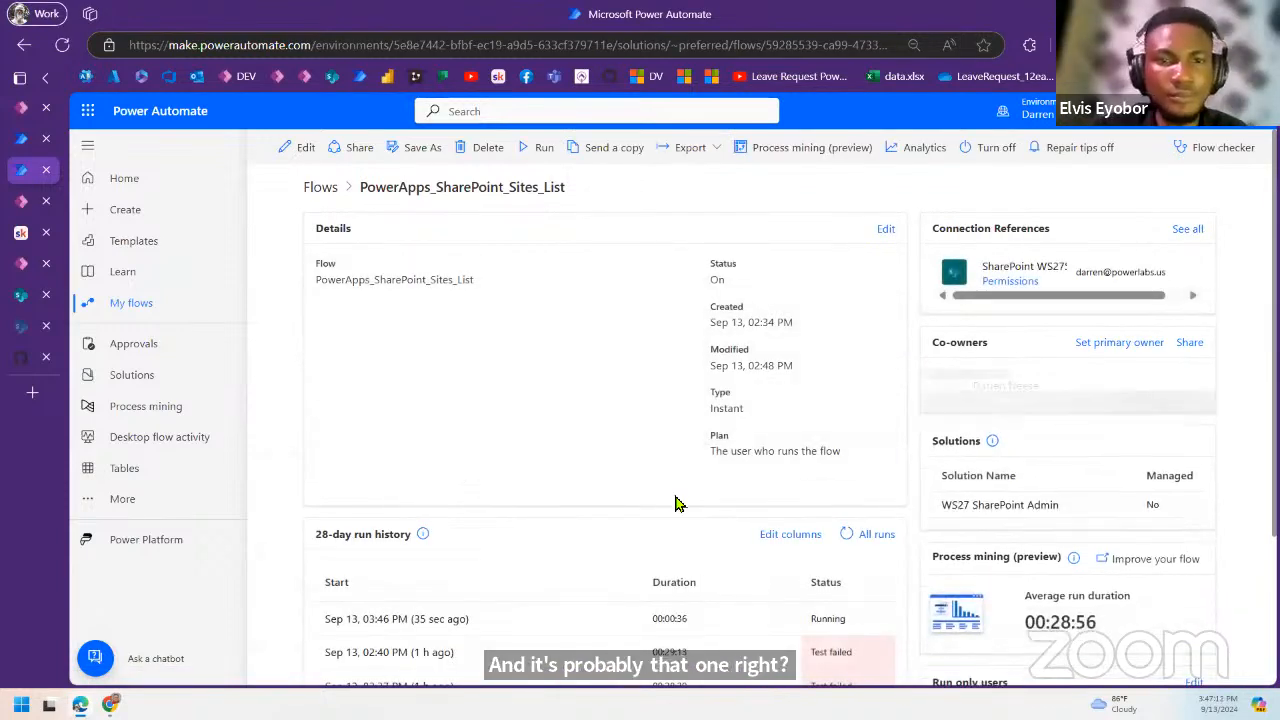
scroll(688, 502, down, 2)
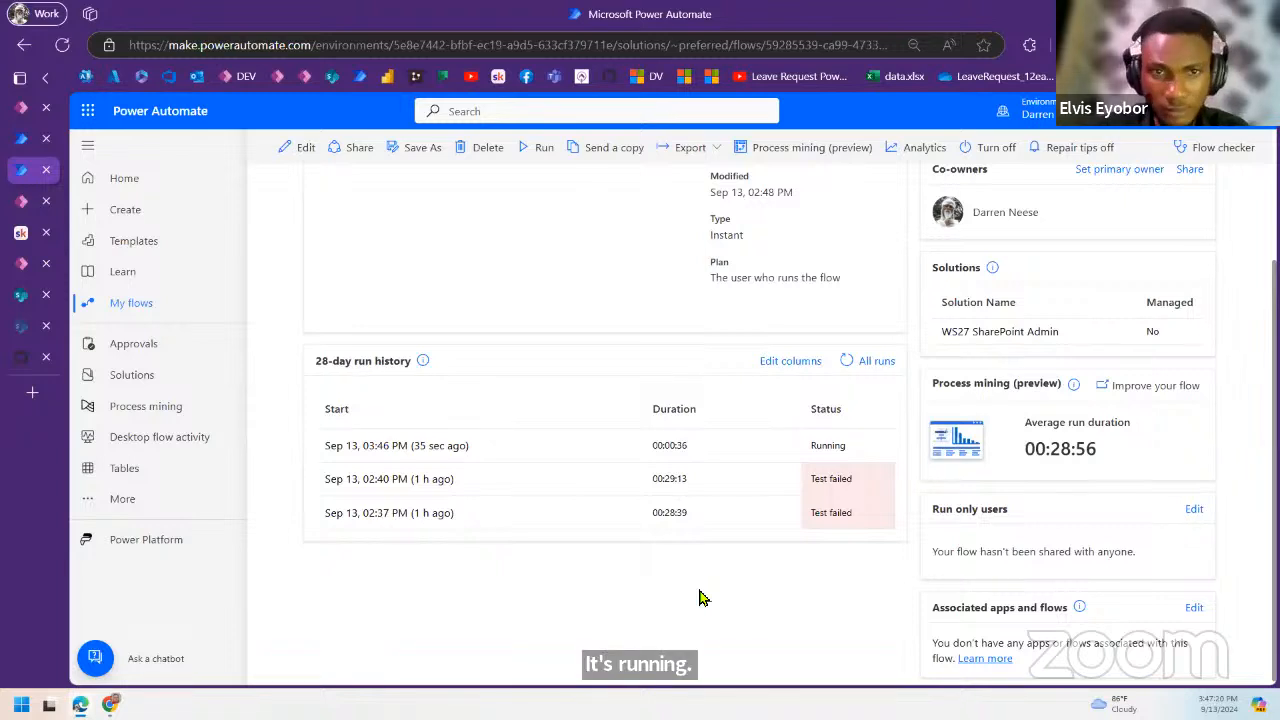
click(428, 446)
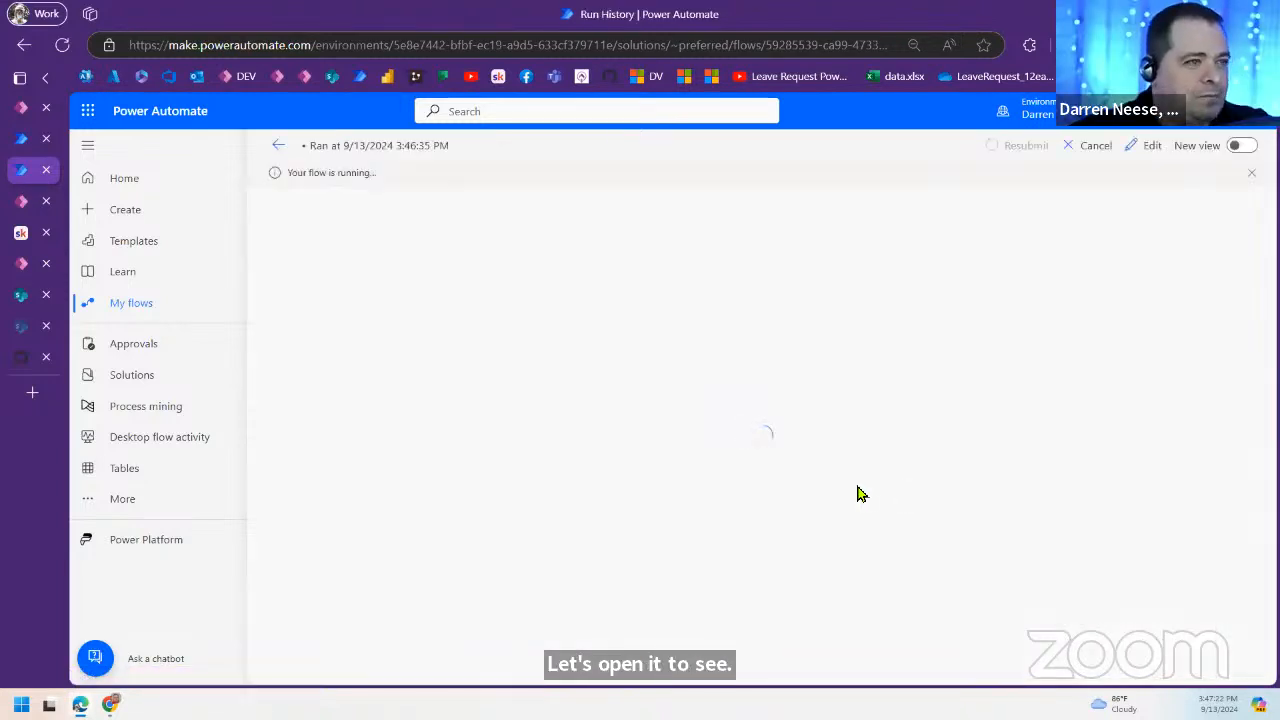
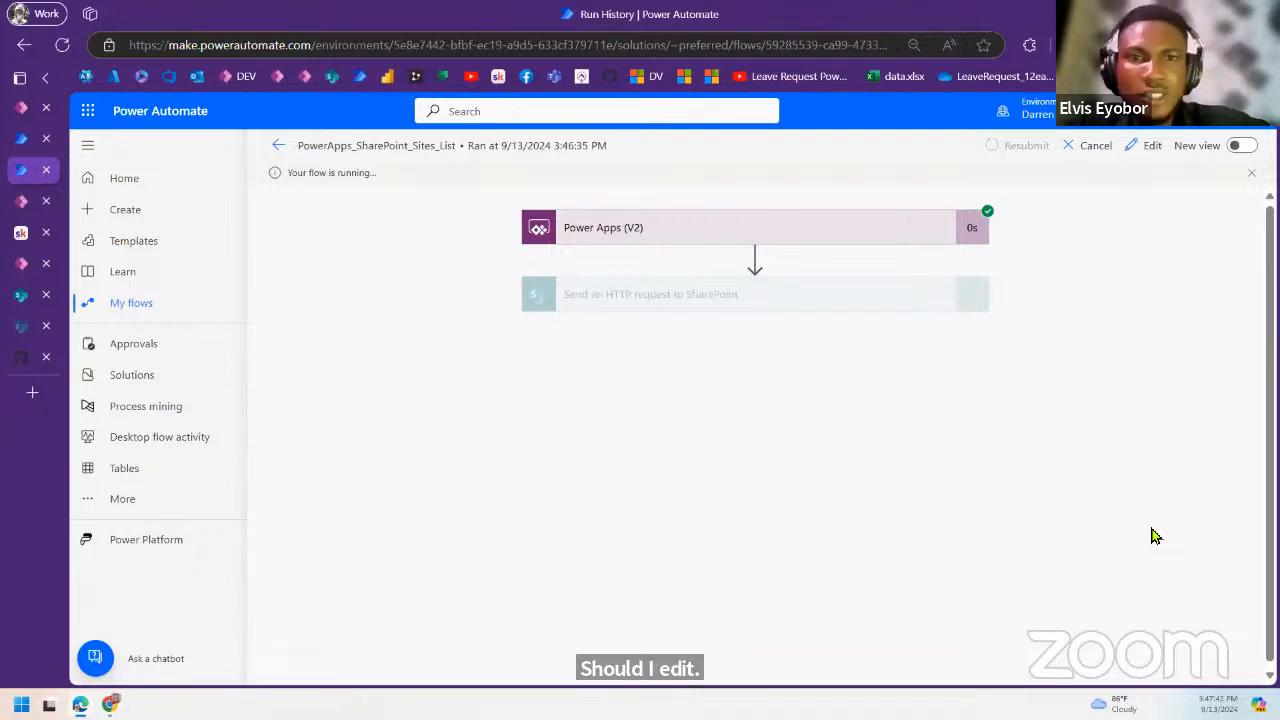
Step: Return to the list of cloud flows and show the available actions for the PA_SP_Site_Create flow
click(278, 146)
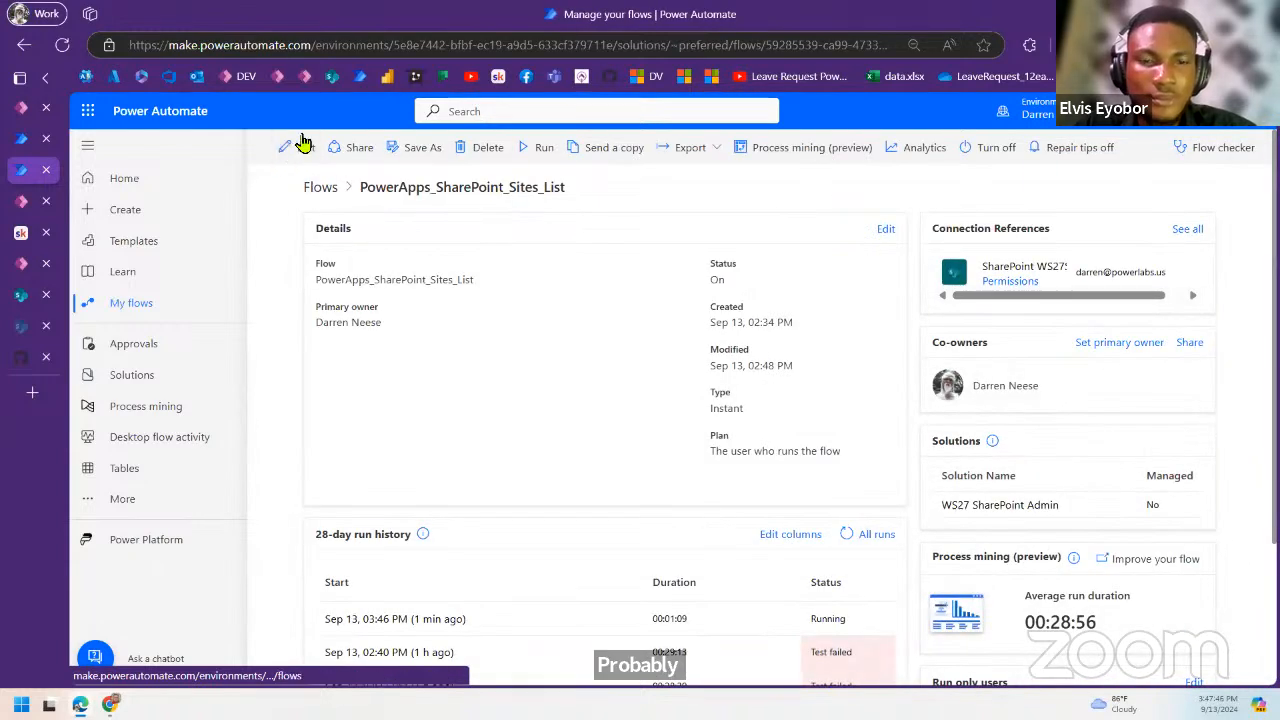
click(318, 187)
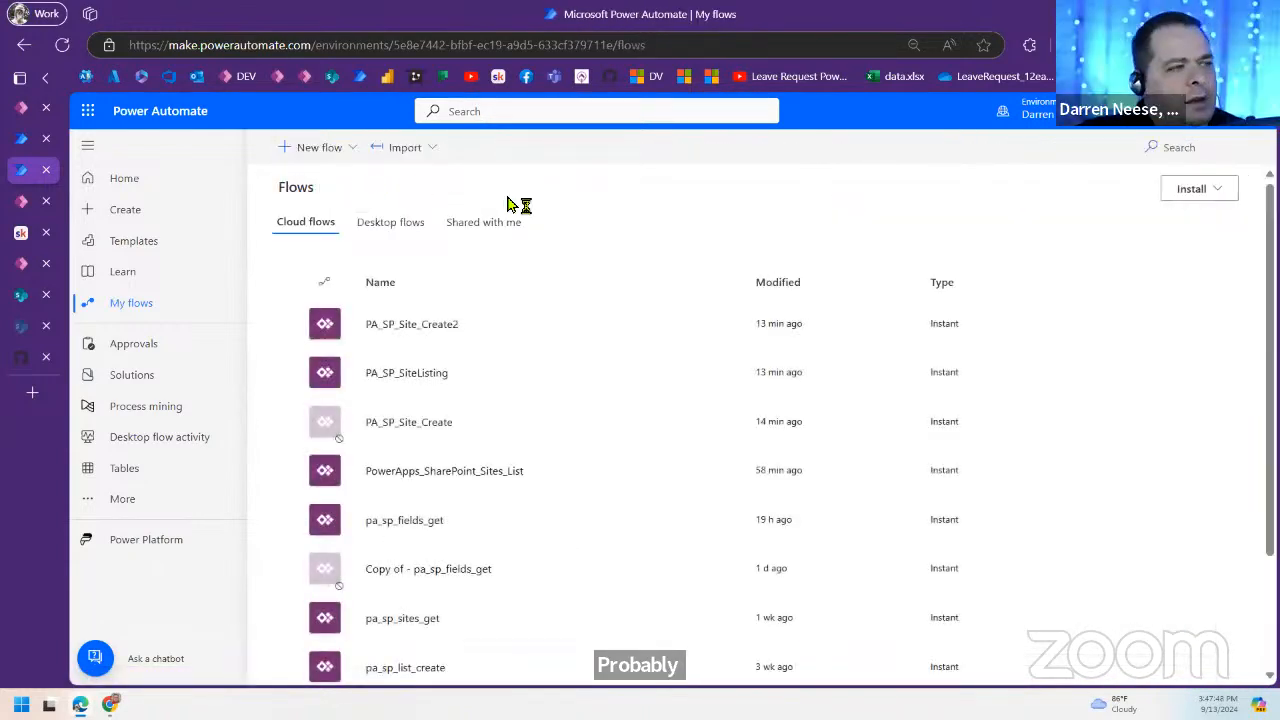
mouse_move(445, 420)
click(733, 424)
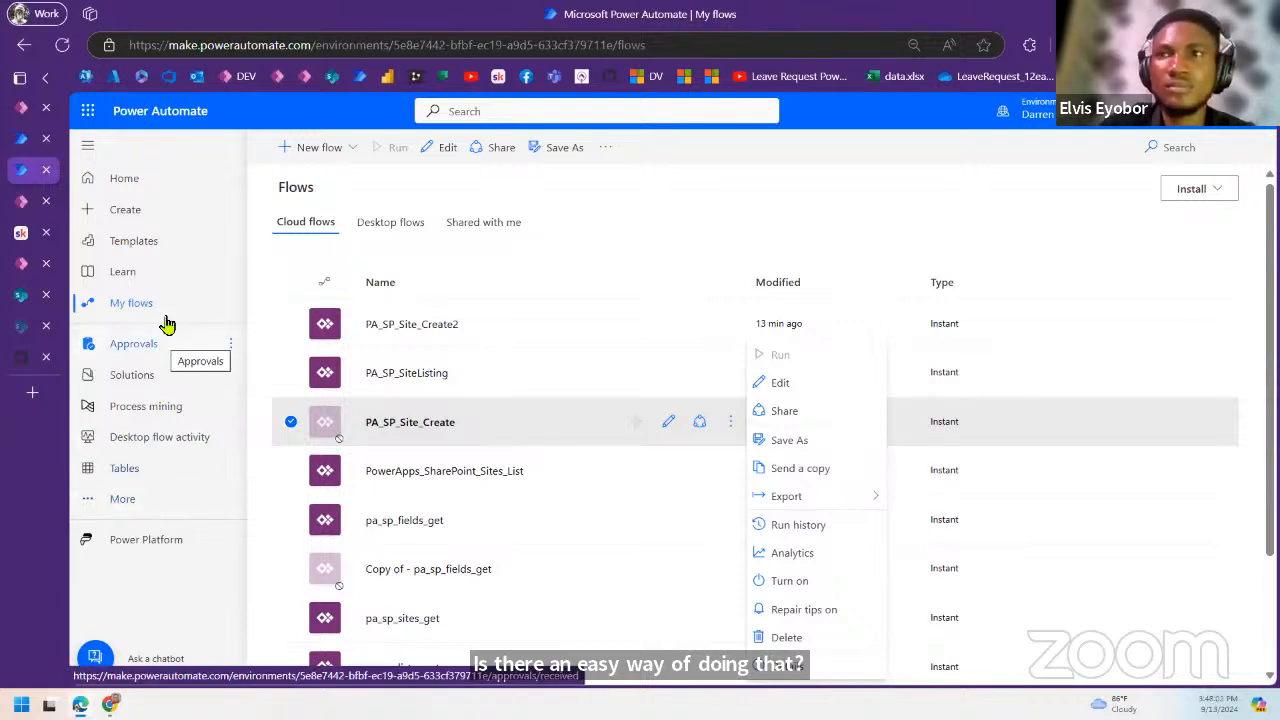
Step: Switch back to Power Apps Studio, show the flows in the app and collapse the expanded formula editor
click(20, 143)
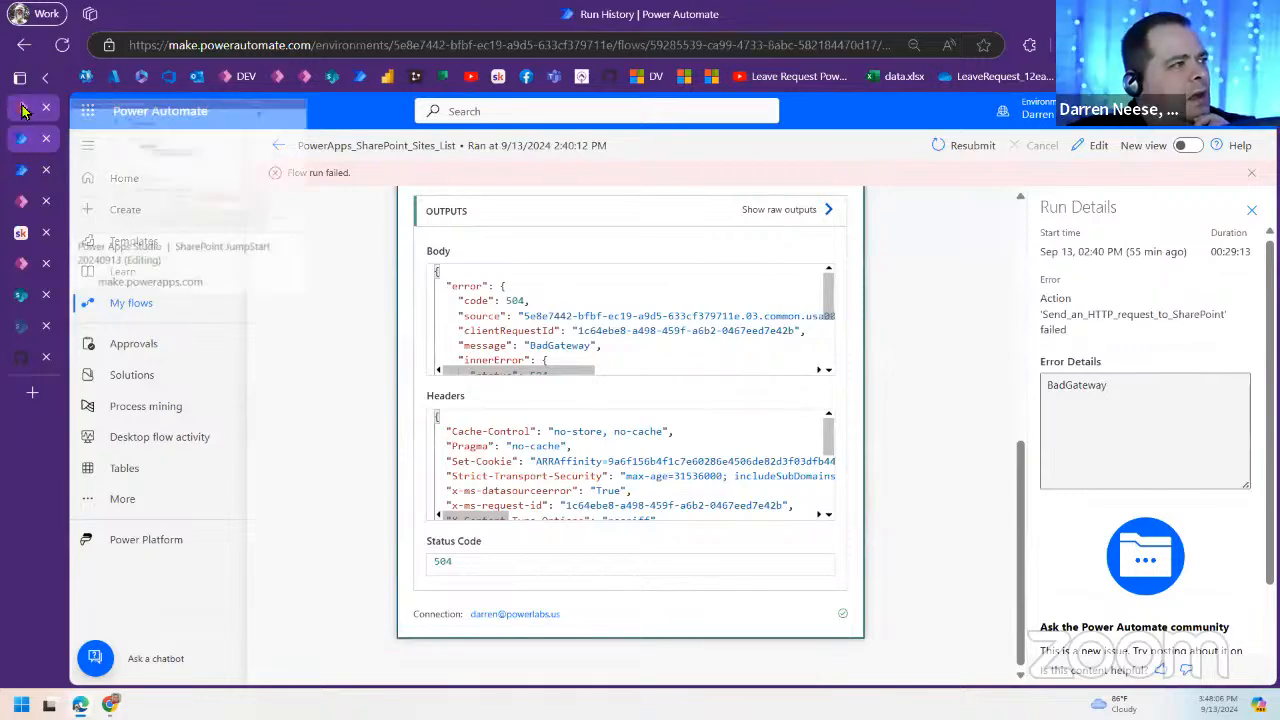
click(22, 107)
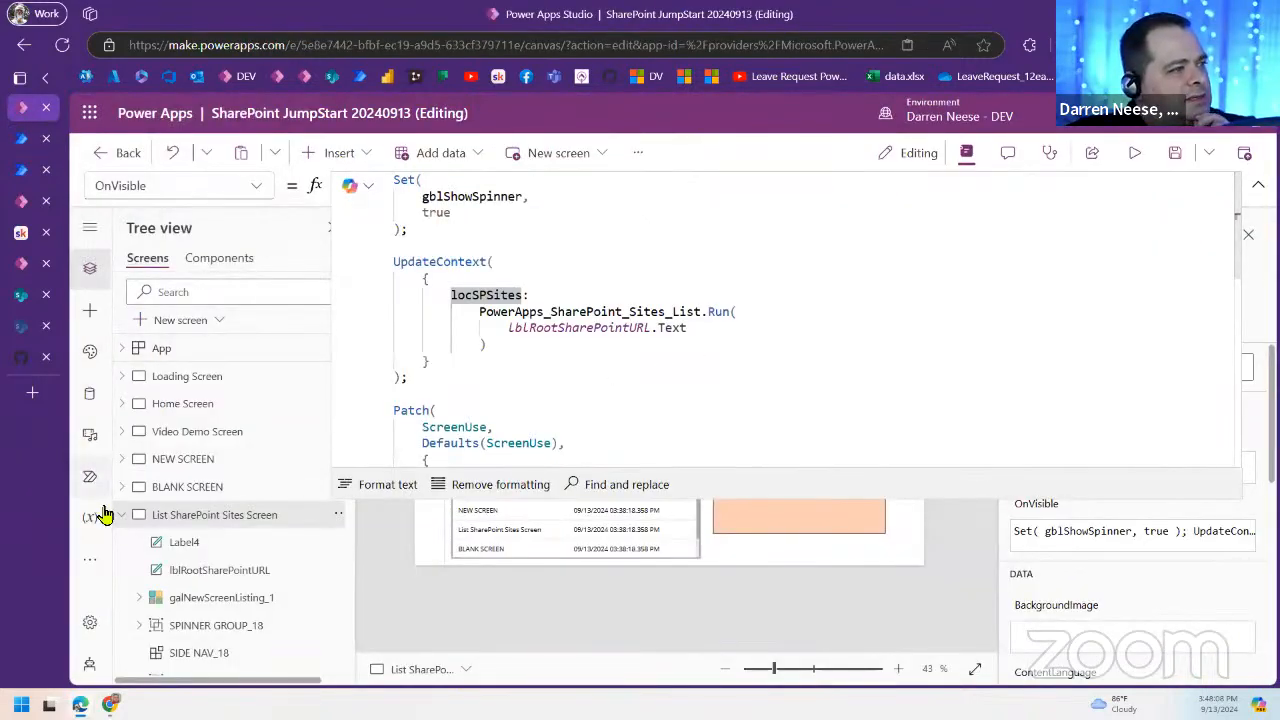
click(89, 476)
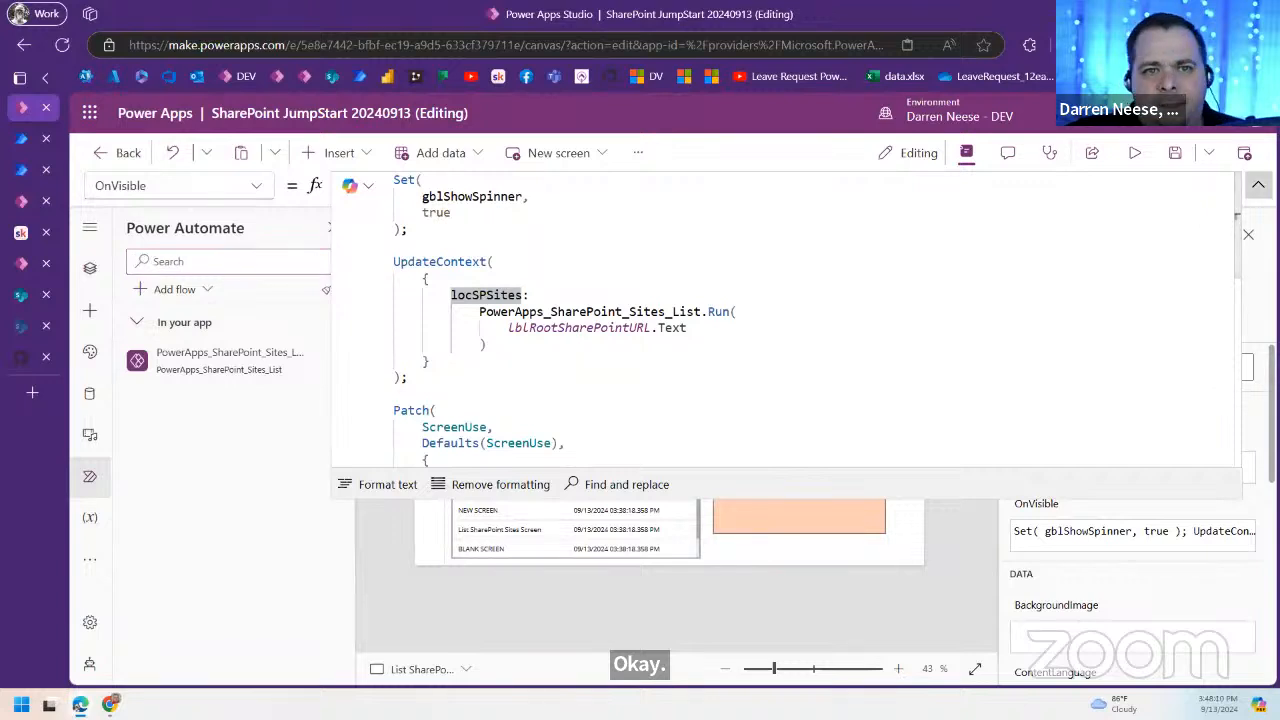
click(1258, 185)
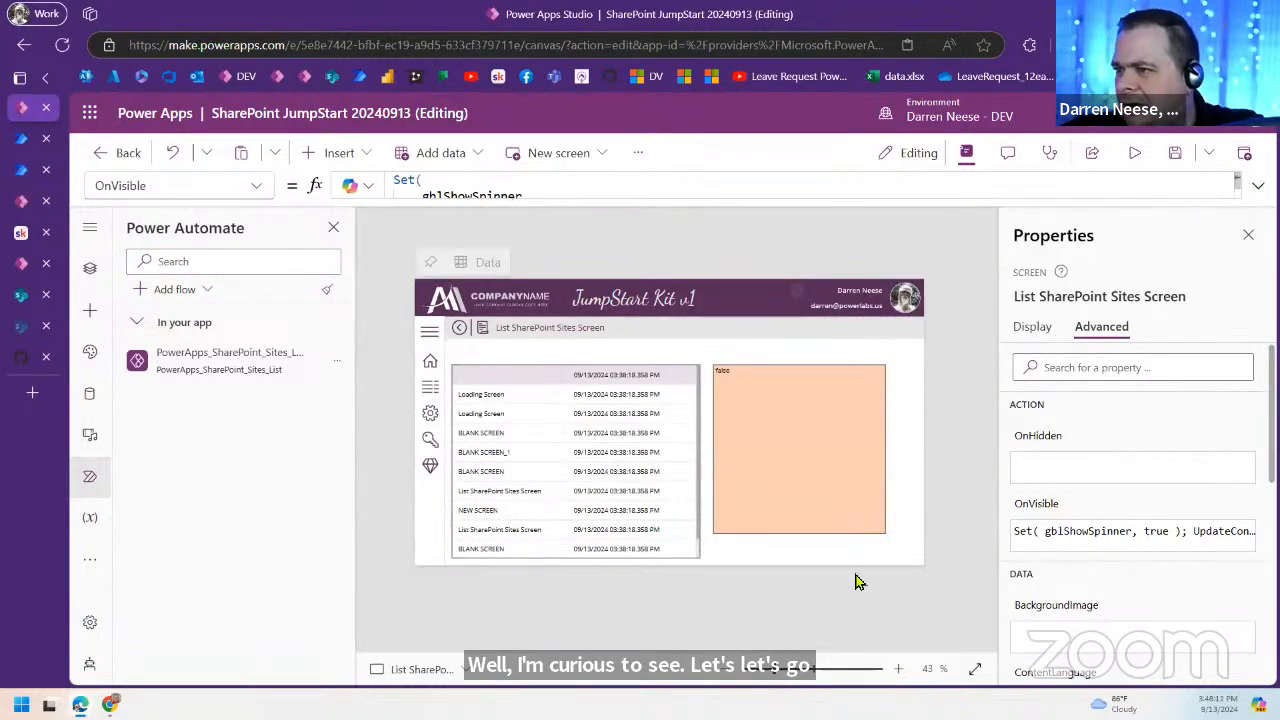
click(338, 362)
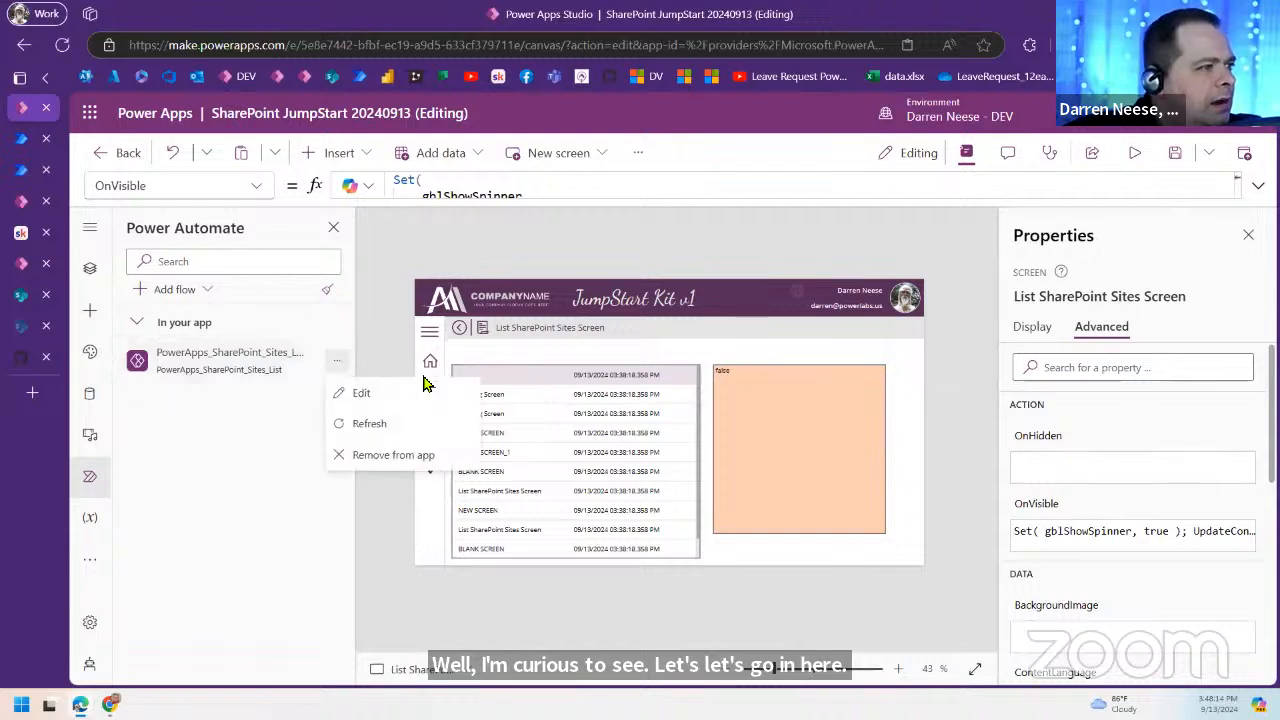
Step: Add the existing instant flow pa_sp_sites_get from this environment to the app
click(174, 289)
scroll(390, 450, down, 1)
scroll(375, 477, up, 3)
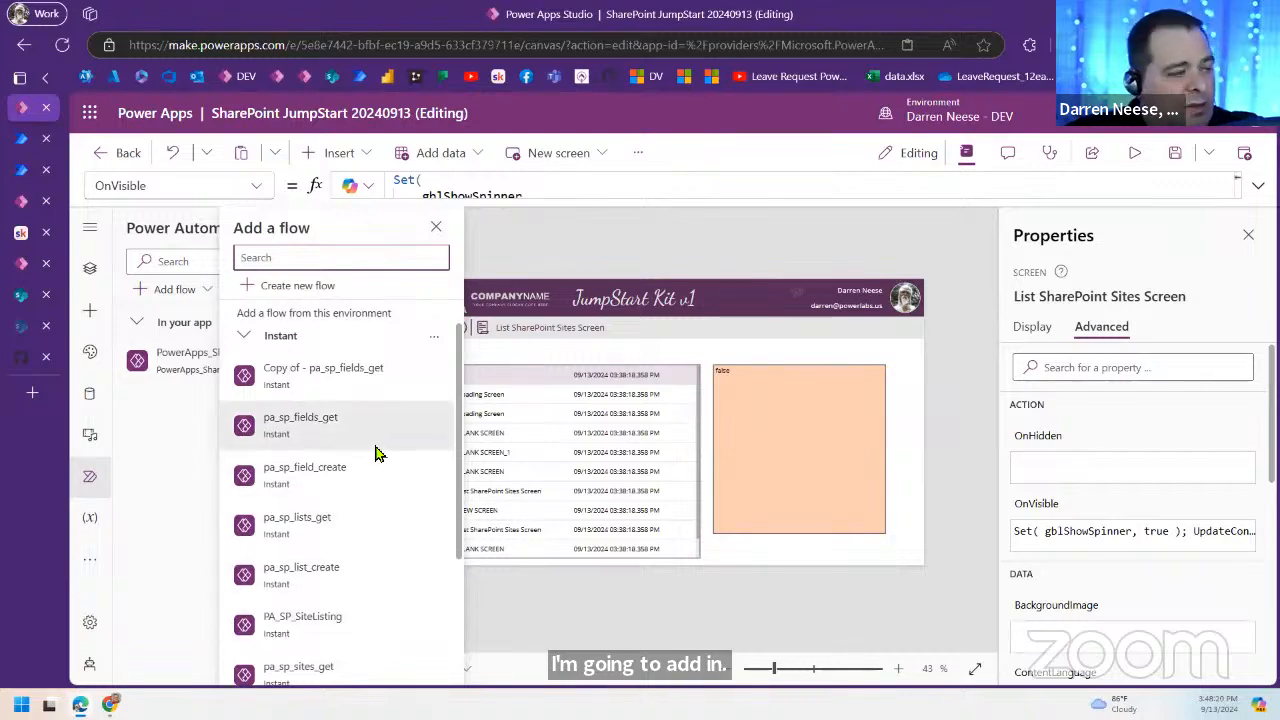
mouse_move(370, 380)
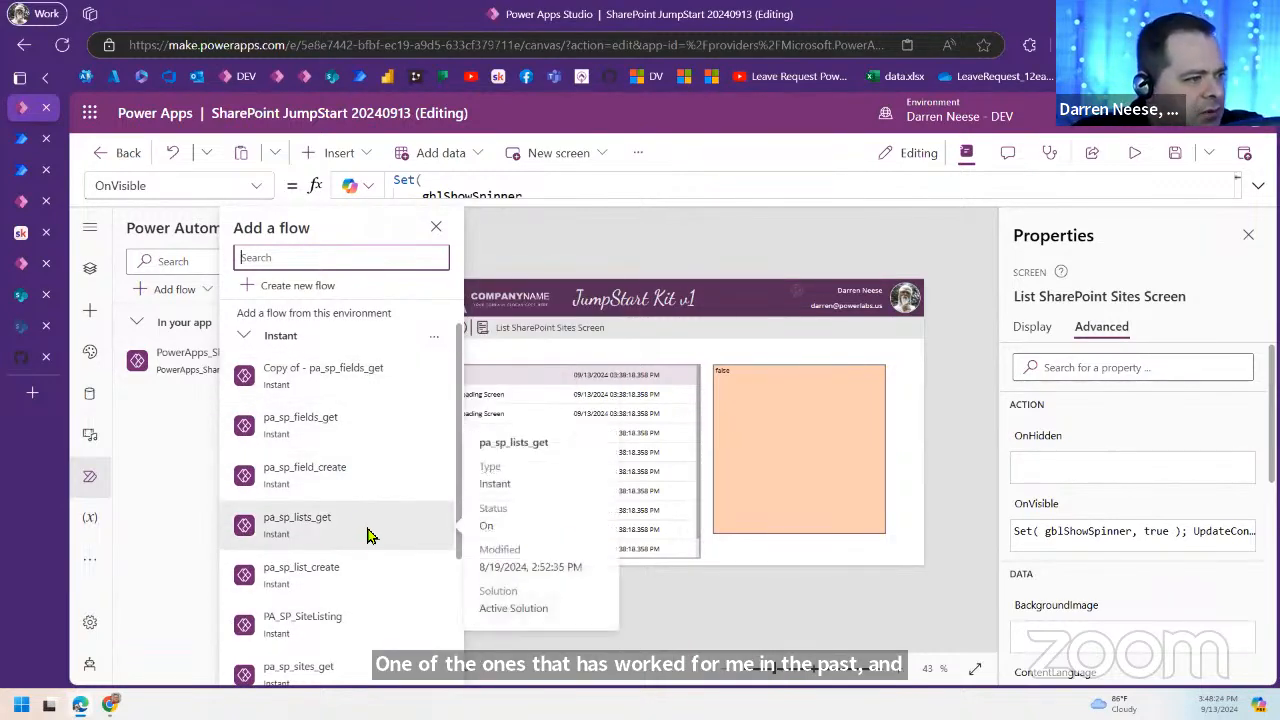
scroll(380, 550, down, 2)
mouse_move(367, 573)
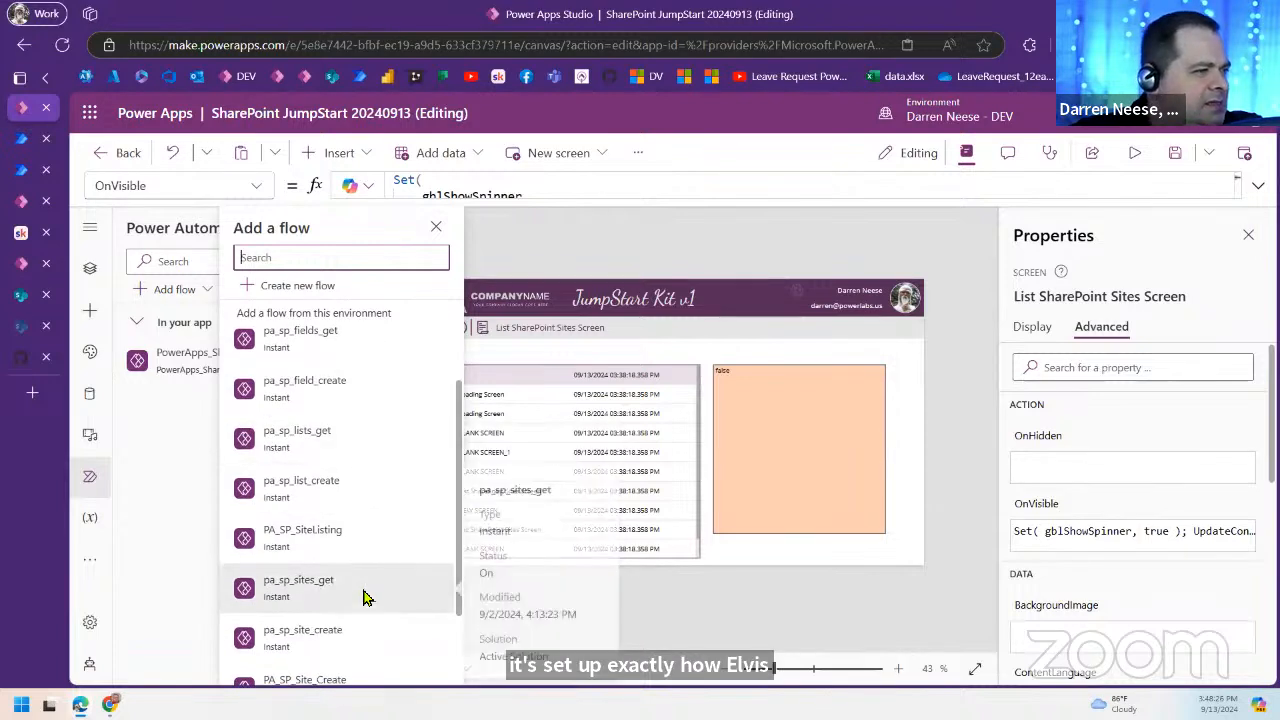
click(365, 597)
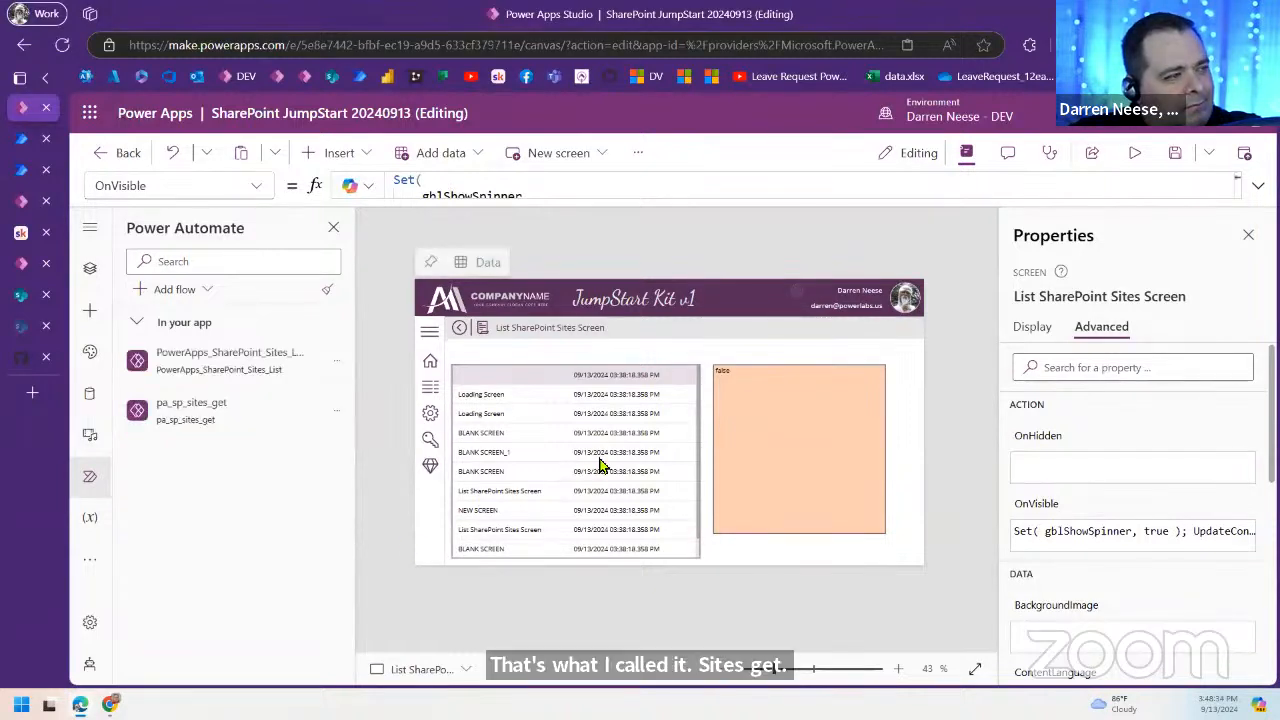
Step: In the List SharePoint Sites Screen's OnVisible formula, replace the PowerApps_SharePoint_Sites_List call with pa_sp_sites_get.Run, keeping lblRootSharePointURL.Text as its argument
click(90, 268)
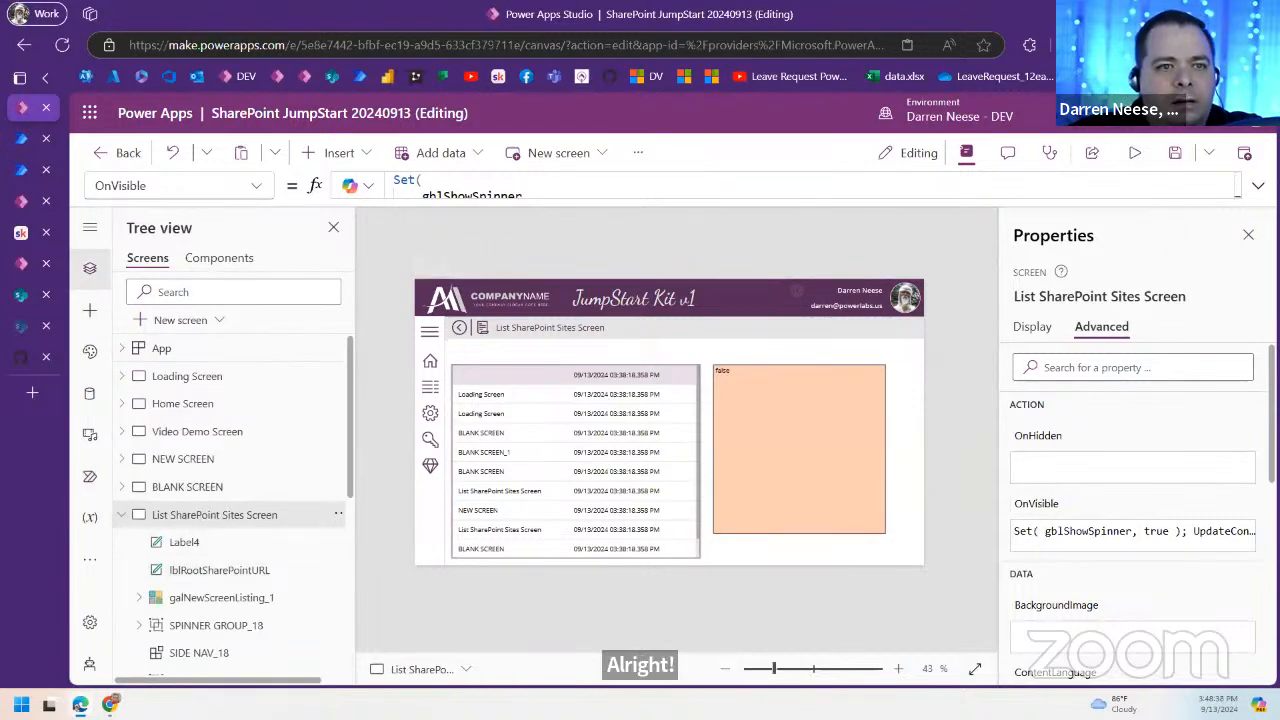
click(1258, 185)
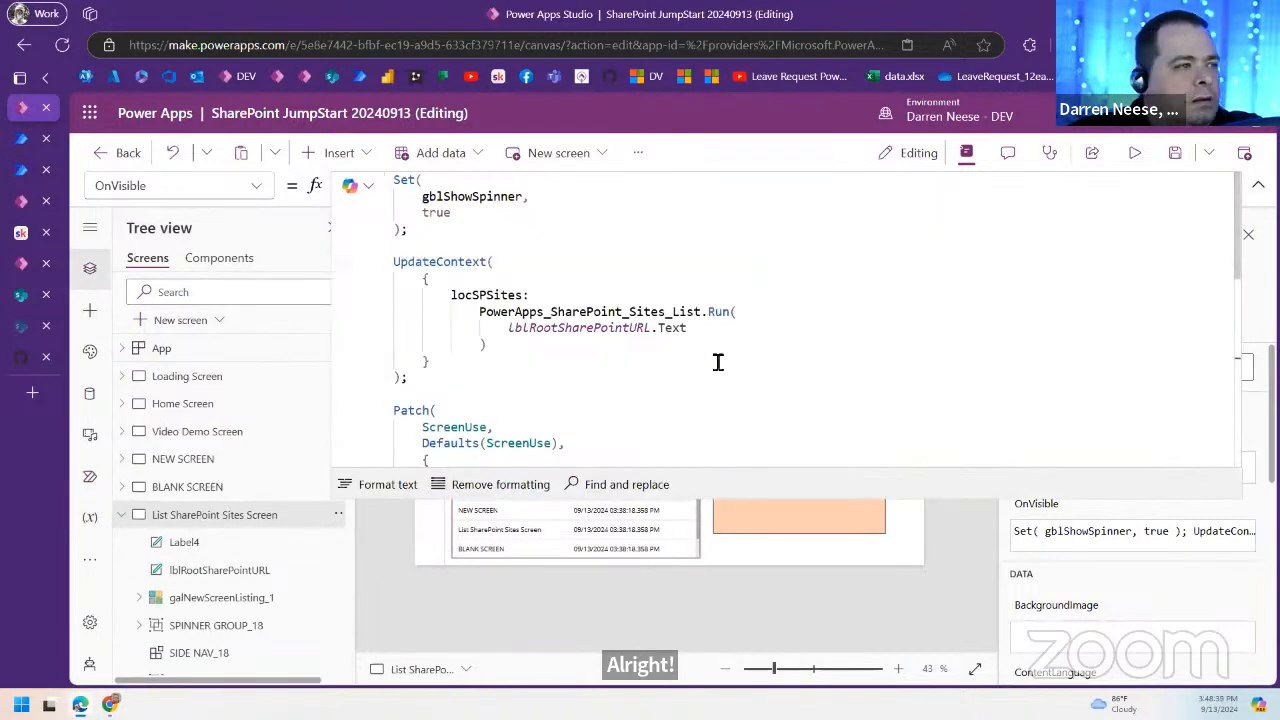
double_click(577, 313)
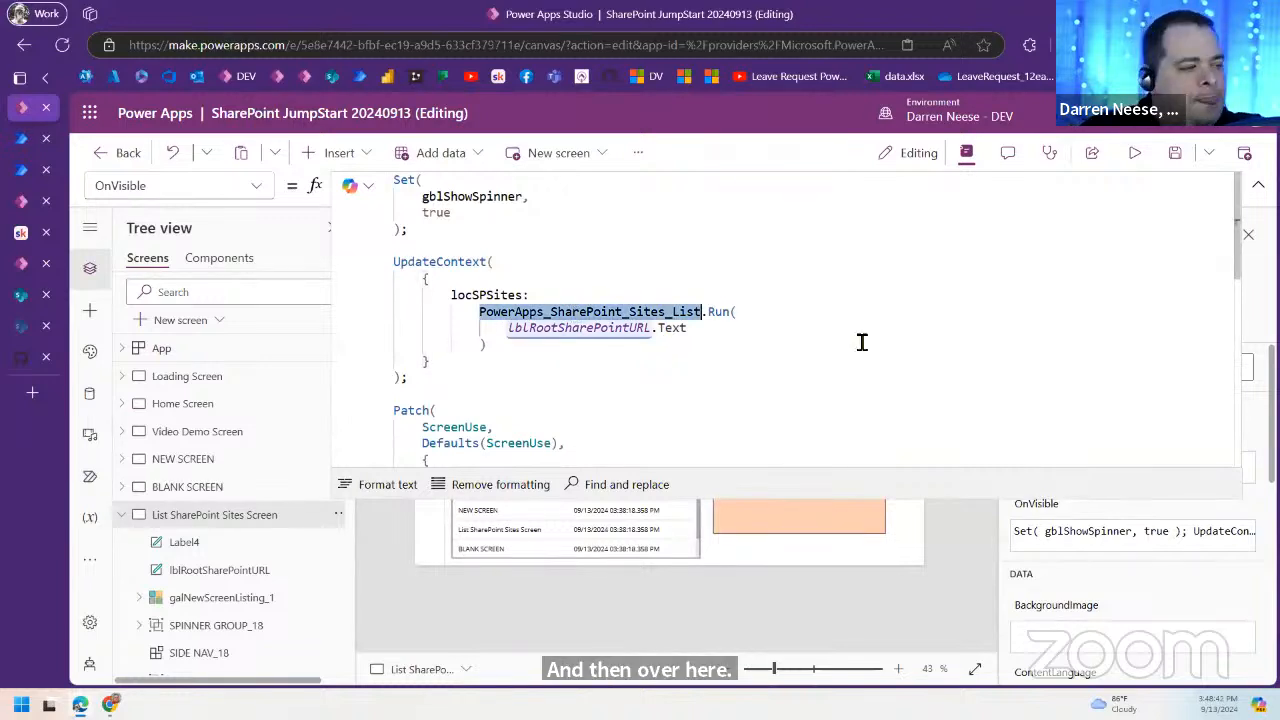
text(pa_)
key(Tab)
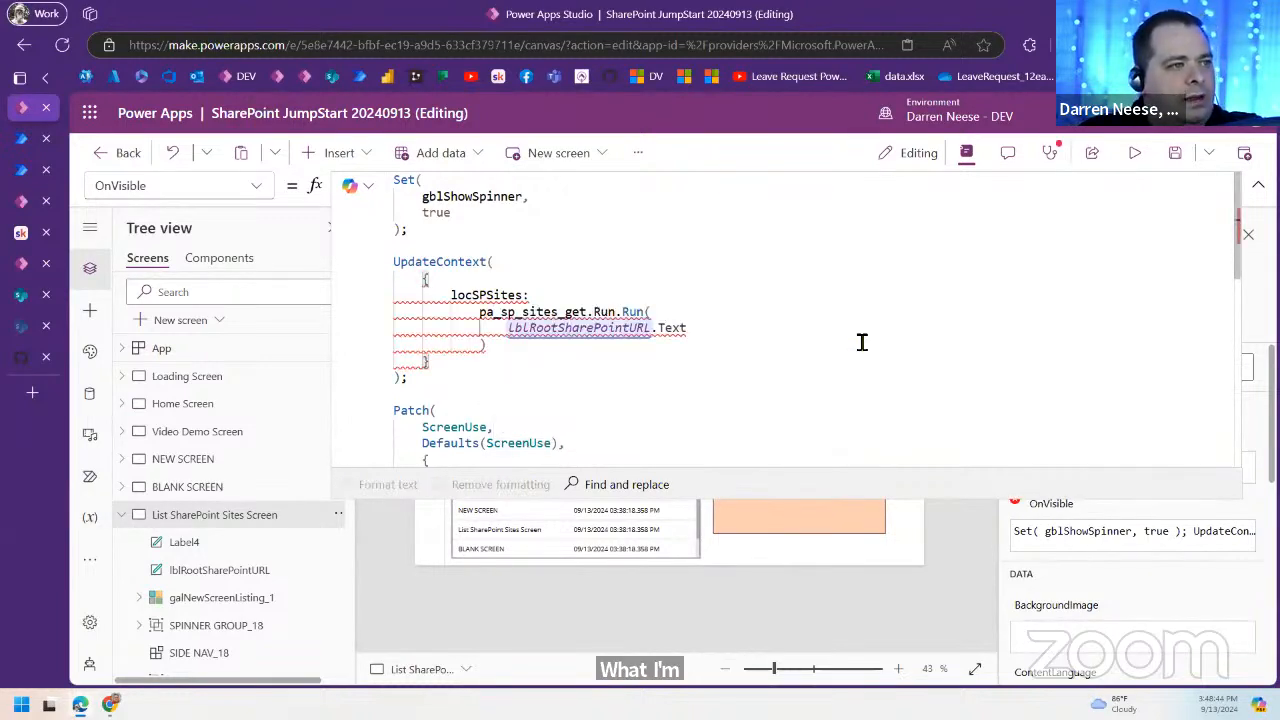
key(ctrl+shift+Right)
key(Delete)
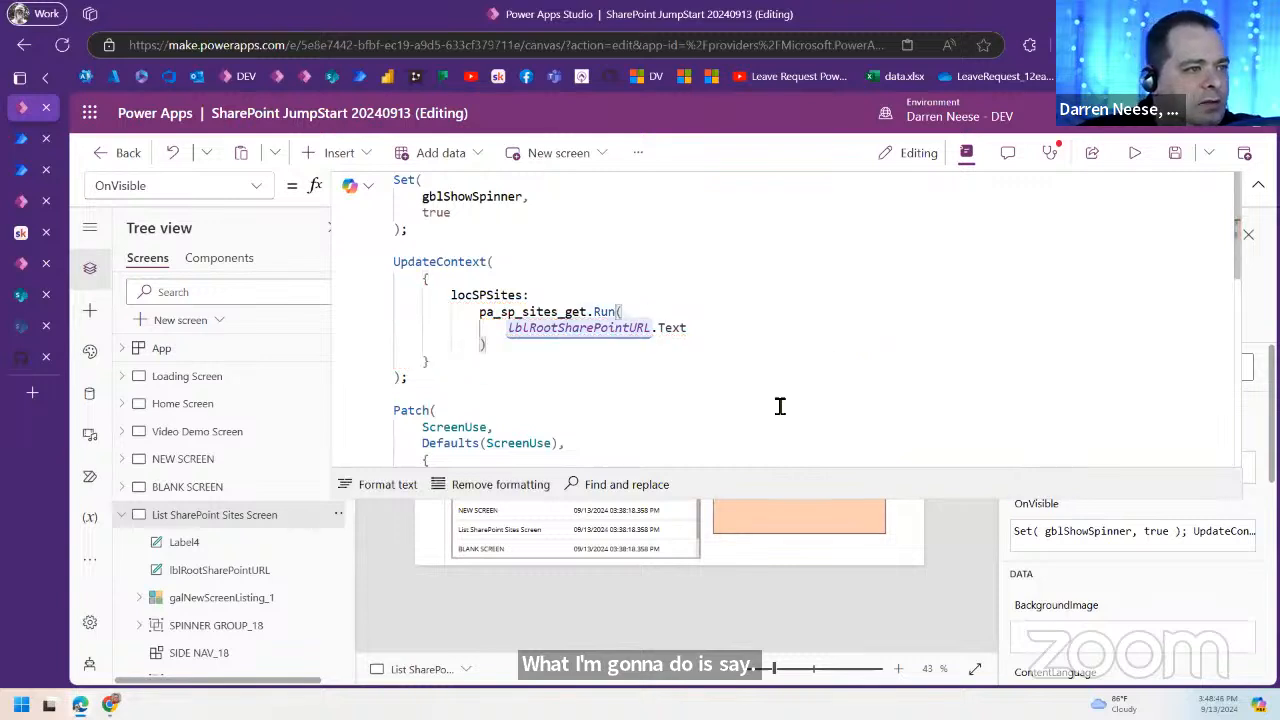
click(730, 328)
text(,)
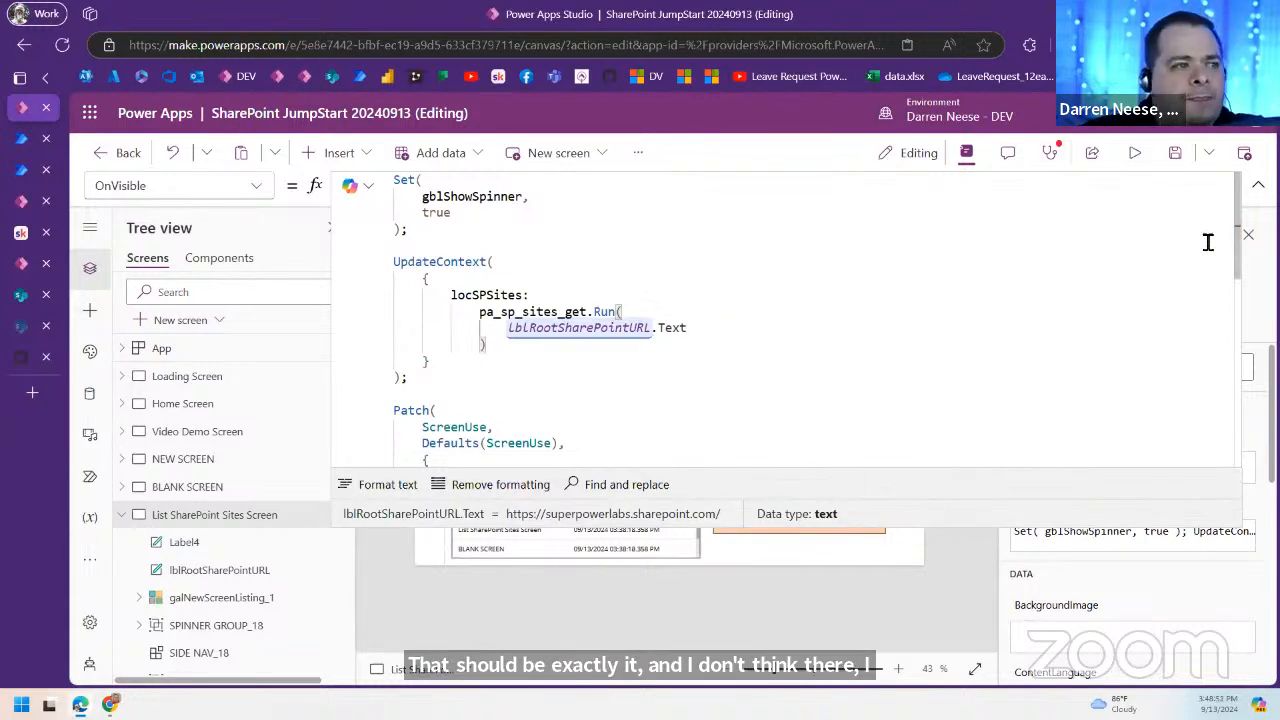
Step: Save the app and rerun the OnVisible formula by switching to BLANK SCREEN and back to the List SharePoint Sites Screen
click(1176, 156)
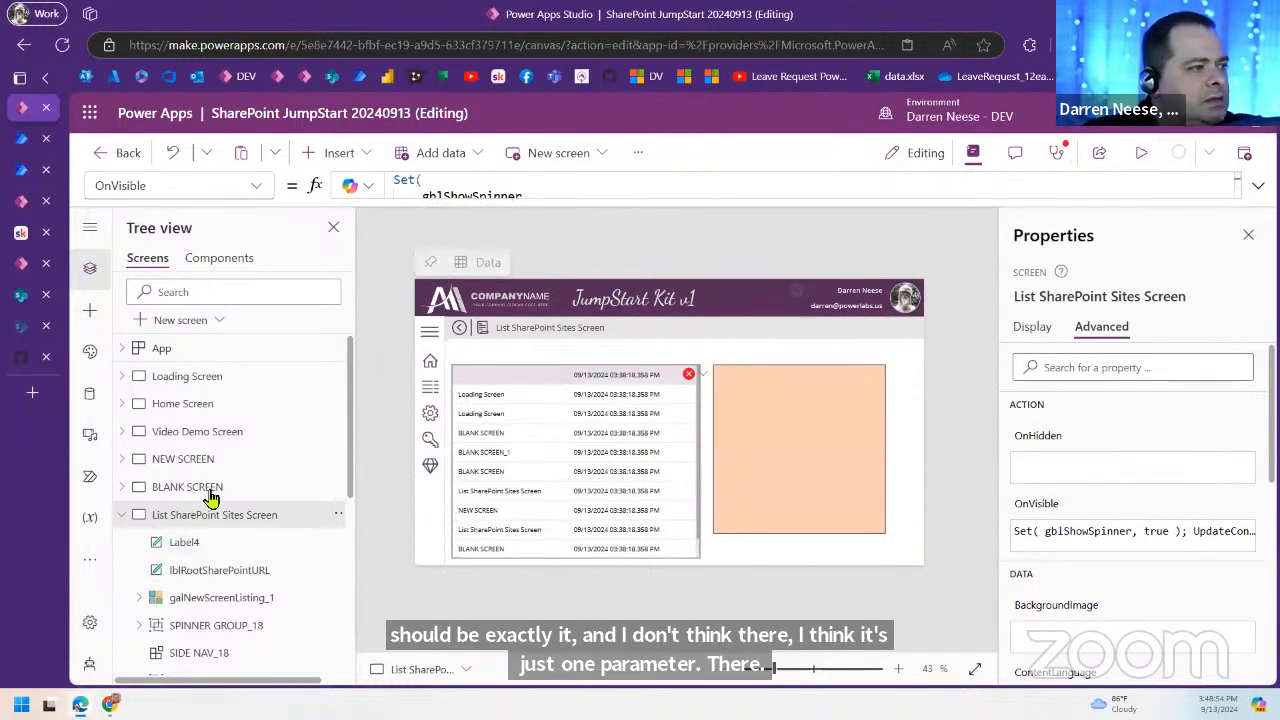
click(215, 490)
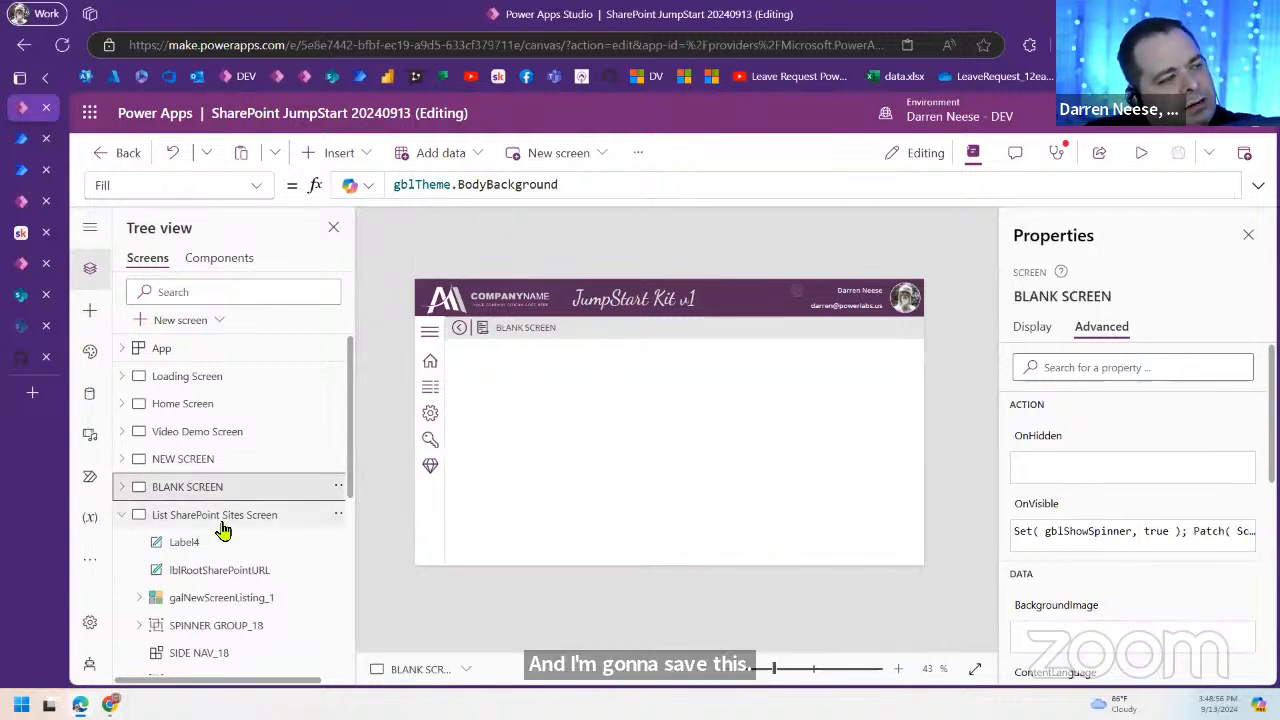
click(222, 527)
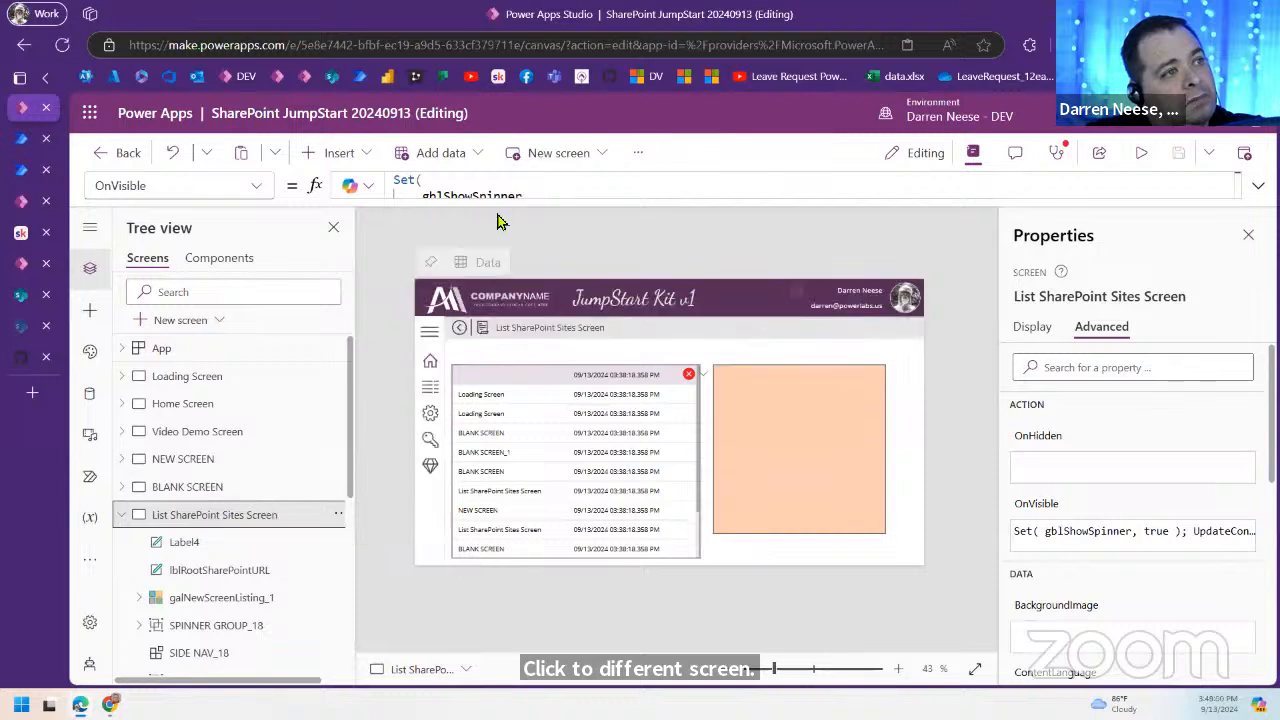
Step: Set the Text of the orange label on the List SharePoint Sites Screen to locSPSites.response
click(723, 403)
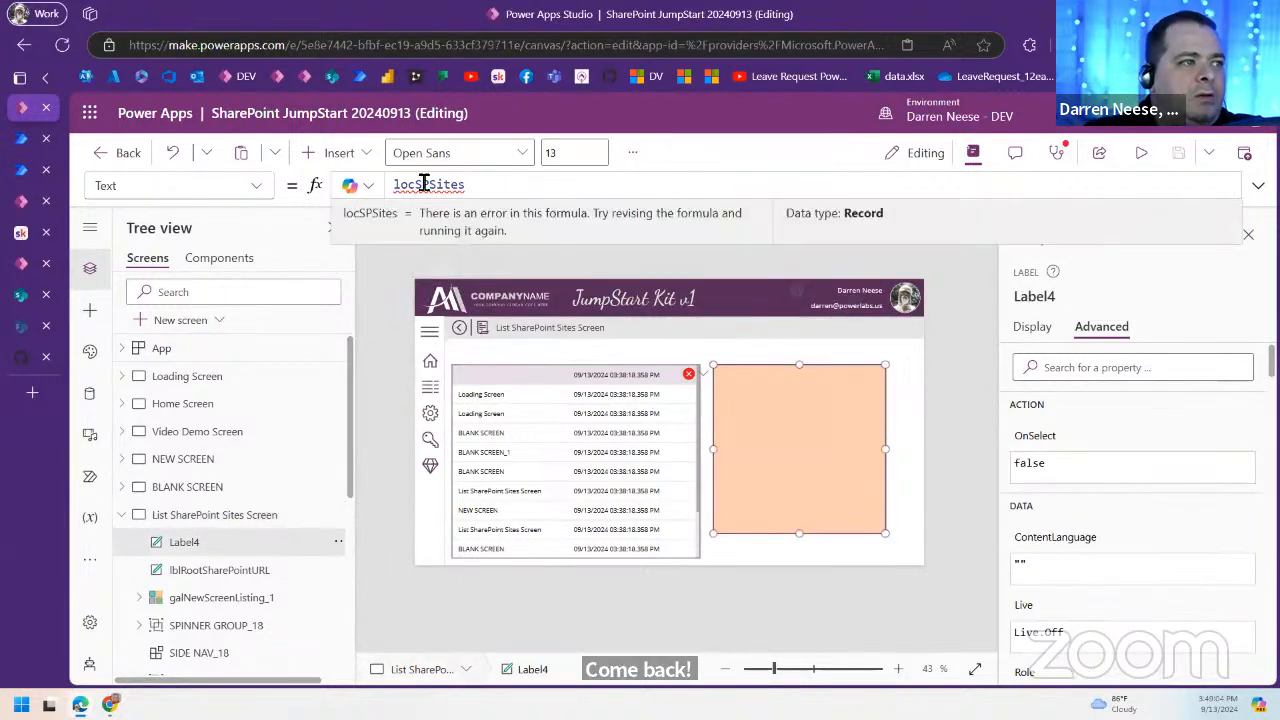
mouse_move(424, 184)
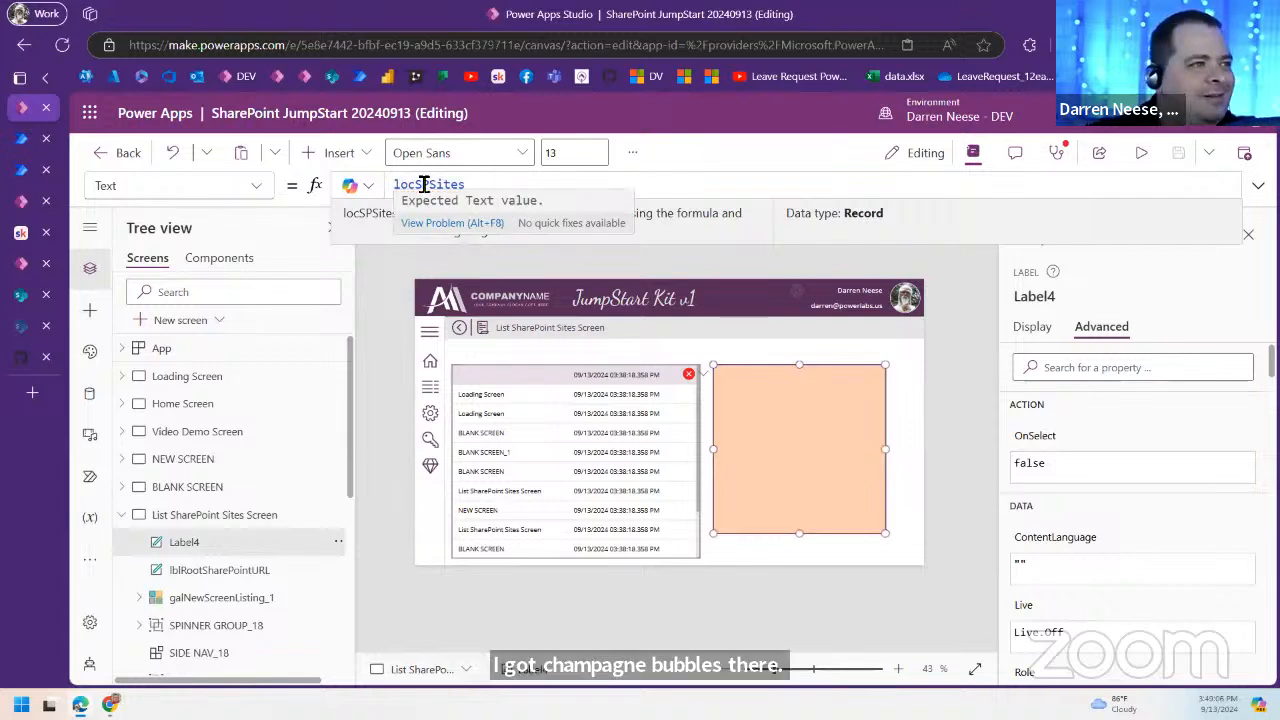
text(.)
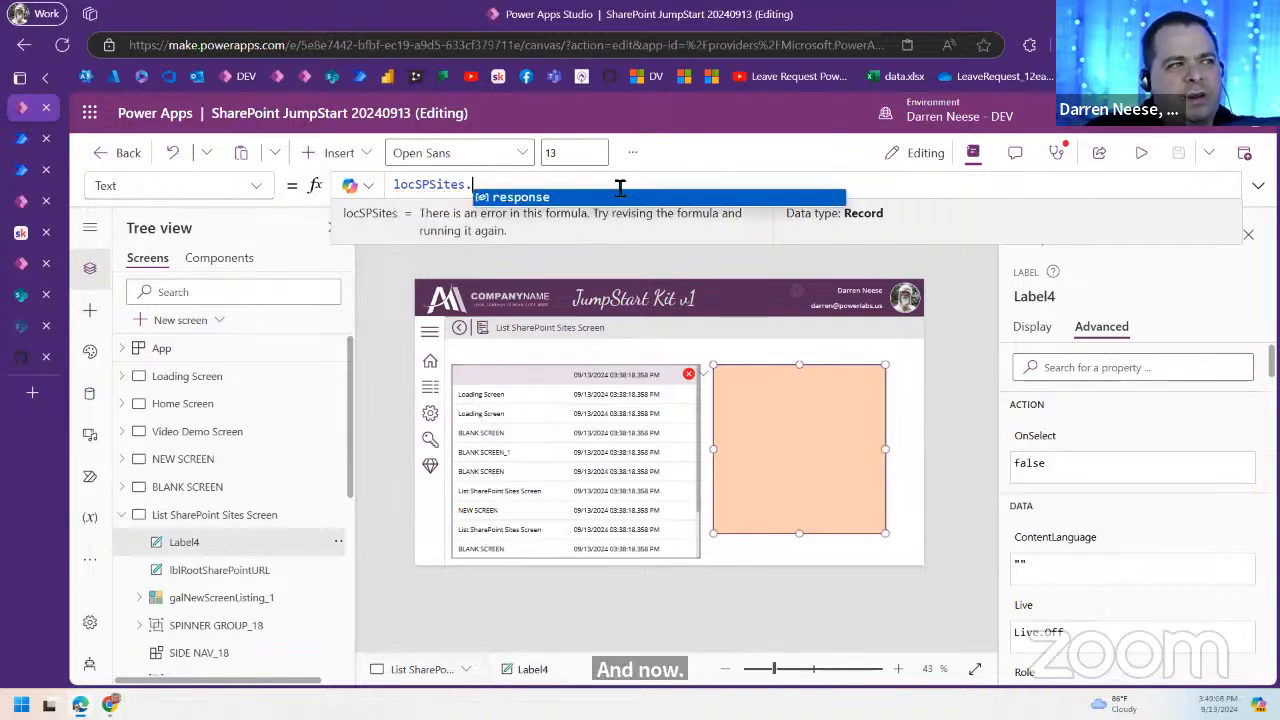
key(Tab)
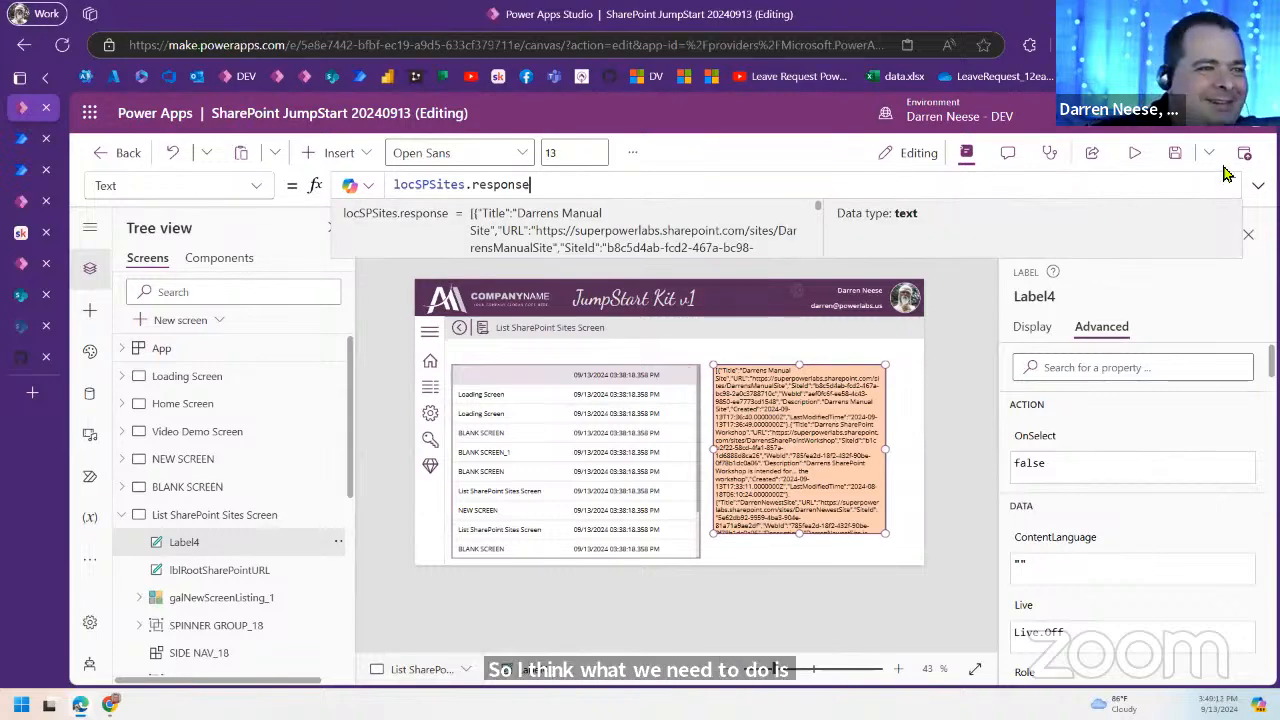
Step: Preview the app, examine the flow response text in the orange label, and close the preview
click(1140, 157)
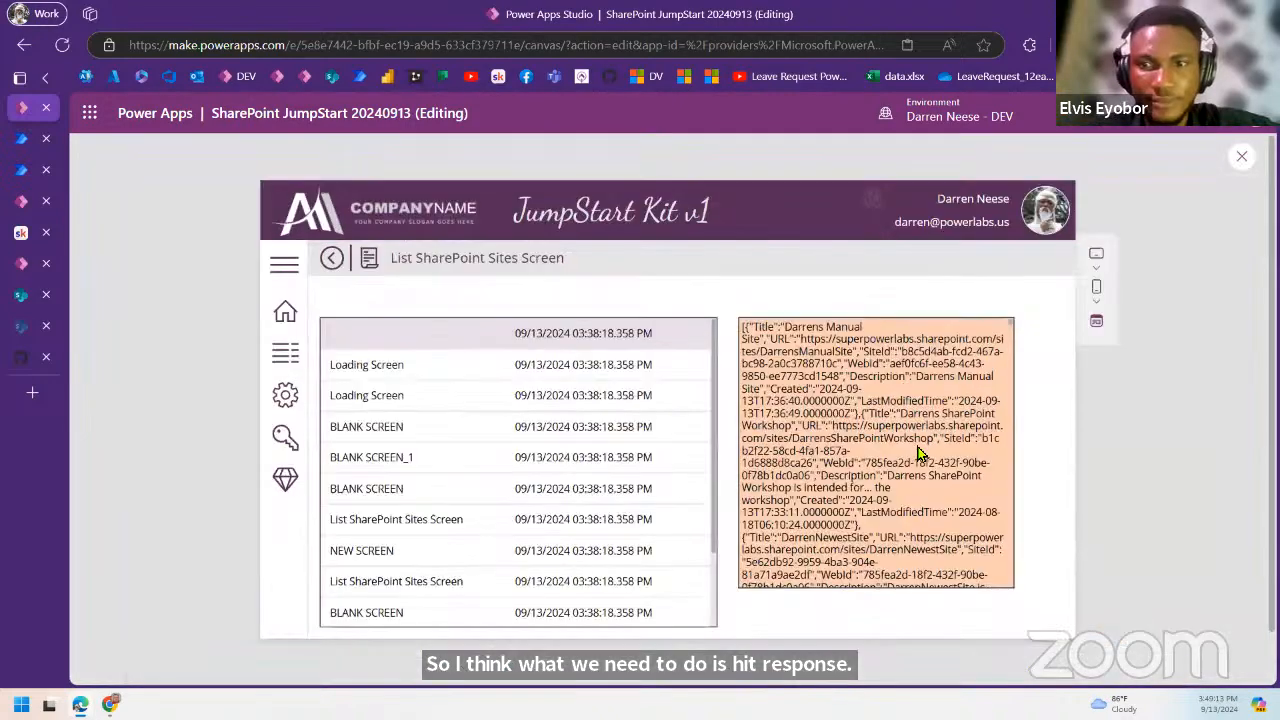
drag(838, 355, 903, 495)
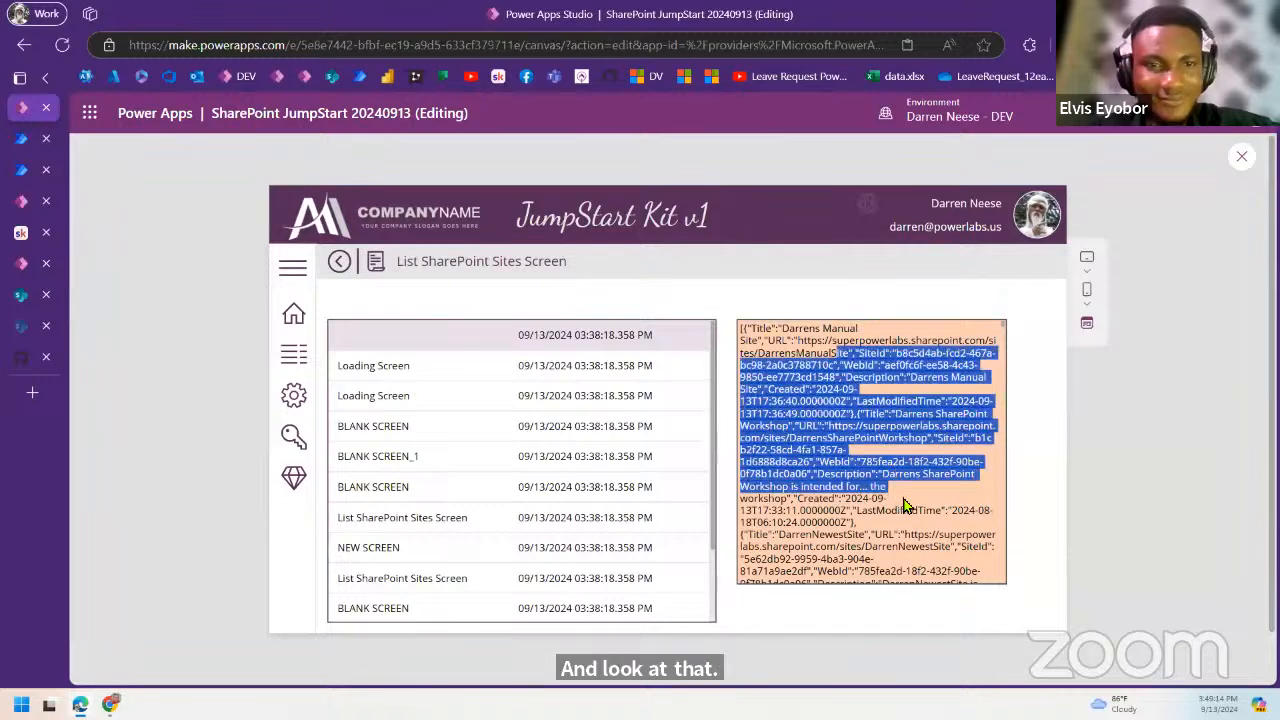
click(935, 575)
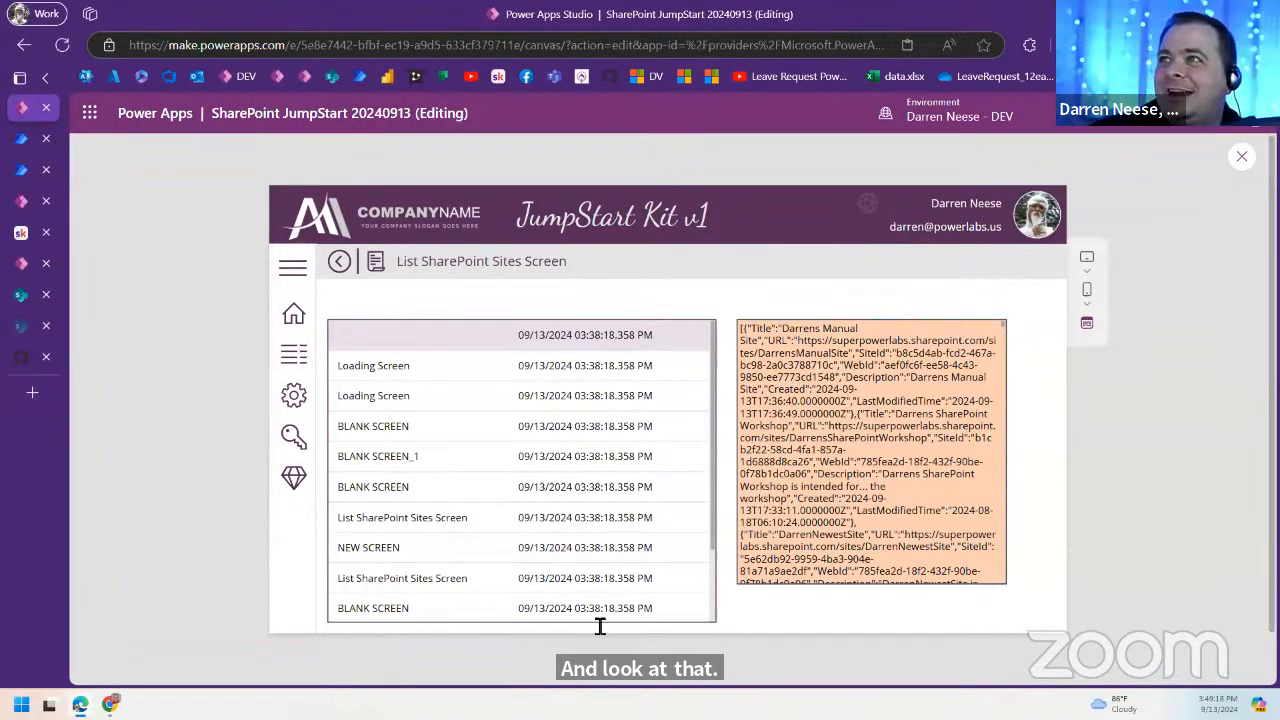
drag(755, 335, 912, 528)
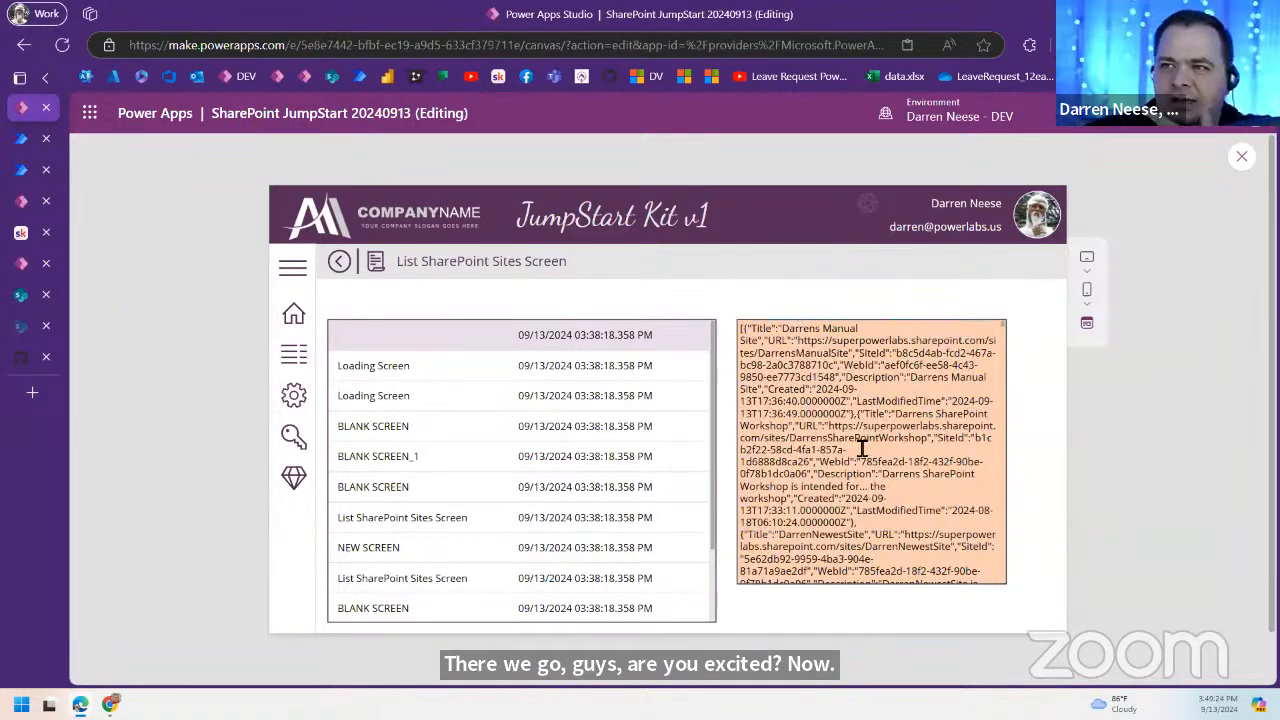
click(1242, 160)
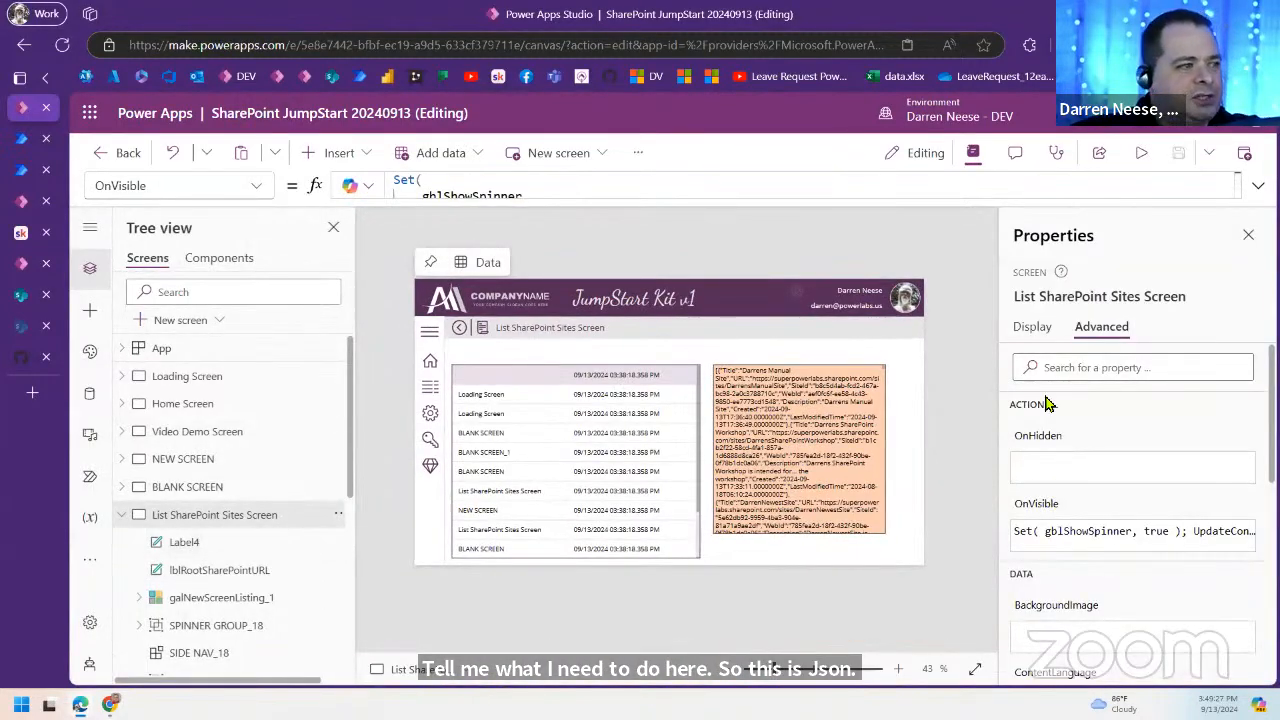
Step: Append .response to the pa_sp_sites_get.Run call assigned to locSPSites in the screen's OnVisible formula
click(1256, 185)
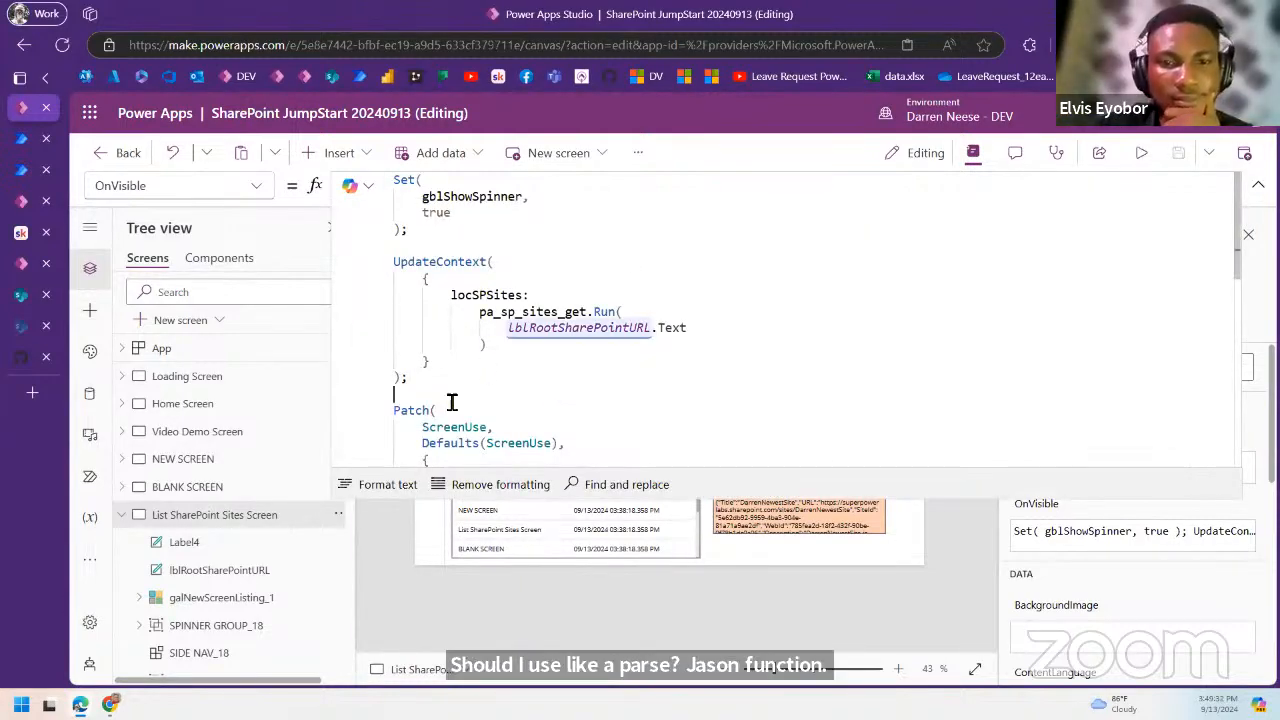
click(562, 350)
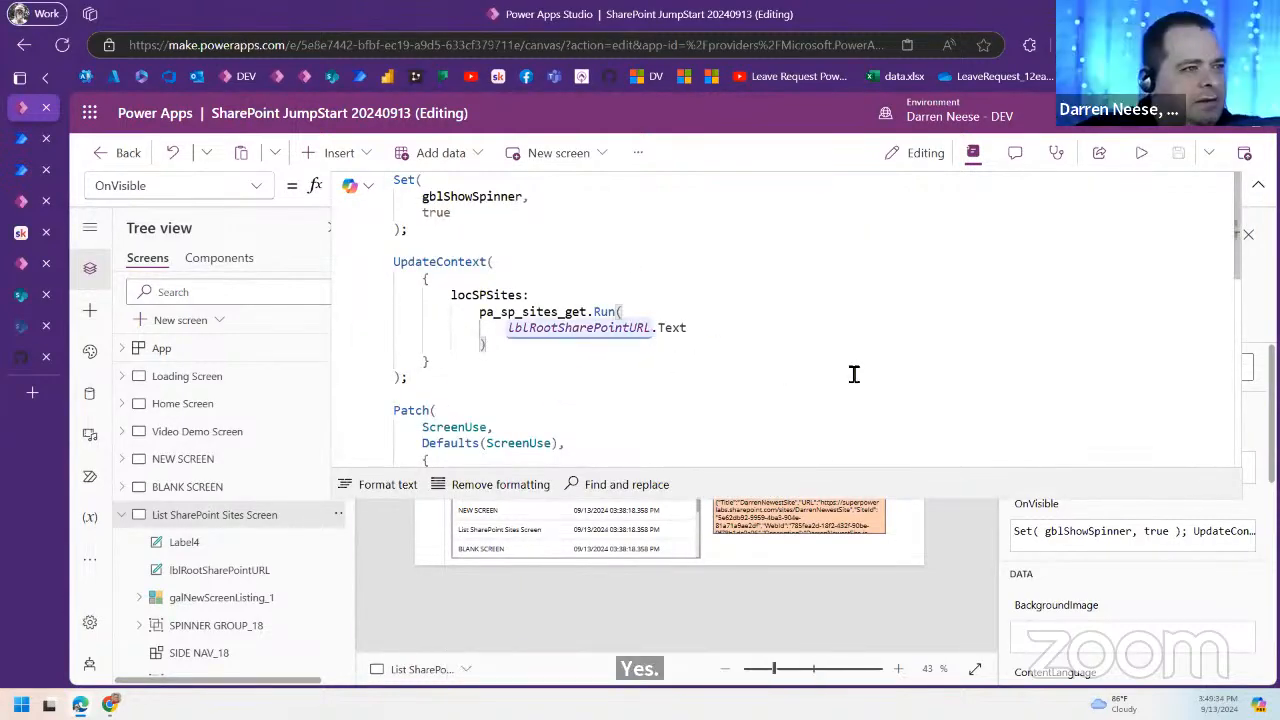
text(.response)
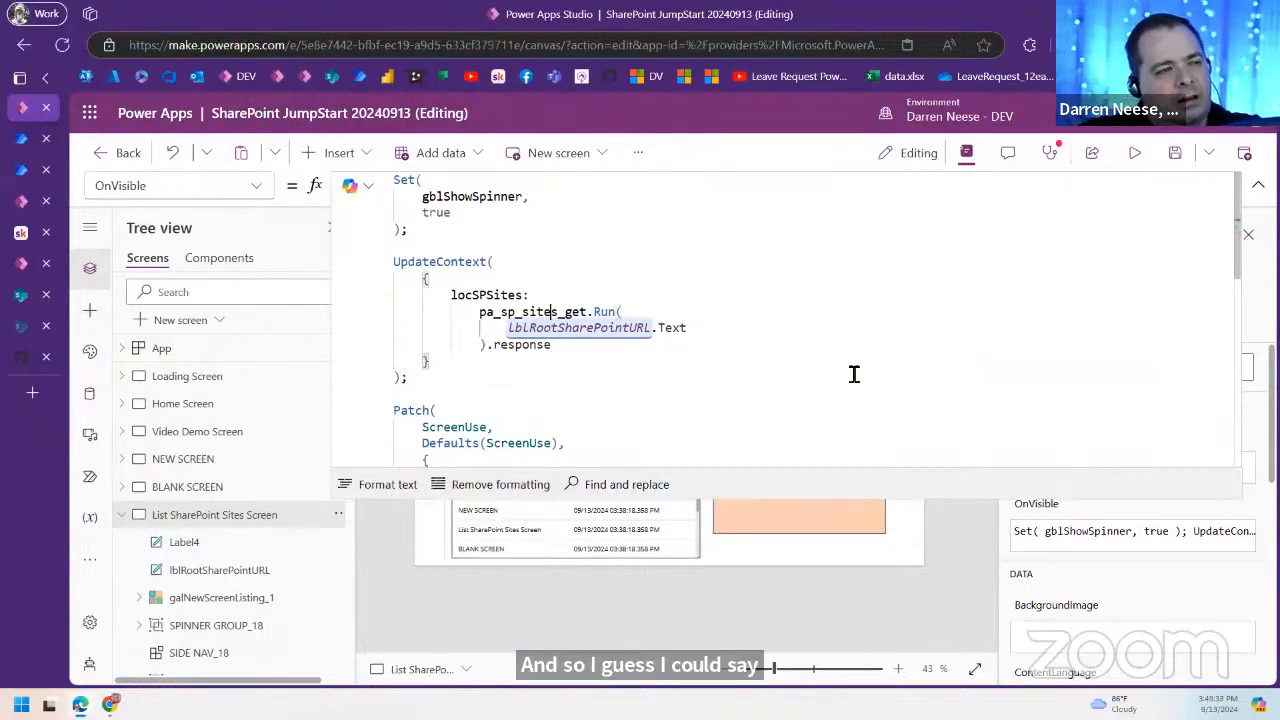
key(Up)
key(Return)
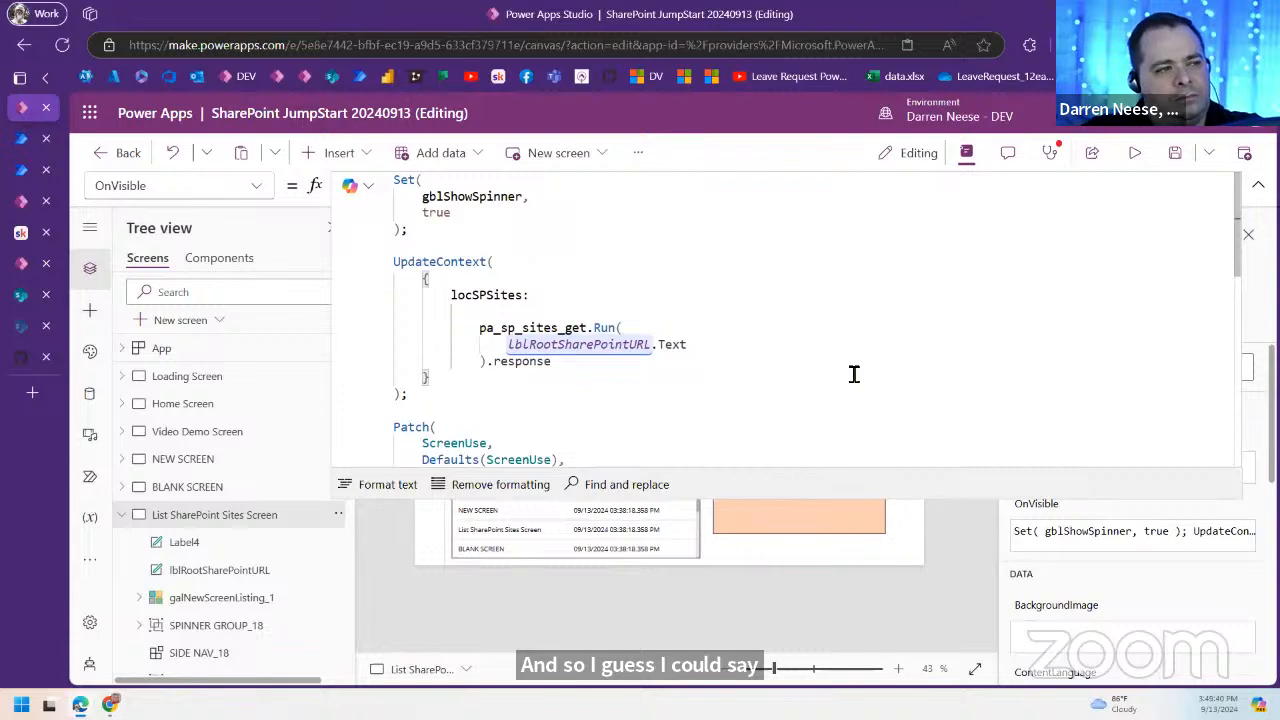
text(JSON)
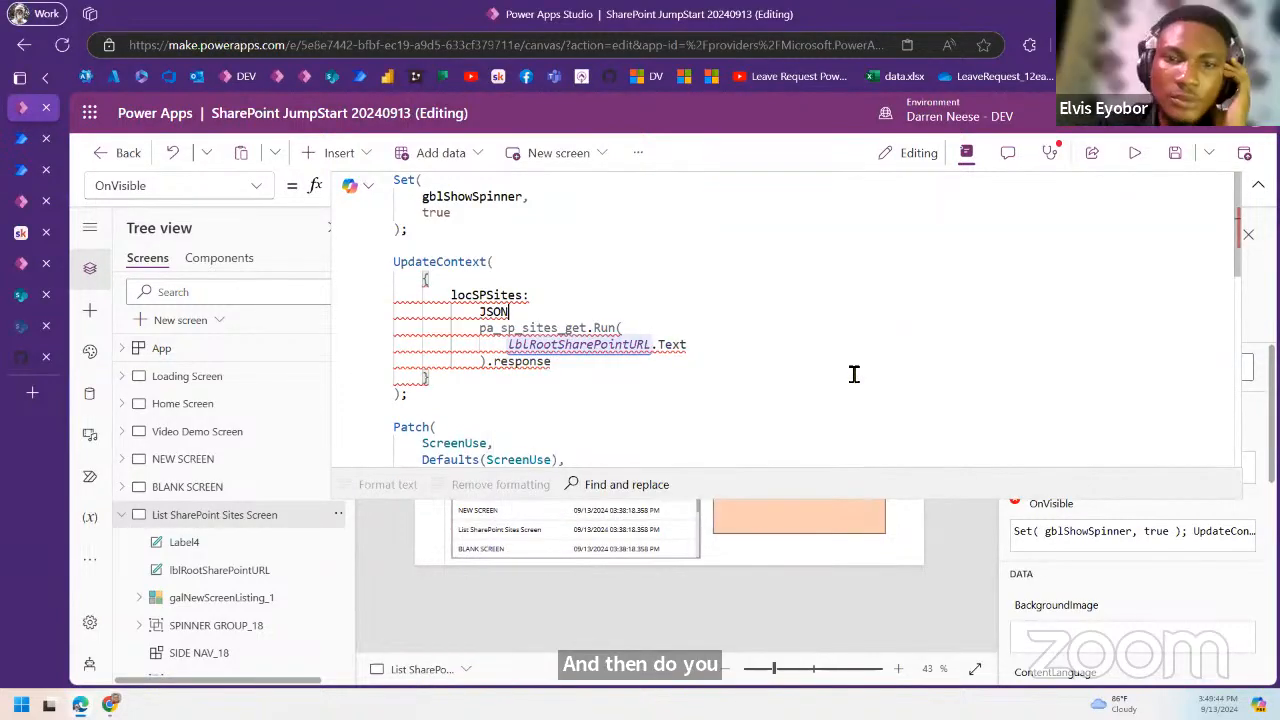
key(shift+Home)
key(BackSpace)
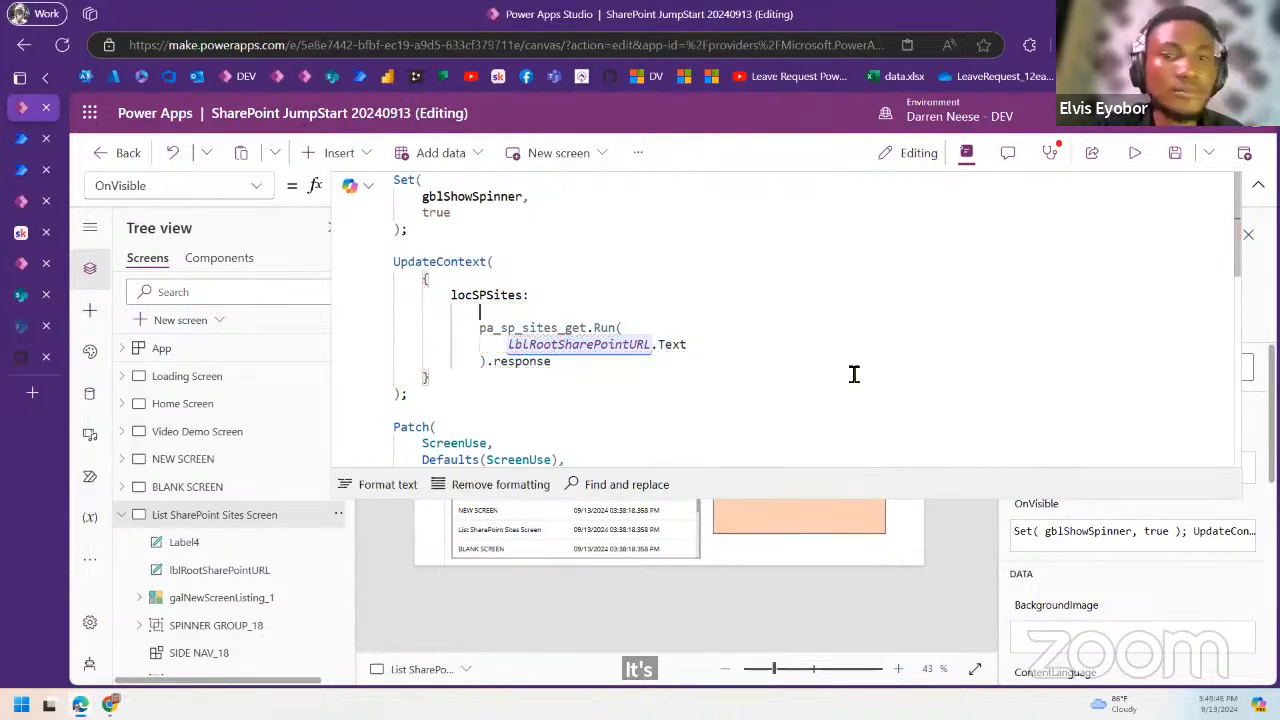
key(shift+Home)
key(BackSpace)
key(BackSpace)
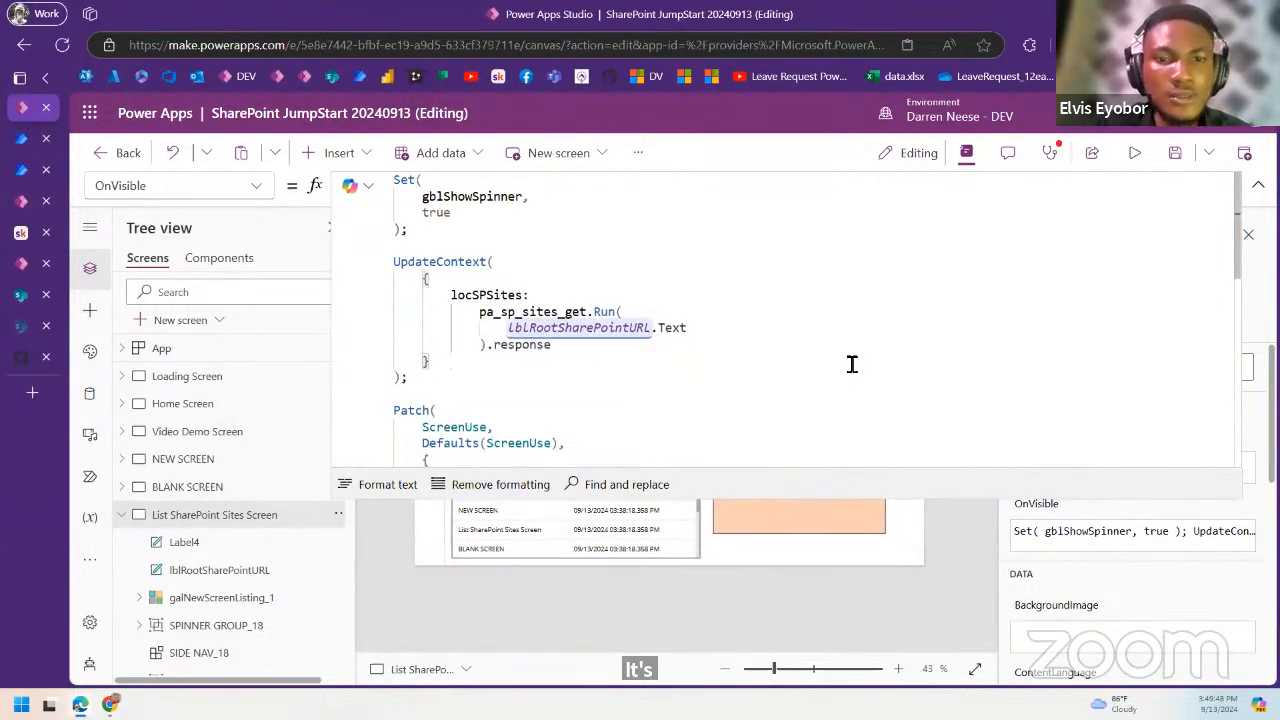
Step: Insert a ClearCollect call directly after the UpdateContext block in the screen's OnVisible formula
click(448, 380)
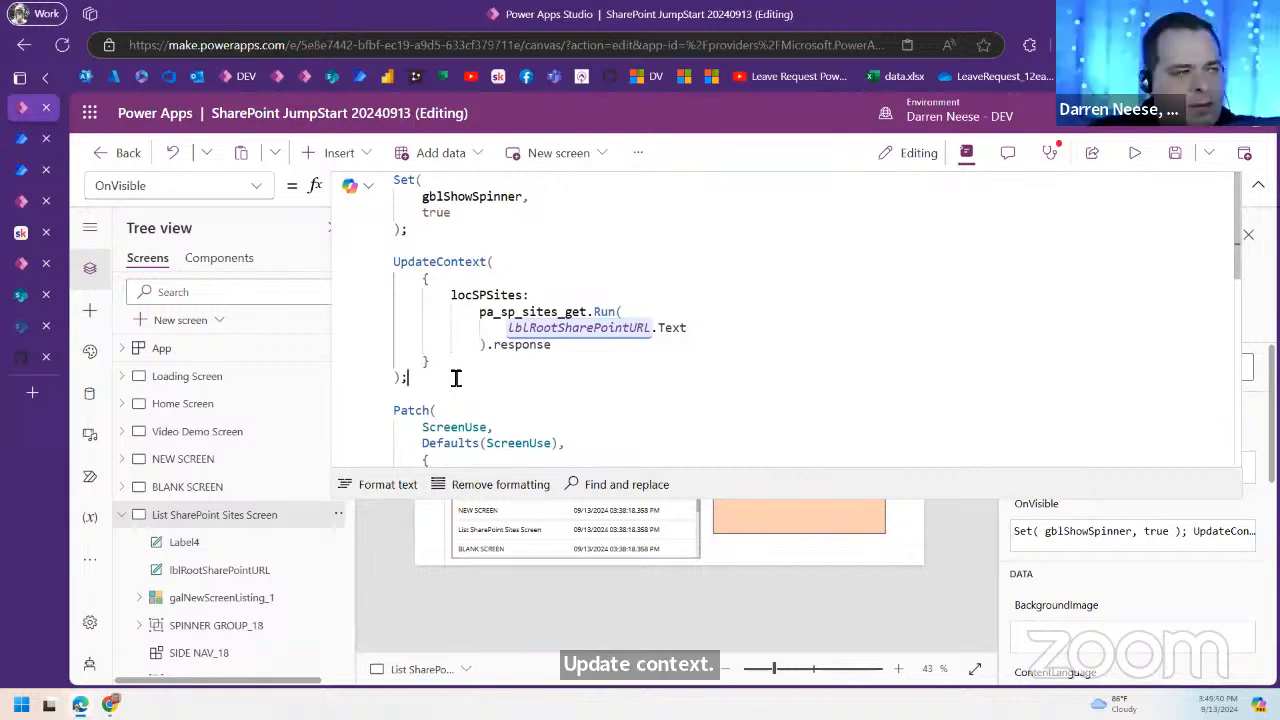
key(Return)
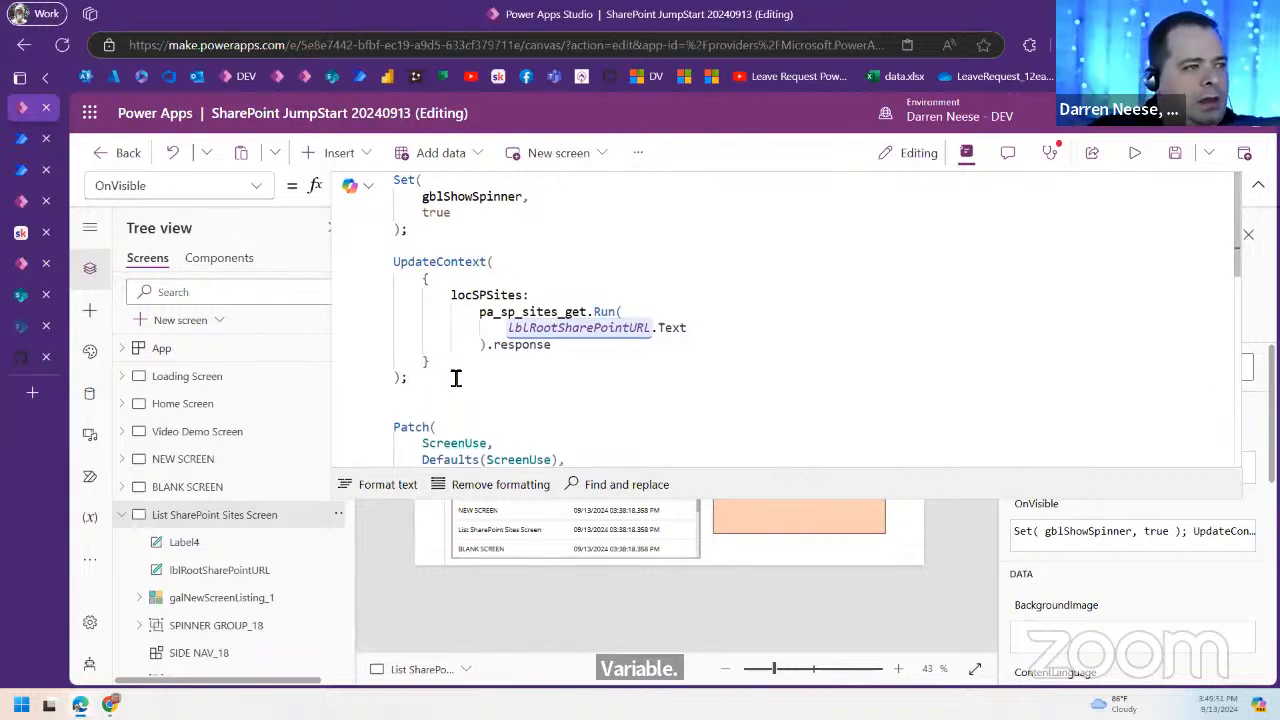
double_click(496, 298)
click(429, 394)
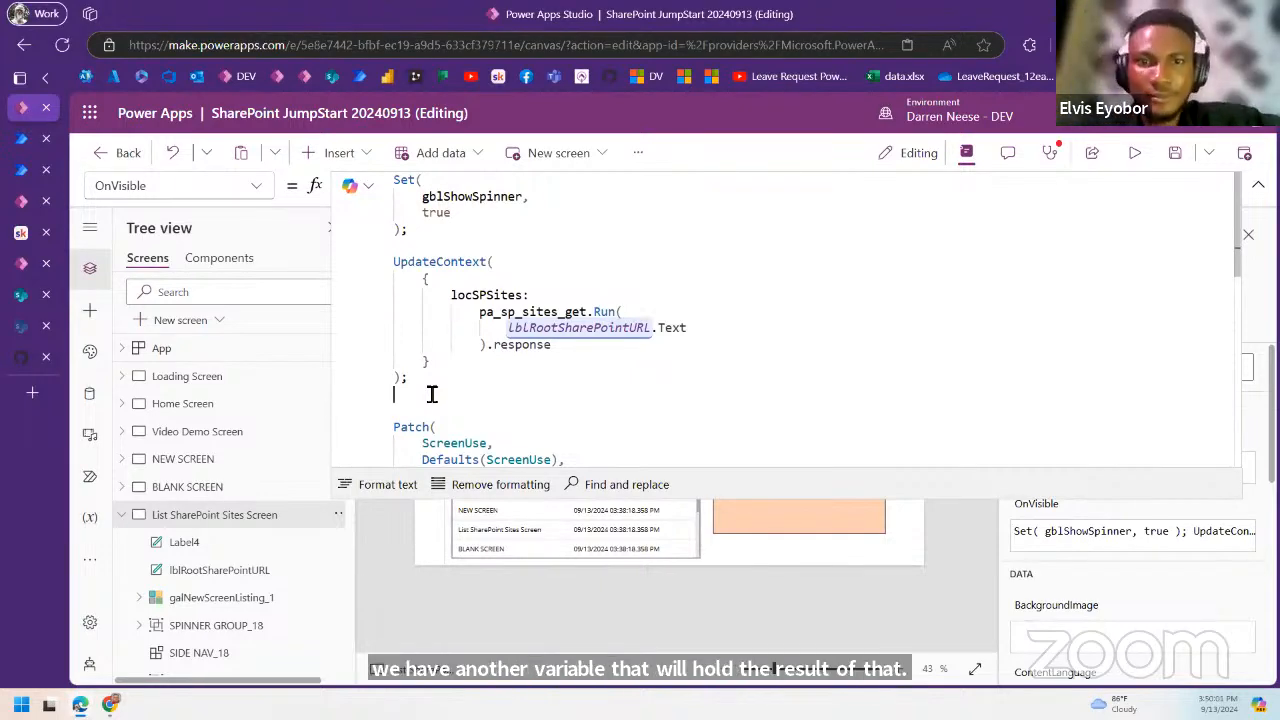
text(ClearCollect)
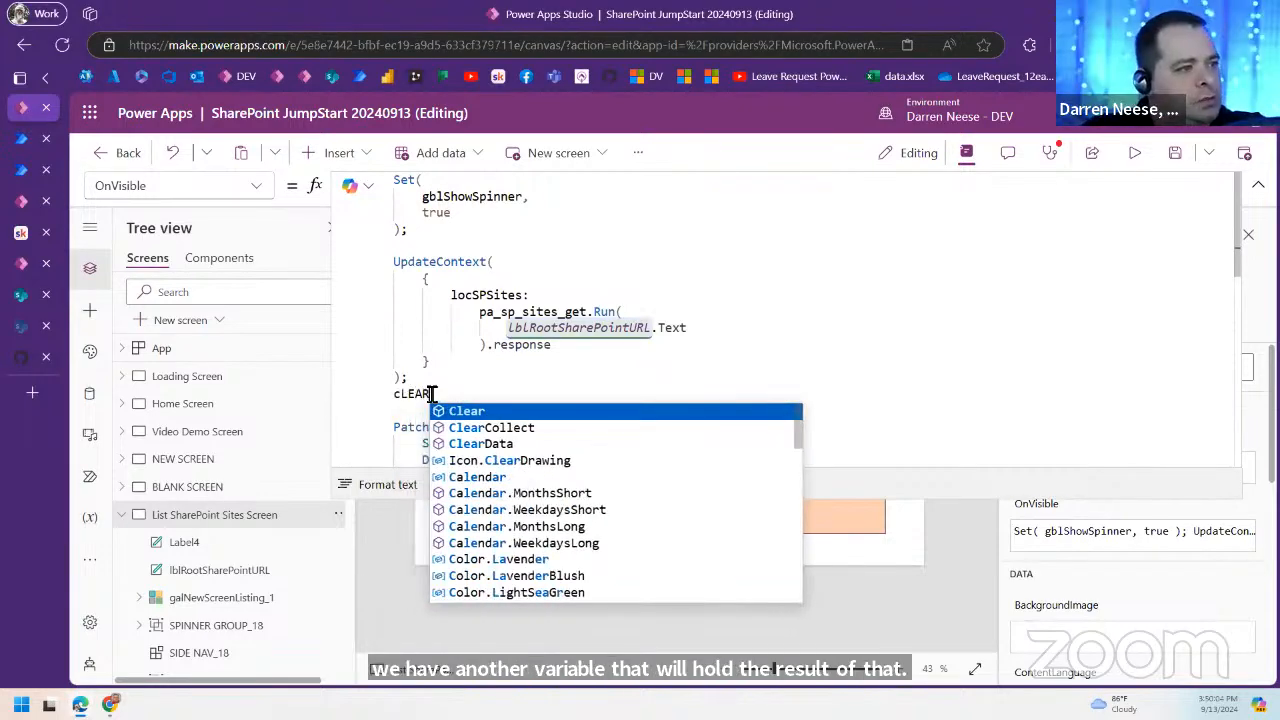
text(()
key(Left)
key(Left)
key(Return)
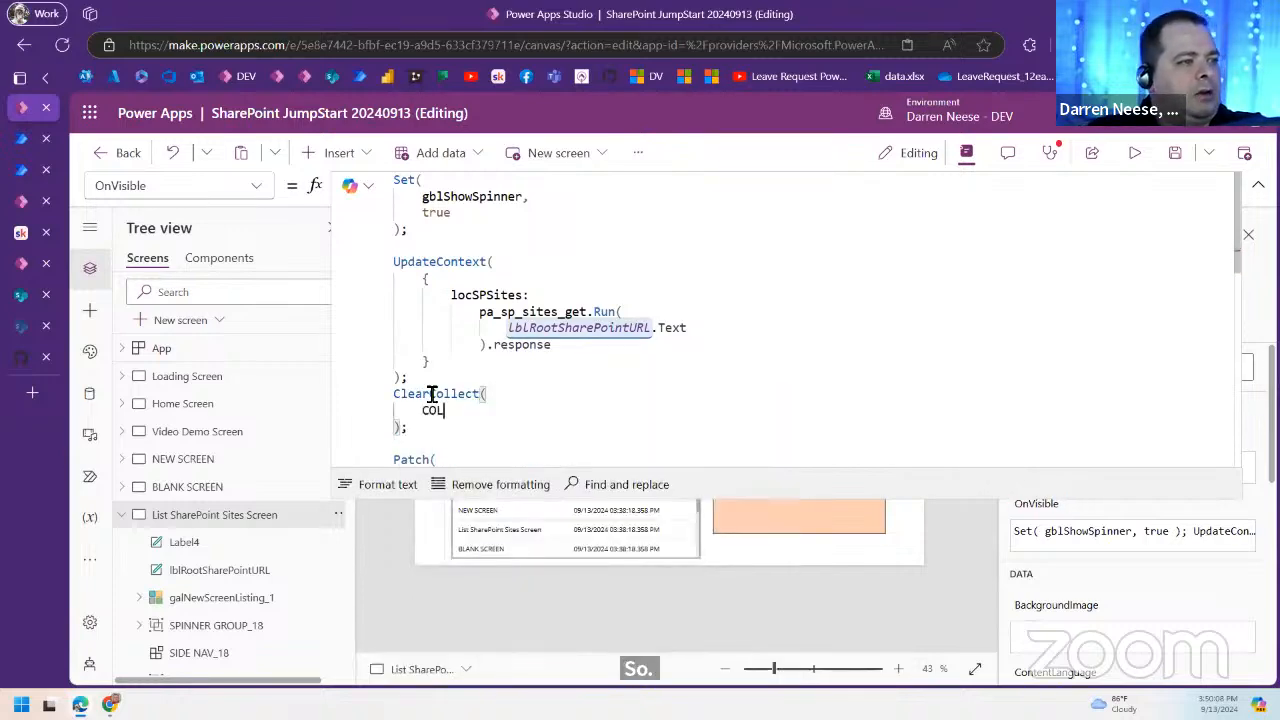
Step: Fill in the ClearCollect call with colSPSites as the collection and locSPSites as the item
text(colSPSites)
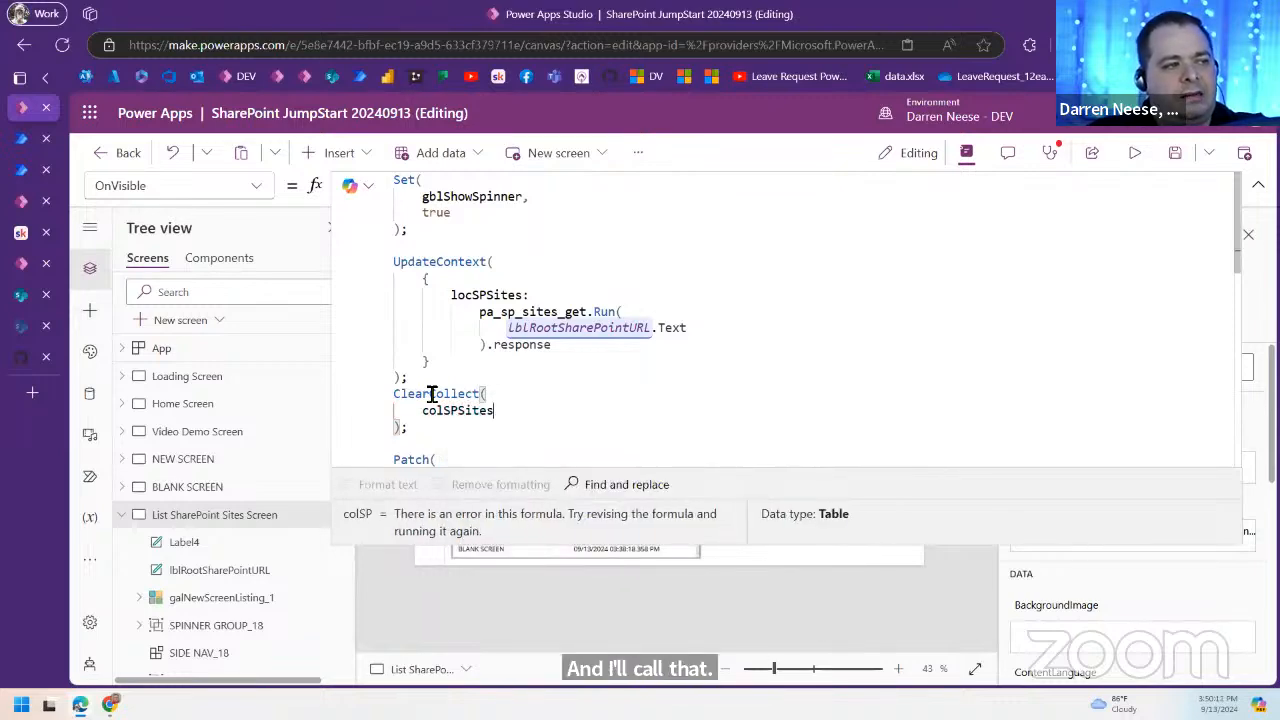
text(,)
key(Return)
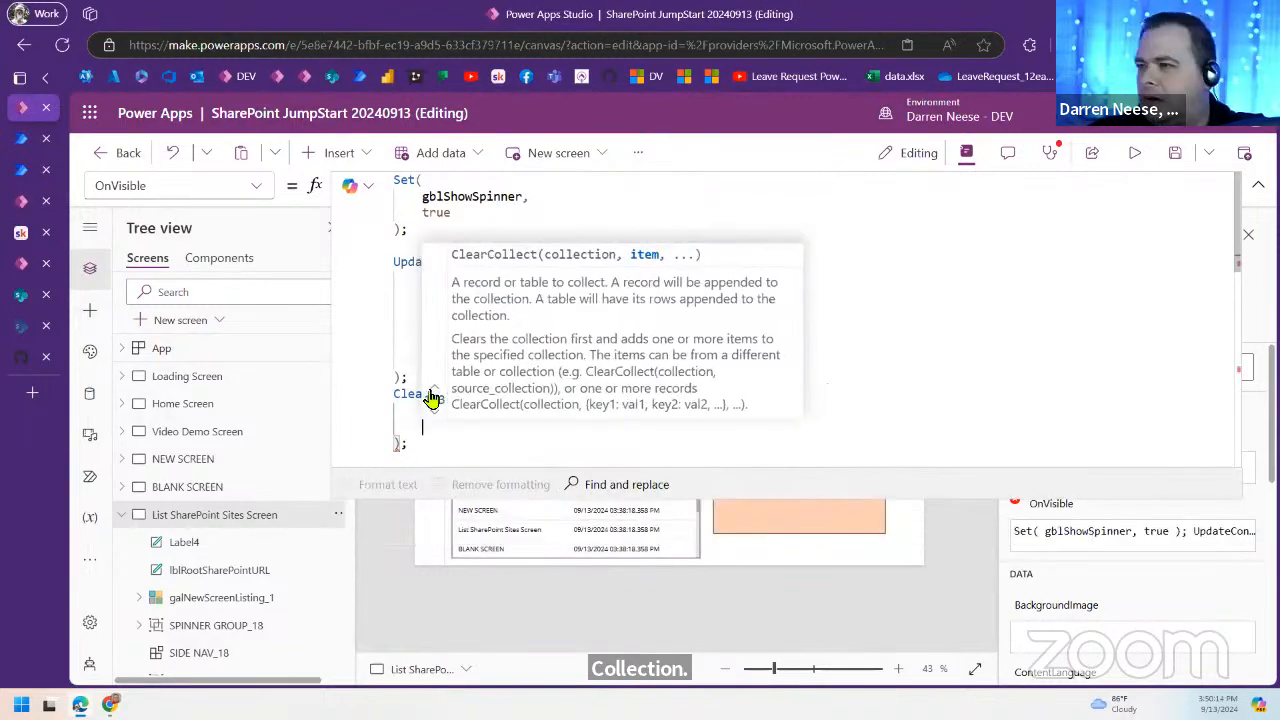
drag(960, 499, 958, 602)
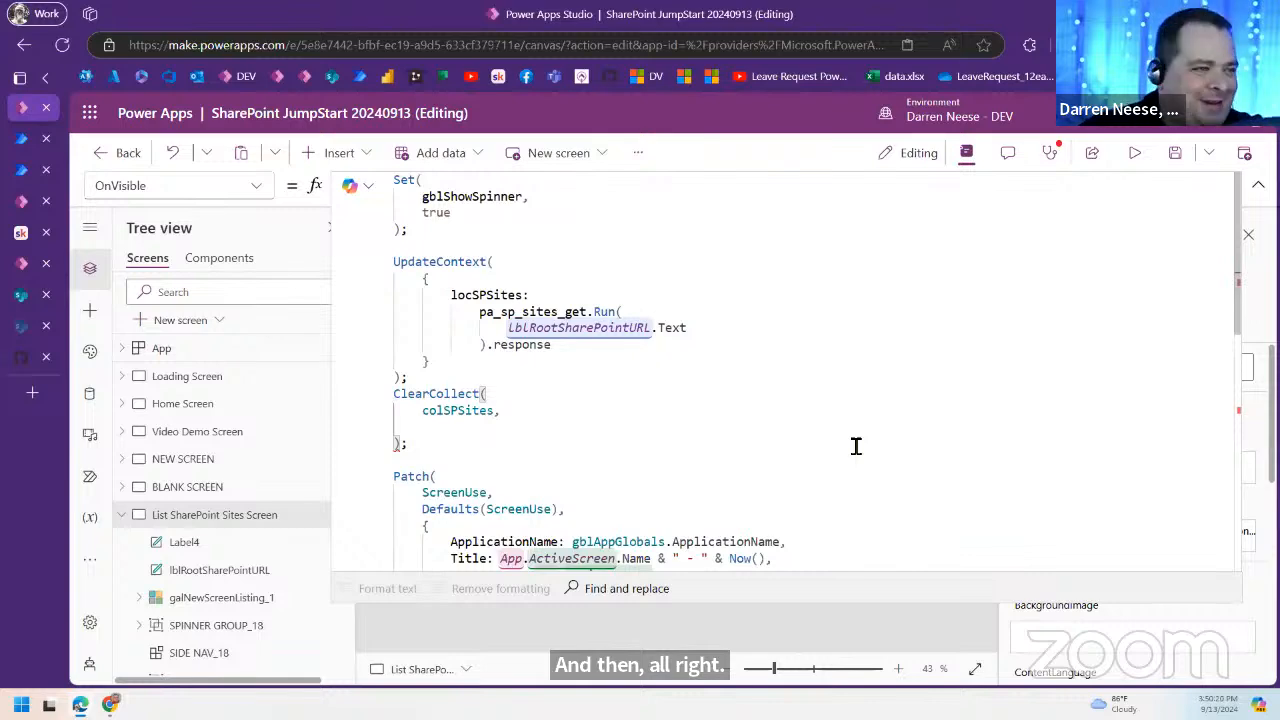
text(locSPSites)
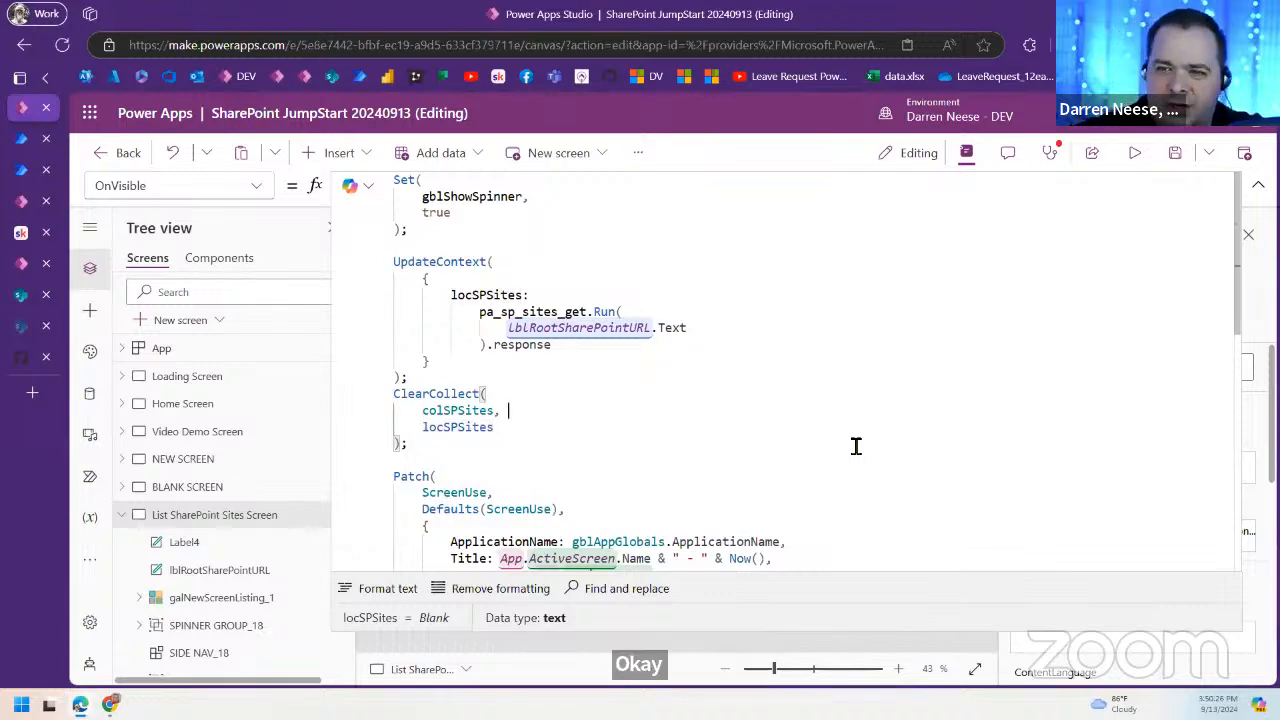
Step: Wrap locSPSites in a ParseJSON function inside the ClearCollect call and indent it
key(Return)
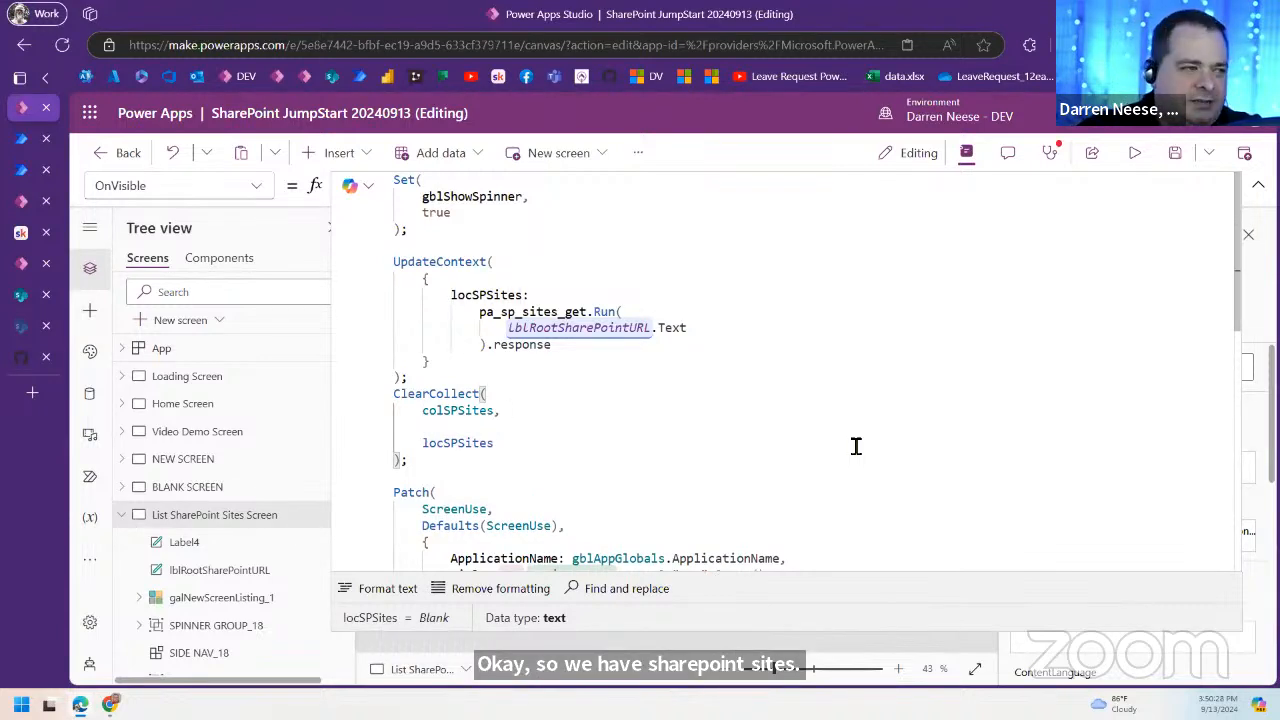
text(J)
key(BackSpace)
text(pAR)
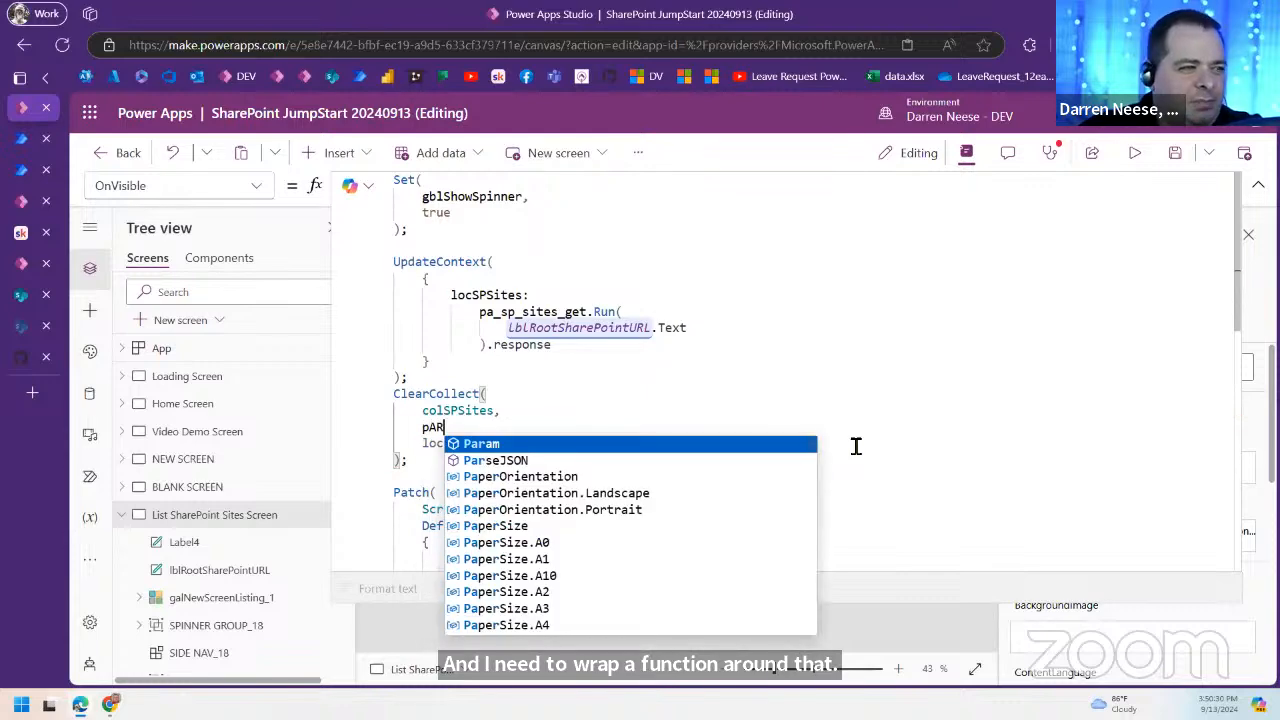
key(Down)
key(Tab)
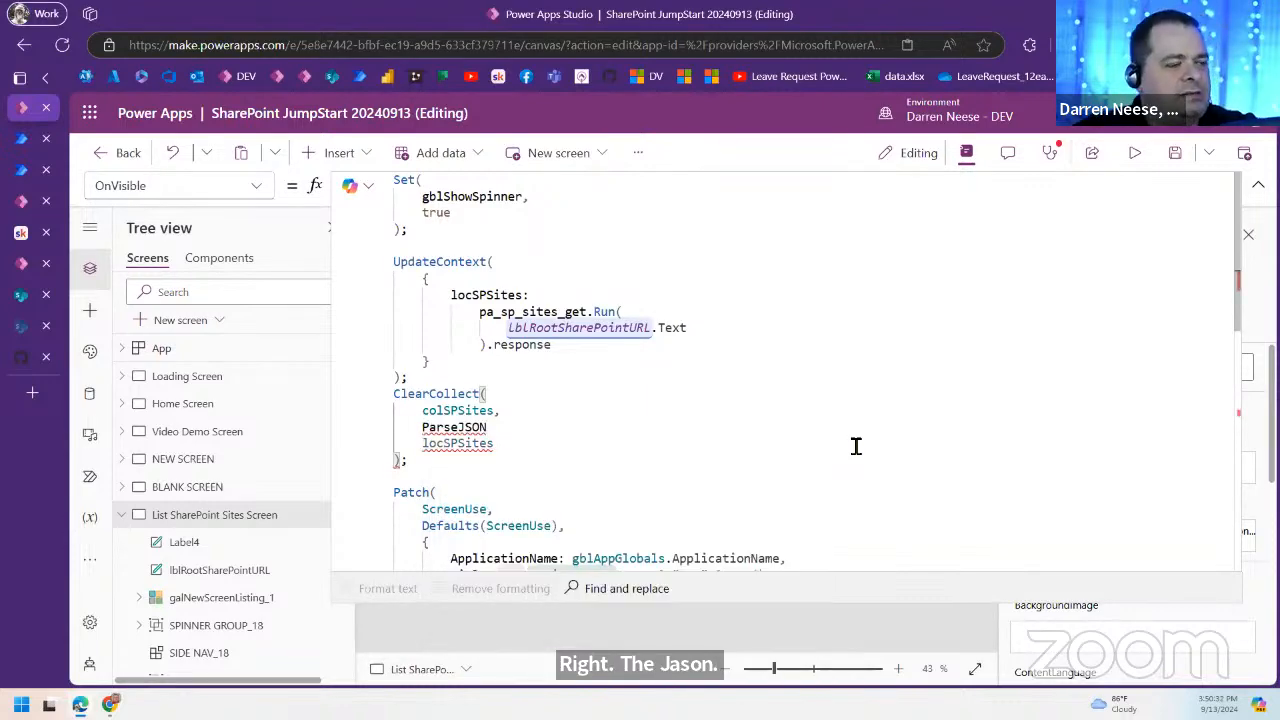
text(()
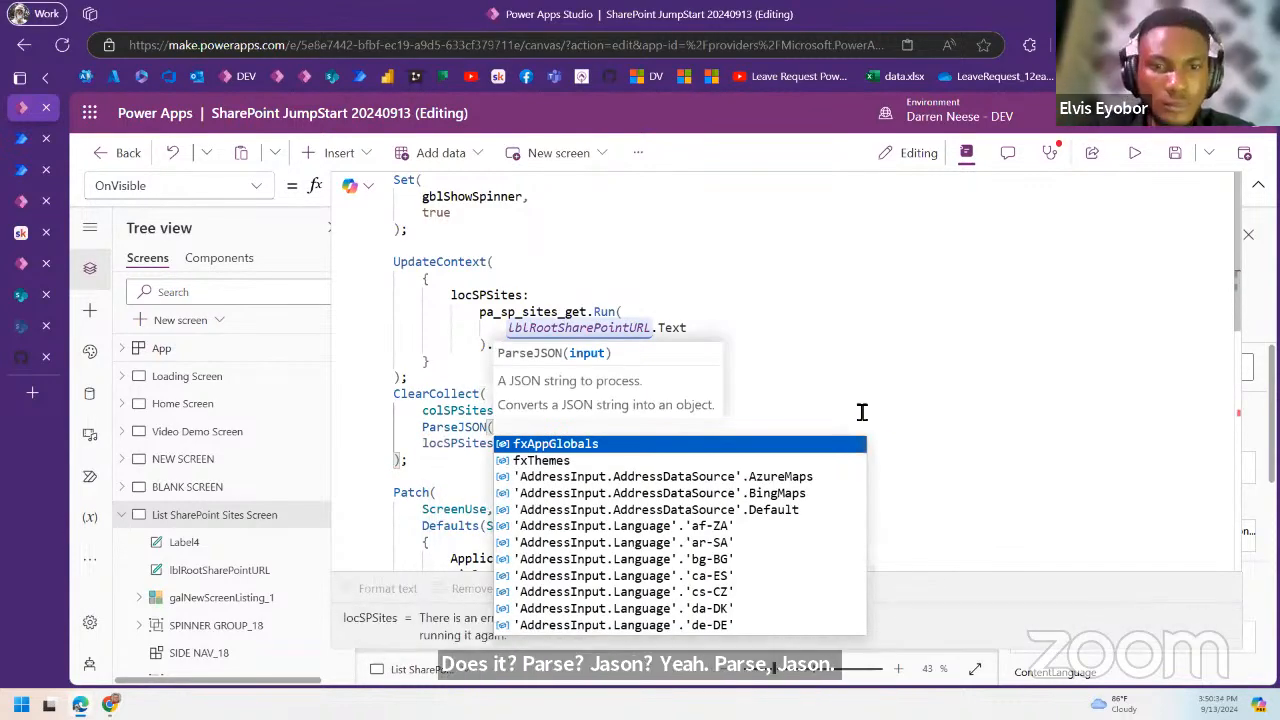
click(424, 443)
key(Tab)
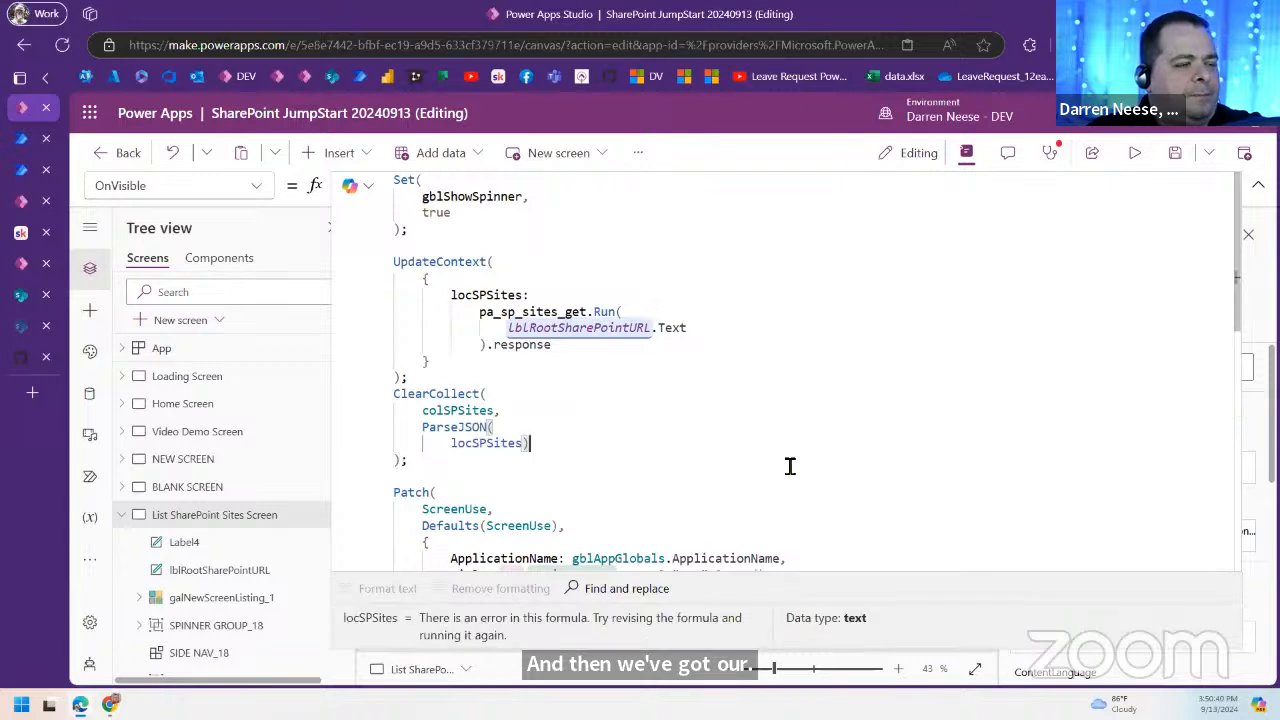
Step: Join ParseJSON(locSPSites) onto a single line in the ClearCollect call
key(Up)
key(Delete)
key(ctrl+shift+Right)
key(ctrl+shift+Left)
key(Delete)
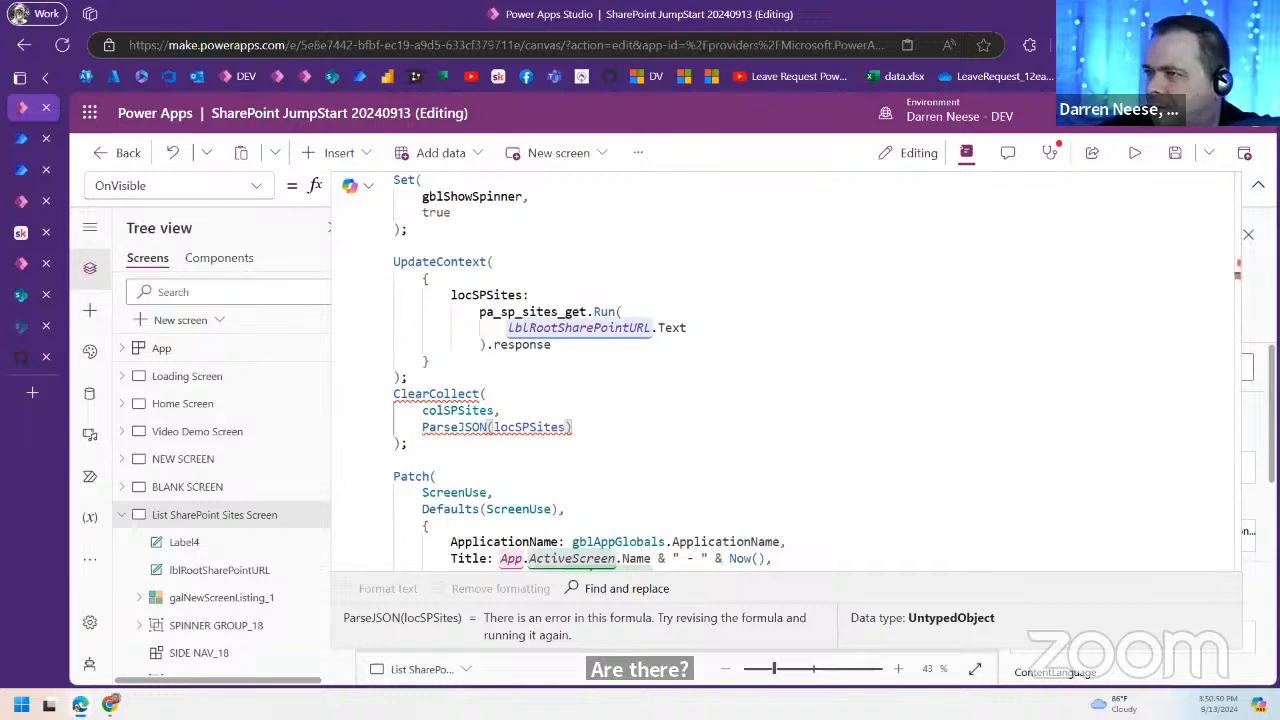
Step: Switch to the Learn Power Apps community on Skool and open 03. List SP Sites.pdf from the comments on the pinned free workshop post
click(19, 234)
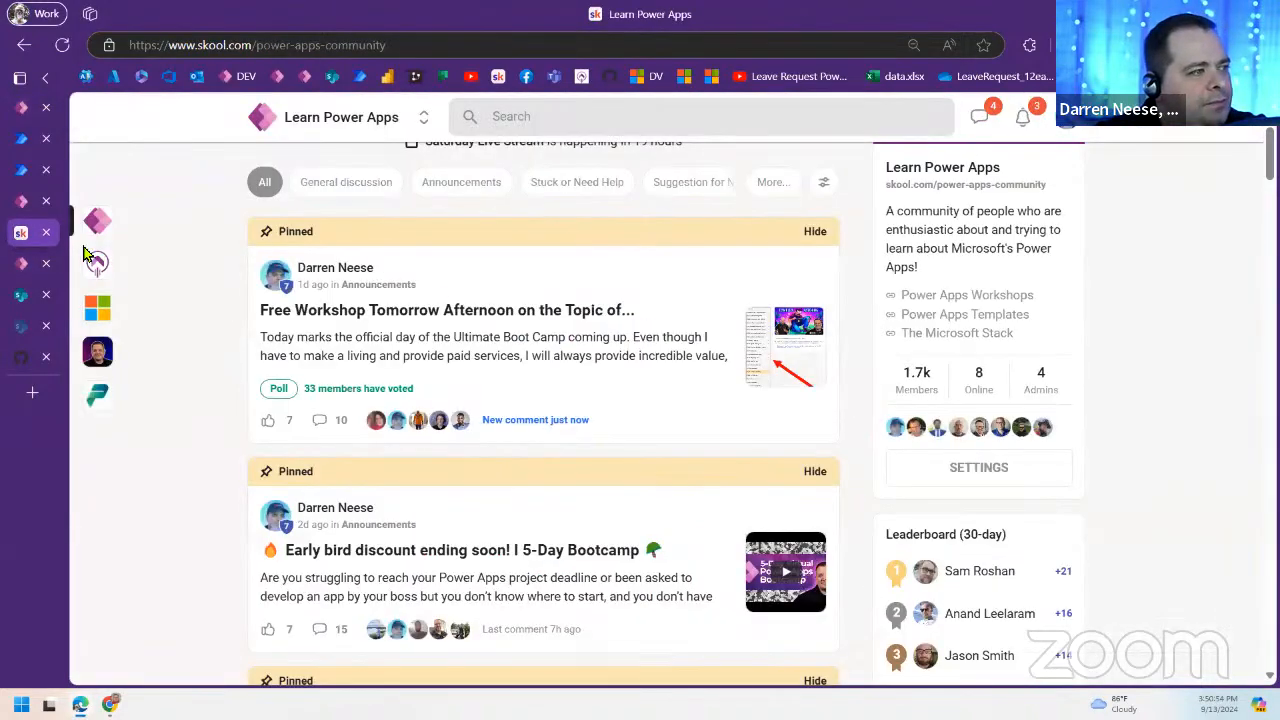
click(536, 323)
scroll(771, 523, down, 15)
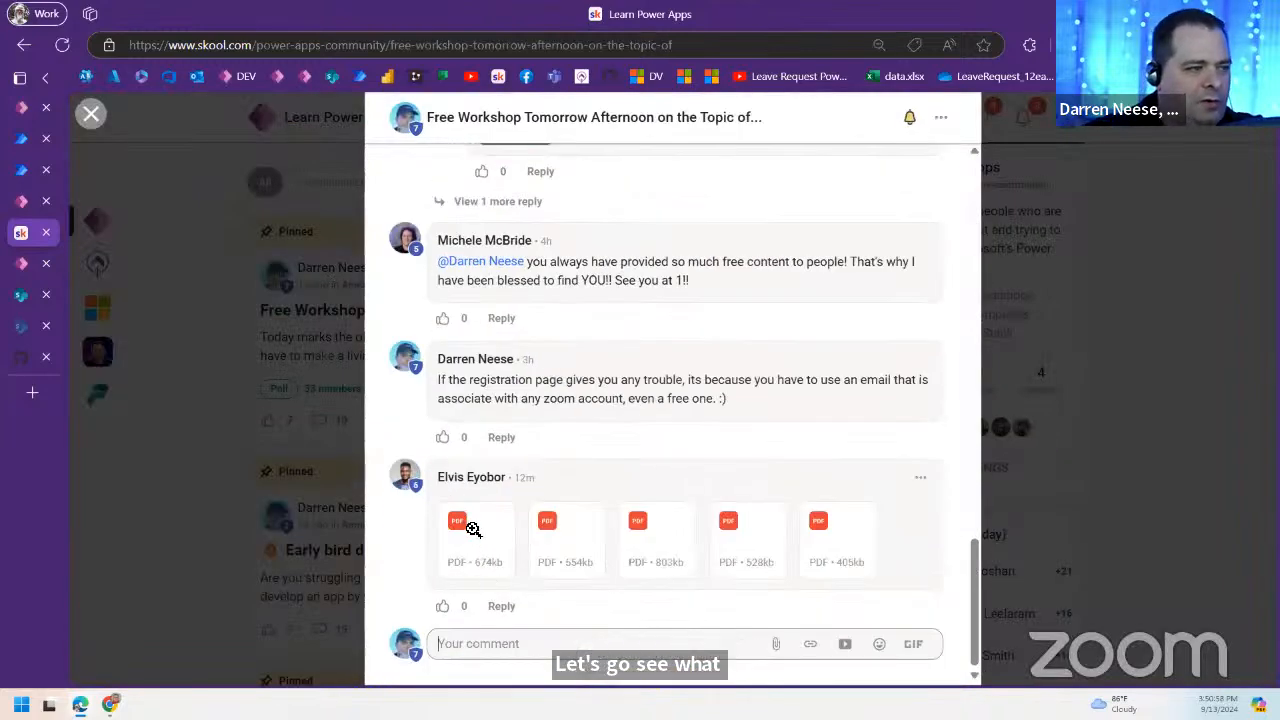
click(468, 525)
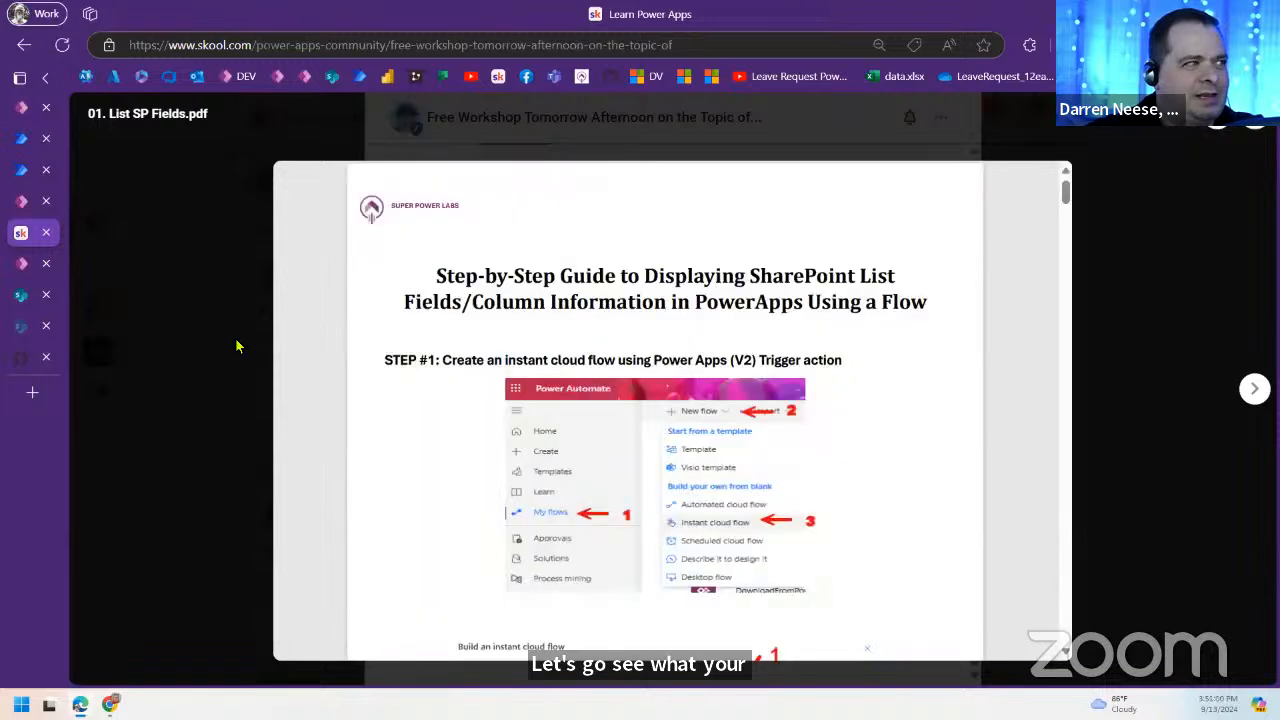
click(237, 346)
click(572, 550)
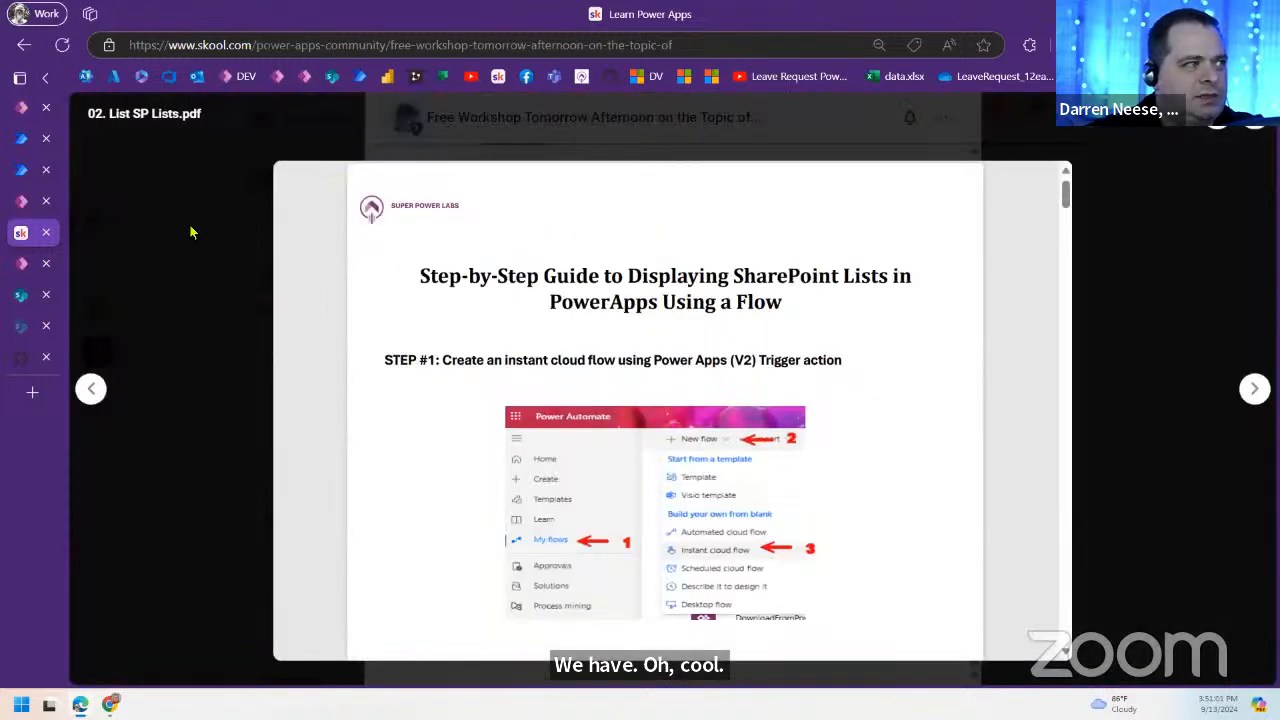
click(192, 232)
click(663, 560)
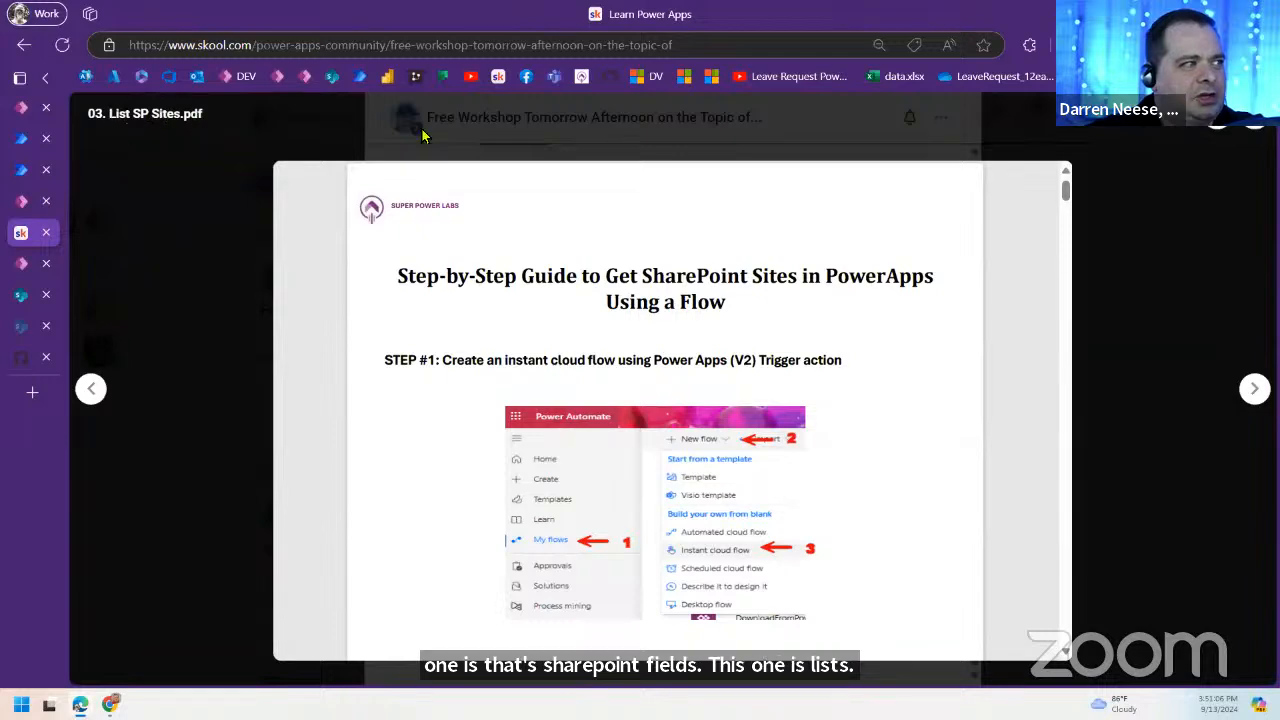
Step: Examine how the guide's Set, ParseJSON and ClearCollect with ForAll formulas turn the flow response into the colSitesList collection
scroll(822, 446, down, 15)
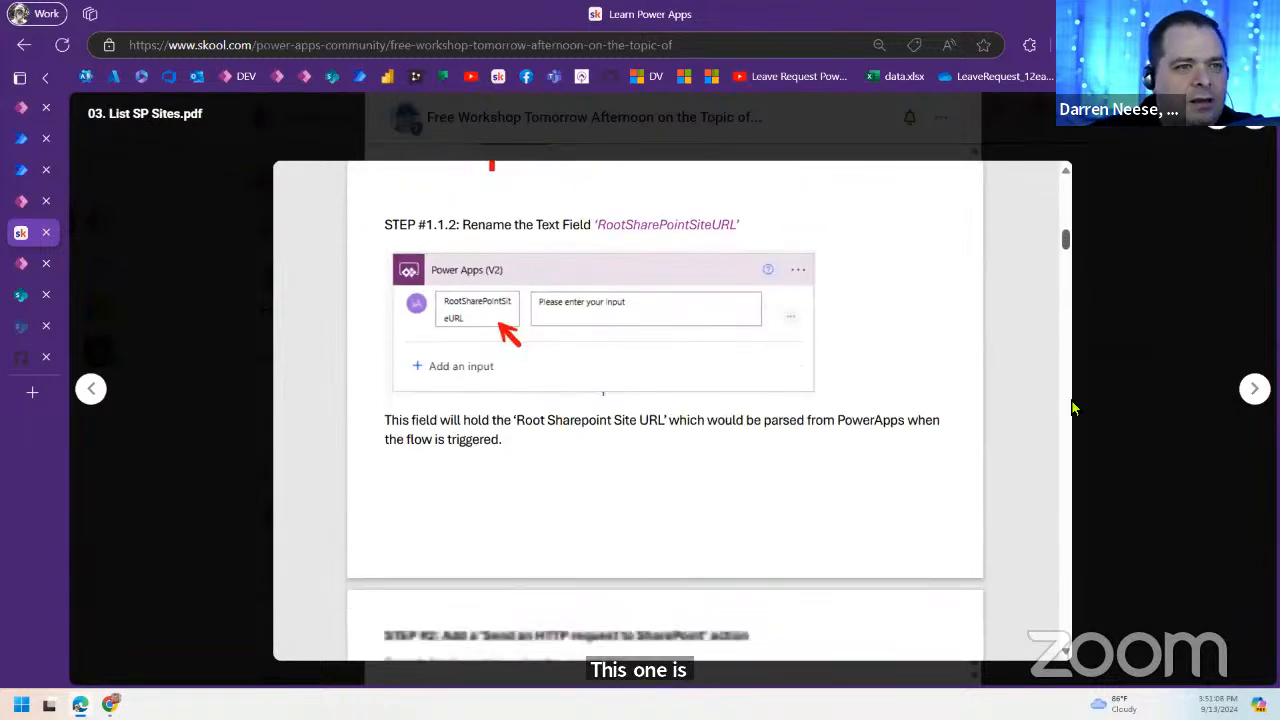
drag(1072, 535, 1077, 622)
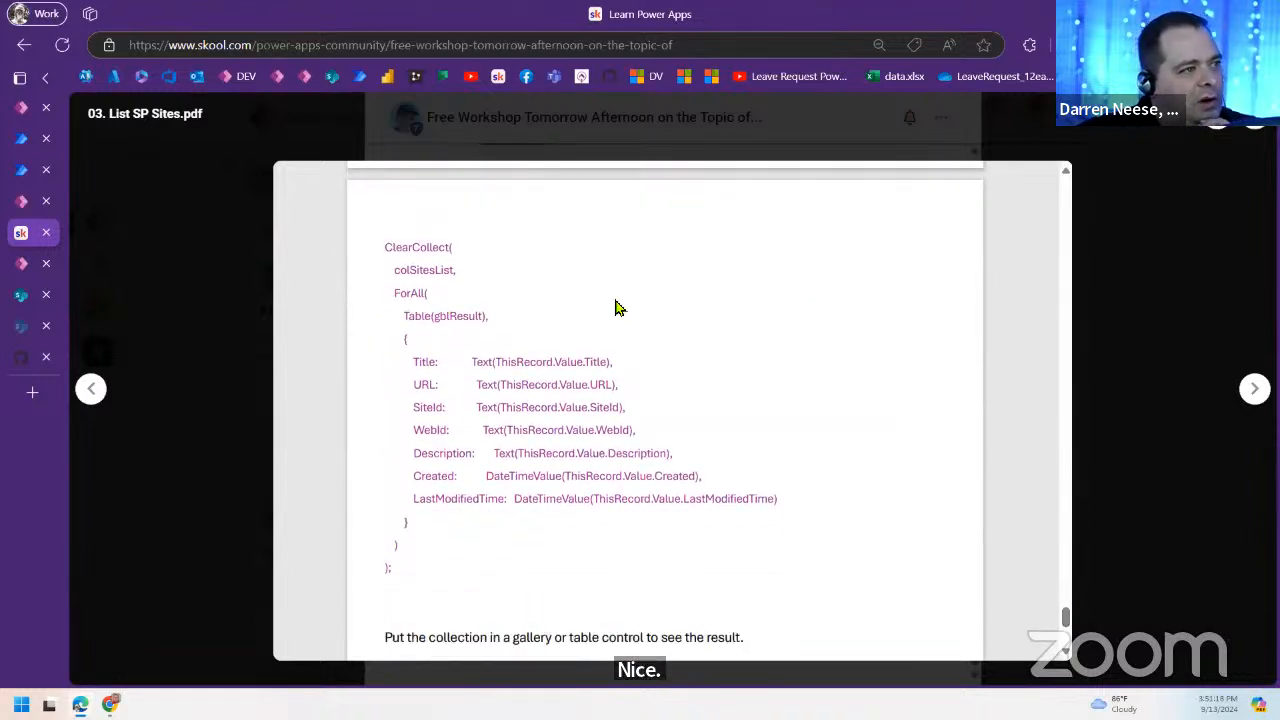
drag(409, 272, 484, 278)
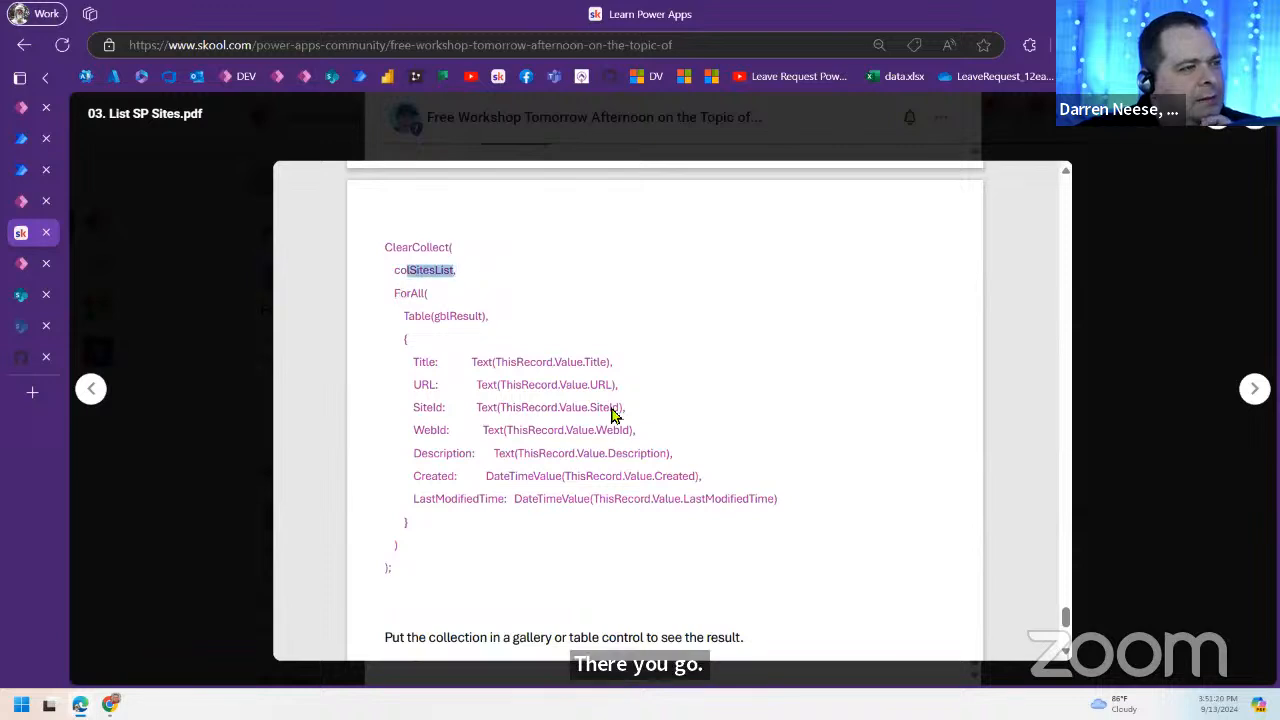
scroll(635, 428, up, 5)
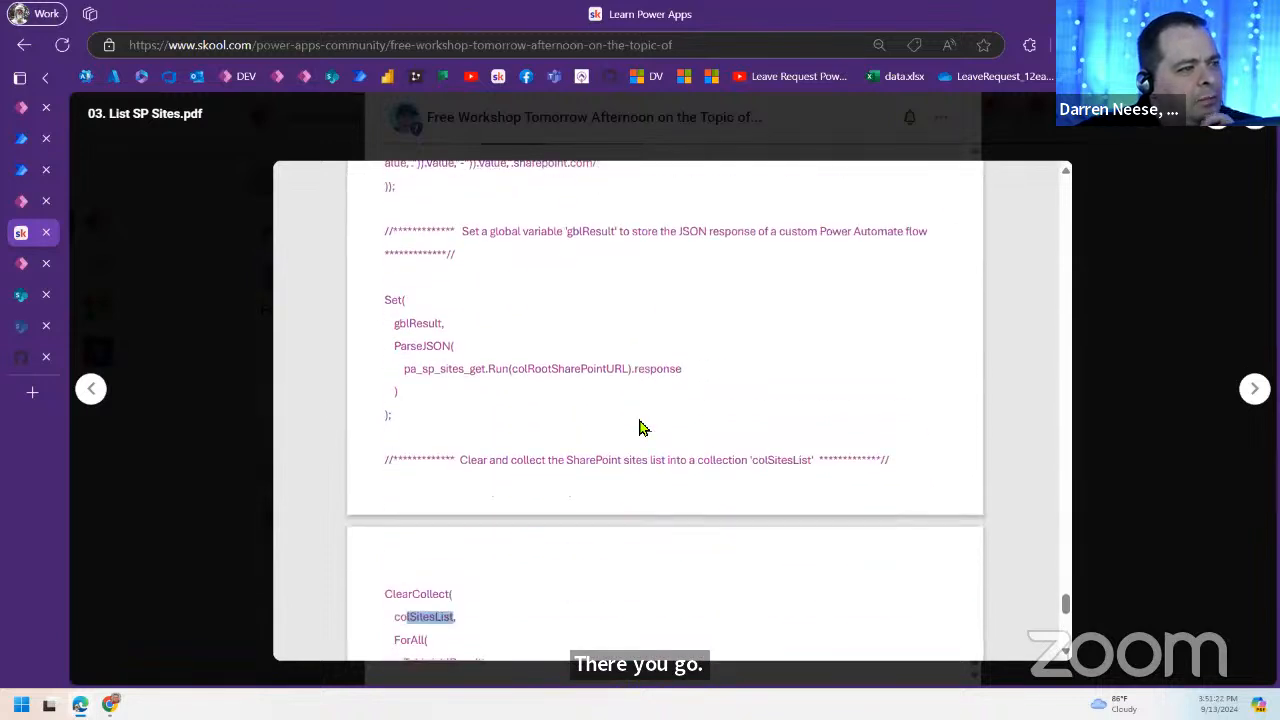
drag(440, 369, 709, 369)
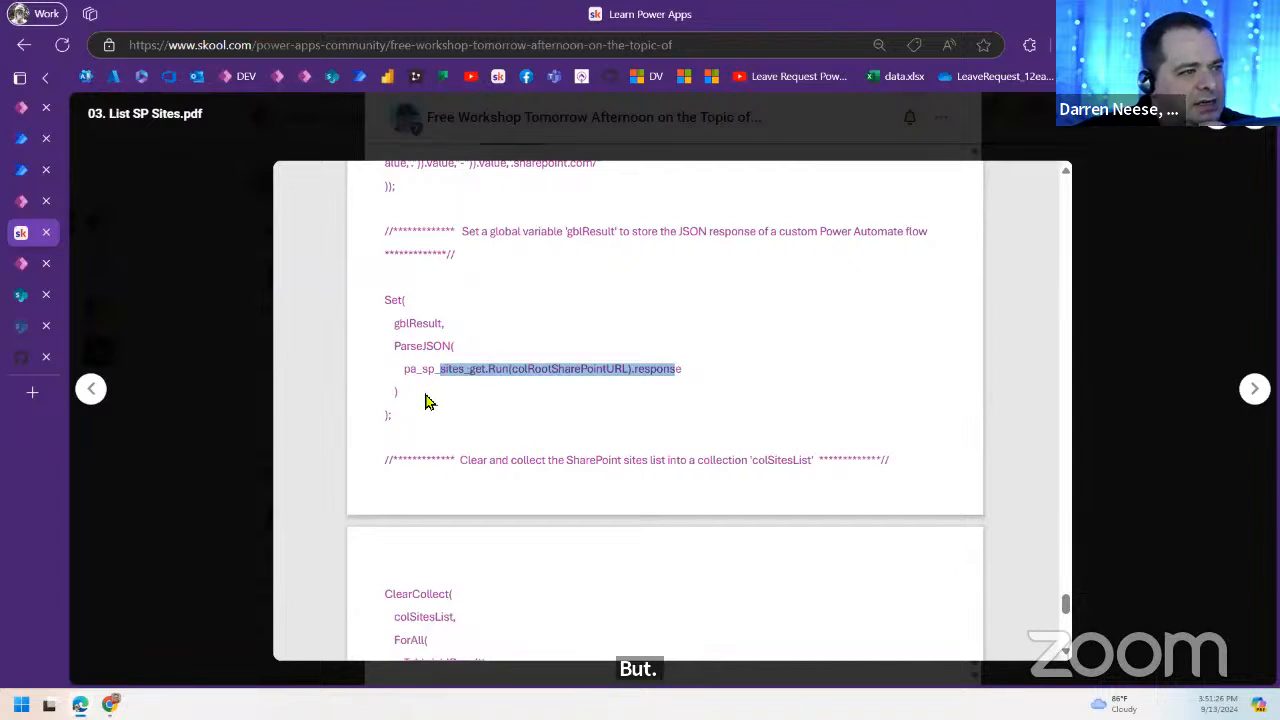
scroll(520, 383, down, 6)
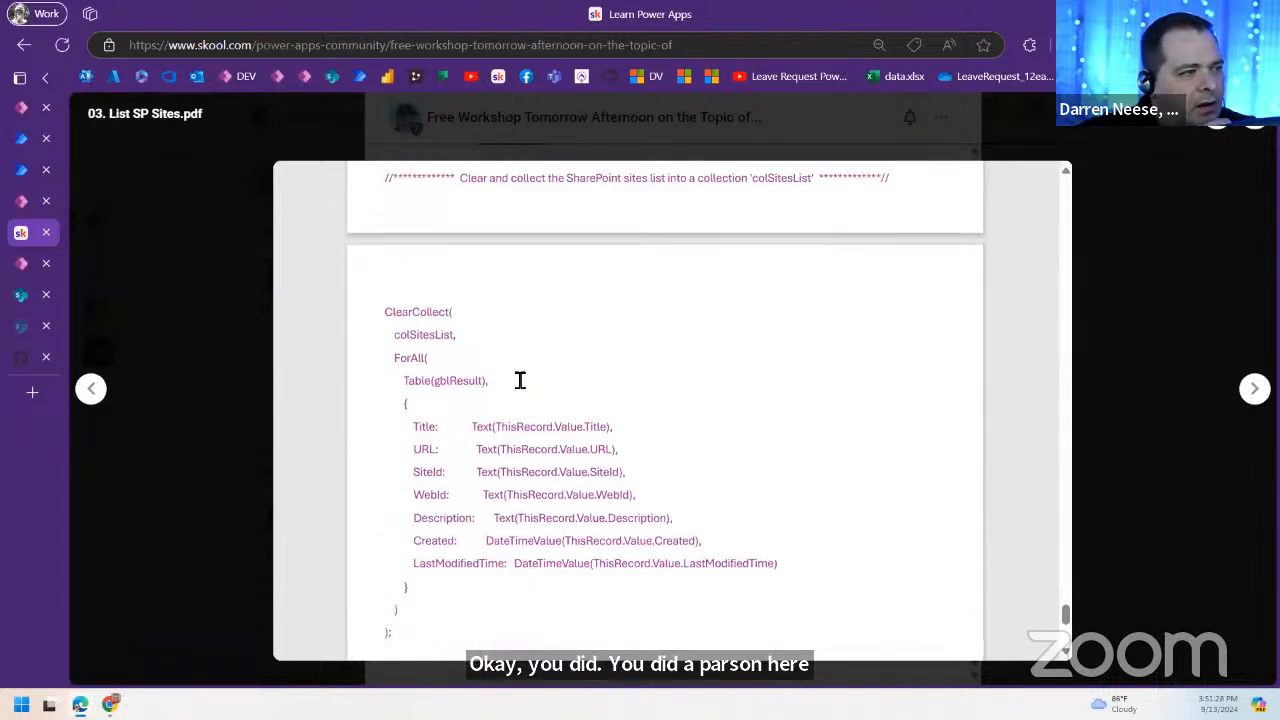
scroll(560, 395, up, 1)
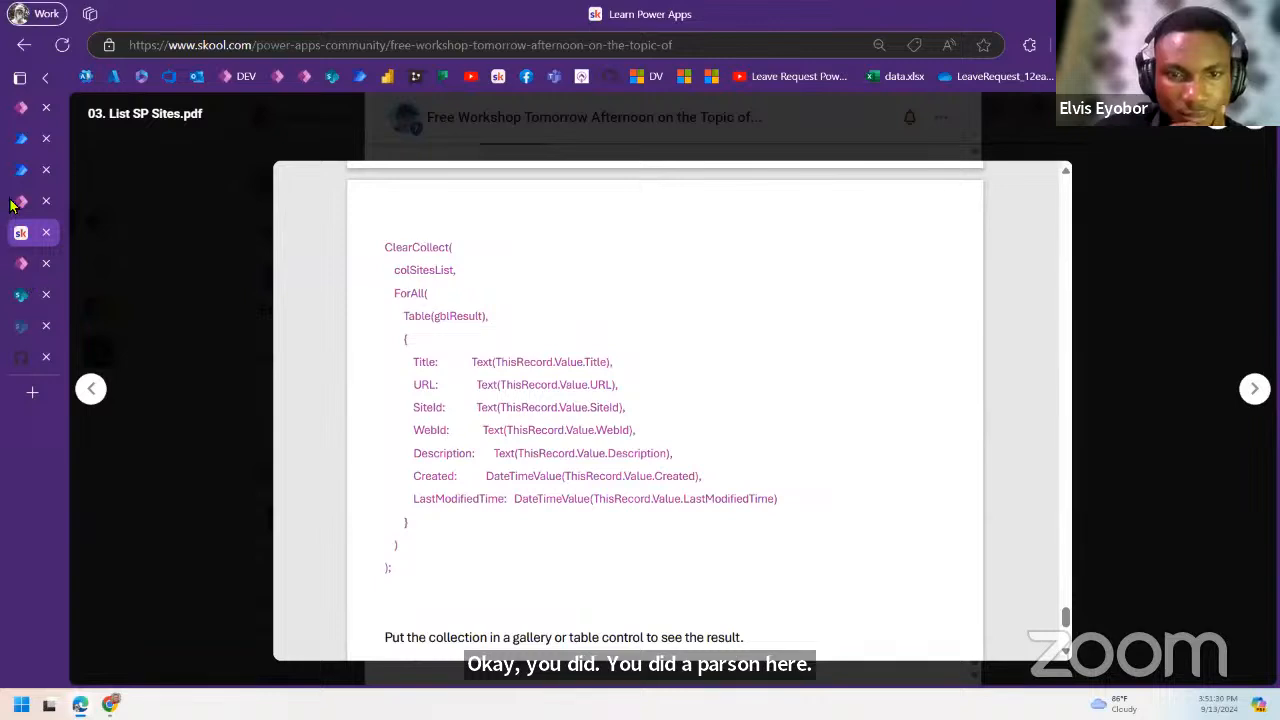
Step: Return to Power Apps Studio and insert an opening ParseJSON( before the pa_sp_sites_get.Run call assigned to locSPSites
click(21, 107)
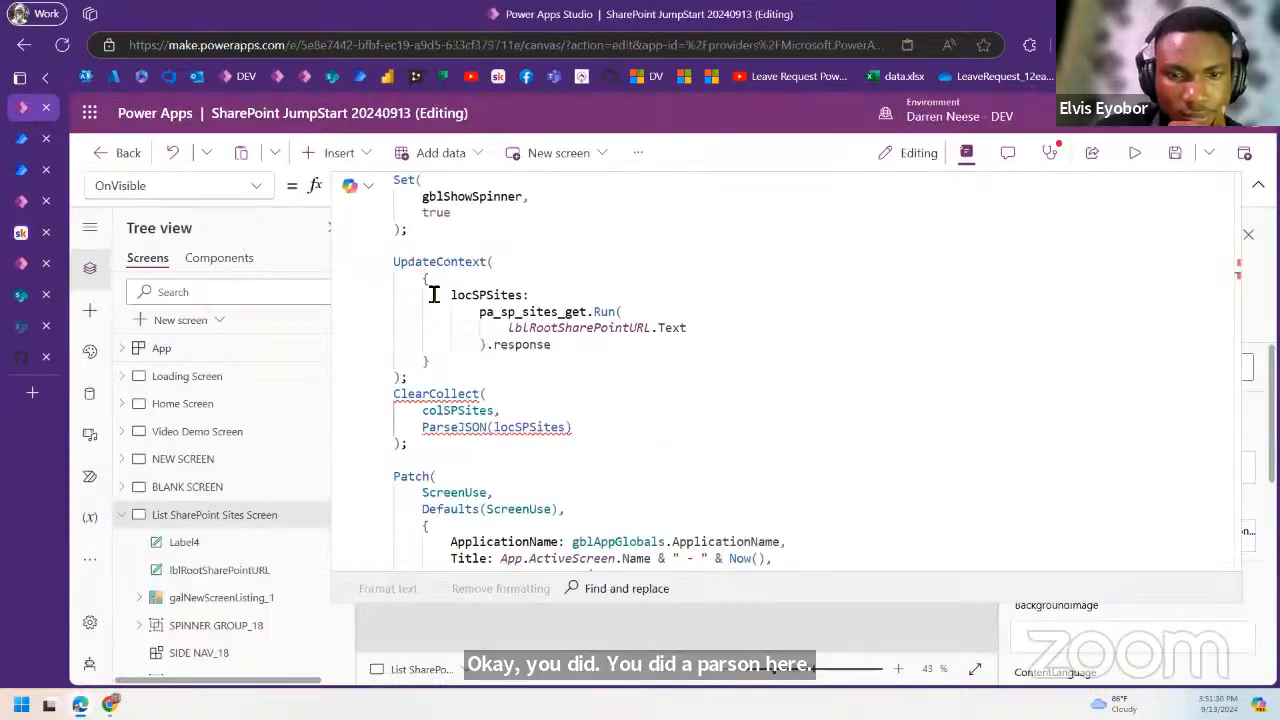
click(580, 298)
key(Return)
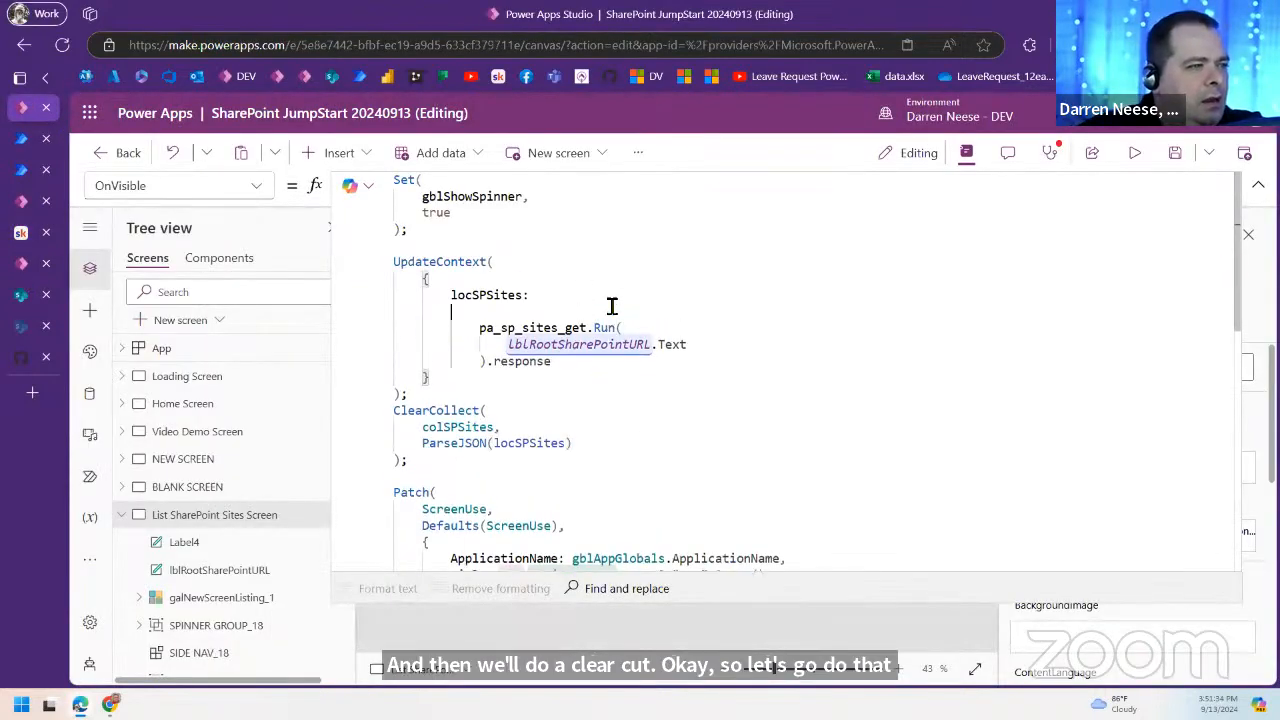
text(pAR)
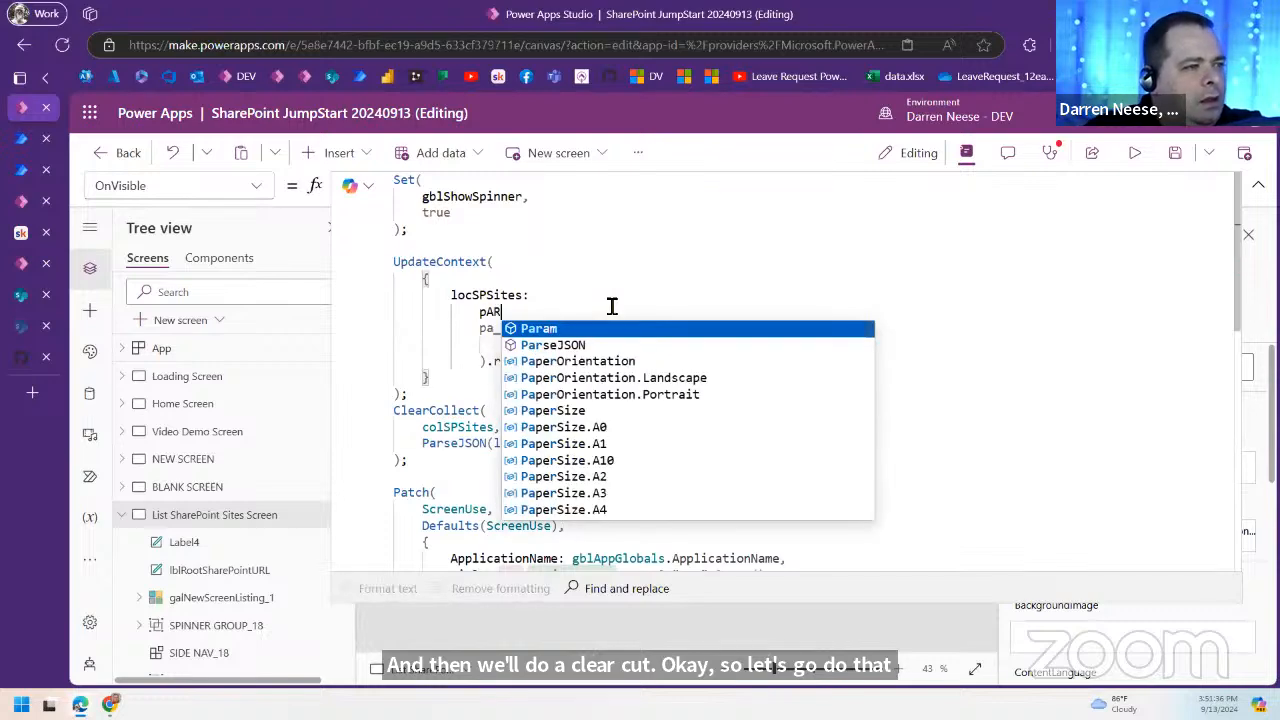
key(Down)
key(Tab)
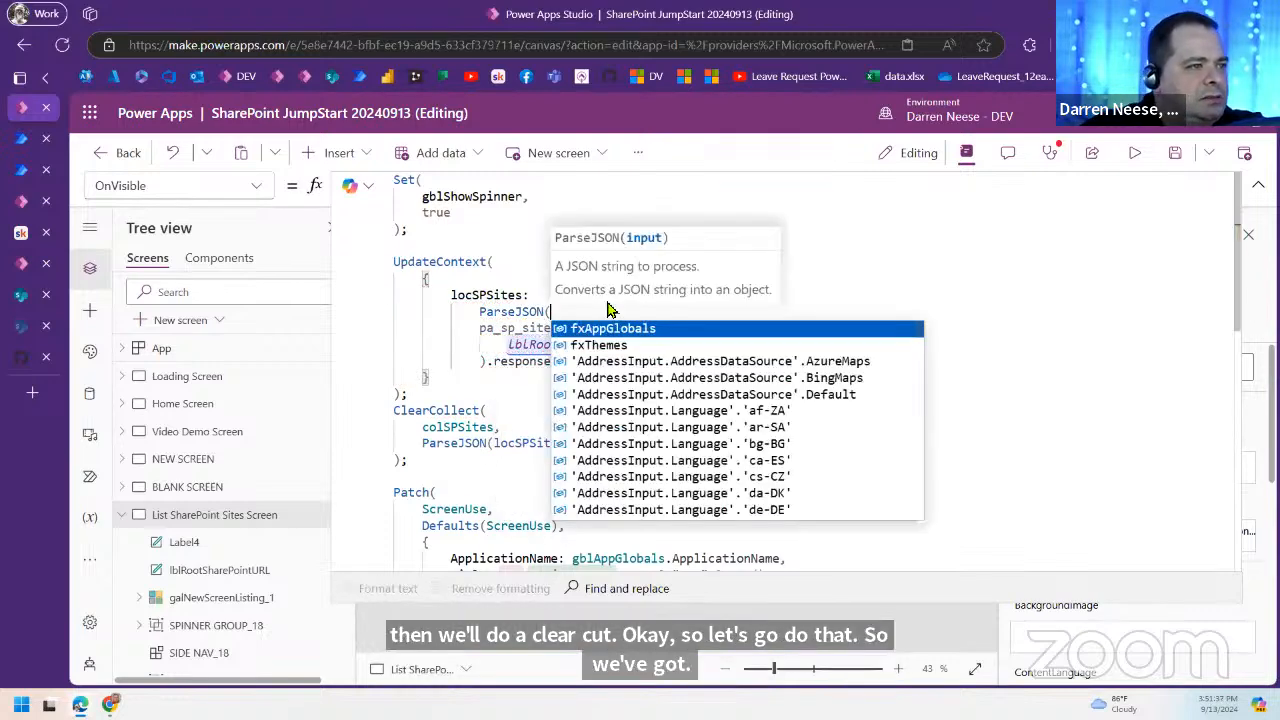
Step: Indent the pa_sp_sites_get.Run call under ParseJSON and add the closing parenthesis on a new line after .response
click(580, 363)
drag(580, 363, 363, 334)
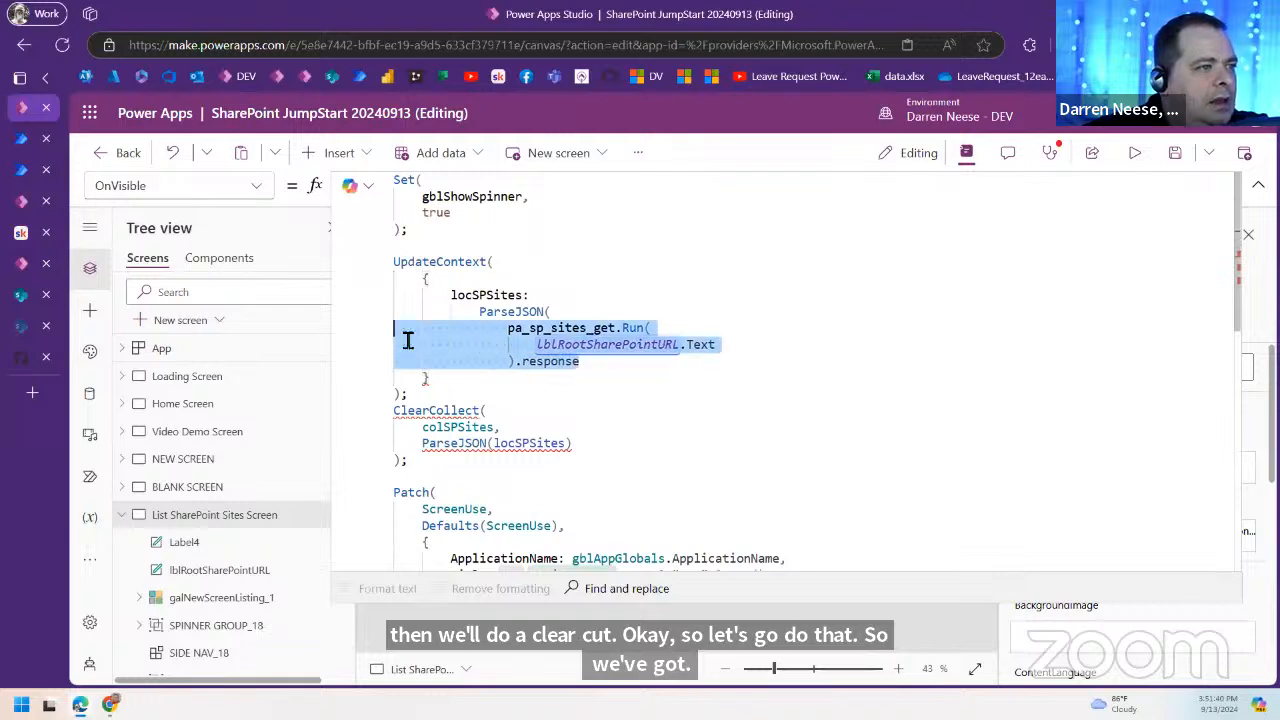
click(580, 363)
key(Return)
text())
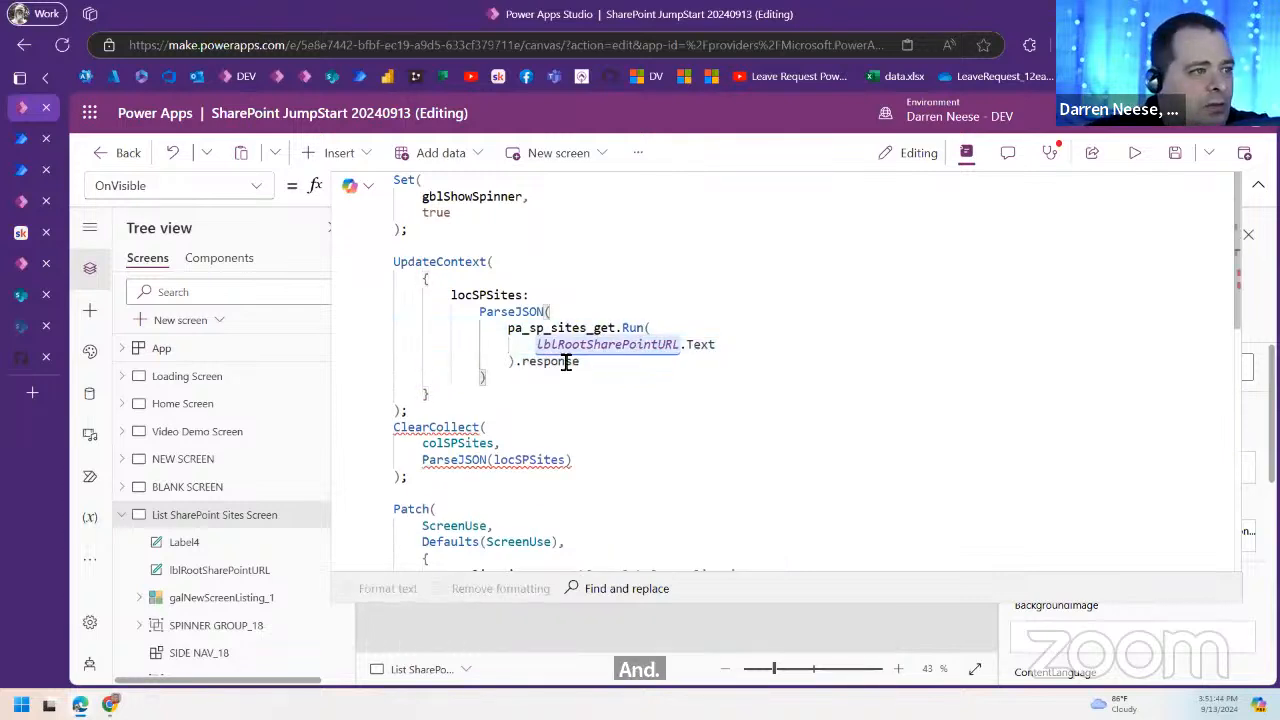
double_click(558, 360)
click(568, 384)
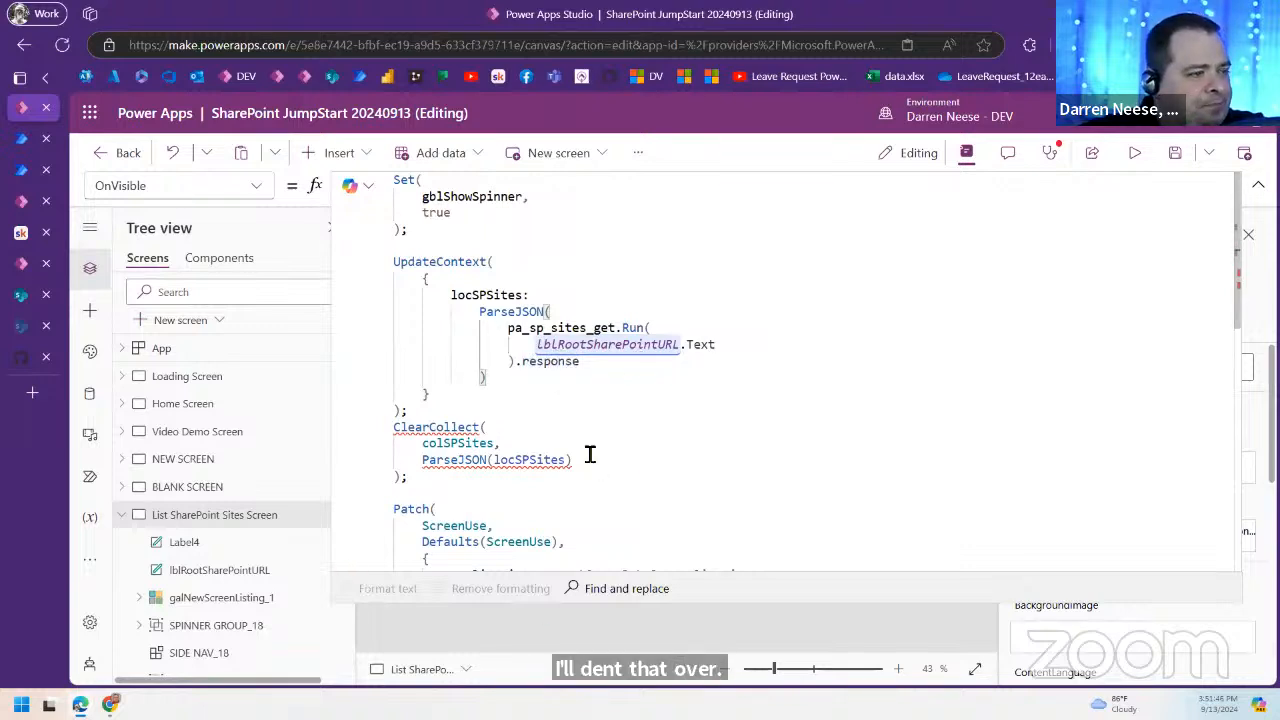
double_click(508, 295)
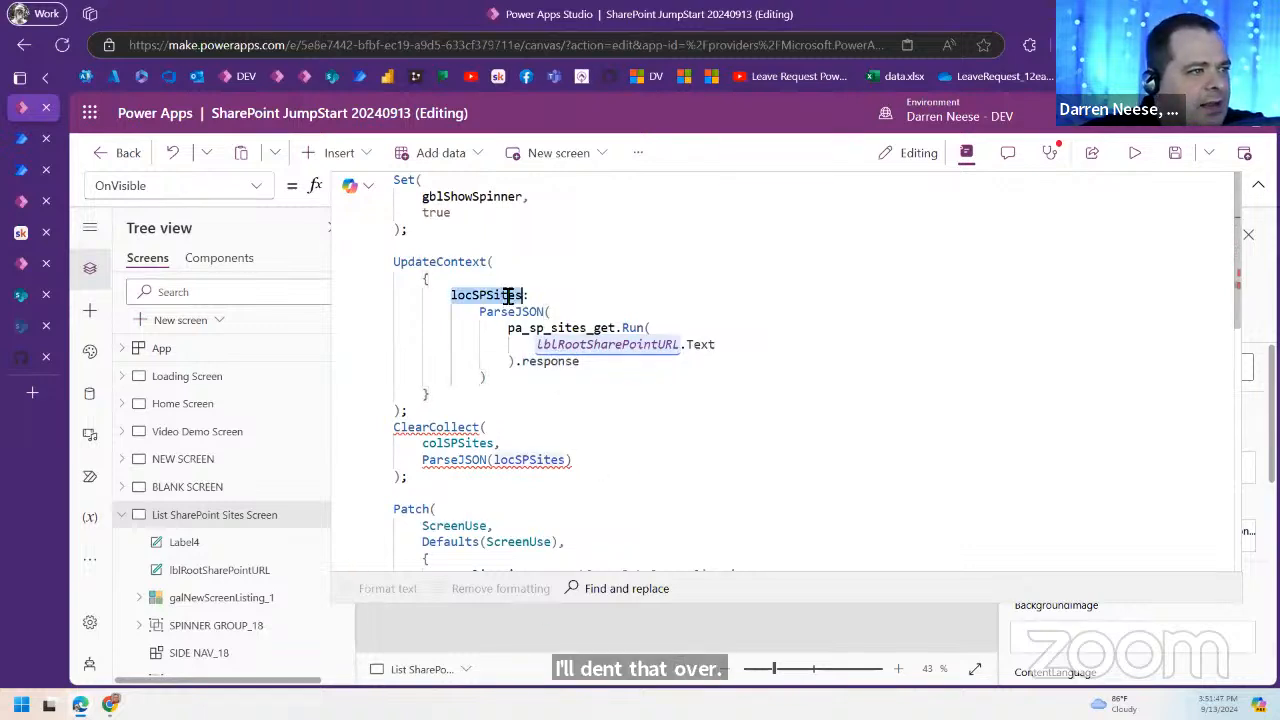
Step: Remove the ParseJSON wrapper around locSPSites in the ClearCollect of colSPSites
double_click(456, 461)
key(Delete)
key(Delete)
key(End)
key(BackSpace)
key(Up)
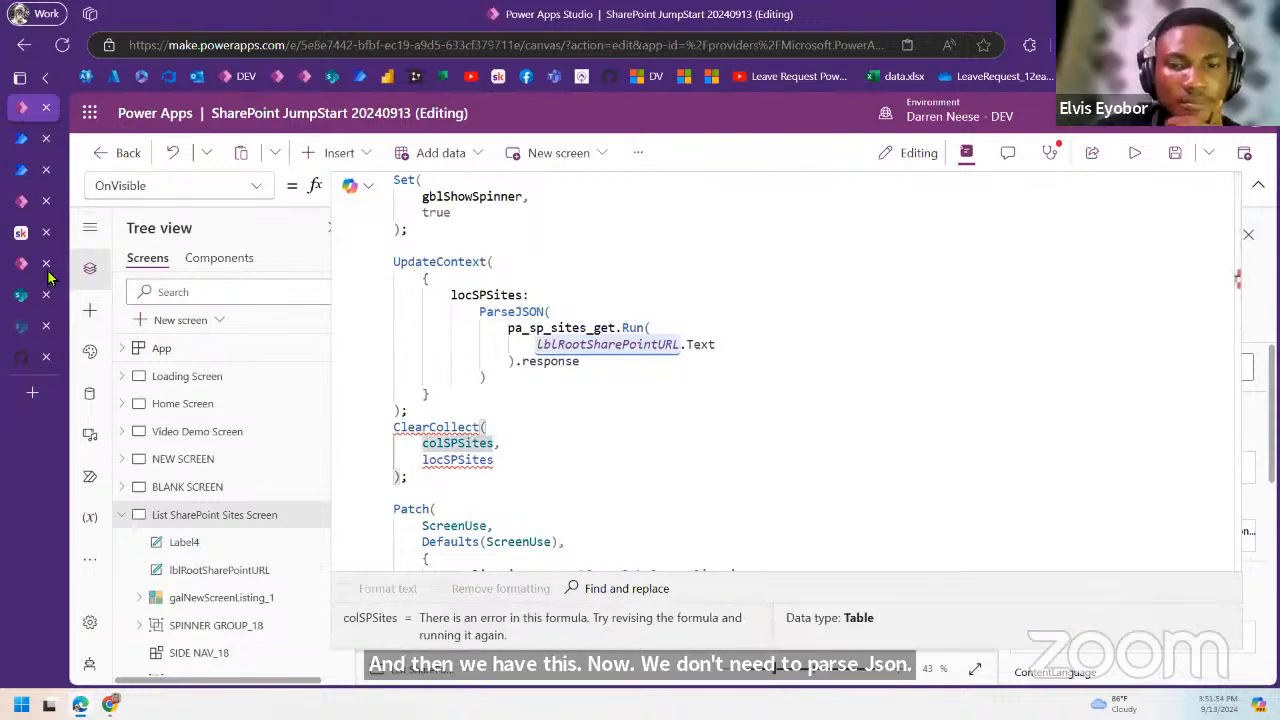
Step: Switch to the 03. List SP Sites.pdf guide on Skool and copy the ForAll block inside its ClearCollect formula
click(21, 235)
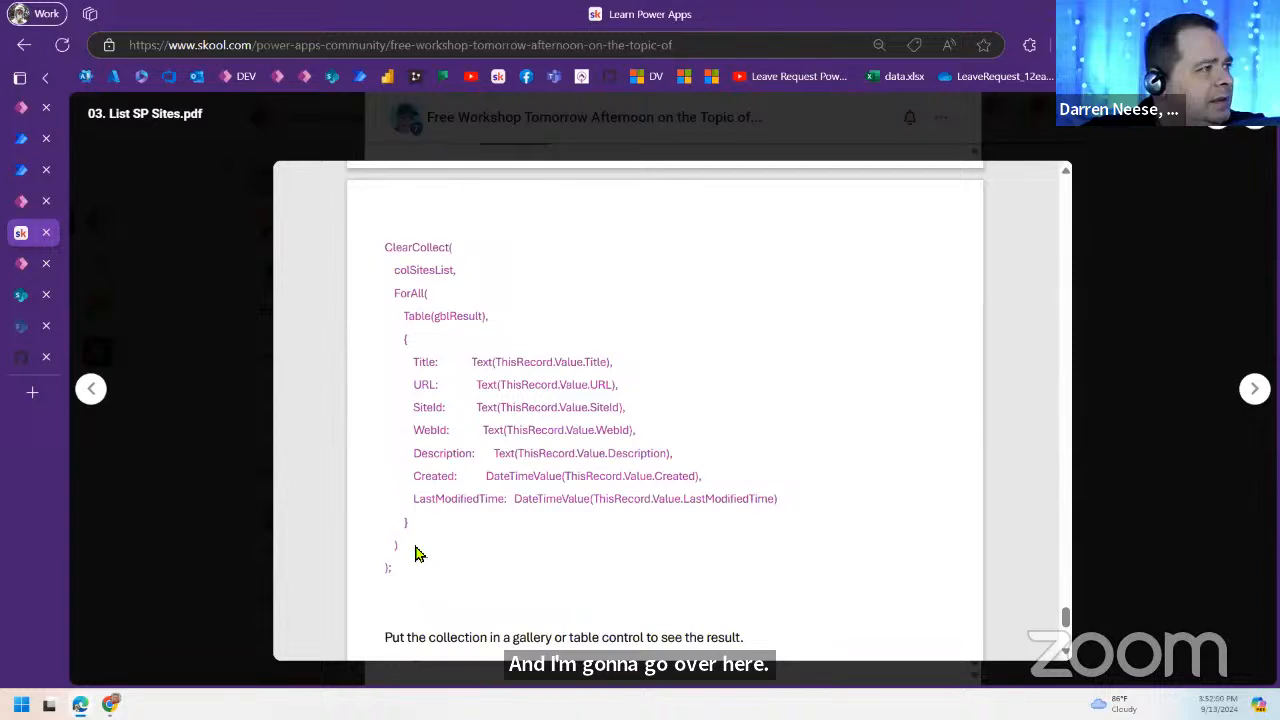
drag(394, 535, 378, 312)
key(ctrl+c)
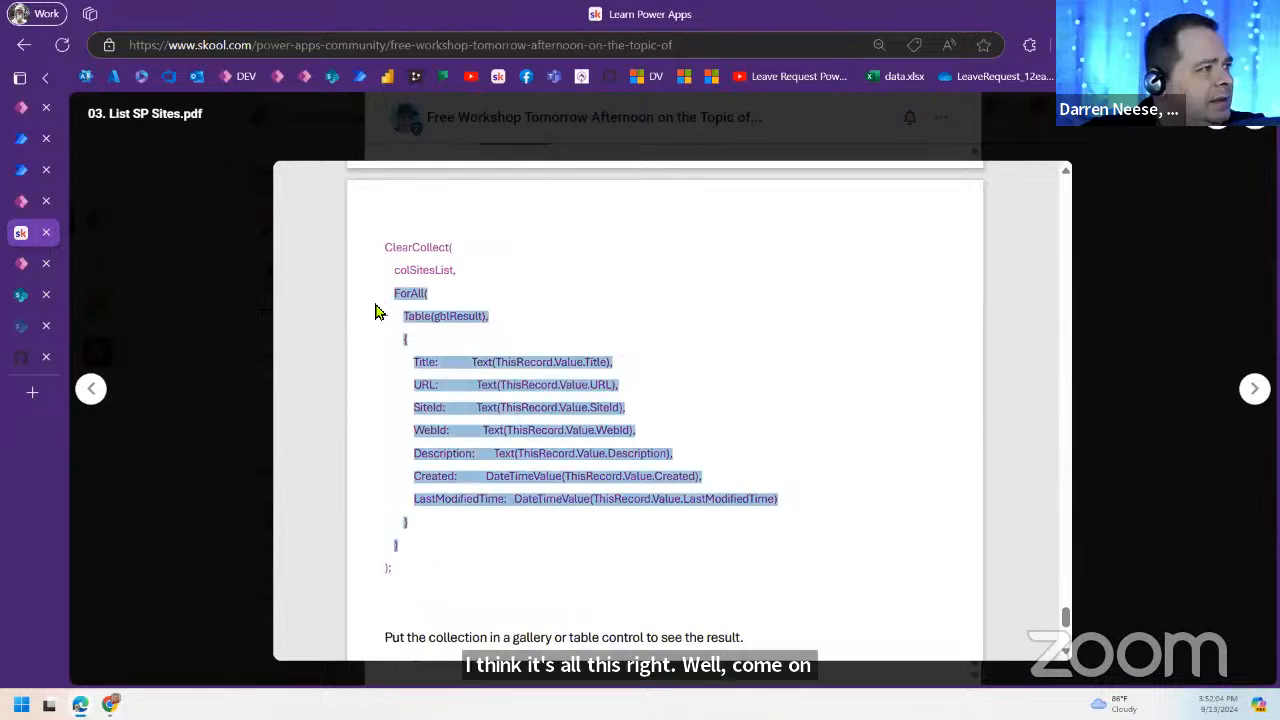
Step: Return to Power Apps Studio and paste the ForAll block on a new line below colSPSites, indented inside ClearCollect
click(20, 108)
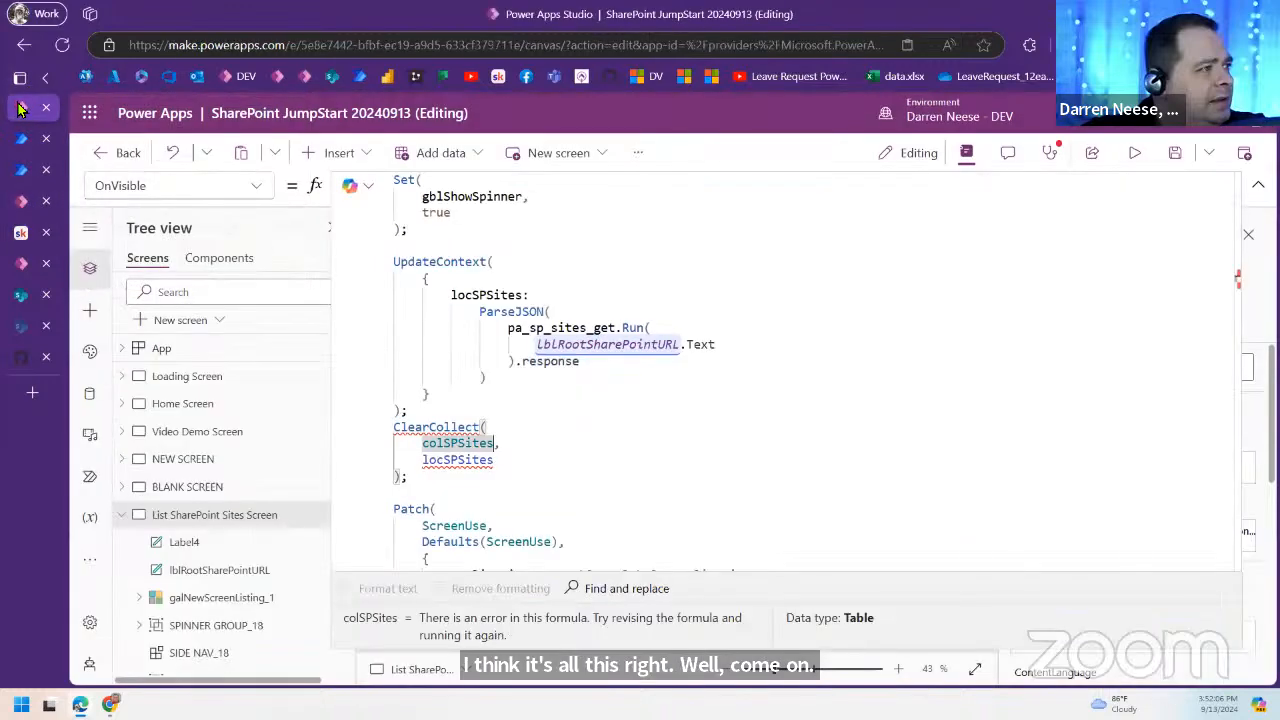
click(556, 450)
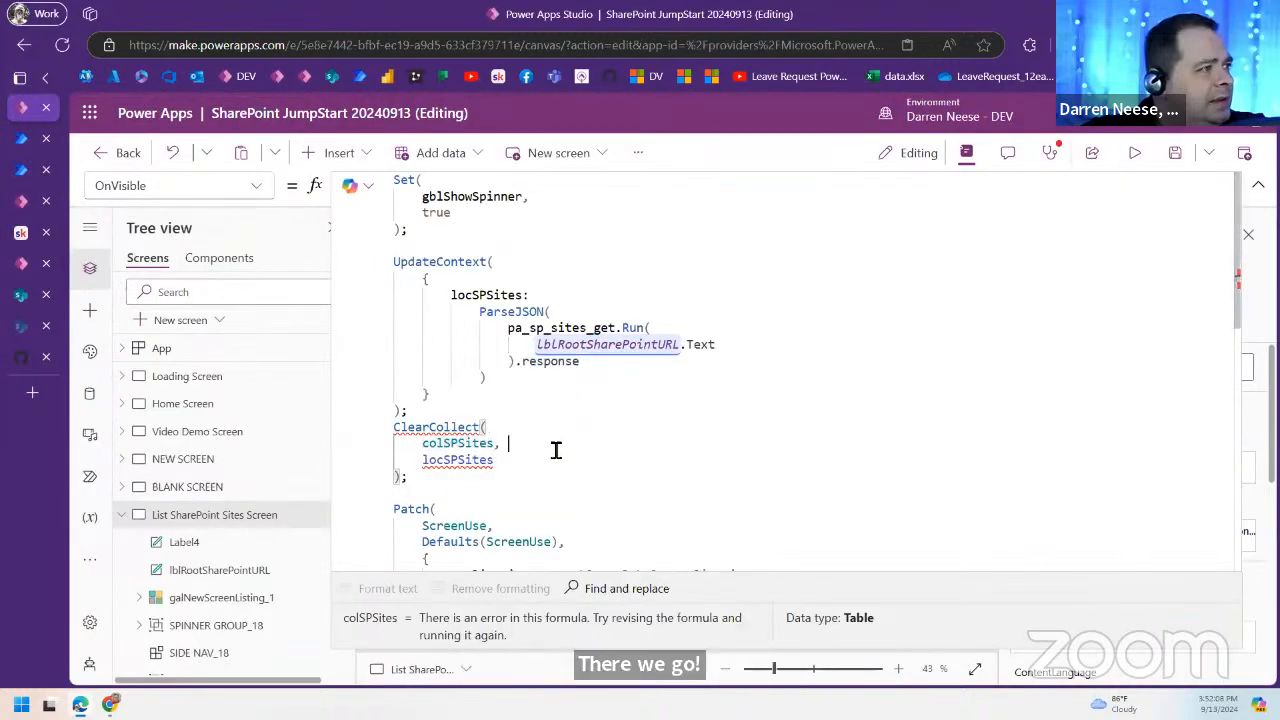
key(Return)
key(shift+Home)
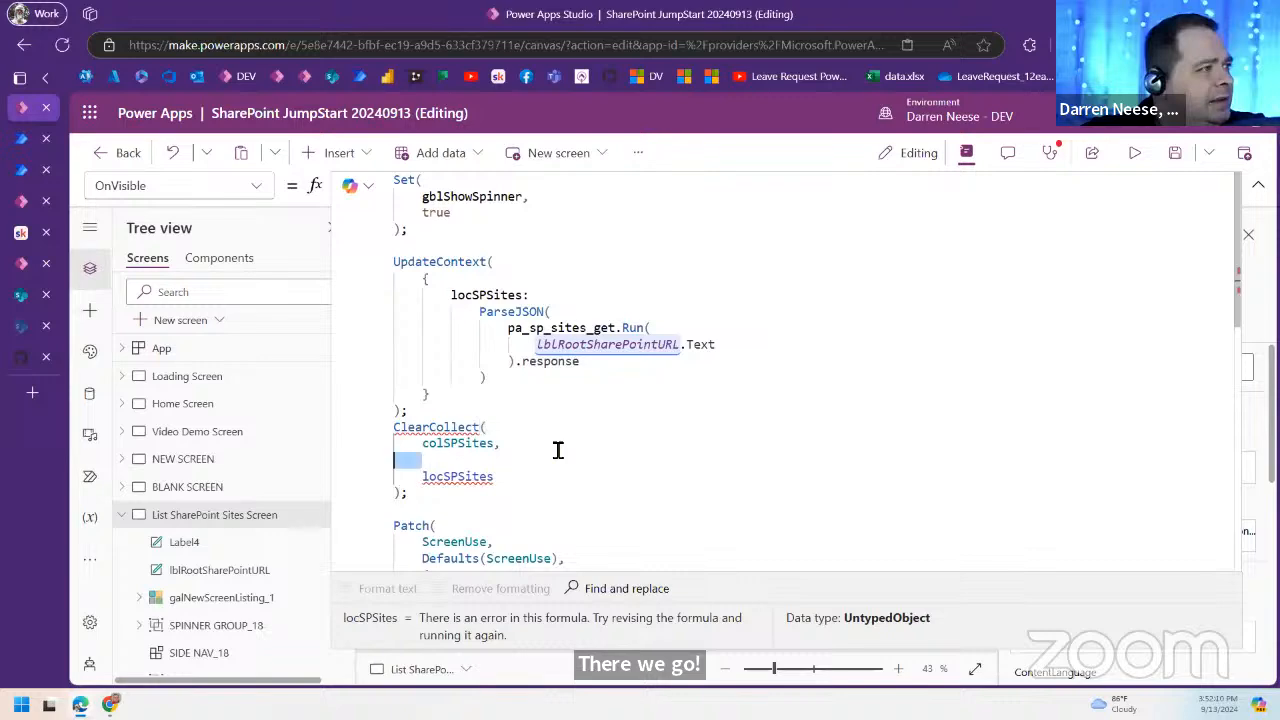
key(ctrl+v)
drag(354, 451, 329, 371)
key(Tab)
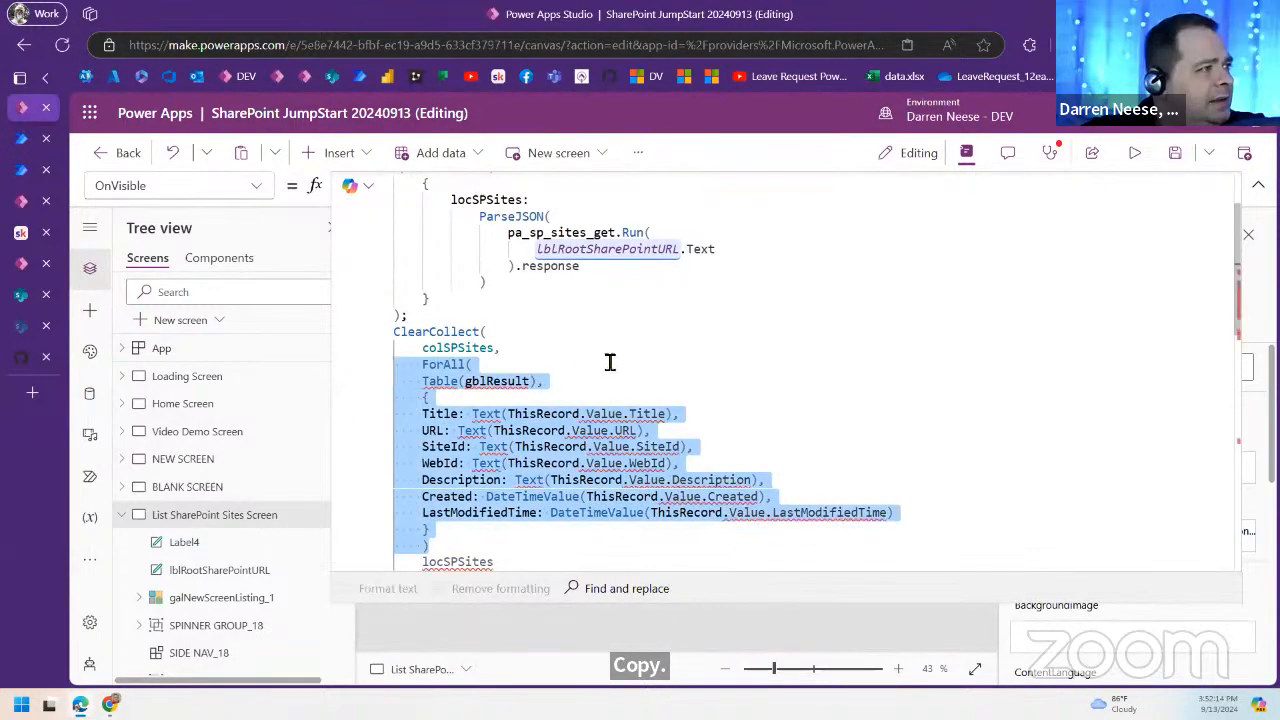
Step: Cut the leftover locSPSites below the ForAll block and put it in place of gblResult inside Table()
click(608, 350)
double_click(467, 563)
key(ctrl+x)
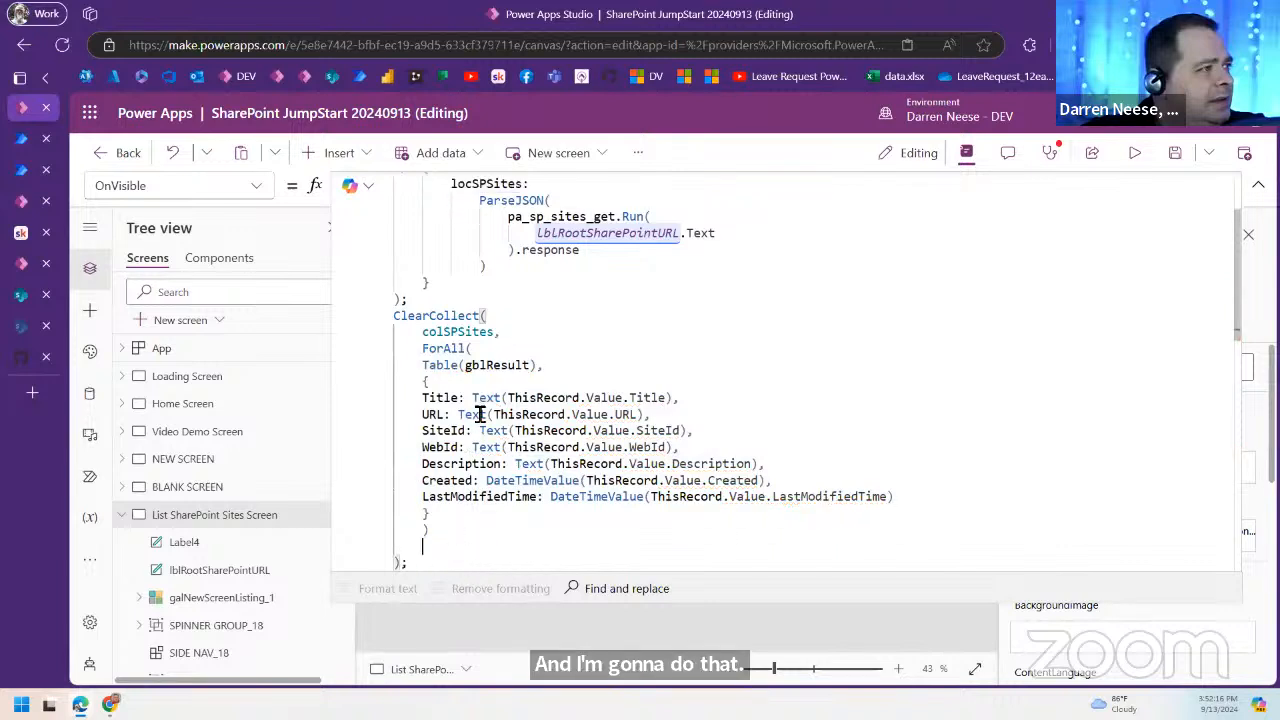
double_click(500, 366)
key(ctrl+v)
Step: Indent the record's fields within the braces, and indent Table(locSPSites) and the whole record one level under ForAll
drag(494, 497, 378, 405)
key(Tab)
click(677, 366)
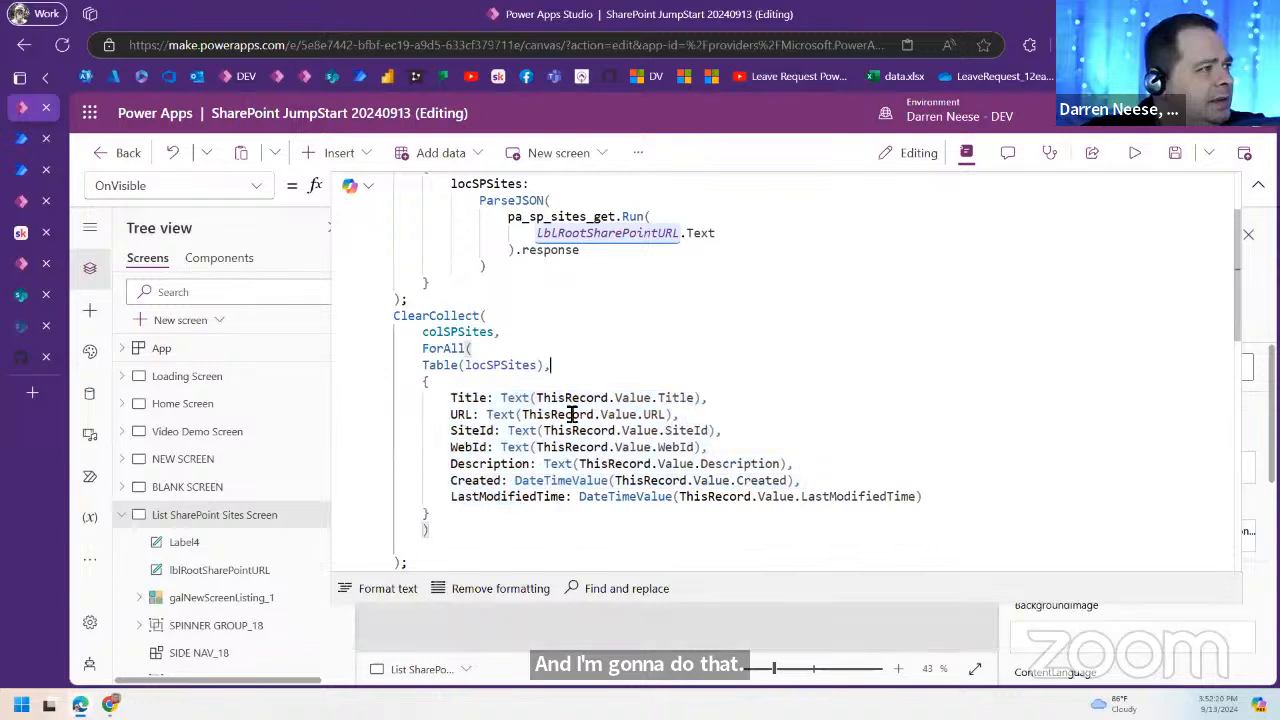
drag(439, 514, 366, 372)
key(Tab)
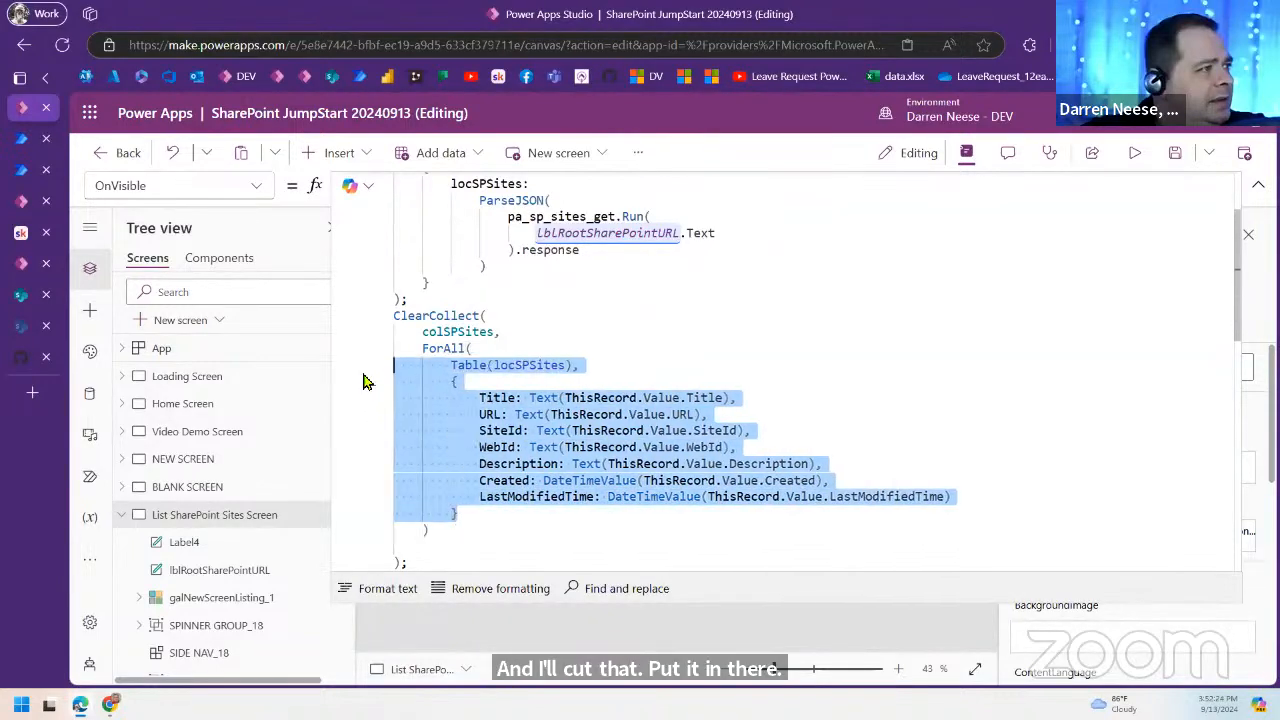
click(630, 388)
click(515, 398)
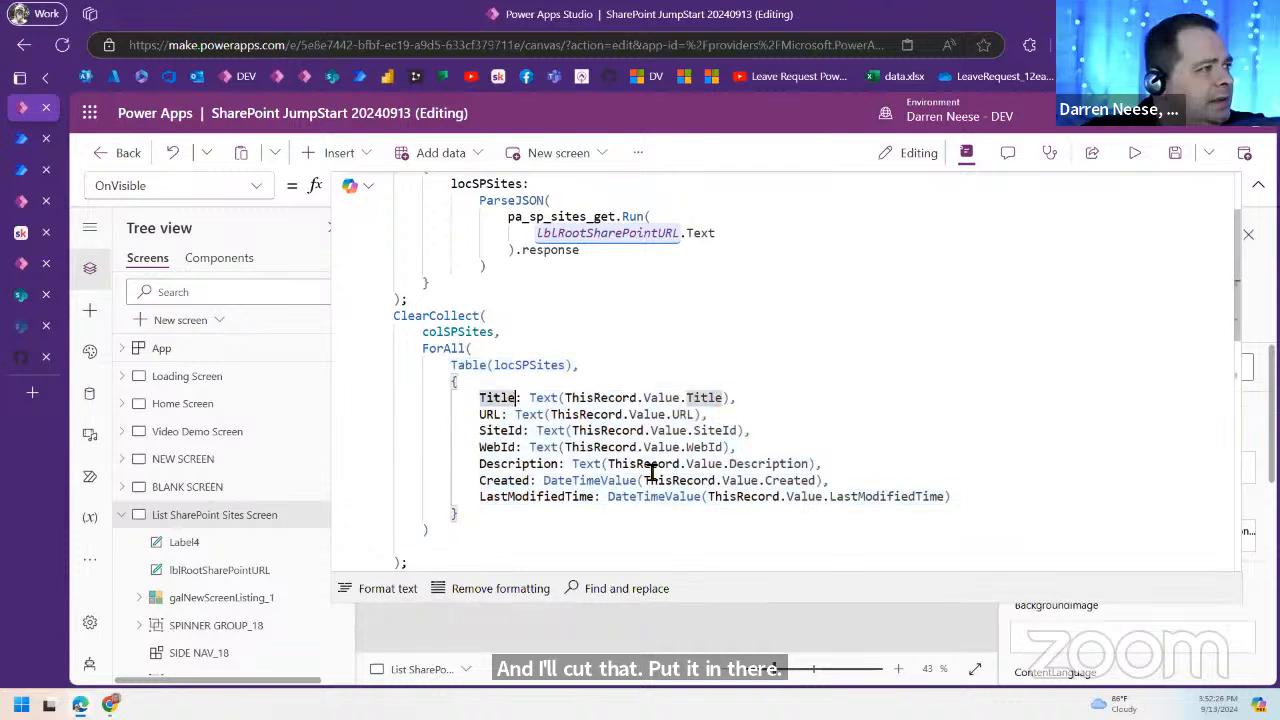
Step: Review the Table(locSPSites) argument and delete the empty line after ForAll's closing parenthesis
scroll(652, 472, down, 1)
click(600, 320)
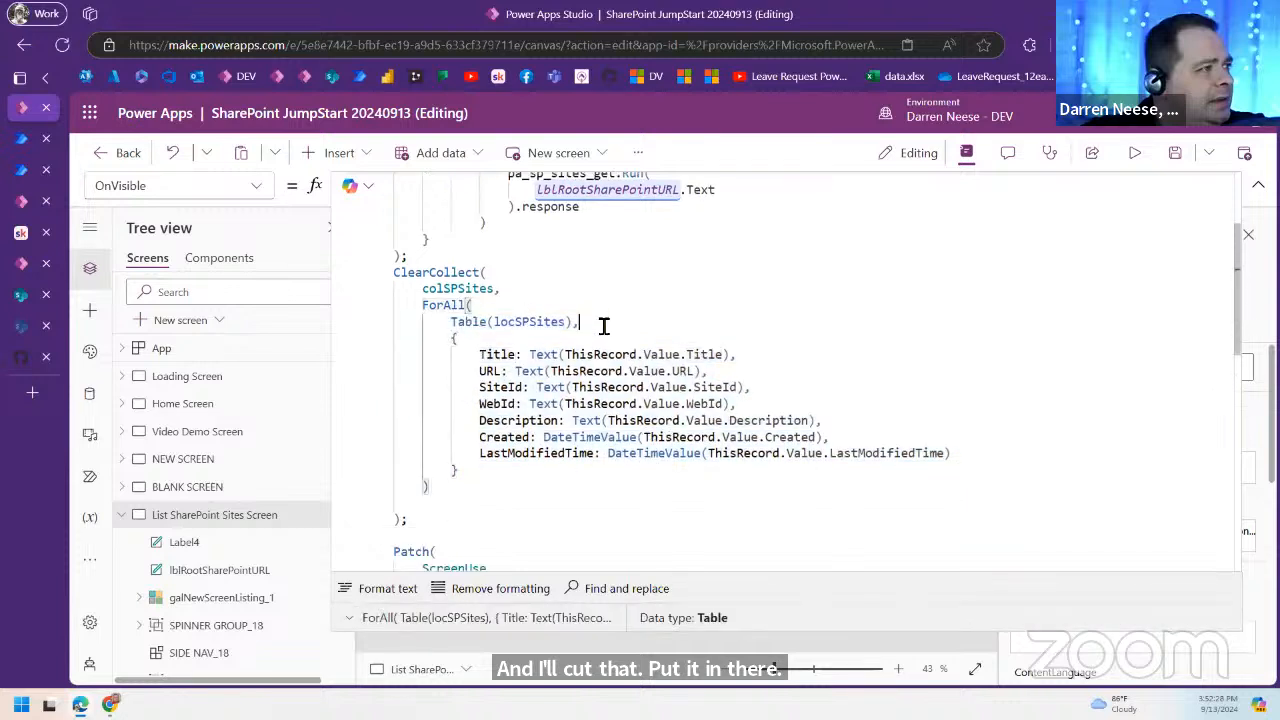
double_click(521, 322)
scroll(615, 342, up, 2)
click(620, 408)
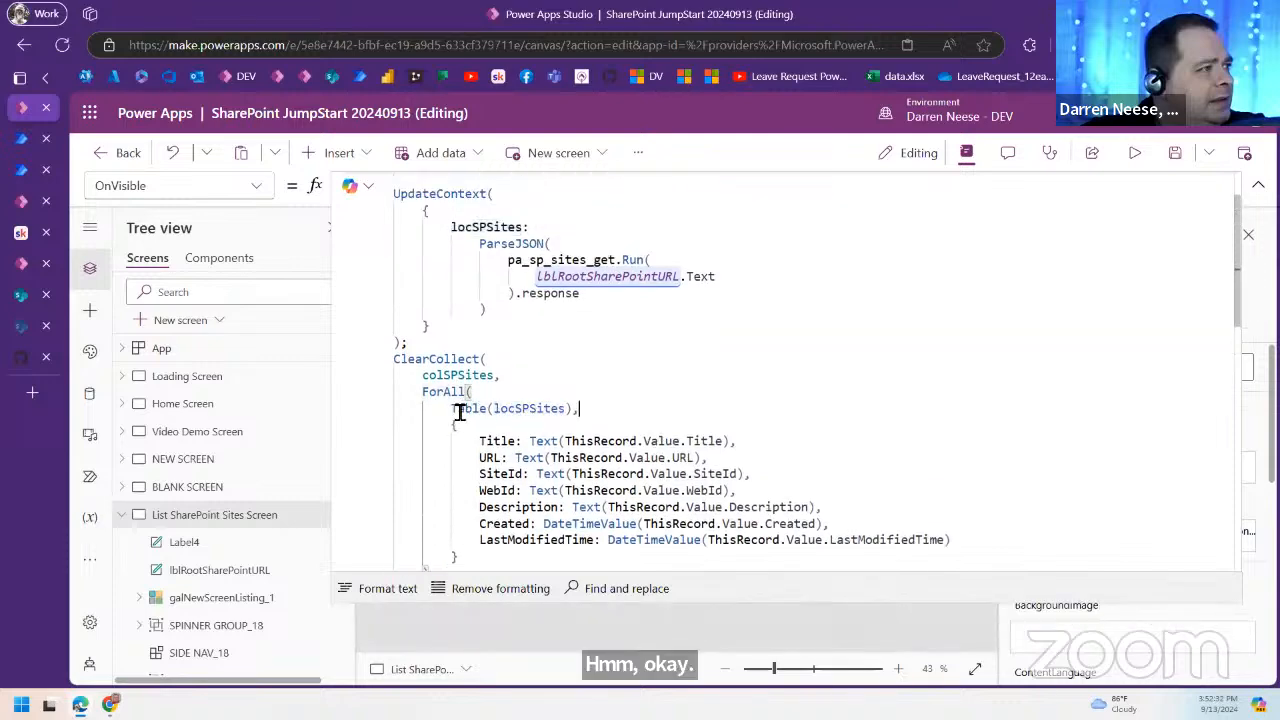
double_click(520, 411)
click(631, 415)
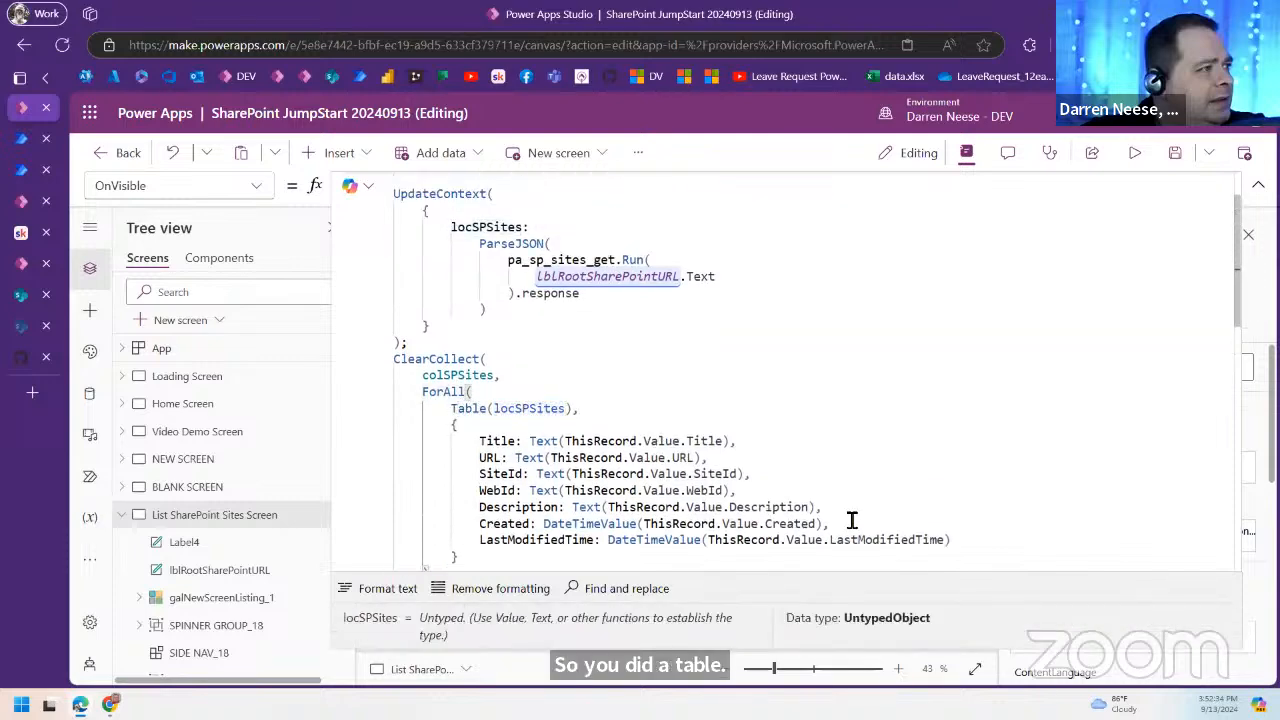
scroll(850, 519, down, 2)
click(506, 478)
click(475, 487)
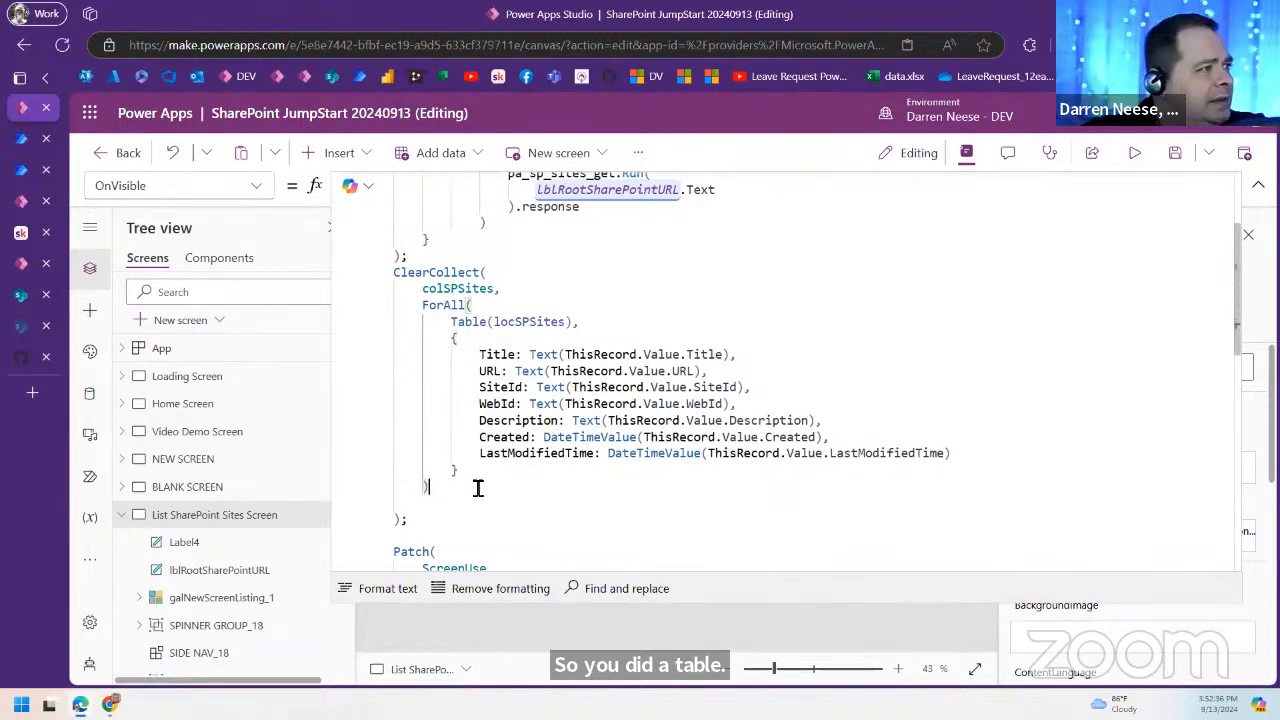
key(Delete)
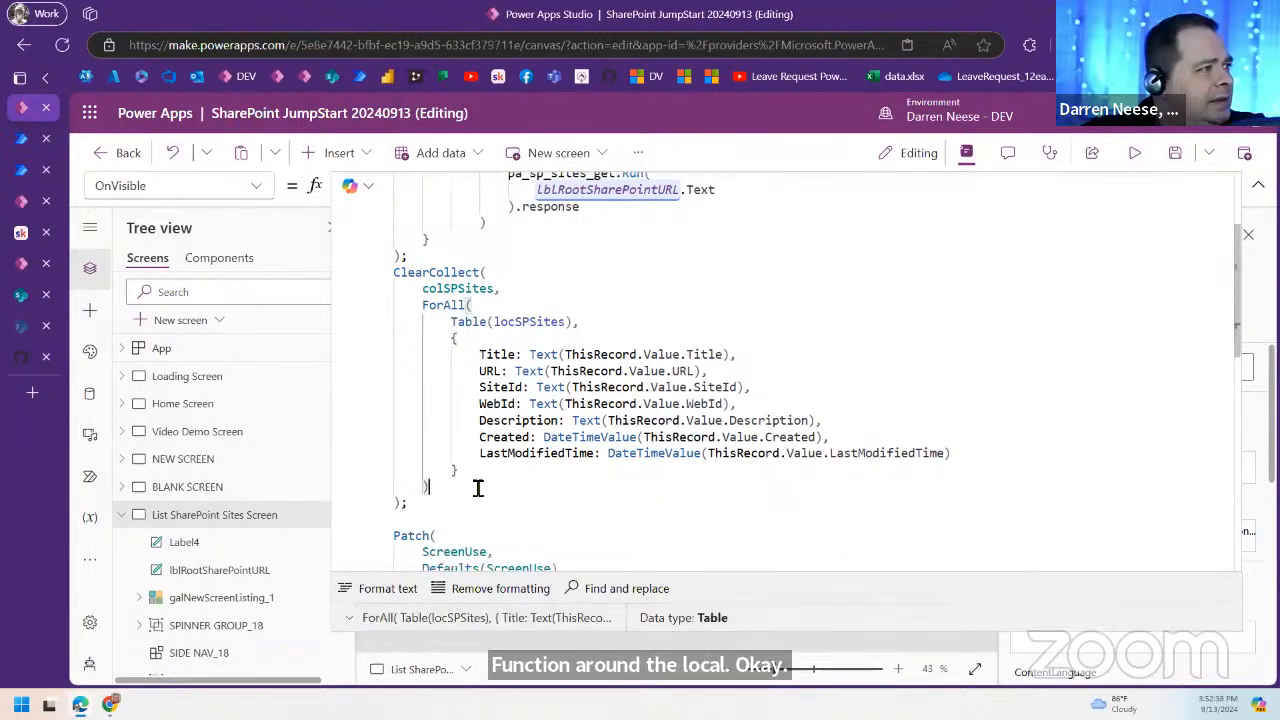
Step: Align the value expressions of Title, URL, SiteId, WebId, Description and Created in one column
click(494, 360)
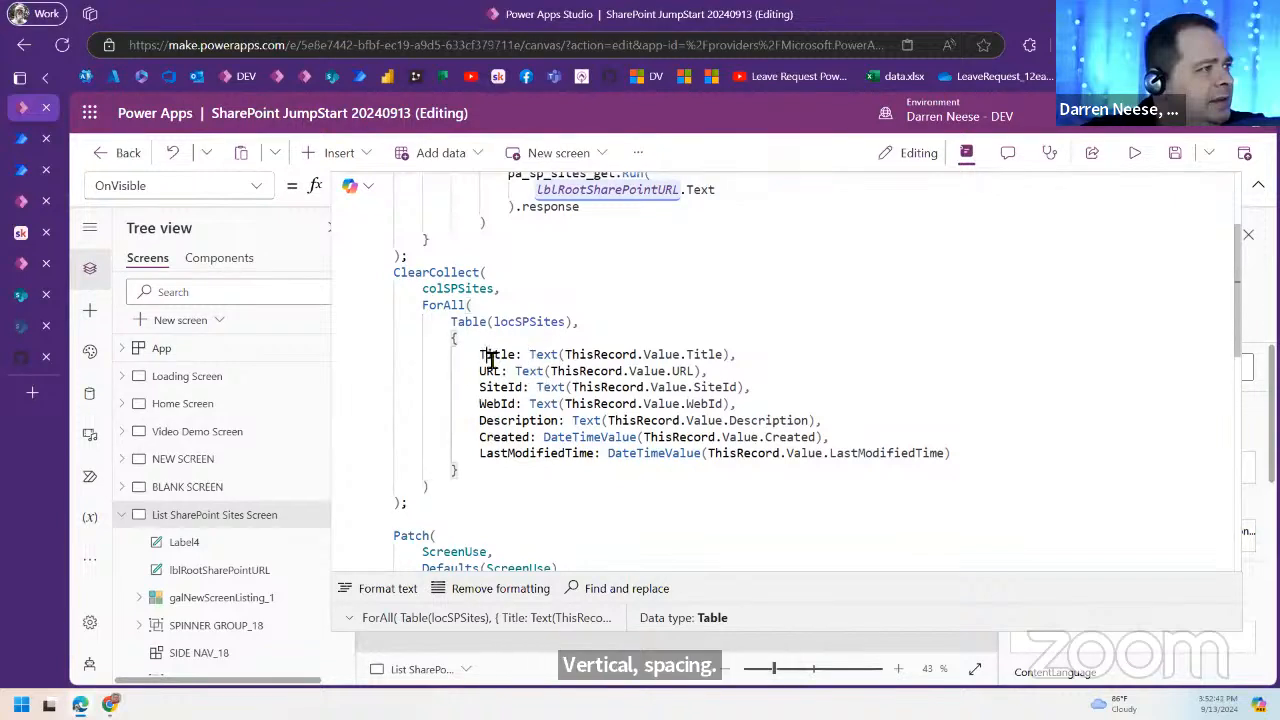
click(490, 375)
double_click(500, 389)
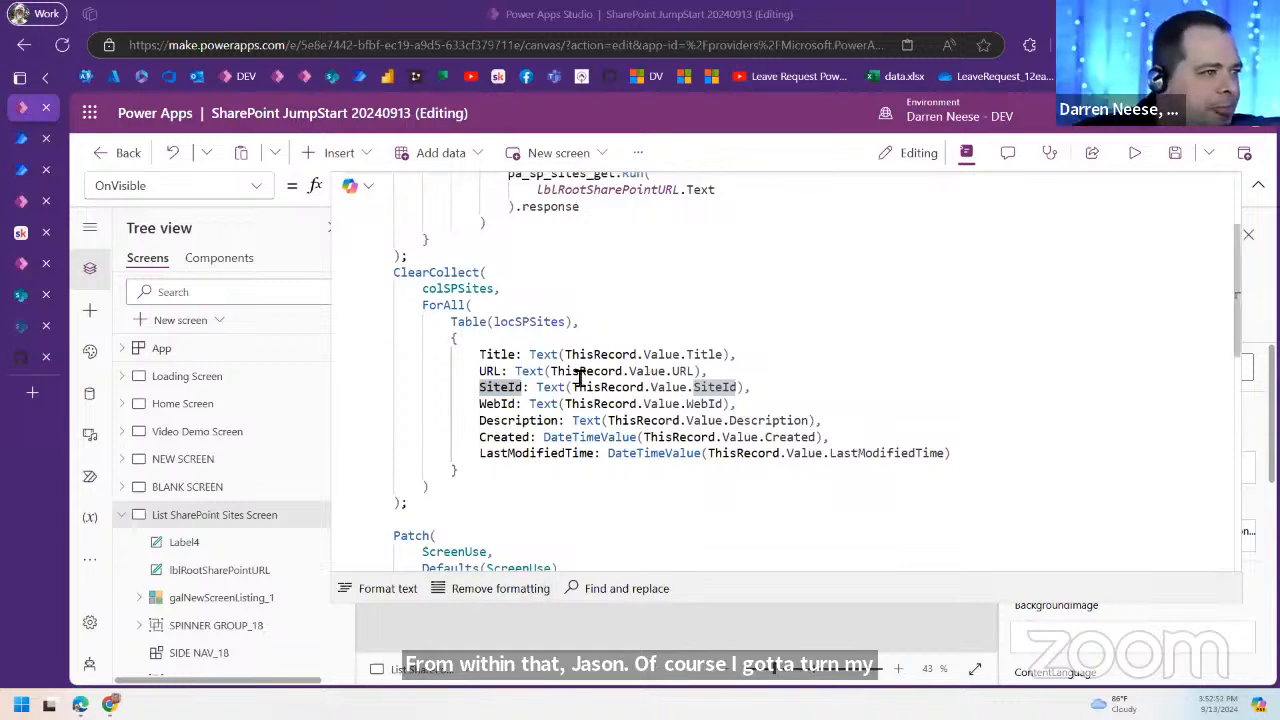
click(535, 358)
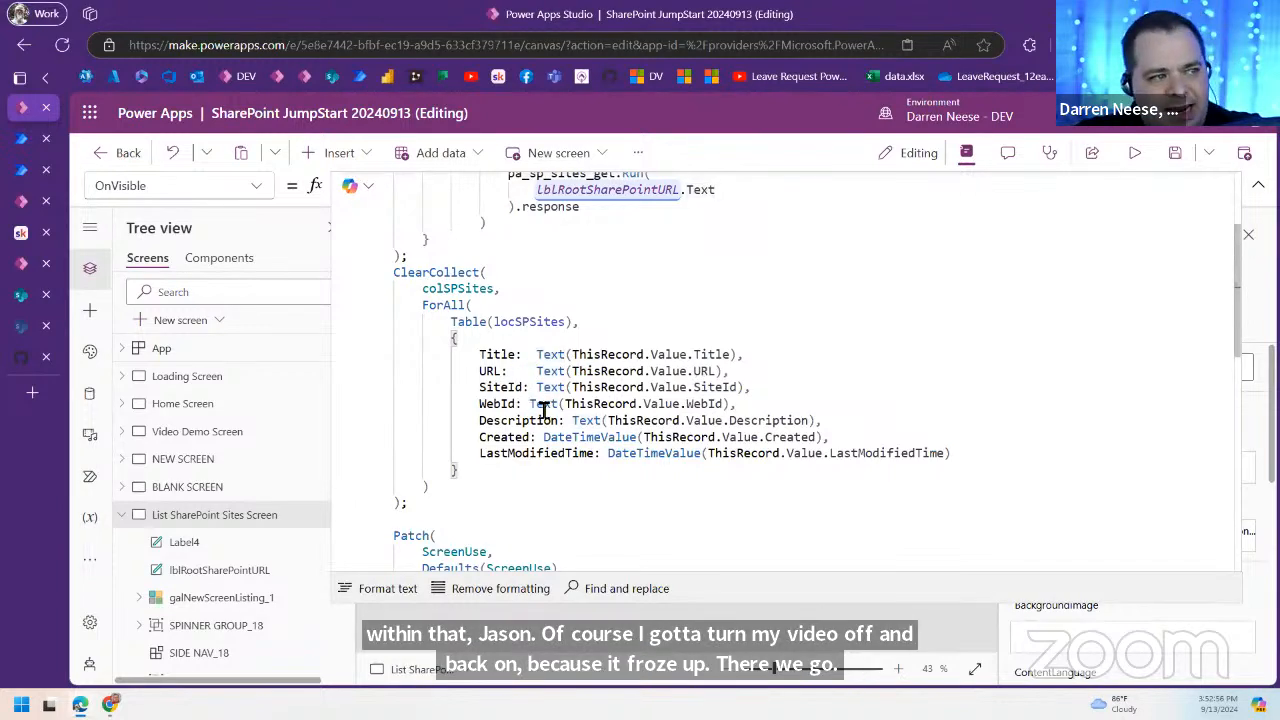
click(532, 406)
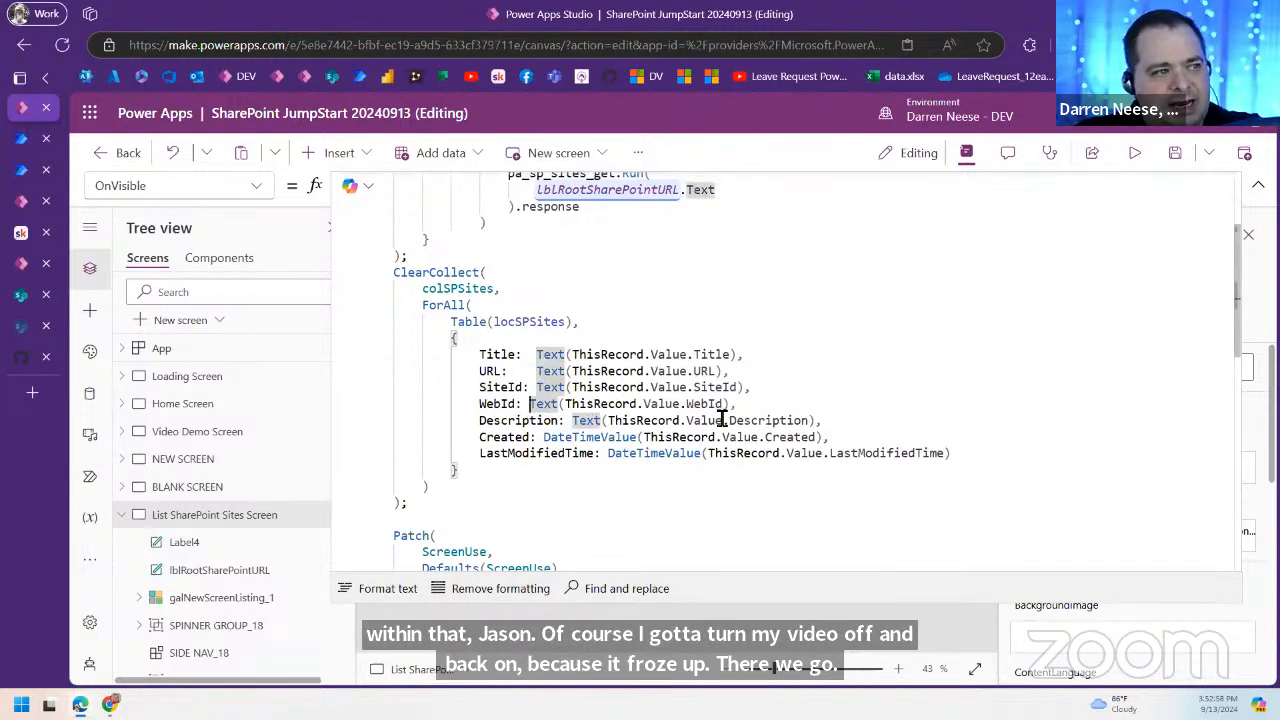
click(537, 388)
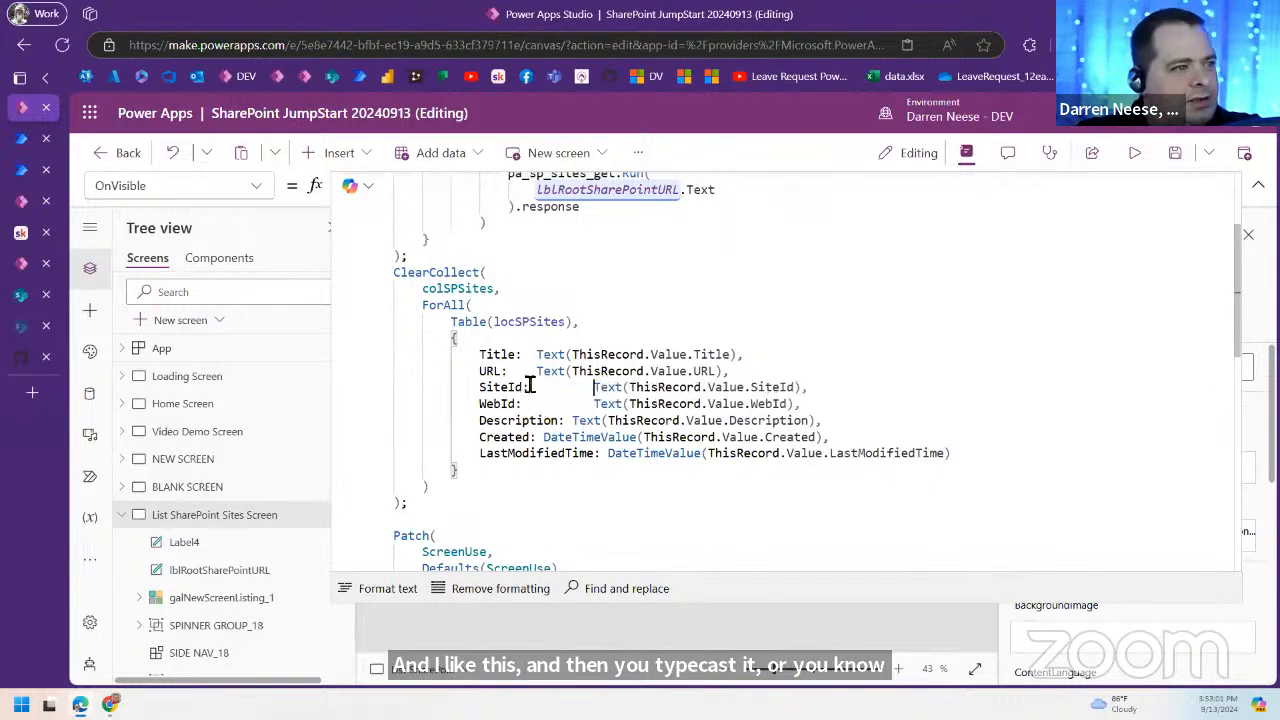
click(537, 372)
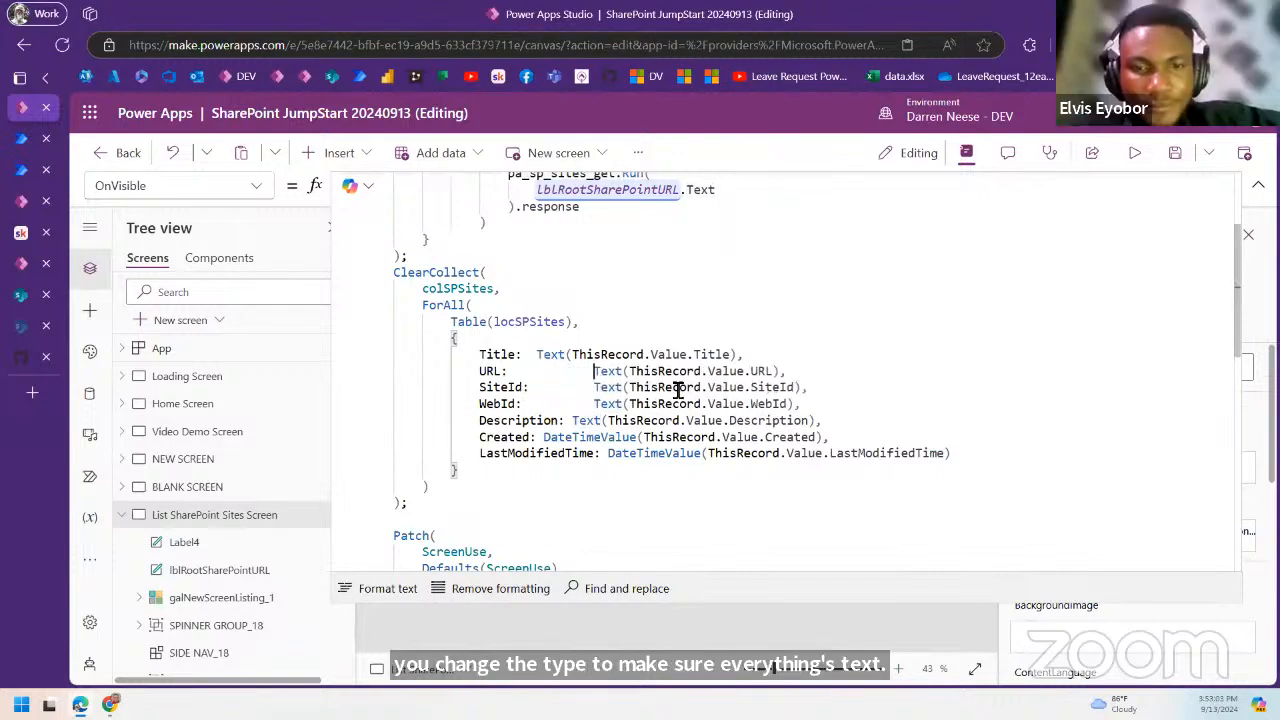
click(537, 355)
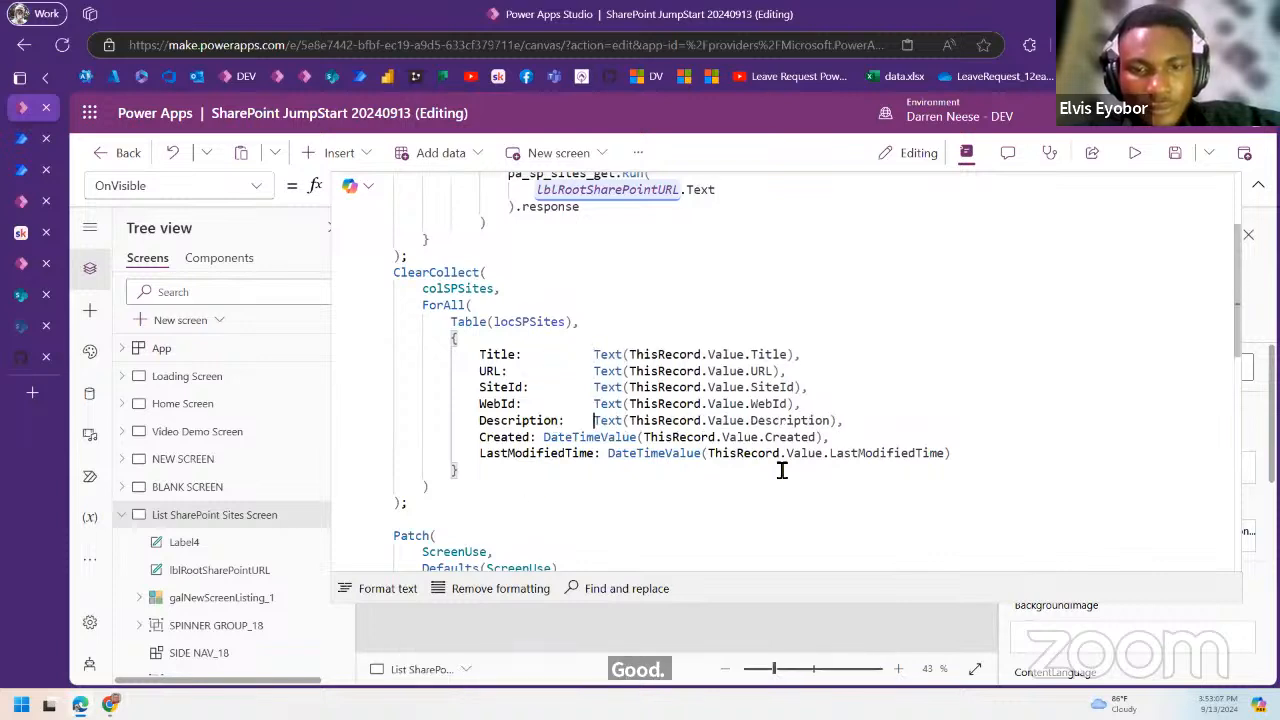
click(546, 440)
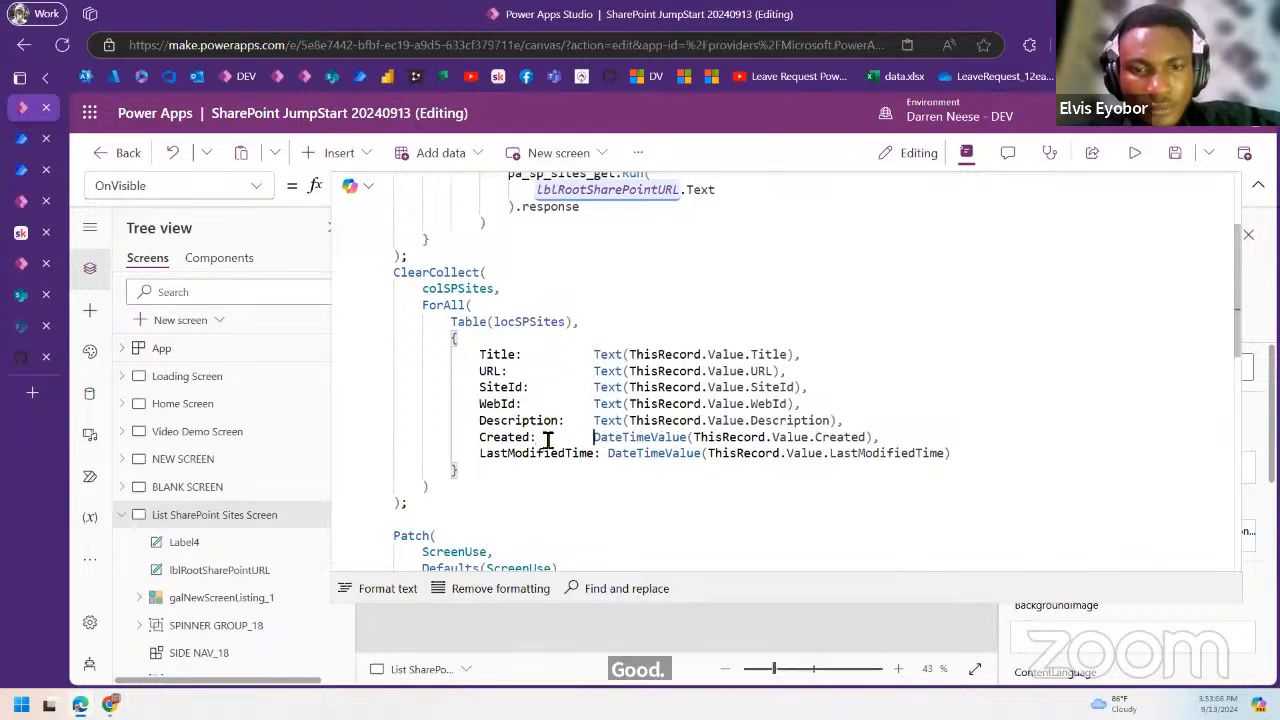
Step: Indent the field values one level further so all seven line up with LastModifiedTime's DateTimeValue expression
click(599, 424)
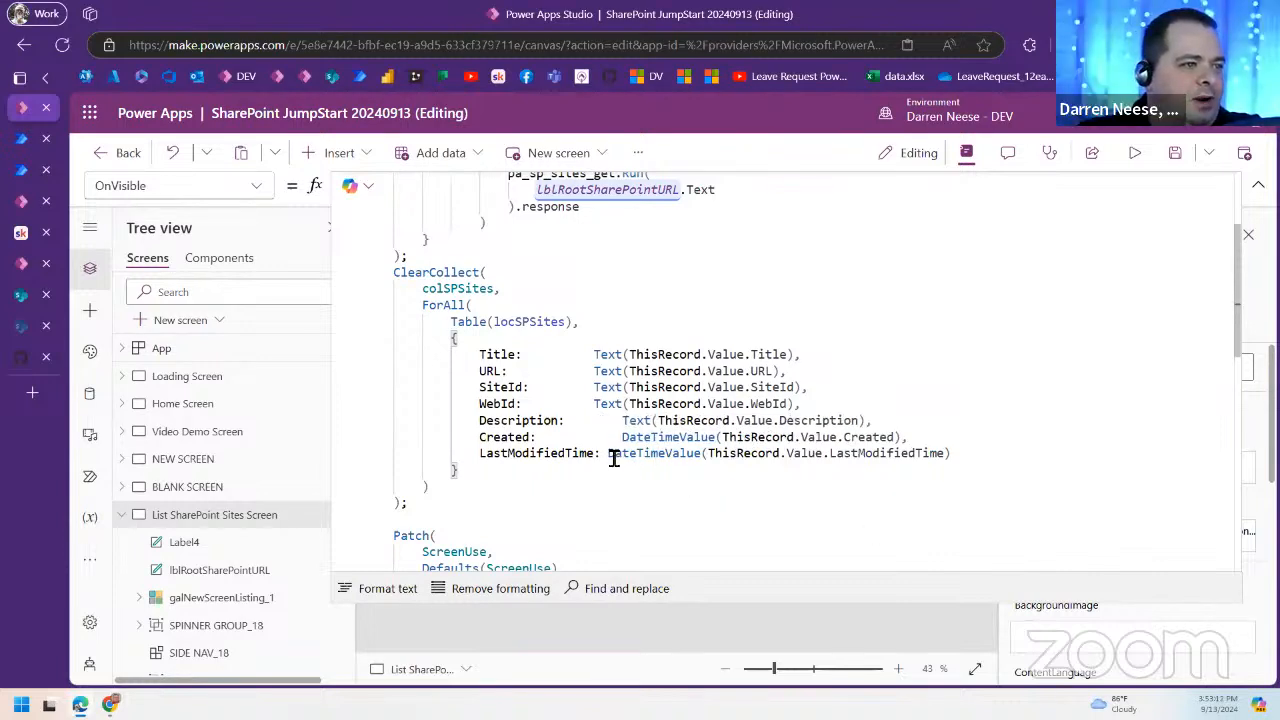
click(597, 404)
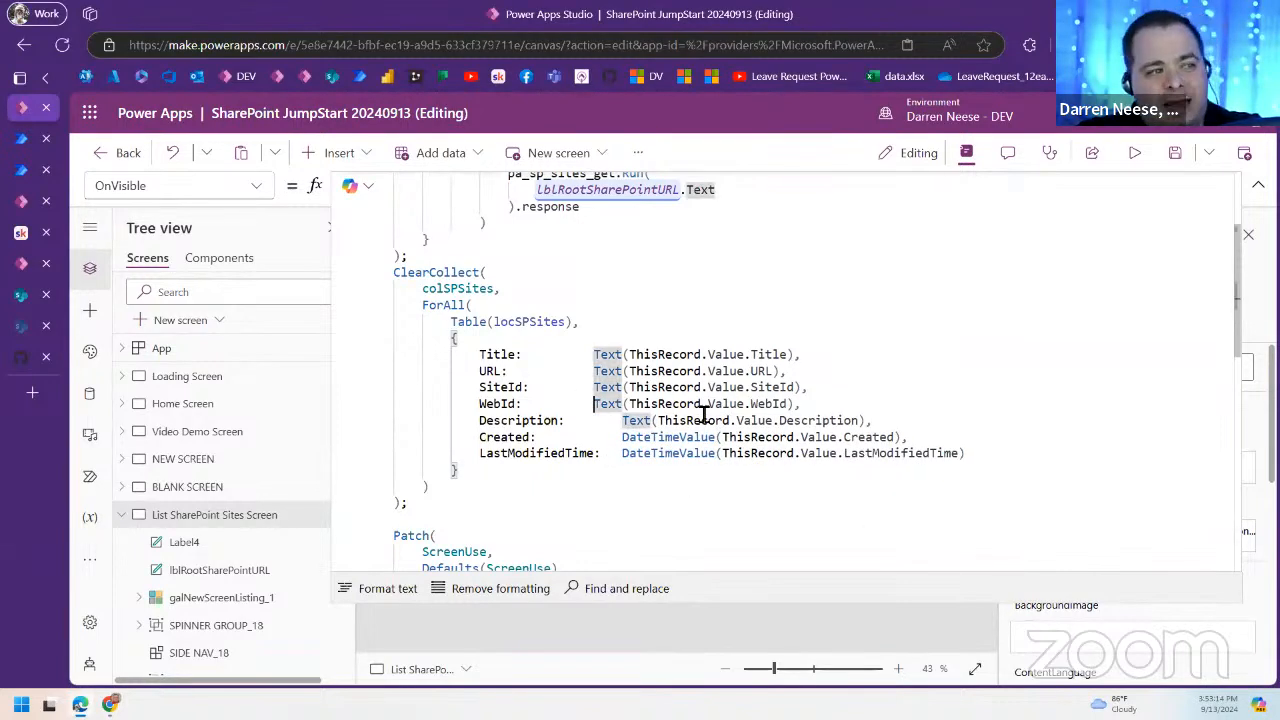
click(594, 371)
click(596, 355)
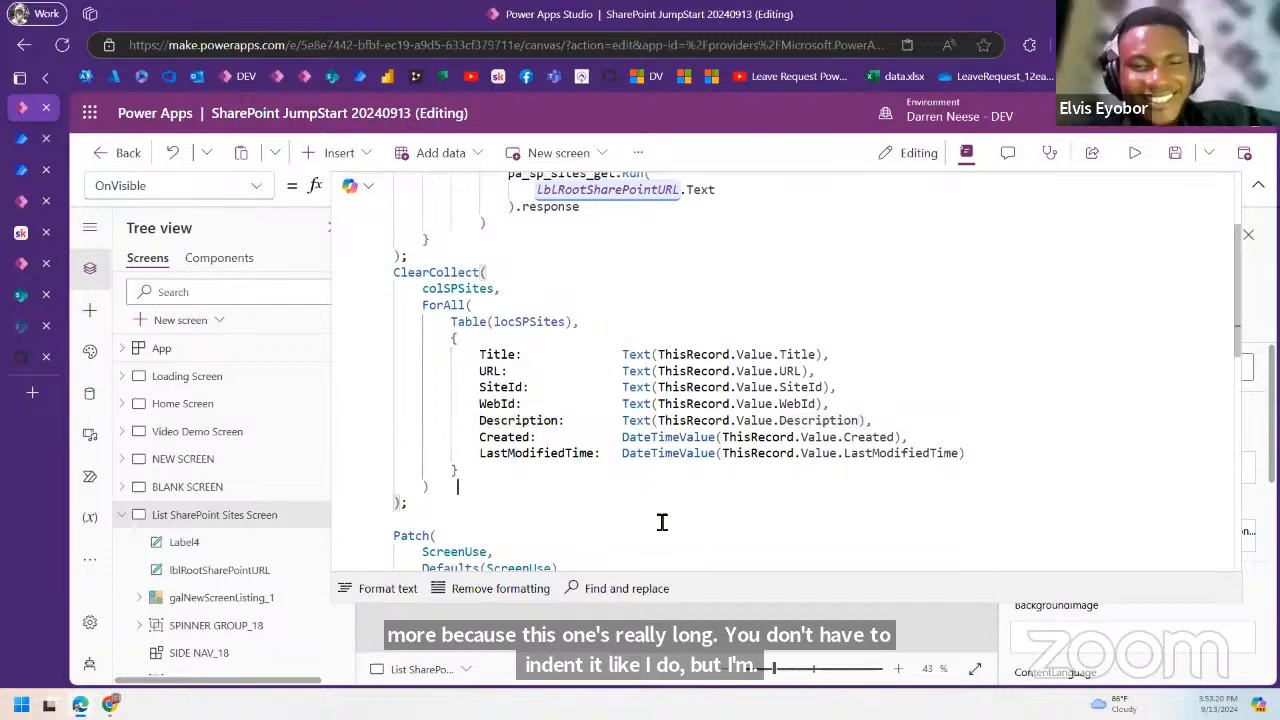
Step: Examine the ForAll record that converts each site field with Text or DateTimeValue for the ClearCollect
click(528, 477)
drag(528, 477, 364, 340)
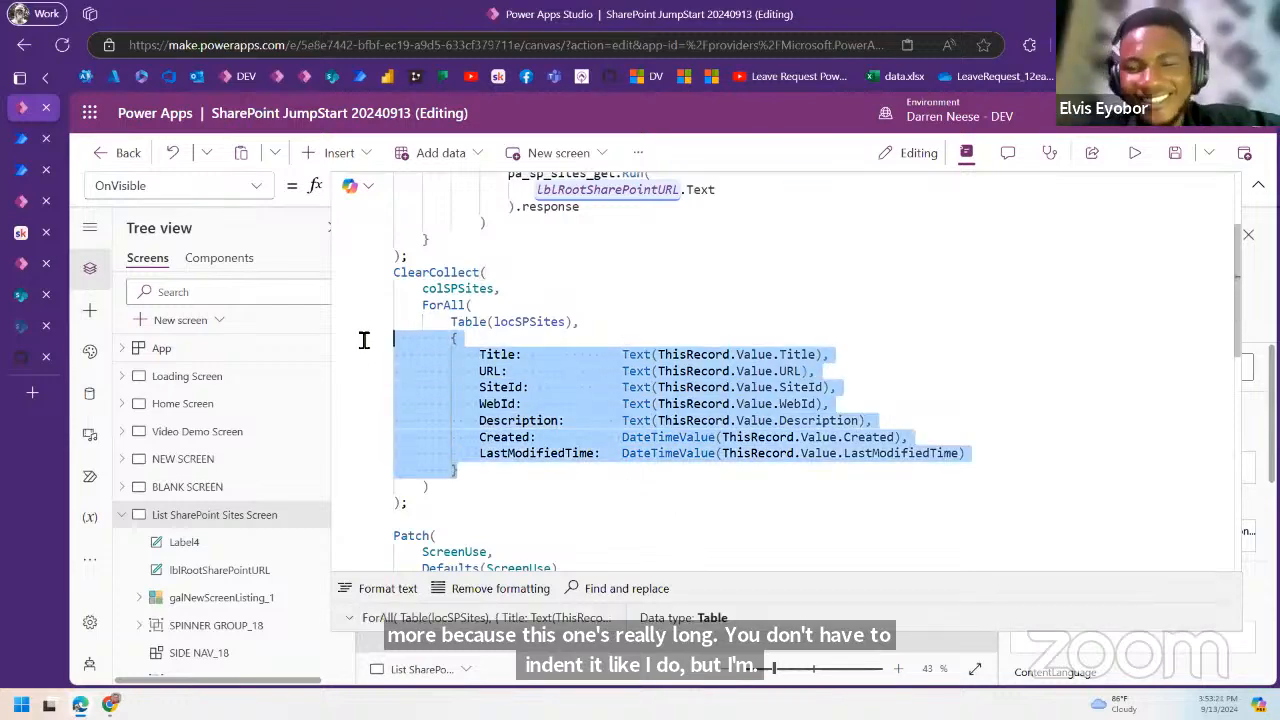
click(667, 370)
scroll(709, 502, down, 1)
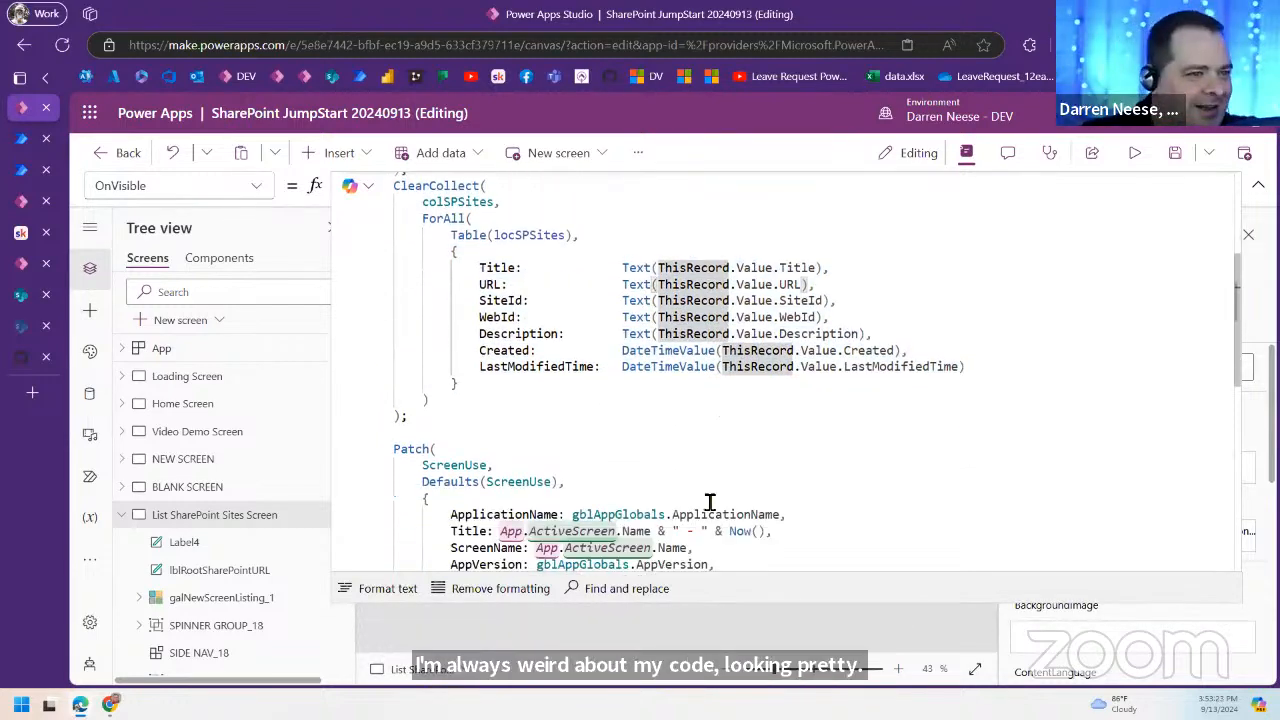
click(728, 432)
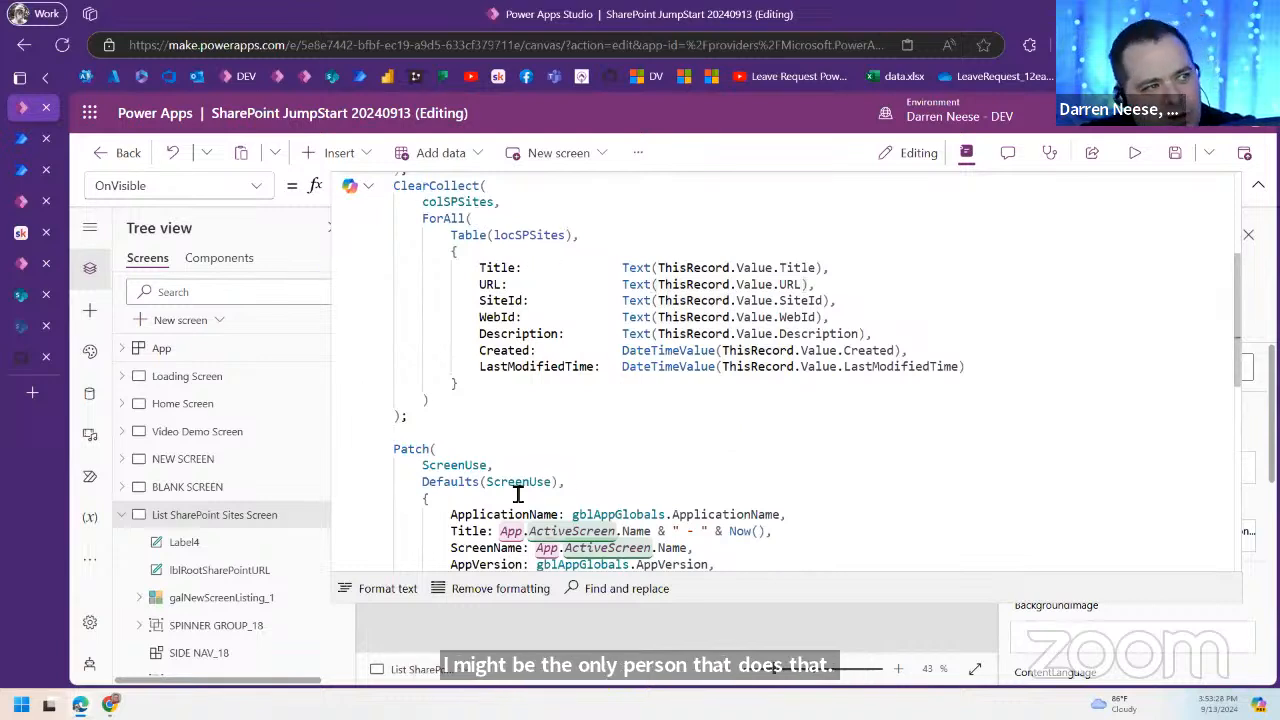
scroll(674, 408, up, 2)
drag(466, 354, 983, 453)
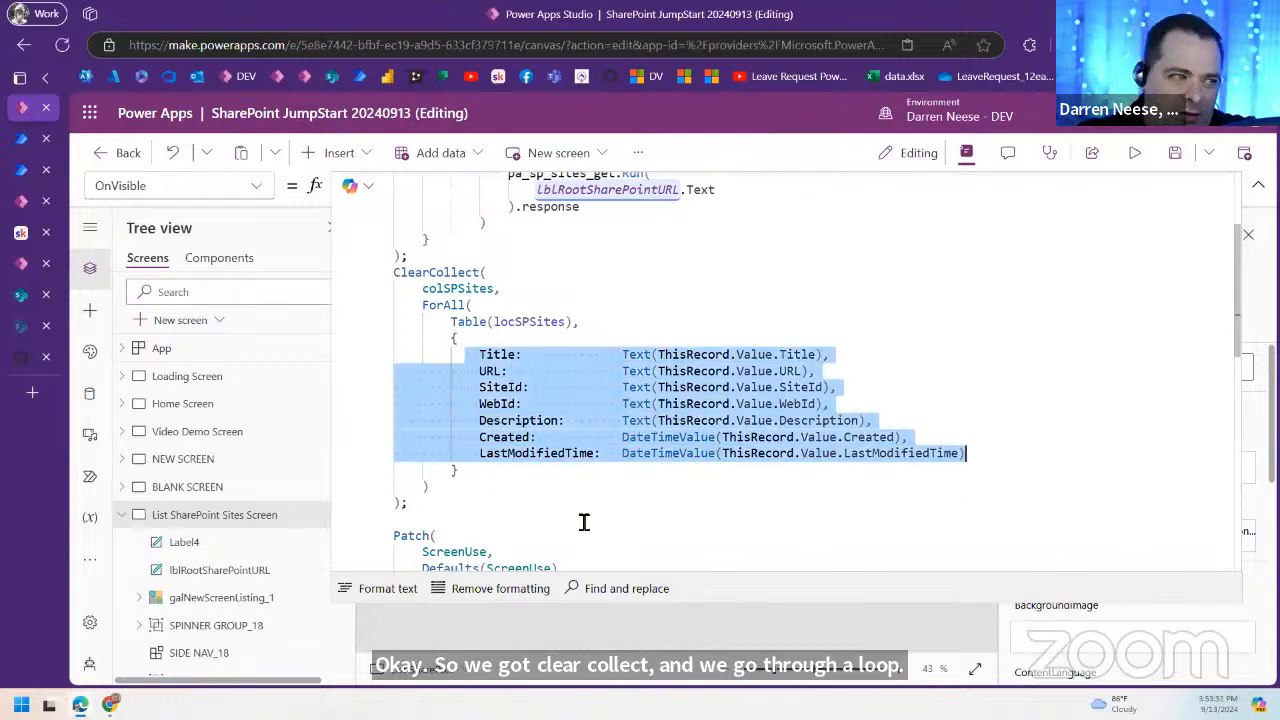
Step: Copy the colSPSites name and rerun OnVisible by switching to BLANK SCREEN and back to List SharePoint Sites Screen
double_click(457, 288)
key(ctrl+c)
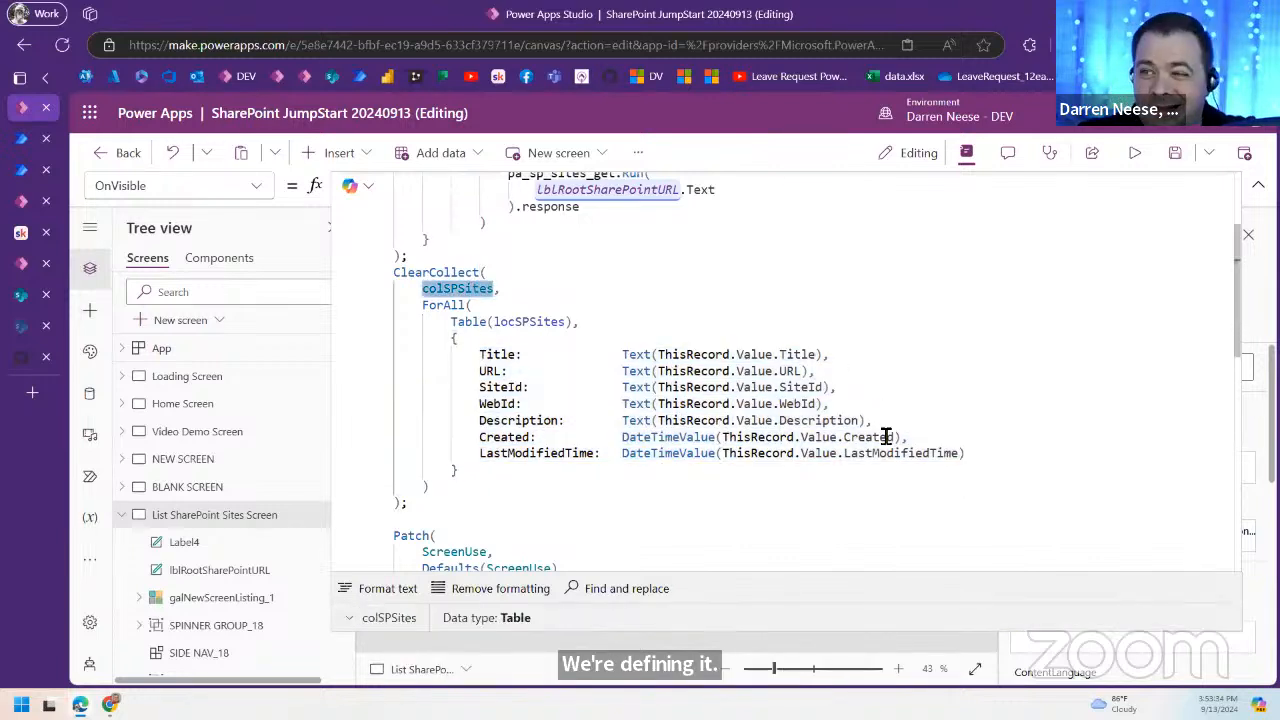
click(1256, 186)
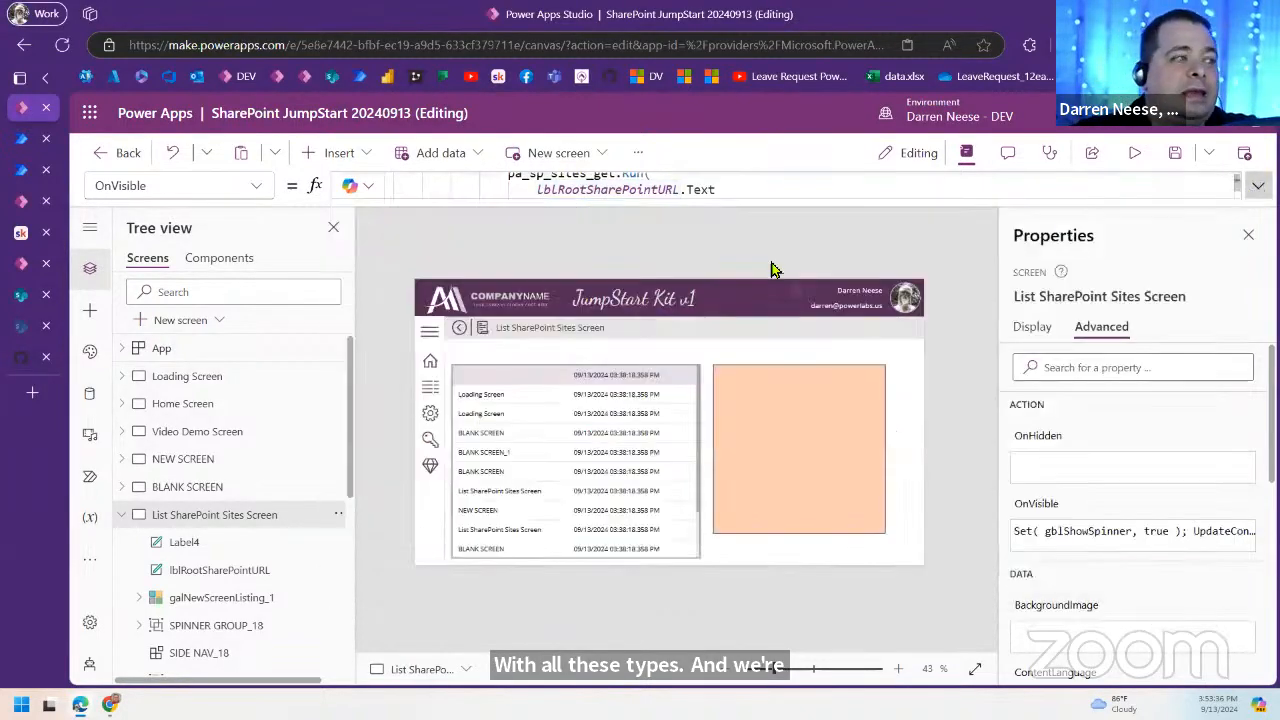
click(206, 489)
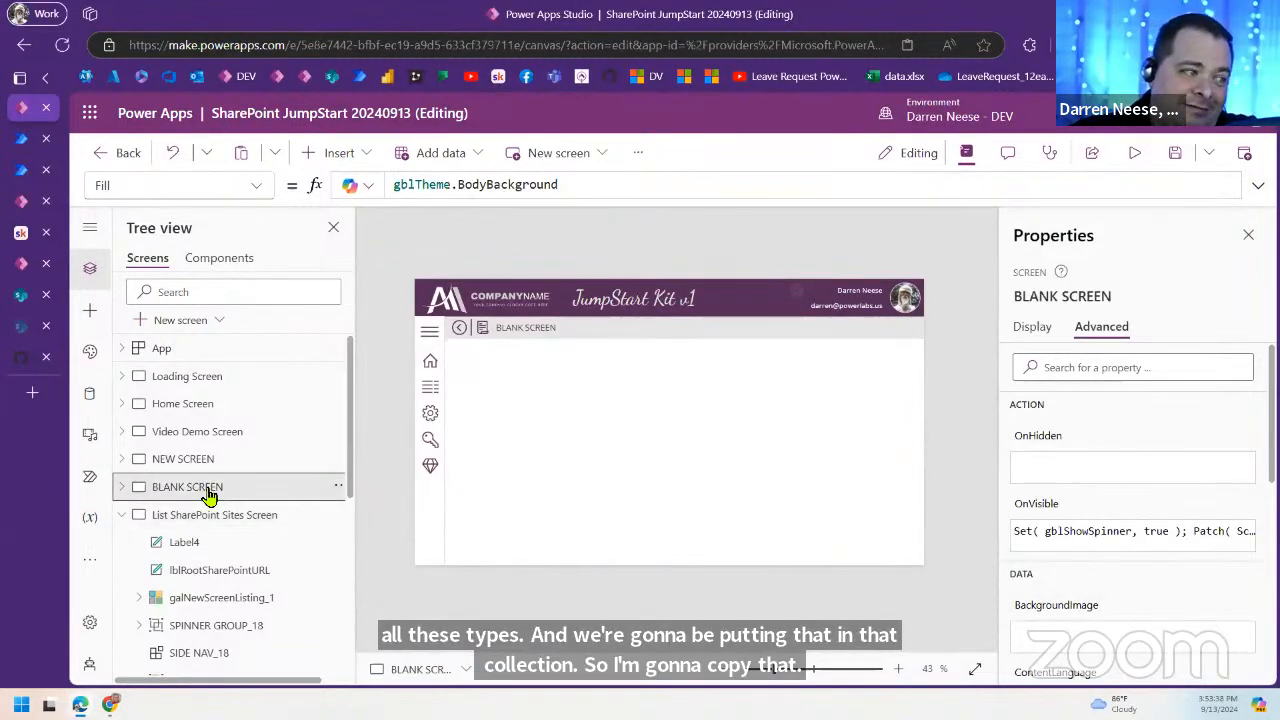
click(230, 516)
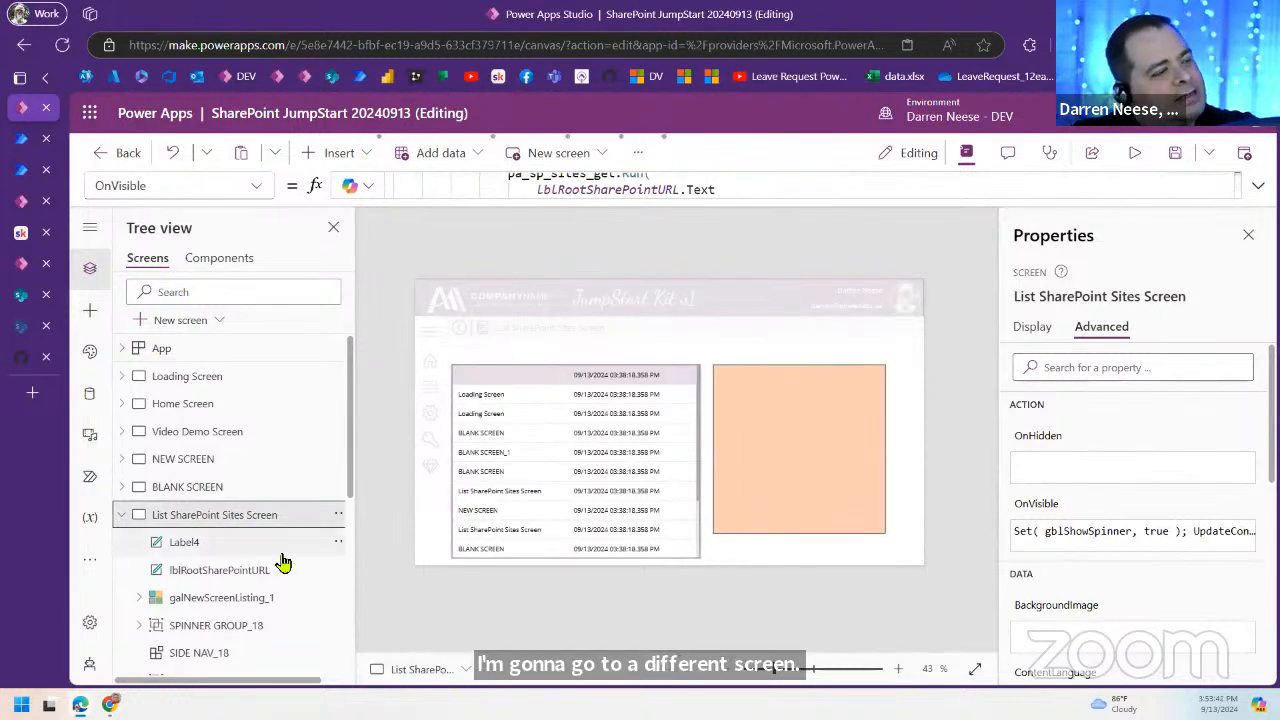
Step: Bring the SIDE NAV_18 menu component to the front of List SharePoint Sites Screen
scroll(245, 540, down, 3)
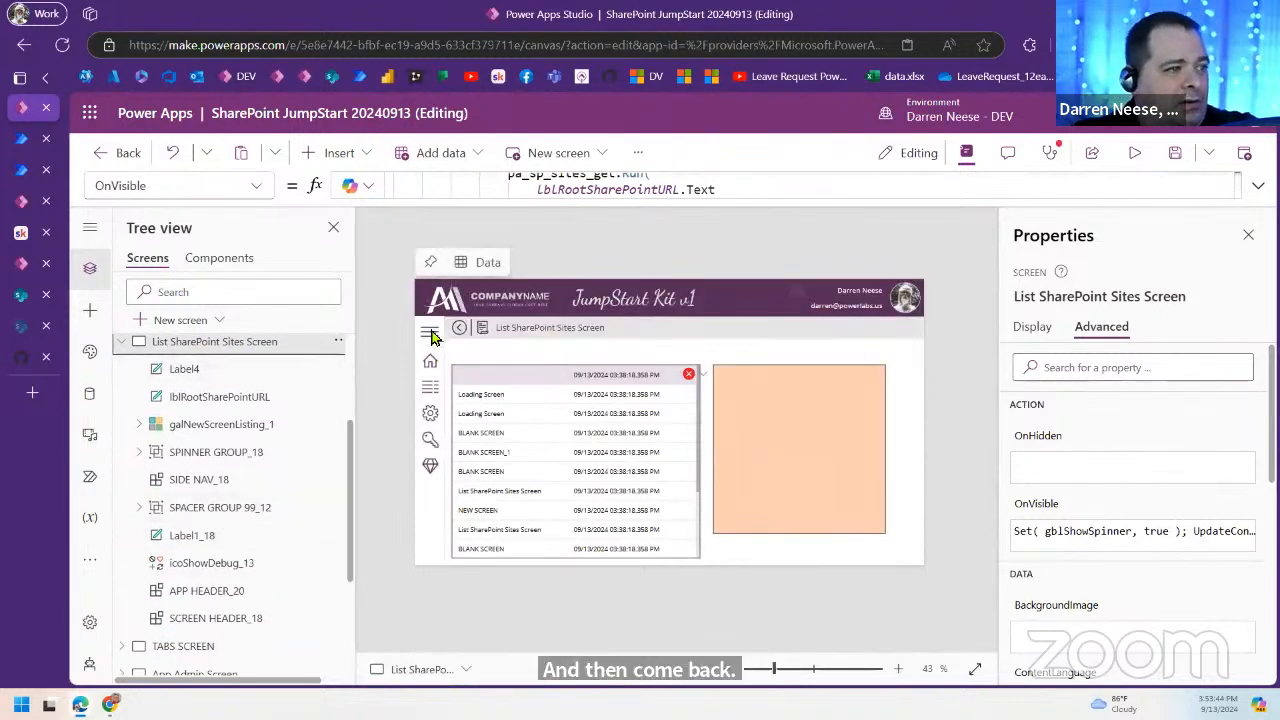
right_click(430, 338)
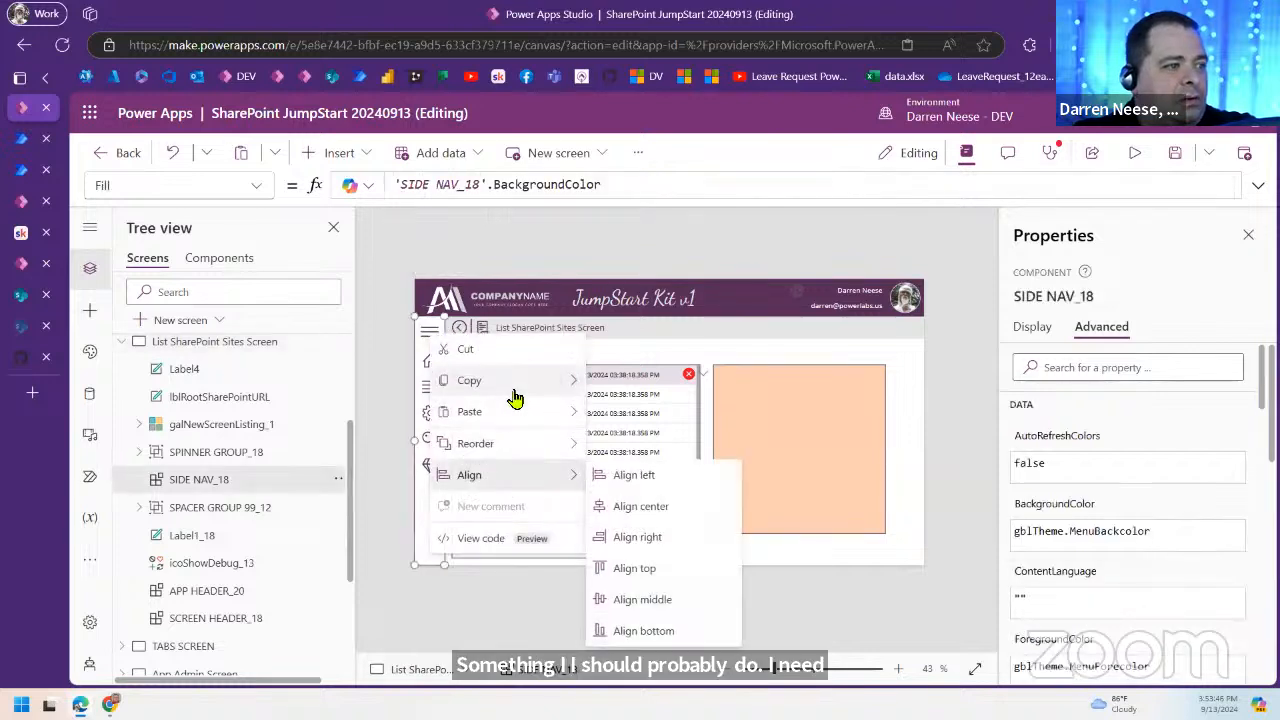
mouse_move(503, 453)
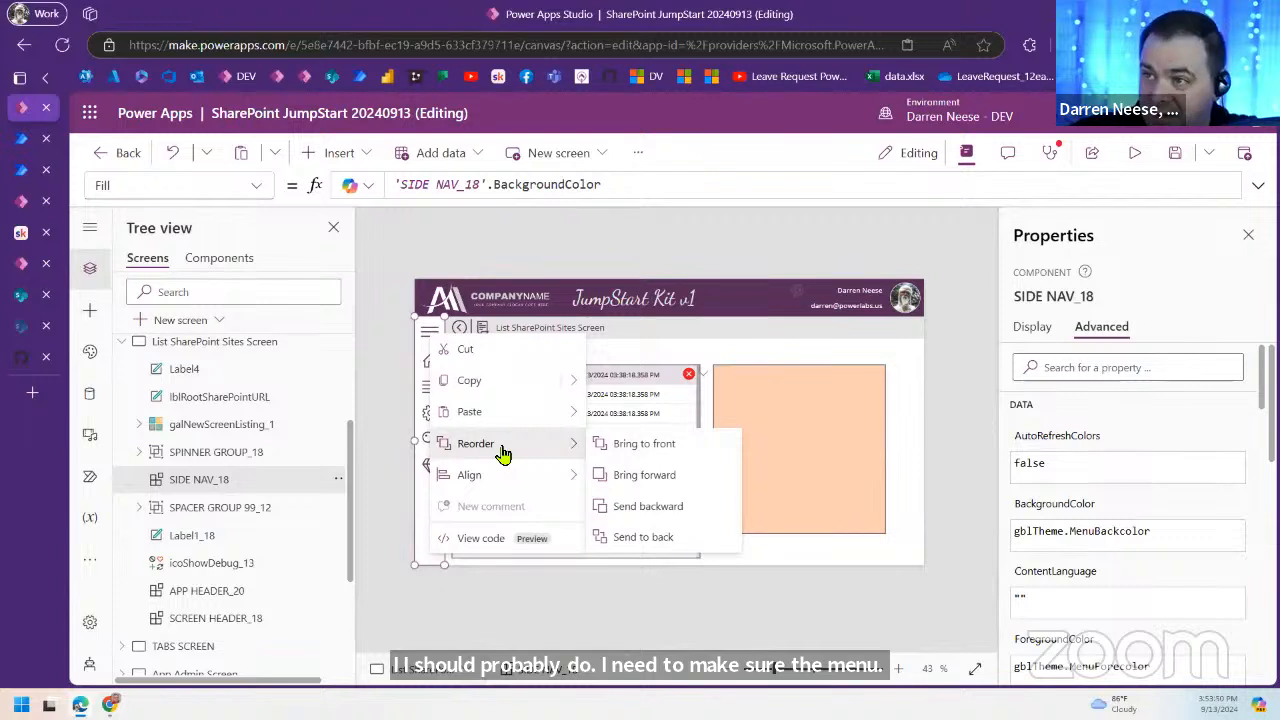
click(635, 444)
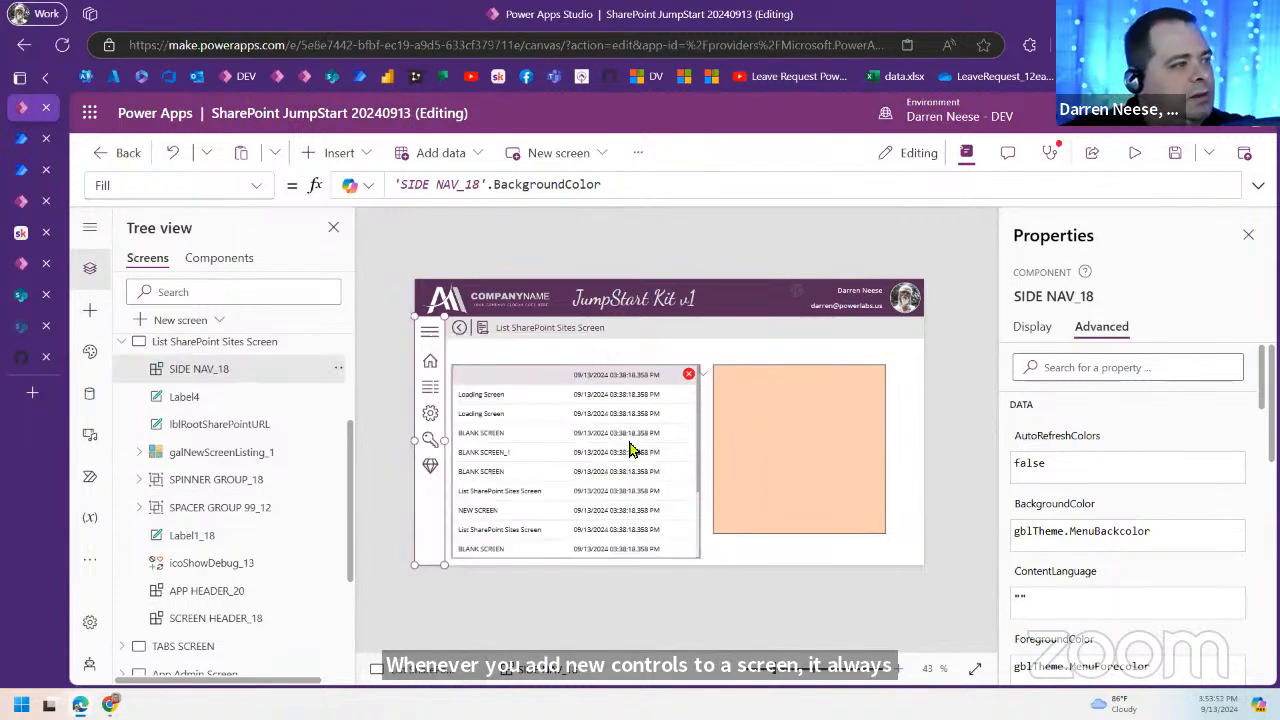
Step: Bring SPINNER GROUP_18 to the front of the screen, above SIDE NAV_18
click(258, 503)
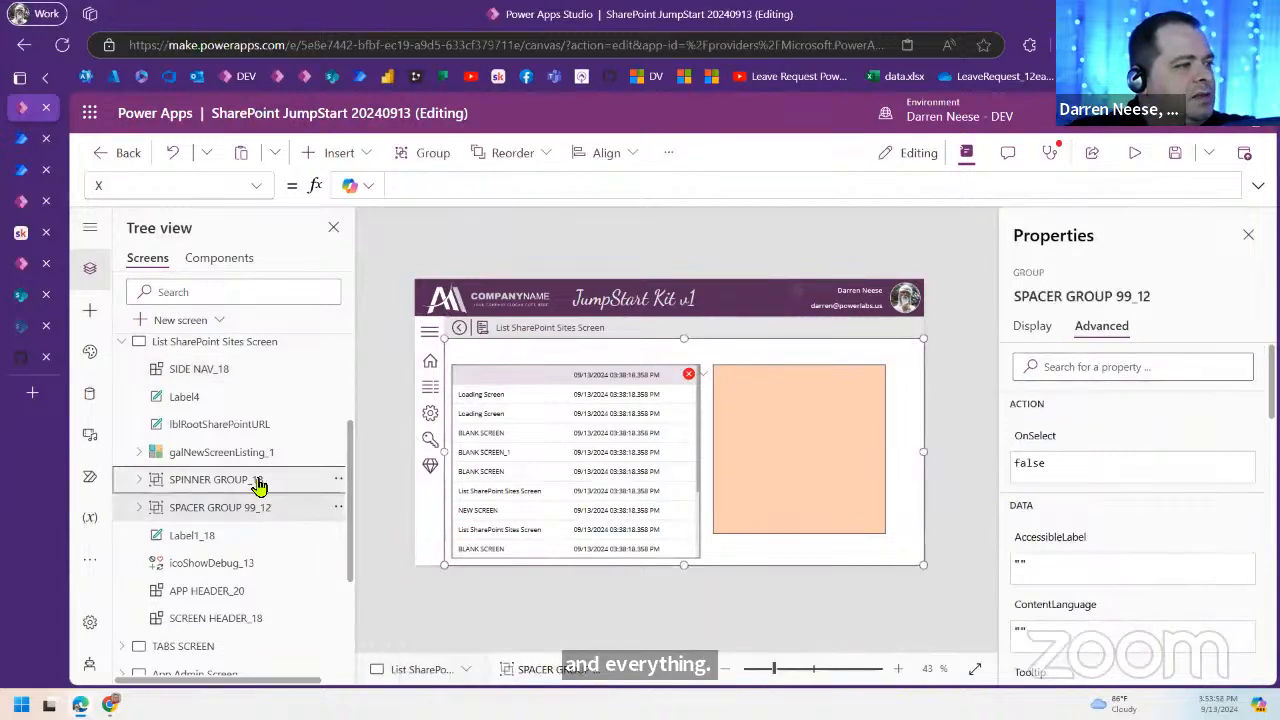
click(258, 482)
right_click(338, 487)
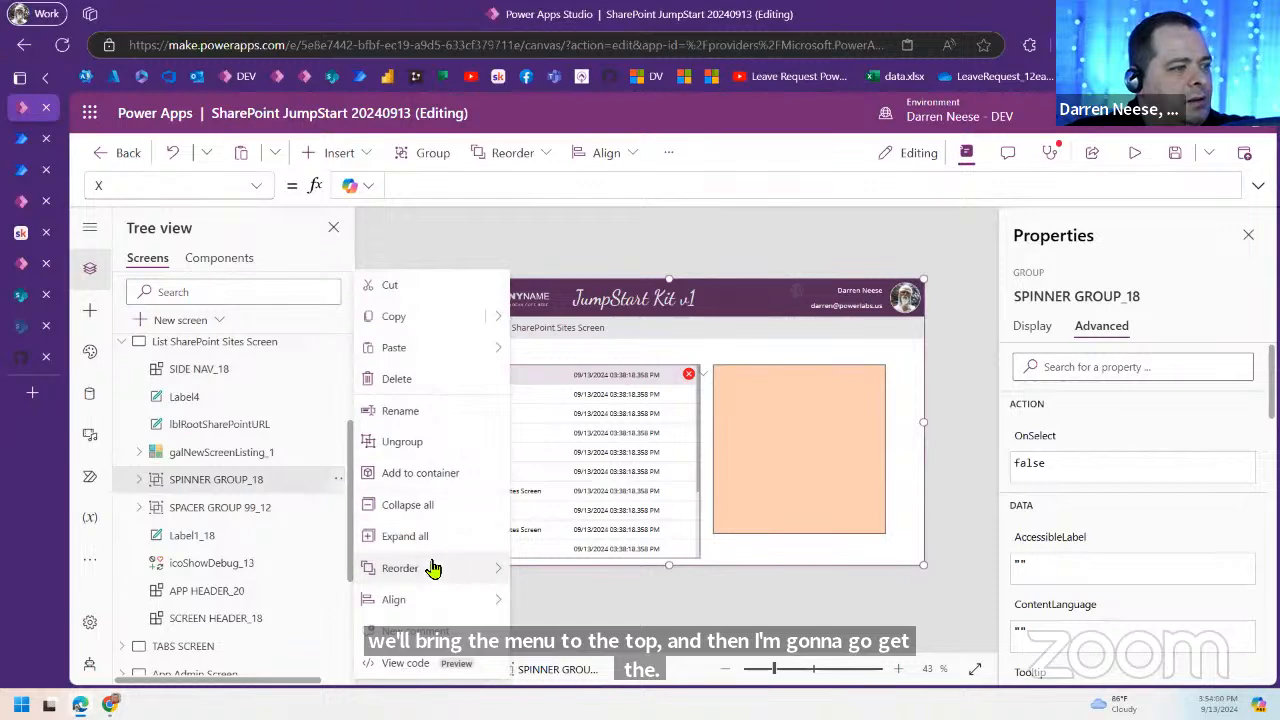
mouse_move(434, 568)
click(590, 570)
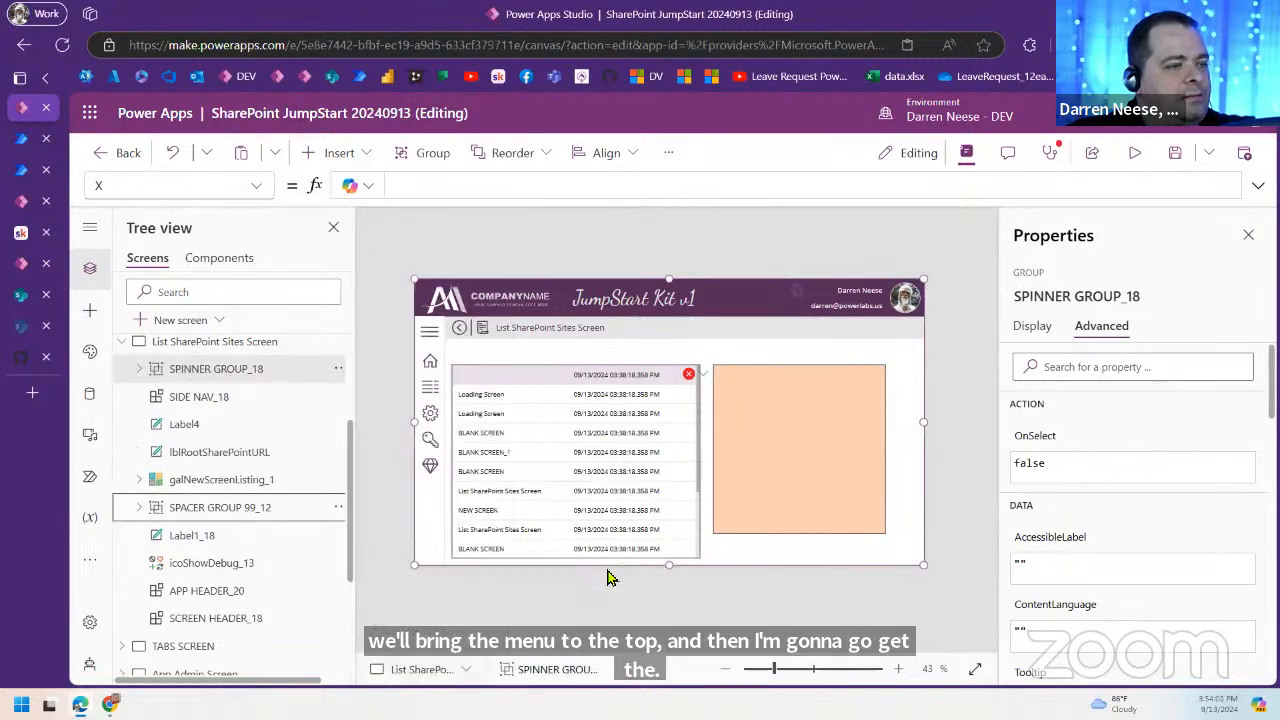
click(793, 464)
Step: Set galNewScreenListing_1's Items to colSPSites and look through the collection's records in the formula result preview
click(540, 373)
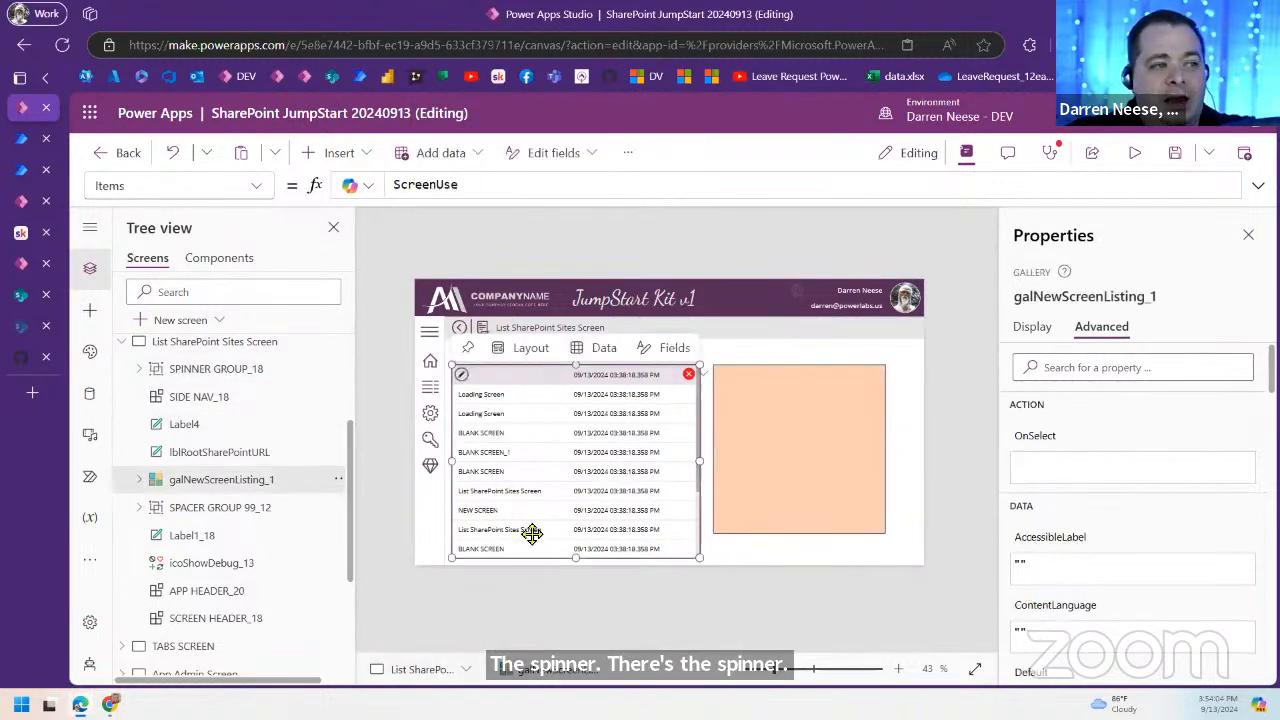
drag(491, 183, 353, 185)
key(ctrl+v)
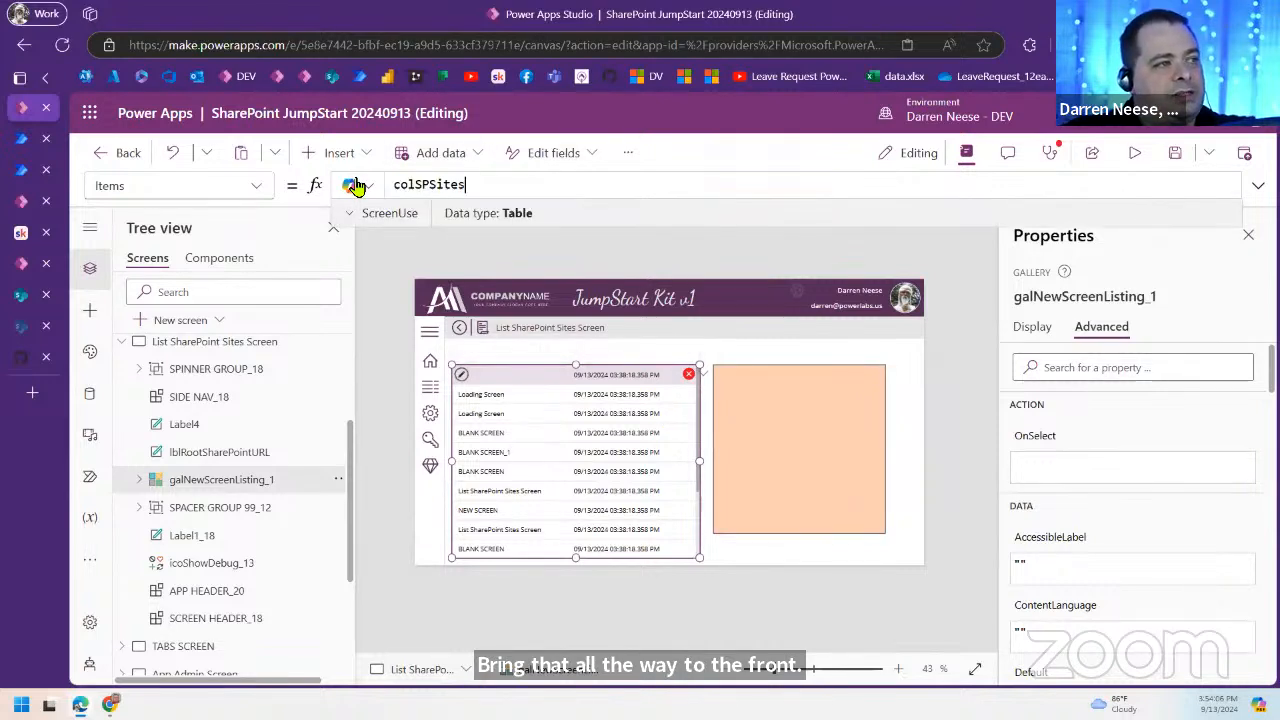
click(591, 514)
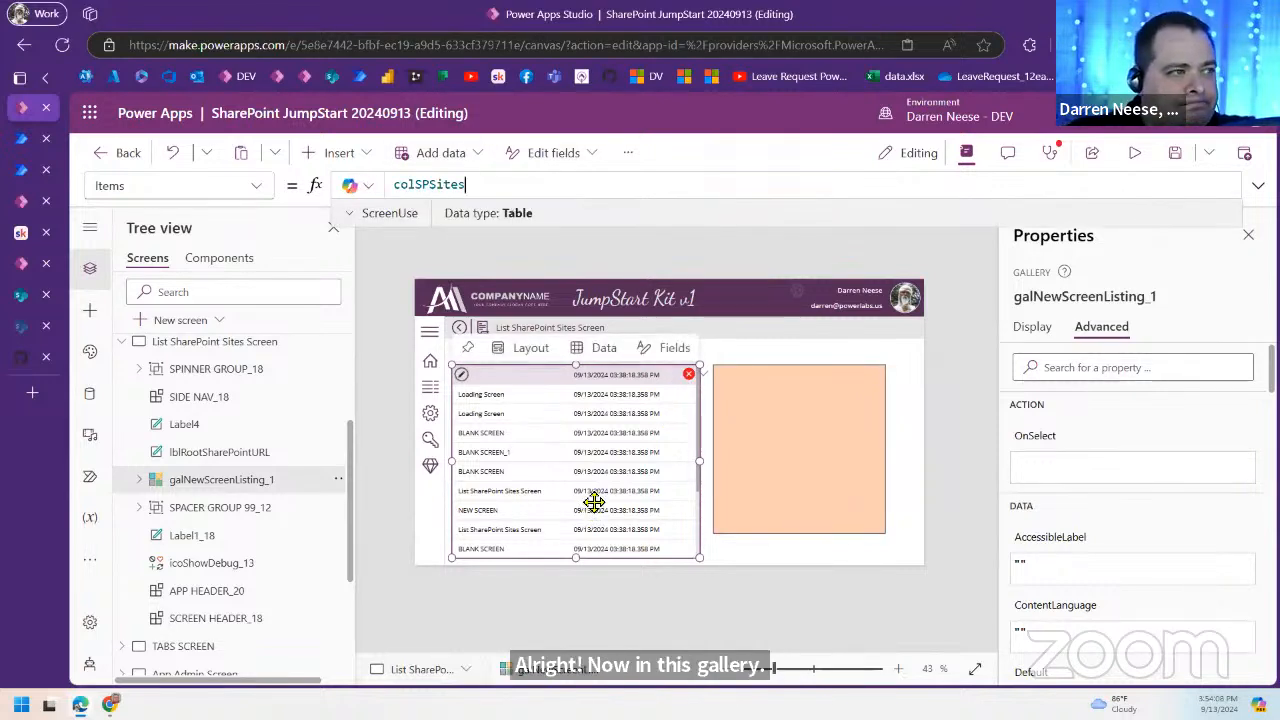
click(350, 216)
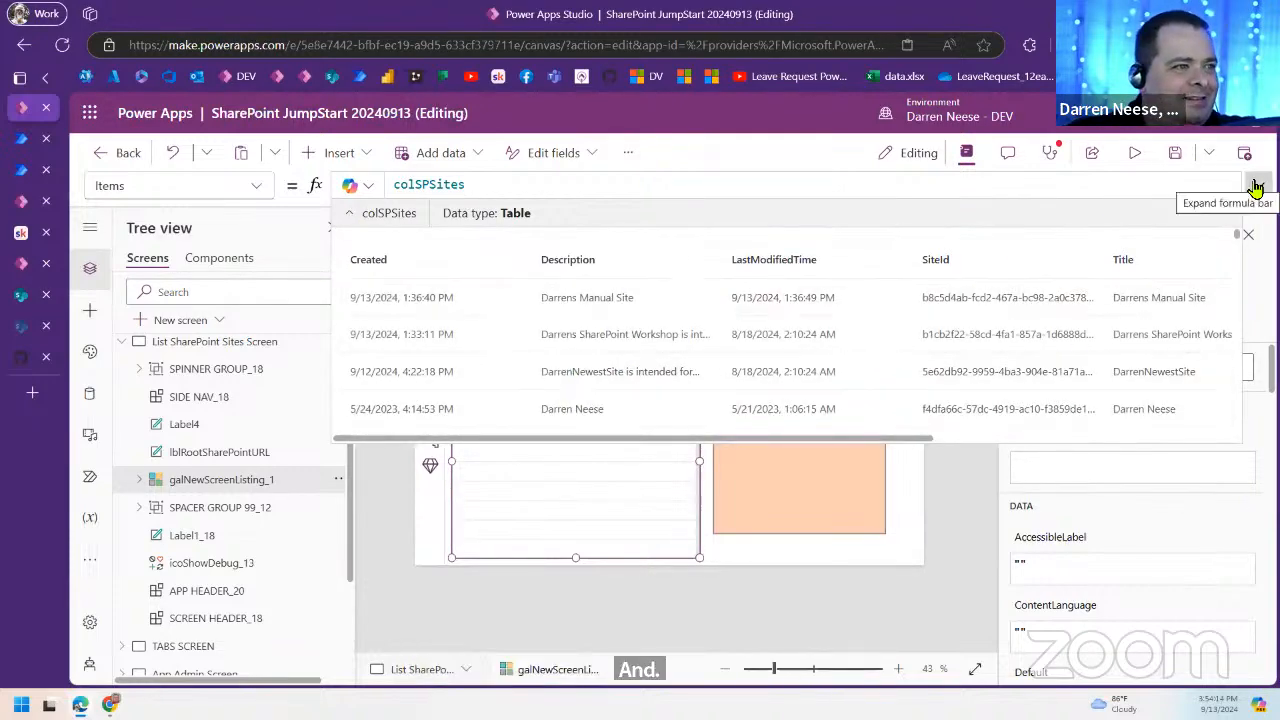
scroll(836, 334, down, 10)
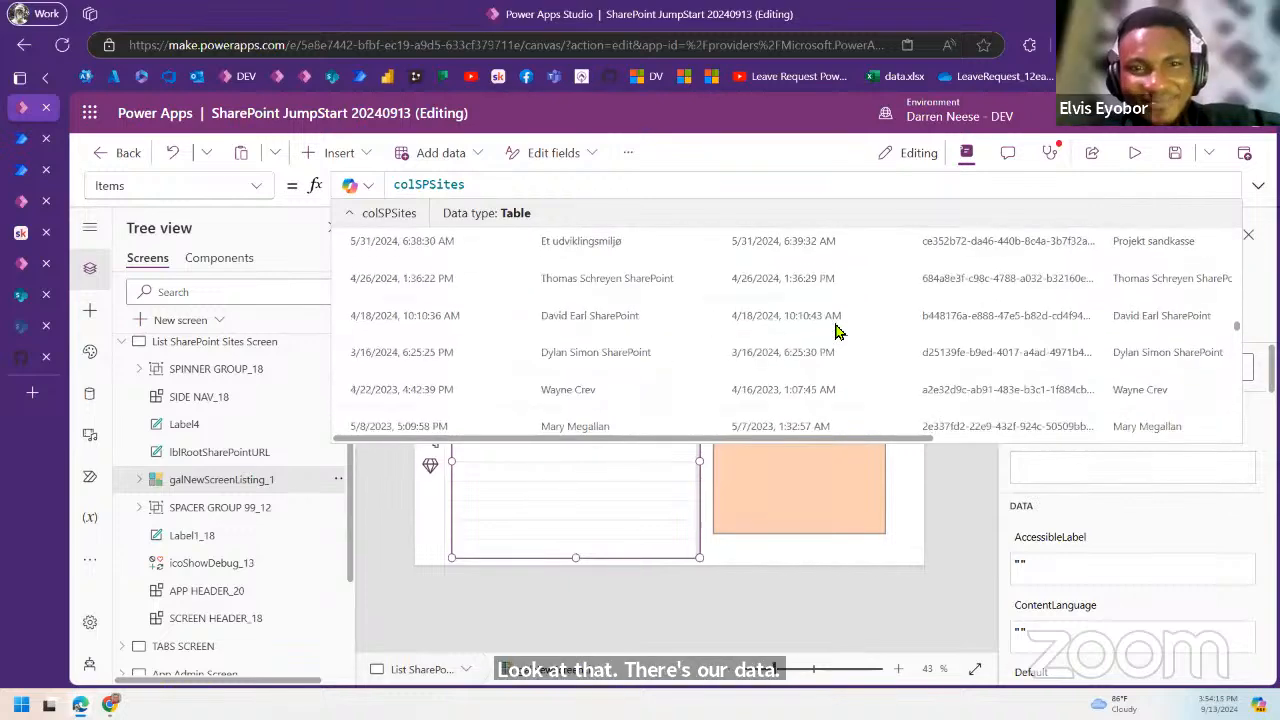
click(1257, 185)
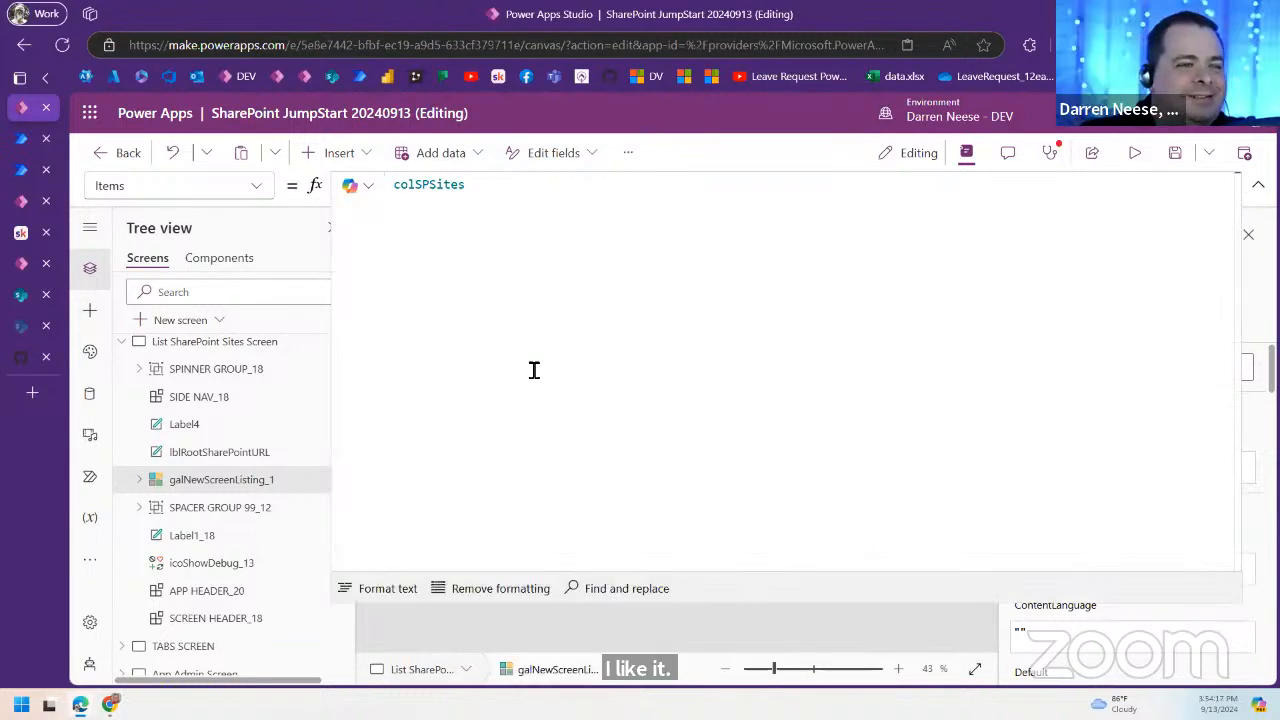
click(1258, 185)
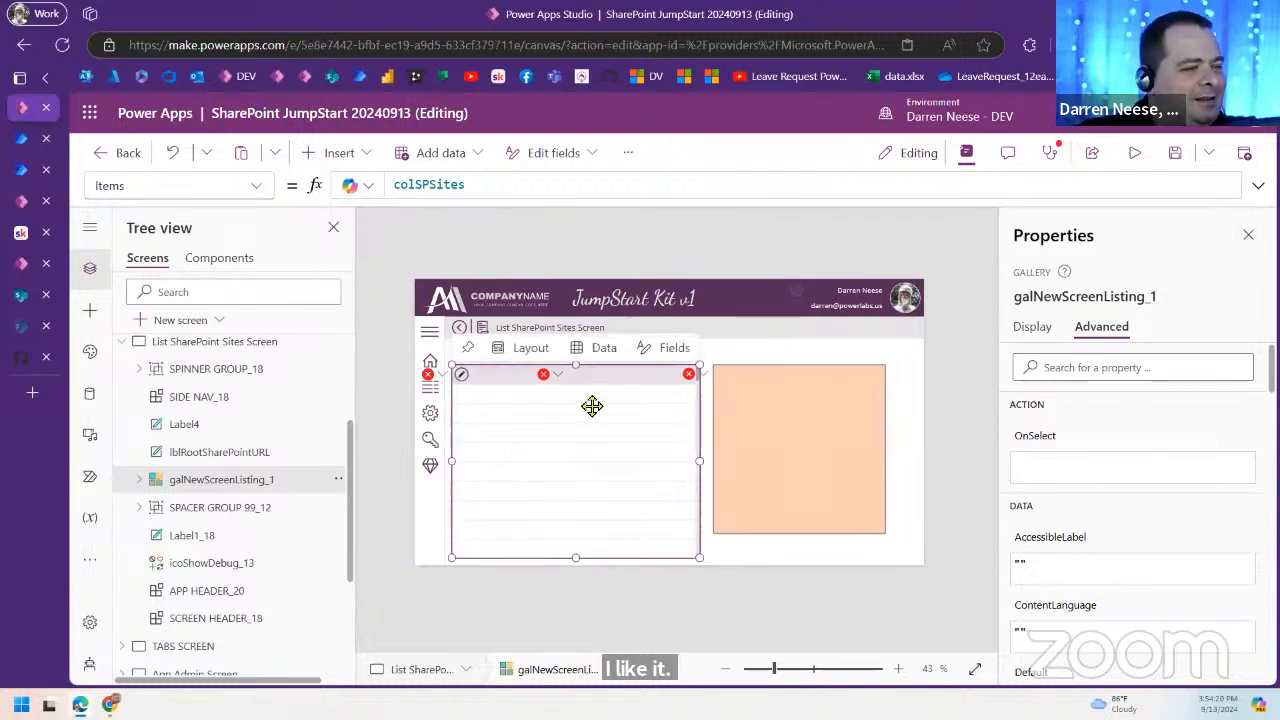
Step: Set the Text of the gallery's first label, Label2_7, to ThisItem.Title
click(437, 378)
click(474, 403)
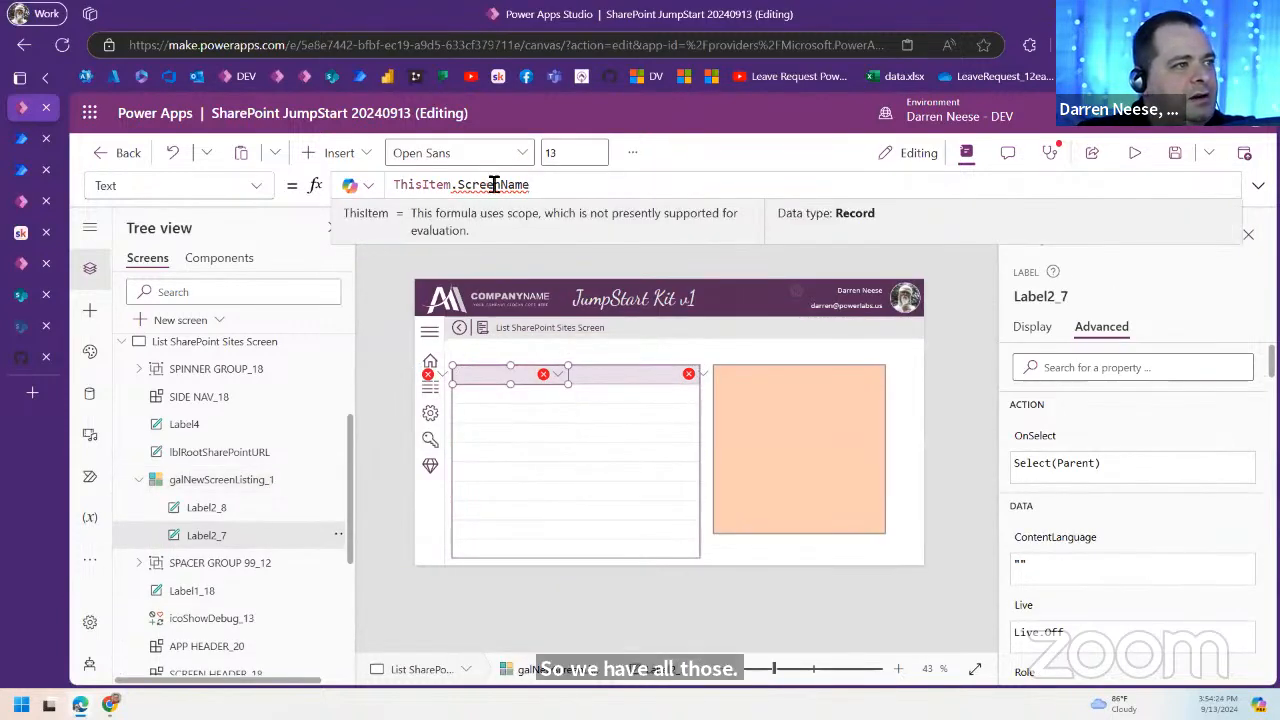
text(tIT)
key(Tab)
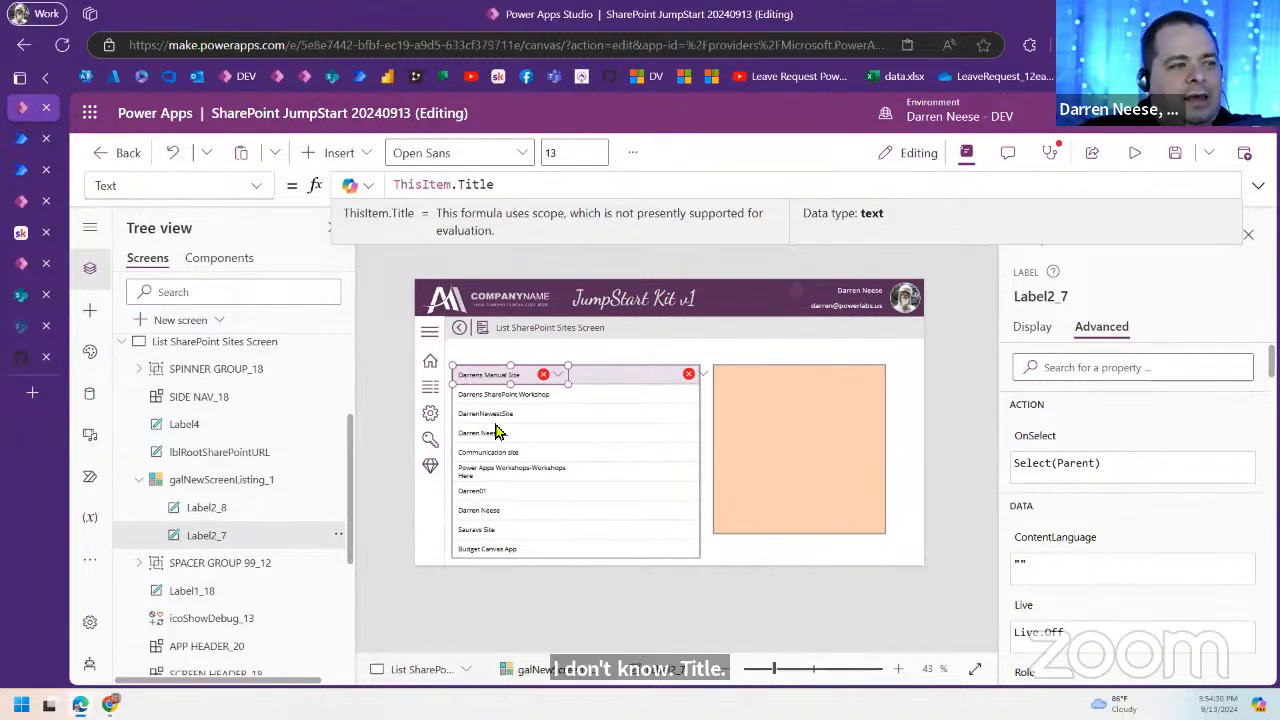
Step: Delete the gallery's SessionString label, Label2_8, and the orange response label, Label4
click(600, 379)
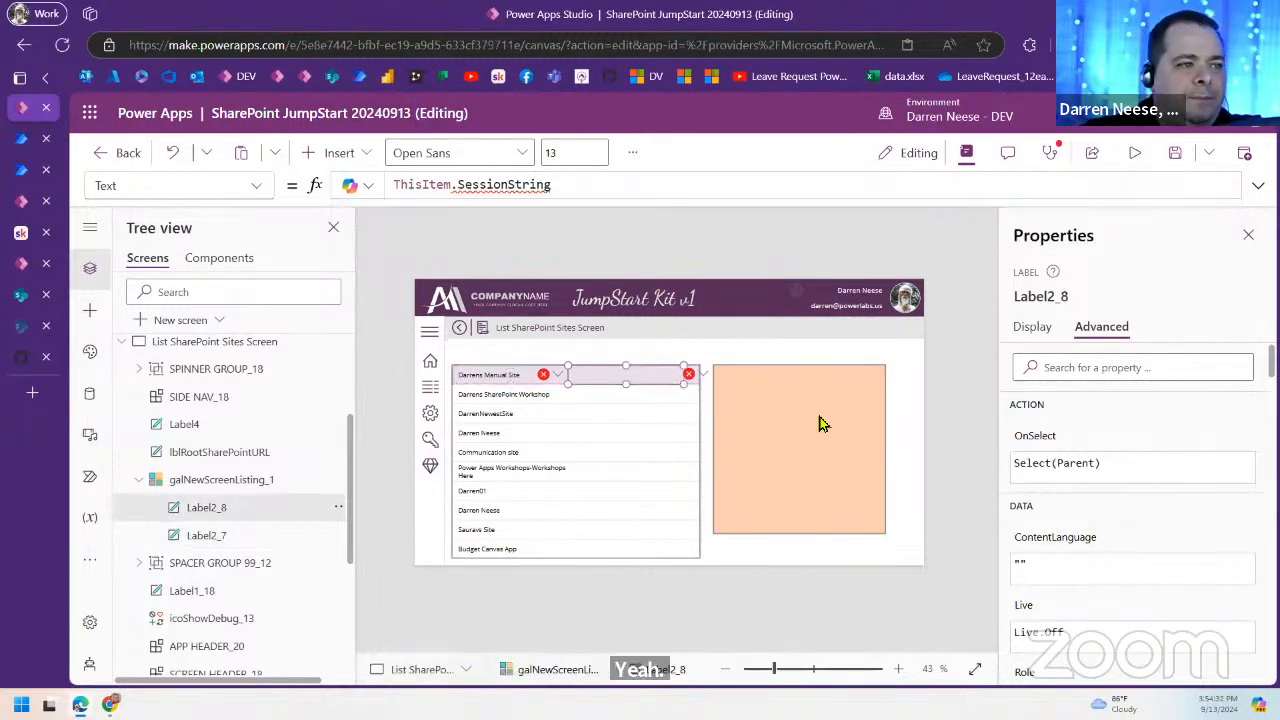
key(Delete)
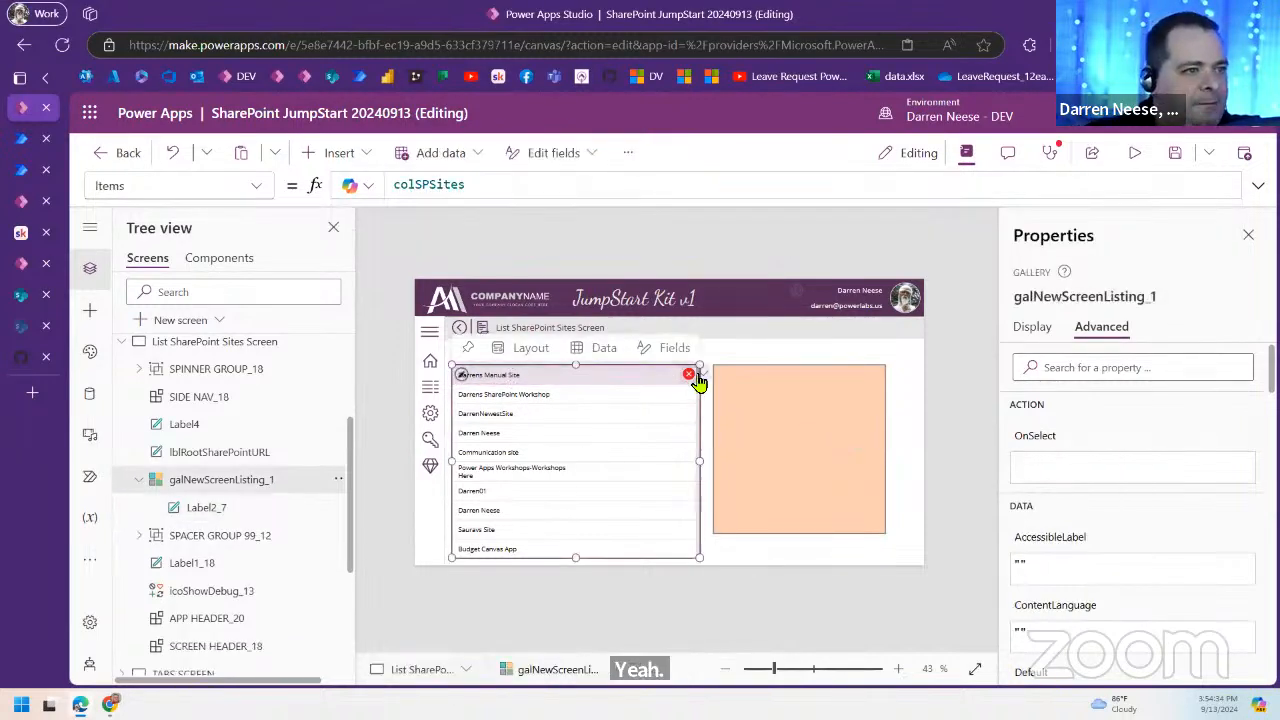
click(871, 464)
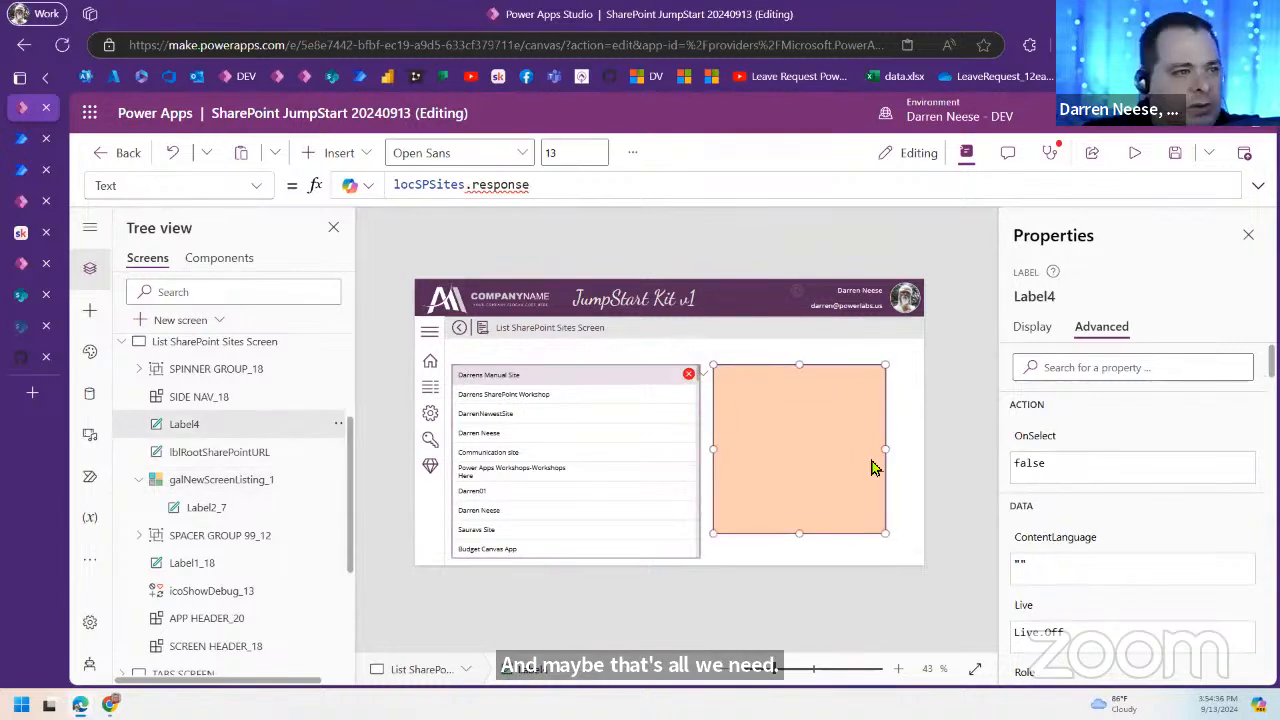
key(Delete)
Step: Narrow galNewScreenListing_1 to about three quarters of its width and stretch its title label across the full row
click(491, 503)
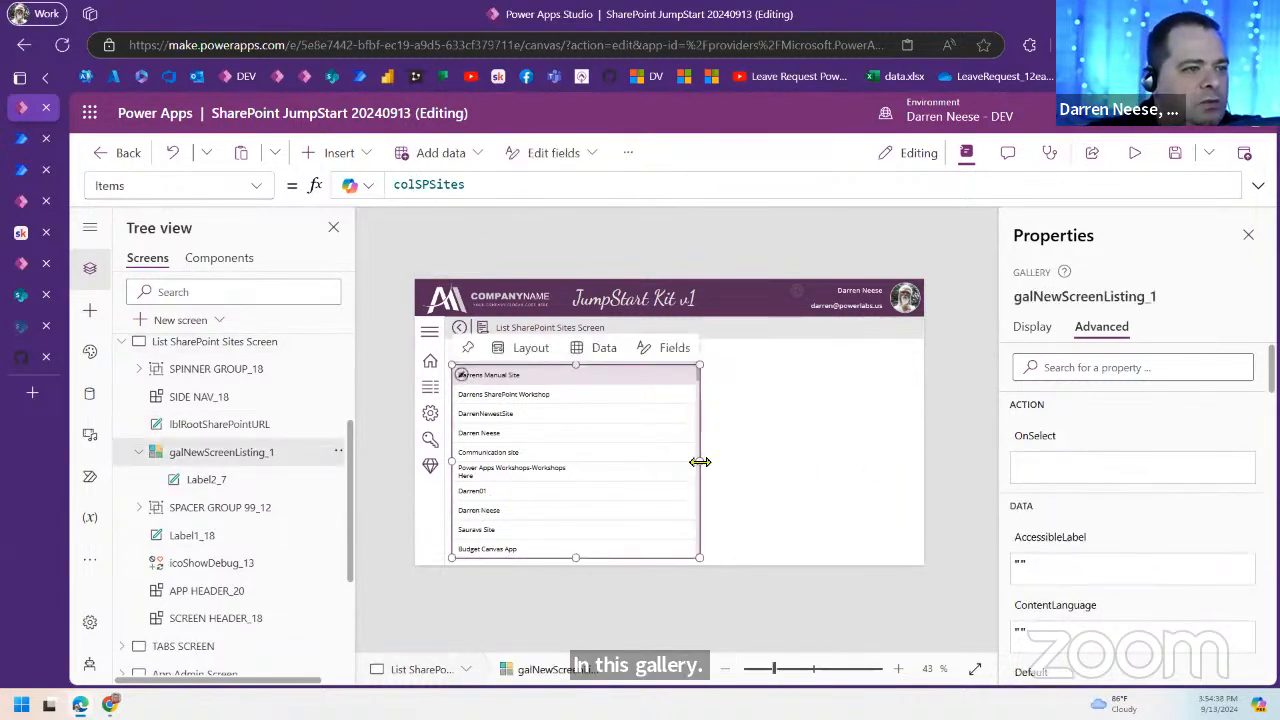
drag(699, 462, 629, 465)
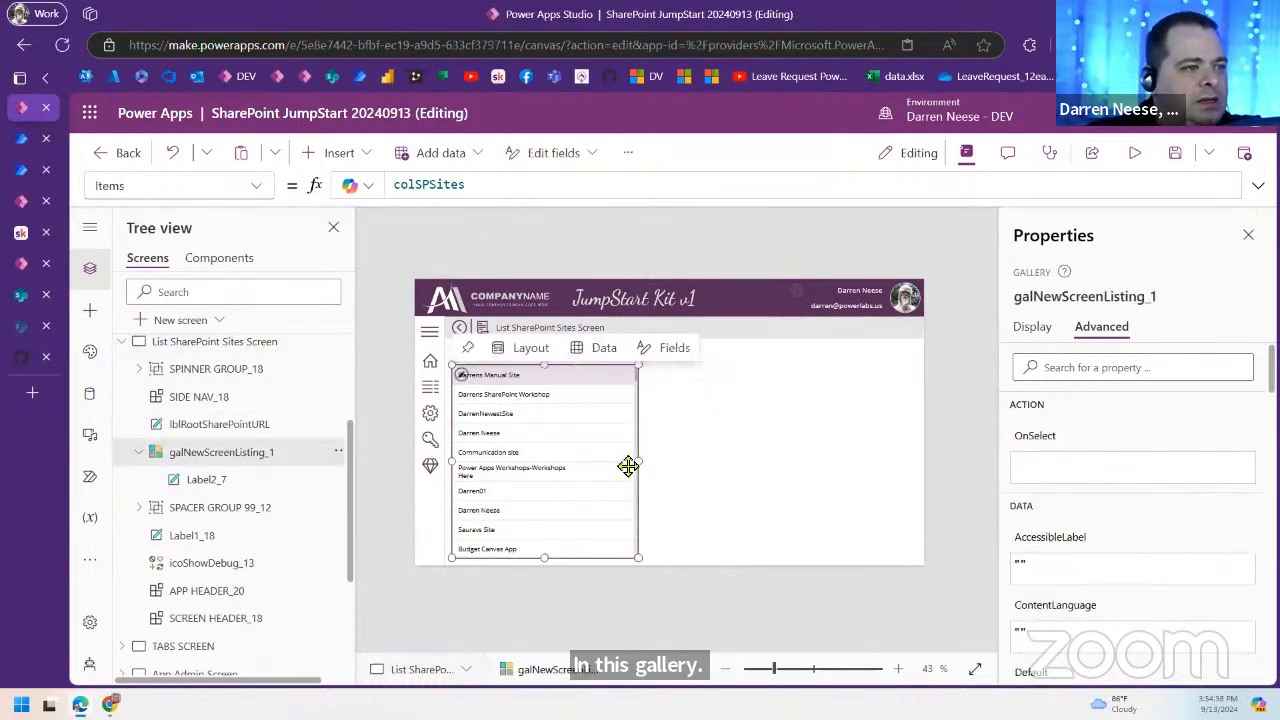
click(533, 380)
drag(575, 390, 660, 400)
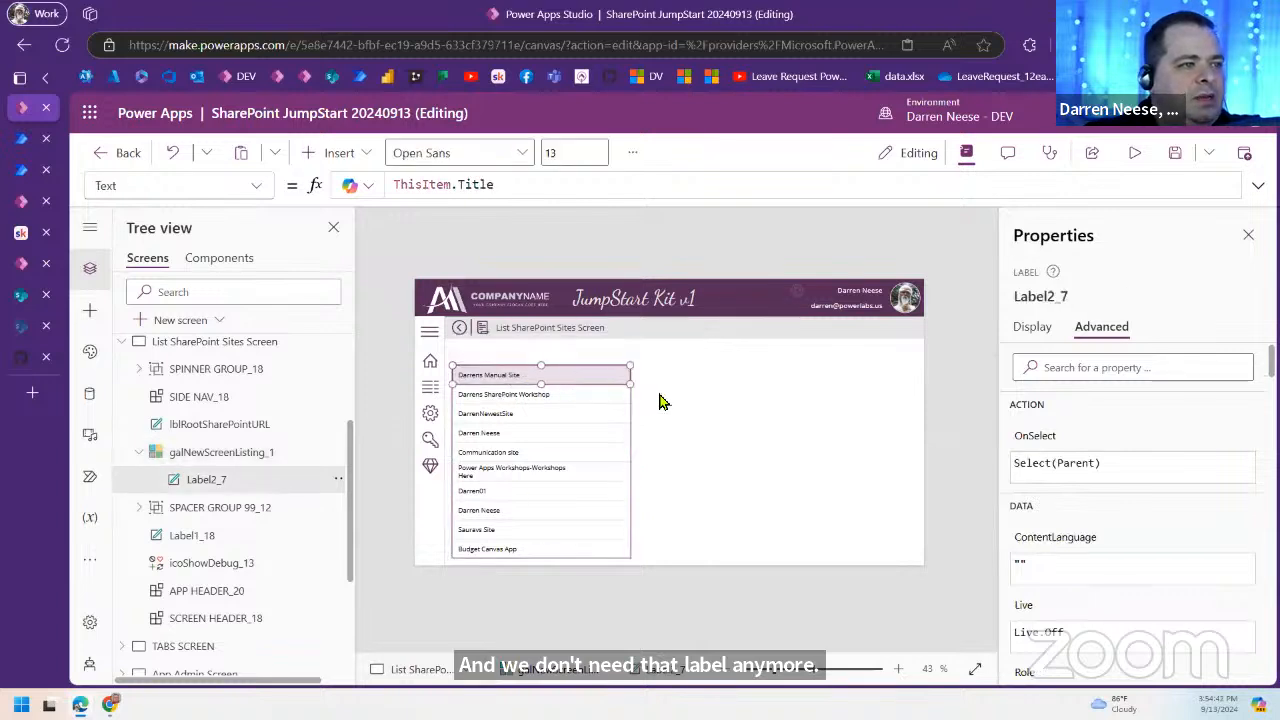
Step: Extend galNewScreenListing_1's upper edge to just below the screen header
click(562, 482)
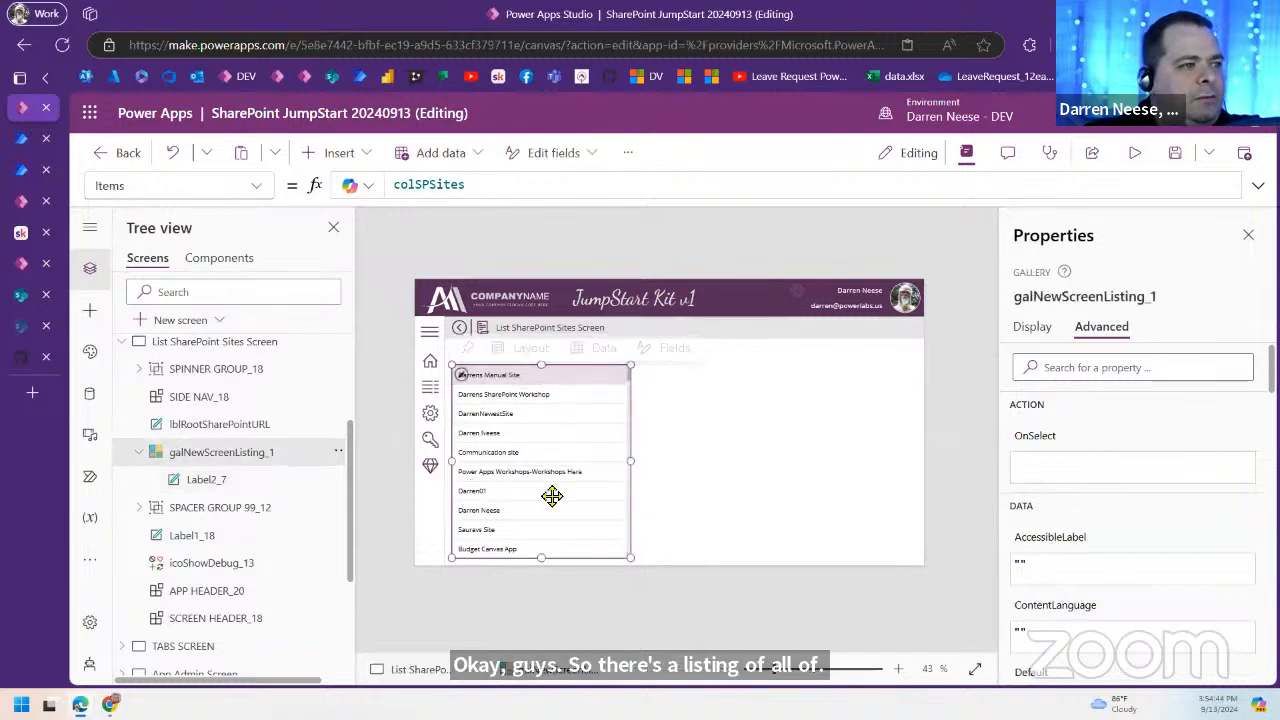
drag(541, 365, 545, 352)
click(786, 445)
click(537, 458)
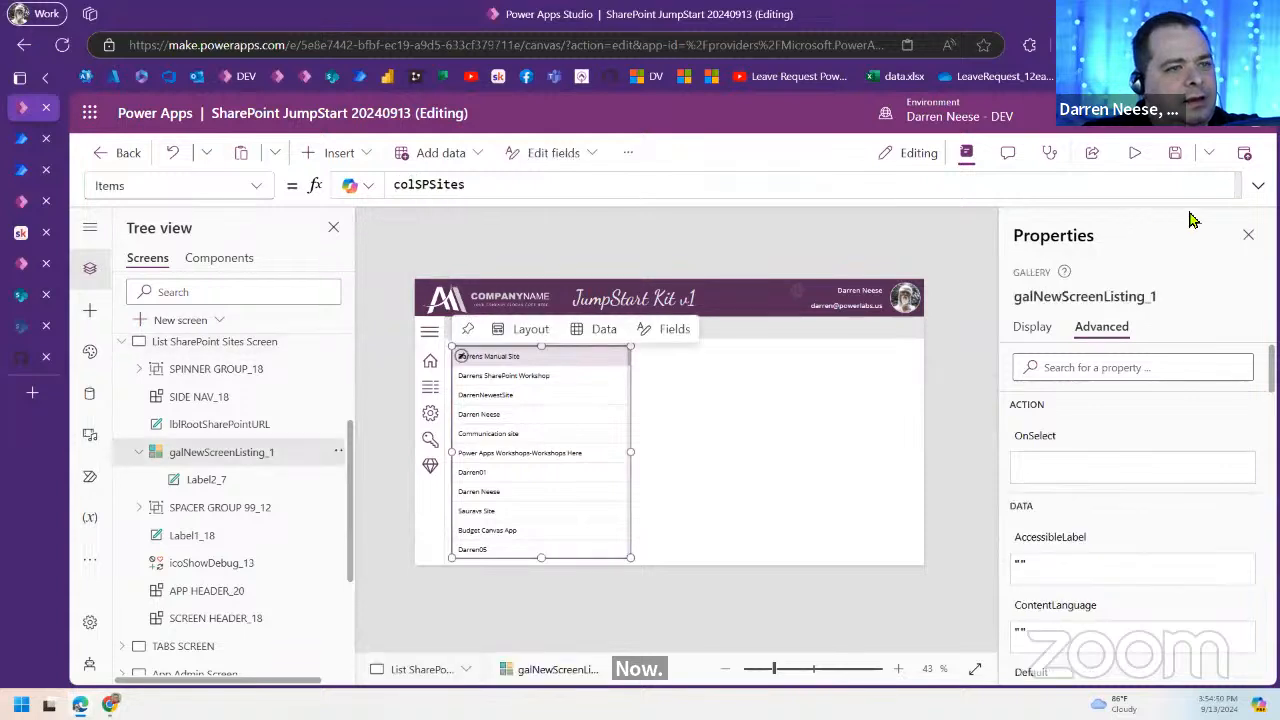
Step: Wrap the gallery's Items in Sort(colSPSites, Title) and format the formula text
click(1258, 185)
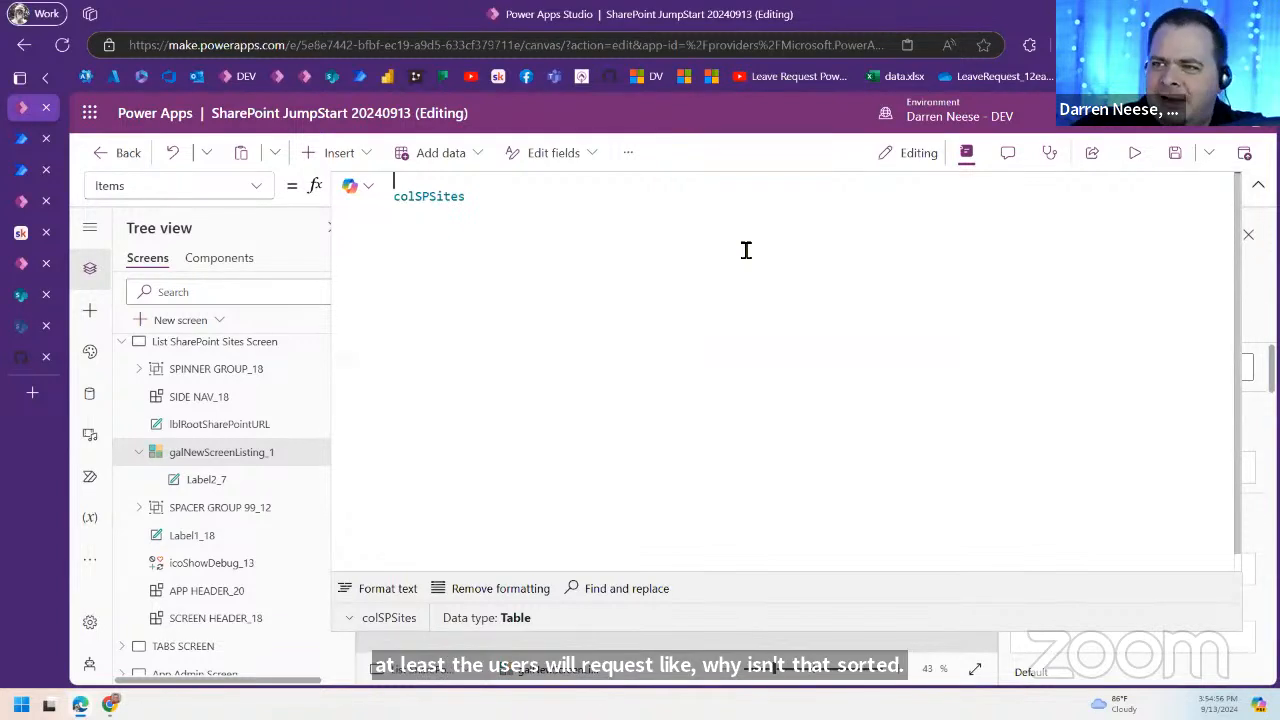
text(Sort( colSPSites)
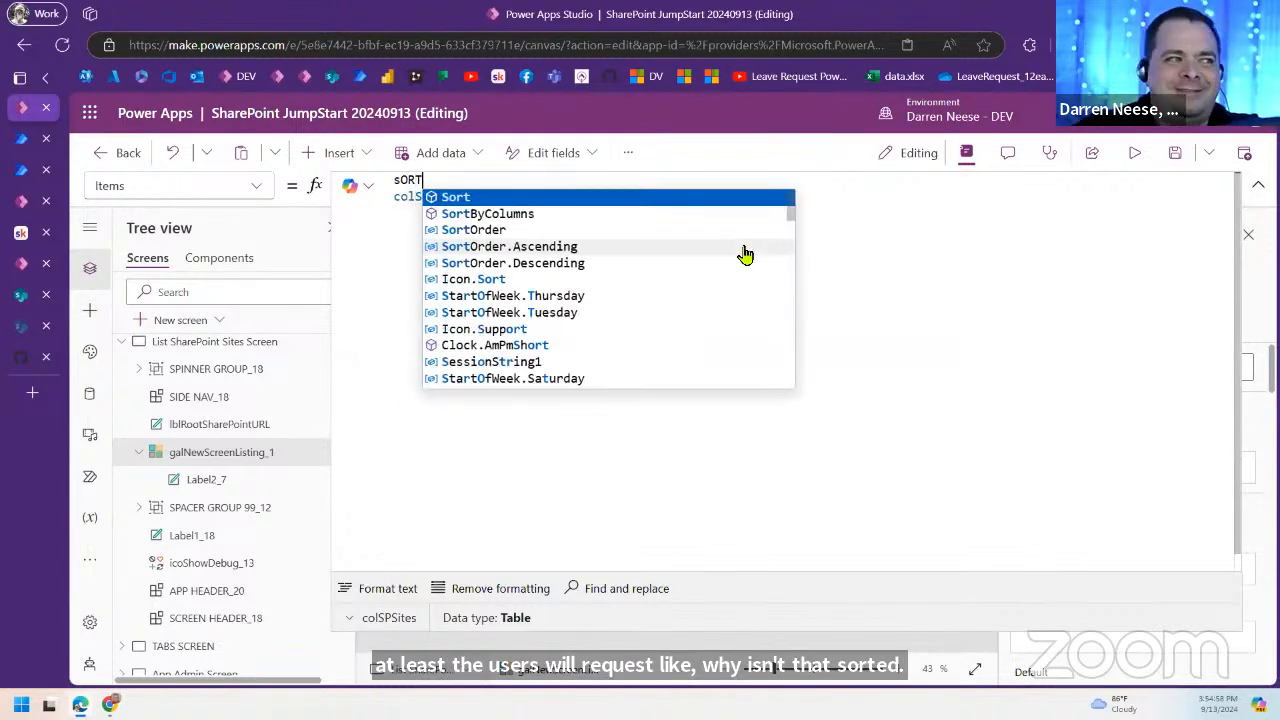
text(, )
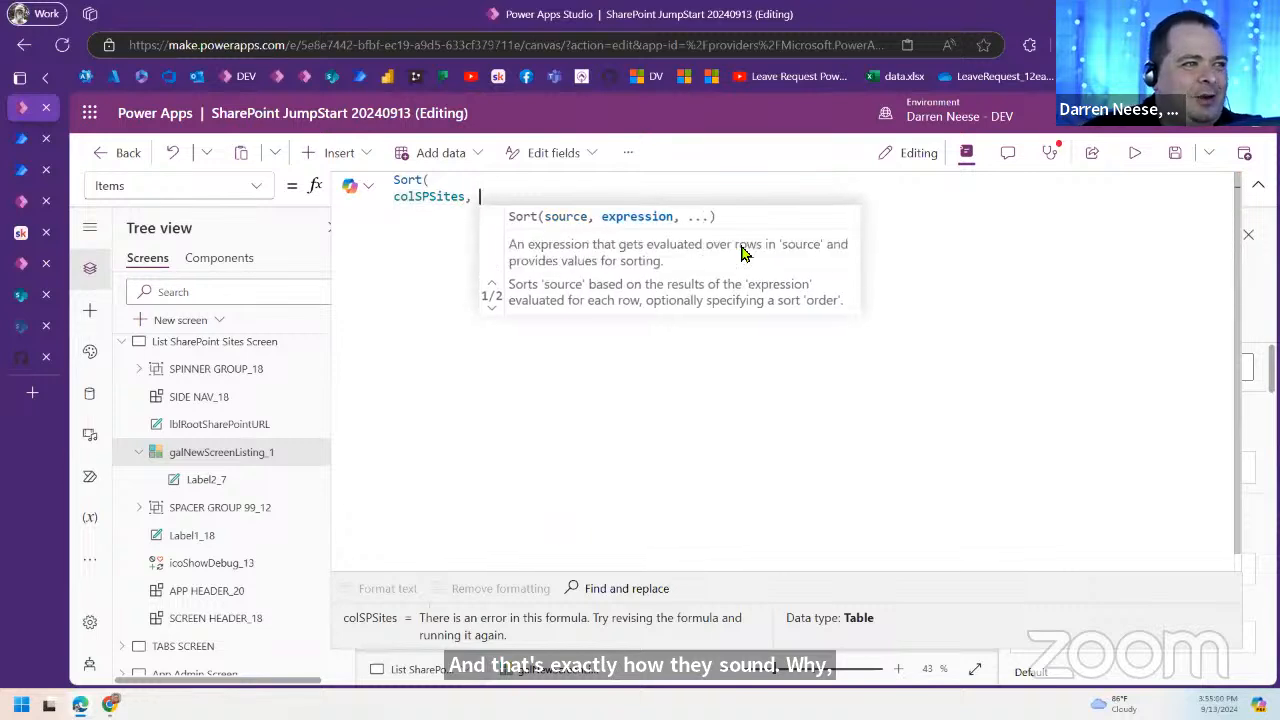
text(Title))
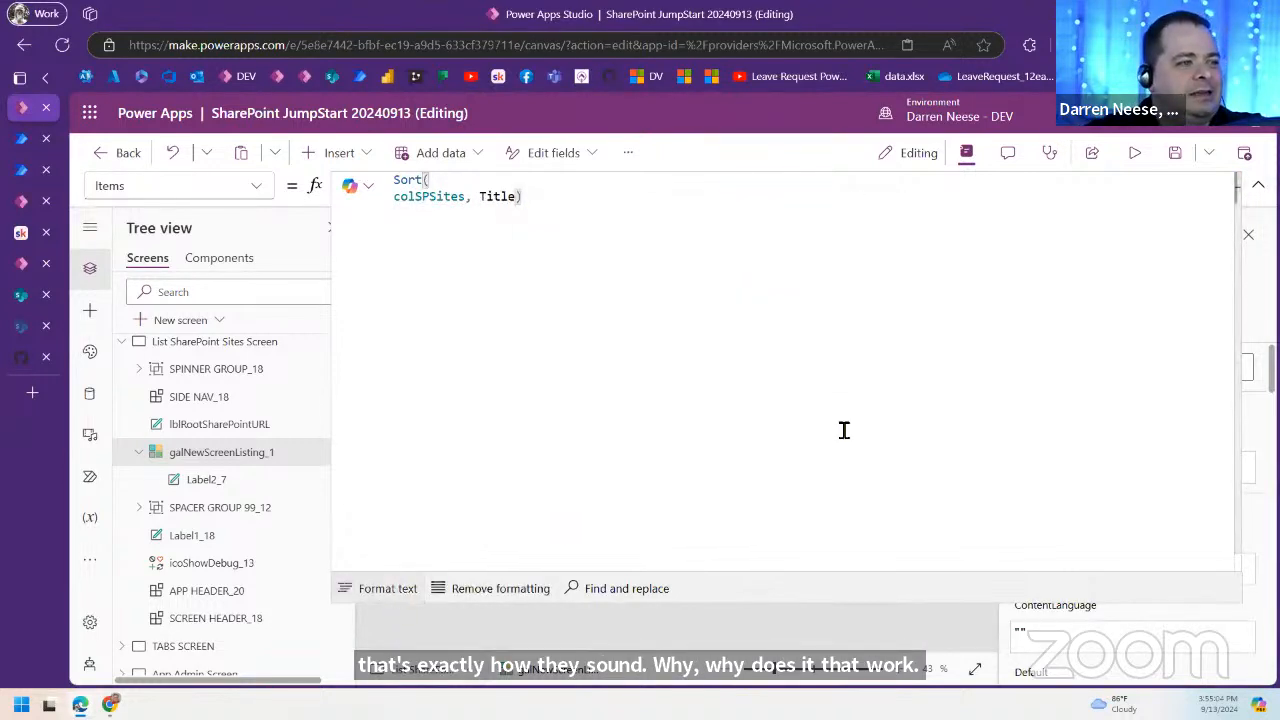
click(395, 590)
click(1254, 188)
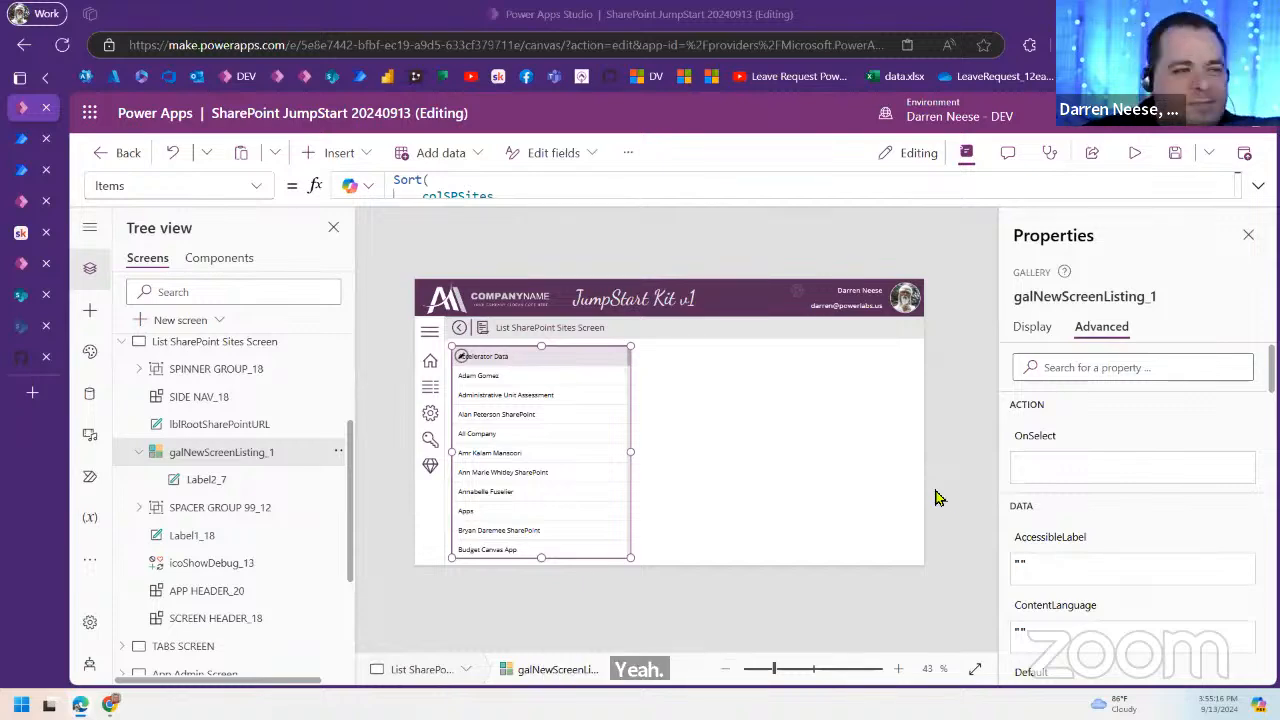
Step: Save the app, then run a preview, browse the sorted site list and return to editing
click(1175, 153)
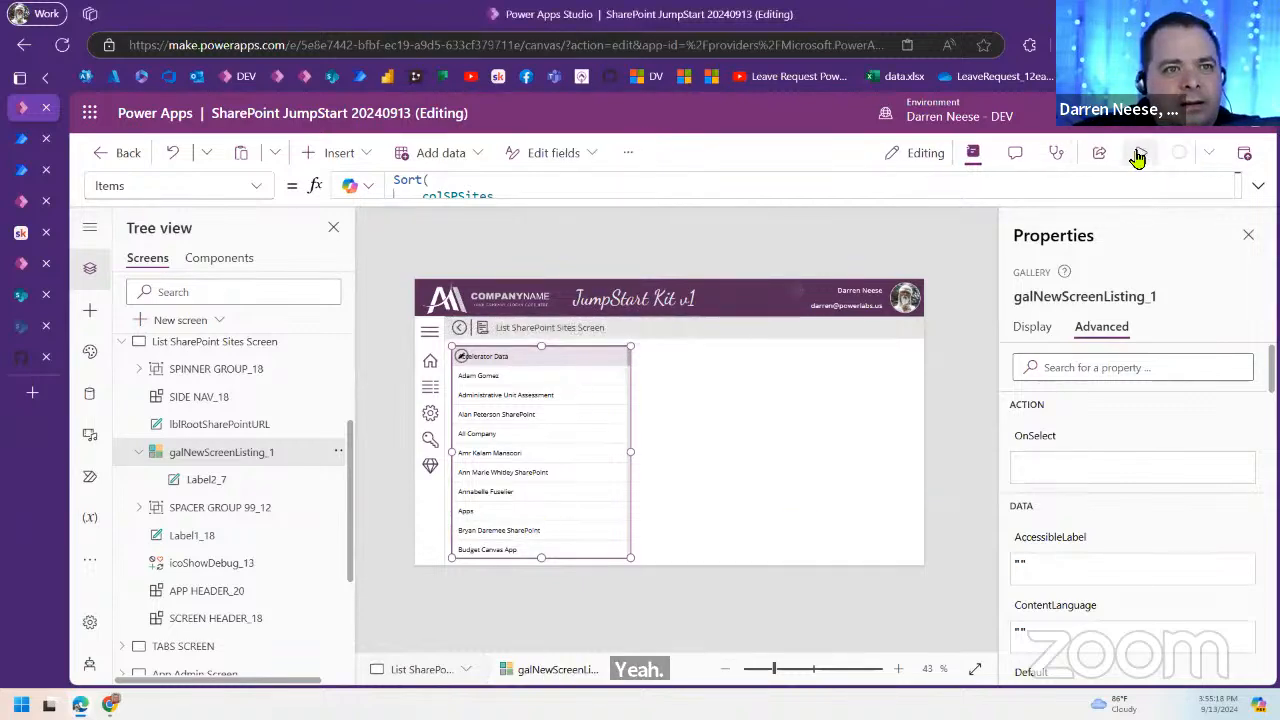
click(1143, 155)
scroll(478, 482, down, 10)
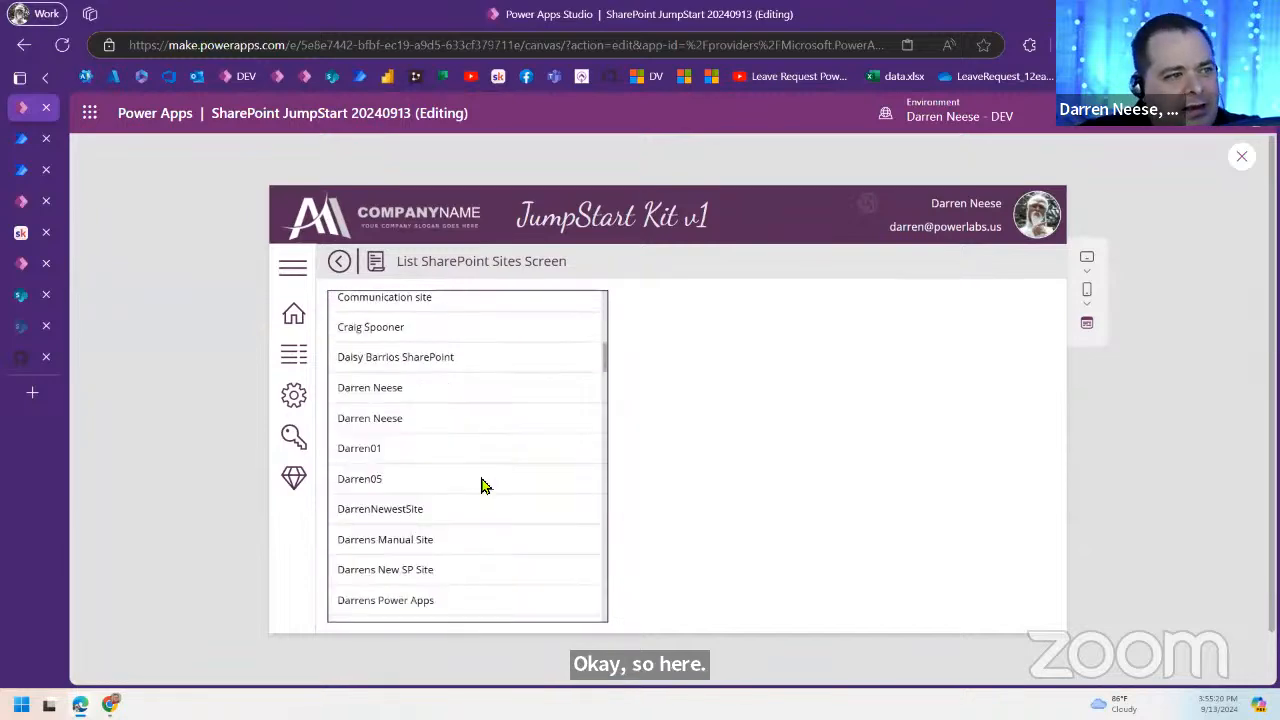
scroll(483, 480, up, 10)
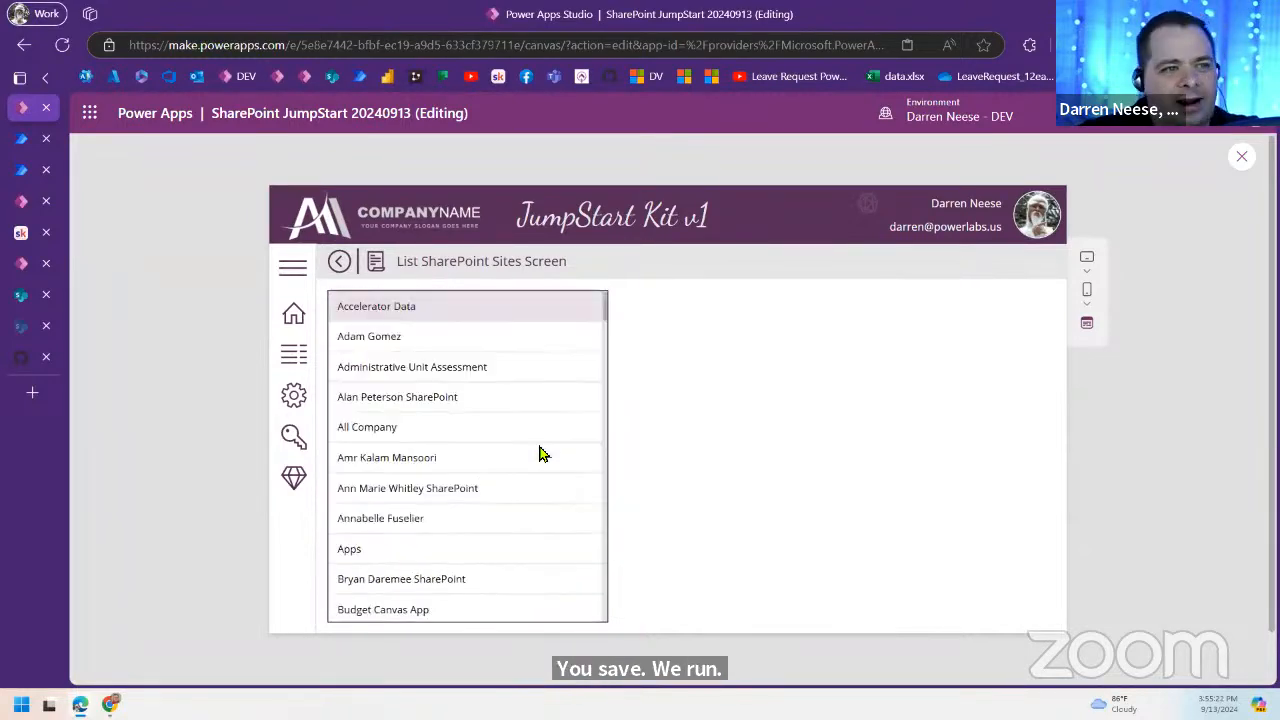
click(1240, 160)
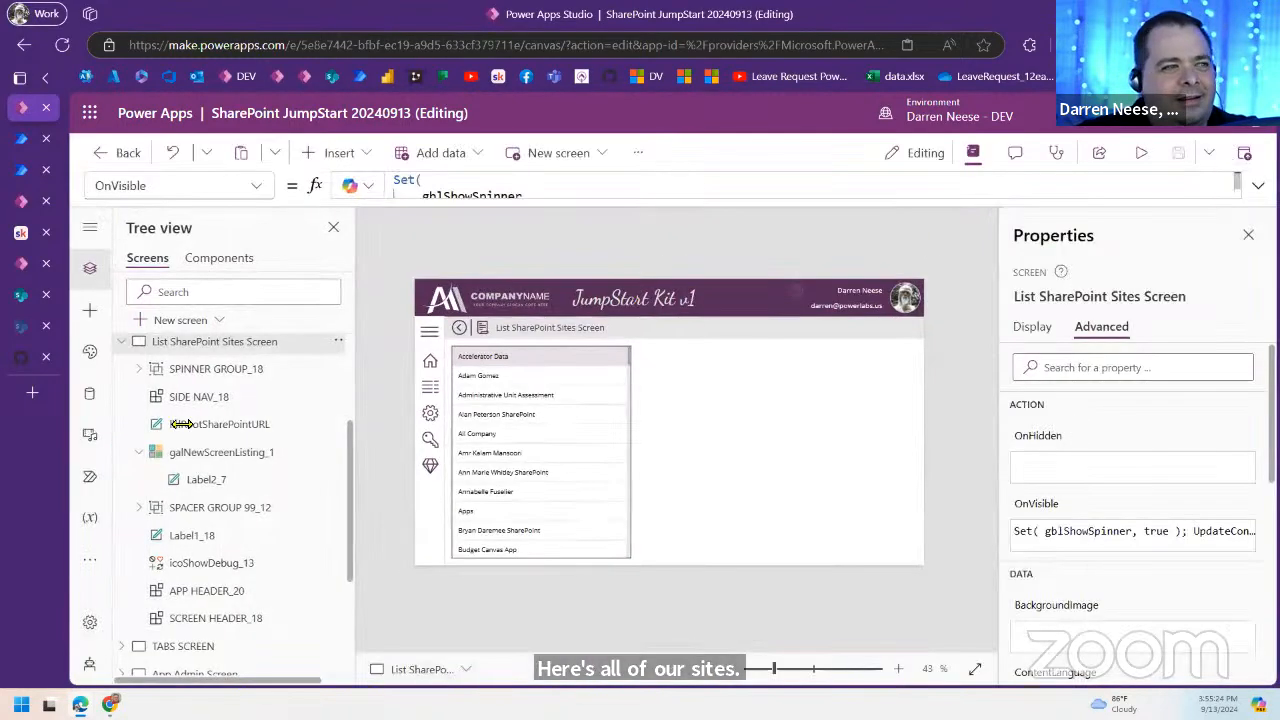
Step: Remove the PowerApps_SharePoint_Sites_List flow from the app
click(90, 478)
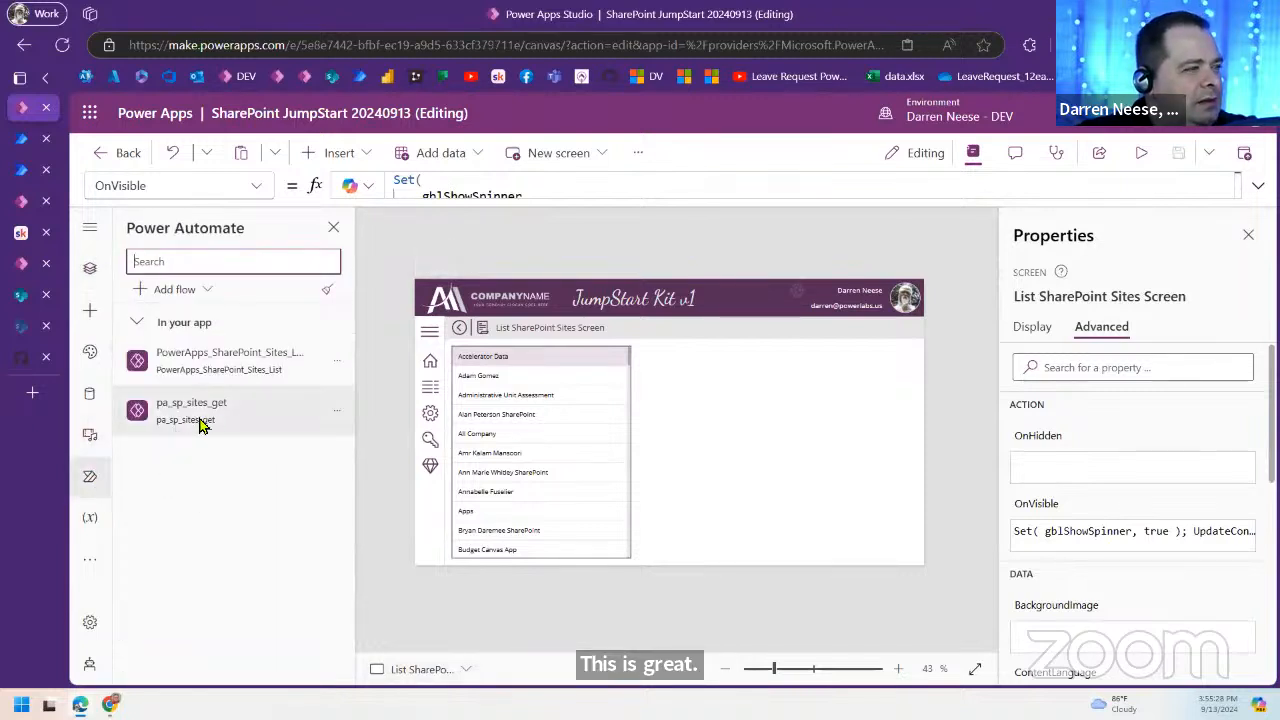
click(337, 368)
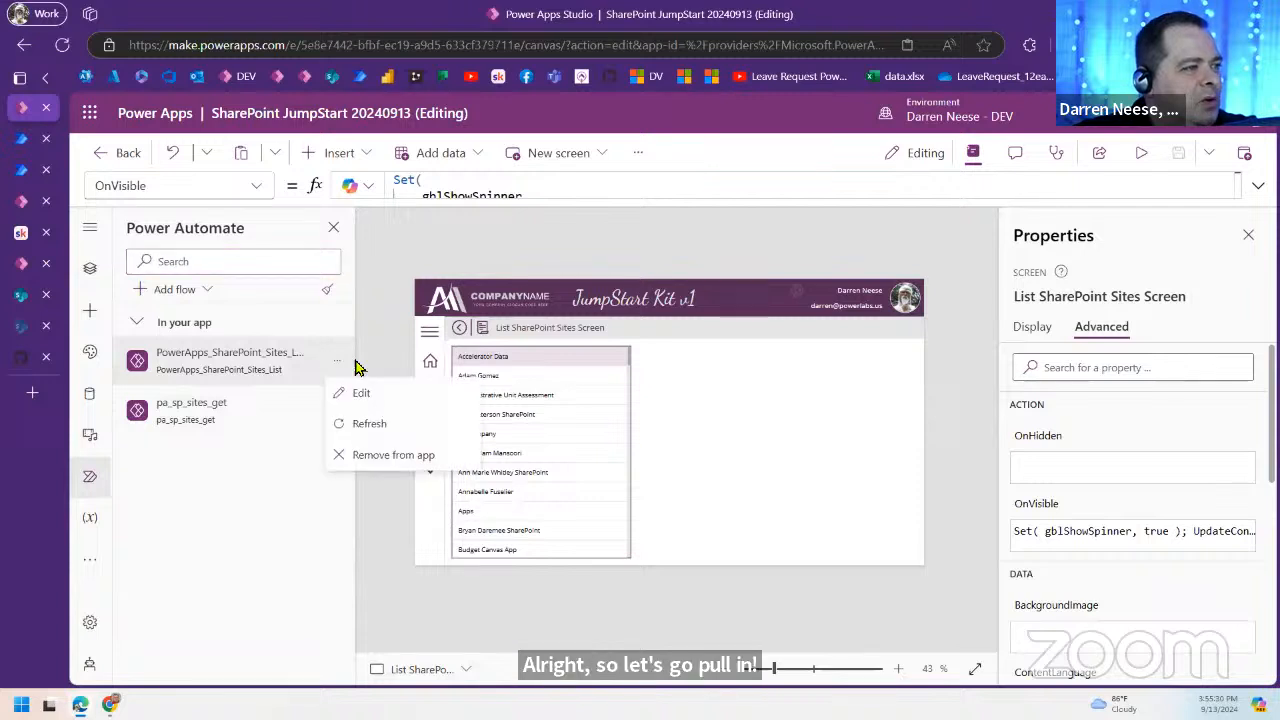
click(382, 457)
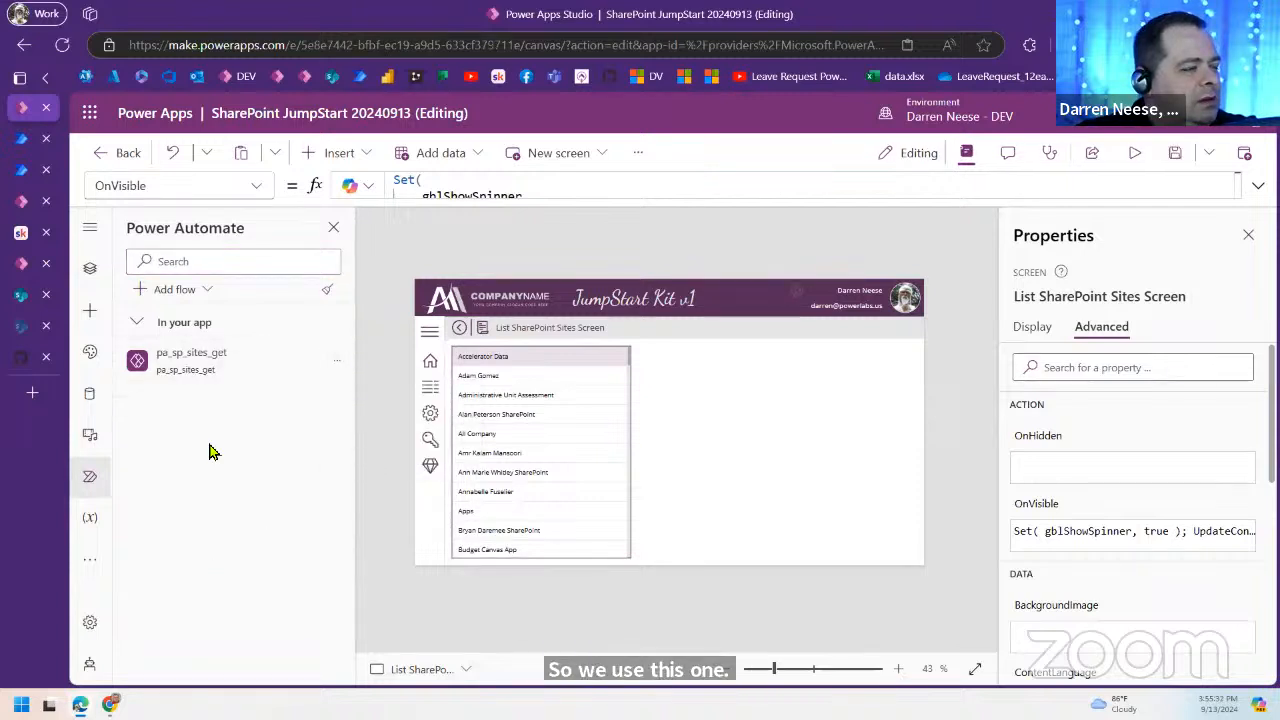
Step: Check the available flows in Power Automate, return to Power Apps Studio and add the PA_SP_Site_Create2 flow to the app
click(178, 292)
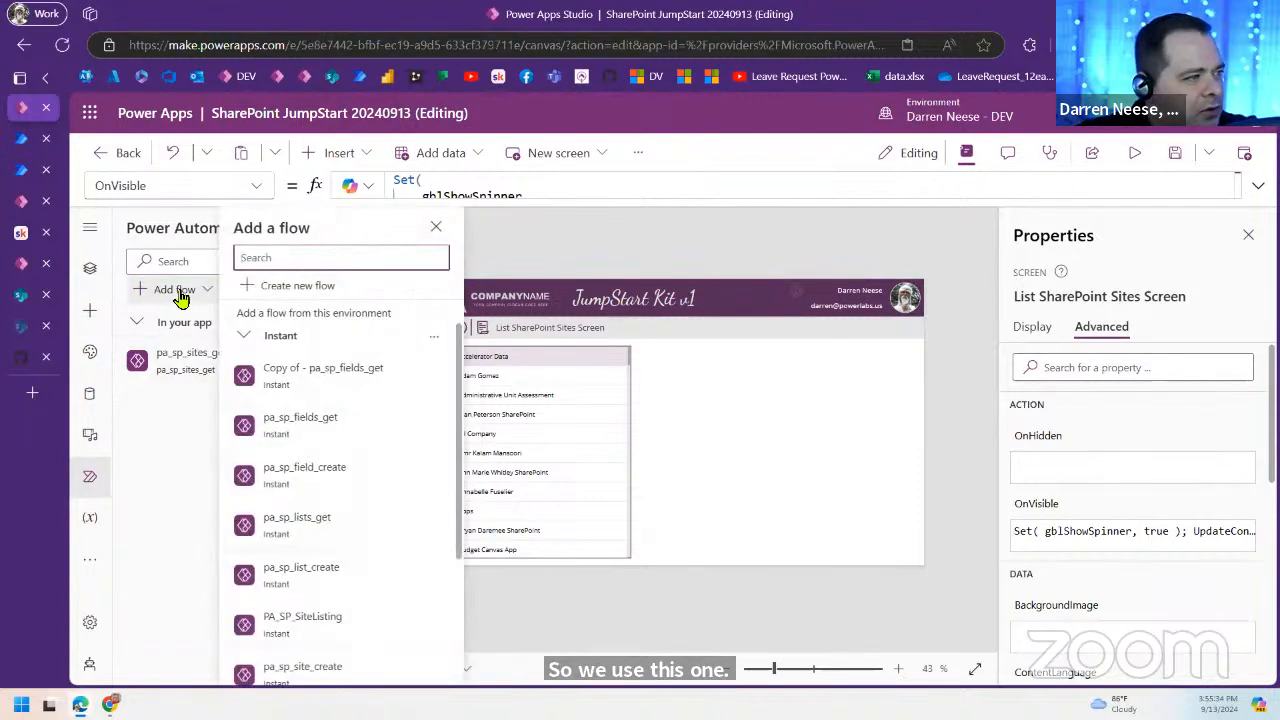
mouse_move(333, 467)
scroll(333, 467, down, 2)
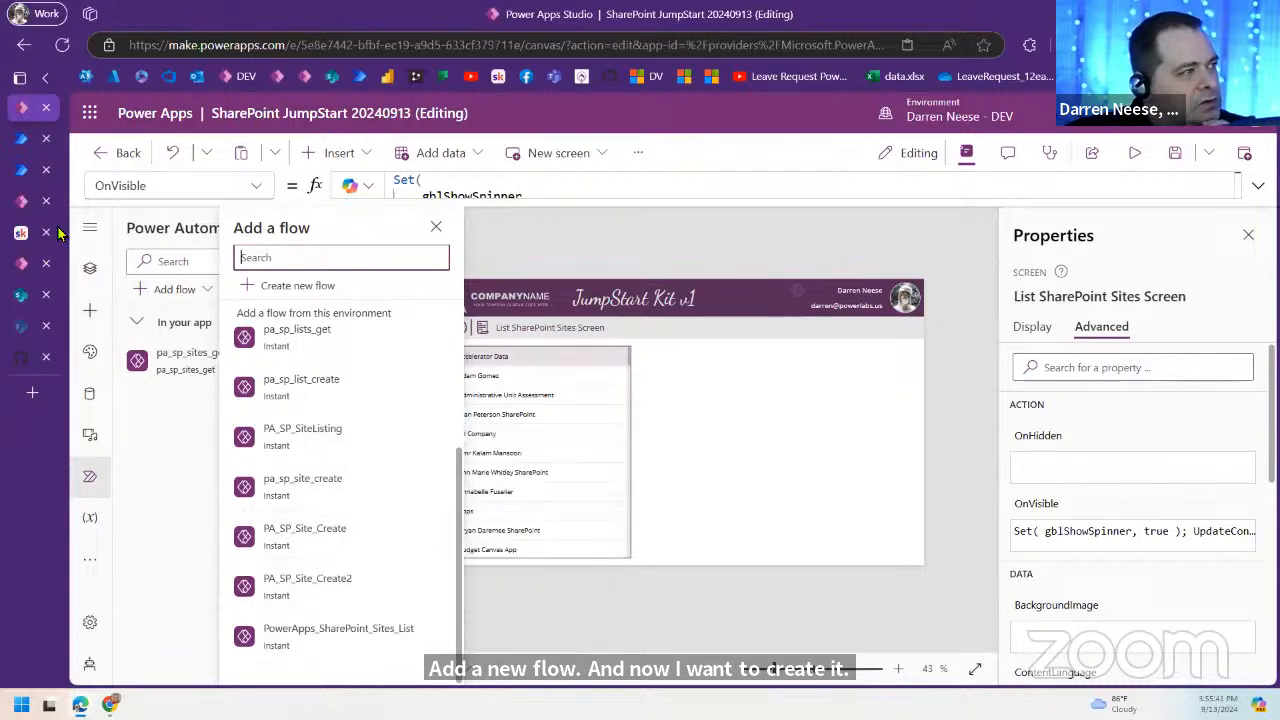
click(20, 175)
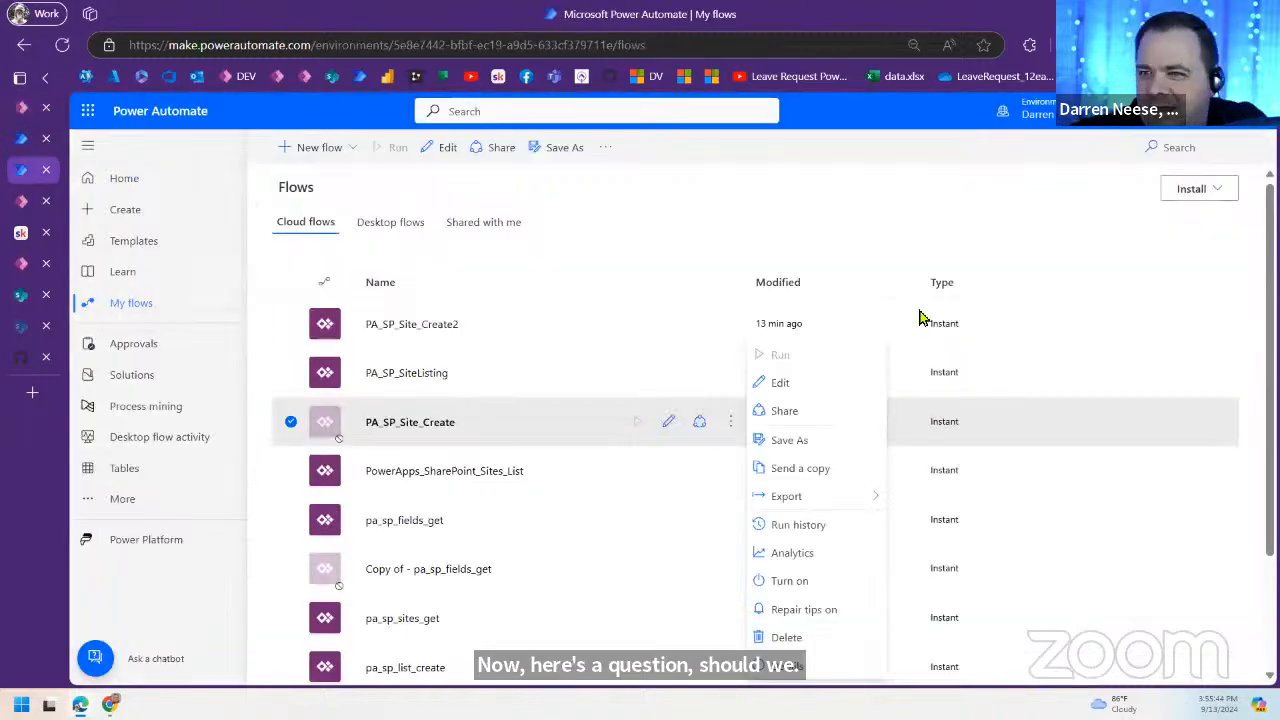
click(680, 237)
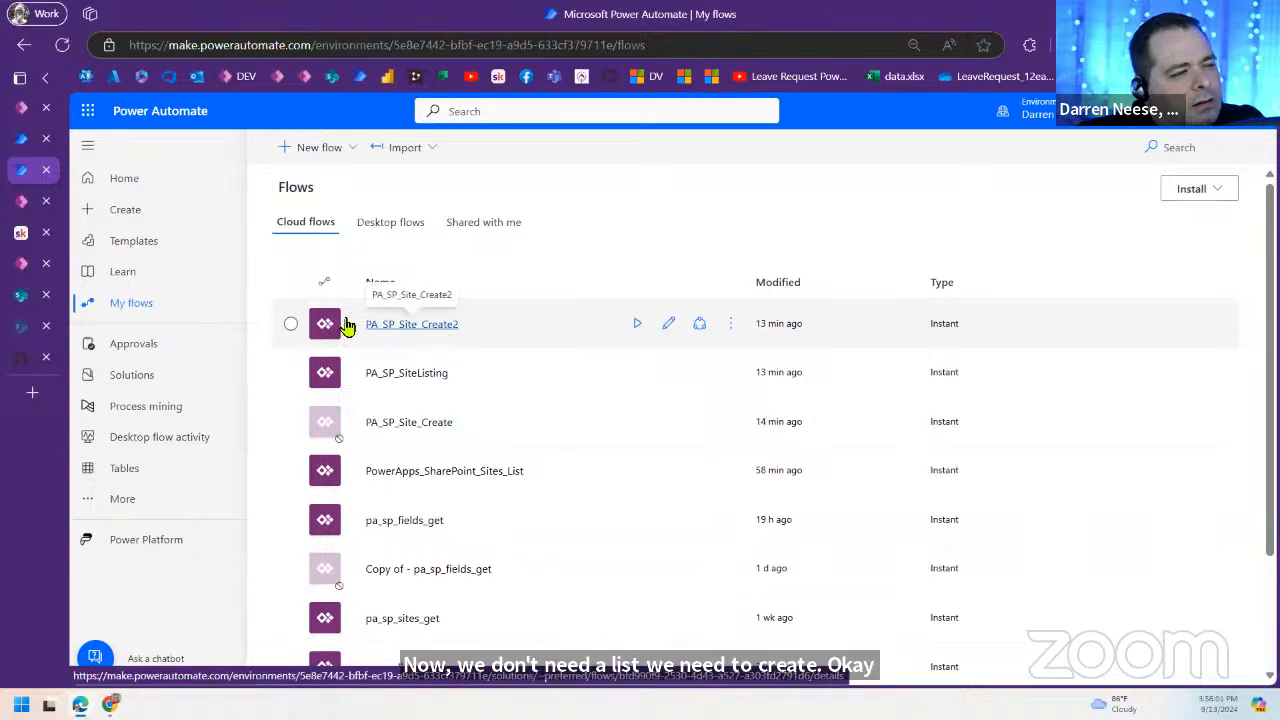
click(20, 110)
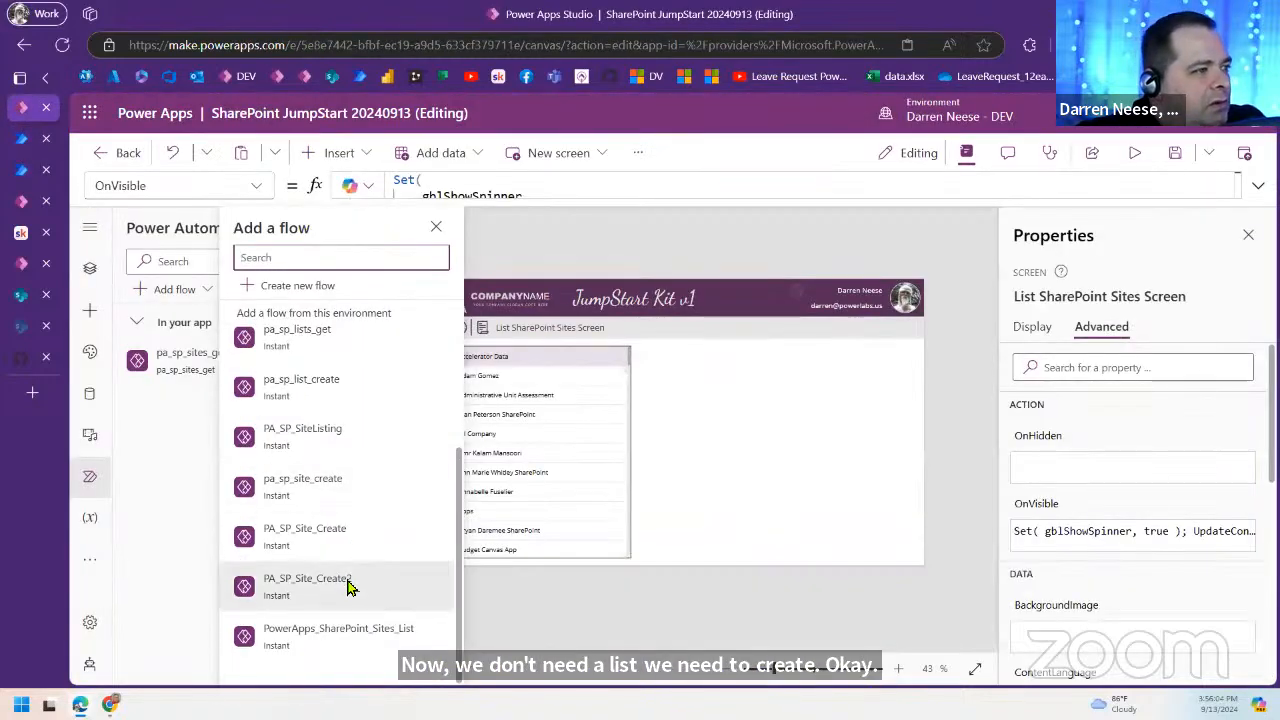
click(381, 585)
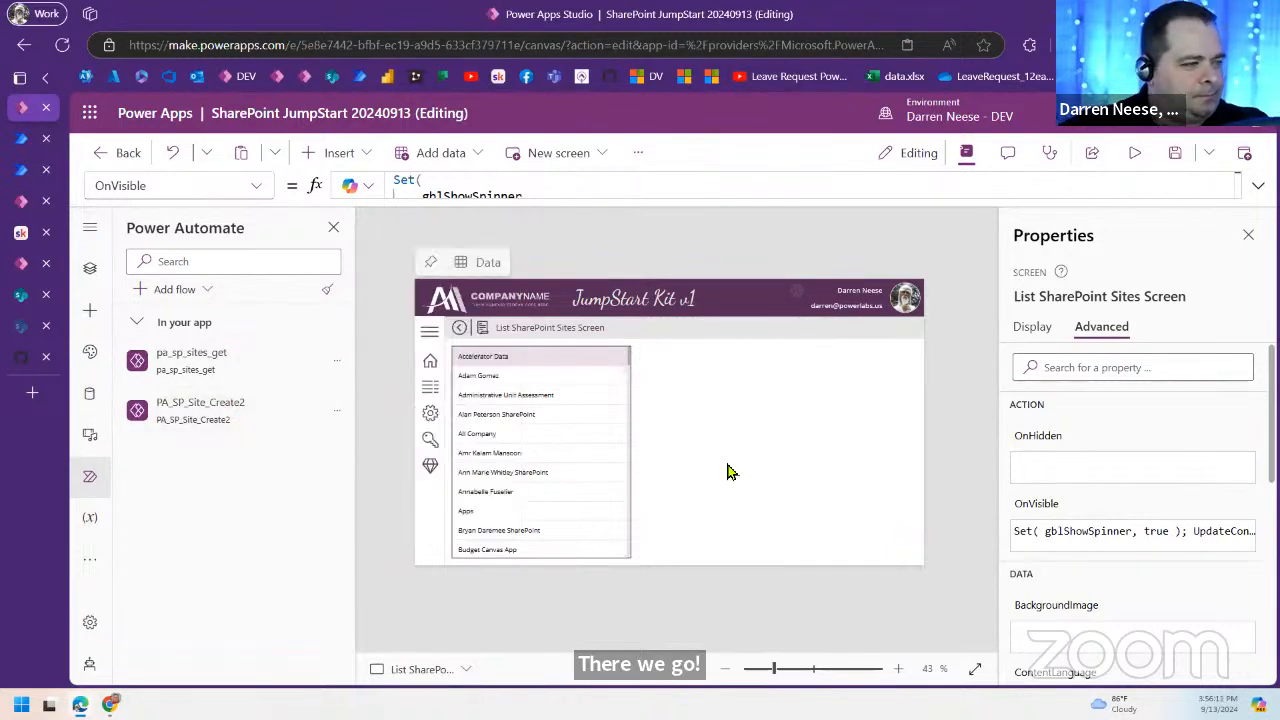
click(355, 152)
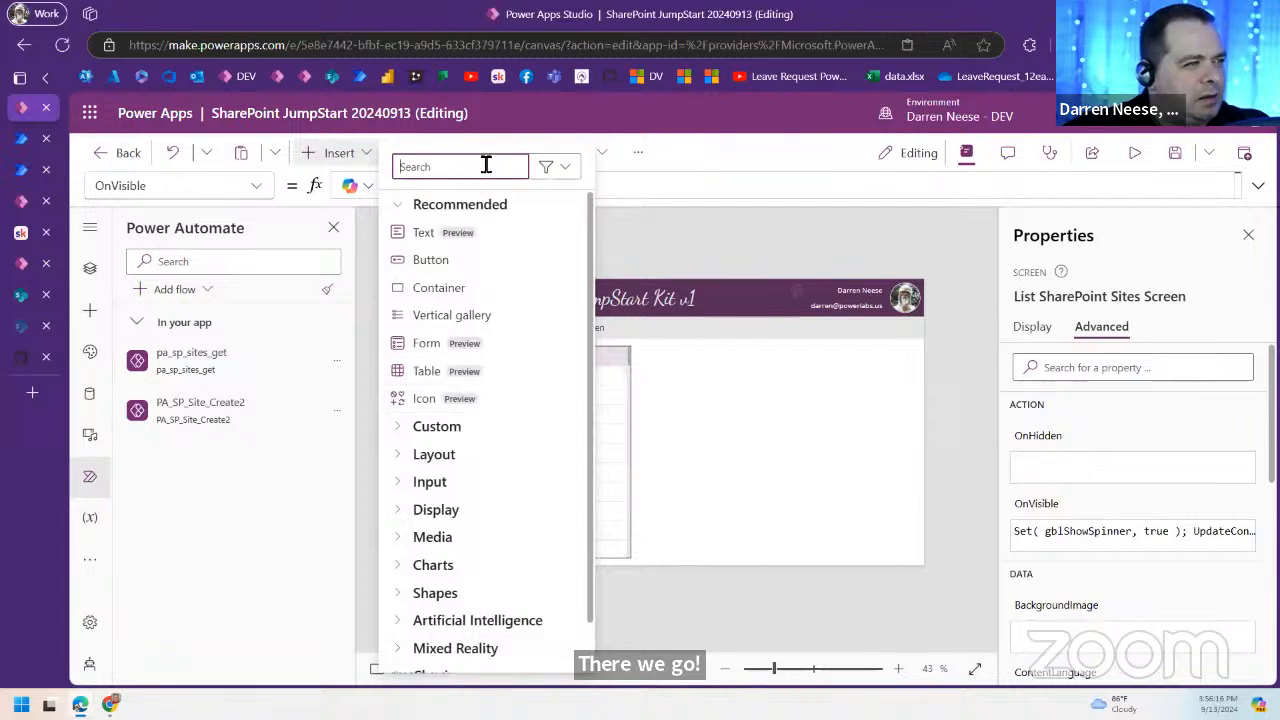
text(BUTTON)
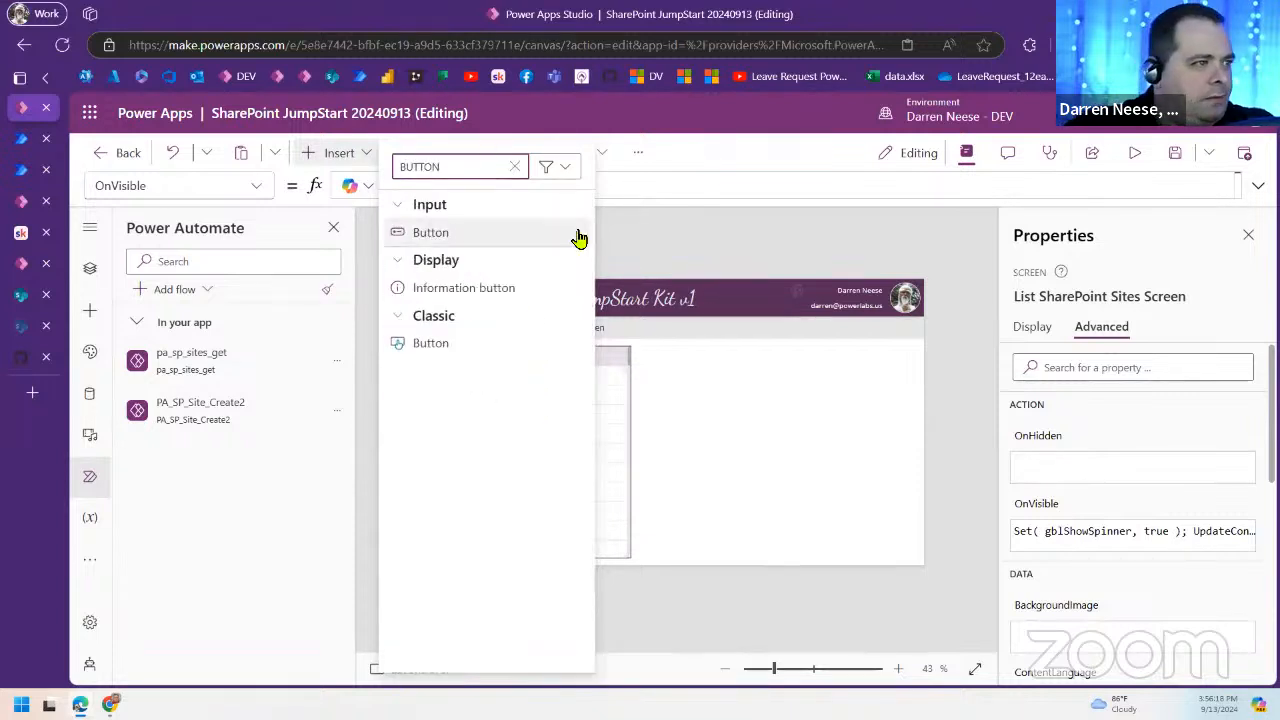
click(778, 421)
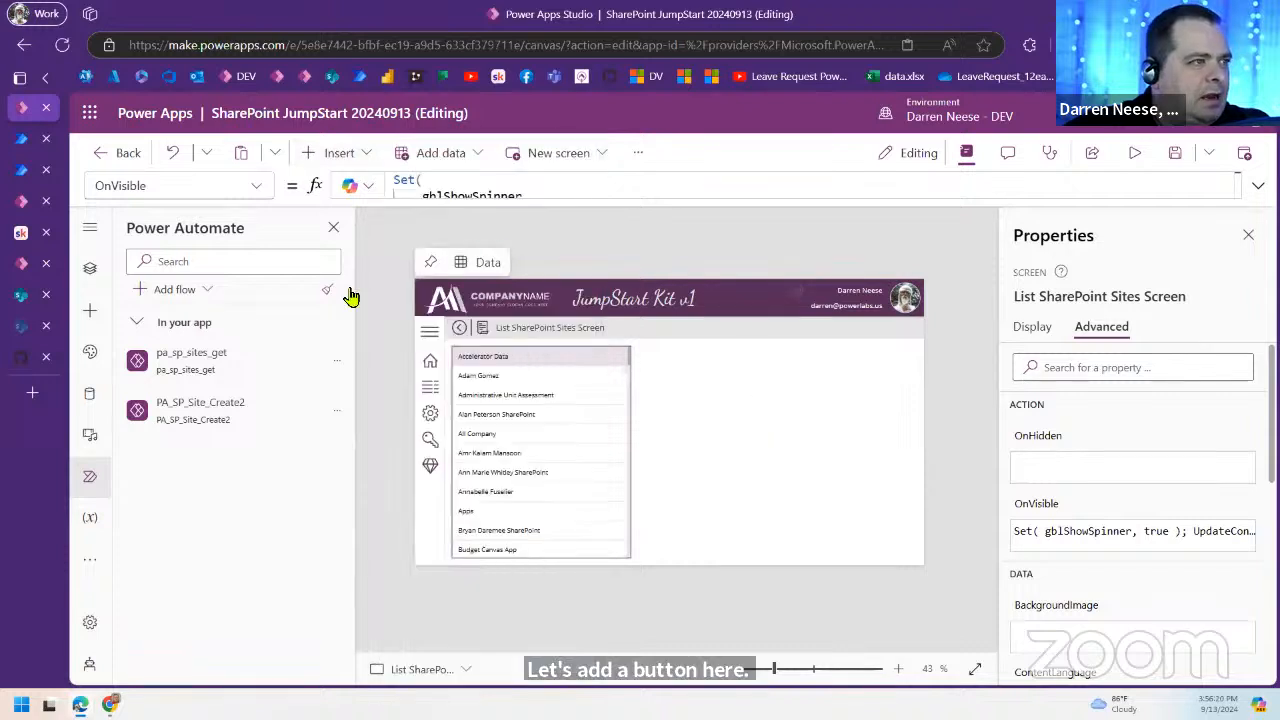
Step: Copy the dark purple button from DEV - Copy Classic Controls to List SharePoint Sites Screen and place it at about X 1186, Y 708
click(91, 272)
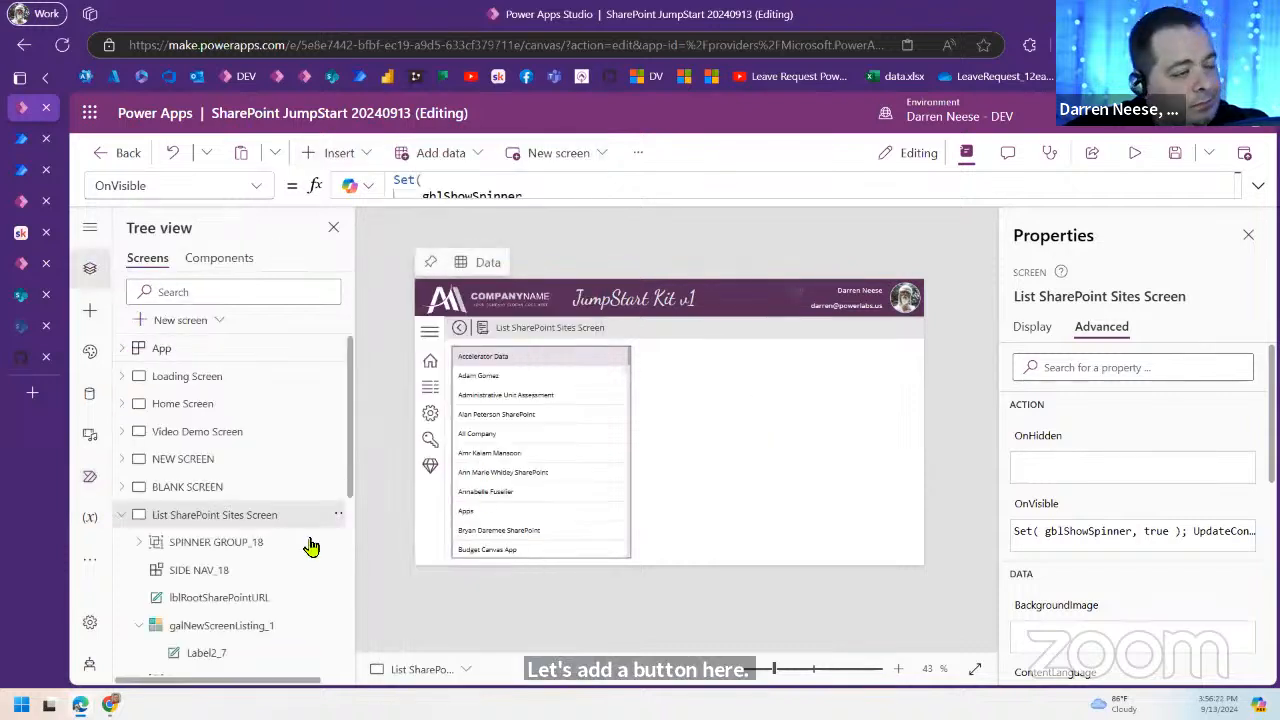
click(133, 516)
scroll(277, 472, down, 2)
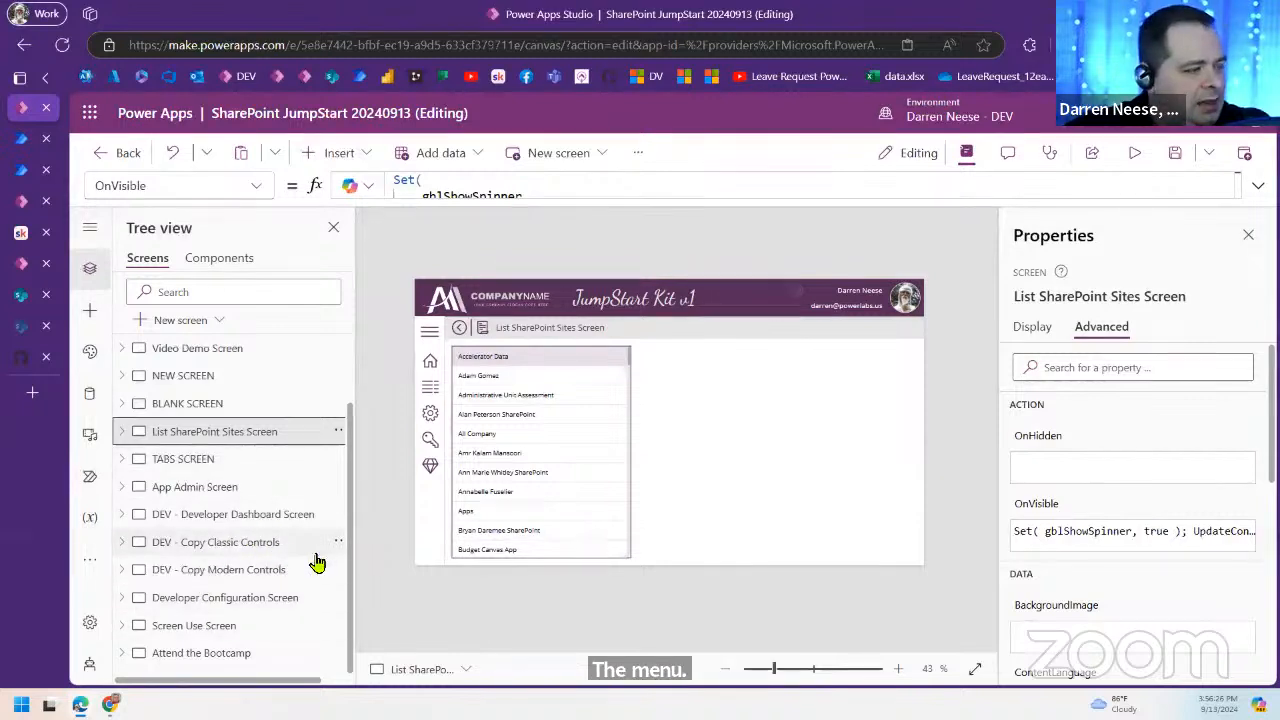
click(185, 546)
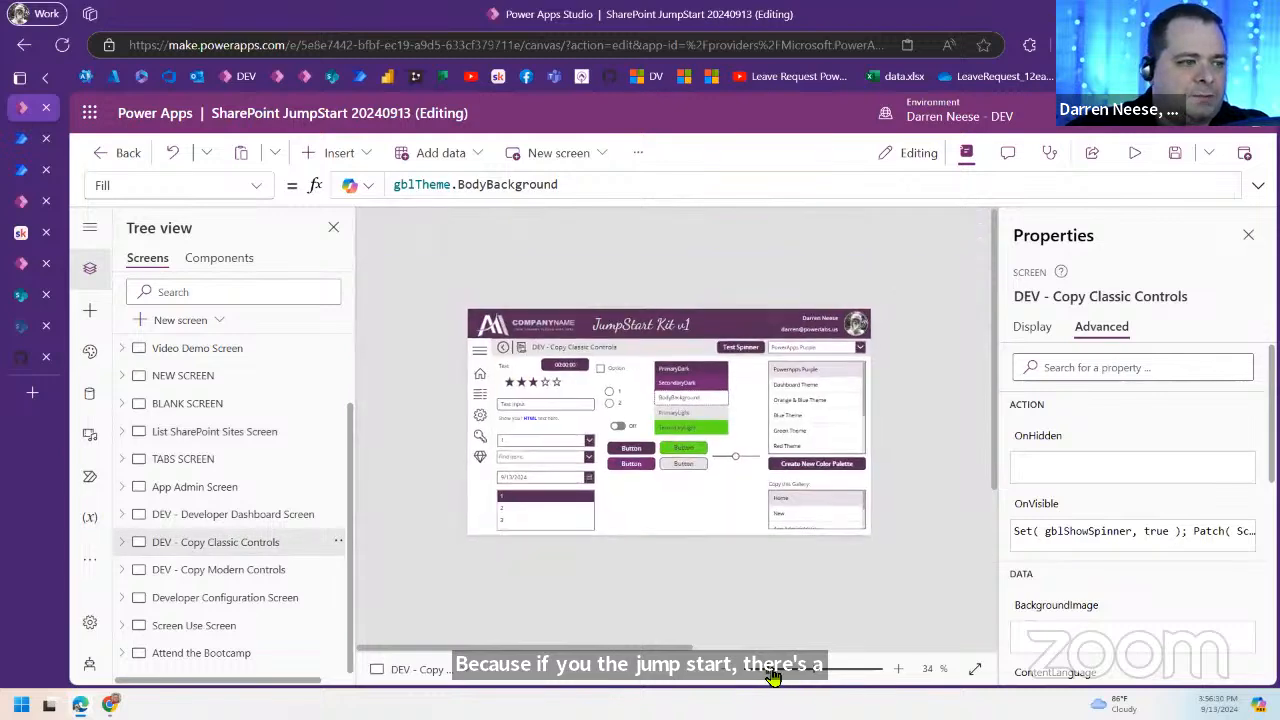
click(607, 477)
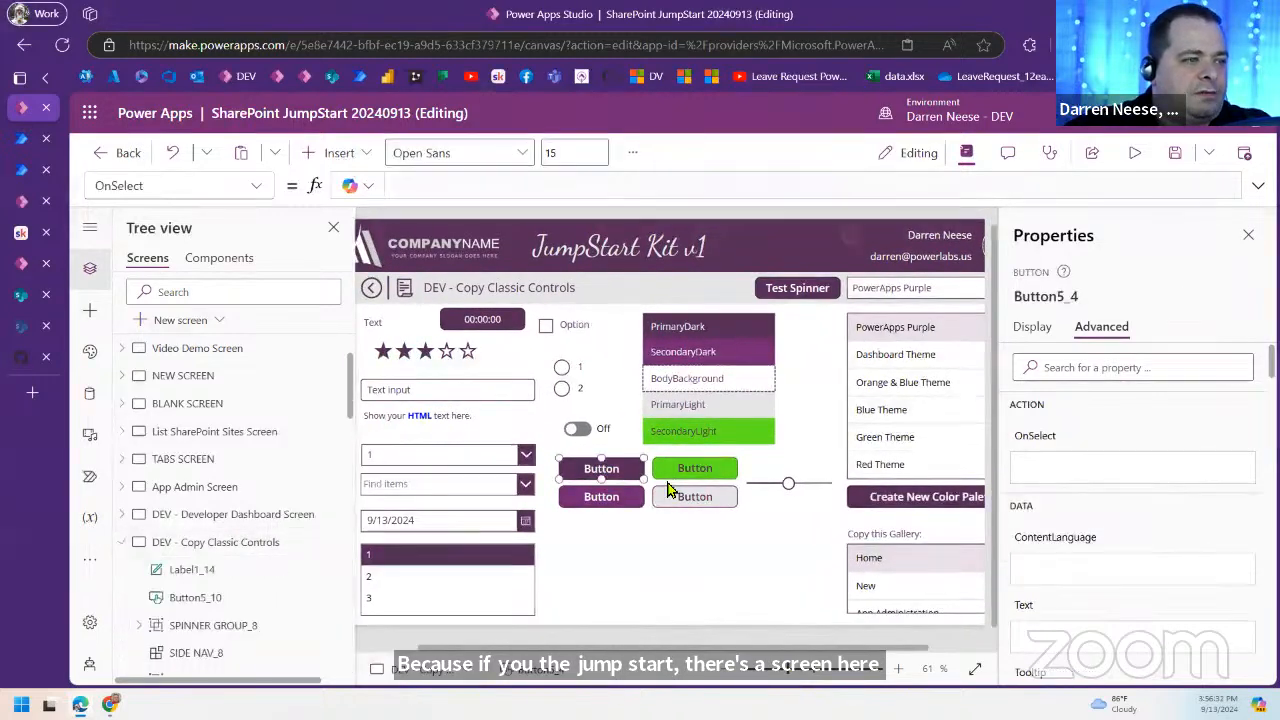
scroll(255, 490, up, 2)
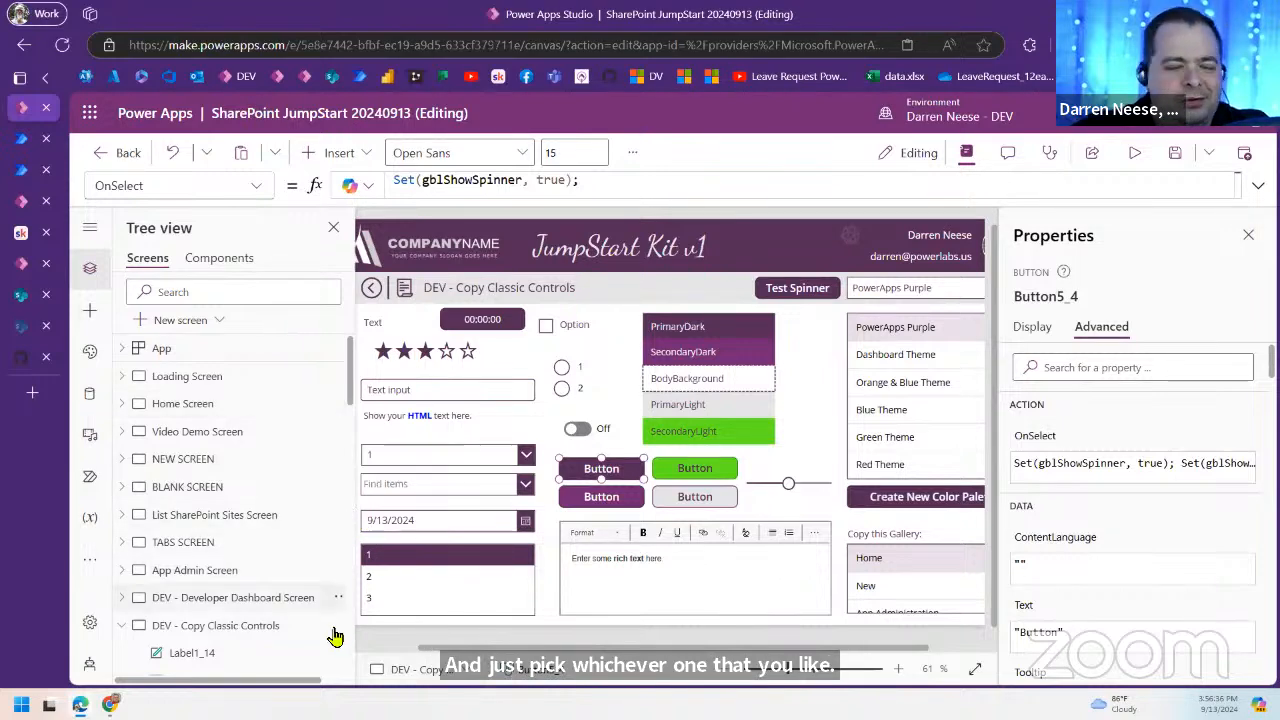
click(214, 515)
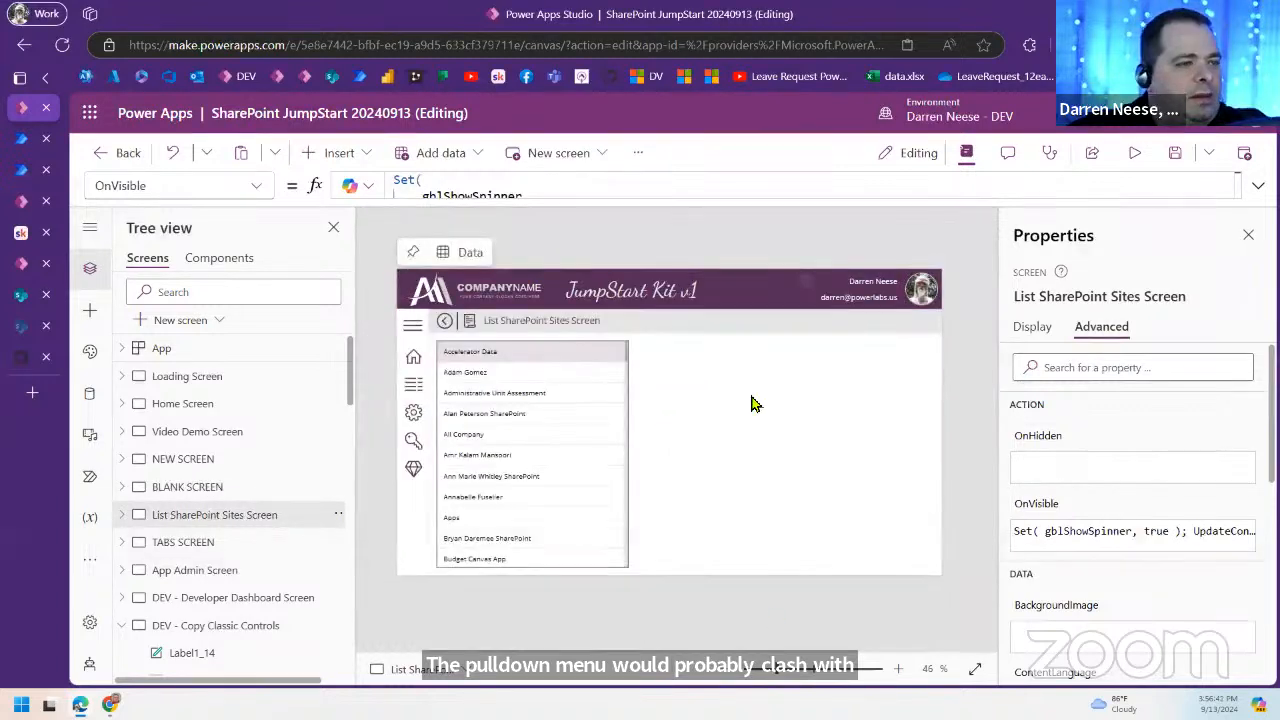
key(ctrl+v)
drag(663, 454, 916, 565)
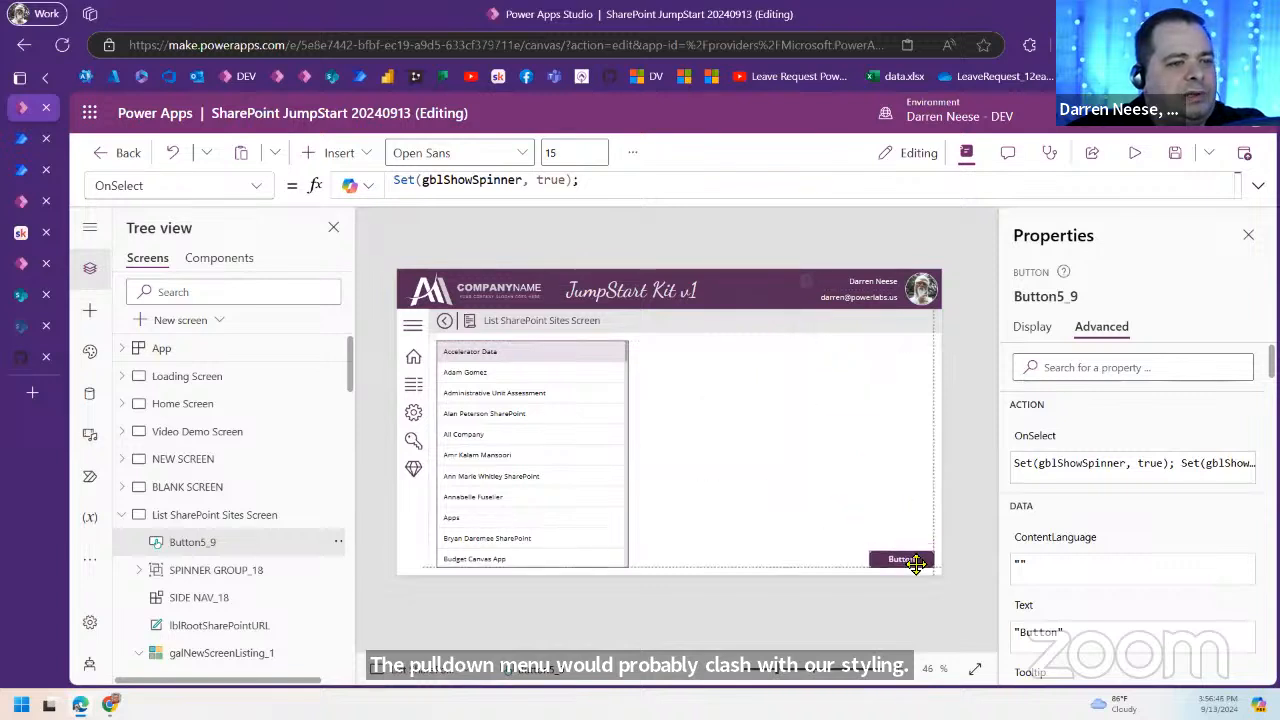
Step: Set the pasted button's text to Create Site
click(1030, 326)
drag(1196, 368, 1122, 368)
text(cREATE)
key(ctrl+a)
text(C)
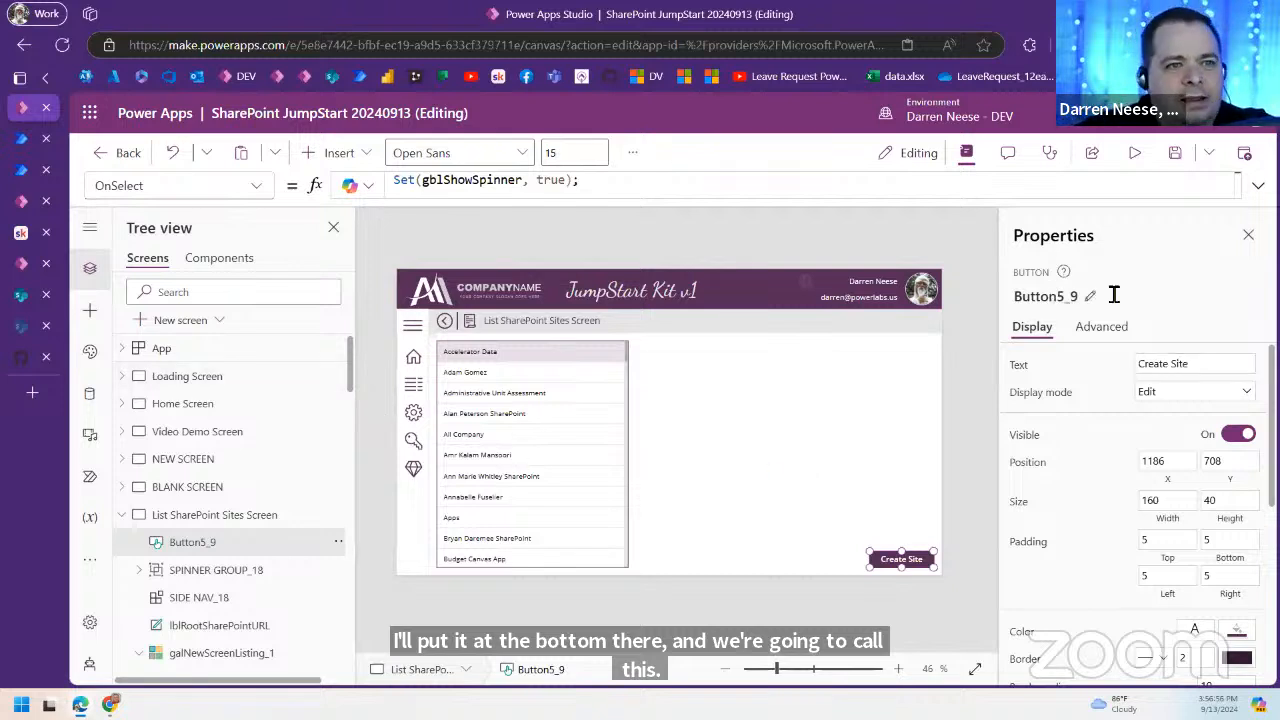
Step: Rename the Create Site button as btnCreateSite and deselect it
click(1063, 295)
text(btnC)
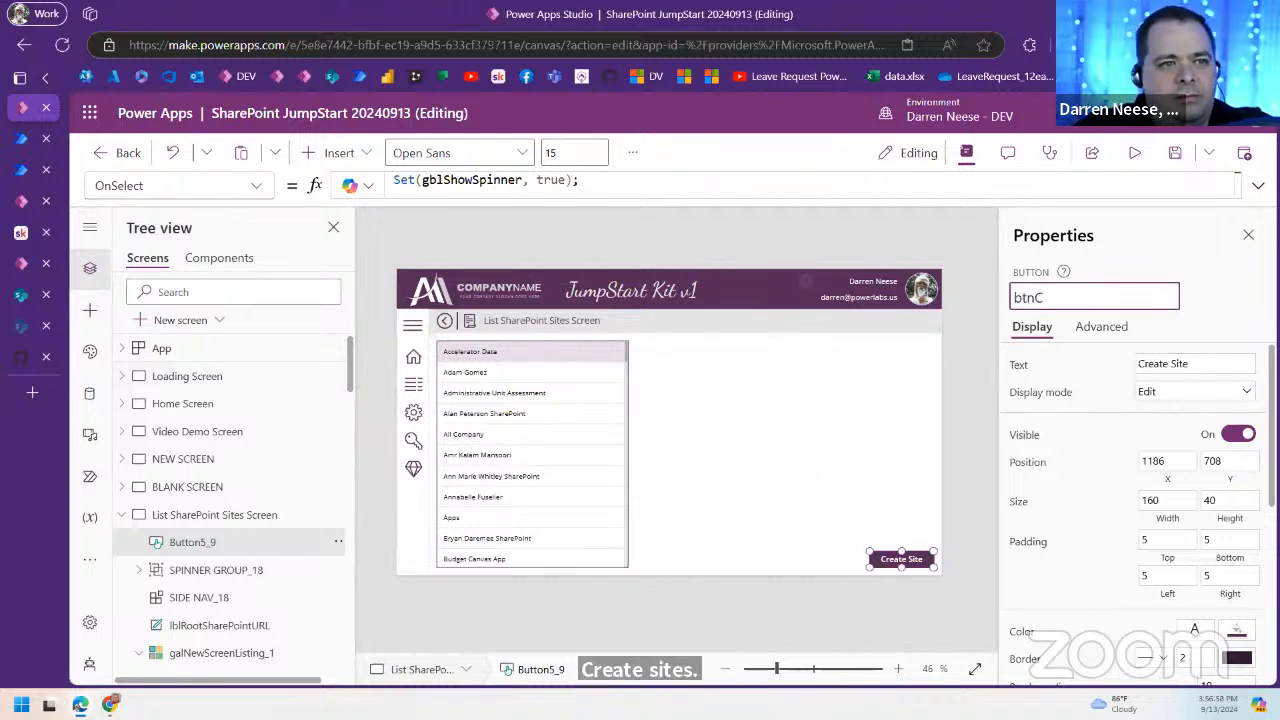
text(reateSite)
key(Return)
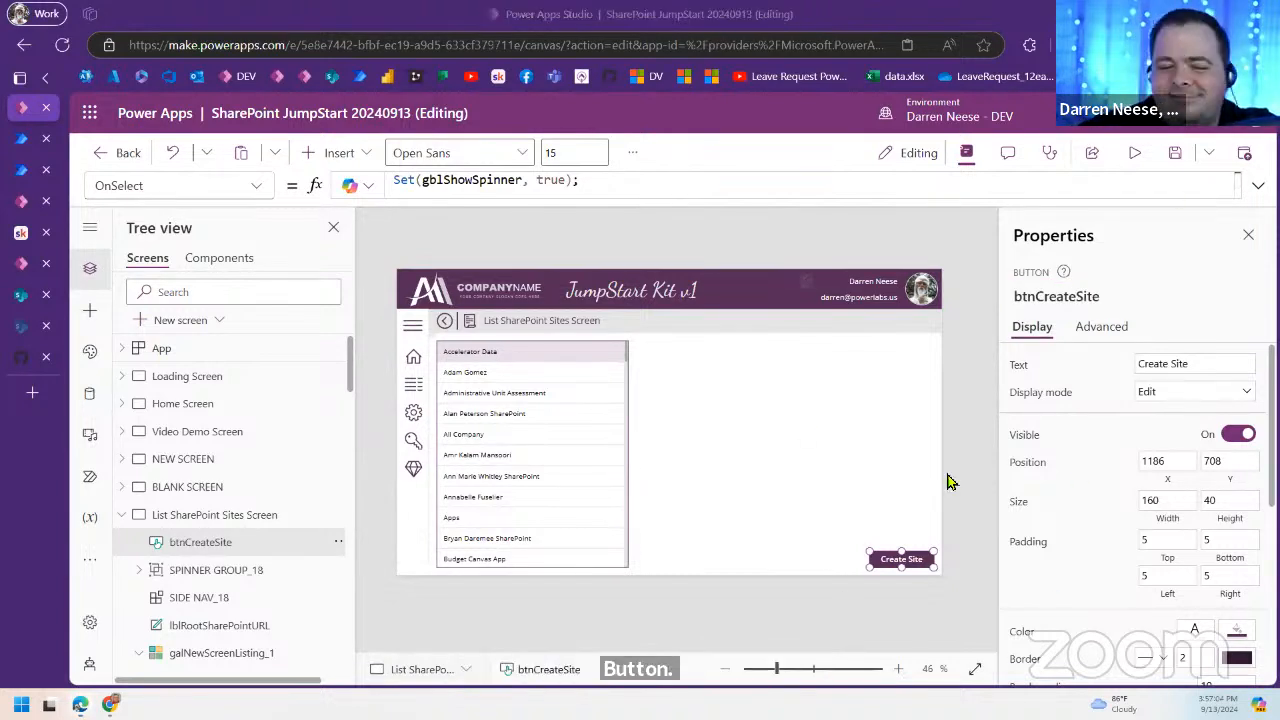
click(808, 405)
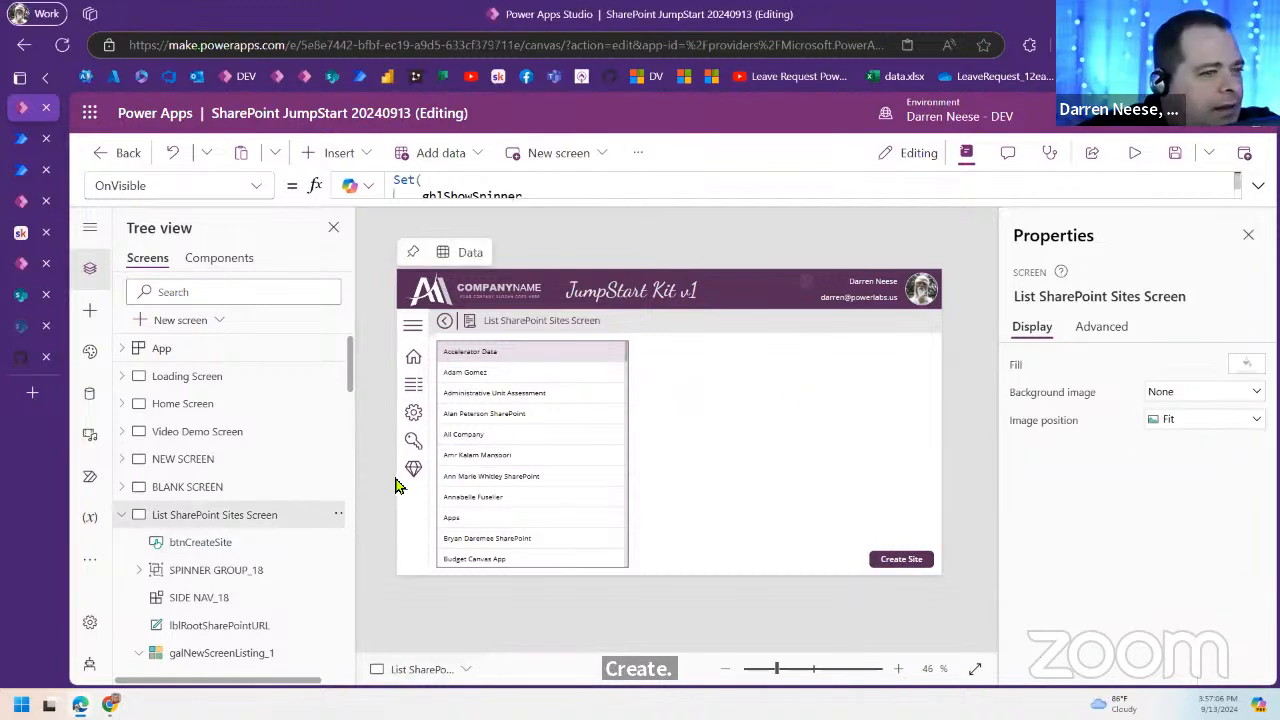
Step: Open btnCreateSite's OnSelect formula and add blank lines between the two Set(gblShowSpinner) statements
click(930, 556)
click(1258, 185)
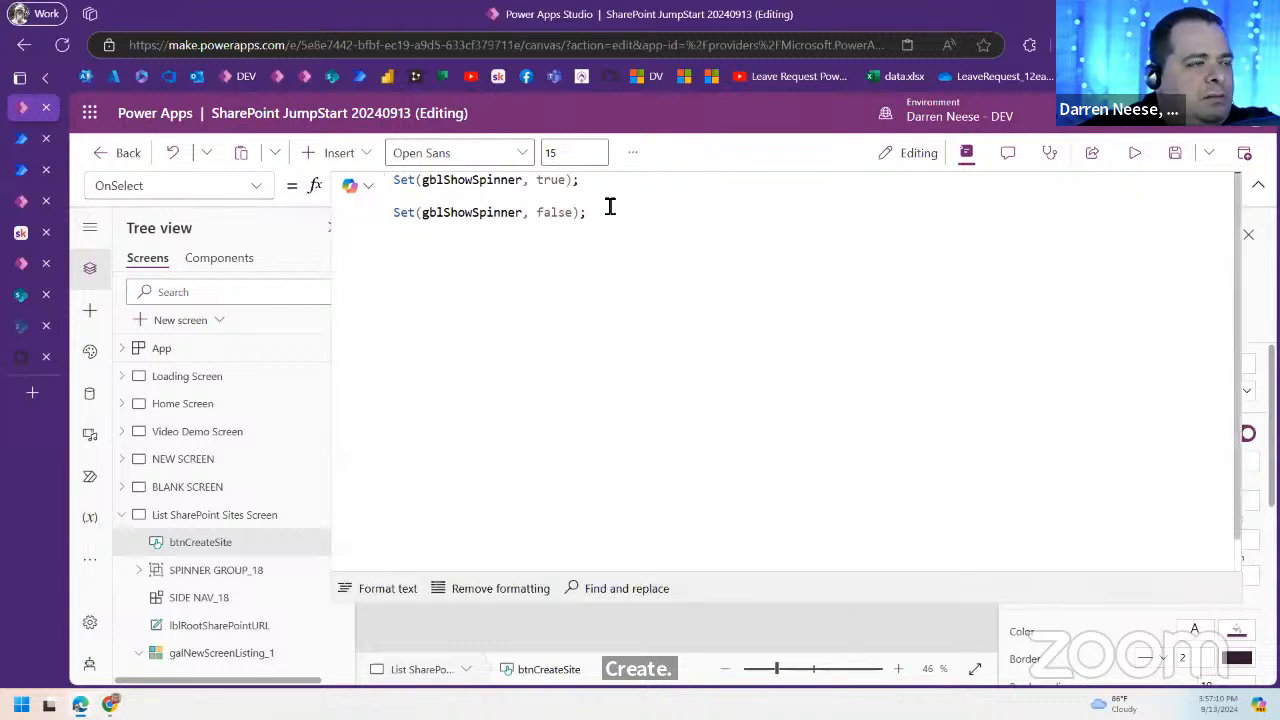
key(Return)
key(Return)
key(Return)
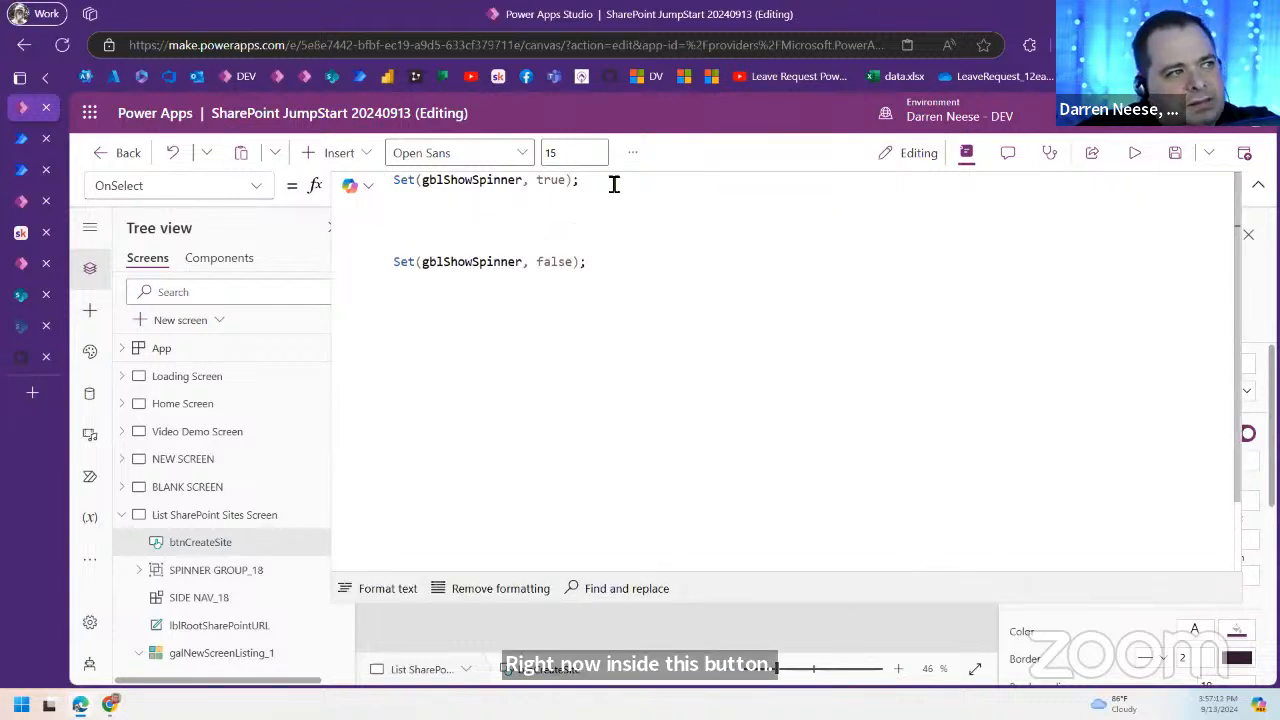
drag(614, 184, 341, 176)
drag(602, 262, 400, 261)
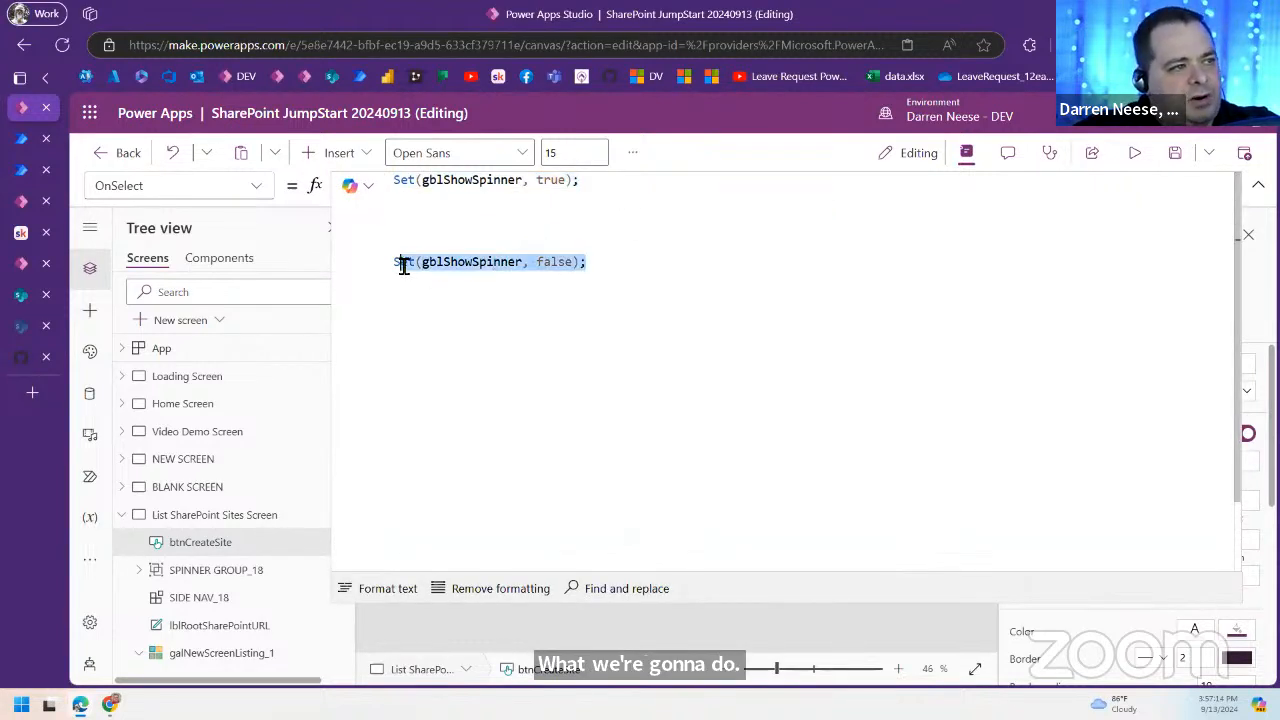
click(516, 214)
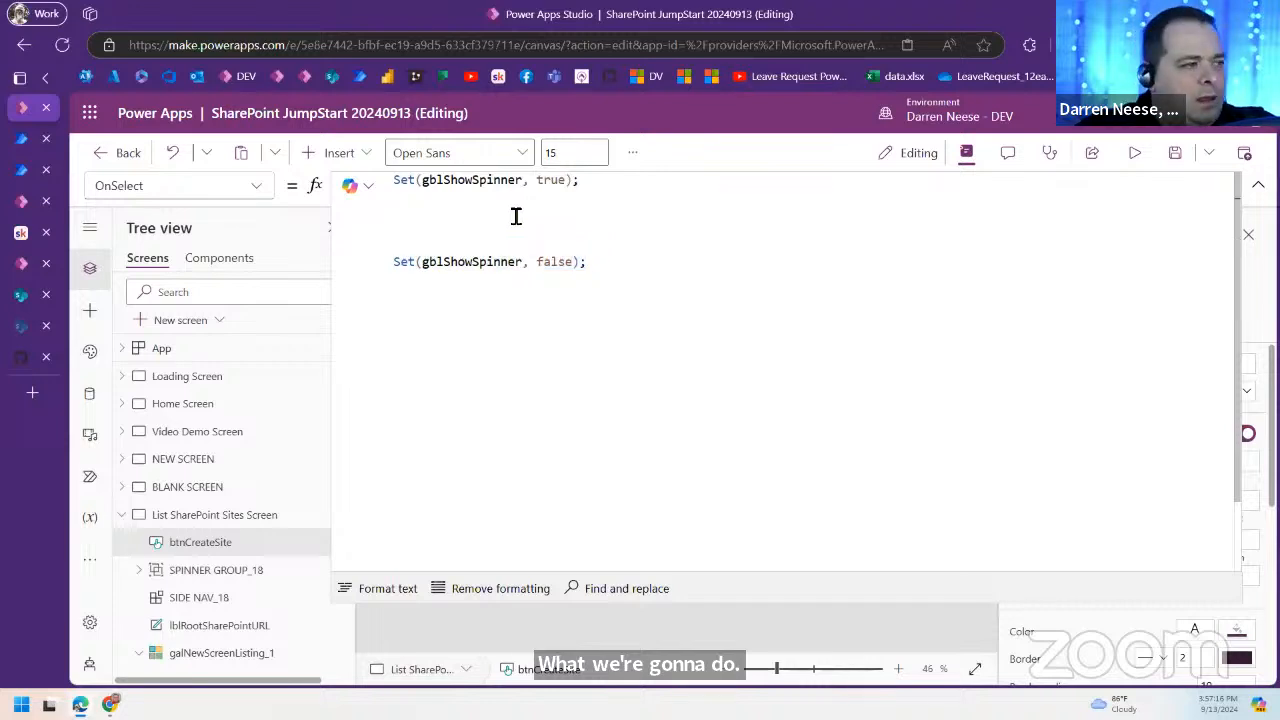
Step: Add PA_SP_Site_Create2.Run between the spinner statements in btnCreateSite's OnSelect formula
click(89, 476)
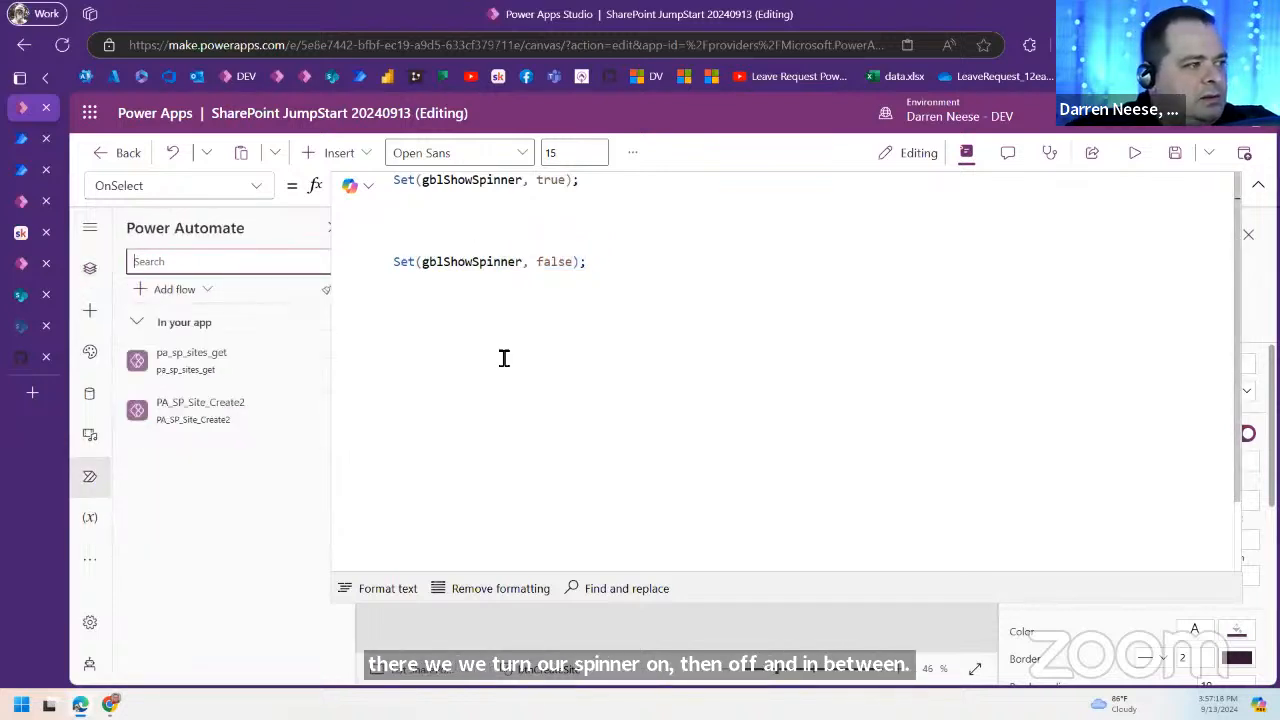
click(550, 214)
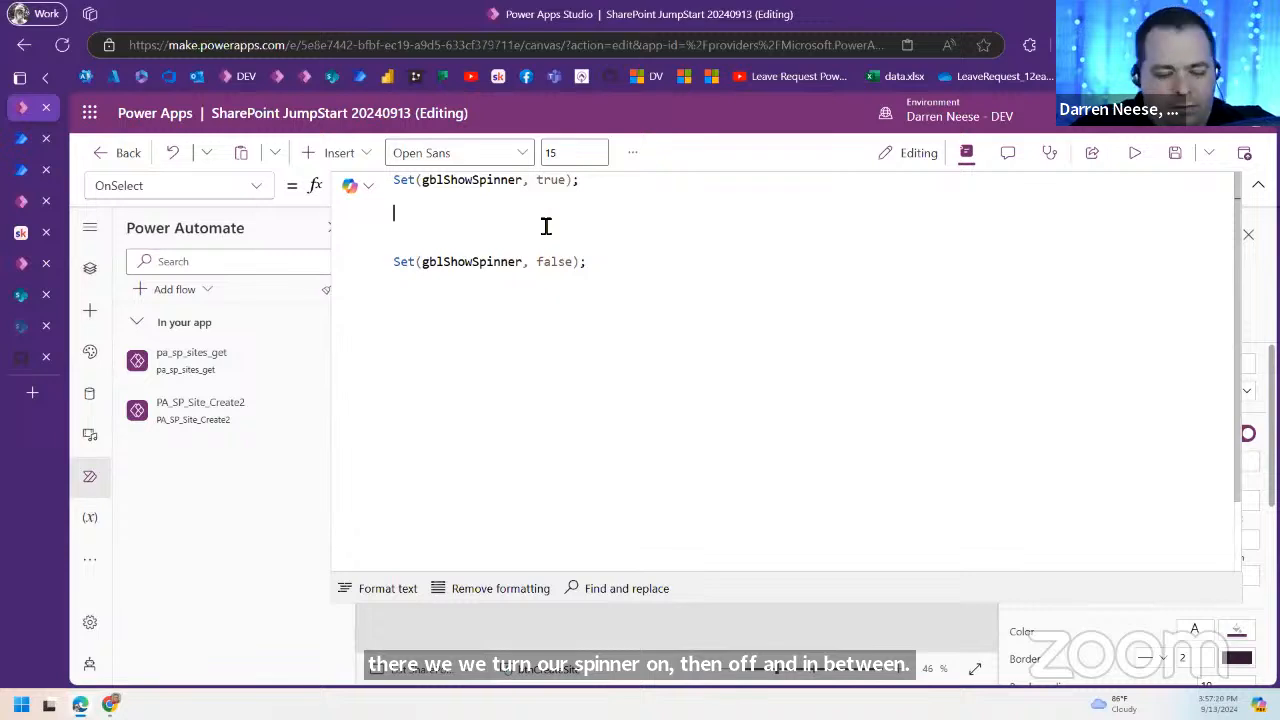
text(PA)
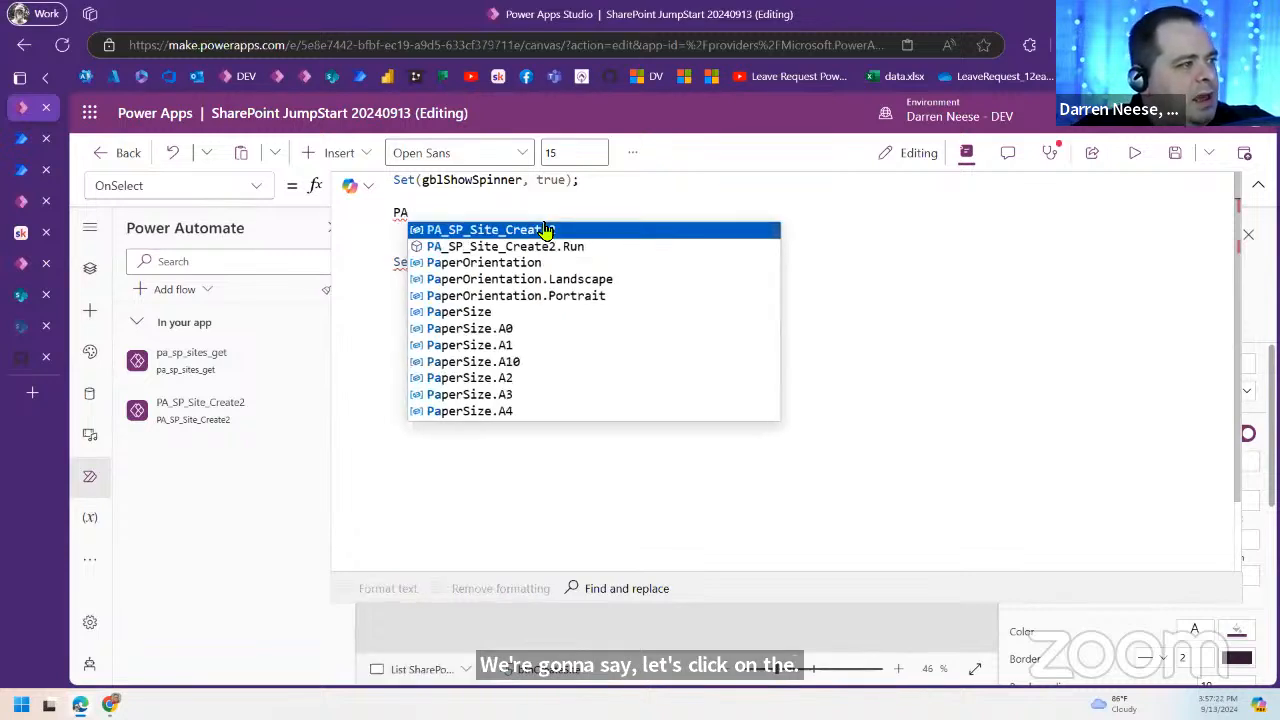
click(580, 232)
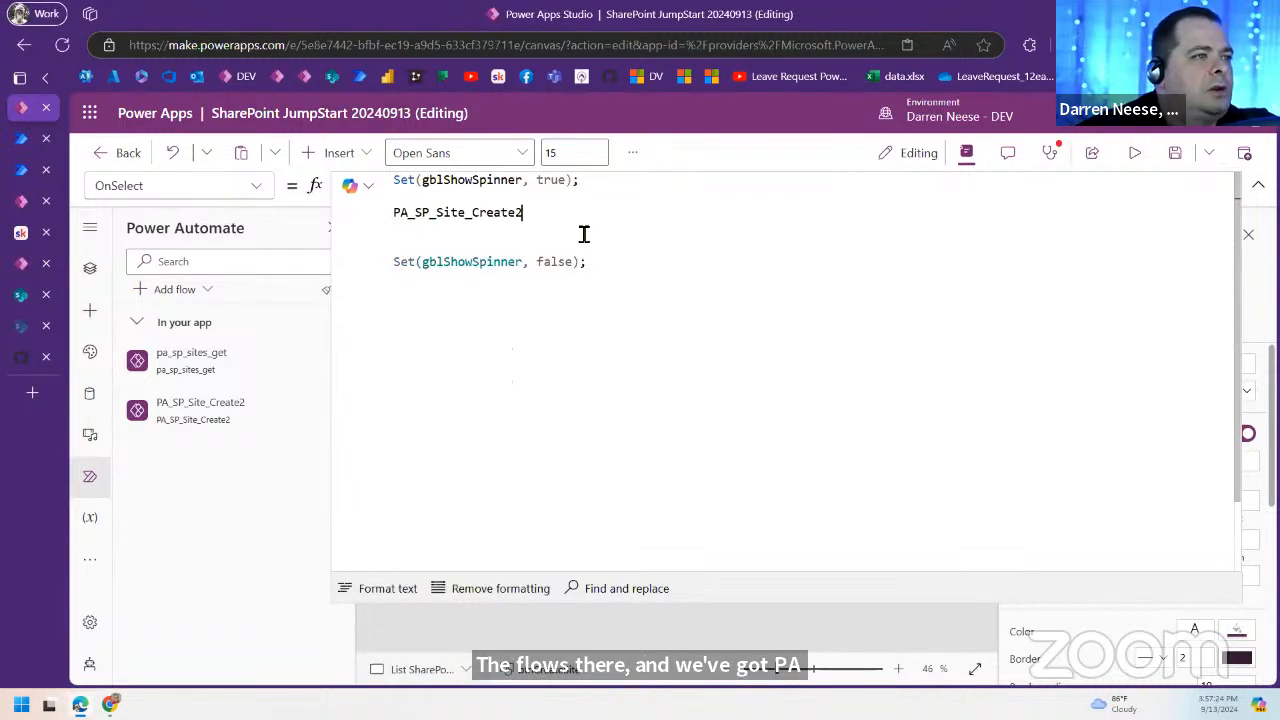
text(.R)
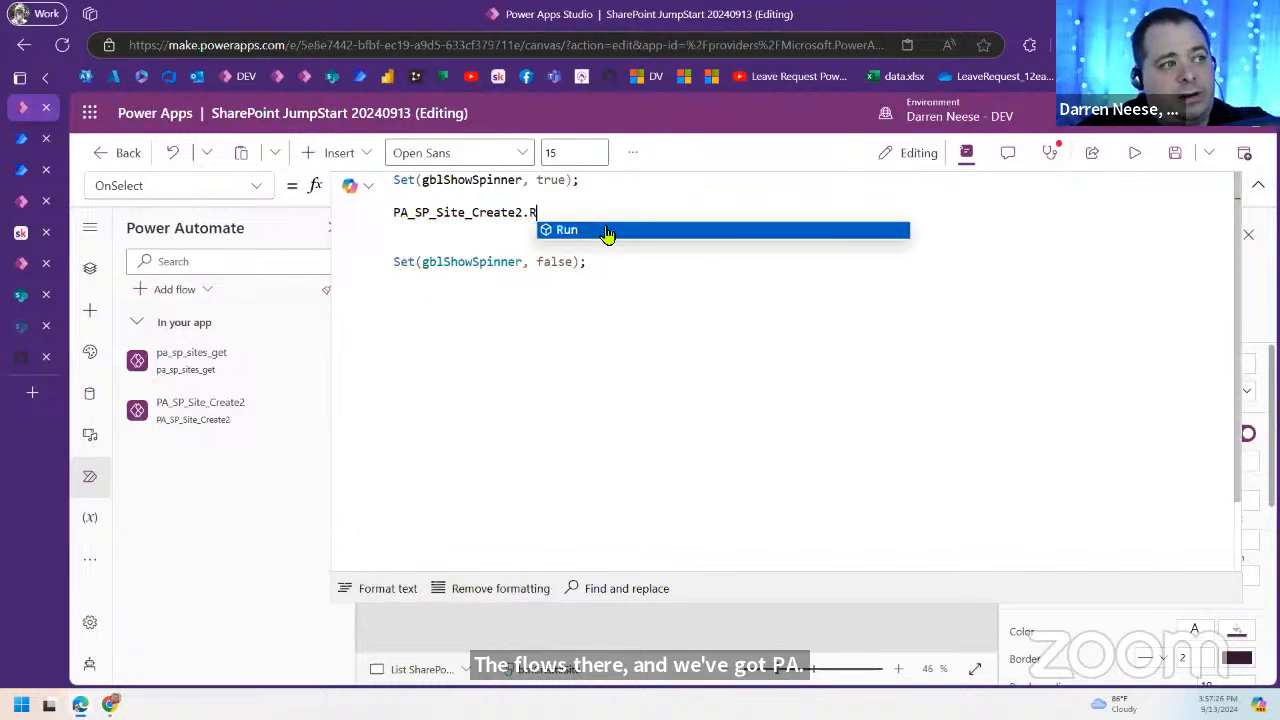
click(608, 230)
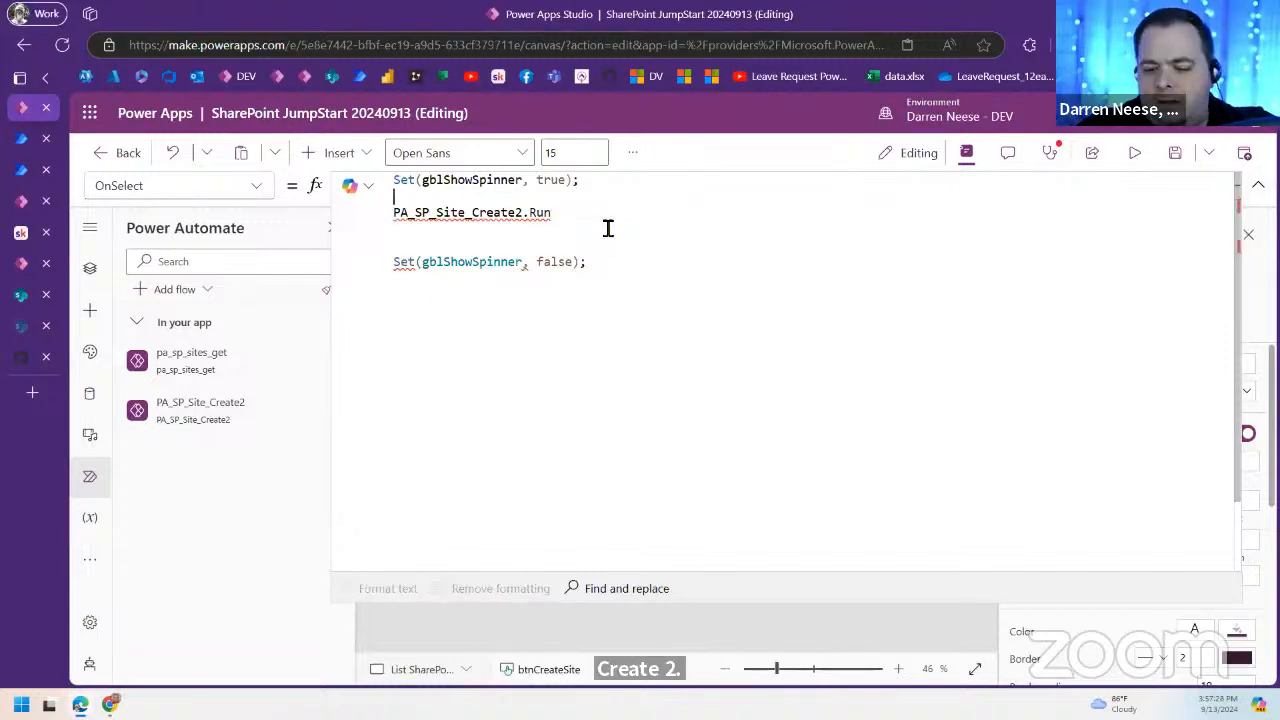
Step: Start an UpdateContext call above the PA_SP_Site_Create2.Run line, with the opening brace and locCreatedSite: on separate lines
key(Return)
text(Update)
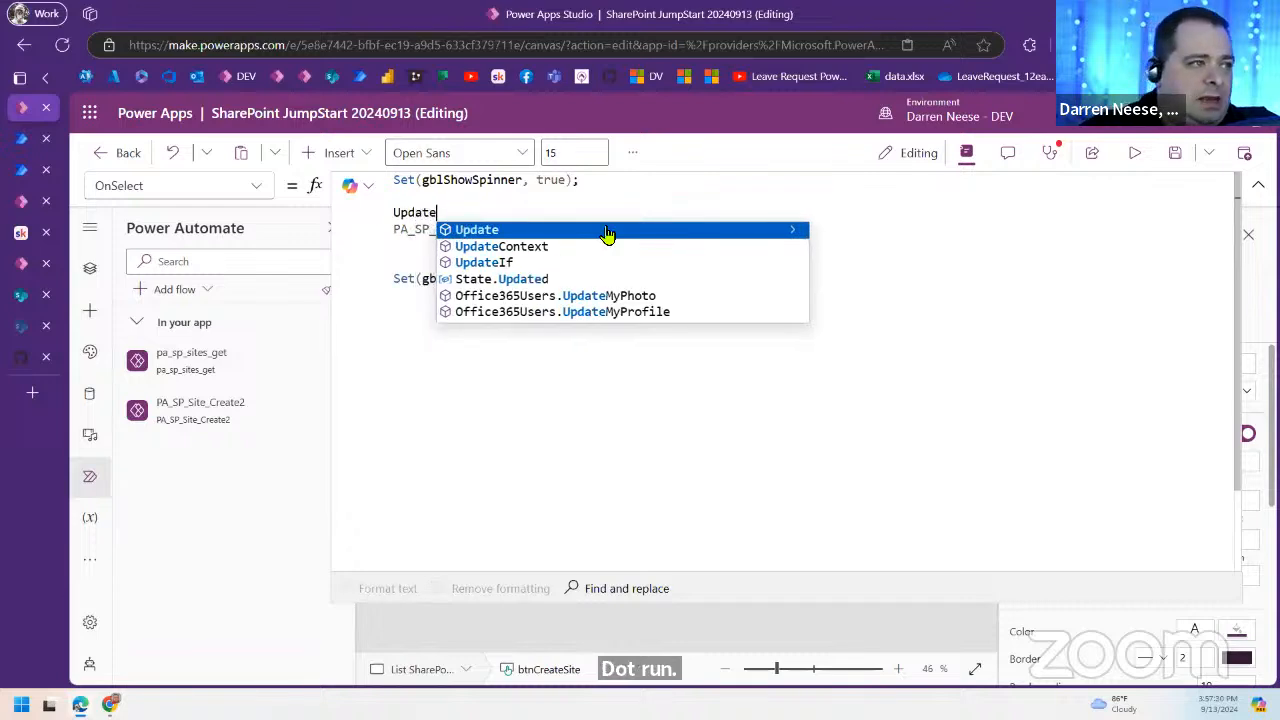
text(C)
click(607, 230)
text(({loc)
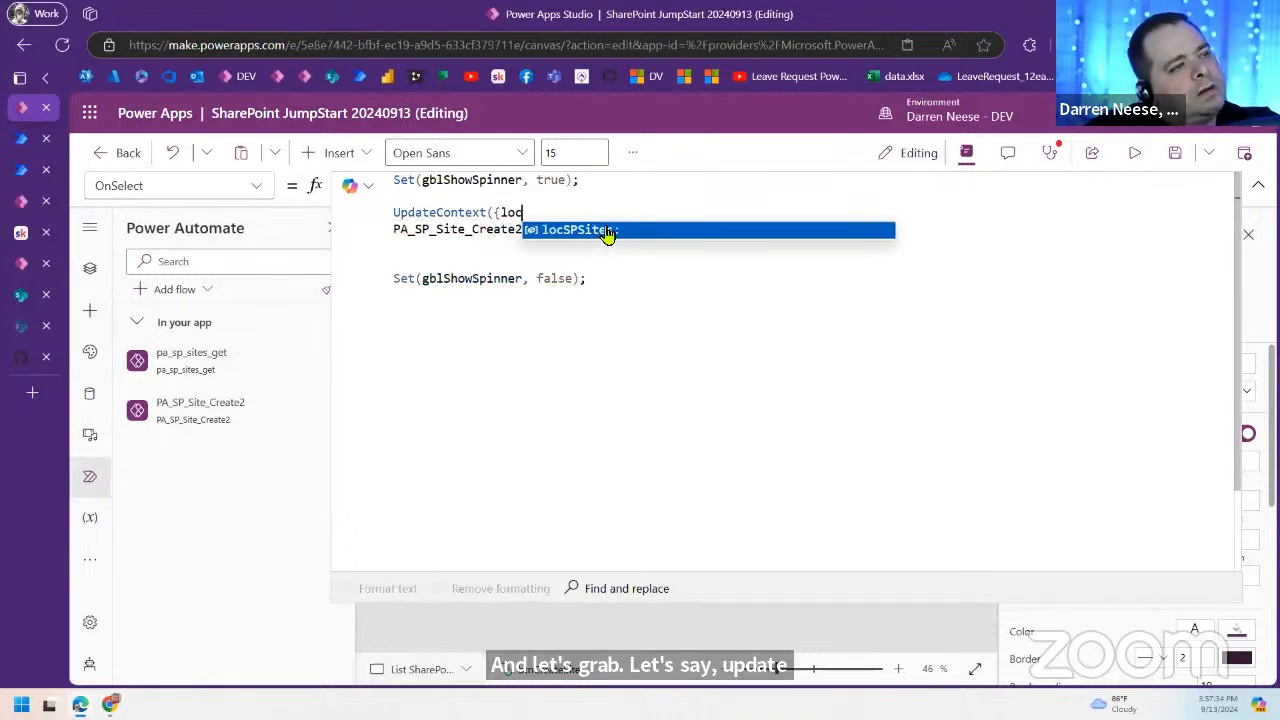
text(CreatedSite)
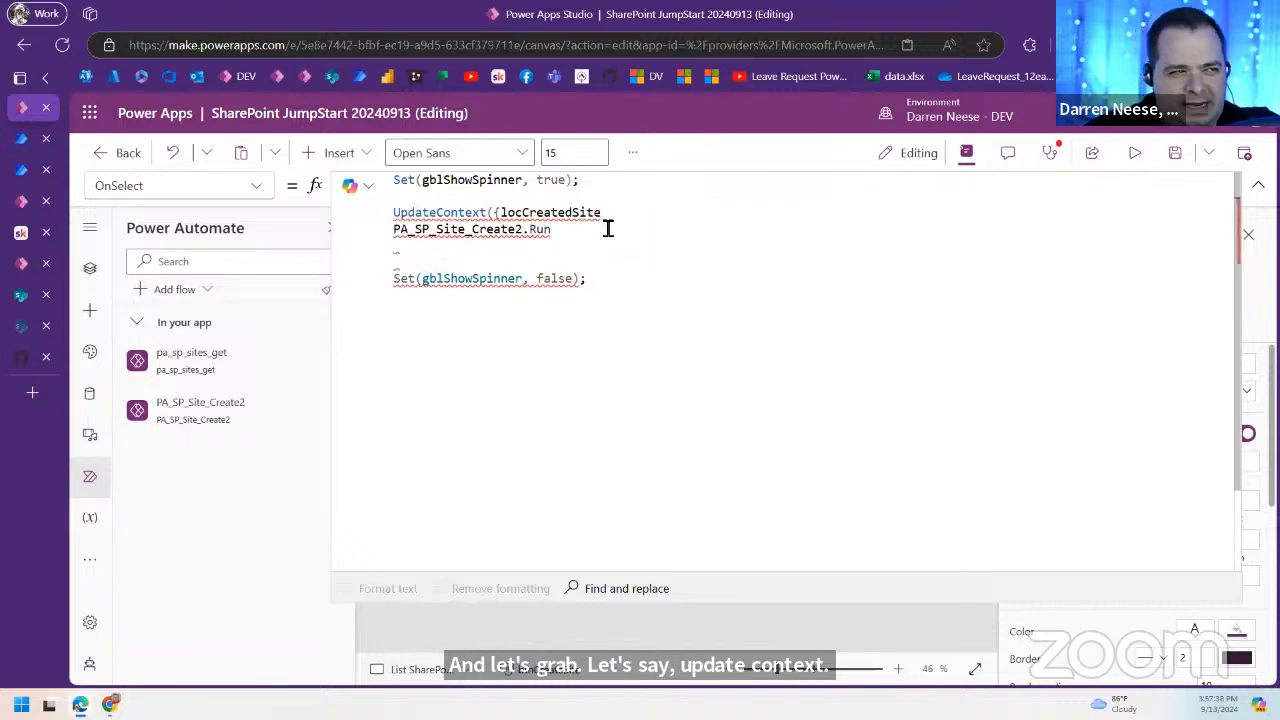
text(:)
key(Right)
key(Return)
key(Right)
key(Return)
key(End)
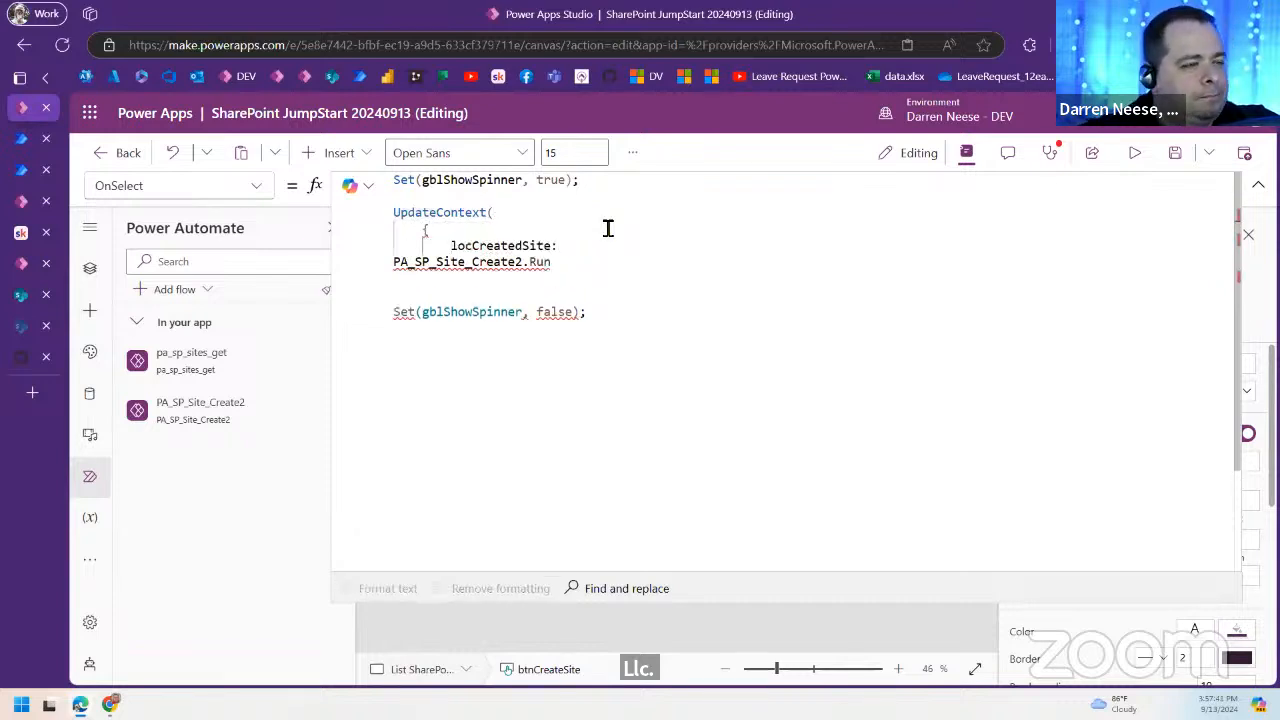
Step: Indent PA_SP_Site_Create2.Run beneath locCreatedSite and add empty parentheses after Run
key(Down)
key(Home)
key(Tab)
key(Tab)
key(Tab)
key(End)
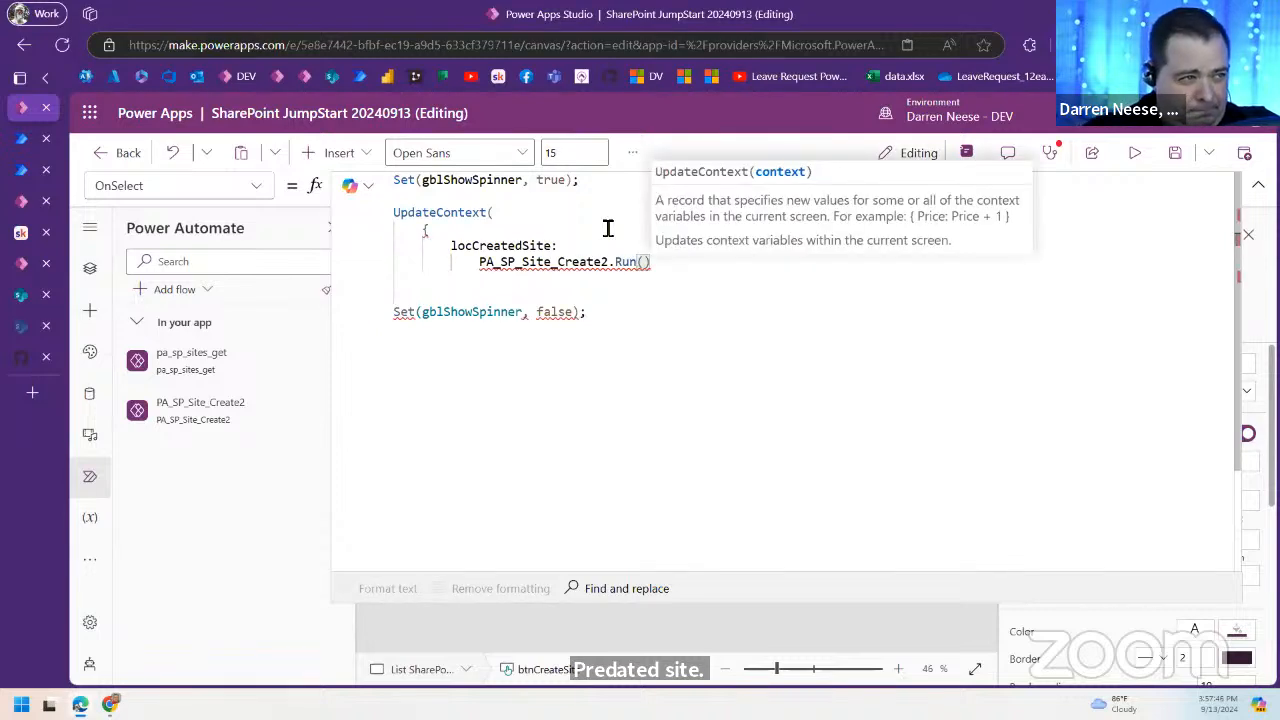
Step: Close the locCreatedSite record and the UpdateContext call, ending it with a semicolon, and remove the extra blank line below
key(Return)
text(})
key(Return)
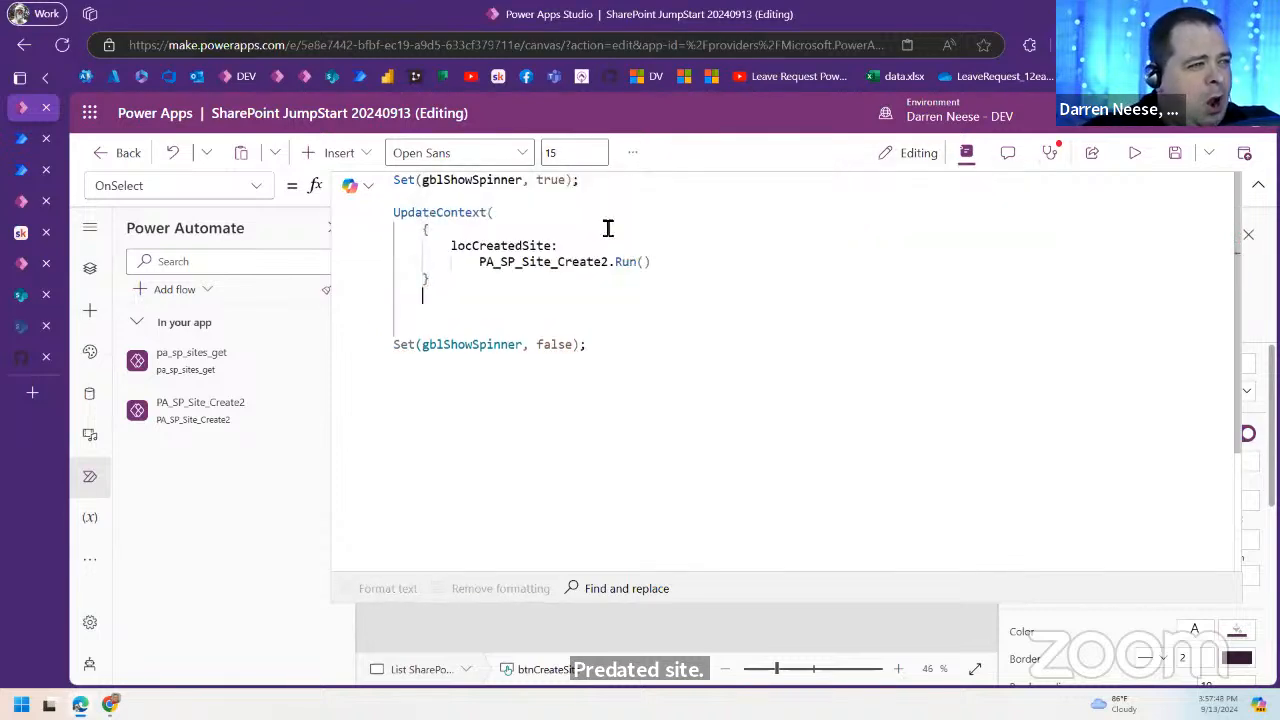
text();)
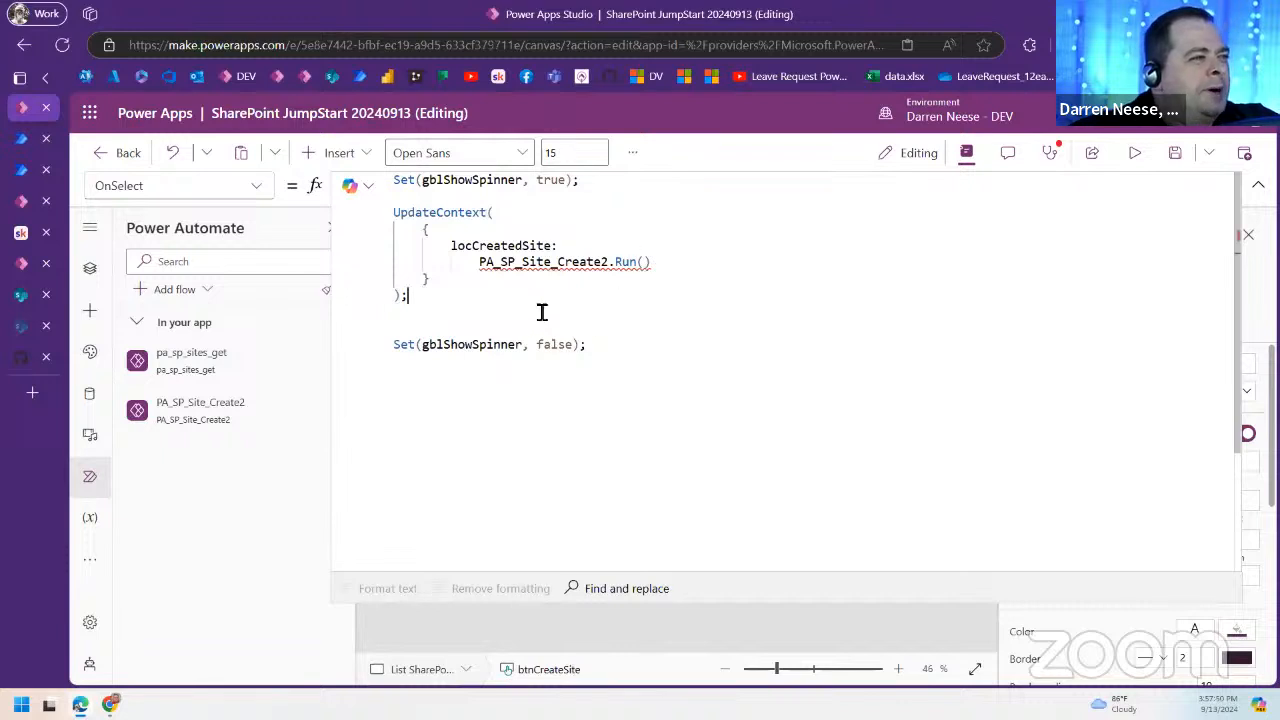
key(Delete)
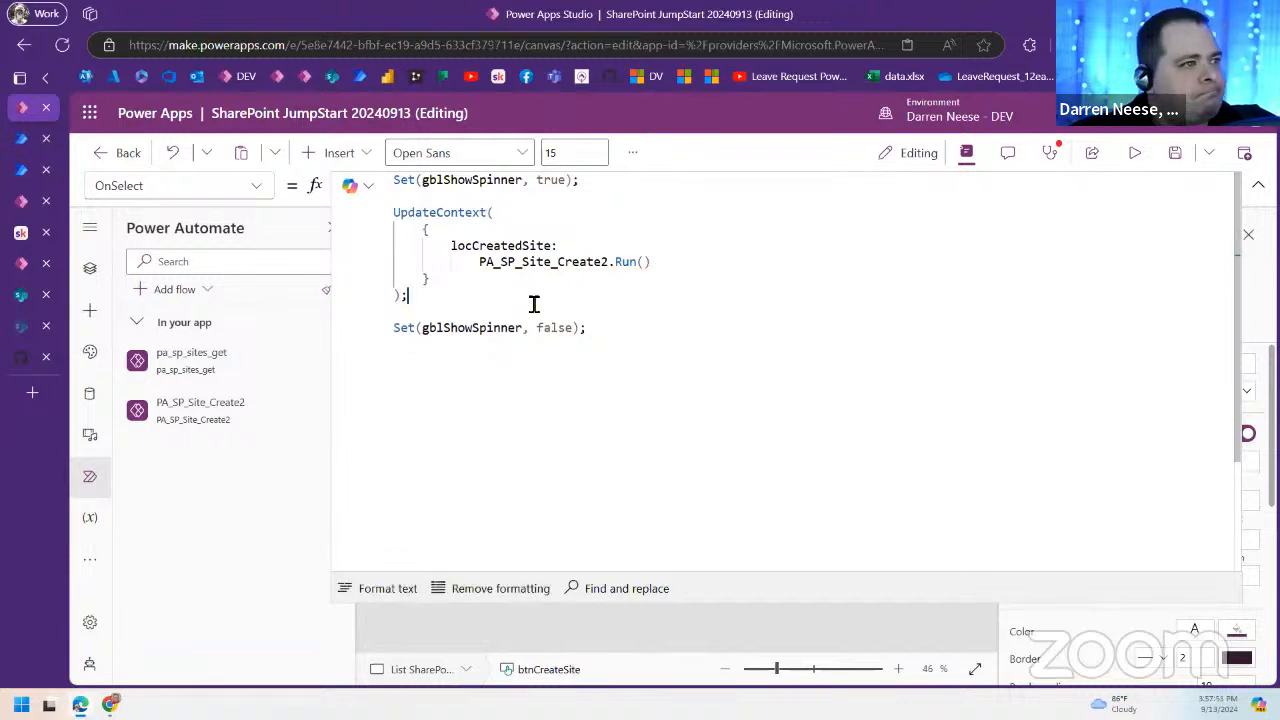
click(630, 245)
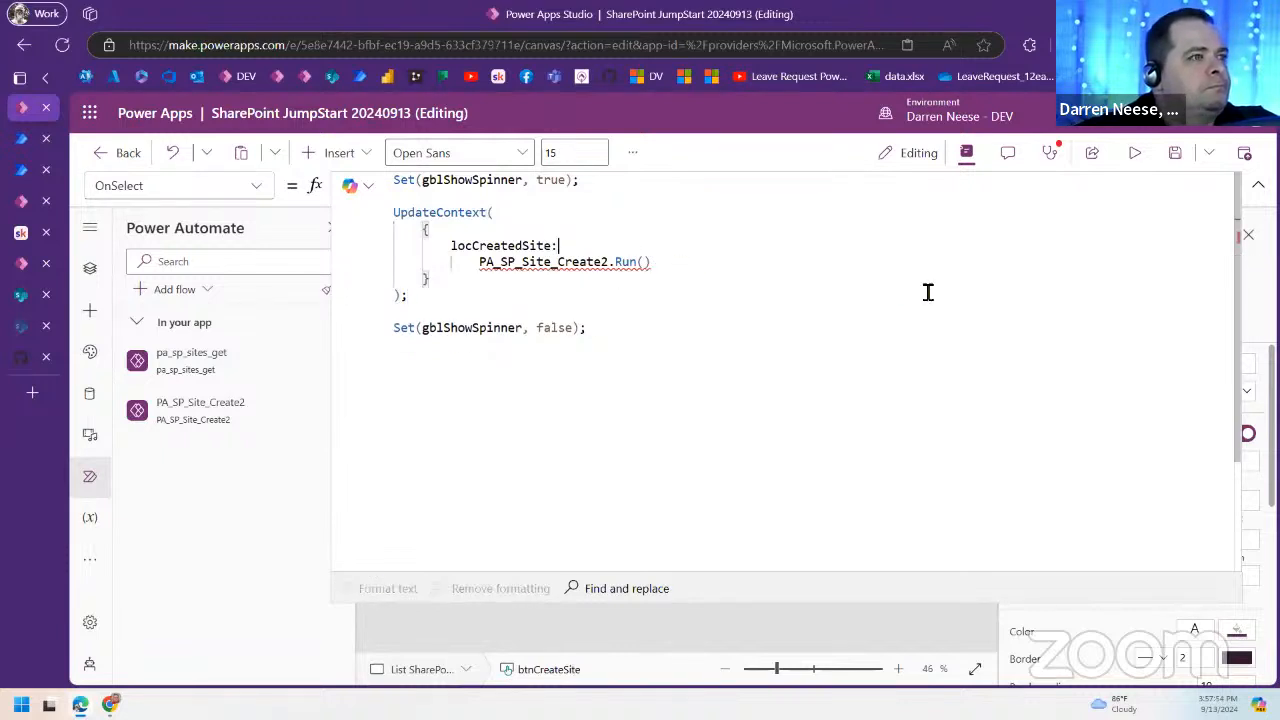
key(shift+Down)
key(shift+Home)
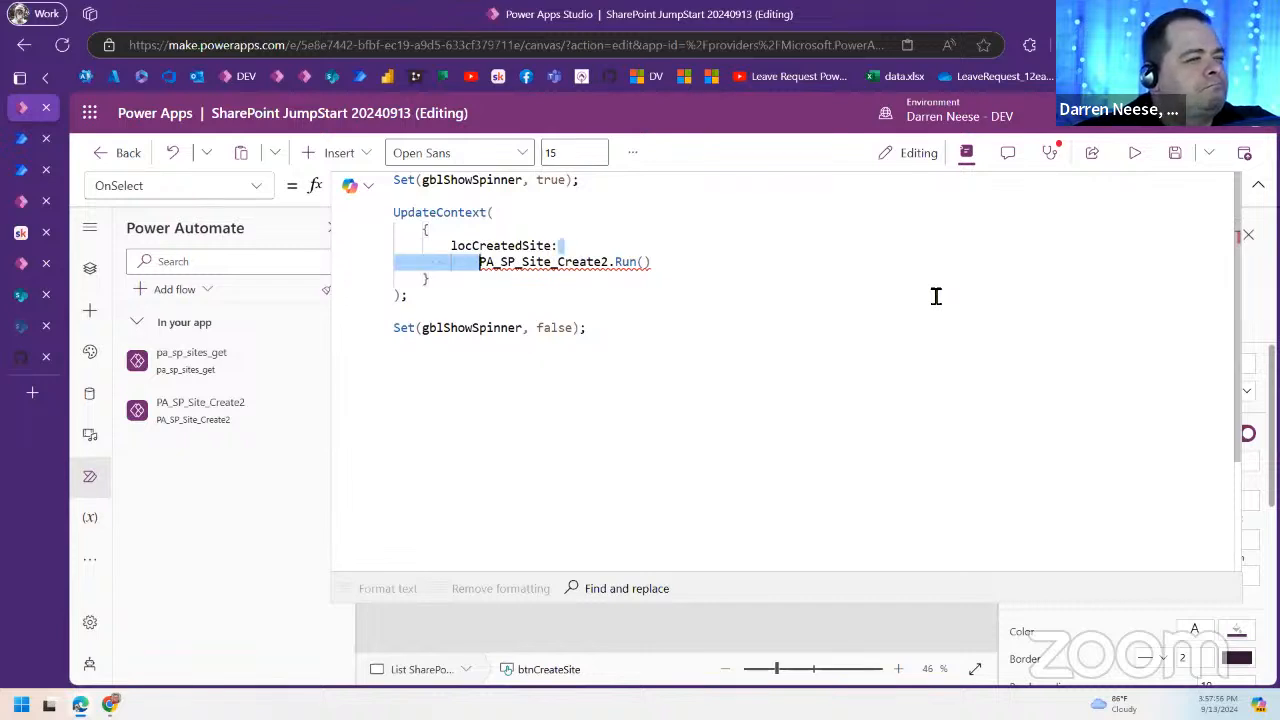
key(Down)
key(Up)
Step: Split Run's parentheses across lines and enter a comma between them to bring up the hint for the second parameter
key(End)
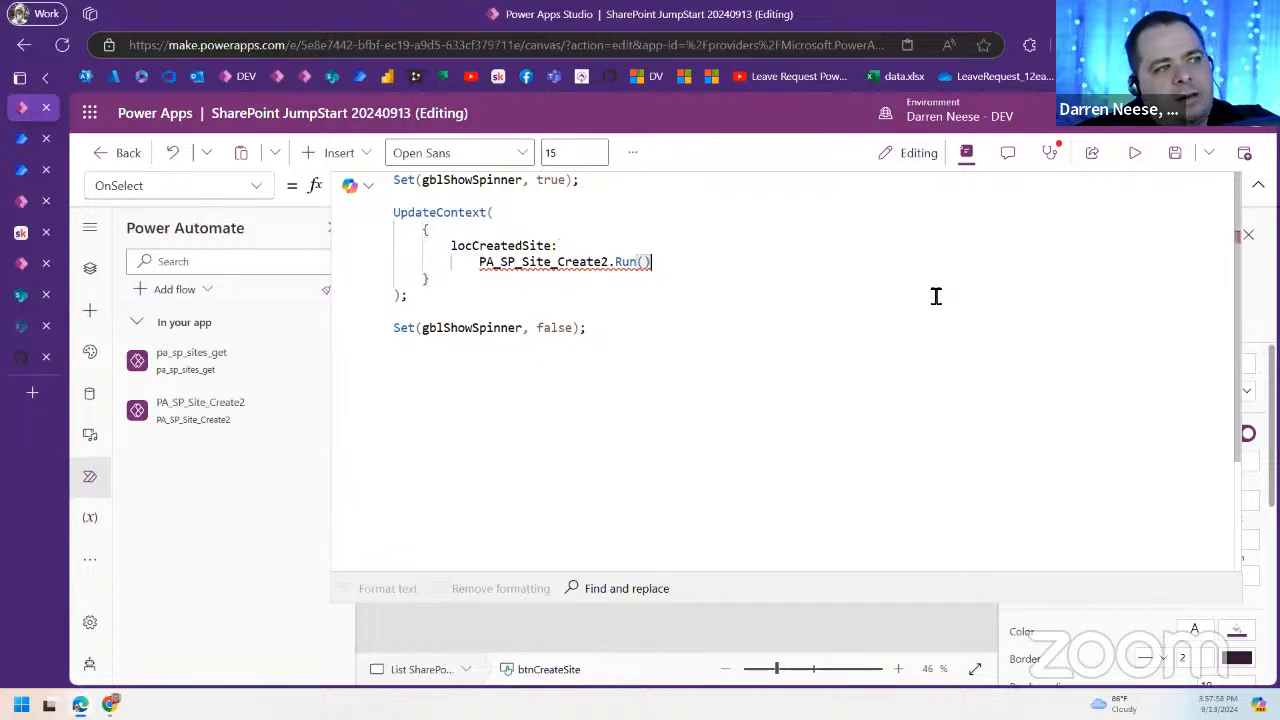
key(Left)
key(Return)
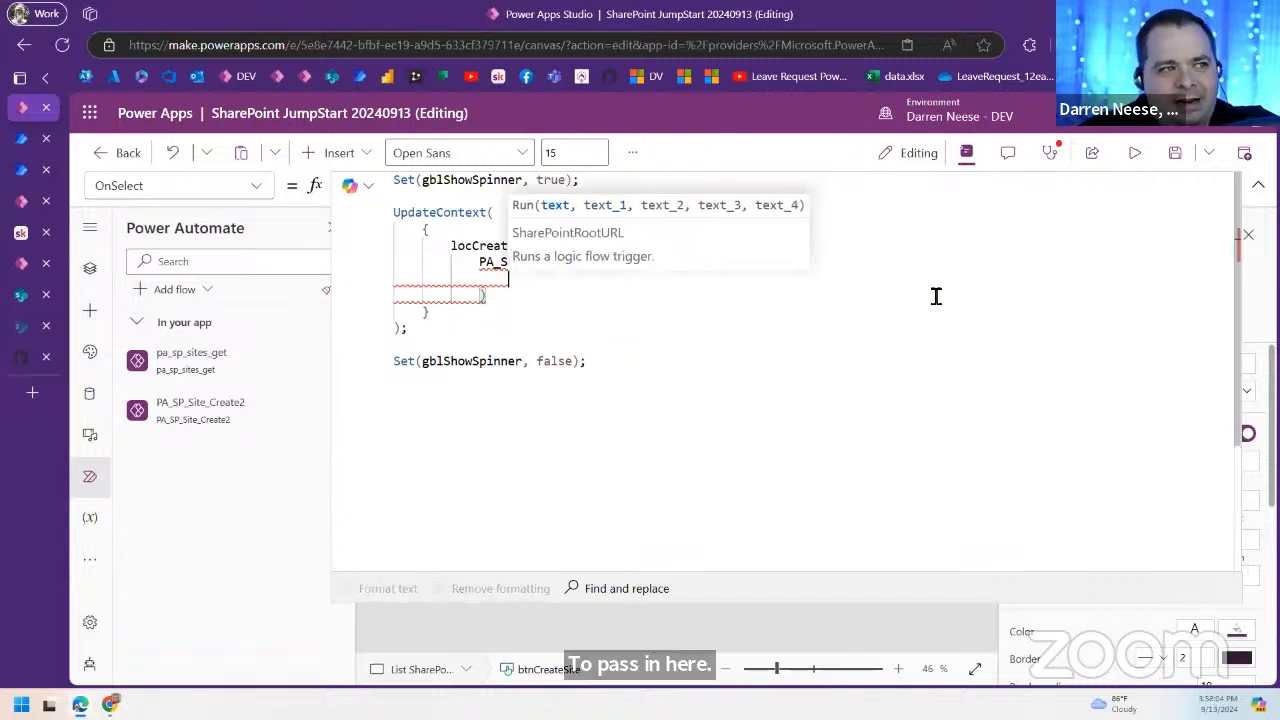
click(644, 398)
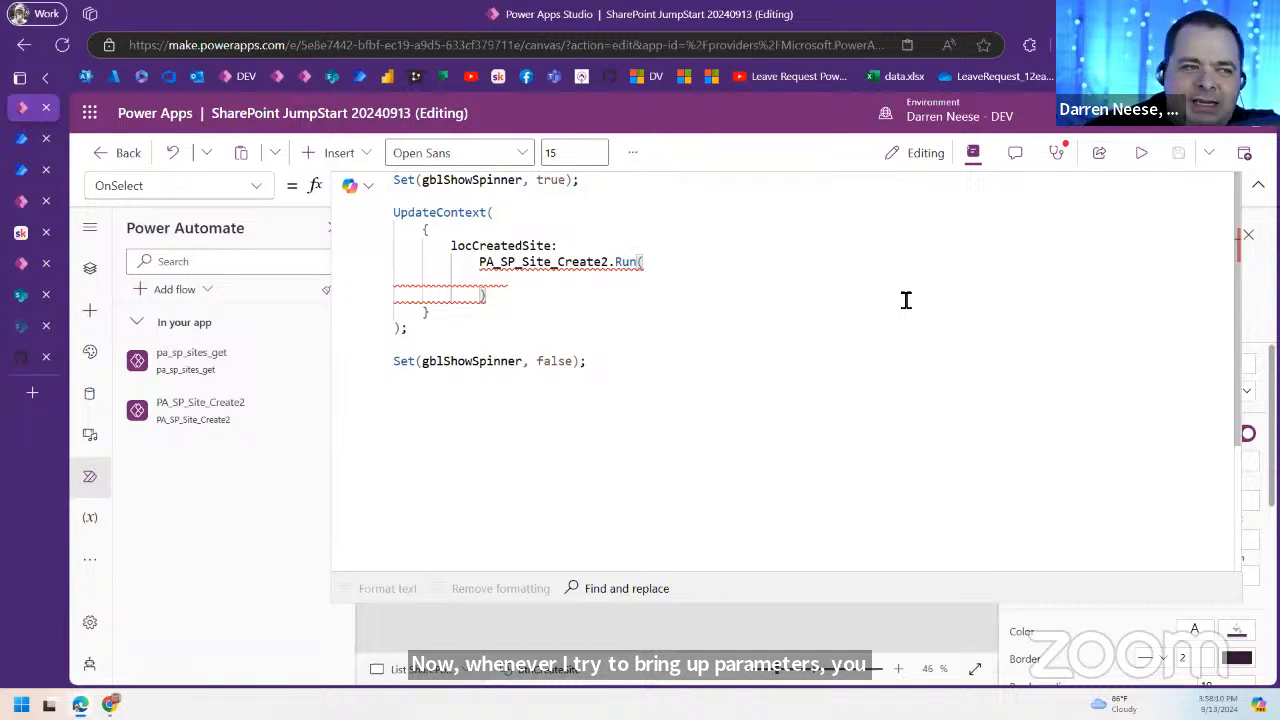
text(,)
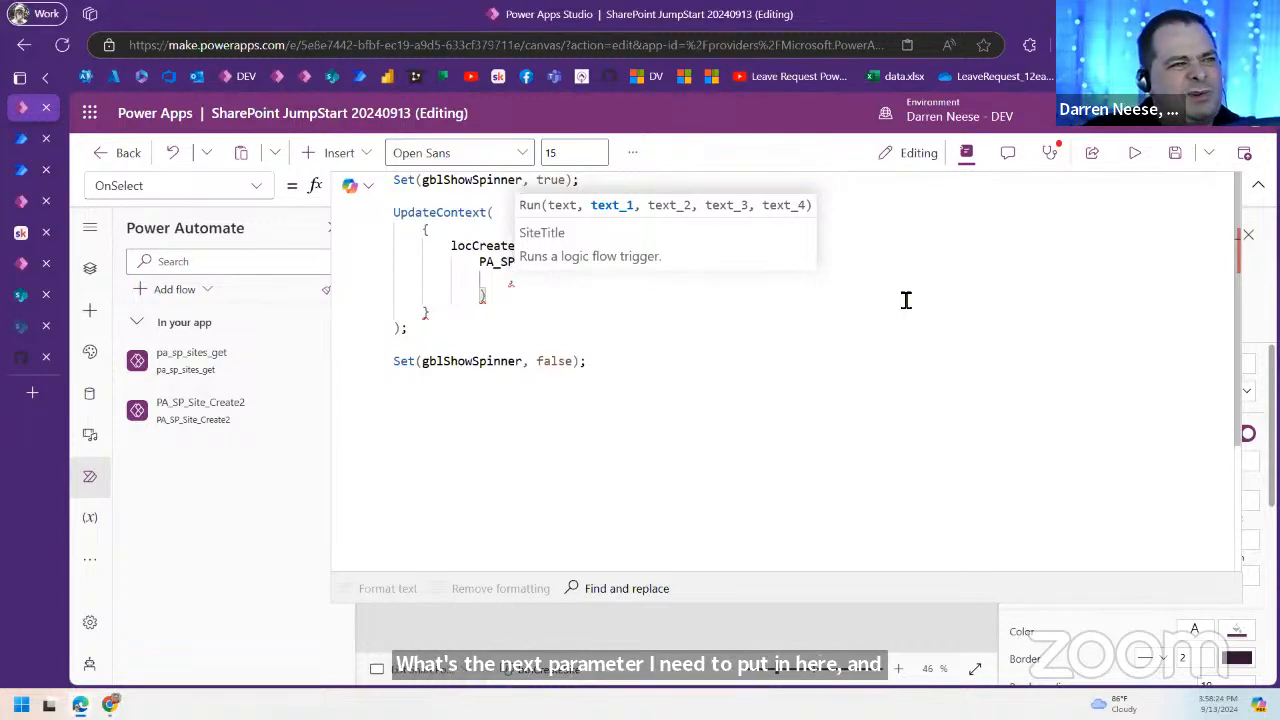
Step: Open the PA_SP_Site_Create2 flow for editing in Power Automate, examine its Power Apps (V2) trigger inputs, and return to Power Apps Studio
click(28, 172)
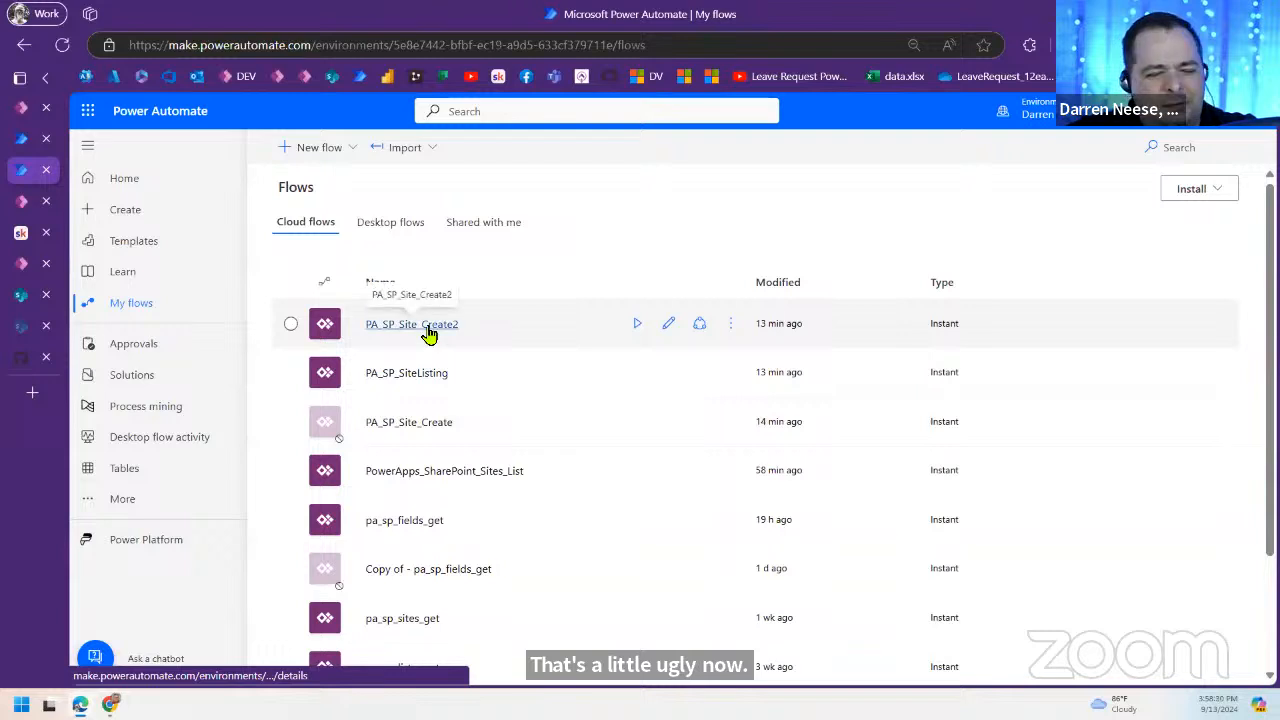
click(669, 326)
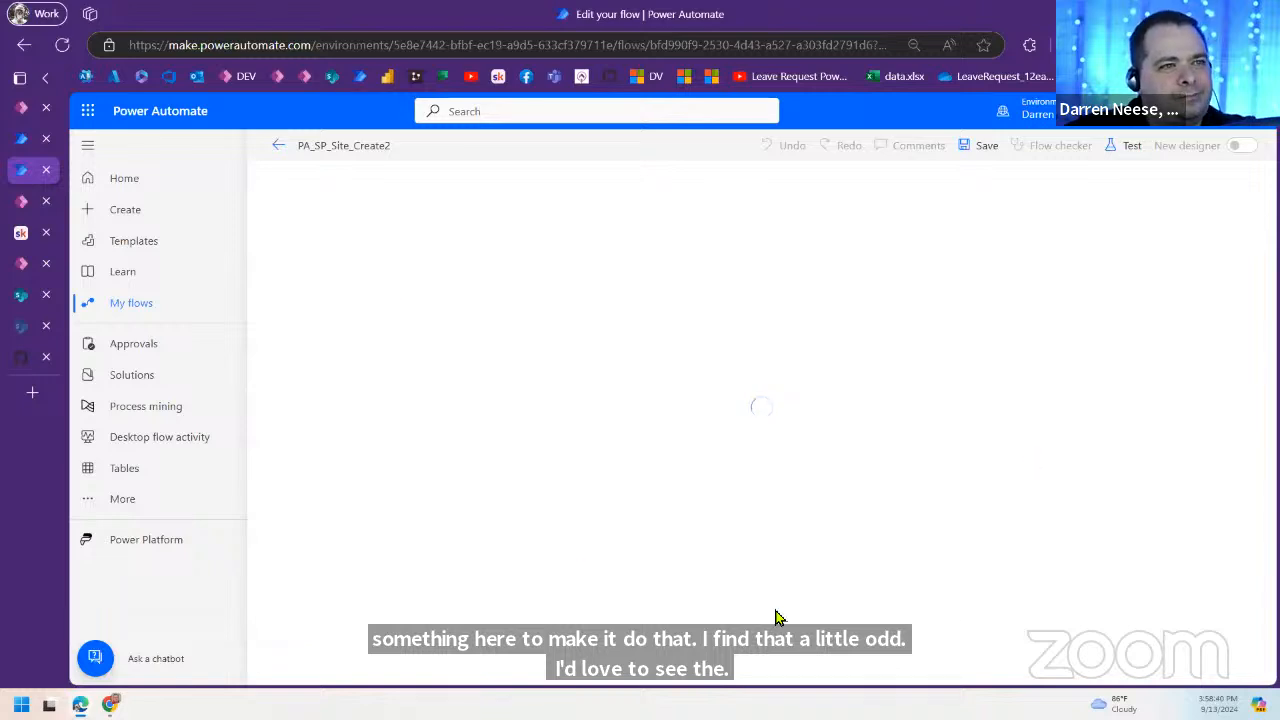
click(654, 217)
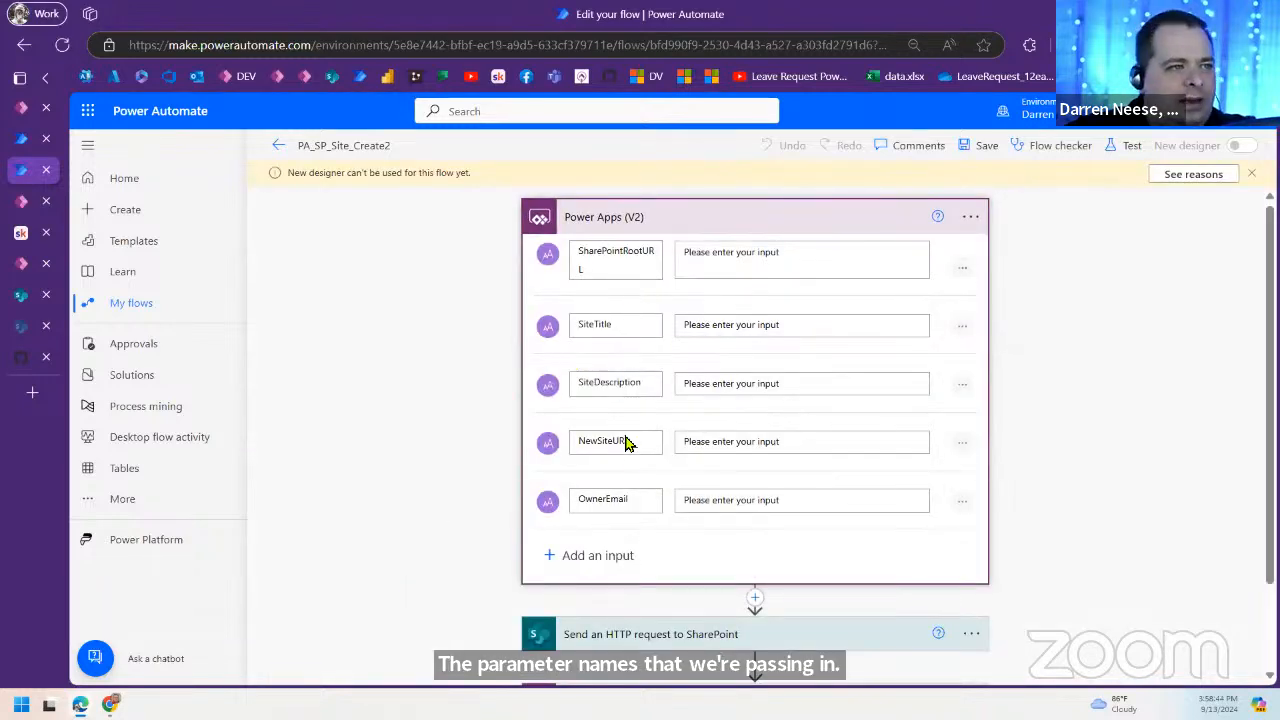
click(962, 268)
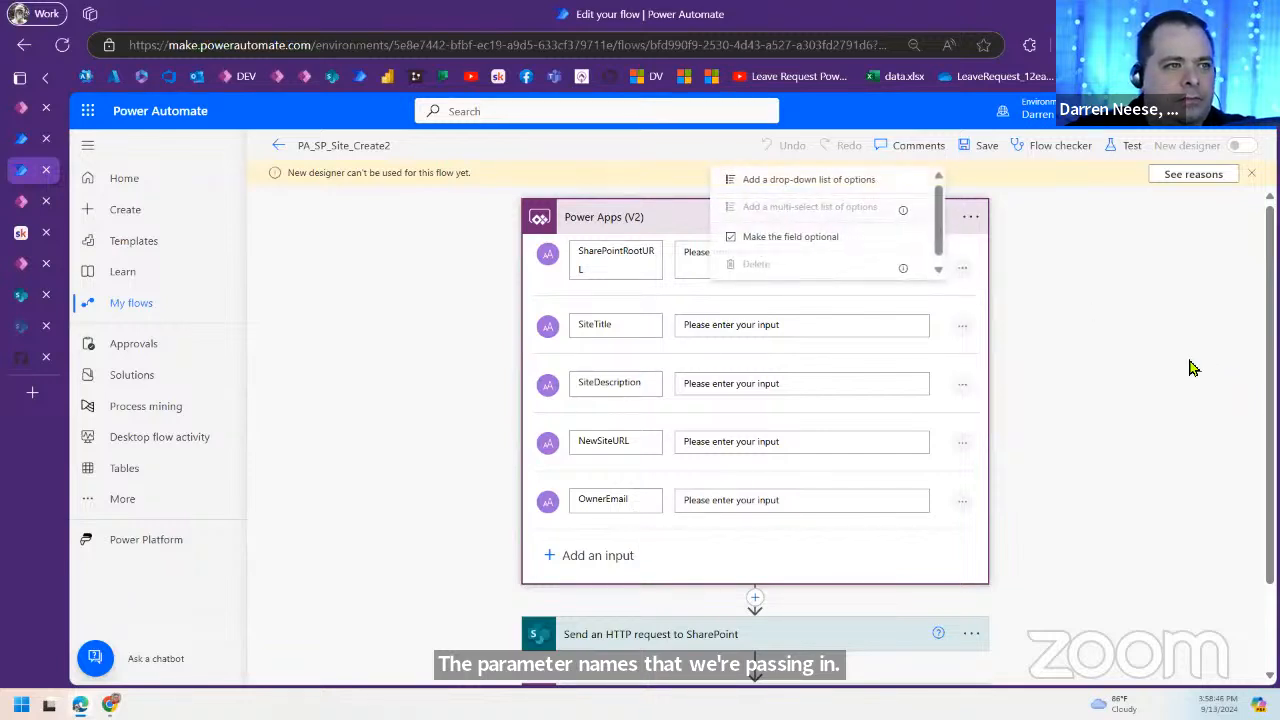
click(570, 293)
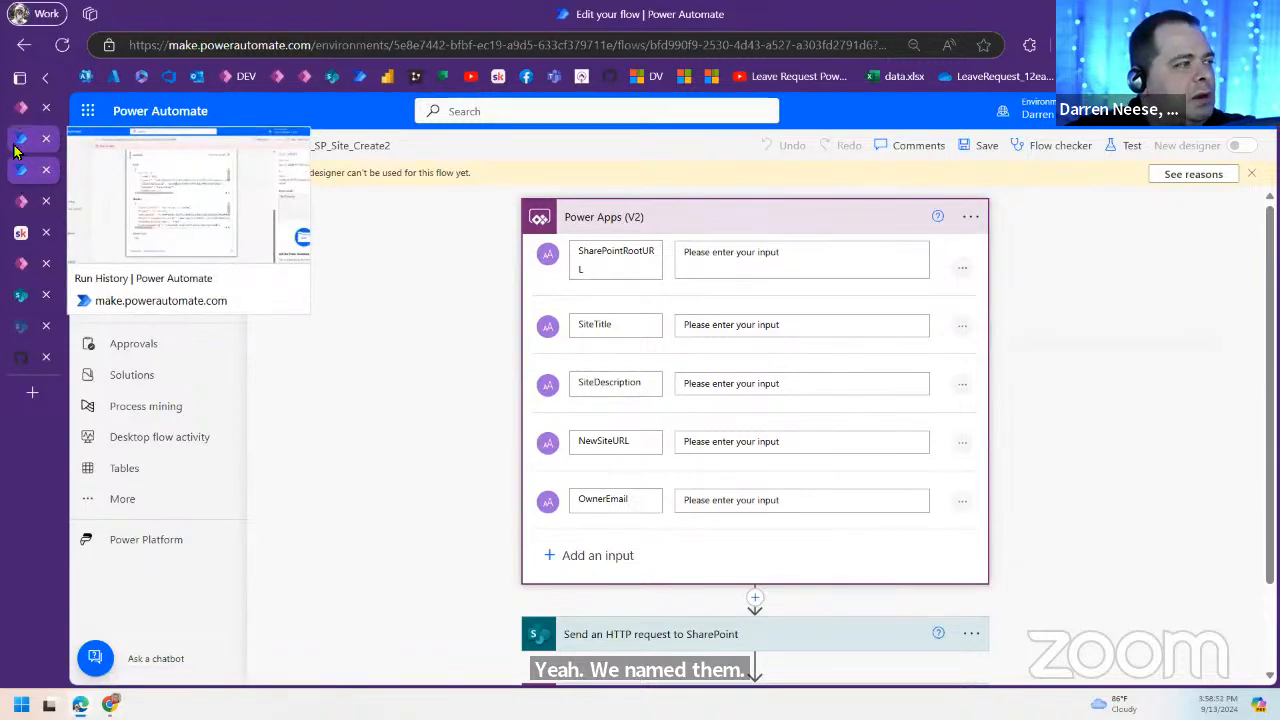
click(22, 108)
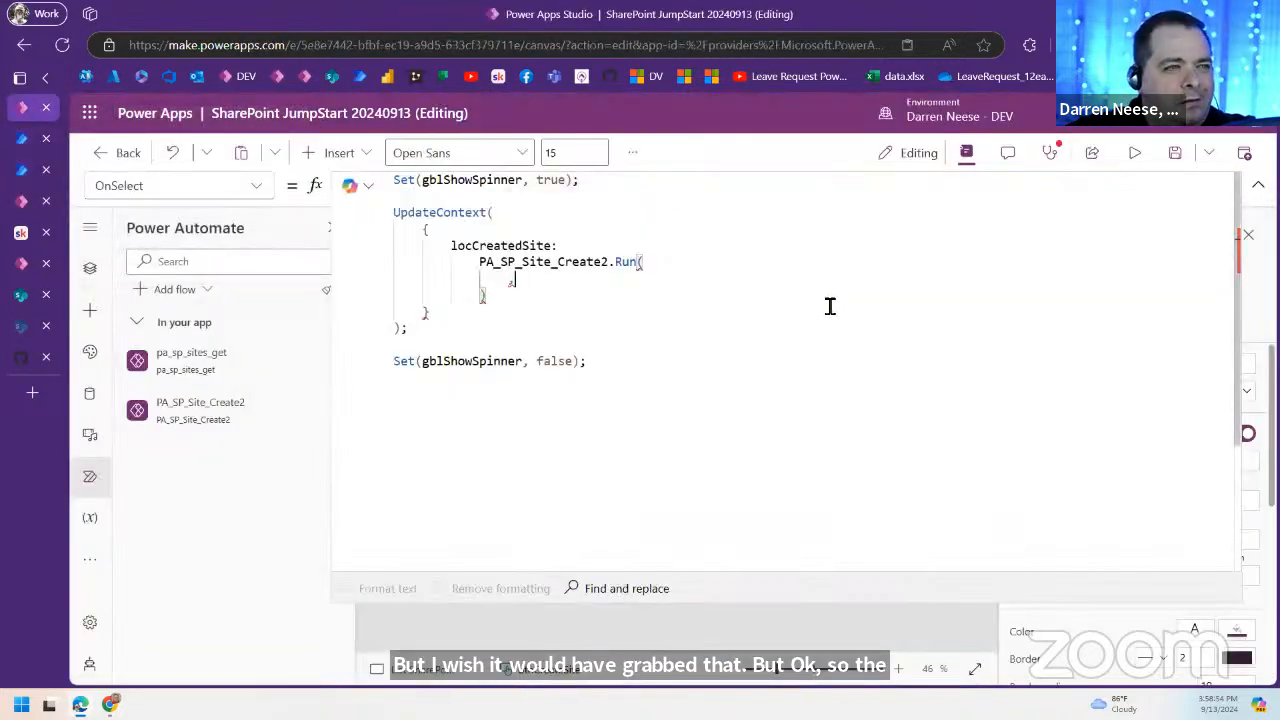
Step: Pass lblRootSharePointURL.Text as the first argument of PA_SP_Site_Create2.Run and start a new line for the next argument
text(lbl)
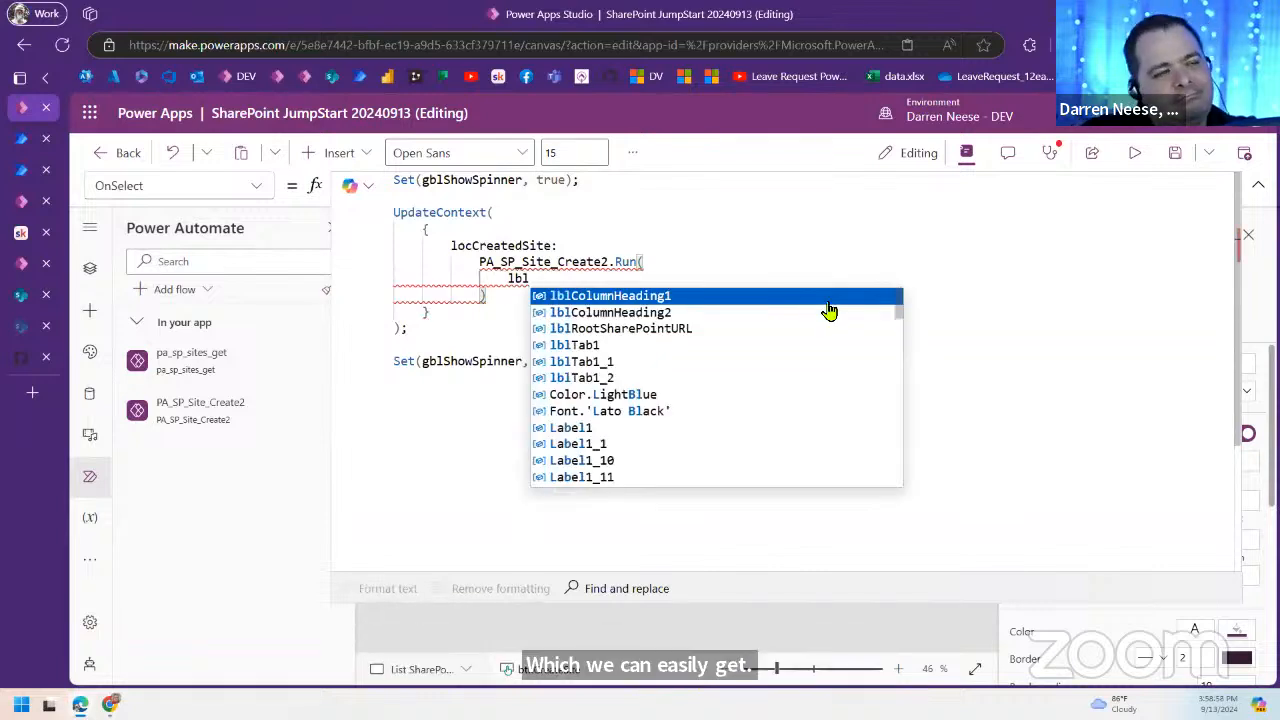
click(678, 330)
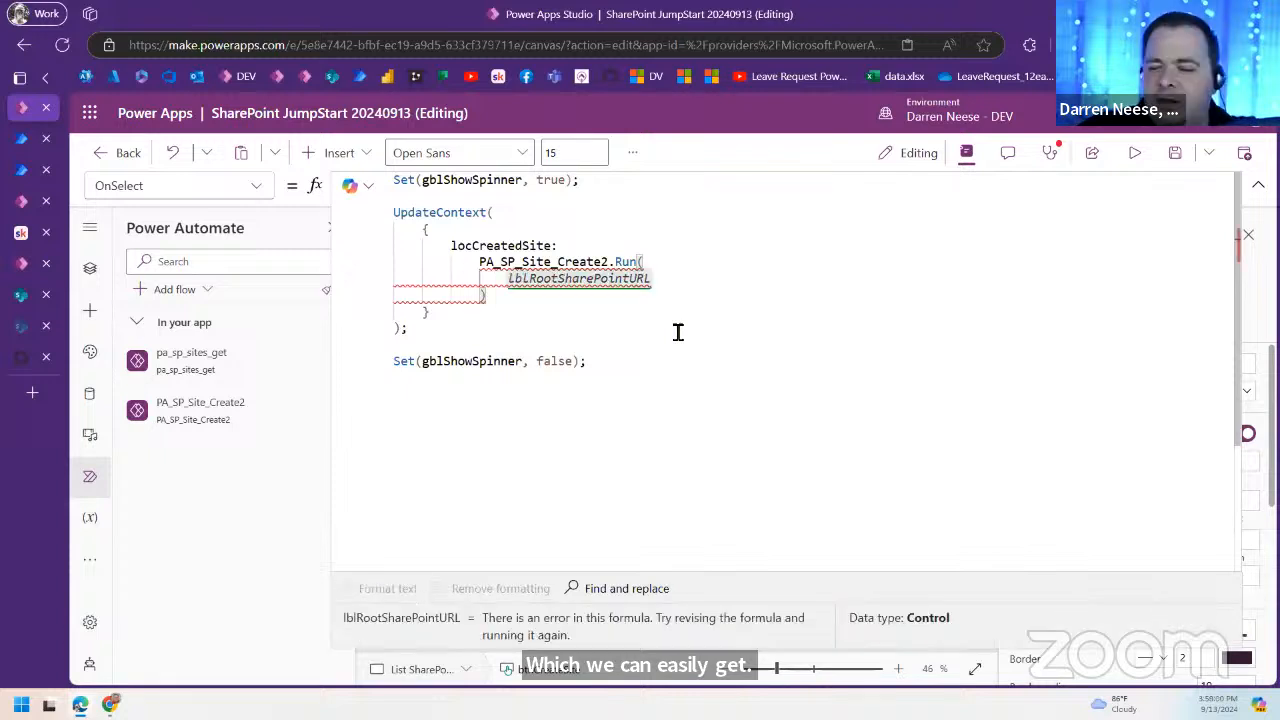
text(.)
key(Tab)
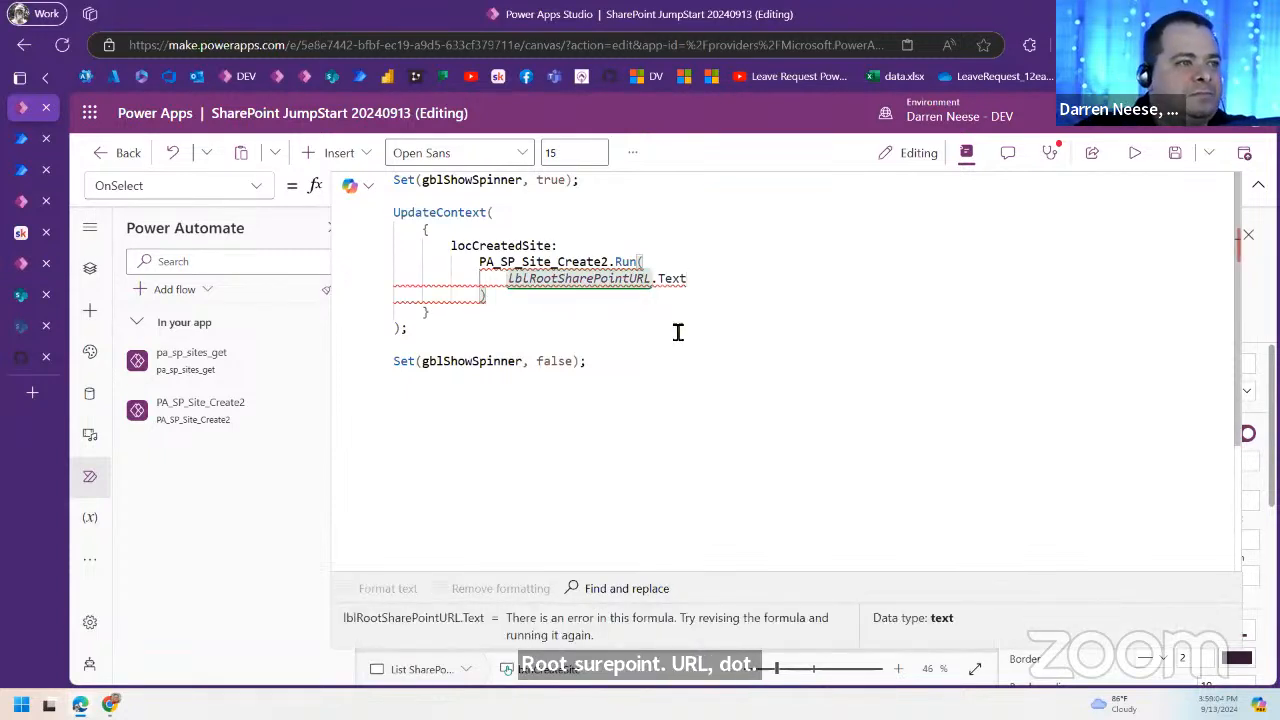
text(,)
key(Return)
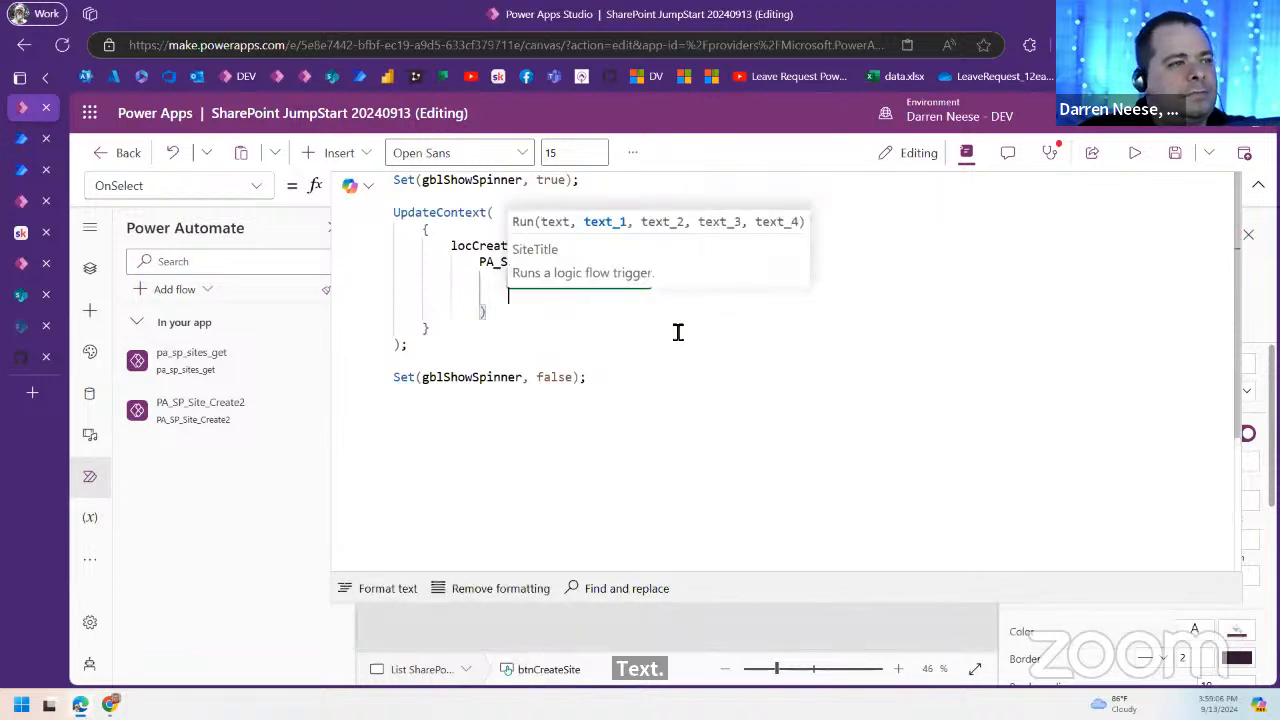
Step: Check the flow's trigger inputs again in Power Automate, return to Power Apps Studio and collapse the formula editor
click(26, 171)
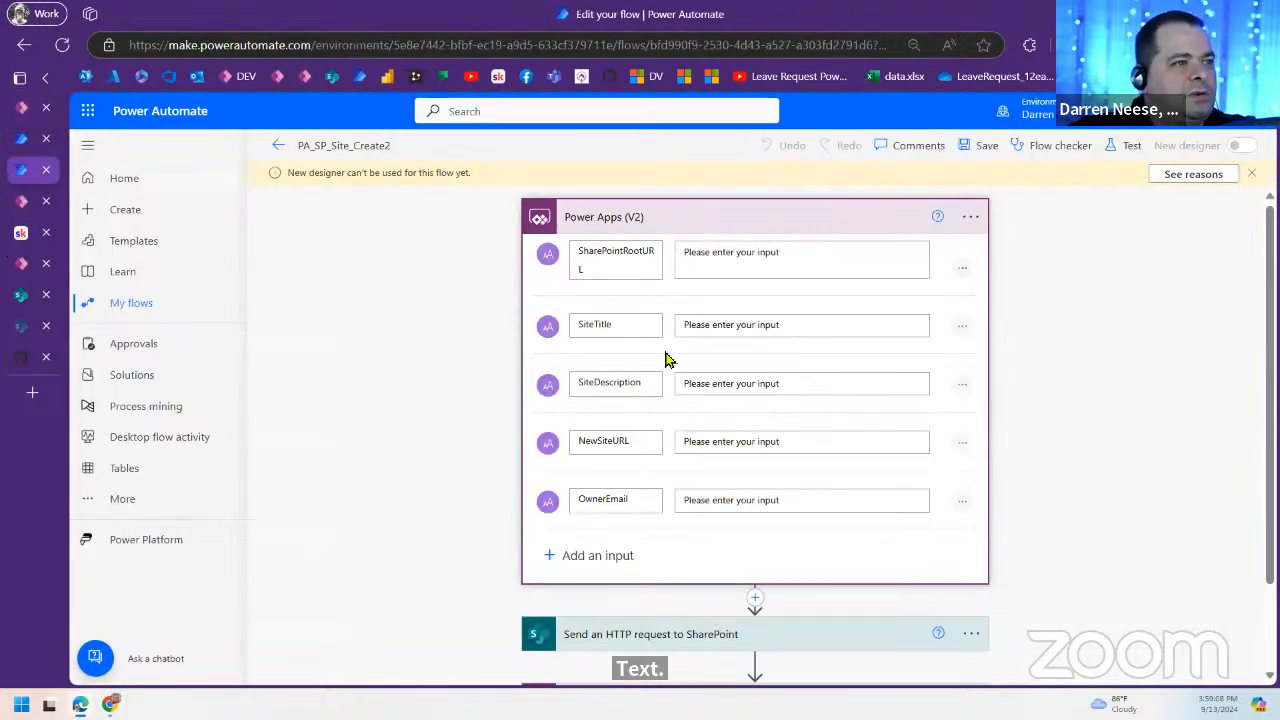
click(22, 107)
click(1258, 185)
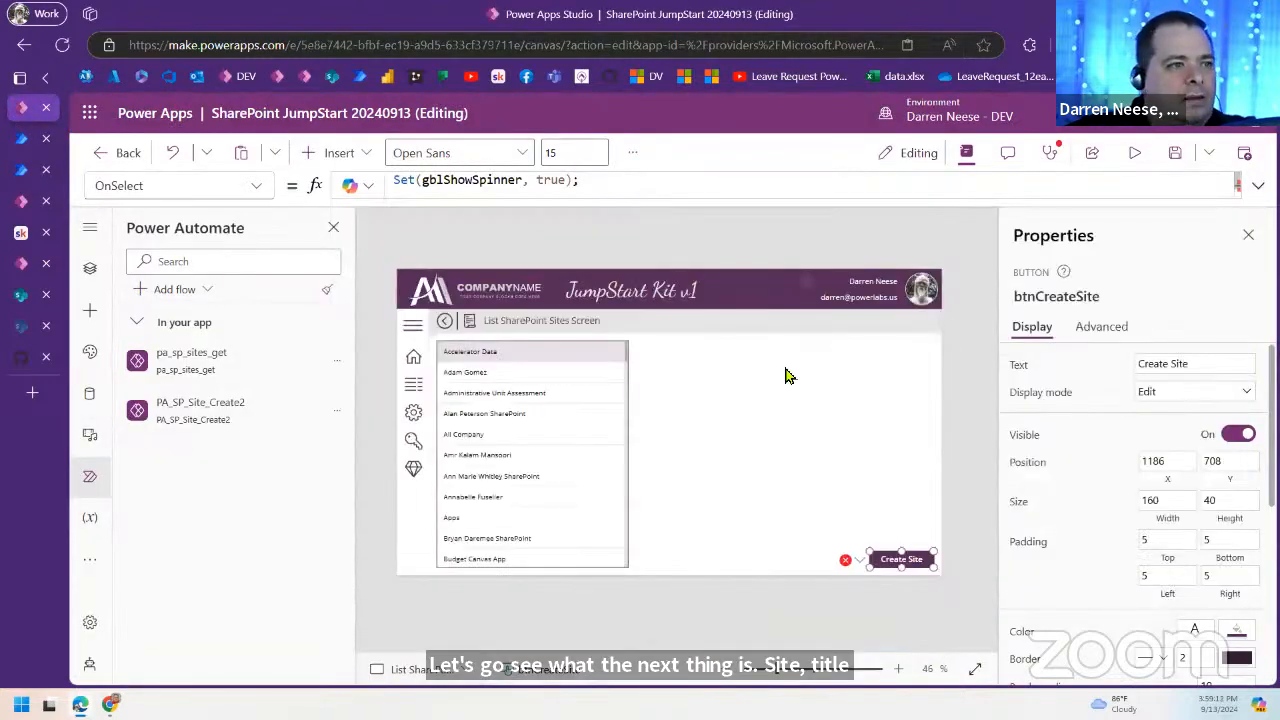
Step: Try inserting a classic text input on the List SharePoint Sites Screen, place it beside the site list, and delete it
click(786, 371)
click(330, 153)
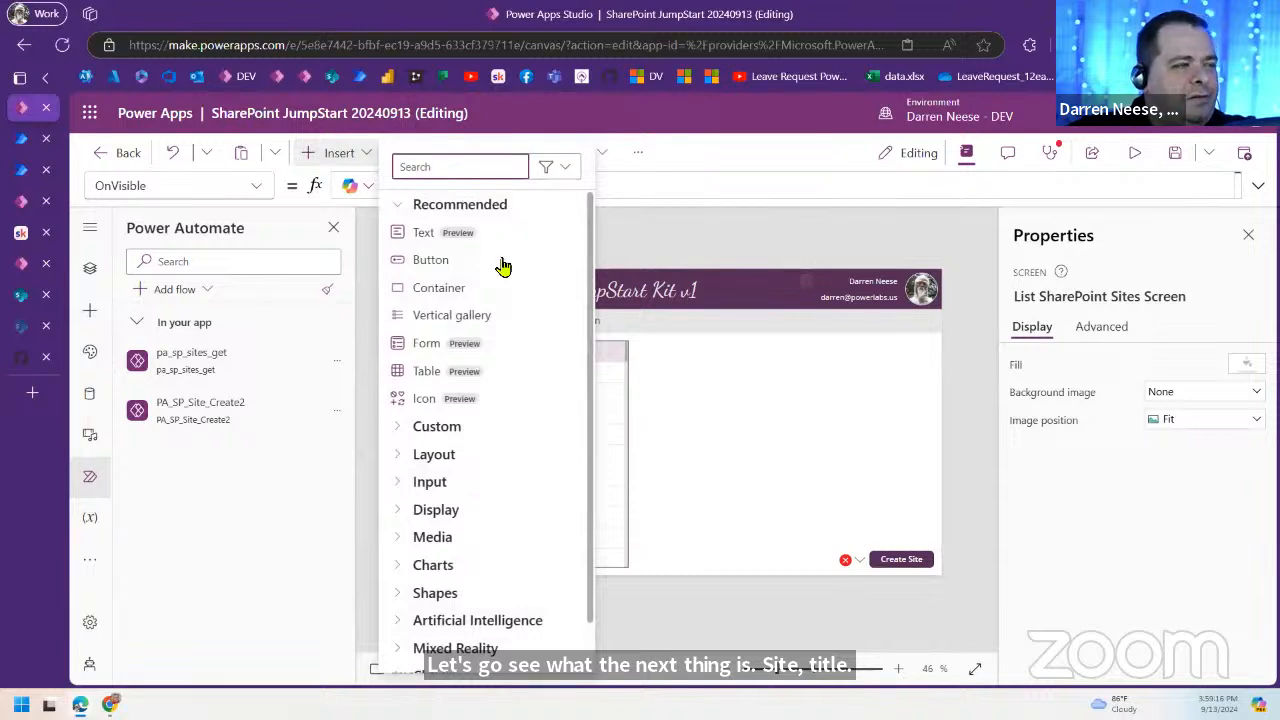
click(452, 168)
text(text)
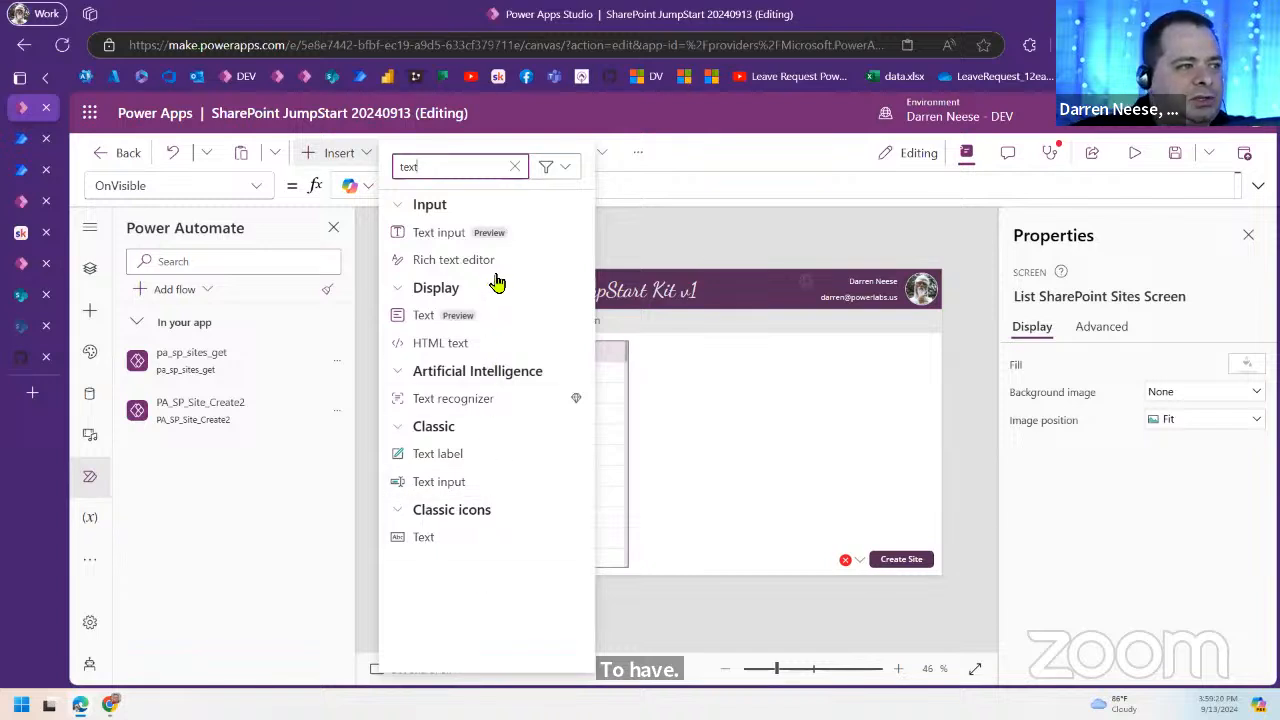
click(650, 487)
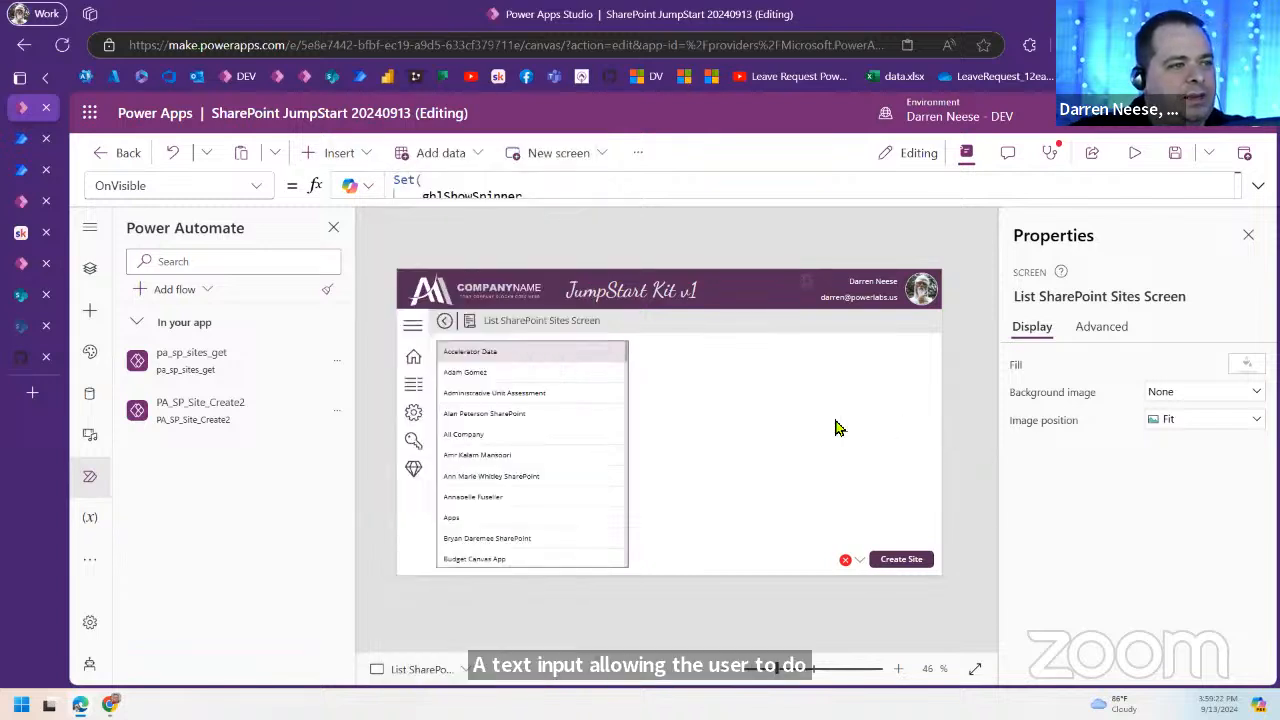
drag(603, 338, 777, 386)
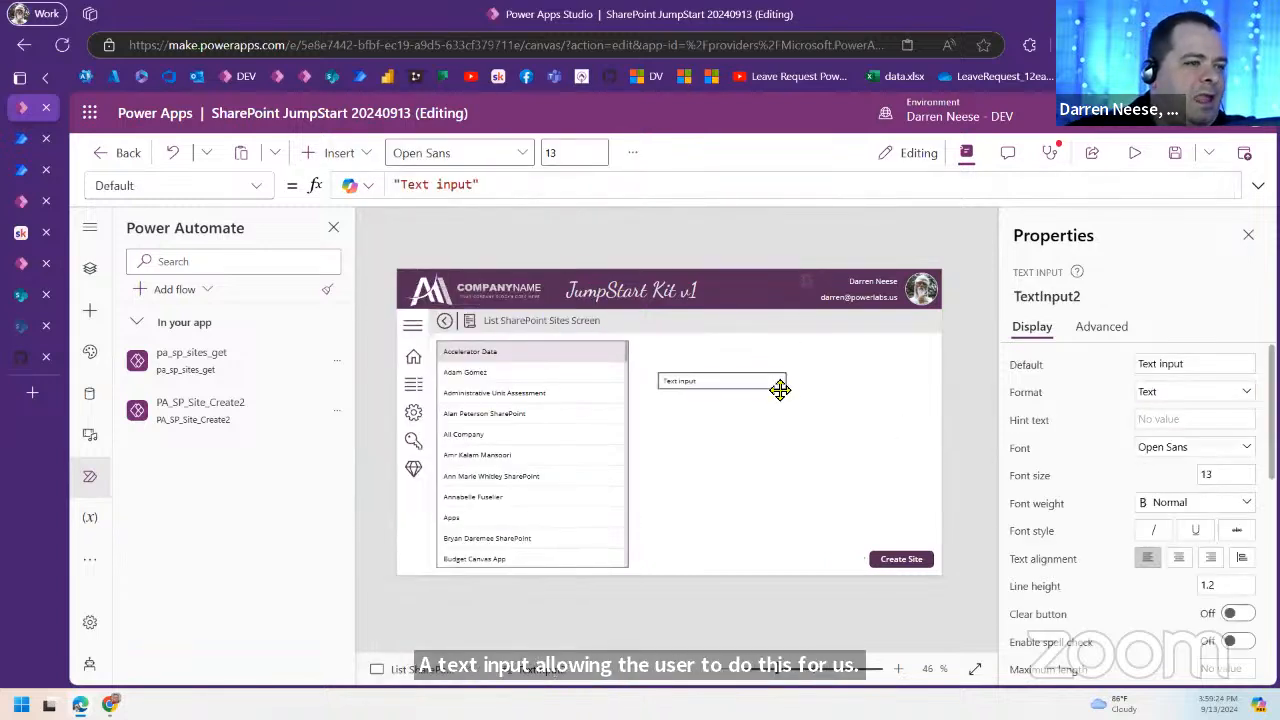
key(Delete)
Step: Copy the Text label from the DEV - Copy Classic Controls screen and paste it beside the site list on the List SharePoint Sites Screen
click(92, 271)
scroll(200, 530, down, 6)
scroll(212, 544, down, 11)
scroll(217, 525, up, 13)
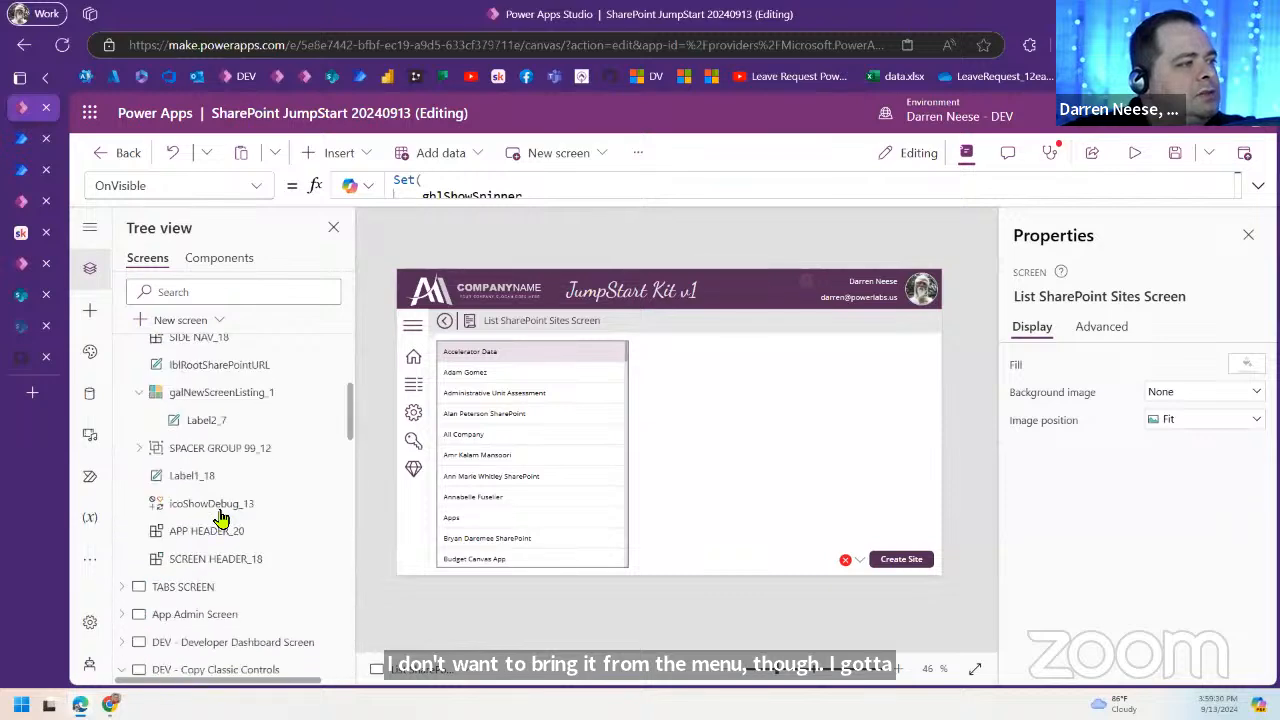
scroll(234, 623, down, 3)
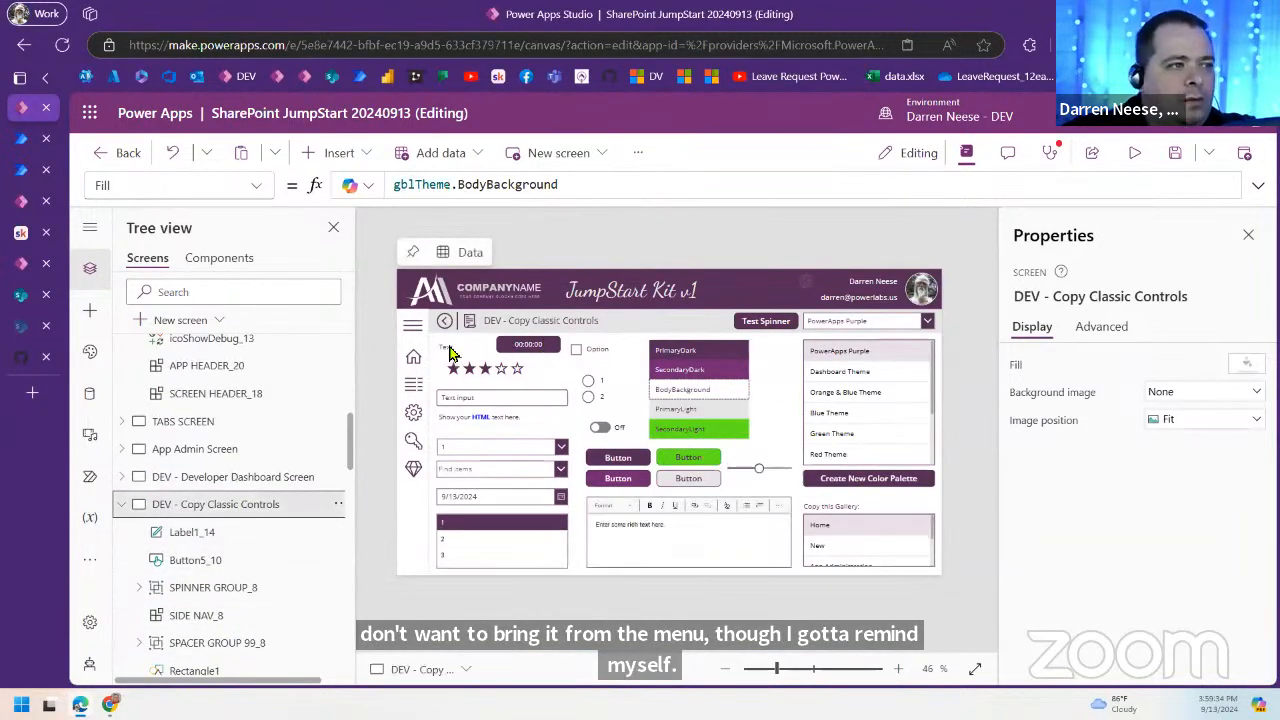
click(451, 349)
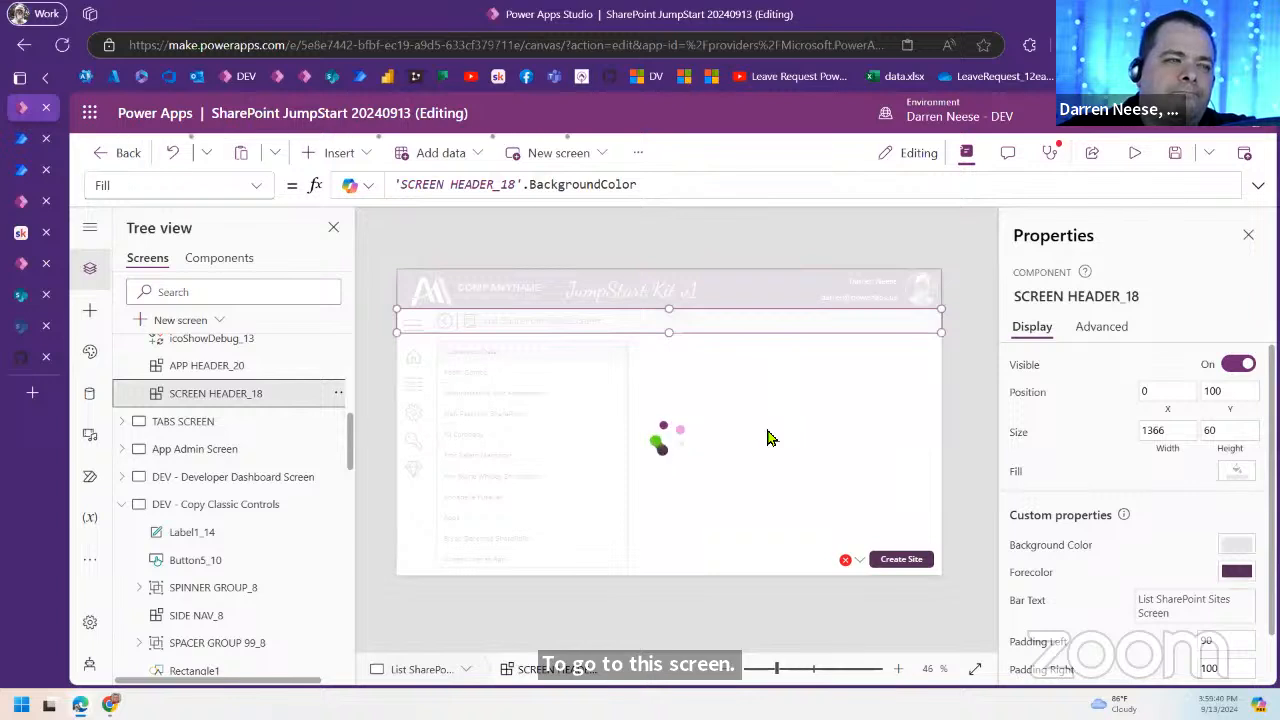
click(770, 425)
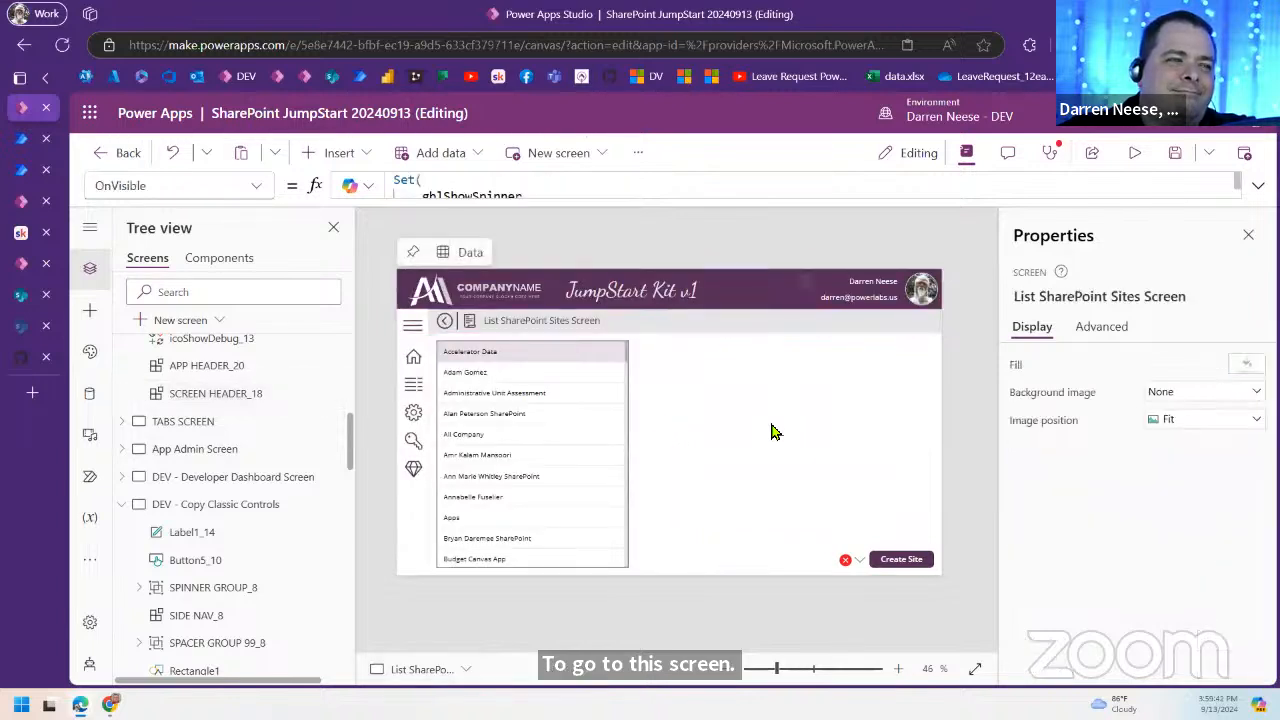
key(ctrl+v)
drag(500, 357, 702, 352)
Step: Copy the text input from the DEV - Copy Classic Controls screen and paste it under the Text label on the List SharePoint Sites Screen
click(210, 506)
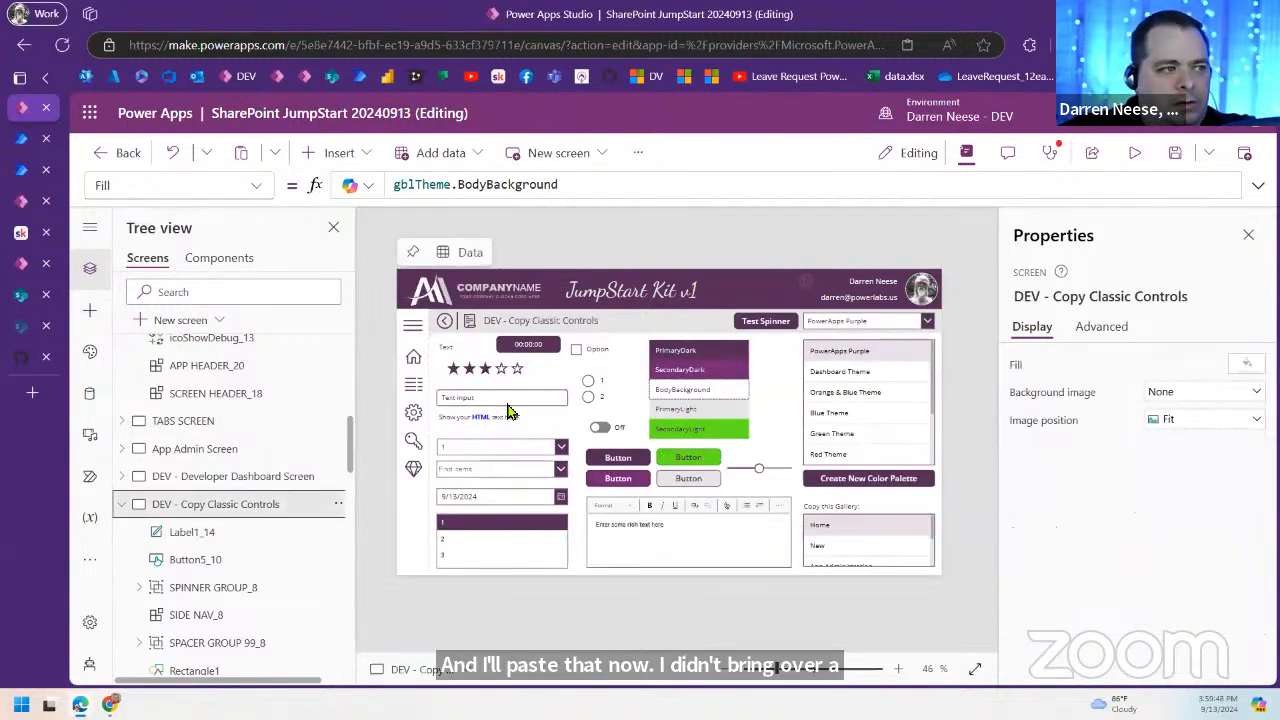
click(509, 402)
click(210, 366)
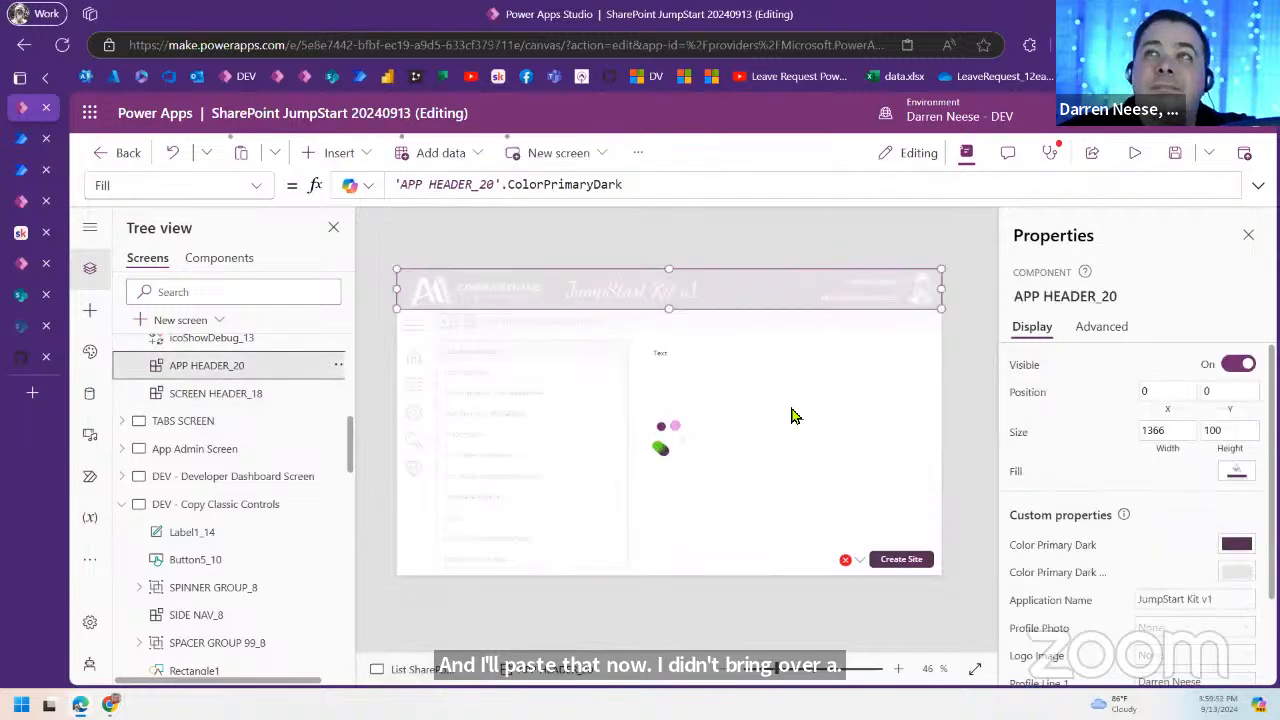
click(790, 415)
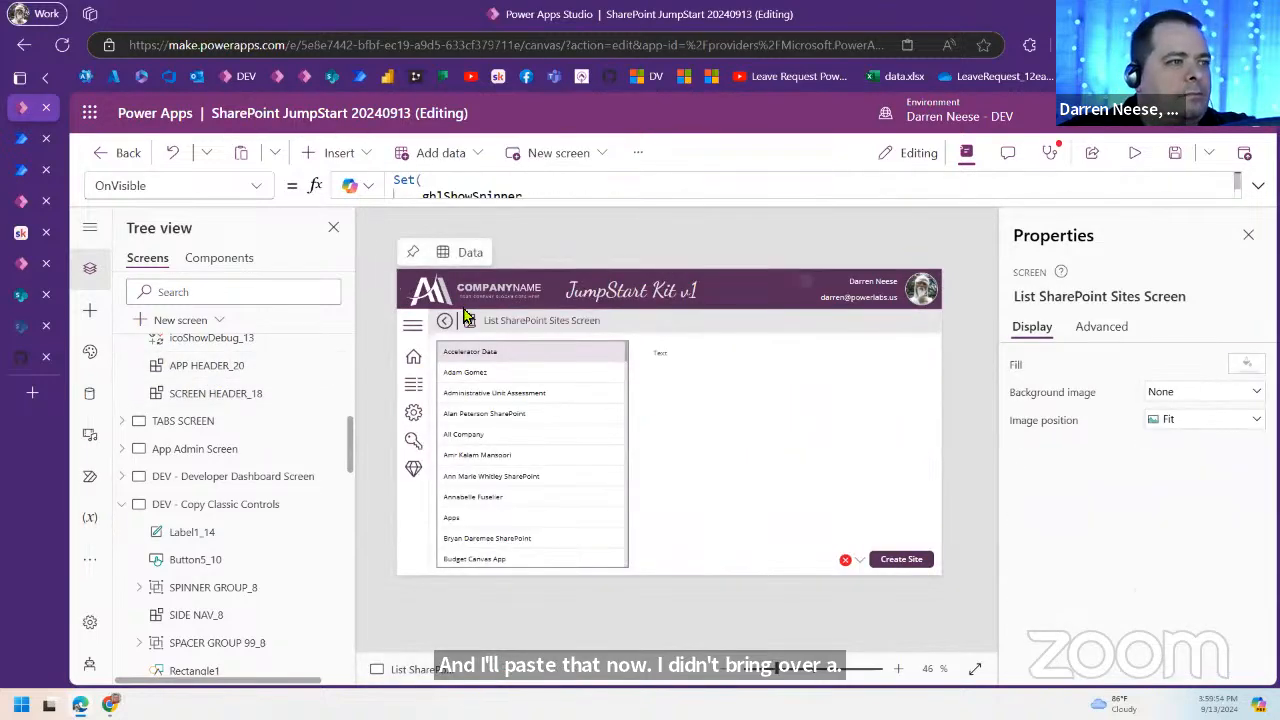
key(ctrl+v)
drag(584, 403, 740, 374)
click(773, 456)
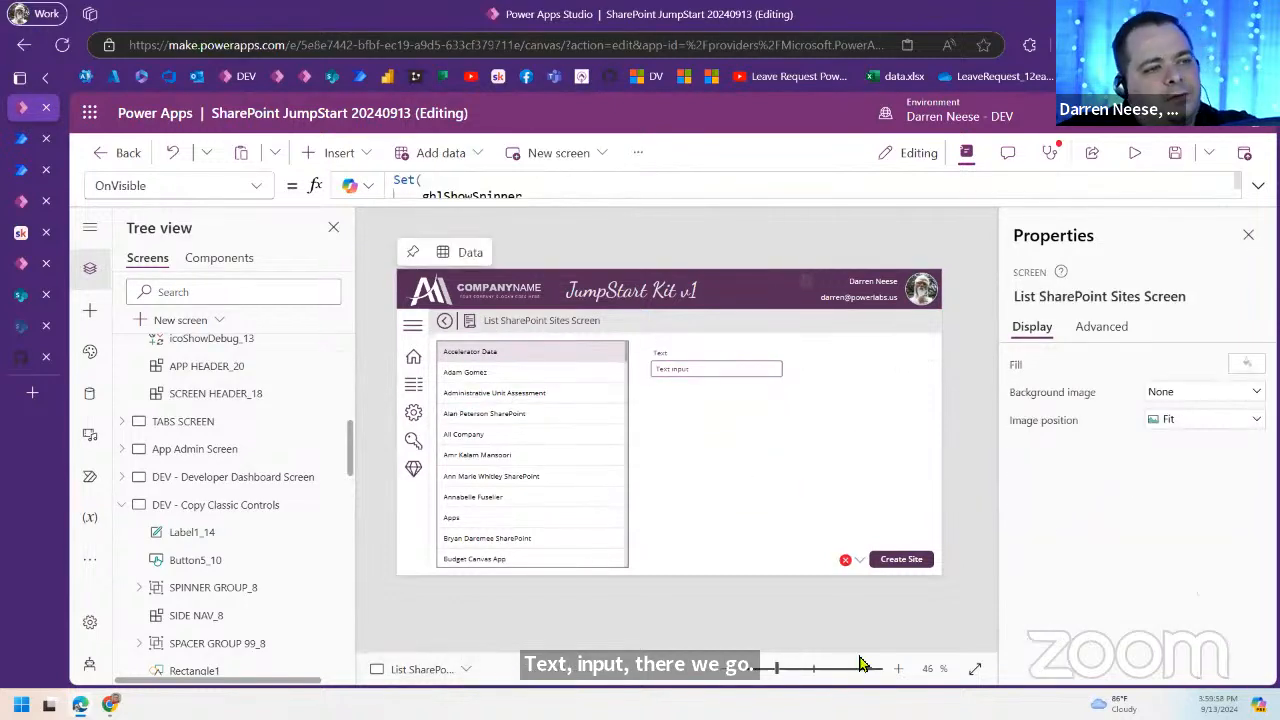
Step: Insert a container on the List SharePoint Sites Screen and place it below the text input at X 660, Y 303, sized 565 by 327
drag(786, 678, 796, 678)
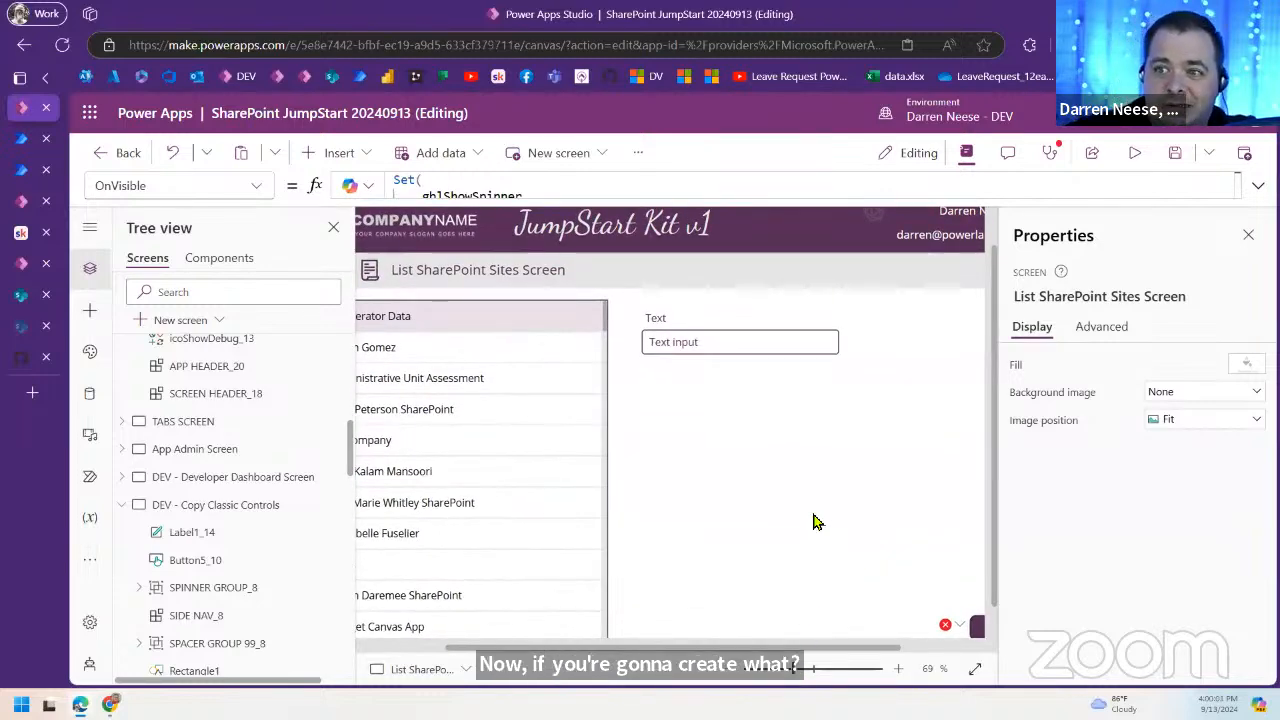
click(348, 155)
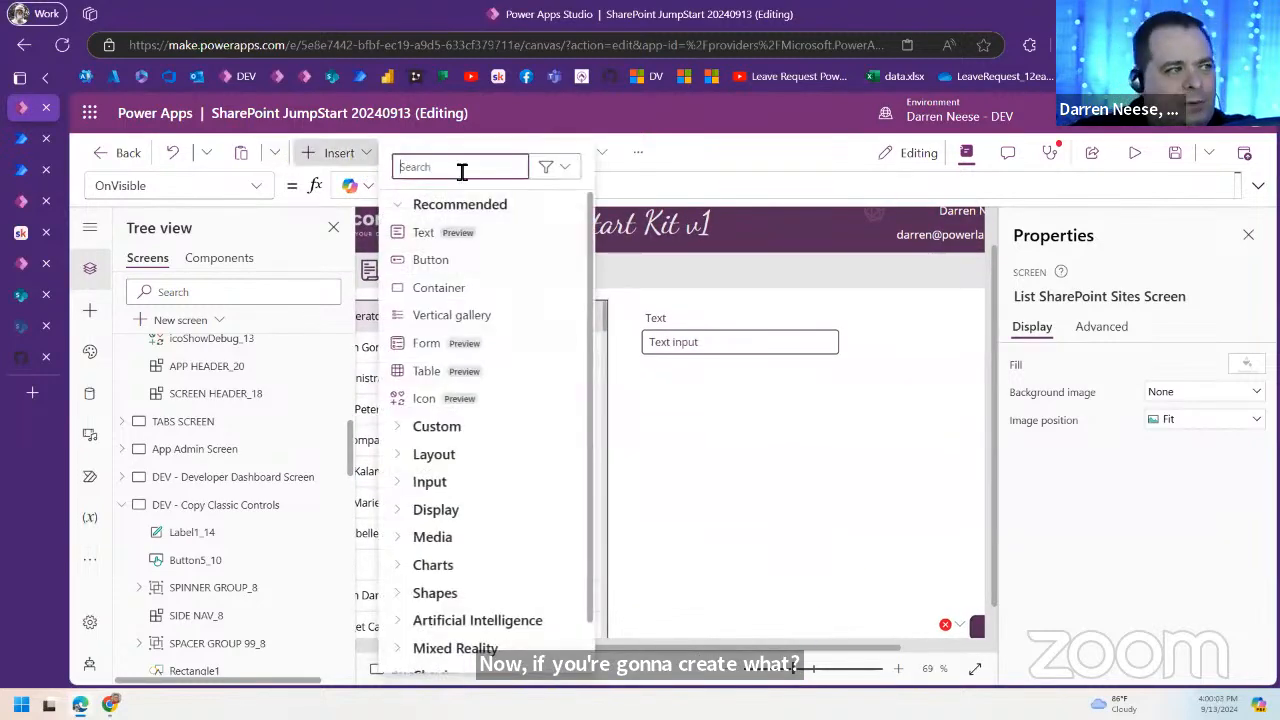
text(Con)
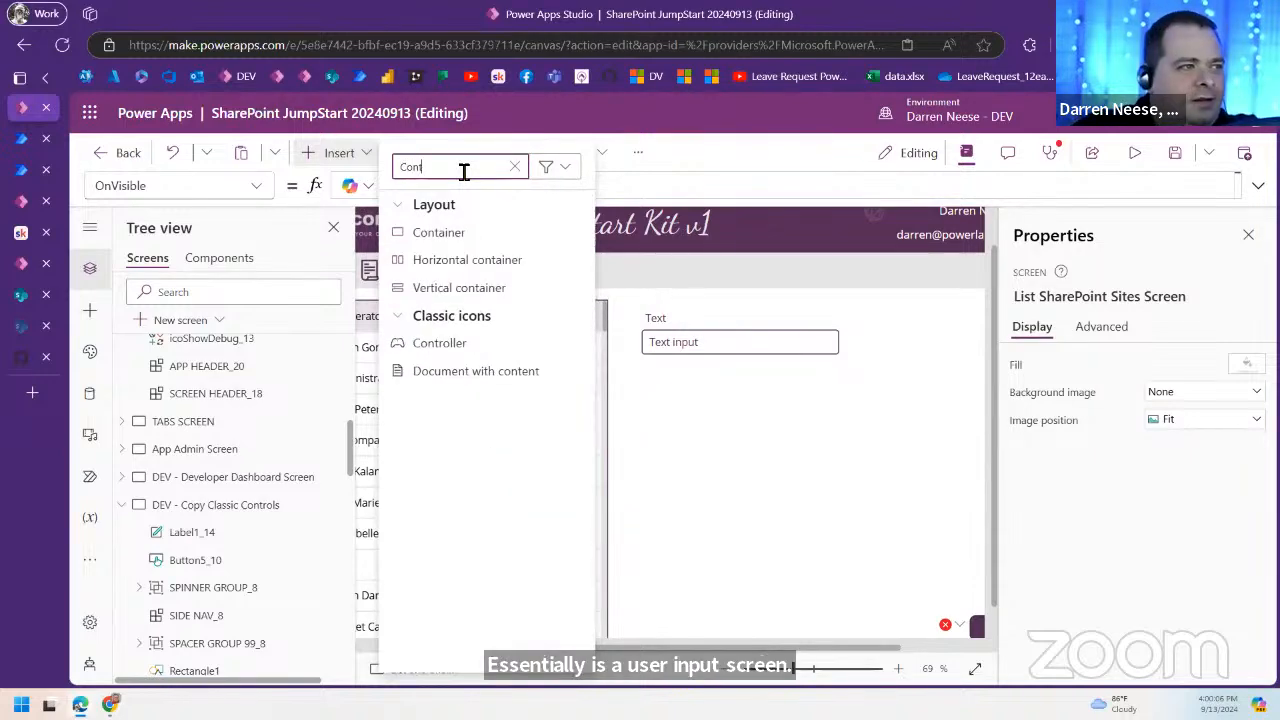
text(t)
click(503, 240)
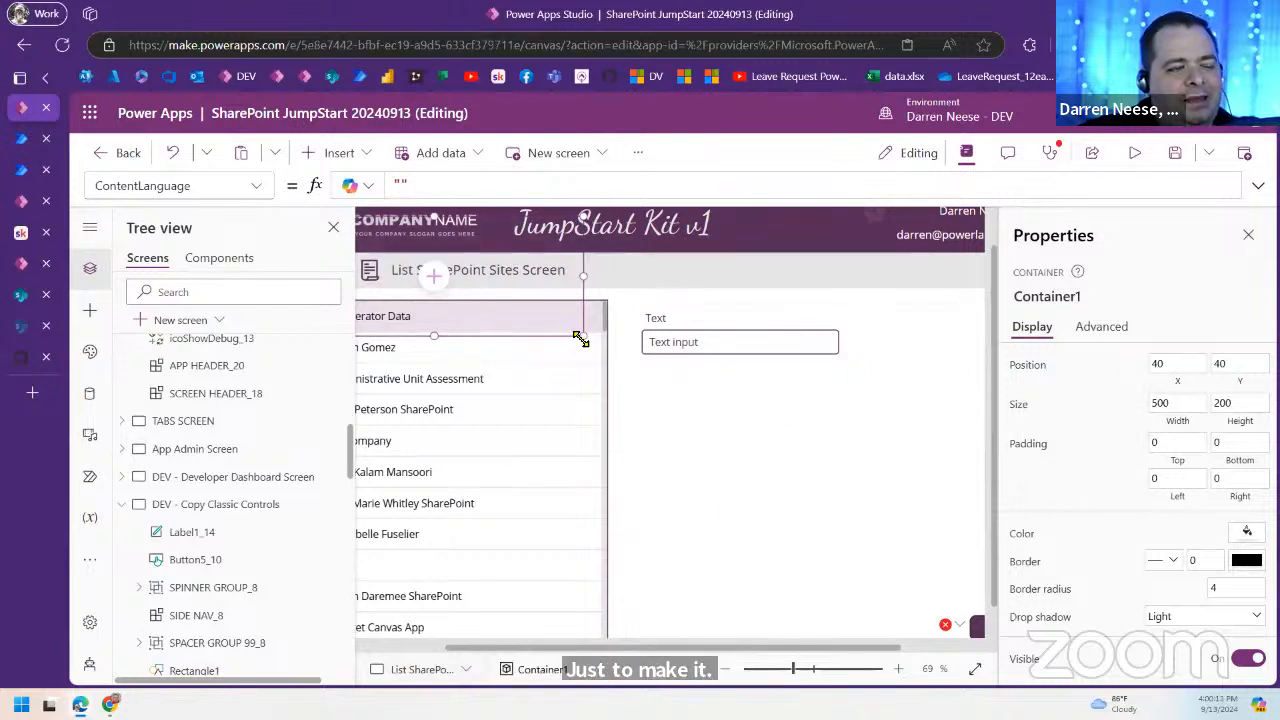
drag(584, 338, 972, 570)
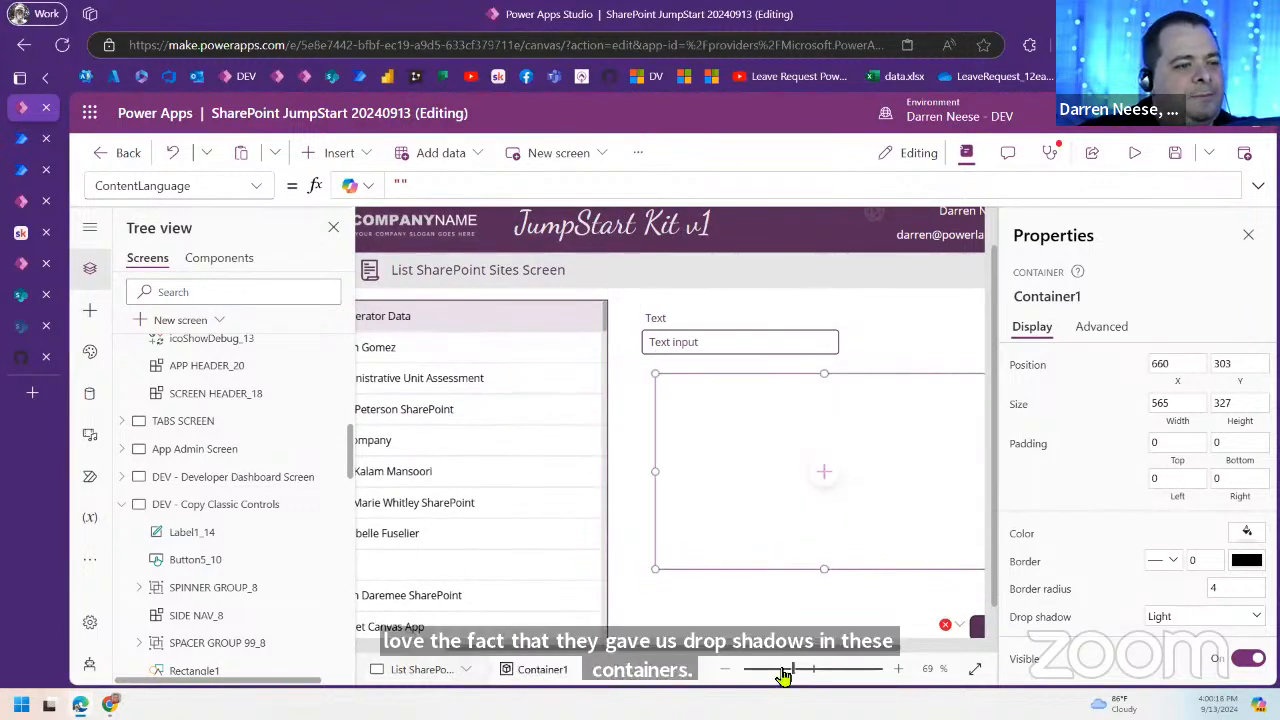
click(779, 669)
drag(779, 669, 776, 669)
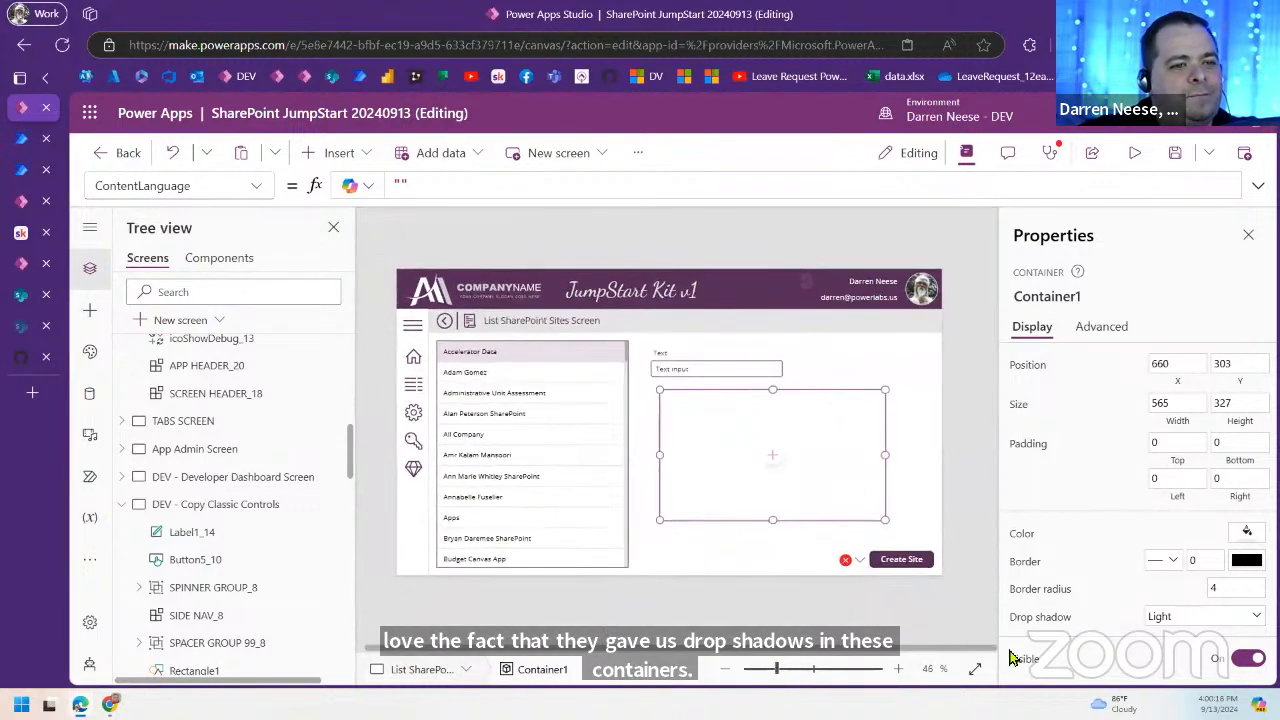
click(1249, 537)
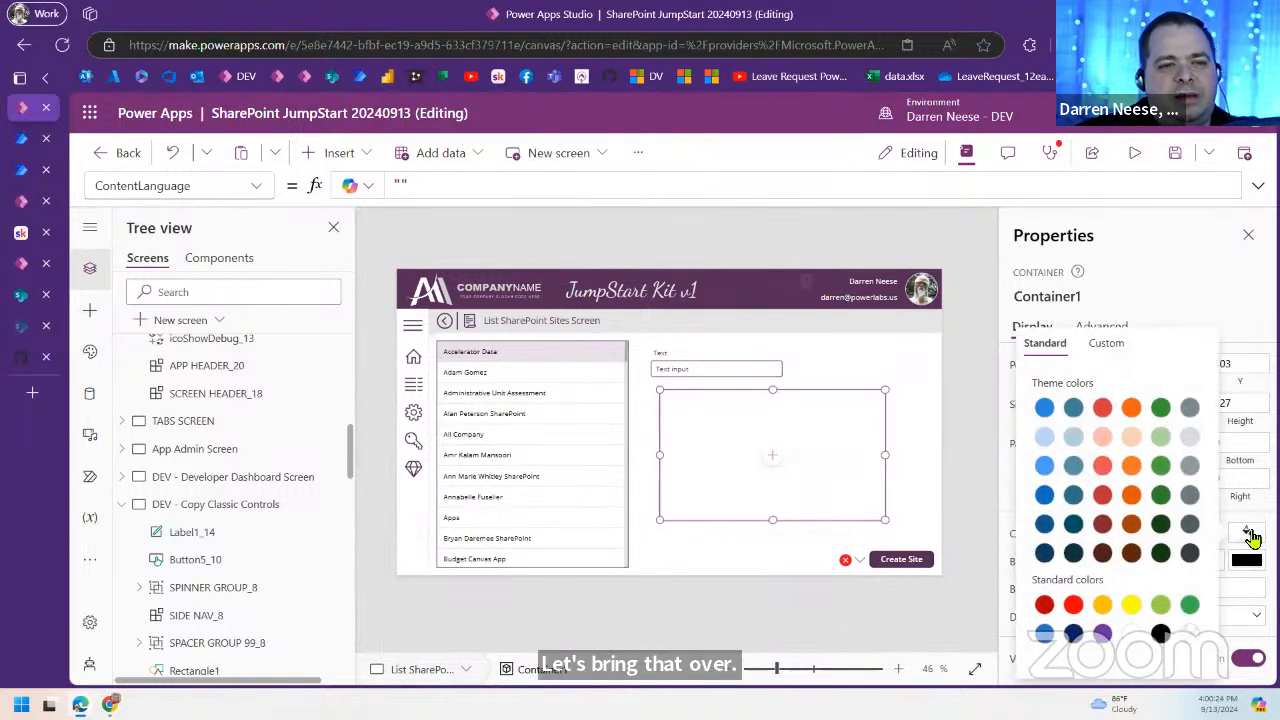
click(1106, 343)
double_click(1000, 651)
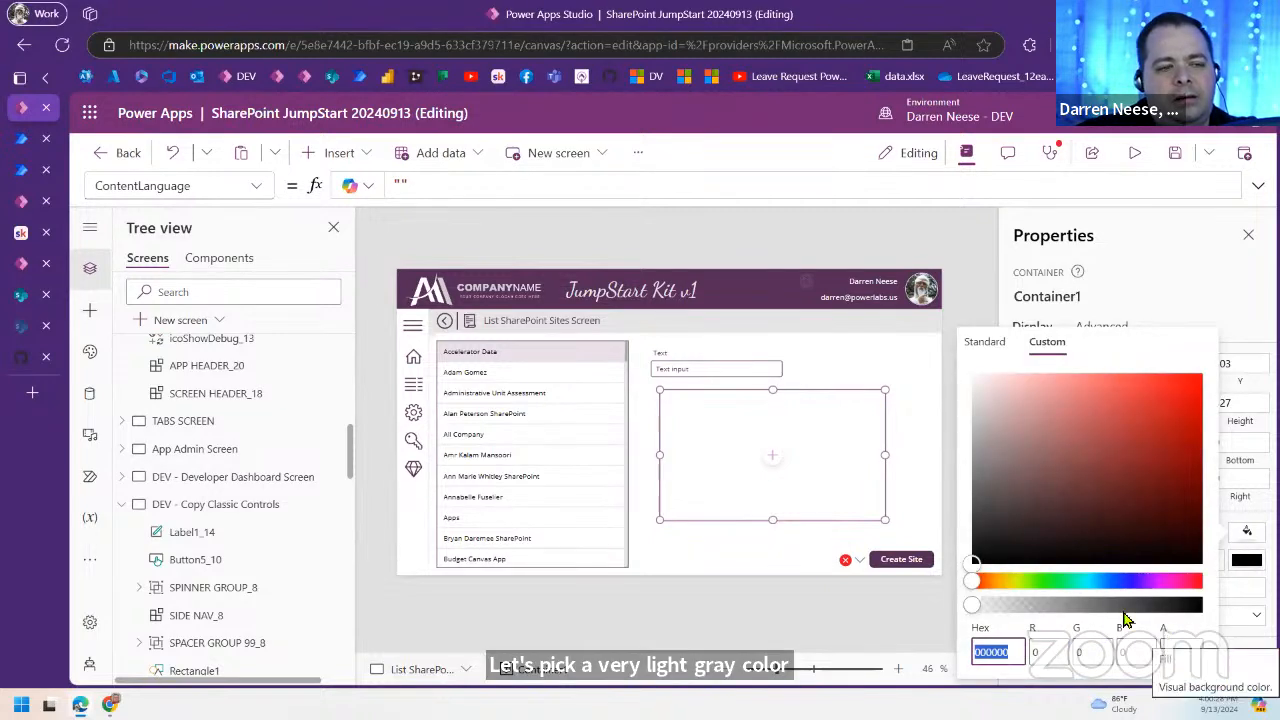
click(826, 364)
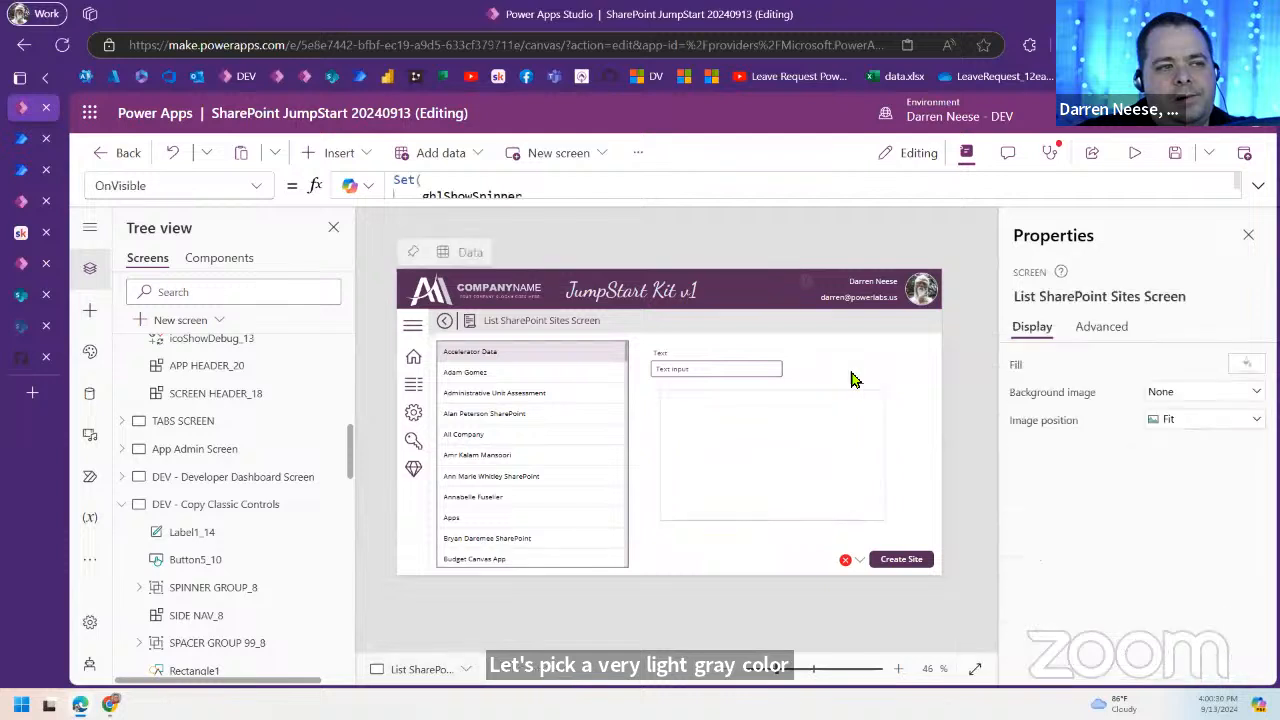
click(855, 484)
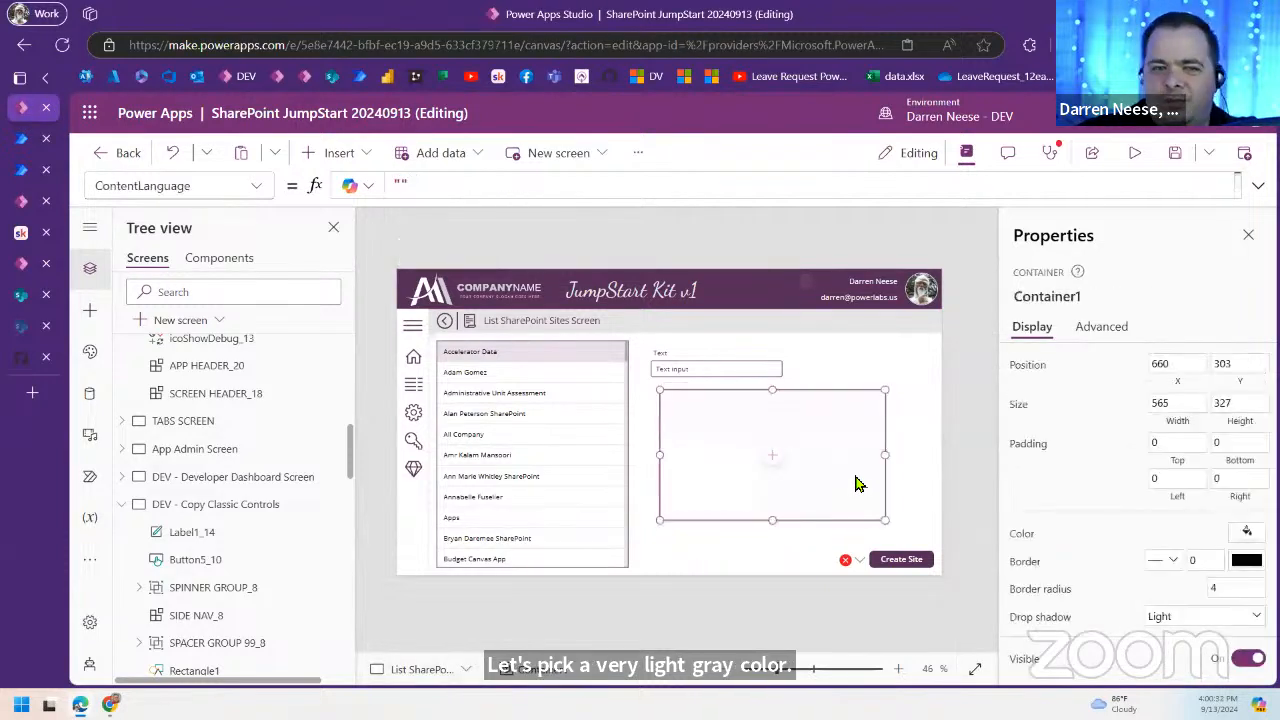
Step: Open the App object's Formulas property in the expanded formula editor and look through the fxThemes color definitions
scroll(290, 415, up, 5)
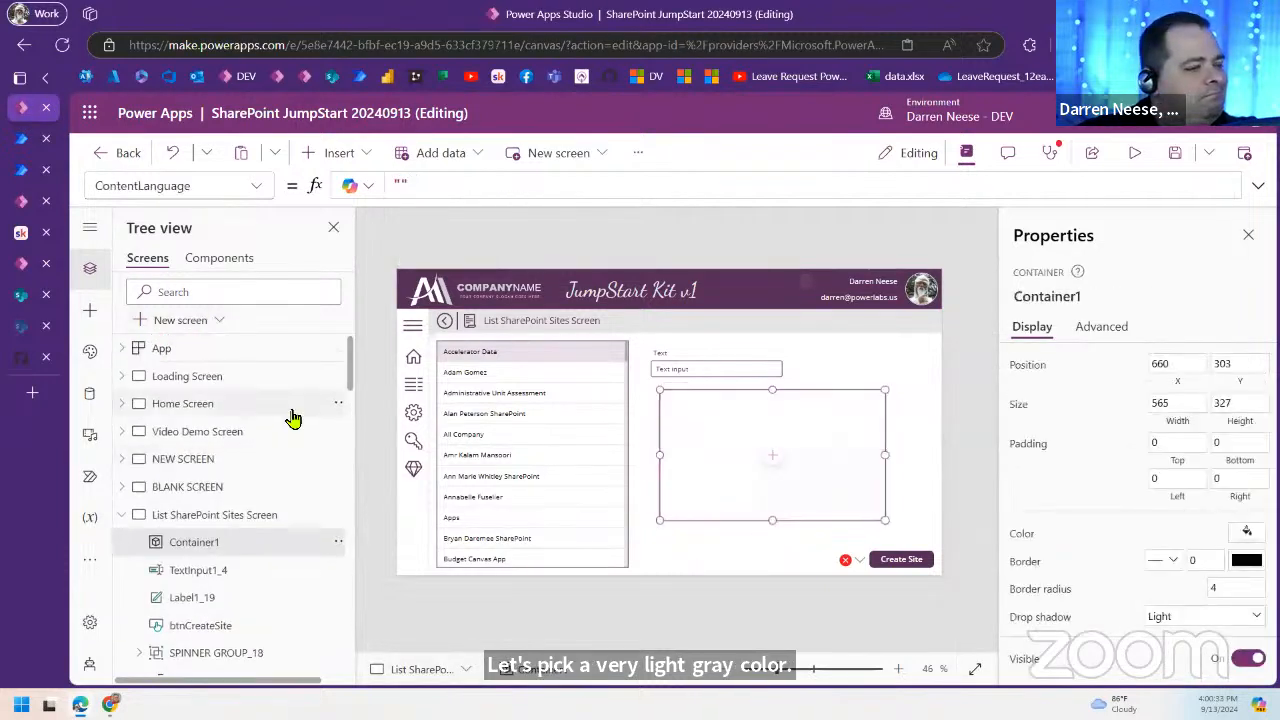
click(219, 352)
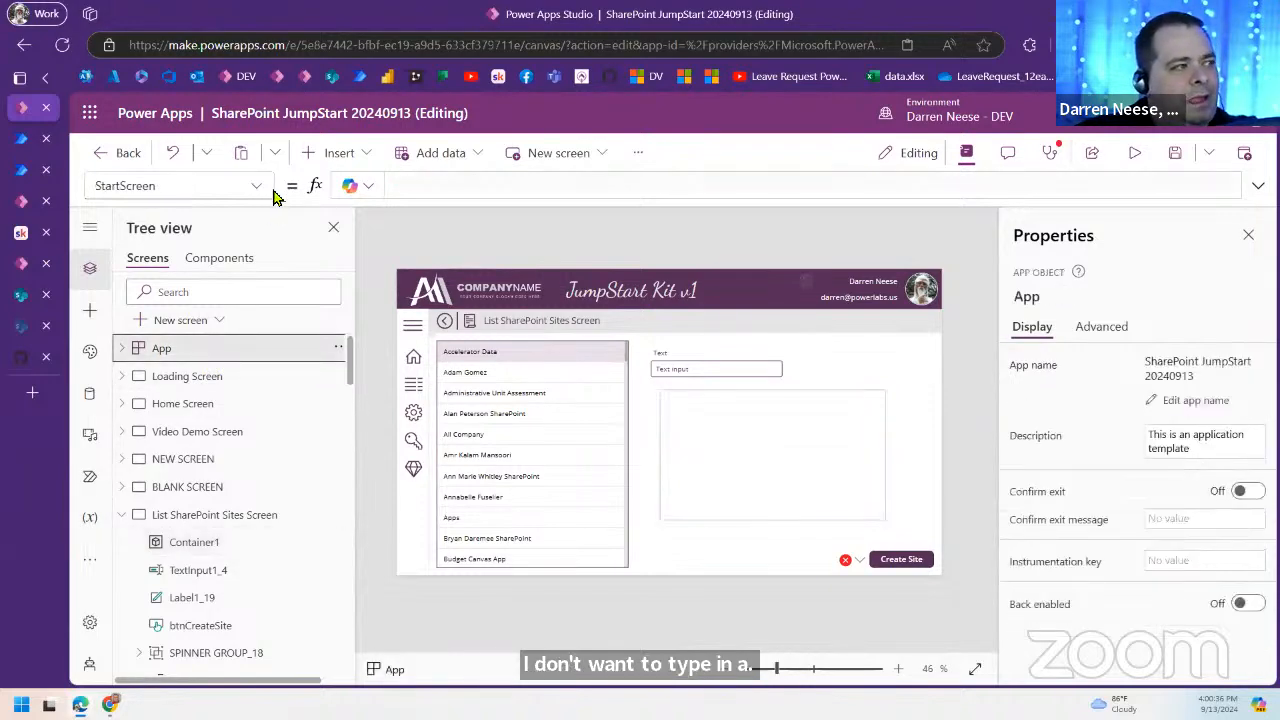
click(258, 186)
click(138, 307)
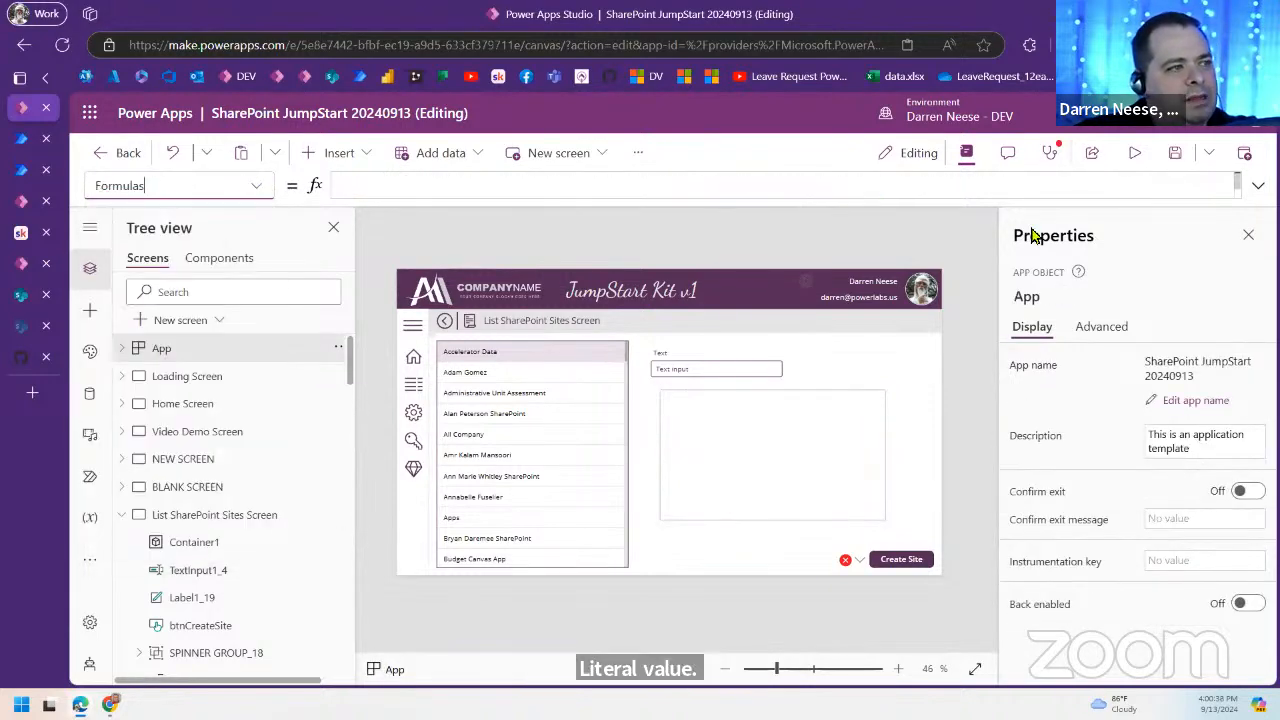
click(1256, 190)
click(857, 369)
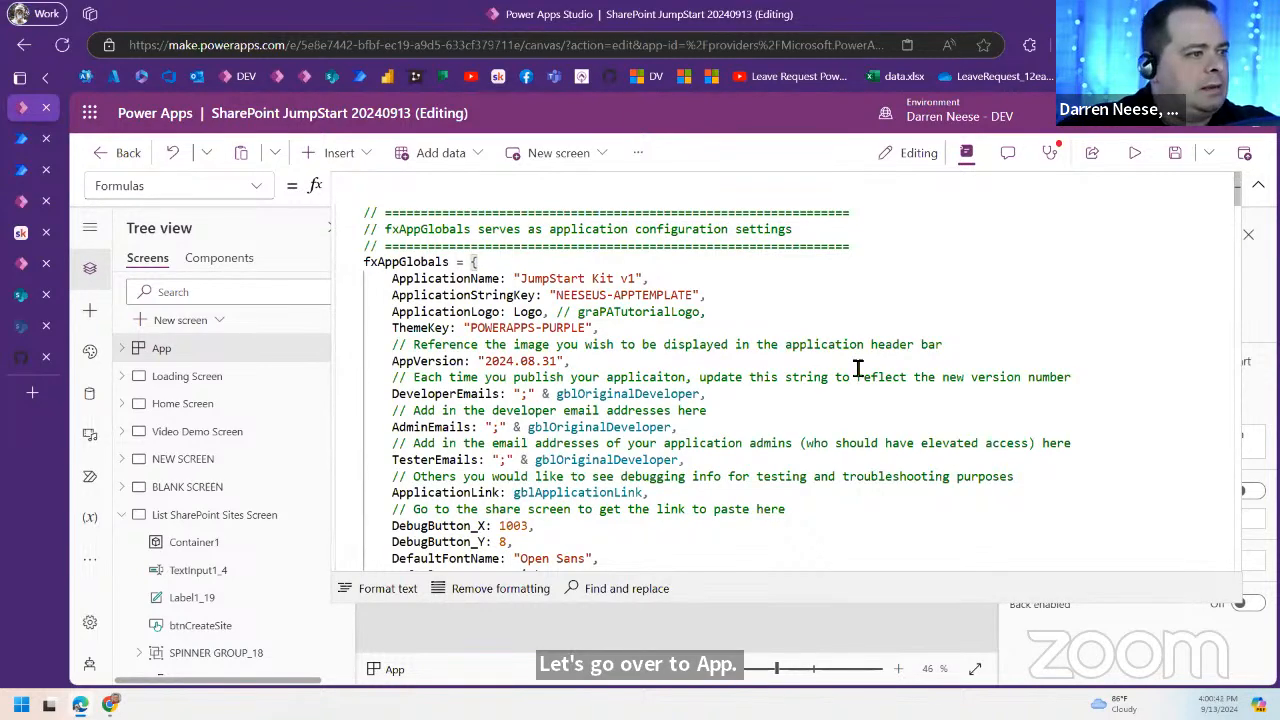
scroll(600, 405, down, 10)
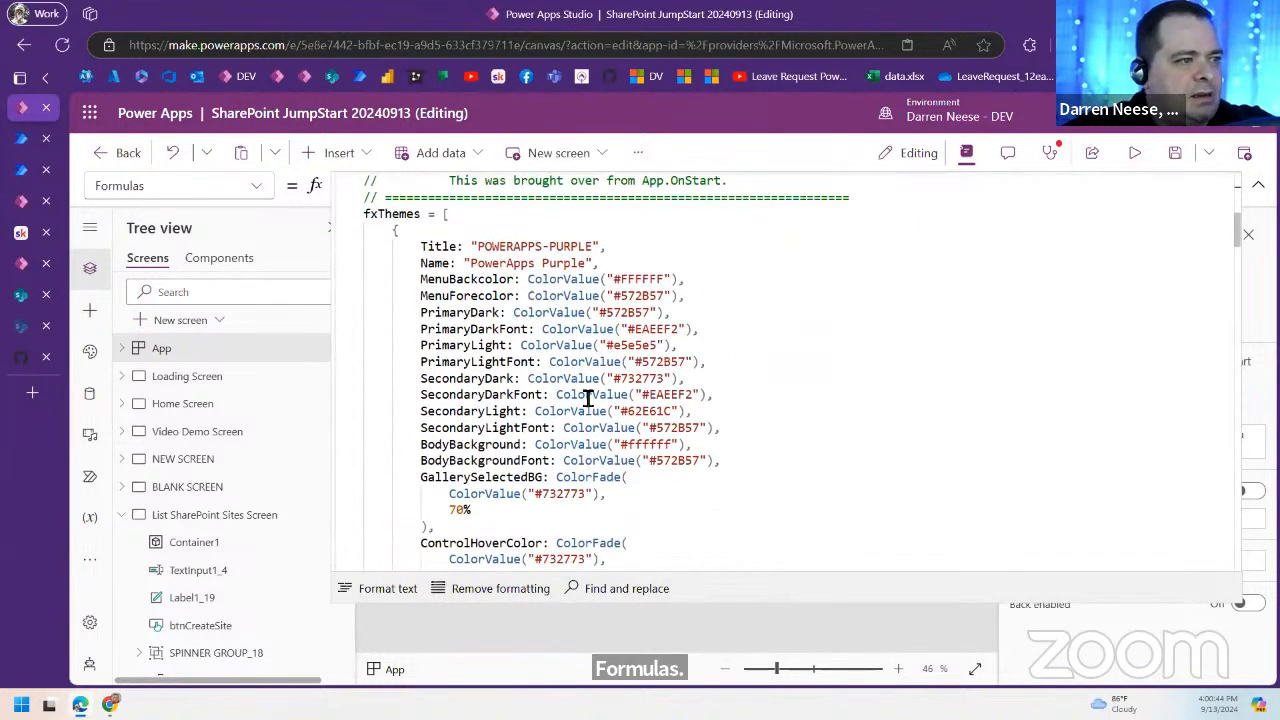
scroll(589, 396, down, 10)
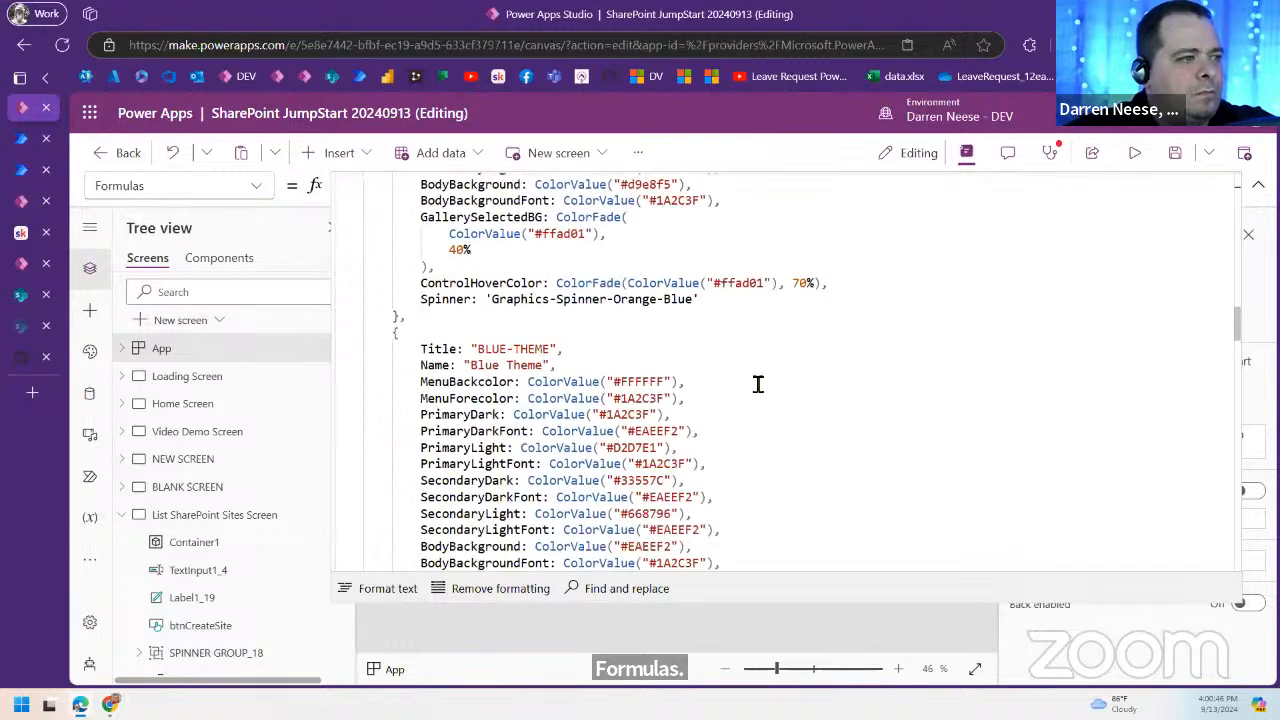
scroll(826, 350, up, 15)
drag(1240, 265, 1174, 146)
Step: Add the named formula fxLightGray = ColorValue("#f5f5f5"); above the fxAppGlobals block, copy its name and collapse the formula editor
click(566, 181)
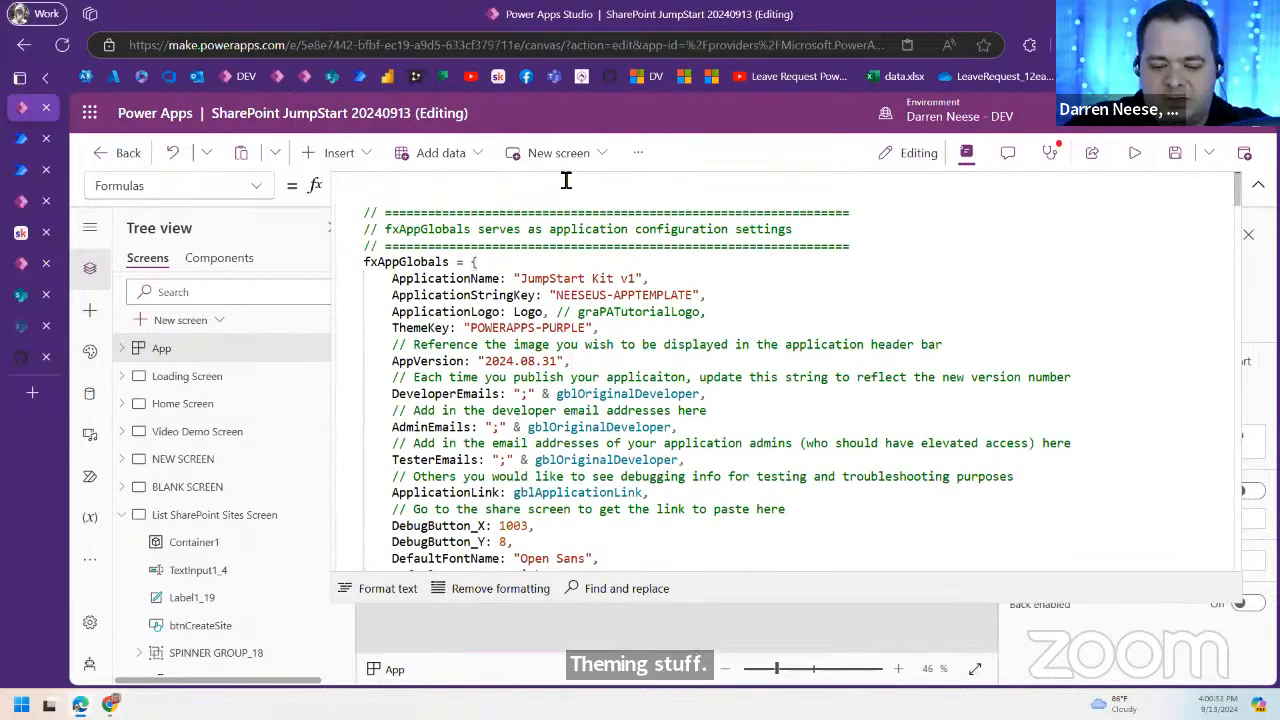
key(Return)
text(fxLightGray = C)
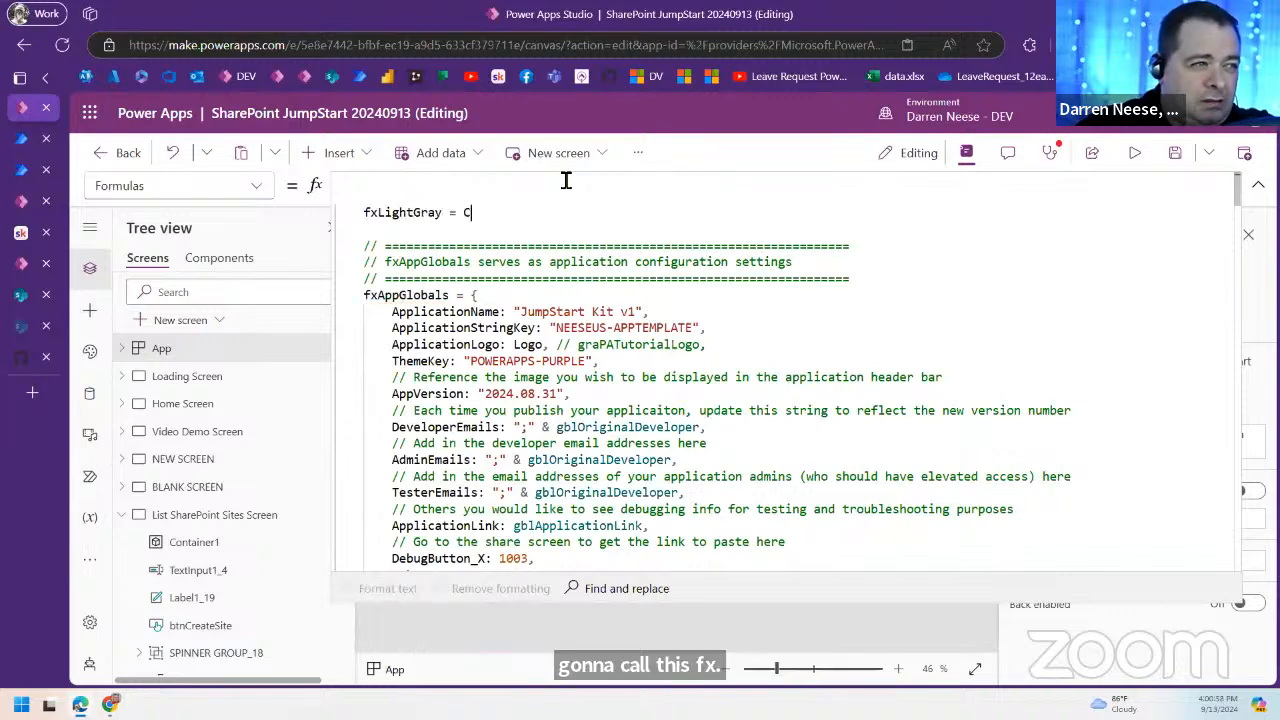
text(olorValue();)
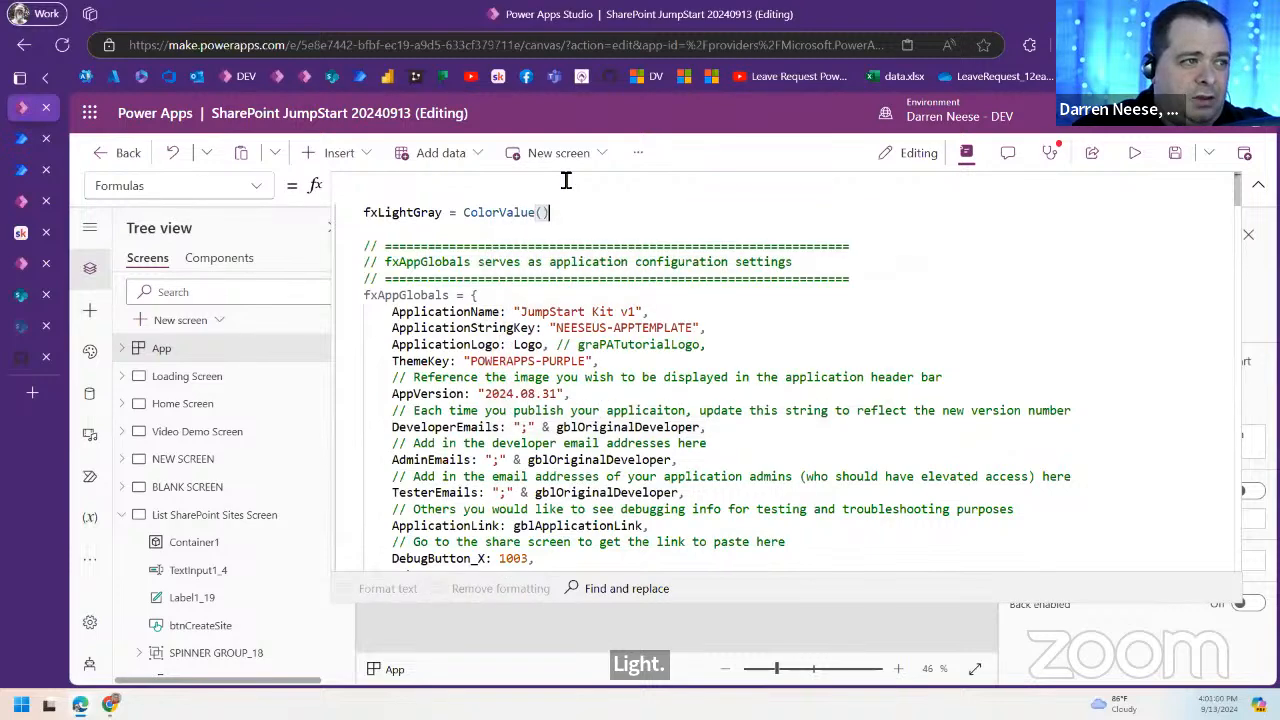
key(Left)
key(Left)
text(")
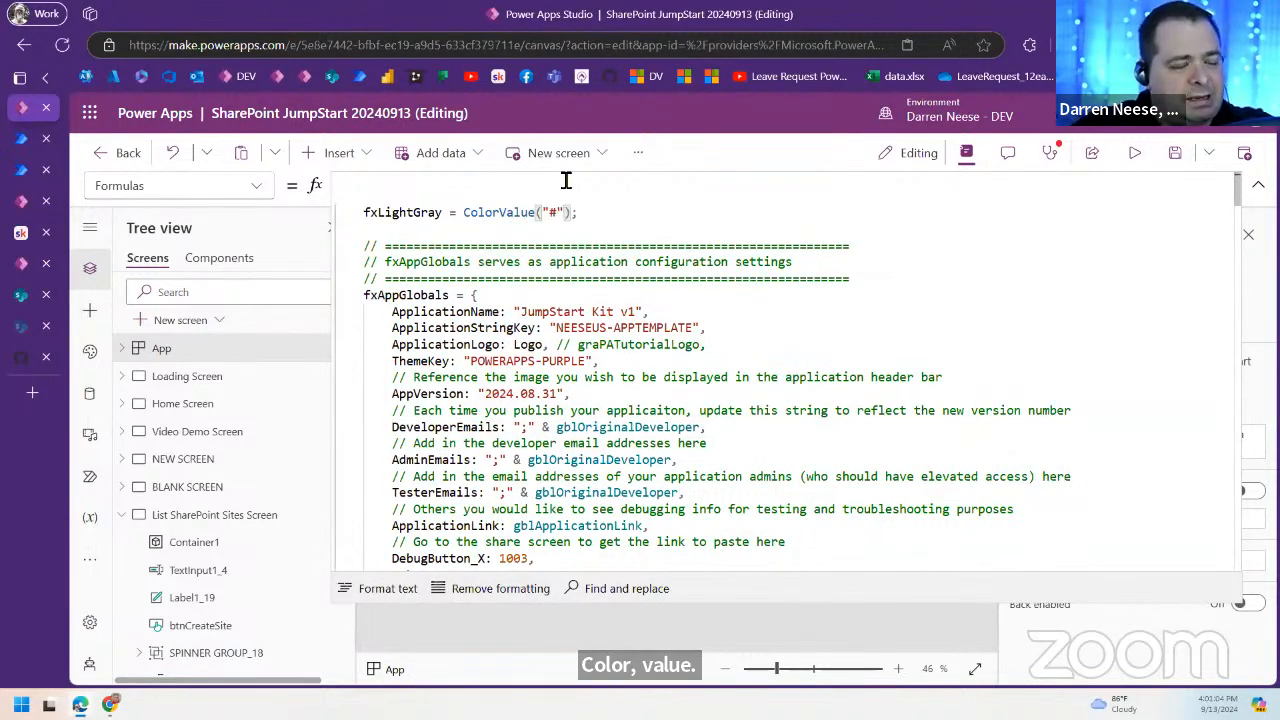
text(#f5f5f5)
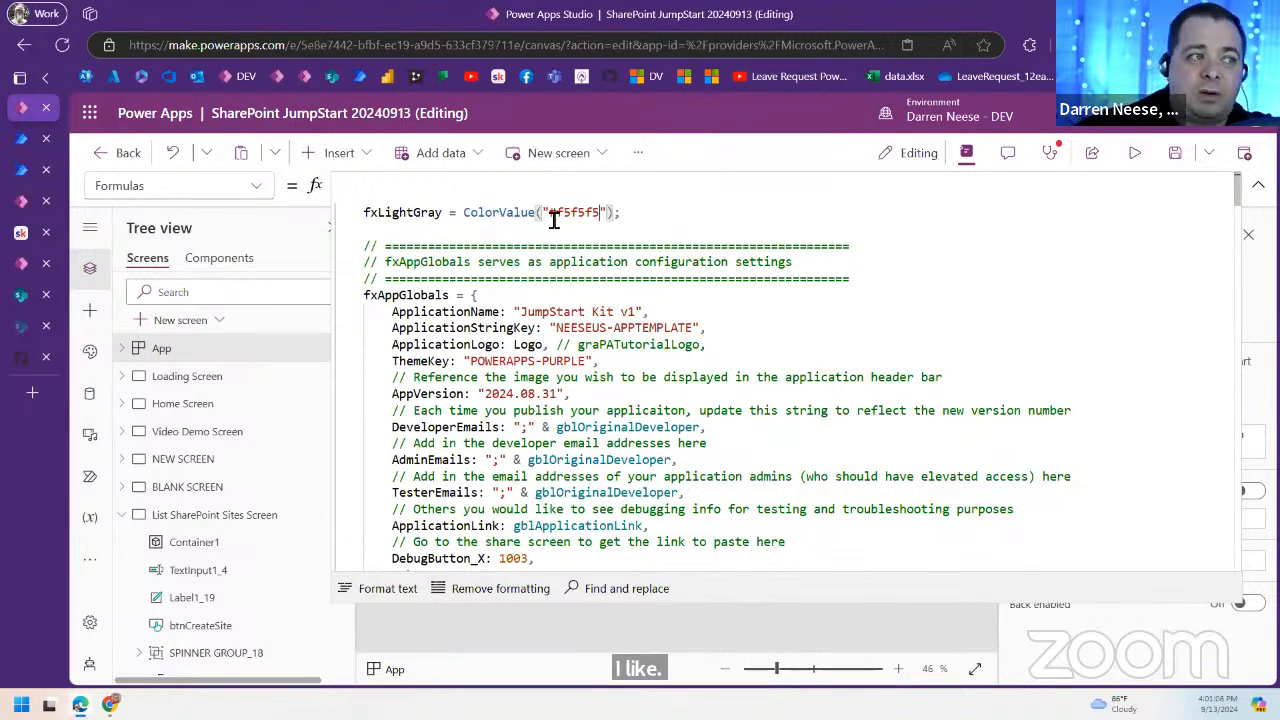
drag(559, 218, 686, 229)
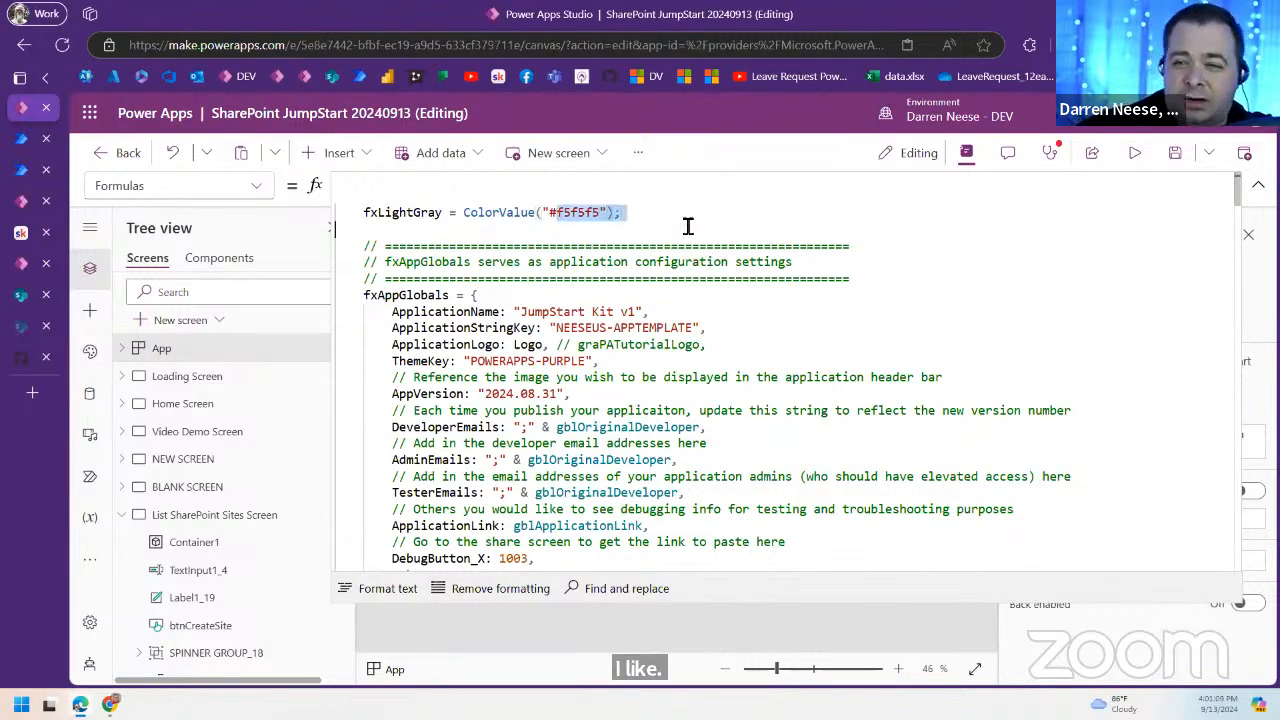
double_click(420, 216)
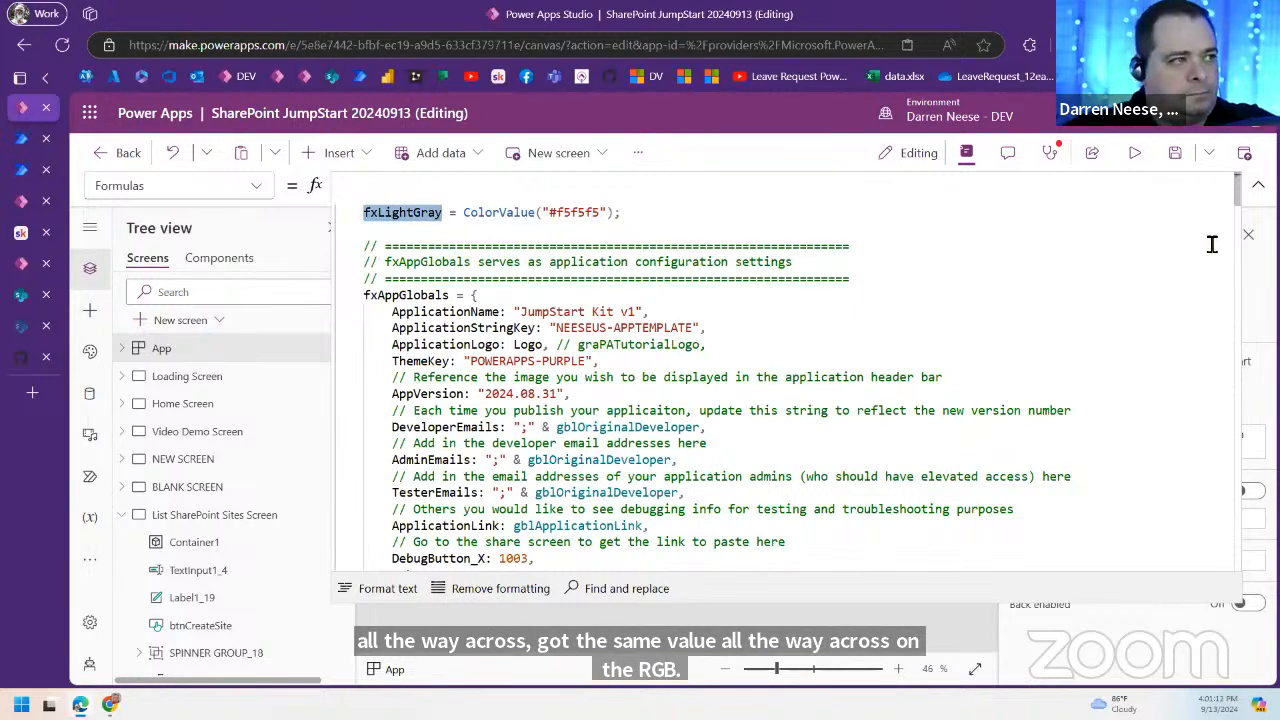
click(1258, 185)
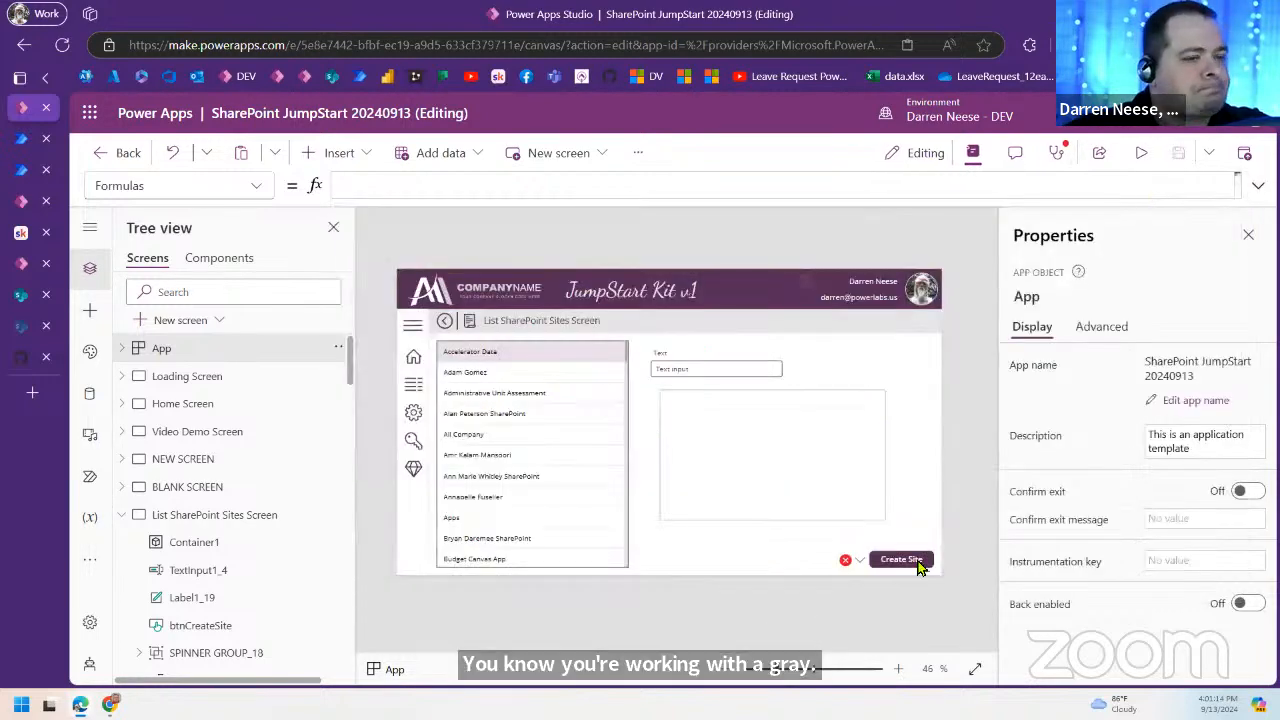
Step: Set the Fill of the new container on the List SharePoint Sites Screen to fxLightGray
click(773, 454)
click(711, 489)
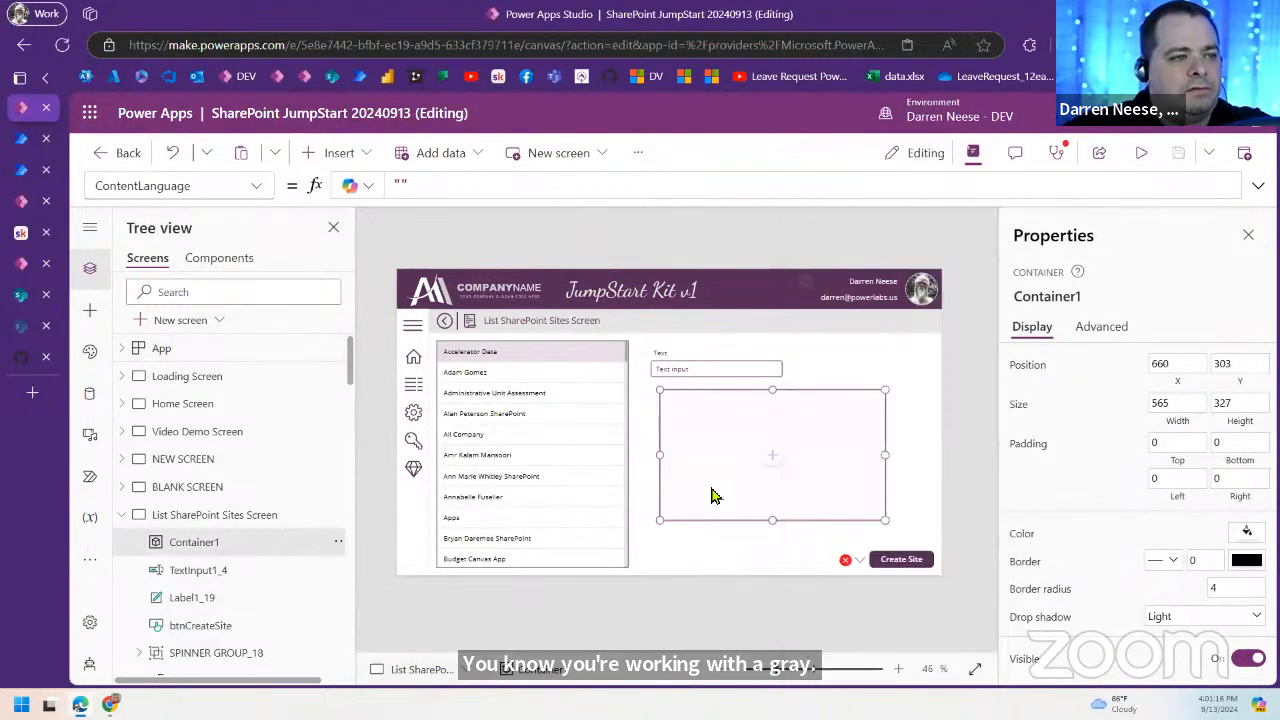
click(1026, 536)
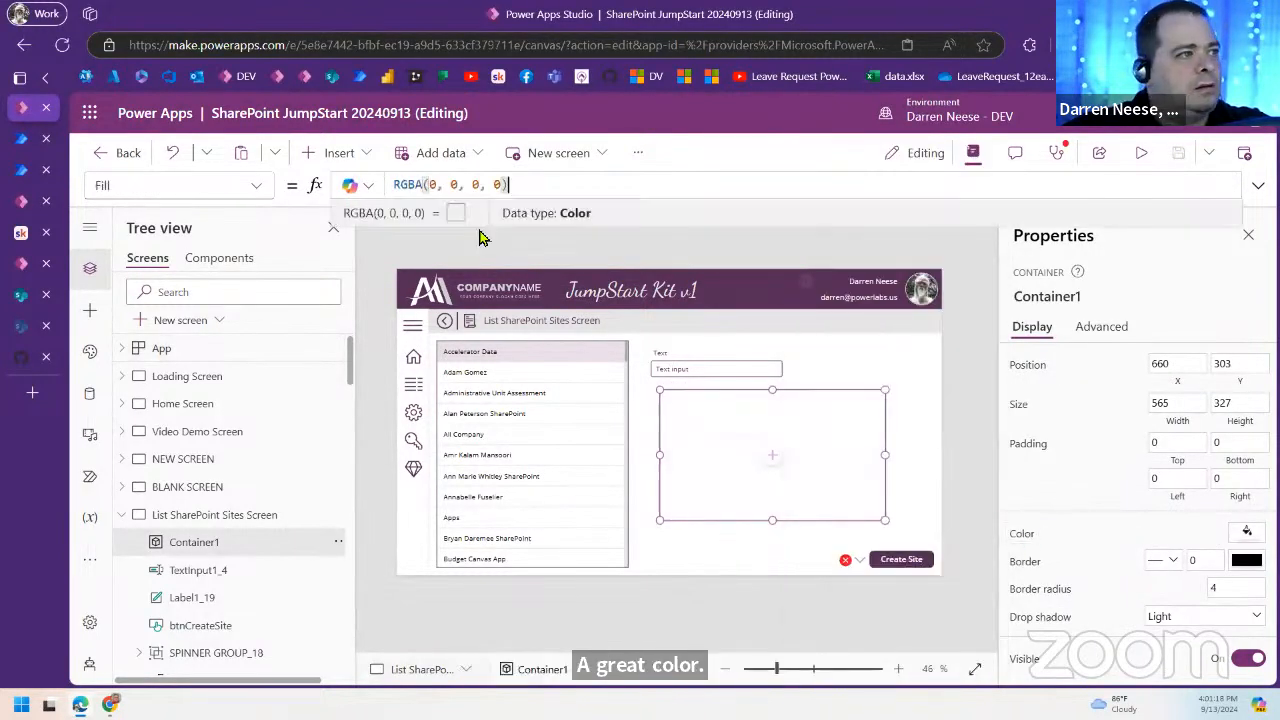
drag(552, 186, 363, 183)
text(fxLightGray)
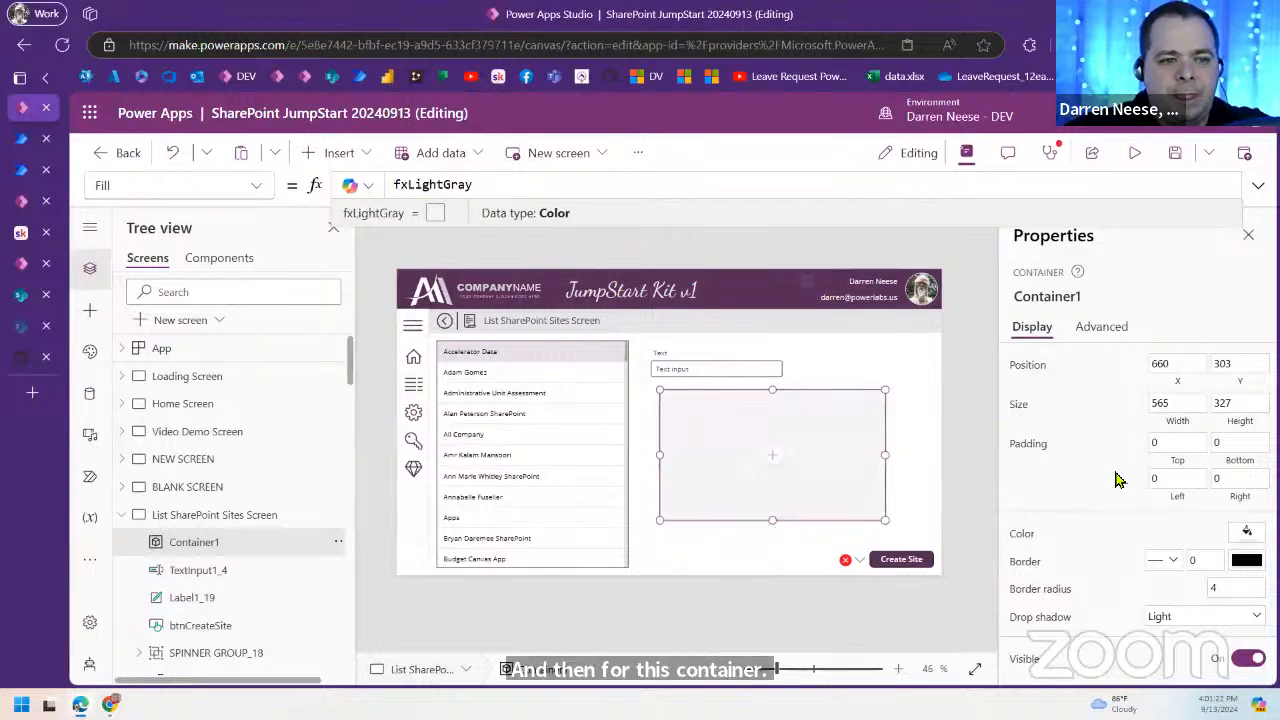
Step: Set the container's drop shadow to Regular, check it deselected, and select the container again
click(1200, 617)
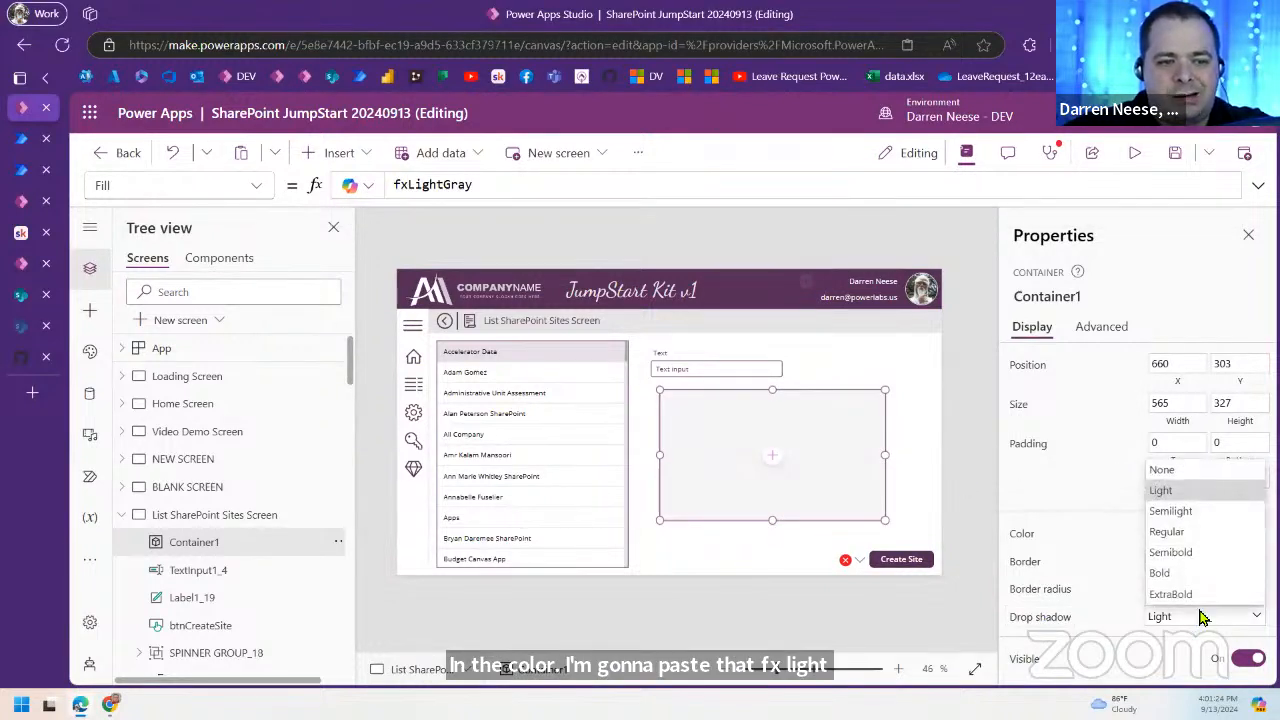
click(1199, 534)
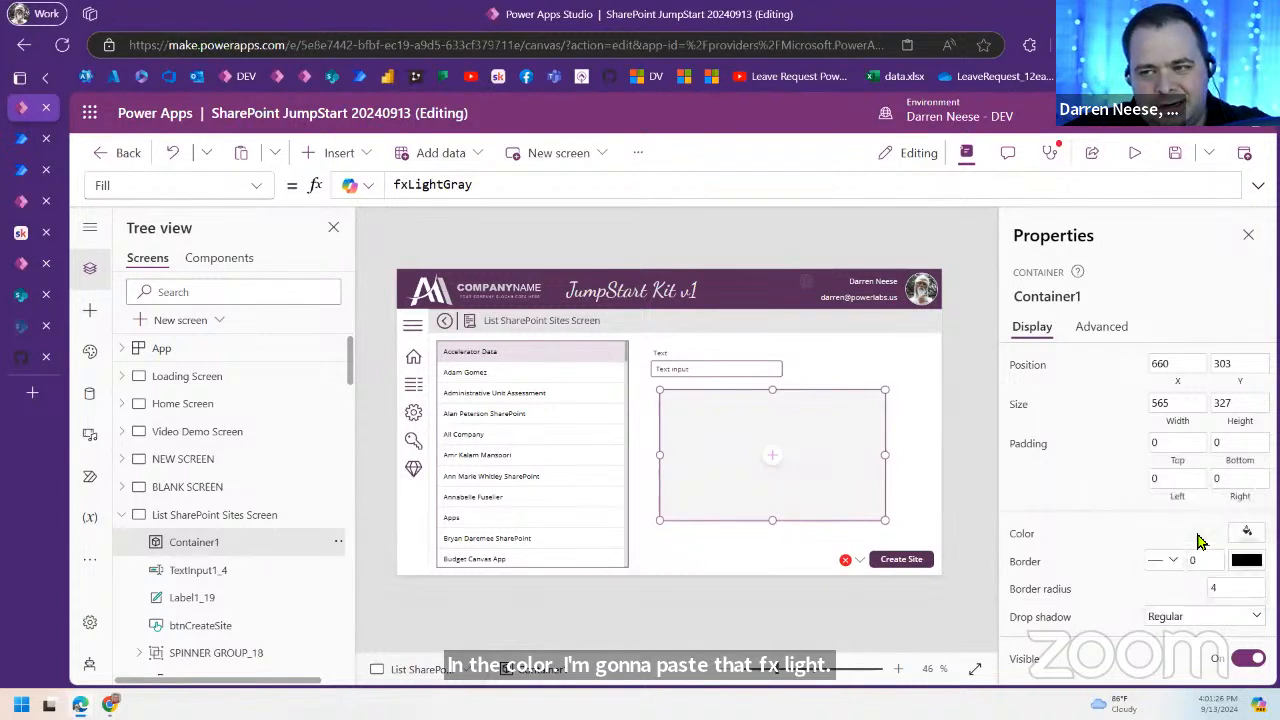
click(925, 465)
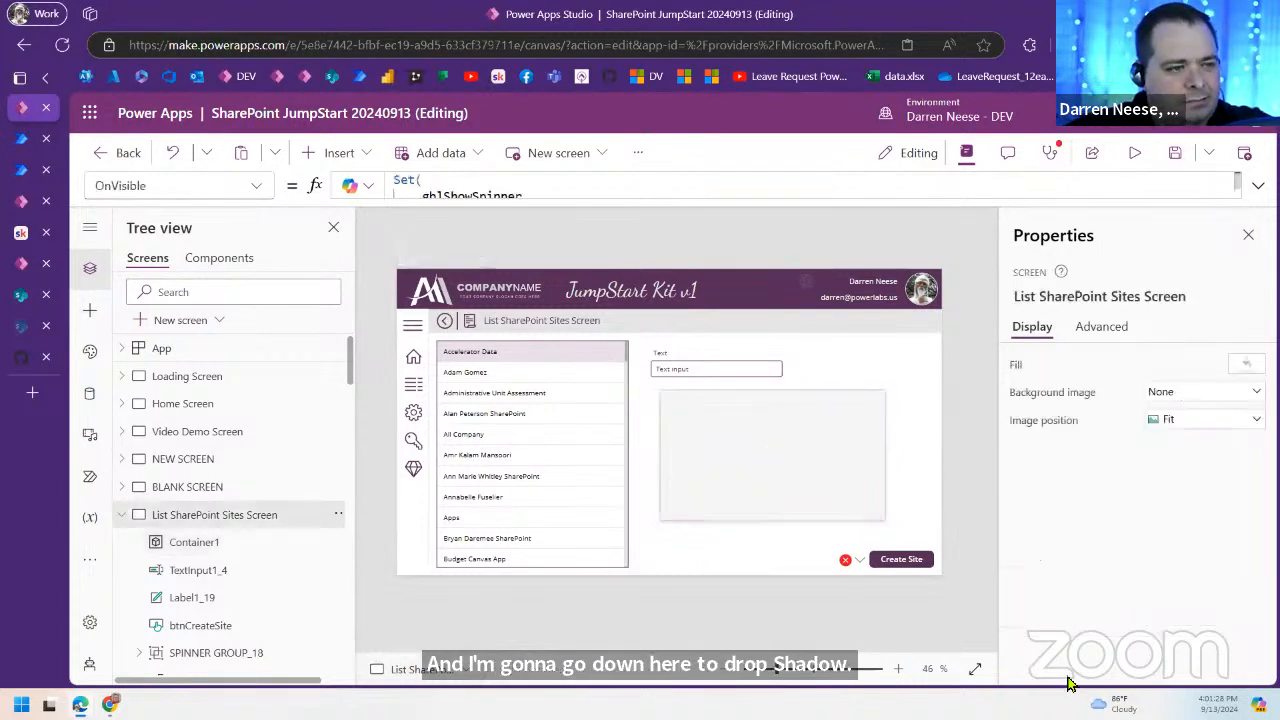
click(868, 495)
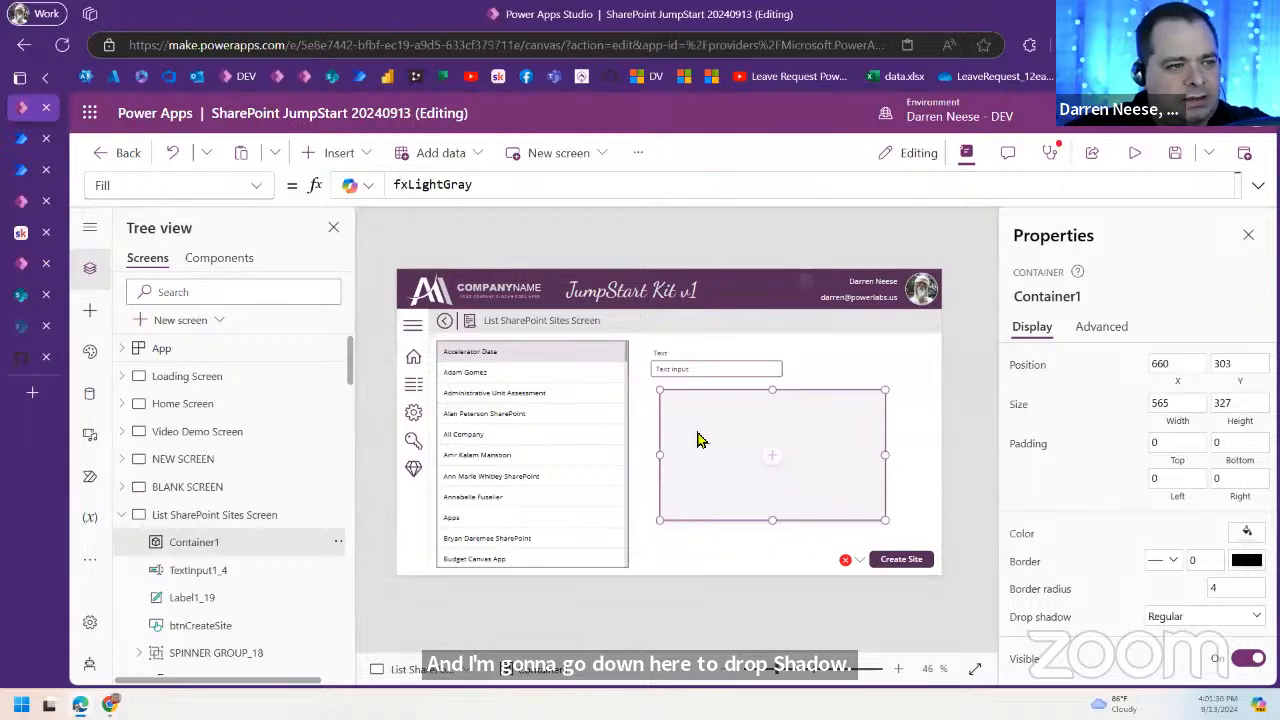
Step: Move the Text label and the text input above the container into Container1 by cutting and pasting them
click(698, 356)
ctrl+click(704, 370)
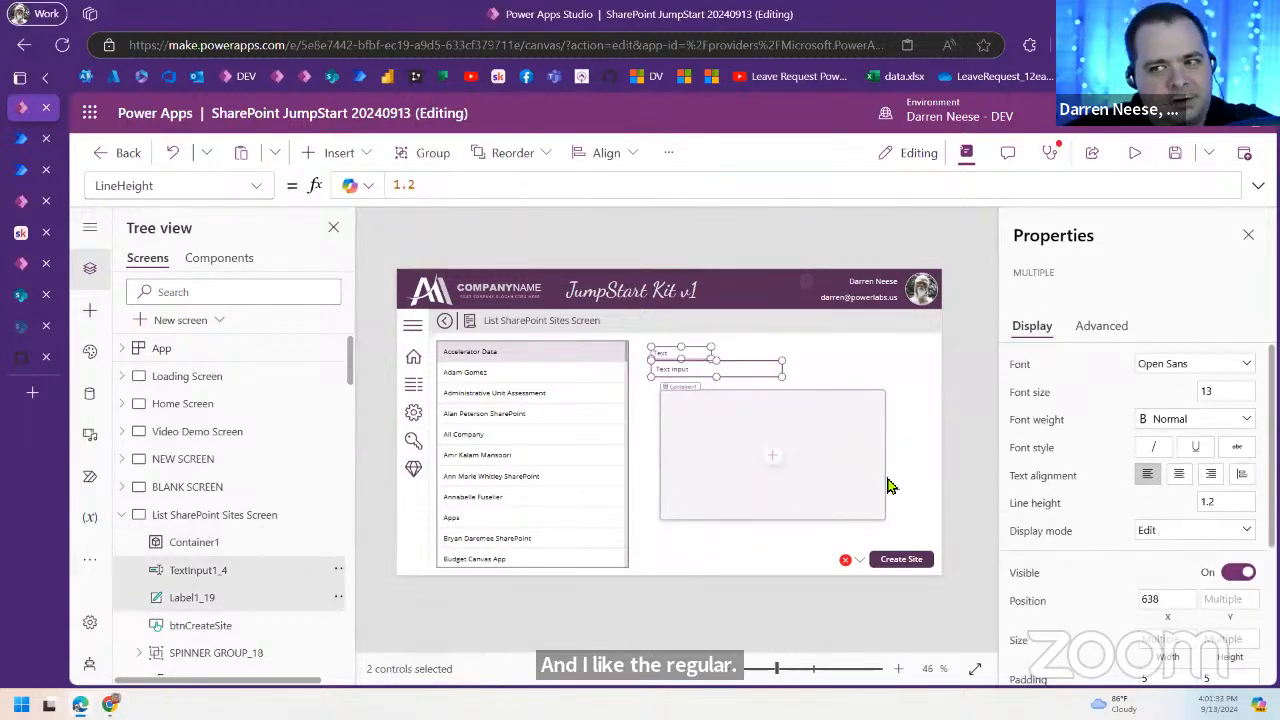
key(ctrl+x)
click(749, 489)
key(ctrl+v)
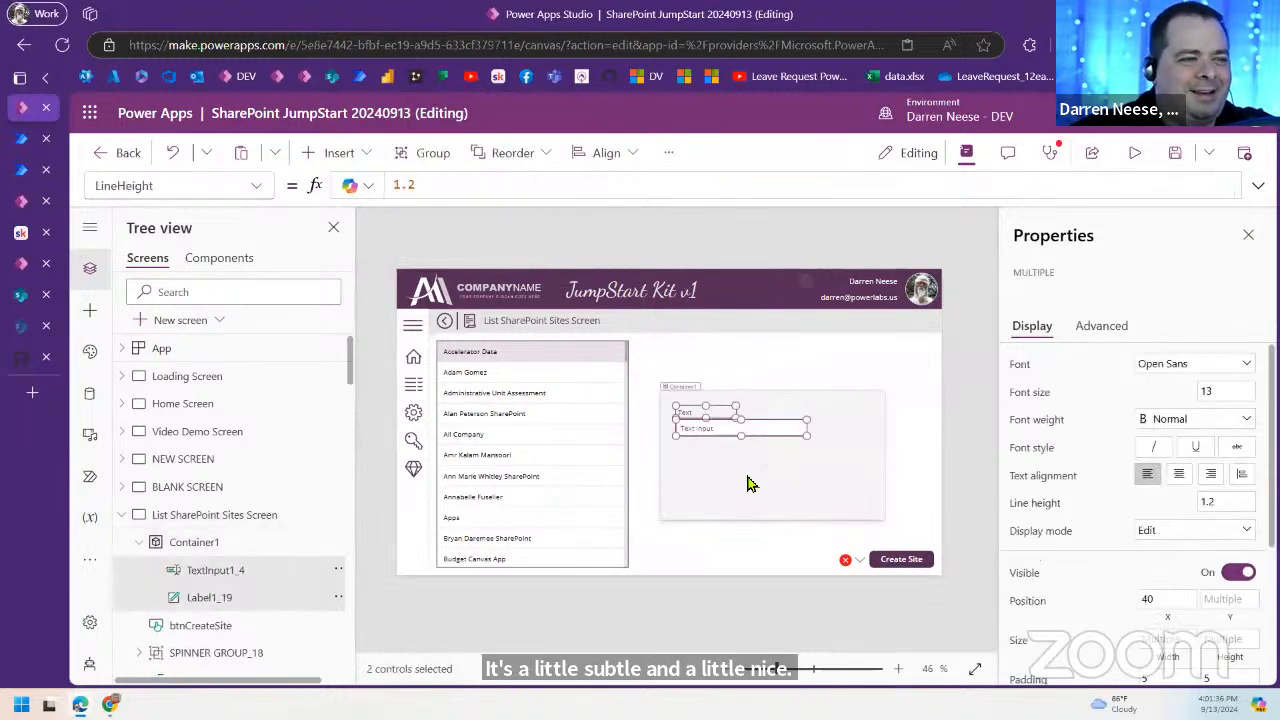
Step: Enlarge Container1 to about 743 × 502 at about X 603, Y 180, filling the area beside the site list, and check it deselected
click(780, 398)
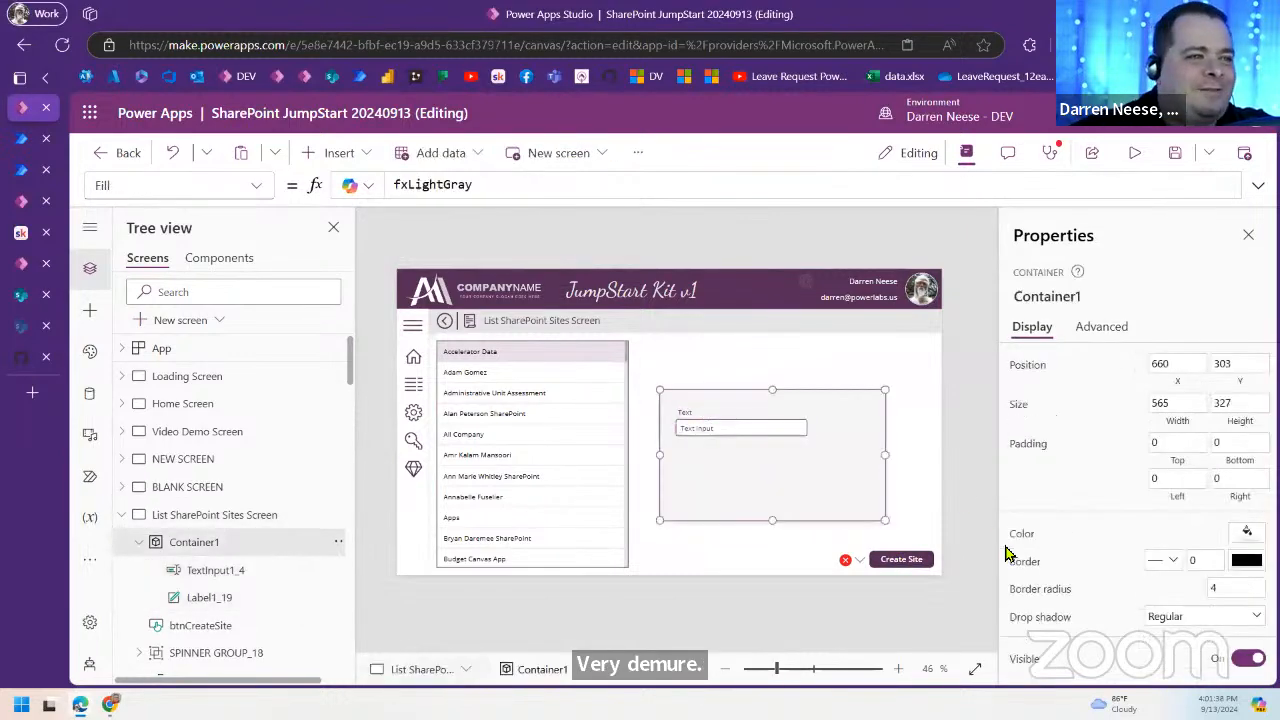
drag(659, 389, 637, 341)
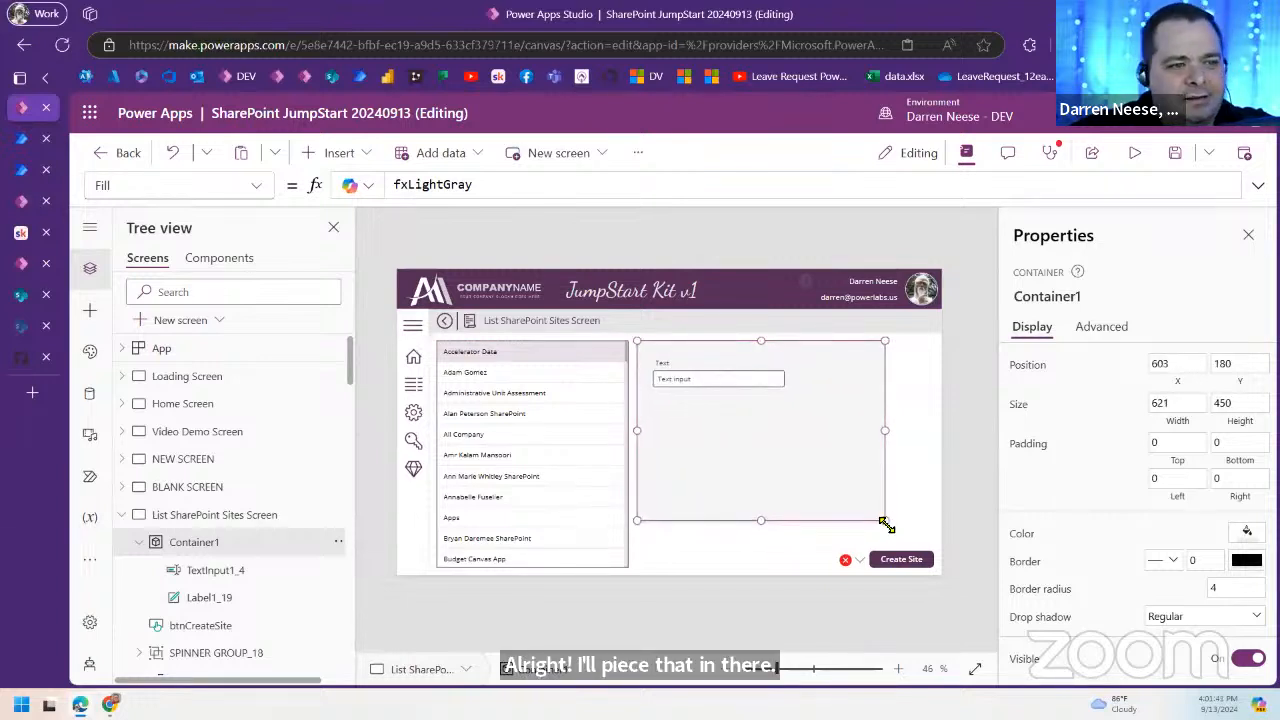
drag(885, 520, 930, 542)
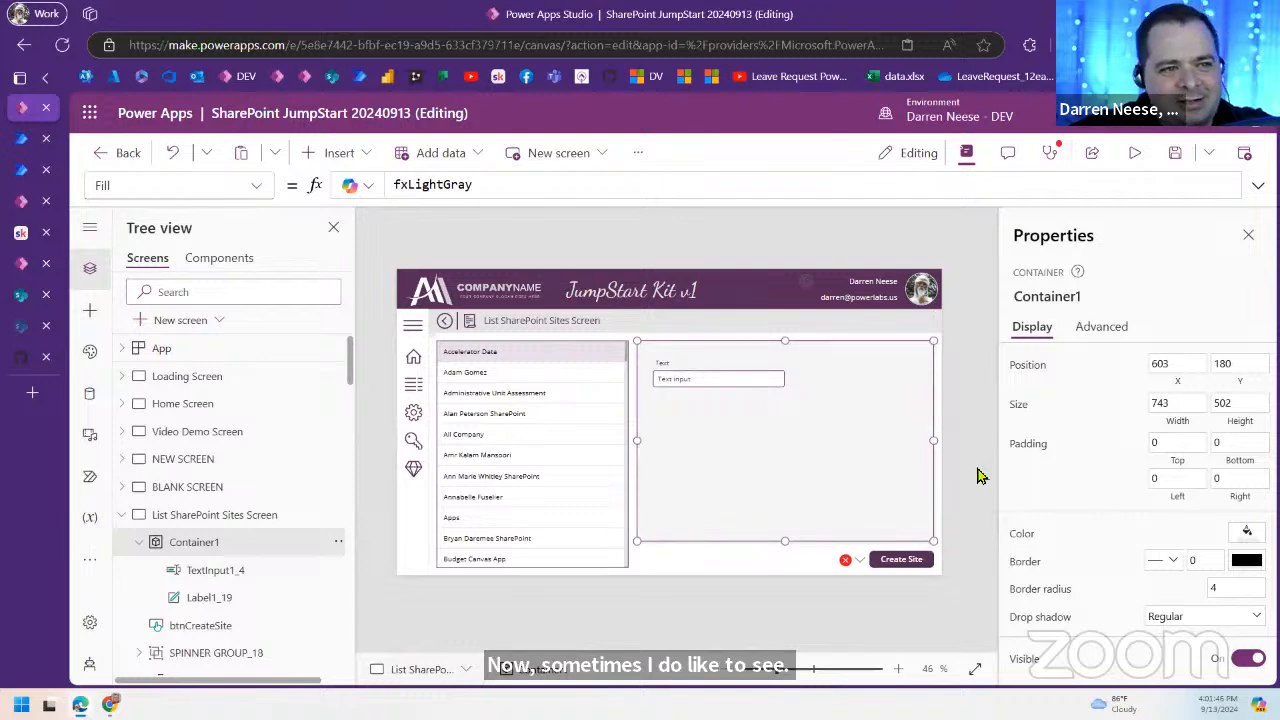
click(951, 414)
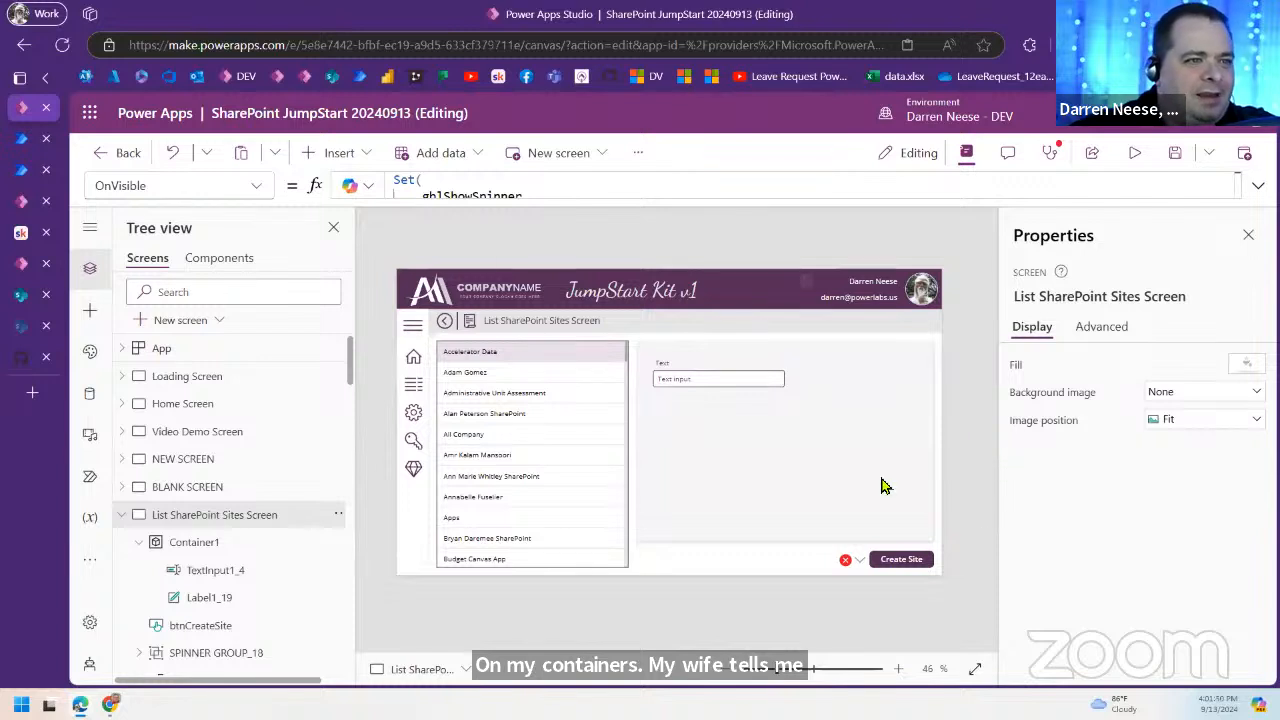
click(893, 454)
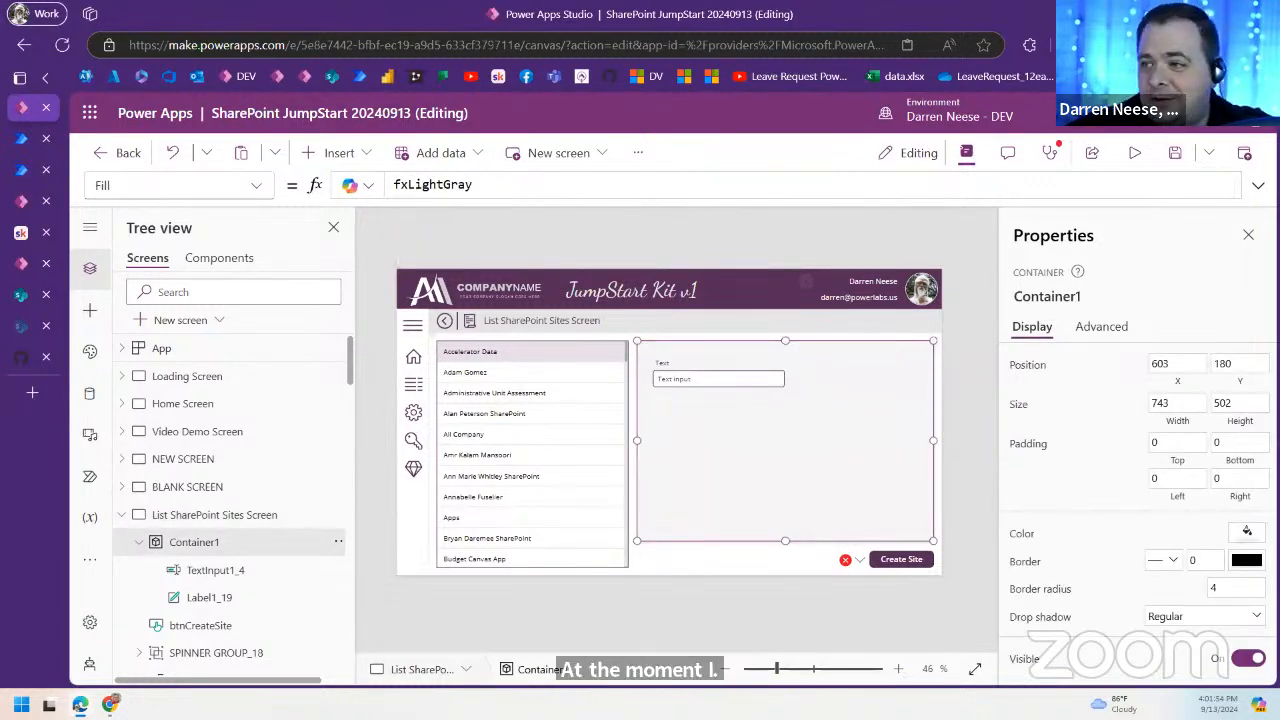
Step: Set the left padding of the label inside Container1 to 0
click(664, 366)
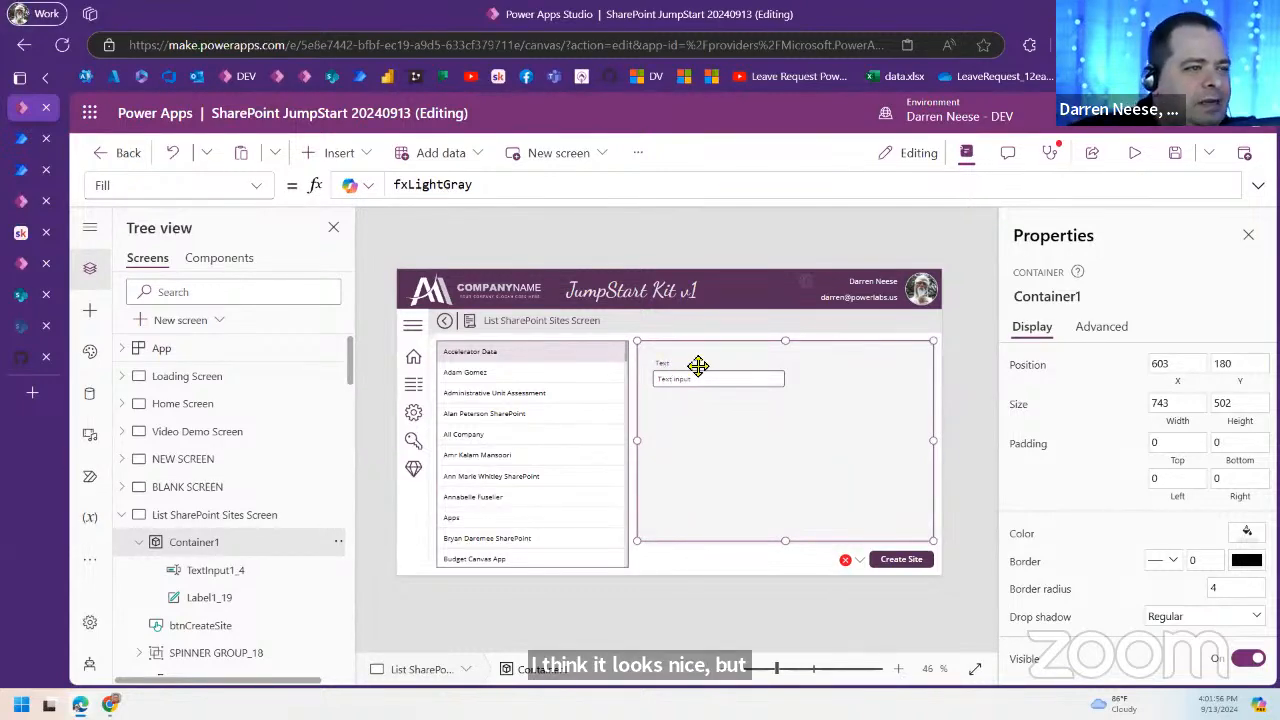
scroll(1200, 549, down, 3)
click(1180, 548)
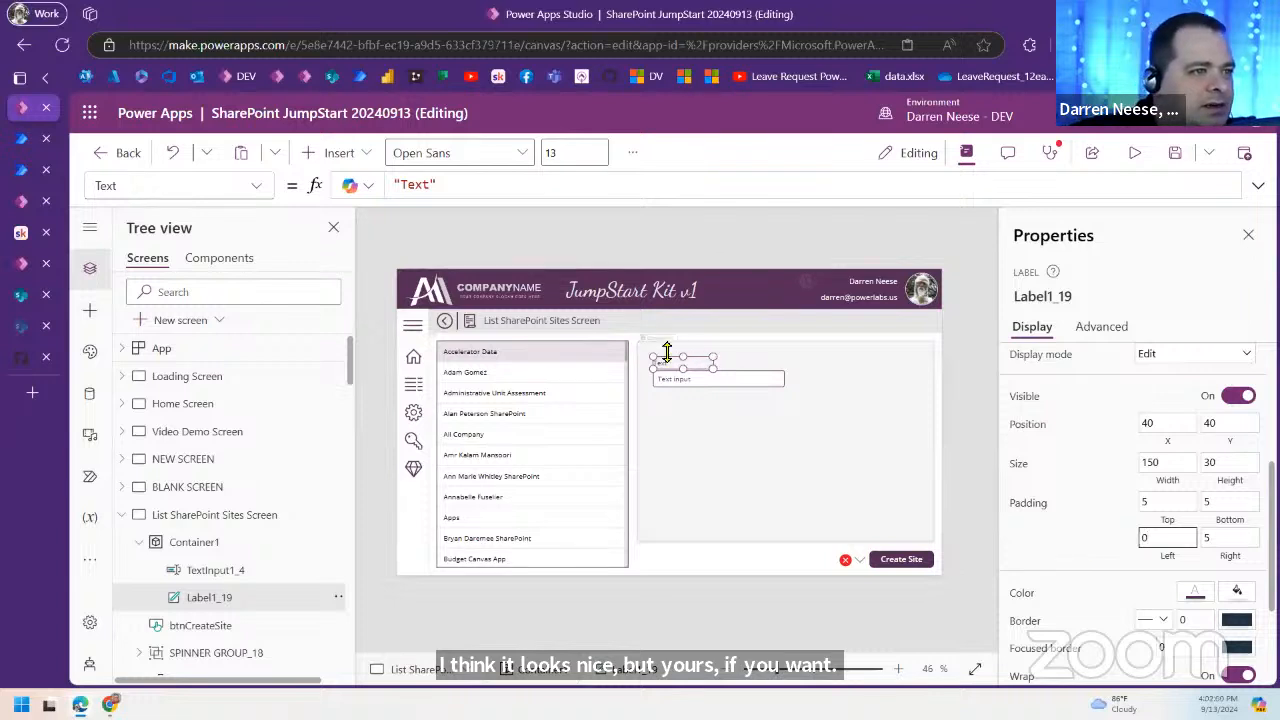
Step: Reveal the hidden spacer guides, copy one spacer rectangle out of the spacer group and paste it into Container1
alt+click(809, 287)
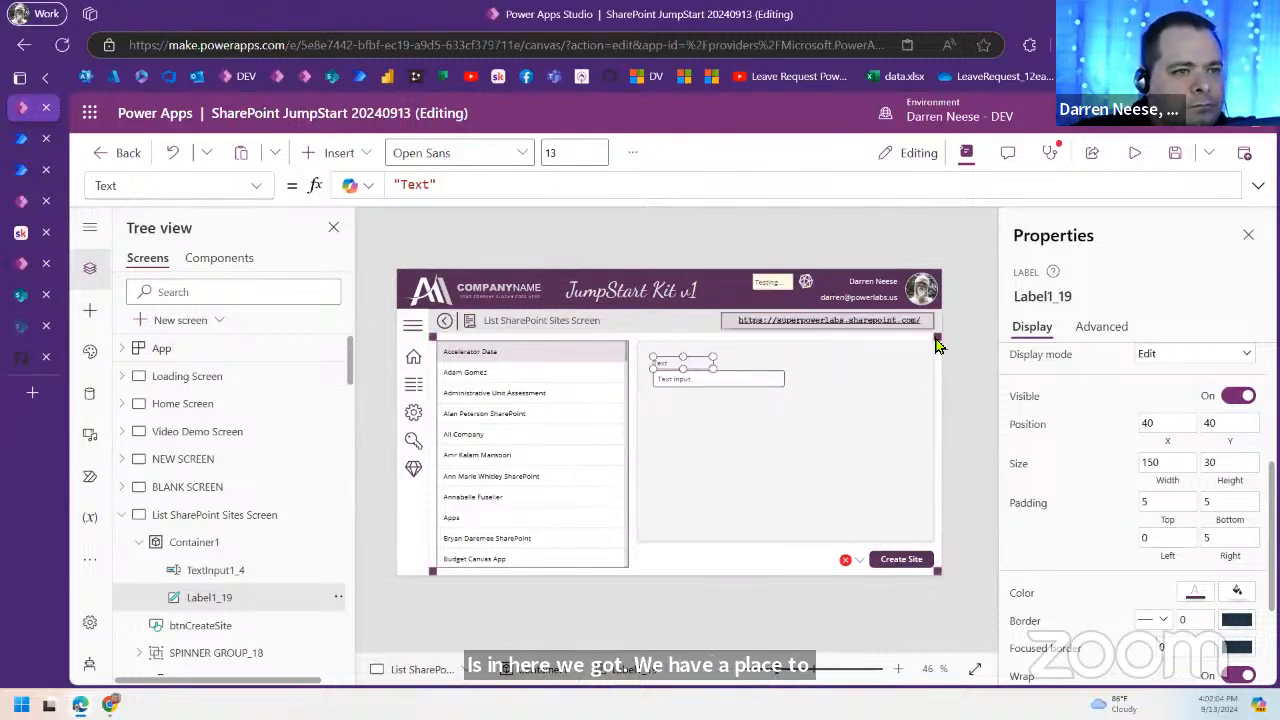
click(937, 345)
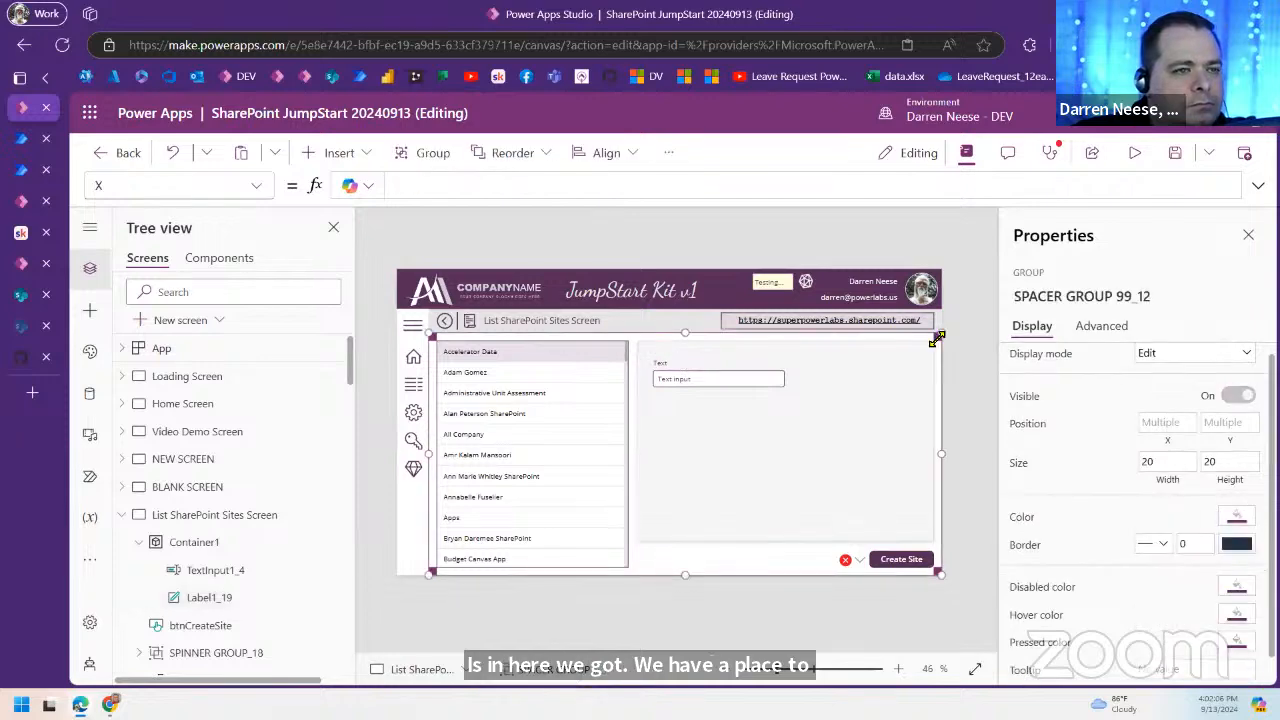
click(935, 340)
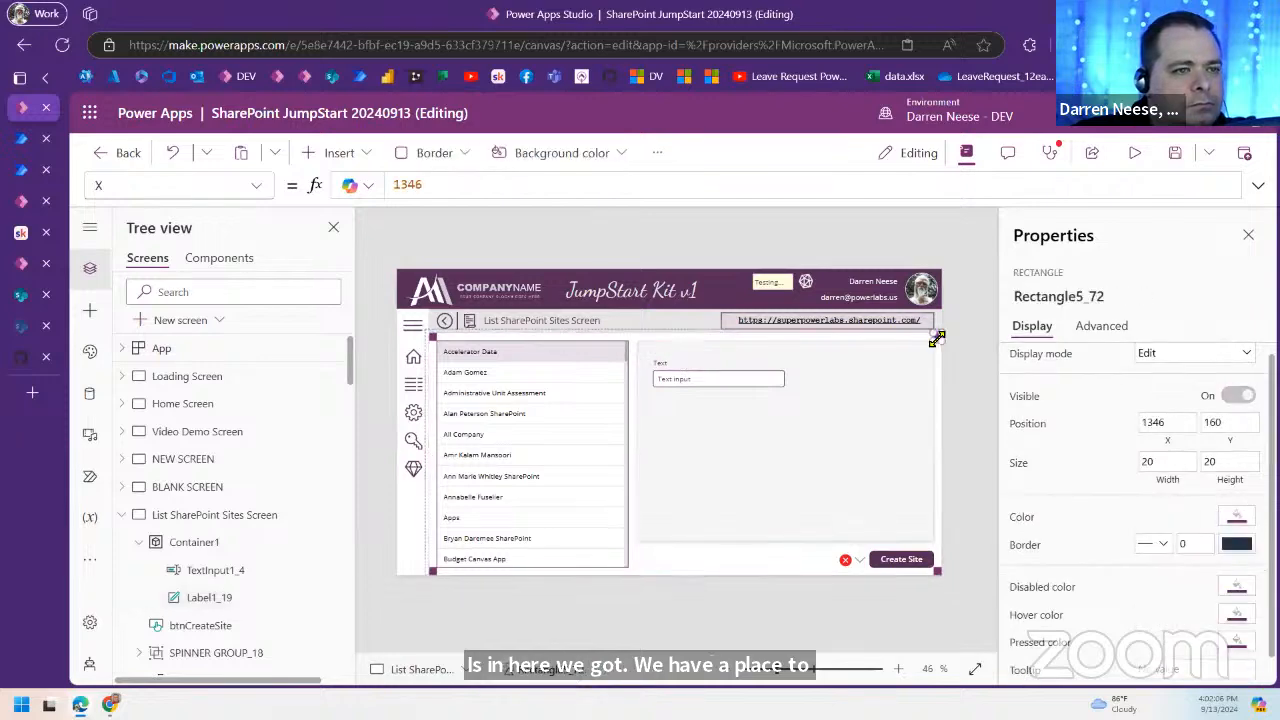
click(838, 392)
key(ctrl+v)
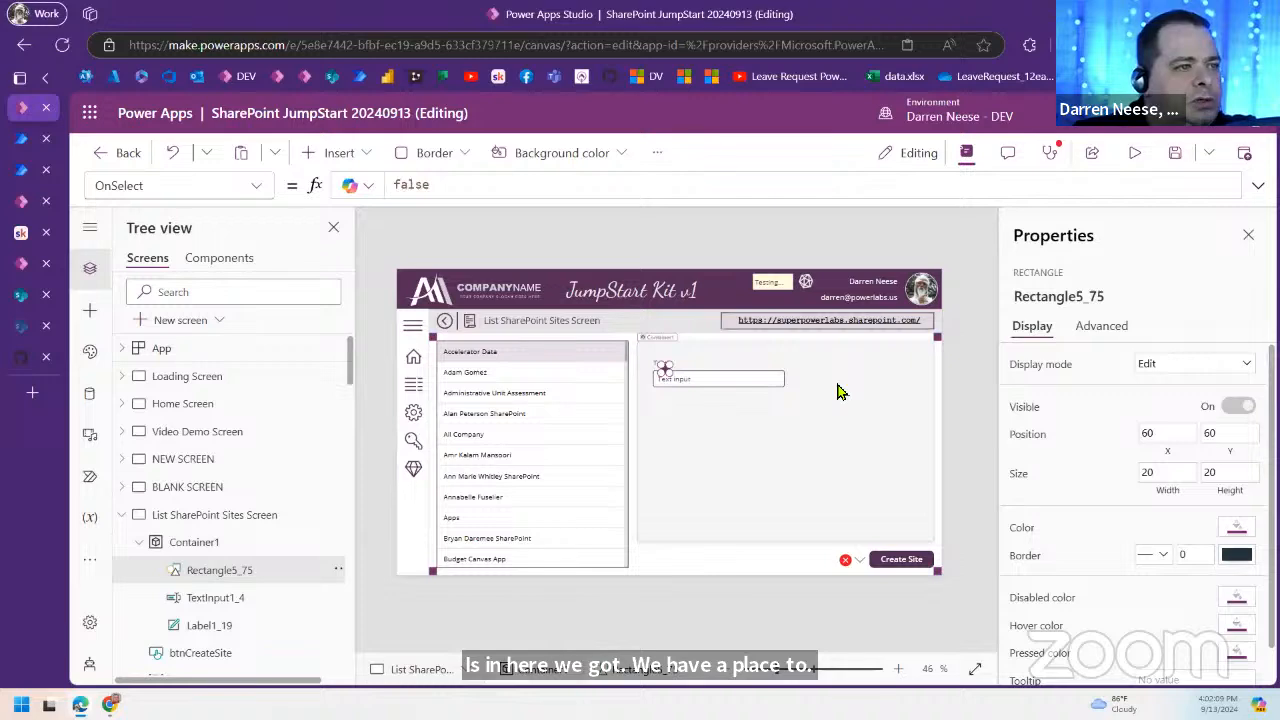
Step: Place the spacer in Container1's upper-left corner, the label at X 20, Y 20 against it, and the text input directly below the label
click(824, 670)
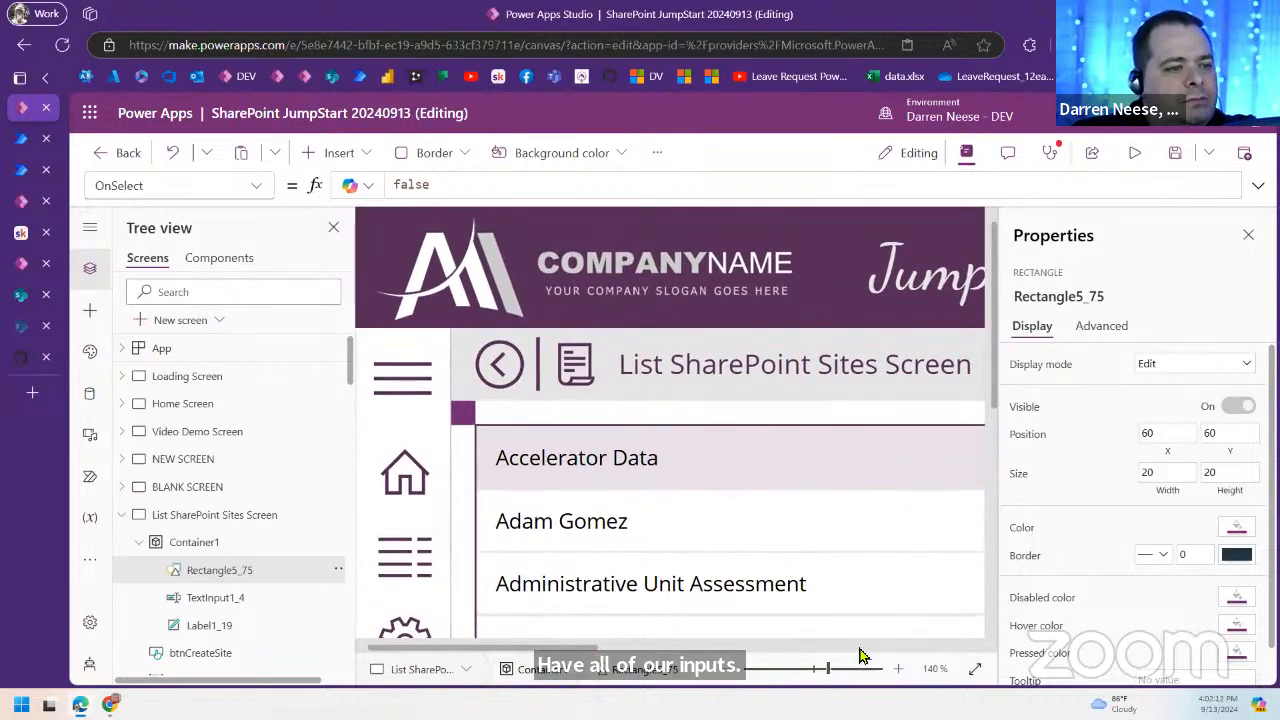
drag(614, 508, 518, 414)
click(649, 500)
drag(649, 500, 624, 480)
drag(836, 540, 810, 510)
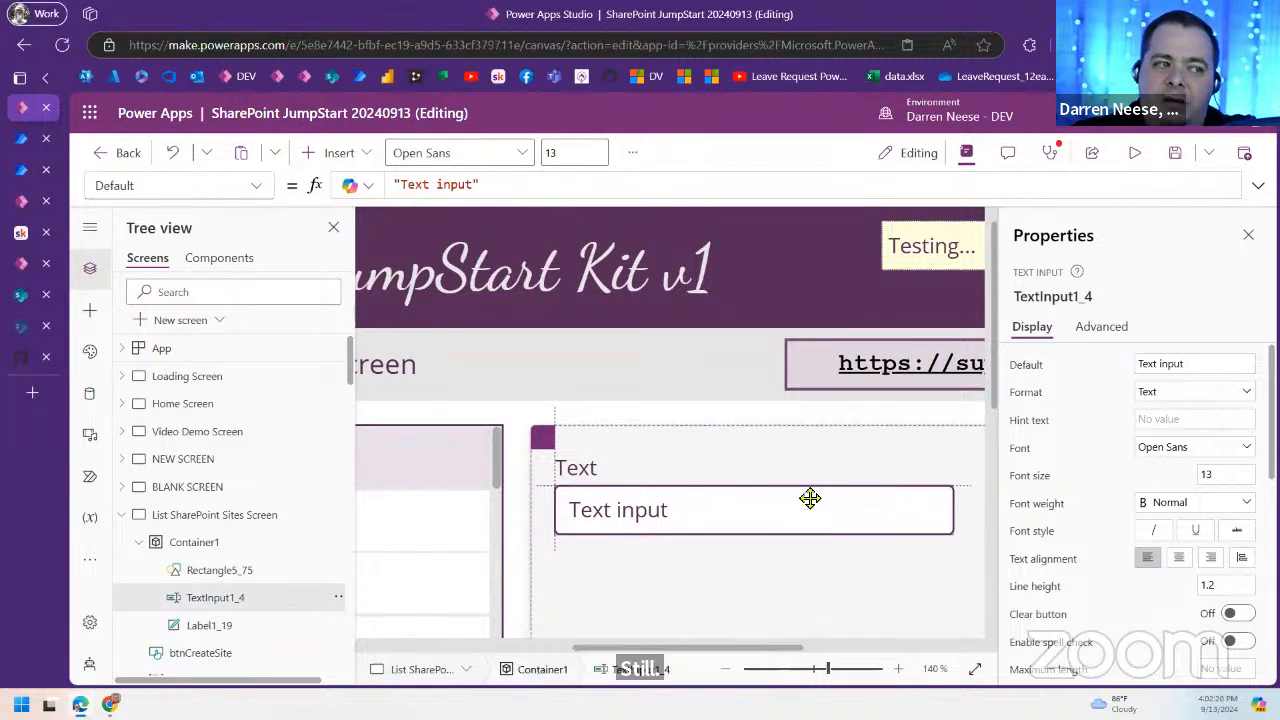
Step: Set the label's text to "New SharePoint Site Name" and widen the label to match the text input
click(627, 472)
drag(1151, 363, 1085, 360)
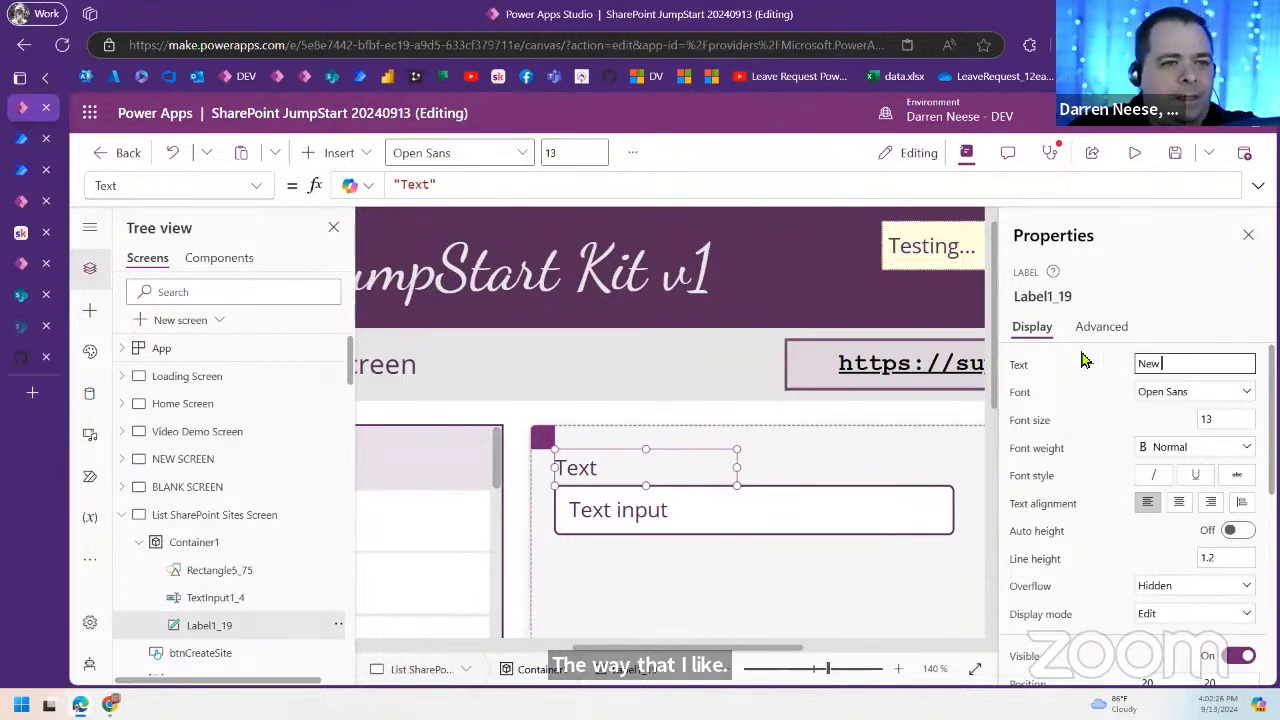
text(New SharePoint)
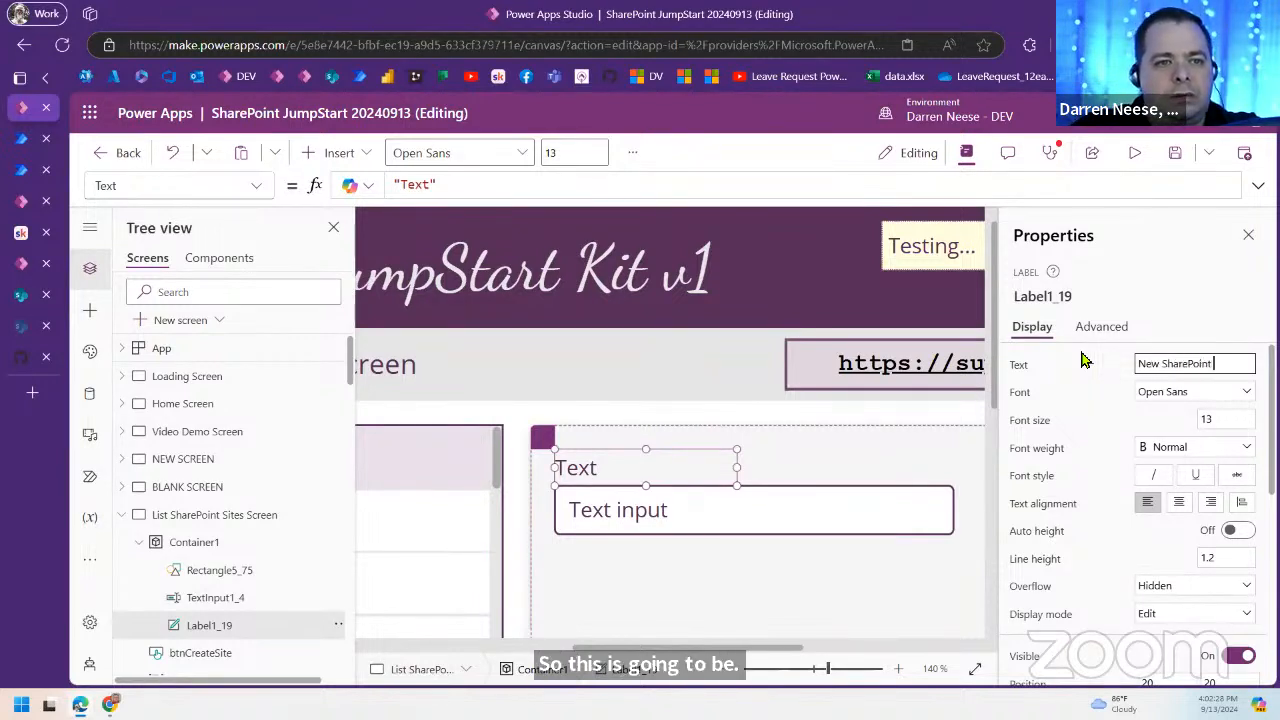
text( Site Name)
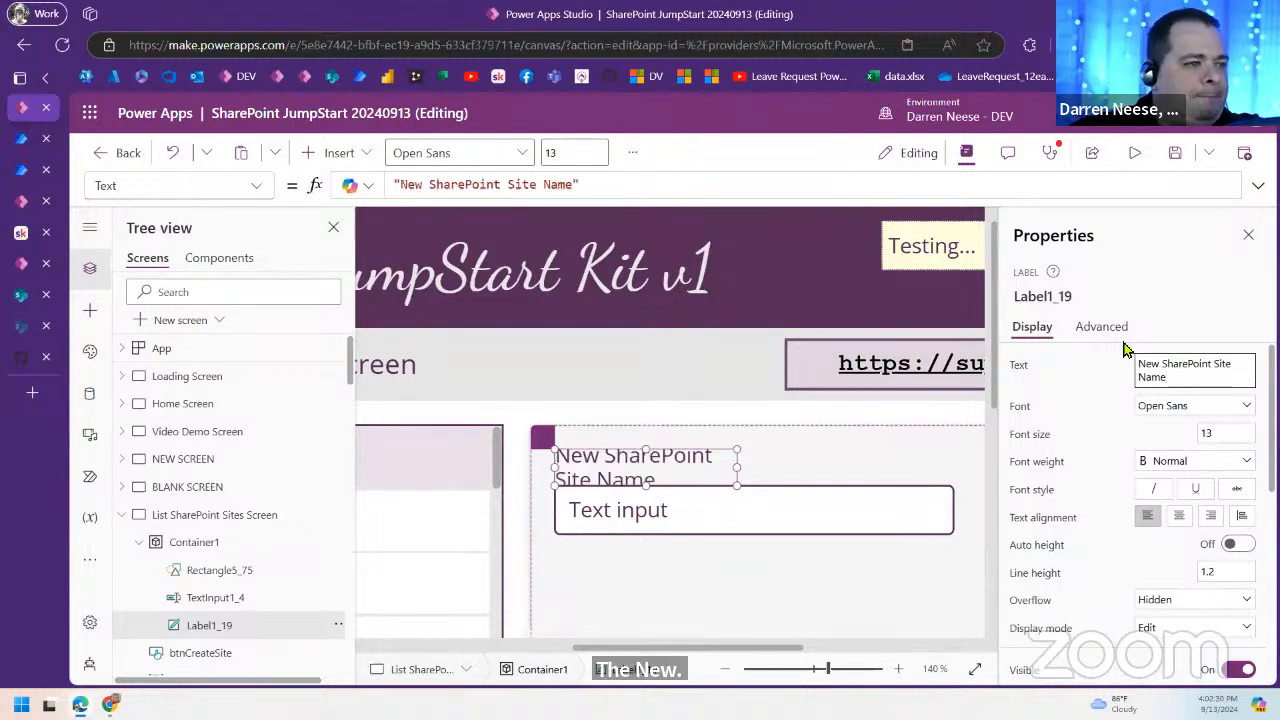
drag(737, 467, 955, 472)
Step: Clear the text input's default value and set its hint text to "SharePoint Site Name"
drag(807, 674, 897, 648)
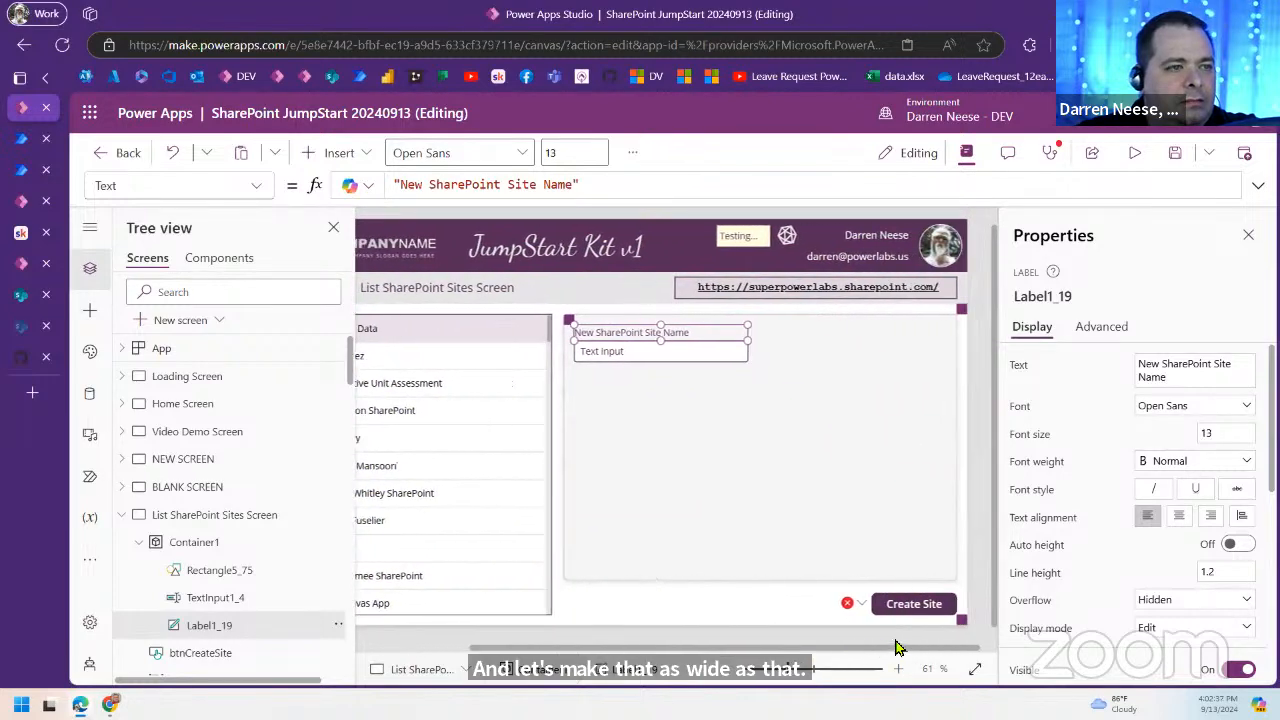
click(737, 352)
click(1156, 362)
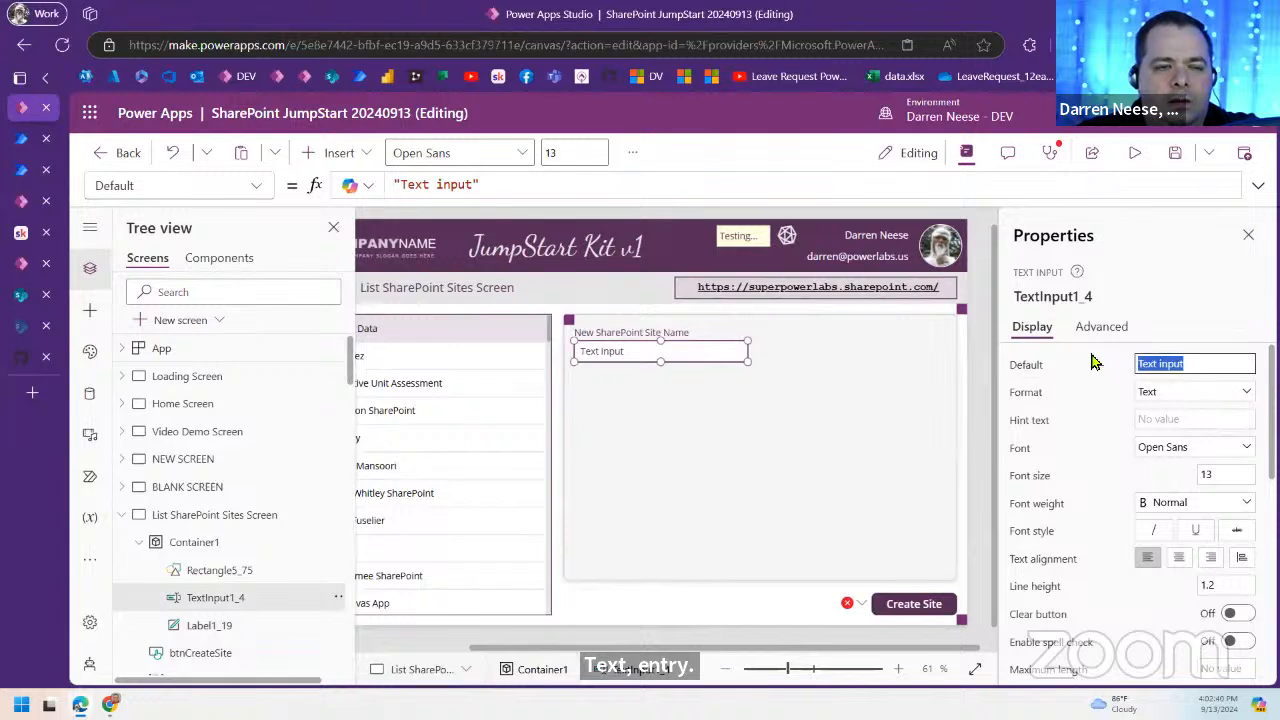
key(BackSpace)
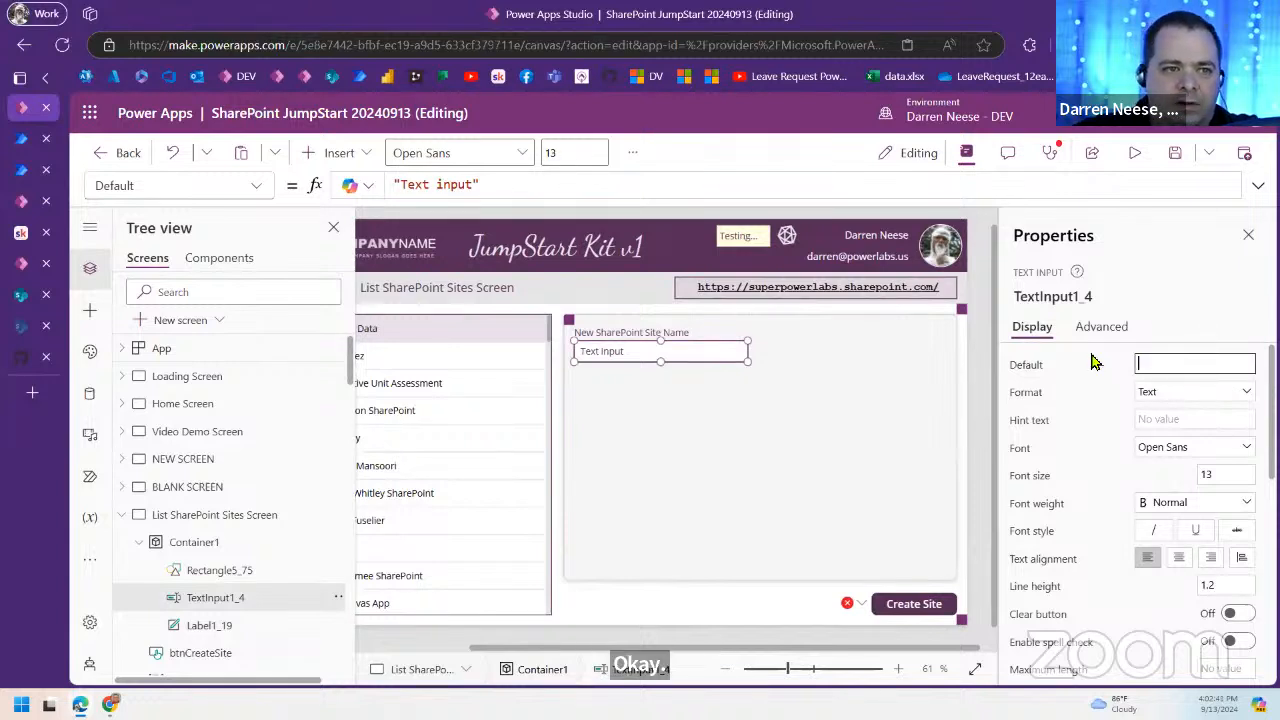
click(1208, 420)
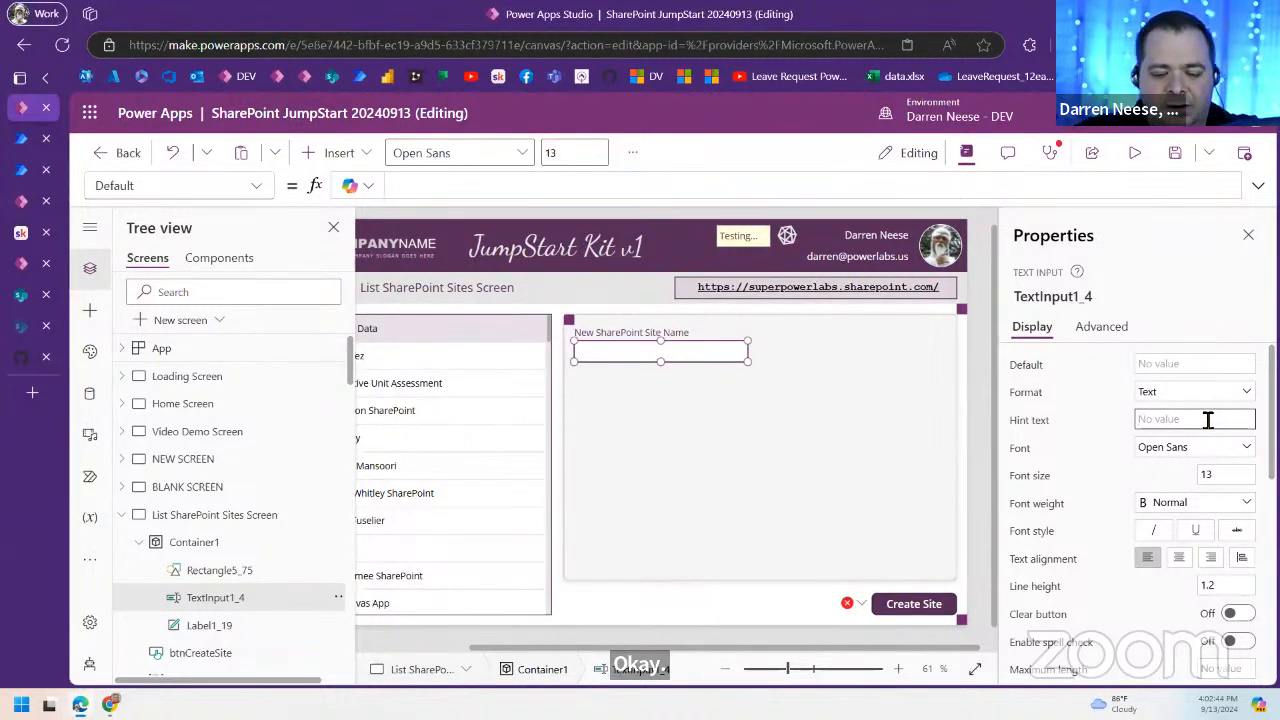
click(1208, 420)
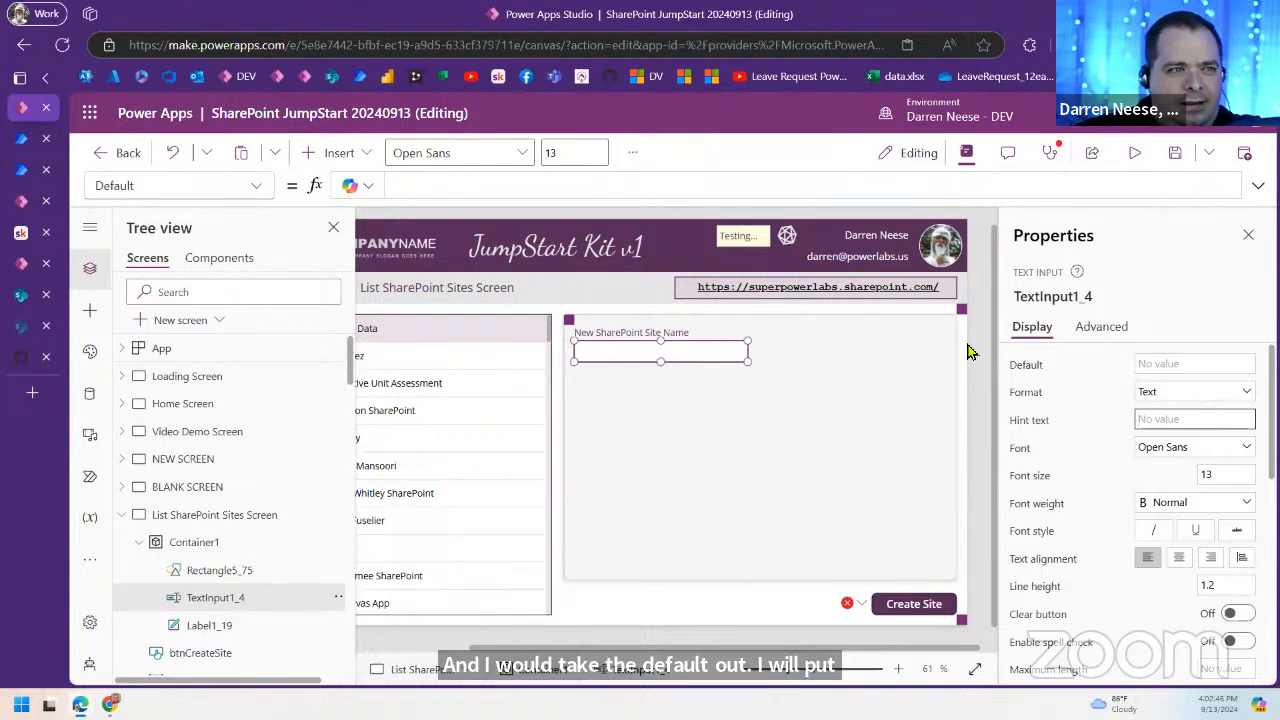
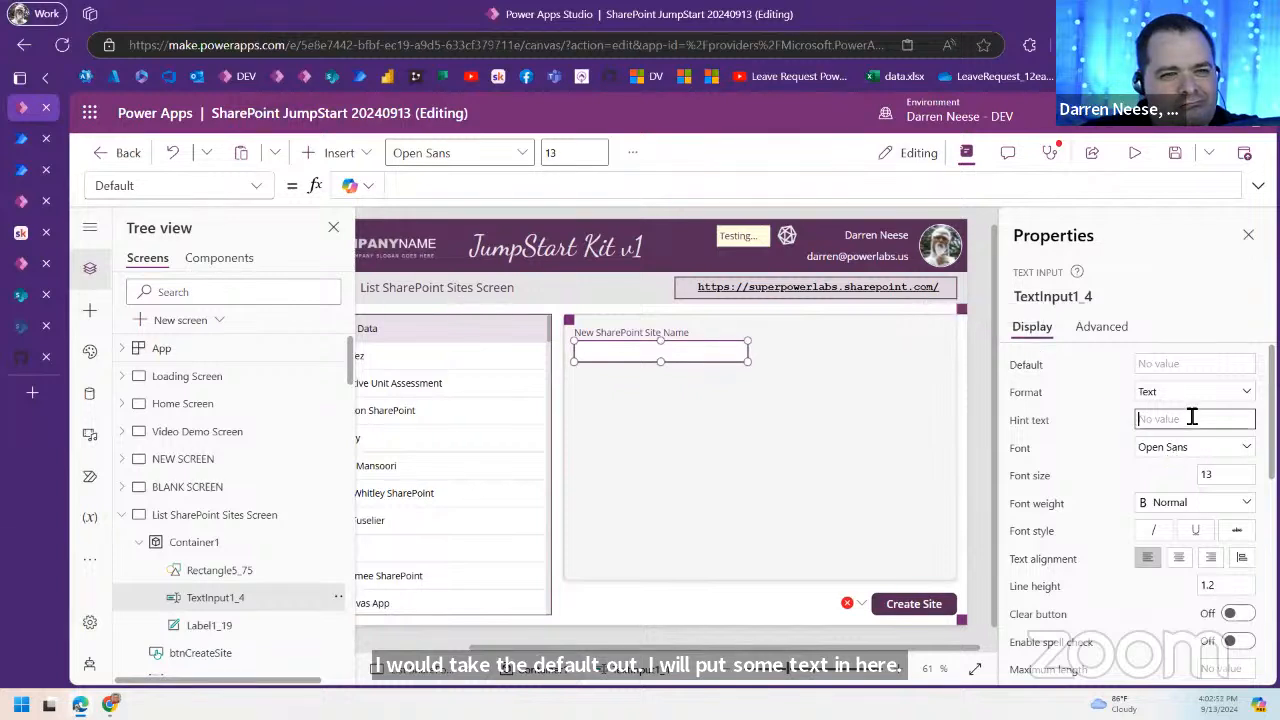
text(new S)
key(ctrl+a)
text(sHAREp)
key(ctrl+a)
text(S)
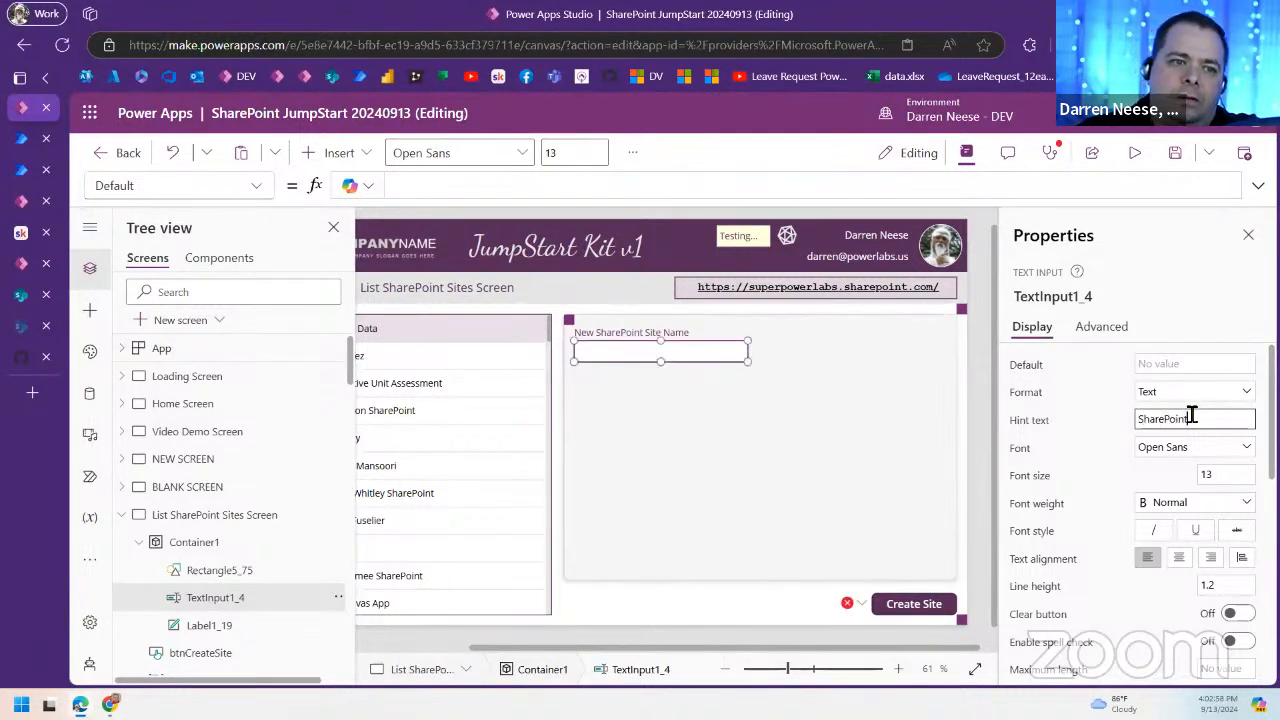
text(harePoint Site Name)
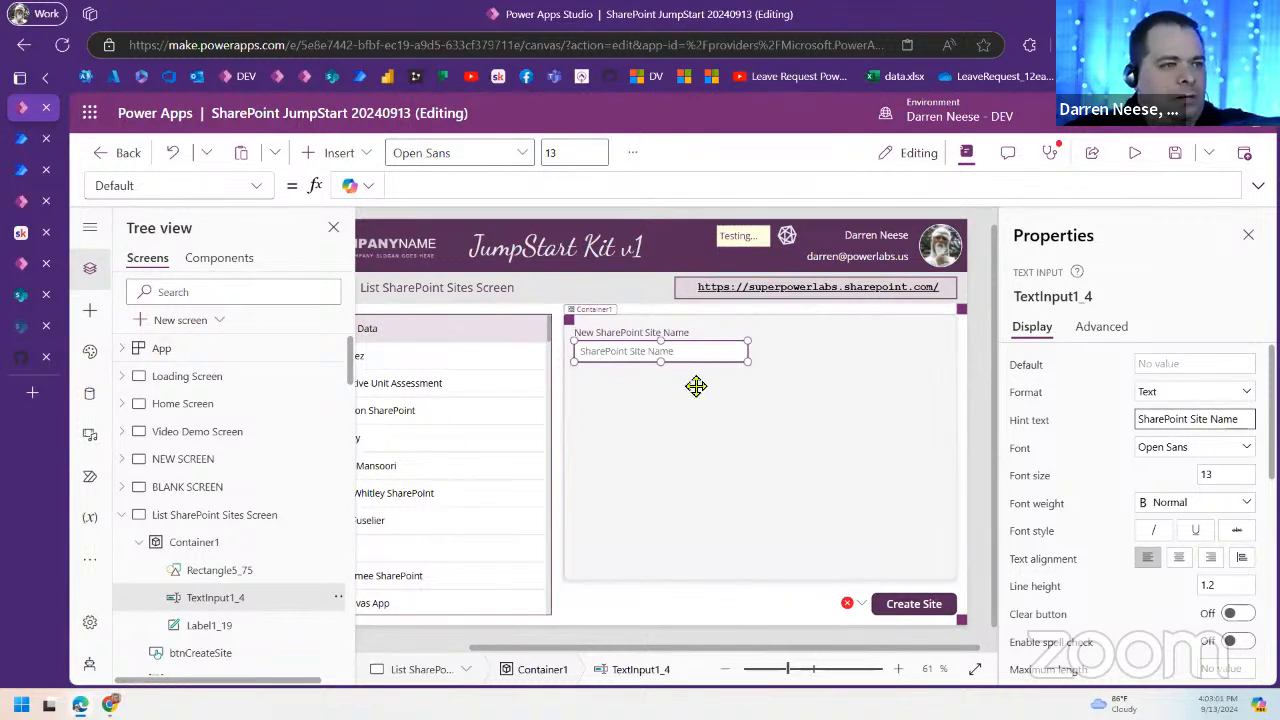
Step: Select the site name label and text input together and open their shared Width formula for editing
click(569, 322)
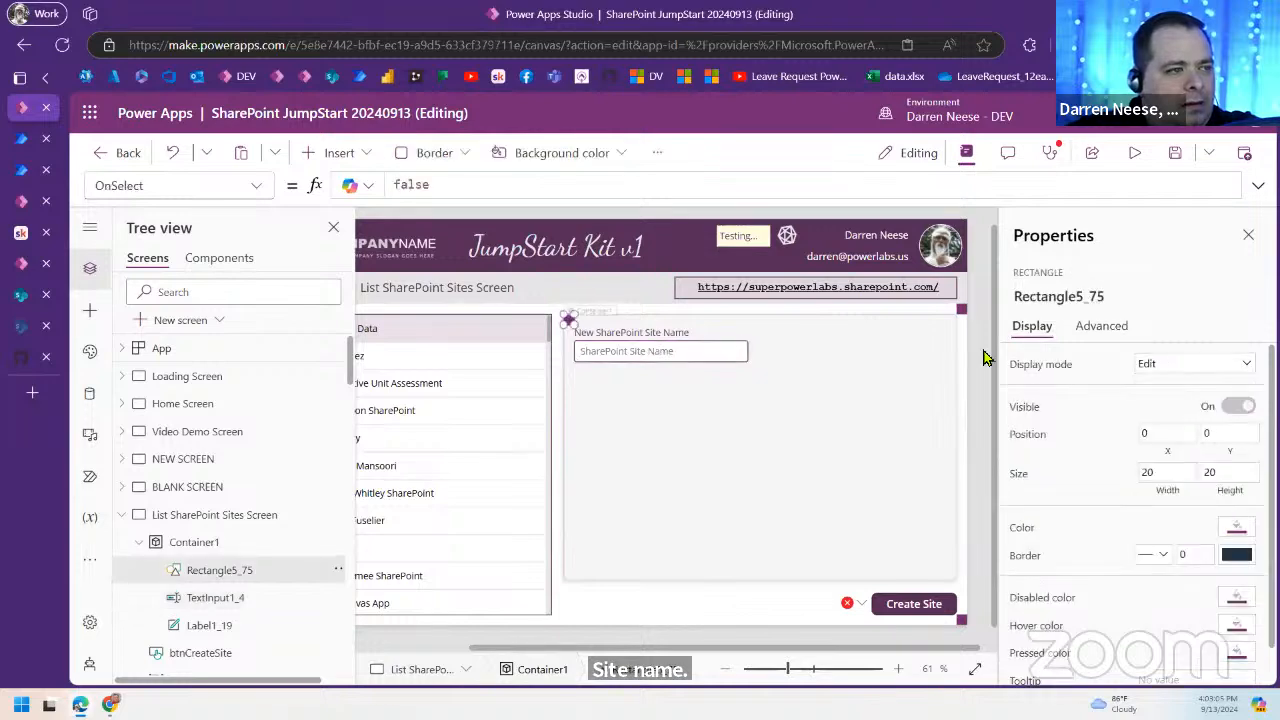
click(668, 336)
shift+click(690, 355)
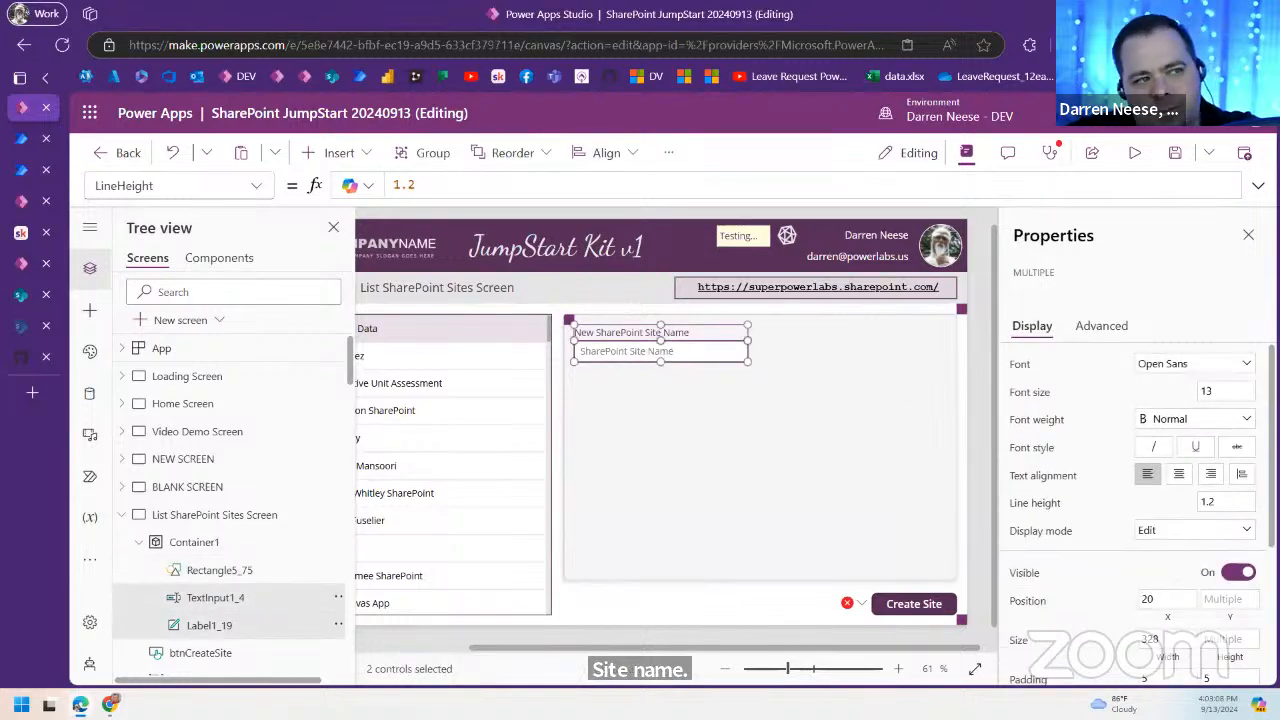
scroll(1163, 606, down, 2)
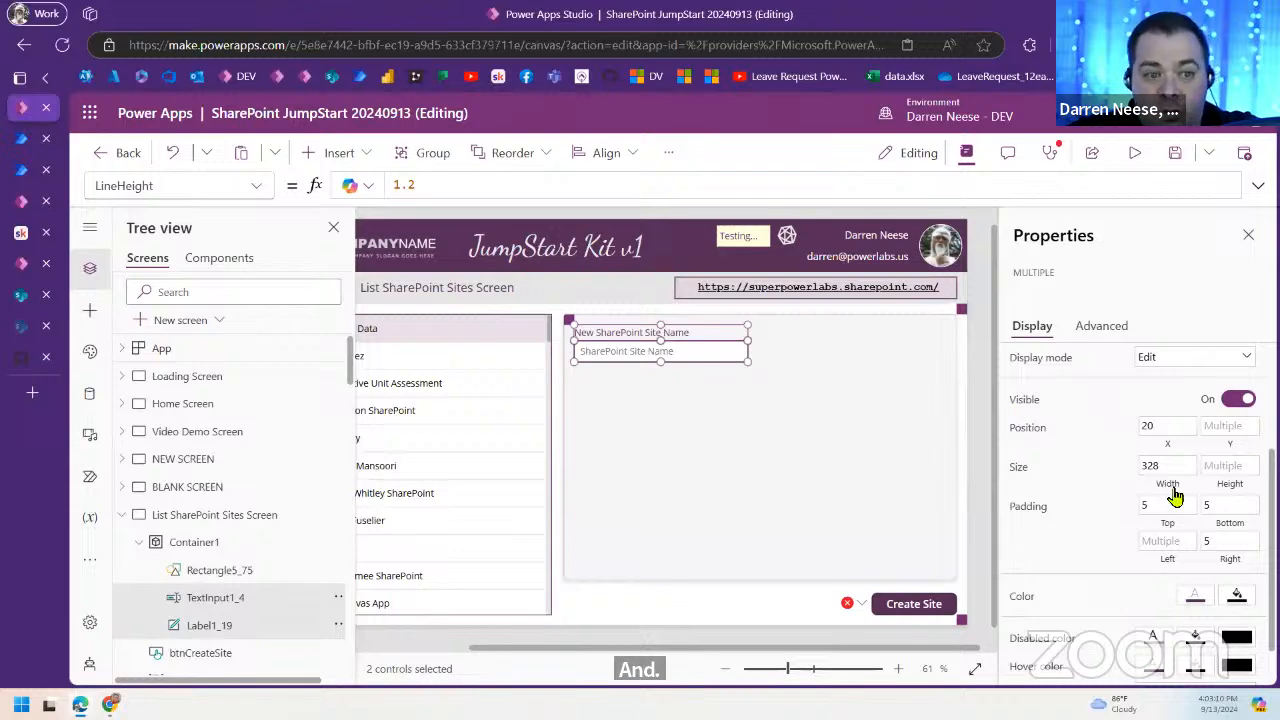
click(1165, 468)
drag(428, 185, 383, 192)
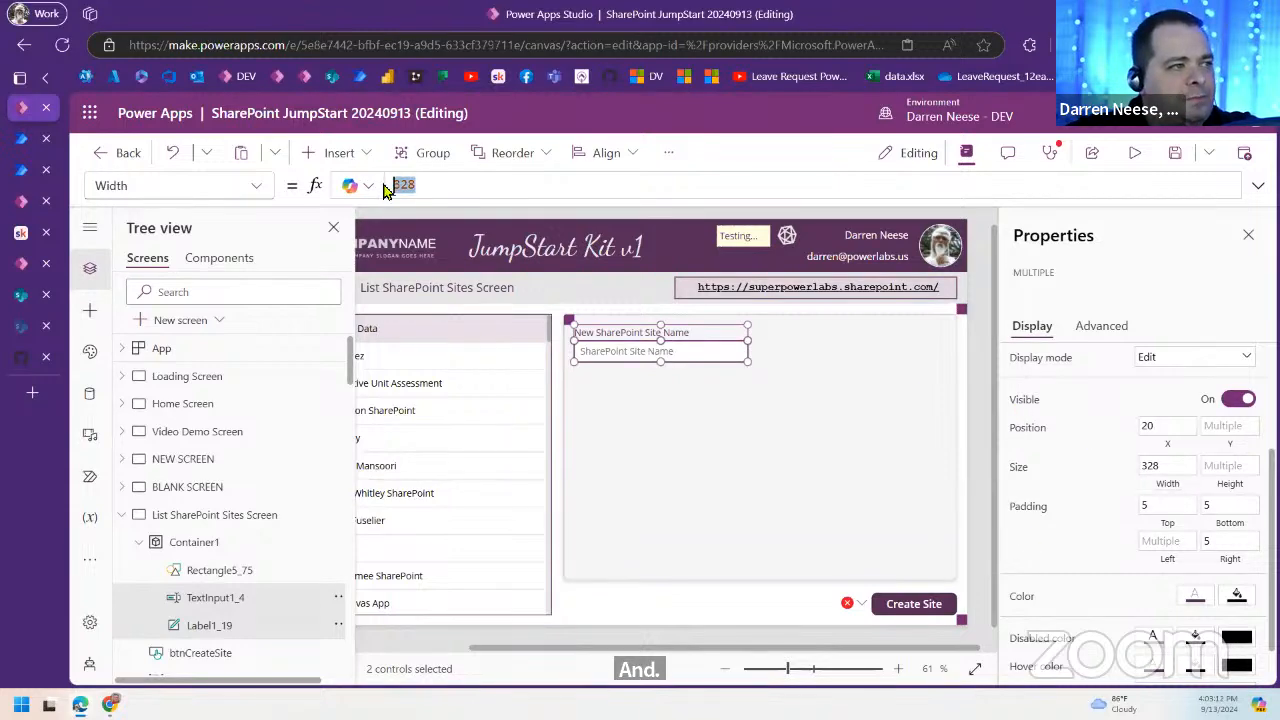
Step: Set the width of both the site name label and its text input to Parent.Width - Self.X * 2
text(Par)
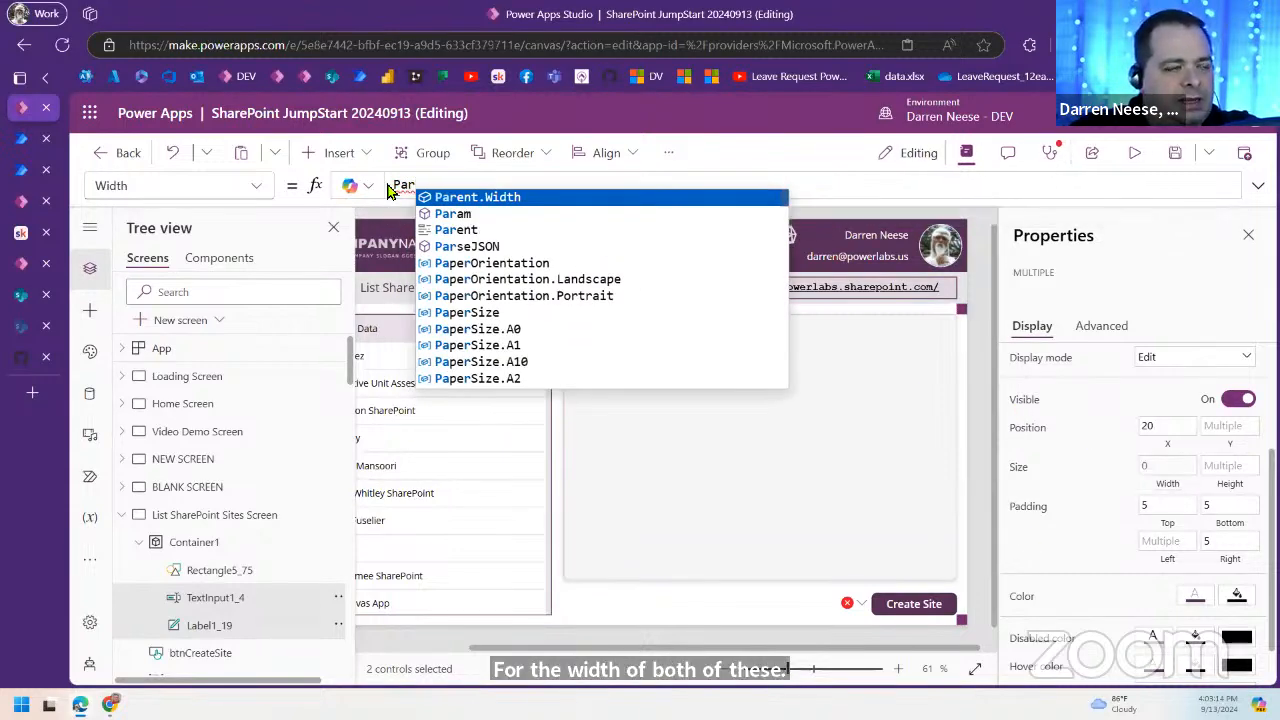
key(Tab)
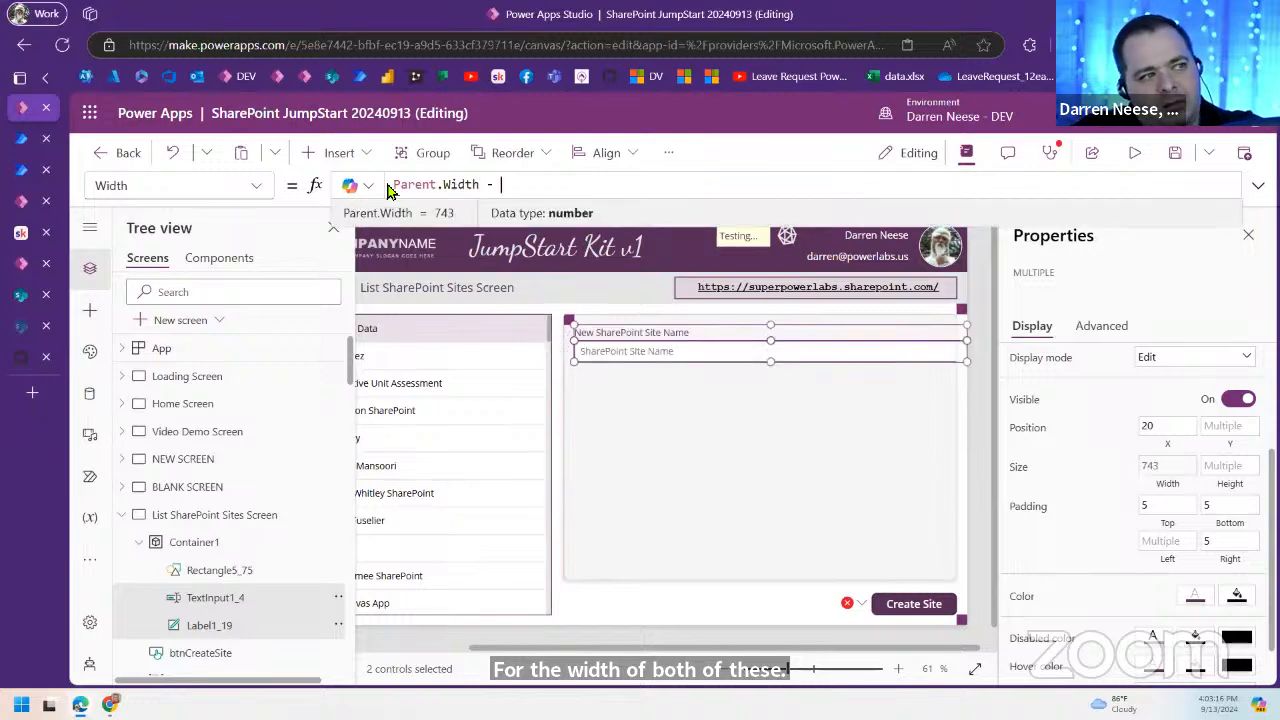
text(- Self.)
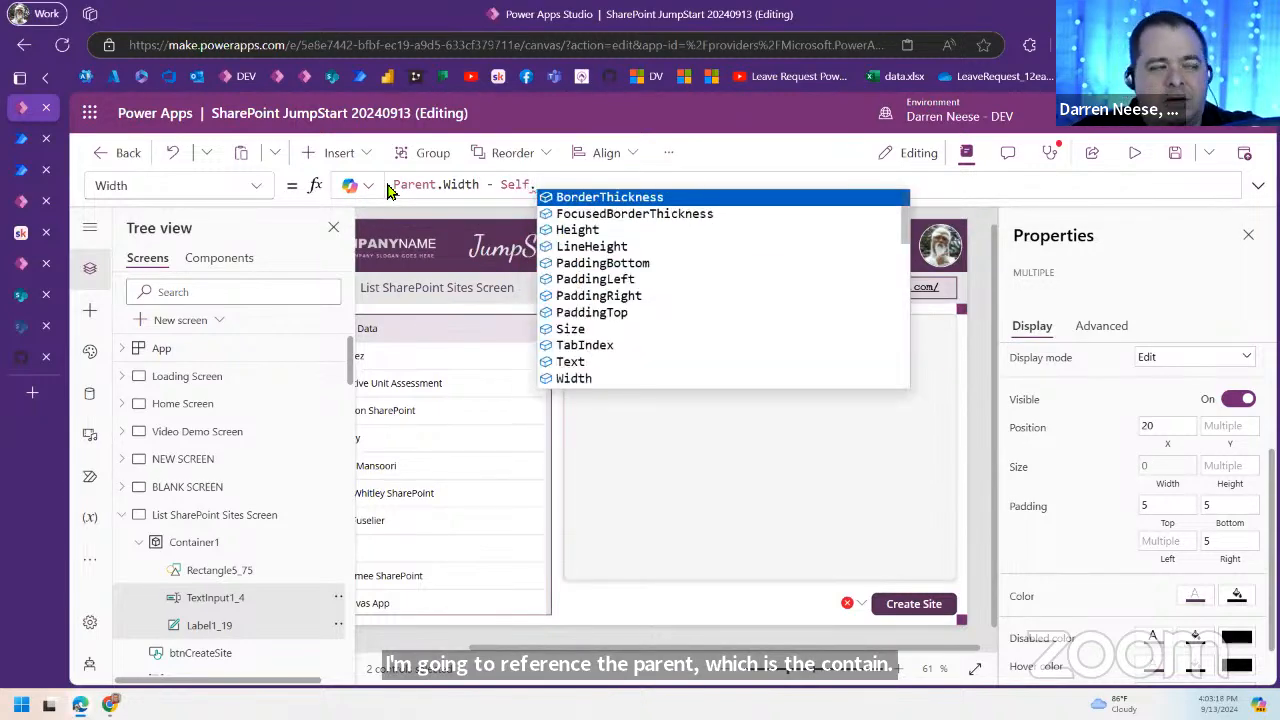
text(X * 2)
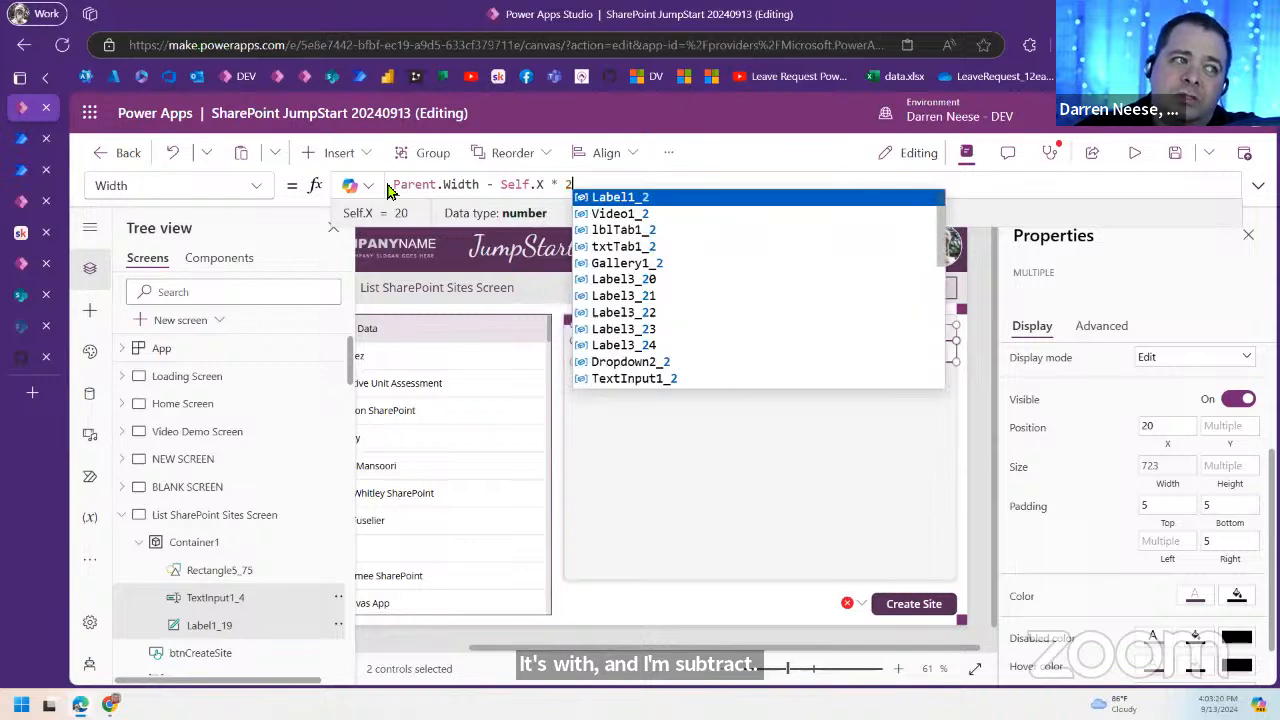
click(993, 310)
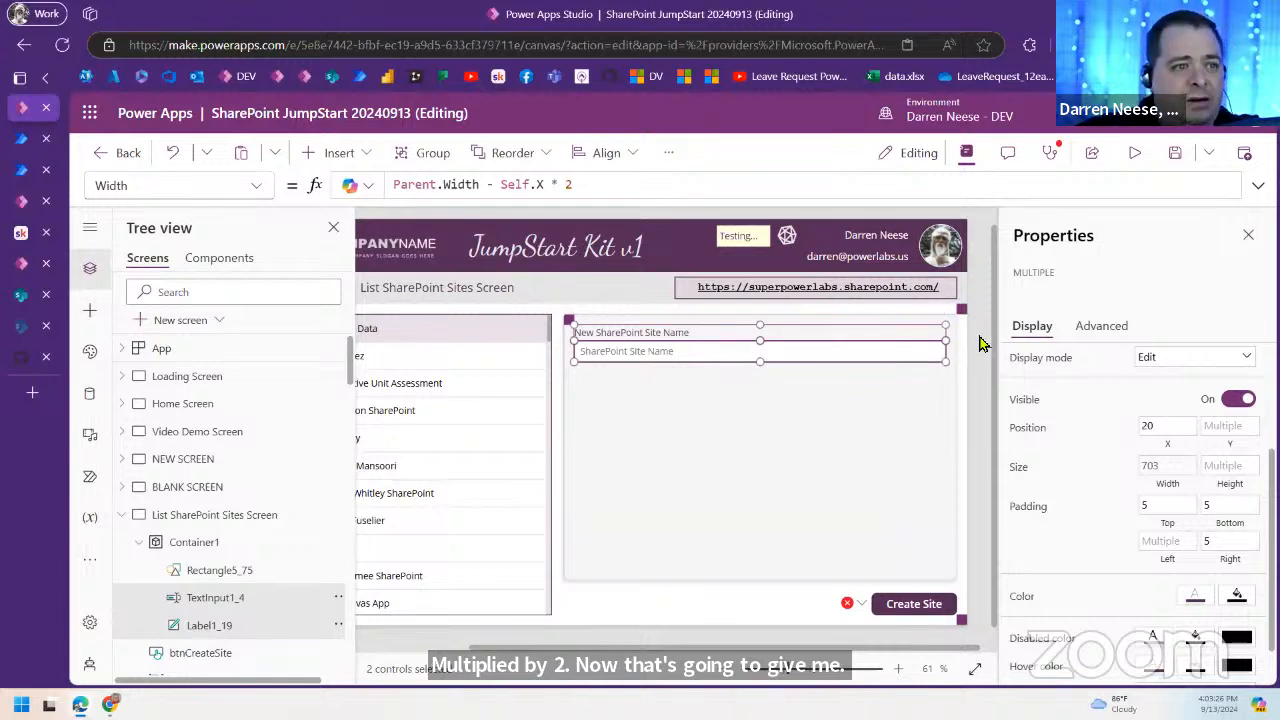
click(978, 343)
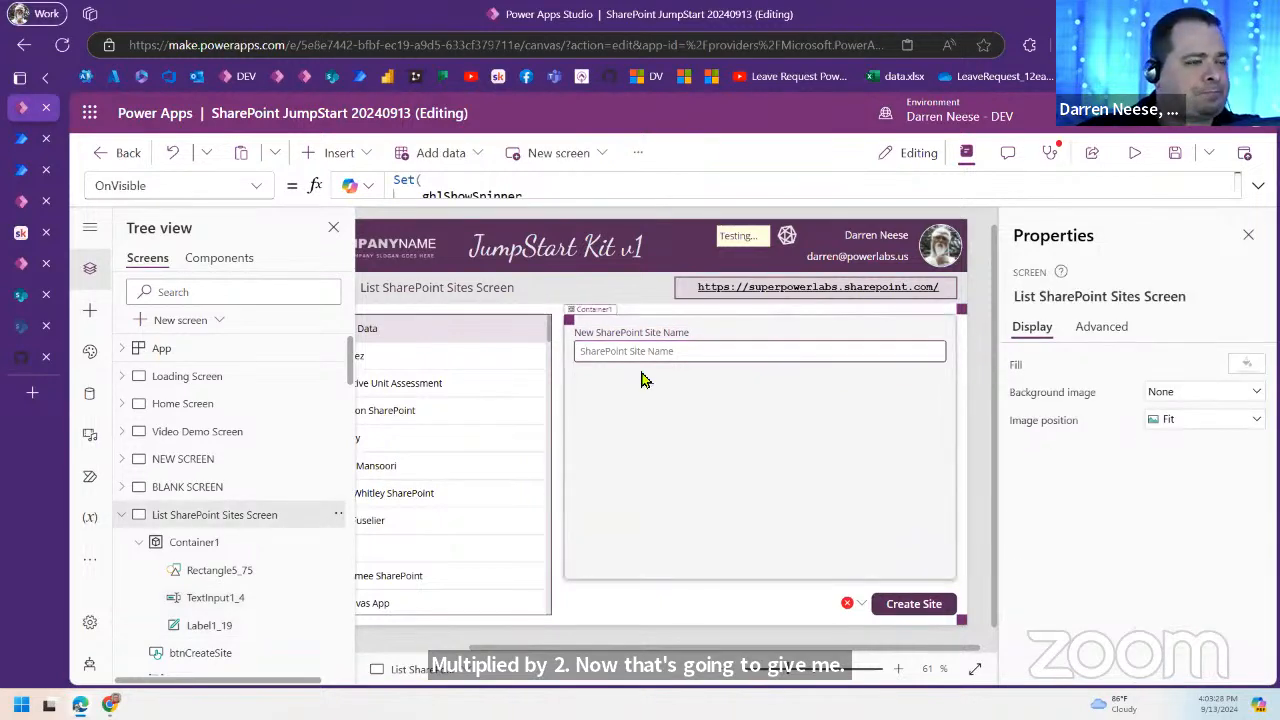
Step: Rename the text input below the New SharePoint Site Name label as txtNewSharePointSiteName
click(755, 358)
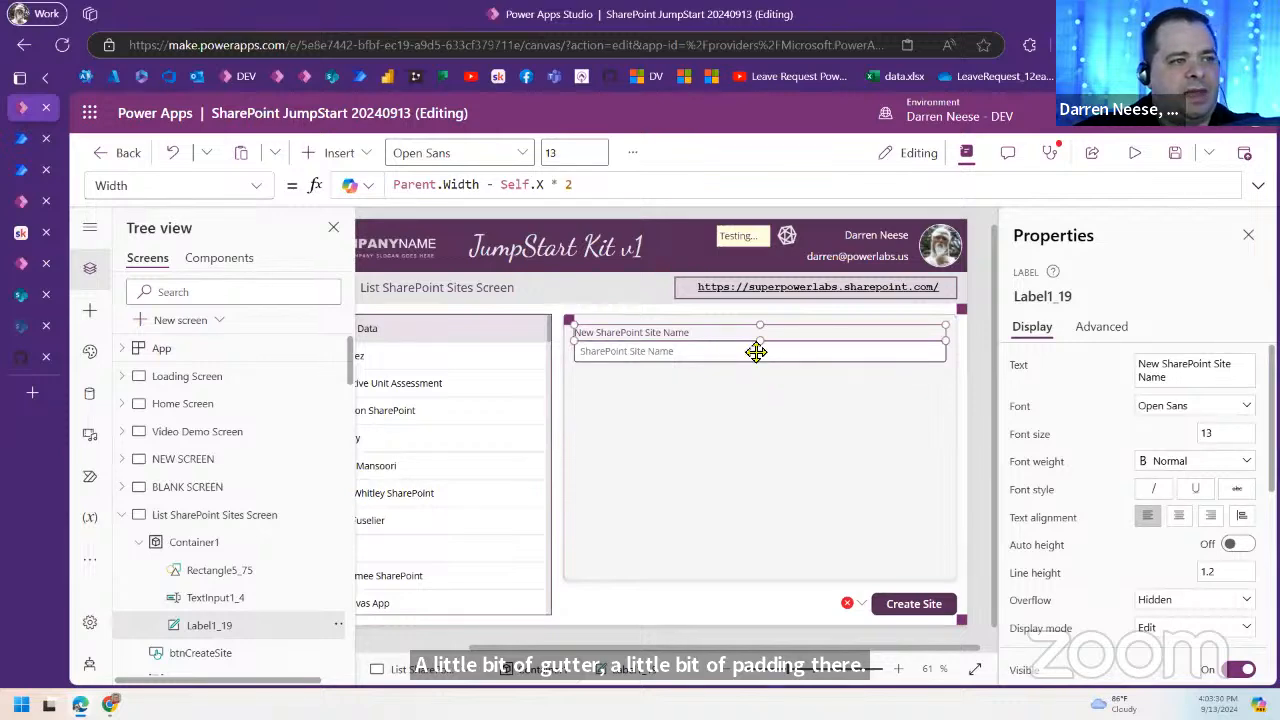
click(978, 388)
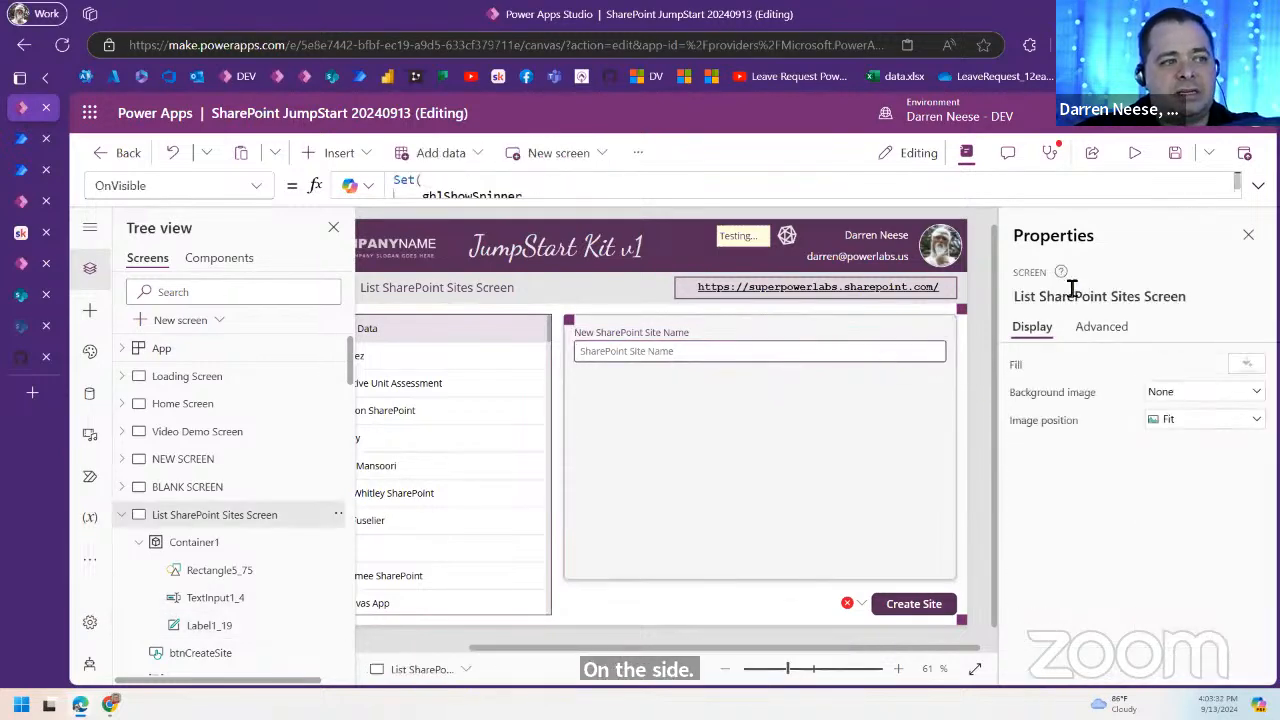
click(1150, 306)
text(txt)
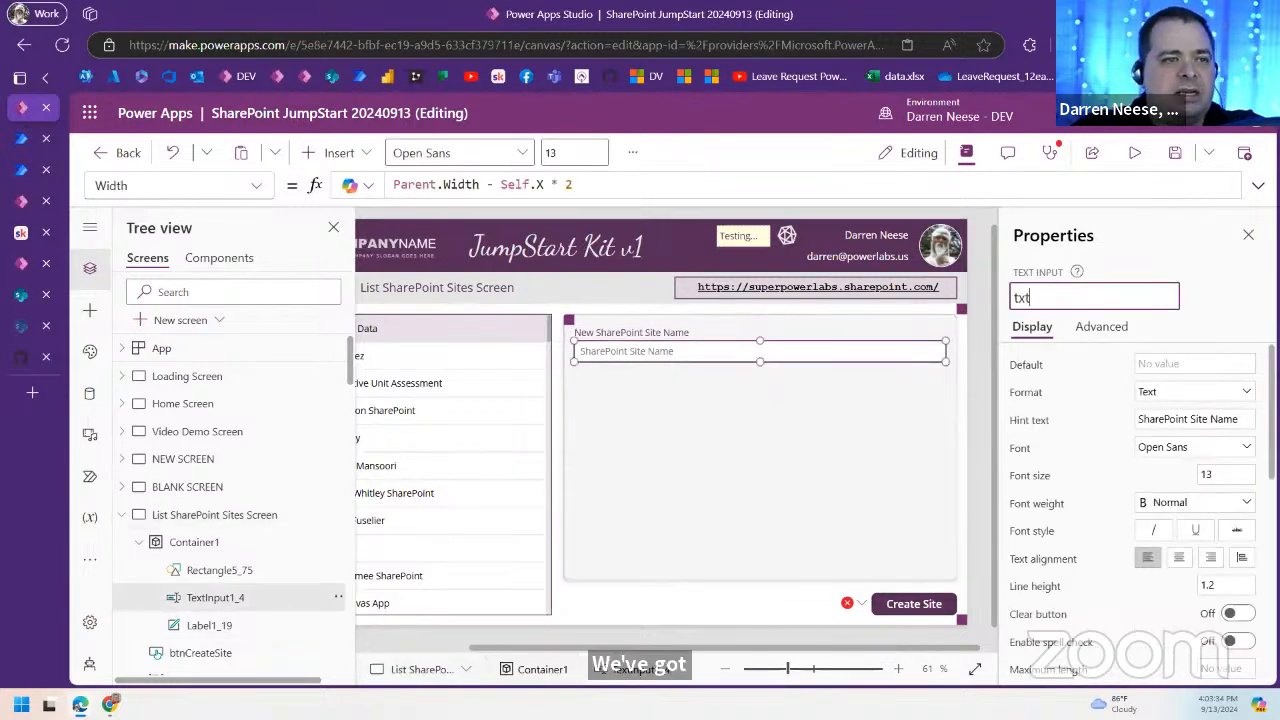
text(N)
key(BackSpace)
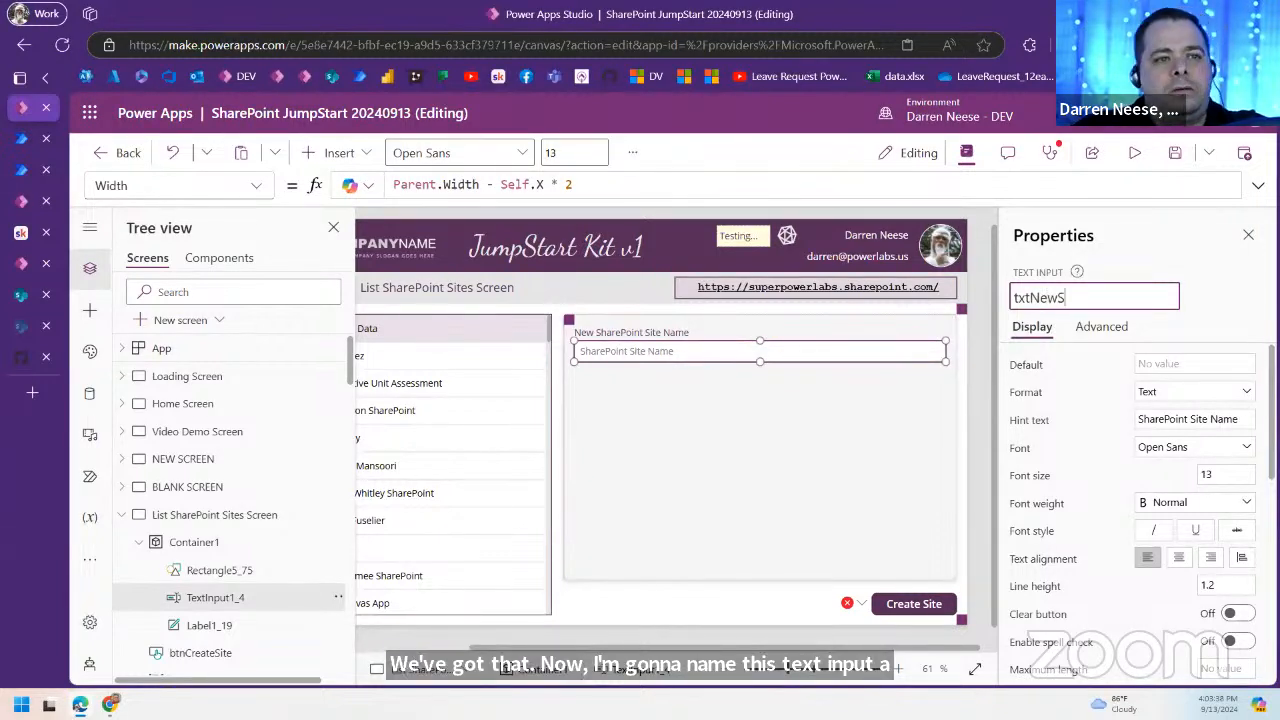
text(NewSharePoint)
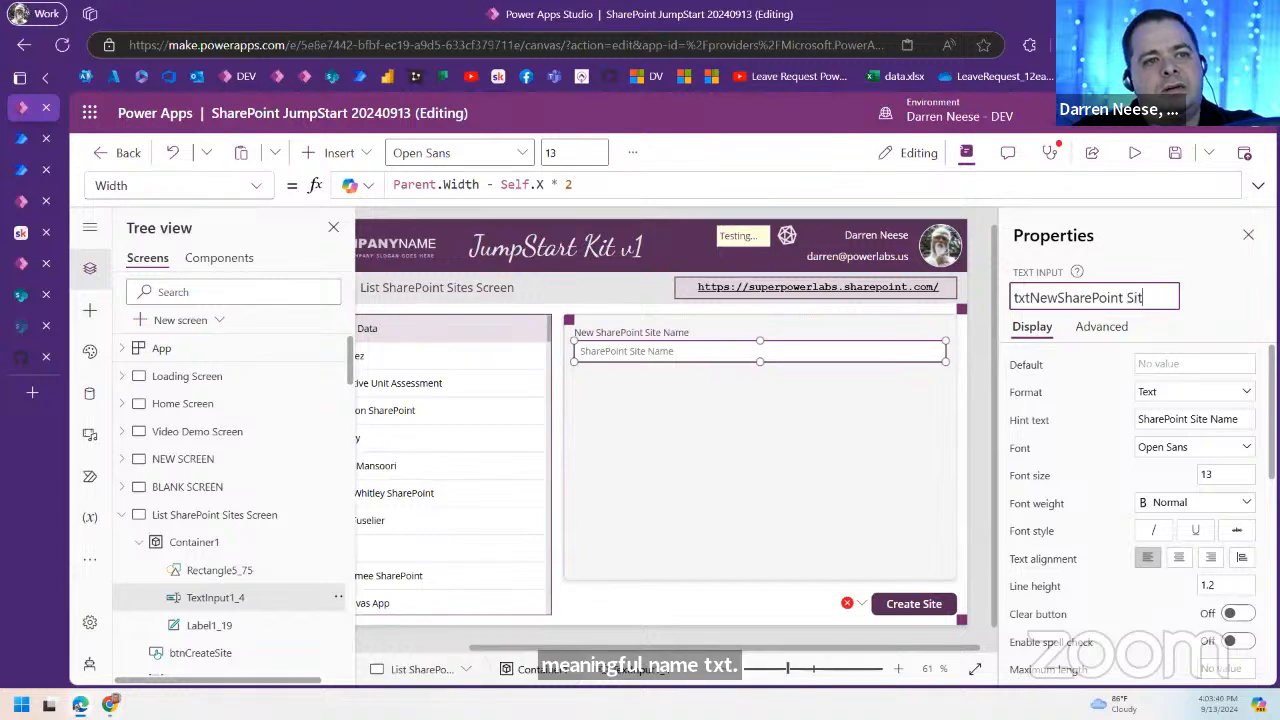
text(Site)
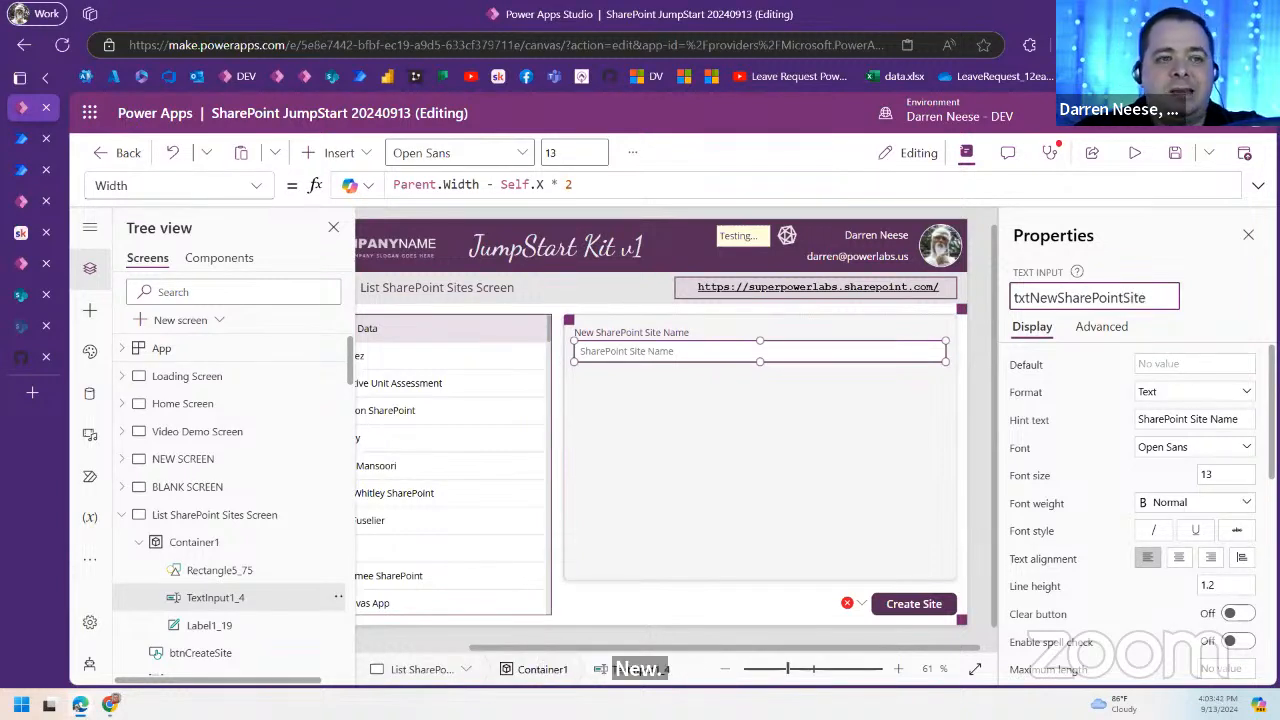
text(Name)
key(Return)
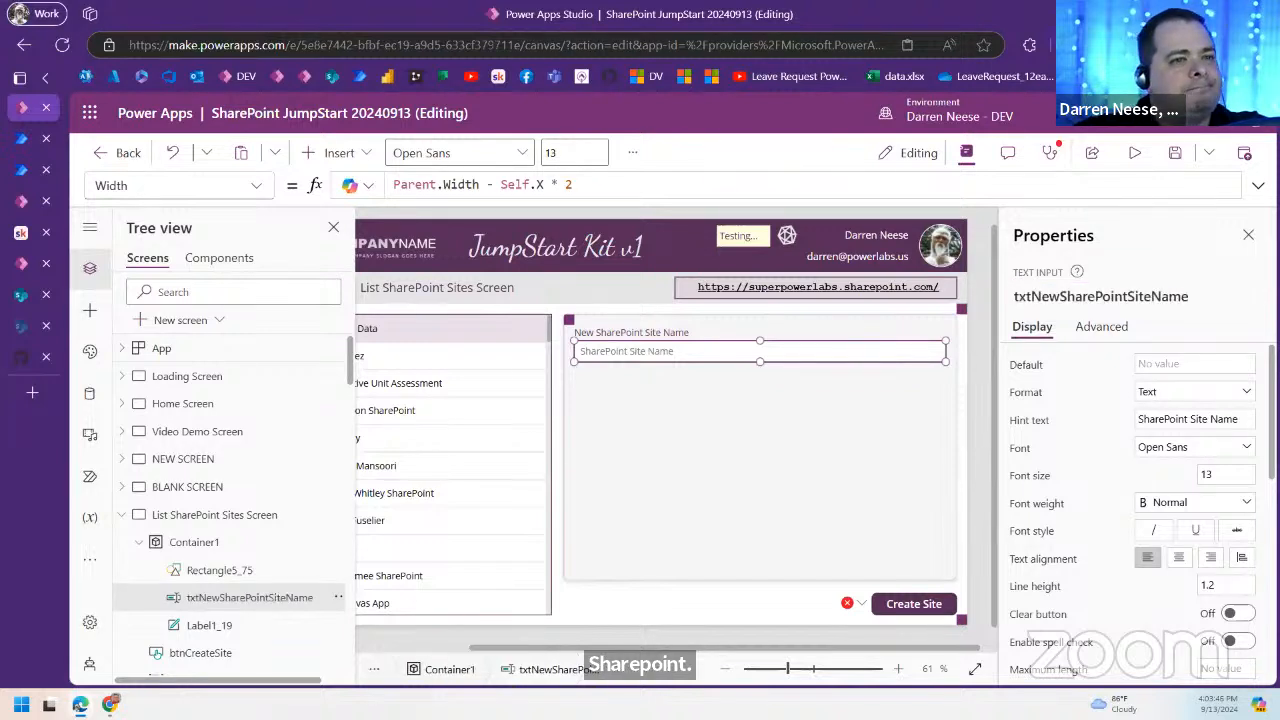
Step: Copy the text input's name and add txtNewSharePointSiteName.Text as the second argument of PA_SP_Site_Create2.Run in the Create Site button's OnSelect formula
click(1098, 298)
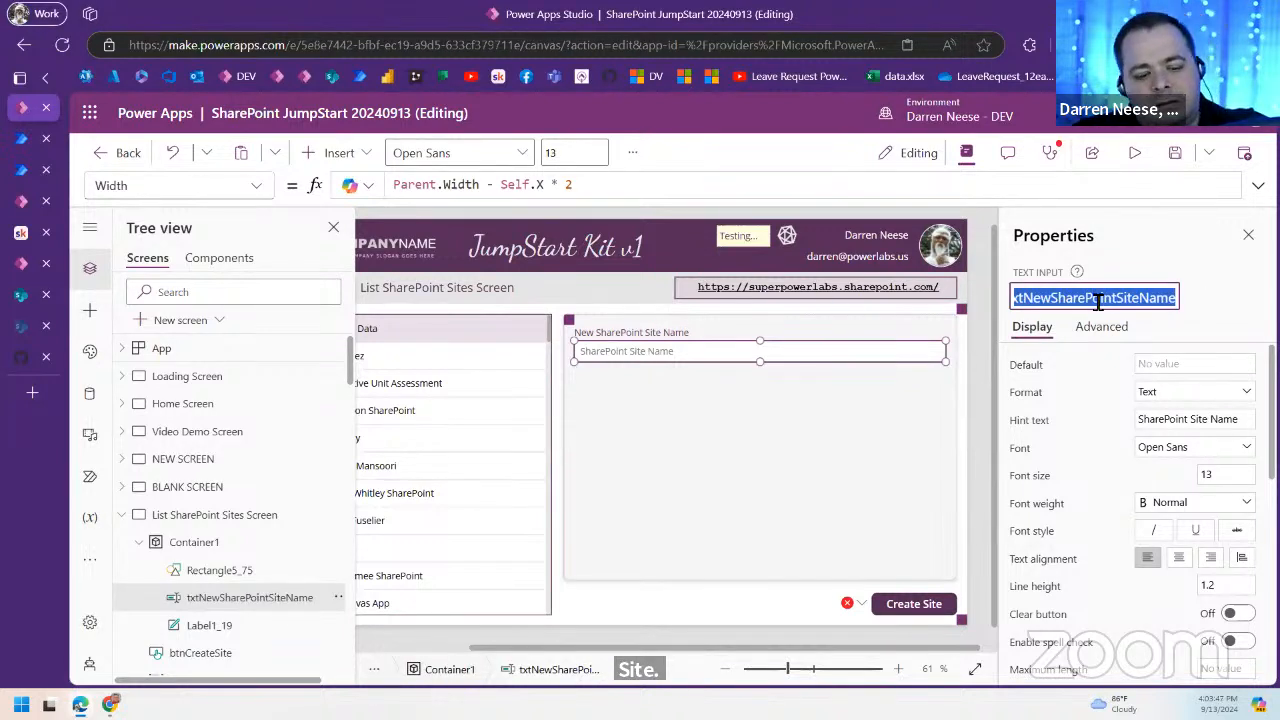
click(913, 604)
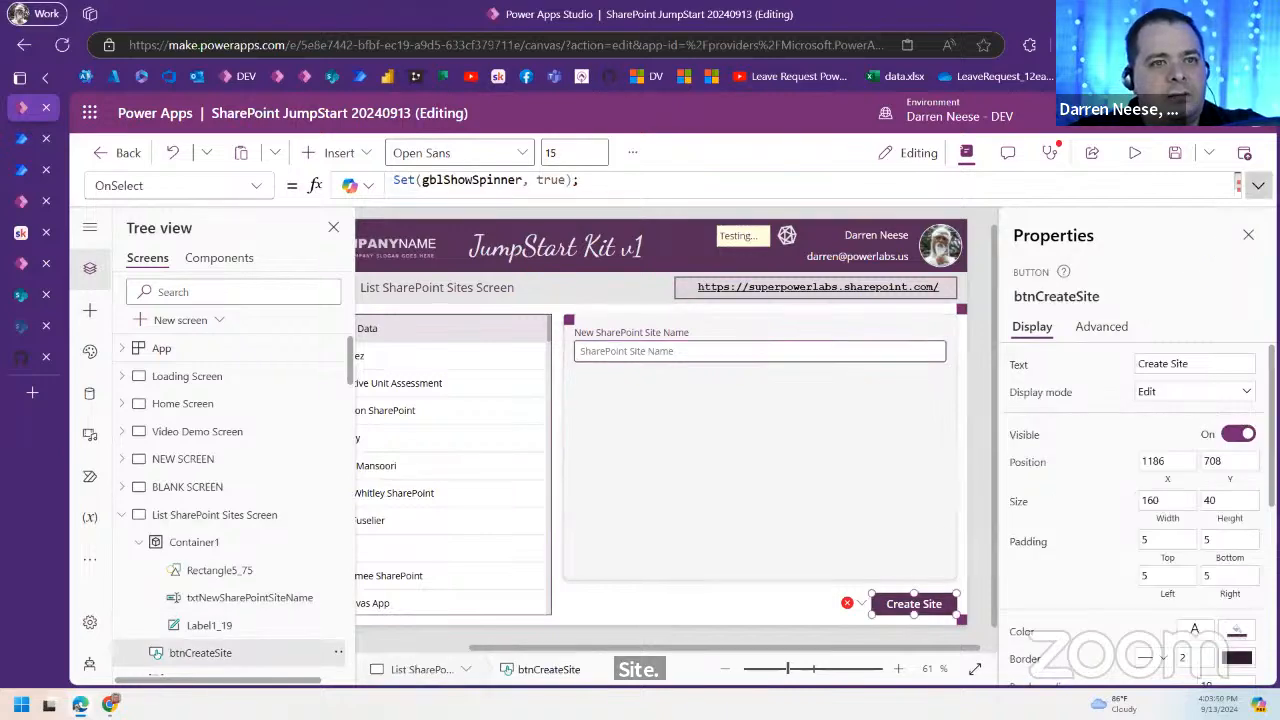
click(1258, 186)
click(672, 298)
text(txtNewSharePointSiteName)
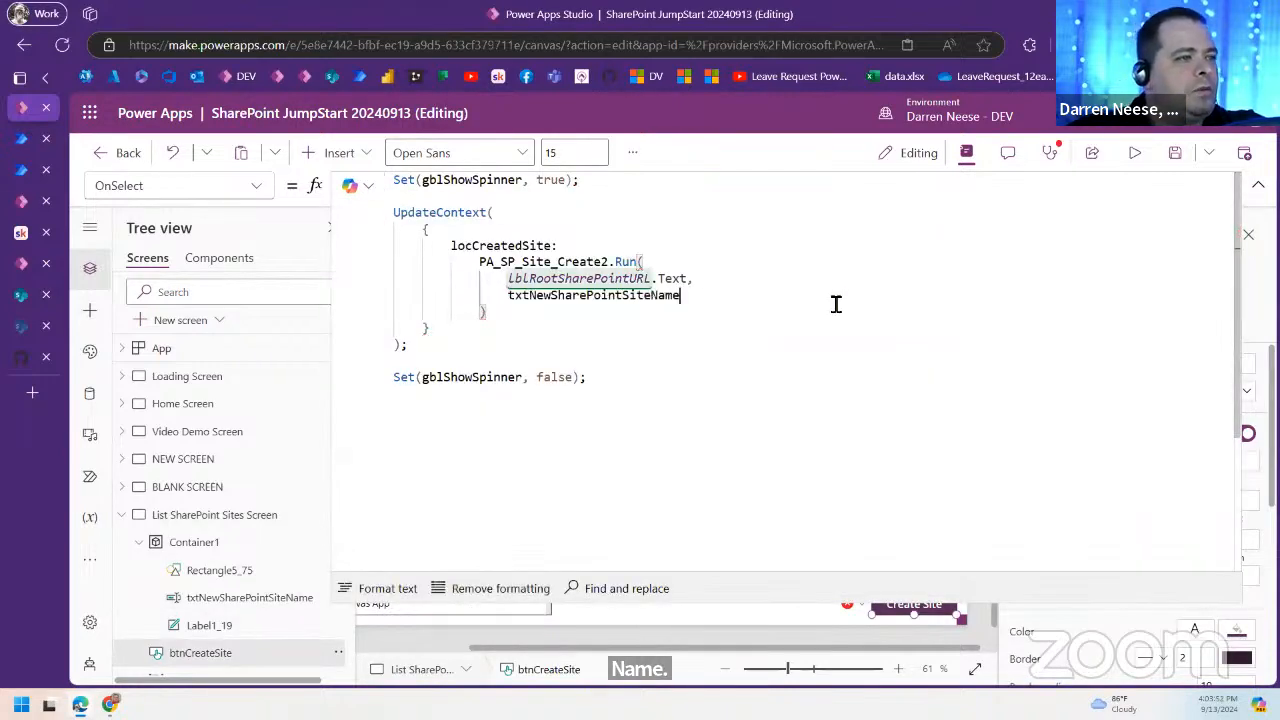
text(.Text,)
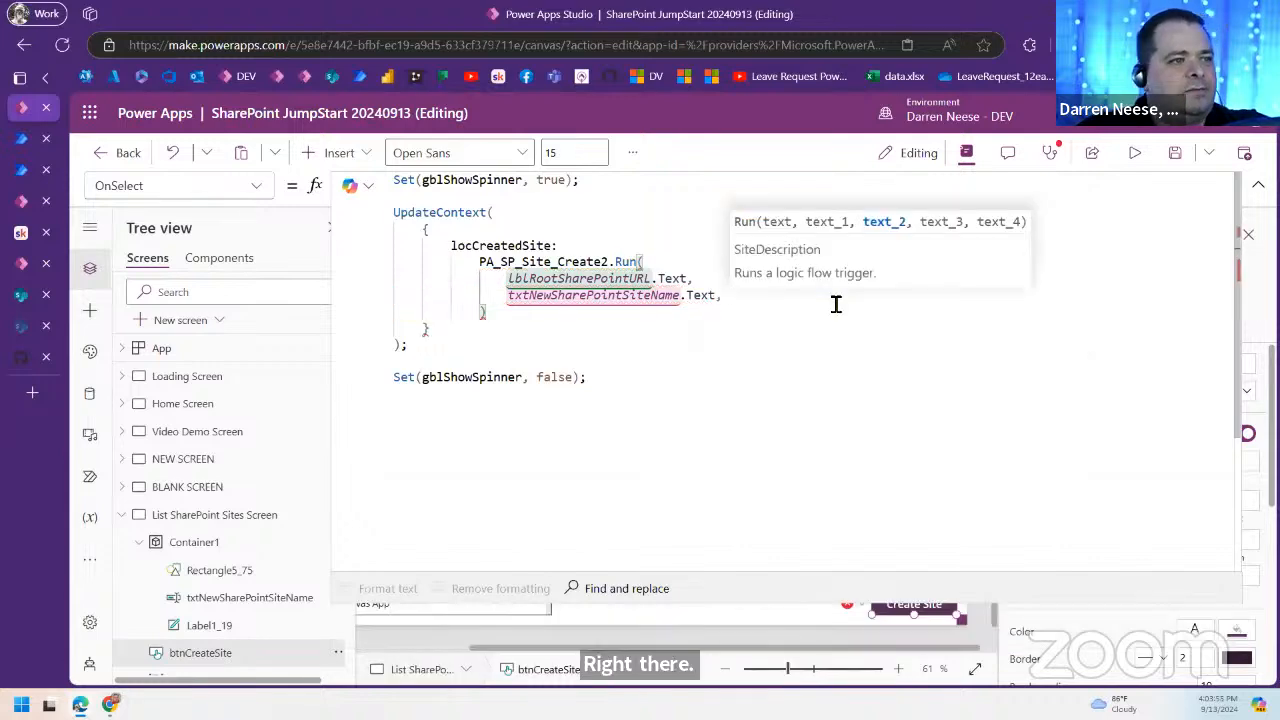
key(shift+Return)
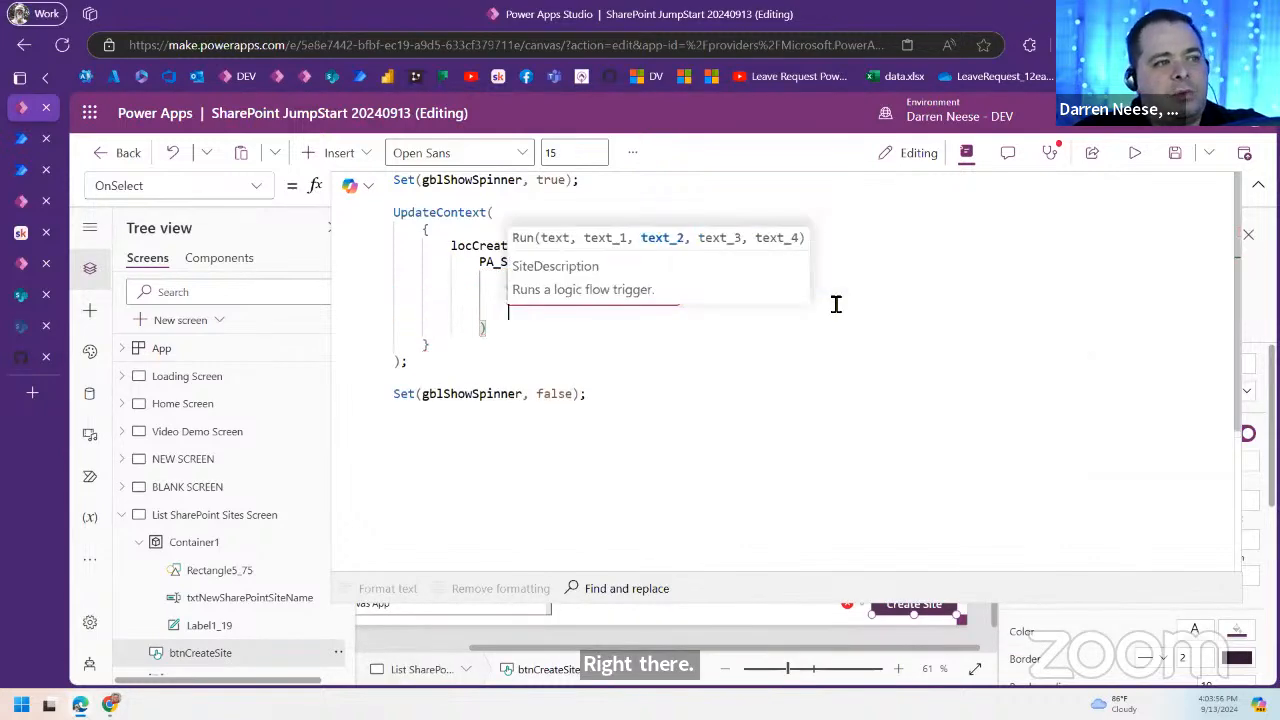
click(684, 385)
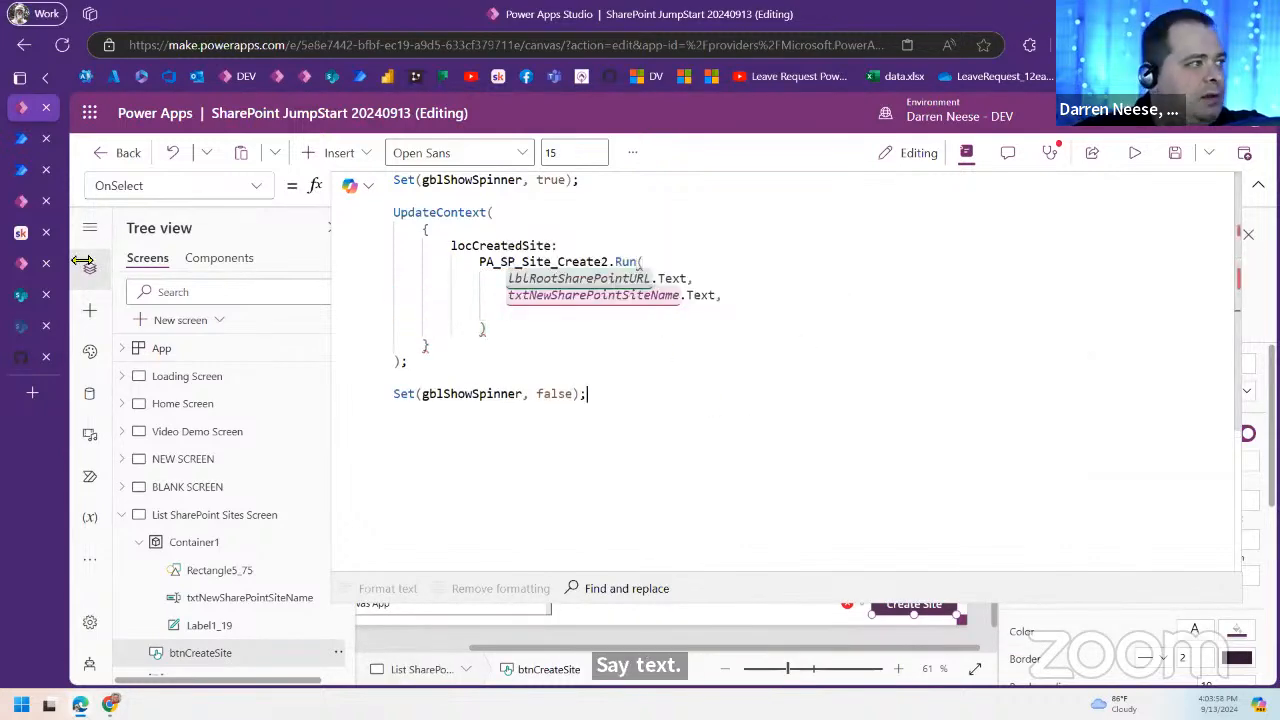
Step: Switch to the PA_SP_Site_Create2 flow in Power Automate to check which trigger input follows SiteTitle, and return to the Power Apps canvas
click(27, 174)
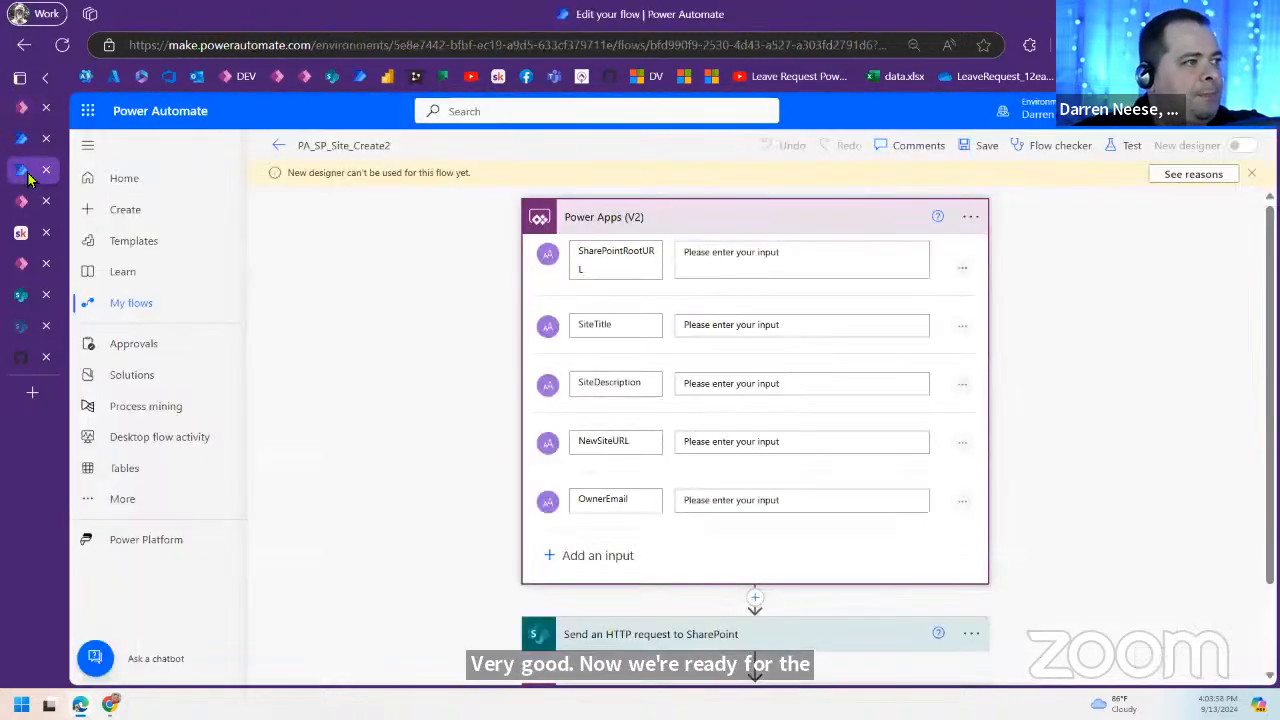
double_click(586, 386)
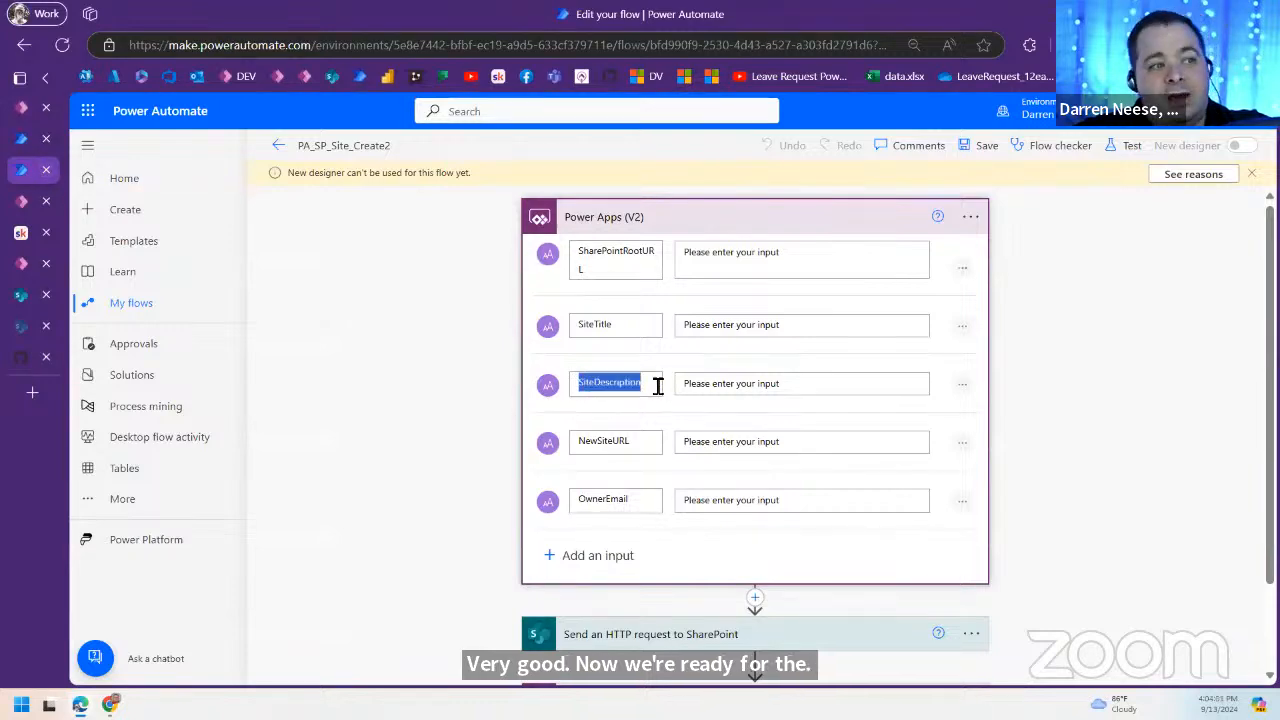
click(21, 107)
click(1258, 185)
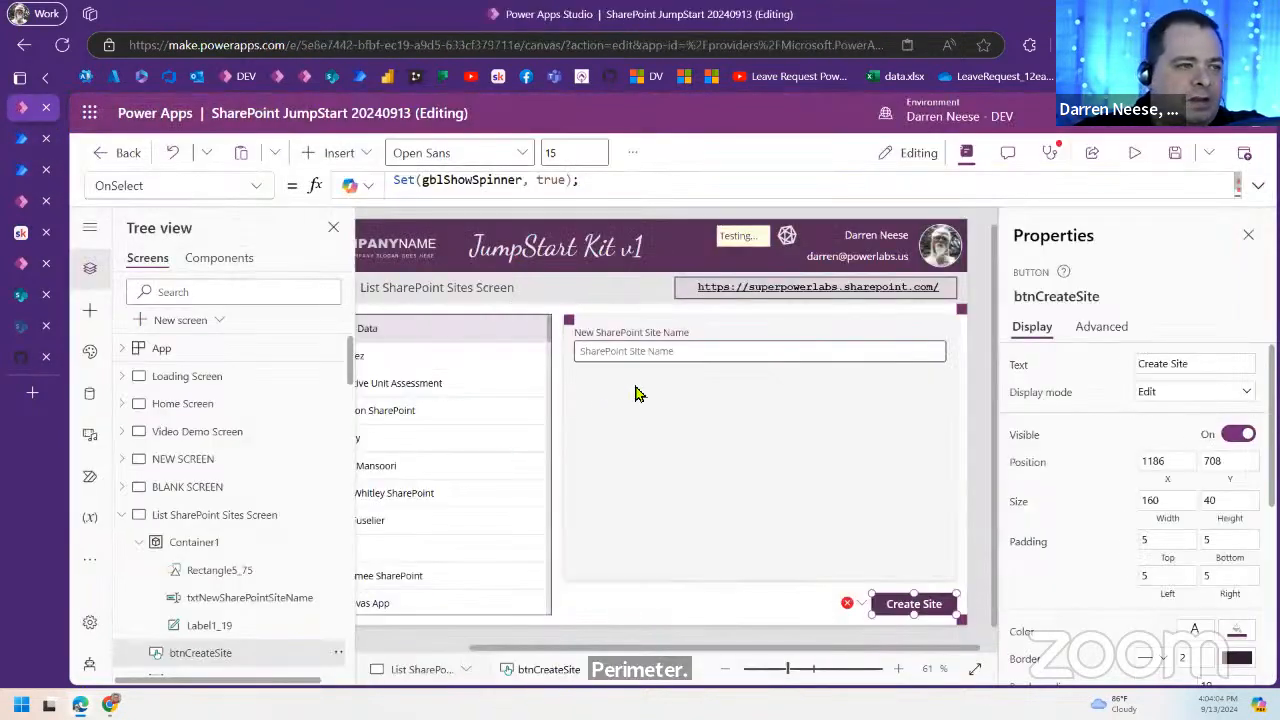
Step: Duplicate the site name label and text input and align the copies directly below the originals in the container
click(678, 335)
shift+click(730, 356)
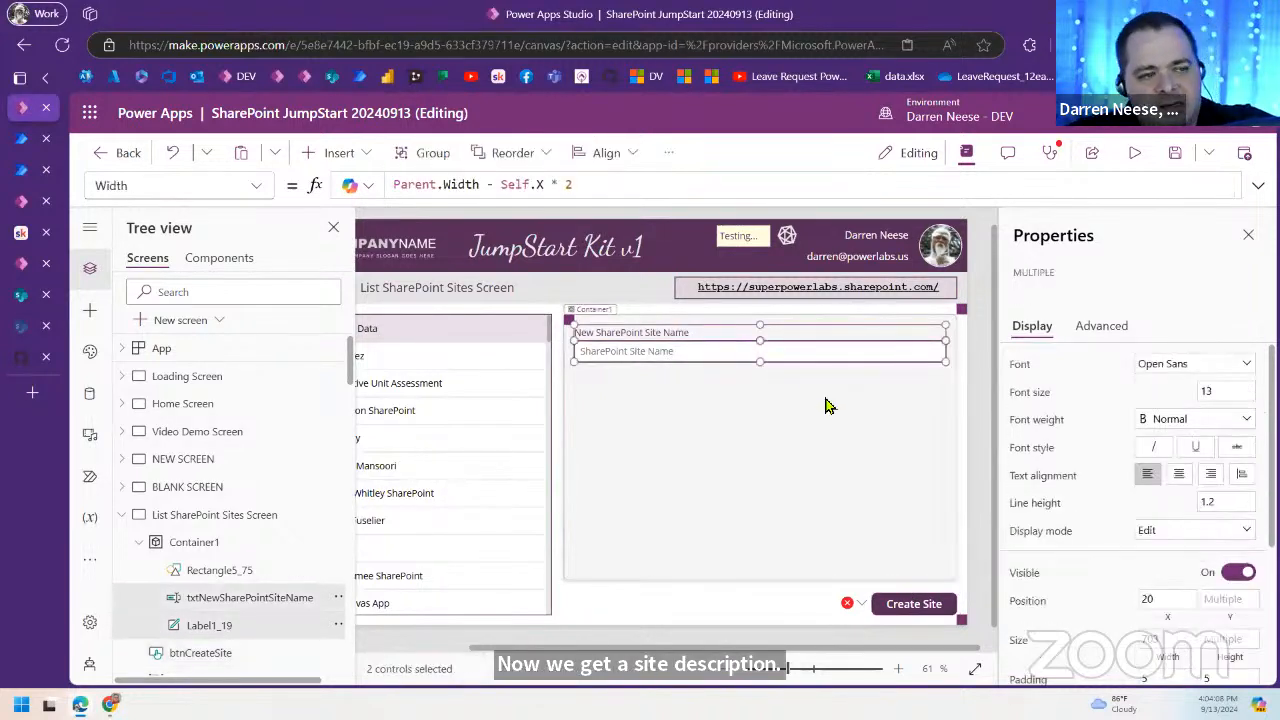
key(ctrl+v)
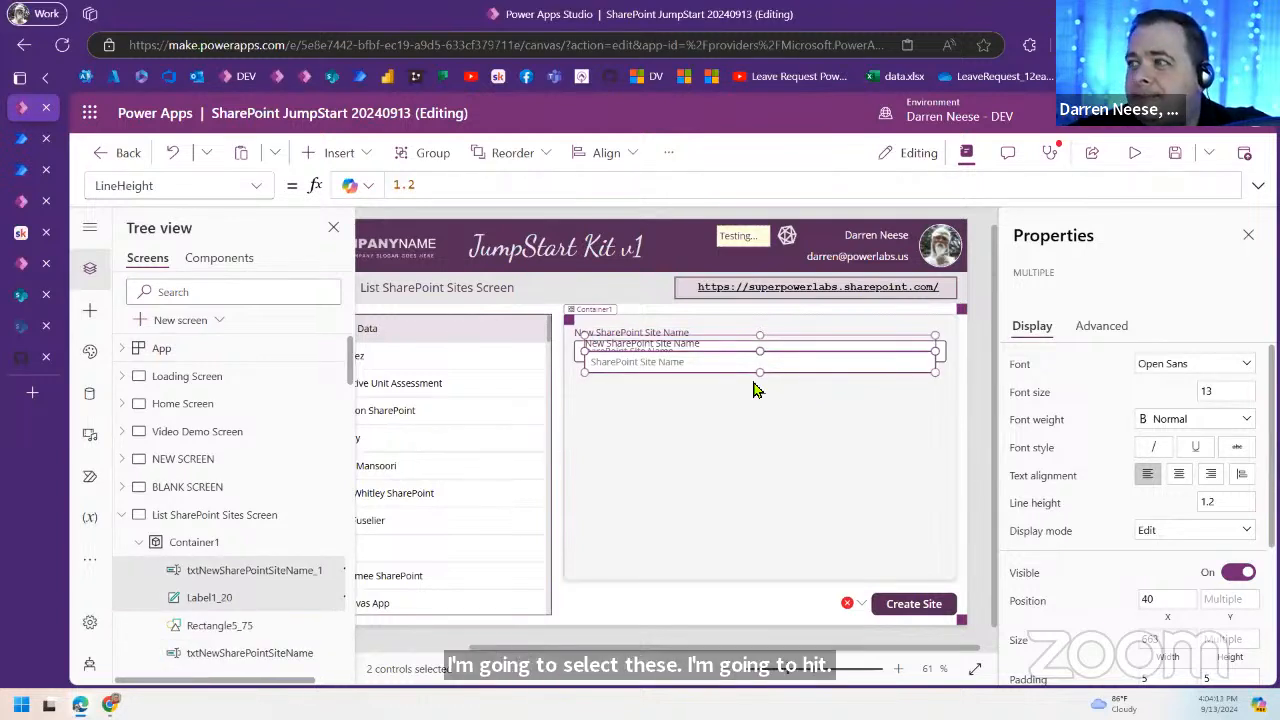
drag(674, 363, 666, 393)
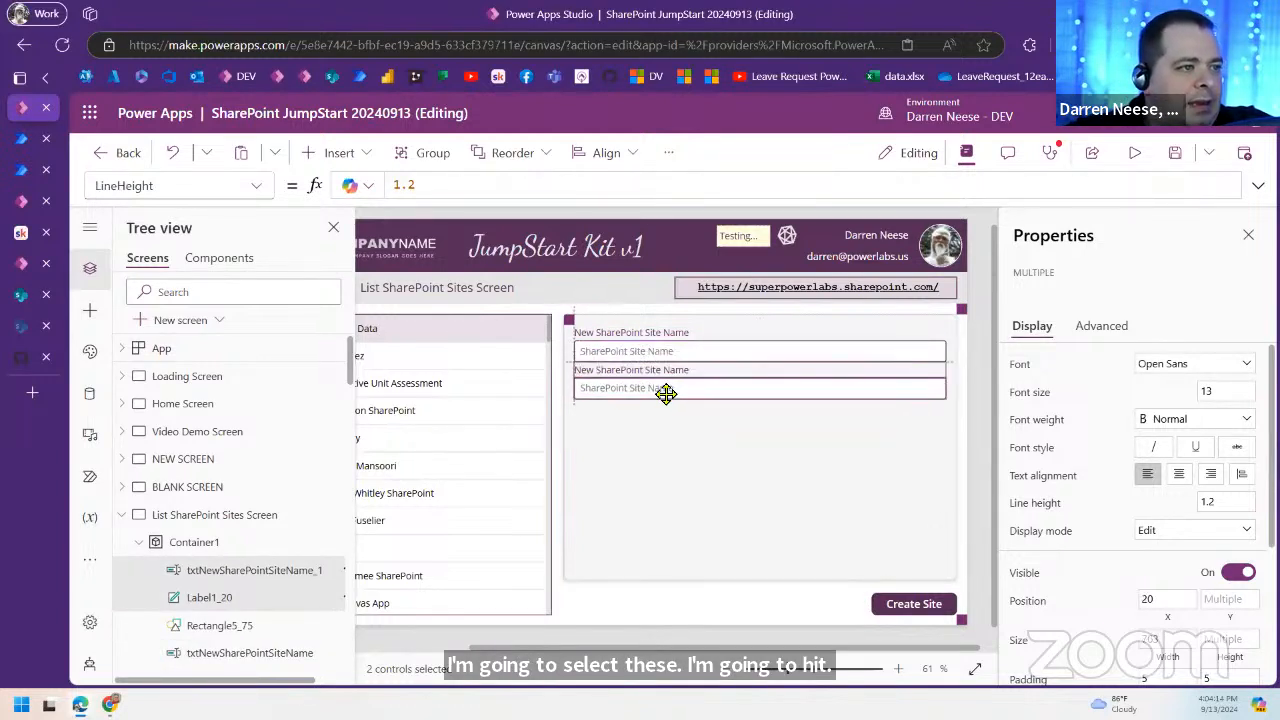
Step: Nudge the copied label and text input down to leave a small vertical gap below the first field
mouse_move(791, 676)
mouse_down()
mouse_move(818, 673)
mouse_move(786, 652)
mouse_up()
click(841, 648)
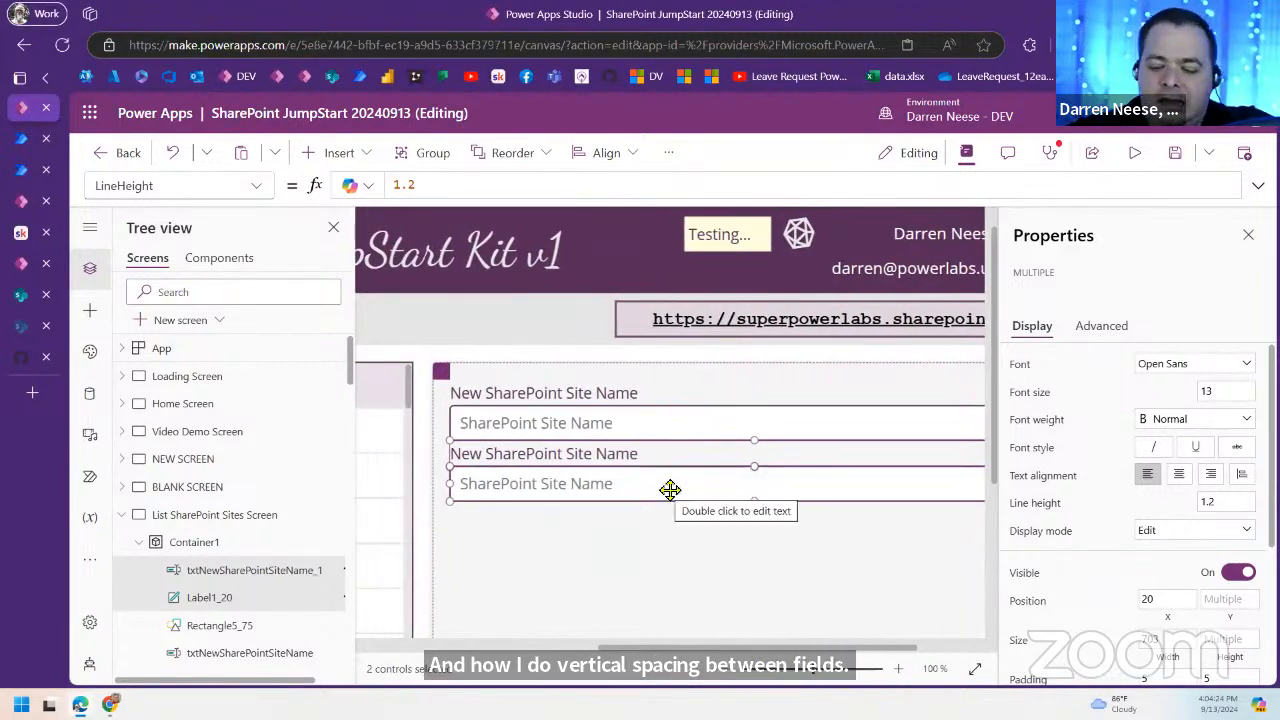
key(Down)
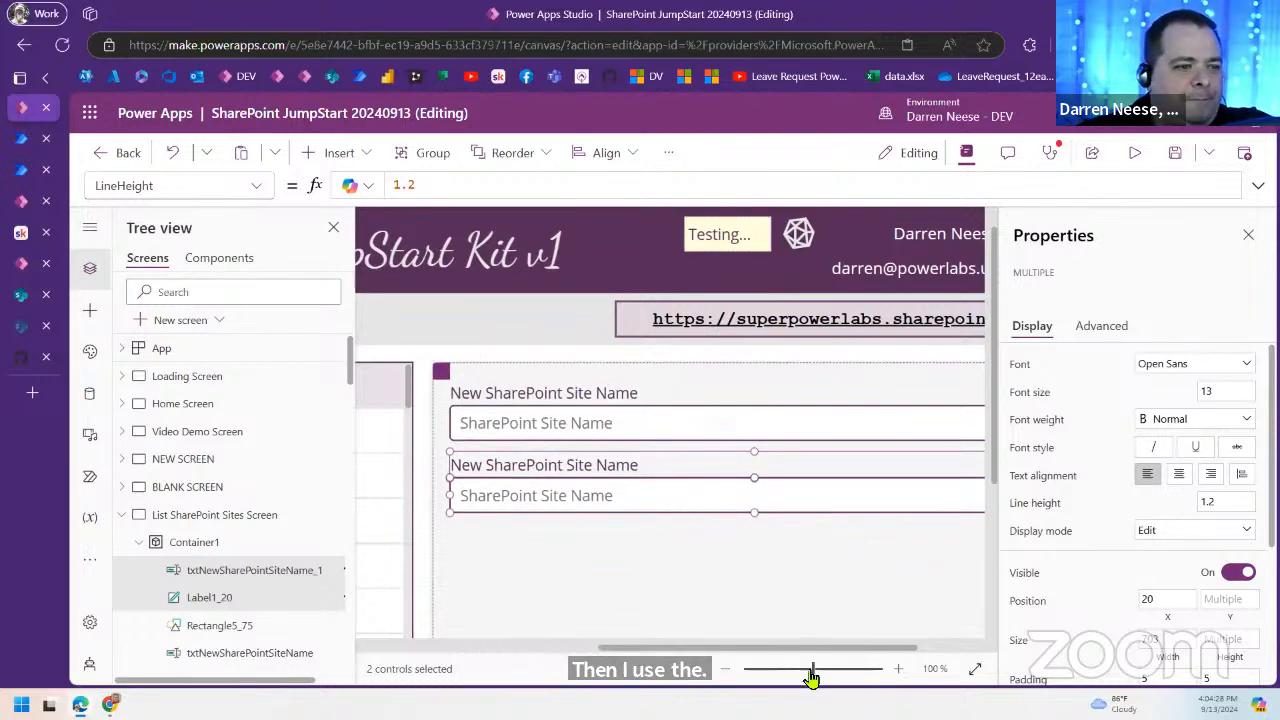
drag(809, 673, 783, 674)
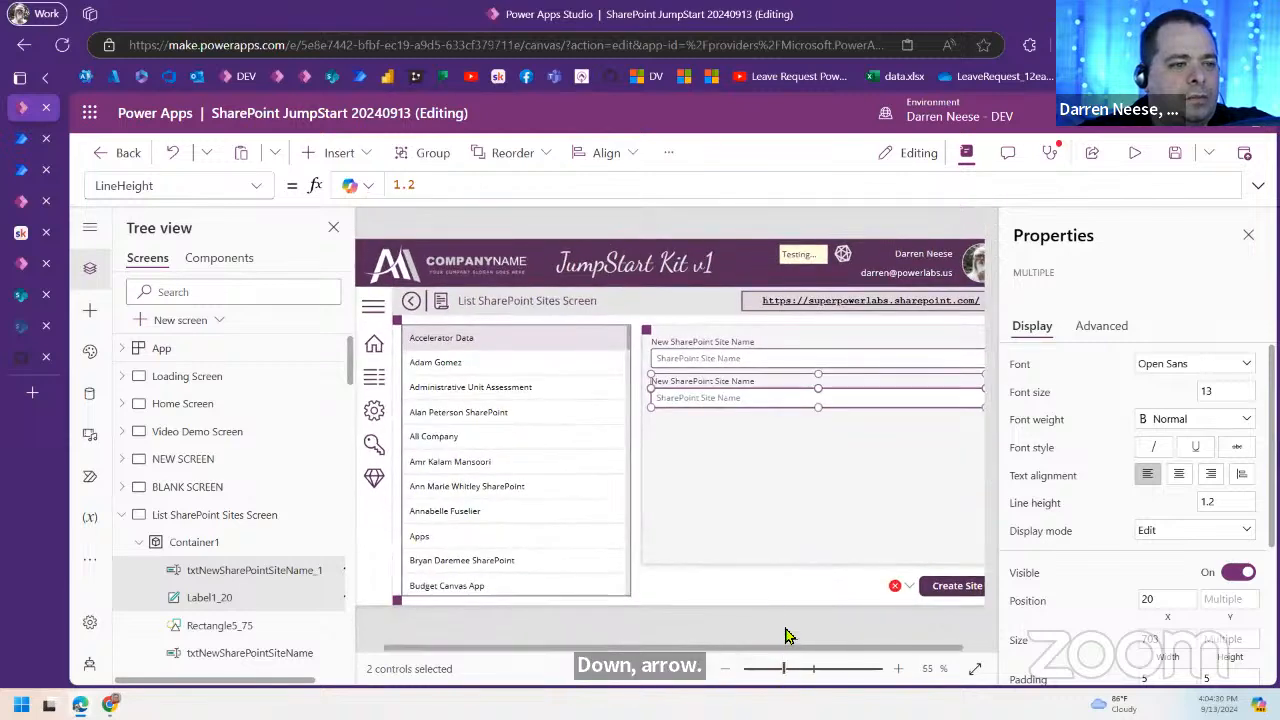
click(788, 633)
Step: Change the copied label's text to "New SharePoint Site Description"
click(702, 383)
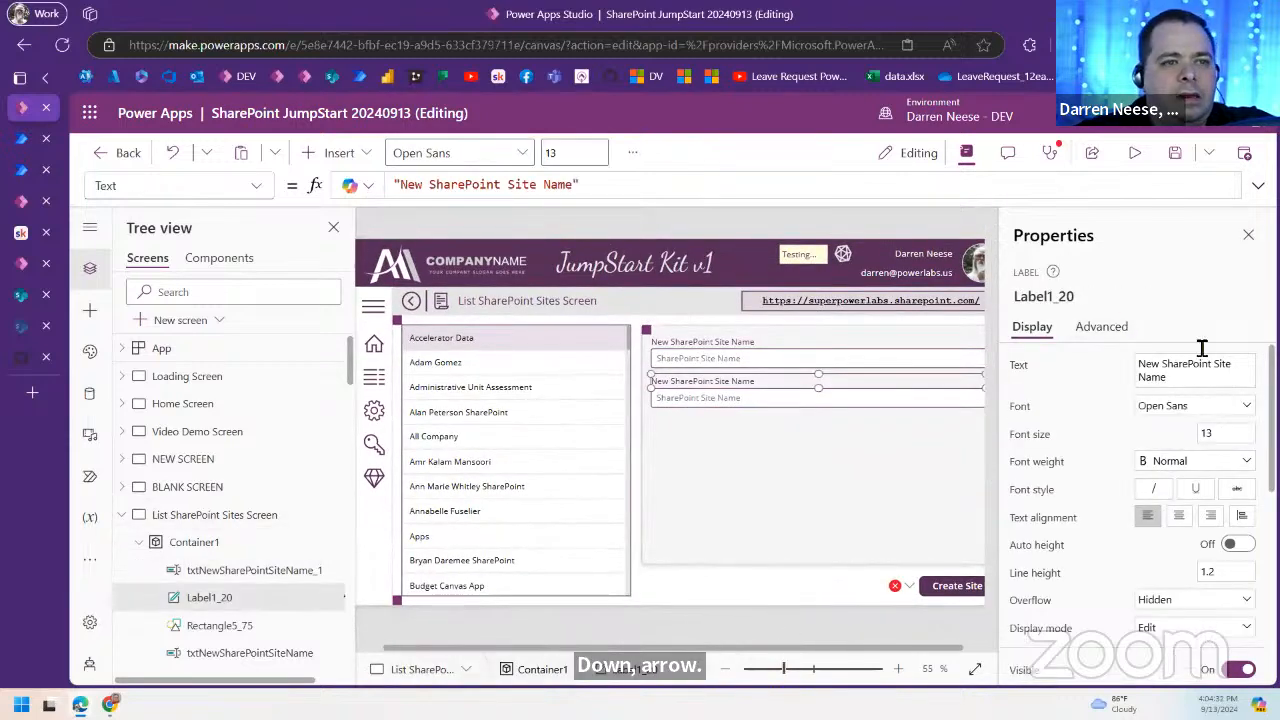
click(1190, 380)
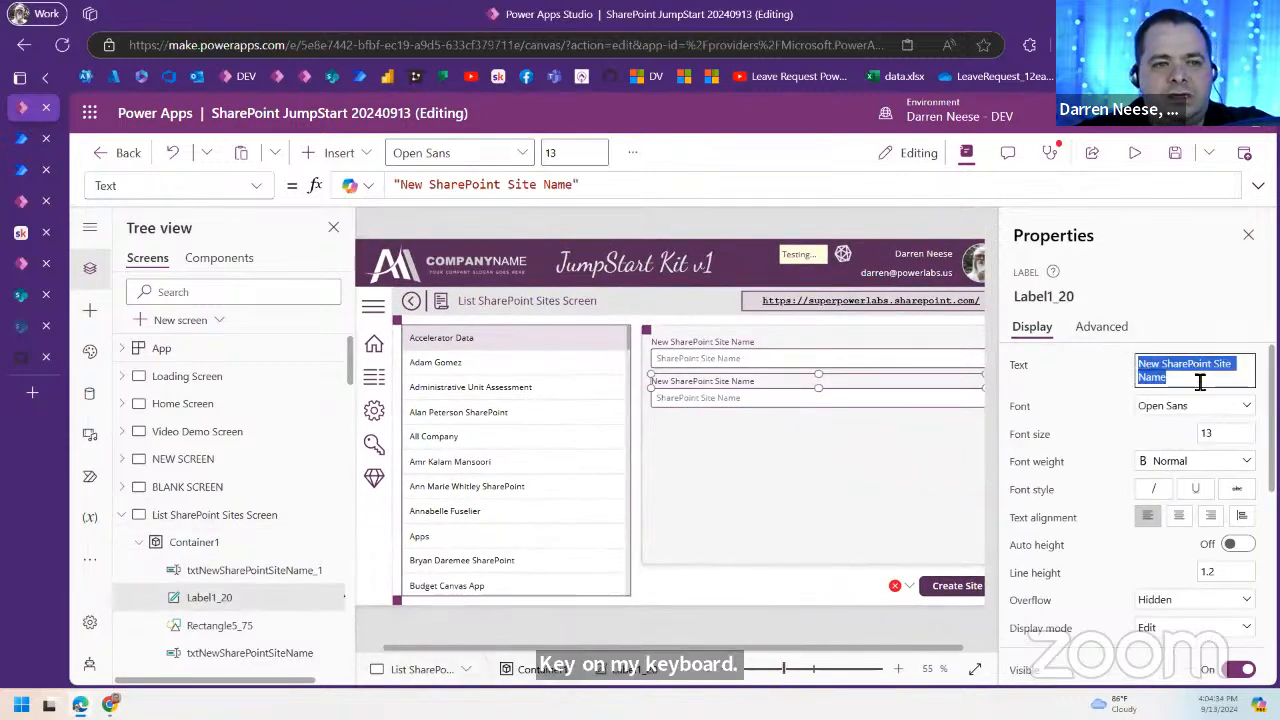
double_click(1150, 378)
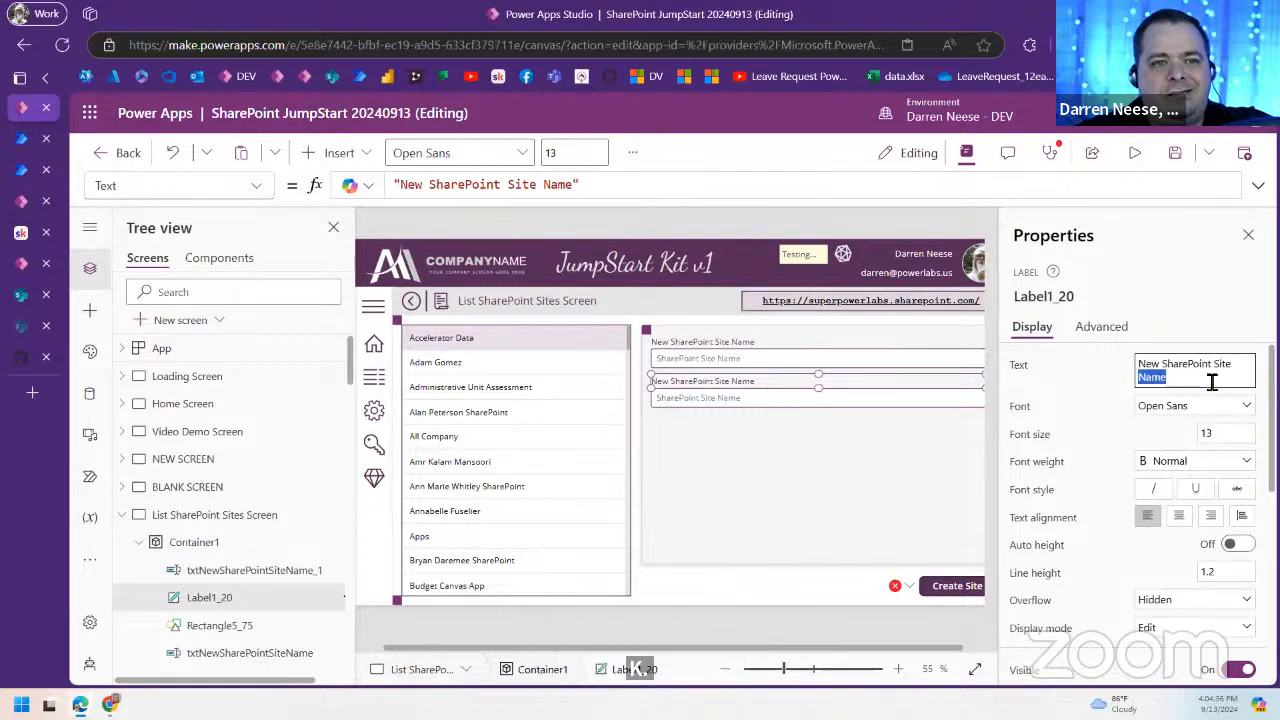
text(Descrip)
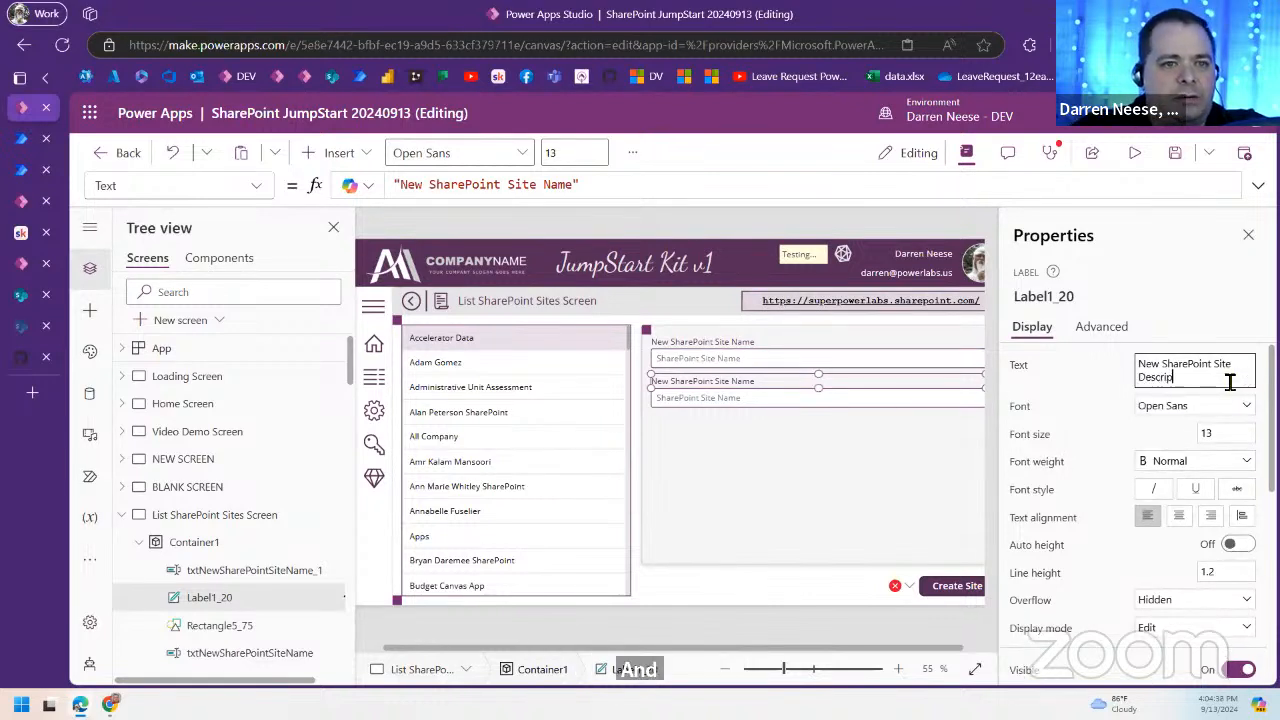
text(tion)
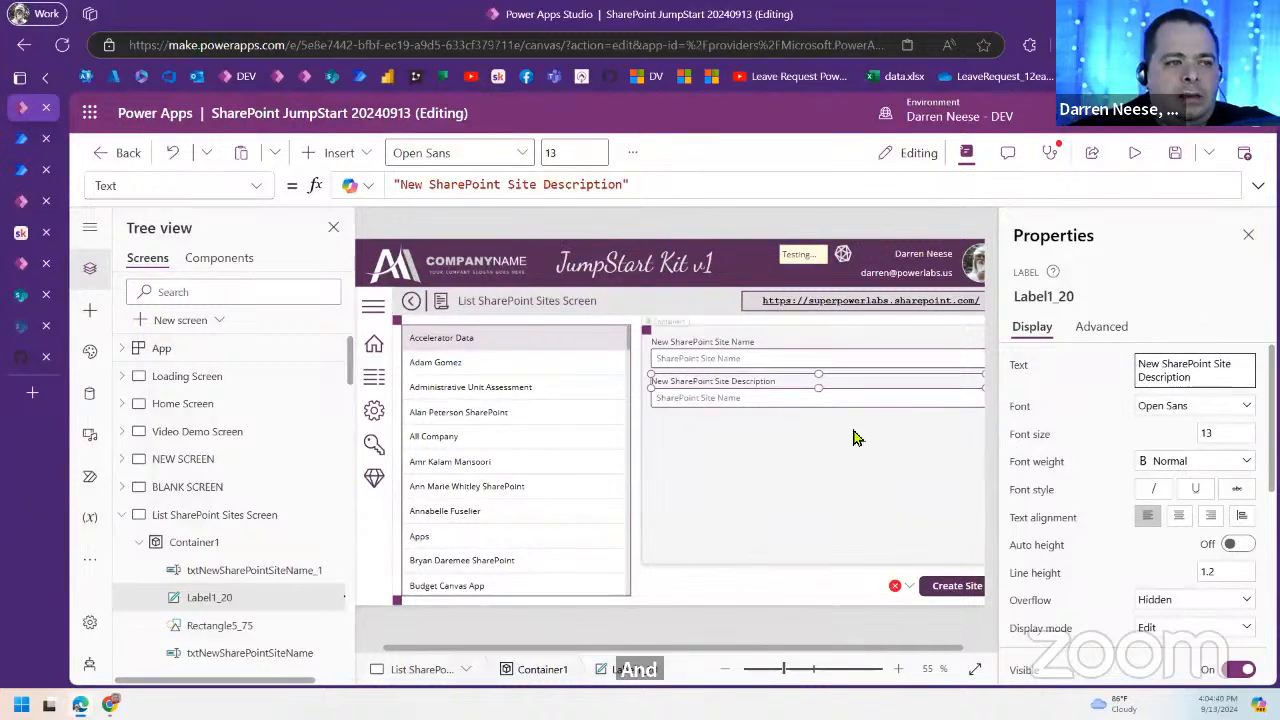
Step: Rename the copied text input below the description label to txtNewSharePointSiteDescription
click(873, 400)
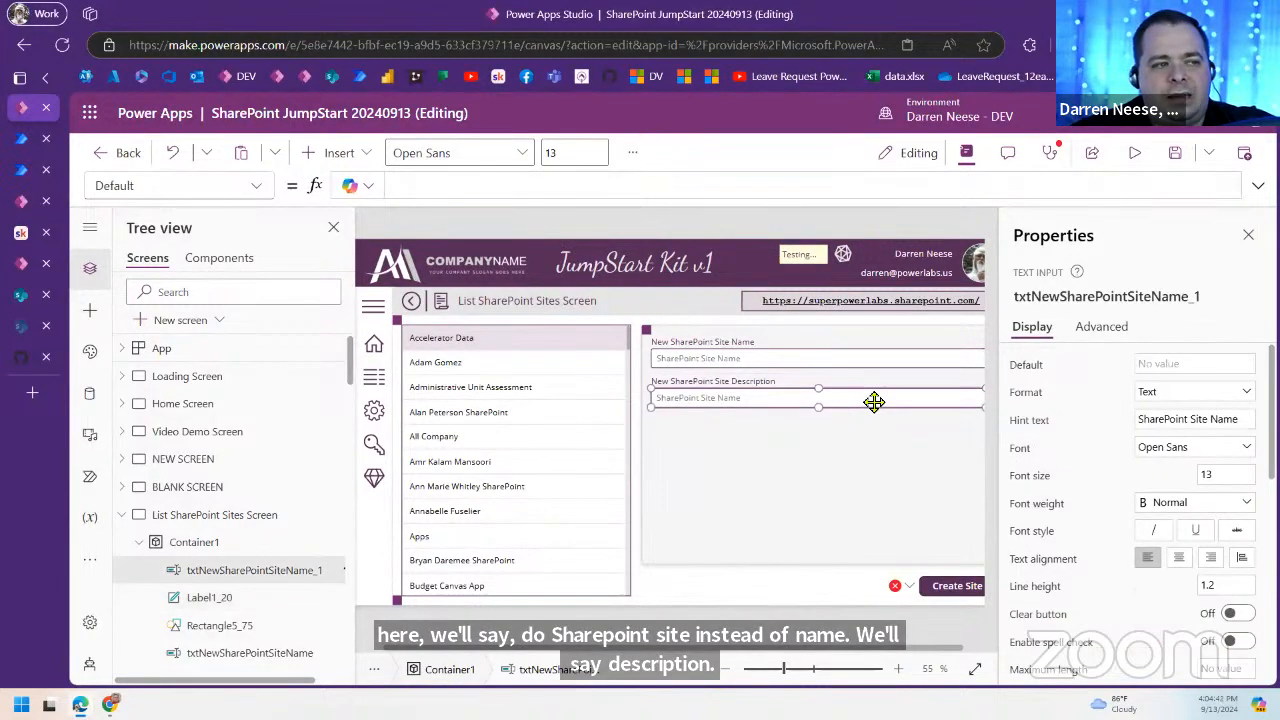
click(1166, 298)
click(1142, 302)
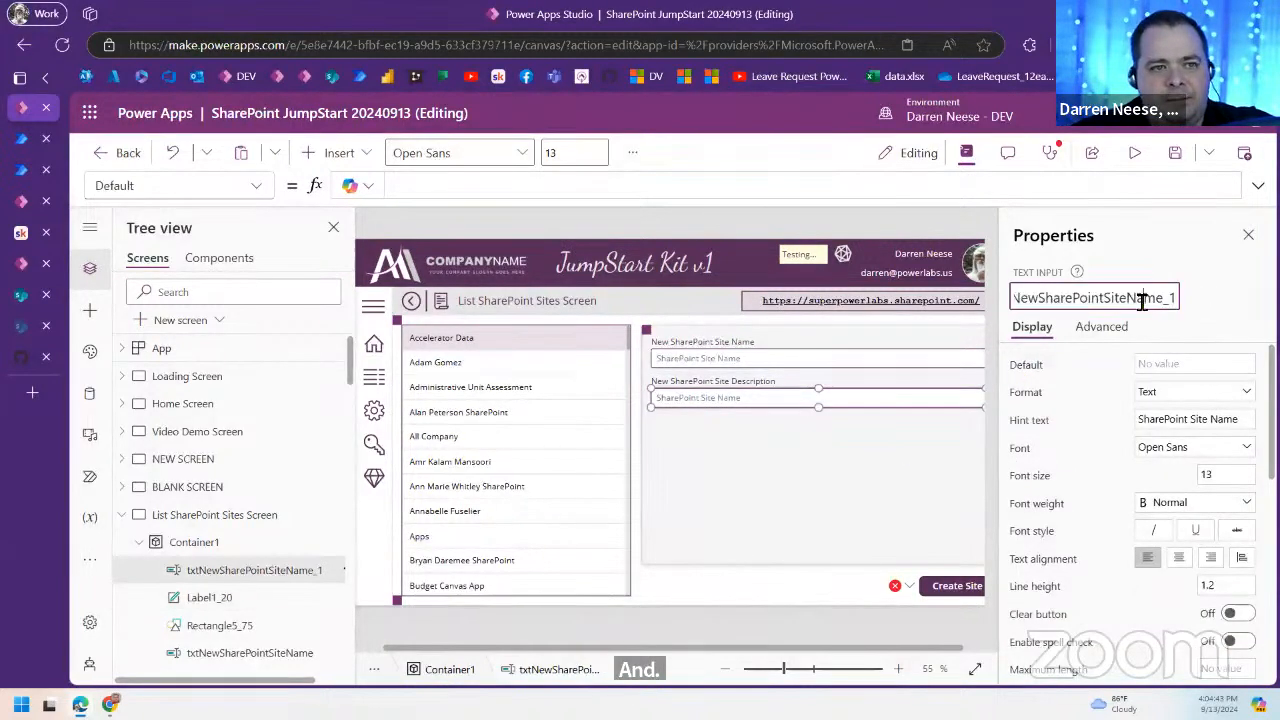
drag(1132, 300, 1212, 298)
text(Description)
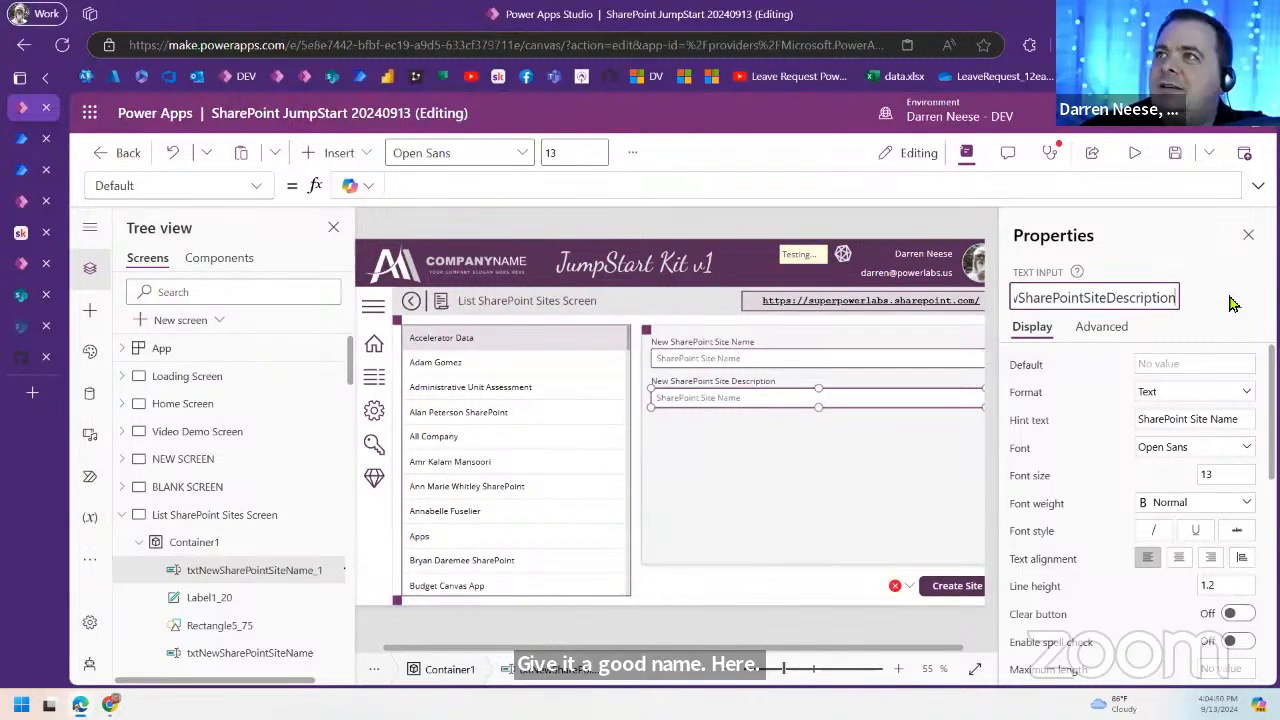
click(1232, 304)
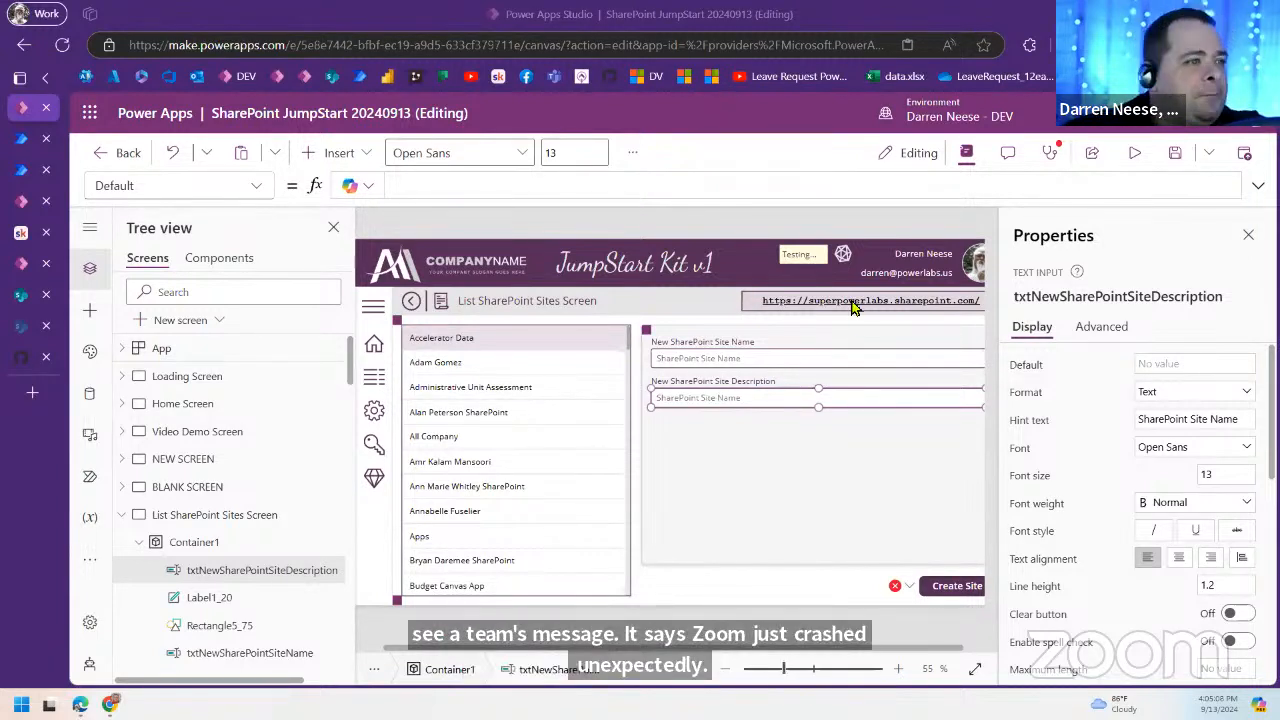
Step: Change the hint text of the site description input to "SharePoint Site Description"
click(786, 383)
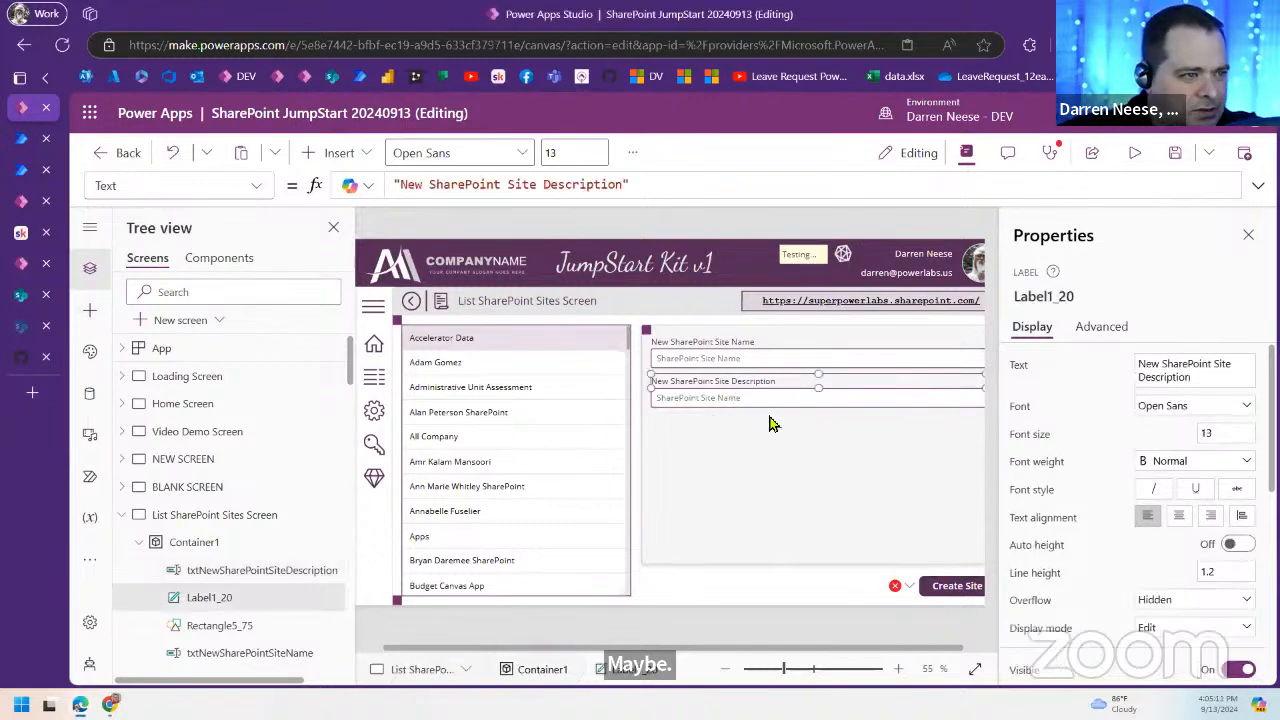
click(824, 399)
double_click(1220, 427)
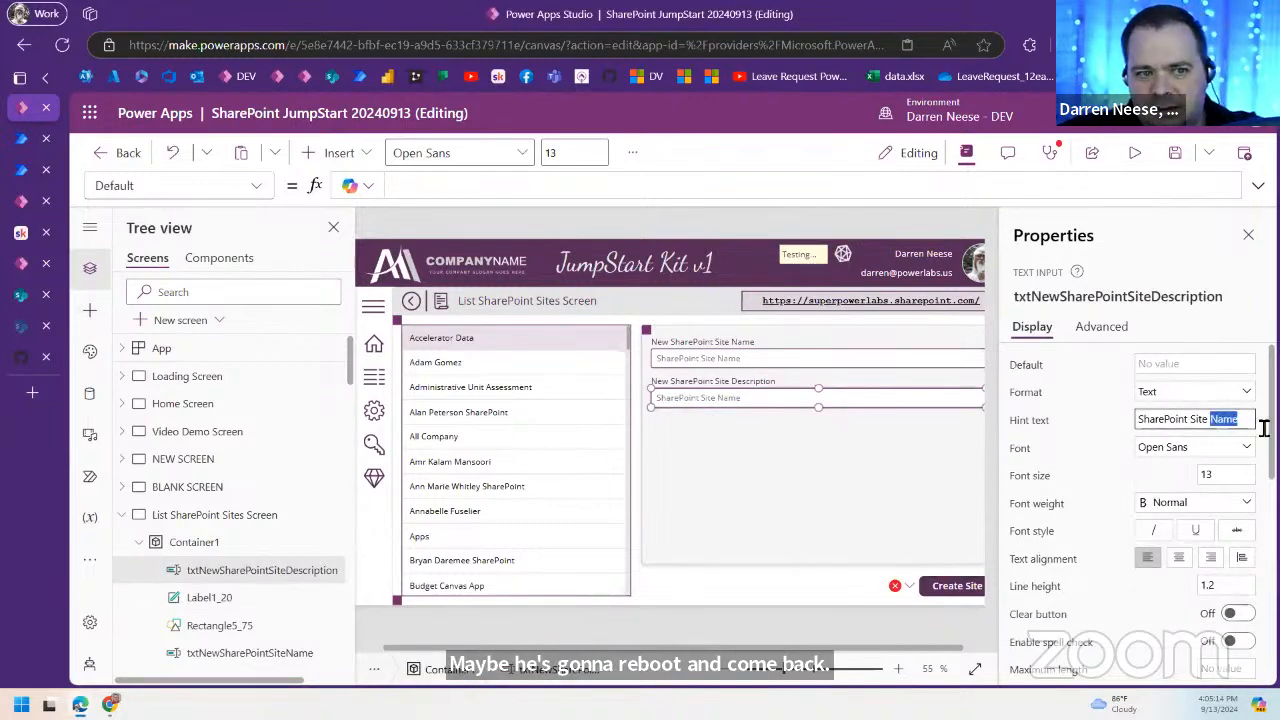
text(Descript)
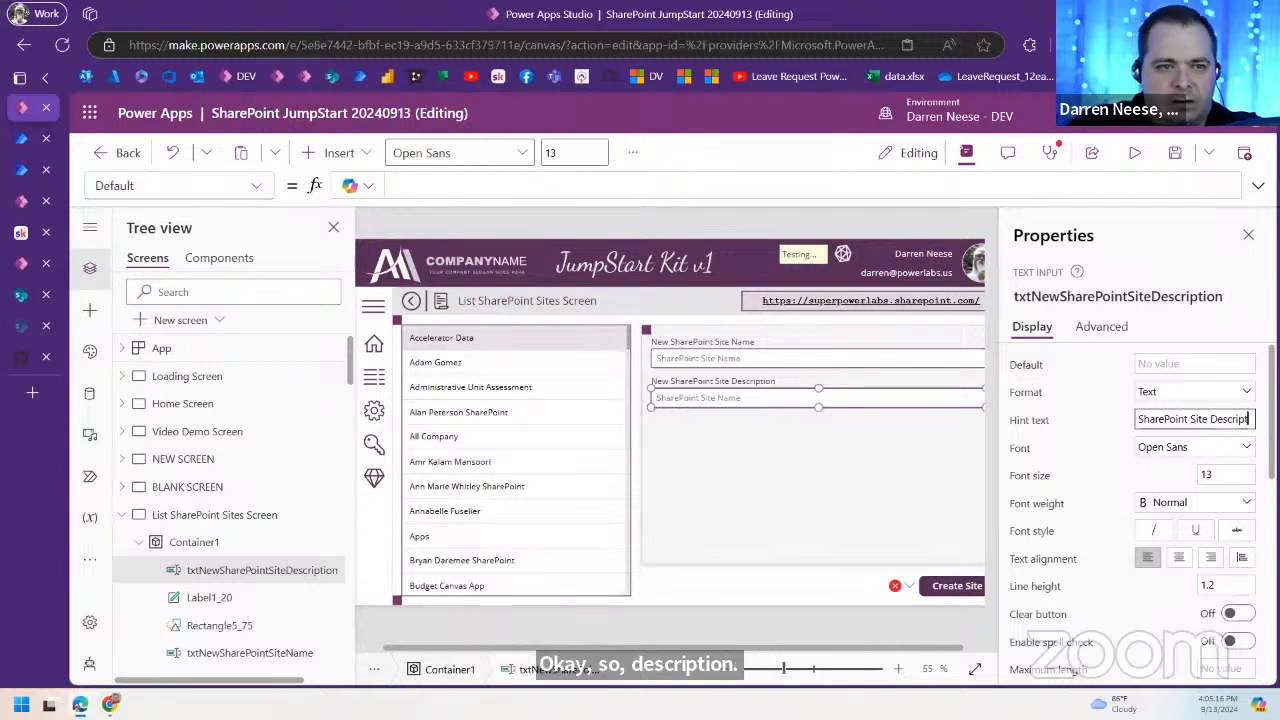
text(ion)
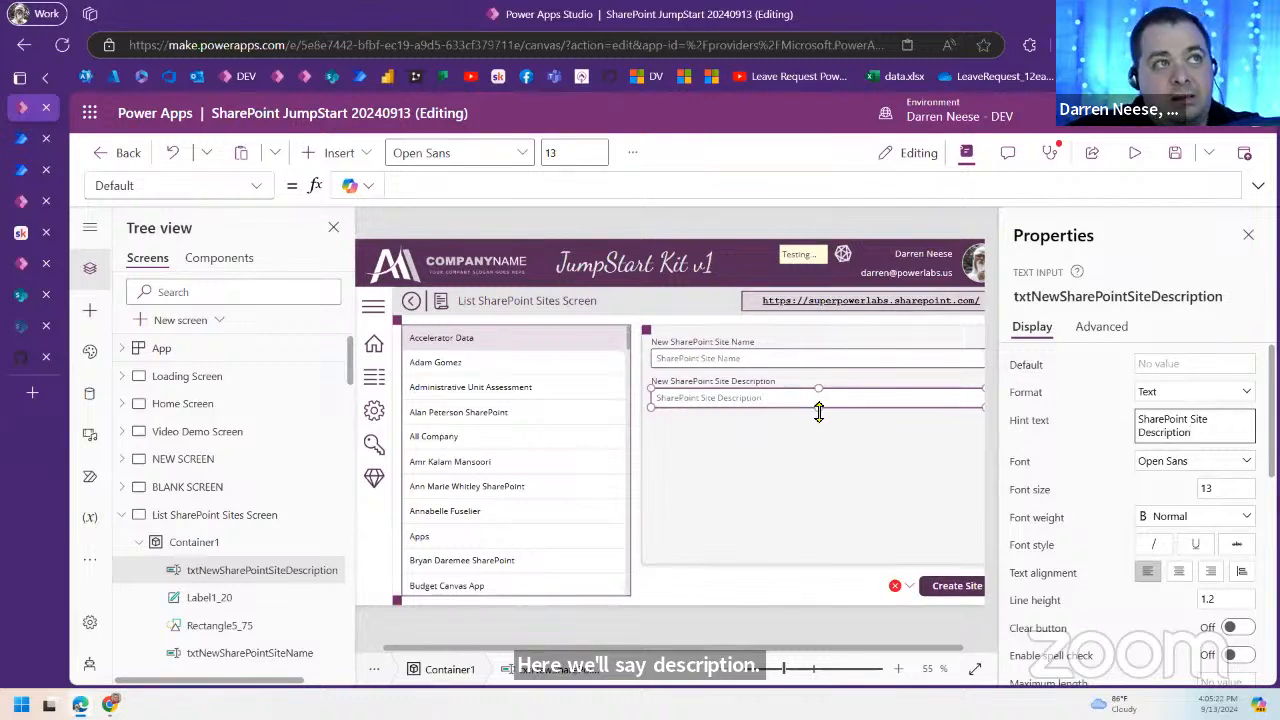
Step: Stretch the site description input downward to a height of about 101 and set its mode to Multiline
drag(818, 412, 818, 442)
drag(835, 649, 946, 650)
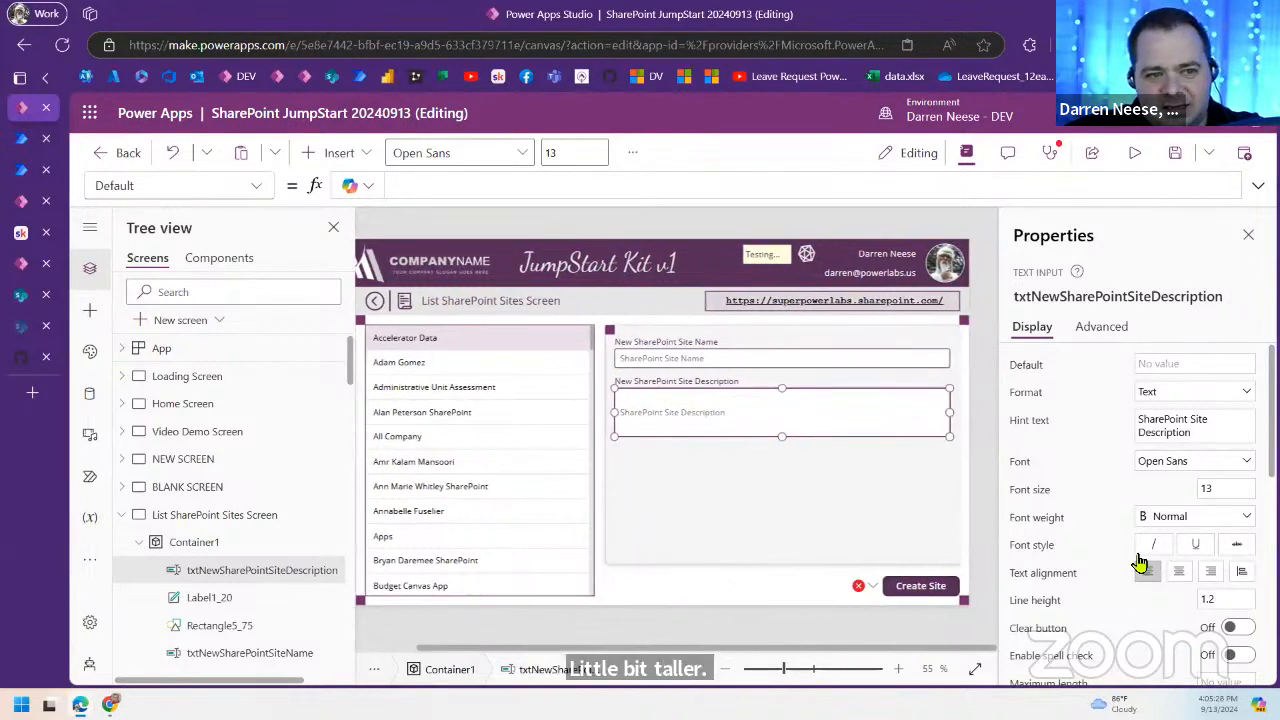
scroll(1130, 549, down, 2)
click(1228, 540)
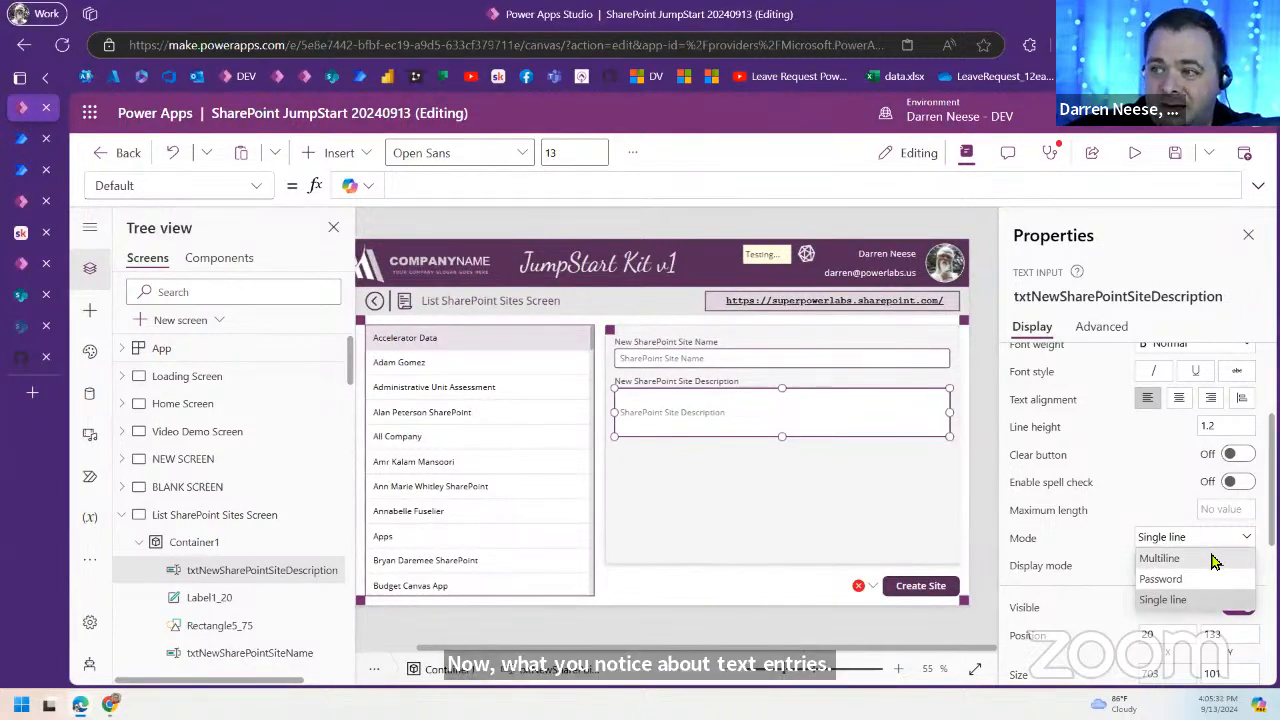
click(1160, 558)
Step: Reduce the site description input's height to about 86 and set its top padding to 10
drag(782, 436, 782, 428)
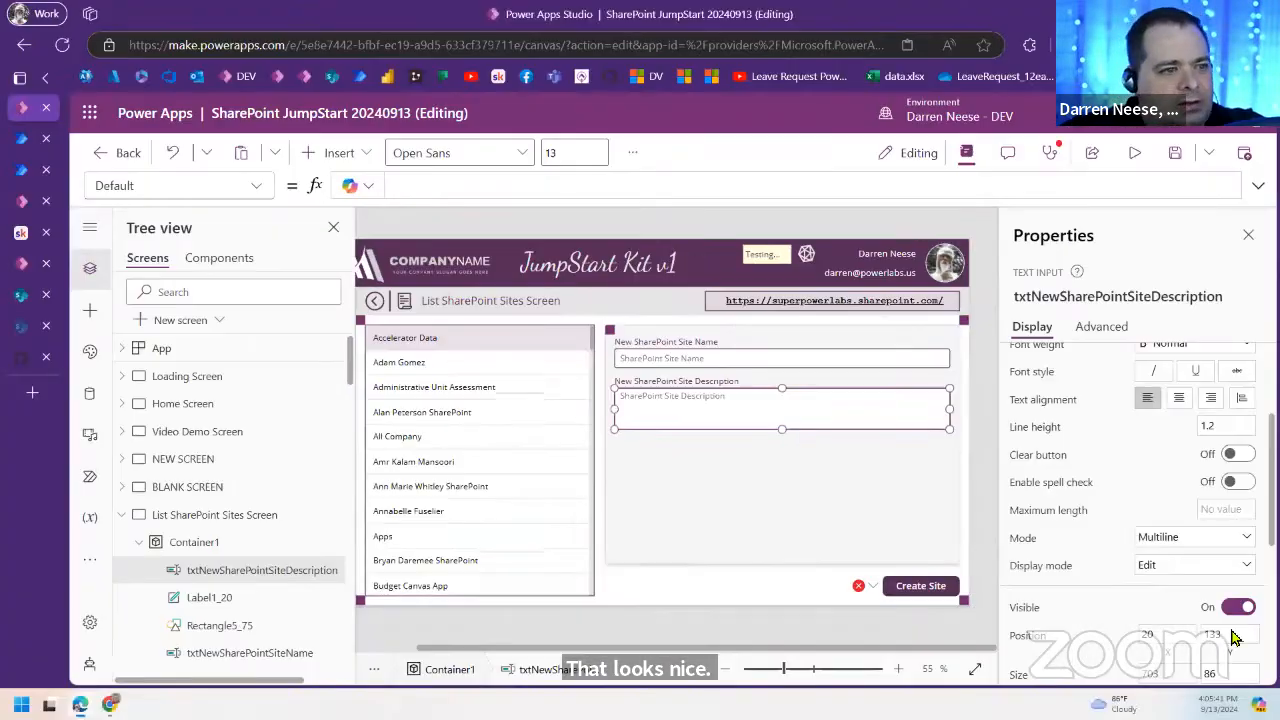
scroll(1225, 620, down, 5)
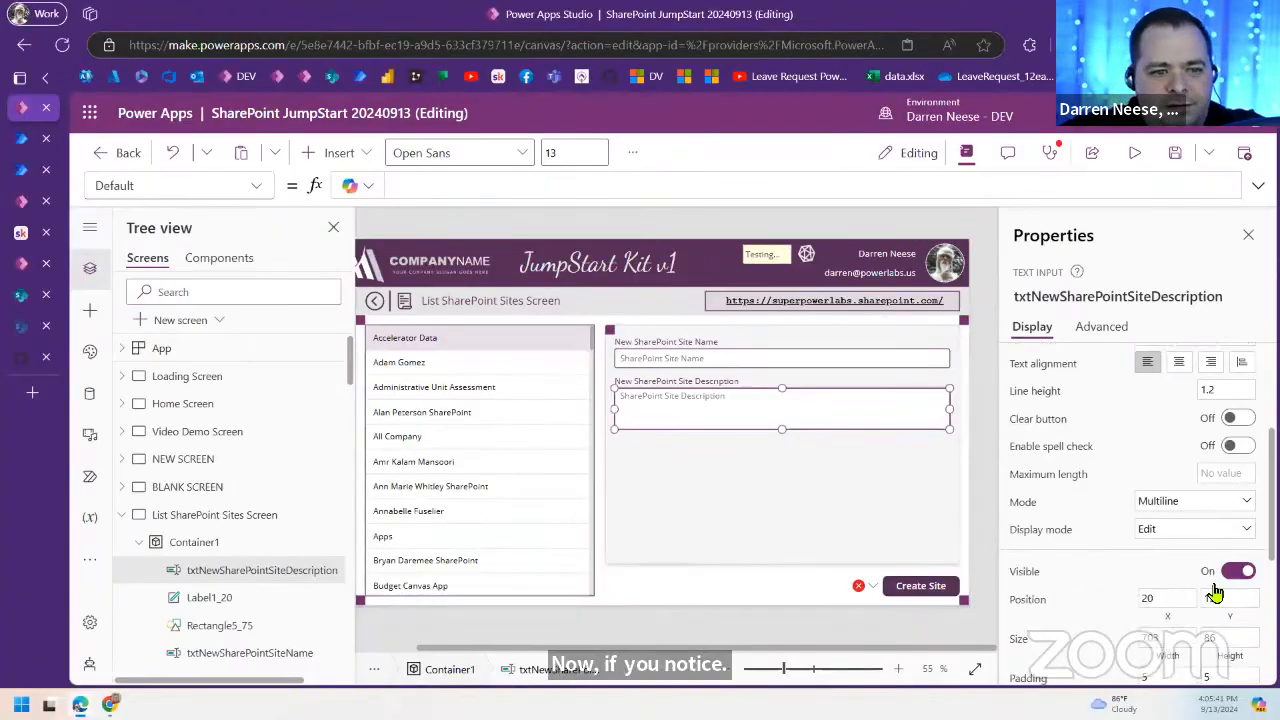
click(1168, 370)
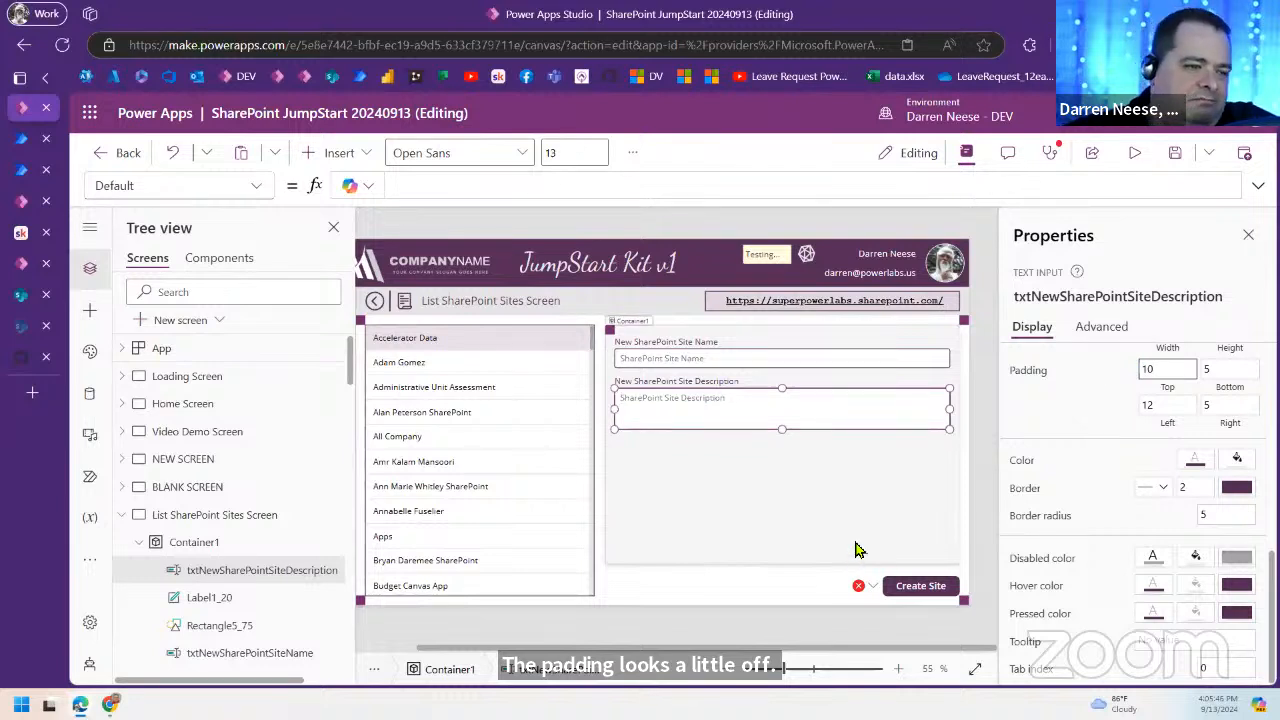
Step: Add txtNewSharePointSiteDescription.Text as the third argument of PA_SP_Site_Create2.Run in the Create Site button's OnSelect formula, followed by a comma and a new line
click(1150, 297)
key(ctrl+c)
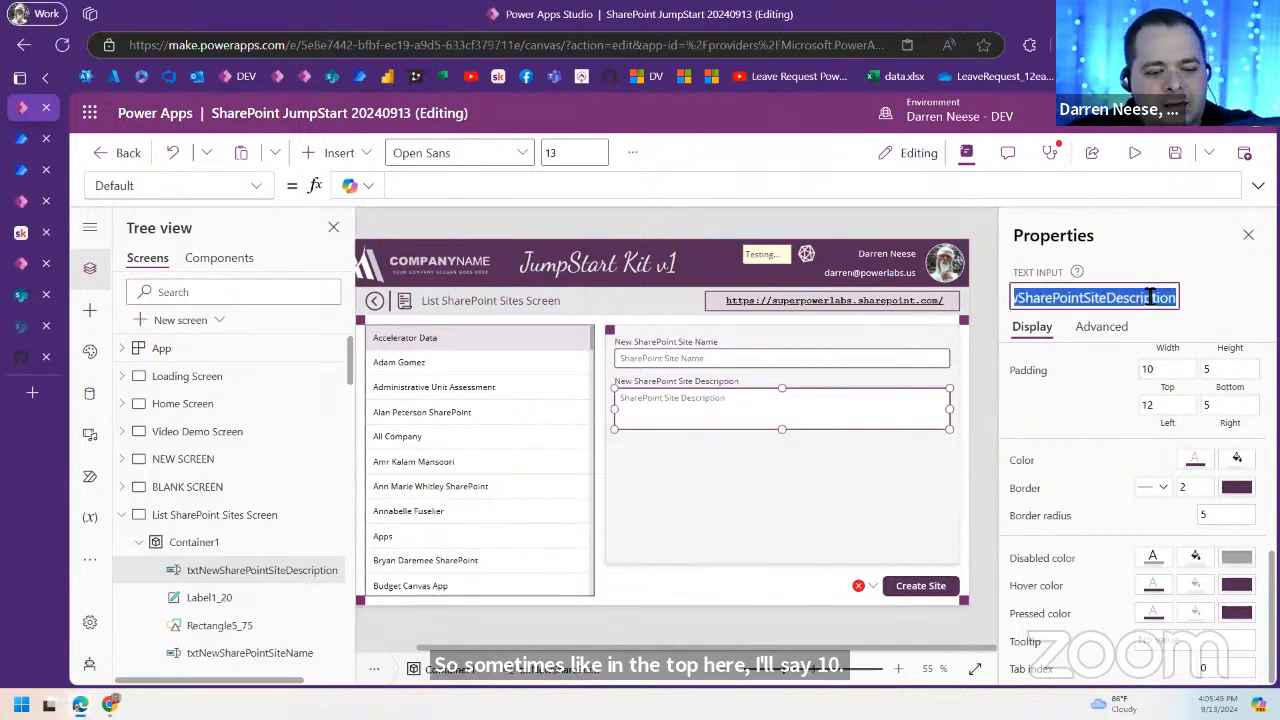
click(930, 588)
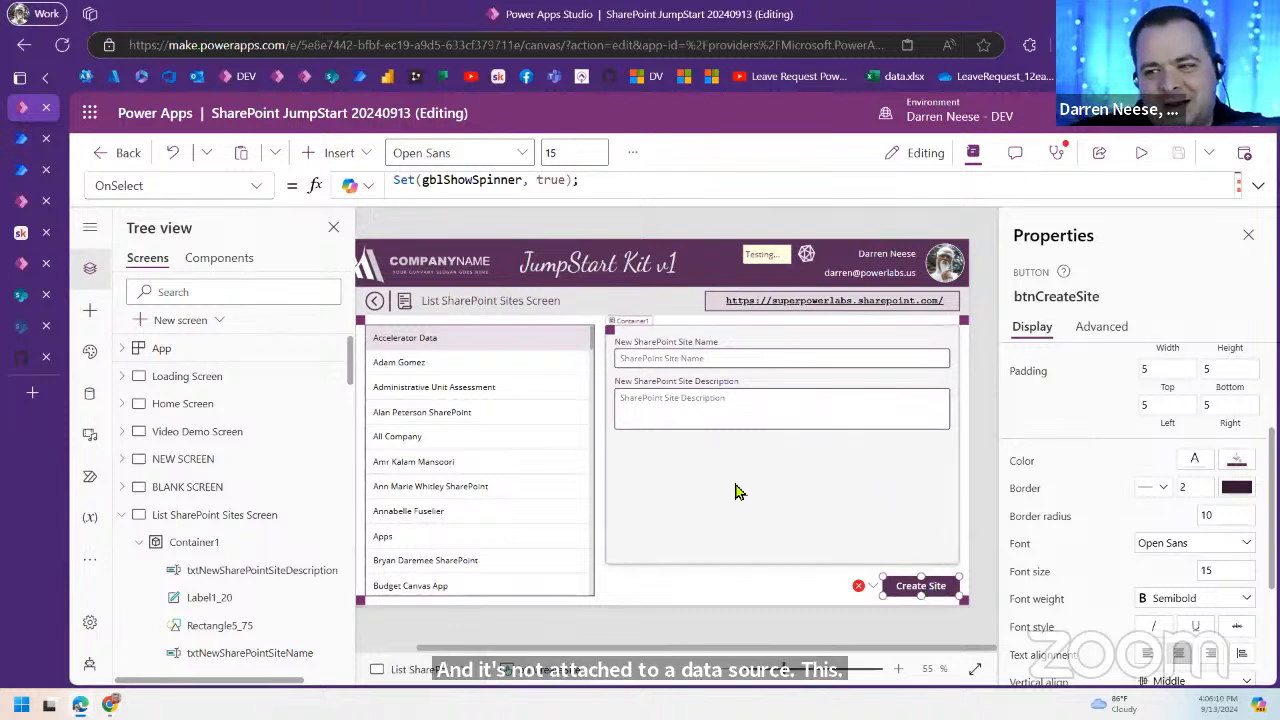
click(1258, 185)
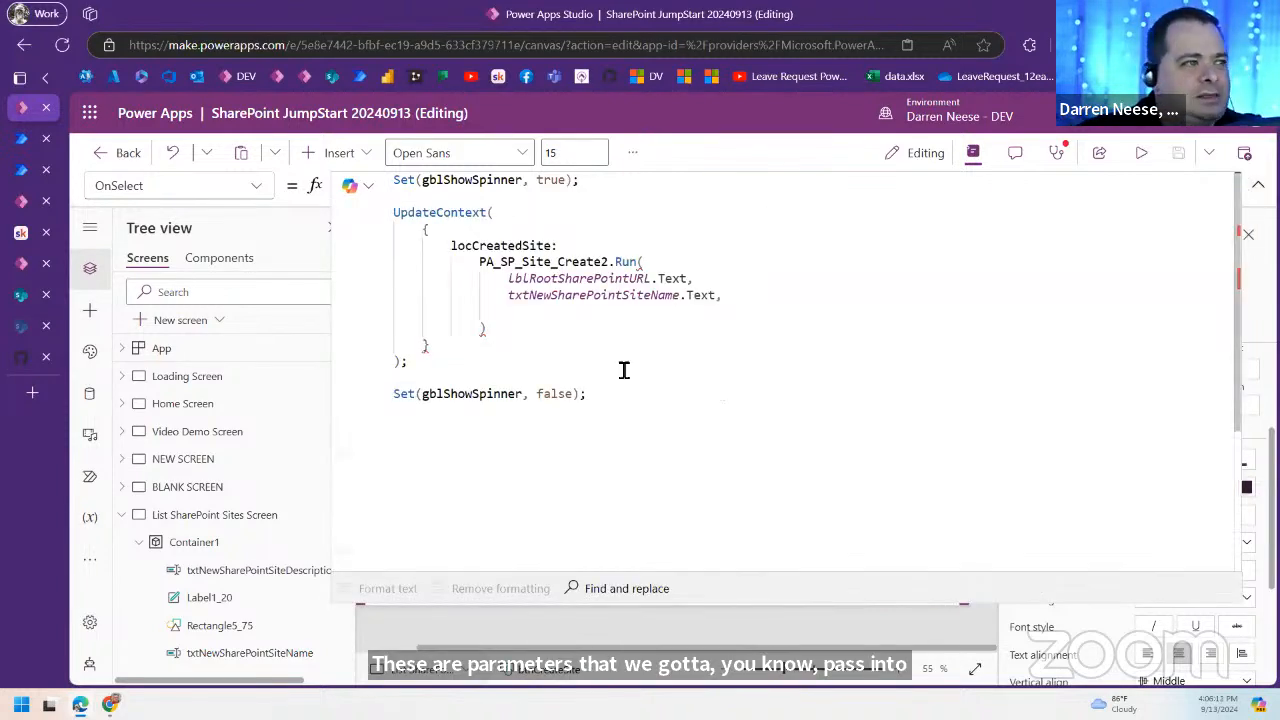
click(540, 327)
click(608, 312)
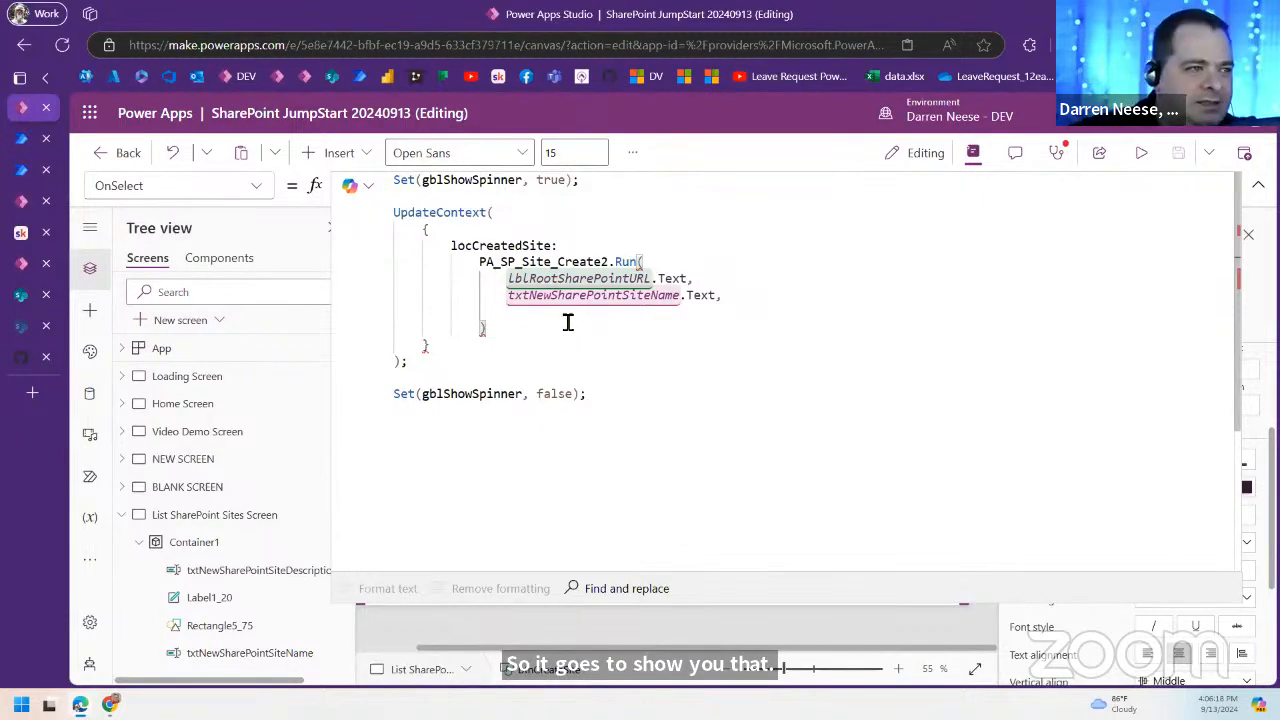
key(ctrl+v)
text(.Text)
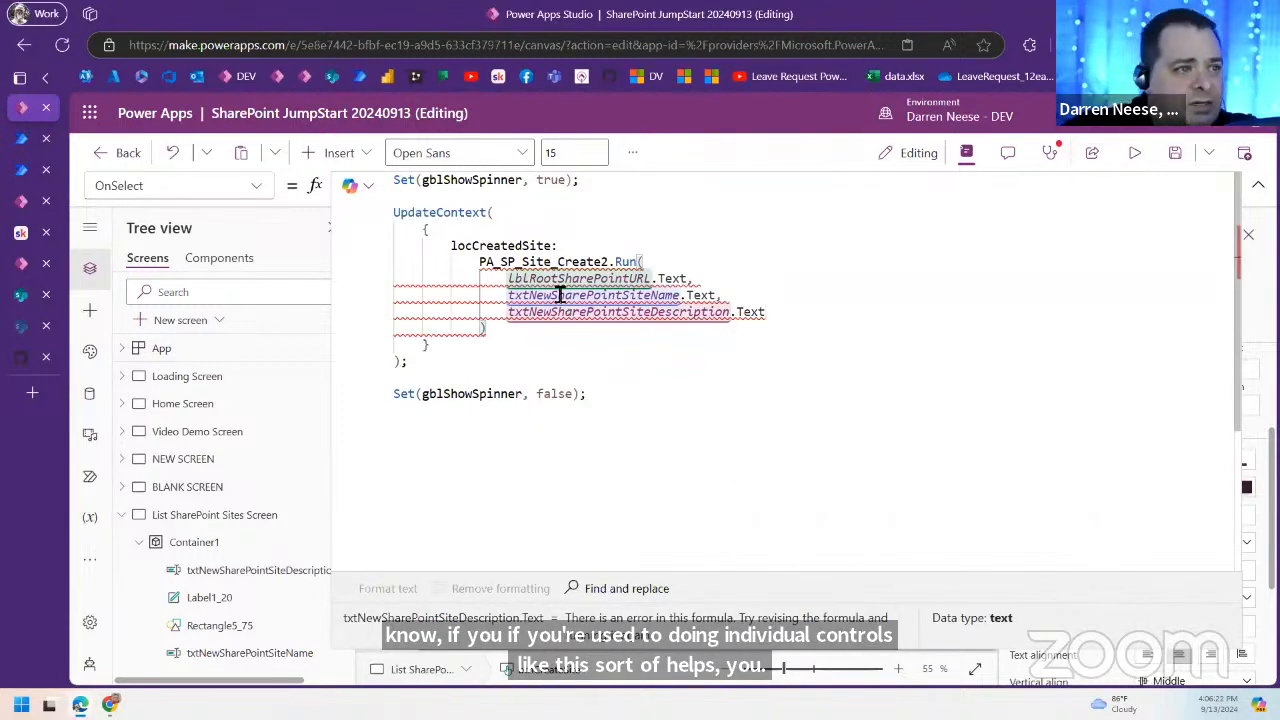
text(,)
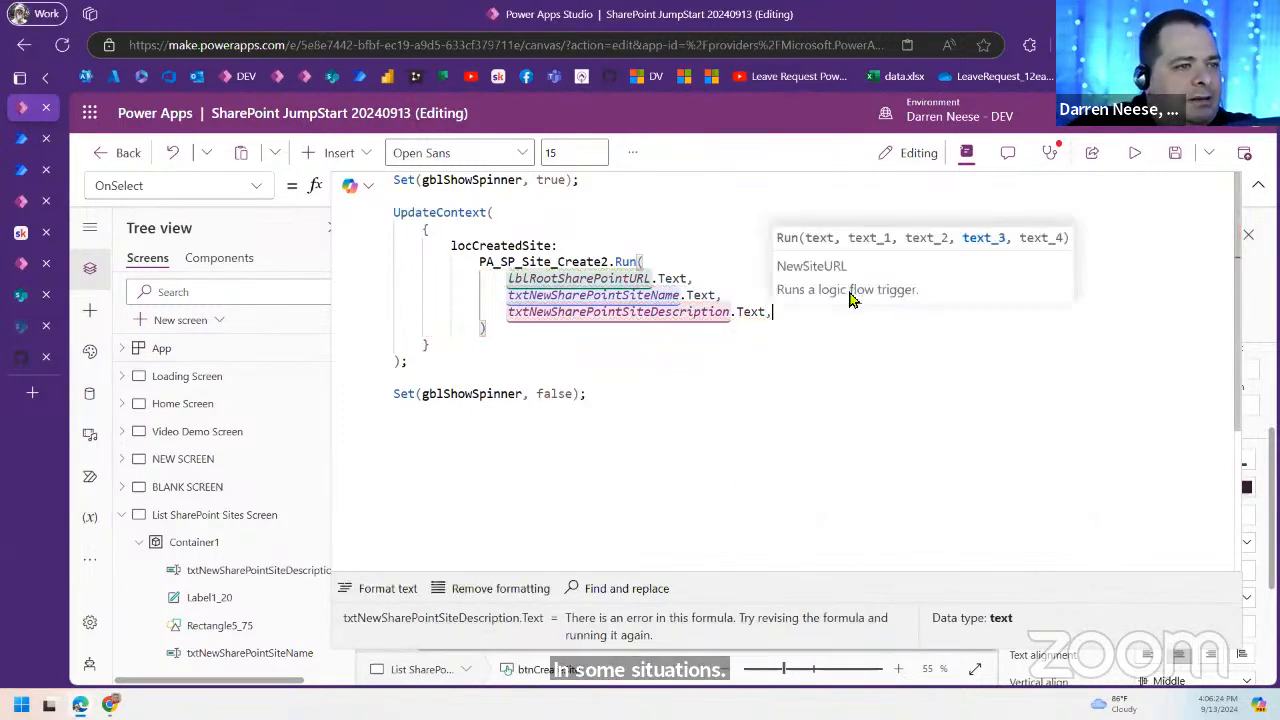
key(Return)
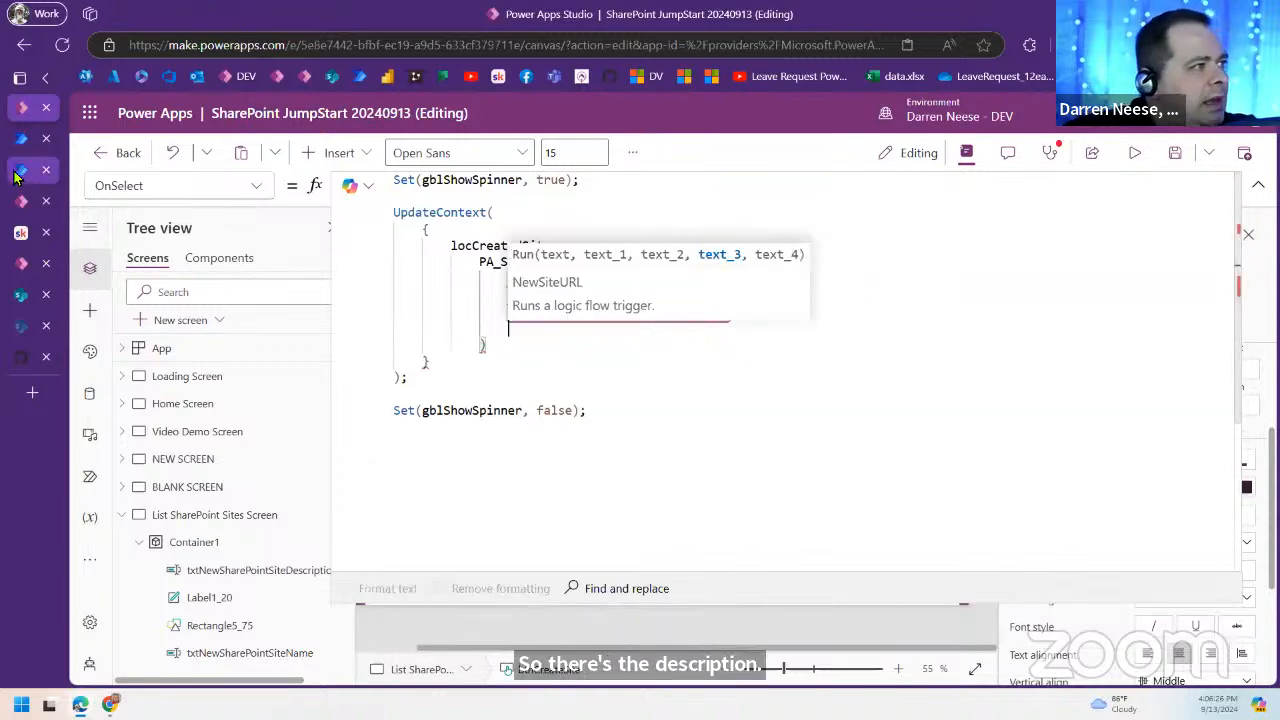
Step: Switch to the PA_SP_Site_Create2 flow in Power Automate to check which trigger input follows SiteDescription, and return to the Power Apps canvas
click(22, 170)
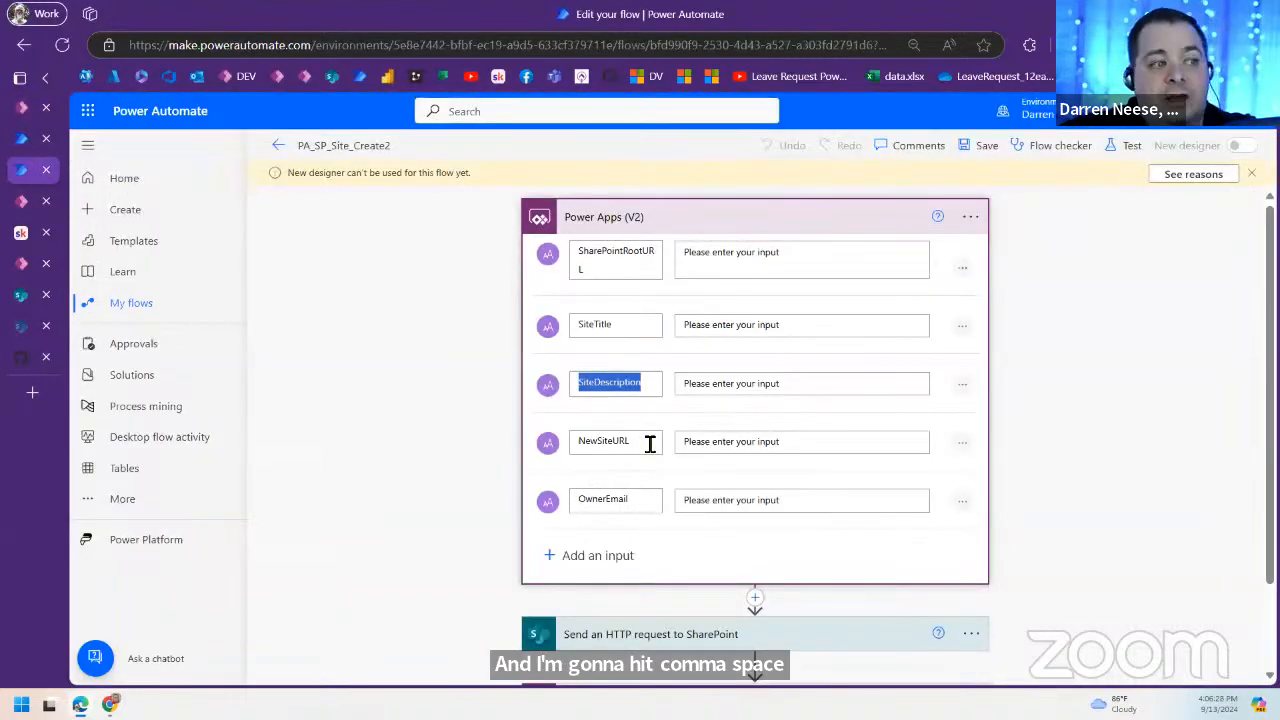
drag(645, 443, 572, 443)
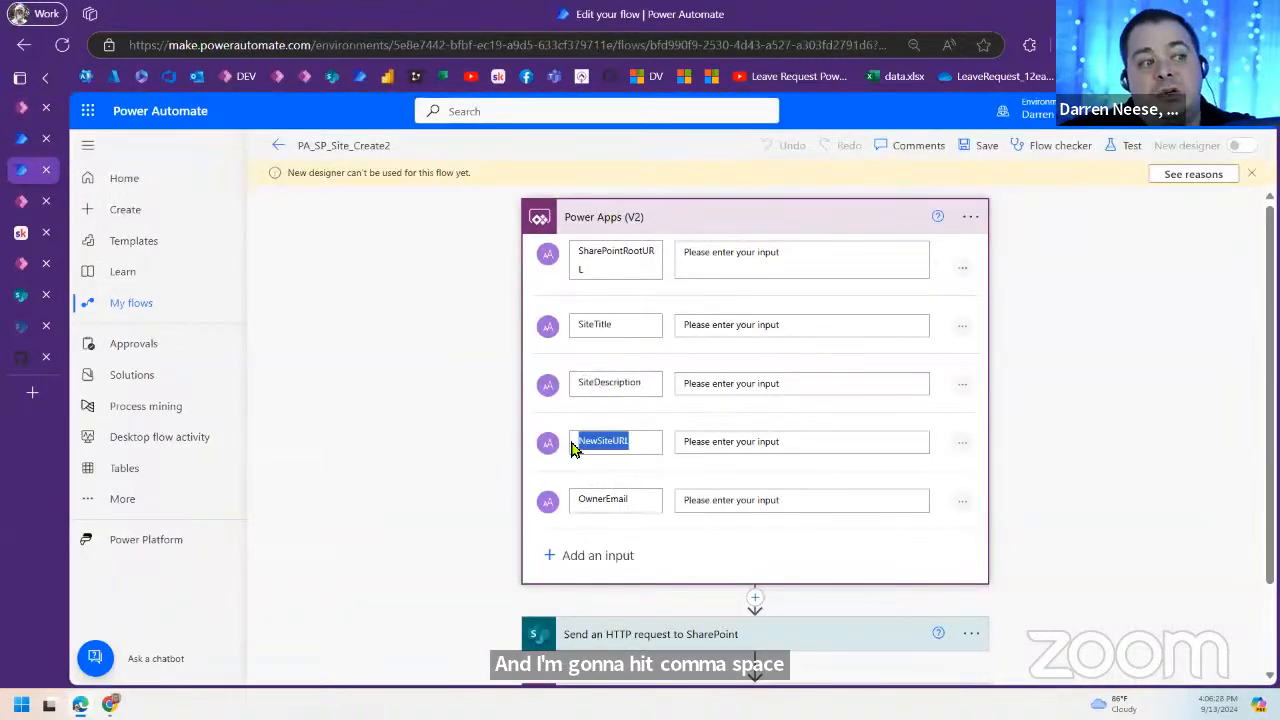
click(22, 107)
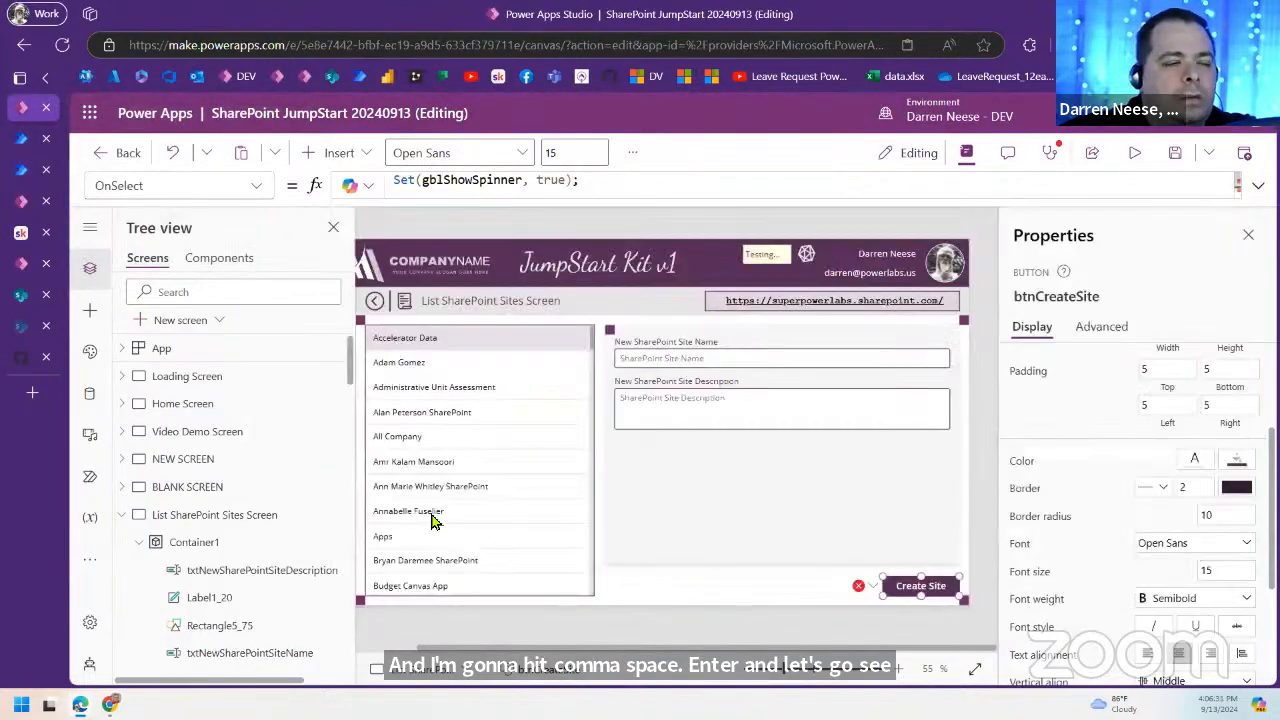
Step: Duplicate the site name label and text input and place the copies below the description field with a small vertical gap
click(703, 345)
shift+click(720, 360)
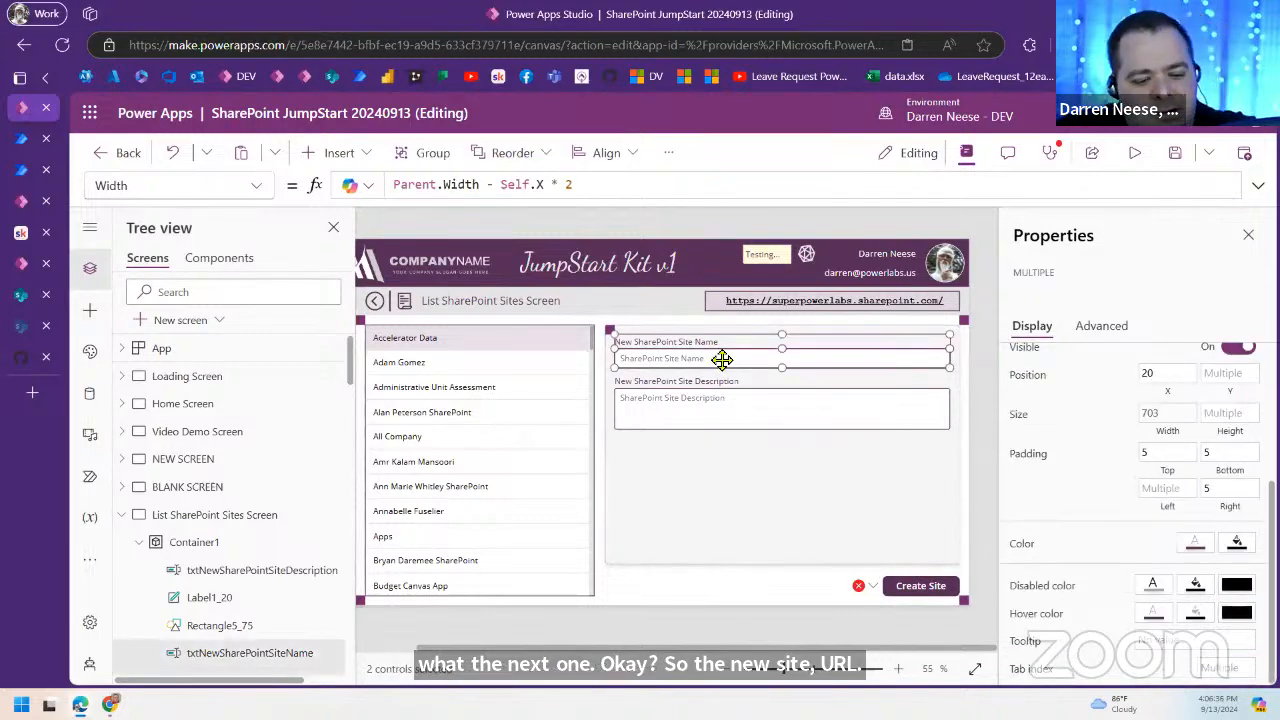
key(ctrl+c)
key(ctrl+v)
drag(728, 370, 714, 455)
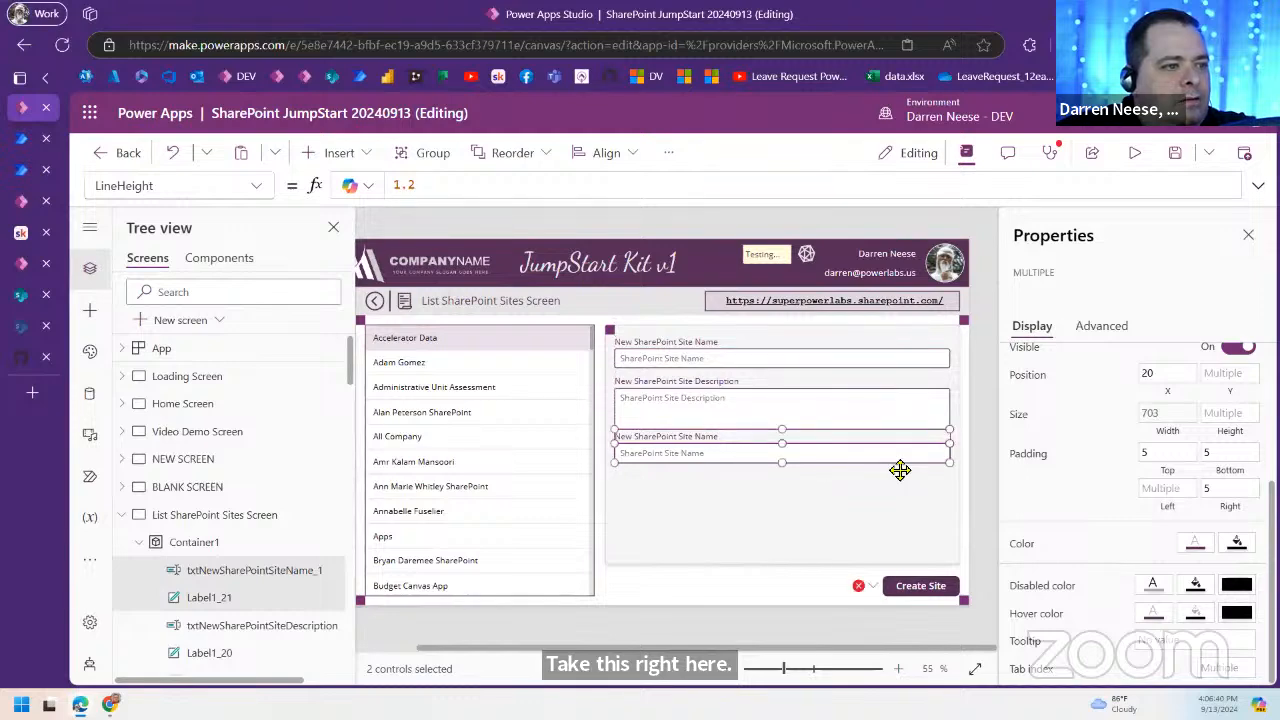
key(Down)
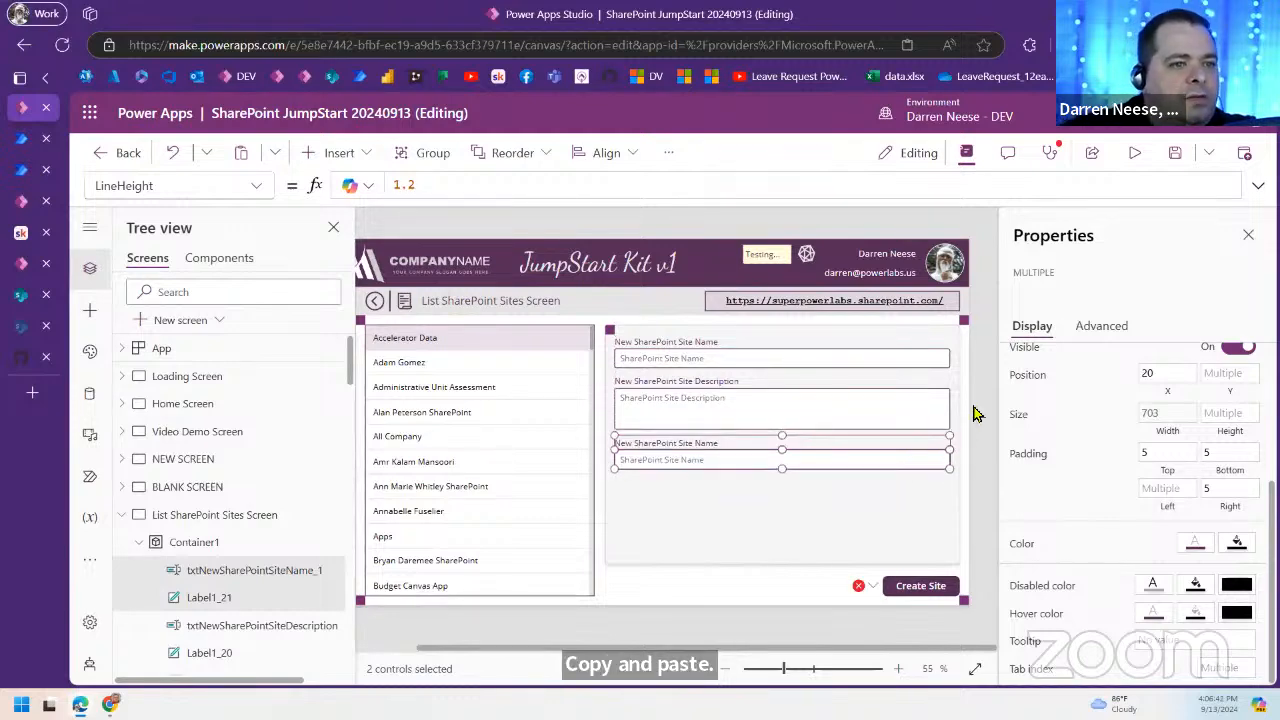
click(760, 474)
Step: Change the text of the newly copied label to "New SharePoint Site URL"
click(684, 443)
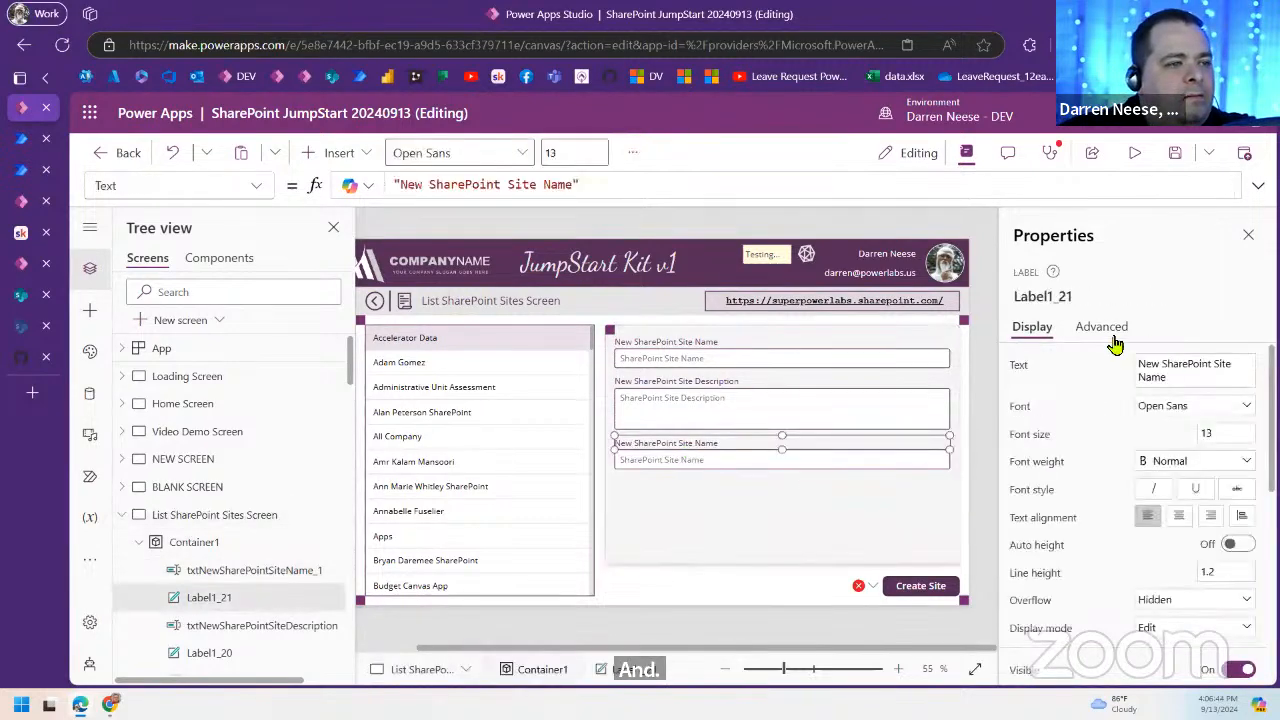
drag(1197, 382, 1076, 358)
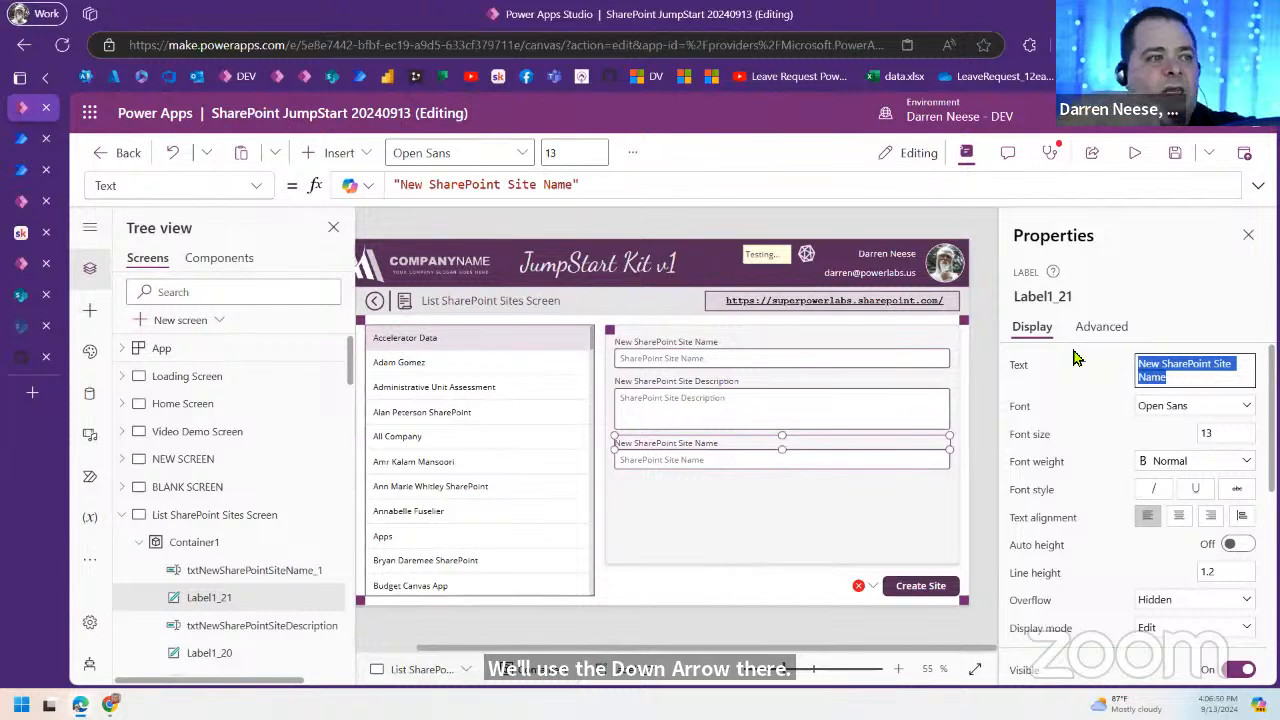
key(Home)
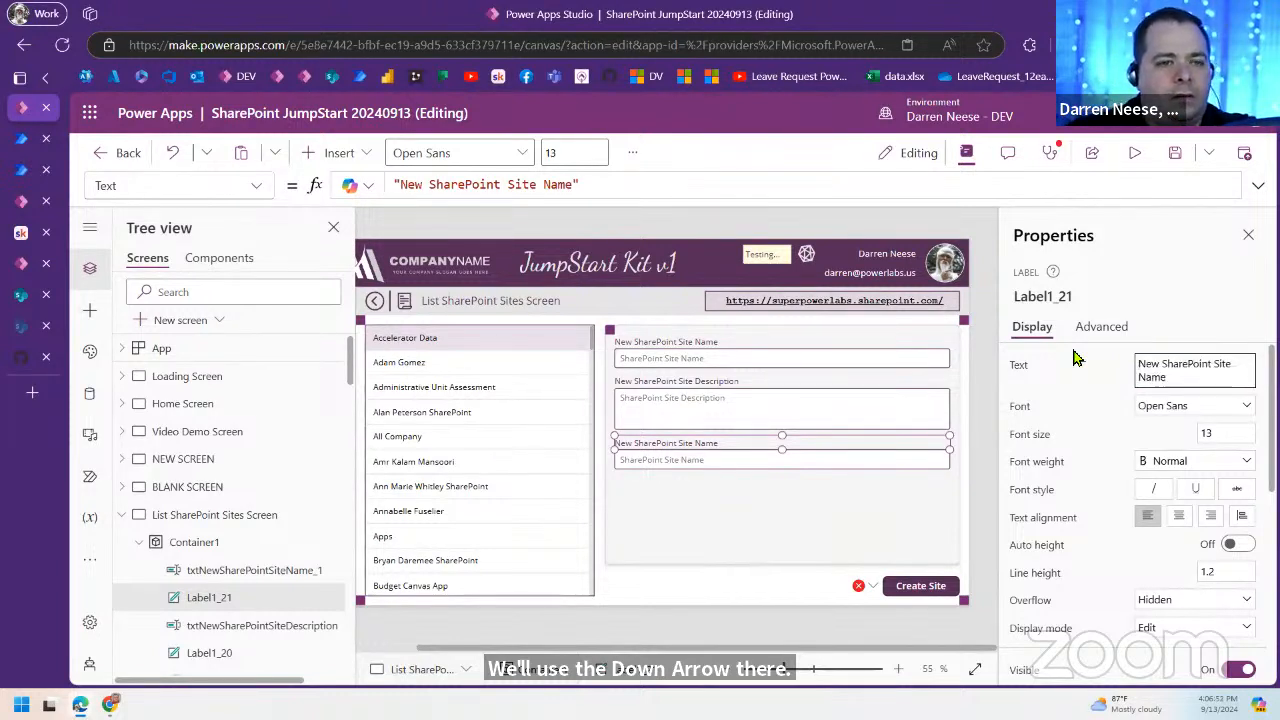
key(shift+Home)
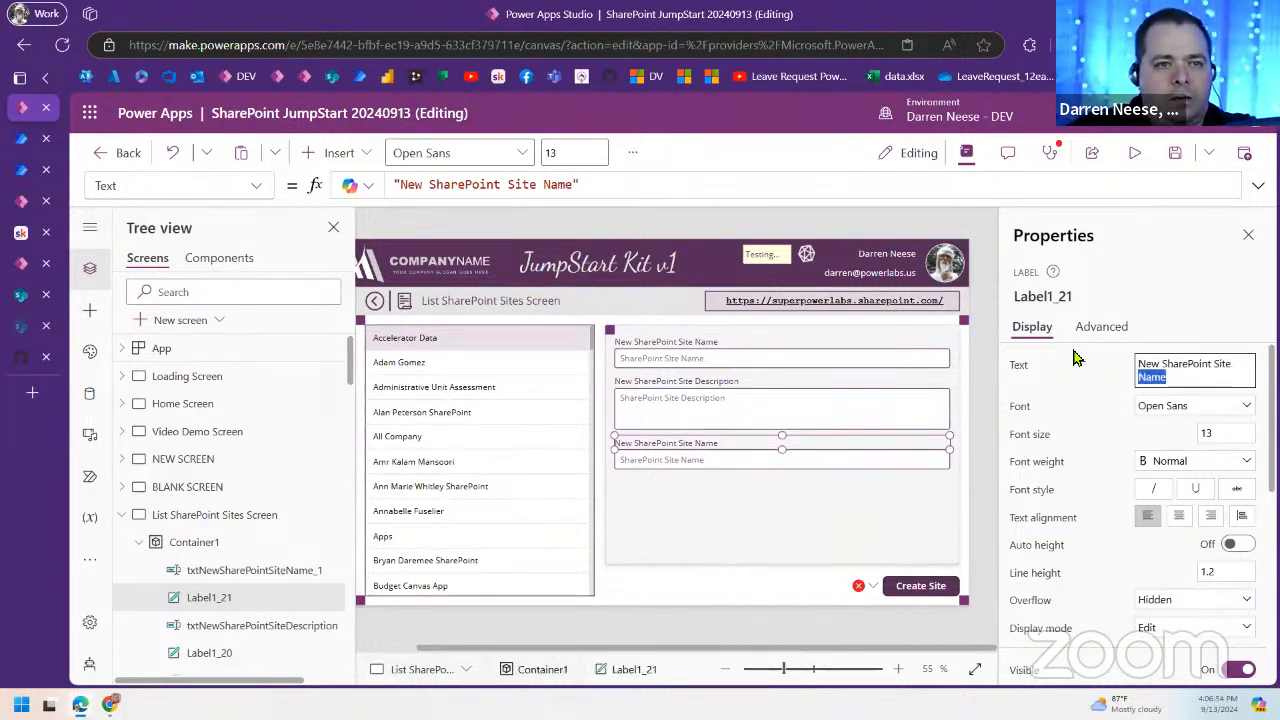
text(URL)
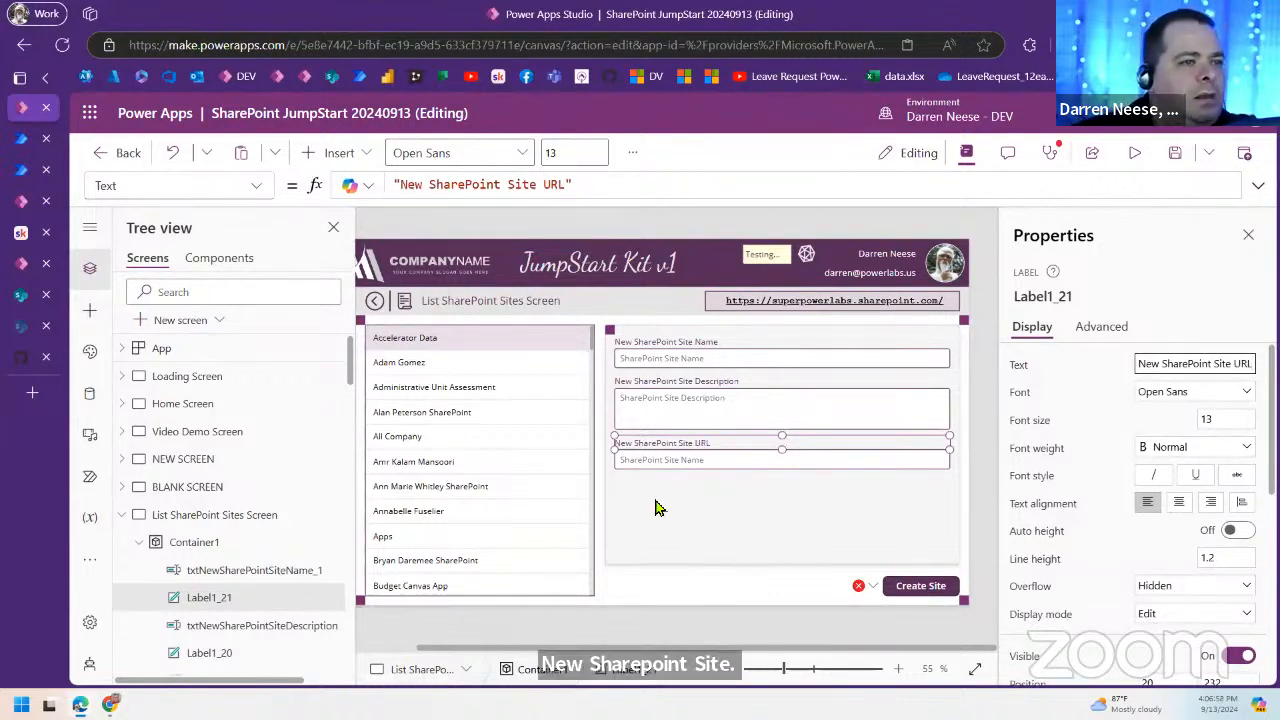
Step: Clear the hint text of the text input below the New SharePoint Site URL label
click(714, 460)
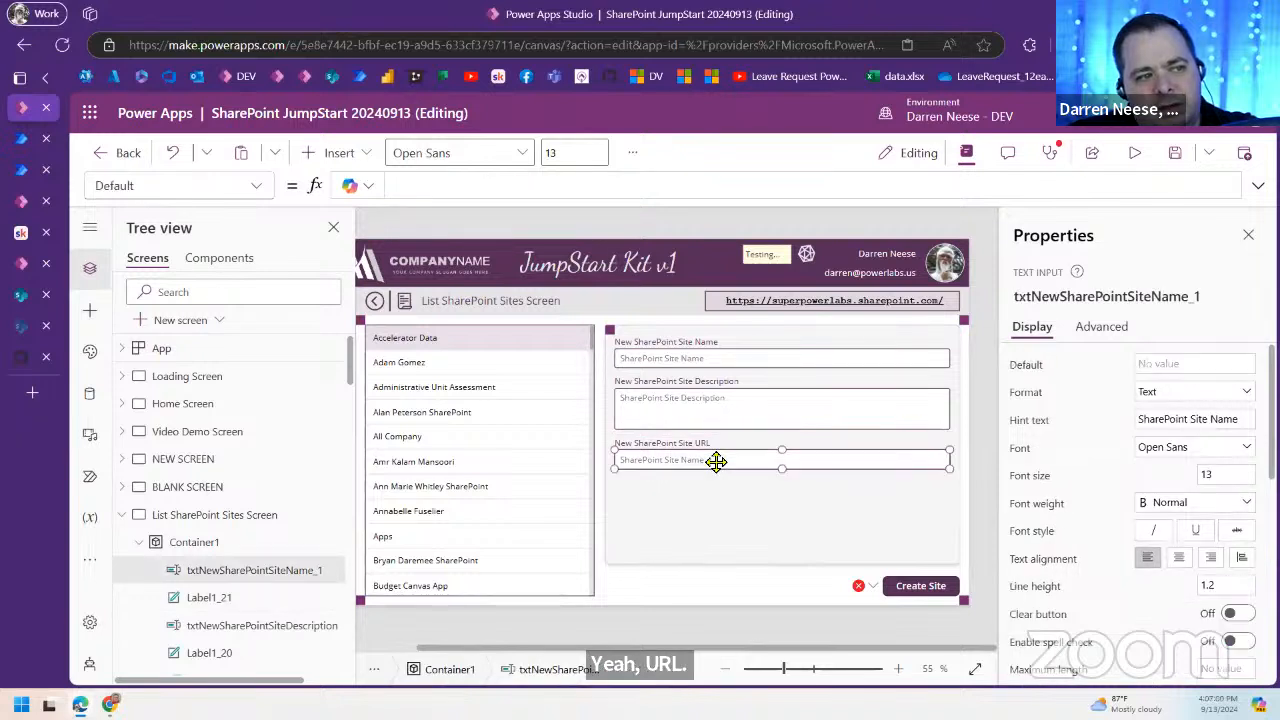
double_click(1222, 420)
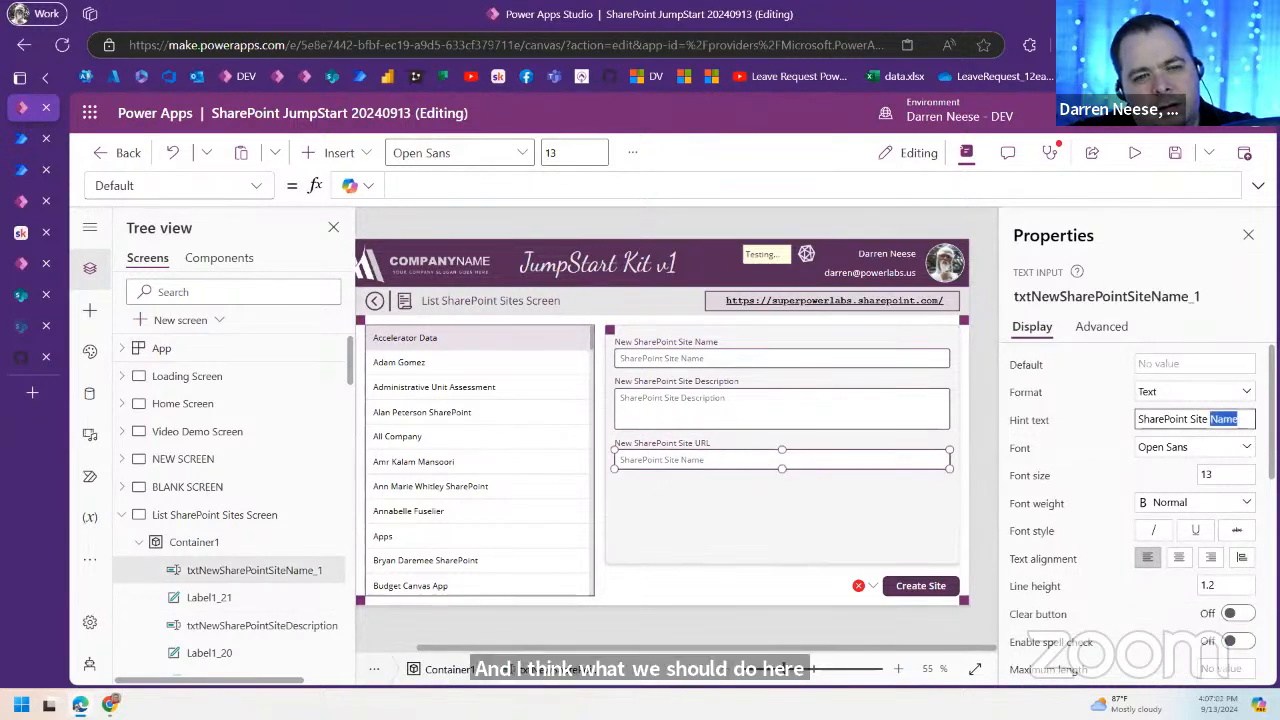
drag(1242, 420, 1100, 428)
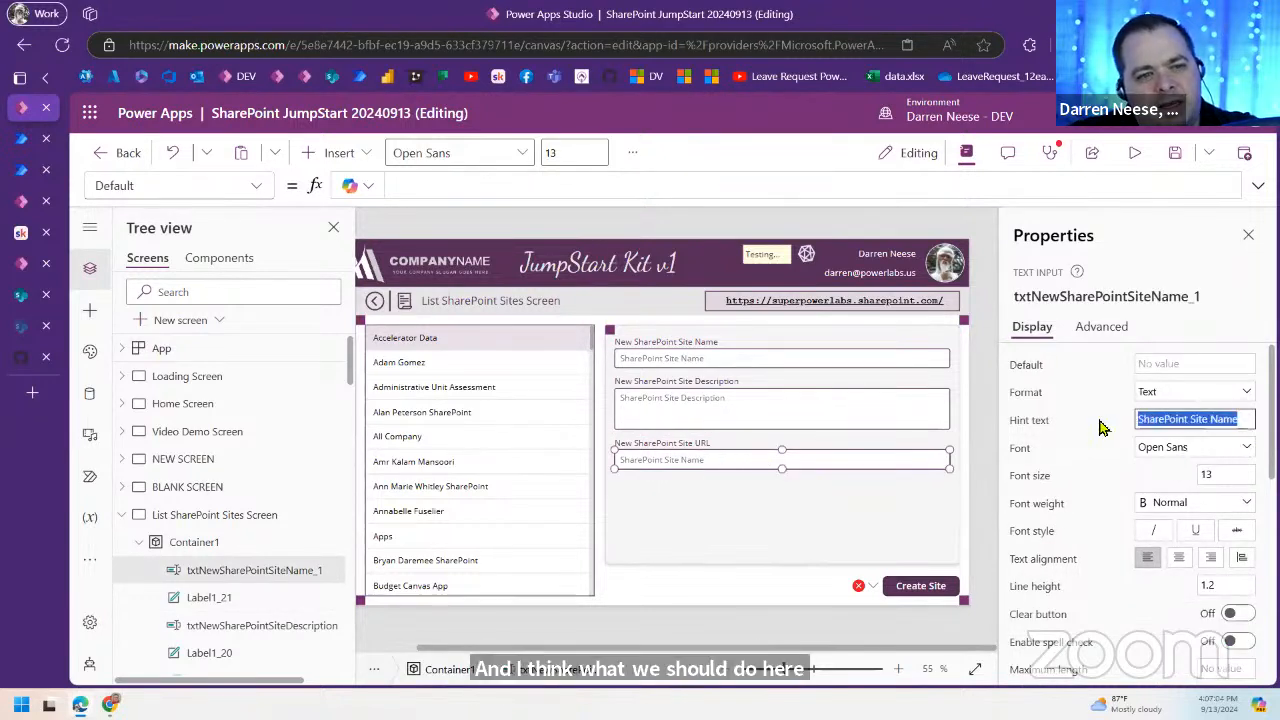
key(BackSpace)
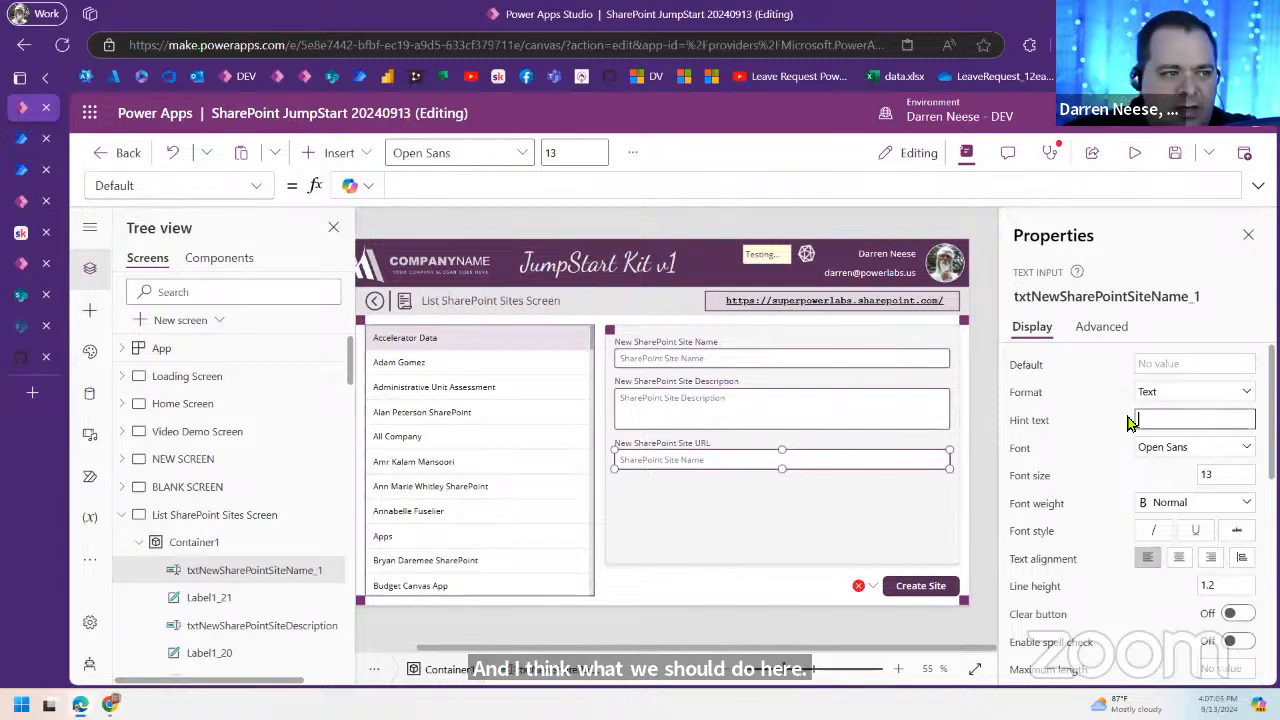
Step: Set the URL text input's Default to lblRootSharePointURL.Text & "", reusing the name of the root URL label in the header
click(880, 310)
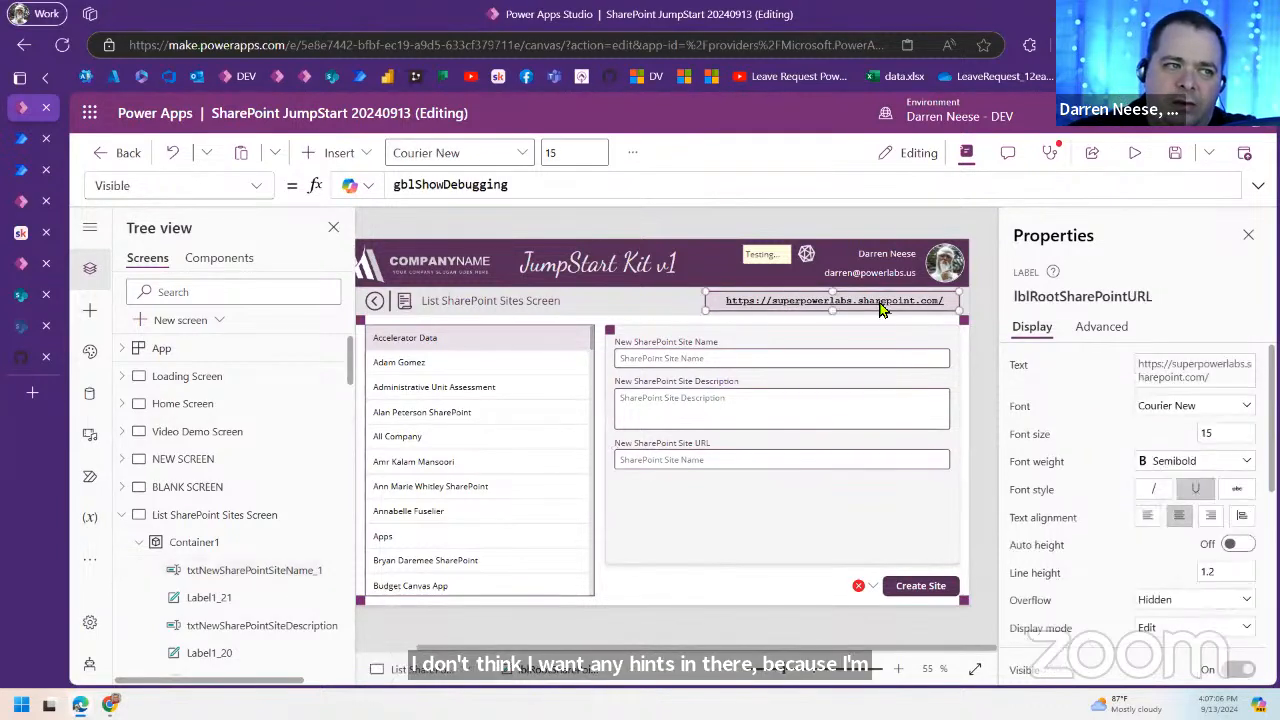
click(1058, 298)
click(822, 462)
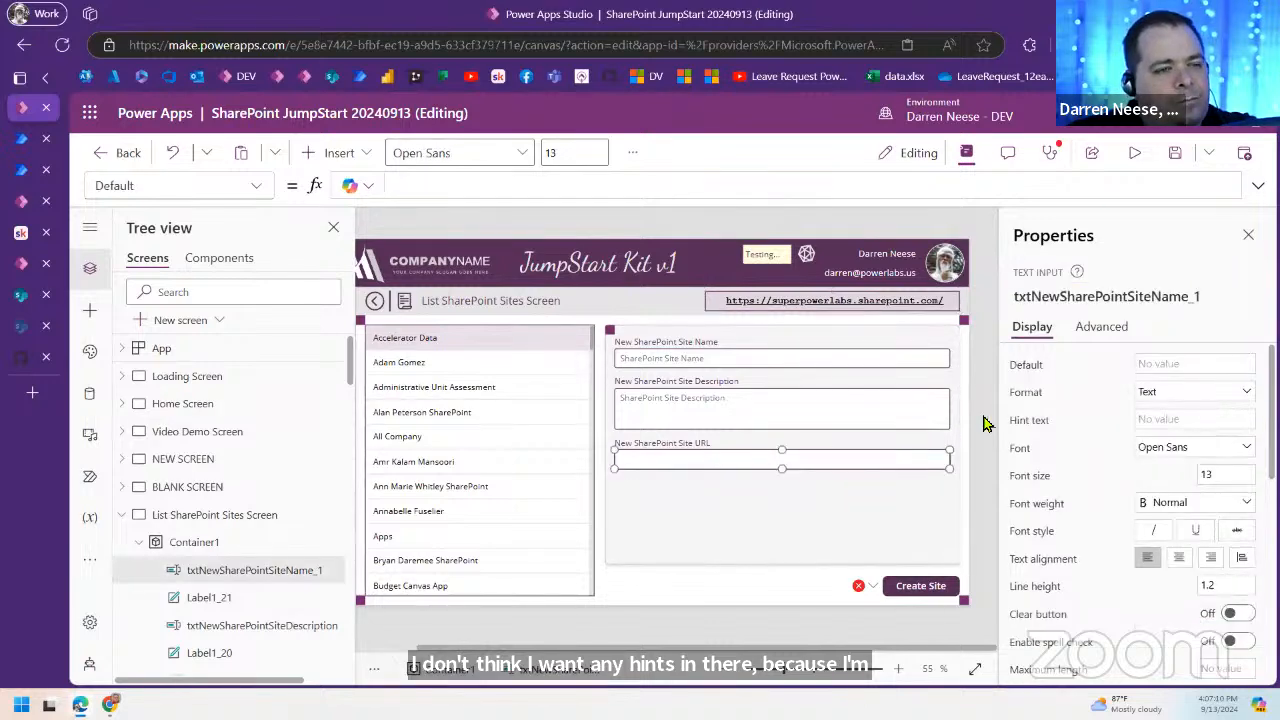
click(1030, 368)
key(ctrl+v)
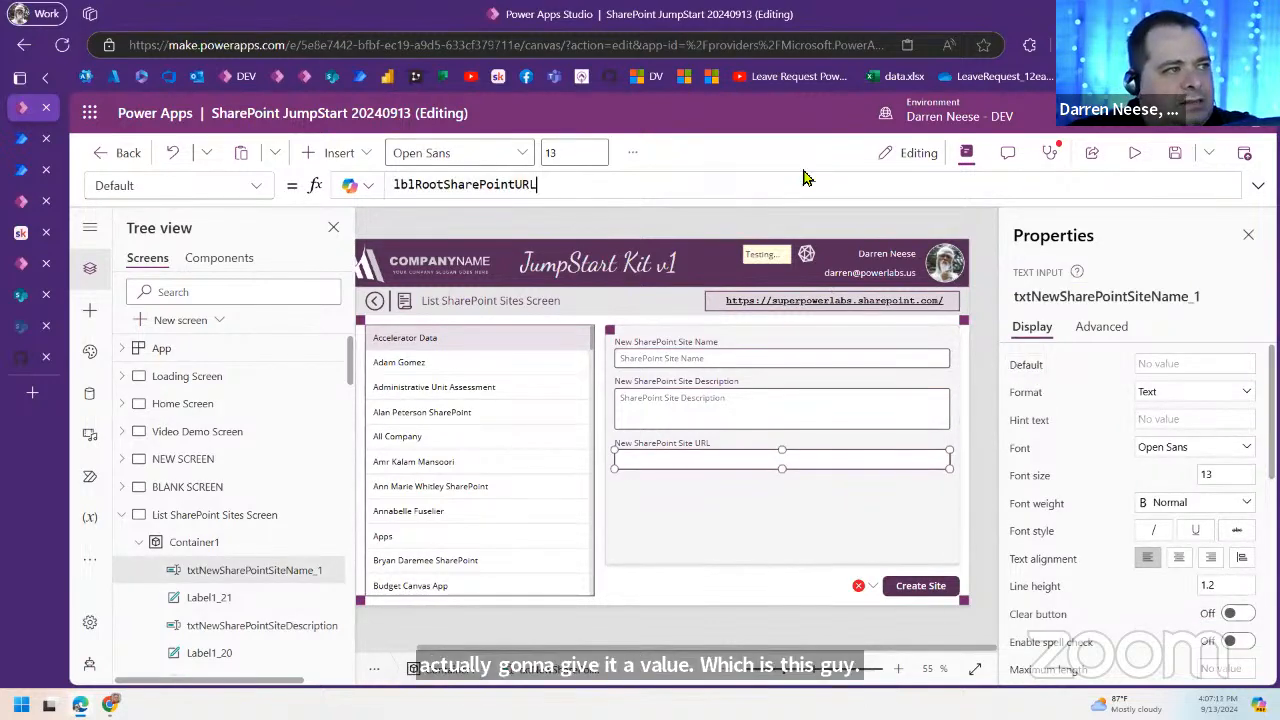
text(.Text )
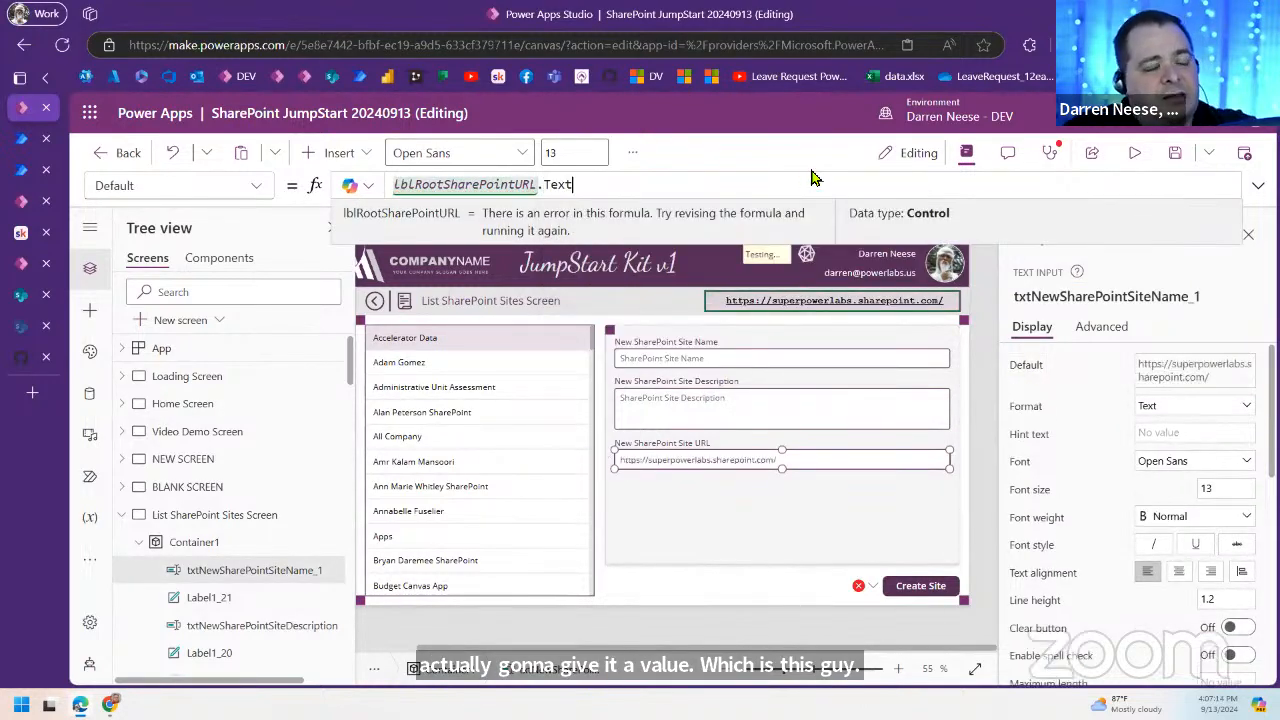
text(& "")
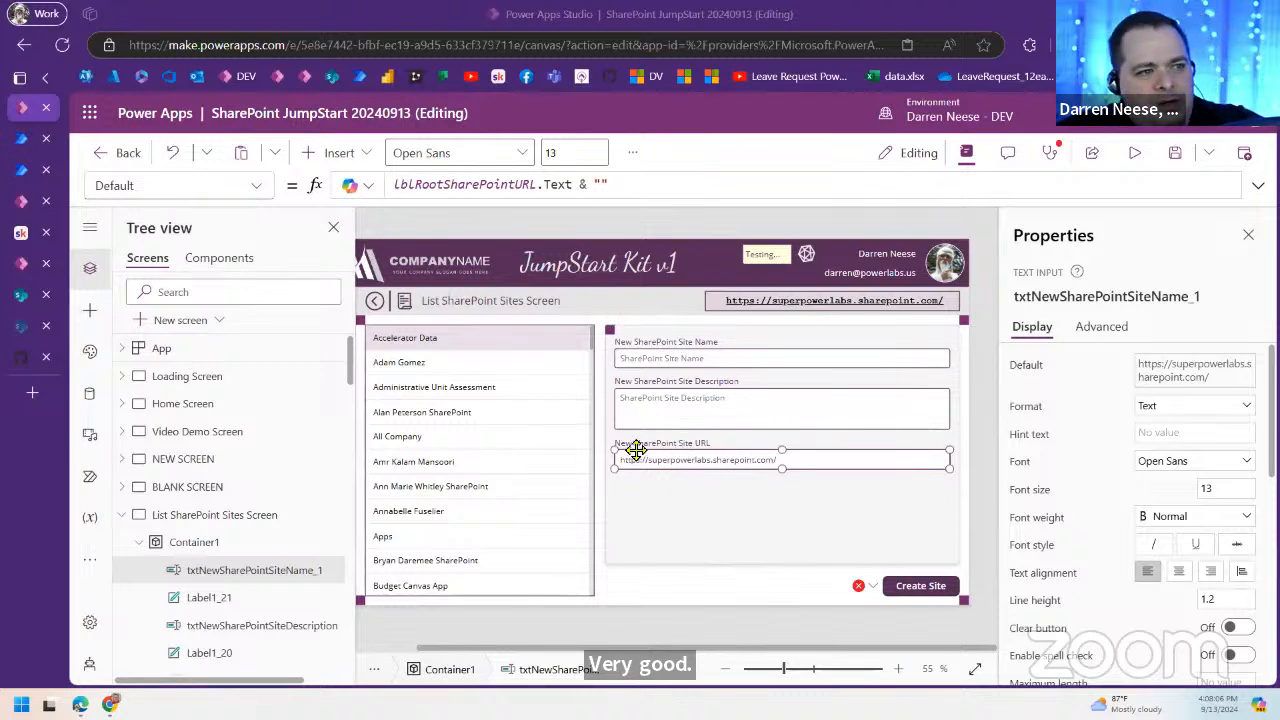
Step: Replace the empty string in the URL input's Default formula with txtNewSharePointSiteName.Text
click(842, 362)
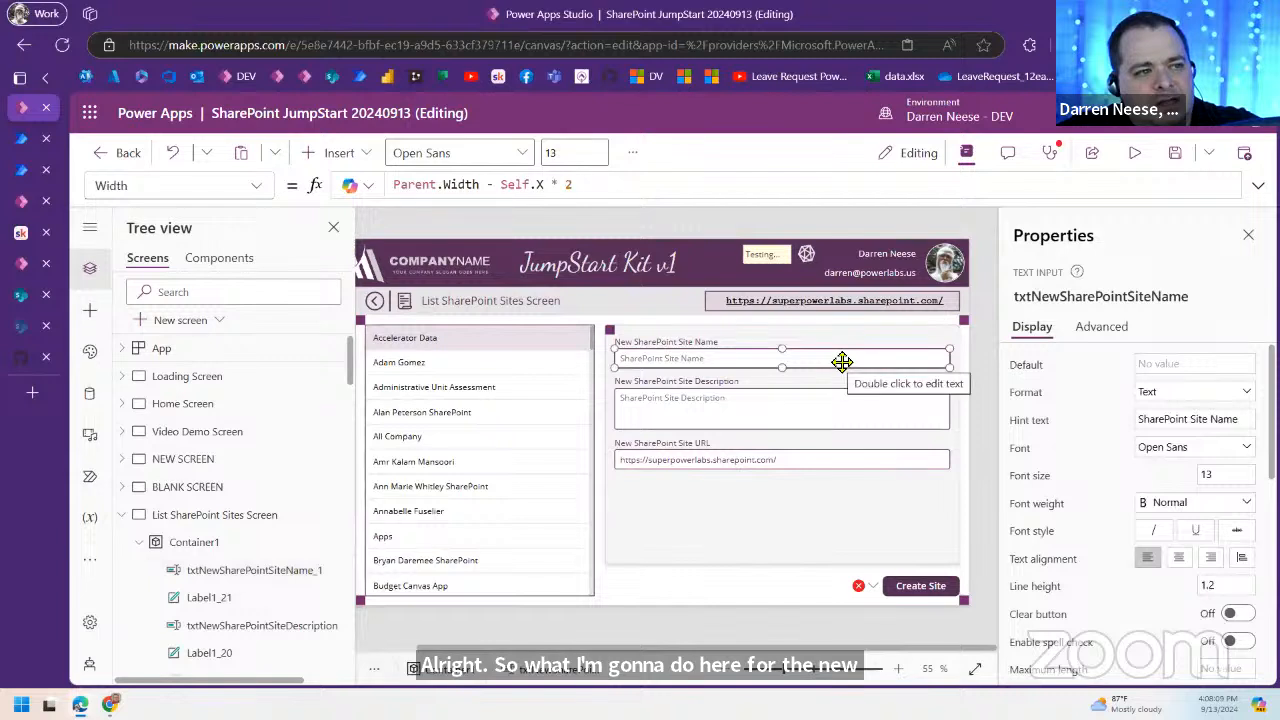
click(1063, 296)
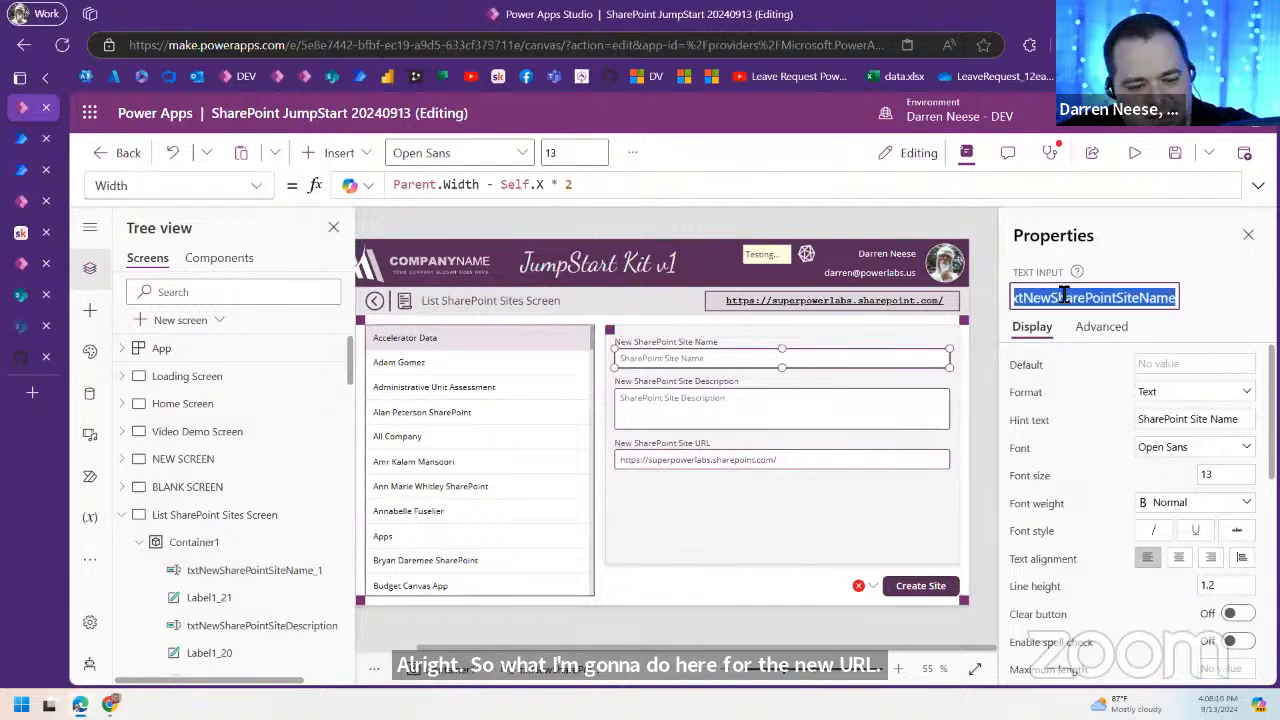
click(880, 461)
click(854, 193)
key(BackSpace)
key(BackSpace)
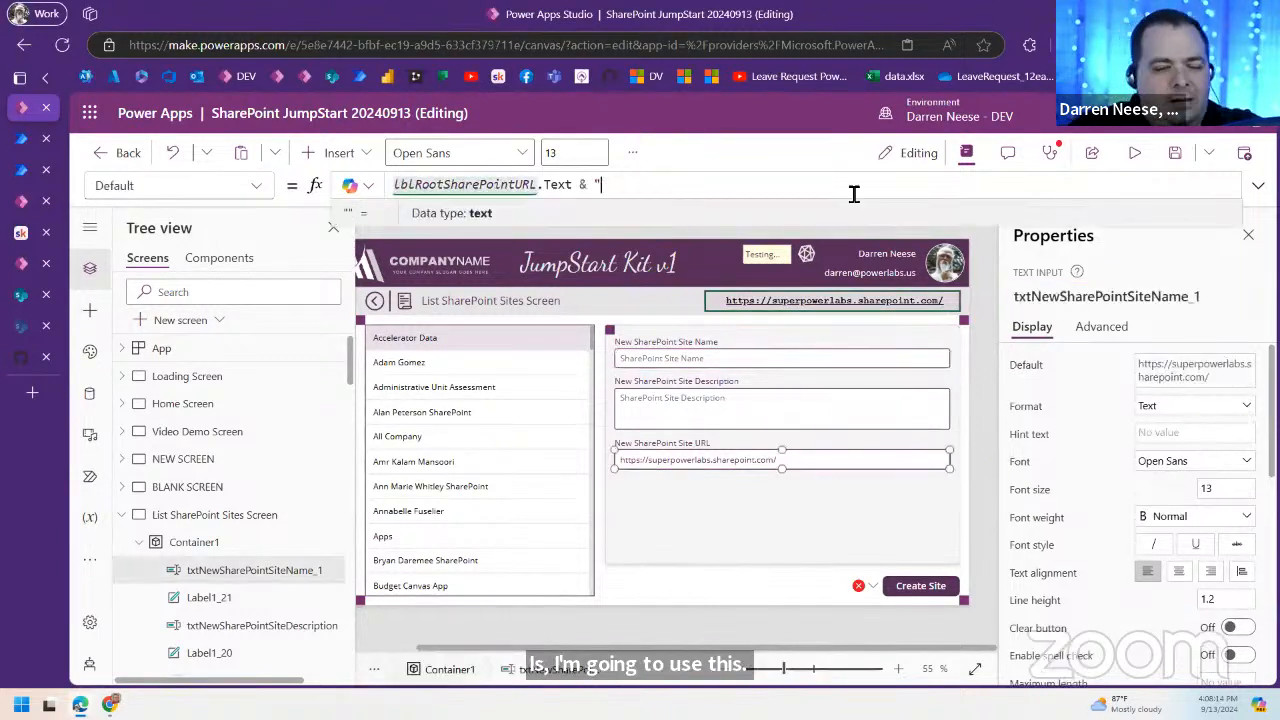
text(txtNewSharePointSiteName.Text)
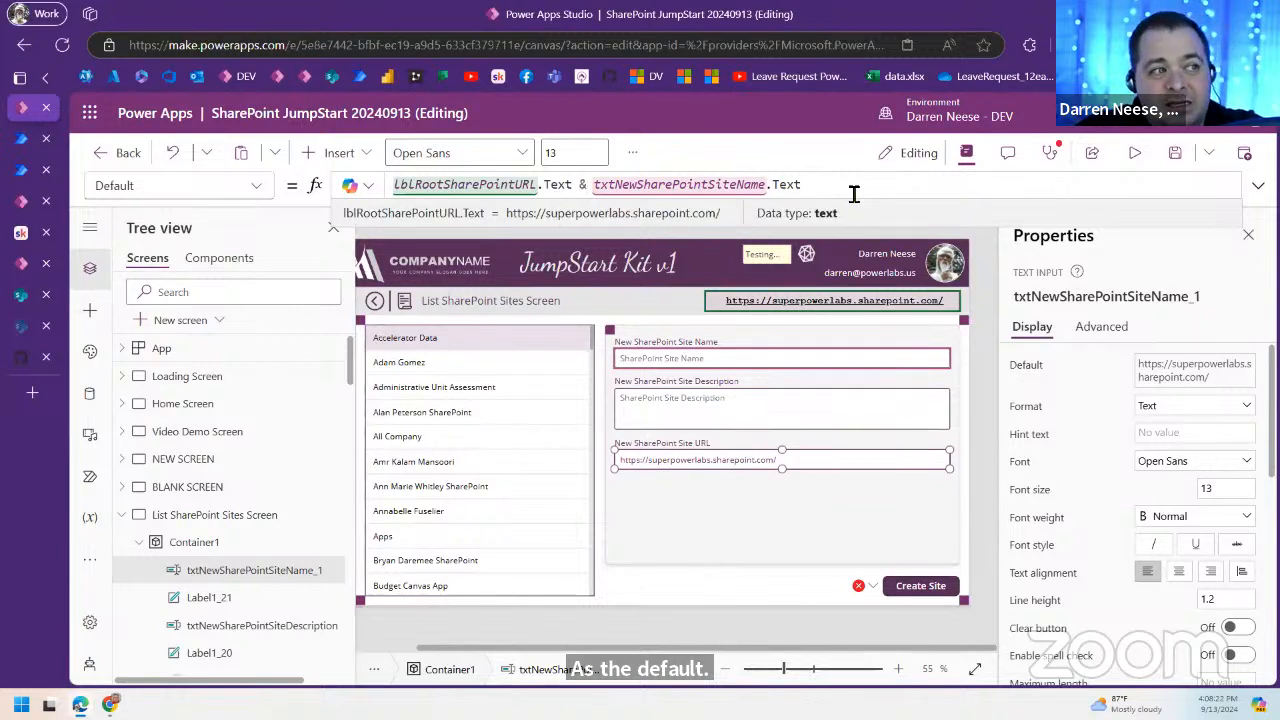
Step: Wrap txtNewSharePointSiteName.Text in the URL input's Default formula in Substitute, replacing each space " " with an empty string ""
key(Right)
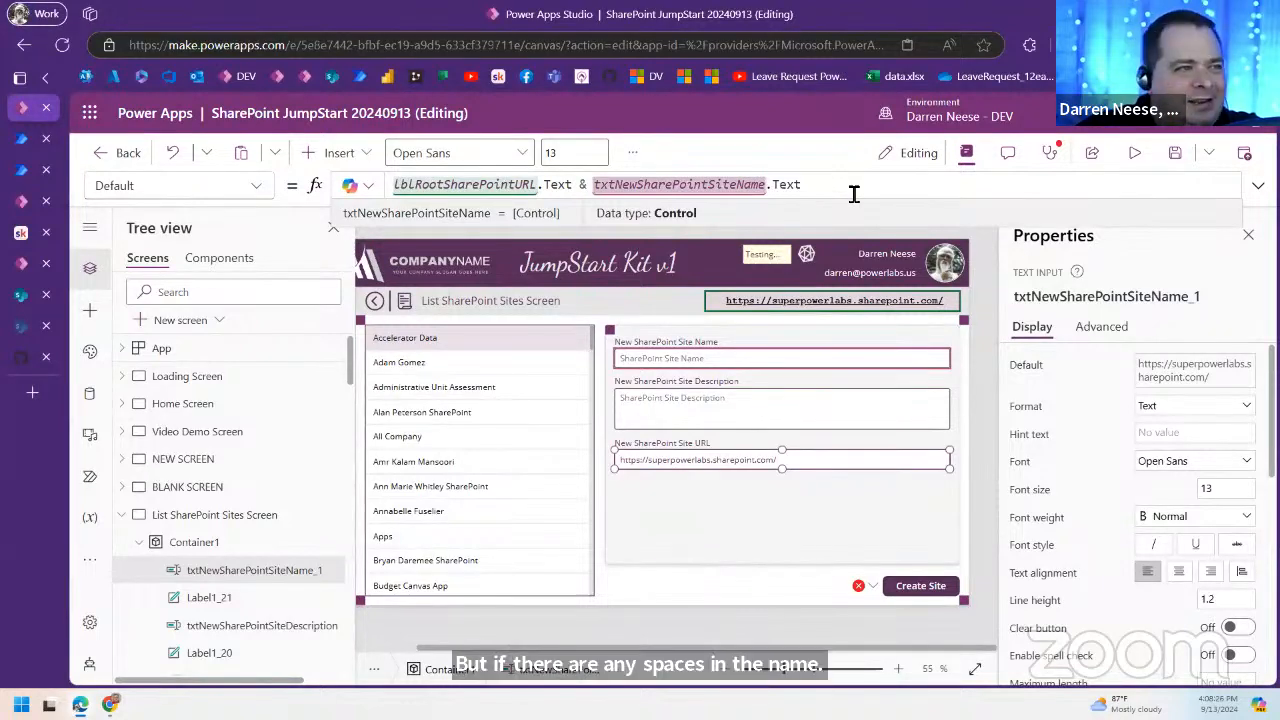
text(sUB)
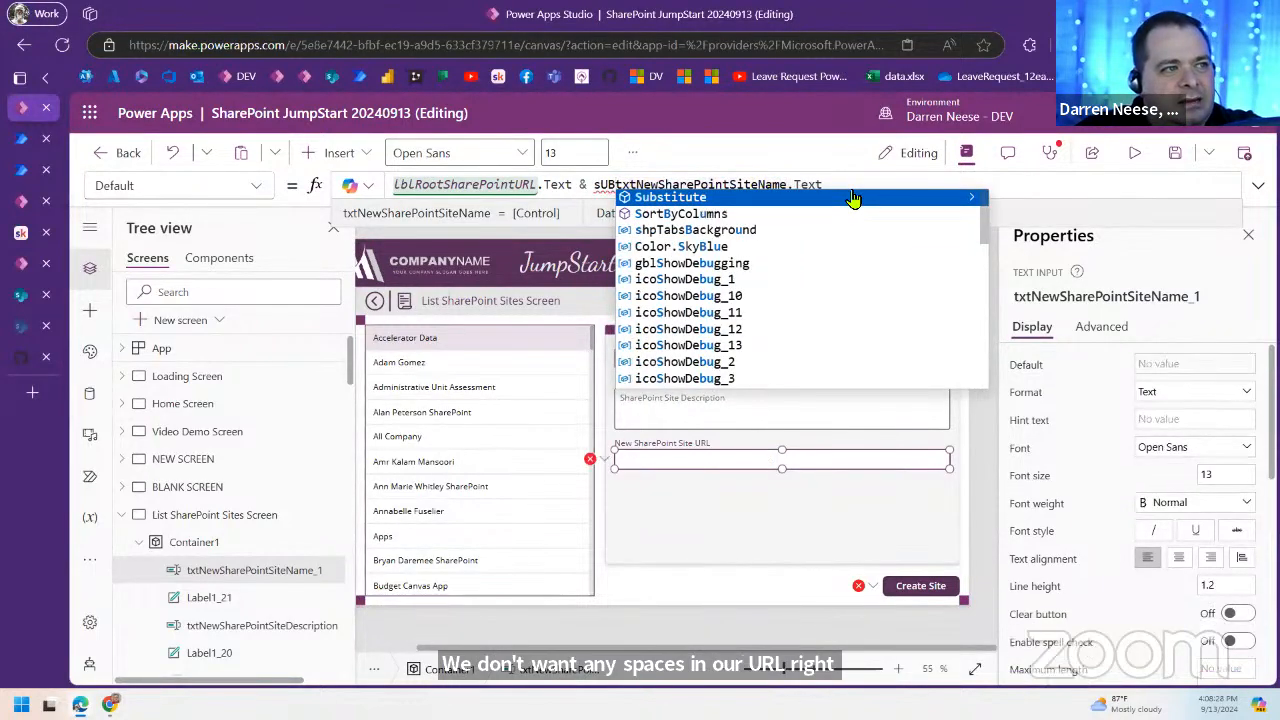
text(()
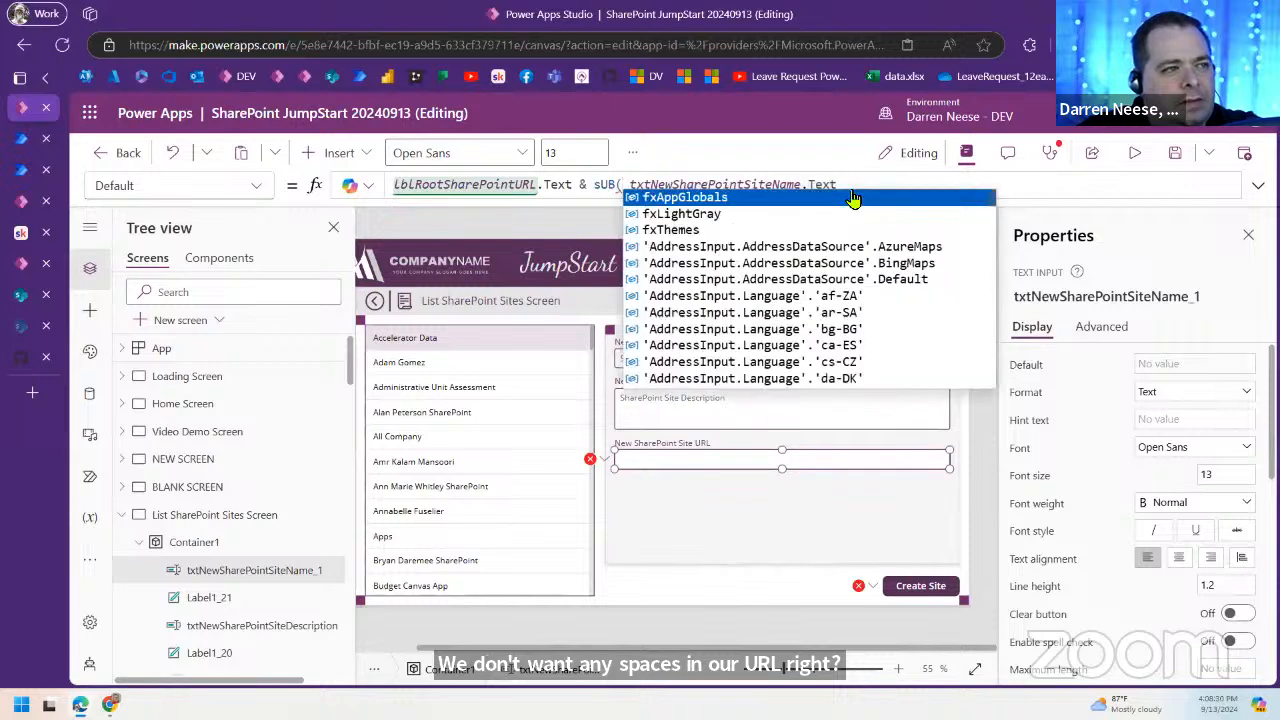
click(854, 197)
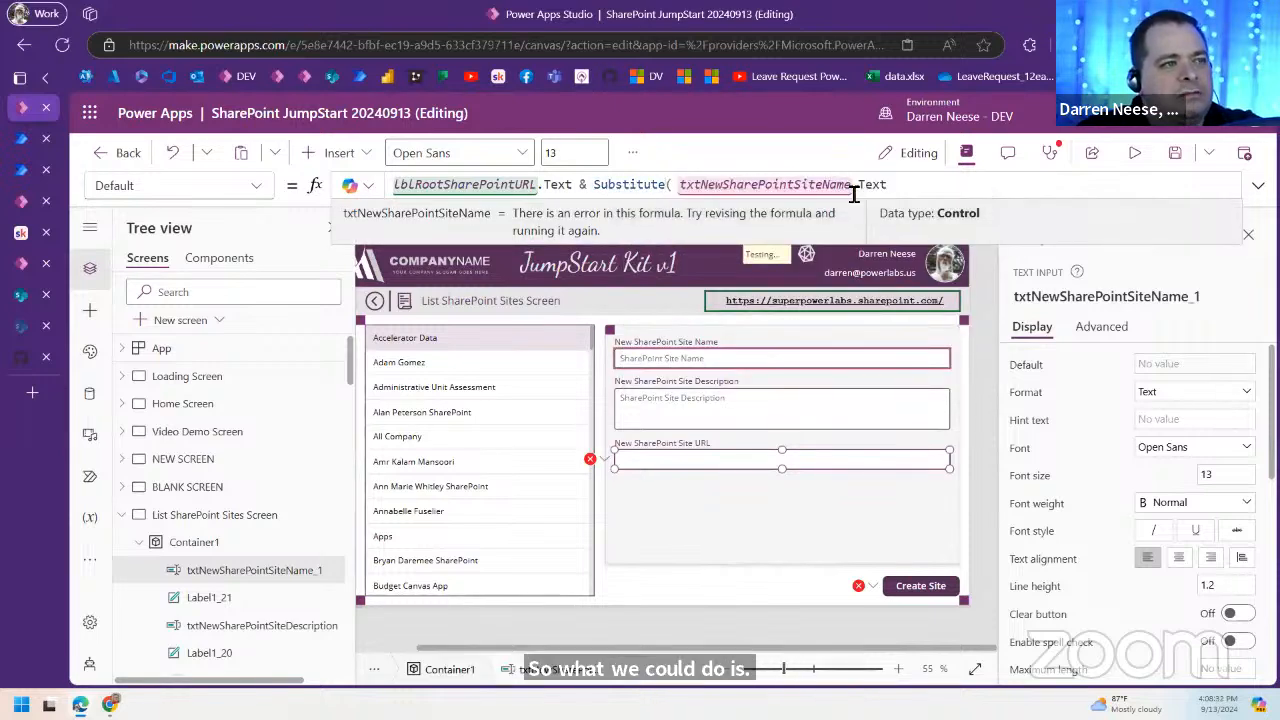
key(Delete)
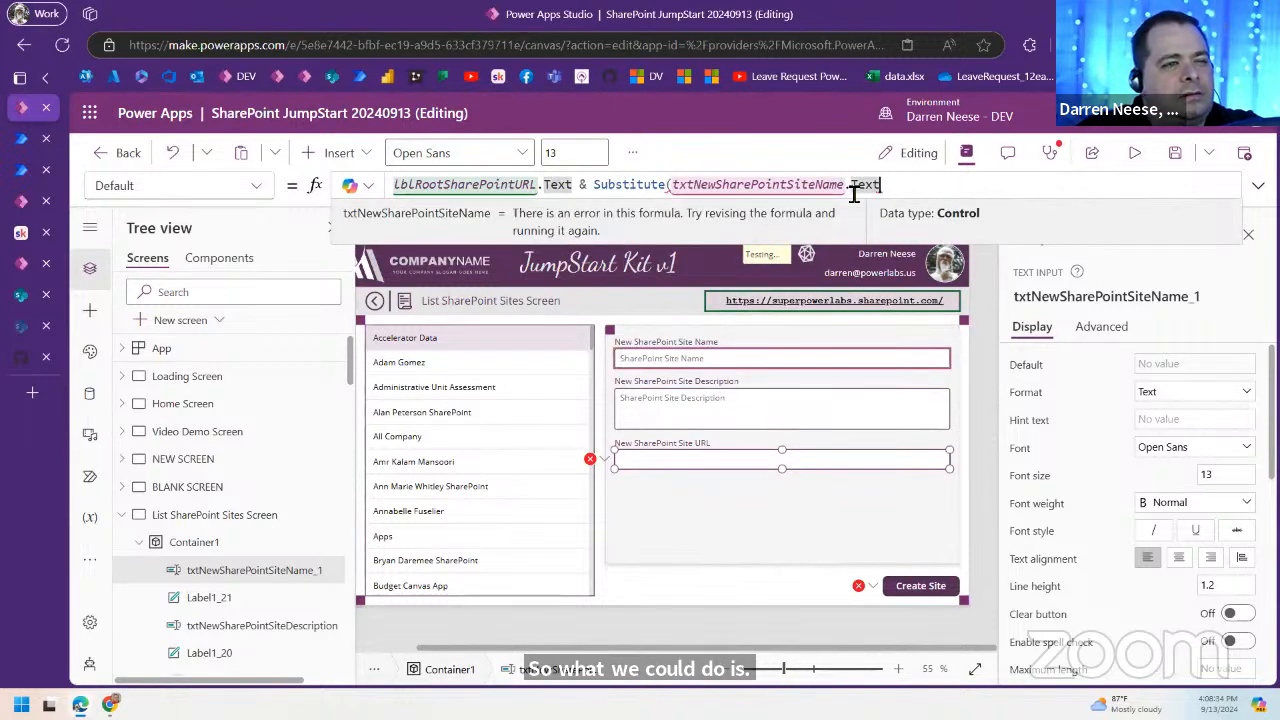
text(, " ")
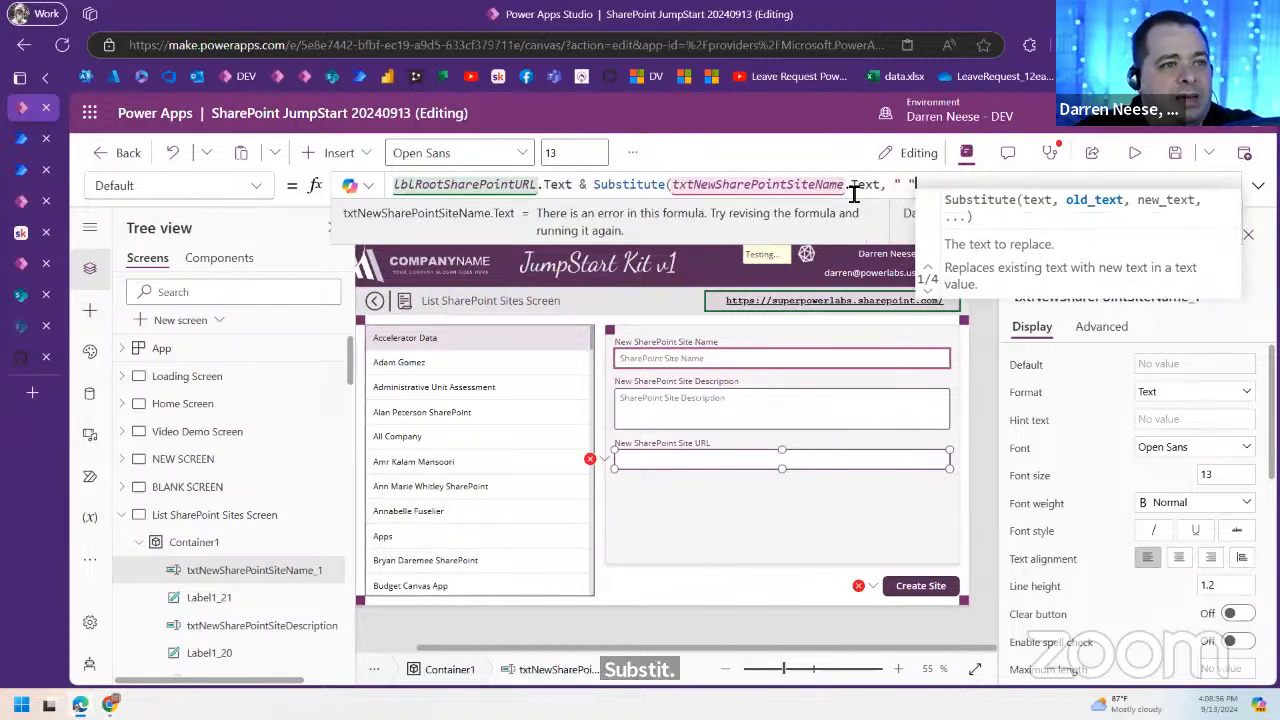
text(, ""))
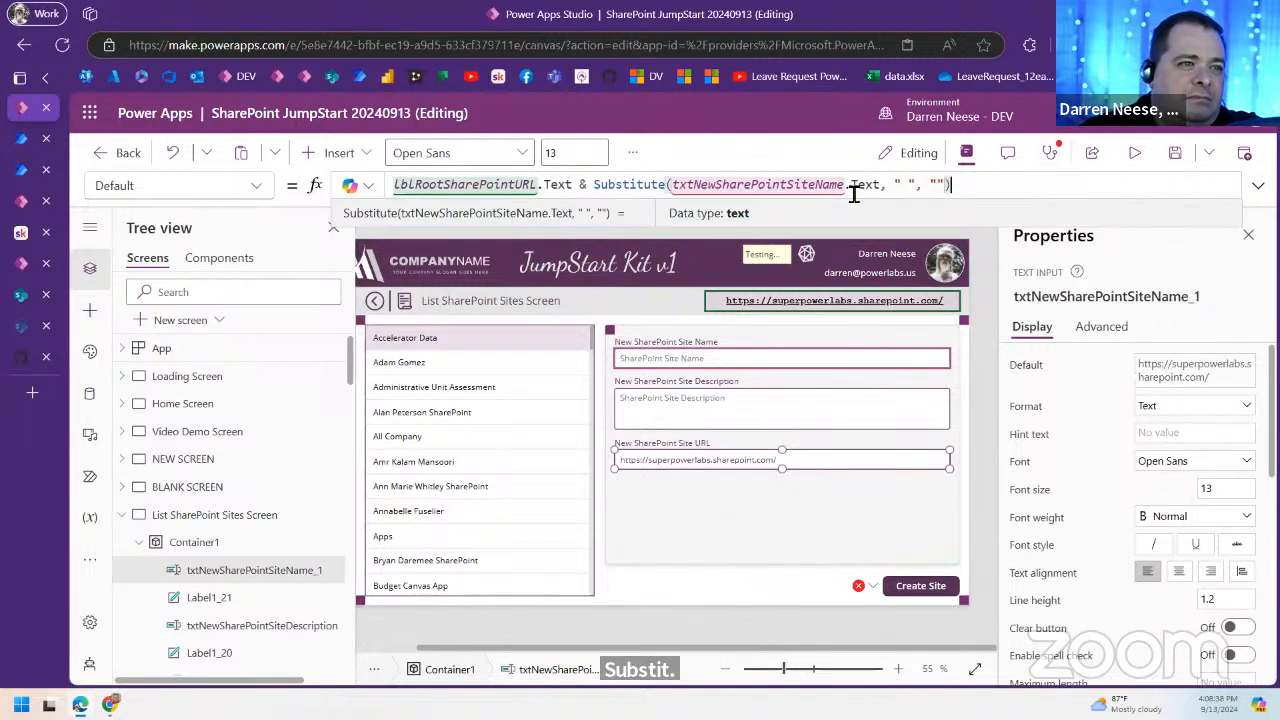
Step: Preview the app, enter a multi-word test site name to check the generated URL, and close the preview
click(1173, 155)
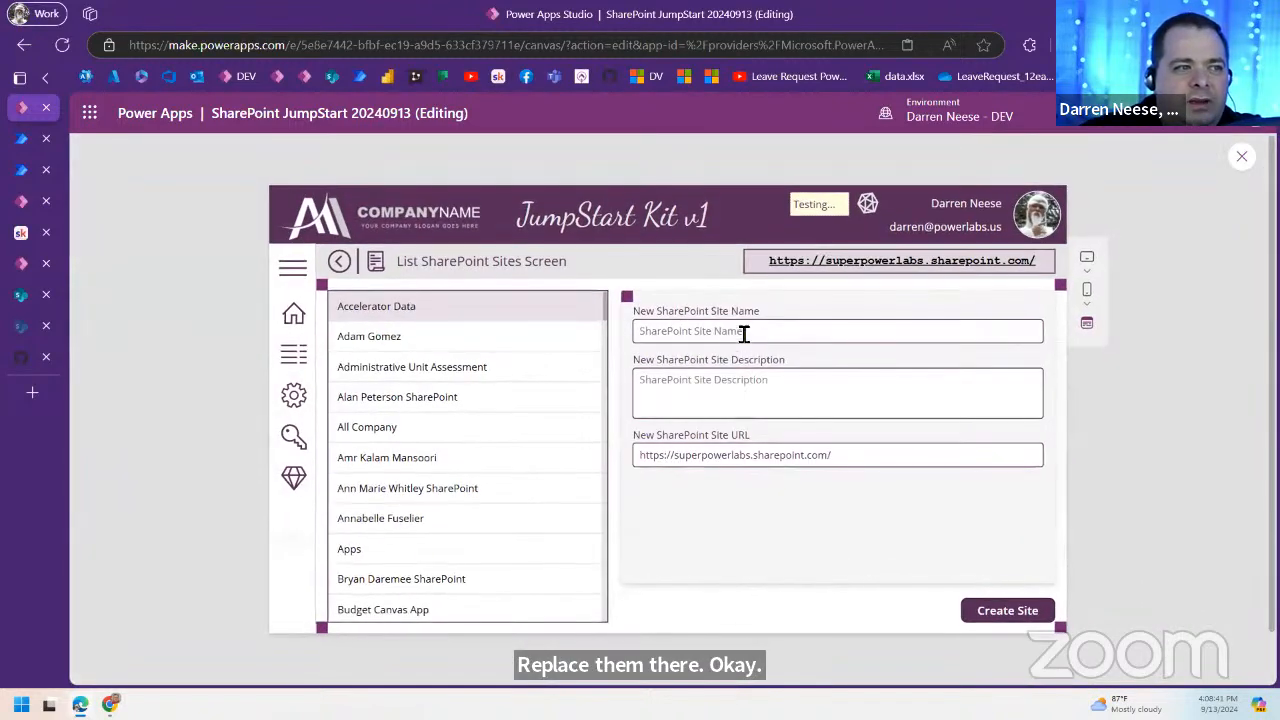
click(743, 333)
text(dARRE)
key(ctrl+a)
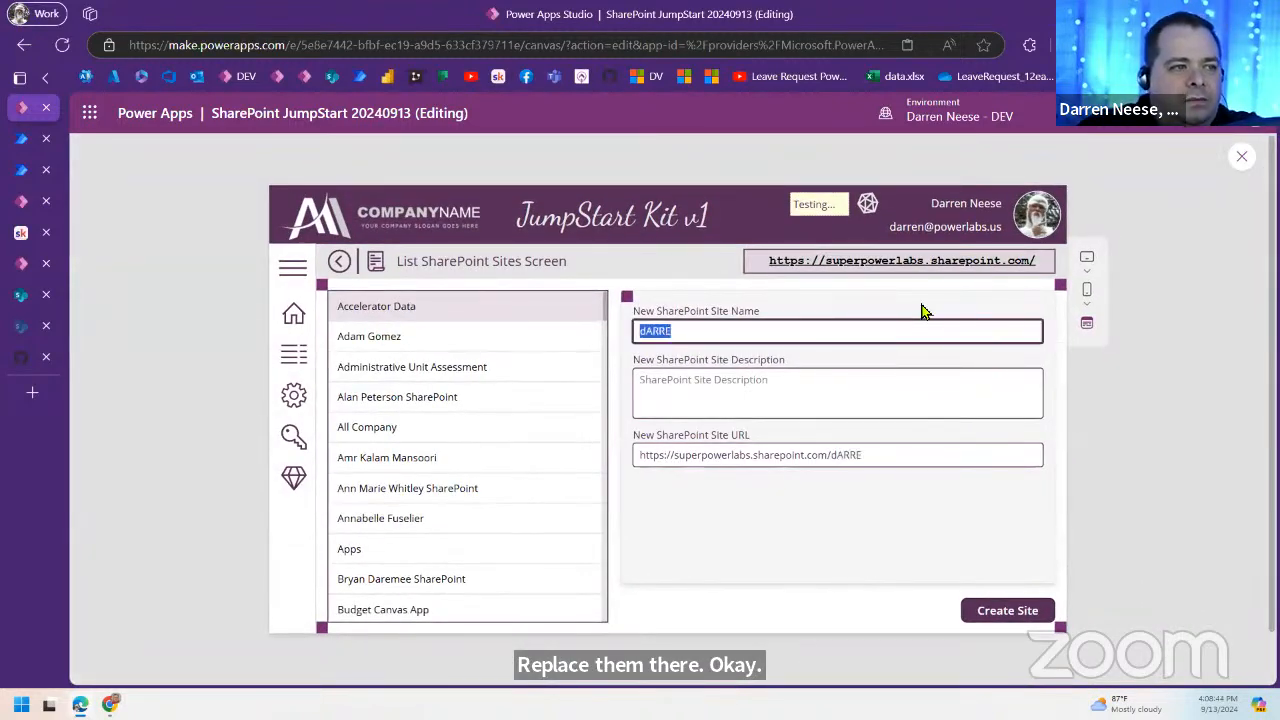
text(Darrens N)
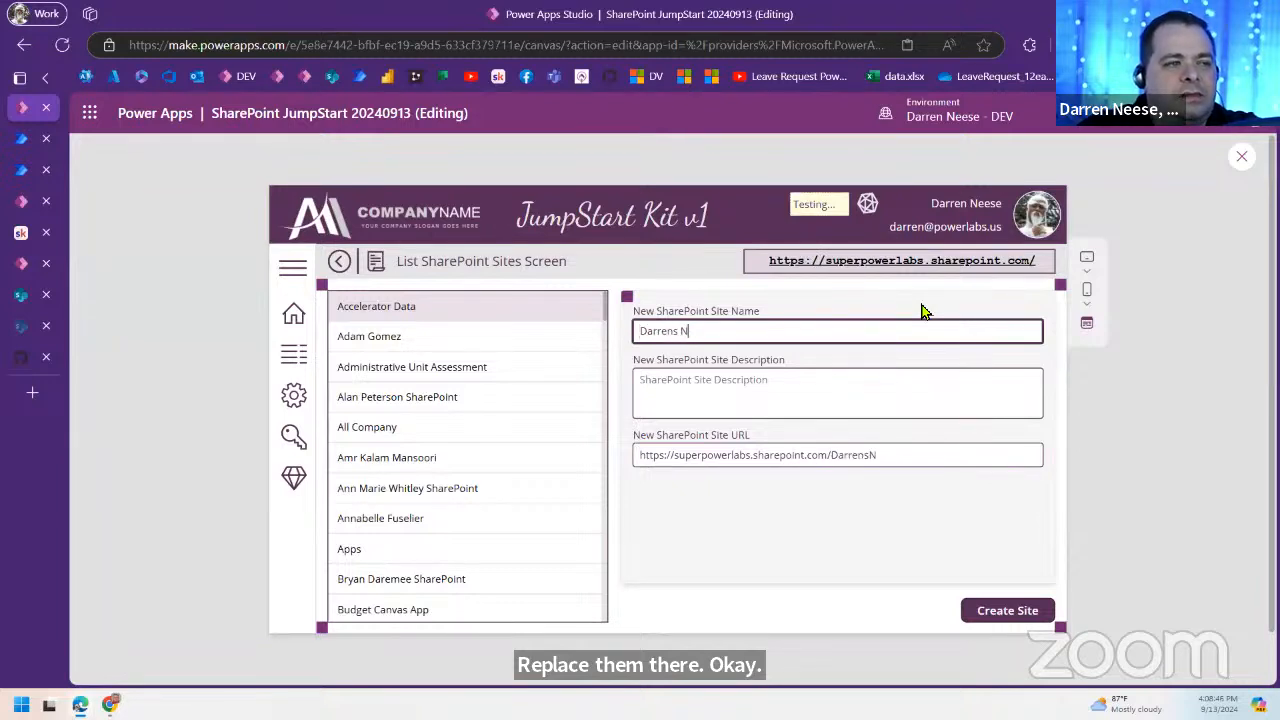
text(ew Site)
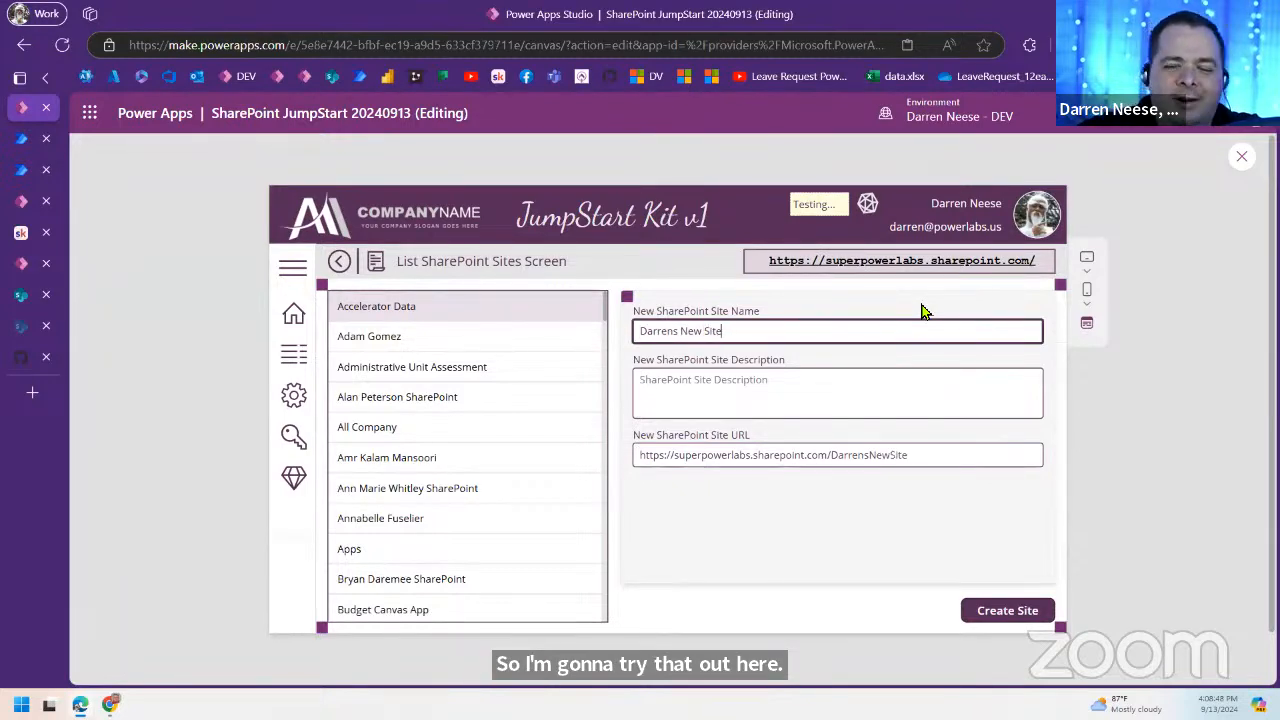
click(934, 457)
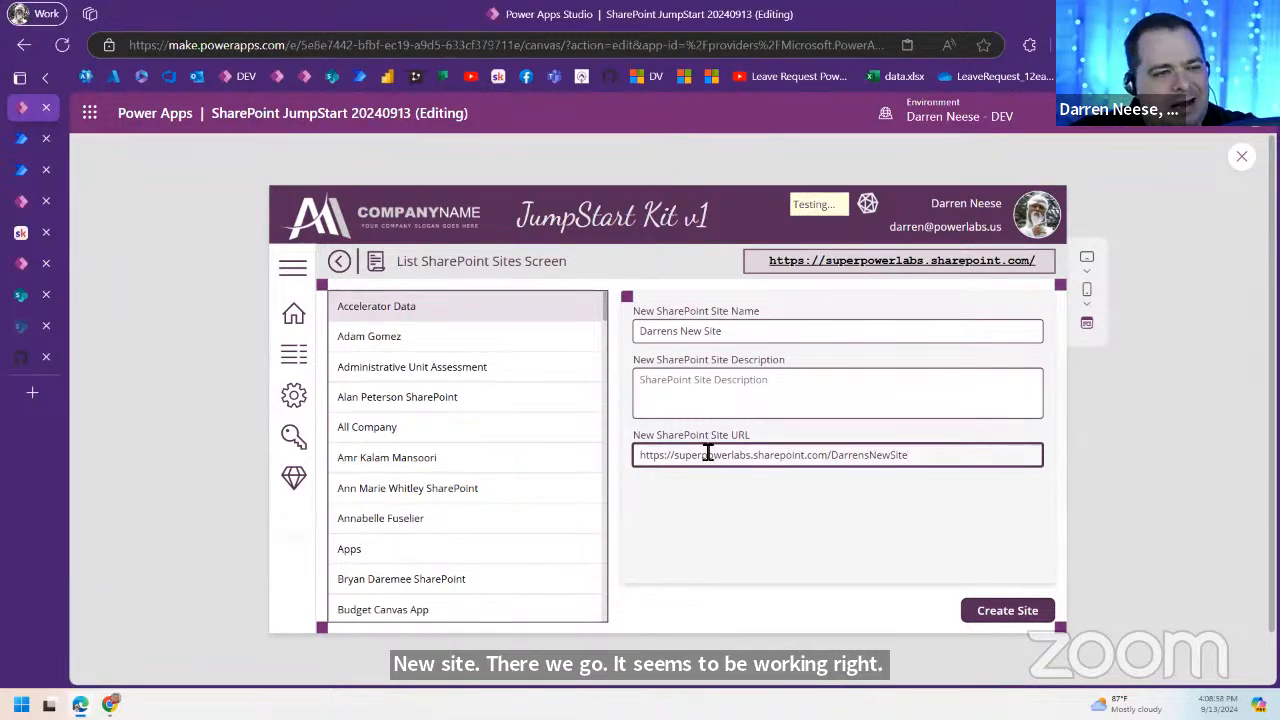
click(1241, 160)
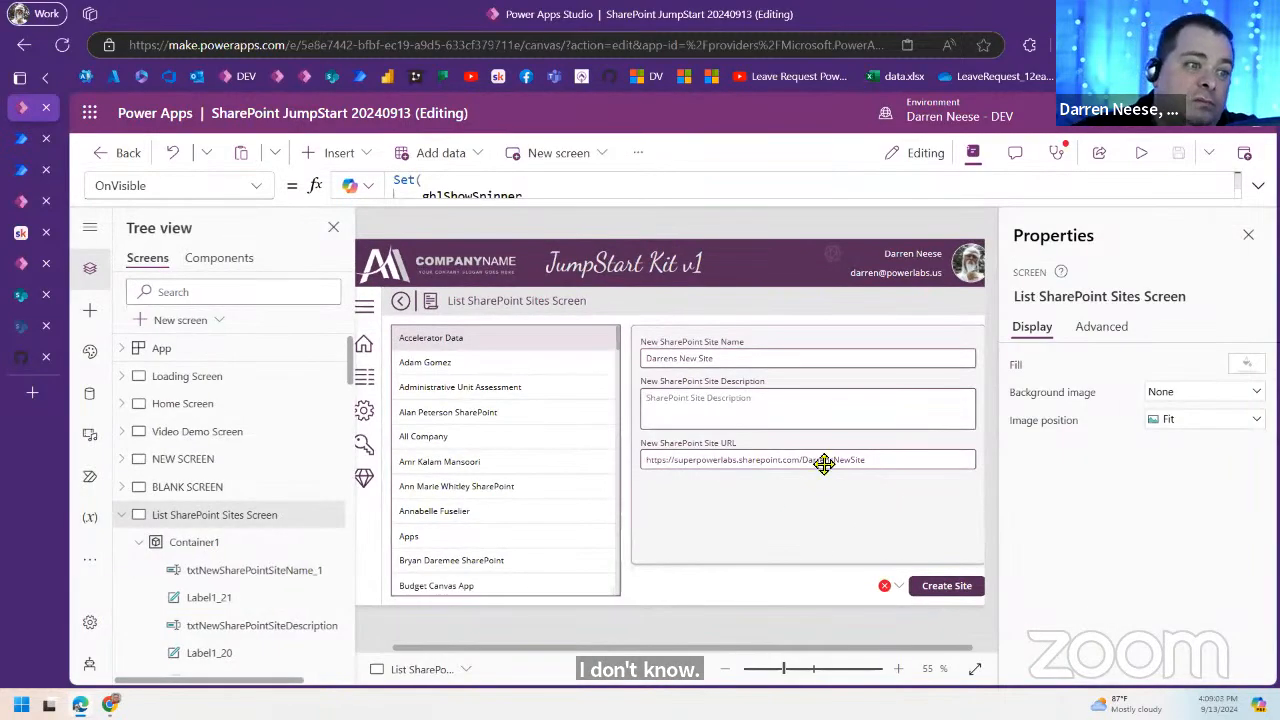
Step: Rename the URL text input to txtNewSharePointSiteURL
click(826, 463)
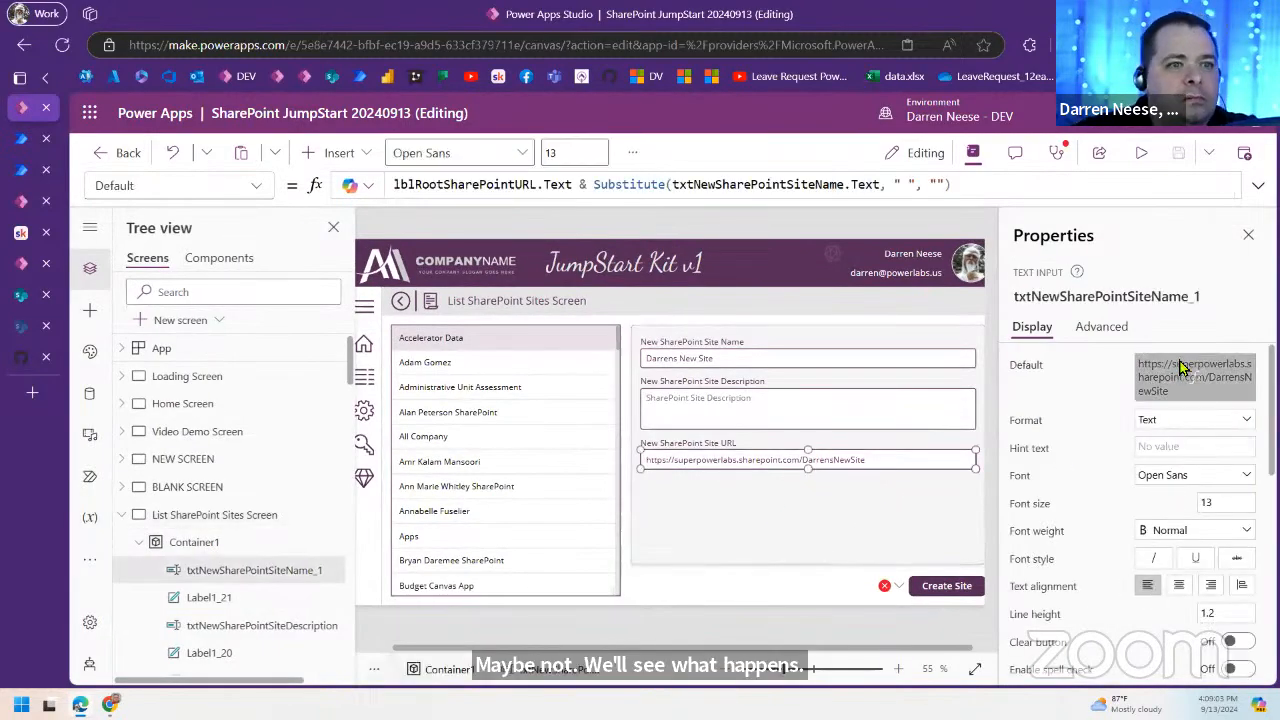
click(1162, 298)
click(1130, 298)
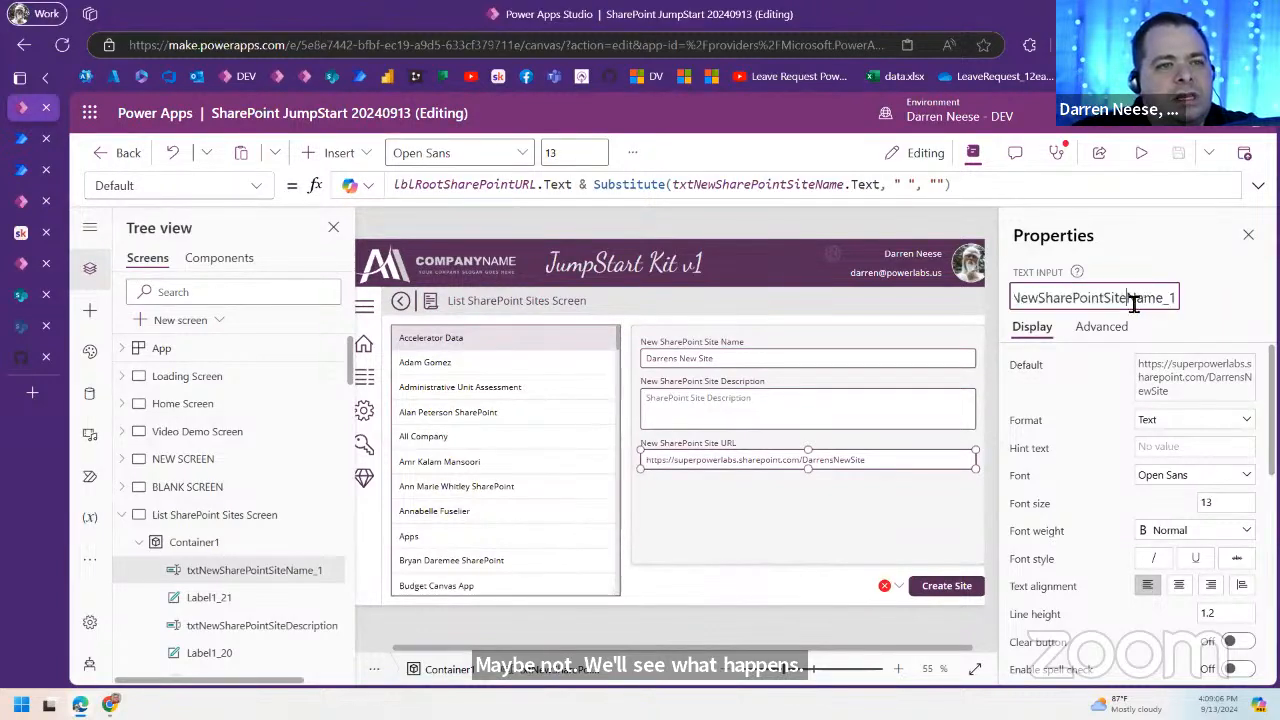
drag(1127, 298, 1213, 303)
text(URL)
key(Return)
Step: Add txtNewSharePointSiteURL.Text as the fourth argument of PA_SP_Site_Create2.Run in the Create Site button's OnSelect formula, followed by a comma and a new line
click(1128, 302)
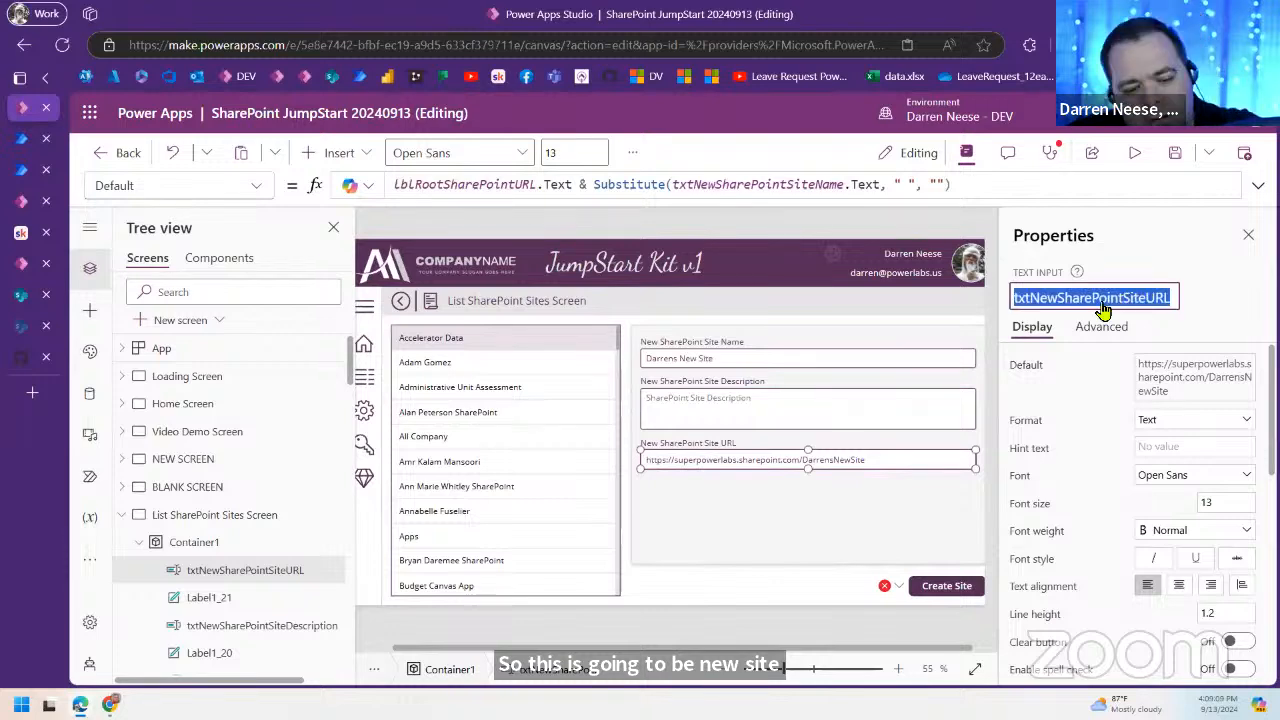
click(945, 587)
click(1258, 185)
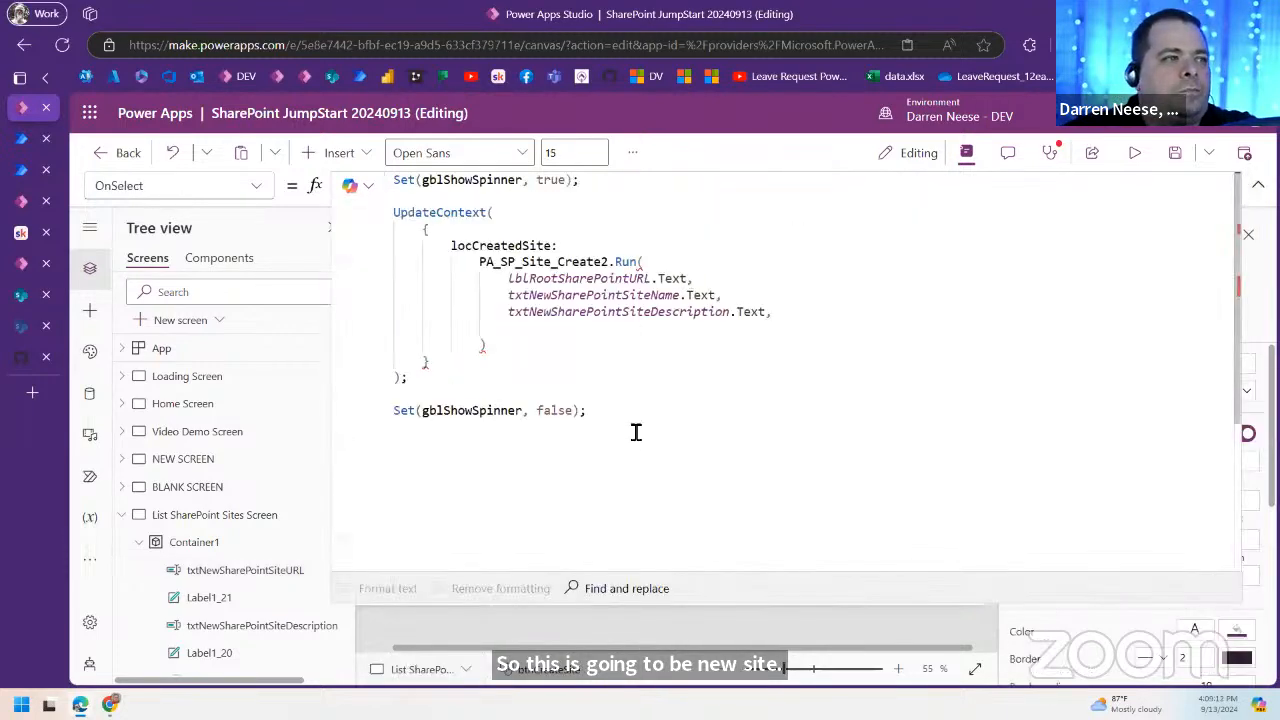
text(txtNewSharePointSiteURL)
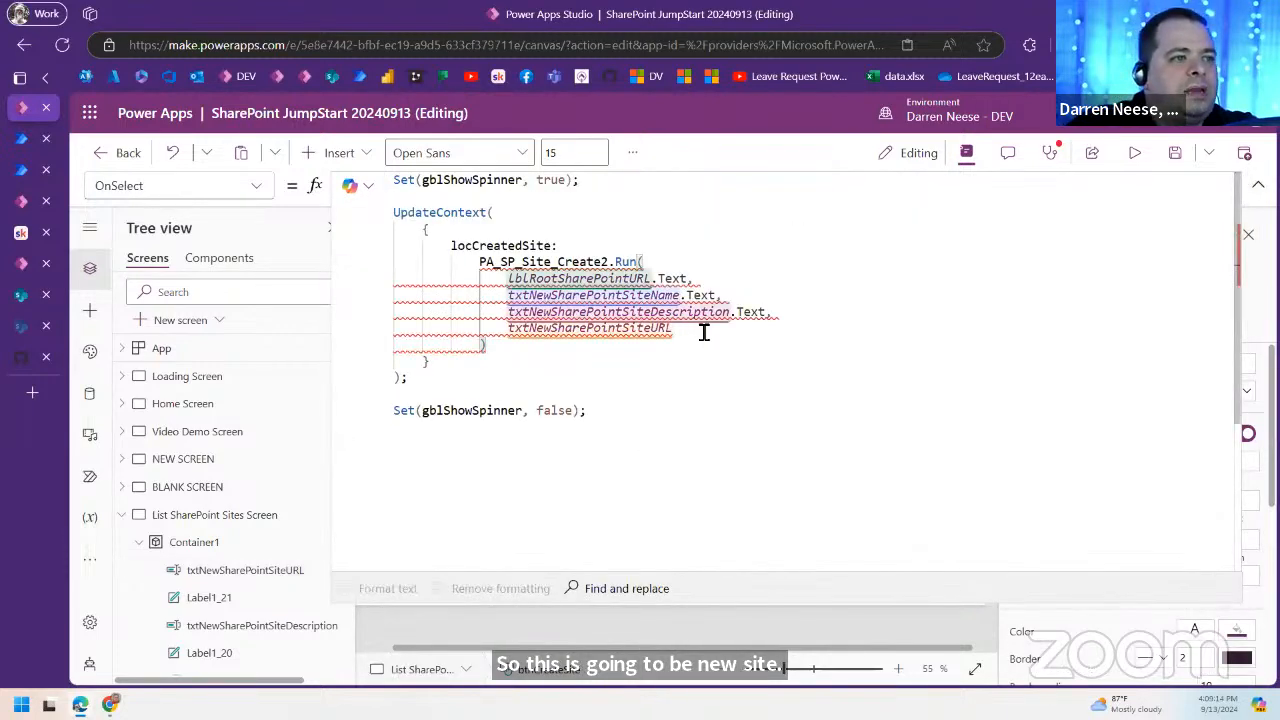
text(.Text,)
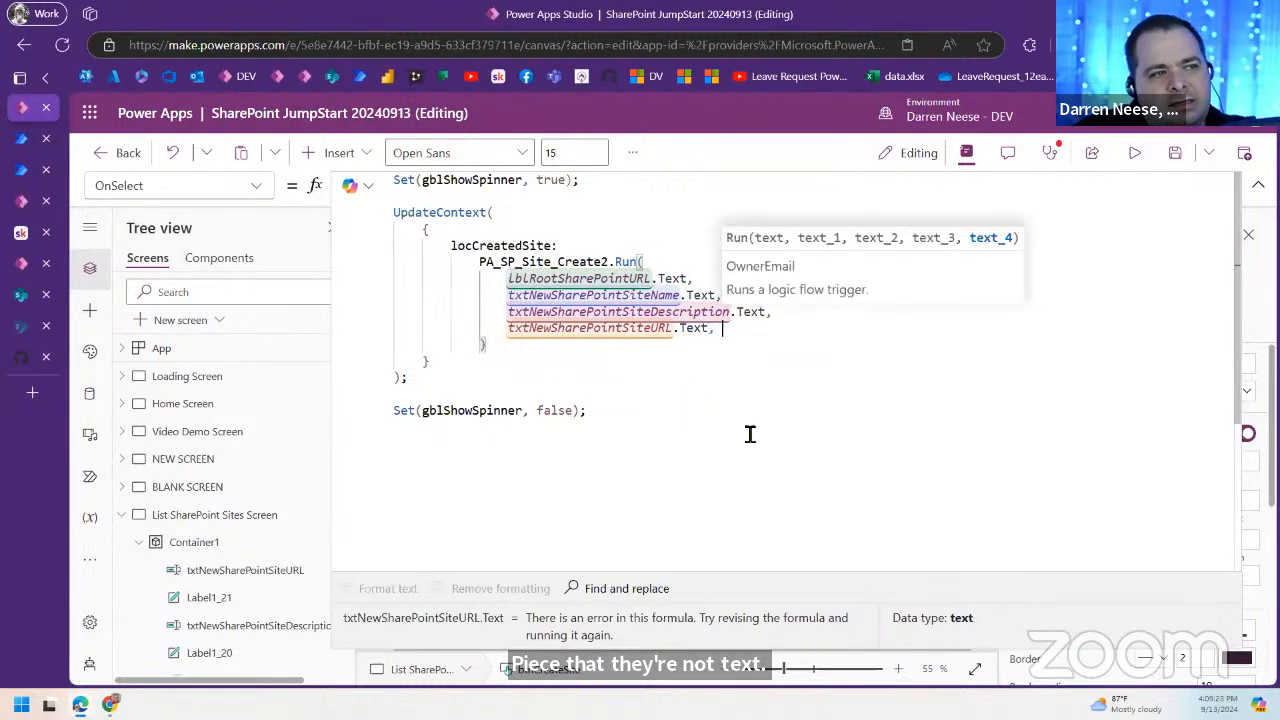
key(Return)
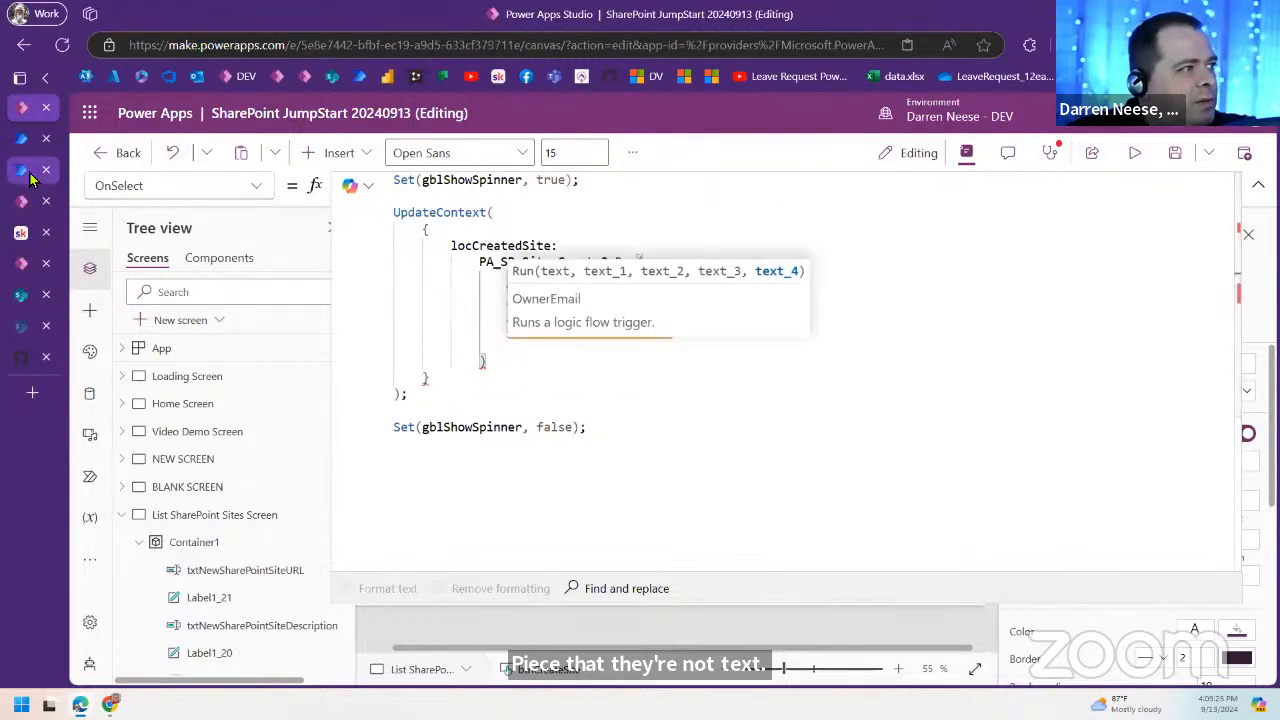
Step: Switch to the PA_SP_Site_Create2 flow in Power Automate to check the trigger input after NewSiteURL, and return to the Power Apps formula
click(30, 176)
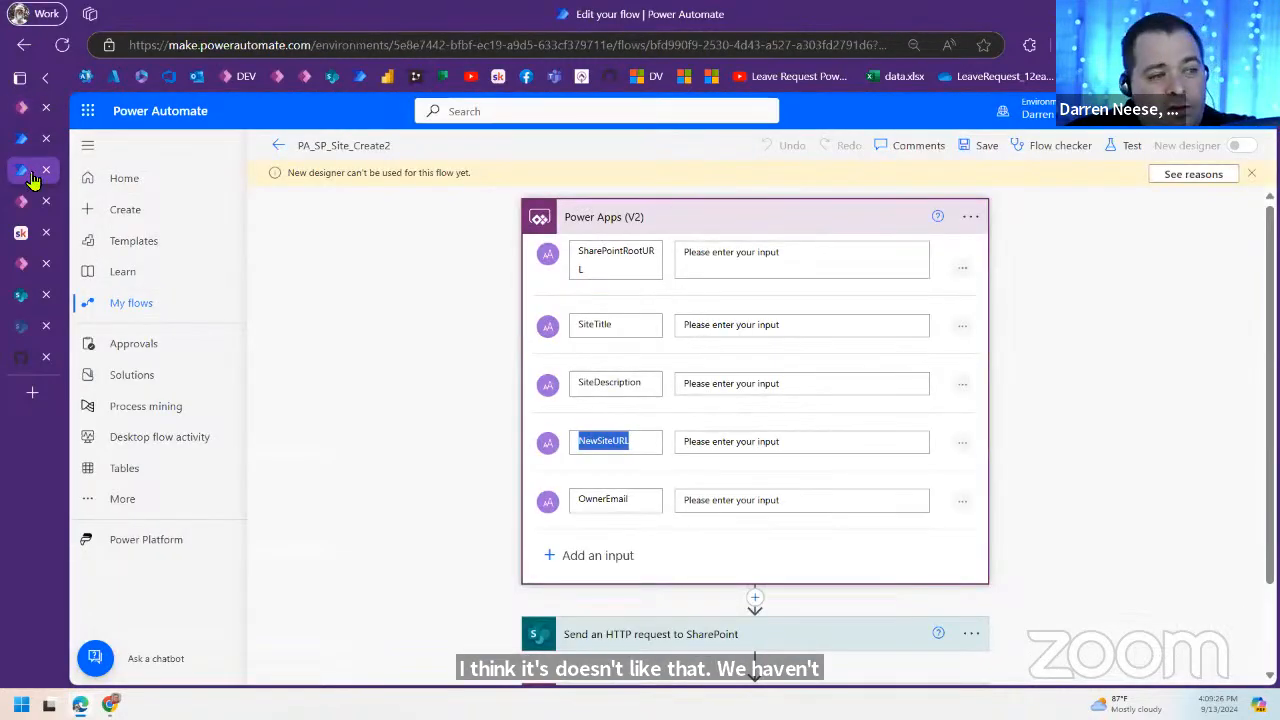
click(22, 107)
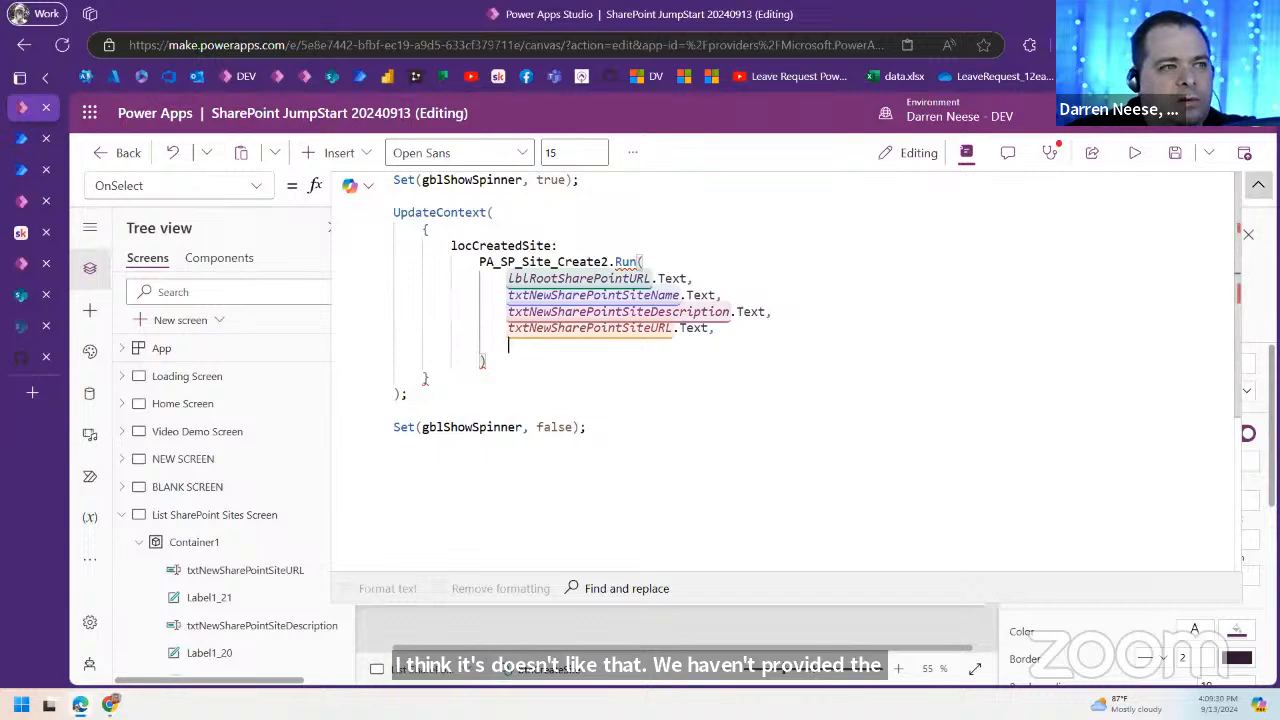
Step: Duplicate the New SharePoint Site URL label and its text input, and place the copies directly below the originals
click(1258, 185)
click(759, 449)
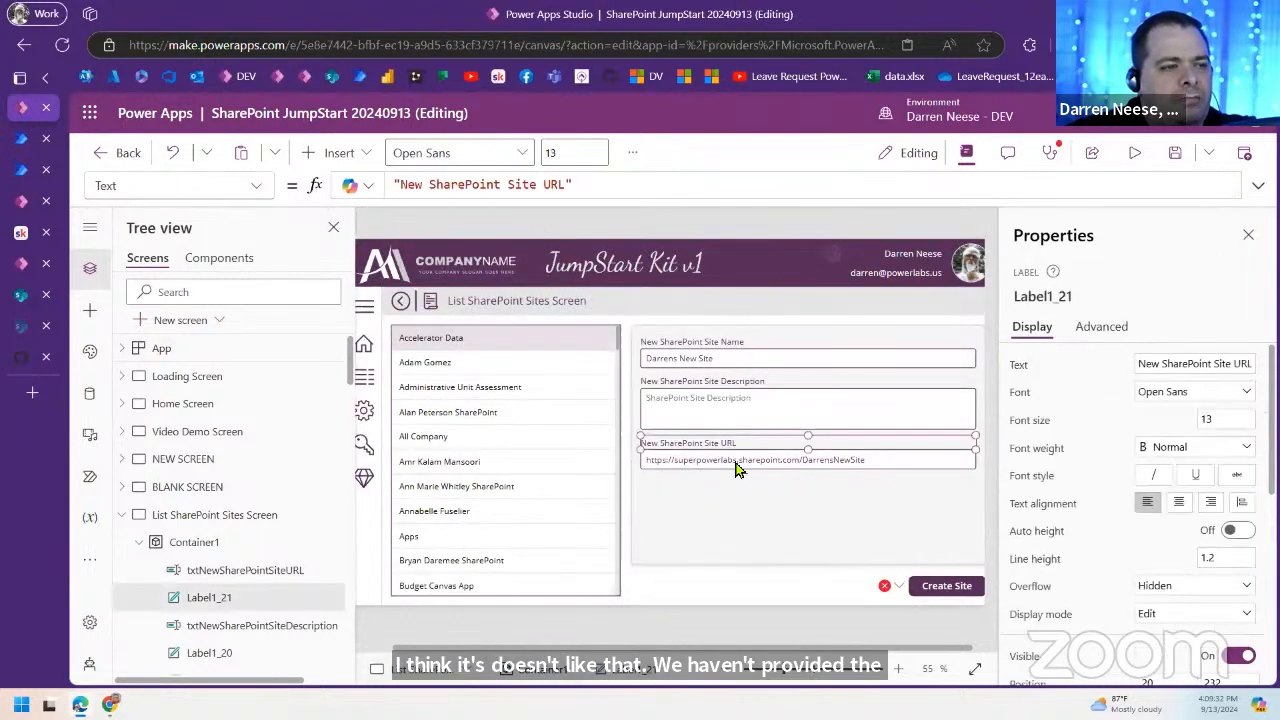
ctrl+click(760, 465)
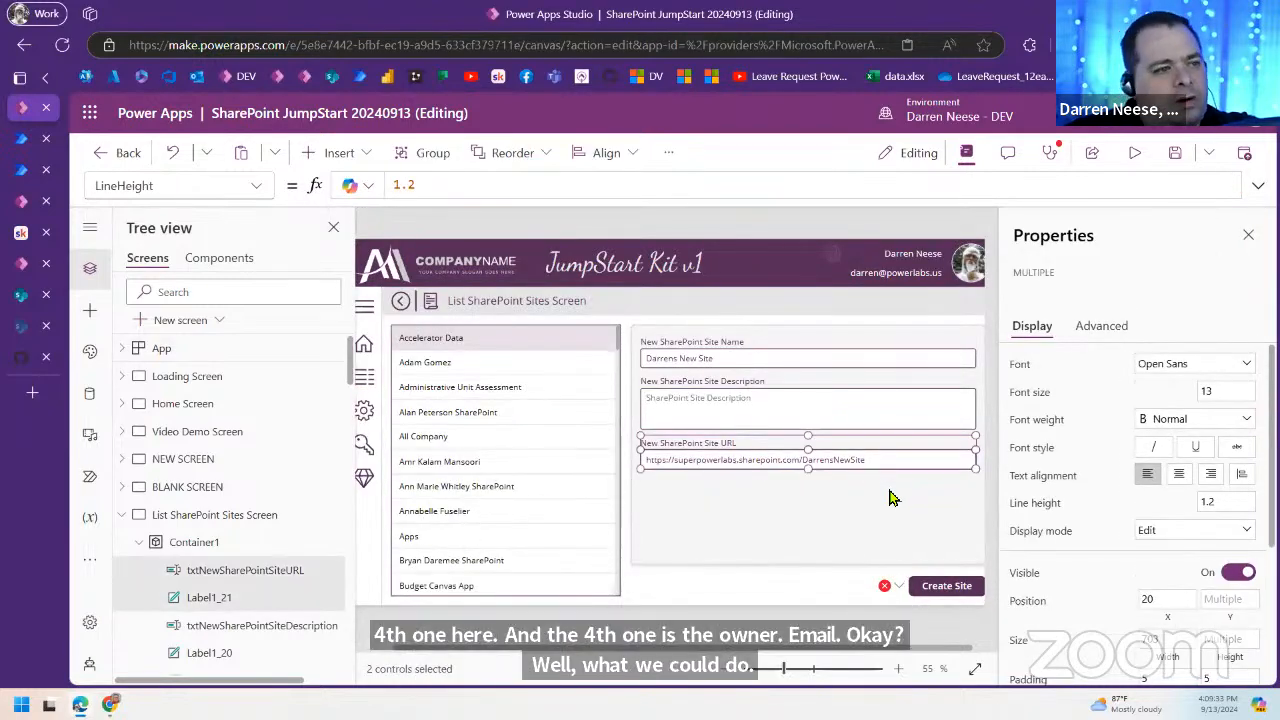
key(ctrl+c)
key(ctrl+v)
drag(763, 369, 750, 493)
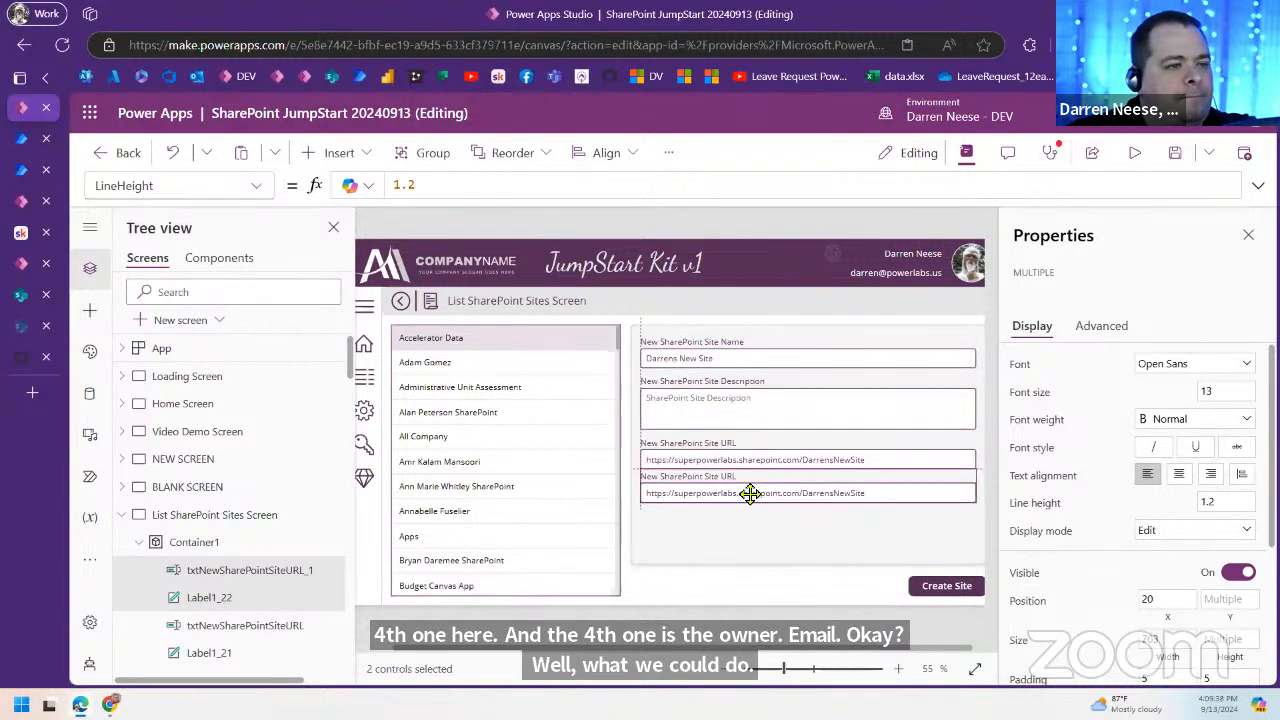
Step: Move the New SharePoint Site Description label and its text input below the other fields, near the container's lower edge
drag(783, 678, 781, 678)
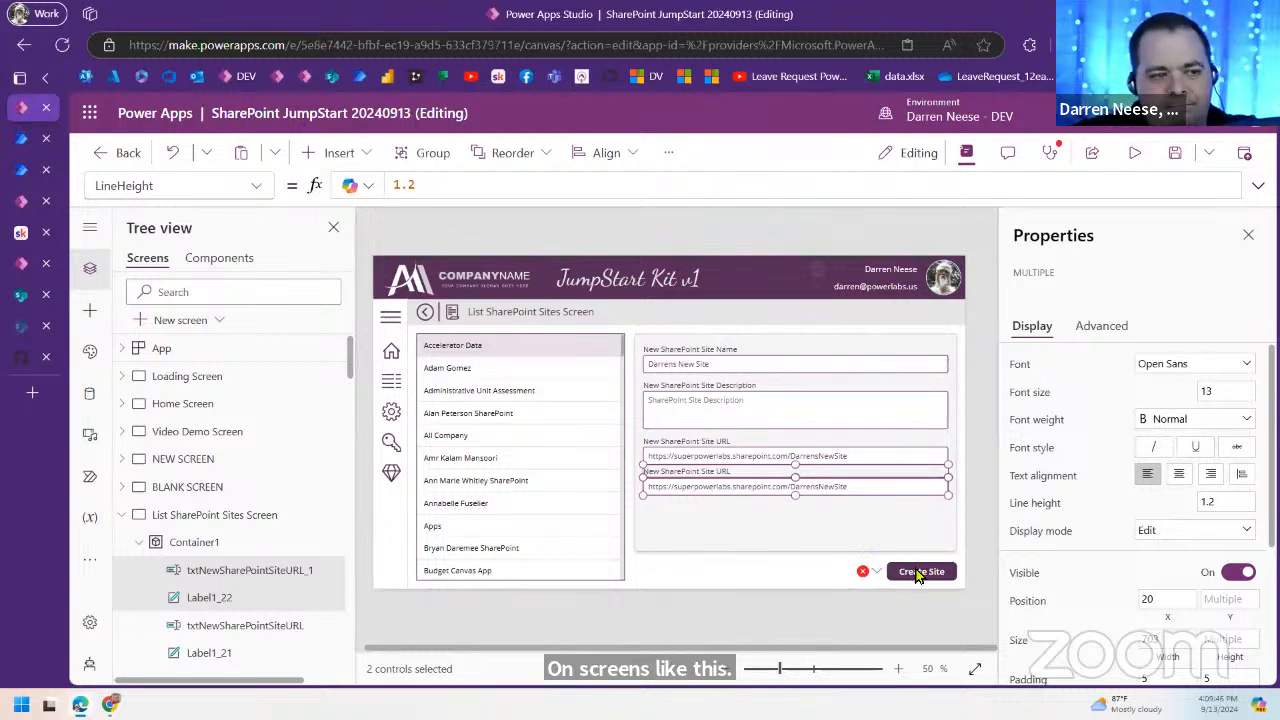
click(922, 567)
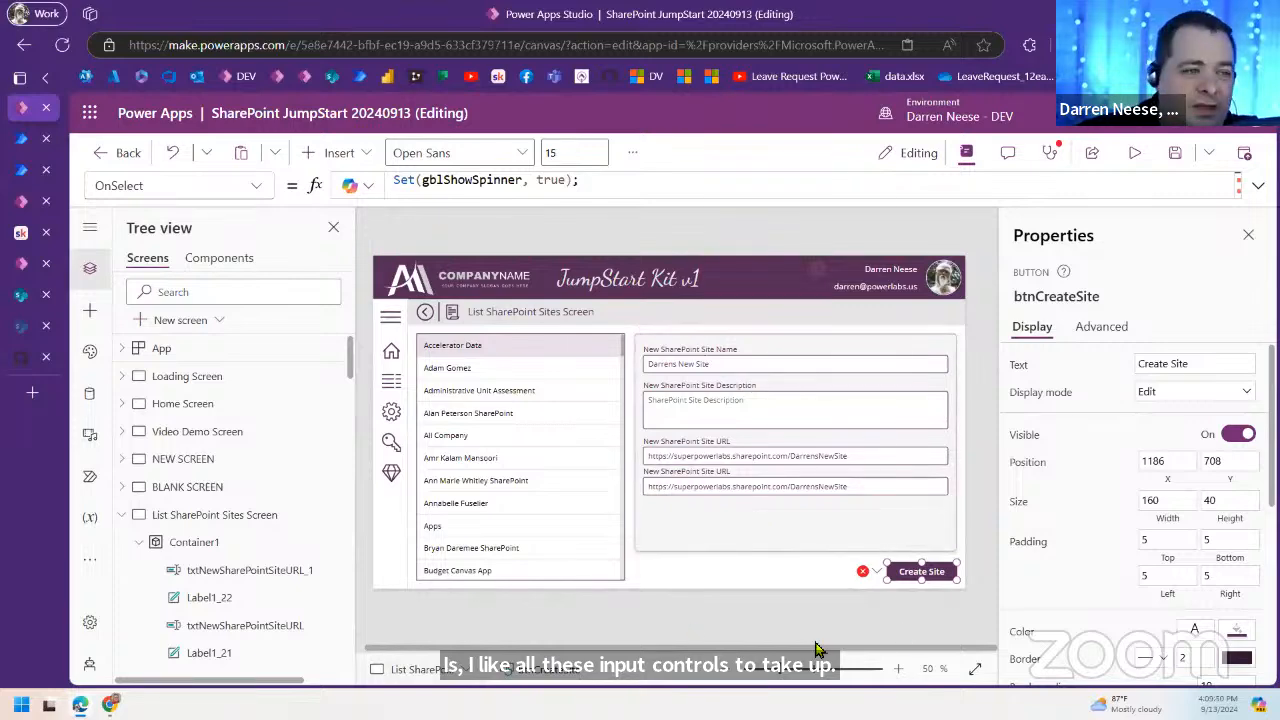
click(731, 389)
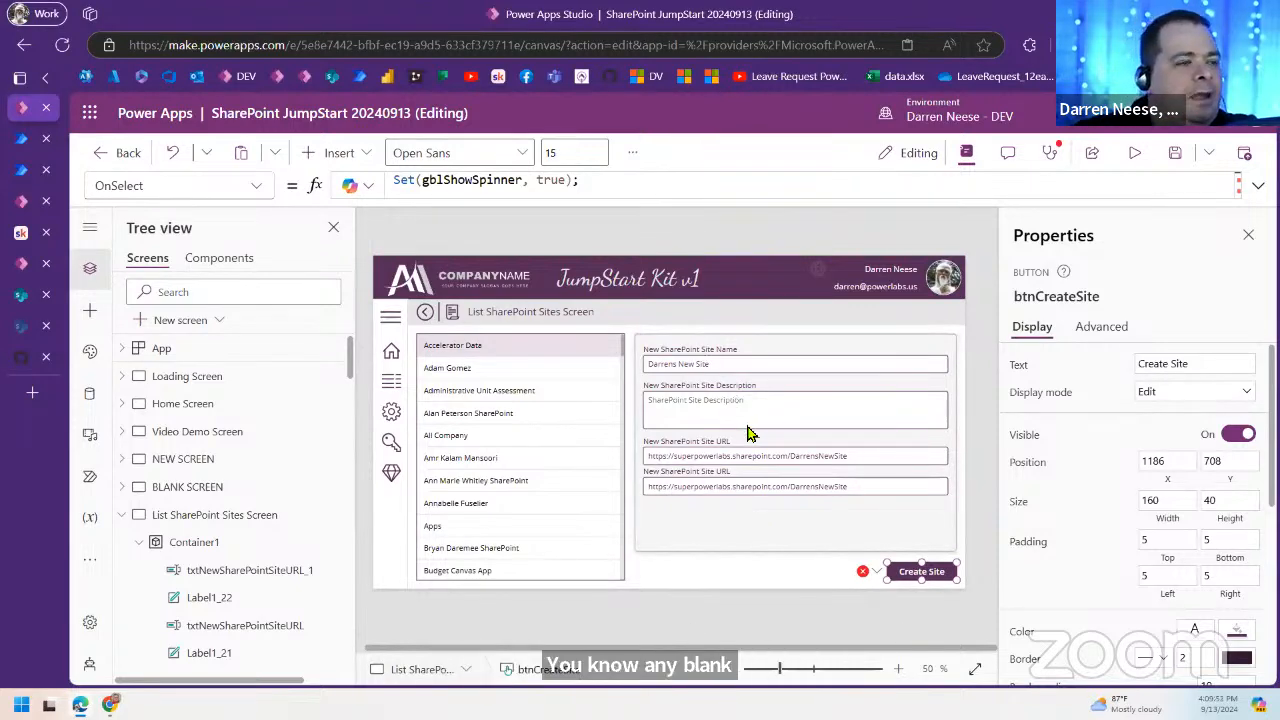
shift+click(821, 430)
drag(797, 411, 800, 542)
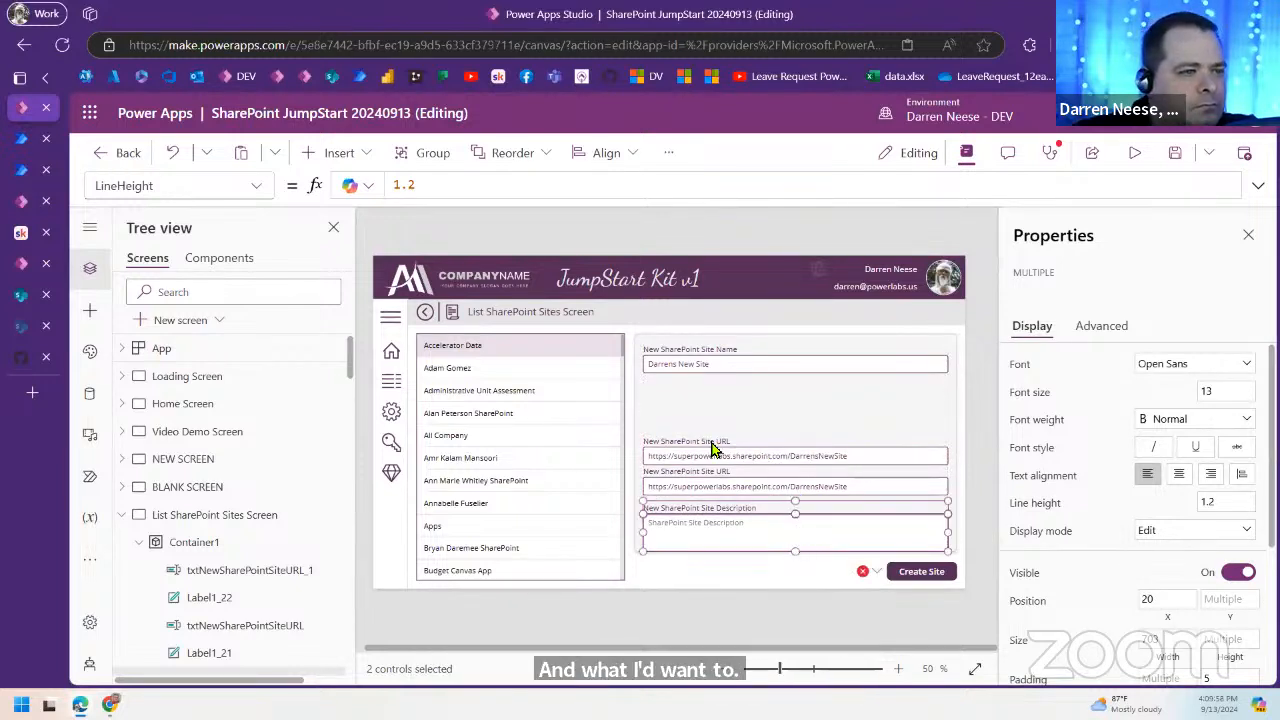
Step: Move the original New SharePoint Site URL label and input up beneath the Site Name input, leaving a small gap
click(712, 446)
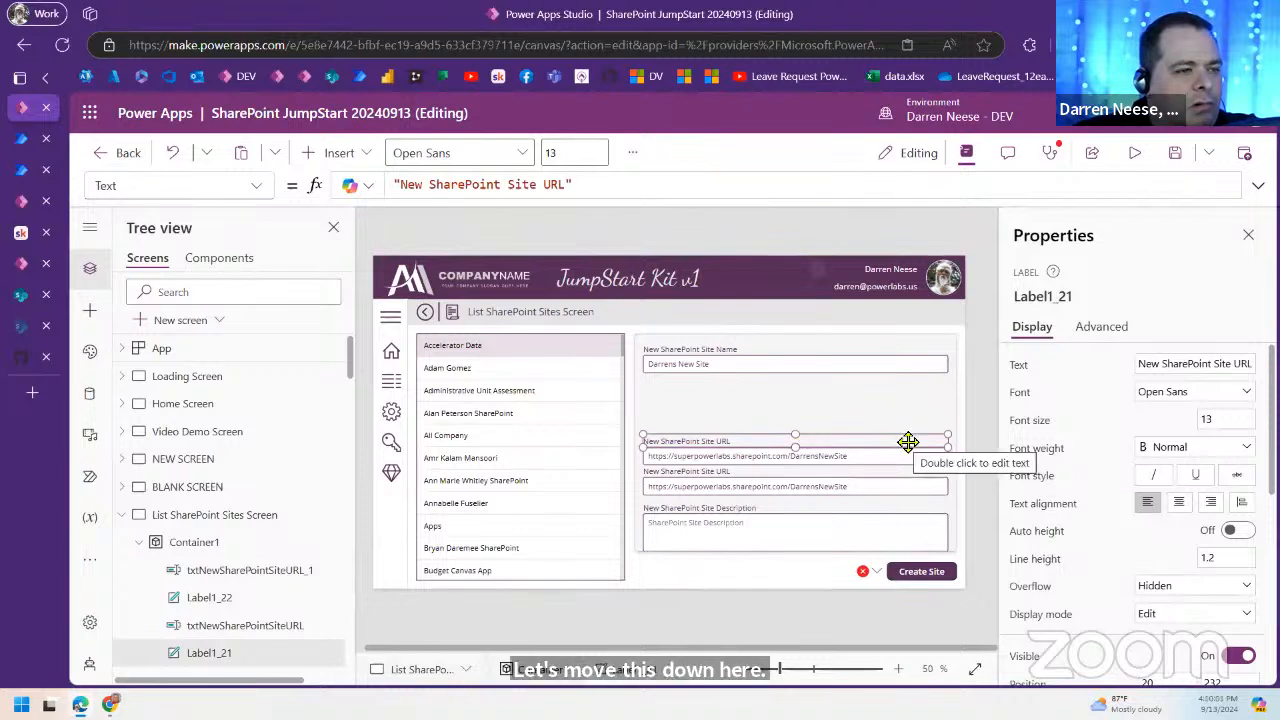
shift+click(816, 457)
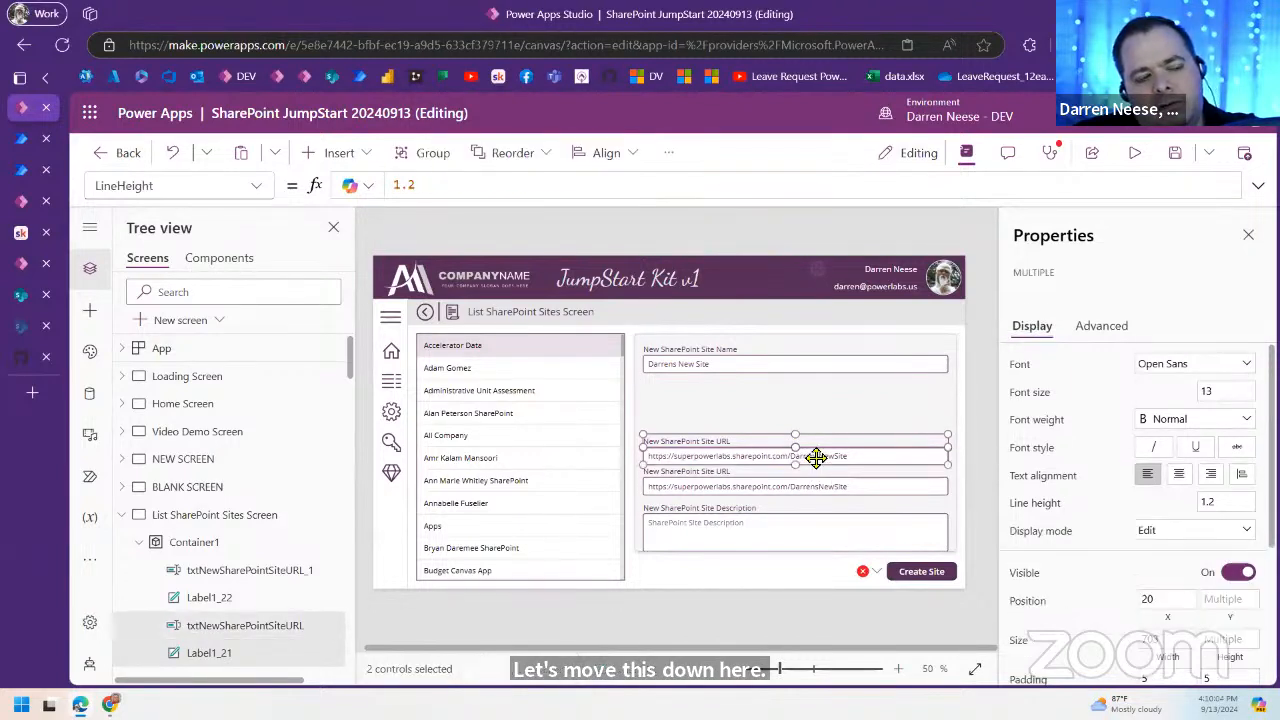
drag(866, 451, 868, 396)
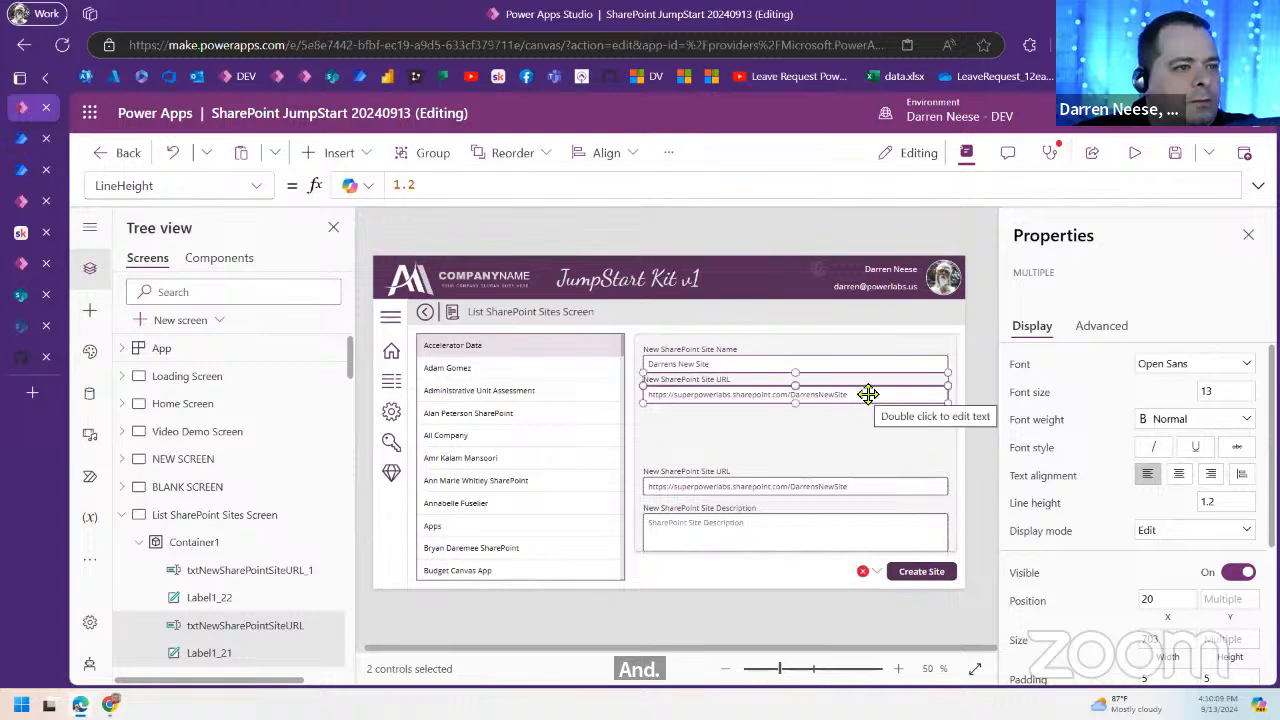
key(Down)
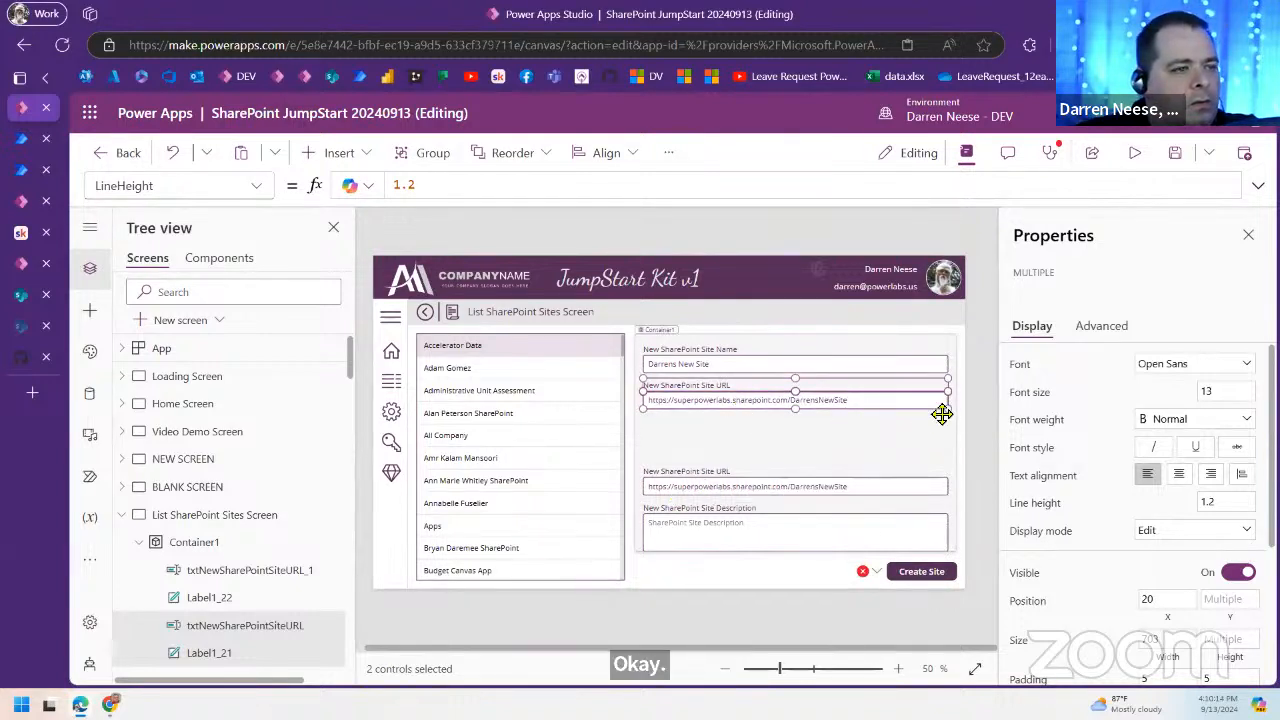
click(866, 403)
click(870, 401)
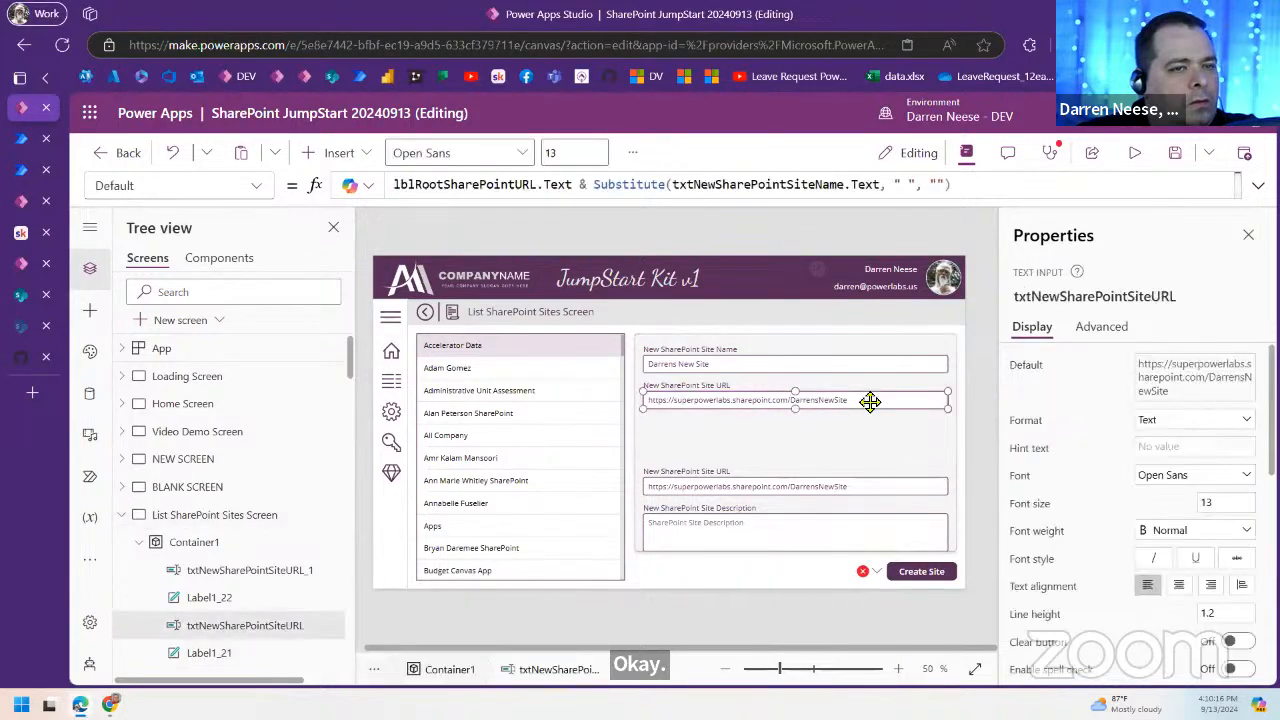
Step: Move the duplicated URL label and text input up beneath the original URL input, with matching spacing
click(715, 473)
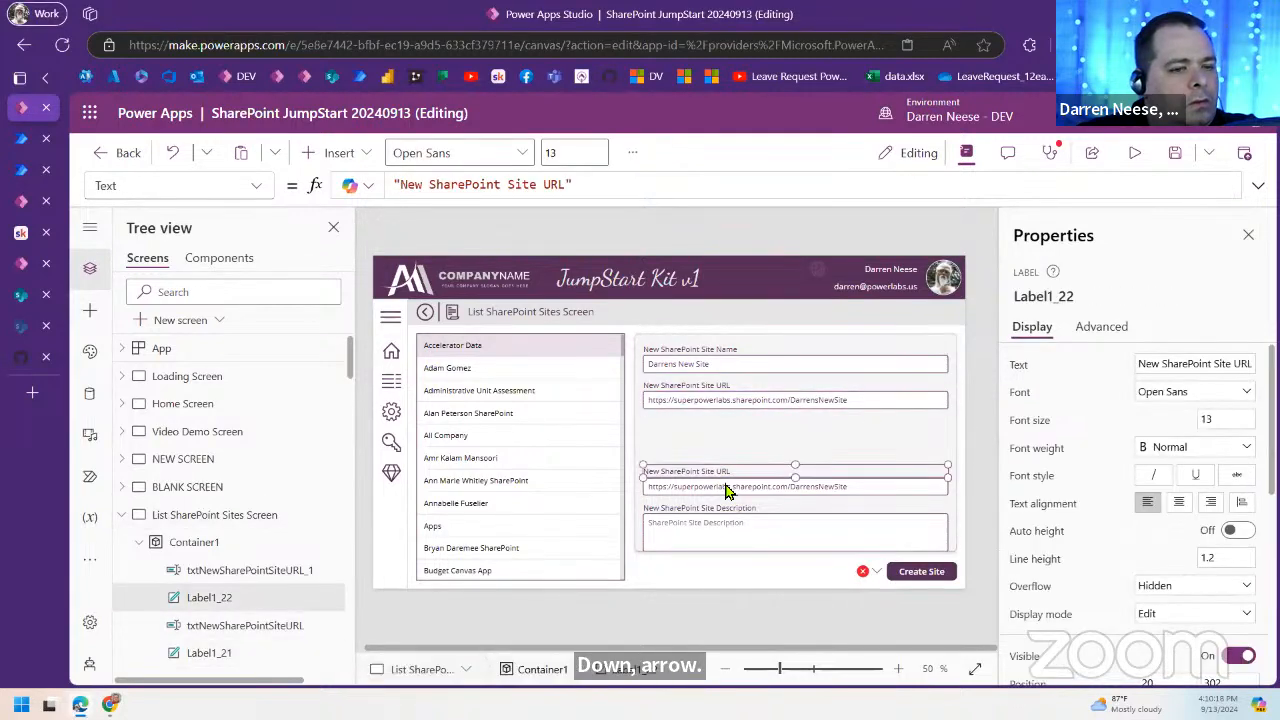
shift+click(729, 489)
drag(737, 486, 737, 431)
key(Down)
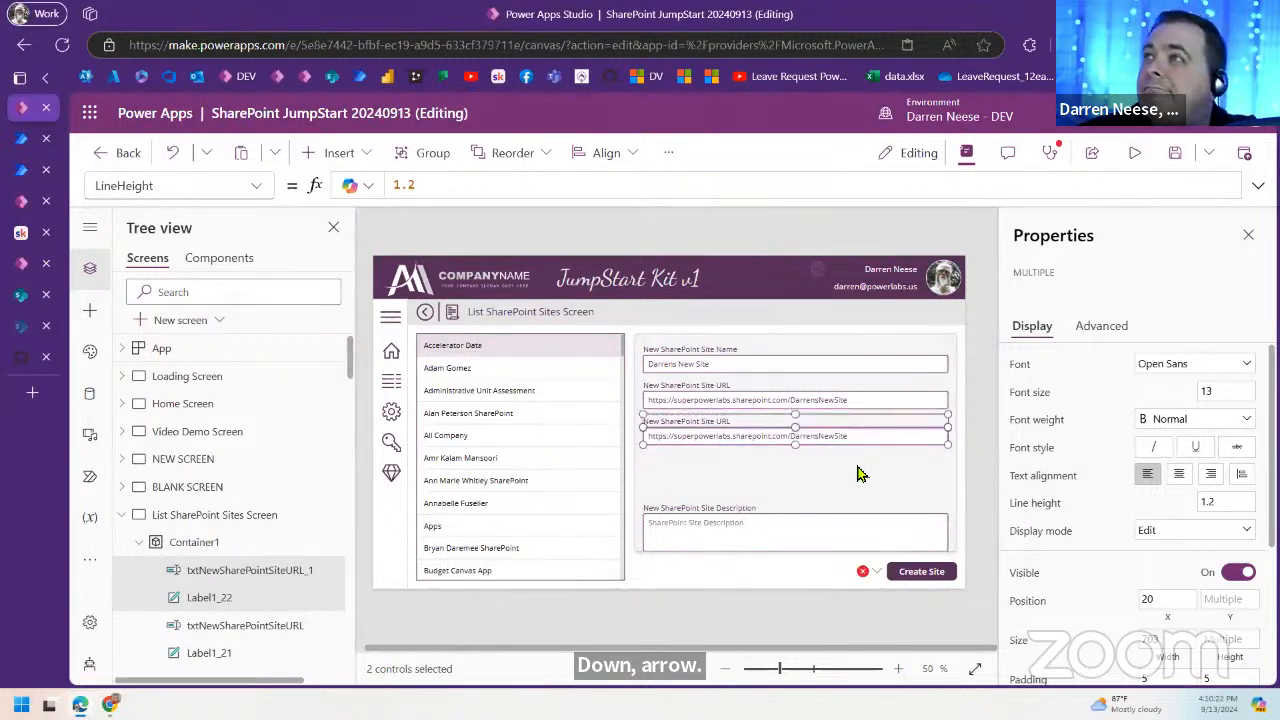
click(688, 430)
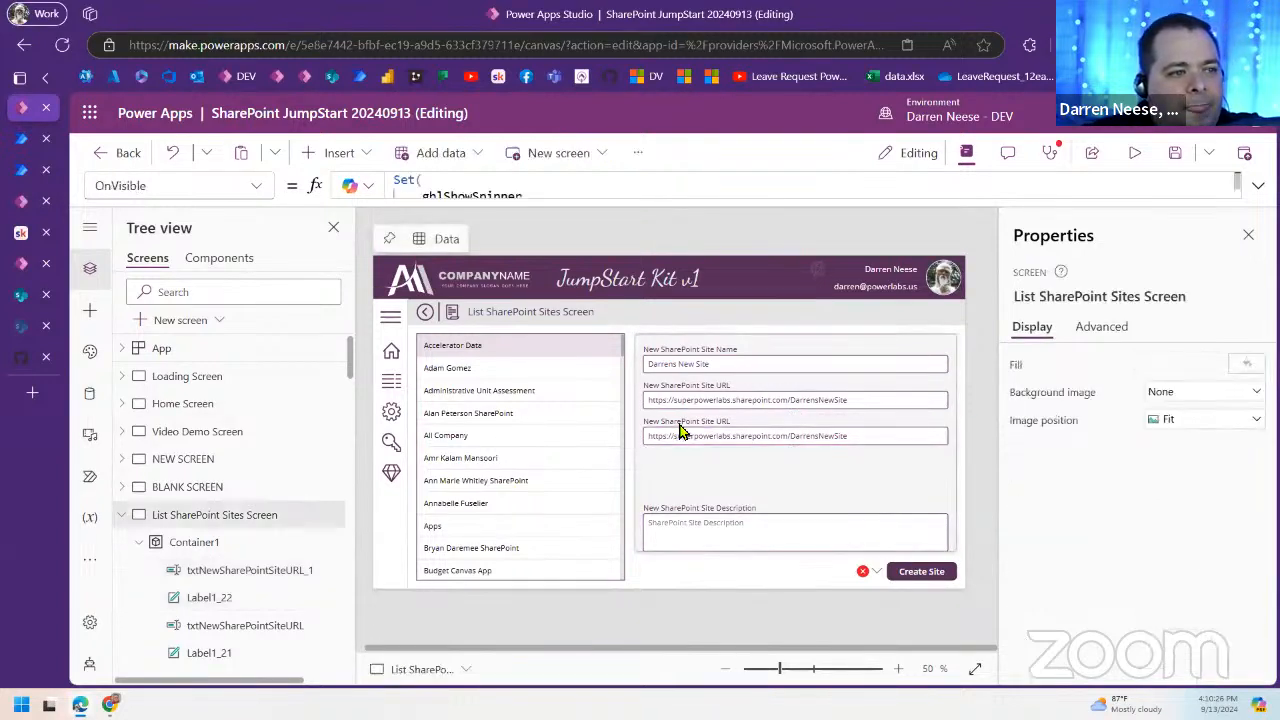
click(688, 430)
click(731, 389)
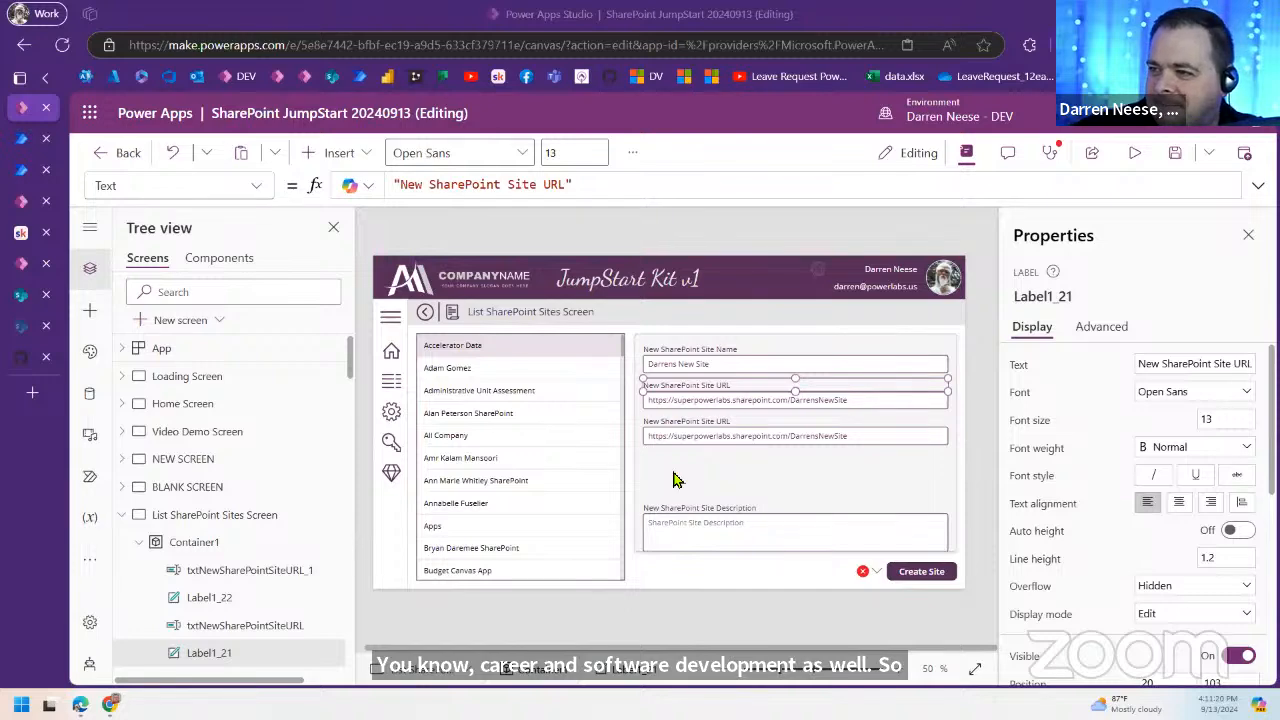
Step: Set the duplicated label's text to "New SharePoint Owner Email"
drag(780, 680, 791, 678)
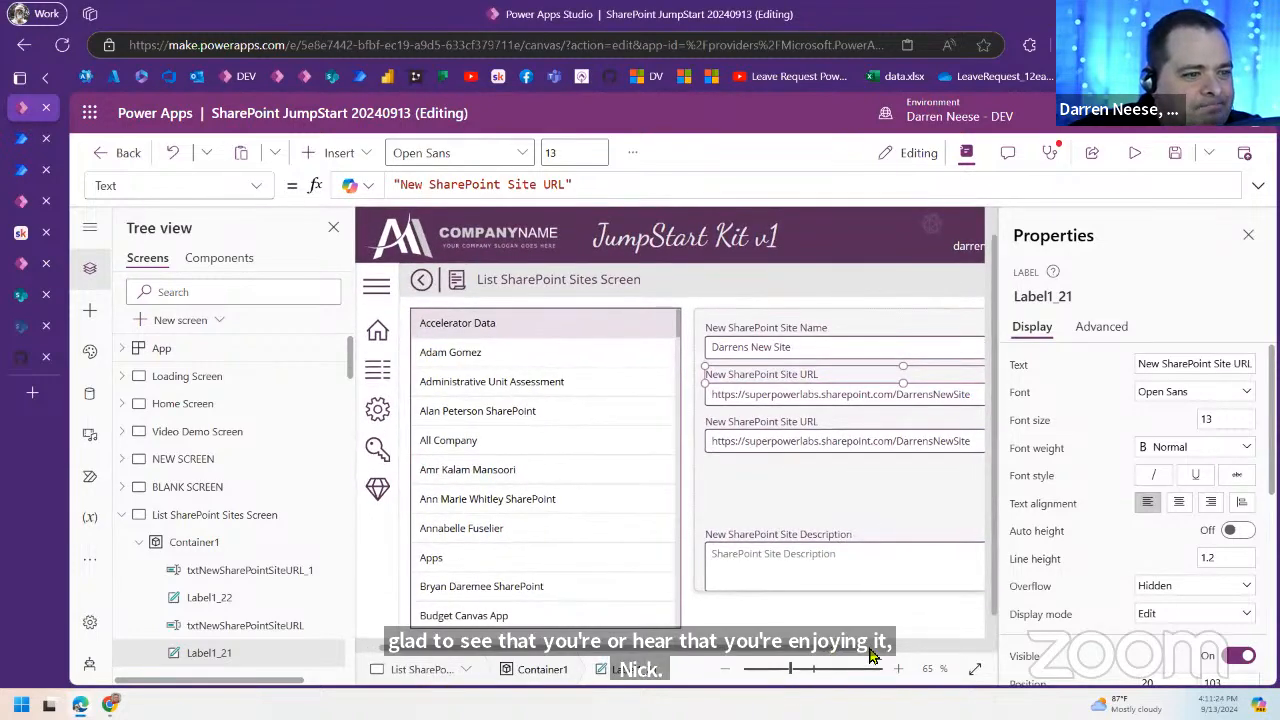
click(650, 424)
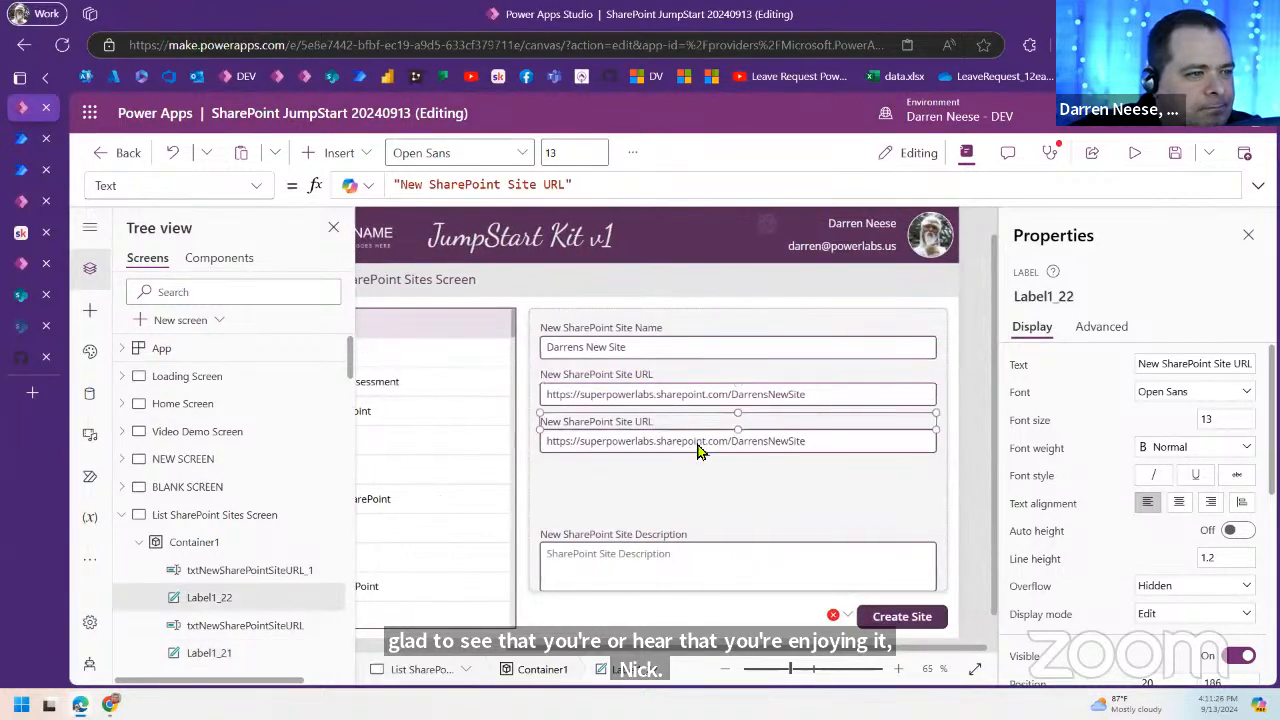
shift+click(680, 445)
drag(672, 444, 673, 444)
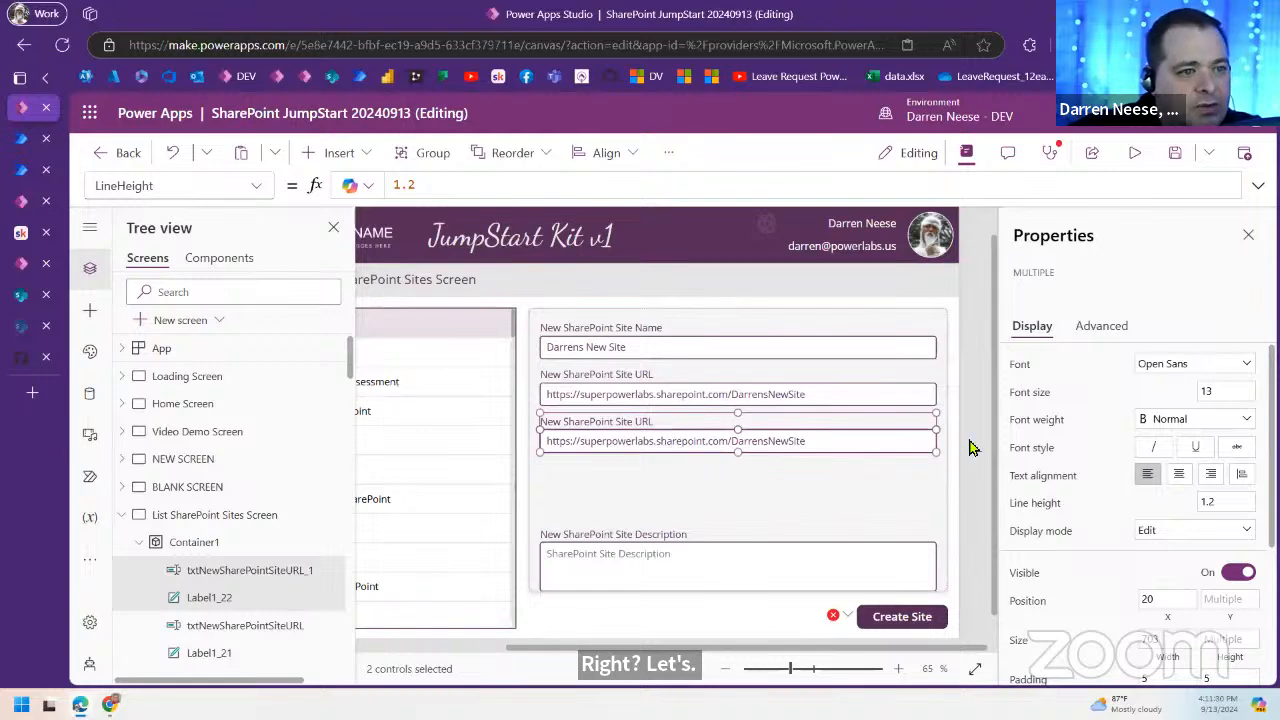
click(645, 437)
click(633, 424)
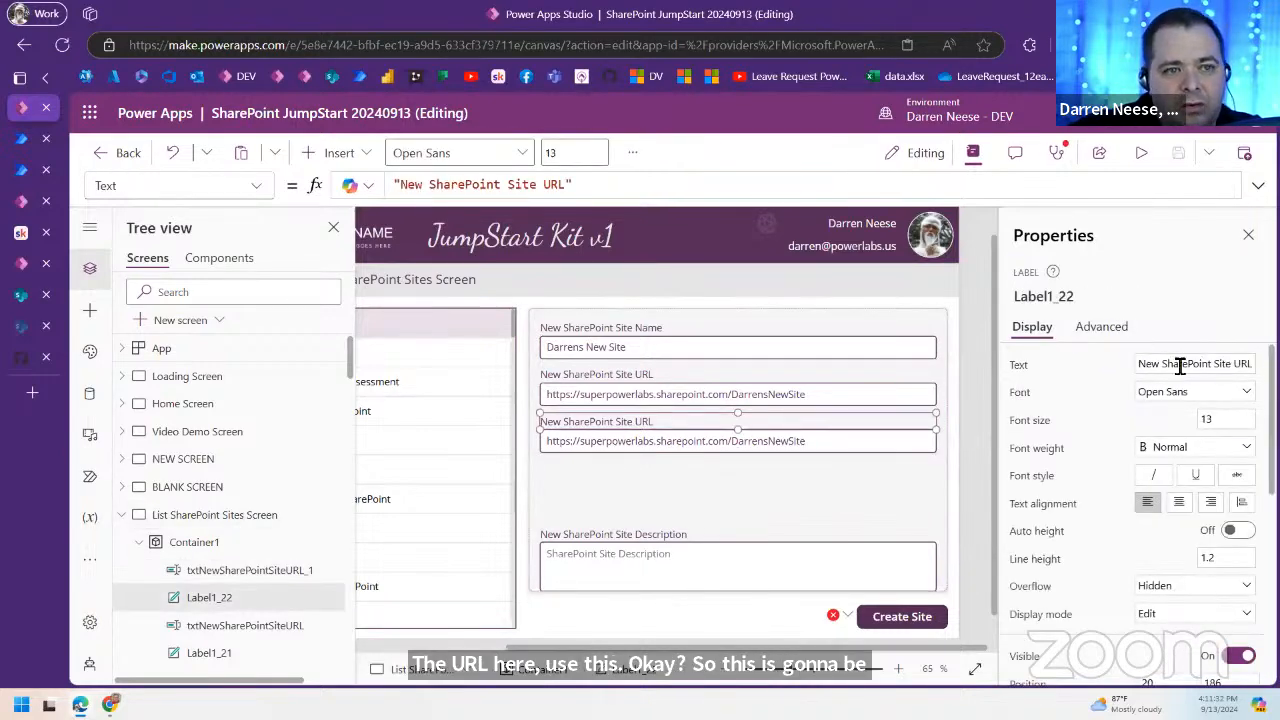
click(1212, 366)
key(shift+End)
text(oWNER)
key(ctrl+shift+Left)
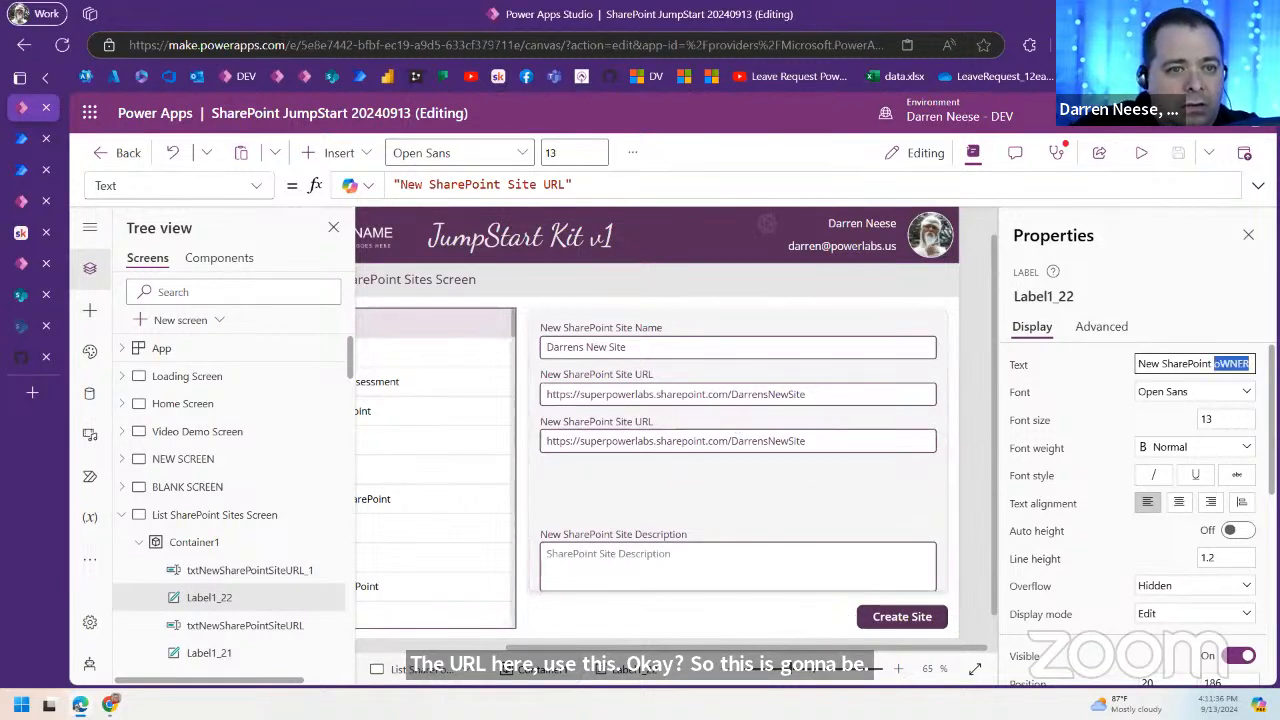
text(Owner Emai)
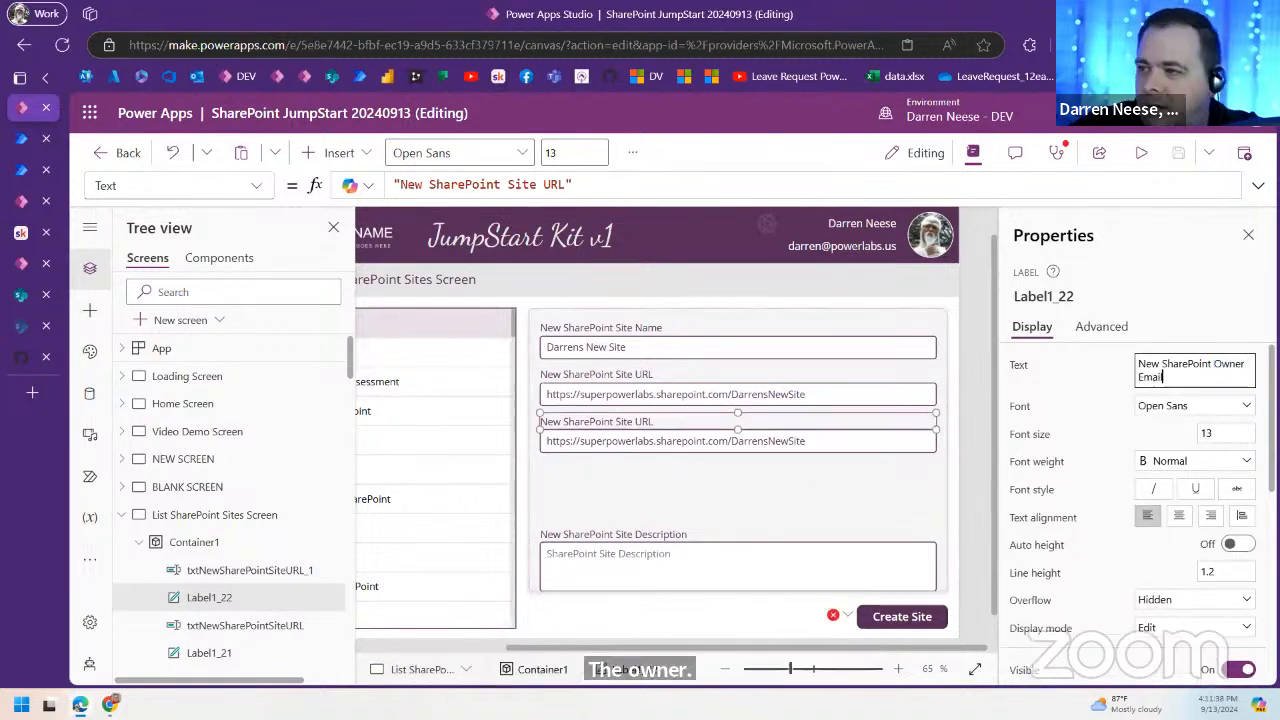
text(l)
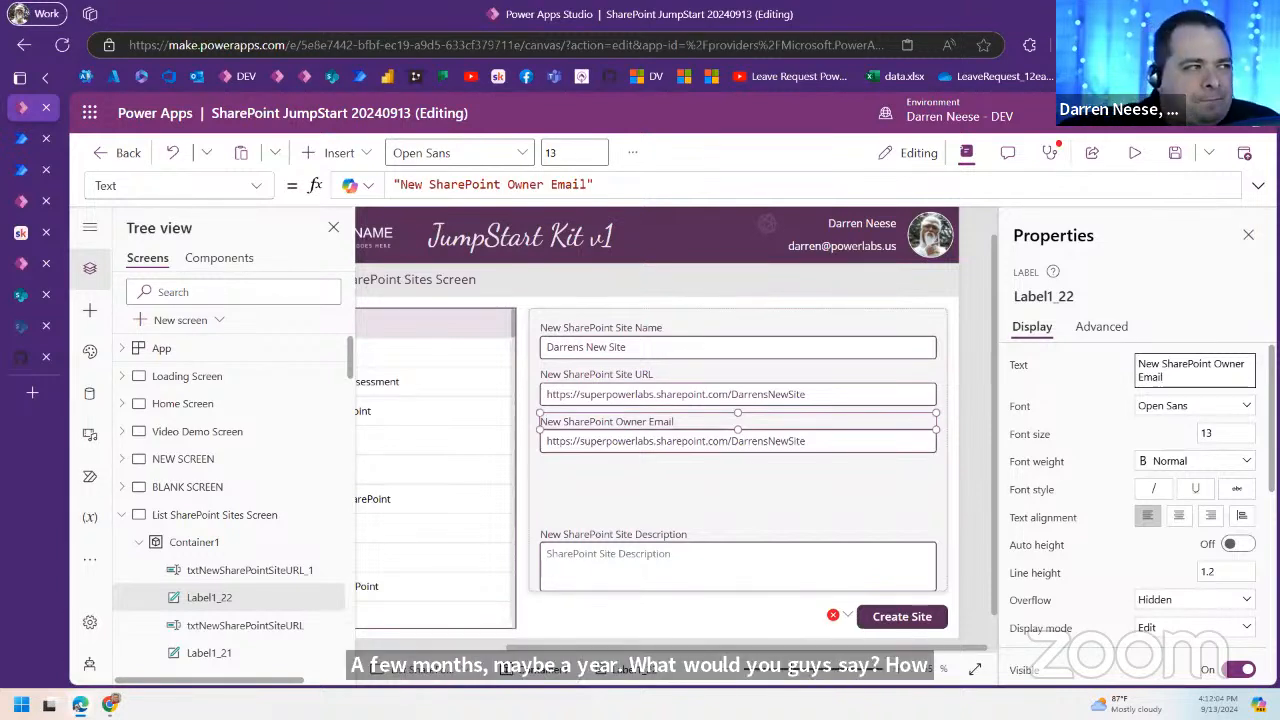
Step: Show the App object's Formulas property and the list of its available properties
click(176, 349)
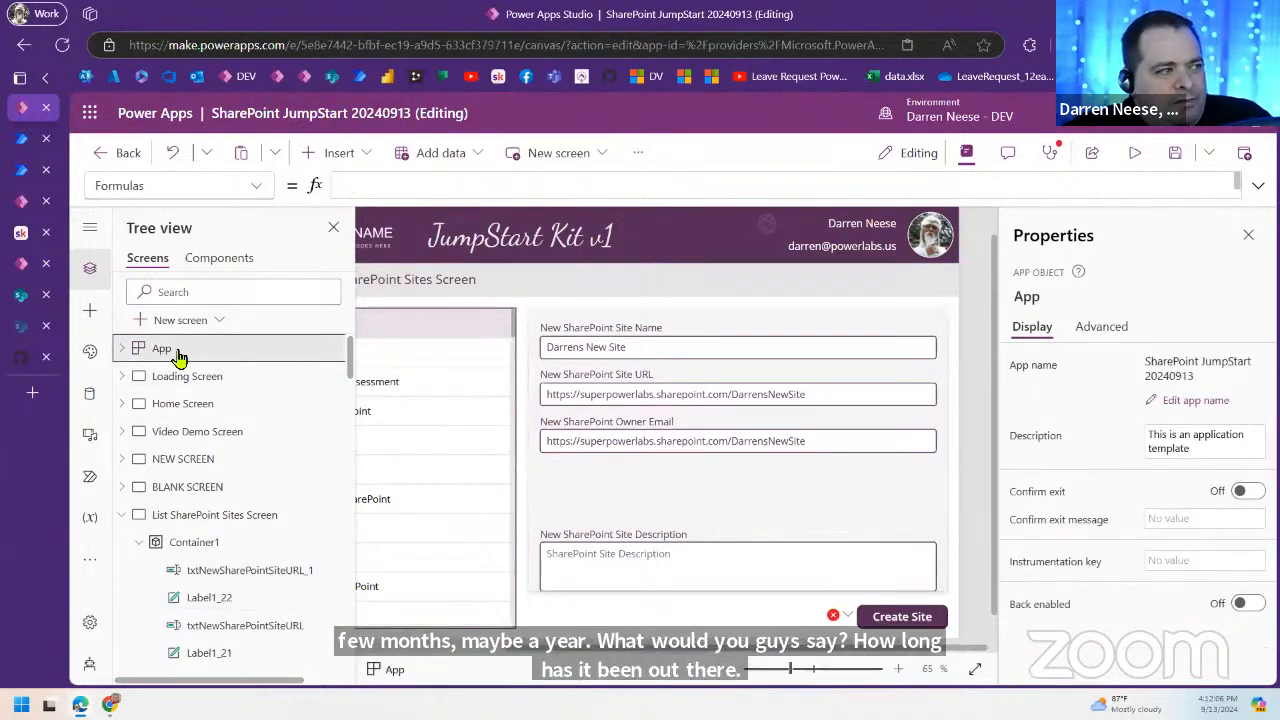
click(258, 186)
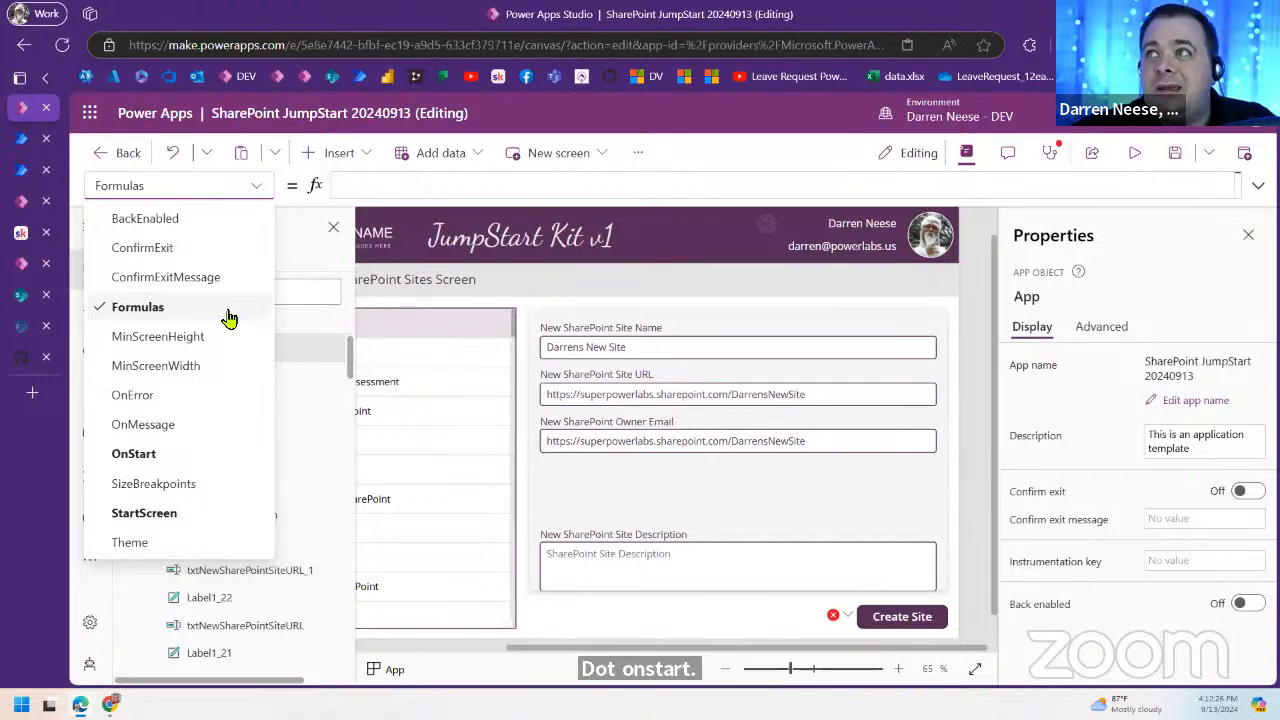
Step: Switch to the Skool site and open the 2024 Workshops course in the Tech Workshops classroom
click(21, 232)
click(1163, 484)
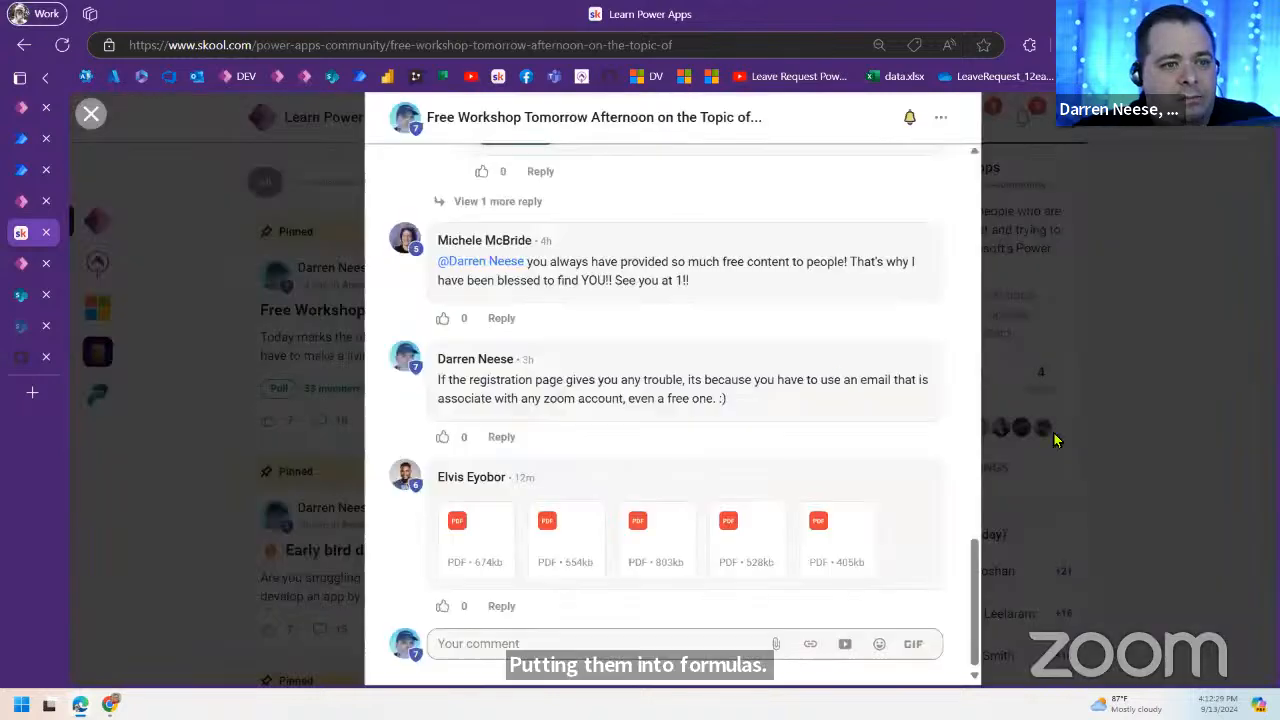
click(176, 435)
scroll(520, 391, up, 3)
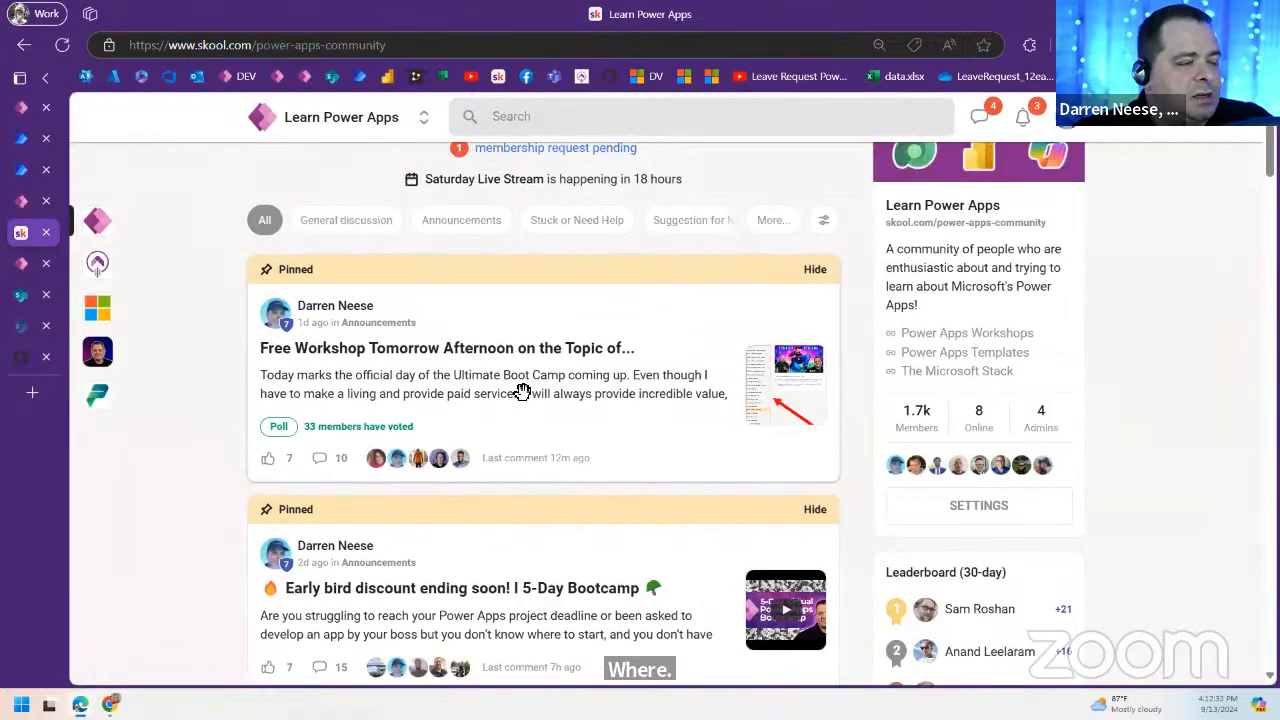
click(366, 160)
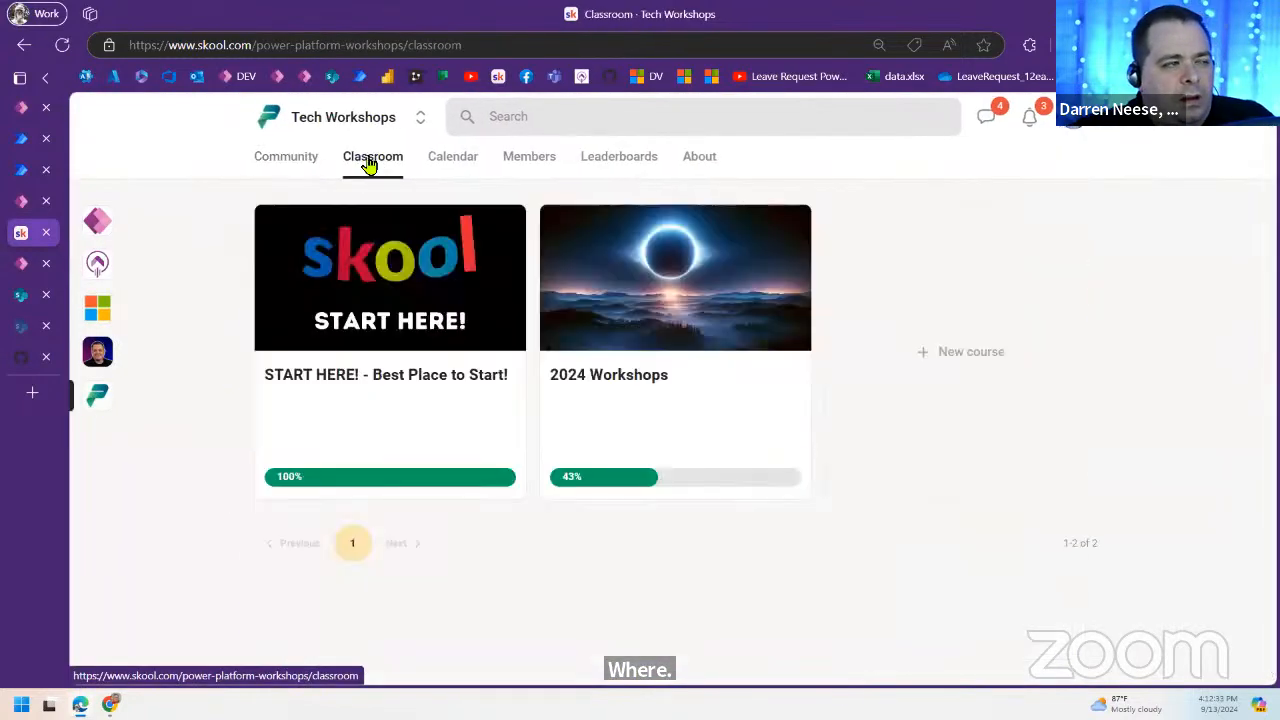
click(653, 312)
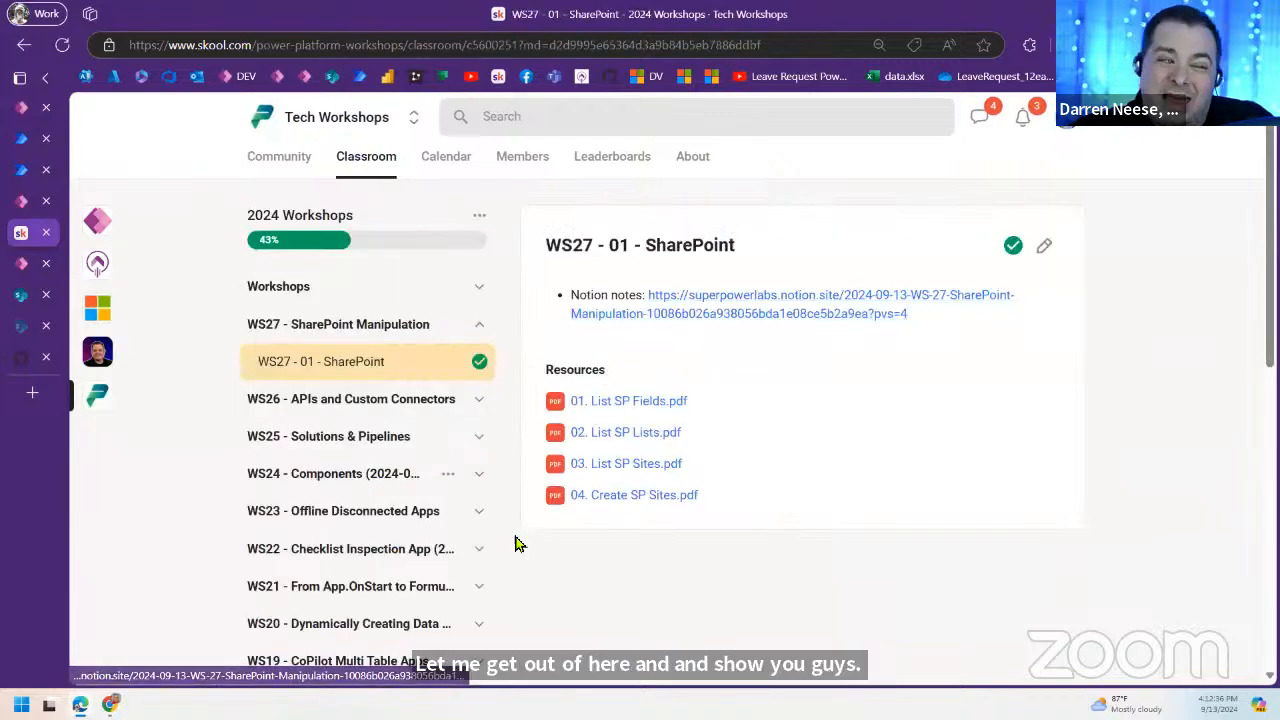
Step: Expand the WS21 workshop on App.OnStart to Formulas and open its lesson "From AppOnStart to Formulas - 02"
scroll(614, 588, down, 1)
scroll(614, 588, down, 1)
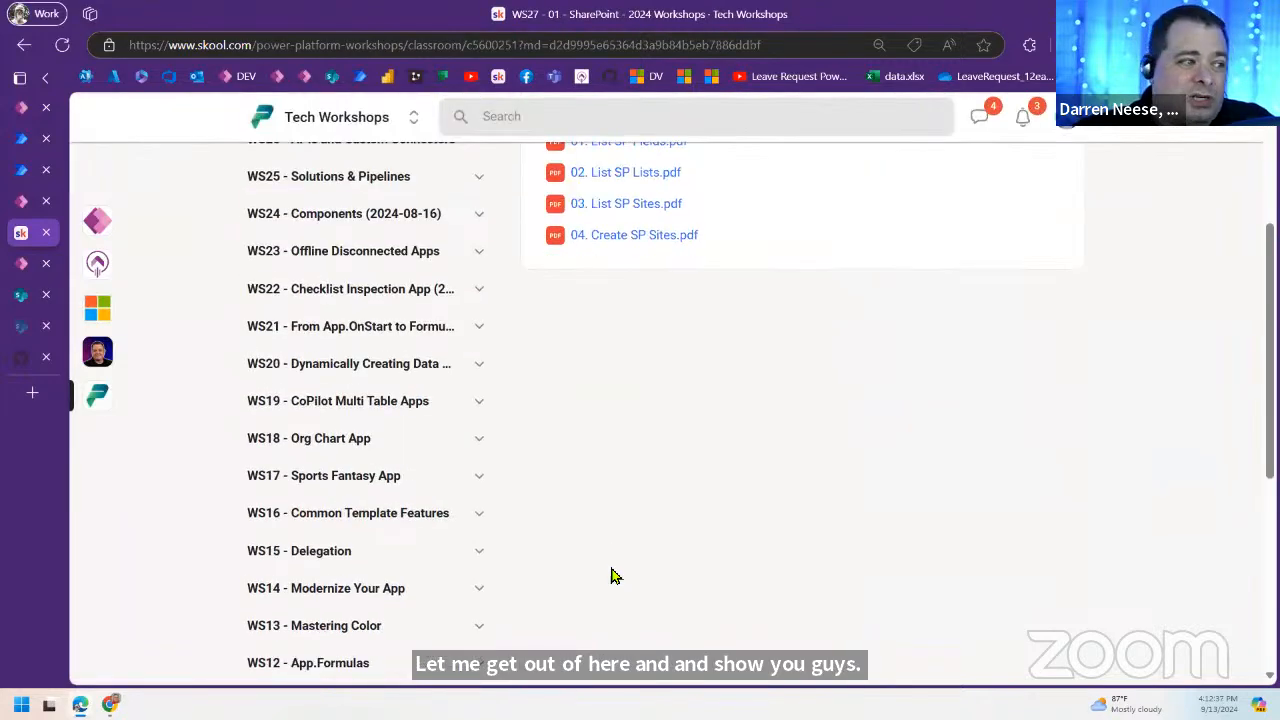
click(487, 331)
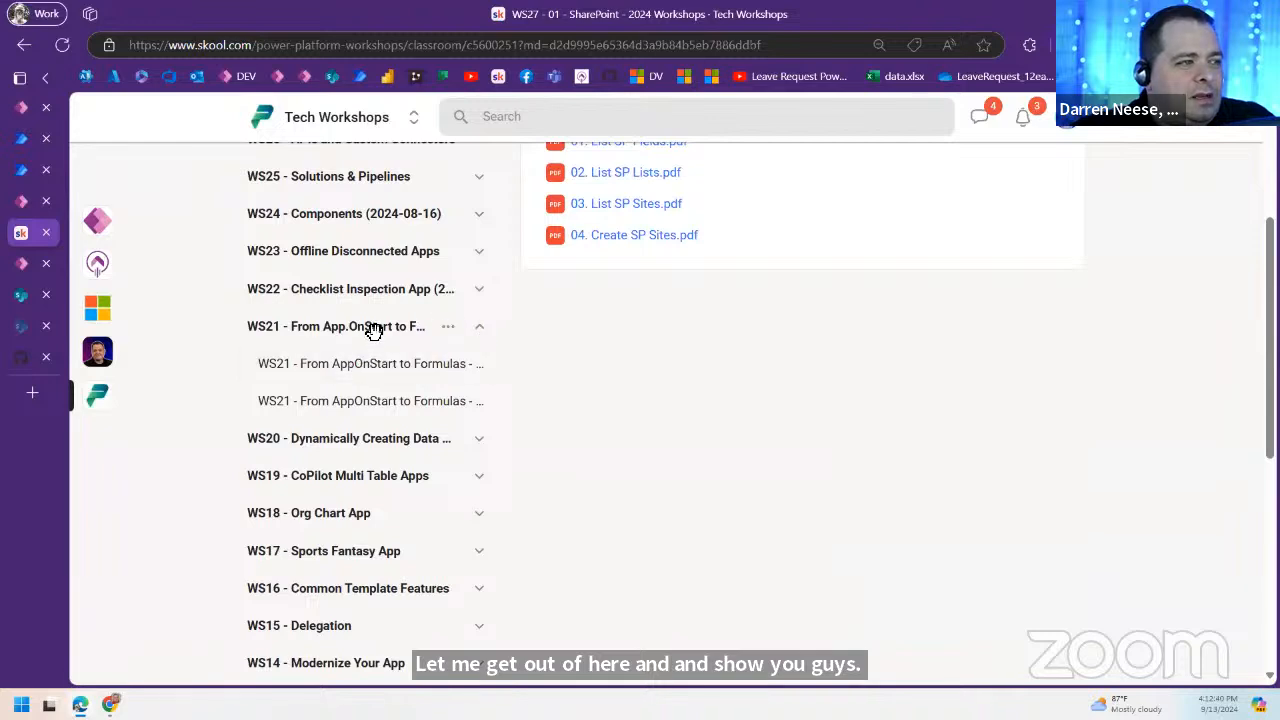
click(378, 385)
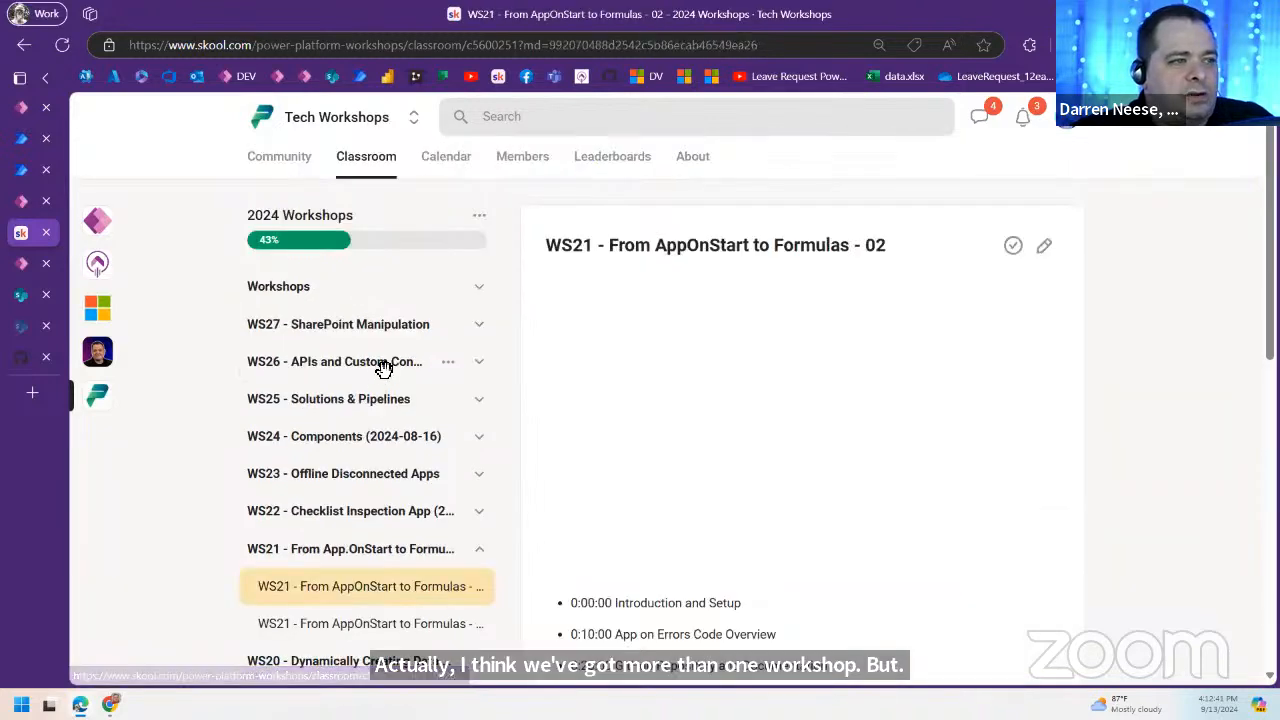
drag(871, 250, 889, 254)
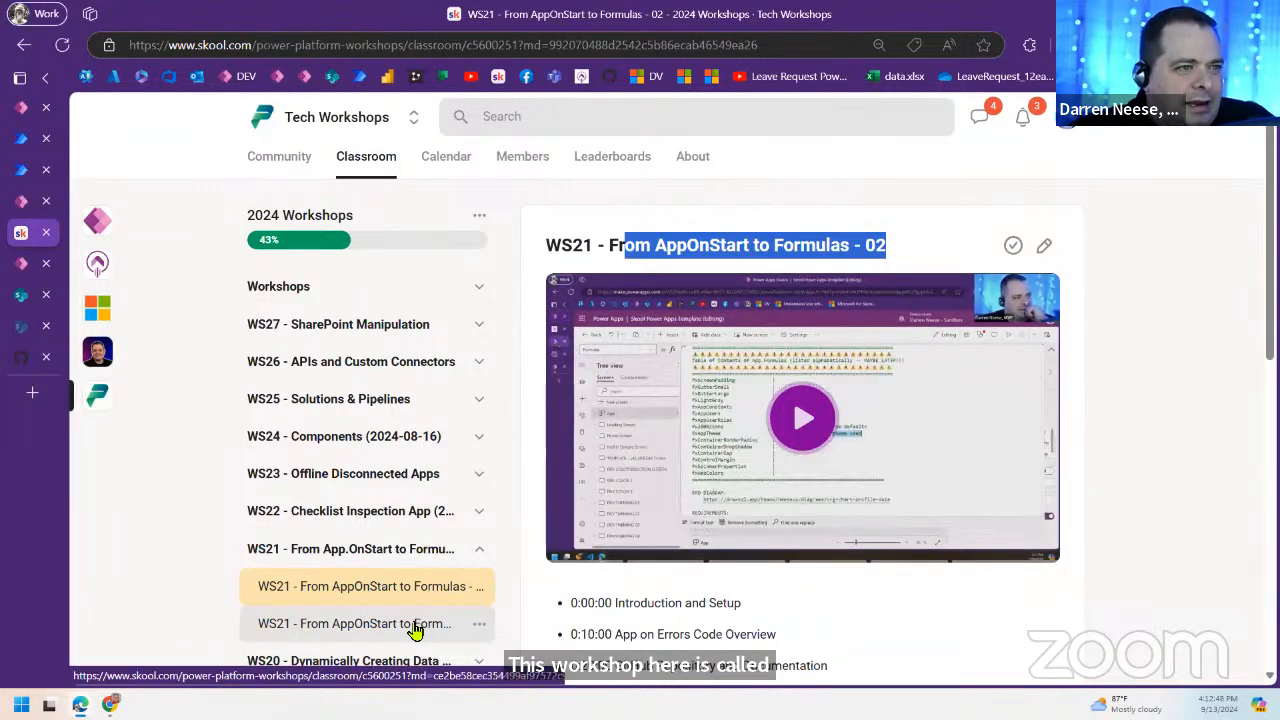
Step: Open the lesson "WS21 - From AppOnStart to Formulas - 01" and look through its chapter list
click(415, 626)
drag(415, 623, 409, 537)
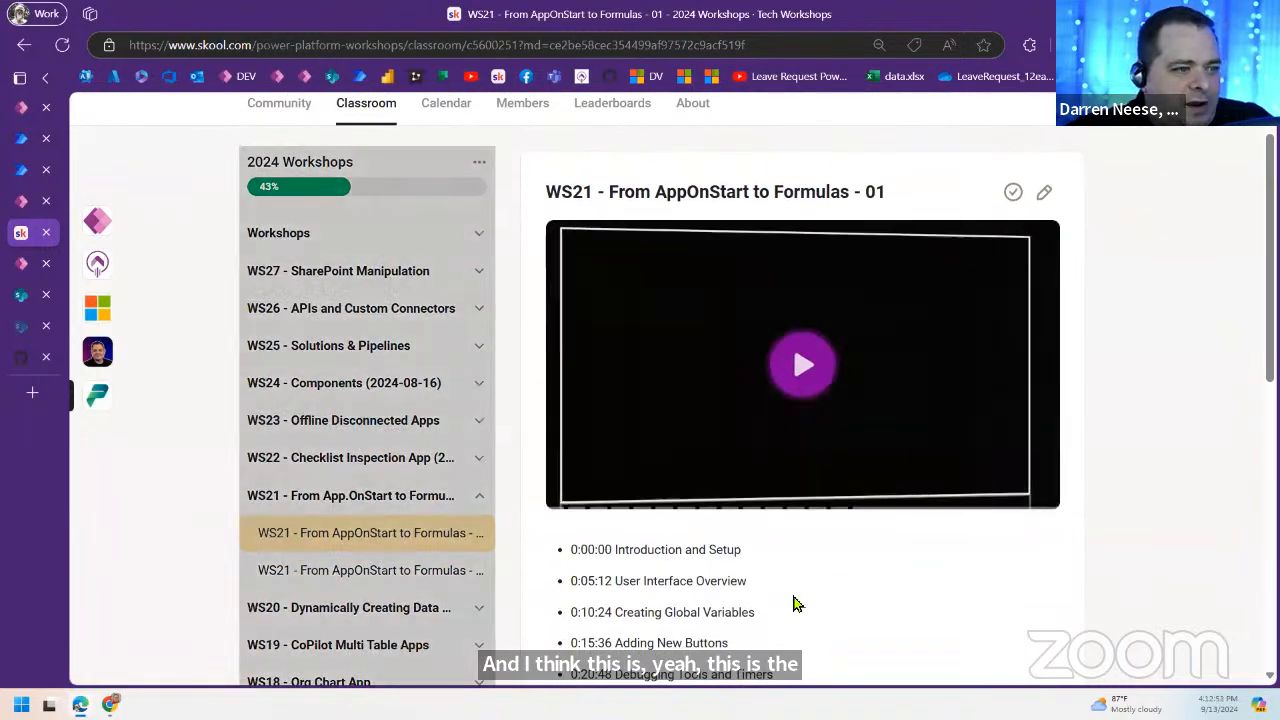
scroll(720, 570, down, 3)
scroll(651, 535, up, 4)
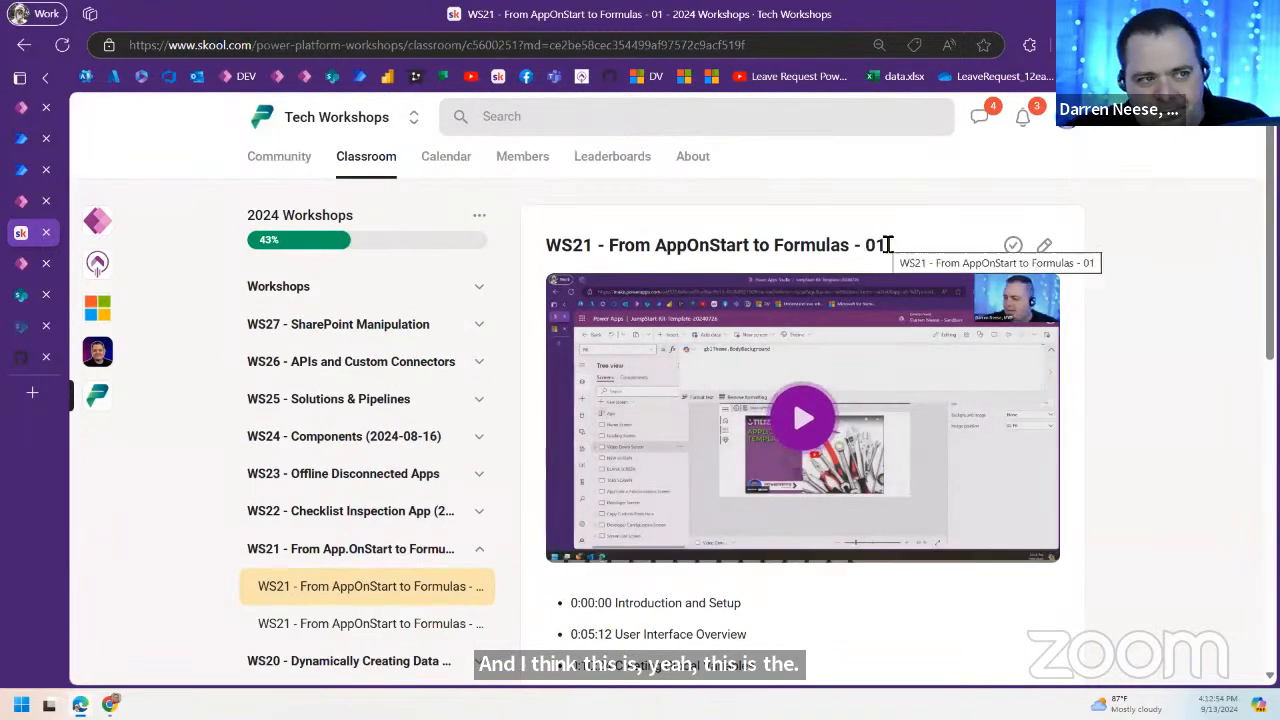
Step: Switch back to Power Apps Studio and expand the App object's Formulas code to full view
drag(817, 246, 668, 246)
click(889, 245)
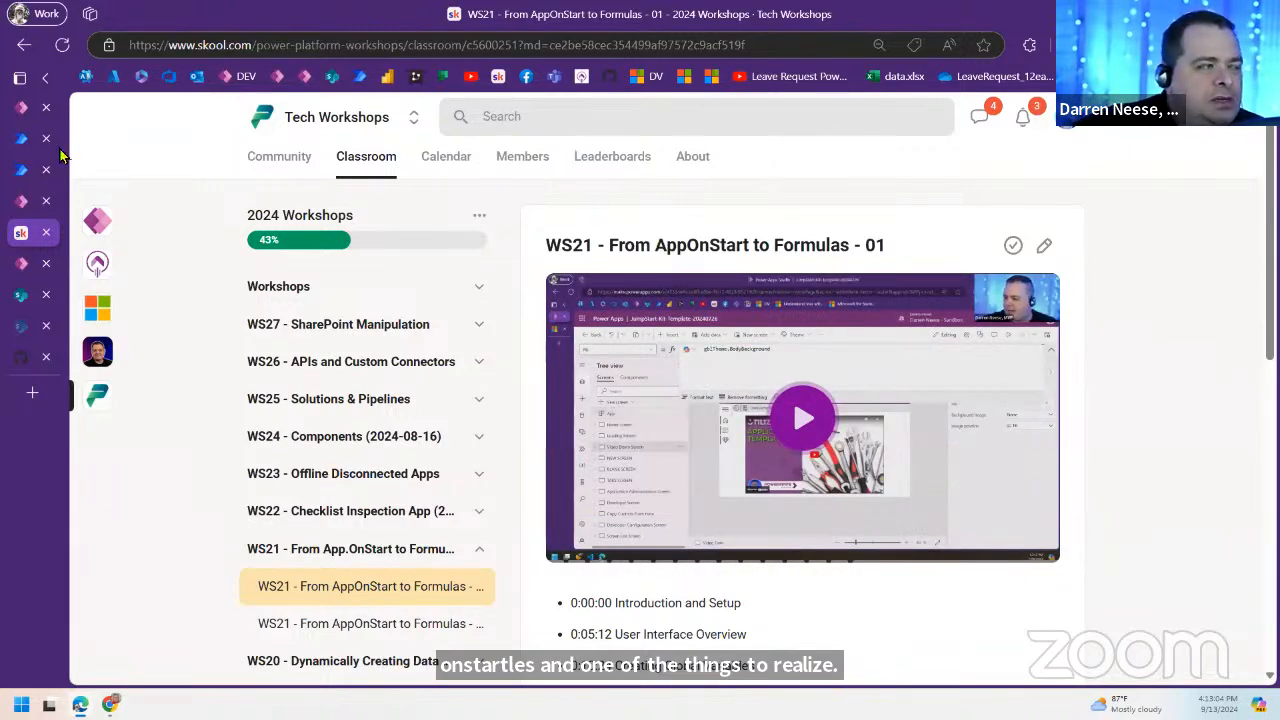
click(20, 107)
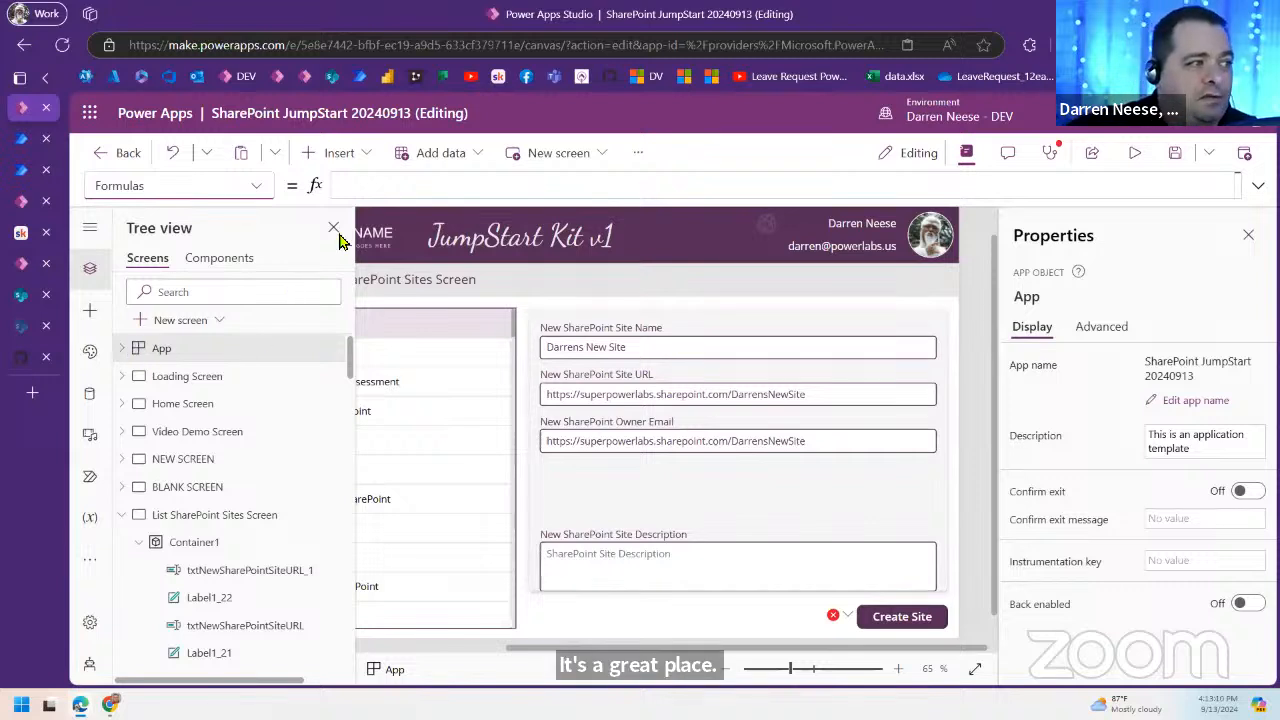
click(258, 192)
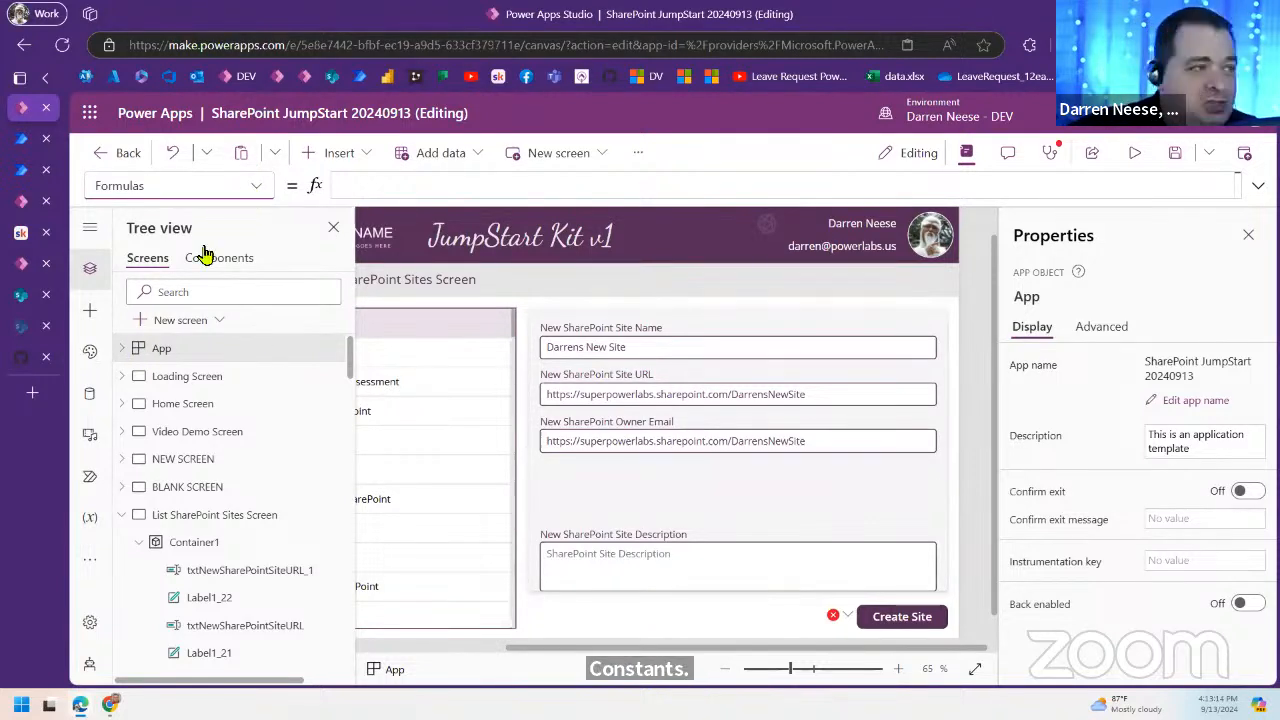
click(1256, 185)
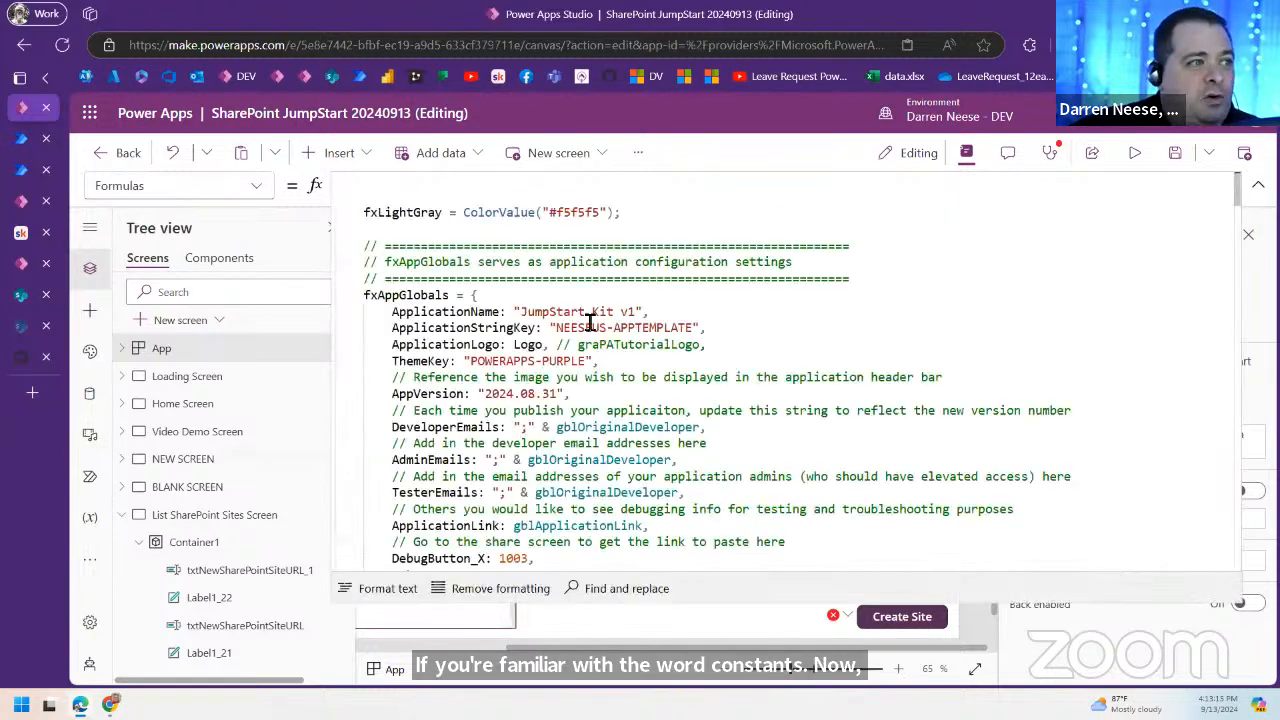
Step: Examine the fxLightGray constant and its ColorValue definition in the App Formulas
click(590, 321)
drag(645, 209, 414, 211)
click(726, 226)
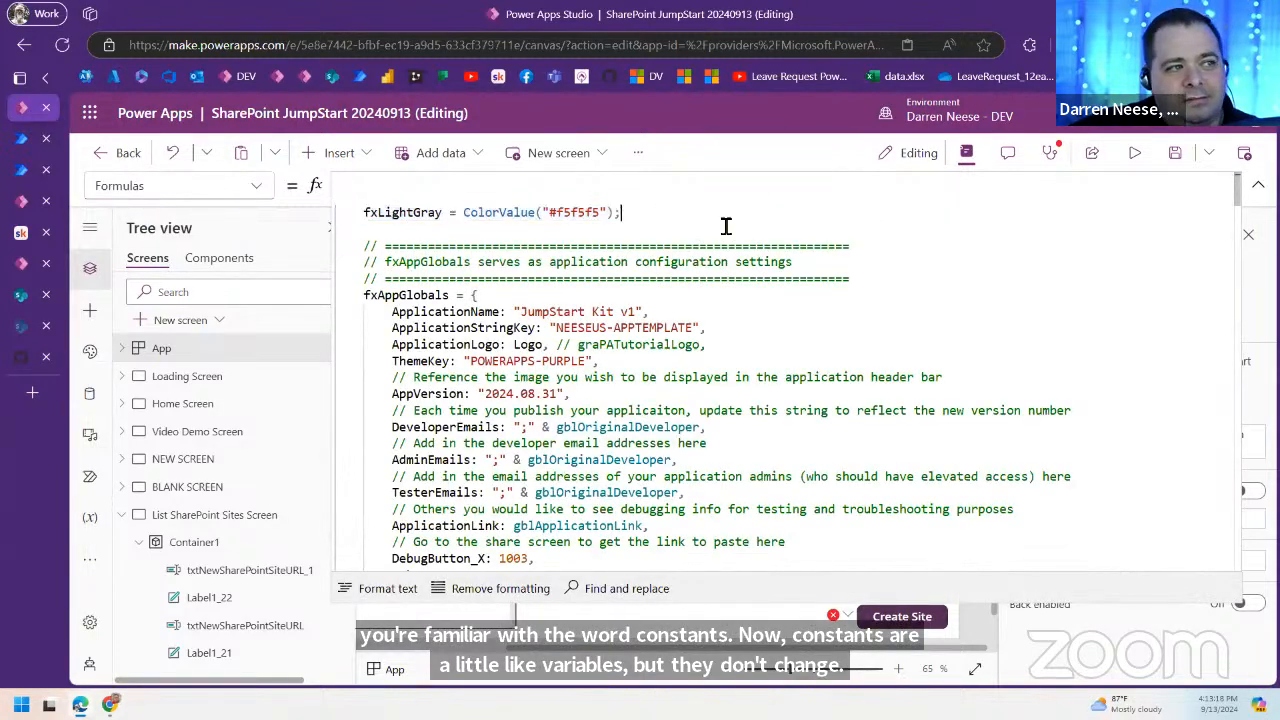
drag(634, 211, 466, 219)
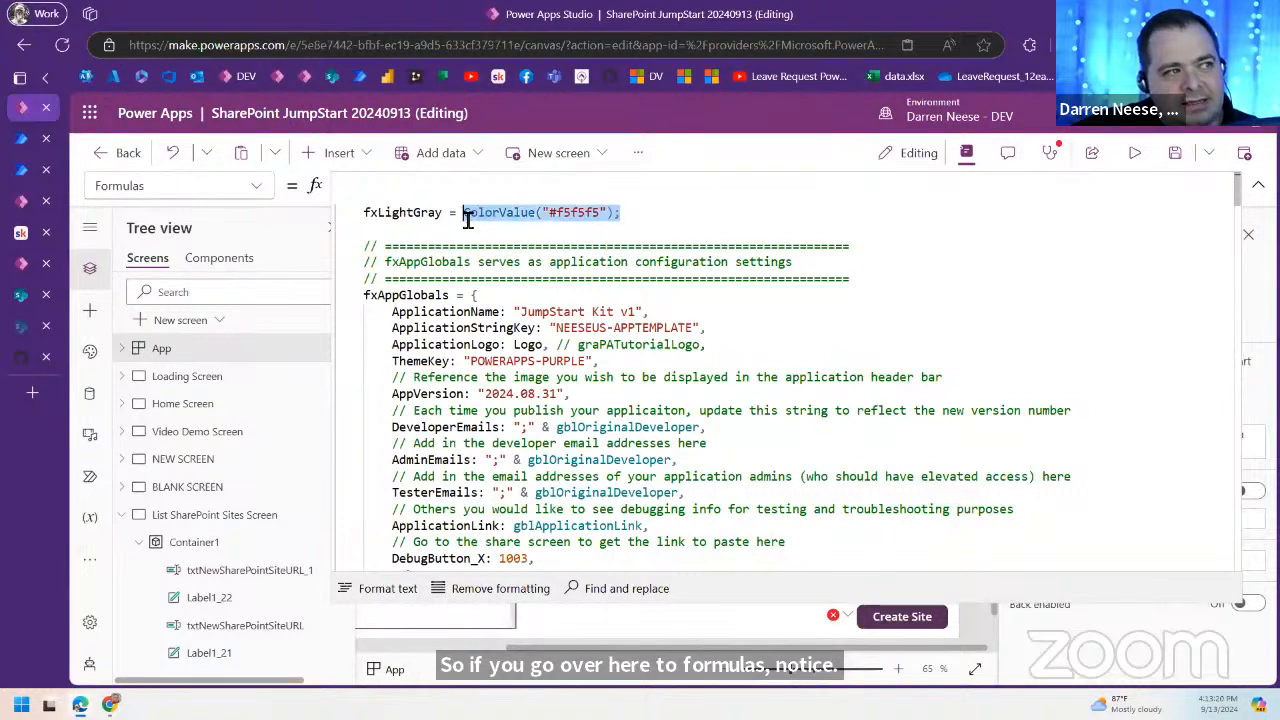
click(374, 211)
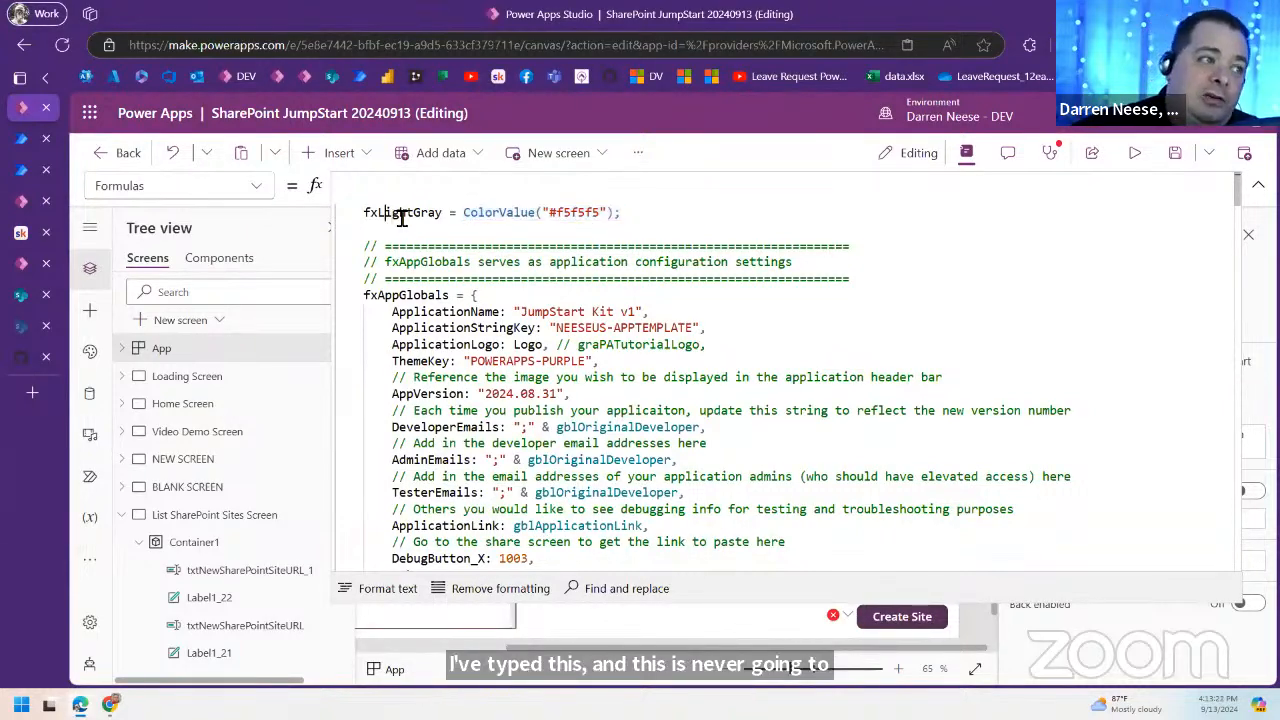
double_click(584, 213)
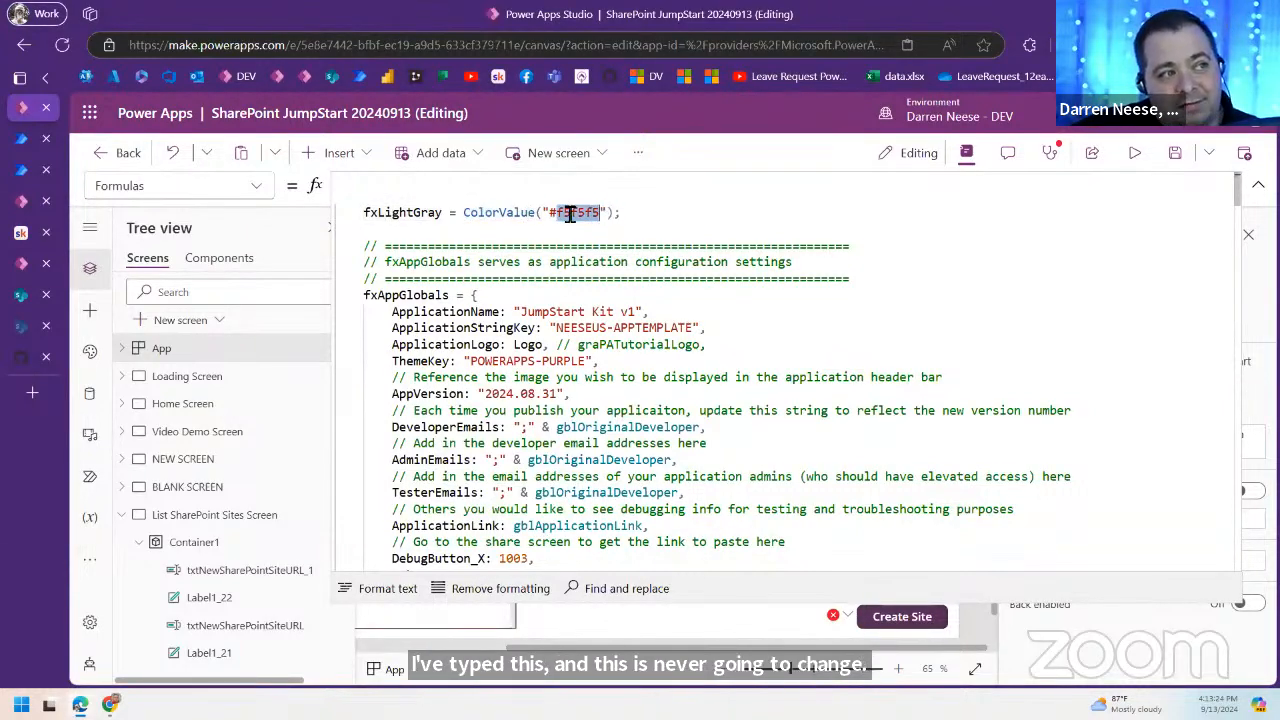
click(431, 214)
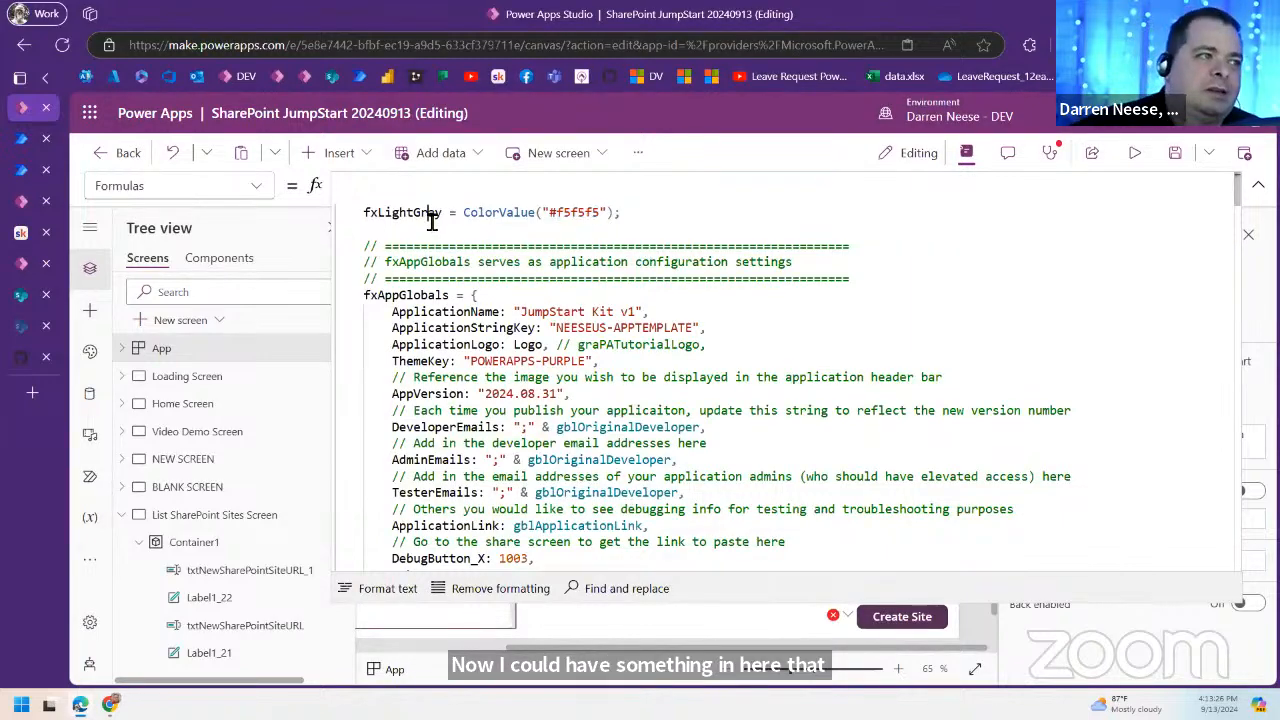
Step: Highlight the gblOriginalDeveloper references in the DeveloperEmails and AdminEmails settings of fxAppGlobals
click(791, 410)
scroll(791, 432, down, 1)
click(662, 388)
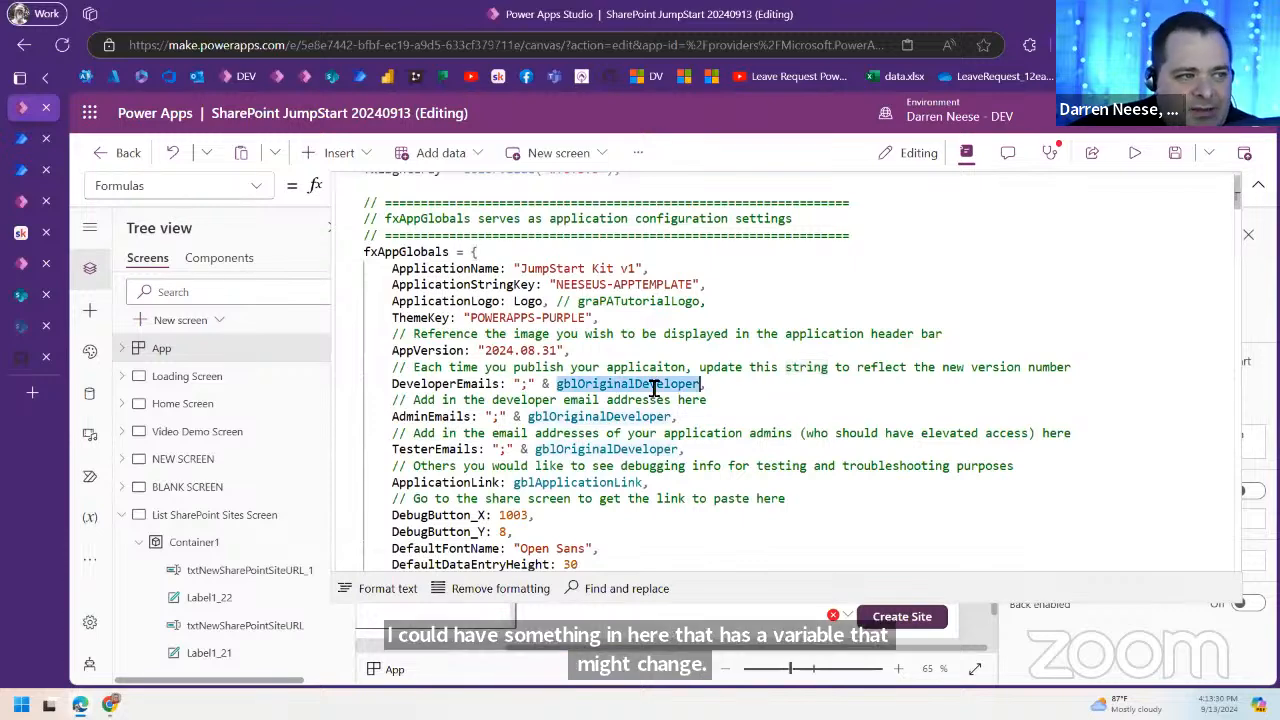
click(604, 418)
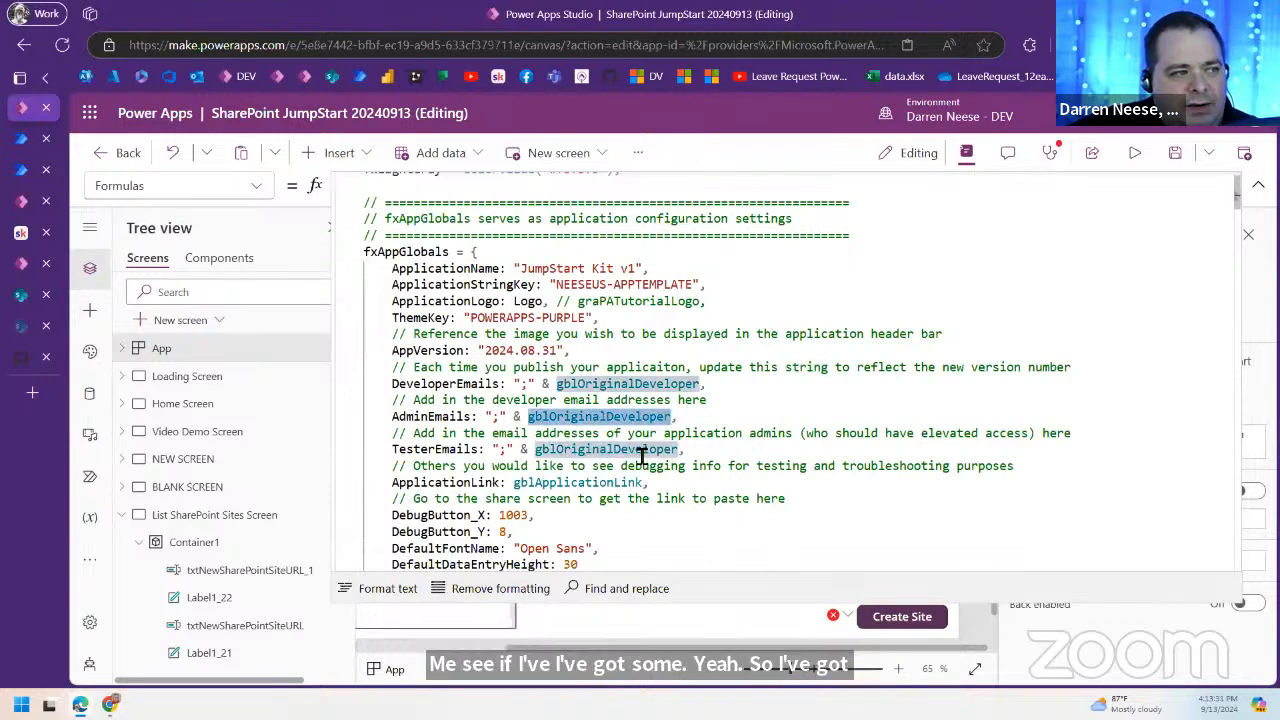
Step: Look through the remaining fxAppGlobals settings and the fxThemes collection, ending back at the fxLightGray line
scroll(810, 494, down, 1)
scroll(812, 485, down, 3)
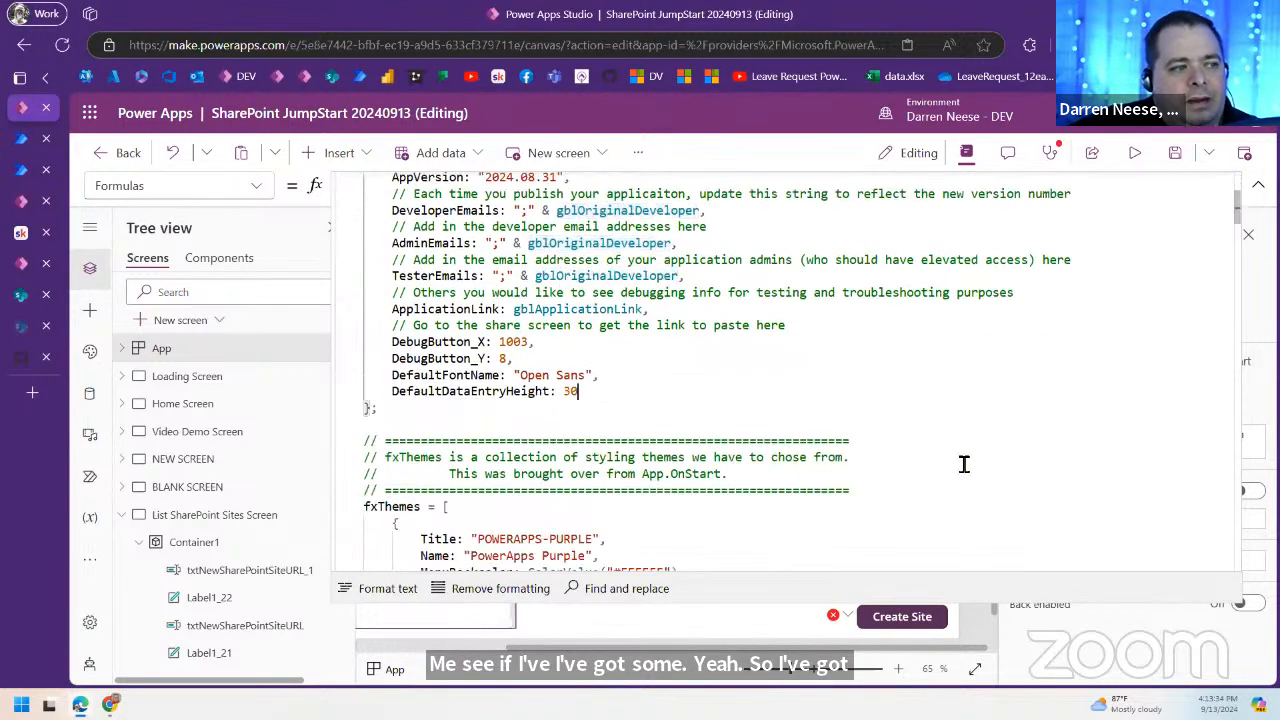
scroll(980, 475, down, 3)
click(484, 385)
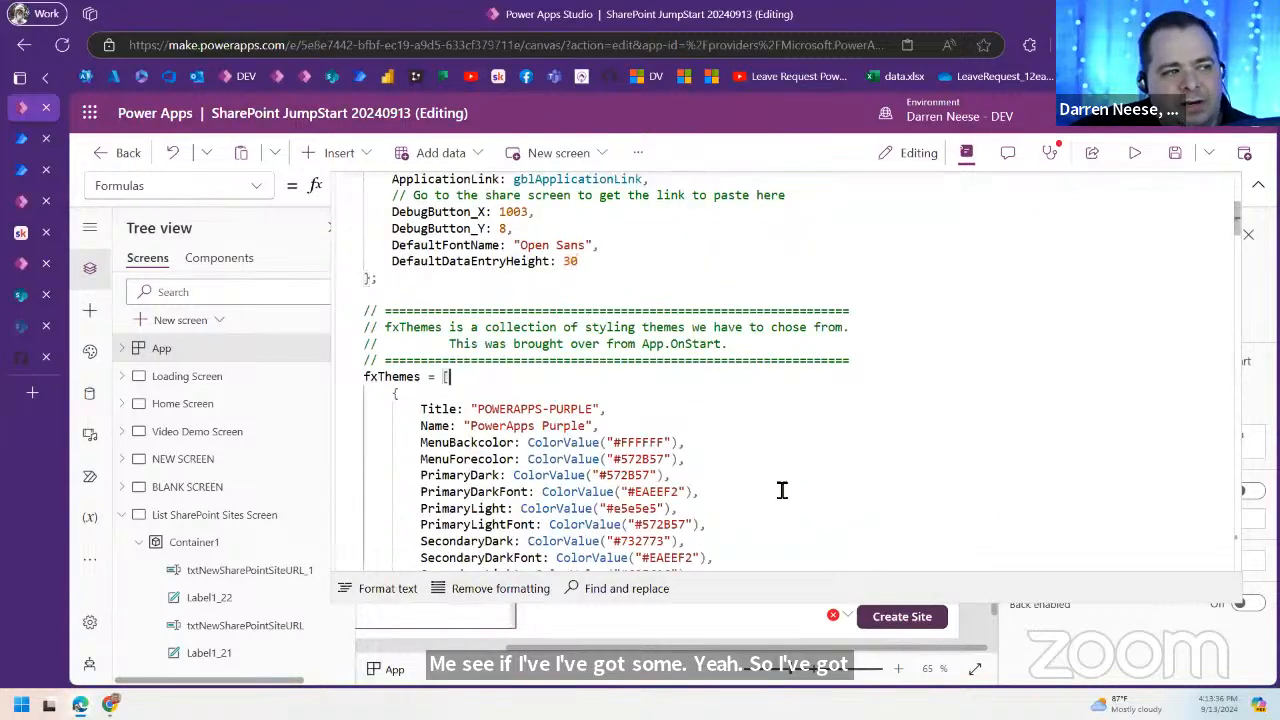
scroll(780, 486, down, 6)
scroll(784, 484, up, 6)
scroll(784, 484, up, 8)
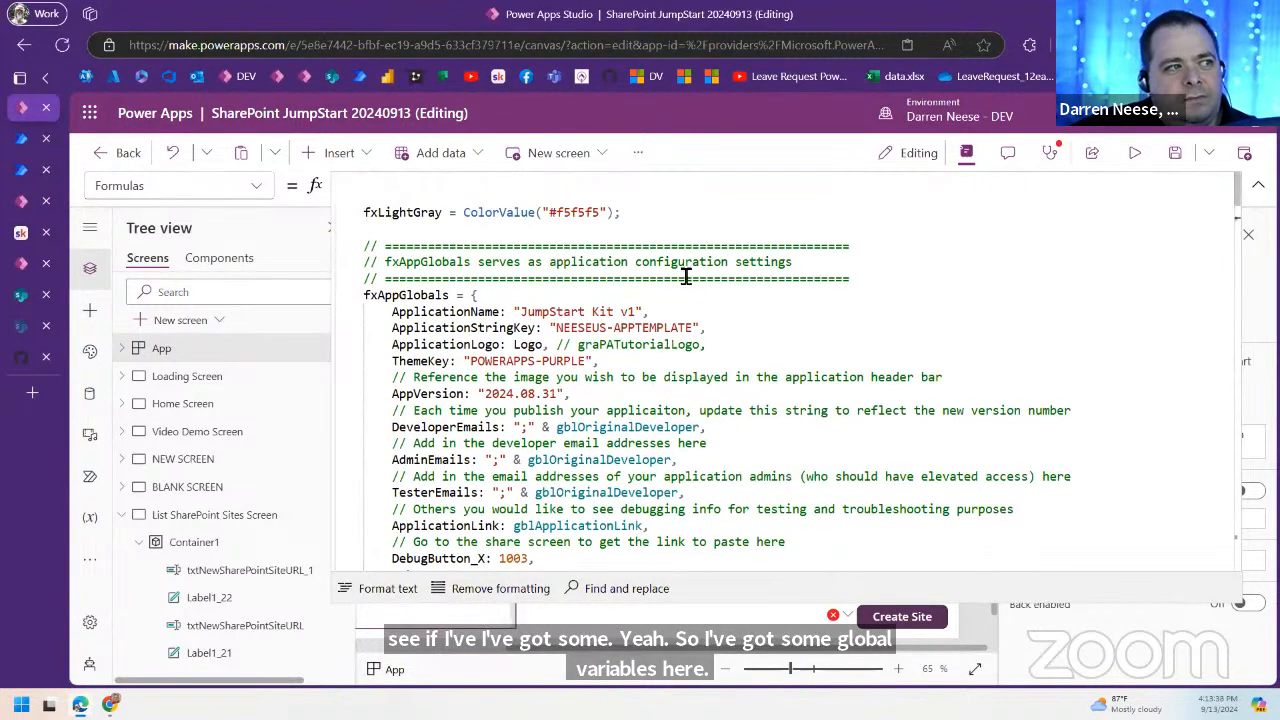
click(698, 216)
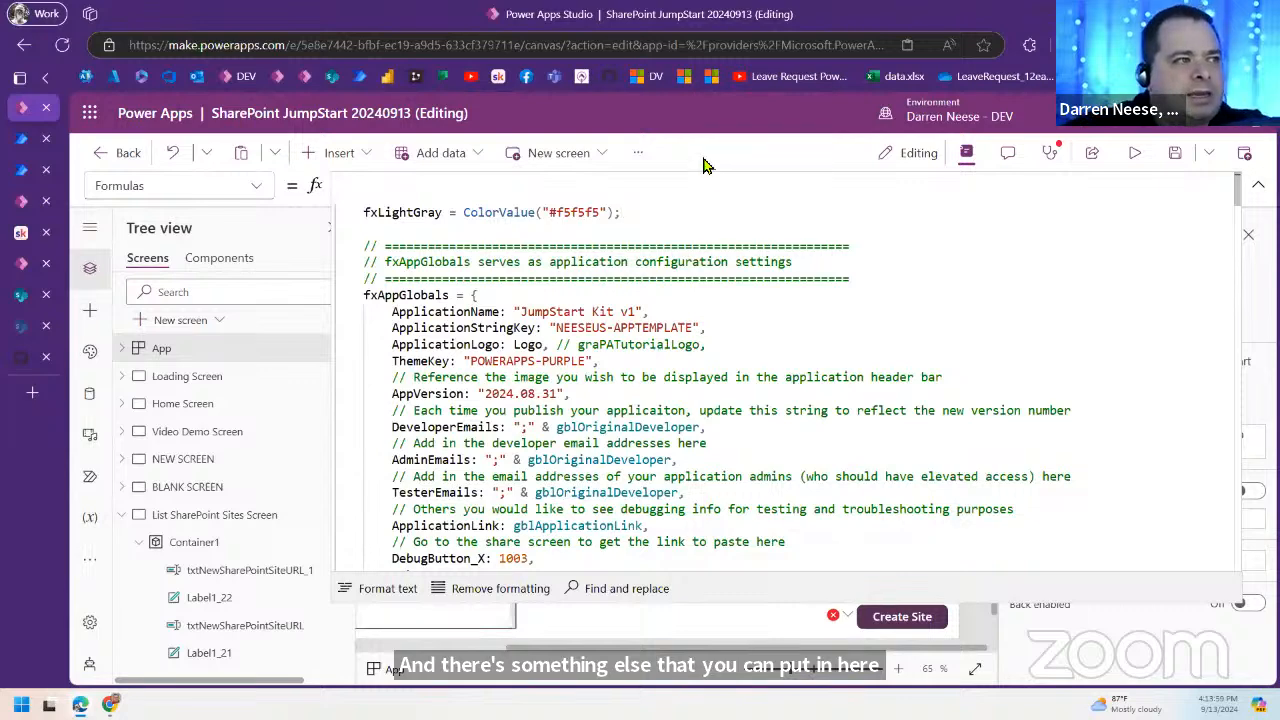
Step: Search the app's update settings for "named", review the User-defined functions option and close the settings
click(638, 153)
click(733, 196)
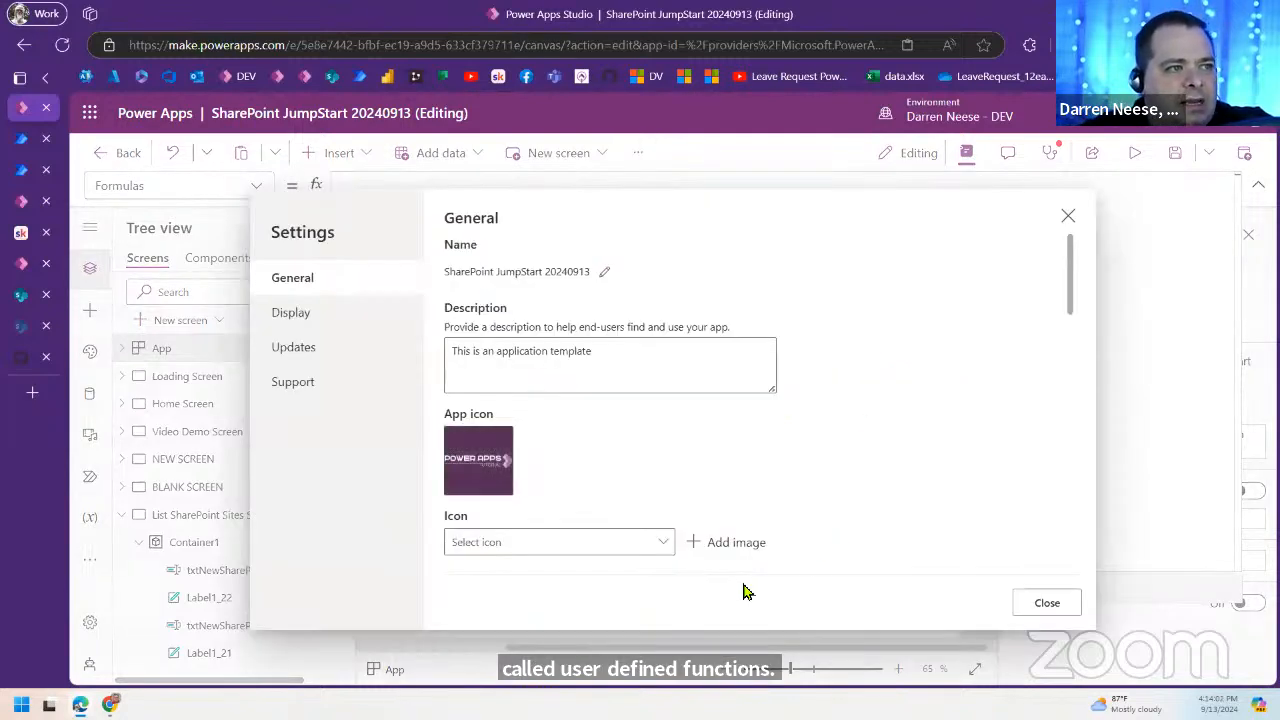
click(318, 352)
click(668, 249)
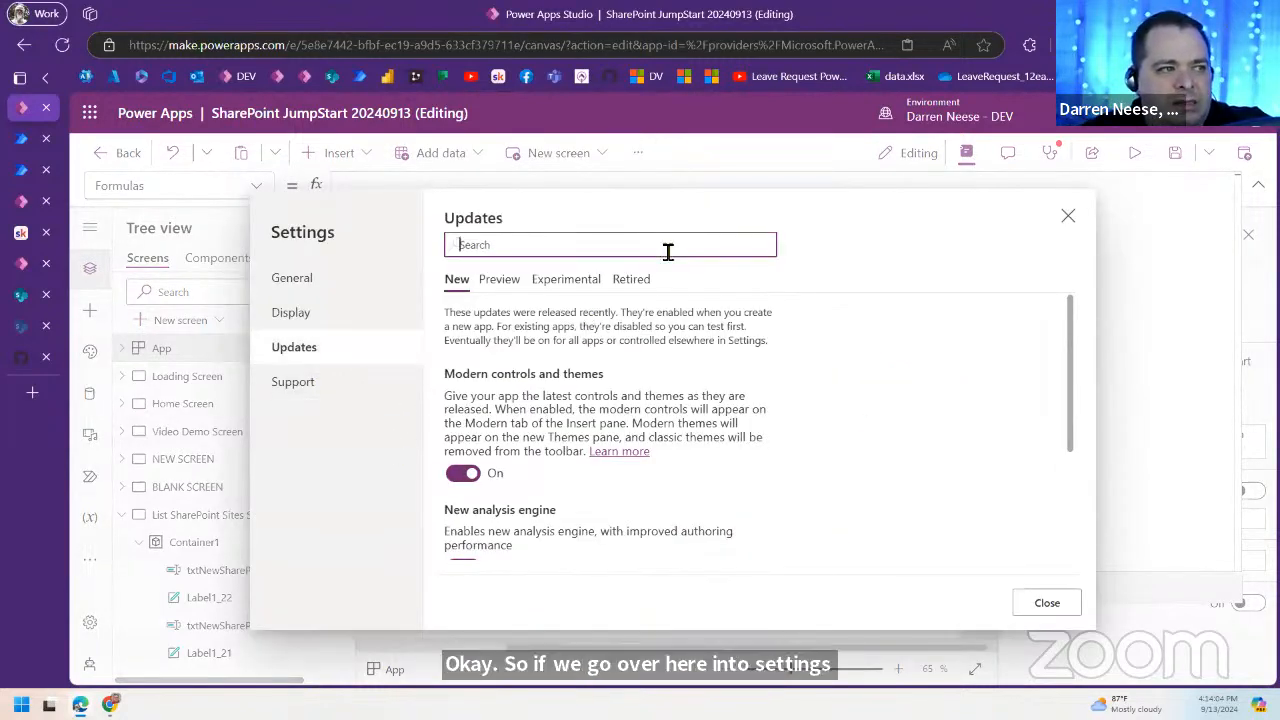
text(named)
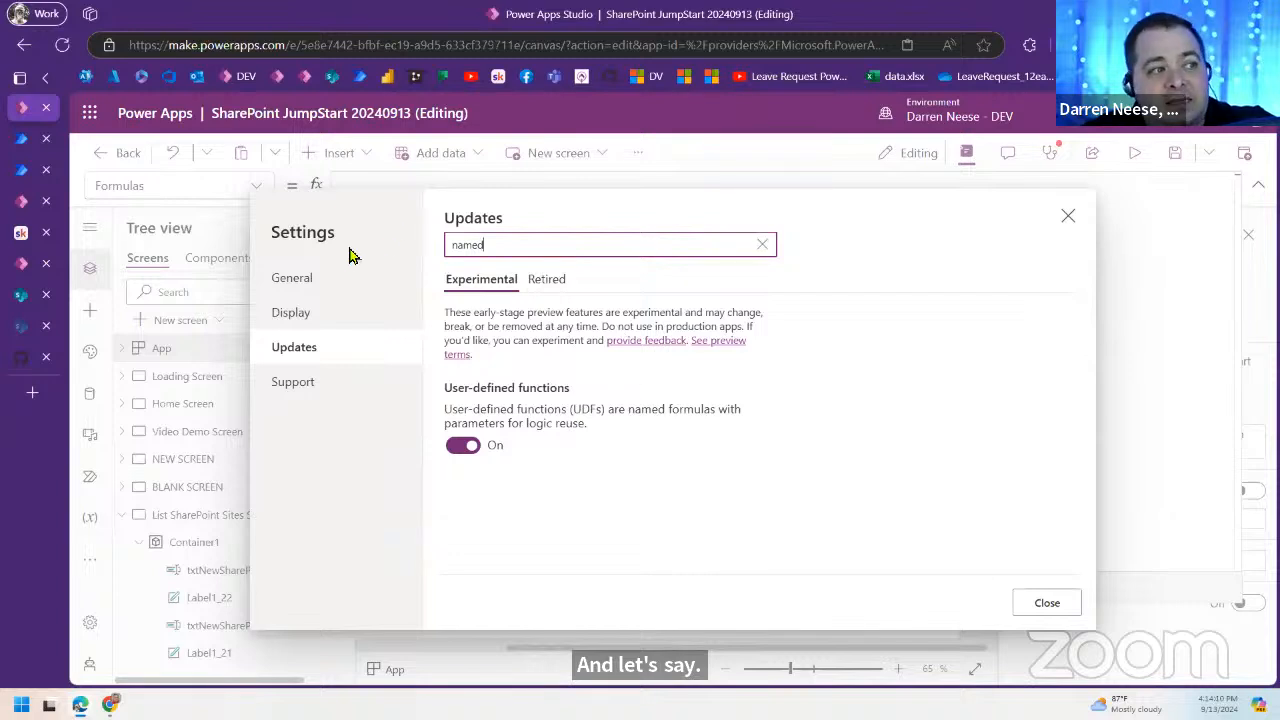
drag(500, 244, 428, 245)
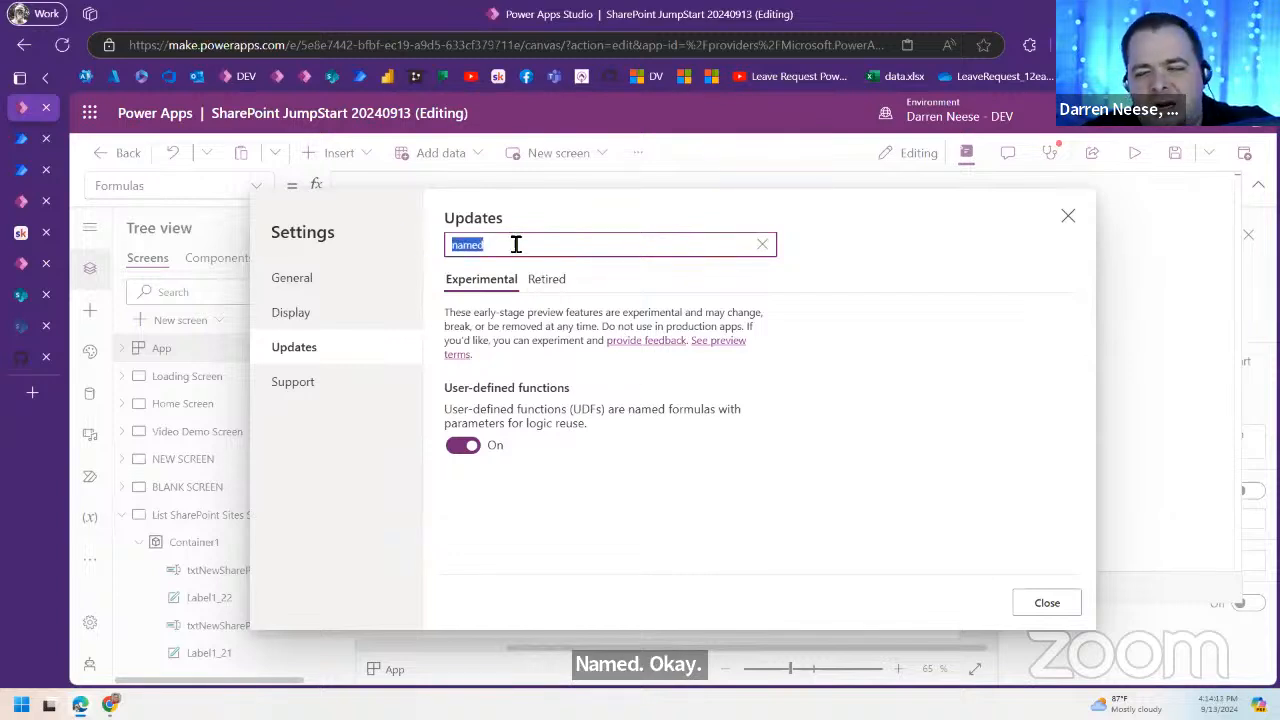
click(546, 247)
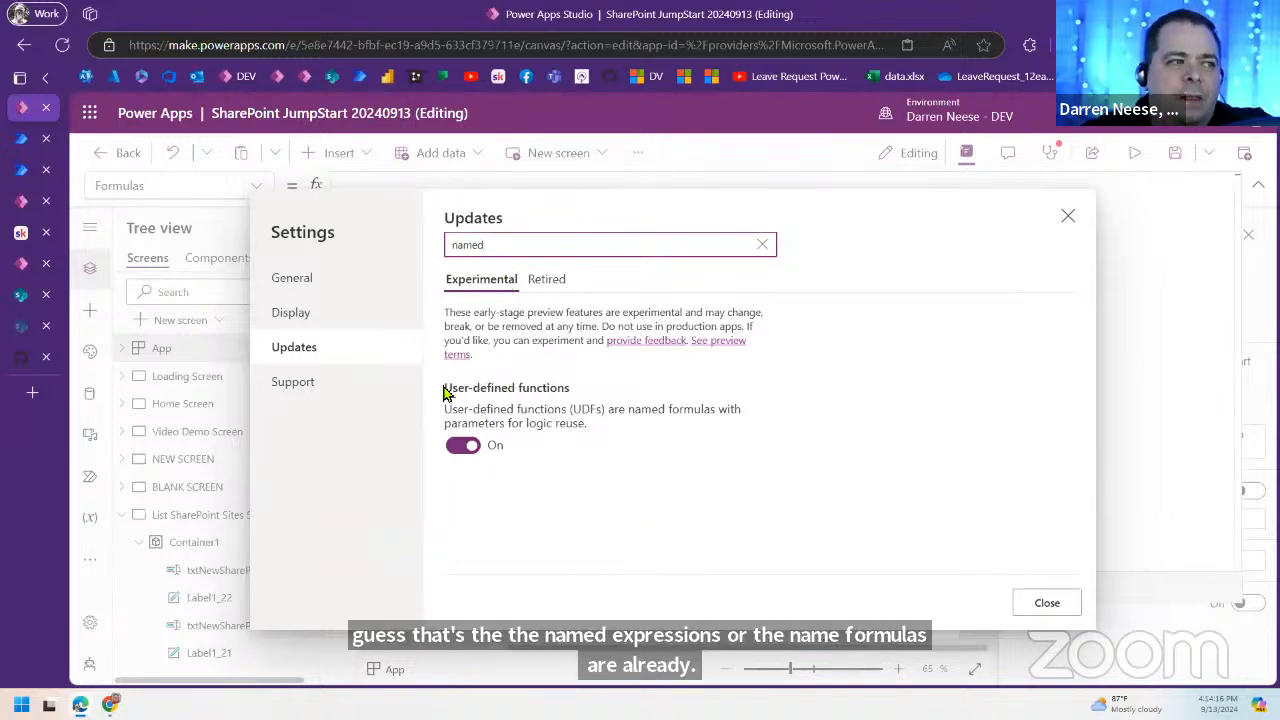
click(453, 391)
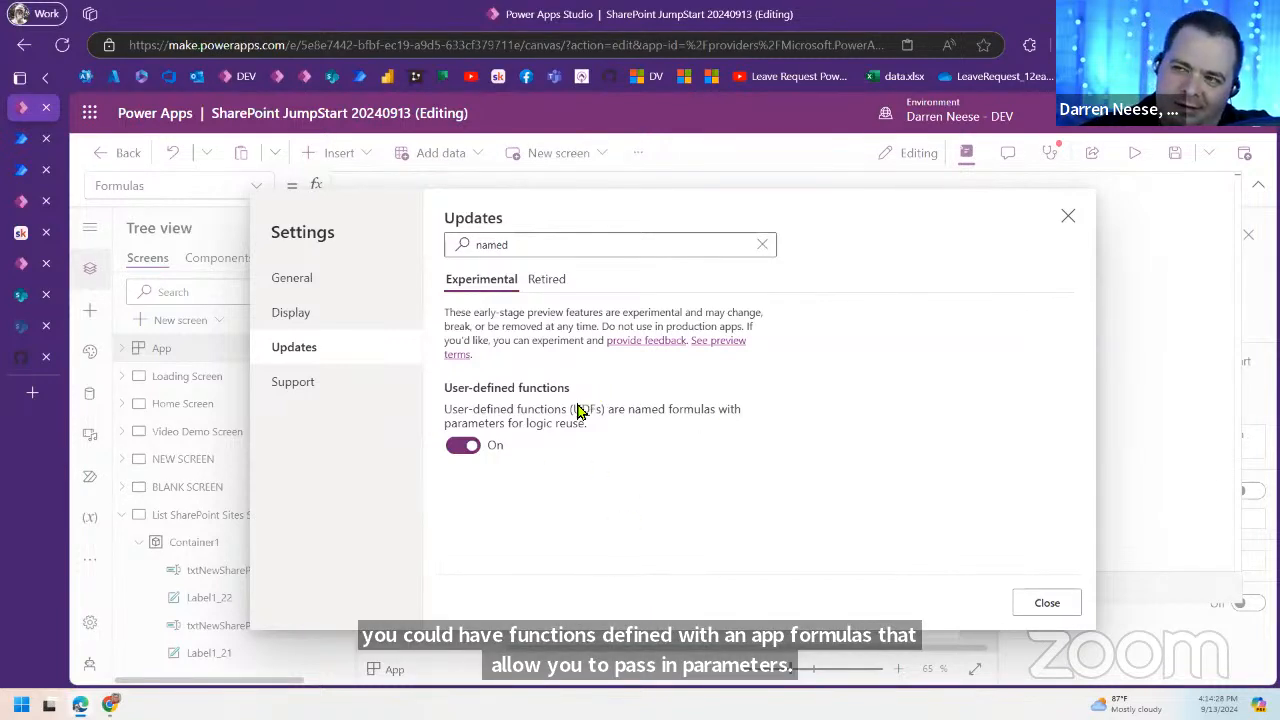
click(1047, 605)
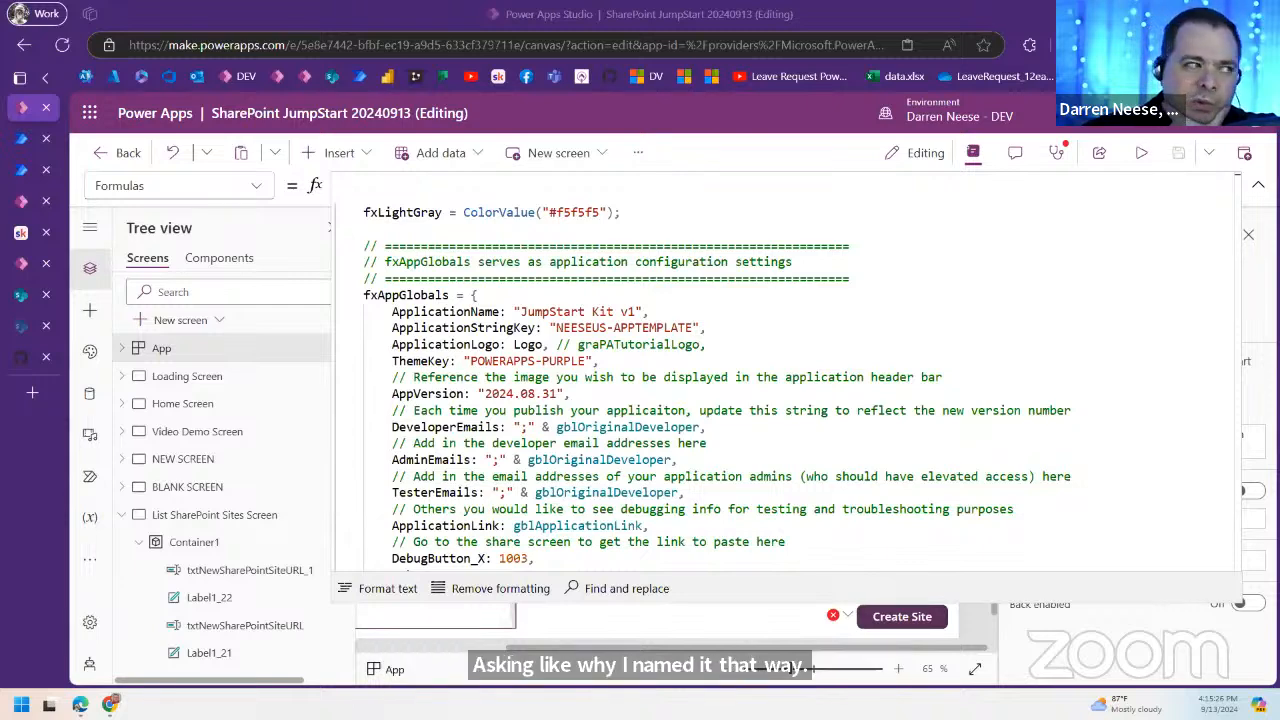
Step: Switch to Power Automate and review the flow names under My flows, including the flows shared with me
click(21, 170)
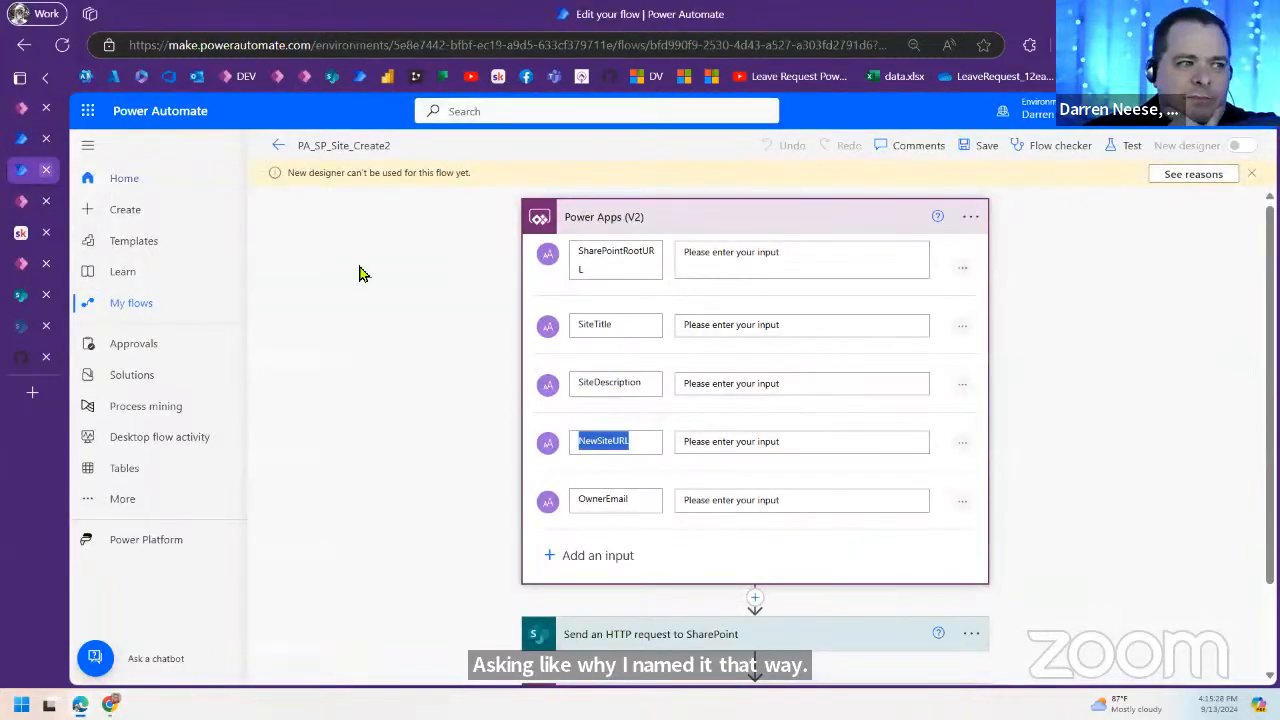
click(24, 142)
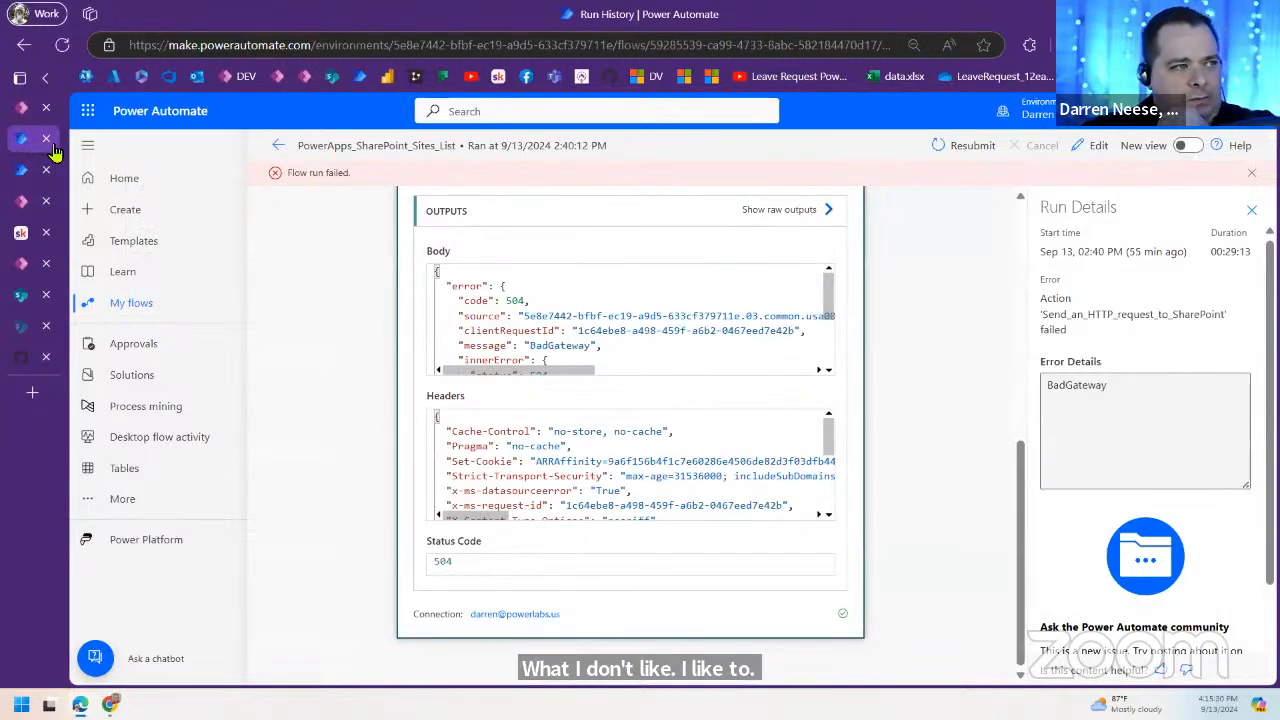
click(157, 313)
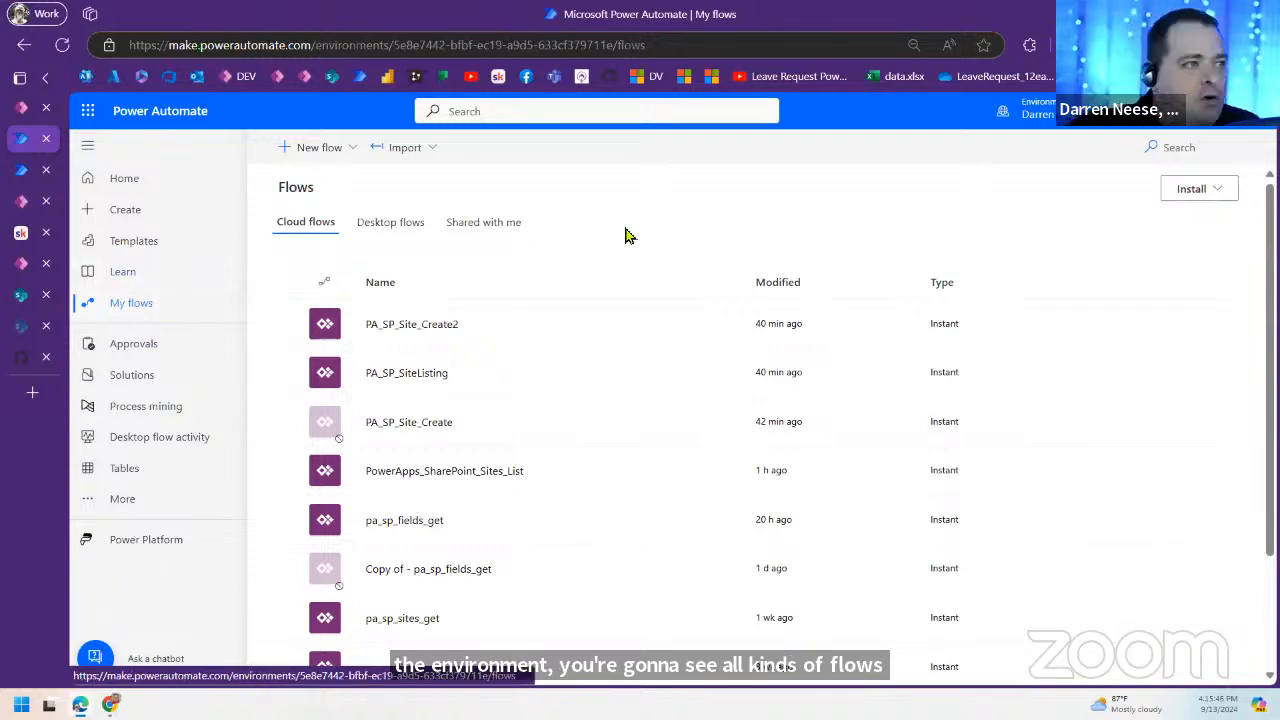
click(501, 226)
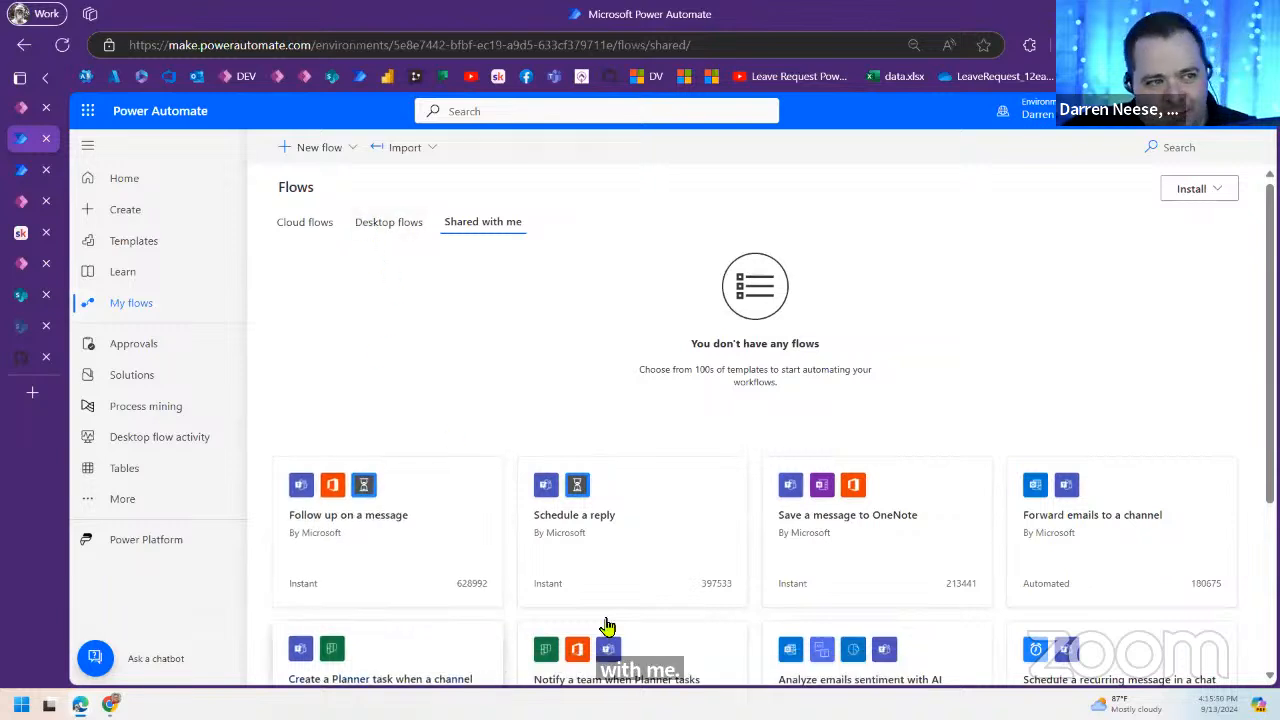
click(314, 226)
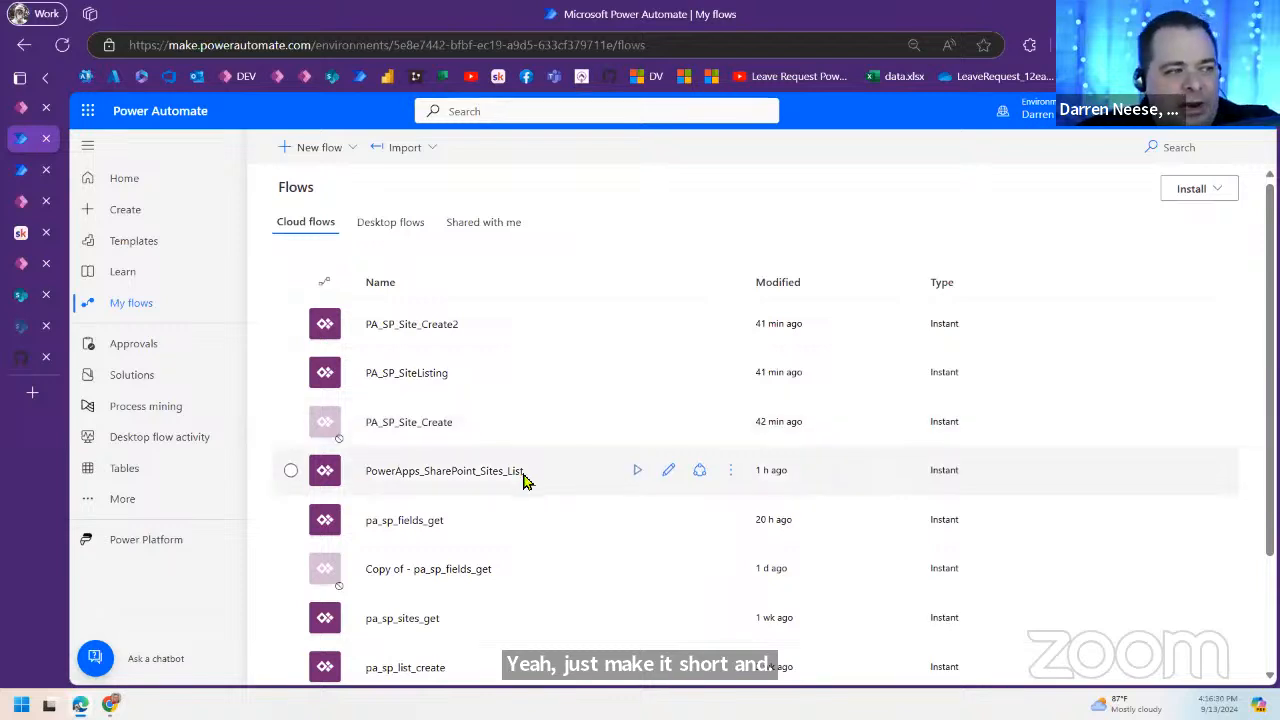
scroll(474, 486, down, 2)
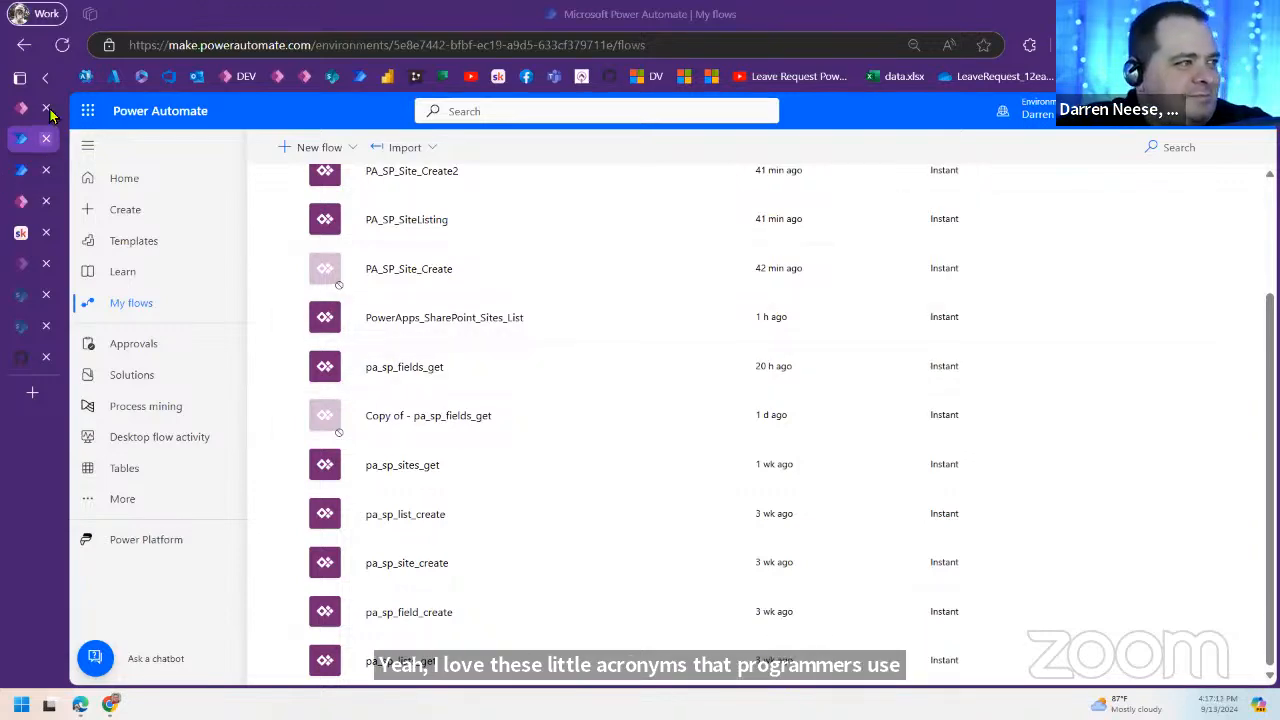
Step: Return to Power Apps Studio and set the New SharePoint Owner Email input's Default to User().Email
key(ctrl+shift+Tab)
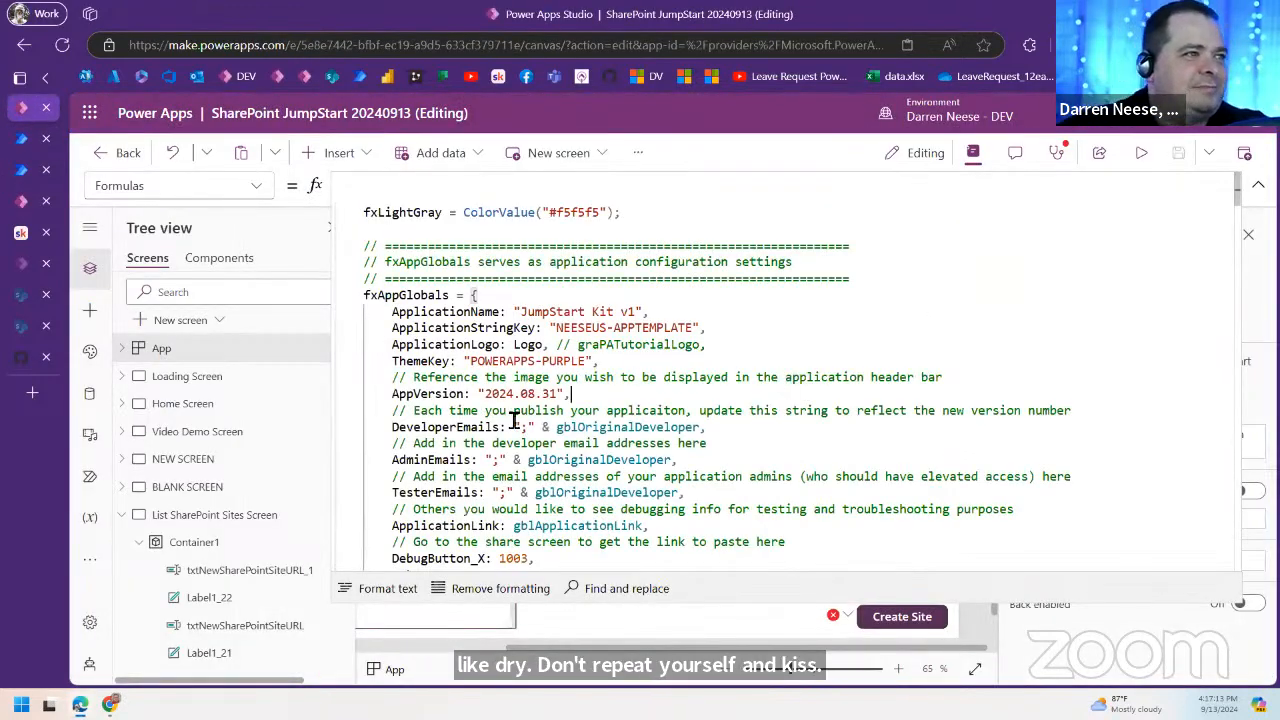
click(1256, 189)
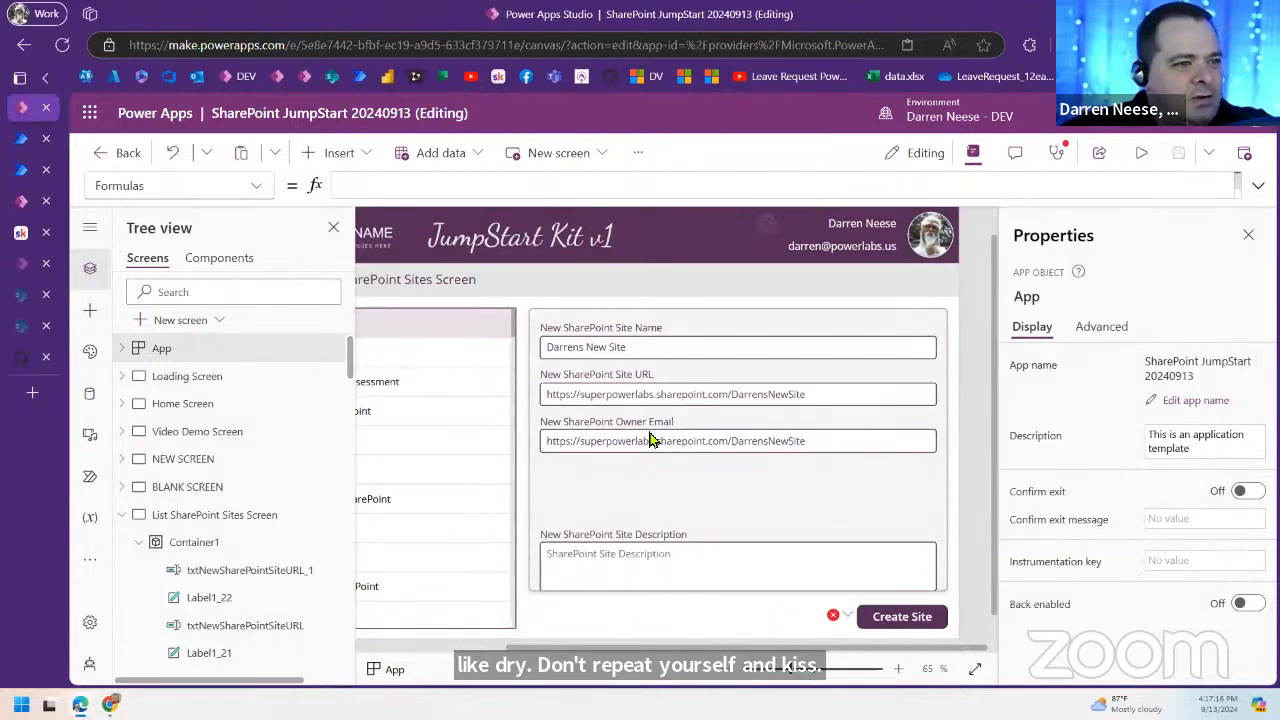
click(828, 433)
click(1004, 190)
drag(1004, 190, 343, 171)
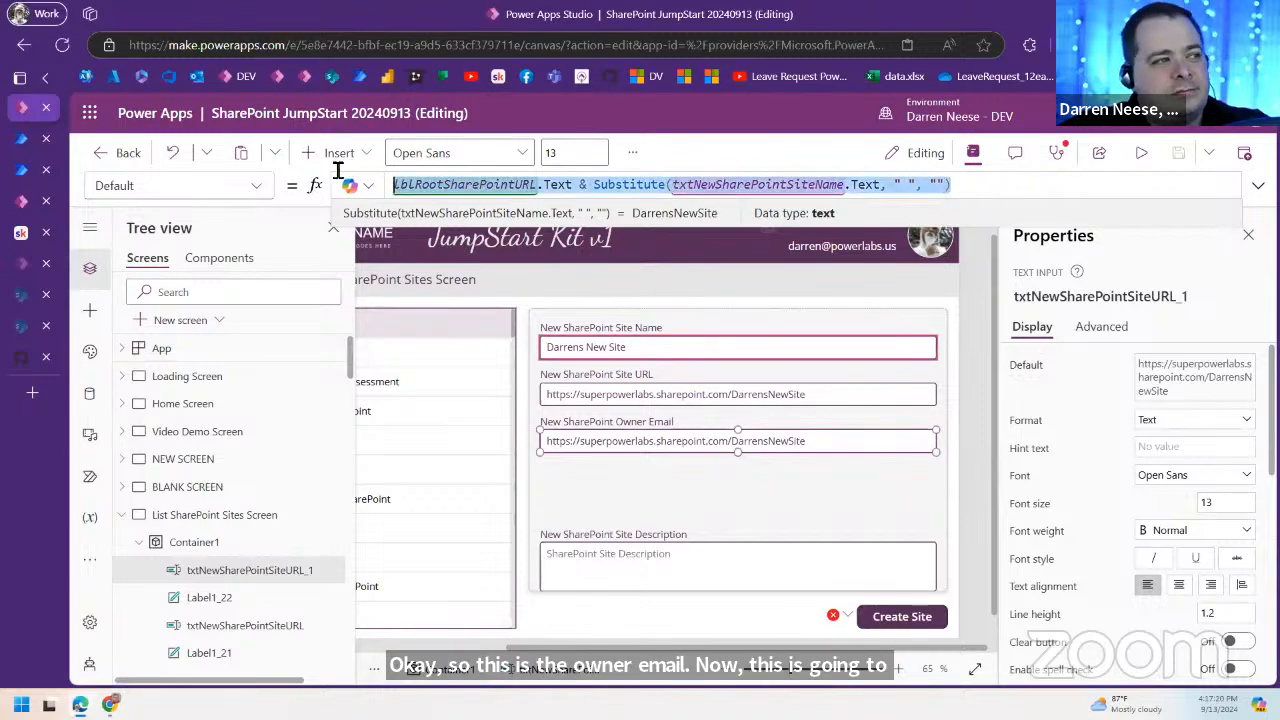
text(yser().)
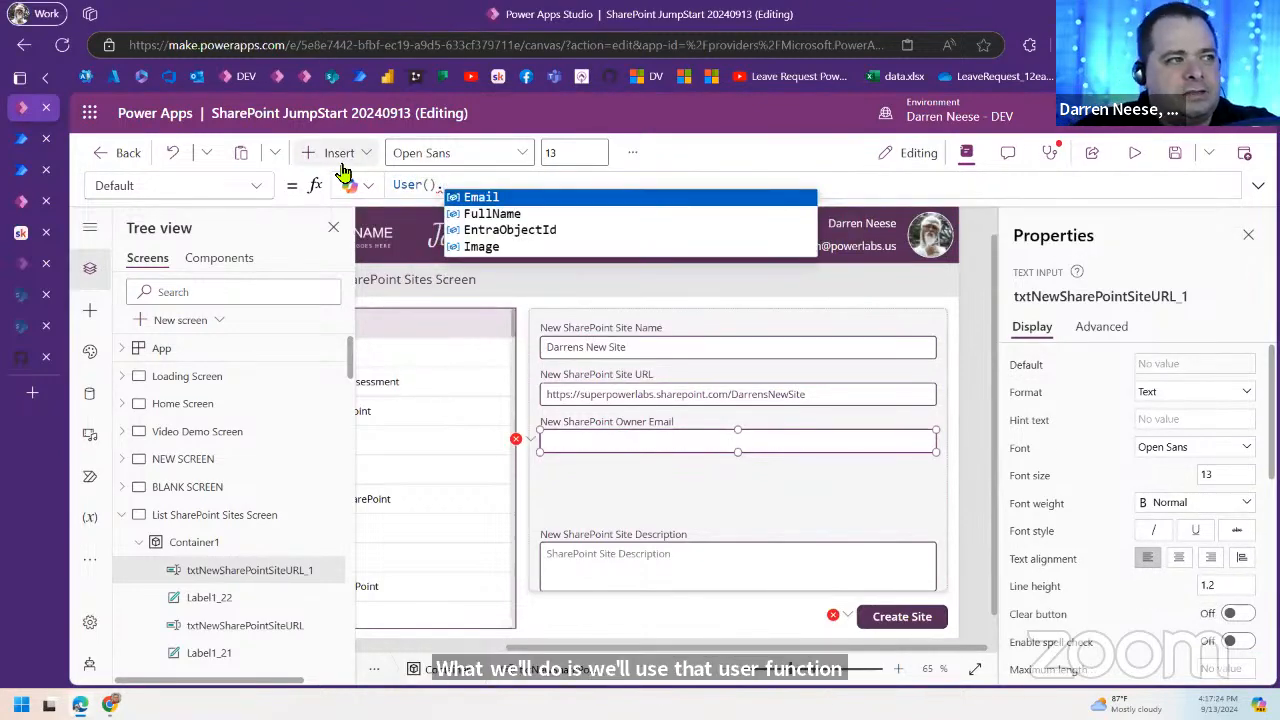
key(Tab)
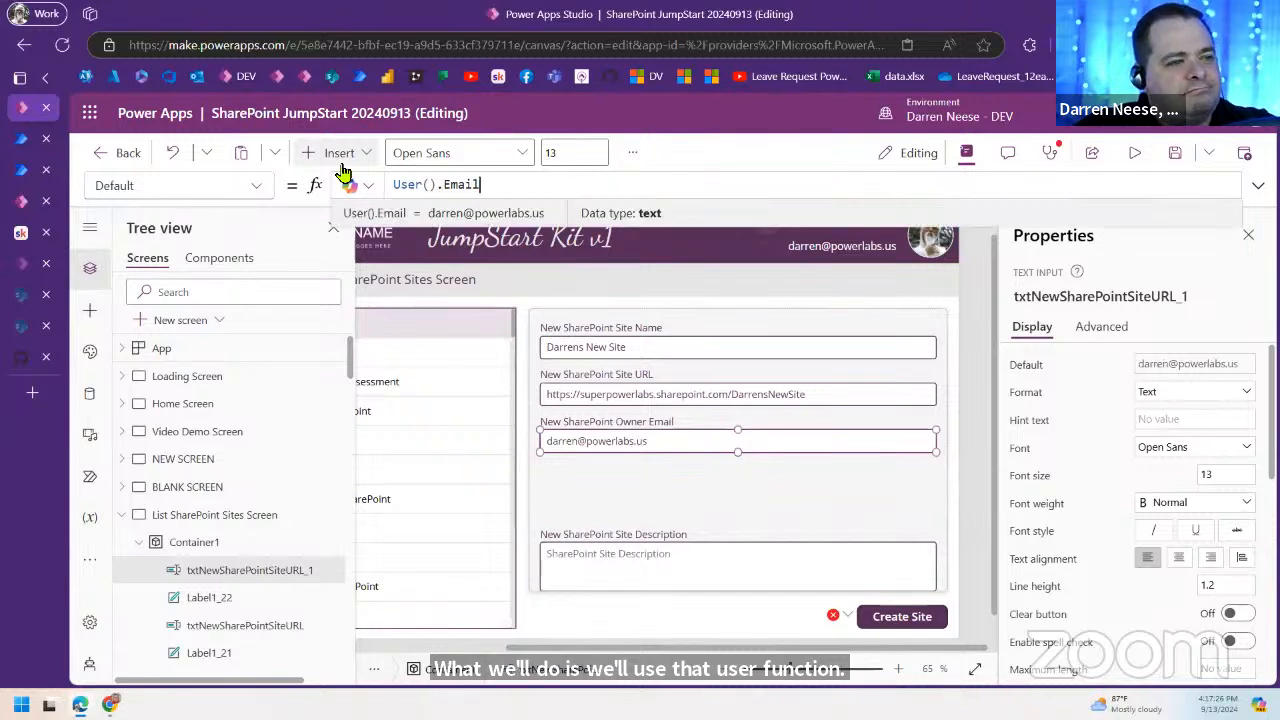
Step: Move the New SharePoint Site Description label and input together up to just below the owner email input, then select only the description input
click(660, 538)
shift+click(700, 563)
drag(706, 563, 686, 491)
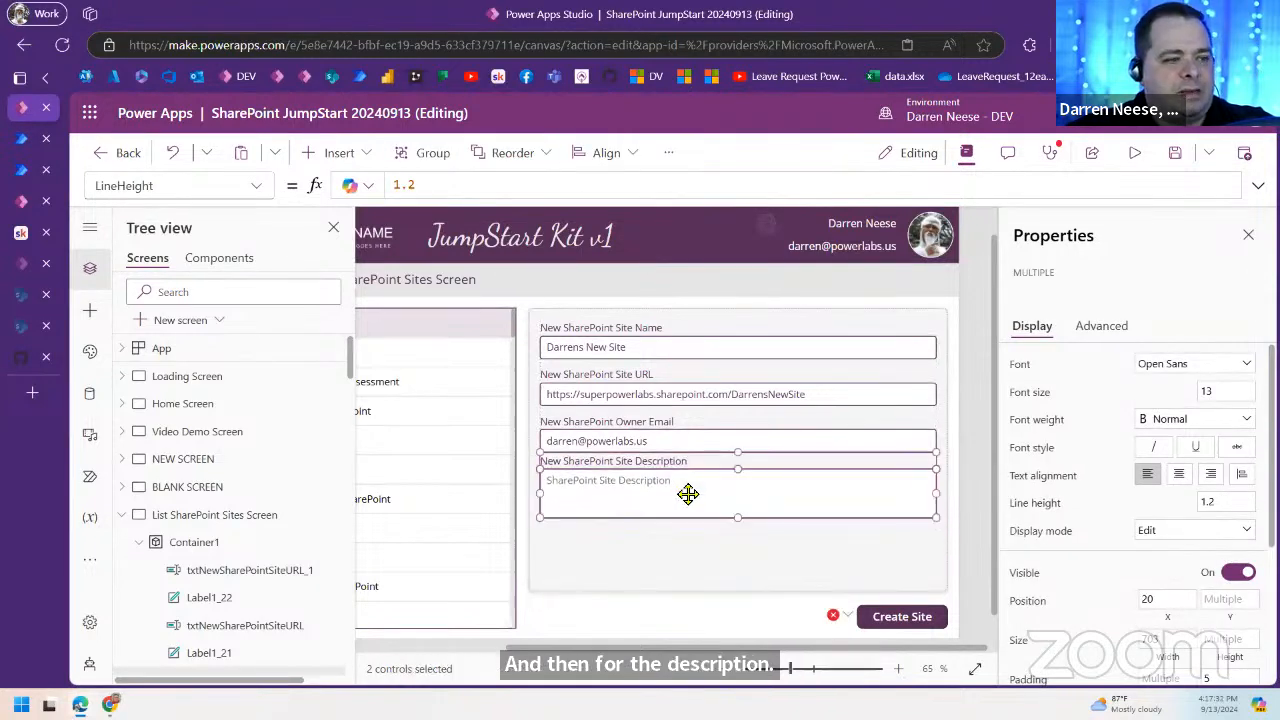
click(983, 486)
click(764, 508)
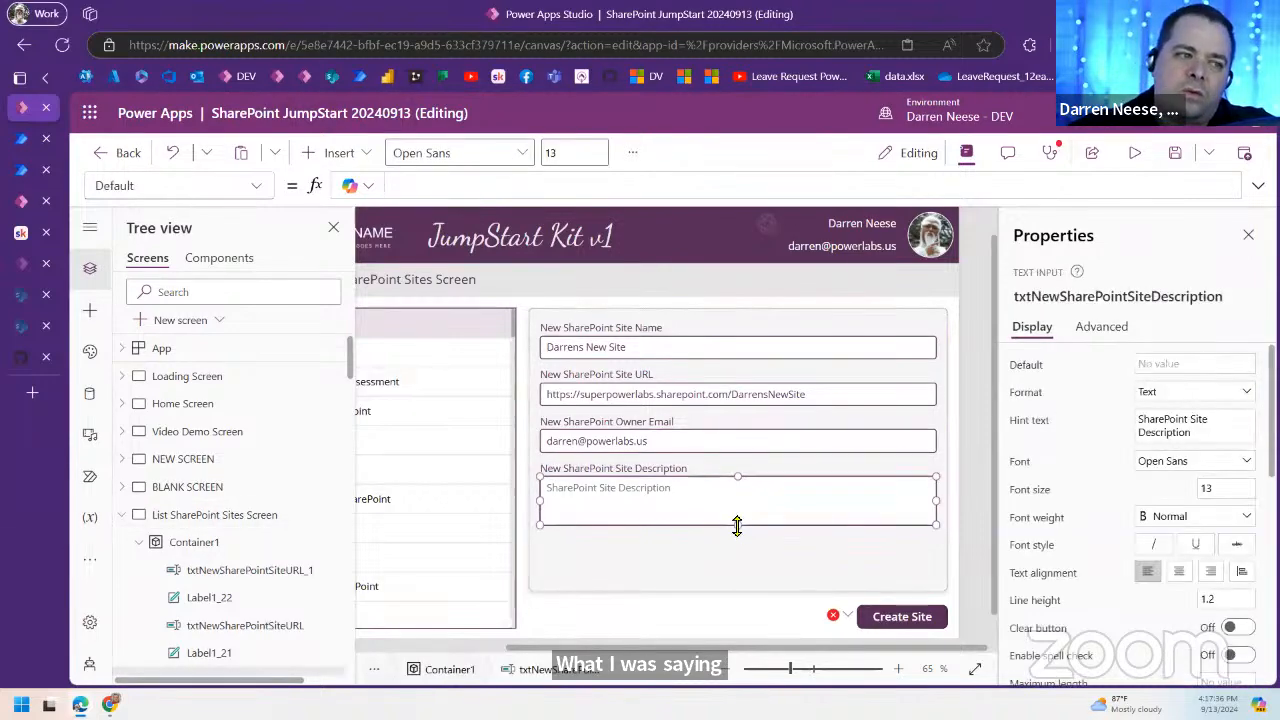
Step: Show the alignment guide squares and place a copy of the upper-left one in the form container's lower-left corner
alt+click(765, 228)
click(534, 316)
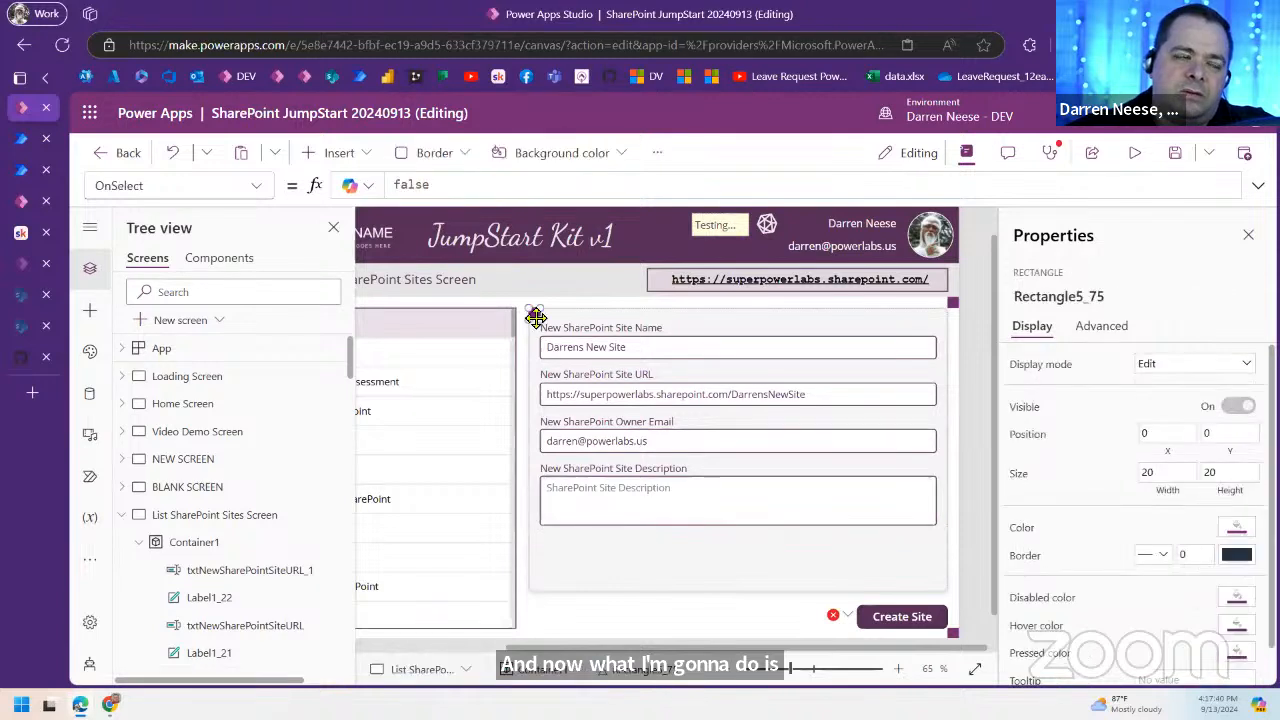
key(ctrl+c)
key(ctrl+v)
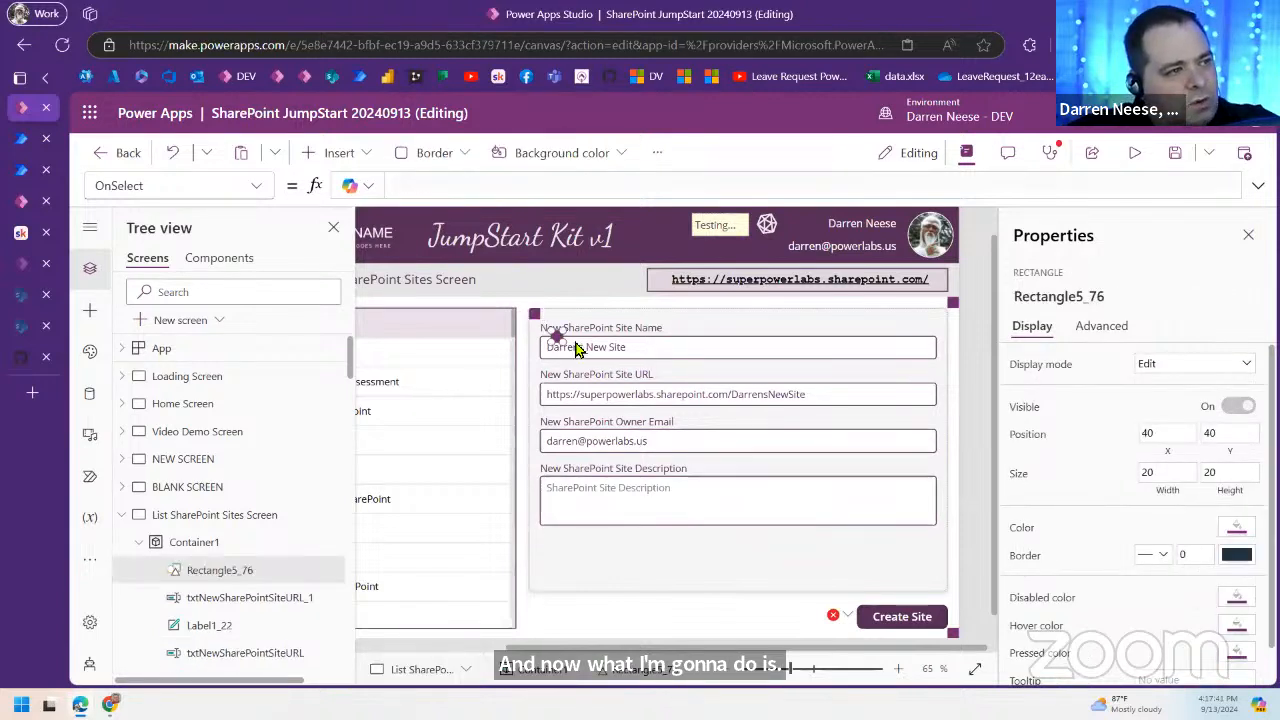
drag(557, 337, 534, 584)
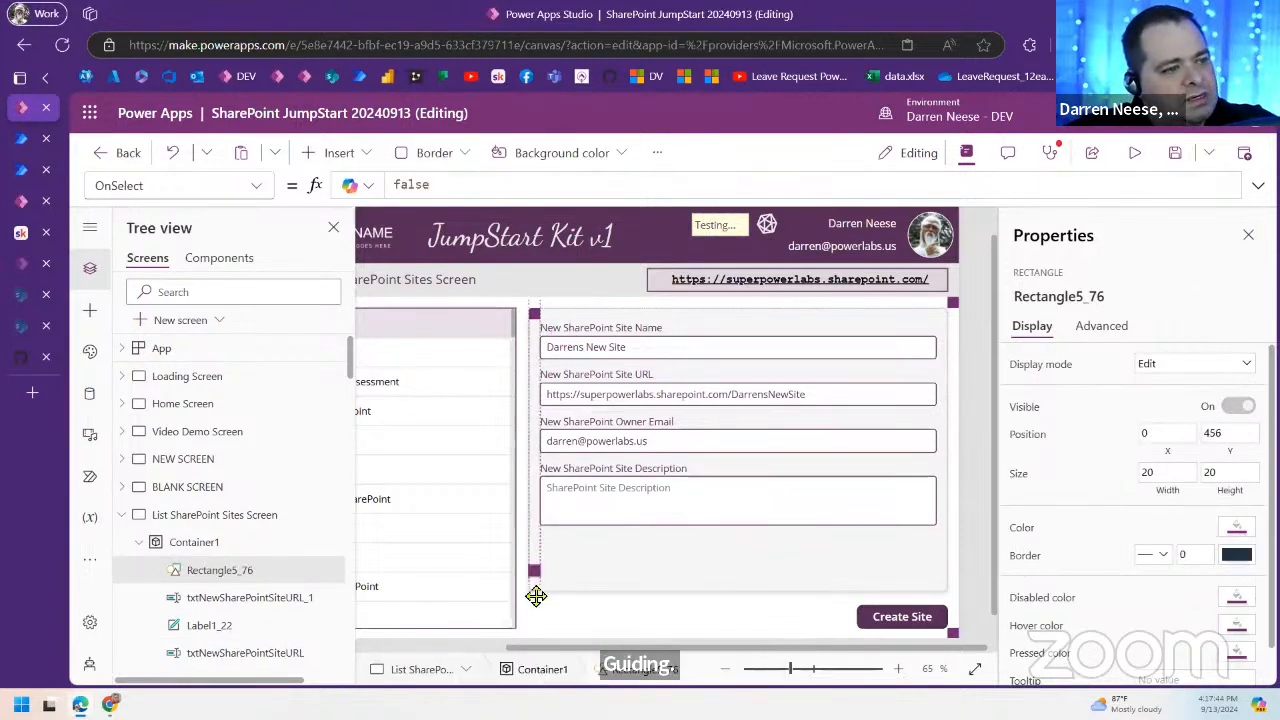
Step: Stretch the New SharePoint Site Description input down to the lower guide square, and hide the guide squares
click(764, 519)
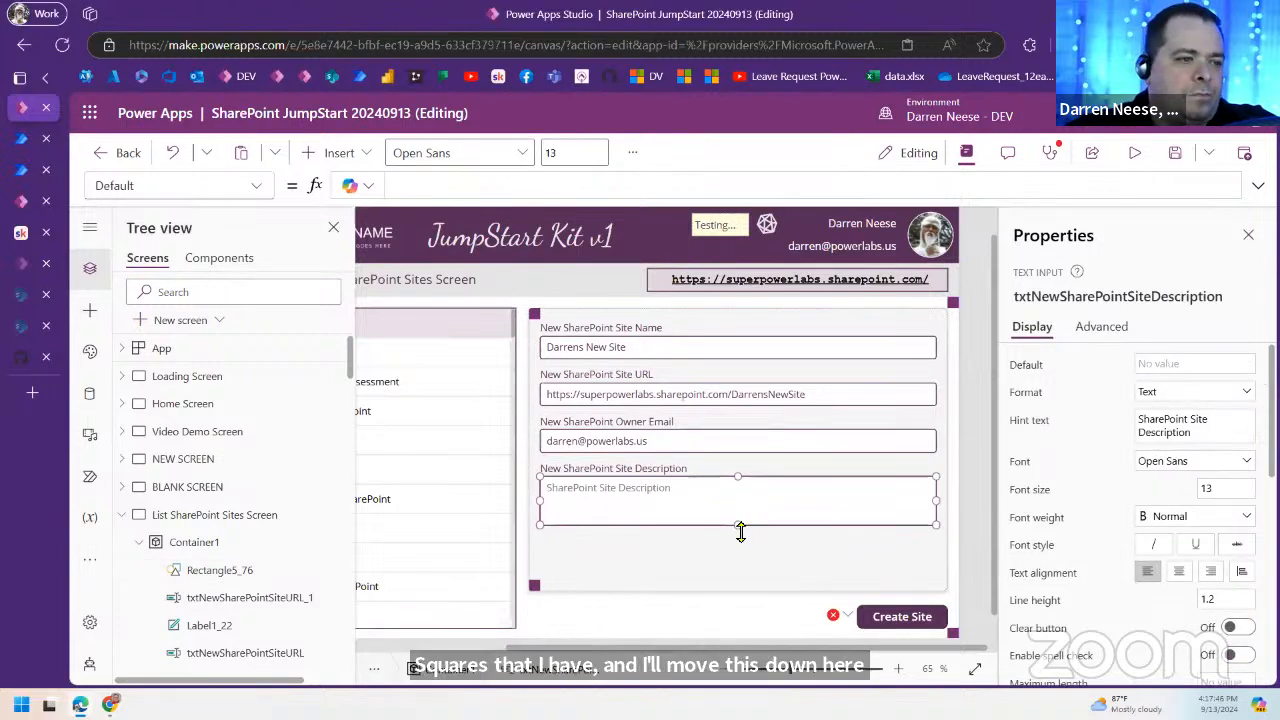
drag(741, 527, 737, 580)
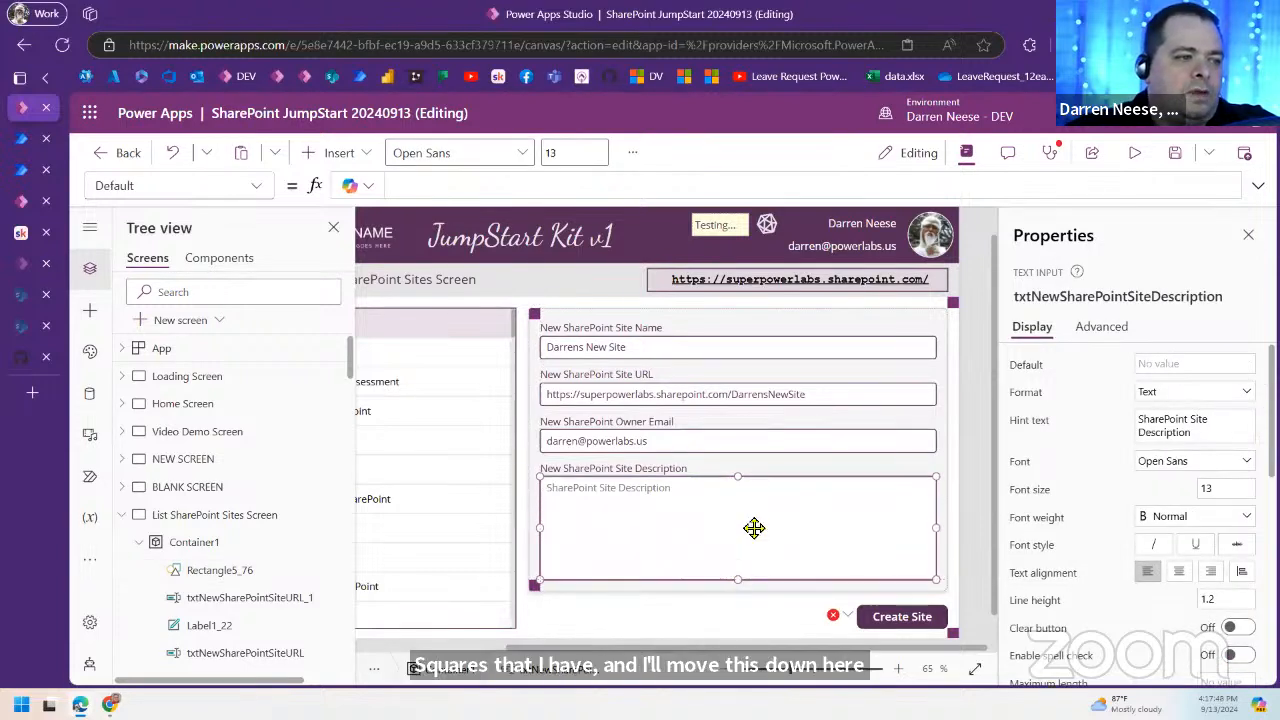
alt+click(767, 225)
Step: Preview the app, check the site name, URL, owner email and description inputs, and return to editing
click(1135, 153)
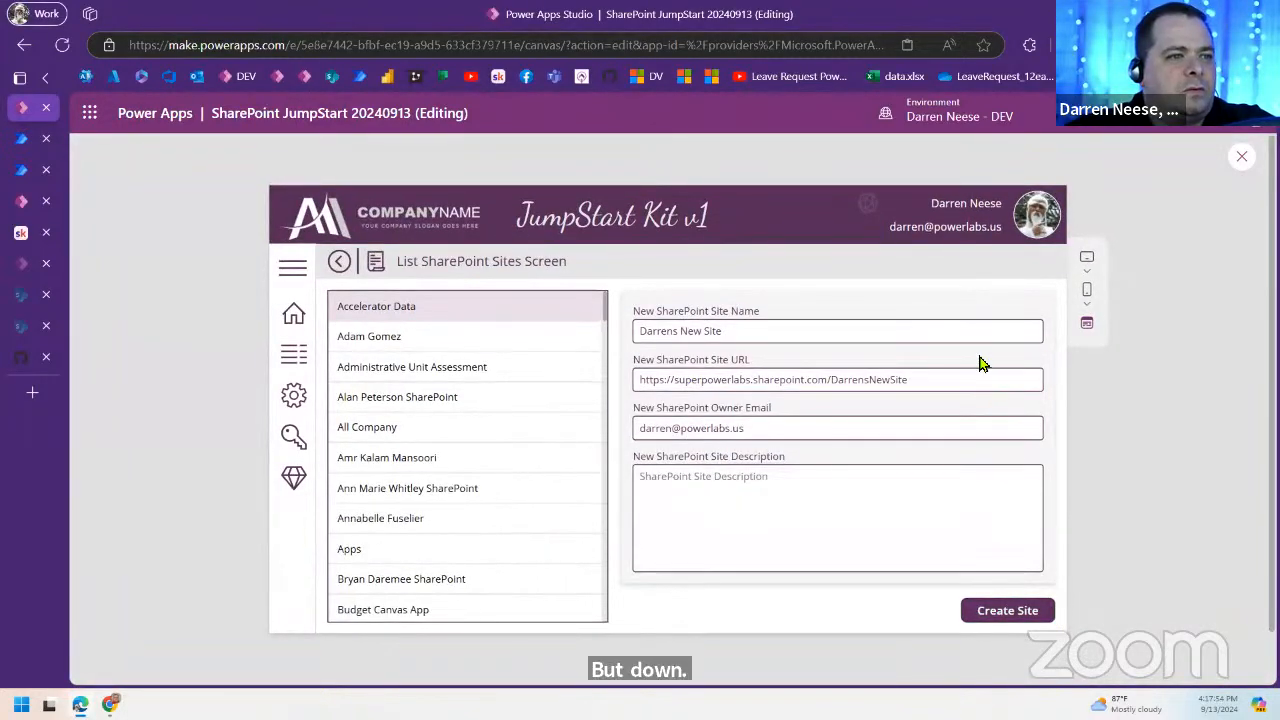
drag(640, 331, 766, 331)
double_click(857, 379)
drag(774, 428, 628, 438)
click(796, 509)
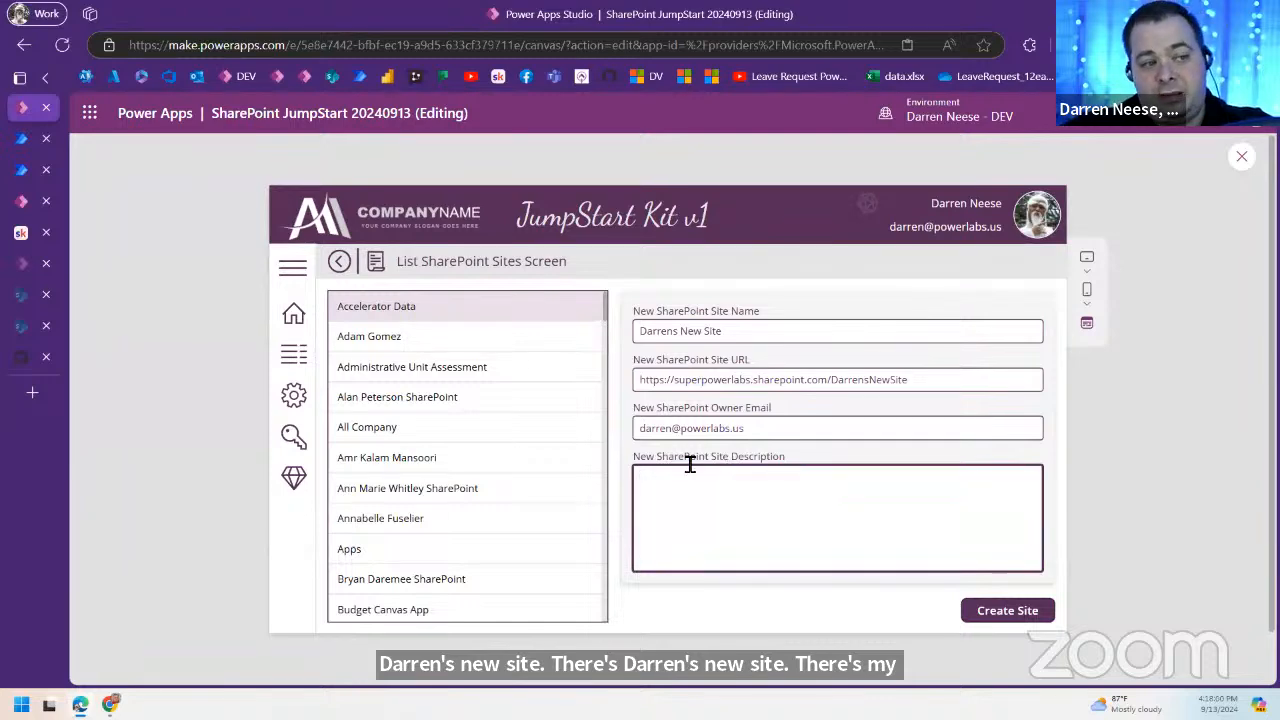
click(1240, 158)
key(Escape)
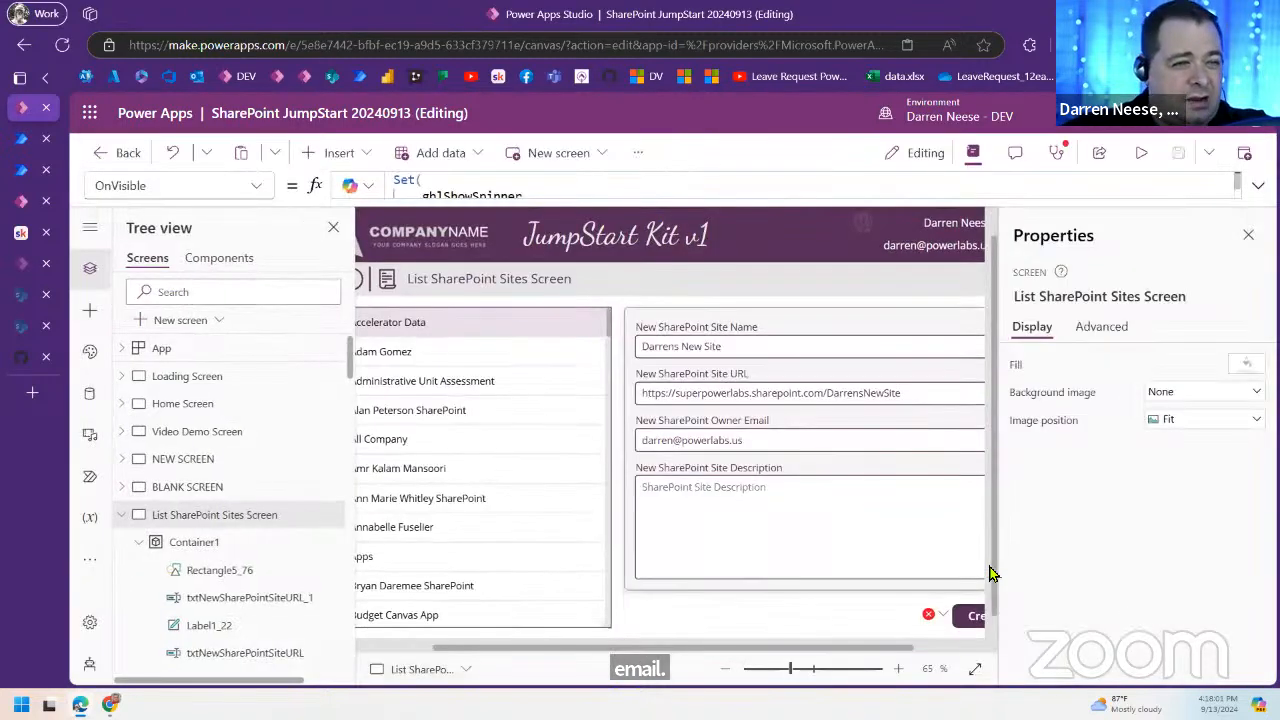
Step: Begin a fifth argument with txtNew after txtNewSharePointSiteURL.Text in the Create Site button's PA_SP_Site_Create2.Run call
click(965, 617)
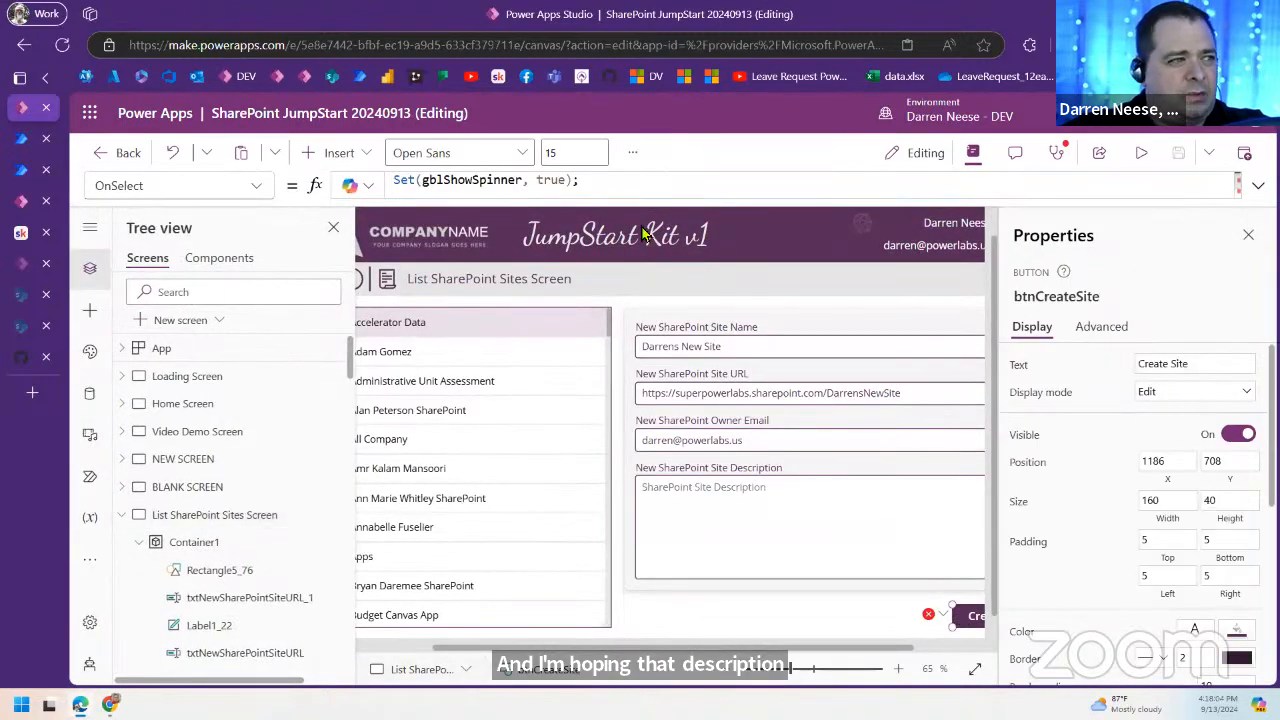
click(1258, 185)
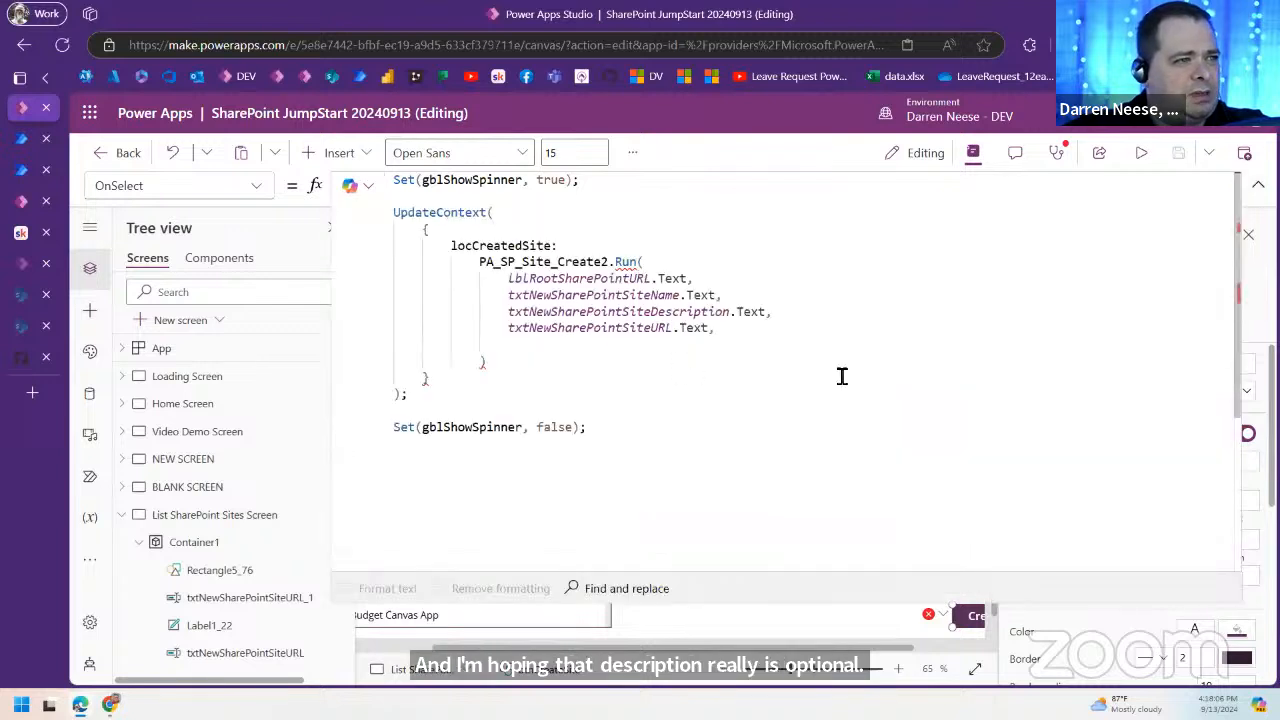
click(750, 330)
key(Return)
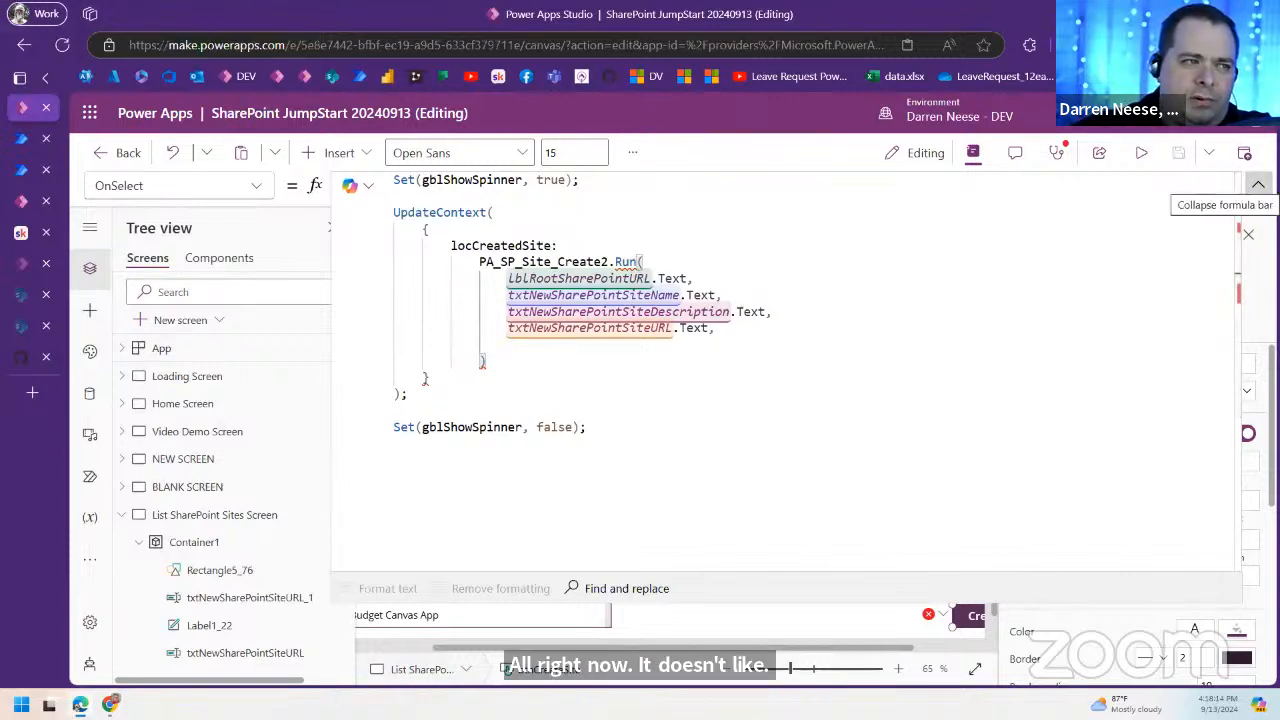
text(txtNew)
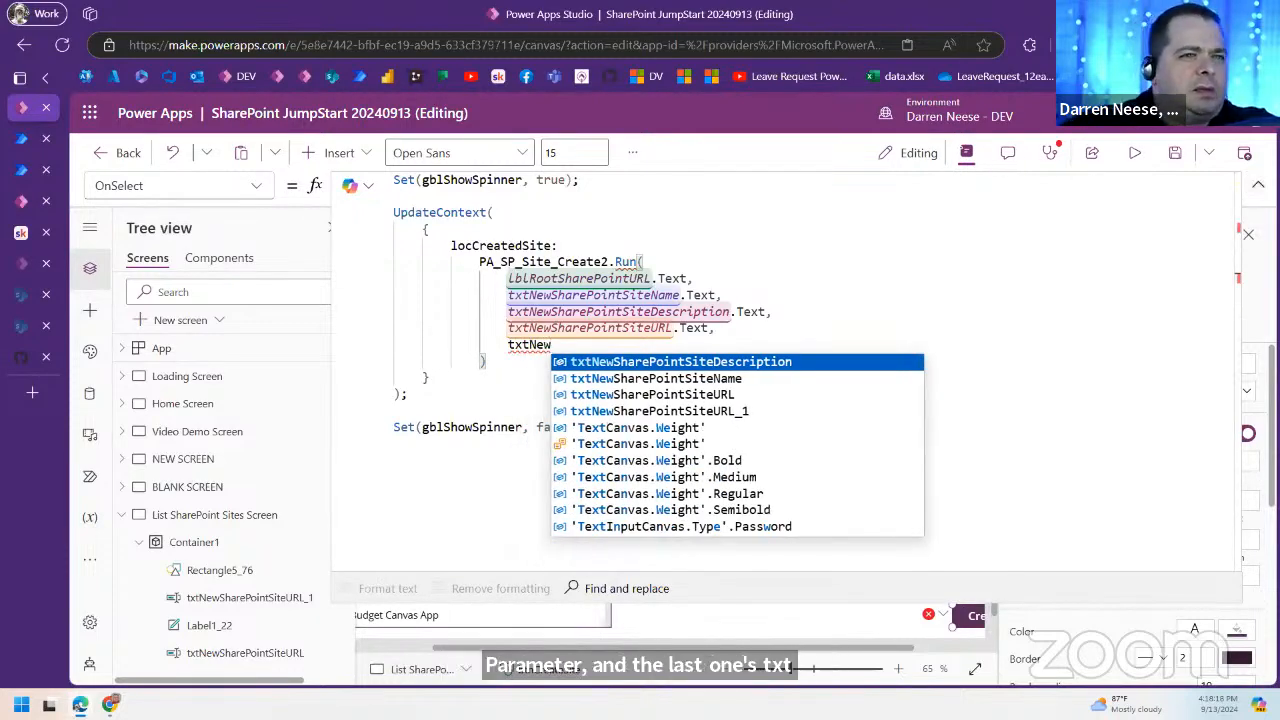
Step: Rename the New SharePoint Owner Email input as txtNewSharePointSiteOwnerEmail and save the app
click(1258, 185)
click(901, 424)
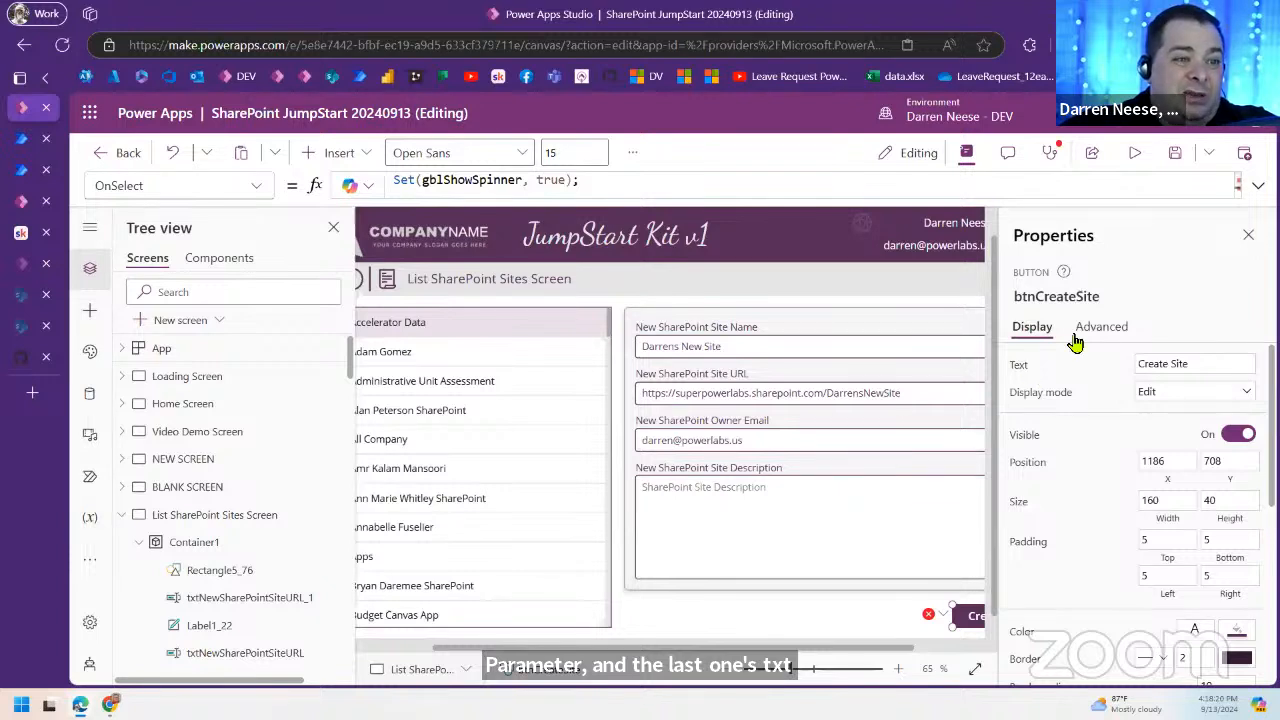
click(1115, 298)
click(1140, 298)
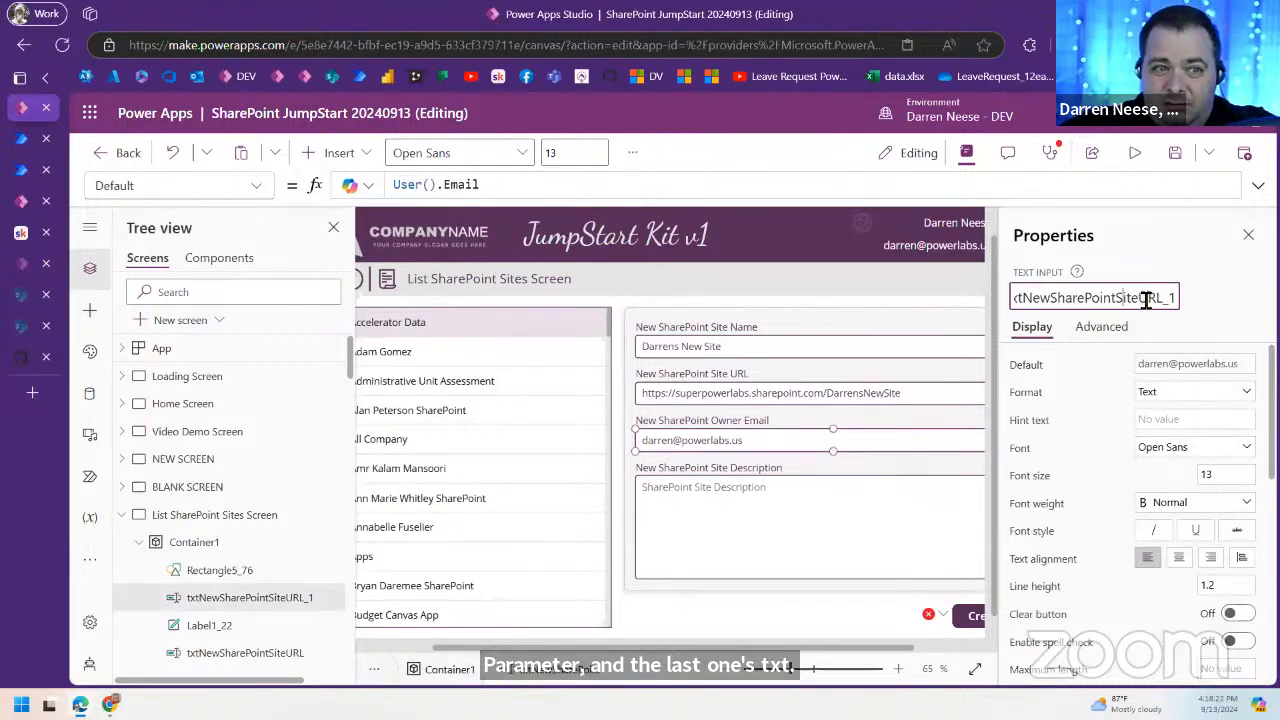
drag(1138, 298, 1234, 306)
text(OwnerEmail)
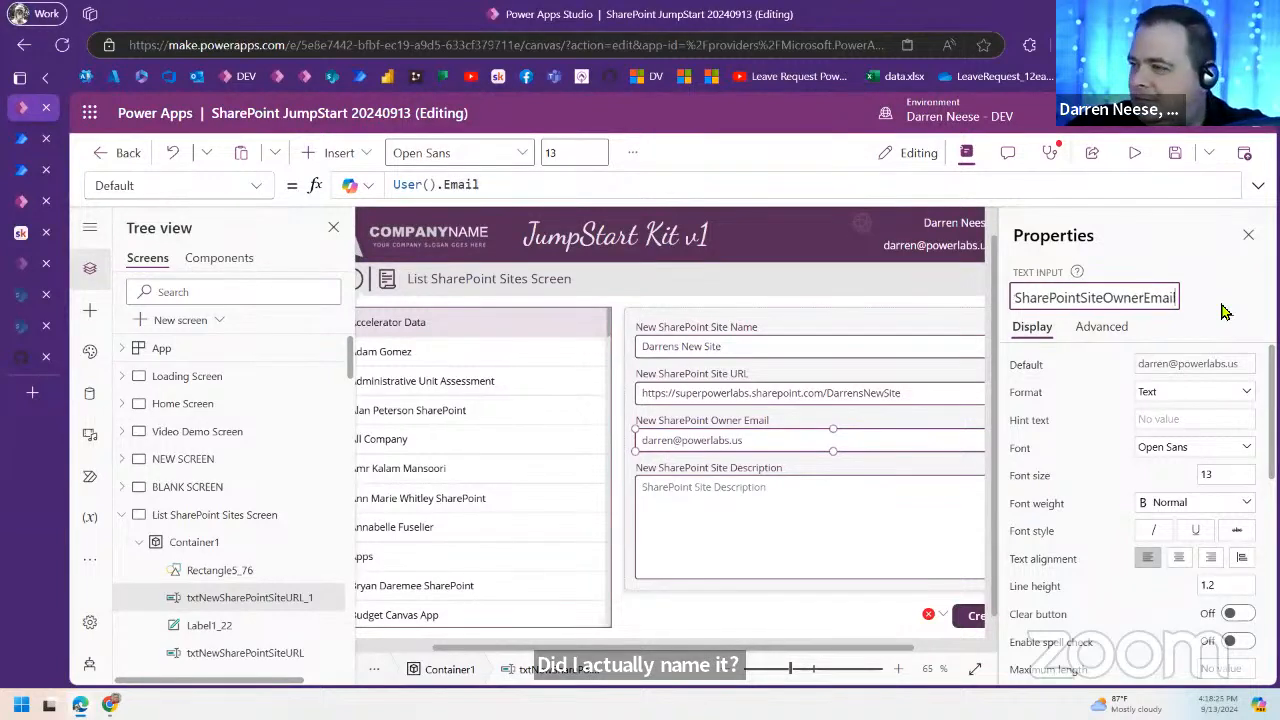
key(Return)
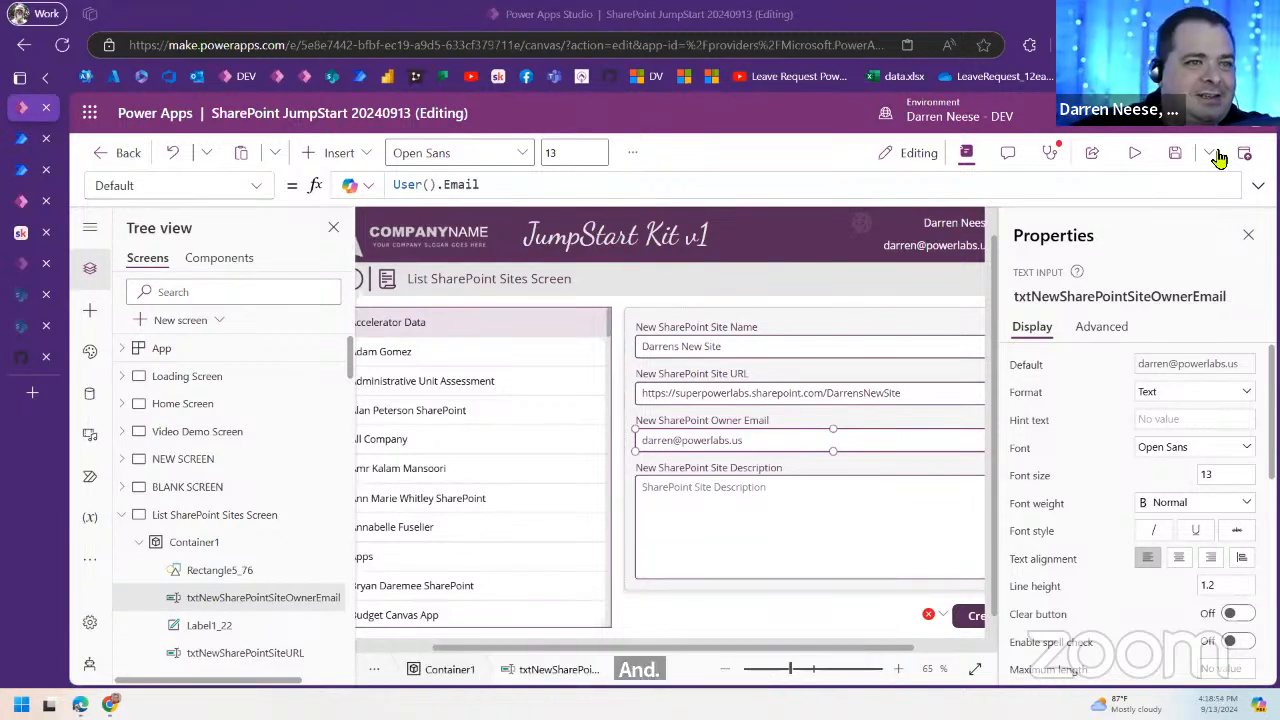
click(1175, 153)
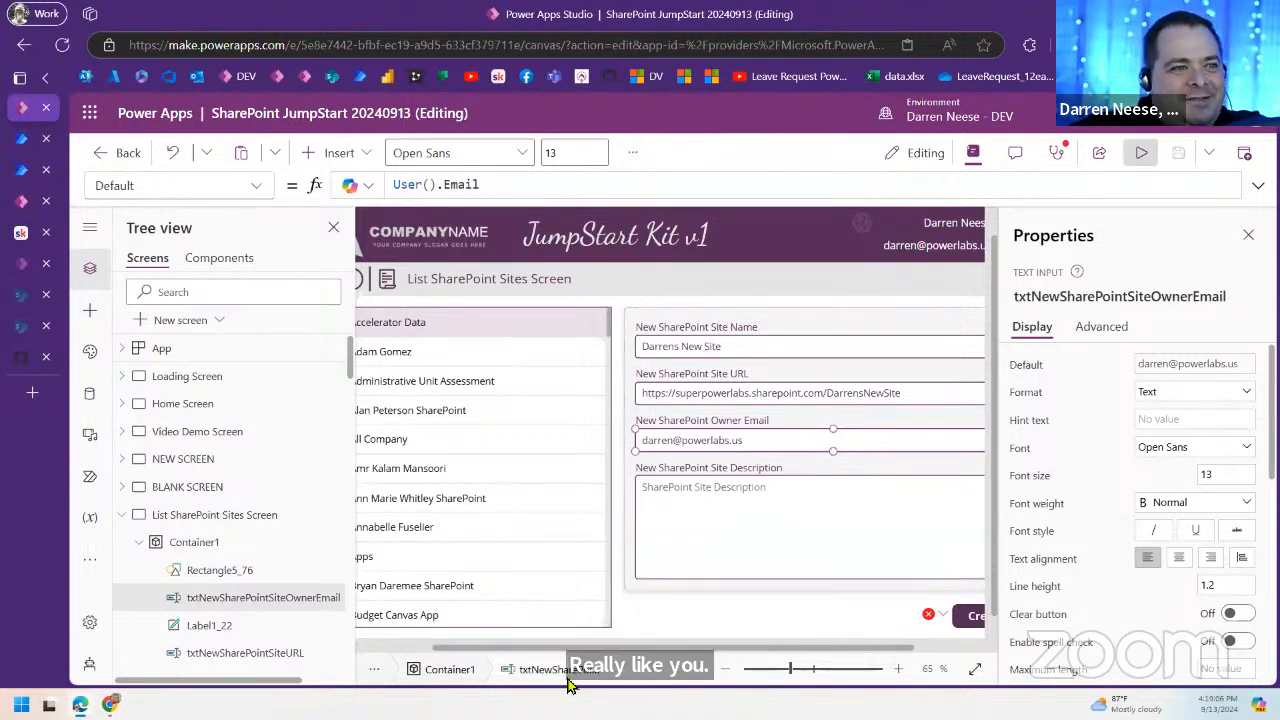
Step: Run the app preview again, go through the values in the new site form's four inputs, and close the preview
click(1142, 154)
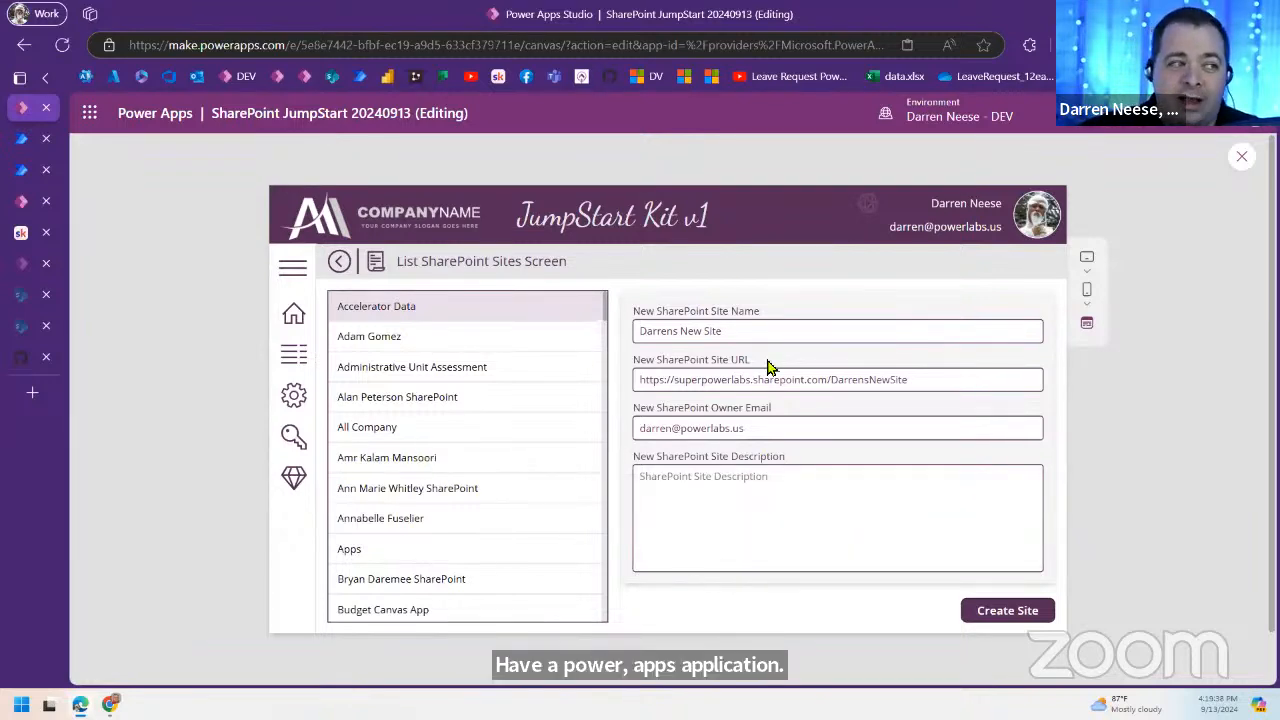
drag(808, 334, 600, 337)
drag(908, 380, 584, 384)
drag(796, 421, 574, 449)
click(886, 514)
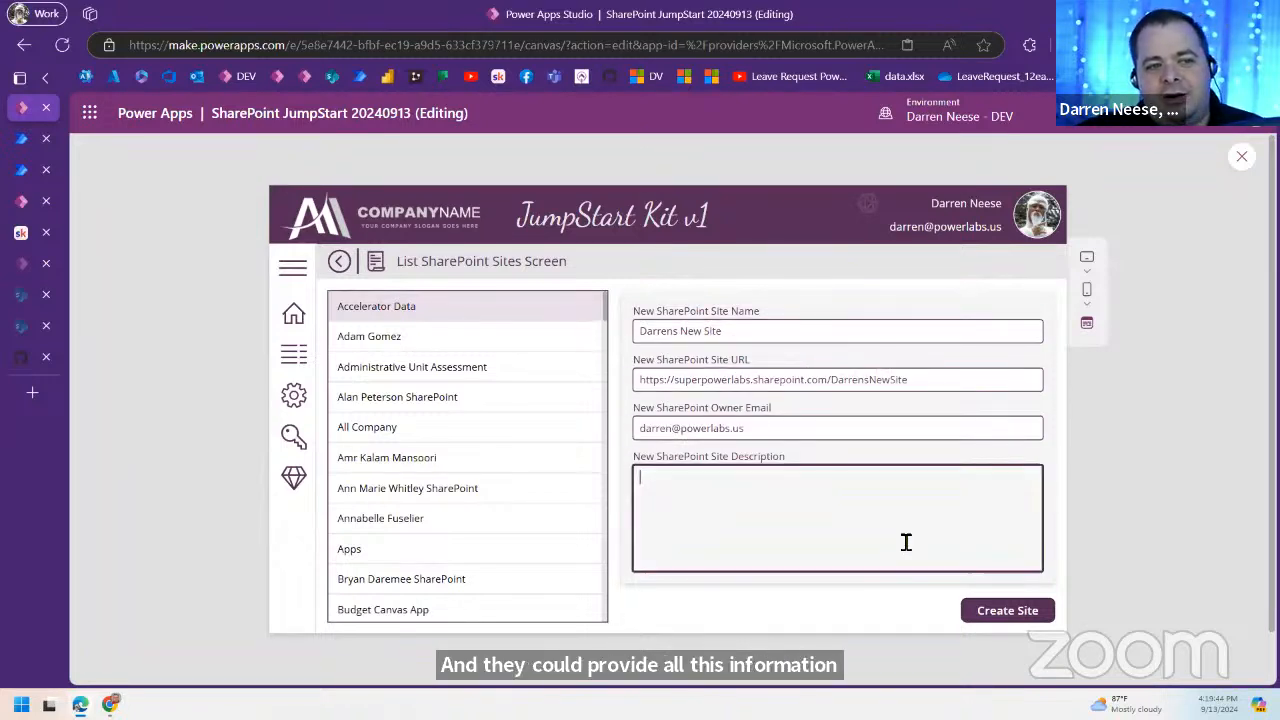
click(854, 425)
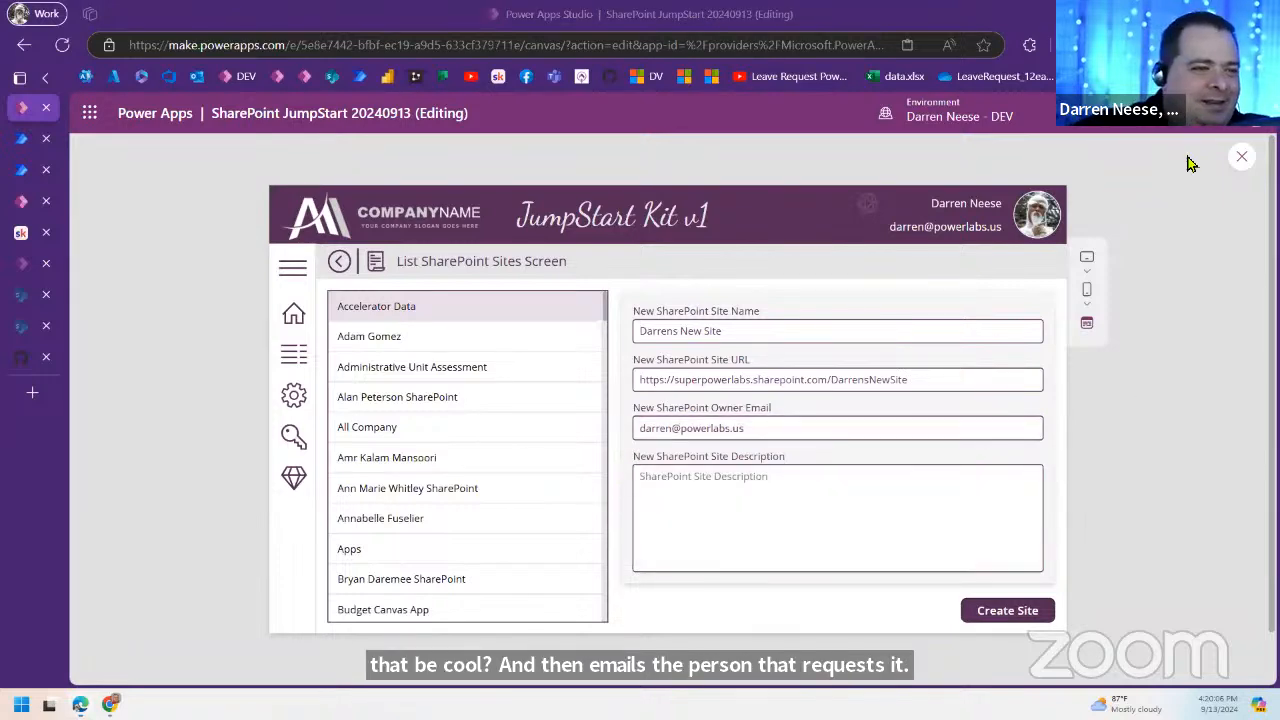
click(1241, 156)
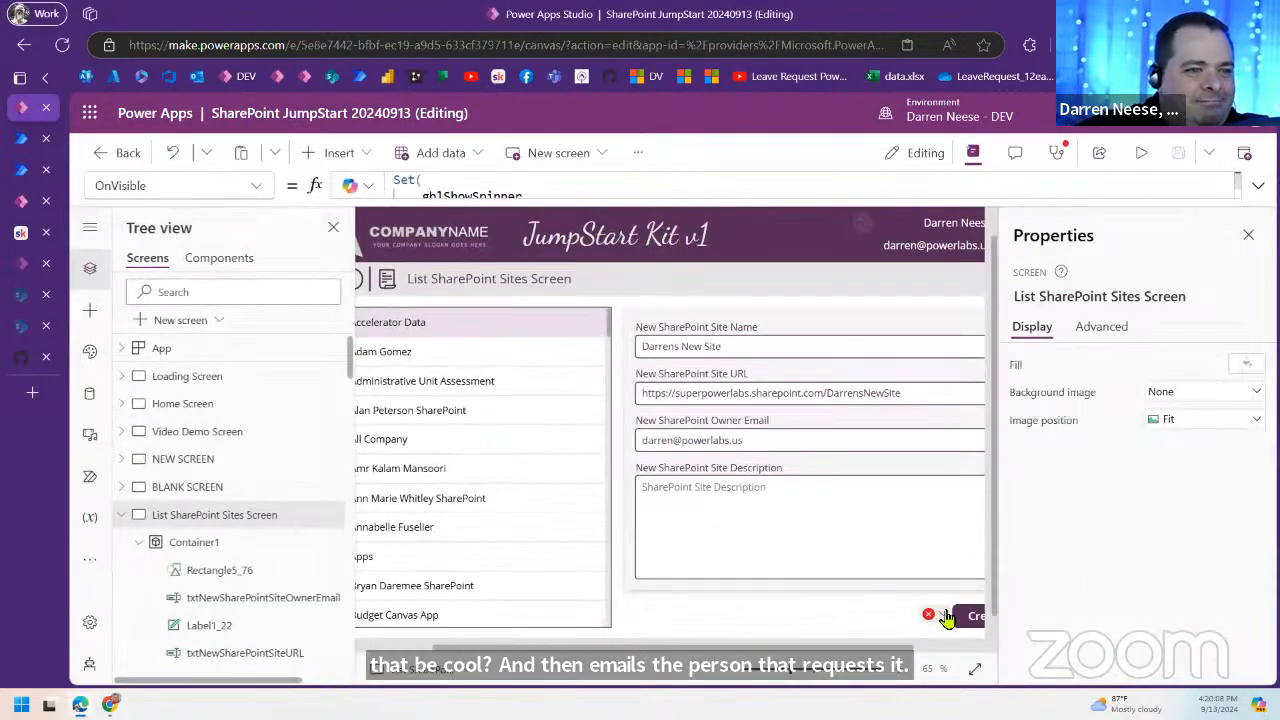
Step: Complete the Create Site button's Run call with txtNewSharePointSiteOwnerEmail.Text as the fifth argument
click(946, 618)
click(966, 562)
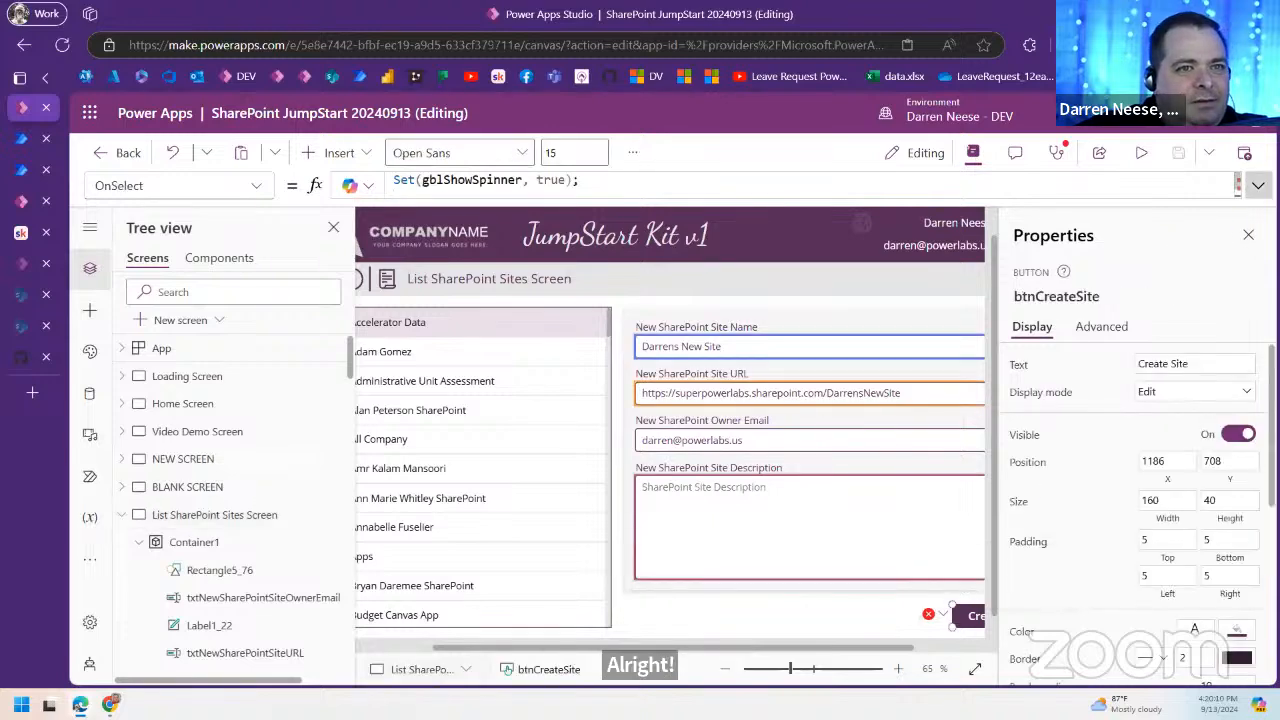
click(1258, 185)
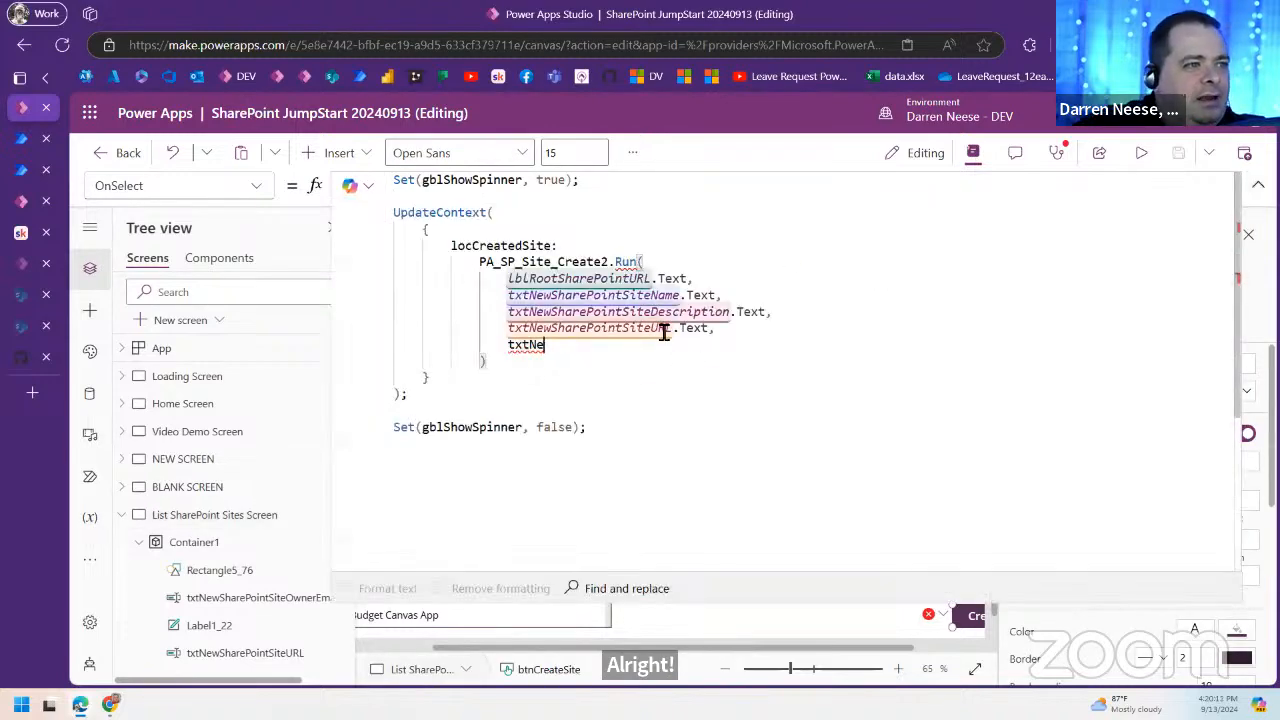
key(Down)
key(Down)
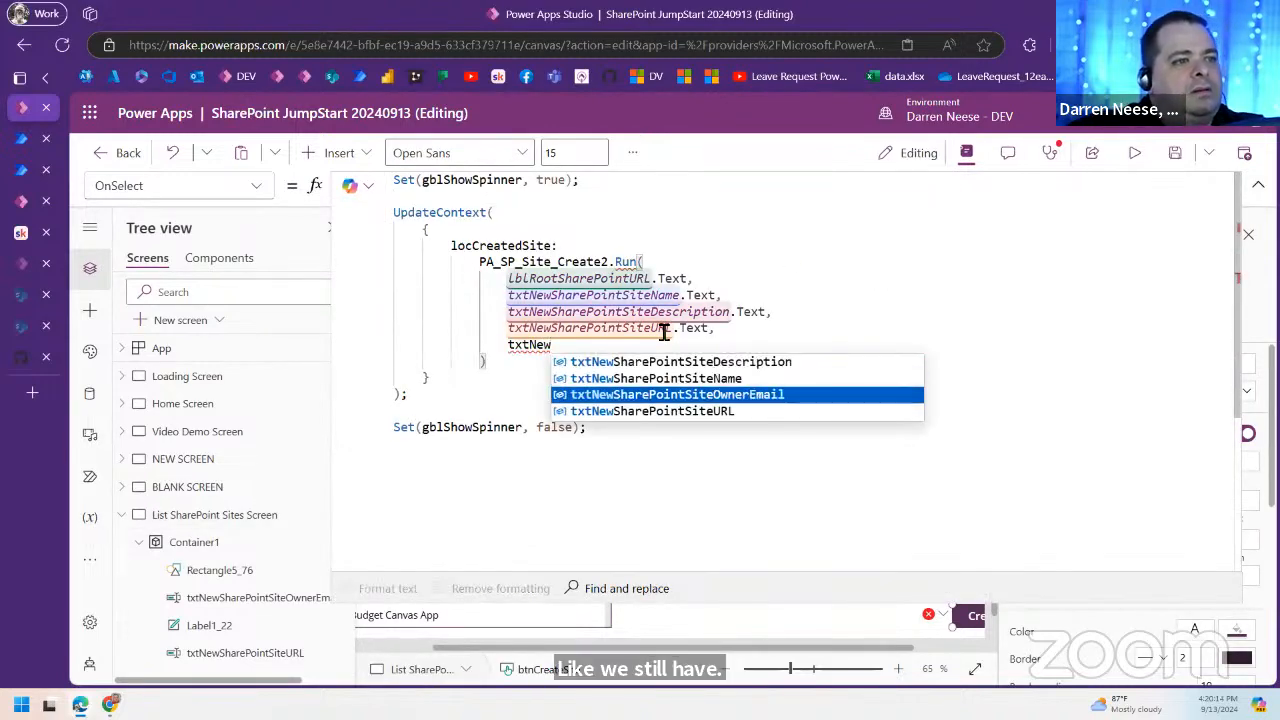
key(Tab)
text(.Text)
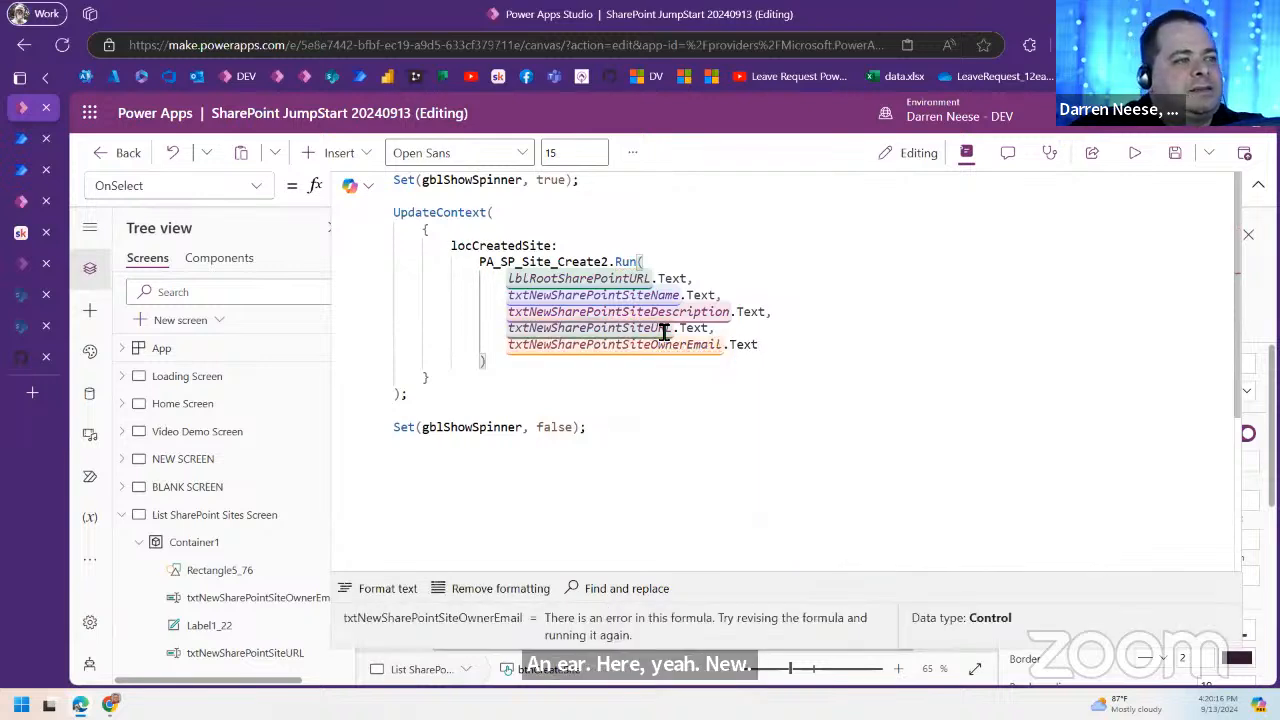
click(512, 393)
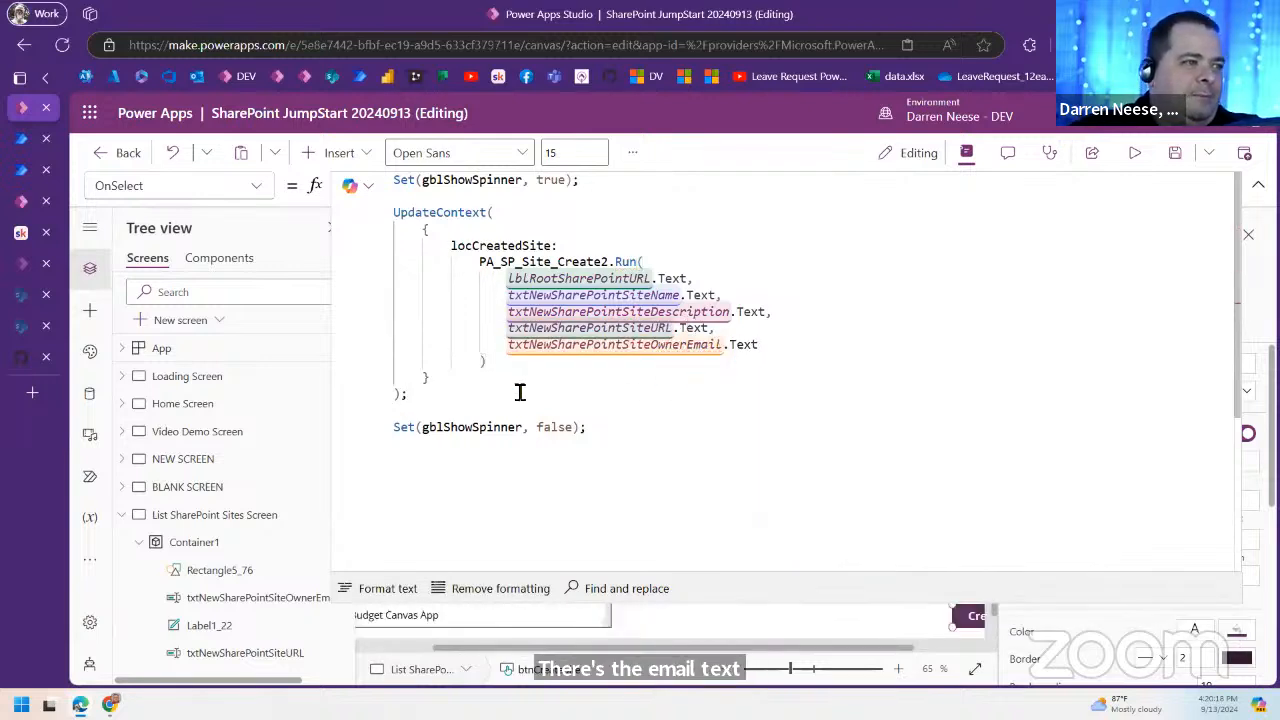
Step: Add Launch(locCreatedSite.response); on its own line after the UpdateContext call in the Create Site button's OnSelect formula
double_click(534, 247)
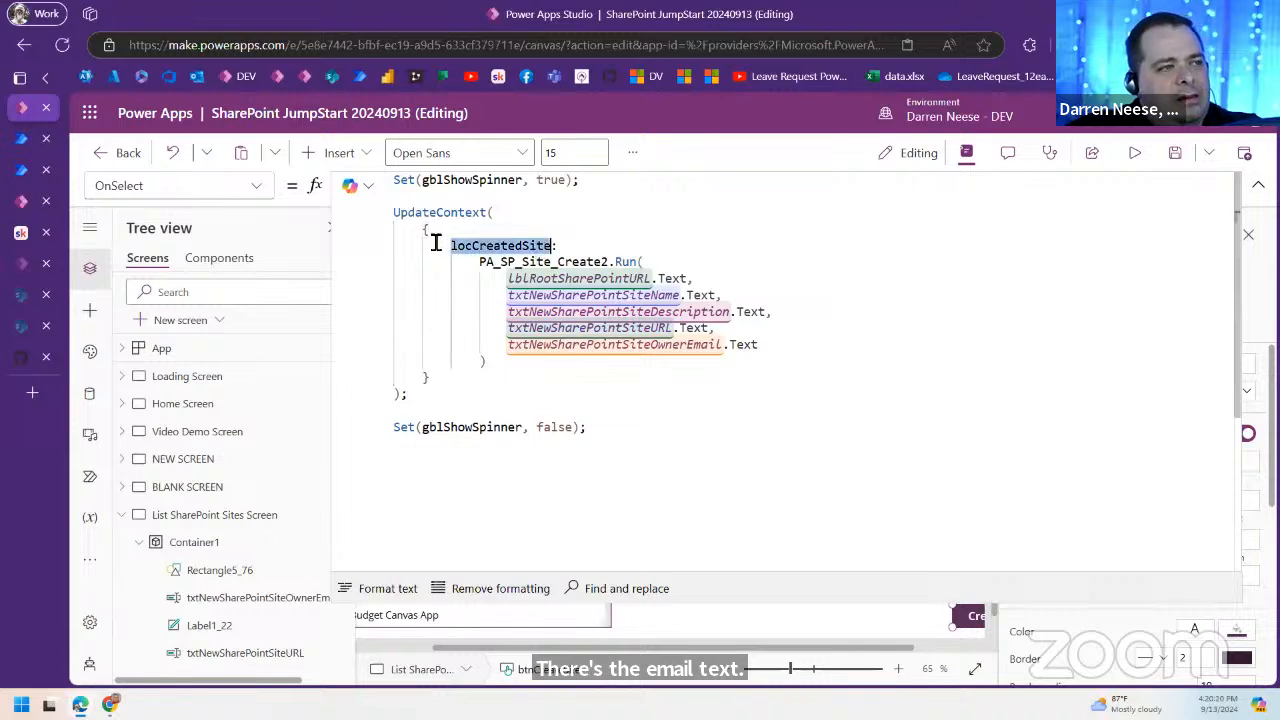
click(455, 400)
key(Return)
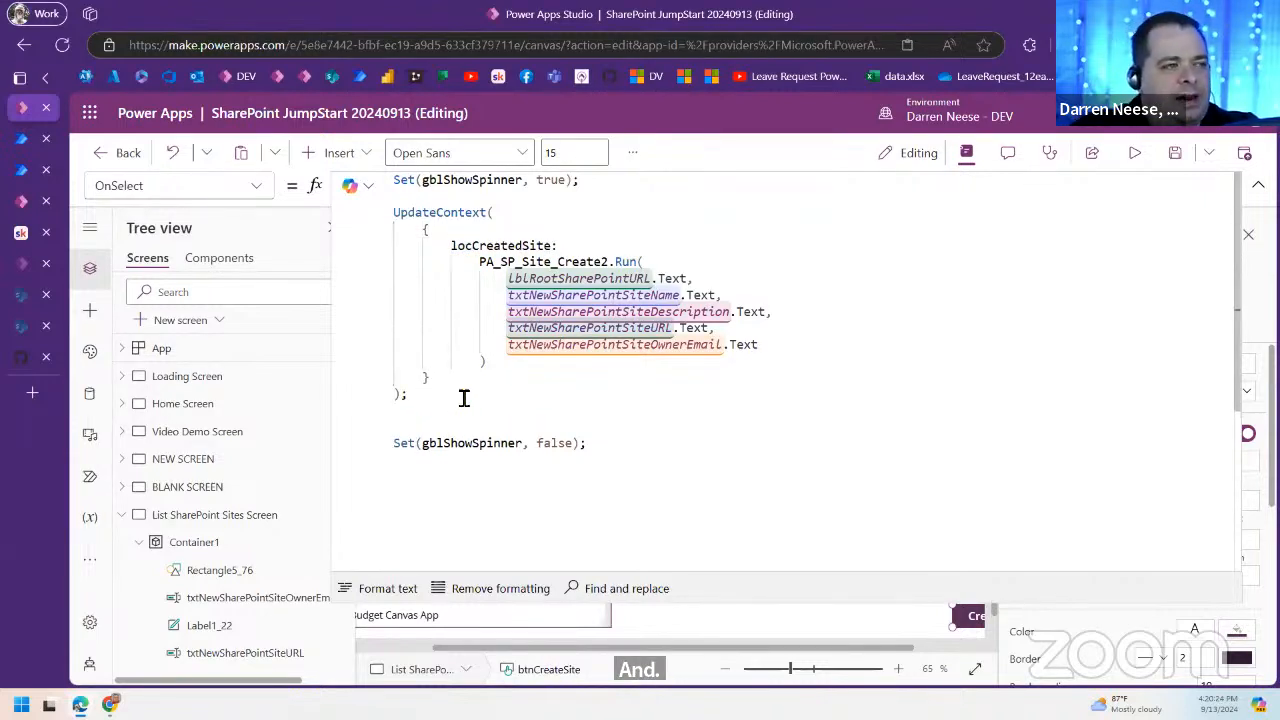
text(Launch();)
key(Left)
key(Left)
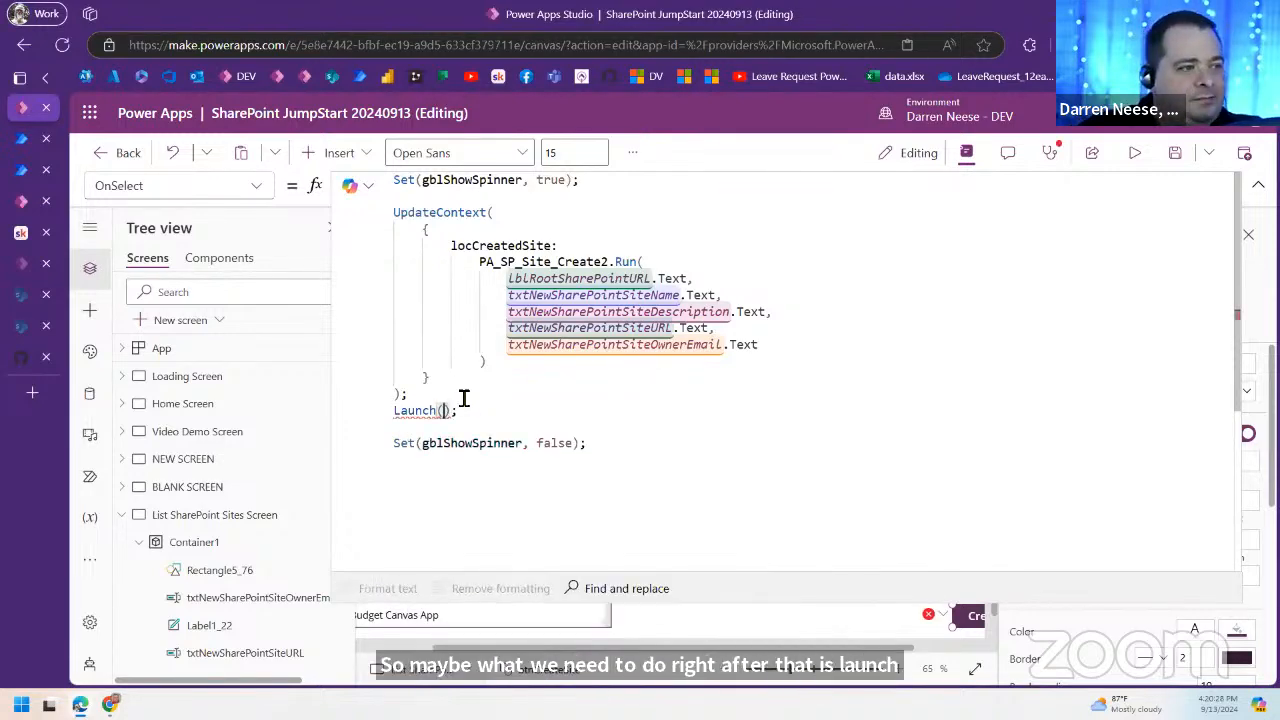
text(locCreatedSite)
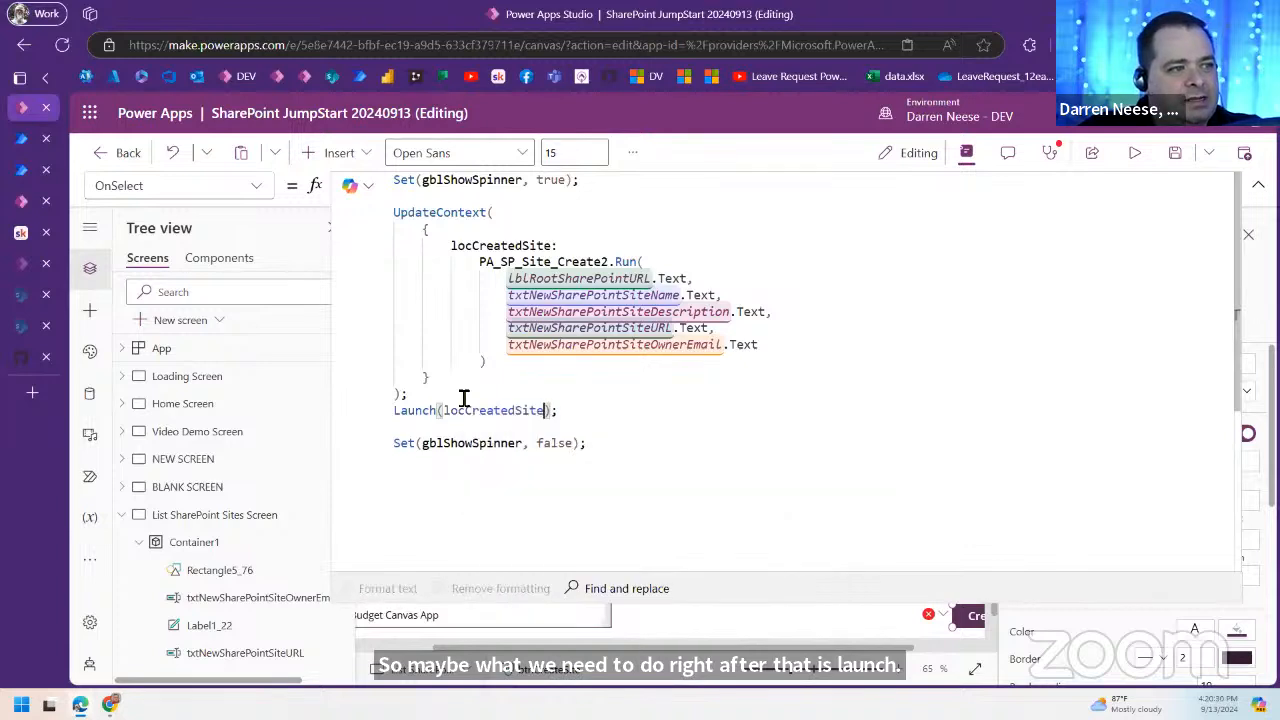
text(.response)
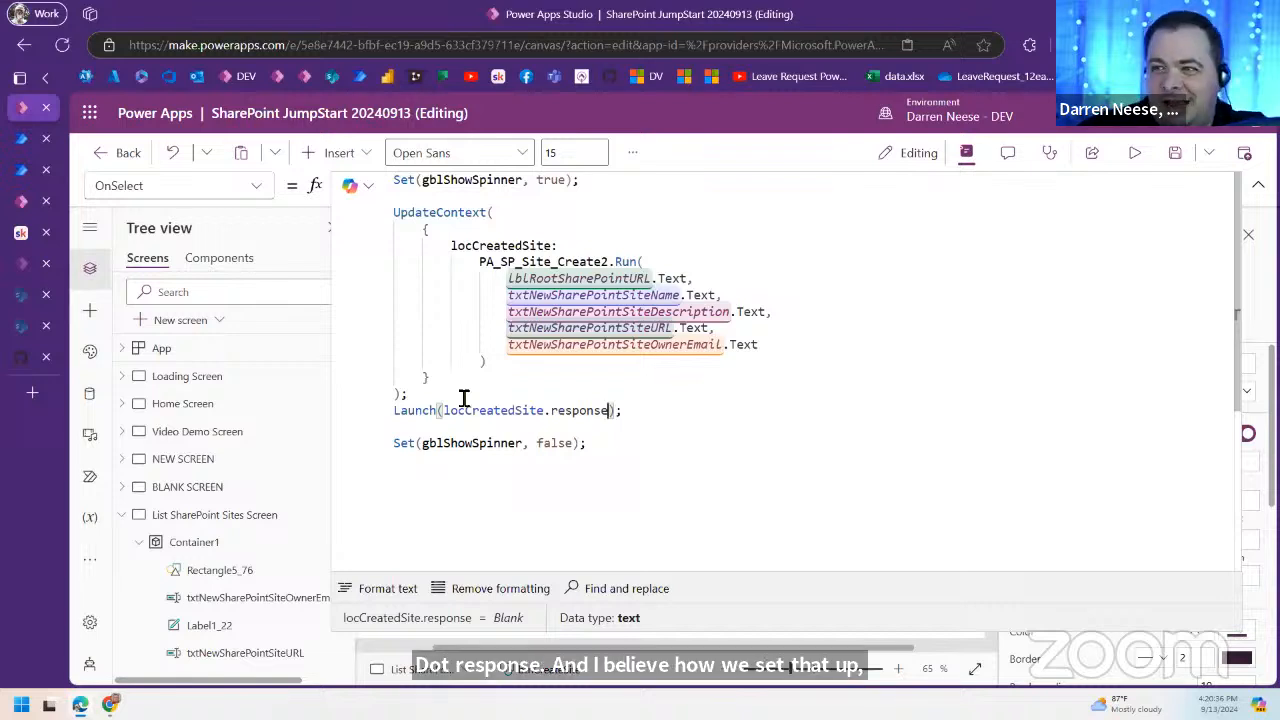
click(743, 431)
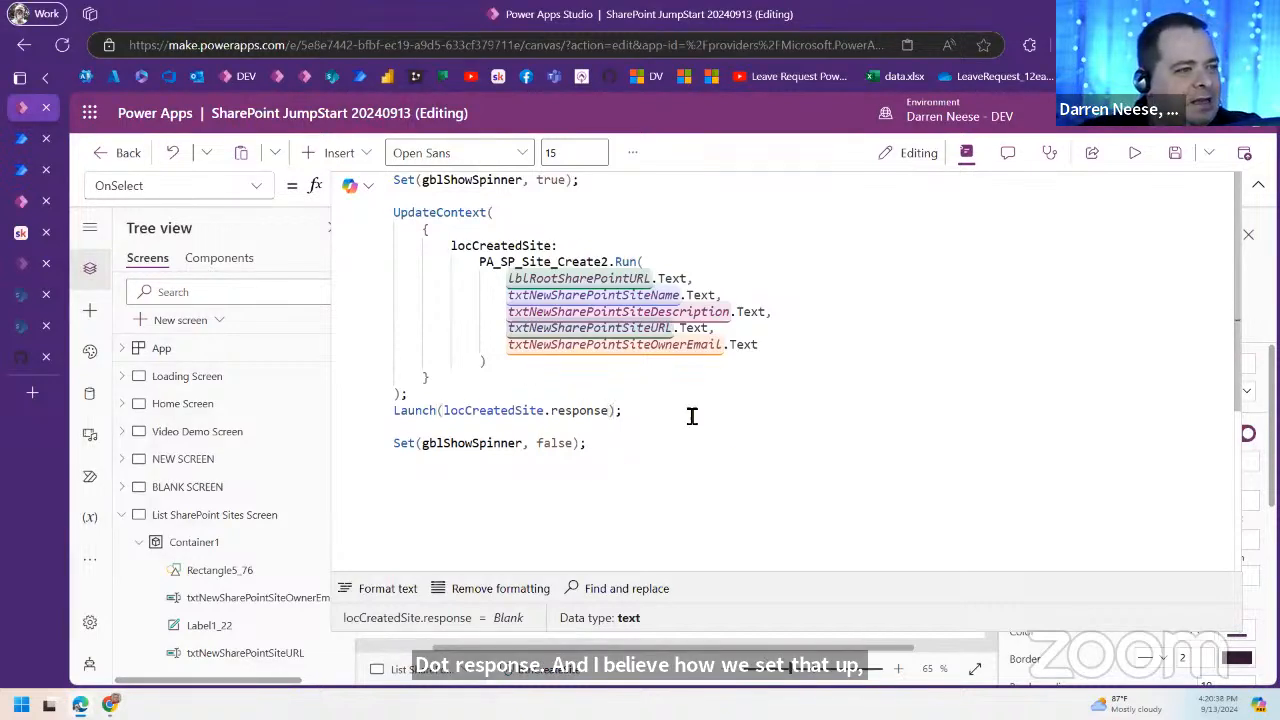
click(690, 417)
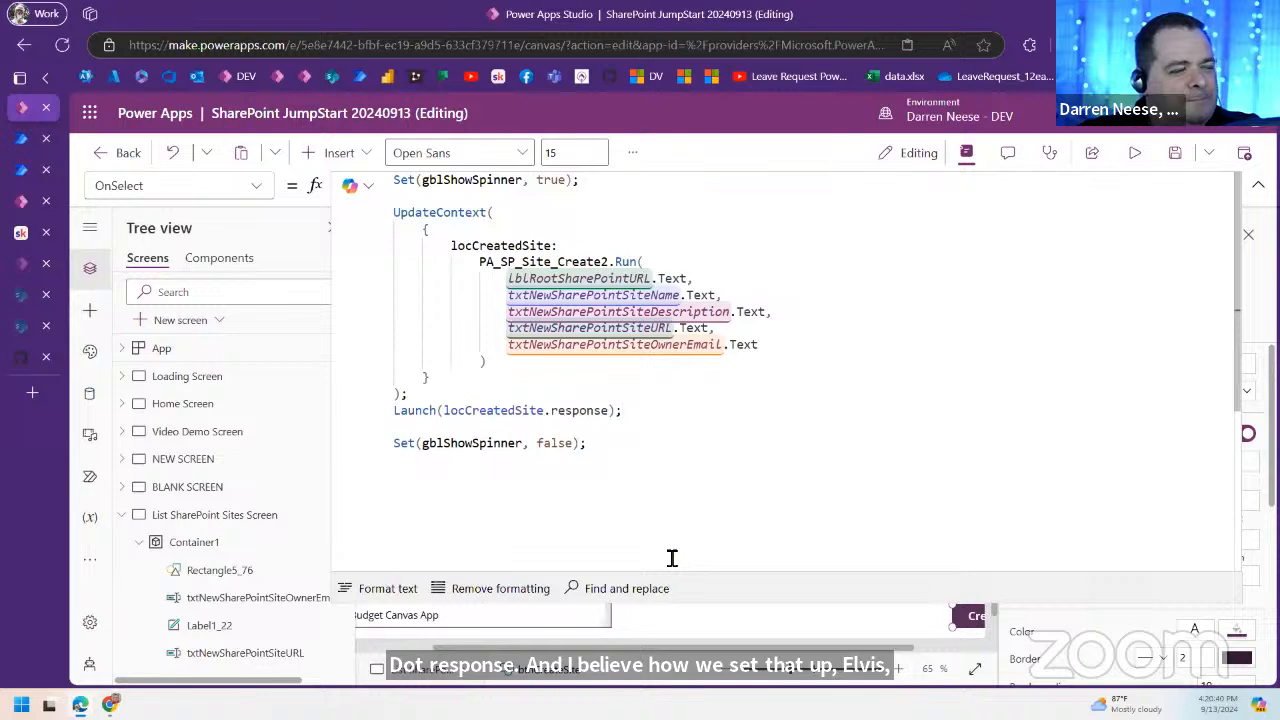
Step: Remove the blank lines after Set(gblShowSpinner, true); and after the Launch line in the OnSelect formula
click(628, 186)
key(Delete)
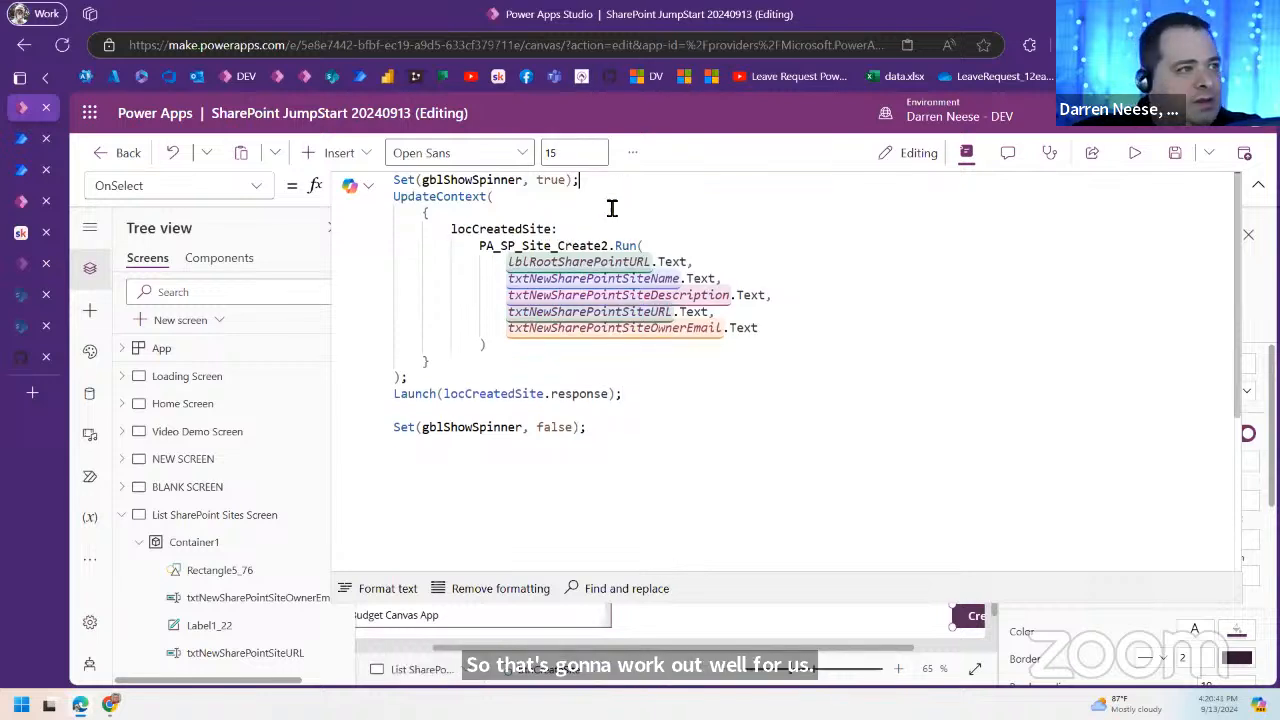
click(694, 398)
key(Delete)
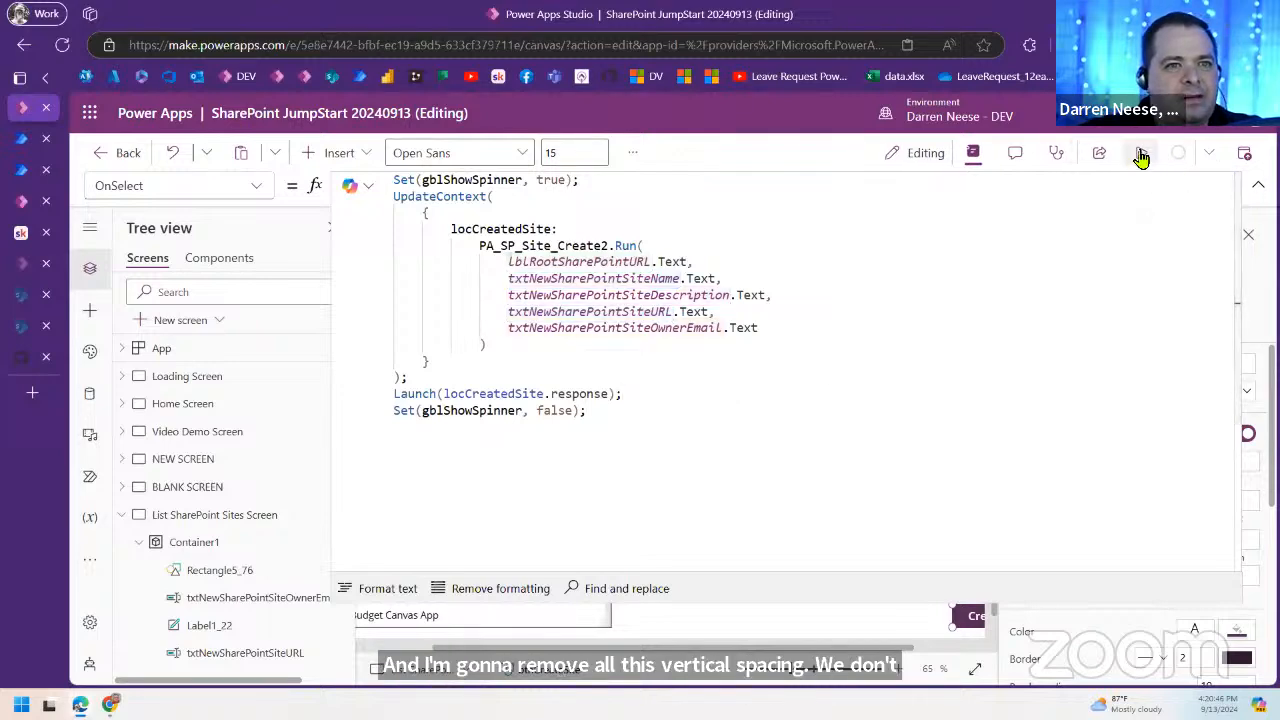
Step: Preview the app, run Create Site with the description left blank, and close the preview
click(1141, 153)
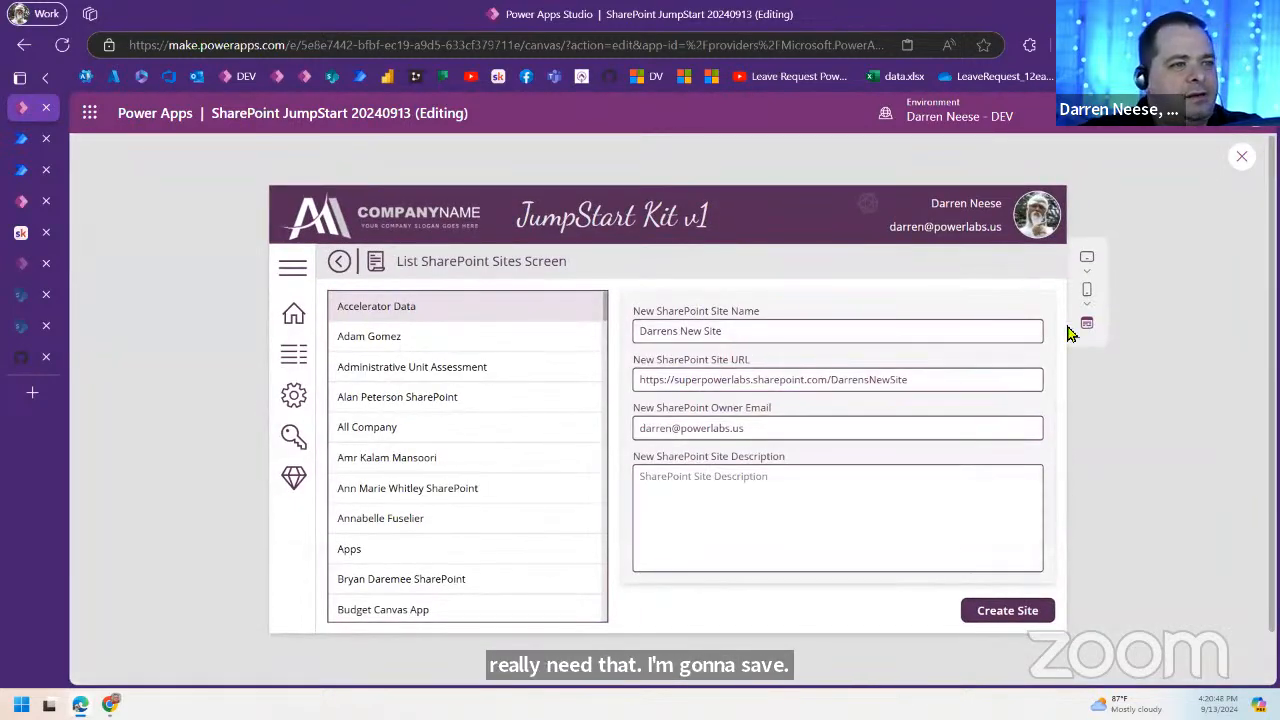
click(995, 620)
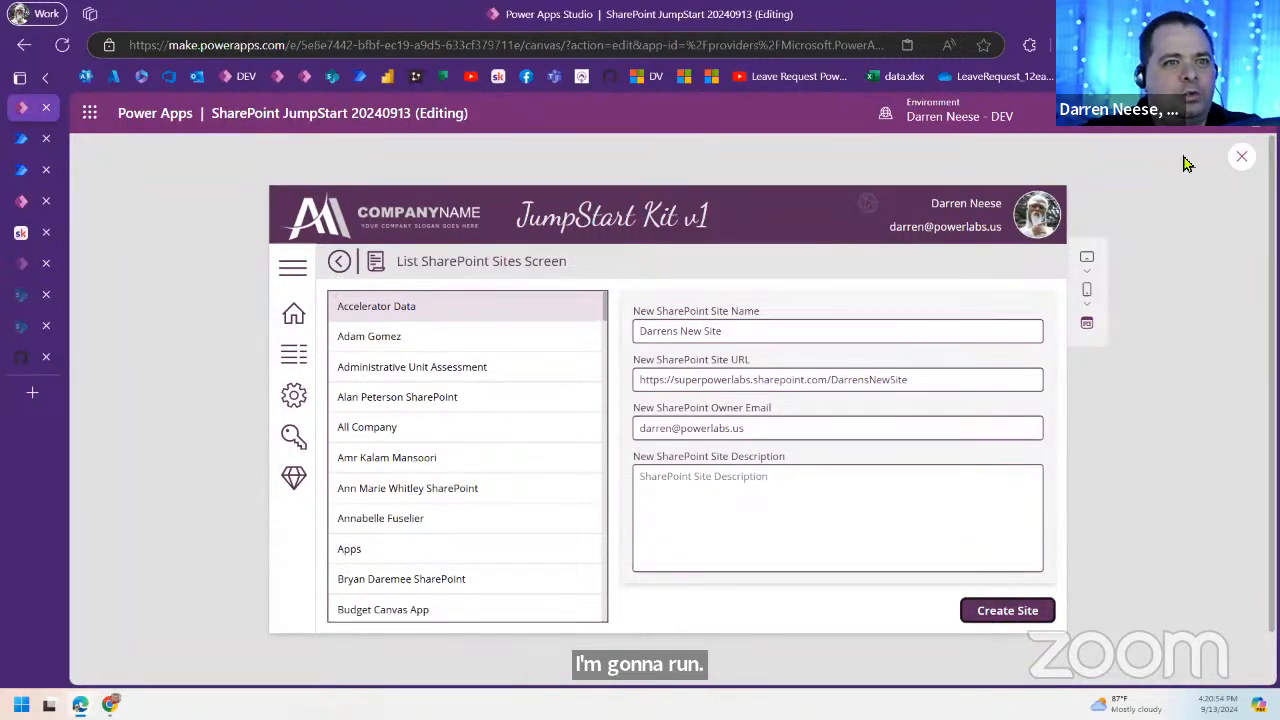
click(1239, 160)
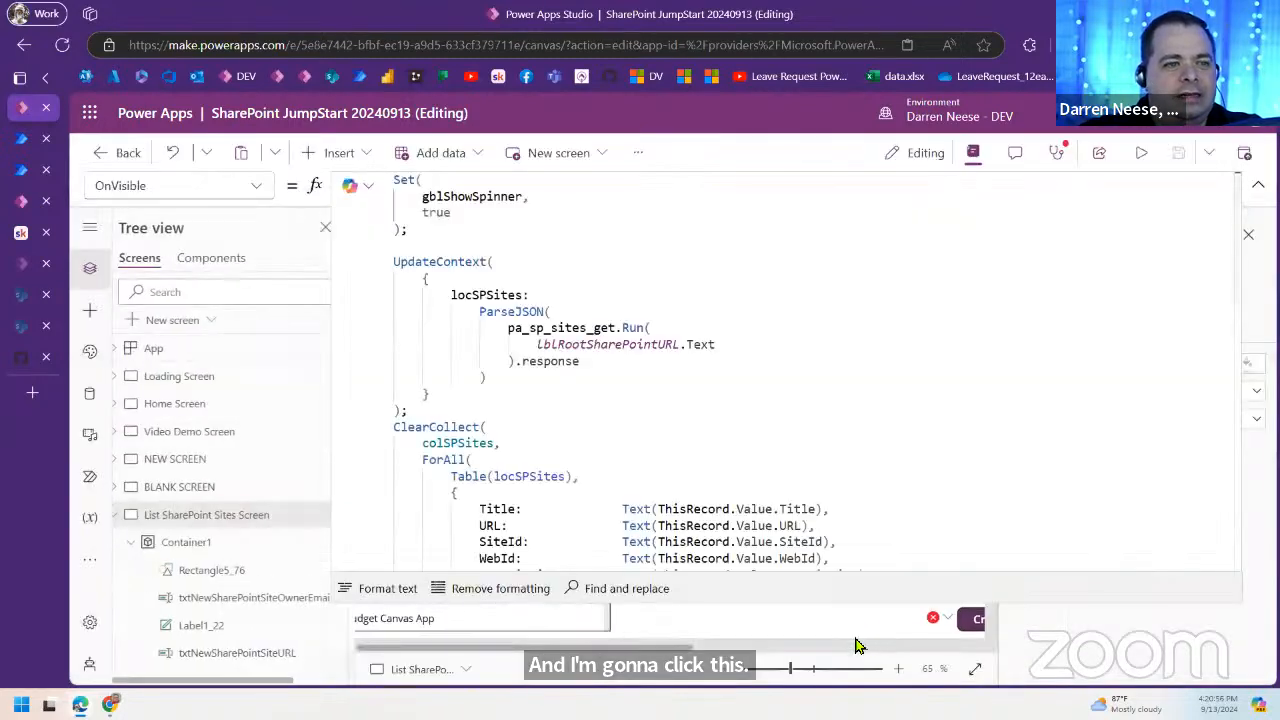
Step: Open the Create Site button's flagged OnSelect formula and examine the error on the PA_SP_Site_Create2.Run call
scroll(940, 440, down, 5)
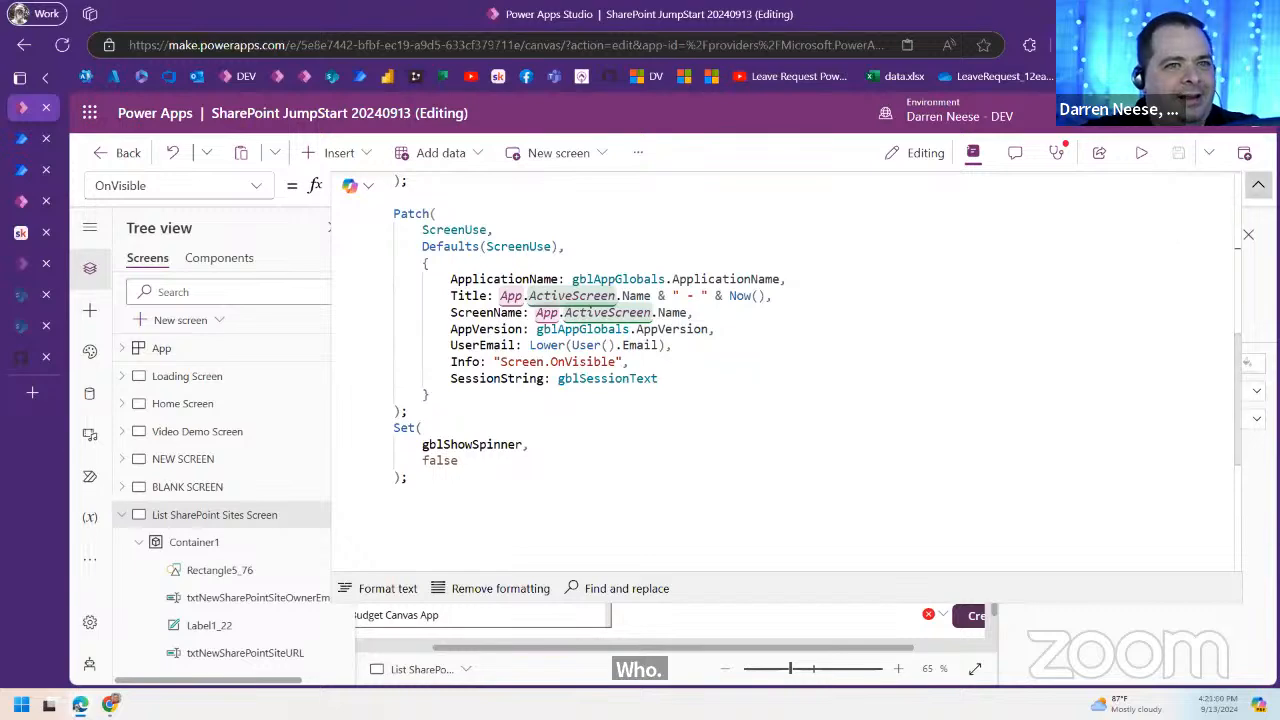
click(1258, 185)
click(940, 614)
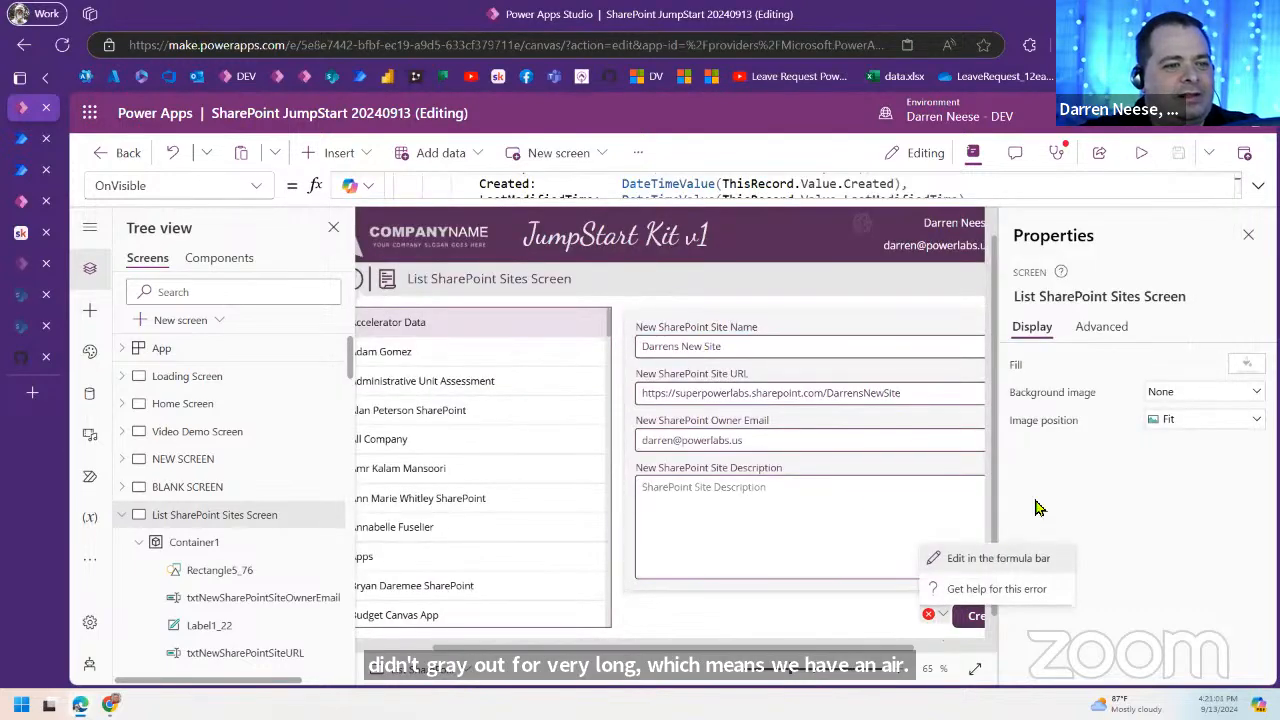
click(990, 558)
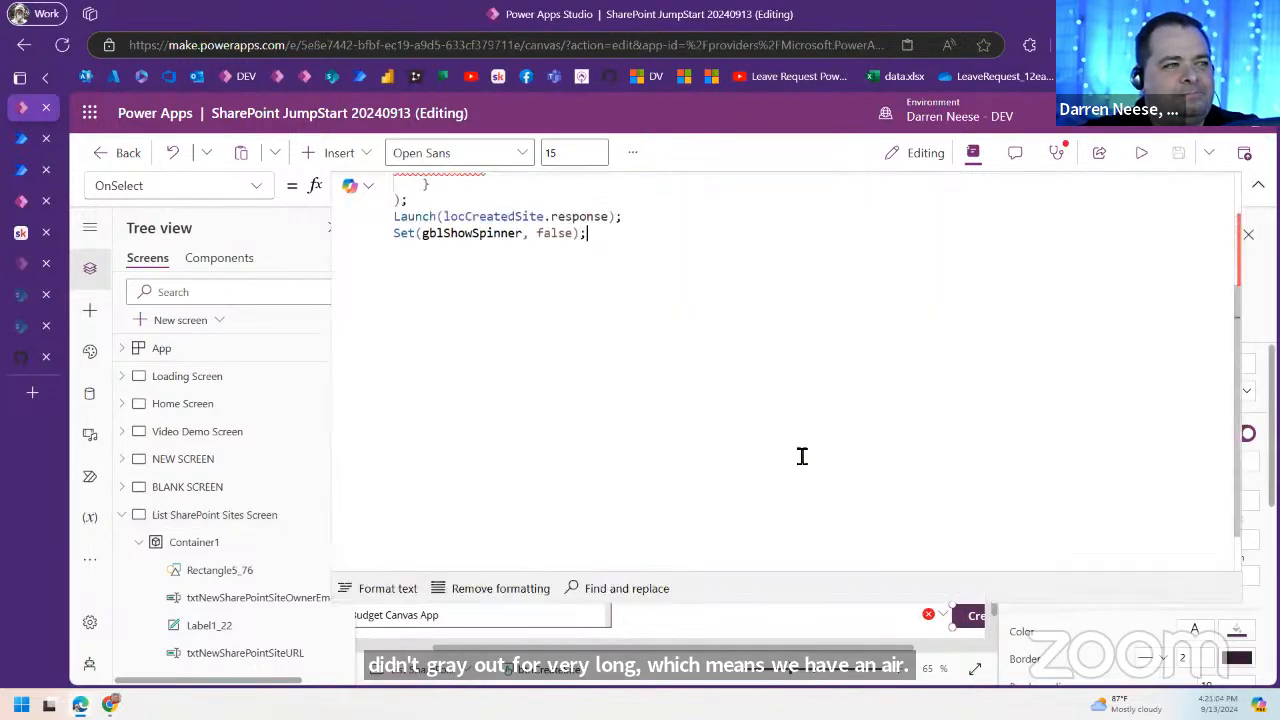
mouse_move(564, 311)
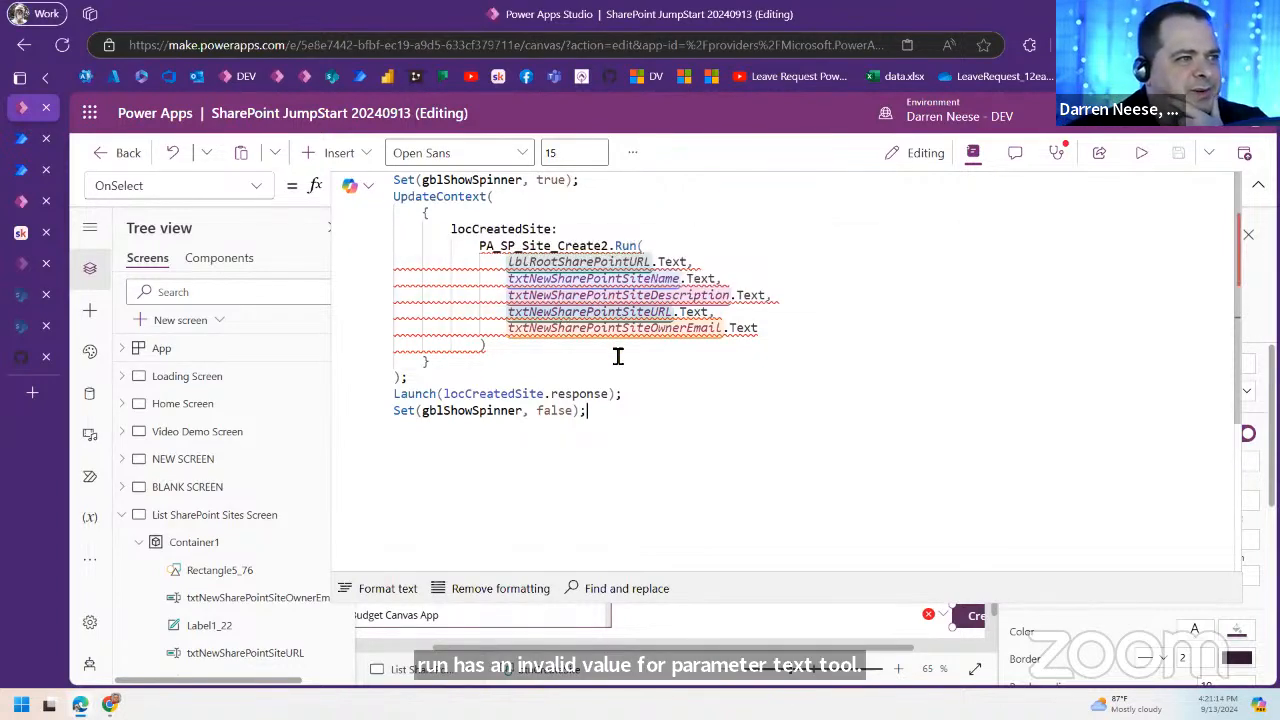
click(1257, 185)
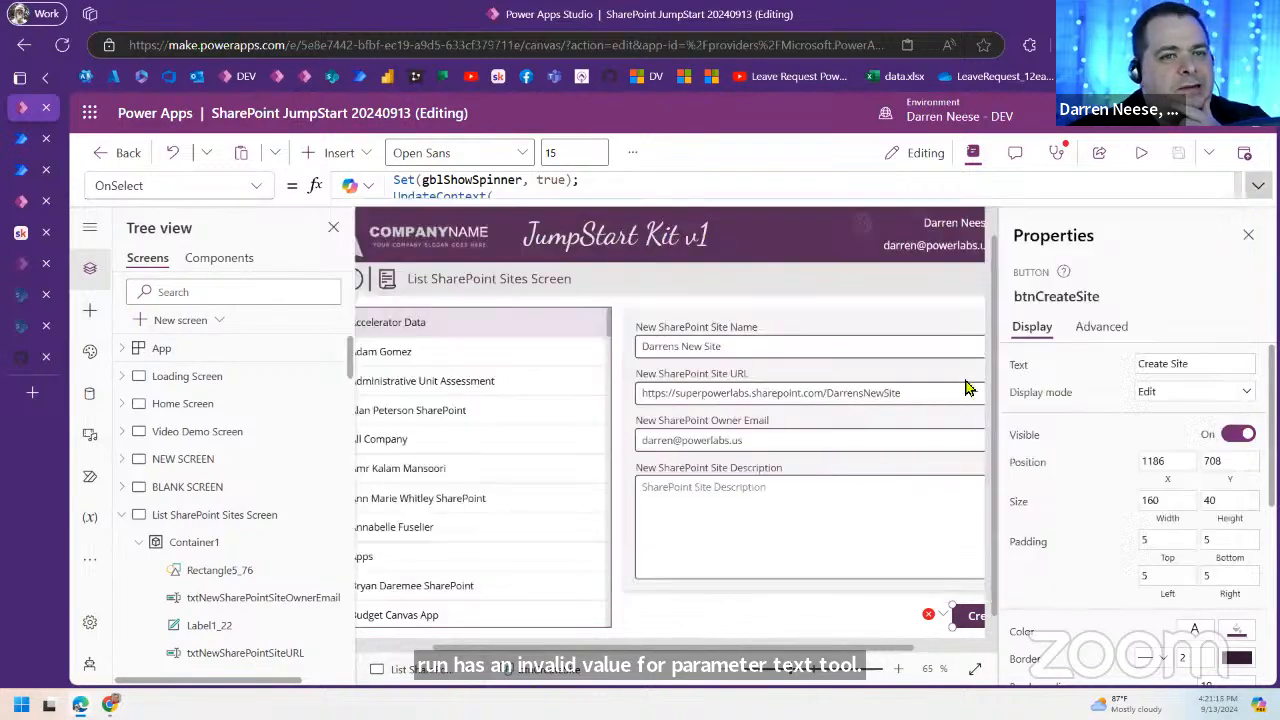
Step: Set the site description input's Default to "Description for " & txtNewSharePointSiteName.Text
click(744, 521)
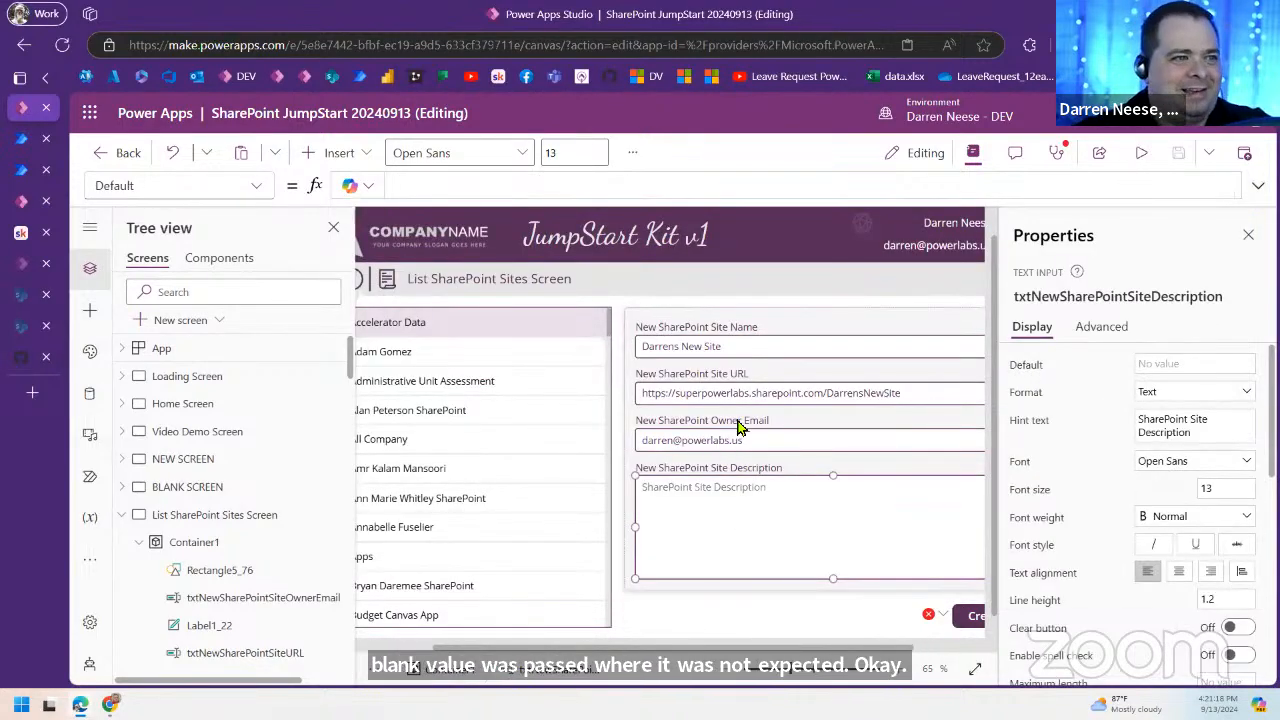
click(786, 352)
click(1096, 302)
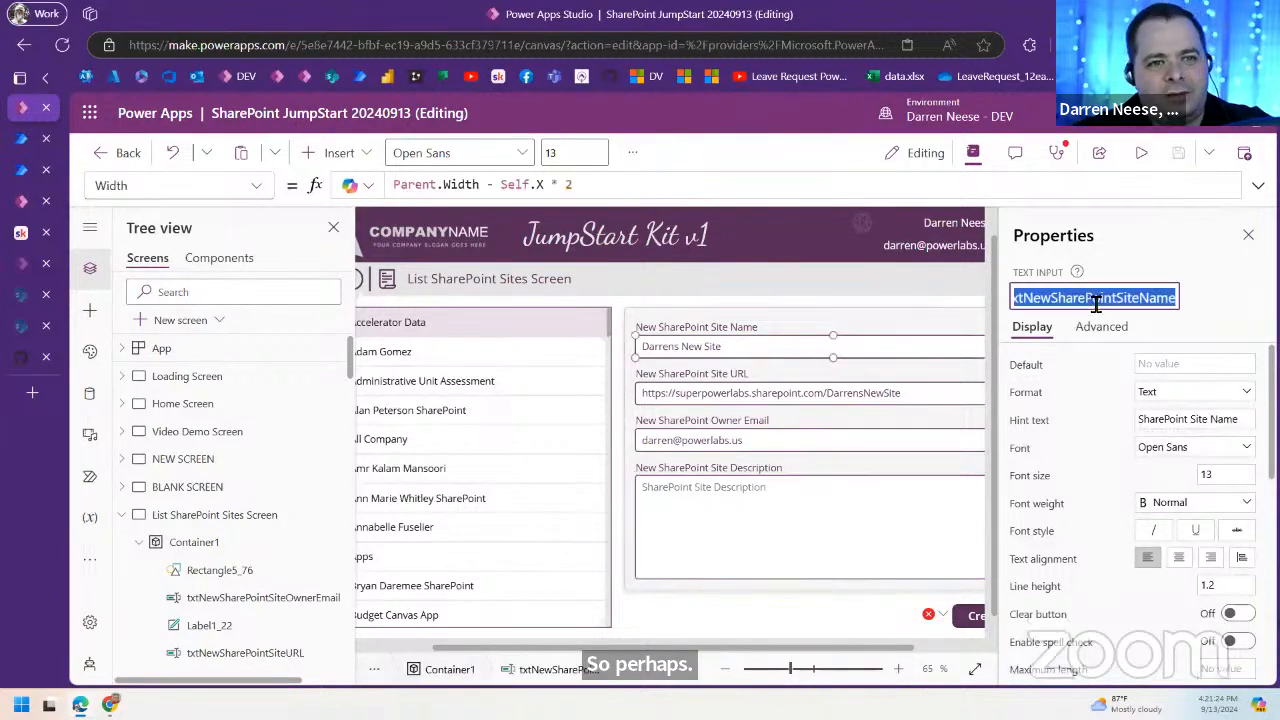
click(886, 512)
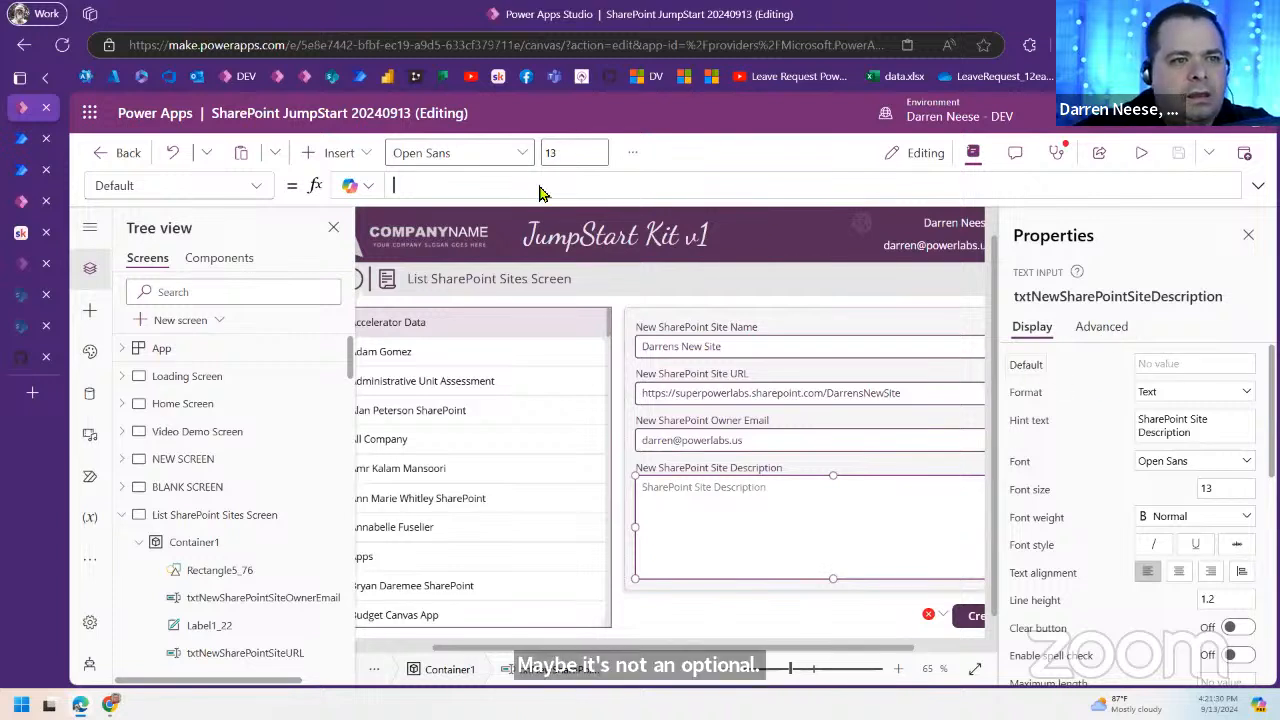
click(498, 186)
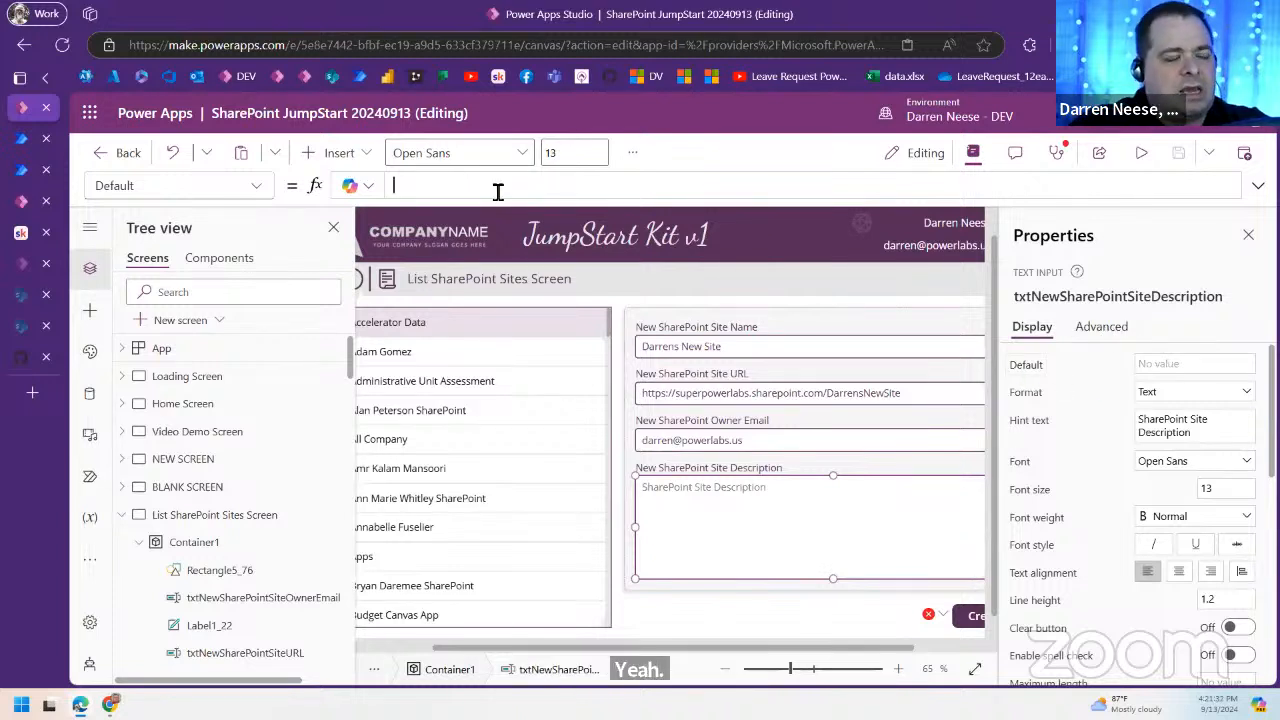
text("D)
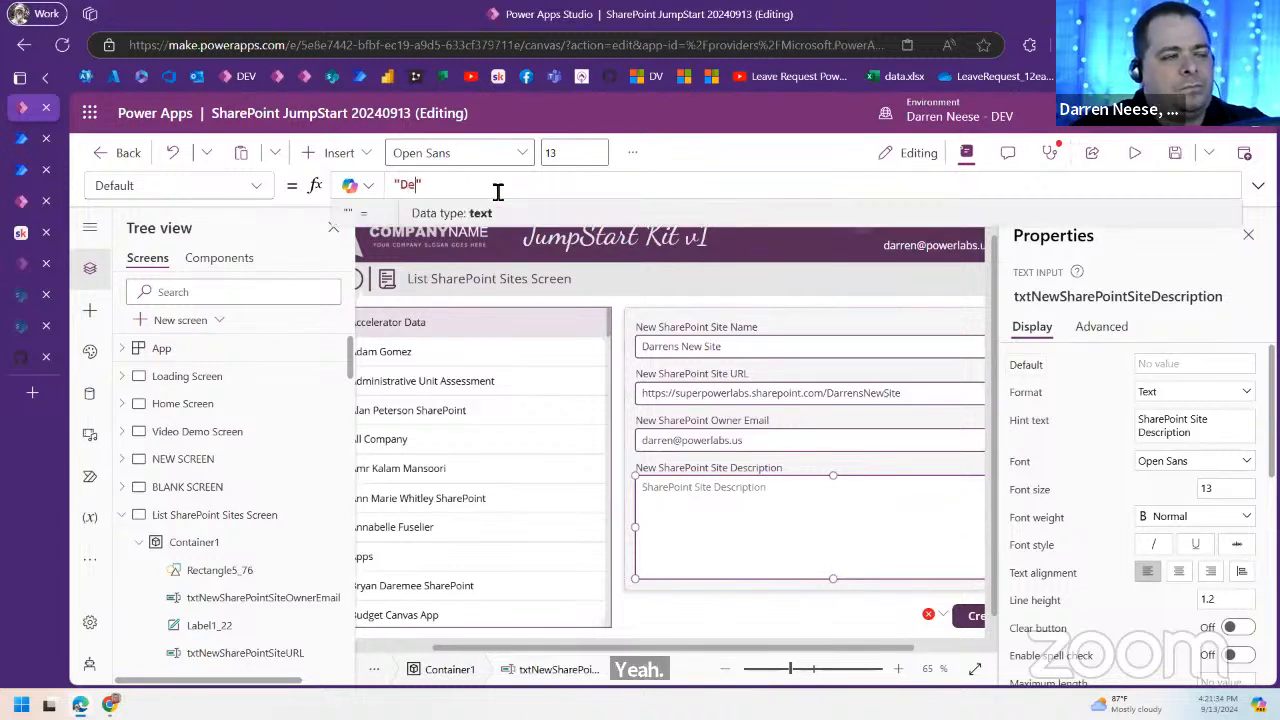
text(escription for)
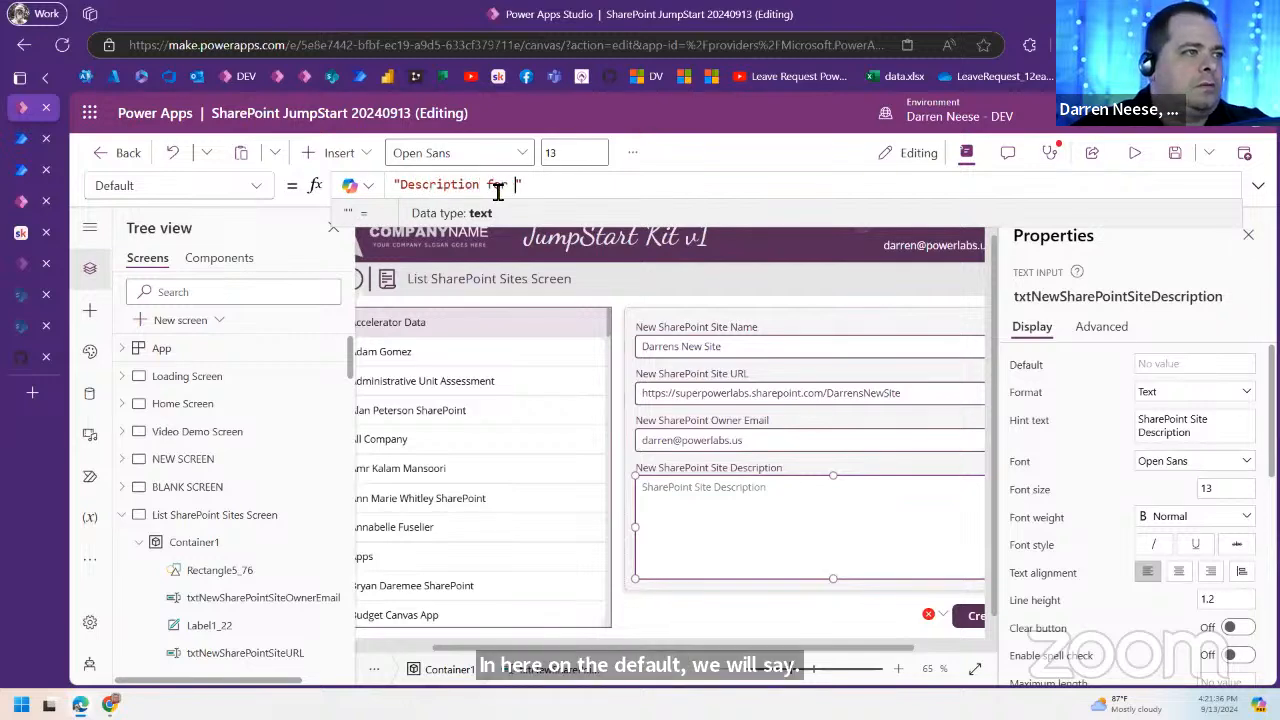
text( " & txtNewSharePointSiteName.Text)
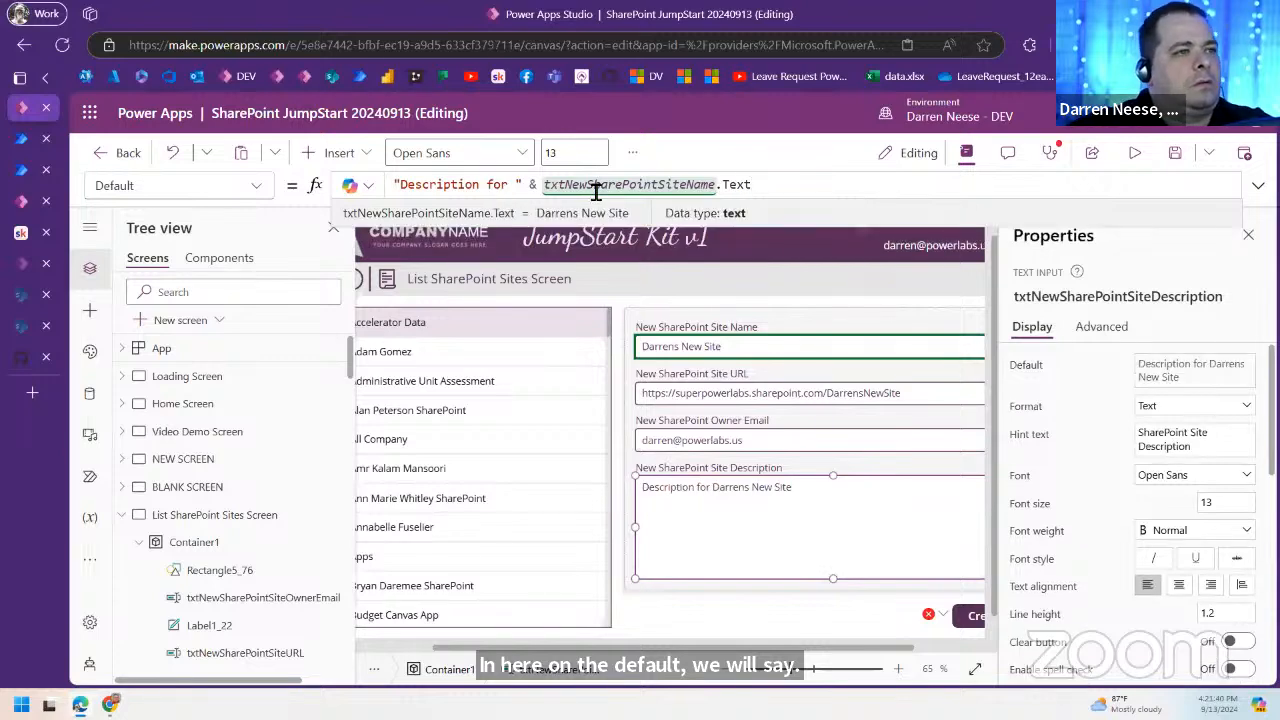
Step: Save the app and run Create Site in the preview with the description filled in
click(1174, 156)
click(1140, 155)
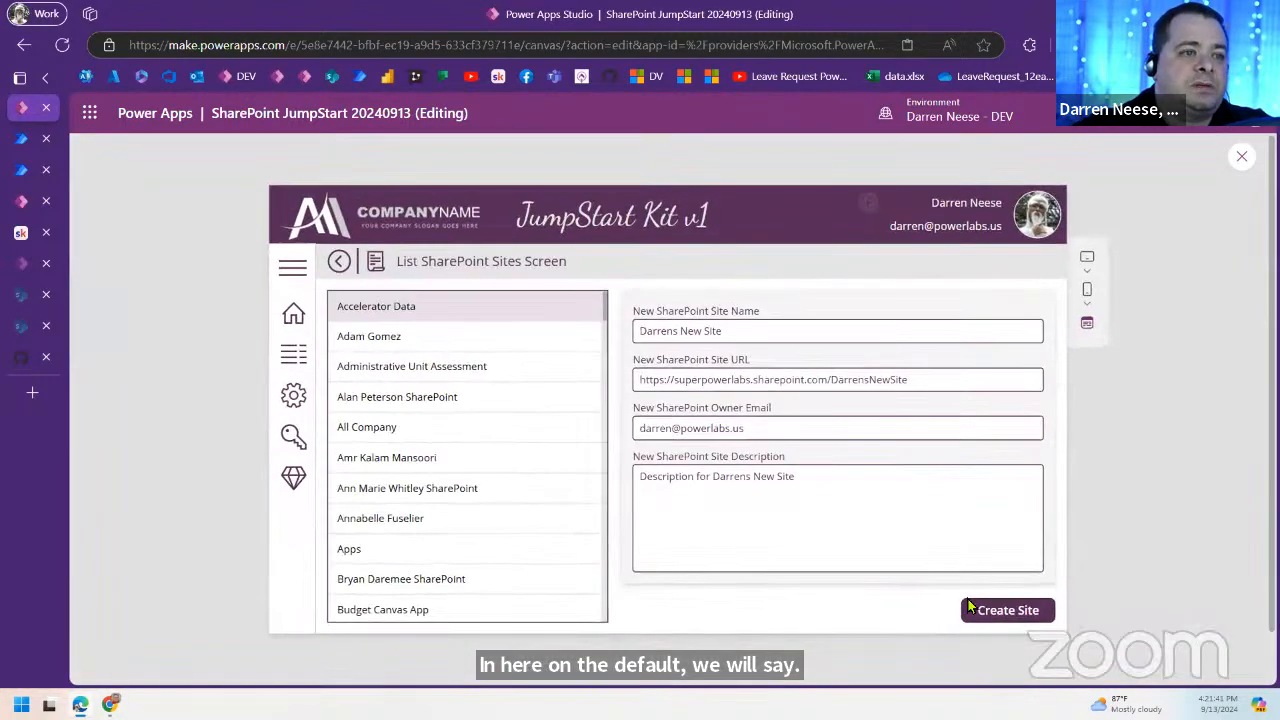
click(1008, 612)
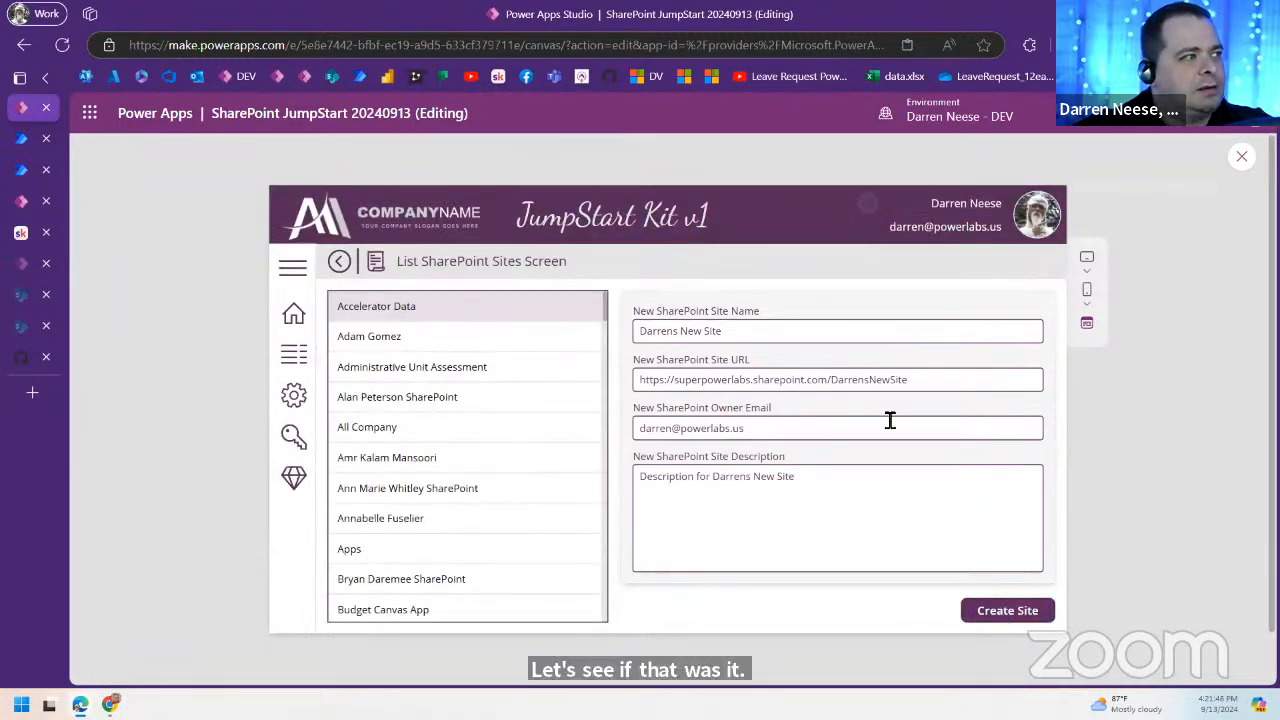
Step: Check the open SharePoint browser tabs for the new site and close the manually created site's tab
click(20, 297)
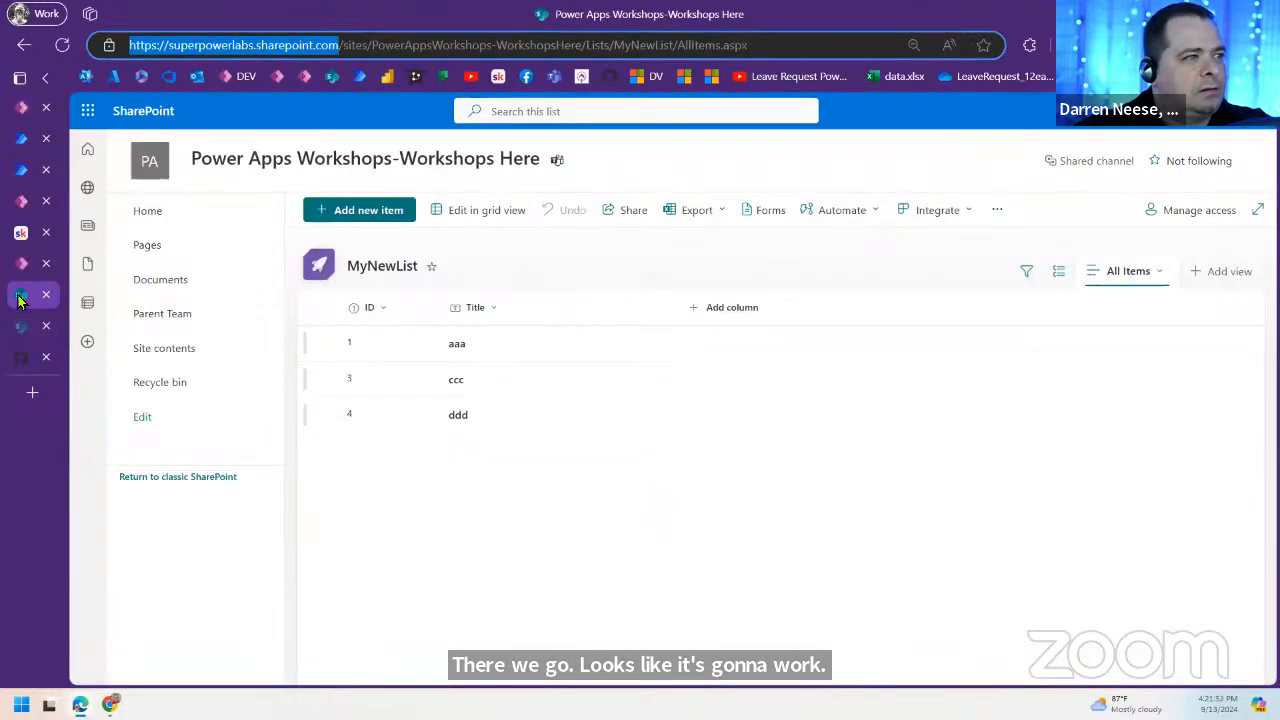
click(16, 328)
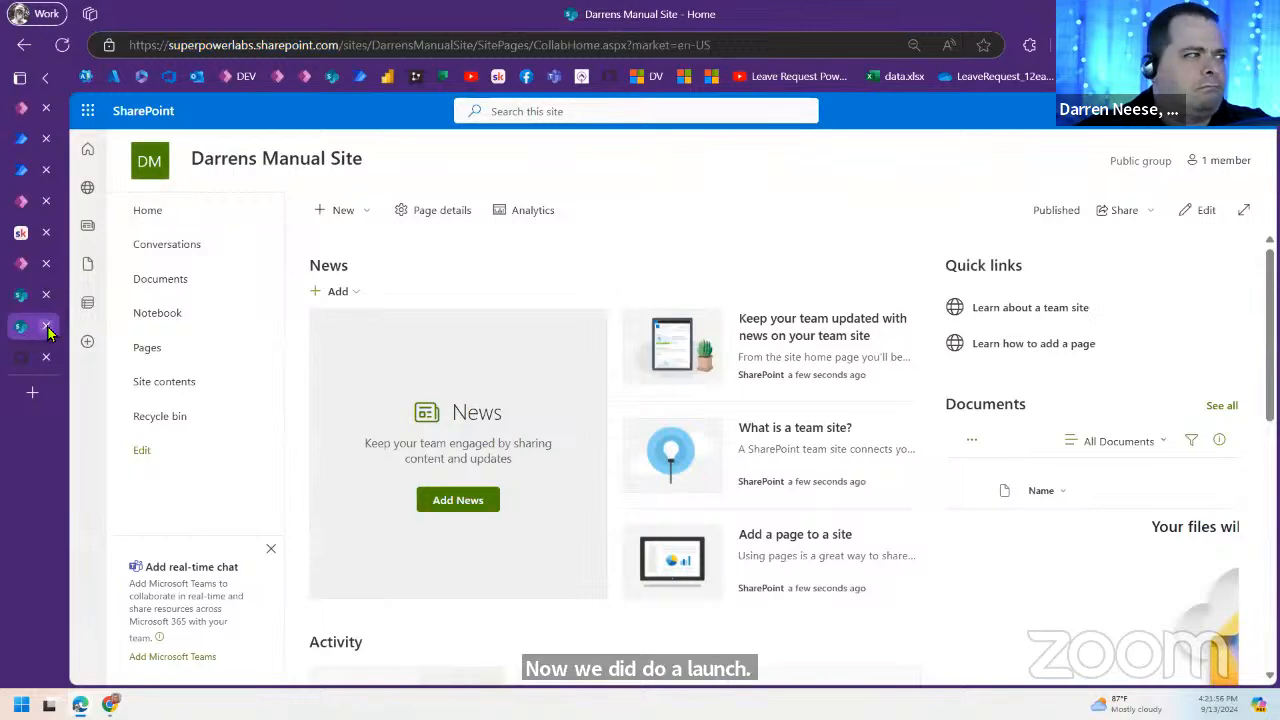
click(46, 326)
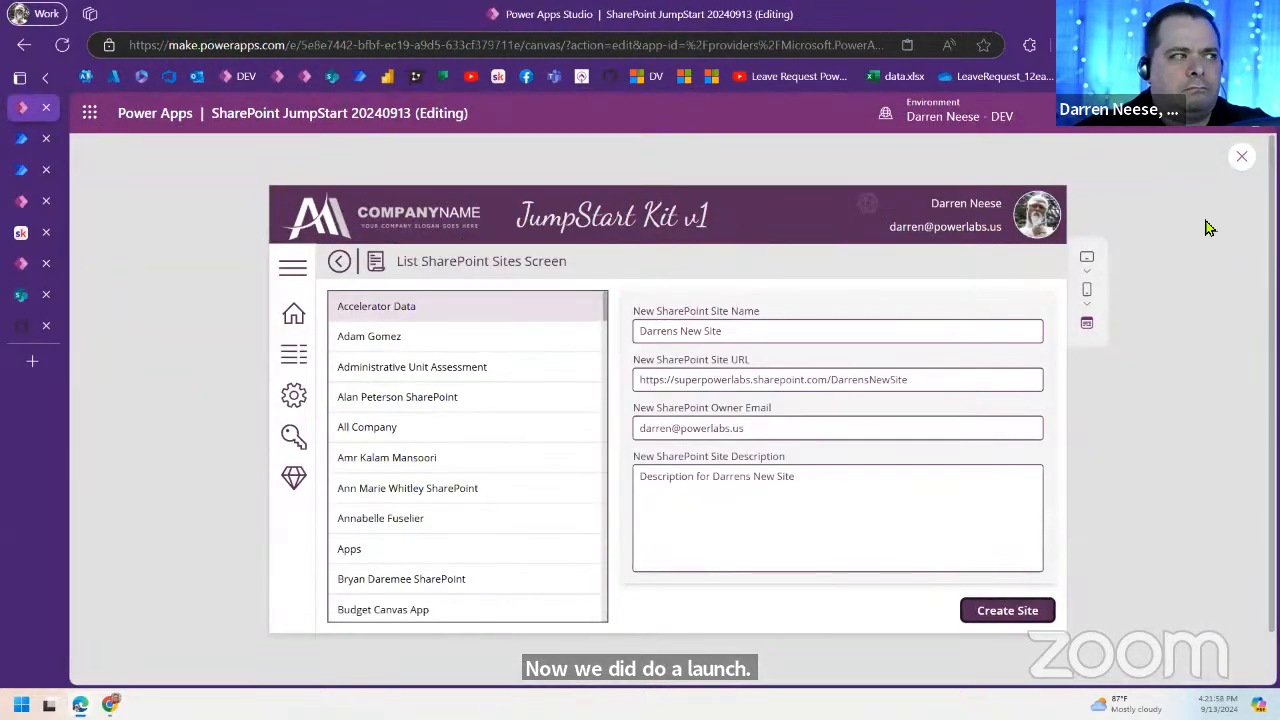
Step: Close the preview and examine the error in the Create Site button's OnSelect formula again
click(1242, 157)
click(928, 613)
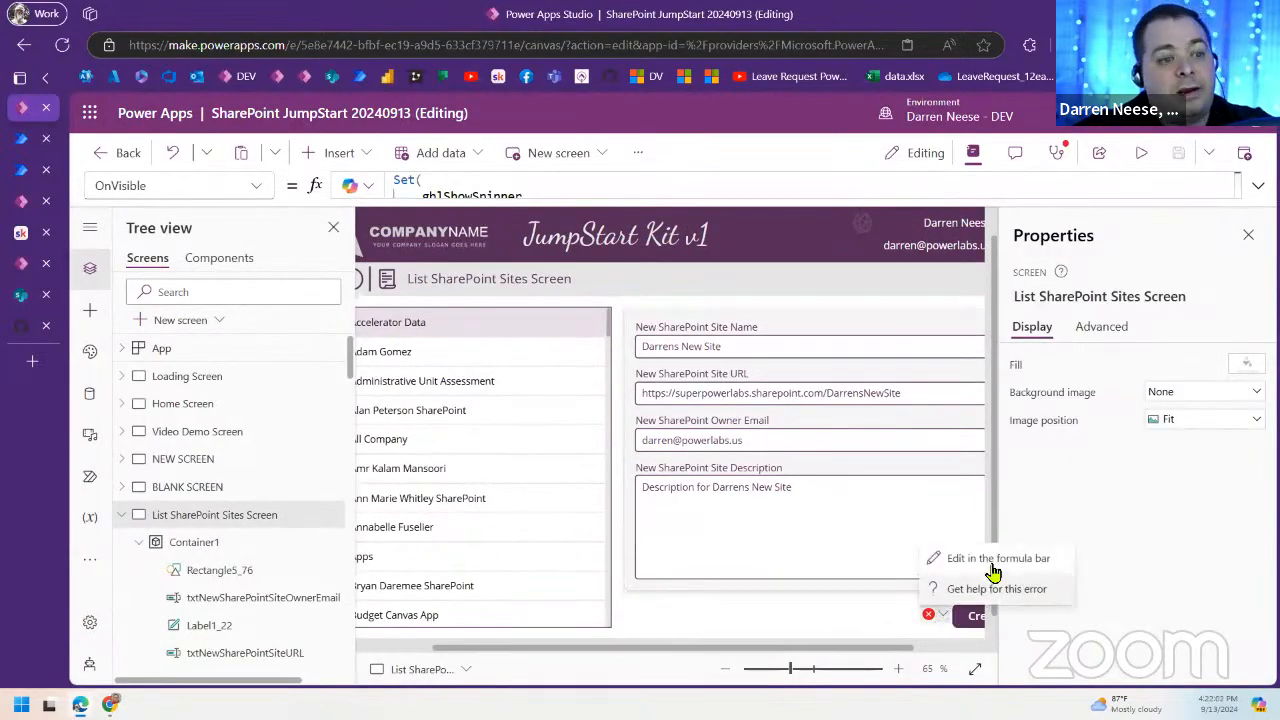
click(990, 557)
click(1253, 190)
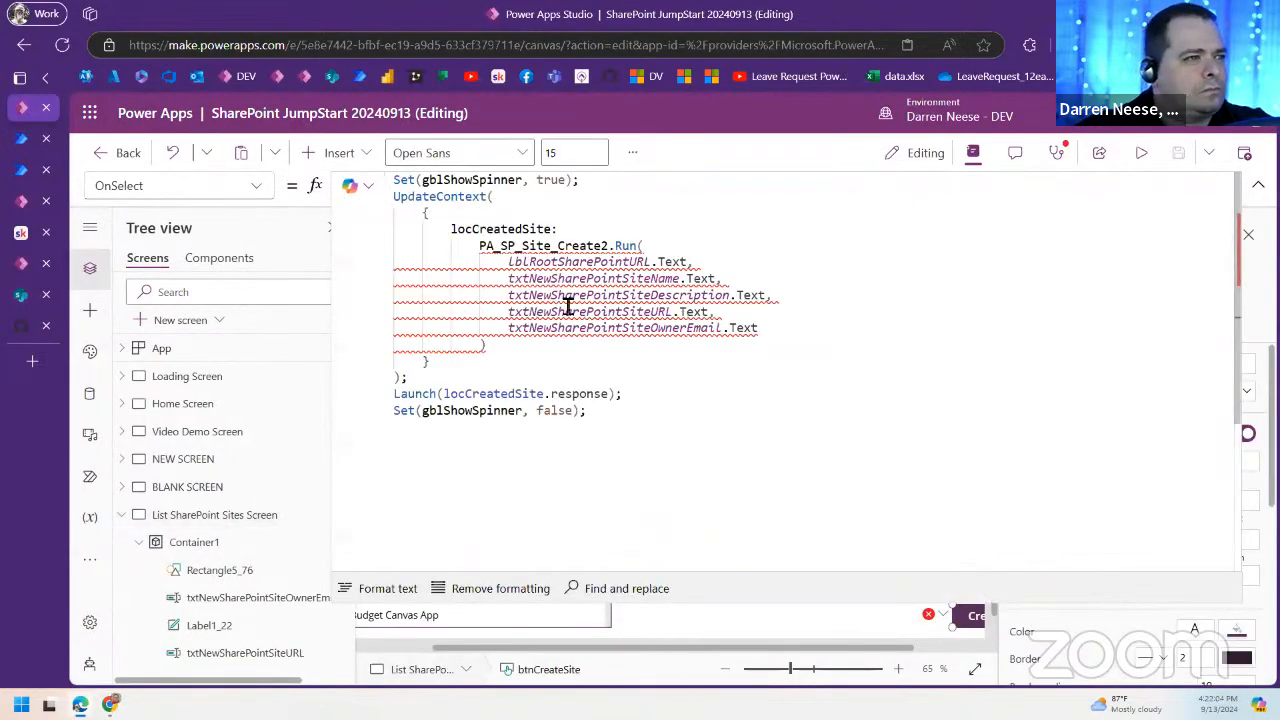
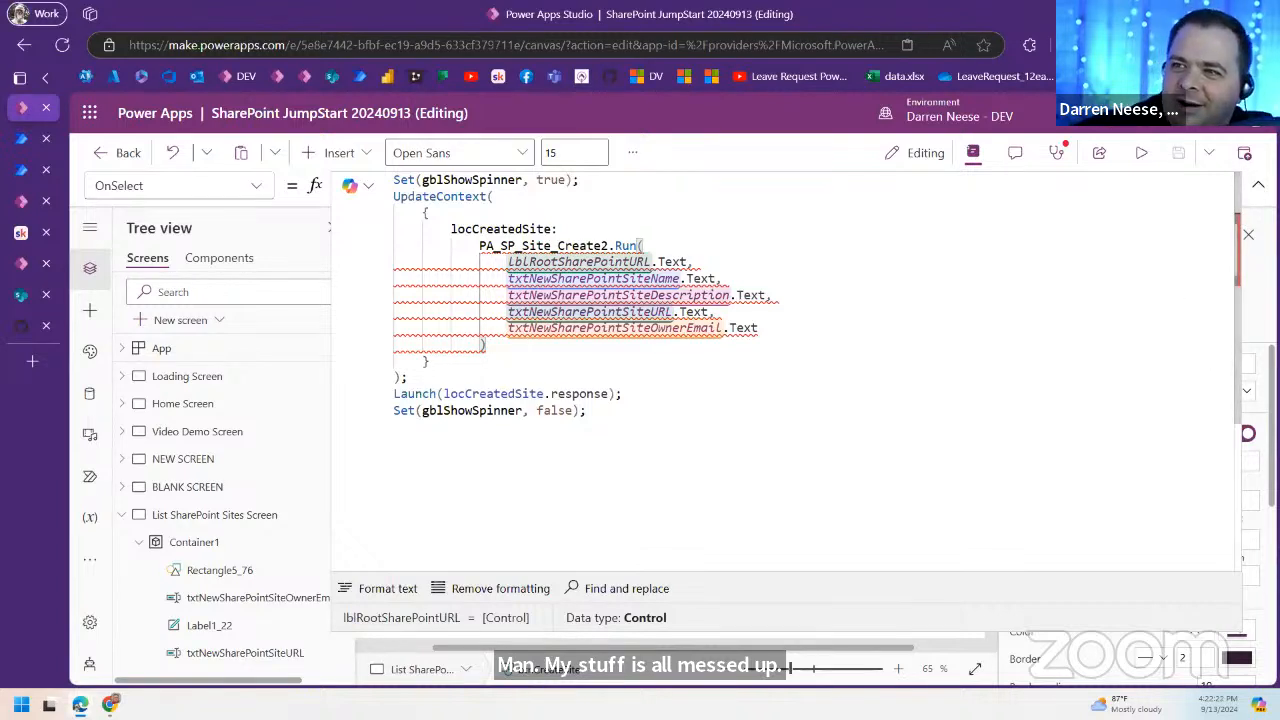
click(1090, 300)
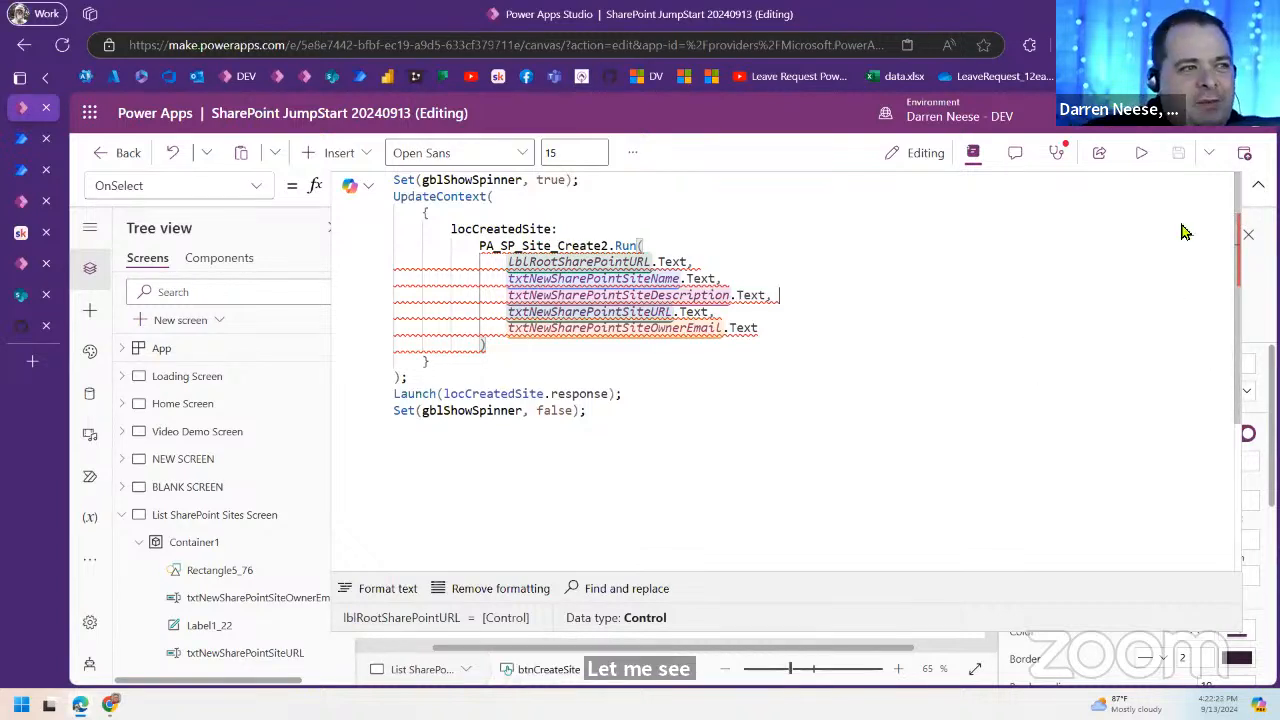
click(1257, 193)
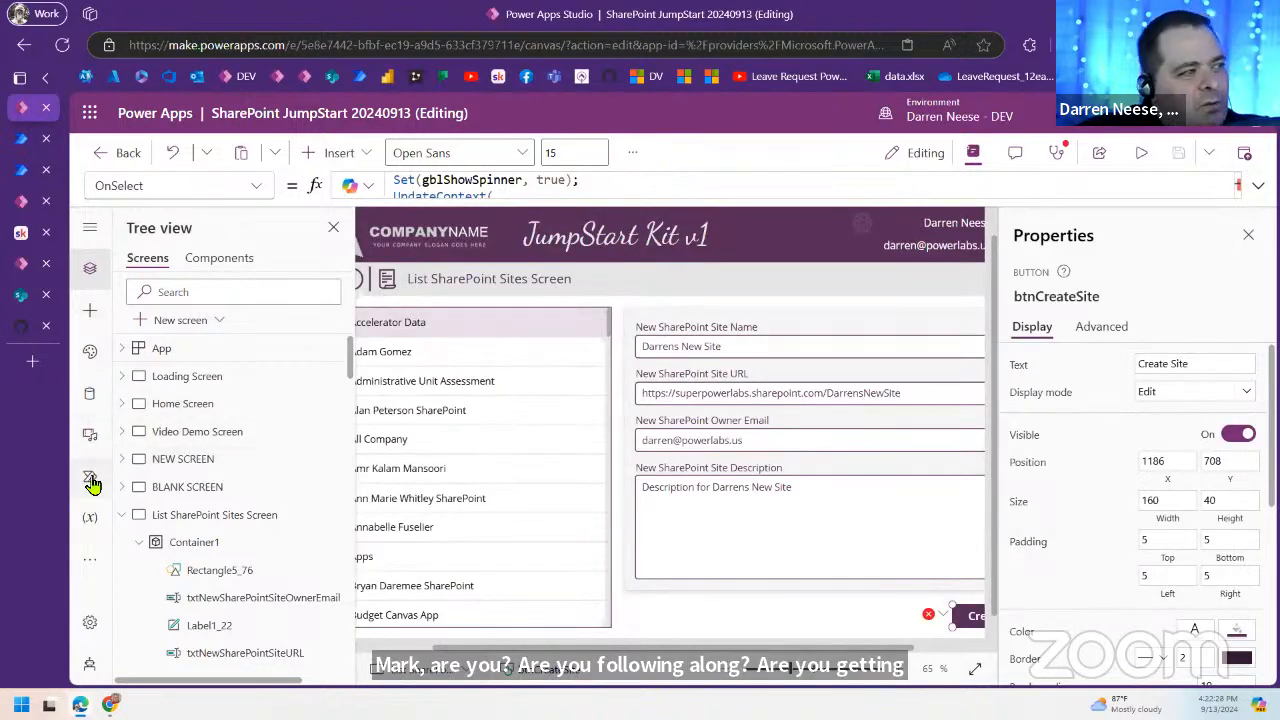
Step: Remove the PA_SP_Site_Create2 flow from the app
click(90, 480)
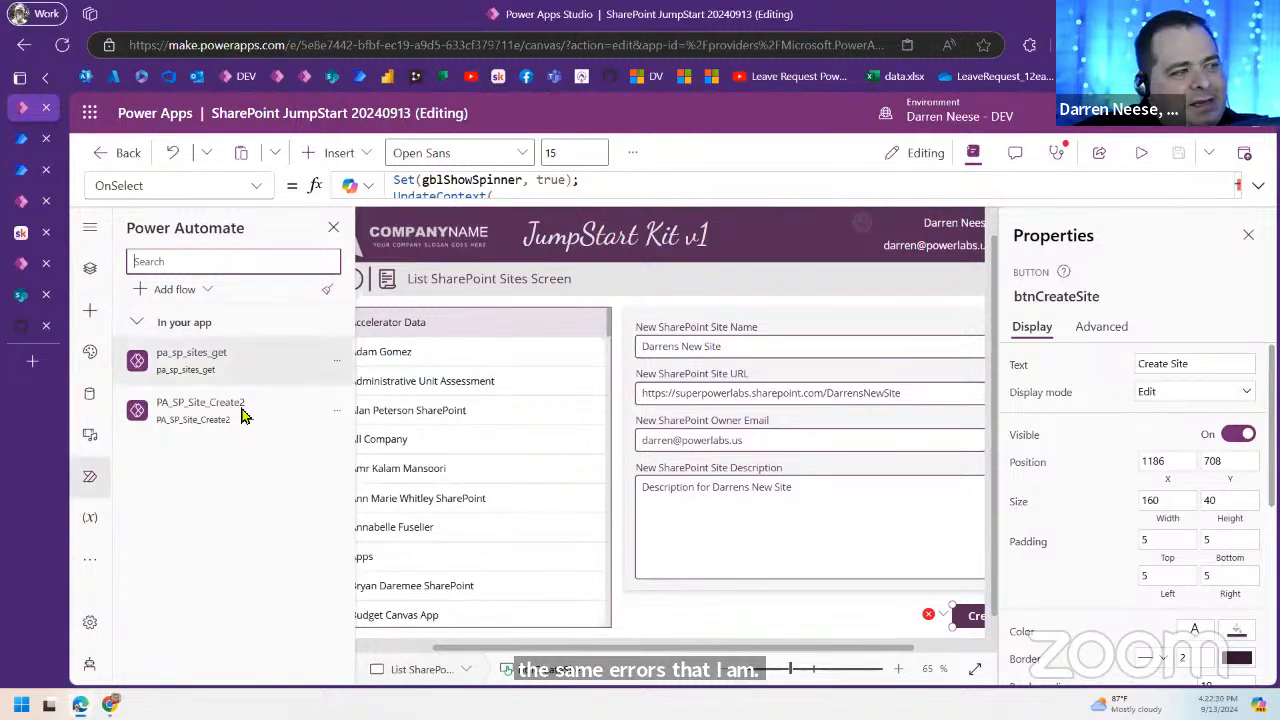
click(338, 415)
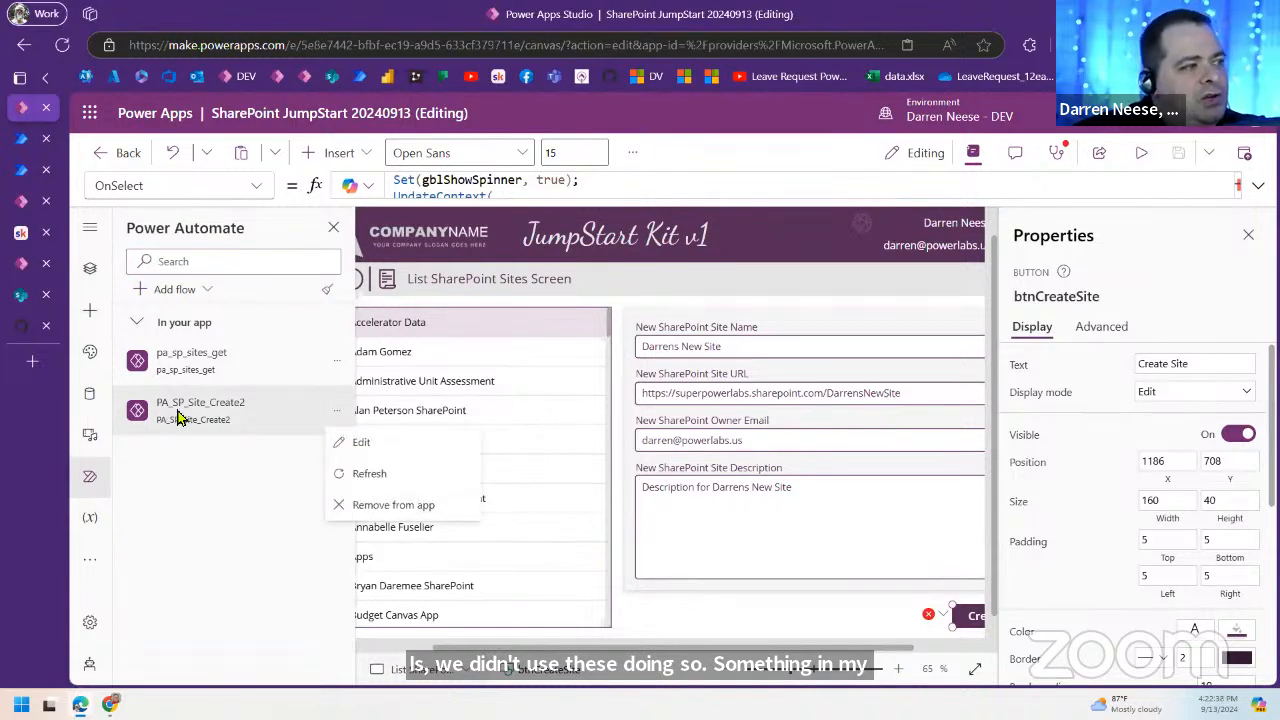
click(367, 514)
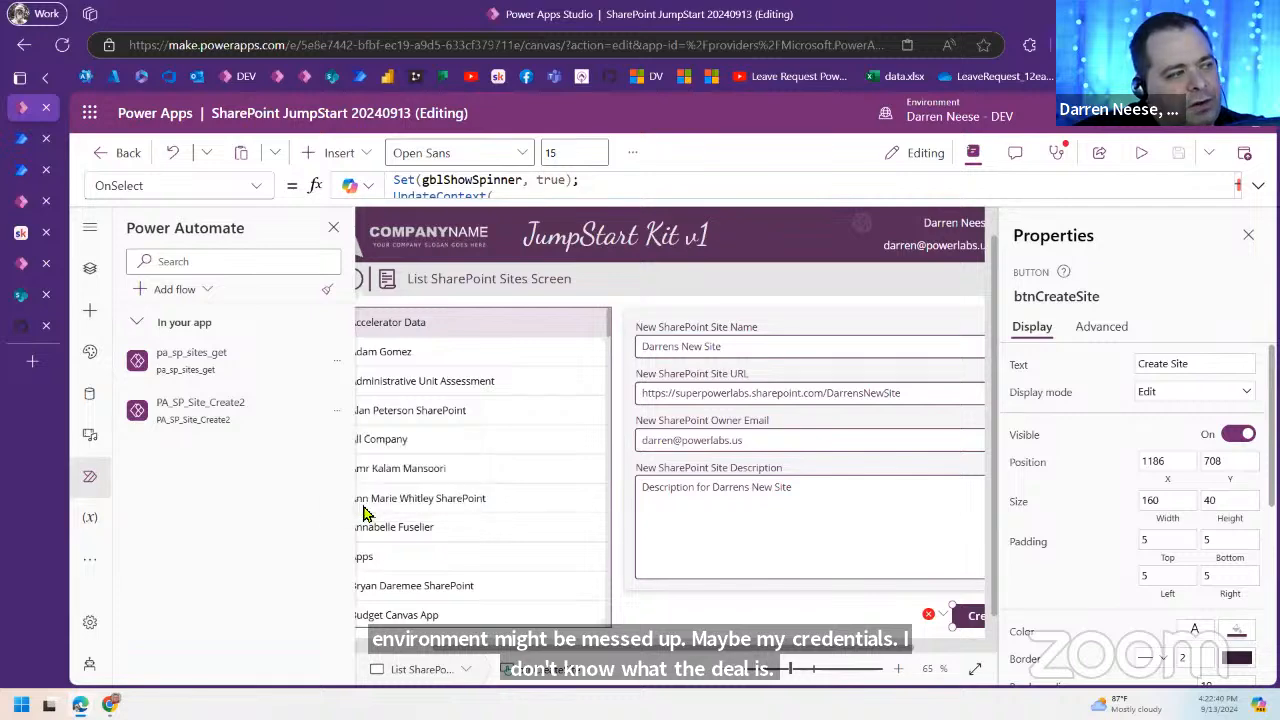
Step: Add the existing instant flow pa_sp_site_create from this environment to the app
click(185, 290)
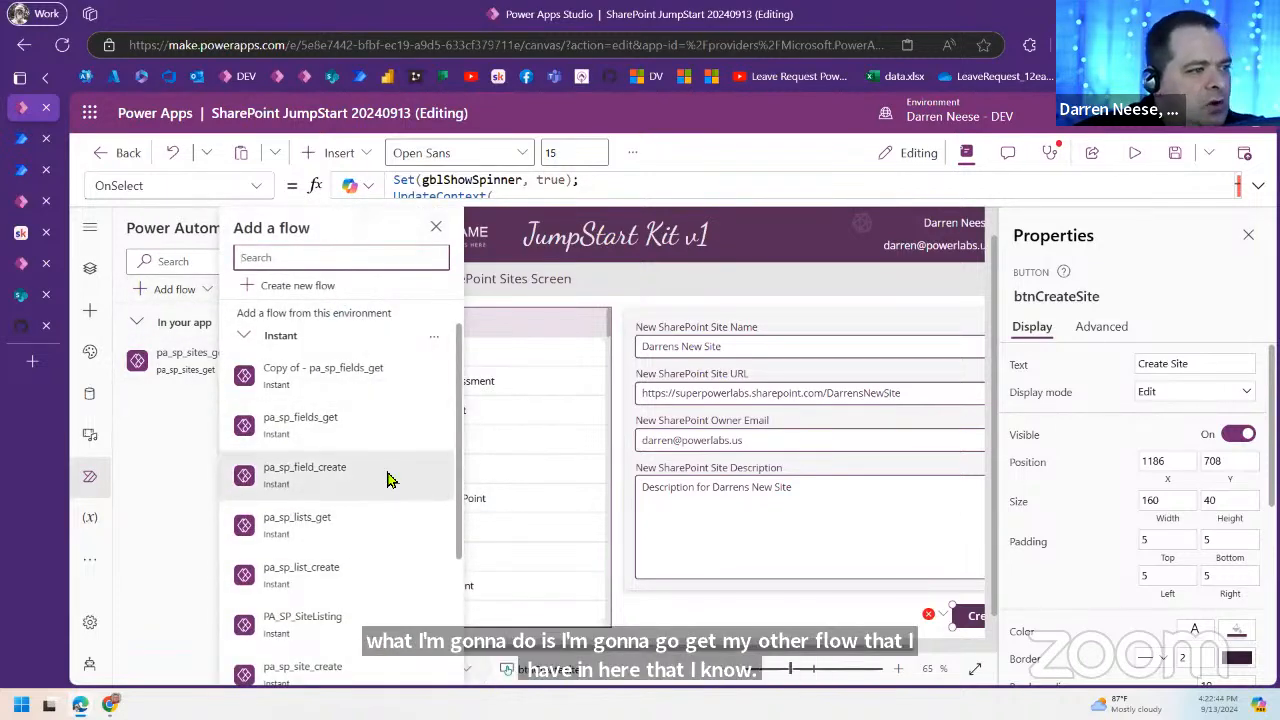
scroll(389, 477, down, 1)
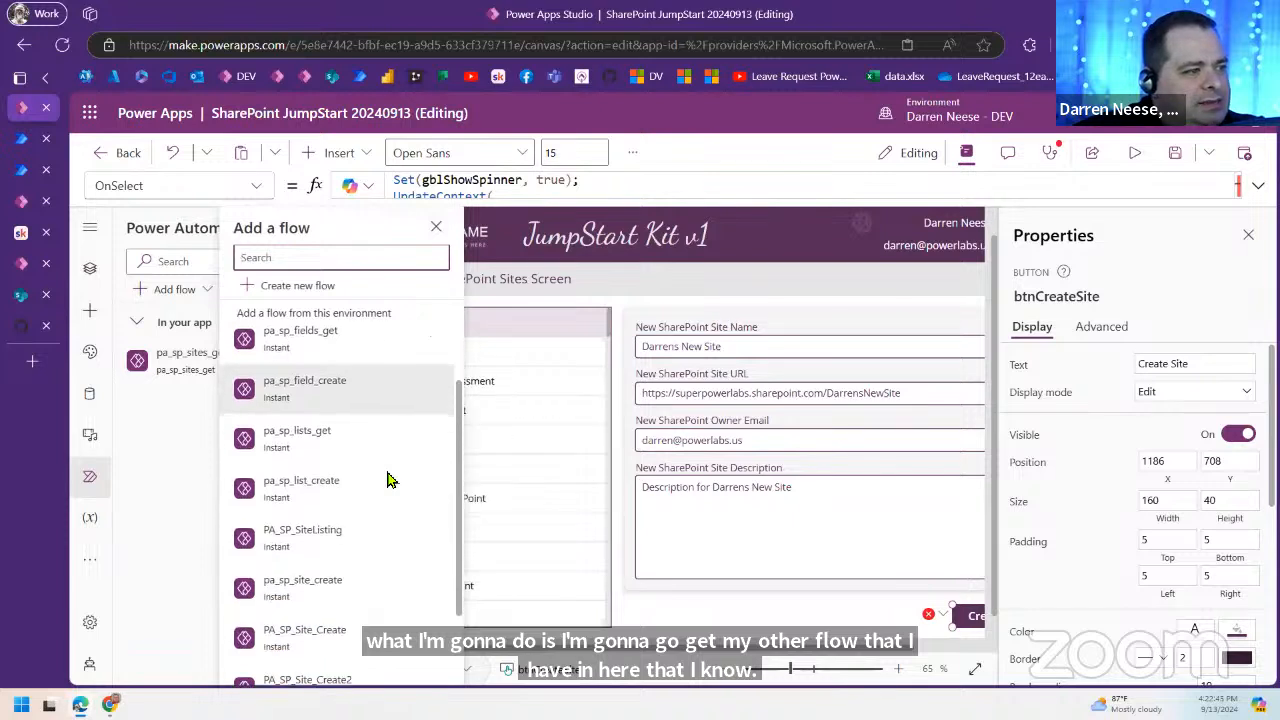
click(335, 594)
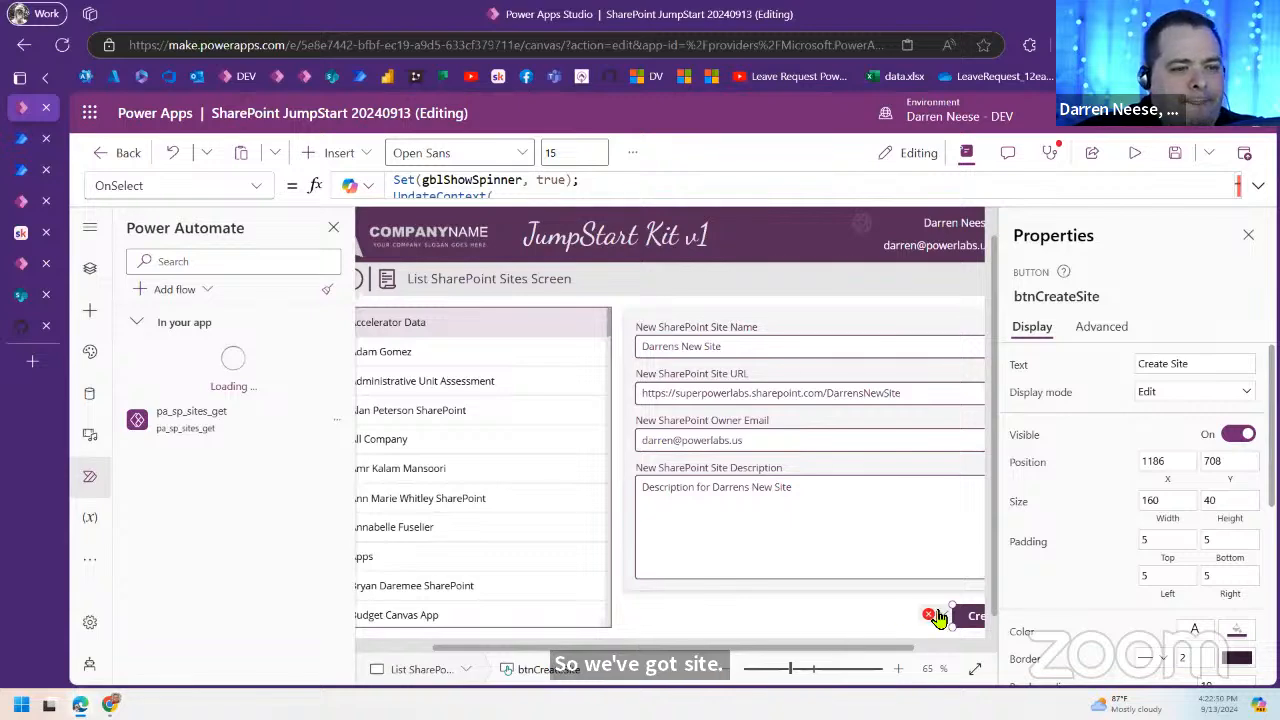
Step: Replace the PA_SP_Site_Create2 call in the Create Site button's OnSelect formula with pa_sp_site_create.Run, keeping the same parameters
click(930, 614)
click(968, 566)
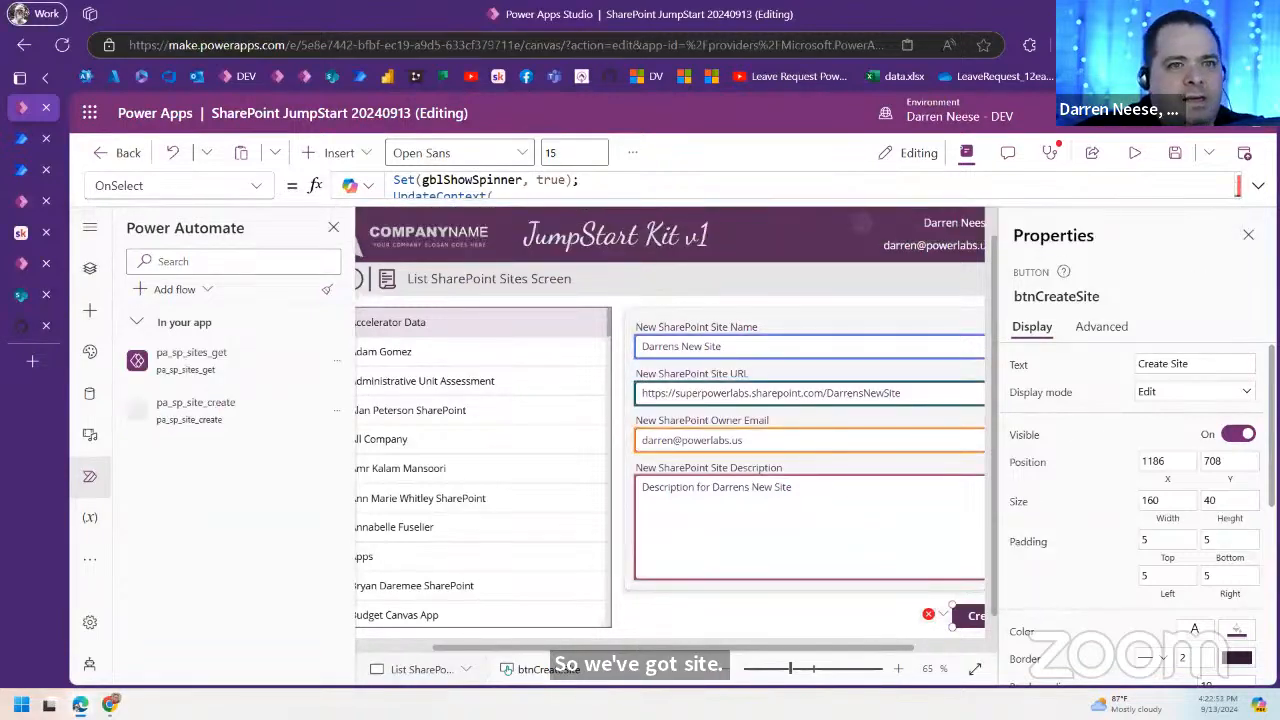
click(1258, 185)
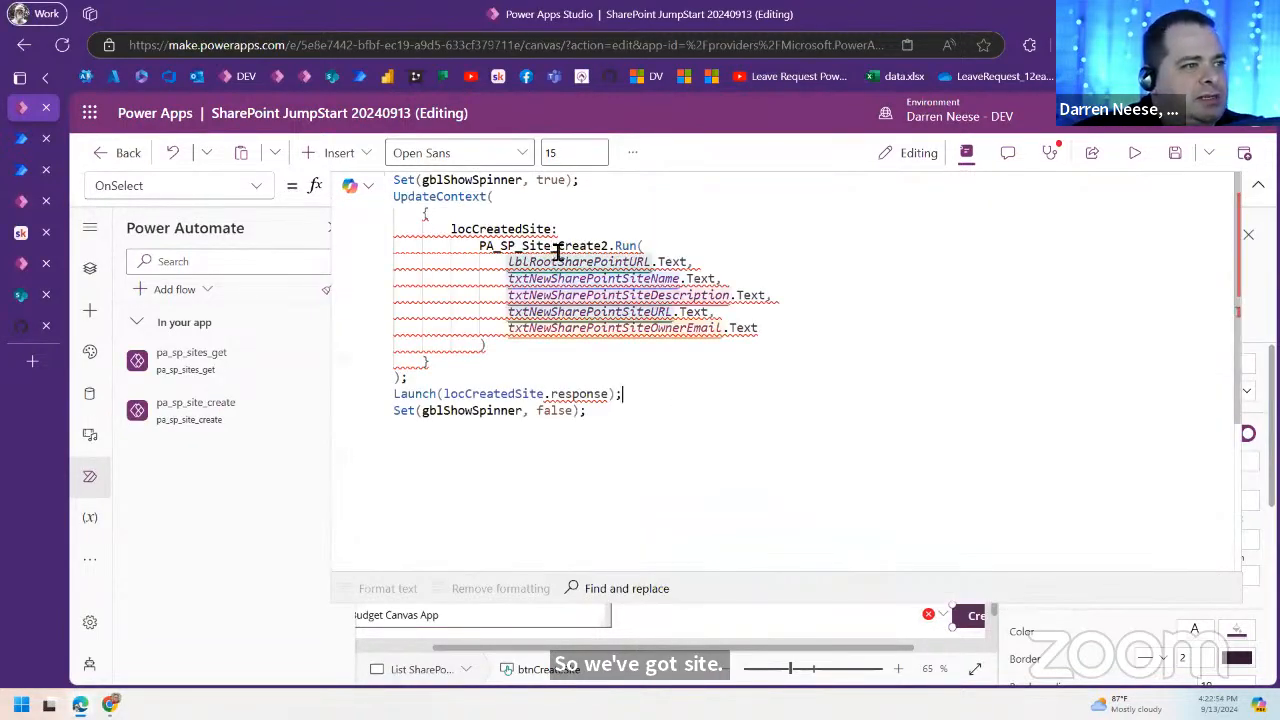
double_click(559, 252)
text(pa)
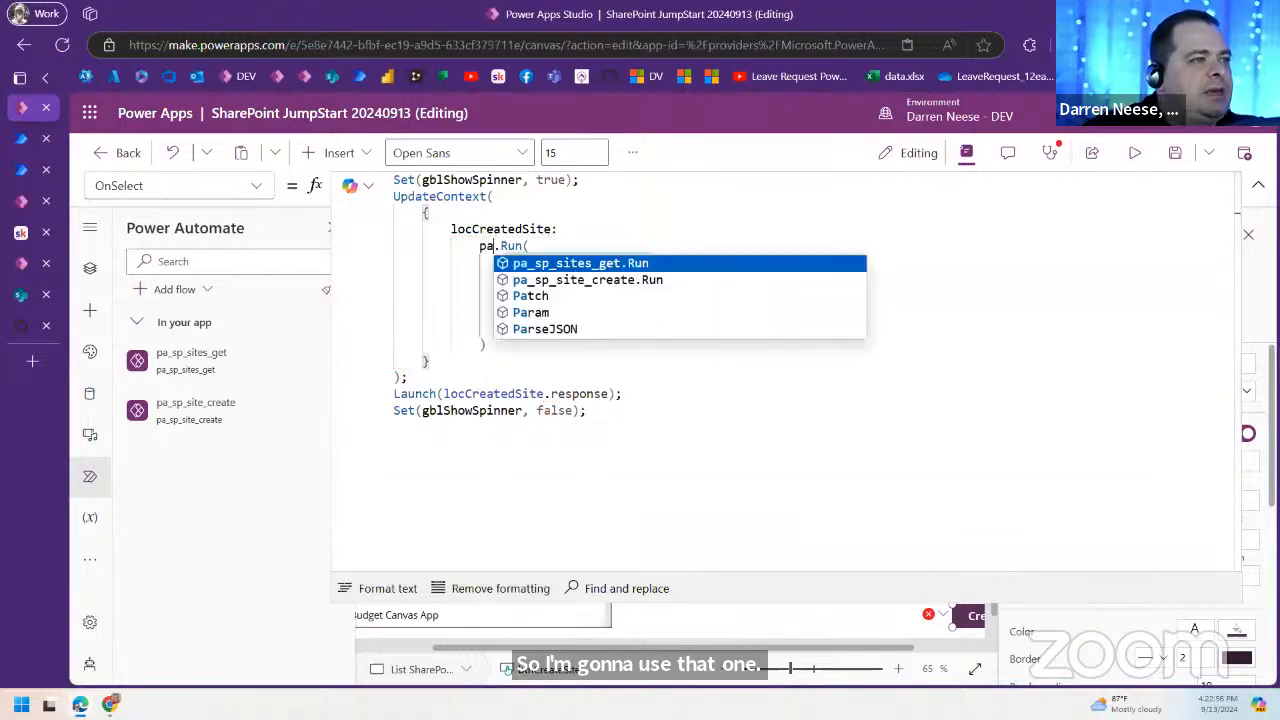
key(Down)
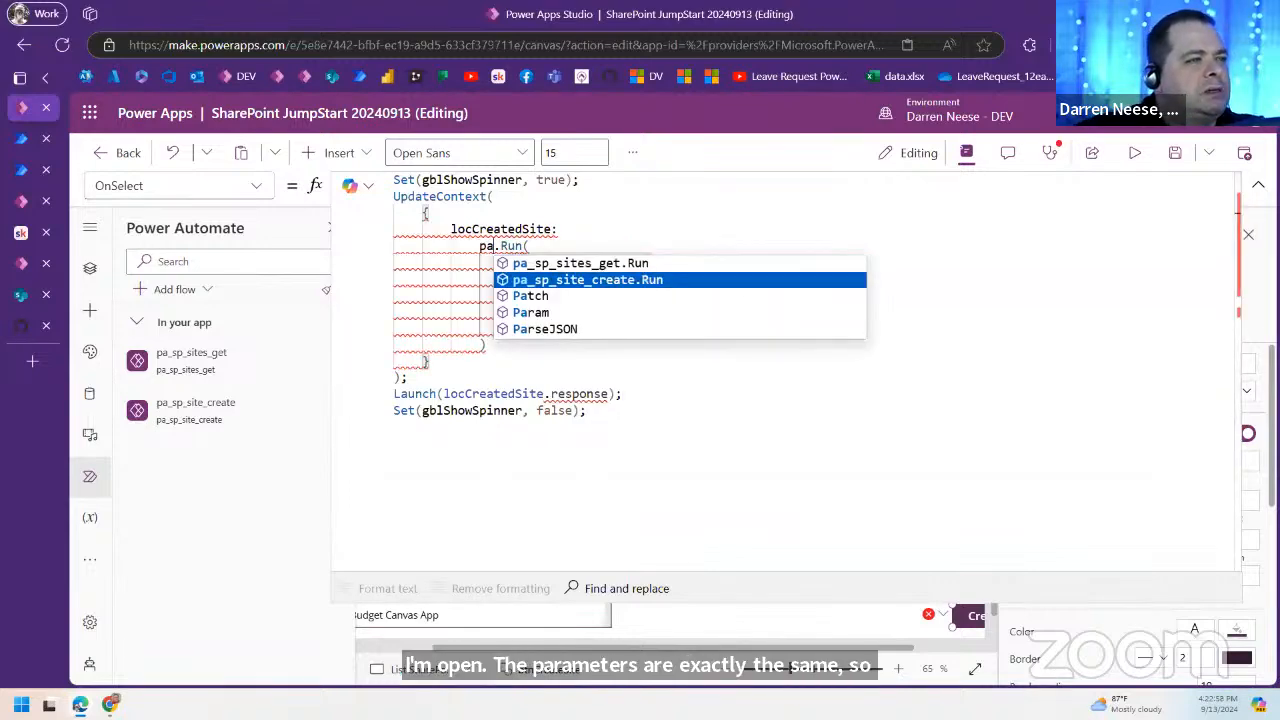
key(Tab)
key(BackSpace)
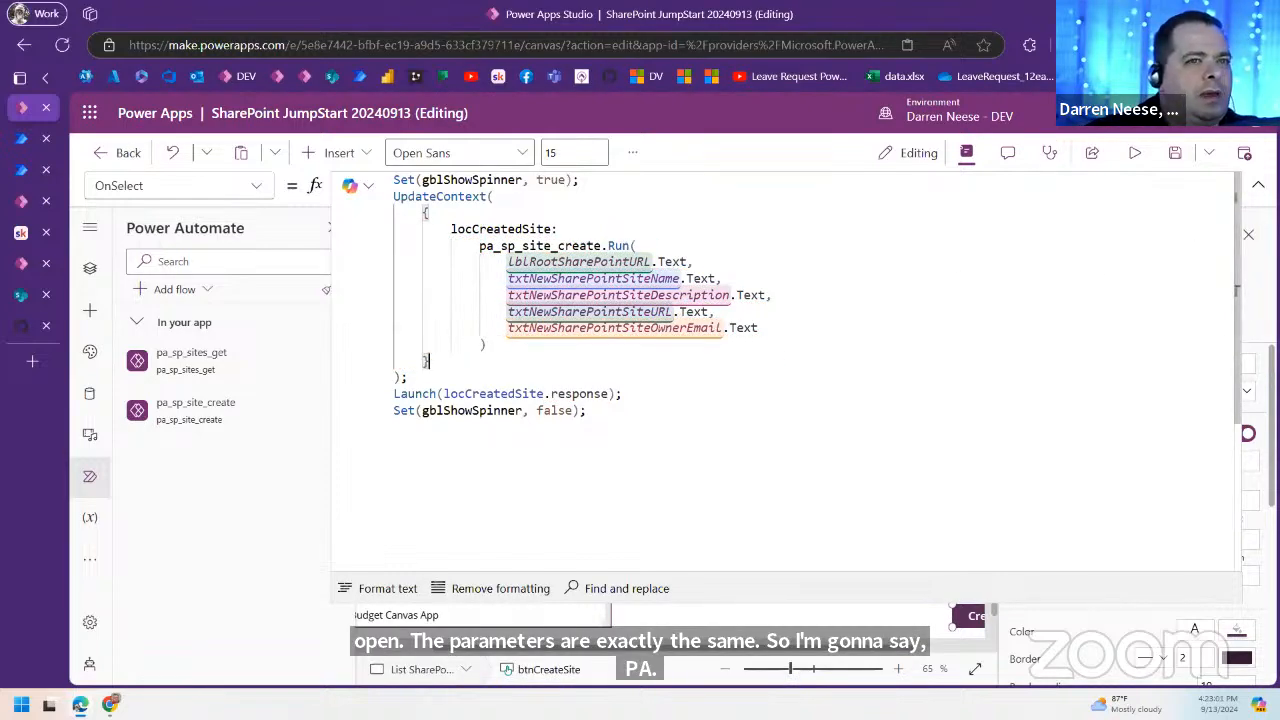
click(1258, 185)
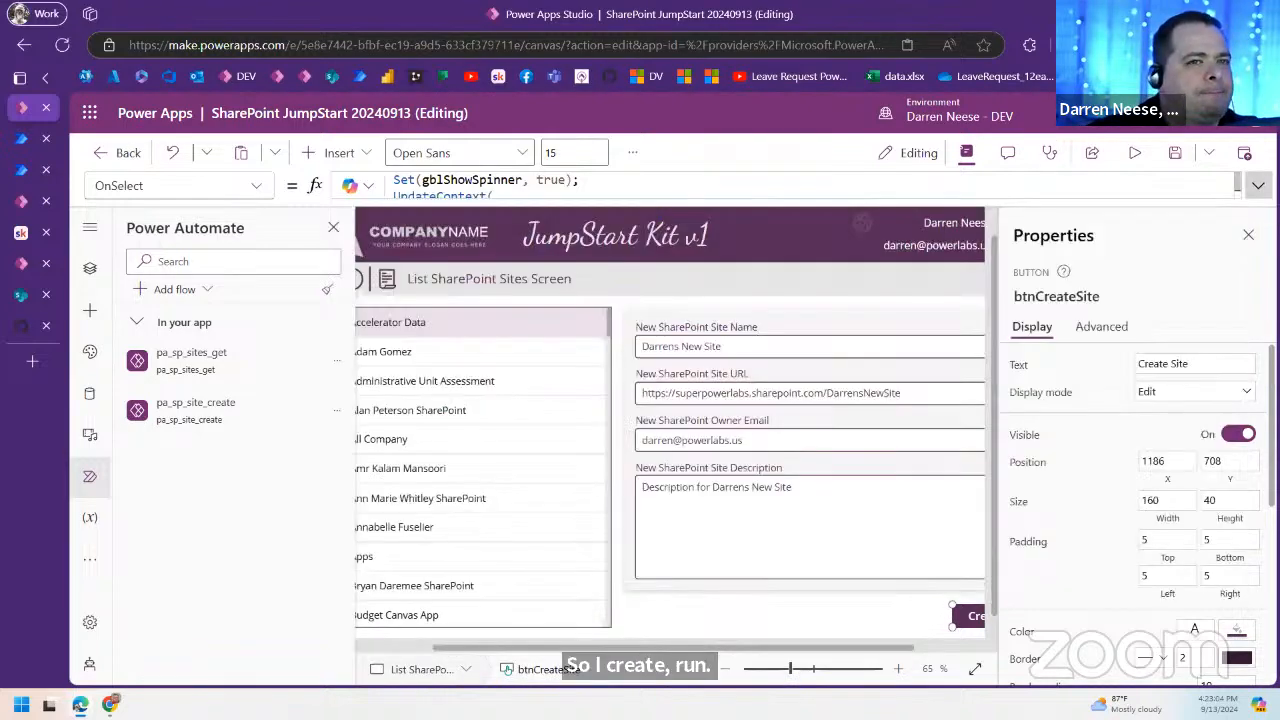
Step: Bring the side navigation component SIDE NAV_18 to the front of the List SharePoint Sites Screen
click(1140, 158)
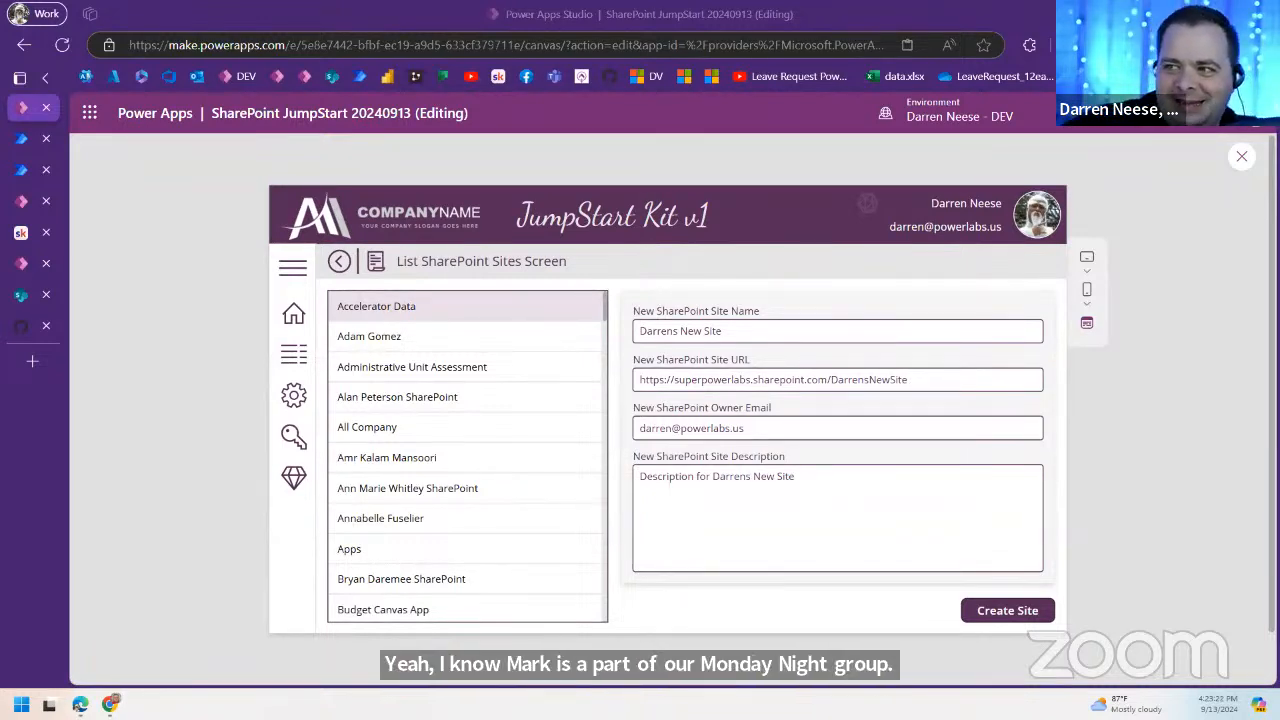
click(1241, 156)
drag(438, 648, 352, 608)
right_click(406, 296)
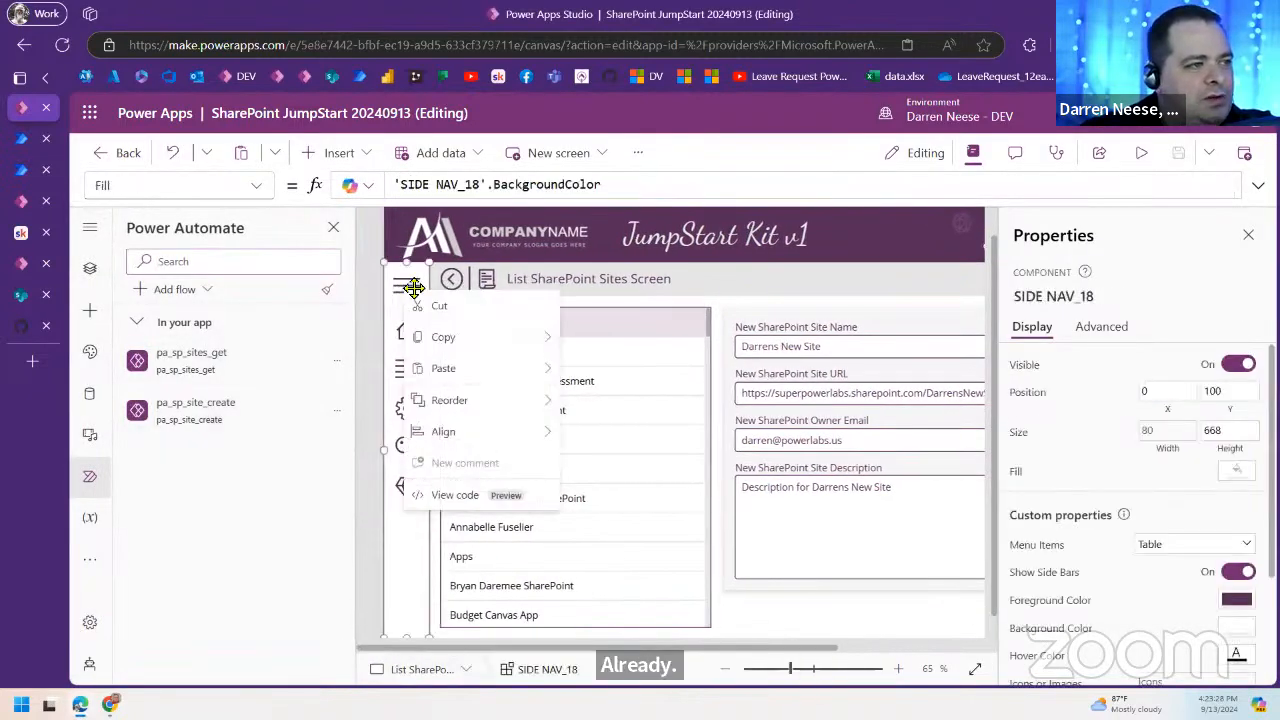
mouse_move(487, 408)
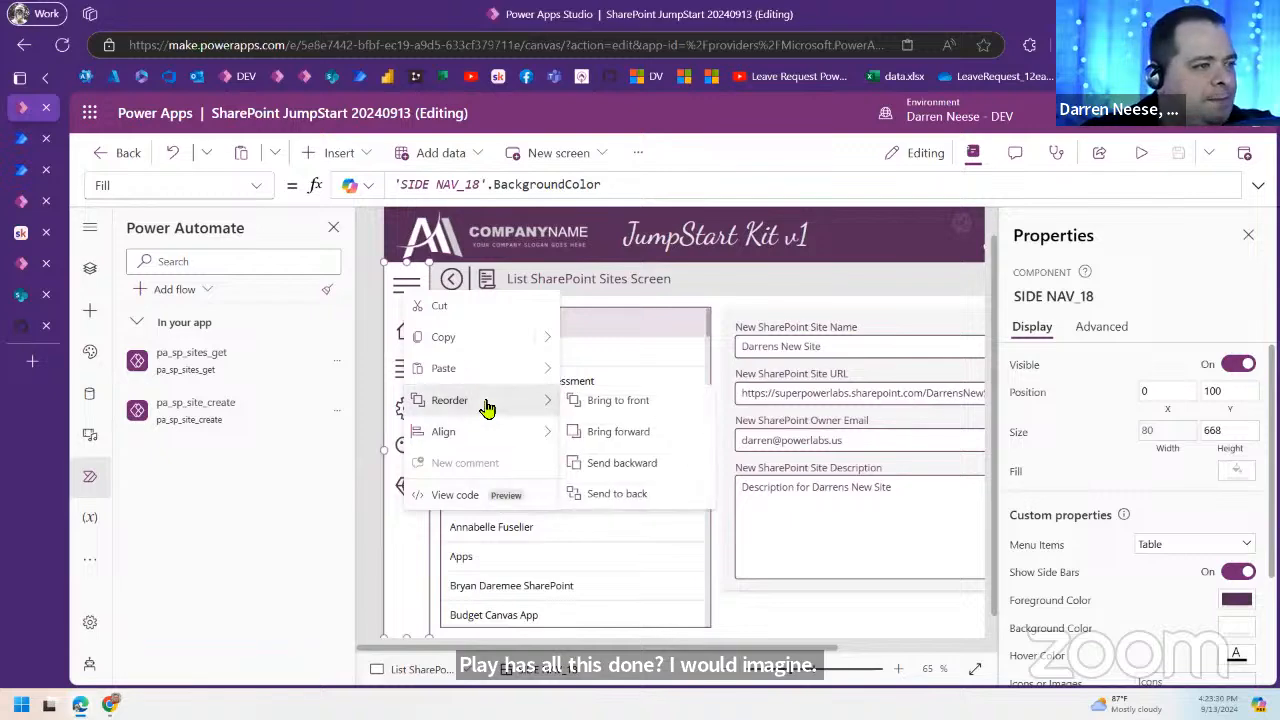
click(625, 401)
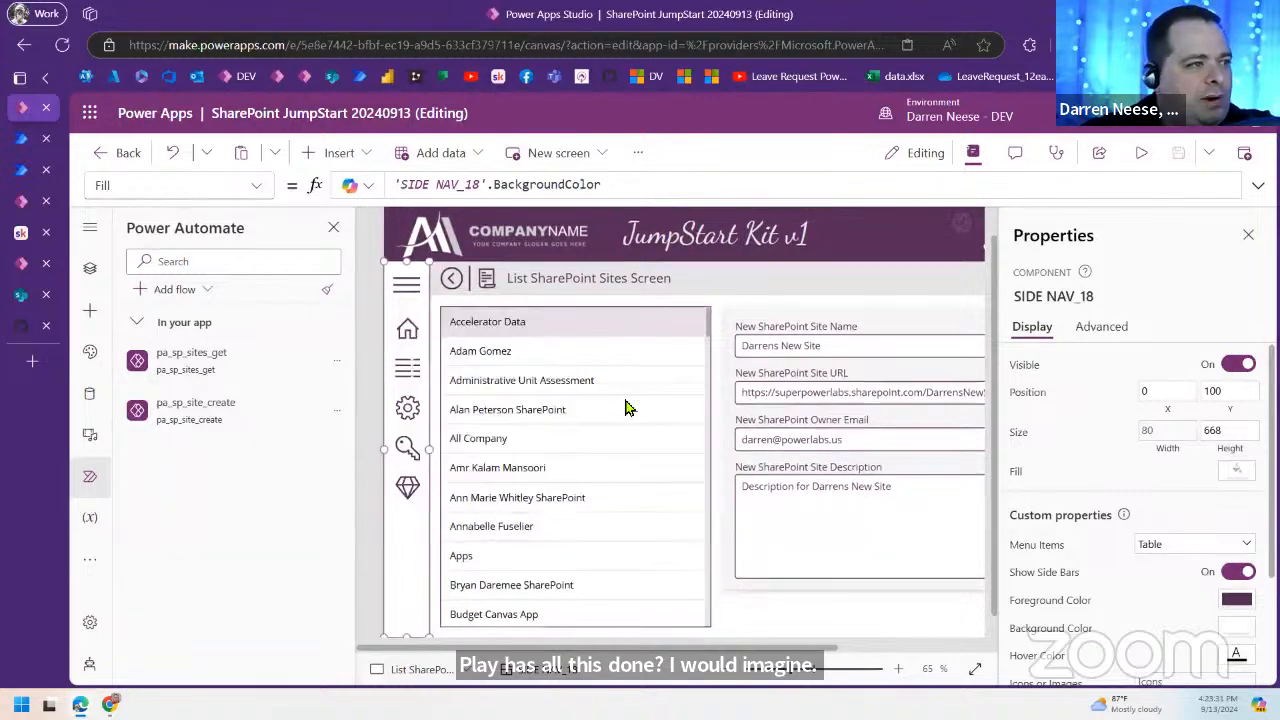
Step: Bring SPINNER GROUP_18 to the front of the List SharePoint Sites Screen
click(90, 270)
scroll(256, 555, down, 5)
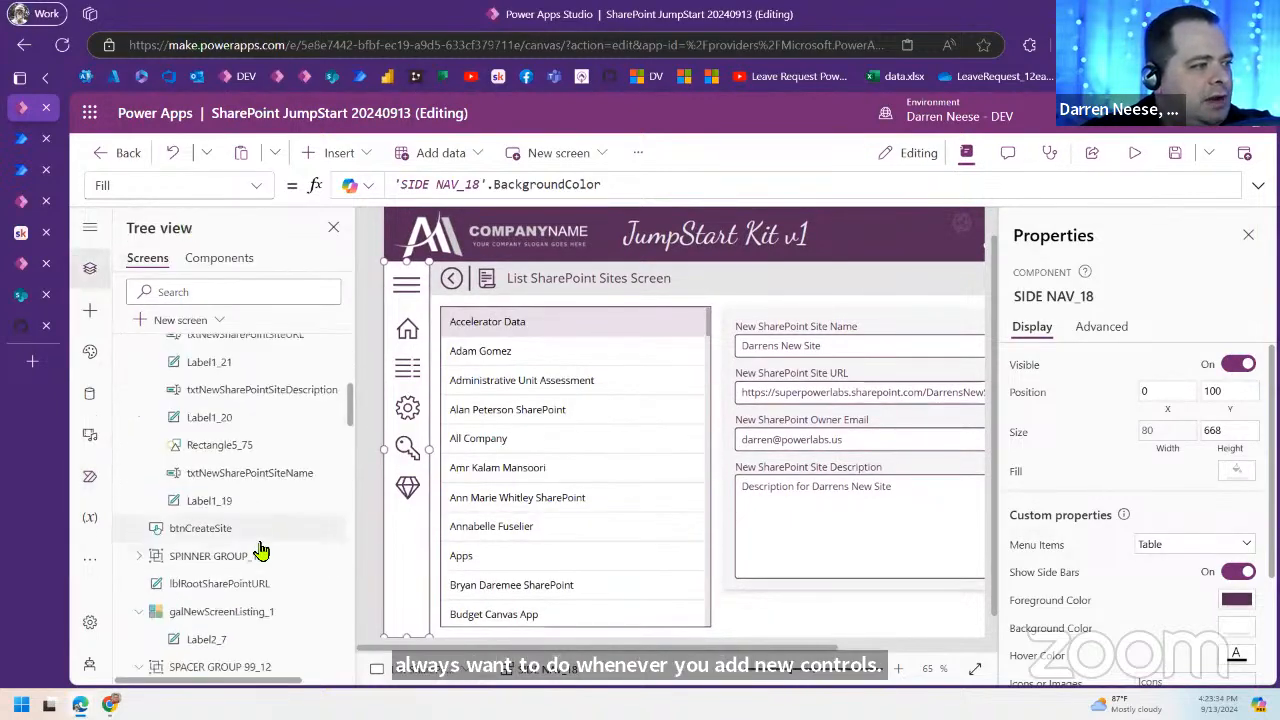
click(228, 556)
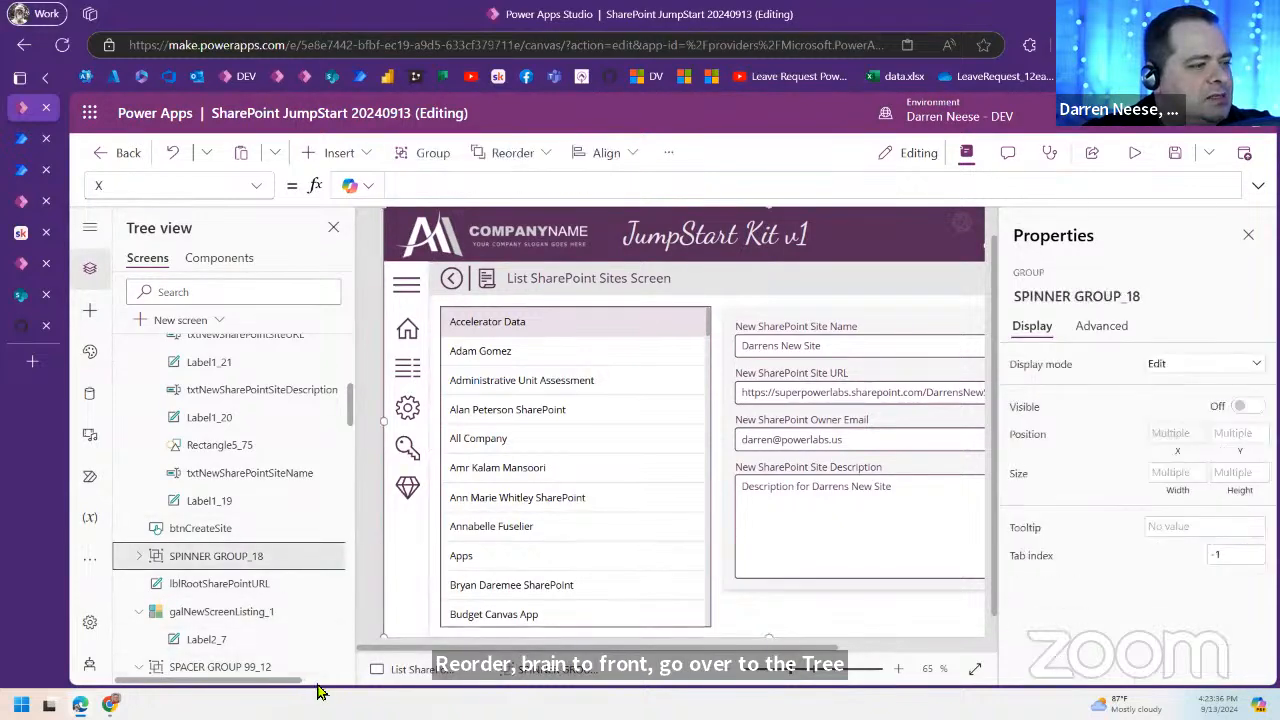
drag(285, 682, 318, 688)
click(317, 557)
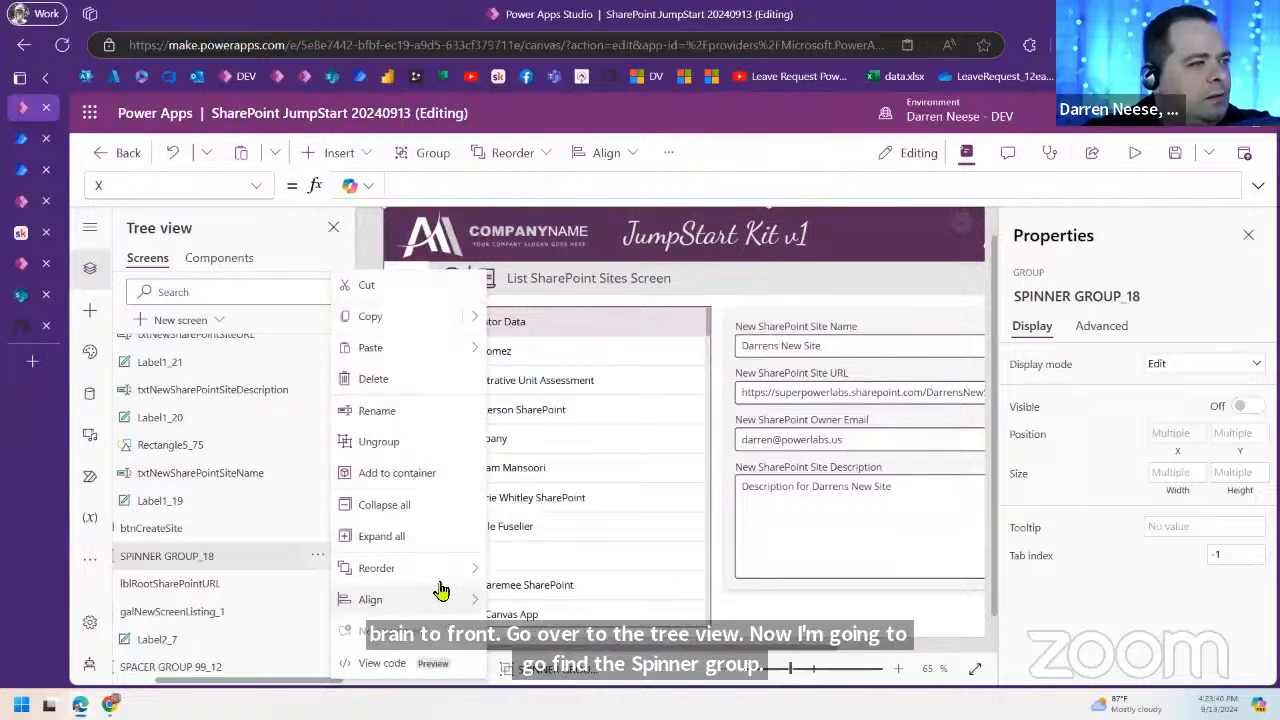
mouse_move(441, 578)
click(530, 568)
Step: Preview the List SharePoint Sites Screen and run Create Site with the values already in the form
drag(790, 668, 774, 631)
click(774, 631)
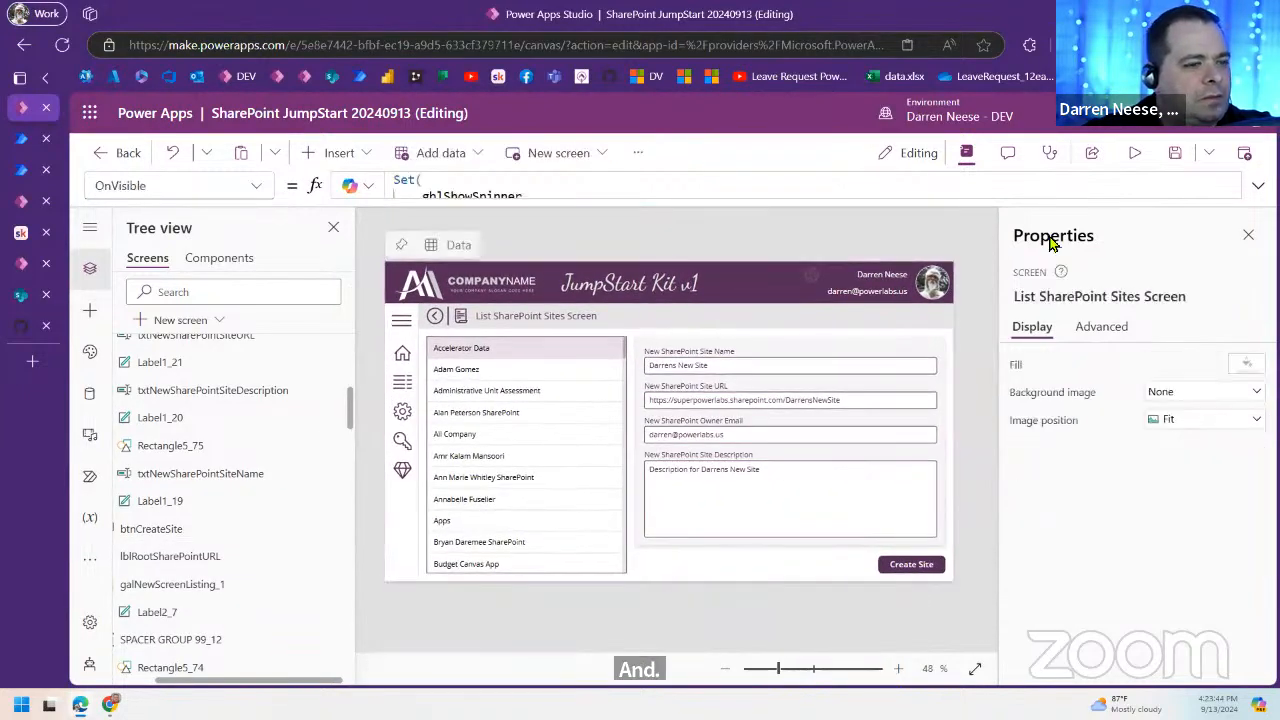
click(1134, 154)
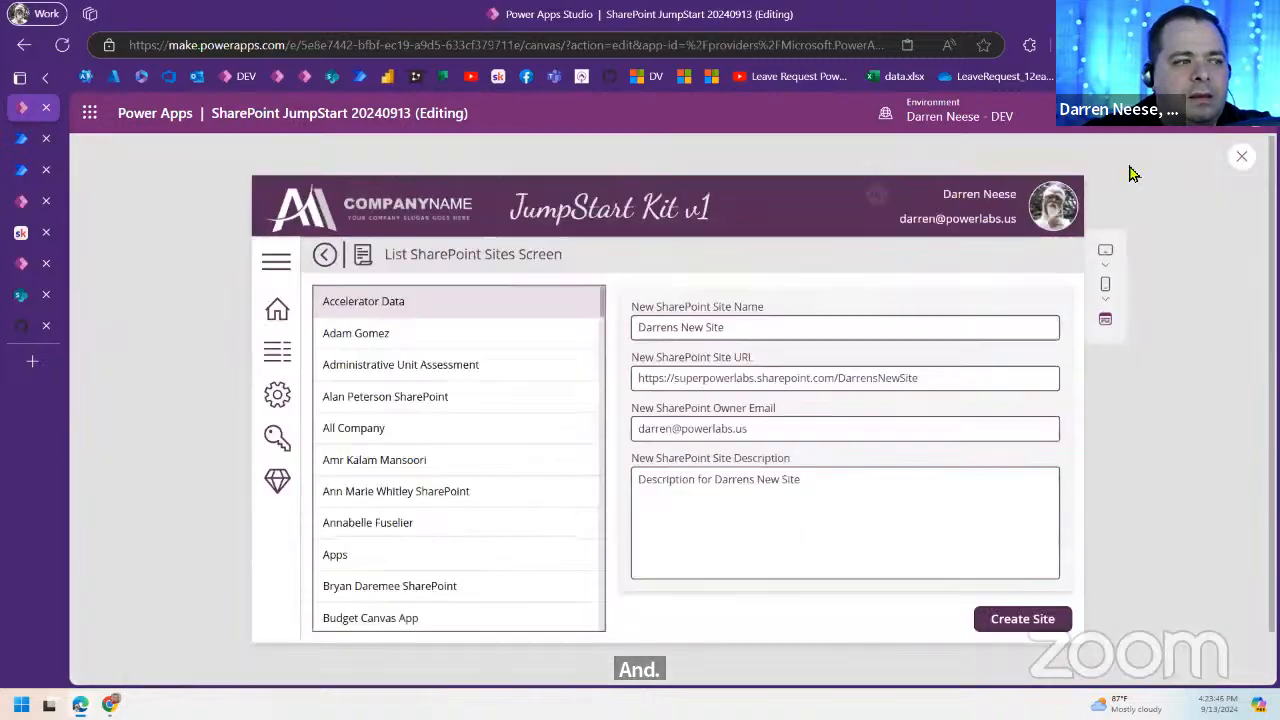
click(1007, 610)
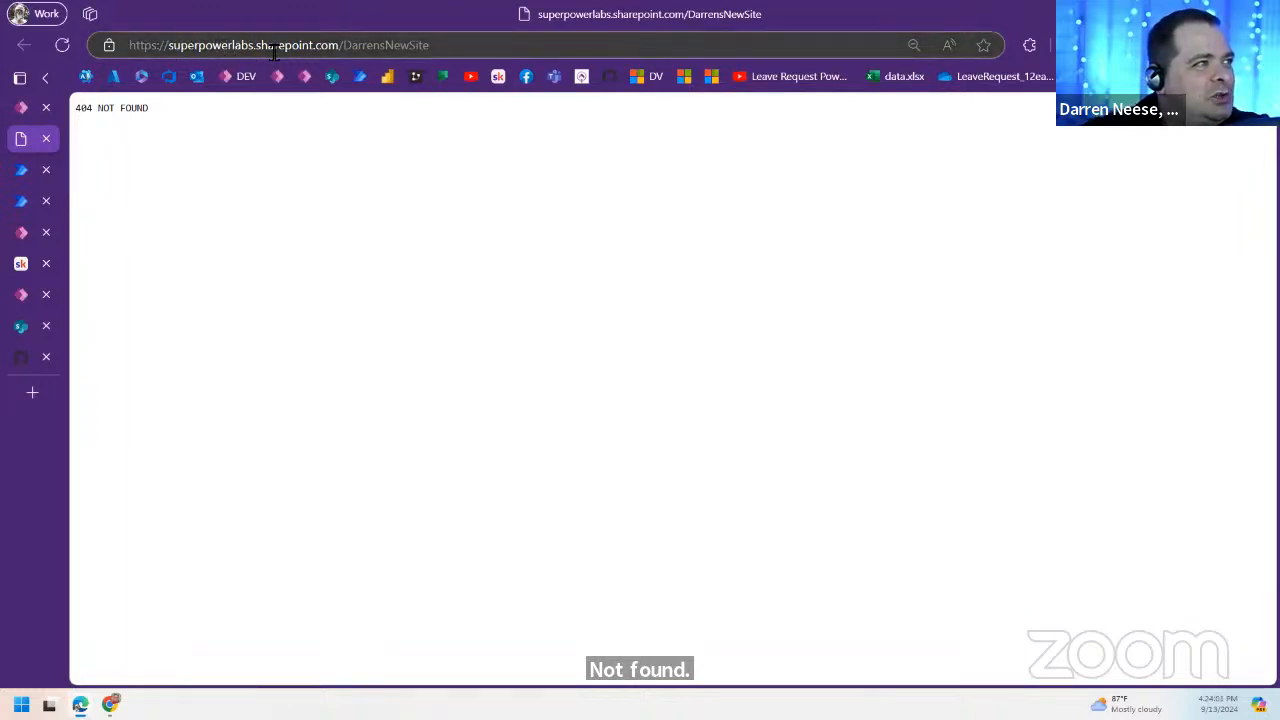
Step: Copy the launched site's URL and retry loading it with a trailing slash
click(487, 48)
key(ctrl+c)
click(487, 48)
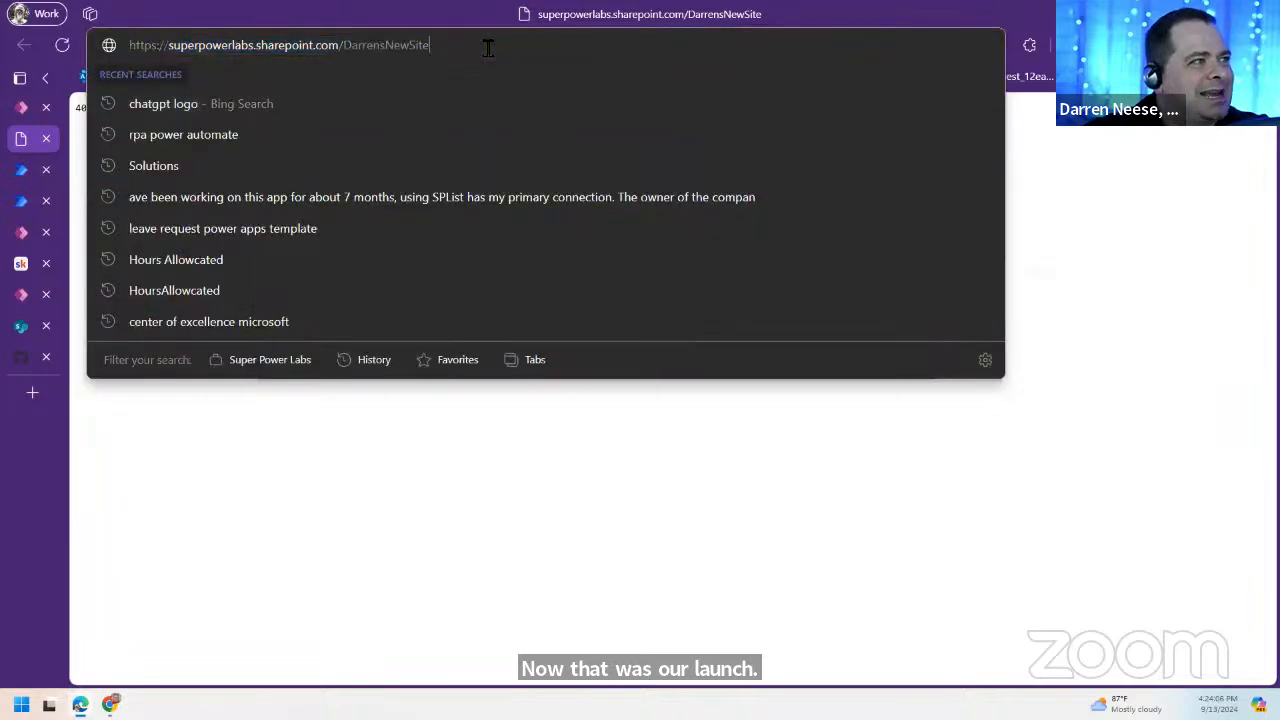
text(/)
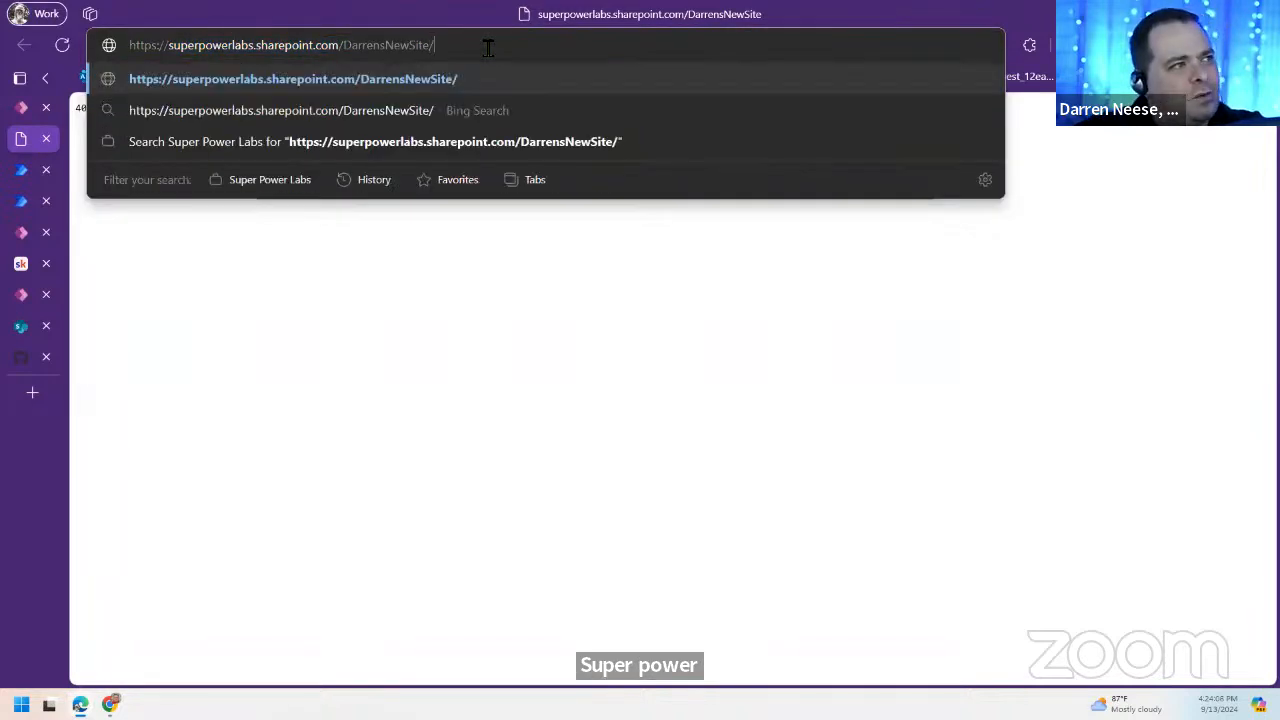
key(Return)
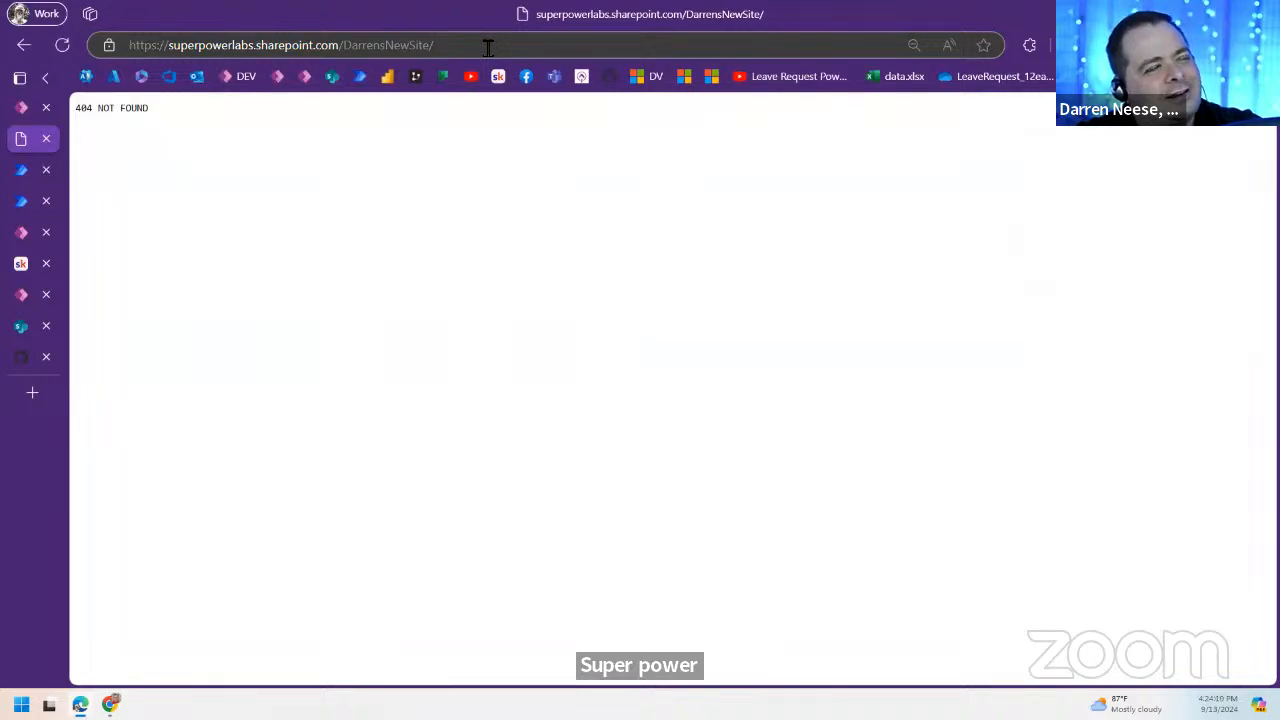
Step: Return to Power Apps Studio, exit the preview and examine the Create Site button's full OnSelect formula
click(32, 110)
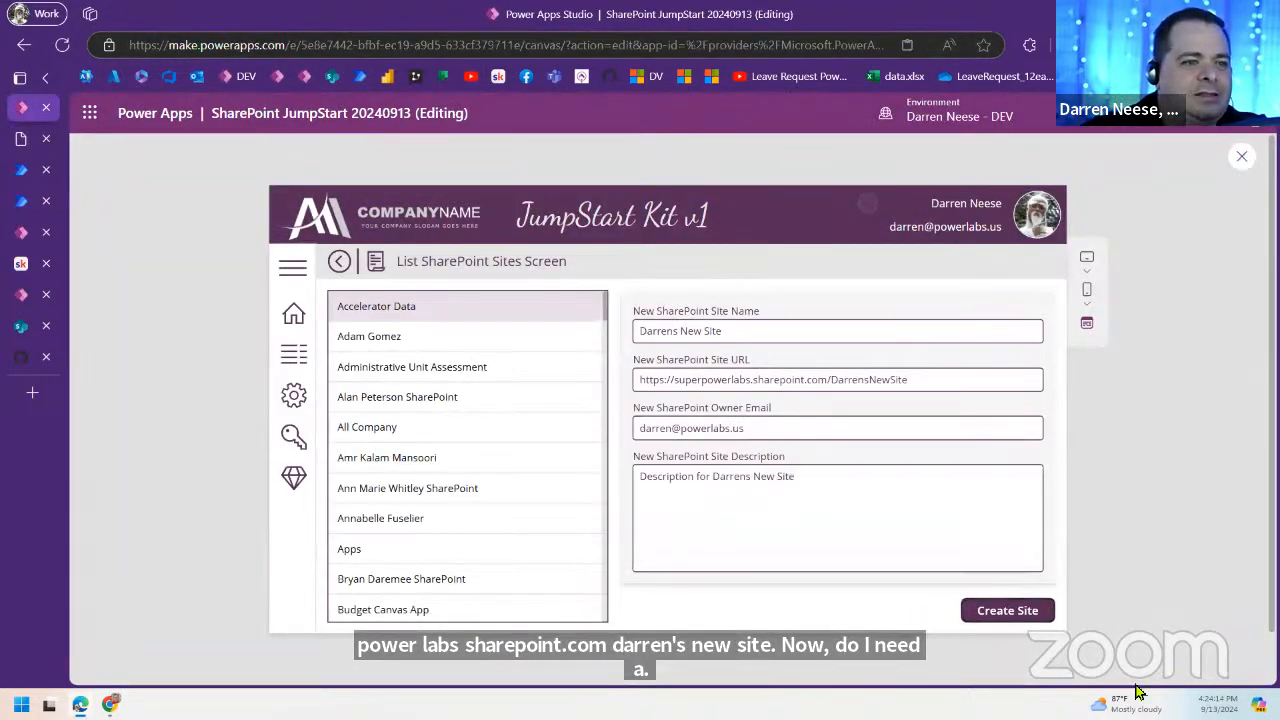
key(Escape)
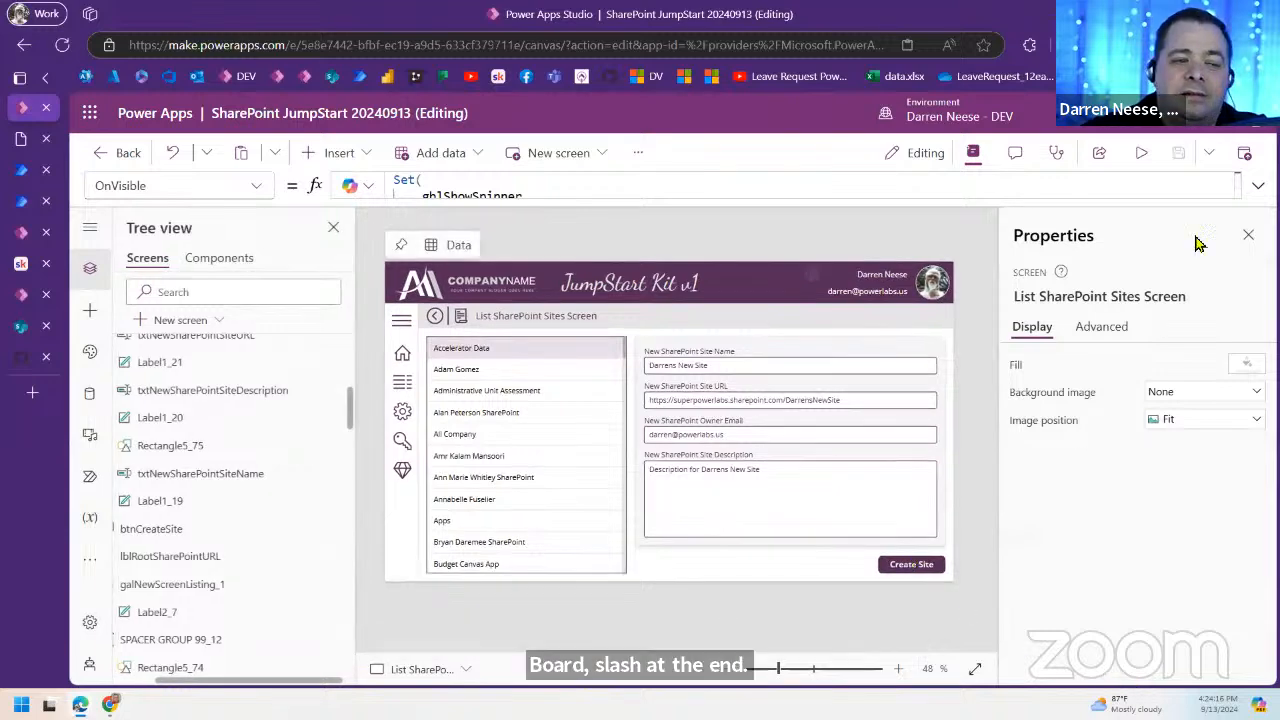
click(910, 565)
click(1258, 185)
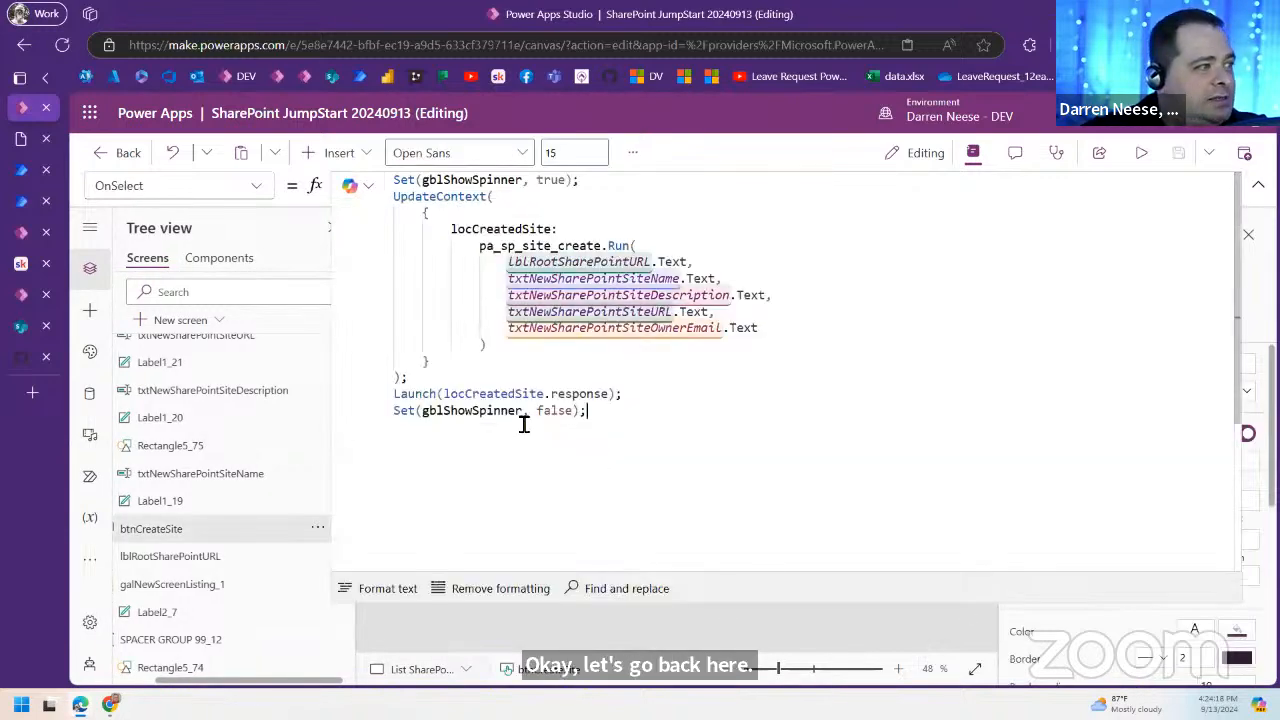
Step: Switch to Power Automate and open the most recent run of the pa_sp_site_create flow from its run history
mouse_move(42, 305)
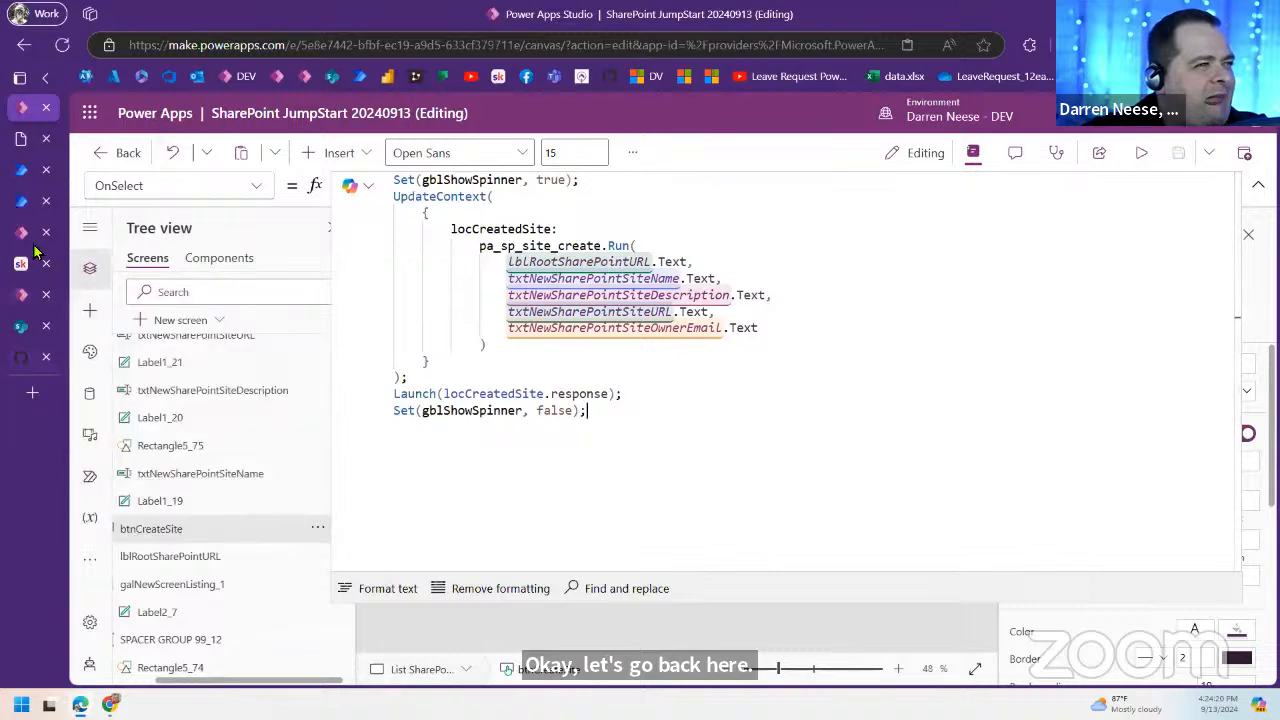
mouse_move(20, 203)
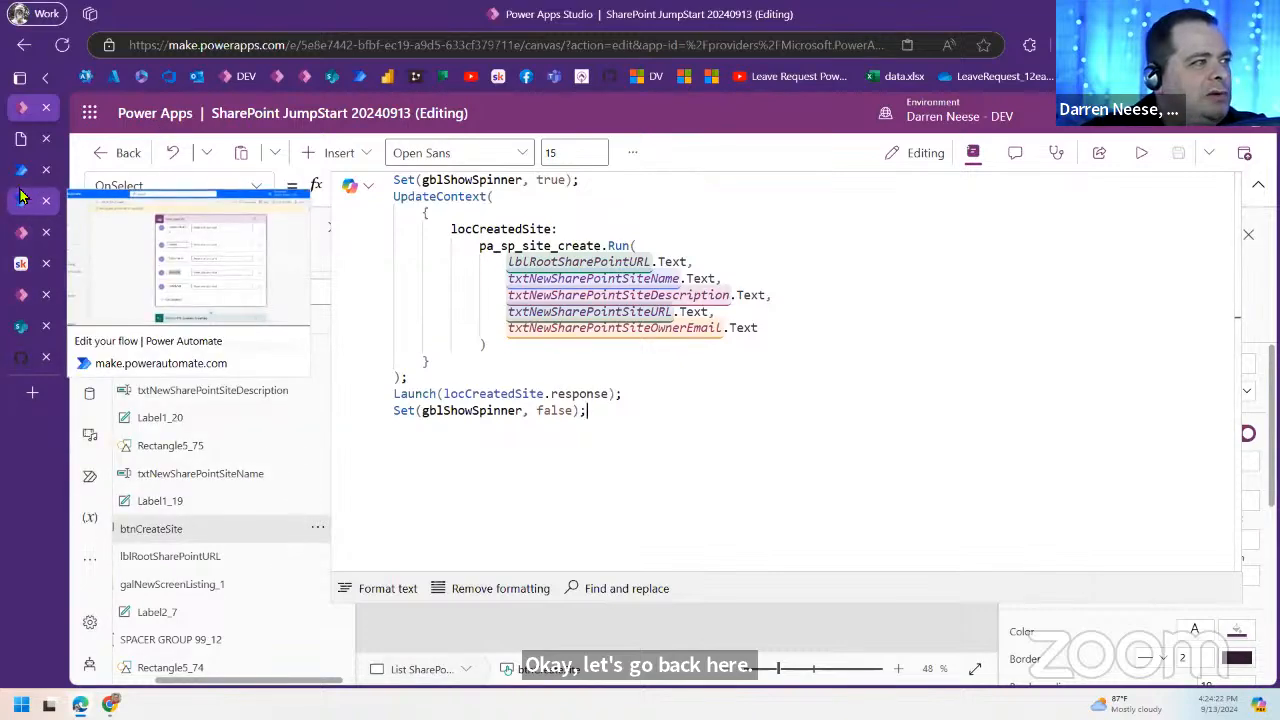
click(21, 170)
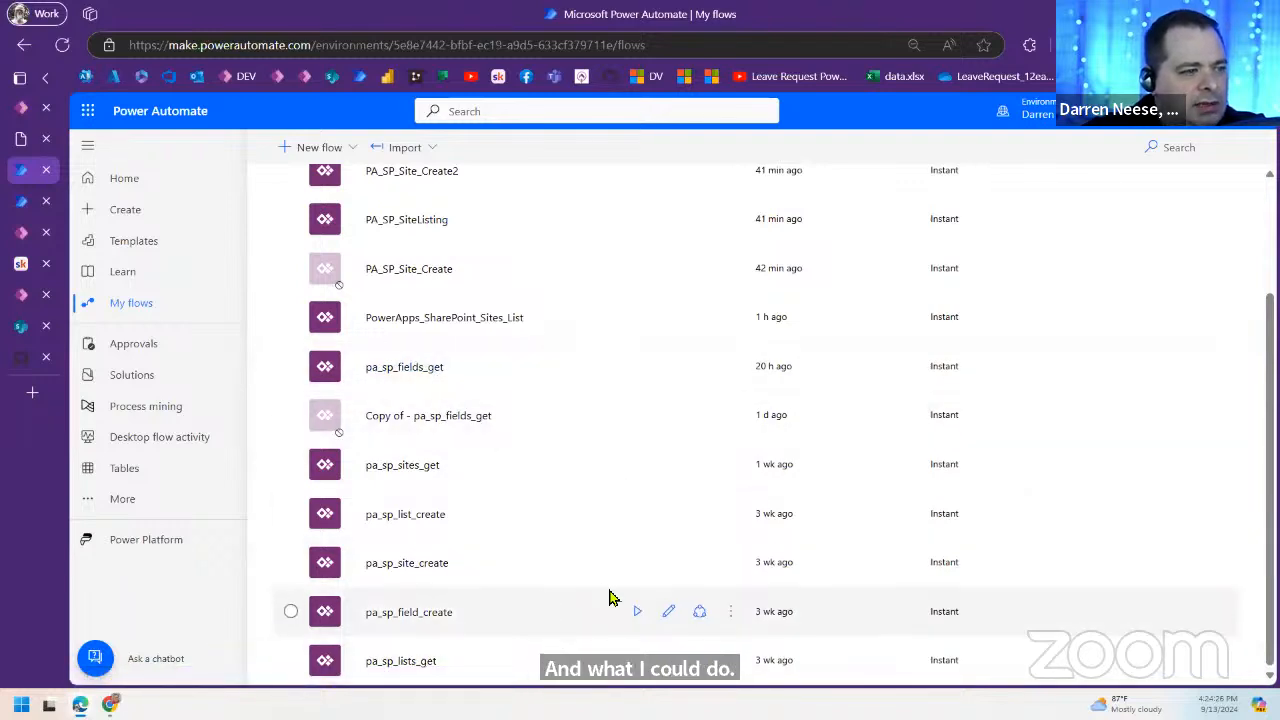
click(412, 568)
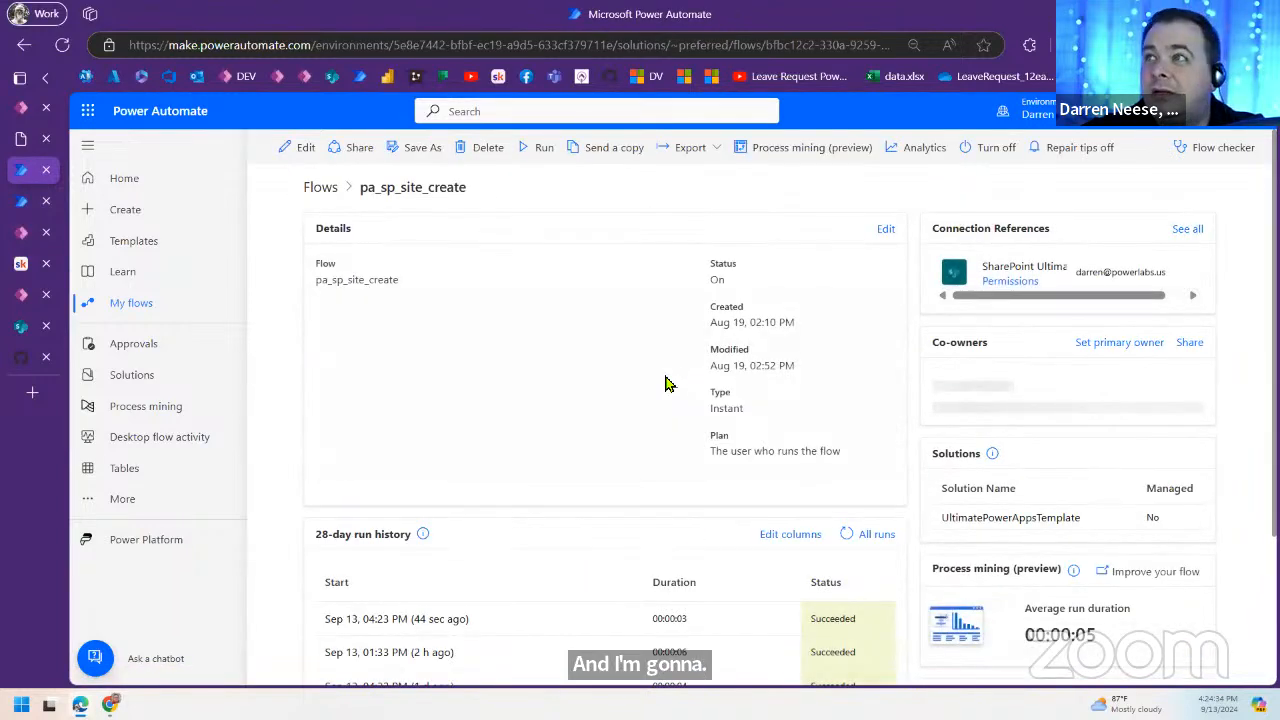
scroll(675, 385, down, 2)
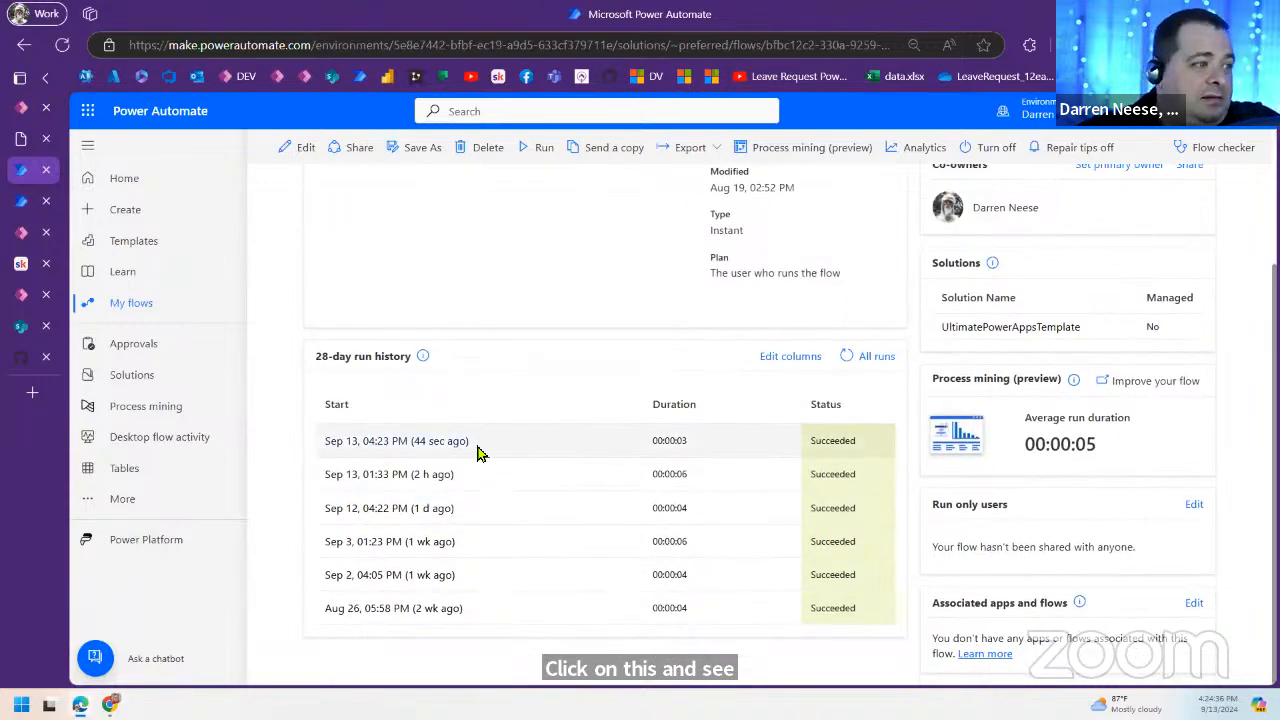
click(417, 444)
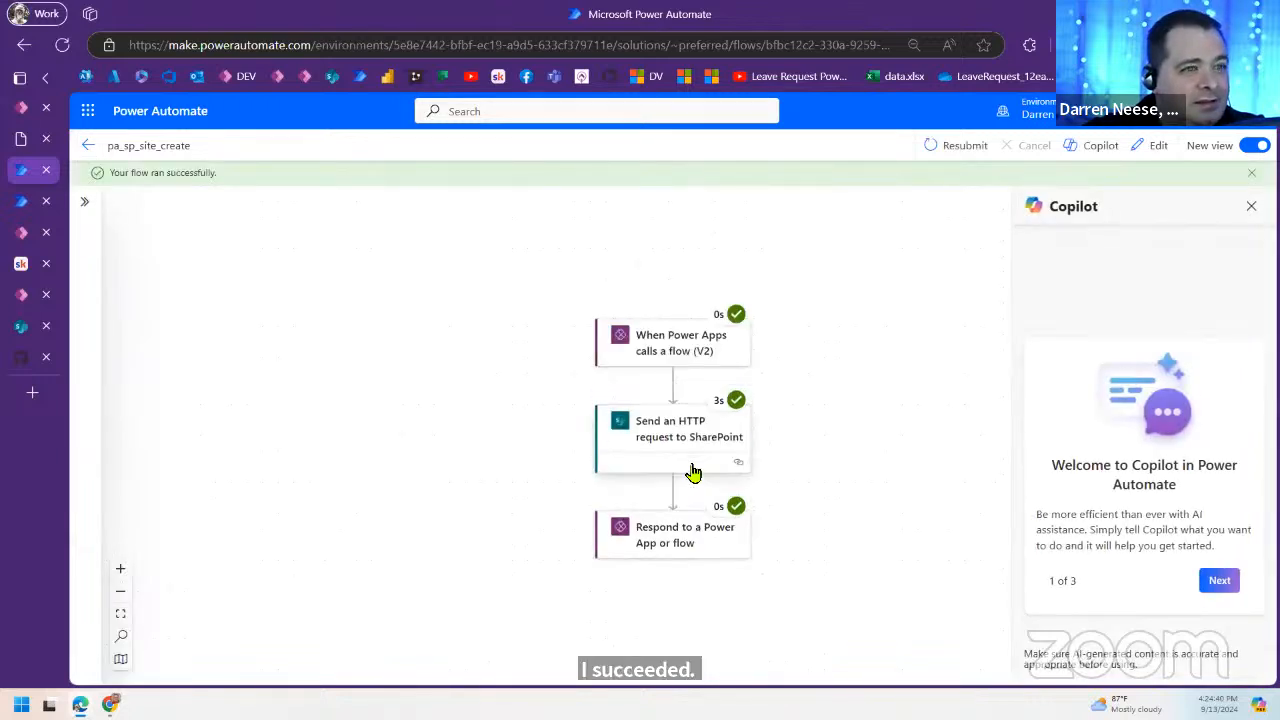
Step: Examine the output body of the Respond to a Power App or flow action and select its response URL
click(694, 552)
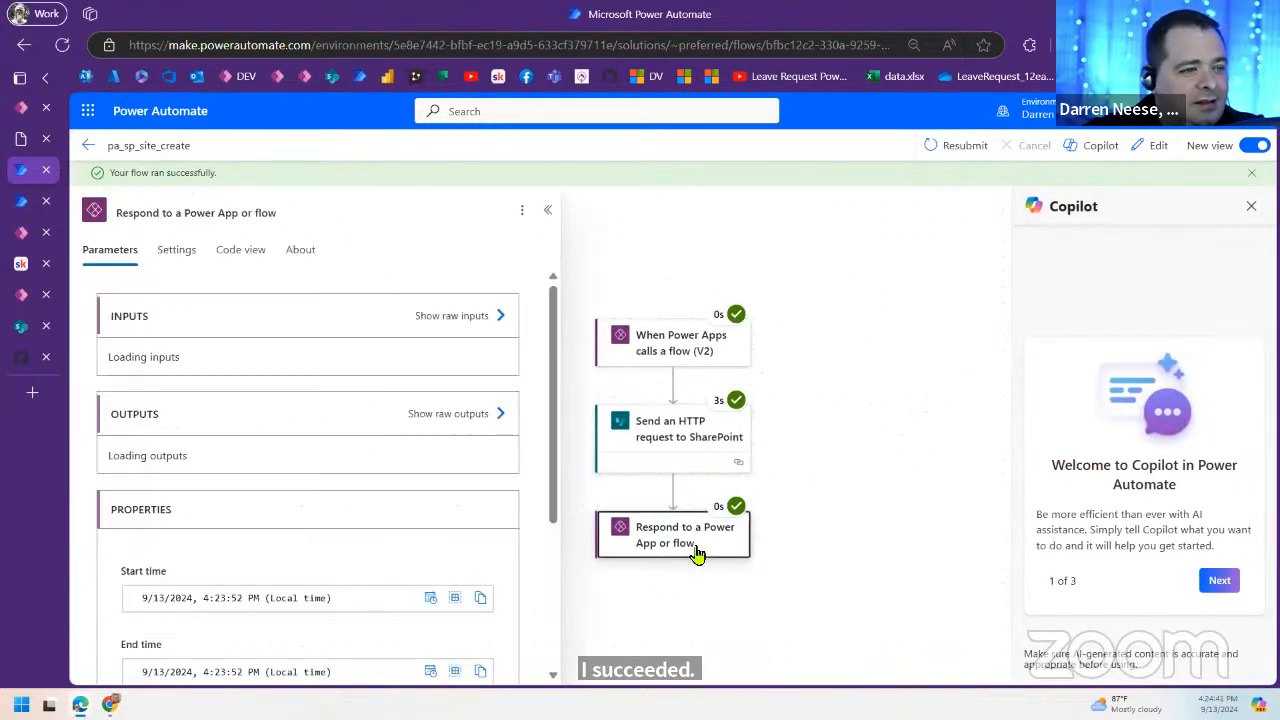
scroll(318, 513, down, 1)
scroll(503, 570, down, 3)
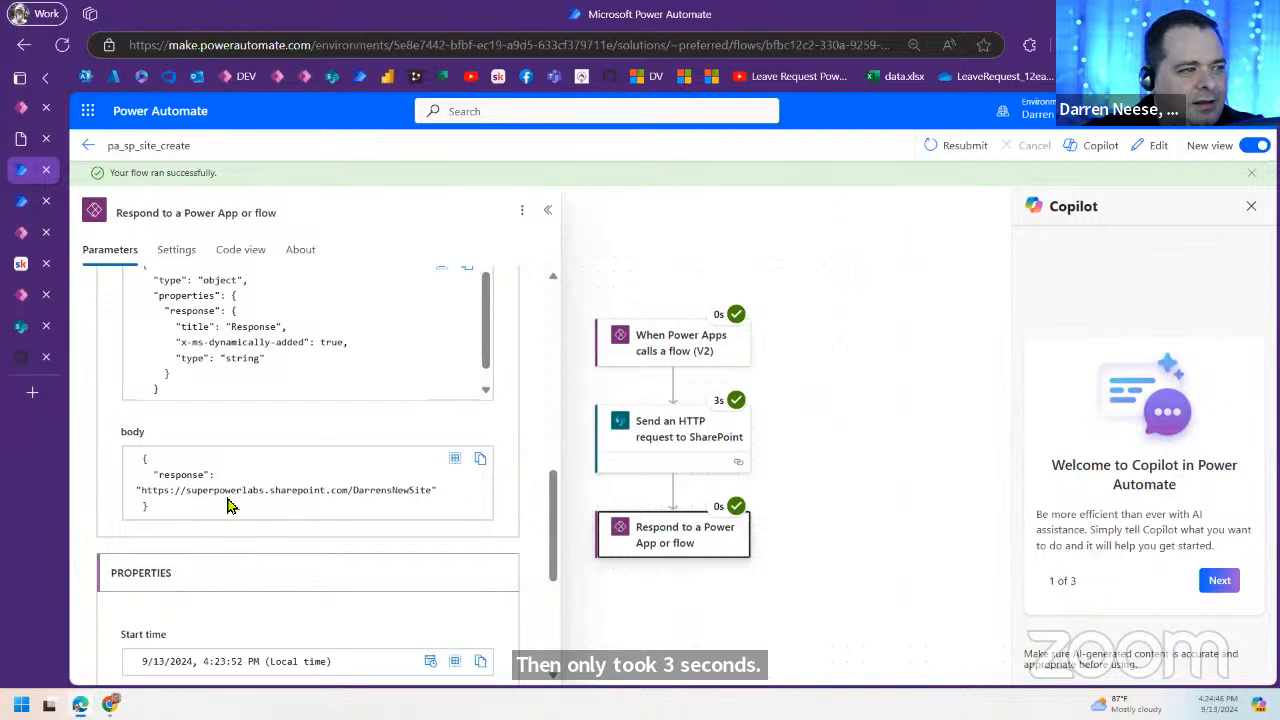
drag(143, 492, 432, 494)
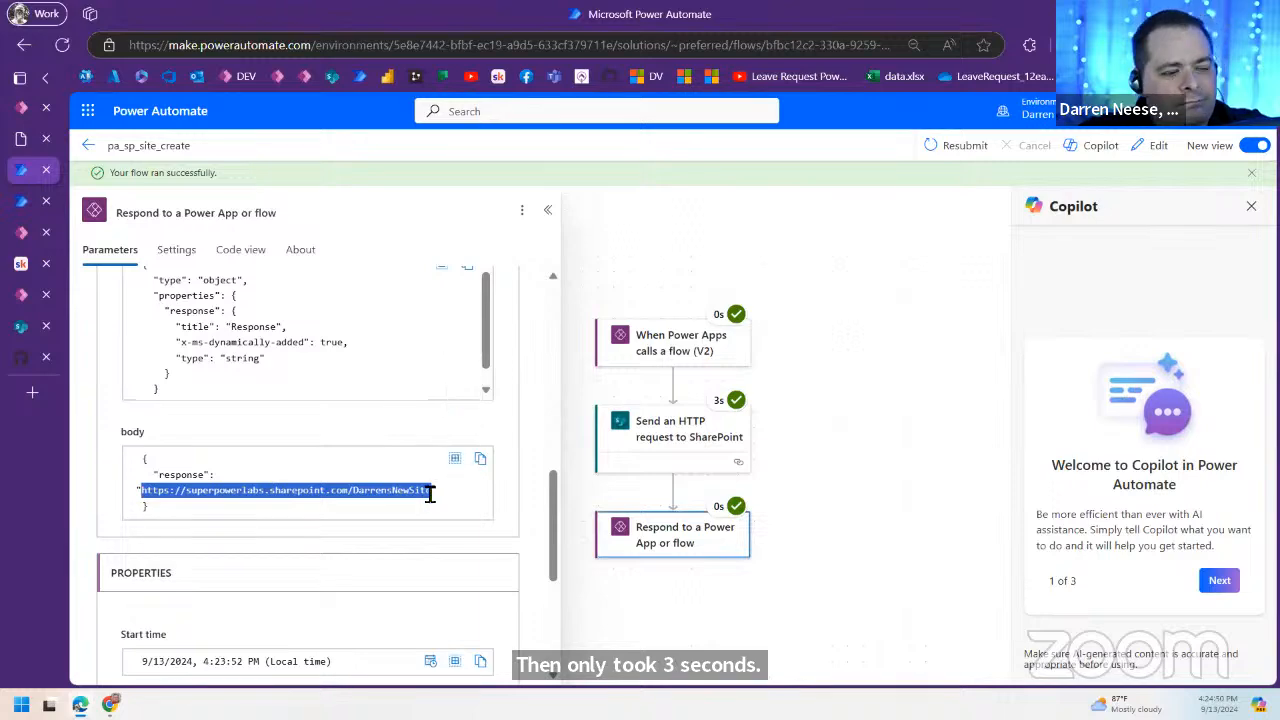
Step: Try to load the flow's response URL in the browser tab that shows the SharePoint MyNewList list
click(24, 330)
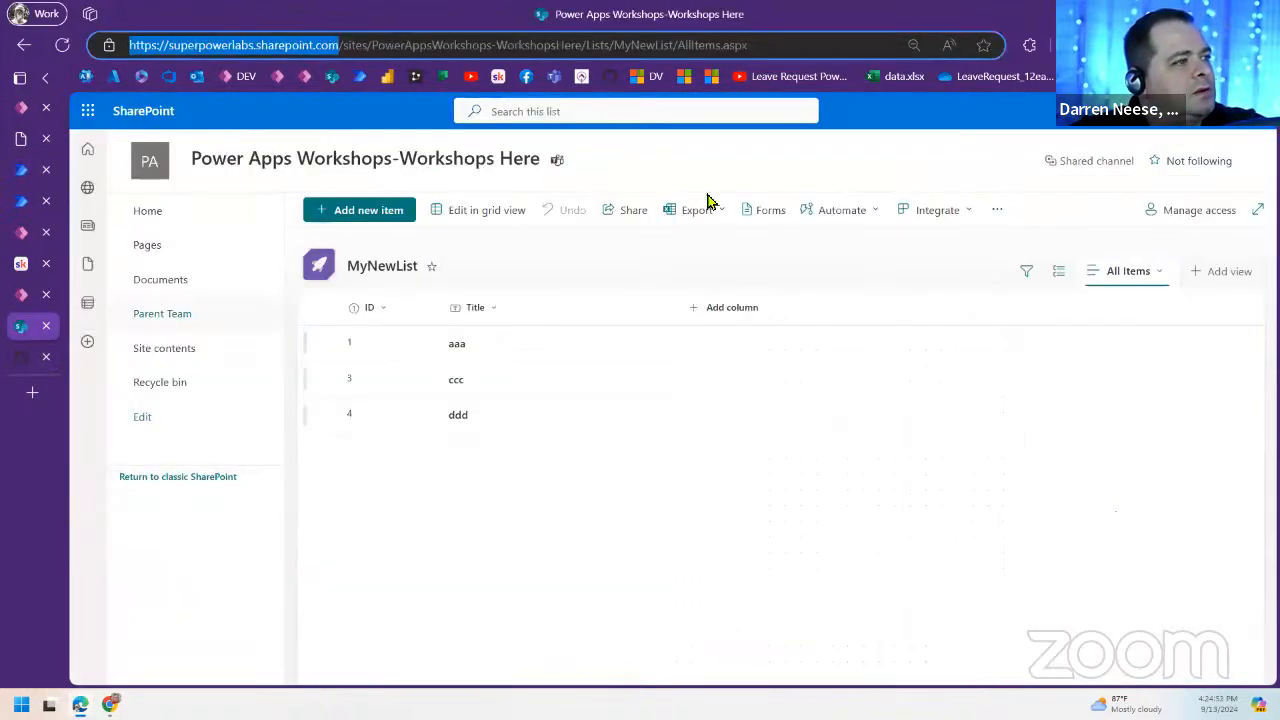
click(518, 45)
drag(750, 45, 130, 45)
key(ctrl+v)
key(Return)
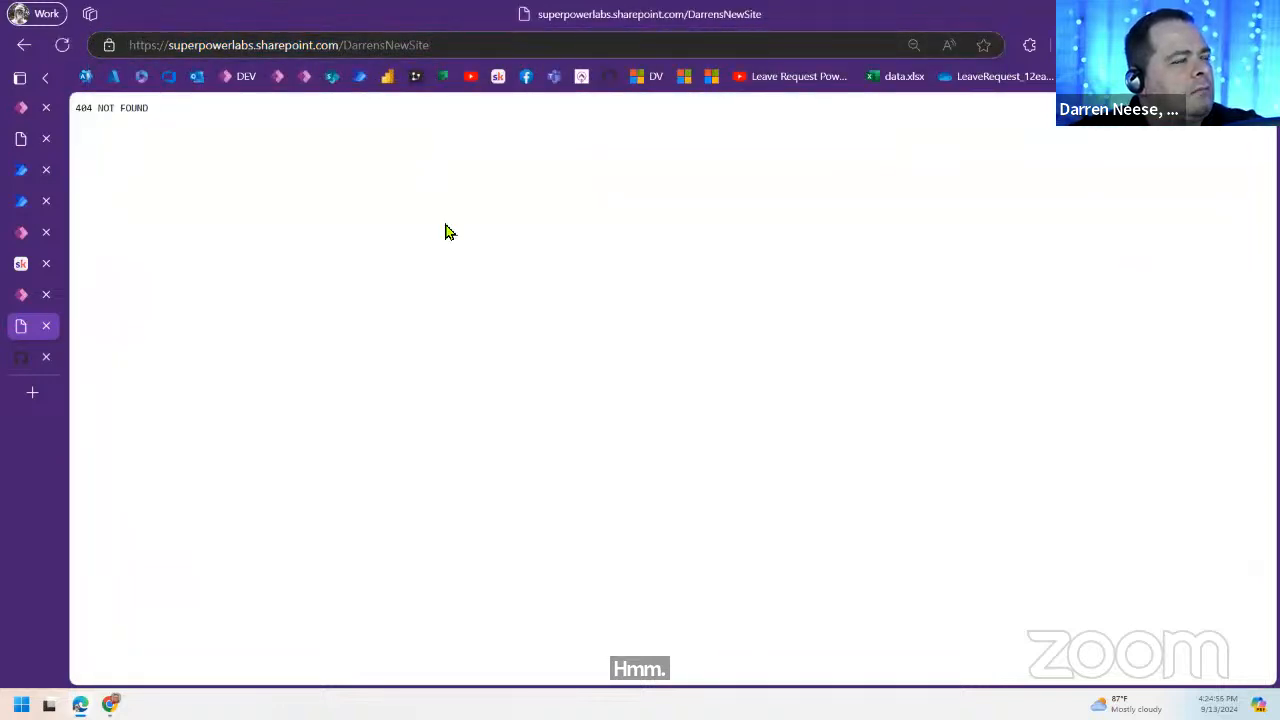
Step: Remove the new site's name from the address and load the root site superpowerlabs.sharepoint.com
double_click(384, 46)
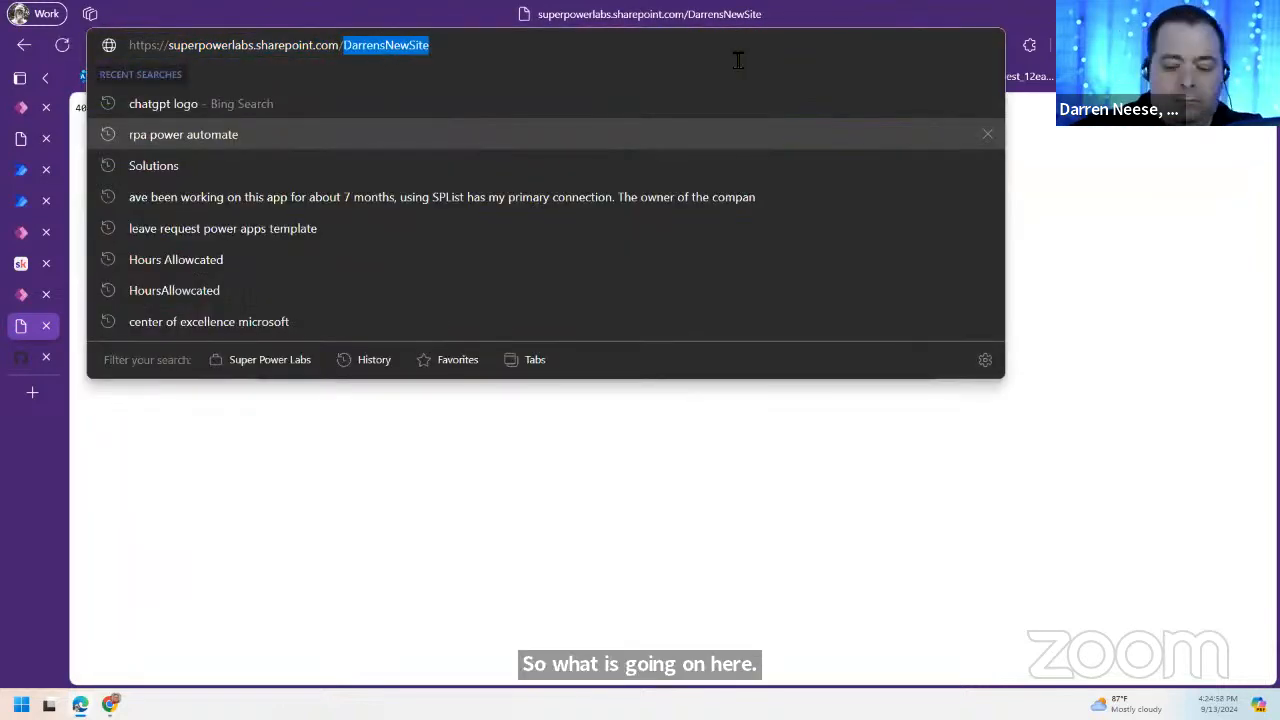
key(BackSpace)
key(Return)
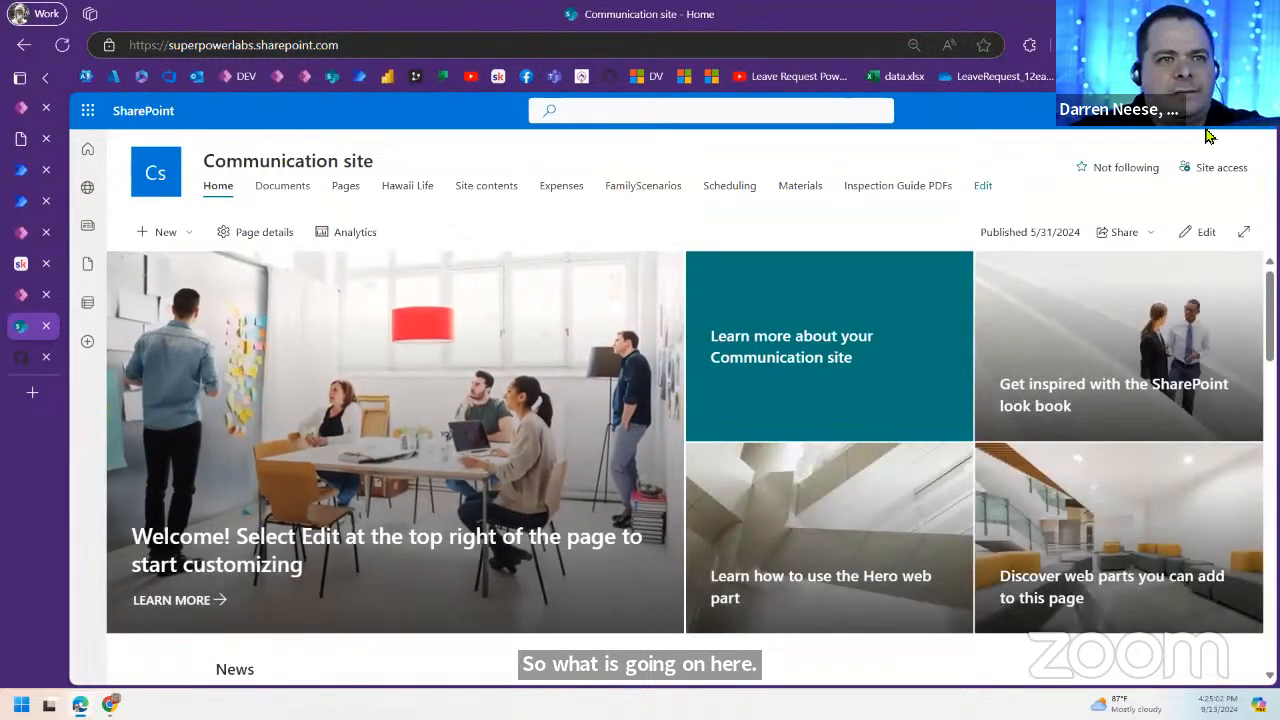
Step: Load the SharePoint start page and list all recent sites to look for the newly created site
click(333, 78)
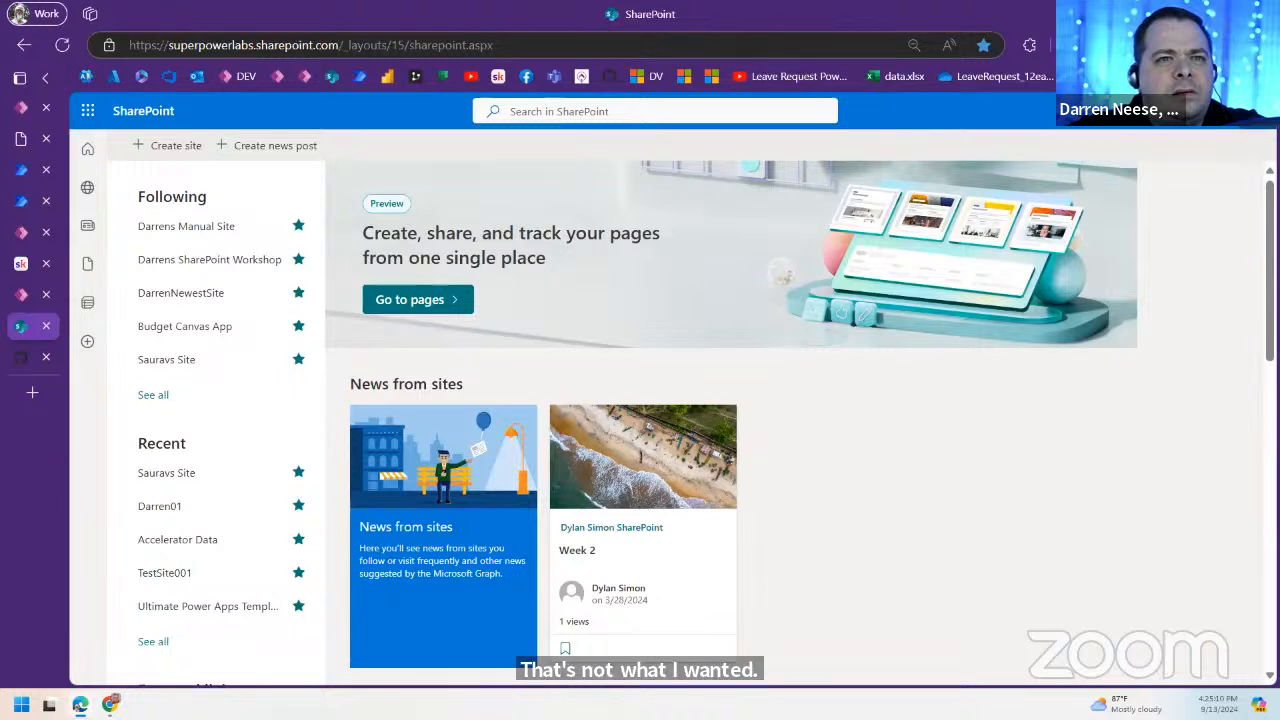
click(1255, 111)
click(879, 541)
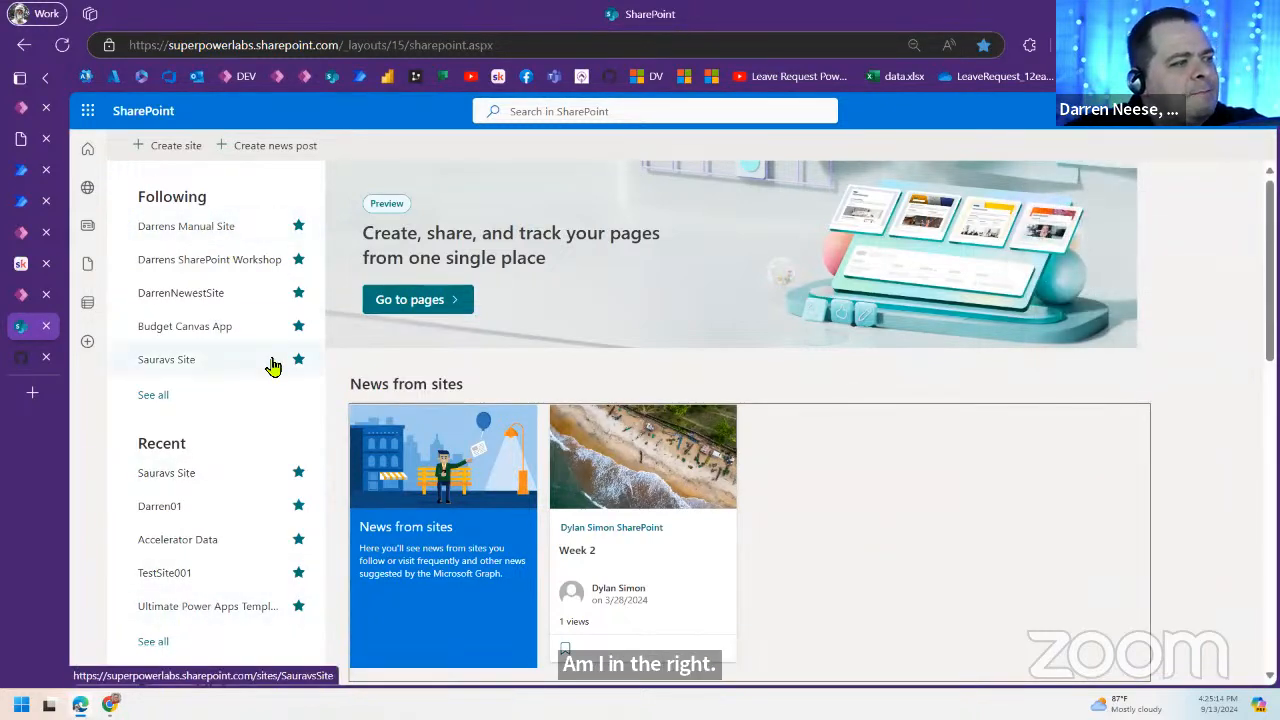
scroll(223, 466, down, 6)
scroll(166, 434, up, 4)
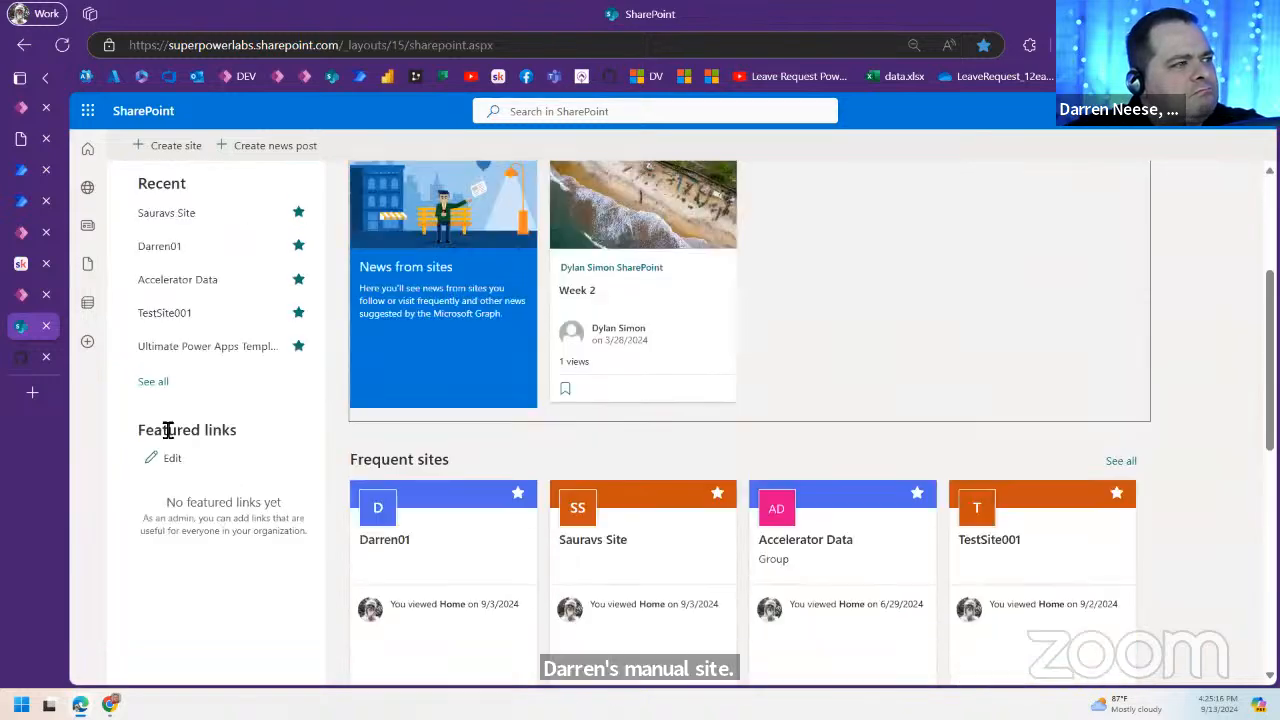
click(155, 385)
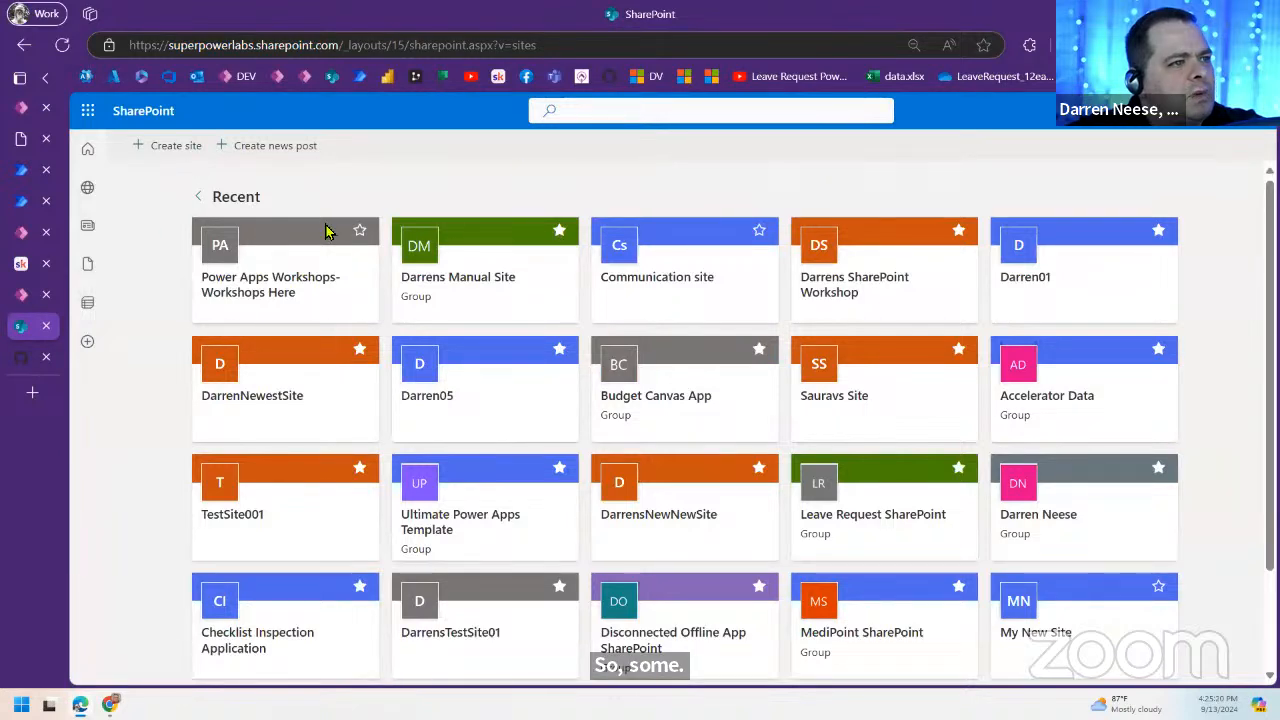
Step: Detach the second Power Automate tab into its own window and return to the run details of pa_sp_site_create
click(22, 107)
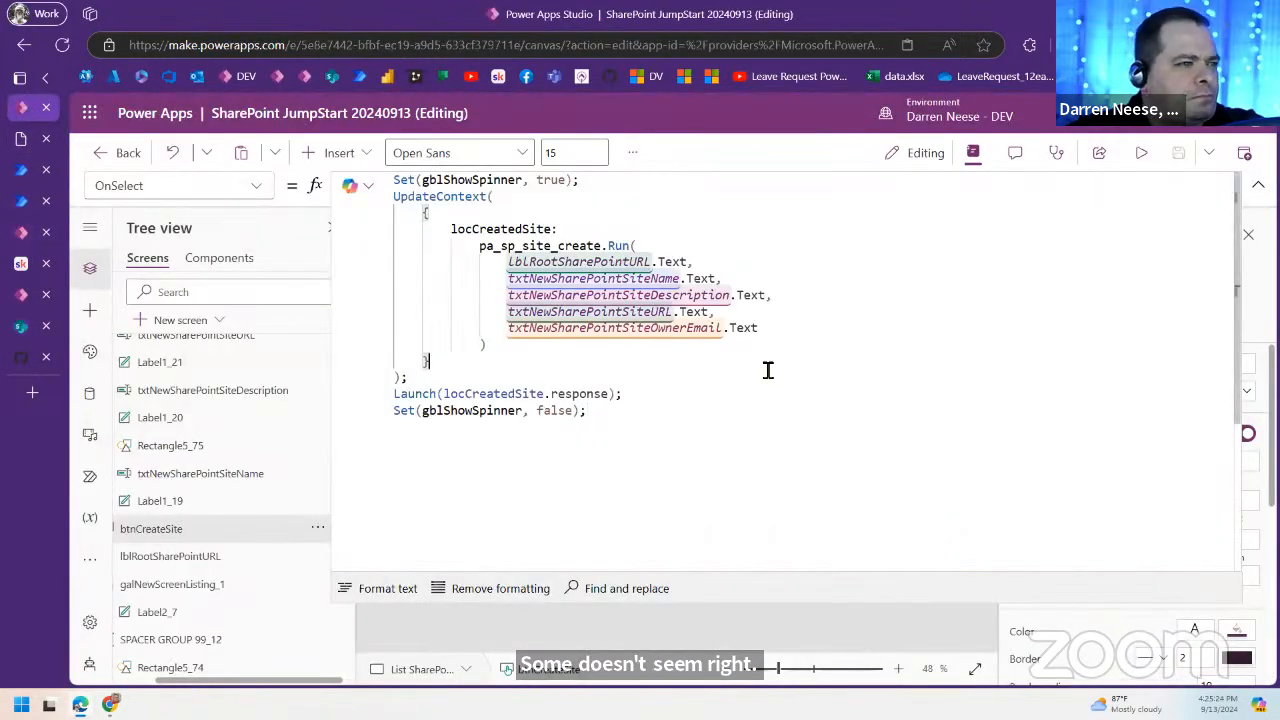
click(22, 201)
mouse_move(20, 178)
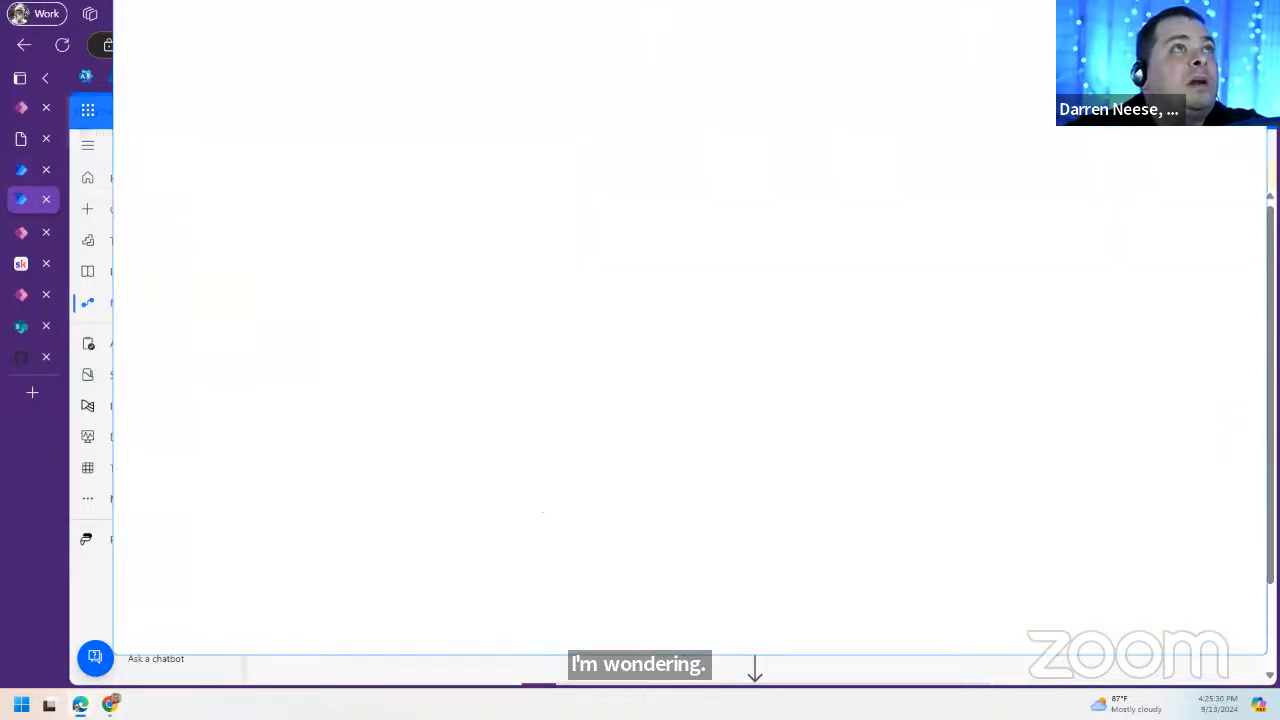
drag(22, 199, 135, 2)
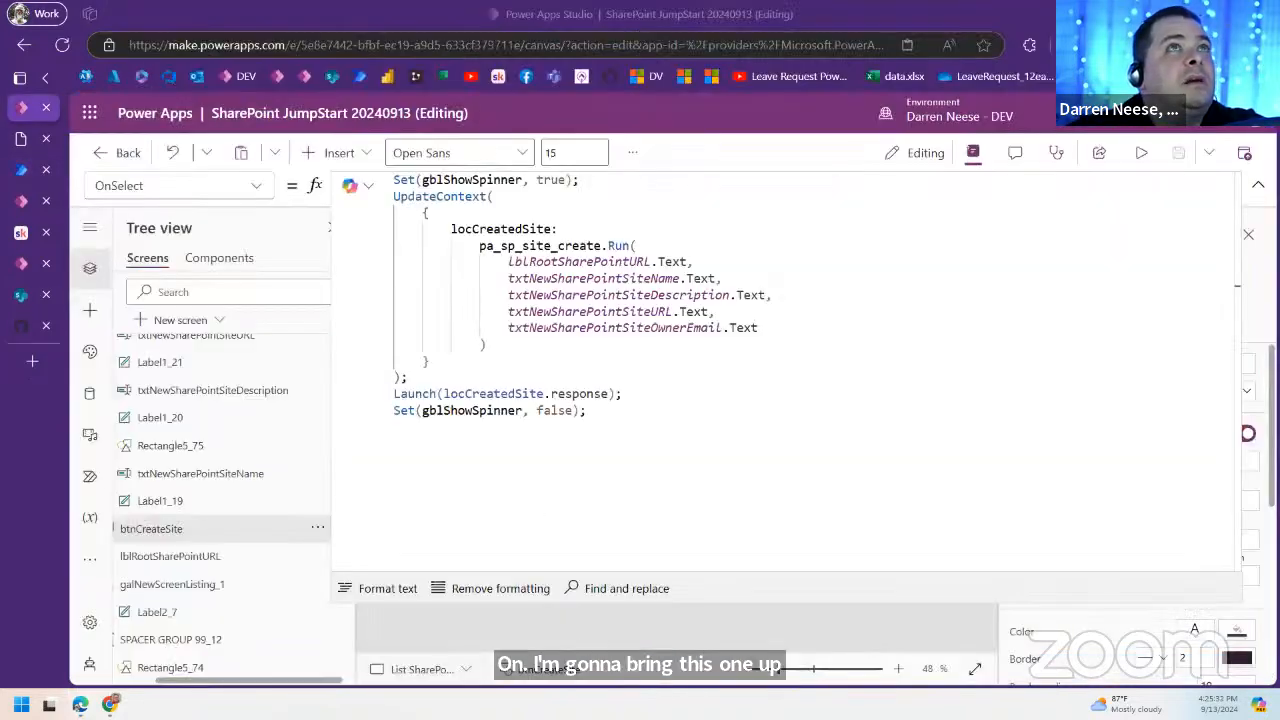
click(22, 170)
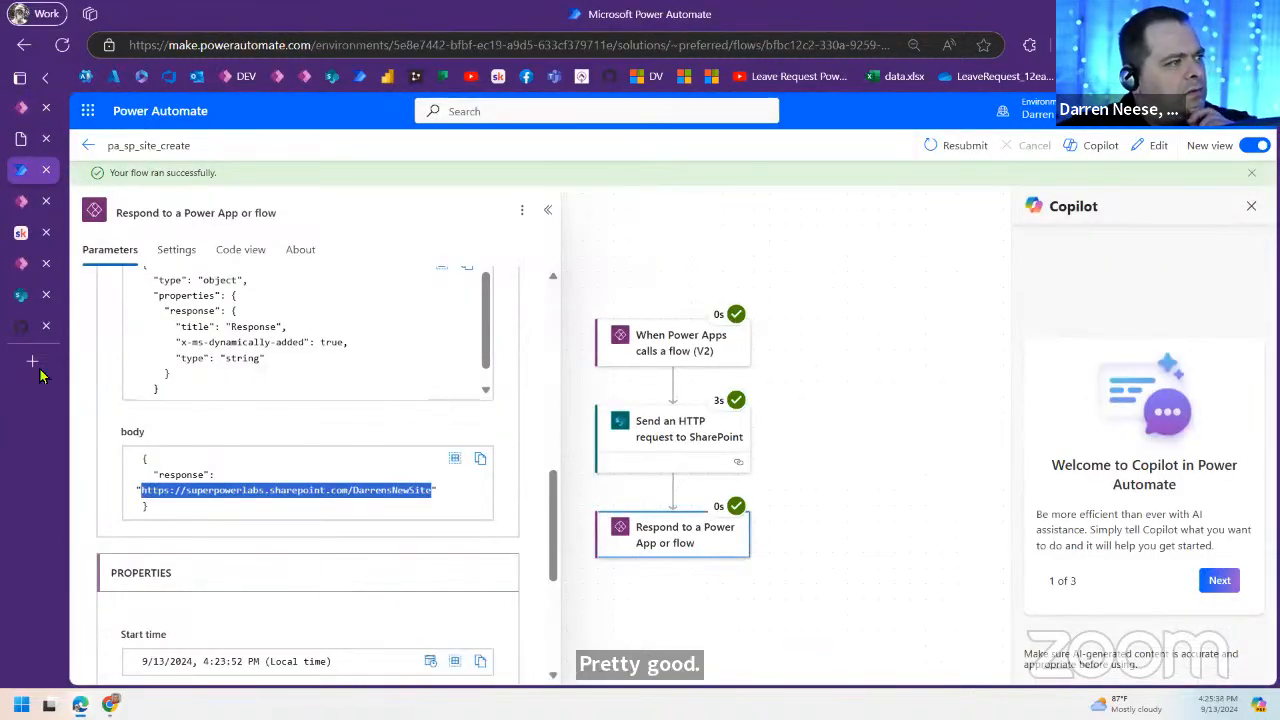
click(22, 112)
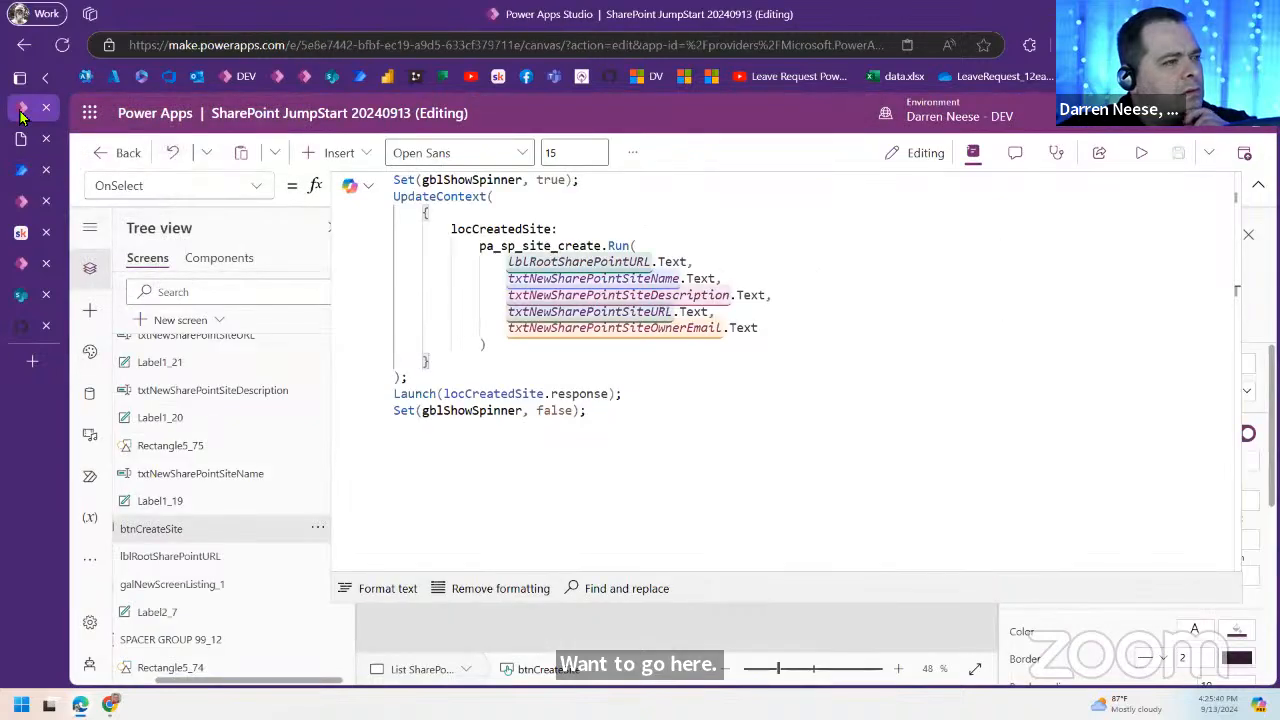
click(20, 172)
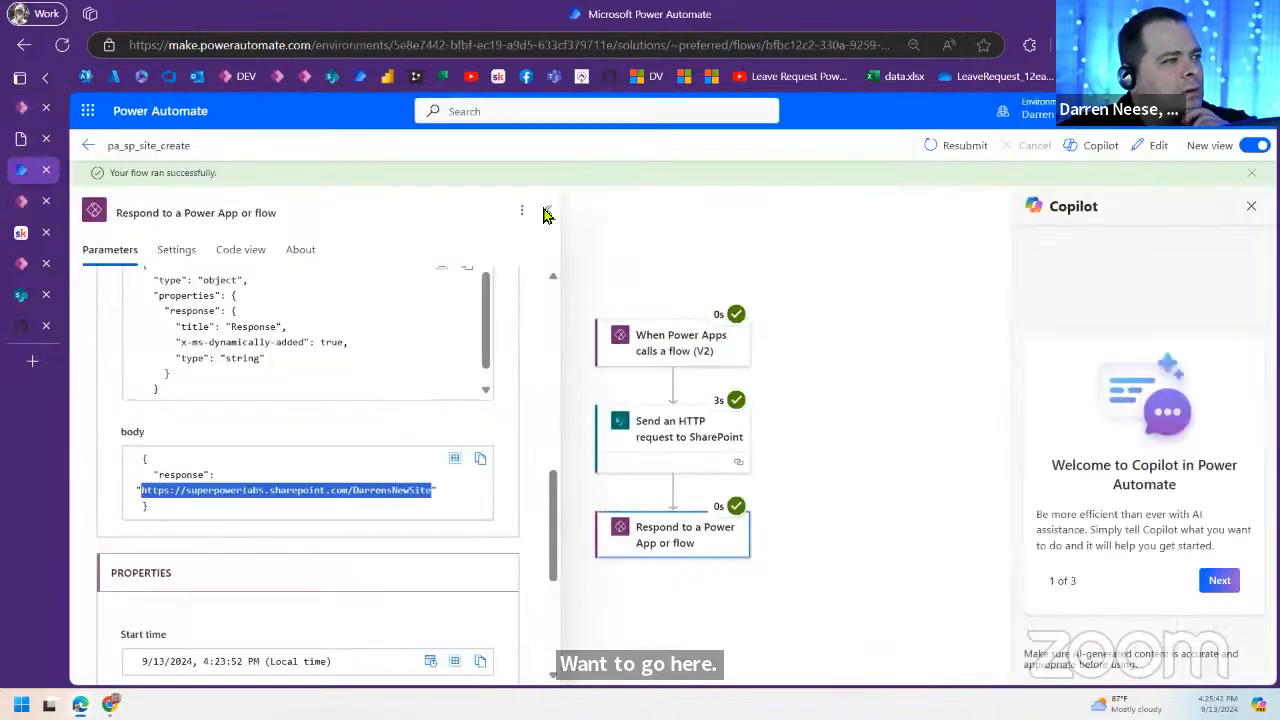
Step: Open the pa_sp_site_create flow for editing, examine the inputs of its Power Apps (V2) trigger, and leave without saving
click(89, 150)
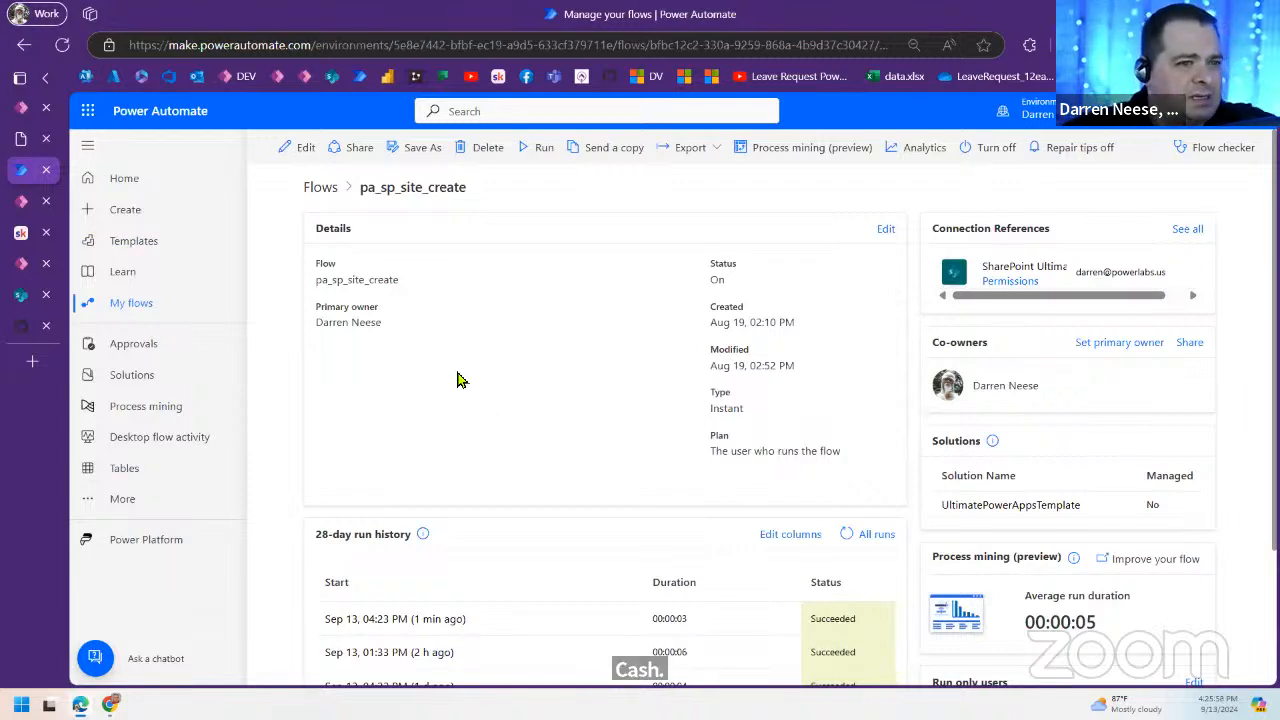
click(310, 152)
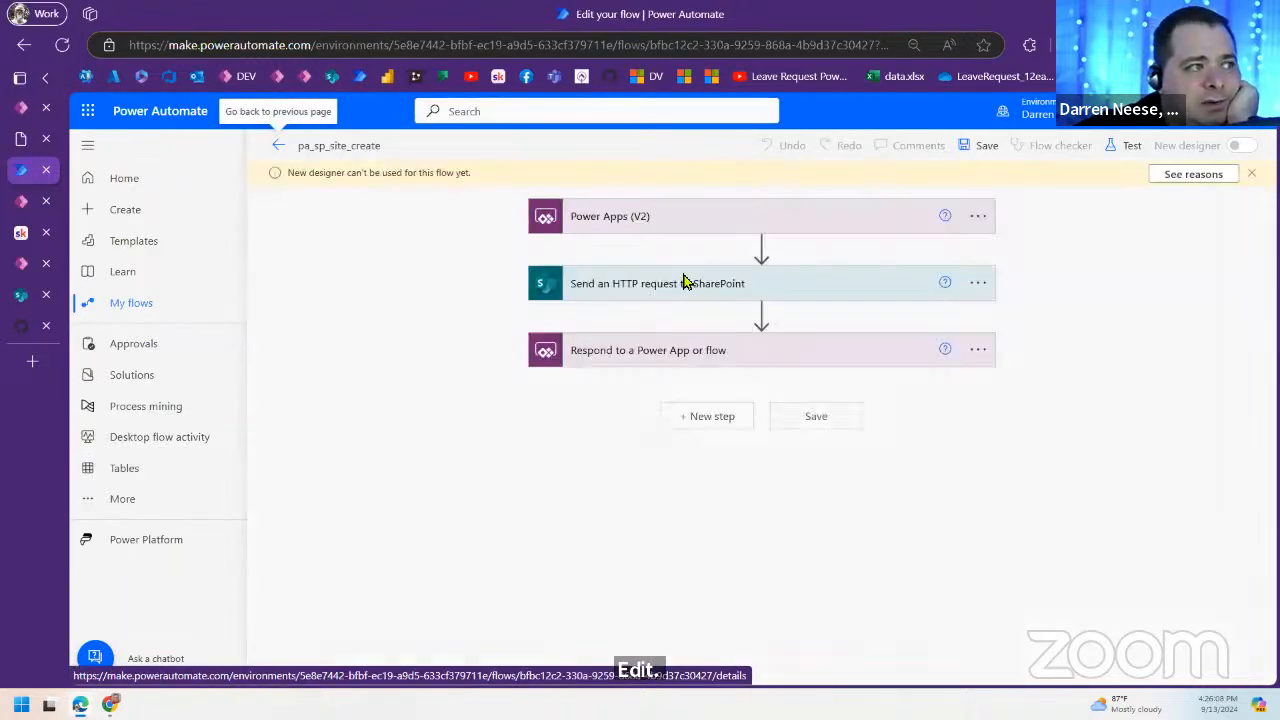
click(712, 220)
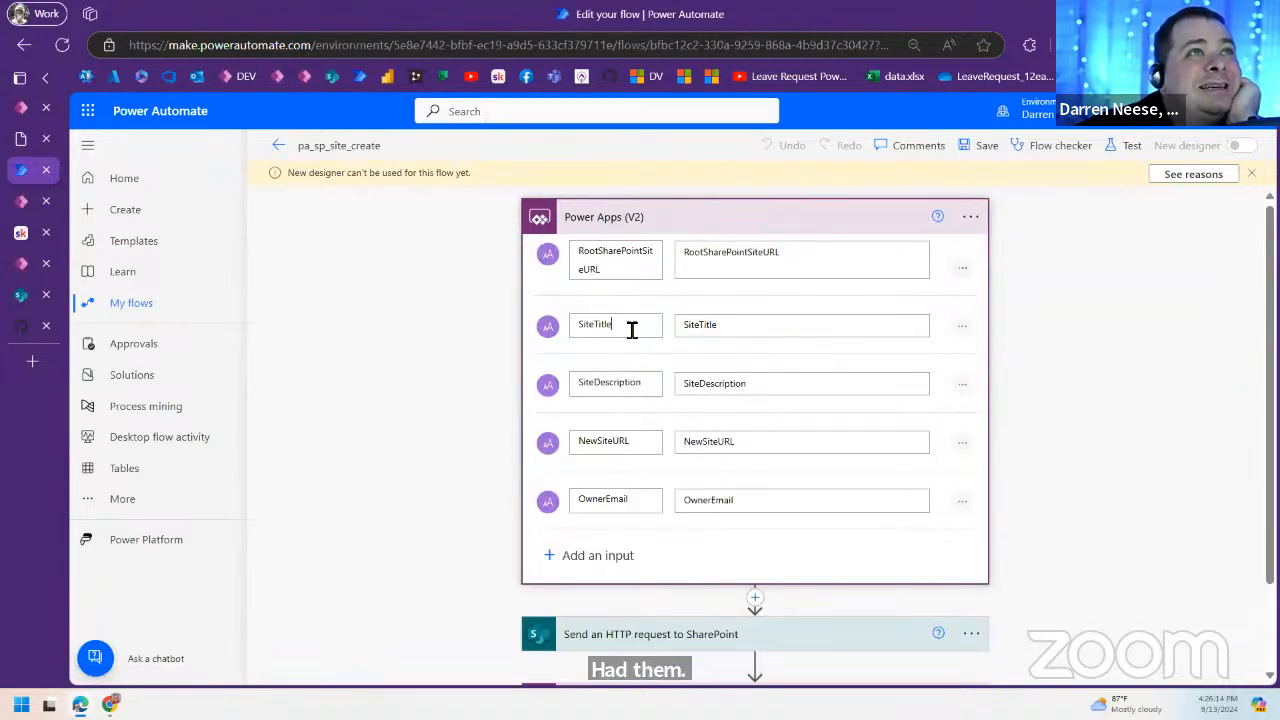
click(648, 442)
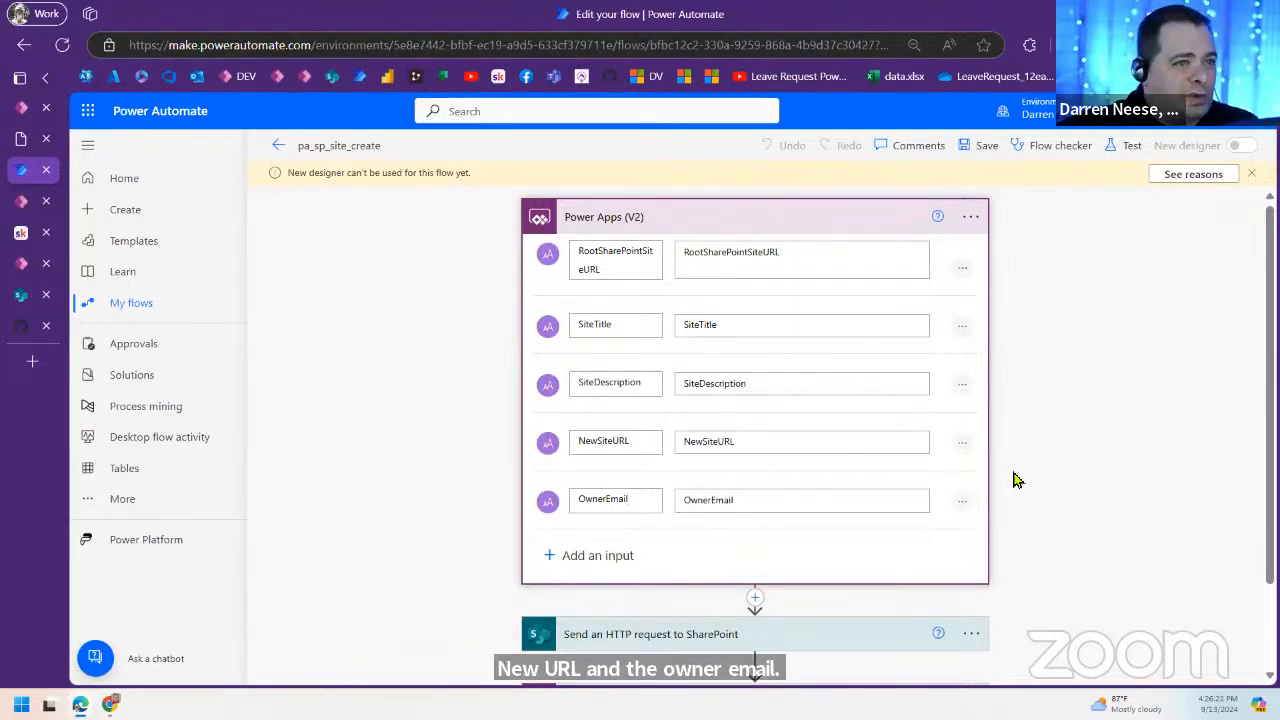
click(278, 150)
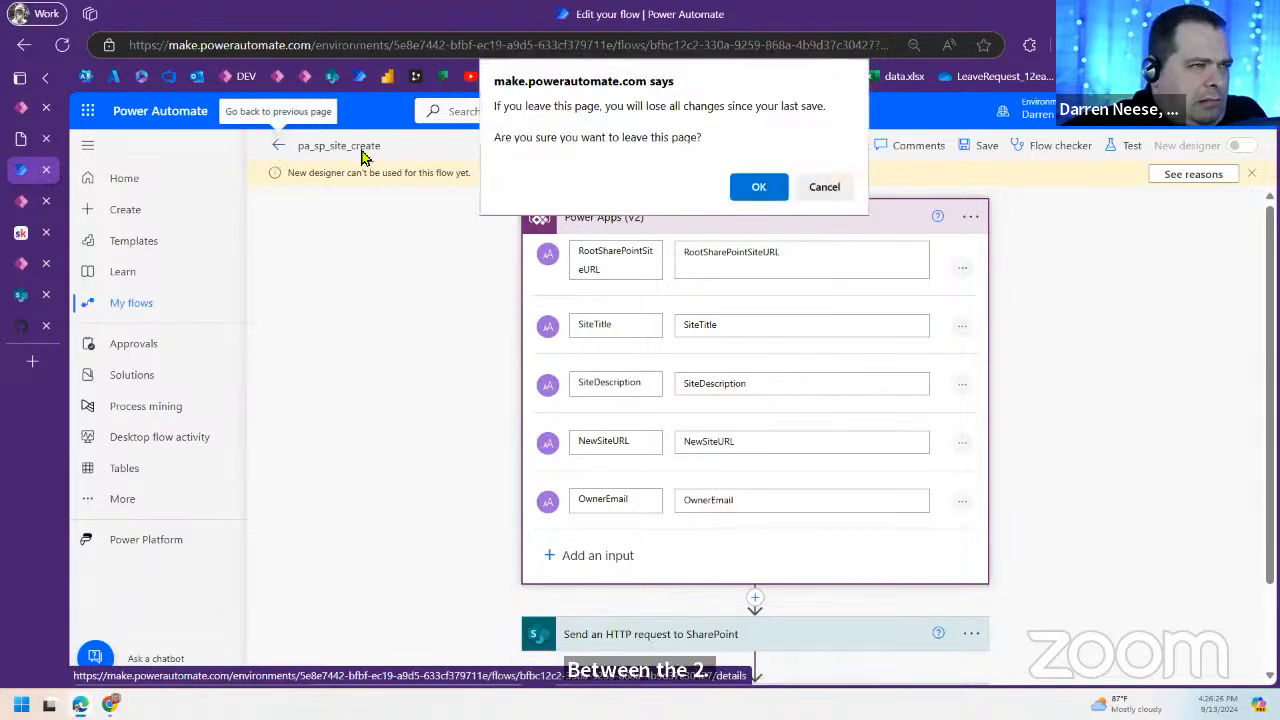
click(754, 189)
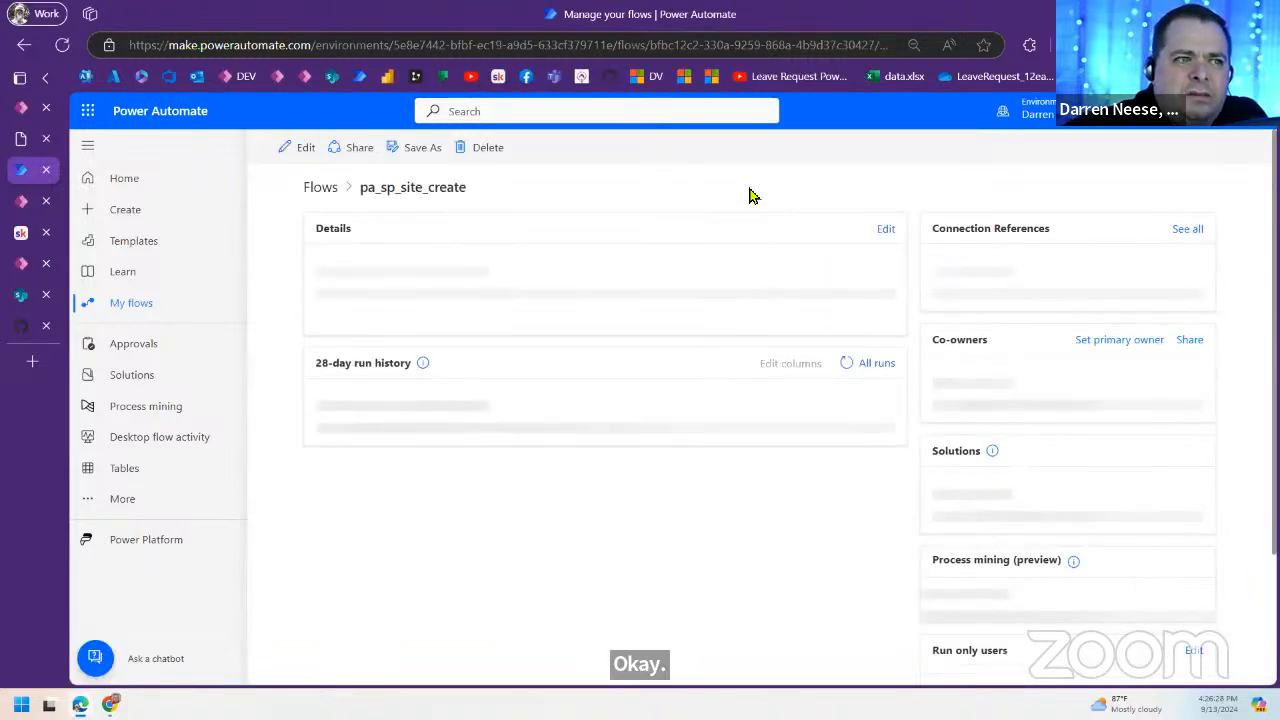
Step: Return to the SharePoint browser tab, go back to the new site's address, and reload it
click(19, 296)
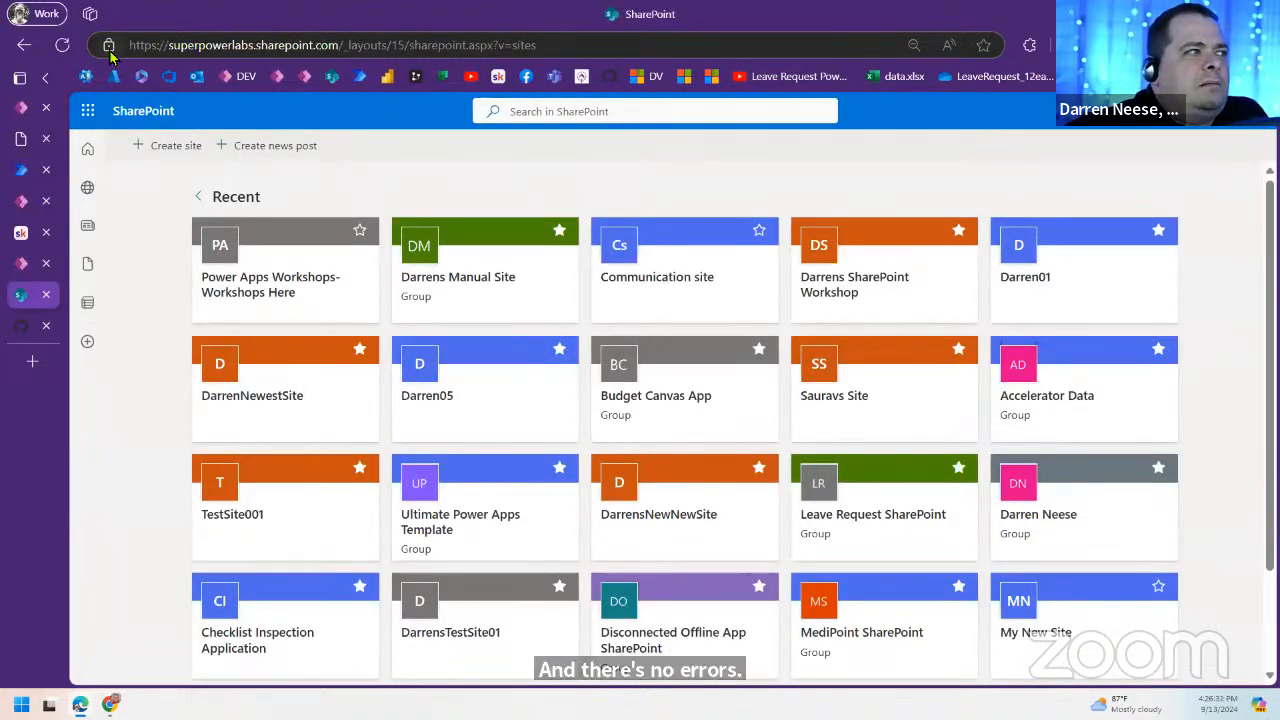
click(34, 51)
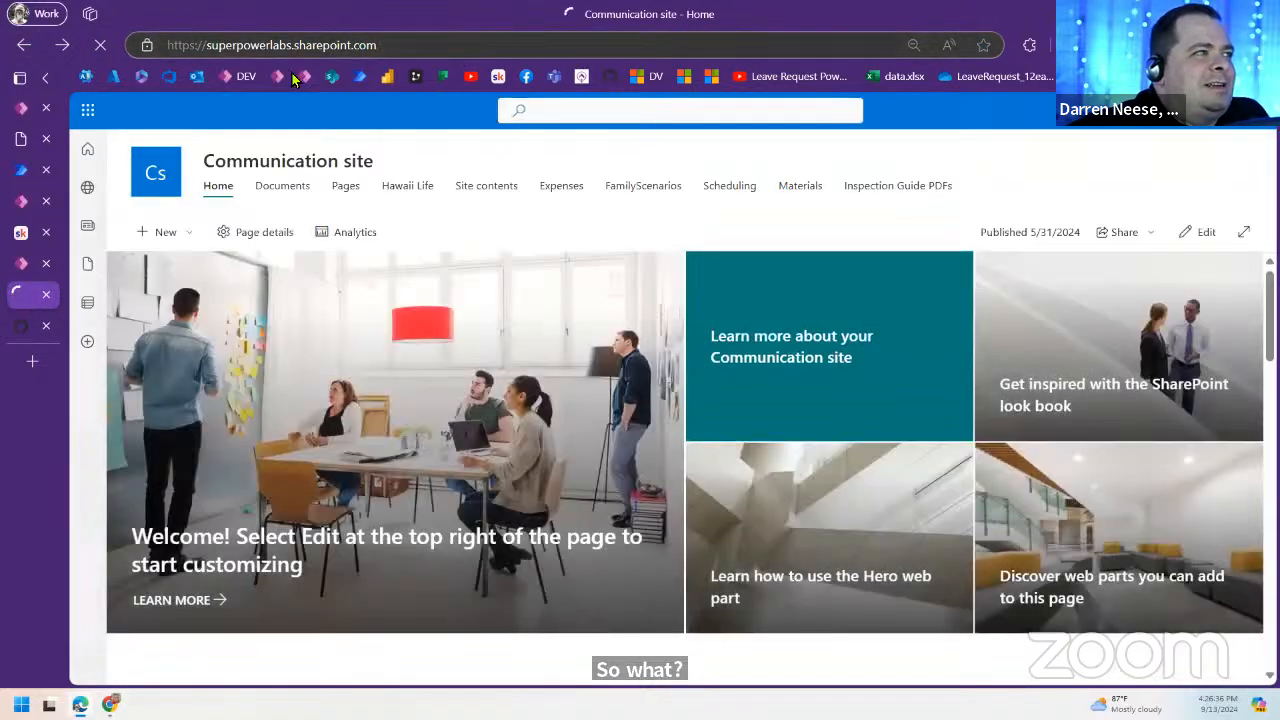
click(26, 46)
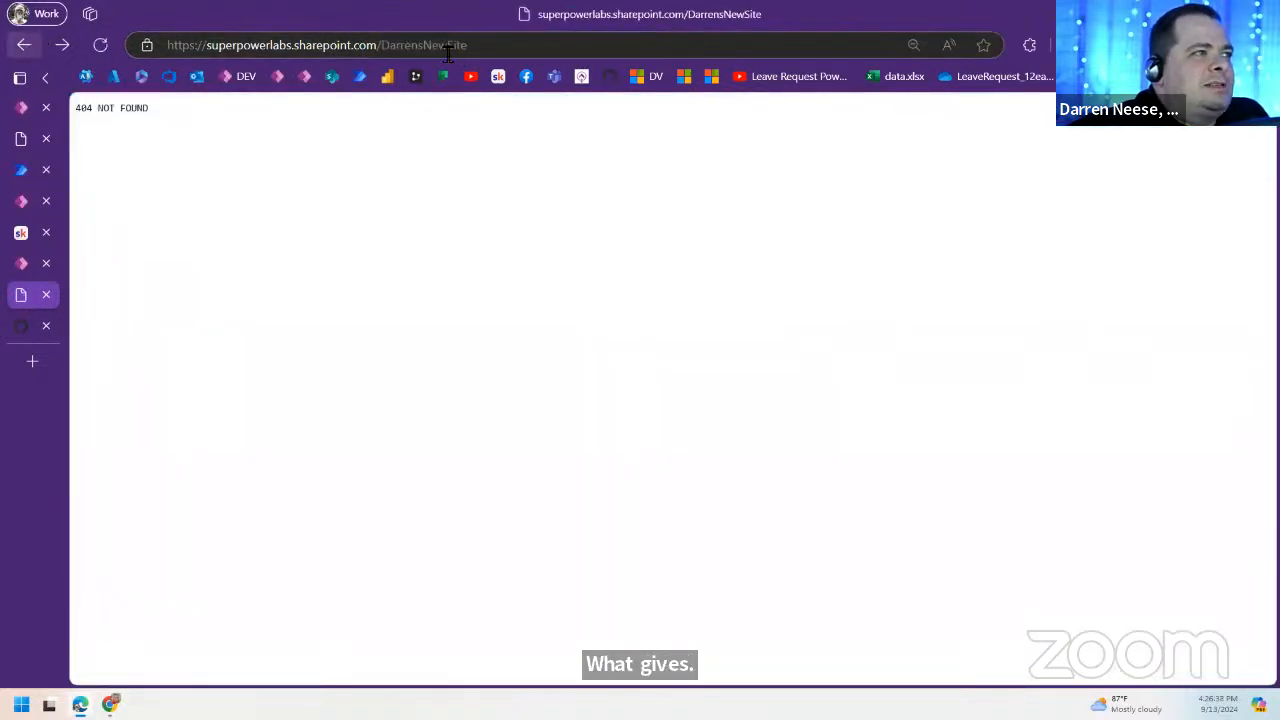
click(514, 51)
click(513, 55)
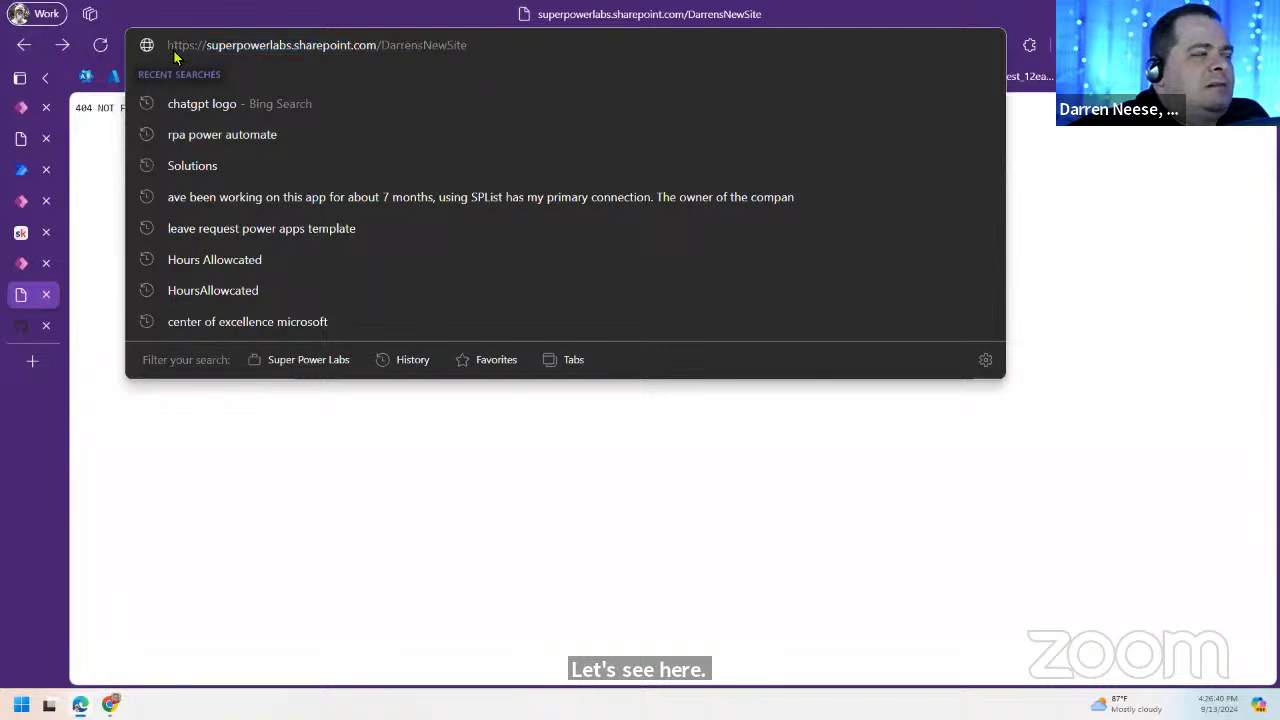
click(100, 45)
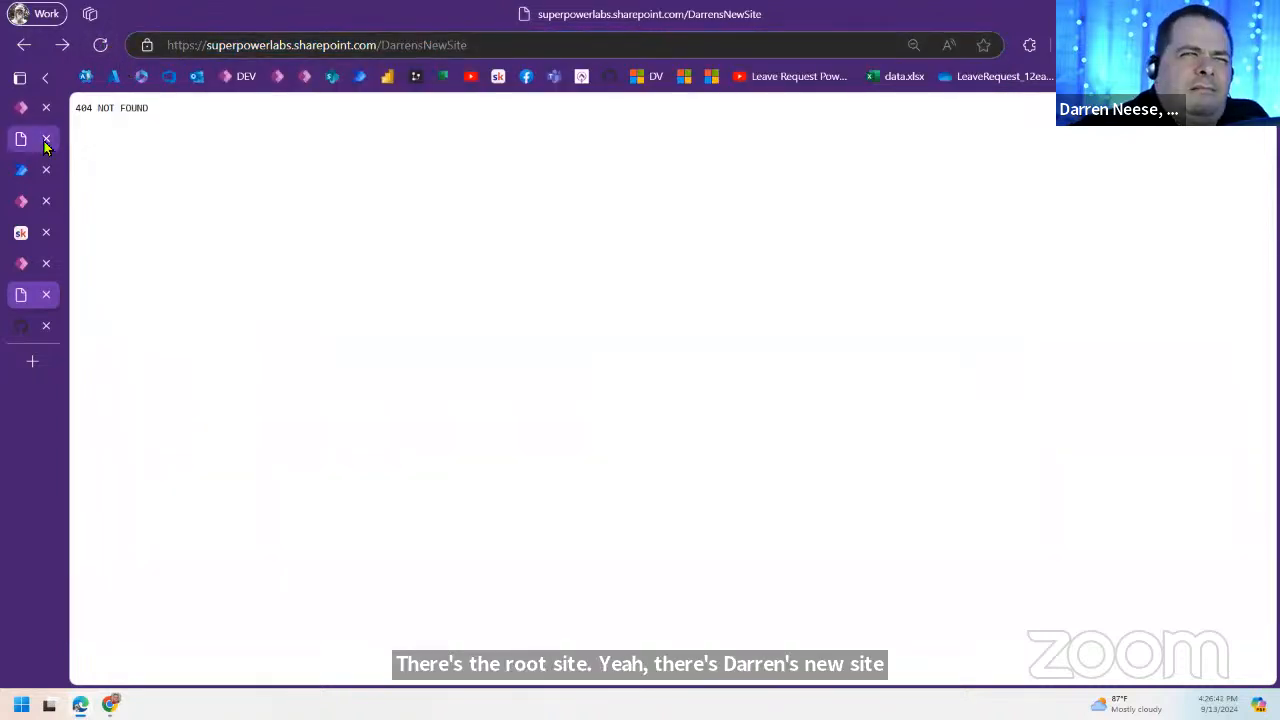
Step: Switch to the UltimatePowerAppsTemplate app, continue editing, and preview its DEV - SHAREPOINT screen
mouse_move(24, 118)
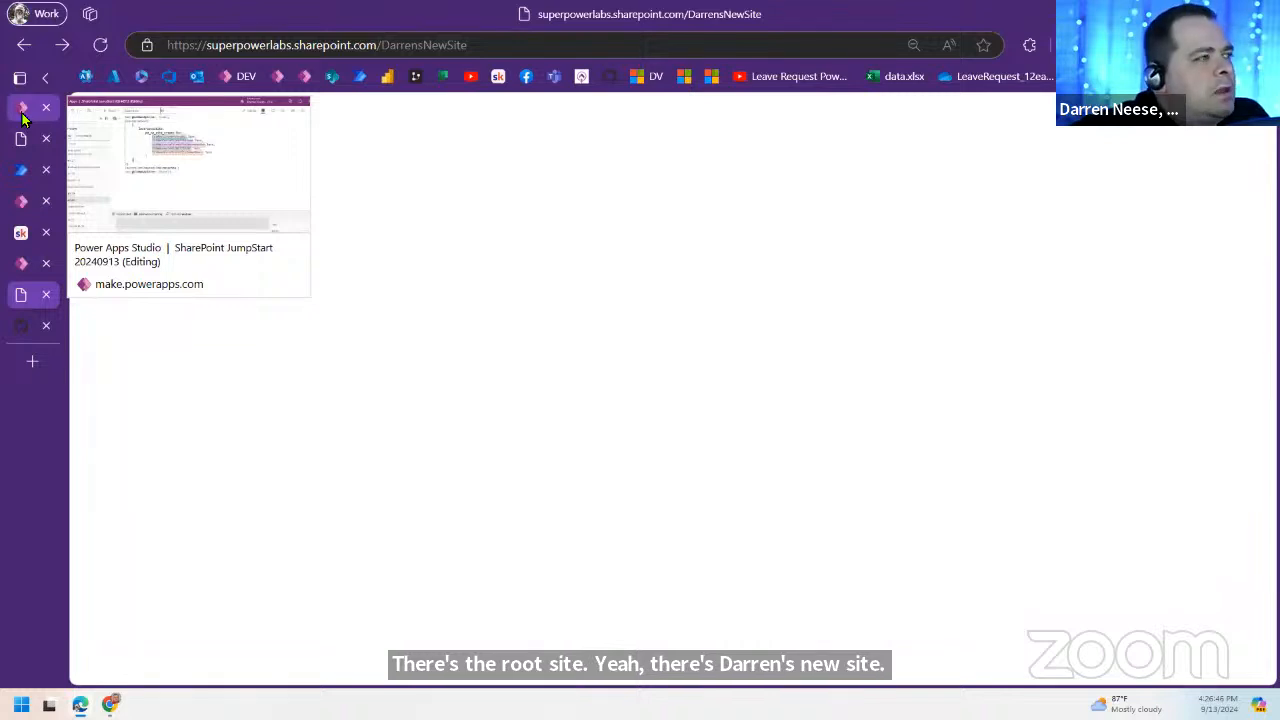
click(24, 264)
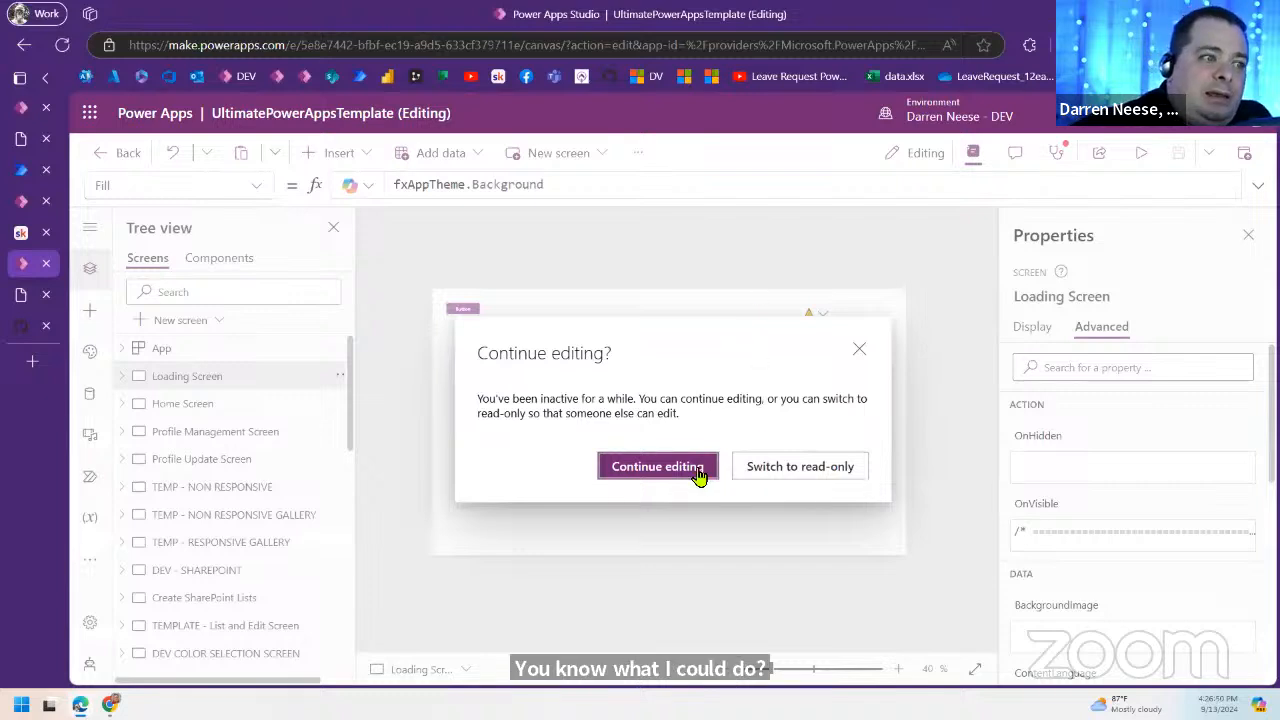
click(657, 467)
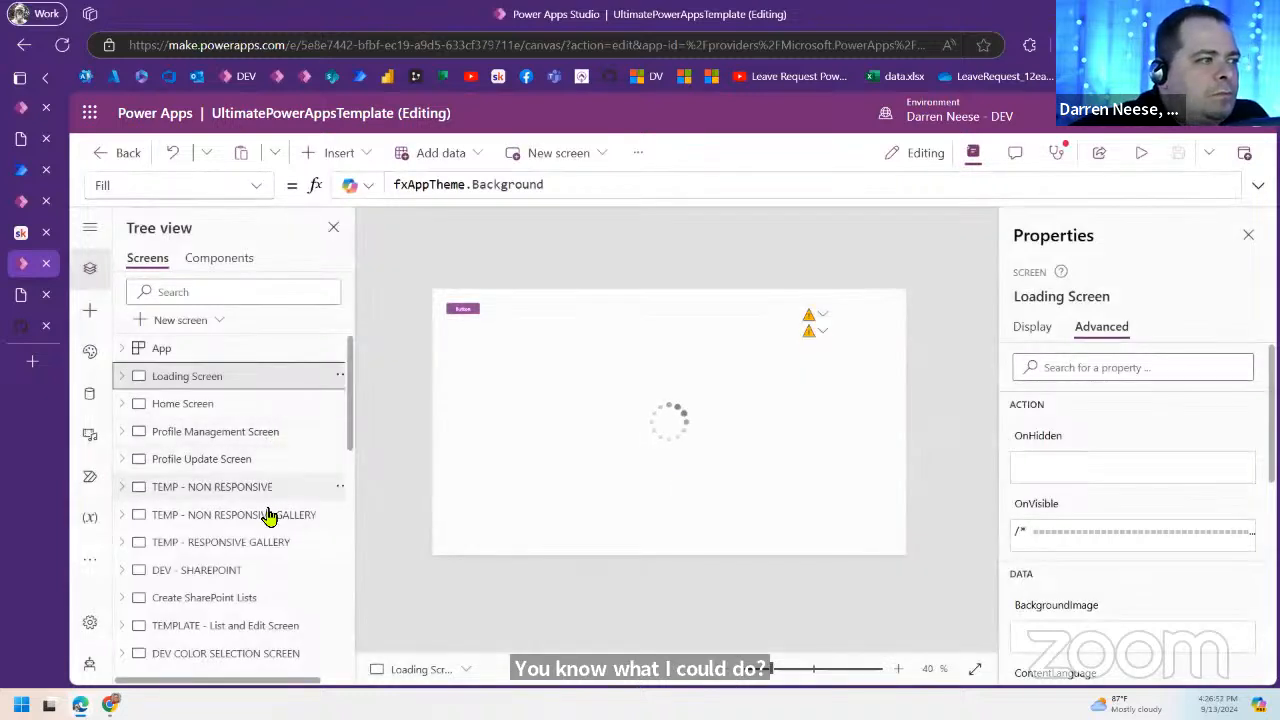
click(265, 571)
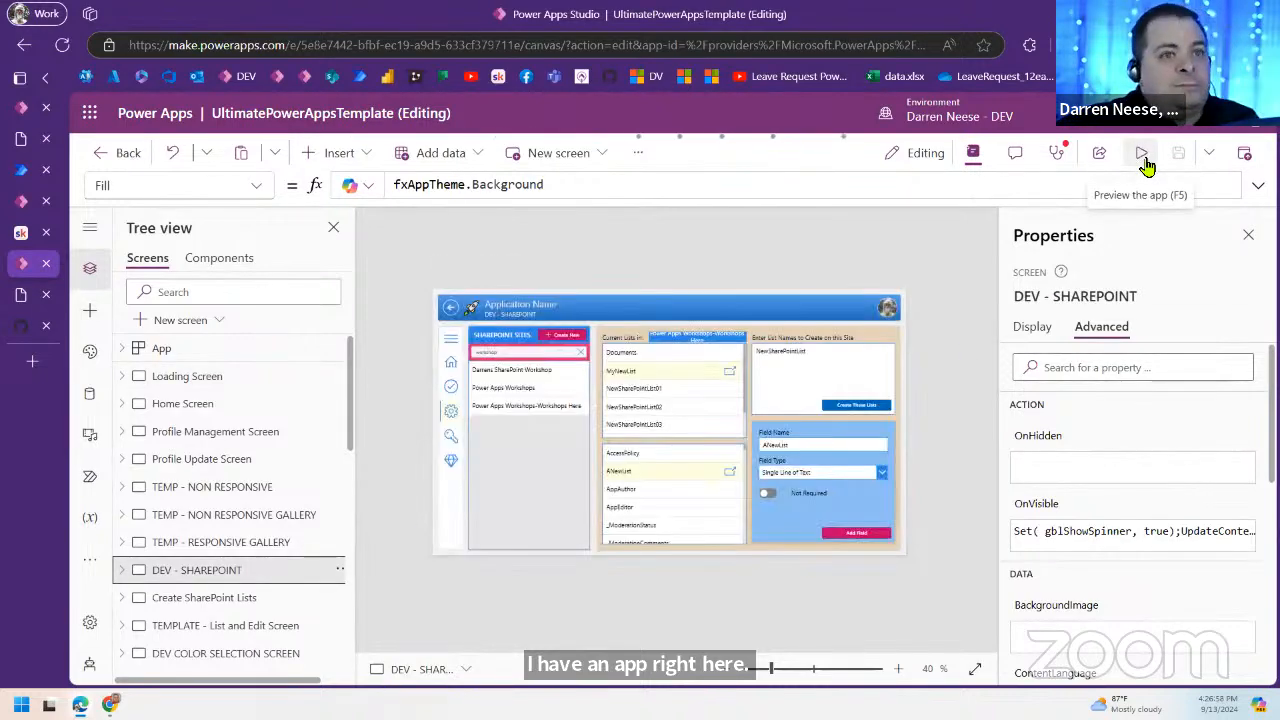
click(1141, 158)
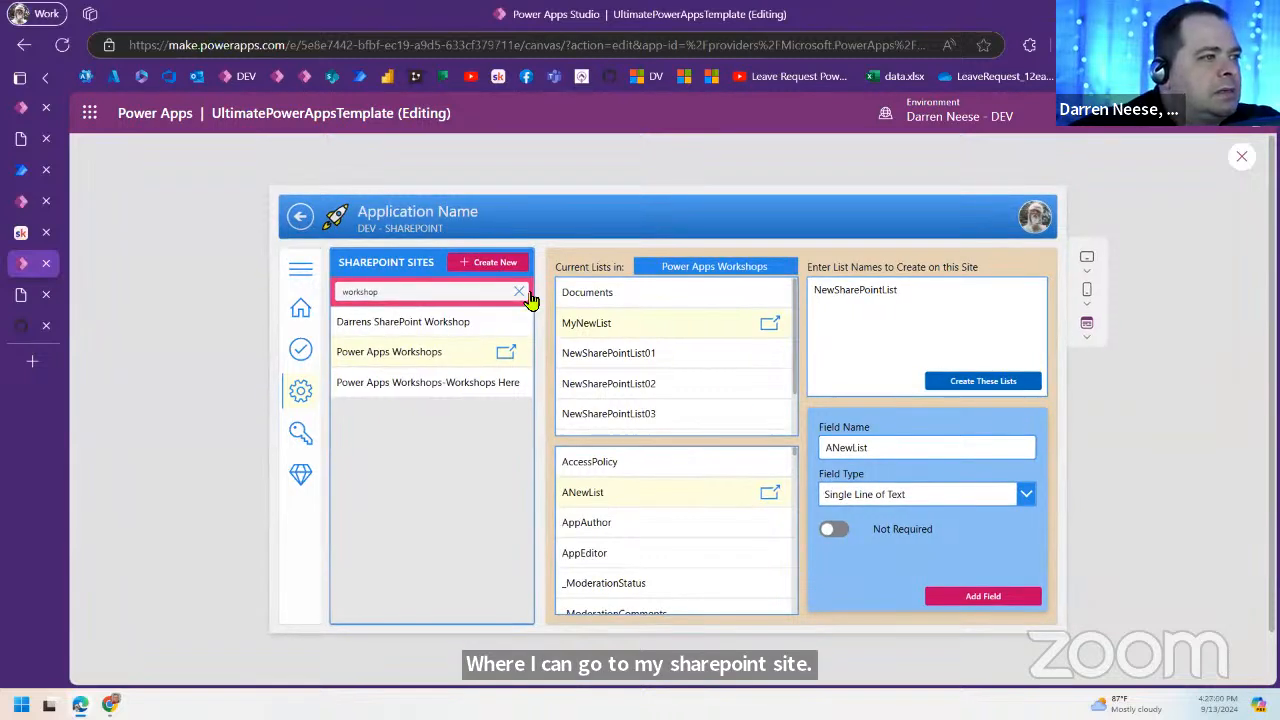
Step: Clear the workshop filter and search the SharePoint sites list for the site owner's first name in possessive form
click(519, 291)
click(457, 291)
text(Darrens)
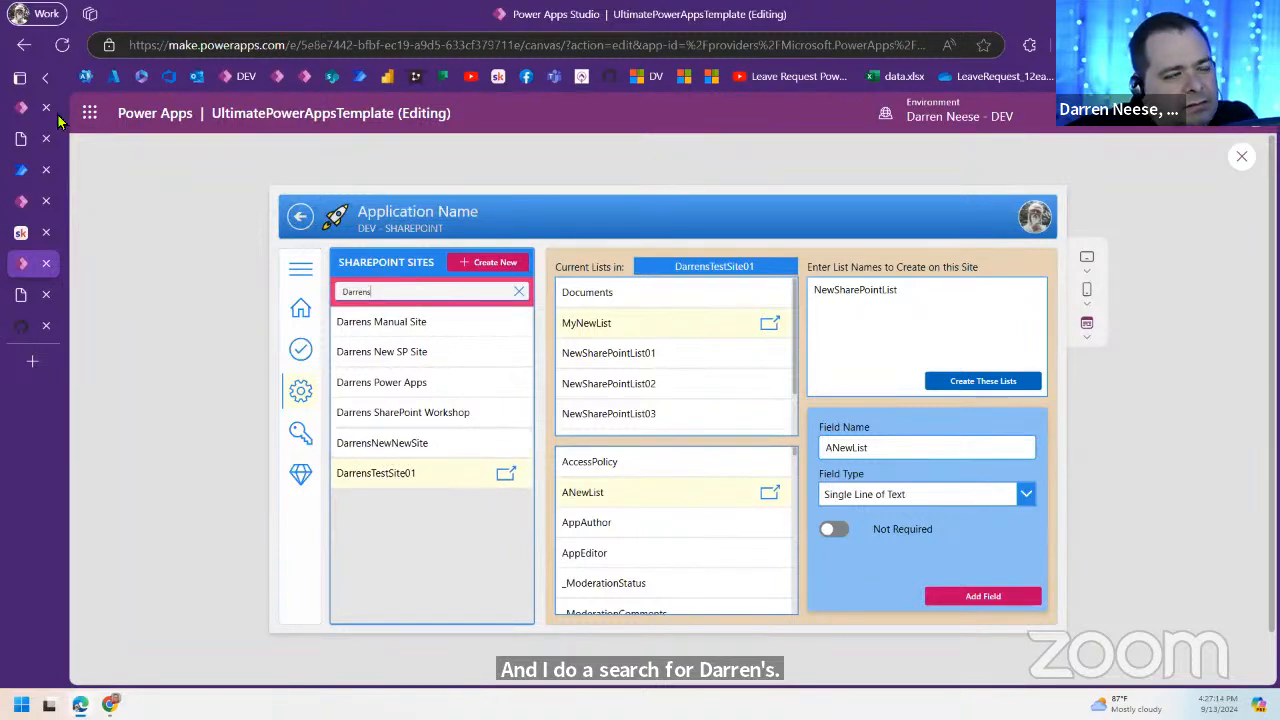
Step: Switch to the SharePoint JumpStart 20240913 app, preview it, and change the new SharePoint site name to Elvis New Site
click(20, 107)
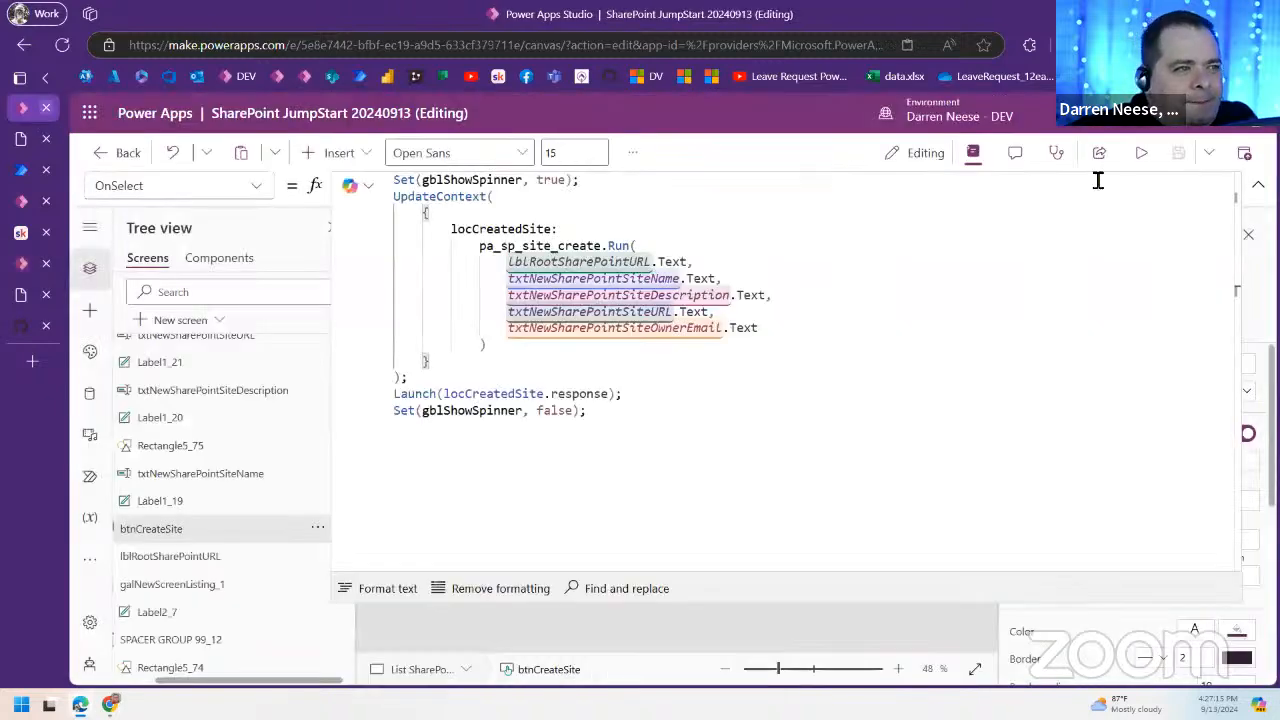
click(1258, 185)
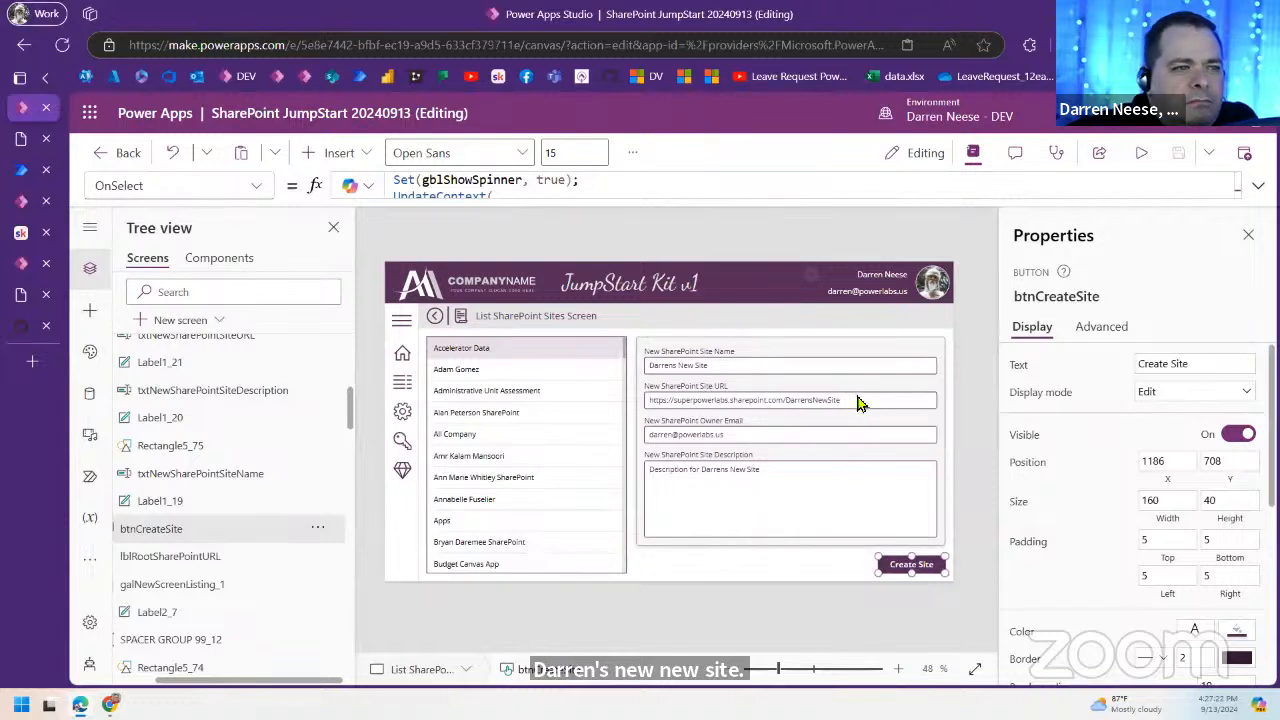
click(1131, 176)
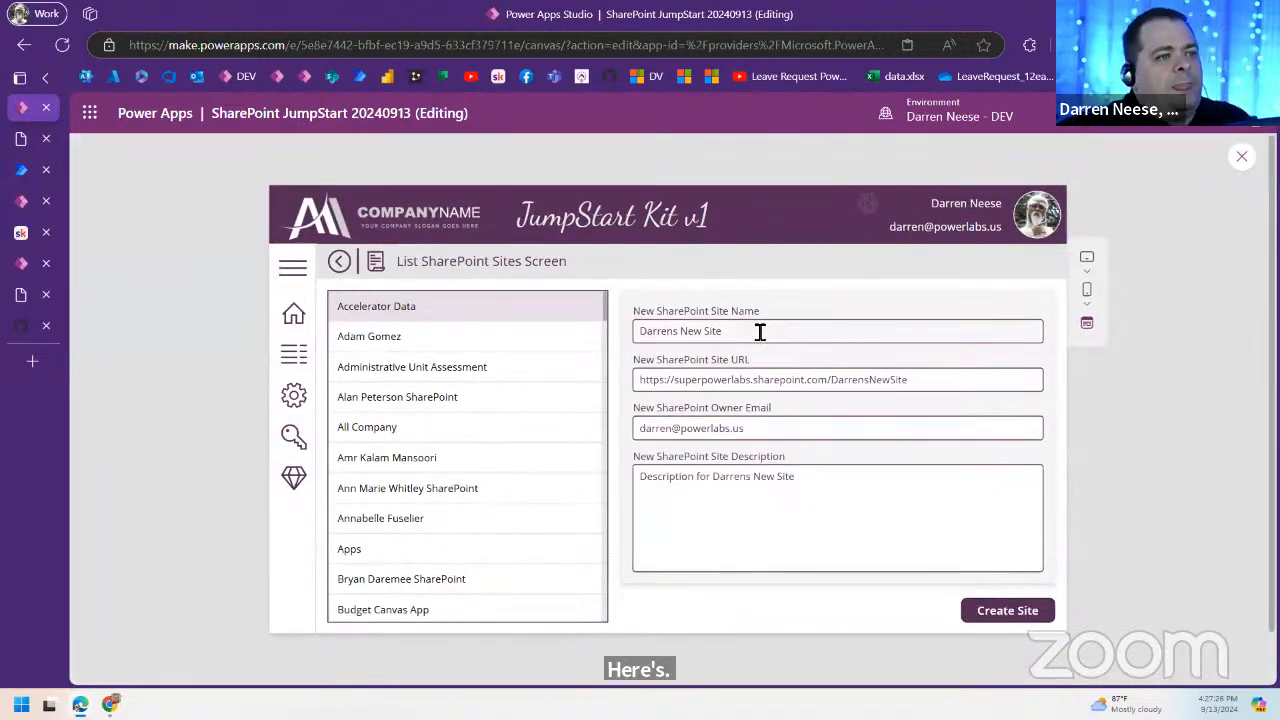
drag(766, 331, 640, 333)
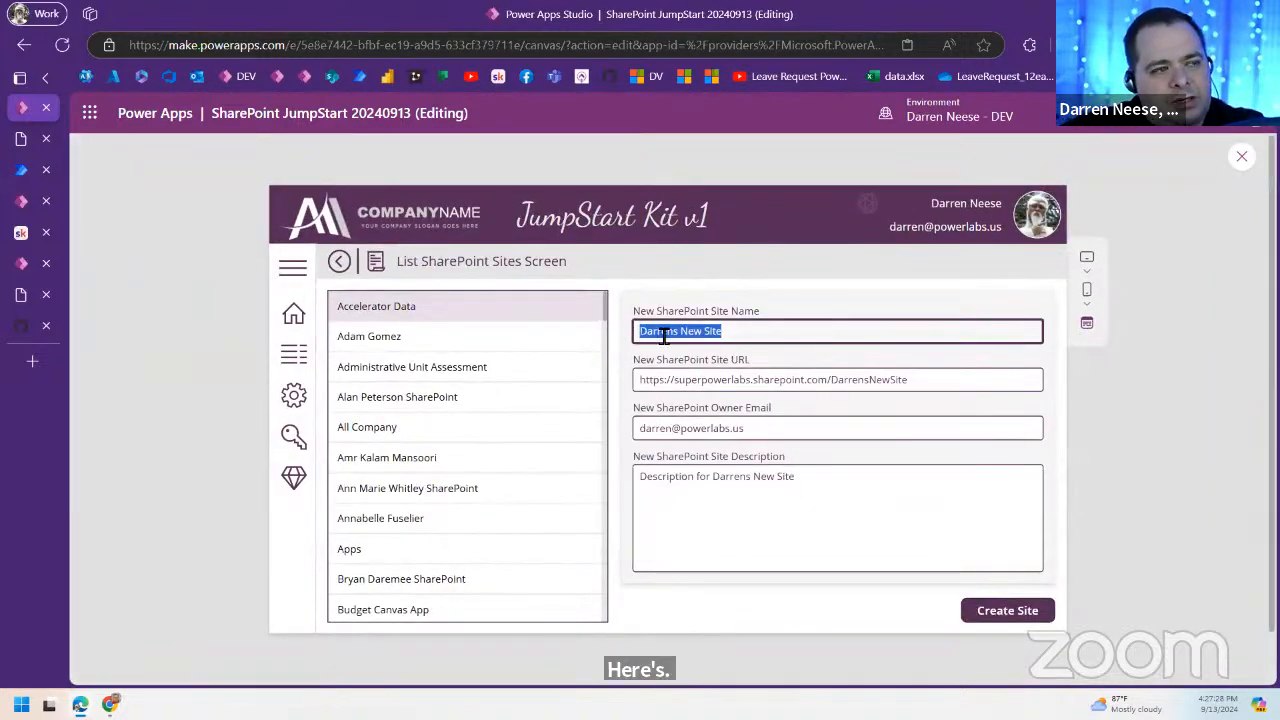
double_click(662, 332)
text(Elvis)
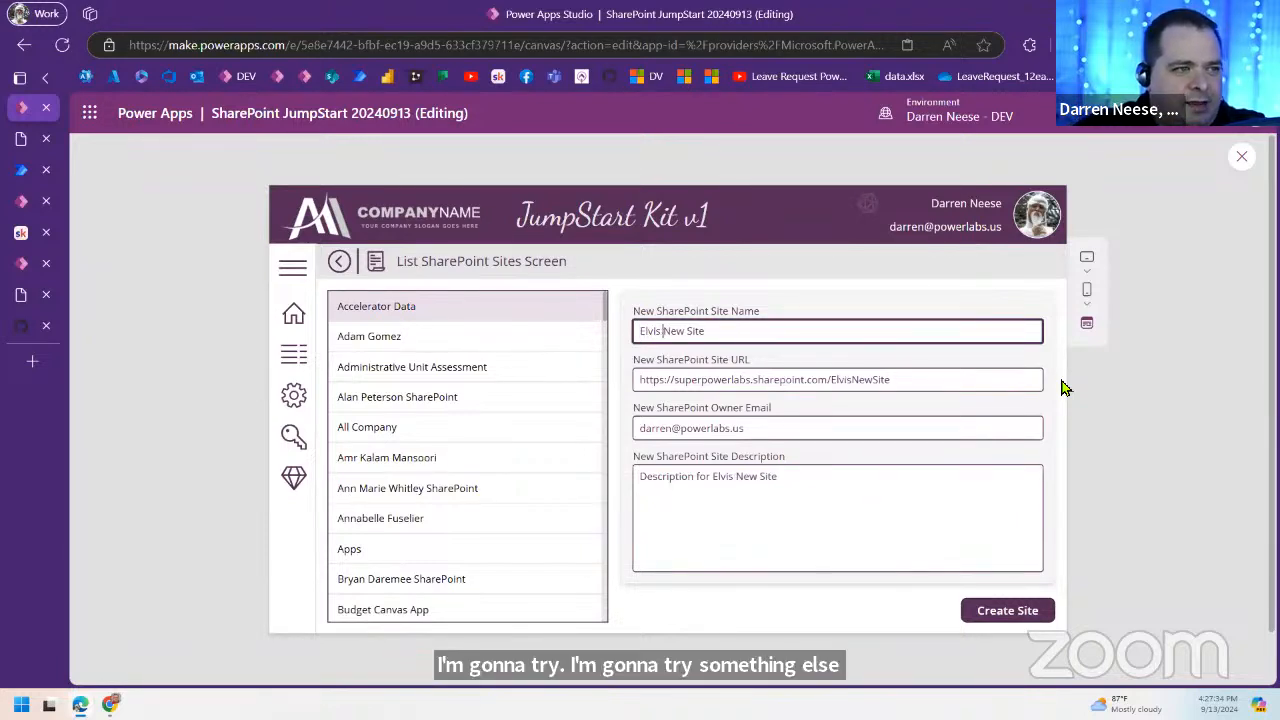
double_click(660, 428)
text(elvis)
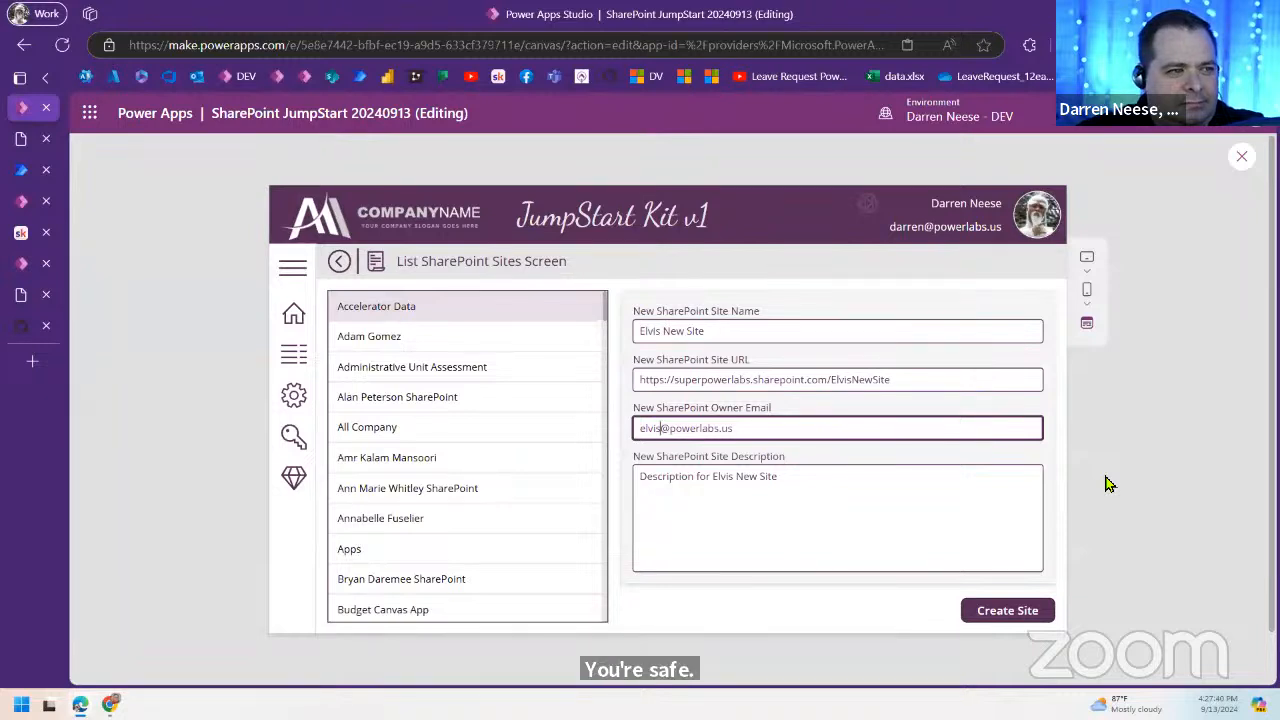
click(641, 471)
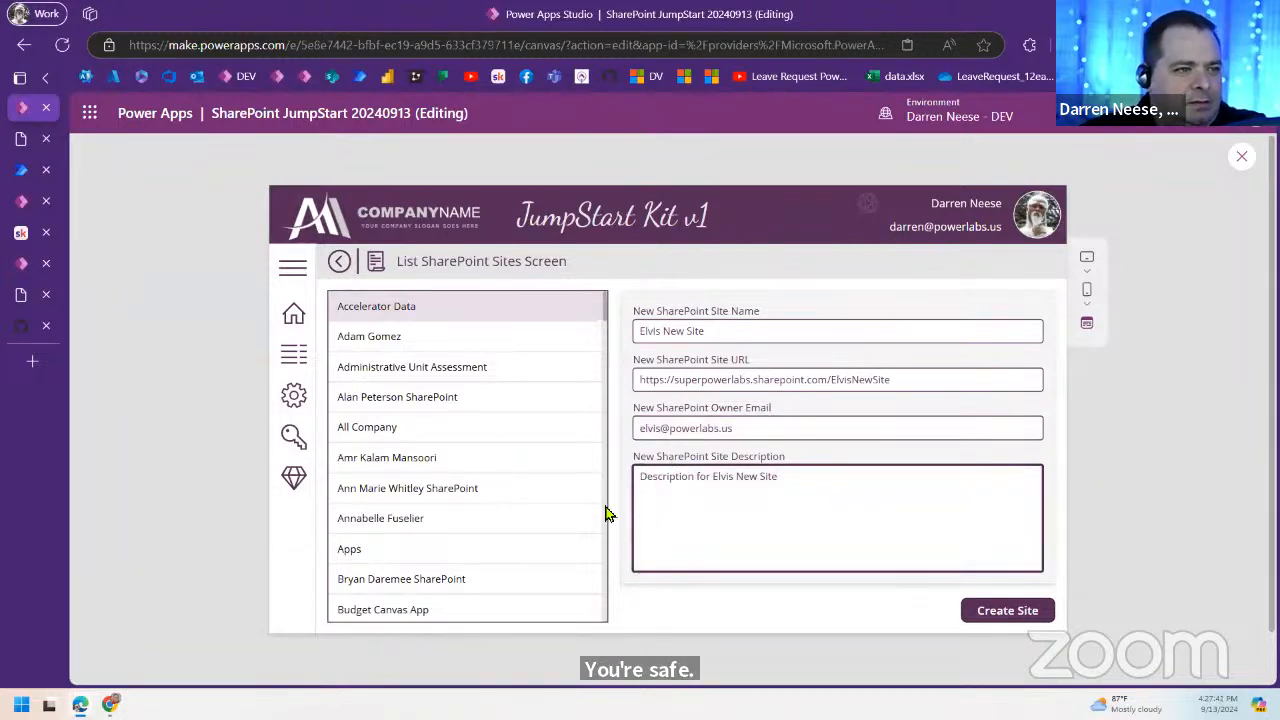
double_click(650, 428)
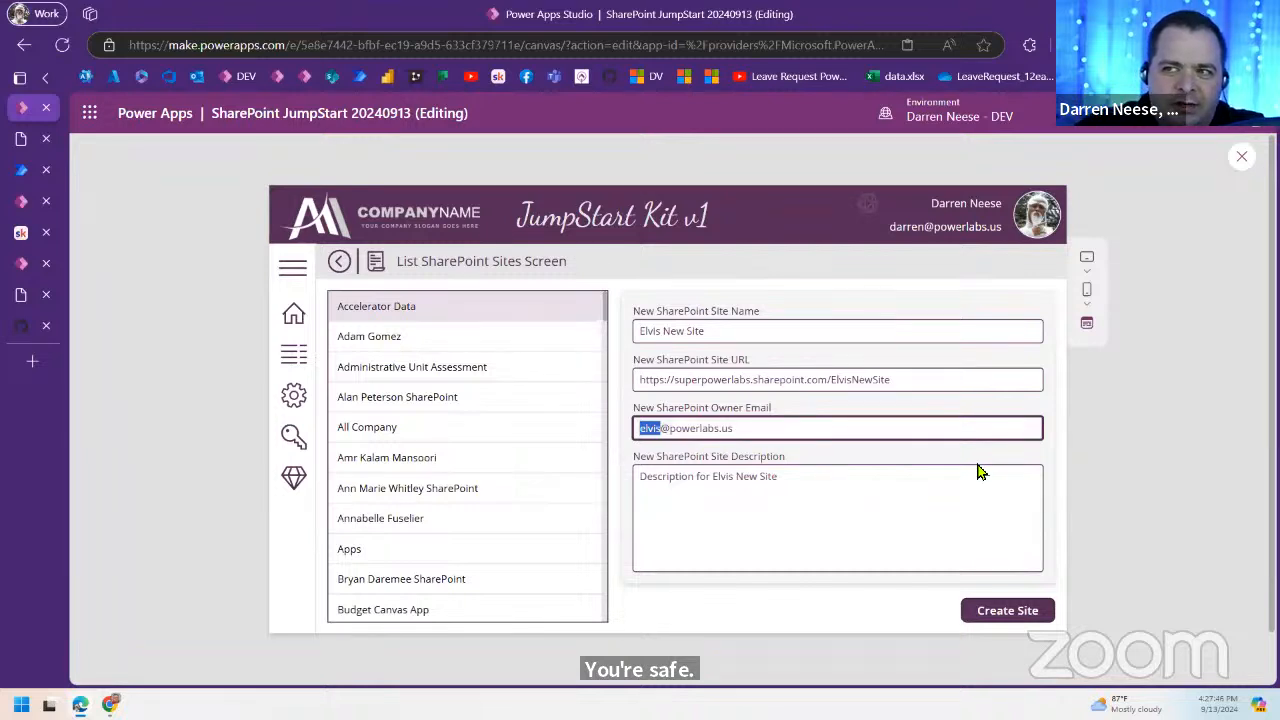
text(darren)
Step: Create the Elvis New Site from the form and reload the address that it launches
click(886, 494)
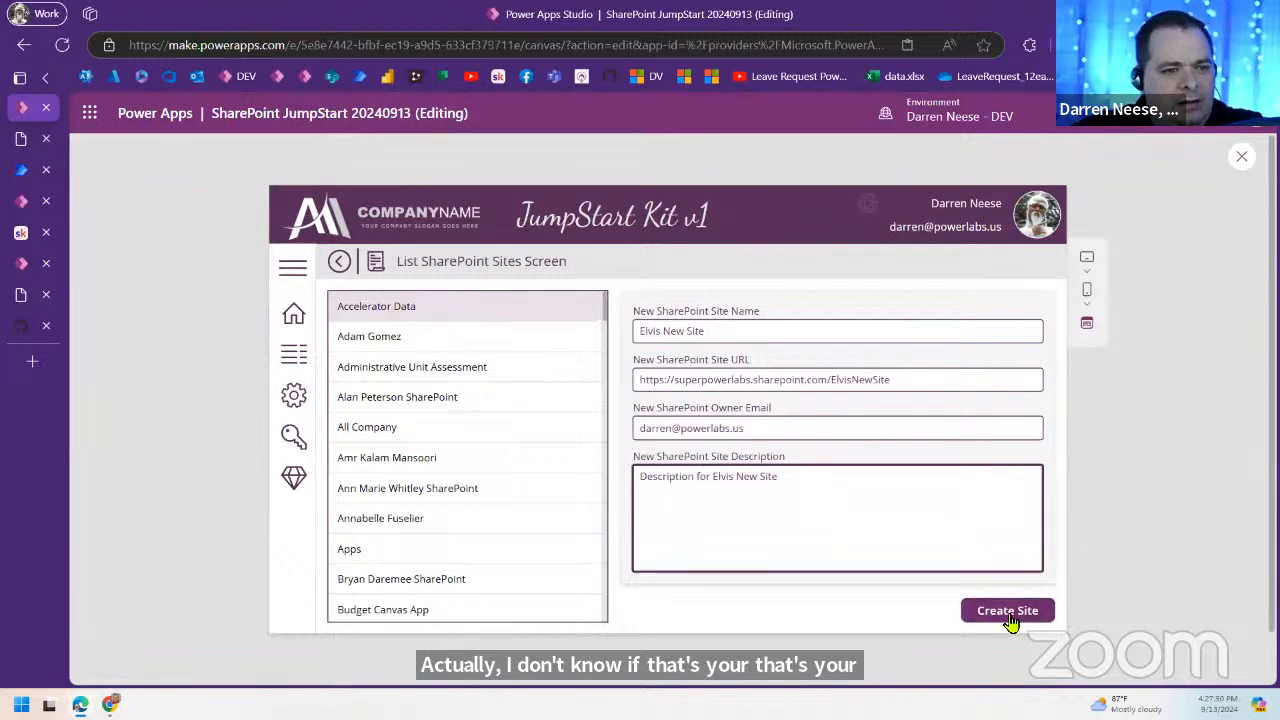
click(1008, 612)
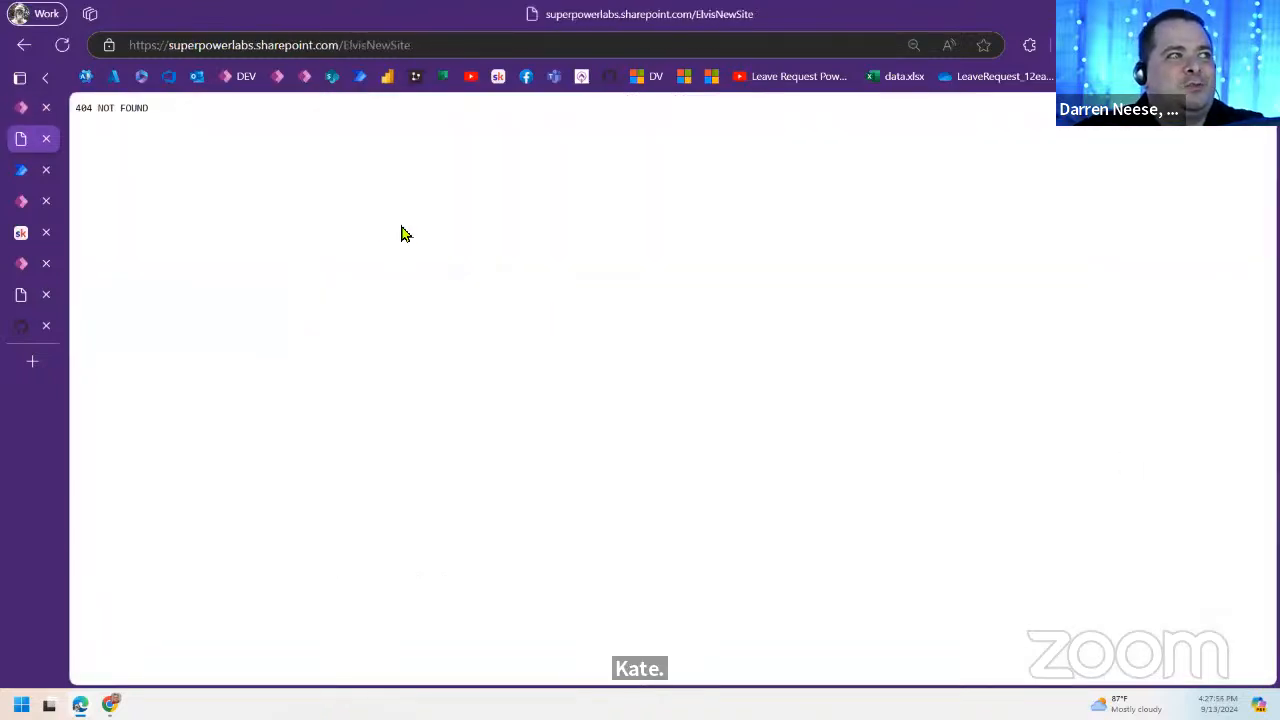
click(364, 45)
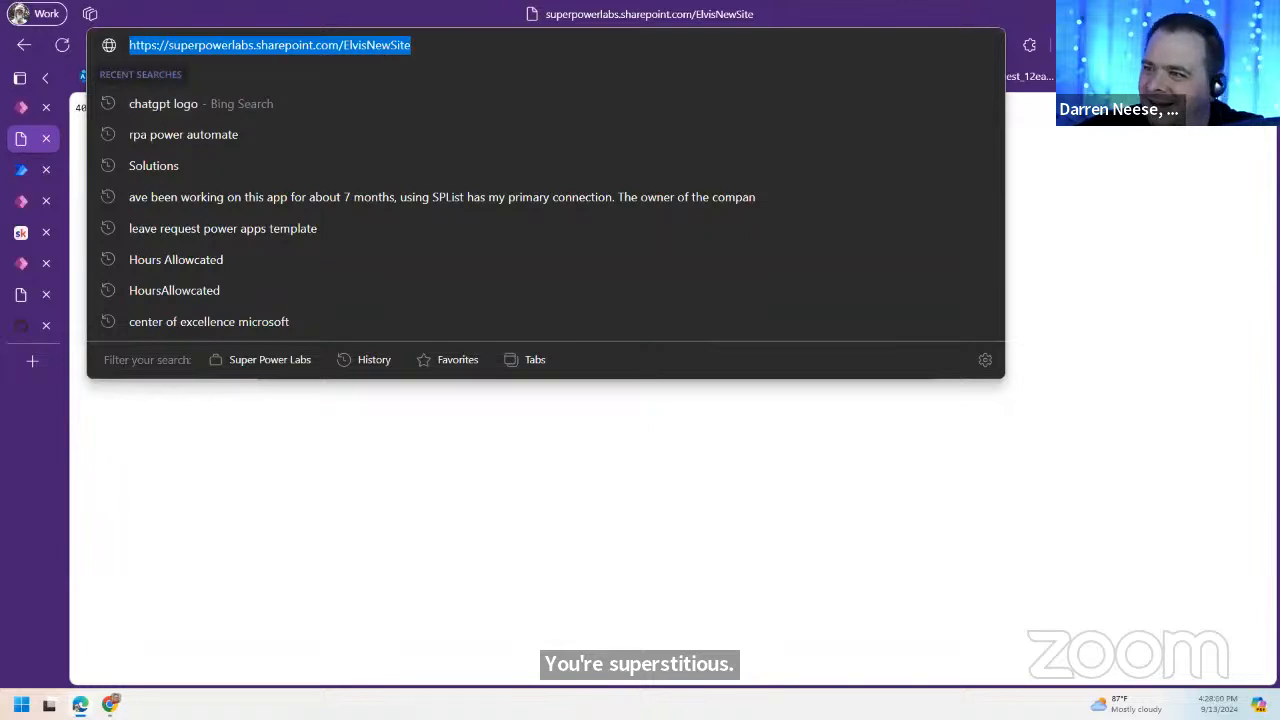
key(Return)
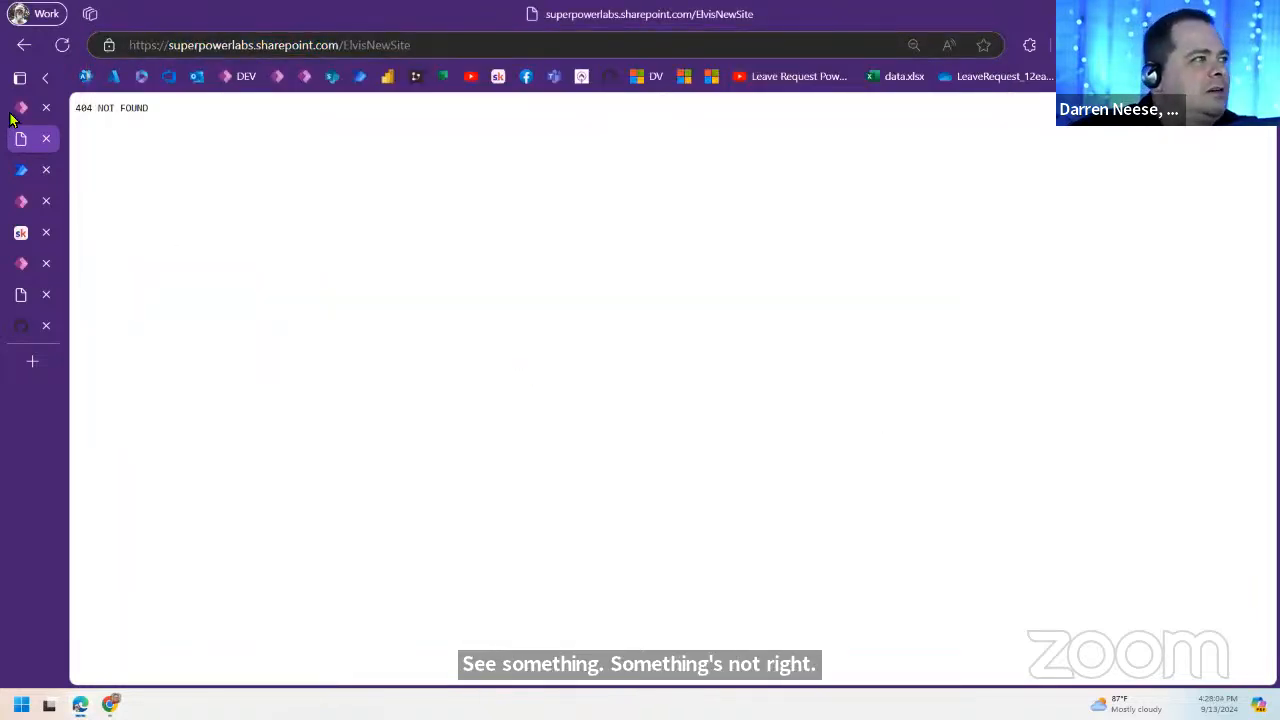
Step: Open the SharePoint start page in the other site tab and look through the recent and followed sites
click(19, 296)
click(334, 76)
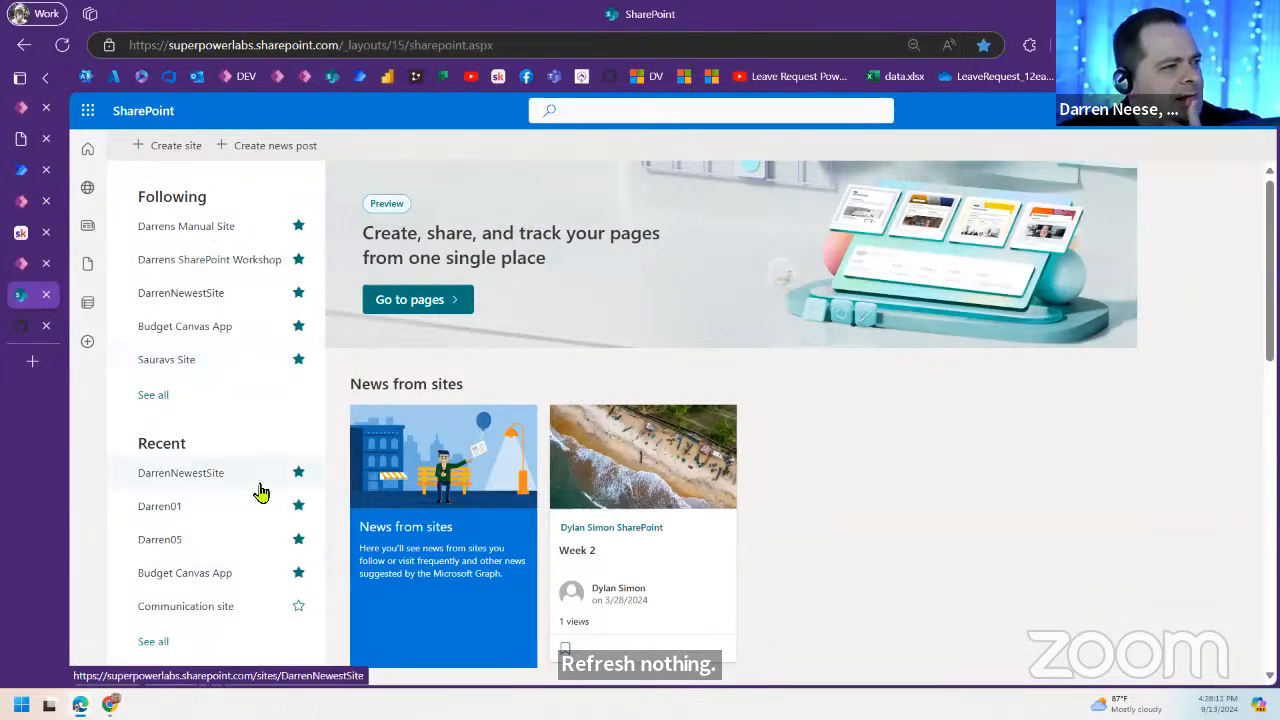
click(22, 201)
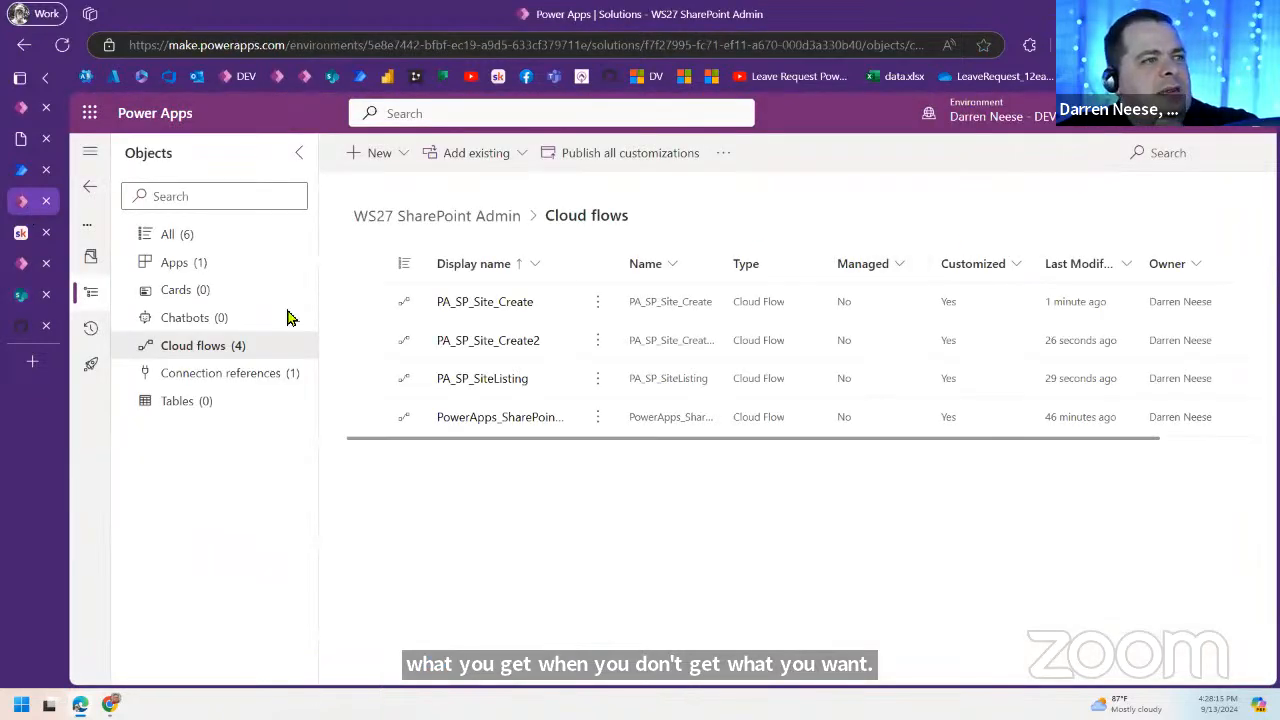
Step: Switch to the UltimatePowerAppsTemplate app, refresh its DEV - SHAREPOINT screen by visiting TEMP - RESPONSIVE GALLERY, and preview it again
click(22, 264)
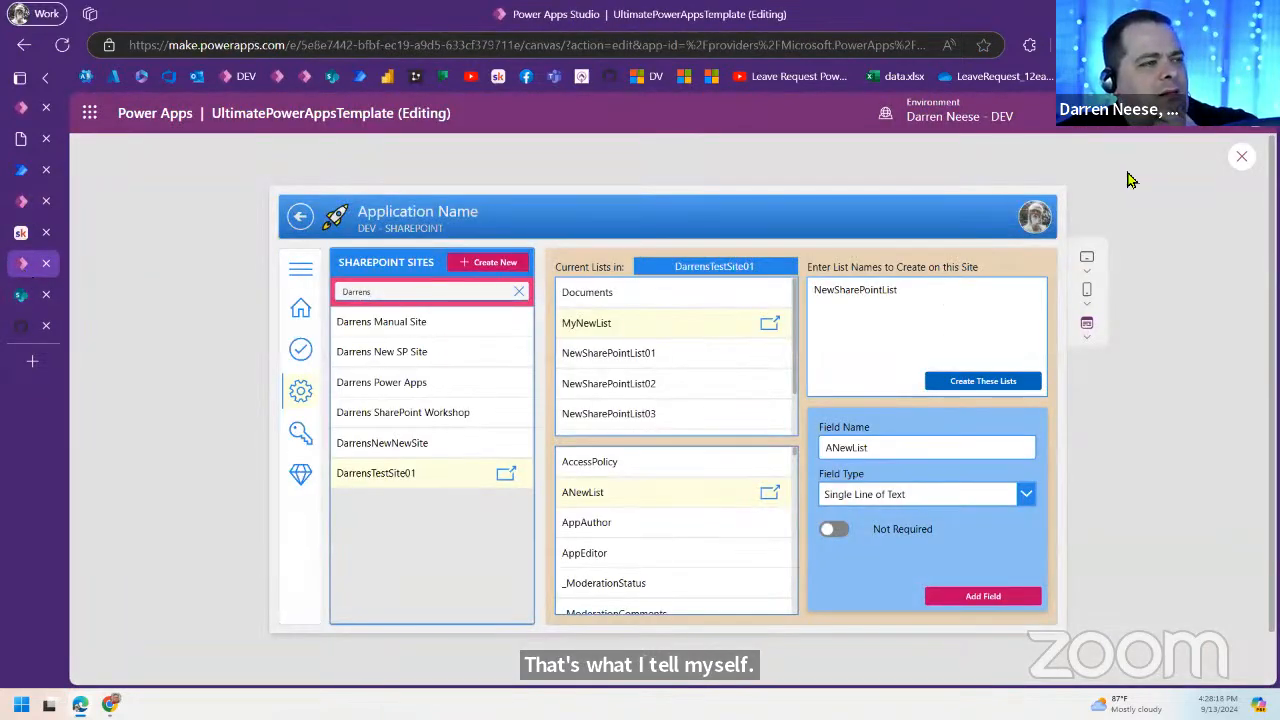
click(1237, 158)
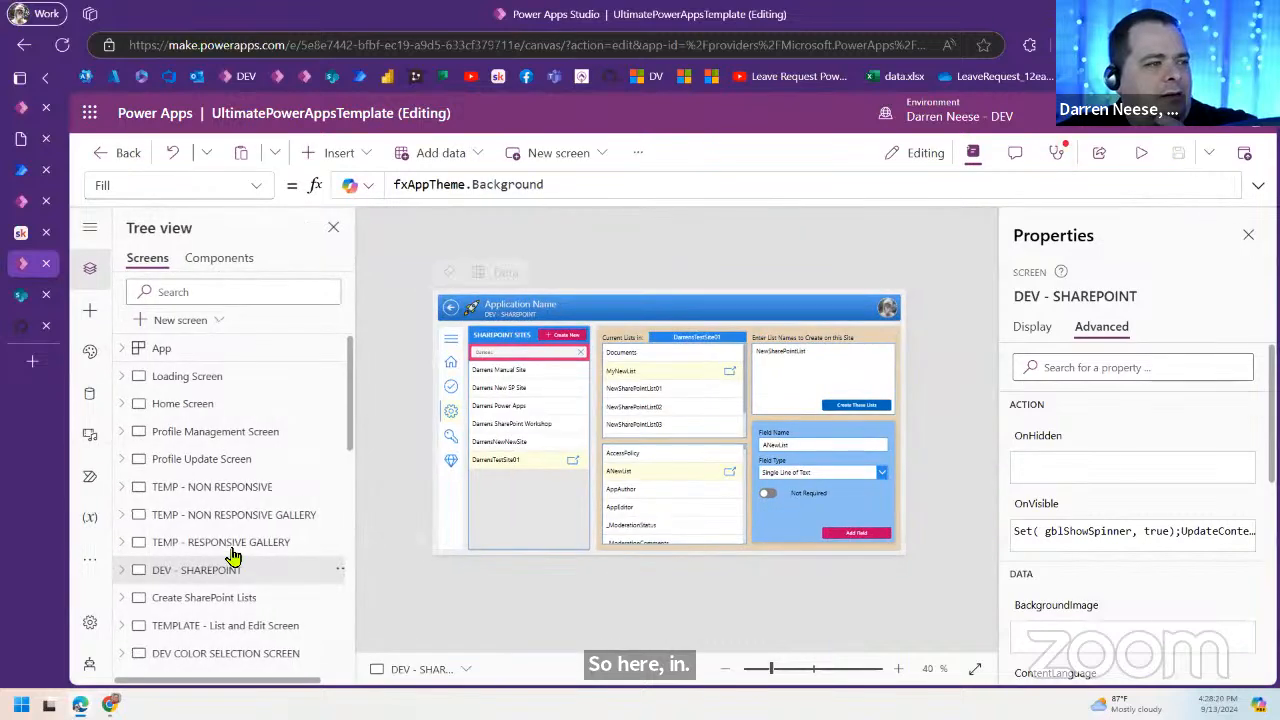
click(228, 546)
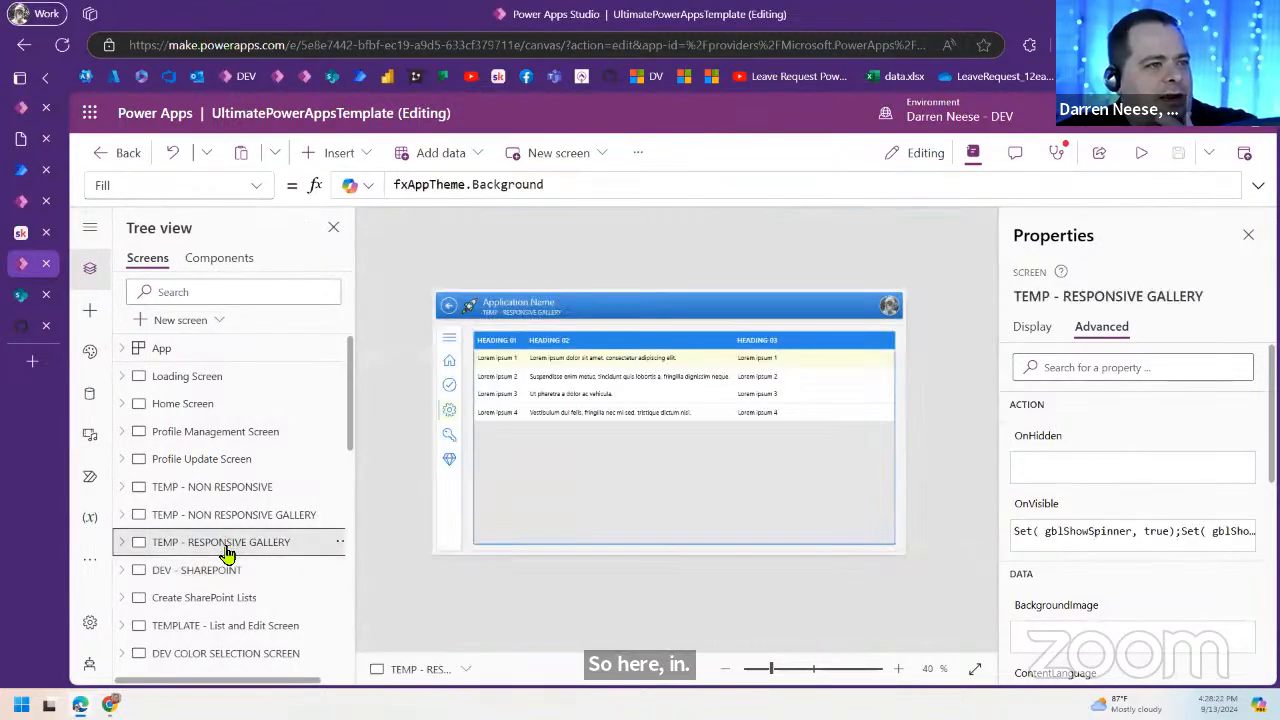
click(223, 575)
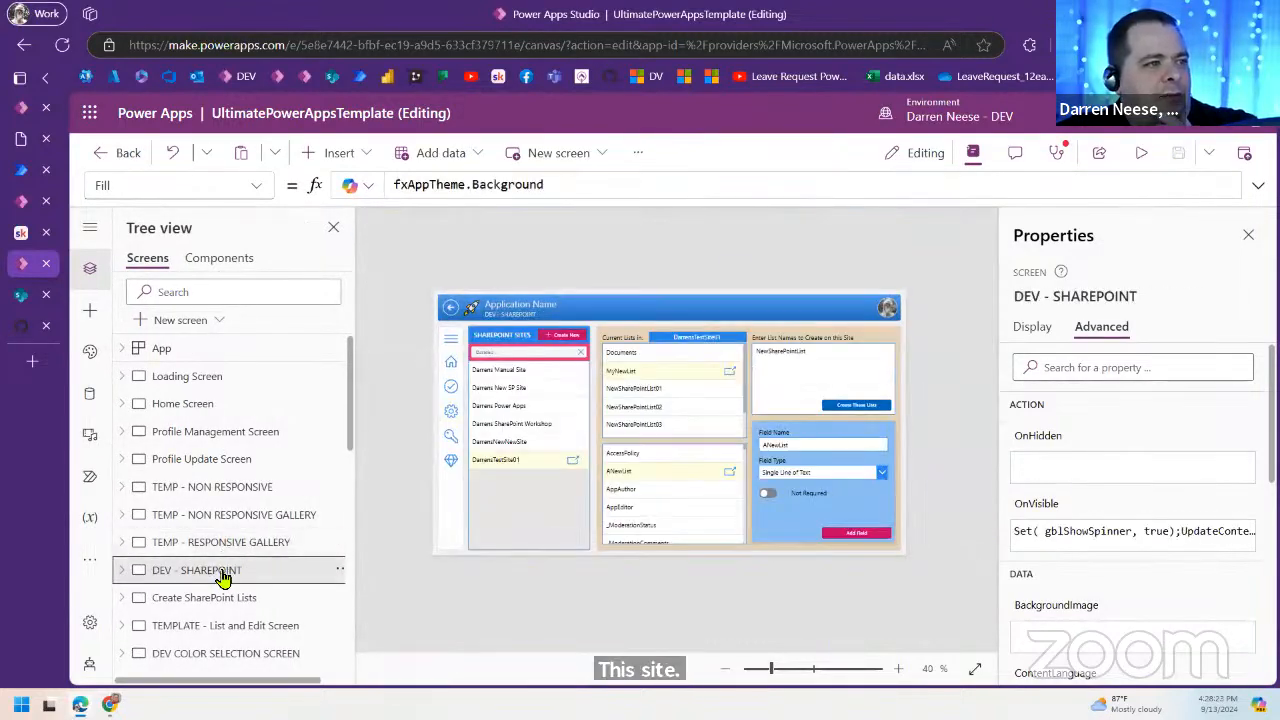
click(1141, 158)
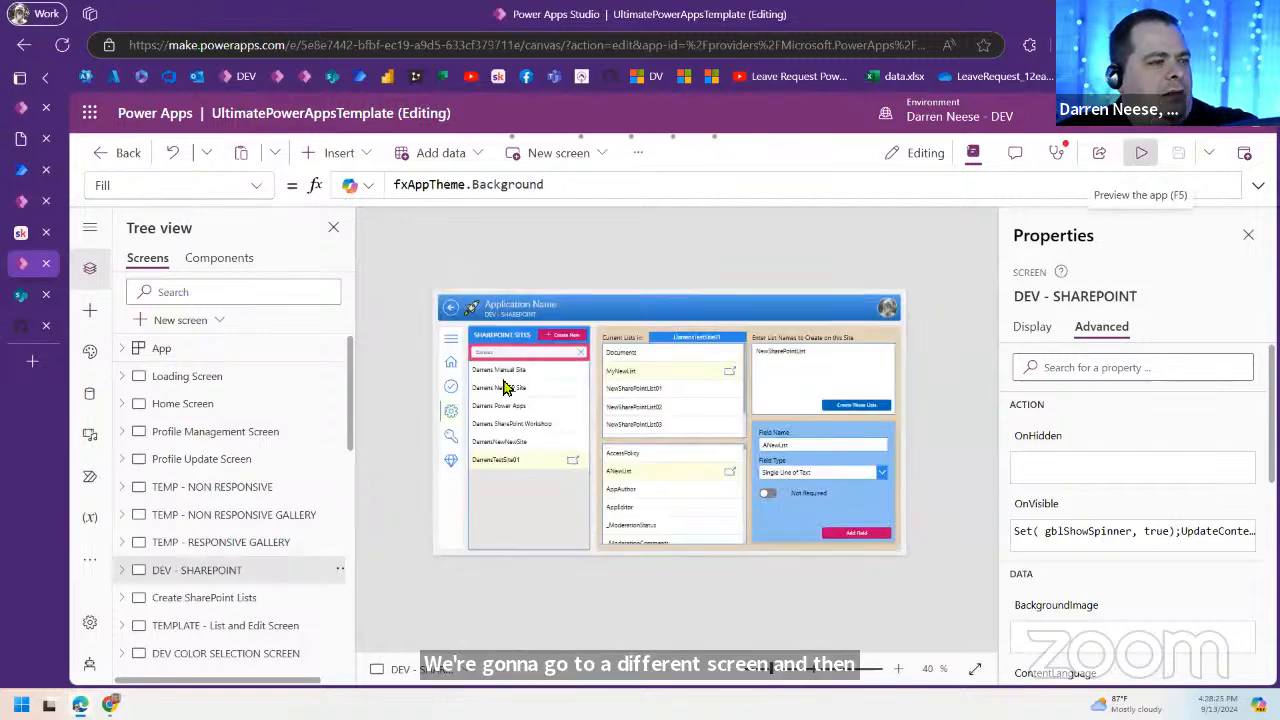
Step: Search the SharePoint sites list for Elvis and clear the search
click(517, 290)
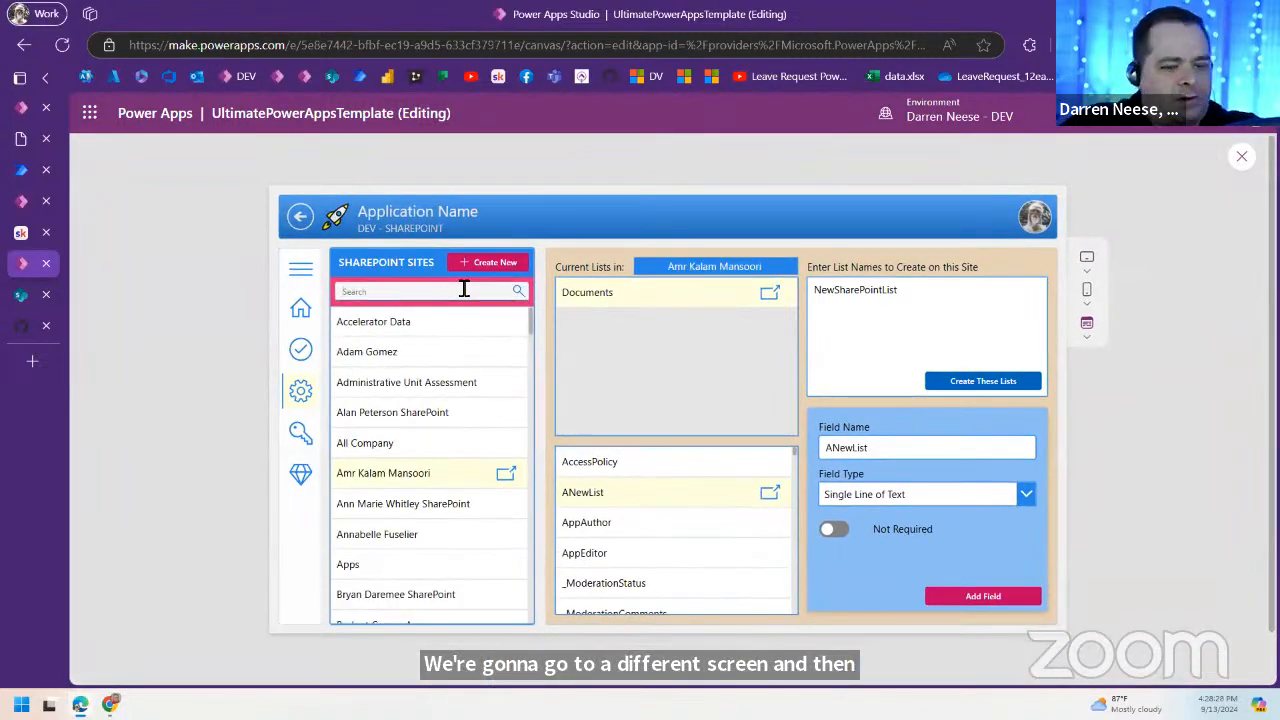
text(Elvis)
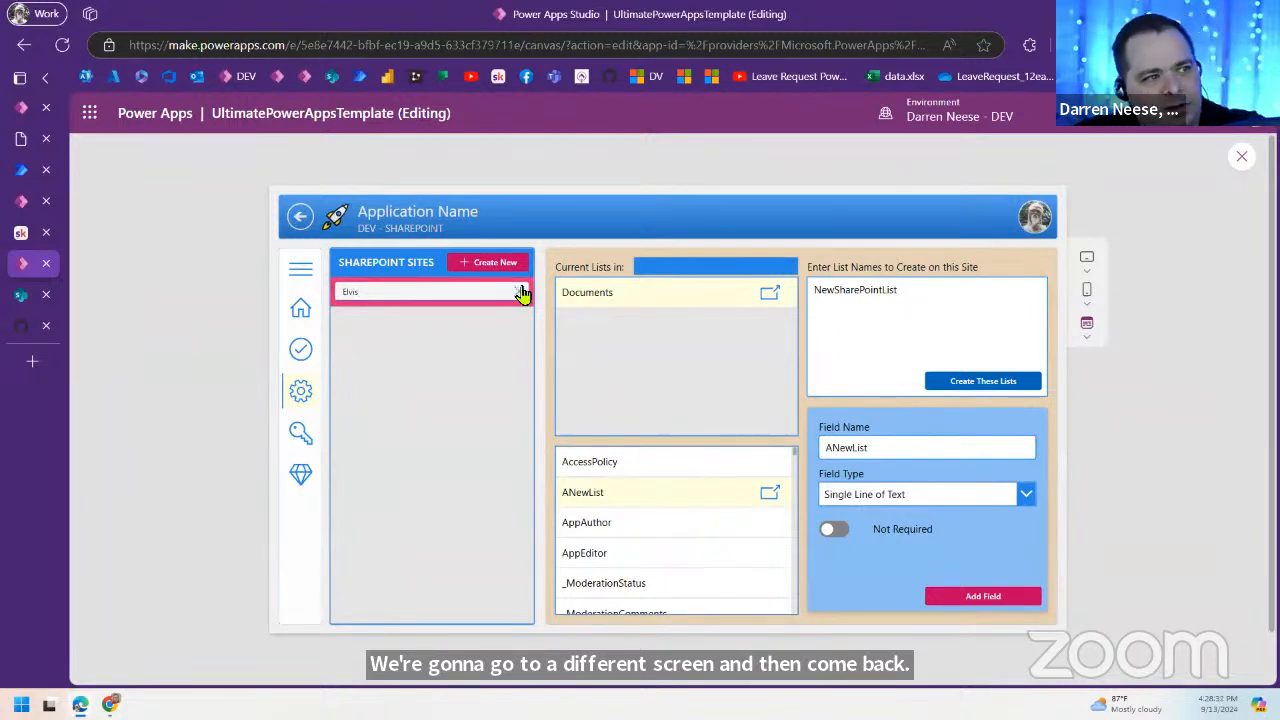
click(517, 292)
Step: Start a new site in the template app, name it Elvis New Site, and create it
click(497, 268)
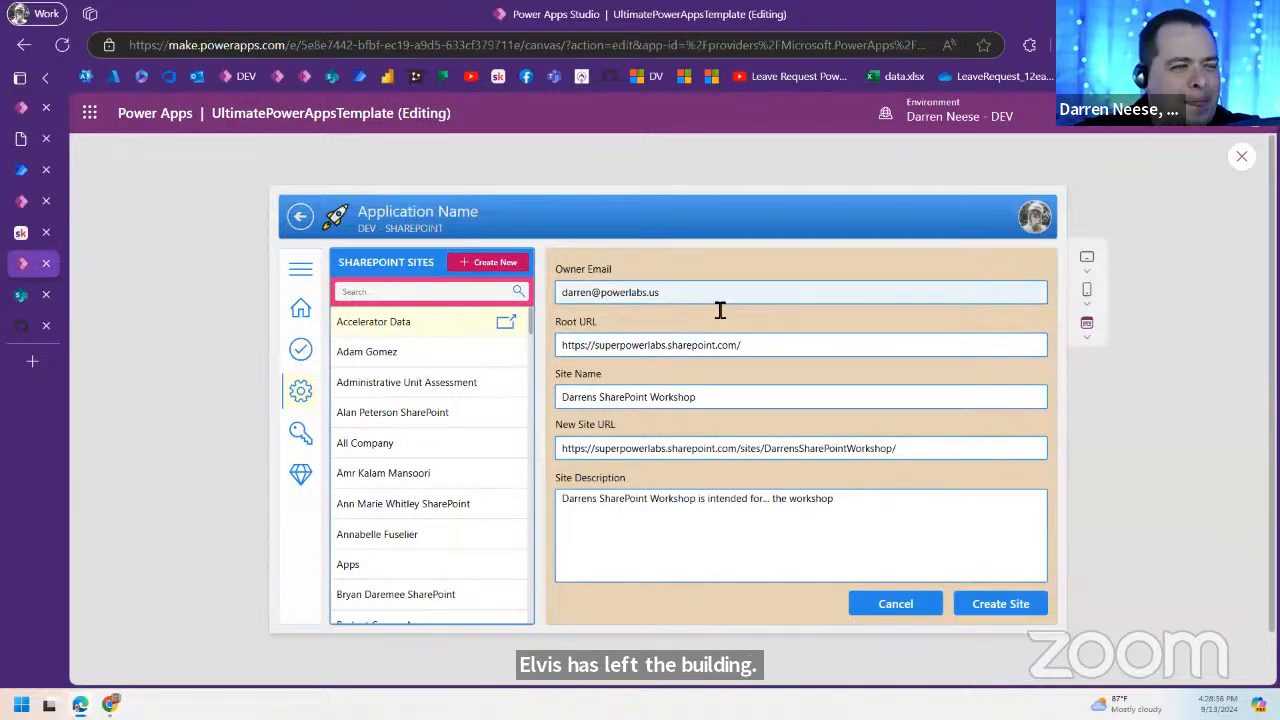
click(728, 397)
drag(728, 397, 540, 400)
text(Evl)
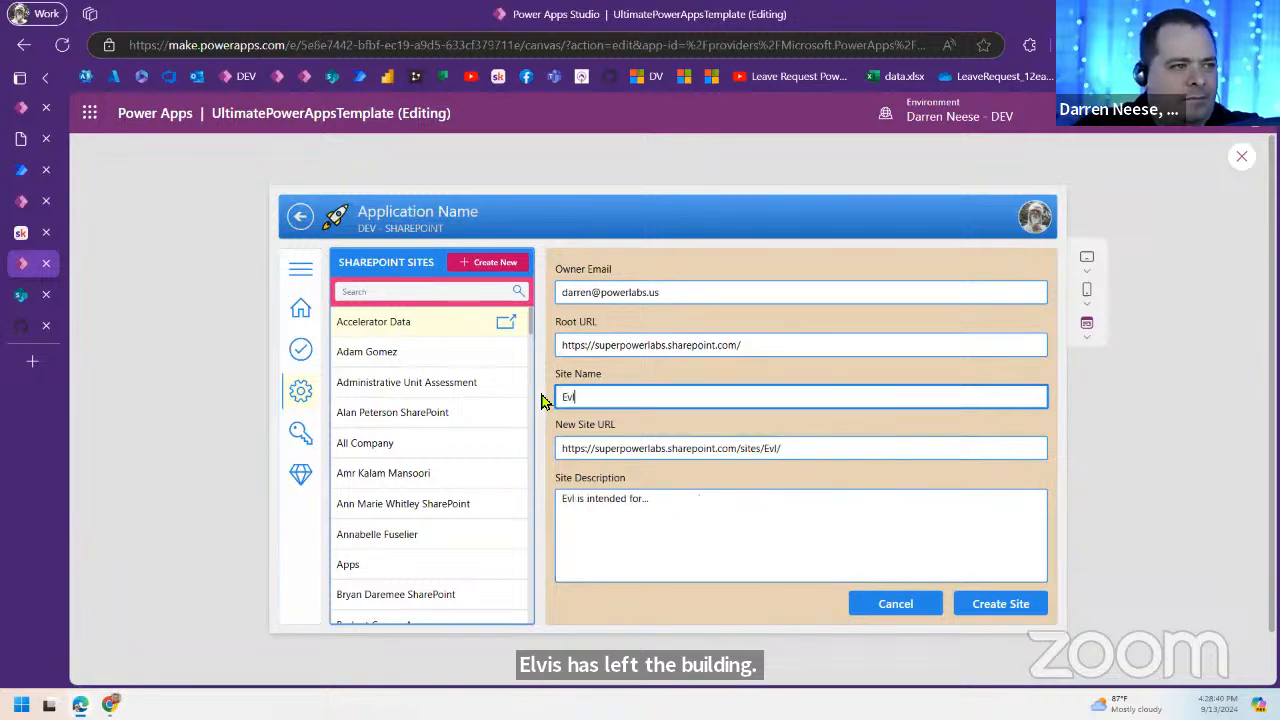
key(BackSpace)
key(BackSpace)
text(lvis New Site)
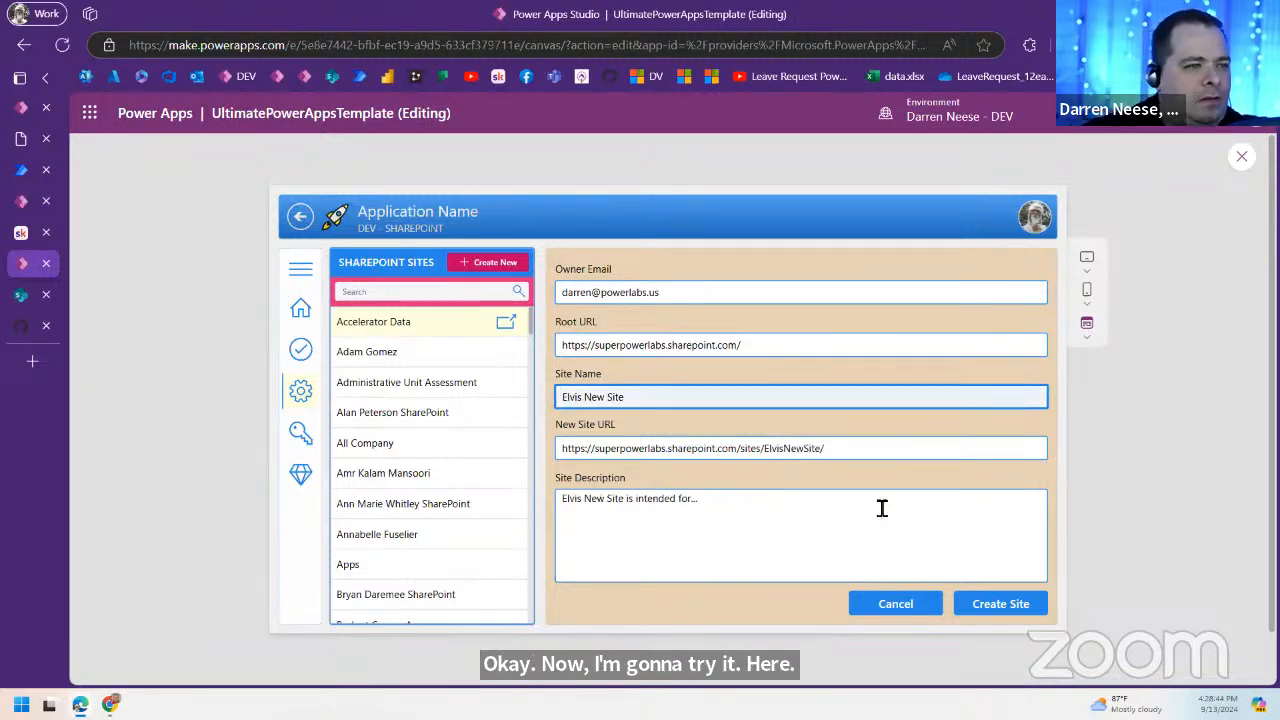
click(994, 606)
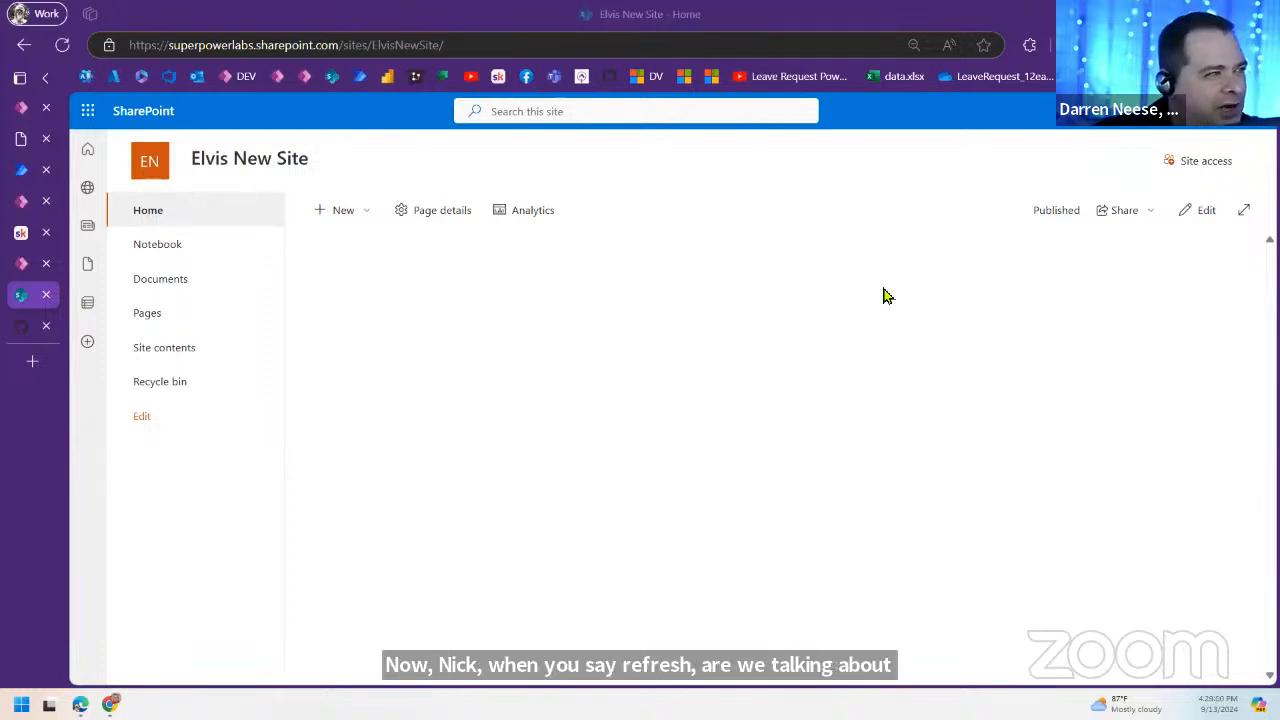
click(1229, 45)
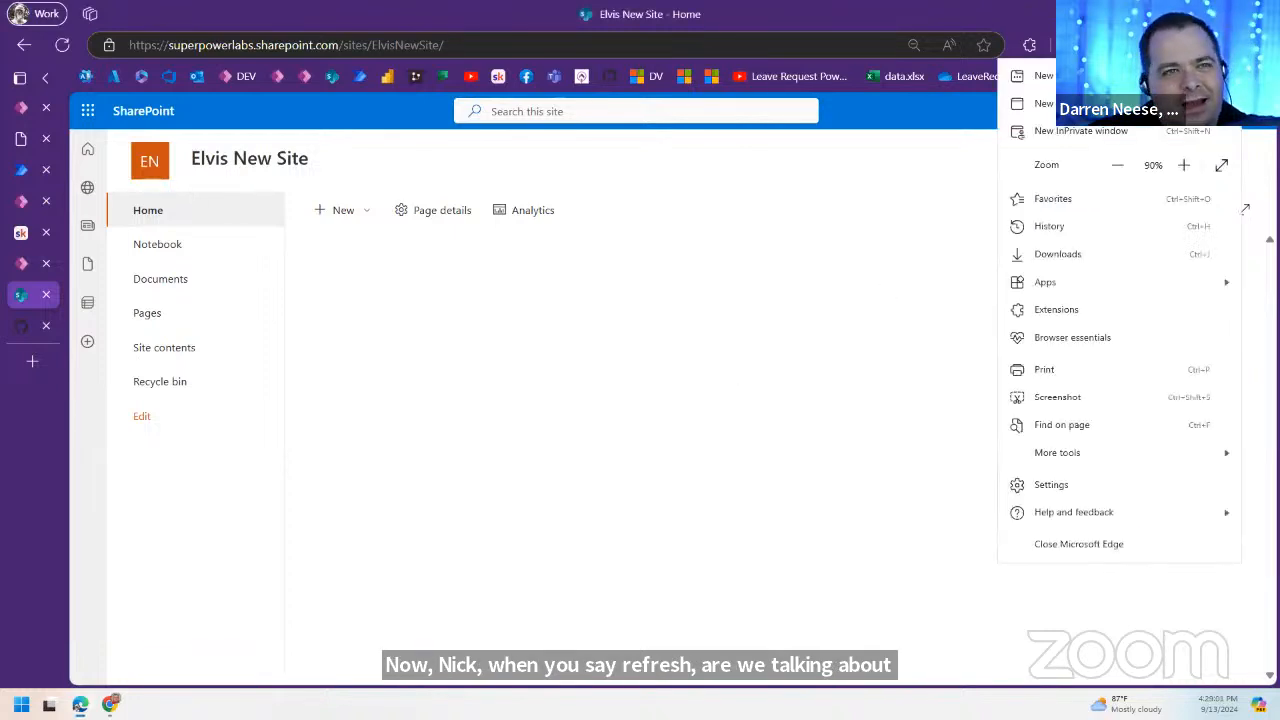
click(785, 387)
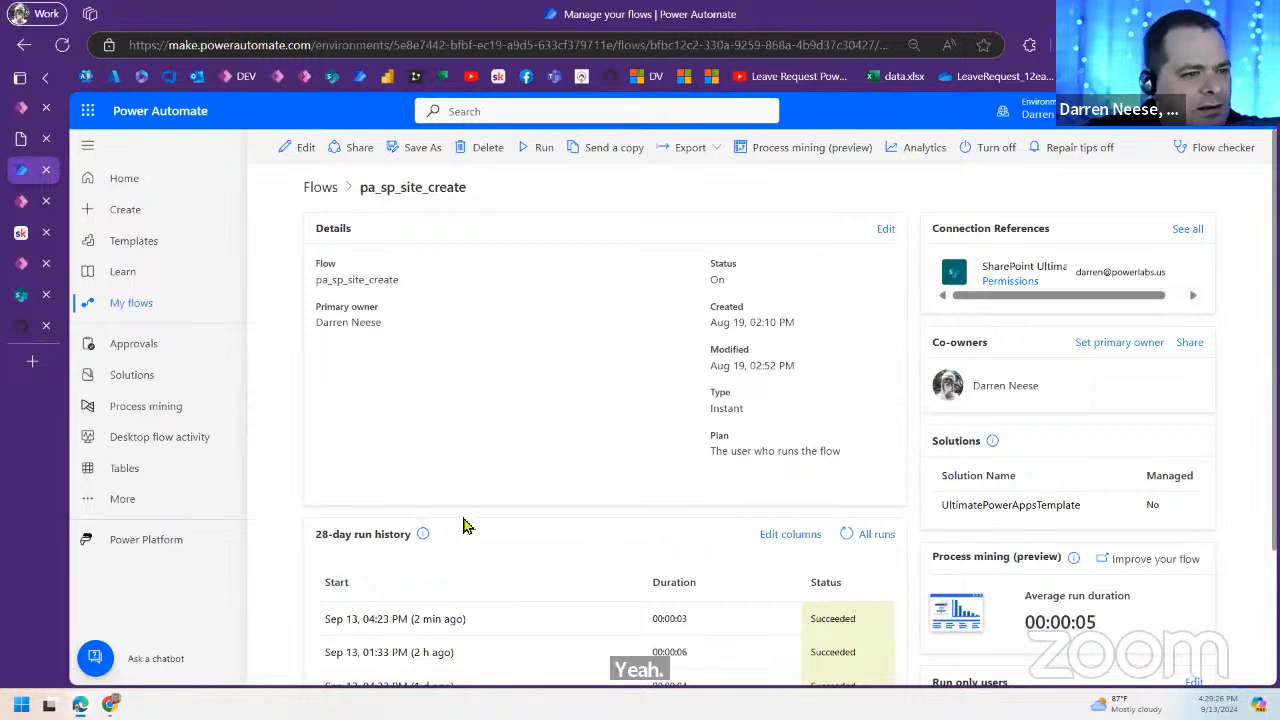
Step: Switch to the pa_sp_site_create flow in Power Automate, refresh its run history, and open the Sep 13, 04:27 PM run
scroll(463, 523, down, 2)
click(846, 361)
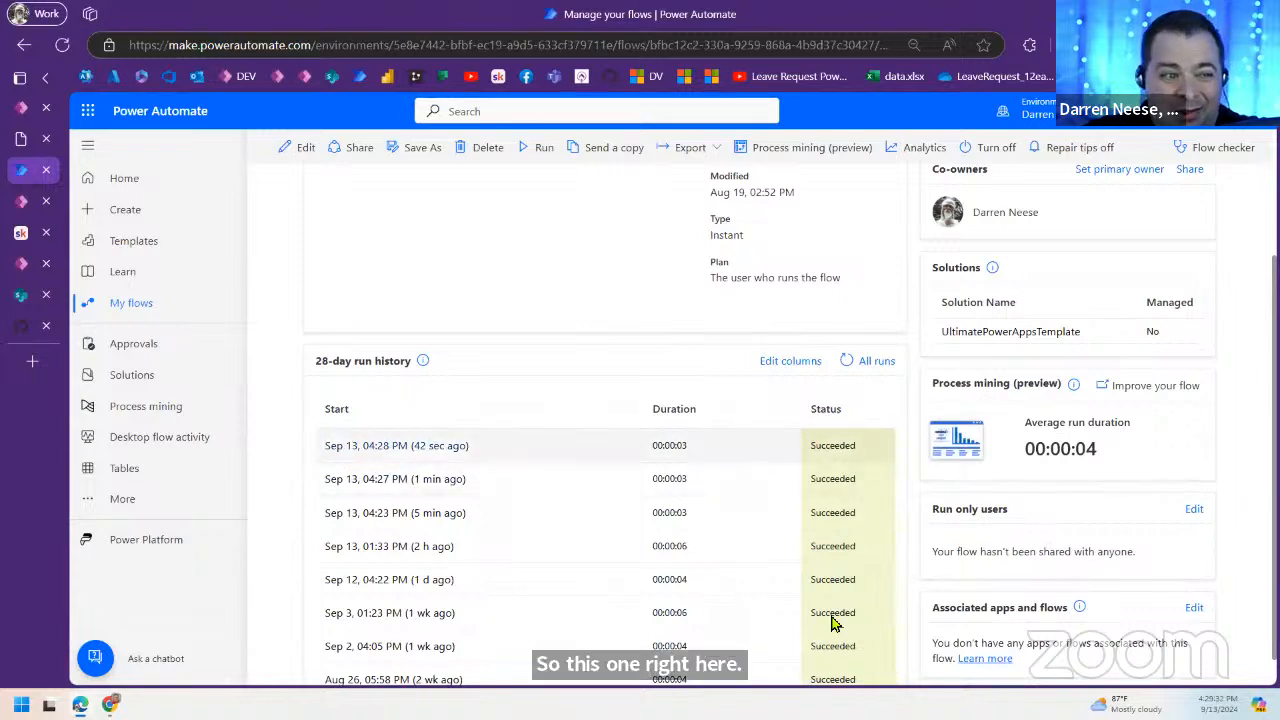
click(439, 482)
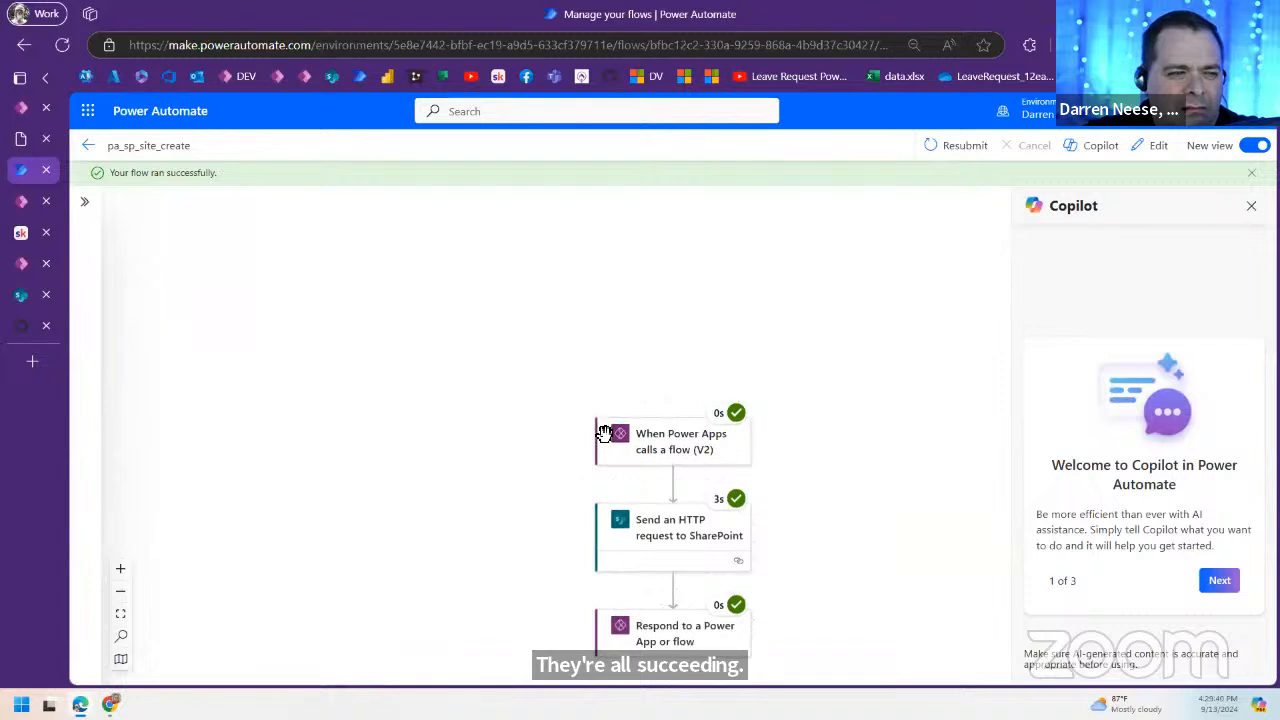
Step: Open the run's Respond to a Power App or flow action and copy the site URL from its response body
click(606, 494)
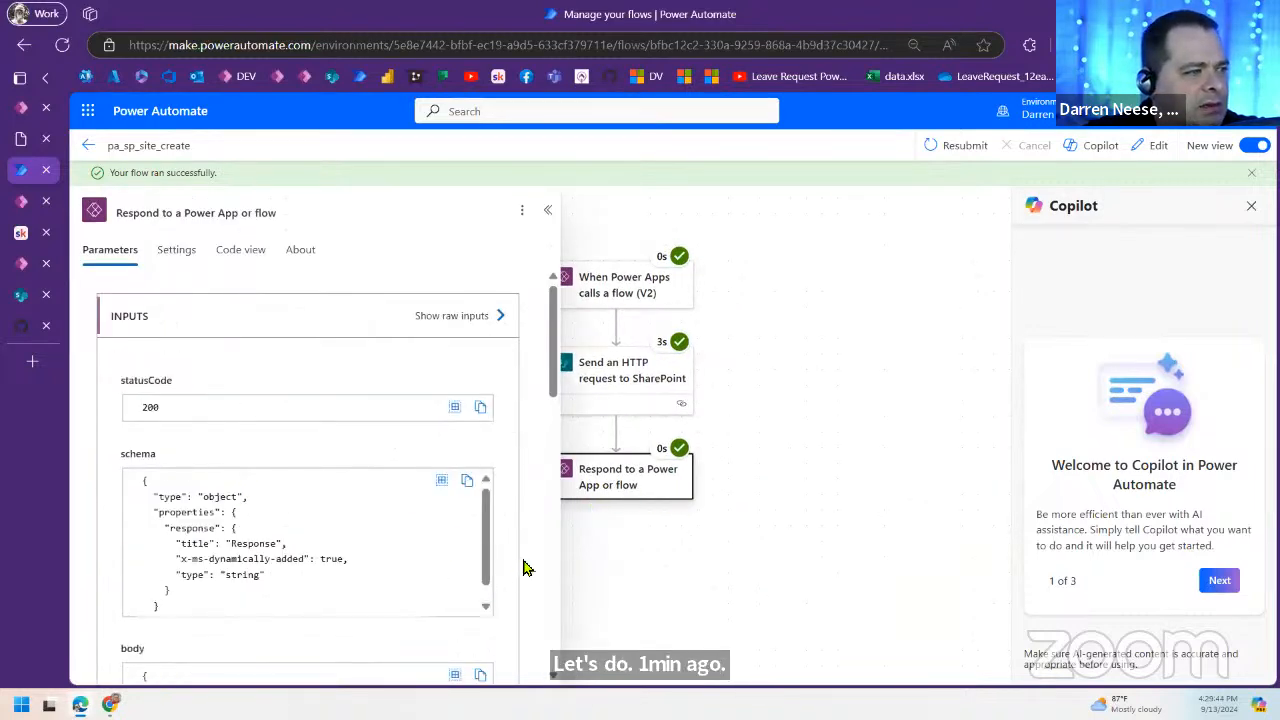
scroll(522, 569, down, 3)
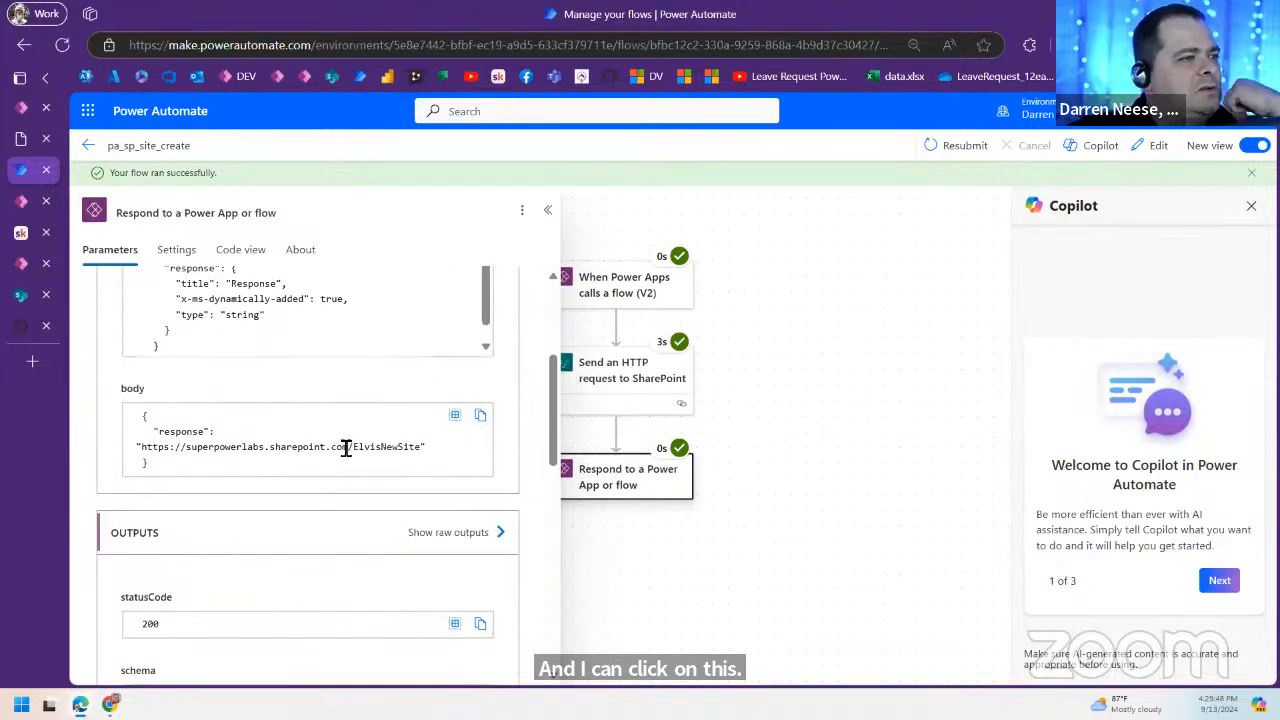
drag(141, 451, 424, 450)
key(ctrl+c)
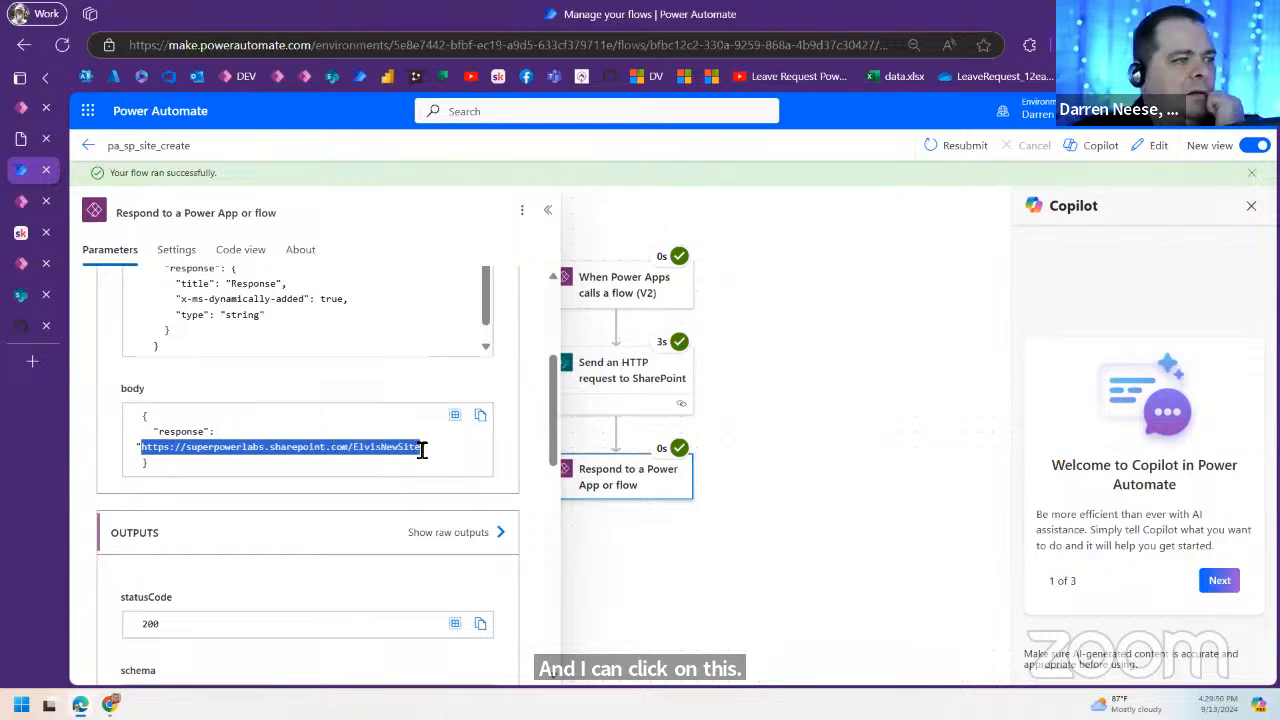
Step: Examine the status code and schema in the response action's outputs
scroll(237, 508, down, 3)
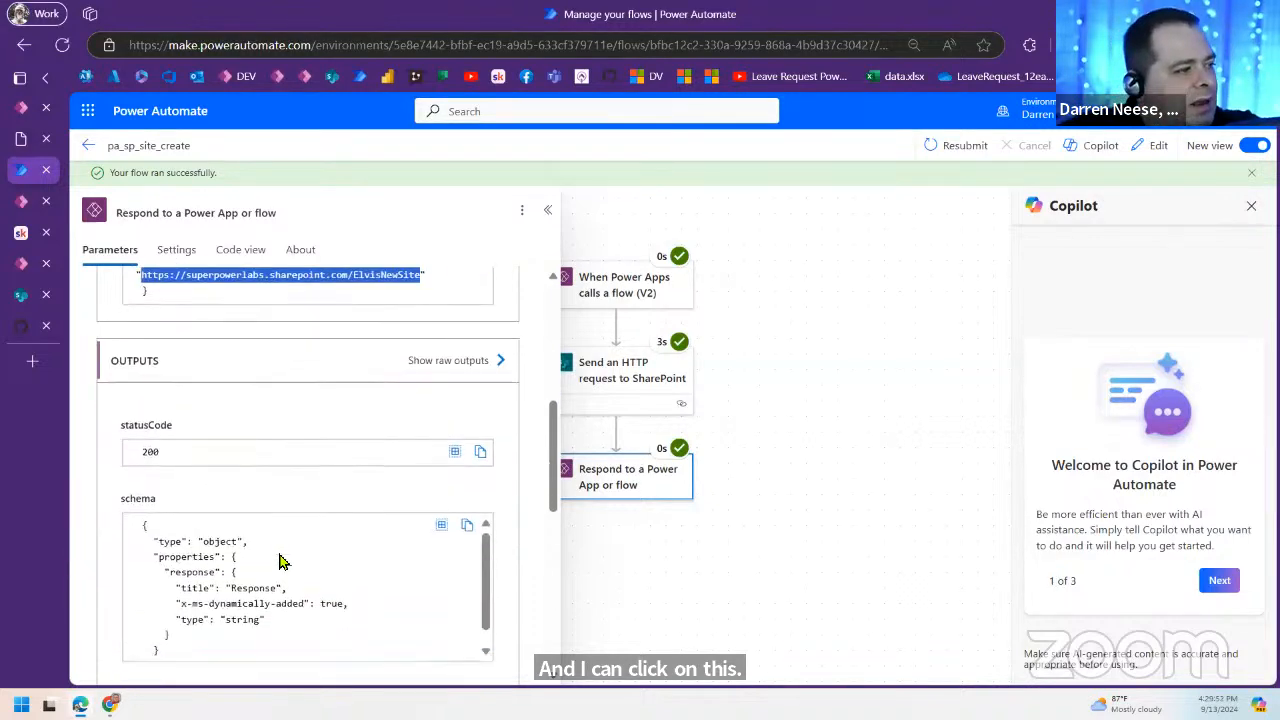
drag(177, 452, 126, 452)
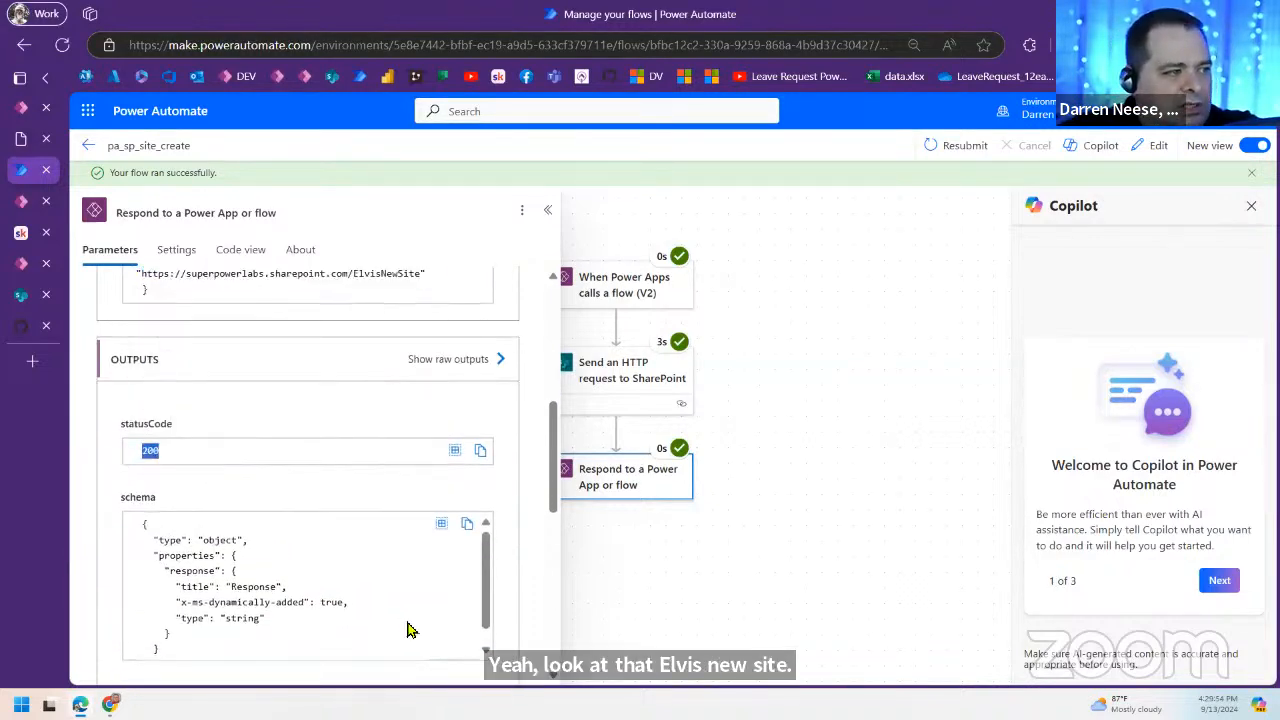
scroll(409, 629, down, 1)
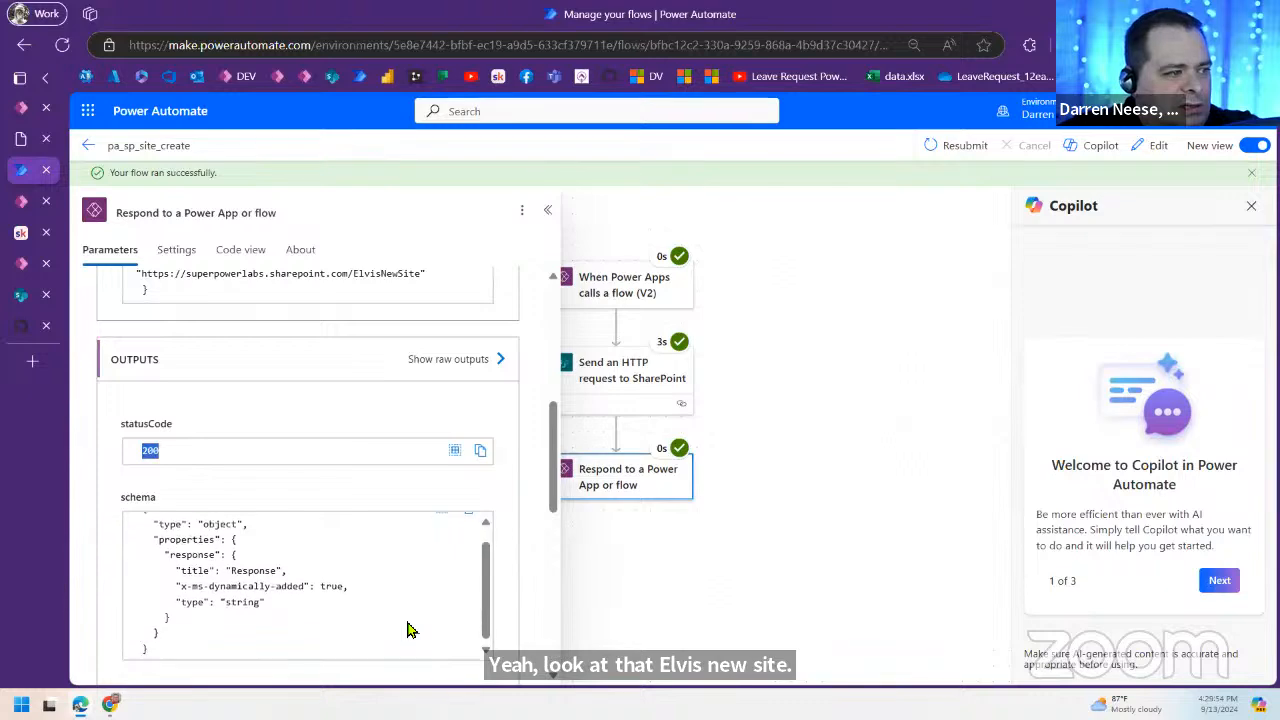
Step: Open the copied ElvisNewSite URL in a new browser tab
click(31, 366)
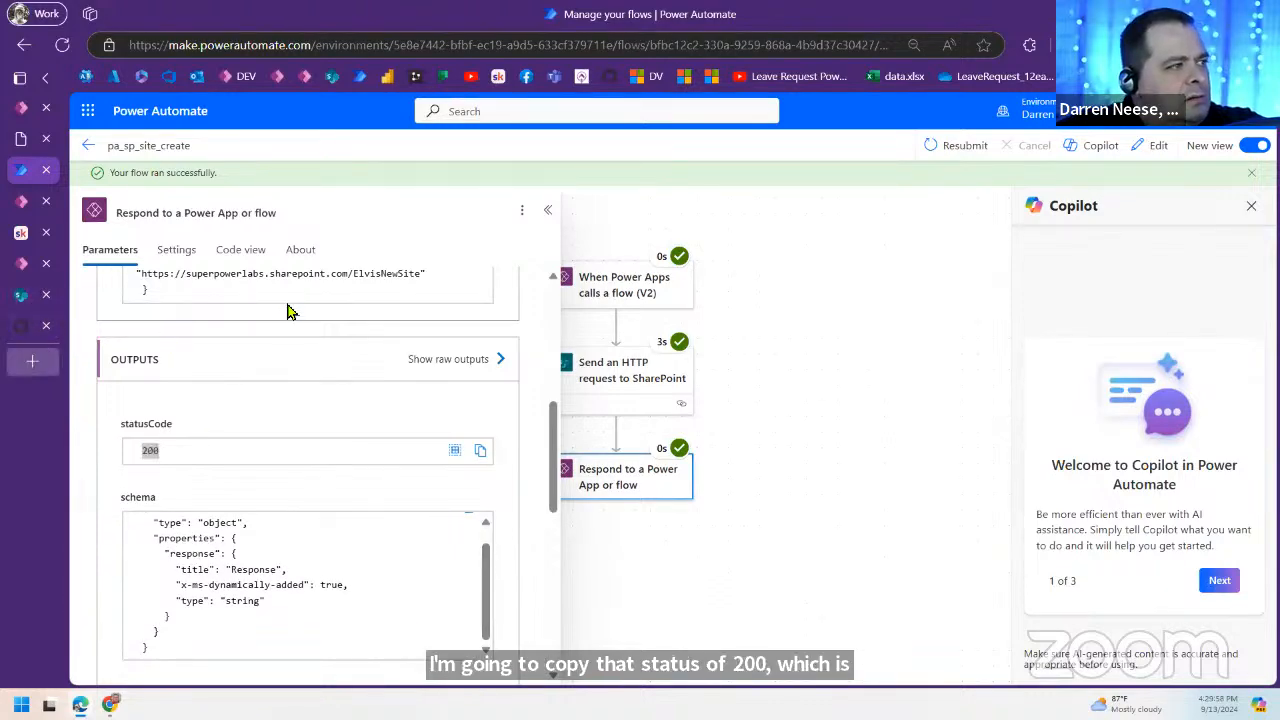
key(ctrl+v)
key(Return)
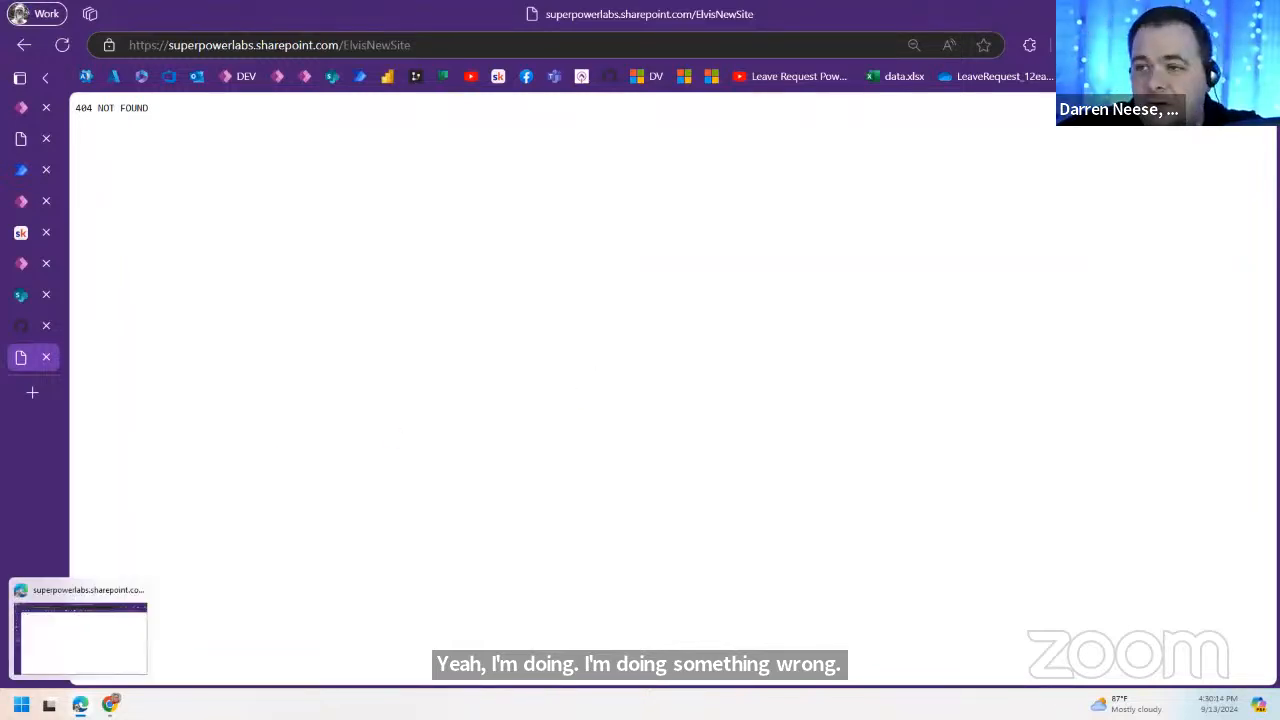
Step: Open a maximized InPrivate browser window and load the Power Apps DEV environment in it
right_click(80, 705)
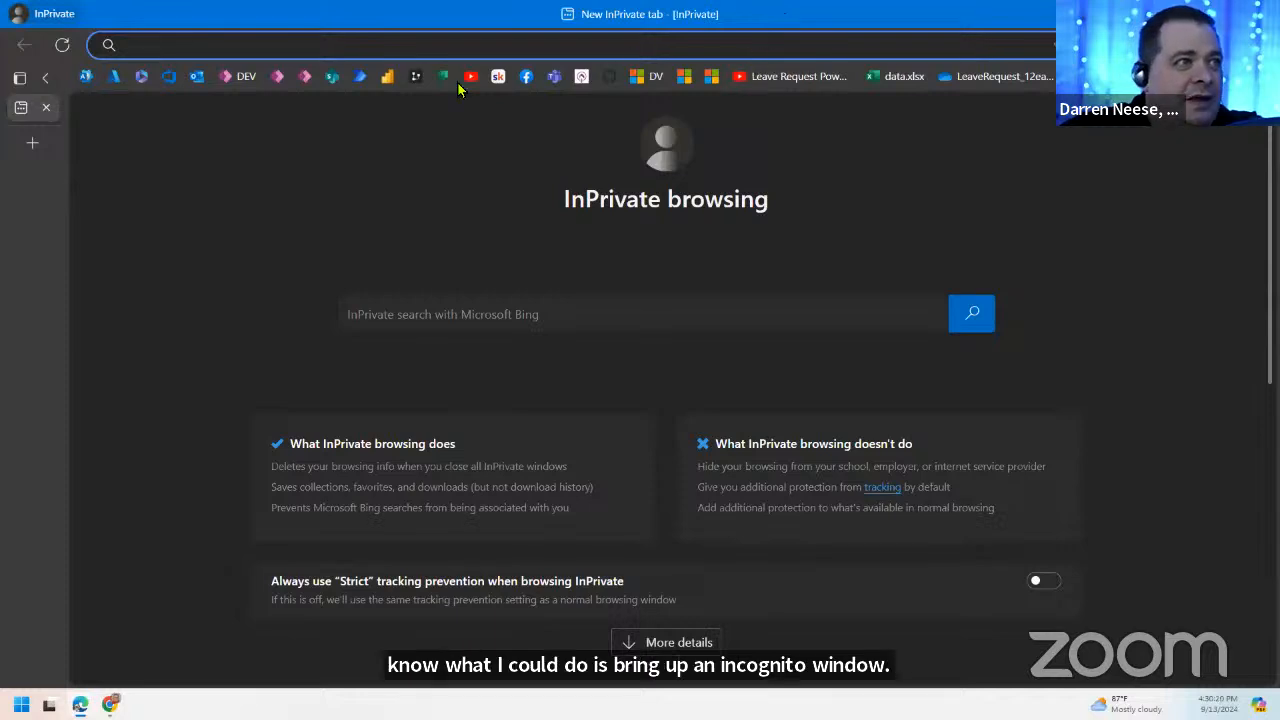
drag(465, 14, 465, 0)
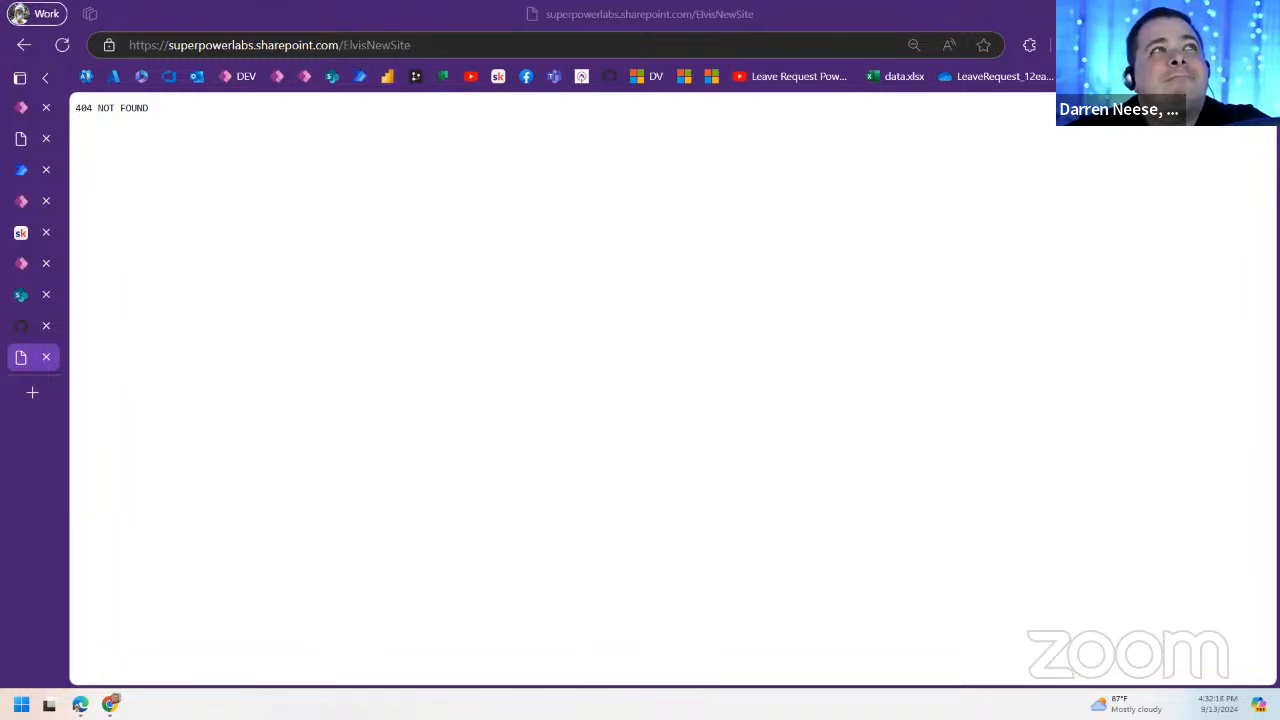
drag(857, 0, 858, 303)
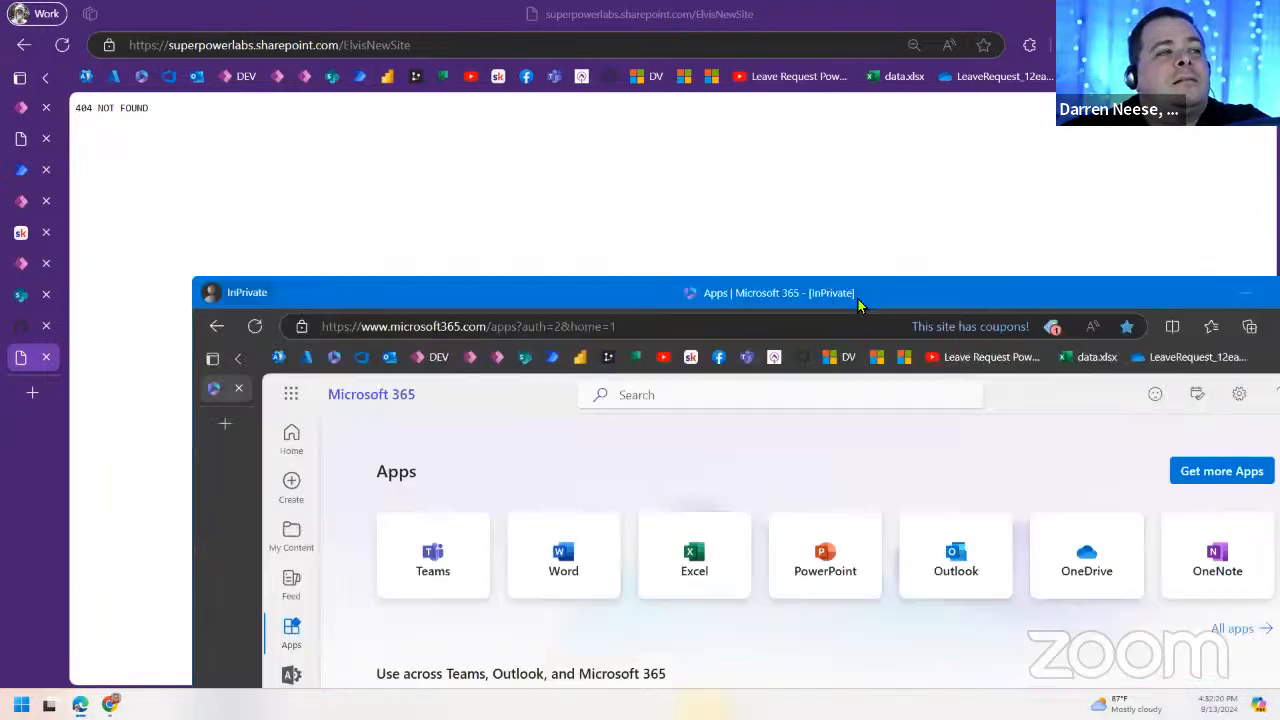
double_click(862, 294)
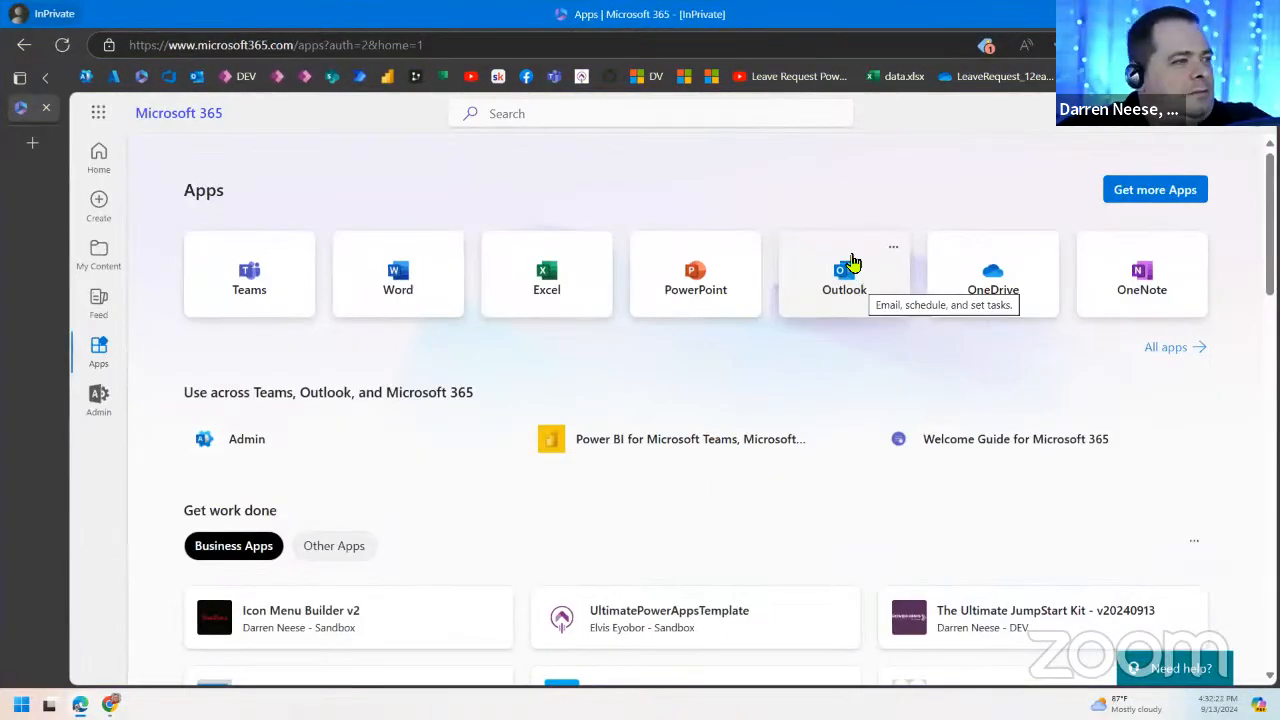
click(243, 80)
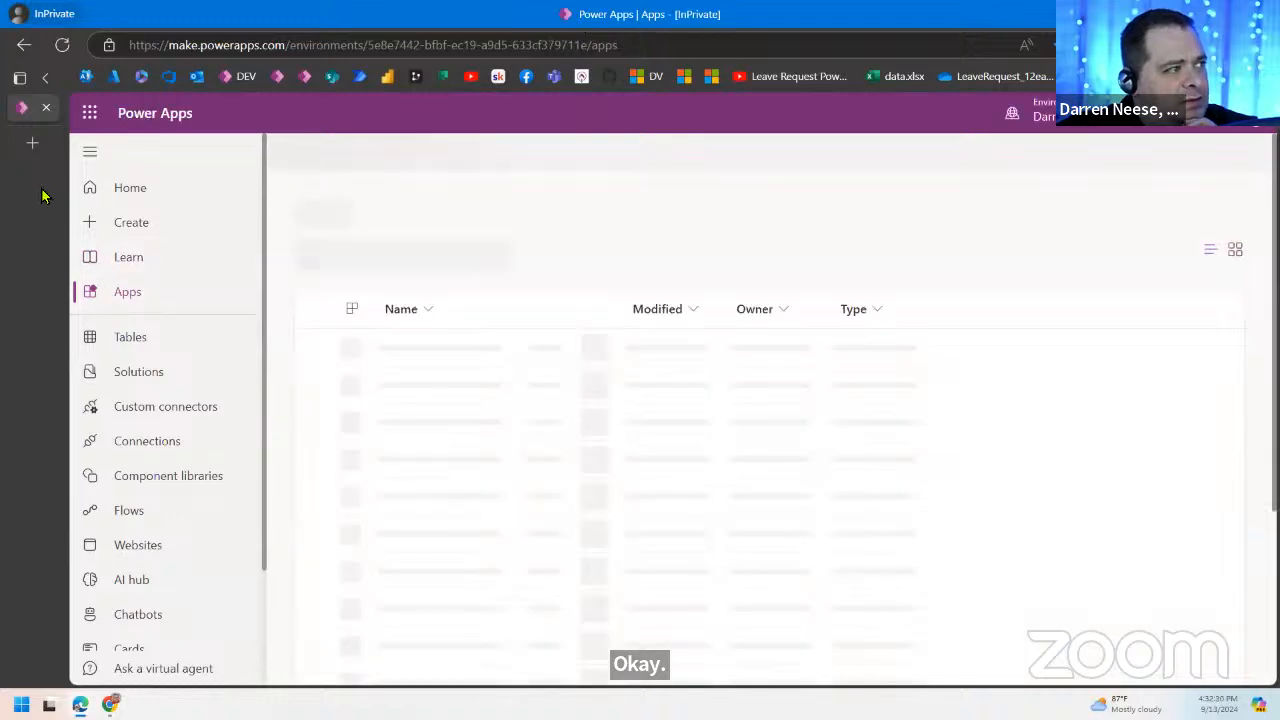
Step: Open SharePoint in a new InPrivate tab and go to Elvis New Site from the followed sites
key(ctrl+t)
click(332, 76)
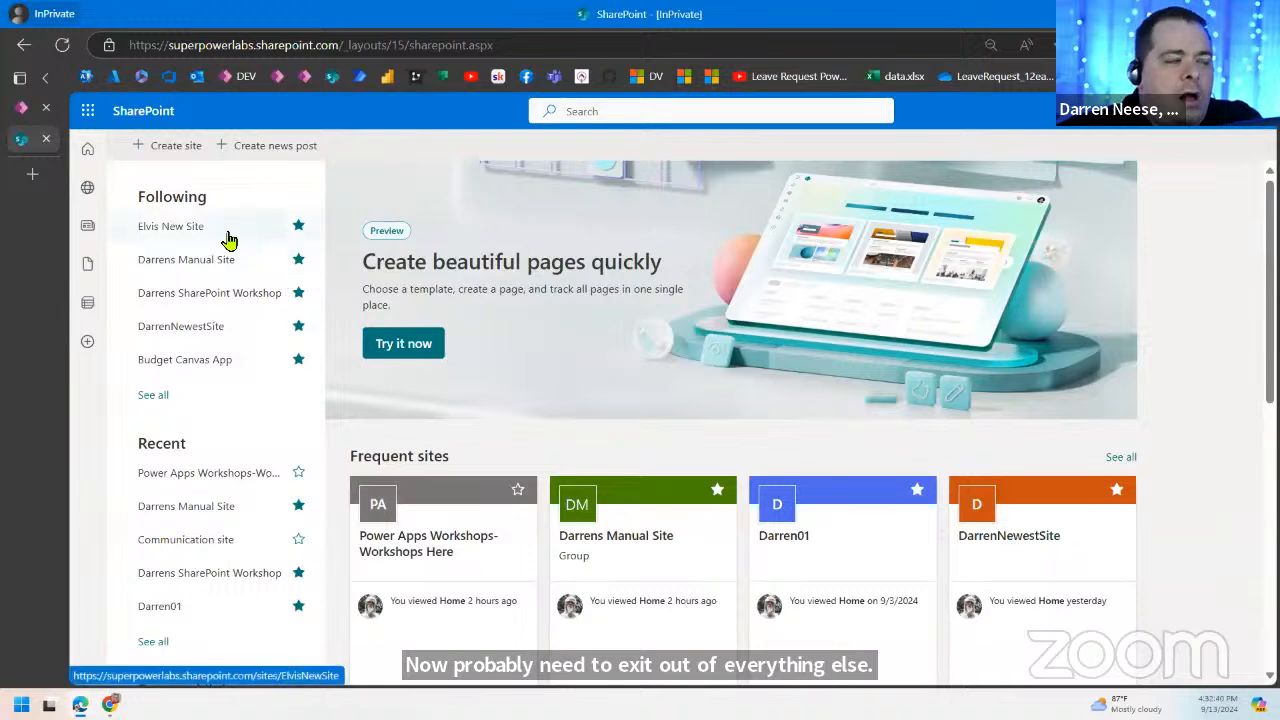
click(228, 240)
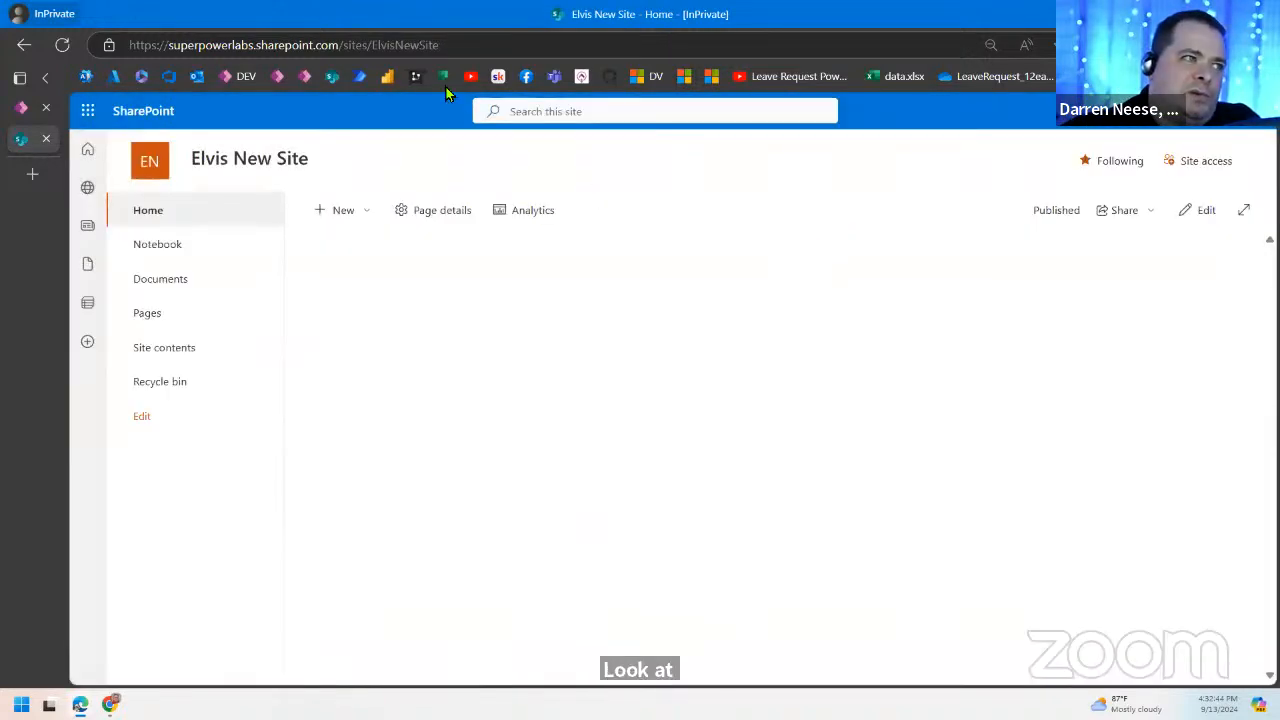
Step: Compare the address of the working Elvis New Site with the address of the 404 page, reloading the 404 page
click(395, 45)
click(448, 46)
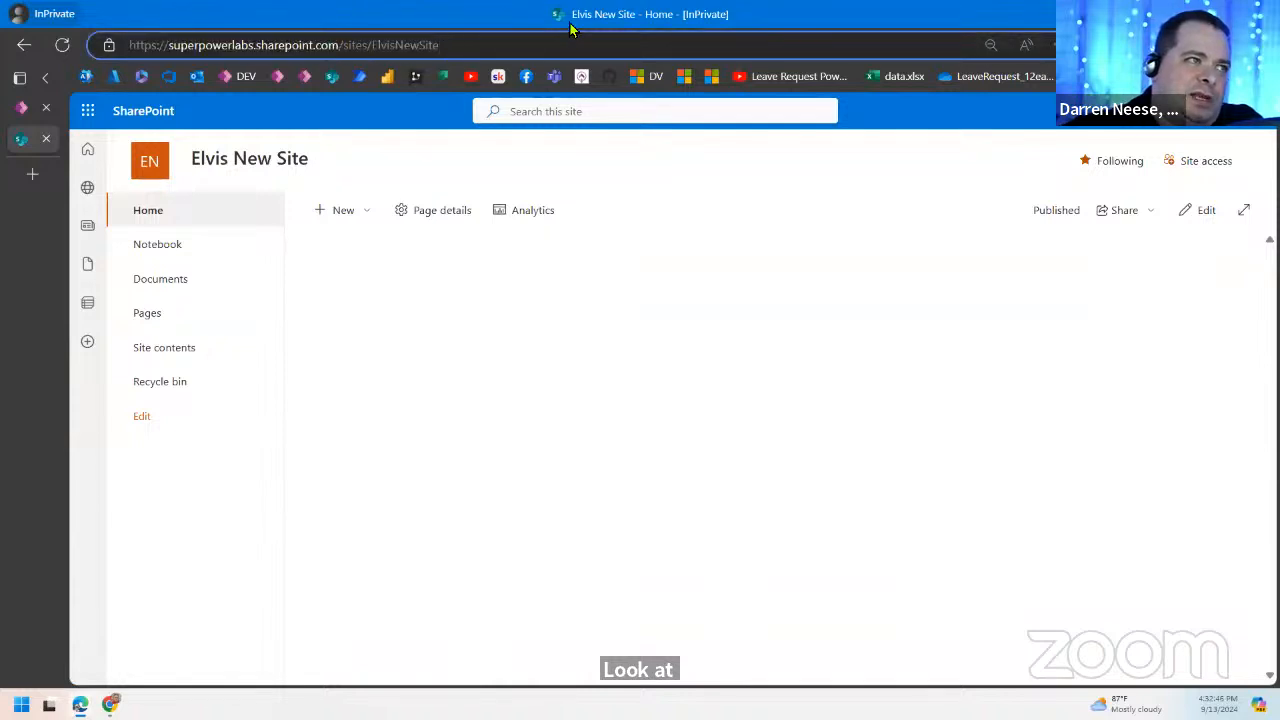
key(alt+Tab)
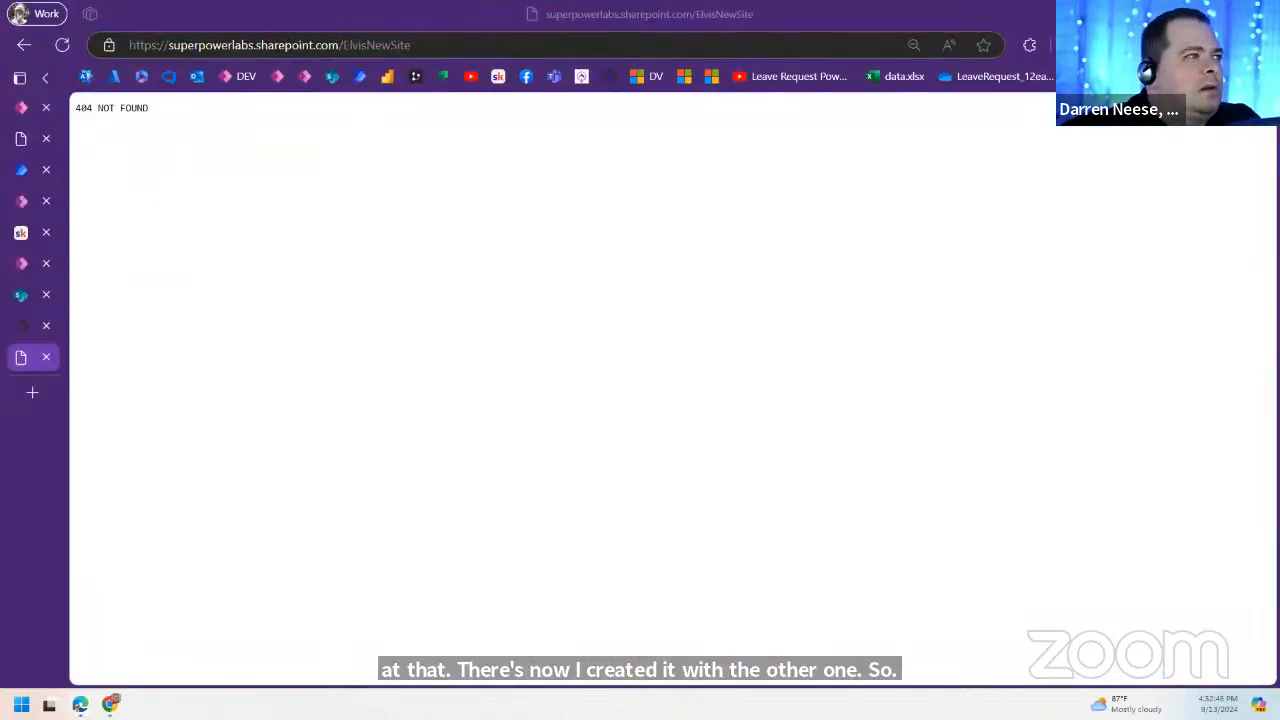
click(385, 49)
click(407, 50)
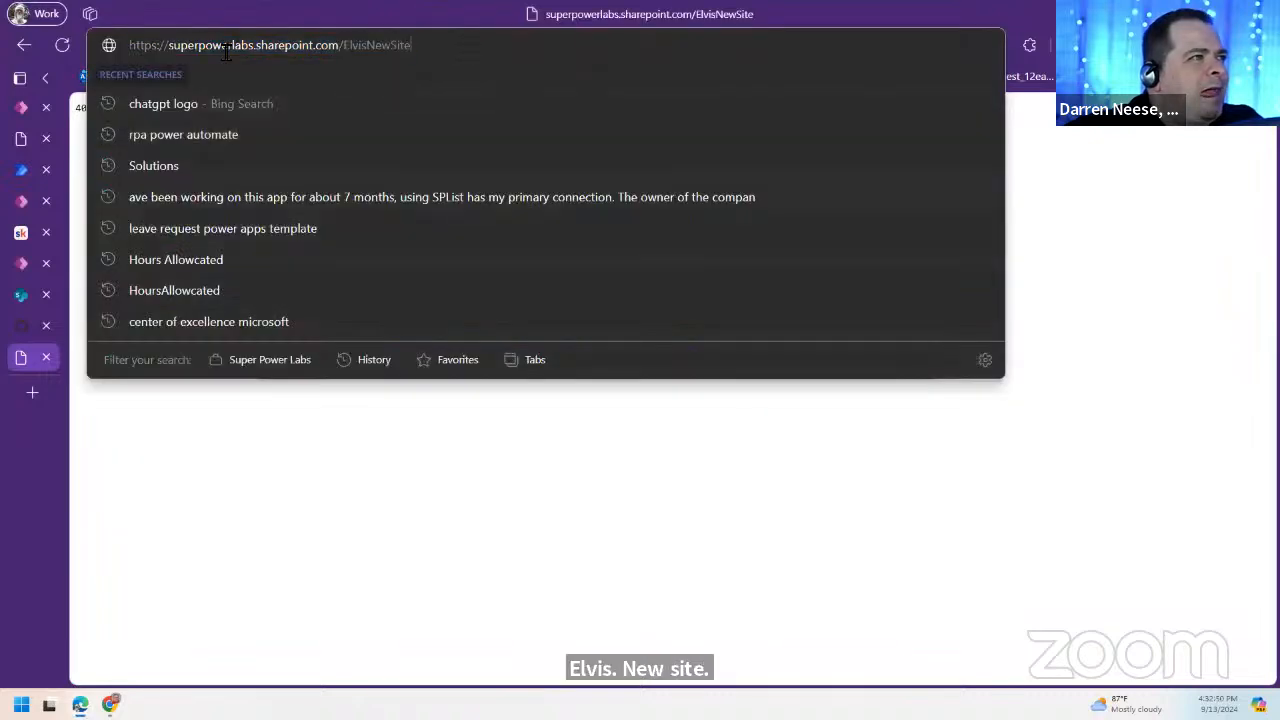
click(62, 45)
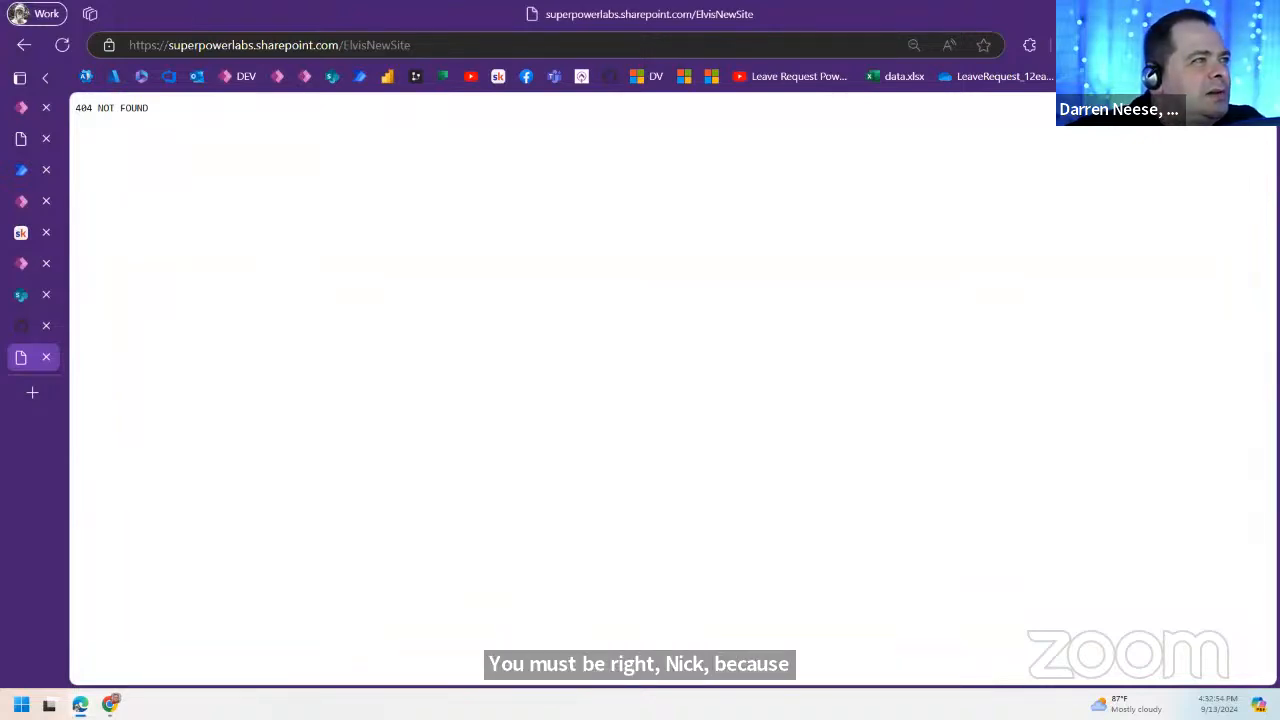
key(alt+Tab)
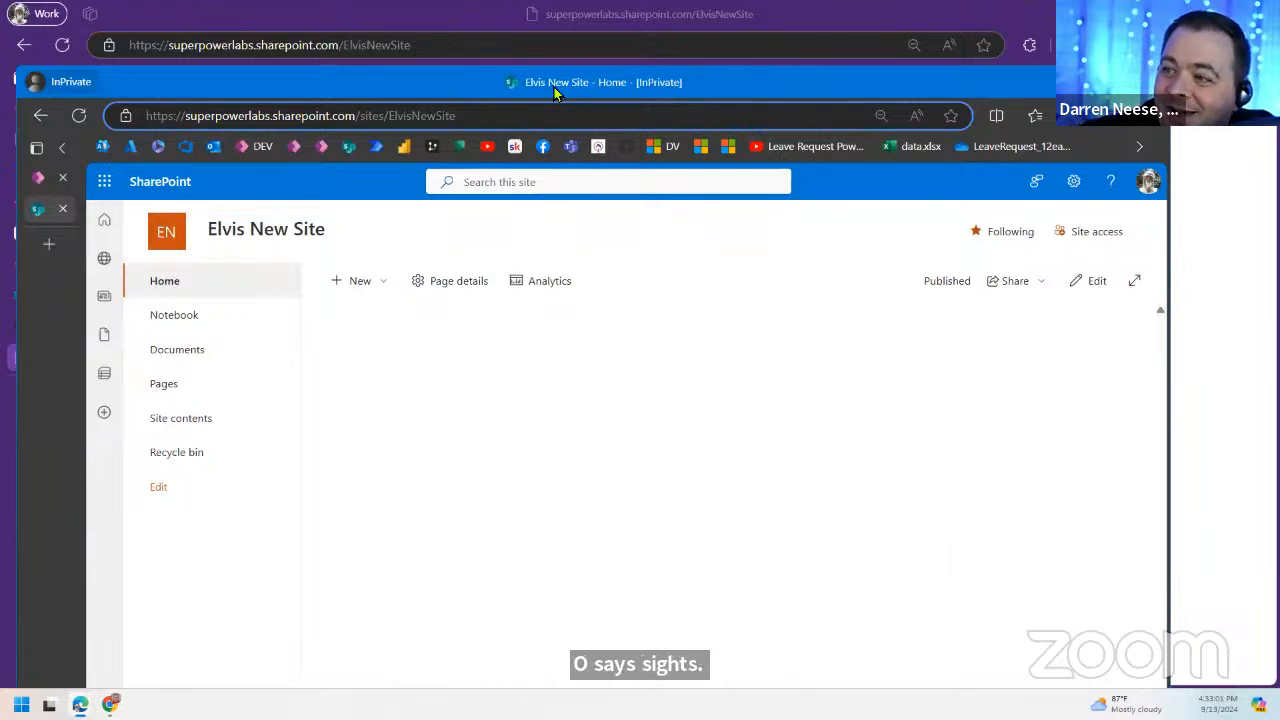
drag(556, 92, 563, 249)
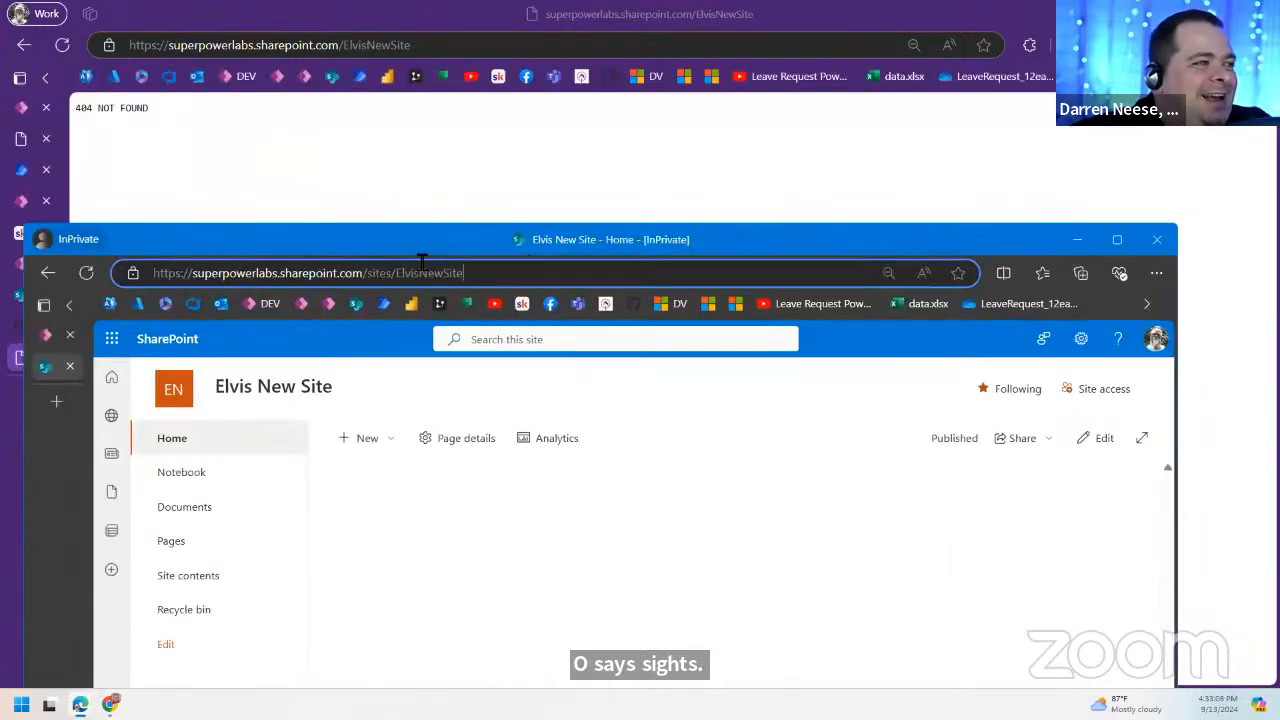
click(427, 189)
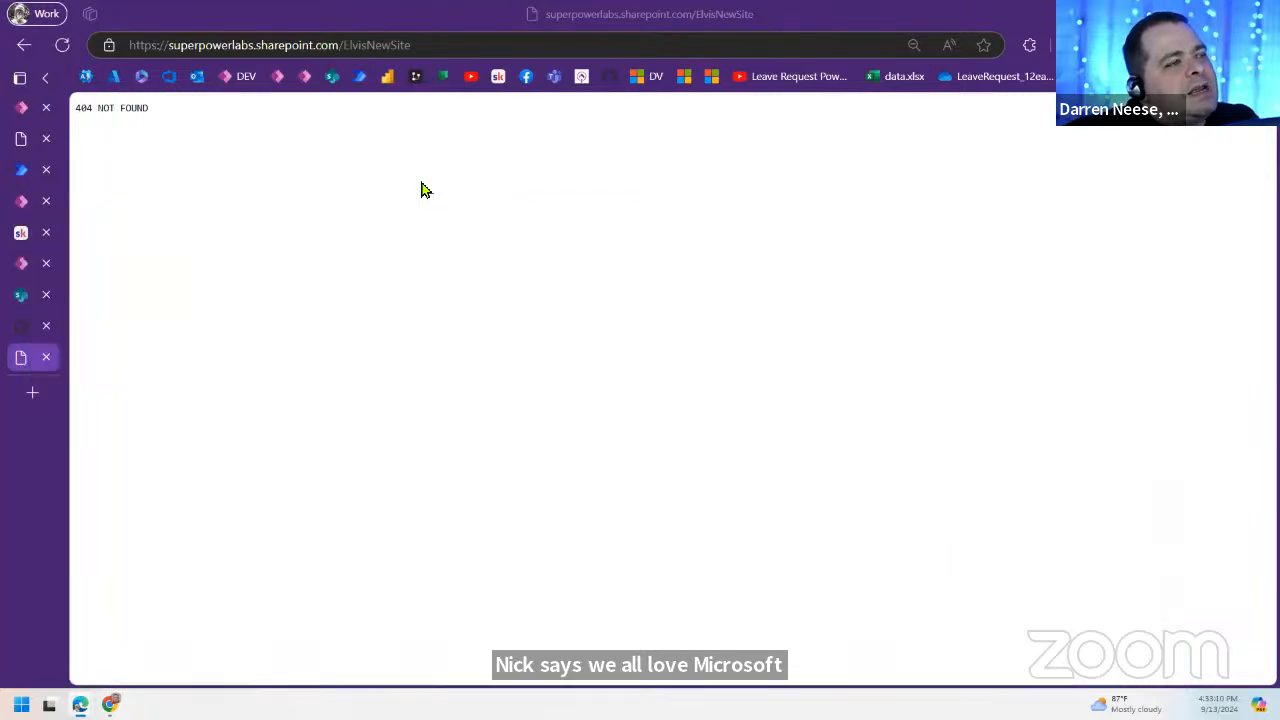
Step: In the SharePoint JumpStart app, insert "sites/" between the root URL and the site name in txtNewSharePointSiteURL's Default formula, and save
click(19, 112)
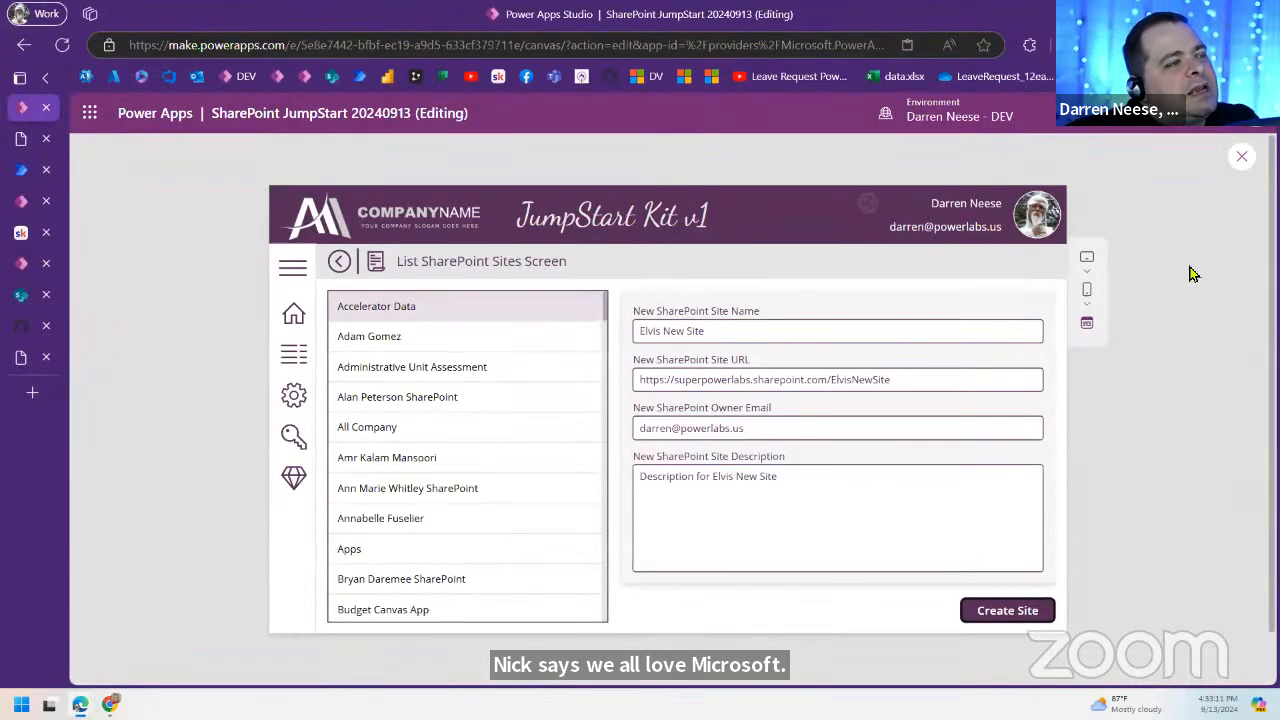
click(1241, 156)
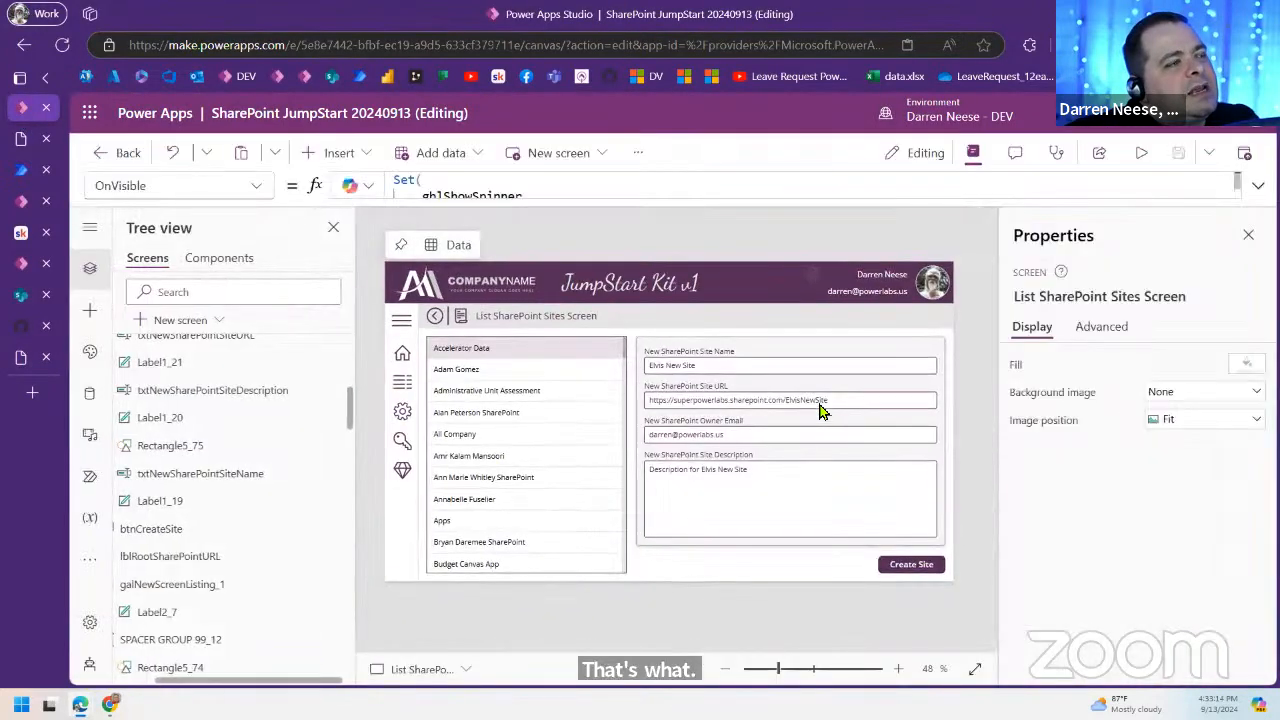
click(823, 402)
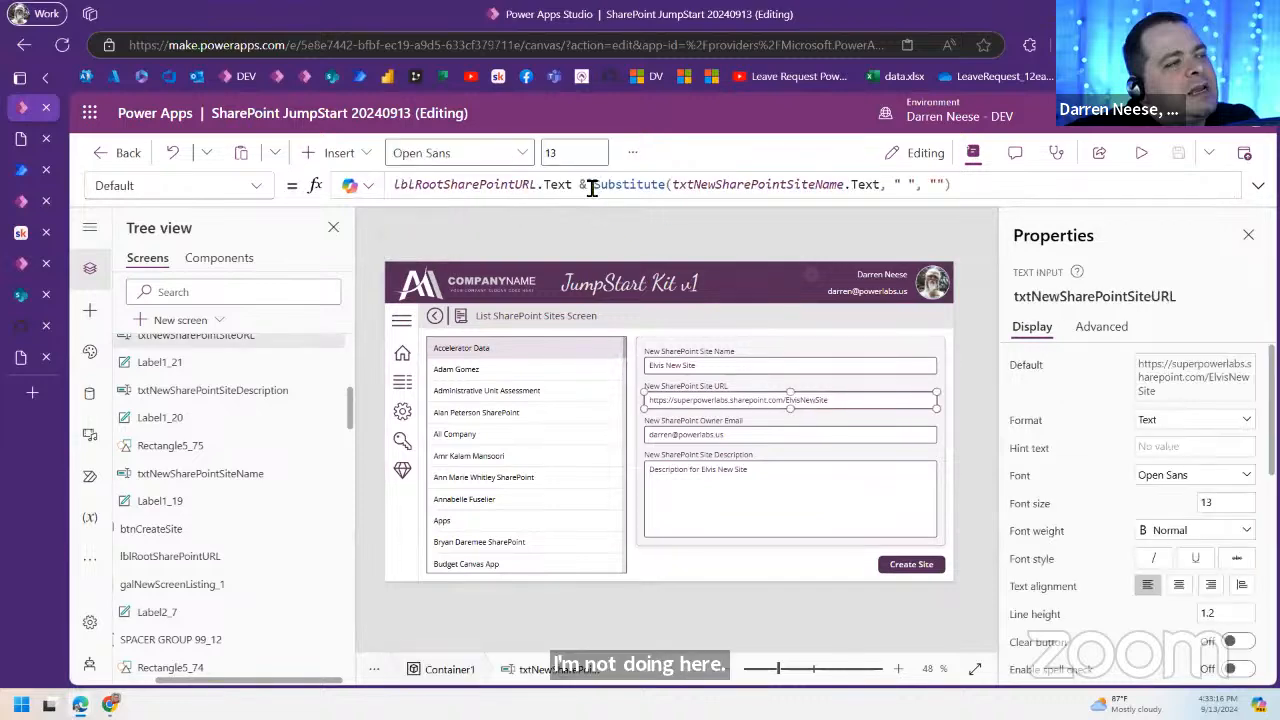
click(757, 197)
text("" &)
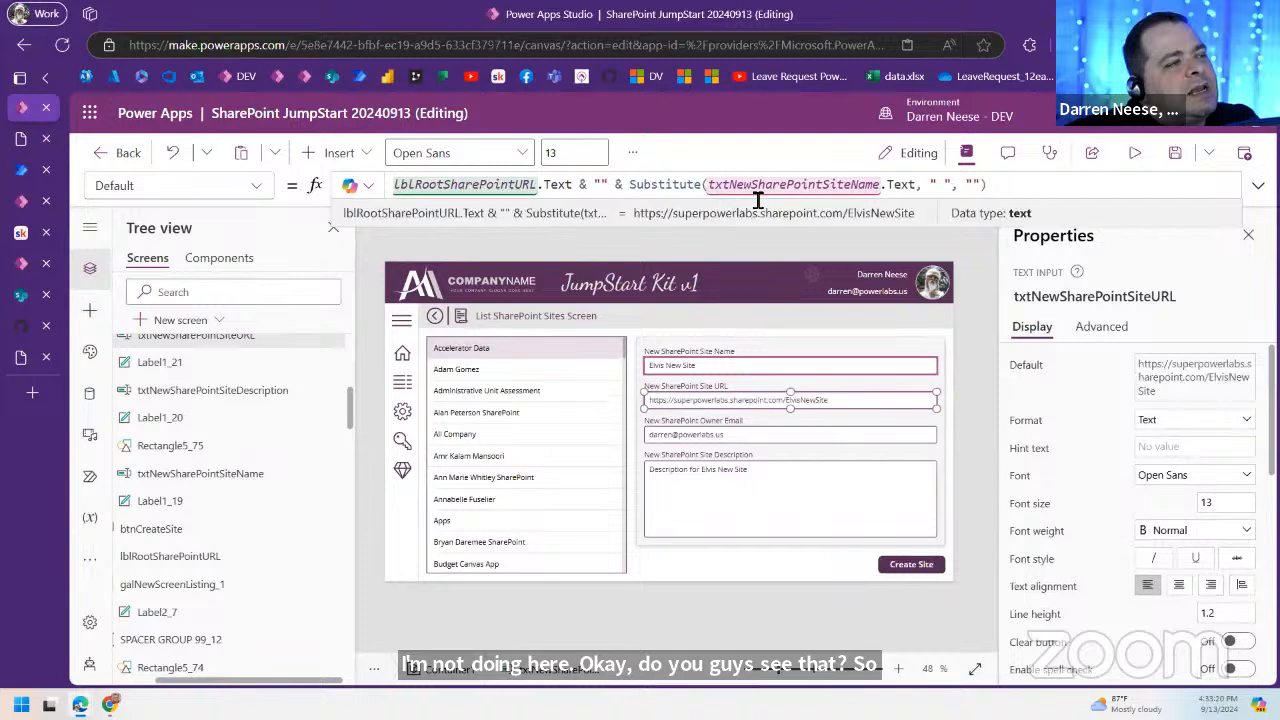
text(/sites/)
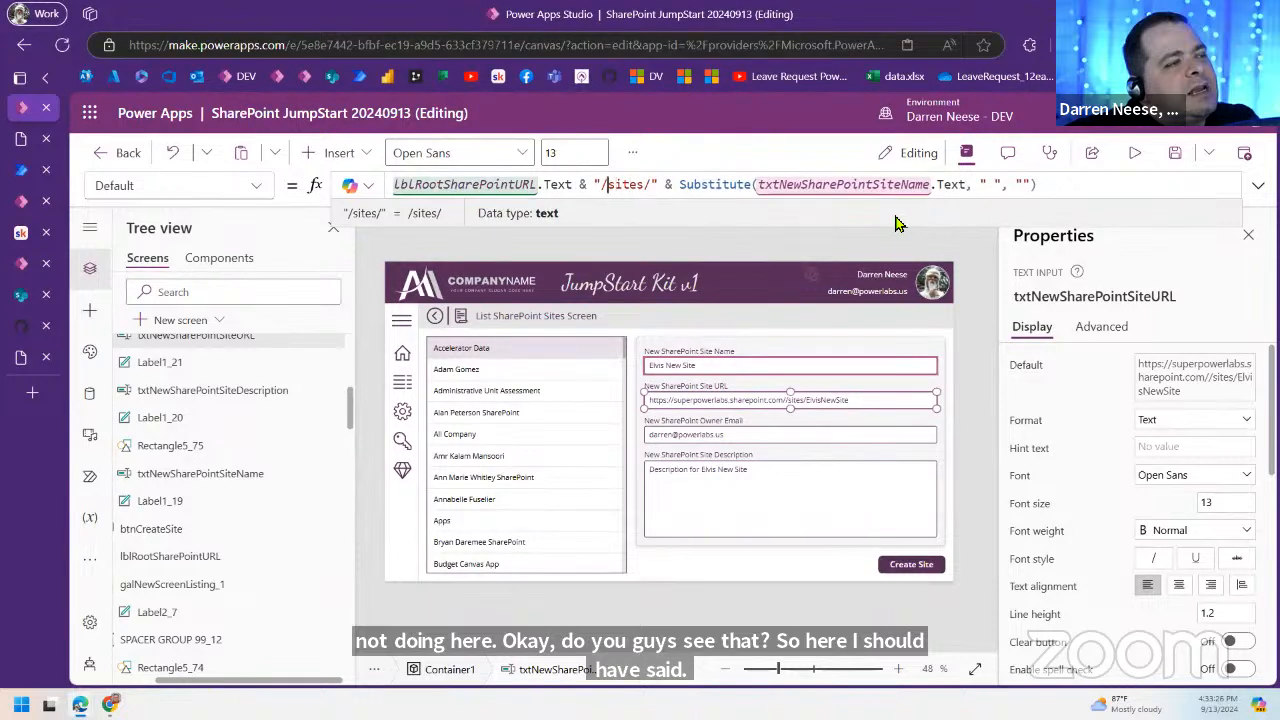
key(BackSpace)
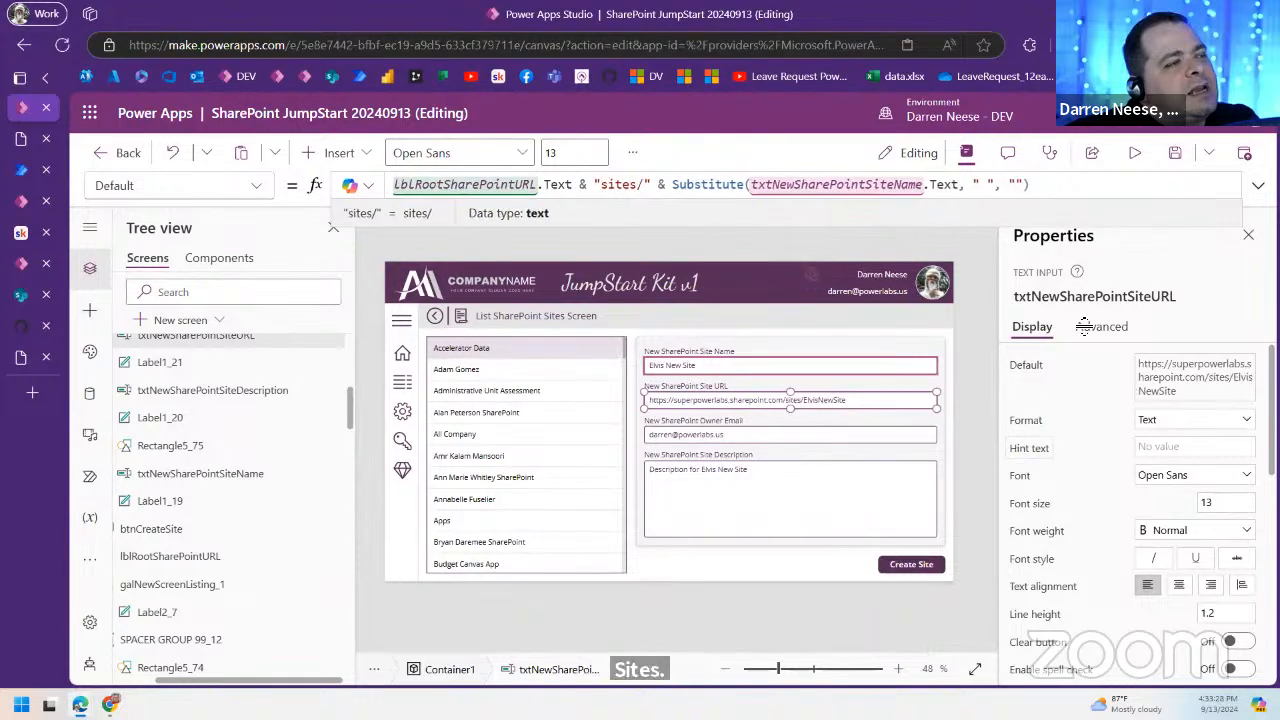
click(1175, 155)
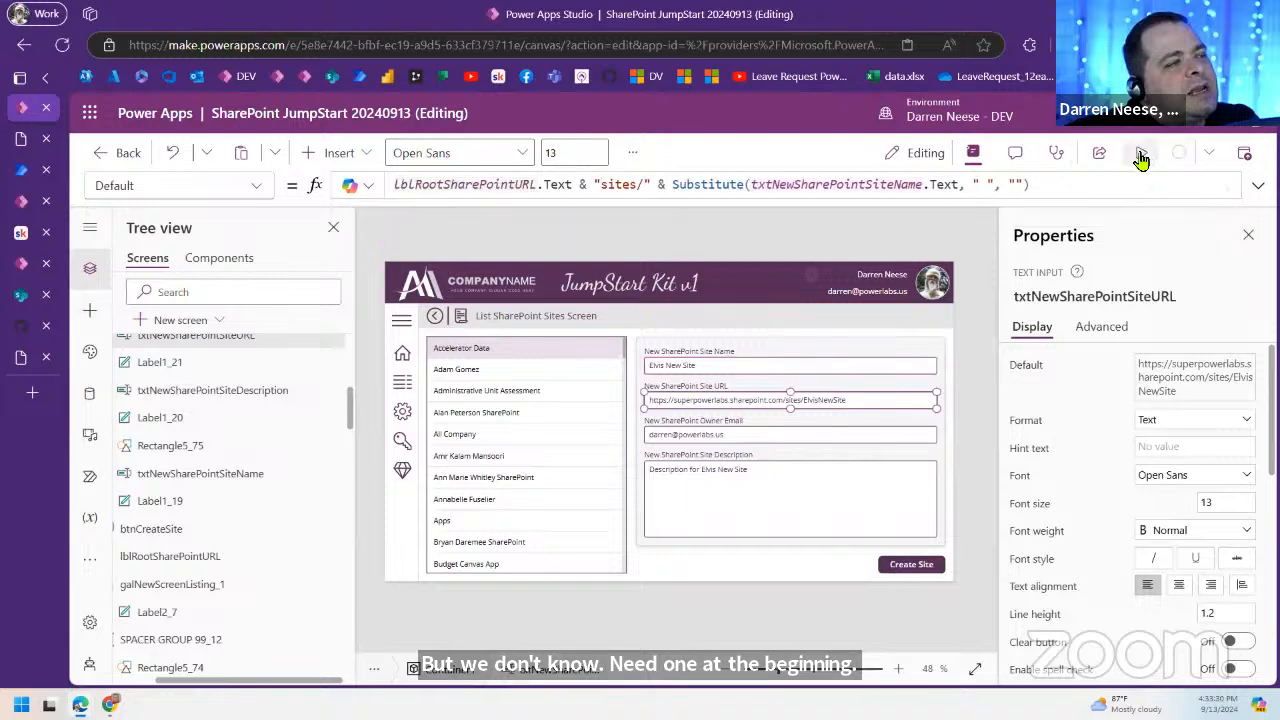
Step: Preview the app and create a SharePoint site named Elvis New Site2
click(1141, 156)
click(737, 331)
text(2)
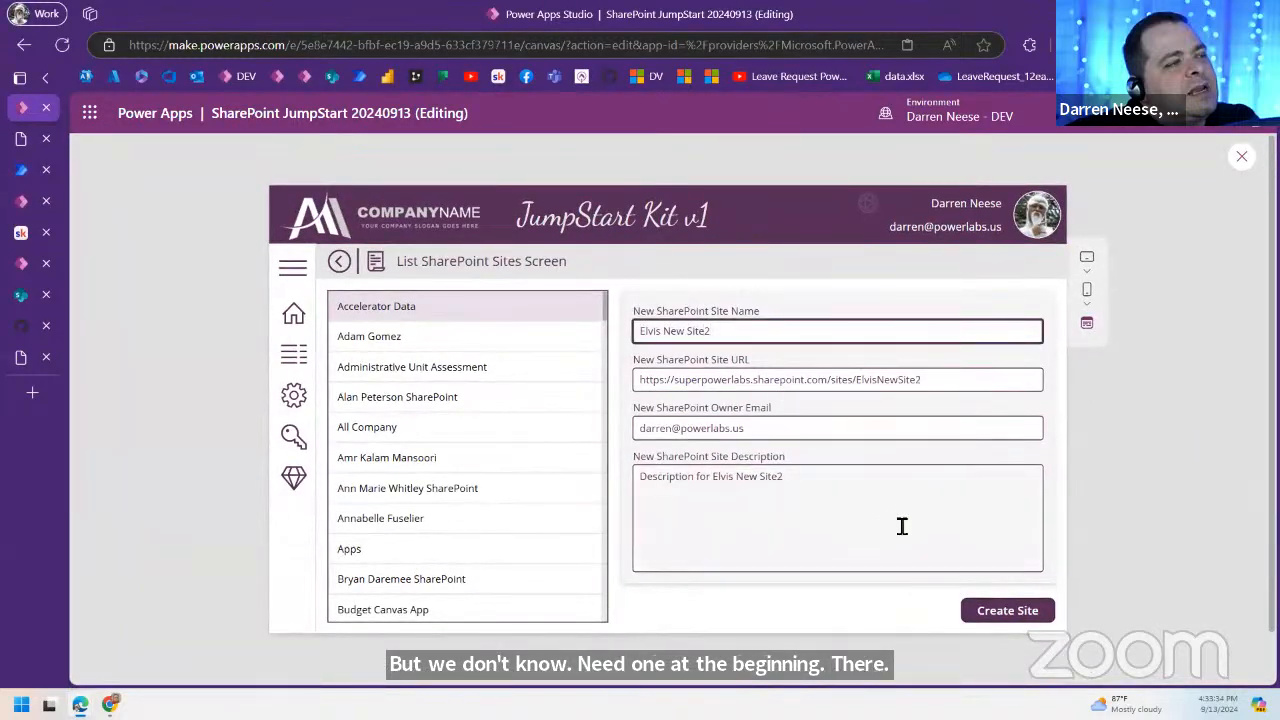
click(1012, 612)
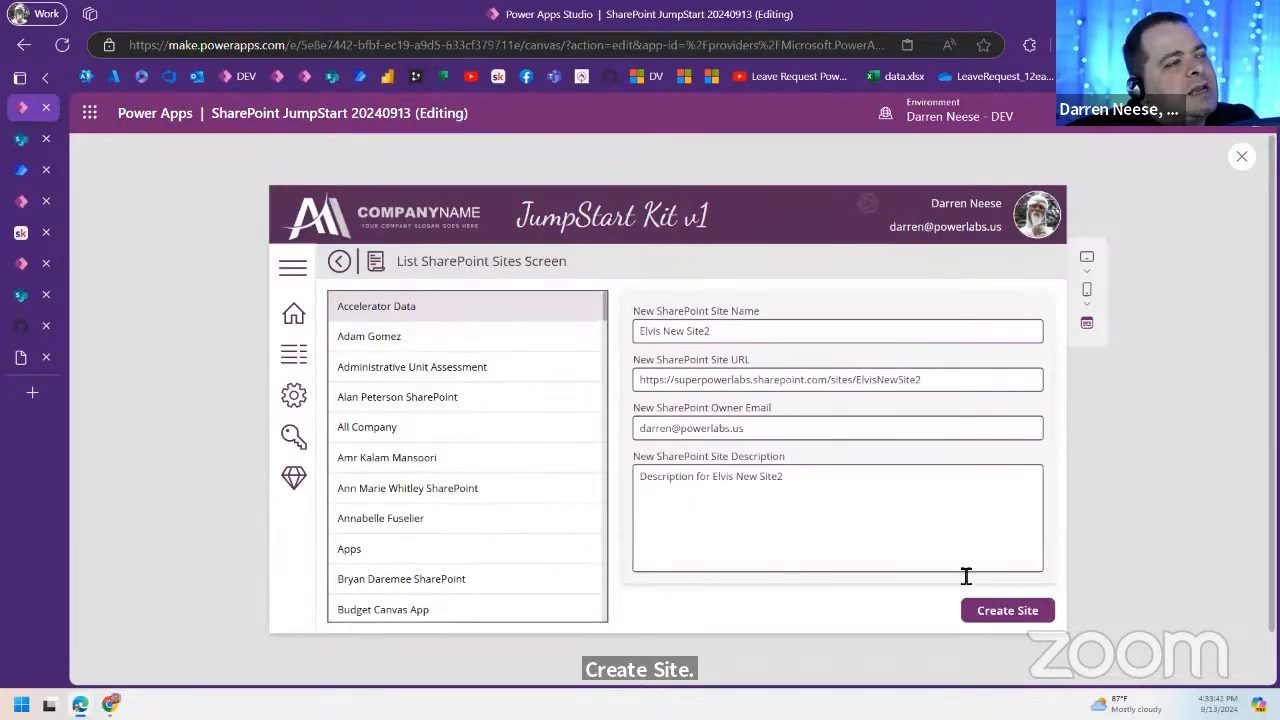
Step: View the launched Elvis New Site2 page, dismiss its site design prompt, and return to the app preview
click(21, 142)
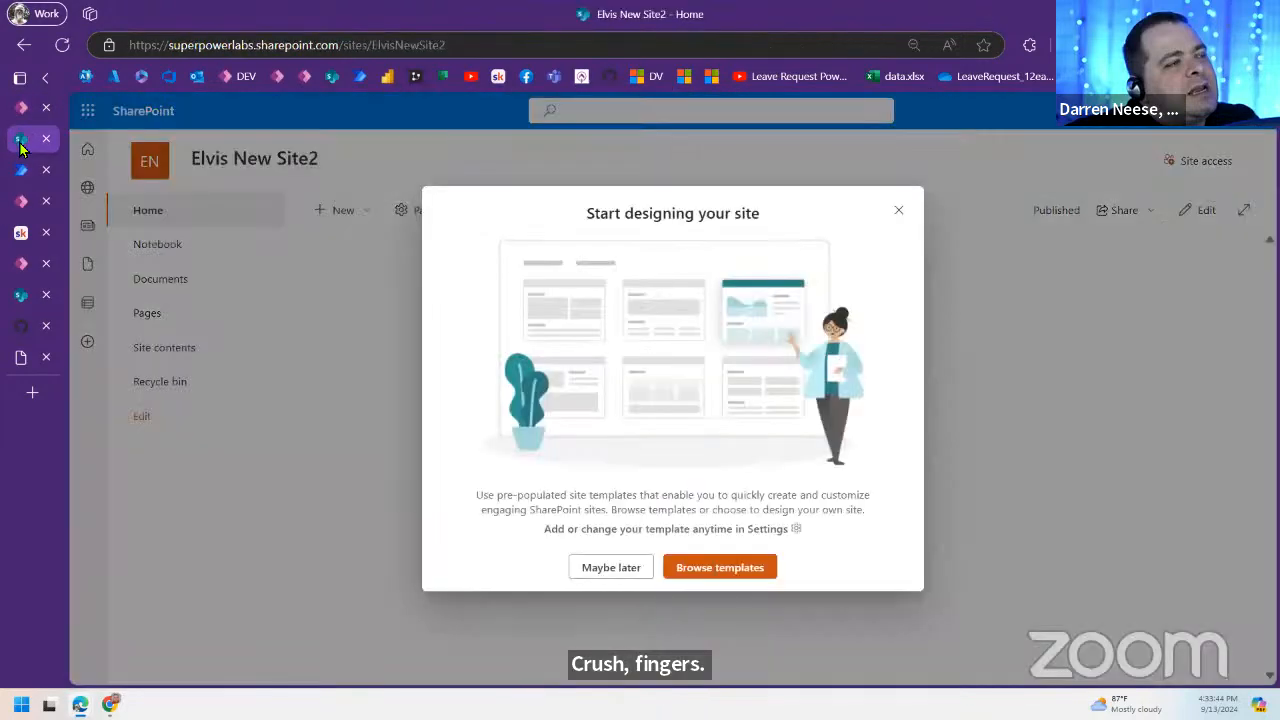
click(903, 211)
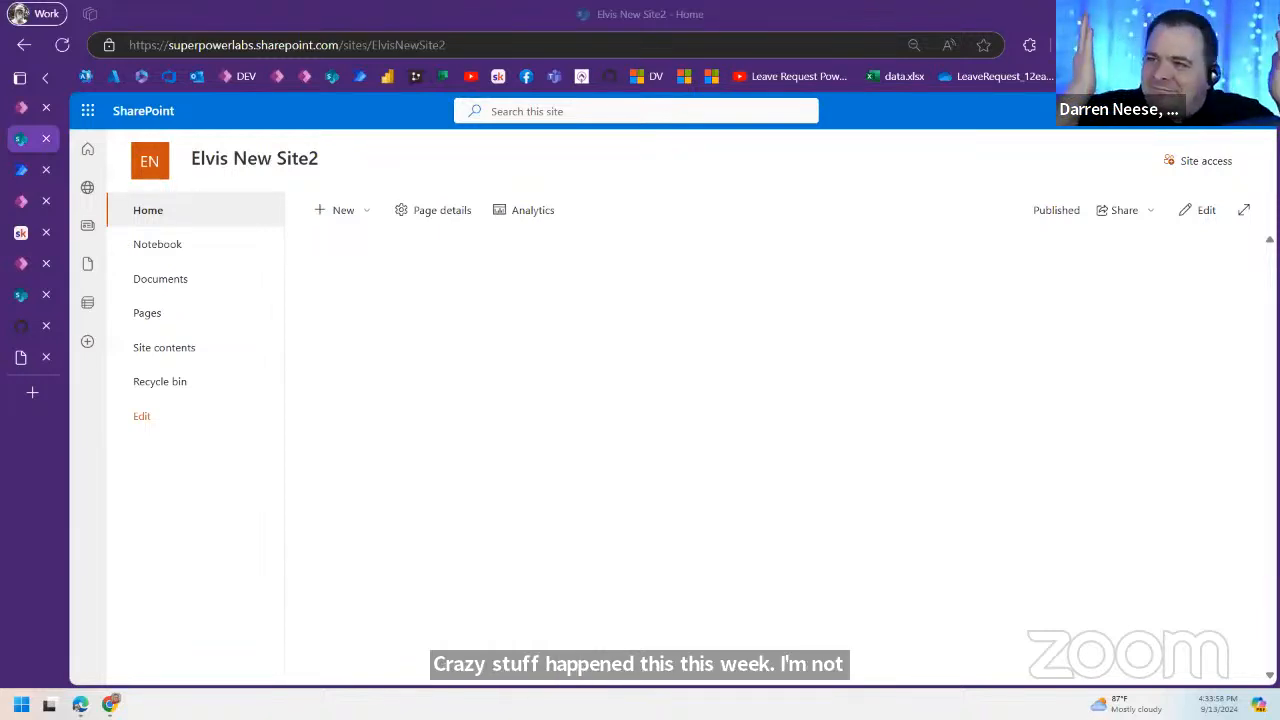
click(22, 107)
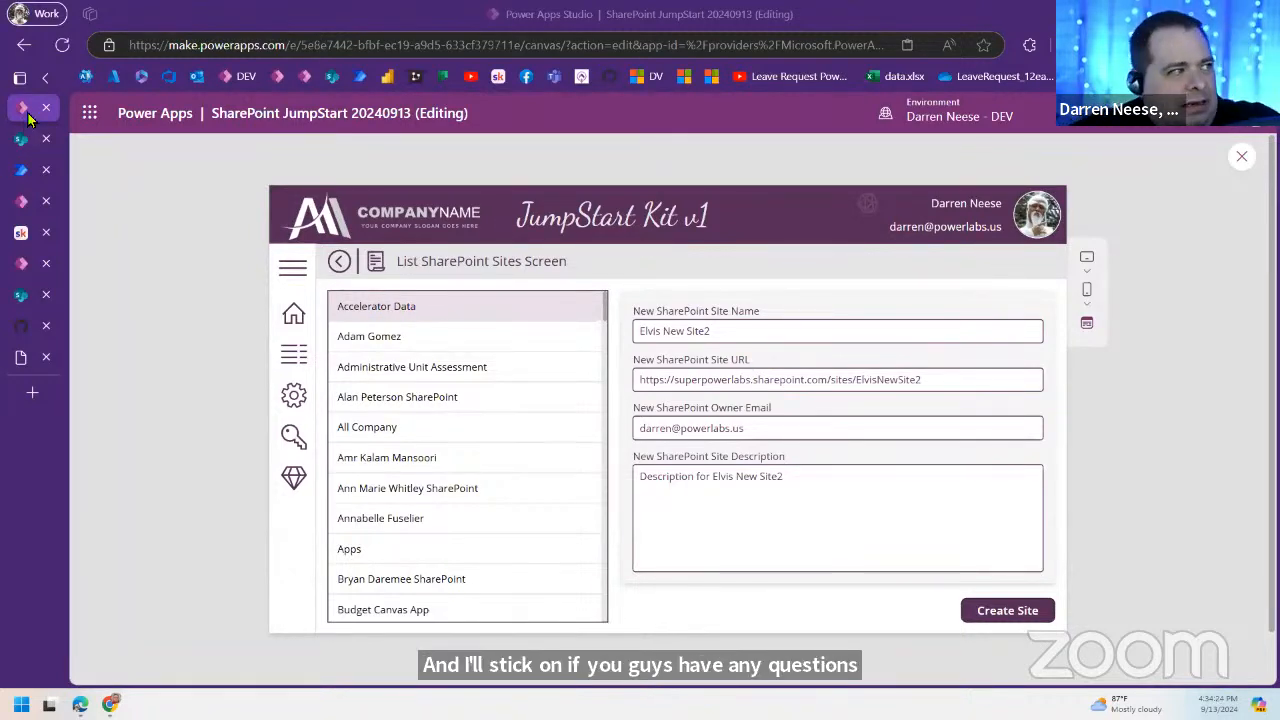
Step: Open the pinned Free Workshop post in Skool's Learn Power Apps community and read through its last comments and PDF attachments
click(22, 233)
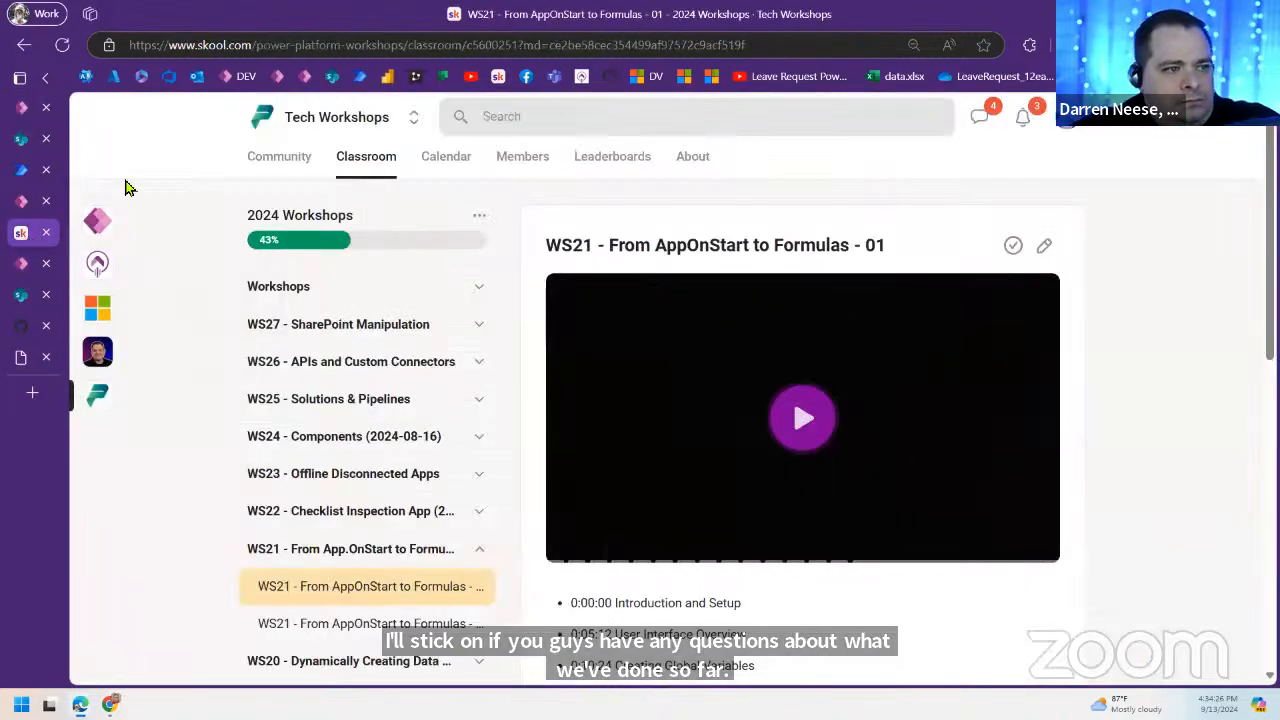
click(97, 222)
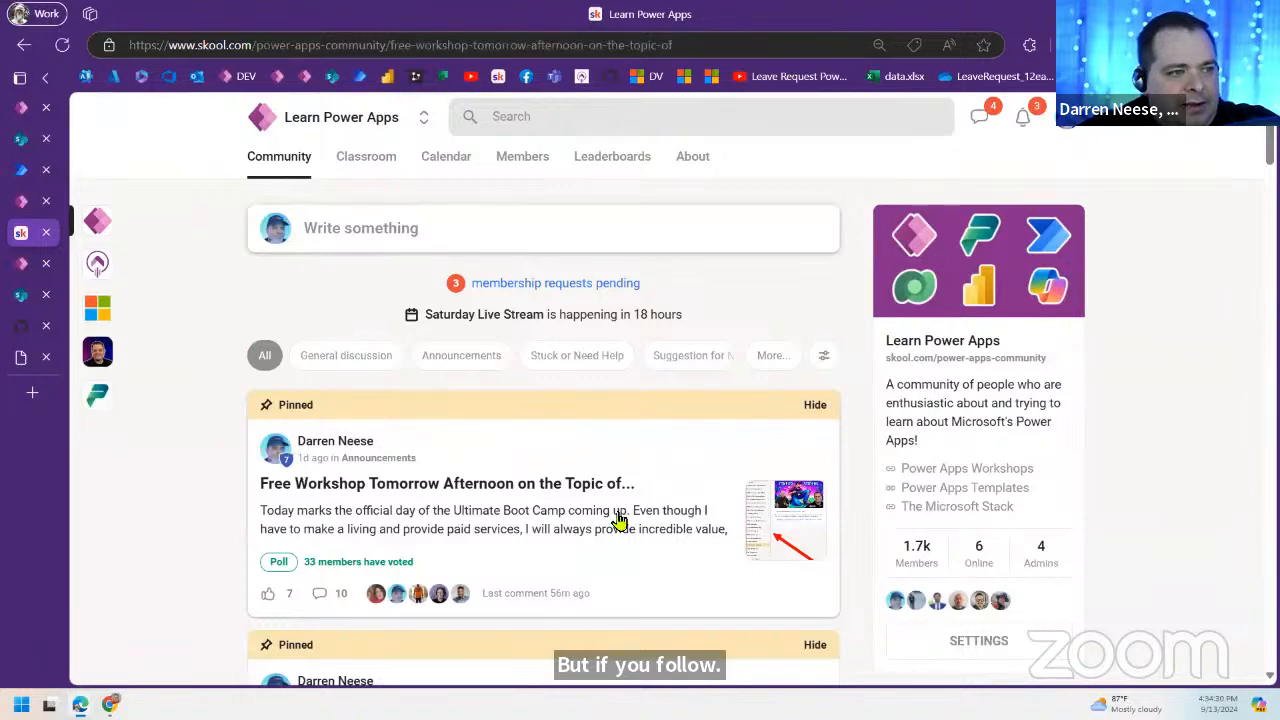
click(620, 520)
scroll(835, 515, down, 15)
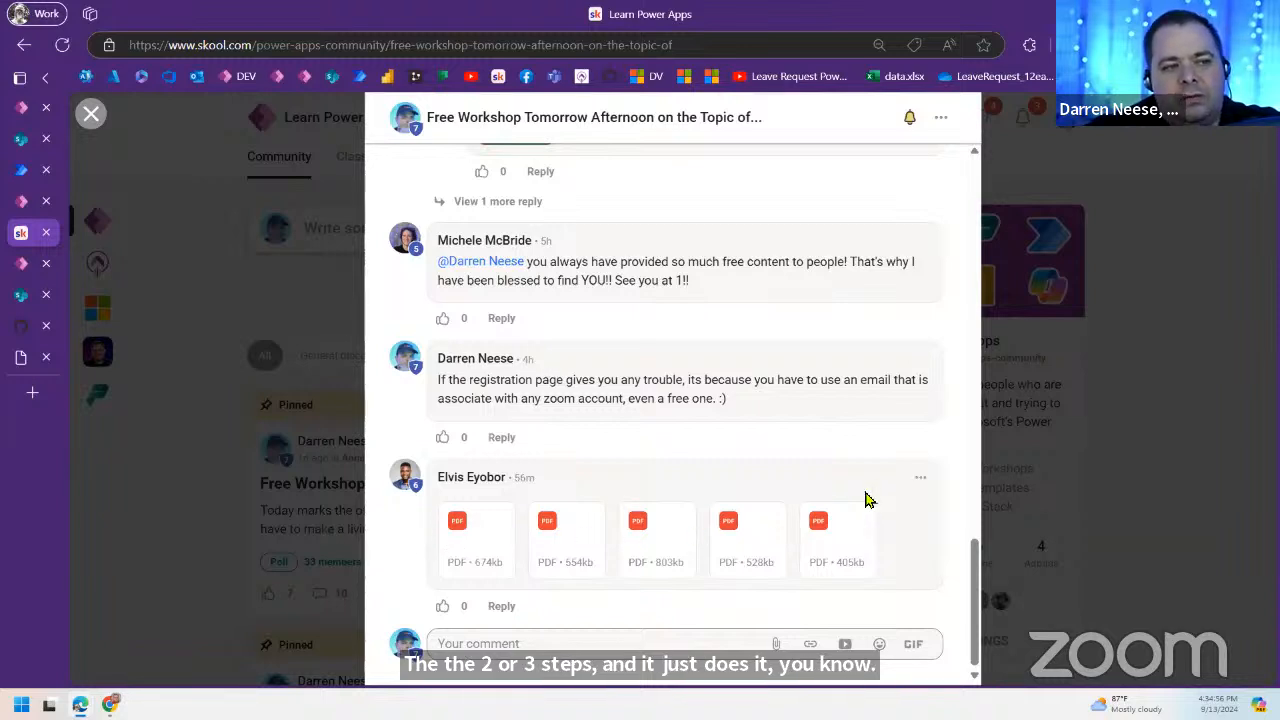
mouse_move(730, 398)
mouse_down()
mouse_move(668, 398)
mouse_move(737, 400)
mouse_up()
click(510, 380)
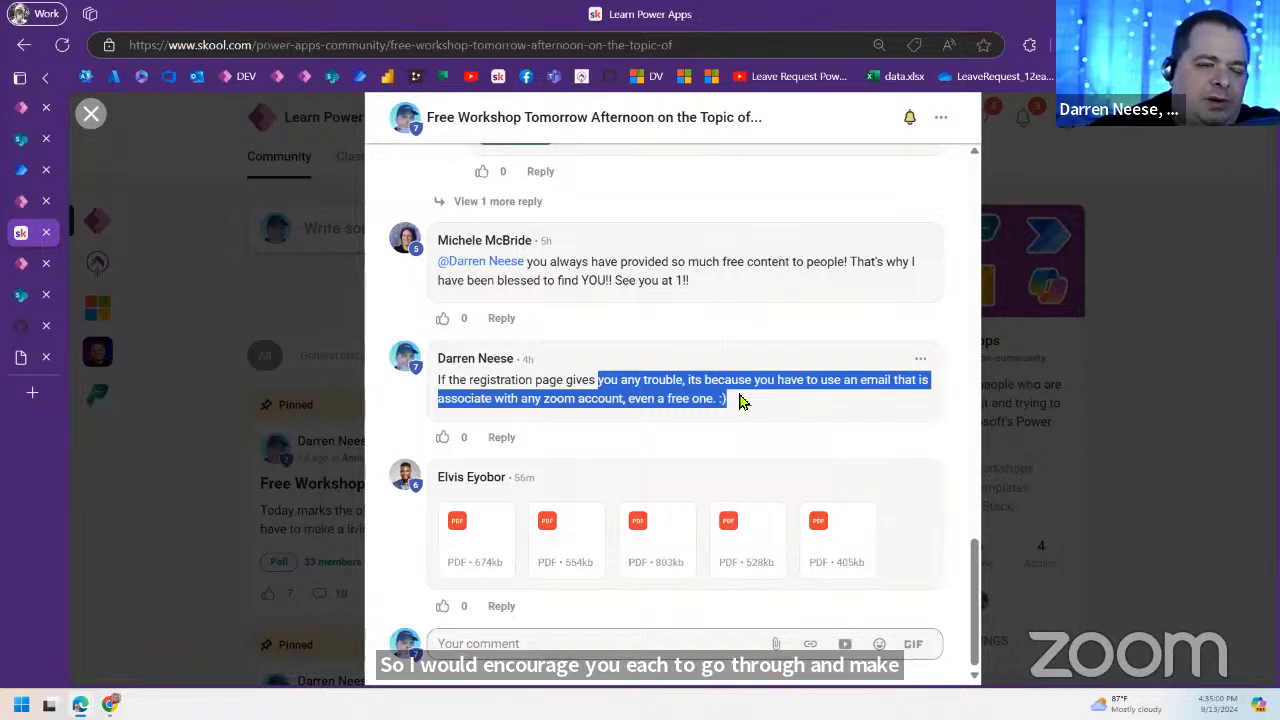
Step: Switch to the UltimatePowerAppsTemplate app and show its DEV - SHAREPOINT screen in the editor
click(14, 104)
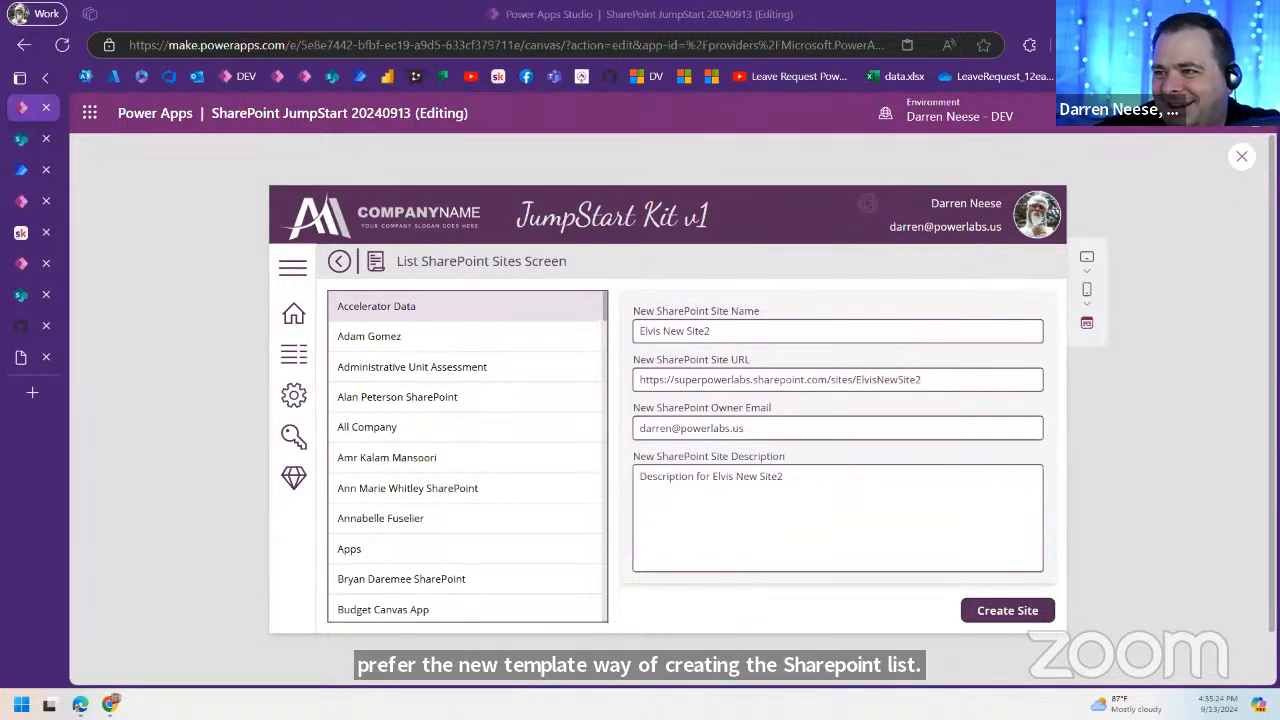
click(21, 263)
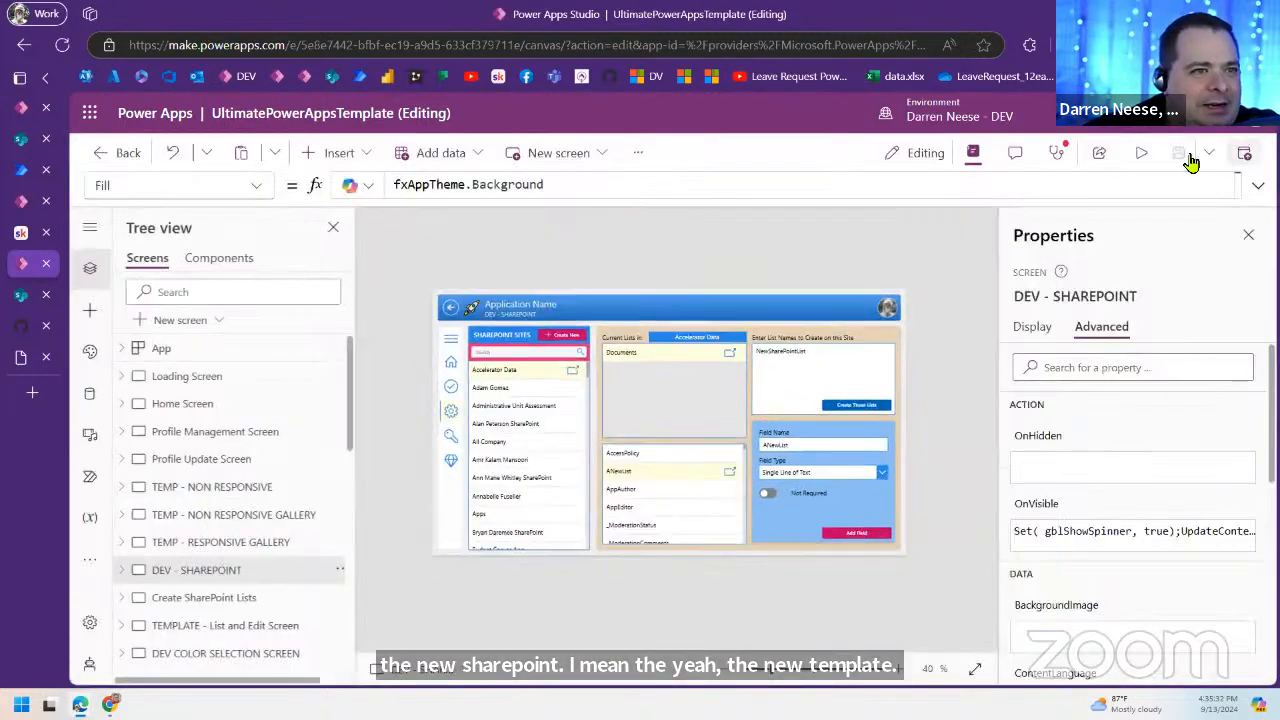
click(1239, 161)
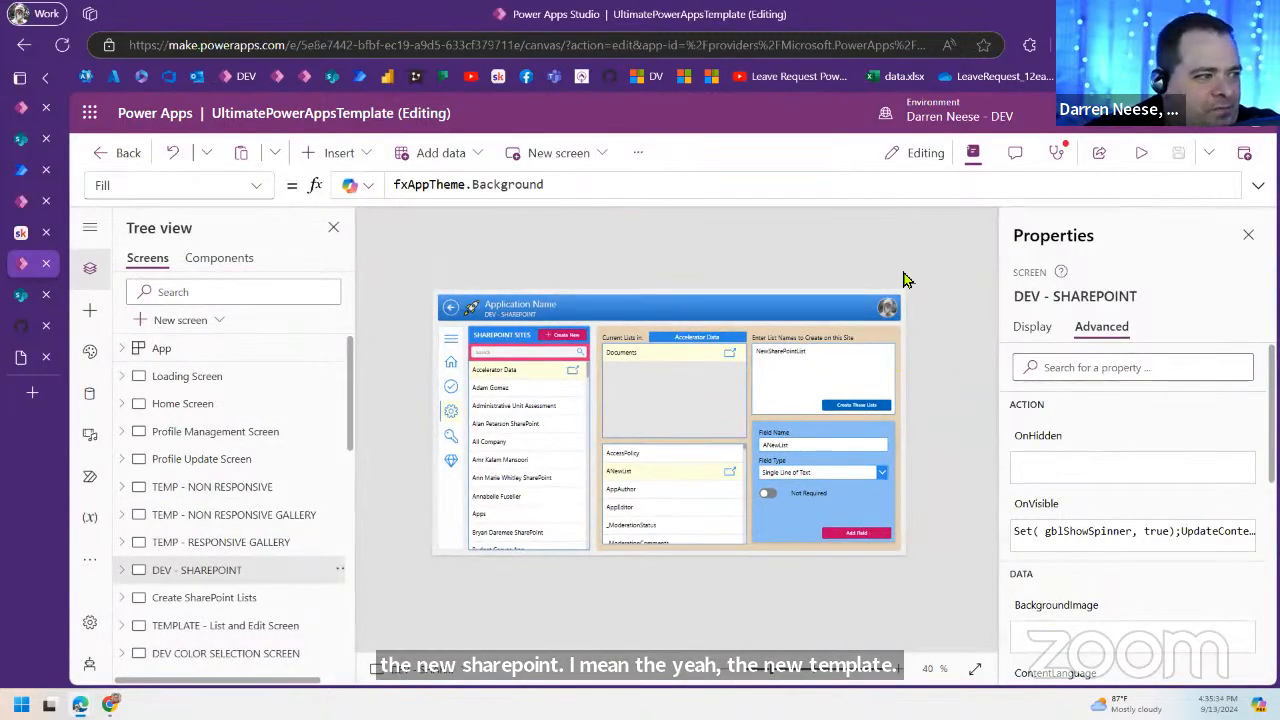